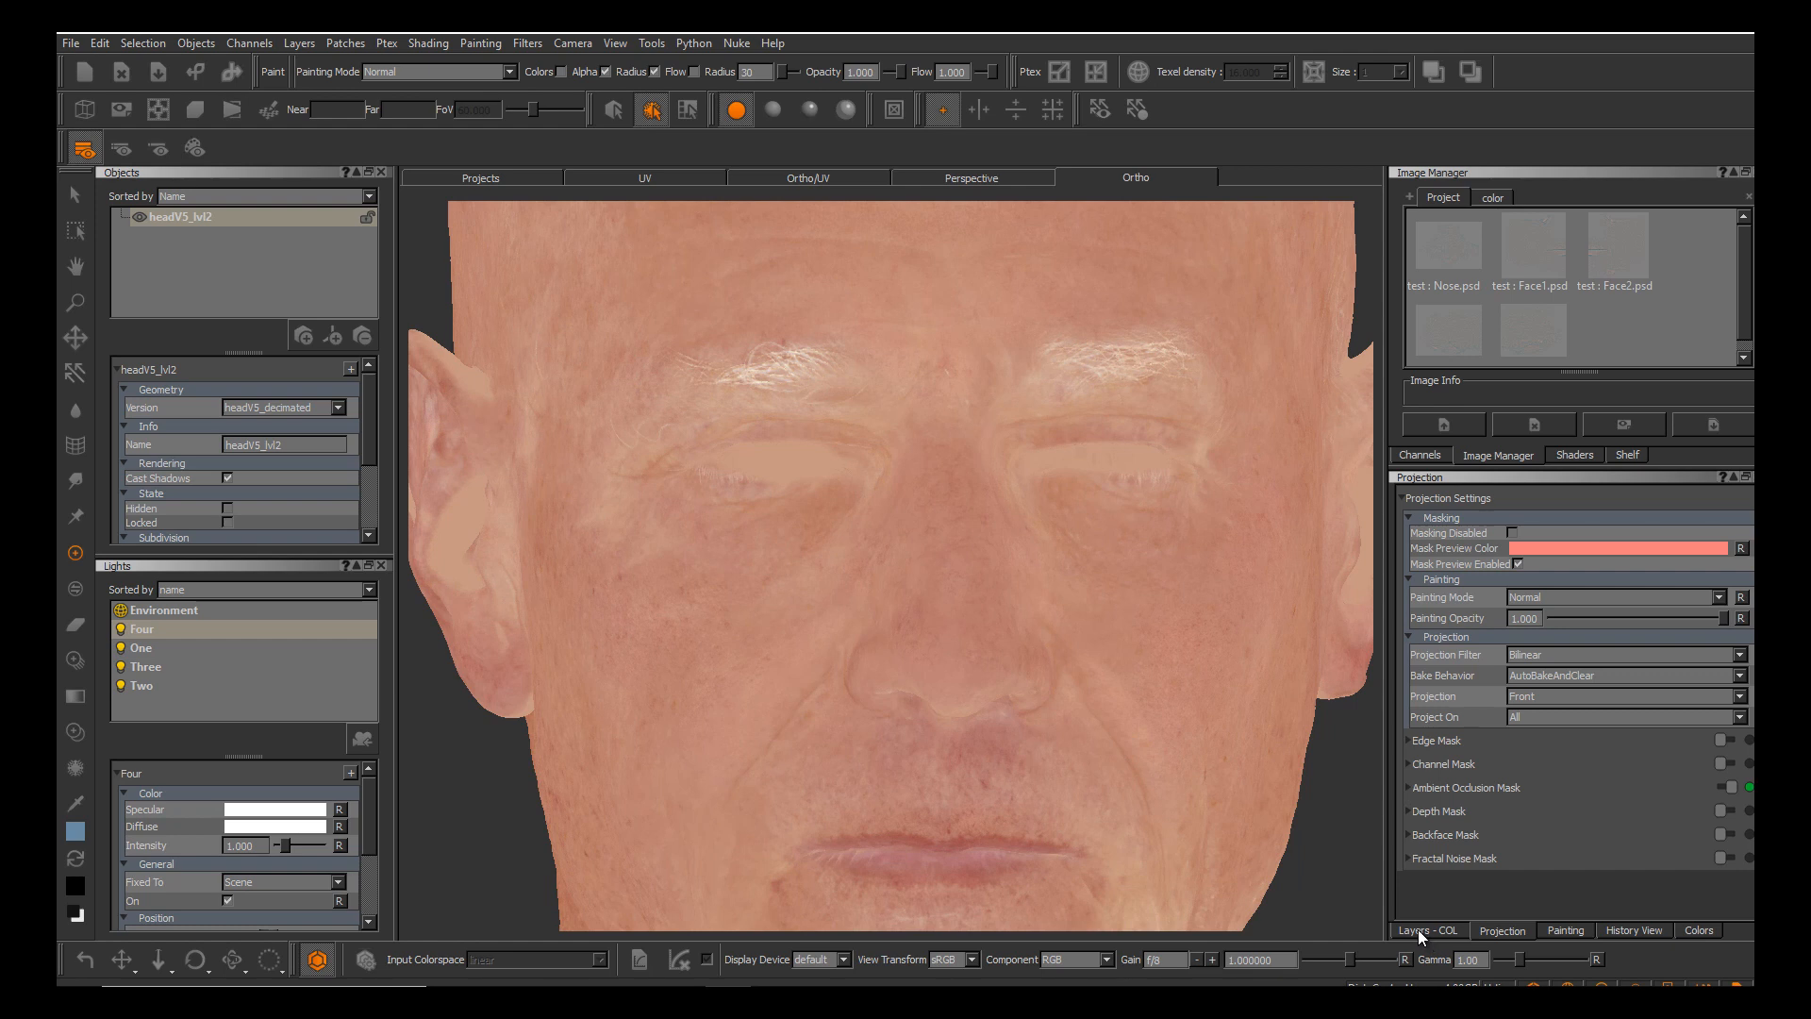
Display the COL channel's layers and examine the painted skin texture on the front of the face.
{"action": "left_click", "coordinate": [1424, 931]}
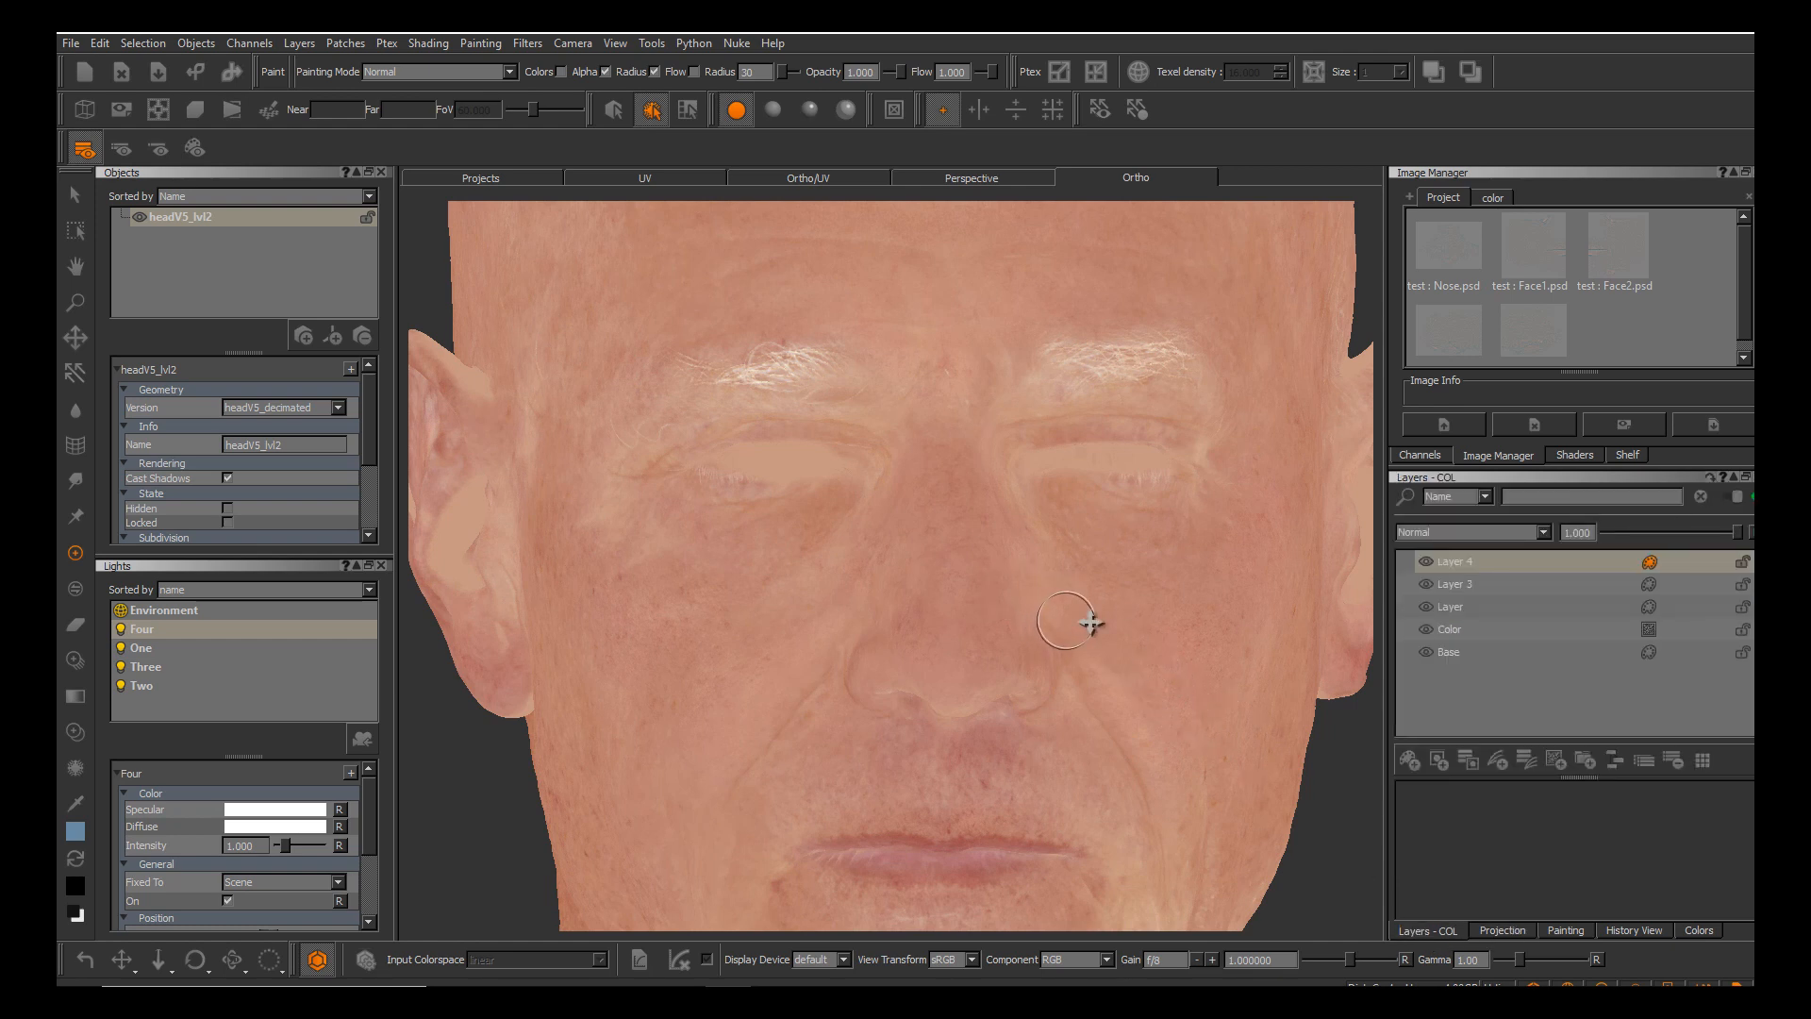
{"action": "middle_click_drag", "start_coordinate": [1091, 623], "coordinate": [1131, 642], "text": "alt"}
{"action": "mouse_move", "coordinate": [1131, 651]}
{"action": "left_mouse_down", "text": "alt"}
{"action": "mouse_move", "coordinate": [1084, 658]}
{"action": "mouse_move", "coordinate": [1102, 653]}
{"action": "mouse_move", "coordinate": [1096, 677]}
{"action": "left_mouse_up", "text": "alt"}
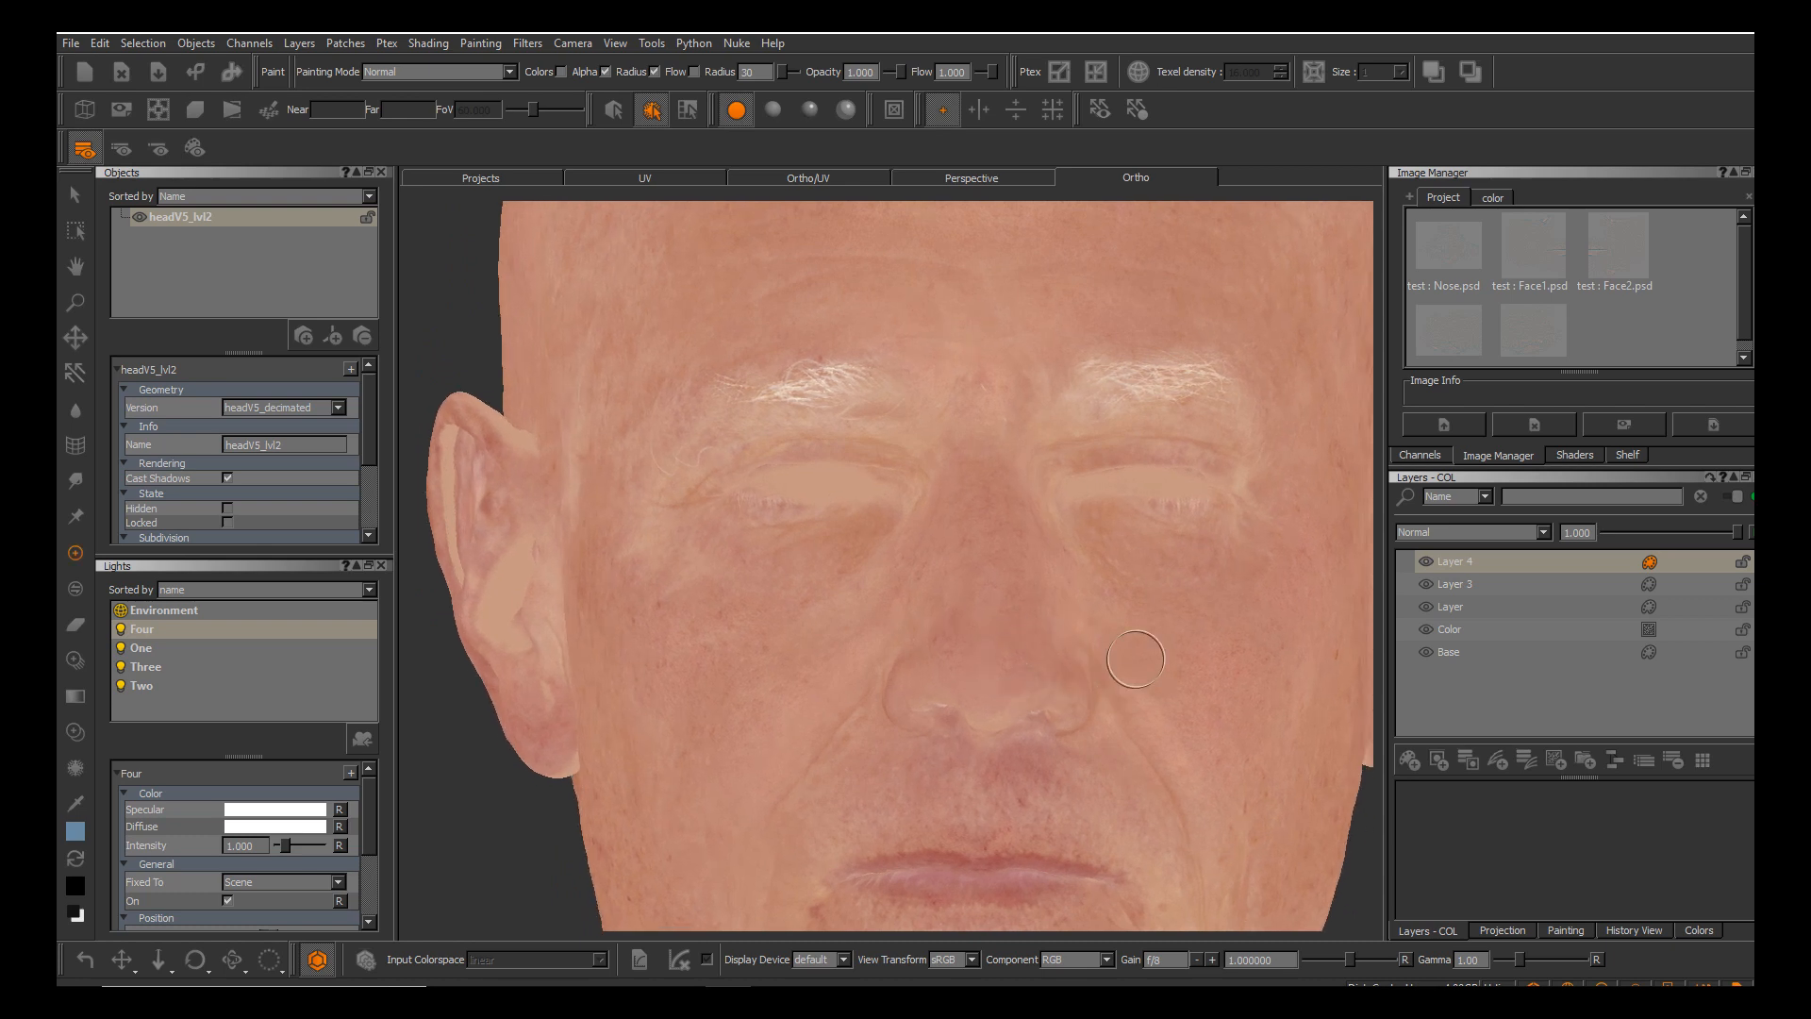
{"action": "mouse_move", "coordinate": [1132, 664]}
{"action": "left_mouse_down", "text": "alt"}
{"action": "mouse_move", "coordinate": [1043, 655]}
{"action": "mouse_move", "coordinate": [1072, 667]}
{"action": "mouse_move", "coordinate": [1066, 710]}
{"action": "mouse_move", "coordinate": [1116, 715]}
{"action": "mouse_move", "coordinate": [1066, 728]}
{"action": "mouse_move", "coordinate": [1104, 740]}
{"action": "mouse_move", "coordinate": [1079, 713]}
{"action": "mouse_move", "coordinate": [1080, 737]}
{"action": "left_mouse_up", "text": "alt"}
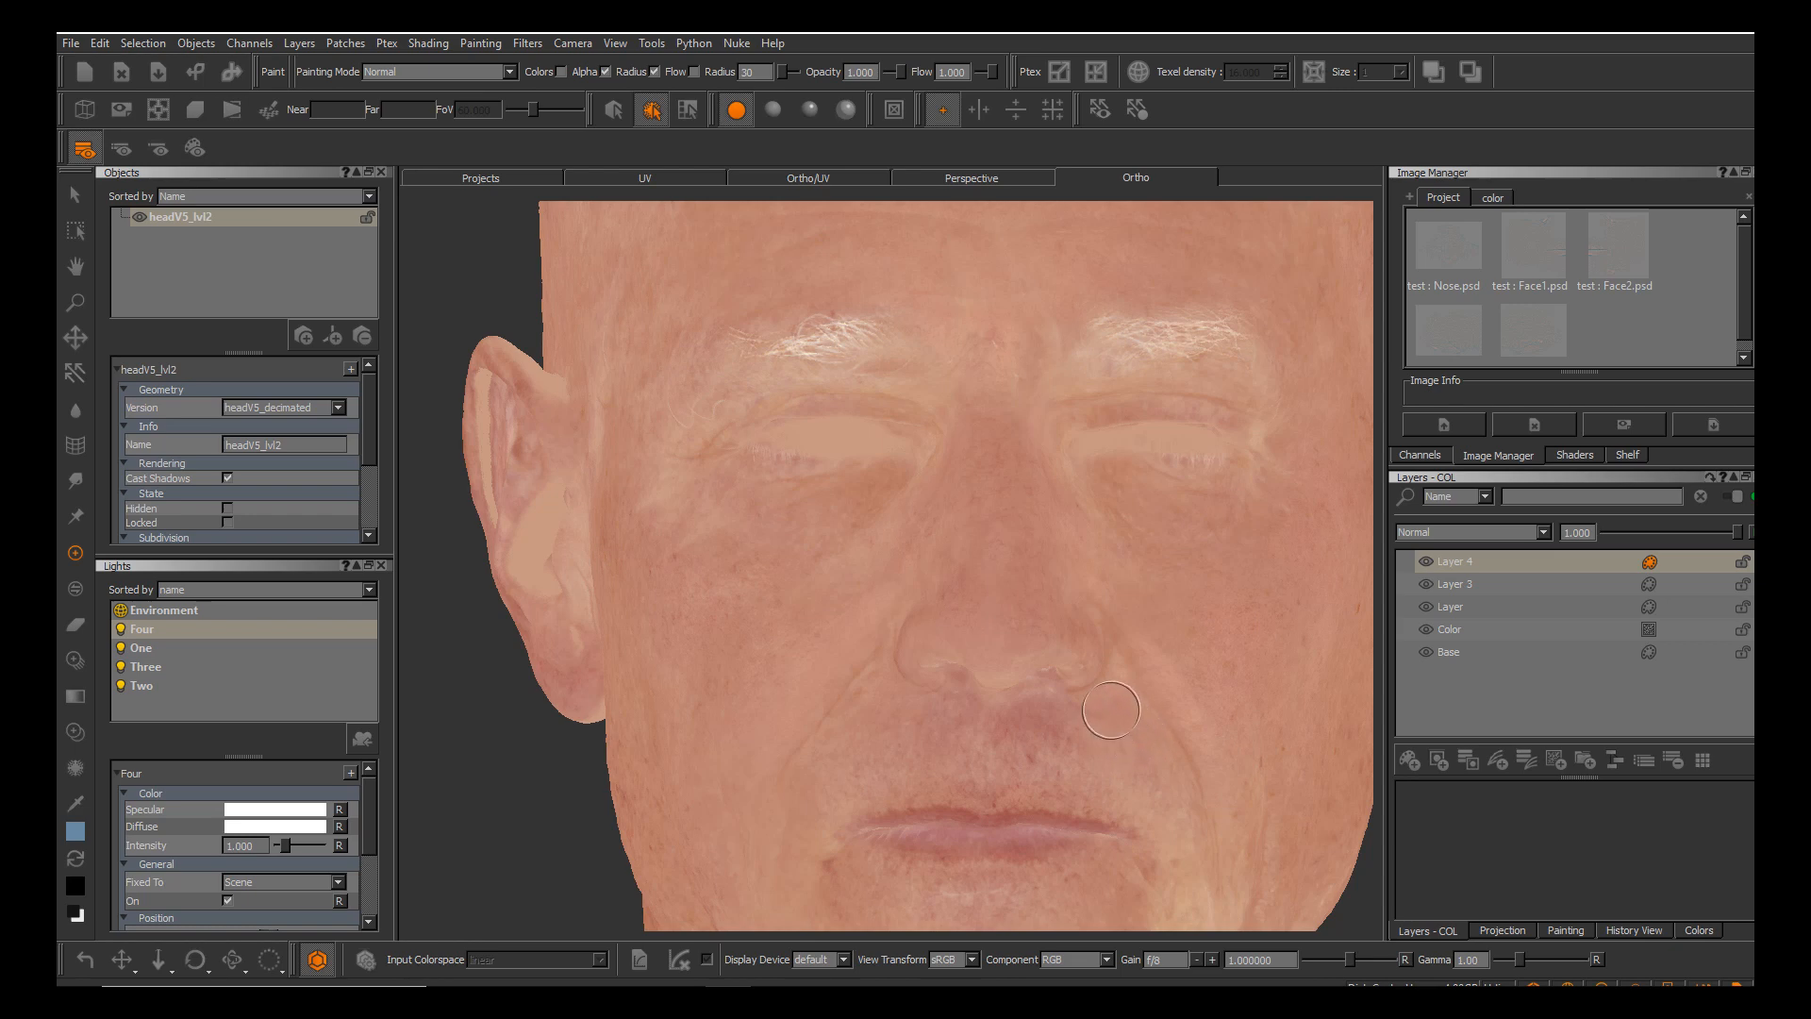
{"action": "left_click_drag", "start_coordinate": [1112, 710], "coordinate": [1066, 677], "text": "alt"}
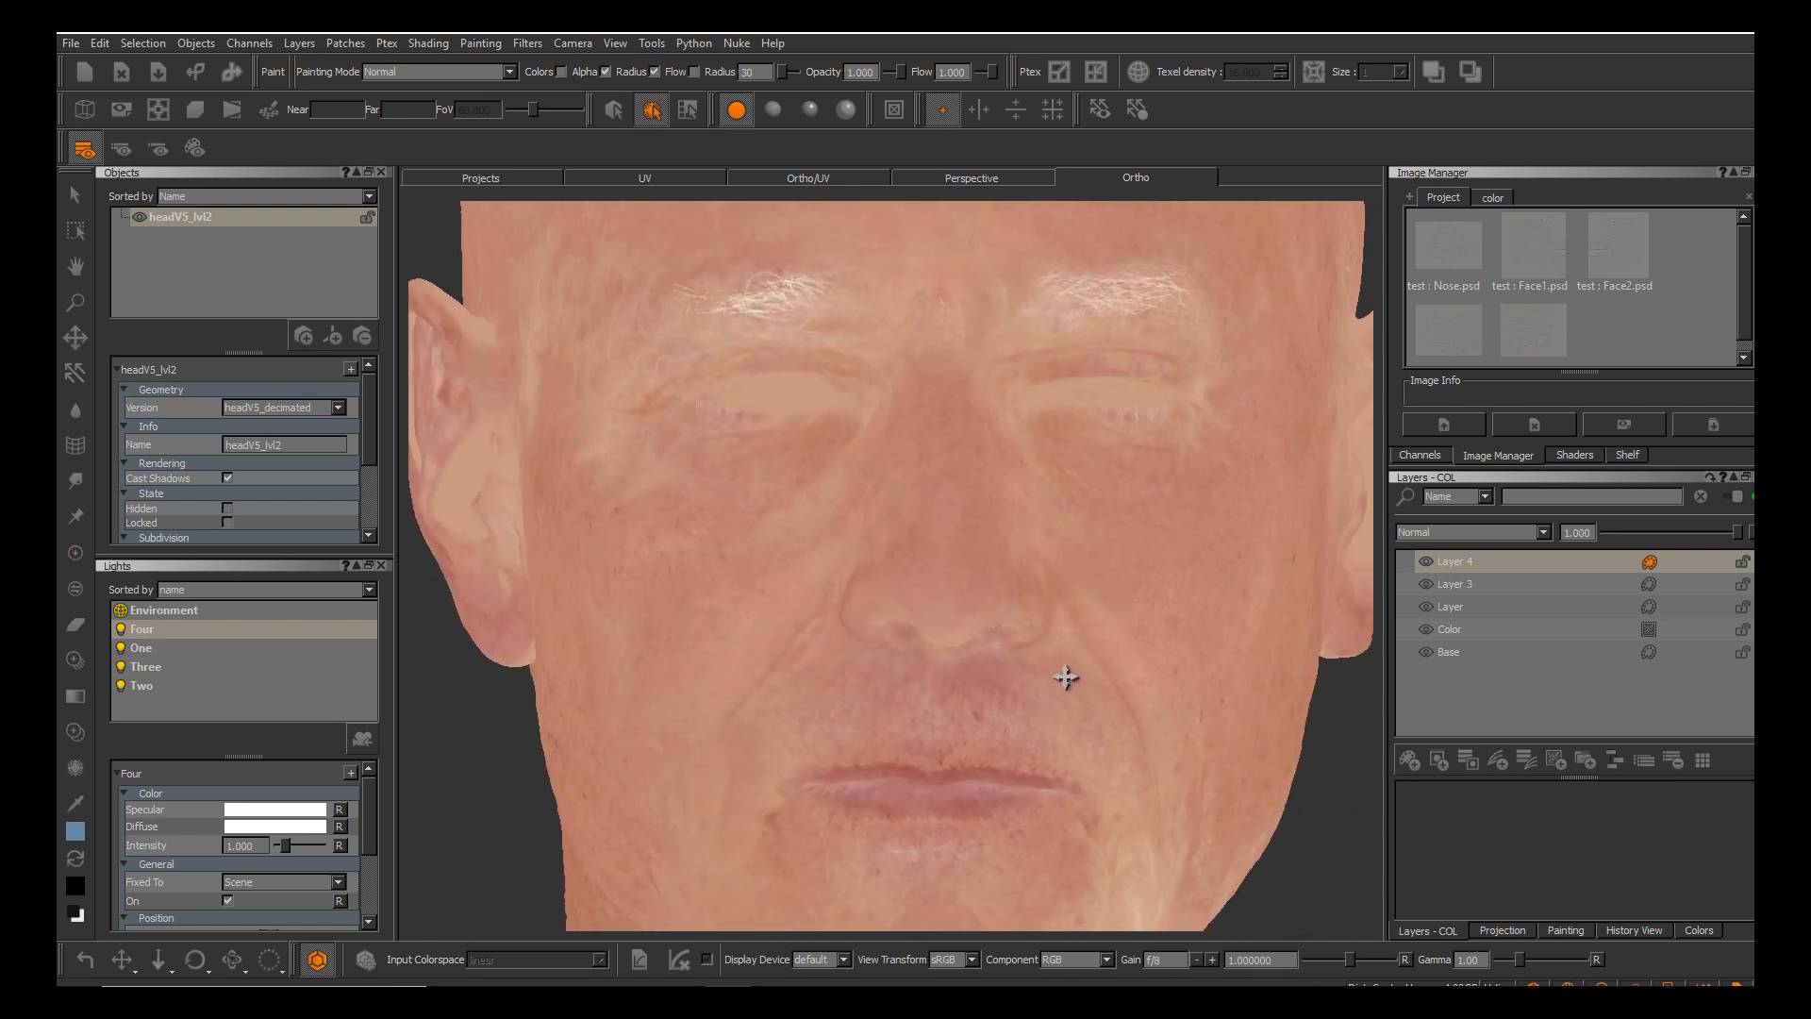
{"action": "middle_click_drag", "start_coordinate": [1066, 678], "coordinate": [1128, 671], "text": "alt"}
{"action": "right_click_drag", "start_coordinate": [1128, 672], "coordinate": [1179, 689], "text": "alt"}
{"action": "middle_click_drag", "start_coordinate": [1095, 692], "coordinate": [1015, 727], "text": "alt"}
{"action": "left_click_drag", "start_coordinate": [1108, 736], "coordinate": [1061, 736], "text": "alt"}
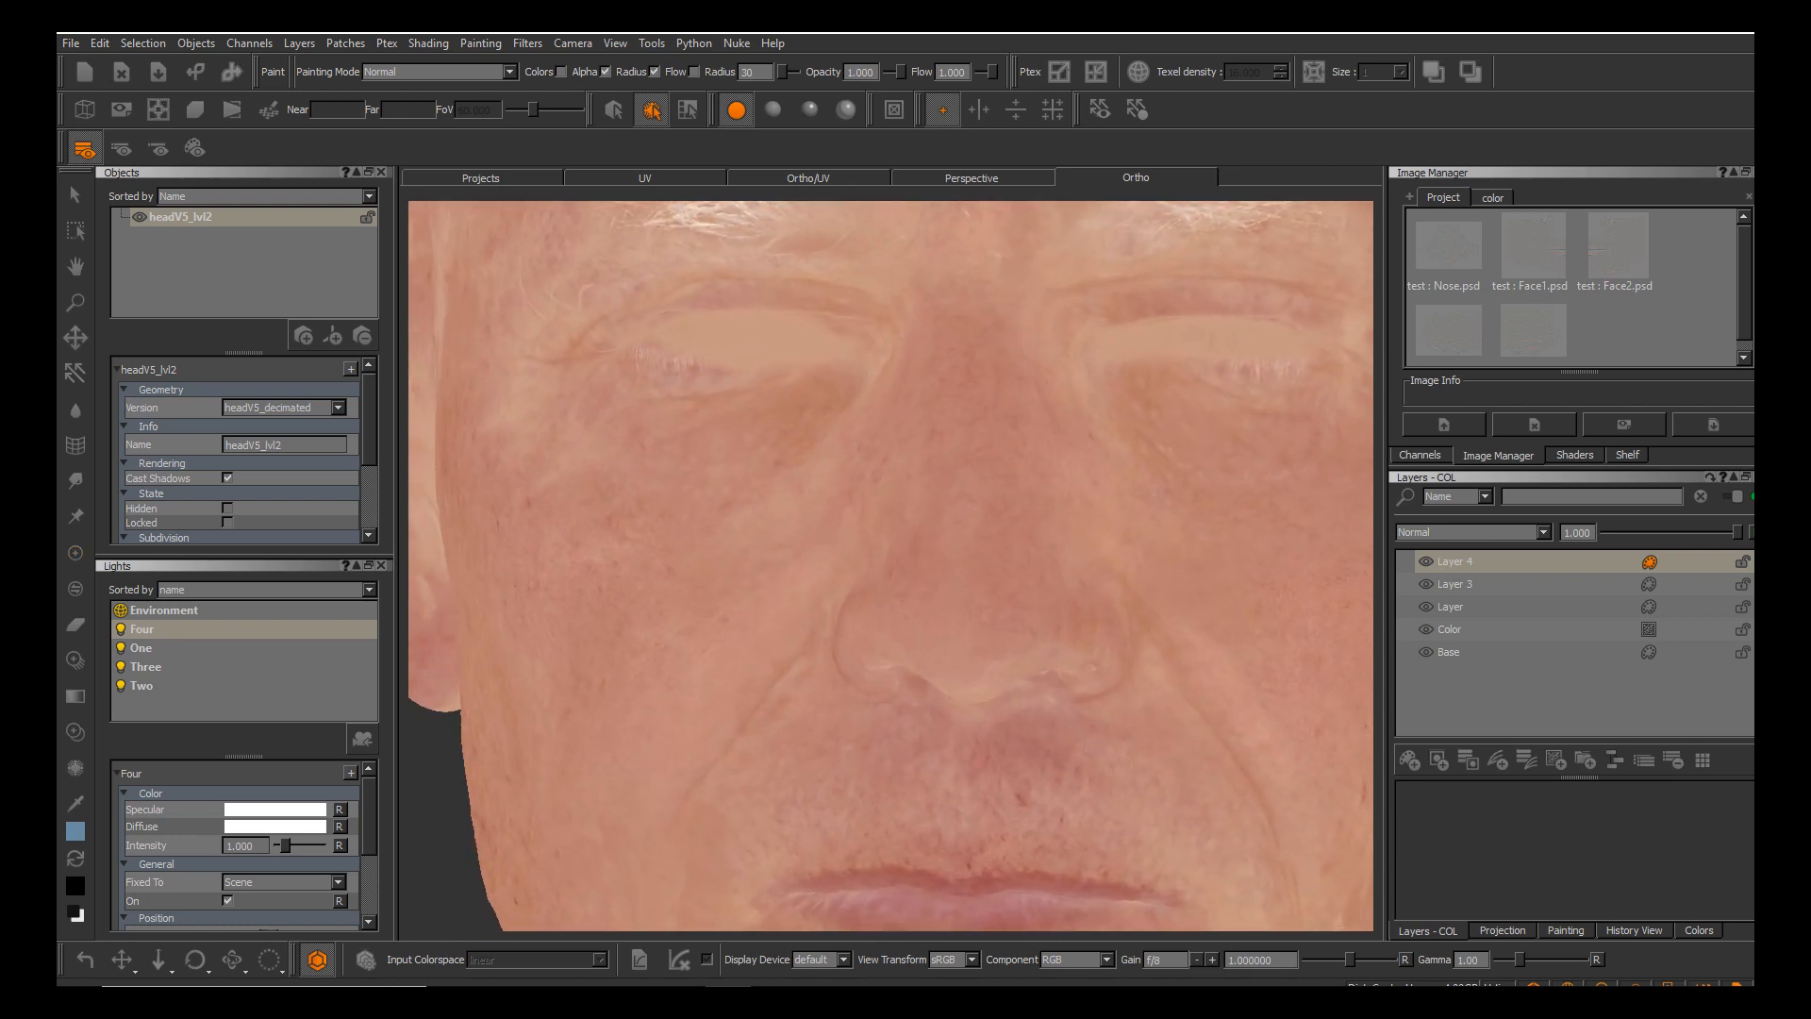
{"action": "middle_click_drag", "start_coordinate": [1062, 736], "coordinate": [1014, 657], "text": "alt"}
{"action": "left_click_drag", "start_coordinate": [1014, 658], "coordinate": [1028, 672], "text": "alt"}
{"action": "middle_click_drag", "start_coordinate": [1028, 671], "coordinate": [1068, 700], "text": "alt"}
{"action": "right_click_drag", "start_coordinate": [1068, 700], "coordinate": [972, 687], "text": "alt"}
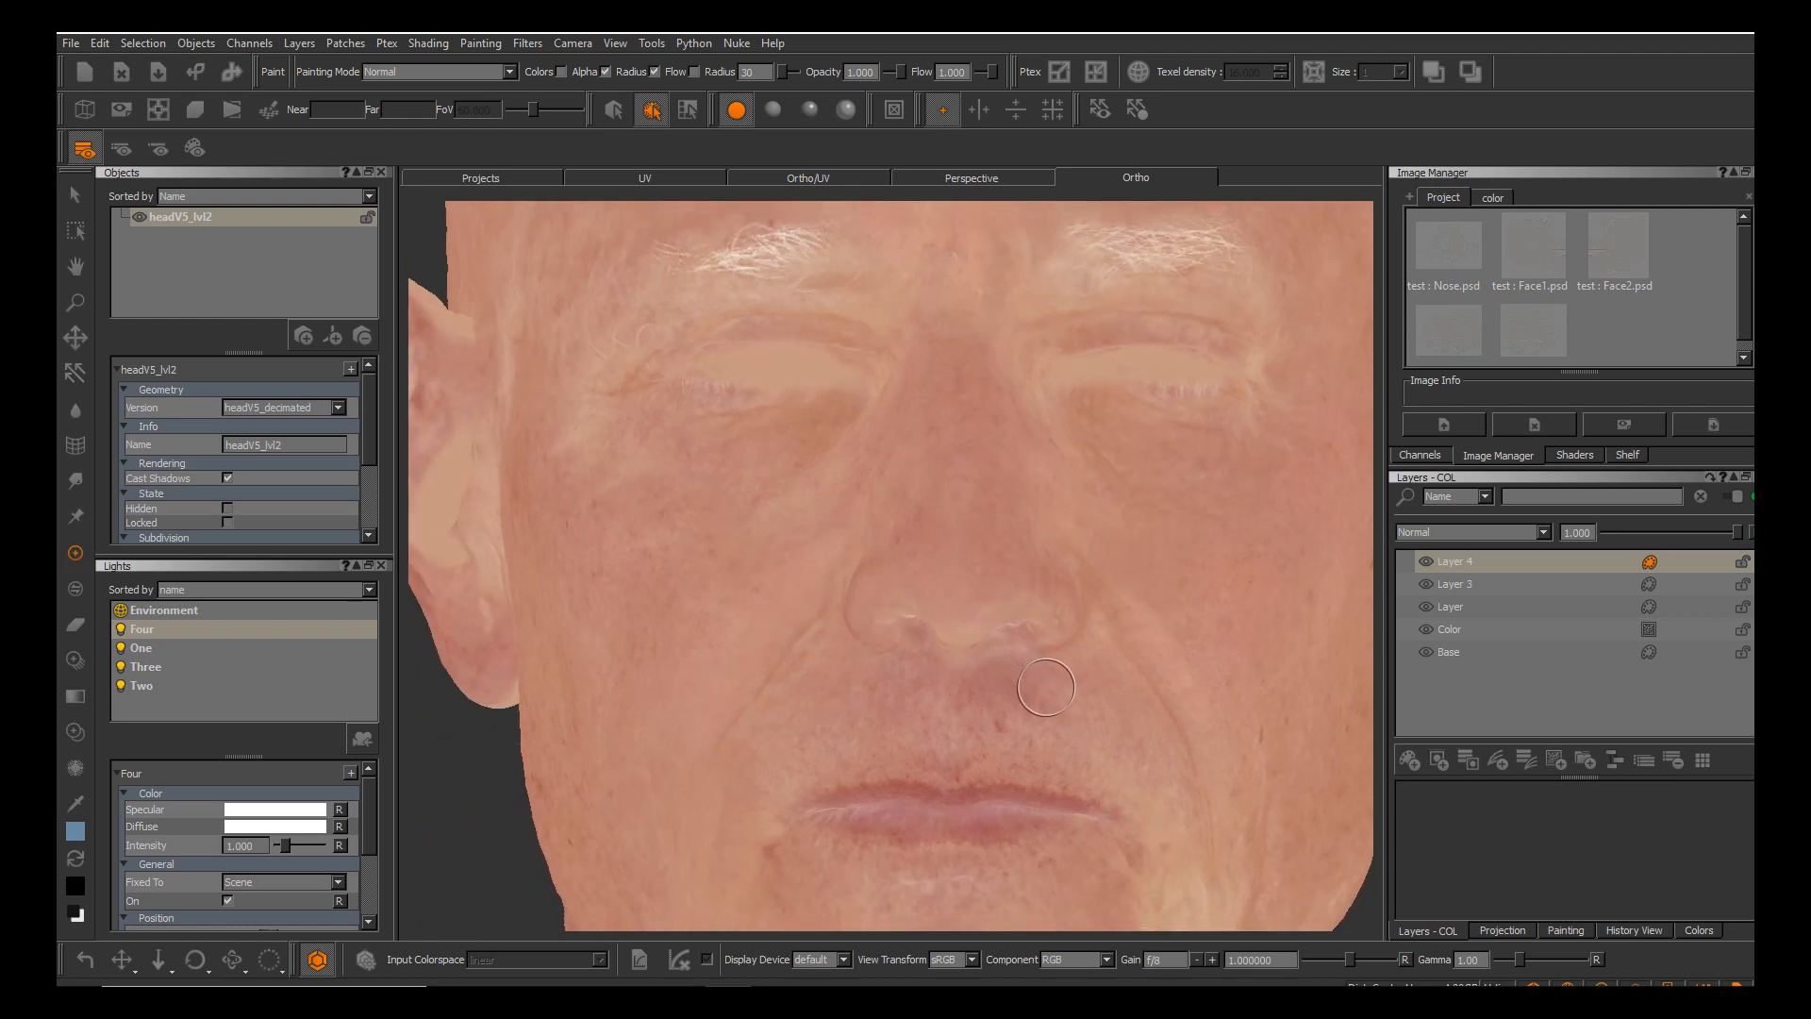
{"action": "middle_click_drag", "start_coordinate": [1038, 649], "coordinate": [984, 628], "text": "alt"}
{"action": "mouse_move", "coordinate": [1036, 655]}
{"action": "left_mouse_down", "text": "alt"}
{"action": "mouse_move", "coordinate": [976, 675]}
{"action": "mouse_move", "coordinate": [1030, 674]}
{"action": "left_mouse_up", "text": "alt"}
{"action": "middle_click_drag", "start_coordinate": [1030, 674], "coordinate": [1084, 732], "text": "alt"}
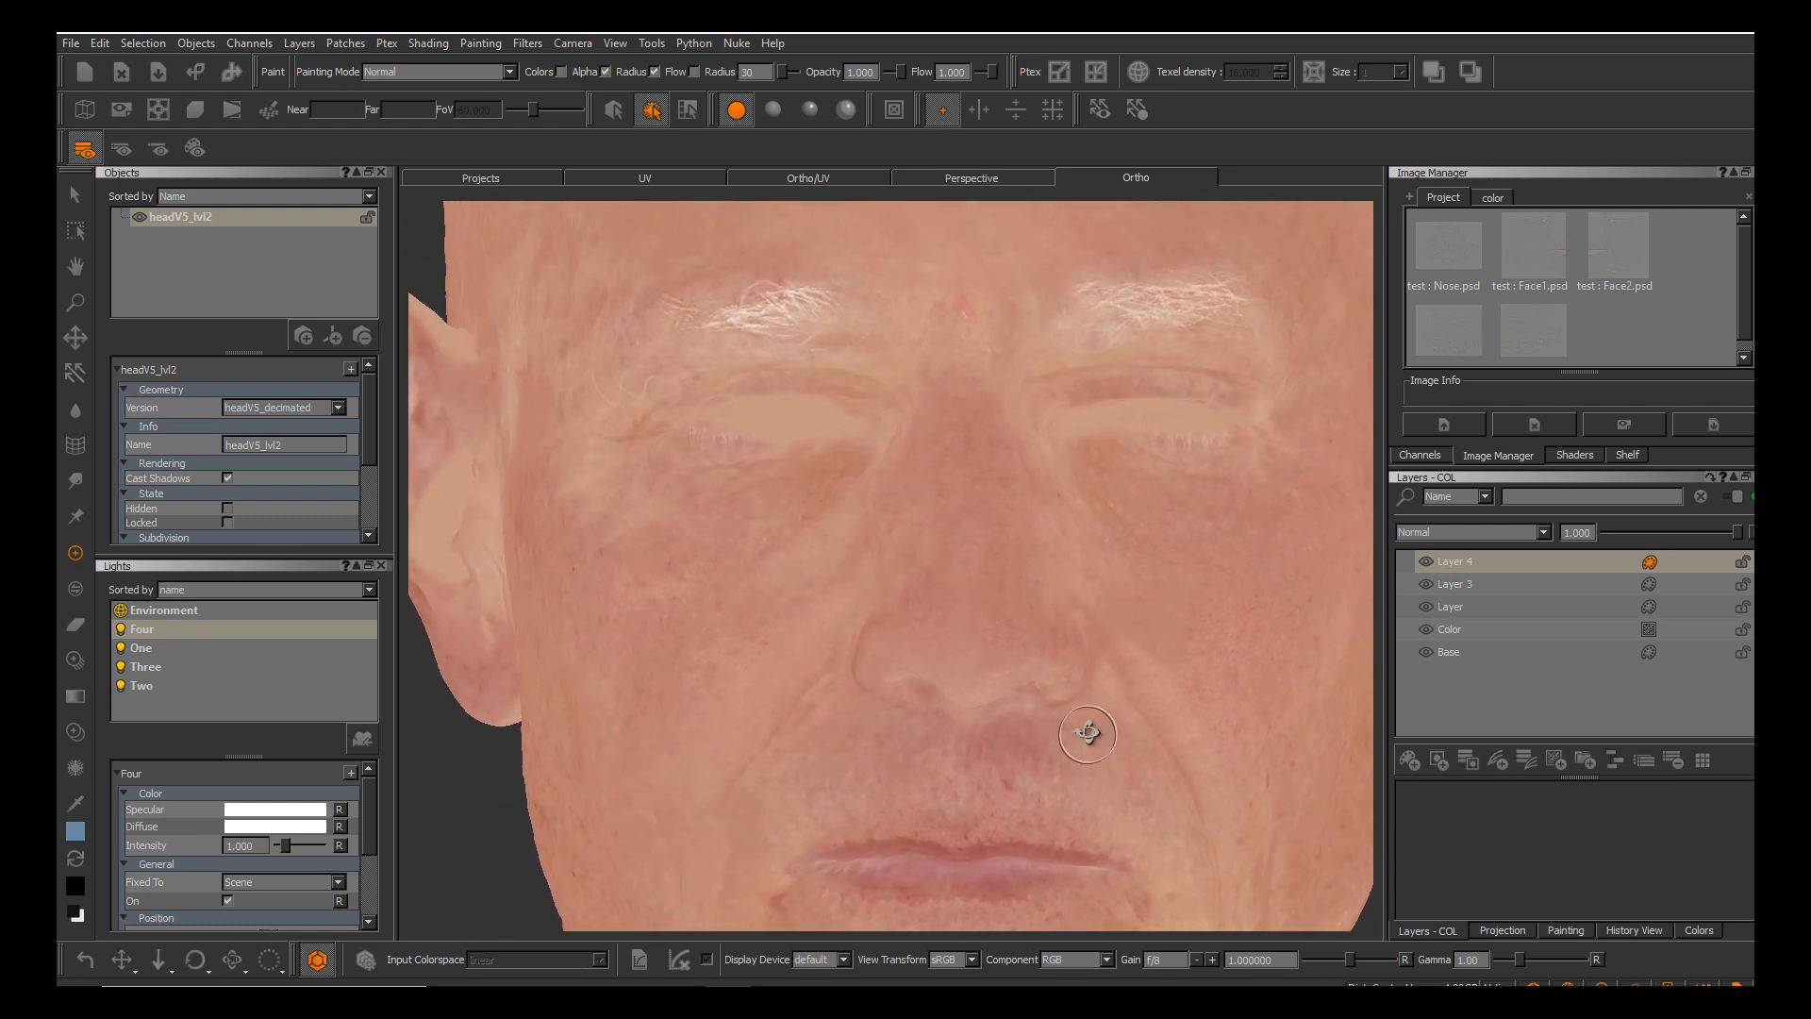
{"action": "left_click_drag", "start_coordinate": [1077, 730], "coordinate": [1092, 719], "text": "alt"}
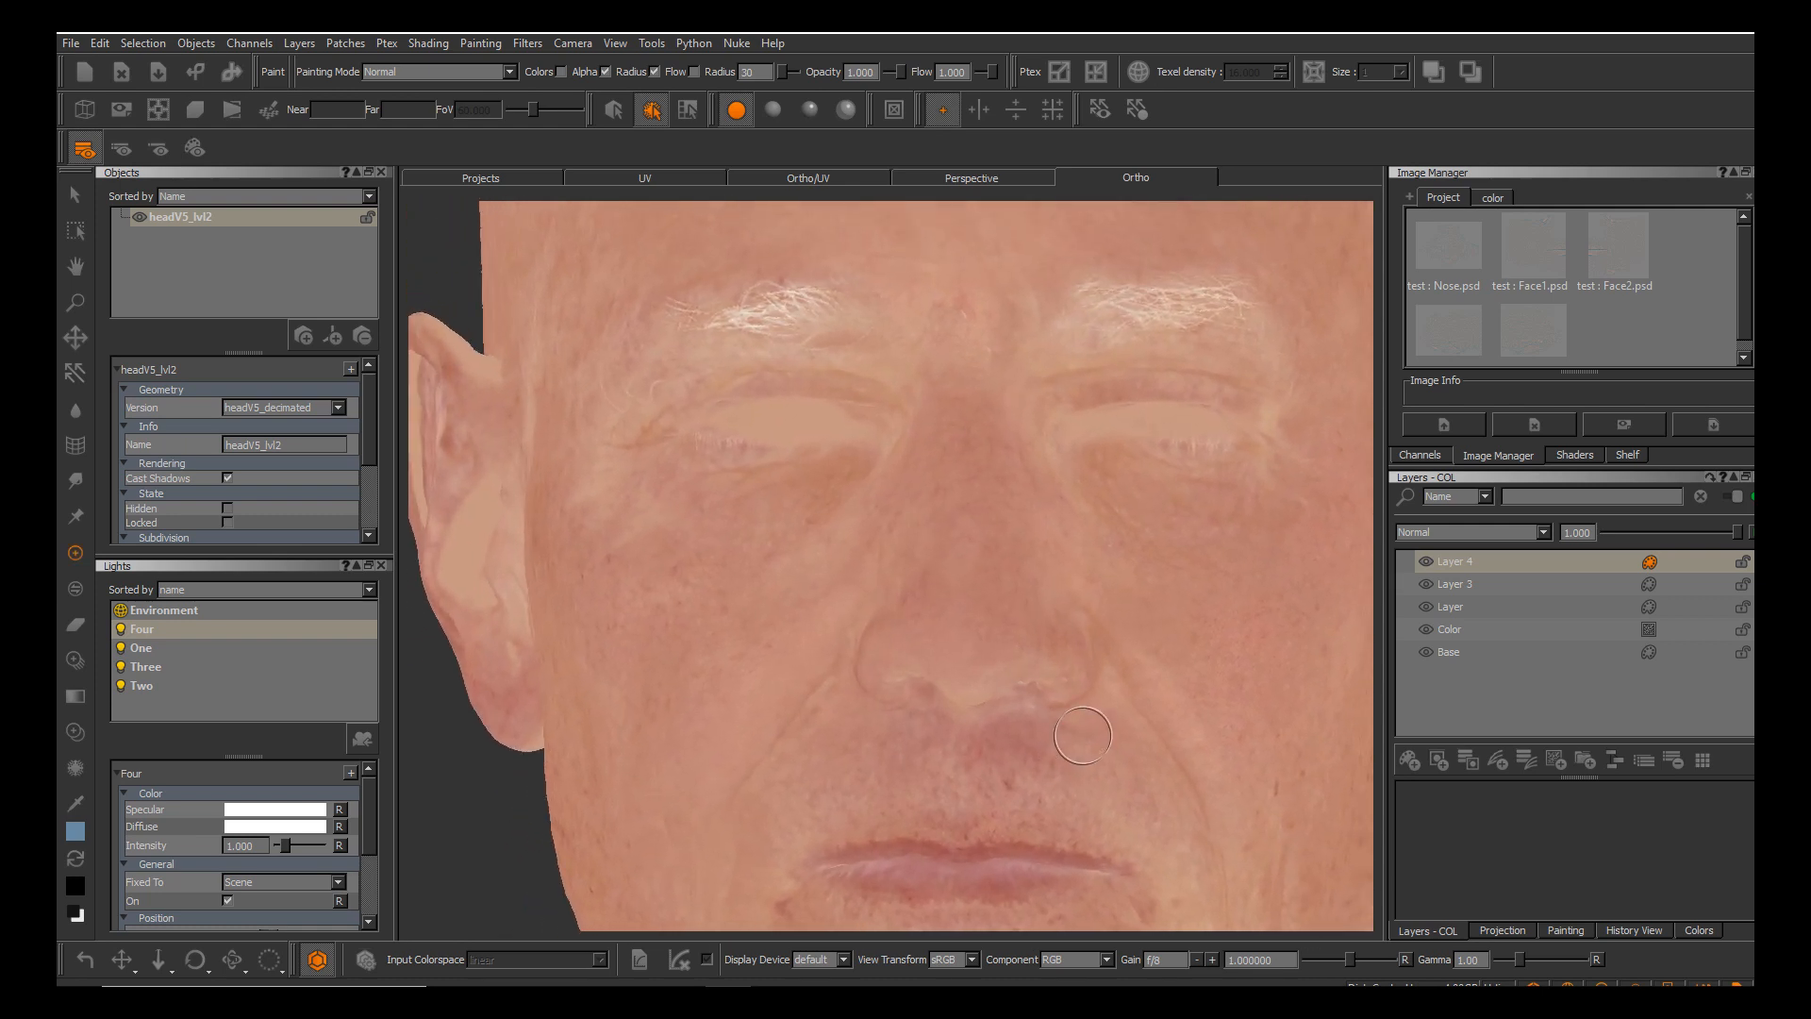
{"action": "middle_click_drag", "start_coordinate": [1084, 734], "coordinate": [1092, 681], "text": "alt"}
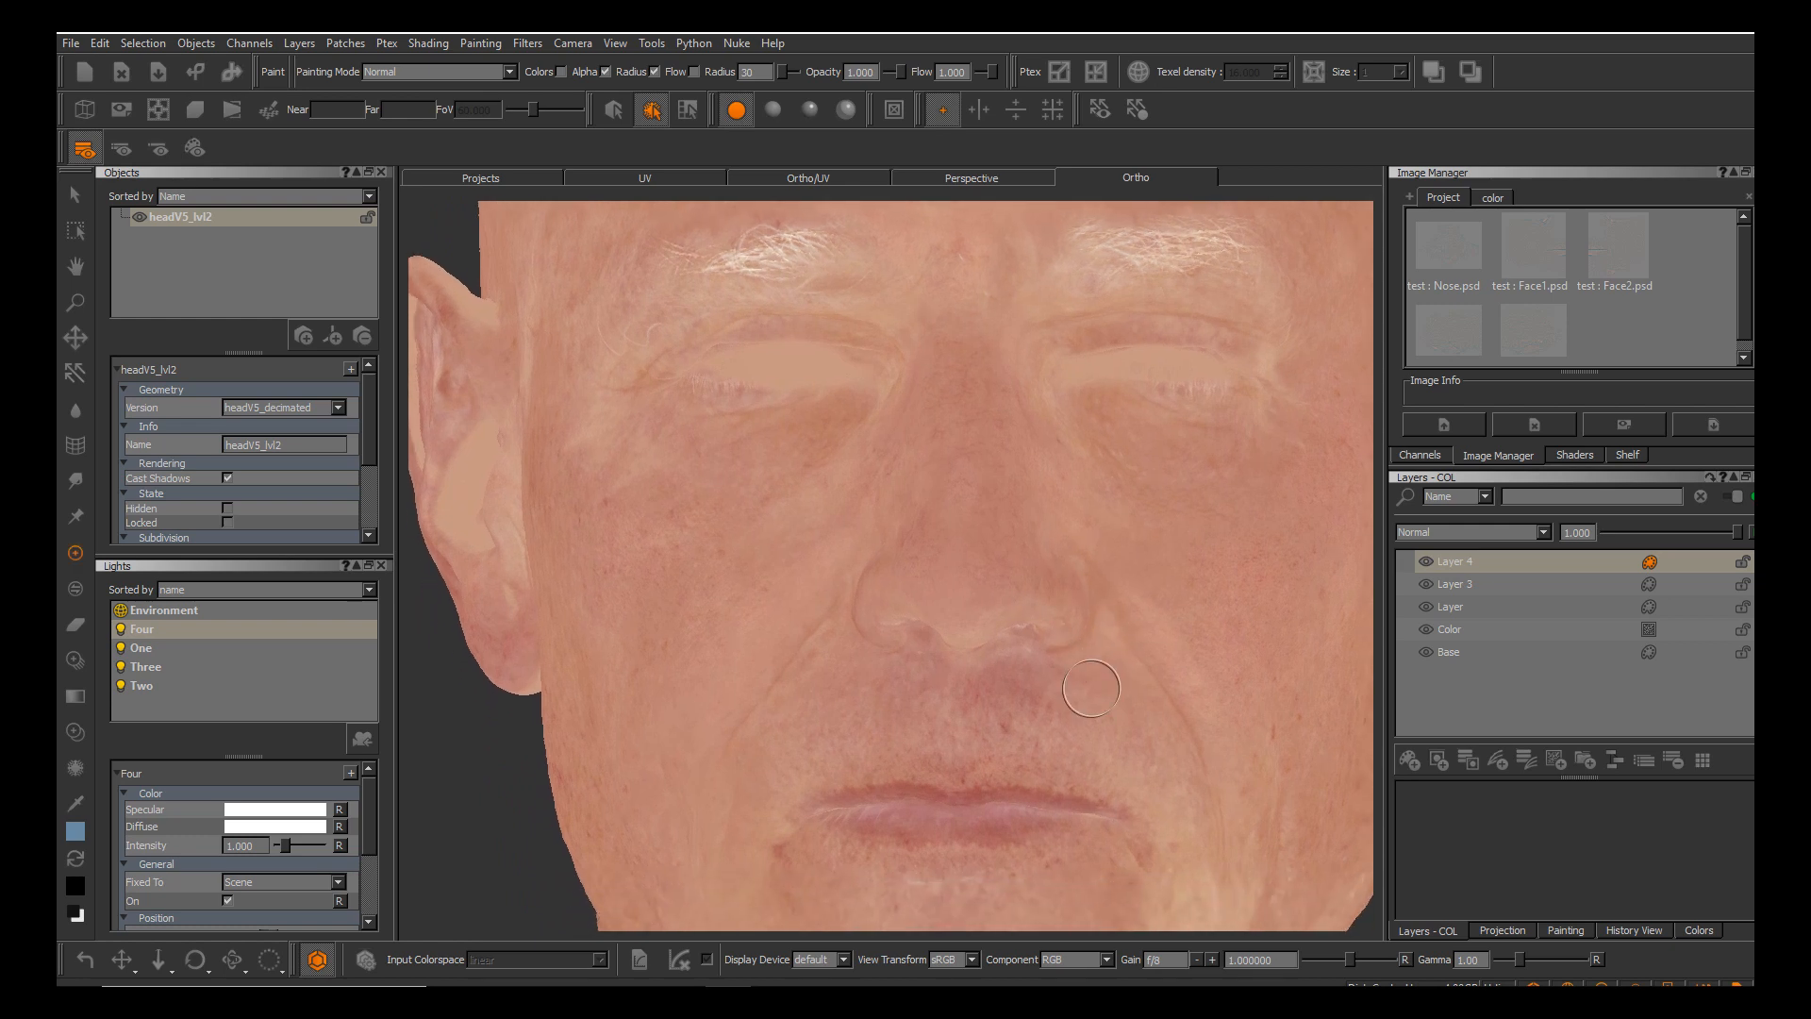
{"action": "mouse_move", "coordinate": [1092, 689]}
{"action": "left_mouse_down", "text": "alt"}
{"action": "mouse_move", "coordinate": [1103, 679]}
{"action": "mouse_move", "coordinate": [1090, 694]}
{"action": "left_mouse_up", "text": "alt"}
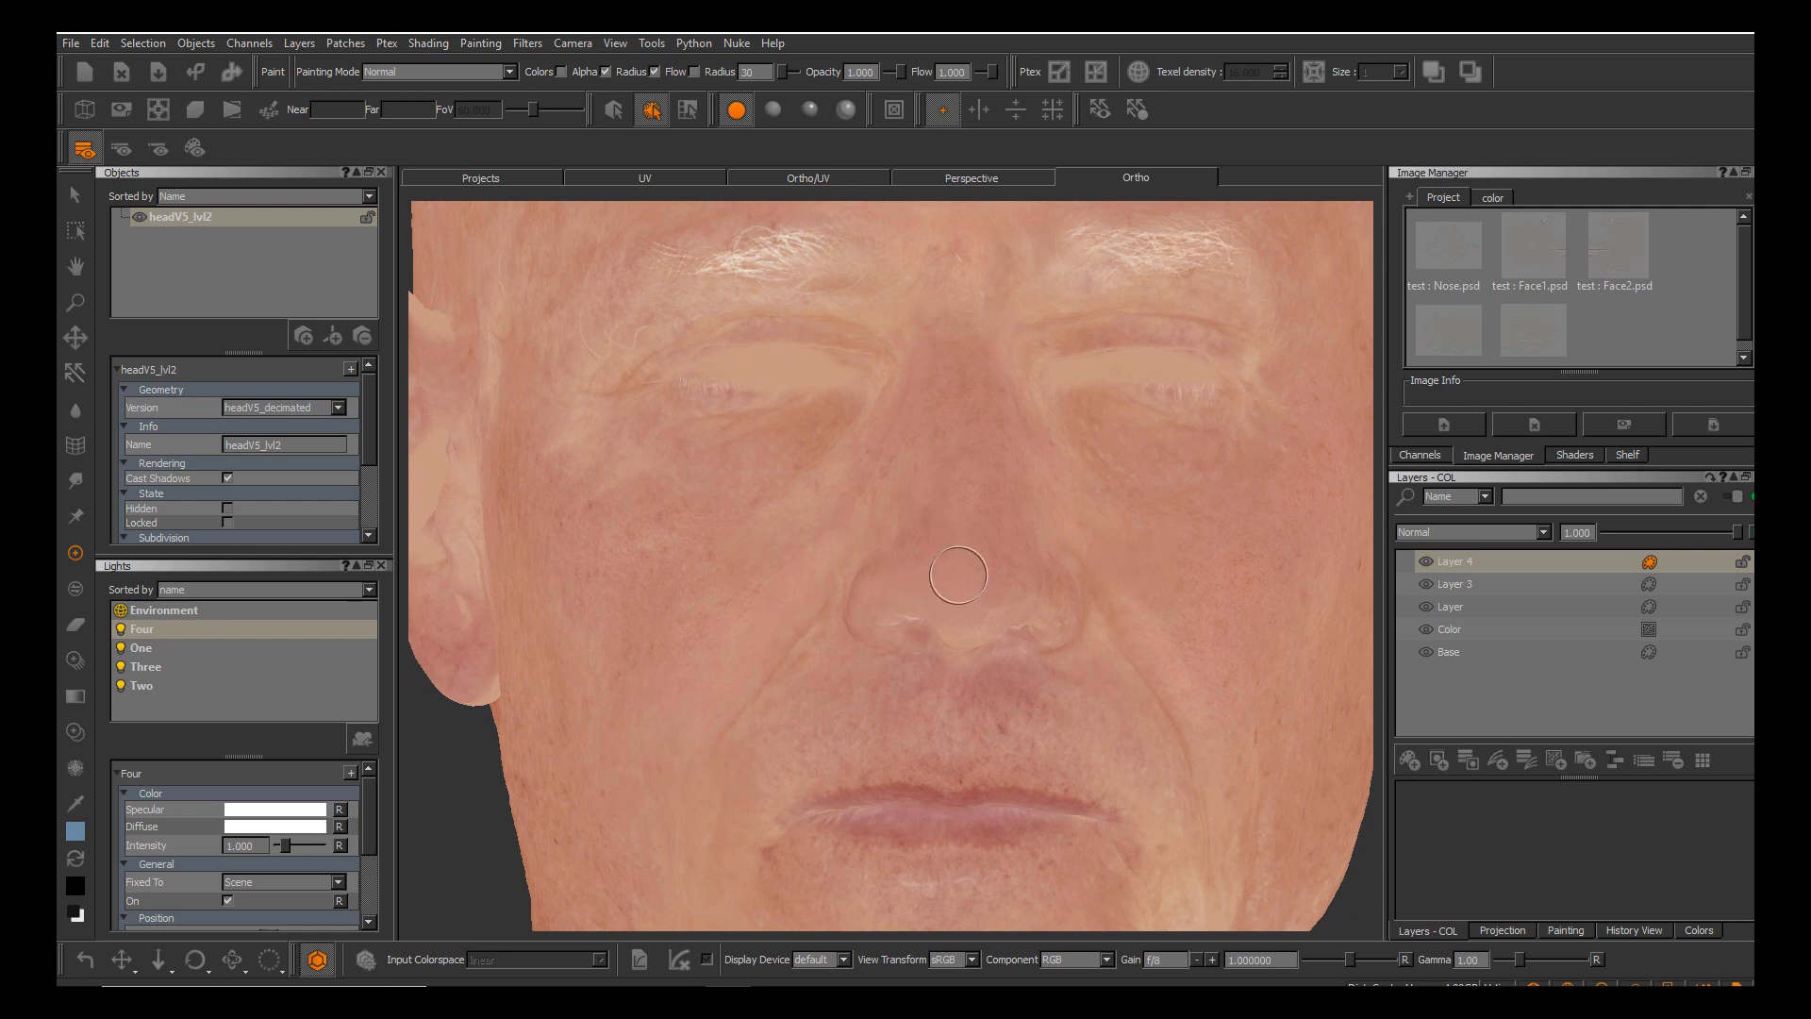
{"action": "middle_click_drag", "start_coordinate": [937, 573], "coordinate": [942, 625], "text": "alt"}
{"action": "mouse_move", "coordinate": [943, 624]}
{"action": "left_mouse_down", "text": "alt"}
{"action": "mouse_move", "coordinate": [1017, 618]}
{"action": "mouse_move", "coordinate": [978, 627]}
{"action": "mouse_move", "coordinate": [969, 655]}
{"action": "left_mouse_up", "text": "alt"}
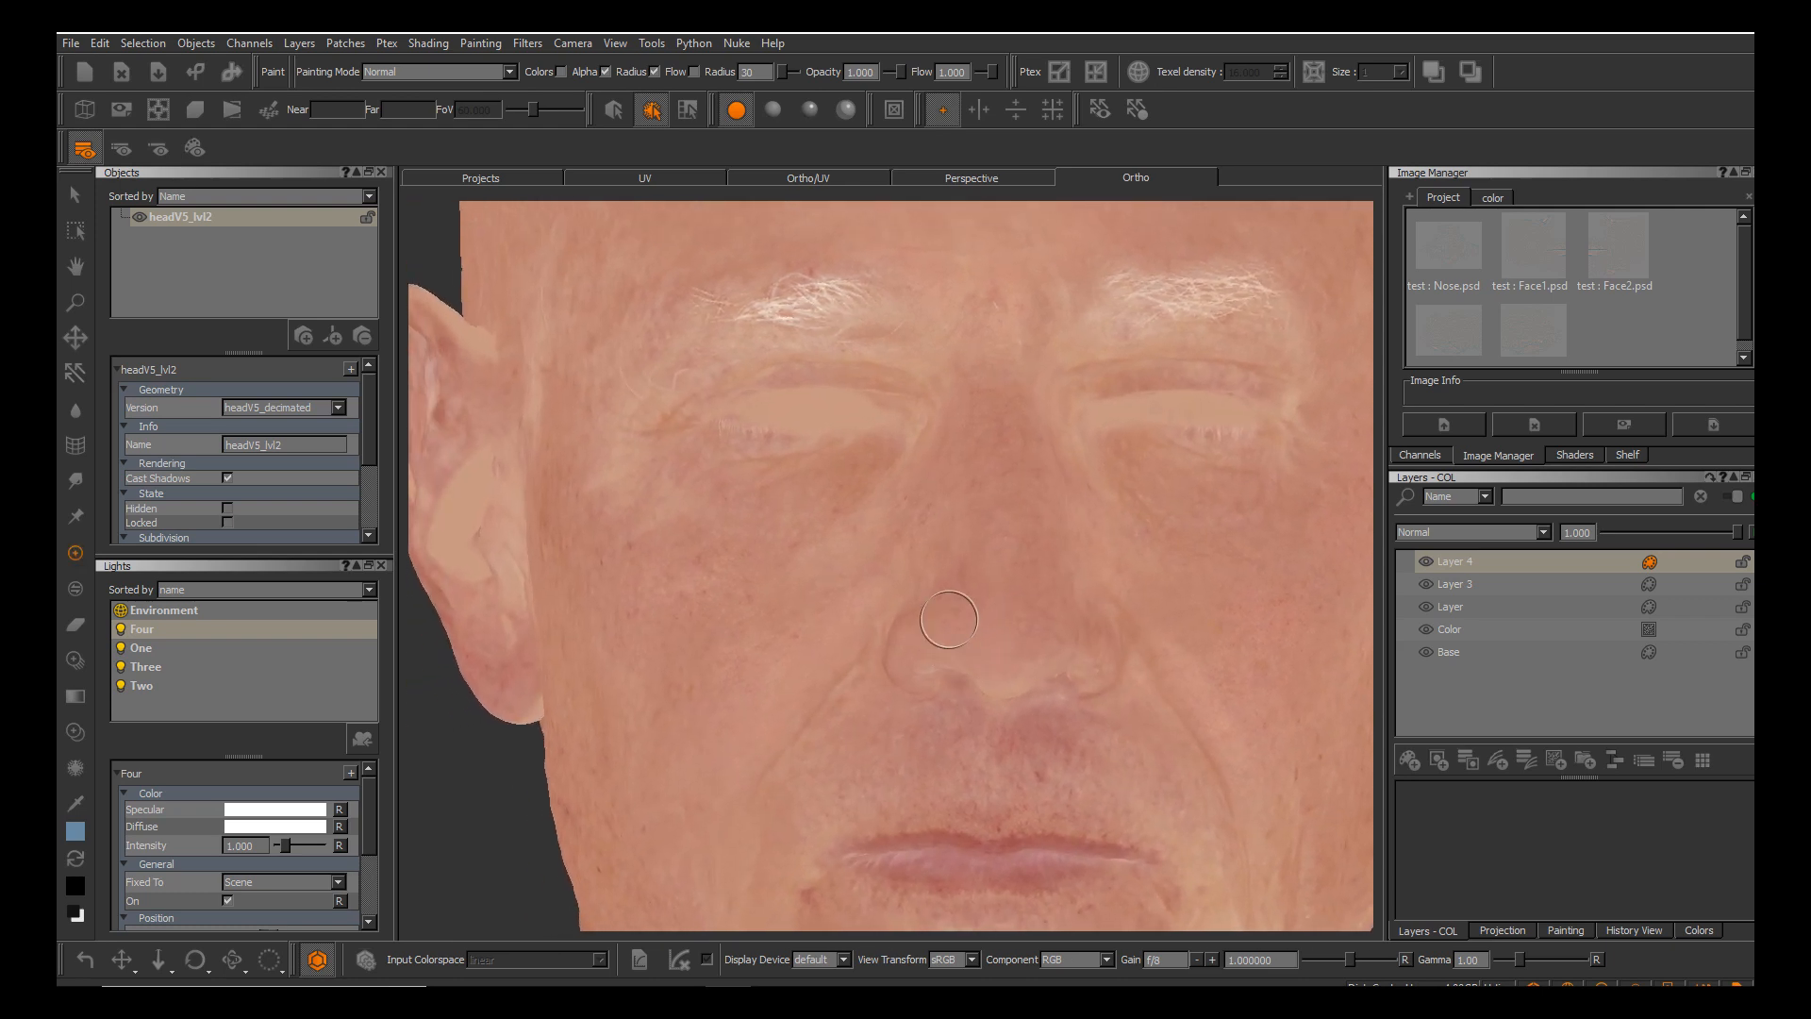
Browse the color reference photos and examine the skin texture around the ear, forehead and both sides of the face.
{"action": "left_click", "coordinate": [1491, 197]}
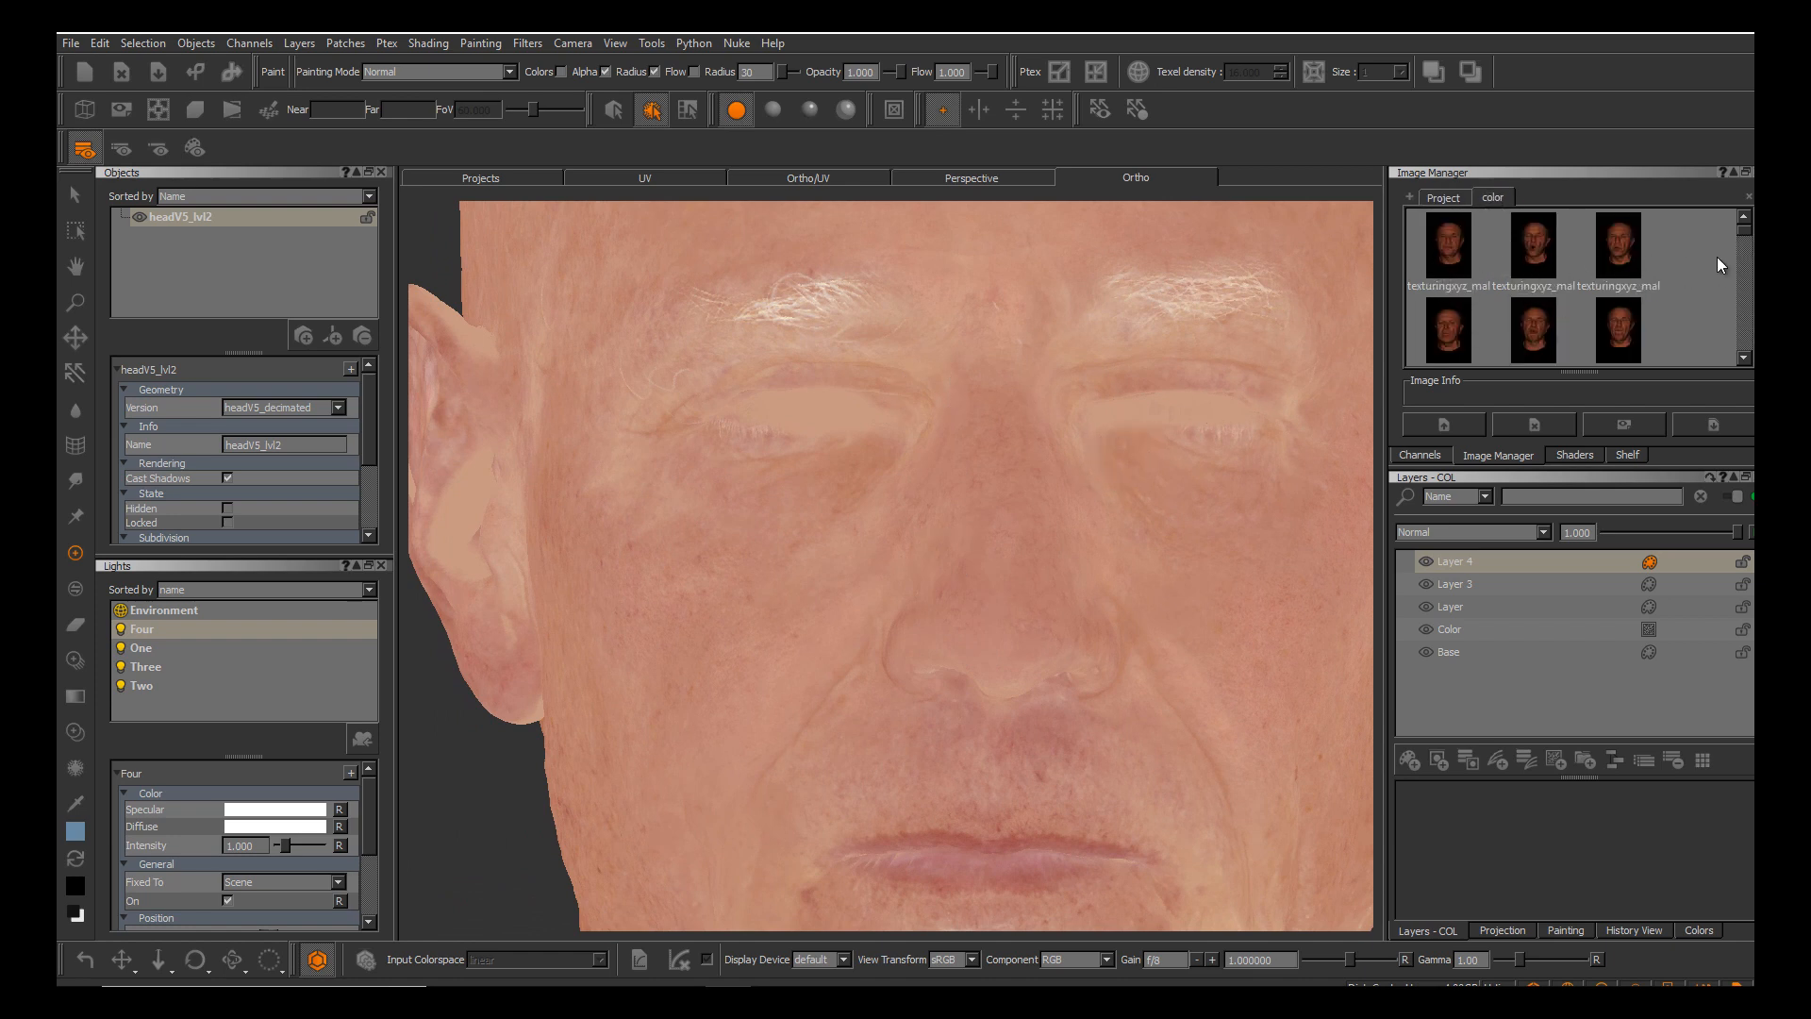
{"action": "left_click_drag", "start_coordinate": [1744, 230], "coordinate": [1750, 250]}
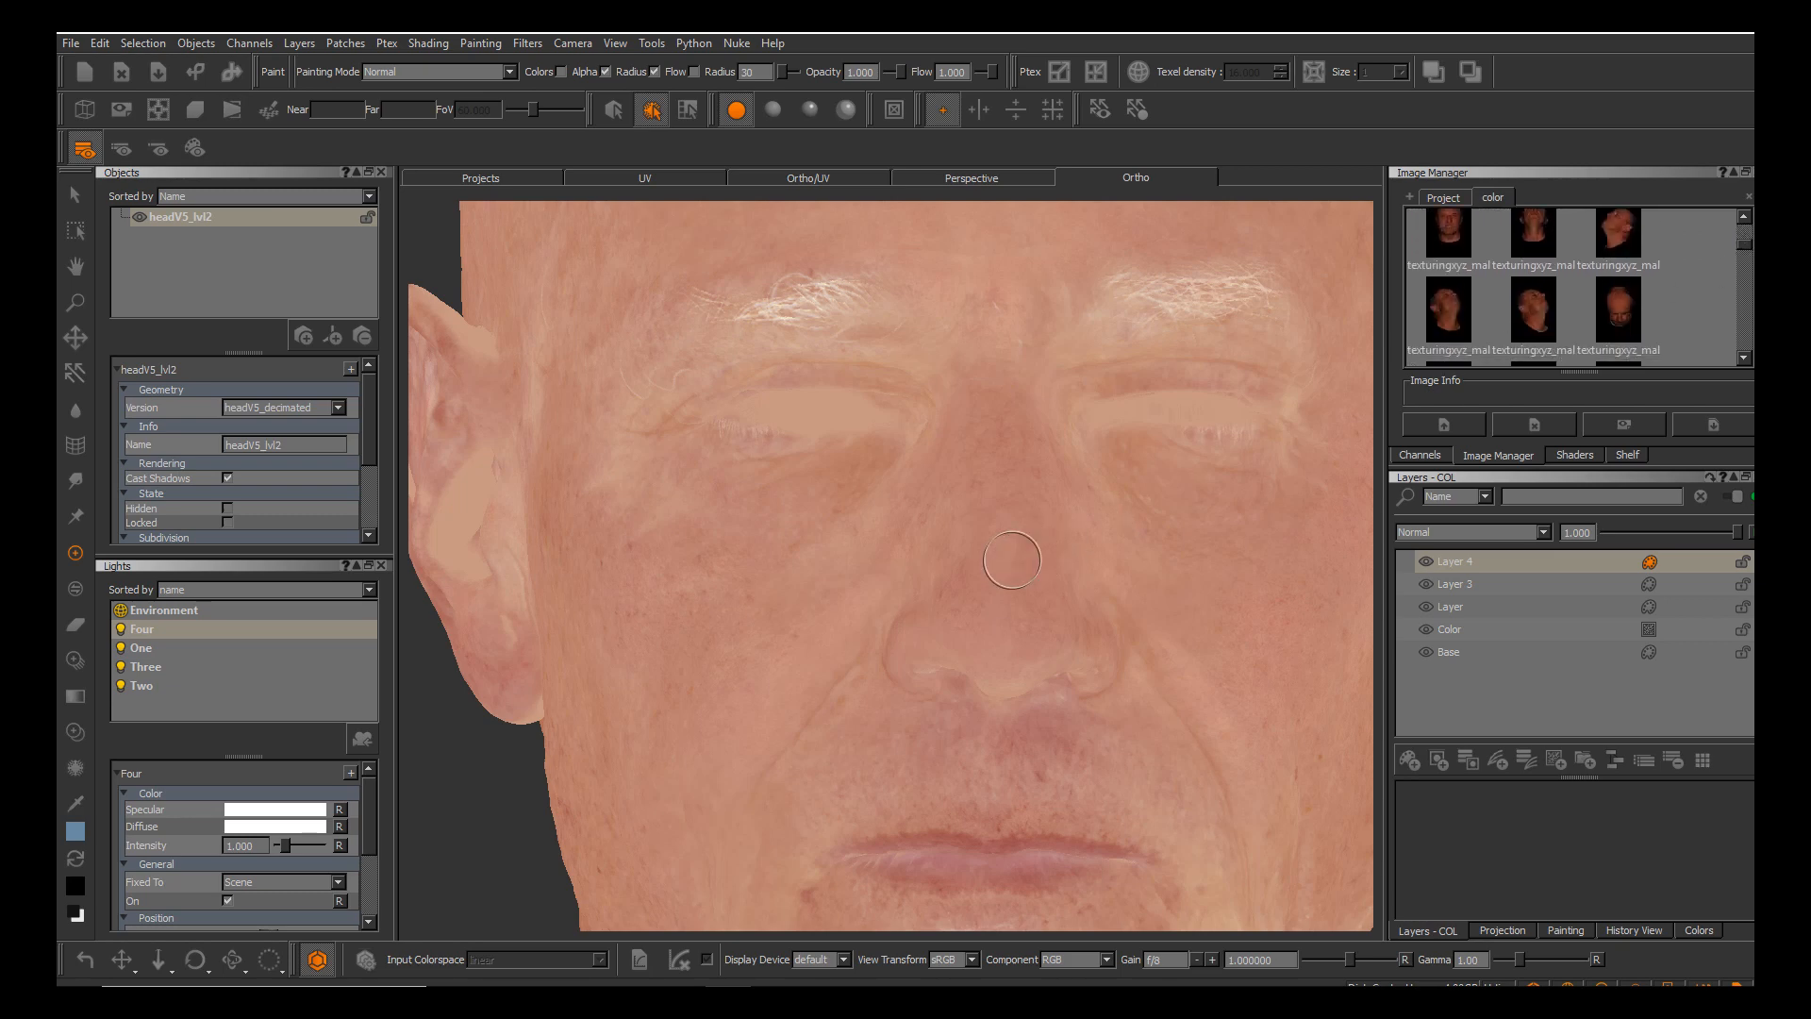
{"action": "middle_click_drag", "start_coordinate": [1023, 598], "coordinate": [941, 582], "text": "alt"}
{"action": "right_click_drag", "start_coordinate": [937, 584], "coordinate": [882, 586], "text": "alt"}
{"action": "left_click_drag", "start_coordinate": [882, 586], "coordinate": [1170, 603], "text": "alt"}
{"action": "middle_click_drag", "start_coordinate": [651, 604], "coordinate": [974, 634], "text": "alt"}
{"action": "right_click_drag", "start_coordinate": [975, 647], "coordinate": [1047, 656], "text": "alt"}
{"action": "left_click_drag", "start_coordinate": [1047, 656], "coordinate": [1025, 653], "text": "alt"}
{"action": "middle_click_drag", "start_coordinate": [1026, 653], "coordinate": [1073, 782], "text": "alt"}
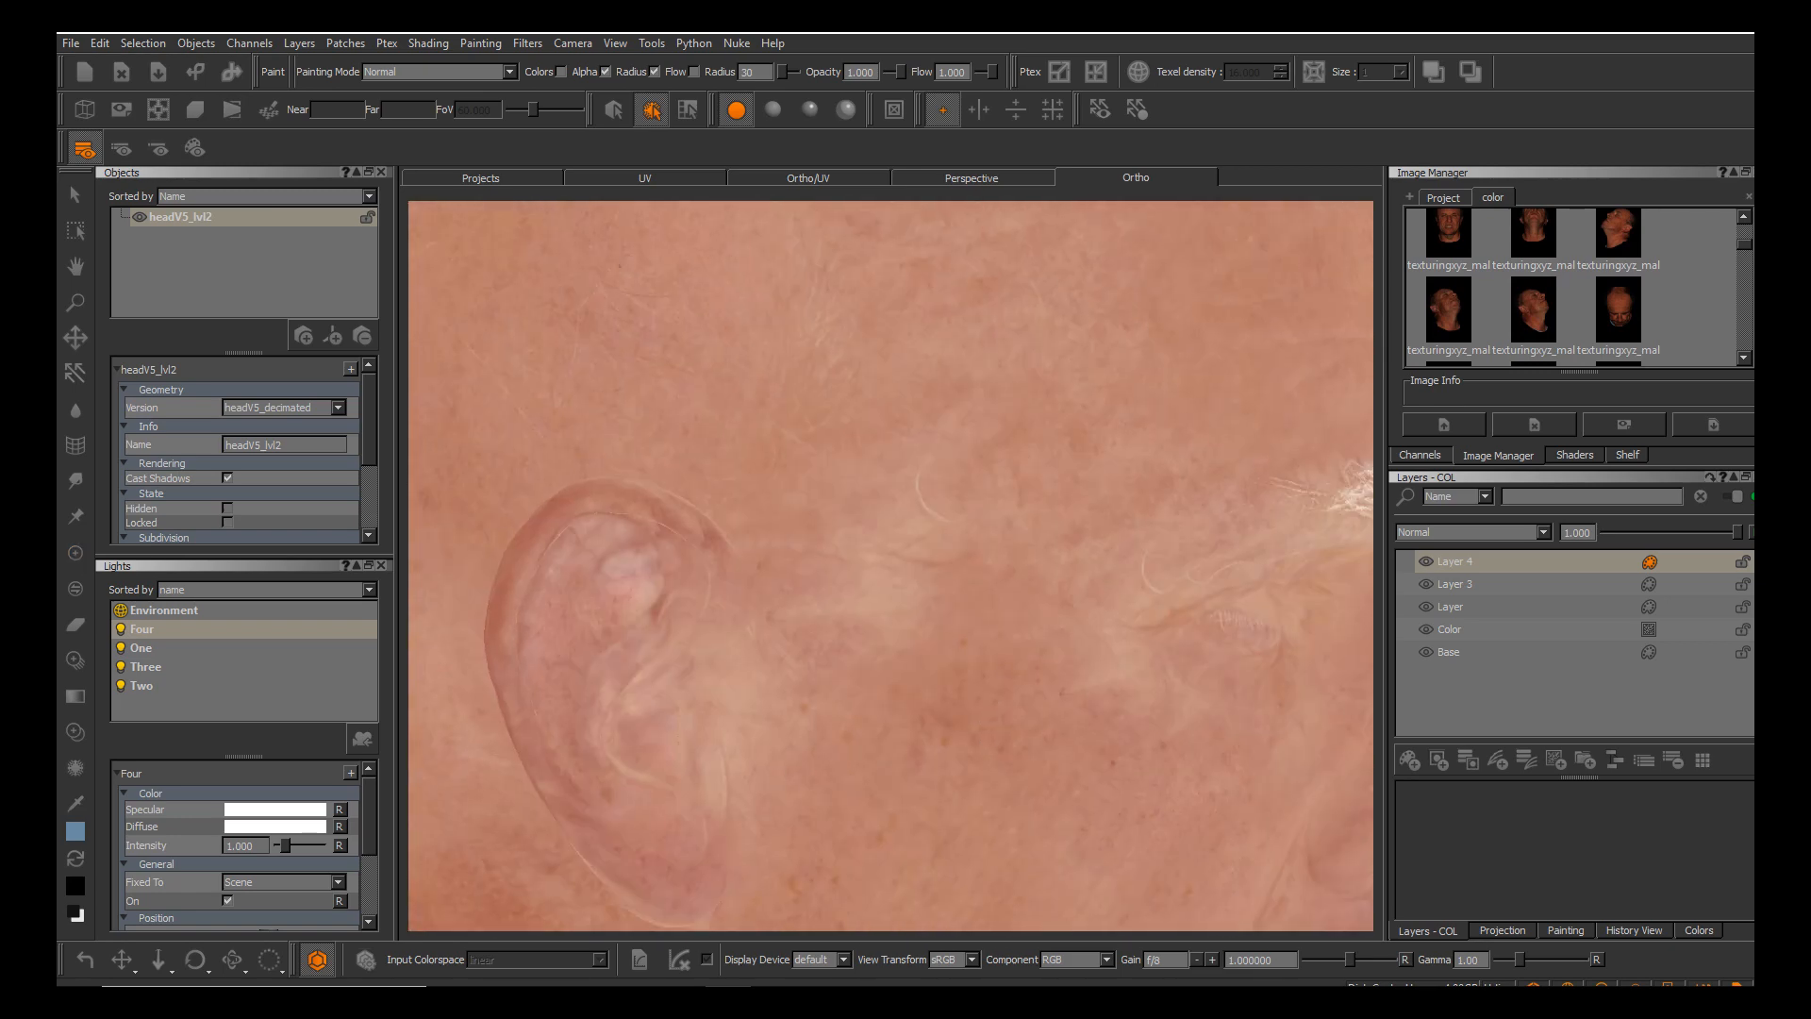
{"action": "right_click_drag", "start_coordinate": [1074, 781], "coordinate": [991, 746], "text": "alt"}
{"action": "left_click_drag", "start_coordinate": [952, 576], "coordinate": [703, 566], "text": "alt"}
{"action": "middle_click_drag", "start_coordinate": [972, 547], "coordinate": [746, 570], "text": "alt"}
{"action": "left_click_drag", "start_coordinate": [746, 570], "coordinate": [670, 570], "text": "alt"}
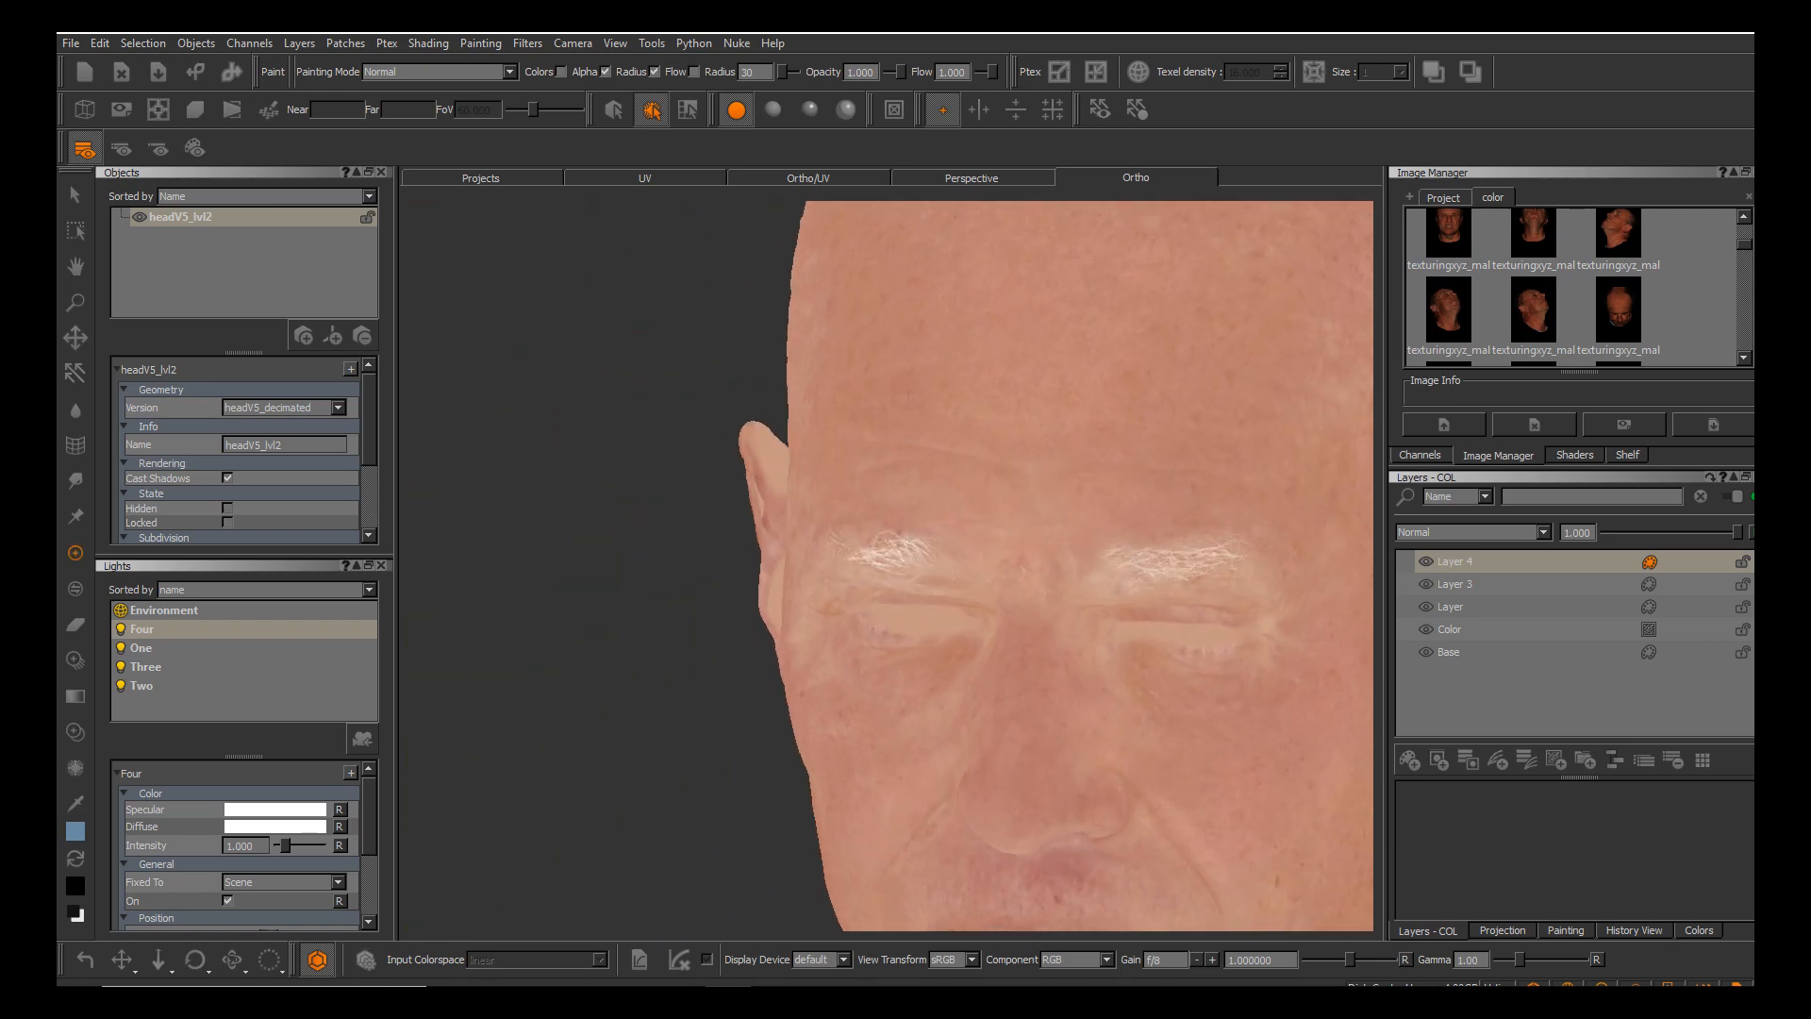
{"action": "middle_click_drag", "start_coordinate": [1264, 572], "coordinate": [987, 566], "text": "alt"}
{"action": "left_click_drag", "start_coordinate": [987, 566], "coordinate": [946, 534], "text": "alt"}
{"action": "middle_click_drag", "start_coordinate": [946, 534], "coordinate": [854, 425], "text": "alt"}
{"action": "right_click_drag", "start_coordinate": [853, 425], "coordinate": [920, 434], "text": "alt"}
{"action": "mouse_move", "coordinate": [1014, 566]}
{"action": "left_mouse_down", "text": "alt"}
{"action": "mouse_move", "coordinate": [910, 570]}
{"action": "mouse_move", "coordinate": [1048, 564]}
{"action": "left_mouse_up", "text": "alt"}
{"action": "middle_click_drag", "start_coordinate": [1047, 562], "coordinate": [1052, 533], "text": "alt"}
{"action": "mouse_move", "coordinate": [1052, 566]}
{"action": "left_mouse_down", "text": "alt"}
{"action": "mouse_move", "coordinate": [1104, 605]}
{"action": "mouse_move", "coordinate": [1053, 576]}
{"action": "left_mouse_up", "text": "alt"}
{"action": "middle_click_drag", "start_coordinate": [1053, 576], "coordinate": [1067, 562], "text": "alt"}
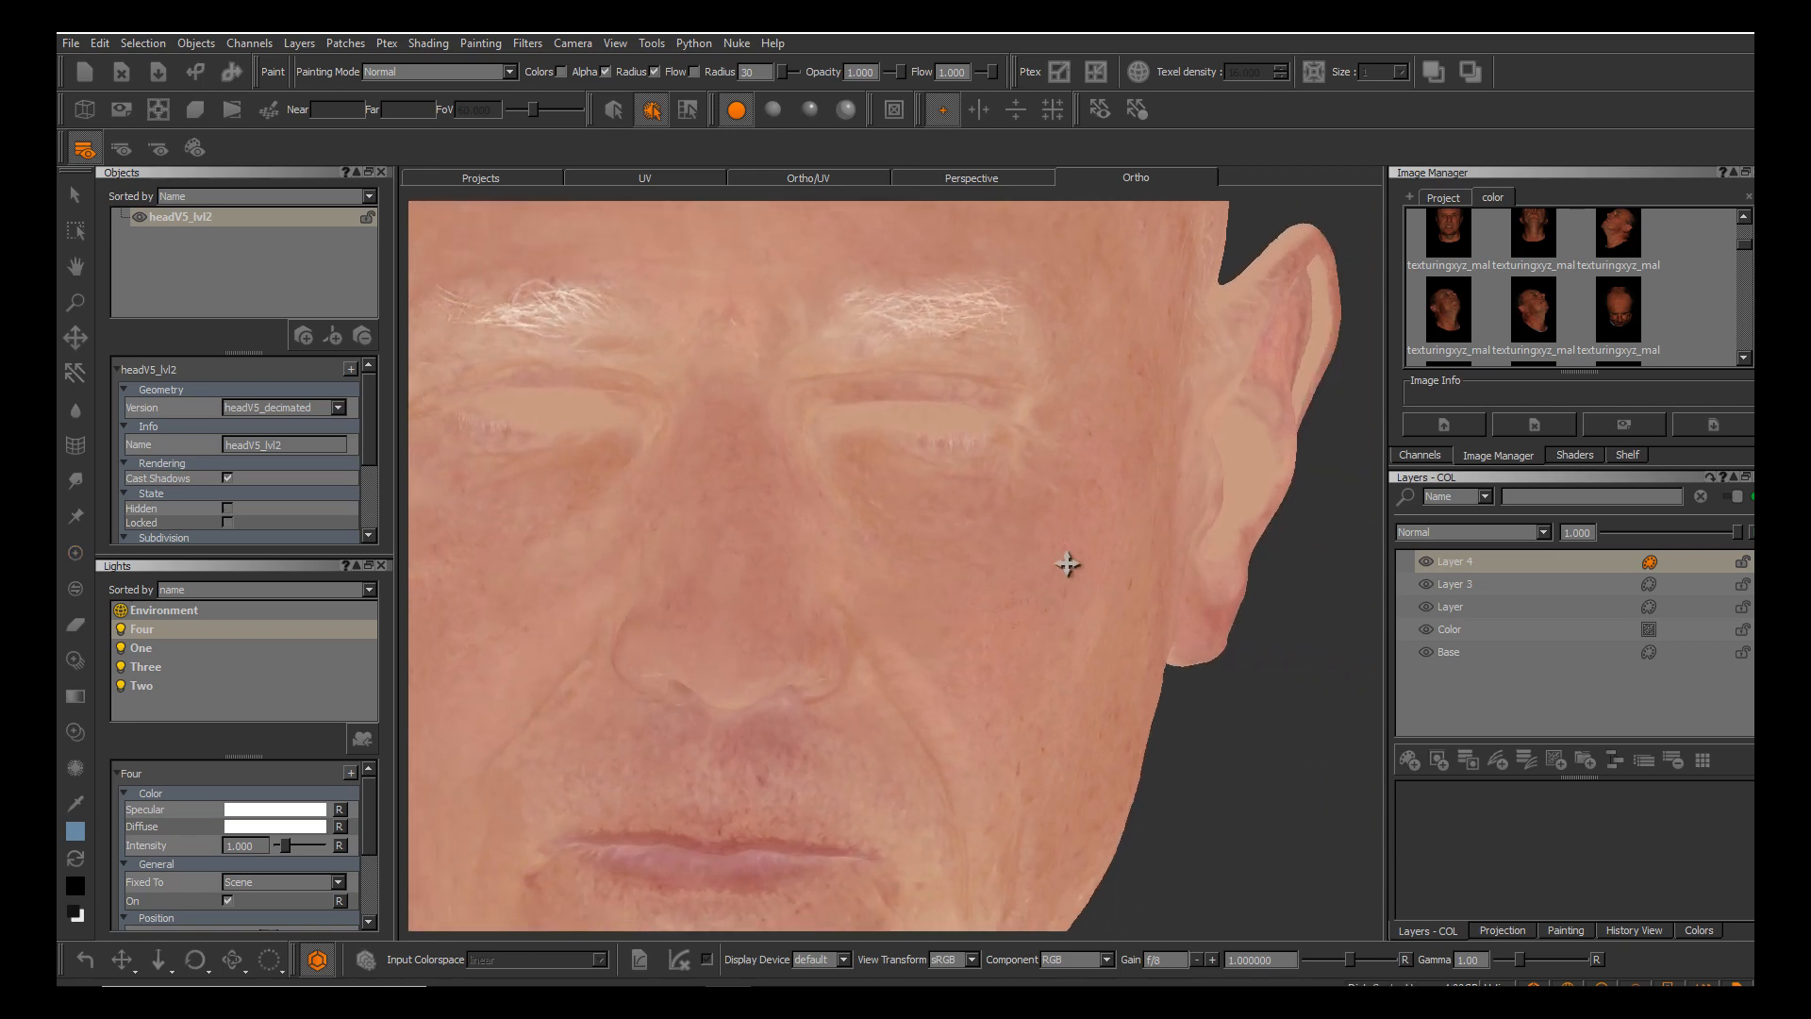
{"action": "mouse_move", "coordinate": [1067, 563]}
{"action": "left_mouse_down", "text": "alt"}
{"action": "mouse_move", "coordinate": [1179, 585]}
{"action": "mouse_move", "coordinate": [1079, 614]}
{"action": "left_mouse_up", "text": "alt"}
{"action": "middle_click_drag", "start_coordinate": [1079, 614], "coordinate": [1033, 600], "text": "alt"}
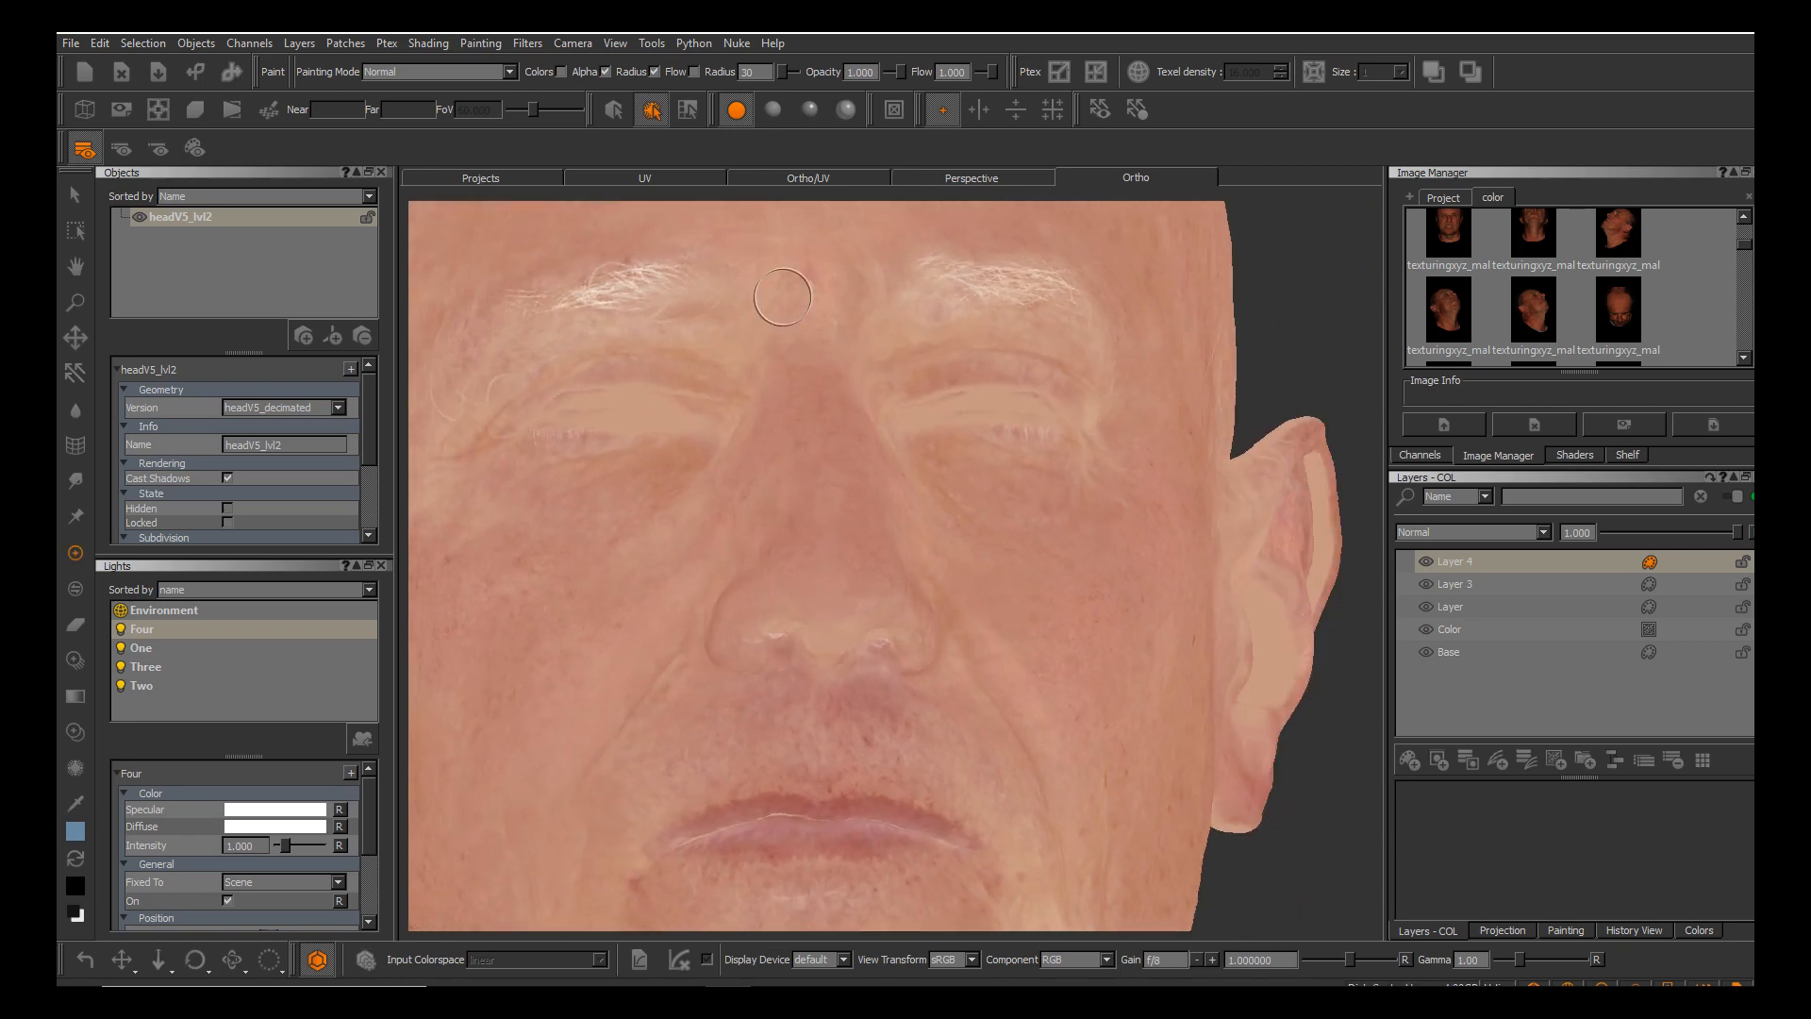
Switch the viewport to basic lighting and examine the sculpted wrinkles and texture toward the ear.
{"action": "left_click", "coordinate": [771, 110]}
{"action": "mouse_move", "coordinate": [930, 453]}
{"action": "middle_mouse_down", "text": "alt"}
{"action": "mouse_move", "coordinate": [1035, 408]}
{"action": "mouse_move", "coordinate": [1040, 373]}
{"action": "middle_mouse_up", "text": "alt"}
{"action": "right_click_drag", "start_coordinate": [1041, 373], "coordinate": [958, 490], "text": "alt"}
{"action": "left_click_drag", "start_coordinate": [1002, 503], "coordinate": [947, 540], "text": "alt"}
{"action": "middle_click_drag", "start_coordinate": [947, 540], "coordinate": [946, 595], "text": "alt"}
{"action": "right_click_drag", "start_coordinate": [947, 594], "coordinate": [991, 641], "text": "alt"}
{"action": "mouse_move", "coordinate": [990, 623]}
{"action": "left_mouse_down", "text": "alt"}
{"action": "mouse_move", "coordinate": [1038, 609]}
{"action": "mouse_move", "coordinate": [896, 571]}
{"action": "left_mouse_up", "text": "alt"}
{"action": "mouse_move", "coordinate": [896, 572]}
{"action": "middle_mouse_down", "text": "alt"}
{"action": "mouse_move", "coordinate": [809, 591]}
{"action": "mouse_move", "coordinate": [566, 580]}
{"action": "middle_mouse_up", "text": "alt"}
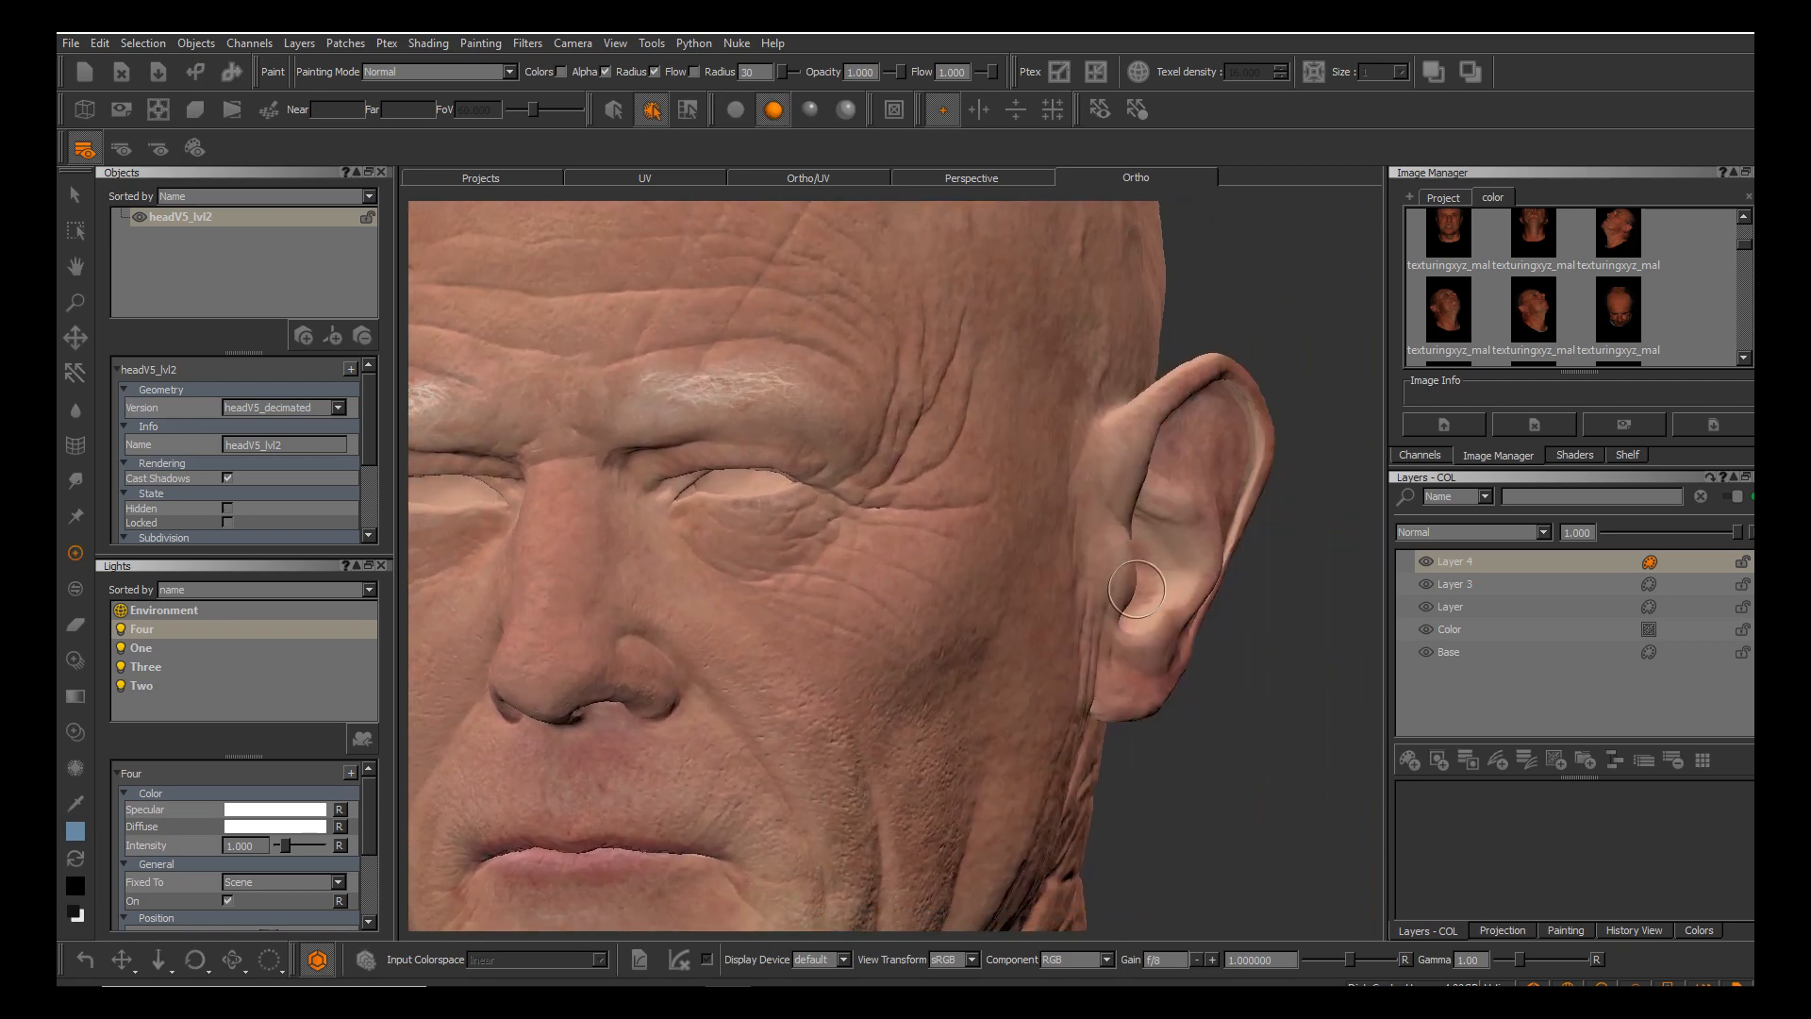
Hide the Color layer and return to flat shading to examine the unpainted areas at the eyes, ears and nostrils.
{"action": "left_click", "coordinate": [1427, 629]}
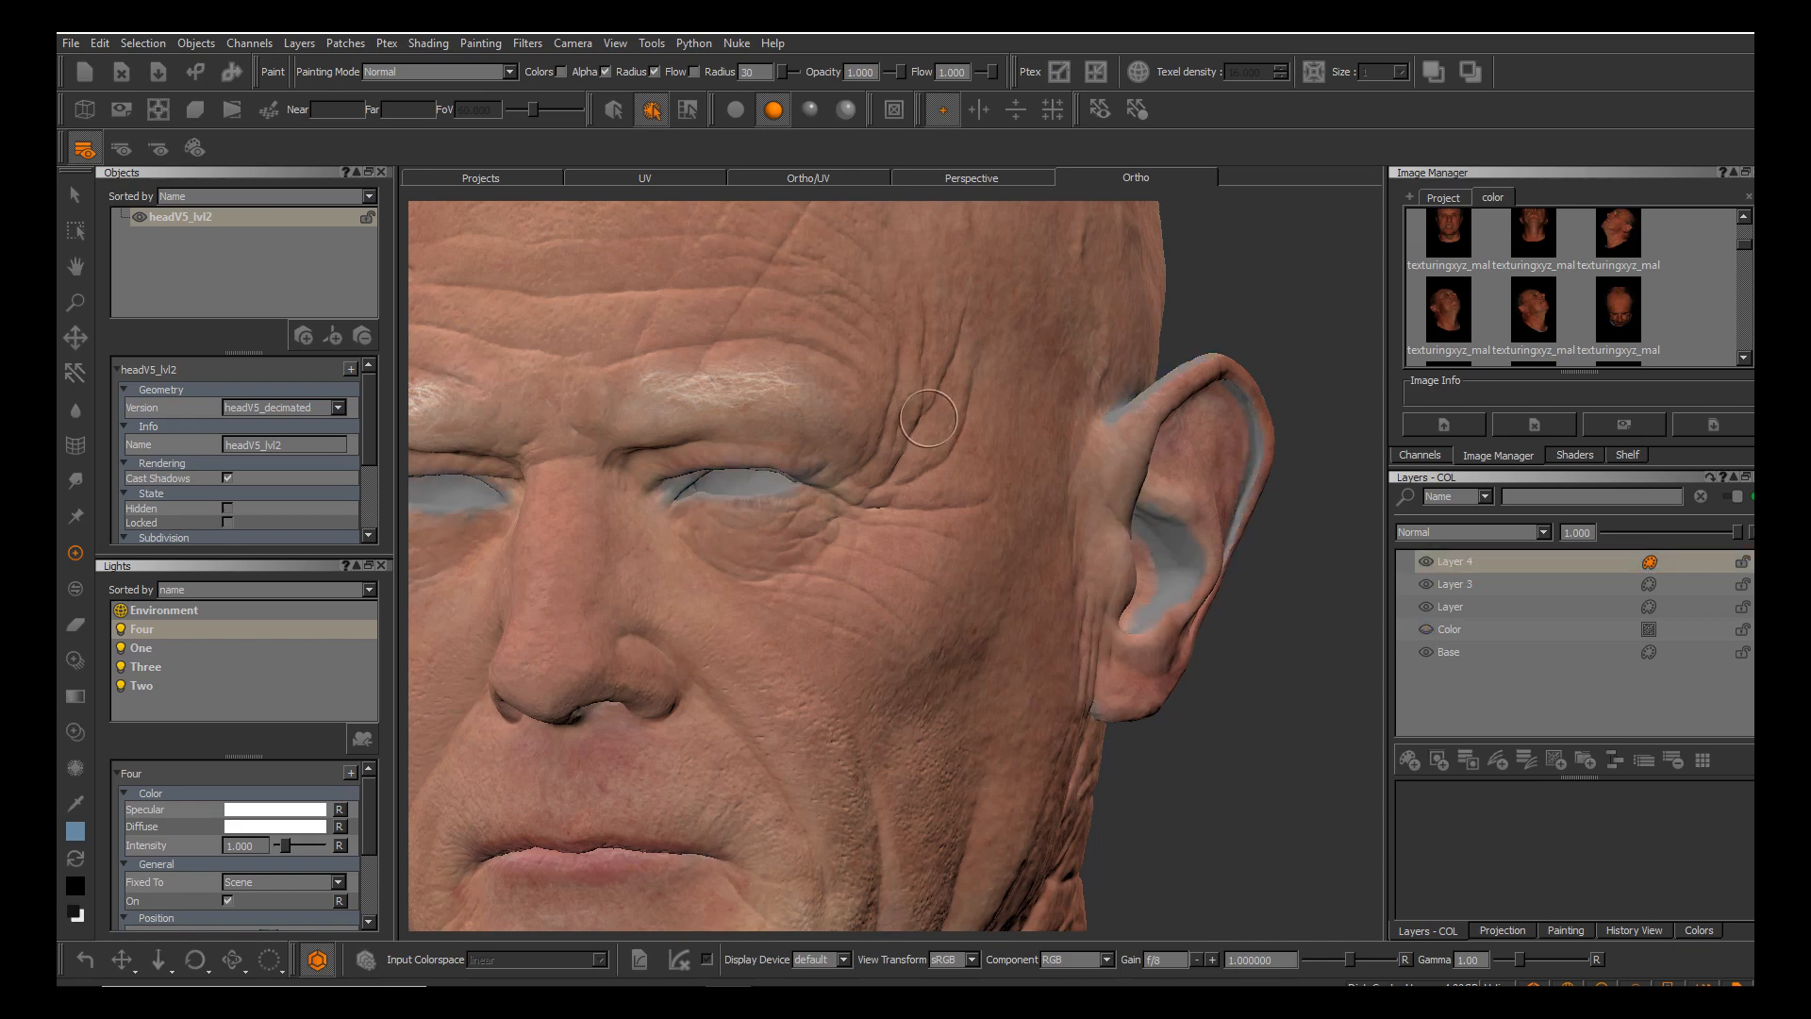
{"action": "left_click", "coordinate": [735, 110]}
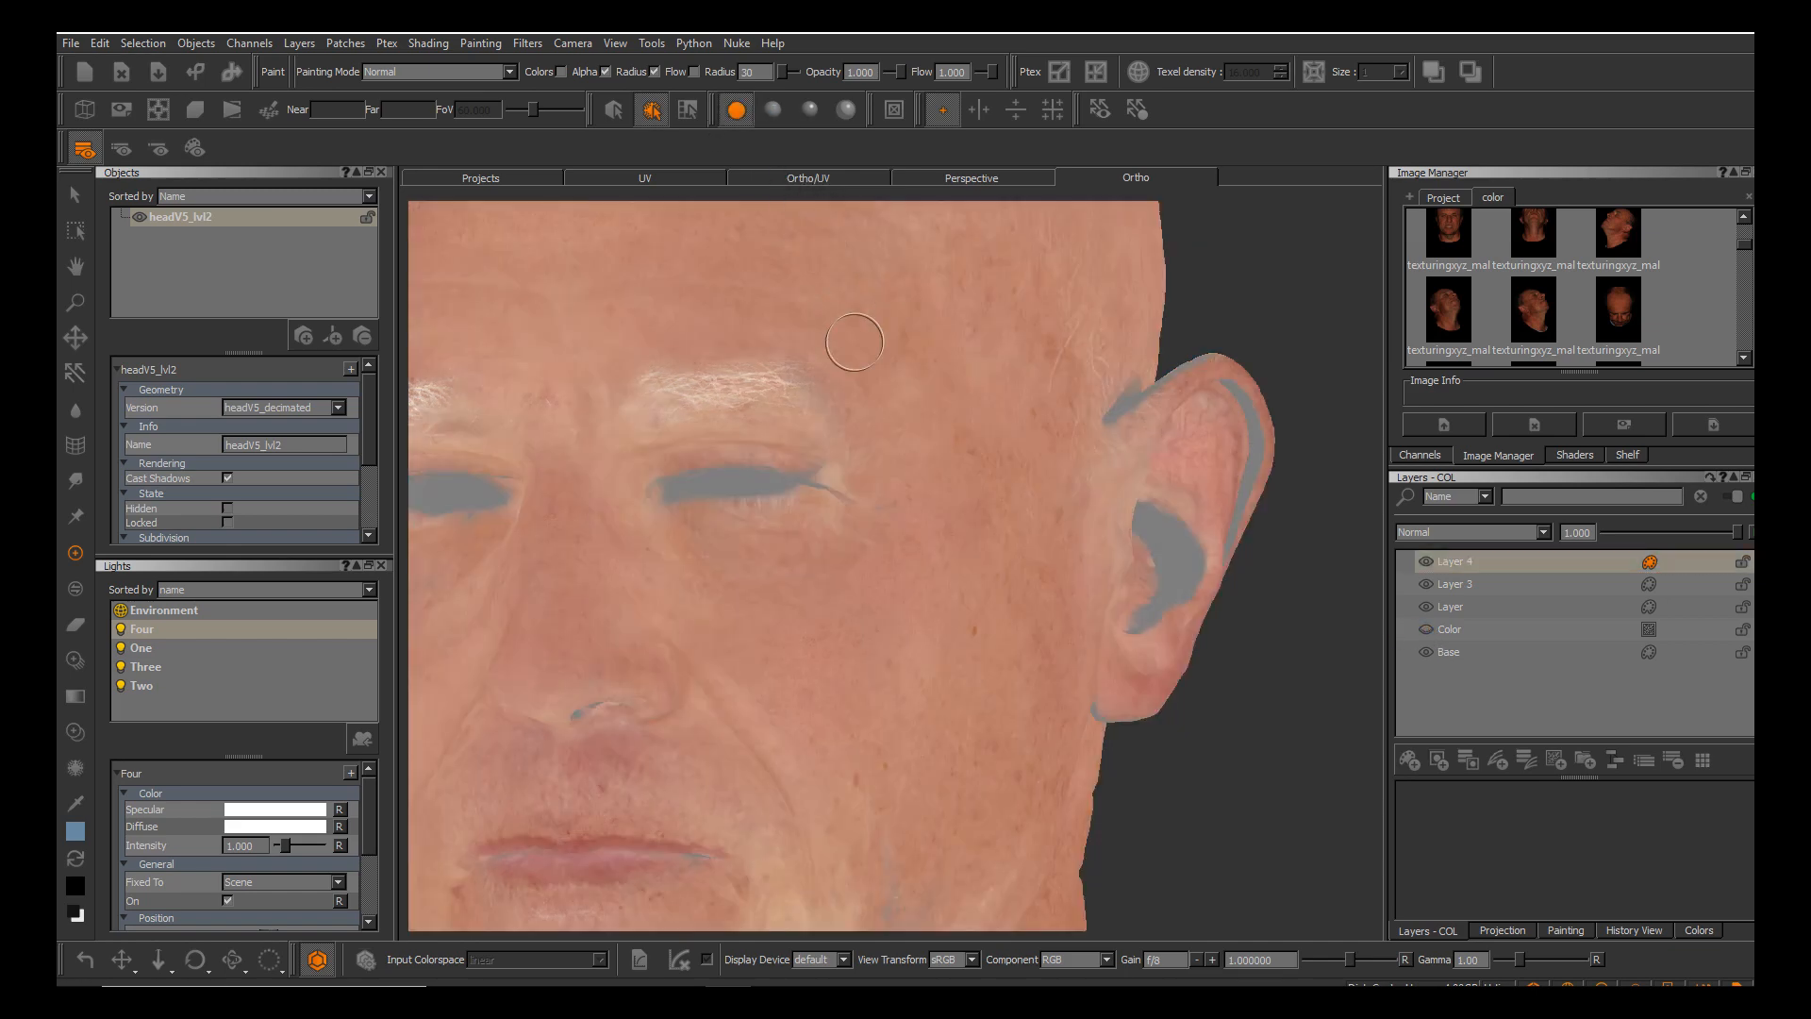
{"action": "mouse_move", "coordinate": [849, 557]}
{"action": "left_mouse_down", "text": "alt"}
{"action": "mouse_move", "coordinate": [1131, 555]}
{"action": "mouse_move", "coordinate": [924, 609]}
{"action": "left_mouse_up", "text": "alt"}
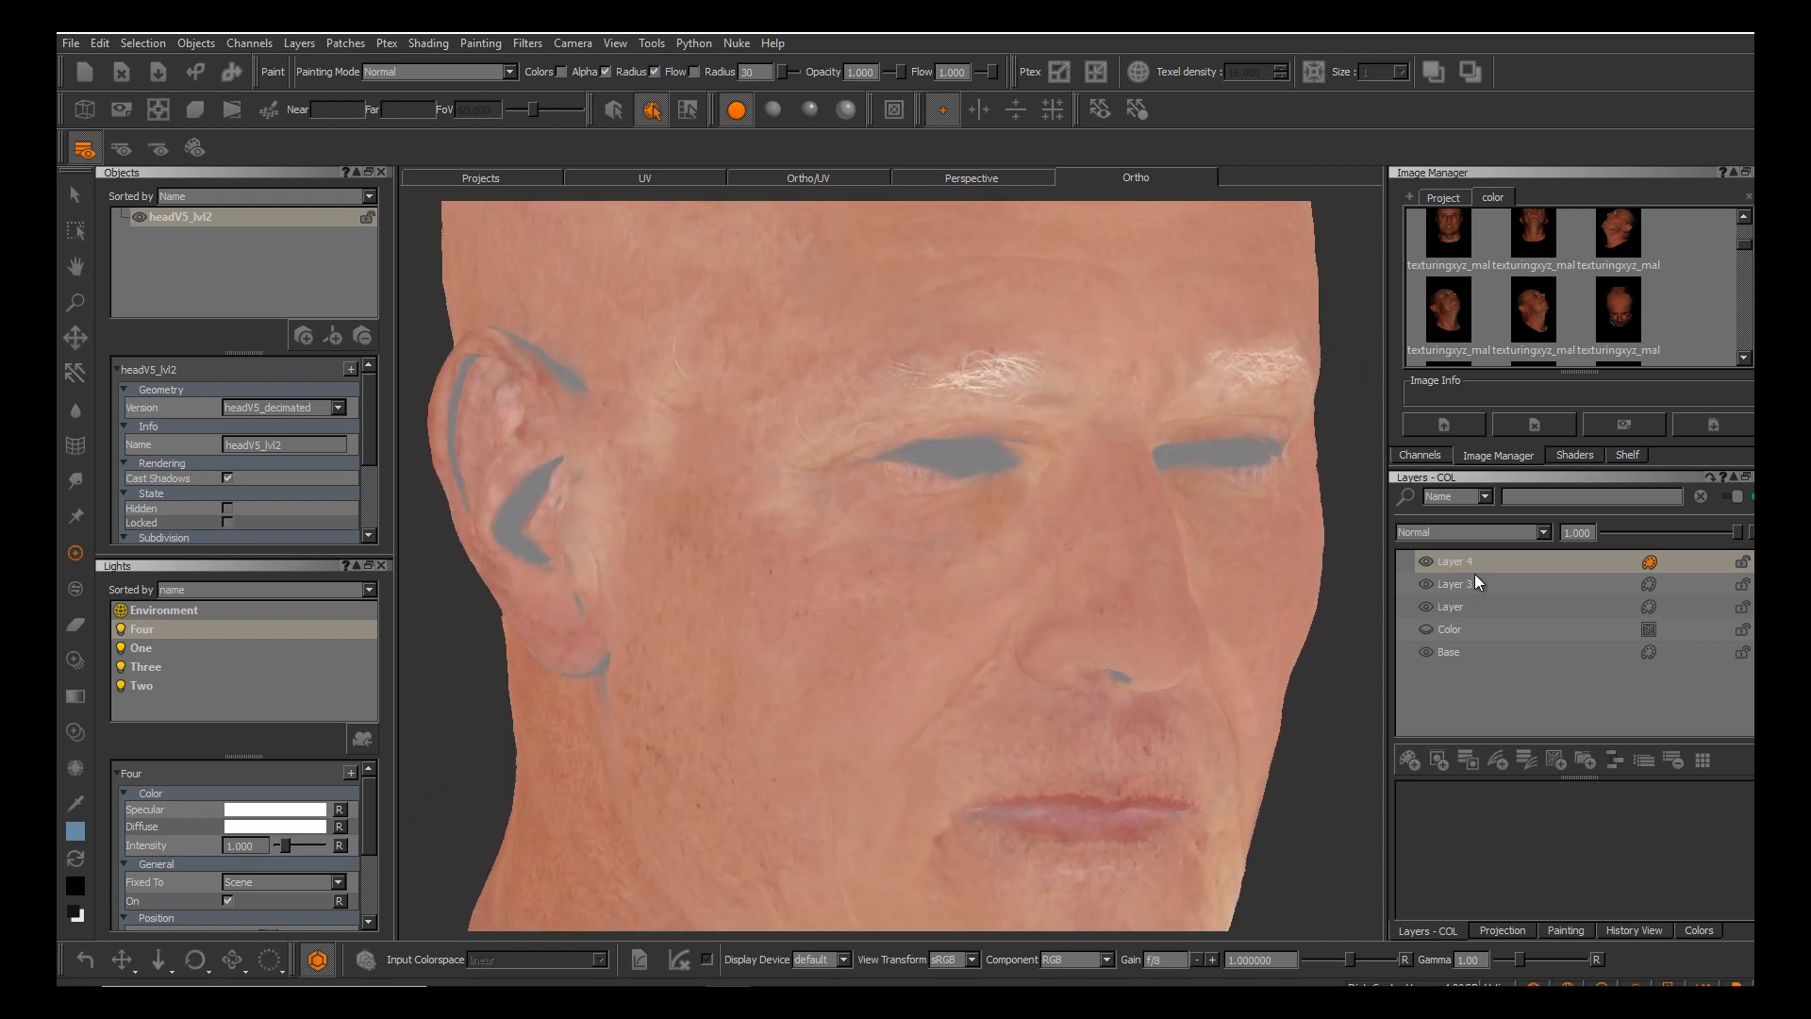
Hide Layer 4 and examine the texture around the jaw, mouth and chin.
{"action": "left_click", "coordinate": [1425, 563]}
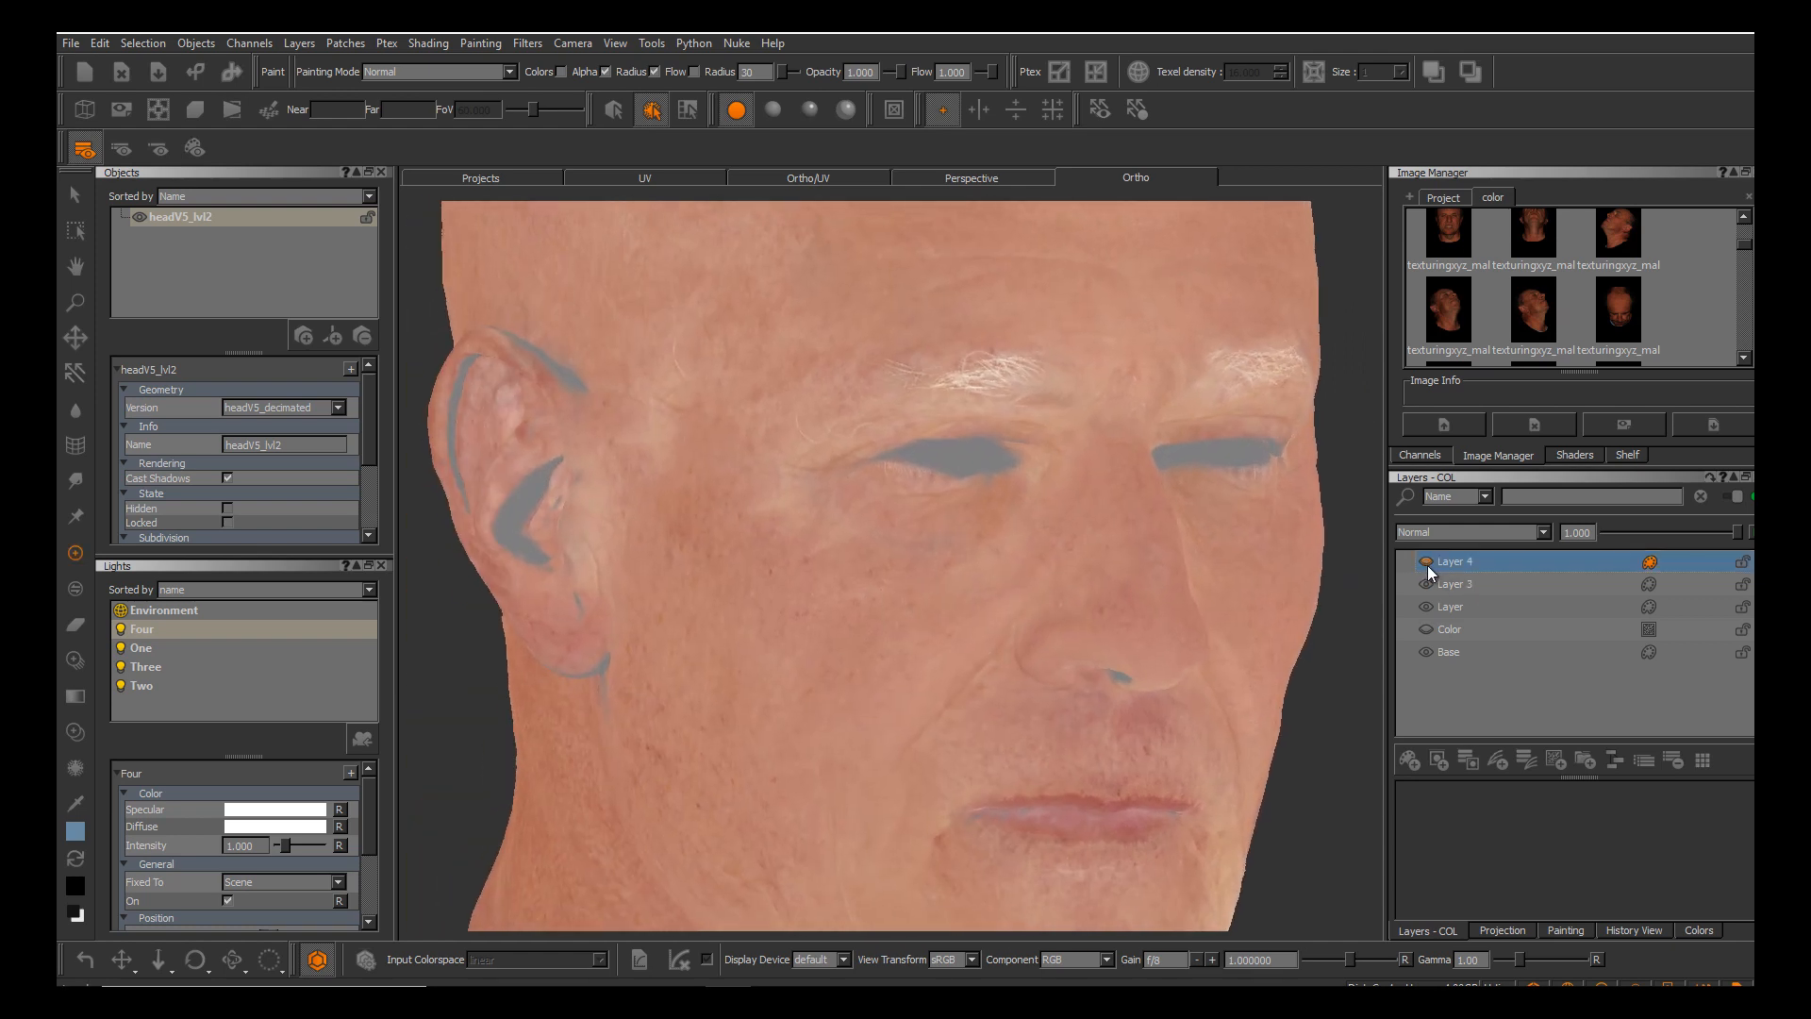
{"action": "left_click", "coordinate": [1425, 563]}
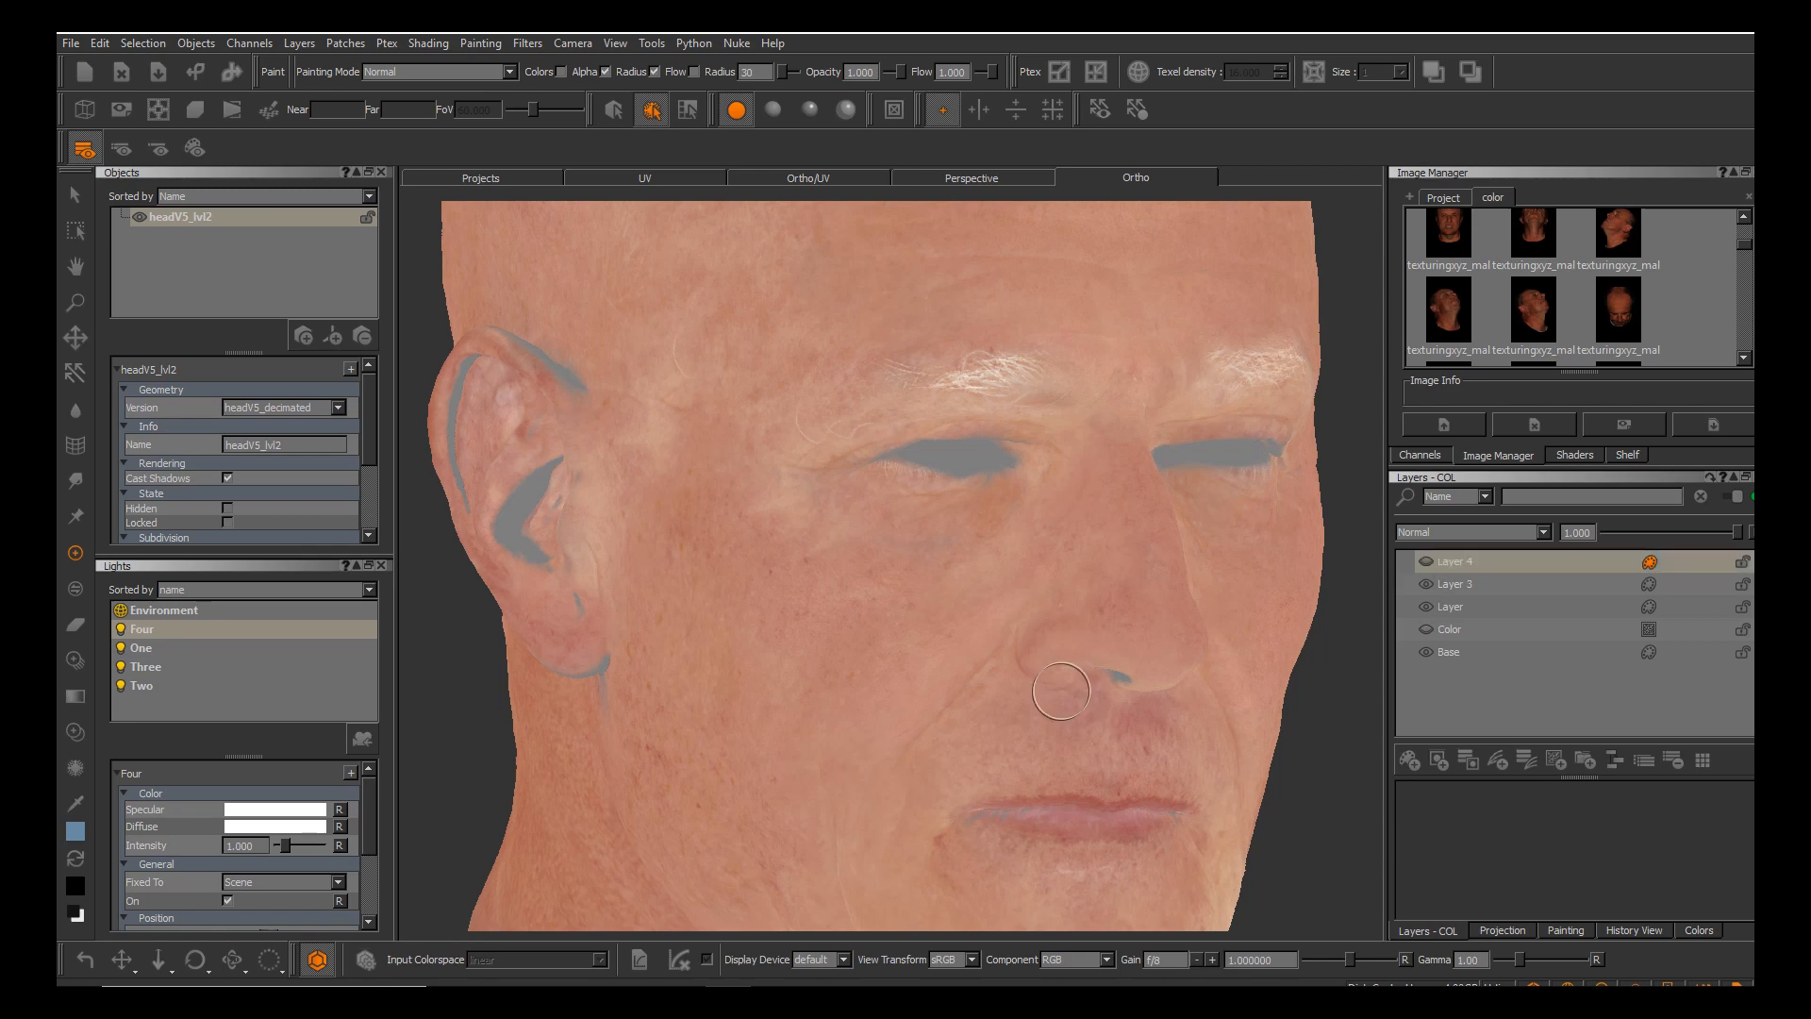
{"action": "middle_click_drag", "start_coordinate": [987, 618], "coordinate": [987, 361], "text": "alt"}
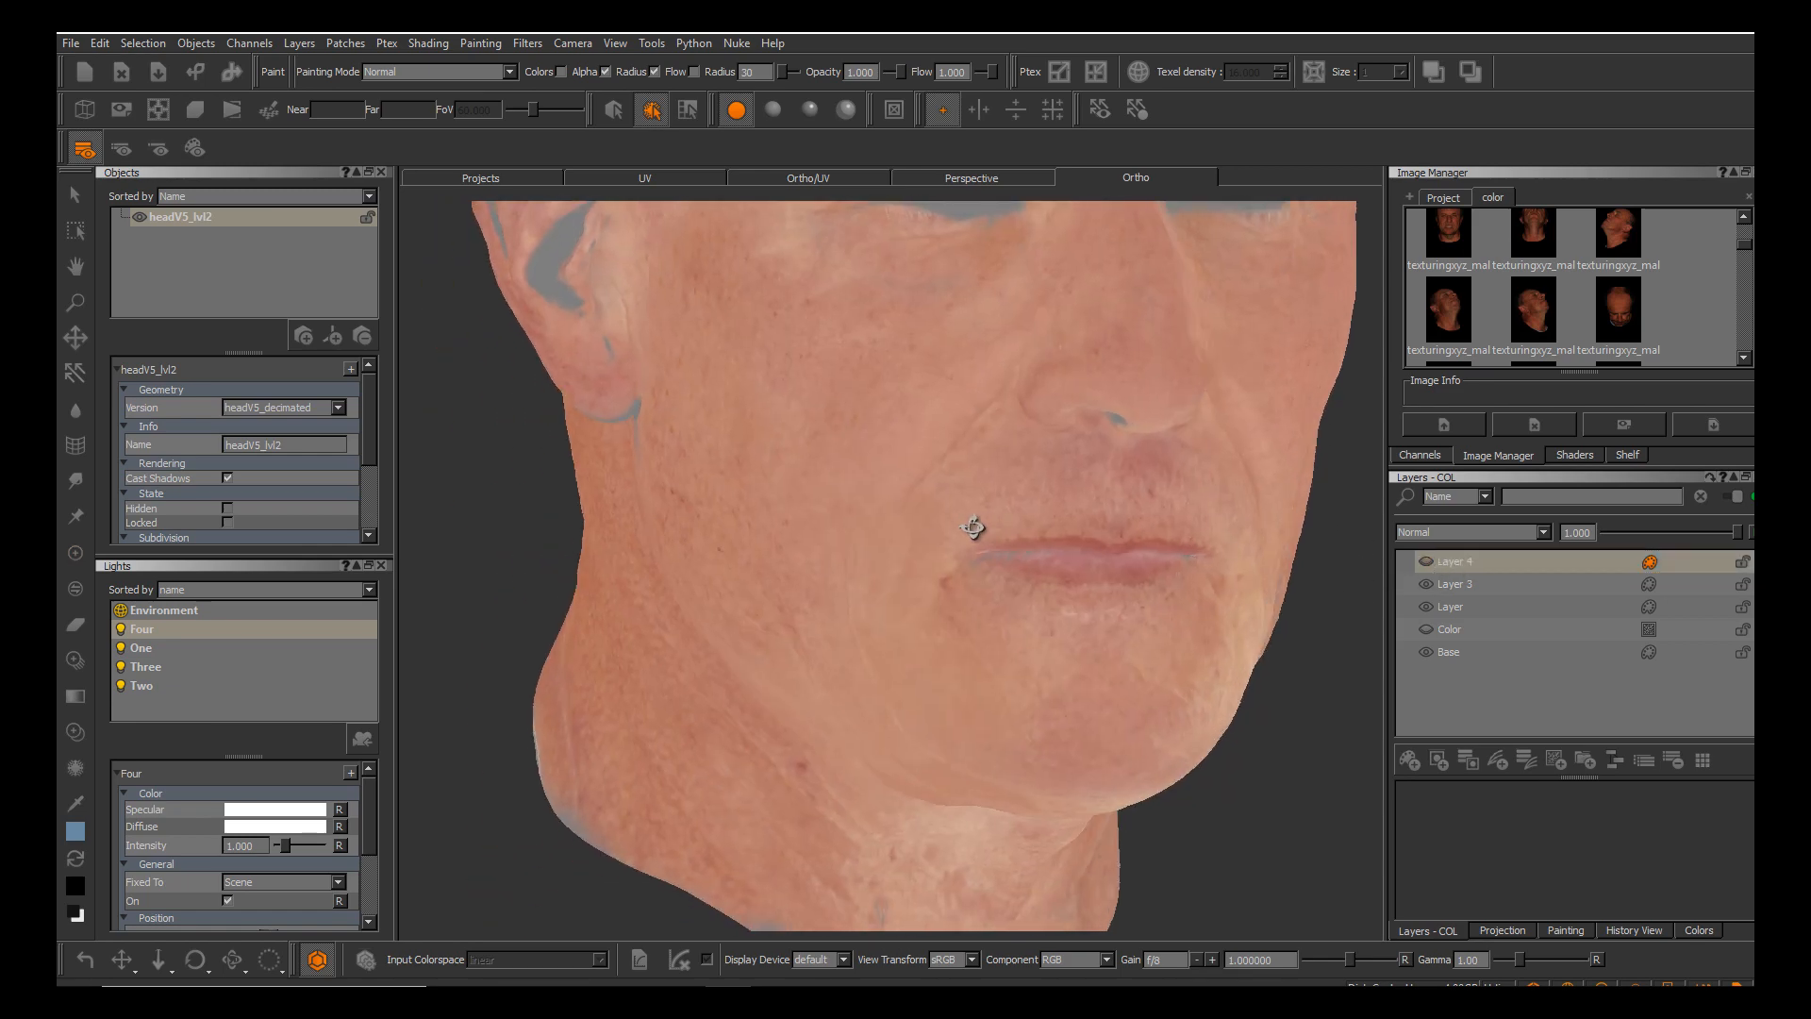
{"action": "left_click_drag", "start_coordinate": [974, 529], "coordinate": [891, 536], "text": "alt"}
{"action": "right_click_drag", "start_coordinate": [929, 543], "coordinate": [990, 610], "text": "alt"}
{"action": "mouse_move", "coordinate": [990, 611]}
{"action": "left_mouse_down", "text": "alt"}
{"action": "mouse_move", "coordinate": [1084, 579]}
{"action": "mouse_move", "coordinate": [963, 591]}
{"action": "mouse_move", "coordinate": [994, 594]}
{"action": "left_mouse_up", "text": "alt"}
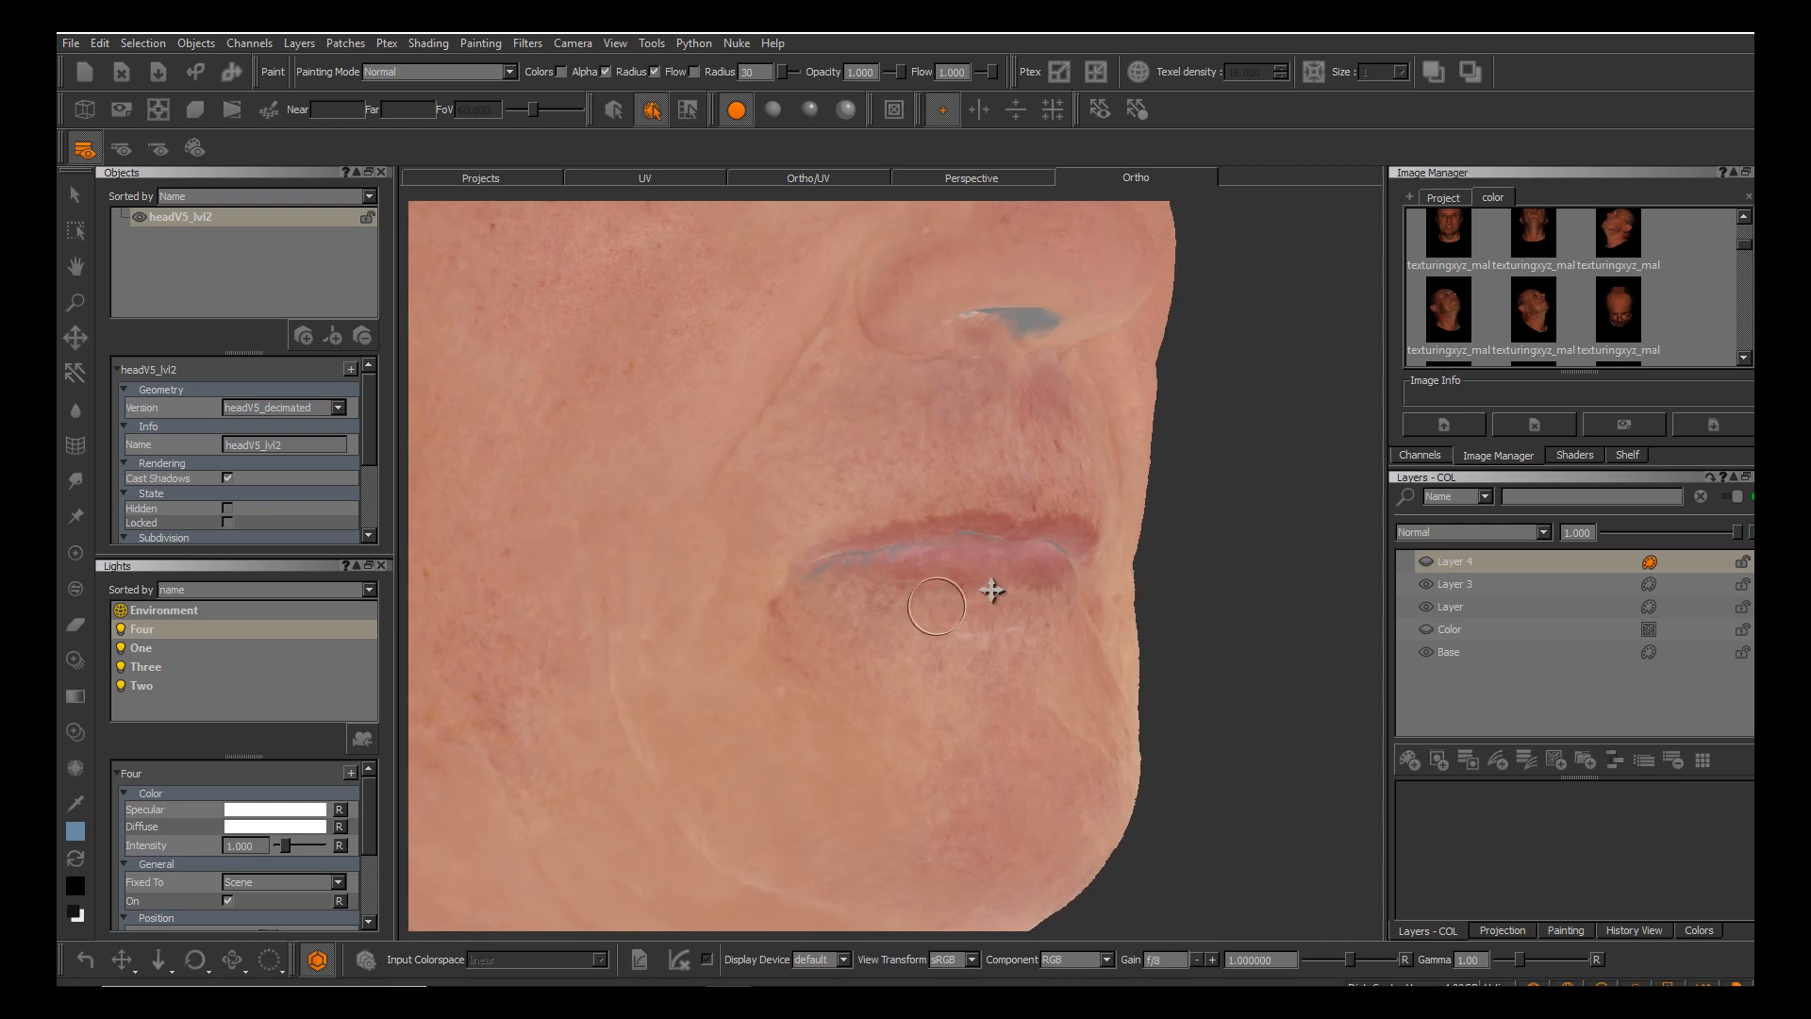
Hide Layer 3 and examine the remaining projected texture around the mouth and across the whole face.
{"action": "left_click", "coordinate": [1426, 586]}
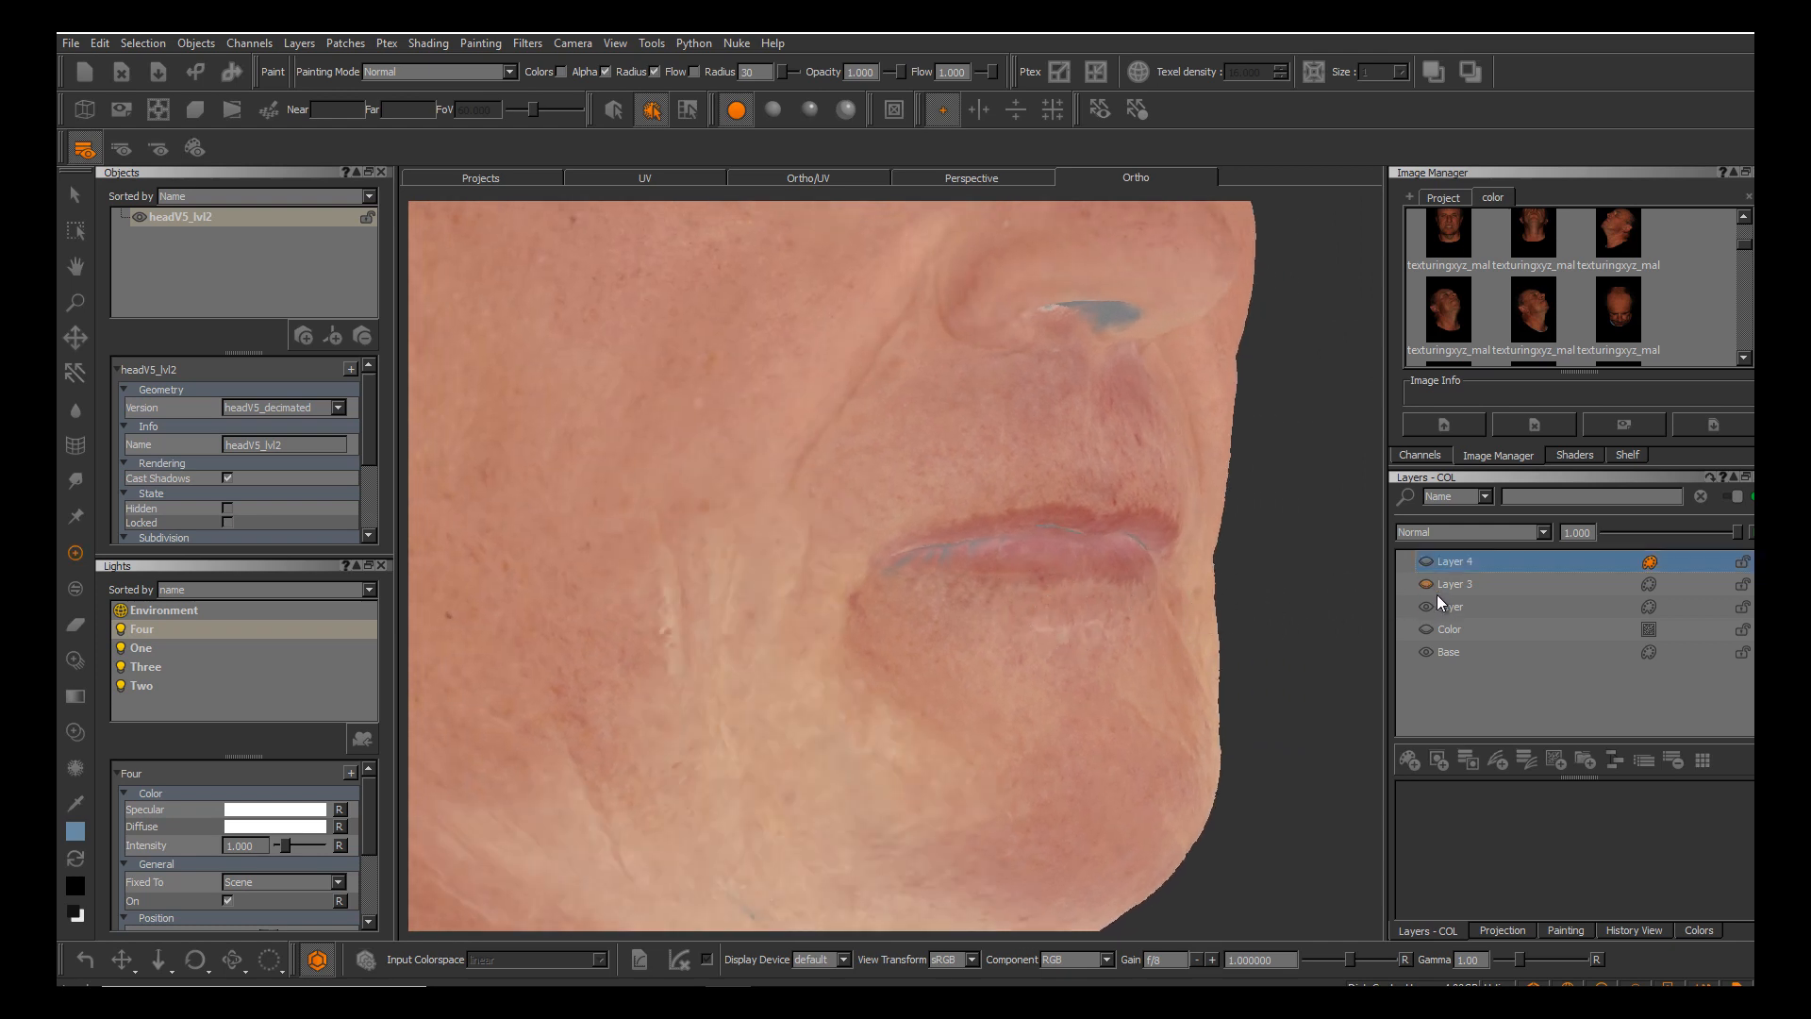
{"action": "mouse_move", "coordinate": [1042, 647]}
{"action": "left_mouse_down", "text": "alt"}
{"action": "mouse_move", "coordinate": [1156, 660]}
{"action": "mouse_move", "coordinate": [864, 657]}
{"action": "left_mouse_up", "text": "alt"}
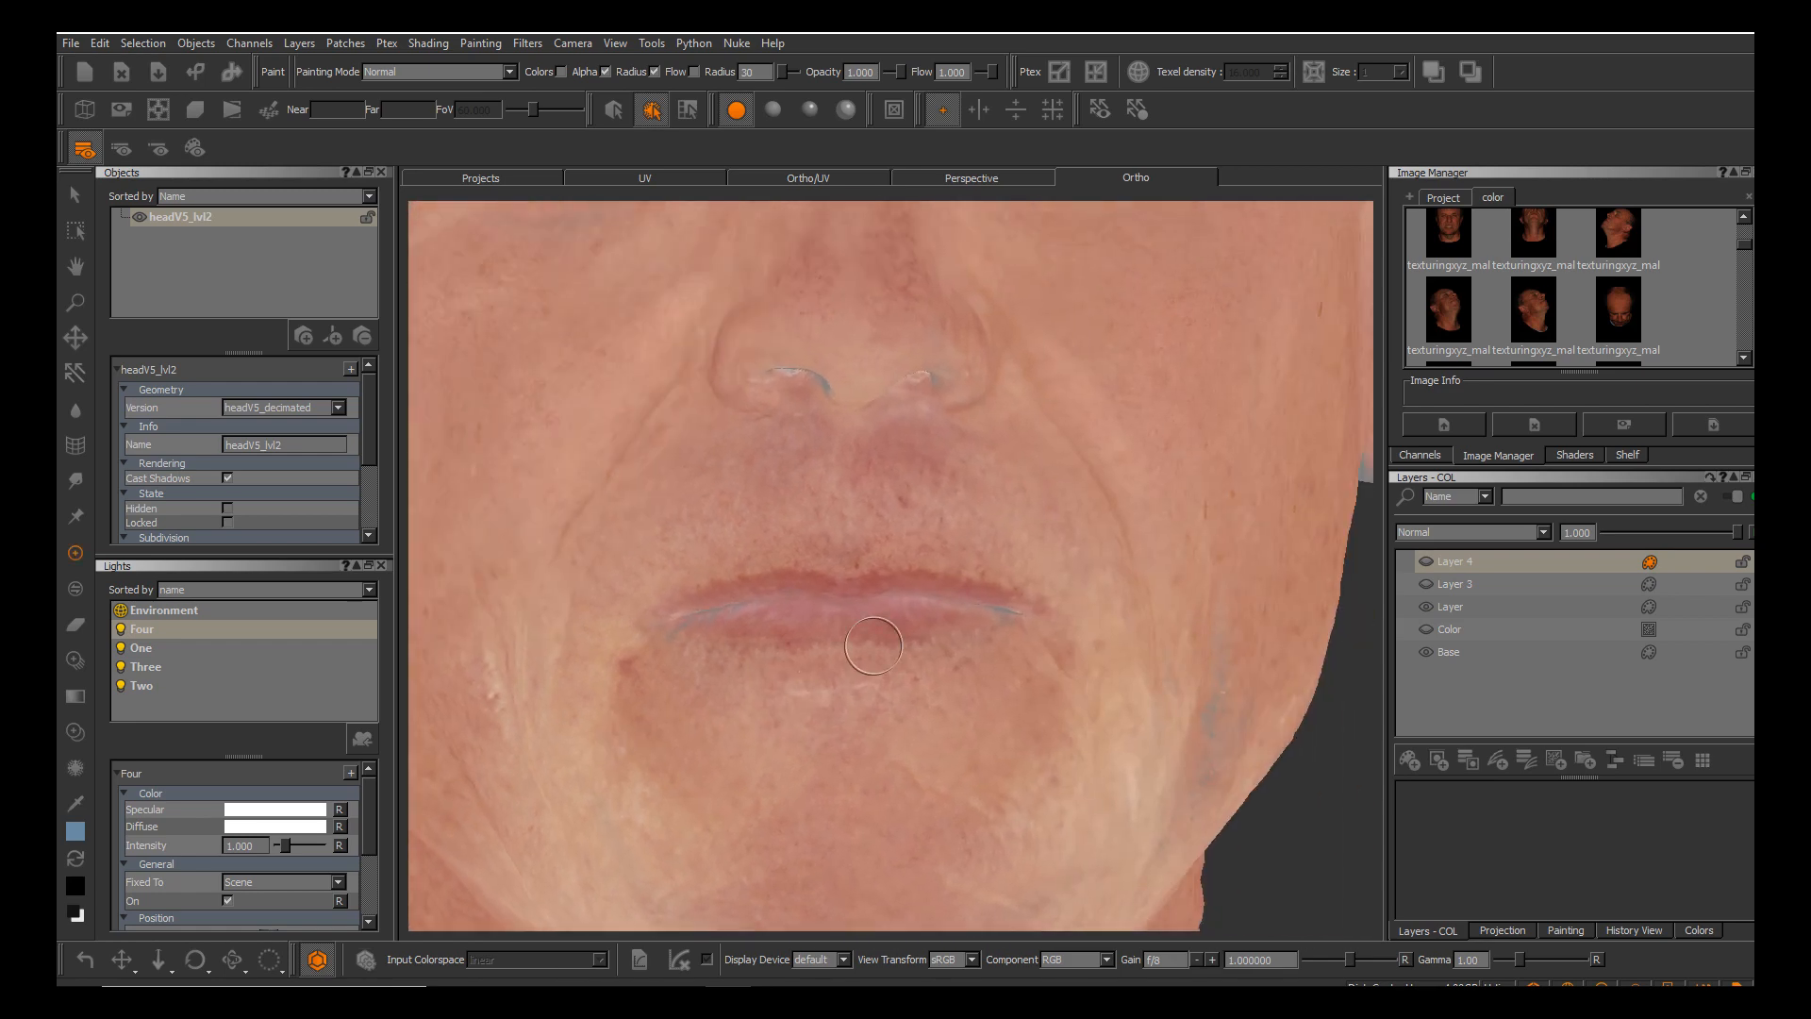
{"action": "left_click_drag", "start_coordinate": [909, 577], "coordinate": [983, 594], "text": "alt"}
{"action": "middle_click_drag", "start_coordinate": [920, 644], "coordinate": [930, 813], "text": "alt"}
{"action": "right_click_drag", "start_coordinate": [929, 813], "coordinate": [887, 538], "text": "alt"}
{"action": "left_click_drag", "start_coordinate": [887, 538], "coordinate": [1011, 593], "text": "alt"}
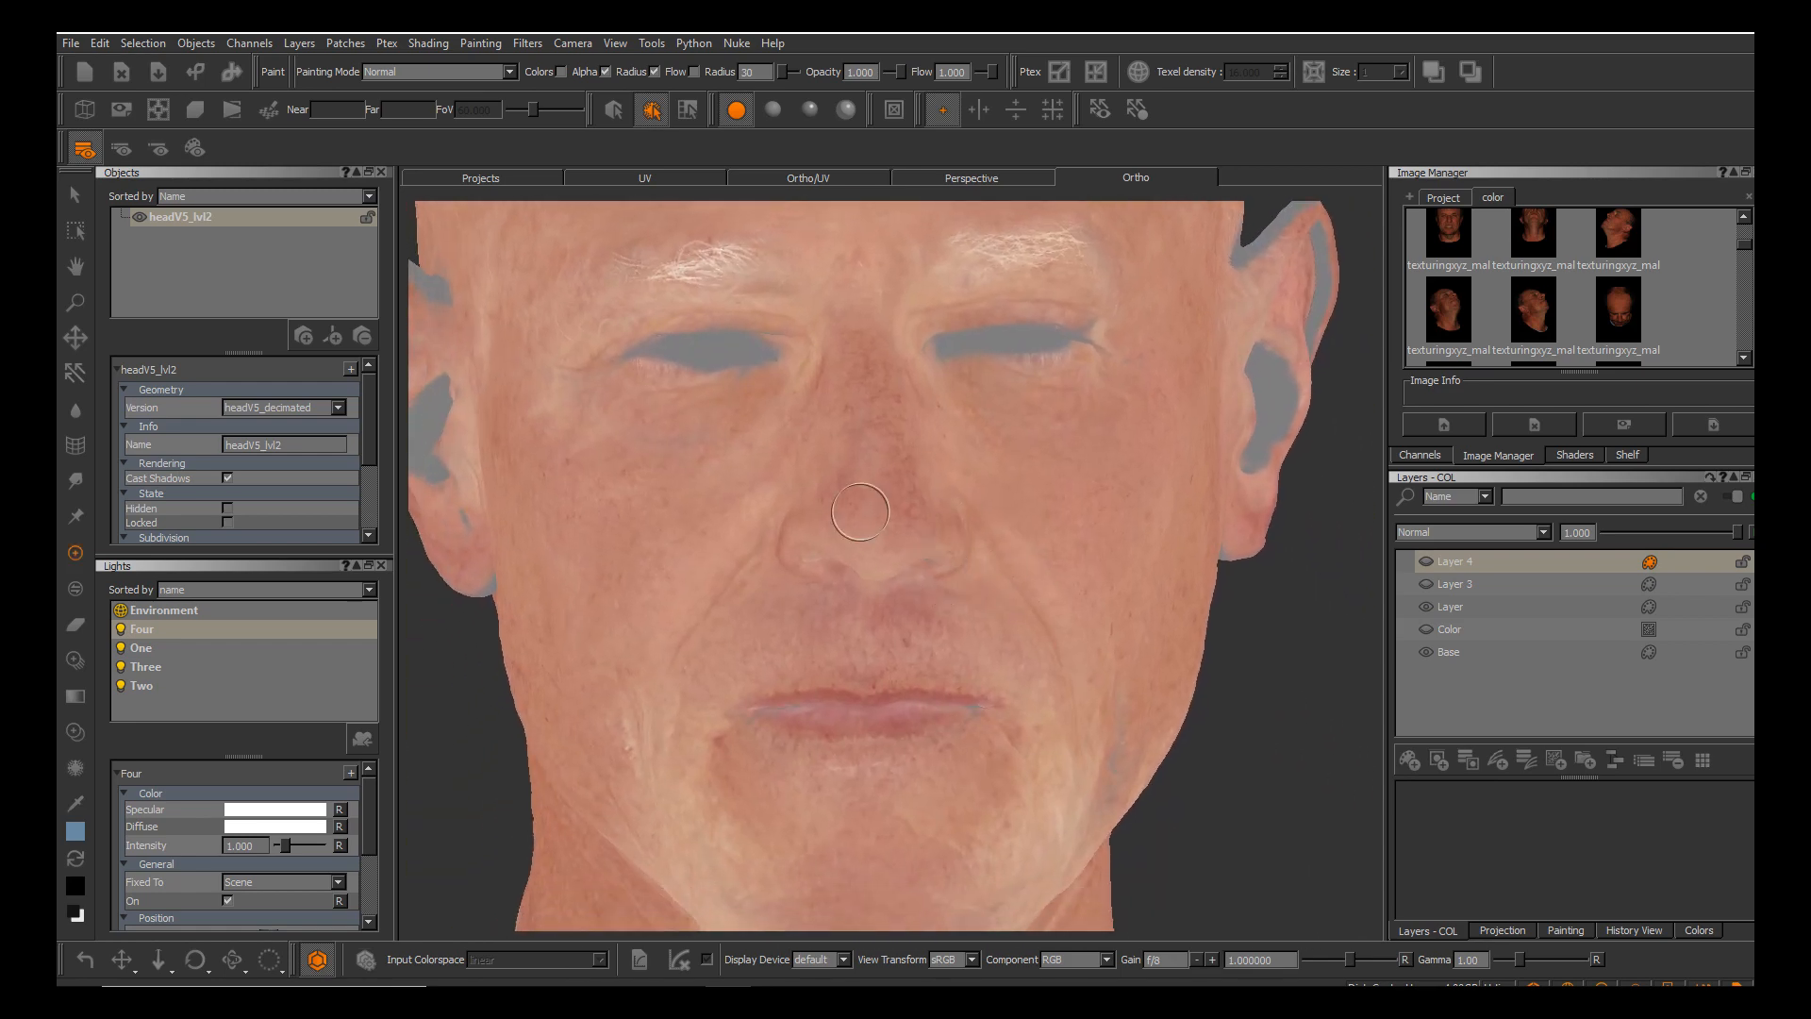
{"action": "middle_click_drag", "start_coordinate": [955, 550], "coordinate": [1002, 598], "text": "alt"}
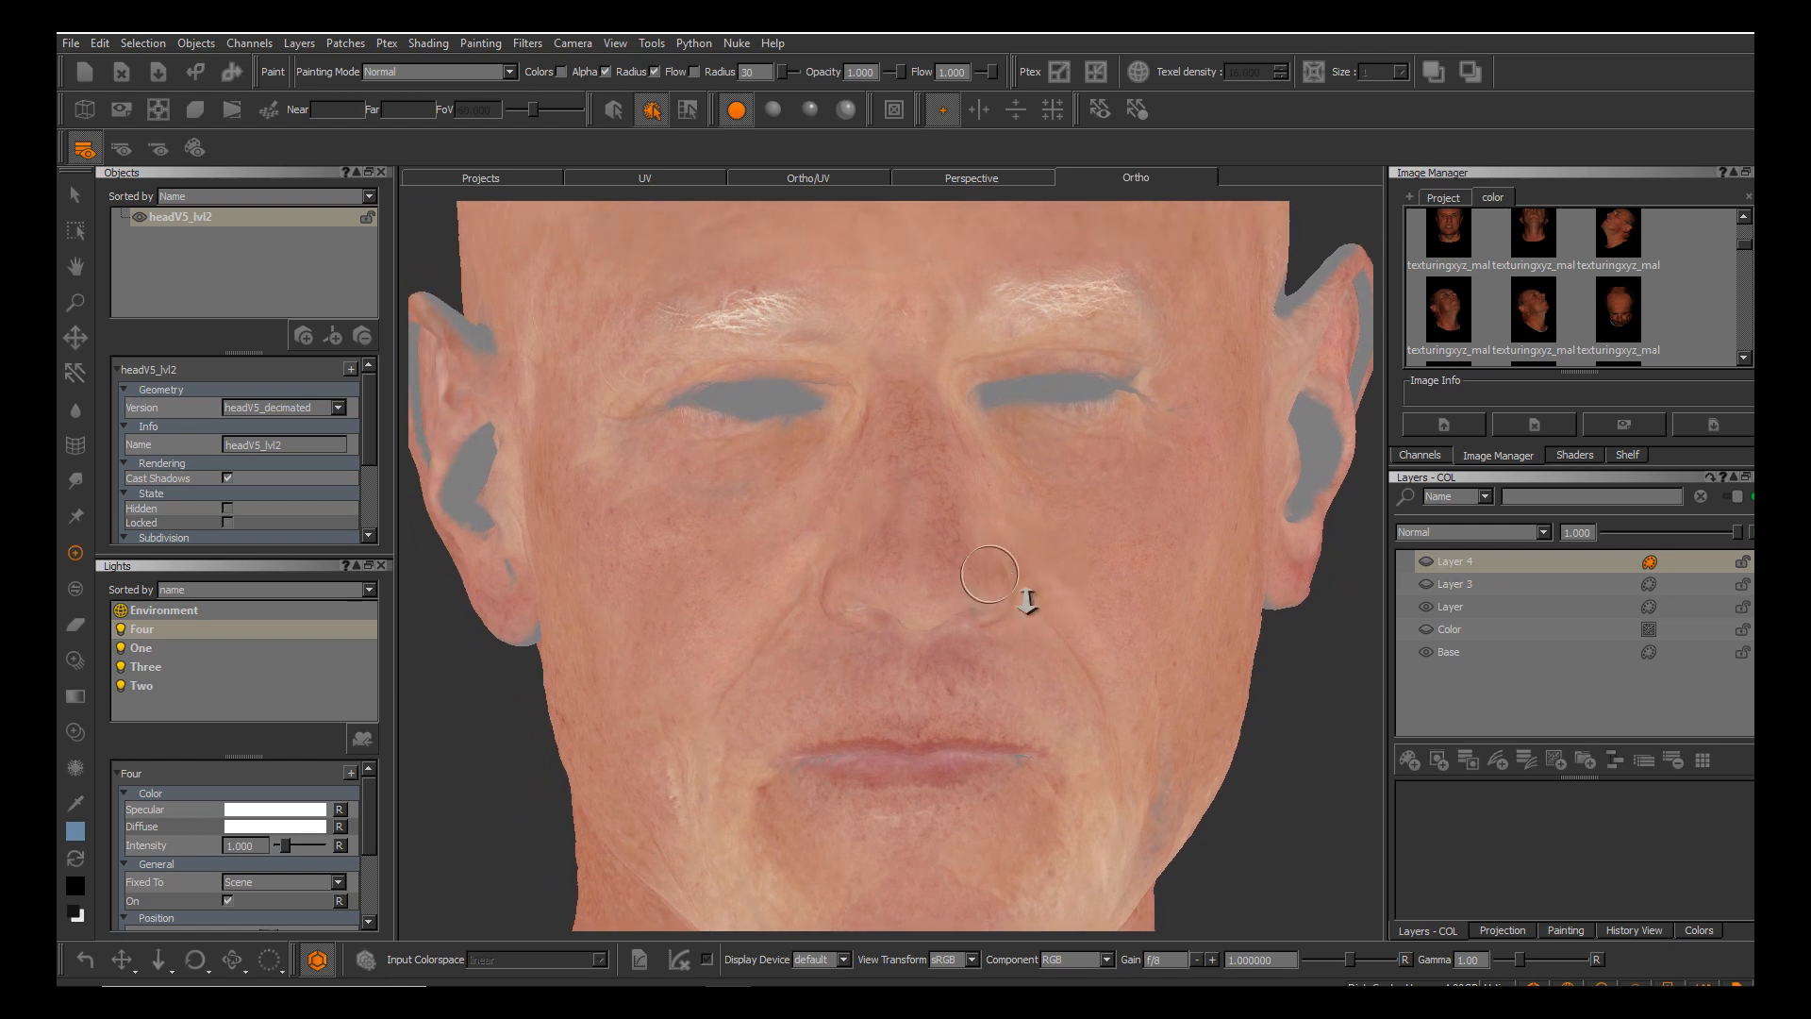
{"action": "right_click_drag", "start_coordinate": [1024, 597], "coordinate": [1047, 613], "text": "alt"}
{"action": "mouse_move", "coordinate": [1057, 603]}
{"action": "left_mouse_down", "text": "alt"}
{"action": "mouse_move", "coordinate": [1014, 665]}
{"action": "mouse_move", "coordinate": [1088, 627]}
{"action": "mouse_move", "coordinate": [1003, 566]}
{"action": "mouse_move", "coordinate": [990, 592]}
{"action": "mouse_move", "coordinate": [1014, 562]}
{"action": "mouse_move", "coordinate": [1022, 594]}
{"action": "mouse_move", "coordinate": [1195, 628]}
{"action": "left_mouse_up", "text": "alt"}
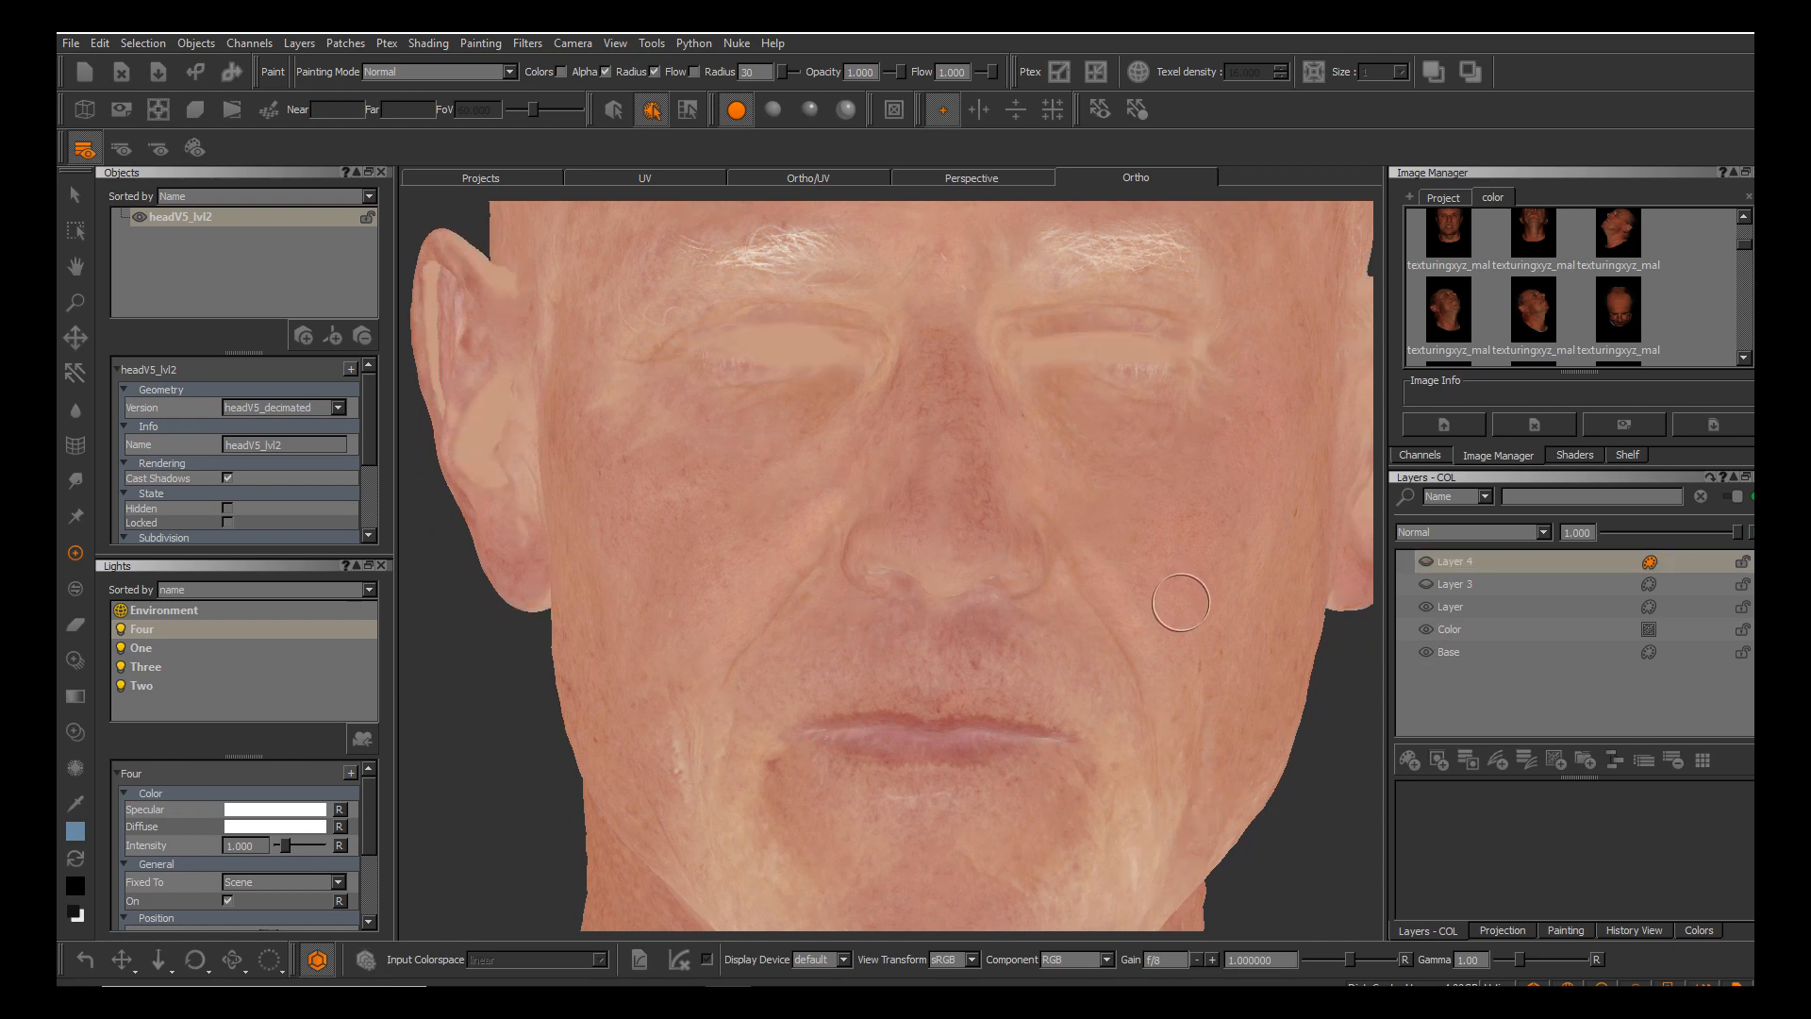
Examine the base skin texture with Layer 3 and Layer 4 hidden, from the front of the face to its side.
{"action": "middle_click_drag", "start_coordinate": [1135, 449], "coordinate": [1100, 558], "text": "alt"}
{"action": "left_click_drag", "start_coordinate": [1100, 558], "coordinate": [1075, 594], "text": "alt"}
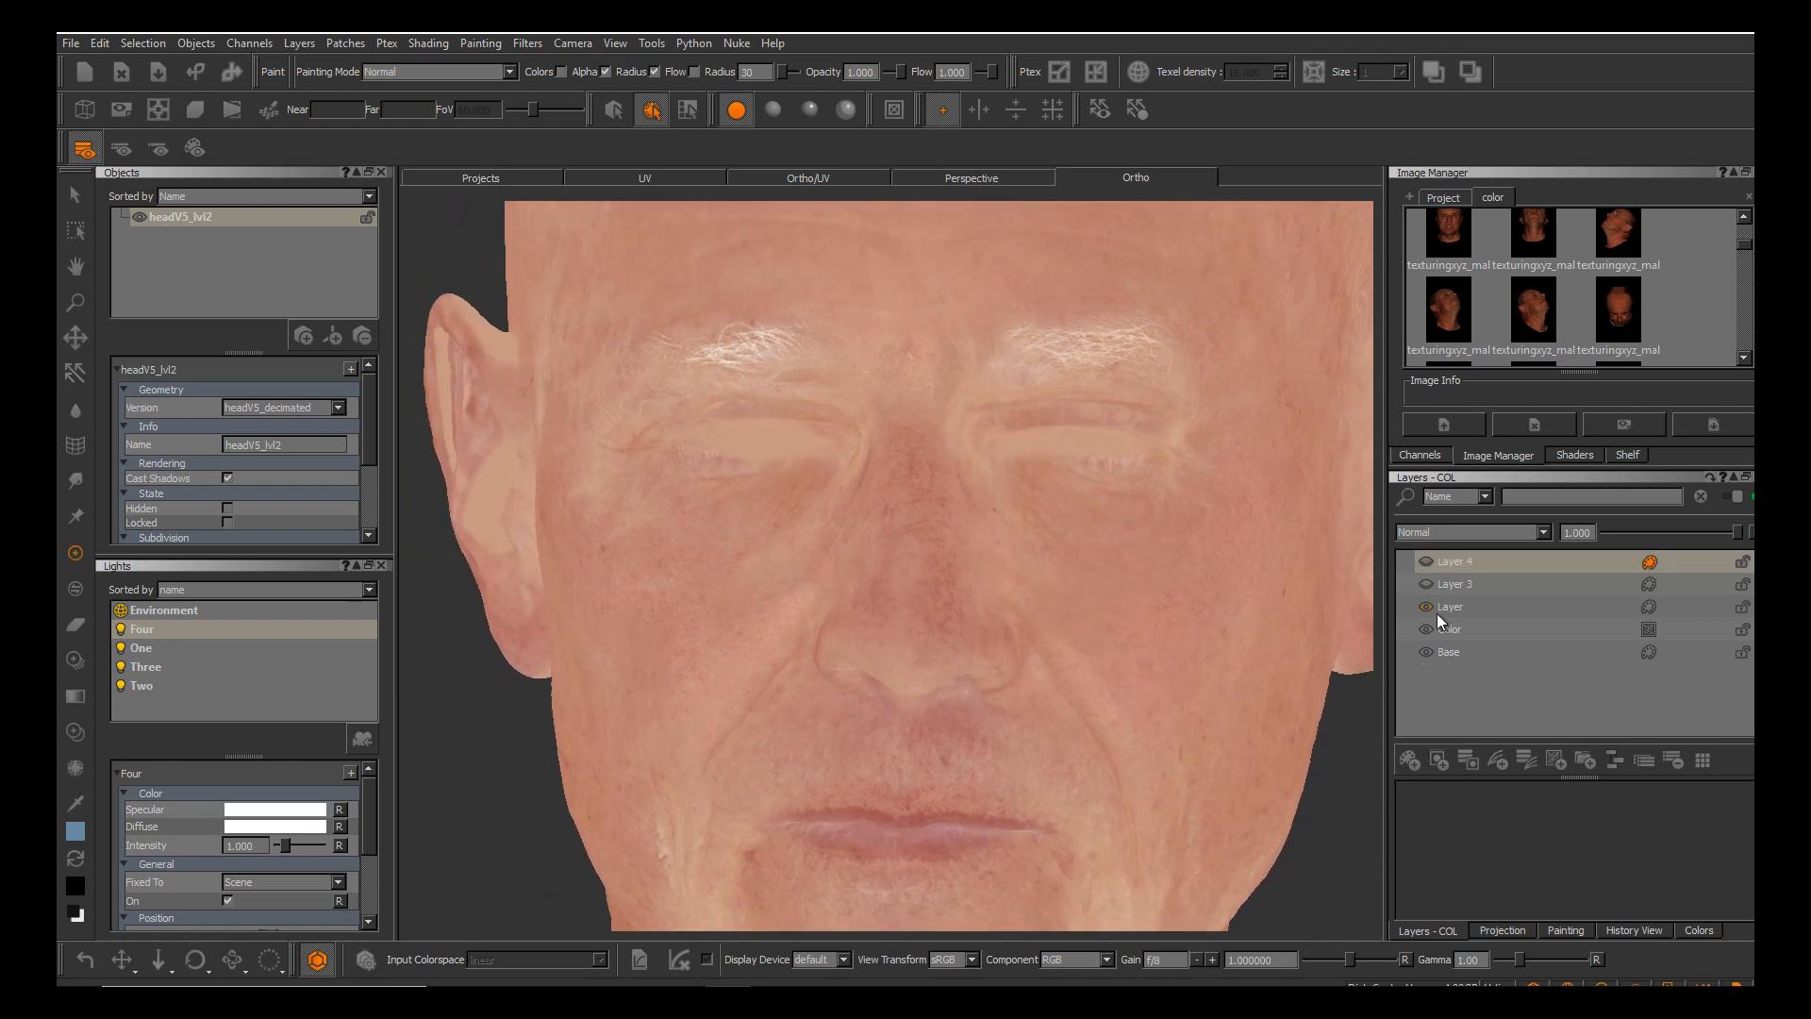
{"action": "middle_click_drag", "start_coordinate": [1119, 550], "coordinate": [1104, 415], "text": "alt"}
{"action": "left_click_drag", "start_coordinate": [1137, 523], "coordinate": [1049, 541], "text": "alt"}
{"action": "middle_click_drag", "start_coordinate": [1049, 541], "coordinate": [917, 649], "text": "alt"}
{"action": "middle_click_drag", "start_coordinate": [1093, 511], "coordinate": [865, 611], "text": "alt"}
{"action": "left_click_drag", "start_coordinate": [981, 566], "coordinate": [1005, 521], "text": "alt"}
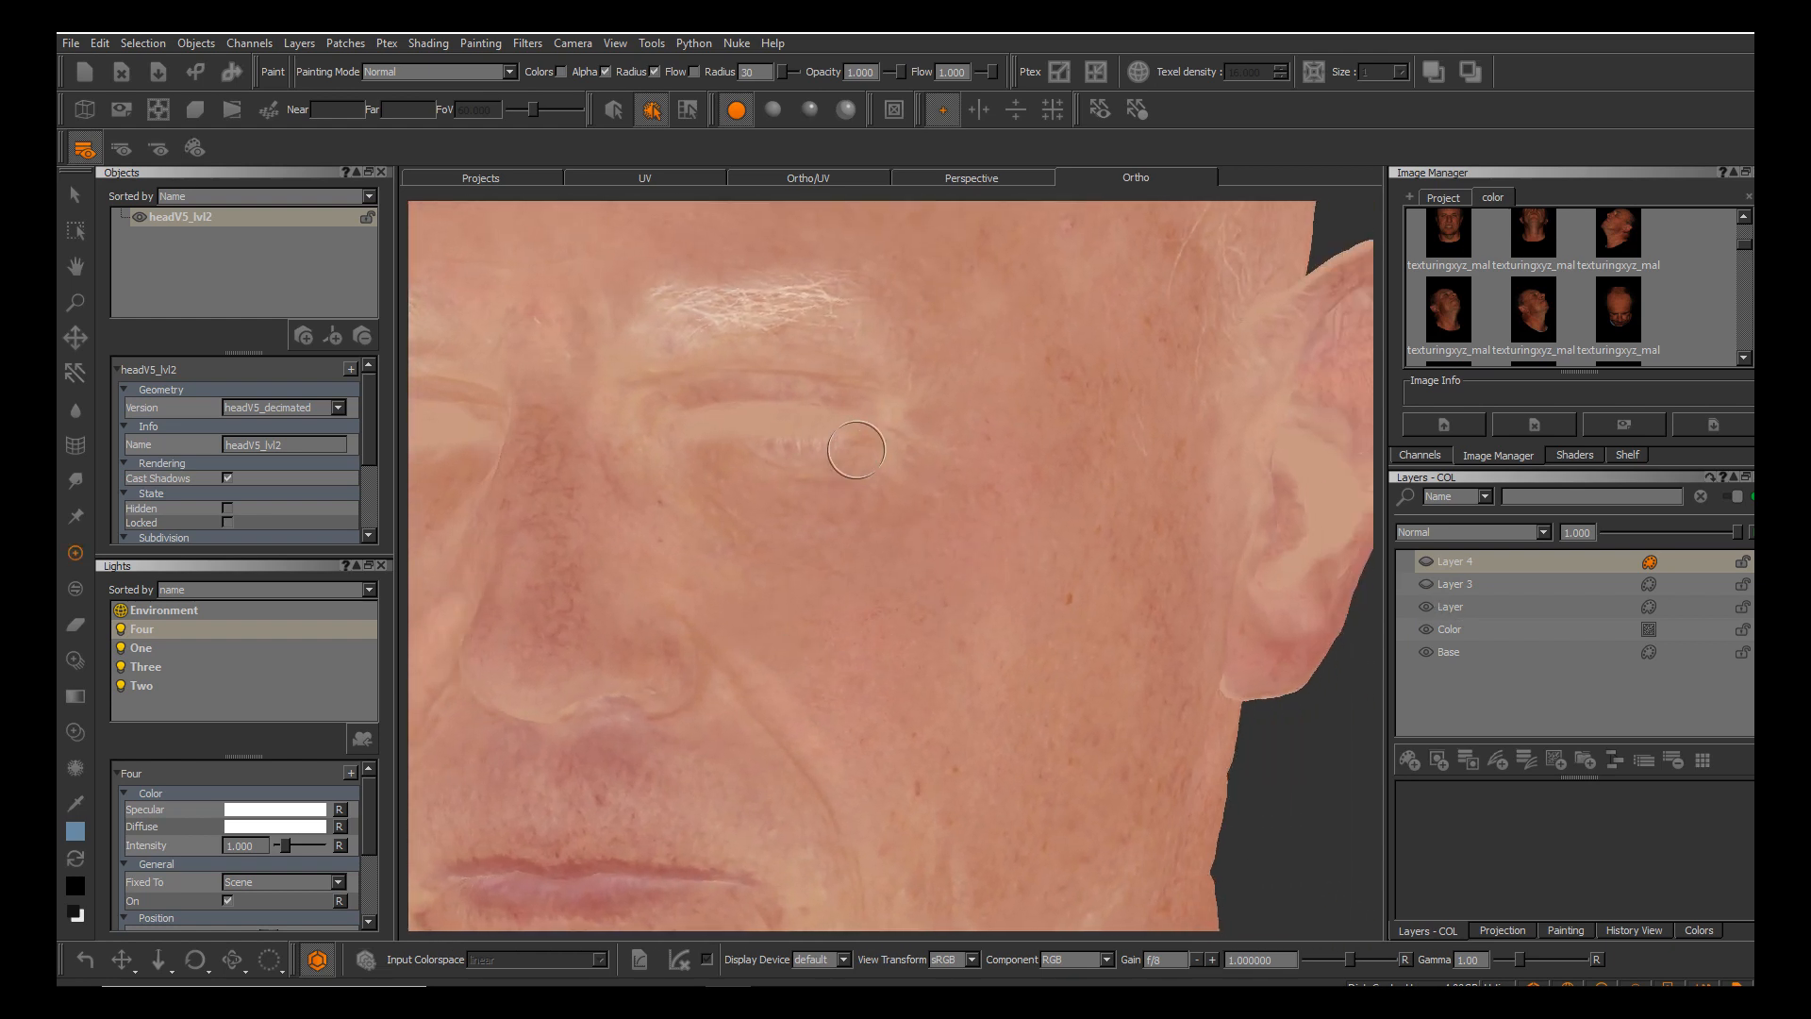
Select the Color layer and view the available basic procedural layer types without adding one.
{"action": "left_click", "coordinate": [1496, 630]}
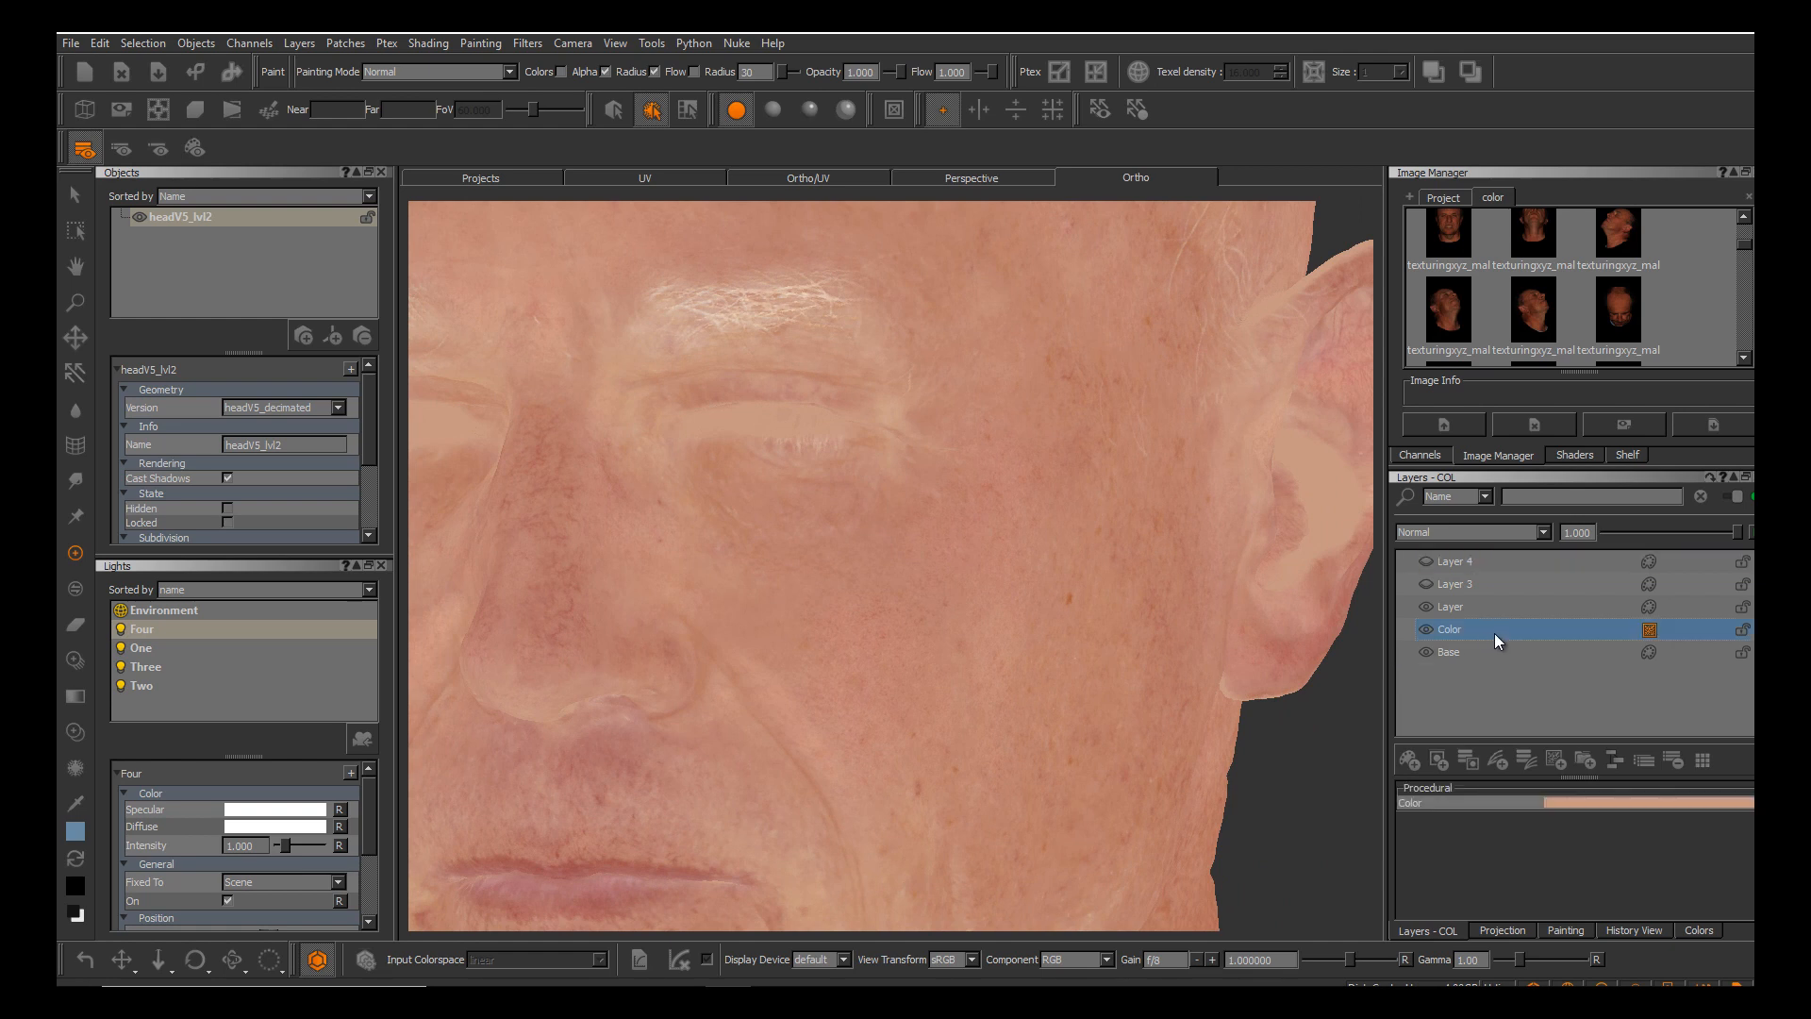
{"action": "left_click", "coordinate": [1554, 760]}
{"action": "mouse_move", "coordinate": [1589, 765]}
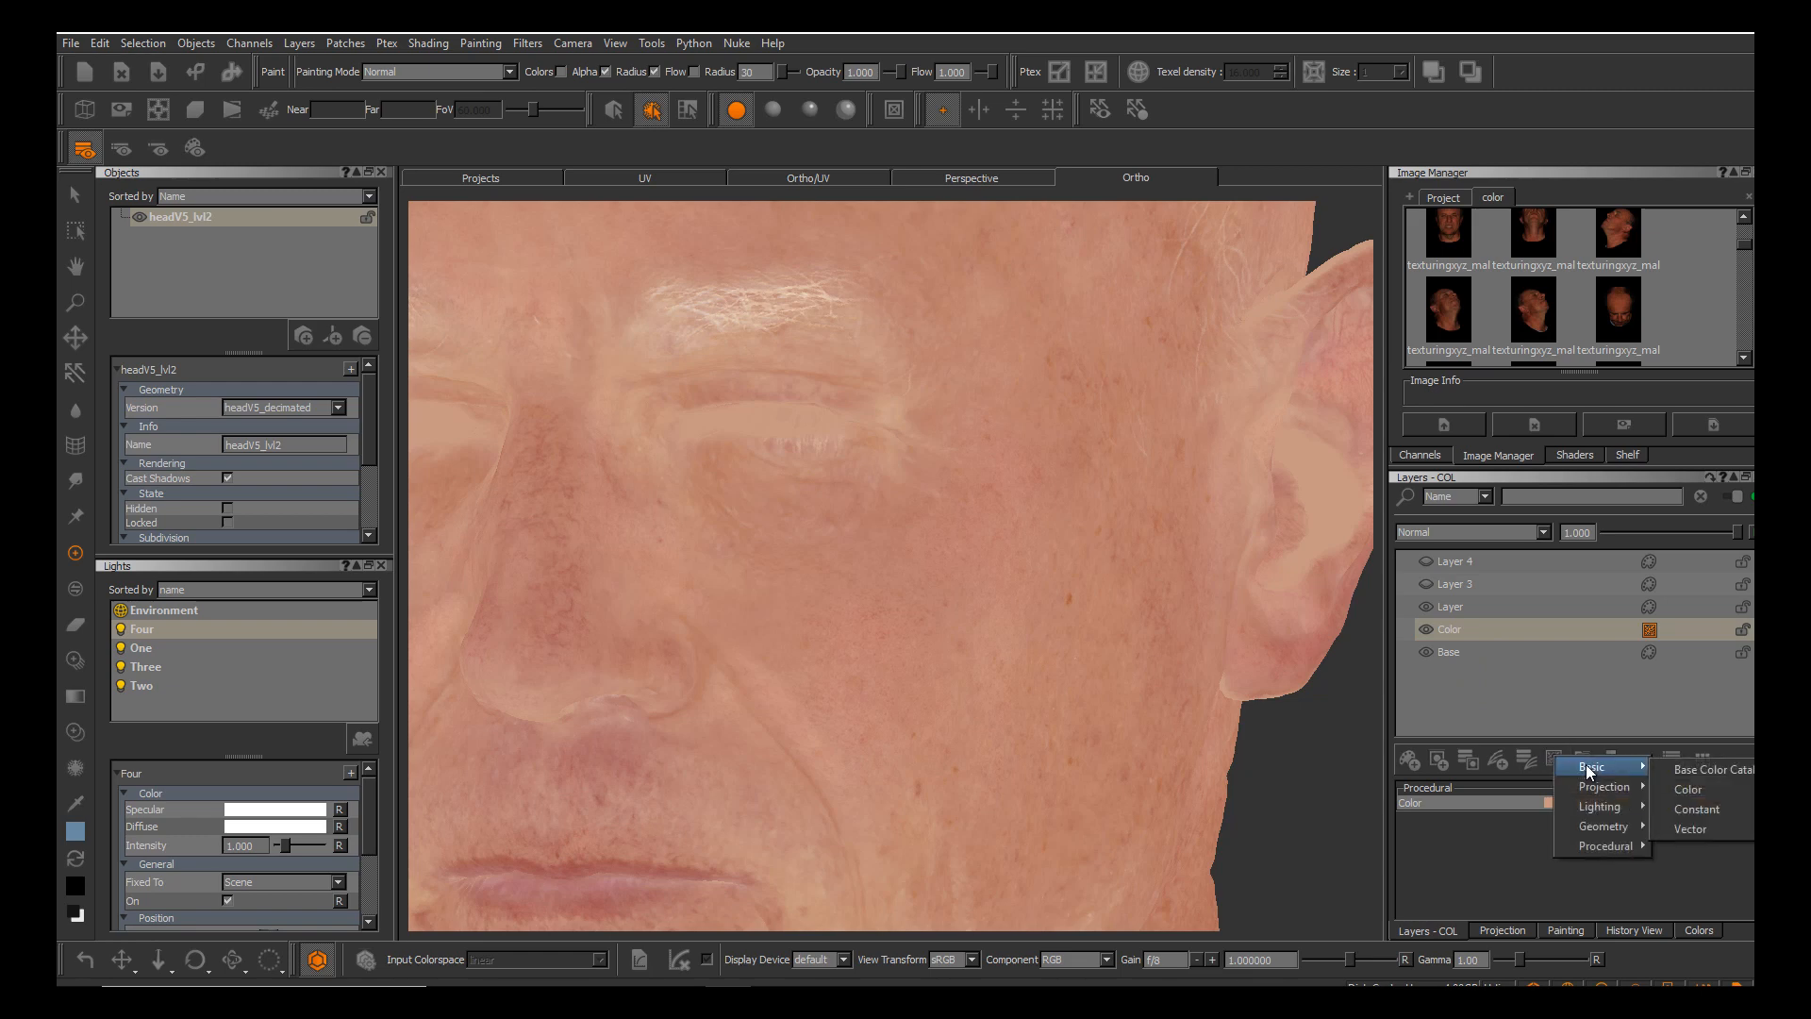
{"action": "left_click", "coordinate": [1474, 626]}
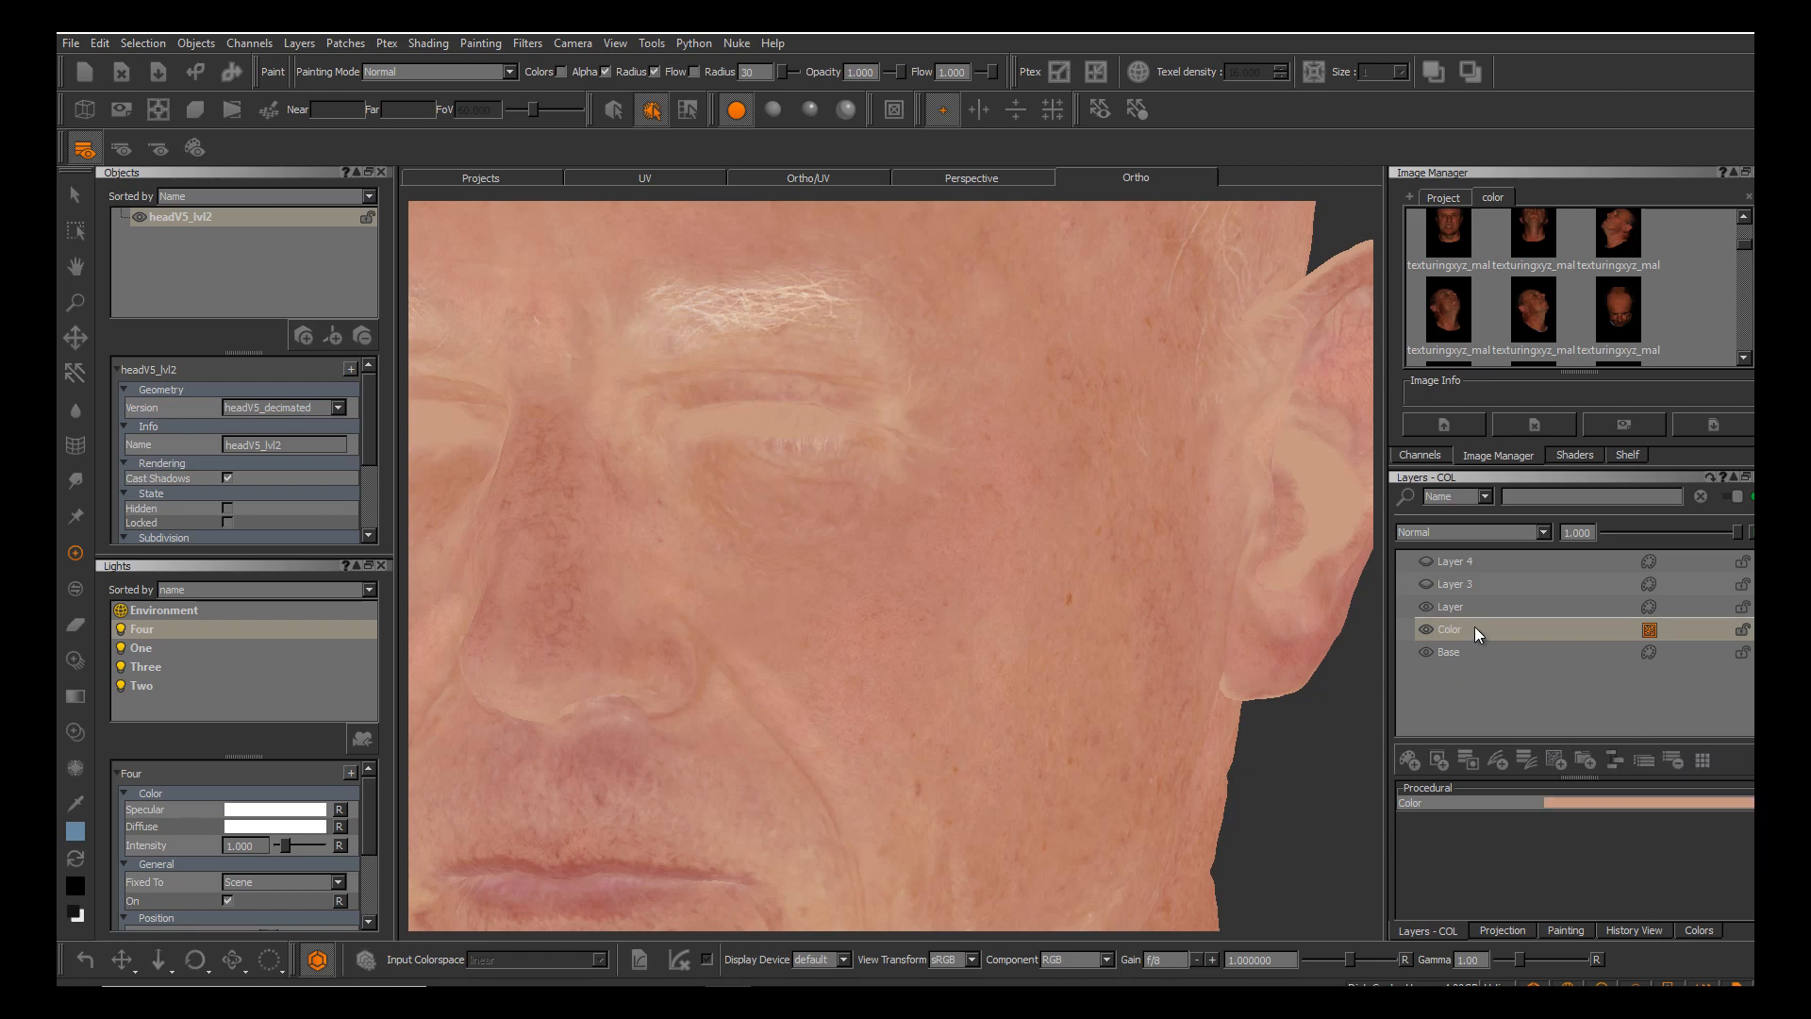
Sample a skin tone from the cheek for the Color layer and apply it as RGB 0.753, 0.541, 0.463.
{"action": "left_click", "coordinate": [1577, 802]}
{"action": "left_click_drag", "start_coordinate": [924, 288], "coordinate": [1271, 294]}
{"action": "left_click", "coordinate": [1158, 695]}
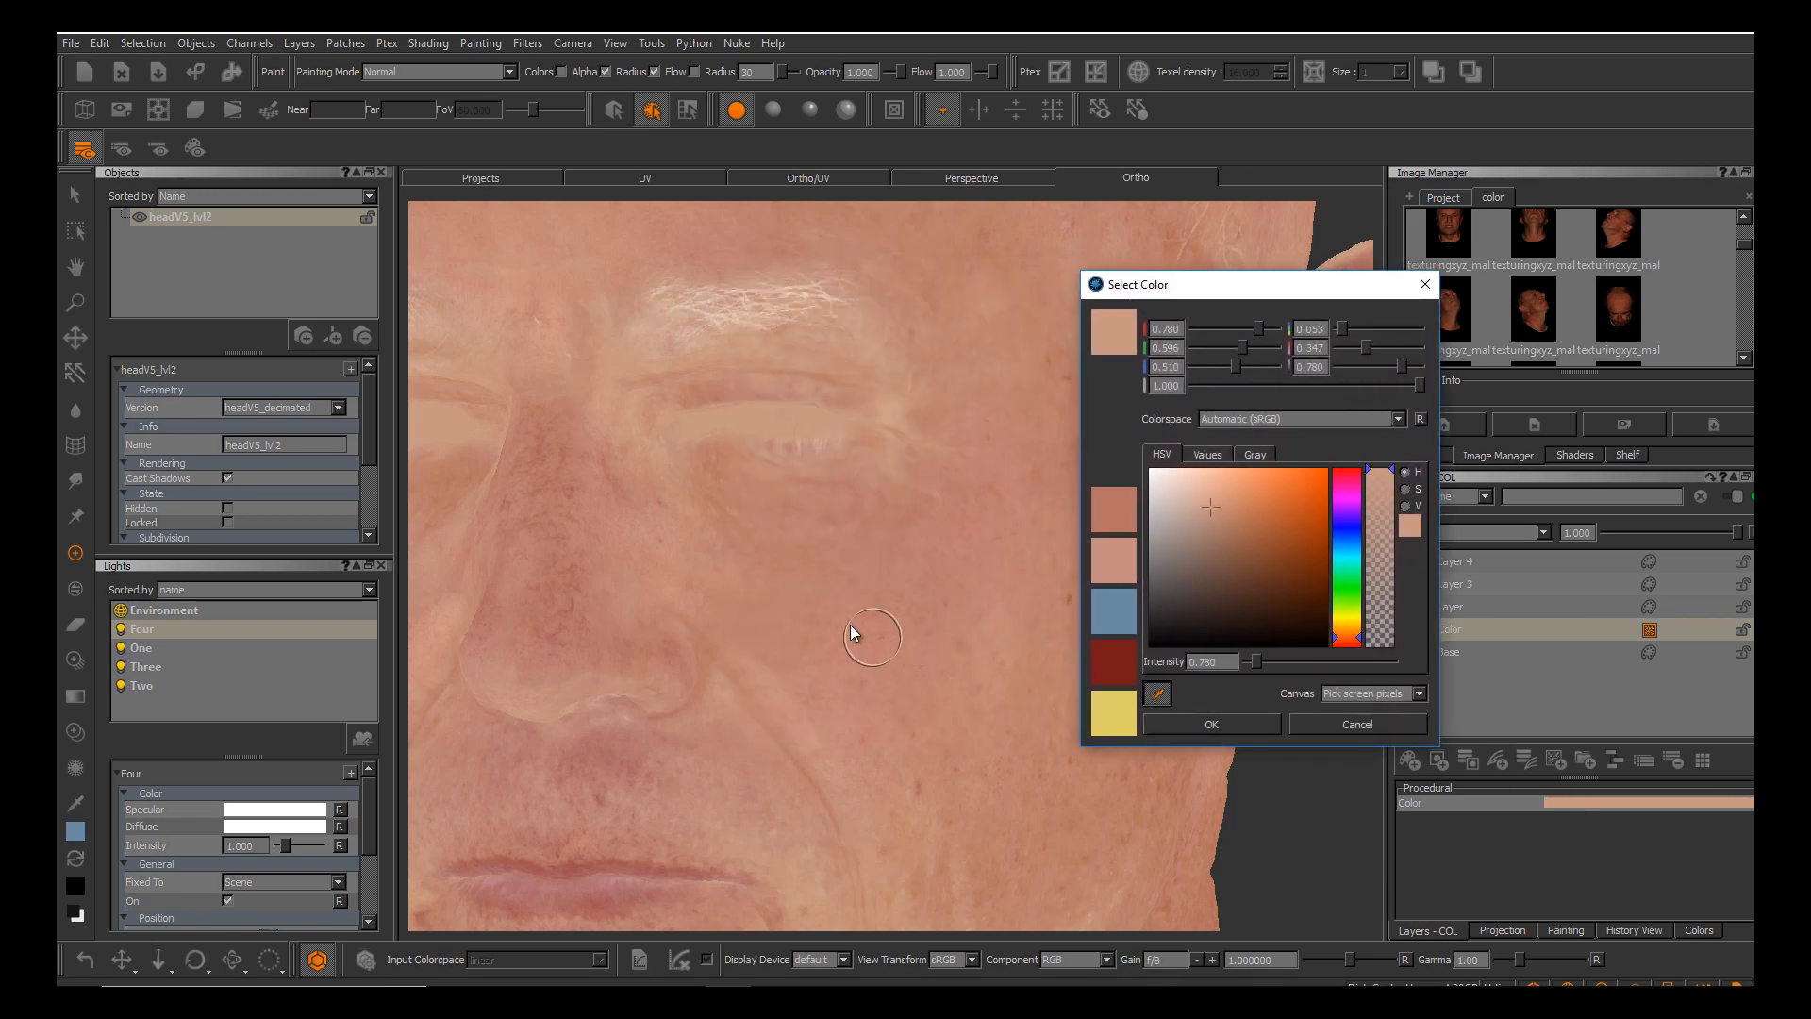
{"action": "left_click", "coordinate": [789, 636]}
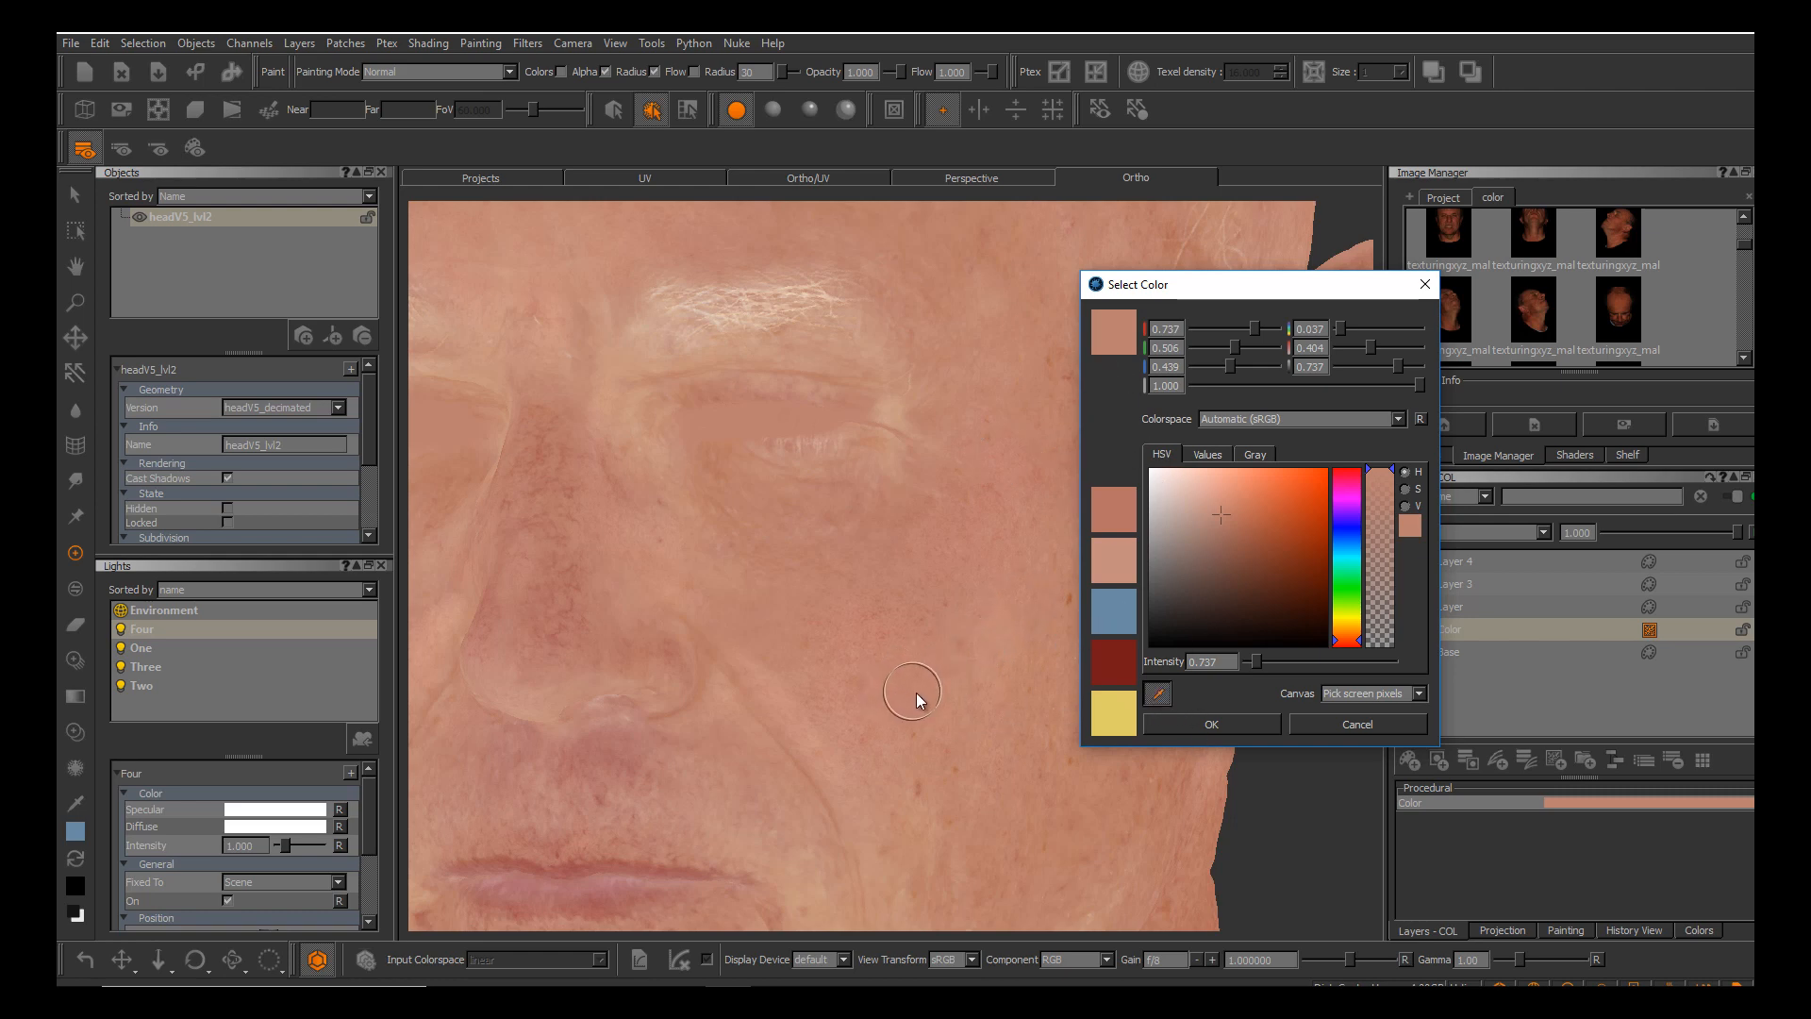
{"action": "left_click", "coordinate": [948, 690]}
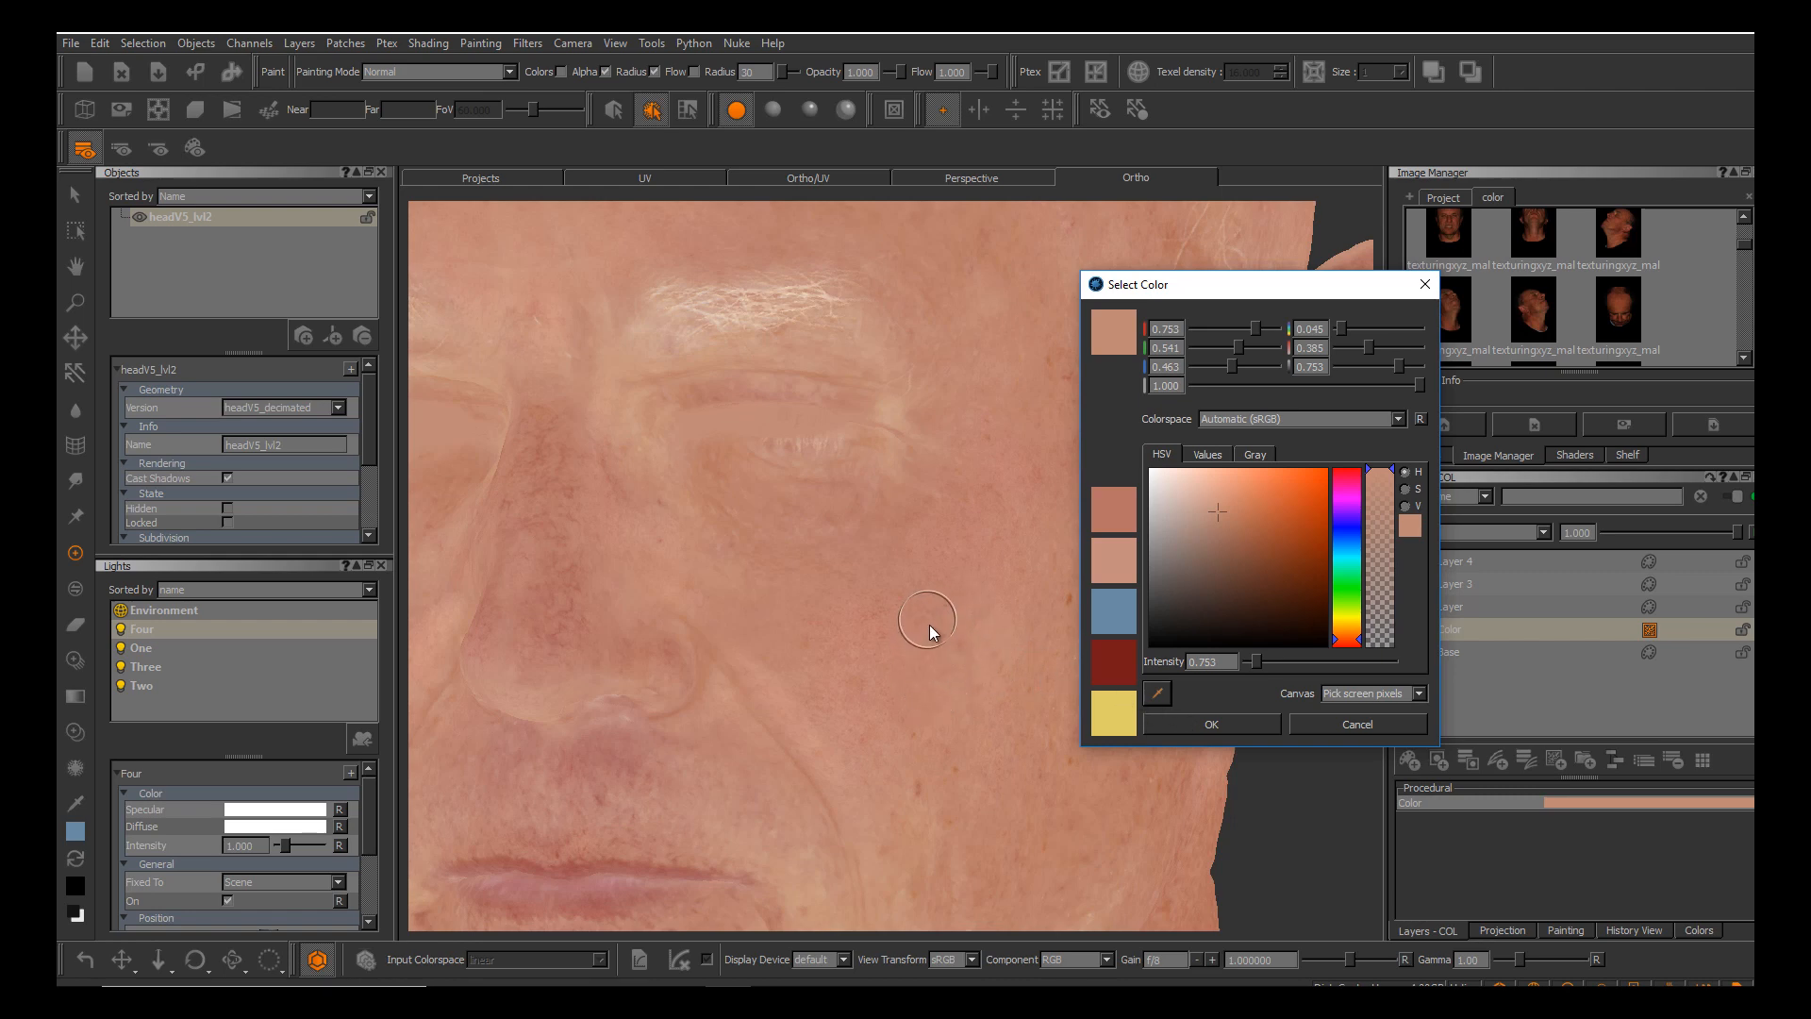
{"action": "left_click", "coordinate": [1181, 725]}
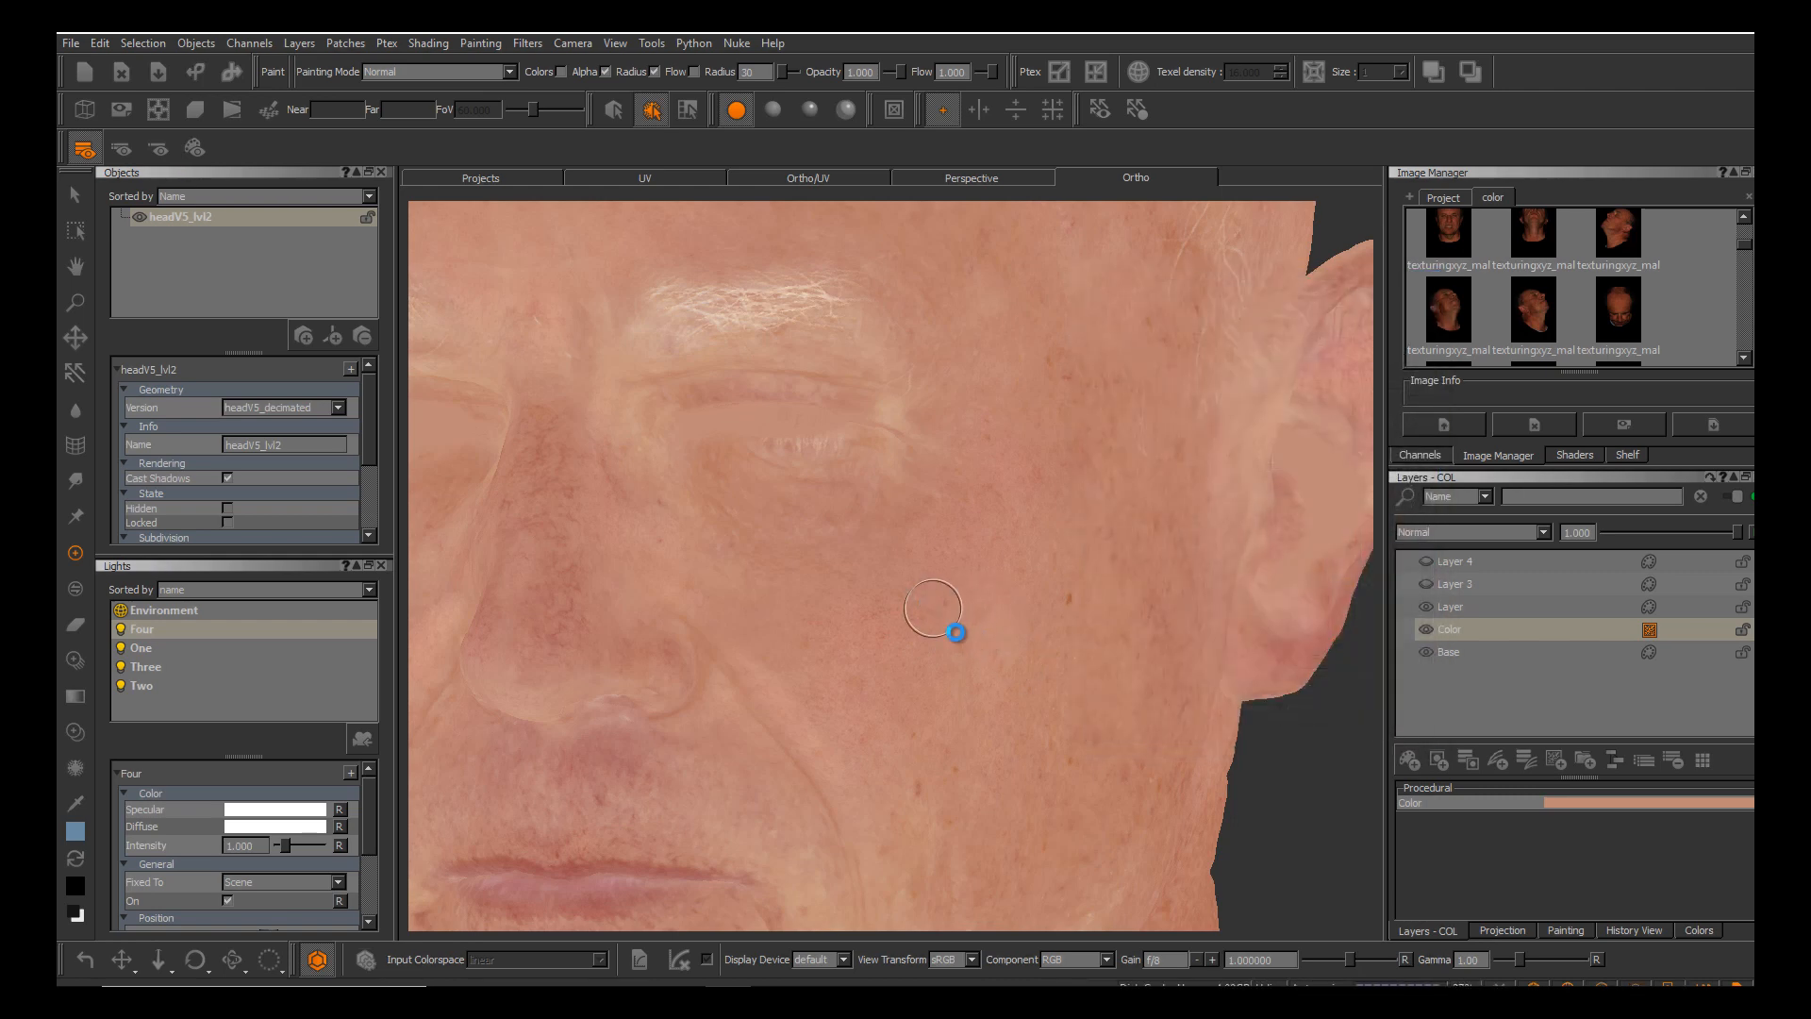
Examine how the sampled base color blends with the projected texture across the face, mouth and chin.
{"action": "scroll", "coordinate": [933, 609], "scroll_direction": "down", "scroll_amount": 6}
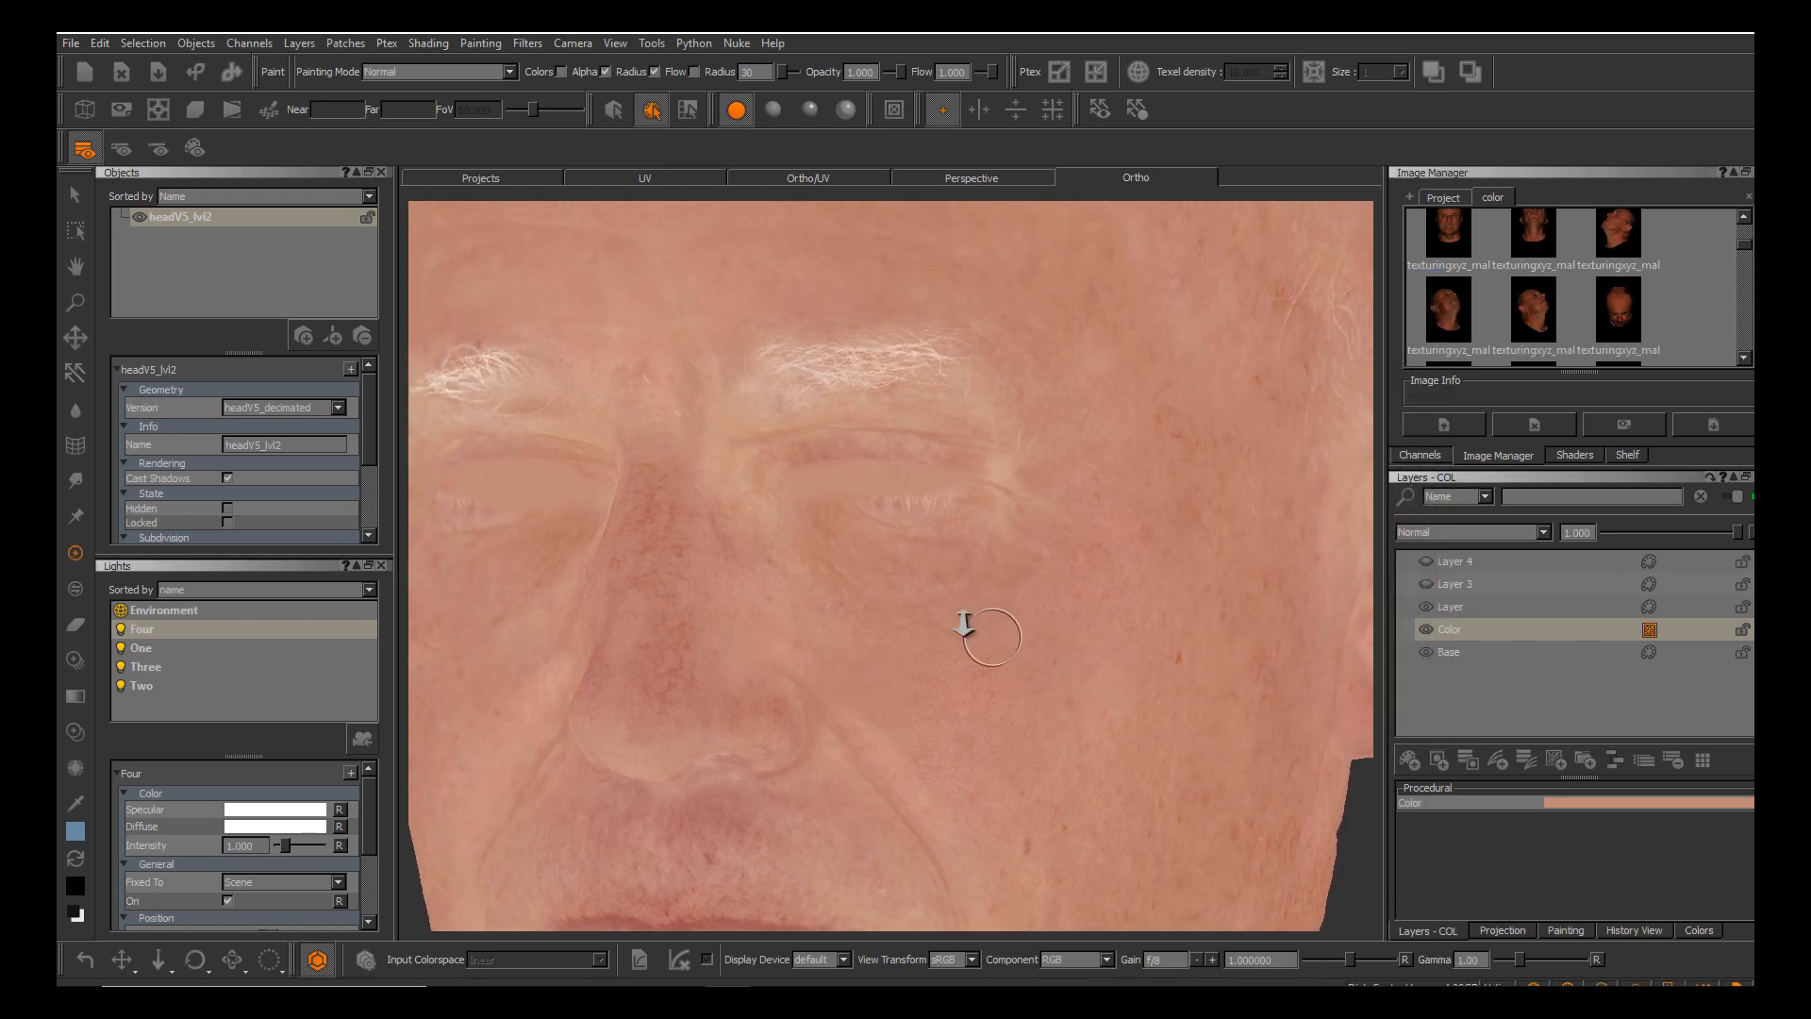
{"action": "middle_click_drag", "start_coordinate": [1011, 623], "coordinate": [1034, 638], "text": "alt"}
{"action": "scroll", "coordinate": [1000, 636], "scroll_direction": "up", "scroll_amount": 2}
{"action": "left_click_drag", "start_coordinate": [991, 632], "coordinate": [928, 621], "text": "alt"}
{"action": "scroll", "coordinate": [822, 719], "scroll_direction": "down", "scroll_amount": 4}
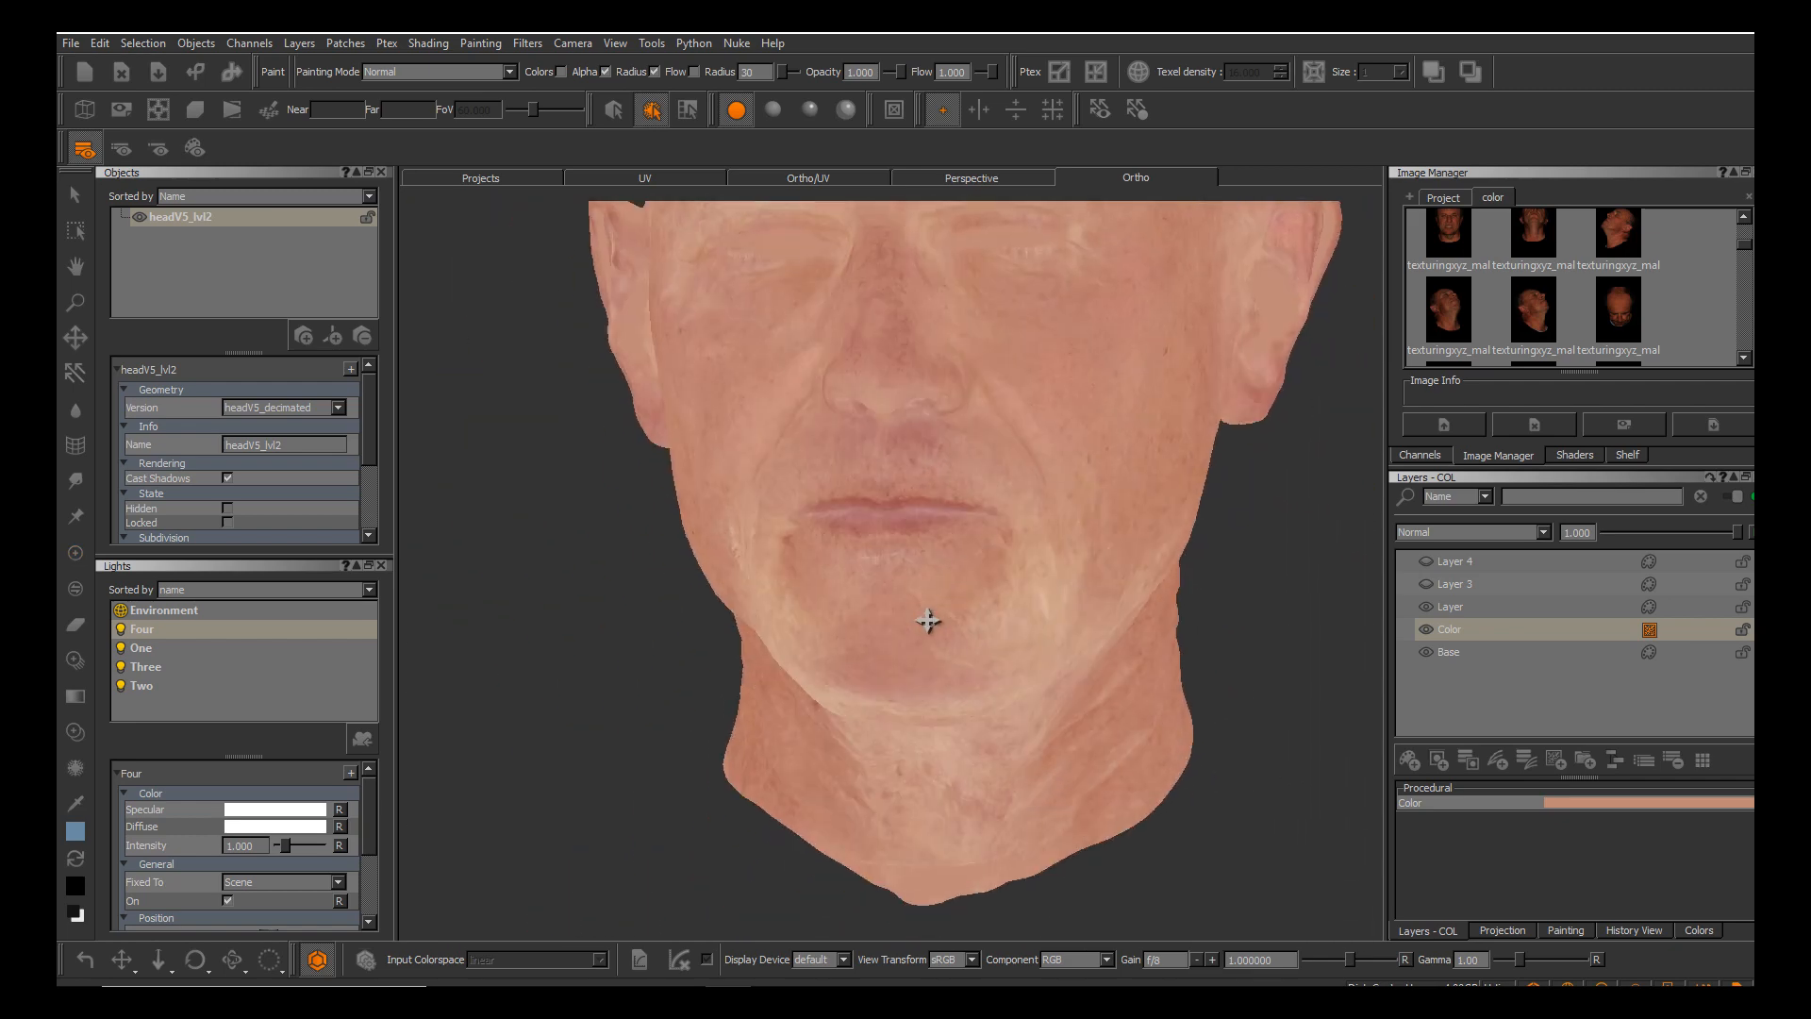
{"action": "scroll", "coordinate": [889, 644], "scroll_direction": "up", "scroll_amount": 2}
{"action": "left_click_drag", "start_coordinate": [846, 508], "coordinate": [917, 671], "text": "alt"}
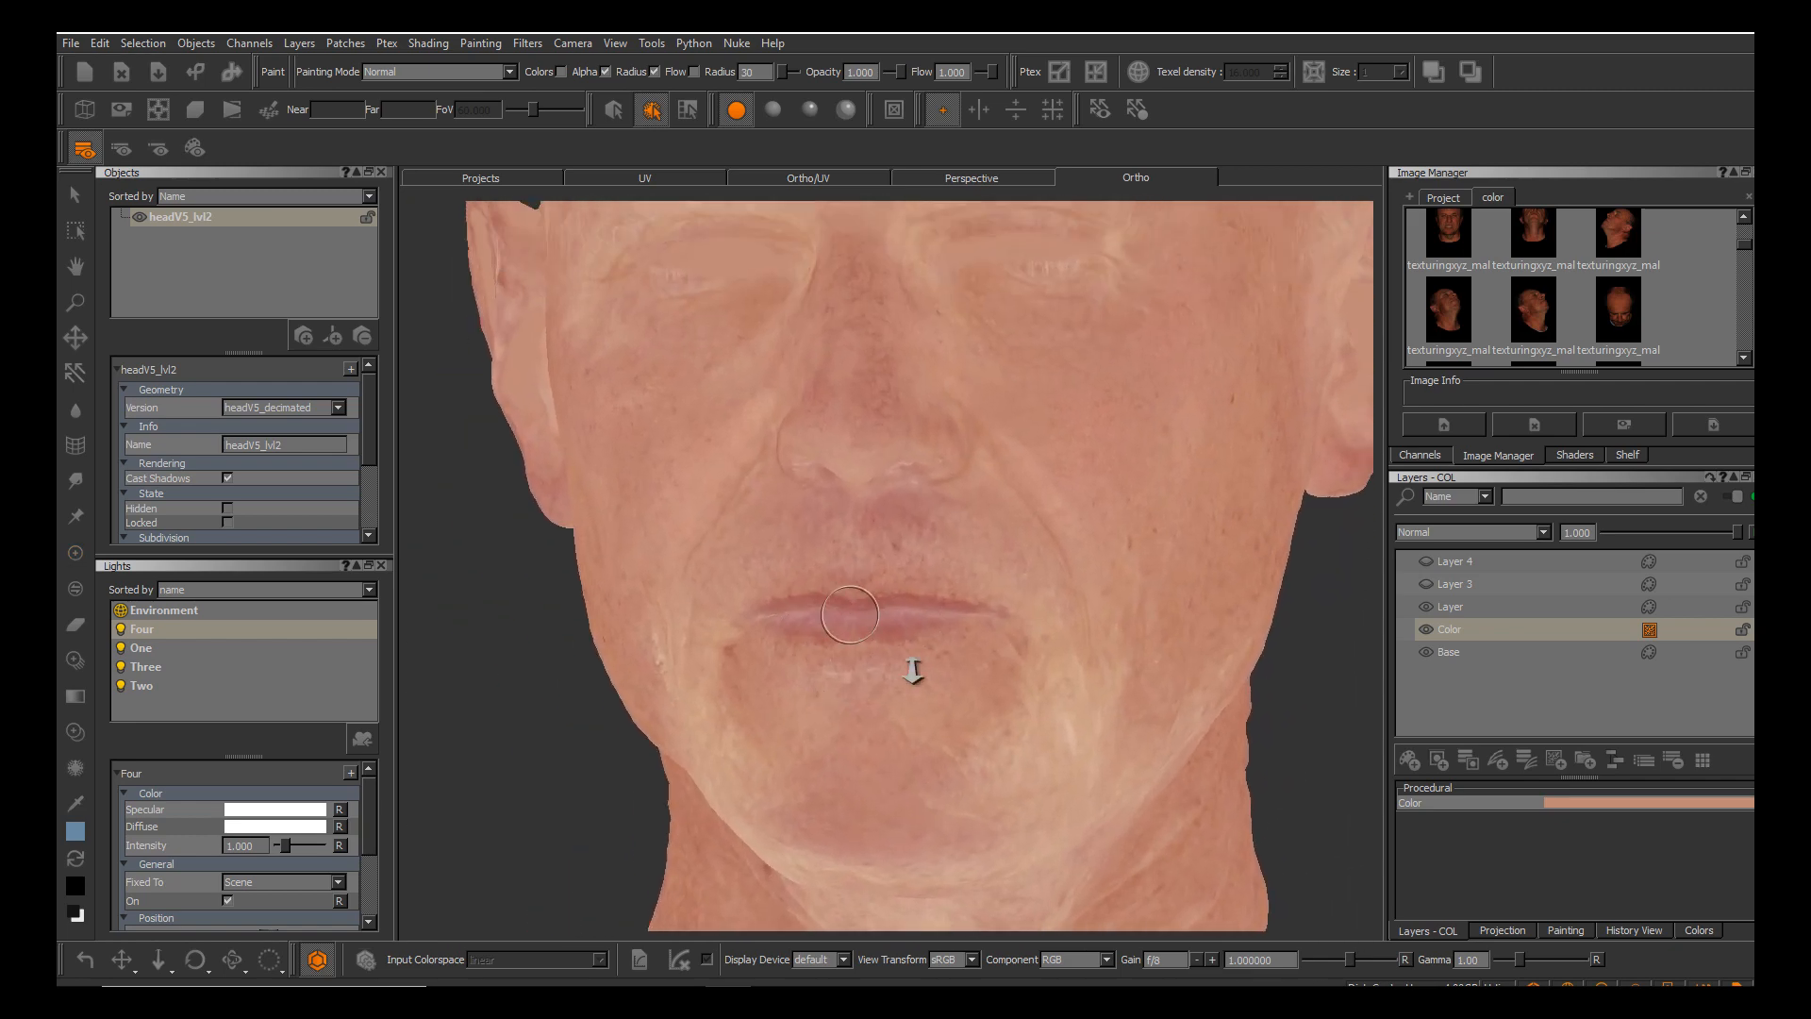
{"action": "right_click_drag", "start_coordinate": [917, 671], "coordinate": [953, 626], "text": "alt"}
{"action": "left_click_drag", "start_coordinate": [954, 626], "coordinate": [1019, 622], "text": "alt"}
{"action": "middle_click_drag", "start_coordinate": [943, 566], "coordinate": [1044, 708], "text": "alt"}
{"action": "right_click_drag", "start_coordinate": [917, 566], "coordinate": [853, 623], "text": "alt"}
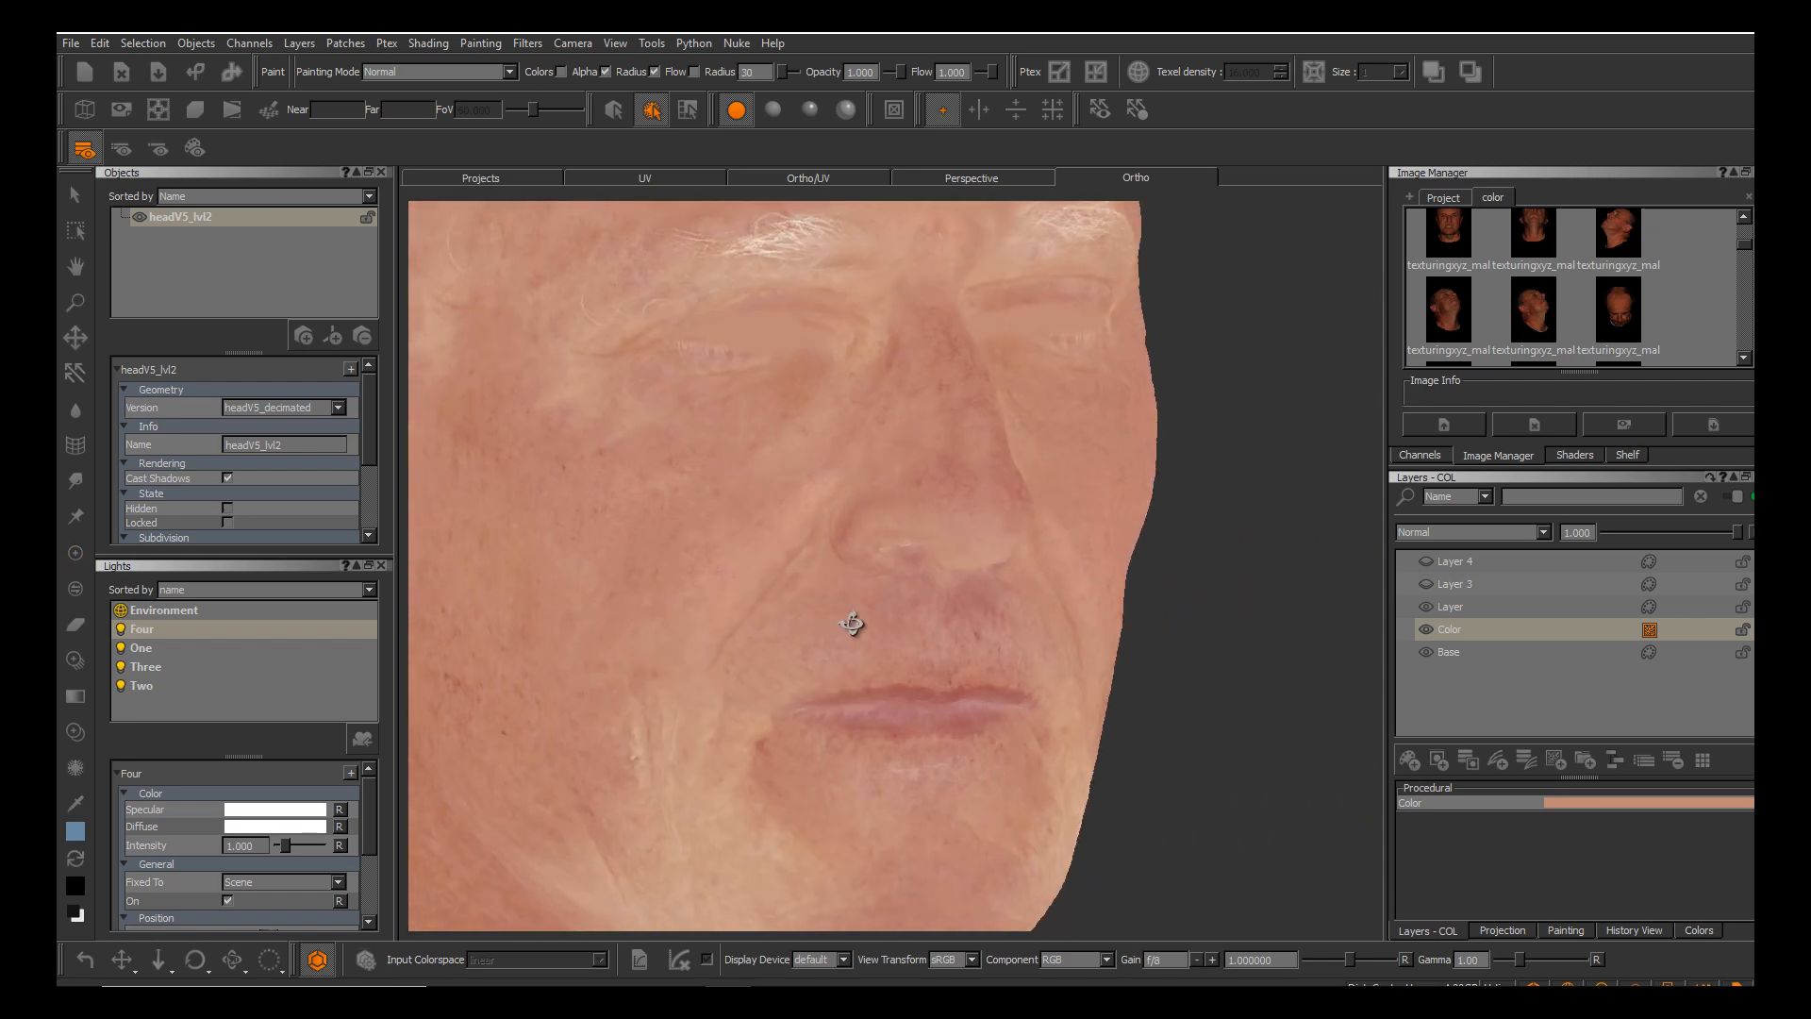
Examine the skin texture on the ear and the surrounding side of the head, including the area above the ear.
{"action": "middle_click_drag", "start_coordinate": [853, 622], "coordinate": [946, 655], "text": "alt"}
{"action": "left_click_drag", "start_coordinate": [947, 655], "coordinate": [1010, 642], "text": "alt"}
{"action": "right_click_drag", "start_coordinate": [944, 627], "coordinate": [882, 647], "text": "alt"}
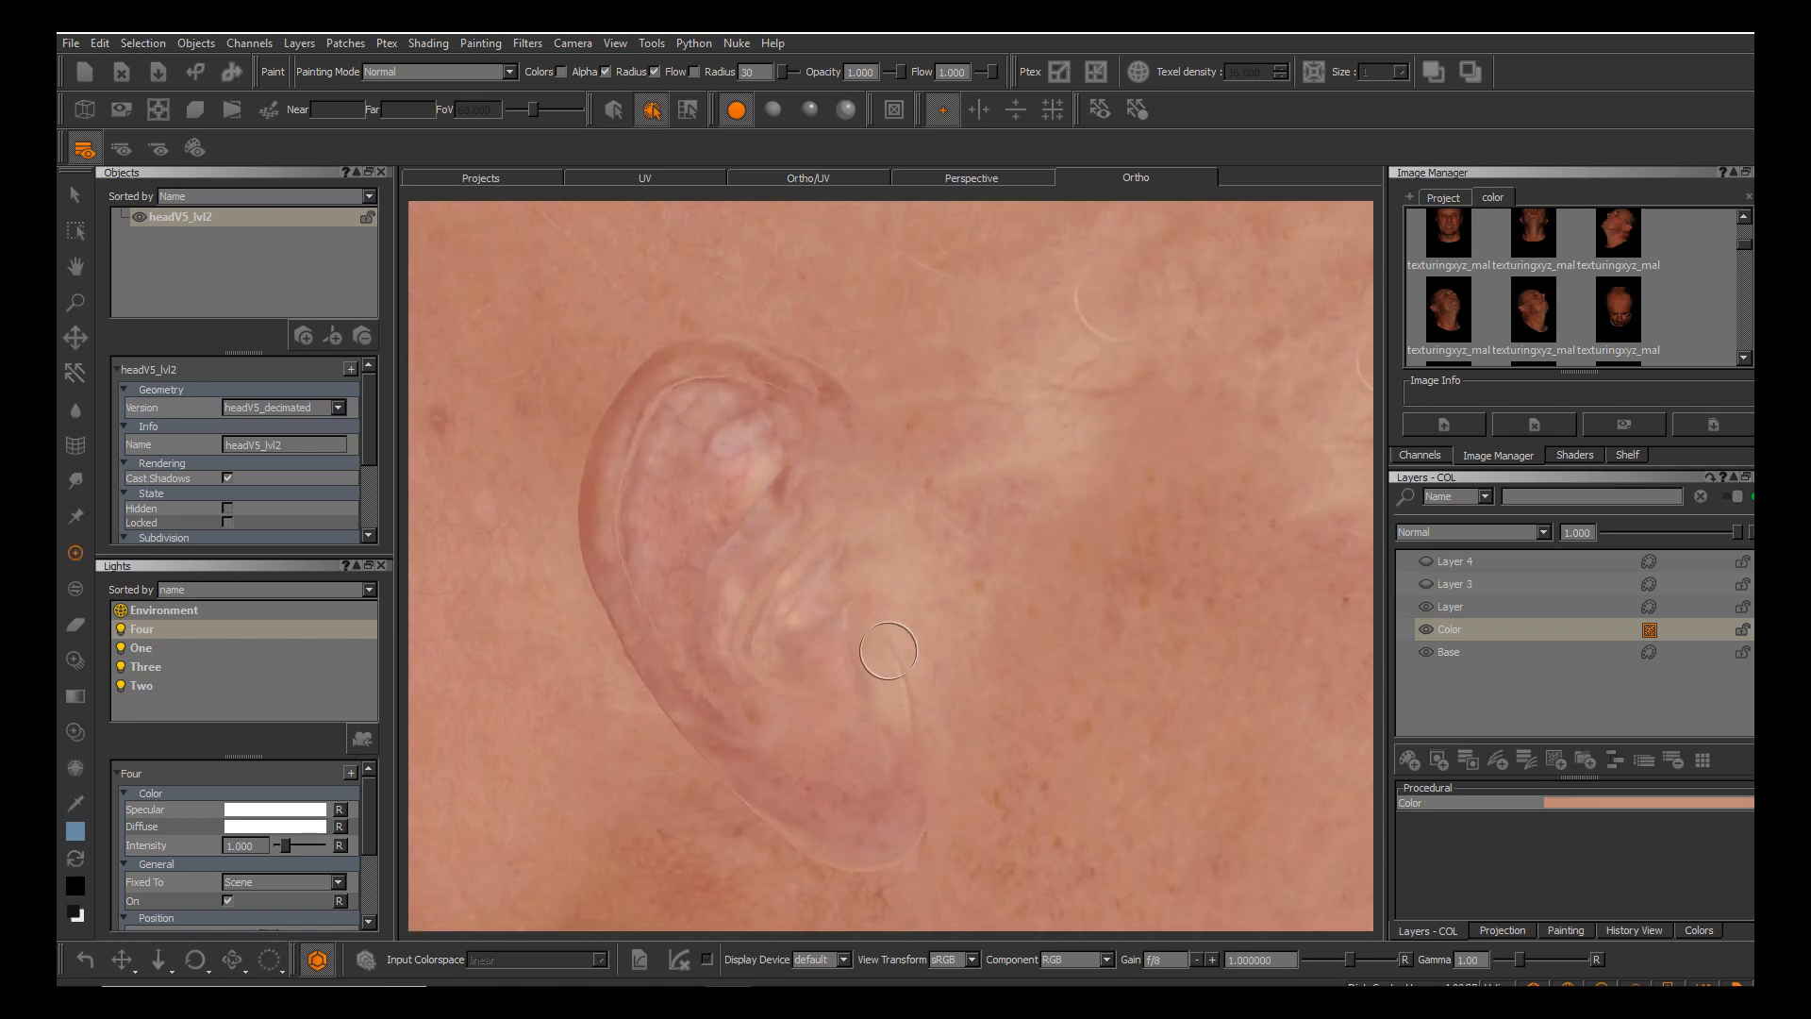
{"action": "left_click_drag", "start_coordinate": [953, 638], "coordinate": [935, 598], "text": "alt"}
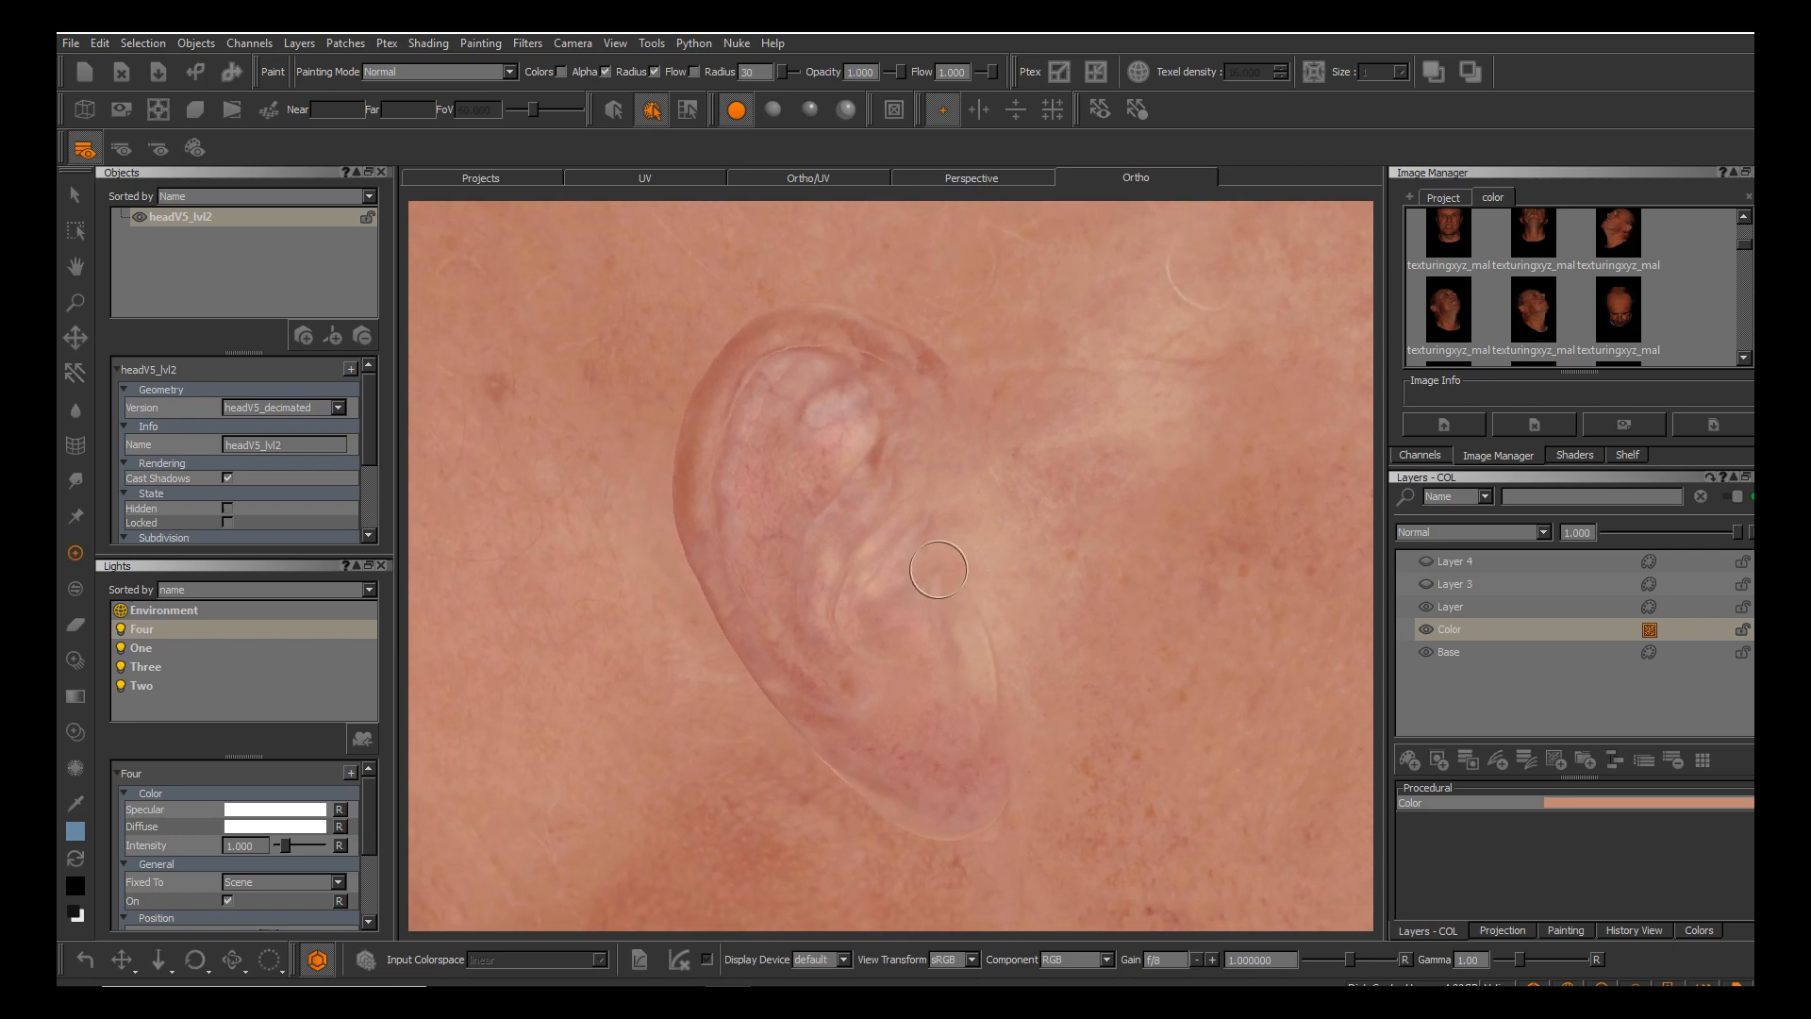
{"action": "middle_click_drag", "start_coordinate": [971, 471], "coordinate": [860, 559], "text": "alt"}
{"action": "right_click_drag", "start_coordinate": [860, 559], "coordinate": [1028, 420], "text": "alt"}
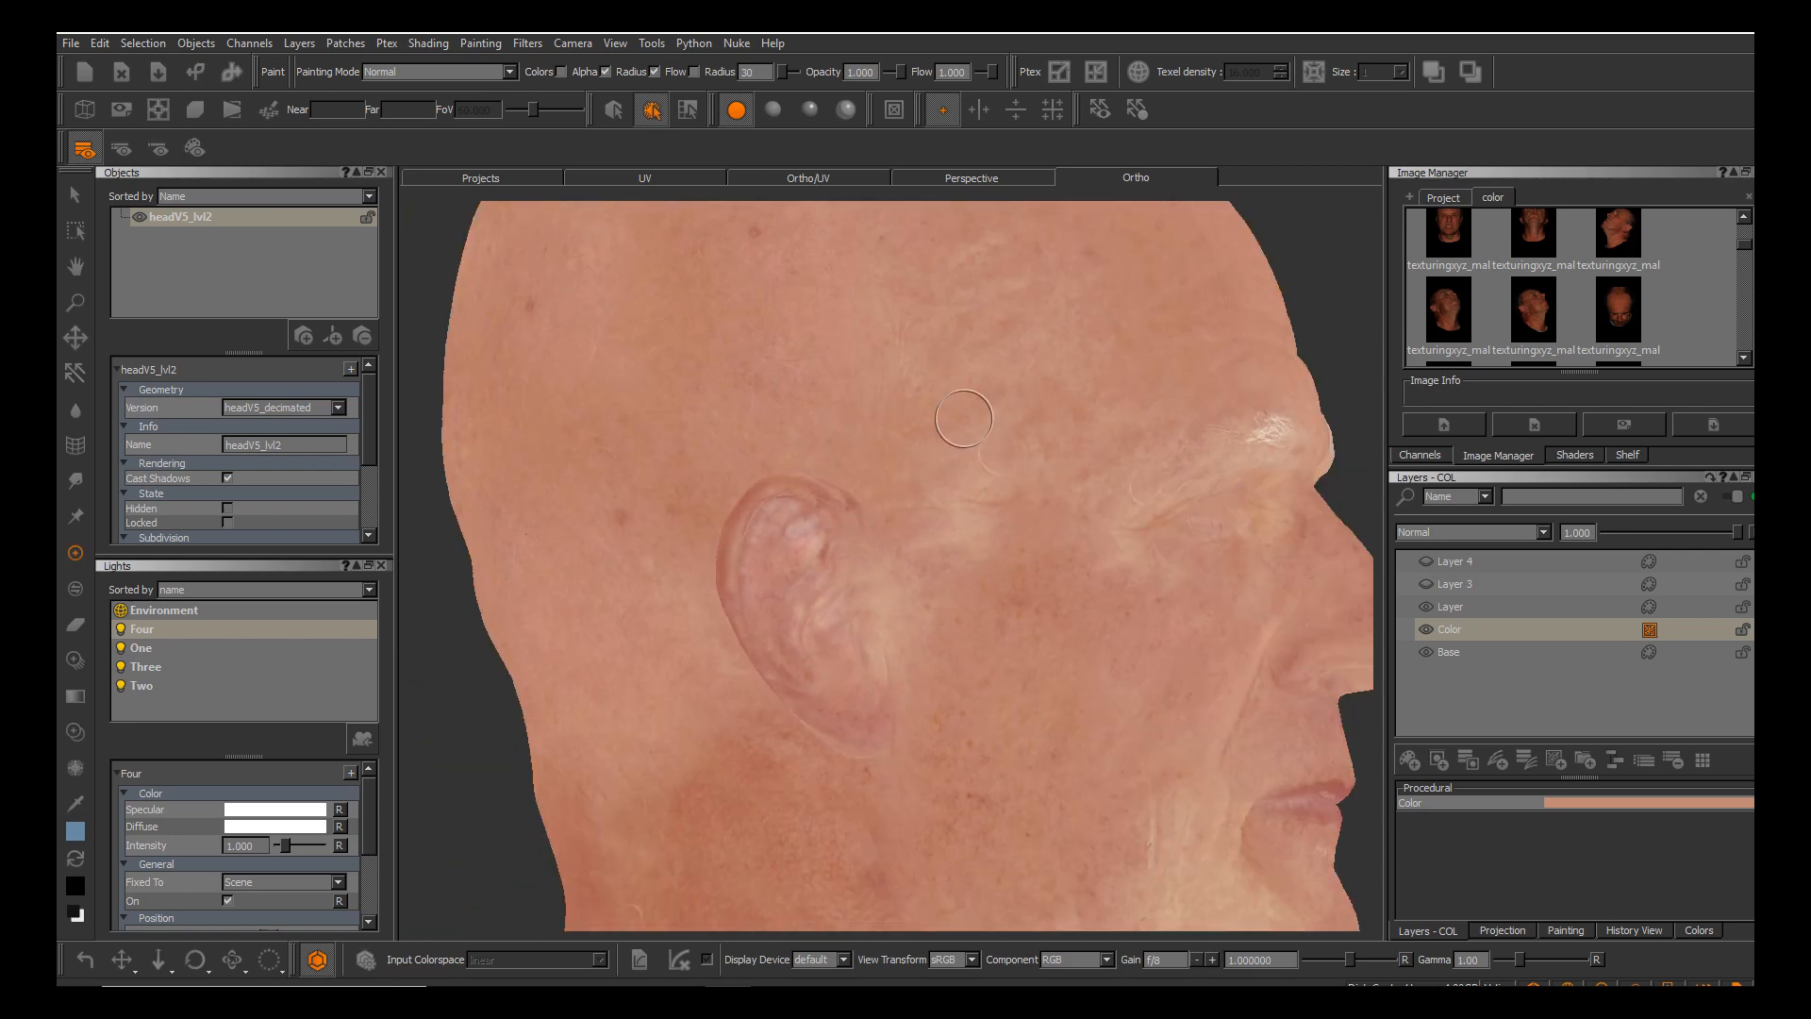
{"action": "middle_click_drag", "start_coordinate": [1029, 420], "coordinate": [1016, 579], "text": "alt"}
{"action": "left_click_drag", "start_coordinate": [1015, 578], "coordinate": [938, 566], "text": "alt"}
{"action": "middle_click_drag", "start_coordinate": [938, 566], "coordinate": [1103, 675], "text": "alt"}
{"action": "right_click_drag", "start_coordinate": [1103, 676], "coordinate": [1009, 755], "text": "alt"}
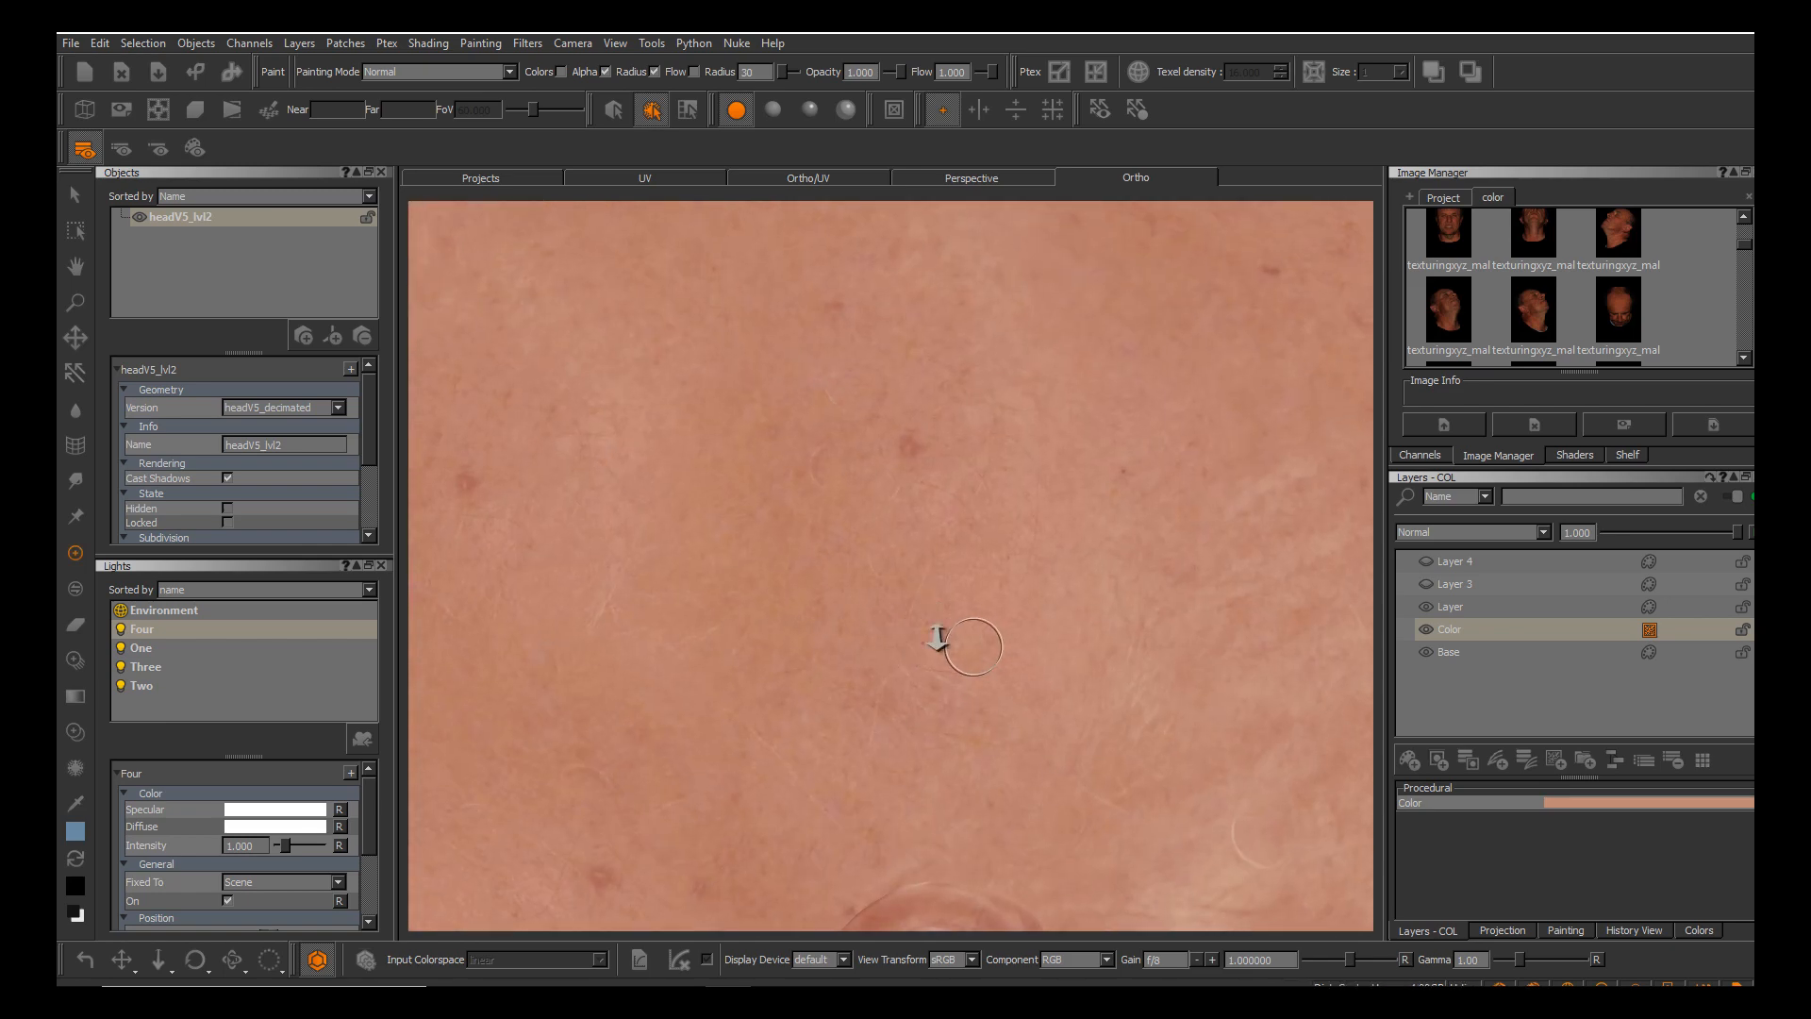
Examine the skin texture over the scalp and forehead from the front and the side.
{"action": "right_click_drag", "start_coordinate": [936, 638], "coordinate": [856, 606], "text": "alt"}
{"action": "left_click_drag", "start_coordinate": [857, 607], "coordinate": [902, 640], "text": "alt"}
{"action": "left_click_drag", "start_coordinate": [943, 598], "coordinate": [959, 655], "text": "alt"}
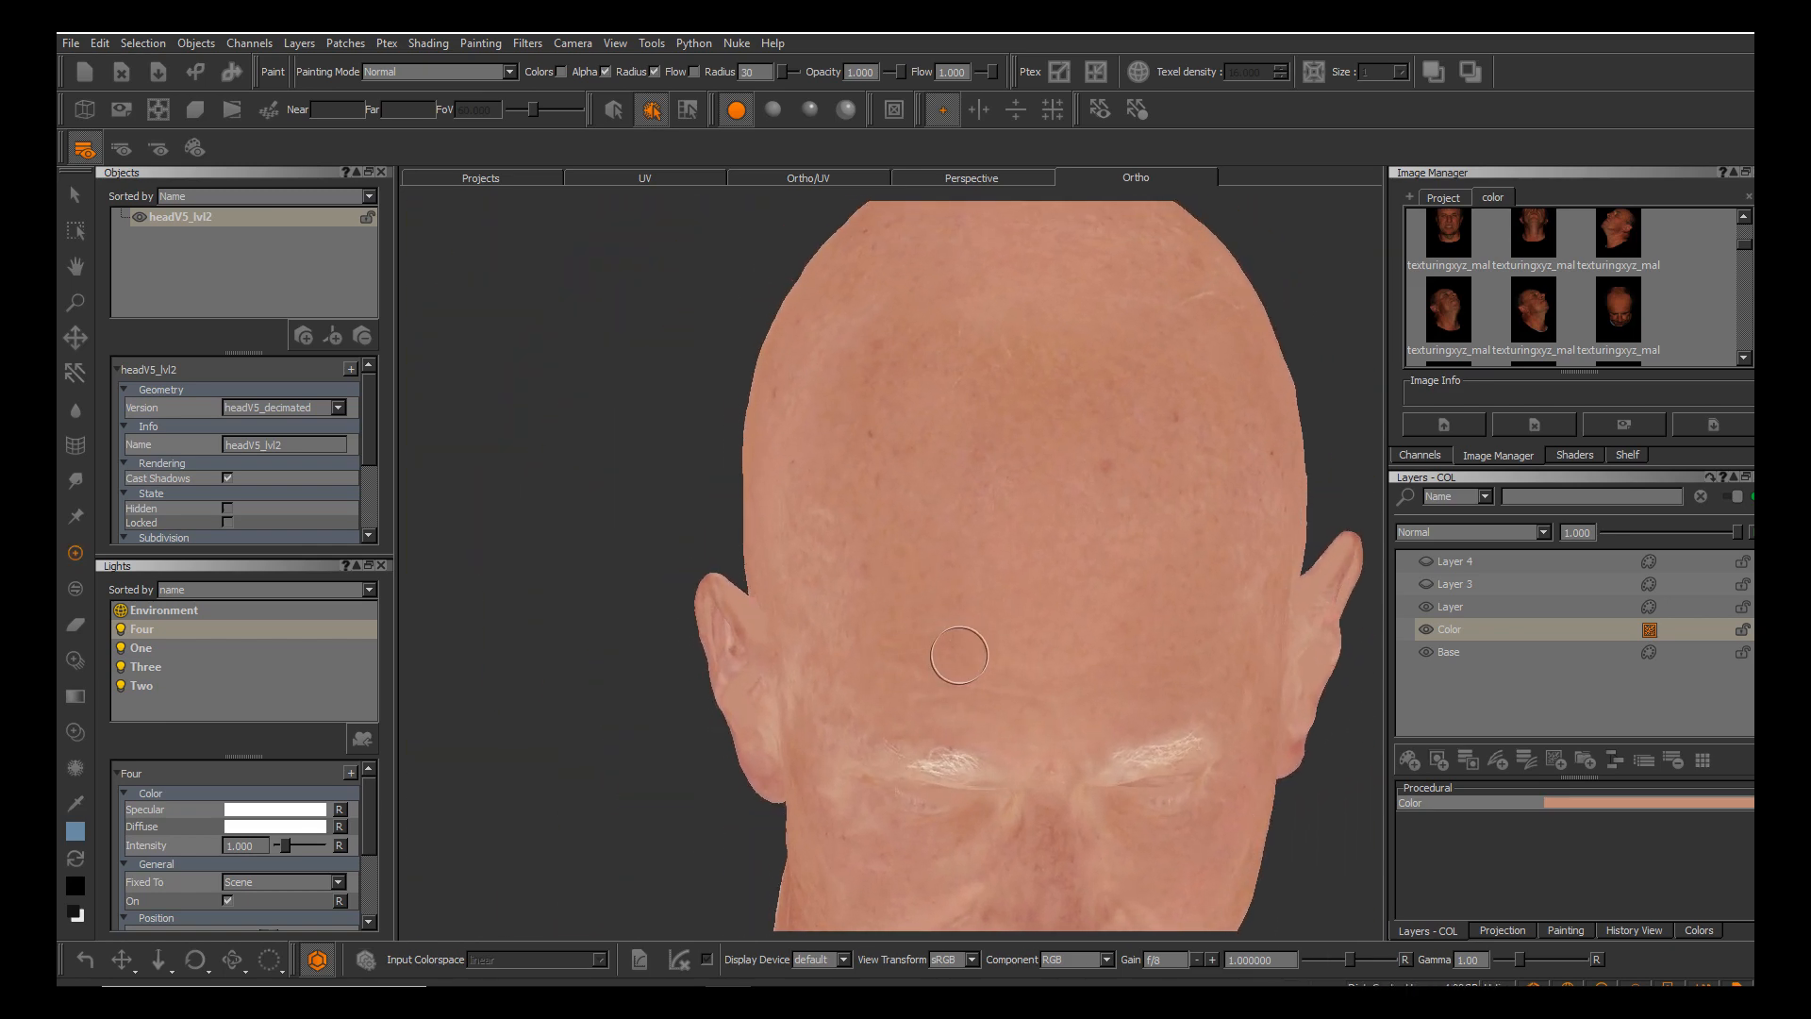
{"action": "middle_click_drag", "start_coordinate": [977, 548], "coordinate": [970, 400], "text": "alt"}
{"action": "right_click_drag", "start_coordinate": [944, 434], "coordinate": [1019, 453], "text": "alt"}
{"action": "left_click_drag", "start_coordinate": [680, 490], "coordinate": [820, 503], "text": "alt"}
{"action": "middle_click_drag", "start_coordinate": [965, 563], "coordinate": [943, 656], "text": "alt"}
{"action": "right_click_drag", "start_coordinate": [929, 634], "coordinate": [1039, 660], "text": "alt"}
{"action": "middle_click_drag", "start_coordinate": [1034, 646], "coordinate": [1036, 572], "text": "alt"}
{"action": "right_click_drag", "start_coordinate": [1036, 604], "coordinate": [948, 589], "text": "alt"}
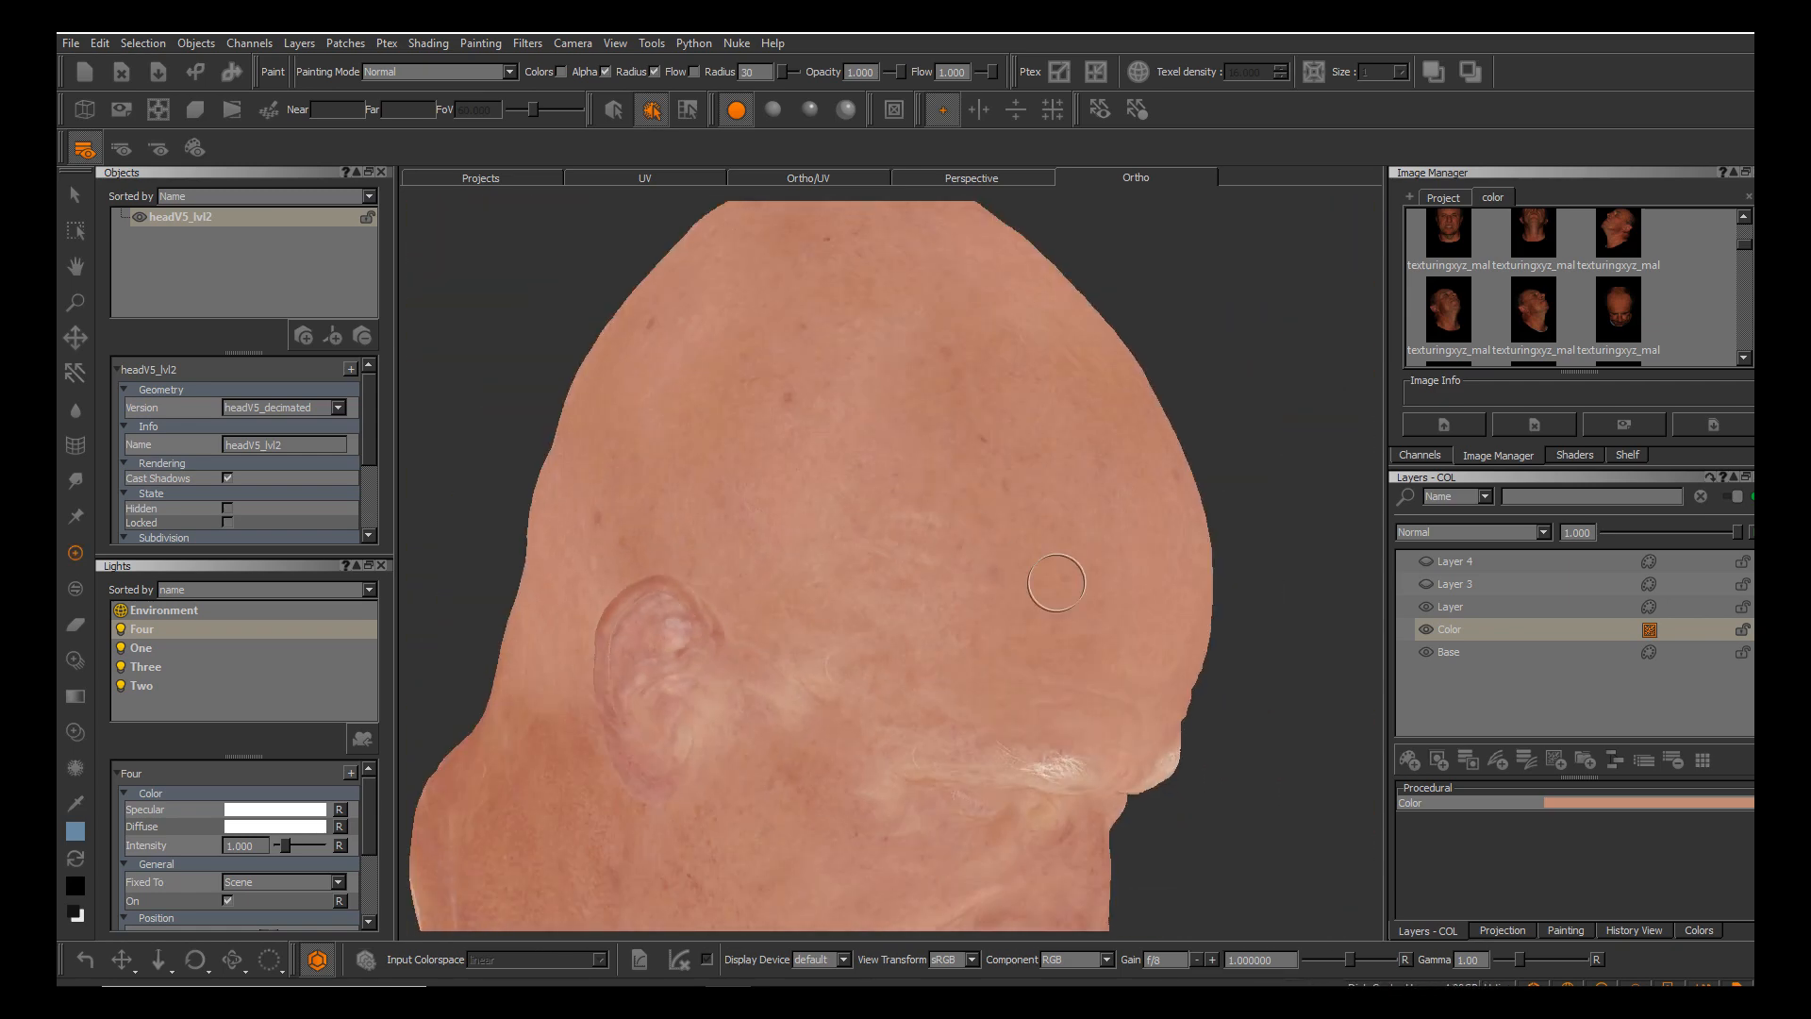
{"action": "left_click_drag", "start_coordinate": [1122, 608], "coordinate": [955, 571], "text": "alt"}
{"action": "middle_click_drag", "start_coordinate": [954, 571], "coordinate": [955, 444], "text": "alt"}
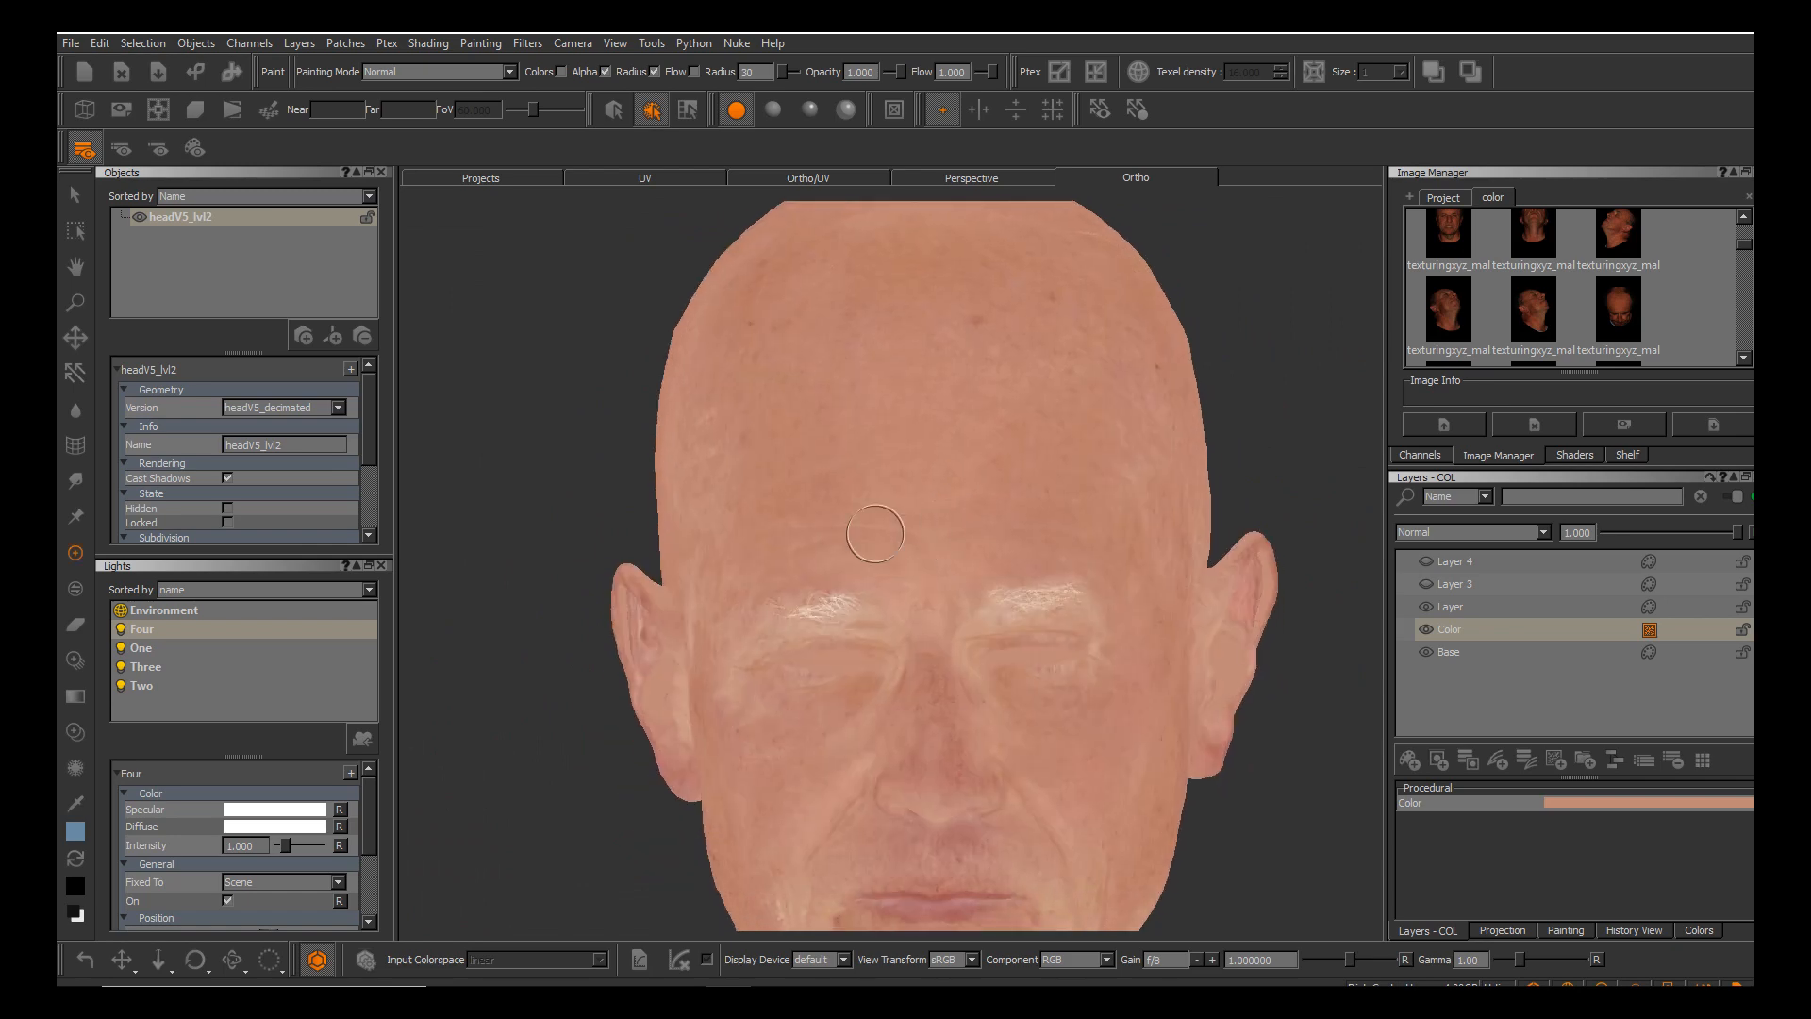
Switch to the reference image board and examine the scalp and forehead in the large bald portrait with glasses.
{"action": "right_click_drag", "start_coordinate": [57, 602], "coordinate": [930, 443]}
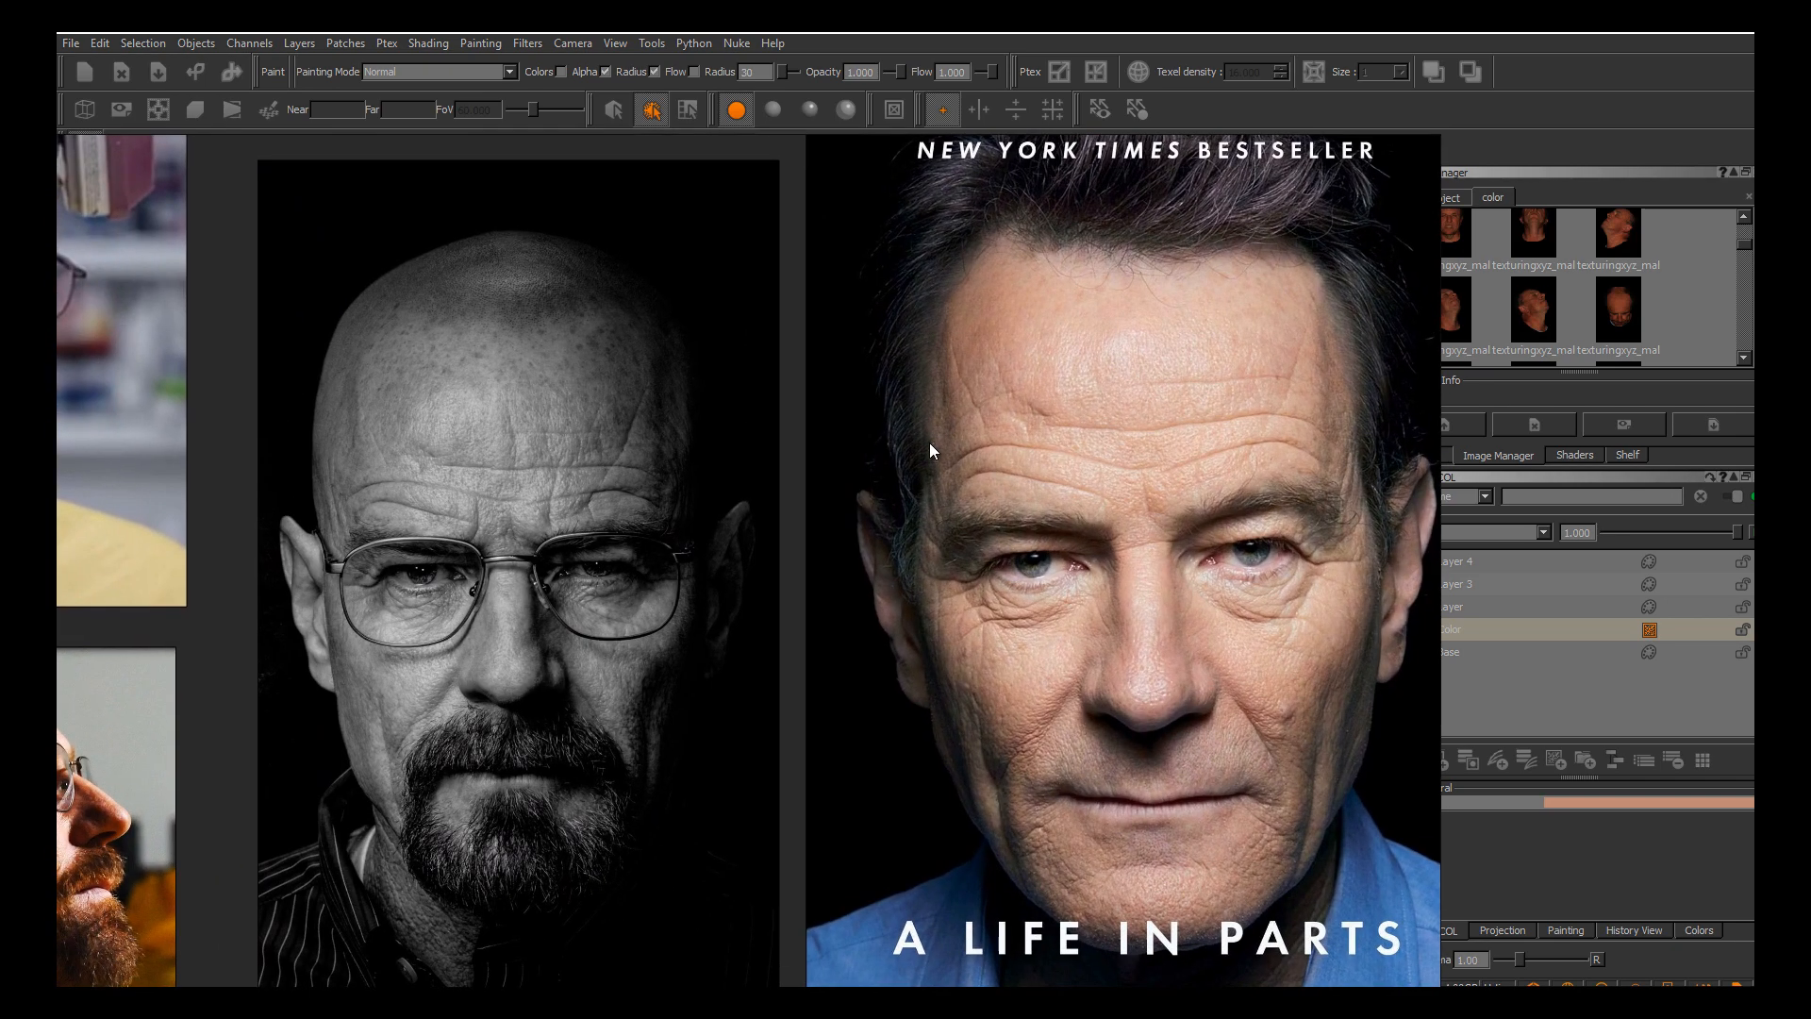
{"action": "scroll", "coordinate": [514, 618], "scroll_direction": "down", "scroll_amount": 2}
{"action": "middle_click_drag", "start_coordinate": [451, 614], "coordinate": [581, 566]}
{"action": "right_click_drag", "start_coordinate": [581, 566], "coordinate": [496, 530], "text": "alt"}
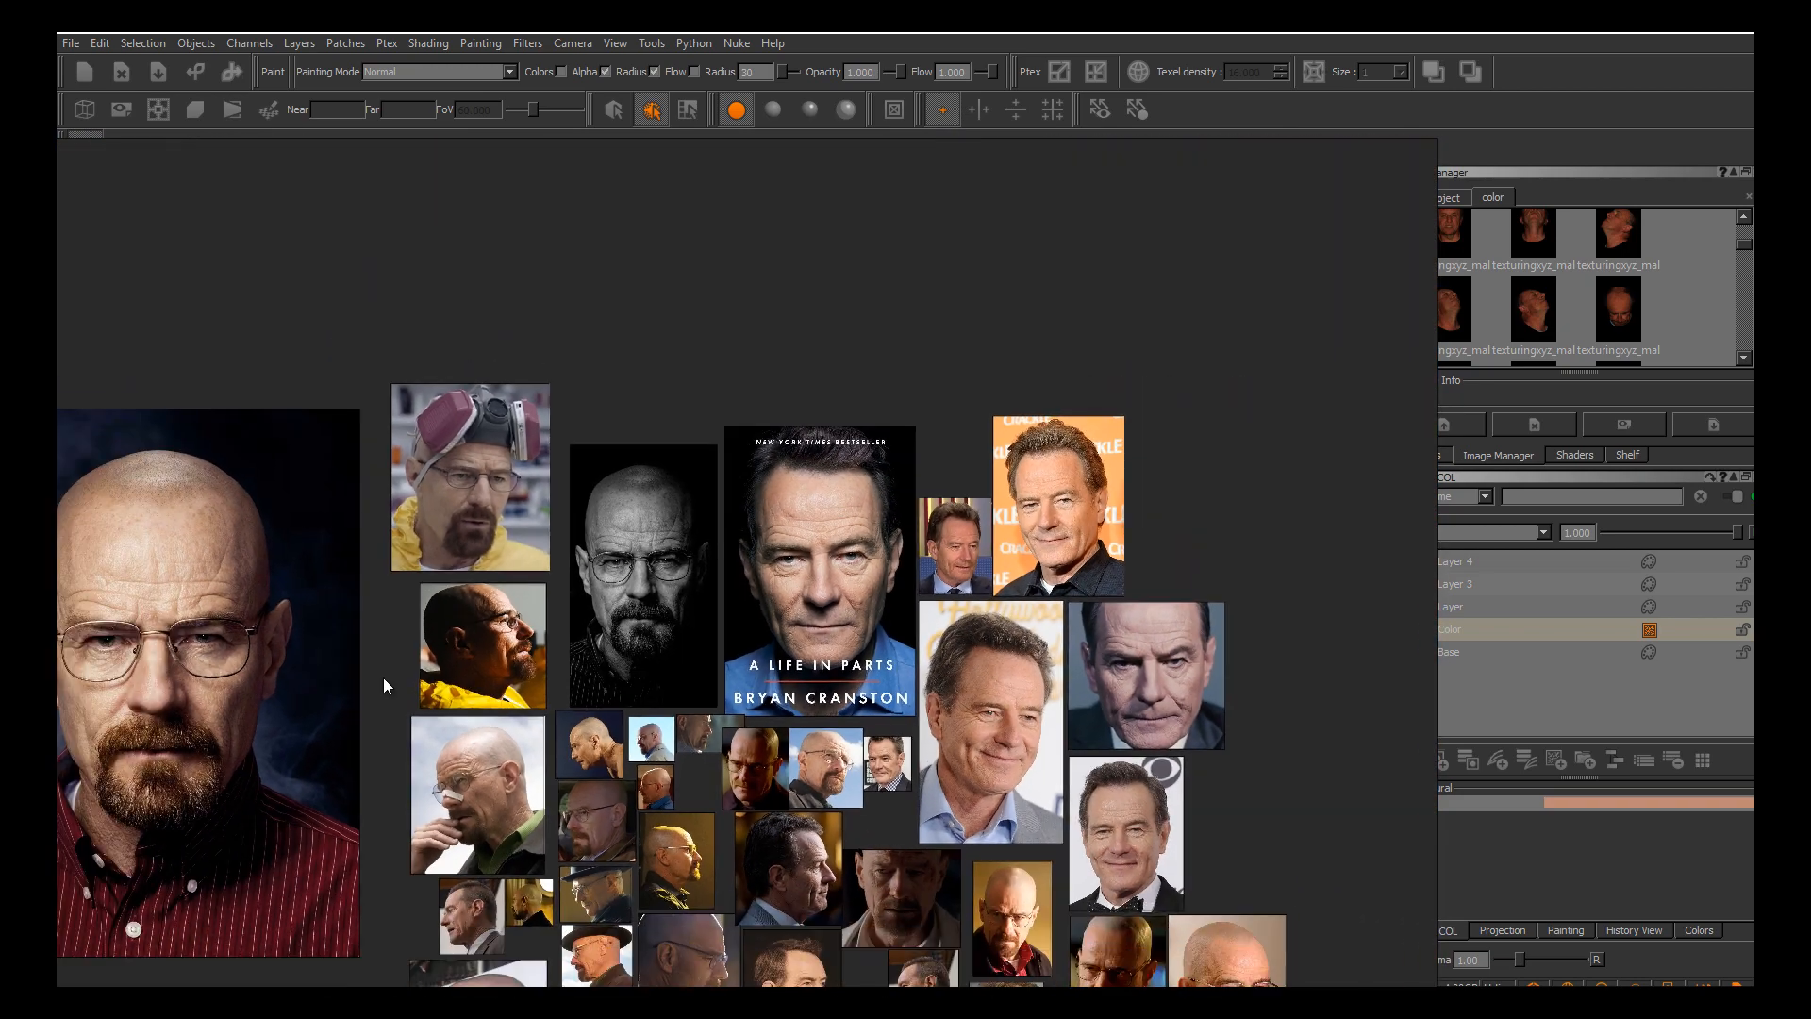
{"action": "middle_click_drag", "start_coordinate": [383, 677], "coordinate": [729, 658]}
{"action": "right_click_drag", "start_coordinate": [466, 496], "coordinate": [604, 608], "text": "alt"}
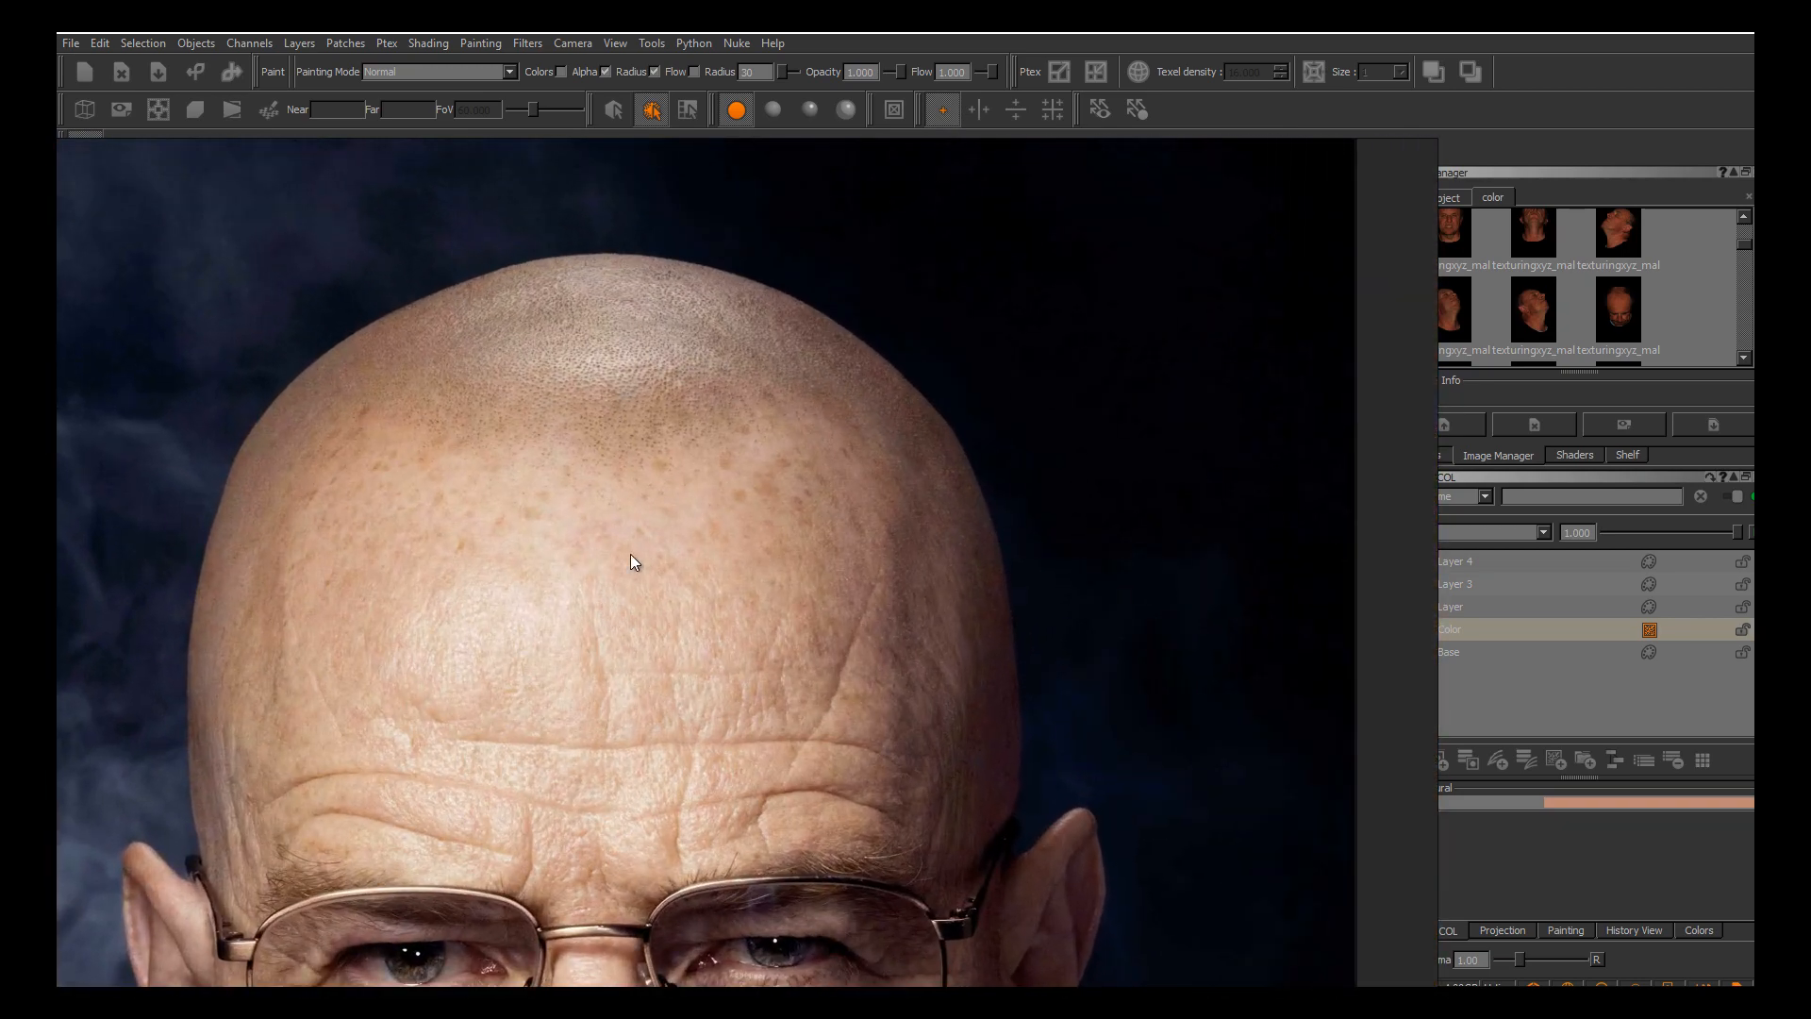
{"action": "middle_click_drag", "start_coordinate": [630, 554], "coordinate": [670, 573]}
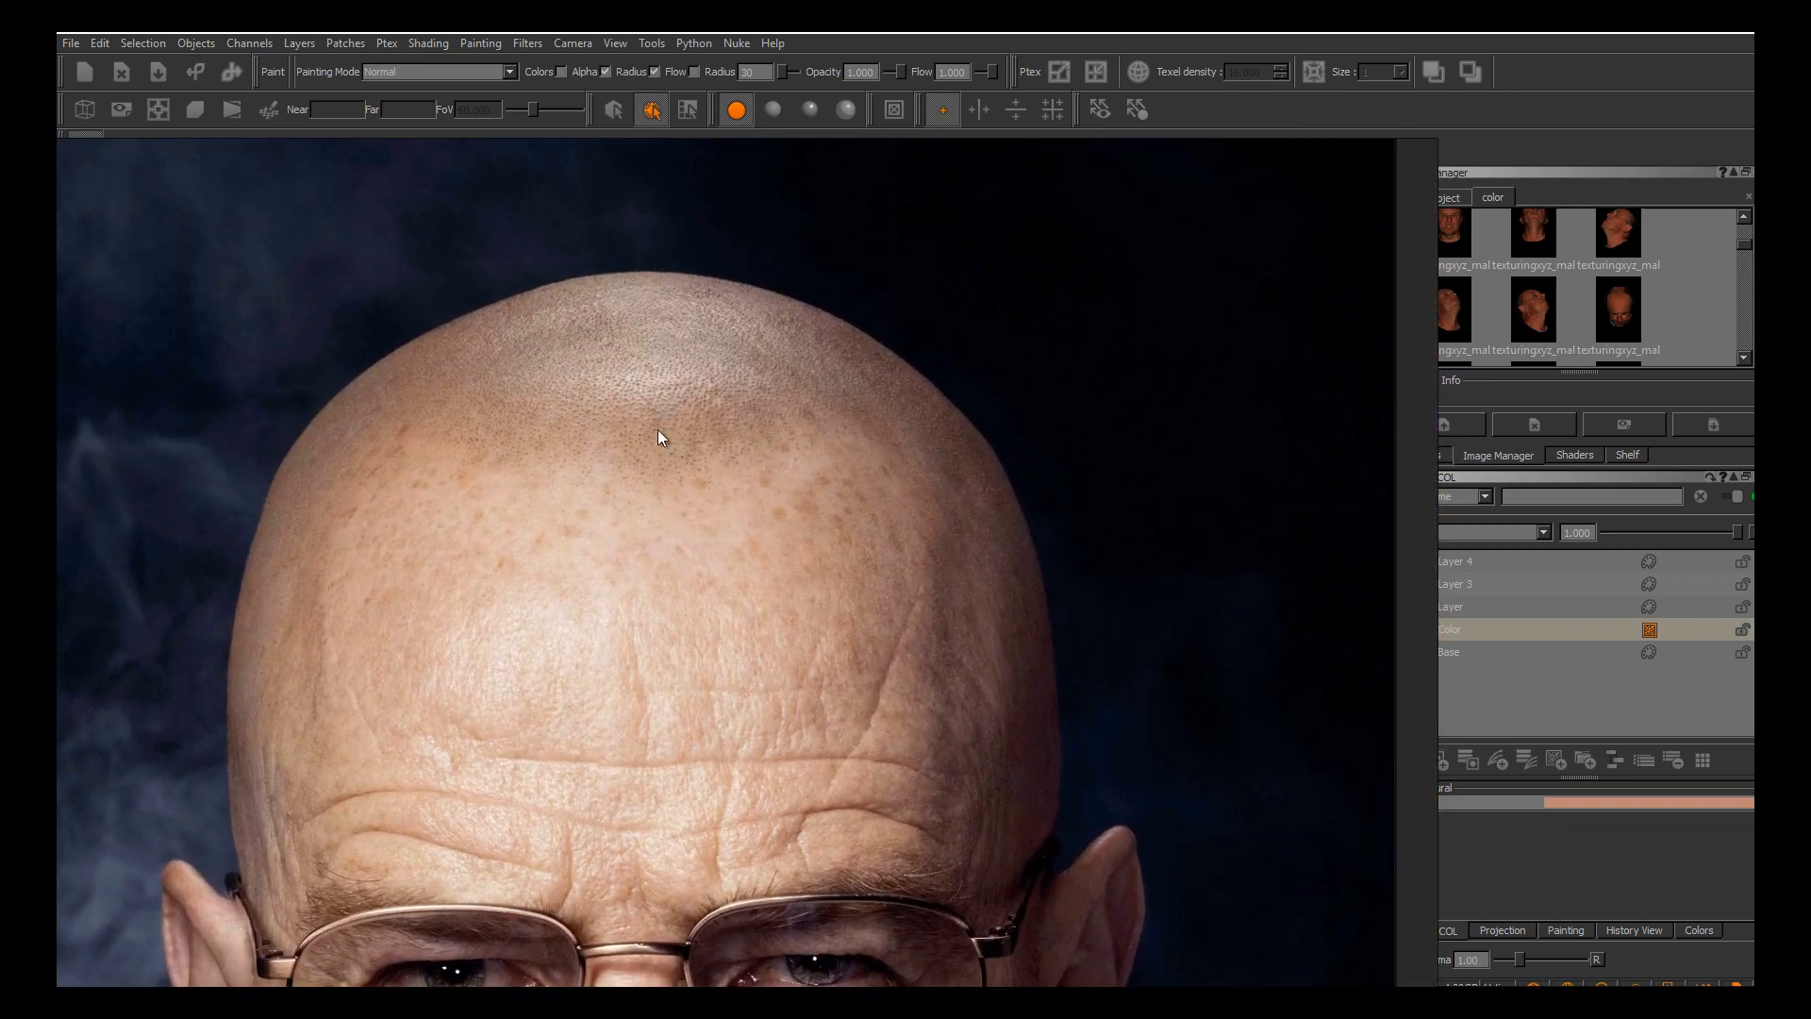
Find the three-quarter portrait with the shaved head on the reference board and examine its forehead coloration.
{"action": "right_click_drag", "start_coordinate": [729, 530], "coordinate": [637, 495], "text": "alt"}
{"action": "middle_click_drag", "start_coordinate": [847, 535], "coordinate": [596, 422]}
{"action": "middle_click_drag", "start_coordinate": [1019, 736], "coordinate": [746, 547]}
{"action": "middle_click_drag", "start_coordinate": [891, 752], "coordinate": [648, 572]}
{"action": "middle_click_drag", "start_coordinate": [894, 681], "coordinate": [750, 557]}
{"action": "middle_click_drag", "start_coordinate": [679, 638], "coordinate": [811, 464]}
{"action": "right_click_drag", "start_coordinate": [723, 685], "coordinate": [812, 755], "text": "alt"}
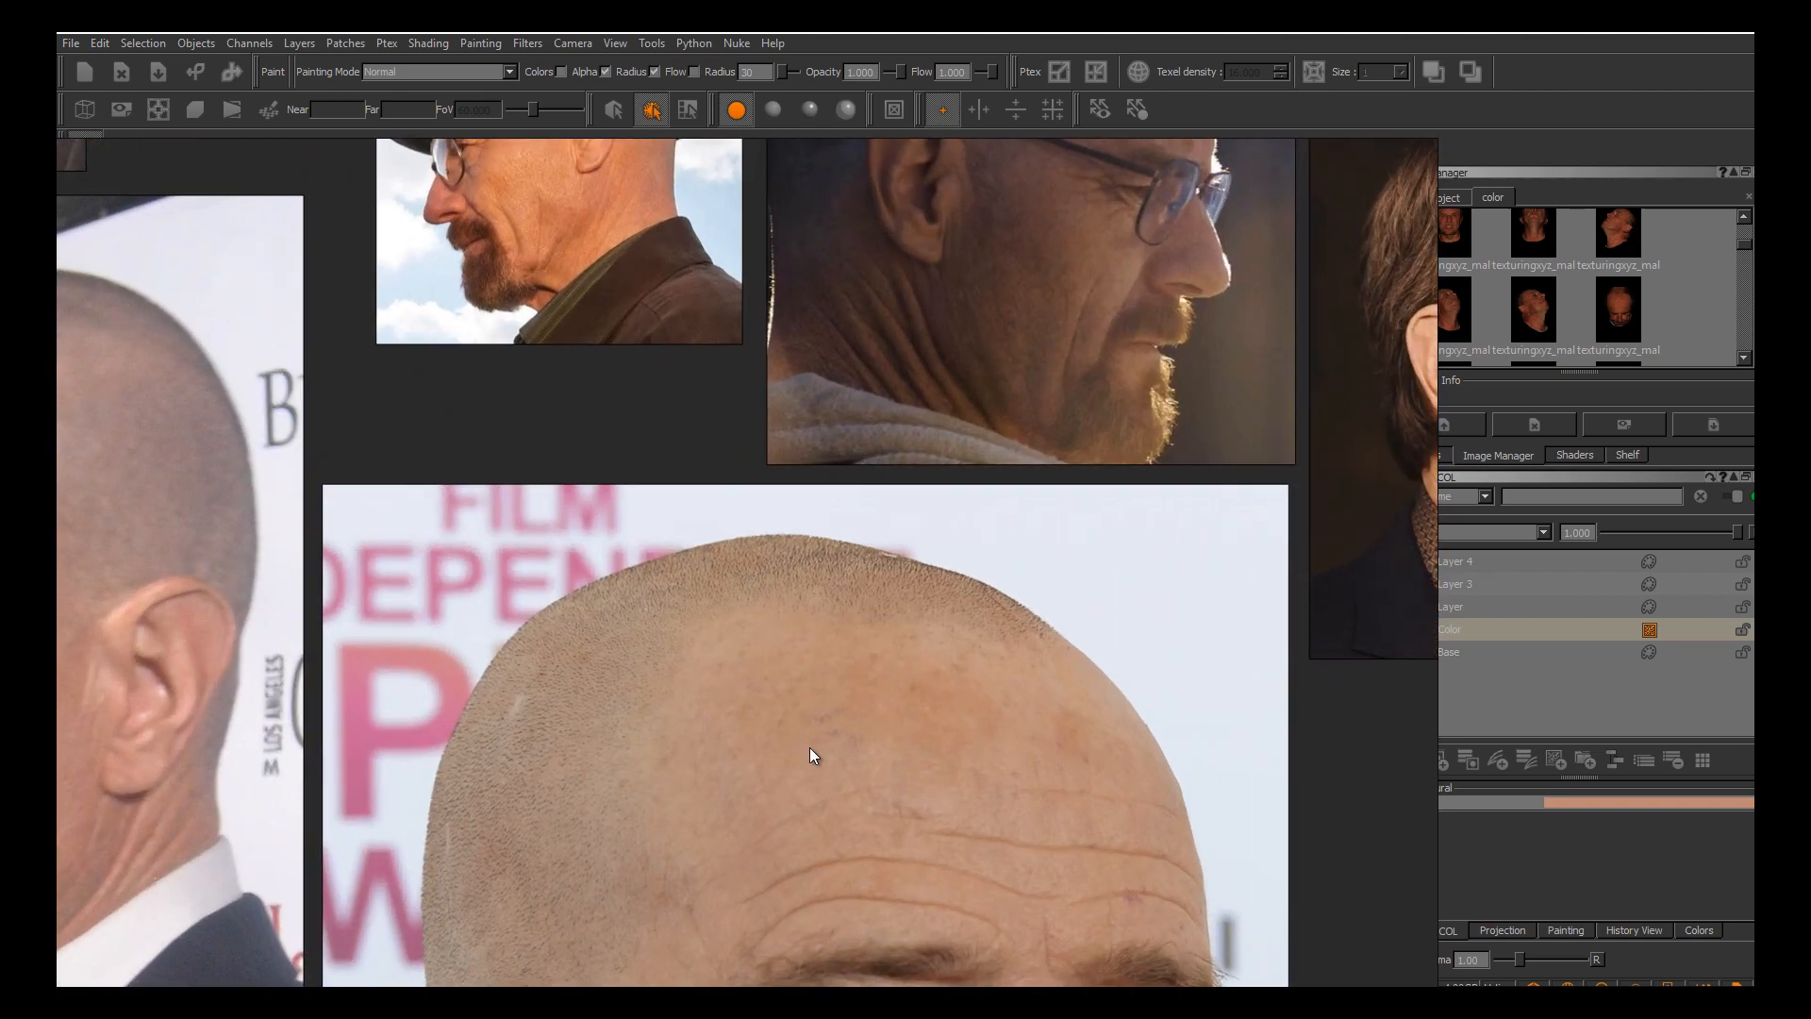
{"action": "middle_click_drag", "start_coordinate": [812, 756], "coordinate": [688, 554]}
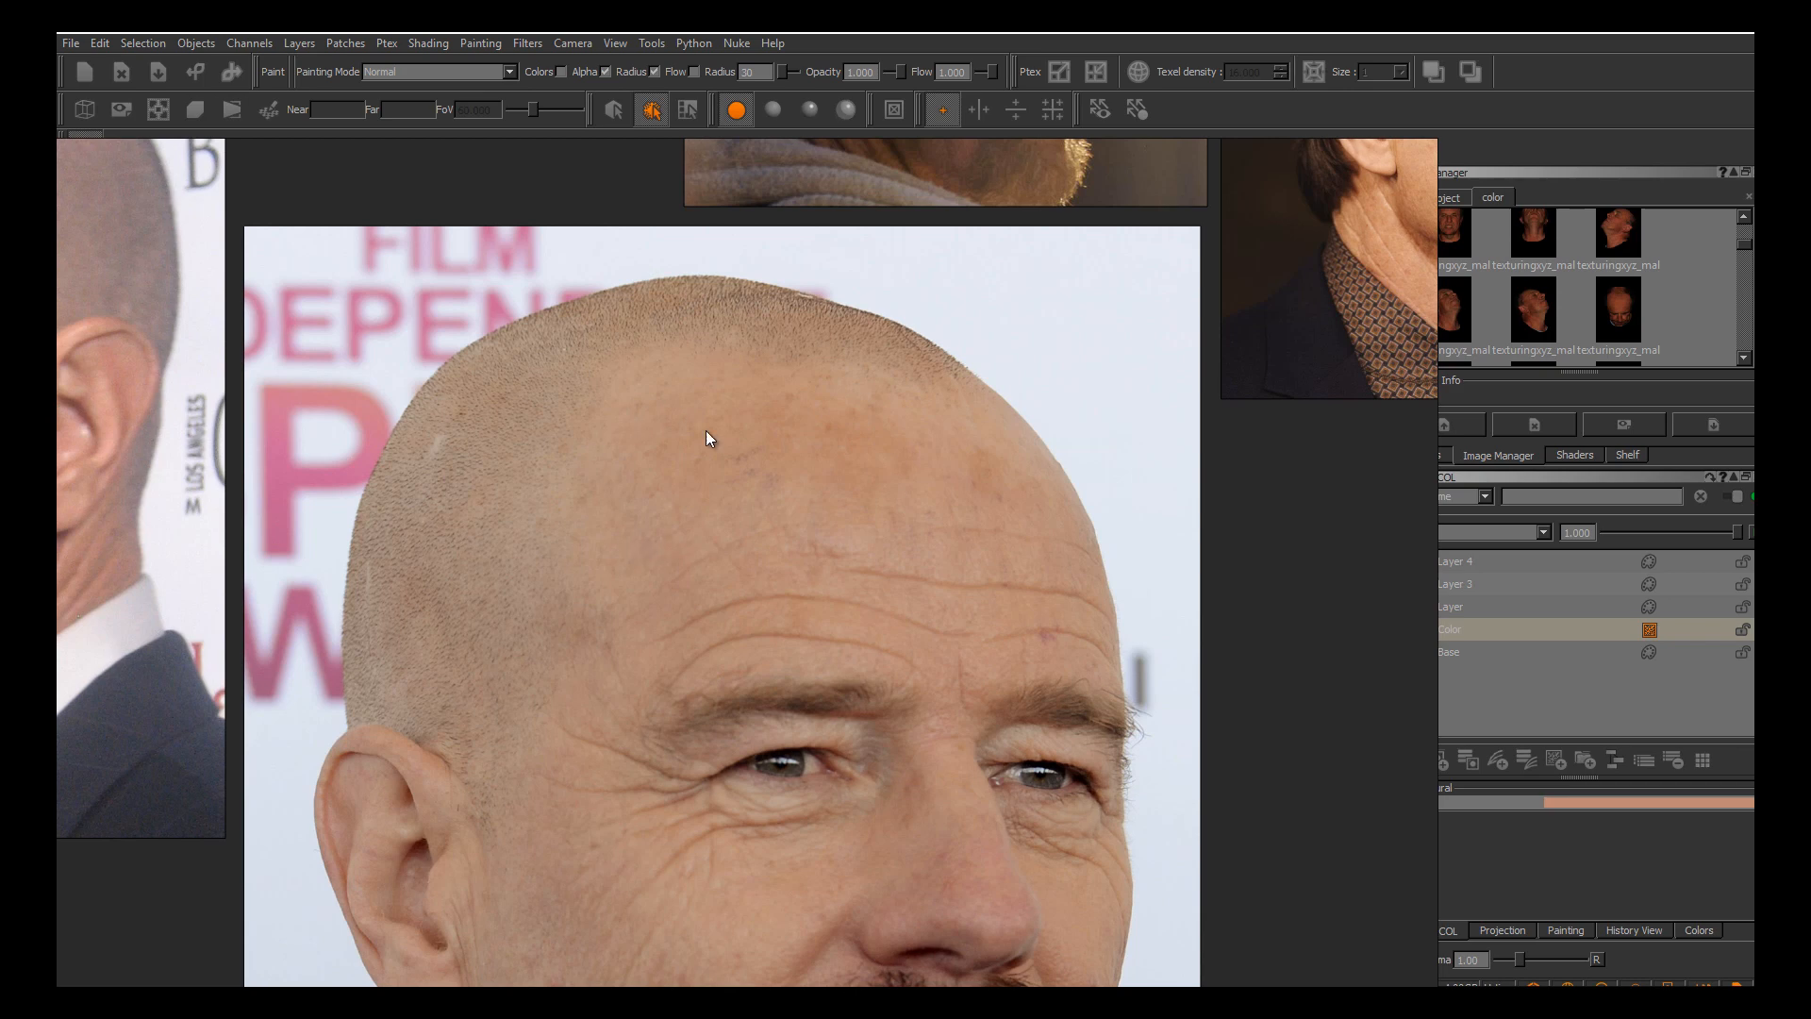
{"action": "scroll", "coordinate": [868, 539], "scroll_direction": "up", "scroll_amount": 2}
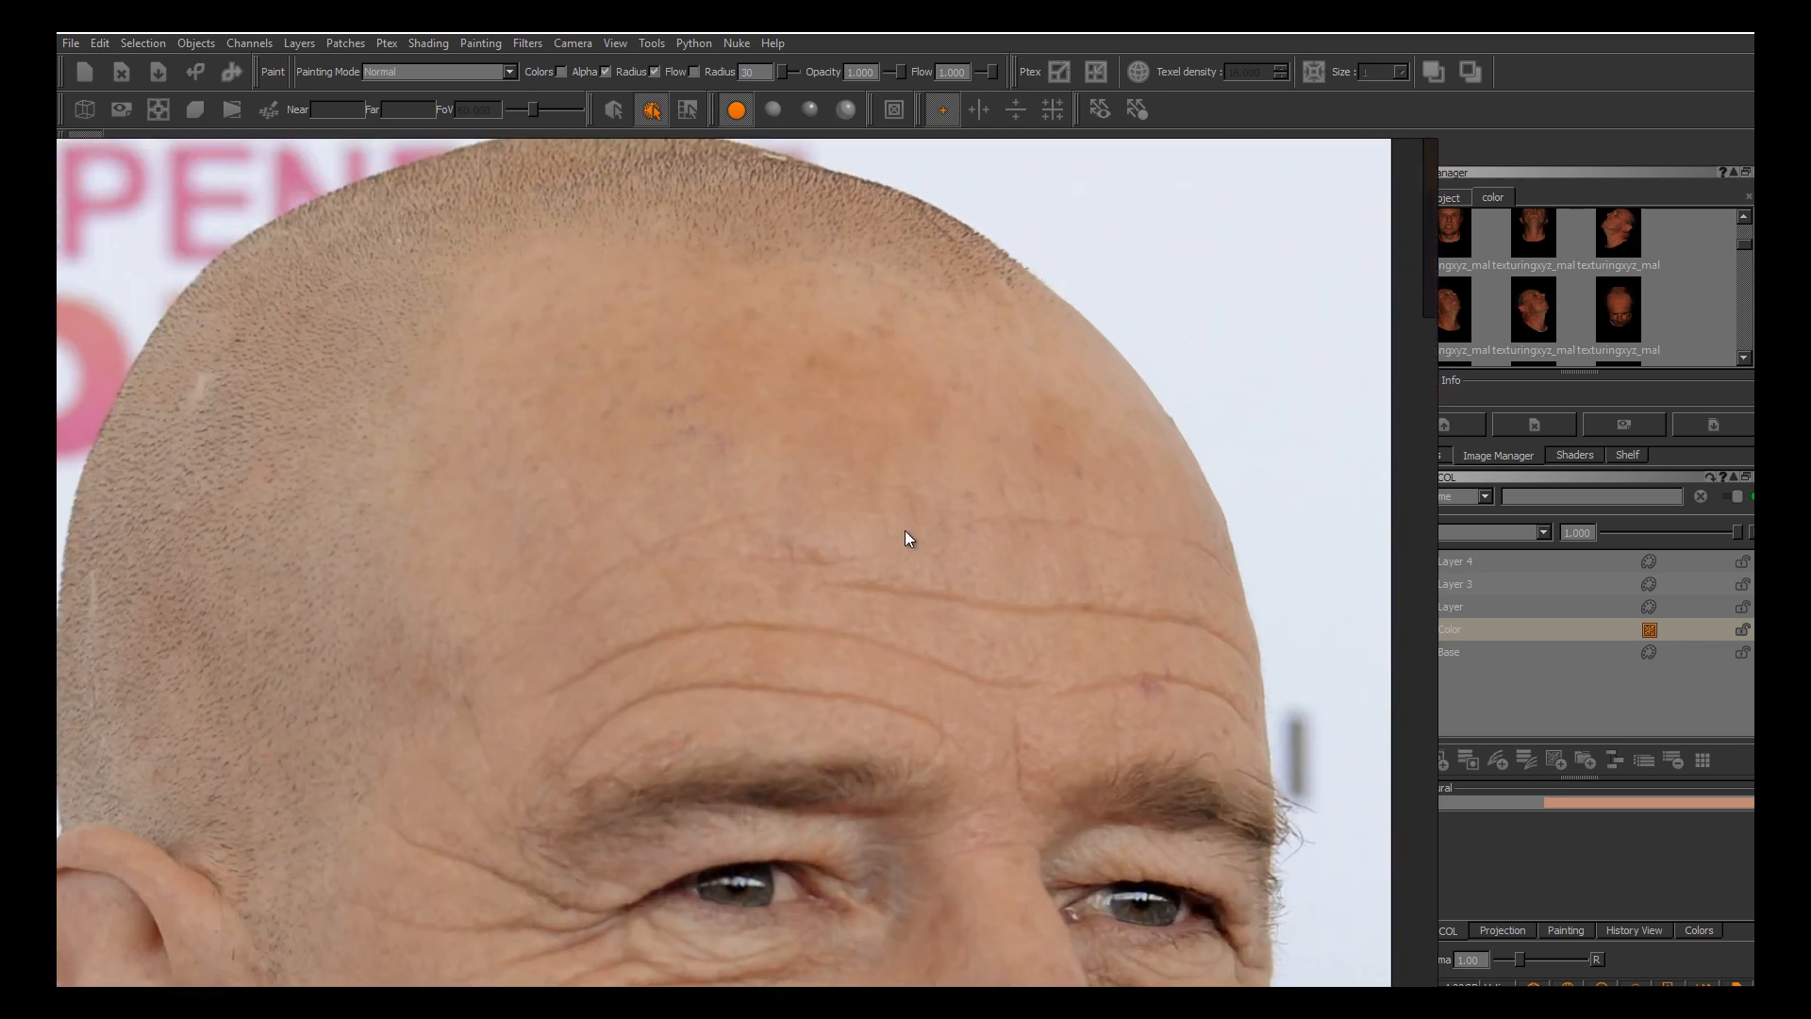
Examine the skin color around the eyes, nose and cheek in the three-quarter reference portrait.
{"action": "scroll", "coordinate": [904, 530], "scroll_direction": "down", "scroll_amount": 4}
{"action": "scroll", "coordinate": [826, 598], "scroll_direction": "up", "scroll_amount": 4}
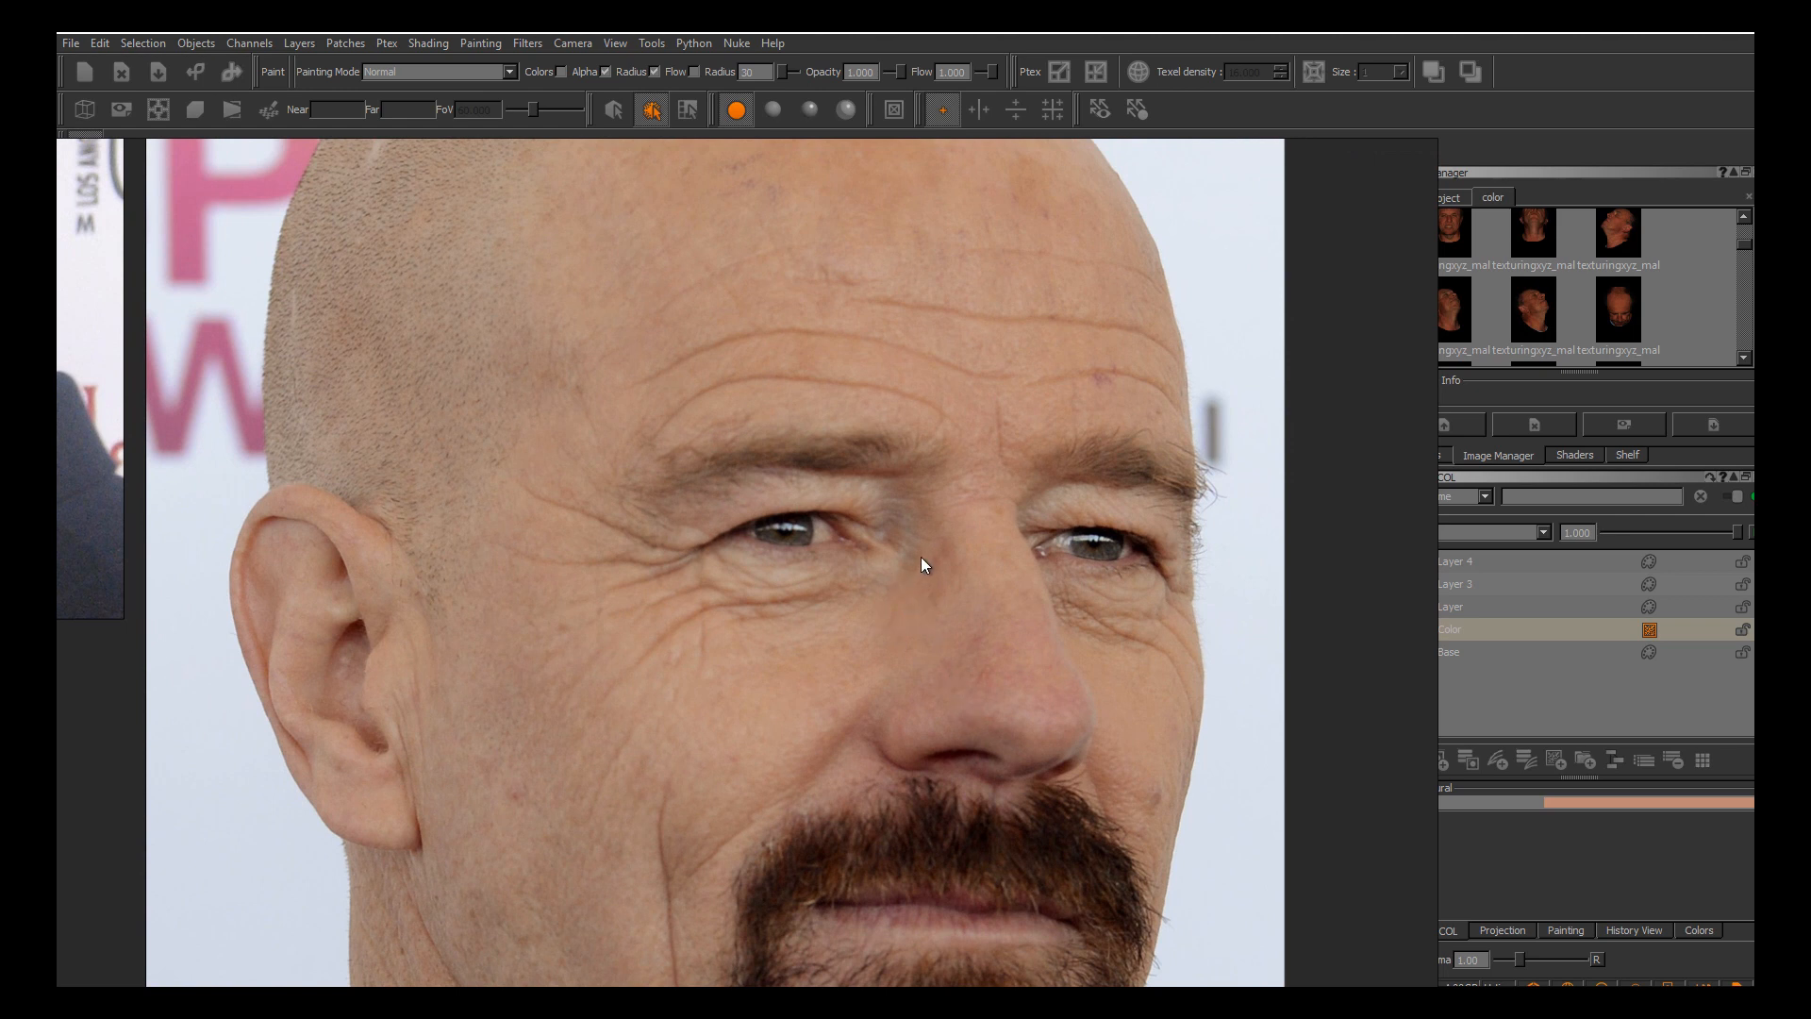
{"action": "scroll", "coordinate": [851, 710], "scroll_direction": "down", "scroll_amount": 2}
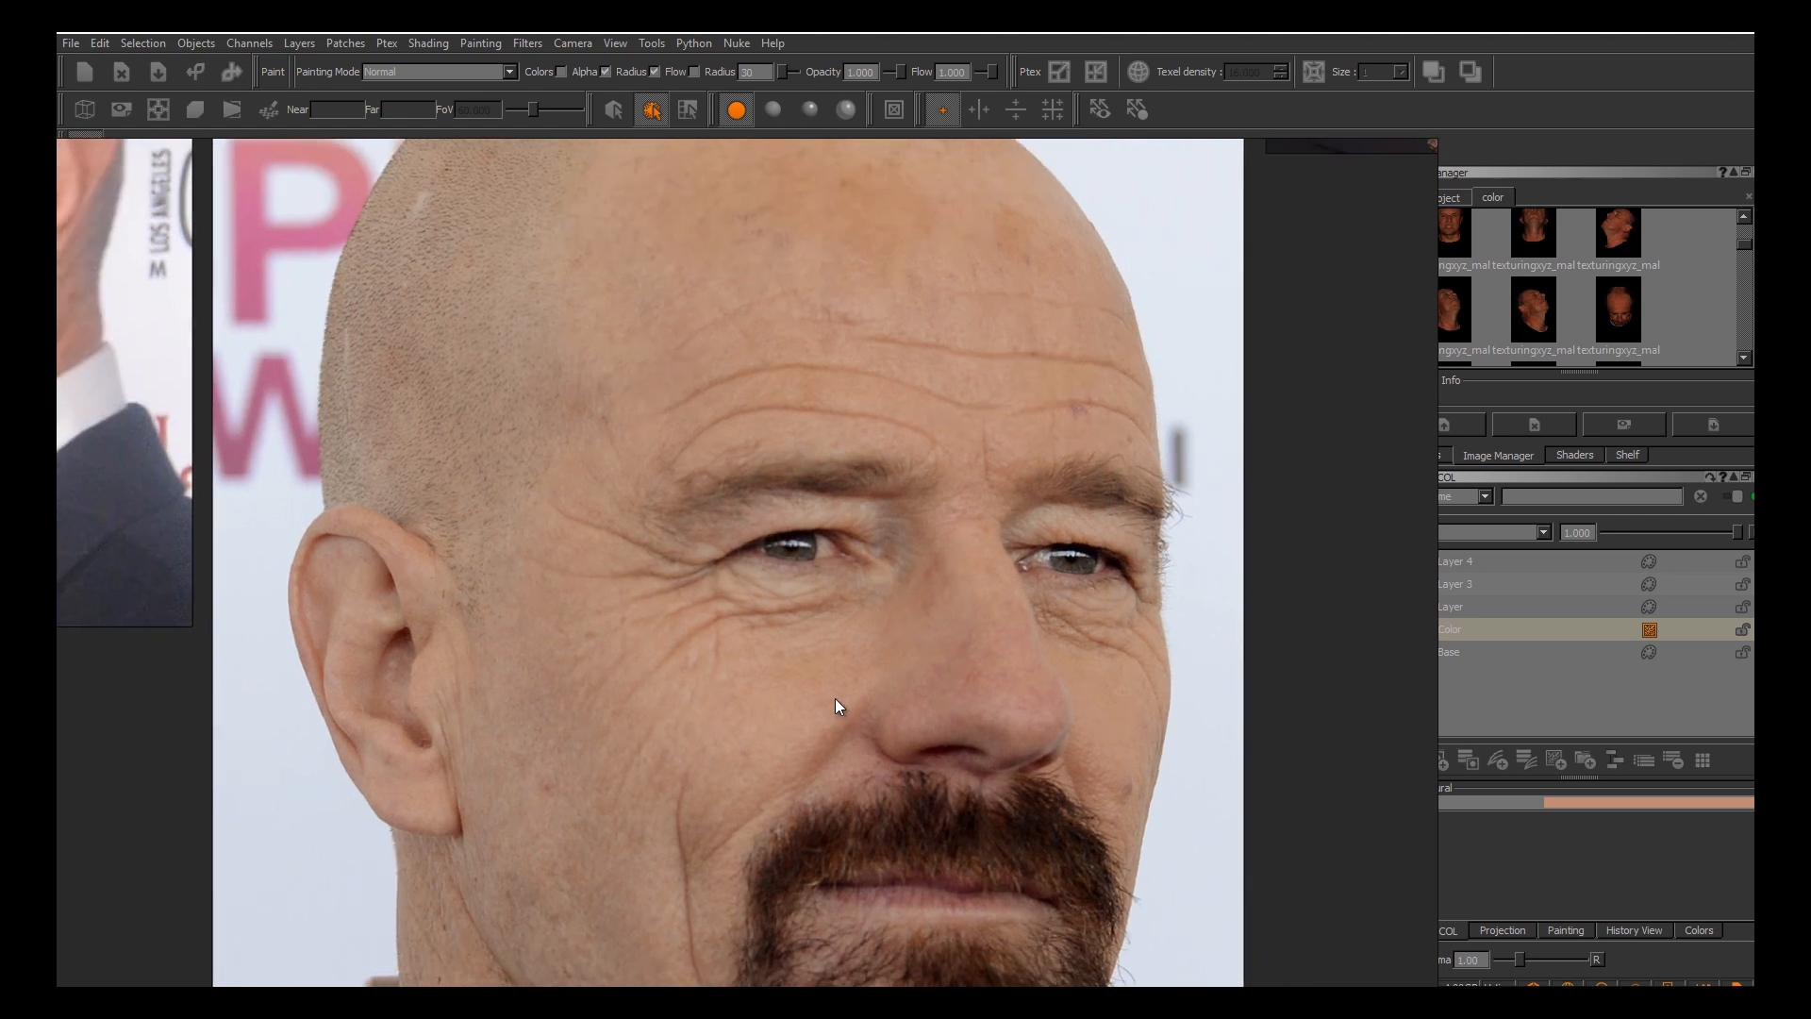
{"action": "scroll", "coordinate": [835, 698], "scroll_direction": "up", "scroll_amount": 1}
{"action": "middle_click_drag", "start_coordinate": [810, 768], "coordinate": [769, 674]}
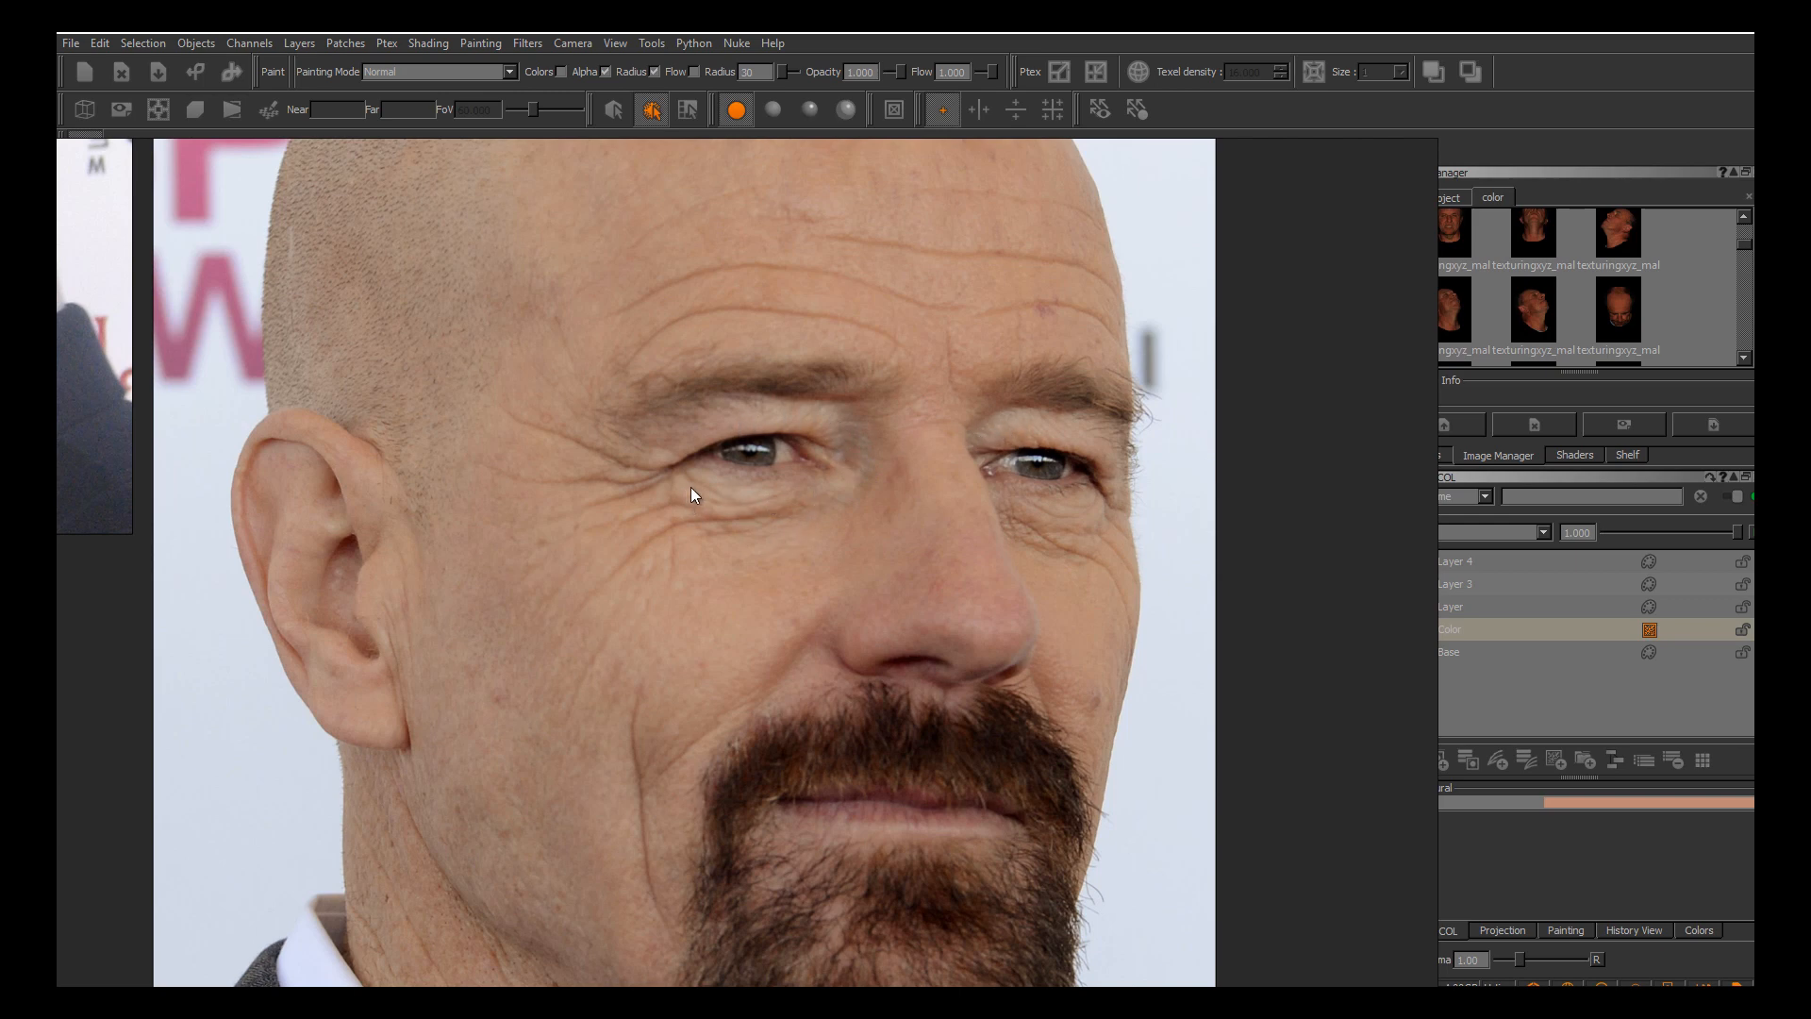
{"action": "scroll", "coordinate": [659, 587], "scroll_direction": "down", "scroll_amount": 5}
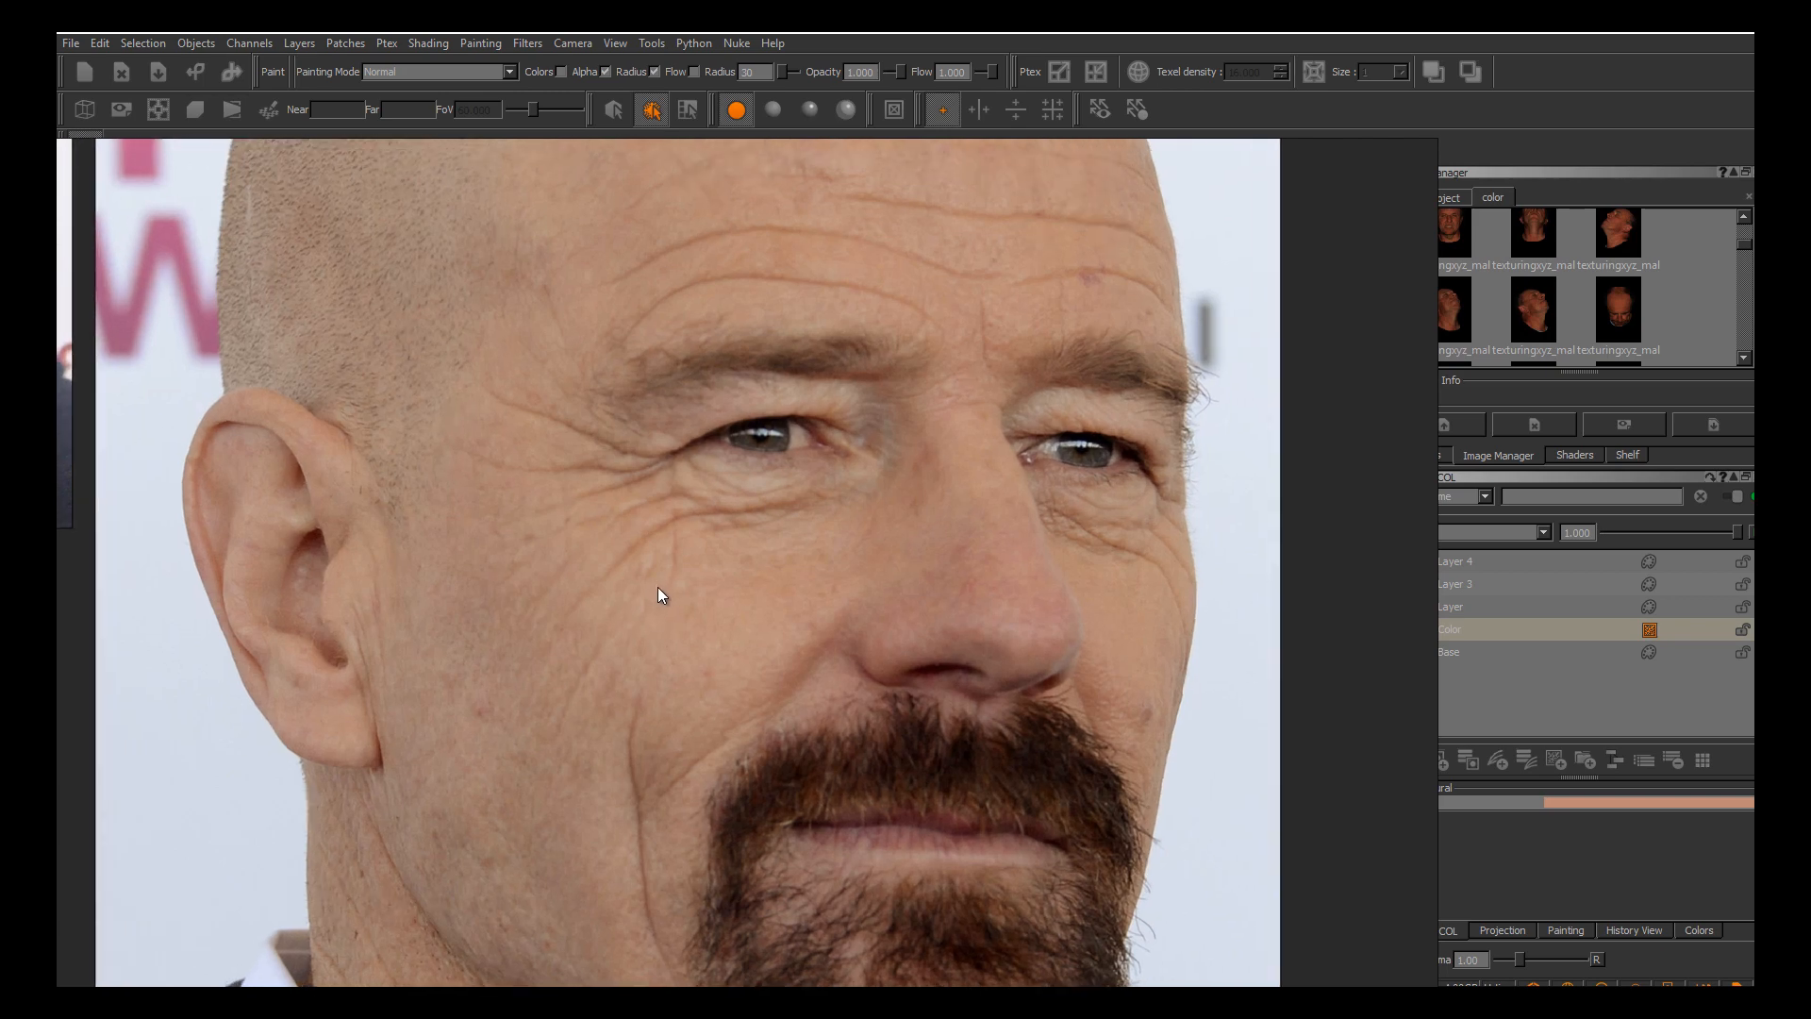
{"action": "middle_click_drag", "start_coordinate": [602, 540], "coordinate": [601, 545]}
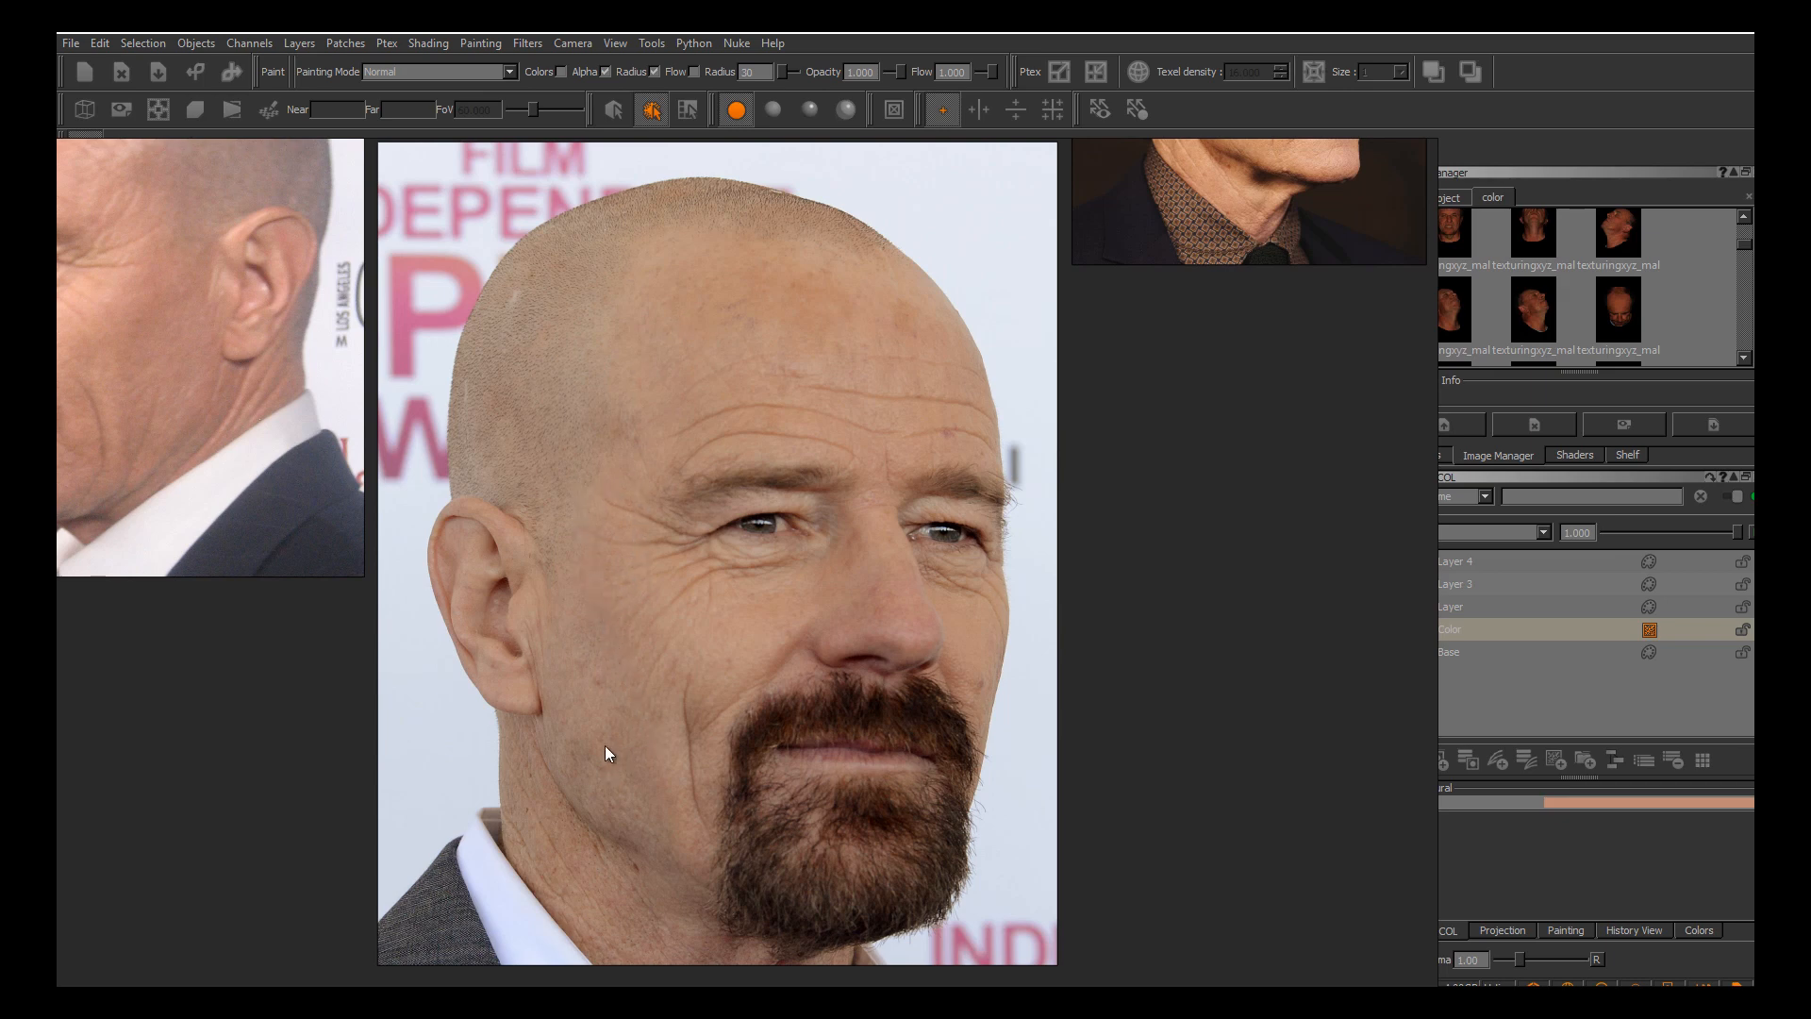
Compare the skin tones of the forehead, shaved scalp, cheek and bearded jaw in the three-quarter reference portrait.
{"action": "scroll", "coordinate": [604, 752], "scroll_direction": "up", "scroll_amount": 3}
{"action": "middle_click_drag", "start_coordinate": [570, 437], "coordinate": [605, 594]}
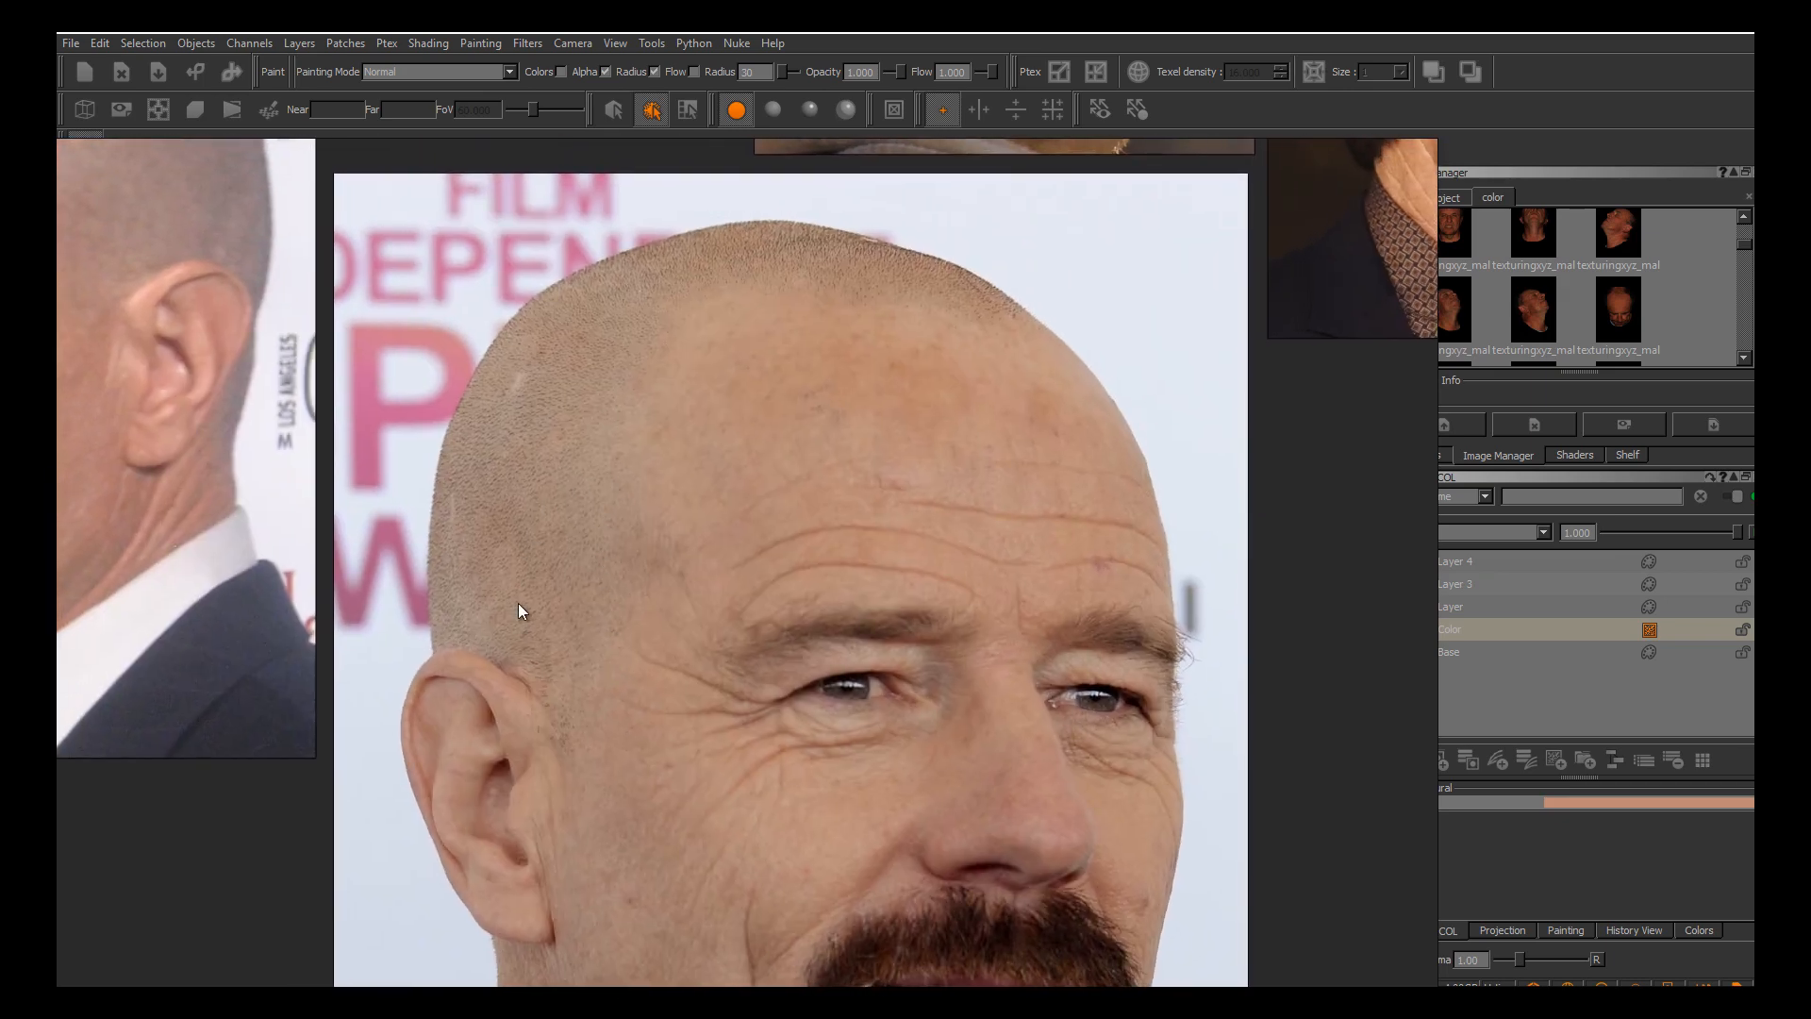
{"action": "middle_click_drag", "start_coordinate": [602, 761], "coordinate": [615, 470]}
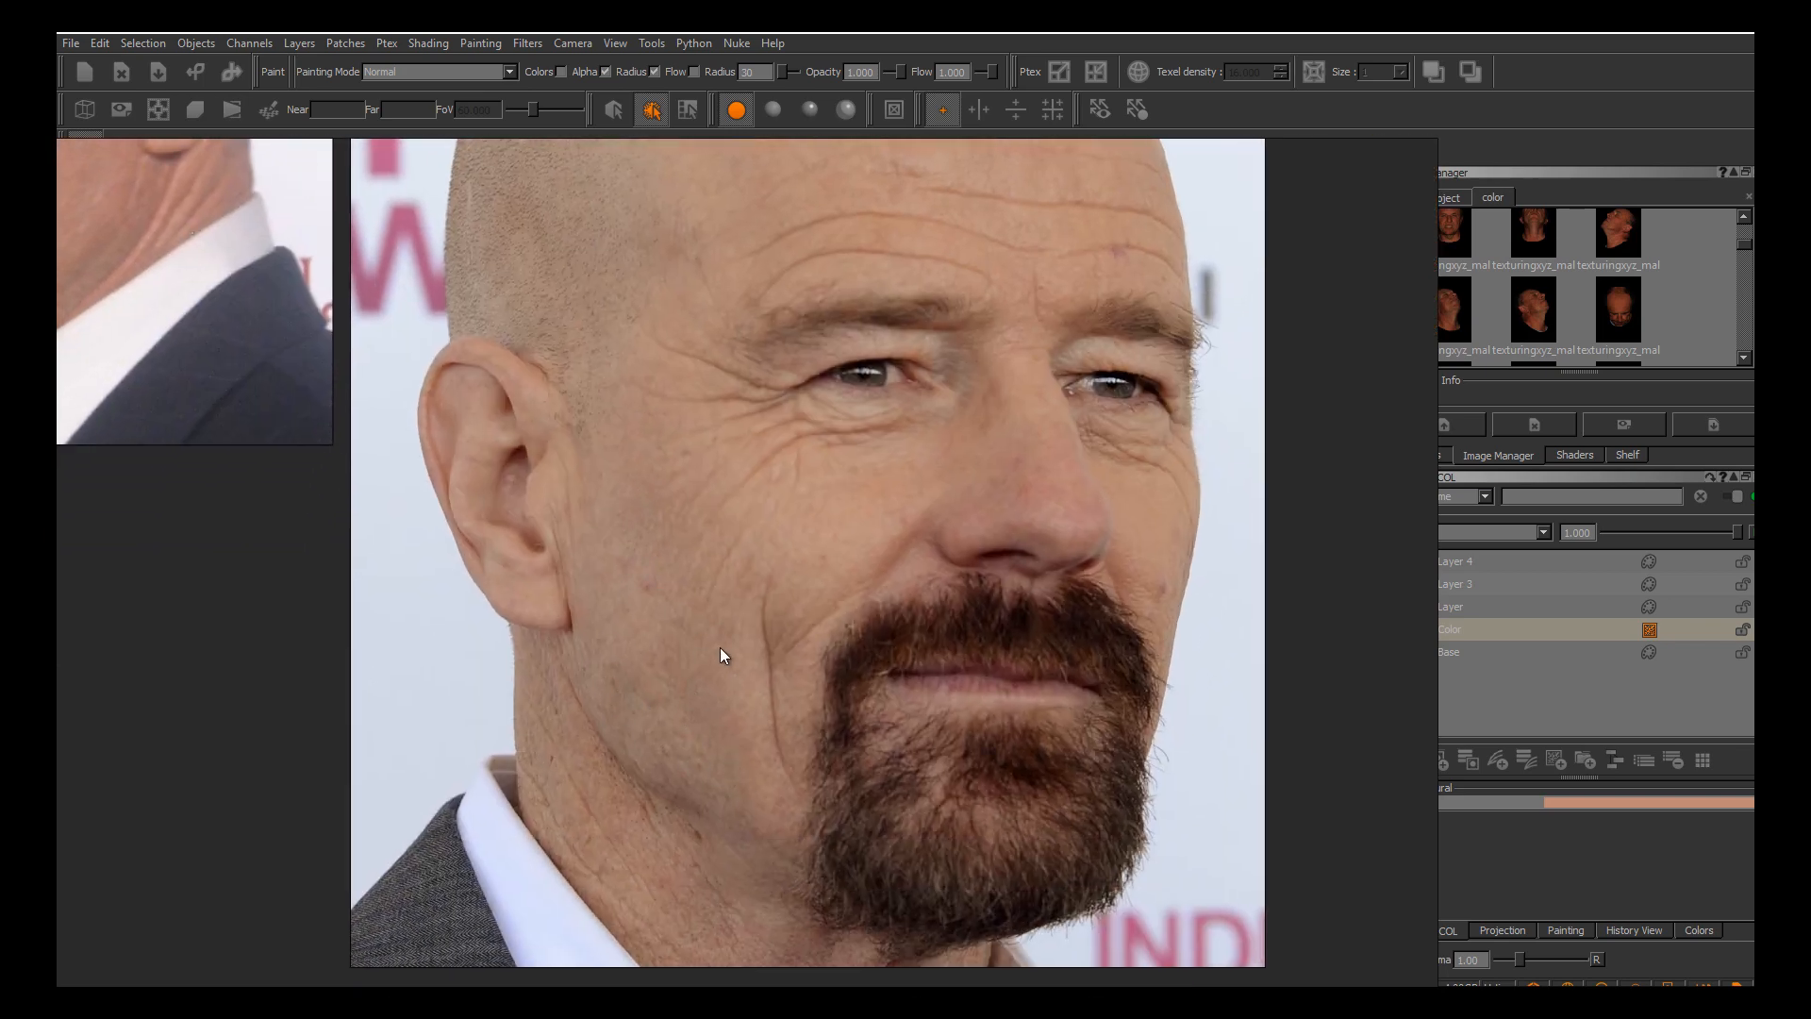
{"action": "middle_click_drag", "start_coordinate": [632, 202], "coordinate": [587, 519]}
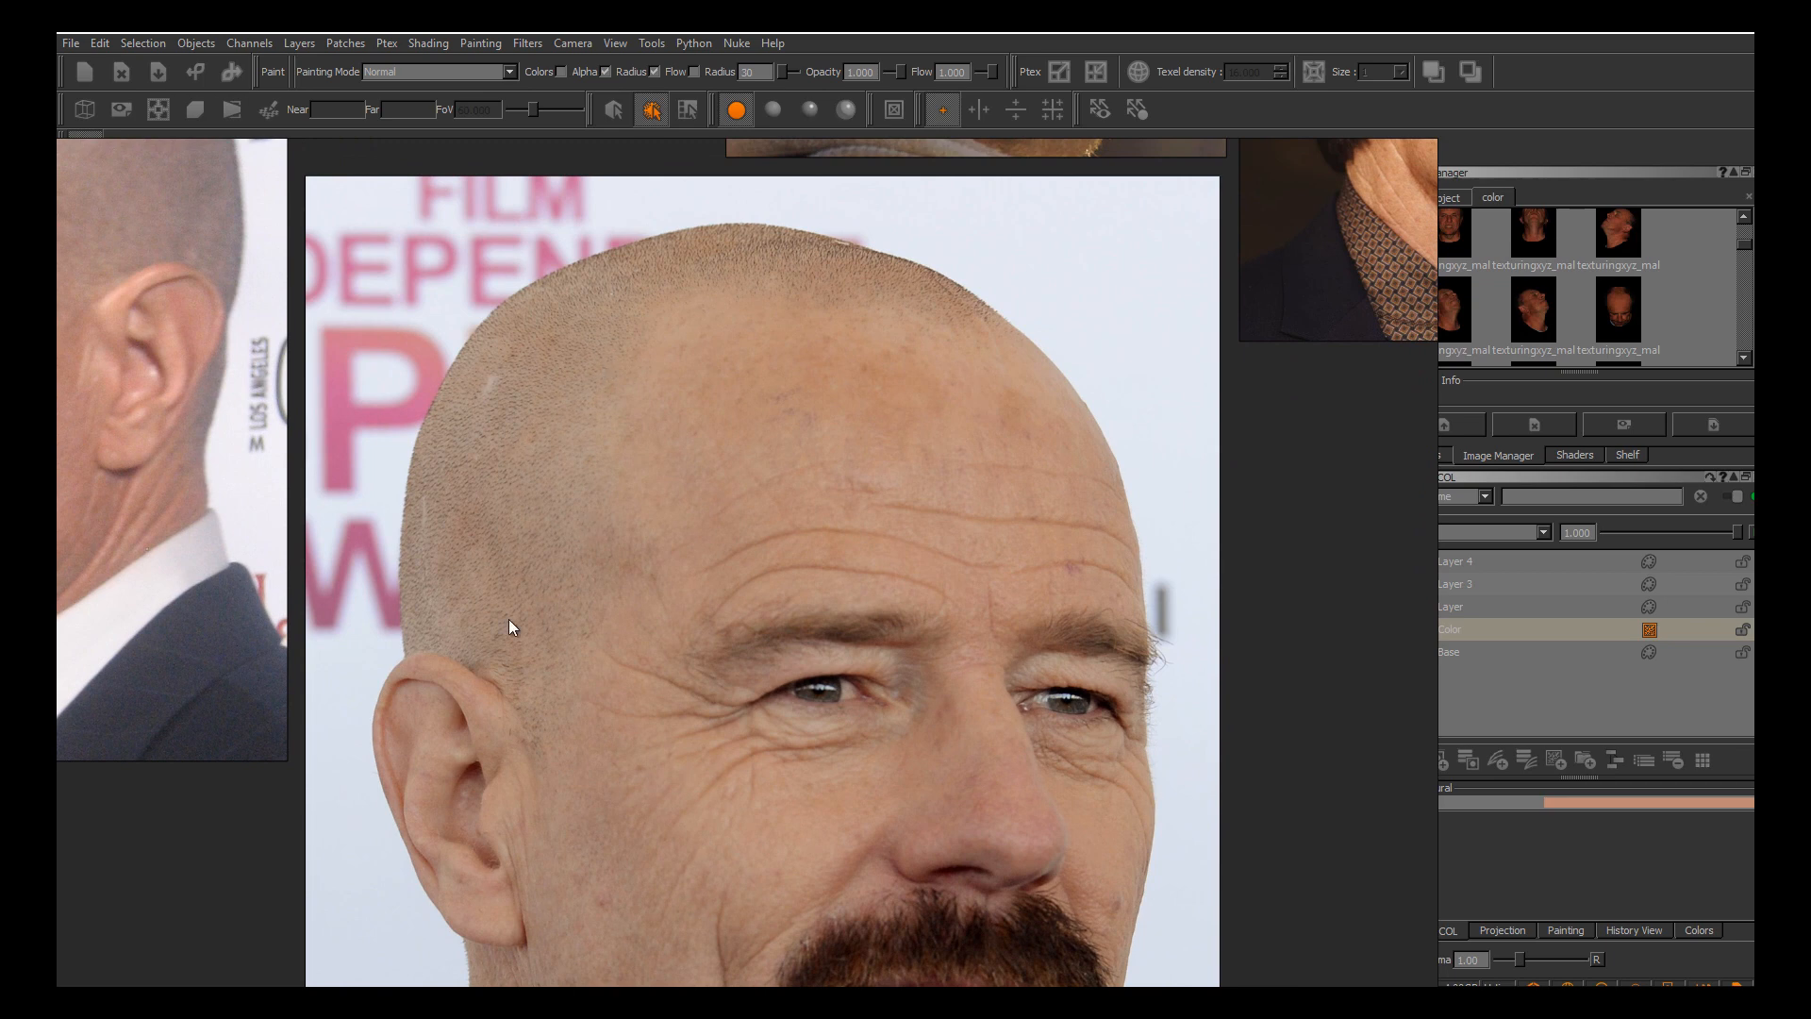
{"action": "middle_click_drag", "start_coordinate": [508, 619], "coordinate": [589, 370]}
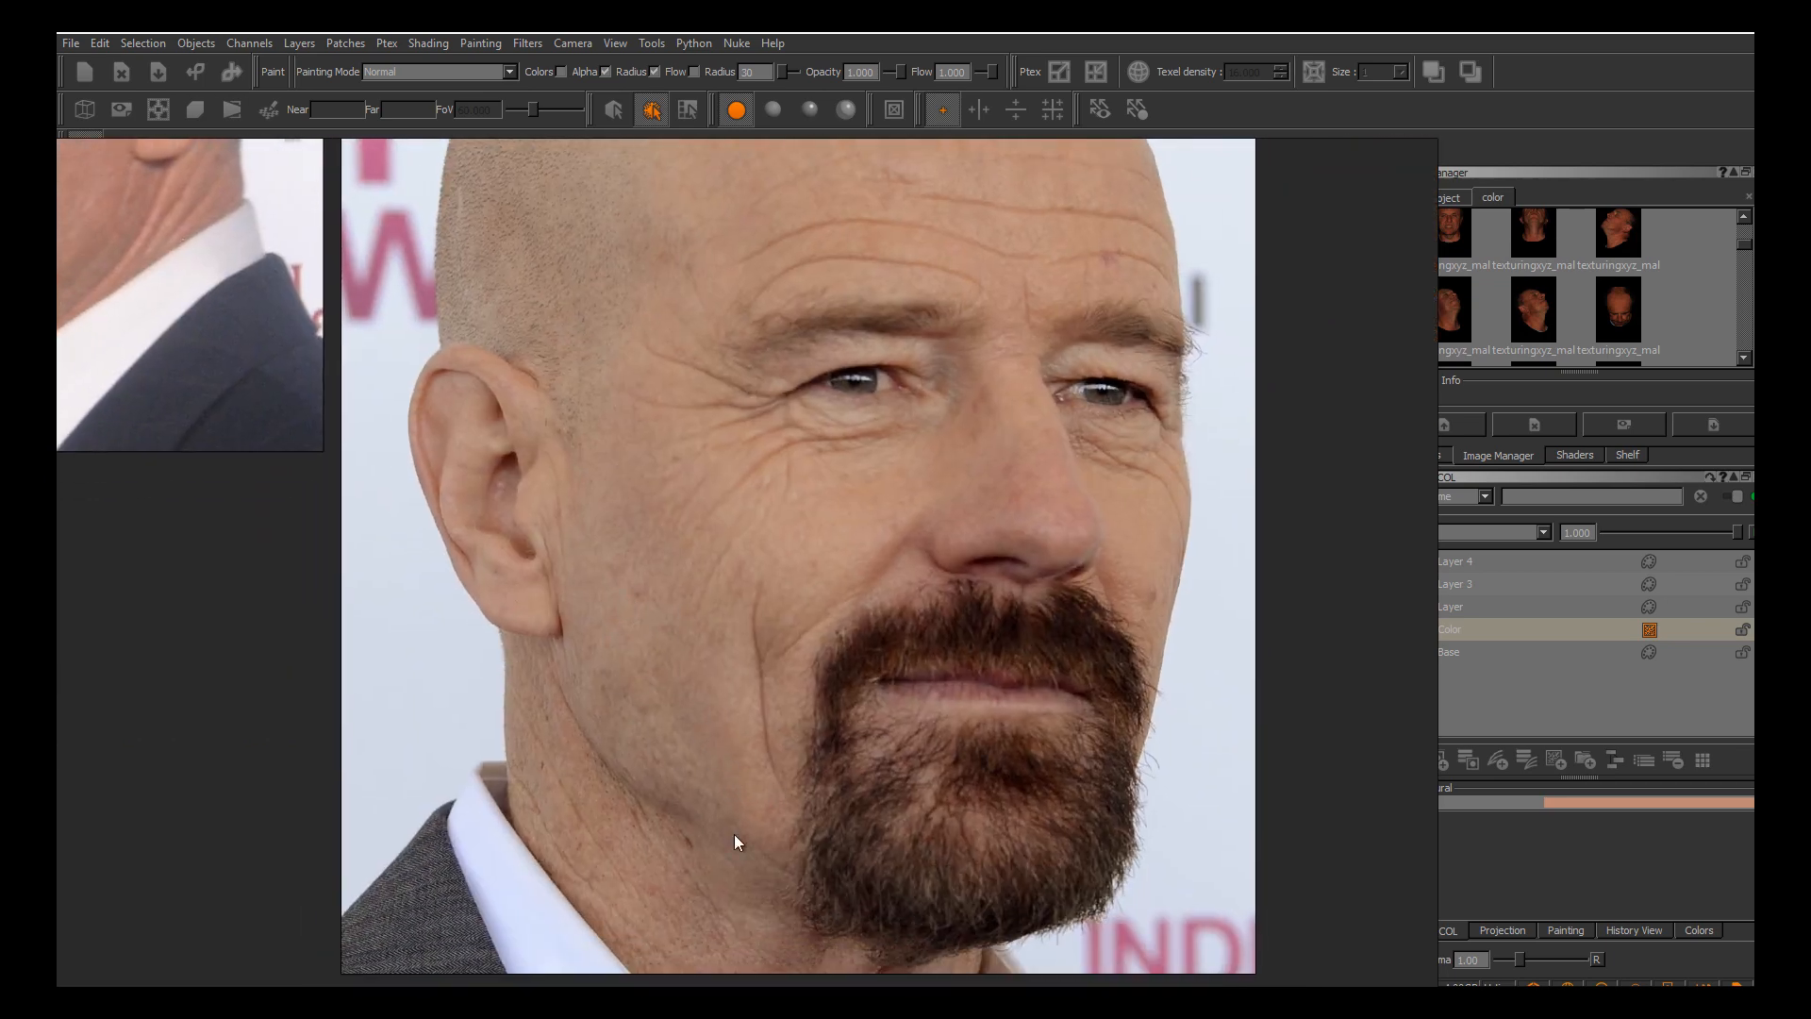
{"action": "middle_click_drag", "start_coordinate": [734, 834], "coordinate": [714, 791]}
{"action": "middle_click_drag", "start_coordinate": [727, 630], "coordinate": [750, 715]}
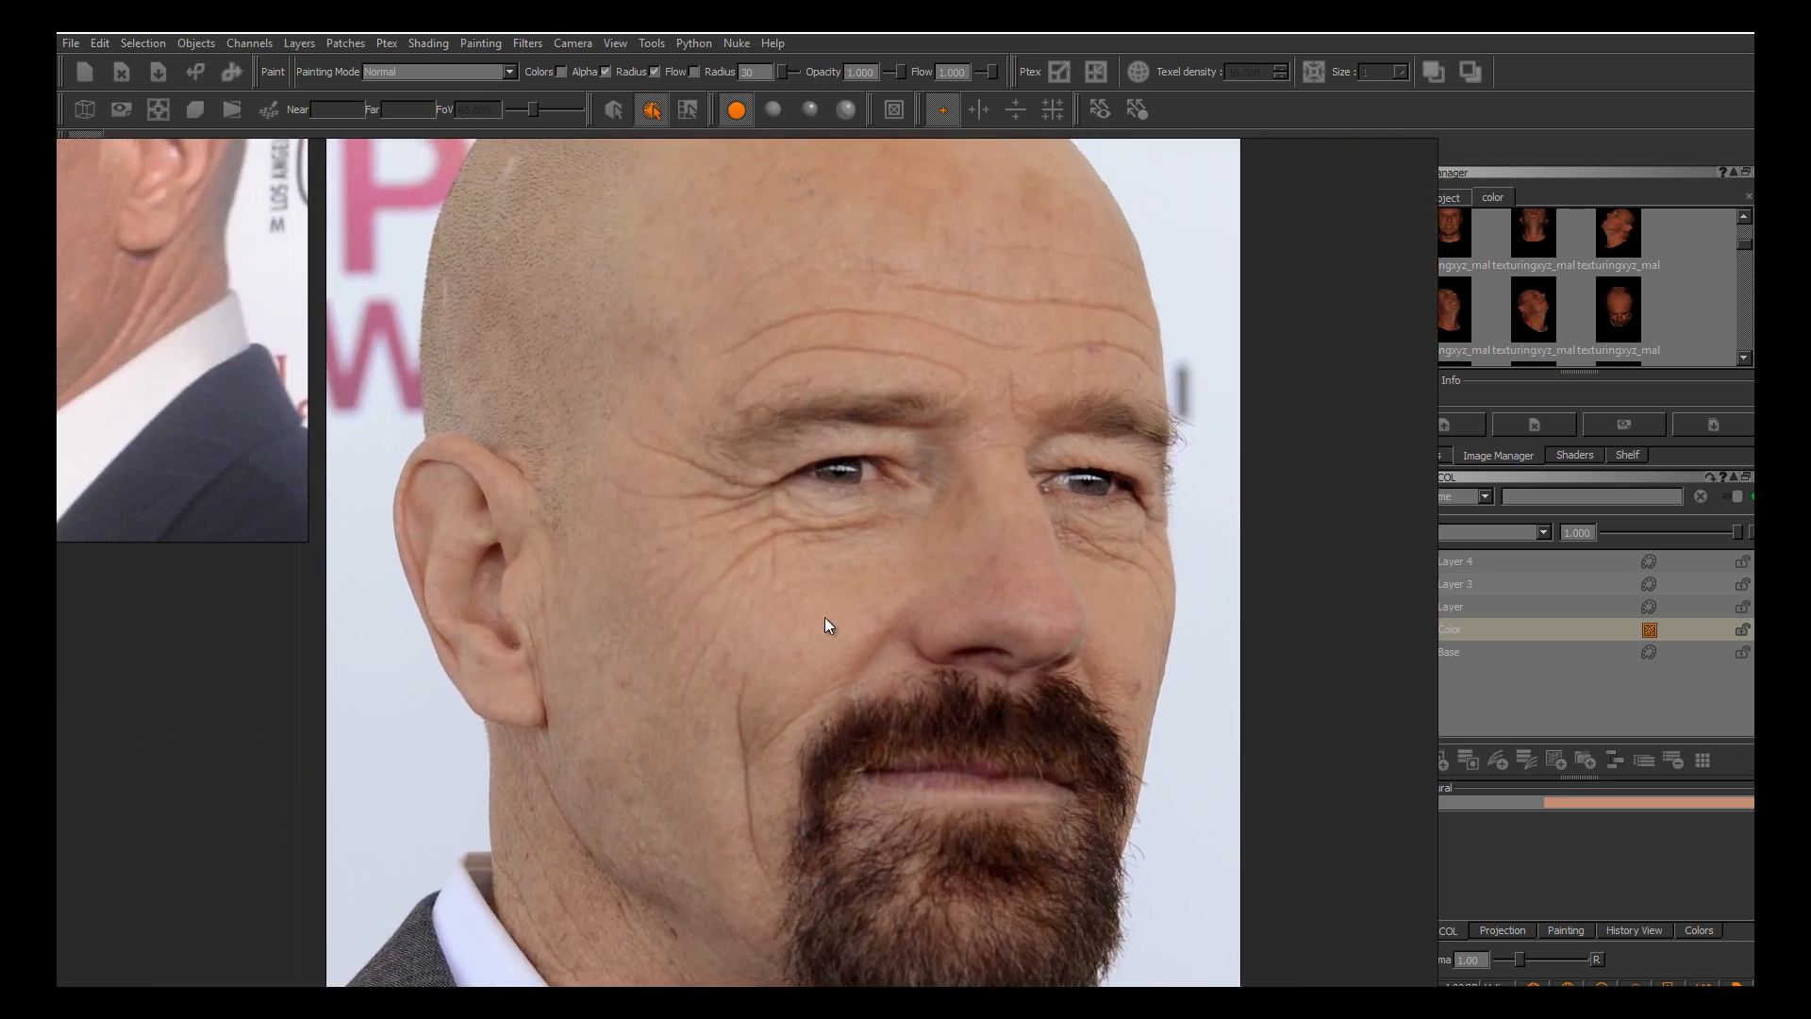
{"action": "middle_click_drag", "start_coordinate": [846, 495], "coordinate": [817, 541]}
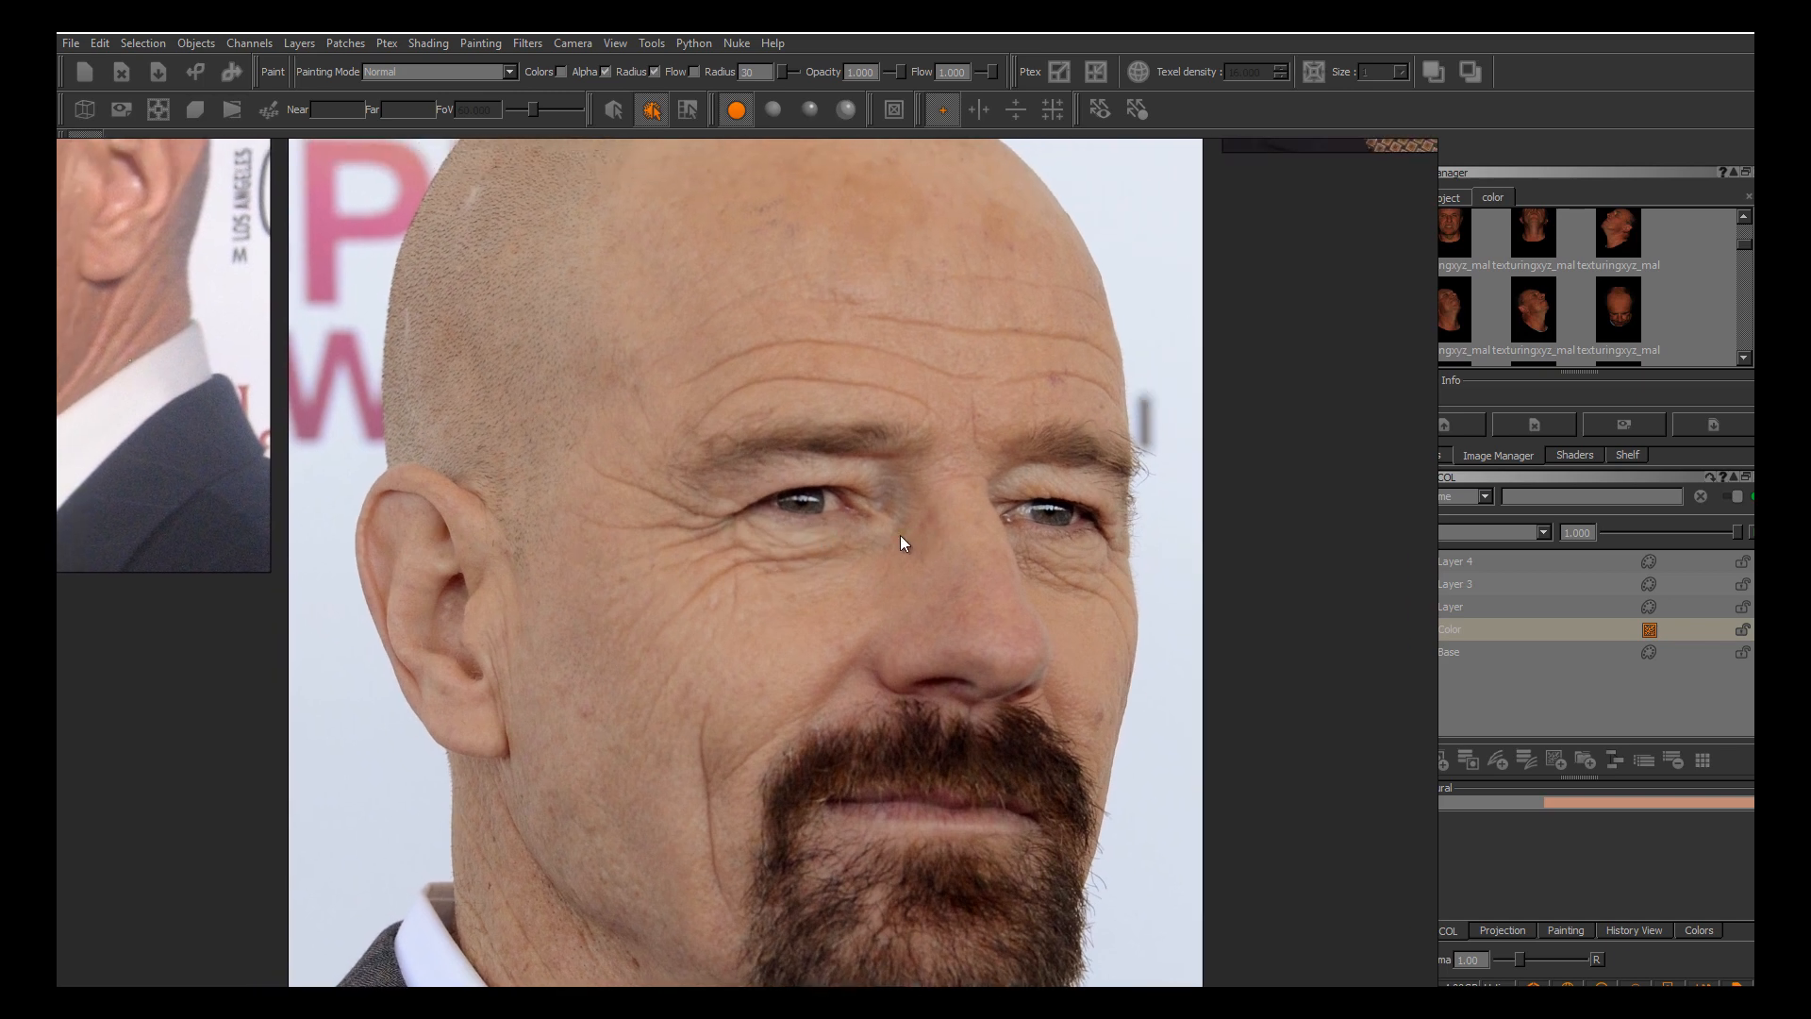
Find the book-cover portrait titled A Life in Parts on the reference board and examine its facial skin up close.
{"action": "scroll", "coordinate": [900, 535], "scroll_direction": "down", "scroll_amount": 5}
{"action": "middle_click_drag", "start_coordinate": [983, 339], "coordinate": [707, 666]}
{"action": "middle_click_drag", "start_coordinate": [800, 539], "coordinate": [556, 665]}
{"action": "mouse_move", "coordinate": [894, 551]}
{"action": "middle_mouse_down"}
{"action": "mouse_move", "coordinate": [666, 591]}
{"action": "mouse_move", "coordinate": [655, 611]}
{"action": "middle_mouse_up"}
{"action": "mouse_move", "coordinate": [766, 450]}
{"action": "middle_mouse_down"}
{"action": "mouse_move", "coordinate": [790, 597]}
{"action": "mouse_move", "coordinate": [865, 741]}
{"action": "middle_mouse_up"}
{"action": "scroll", "coordinate": [603, 423], "scroll_direction": "up", "scroll_amount": 5}
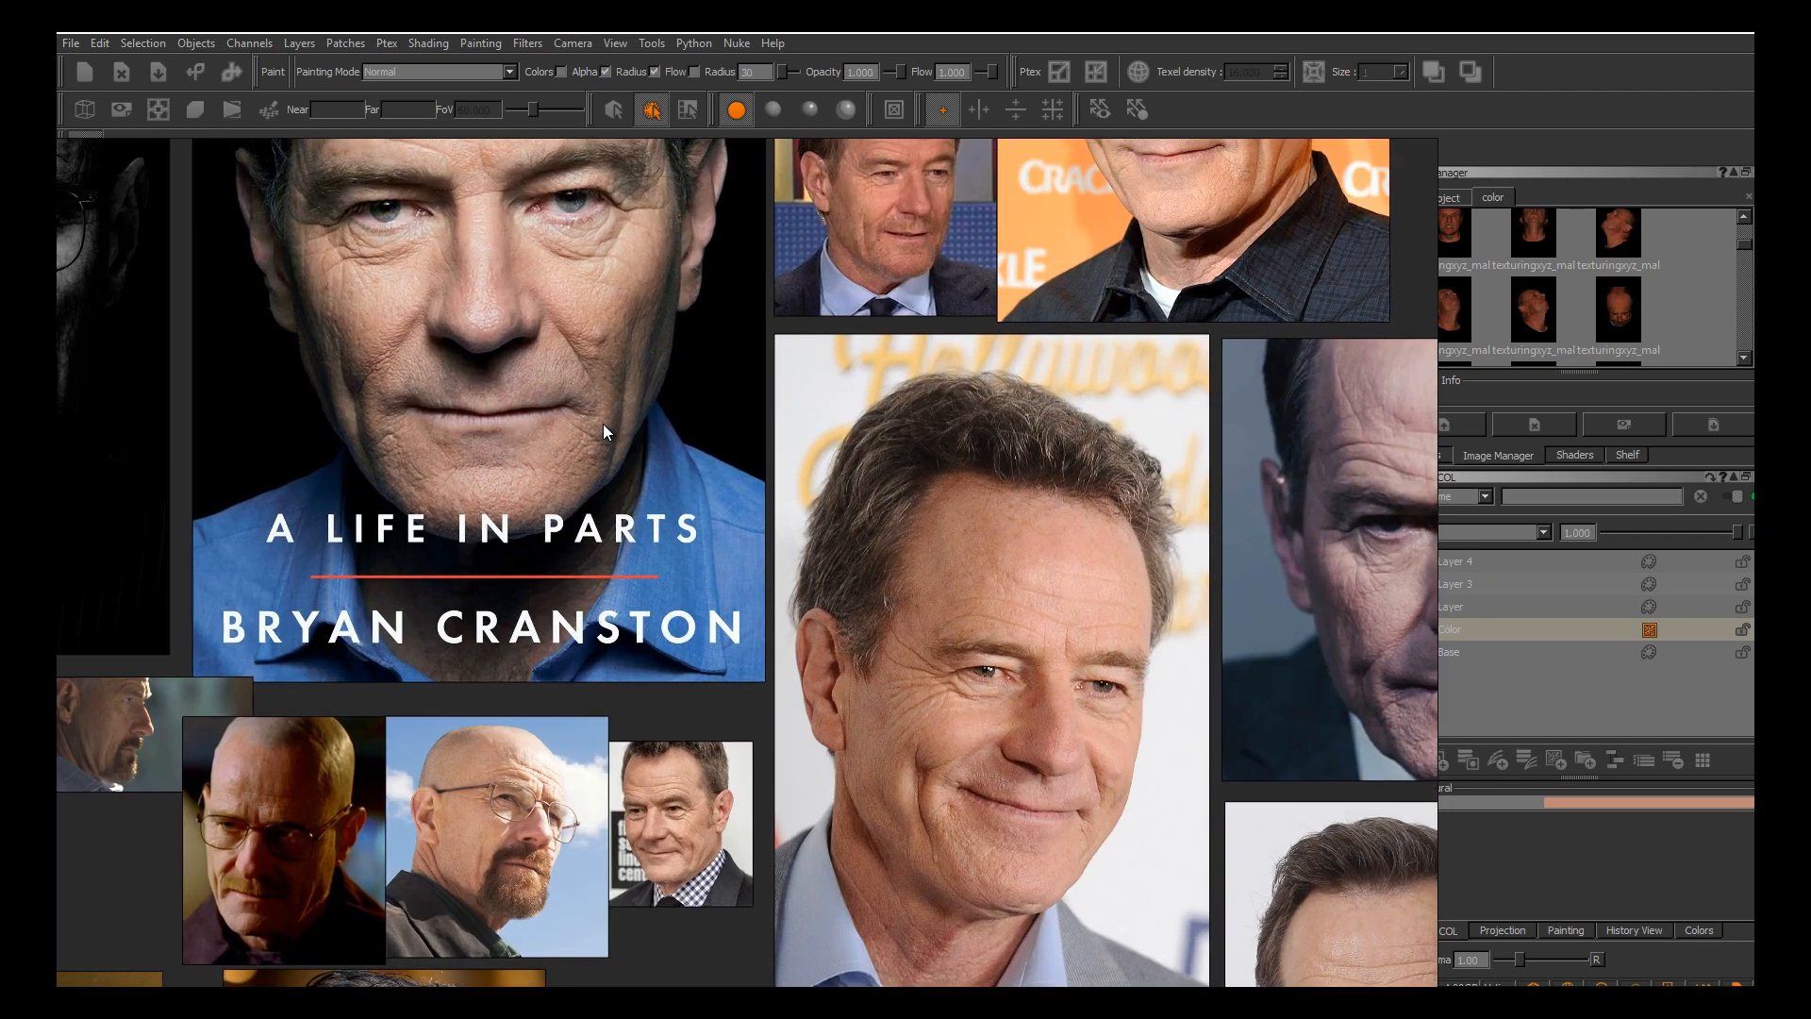
{"action": "scroll", "coordinate": [603, 423], "scroll_direction": "up", "scroll_amount": 3}
{"action": "middle_click_drag", "start_coordinate": [603, 423], "coordinate": [789, 687]}
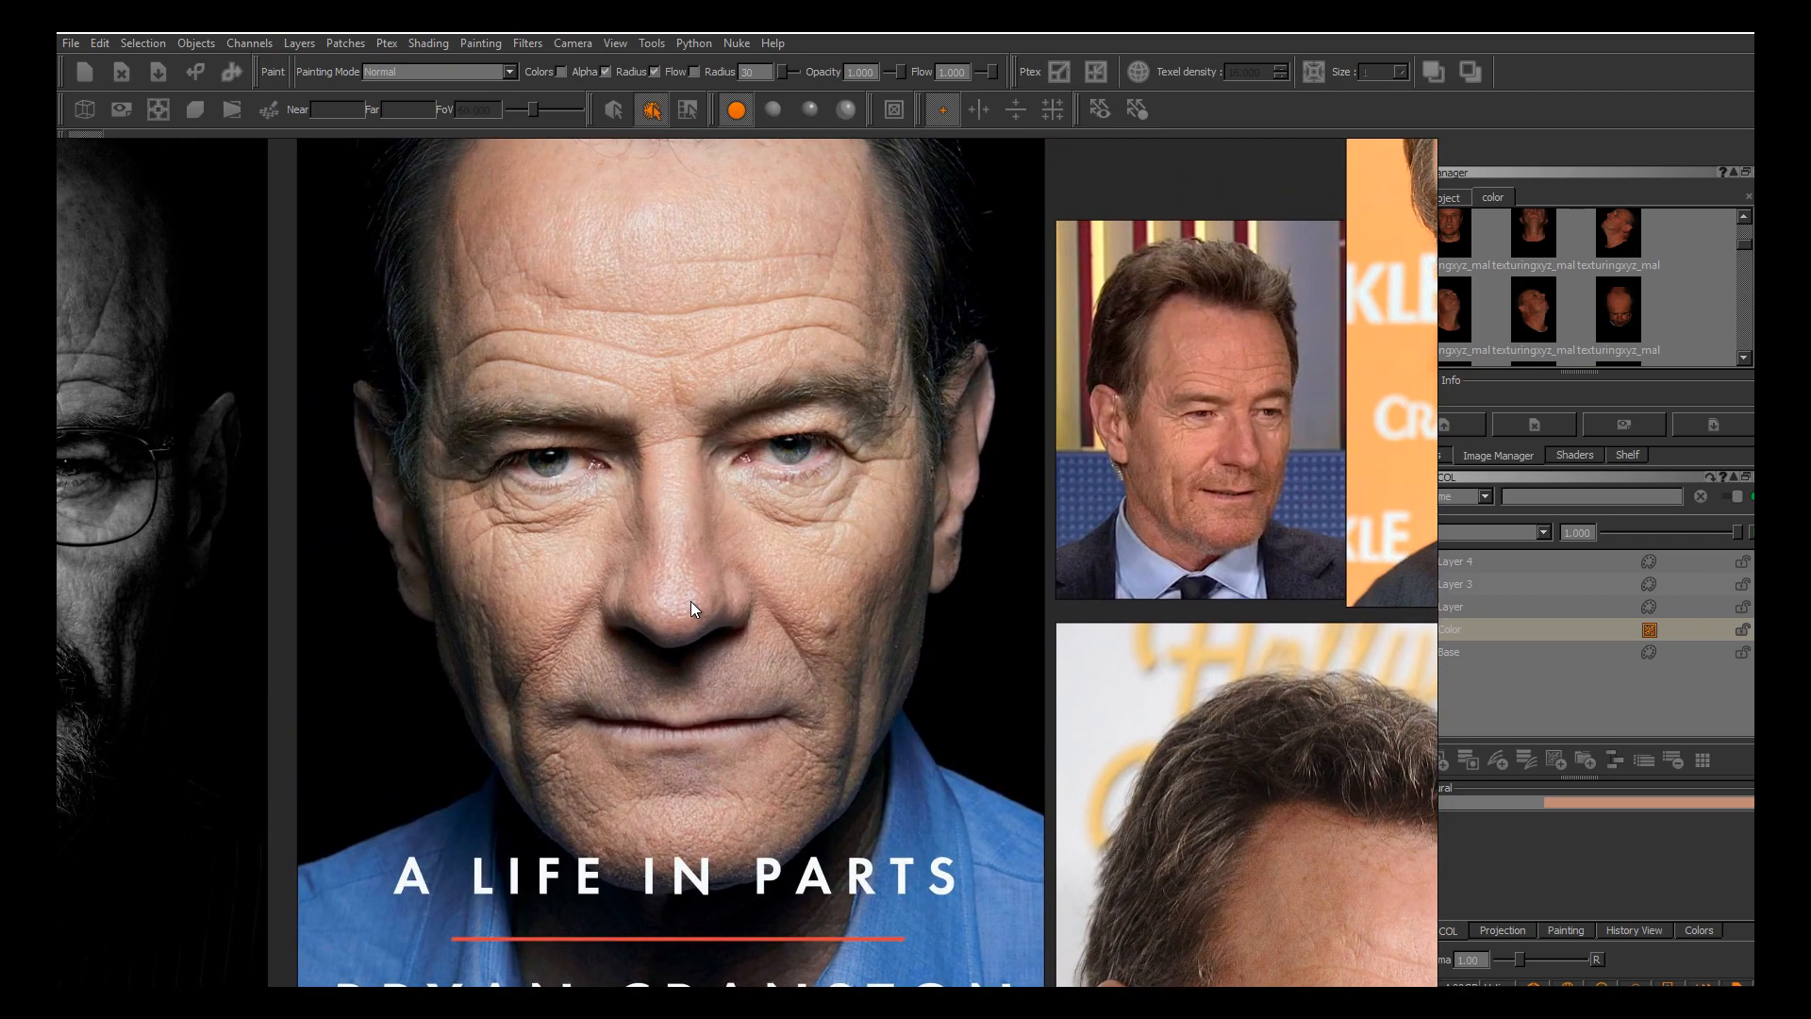
Leave the reference board for the textured head in MARI and inspect its forehead and facial skin color.
{"action": "scroll", "coordinate": [736, 529], "scroll_direction": "down", "scroll_amount": 3}
{"action": "middle_click_drag", "start_coordinate": [761, 526], "coordinate": [865, 569]}
{"action": "right_click_drag", "start_coordinate": [848, 422], "coordinate": [57, 406]}
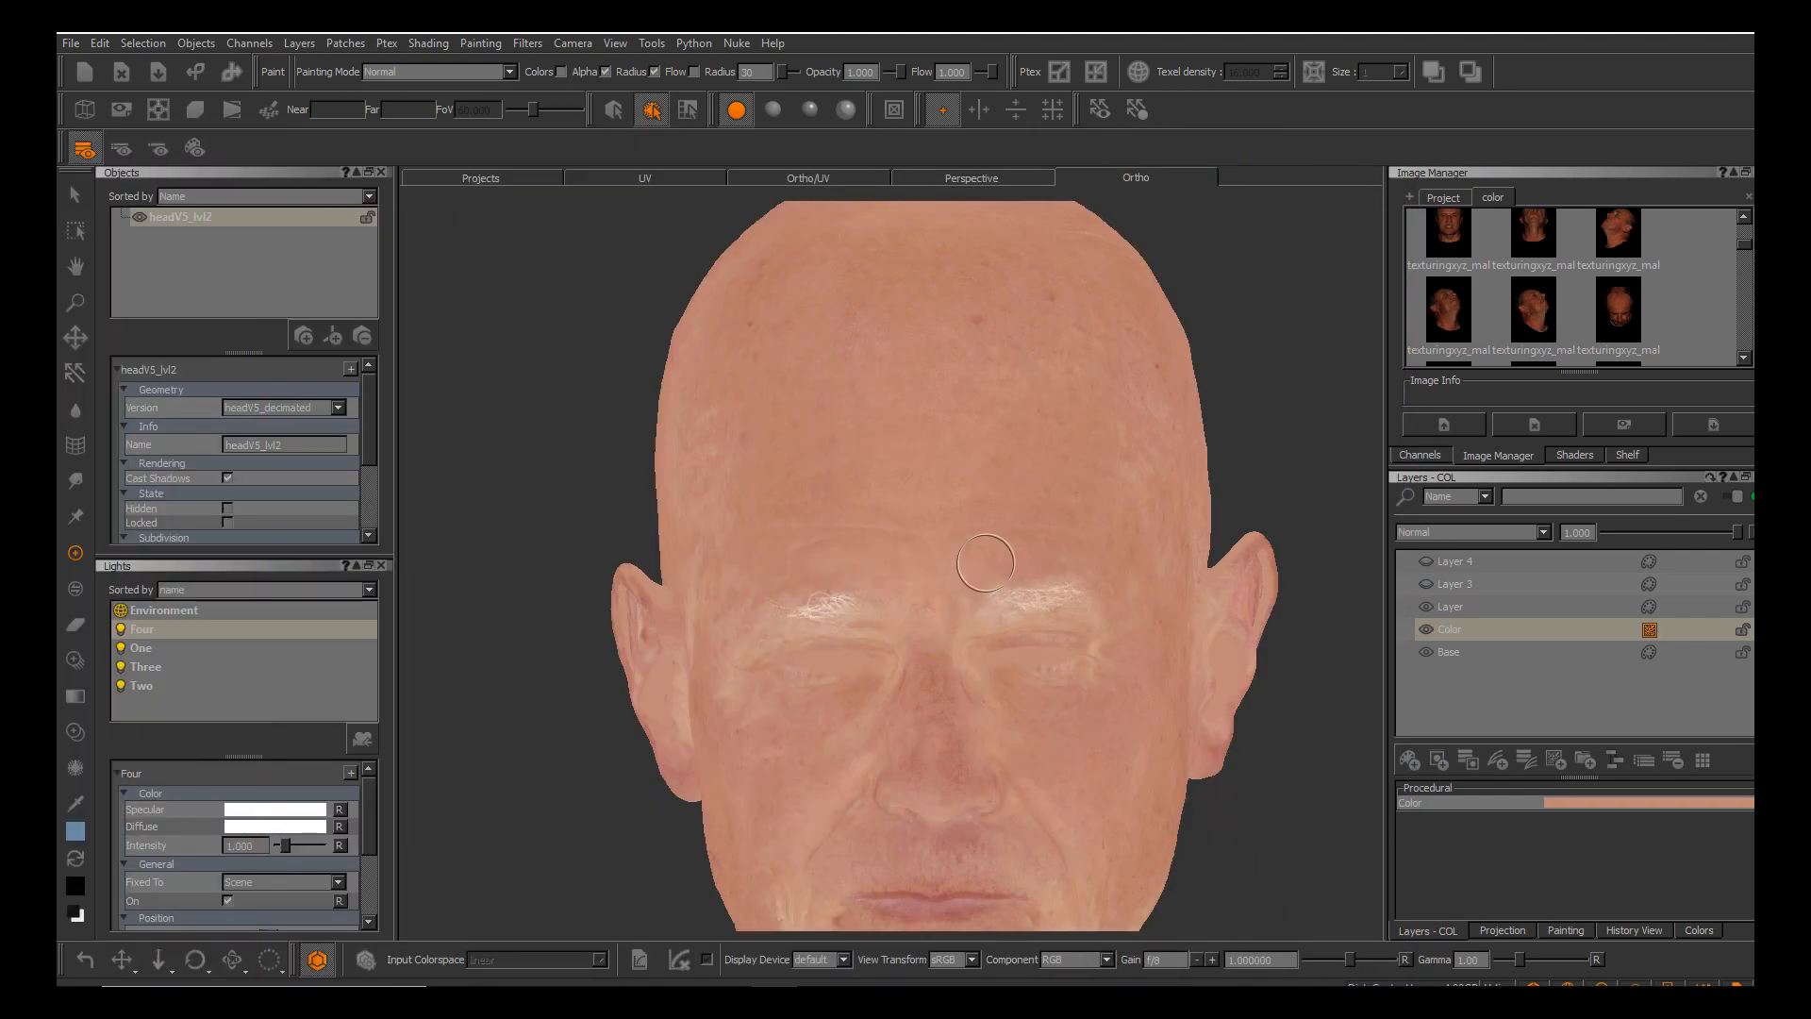
{"action": "middle_click_drag", "start_coordinate": [996, 548], "coordinate": [915, 497], "text": "alt"}
{"action": "mouse_move", "coordinate": [916, 497]}
{"action": "left_mouse_down", "text": "alt"}
{"action": "mouse_move", "coordinate": [947, 473]}
{"action": "mouse_move", "coordinate": [928, 479]}
{"action": "left_mouse_up", "text": "alt"}
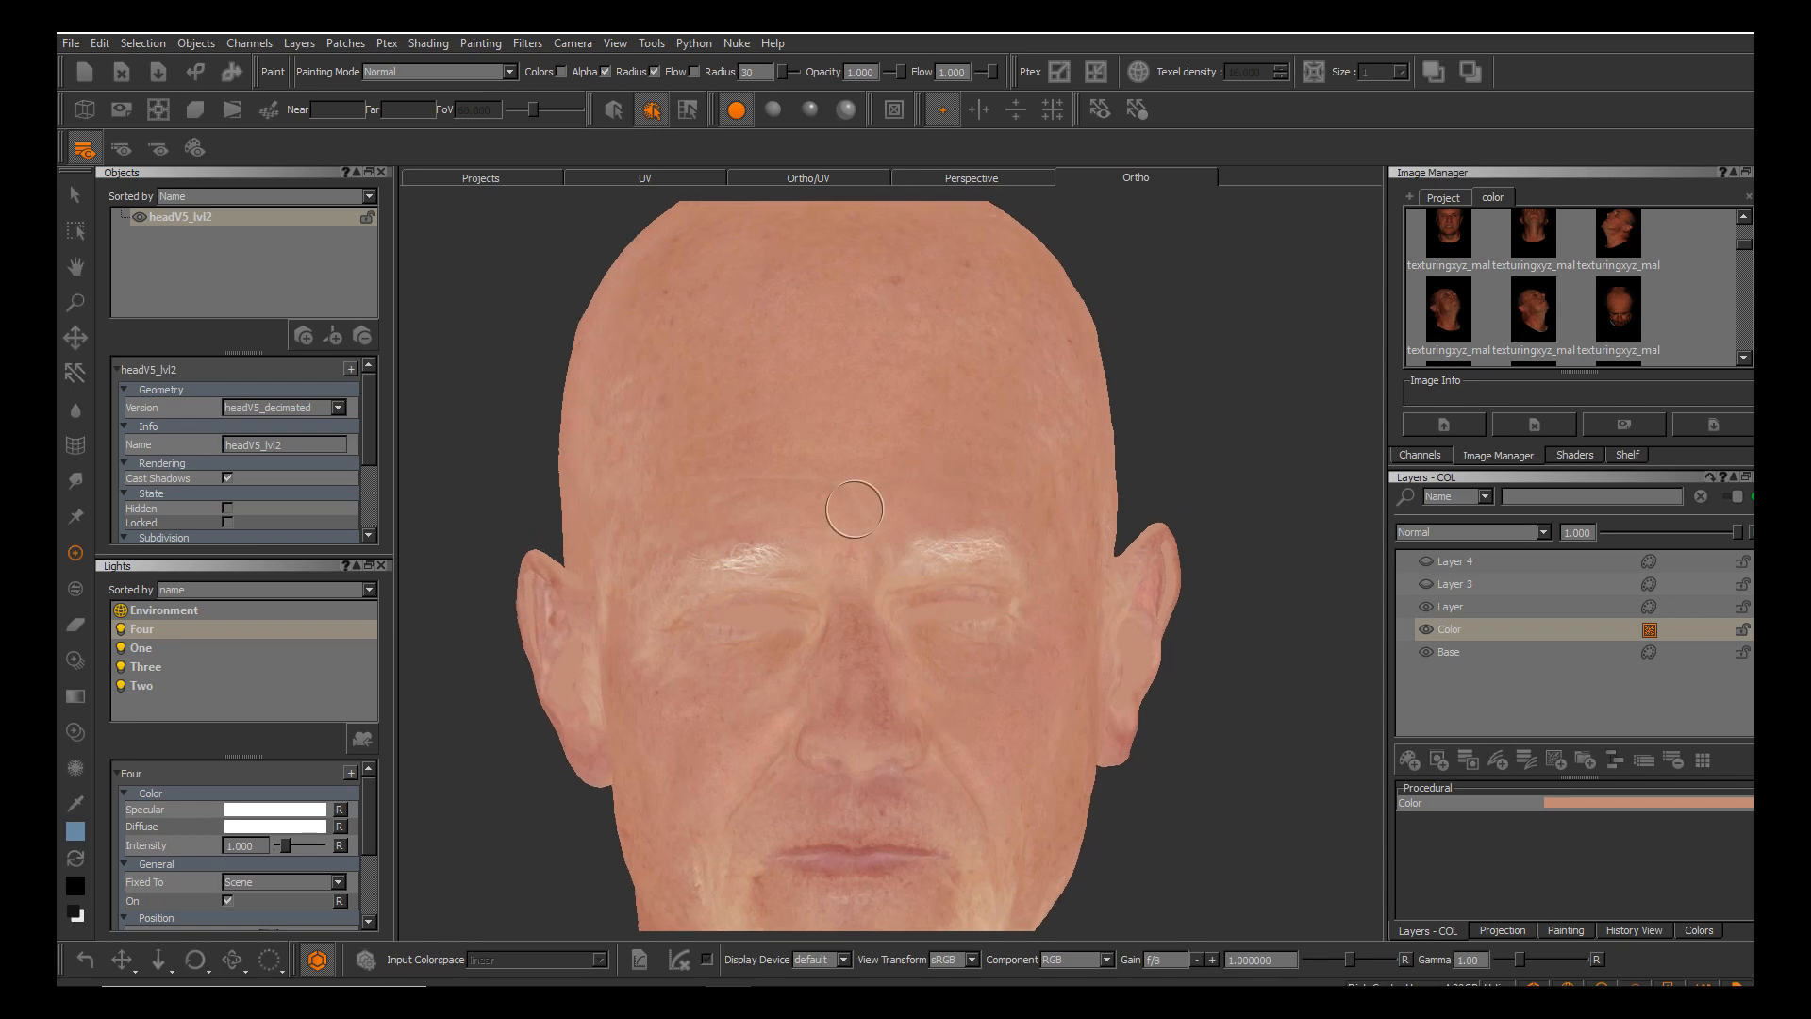
{"action": "middle_click_drag", "start_coordinate": [957, 672], "coordinate": [1073, 519]}
{"action": "right_click_drag", "start_coordinate": [1111, 590], "coordinate": [1143, 617], "text": "alt"}
{"action": "left_click_drag", "start_coordinate": [1144, 617], "coordinate": [1231, 617], "text": "alt"}
Toggle the visibility of Layer 3 and compare its effect on the mouth, cheek and chin skin.
{"action": "left_click", "coordinate": [1426, 585]}
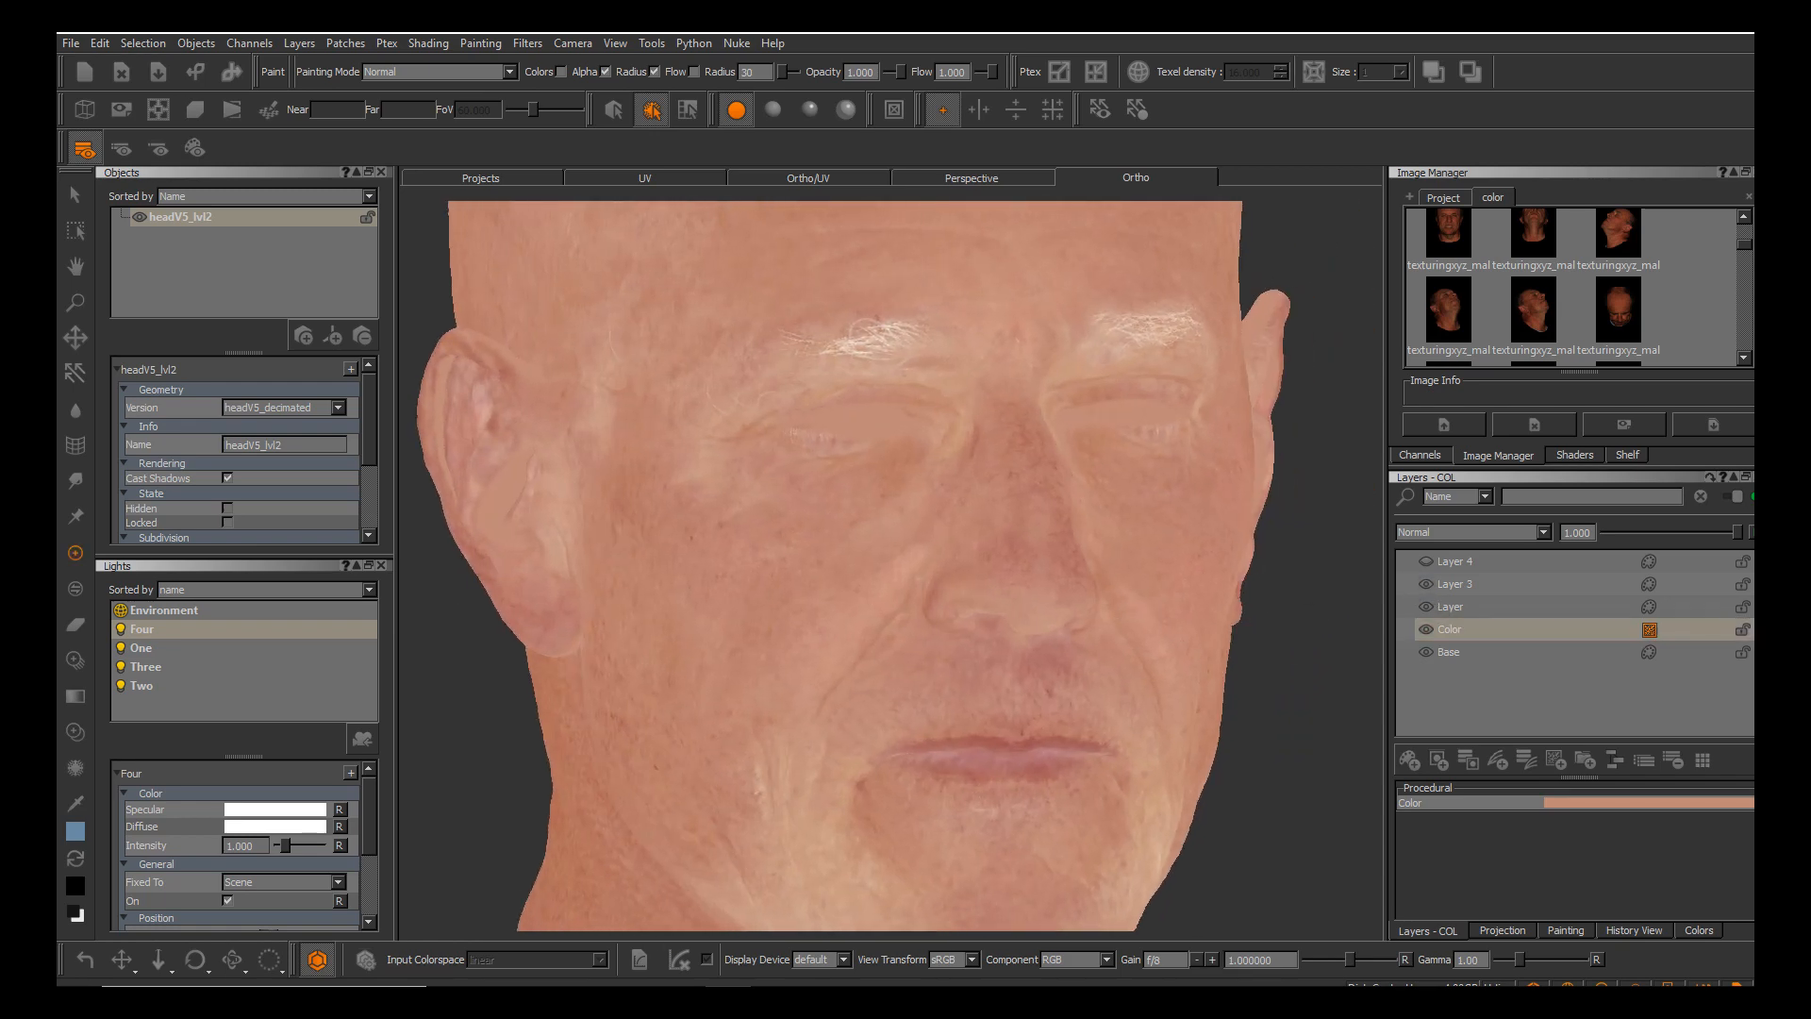
{"action": "middle_click_drag", "start_coordinate": [1006, 737], "coordinate": [1047, 560], "text": "alt"}
{"action": "right_click_drag", "start_coordinate": [1047, 561], "coordinate": [1048, 671], "text": "alt"}
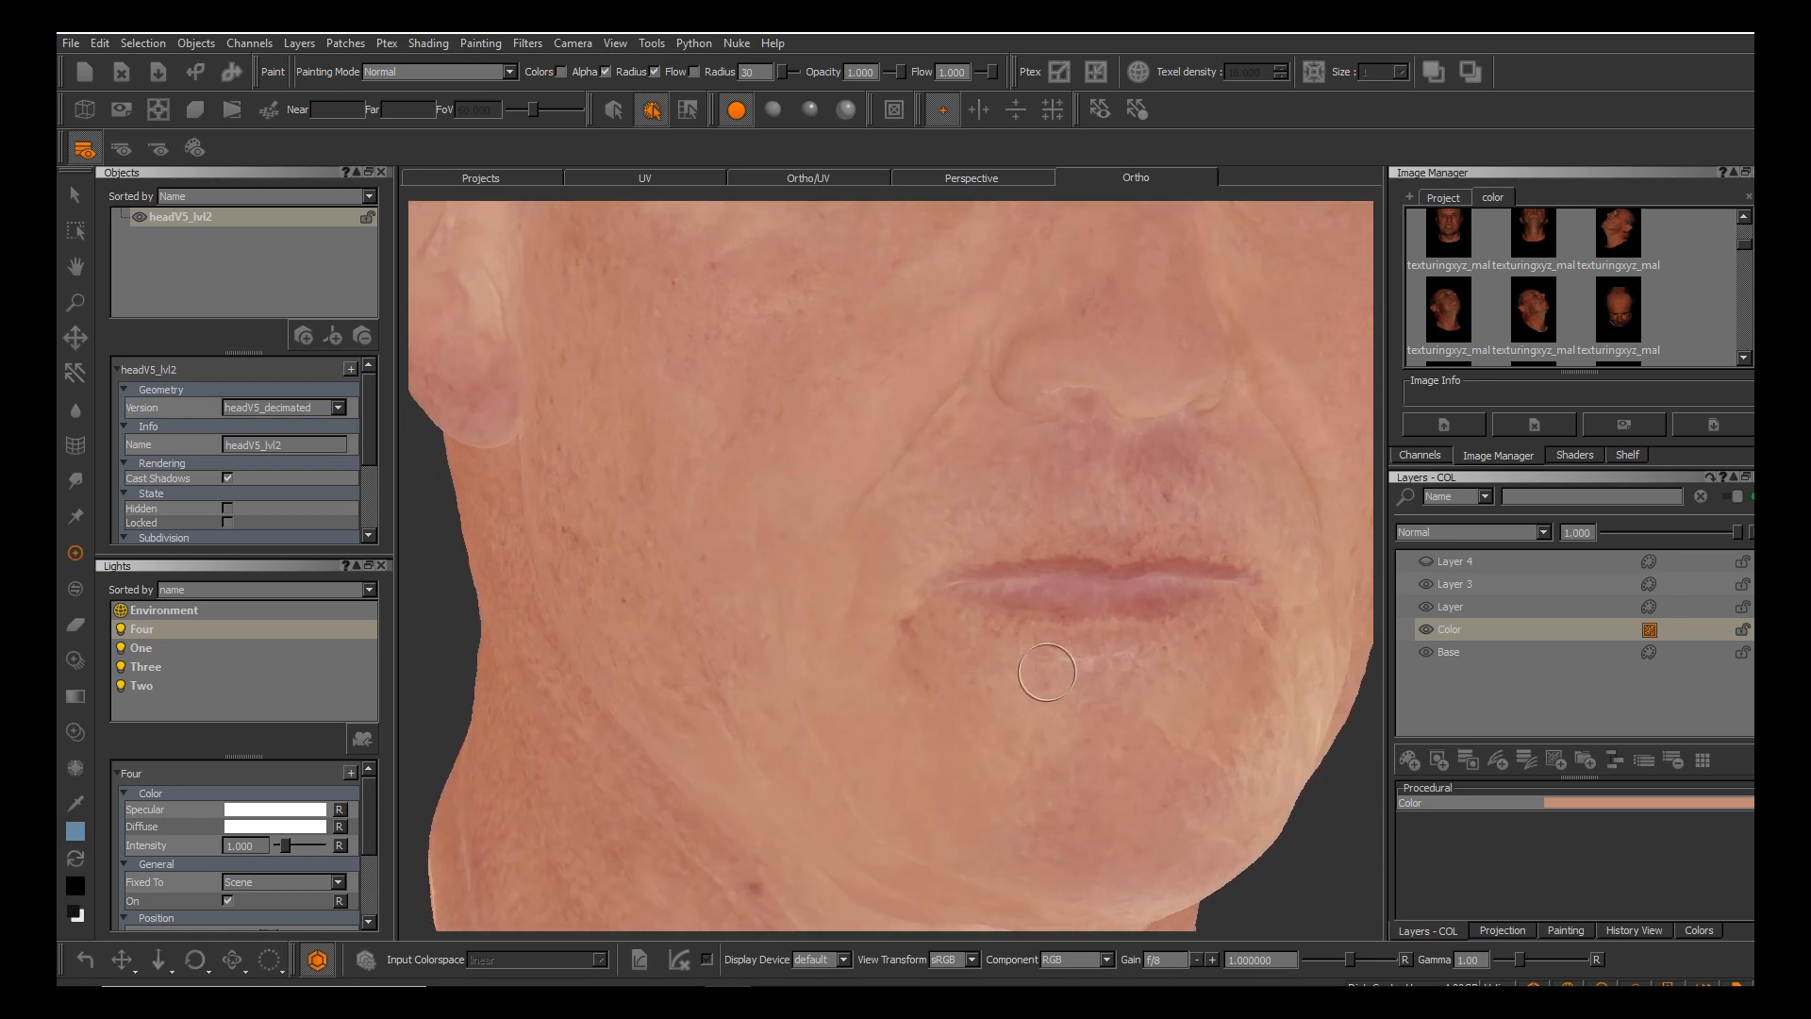
{"action": "left_click", "coordinate": [1426, 584]}
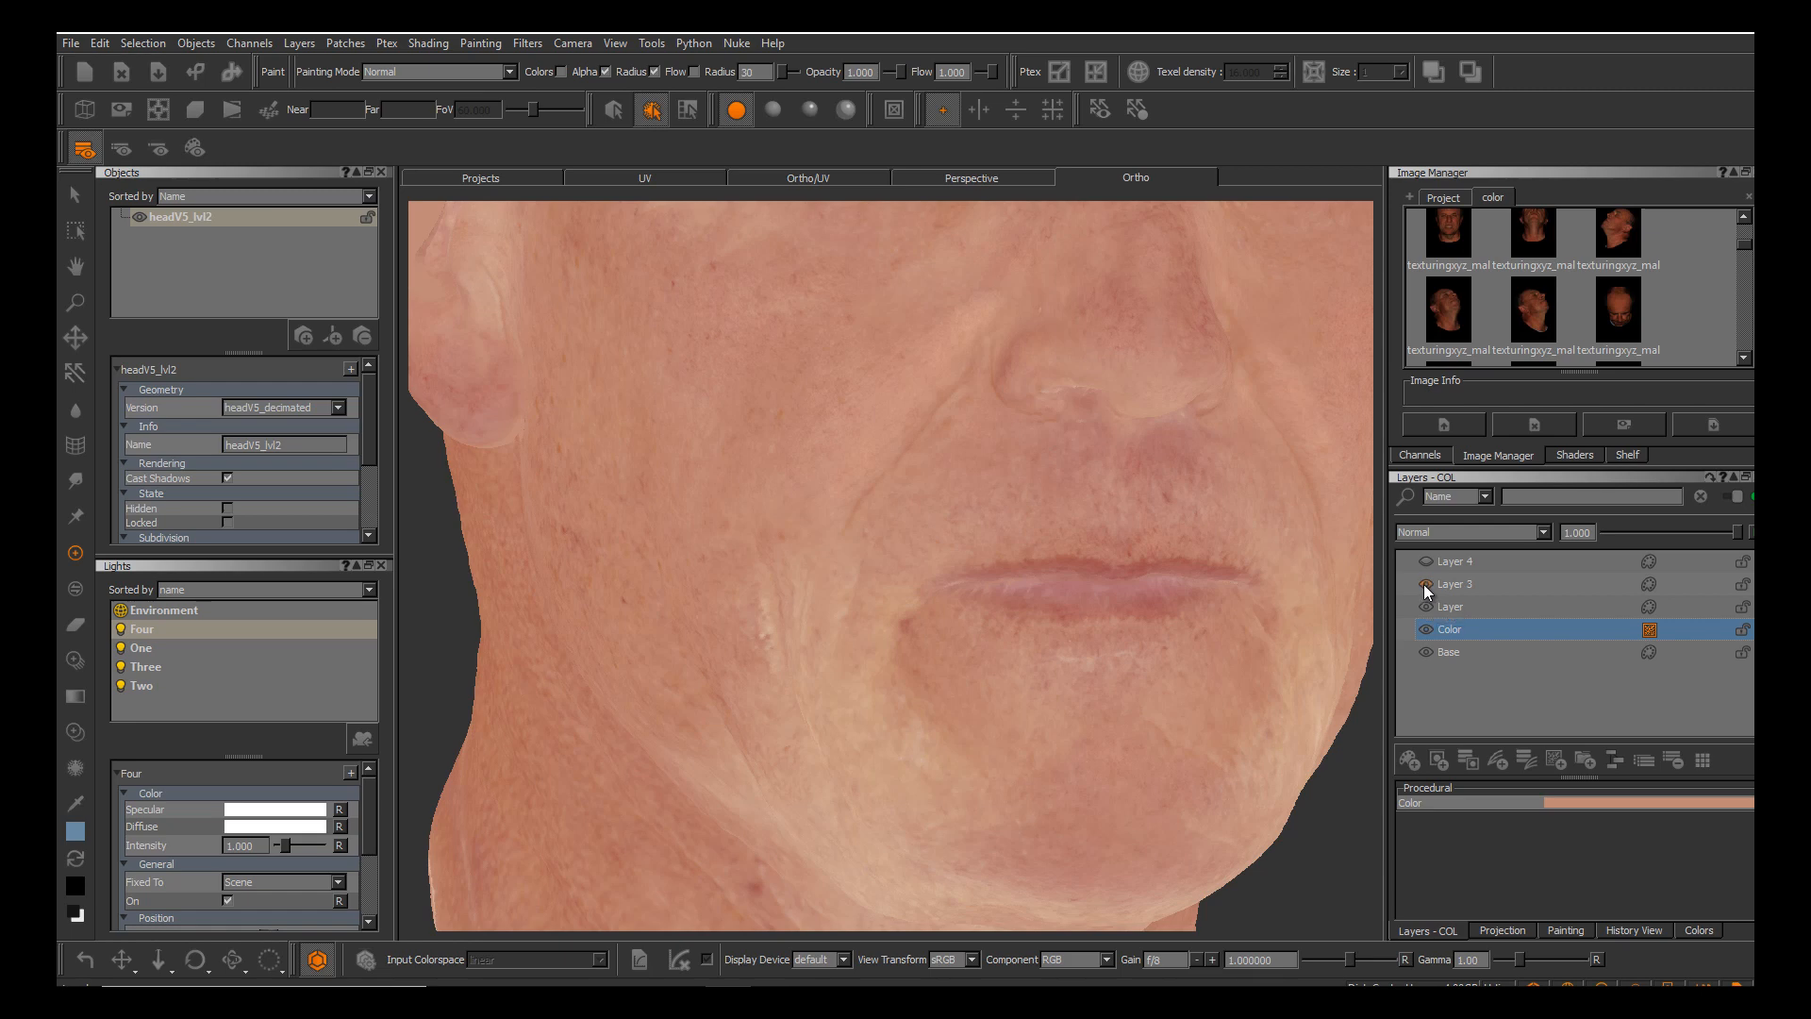
{"action": "scroll", "coordinate": [928, 619], "scroll_direction": "up", "scroll_amount": 2}
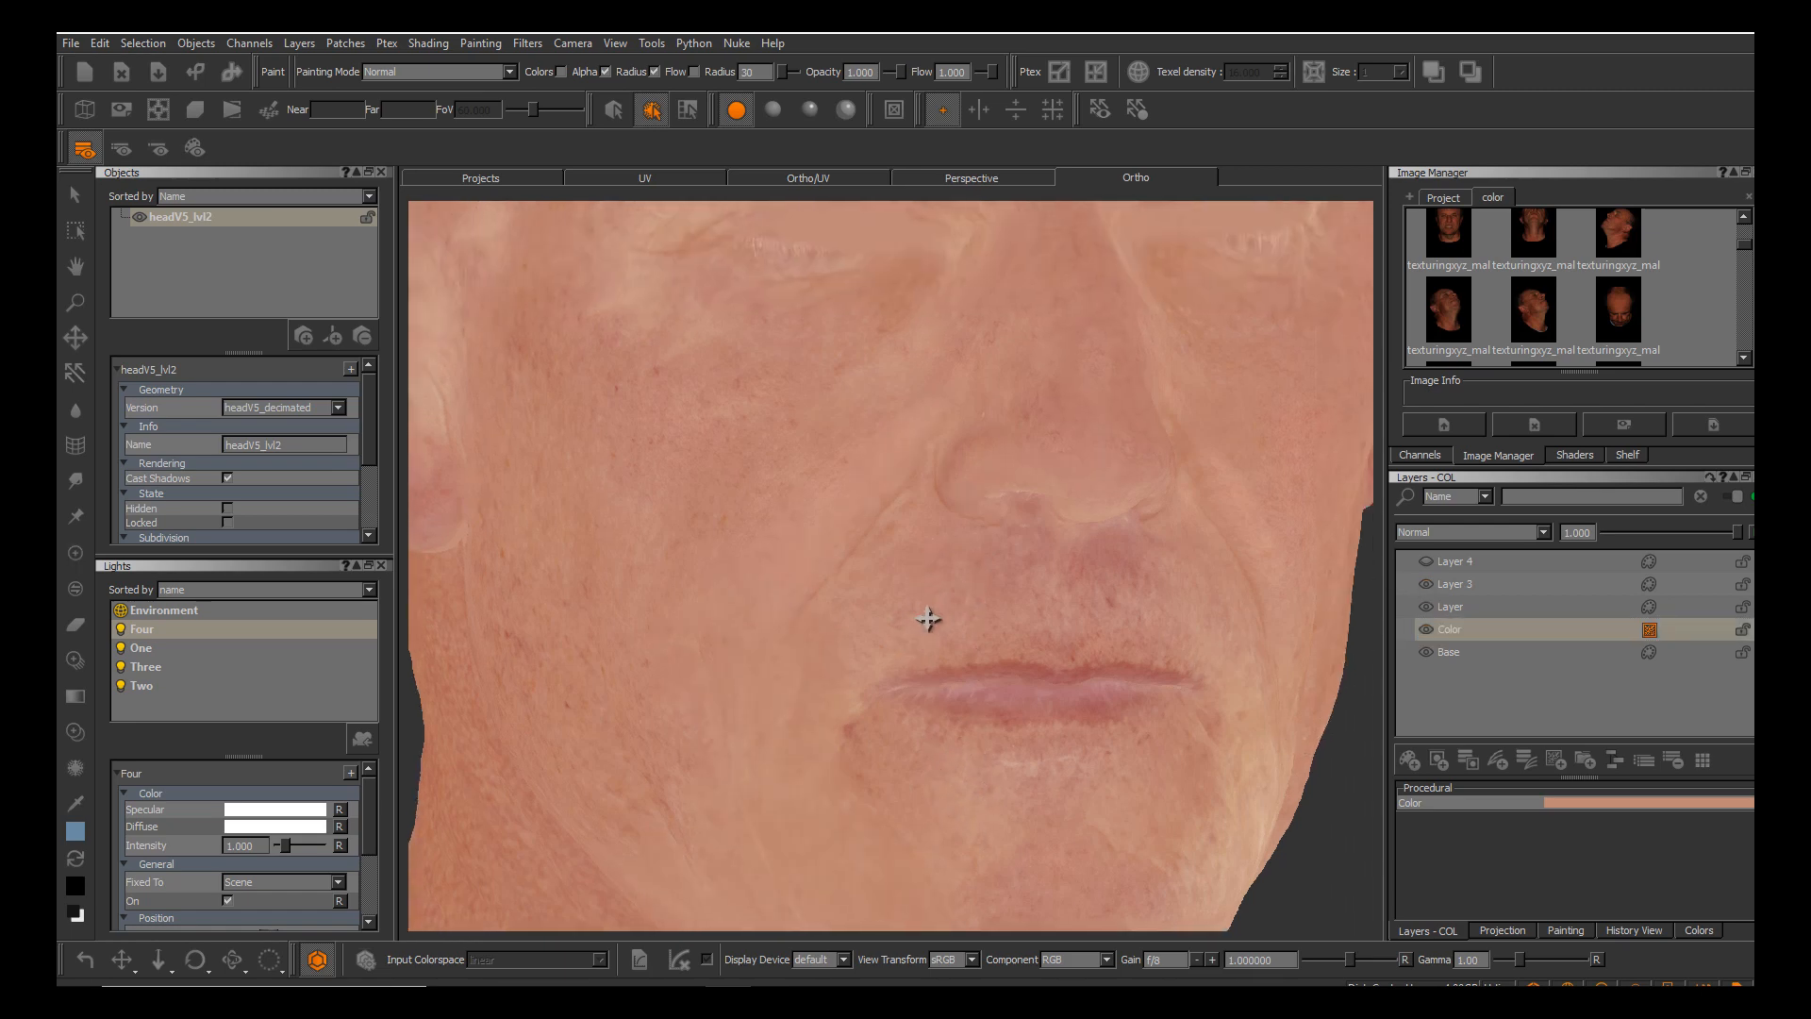
Examine the skin coloration around the nose, mouth and chin from both sides of the face.
{"action": "middle_click_drag", "start_coordinate": [928, 619], "coordinate": [1023, 757], "text": "alt"}
{"action": "left_click_drag", "start_coordinate": [1030, 597], "coordinate": [920, 591], "text": "alt"}
{"action": "middle_click_drag", "start_coordinate": [920, 590], "coordinate": [656, 536], "text": "alt"}
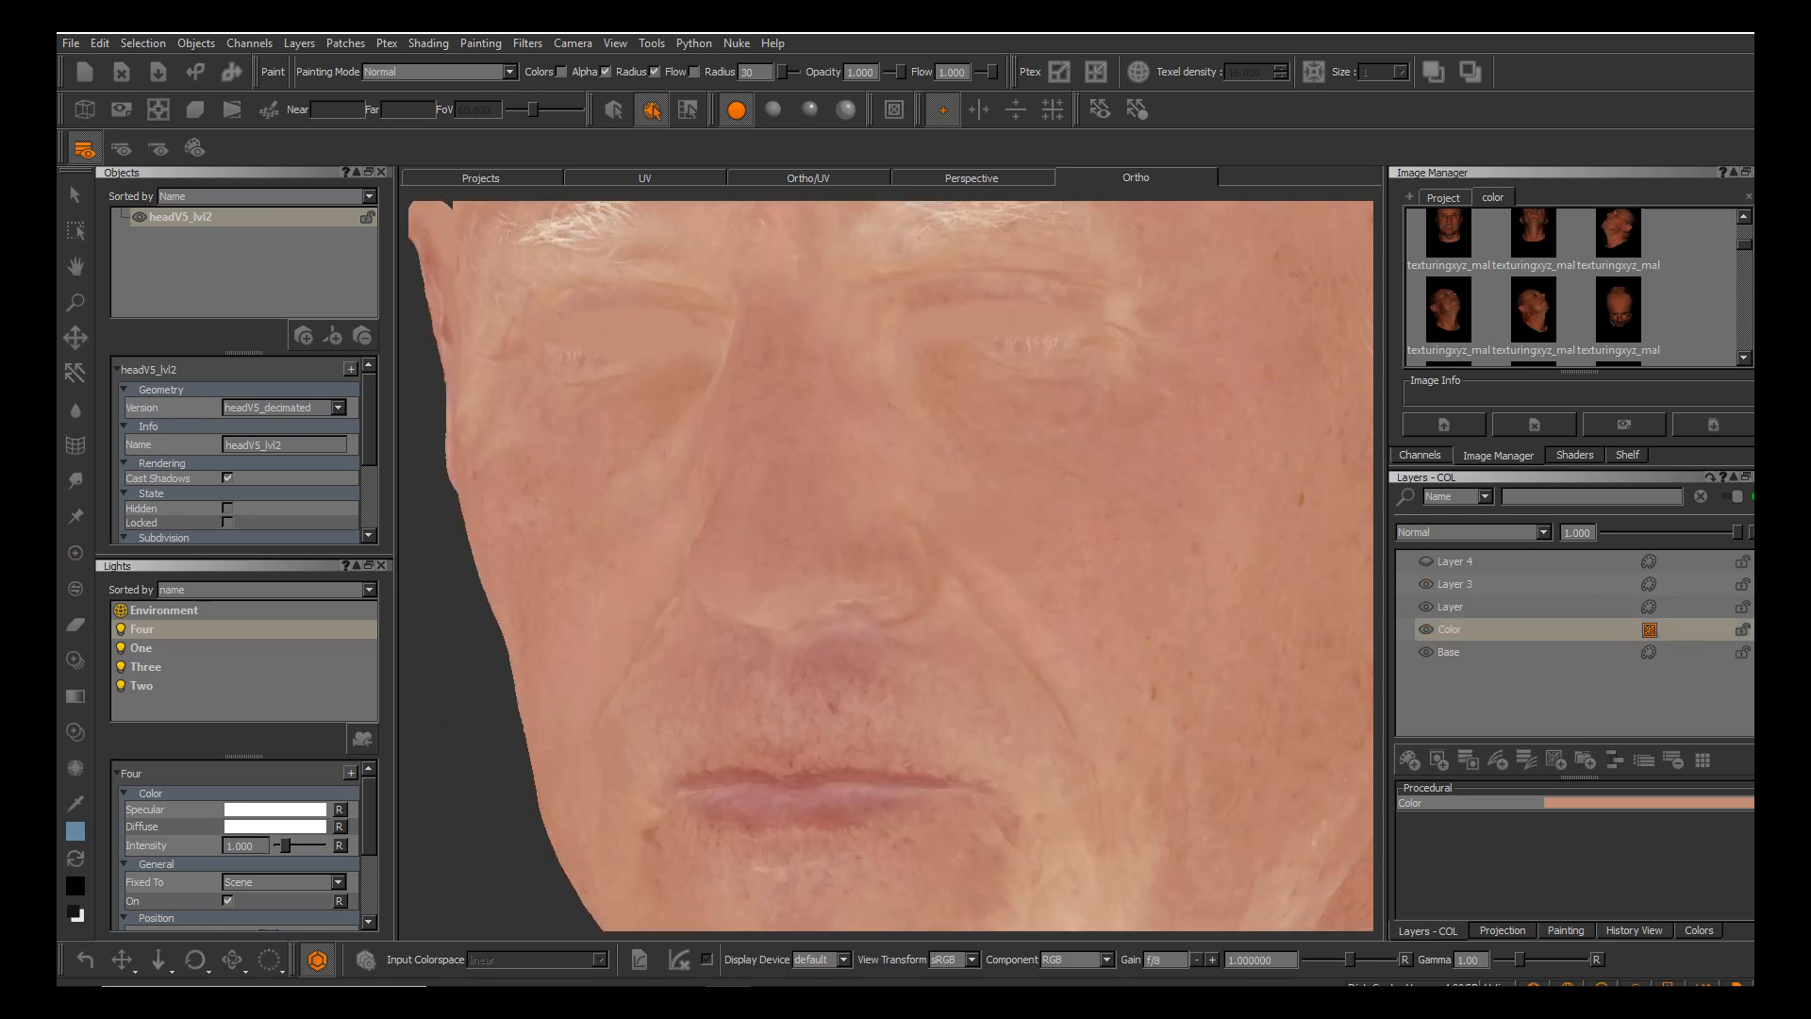
{"action": "middle_click_drag", "start_coordinate": [1123, 762], "coordinate": [1059, 527], "text": "alt"}
{"action": "mouse_move", "coordinate": [1058, 528]}
{"action": "left_mouse_down", "text": "alt"}
{"action": "mouse_move", "coordinate": [979, 554]}
{"action": "mouse_move", "coordinate": [1037, 551]}
{"action": "left_mouse_up", "text": "alt"}
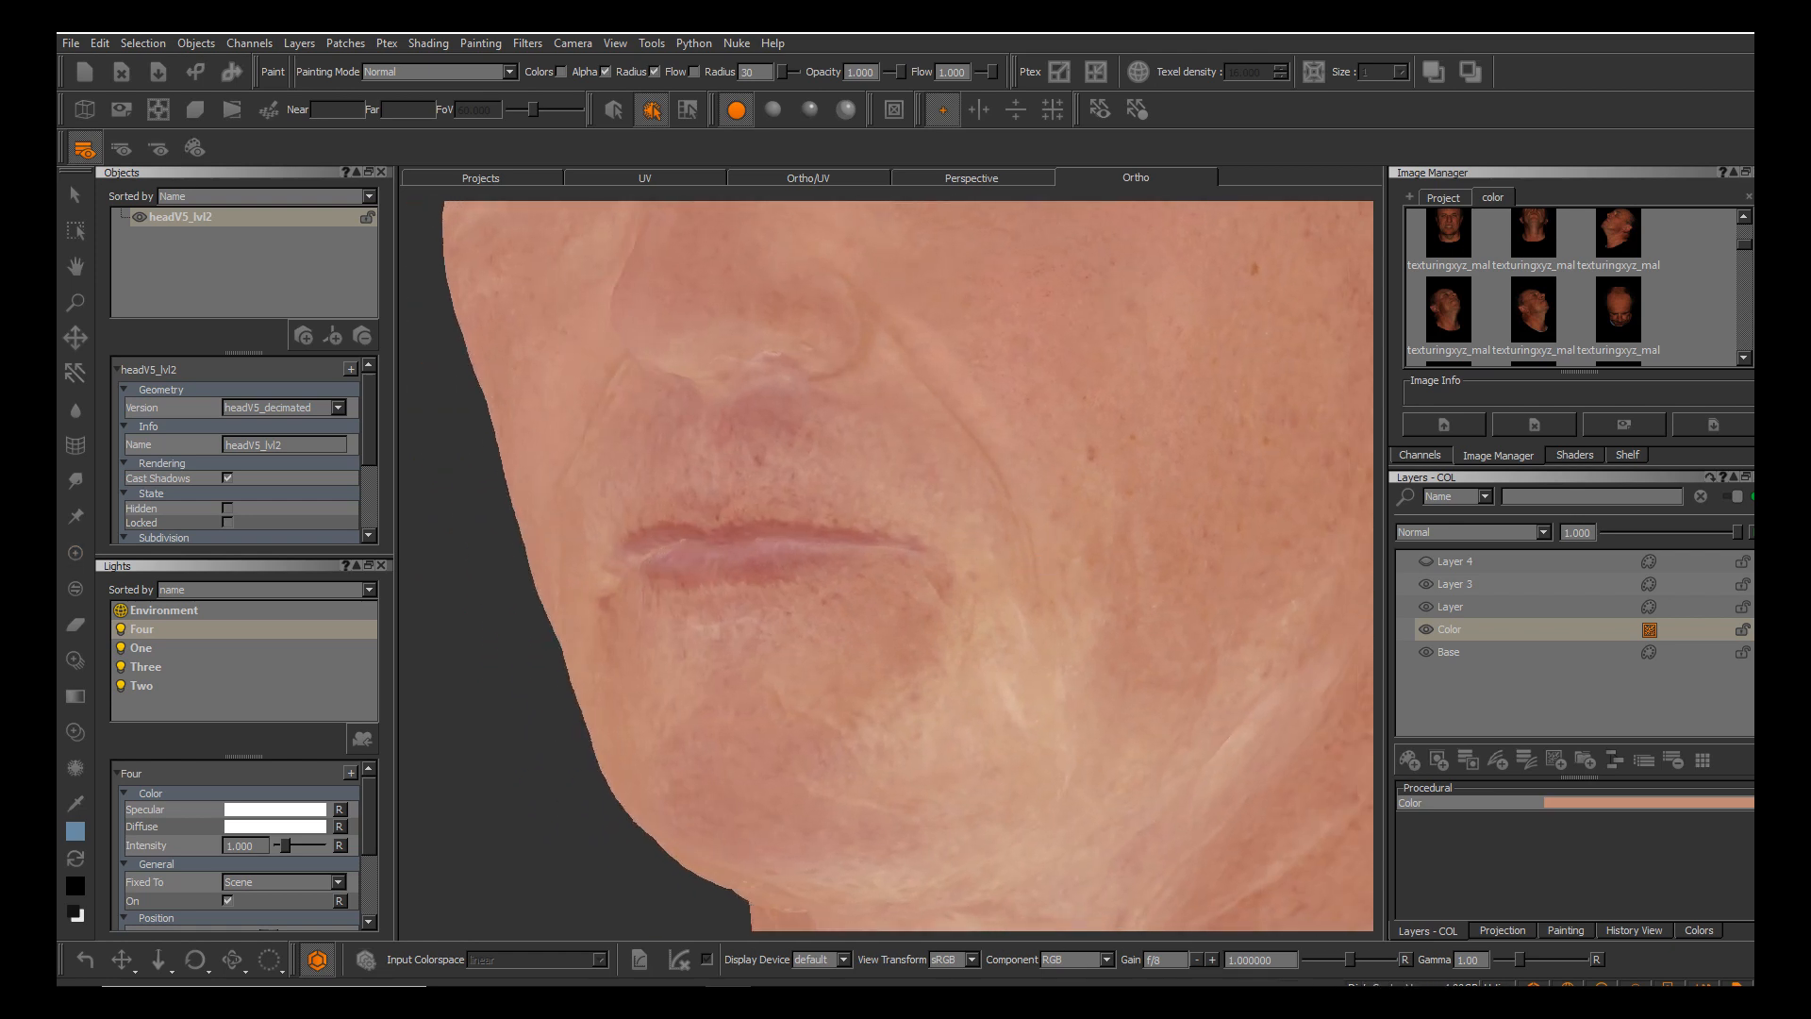
{"action": "mouse_move", "coordinate": [1051, 680]}
{"action": "left_mouse_down", "text": "alt"}
{"action": "mouse_move", "coordinate": [987, 615]}
{"action": "mouse_move", "coordinate": [998, 578]}
{"action": "mouse_move", "coordinate": [1092, 627]}
{"action": "mouse_move", "coordinate": [999, 598]}
{"action": "mouse_move", "coordinate": [1092, 629]}
{"action": "mouse_move", "coordinate": [1072, 655]}
{"action": "mouse_move", "coordinate": [1047, 647]}
{"action": "mouse_move", "coordinate": [1047, 595]}
{"action": "mouse_move", "coordinate": [1022, 621]}
{"action": "mouse_move", "coordinate": [966, 619]}
{"action": "mouse_move", "coordinate": [1084, 655]}
{"action": "mouse_move", "coordinate": [1047, 623]}
{"action": "left_mouse_up", "text": "alt"}
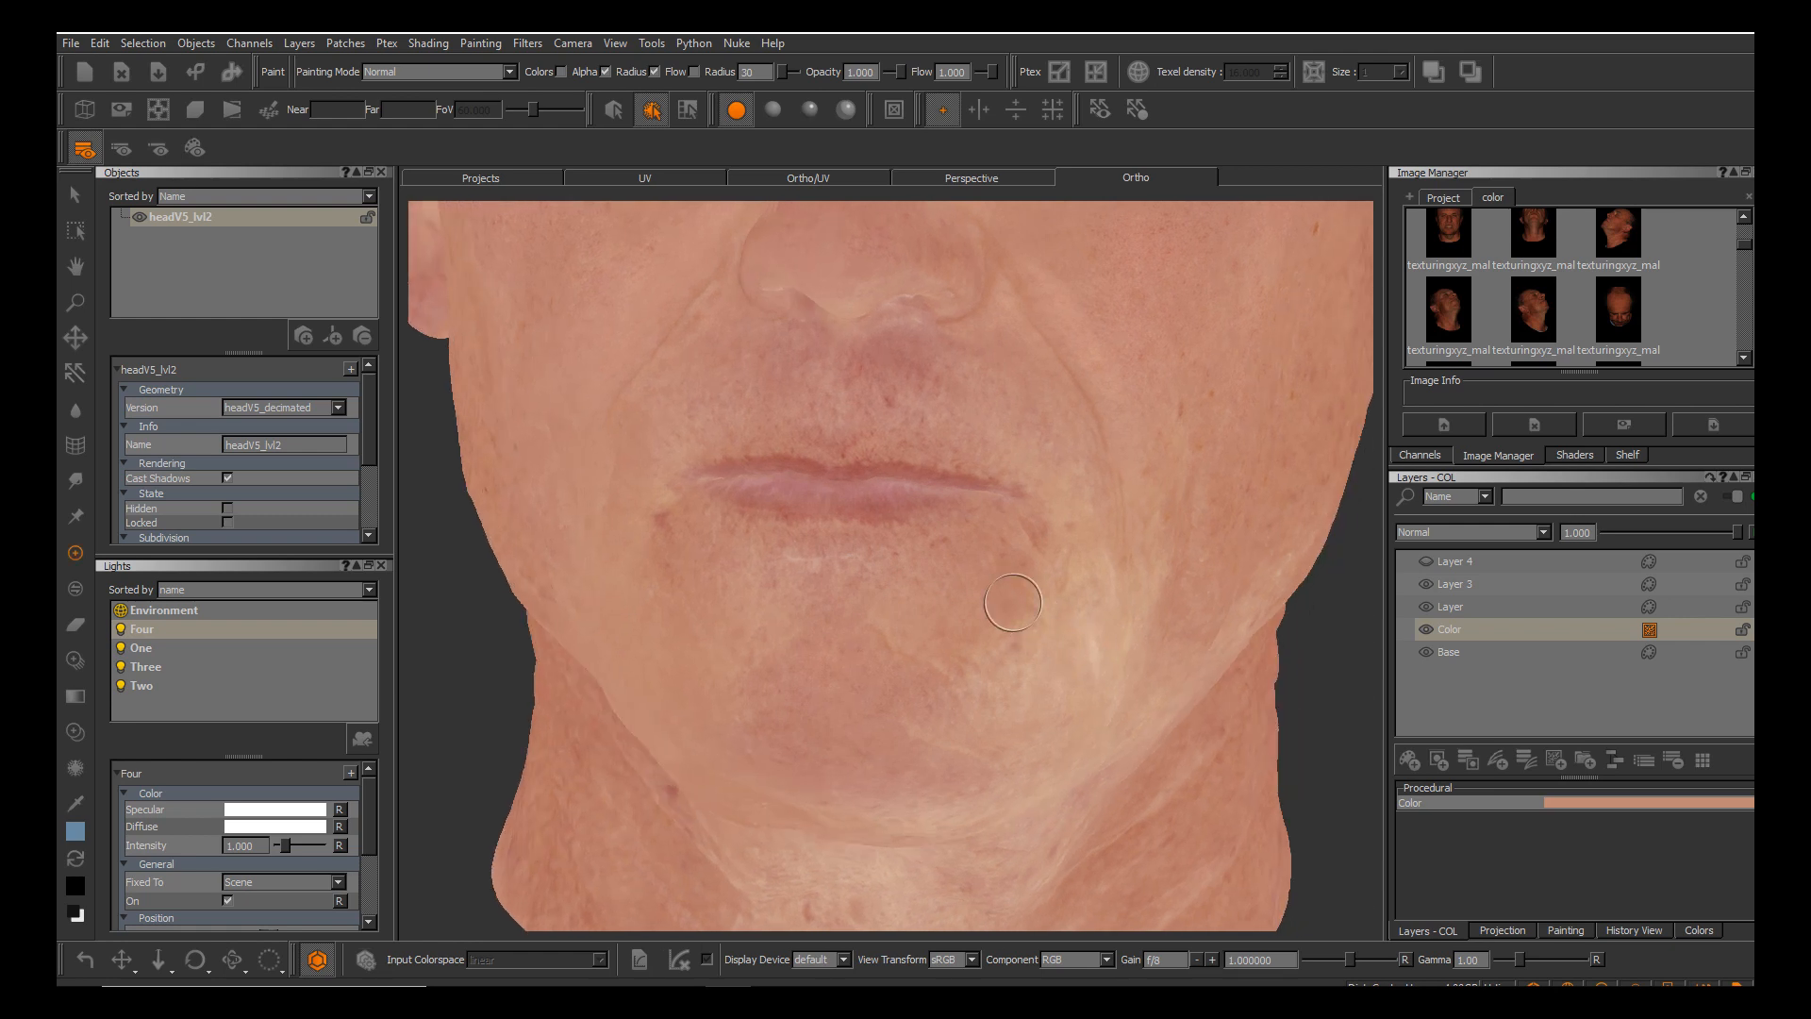
Make Layer 3 the paint target, choose a brush from the Basic Brushes set and enlarge its radius to about 304.
{"action": "left_click", "coordinate": [1468, 591]}
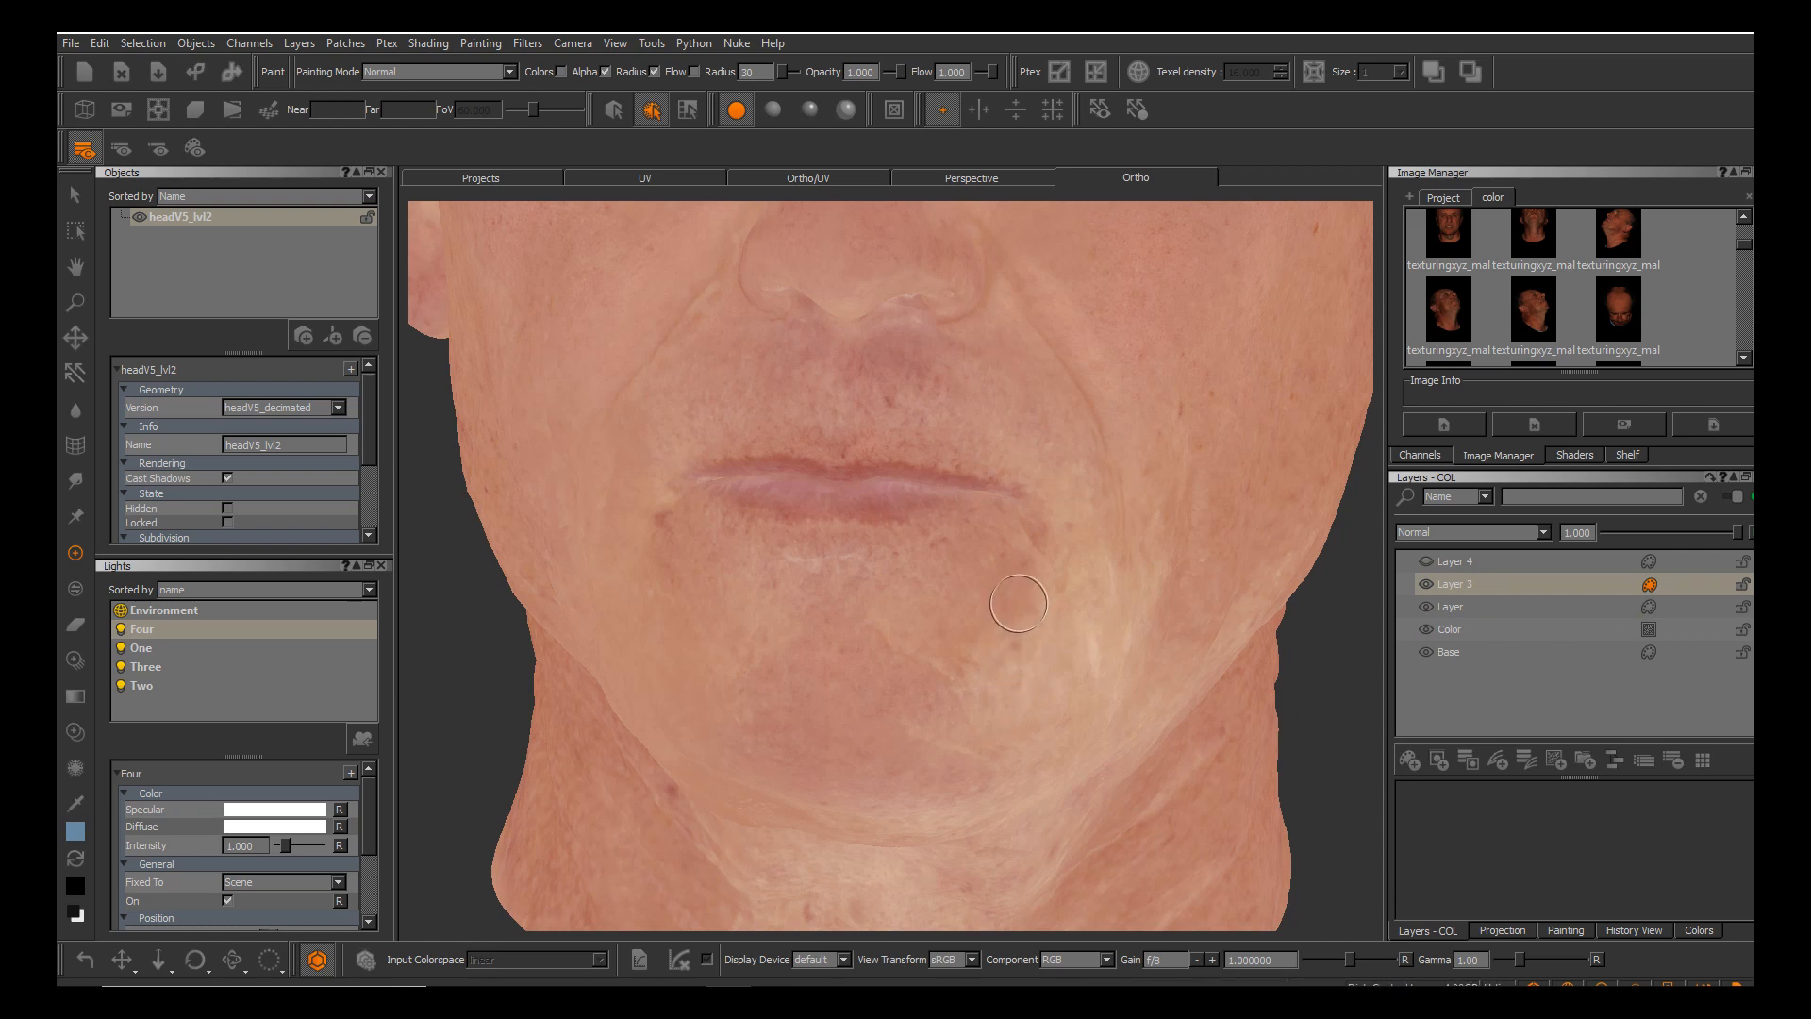
{"action": "key", "text": "r"}
{"action": "left_click_drag", "start_coordinate": [1026, 602], "coordinate": [1086, 609]}
{"action": "key", "text": "space"}
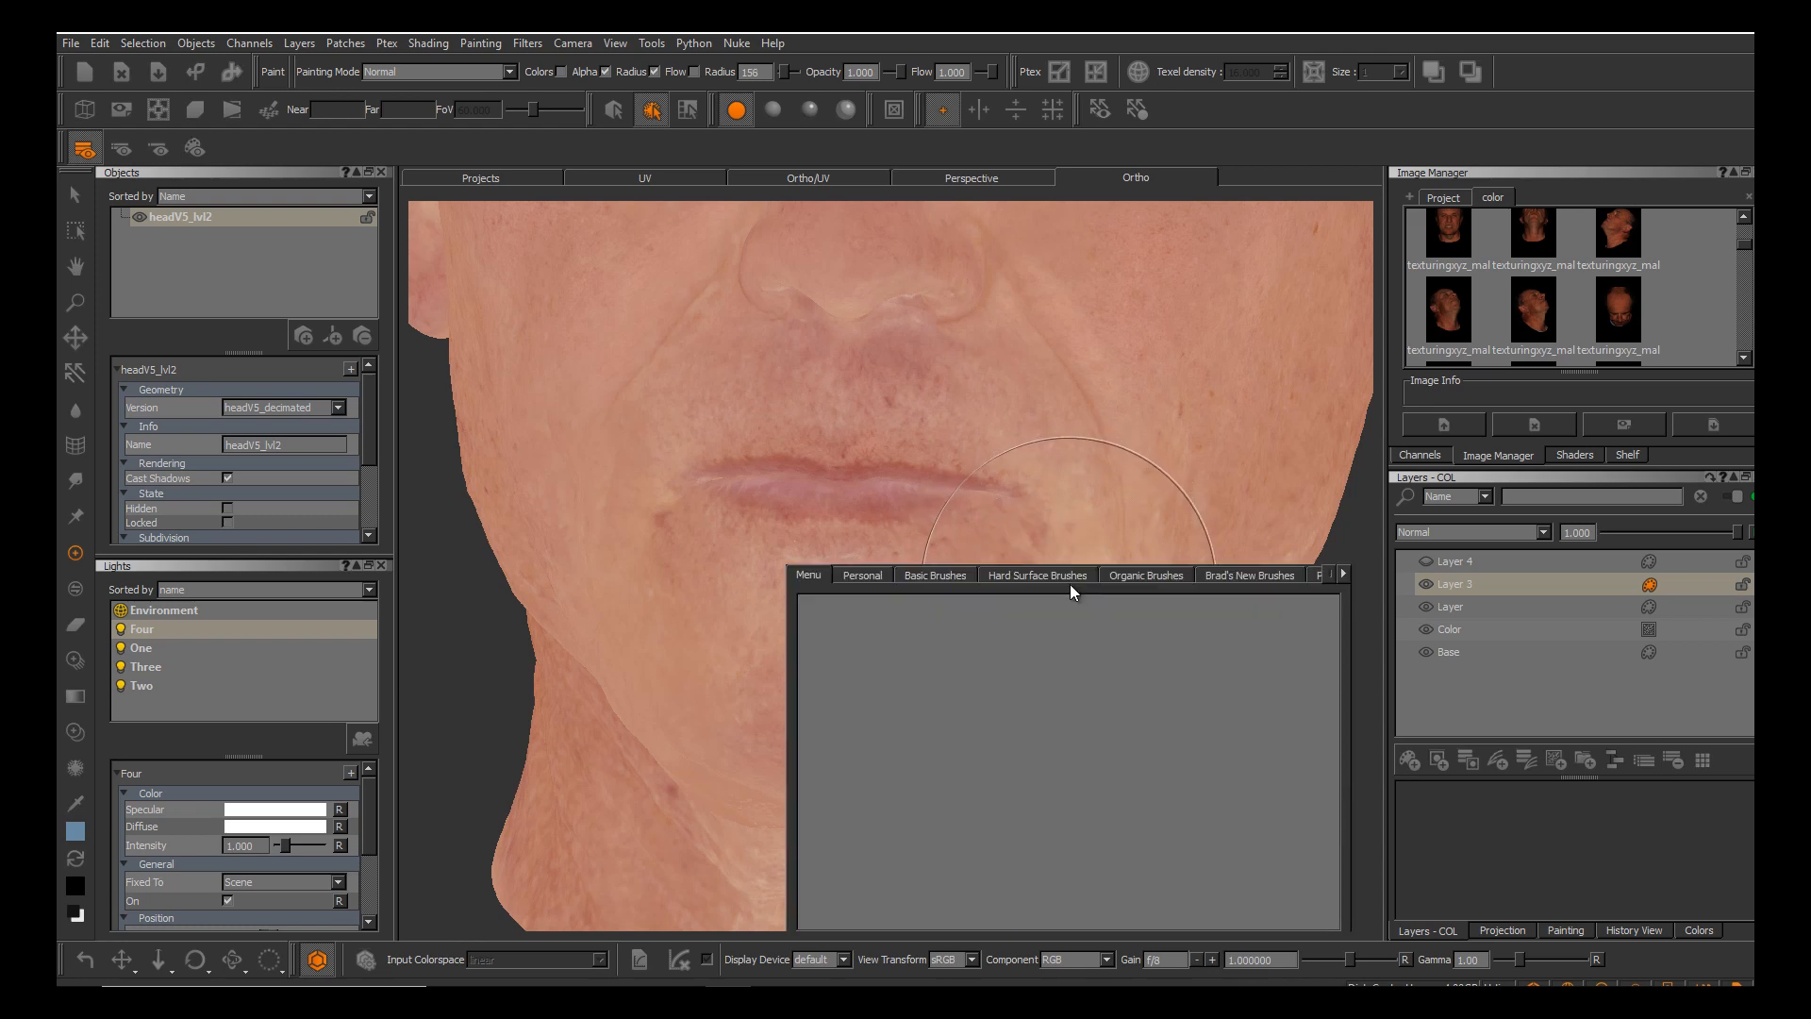
{"action": "left_click", "coordinate": [923, 576]}
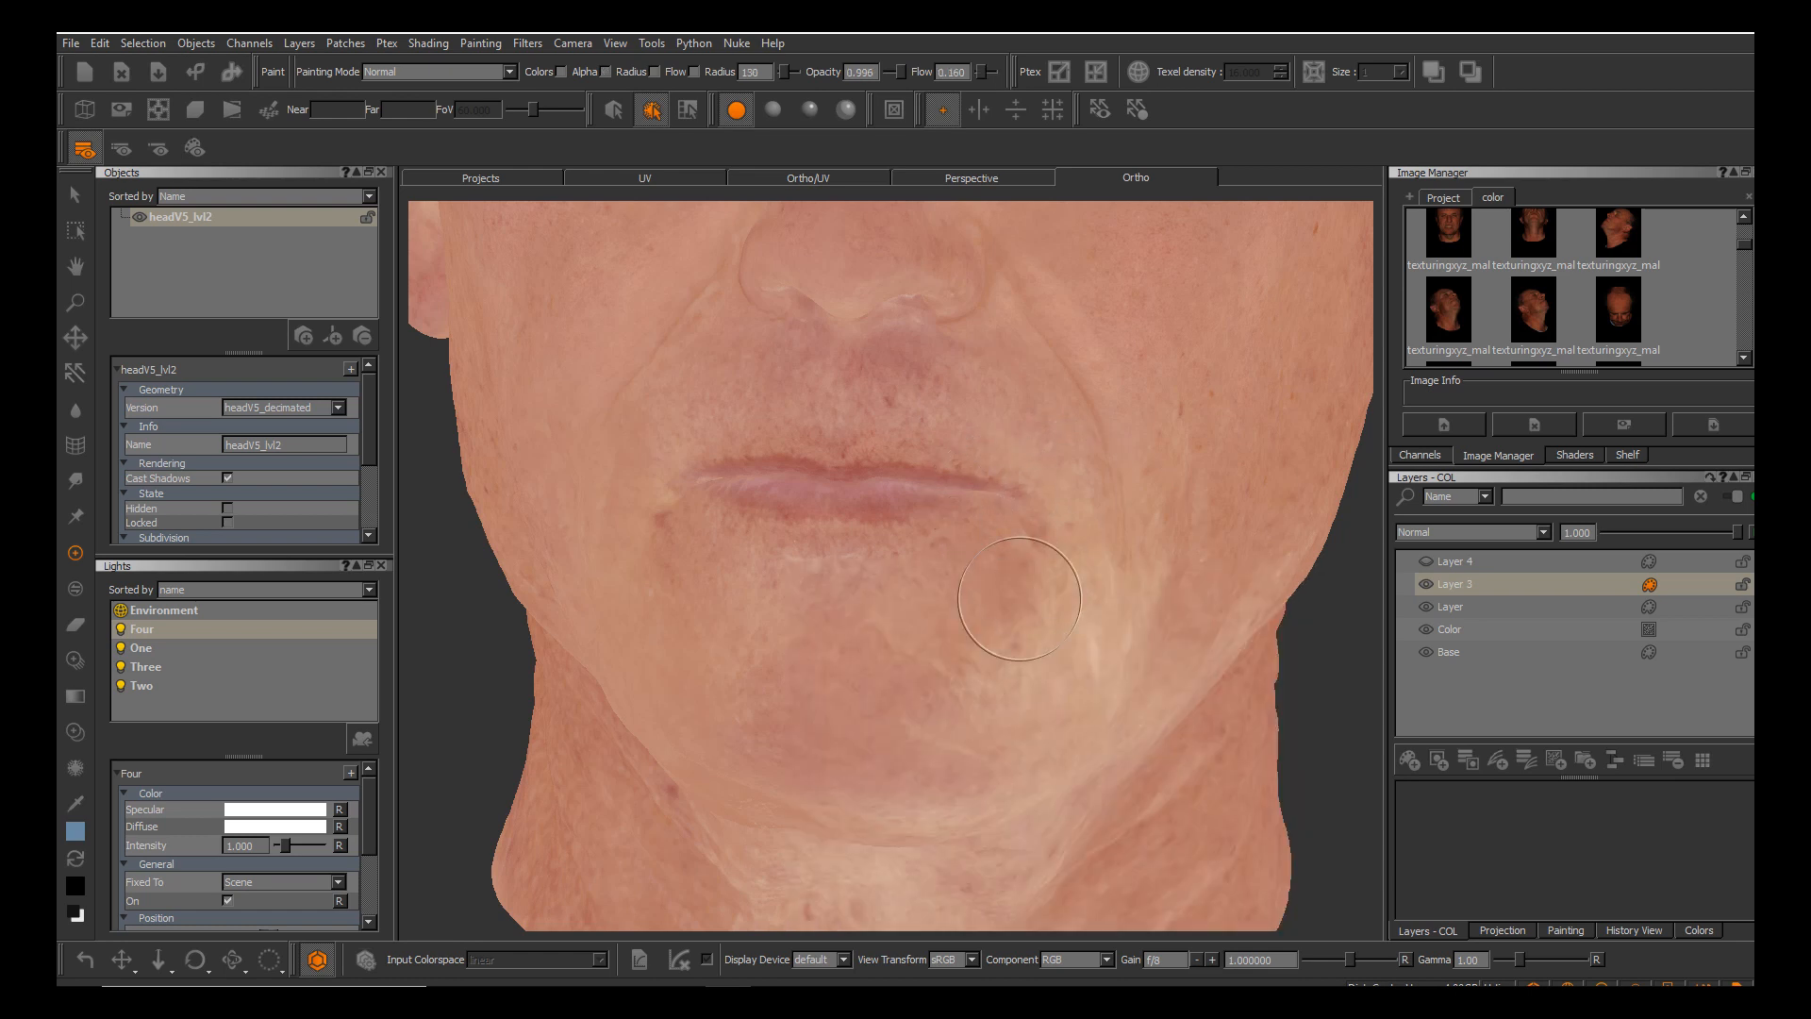
{"action": "key", "text": "r"}
{"action": "left_click_drag", "start_coordinate": [1023, 571], "coordinate": [1105, 571]}
Examine the pale patch between the mouth corner, chin and jaw from the front and three-quarter angles.
{"action": "middle_click_drag", "start_coordinate": [1042, 651], "coordinate": [1003, 596]}
{"action": "left_click_drag", "start_coordinate": [1003, 596], "coordinate": [911, 604], "text": "alt"}
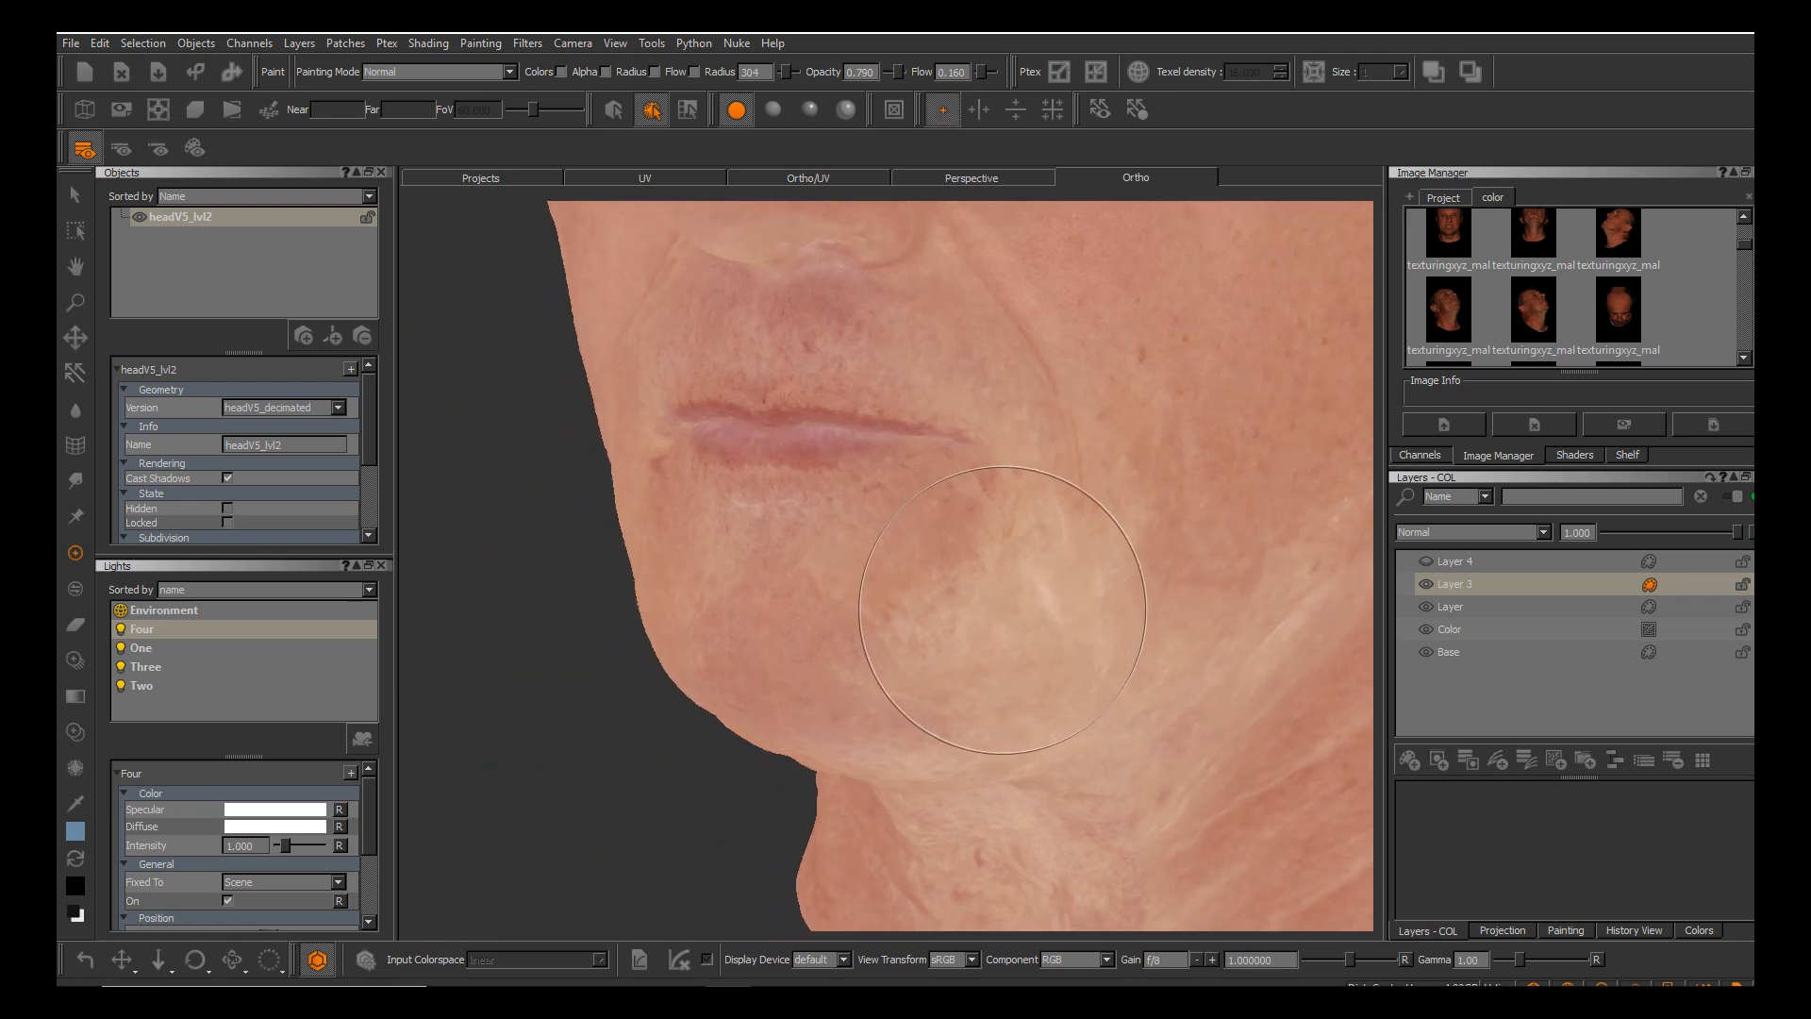
{"action": "middle_click_drag", "start_coordinate": [998, 528], "coordinate": [960, 606], "text": "alt"}
{"action": "left_click_drag", "start_coordinate": [960, 606], "coordinate": [1118, 602], "text": "alt"}
{"action": "middle_click_drag", "start_coordinate": [1019, 585], "coordinate": [1050, 546], "text": "alt"}
{"action": "right_click_drag", "start_coordinate": [1050, 547], "coordinate": [1038, 615], "text": "alt"}
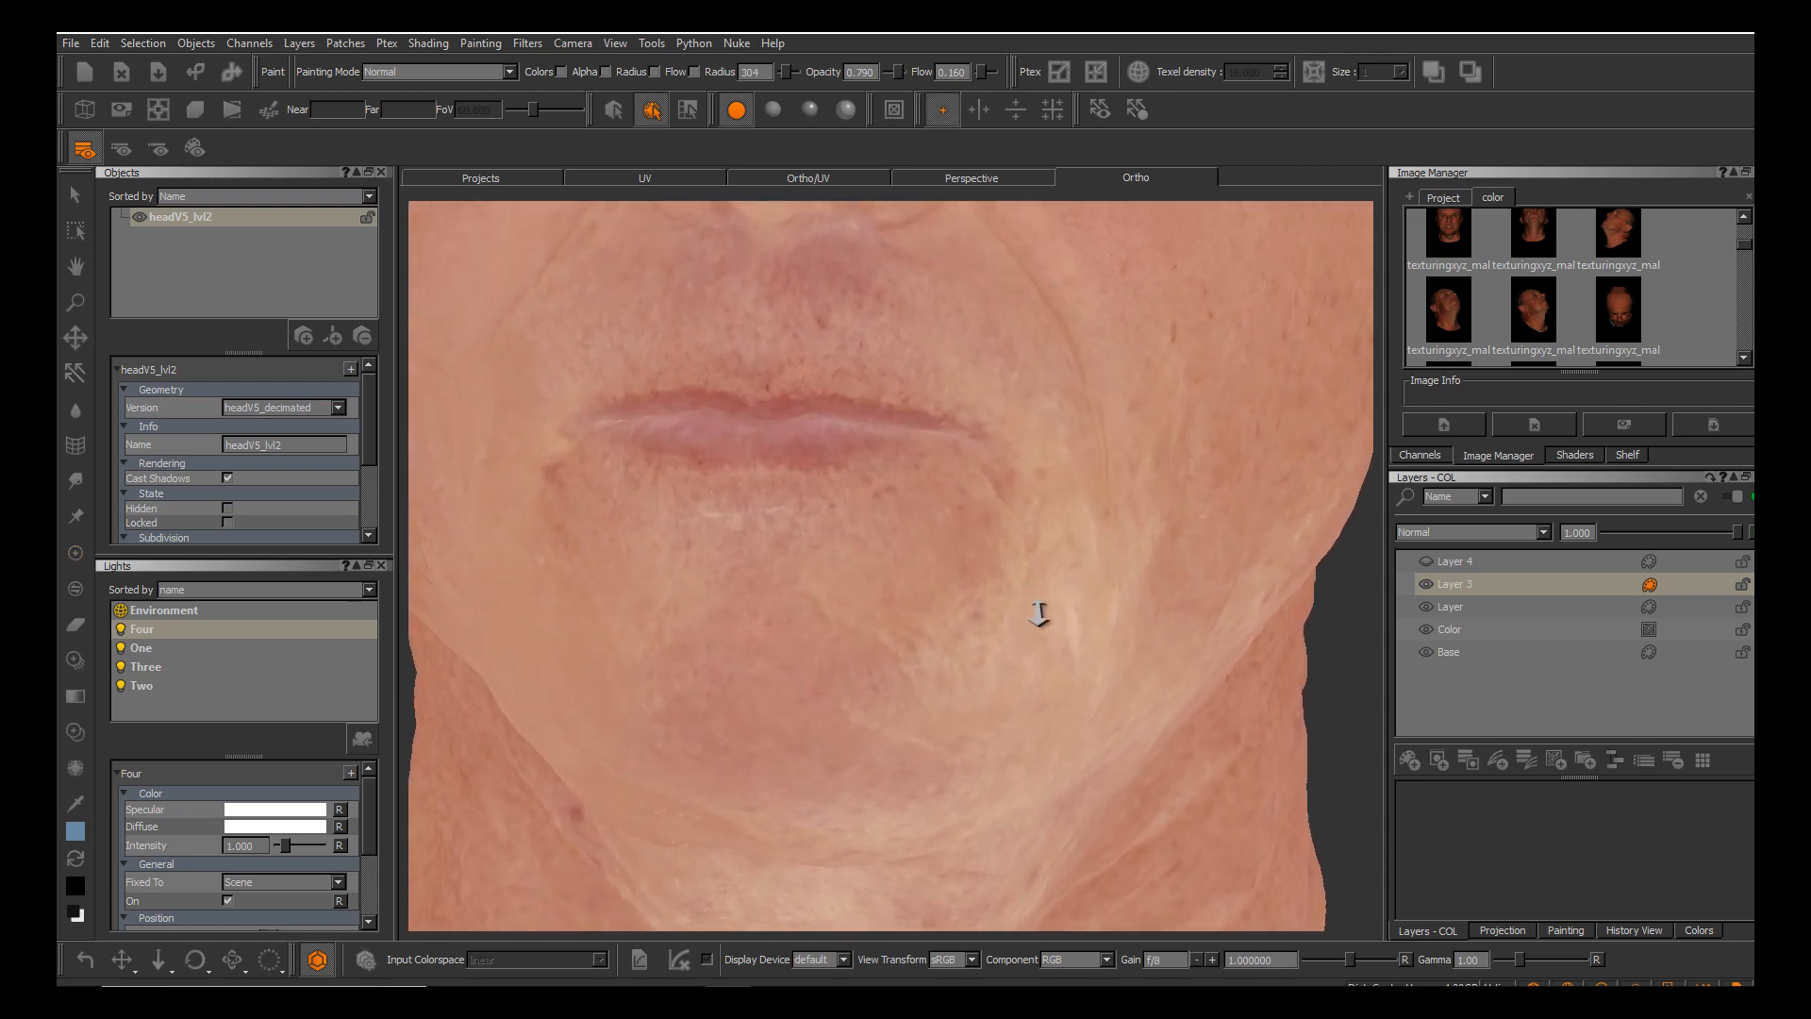
{"action": "left_click_drag", "start_coordinate": [1043, 613], "coordinate": [970, 589], "text": "alt"}
{"action": "middle_click_drag", "start_coordinate": [1002, 573], "coordinate": [1068, 517], "text": "alt"}
{"action": "right_click_drag", "start_coordinate": [1068, 517], "coordinate": [1058, 534], "text": "alt"}
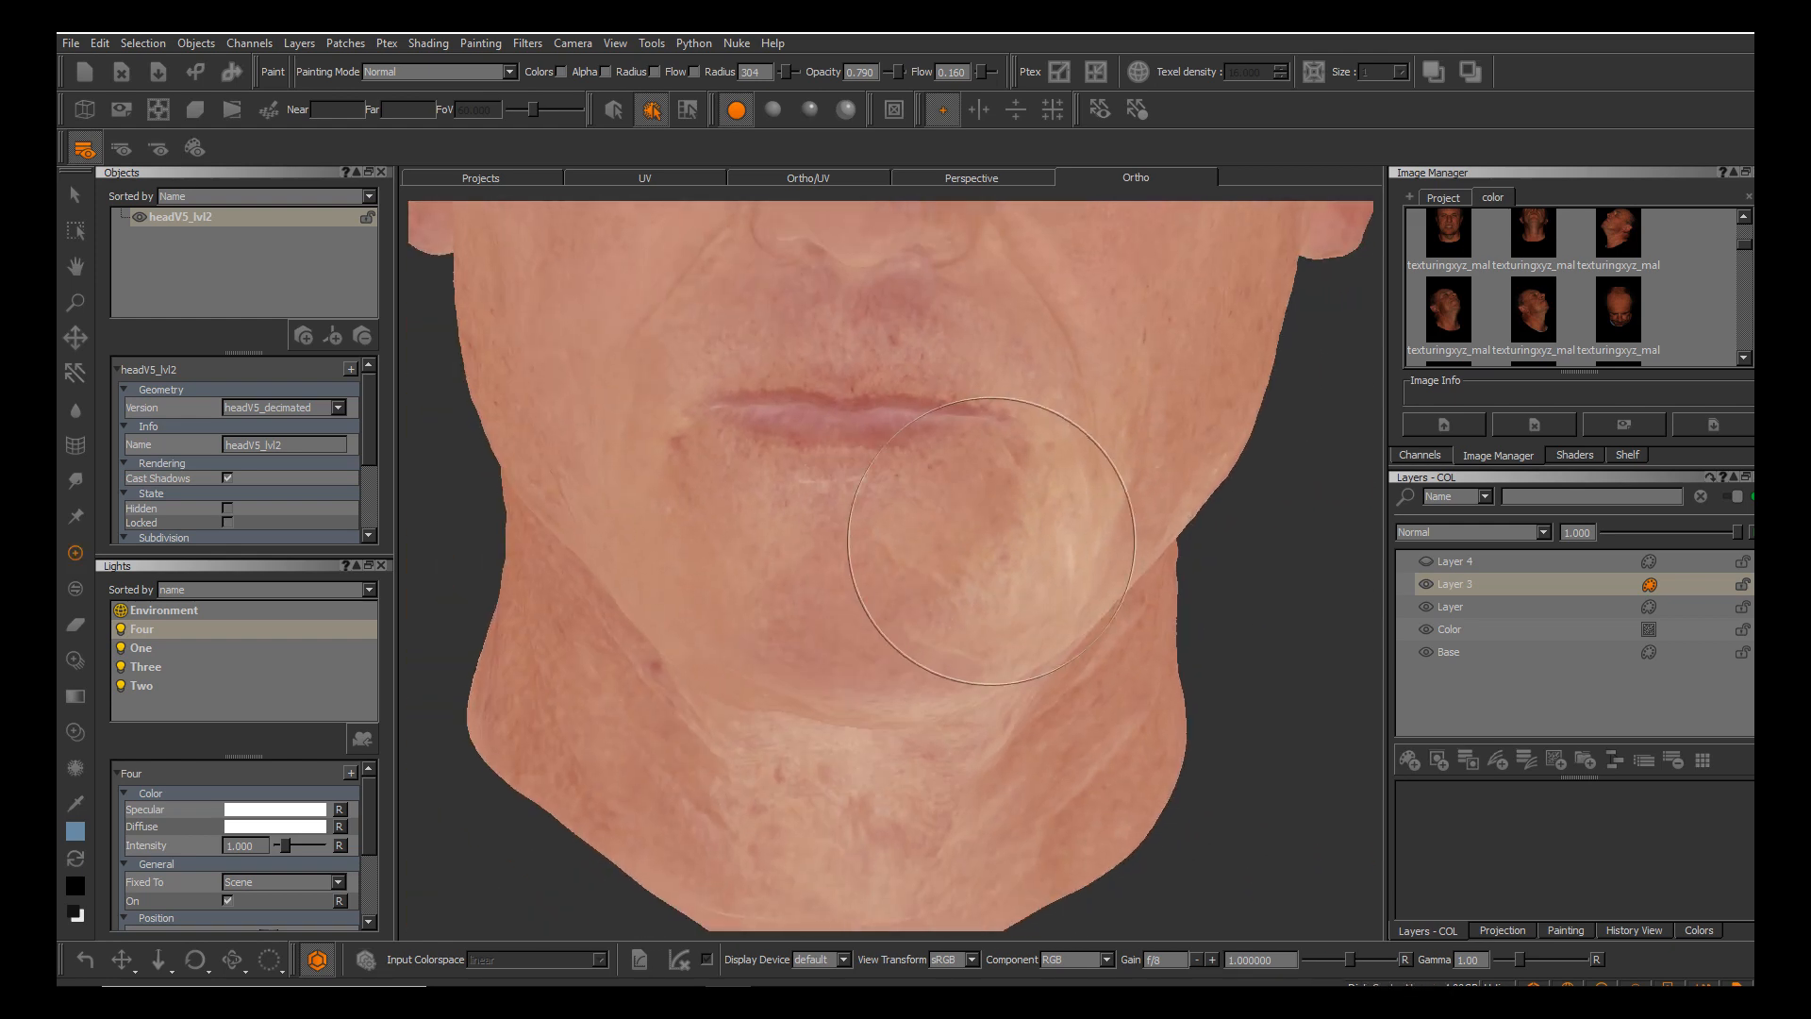
{"action": "left_click_drag", "start_coordinate": [948, 536], "coordinate": [1030, 536], "text": "alt"}
{"action": "middle_click_drag", "start_coordinate": [1009, 539], "coordinate": [913, 552], "text": "alt"}
{"action": "mouse_move", "coordinate": [989, 568]}
{"action": "left_mouse_down", "text": "alt"}
{"action": "mouse_move", "coordinate": [946, 570]}
{"action": "mouse_move", "coordinate": [983, 568]}
{"action": "left_mouse_up", "text": "alt"}
{"action": "middle_click_drag", "start_coordinate": [930, 567], "coordinate": [912, 574], "text": "alt"}
{"action": "right_click_drag", "start_coordinate": [912, 574], "coordinate": [971, 613], "text": "alt"}
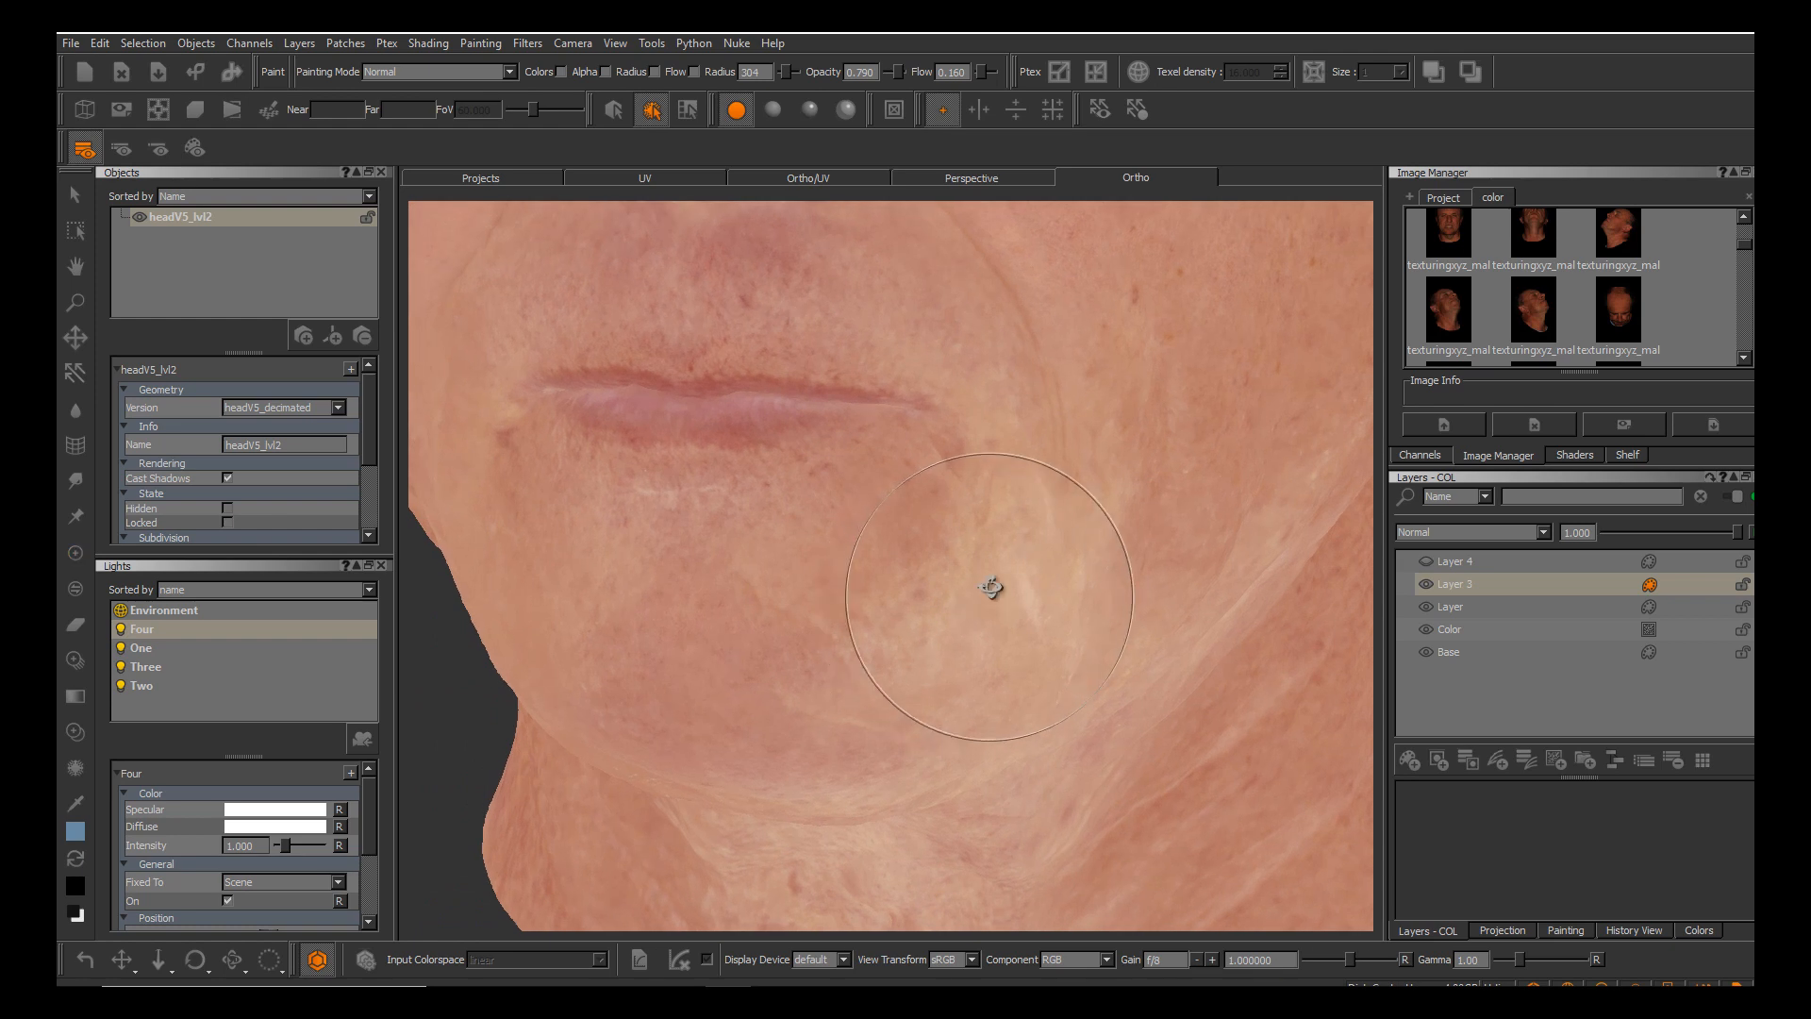
{"action": "left_click_drag", "start_coordinate": [995, 590], "coordinate": [955, 586], "text": "alt"}
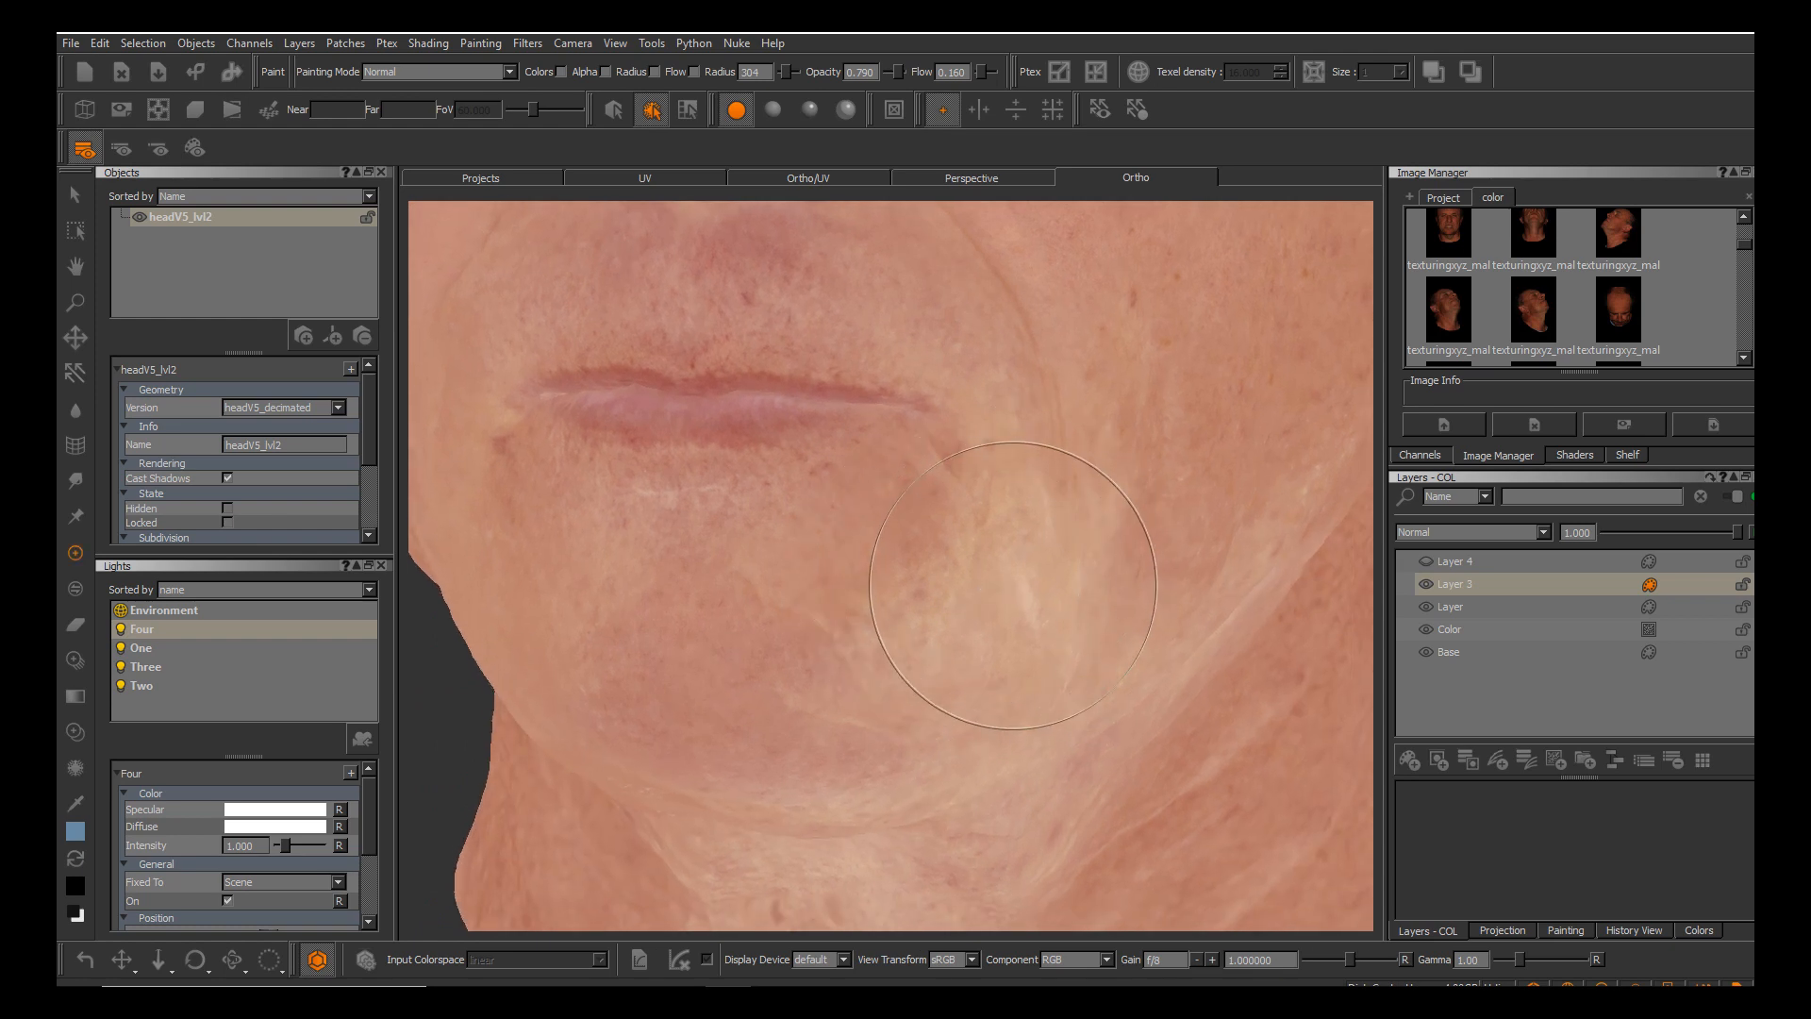
{"action": "middle_click_drag", "start_coordinate": [1017, 585], "coordinate": [972, 667], "text": "alt"}
{"action": "left_click_drag", "start_coordinate": [975, 667], "coordinate": [881, 646], "text": "alt"}
{"action": "middle_click_drag", "start_coordinate": [887, 647], "coordinate": [982, 549], "text": "alt"}
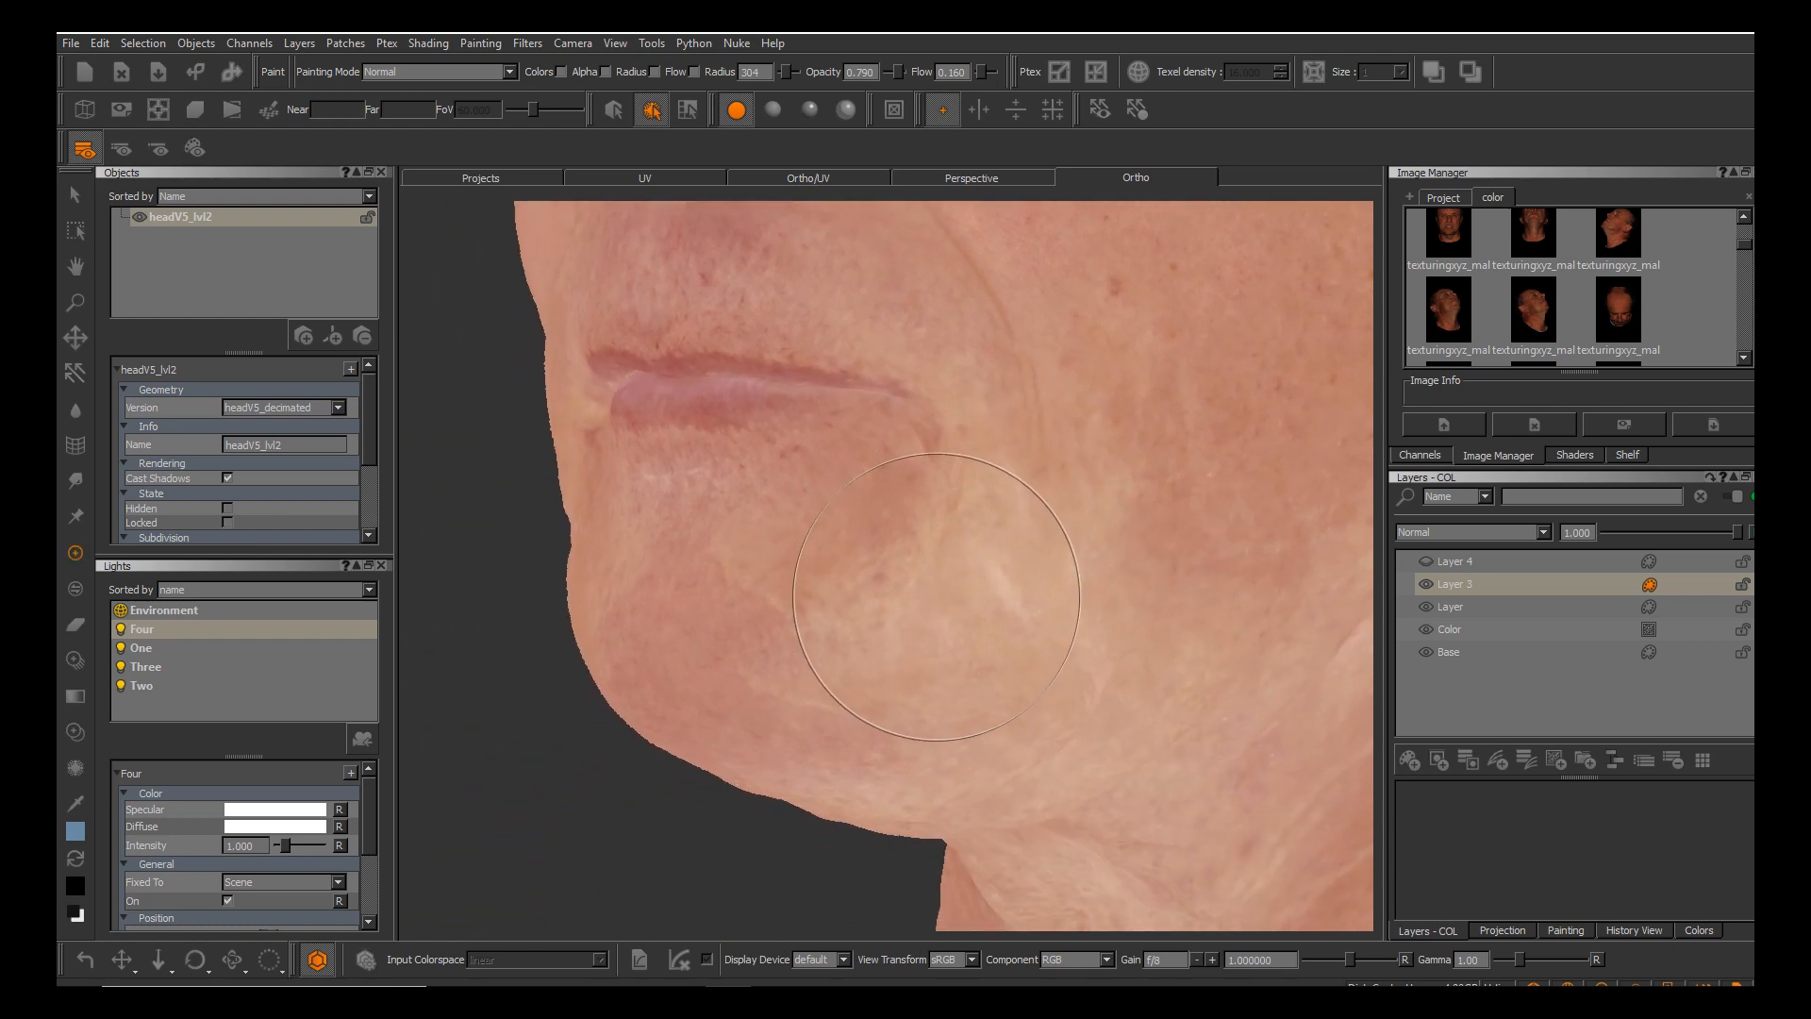
Sample the skin color below the mouth corner and paint it over the pale patch beside the chin on Layer 3.
{"action": "mouse_move", "coordinate": [928, 604]}
{"action": "left_mouse_down", "text": "alt"}
{"action": "mouse_move", "coordinate": [966, 570]}
{"action": "mouse_move", "coordinate": [994, 591]}
{"action": "mouse_move", "coordinate": [890, 525]}
{"action": "left_mouse_up", "text": "alt"}
{"action": "key", "text": "c"}
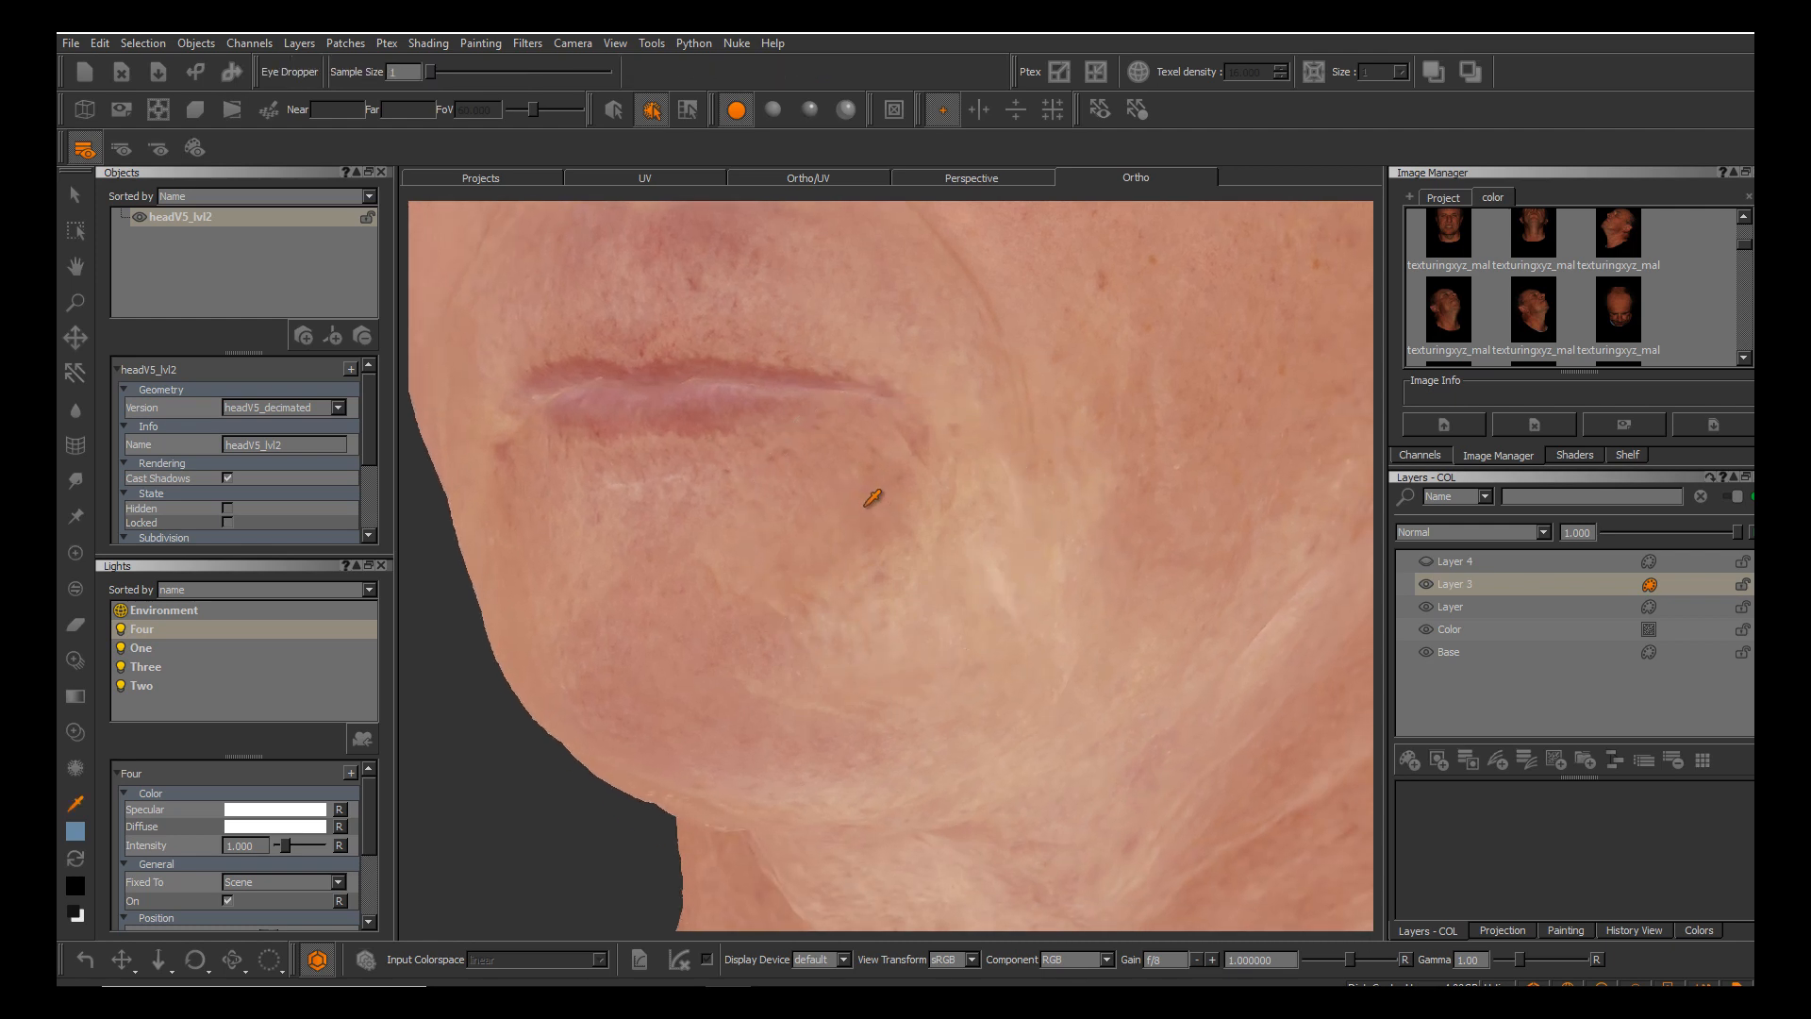
{"action": "left_click", "coordinate": [870, 499]}
{"action": "mouse_move", "coordinate": [998, 566]}
{"action": "left_mouse_down"}
{"action": "mouse_move", "coordinate": [961, 524]}
{"action": "mouse_move", "coordinate": [985, 538]}
{"action": "mouse_move", "coordinate": [993, 449]}
{"action": "mouse_move", "coordinate": [970, 611]}
{"action": "mouse_move", "coordinate": [896, 645]}
{"action": "mouse_move", "coordinate": [991, 542]}
{"action": "mouse_move", "coordinate": [1053, 585]}
{"action": "mouse_move", "coordinate": [1030, 575]}
{"action": "left_mouse_up"}
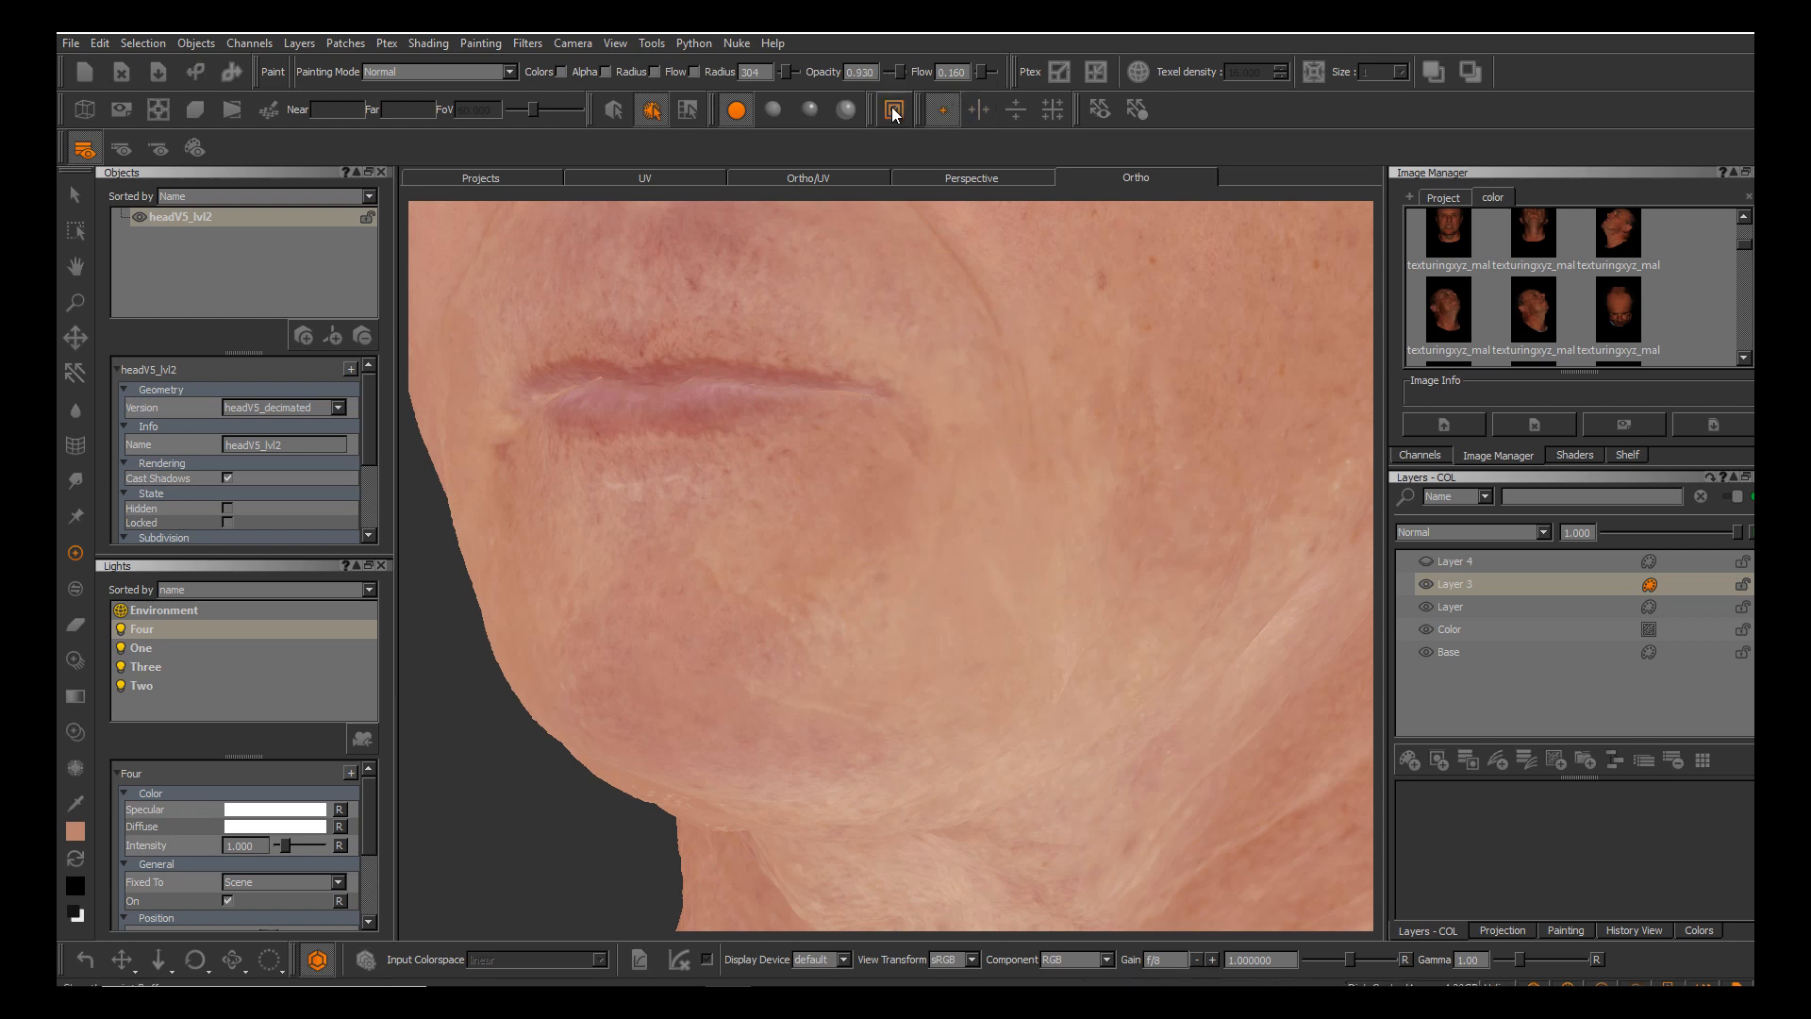
{"action": "middle_click_drag", "start_coordinate": [894, 575], "coordinate": [873, 500], "text": "alt"}
{"action": "right_click_drag", "start_coordinate": [873, 500], "coordinate": [923, 580], "text": "alt"}
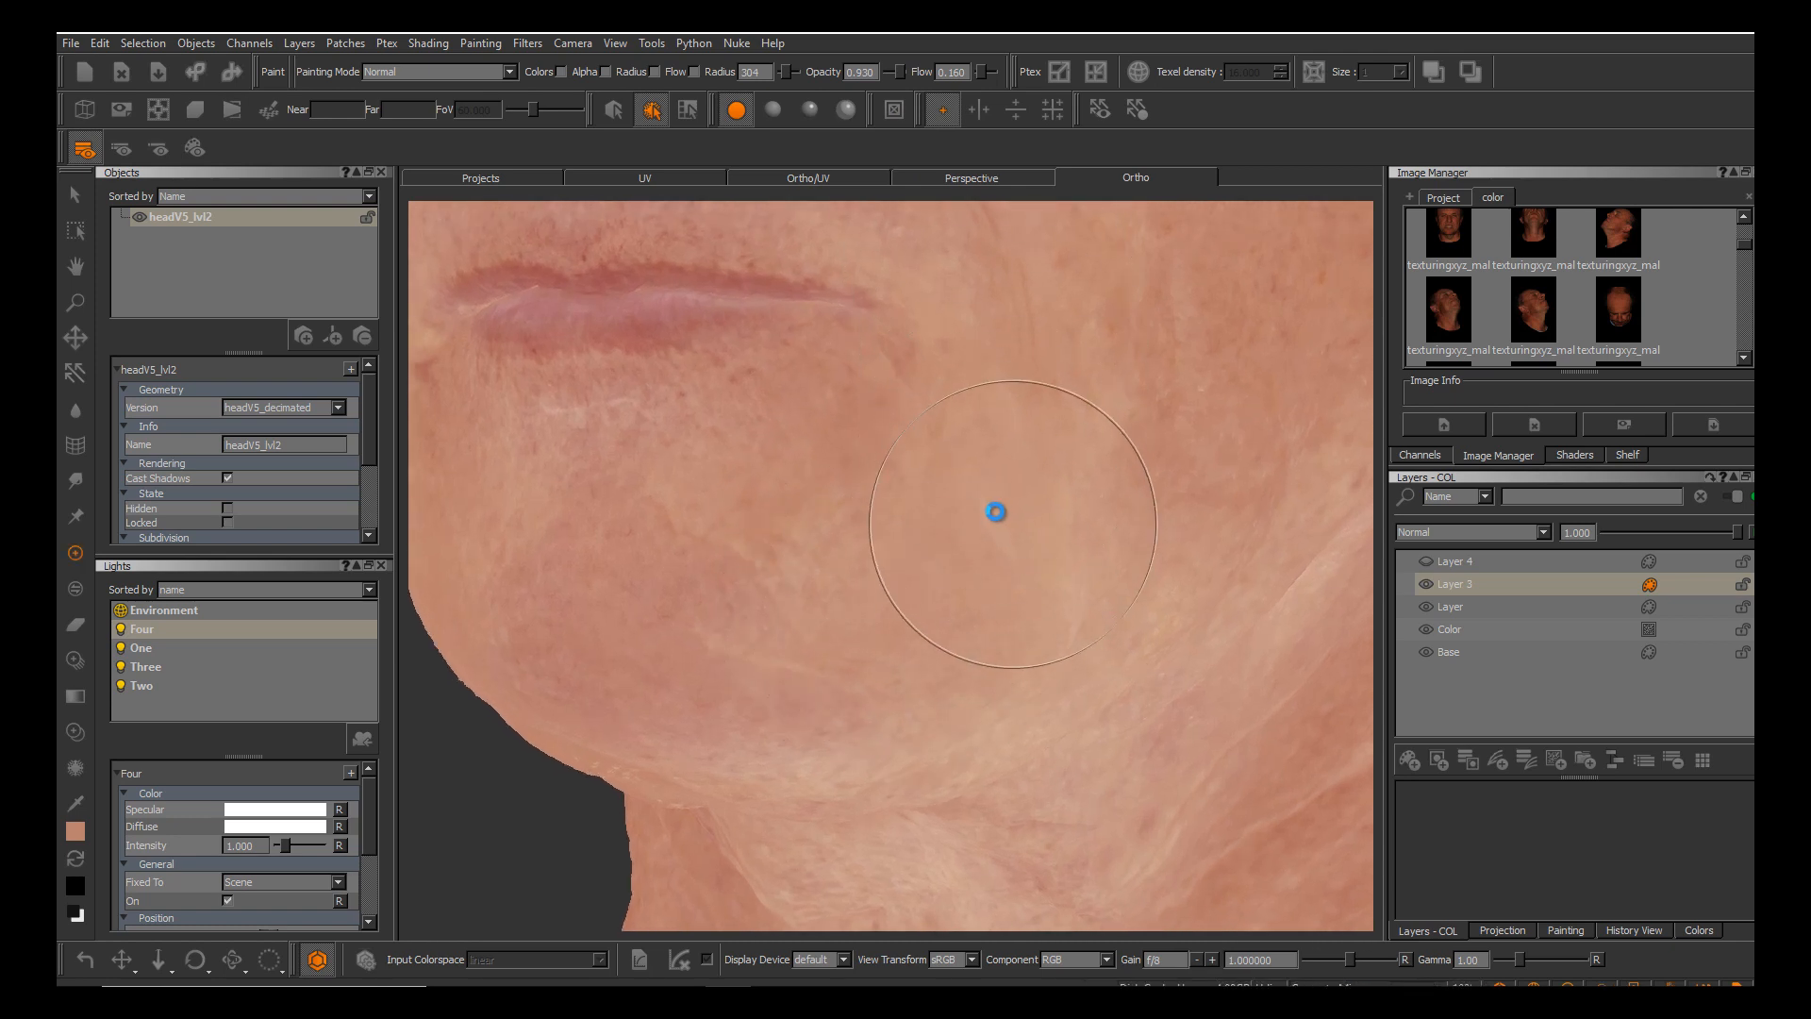
Try painting a stronger stroke across the chin and jaw at 0.720 flow, and undo it.
{"action": "left_click", "coordinate": [989, 66]}
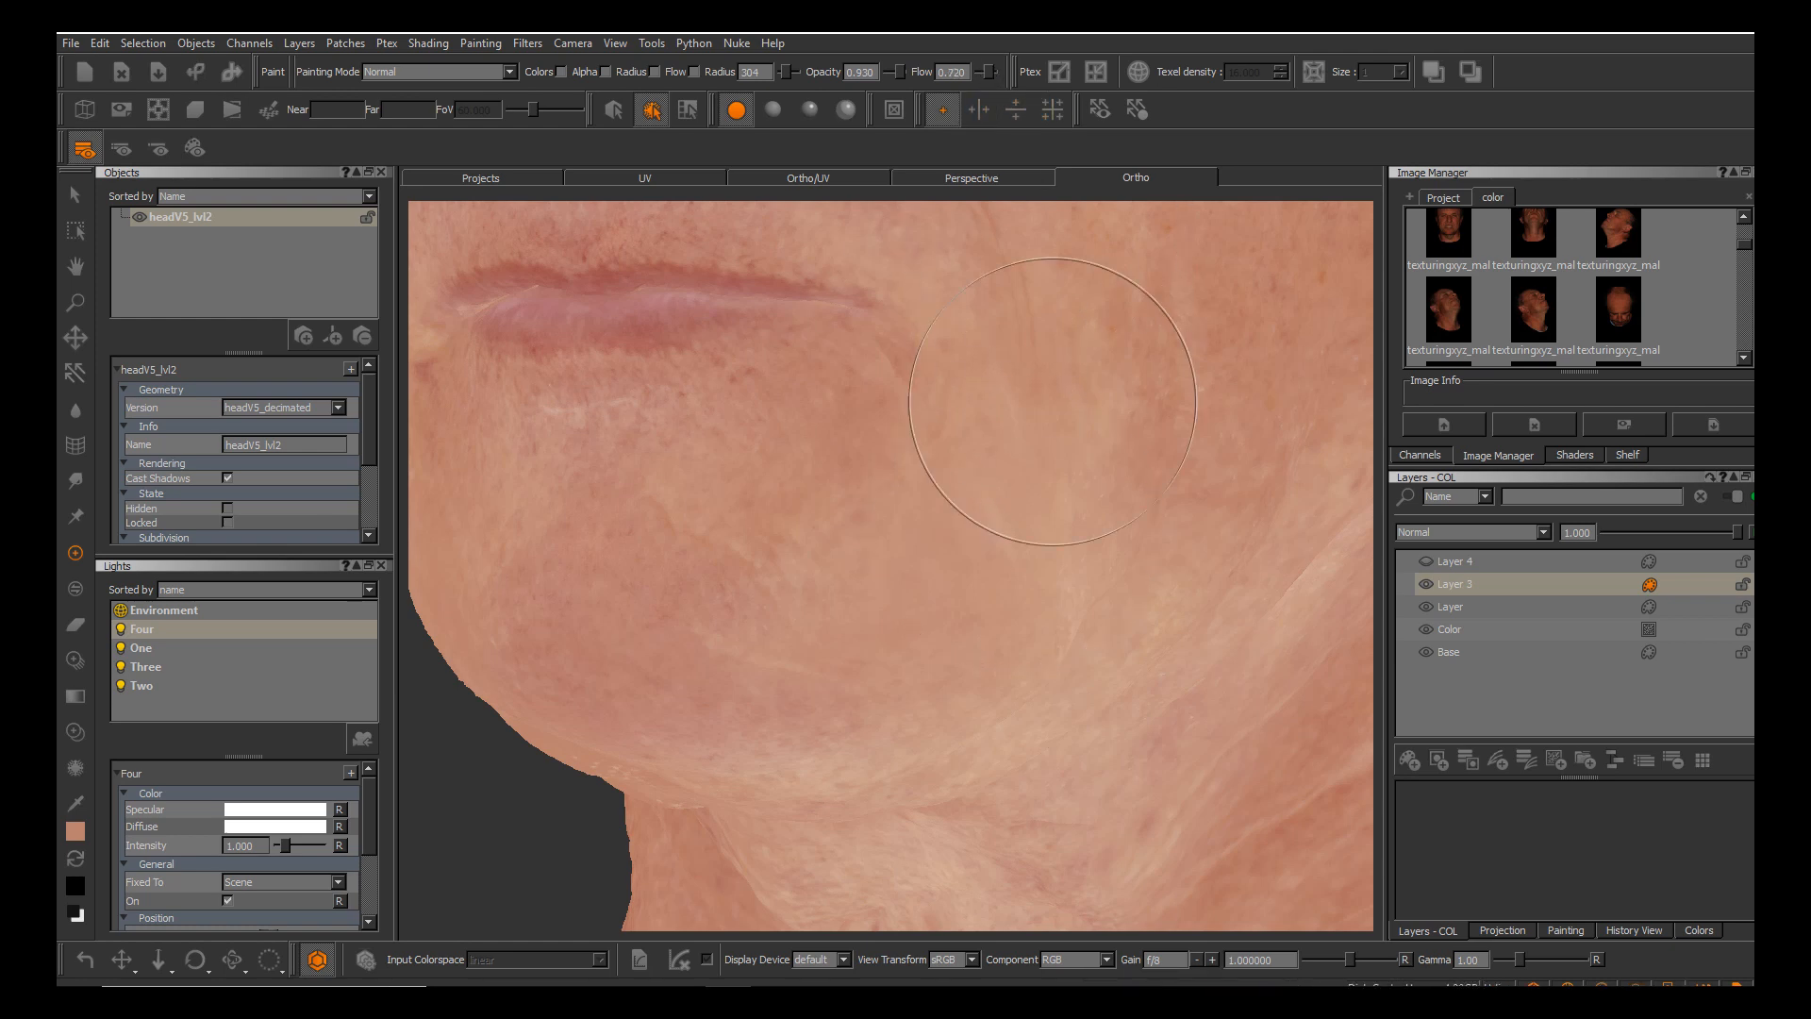
{"action": "left_click_drag", "start_coordinate": [826, 683], "coordinate": [1017, 508]}
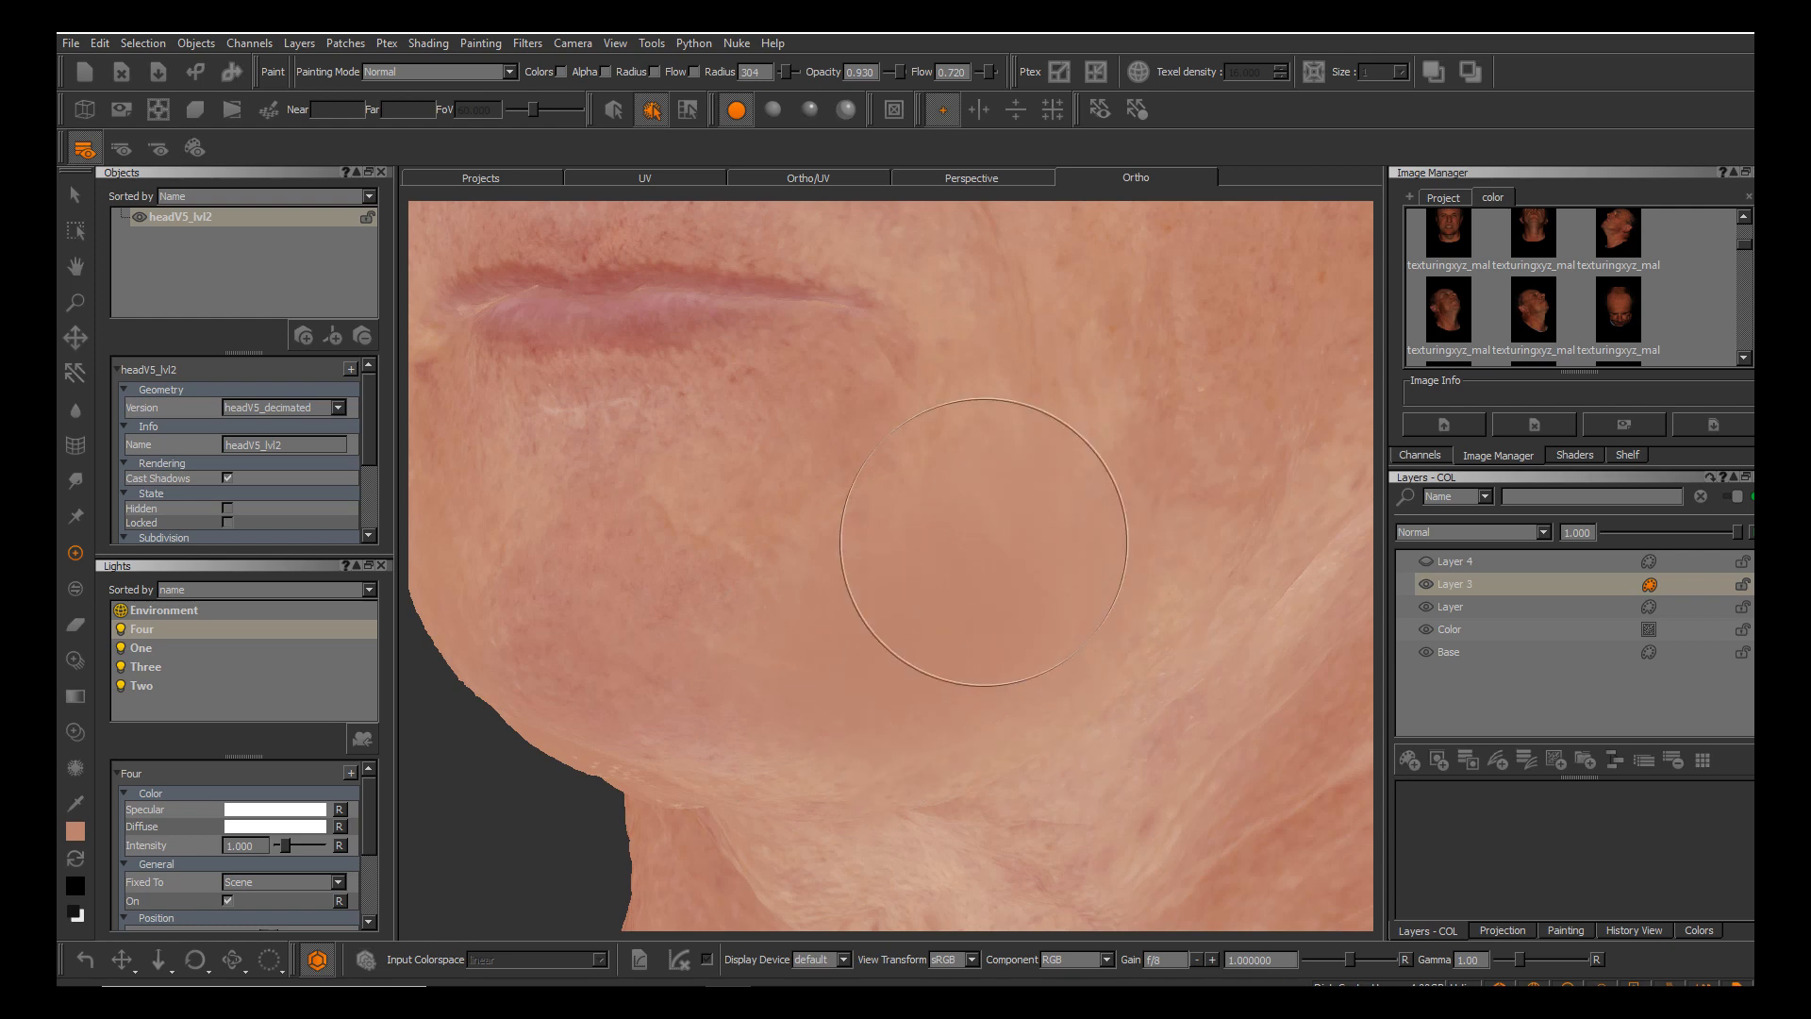
{"action": "key", "text": "ctrl+z"}
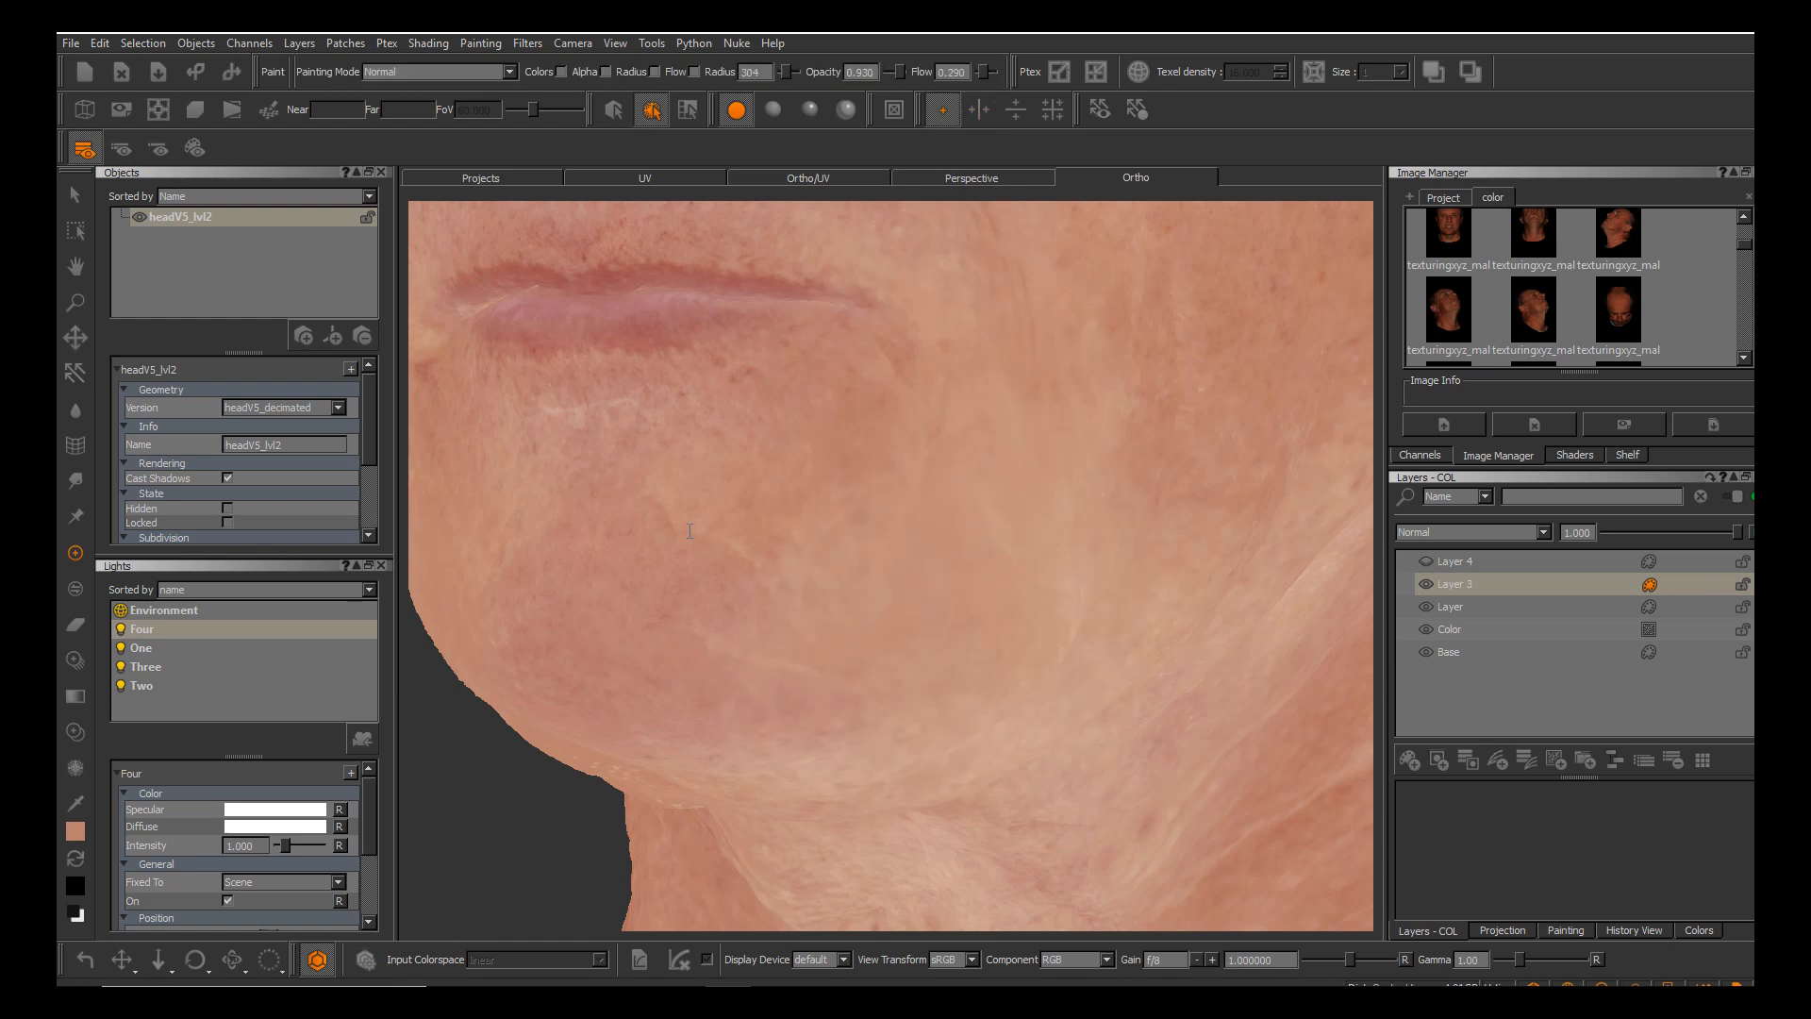
Set the brush flow to 0.4 and blend the sampled tone over the pale areas around the chin and mouth corners.
{"action": "key", "text": "f"}
{"action": "type", "text": ".4"}
{"action": "key", "text": "Return"}
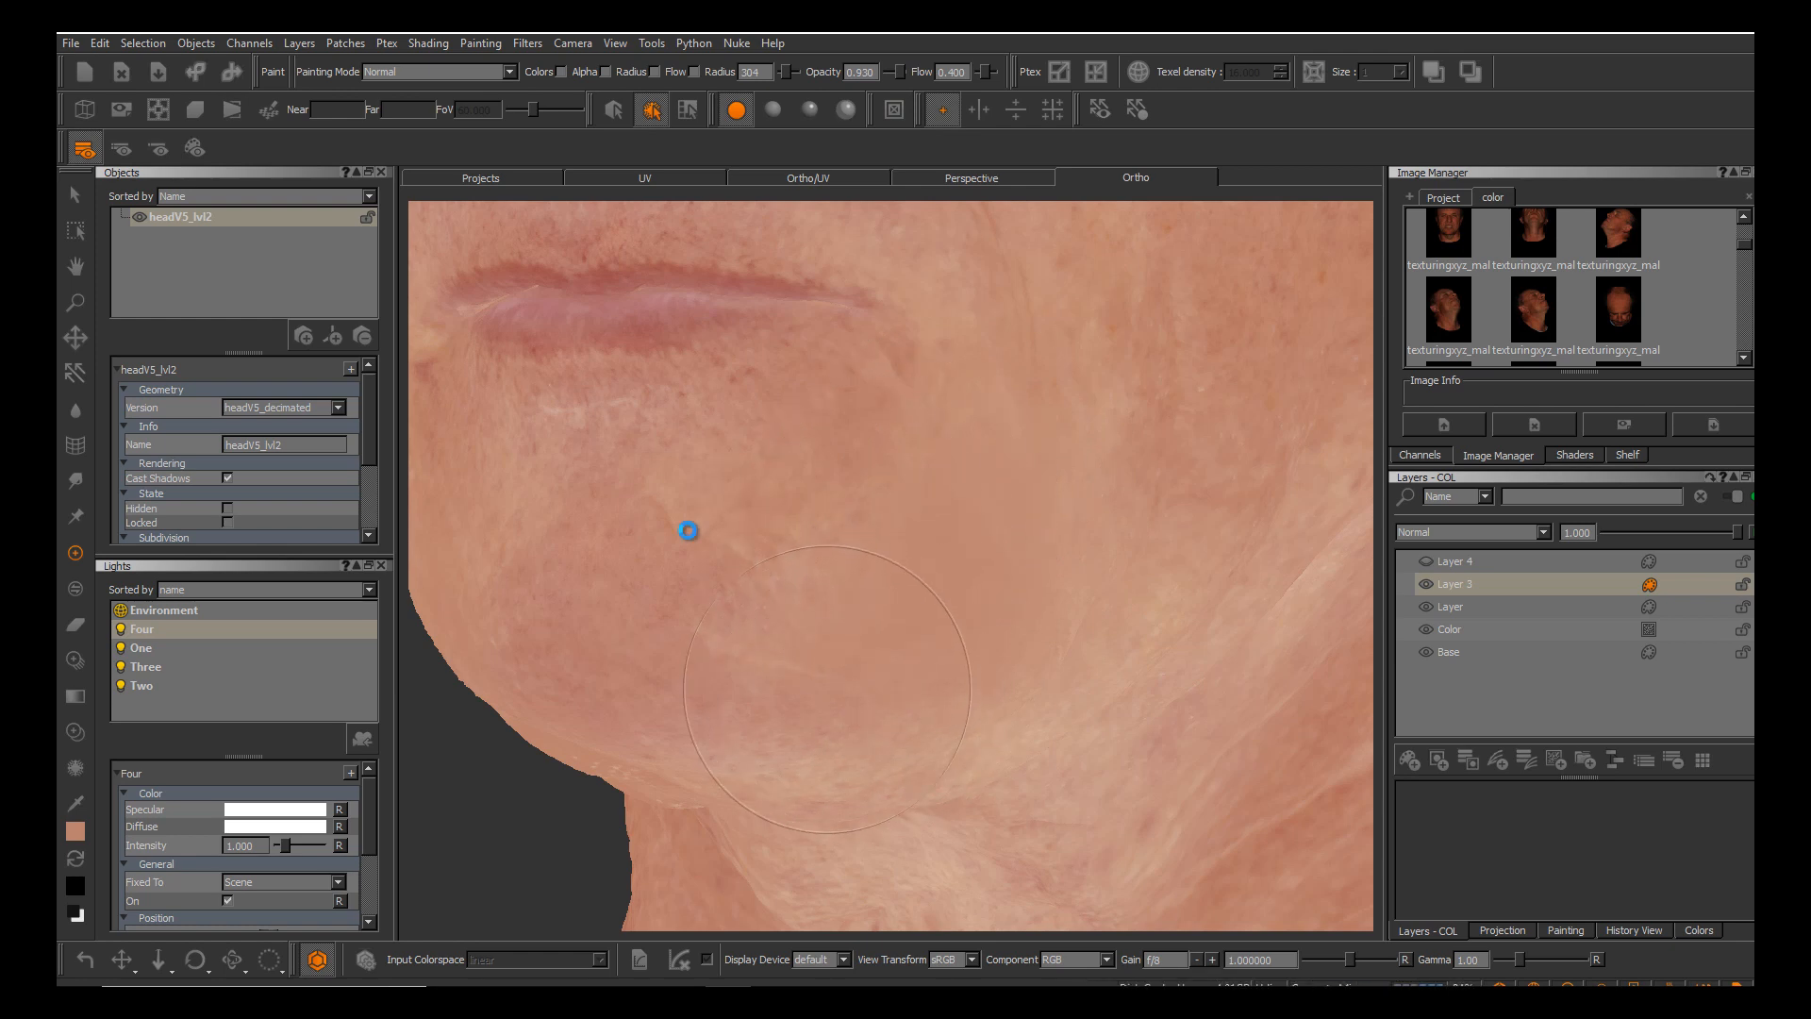
{"action": "scroll", "coordinate": [687, 526], "scroll_direction": "up", "scroll_amount": 3}
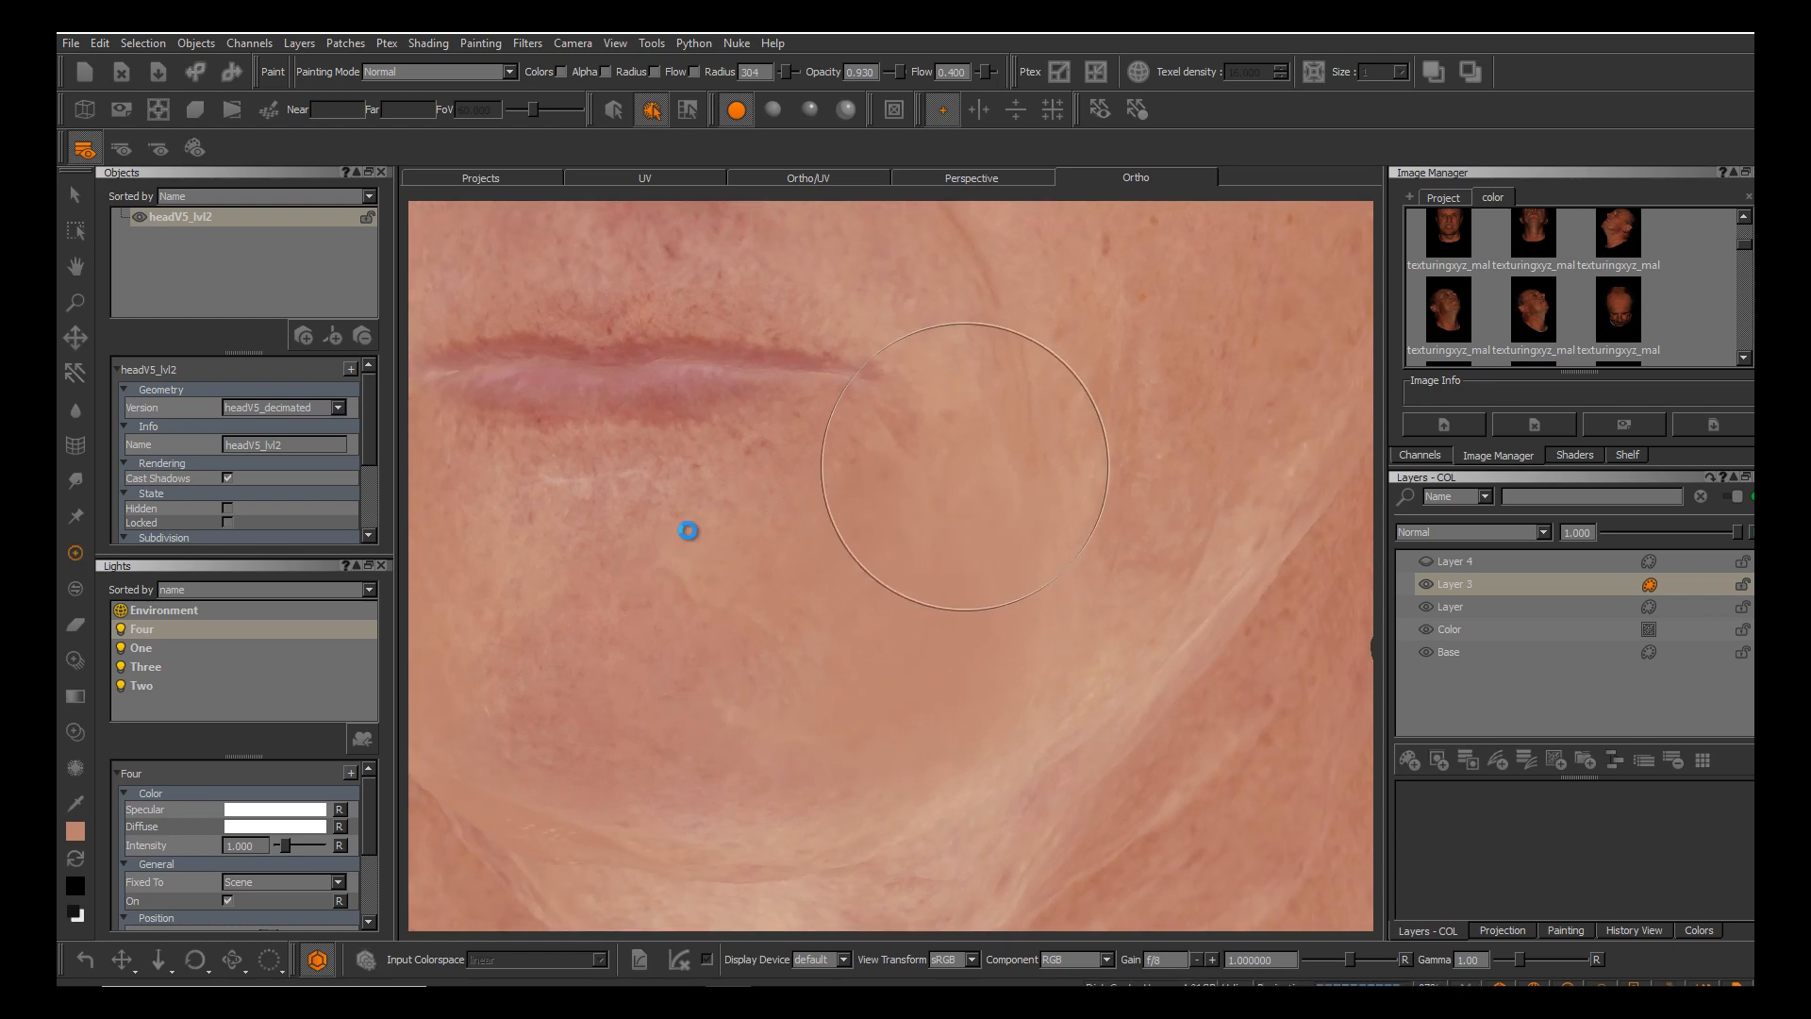
{"action": "middle_click_drag", "start_coordinate": [969, 525], "coordinate": [1029, 710], "text": "alt"}
{"action": "left_click_drag", "start_coordinate": [1029, 711], "coordinate": [1075, 722], "text": "alt"}
{"action": "middle_click_drag", "start_coordinate": [688, 530], "coordinate": [827, 504], "text": "alt"}
{"action": "right_click_drag", "start_coordinate": [827, 504], "coordinate": [774, 519], "text": "alt"}
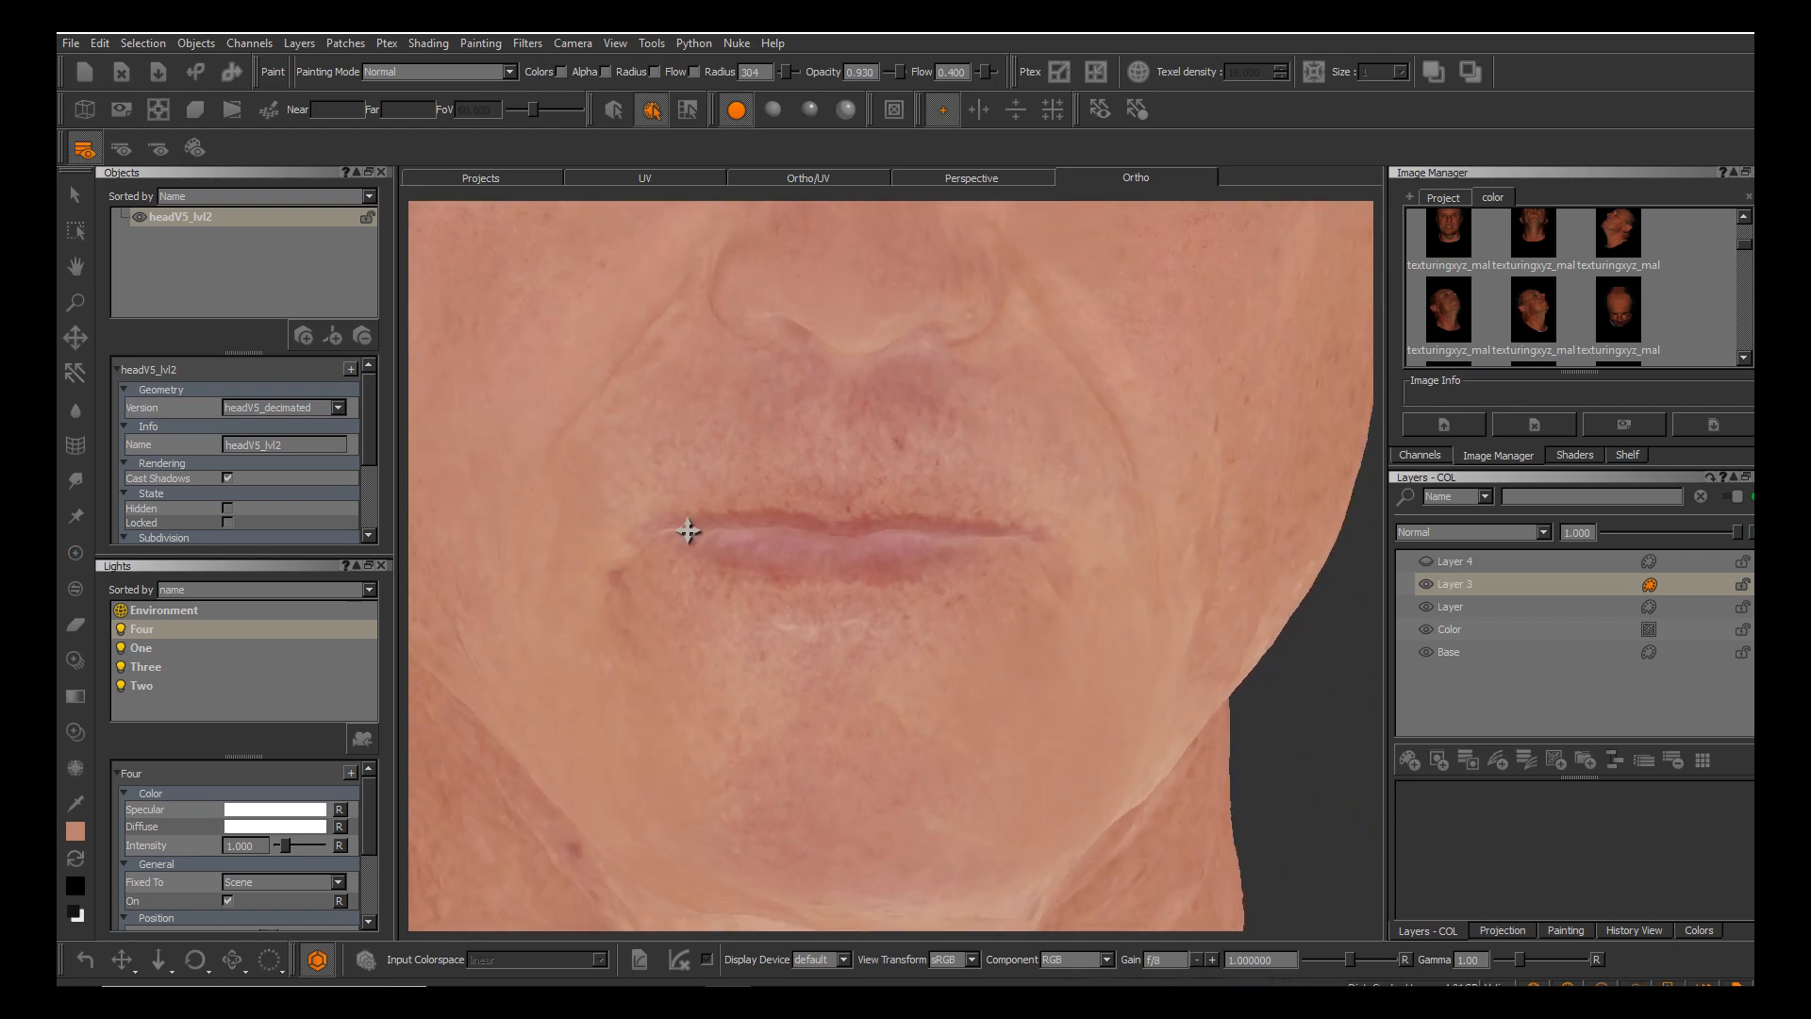
Paint the sampled skin tone over the light, uneven areas on the underside of the chin.
{"action": "left_click_drag", "start_coordinate": [773, 518], "coordinate": [754, 420], "text": "alt"}
{"action": "left_click_drag", "start_coordinate": [688, 530], "coordinate": [674, 425], "text": "alt"}
{"action": "right_click_drag", "start_coordinate": [675, 425], "coordinate": [604, 444], "text": "alt"}
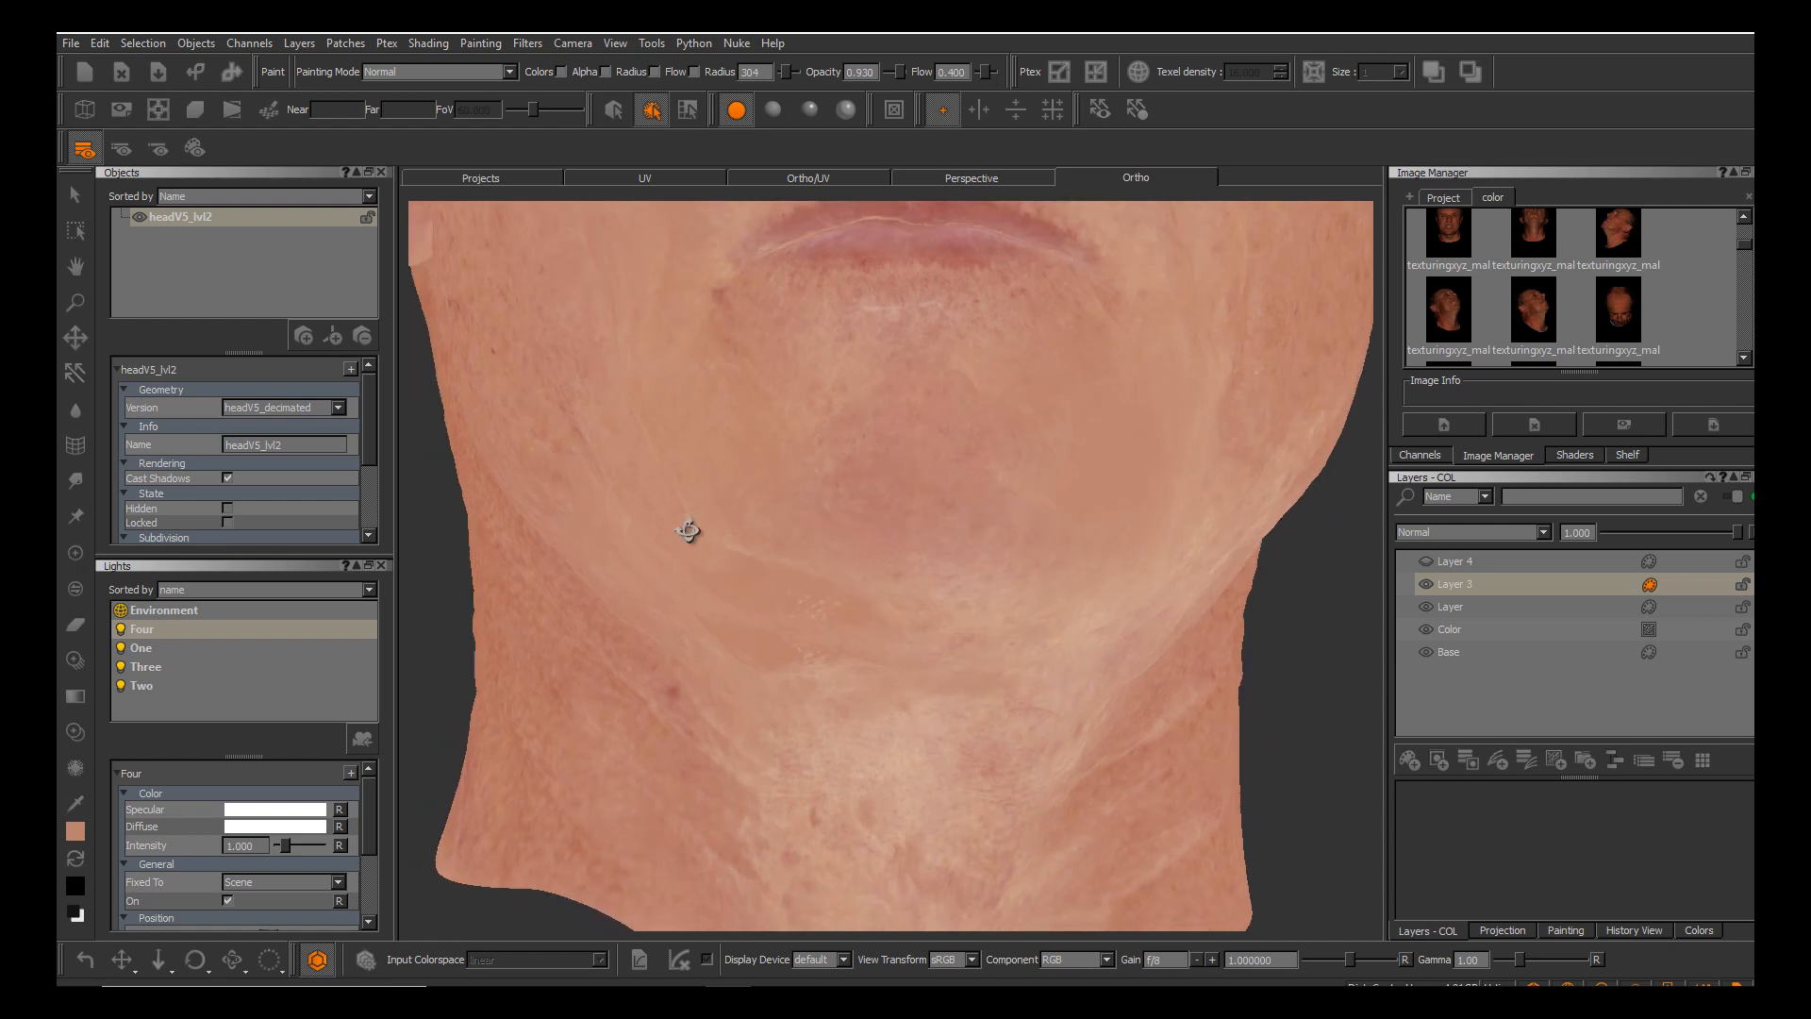
{"action": "middle_click_drag", "start_coordinate": [604, 443], "coordinate": [717, 330], "text": "alt"}
{"action": "right_click_drag", "start_coordinate": [717, 330], "coordinate": [811, 321], "text": "alt"}
{"action": "left_click_drag", "start_coordinate": [811, 321], "coordinate": [835, 330], "text": "alt"}
{"action": "left_click_drag", "start_coordinate": [688, 530], "coordinate": [726, 510], "text": "alt"}
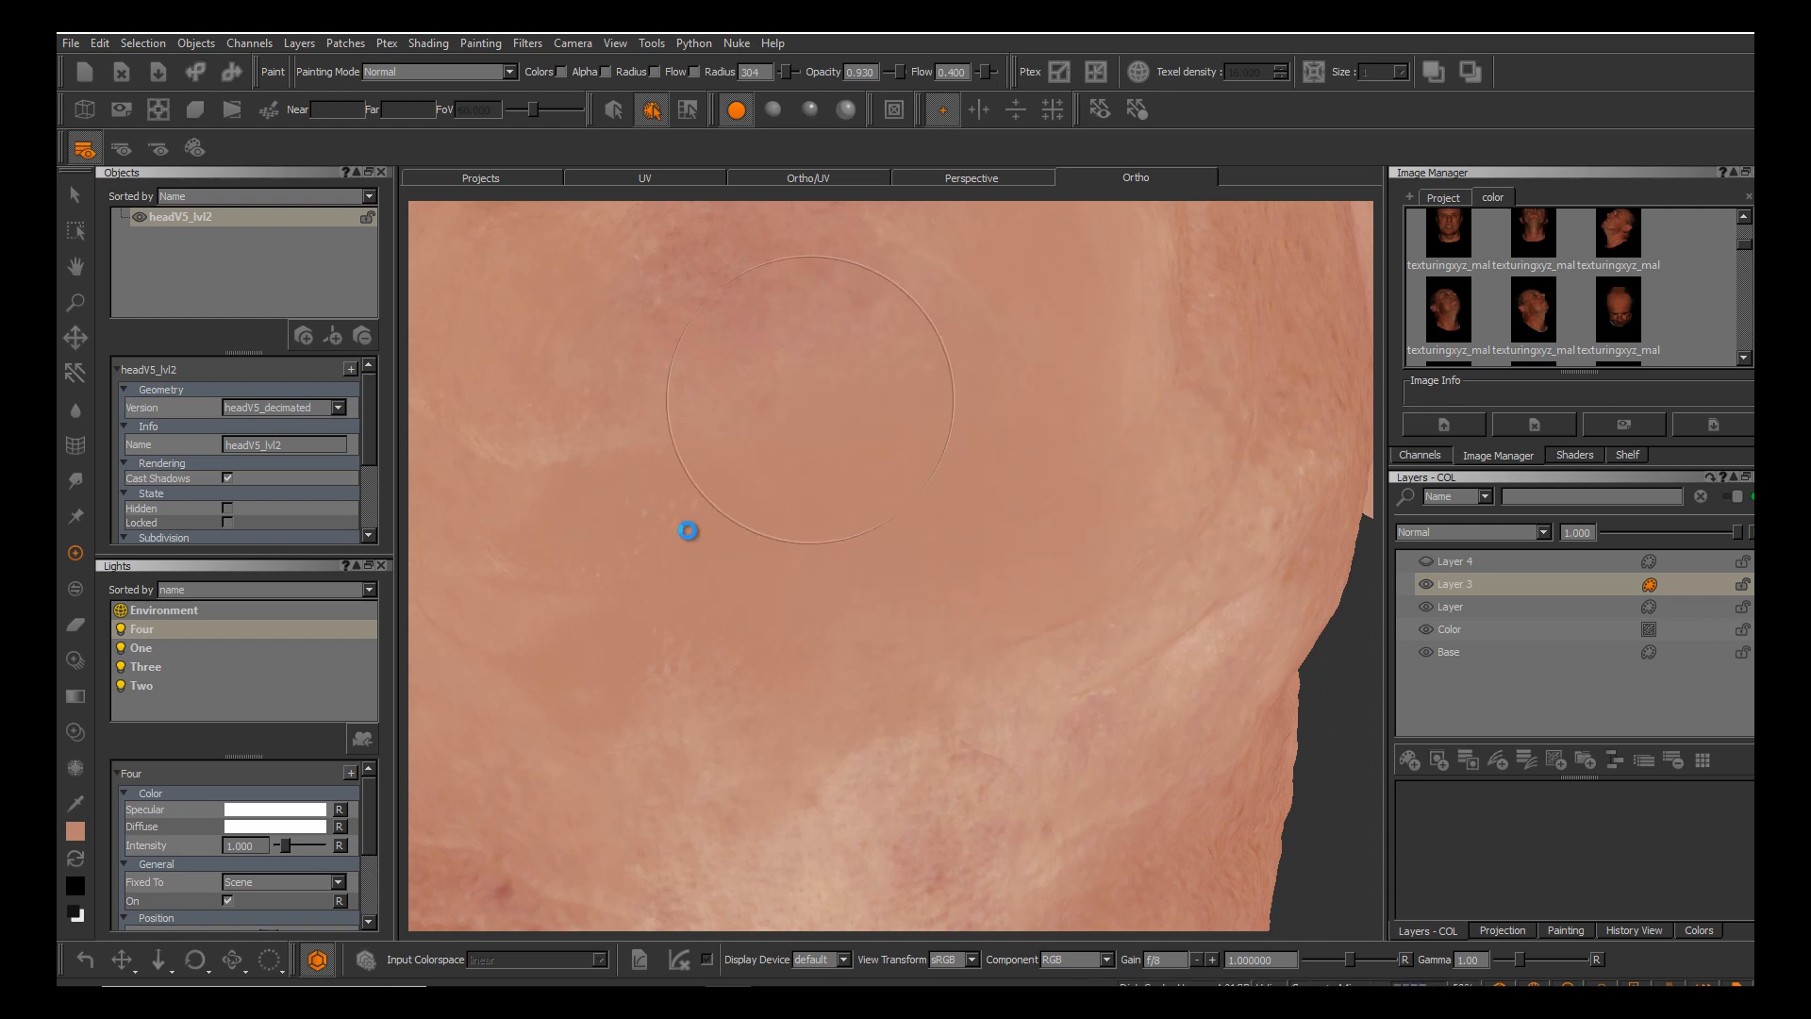
{"action": "right_click_drag", "start_coordinate": [908, 513], "coordinate": [873, 517], "text": "alt"}
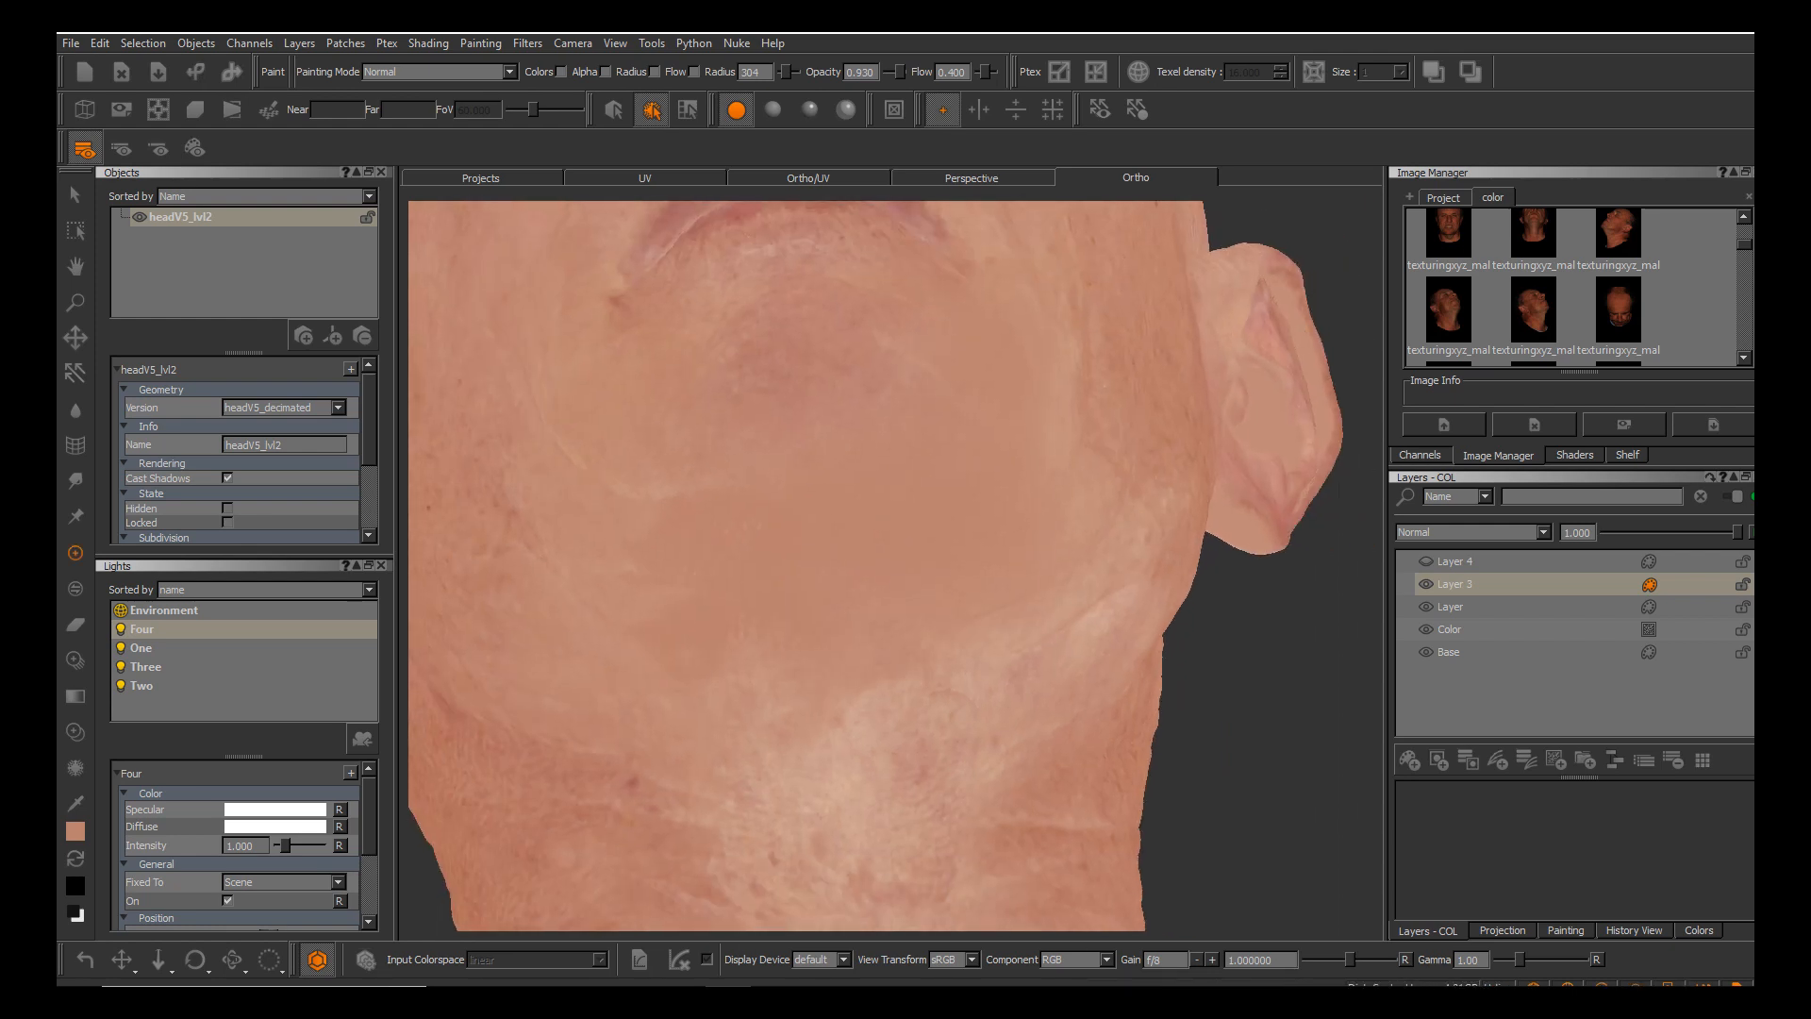
Check the painted transition between chin, jaw and neck from the side and front.
{"action": "left_click_drag", "start_coordinate": [873, 517], "coordinate": [687, 530], "text": "alt"}
{"action": "scroll", "coordinate": [869, 566], "scroll_direction": "up", "scroll_amount": 6}
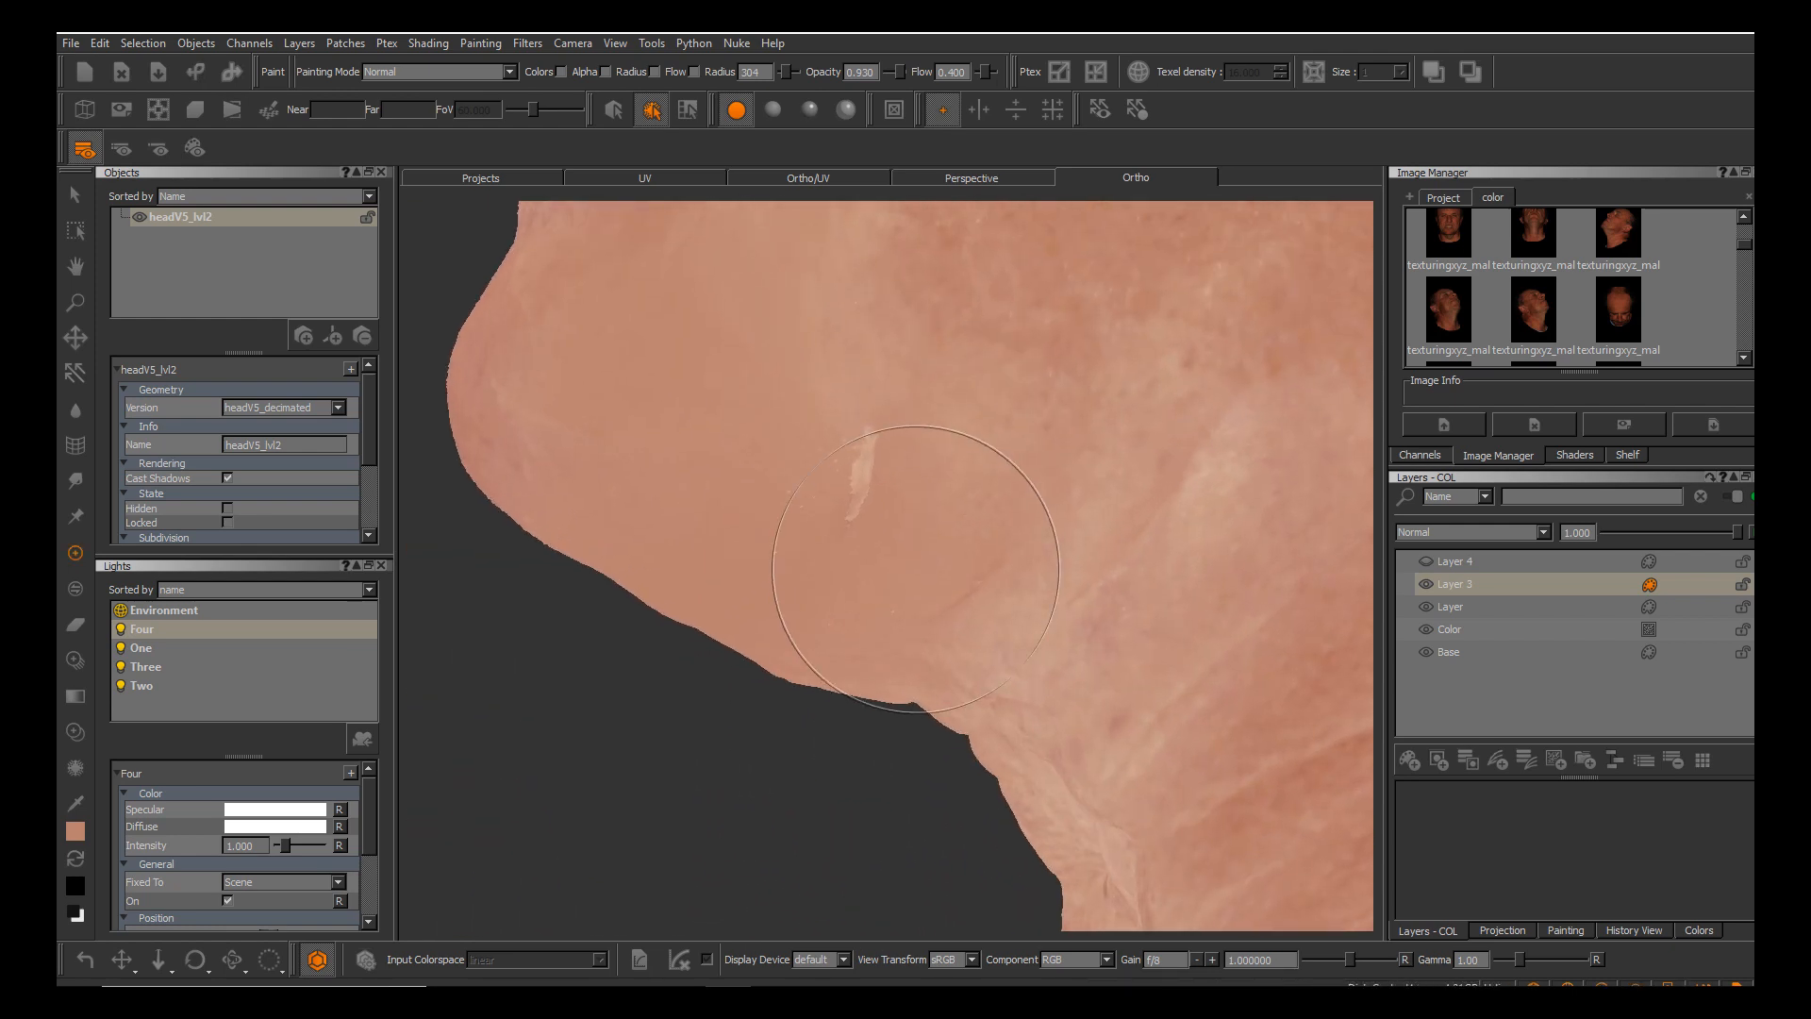
{"action": "right_click_drag", "start_coordinate": [869, 566], "coordinate": [692, 530], "text": "alt"}
{"action": "left_click_drag", "start_coordinate": [692, 529], "coordinate": [950, 554], "text": "alt"}
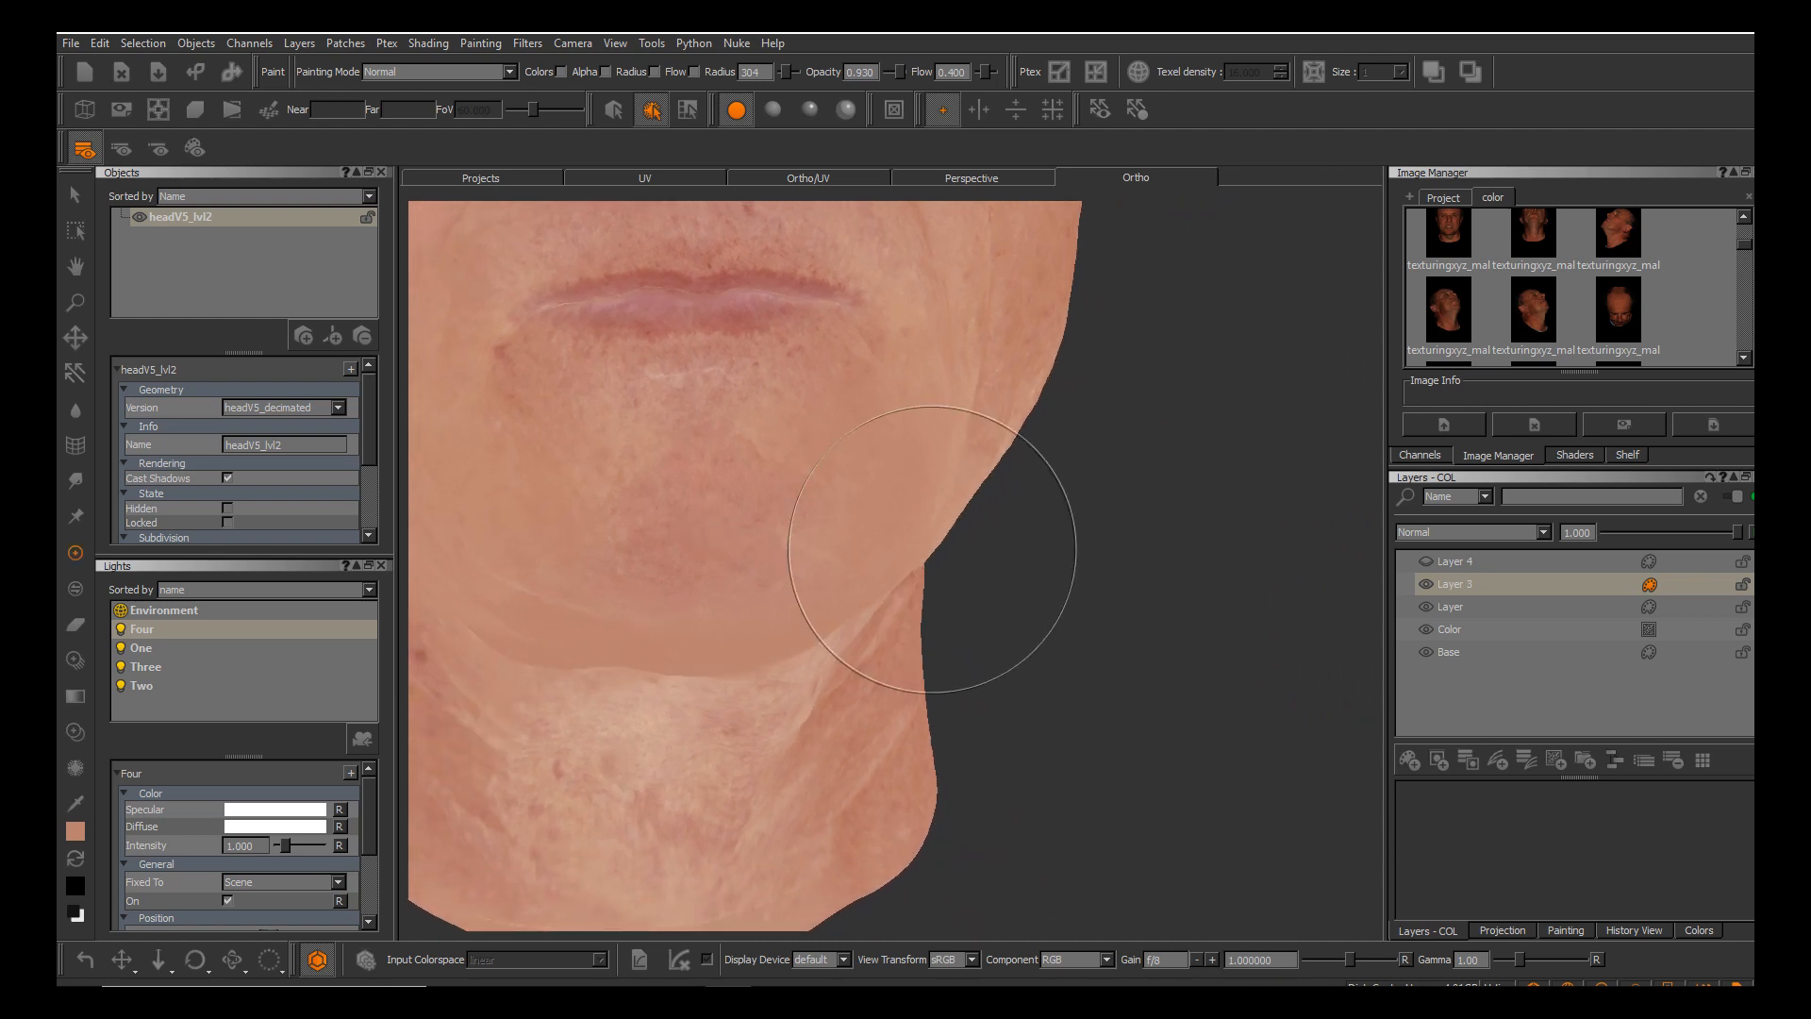
{"action": "middle_click_drag", "start_coordinate": [818, 531], "coordinate": [972, 660], "text": "alt"}
{"action": "left_click_drag", "start_coordinate": [972, 660], "coordinate": [660, 530], "text": "alt"}
{"action": "middle_click_drag", "start_coordinate": [849, 509], "coordinate": [736, 548], "text": "alt"}
{"action": "mouse_move", "coordinate": [736, 547]}
{"action": "left_mouse_down", "text": "alt"}
{"action": "mouse_move", "coordinate": [943, 593]}
{"action": "mouse_move", "coordinate": [691, 529]}
{"action": "left_mouse_up", "text": "alt"}
Resample the jaw's skin tone, reduce the brush radius to 218, and paint over the pale streak on the jaw.
{"action": "middle_click_drag", "start_coordinate": [1019, 585], "coordinate": [813, 524], "text": "alt"}
{"action": "mouse_move", "coordinate": [813, 524]}
{"action": "left_mouse_down", "text": "alt"}
{"action": "mouse_move", "coordinate": [688, 526]}
{"action": "mouse_move", "coordinate": [872, 556]}
{"action": "left_mouse_up", "text": "alt"}
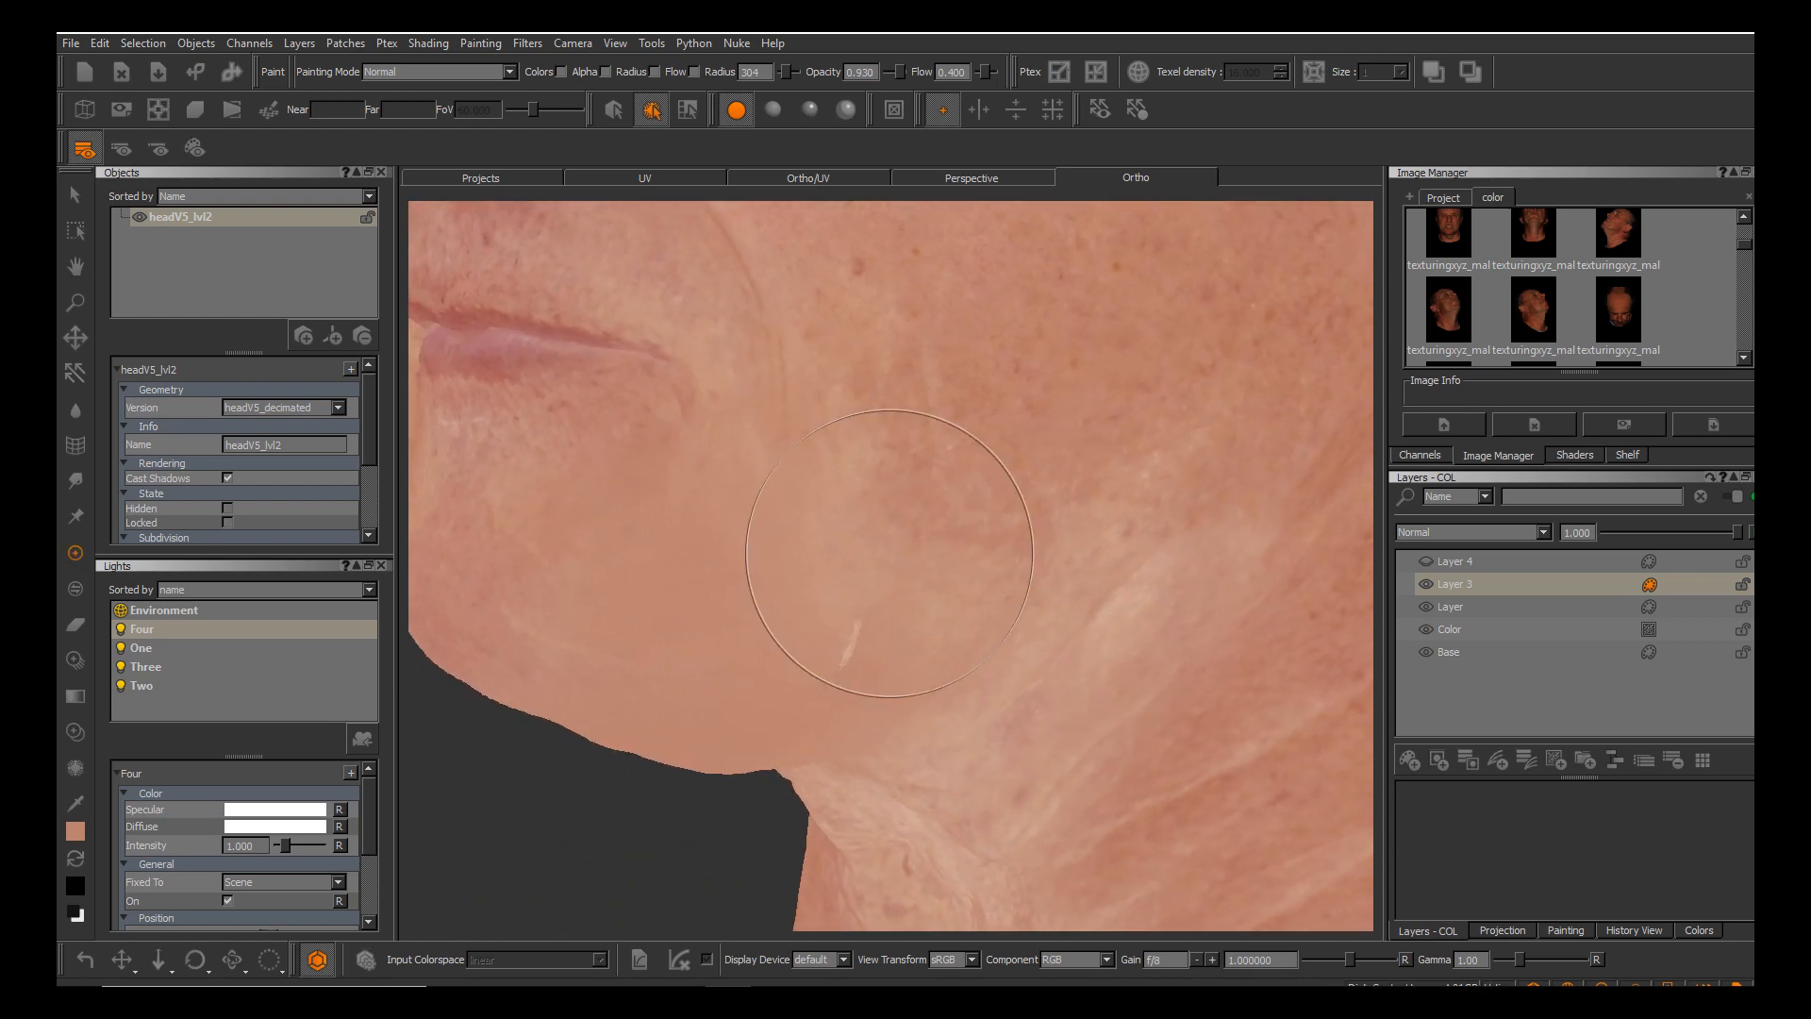
{"action": "key", "text": "e"}
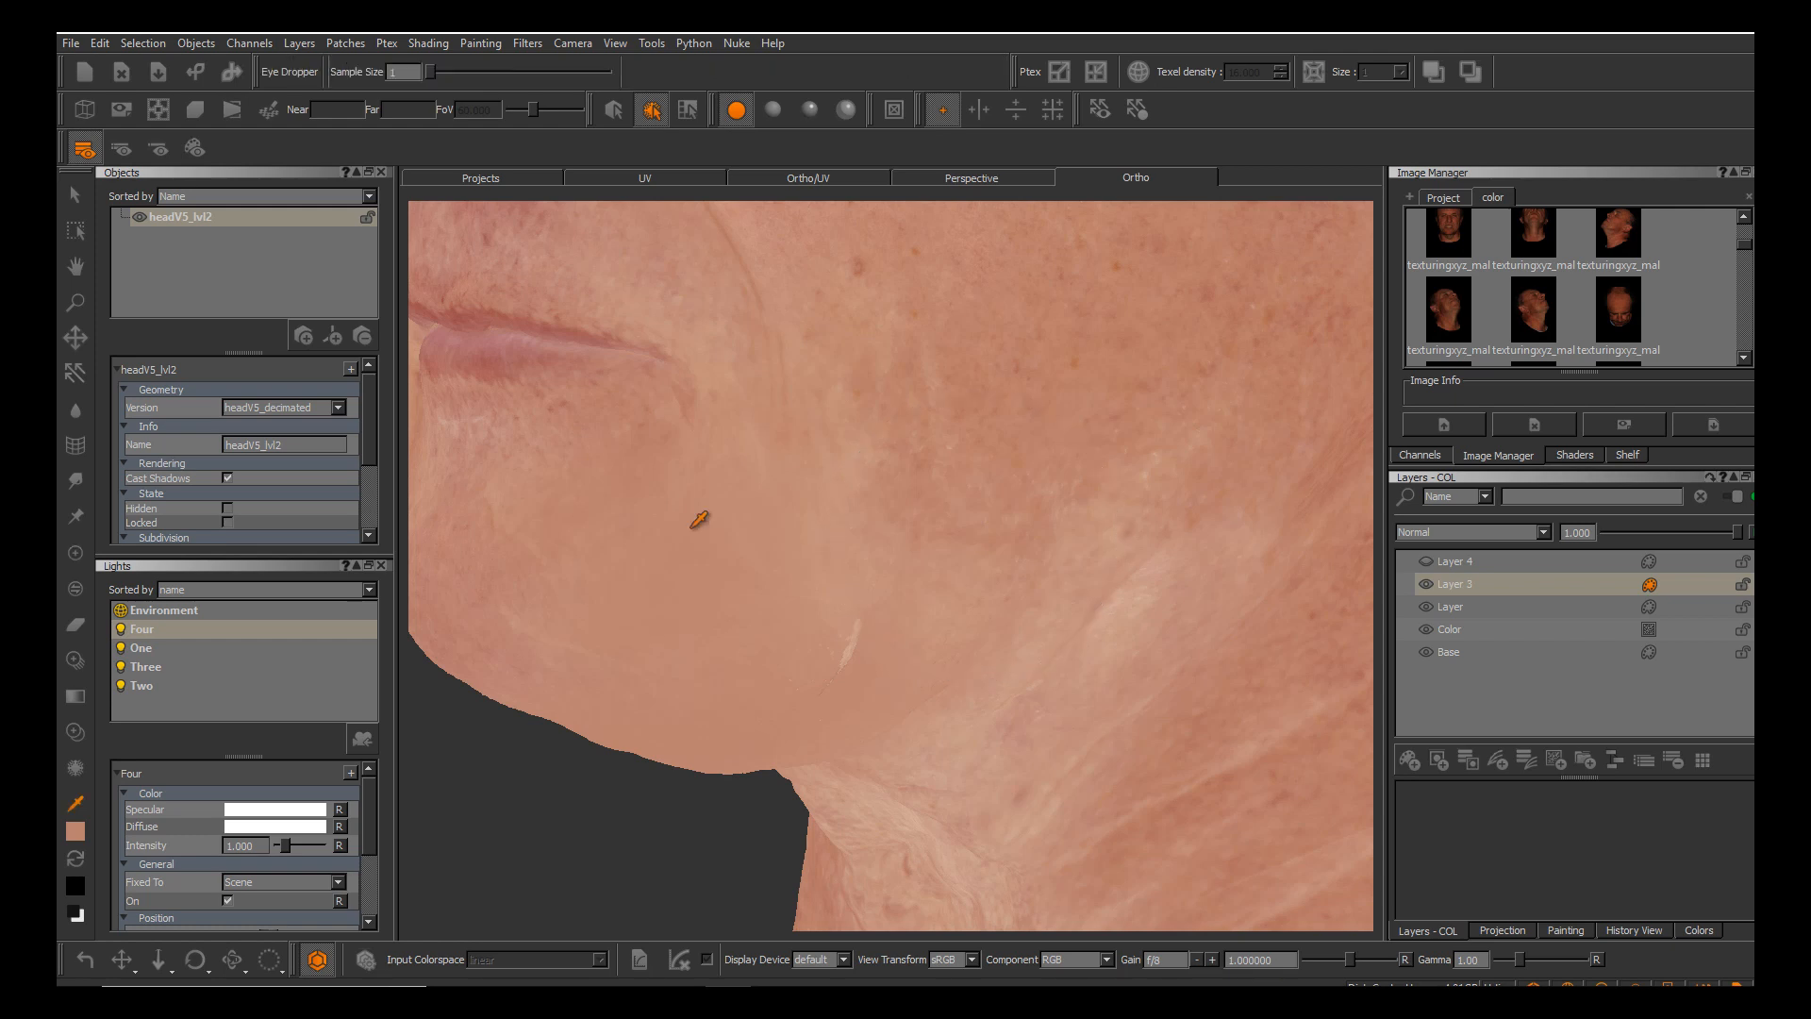
{"action": "key", "text": "p"}
{"action": "middle_click_drag", "start_coordinate": [846, 626], "coordinate": [918, 522], "text": "alt"}
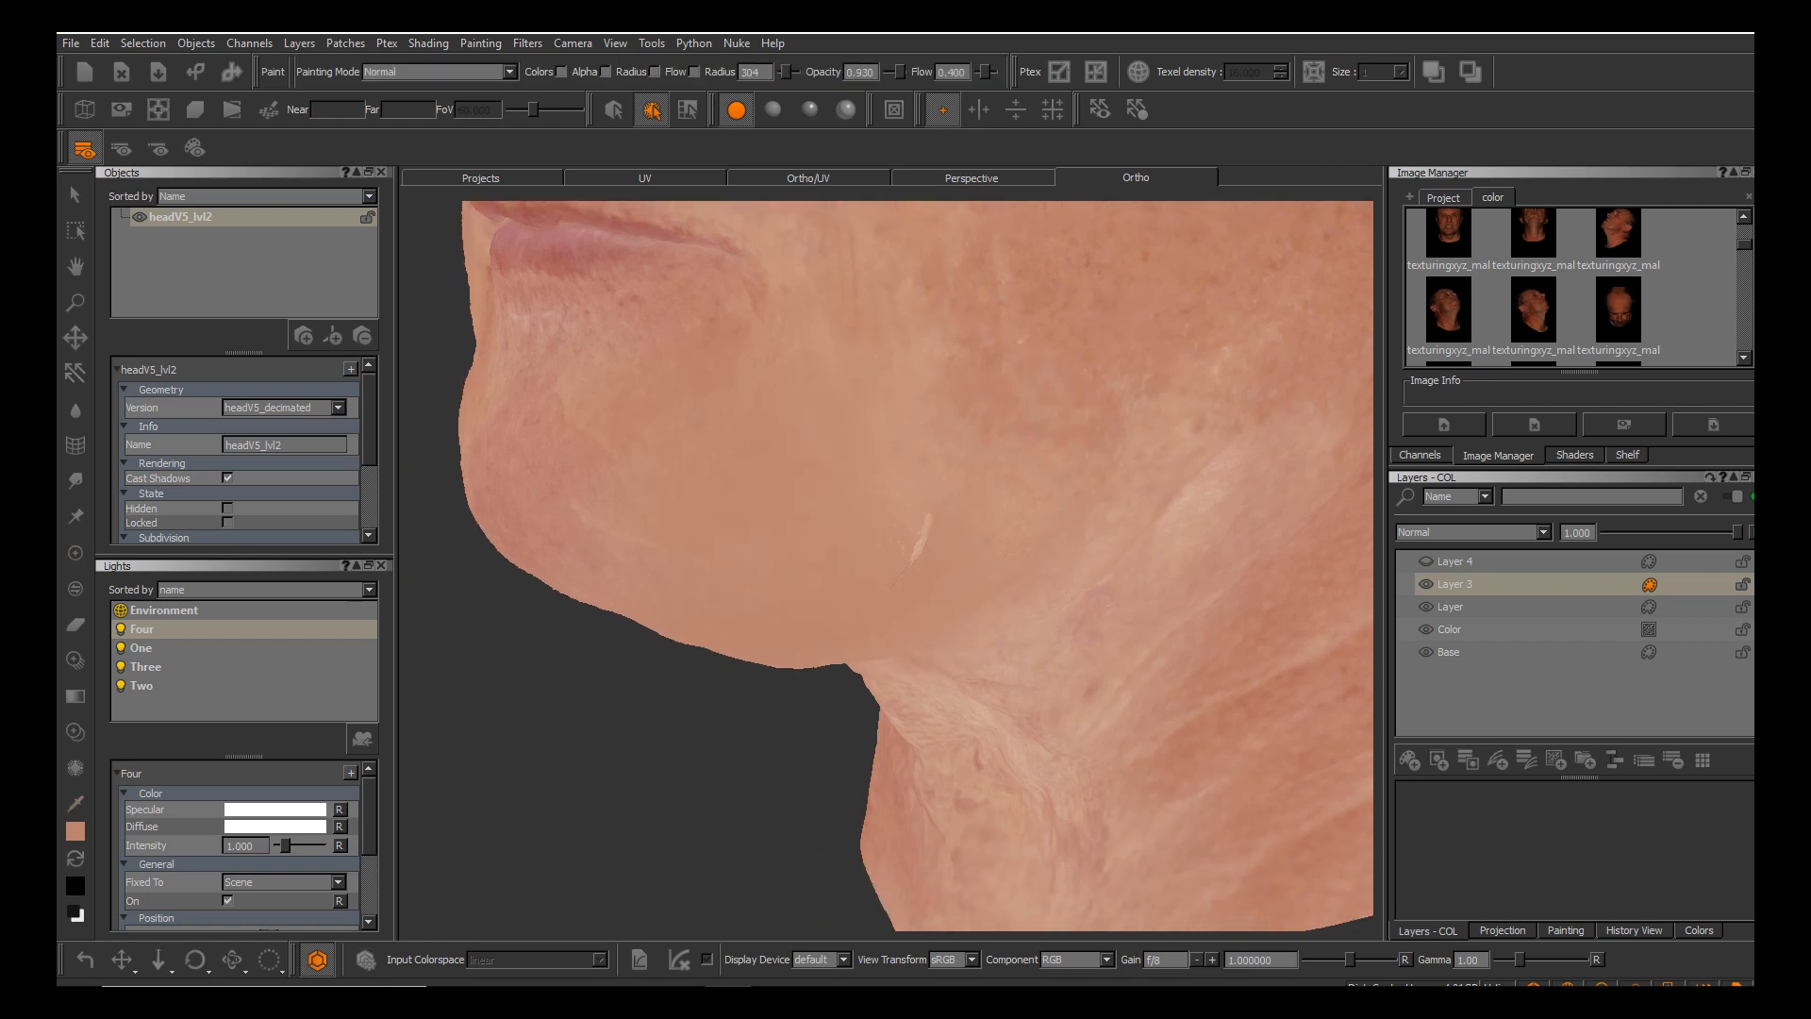
{"action": "right_click_drag", "start_coordinate": [918, 521], "coordinate": [998, 582], "text": "alt"}
{"action": "mouse_move", "coordinate": [998, 582]}
{"action": "left_mouse_down", "text": "alt"}
{"action": "mouse_move", "coordinate": [921, 555]}
{"action": "mouse_move", "coordinate": [934, 572]}
{"action": "mouse_move", "coordinate": [849, 572]}
{"action": "left_mouse_up", "text": "alt"}
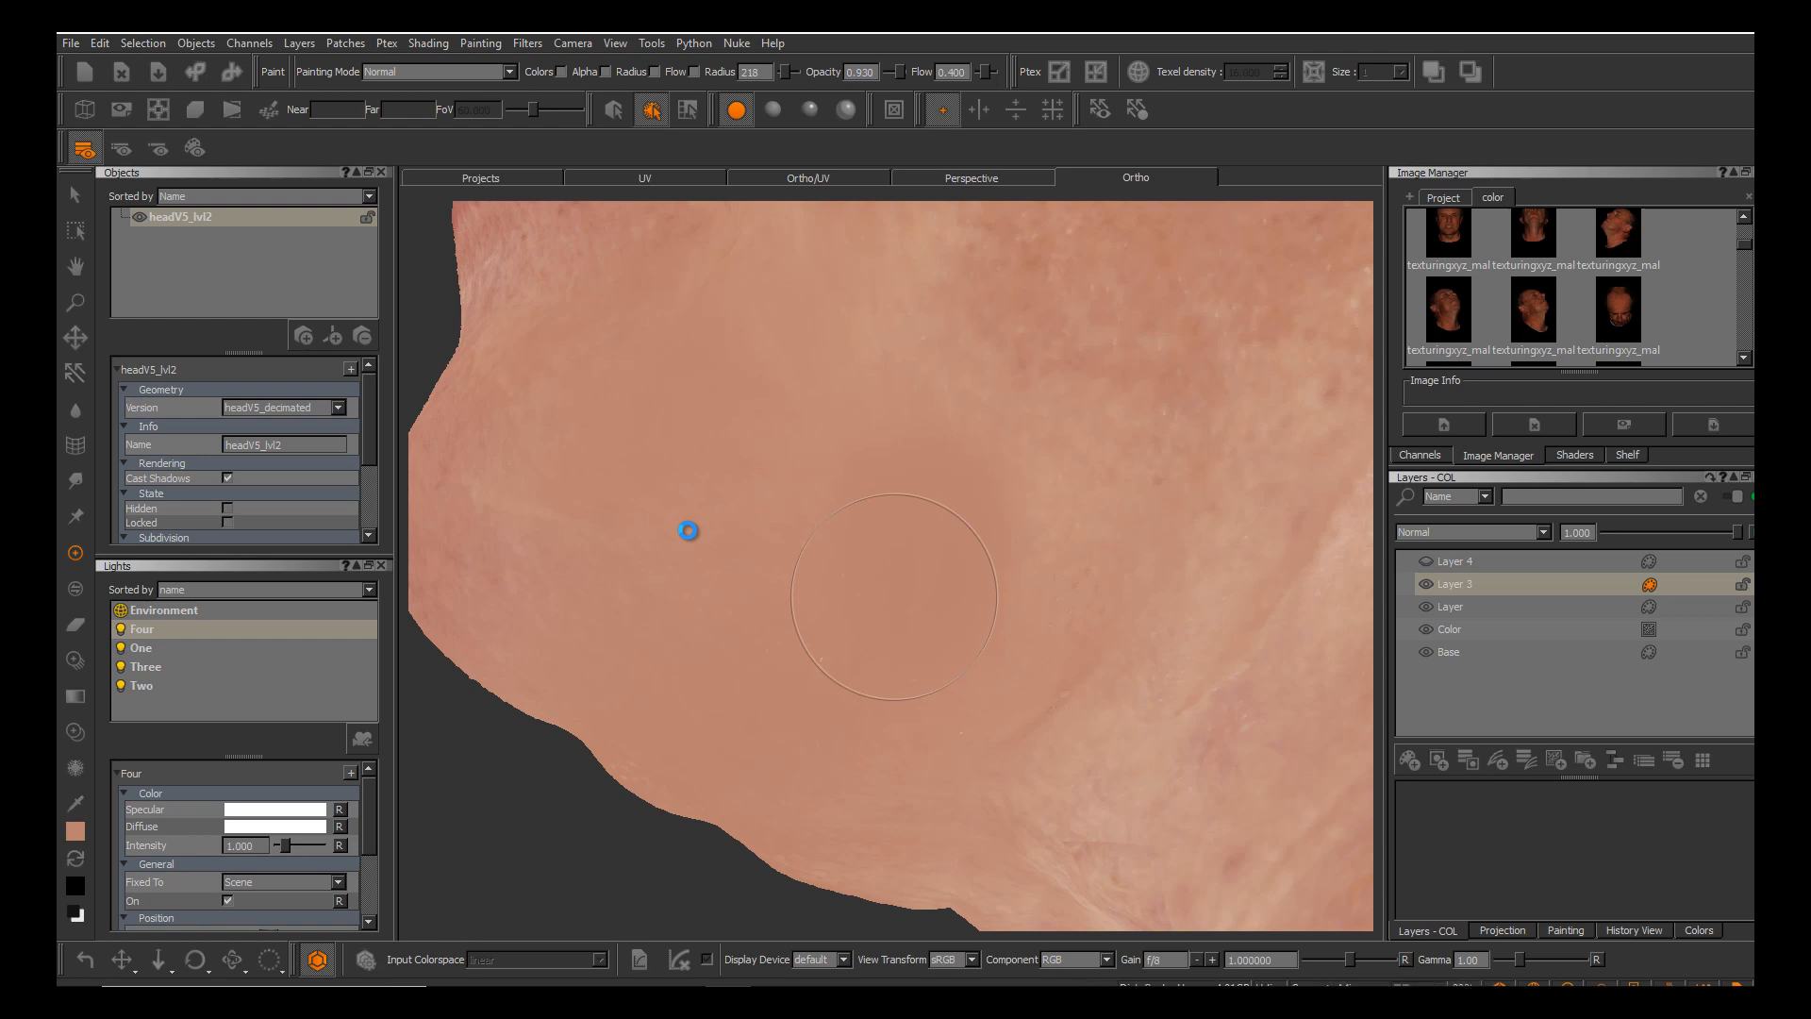
Enlarge the brush radius to 296 and paint the sampled tone over the pale upper neck just beneath the chin.
{"action": "left_click_drag", "start_coordinate": [869, 600], "coordinate": [925, 590], "text": "alt"}
{"action": "right_click_drag", "start_coordinate": [924, 590], "coordinate": [691, 529], "text": "alt"}
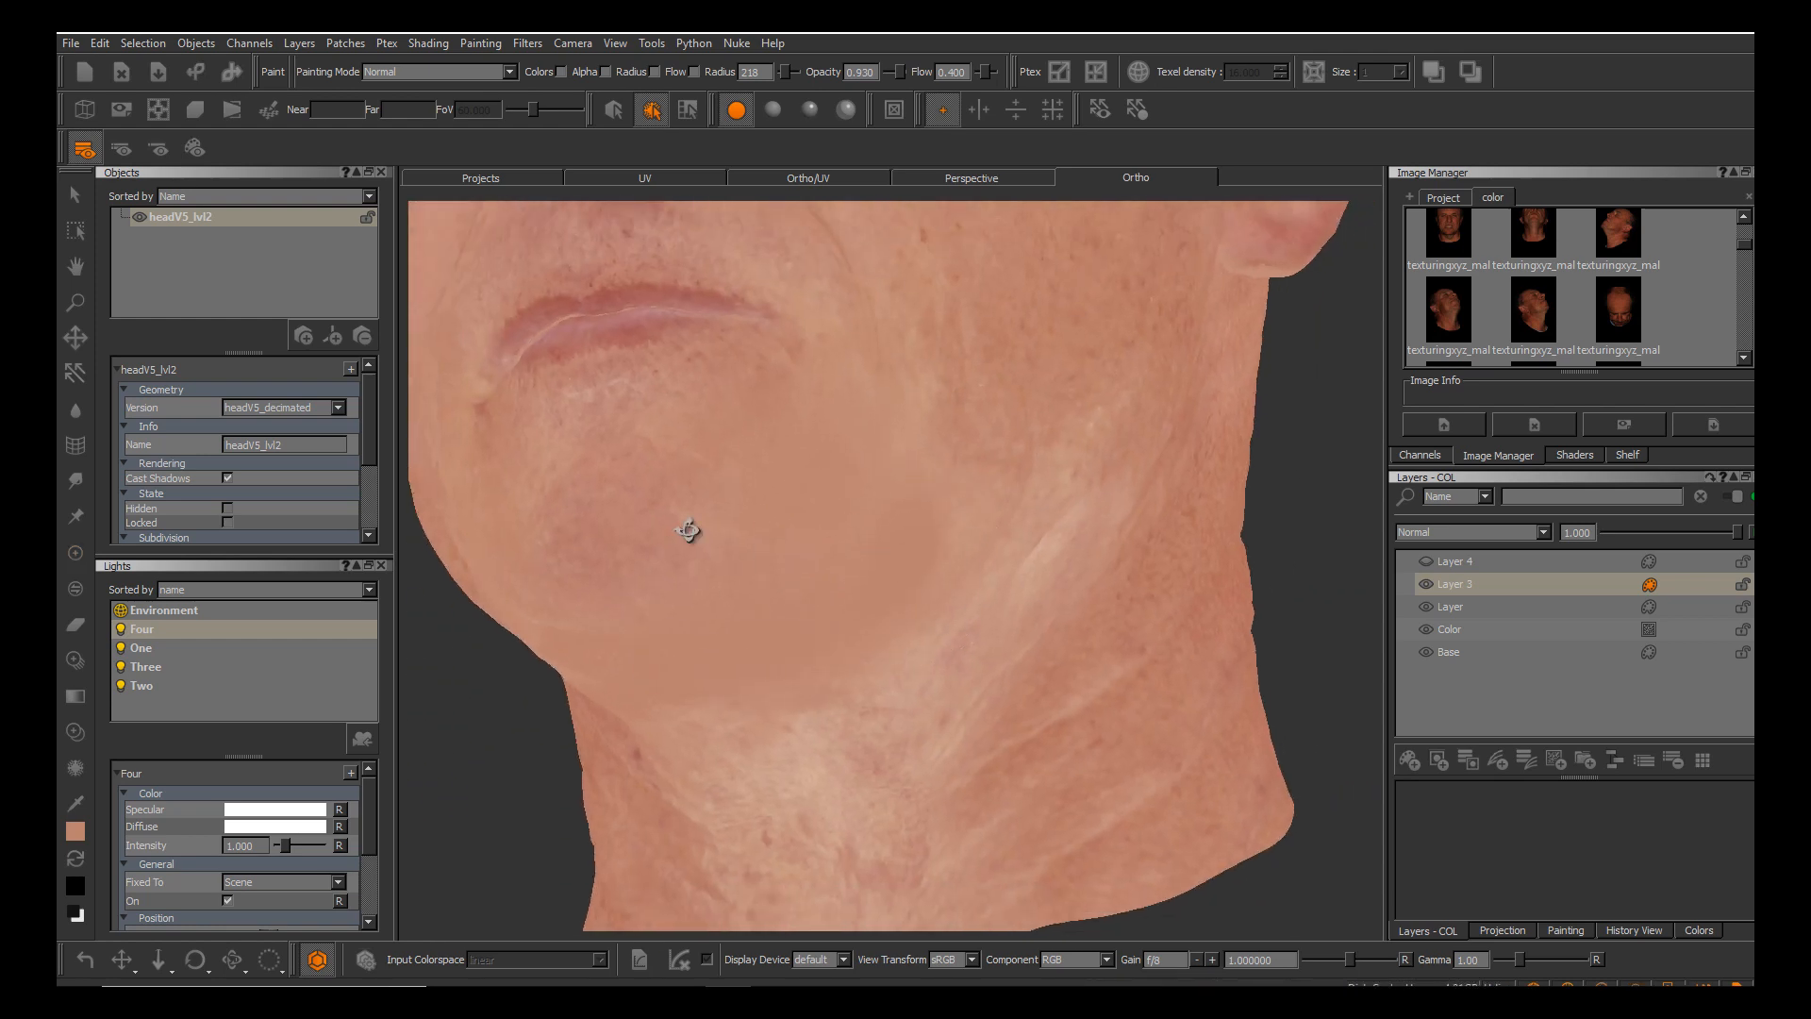
{"action": "left_click_drag", "start_coordinate": [691, 529], "coordinate": [868, 424], "text": "alt"}
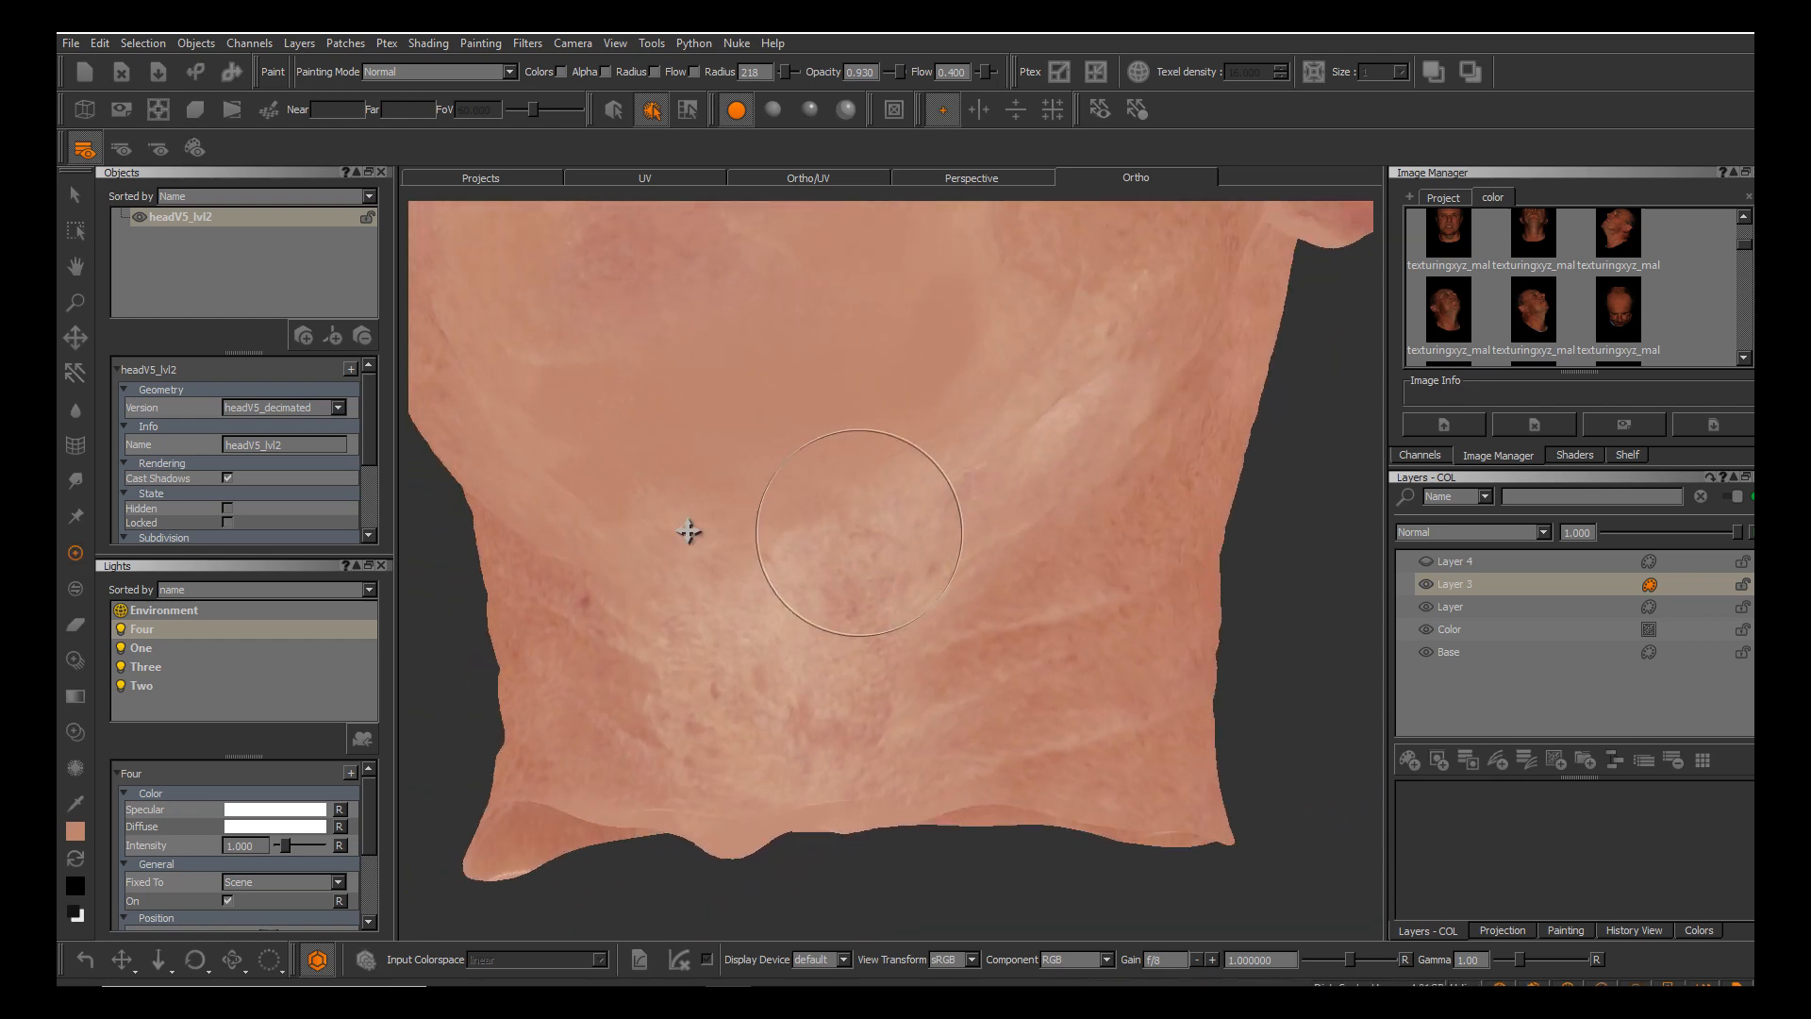
{"action": "middle_click_drag", "start_coordinate": [868, 425], "coordinate": [904, 392], "text": "alt"}
{"action": "right_click_drag", "start_coordinate": [905, 393], "coordinate": [981, 382], "text": "alt"}
{"action": "left_click_drag", "start_coordinate": [944, 434], "coordinate": [764, 518], "text": "alt"}
{"action": "middle_click_drag", "start_coordinate": [764, 519], "coordinate": [893, 527], "text": "alt"}
{"action": "left_click", "coordinate": [820, 563]}
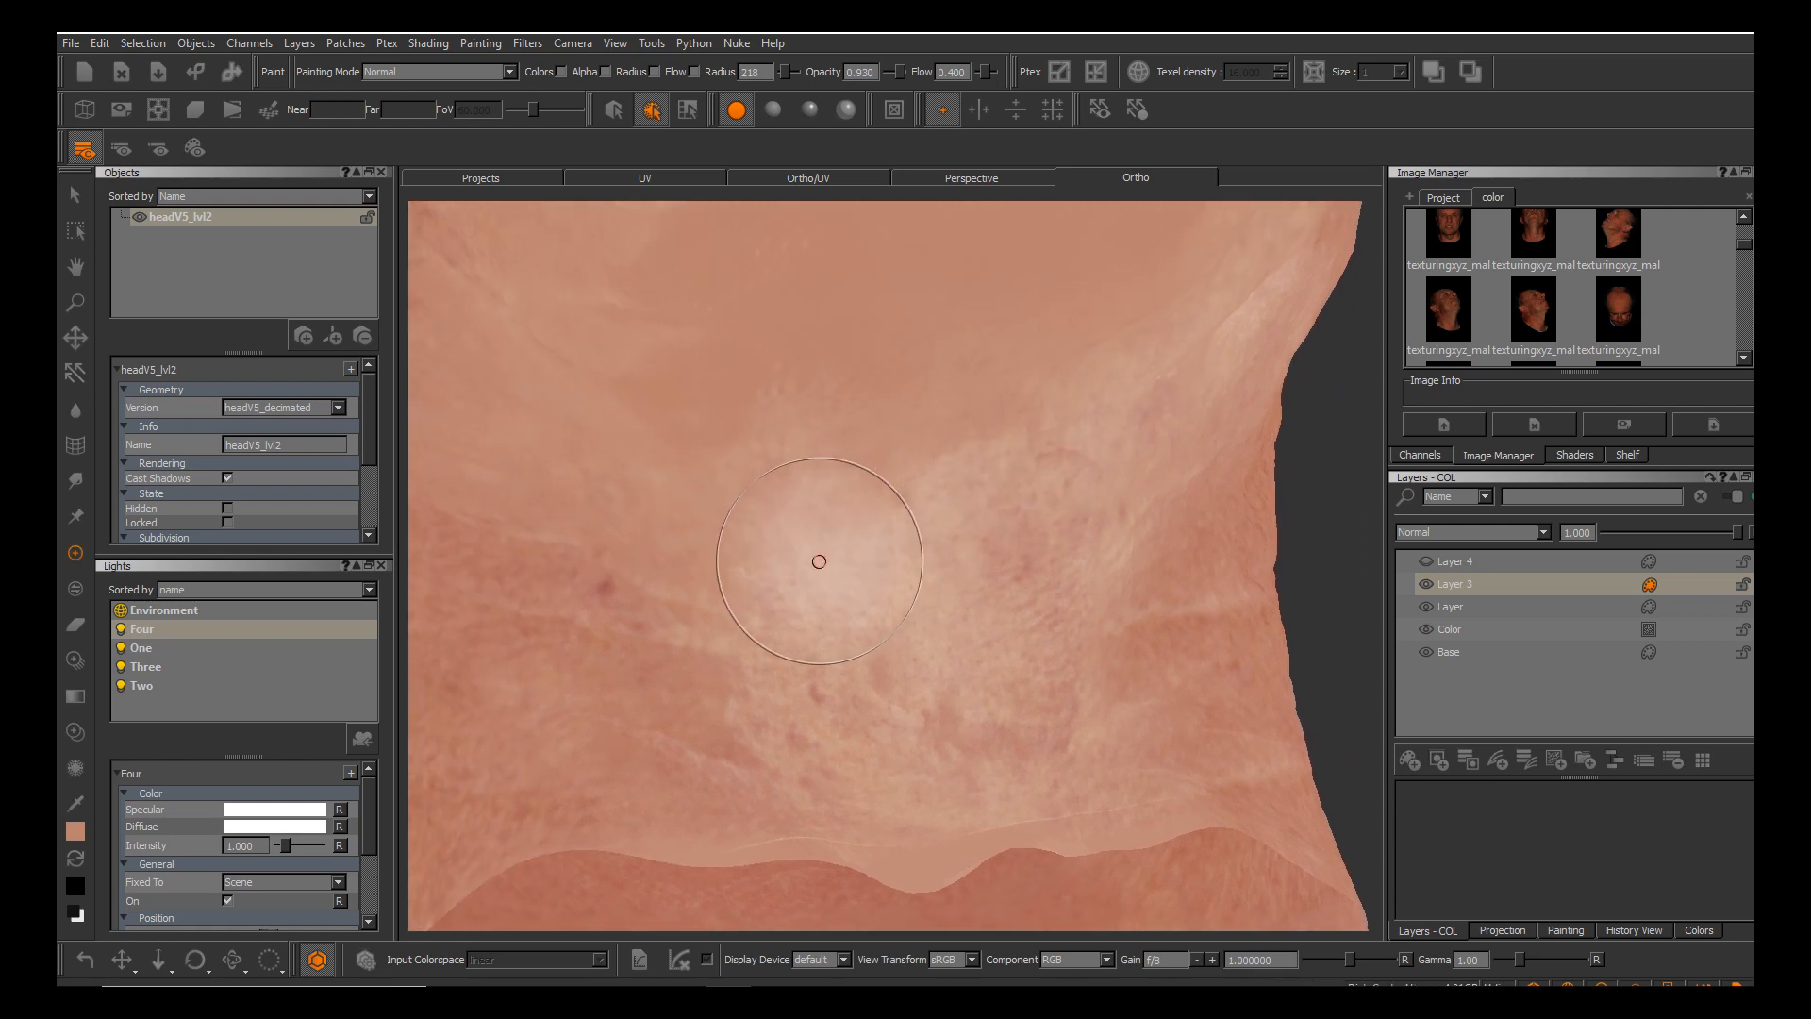
{"action": "left_click_drag", "start_coordinate": [819, 561], "coordinate": [855, 561]}
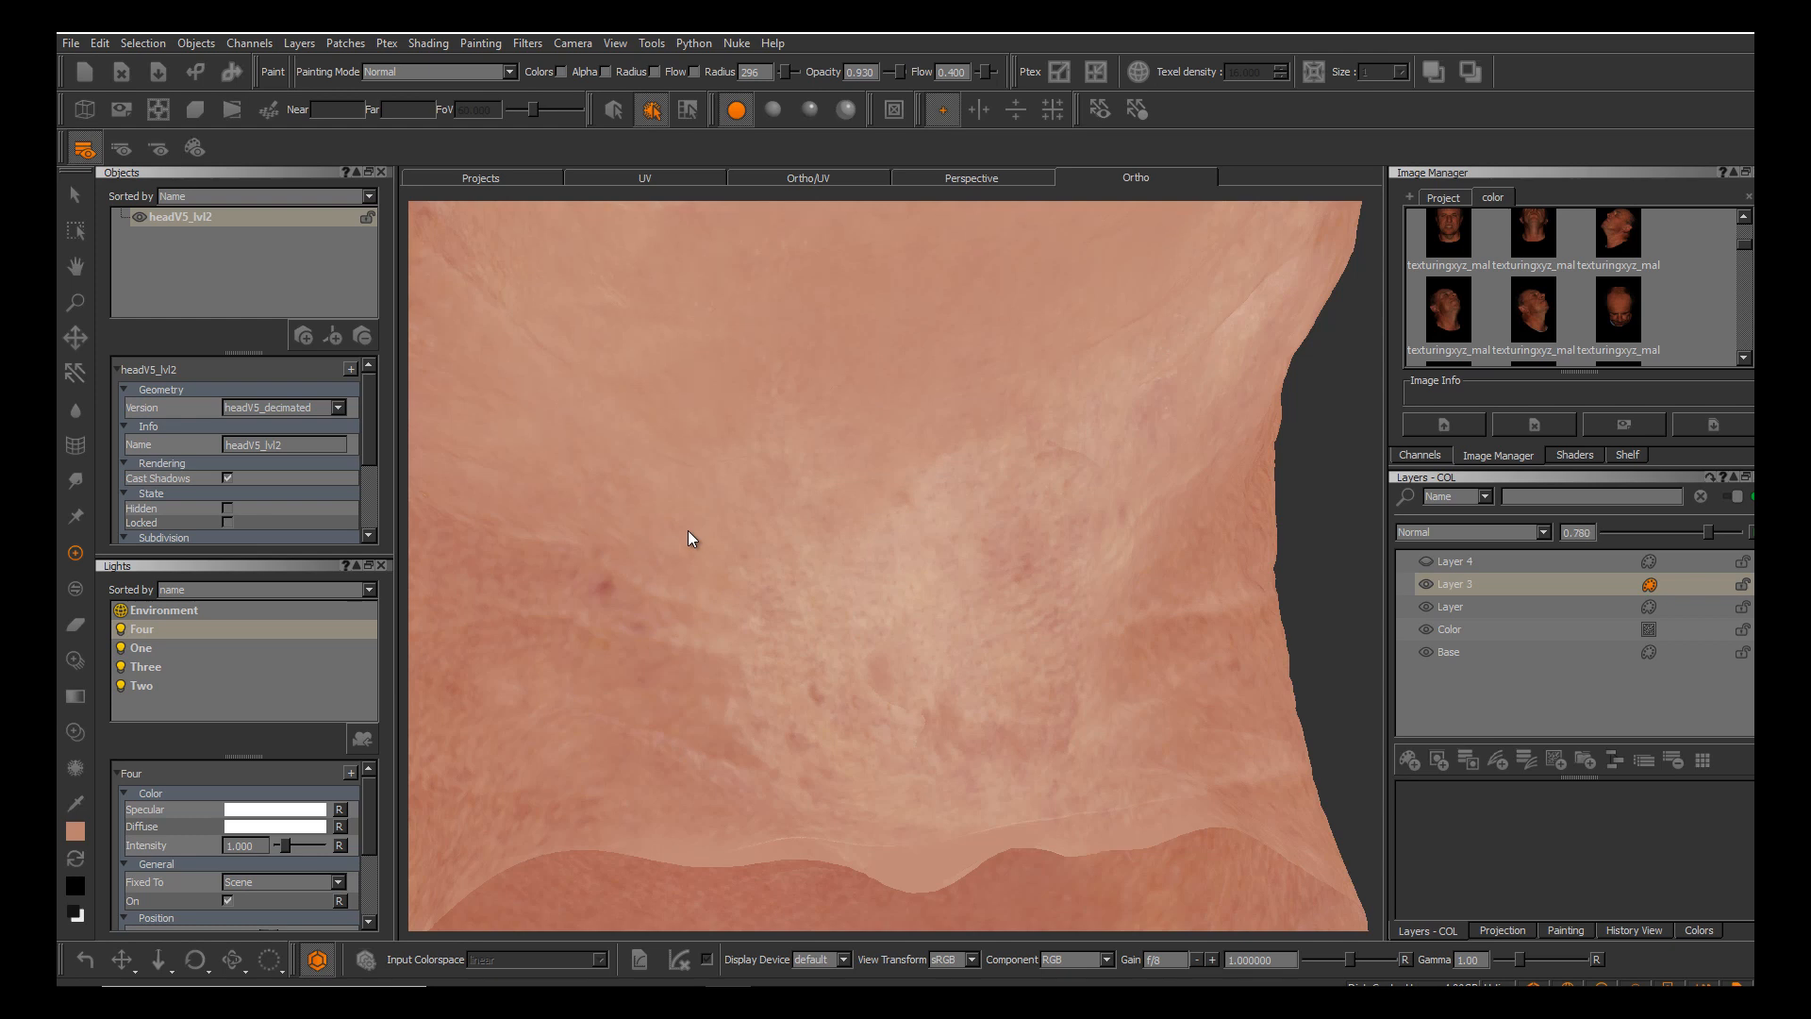
Lower the opacity of Layer 3 to 0.766 and check the blend across the chin and neck.
{"action": "left_click_drag", "start_coordinate": [1708, 532], "coordinate": [1707, 532]}
{"action": "middle_click_drag", "start_coordinate": [892, 490], "coordinate": [890, 723], "text": "alt"}
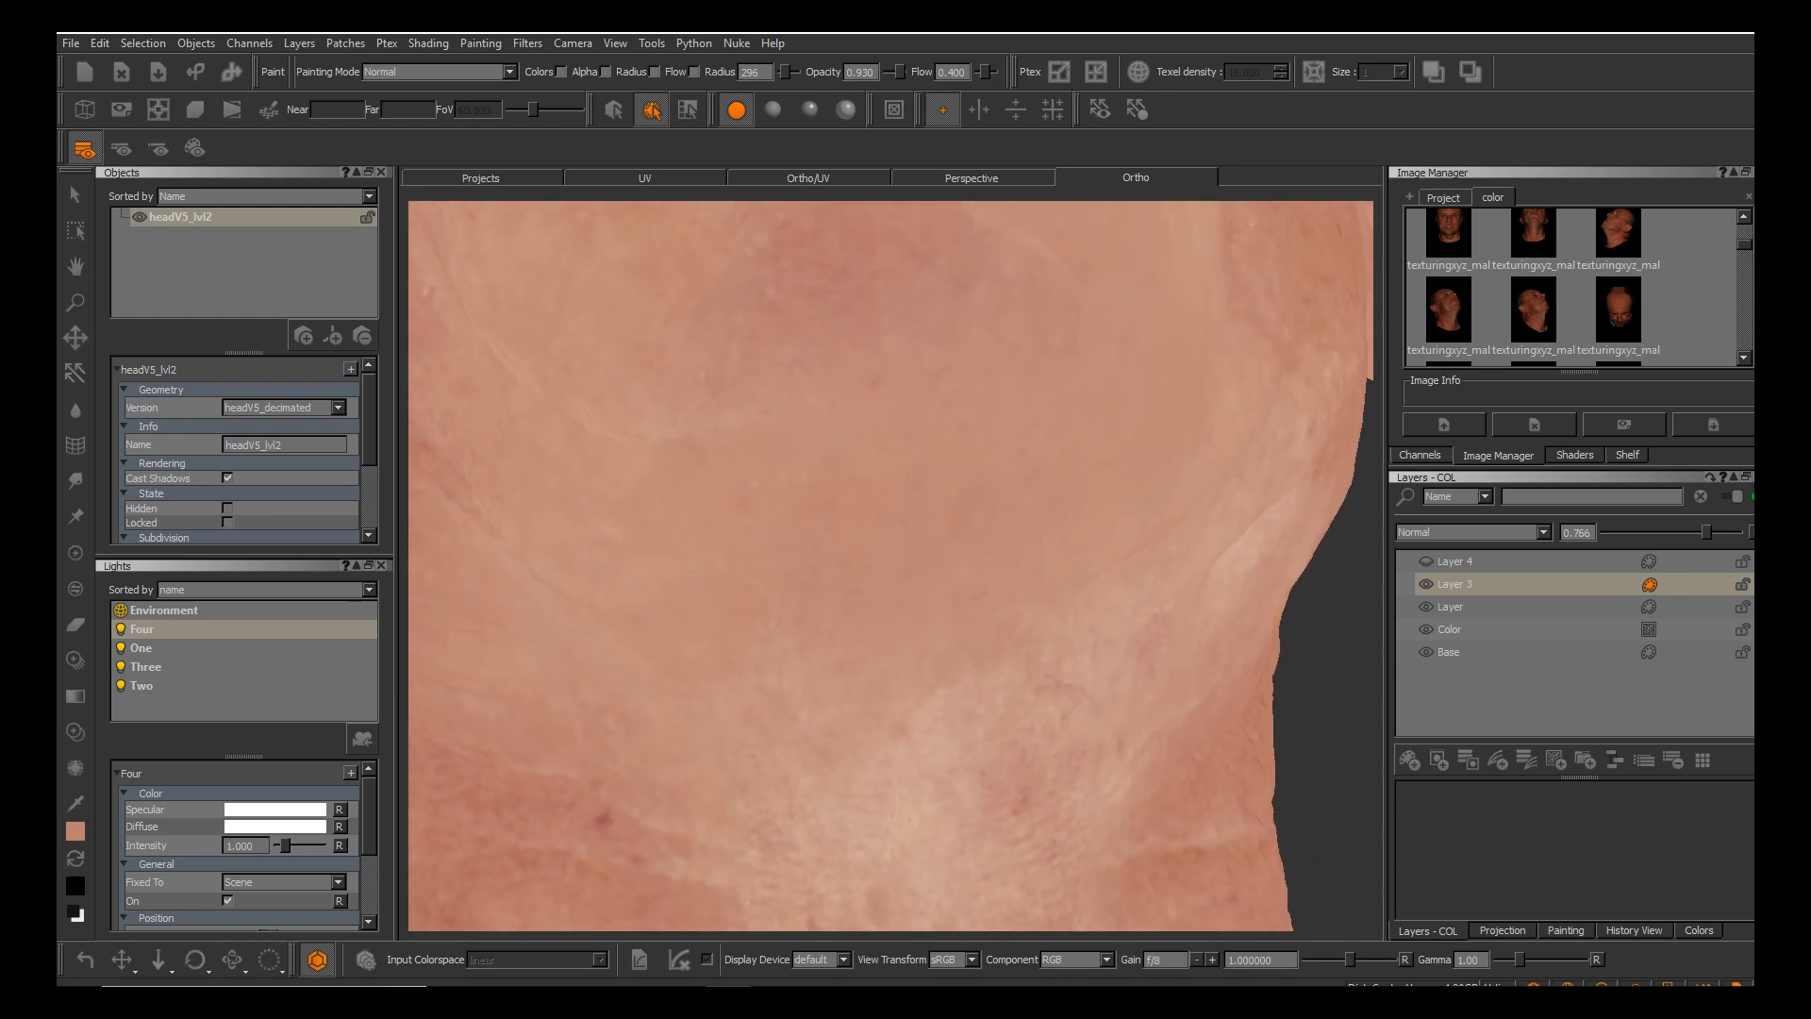
{"action": "right_click_drag", "start_coordinate": [1000, 660], "coordinate": [897, 607], "text": "alt"}
{"action": "left_click_drag", "start_coordinate": [898, 607], "coordinate": [981, 627], "text": "alt"}
{"action": "right_click_drag", "start_coordinate": [604, 521], "coordinate": [692, 530], "text": "alt"}
{"action": "left_click_drag", "start_coordinate": [811, 529], "coordinate": [660, 529], "text": "alt"}
{"action": "middle_click_drag", "start_coordinate": [793, 529], "coordinate": [665, 534], "text": "alt"}
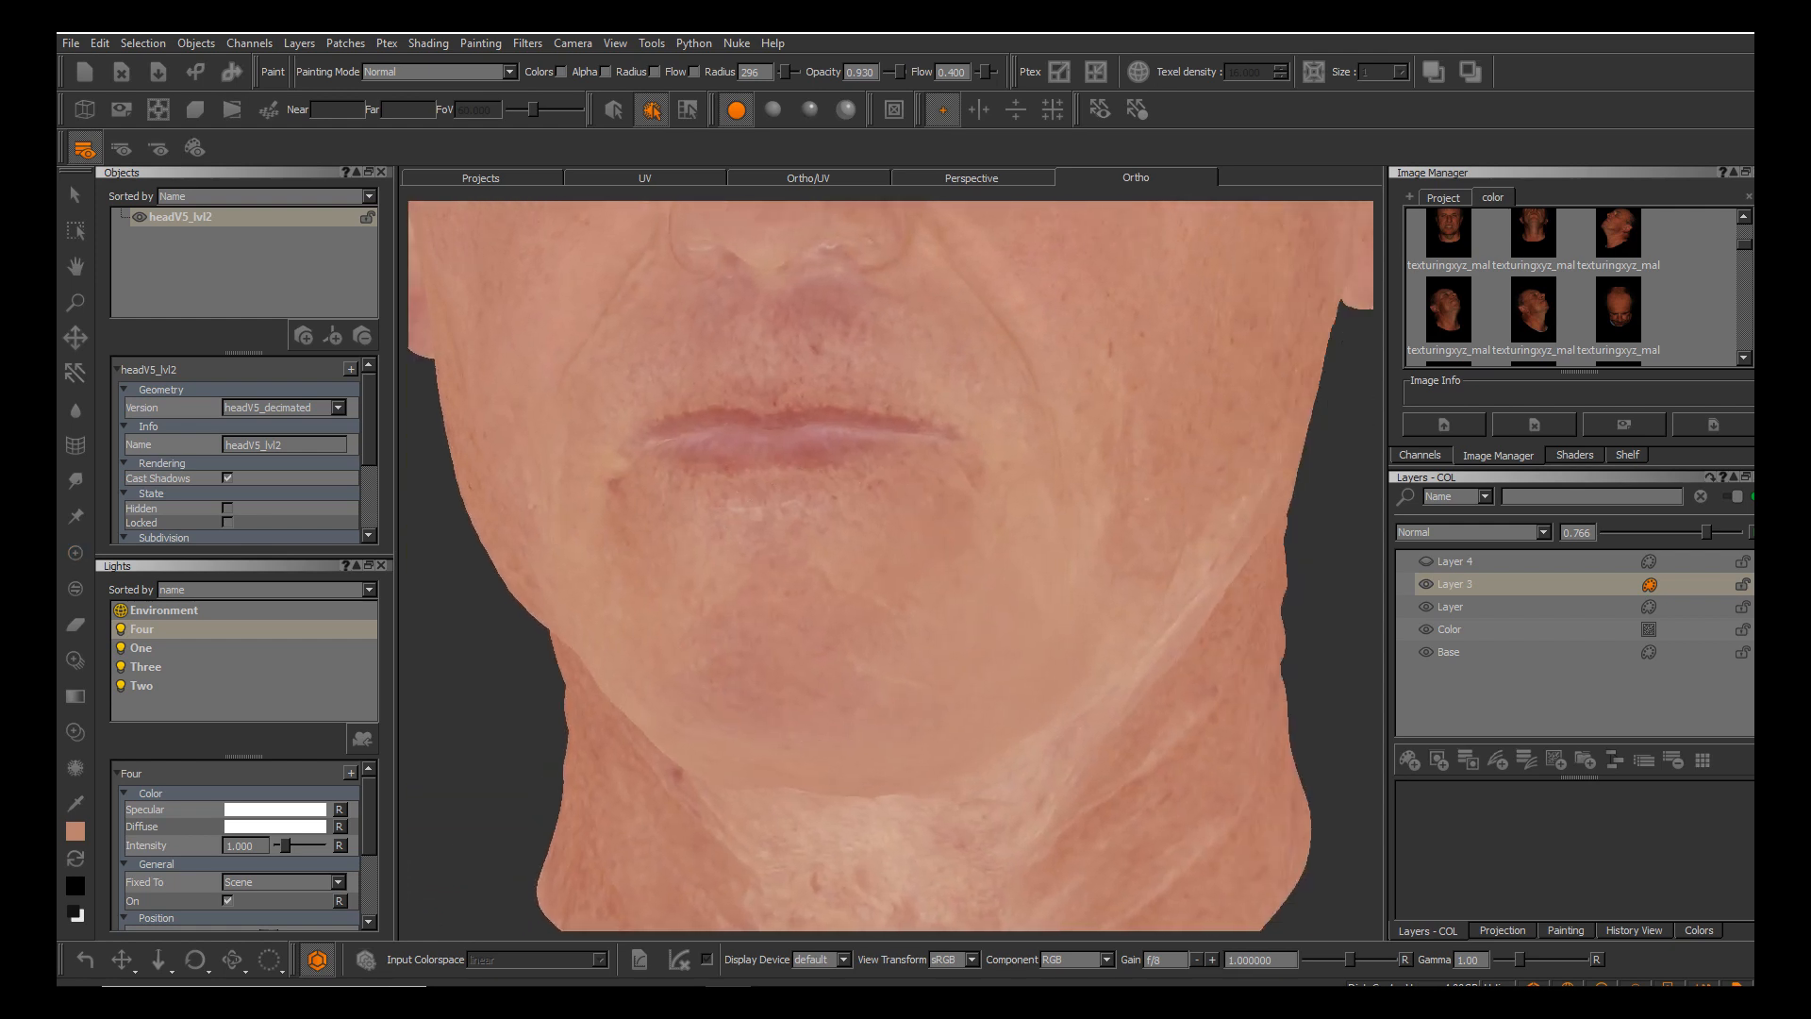
Sample a pinker skin tone near the chin and paint it over the yellowish area between mouth corner and jaw.
{"action": "right_click_drag", "start_coordinate": [878, 604], "coordinate": [983, 655], "text": "alt"}
{"action": "left_click_drag", "start_coordinate": [982, 655], "coordinate": [967, 669], "text": "alt"}
{"action": "key", "text": "c"}
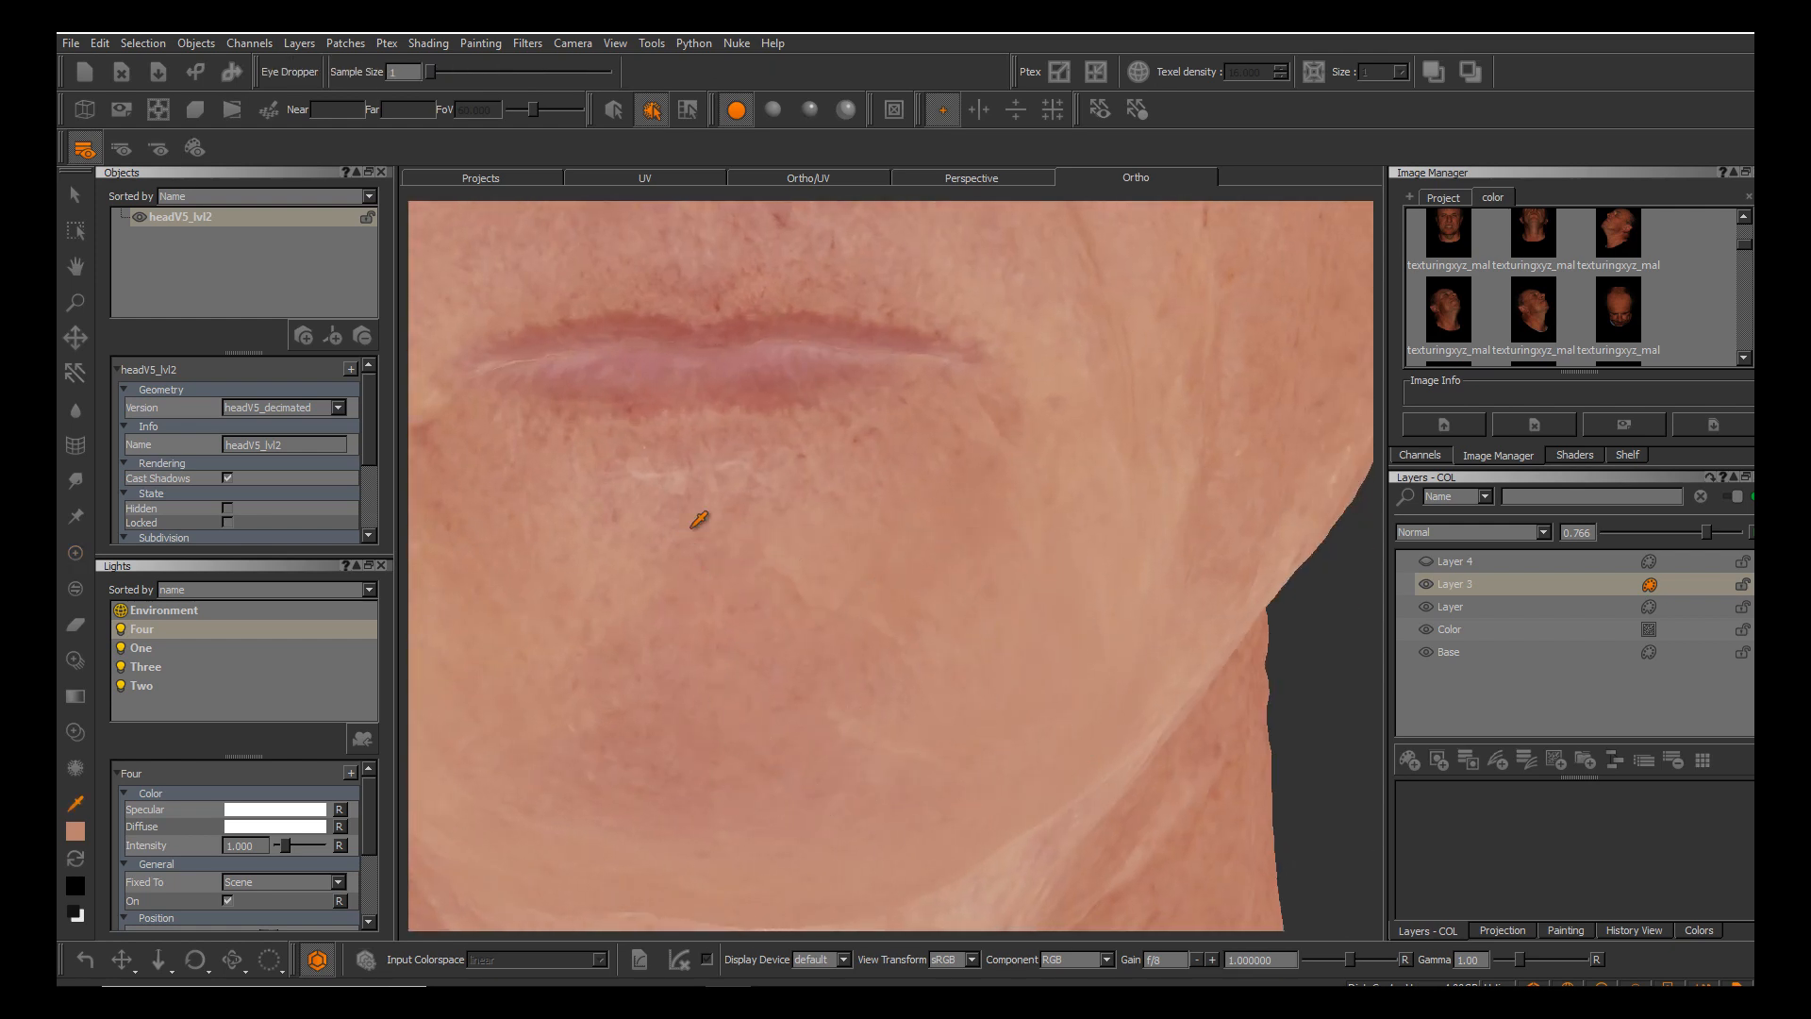
{"action": "key", "text": "p"}
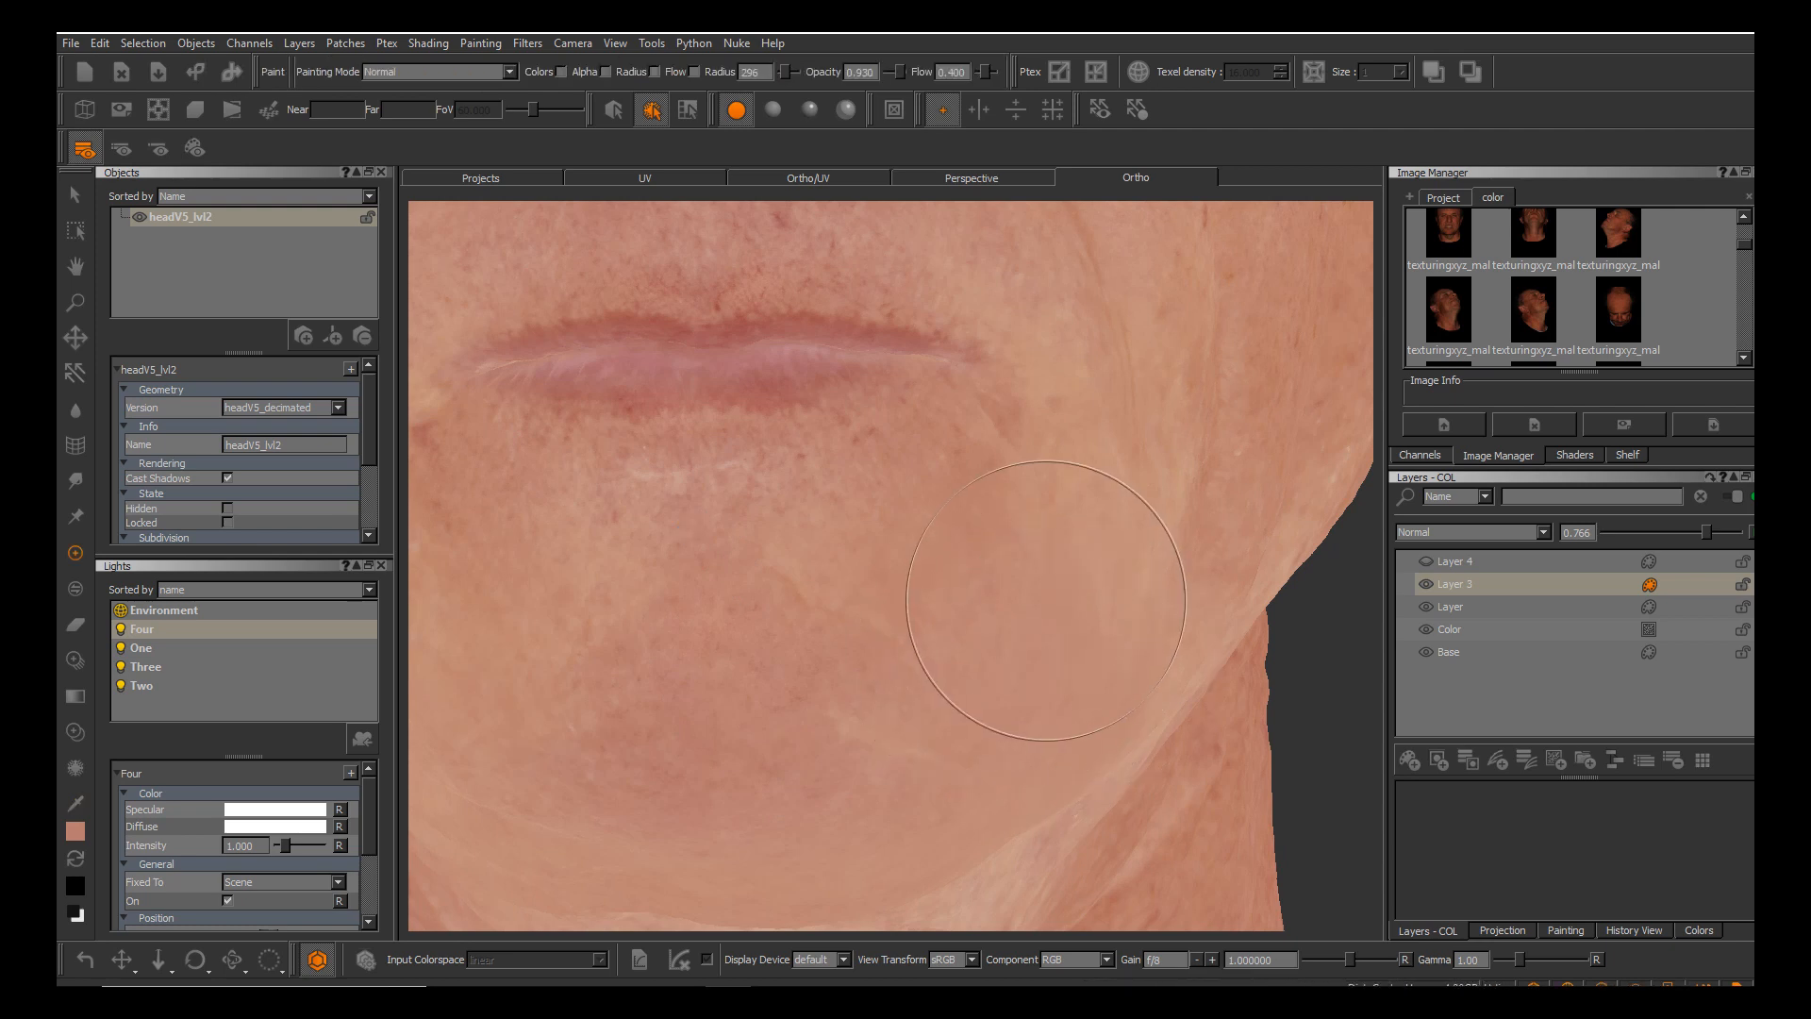
{"action": "middle_click_drag", "start_coordinate": [1059, 578], "coordinate": [986, 658], "text": "alt"}
{"action": "left_click_drag", "start_coordinate": [1085, 603], "coordinate": [1012, 569], "text": "alt"}
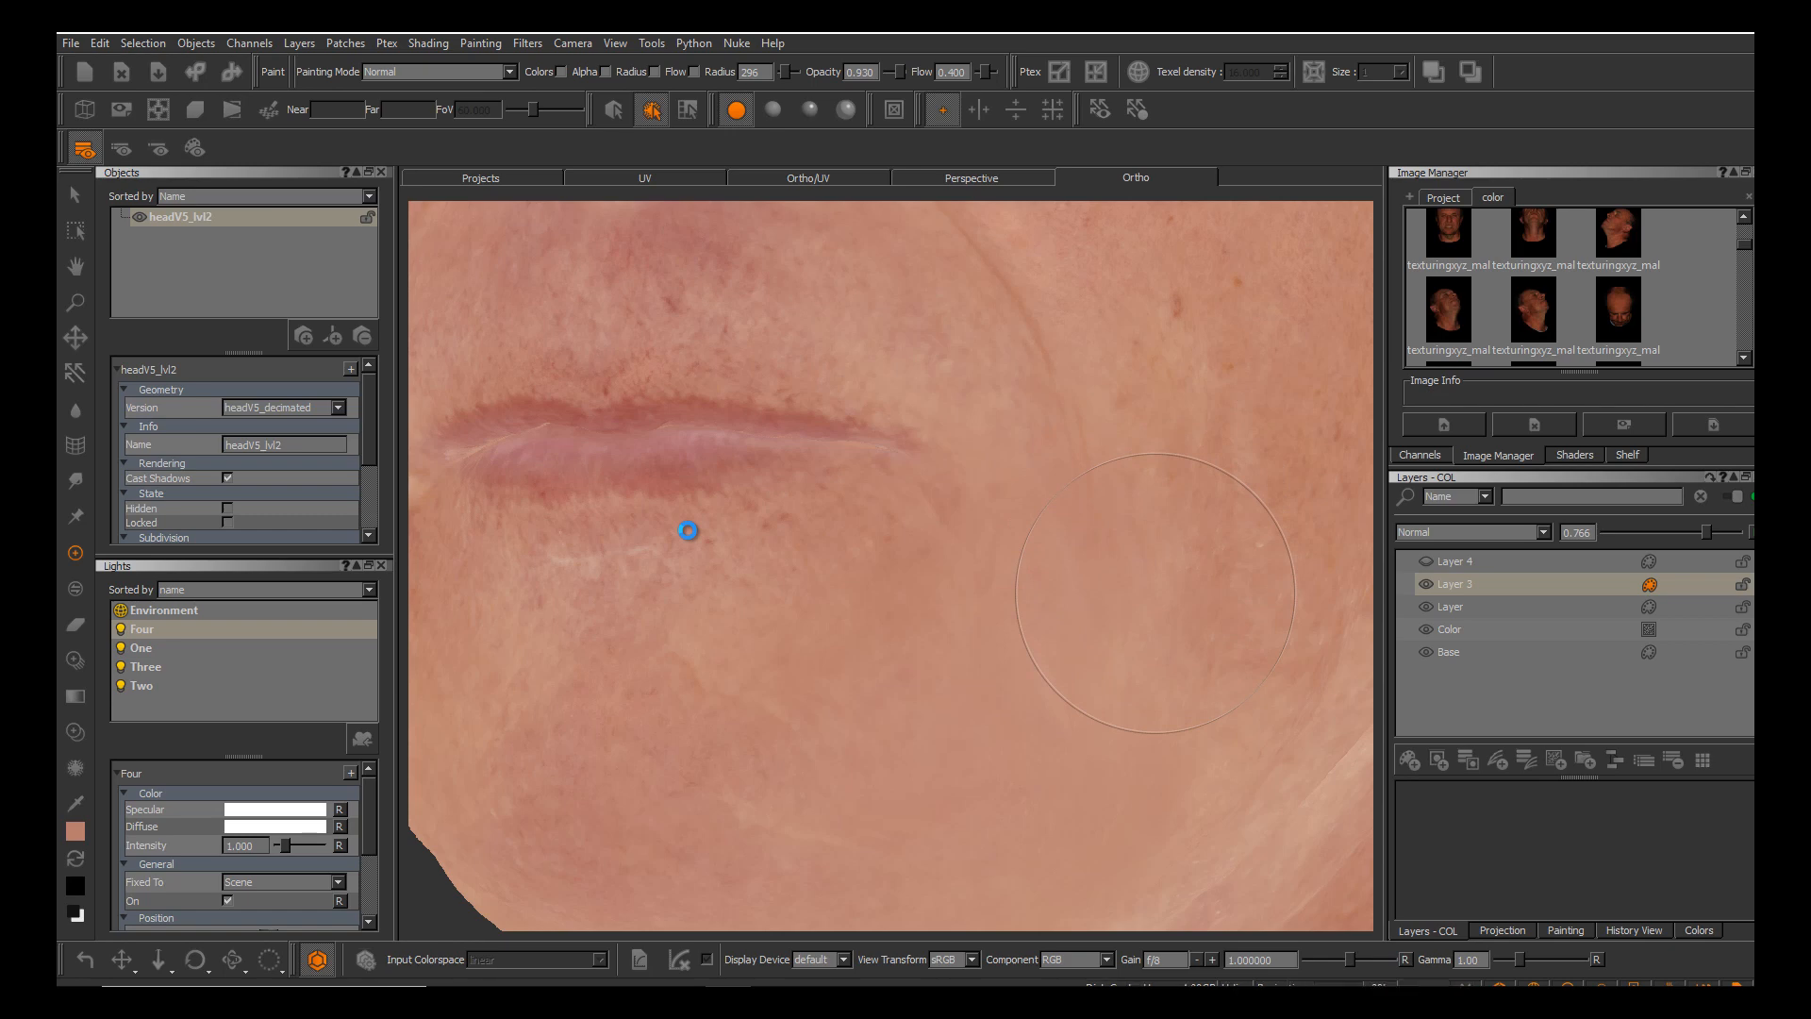
Sample a skin tone on the side of the jaw and paint over the pale streaks running towards the neck.
{"action": "right_click_drag", "start_coordinate": [690, 531], "coordinate": [576, 531], "text": "alt"}
{"action": "middle_click_drag", "start_coordinate": [692, 531], "coordinate": [624, 489], "text": "alt"}
{"action": "left_click_drag", "start_coordinate": [624, 488], "coordinate": [509, 490], "text": "alt"}
{"action": "right_click_drag", "start_coordinate": [690, 531], "coordinate": [830, 531], "text": "alt"}
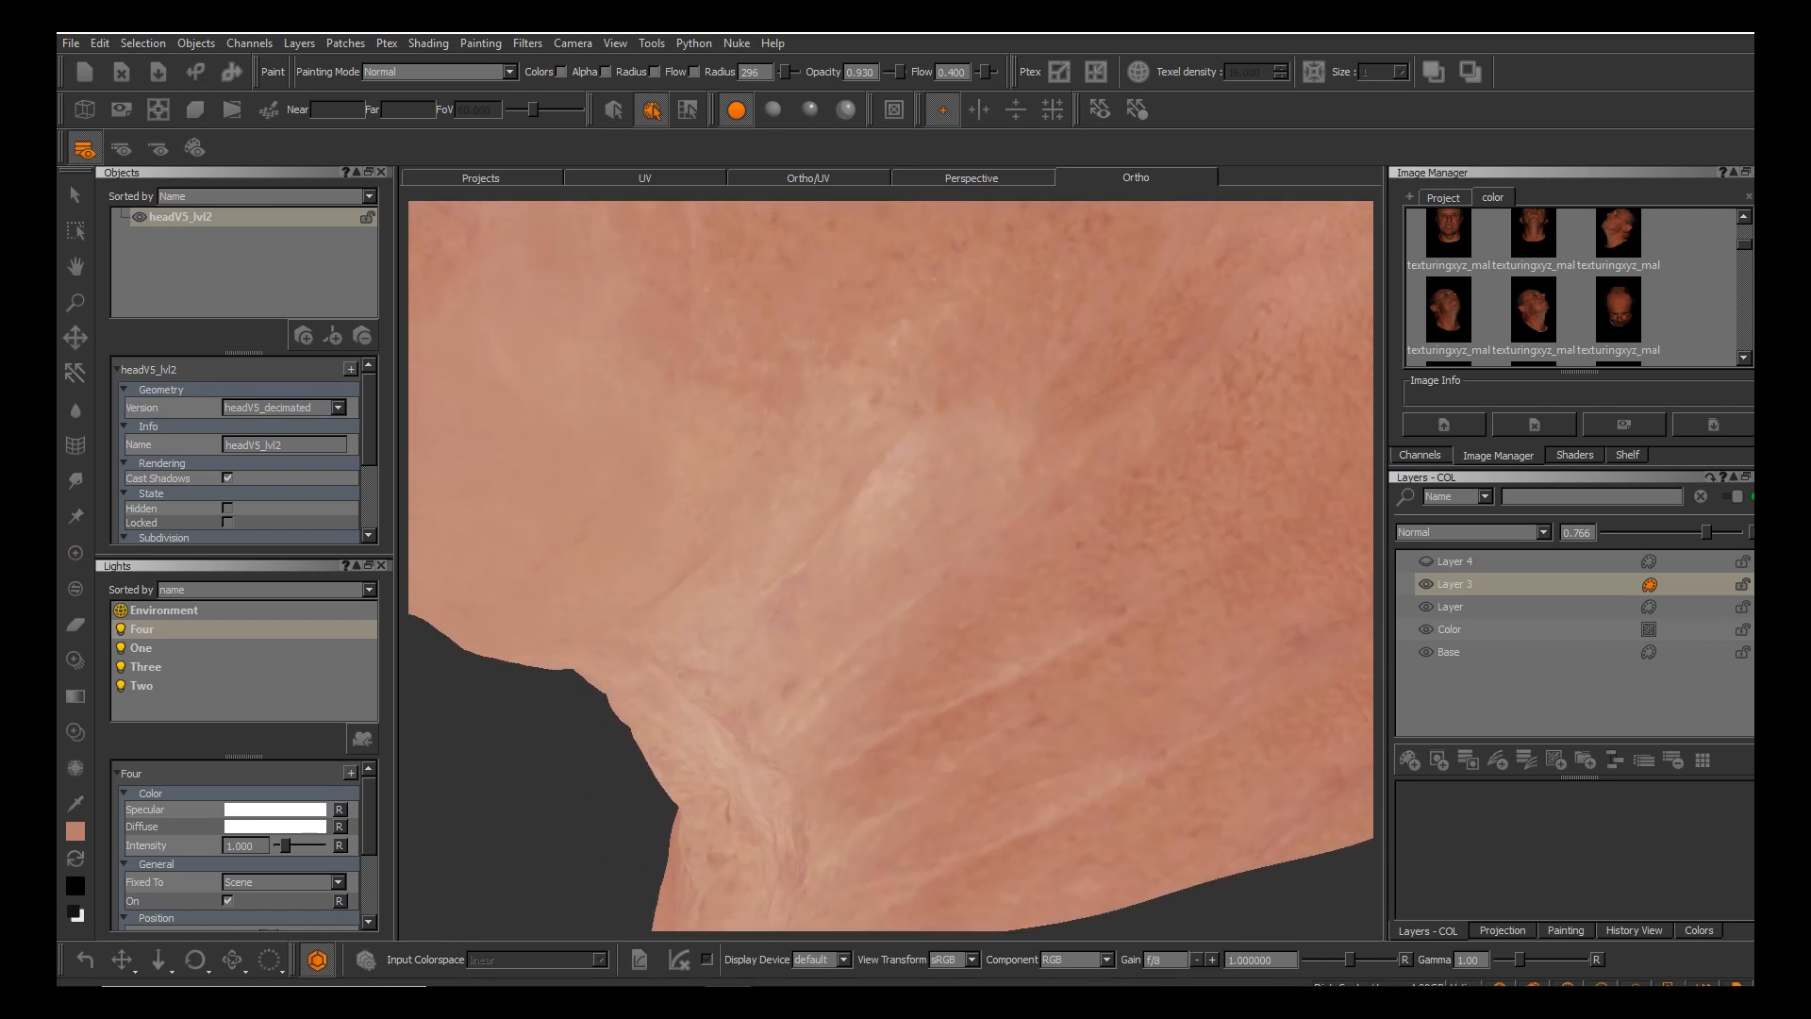
{"action": "middle_click_drag", "start_coordinate": [1011, 493], "coordinate": [1043, 529], "text": "alt"}
{"action": "left_click_drag", "start_coordinate": [1043, 529], "coordinate": [981, 577], "text": "alt"}
{"action": "key", "text": "c"}
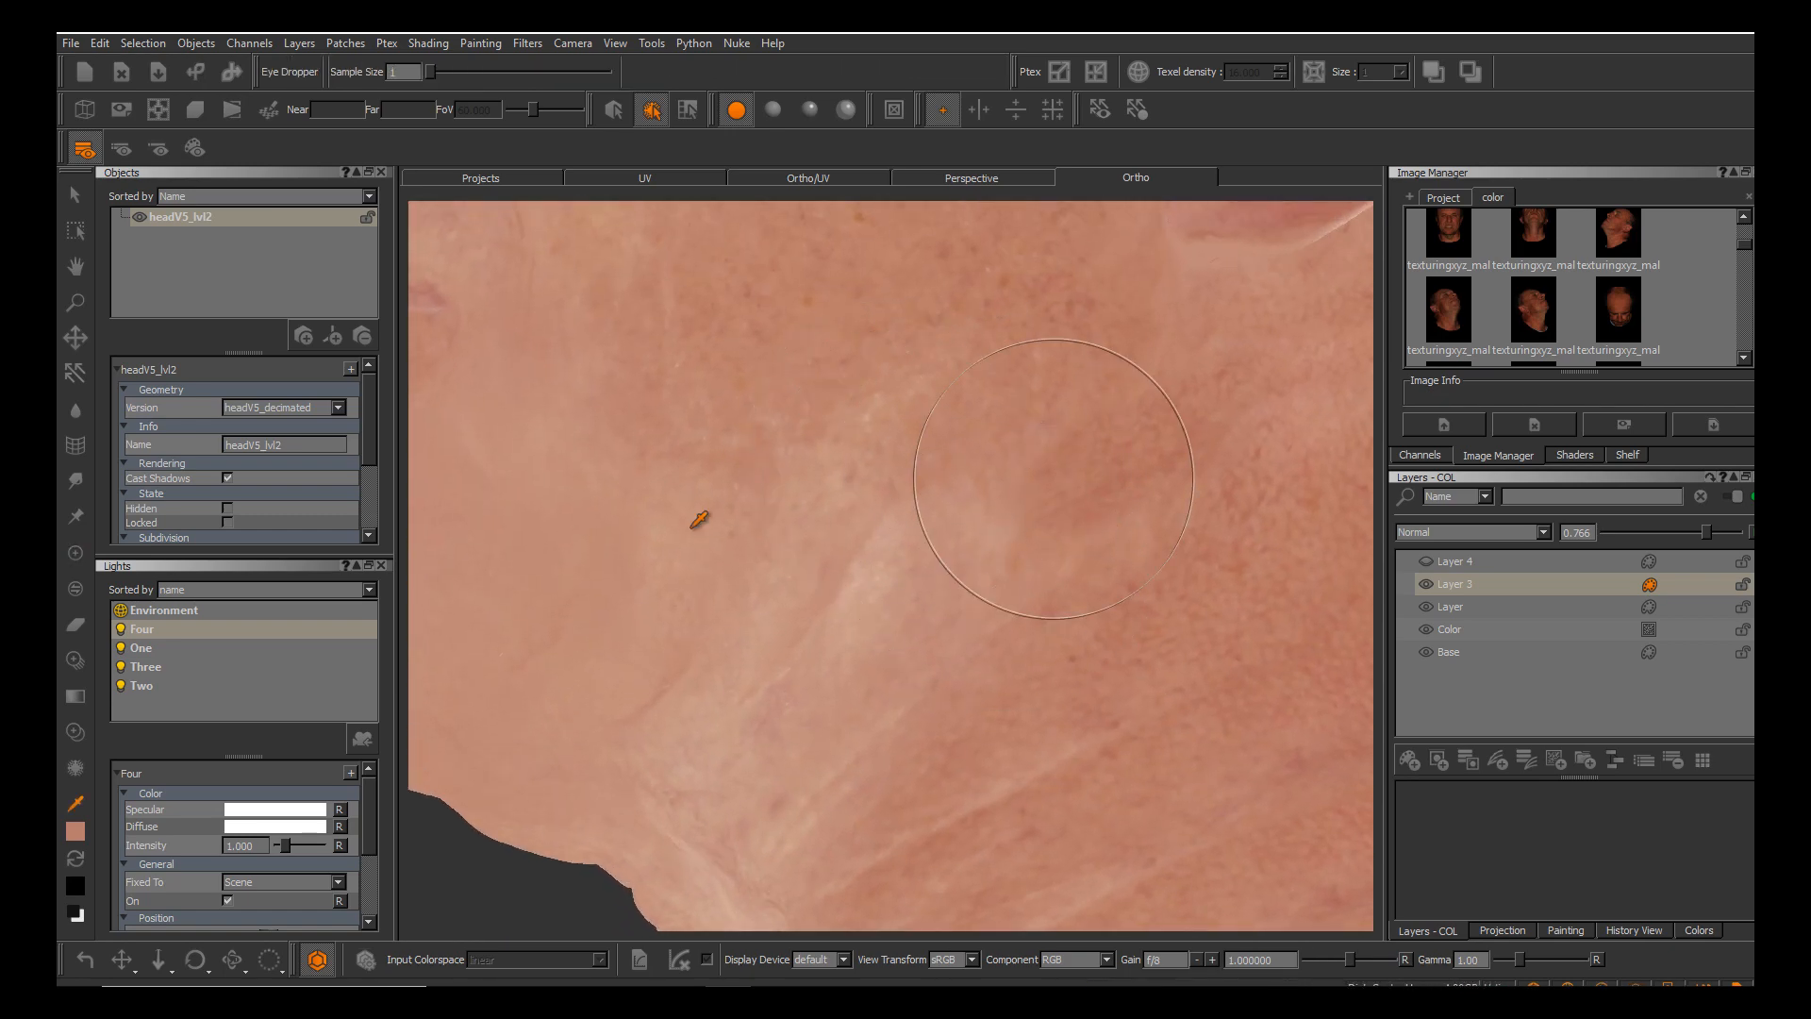
{"action": "key", "text": "p"}
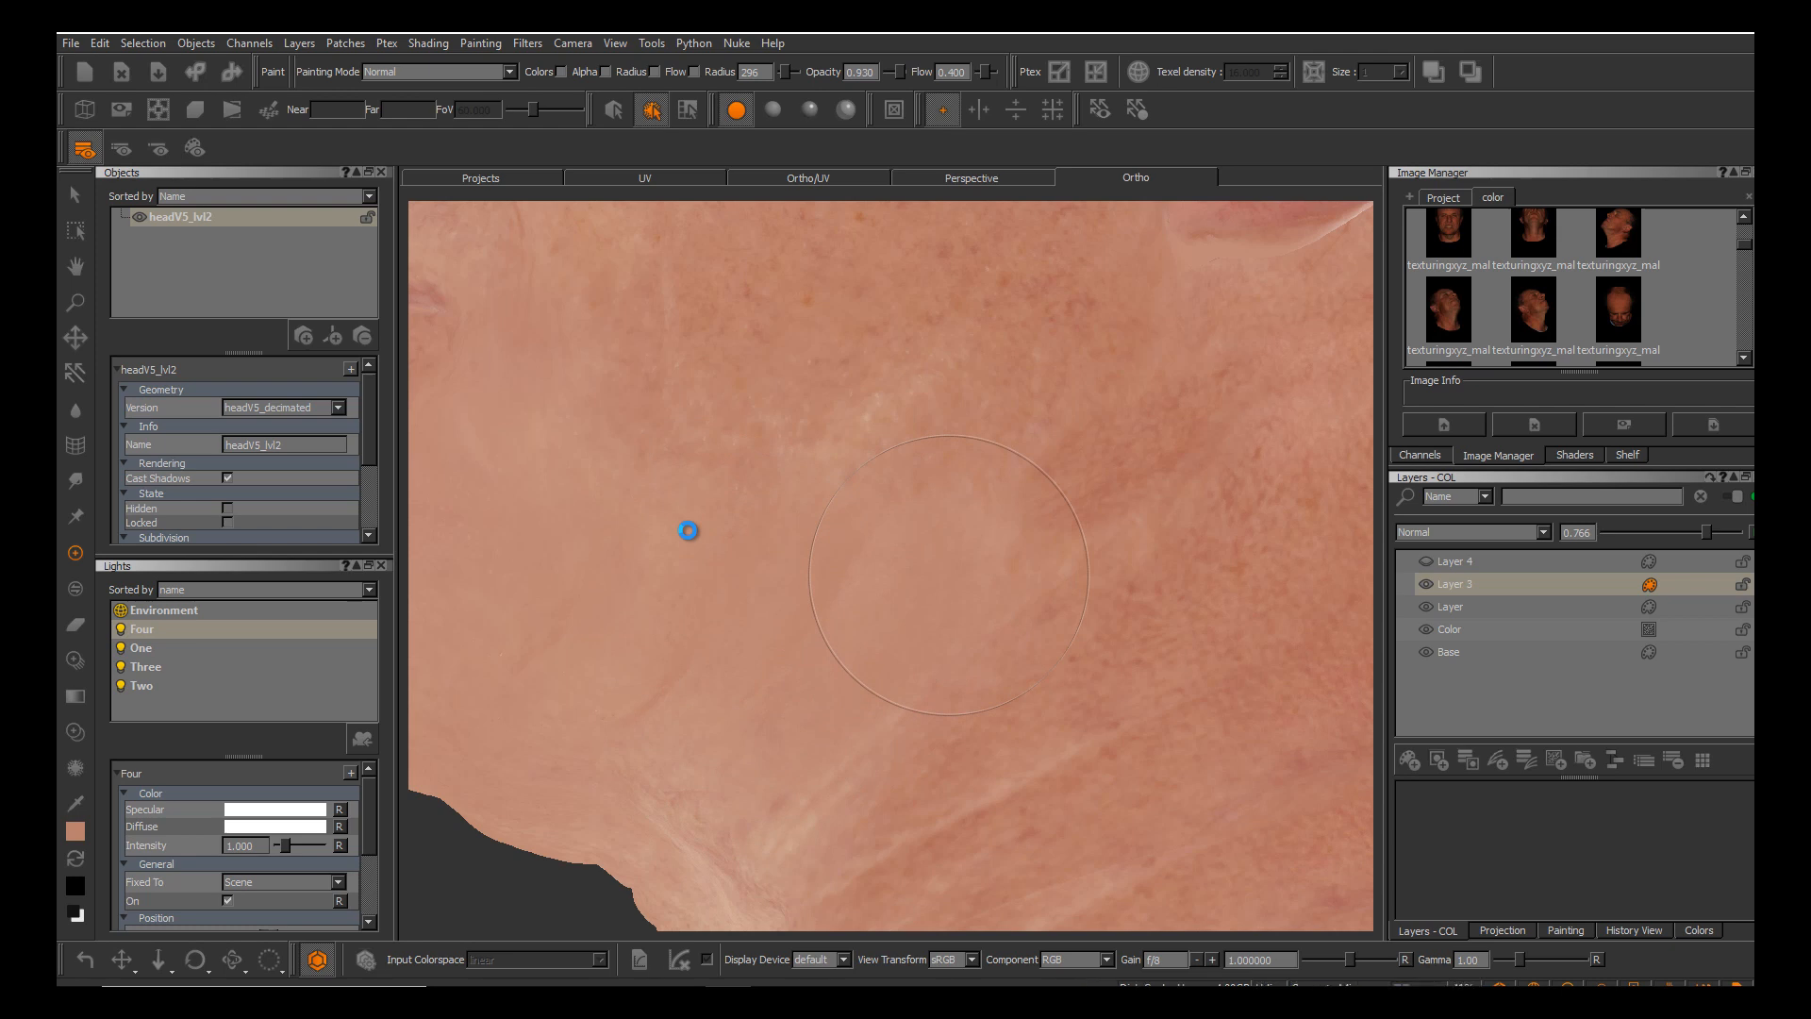
Sample a darker, redder skin tone and paint it over the transition between the jaw and the side of the neck.
{"action": "scroll", "coordinate": [689, 530], "scroll_direction": "up", "scroll_amount": 5}
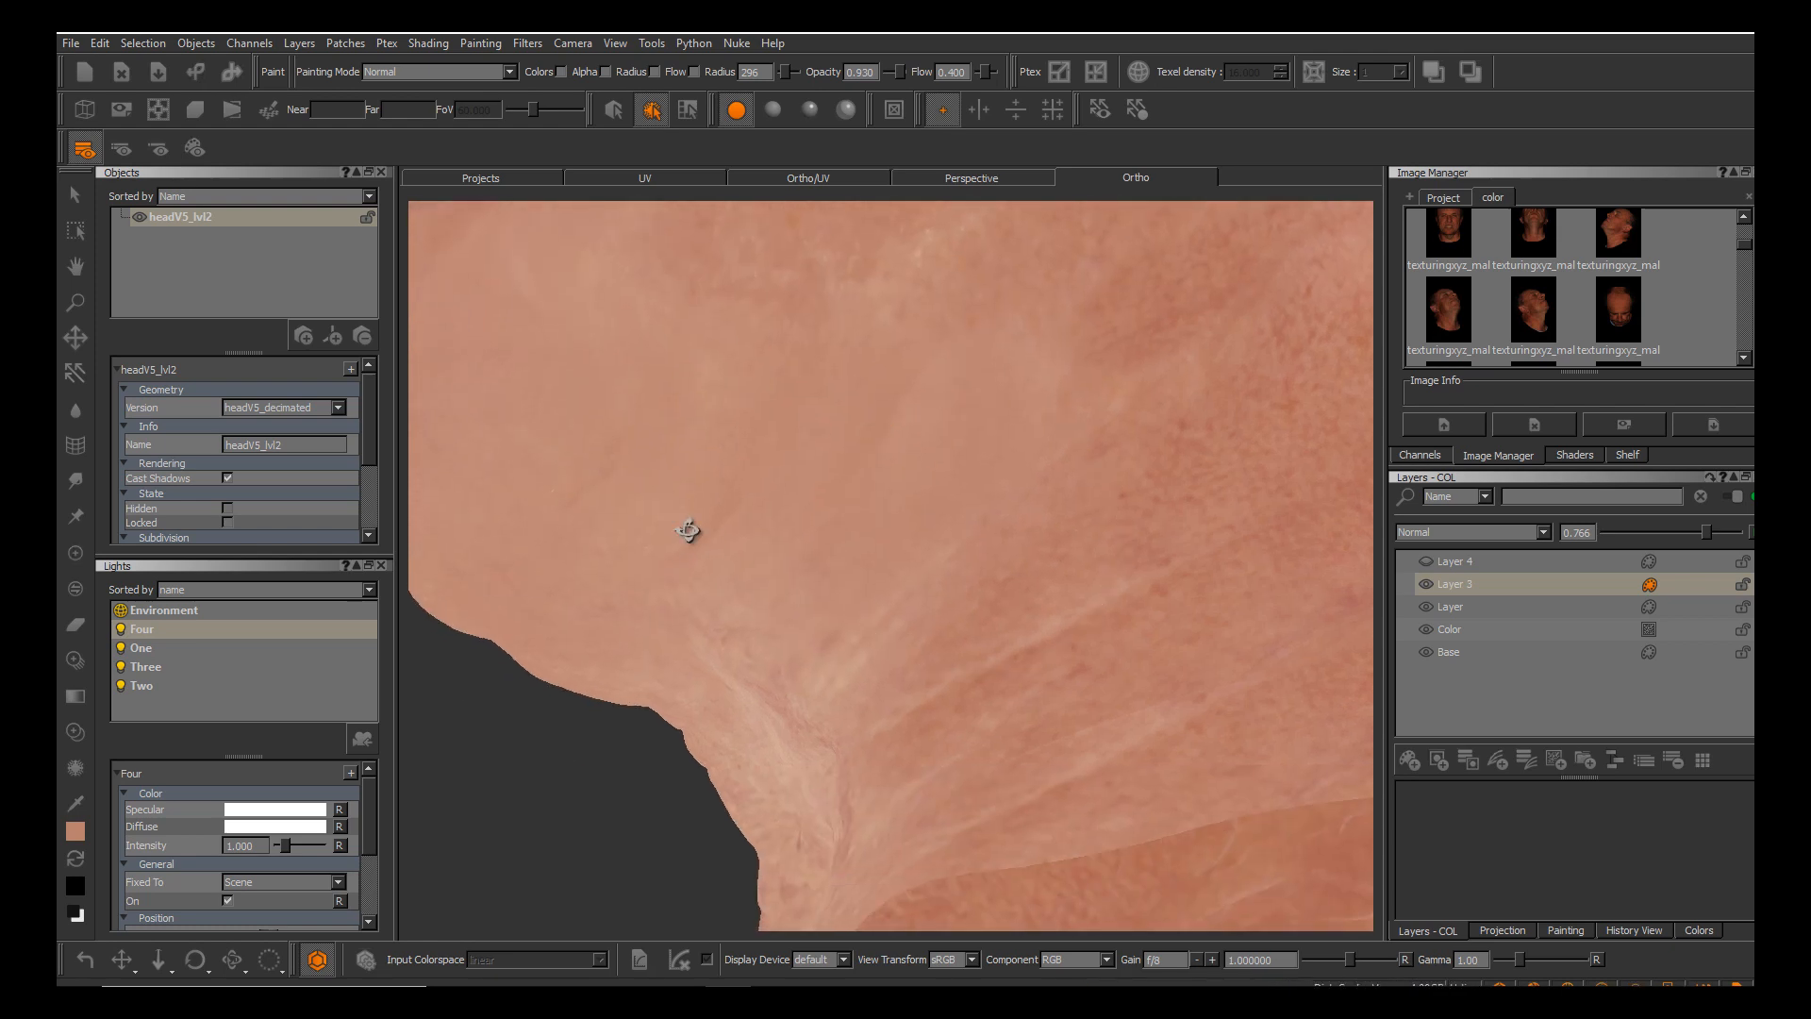
{"action": "scroll", "coordinate": [689, 531], "scroll_direction": "up", "scroll_amount": 2}
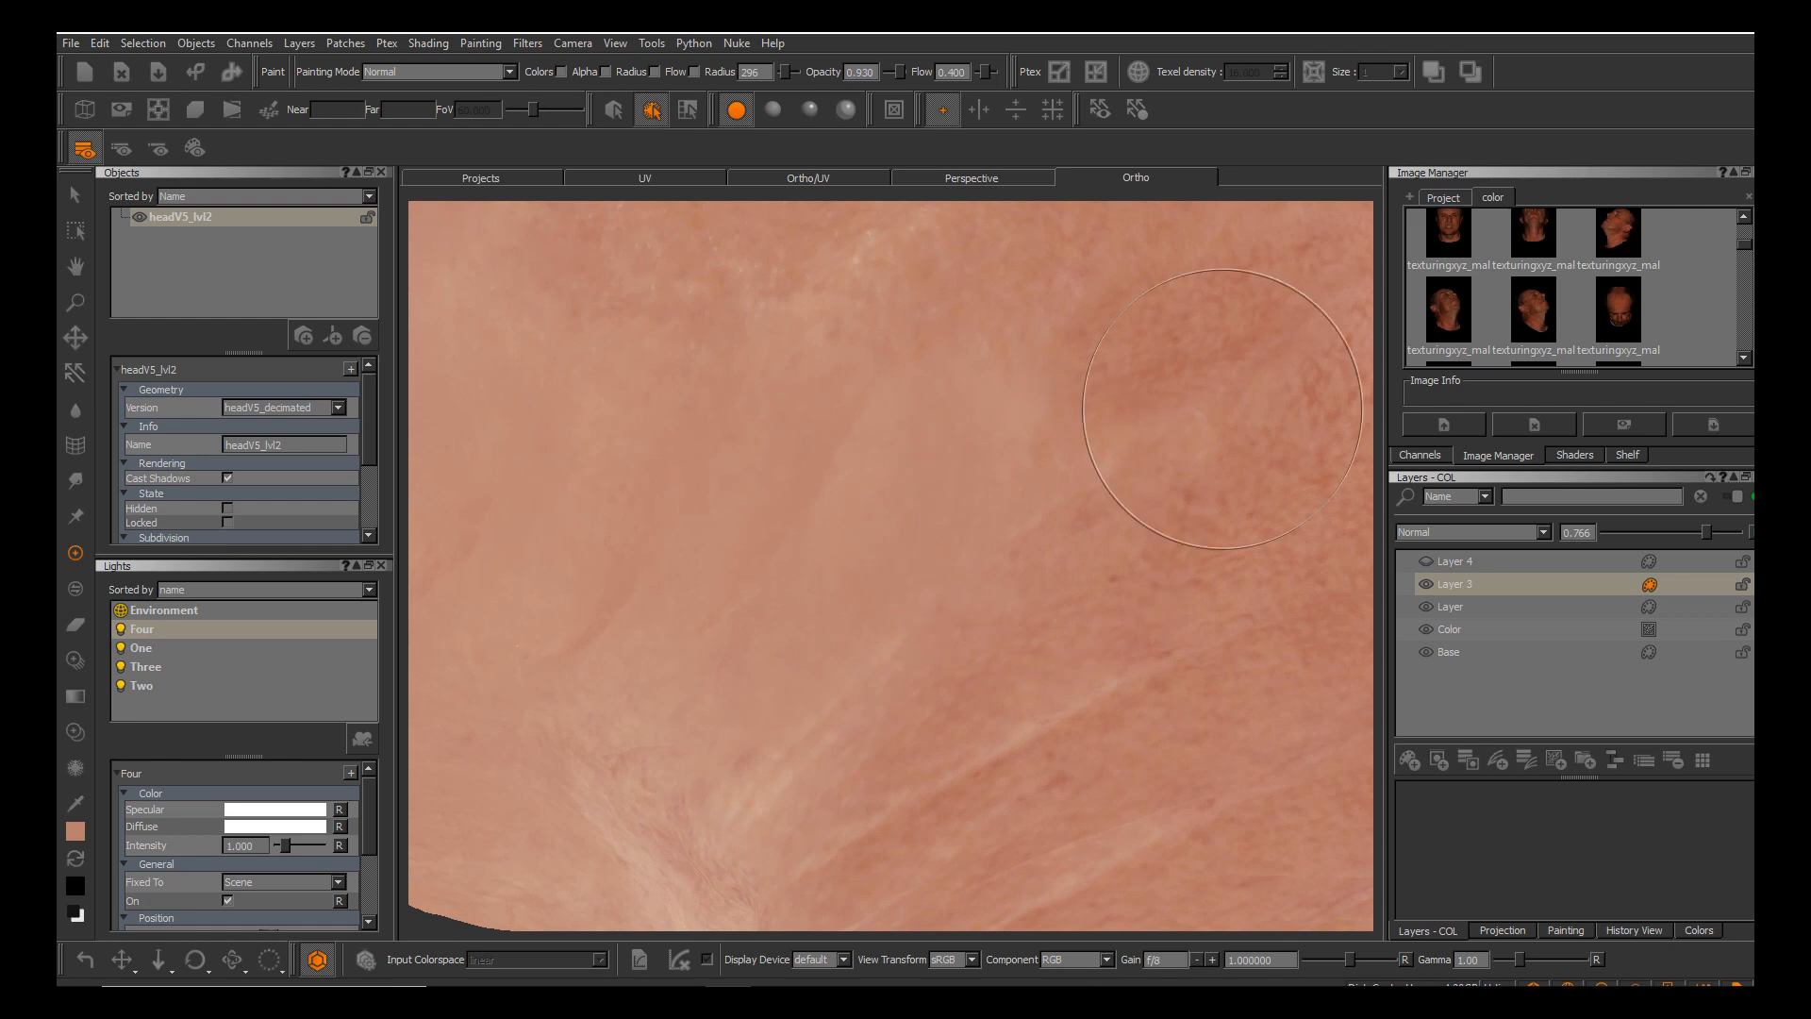
{"action": "key", "text": "c"}
{"action": "key", "text": "p"}
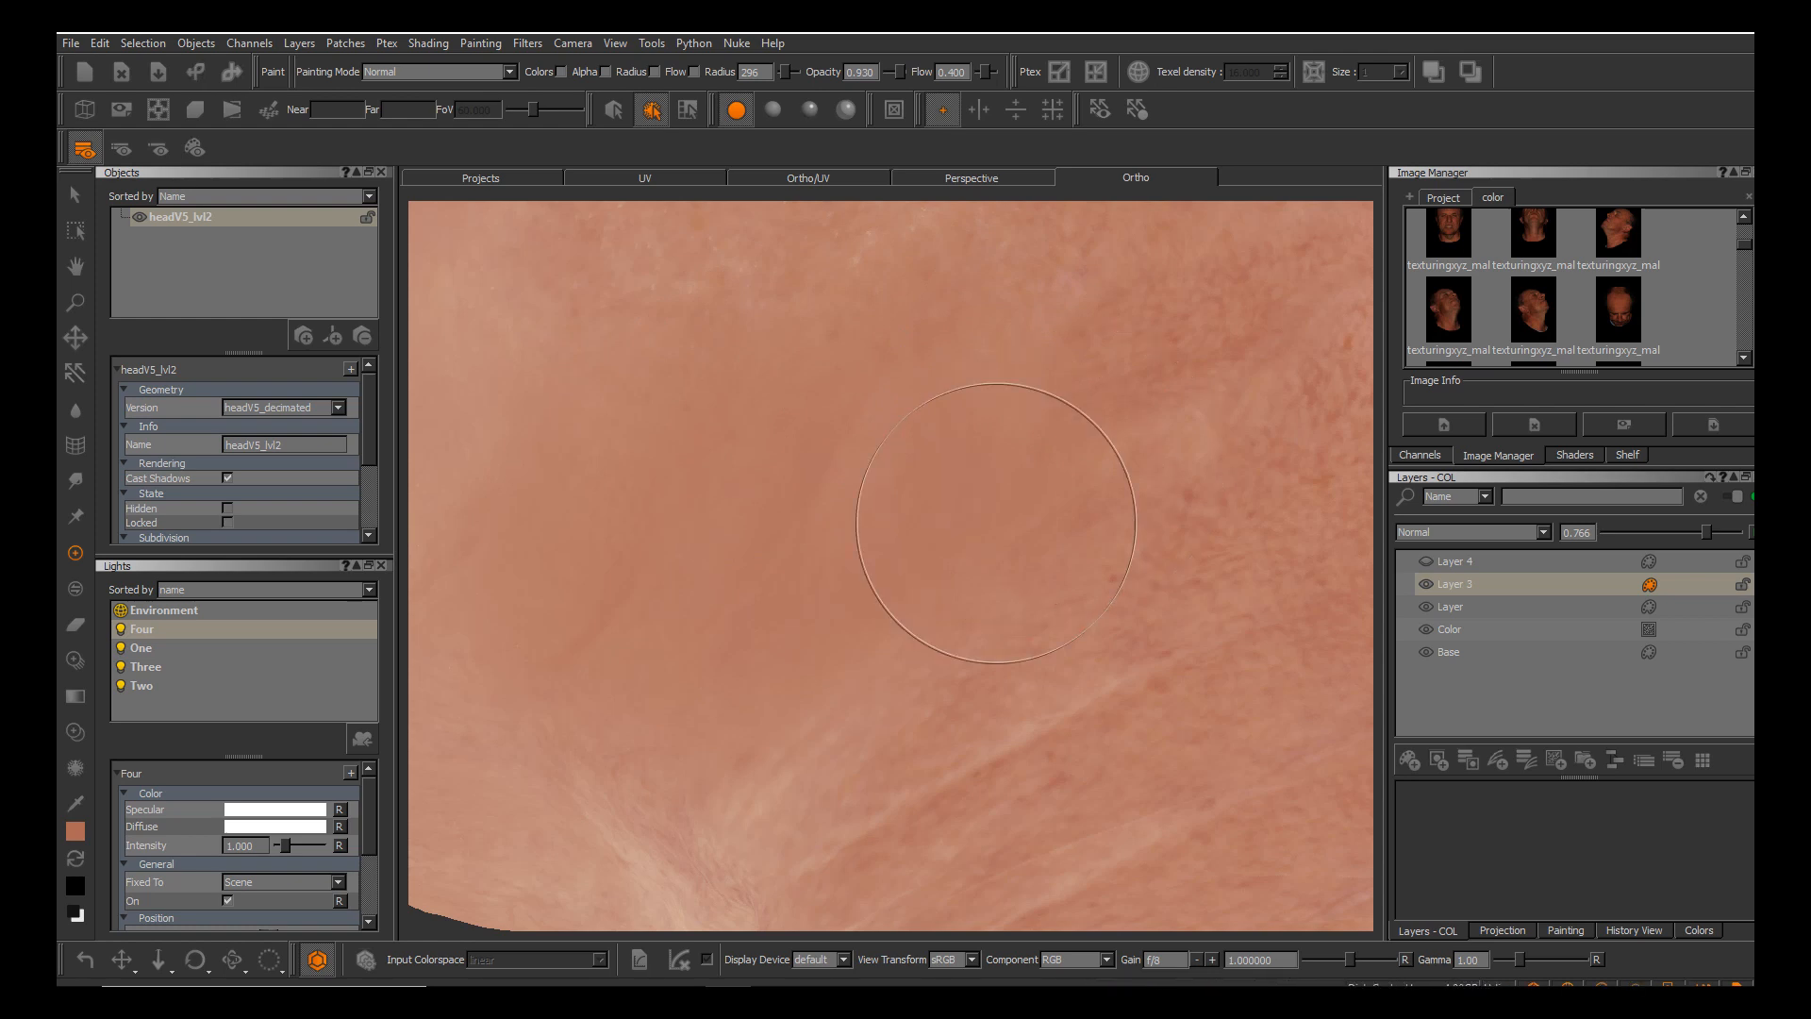
{"action": "right_click_drag", "start_coordinate": [1019, 524], "coordinate": [934, 528], "text": "alt"}
{"action": "left_click_drag", "start_coordinate": [934, 528], "coordinate": [906, 556], "text": "alt"}
{"action": "left_click_drag", "start_coordinate": [687, 530], "coordinate": [727, 627], "text": "alt"}
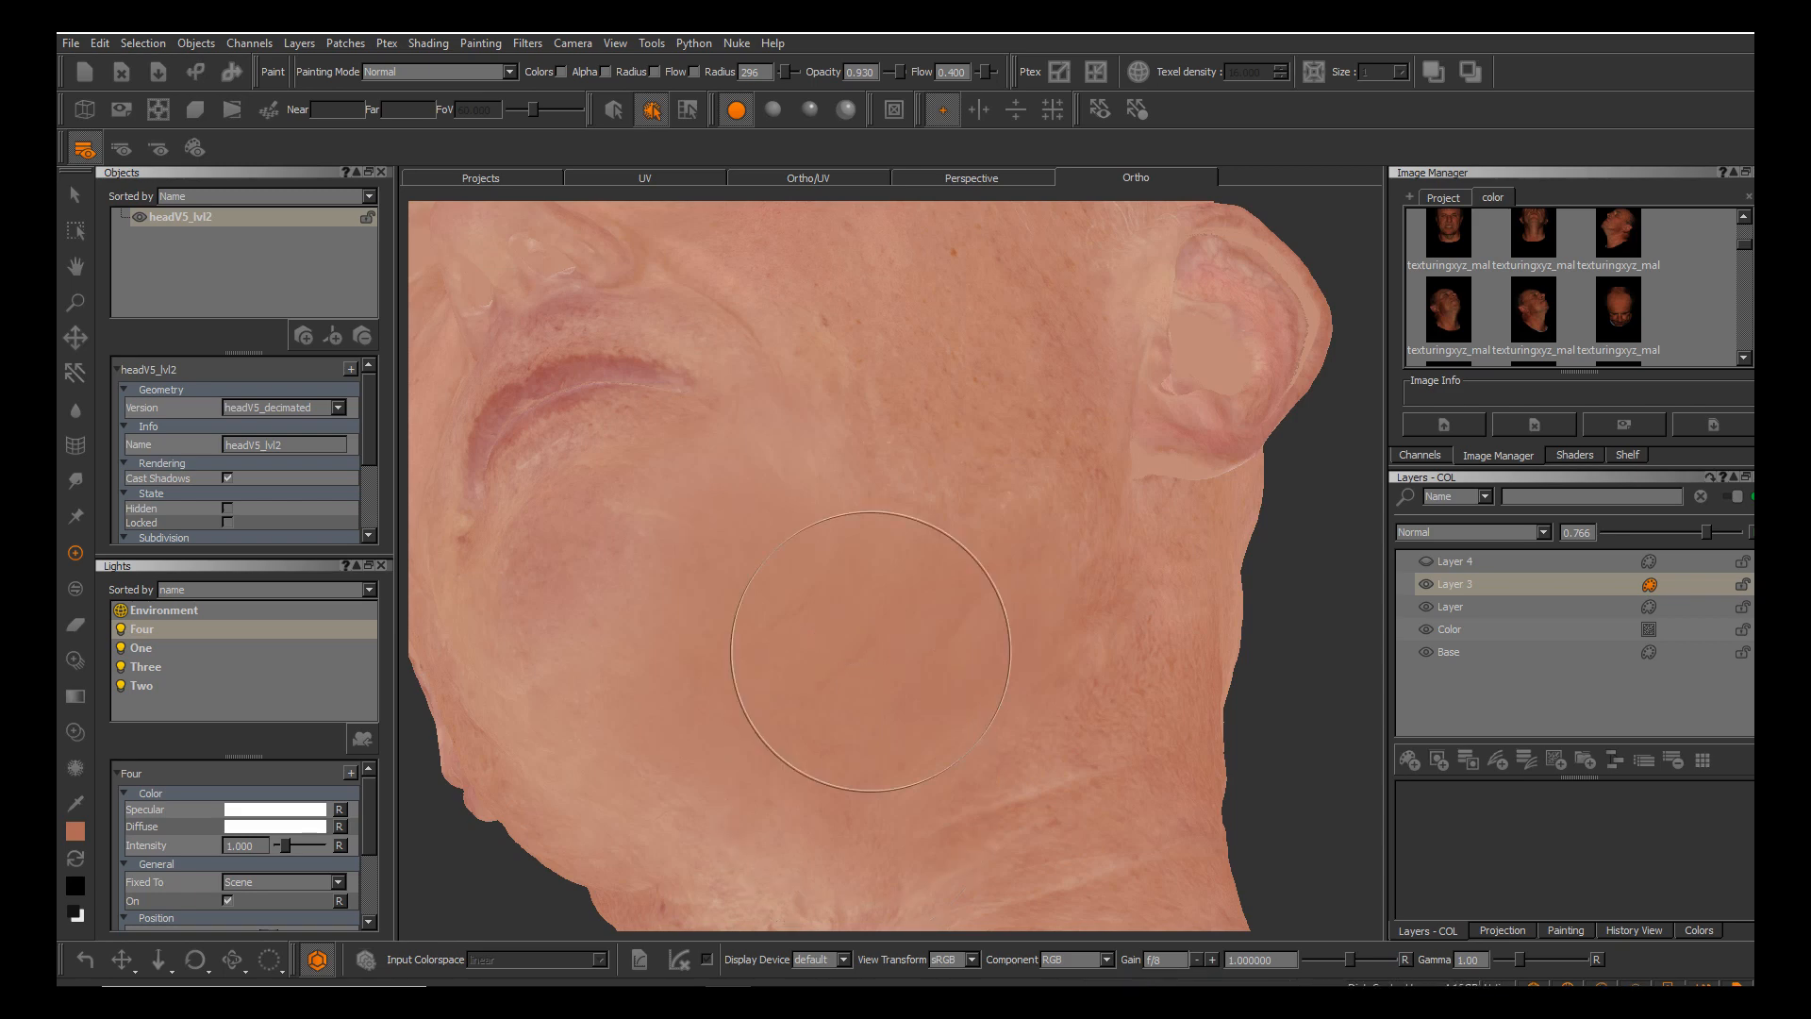
Check the repainted jaw and chin against the whole head from the front and side.
{"action": "left_click_drag", "start_coordinate": [886, 534], "coordinate": [972, 575], "text": "alt"}
{"action": "right_click_drag", "start_coordinate": [972, 576], "coordinate": [849, 604], "text": "alt"}
{"action": "left_click_drag", "start_coordinate": [849, 603], "coordinate": [925, 618], "text": "alt"}
{"action": "middle_click_drag", "start_coordinate": [924, 619], "coordinate": [976, 649], "text": "alt"}
{"action": "right_click_drag", "start_coordinate": [976, 649], "coordinate": [906, 634], "text": "alt"}
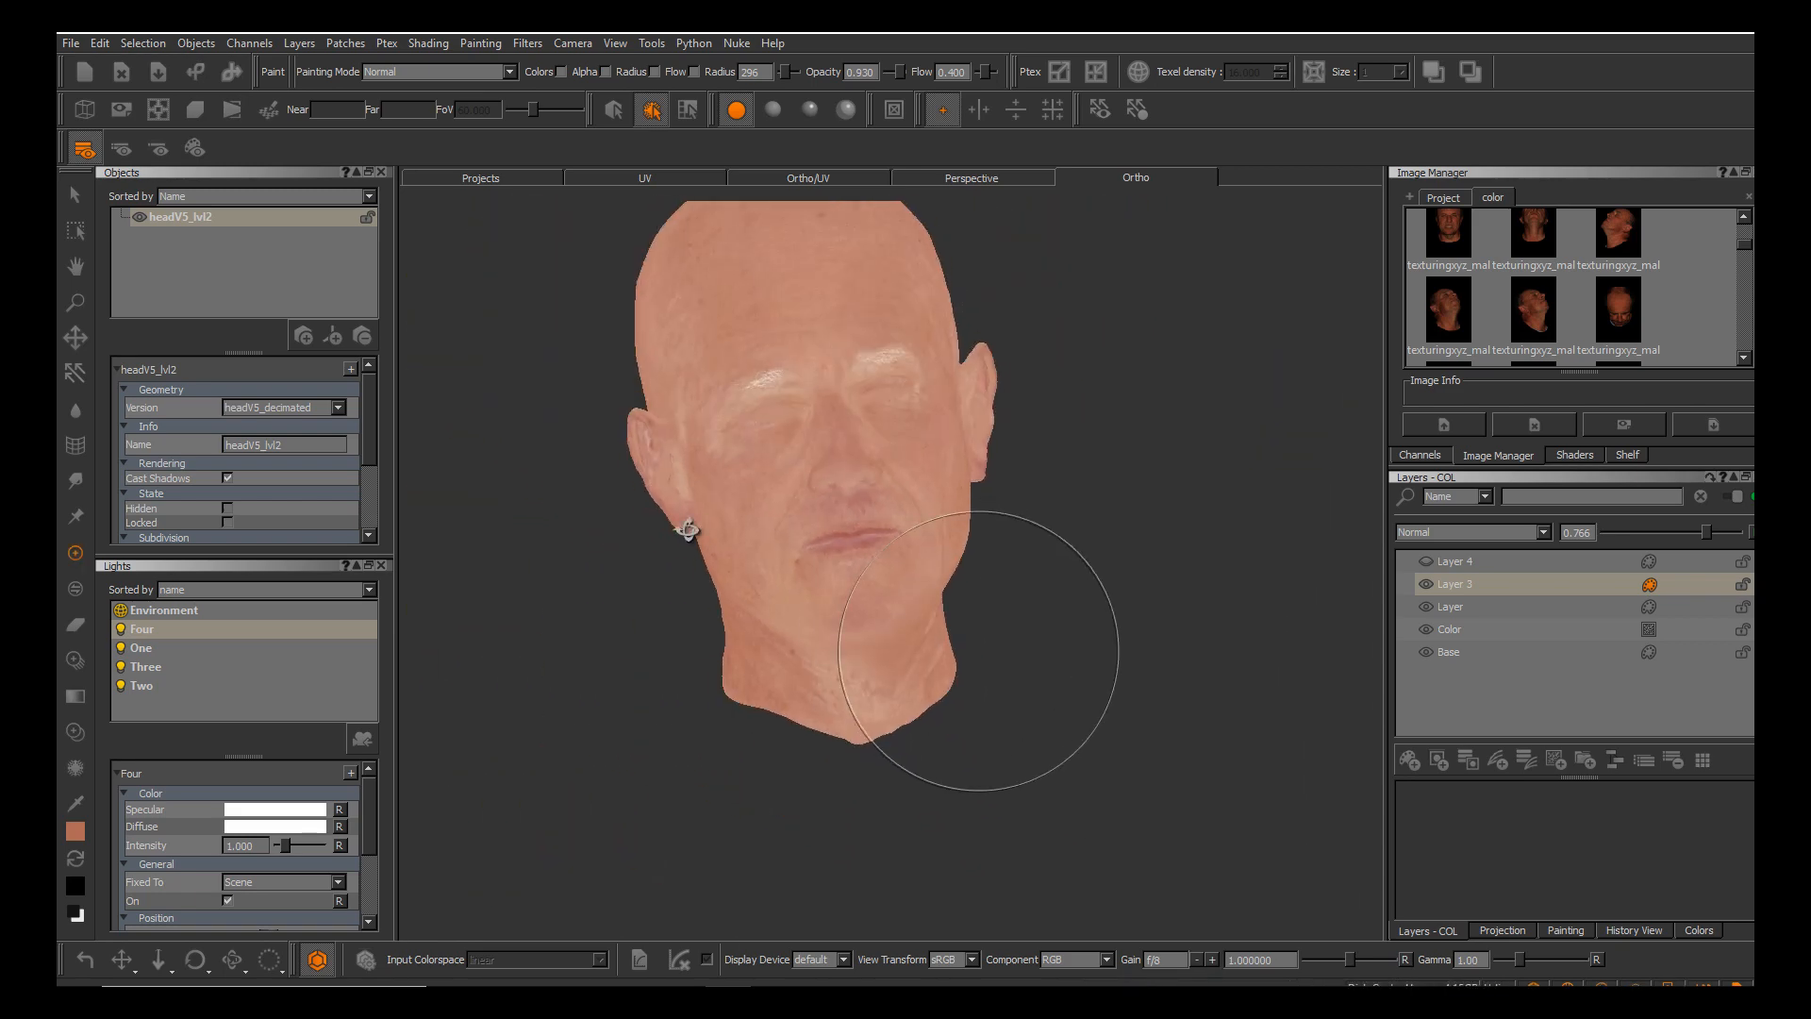
{"action": "left_click_drag", "start_coordinate": [1038, 641], "coordinate": [990, 612], "text": "alt"}
{"action": "mouse_move", "coordinate": [990, 612]}
{"action": "right_mouse_down", "text": "alt"}
{"action": "mouse_move", "coordinate": [1085, 603]}
{"action": "mouse_move", "coordinate": [860, 625]}
{"action": "right_mouse_up", "text": "alt"}
{"action": "left_click_drag", "start_coordinate": [859, 626], "coordinate": [890, 589]}
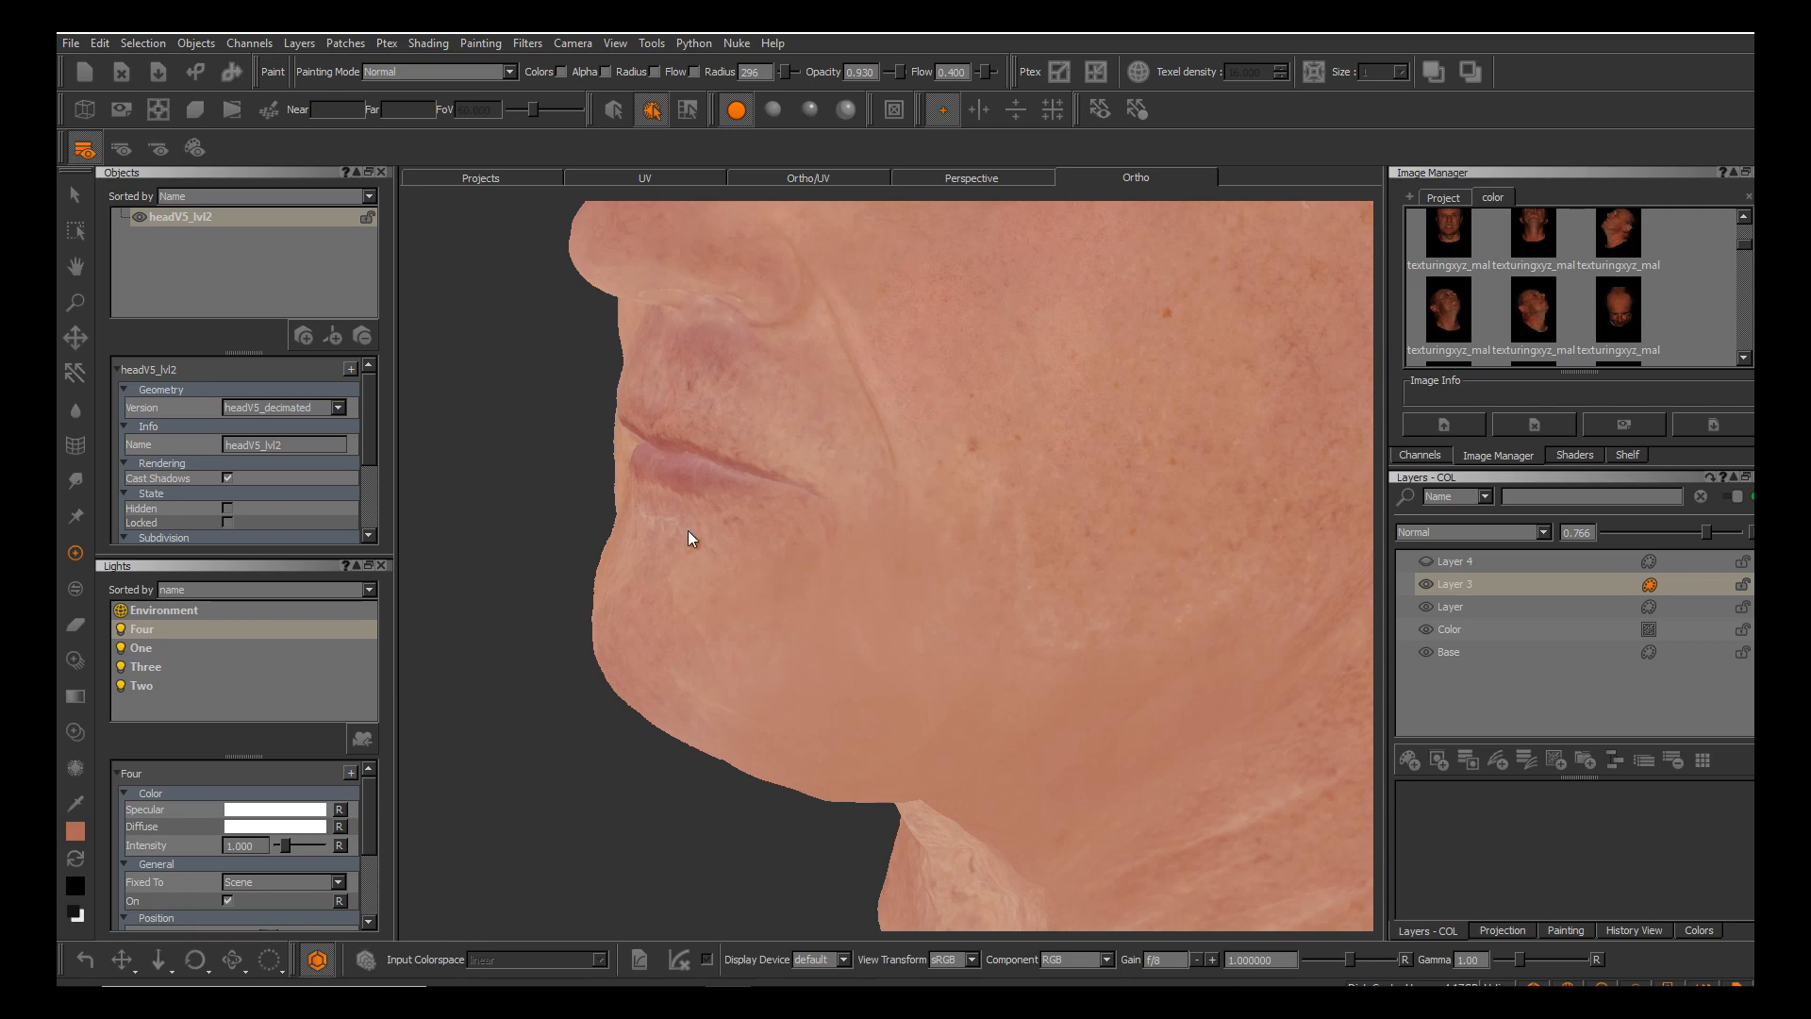
Inspect the painted face and neck with lit shading, and switch back to flat shading.
{"action": "key", "text": "f"}
{"action": "right_click_drag", "start_coordinate": [982, 456], "coordinate": [958, 557], "text": "alt"}
{"action": "left_click_drag", "start_coordinate": [958, 556], "coordinate": [1075, 504], "text": "alt"}
{"action": "right_click_drag", "start_coordinate": [868, 397], "coordinate": [854, 453], "text": "alt"}
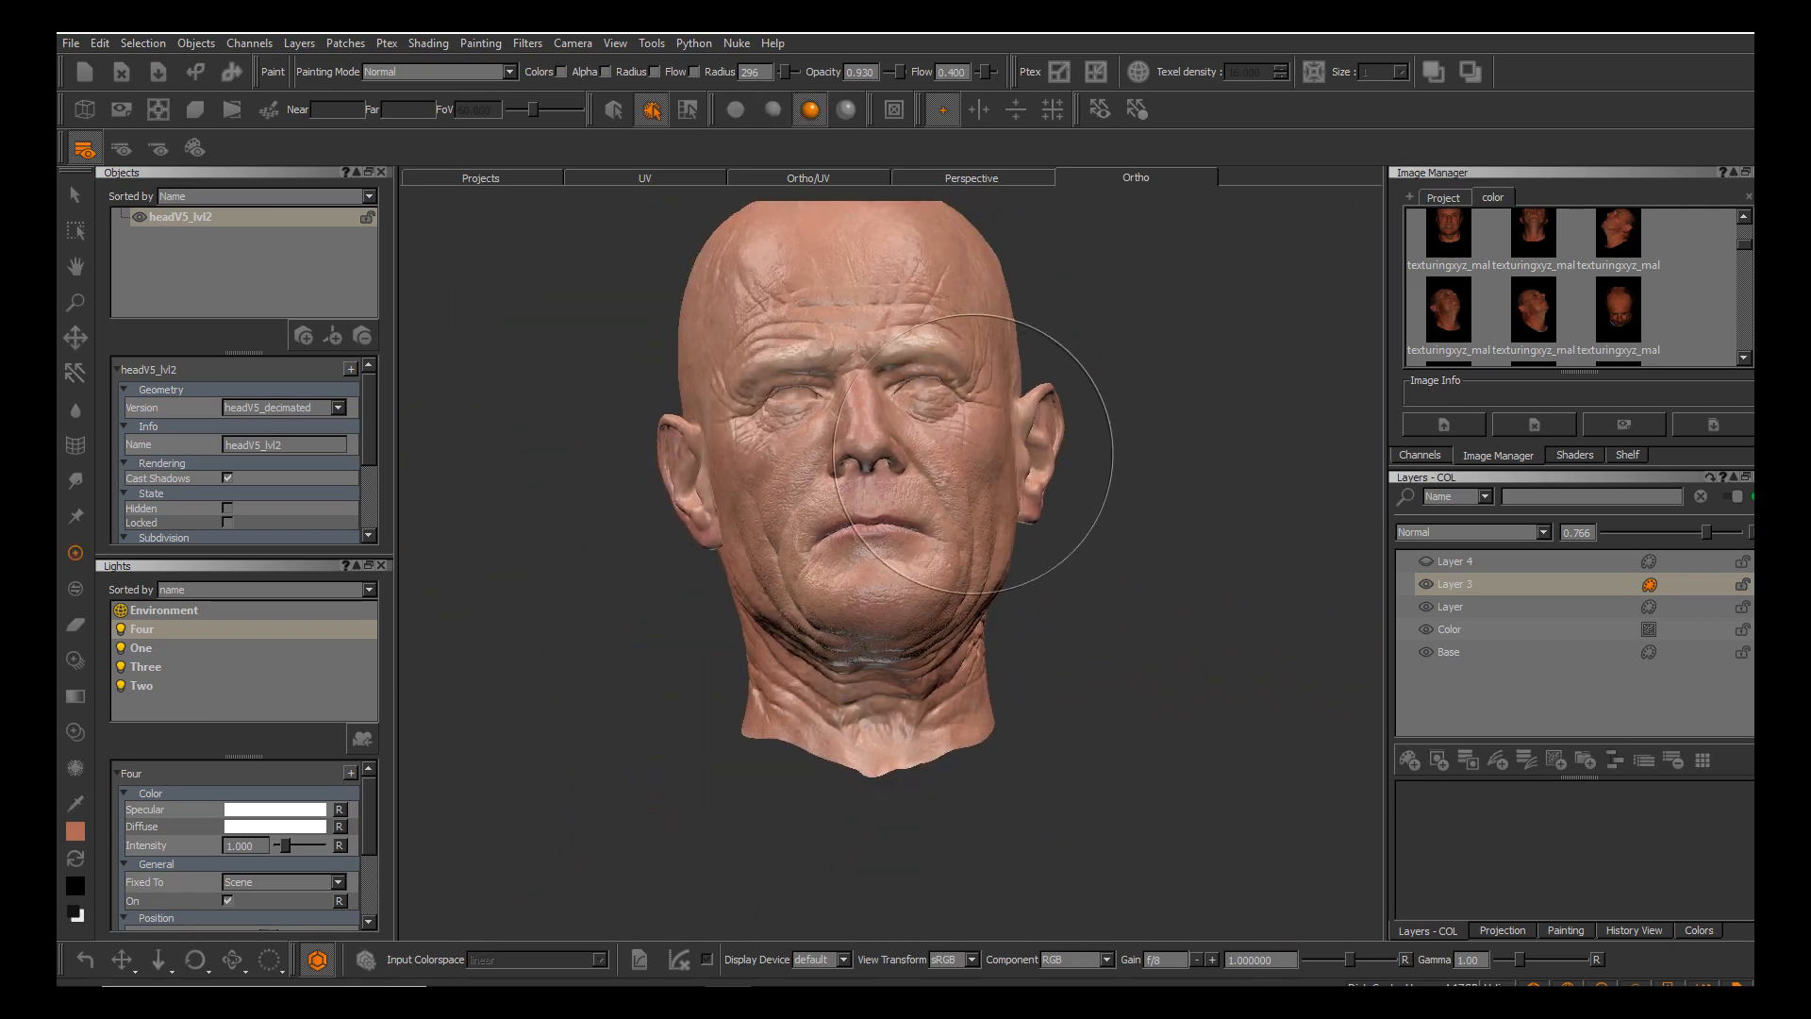
{"action": "left_click_drag", "start_coordinate": [854, 452], "coordinate": [792, 462], "text": "alt"}
{"action": "right_click_drag", "start_coordinate": [792, 462], "coordinate": [688, 530], "text": "alt"}
{"action": "left_click_drag", "start_coordinate": [688, 530], "coordinate": [694, 531], "text": "alt"}
{"action": "mouse_move", "coordinate": [693, 530]}
{"action": "right_mouse_down", "text": "alt"}
{"action": "mouse_move", "coordinate": [955, 597]}
{"action": "mouse_move", "coordinate": [691, 529]}
{"action": "right_mouse_up", "text": "alt"}
{"action": "left_click_drag", "start_coordinate": [692, 529], "coordinate": [688, 529], "text": "alt"}
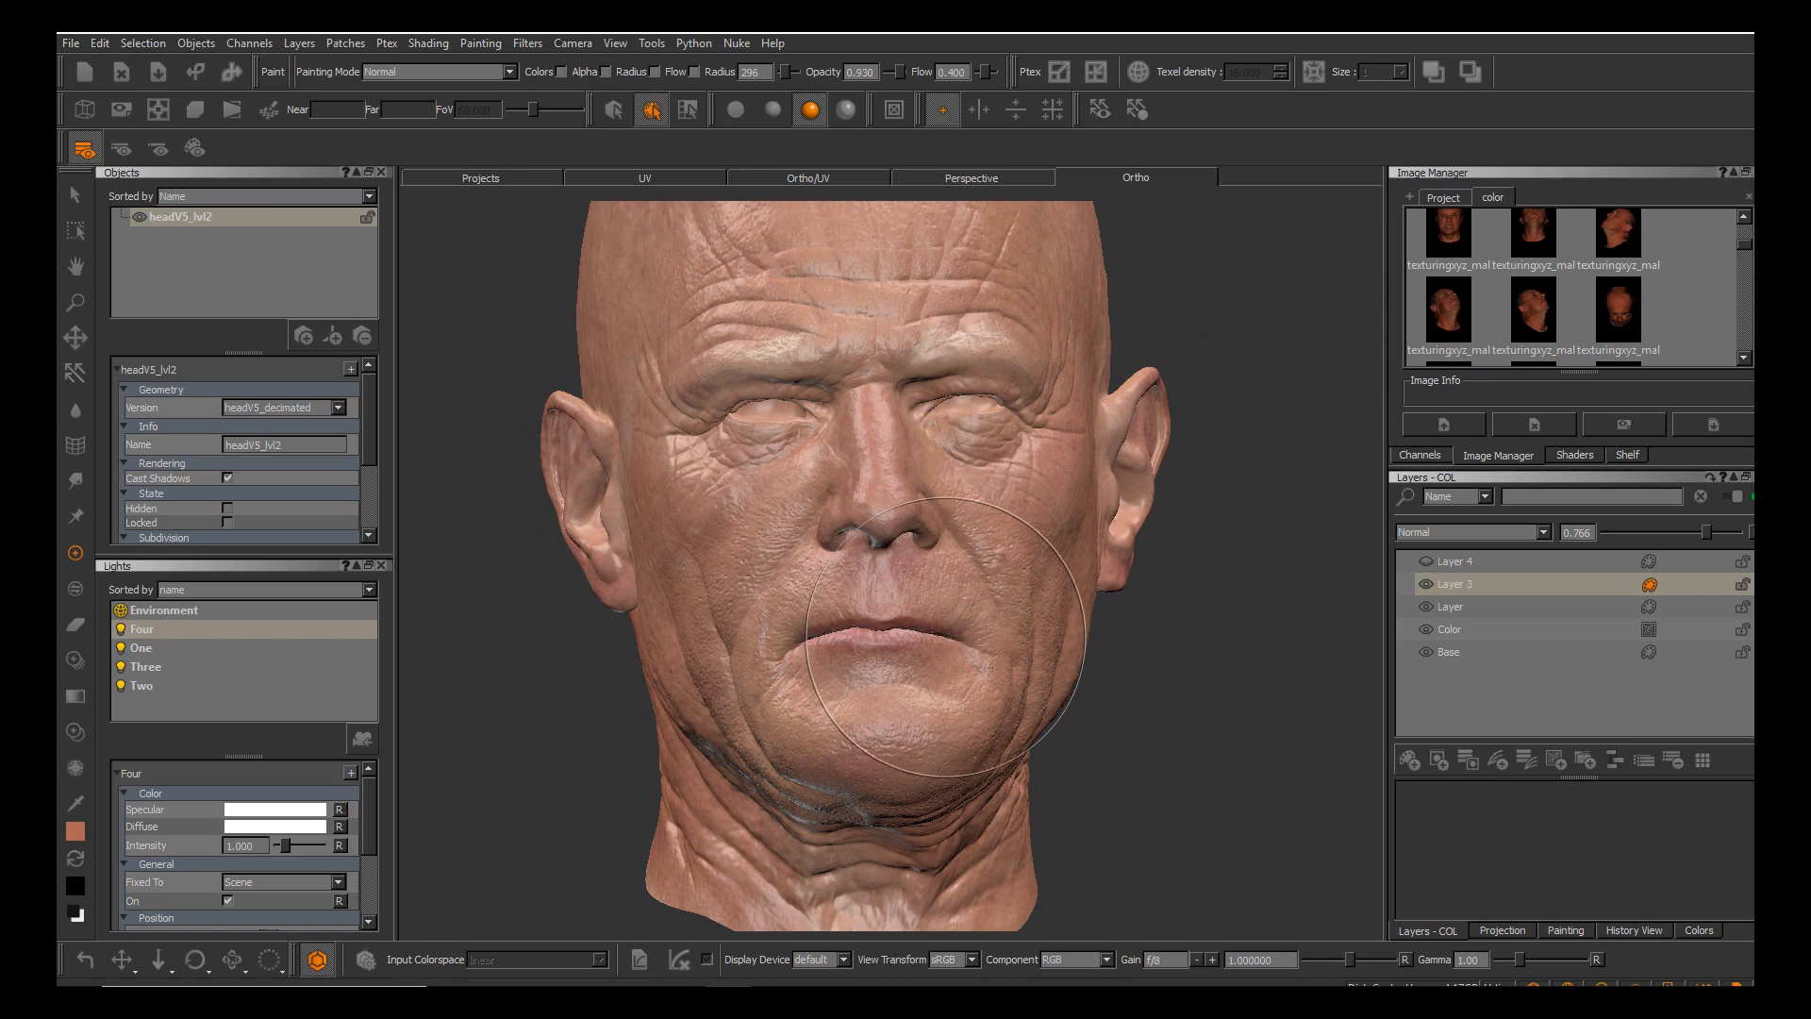
{"action": "middle_click_drag", "start_coordinate": [951, 638], "coordinate": [883, 603], "text": "alt"}
{"action": "right_click_drag", "start_coordinate": [883, 603], "coordinate": [953, 604], "text": "alt"}
{"action": "left_click_drag", "start_coordinate": [689, 531], "coordinate": [689, 530], "text": "alt"}
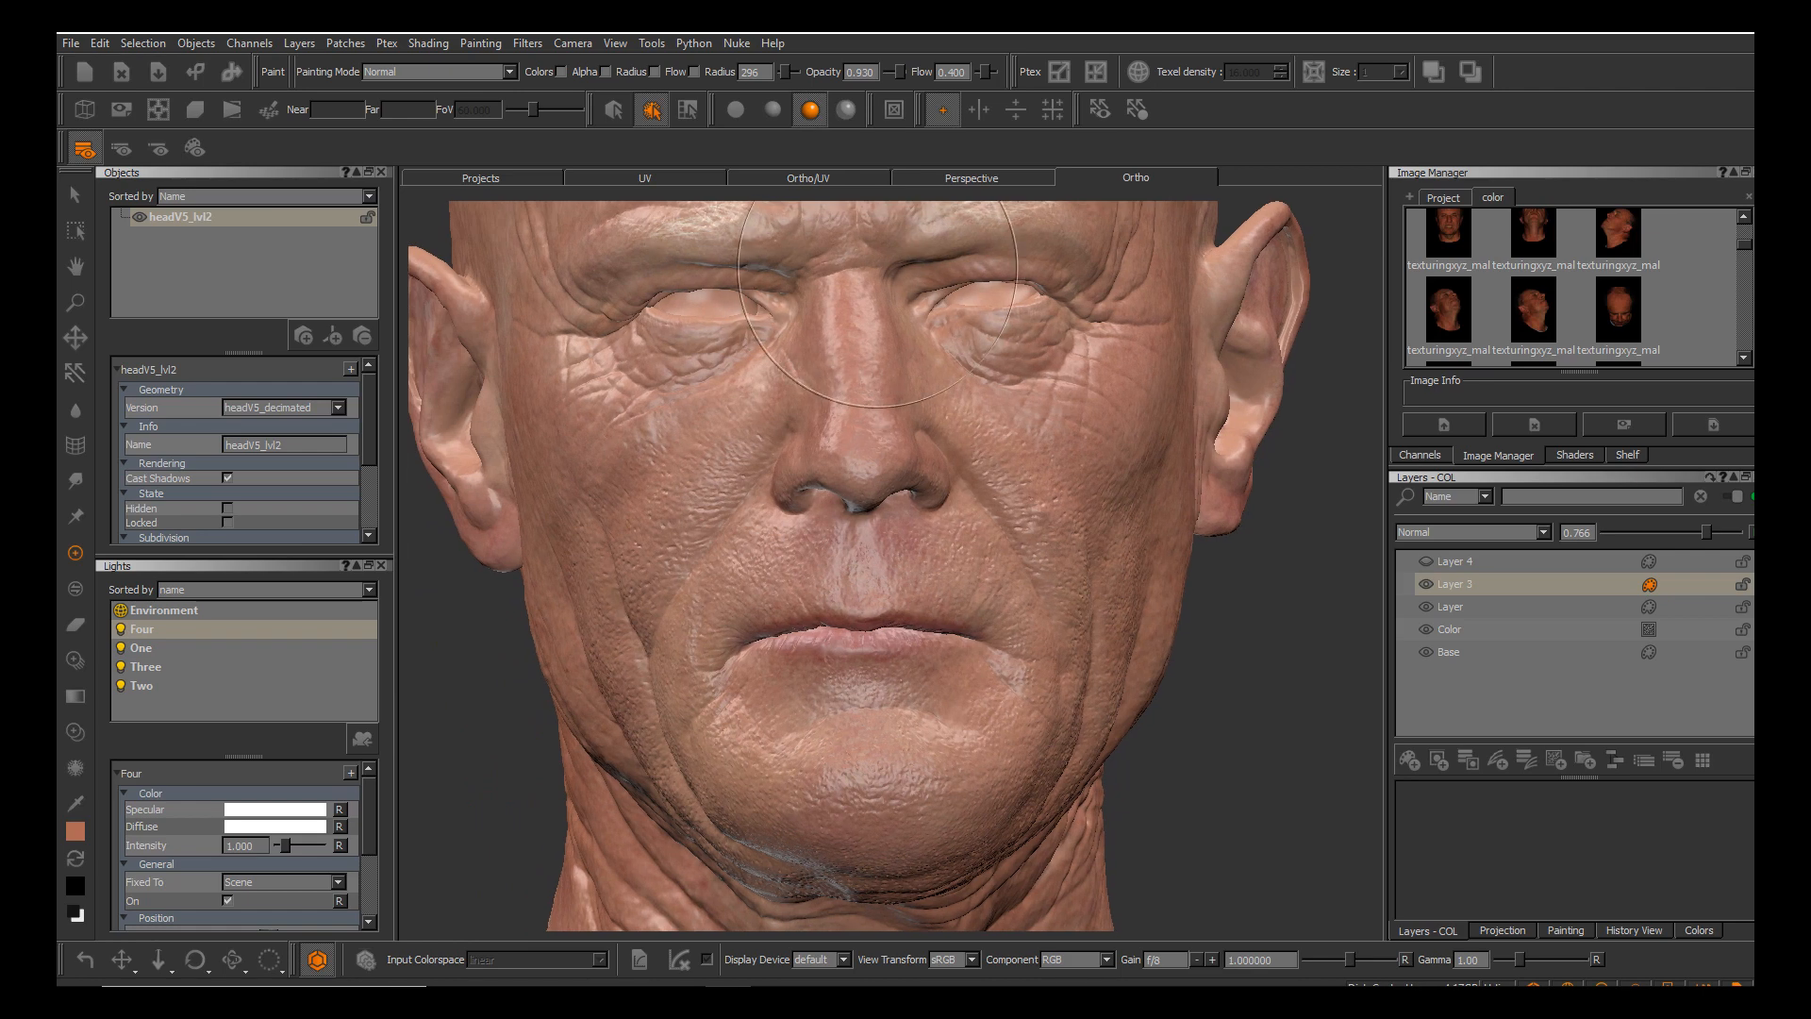
{"action": "left_click", "coordinate": [736, 110]}
Try painting a stroke of the darker tone below the mouth corner on the opposite side, and undo it.
{"action": "left_click_drag", "start_coordinate": [688, 530], "coordinate": [688, 531], "text": "alt"}
{"action": "middle_click_drag", "start_coordinate": [689, 530], "coordinate": [689, 531], "text": "alt"}
{"action": "right_click_drag", "start_coordinate": [690, 530], "coordinate": [691, 530], "text": "alt"}
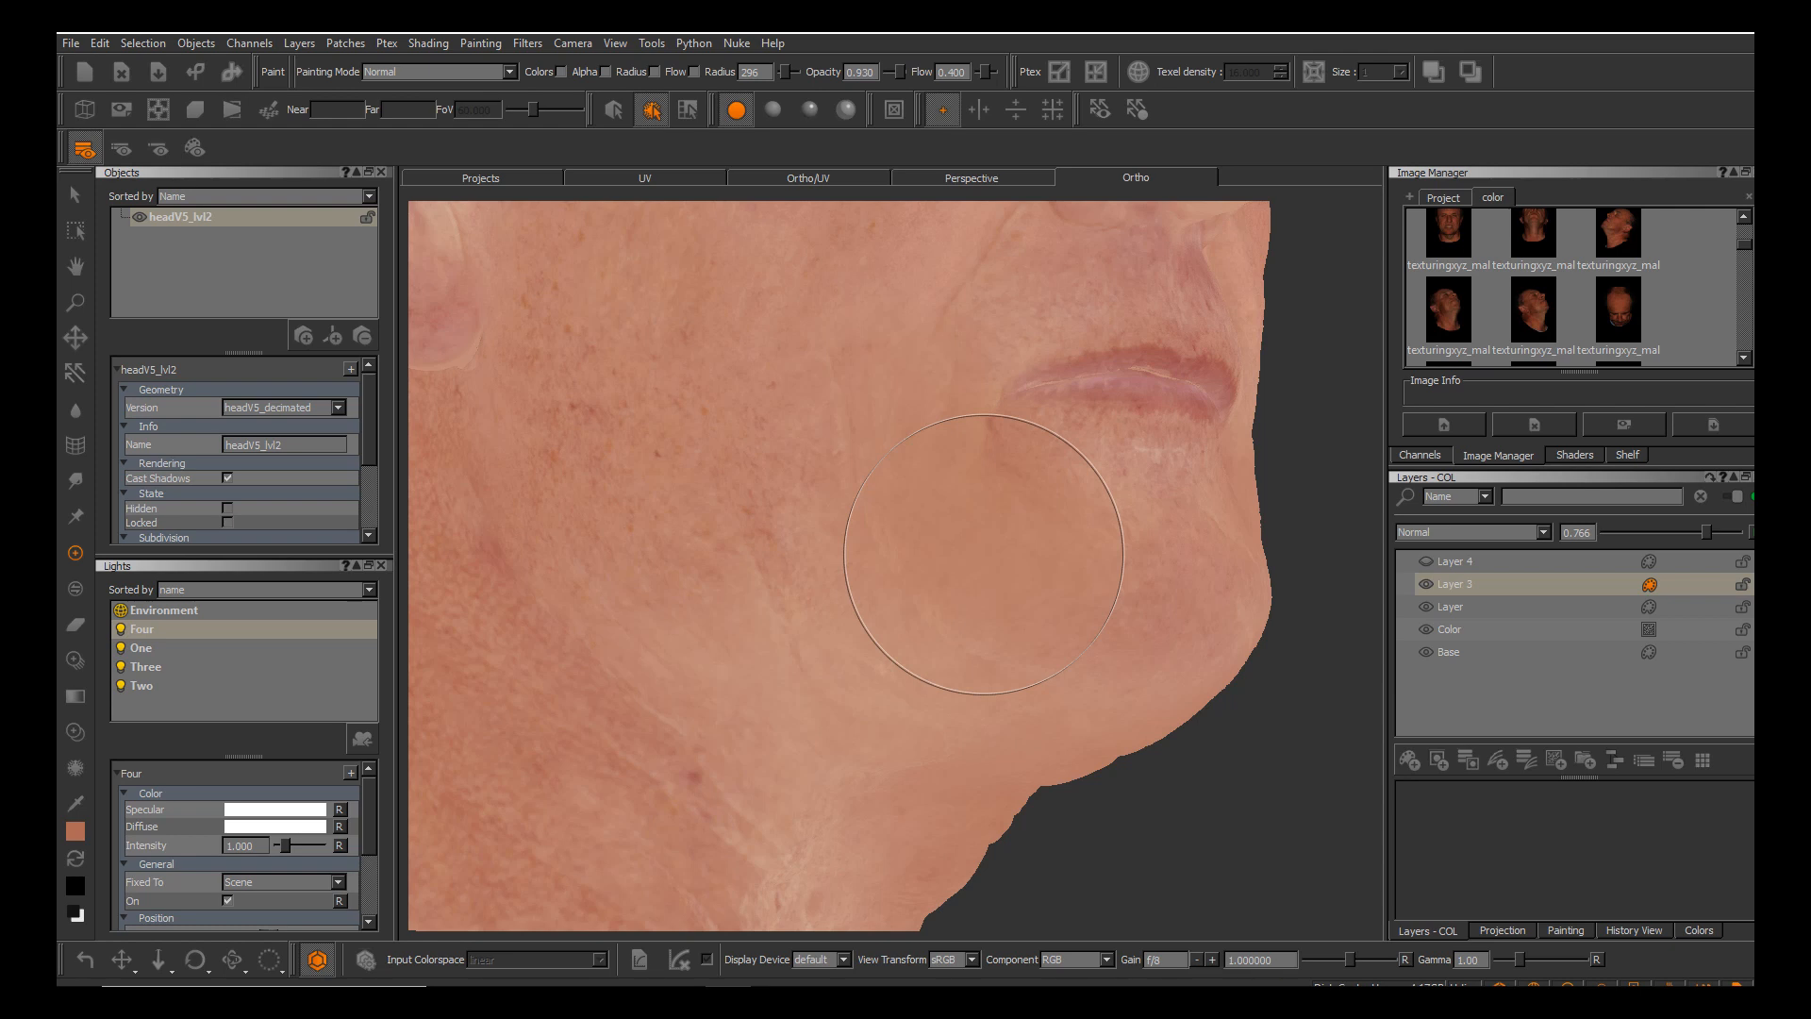
{"action": "key", "text": "ctrl+z"}
Paint the darker skin tone over the pale area between mouth corner, chin and jaw on the opposite side.
{"action": "middle_click_drag", "start_coordinate": [737, 490], "coordinate": [691, 529], "text": "alt"}
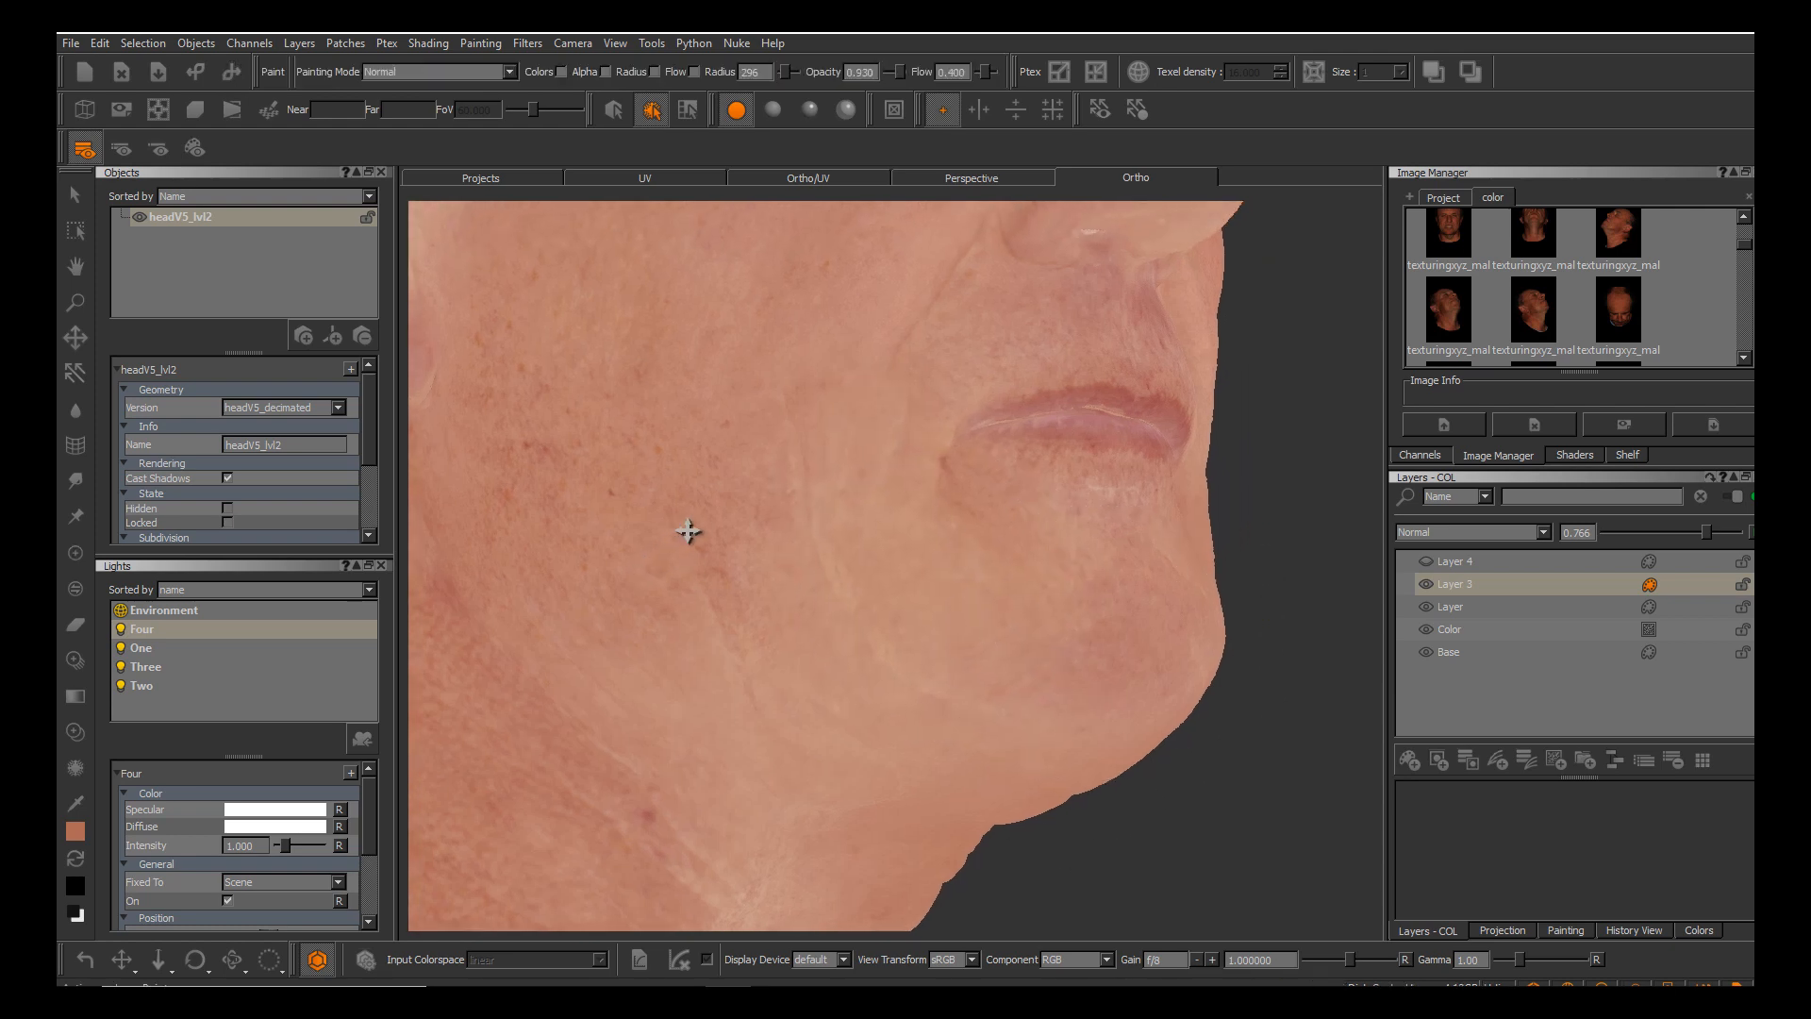
{"action": "right_click_drag", "start_coordinate": [692, 529], "coordinate": [909, 519], "text": "alt"}
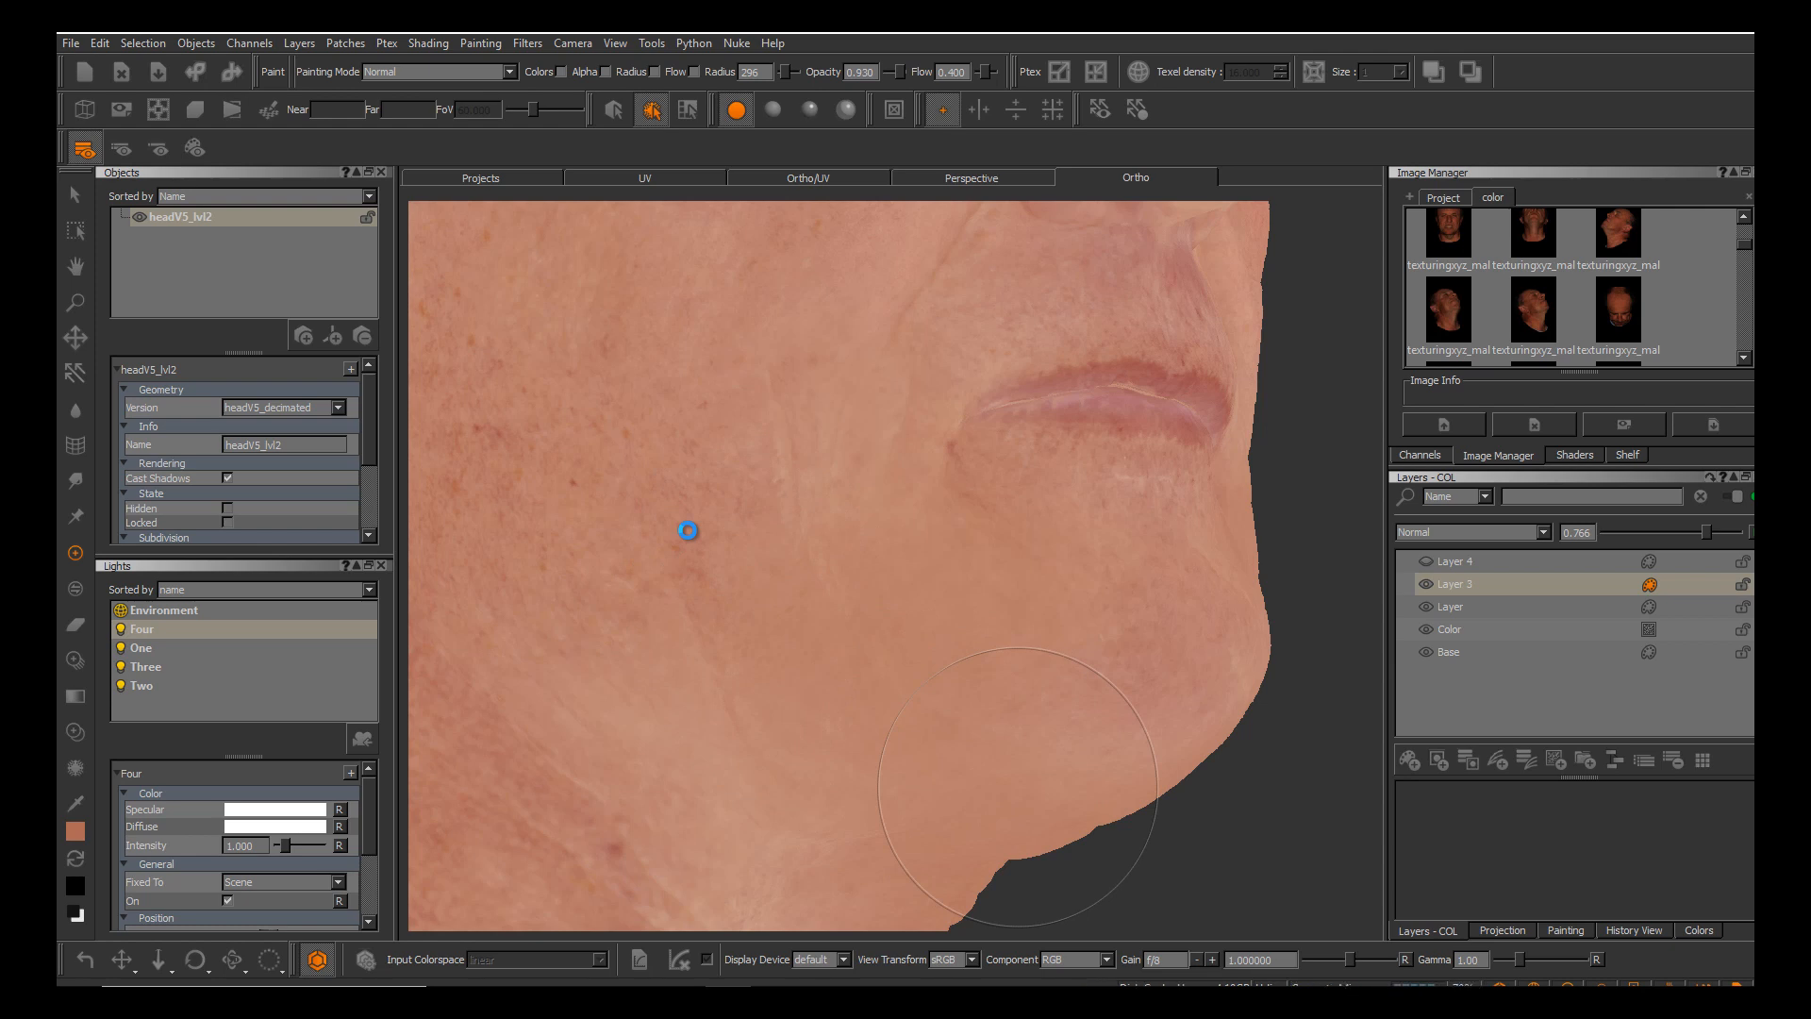
{"action": "mouse_move", "coordinate": [824, 702]}
{"action": "left_mouse_down", "text": "alt"}
{"action": "mouse_move", "coordinate": [692, 530]}
{"action": "mouse_move", "coordinate": [725, 566]}
{"action": "left_mouse_up", "text": "alt"}
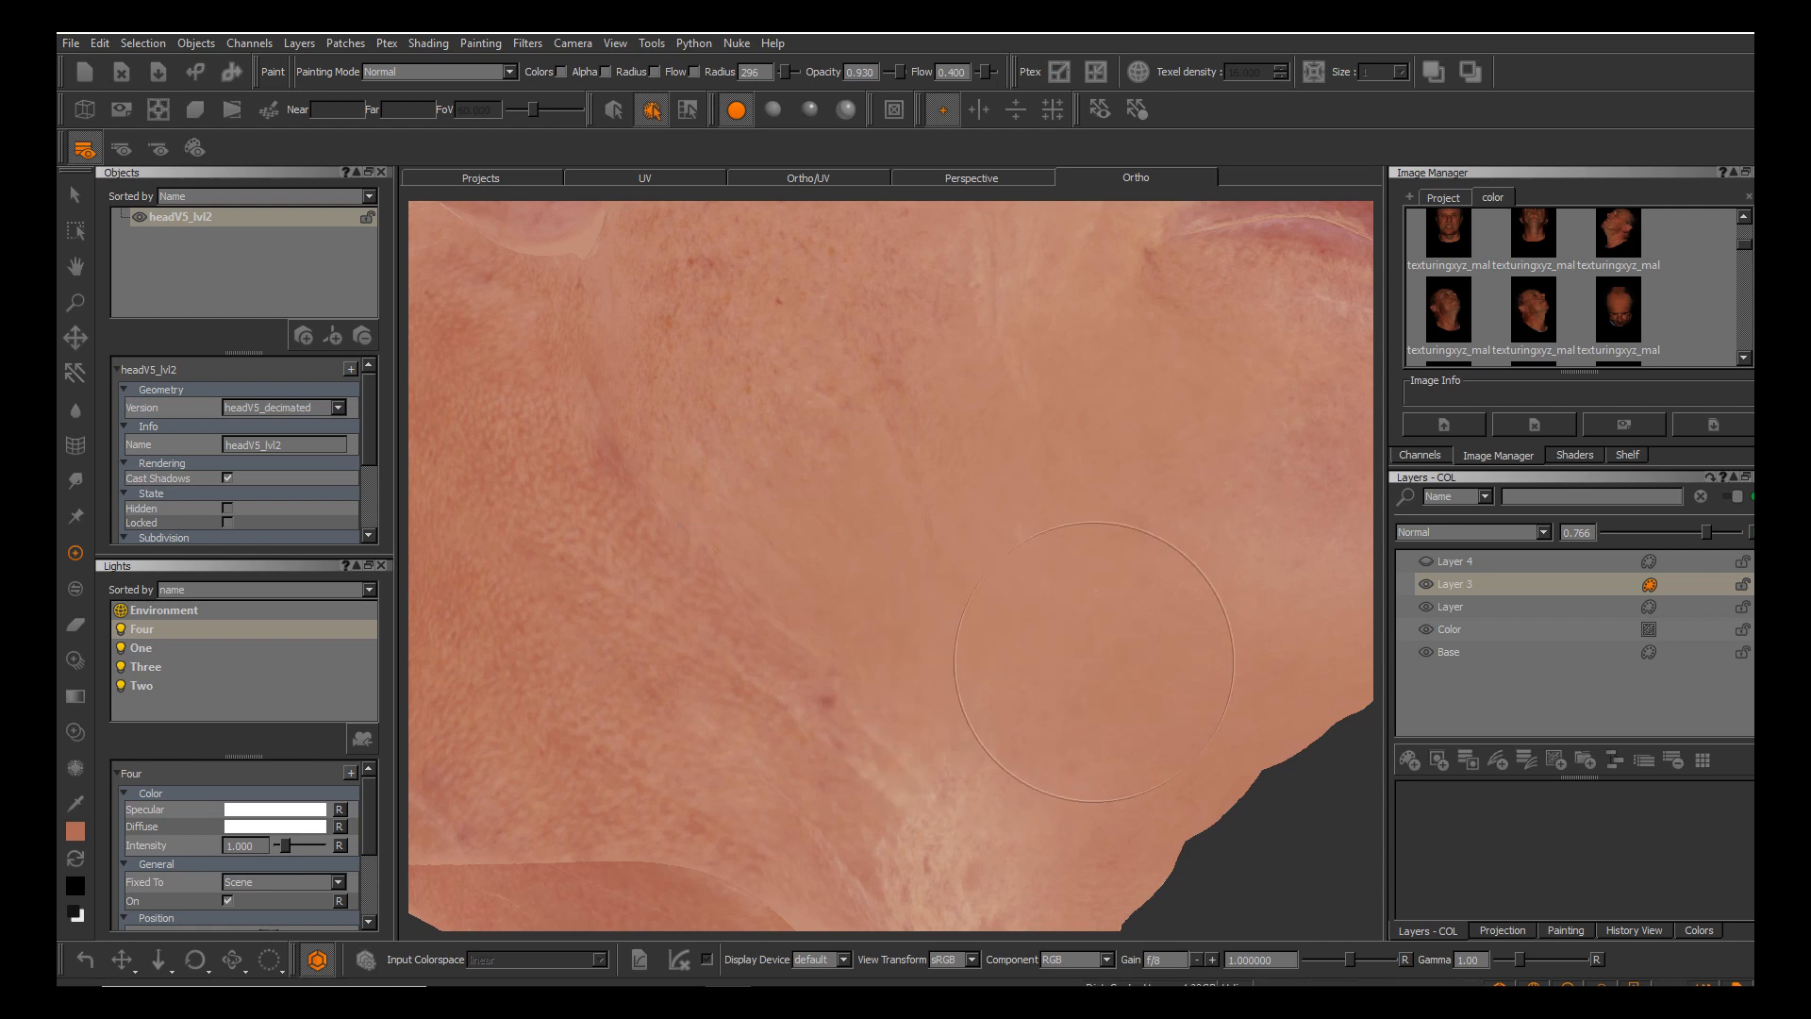
Examine the overall skin color of the whole head and the area around the eyes and eyebrows from several angles.
{"action": "scroll", "coordinate": [687, 525], "scroll_direction": "down", "scroll_amount": 10}
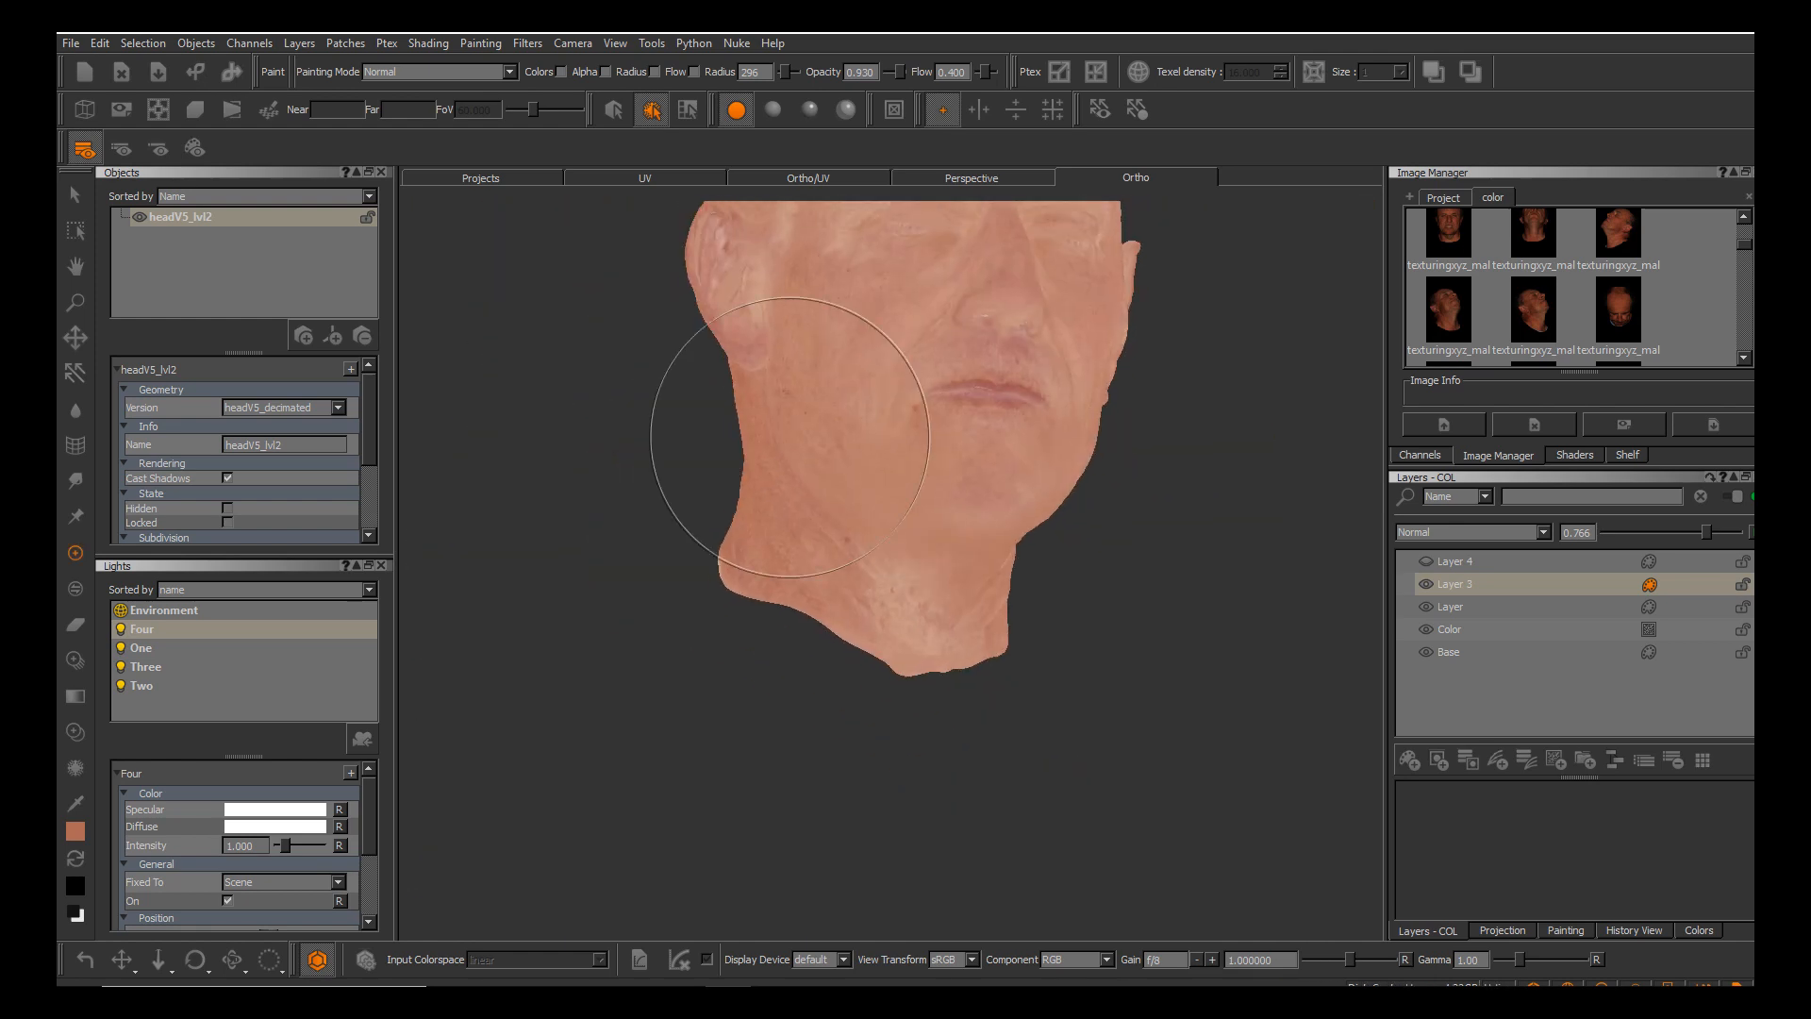
{"action": "middle_click_drag", "start_coordinate": [789, 438], "coordinate": [771, 648], "text": "alt"}
{"action": "left_click_drag", "start_coordinate": [771, 648], "coordinate": [679, 530], "text": "alt"}
{"action": "middle_click_drag", "start_coordinate": [836, 566], "coordinate": [836, 698], "text": "alt"}
{"action": "right_click_drag", "start_coordinate": [836, 698], "coordinate": [688, 530], "text": "alt"}
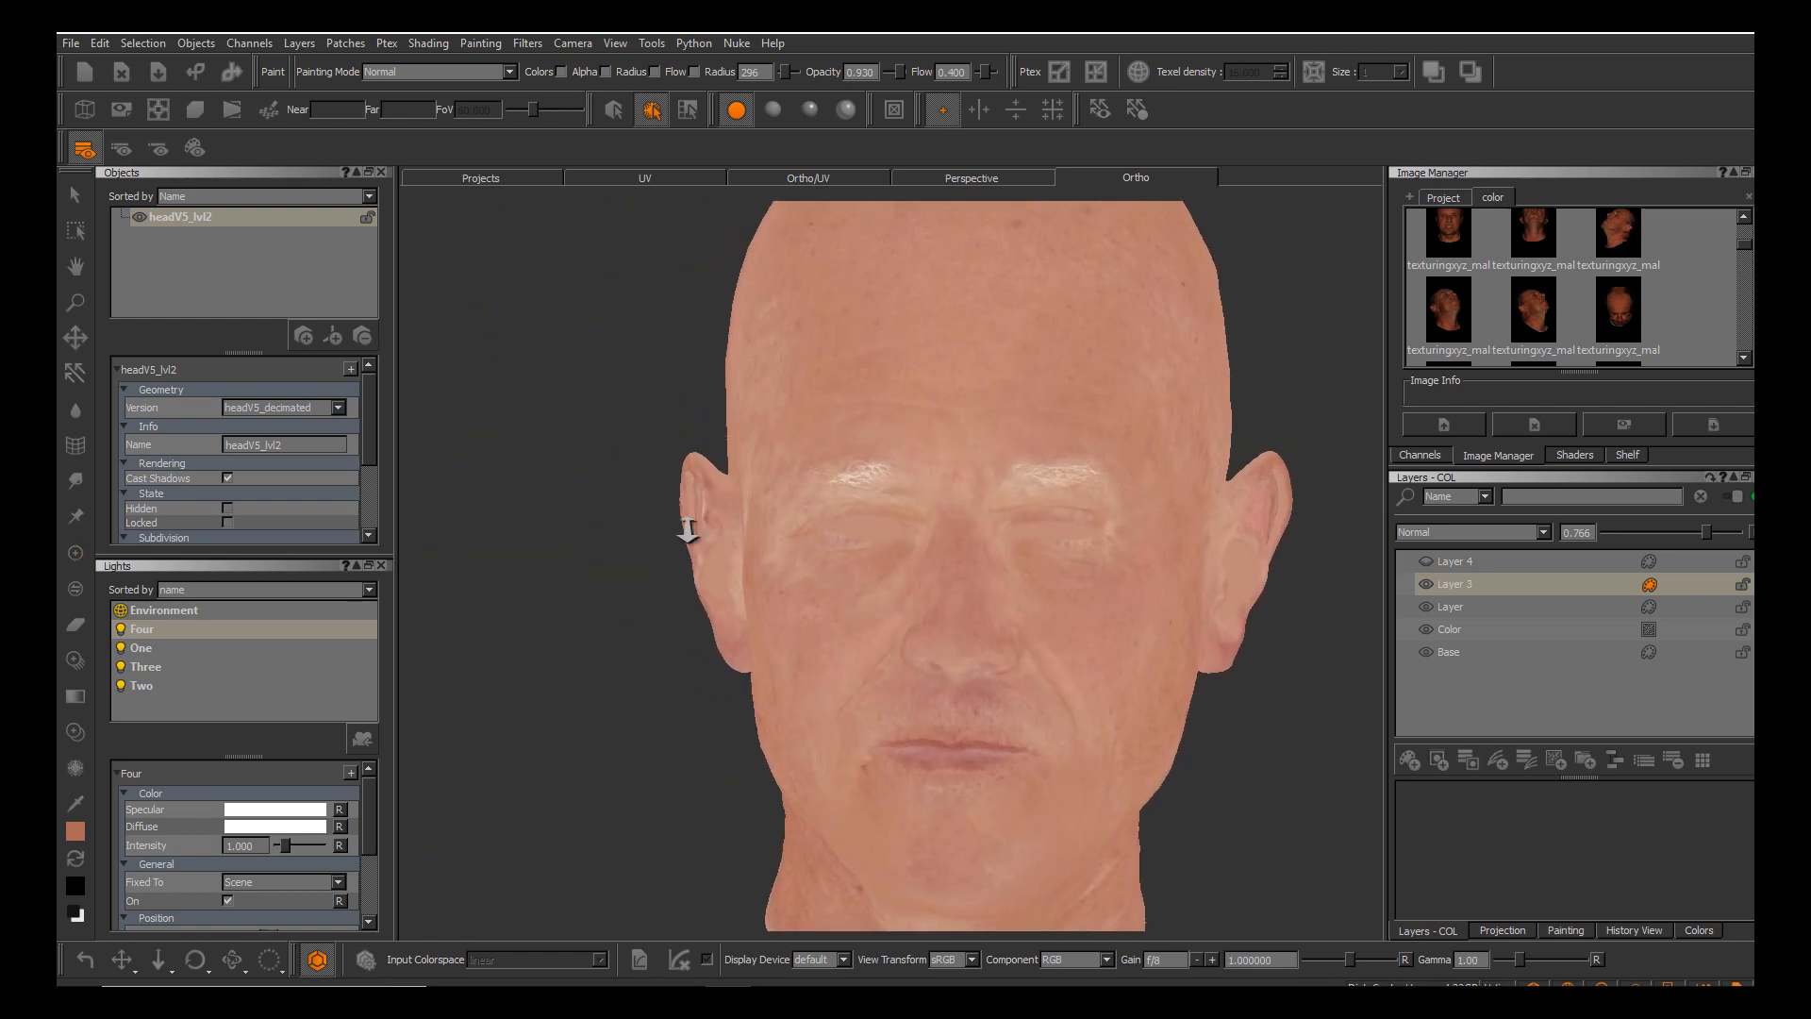
{"action": "left_click_drag", "start_coordinate": [687, 531], "coordinate": [691, 530], "text": "alt"}
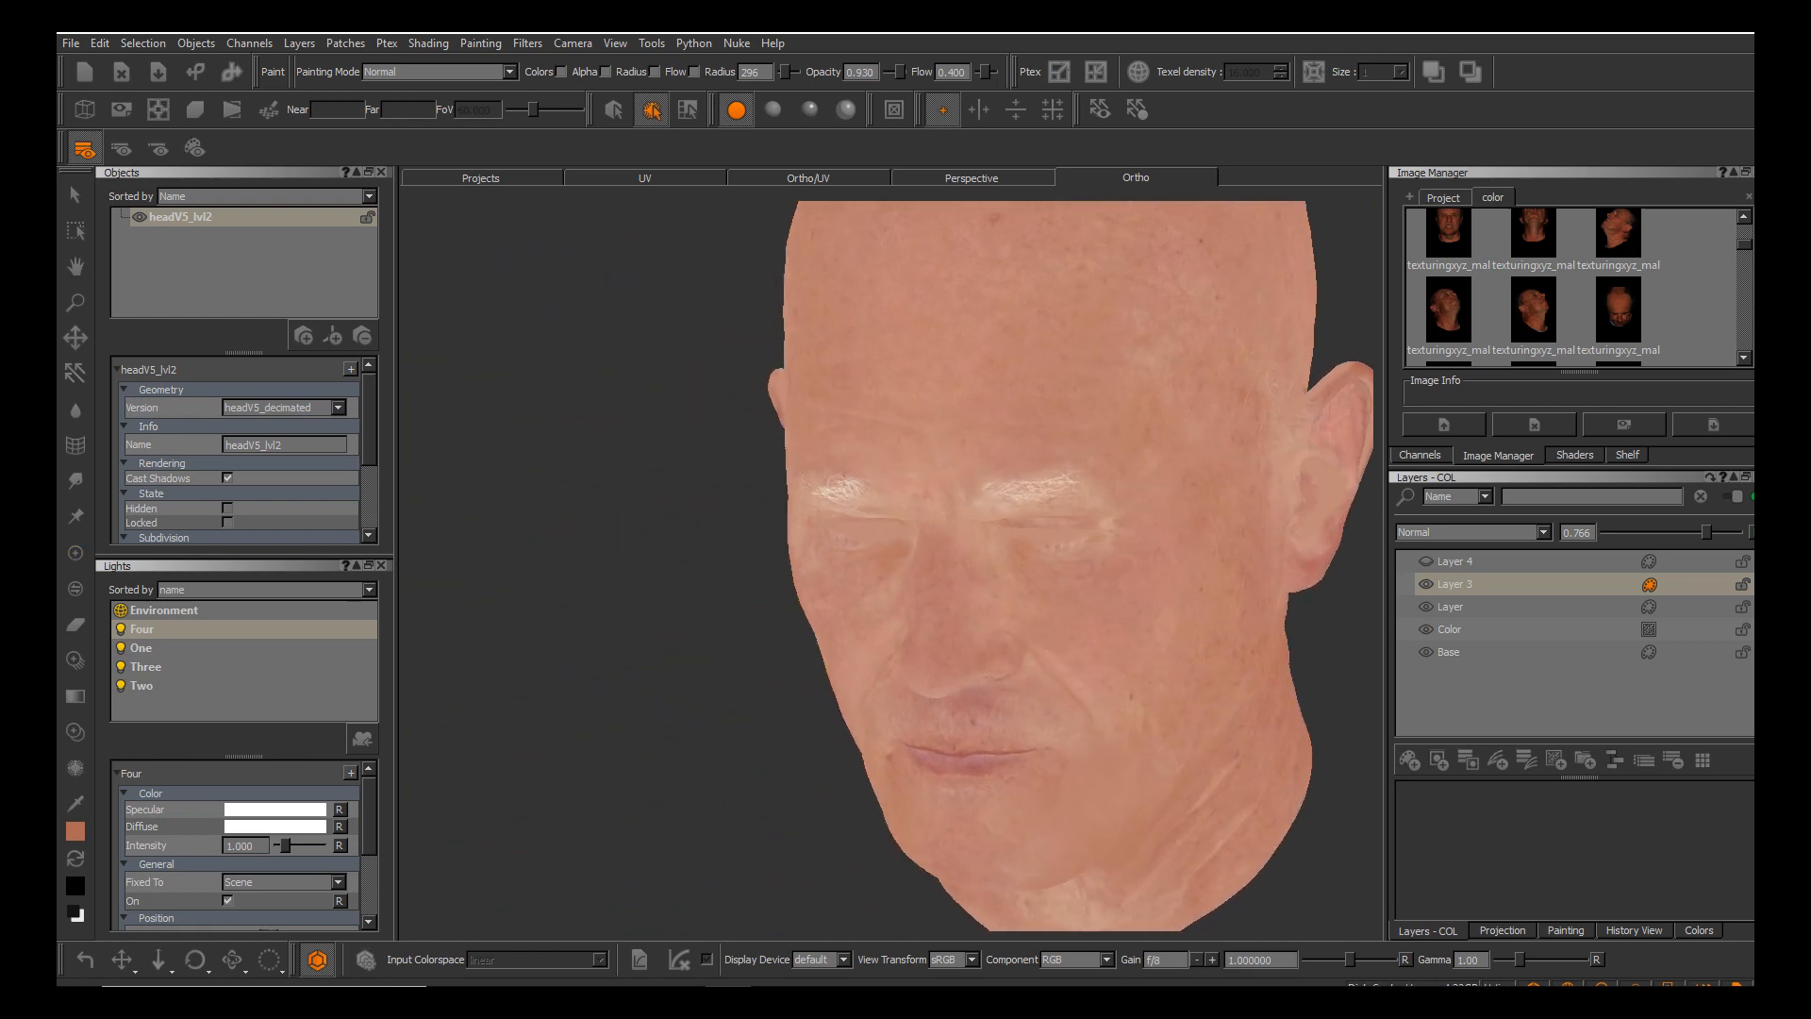
{"action": "middle_click_drag", "start_coordinate": [820, 602], "coordinate": [690, 530], "text": "alt"}
{"action": "right_click_drag", "start_coordinate": [689, 530], "coordinate": [745, 530], "text": "alt"}
{"action": "left_click_drag", "start_coordinate": [660, 530], "coordinate": [703, 514], "text": "alt"}
{"action": "middle_click_drag", "start_coordinate": [670, 500], "coordinate": [688, 530], "text": "alt"}
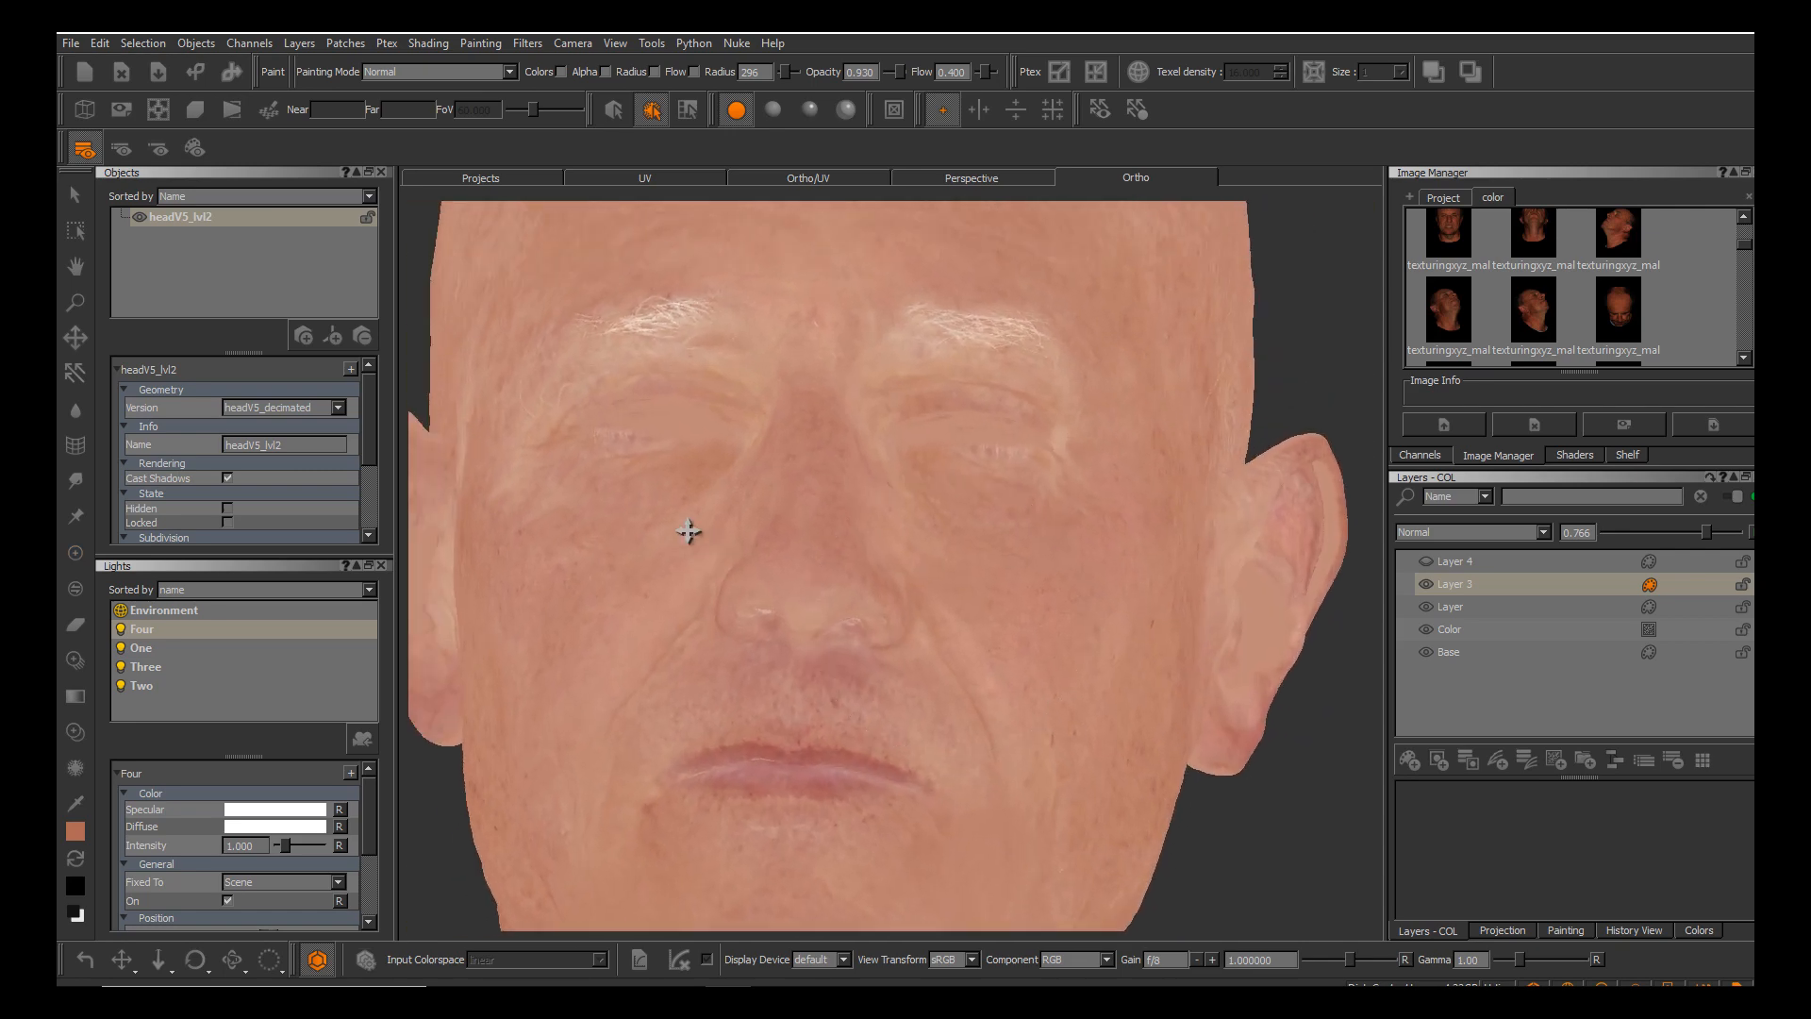
{"action": "left_click_drag", "start_coordinate": [688, 530], "coordinate": [688, 529], "text": "alt"}
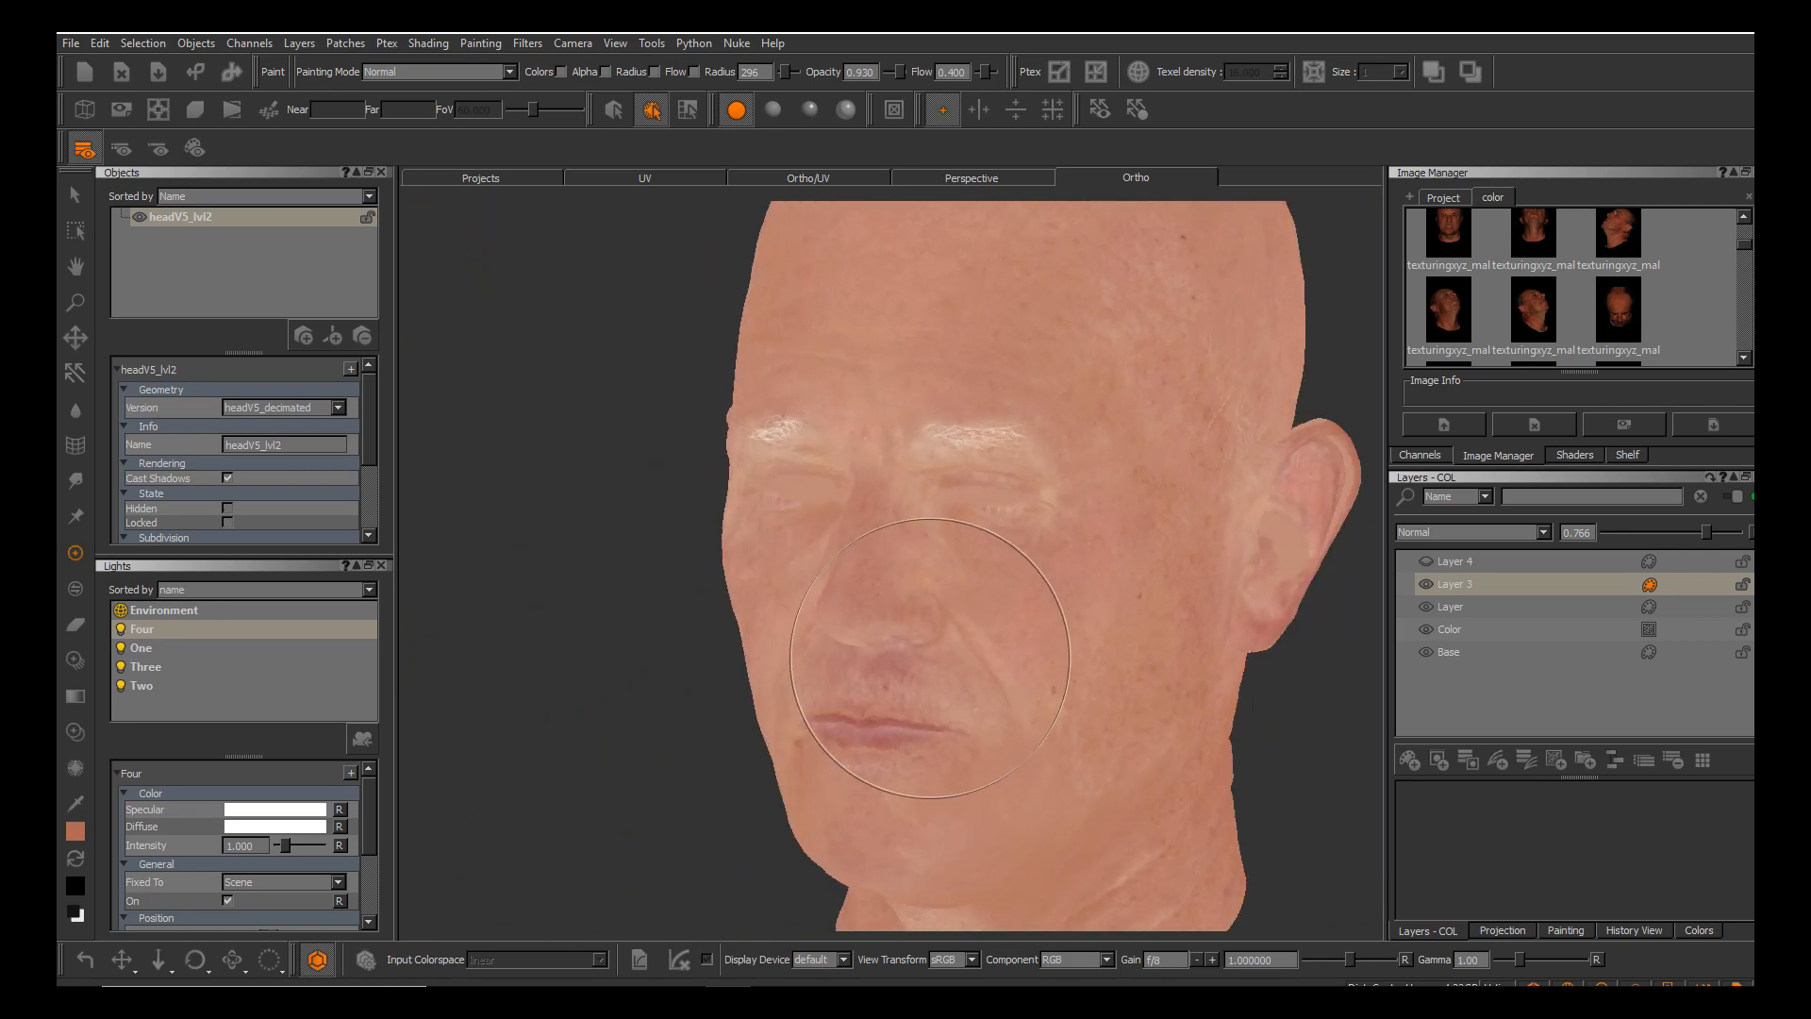
{"action": "middle_click_drag", "start_coordinate": [780, 518], "coordinate": [692, 529], "text": "alt"}
{"action": "right_click_drag", "start_coordinate": [692, 530], "coordinate": [745, 530], "text": "alt"}
{"action": "left_click_drag", "start_coordinate": [712, 530], "coordinate": [755, 530], "text": "alt"}
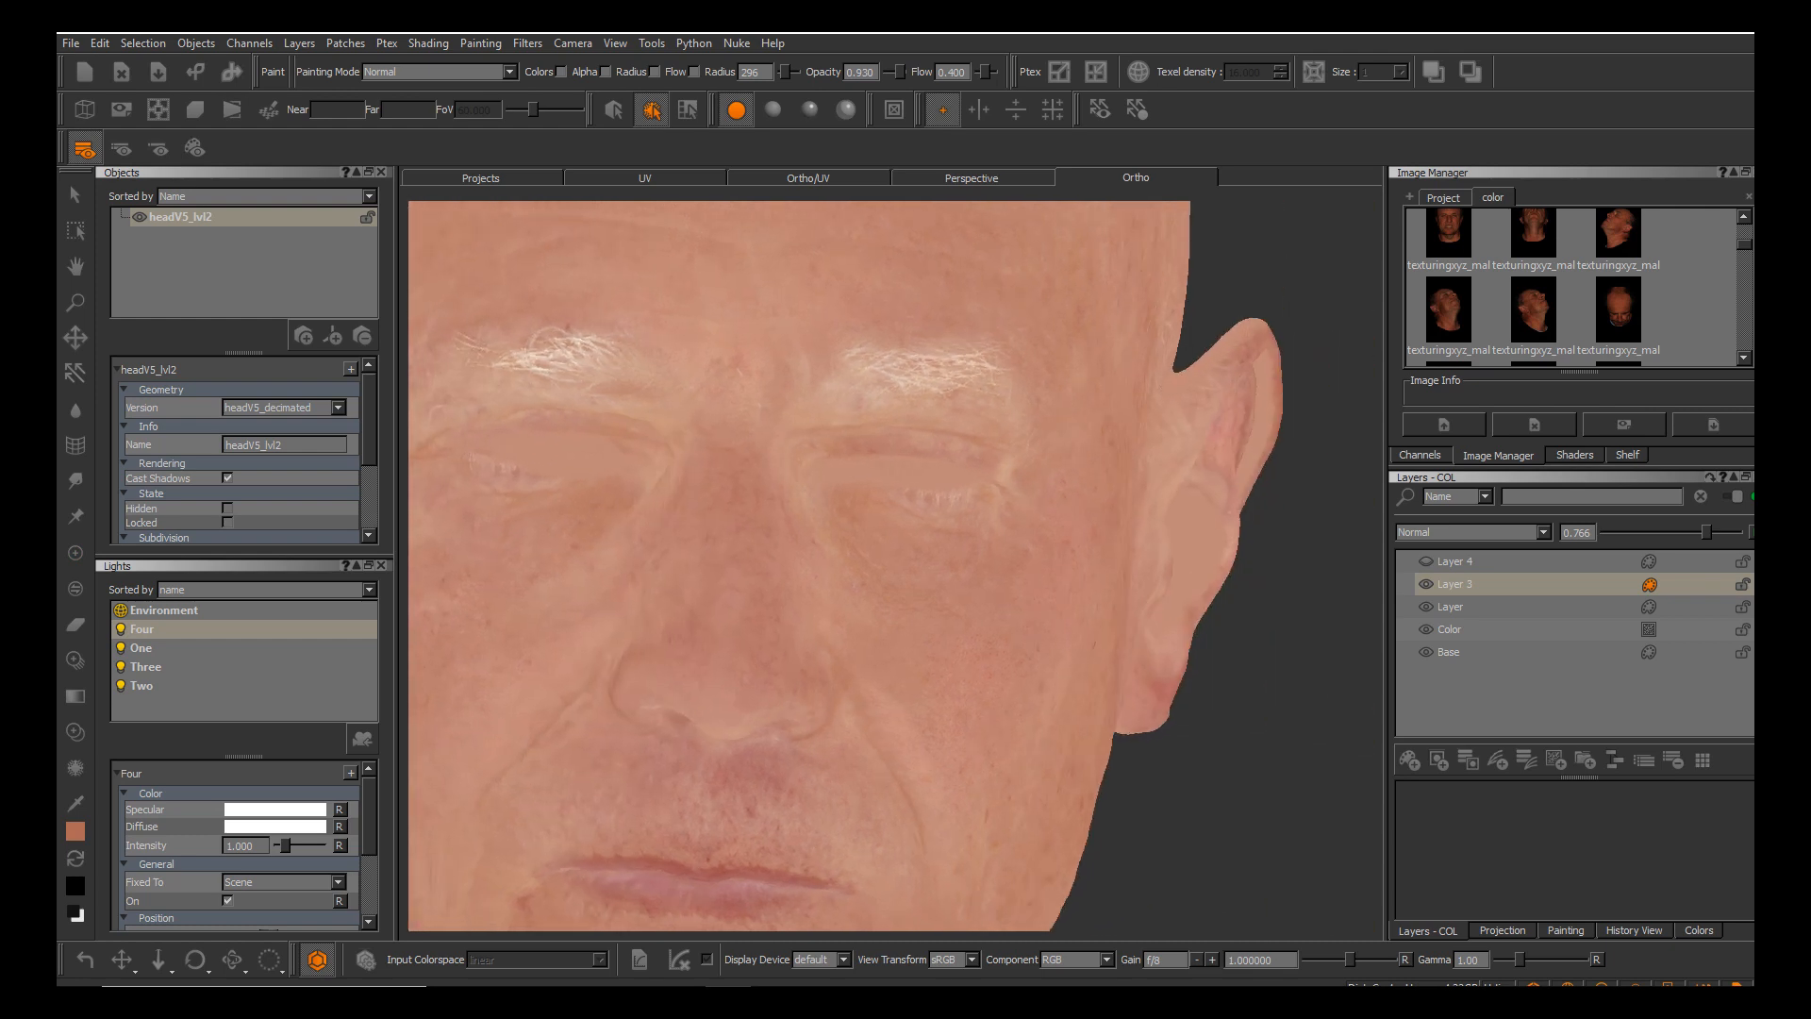
Compare the head's skin color with Layer 3 shown and hidden, viewing the face from the front and both sides.
{"action": "middle_click_drag", "start_coordinate": [692, 531], "coordinate": [901, 516], "text": "alt"}
{"action": "right_click_drag", "start_coordinate": [755, 529], "coordinate": [691, 529], "text": "alt"}
{"action": "left_click_drag", "start_coordinate": [691, 529], "coordinate": [688, 530], "text": "alt"}
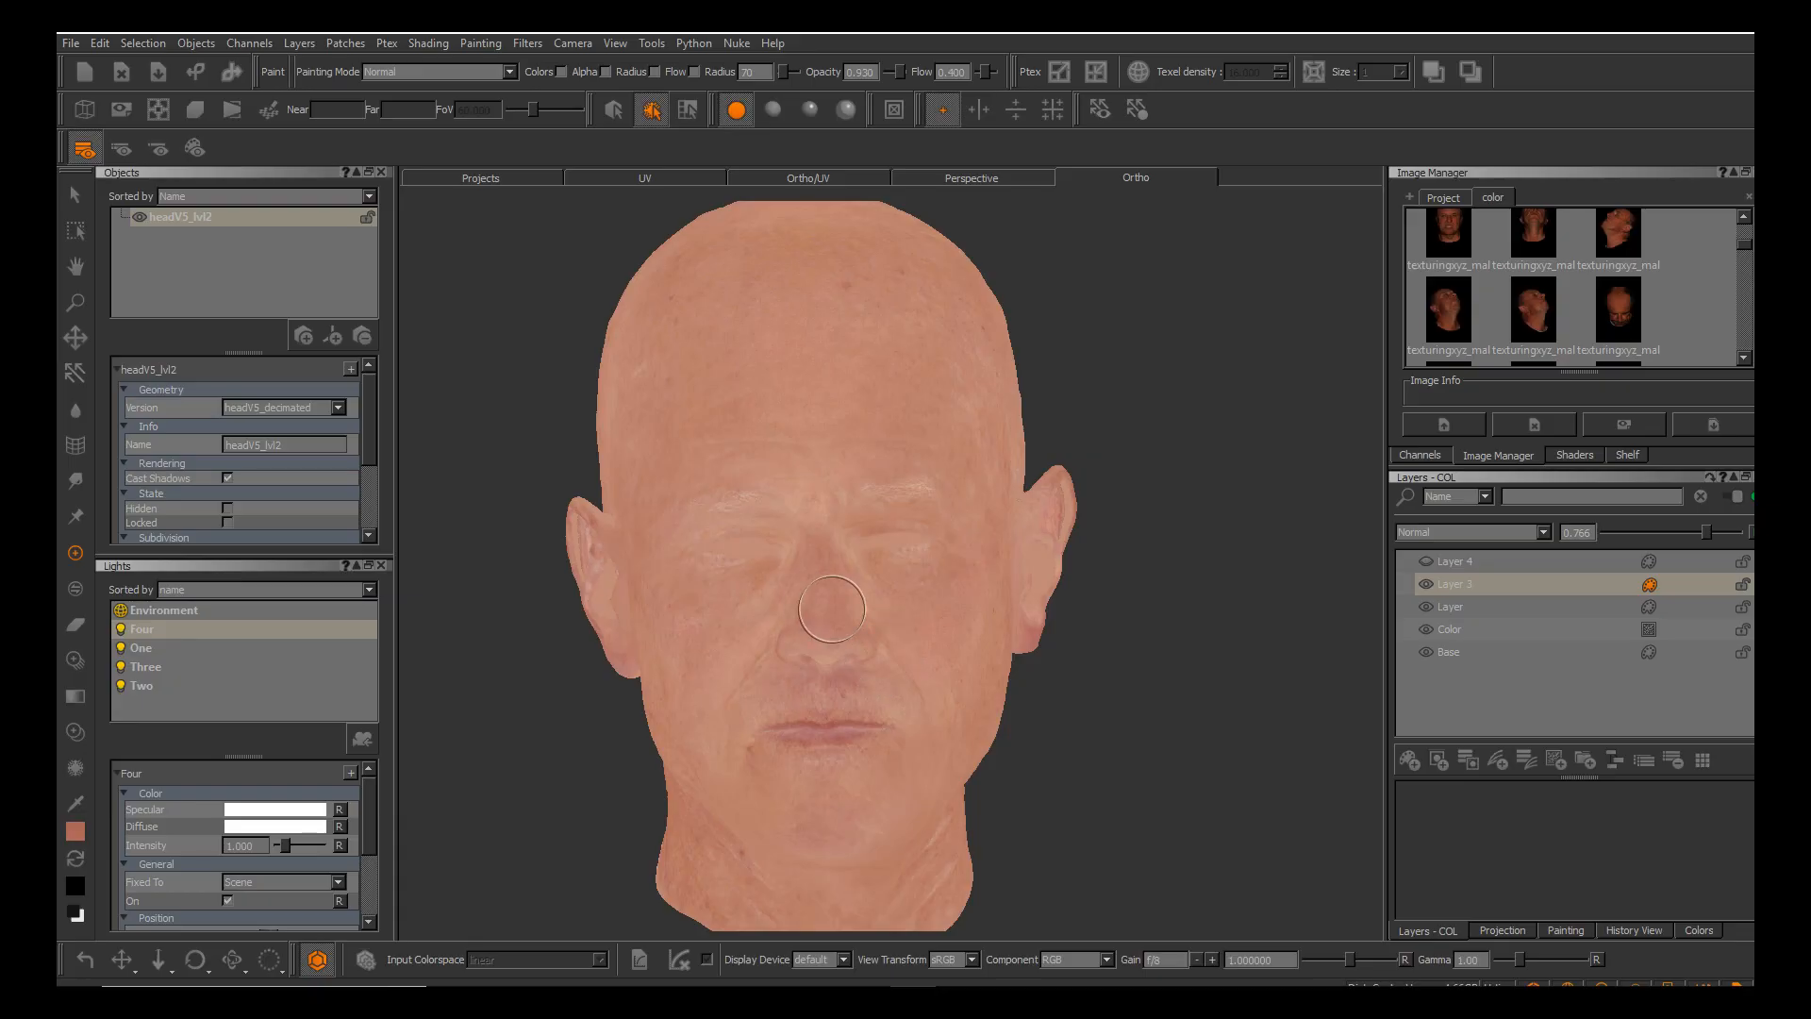
{"action": "middle_click_drag", "start_coordinate": [832, 609], "coordinate": [880, 635], "text": "alt"}
{"action": "right_click_drag", "start_coordinate": [880, 635], "coordinate": [892, 741], "text": "alt"}
{"action": "middle_click_drag", "start_coordinate": [891, 740], "coordinate": [934, 700], "text": "alt"}
{"action": "left_click_drag", "start_coordinate": [934, 700], "coordinate": [976, 700], "text": "alt"}
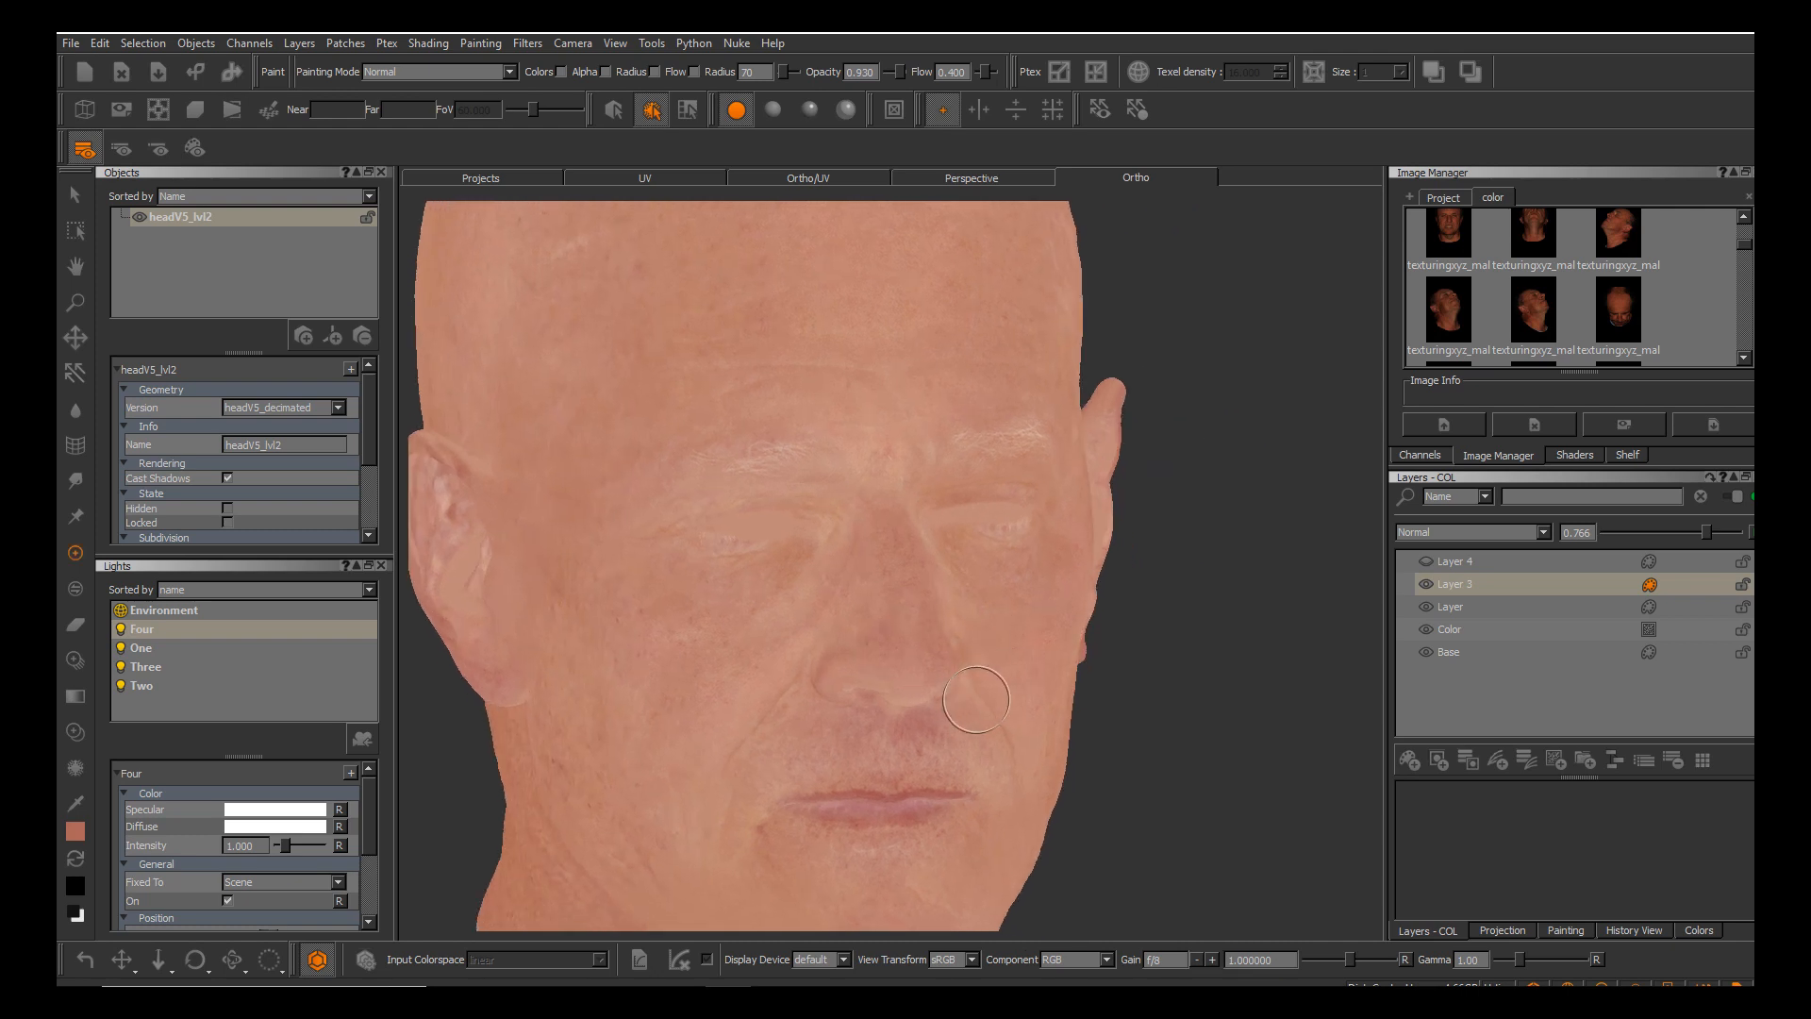
{"action": "left_click", "coordinate": [1425, 585]}
{"action": "middle_click_drag", "start_coordinate": [862, 709], "coordinate": [906, 635], "text": "alt"}
{"action": "right_click_drag", "start_coordinate": [906, 635], "coordinate": [807, 570], "text": "alt"}
{"action": "left_click_drag", "start_coordinate": [879, 658], "coordinate": [807, 627], "text": "alt"}
{"action": "middle_click_drag", "start_coordinate": [982, 677], "coordinate": [840, 702], "text": "alt"}
{"action": "right_click_drag", "start_coordinate": [840, 703], "coordinate": [910, 700], "text": "alt"}
{"action": "left_click_drag", "start_coordinate": [873, 700], "coordinate": [793, 694], "text": "alt"}
{"action": "left_click", "coordinate": [1424, 584]}
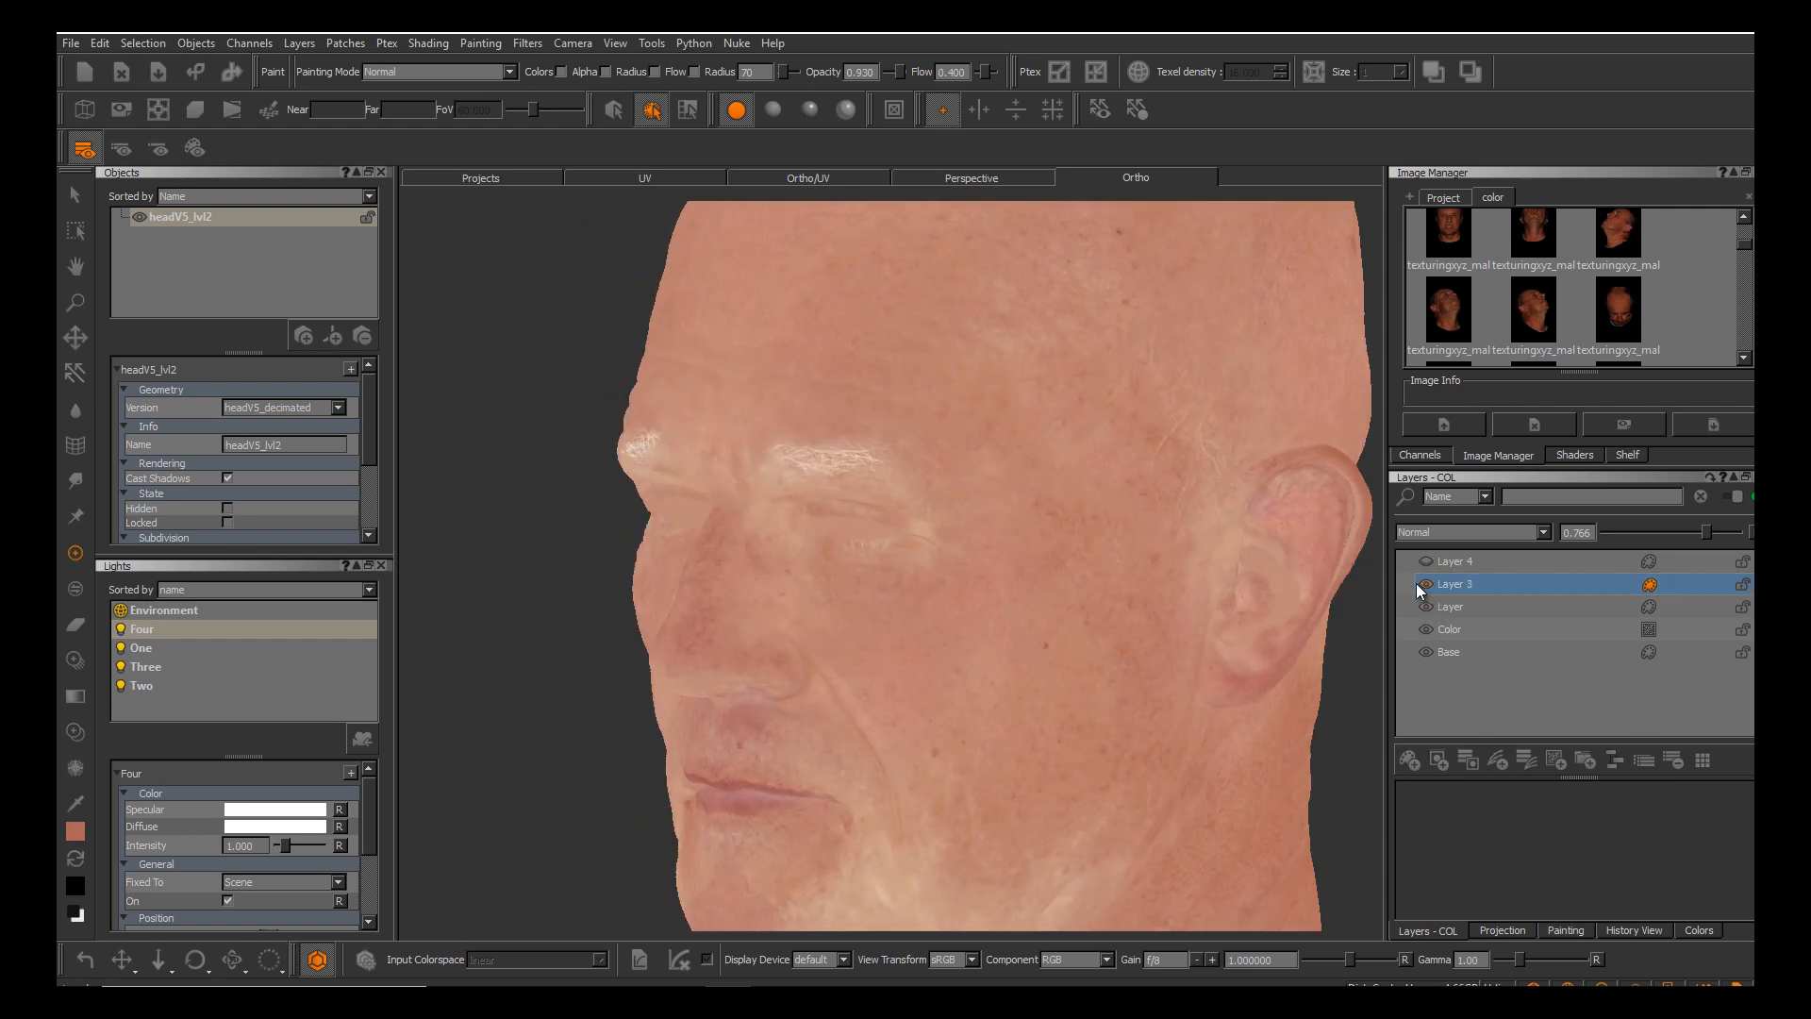
{"action": "left_click", "coordinate": [1419, 585]}
{"action": "right_click_drag", "start_coordinate": [974, 699], "coordinate": [911, 651], "text": "alt"}
{"action": "left_click_drag", "start_coordinate": [957, 609], "coordinate": [1041, 590], "text": "alt"}
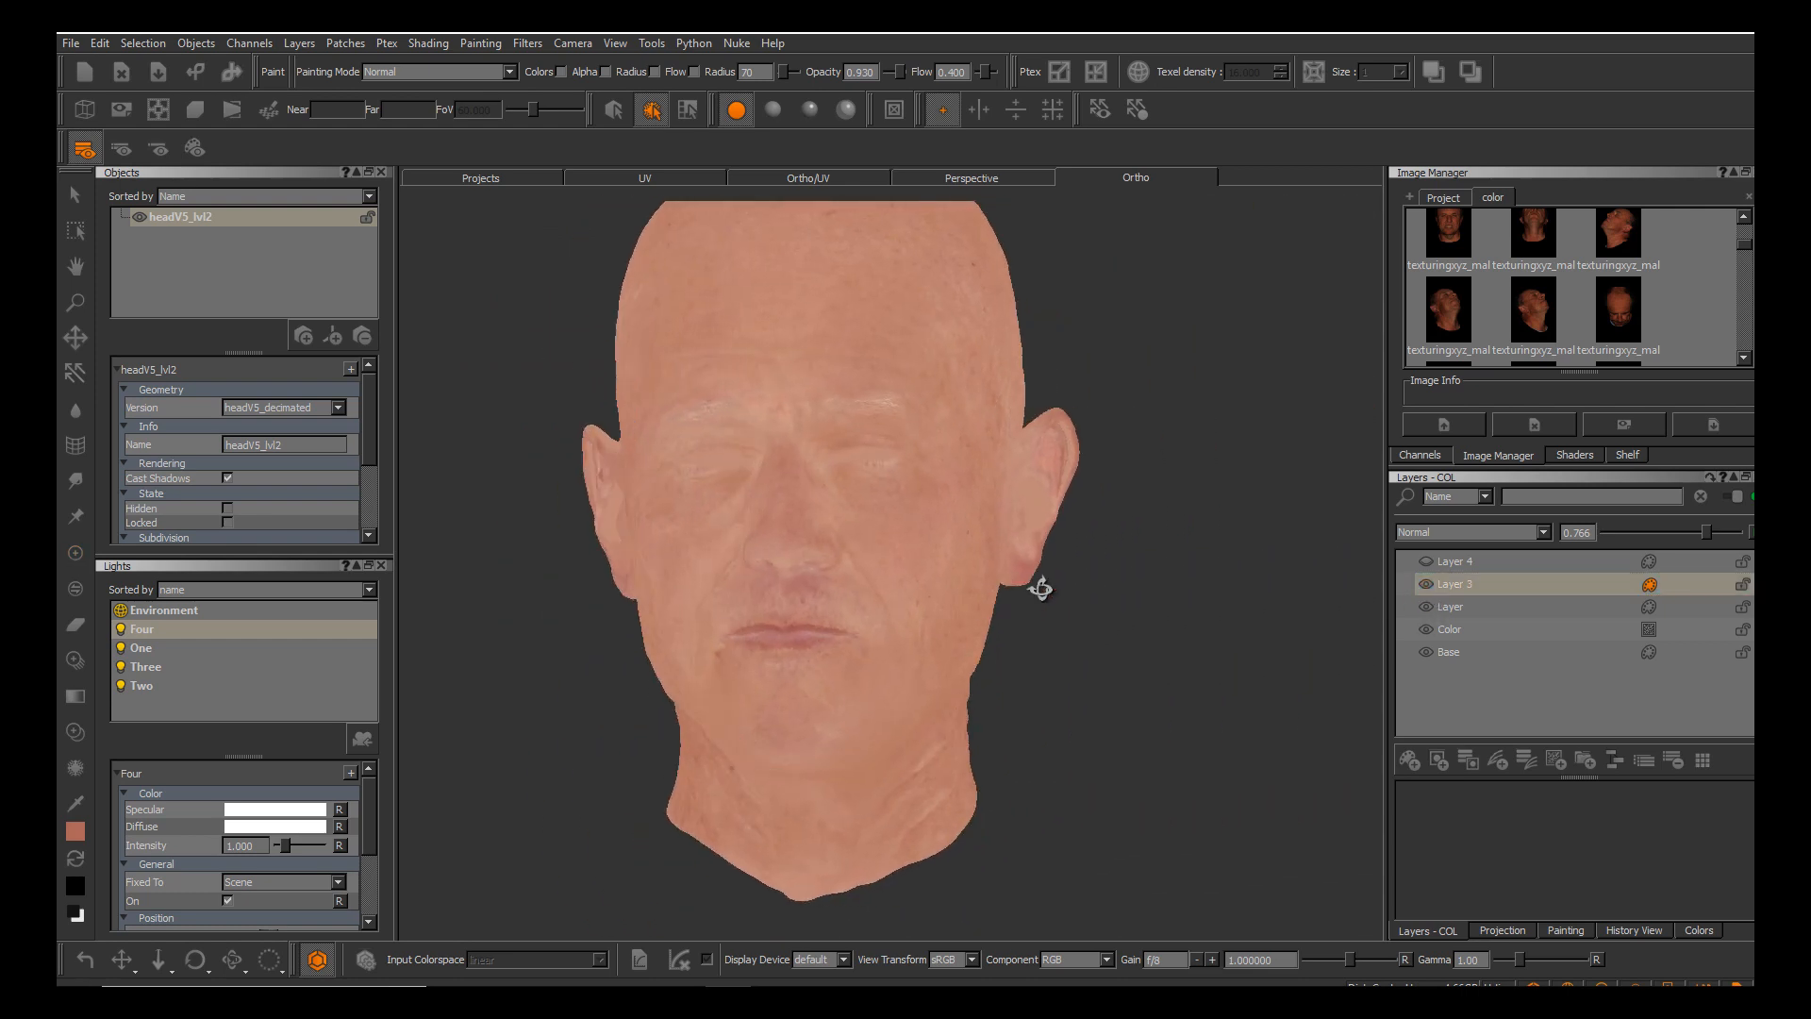
Inspect the head under lit shading with Layer 3 shown and hidden, and return to flat shading.
{"action": "left_click", "coordinate": [774, 109]}
{"action": "right_click_drag", "start_coordinate": [887, 604], "coordinate": [913, 639], "text": "alt"}
{"action": "middle_click_drag", "start_coordinate": [913, 638], "coordinate": [897, 698], "text": "alt"}
{"action": "right_click_drag", "start_coordinate": [896, 698], "coordinate": [906, 715], "text": "alt"}
{"action": "mouse_move", "coordinate": [887, 614]}
{"action": "left_mouse_down", "text": "alt"}
{"action": "mouse_move", "coordinate": [982, 603]}
{"action": "mouse_move", "coordinate": [909, 610]}
{"action": "mouse_move", "coordinate": [949, 607]}
{"action": "left_mouse_up", "text": "alt"}
{"action": "right_click_drag", "start_coordinate": [945, 649], "coordinate": [849, 506], "text": "alt"}
{"action": "mouse_move", "coordinate": [849, 506]}
{"action": "left_mouse_down", "text": "alt"}
{"action": "mouse_move", "coordinate": [1022, 513]}
{"action": "mouse_move", "coordinate": [934, 514]}
{"action": "mouse_move", "coordinate": [951, 535]}
{"action": "left_mouse_up", "text": "alt"}
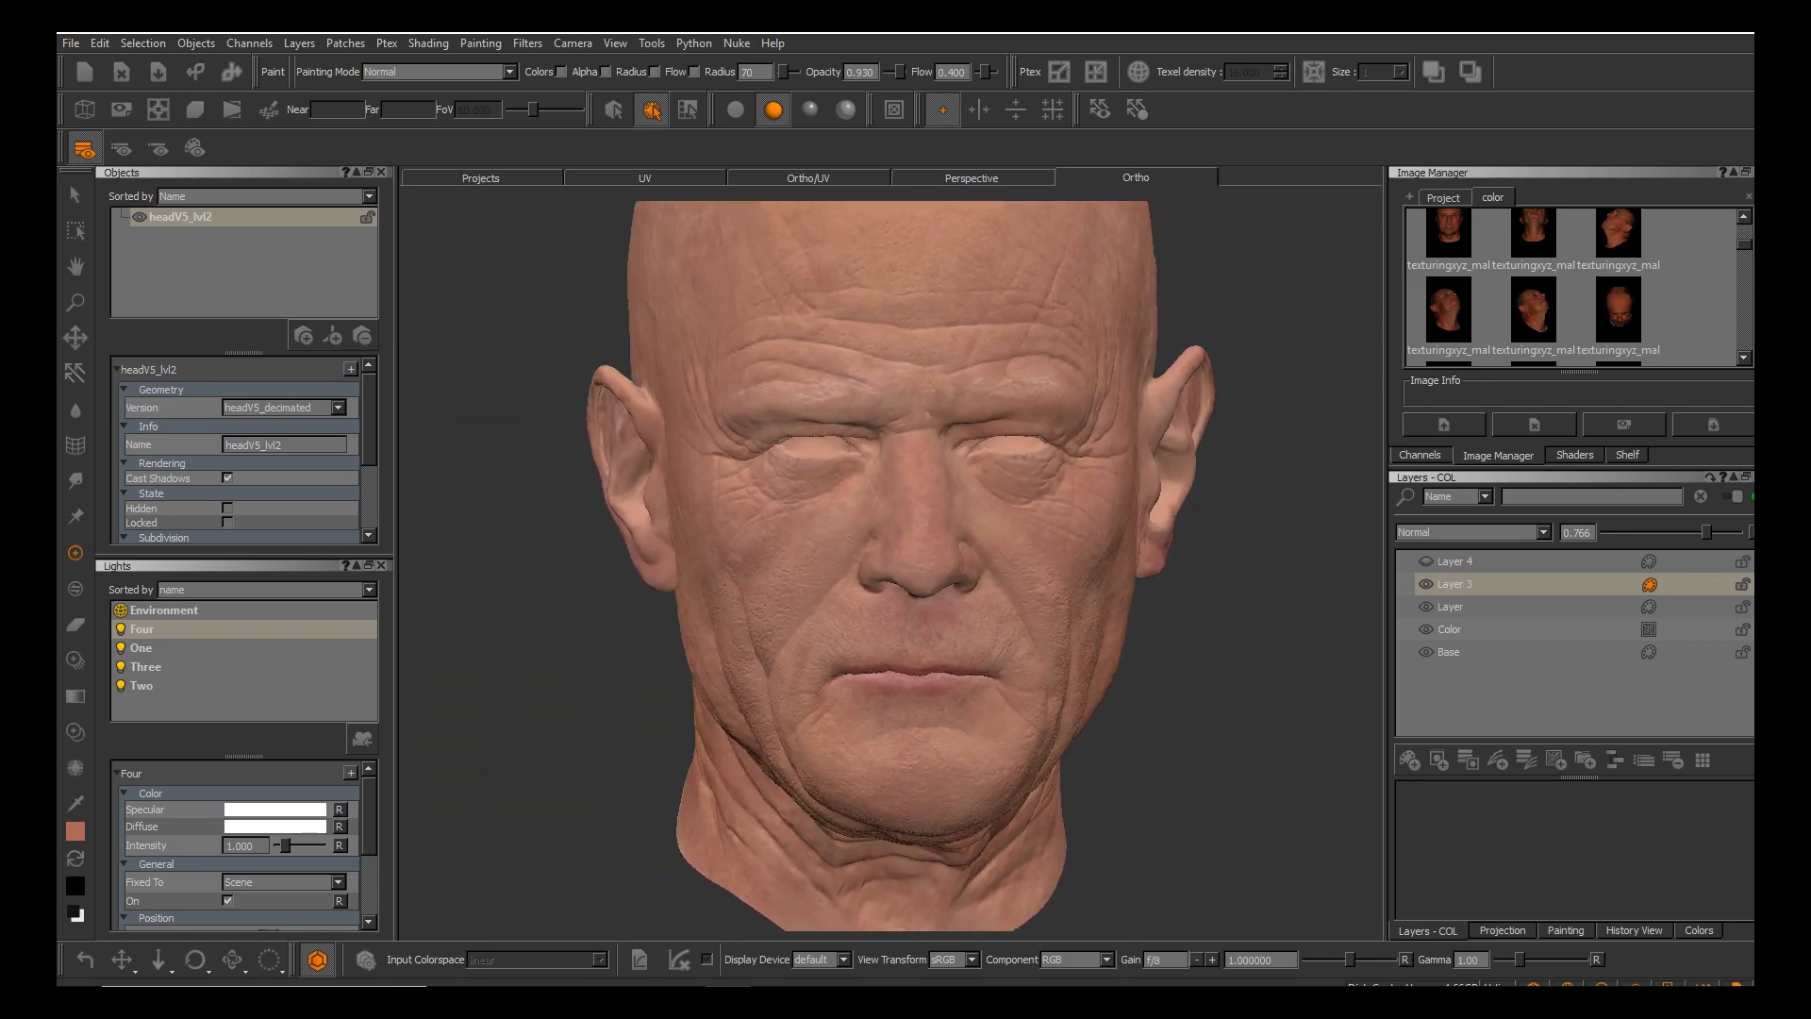
{"action": "left_click", "coordinate": [1425, 584]}
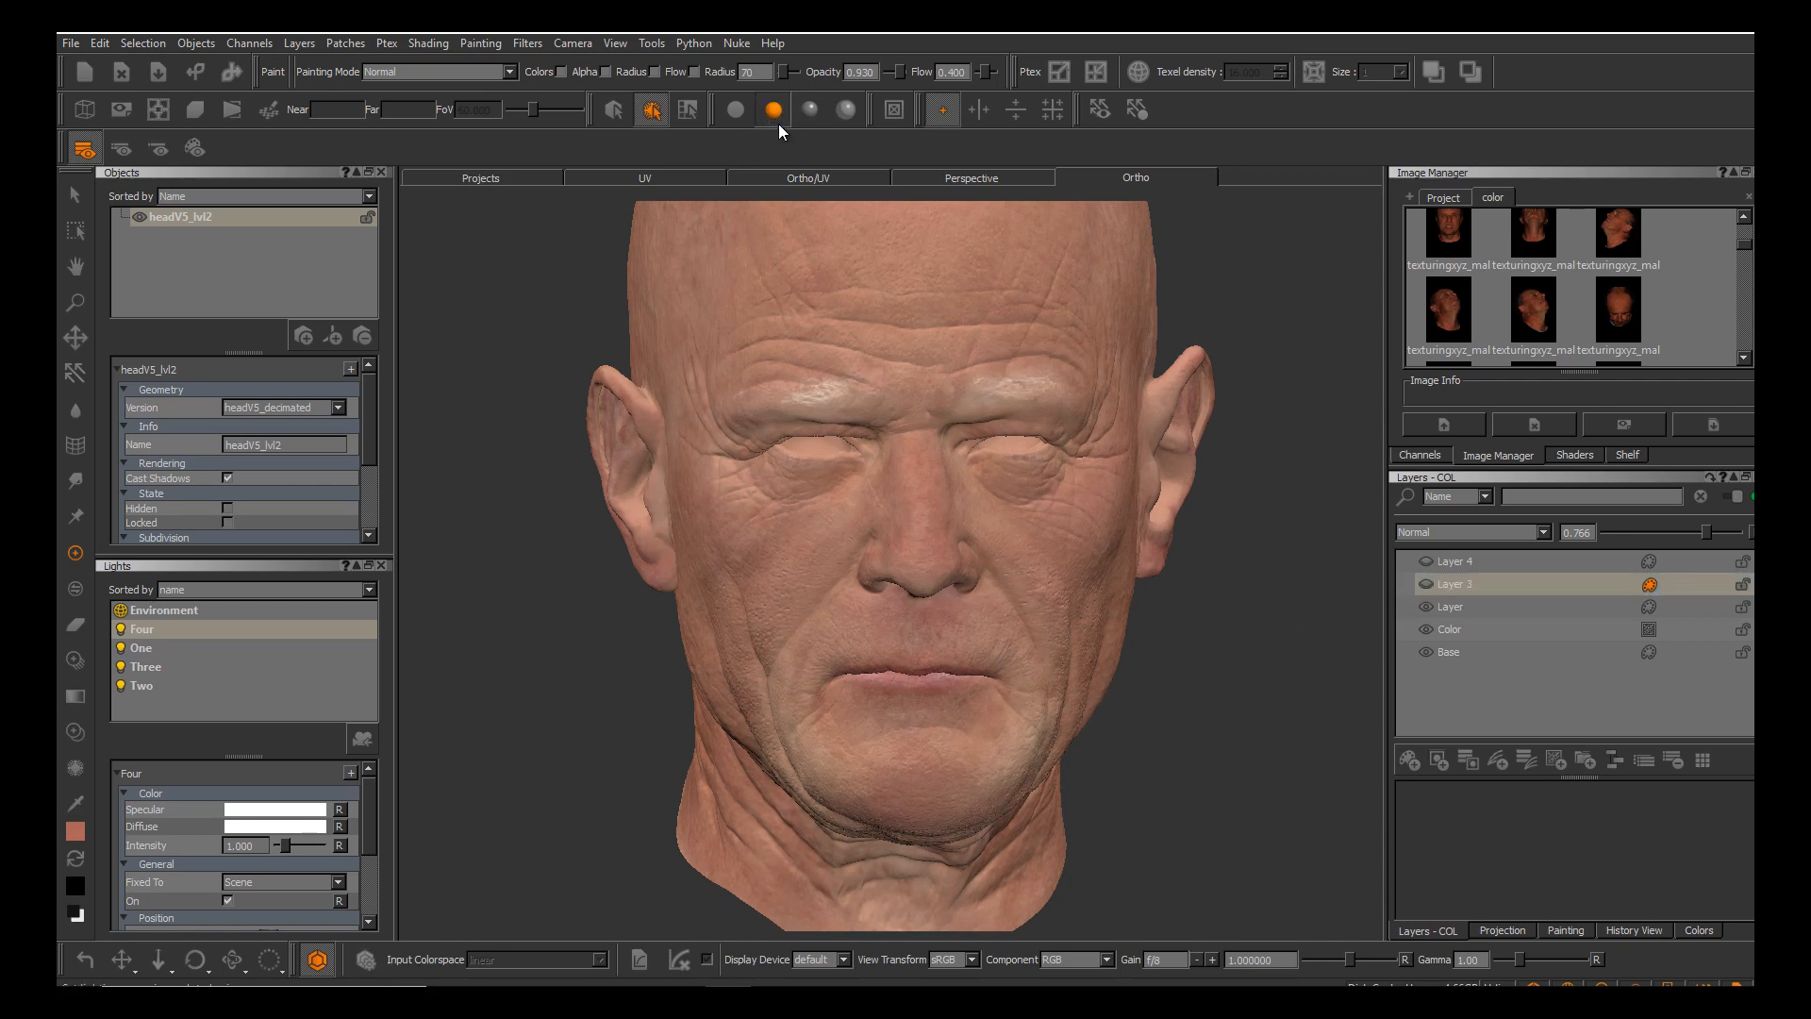
{"action": "left_click", "coordinate": [736, 109]}
{"action": "middle_click_drag", "start_coordinate": [1126, 616], "coordinate": [1124, 537], "text": "alt"}
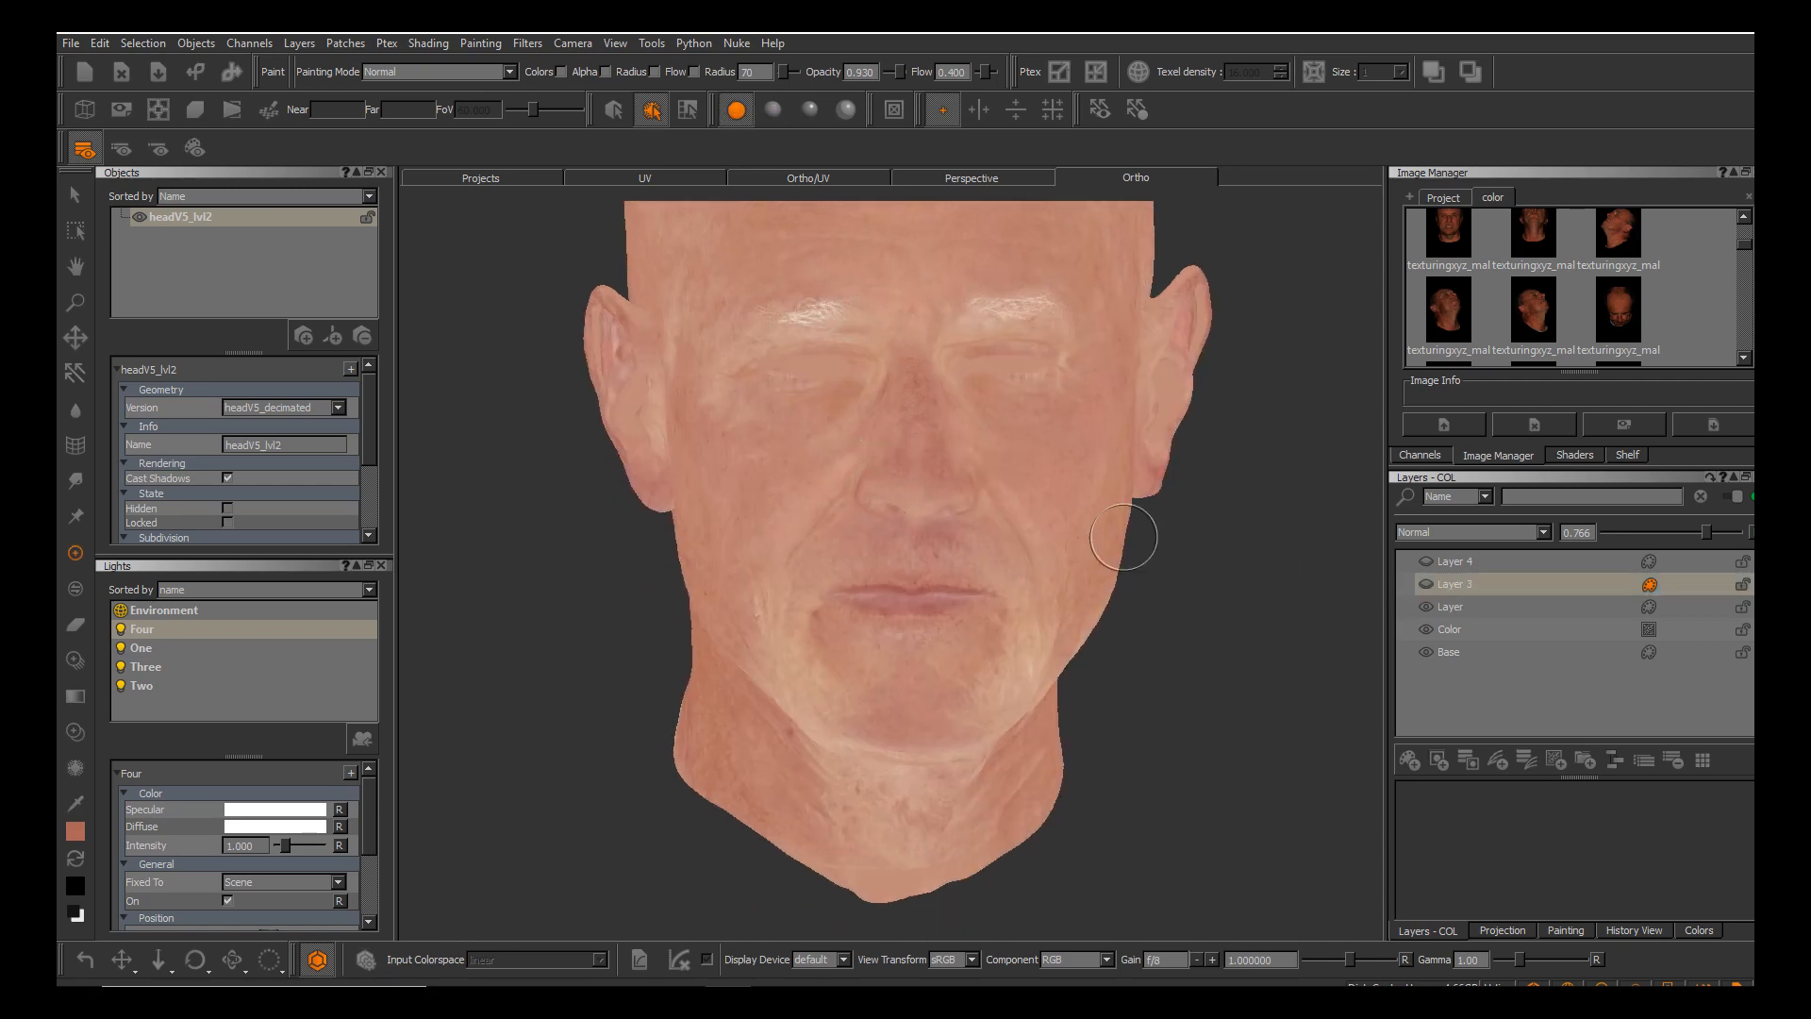
Compare the mouth, chin and neck color with Layer 3 shown and hidden in flat shading.
{"action": "left_click", "coordinate": [1423, 584]}
{"action": "left_click", "coordinate": [1418, 587]}
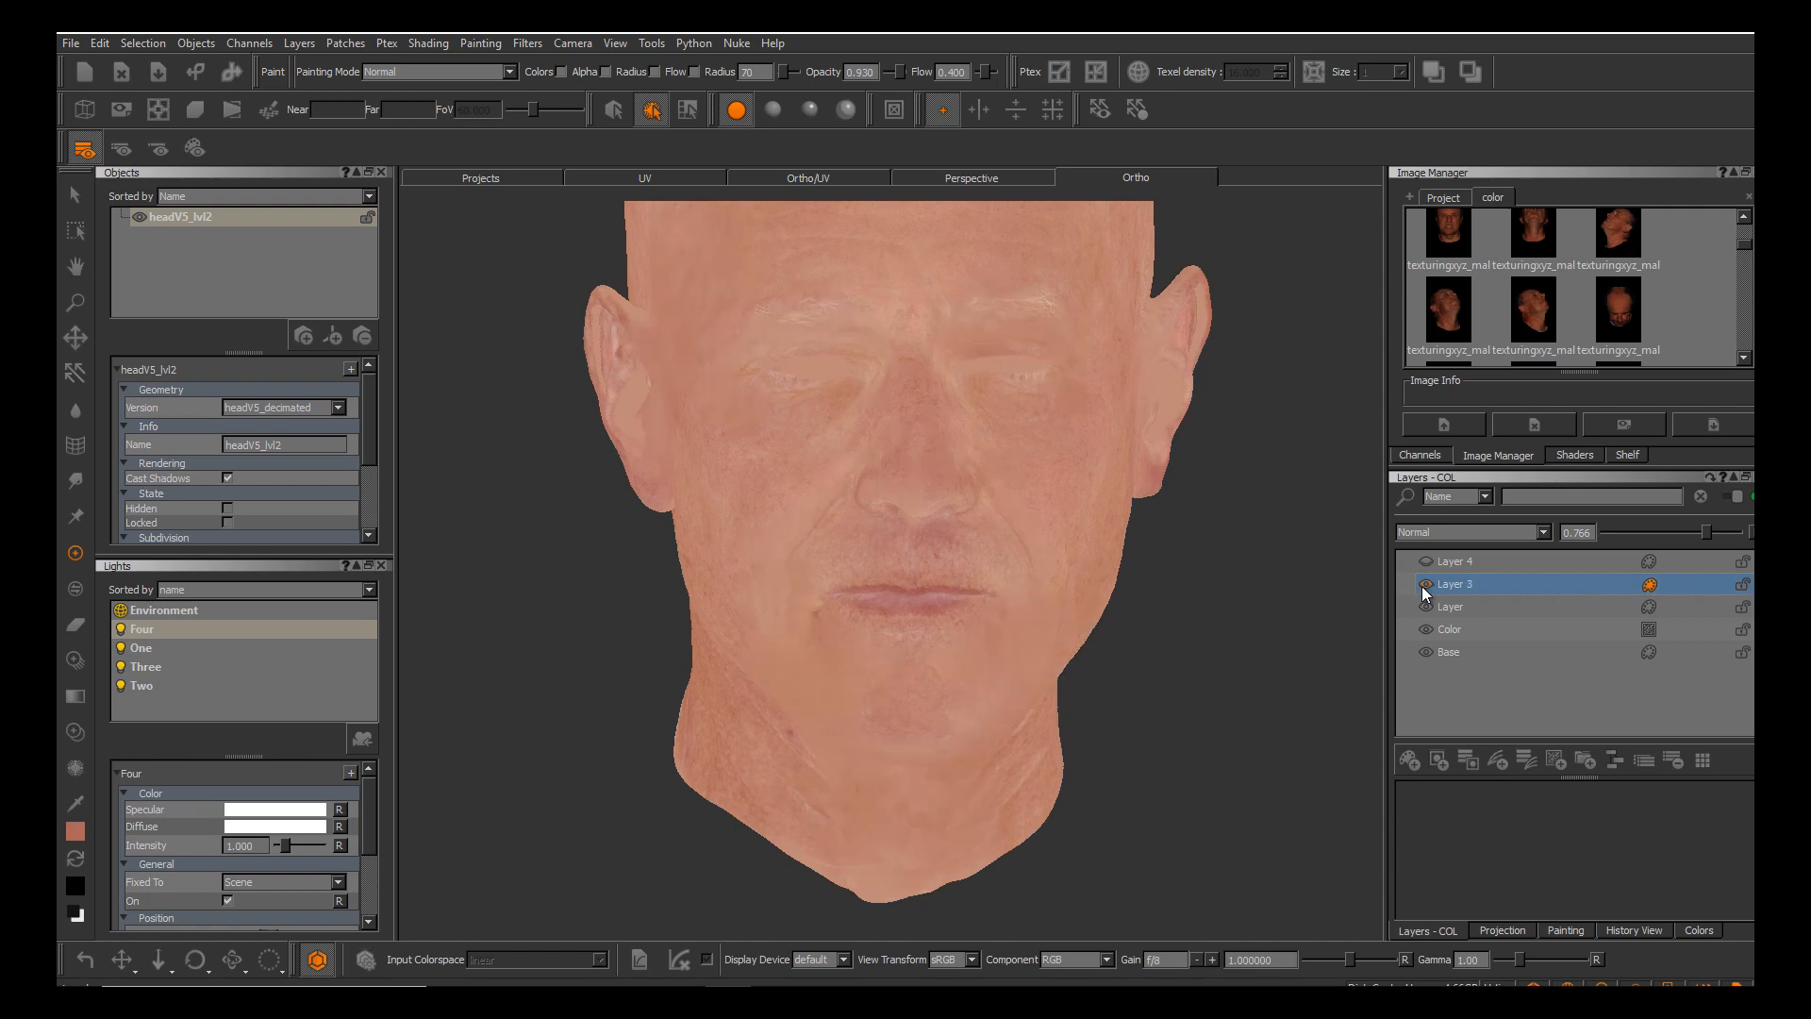
{"action": "left_click", "coordinate": [1424, 586]}
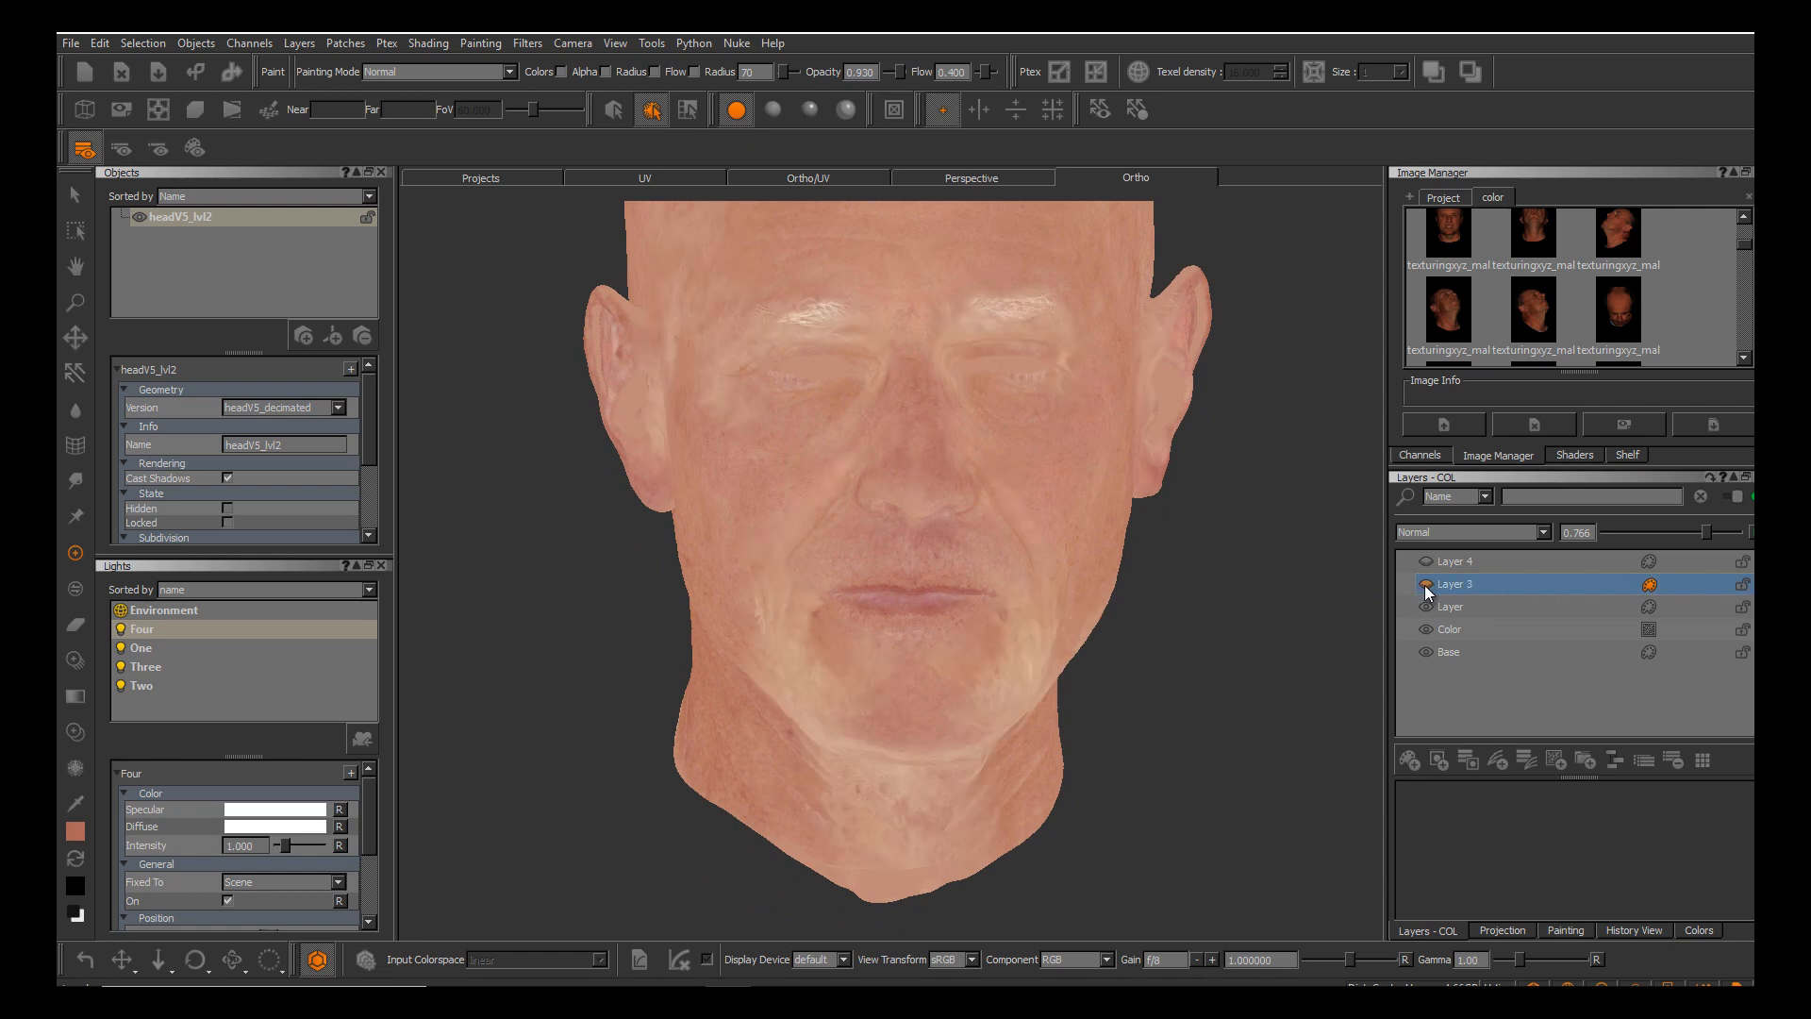
{"action": "left_click", "coordinate": [1425, 585]}
{"action": "right_click_drag", "start_coordinate": [948, 567], "coordinate": [1033, 569], "text": "alt"}
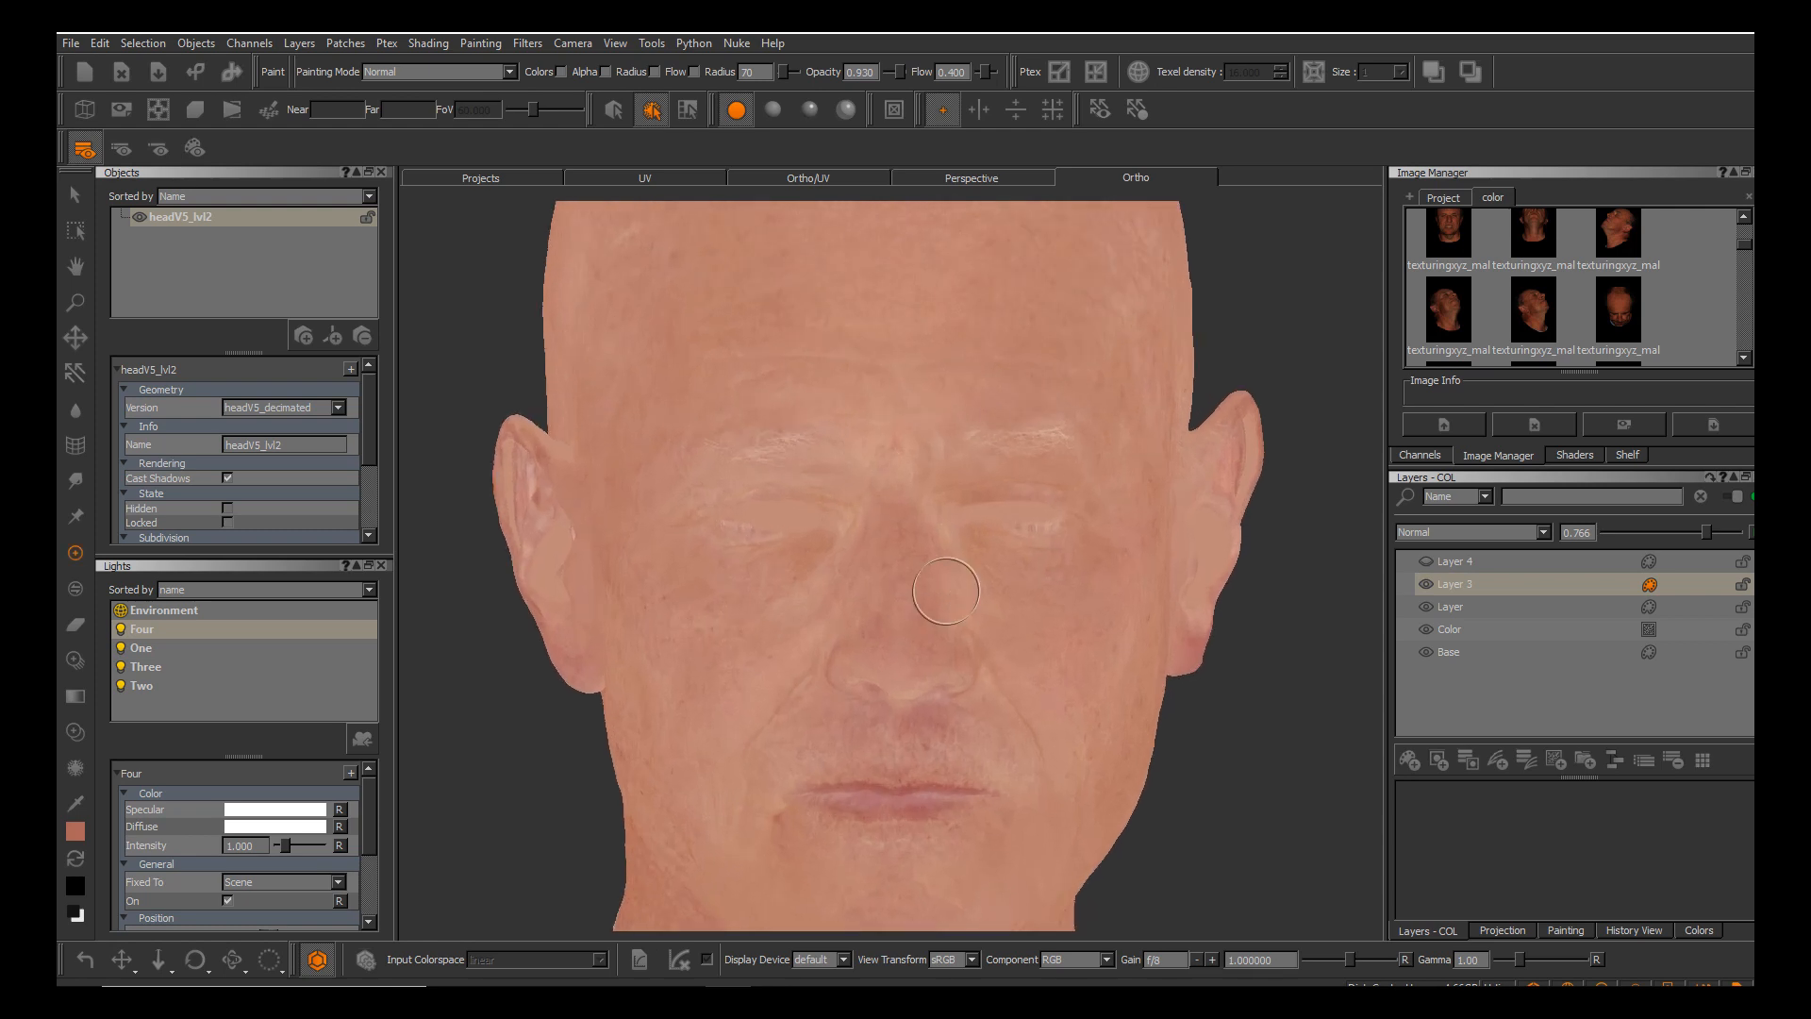
{"action": "mouse_move", "coordinate": [1033, 570]}
{"action": "left_mouse_down", "text": "alt"}
{"action": "mouse_move", "coordinate": [902, 578]}
{"action": "mouse_move", "coordinate": [1033, 602]}
{"action": "left_mouse_up", "text": "alt"}
{"action": "middle_click_drag", "start_coordinate": [929, 631], "coordinate": [978, 540], "text": "alt"}
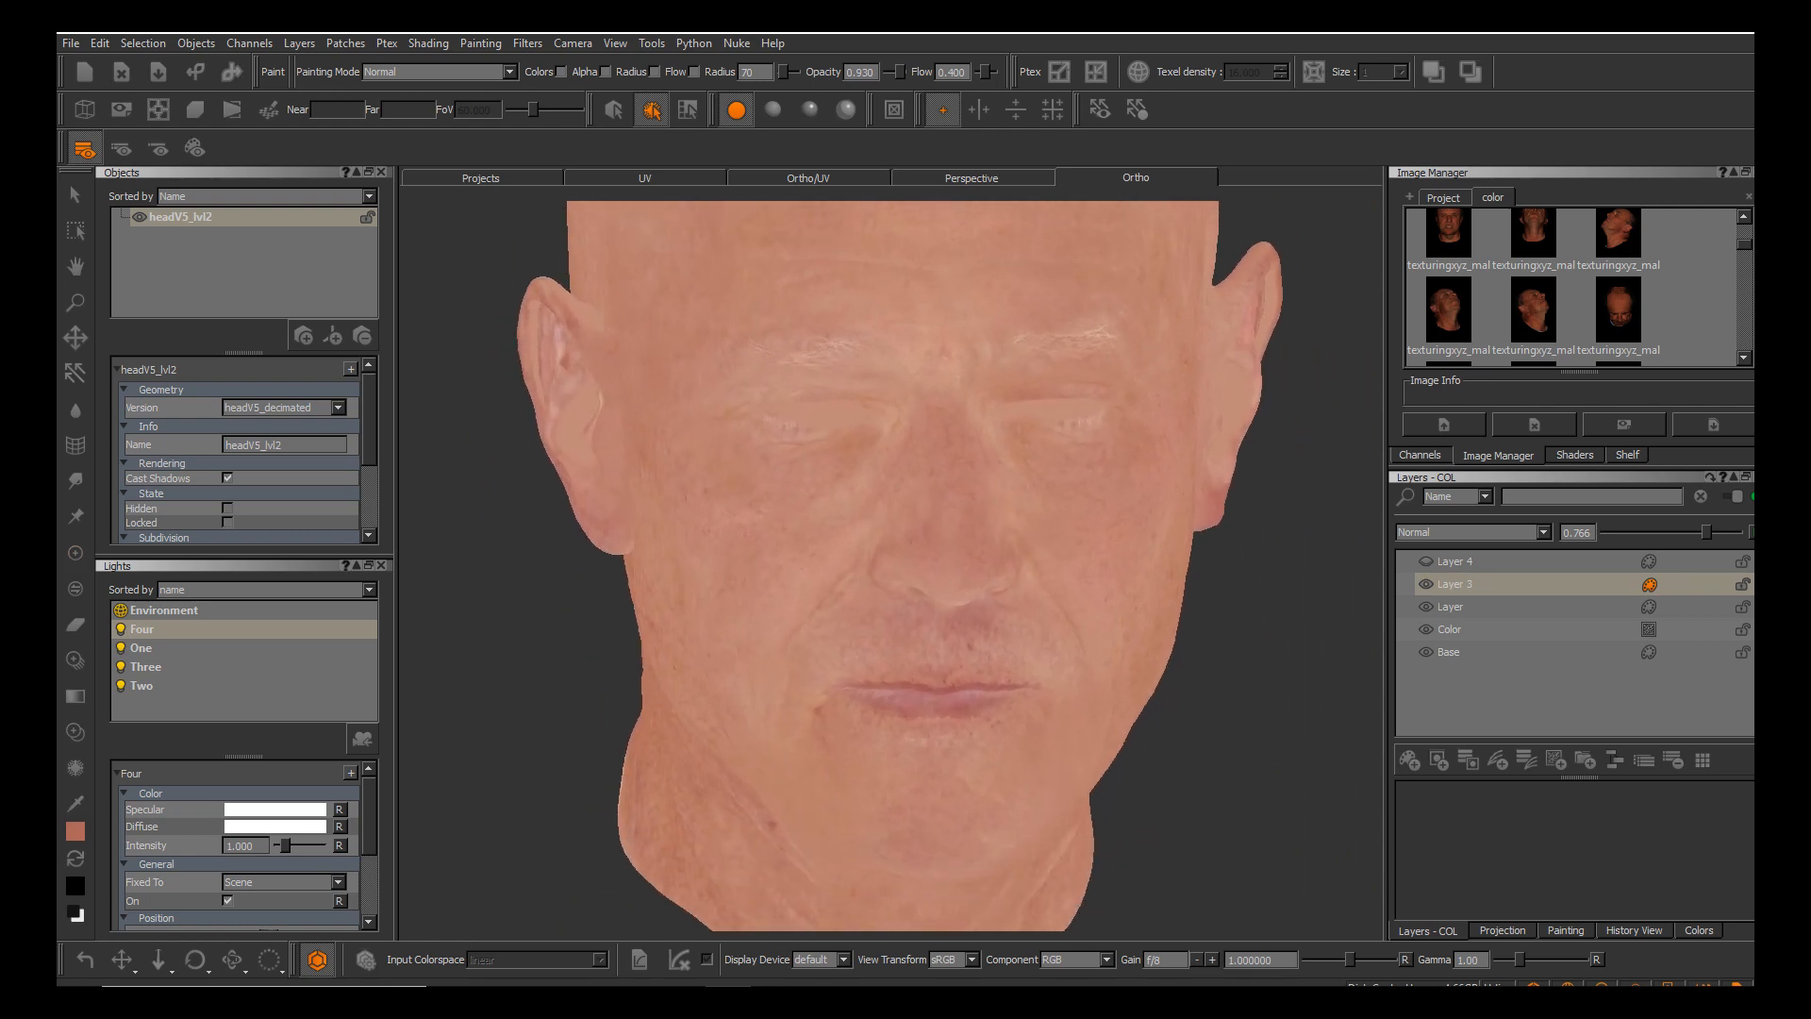
{"action": "left_click_drag", "start_coordinate": [982, 476], "coordinate": [1030, 605], "text": "alt"}
Make Layer 4 the active layer and examine the skin around the nose, mouth and cheek up close.
{"action": "left_click", "coordinate": [1462, 563]}
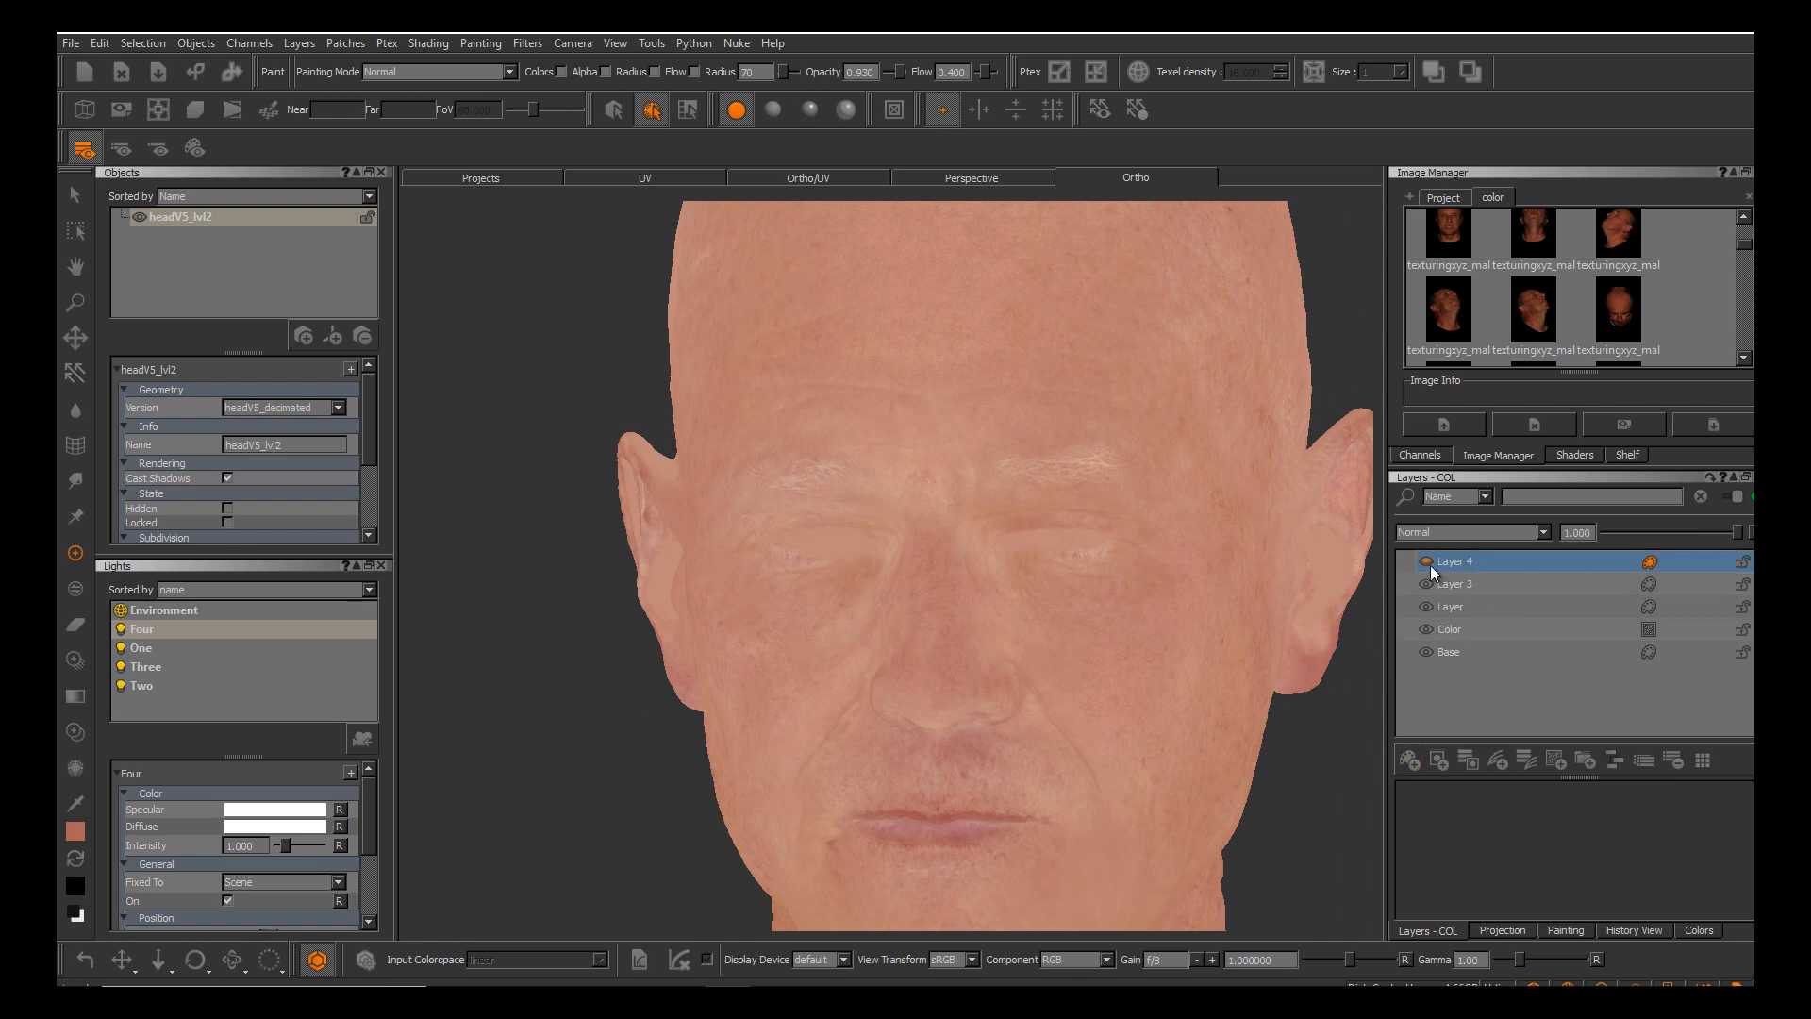
{"action": "left_click_drag", "start_coordinate": [1025, 581], "coordinate": [1066, 641], "text": "alt"}
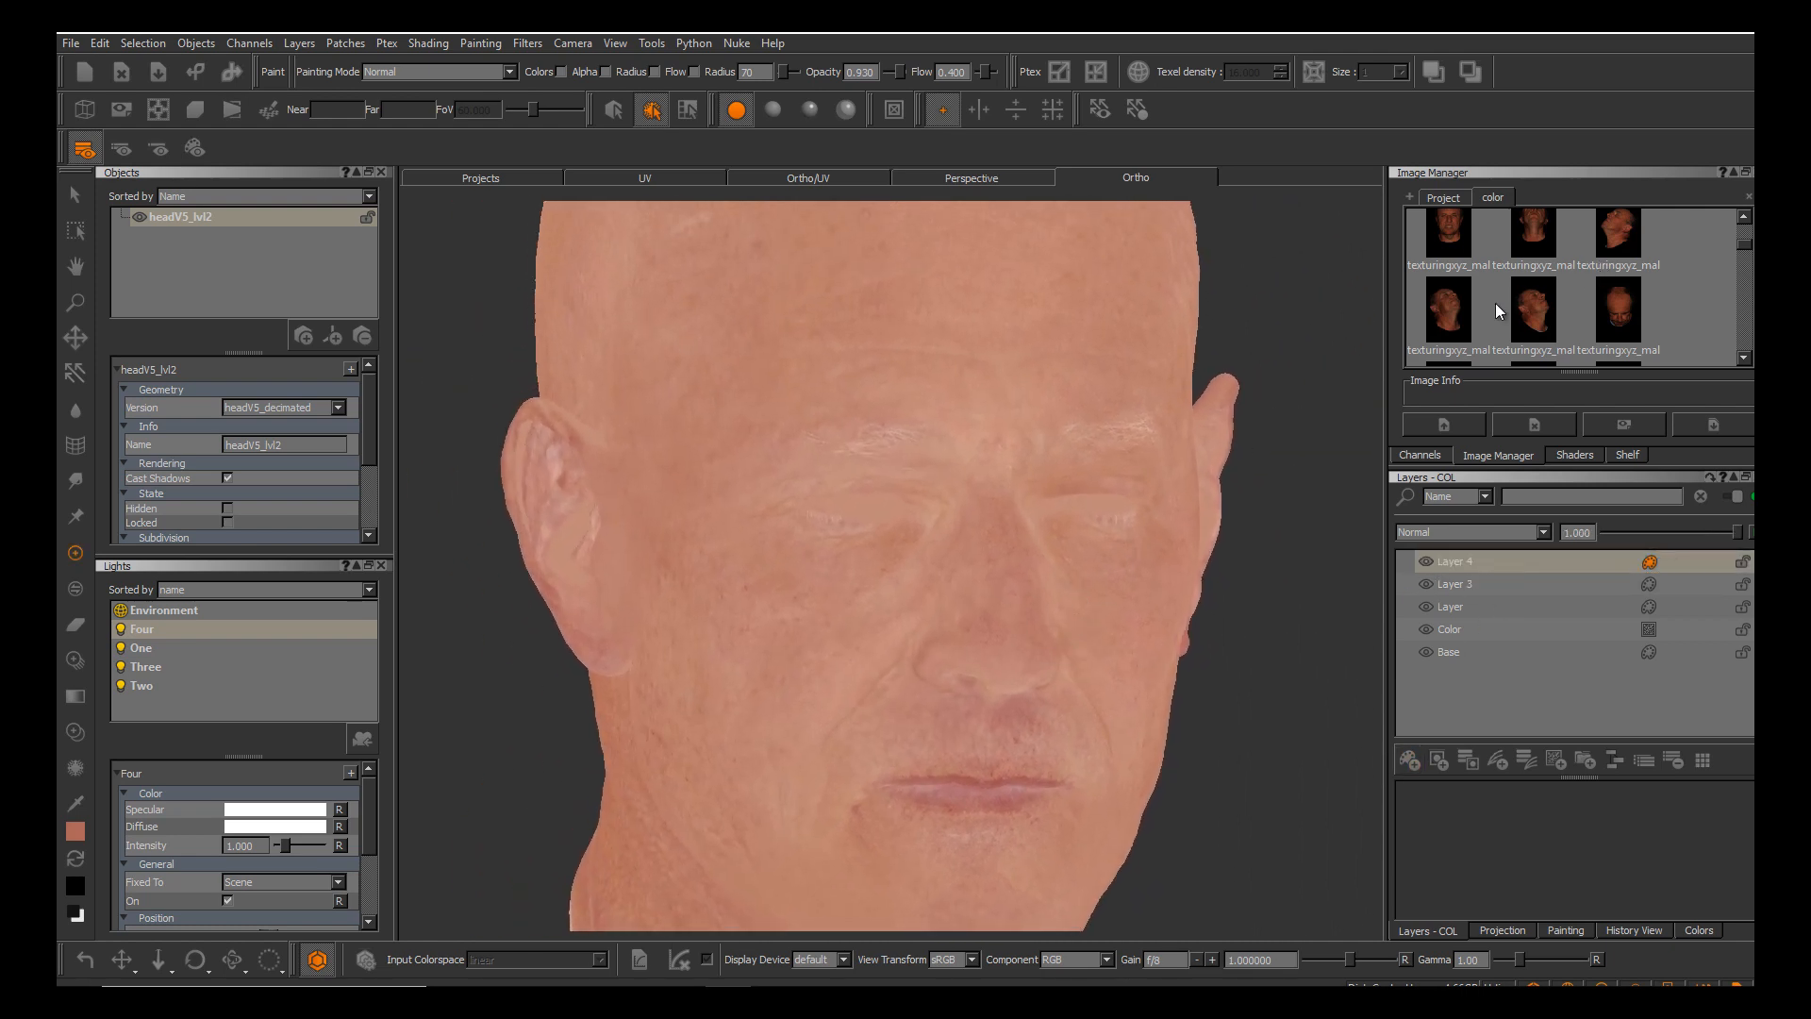
{"action": "middle_click_drag", "start_coordinate": [1035, 608], "coordinate": [1031, 509], "text": "alt"}
{"action": "right_click_drag", "start_coordinate": [1037, 528], "coordinate": [1081, 657], "text": "alt"}
{"action": "left_click_drag", "start_coordinate": [1047, 641], "coordinate": [1089, 628], "text": "alt"}
{"action": "middle_click_drag", "start_coordinate": [1043, 589], "coordinate": [967, 472], "text": "alt"}
{"action": "right_click_drag", "start_coordinate": [990, 477], "coordinate": [1051, 513], "text": "alt"}
{"action": "middle_click_drag", "start_coordinate": [1051, 513], "coordinate": [1059, 630], "text": "alt"}
{"action": "left_click_drag", "start_coordinate": [1118, 604], "coordinate": [1014, 622], "text": "alt"}
{"action": "middle_click_drag", "start_coordinate": [1014, 622], "coordinate": [1039, 618], "text": "alt"}
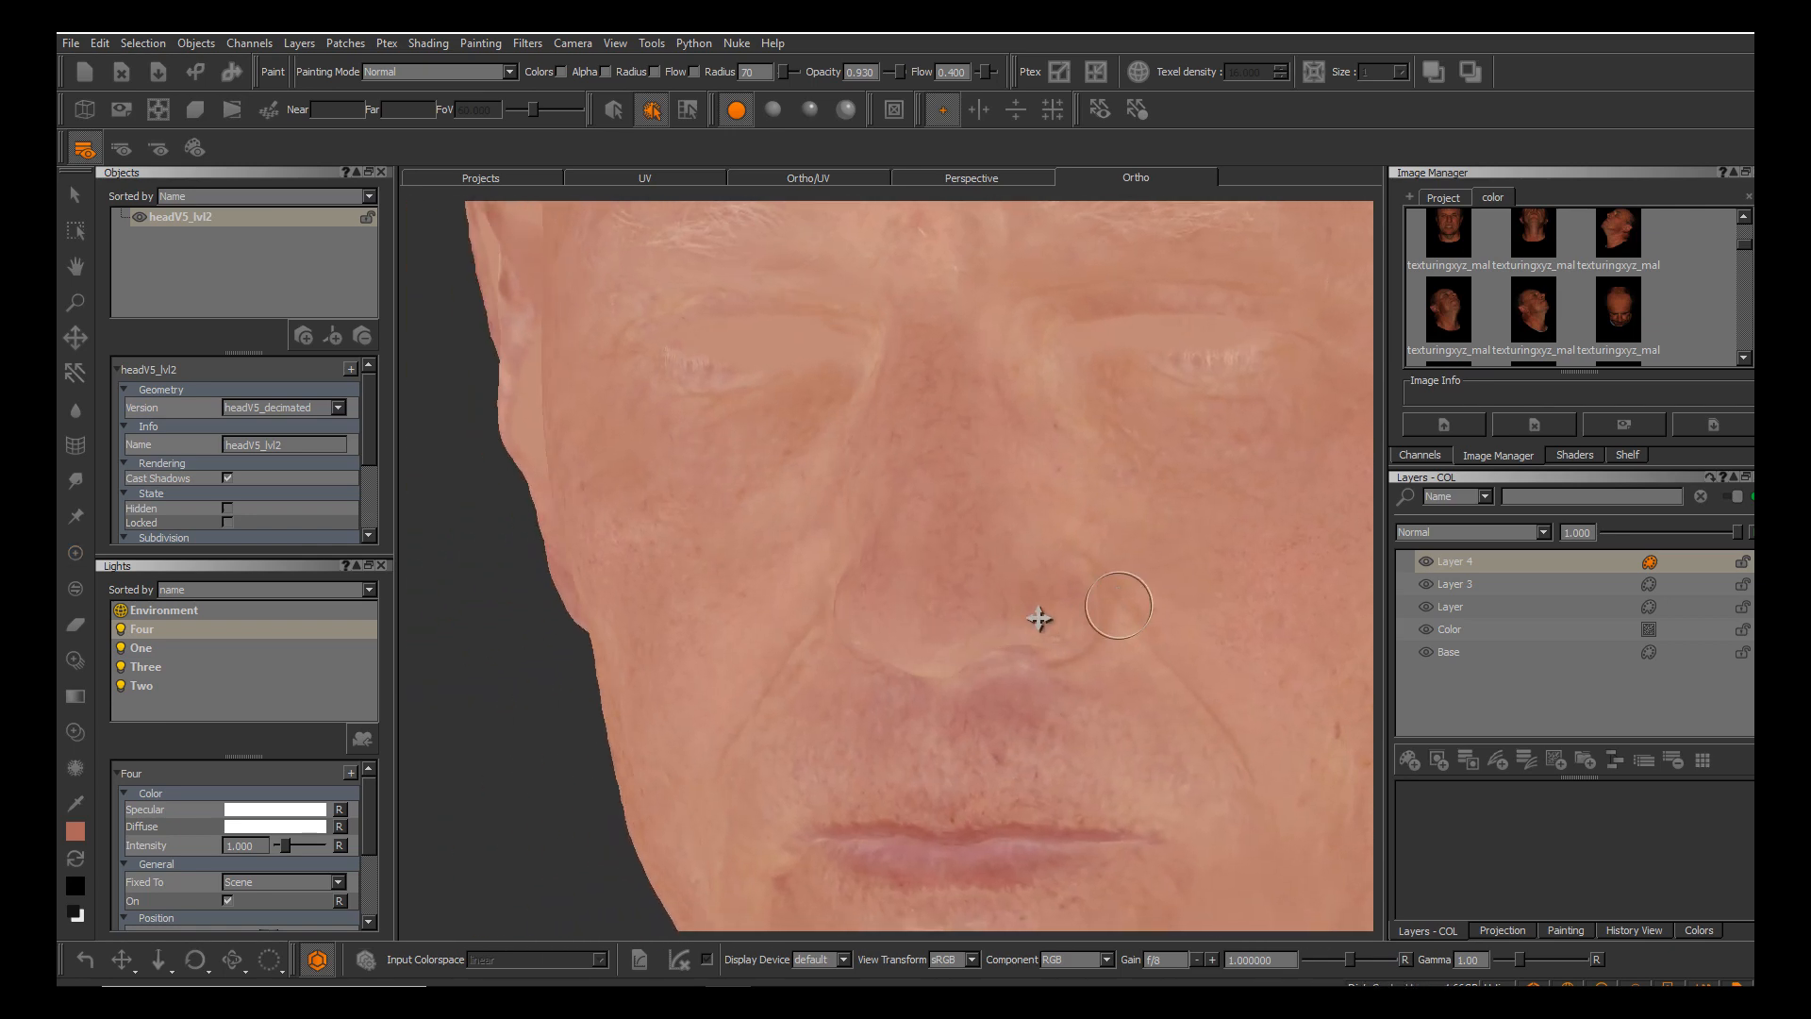
{"action": "left_click_drag", "start_coordinate": [1039, 618], "coordinate": [999, 631], "text": "alt"}
{"action": "right_click_drag", "start_coordinate": [999, 632], "coordinate": [1023, 646], "text": "alt"}
{"action": "middle_click_drag", "start_coordinate": [1023, 646], "coordinate": [991, 505], "text": "alt"}
{"action": "mouse_move", "coordinate": [1051, 594]}
{"action": "left_mouse_down", "text": "alt"}
{"action": "mouse_move", "coordinate": [991, 597]}
{"action": "mouse_move", "coordinate": [1065, 606]}
{"action": "mouse_move", "coordinate": [986, 608]}
{"action": "mouse_move", "coordinate": [1023, 591]}
{"action": "left_mouse_up", "text": "alt"}
{"action": "mouse_move", "coordinate": [1022, 591]}
{"action": "right_mouse_down", "text": "alt"}
{"action": "mouse_move", "coordinate": [1052, 600]}
{"action": "mouse_move", "coordinate": [972, 538]}
{"action": "mouse_move", "coordinate": [952, 469]}
{"action": "right_mouse_up", "text": "alt"}
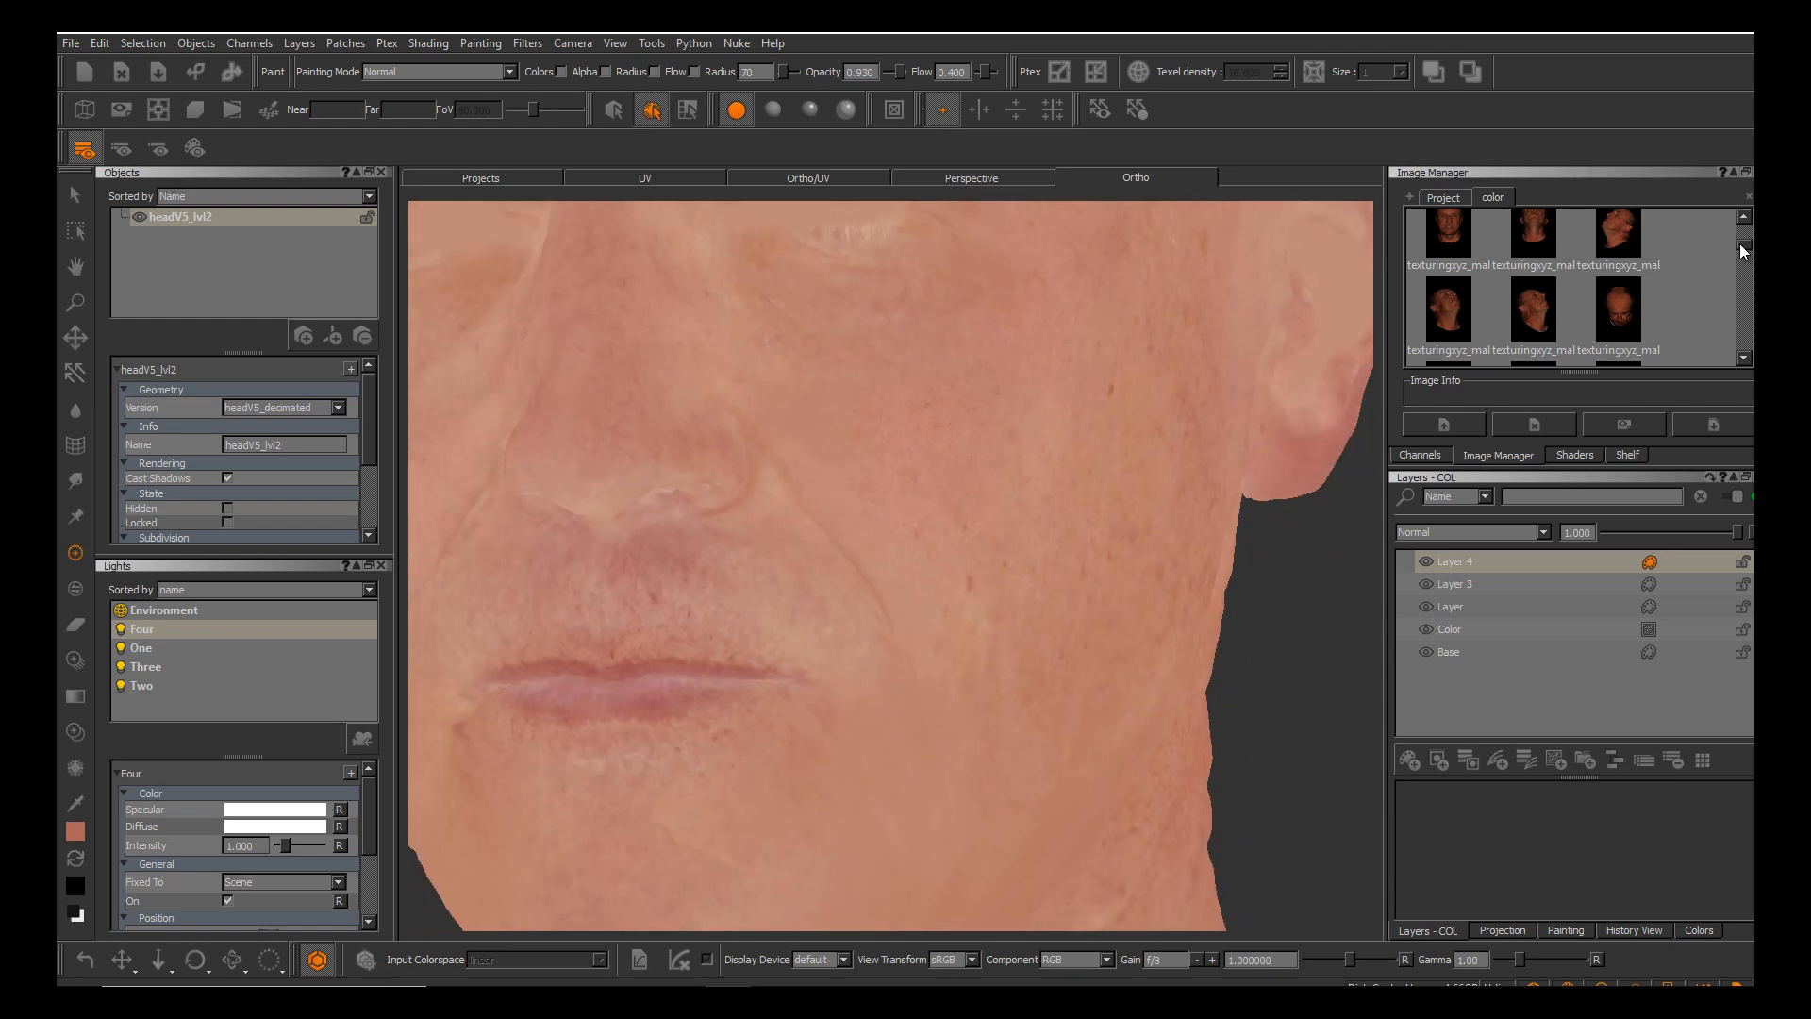
Load the slightly turned face photo from the color reference images into Paint Through, framing the cheek beside the nose and mouth.
{"action": "mouse_move", "coordinate": [1744, 245]}
{"action": "left_mouse_down"}
{"action": "mouse_move", "coordinate": [1744, 220]}
{"action": "mouse_move", "coordinate": [1746, 268]}
{"action": "left_mouse_up"}
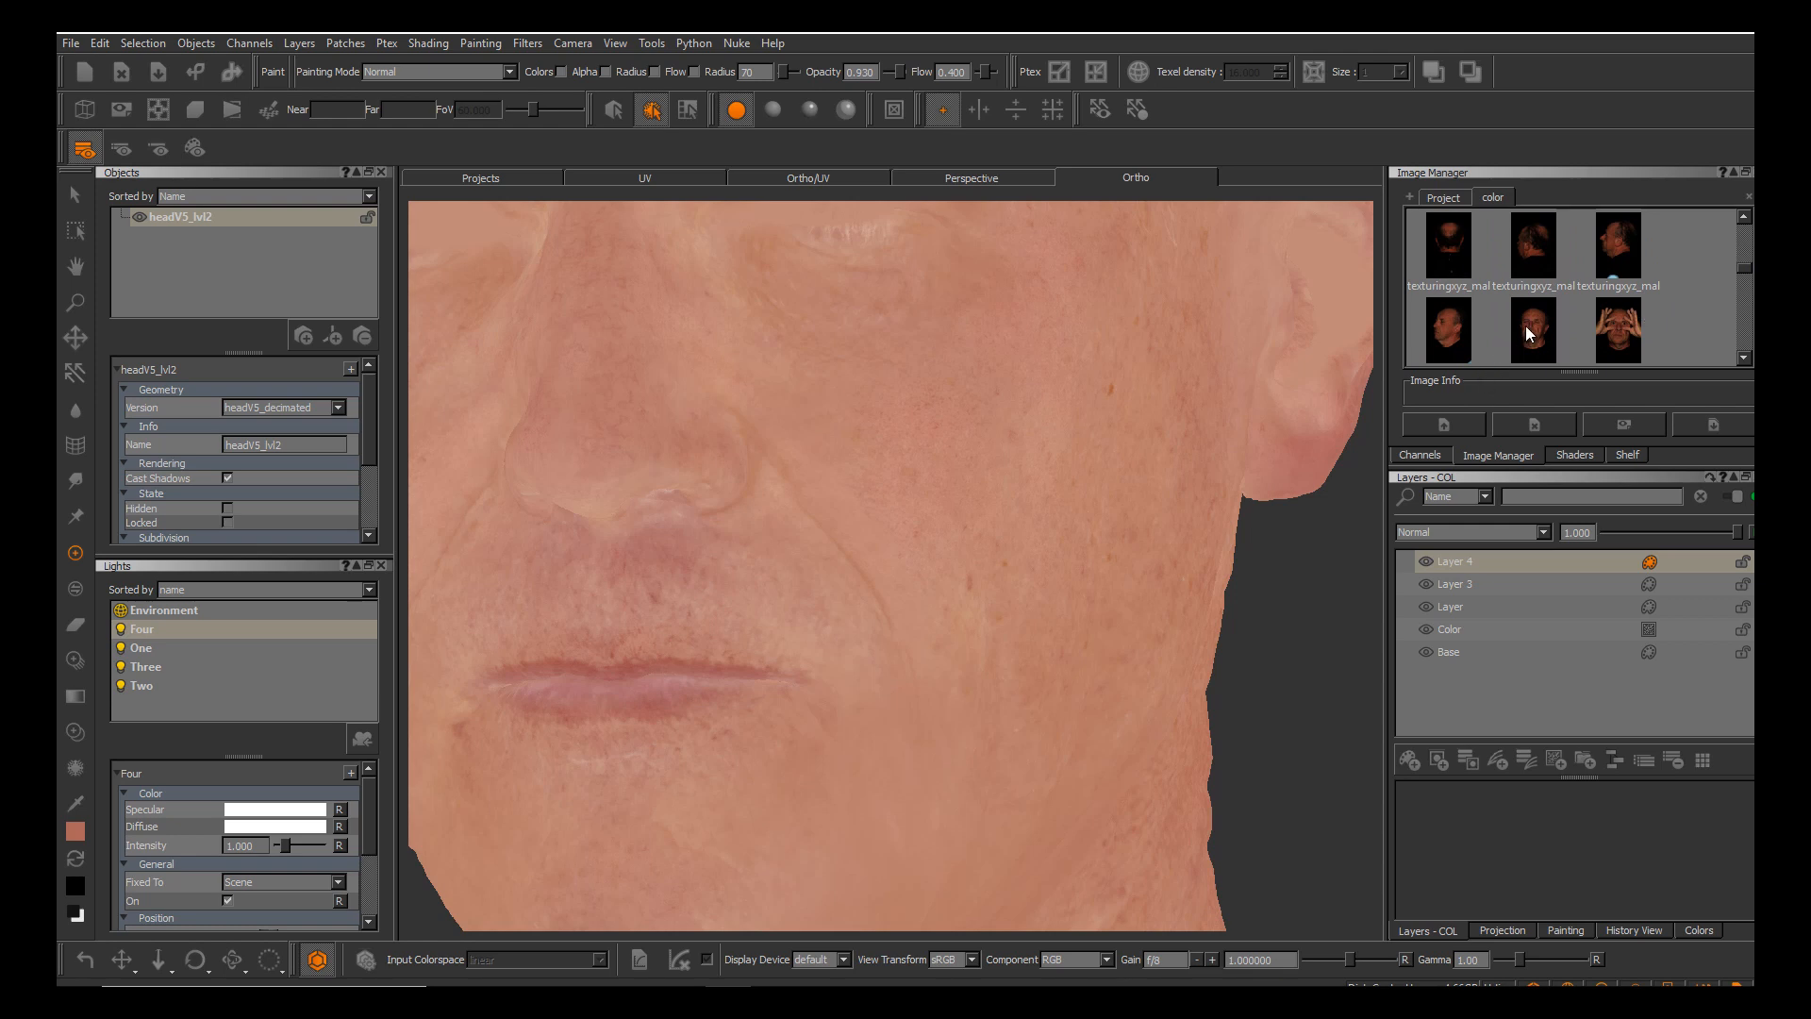
{"action": "left_click_drag", "start_coordinate": [1525, 326], "coordinate": [983, 566]}
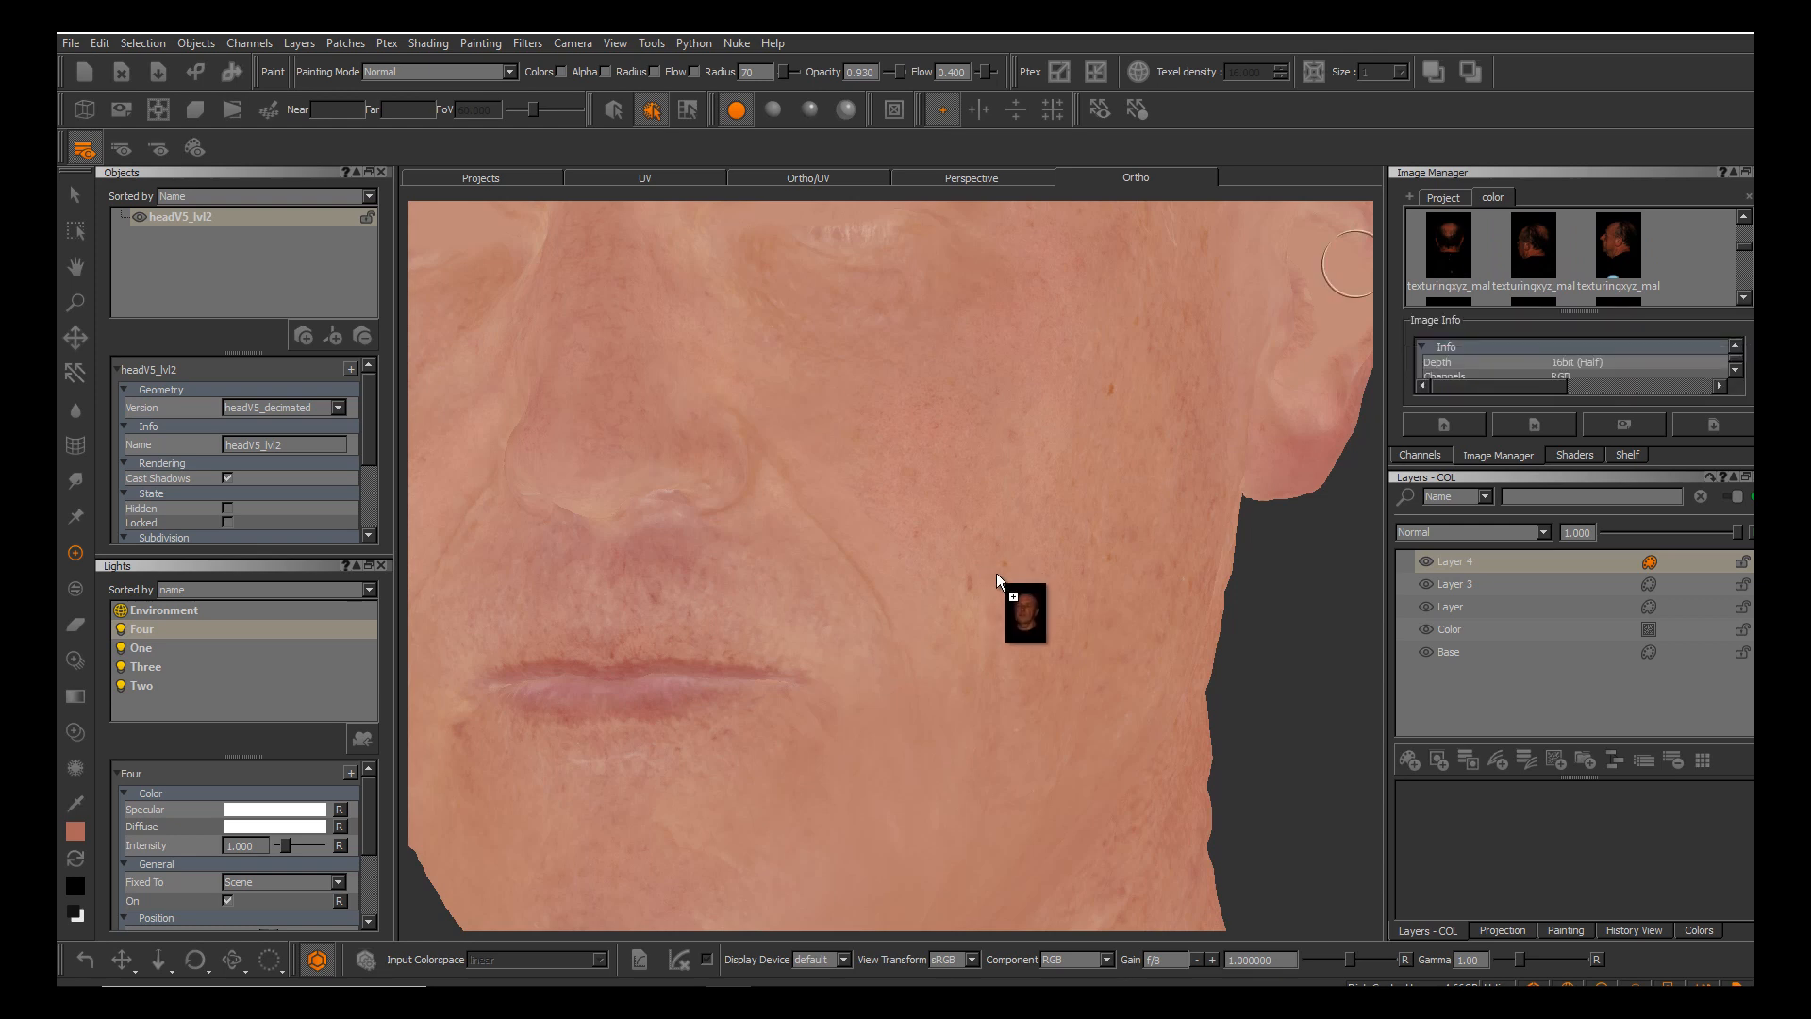
{"action": "left_click_drag", "start_coordinate": [996, 573], "coordinate": [996, 557]}
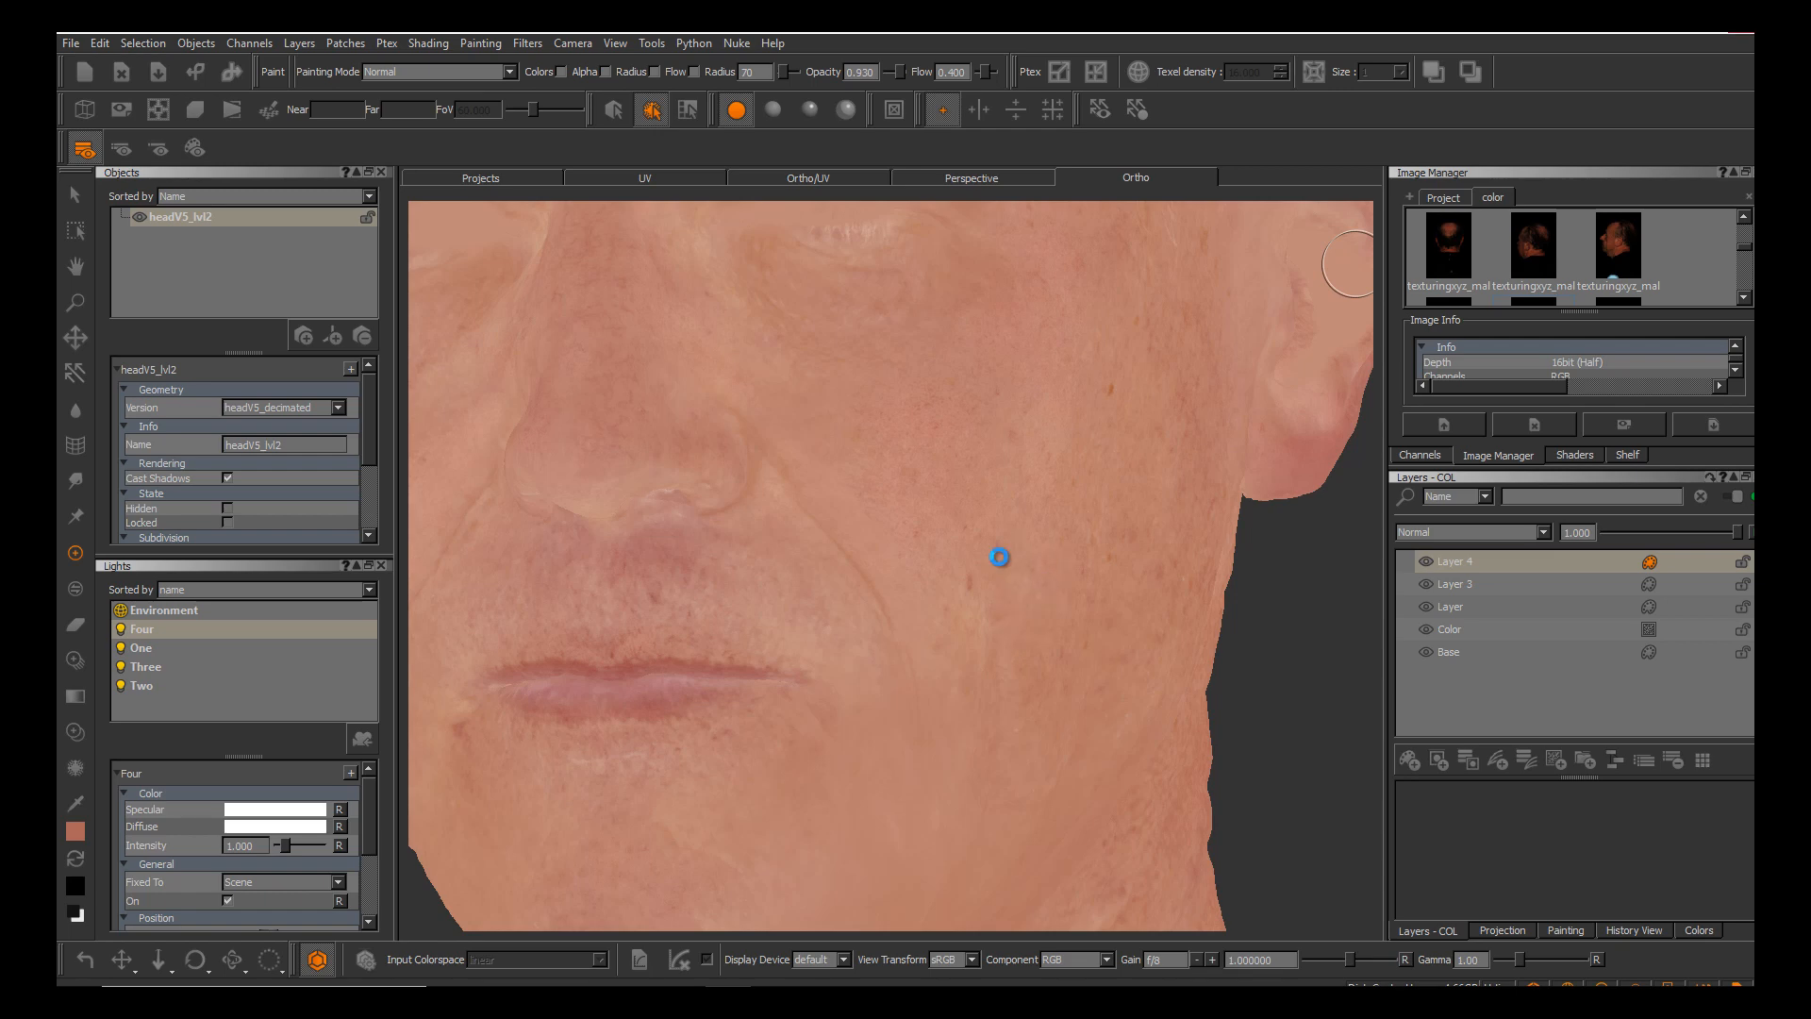
{"action": "mouse_move", "coordinate": [990, 488]}
{"action": "middle_mouse_down", "text": "alt"}
{"action": "mouse_move", "coordinate": [962, 529]}
{"action": "mouse_move", "coordinate": [990, 473]}
{"action": "middle_mouse_up", "text": "alt"}
{"action": "left_click_drag", "start_coordinate": [1002, 566], "coordinate": [1036, 571], "text": "alt"}
{"action": "middle_click_drag", "start_coordinate": [1036, 572], "coordinate": [1010, 538], "text": "alt"}
{"action": "right_click_drag", "start_coordinate": [1010, 538], "coordinate": [1056, 660], "text": "alt"}
{"action": "middle_click_drag", "start_coordinate": [1132, 556], "coordinate": [1003, 655], "text": "alt"}
{"action": "left_click_drag", "start_coordinate": [1003, 655], "coordinate": [1022, 653], "text": "alt"}
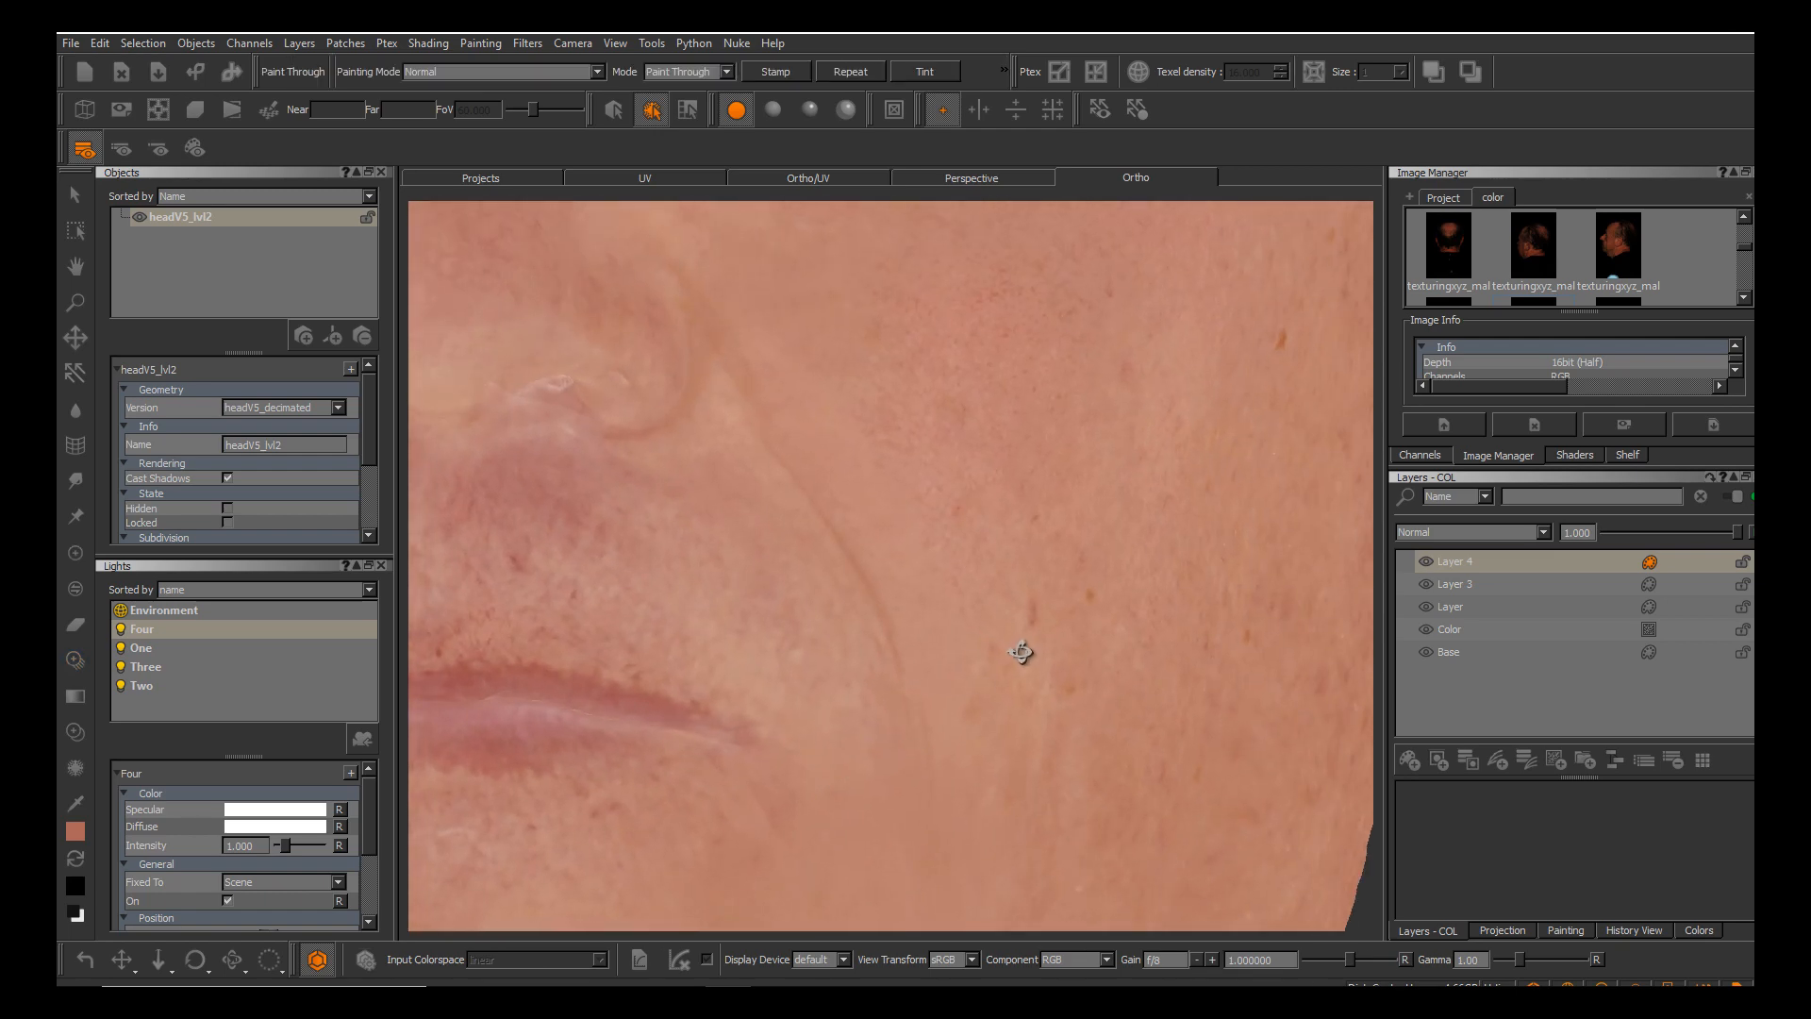
Shift the projected photo so its nose, mouth corner and smile fold line up with the texture, comparing with the photo hidden and shown.
{"action": "mouse_move", "coordinate": [1061, 545]}
{"action": "left_mouse_down", "text": "shift"}
{"action": "mouse_move", "coordinate": [893, 619]}
{"action": "mouse_move", "coordinate": [937, 587]}
{"action": "mouse_move", "coordinate": [915, 556]}
{"action": "left_mouse_up", "text": "shift"}
{"action": "key", "text": "apostrophe"}
{"action": "key", "text": "apostrophe"}
{"action": "key", "text": "apostrophe"}
{"action": "key", "text": "apostrophe"}
{"action": "key", "text": "apostrophe"}
{"action": "key", "text": "apostrophe"}
{"action": "key", "text": "apostrophe"}
{"action": "key", "text": "apostrophe"}
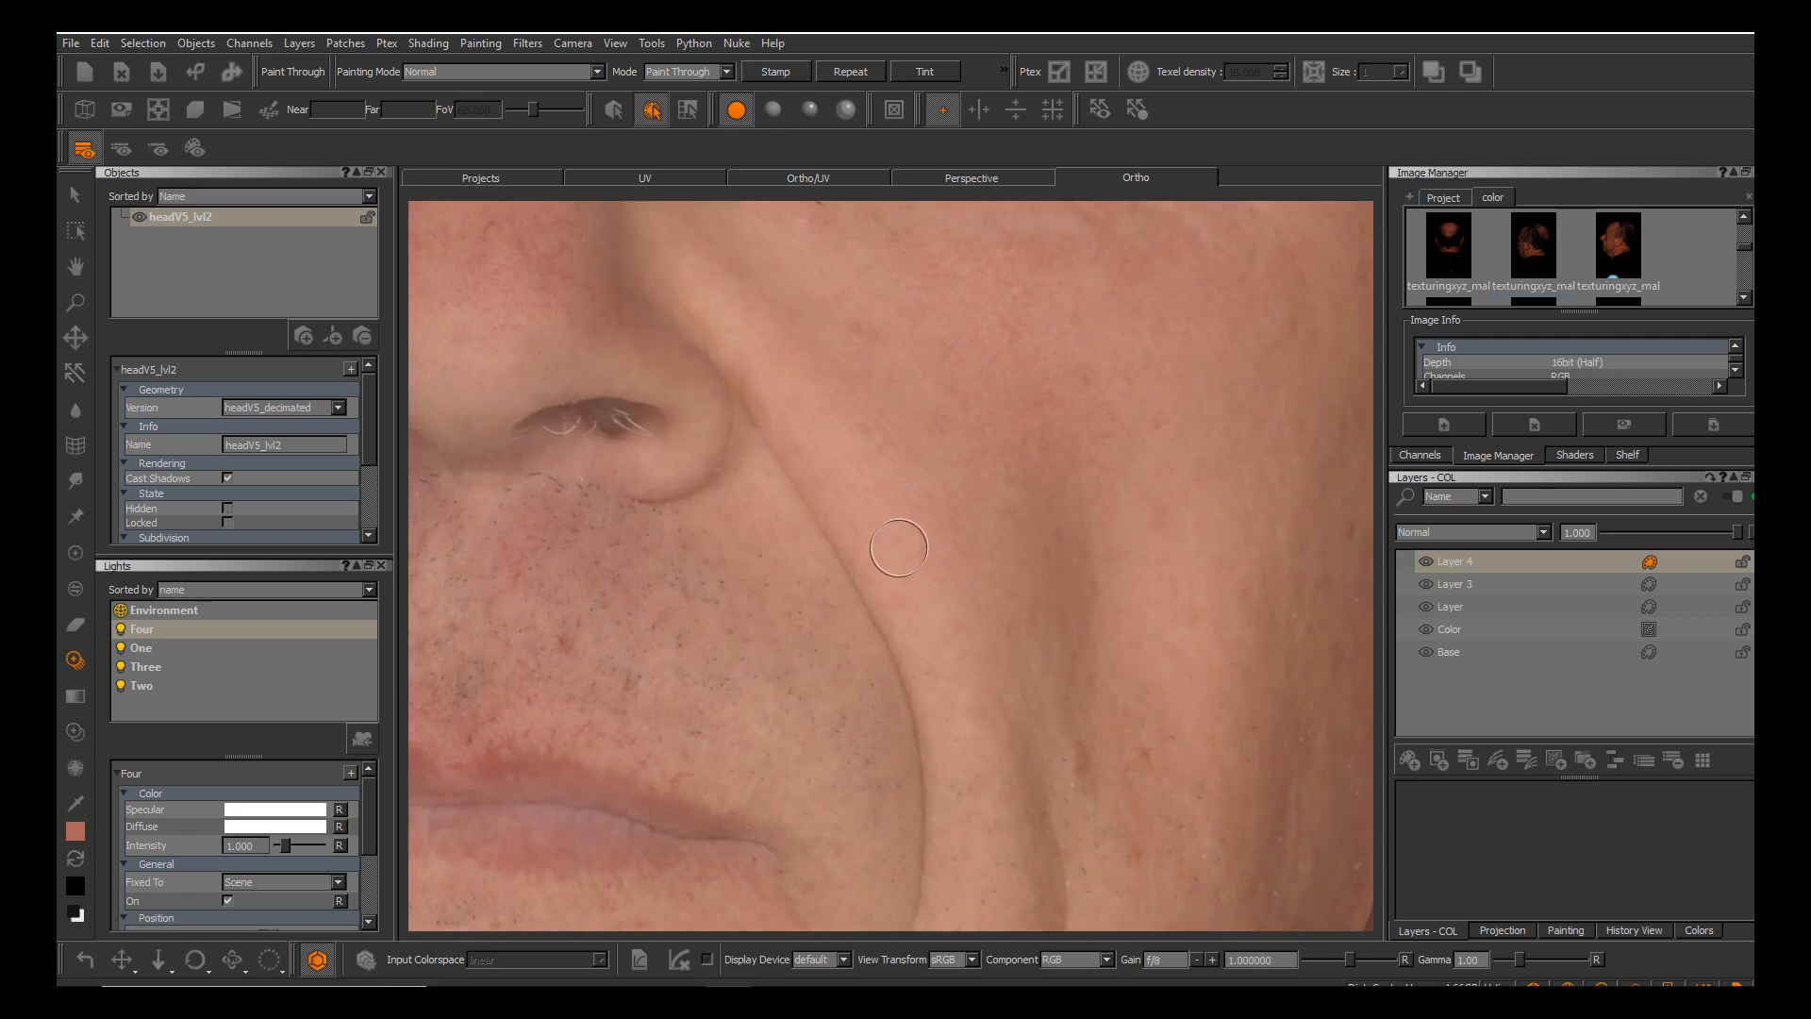
{"action": "key", "text": "apostrophe"}
{"action": "key", "text": "apostrophe"}
{"action": "key", "text": "apostrophe"}
{"action": "key", "text": "apostrophe"}
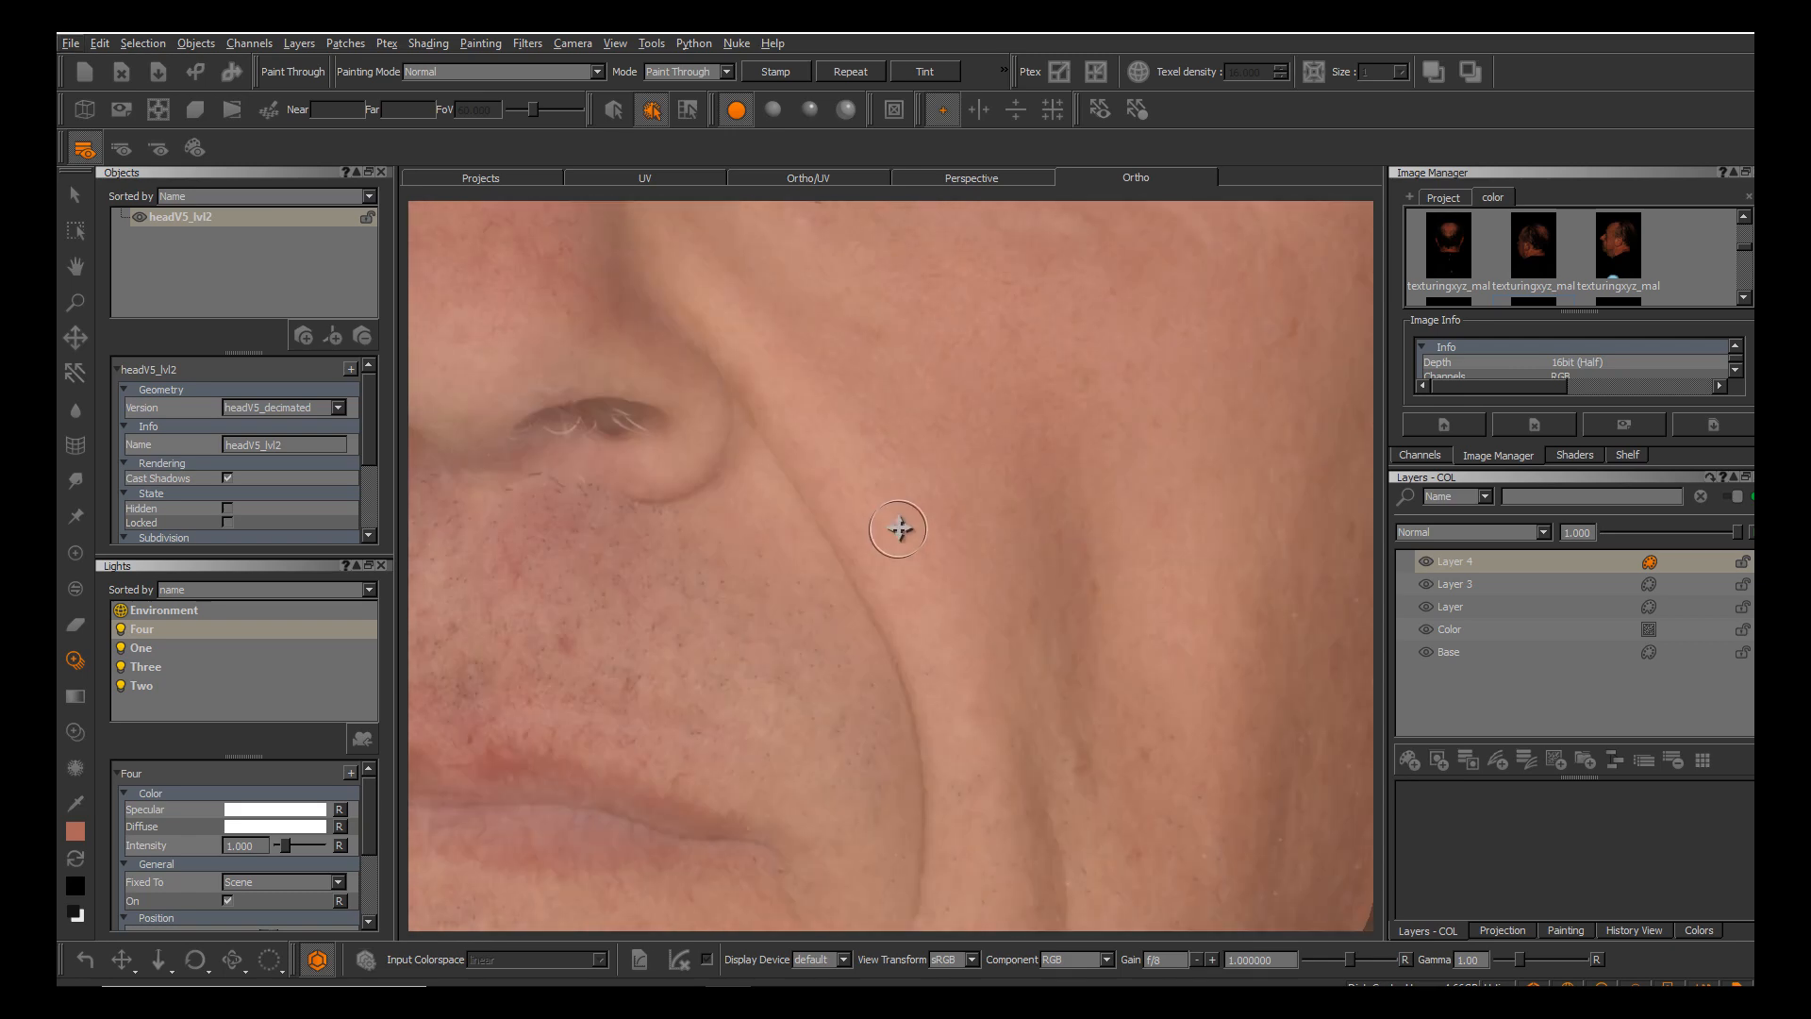
Fine-tune the photo's position and rotation over the smile fold, checking the match against the underlying texture.
{"action": "left_click_drag", "start_coordinate": [897, 525], "coordinate": [902, 487], "text": "shift"}
{"action": "key", "text": "apostrophe"}
{"action": "key", "text": "apostrophe"}
{"action": "key", "text": "apostrophe"}
{"action": "key", "text": "apostrophe"}
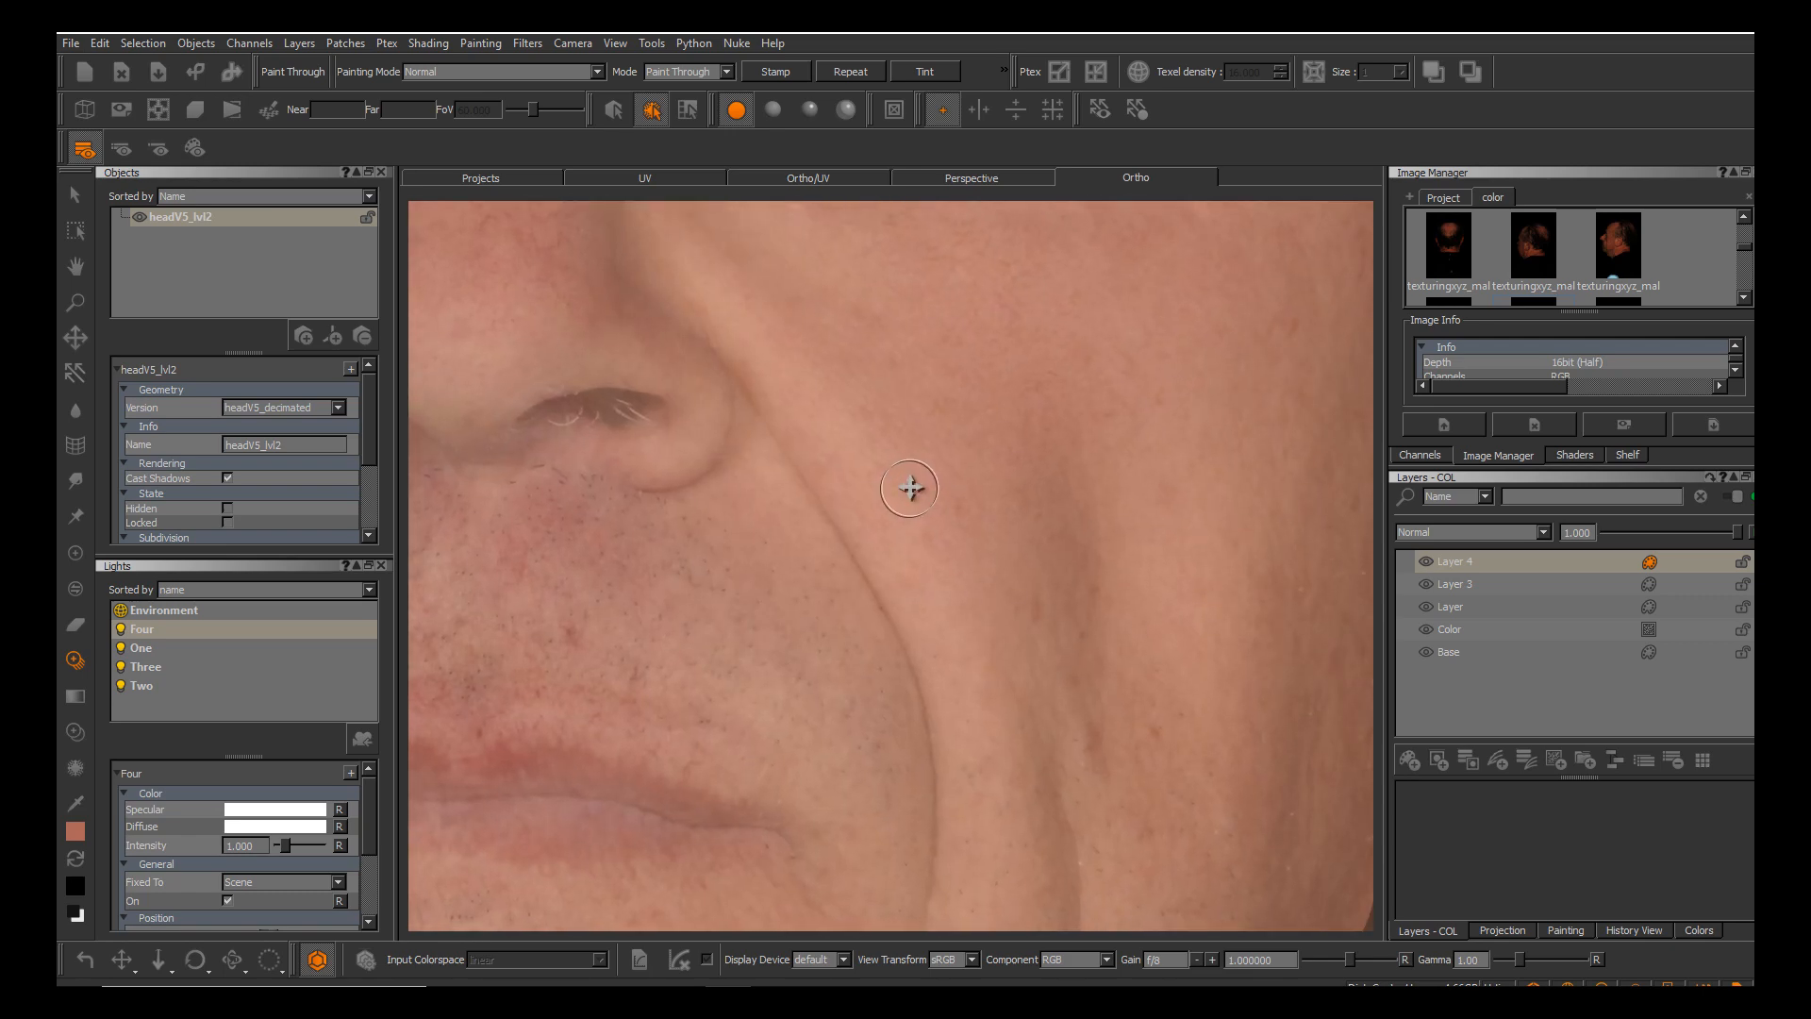
{"action": "key", "text": "apostrophe"}
{"action": "key", "text": "apostrophe"}
{"action": "key", "text": "apostrophe"}
{"action": "key", "text": "apostrophe"}
{"action": "left_click_drag", "start_coordinate": [894, 493], "coordinate": [891, 507], "text": "ctrl"}
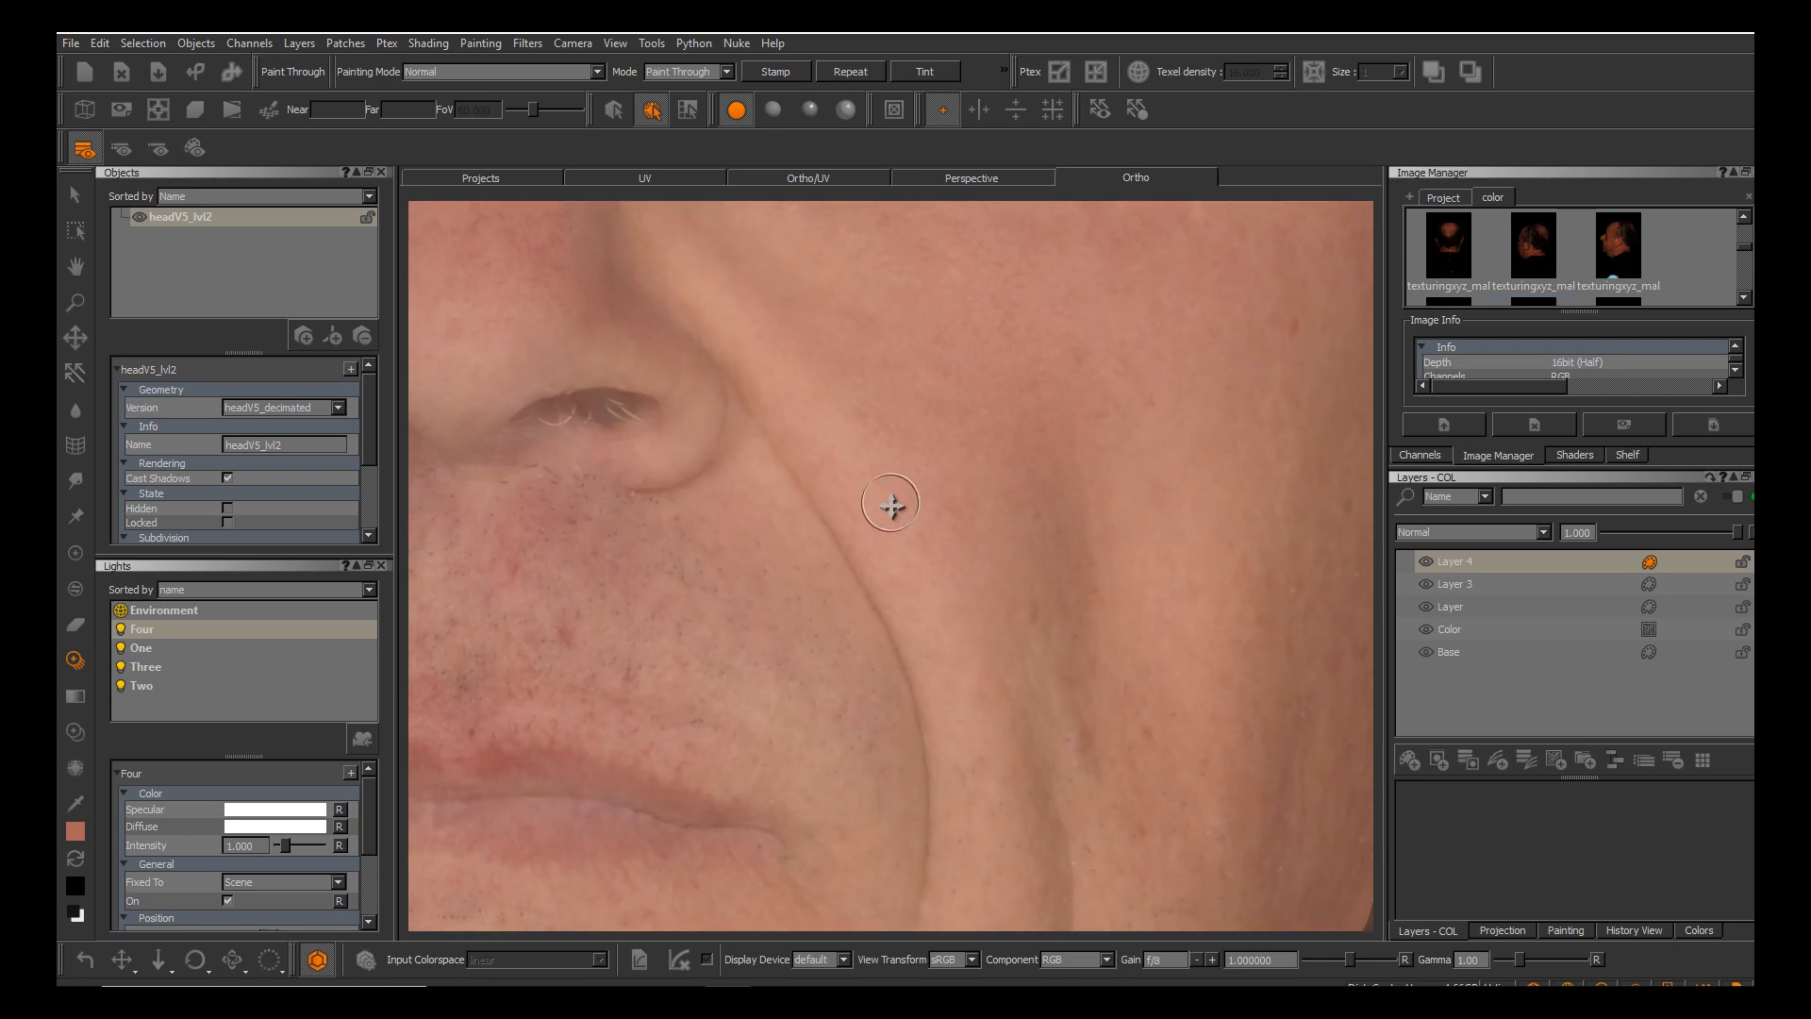
Enlarge the brush to cover a wide area of the cheek, and recheck the photo's alignment with the texture.
{"action": "key", "text": "r"}
{"action": "mouse_move", "coordinate": [879, 571]}
{"action": "left_mouse_down"}
{"action": "mouse_move", "coordinate": [944, 552]}
{"action": "mouse_move", "coordinate": [928, 541]}
{"action": "left_mouse_up"}
{"action": "key", "text": "apostrophe"}
{"action": "key", "text": "apostrophe"}
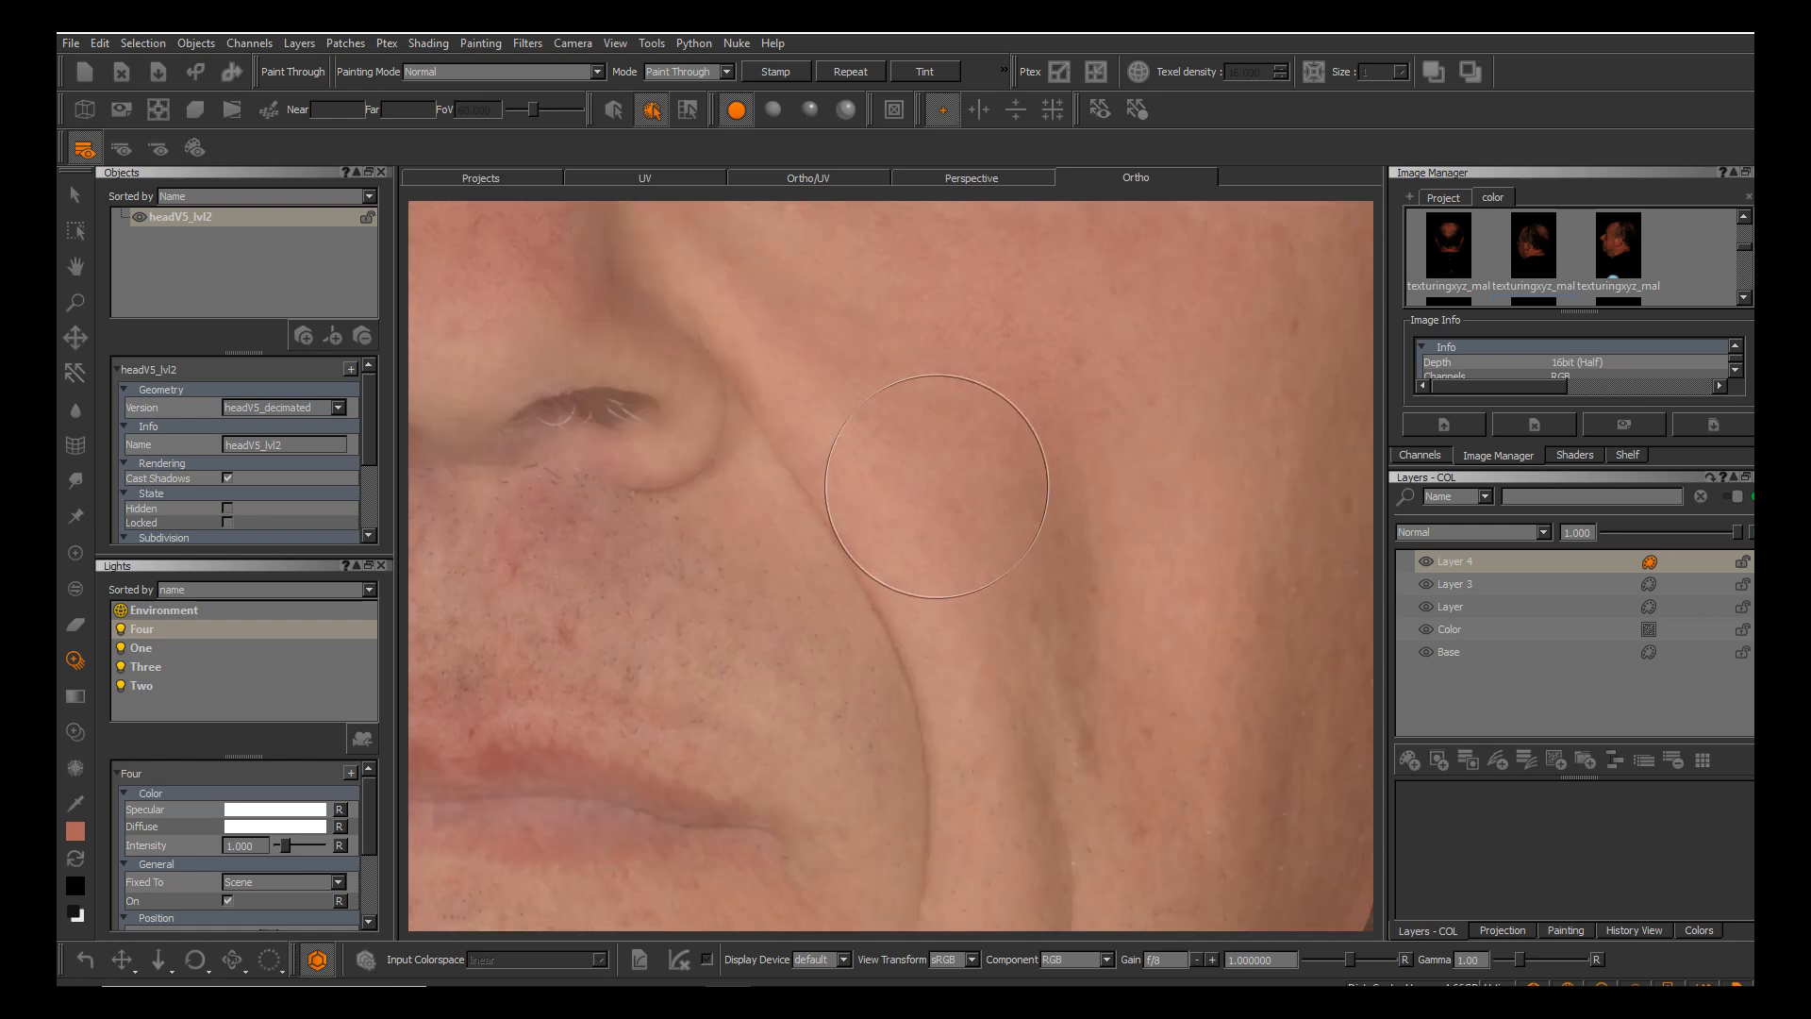
{"action": "key", "text": "apostrophe"}
{"action": "key", "text": "apostrophe"}
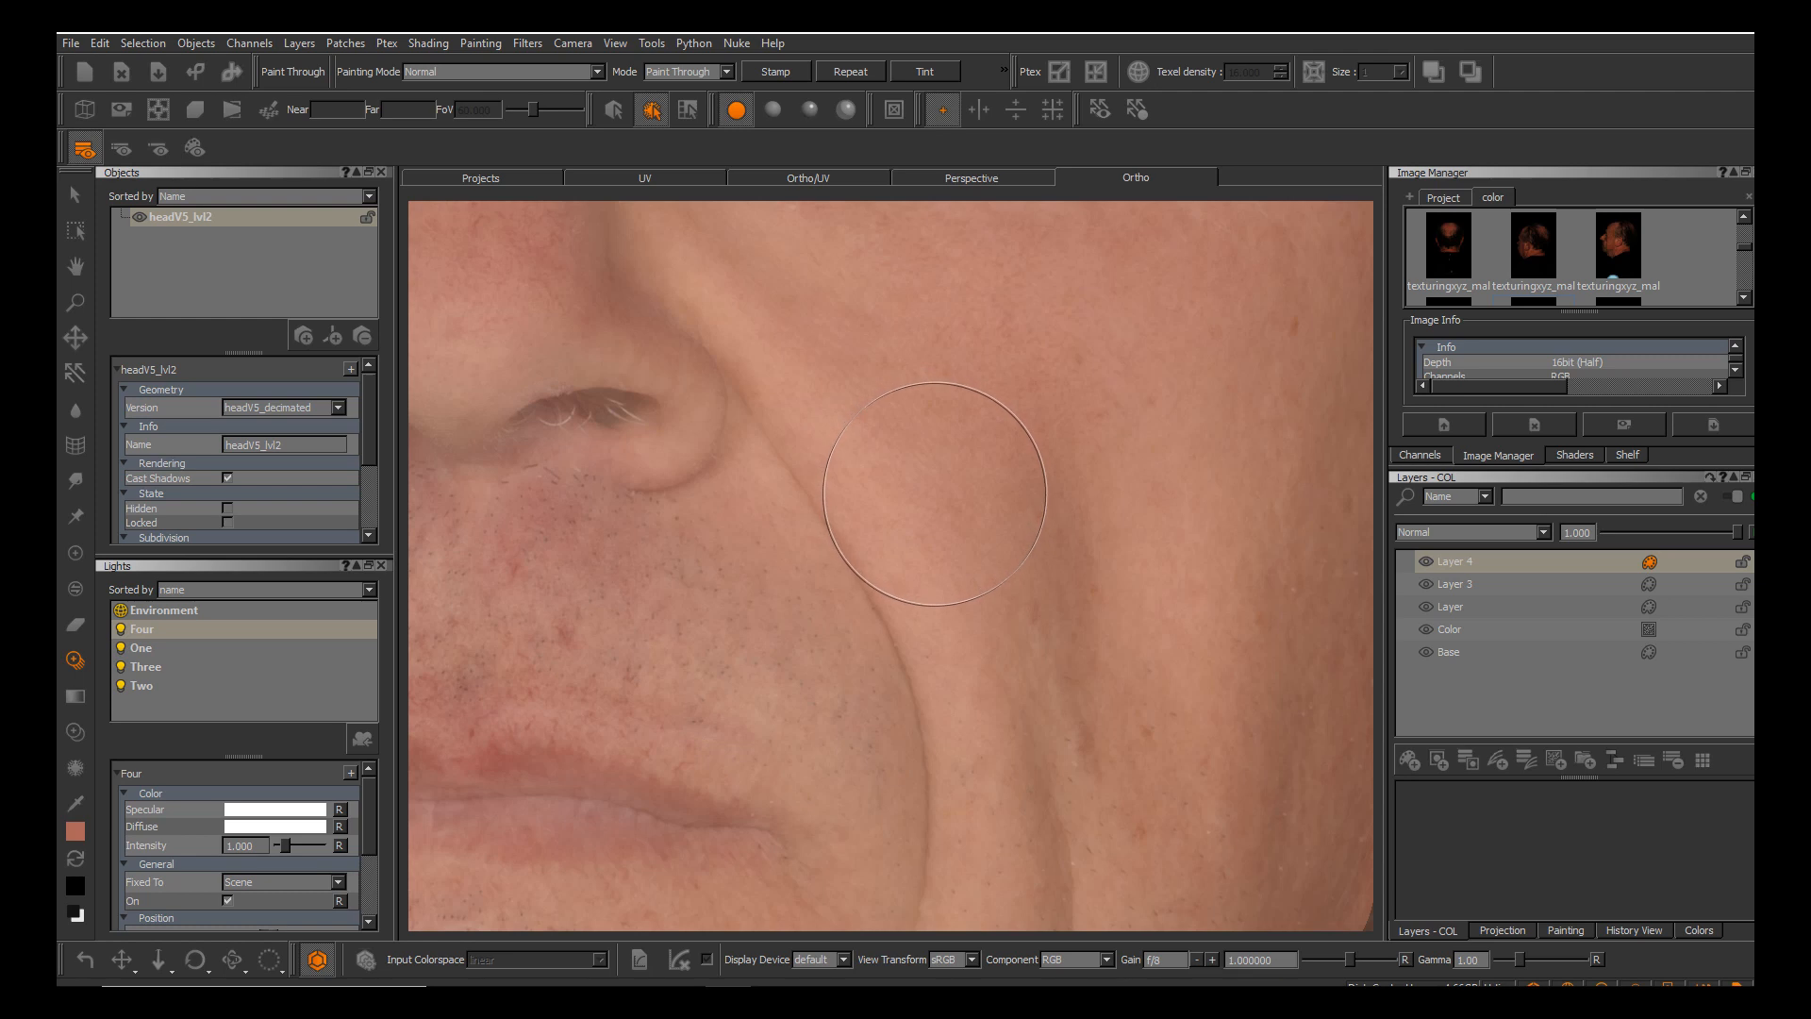
Choose the stormCl... brush from the Organic Brushes set for painting through the photo.
{"action": "key", "text": "b"}
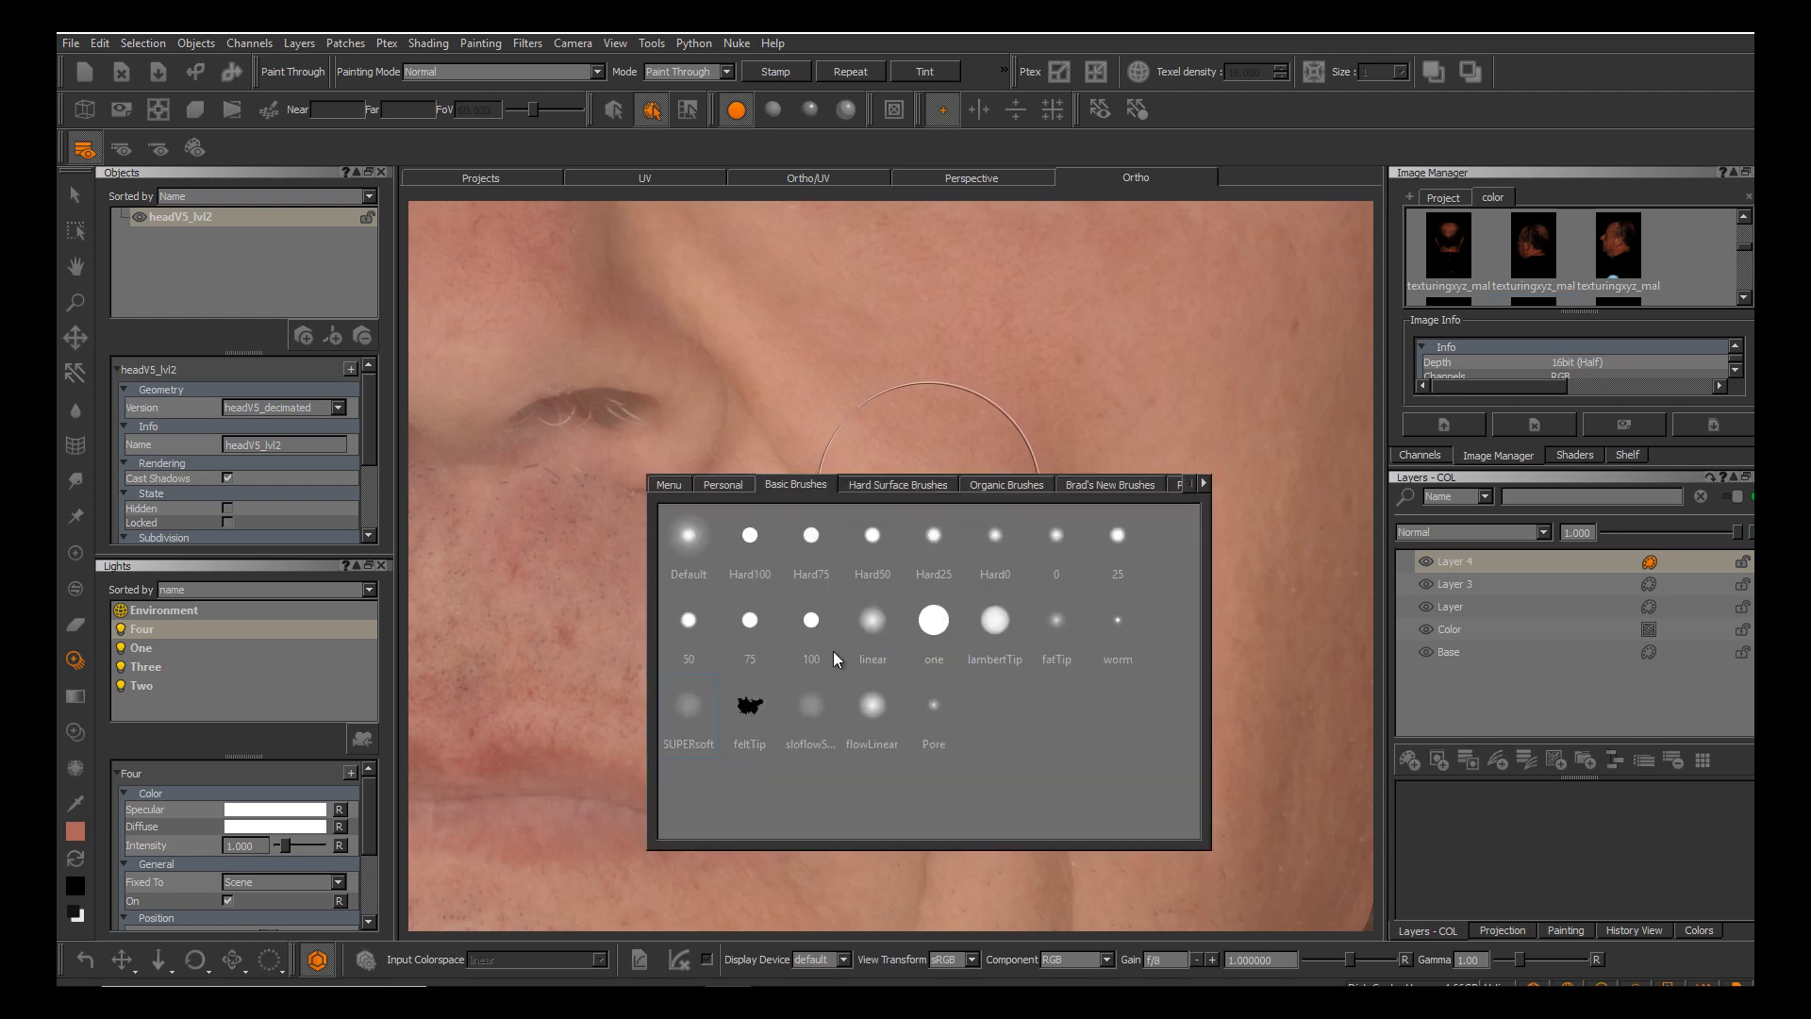
{"action": "left_click", "coordinate": [882, 486]}
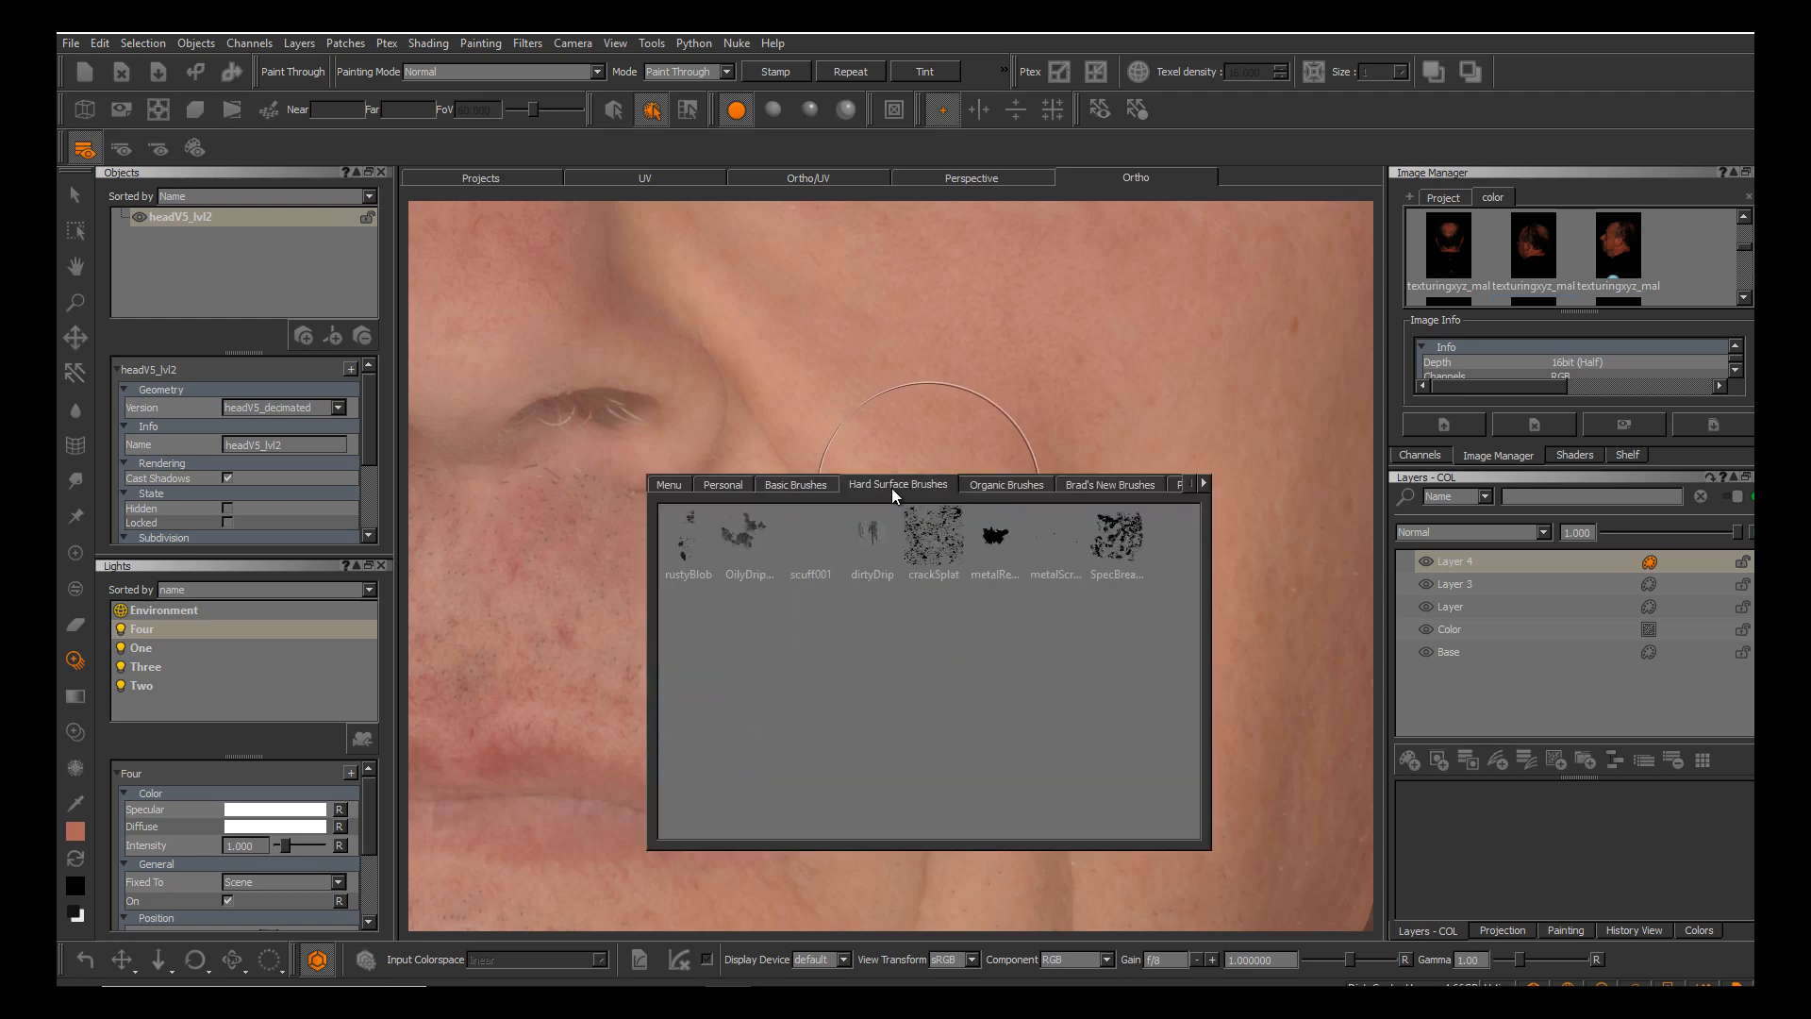
{"action": "left_click", "coordinate": [1001, 484]}
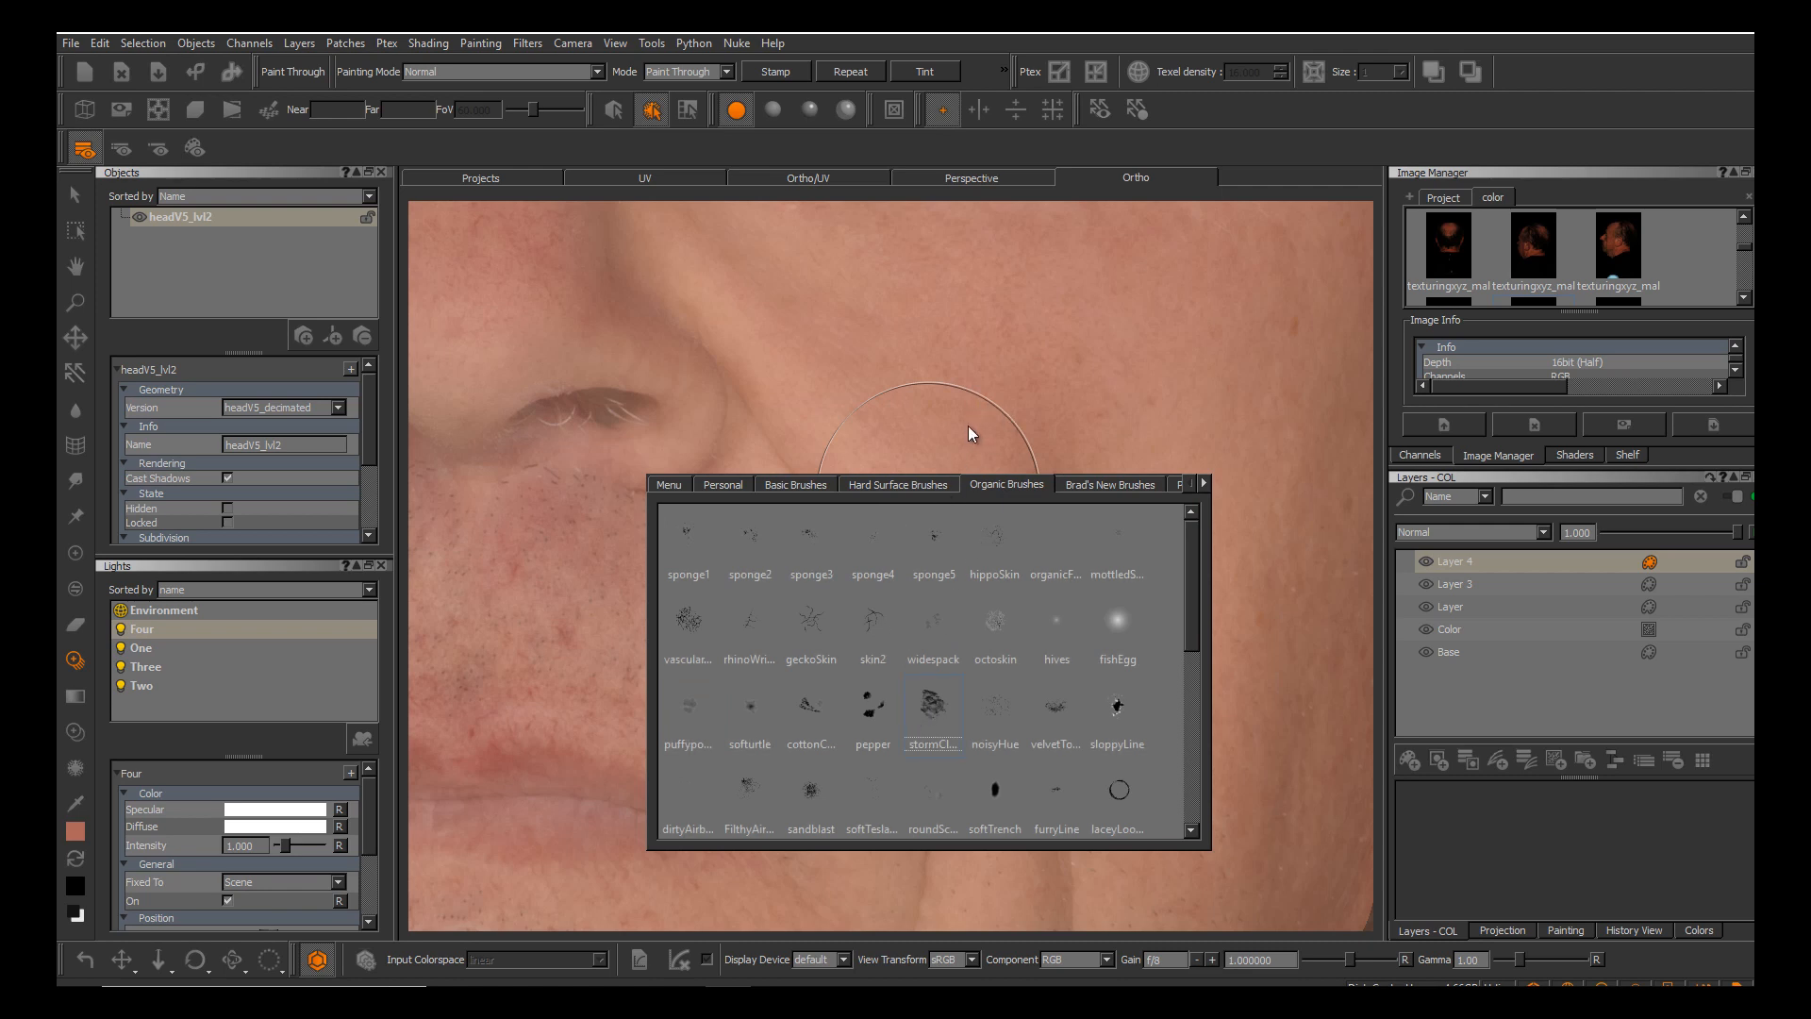
{"action": "left_click", "coordinate": [932, 708]}
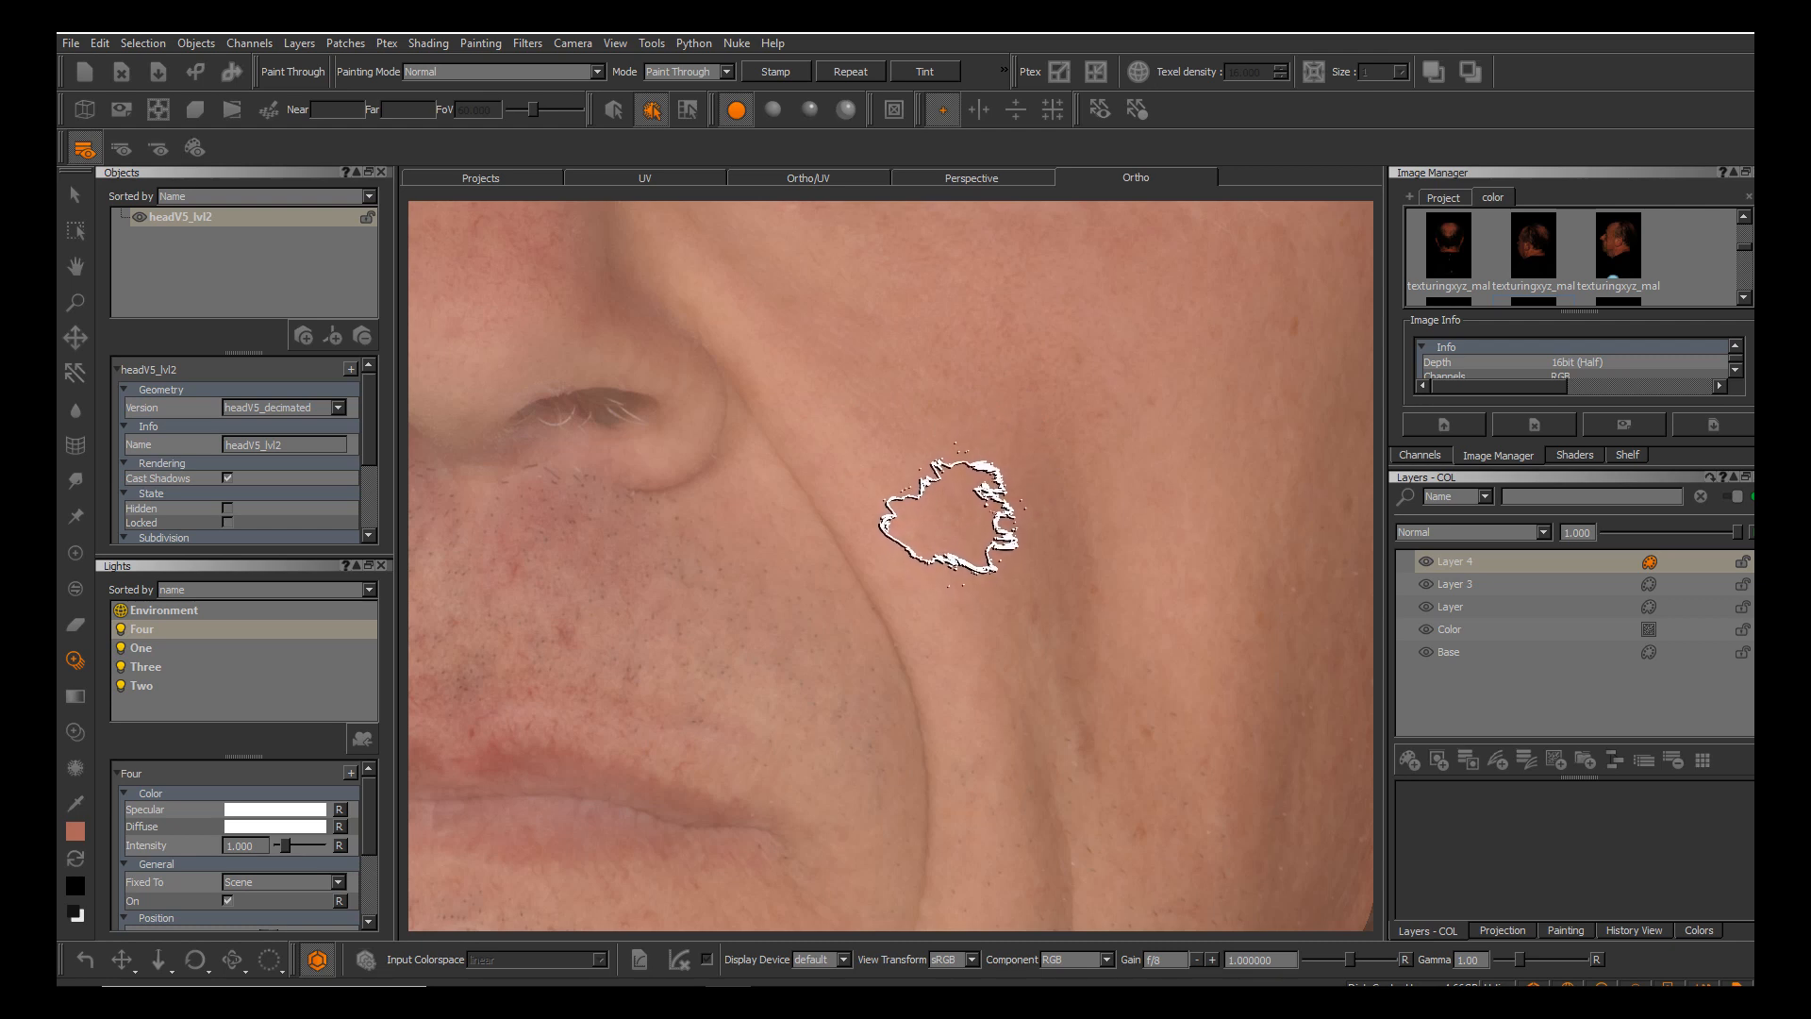
{"action": "right_click", "coordinate": [961, 519]}
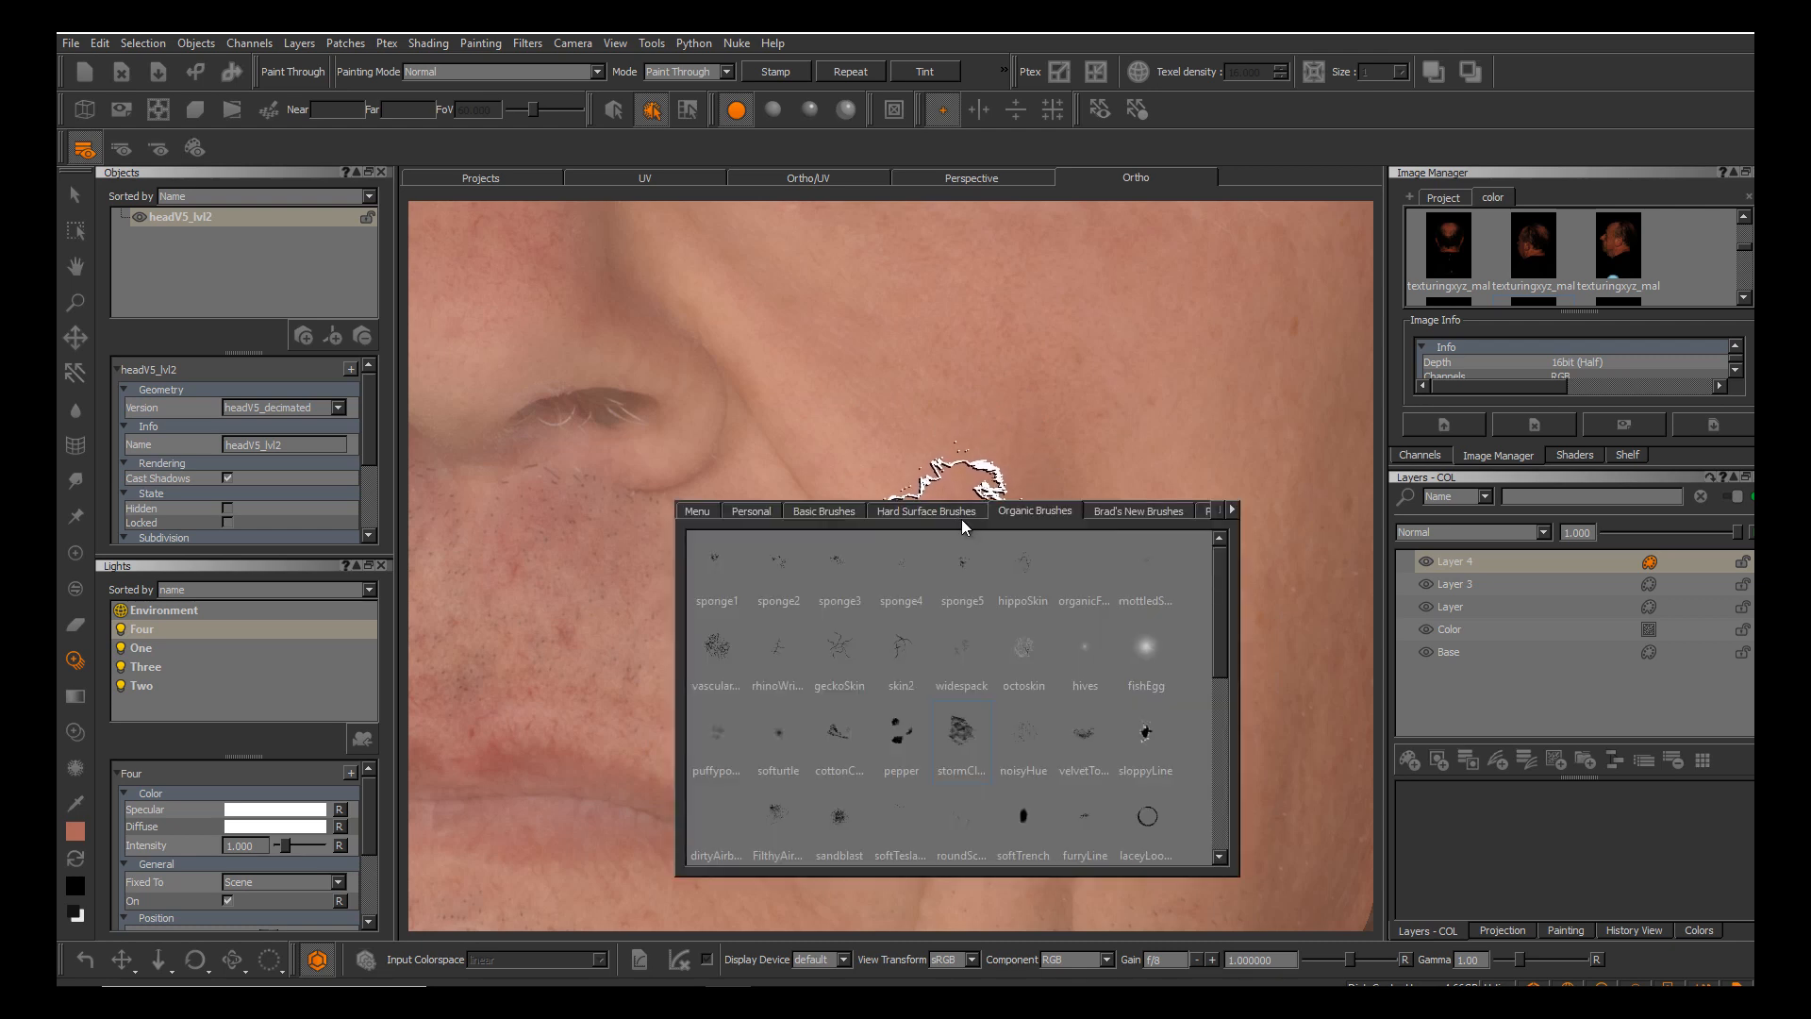
{"action": "left_click", "coordinate": [970, 750]}
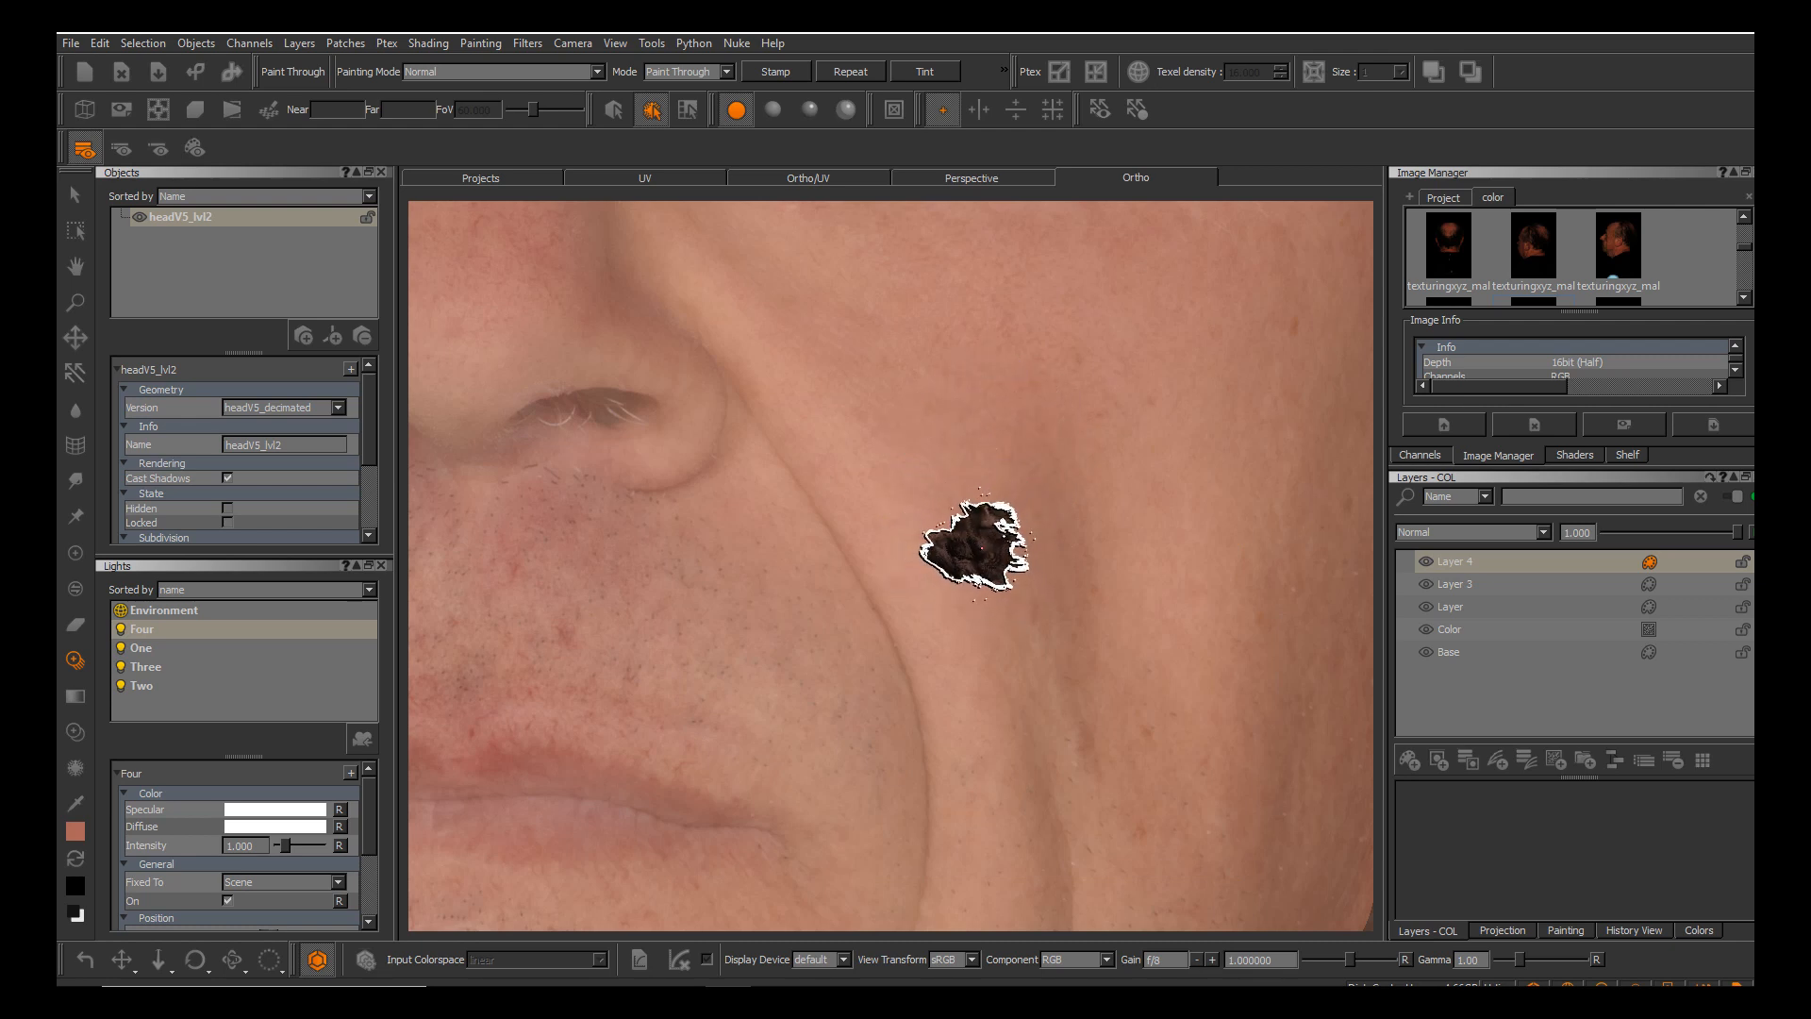
Try painting the projected photo's smile fold and cheek shading onto Layer 4, checking the strokes with the photo hidden and shown.
{"action": "key", "text": "apostrophe"}
{"action": "key", "text": "apostrophe"}
{"action": "key", "text": "apostrophe"}
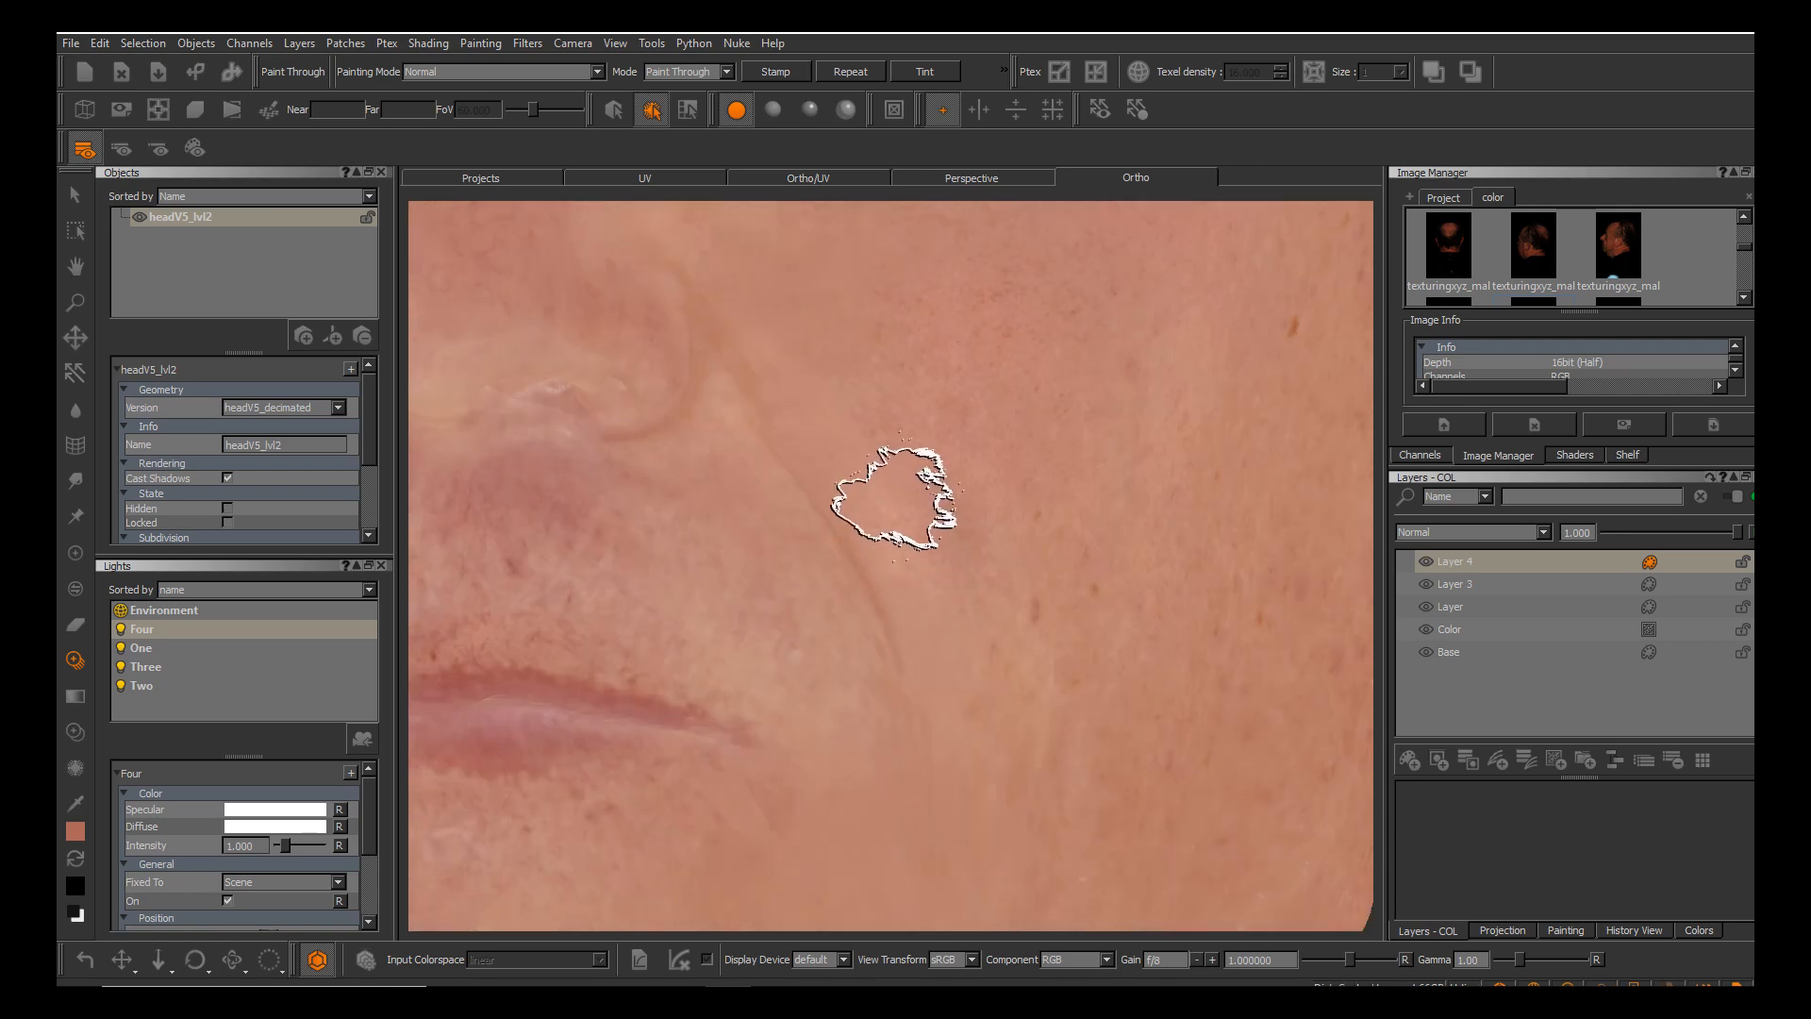
{"action": "mouse_move", "coordinate": [845, 434]}
{"action": "left_mouse_down"}
{"action": "mouse_move", "coordinate": [954, 651]}
{"action": "mouse_move", "coordinate": [964, 600]}
{"action": "mouse_move", "coordinate": [985, 673]}
{"action": "left_mouse_up"}
{"action": "key", "text": "apostrophe"}
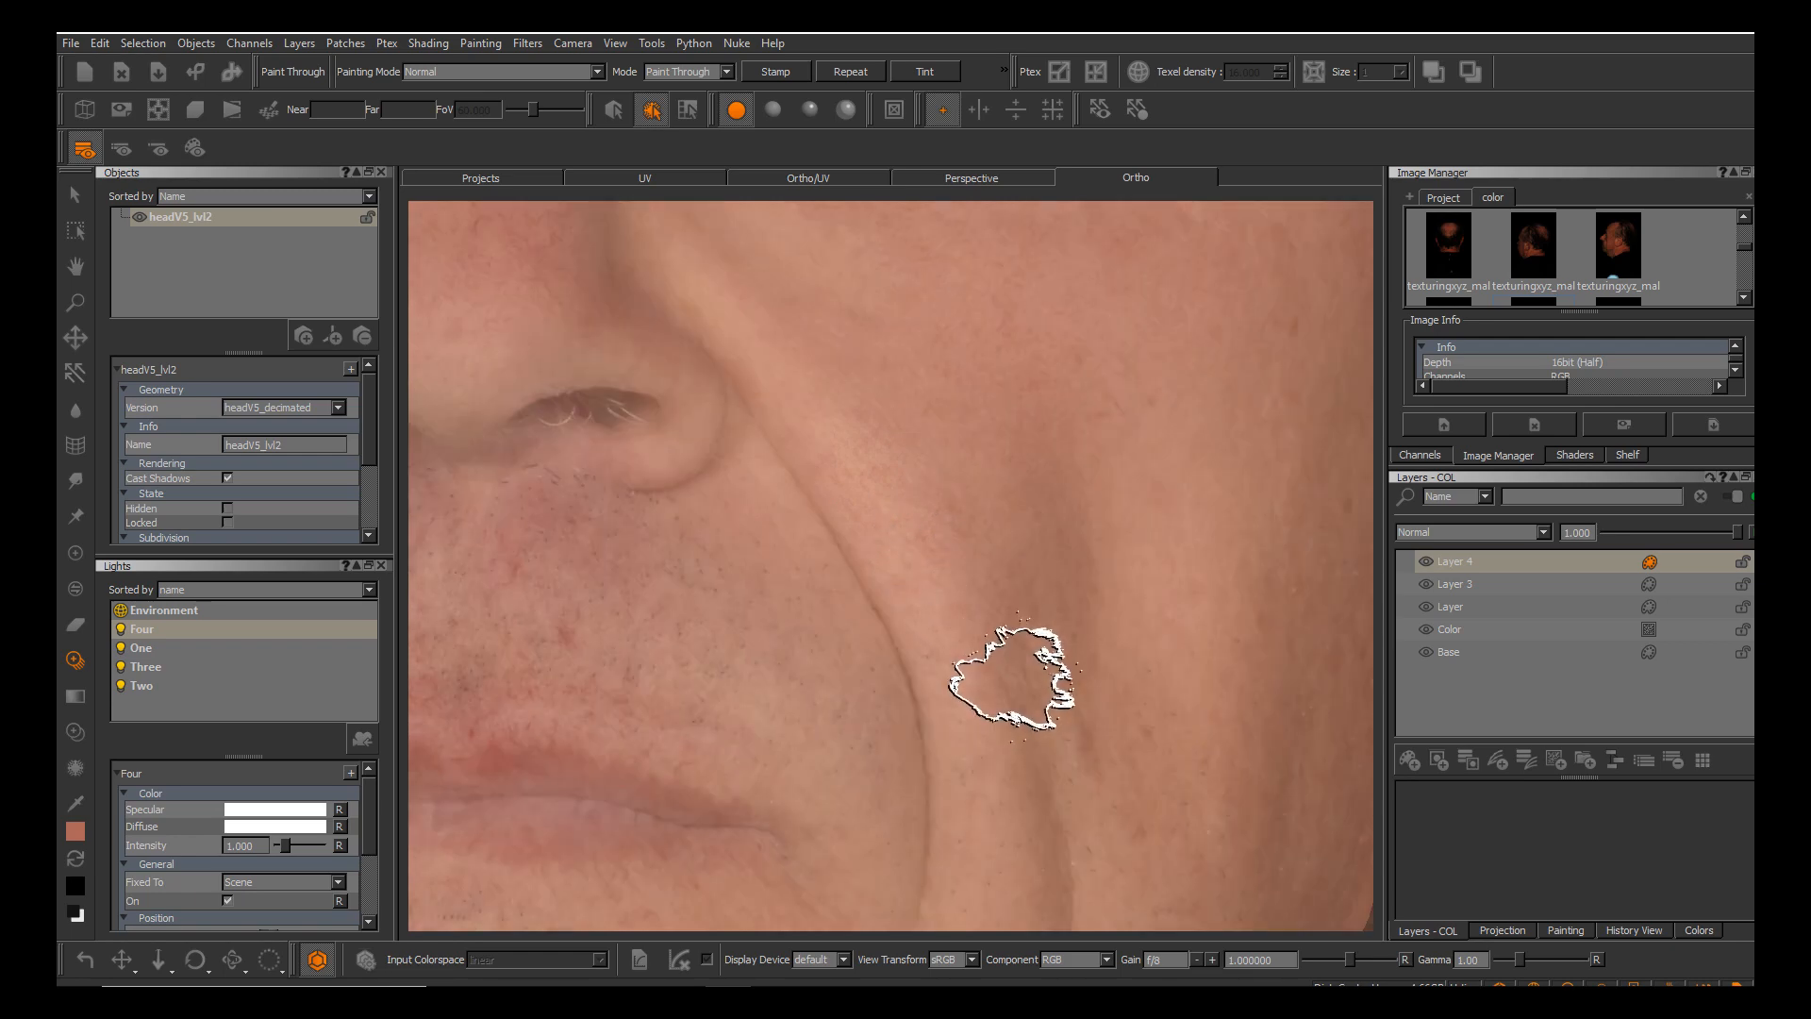
{"action": "key", "text": "apostrophe"}
{"action": "left_click_drag", "start_coordinate": [998, 747], "coordinate": [1007, 759]}
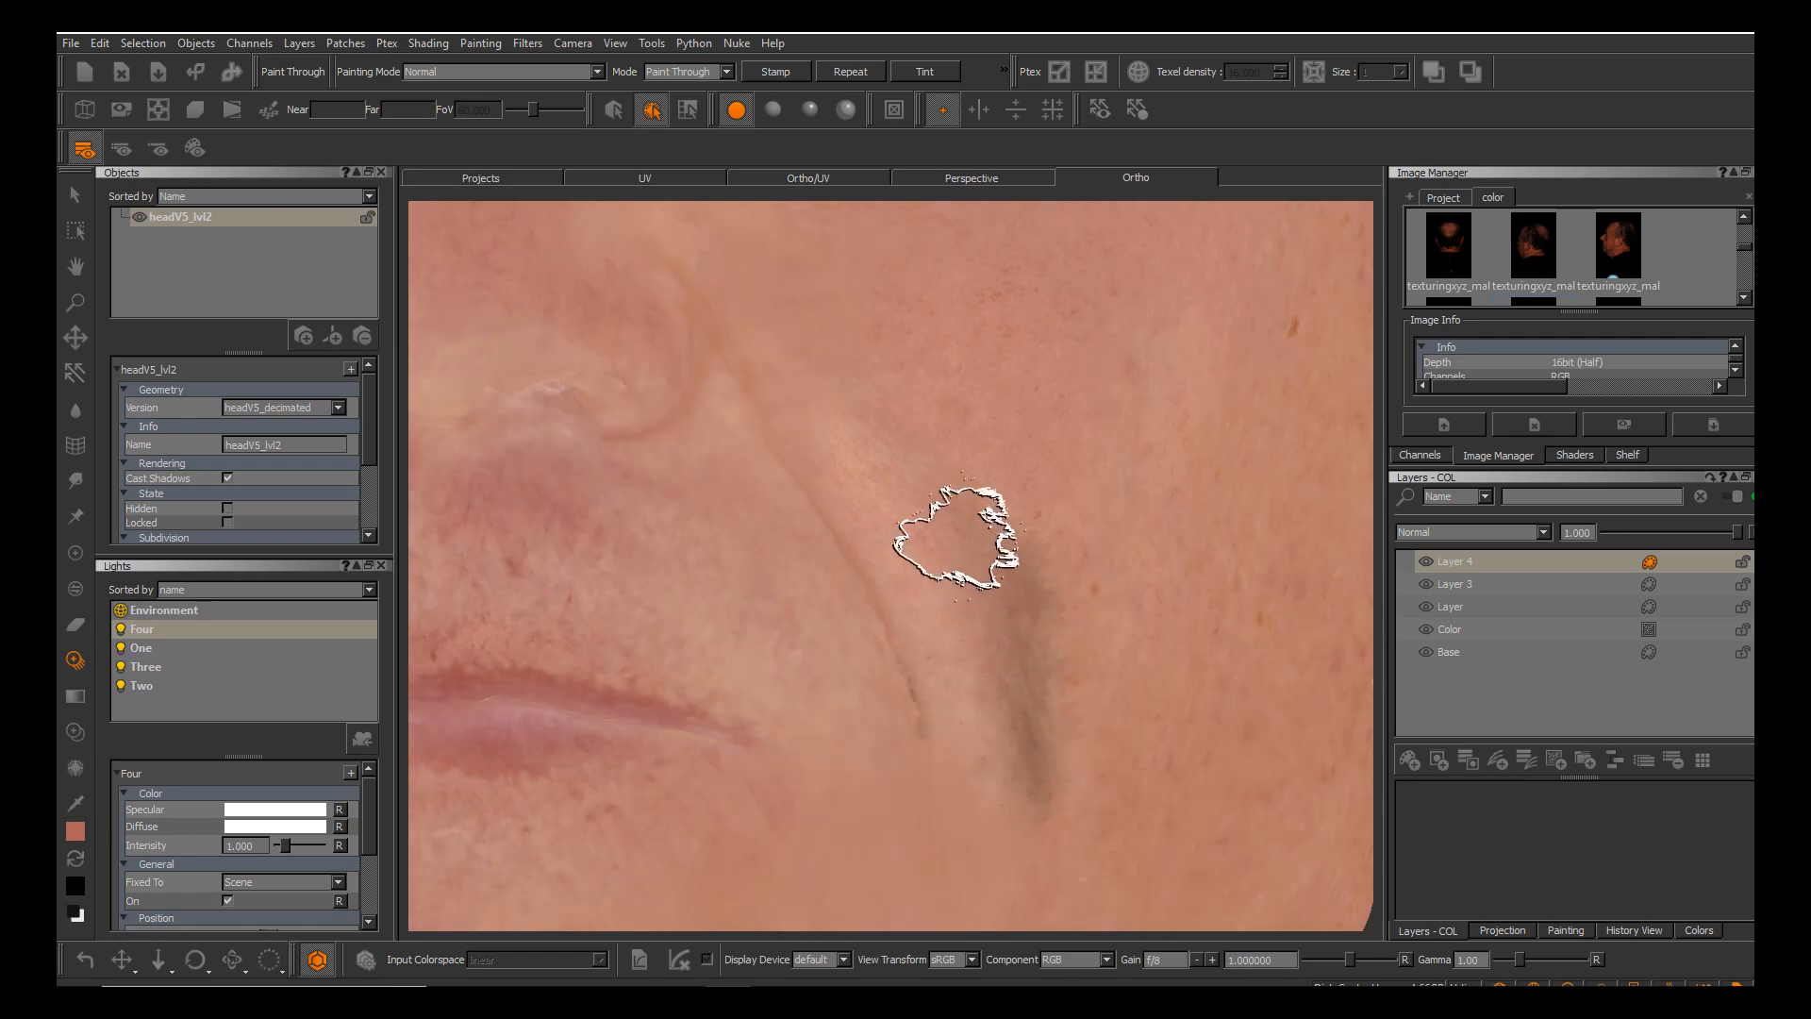
{"action": "key", "text": "apostrophe"}
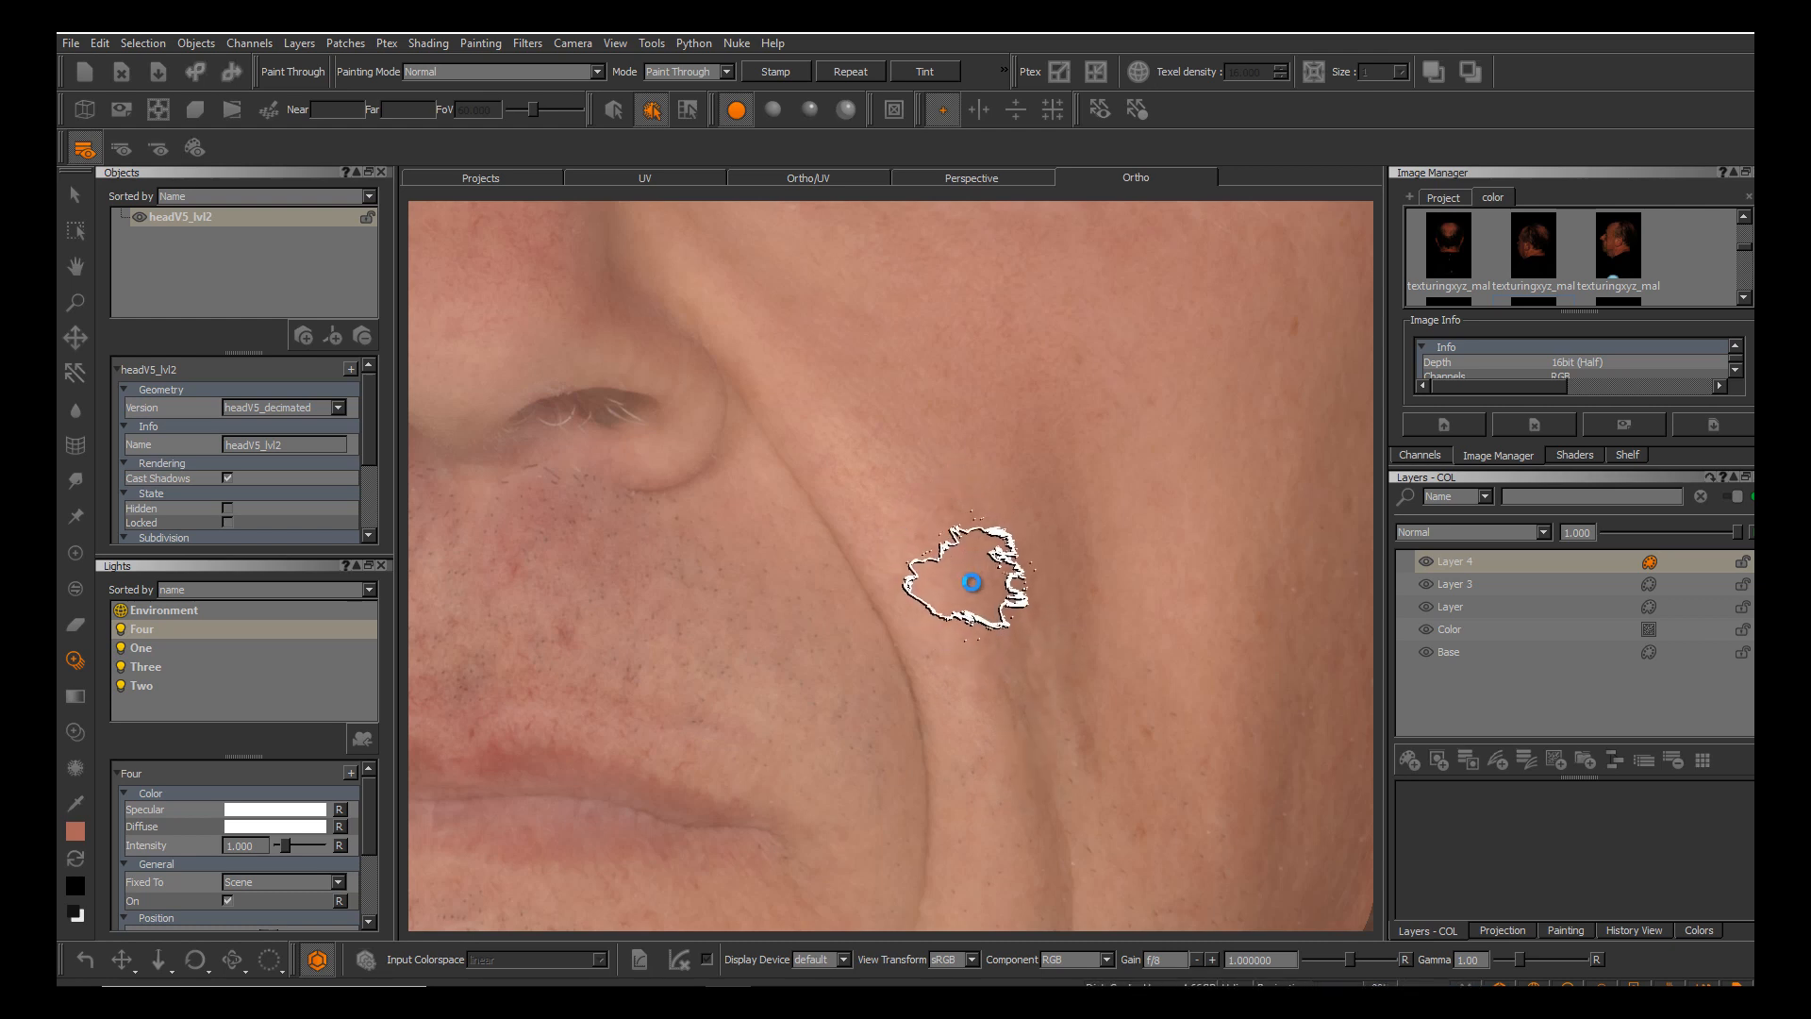
Undo the dark projected strokes beside the smile fold and compare the photo with the bare skin texture.
{"action": "key", "text": "apostrophe"}
{"action": "key", "text": "apostrophe"}
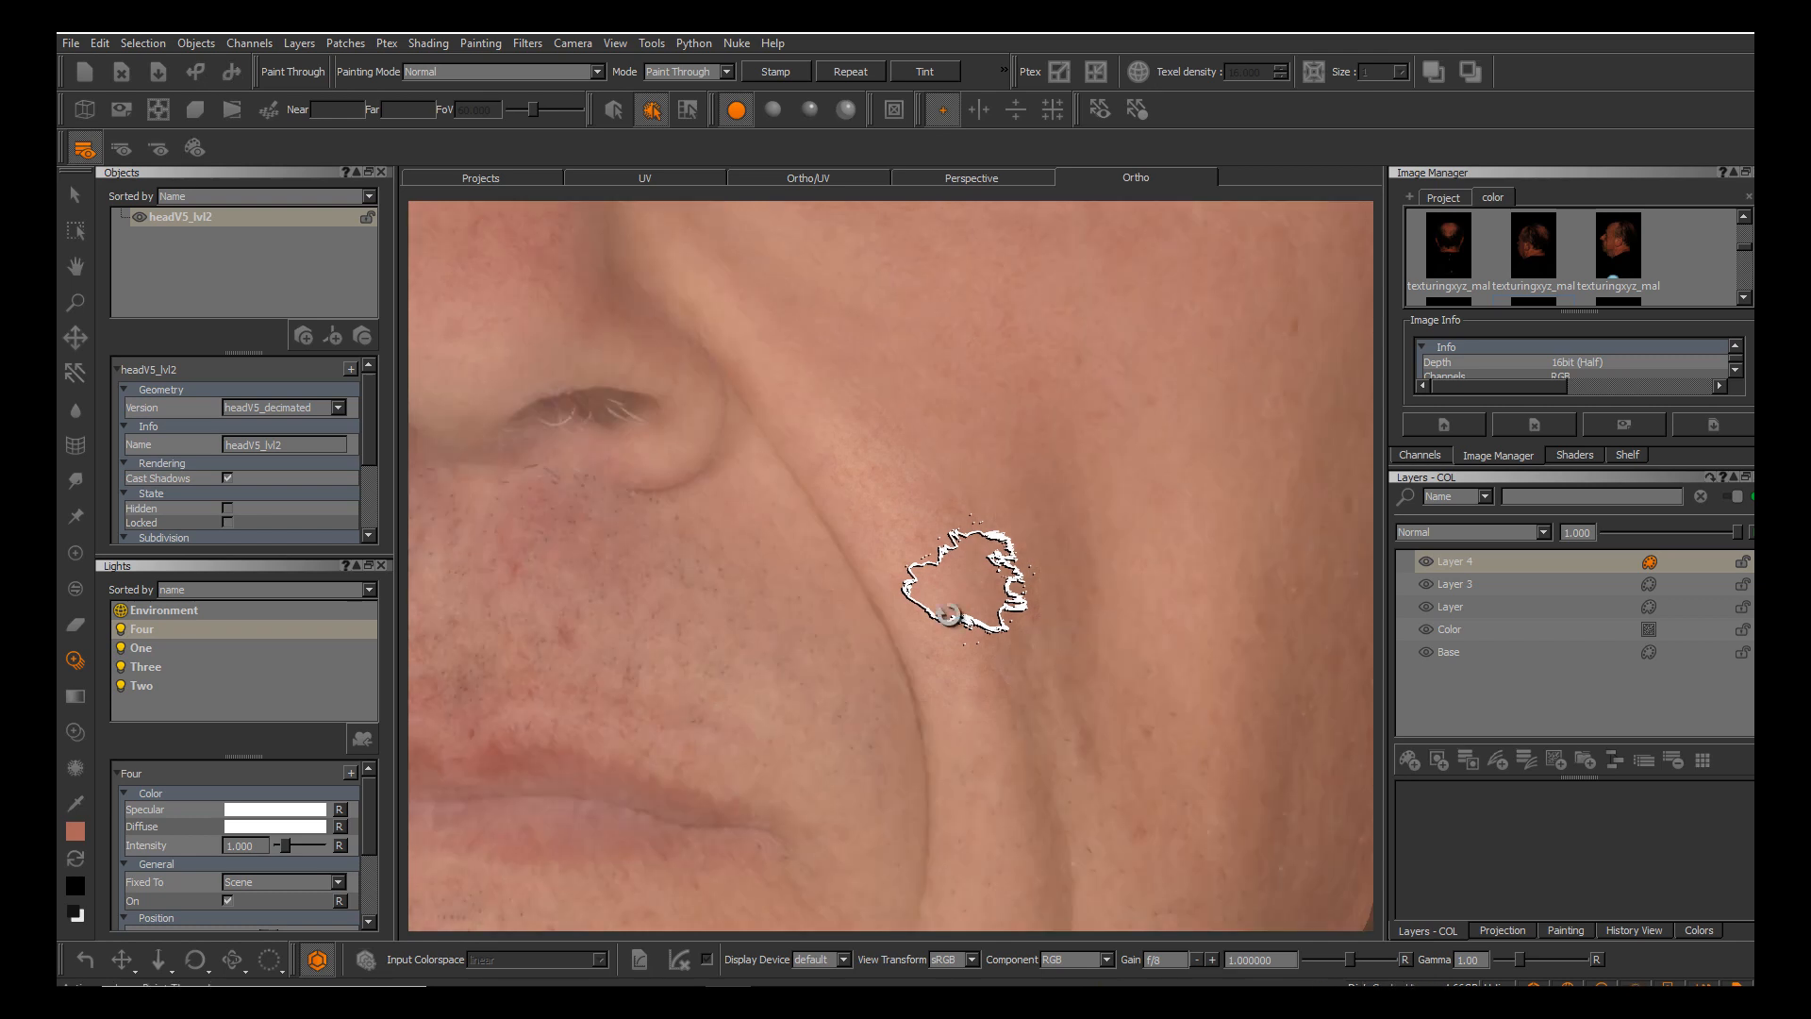
{"action": "key", "text": "apostrophe"}
{"action": "key", "text": "apostrophe"}
{"action": "key", "text": "apostrophe"}
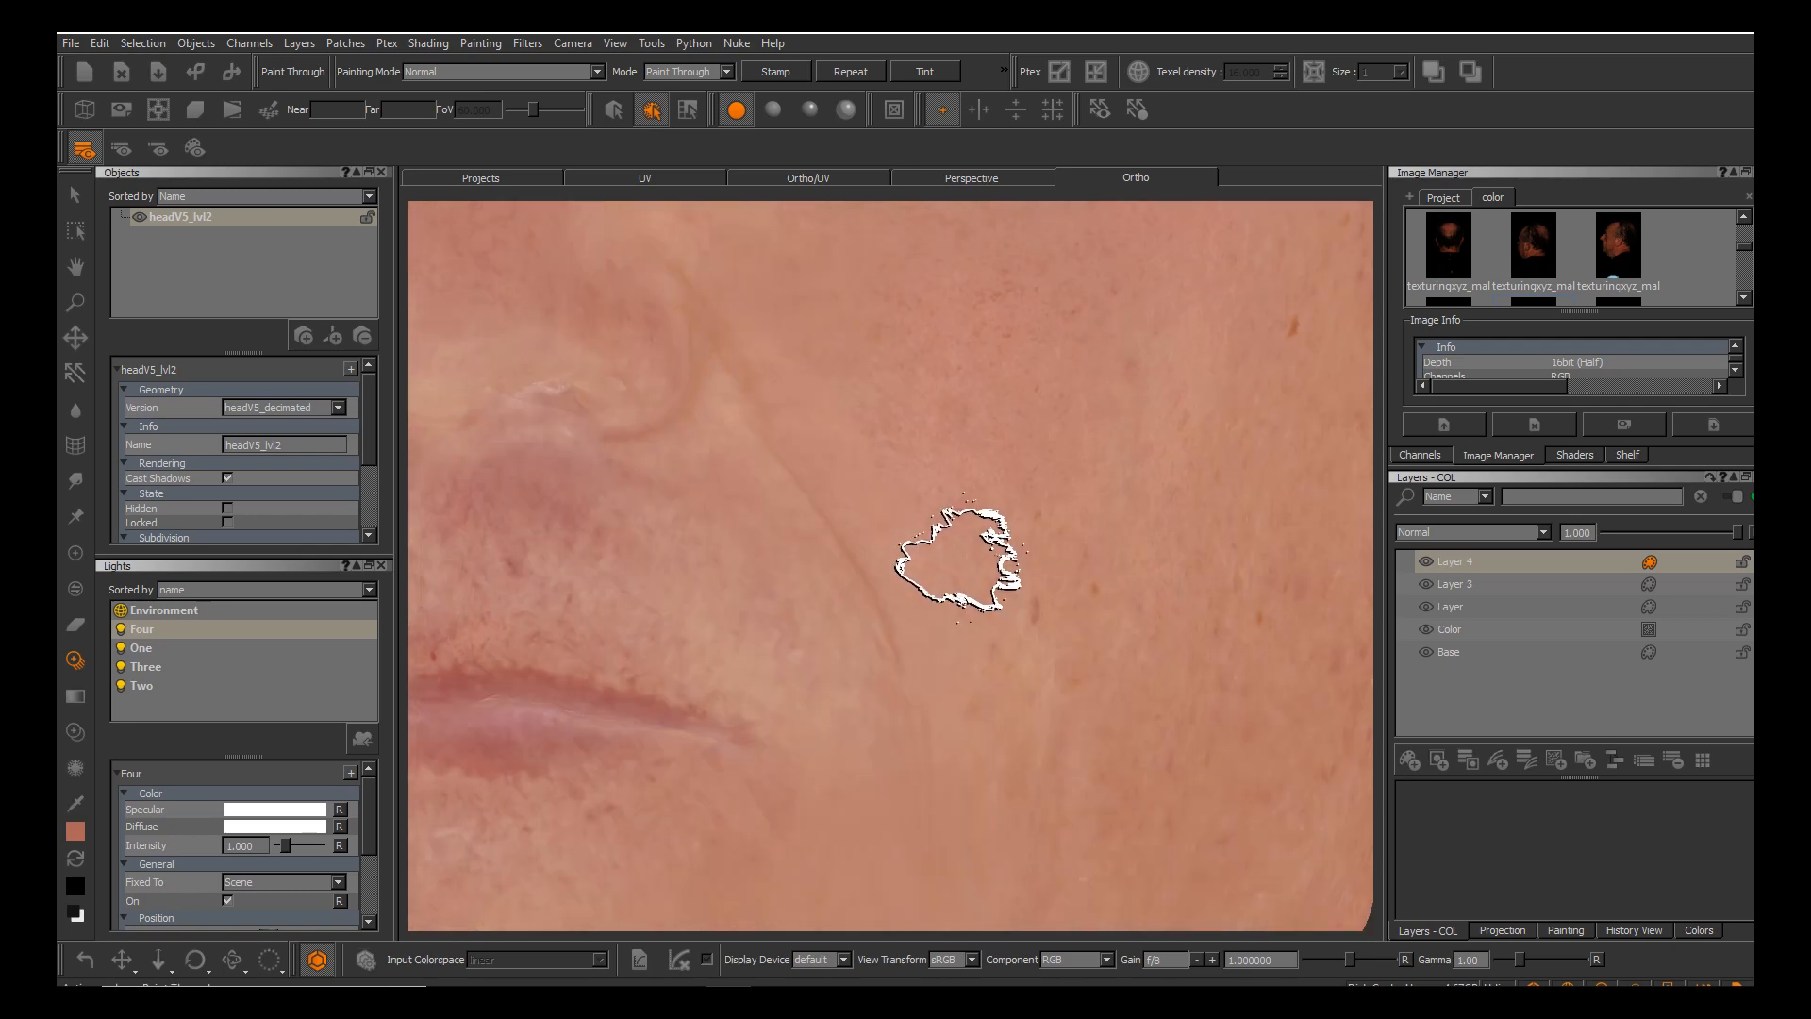
{"action": "key", "text": "apostrophe"}
{"action": "key", "text": "apostrophe"}
{"action": "key", "text": "apostrophe"}
{"action": "key", "text": "apostrophe"}
{"action": "key", "text": "apostrophe"}
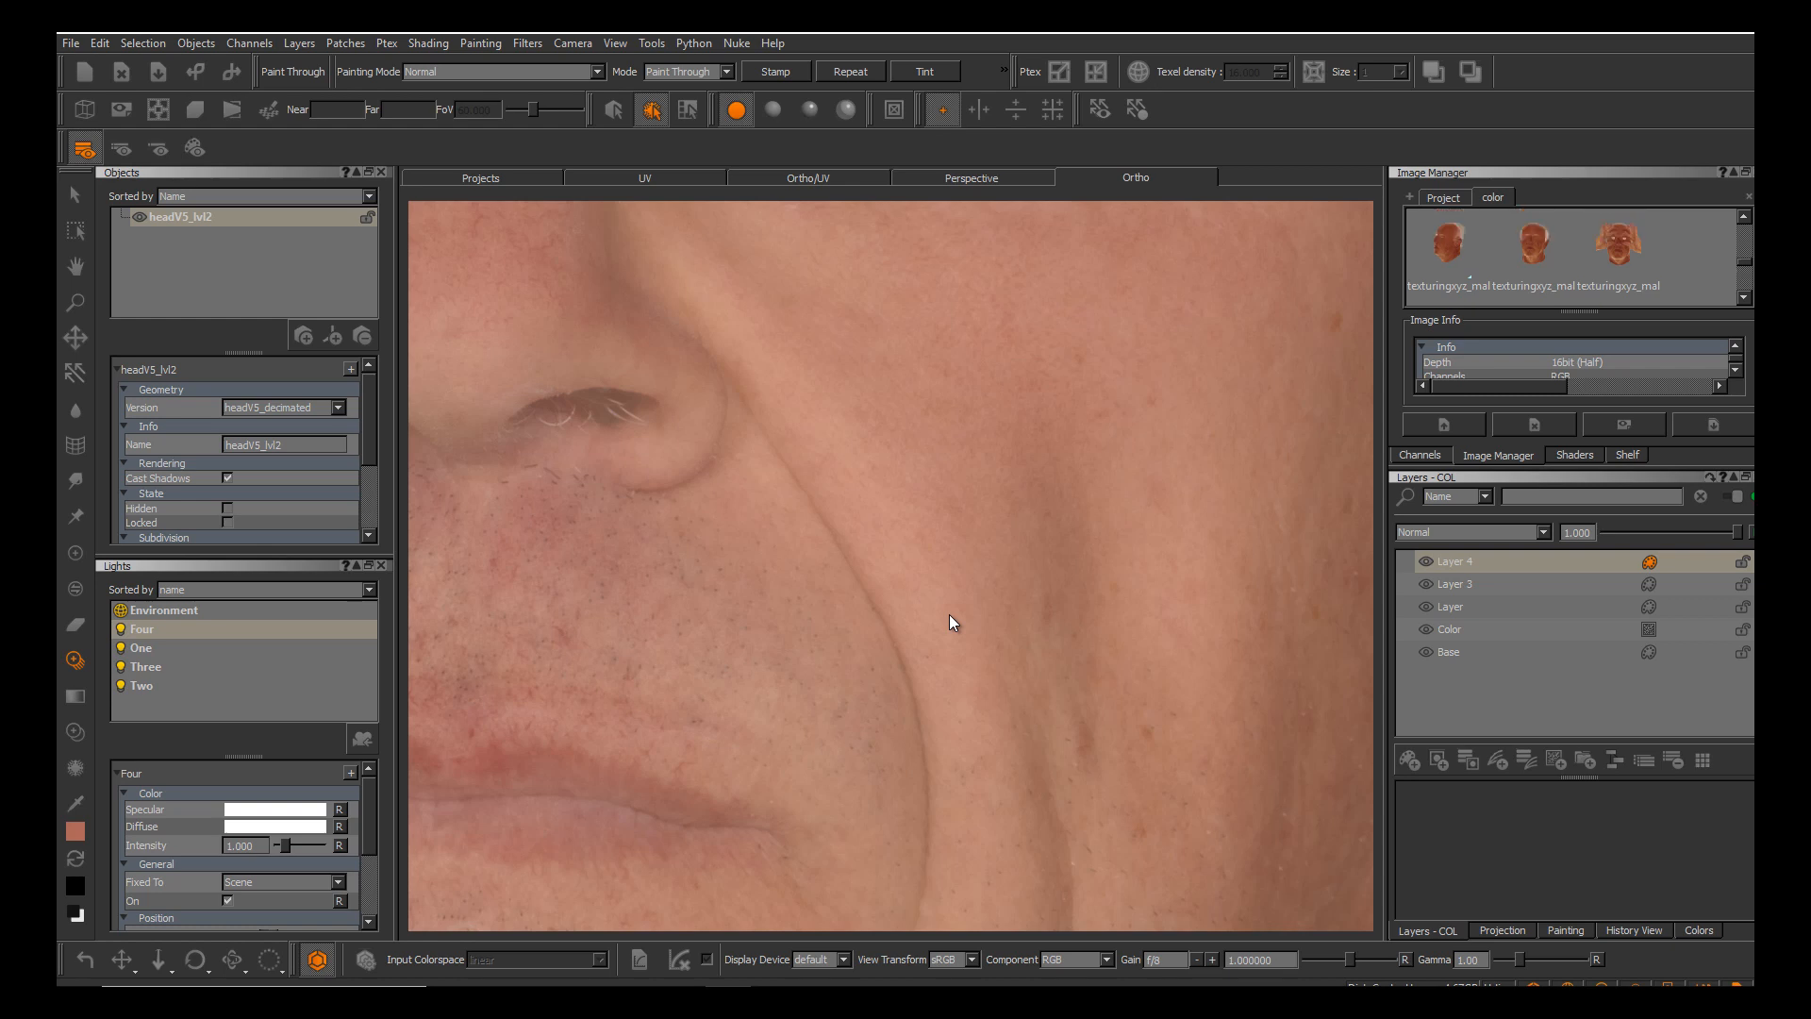
Replace the projected photo with the front-view texturingxyz_mal head image that matches the skin tone, and compare it with the texture.
{"action": "left_click_drag", "start_coordinate": [1534, 245], "coordinate": [1368, 454]}
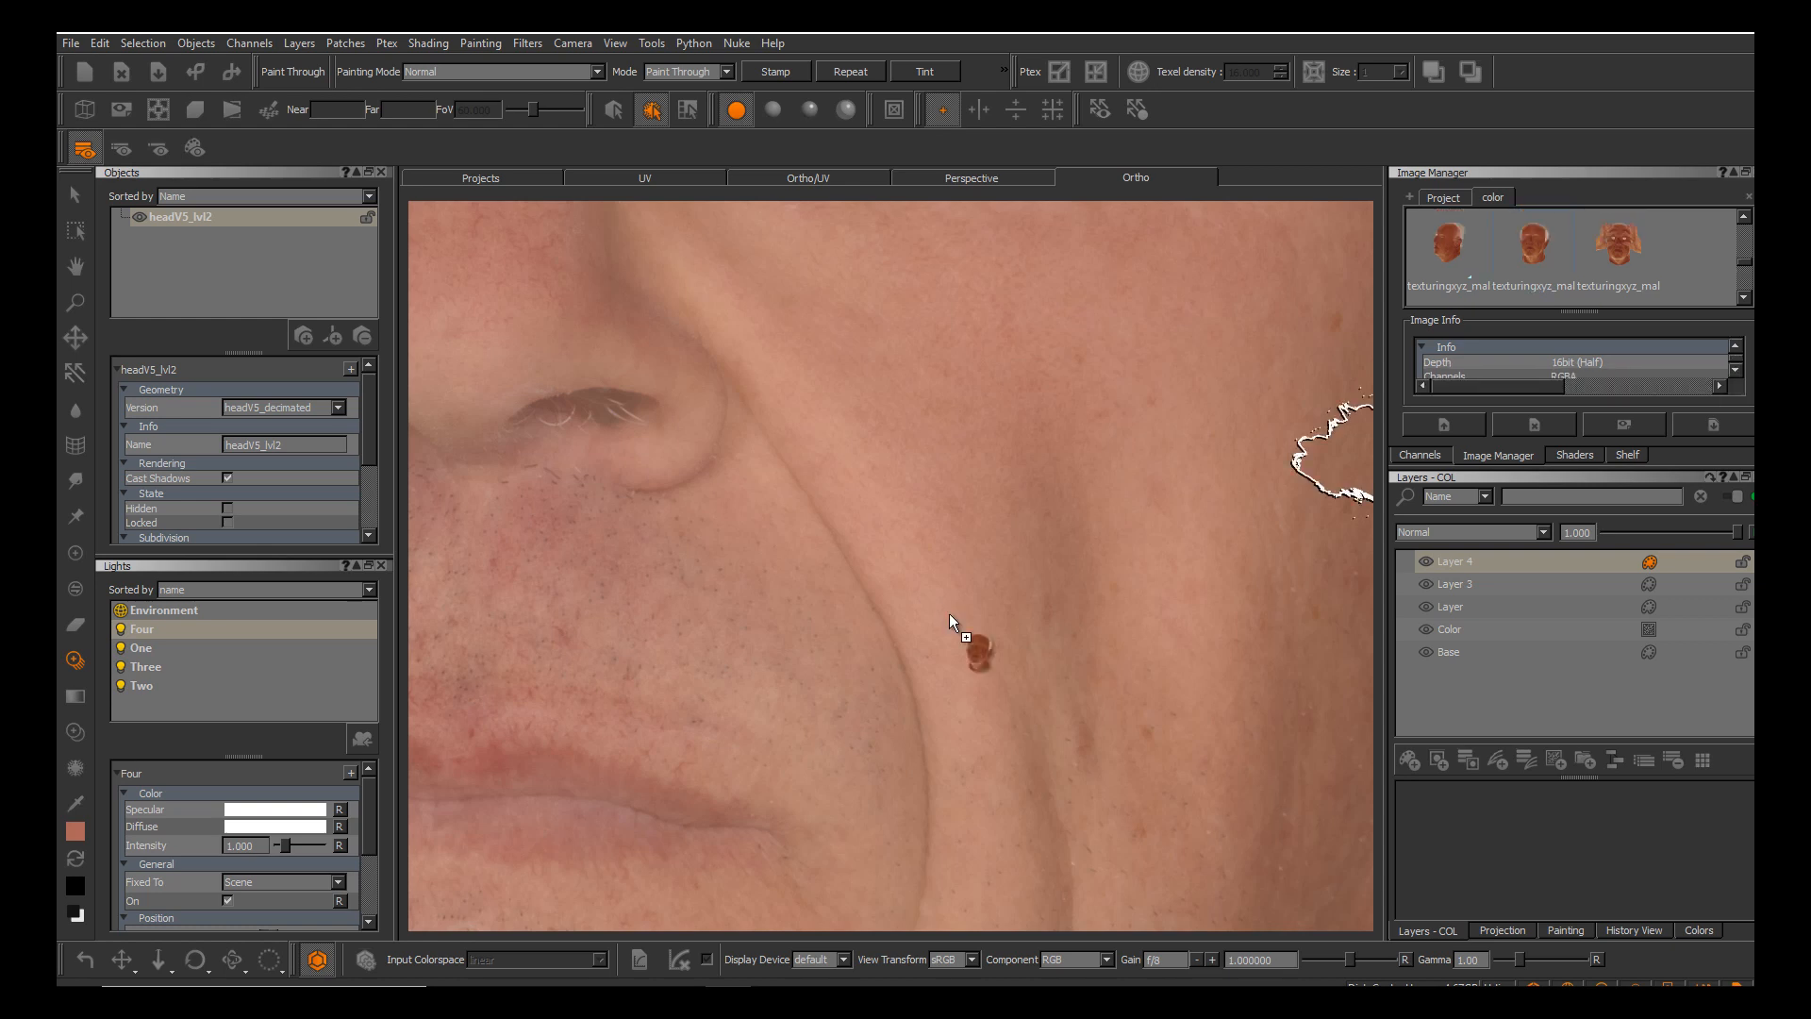
{"action": "left_click_drag", "start_coordinate": [949, 613], "coordinate": [949, 613]}
{"action": "key", "text": "apostrophe"}
{"action": "key", "text": "apostrophe"}
{"action": "key", "text": "apostrophe"}
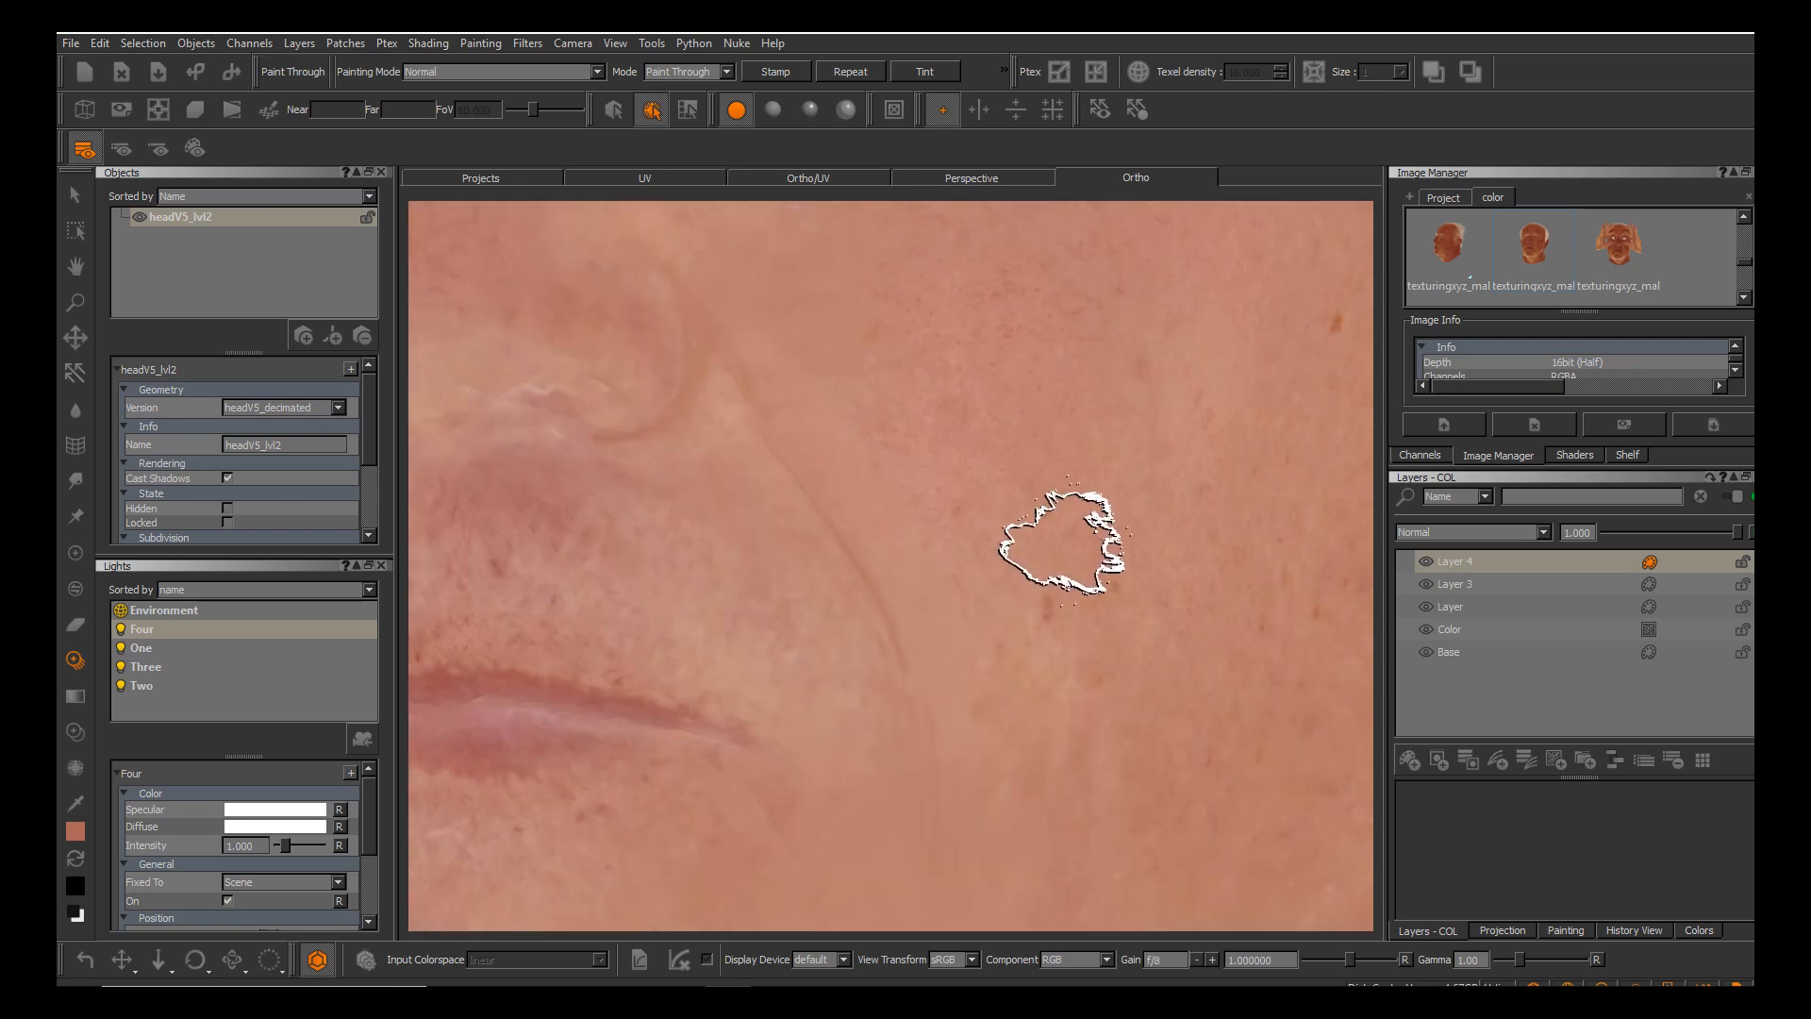
Enlarge the brush slightly and paint the projected smile fold and the adjoining cheek detail onto Layer 4.
{"action": "left_click_drag", "start_coordinate": [1039, 504], "coordinate": [1036, 502]}
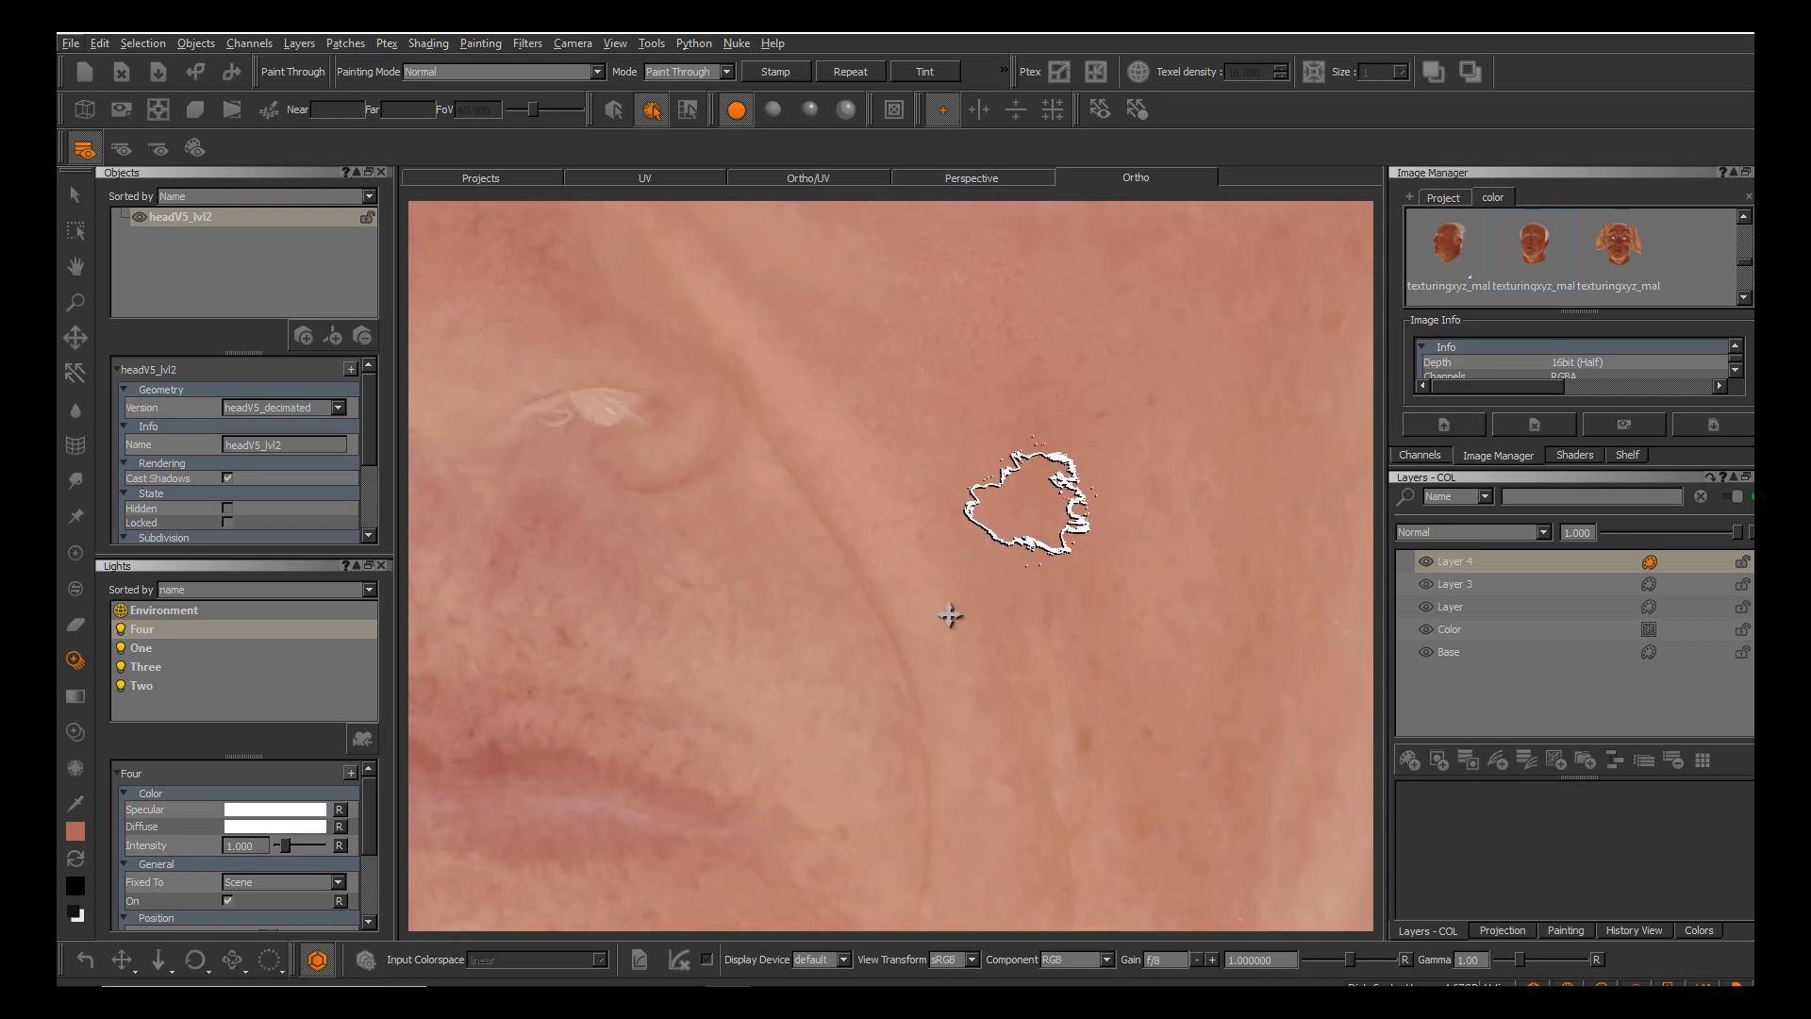
{"action": "key", "text": "r"}
{"action": "mouse_move", "coordinate": [896, 544]}
{"action": "left_mouse_down"}
{"action": "mouse_move", "coordinate": [922, 529]}
{"action": "mouse_move", "coordinate": [941, 559]}
{"action": "left_mouse_up"}
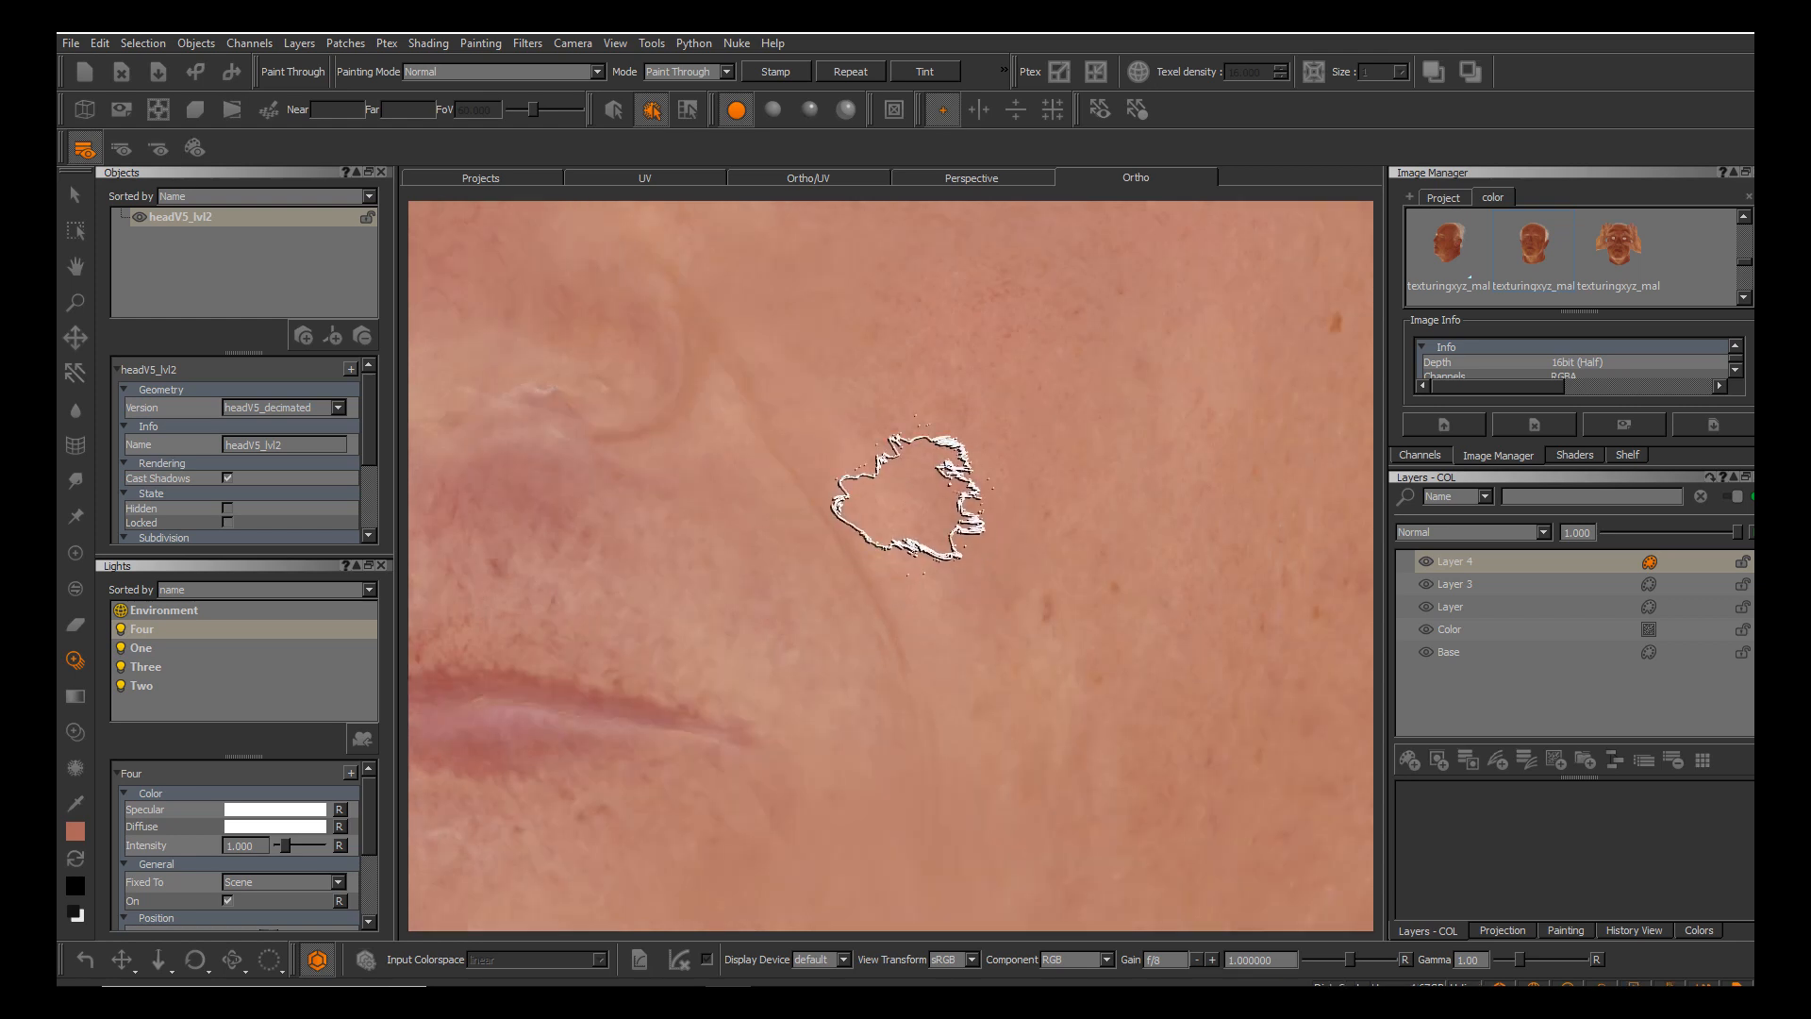
{"action": "mouse_move", "coordinate": [874, 453]}
{"action": "left_mouse_down"}
{"action": "mouse_move", "coordinate": [964, 521]}
{"action": "mouse_move", "coordinate": [851, 428]}
{"action": "mouse_move", "coordinate": [977, 545]}
{"action": "left_mouse_up"}
{"action": "mouse_move", "coordinate": [1012, 651]}
{"action": "left_mouse_down"}
{"action": "mouse_move", "coordinate": [1034, 810]}
{"action": "mouse_move", "coordinate": [992, 587]}
{"action": "mouse_move", "coordinate": [1005, 599]}
{"action": "left_mouse_up"}
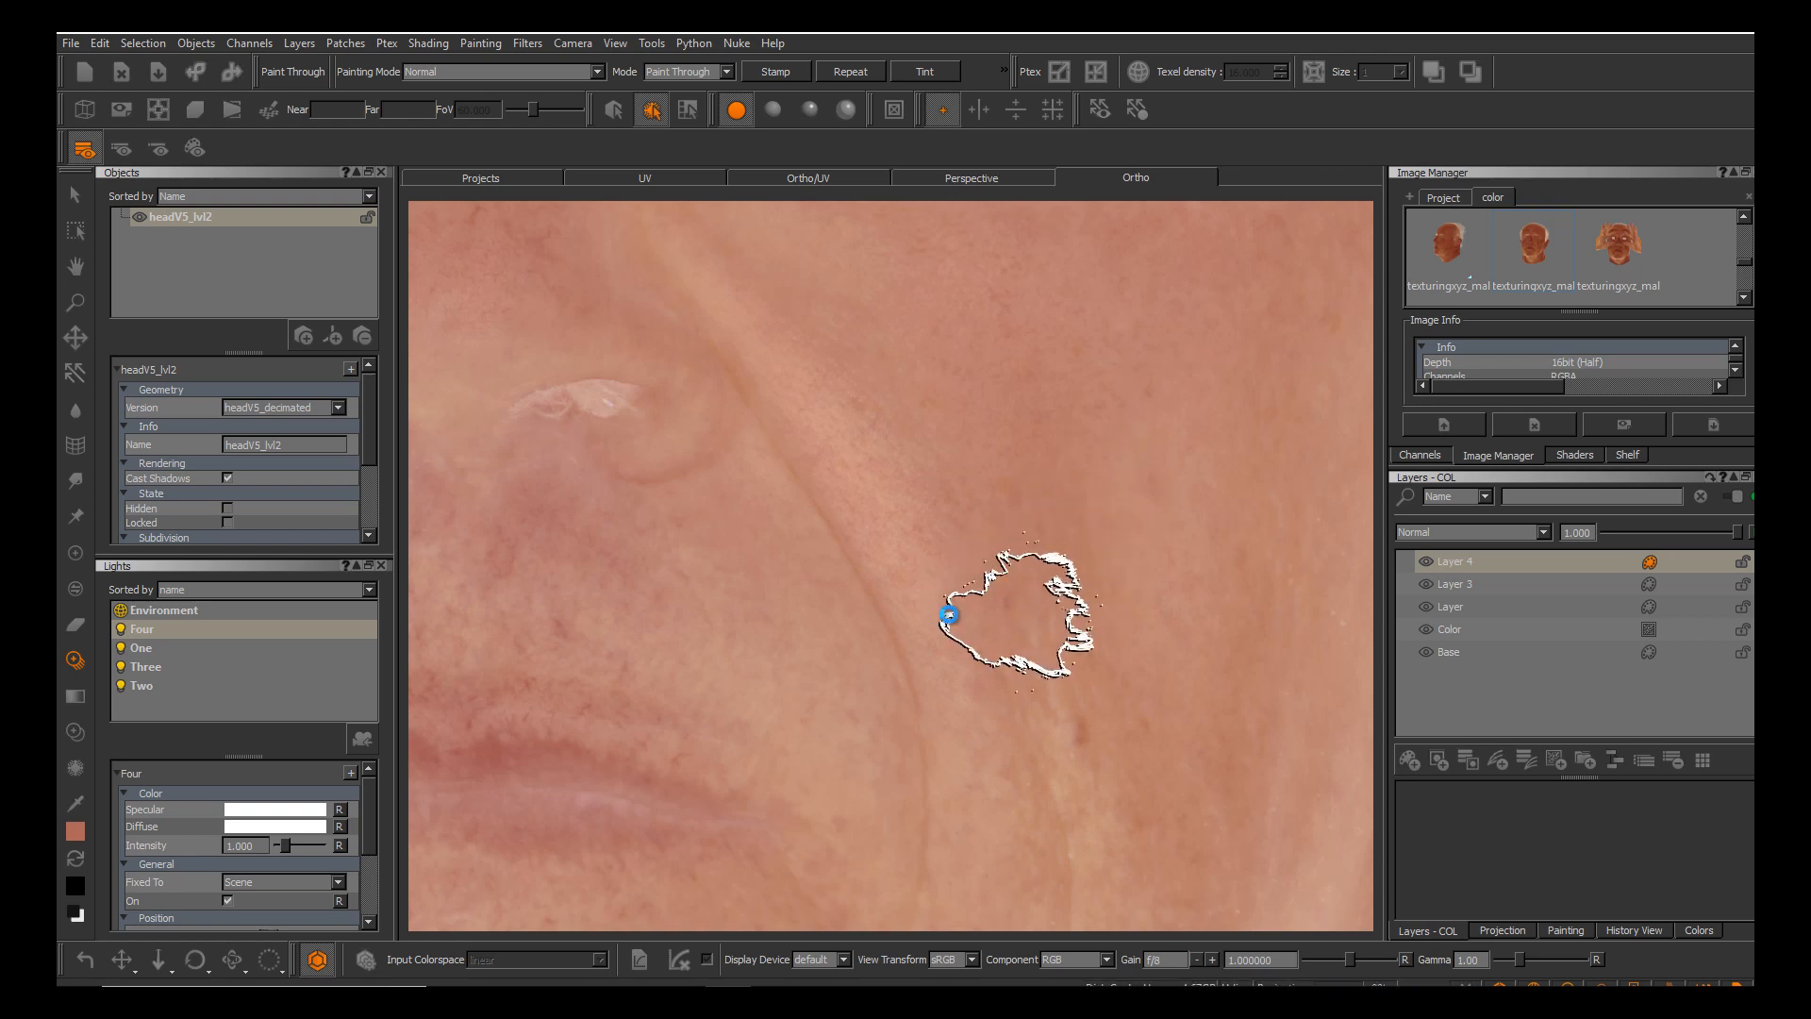
Examine the painted smile fold and cheek from several angles, switching between flat and basic lighting.
{"action": "left_click_drag", "start_coordinate": [995, 589], "coordinate": [974, 586], "text": "alt"}
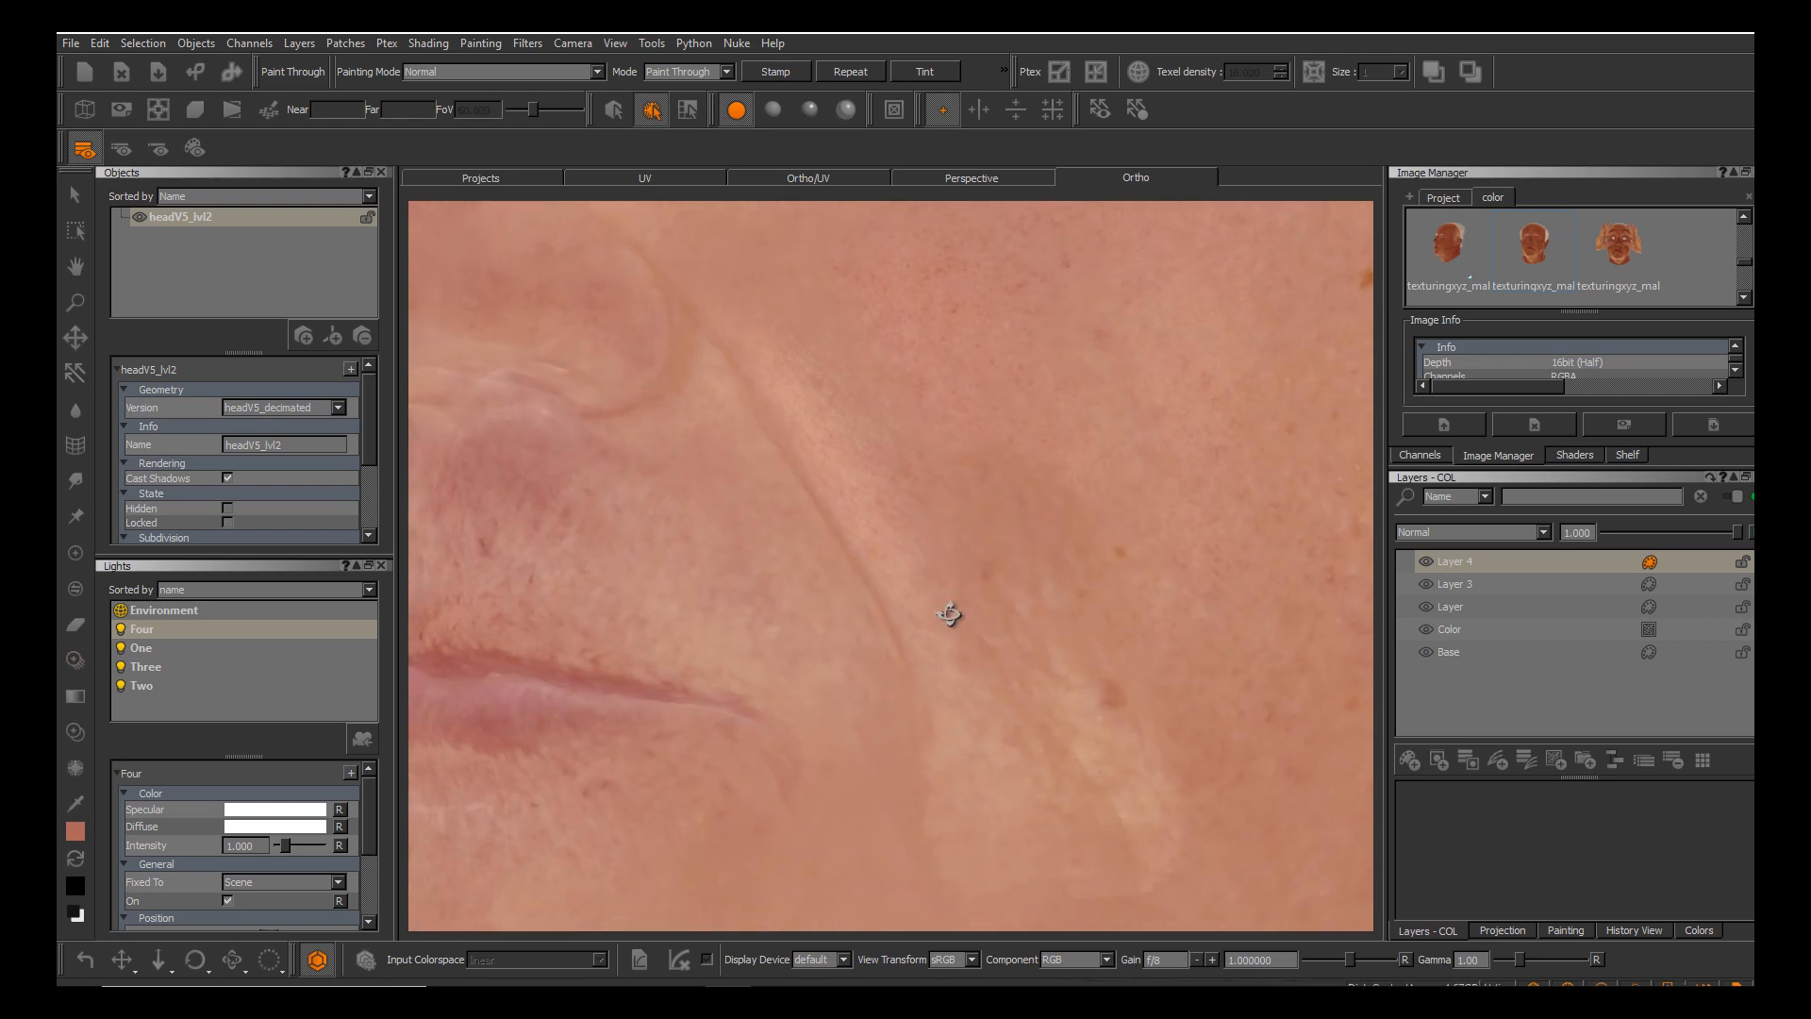
{"action": "middle_click_drag", "start_coordinate": [949, 613], "coordinate": [794, 633], "text": "alt"}
{"action": "right_click_drag", "start_coordinate": [949, 614], "coordinate": [896, 613], "text": "alt"}
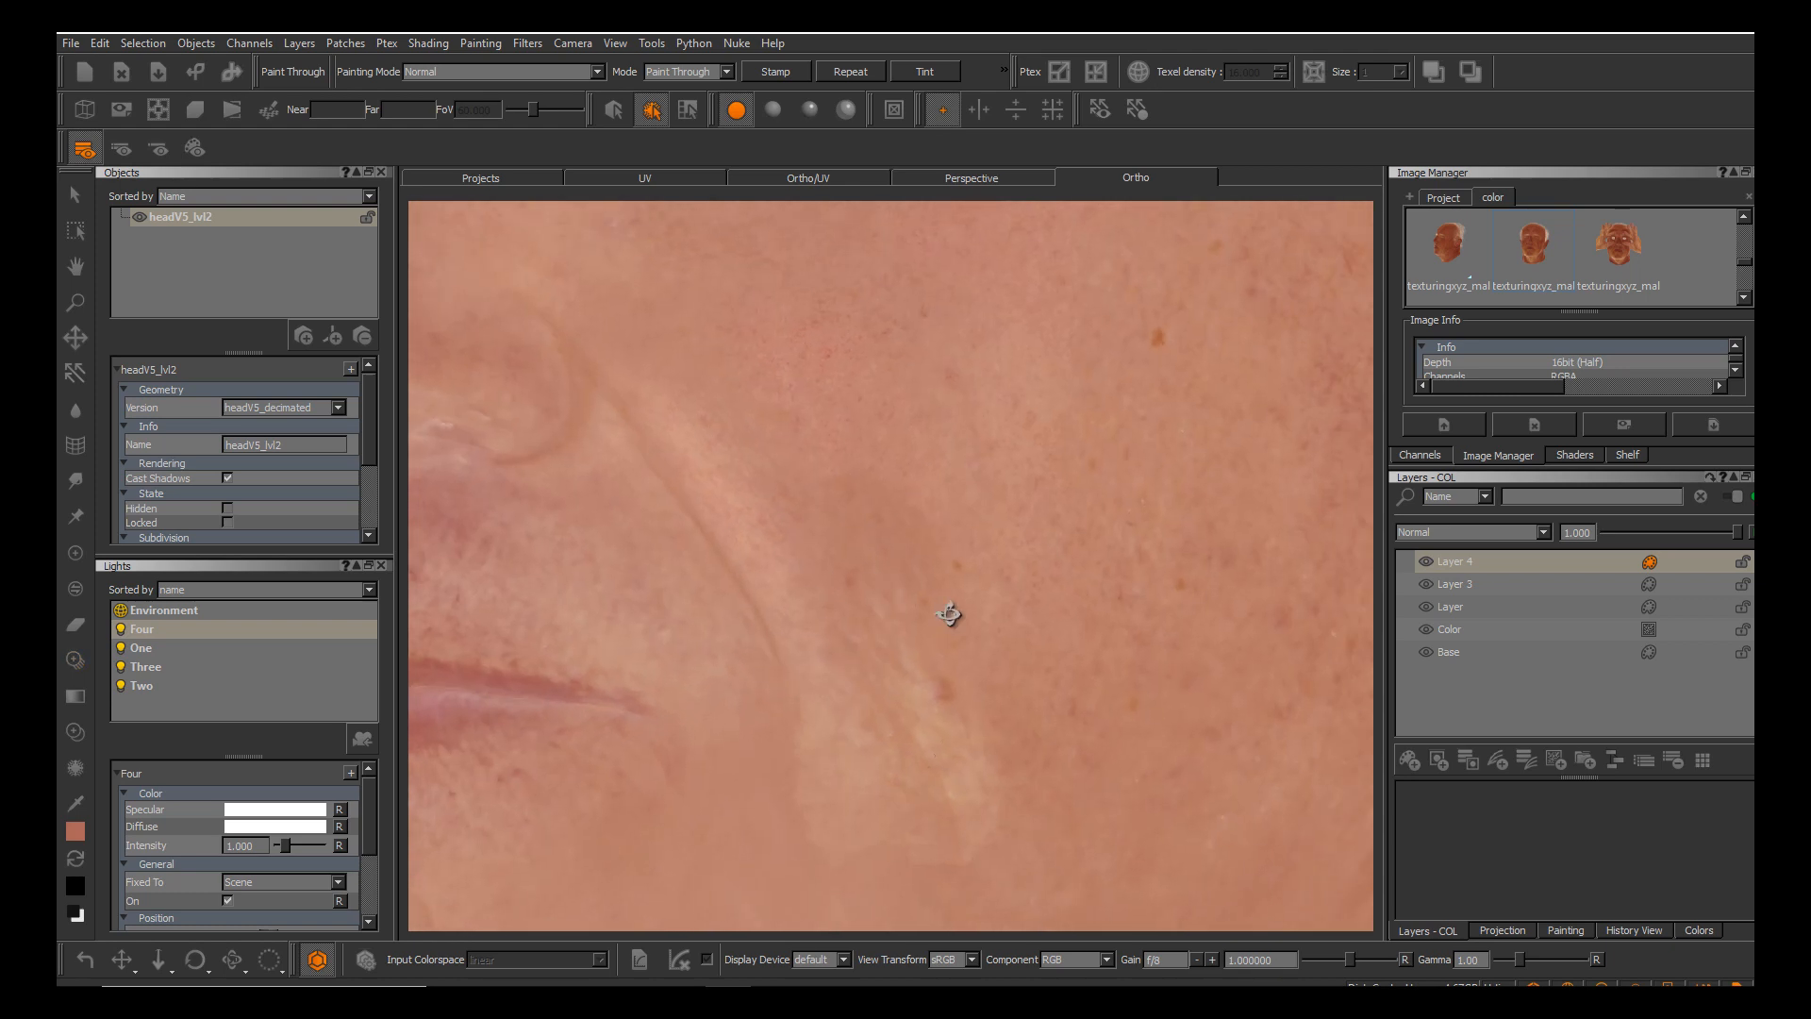
{"action": "mouse_move", "coordinate": [896, 614]}
{"action": "left_mouse_down", "text": "alt"}
{"action": "mouse_move", "coordinate": [862, 590]}
{"action": "mouse_move", "coordinate": [938, 585]}
{"action": "mouse_move", "coordinate": [843, 623]}
{"action": "mouse_move", "coordinate": [985, 596]}
{"action": "mouse_move", "coordinate": [962, 612]}
{"action": "left_mouse_up", "text": "alt"}
{"action": "middle_click_drag", "start_coordinate": [949, 614], "coordinate": [945, 491], "text": "alt"}
{"action": "key", "text": "period"}
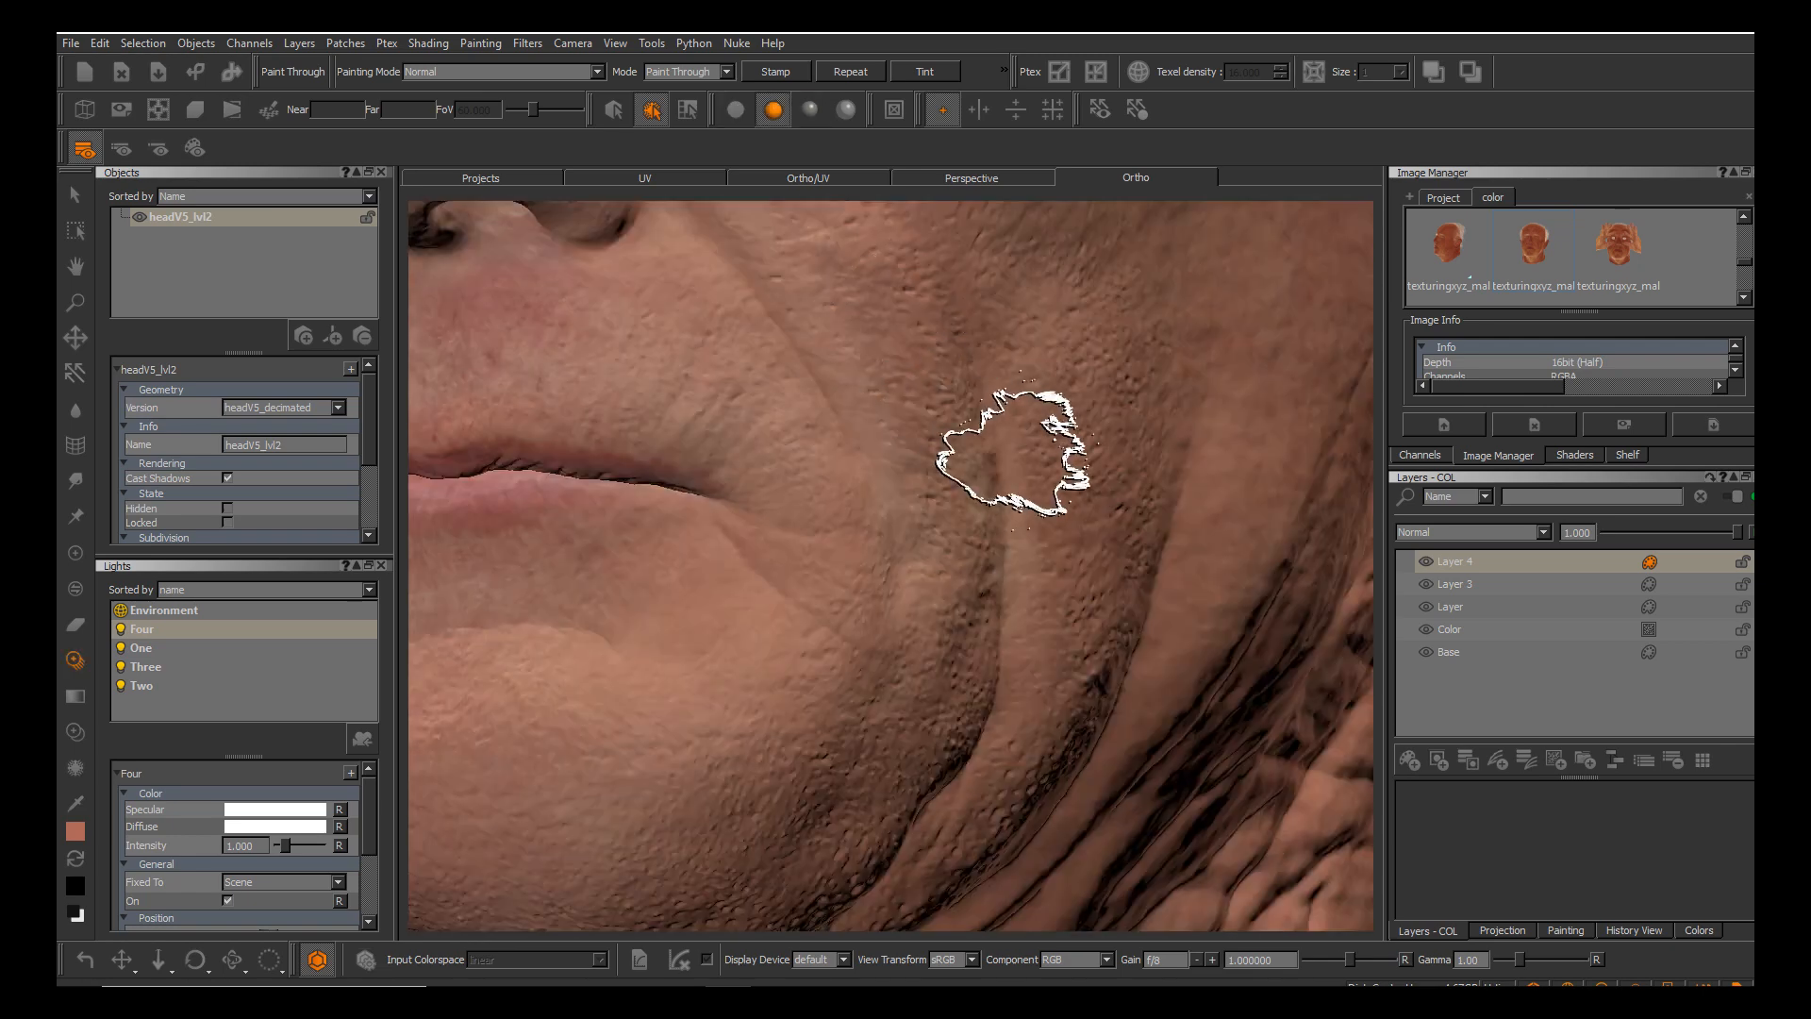
{"action": "key", "text": "comma"}
{"action": "key", "text": "period"}
{"action": "middle_click_drag", "start_coordinate": [955, 392], "coordinate": [977, 554], "text": "alt"}
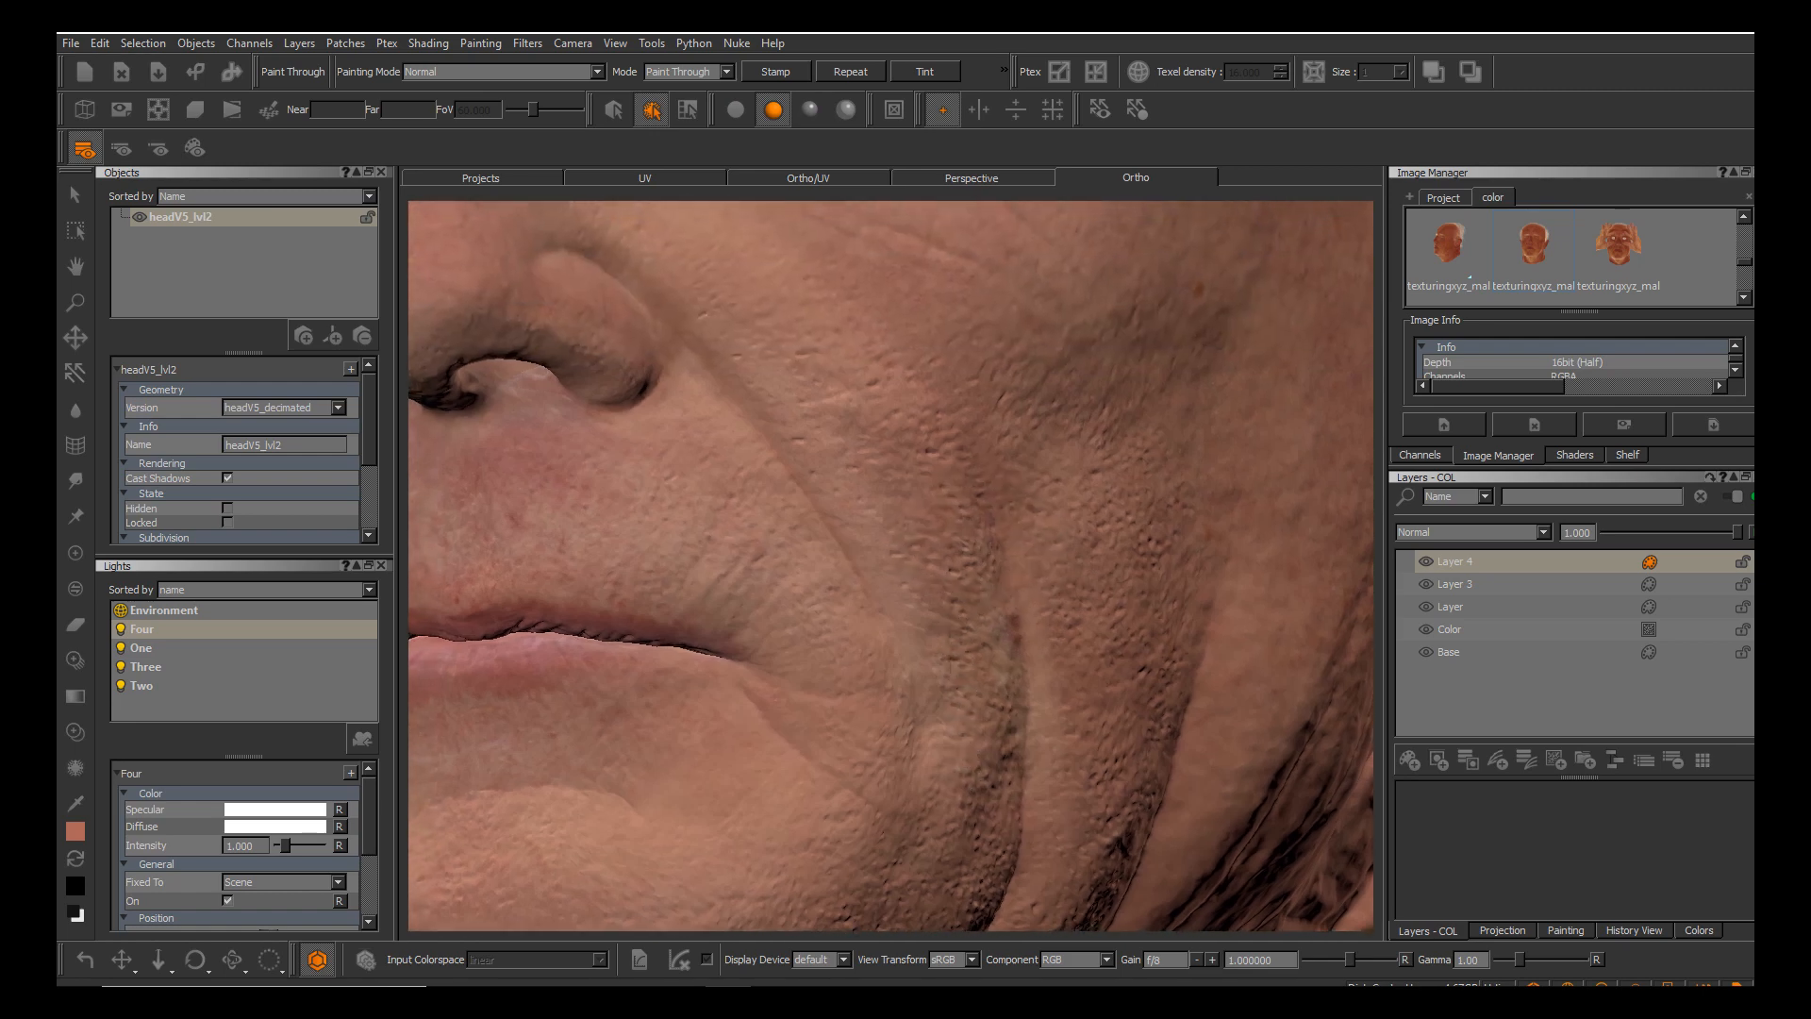
{"action": "key", "text": "comma"}
View the face from farther away and compare the smile fold with Layer 4 hidden and shown.
{"action": "left_click_drag", "start_coordinate": [991, 407], "coordinate": [945, 510], "text": "shift"}
{"action": "right_click_drag", "start_coordinate": [949, 614], "coordinate": [934, 576], "text": "alt"}
{"action": "mouse_move", "coordinate": [949, 615]}
{"action": "left_mouse_down", "text": "alt"}
{"action": "mouse_move", "coordinate": [909, 560]}
{"action": "mouse_move", "coordinate": [949, 614]}
{"action": "mouse_move", "coordinate": [978, 614]}
{"action": "left_mouse_up", "text": "alt"}
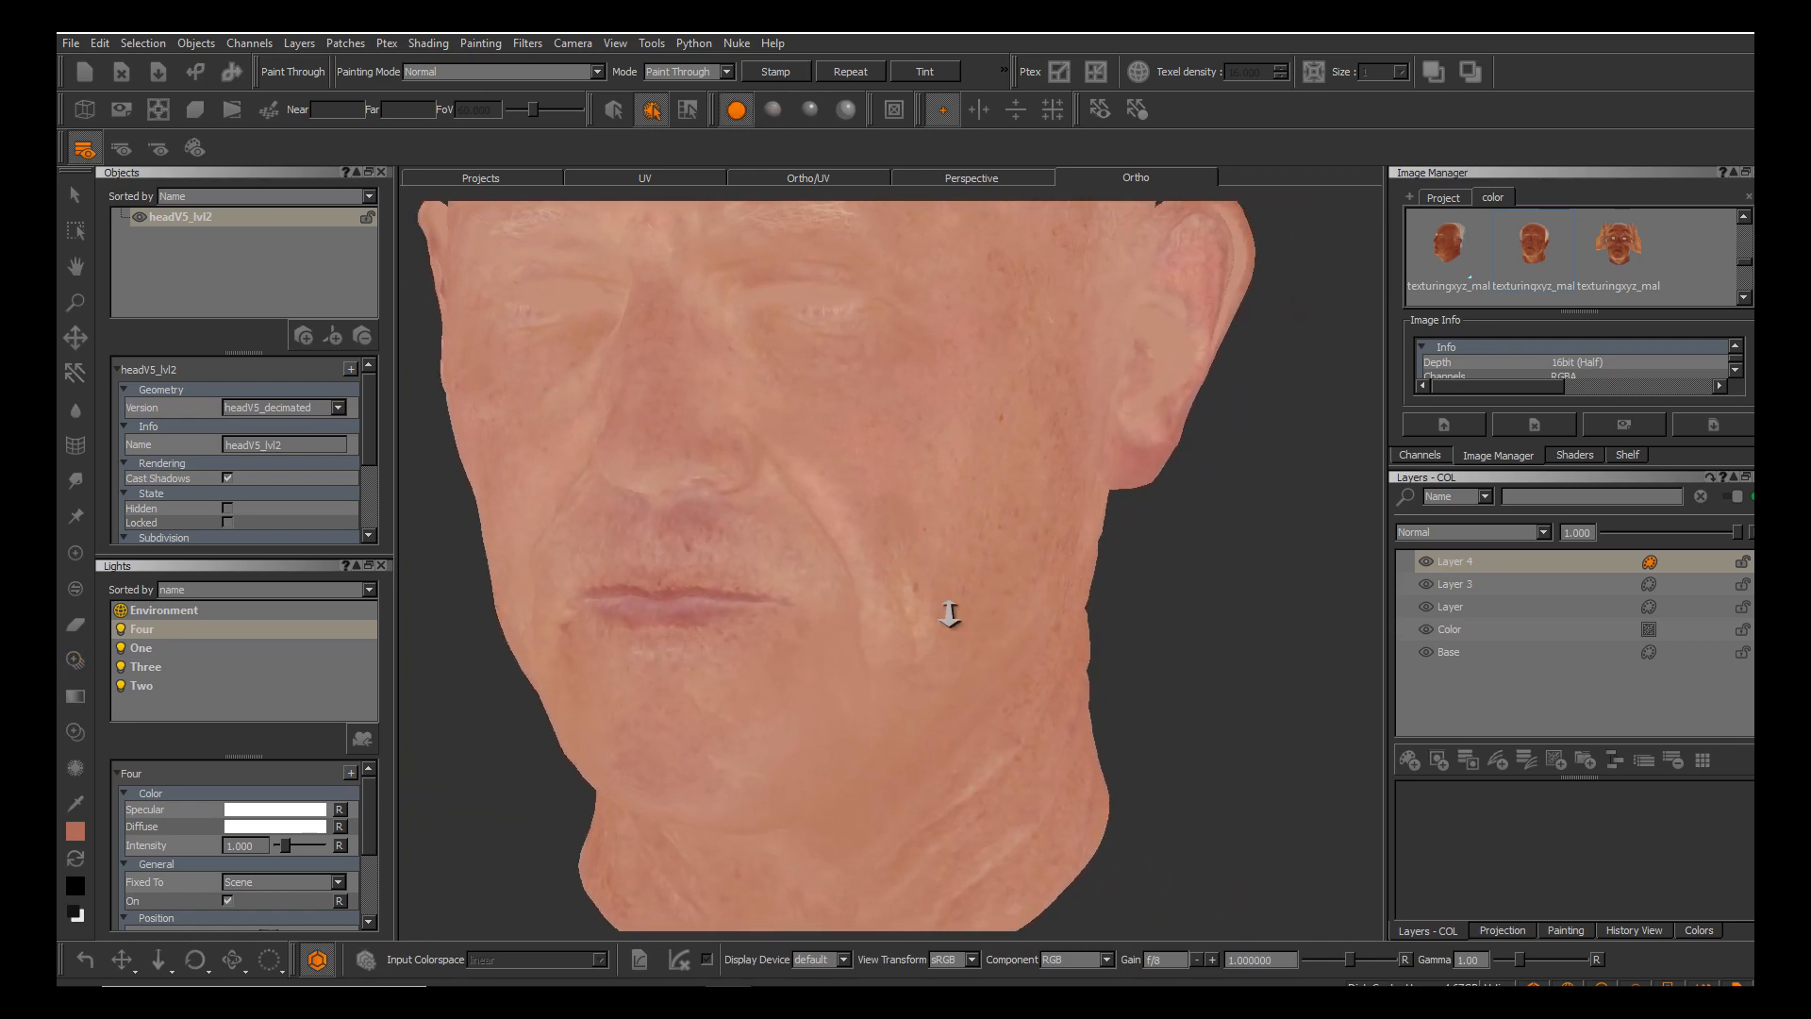
{"action": "right_click_drag", "start_coordinate": [949, 614], "coordinate": [1006, 614], "text": "alt"}
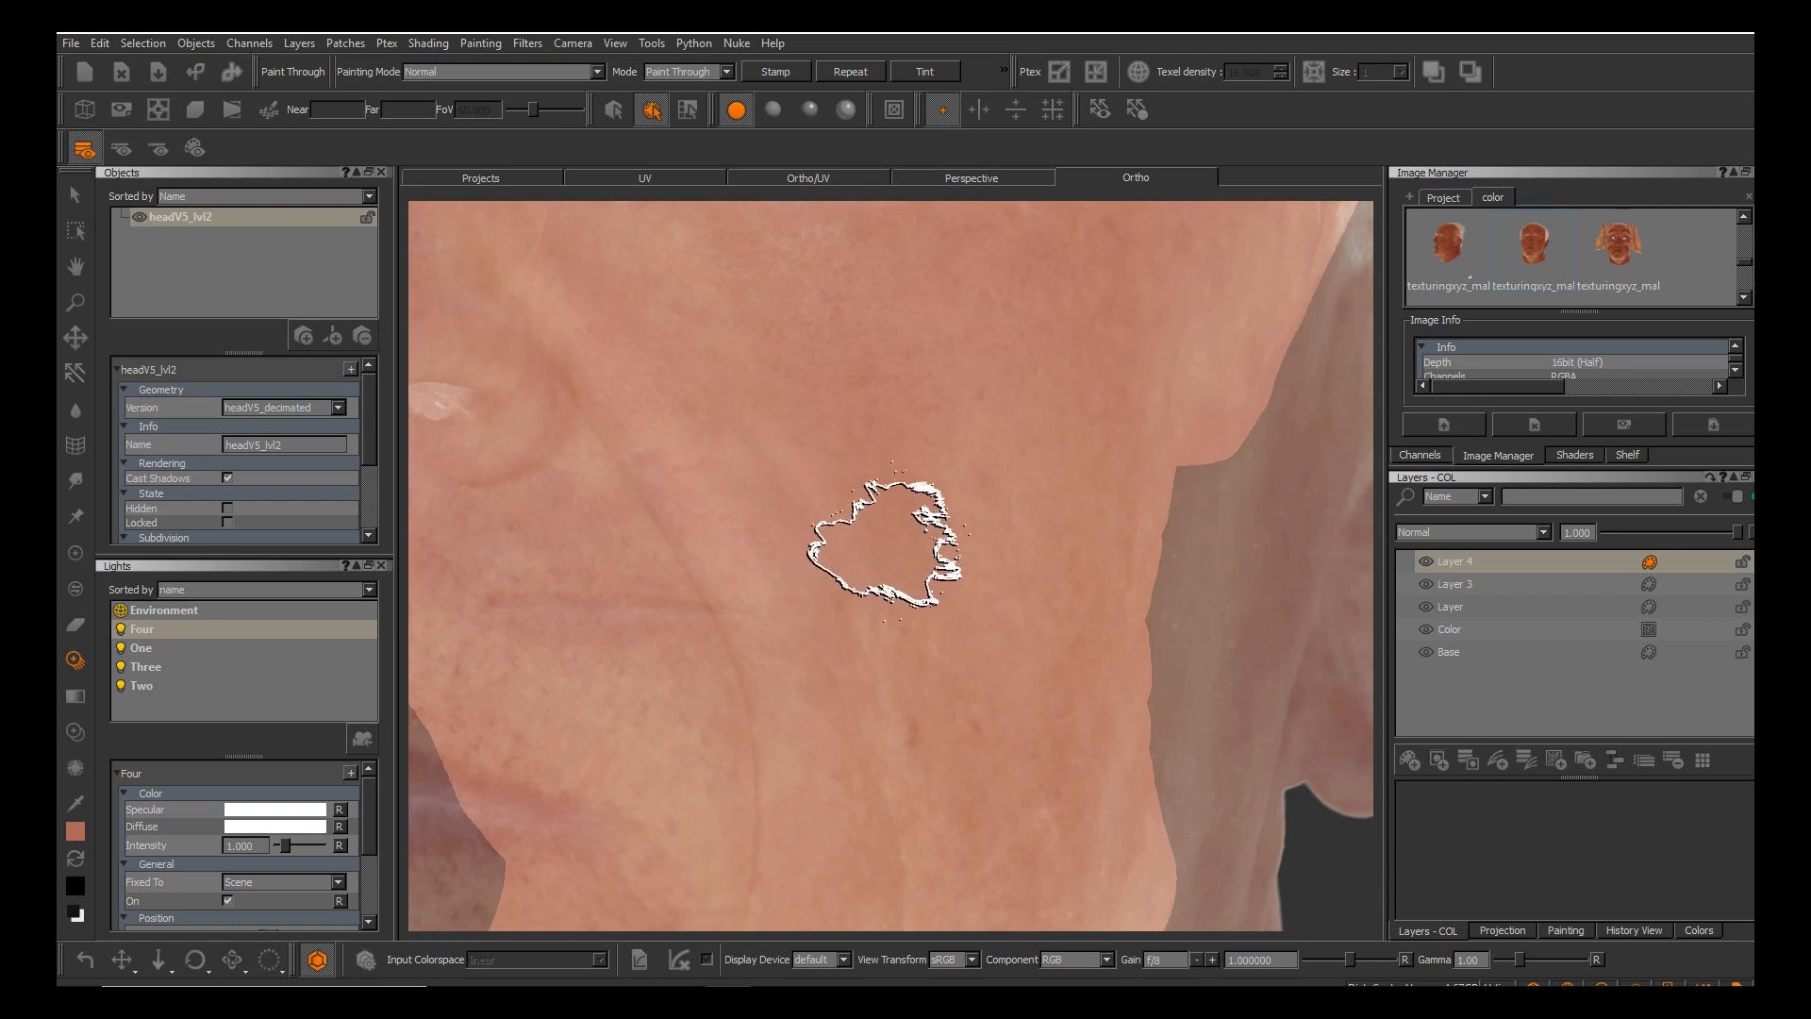
{"action": "key", "text": "p"}
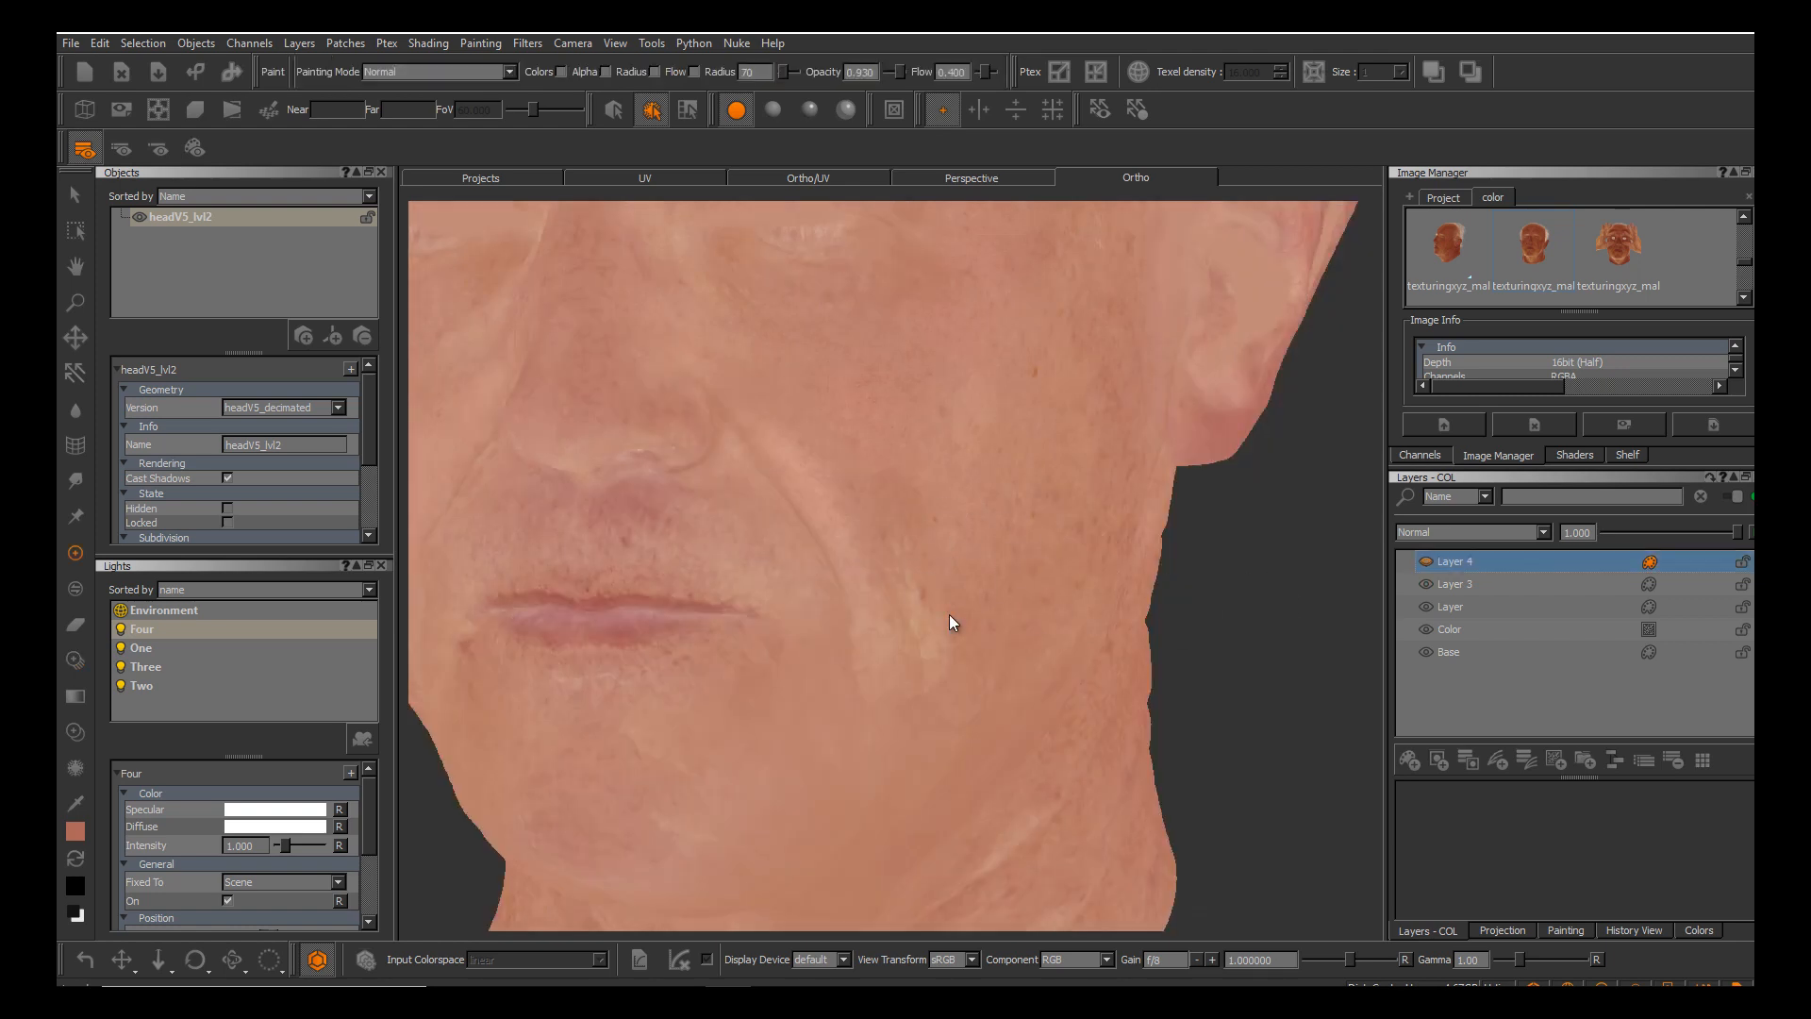
{"action": "key", "text": "ctrl+z"}
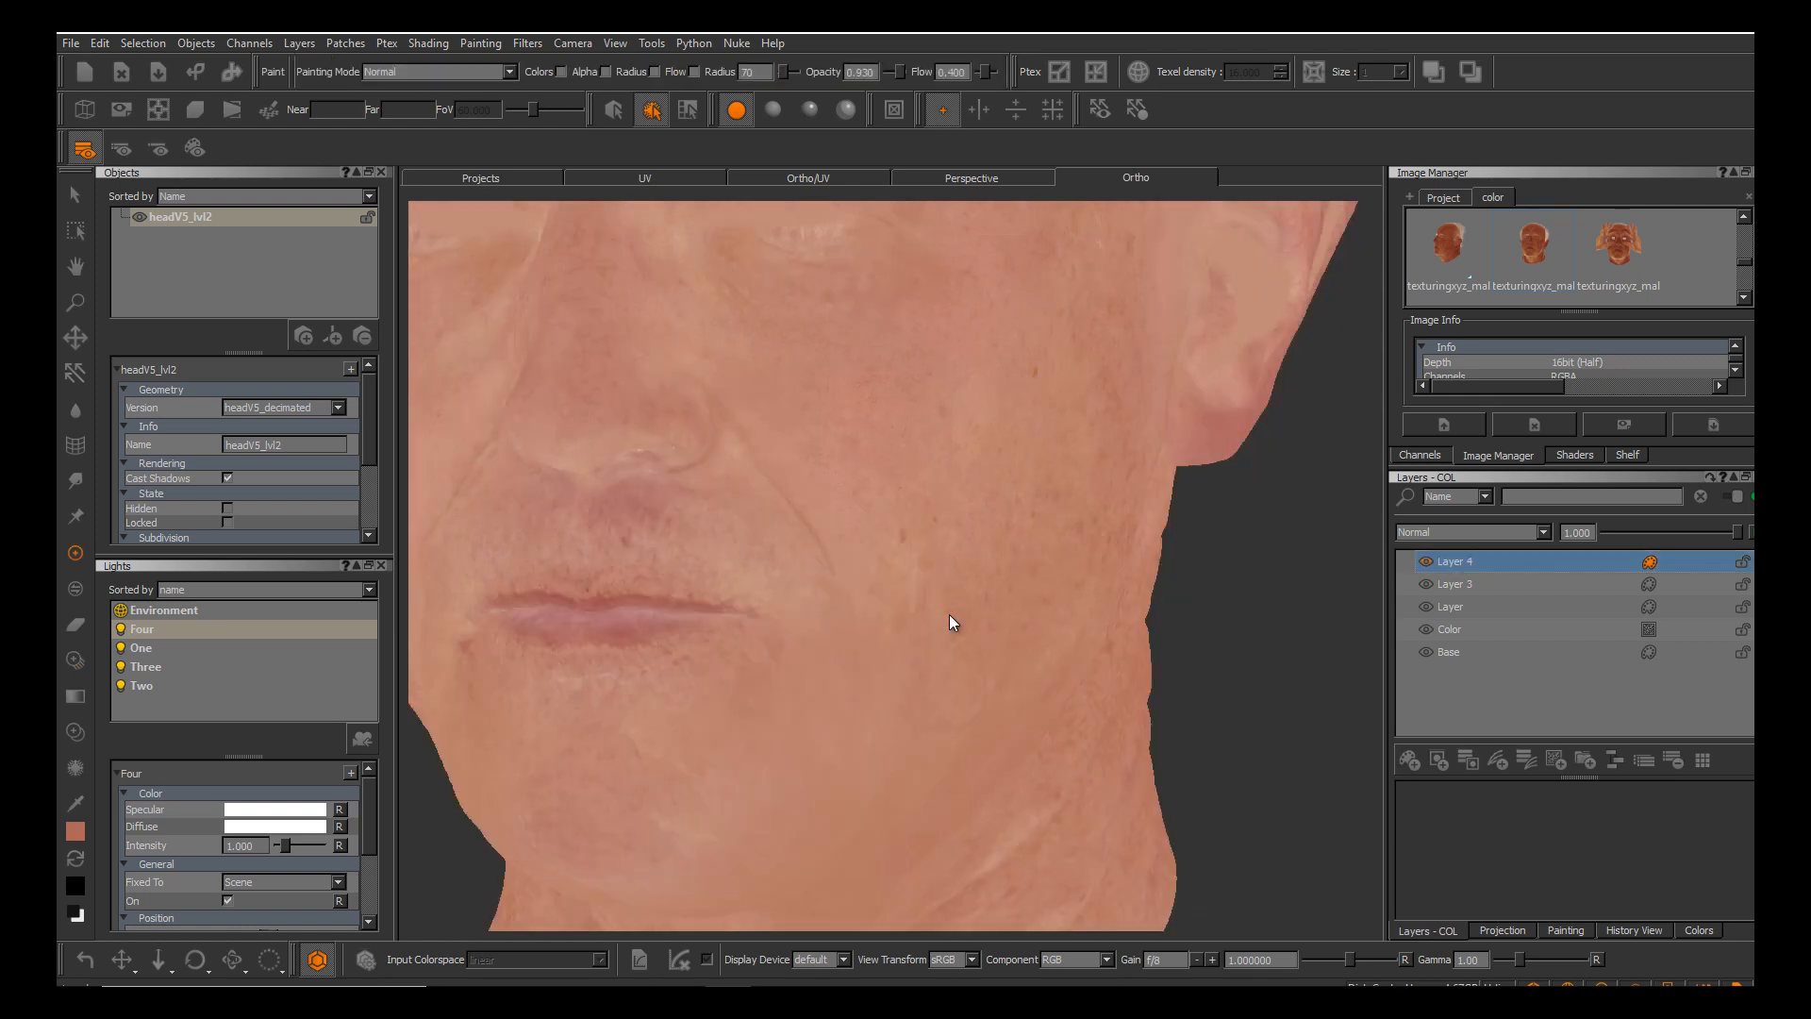
{"action": "left_click", "coordinate": [1425, 562]}
Realign the projected photo over the nose and mouth, and paint its skin detail between the upper lip and smile fold.
{"action": "middle_click_drag", "start_coordinate": [949, 614], "coordinate": [1040, 642], "text": "alt"}
{"action": "mouse_move", "coordinate": [949, 614]}
{"action": "left_mouse_down", "text": "alt"}
{"action": "mouse_move", "coordinate": [1015, 614]}
{"action": "mouse_move", "coordinate": [1034, 641]}
{"action": "mouse_move", "coordinate": [940, 656]}
{"action": "left_mouse_up", "text": "alt"}
{"action": "scroll", "coordinate": [949, 614], "scroll_direction": "up", "scroll_amount": 8}
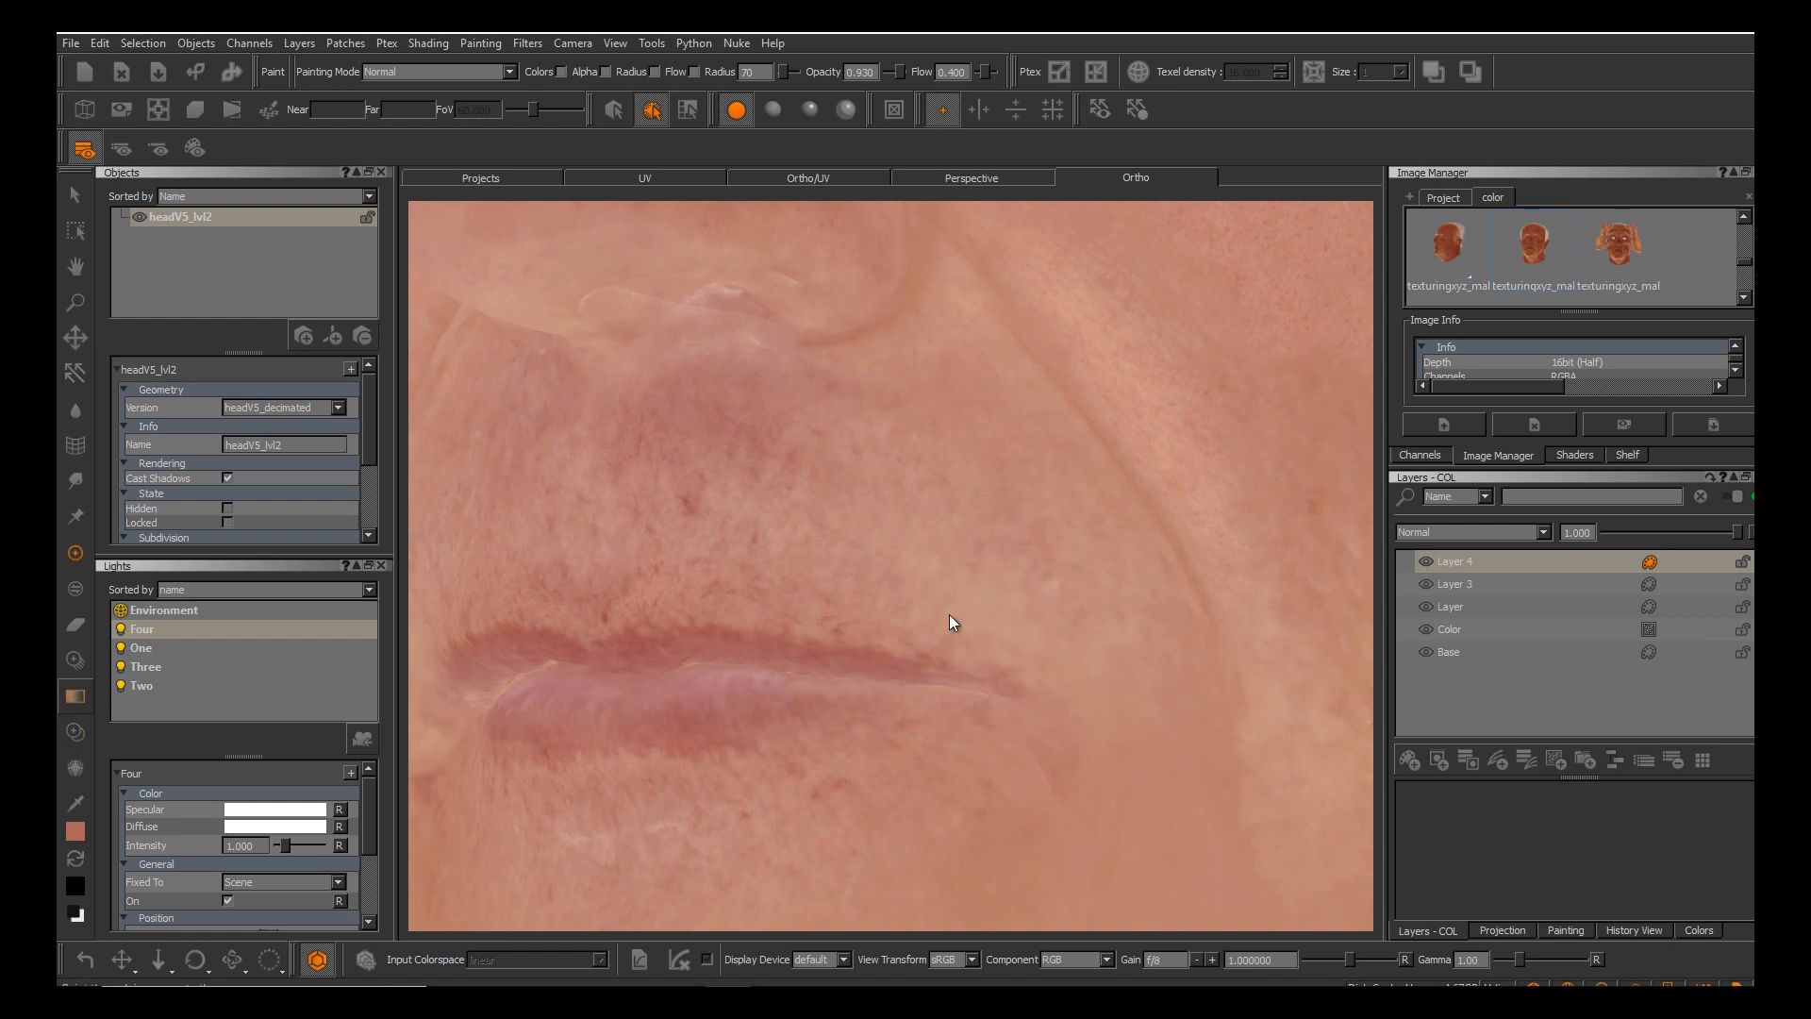
{"action": "key", "text": "t"}
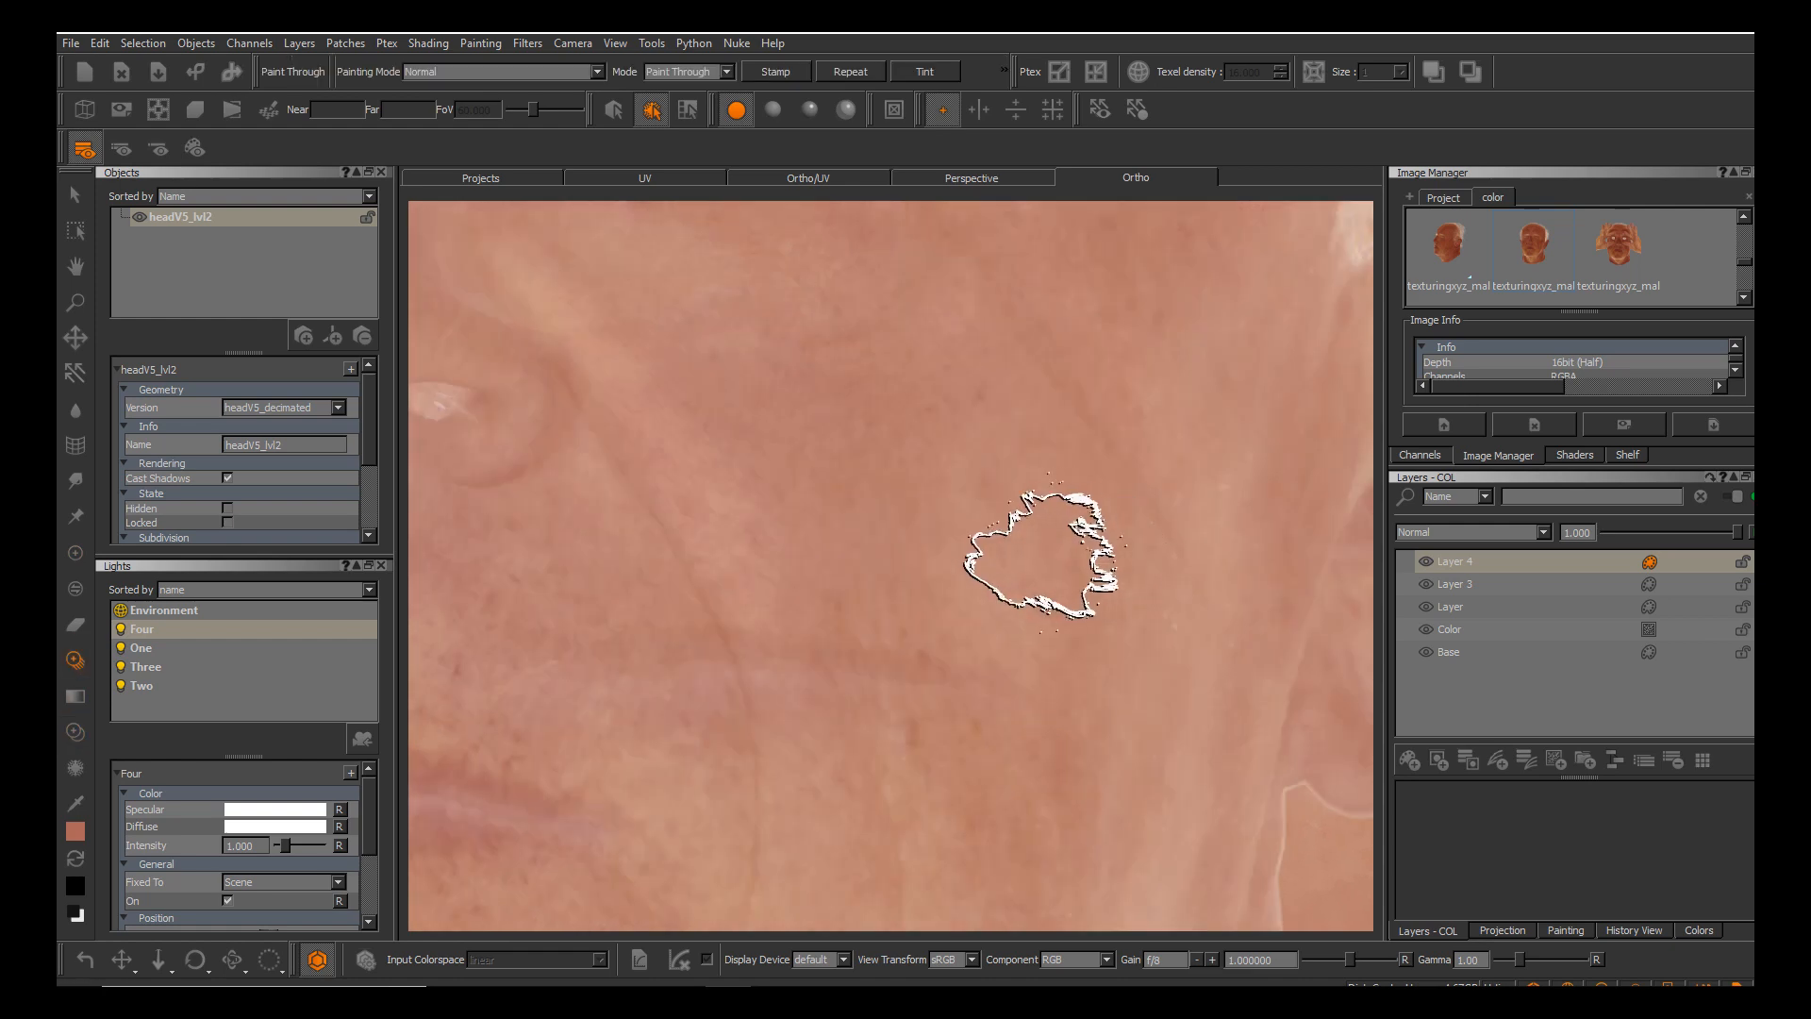
{"action": "middle_click_drag", "start_coordinate": [774, 560], "coordinate": [1139, 463], "text": "alt"}
{"action": "mouse_move", "coordinate": [1140, 463]}
{"action": "left_mouse_down", "text": "shift"}
{"action": "mouse_move", "coordinate": [1100, 472]}
{"action": "mouse_move", "coordinate": [1139, 463]}
{"action": "left_mouse_up", "text": "shift"}
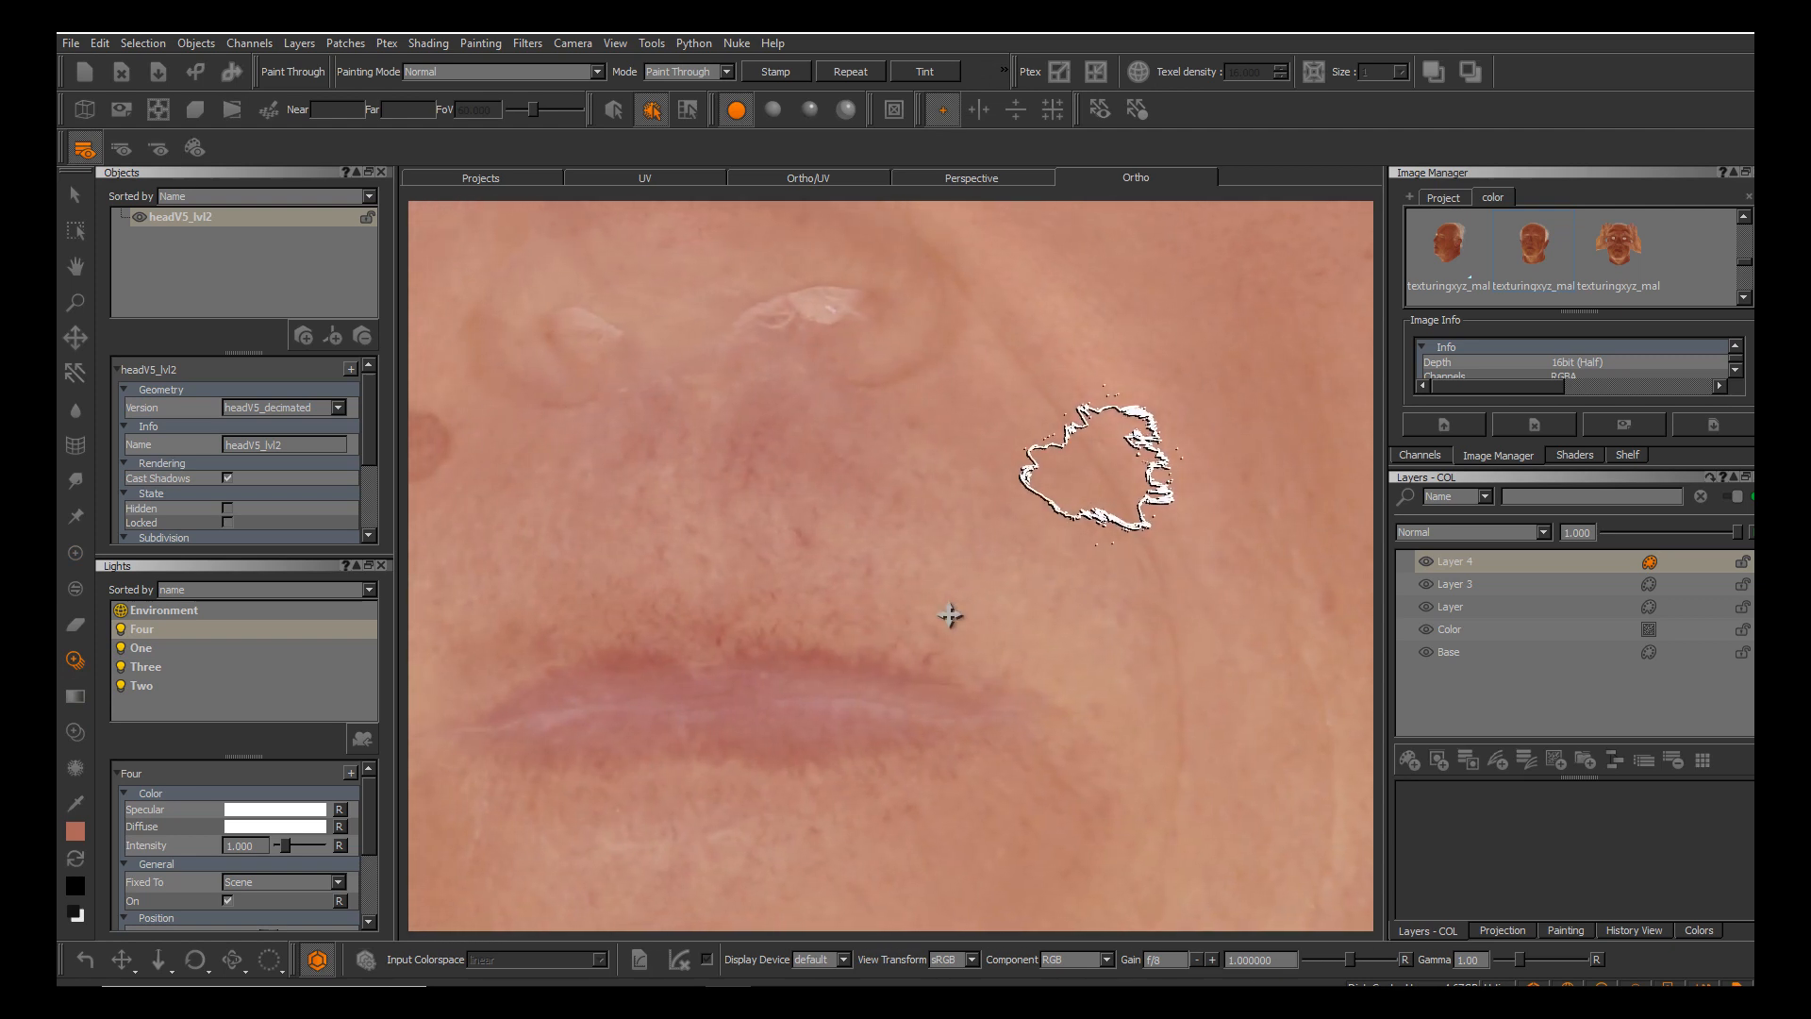
{"action": "middle_click_drag", "start_coordinate": [950, 614], "coordinate": [1049, 736], "text": "alt"}
{"action": "right_click_drag", "start_coordinate": [1049, 736], "coordinate": [994, 594], "text": "alt"}
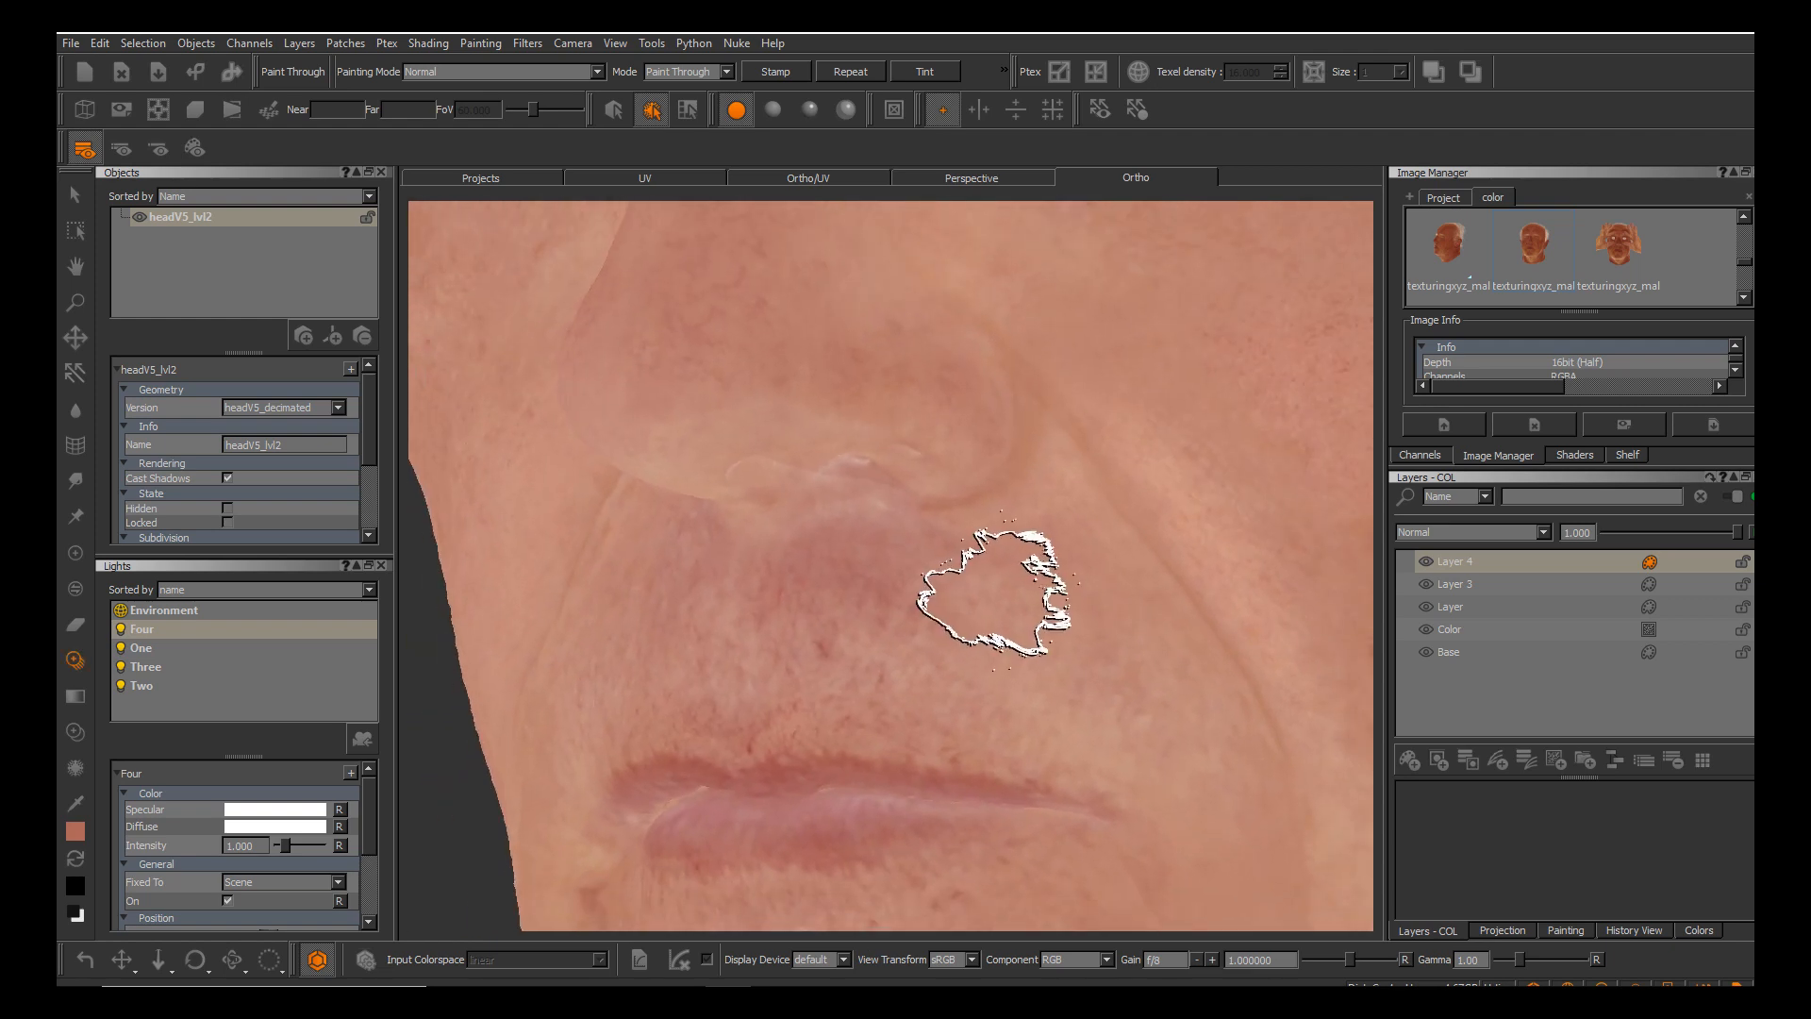
{"action": "mouse_move", "coordinate": [1089, 548]}
{"action": "left_mouse_down", "text": "shift"}
{"action": "mouse_move", "coordinate": [1146, 637]}
{"action": "mouse_move", "coordinate": [1107, 604]}
{"action": "left_mouse_up", "text": "shift"}
{"action": "left_click_drag", "start_coordinate": [1033, 649], "coordinate": [1024, 645]}
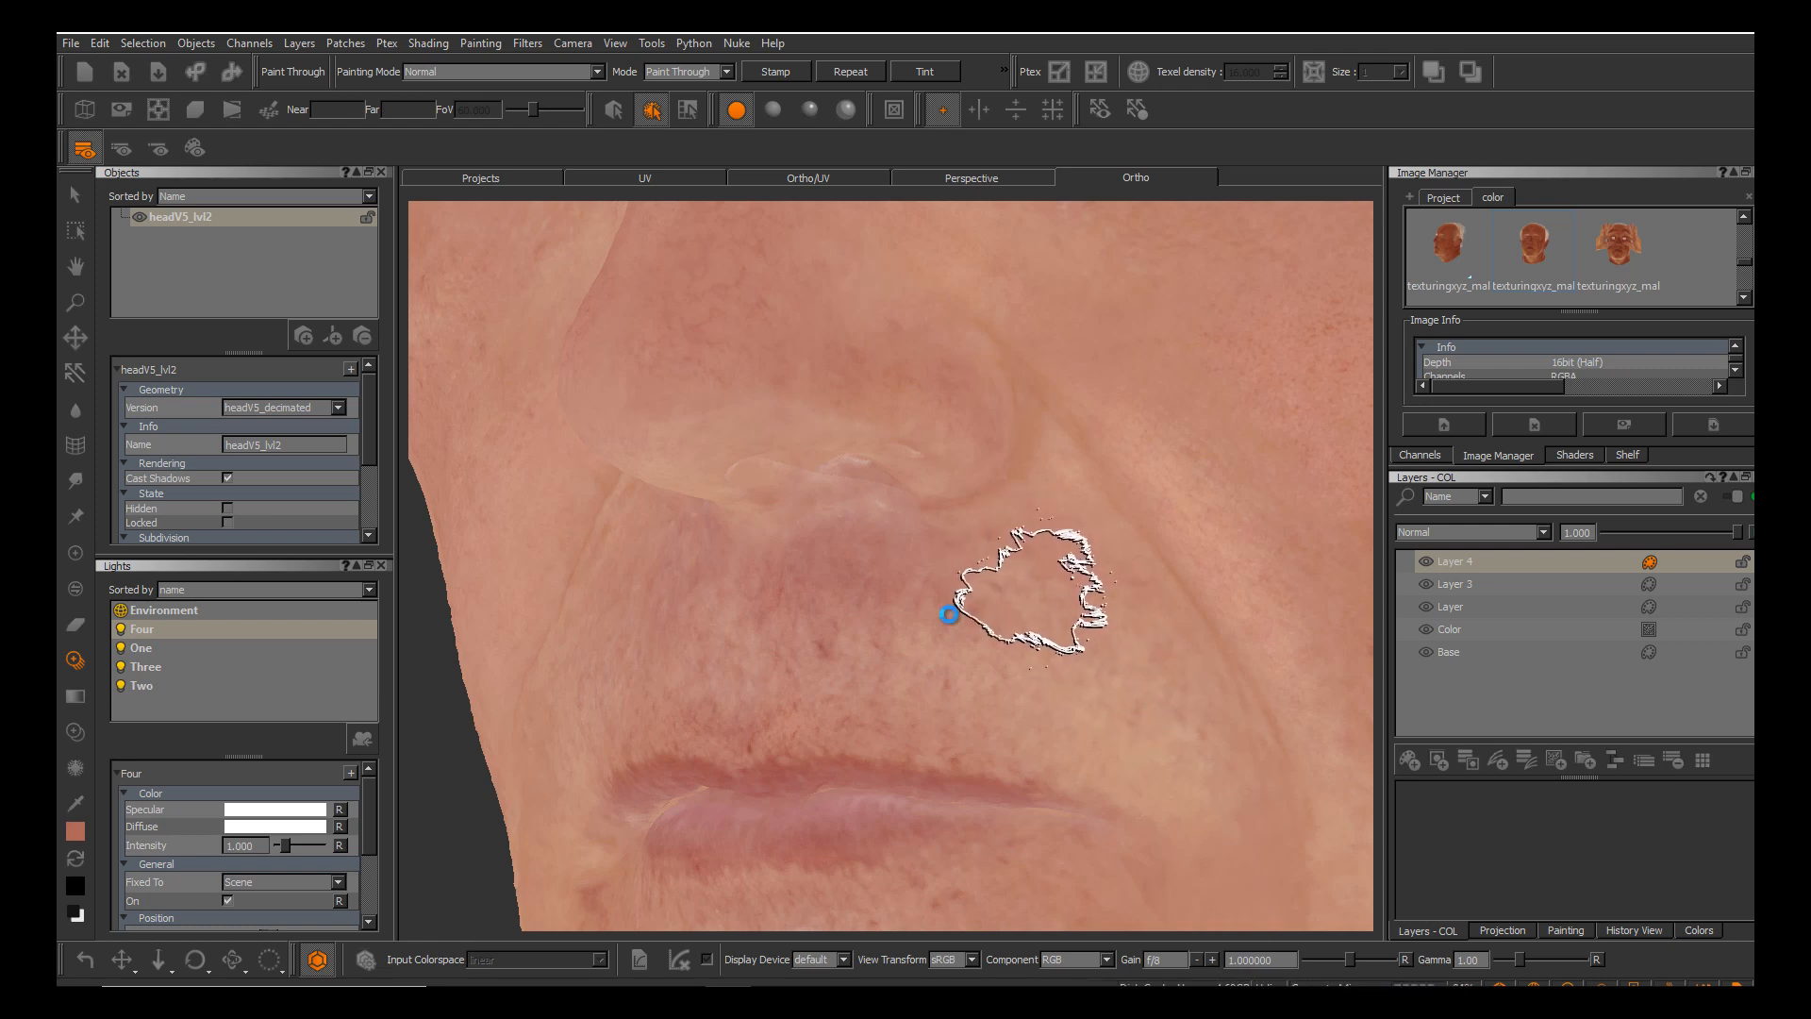
Inspect the mouth, smile fold and cheek from the front and the side for remaining uneven patches.
{"action": "scroll", "coordinate": [972, 599], "scroll_direction": "down", "scroll_amount": 3}
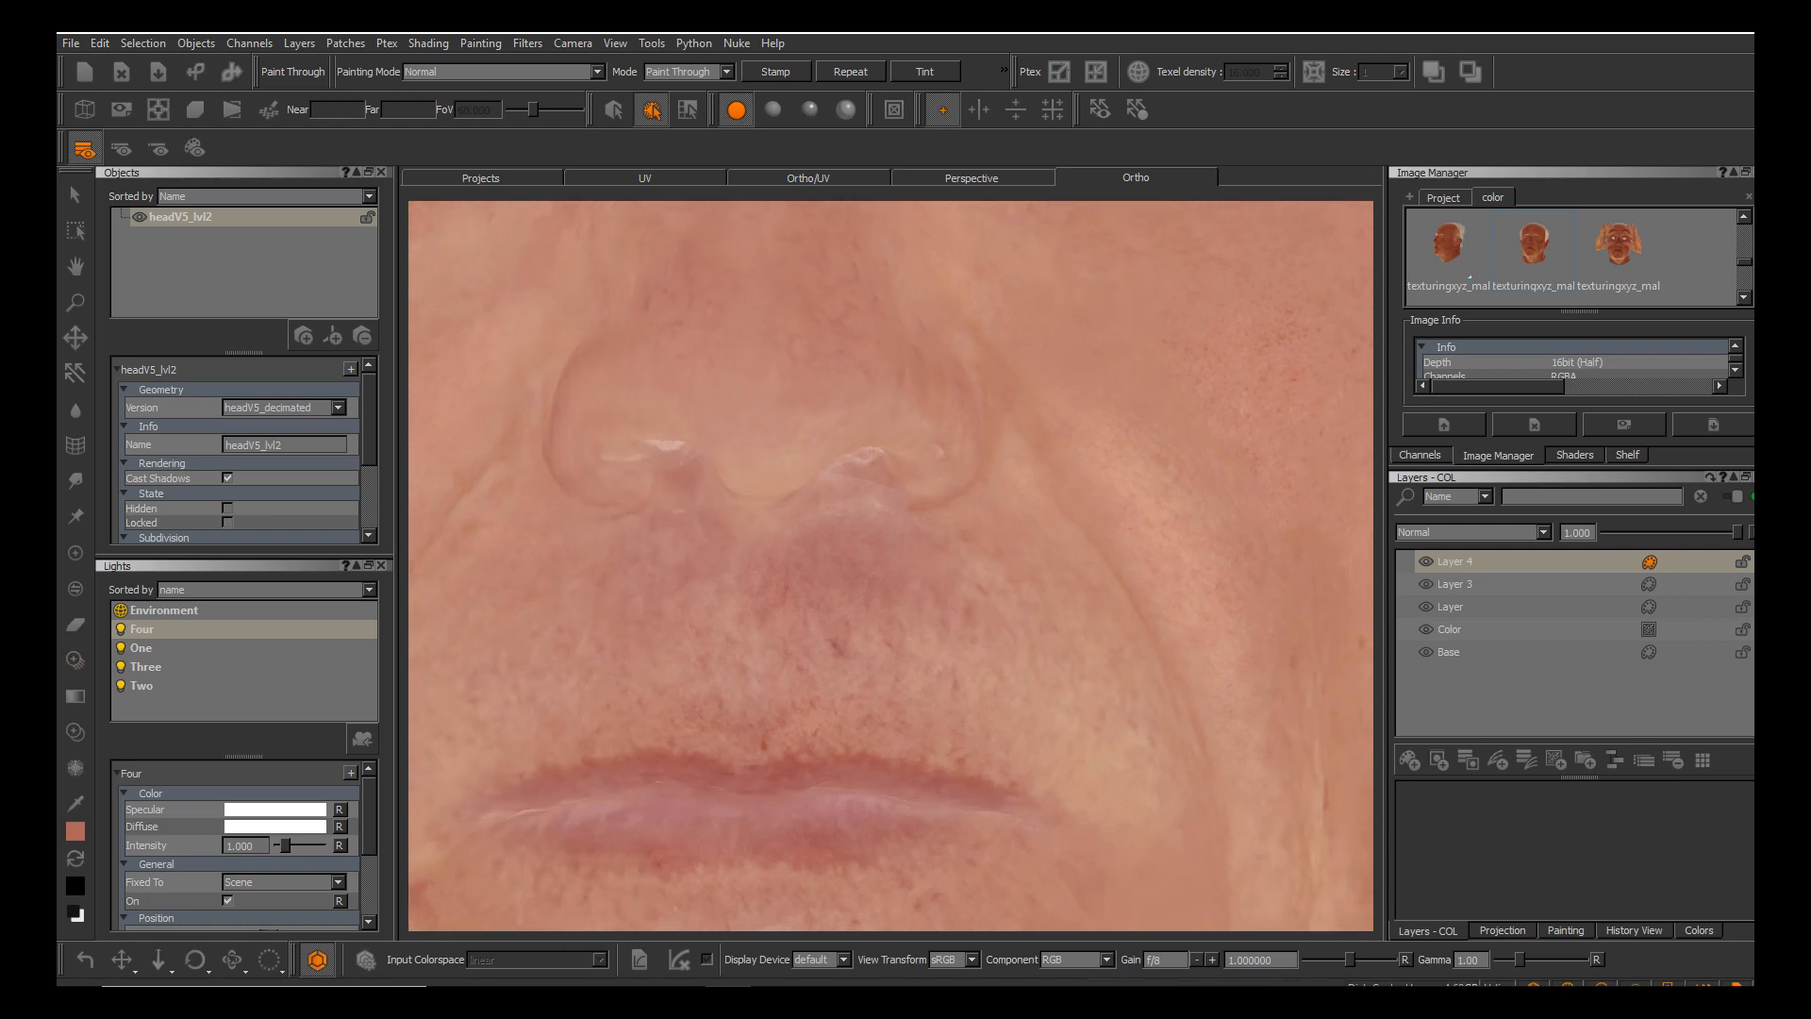
{"action": "scroll", "coordinate": [954, 614], "scroll_direction": "up", "scroll_amount": 5}
{"action": "scroll", "coordinate": [986, 525], "scroll_direction": "down", "scroll_amount": 5}
{"action": "left_click_drag", "start_coordinate": [972, 566], "coordinate": [948, 645], "text": "alt"}
{"action": "middle_click_drag", "start_coordinate": [984, 623], "coordinate": [754, 501], "text": "alt"}
{"action": "left_click_drag", "start_coordinate": [1085, 586], "coordinate": [990, 585], "text": "alt"}
{"action": "left_click_drag", "start_coordinate": [878, 604], "coordinate": [950, 614], "text": "alt"}
{"action": "scroll", "coordinate": [950, 614], "scroll_direction": "down", "scroll_amount": 3}
{"action": "scroll", "coordinate": [950, 614], "scroll_direction": "up", "scroll_amount": 3}
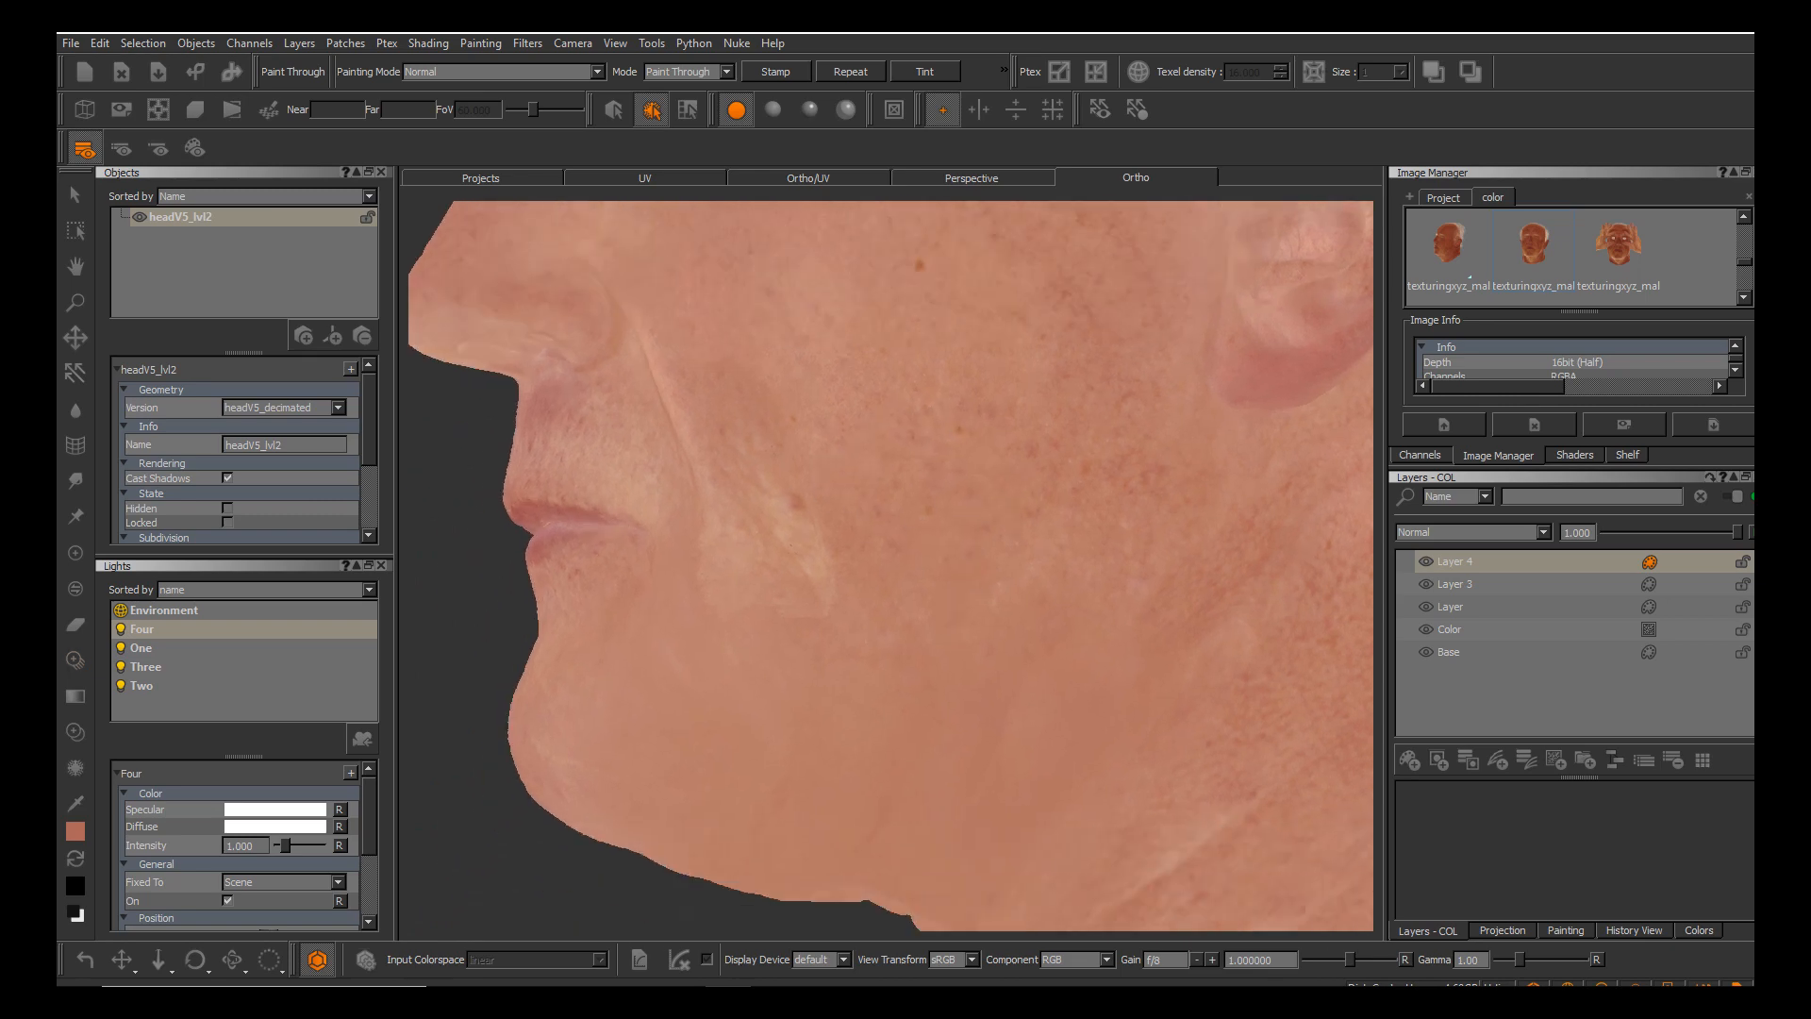
Shift the projected photo so its mouth corner and lower cheek cover the jaw in side view.
{"action": "middle_click_drag", "start_coordinate": [950, 614], "coordinate": [950, 567], "text": "alt"}
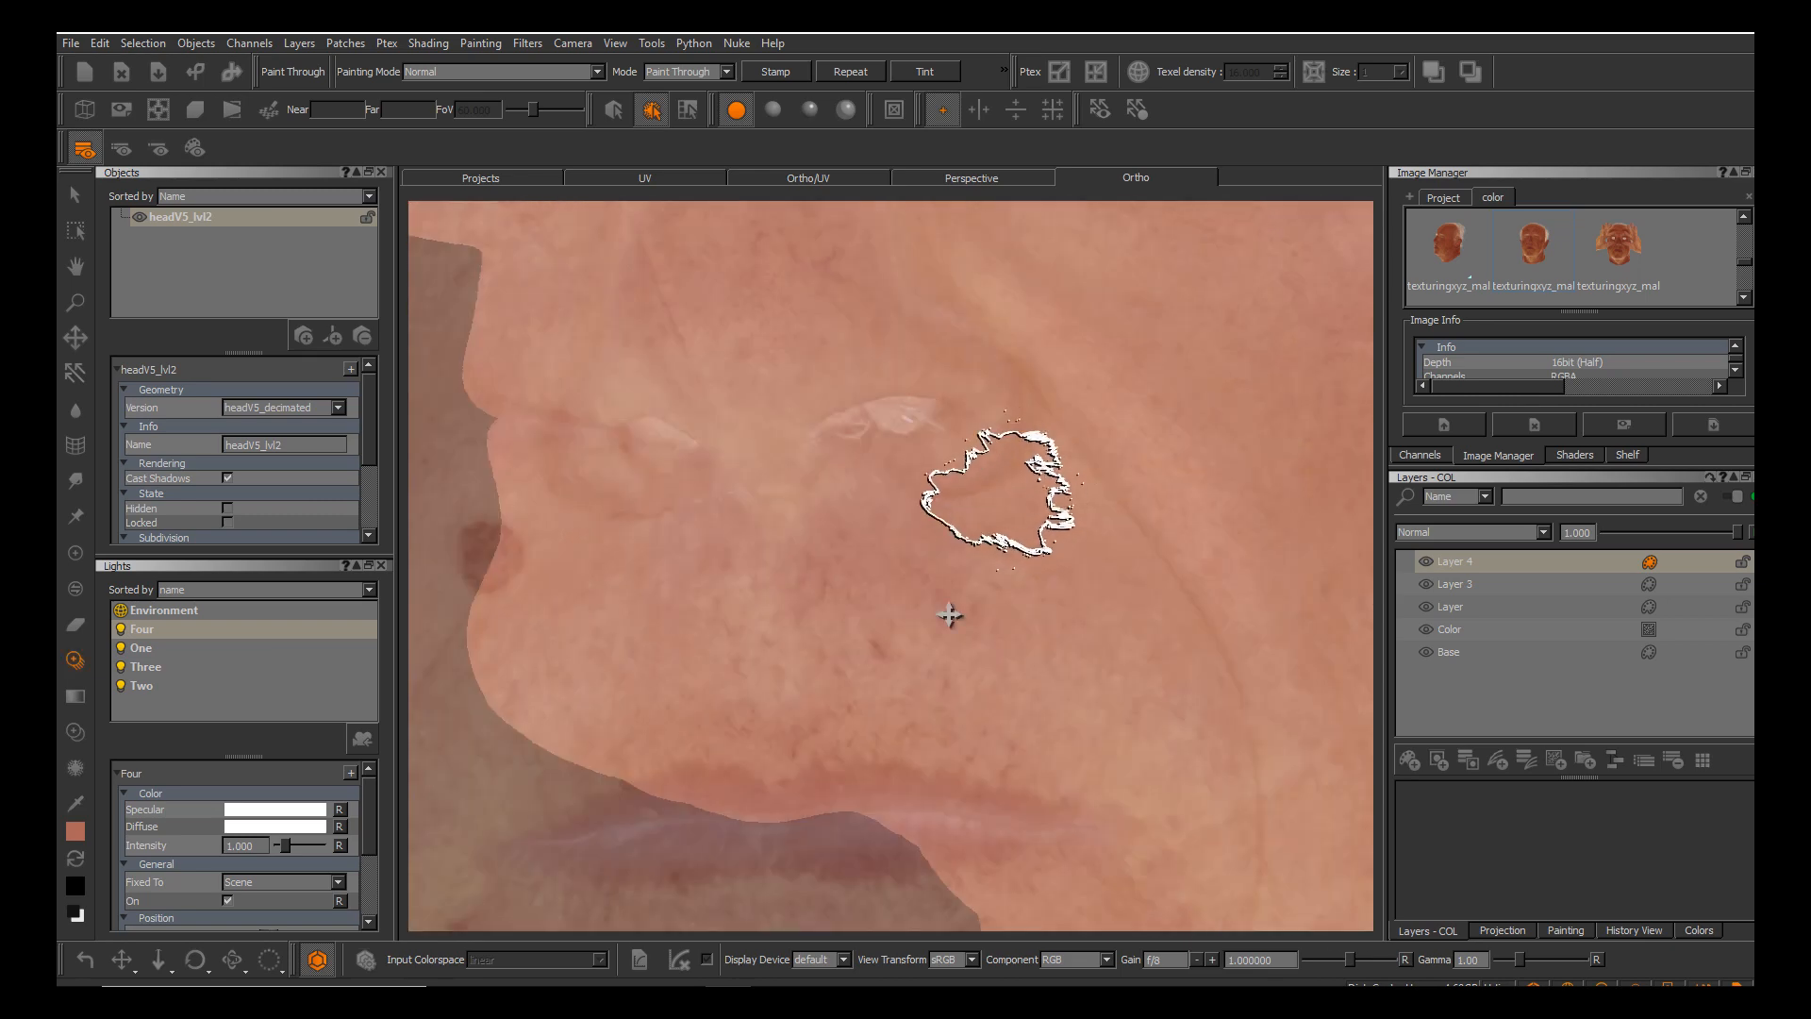
{"action": "left_click_drag", "start_coordinate": [934, 497], "coordinate": [896, 378], "text": "shift"}
{"action": "mouse_move", "coordinate": [934, 585]}
{"action": "left_mouse_down", "text": "shift"}
{"action": "mouse_move", "coordinate": [831, 312]}
{"action": "mouse_move", "coordinate": [972, 642]}
{"action": "left_mouse_up", "text": "shift"}
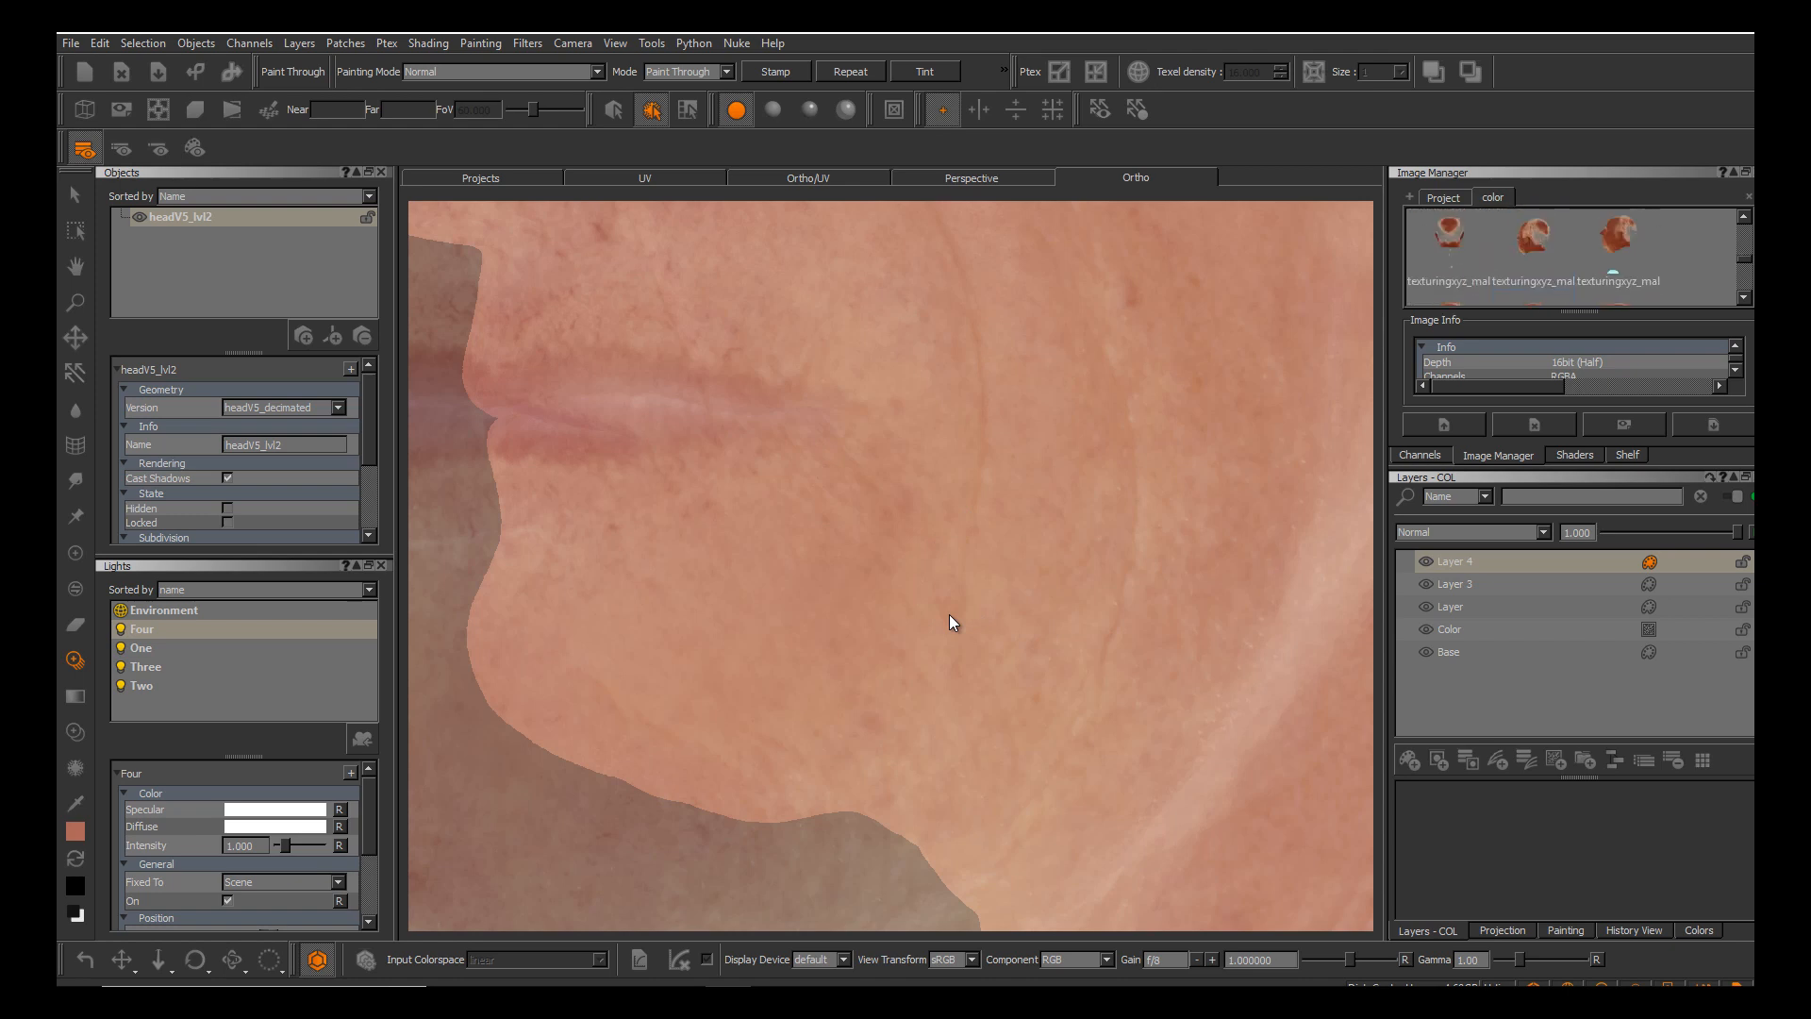
Load another texturingxyz_mal image for projection and shift it across the jaw, comparing with the image hidden and shown.
{"action": "left_click_drag", "start_coordinate": [1534, 219], "coordinate": [949, 614]}
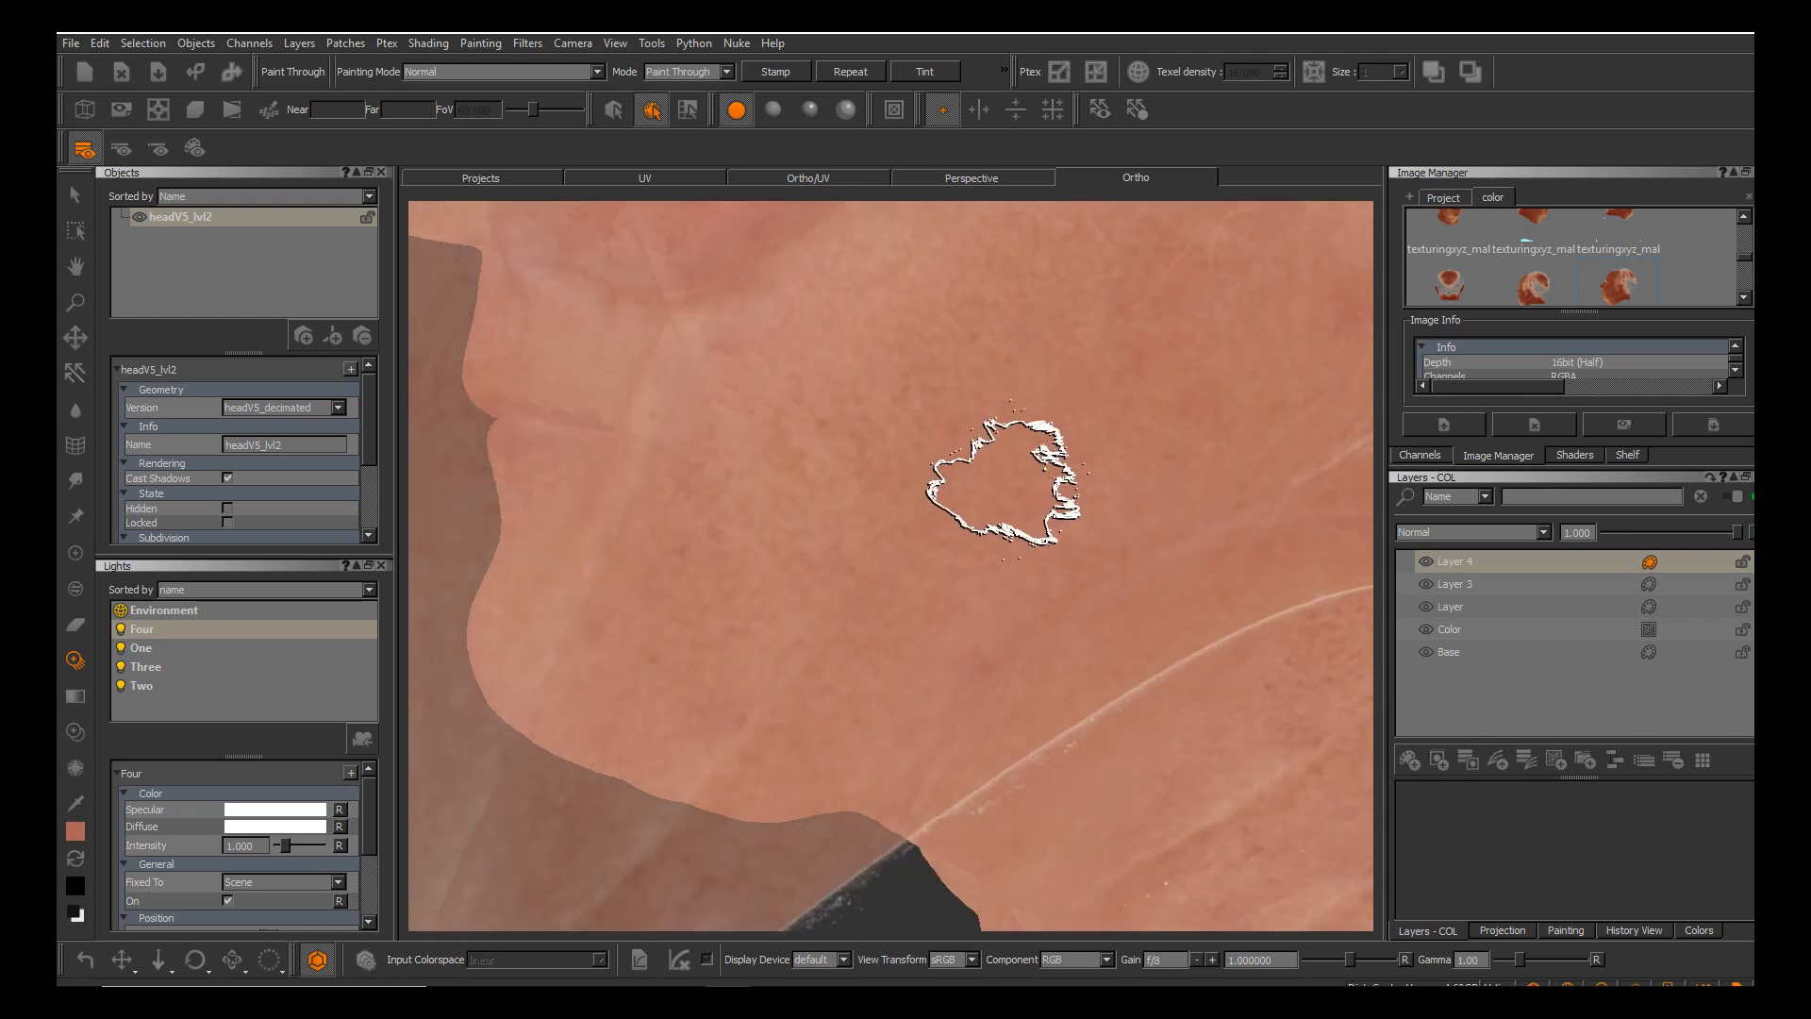
{"action": "key", "text": "apostrophe"}
{"action": "key", "text": "apostrophe"}
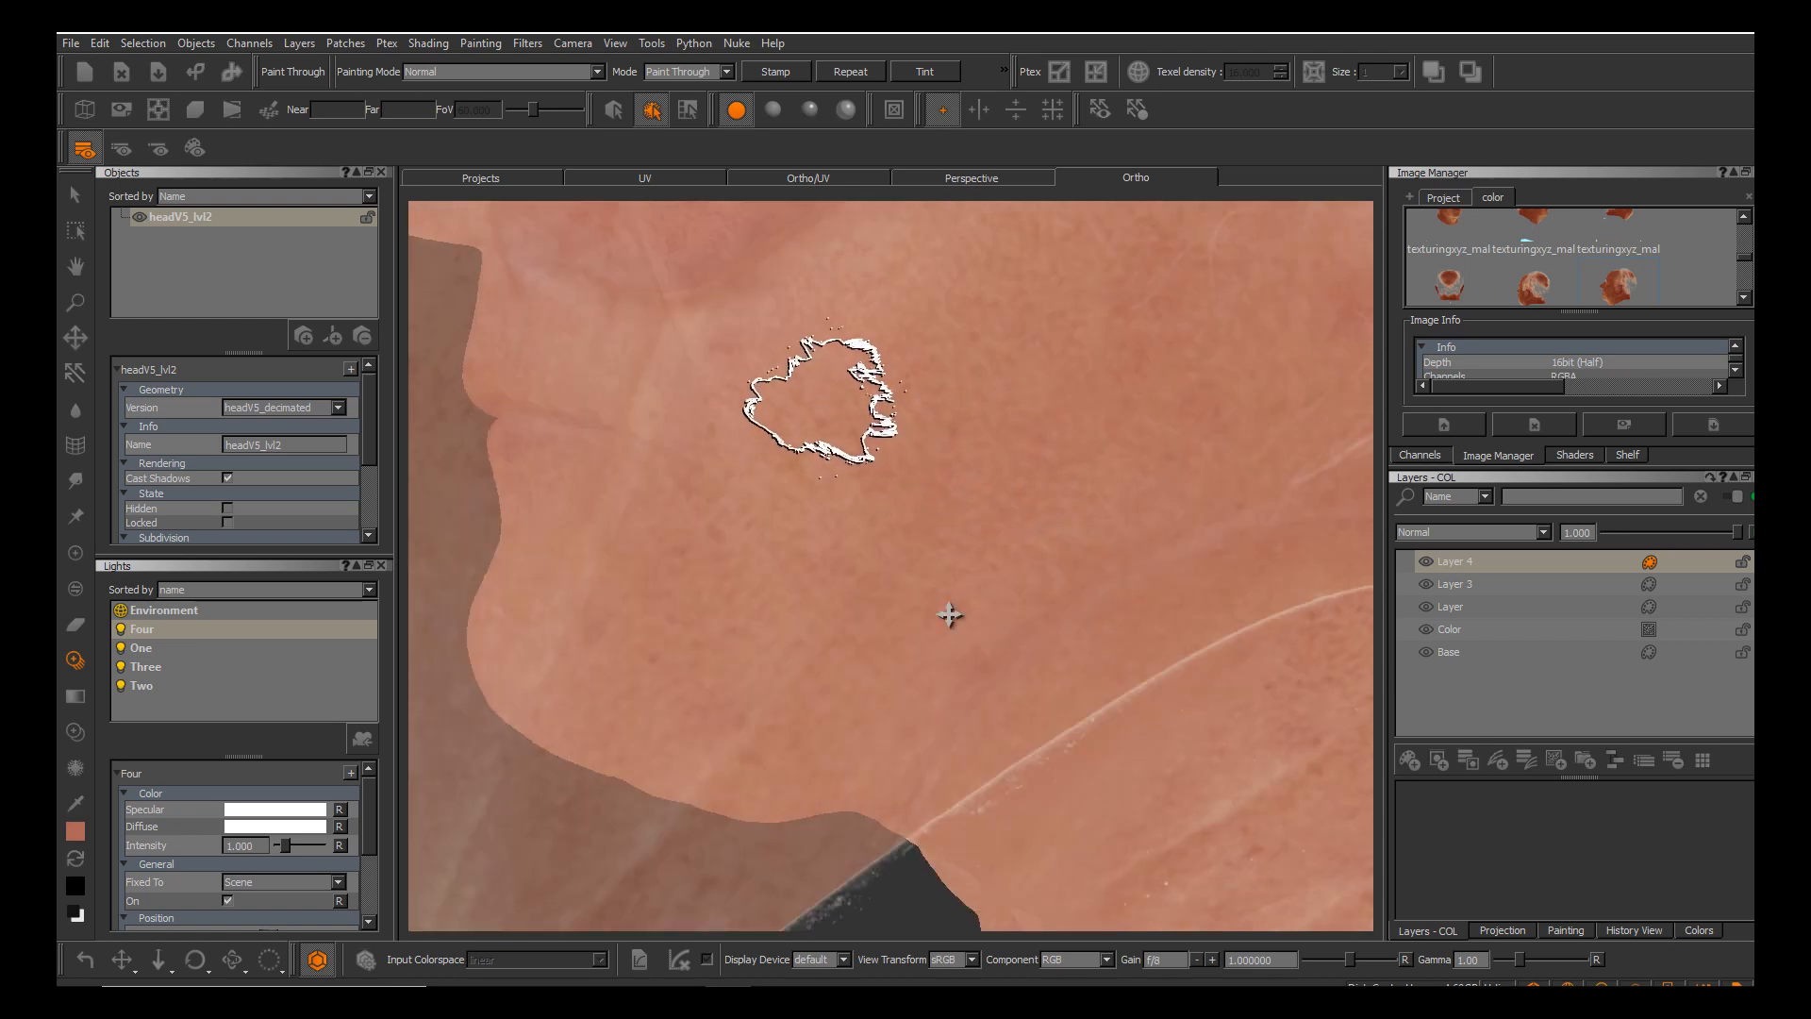
{"action": "left_click_drag", "start_coordinate": [821, 396], "coordinate": [1113, 470], "text": "shift"}
{"action": "left_click_drag", "start_coordinate": [889, 485], "coordinate": [1141, 660], "text": "shift"}
{"action": "mouse_move", "coordinate": [774, 603]}
{"action": "left_mouse_down", "text": "shift"}
{"action": "mouse_move", "coordinate": [984, 609]}
{"action": "mouse_move", "coordinate": [887, 661]}
{"action": "mouse_move", "coordinate": [949, 615]}
{"action": "mouse_move", "coordinate": [813, 587]}
{"action": "mouse_move", "coordinate": [892, 540]}
{"action": "mouse_move", "coordinate": [1005, 611]}
{"action": "mouse_move", "coordinate": [914, 591]}
{"action": "mouse_move", "coordinate": [1091, 677]}
{"action": "mouse_move", "coordinate": [968, 561]}
{"action": "mouse_move", "coordinate": [987, 551]}
{"action": "left_mouse_up", "text": "shift"}
{"action": "key", "text": "apostrophe"}
{"action": "key", "text": "apostrophe"}
{"action": "key", "text": "apostrophe"}
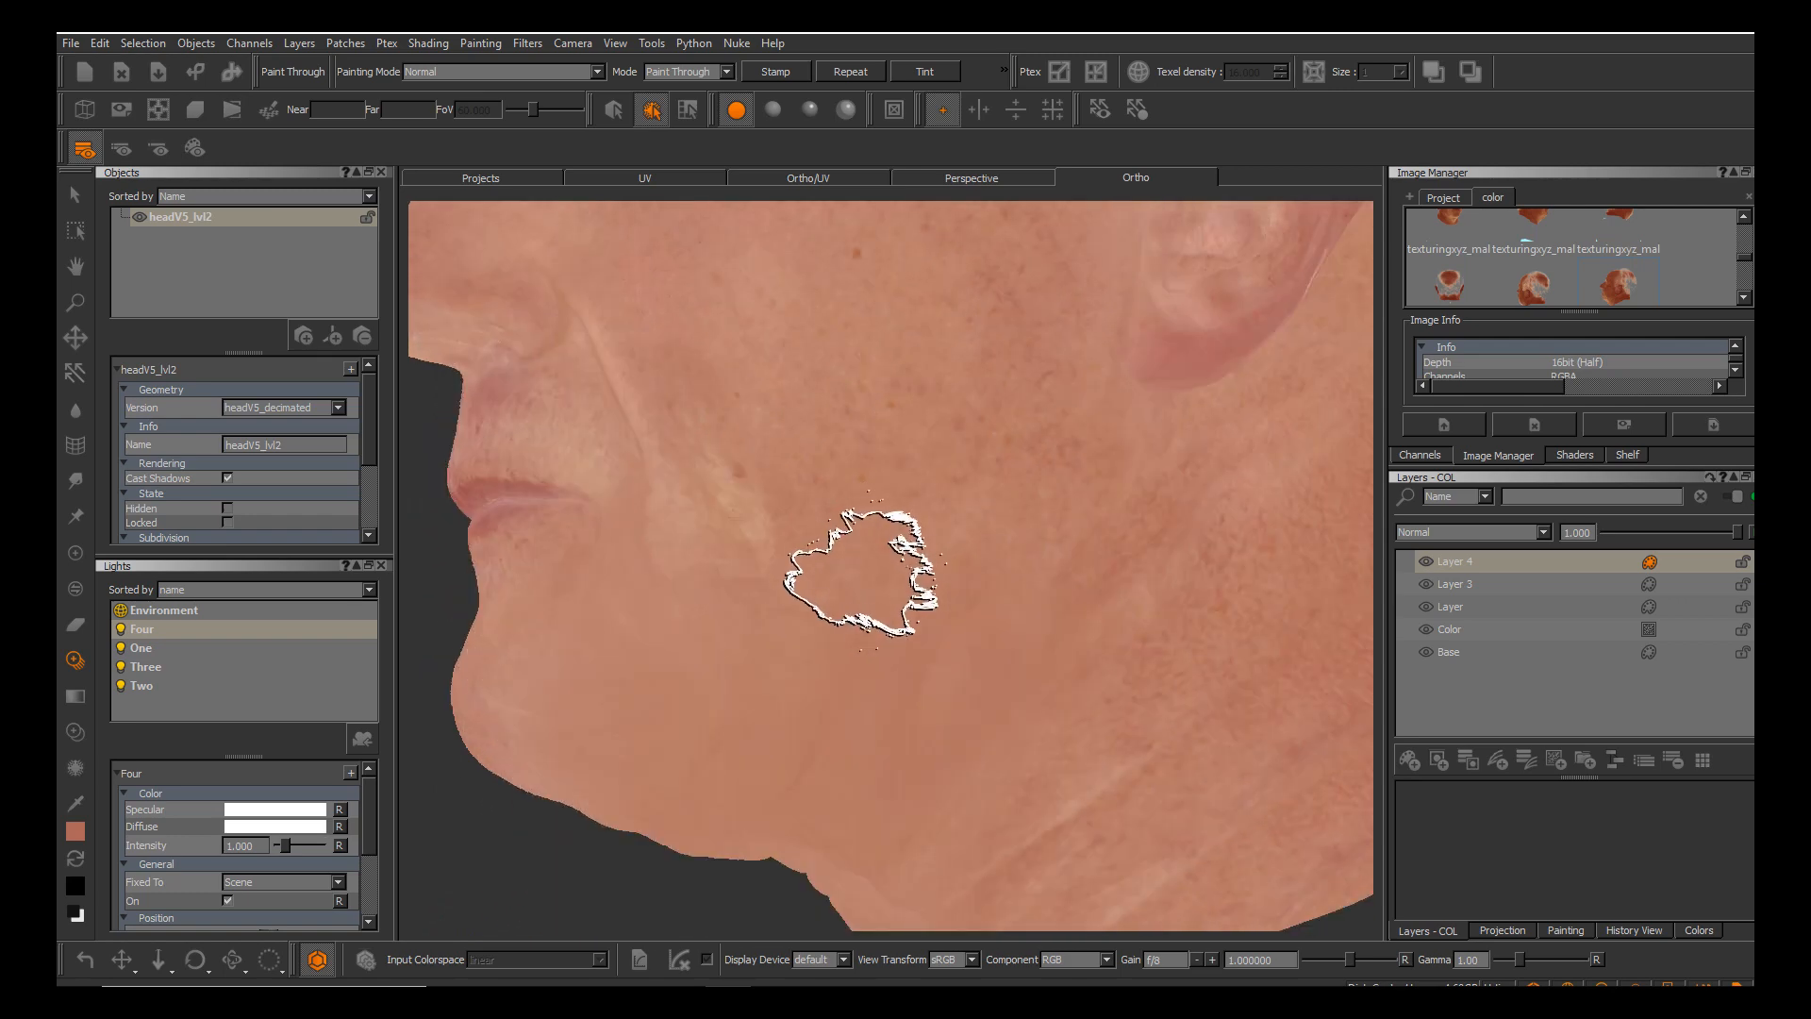
Turn the head to show the lower cheek and jaw, and load a different texturingxyz_mal head image for projection.
{"action": "left_click_drag", "start_coordinate": [861, 572], "coordinate": [914, 549], "text": "alt"}
{"action": "mouse_move", "coordinate": [915, 541]}
{"action": "left_mouse_down", "text": "alt"}
{"action": "mouse_move", "coordinate": [901, 556]}
{"action": "mouse_move", "coordinate": [948, 534]}
{"action": "mouse_move", "coordinate": [950, 615]}
{"action": "mouse_move", "coordinate": [950, 526]}
{"action": "mouse_move", "coordinate": [950, 621]}
{"action": "mouse_move", "coordinate": [954, 551]}
{"action": "left_mouse_up", "text": "alt"}
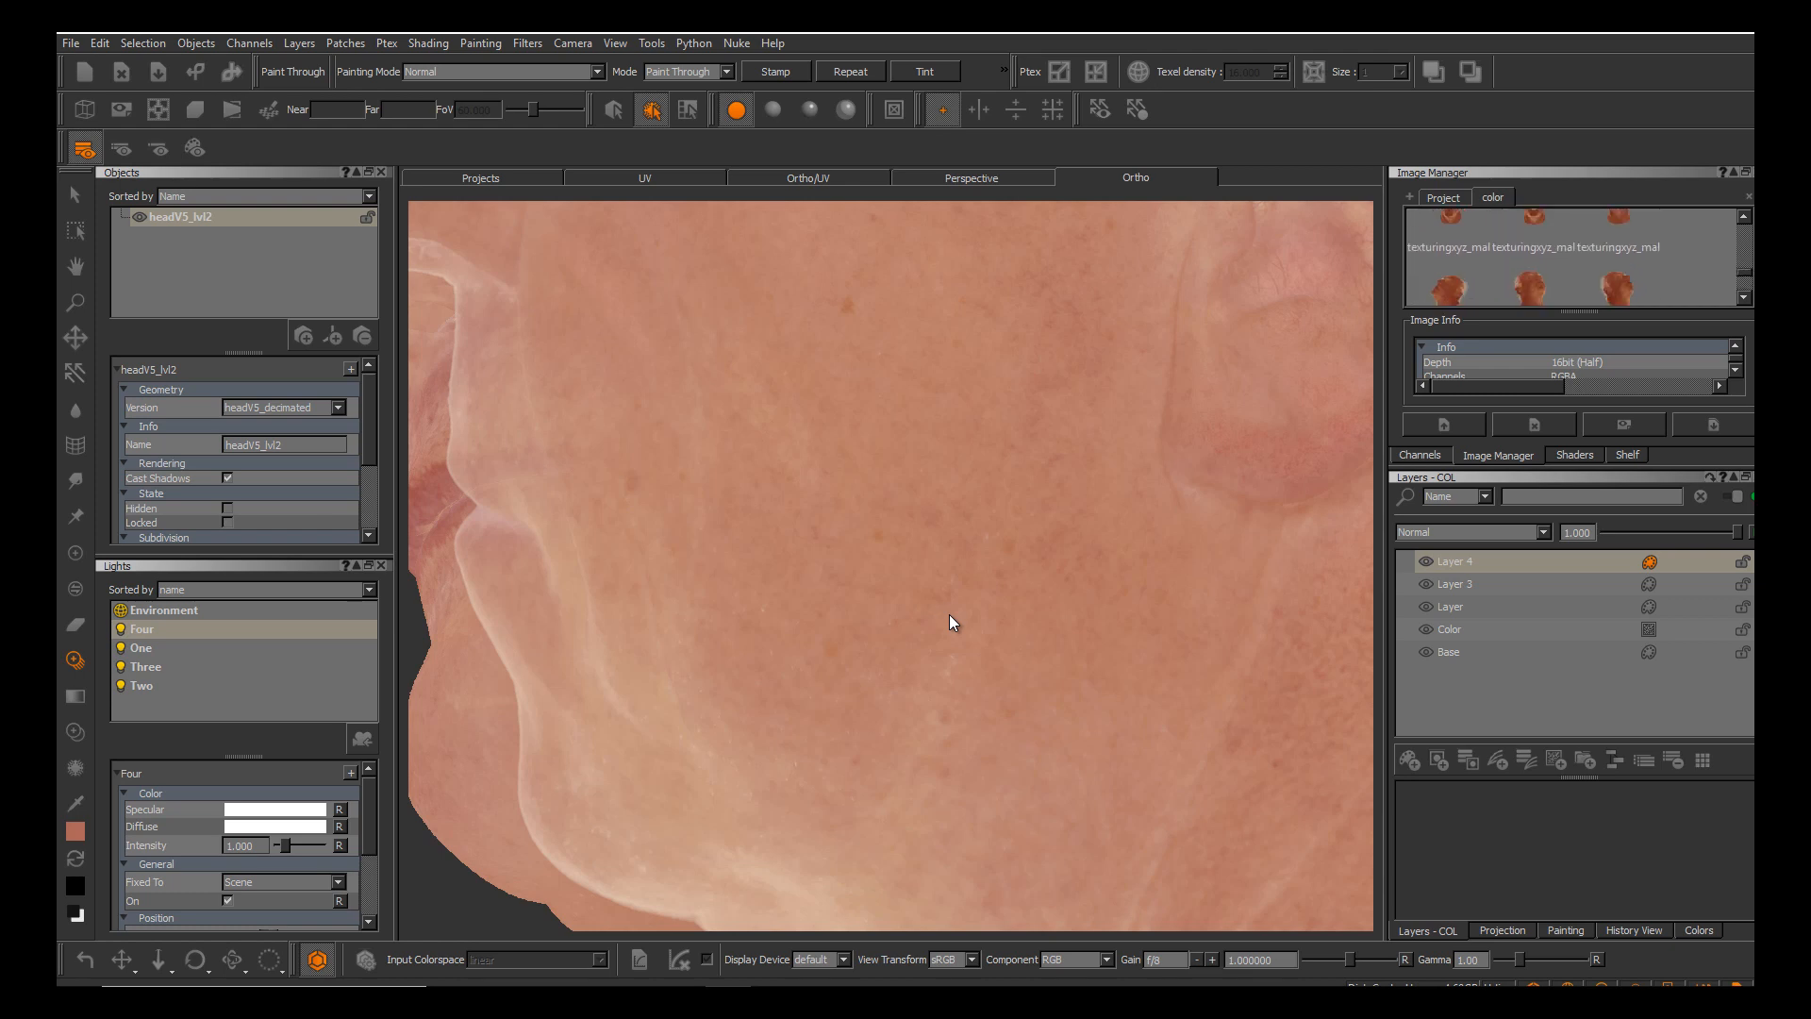
{"action": "left_click_drag", "start_coordinate": [1450, 289], "coordinate": [1368, 404]}
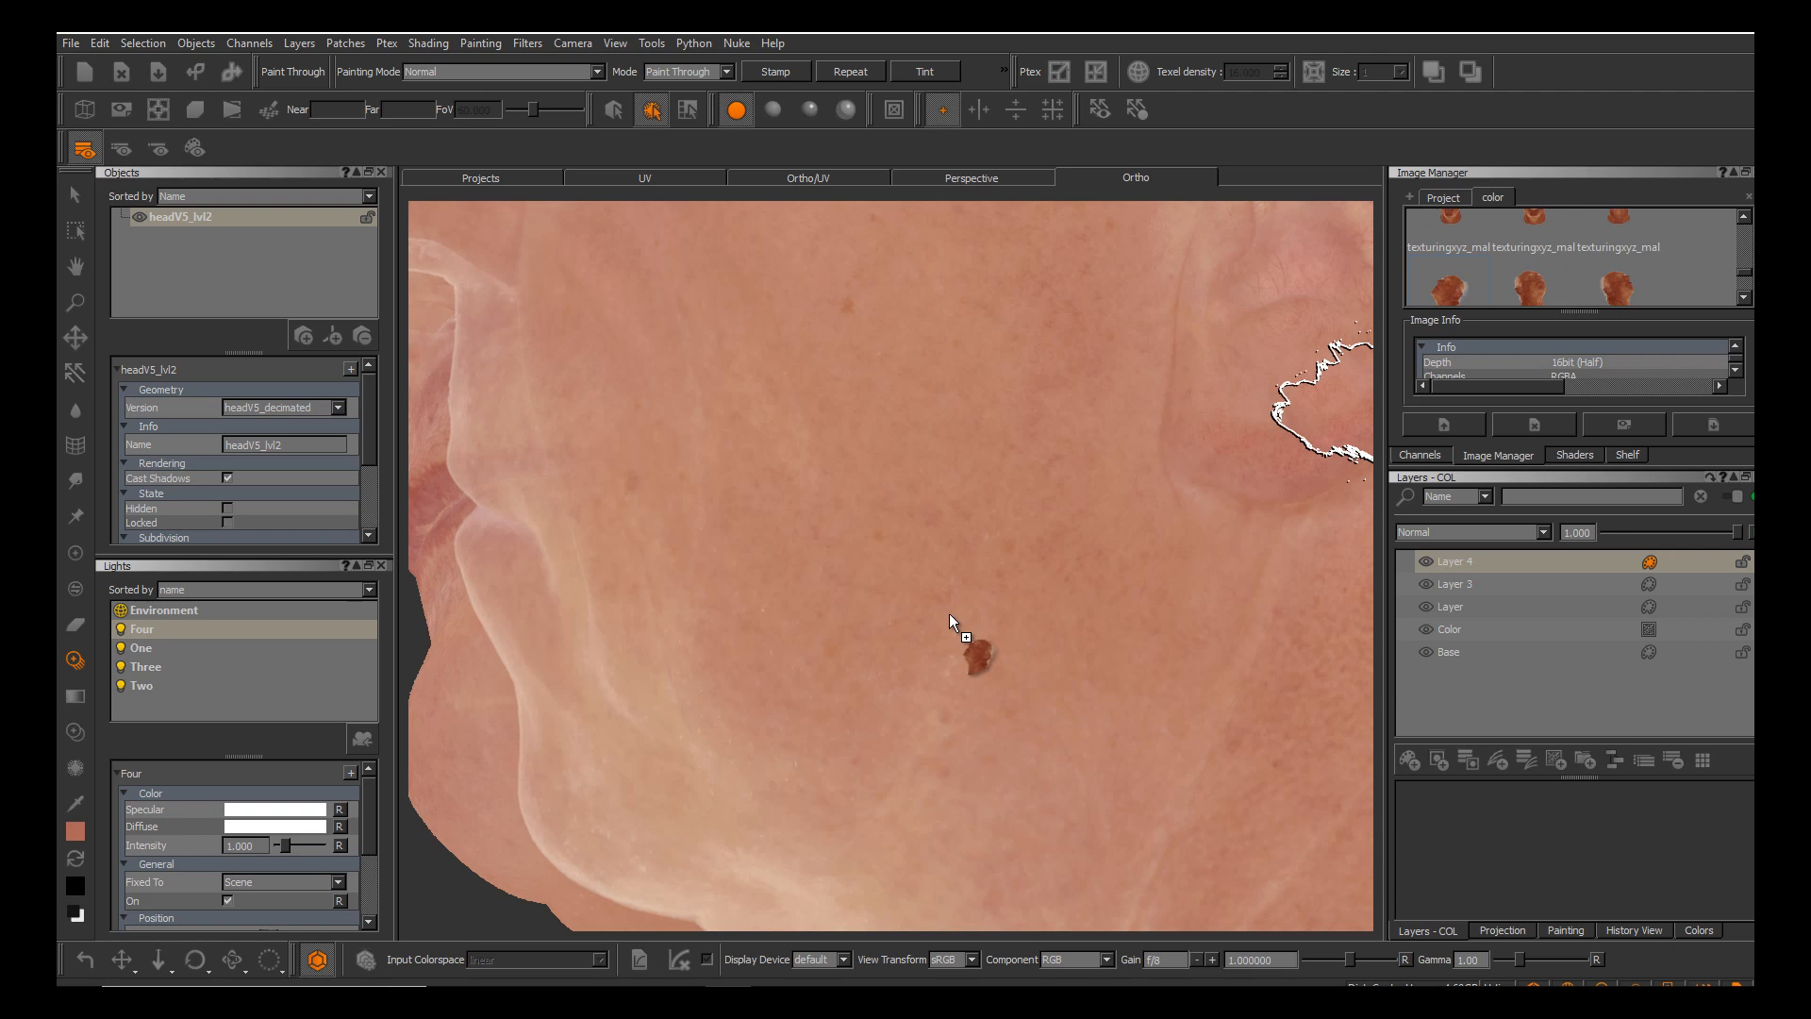
{"action": "left_click_drag", "start_coordinate": [949, 613], "coordinate": [949, 613]}
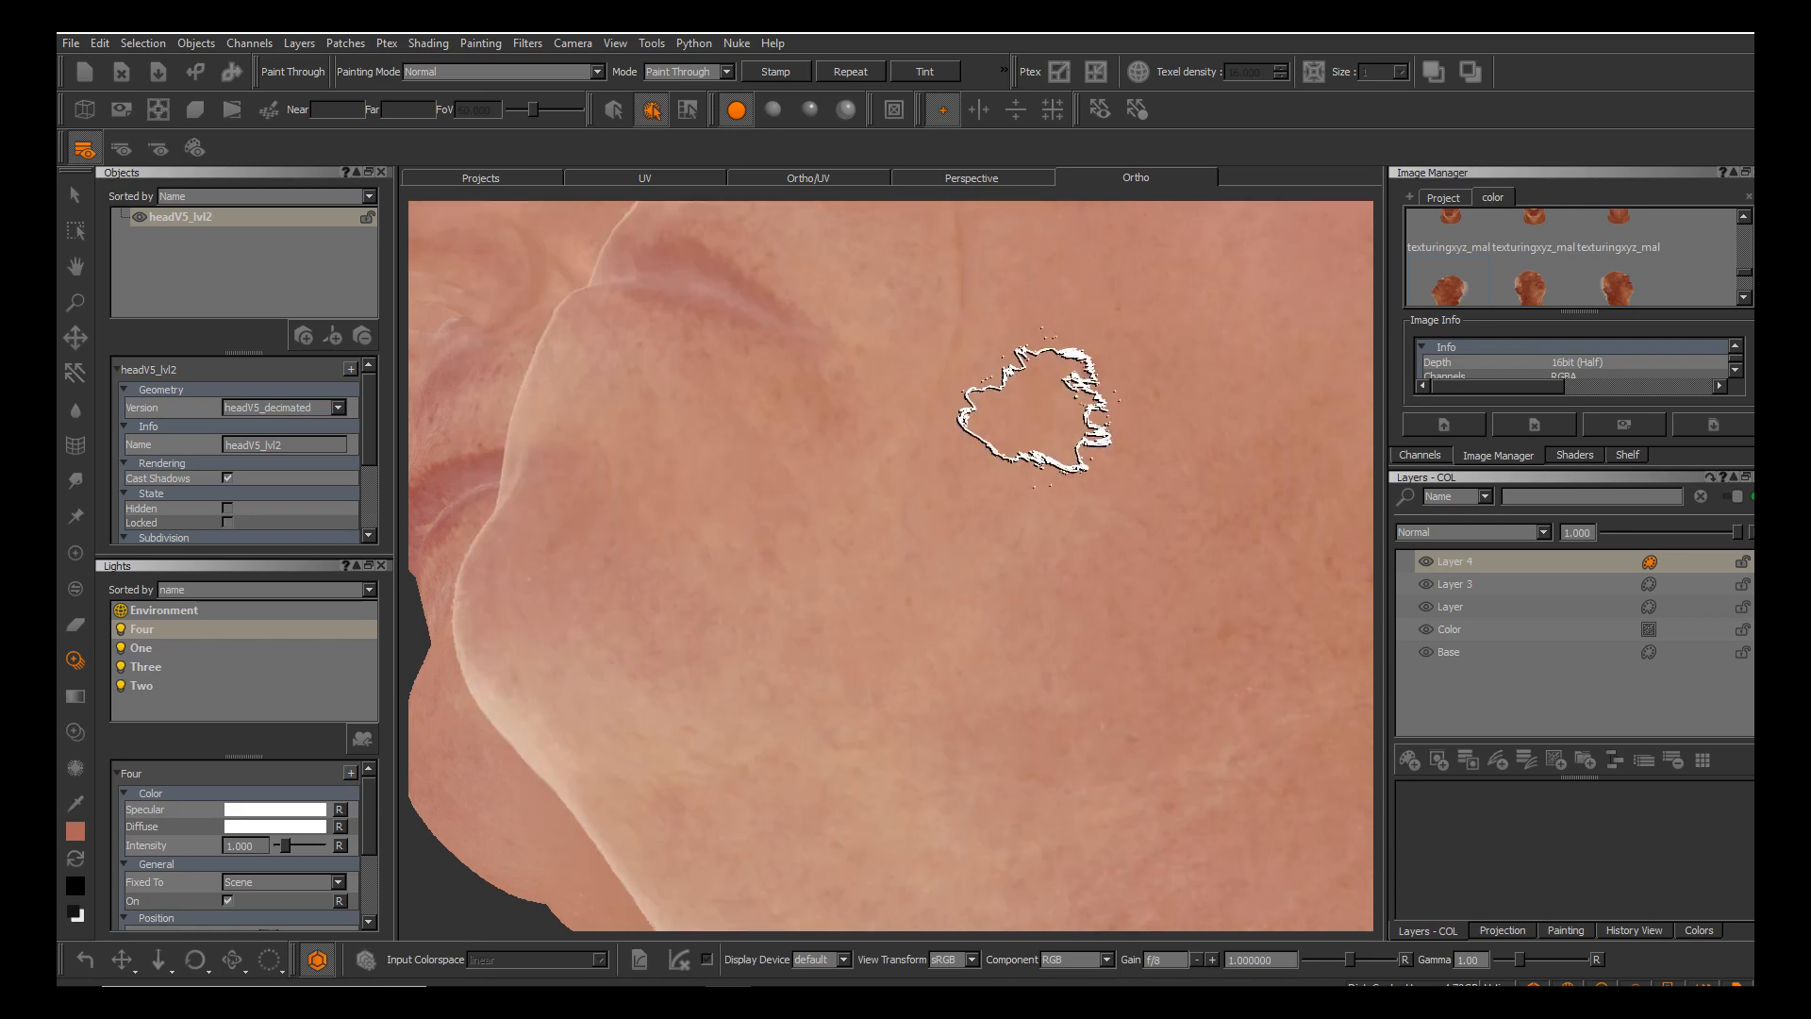
Compare the loaded head image with the skin beneath it and shift it over the mouth and lower cheek in side view.
{"action": "key", "text": "apostrophe"}
{"action": "key", "text": "apostrophe"}
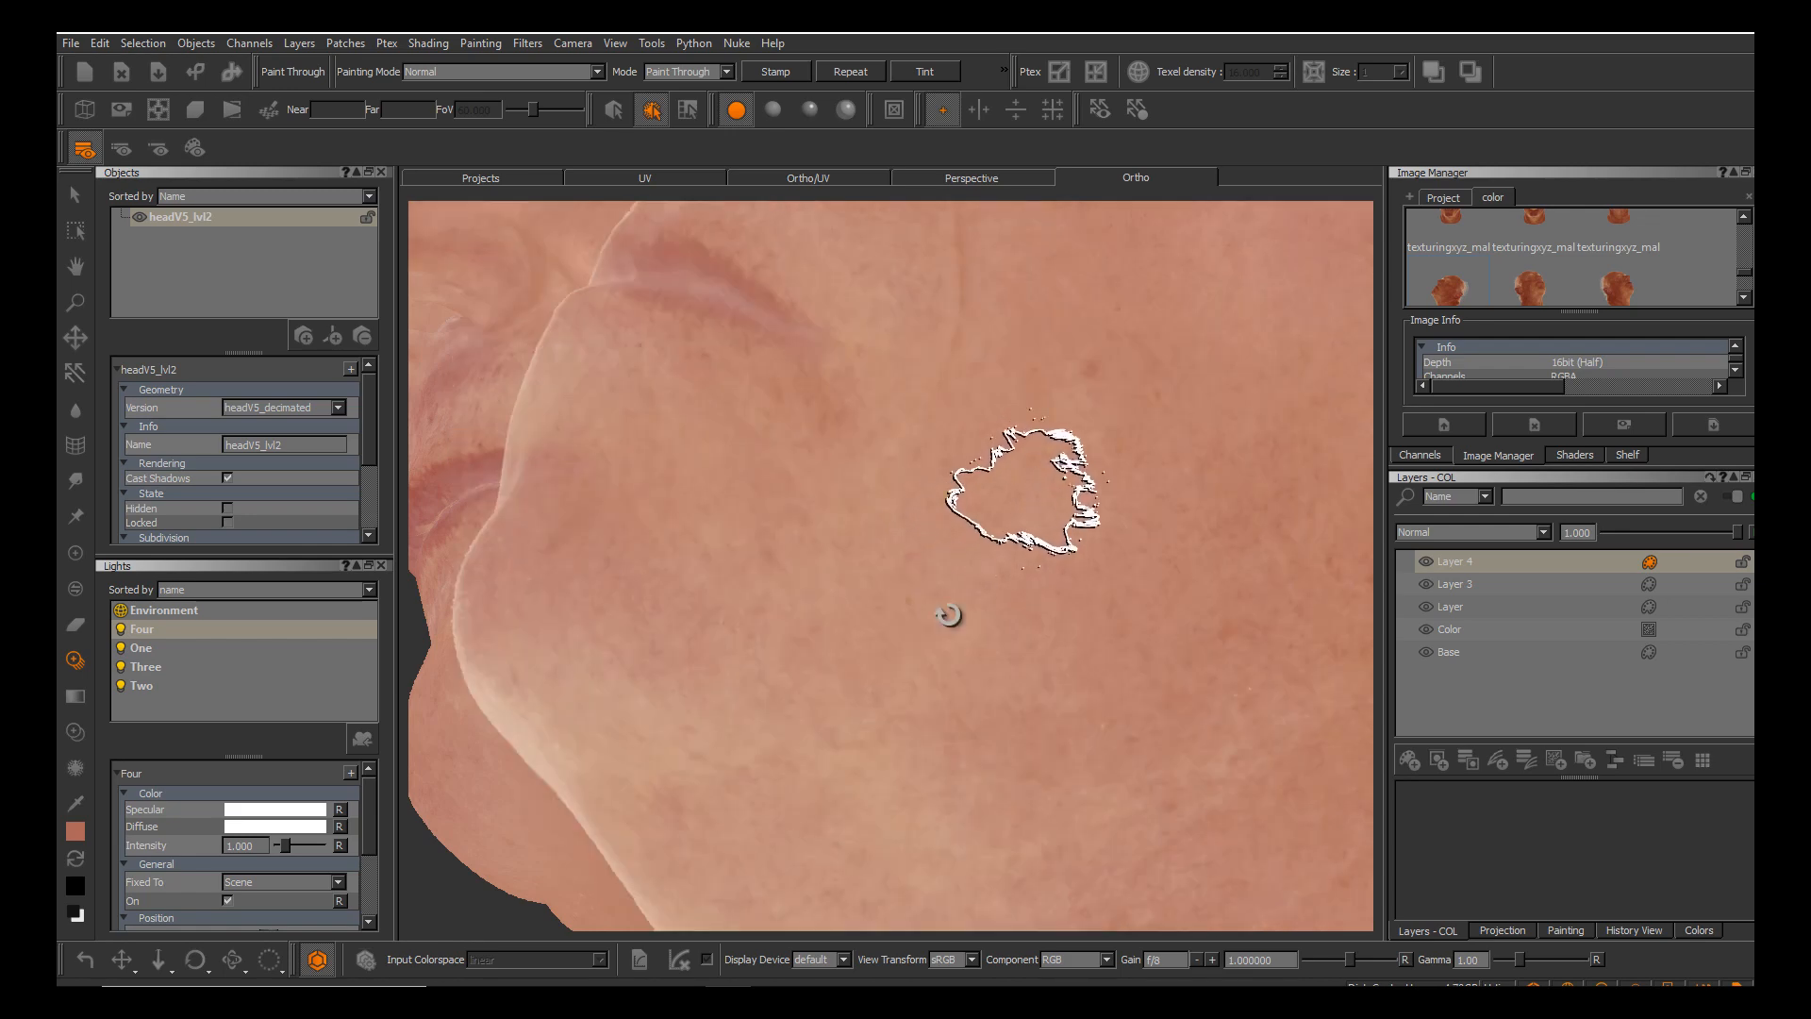
{"action": "mouse_move", "coordinate": [1035, 488]}
{"action": "left_mouse_down", "text": "alt"}
{"action": "mouse_move", "coordinate": [1044, 622]}
{"action": "mouse_move", "coordinate": [1040, 566]}
{"action": "mouse_move", "coordinate": [1152, 528]}
{"action": "left_mouse_up", "text": "alt"}
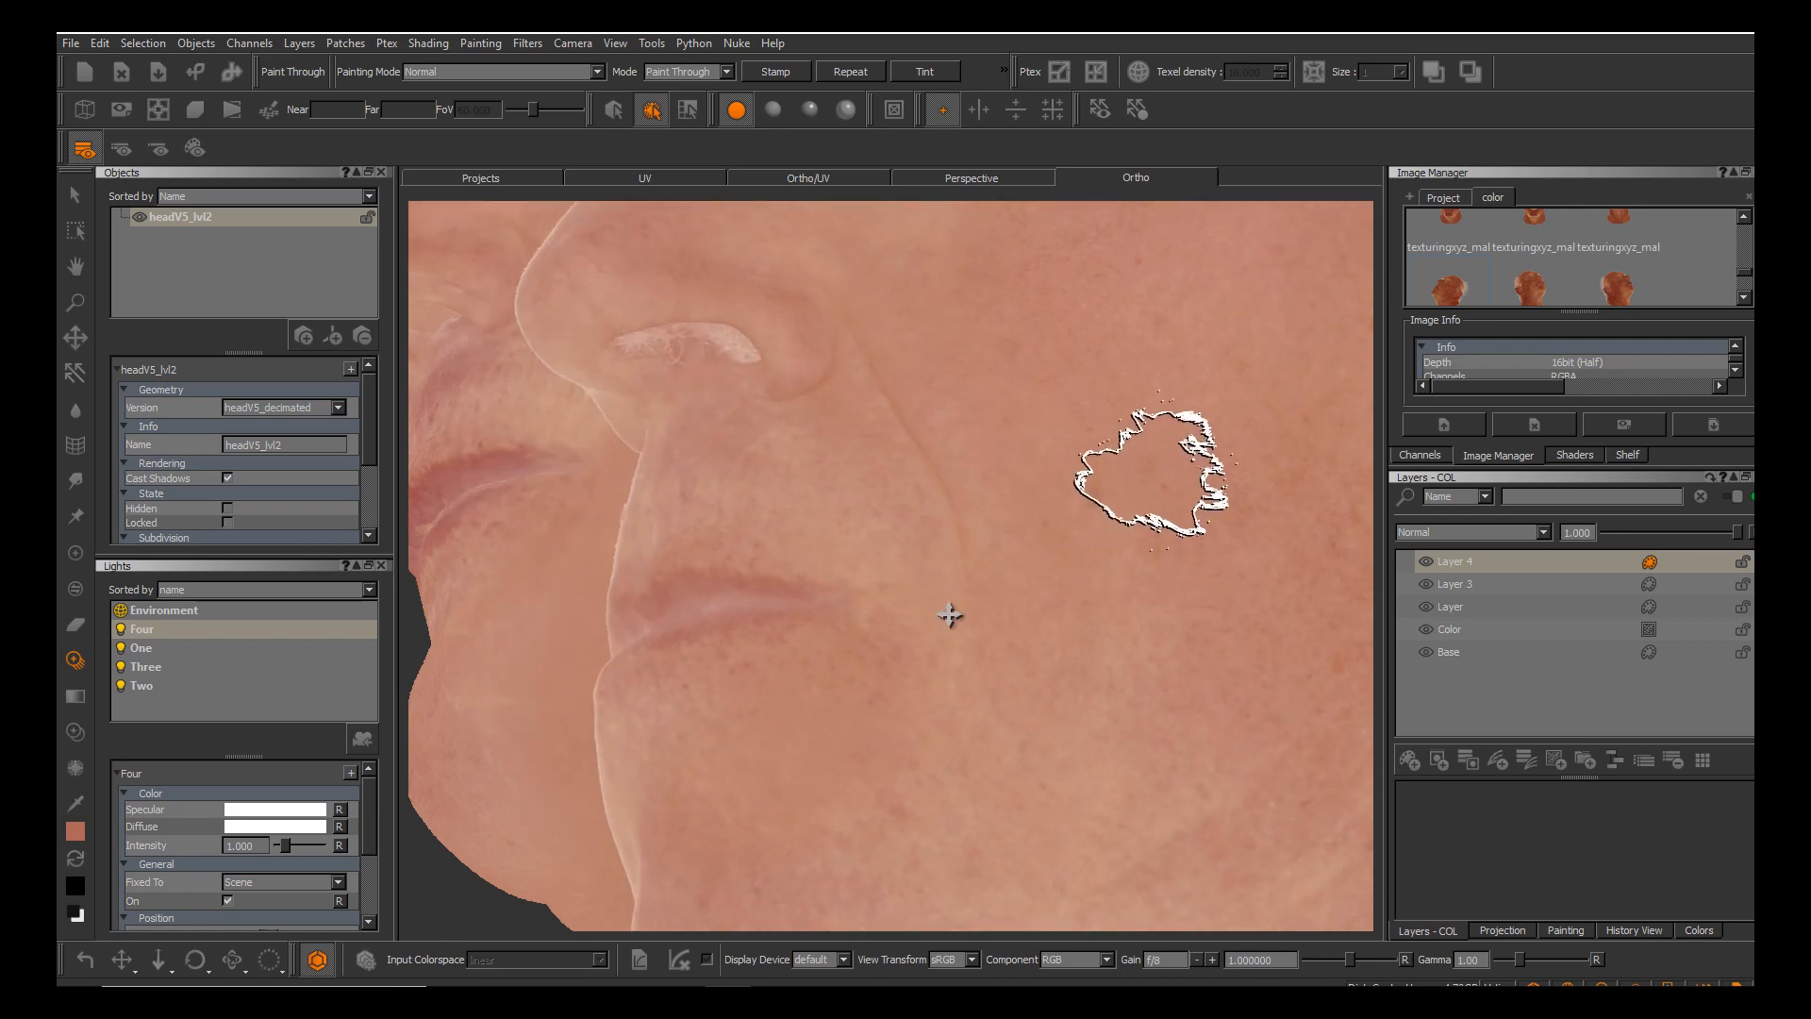
{"action": "mouse_move", "coordinate": [1152, 472]}
{"action": "middle_mouse_down", "text": "alt"}
{"action": "mouse_move", "coordinate": [879, 488]}
{"action": "mouse_move", "coordinate": [1001, 500]}
{"action": "middle_mouse_up", "text": "alt"}
{"action": "key", "text": "apostrophe"}
{"action": "middle_click_drag", "start_coordinate": [1094, 449], "coordinate": [1266, 376], "text": "shift"}
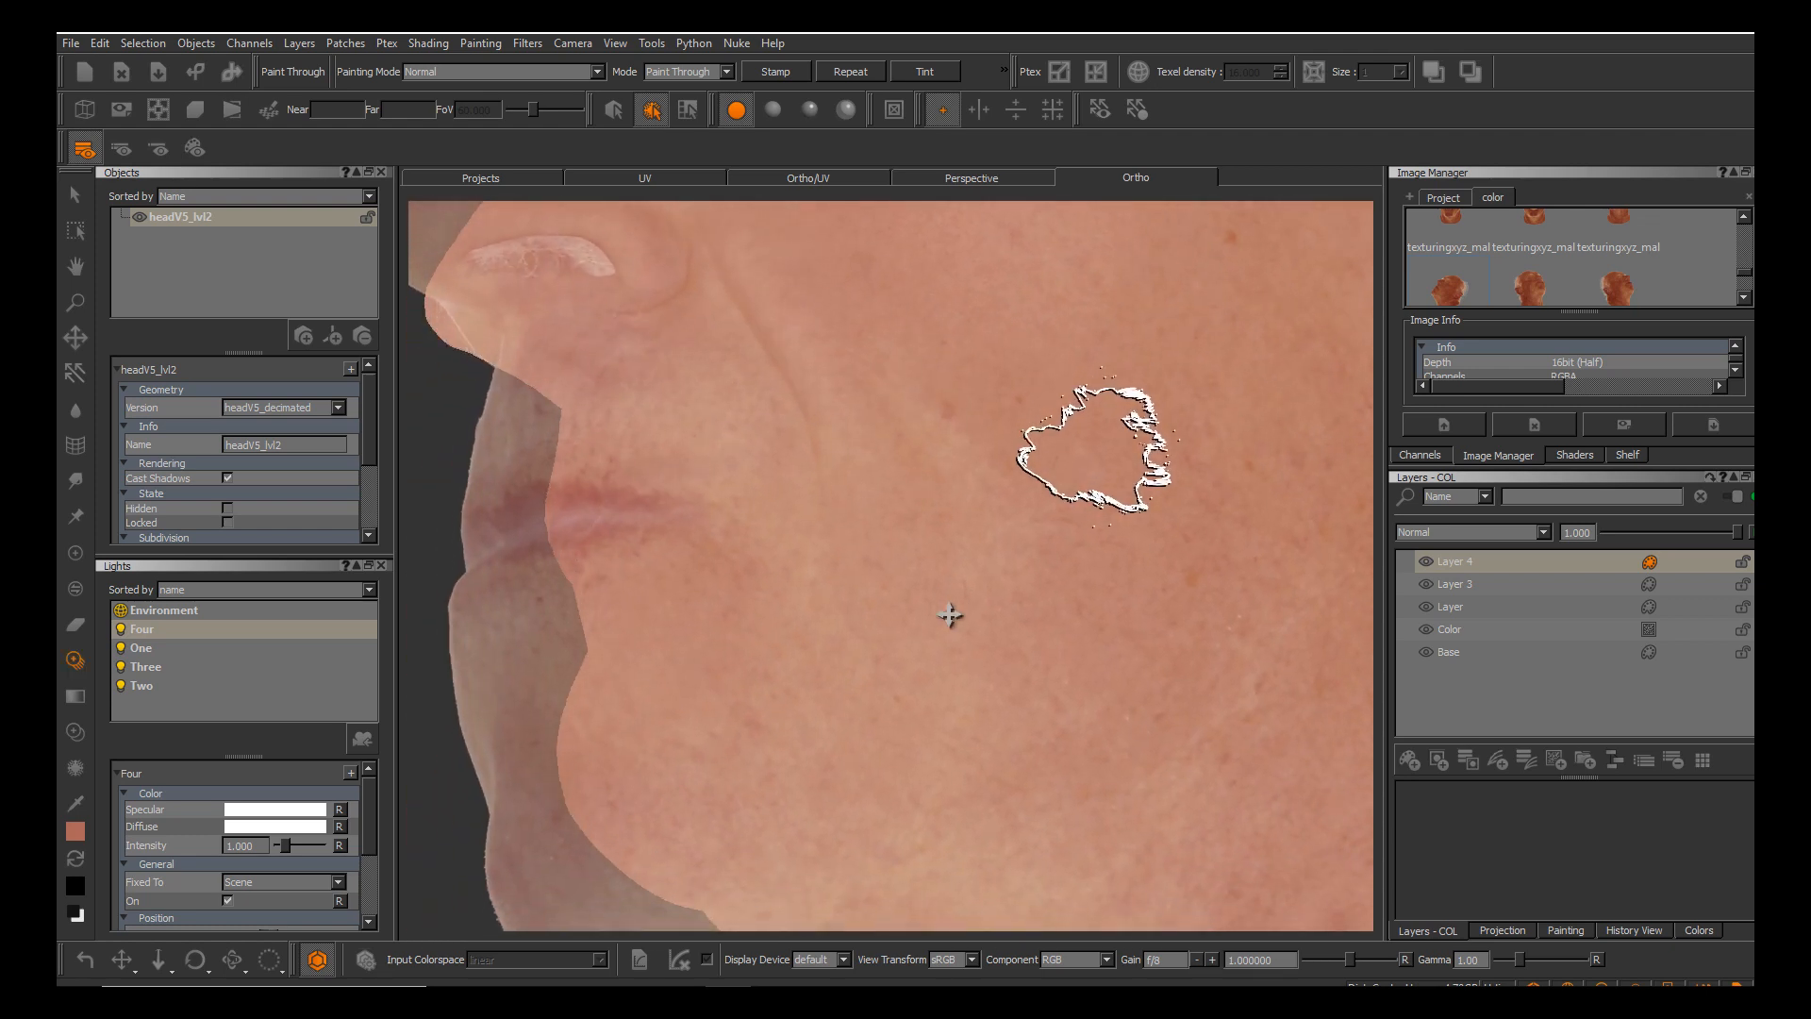
Reframe the head in profile, and shift and slightly shrink the projected photo so its mouth corner lines up with the model's.
{"action": "key", "text": "apostrophe"}
{"action": "left_click_drag", "start_coordinate": [1113, 490], "coordinate": [1100, 431], "text": "alt"}
{"action": "middle_click_drag", "start_coordinate": [1100, 430], "coordinate": [1006, 538], "text": "alt"}
{"action": "right_click_drag", "start_coordinate": [1006, 538], "coordinate": [946, 598], "text": "alt"}
{"action": "middle_click_drag", "start_coordinate": [946, 598], "coordinate": [950, 615], "text": "alt"}
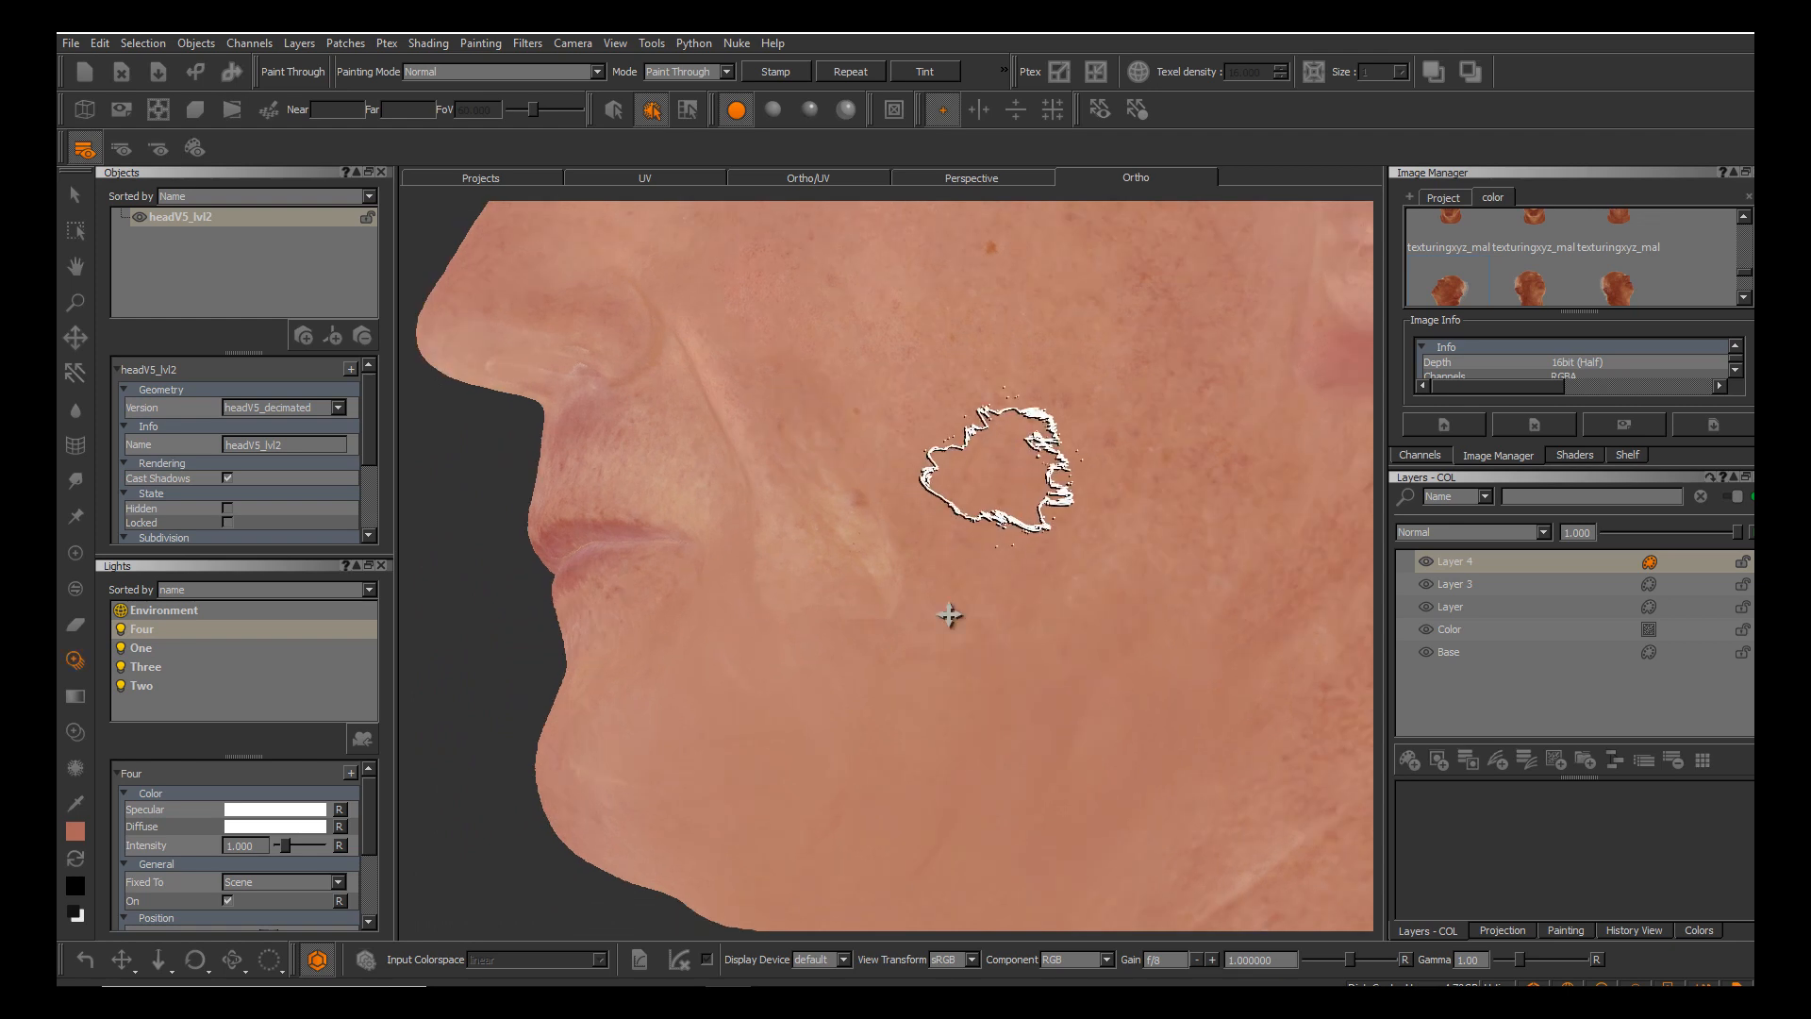
{"action": "key", "text": "apostrophe"}
{"action": "middle_click_drag", "start_coordinate": [1023, 458], "coordinate": [969, 518], "text": "shift"}
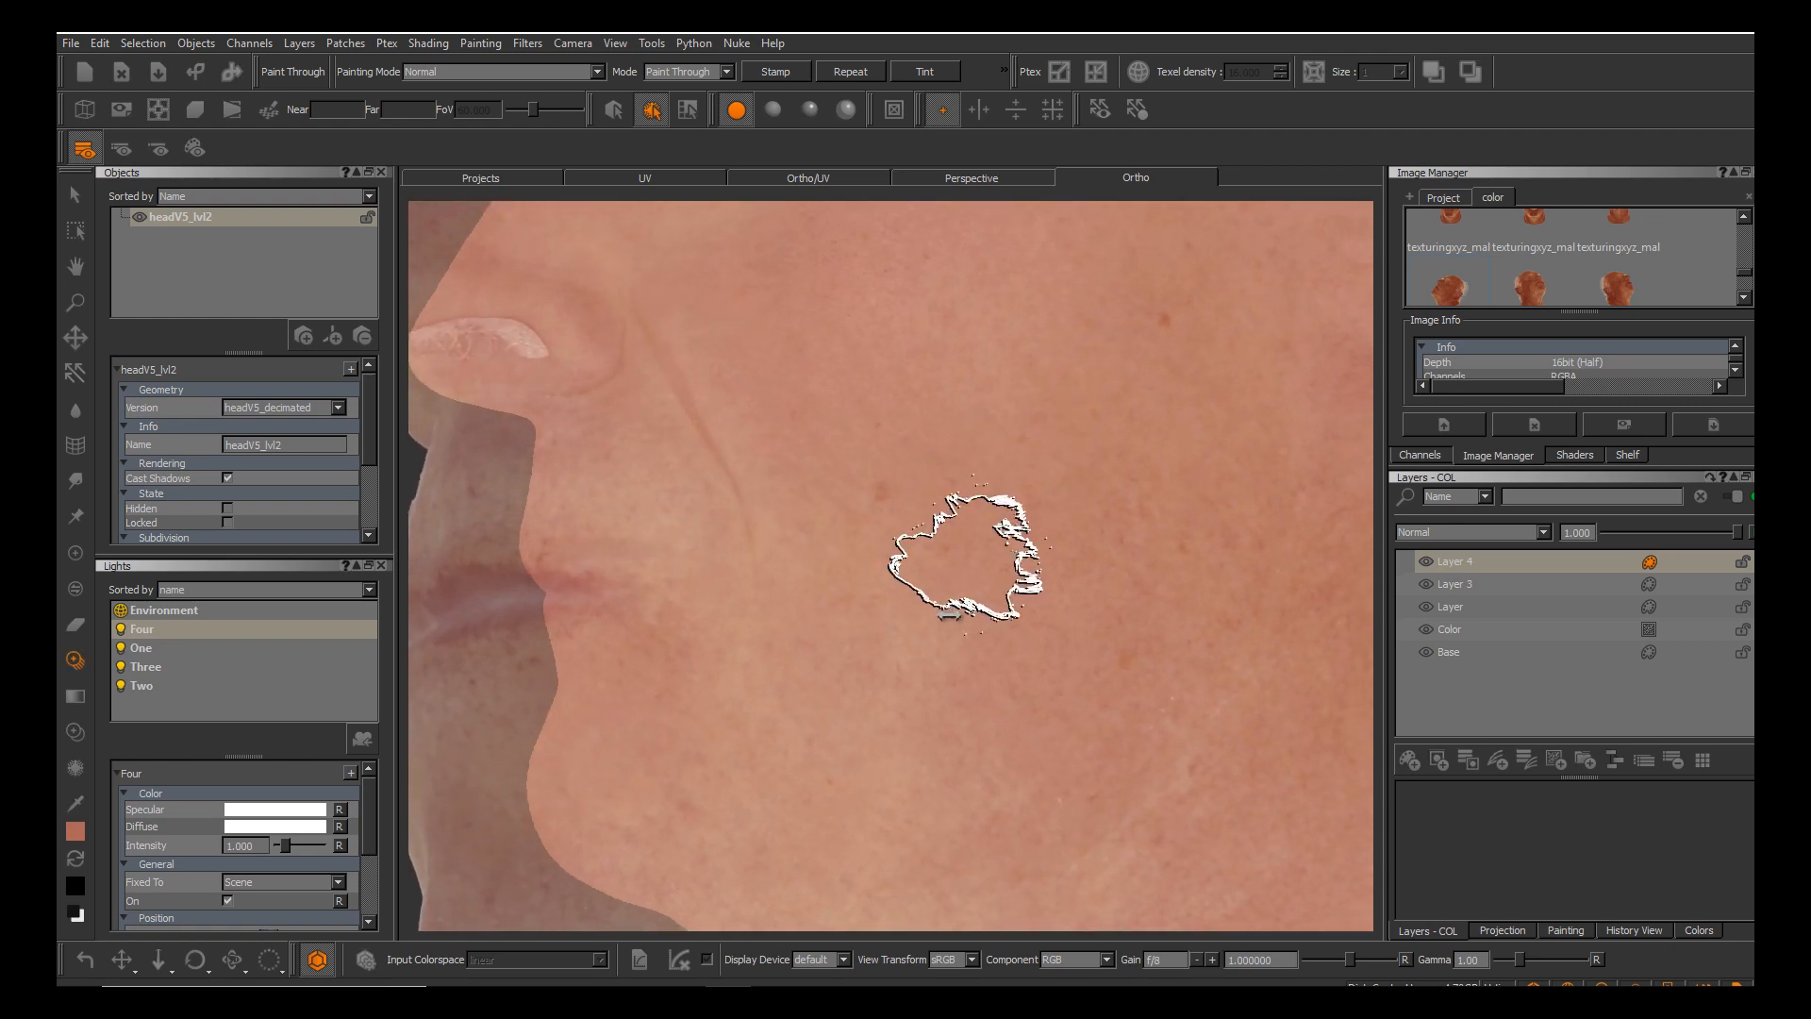
{"action": "right_click_drag", "start_coordinate": [970, 558], "coordinate": [906, 566], "text": "shift"}
{"action": "middle_click_drag", "start_coordinate": [1000, 536], "coordinate": [992, 535], "text": "shift"}
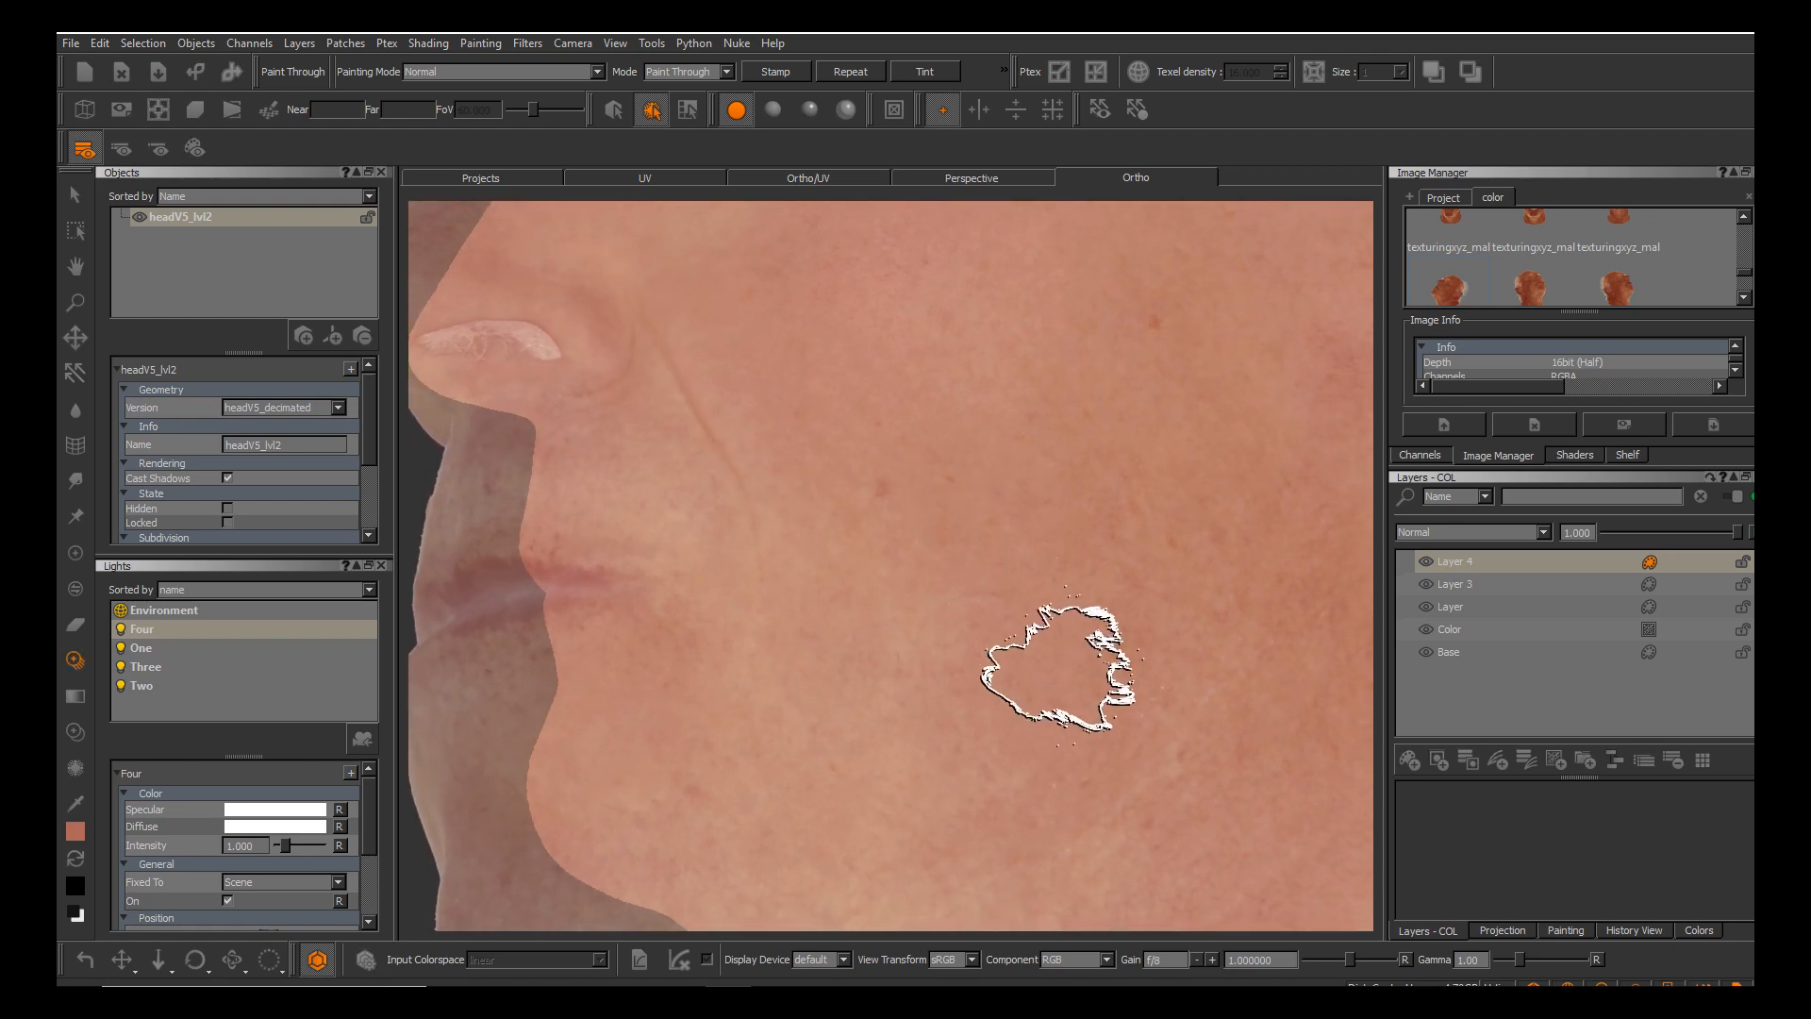
Paint the projected skin detail onto the lower cheek and down the jaw on Layer 4, comparing with the image hidden and shown.
{"action": "key", "text": "apostrophe"}
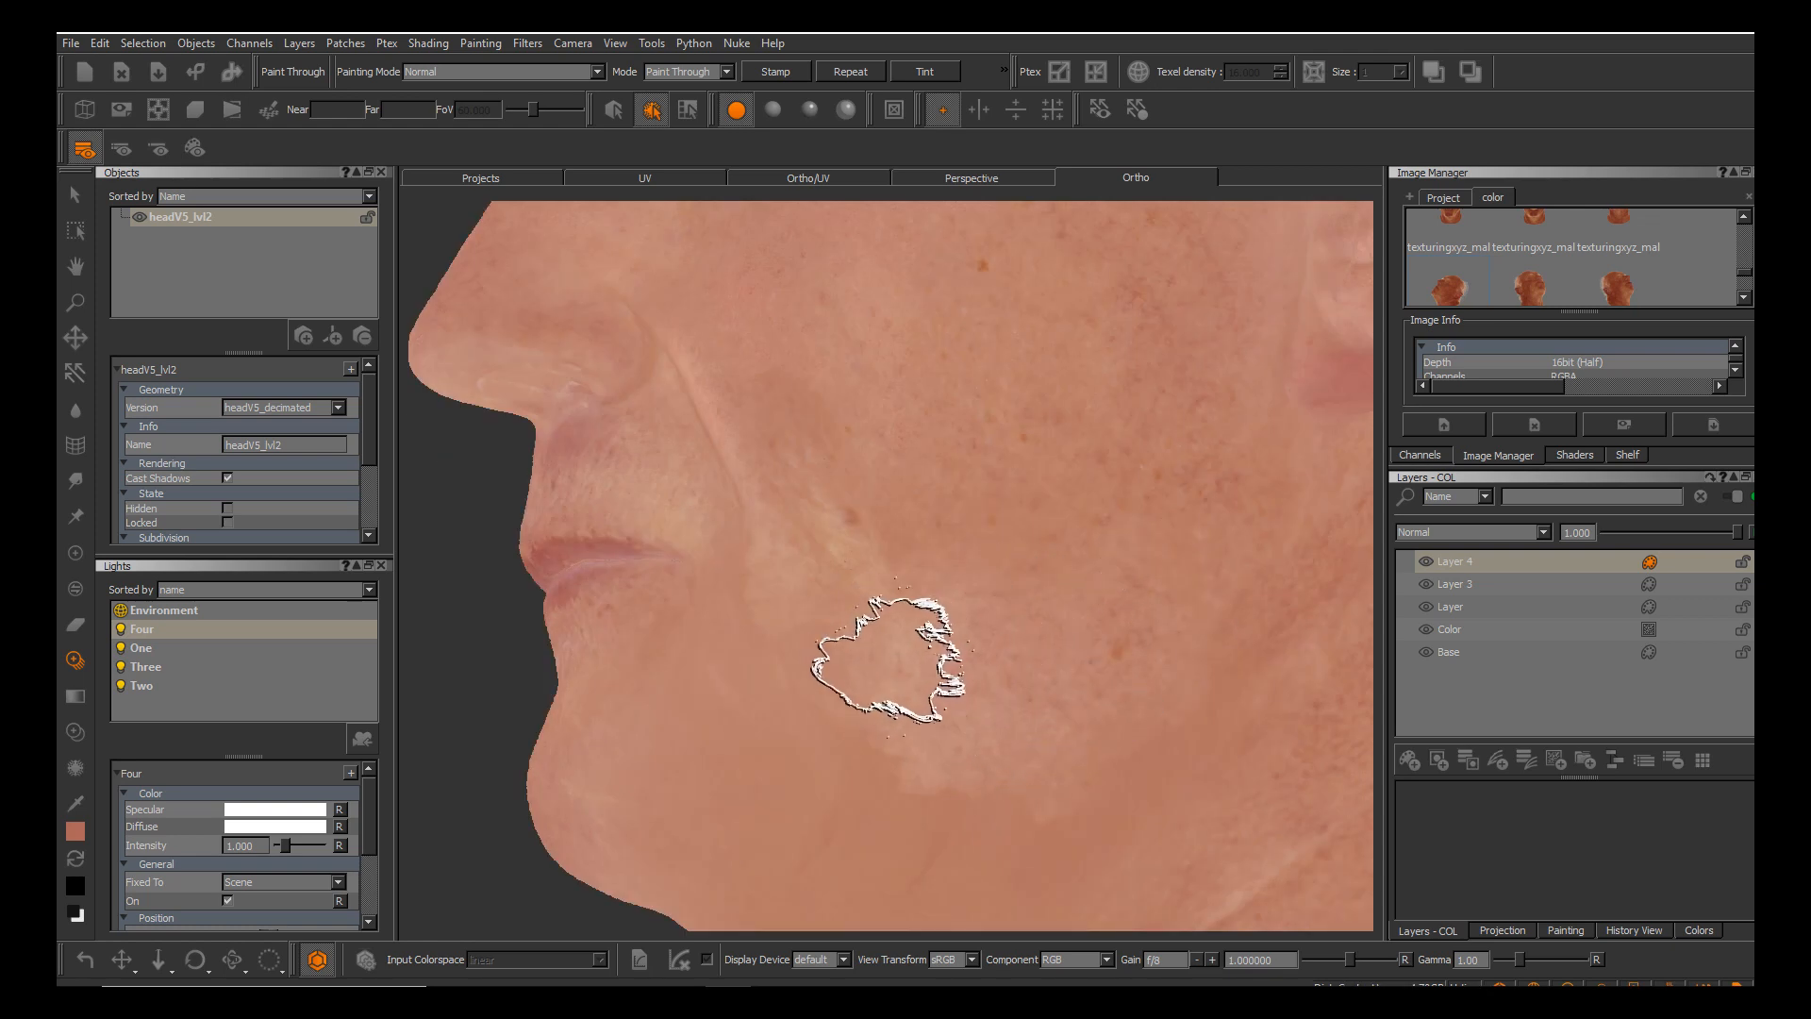
{"action": "key", "text": "apostrophe"}
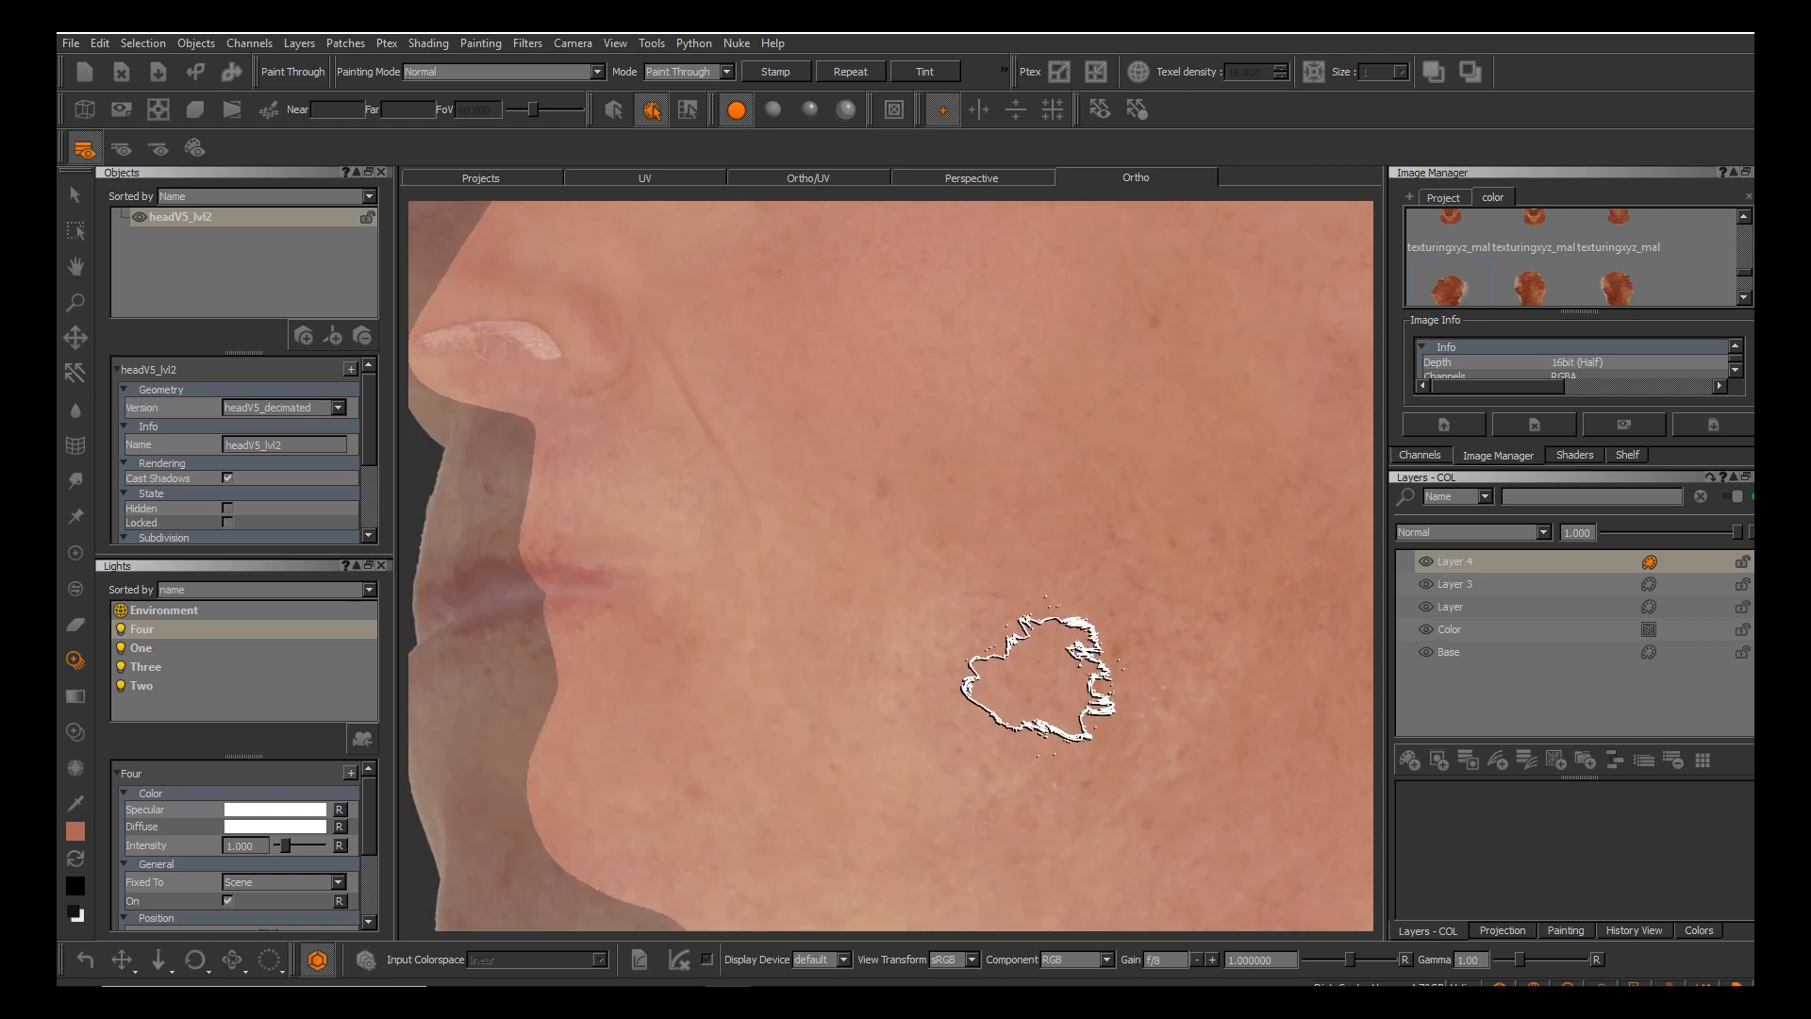
{"action": "key", "text": "apostrophe"}
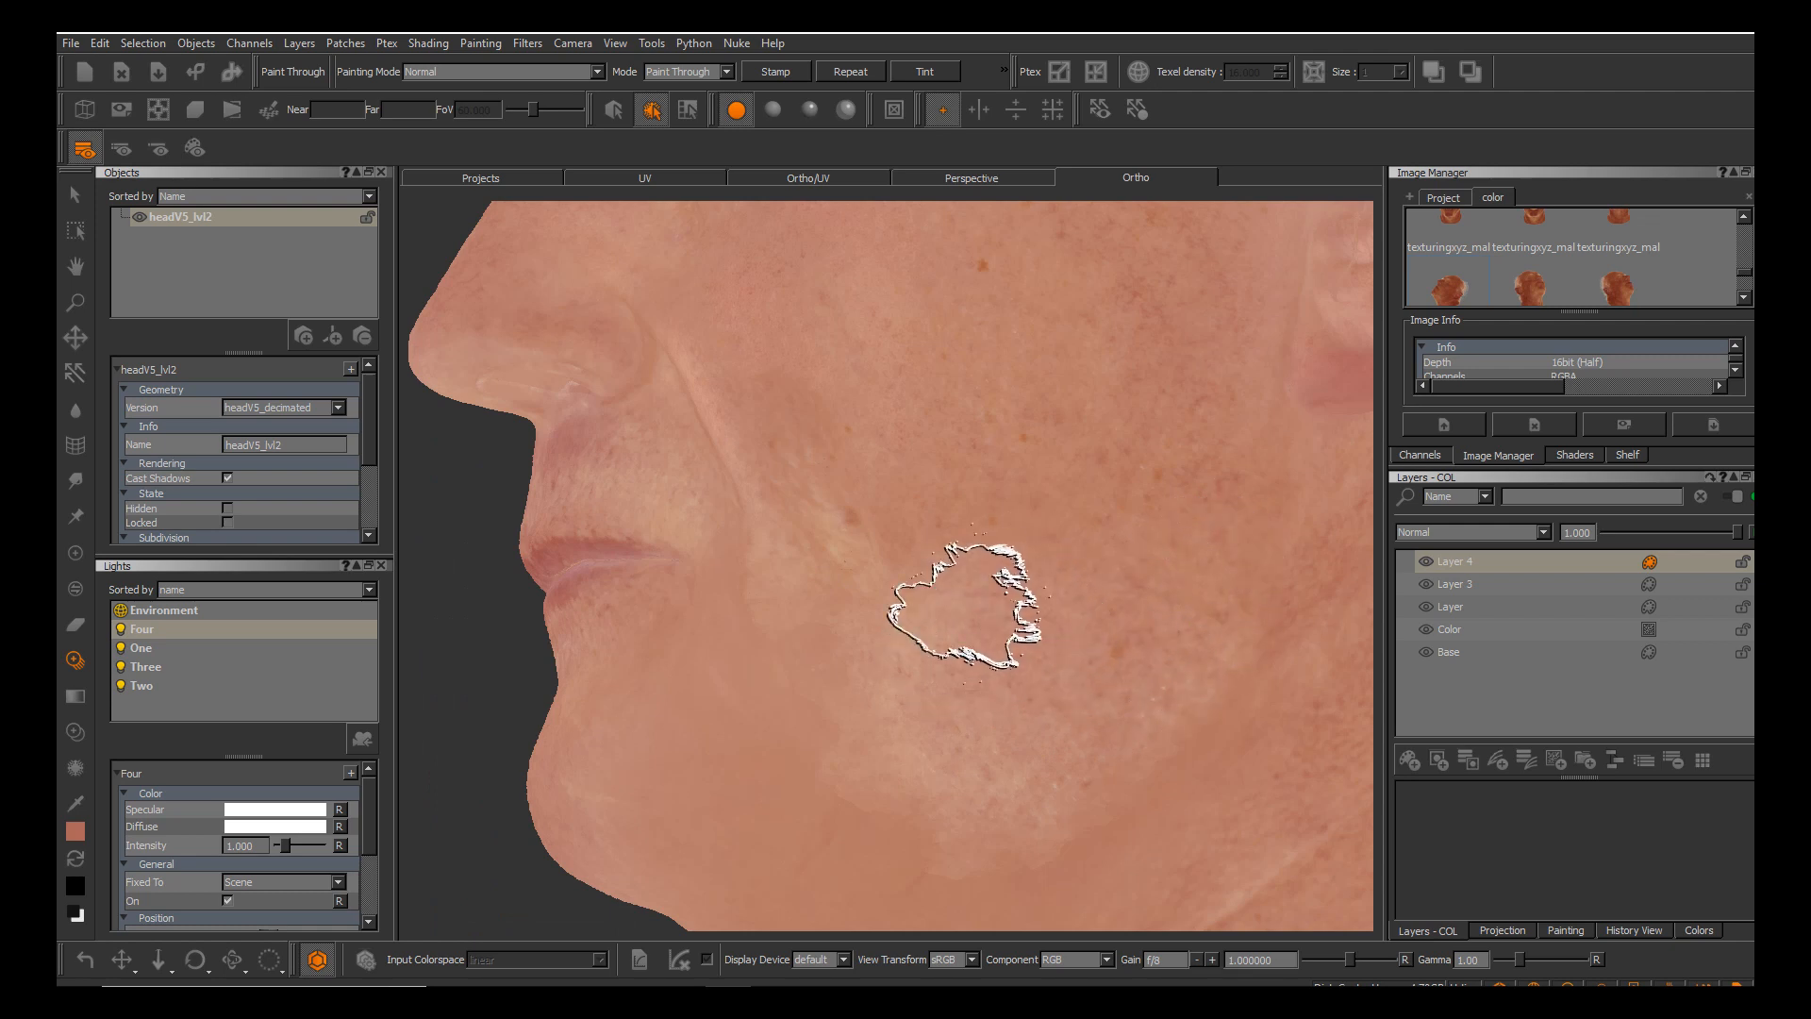
{"action": "key", "text": "apostrophe"}
{"action": "key", "text": "apostrophe"}
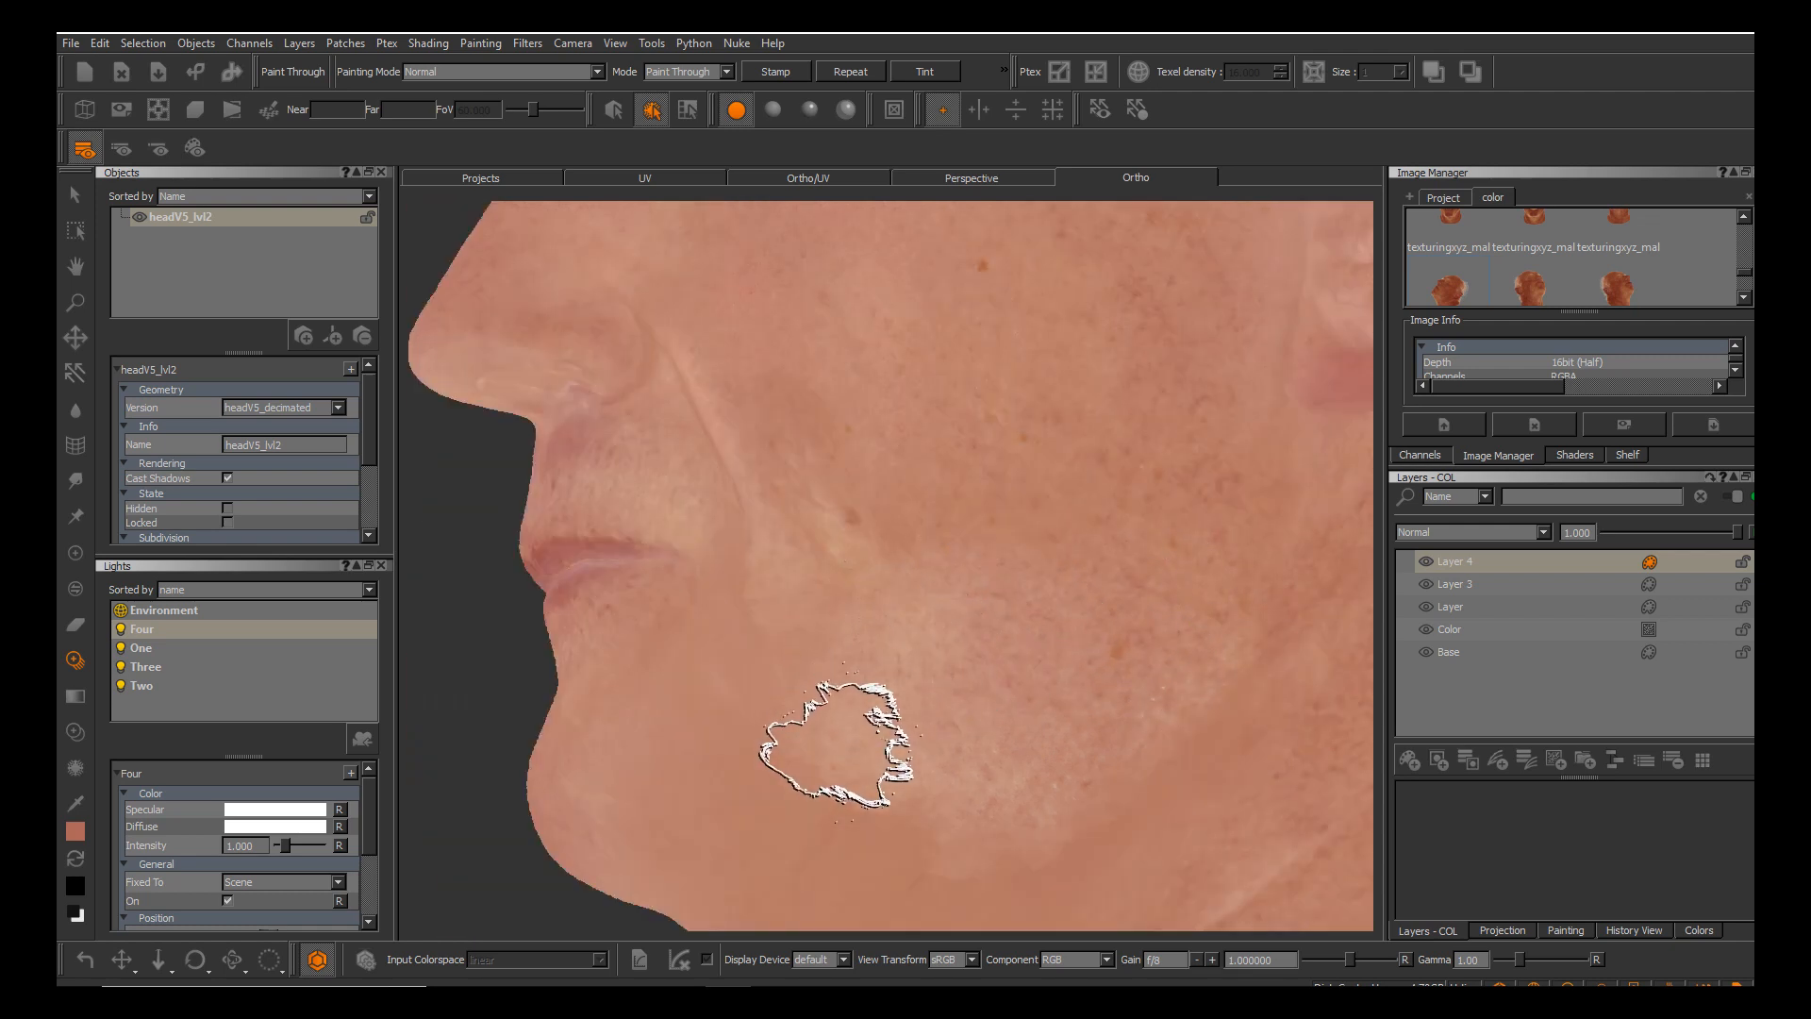
{"action": "key", "text": "apostrophe"}
{"action": "key", "text": "apostrophe"}
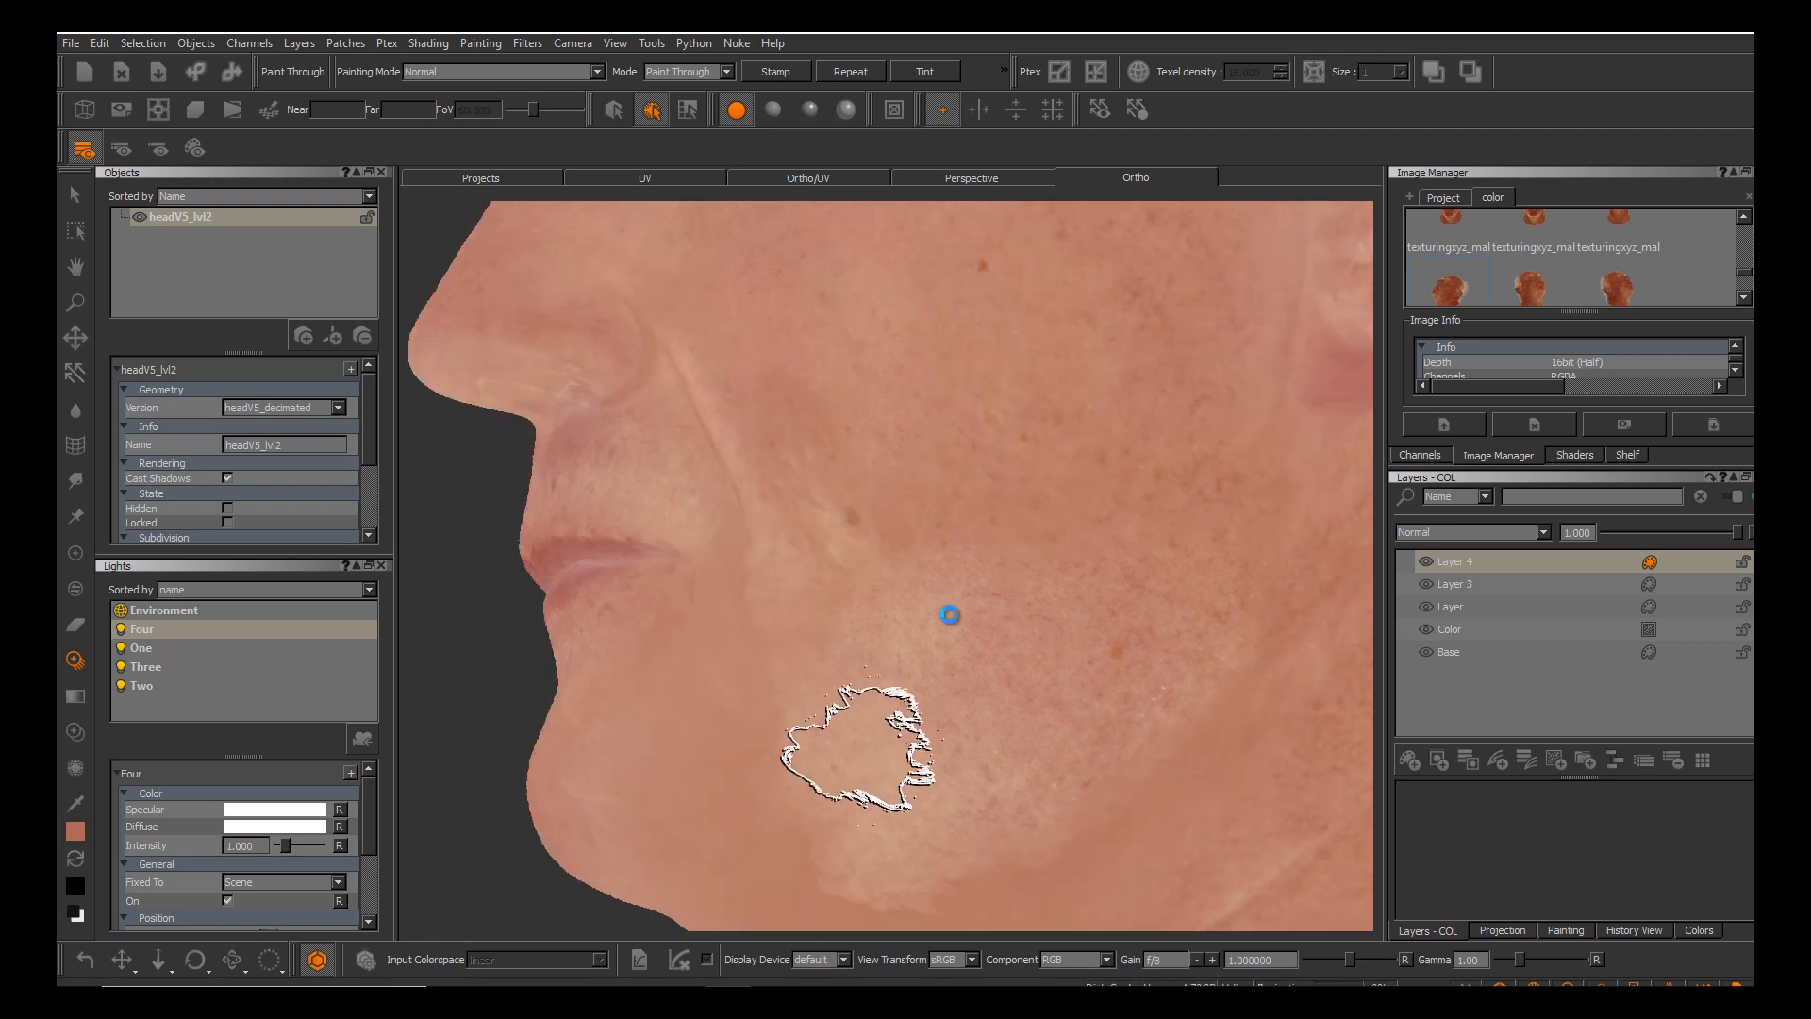
Examine the painted lower cheek and jaw from the front, from below and from the side for tone and blending.
{"action": "left_click_drag", "start_coordinate": [821, 670], "coordinate": [950, 614], "text": "alt"}
{"action": "middle_click_drag", "start_coordinate": [950, 614], "coordinate": [1021, 651], "text": "alt"}
{"action": "right_click_drag", "start_coordinate": [1021, 651], "coordinate": [950, 614], "text": "alt"}
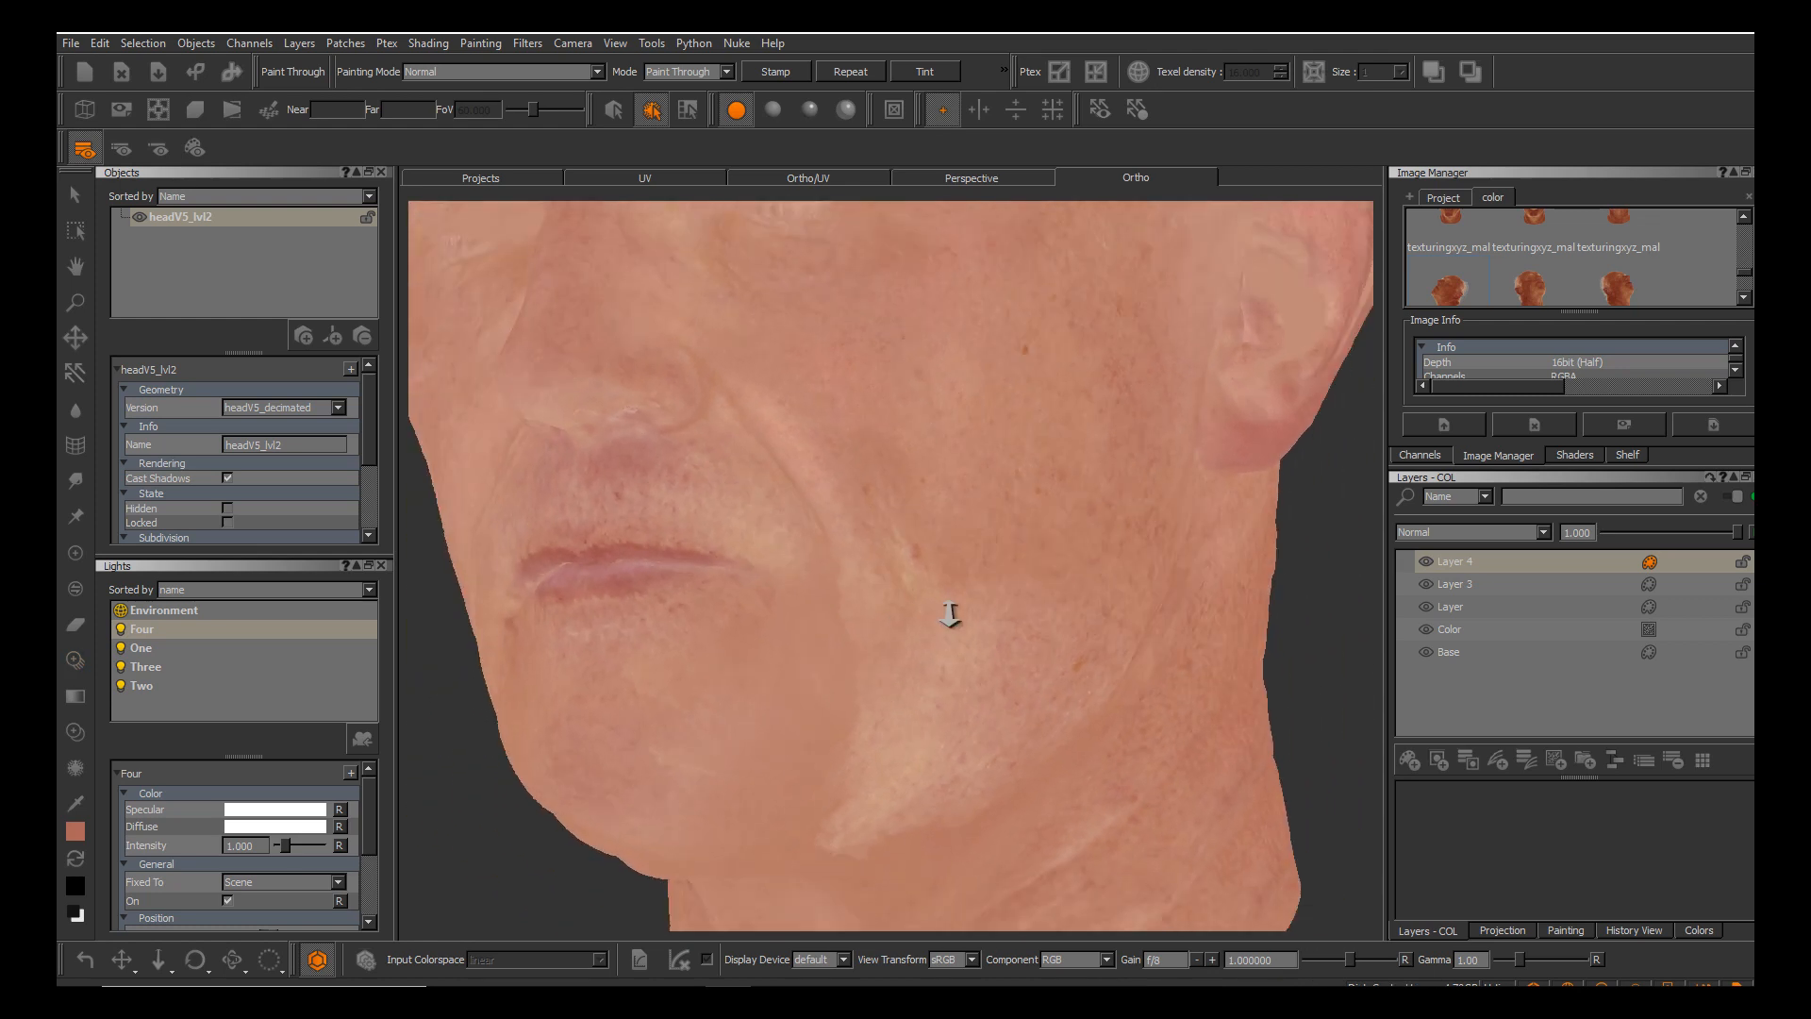
{"action": "mouse_move", "coordinate": [950, 614]}
{"action": "left_mouse_down", "text": "alt"}
{"action": "mouse_move", "coordinate": [1067, 604]}
{"action": "mouse_move", "coordinate": [953, 618]}
{"action": "left_mouse_up", "text": "alt"}
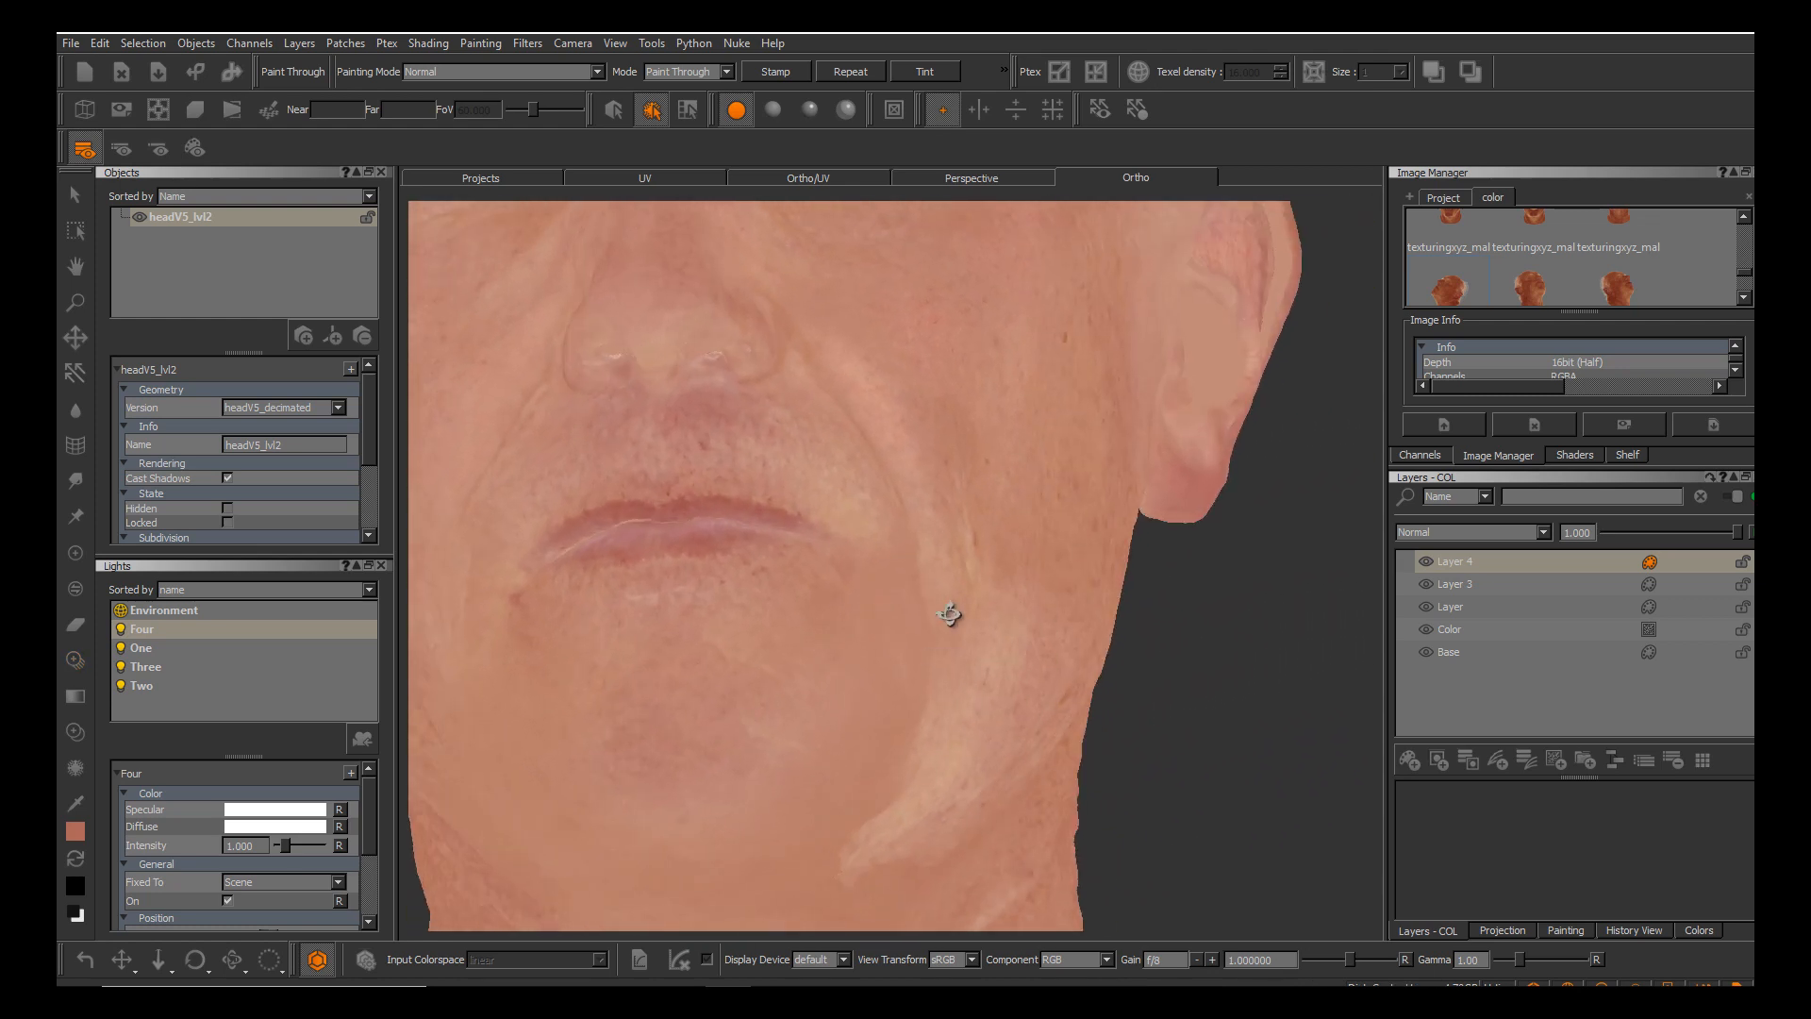
{"action": "middle_click_drag", "start_coordinate": [954, 618], "coordinate": [1031, 536], "text": "alt"}
{"action": "mouse_move", "coordinate": [951, 616]}
{"action": "left_mouse_down", "text": "alt"}
{"action": "mouse_move", "coordinate": [920, 580]}
{"action": "mouse_move", "coordinate": [835, 585]}
{"action": "mouse_move", "coordinate": [950, 616]}
{"action": "left_mouse_up", "text": "alt"}
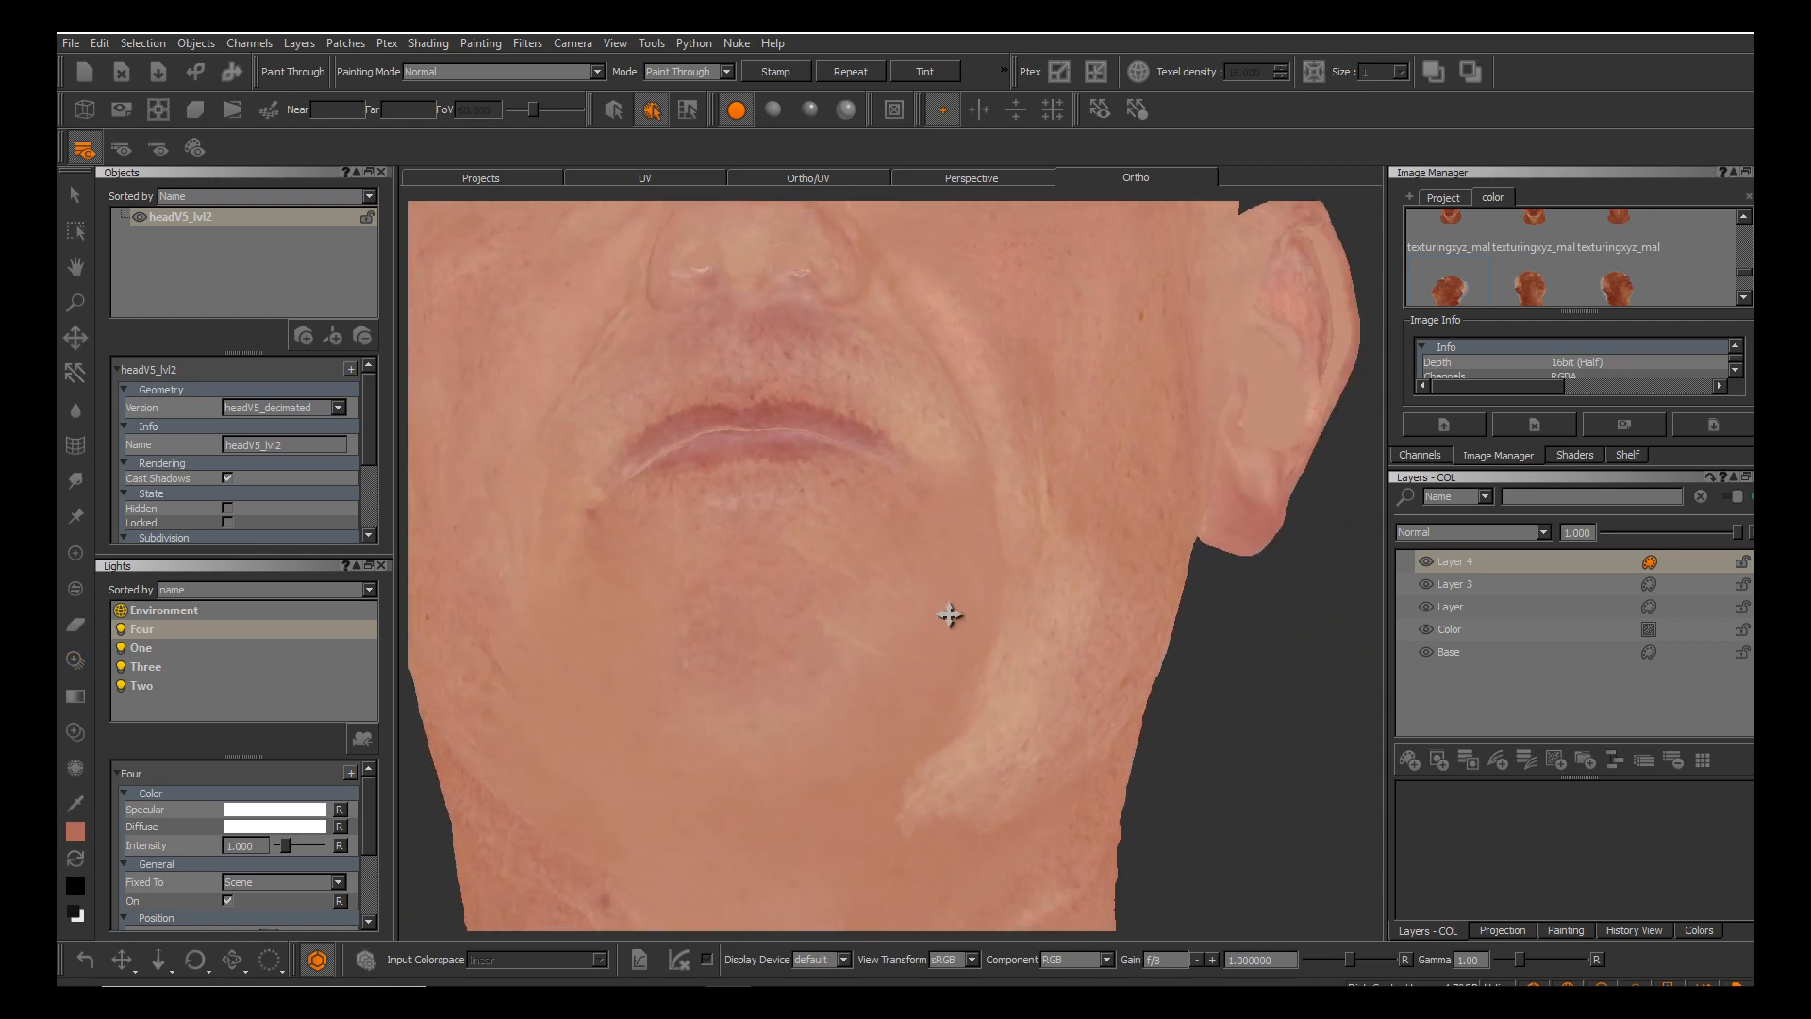
{"action": "middle_click_drag", "start_coordinate": [950, 616], "coordinate": [1005, 524], "text": "alt"}
{"action": "left_click_drag", "start_coordinate": [1010, 594], "coordinate": [764, 618], "text": "alt"}
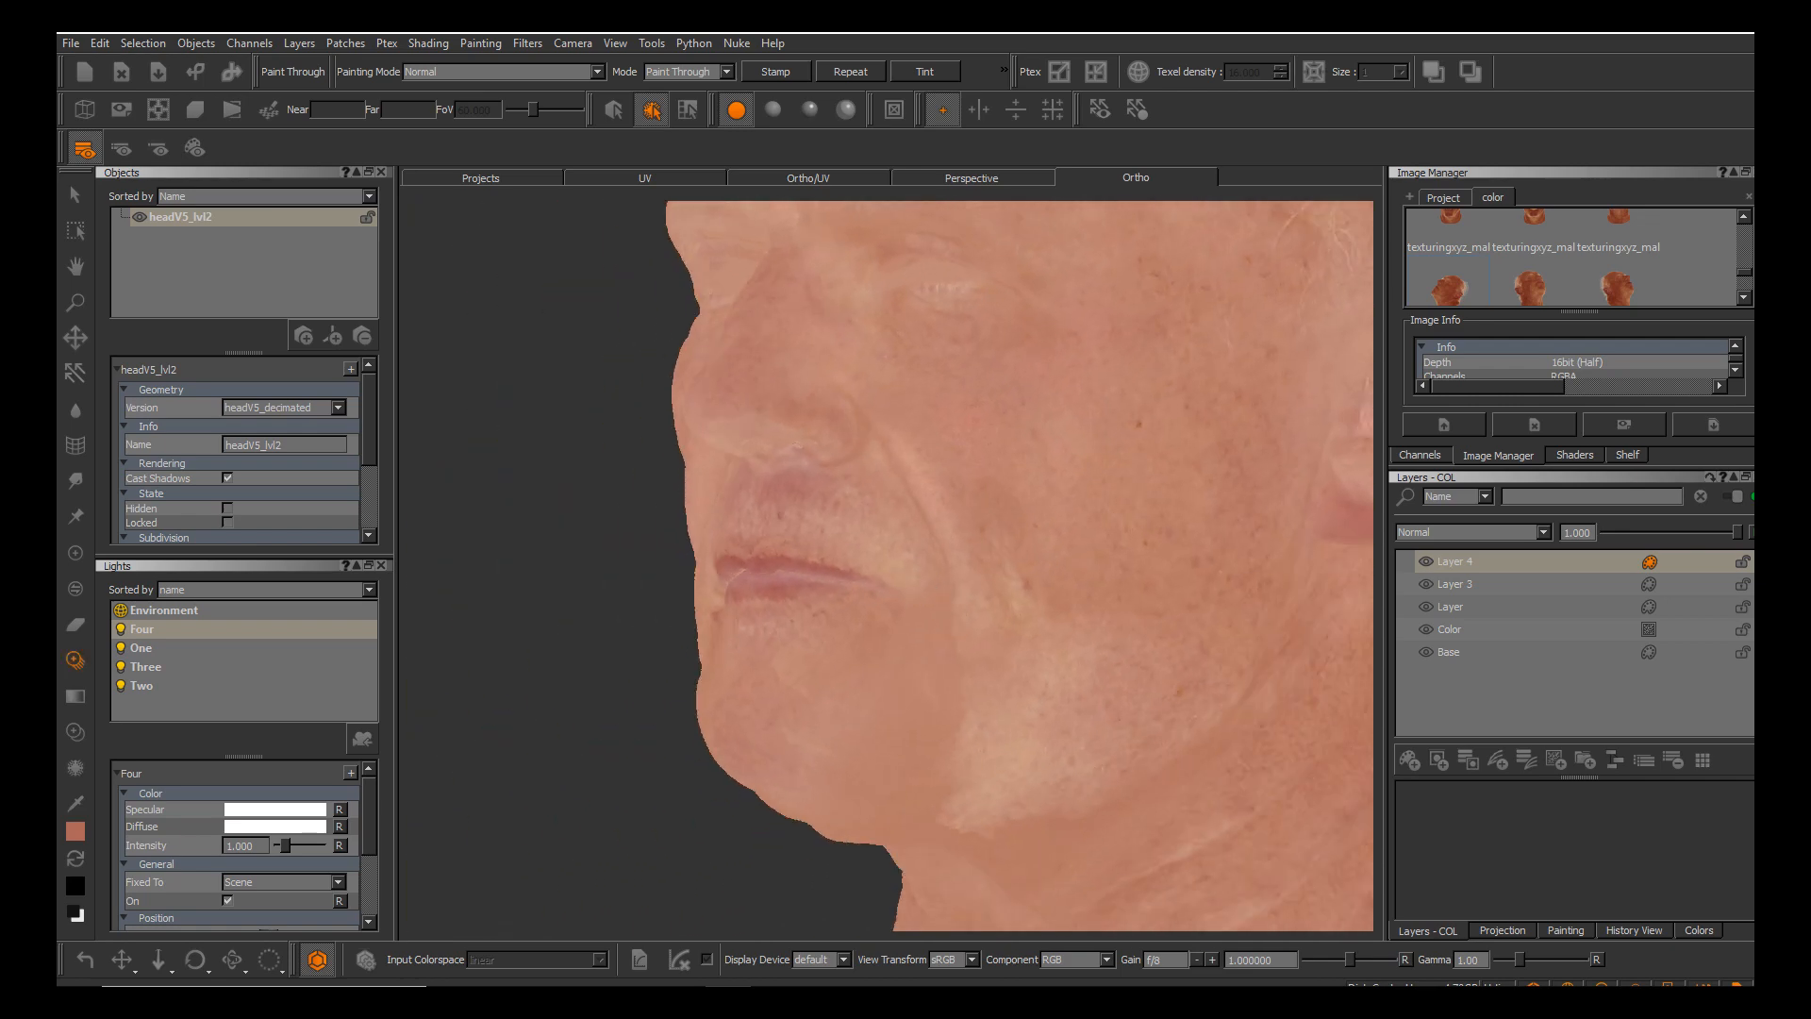
{"action": "middle_click_drag", "start_coordinate": [1029, 642], "coordinate": [836, 698], "text": "alt"}
{"action": "left_click_drag", "start_coordinate": [836, 696], "coordinate": [774, 694], "text": "alt"}
{"action": "middle_click_drag", "start_coordinate": [750, 759], "coordinate": [788, 609], "text": "alt"}
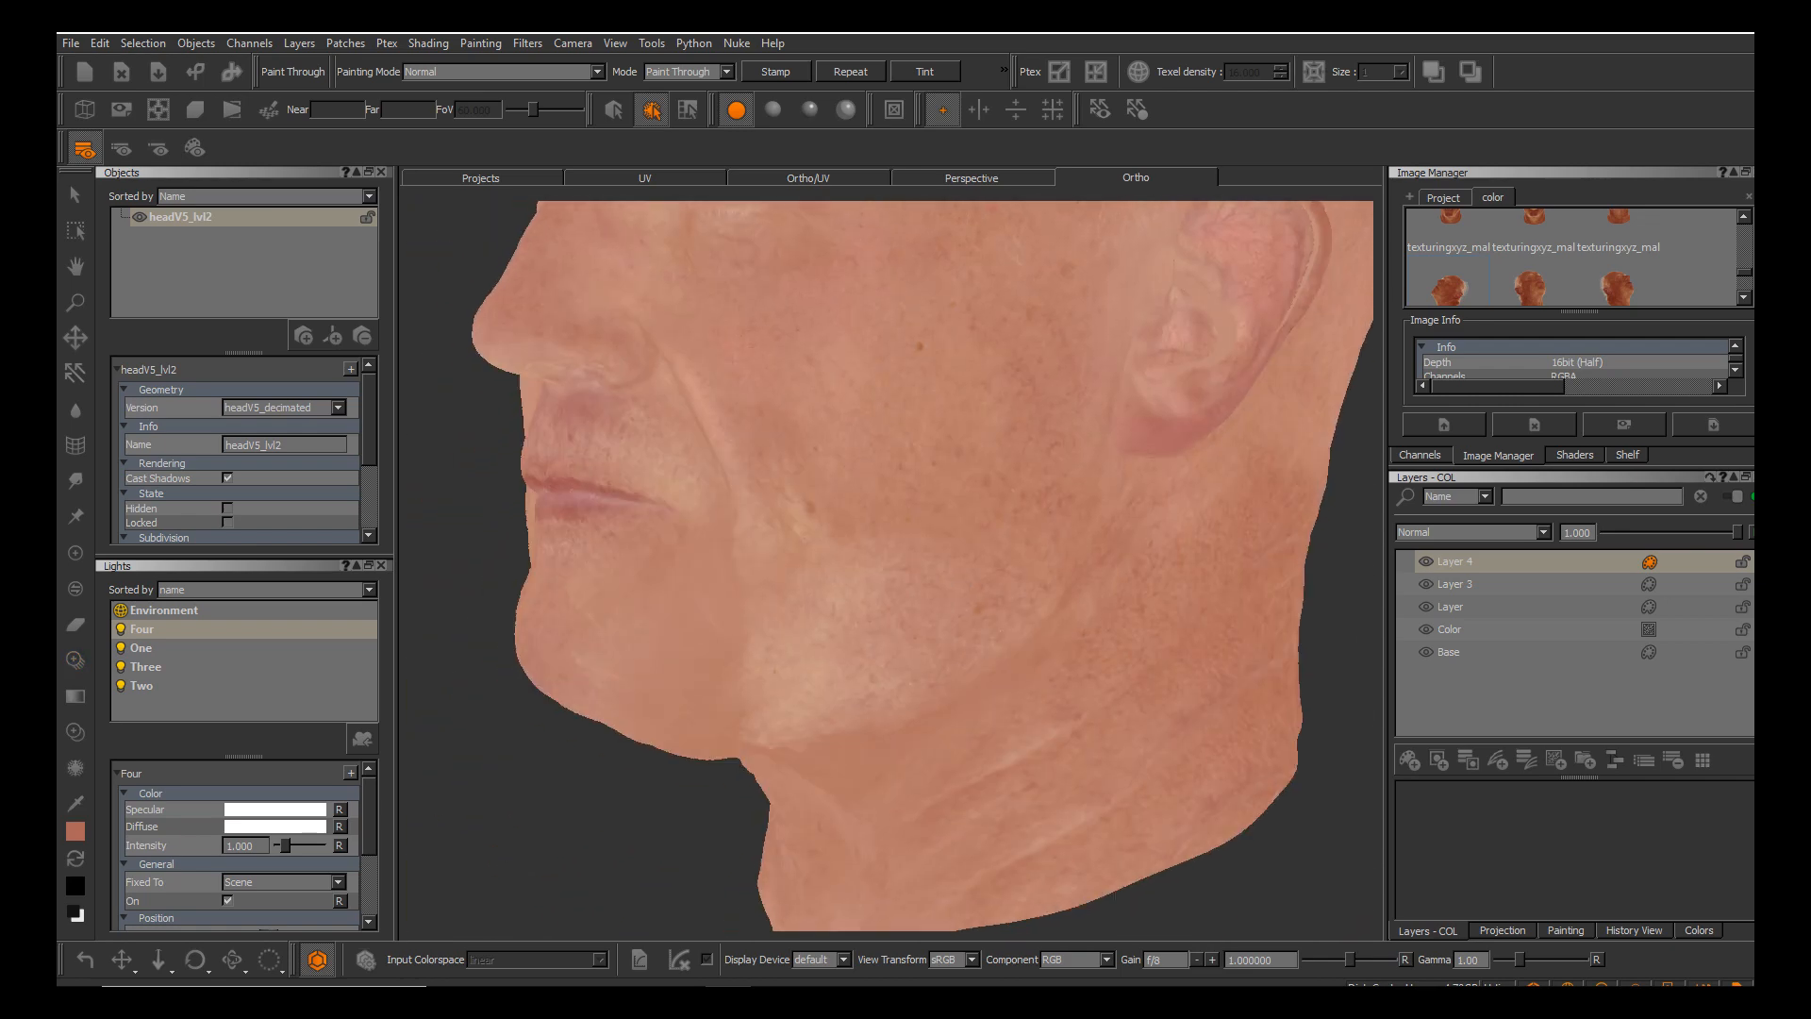
{"action": "middle_click_drag", "start_coordinate": [1000, 462], "coordinate": [950, 614], "text": "alt"}
{"action": "right_click_drag", "start_coordinate": [950, 614], "coordinate": [1000, 614], "text": "alt"}
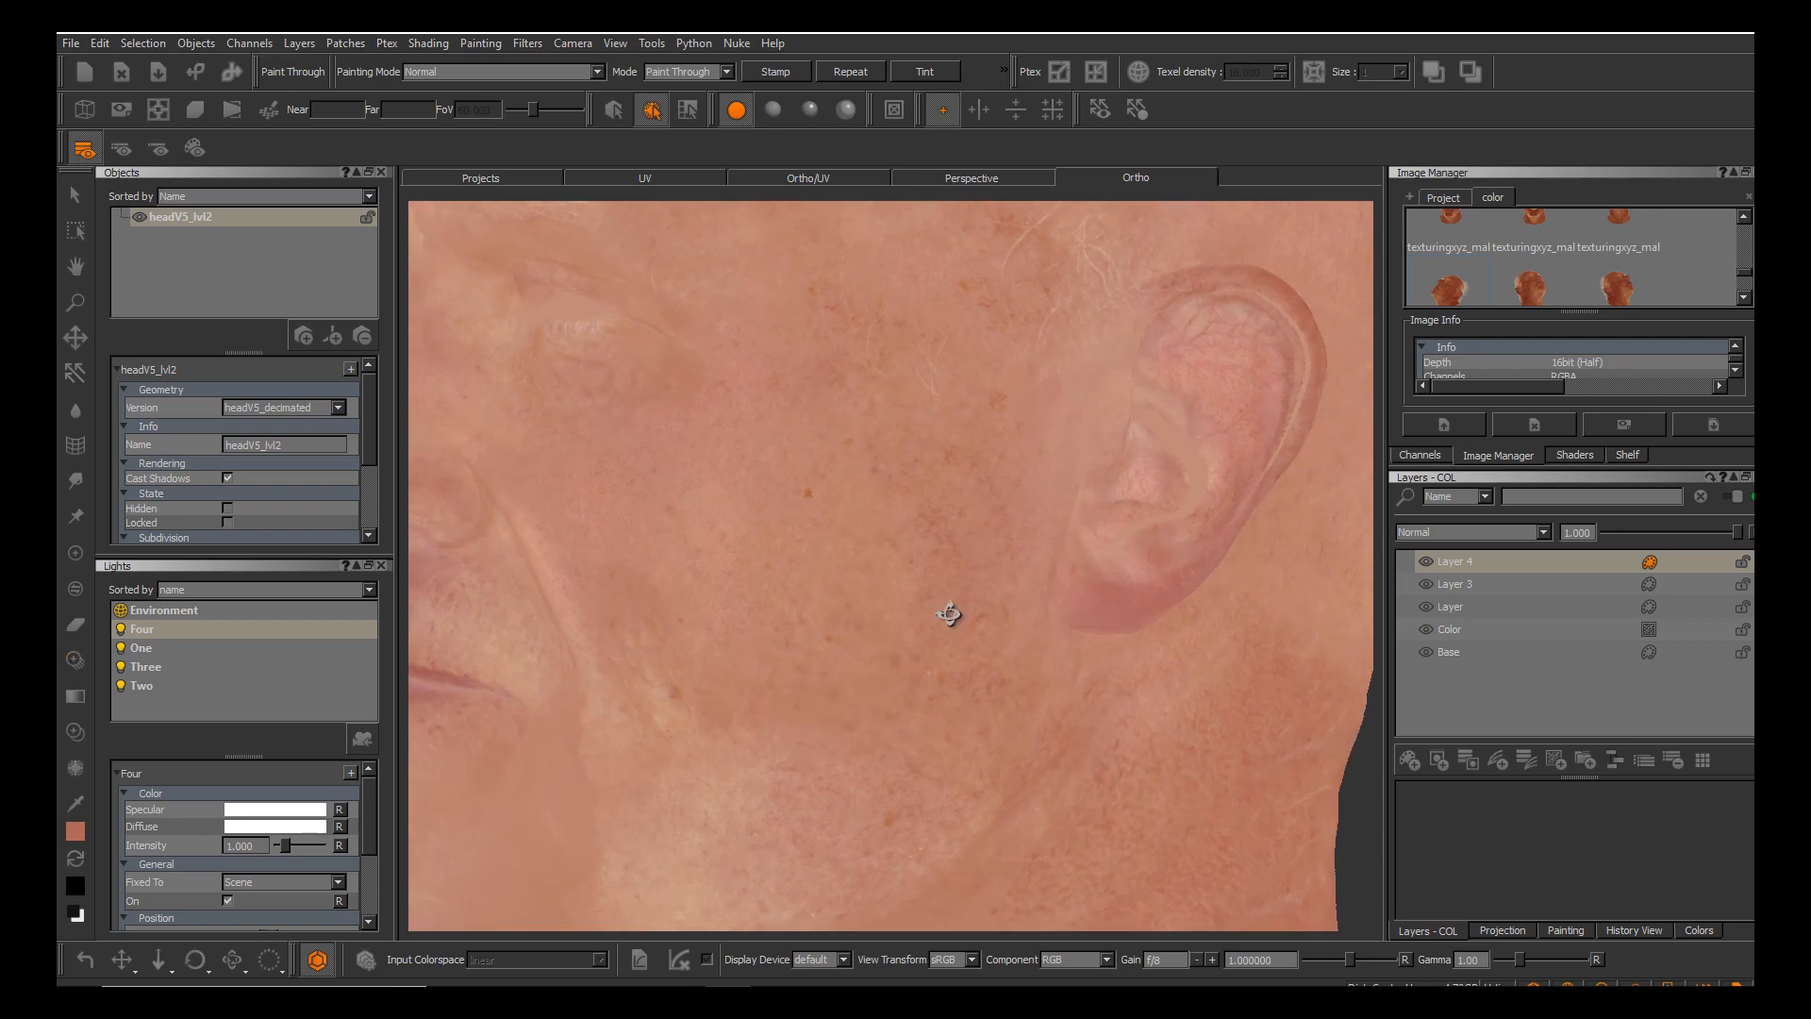
Rotate and scale the projected photo to fit the cheek, and paint its skin detail beside the smile fold.
{"action": "middle_click_drag", "start_coordinate": [915, 576], "coordinate": [950, 614], "text": "alt"}
{"action": "left_click_drag", "start_coordinate": [981, 614], "coordinate": [950, 614], "text": "alt"}
{"action": "middle_click_drag", "start_coordinate": [950, 614], "coordinate": [1064, 526], "text": "alt"}
{"action": "right_click_drag", "start_coordinate": [950, 614], "coordinate": [1000, 614], "text": "alt"}
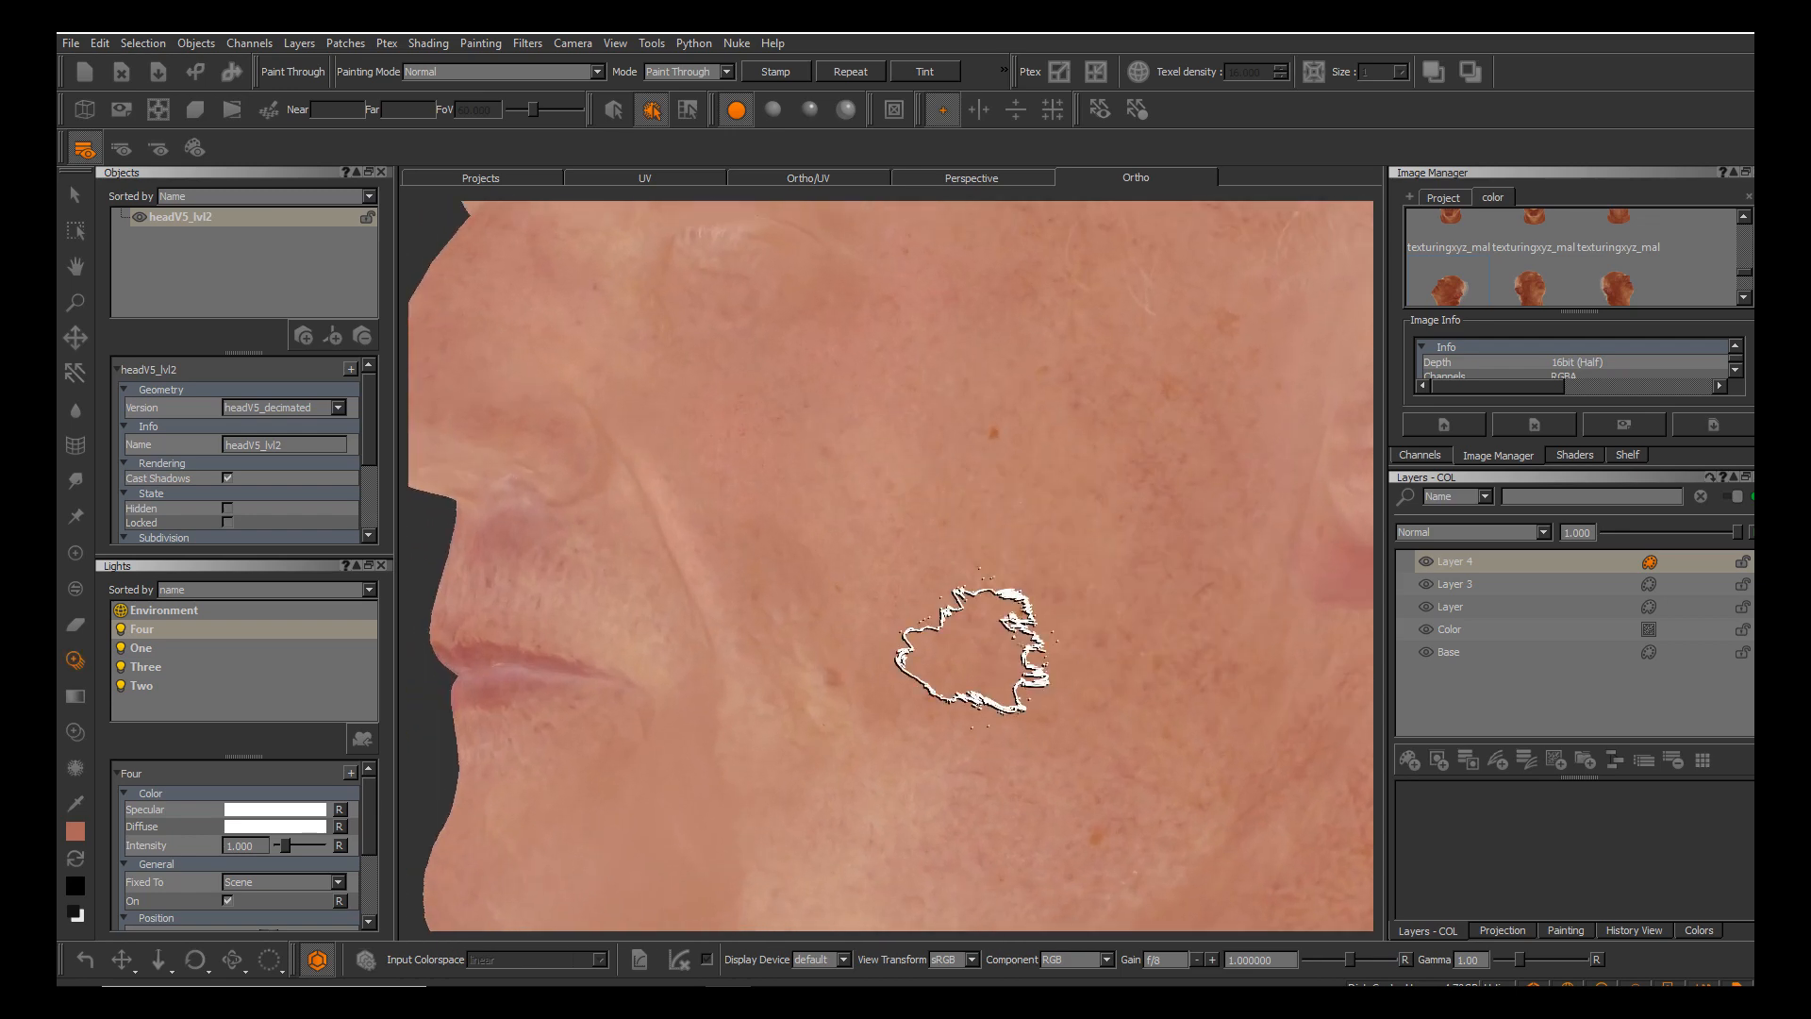
{"action": "mouse_move", "coordinate": [950, 614]}
{"action": "middle_mouse_down", "text": "alt"}
{"action": "mouse_move", "coordinate": [868, 576]}
{"action": "mouse_move", "coordinate": [969, 675]}
{"action": "middle_mouse_up", "text": "alt"}
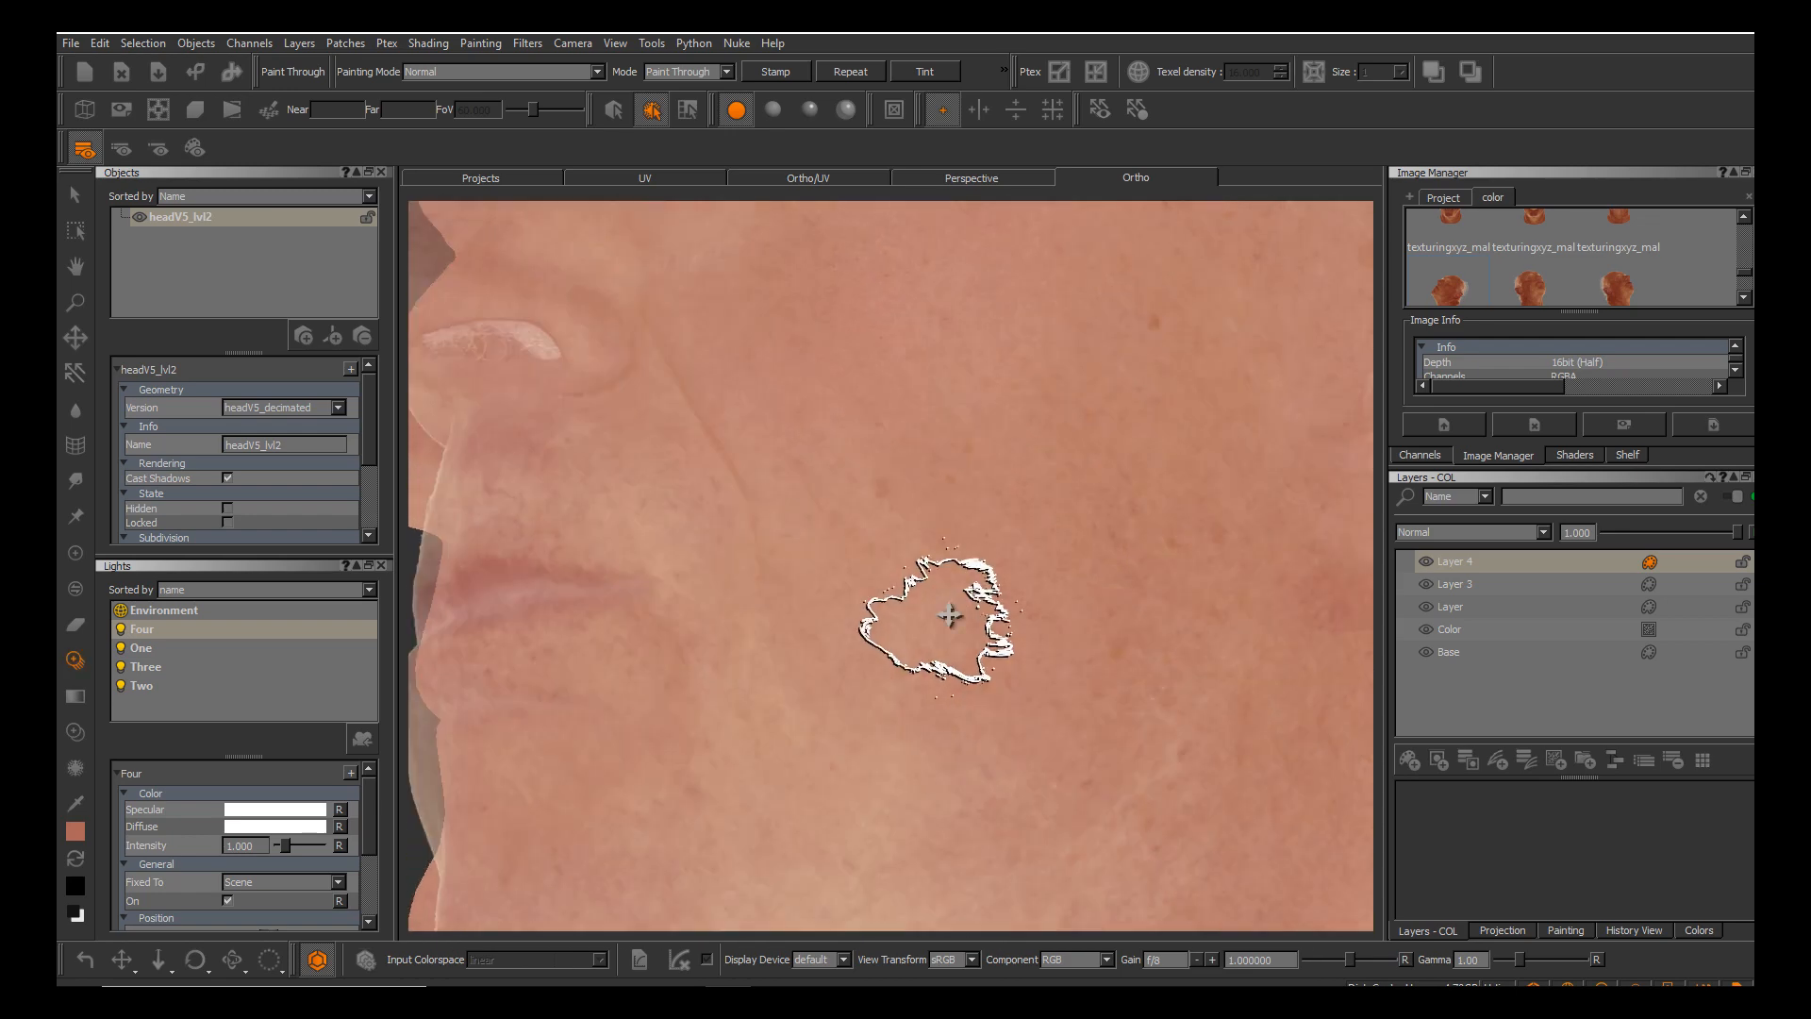
{"action": "left_click_drag", "start_coordinate": [942, 619], "coordinate": [889, 736], "text": "shift"}
{"action": "mouse_move", "coordinate": [1000, 632]}
{"action": "left_mouse_down", "text": "ctrl+shift"}
{"action": "mouse_move", "coordinate": [1019, 632]}
{"action": "mouse_move", "coordinate": [982, 654]}
{"action": "mouse_move", "coordinate": [1038, 619]}
{"action": "mouse_move", "coordinate": [1019, 647]}
{"action": "mouse_move", "coordinate": [1038, 647]}
{"action": "mouse_move", "coordinate": [1016, 607]}
{"action": "left_mouse_up", "text": "ctrl+shift"}
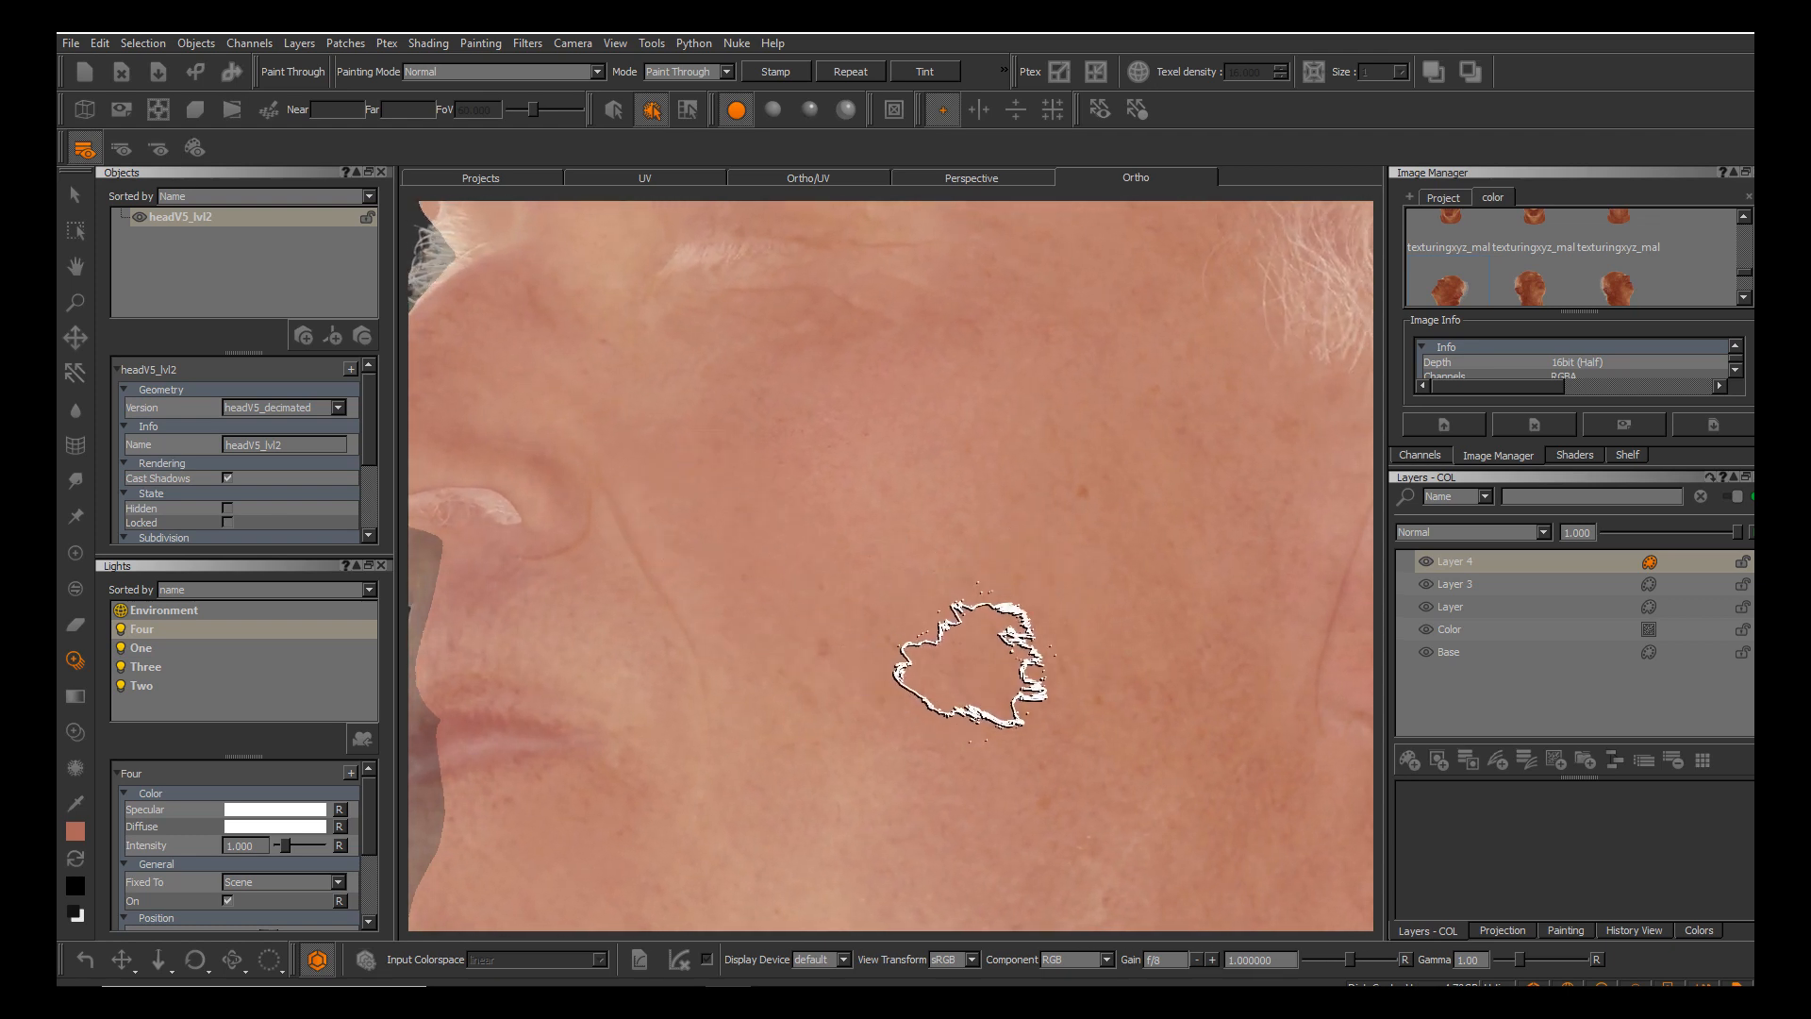
{"action": "mouse_move", "coordinate": [924, 649]}
{"action": "left_mouse_down"}
{"action": "mouse_move", "coordinate": [959, 619]}
{"action": "mouse_move", "coordinate": [884, 704]}
{"action": "left_mouse_up"}
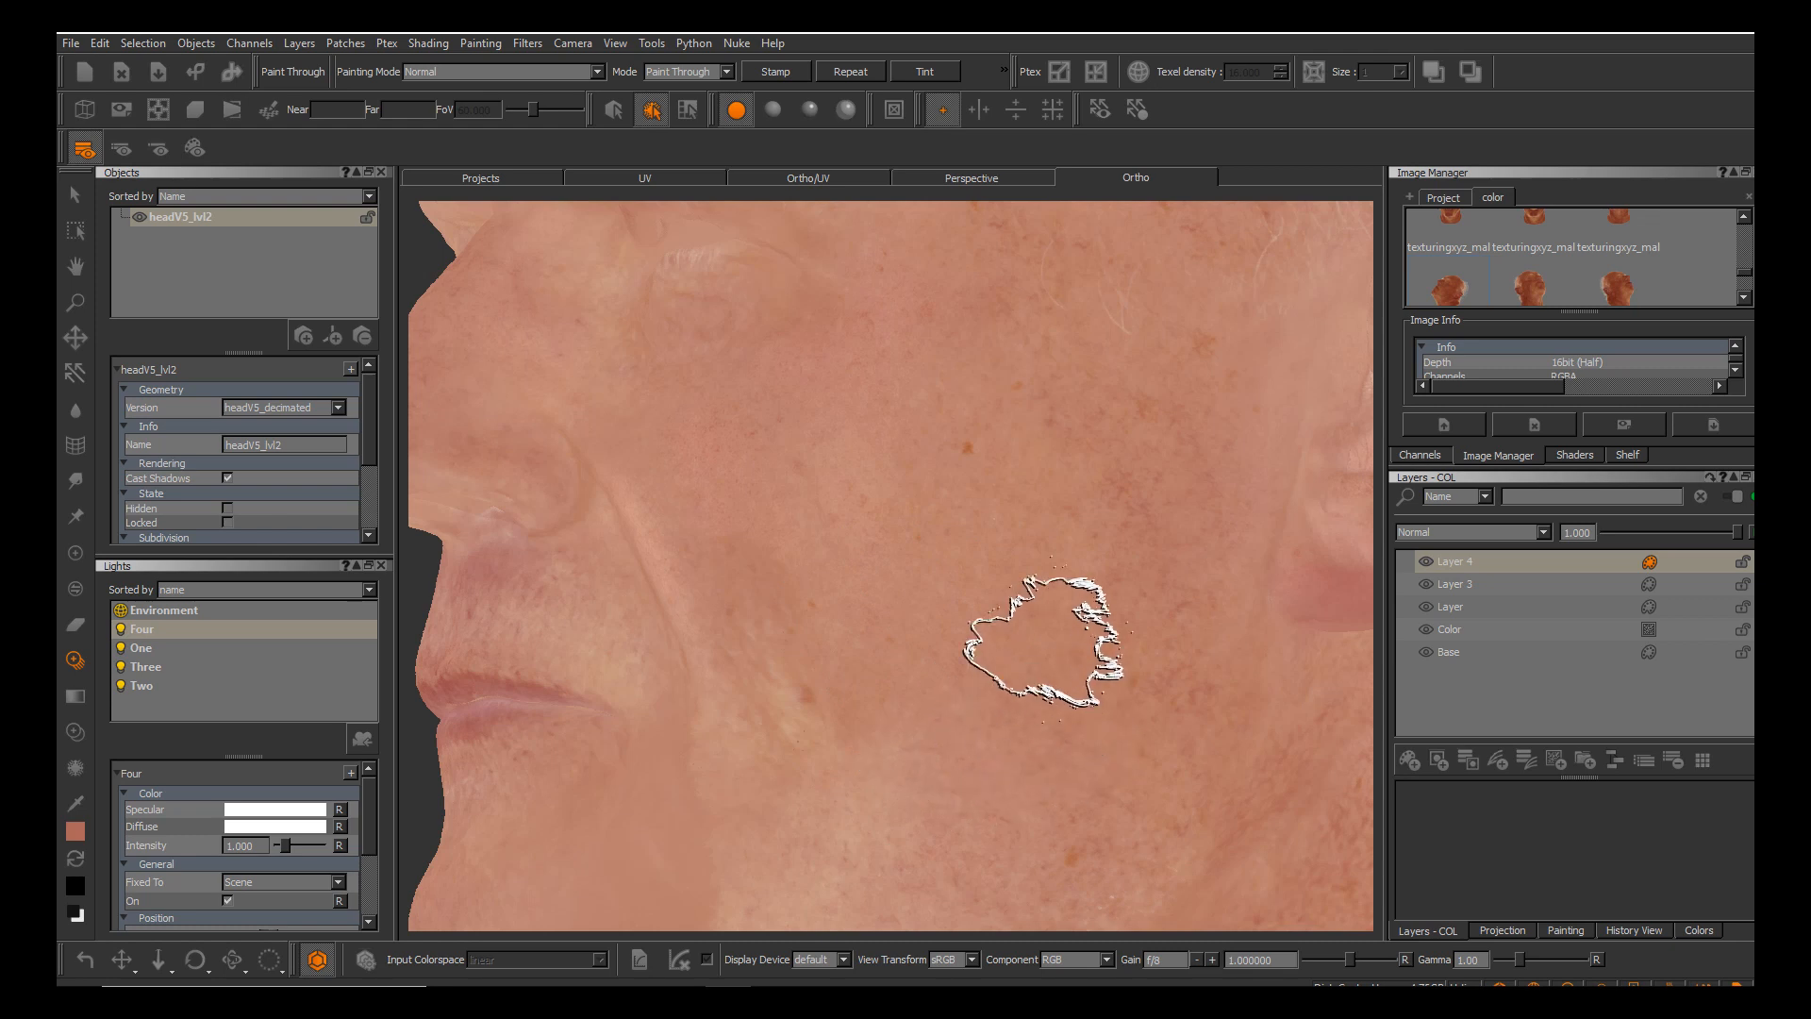
{"action": "left_click_drag", "start_coordinate": [839, 709], "coordinate": [873, 614]}
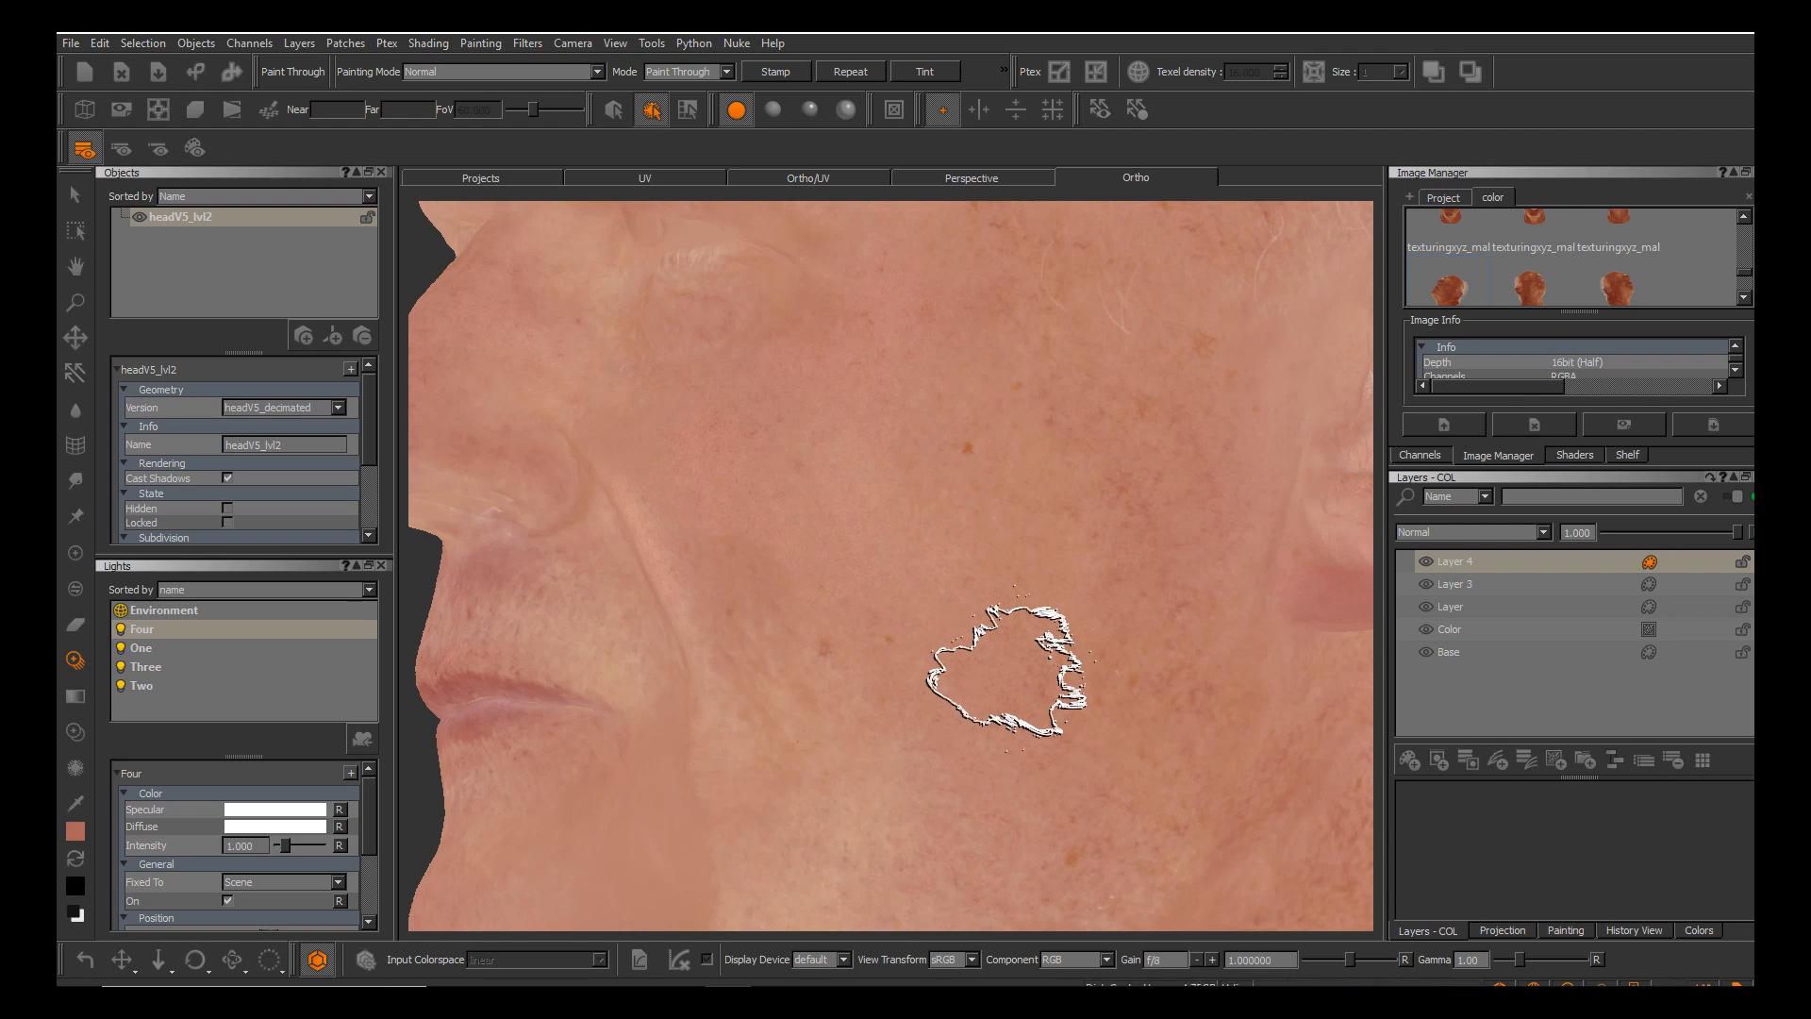
Examine the face from the front and turn the head to inspect the opposite cheek and jaw in profile.
{"action": "left_click_drag", "start_coordinate": [885, 574], "coordinate": [934, 575], "text": "alt"}
{"action": "right_click_drag", "start_coordinate": [934, 574], "coordinate": [886, 604], "text": "alt"}
{"action": "left_click_drag", "start_coordinate": [887, 604], "coordinate": [941, 679], "text": "alt"}
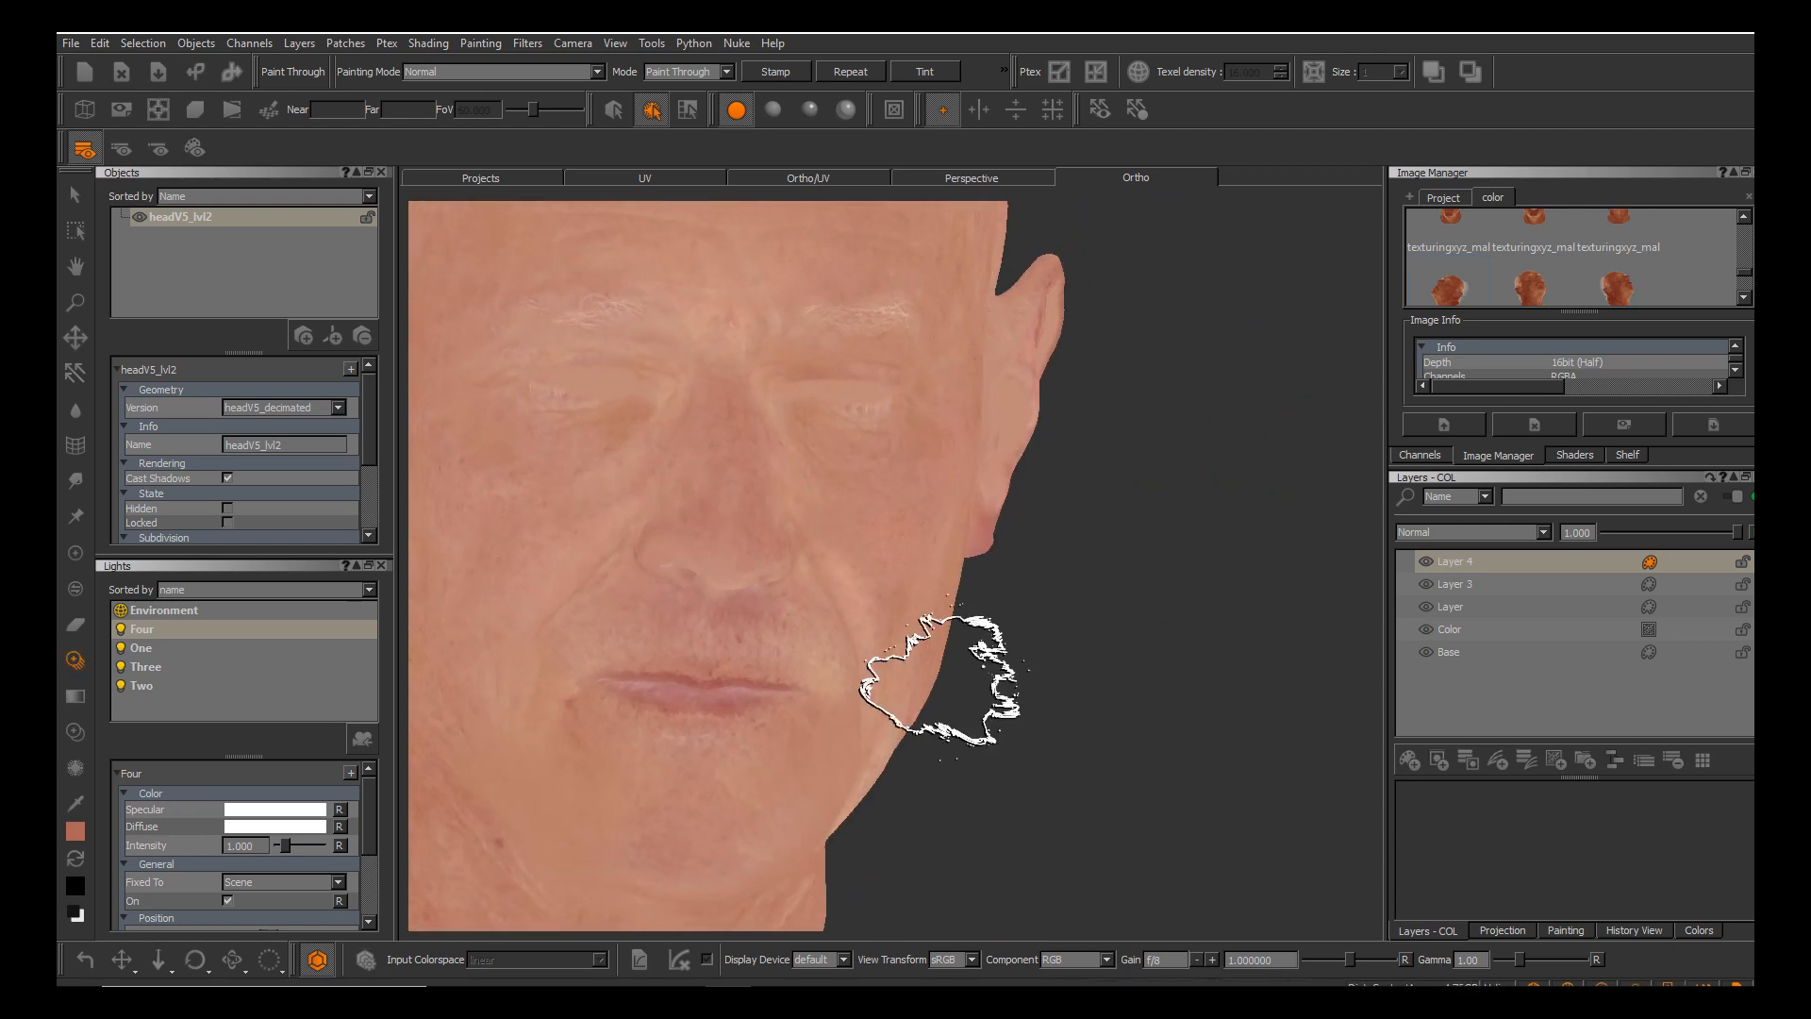
{"action": "middle_click_drag", "start_coordinate": [905, 641], "coordinate": [1042, 662], "text": "alt"}
{"action": "left_click_drag", "start_coordinate": [954, 614], "coordinate": [1029, 604], "text": "alt"}
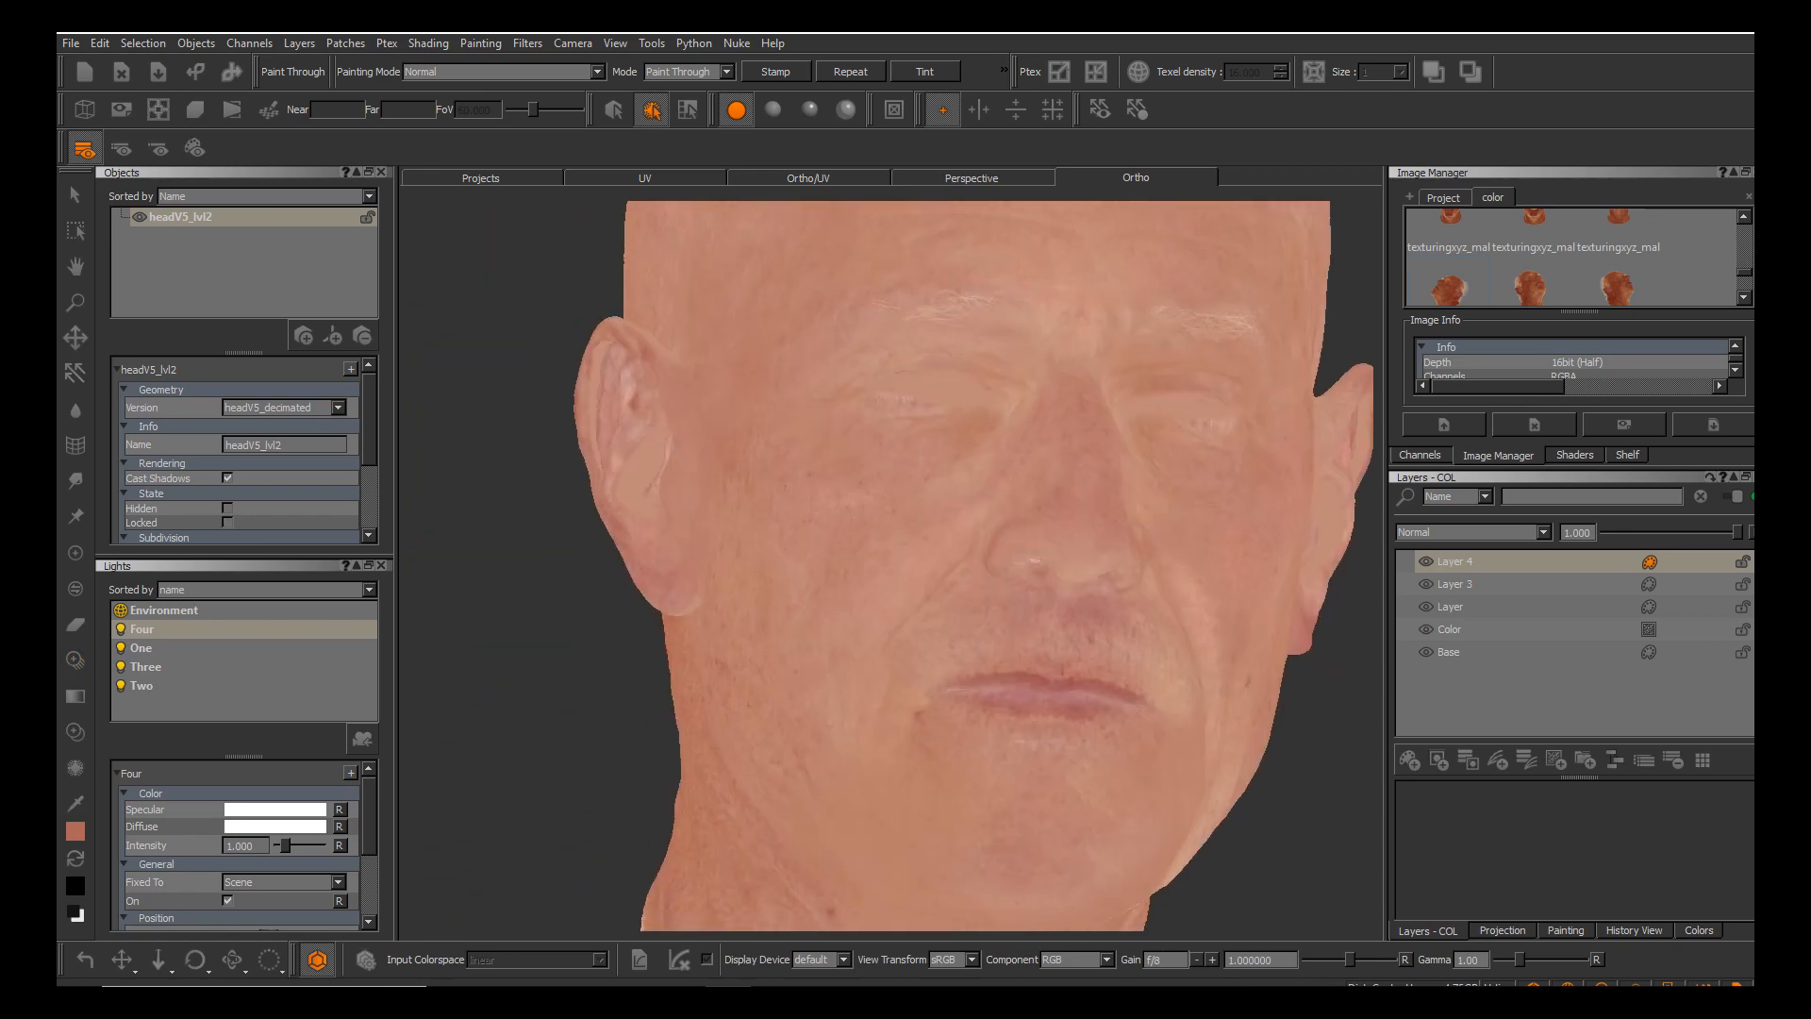
{"action": "right_click_drag", "start_coordinate": [953, 618], "coordinate": [975, 660], "text": "alt"}
{"action": "left_click_drag", "start_coordinate": [970, 659], "coordinate": [1085, 656], "text": "alt"}
{"action": "left_click_drag", "start_coordinate": [950, 619], "coordinate": [1010, 619], "text": "alt"}
{"action": "mouse_move", "coordinate": [954, 713]}
{"action": "middle_mouse_down", "text": "alt"}
{"action": "mouse_move", "coordinate": [954, 619]}
{"action": "mouse_move", "coordinate": [1025, 562]}
{"action": "mouse_move", "coordinate": [1001, 631]}
{"action": "mouse_move", "coordinate": [1052, 634]}
{"action": "middle_mouse_up", "text": "alt"}
{"action": "left_click_drag", "start_coordinate": [1047, 634], "coordinate": [1075, 623], "text": "alt"}
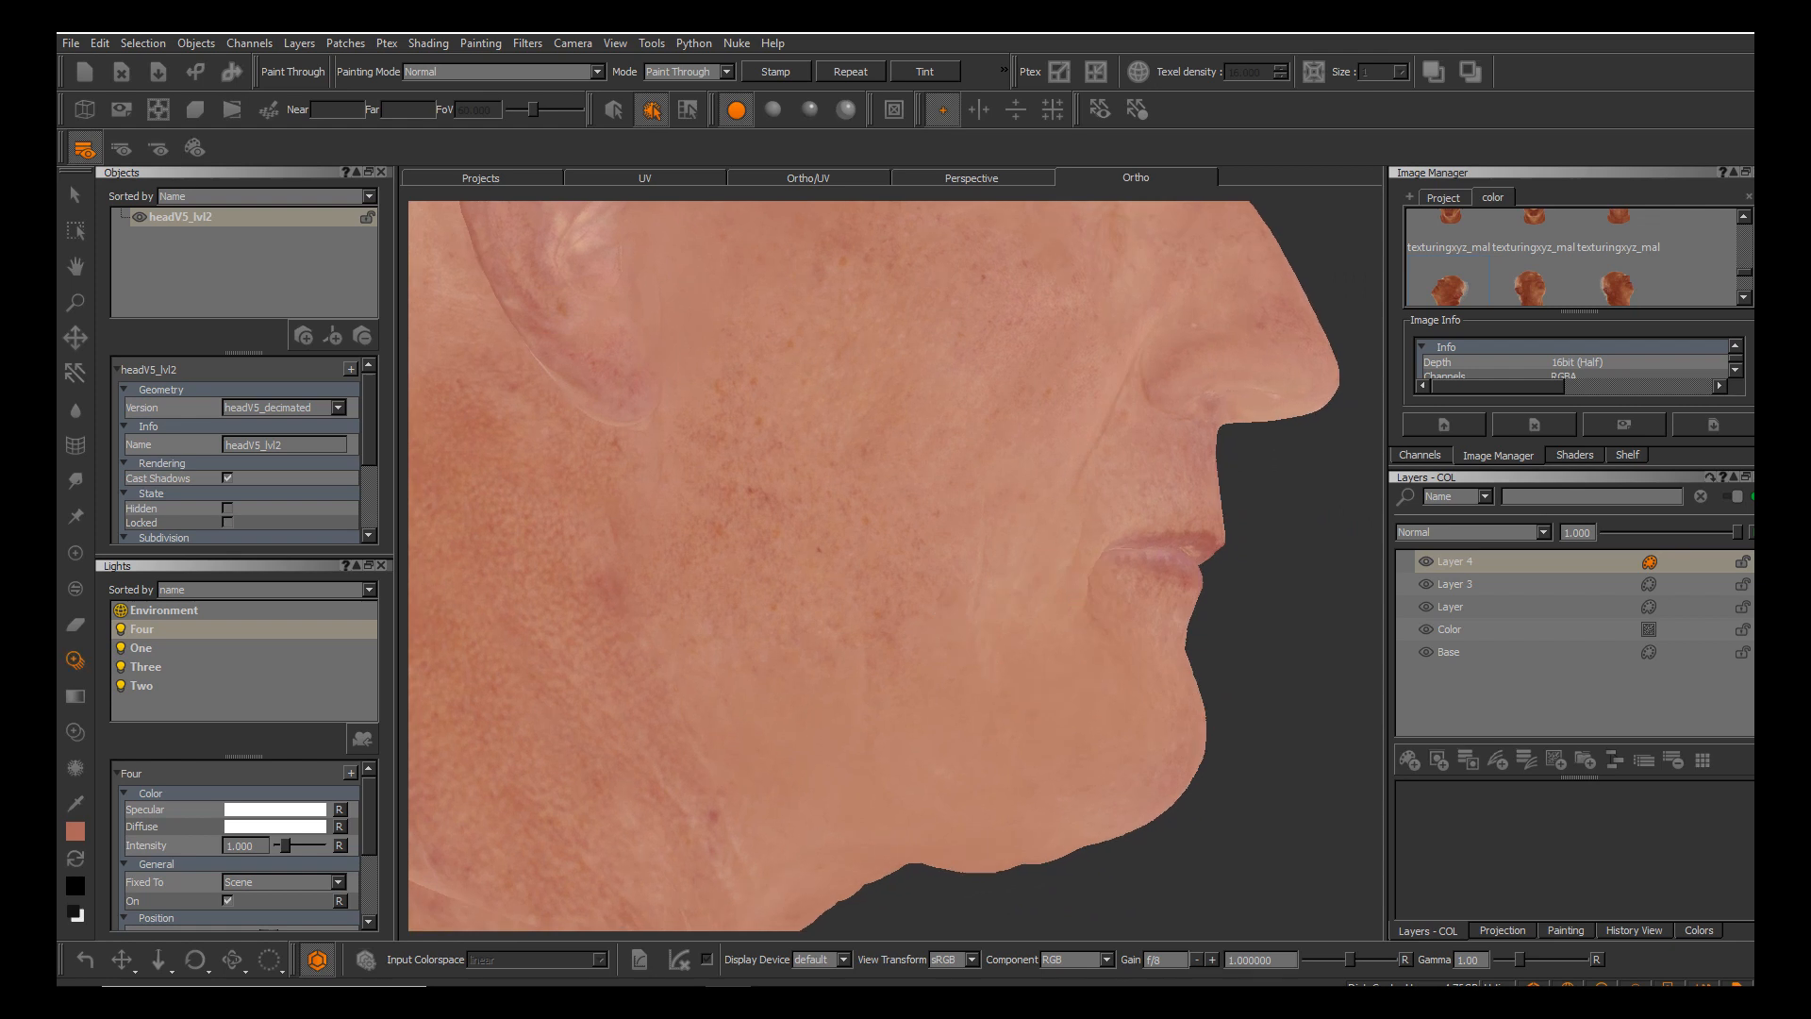
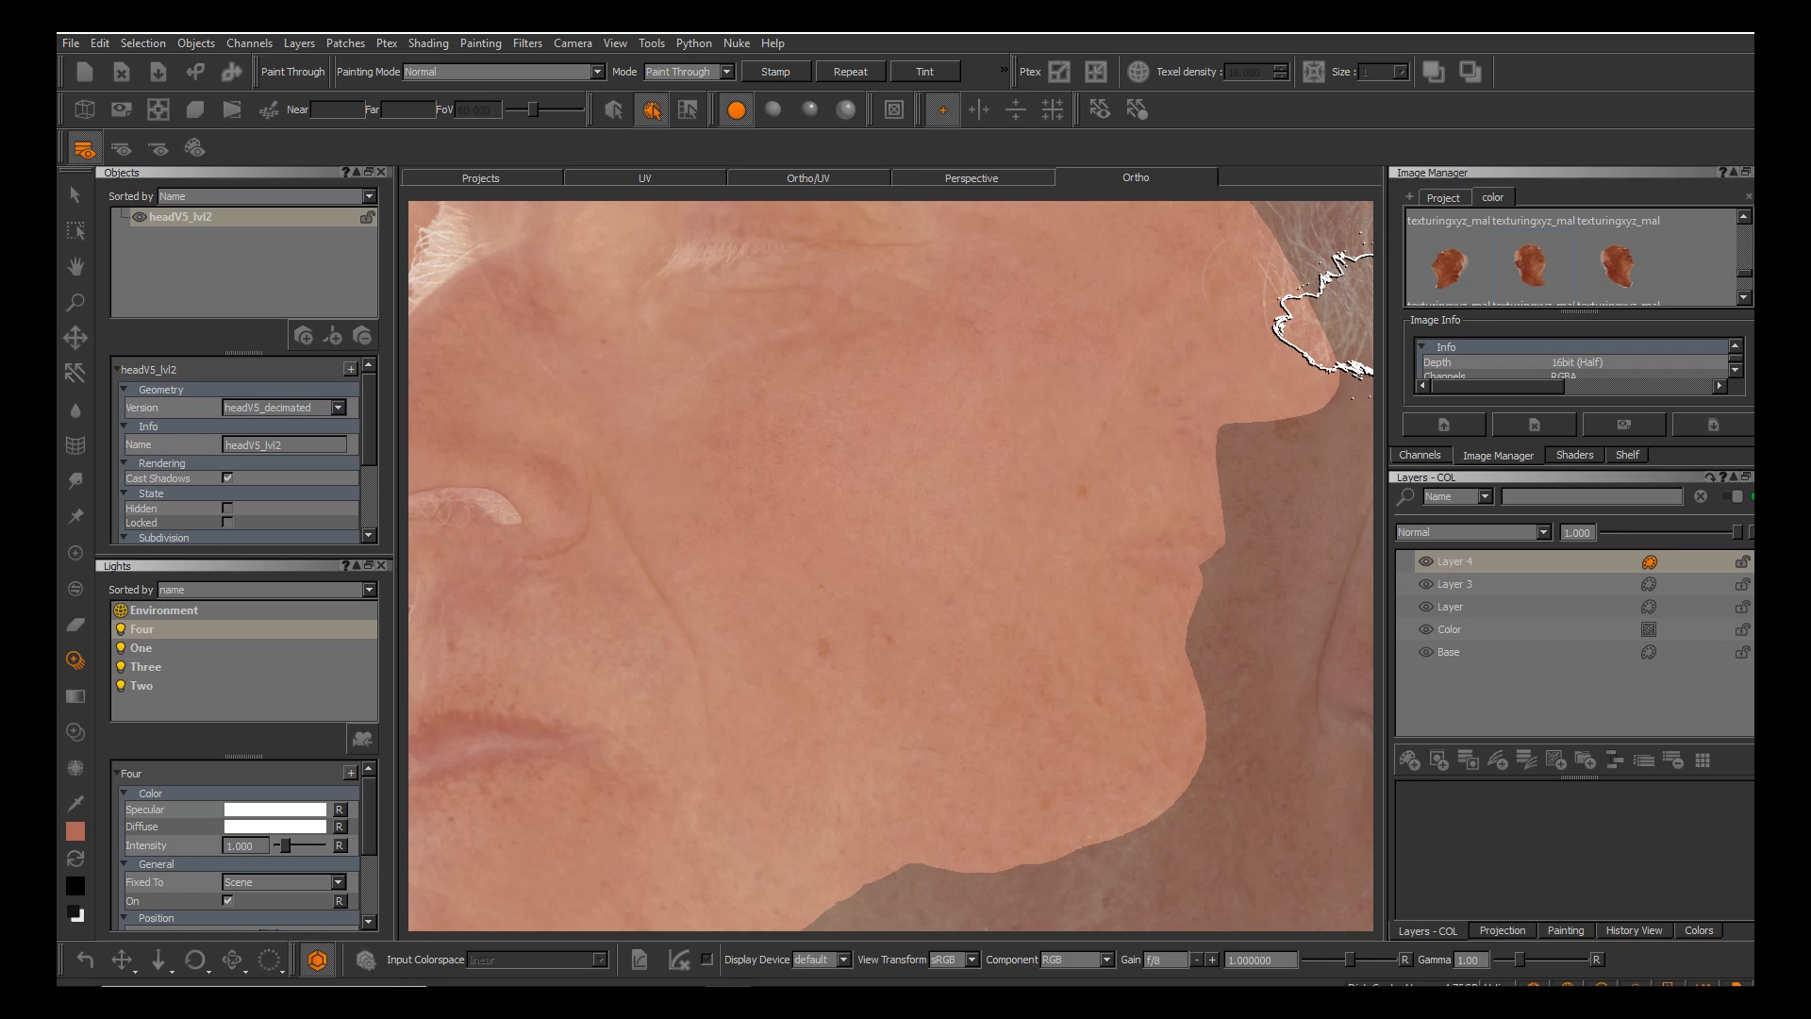
Try another texturingxyz_mal head image on the opposite jaw, rotating and repositioning it over the lower cheek.
{"action": "key", "text": "p"}
{"action": "middle_click_drag", "start_coordinate": [736, 542], "coordinate": [833, 478], "text": "alt"}
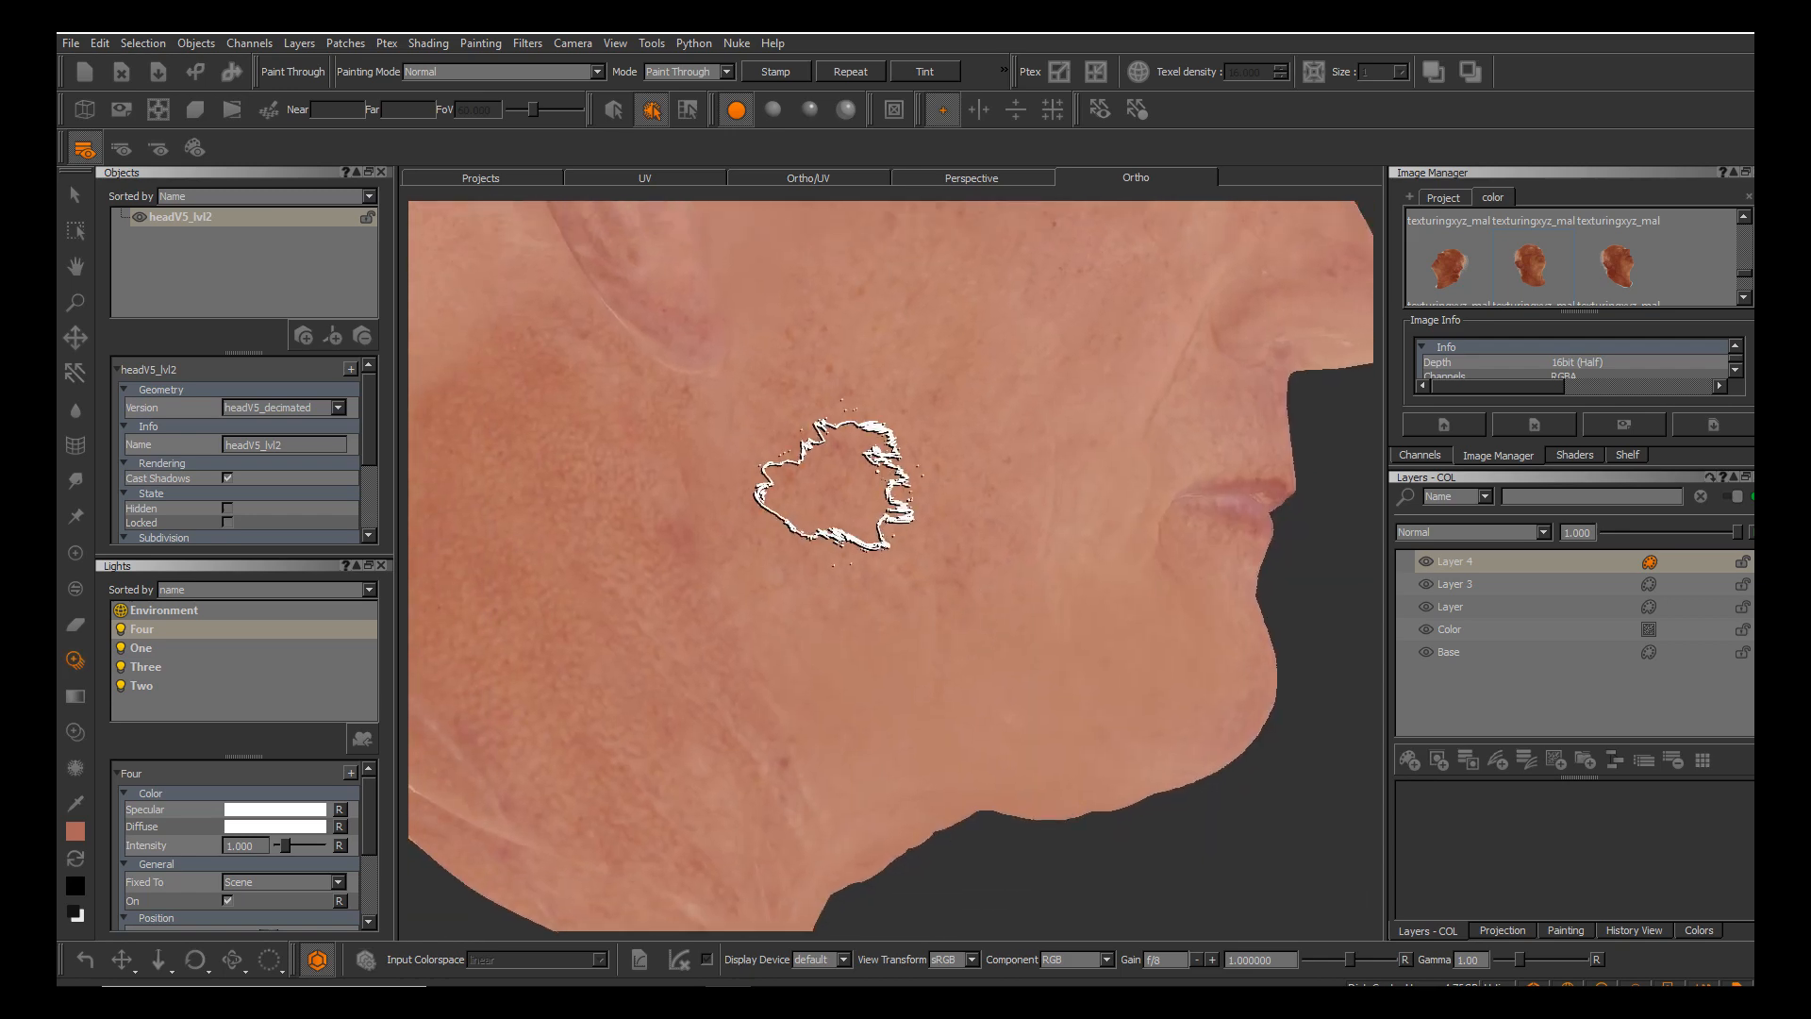
{"action": "left_click_drag", "start_coordinate": [833, 477], "coordinate": [854, 514], "text": "alt"}
{"action": "middle_click_drag", "start_coordinate": [995, 673], "coordinate": [927, 594], "text": "alt"}
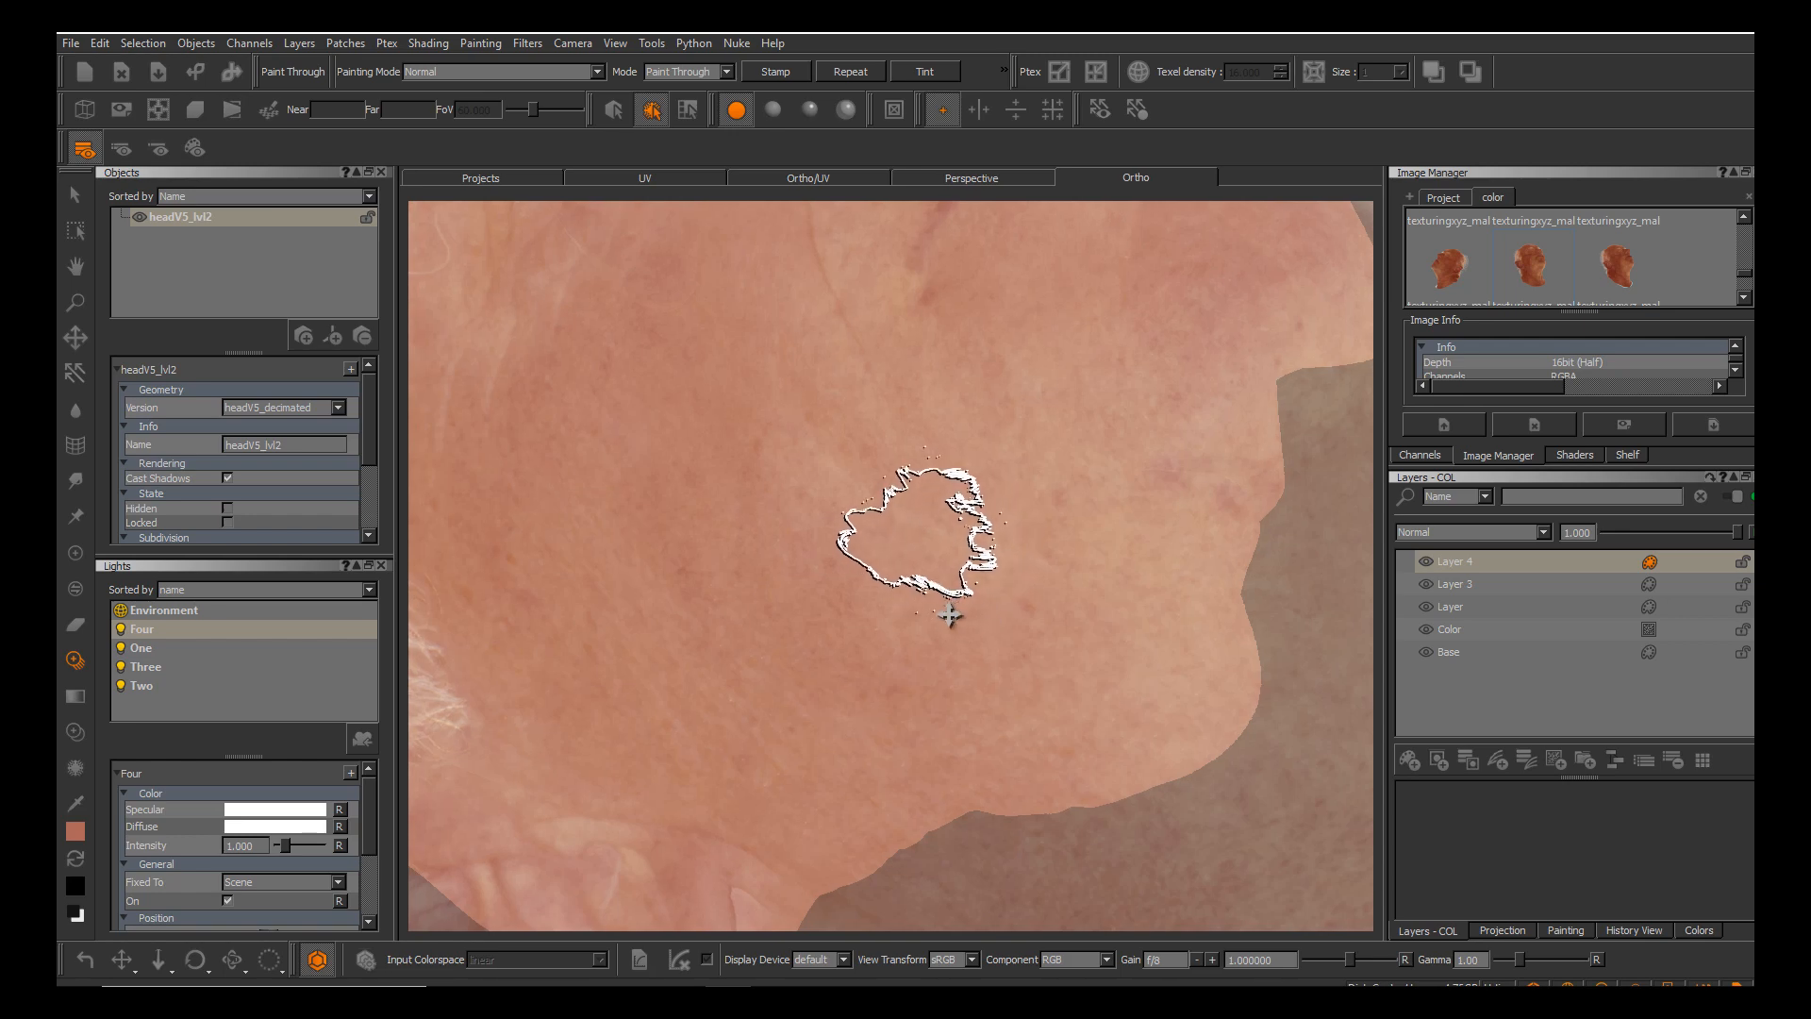
{"action": "mouse_move", "coordinate": [915, 534]}
{"action": "left_mouse_down", "text": "ctrl"}
{"action": "mouse_move", "coordinate": [997, 548]}
{"action": "mouse_move", "coordinate": [905, 506]}
{"action": "mouse_move", "coordinate": [950, 529]}
{"action": "mouse_move", "coordinate": [953, 505]}
{"action": "mouse_move", "coordinate": [825, 565]}
{"action": "mouse_move", "coordinate": [773, 547]}
{"action": "mouse_move", "coordinate": [802, 529]}
{"action": "left_mouse_up", "text": "ctrl"}
{"action": "mouse_move", "coordinate": [913, 534]}
{"action": "left_mouse_down", "text": "shift"}
{"action": "mouse_move", "coordinate": [929, 626]}
{"action": "mouse_move", "coordinate": [1073, 712]}
{"action": "mouse_move", "coordinate": [1034, 648]}
{"action": "mouse_move", "coordinate": [1010, 667]}
{"action": "left_mouse_up", "text": "shift"}
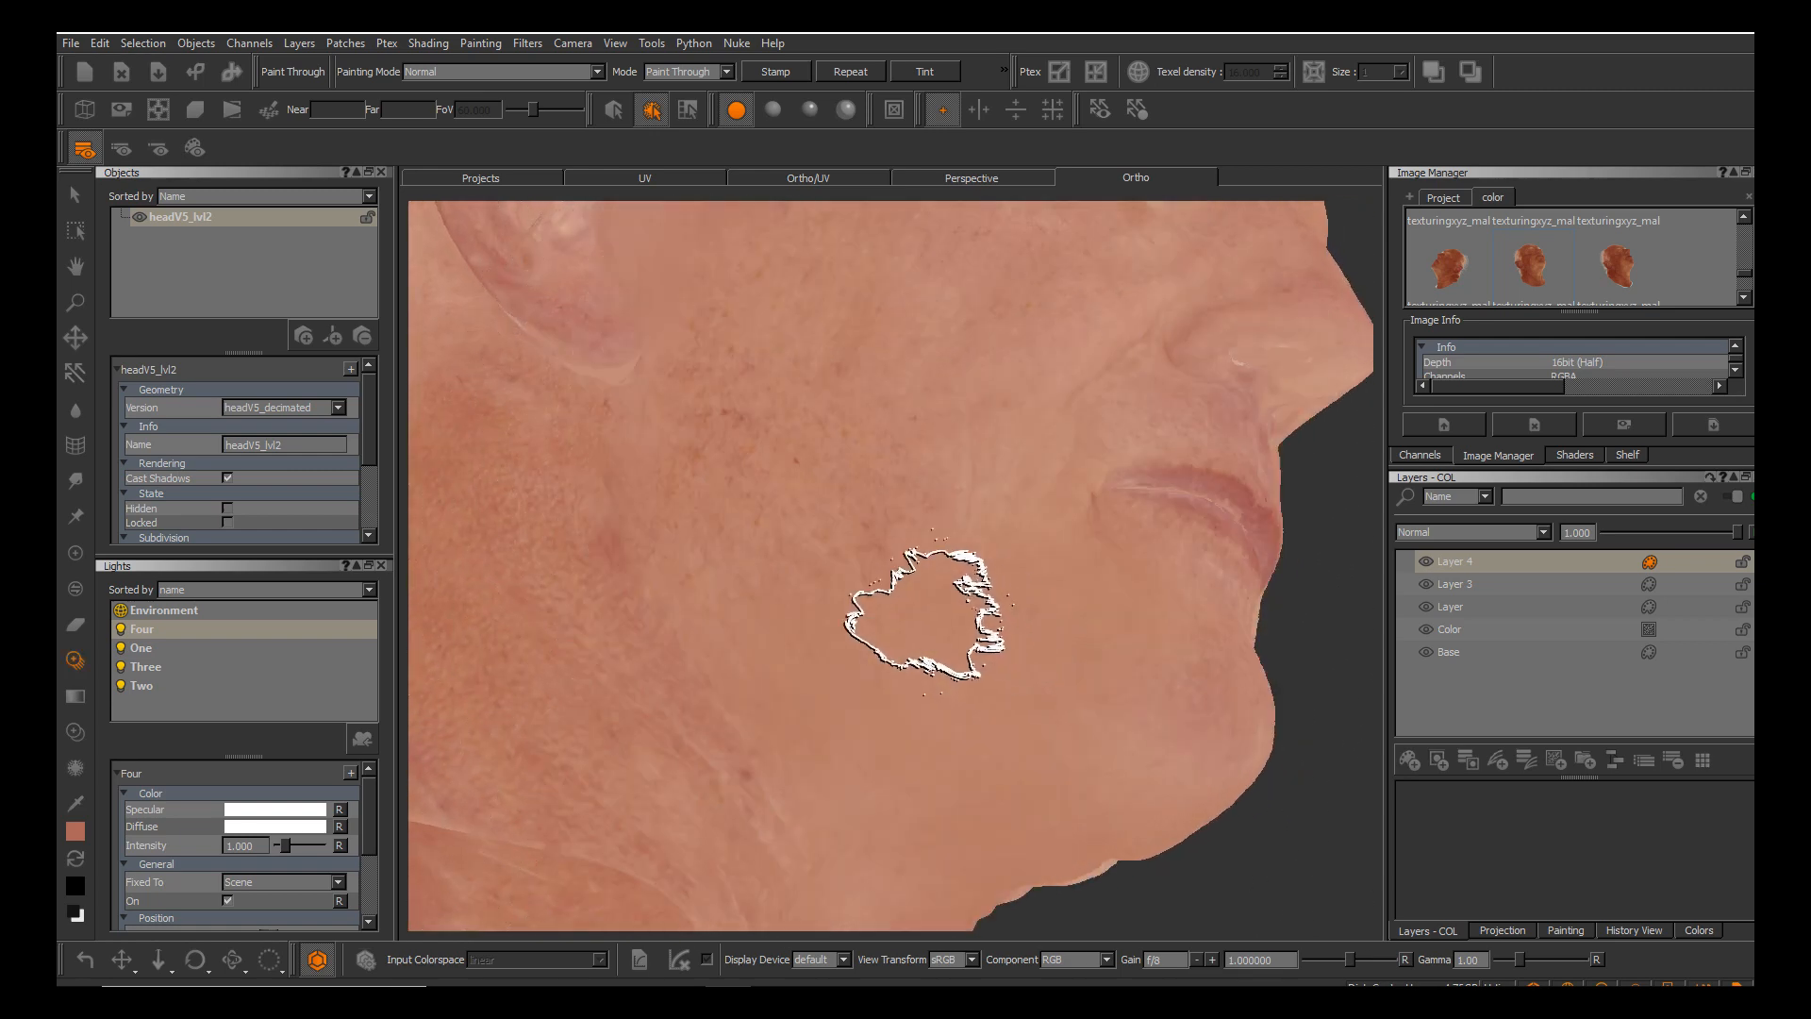
Tilt the head to expose the opposite jaw, load a different texturingxyz_mal image, and rotate, scale and shift its cheek skin over the jaw.
{"action": "mouse_move", "coordinate": [930, 614]}
{"action": "left_mouse_down", "text": "alt"}
{"action": "mouse_move", "coordinate": [943, 599]}
{"action": "mouse_move", "coordinate": [950, 614]}
{"action": "left_mouse_up", "text": "alt"}
{"action": "mouse_move", "coordinate": [901, 516]}
{"action": "left_mouse_down", "text": "shift"}
{"action": "mouse_move", "coordinate": [861, 592]}
{"action": "mouse_move", "coordinate": [1250, 517]}
{"action": "left_mouse_up", "text": "shift"}
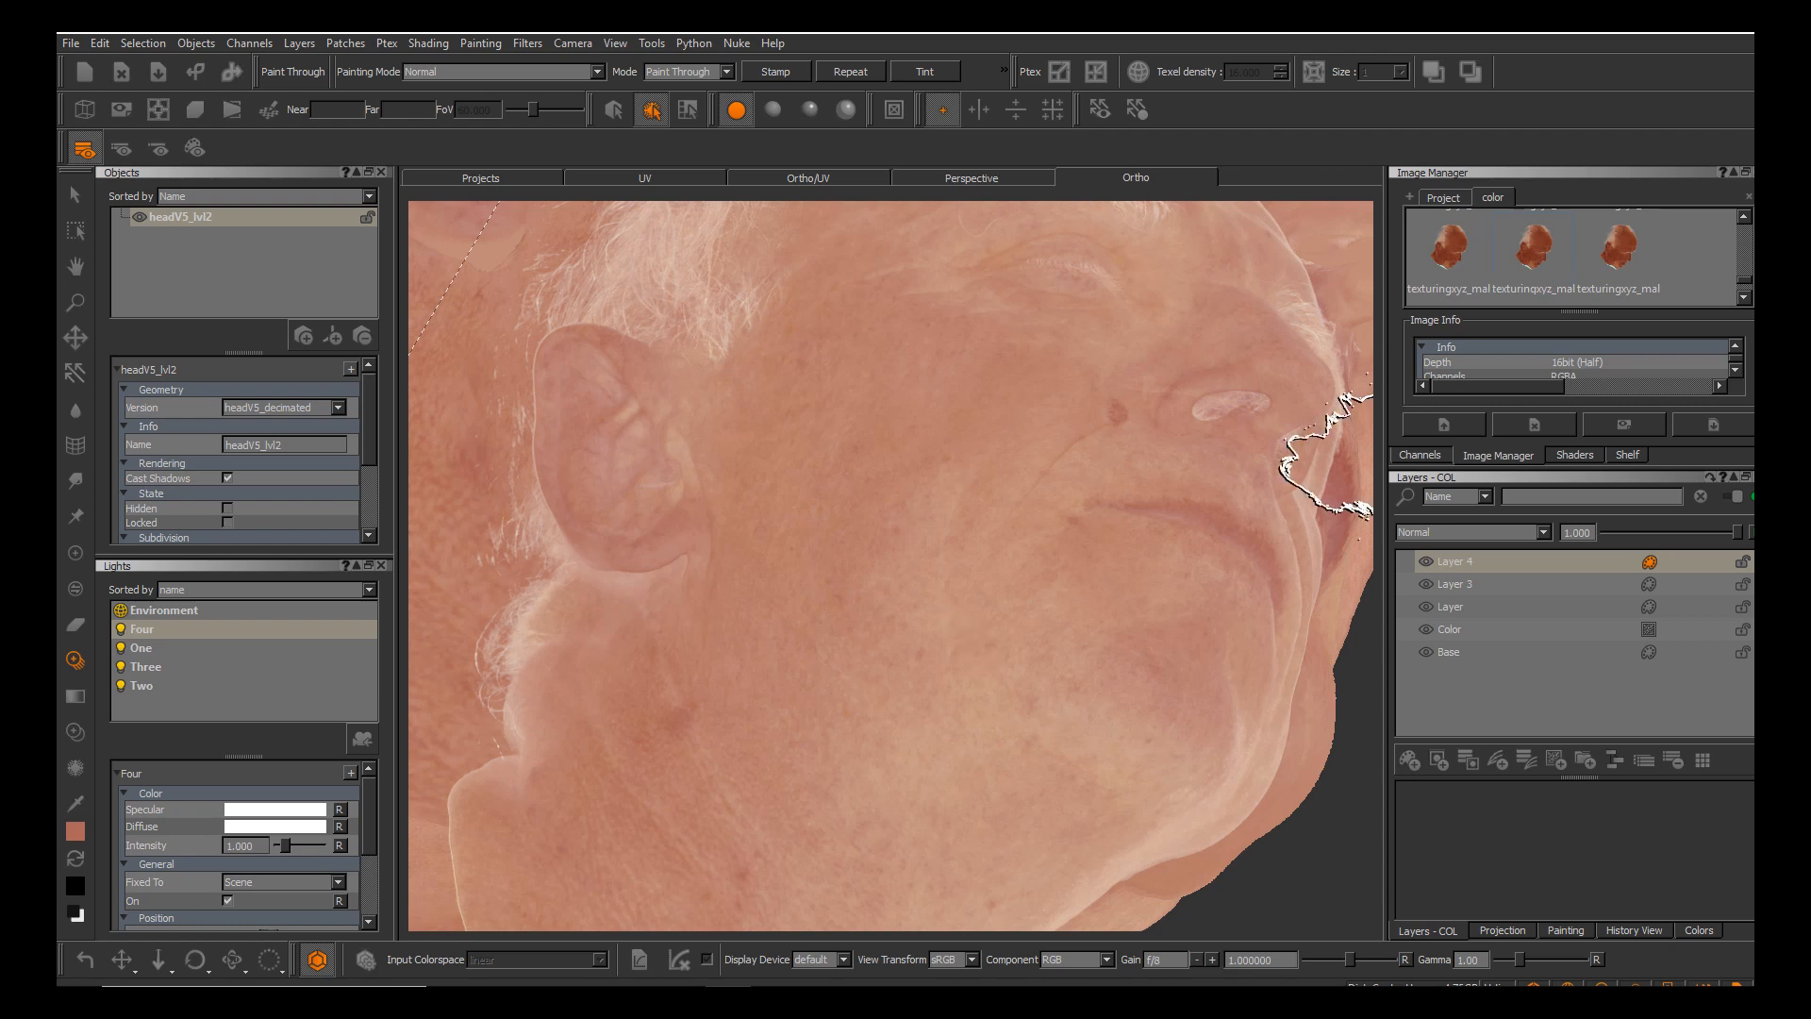
{"action": "scroll", "coordinate": [949, 615], "scroll_direction": "up", "scroll_amount": 8}
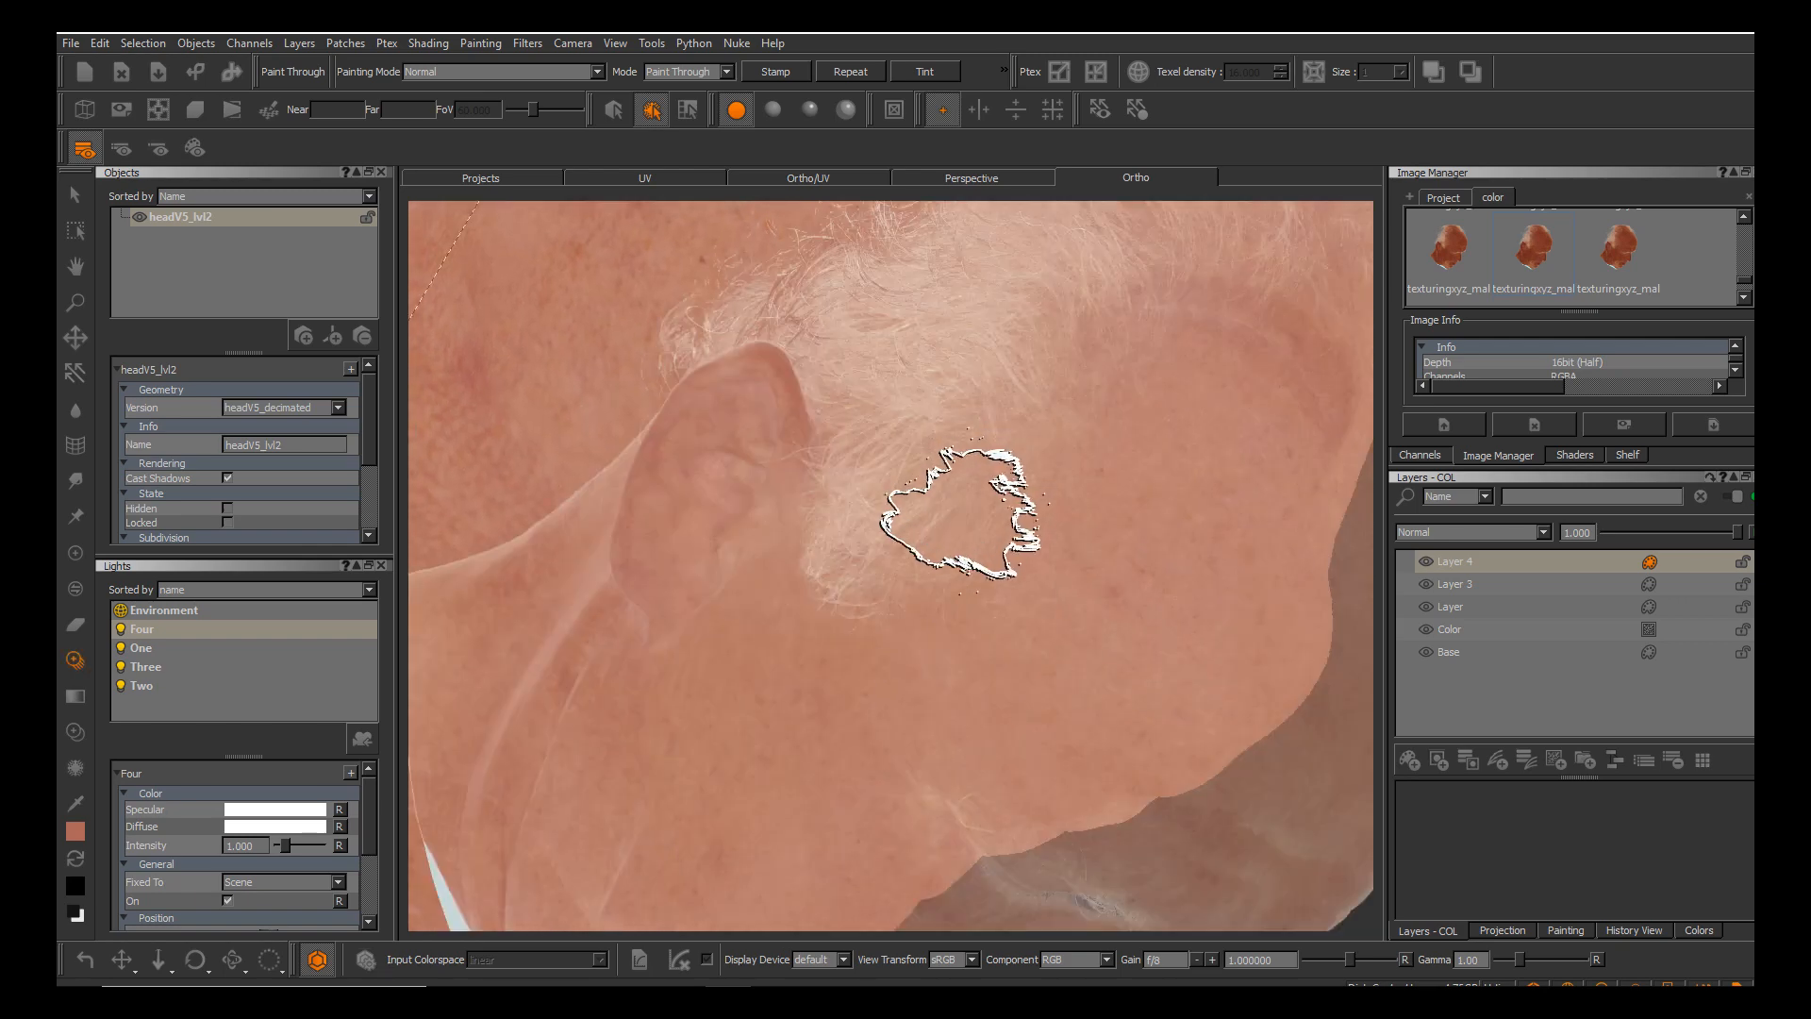
{"action": "mouse_move", "coordinate": [962, 517]}
{"action": "left_mouse_down", "text": "ctrl"}
{"action": "mouse_move", "coordinate": [887, 604]}
{"action": "mouse_move", "coordinate": [836, 355]}
{"action": "left_mouse_up", "text": "ctrl"}
{"action": "mouse_move", "coordinate": [792, 522]}
{"action": "left_mouse_down", "text": "ctrl+shift"}
{"action": "mouse_move", "coordinate": [1036, 689]}
{"action": "mouse_move", "coordinate": [967, 694]}
{"action": "mouse_move", "coordinate": [994, 630]}
{"action": "mouse_move", "coordinate": [874, 566]}
{"action": "mouse_move", "coordinate": [891, 564]}
{"action": "left_mouse_up", "text": "ctrl+shift"}
{"action": "mouse_move", "coordinate": [891, 564]}
{"action": "left_mouse_down"}
{"action": "mouse_move", "coordinate": [880, 585]}
{"action": "mouse_move", "coordinate": [952, 616]}
{"action": "mouse_move", "coordinate": [942, 552]}
{"action": "left_mouse_up"}
{"action": "left_click_drag", "start_coordinate": [950, 615], "coordinate": [949, 615], "text": "ctrl"}
{"action": "left_click_drag", "start_coordinate": [849, 578], "coordinate": [851, 526], "text": "shift"}
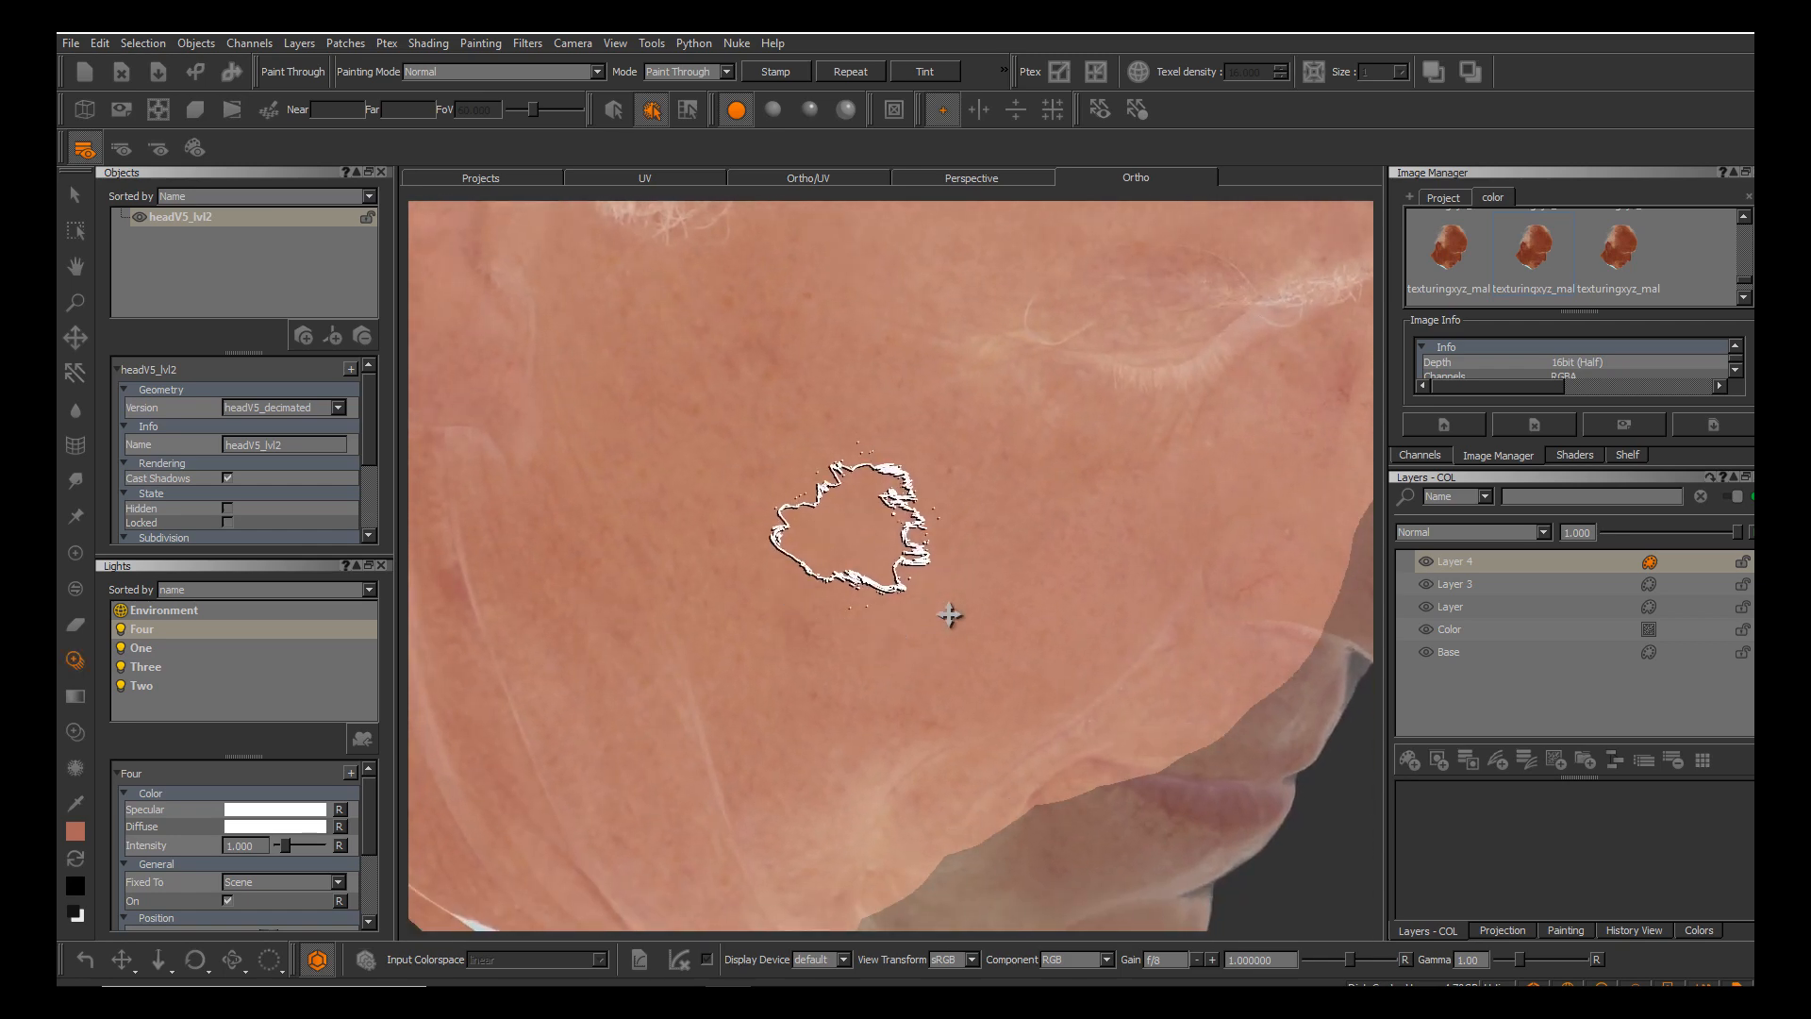
Paint the projected skin detail onto the smooth area of the opposite jaw from below, comparing with the image hidden and shown.
{"action": "mouse_move", "coordinate": [687, 527]}
{"action": "left_mouse_down"}
{"action": "mouse_move", "coordinate": [647, 505]}
{"action": "mouse_move", "coordinate": [710, 400]}
{"action": "mouse_move", "coordinate": [589, 460]}
{"action": "mouse_move", "coordinate": [726, 583]}
{"action": "mouse_move", "coordinate": [824, 566]}
{"action": "mouse_move", "coordinate": [773, 577]}
{"action": "mouse_move", "coordinate": [752, 626]}
{"action": "mouse_move", "coordinate": [583, 392]}
{"action": "mouse_move", "coordinate": [682, 471]}
{"action": "mouse_move", "coordinate": [553, 403]}
{"action": "mouse_move", "coordinate": [734, 419]}
{"action": "left_mouse_up"}
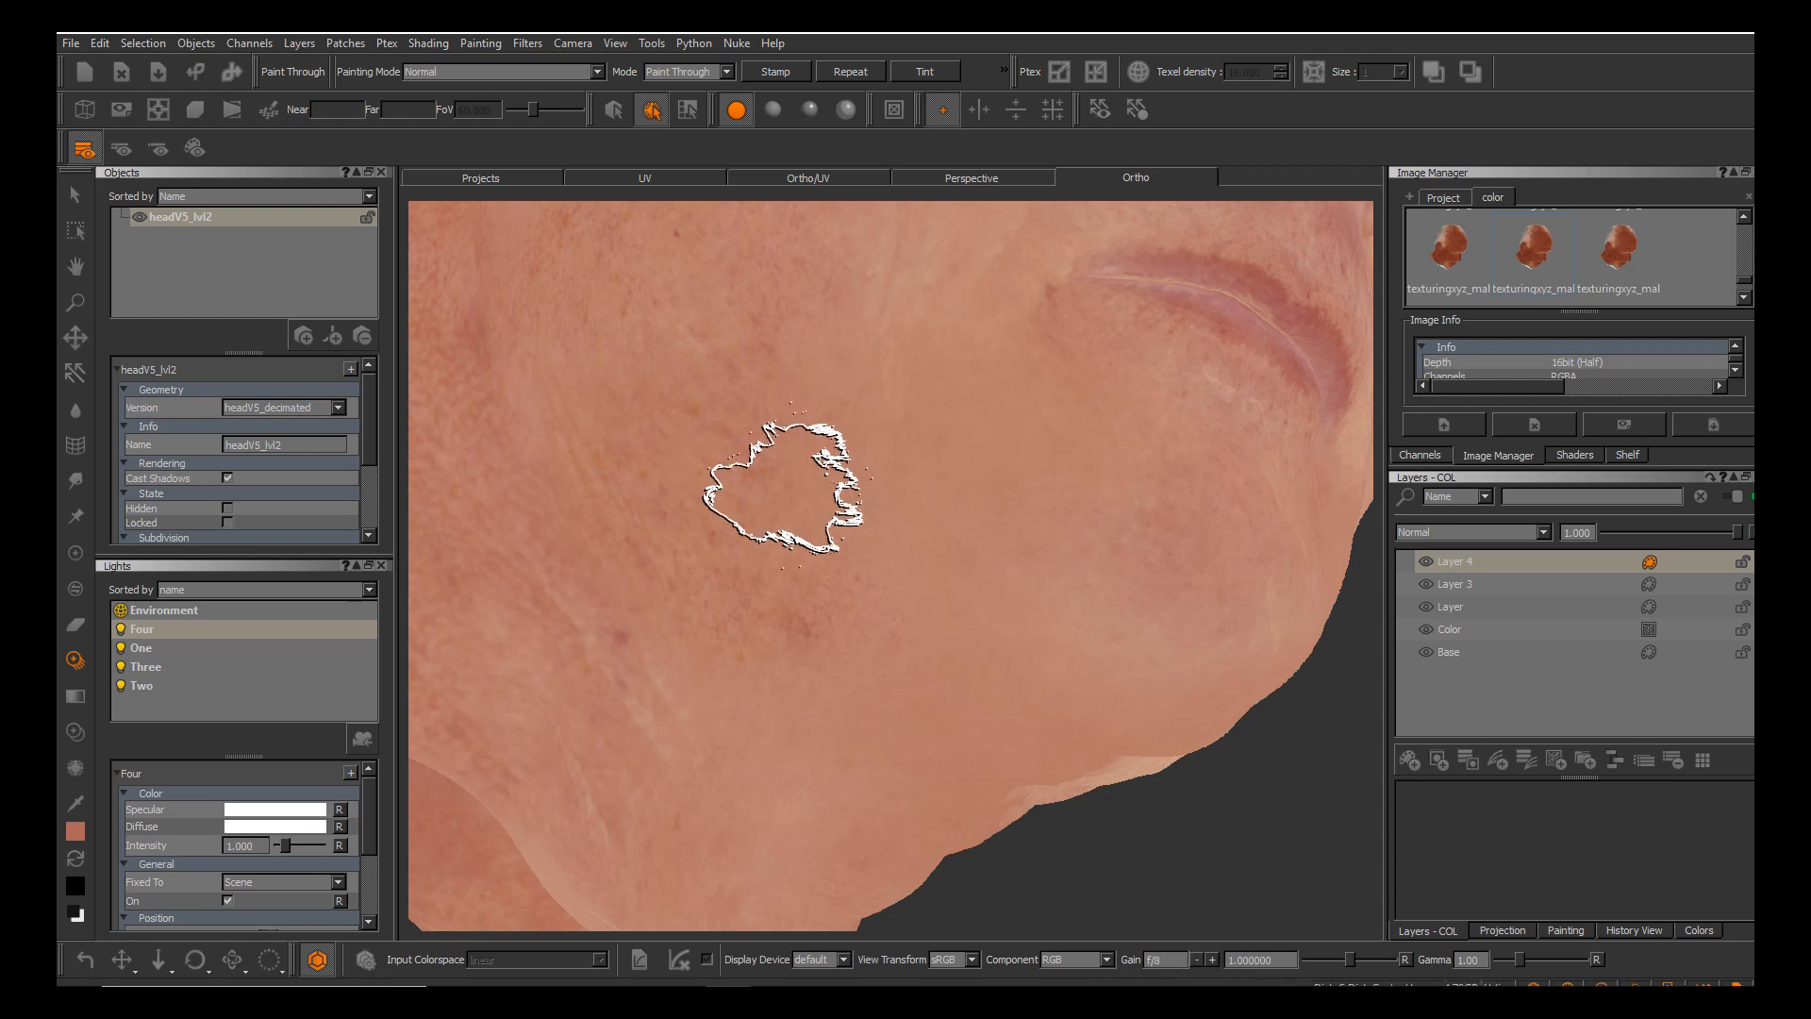
{"action": "middle_click_drag", "start_coordinate": [969, 646], "coordinate": [950, 614], "text": "alt"}
{"action": "left_click_drag", "start_coordinate": [950, 614], "coordinate": [691, 604], "text": "alt"}
{"action": "key", "text": "apostrophe"}
{"action": "key", "text": "apostrophe"}
{"action": "key", "text": "apostrophe"}
{"action": "key", "text": "apostrophe"}
{"action": "key", "text": "apostrophe"}
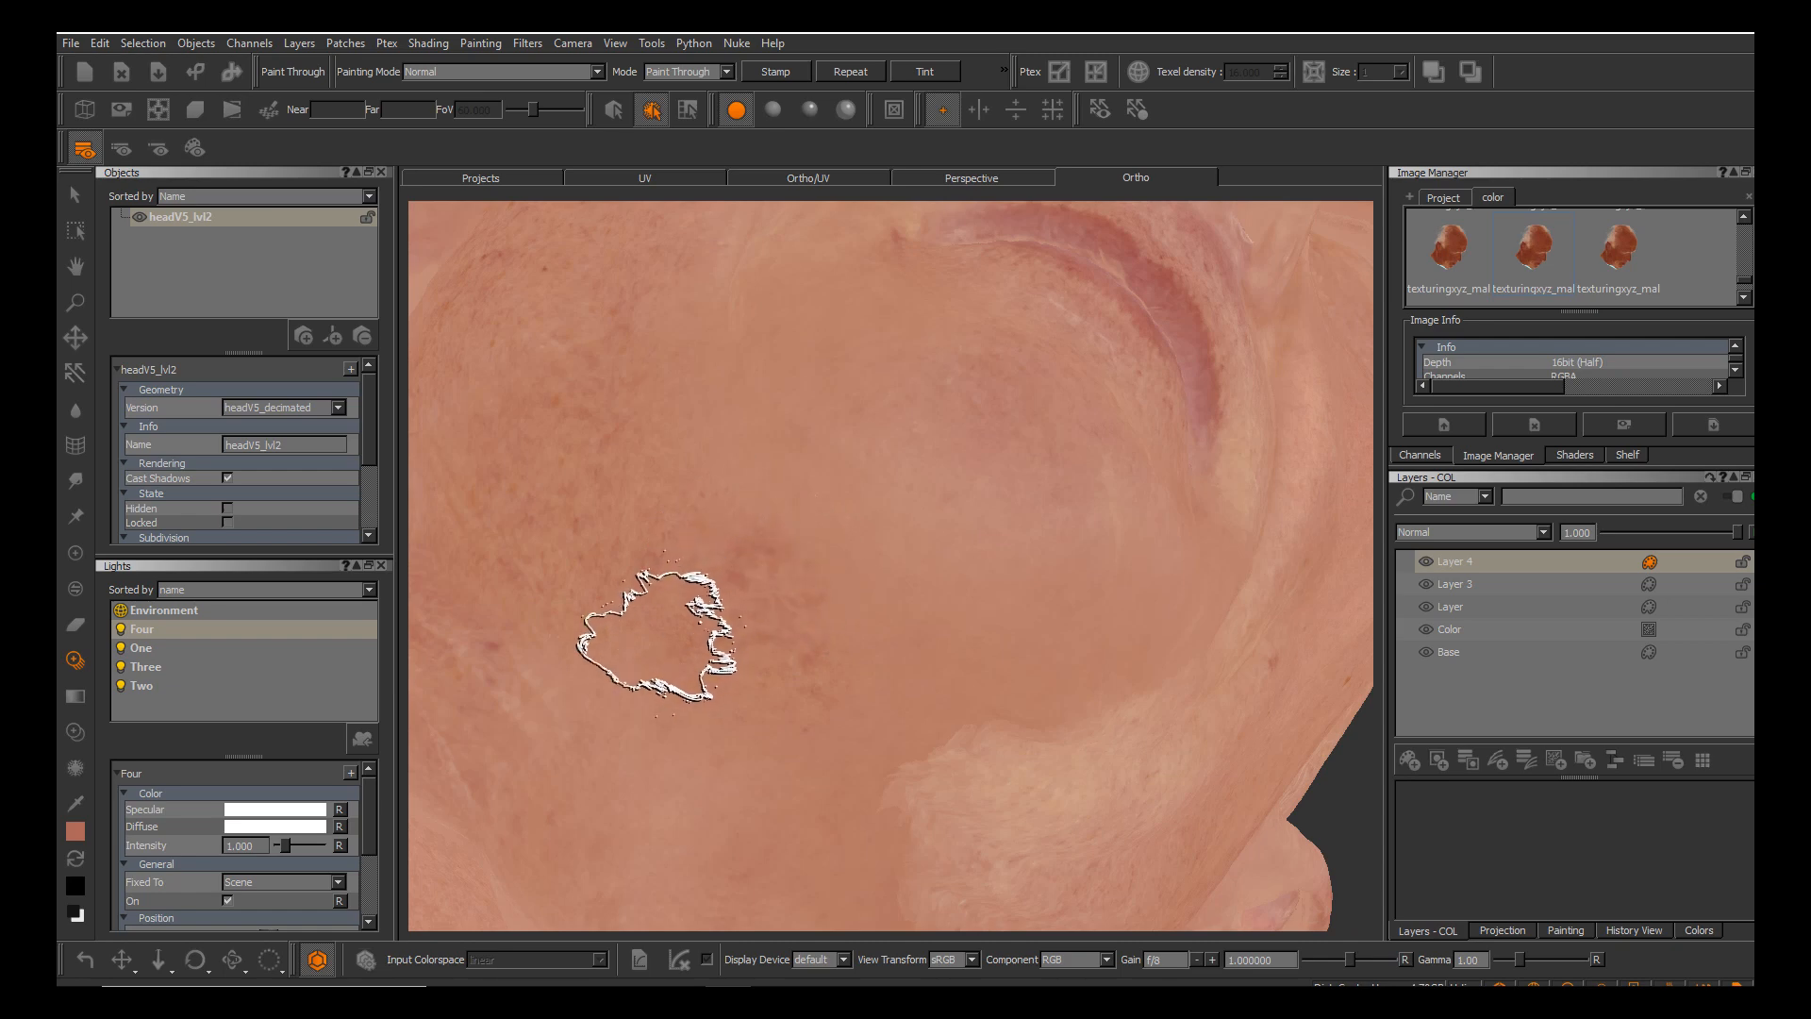
{"action": "key", "text": "apostrophe"}
{"action": "key", "text": "apostrophe"}
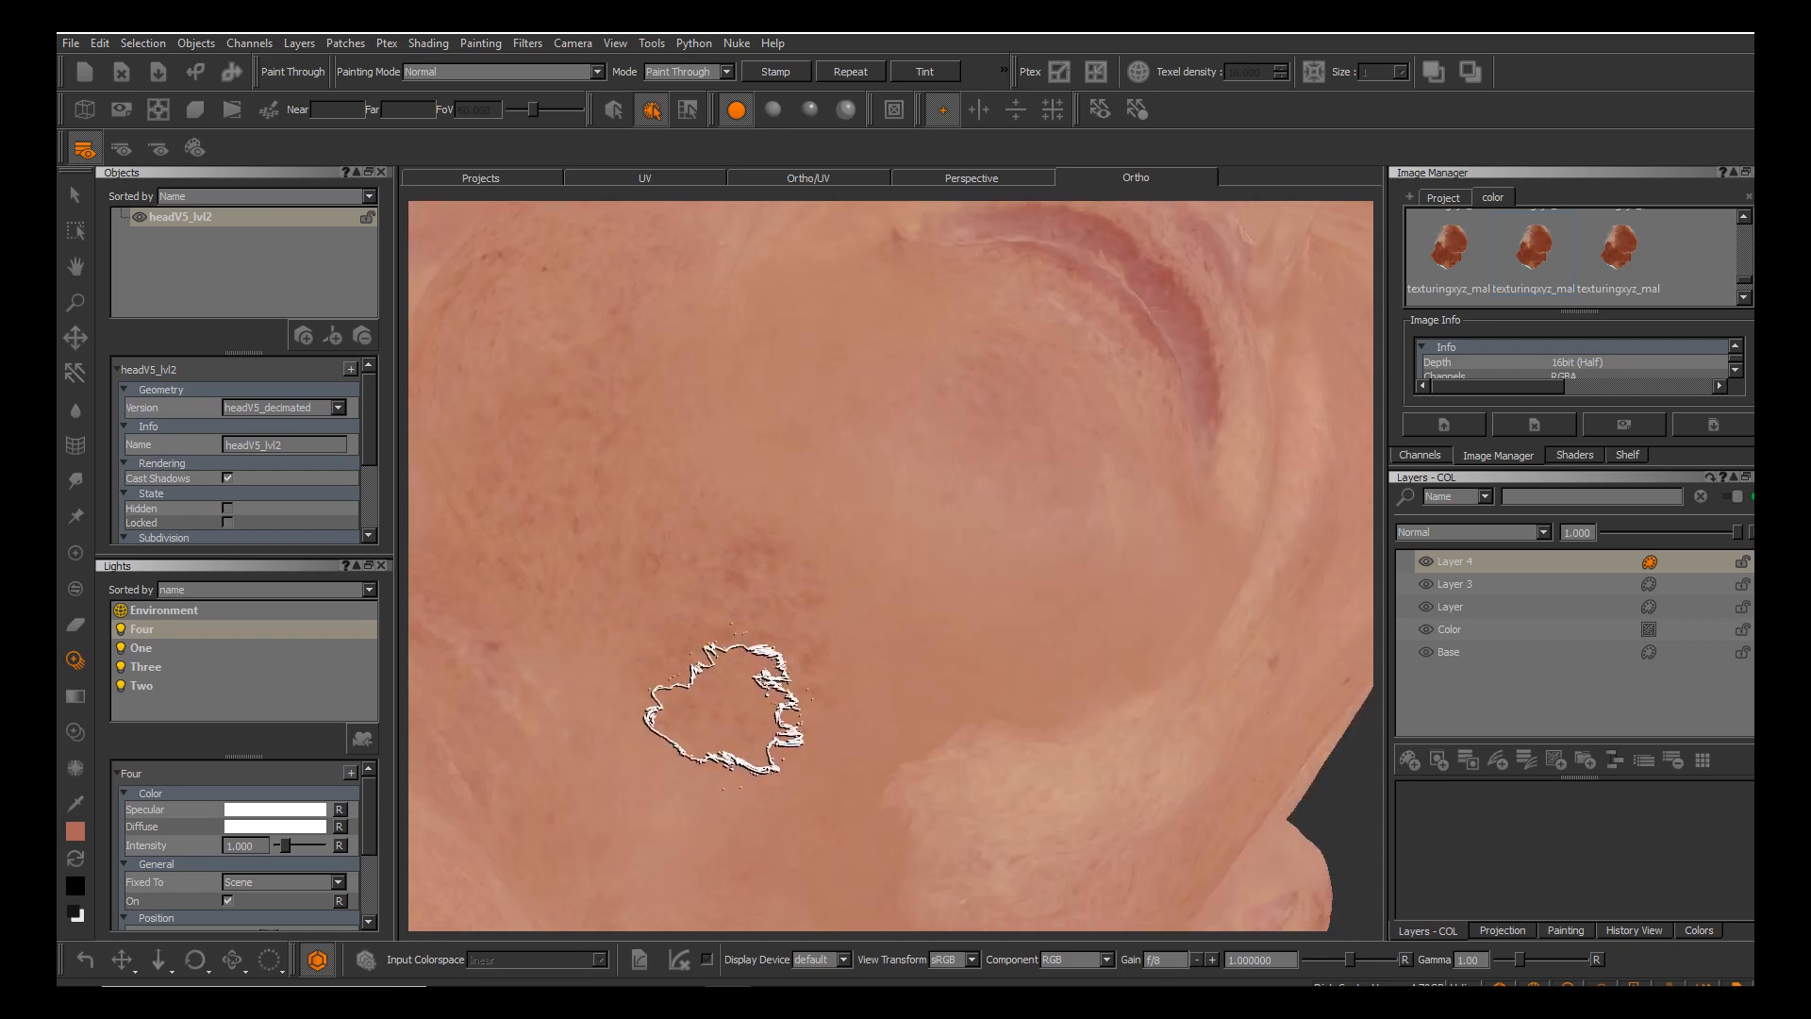
Extend the projected skin detail across the remaining smooth underside of the jaw, hiding and showing the image to check coverage.
{"action": "key", "text": "apostrophe"}
{"action": "key", "text": "apostrophe"}
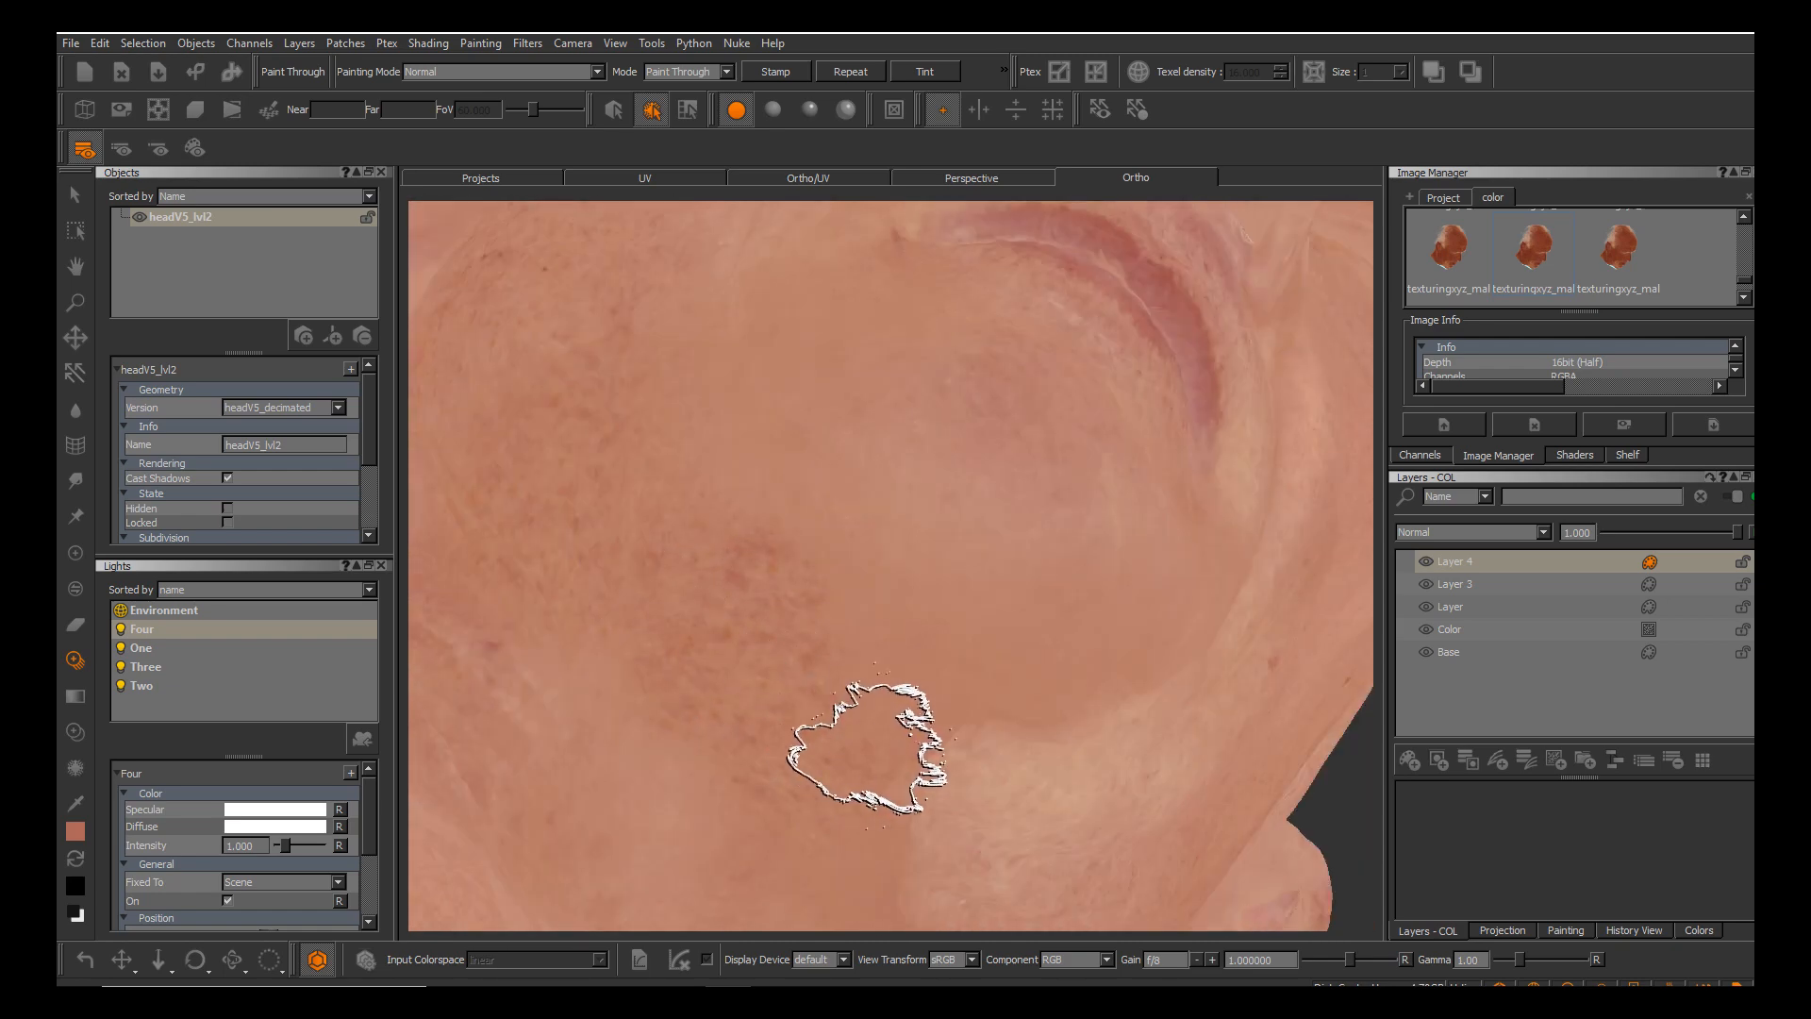
{"action": "key", "text": "apostrophe"}
{"action": "key", "text": "apostrophe"}
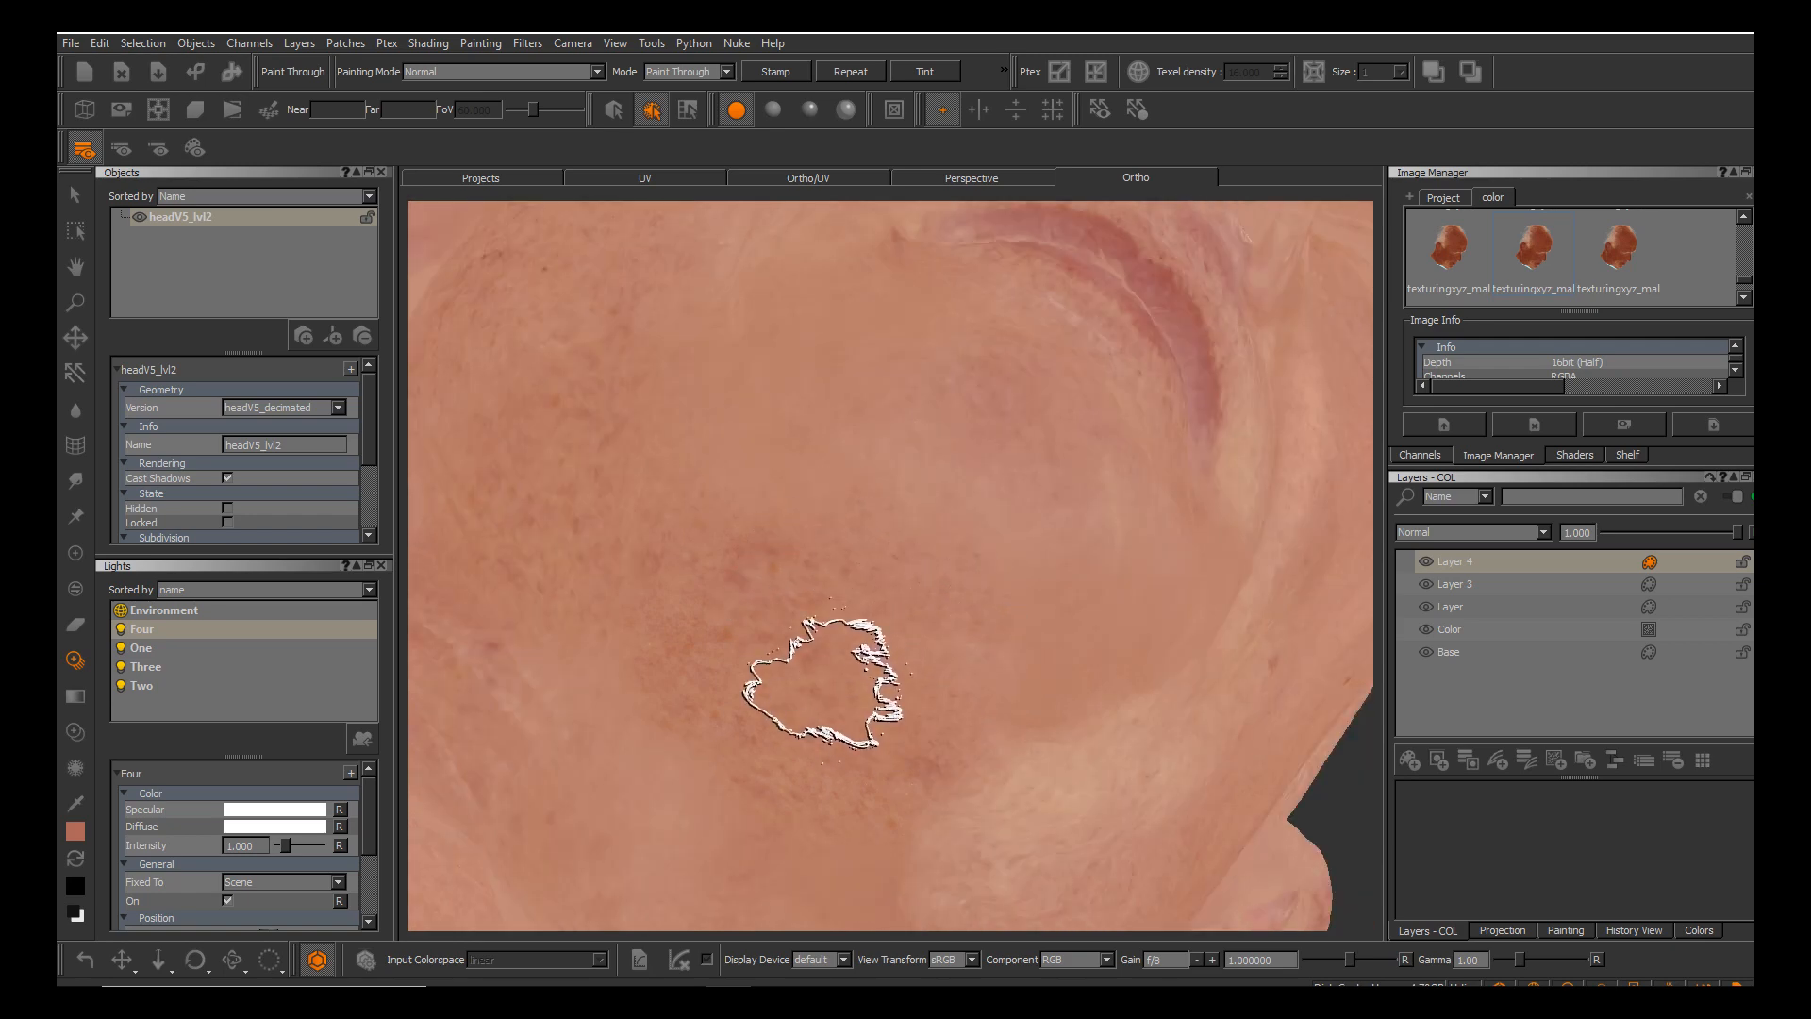
{"action": "key", "text": "apostrophe"}
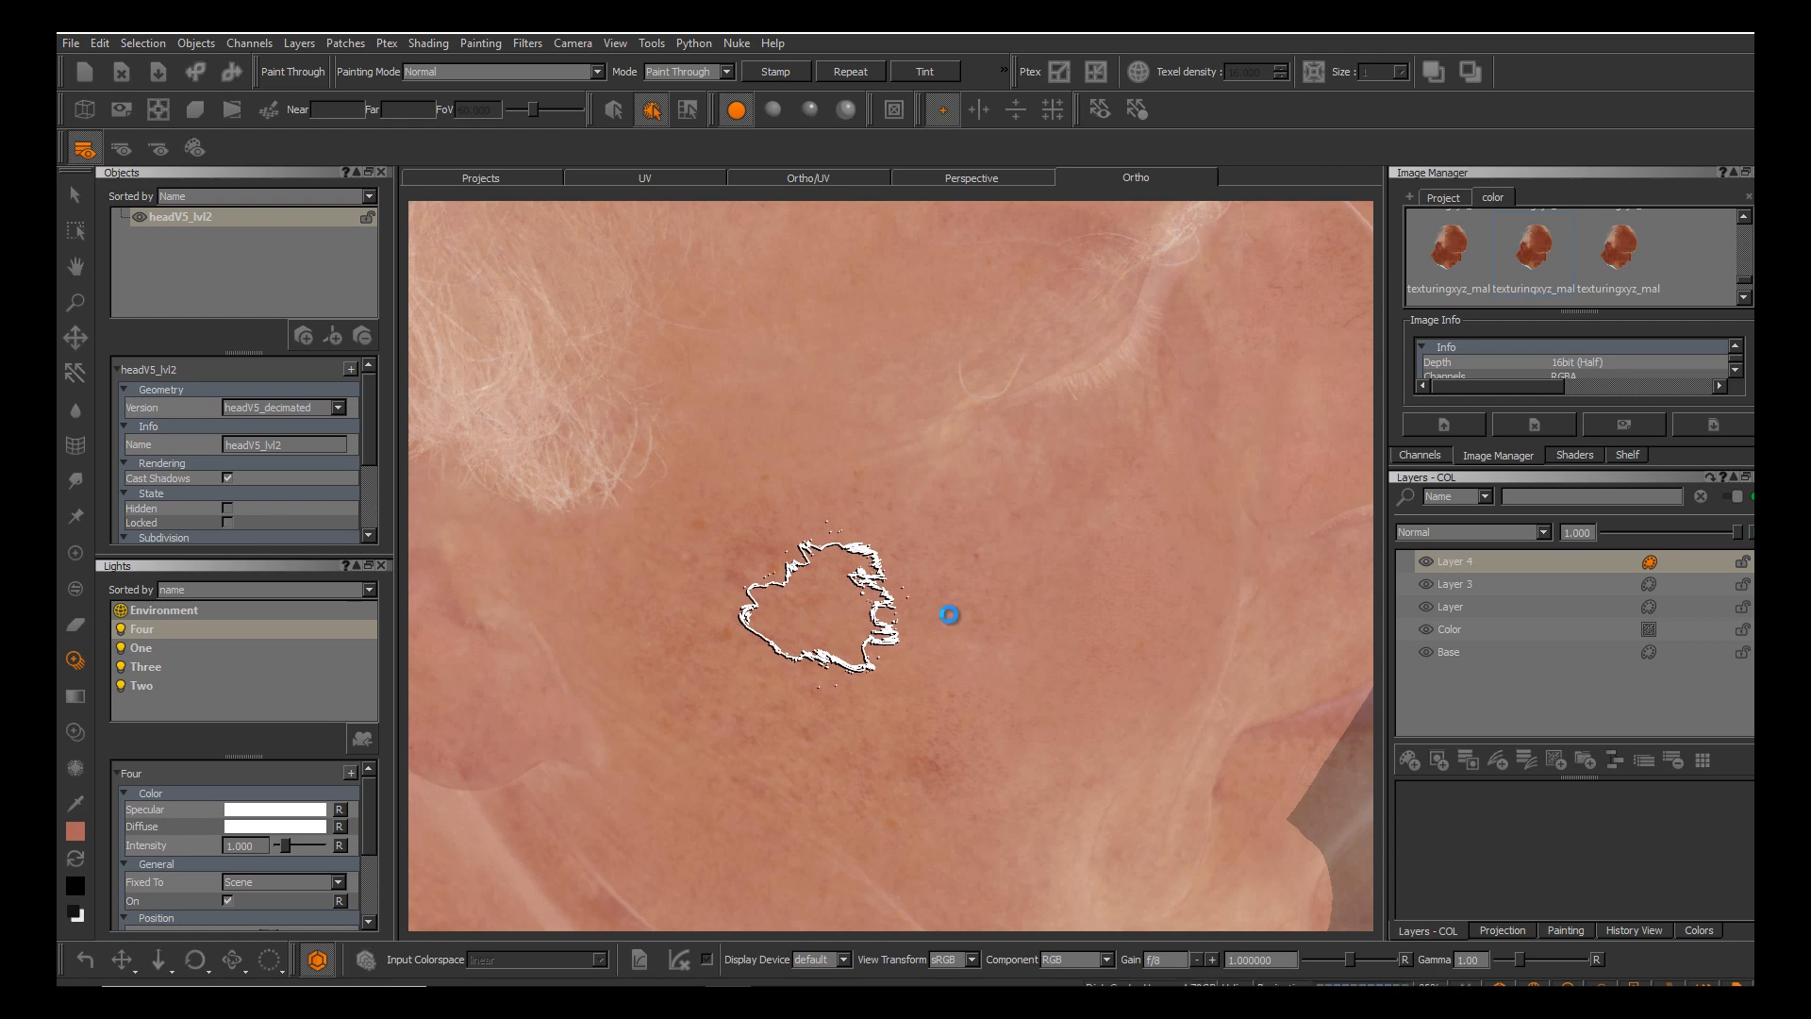
{"action": "key", "text": "apostrophe"}
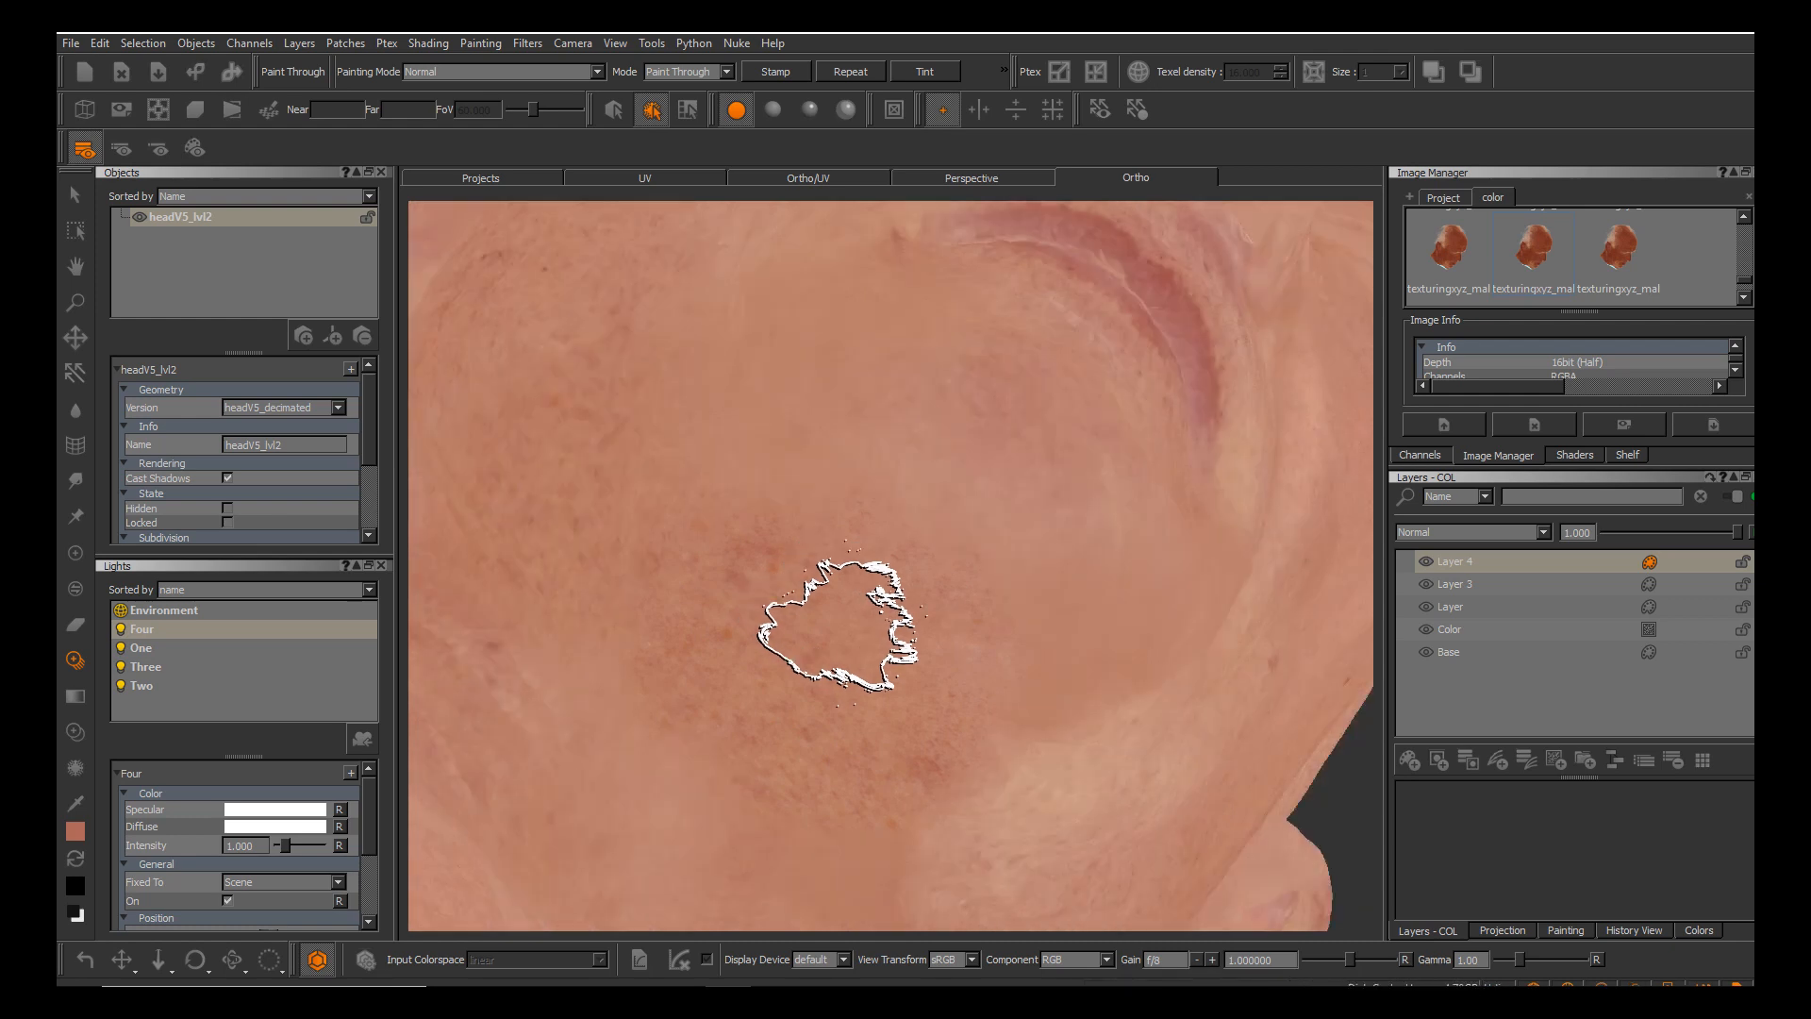
Turn the head to profile, shift the projected image over the lower cheek, and paint its skin detail toward the jawline.
{"action": "mouse_move", "coordinate": [950, 615]}
{"action": "left_mouse_down", "text": "alt"}
{"action": "mouse_move", "coordinate": [872, 617]}
{"action": "mouse_move", "coordinate": [950, 599]}
{"action": "mouse_move", "coordinate": [950, 614]}
{"action": "mouse_move", "coordinate": [808, 534]}
{"action": "left_mouse_up", "text": "alt"}
{"action": "middle_click_drag", "start_coordinate": [809, 534], "coordinate": [817, 688], "text": "alt"}
{"action": "mouse_move", "coordinate": [817, 688]}
{"action": "left_mouse_down", "text": "alt"}
{"action": "mouse_move", "coordinate": [925, 727]}
{"action": "mouse_move", "coordinate": [877, 689]}
{"action": "left_mouse_up", "text": "alt"}
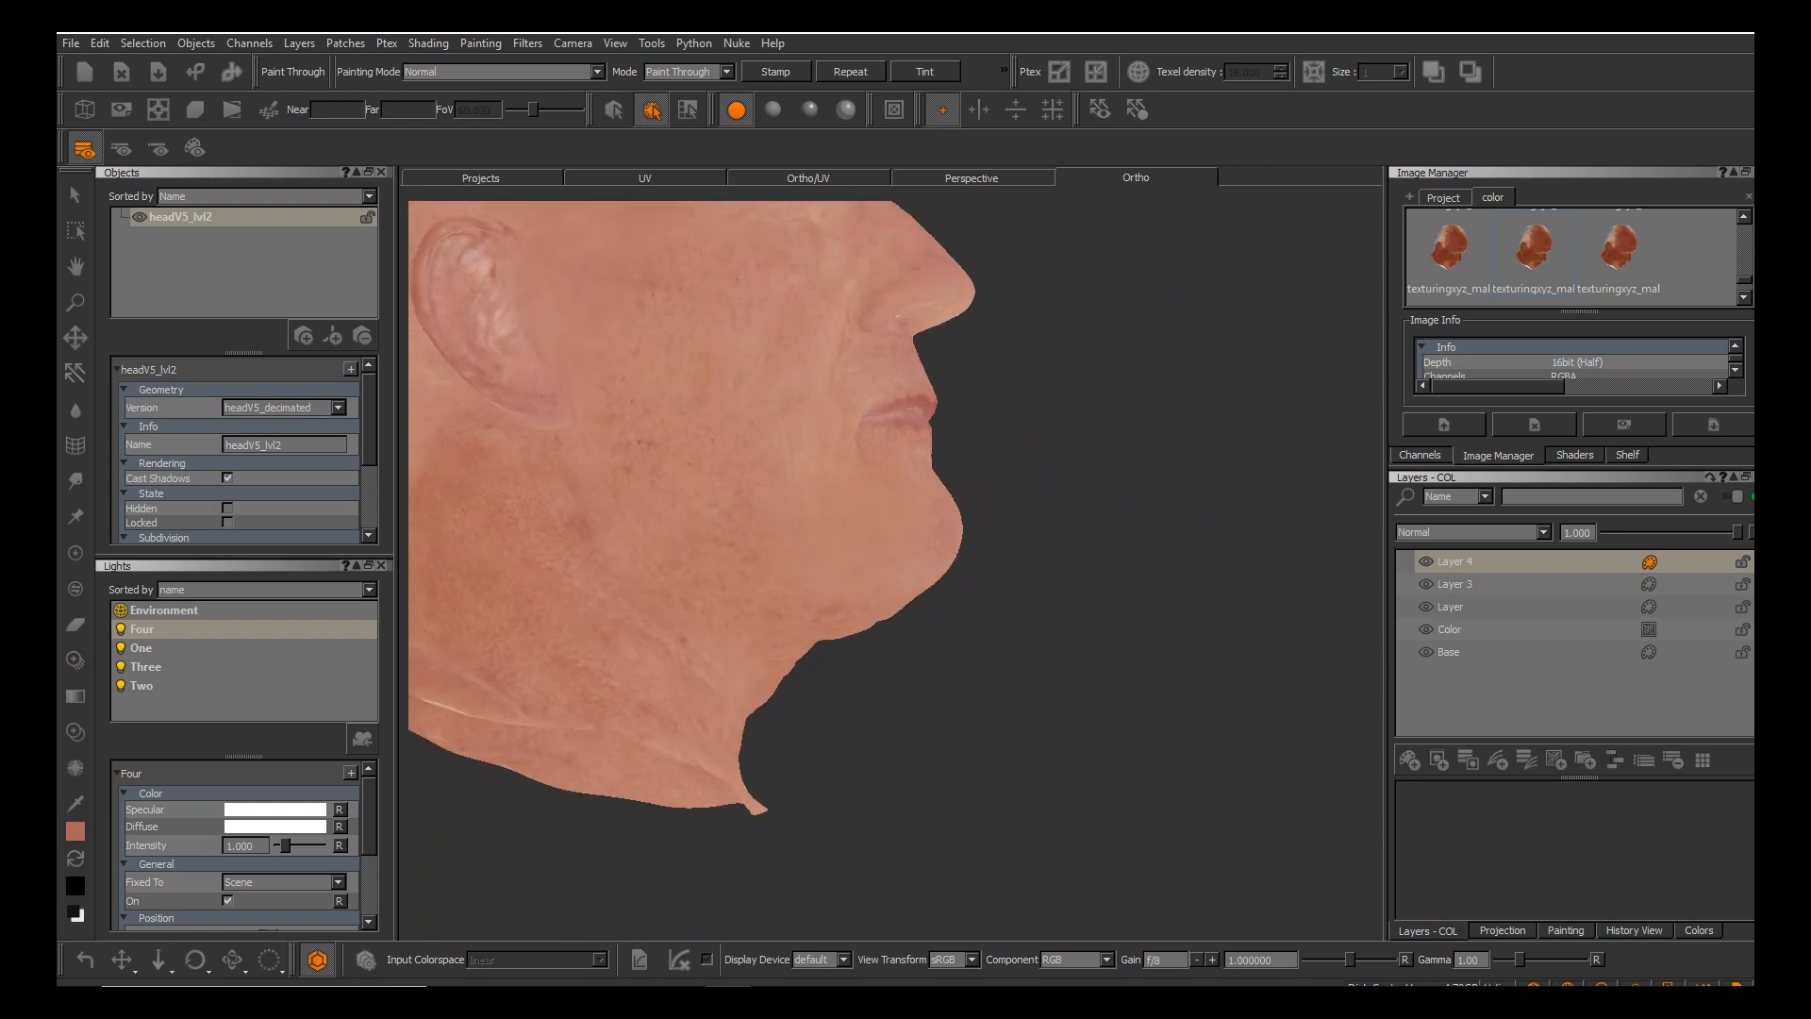
{"action": "middle_click_drag", "start_coordinate": [877, 689], "coordinate": [874, 739], "text": "alt"}
{"action": "right_click_drag", "start_coordinate": [874, 740], "coordinate": [809, 687], "text": "alt"}
{"action": "middle_click_drag", "start_coordinate": [808, 687], "coordinate": [995, 704], "text": "alt"}
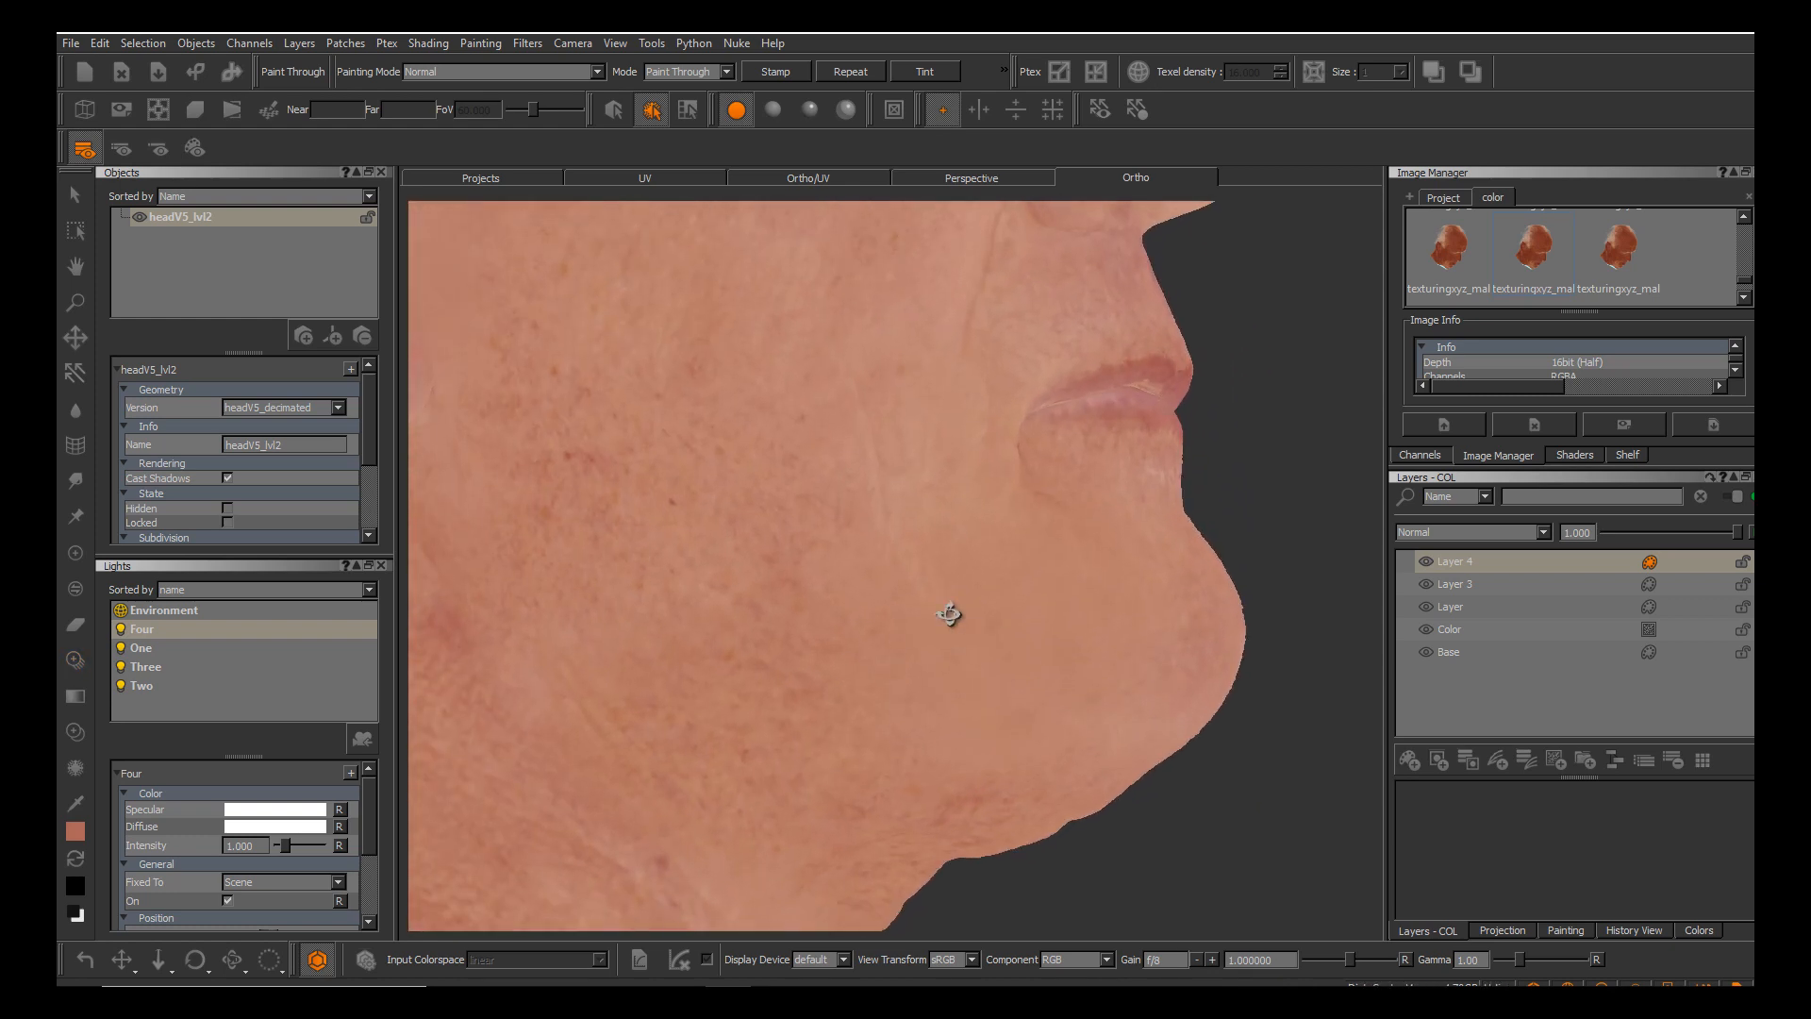
{"action": "scroll", "coordinate": [950, 614], "scroll_direction": "up", "scroll_amount": 5}
{"action": "left_click_drag", "start_coordinate": [967, 617], "coordinate": [881, 618], "text": "shift"}
{"action": "left_click_drag", "start_coordinate": [747, 606], "coordinate": [706, 606]}
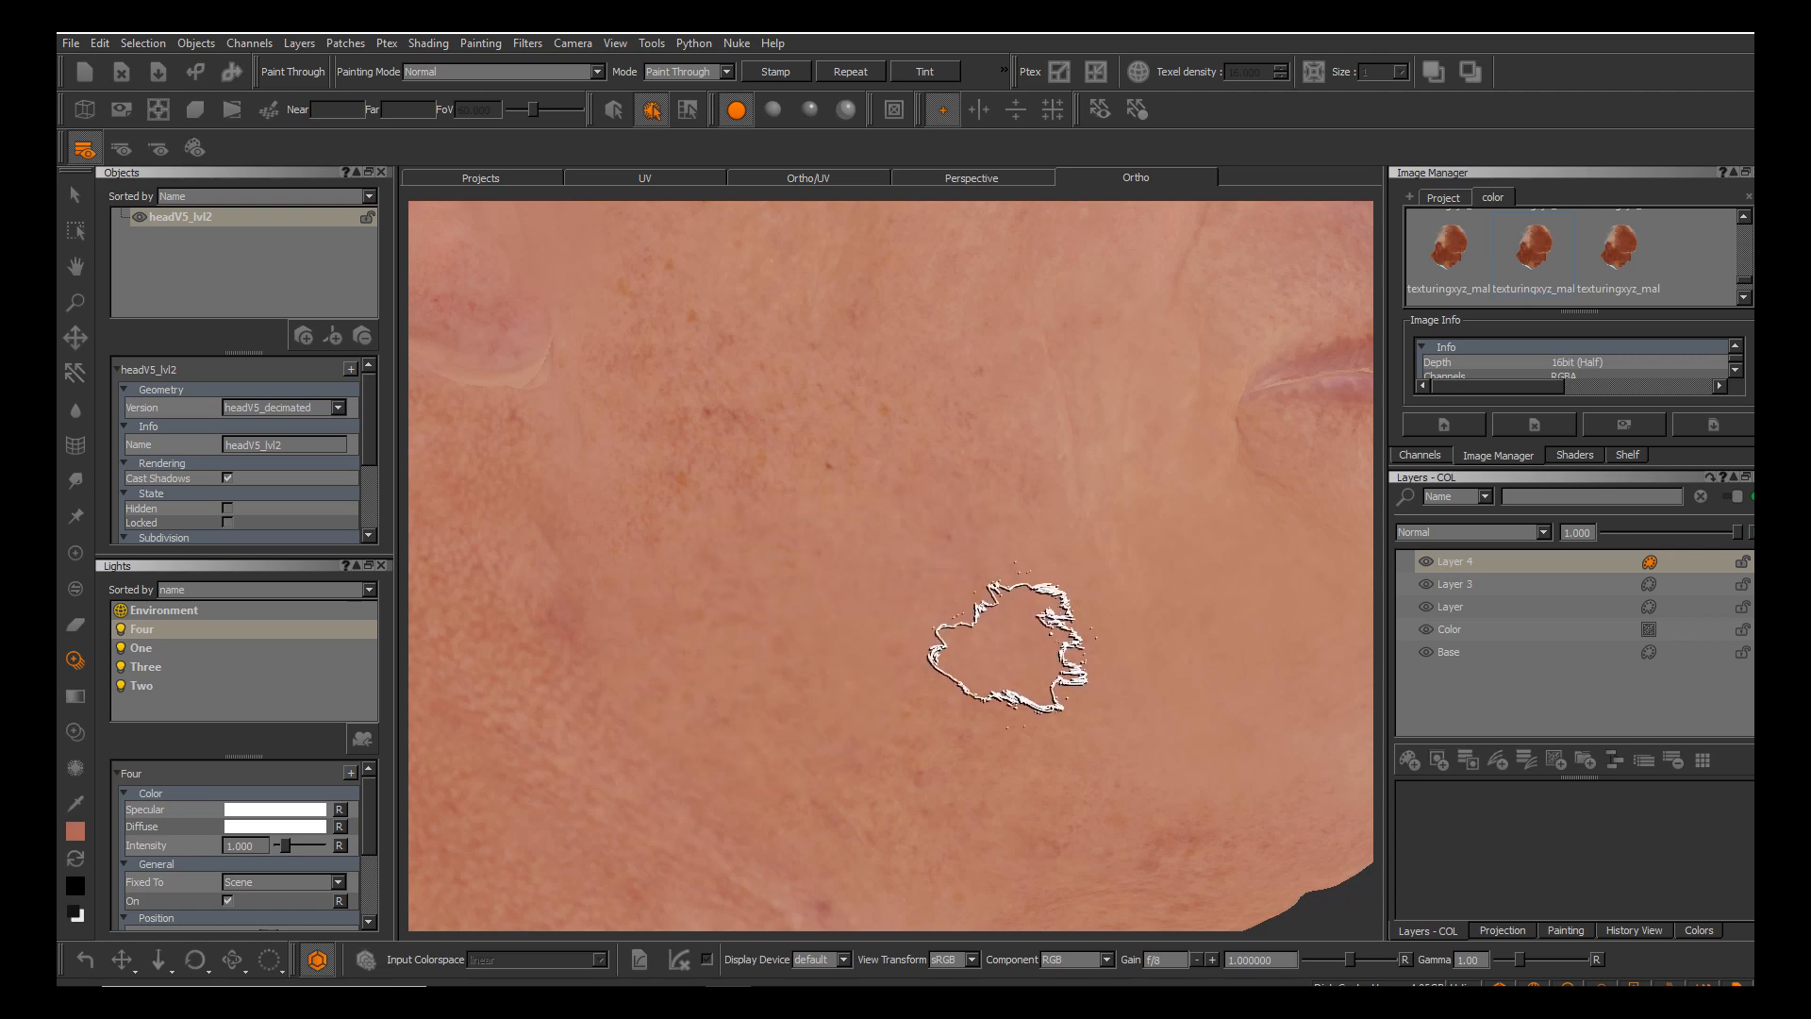
{"action": "mouse_move", "coordinate": [1008, 648]}
{"action": "left_mouse_down"}
{"action": "mouse_move", "coordinate": [849, 738]}
{"action": "mouse_move", "coordinate": [887, 749]}
{"action": "left_mouse_up"}
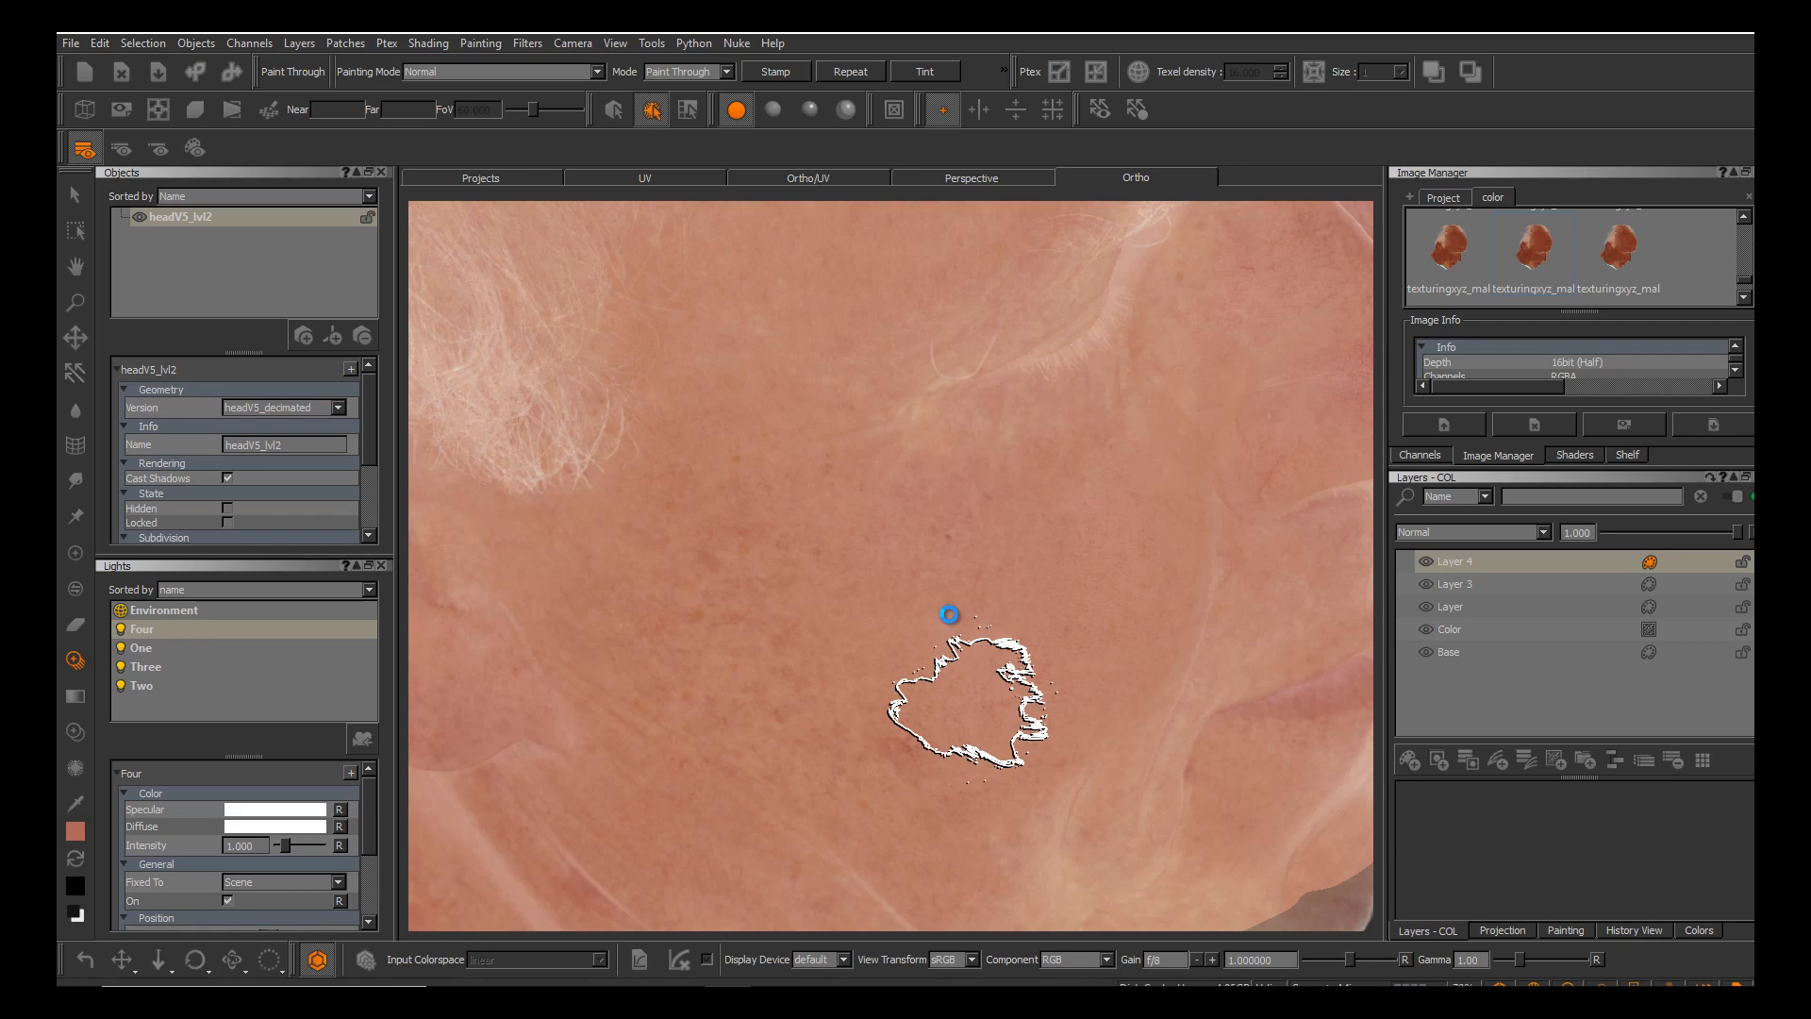
Reposition the projected skin over the upper cheek and paint its detail onto the smooth area in front of the ear.
{"action": "right_click_drag", "start_coordinate": [944, 673], "coordinate": [874, 625], "text": "alt"}
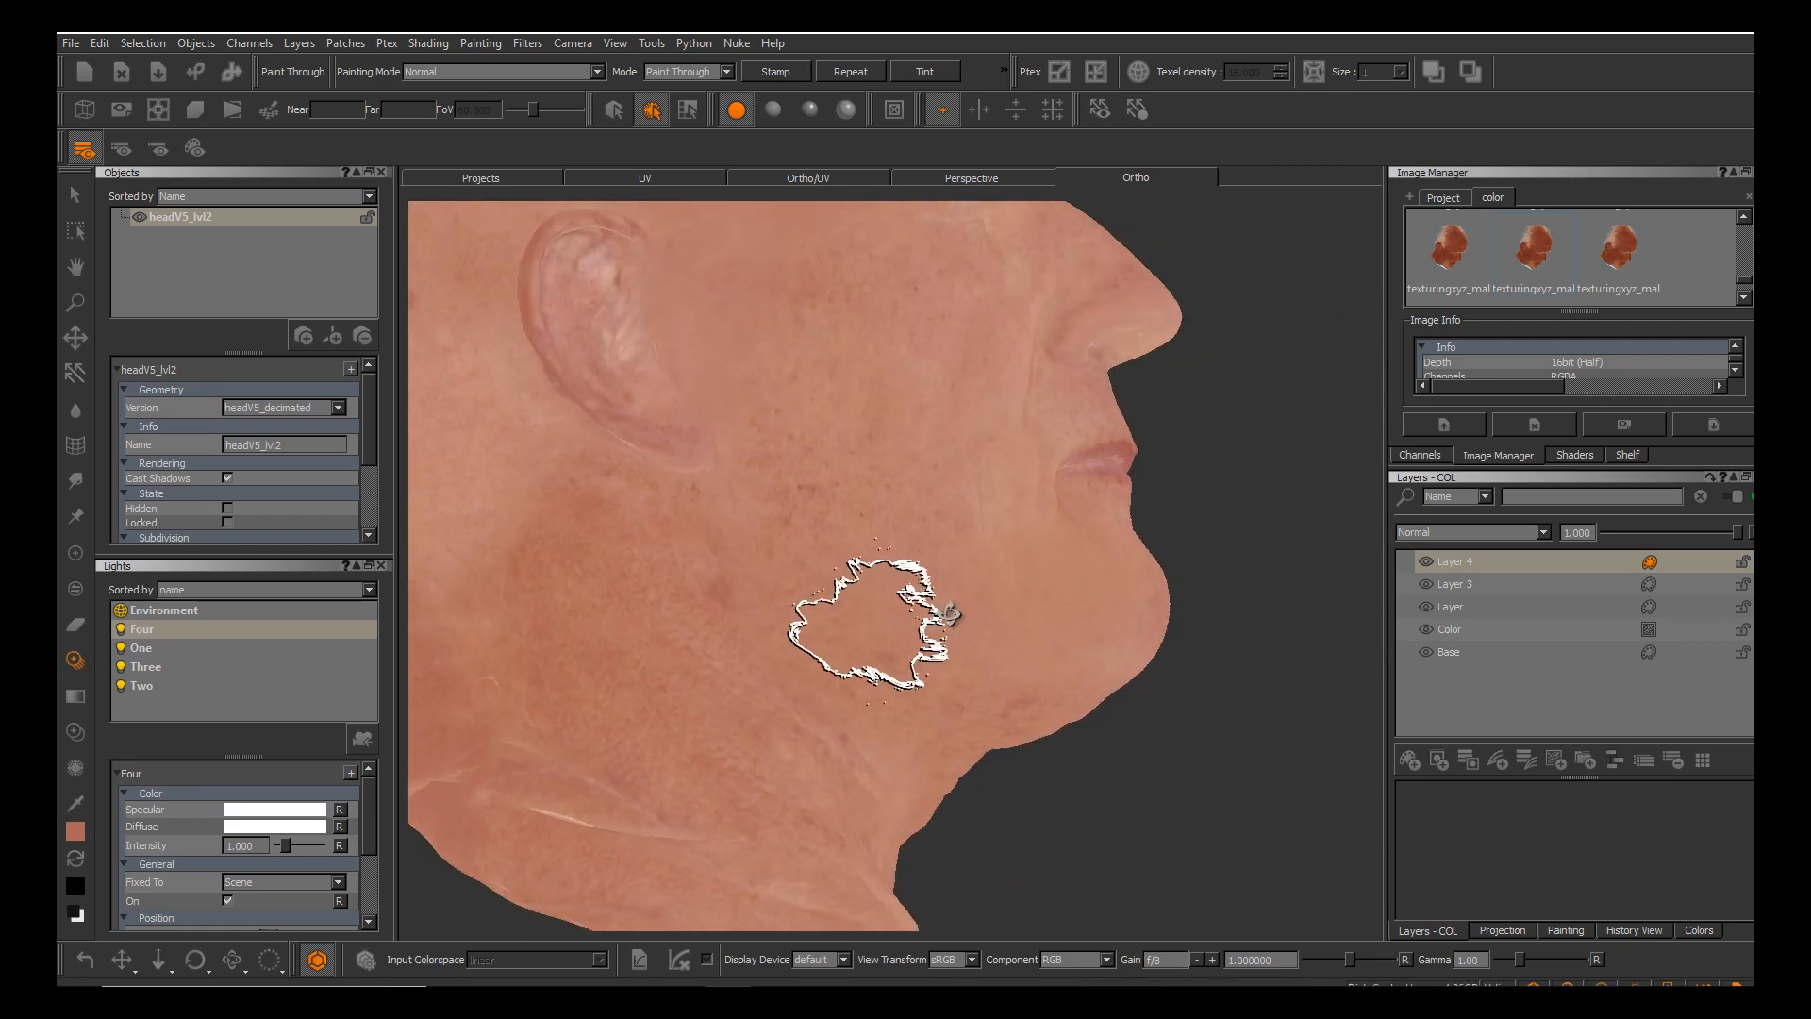
{"action": "mouse_move", "coordinate": [873, 624]}
{"action": "left_mouse_down", "text": "alt"}
{"action": "mouse_move", "coordinate": [698, 618]}
{"action": "mouse_move", "coordinate": [905, 634]}
{"action": "left_mouse_up", "text": "alt"}
{"action": "middle_click_drag", "start_coordinate": [1066, 557], "coordinate": [954, 614], "text": "alt"}
{"action": "left_click_drag", "start_coordinate": [953, 615], "coordinate": [1076, 613], "text": "alt"}
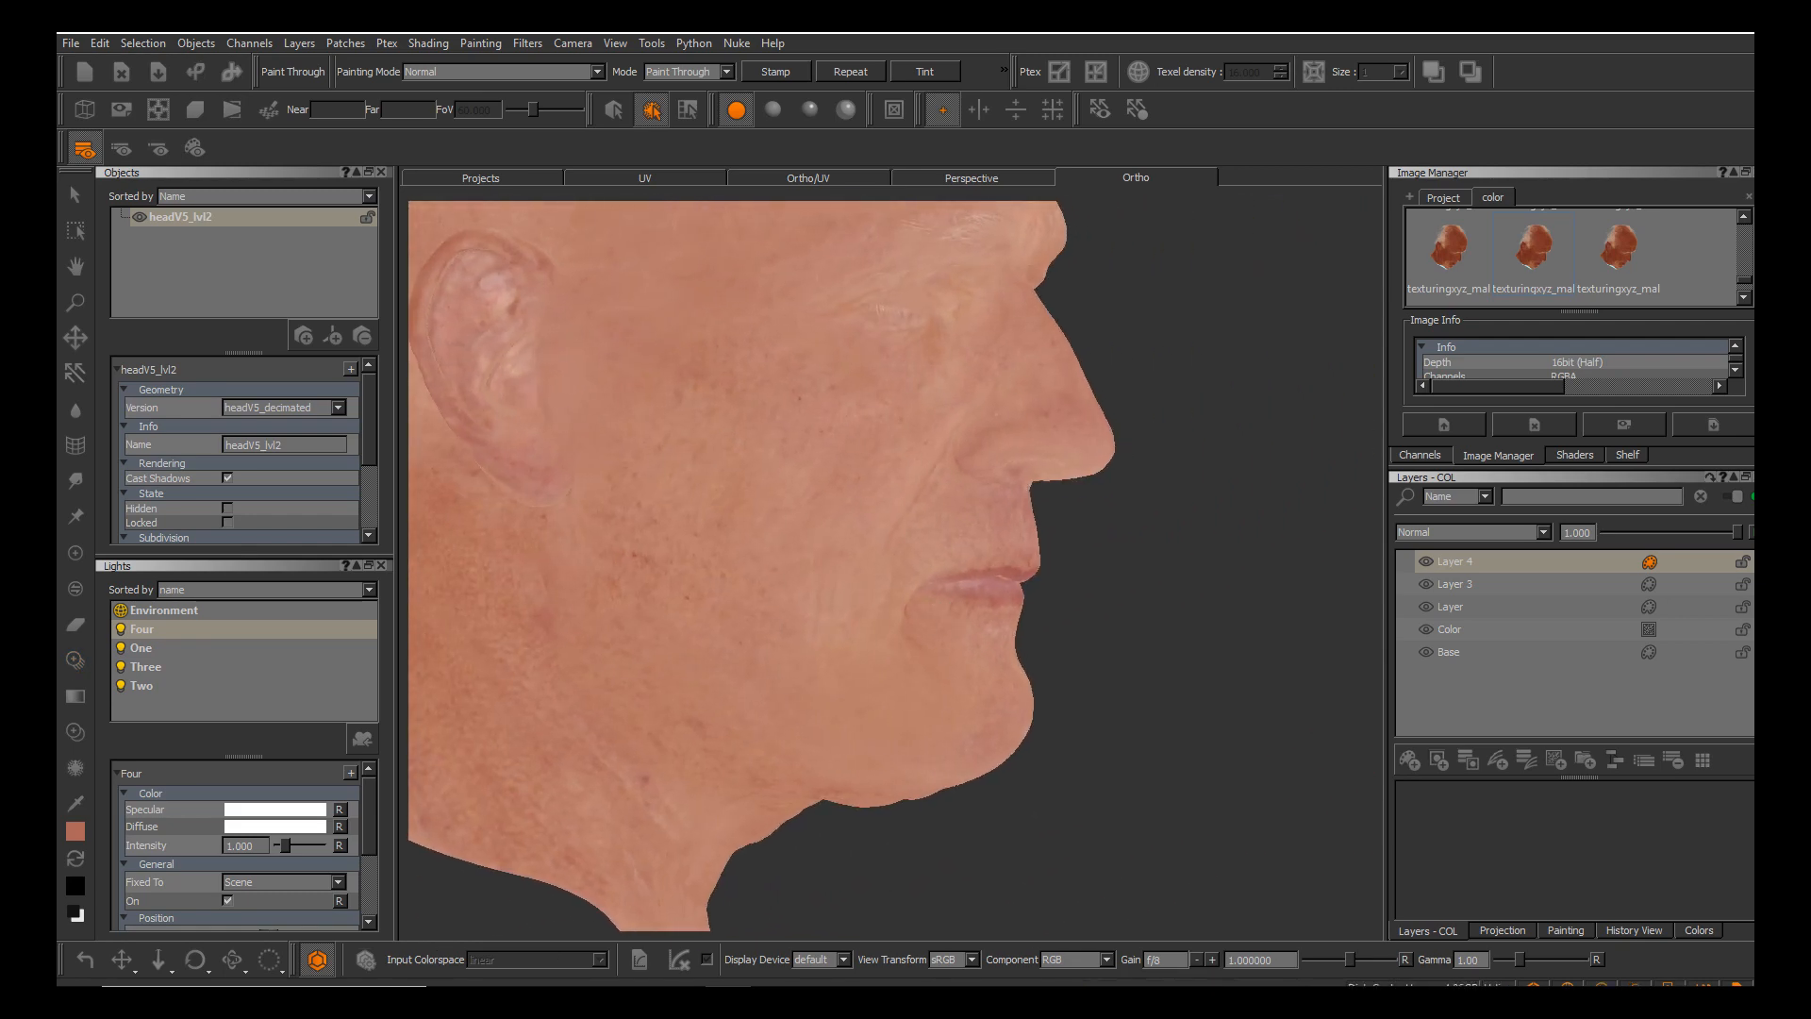
{"action": "middle_click_drag", "start_coordinate": [698, 489], "coordinate": [804, 658], "text": "alt"}
{"action": "scroll", "coordinate": [950, 615], "scroll_direction": "up", "scroll_amount": 6}
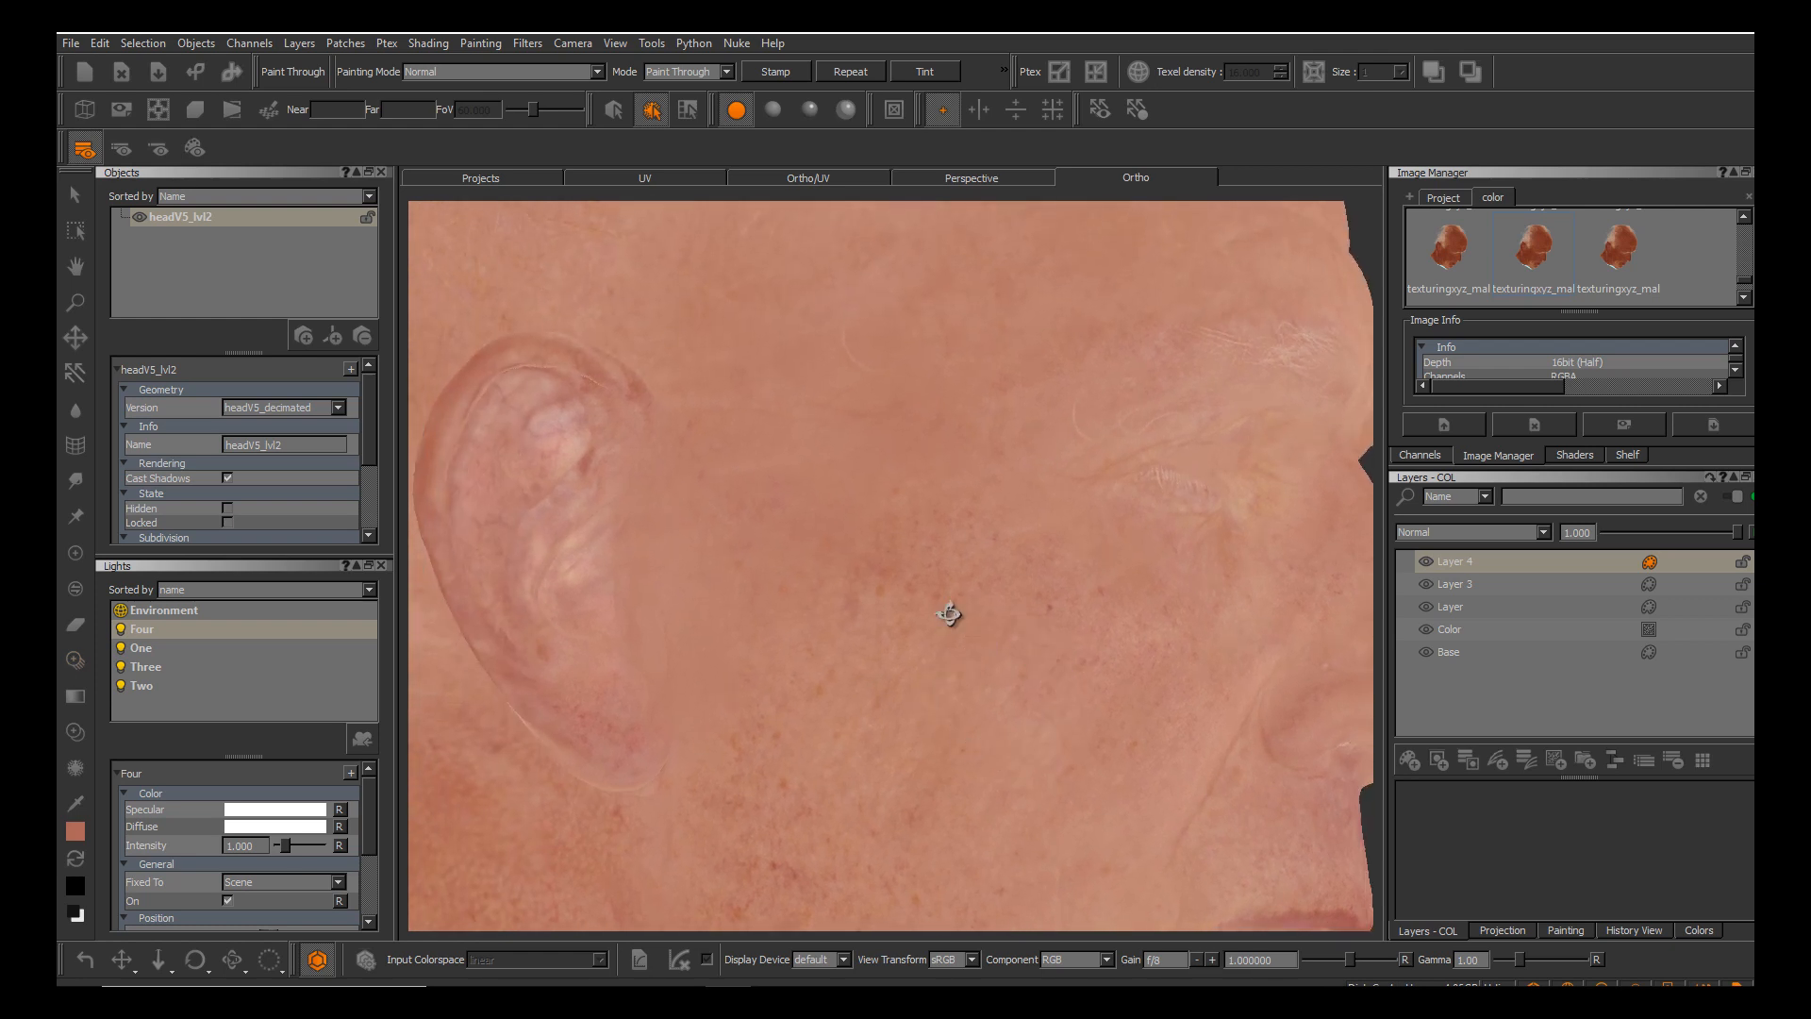
{"action": "mouse_move", "coordinate": [932, 669]}
{"action": "left_mouse_down", "text": "shift"}
{"action": "mouse_move", "coordinate": [901, 699]}
{"action": "mouse_move", "coordinate": [885, 633]}
{"action": "left_mouse_up", "text": "shift"}
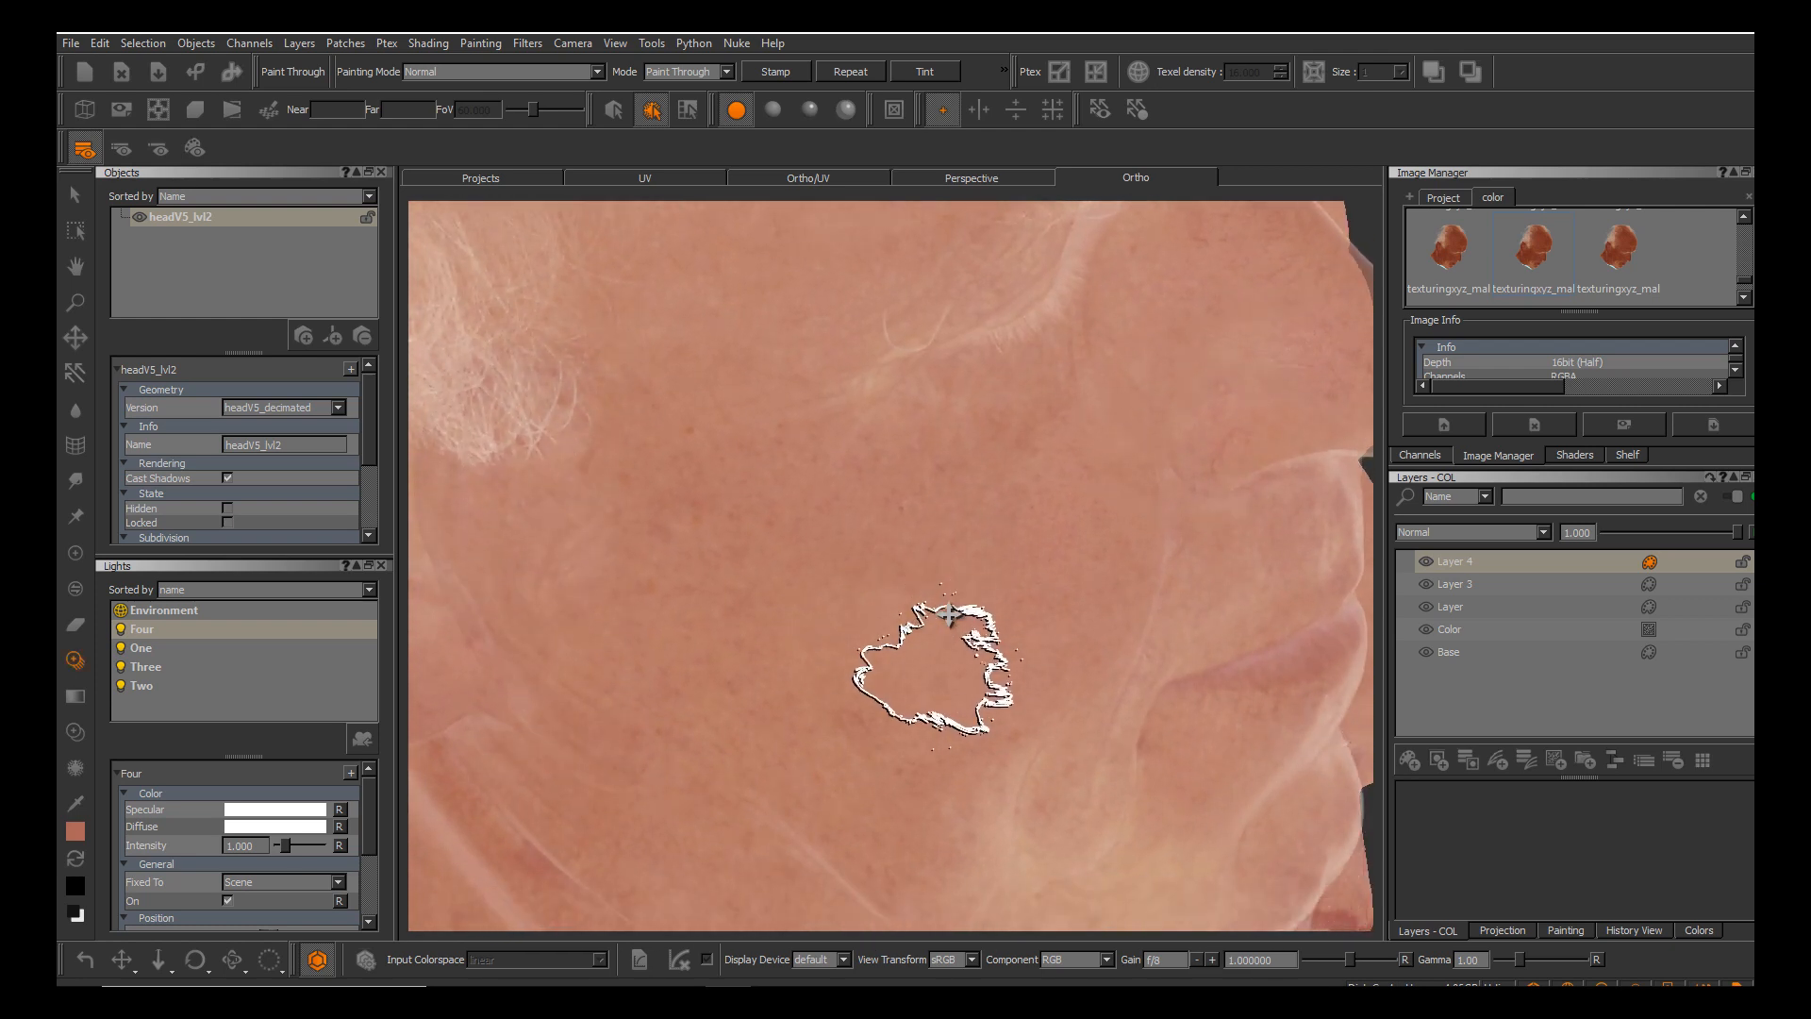
{"action": "key", "text": "r"}
{"action": "mouse_move", "coordinate": [736, 577]}
{"action": "left_mouse_down"}
{"action": "mouse_move", "coordinate": [713, 566]}
{"action": "mouse_move", "coordinate": [756, 566]}
{"action": "mouse_move", "coordinate": [744, 549]}
{"action": "mouse_move", "coordinate": [689, 536]}
{"action": "left_mouse_up"}
{"action": "left_click", "coordinate": [722, 533]}
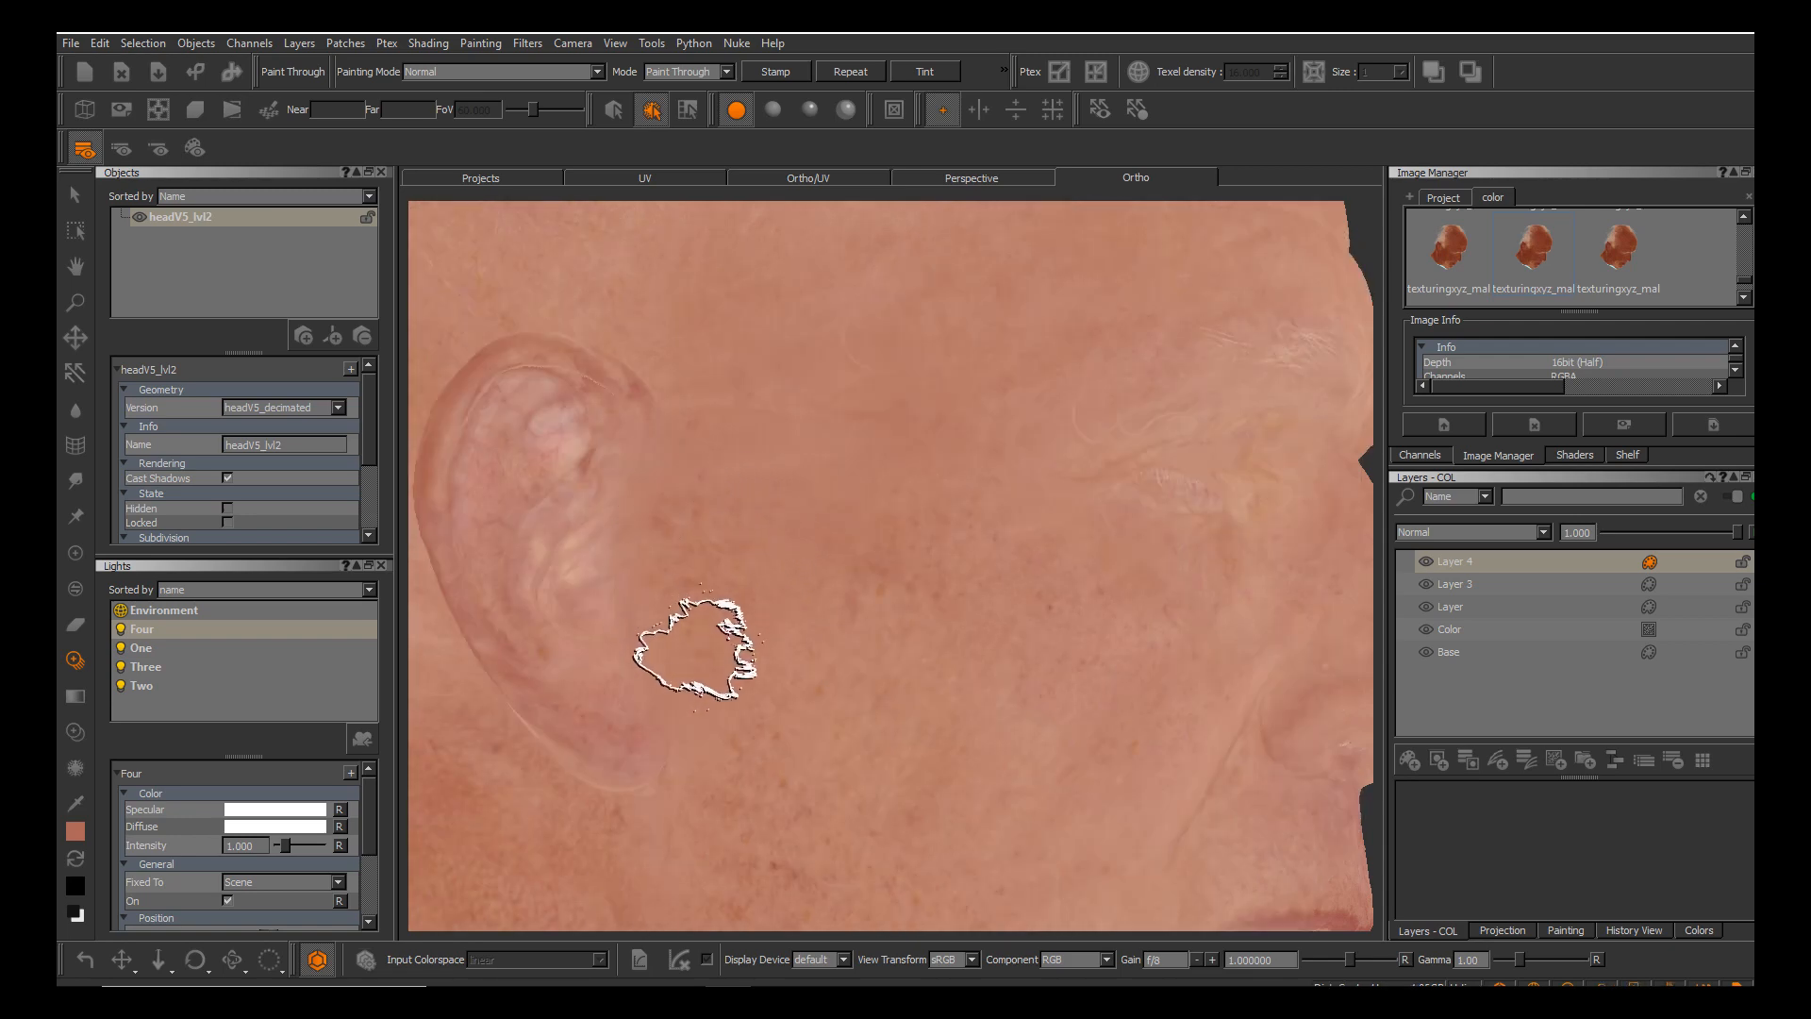
{"action": "left_click_drag", "start_coordinate": [695, 648], "coordinate": [703, 684]}
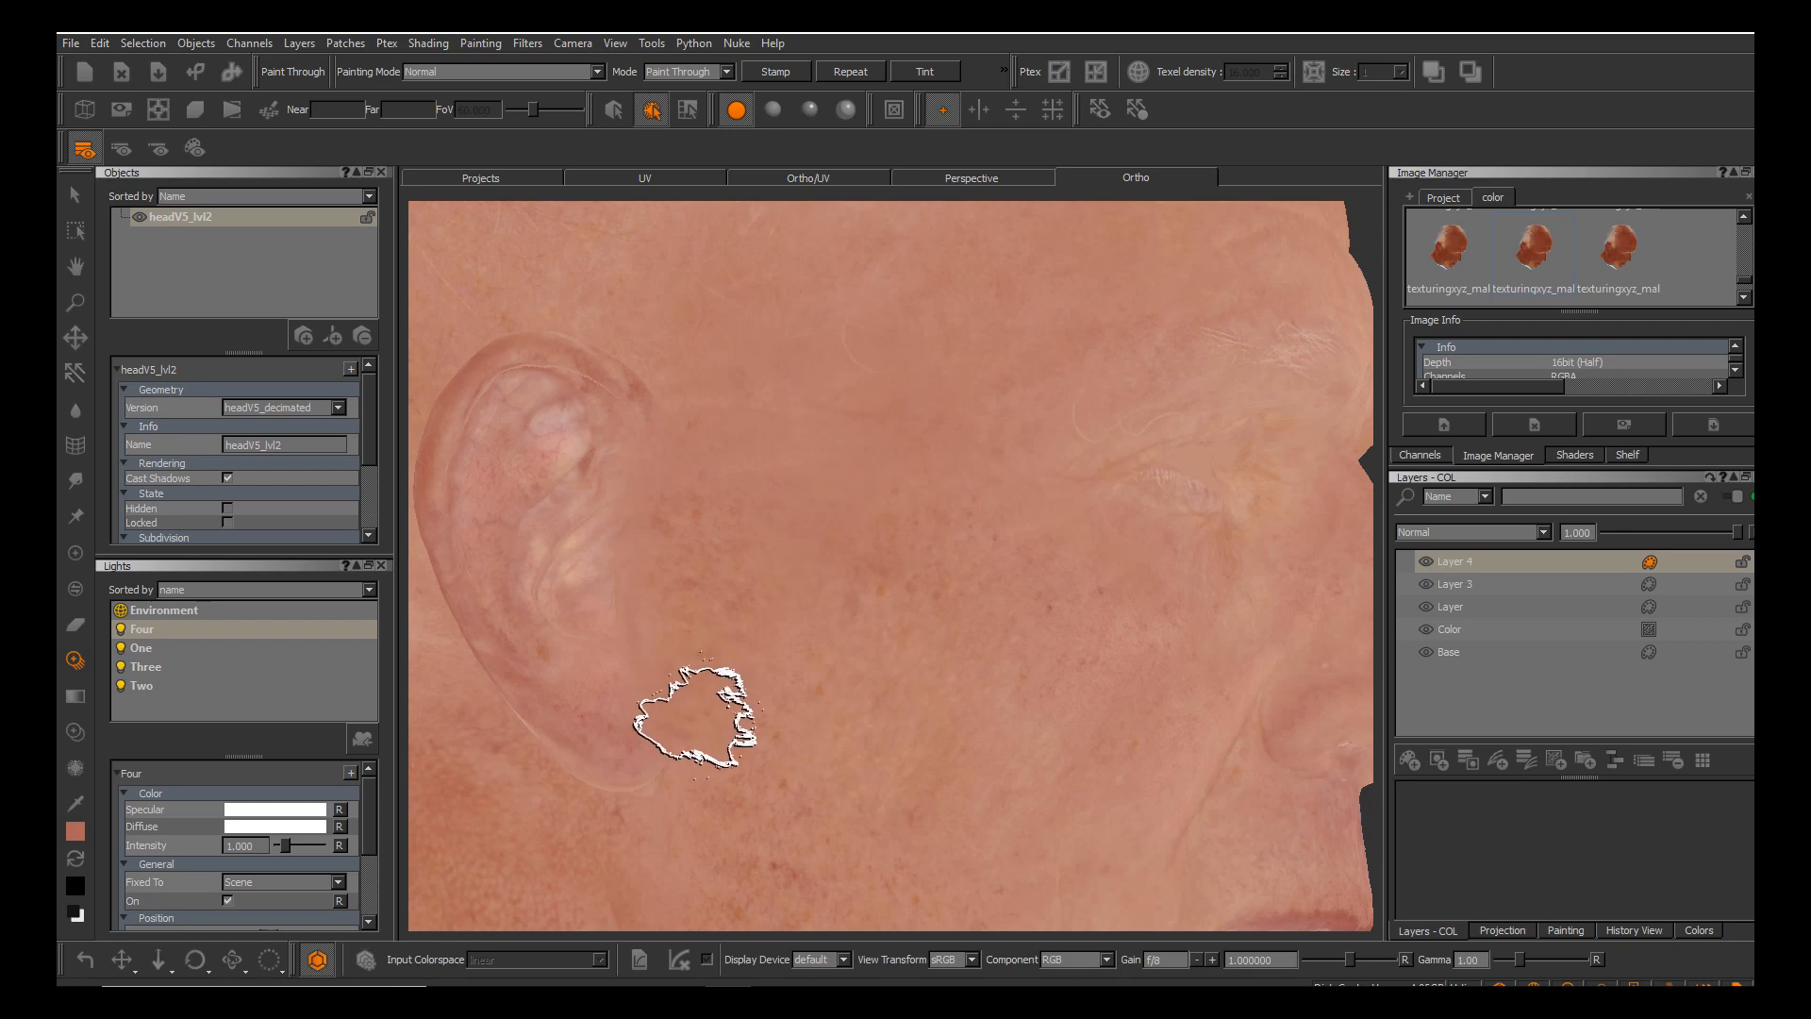
{"action": "mouse_move", "coordinate": [747, 572]}
{"action": "left_mouse_down"}
{"action": "mouse_move", "coordinate": [795, 581]}
{"action": "mouse_move", "coordinate": [776, 545]}
{"action": "mouse_move", "coordinate": [773, 580]}
{"action": "left_mouse_up"}
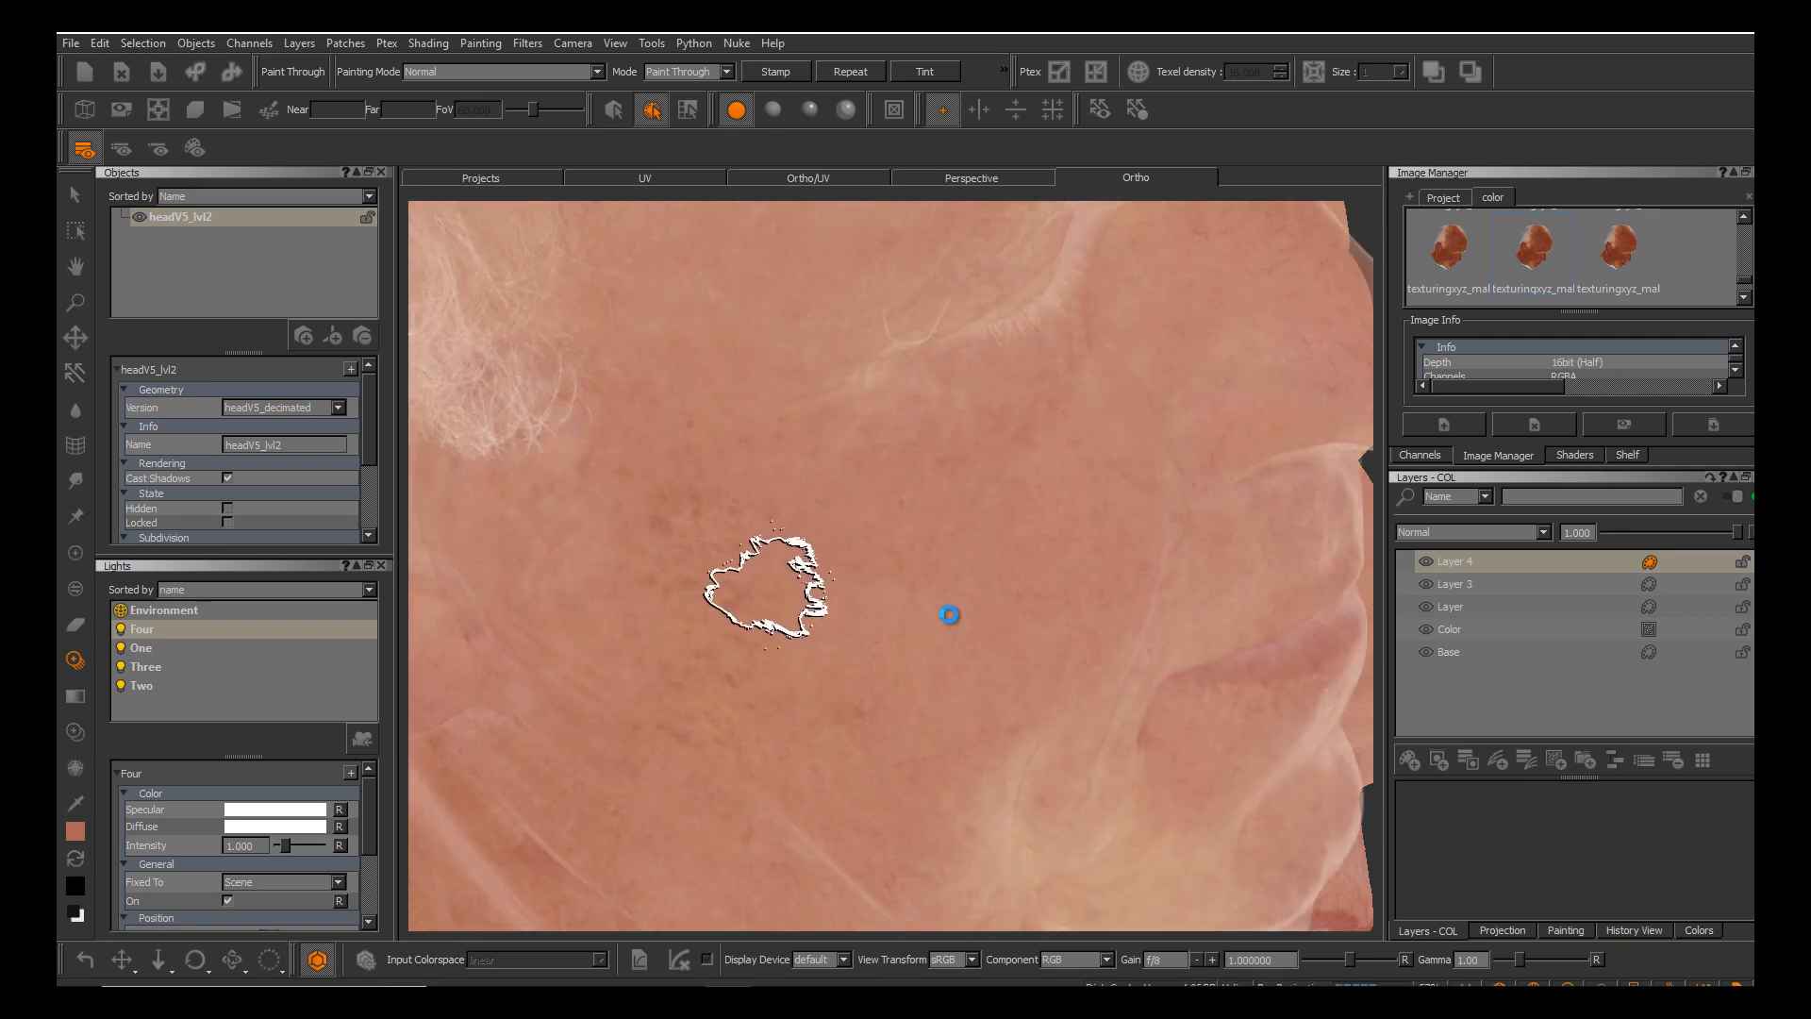
Paint projected skin detail from the front of the ear up toward the temple, blending into the cheek.
{"action": "scroll", "coordinate": [950, 615], "scroll_direction": "up", "scroll_amount": 8}
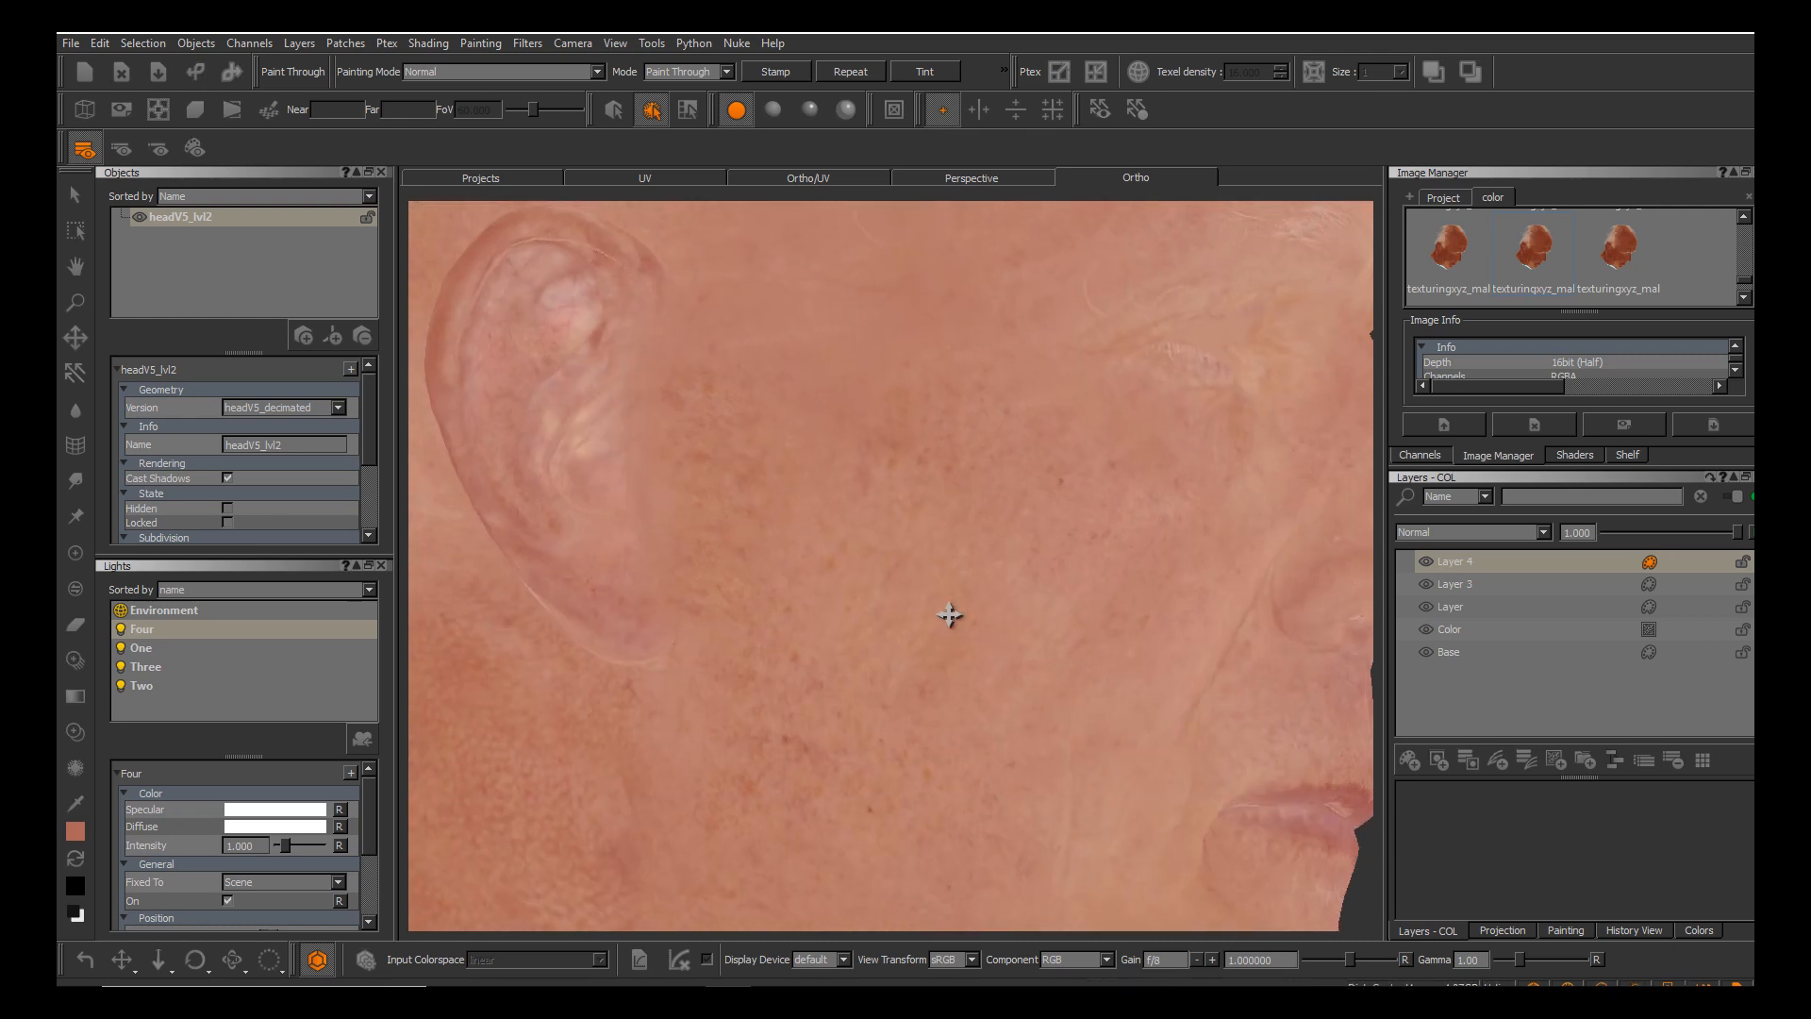
{"action": "scroll", "coordinate": [950, 615], "scroll_direction": "up", "scroll_amount": 6}
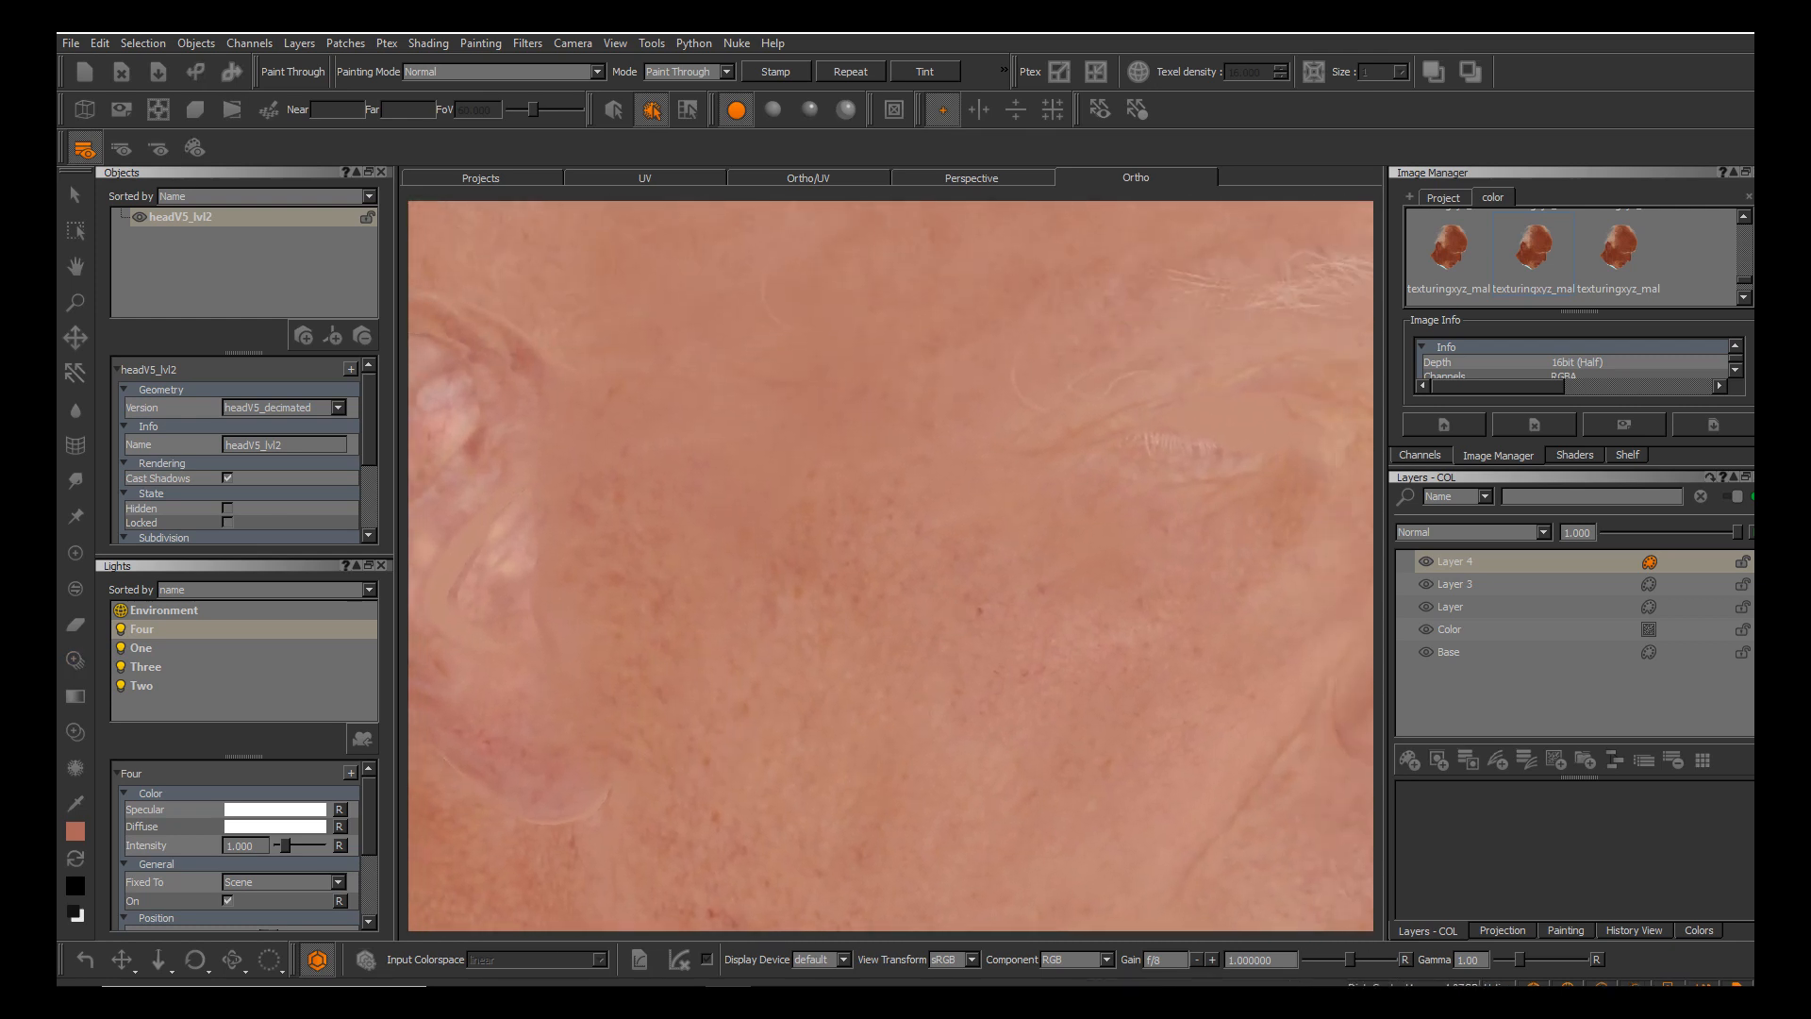
{"action": "scroll", "coordinate": [950, 614], "scroll_direction": "down", "scroll_amount": 5}
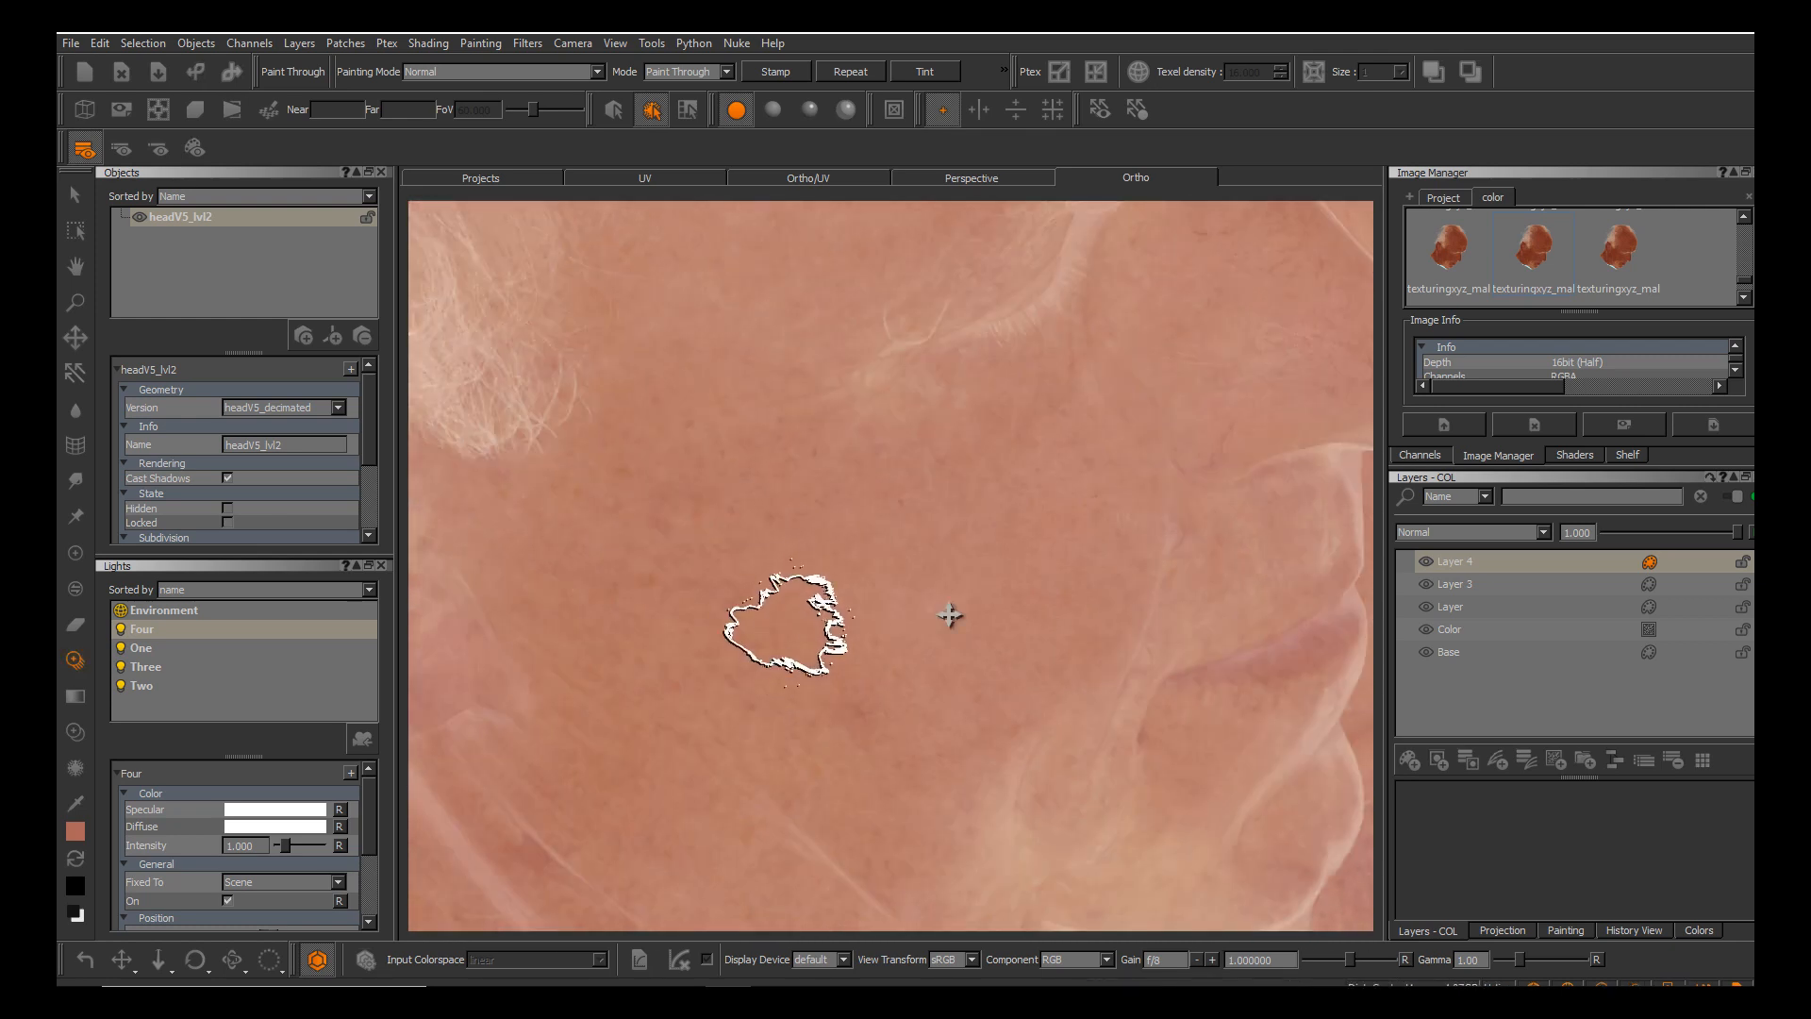
{"action": "left_click_drag", "start_coordinate": [693, 521], "coordinate": [706, 531]}
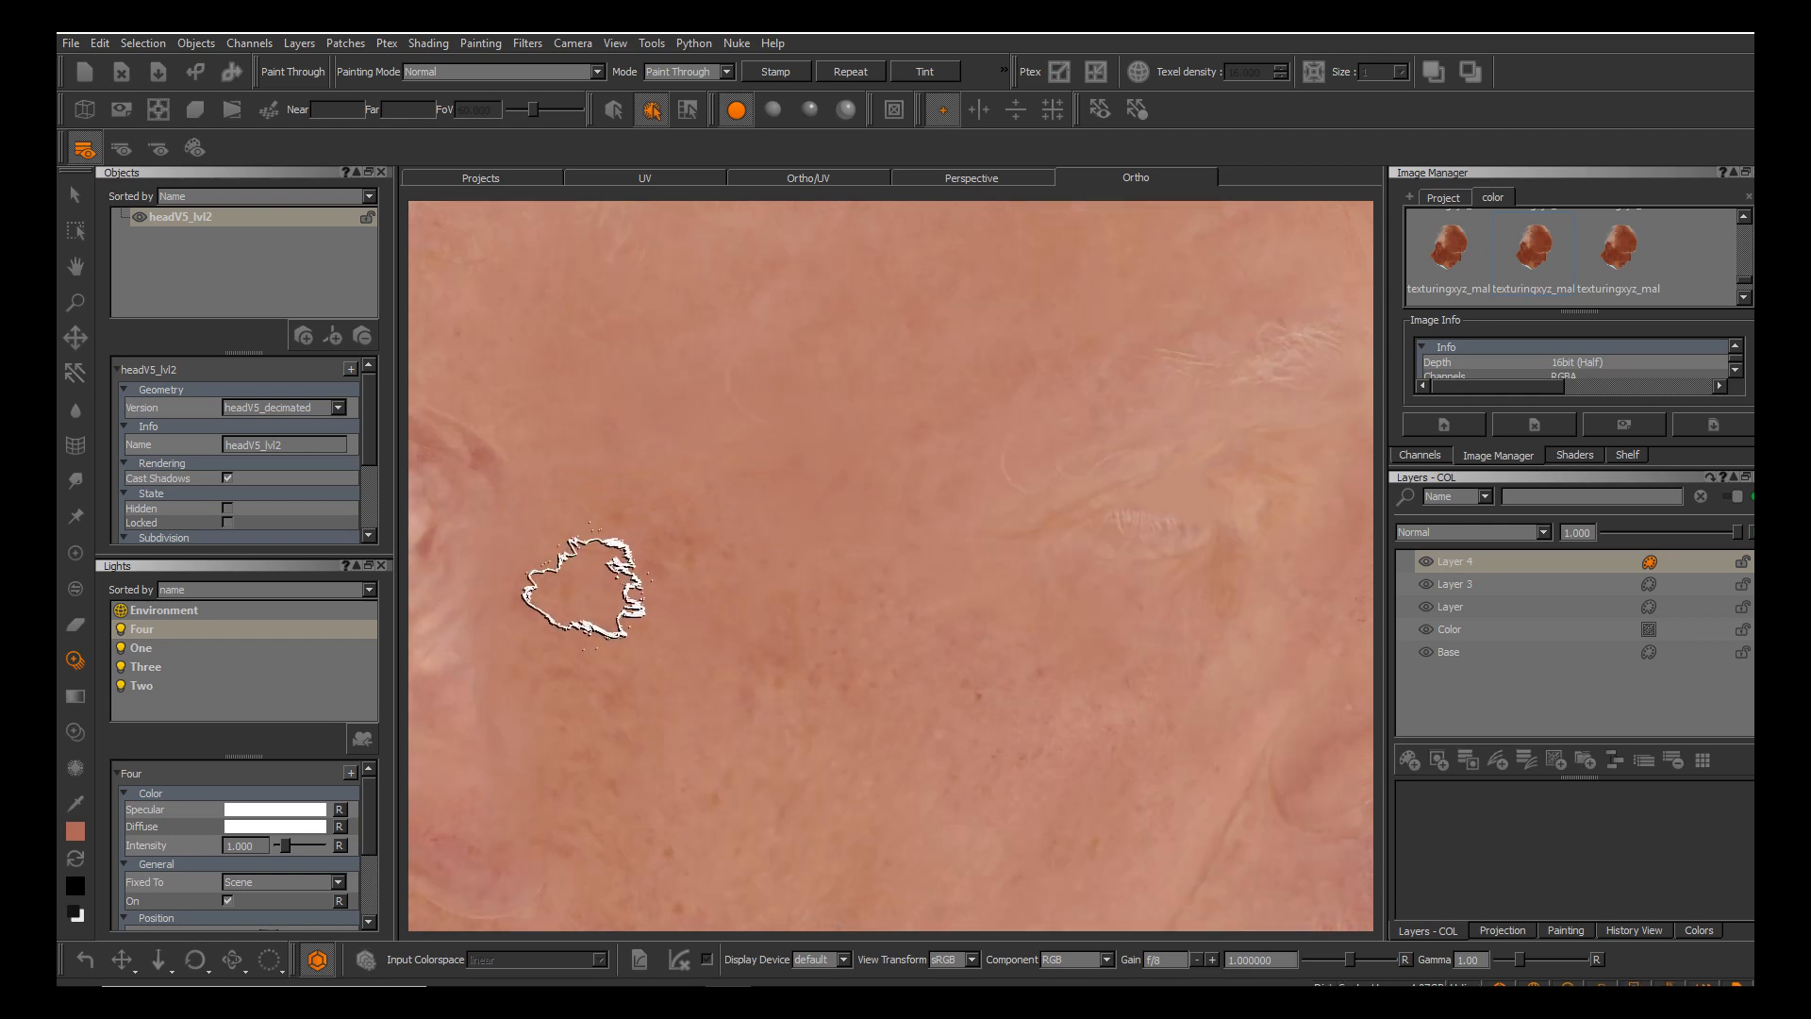
{"action": "left_click_drag", "start_coordinate": [727, 579], "coordinate": [727, 570]}
{"action": "left_click_drag", "start_coordinate": [699, 501], "coordinate": [677, 410]}
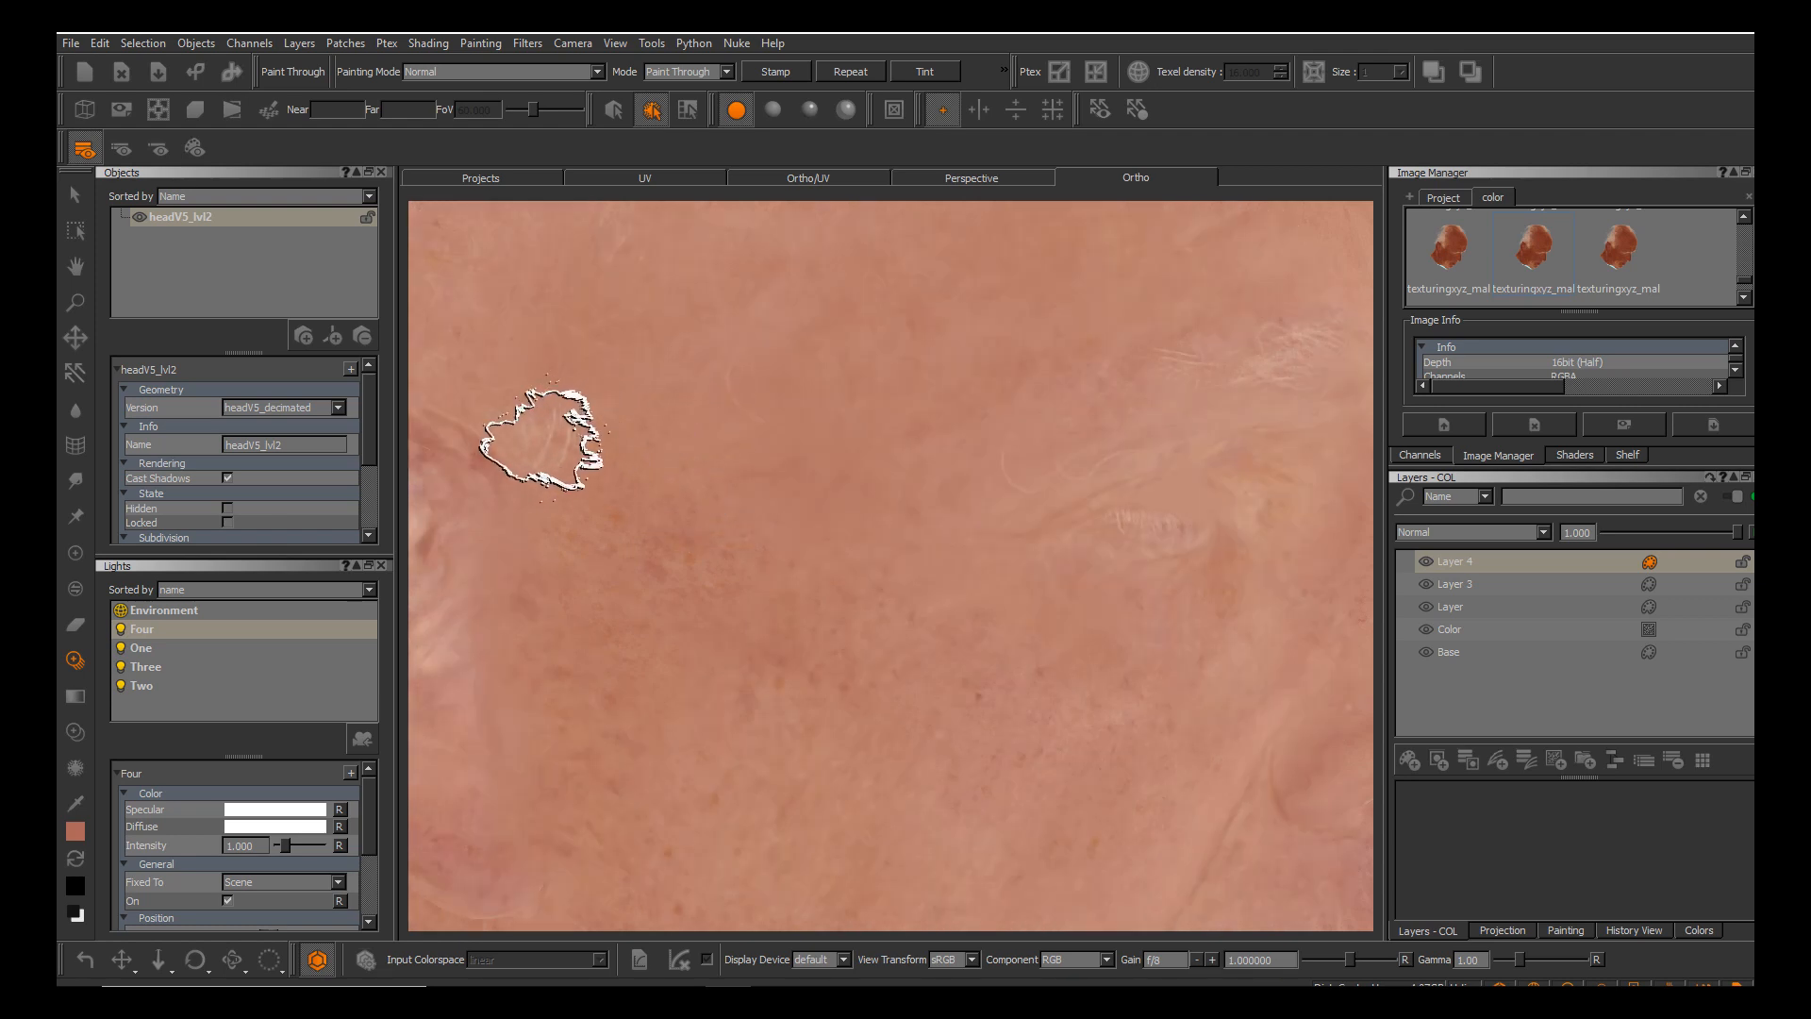
{"action": "left_click_drag", "start_coordinate": [542, 439], "coordinate": [745, 510]}
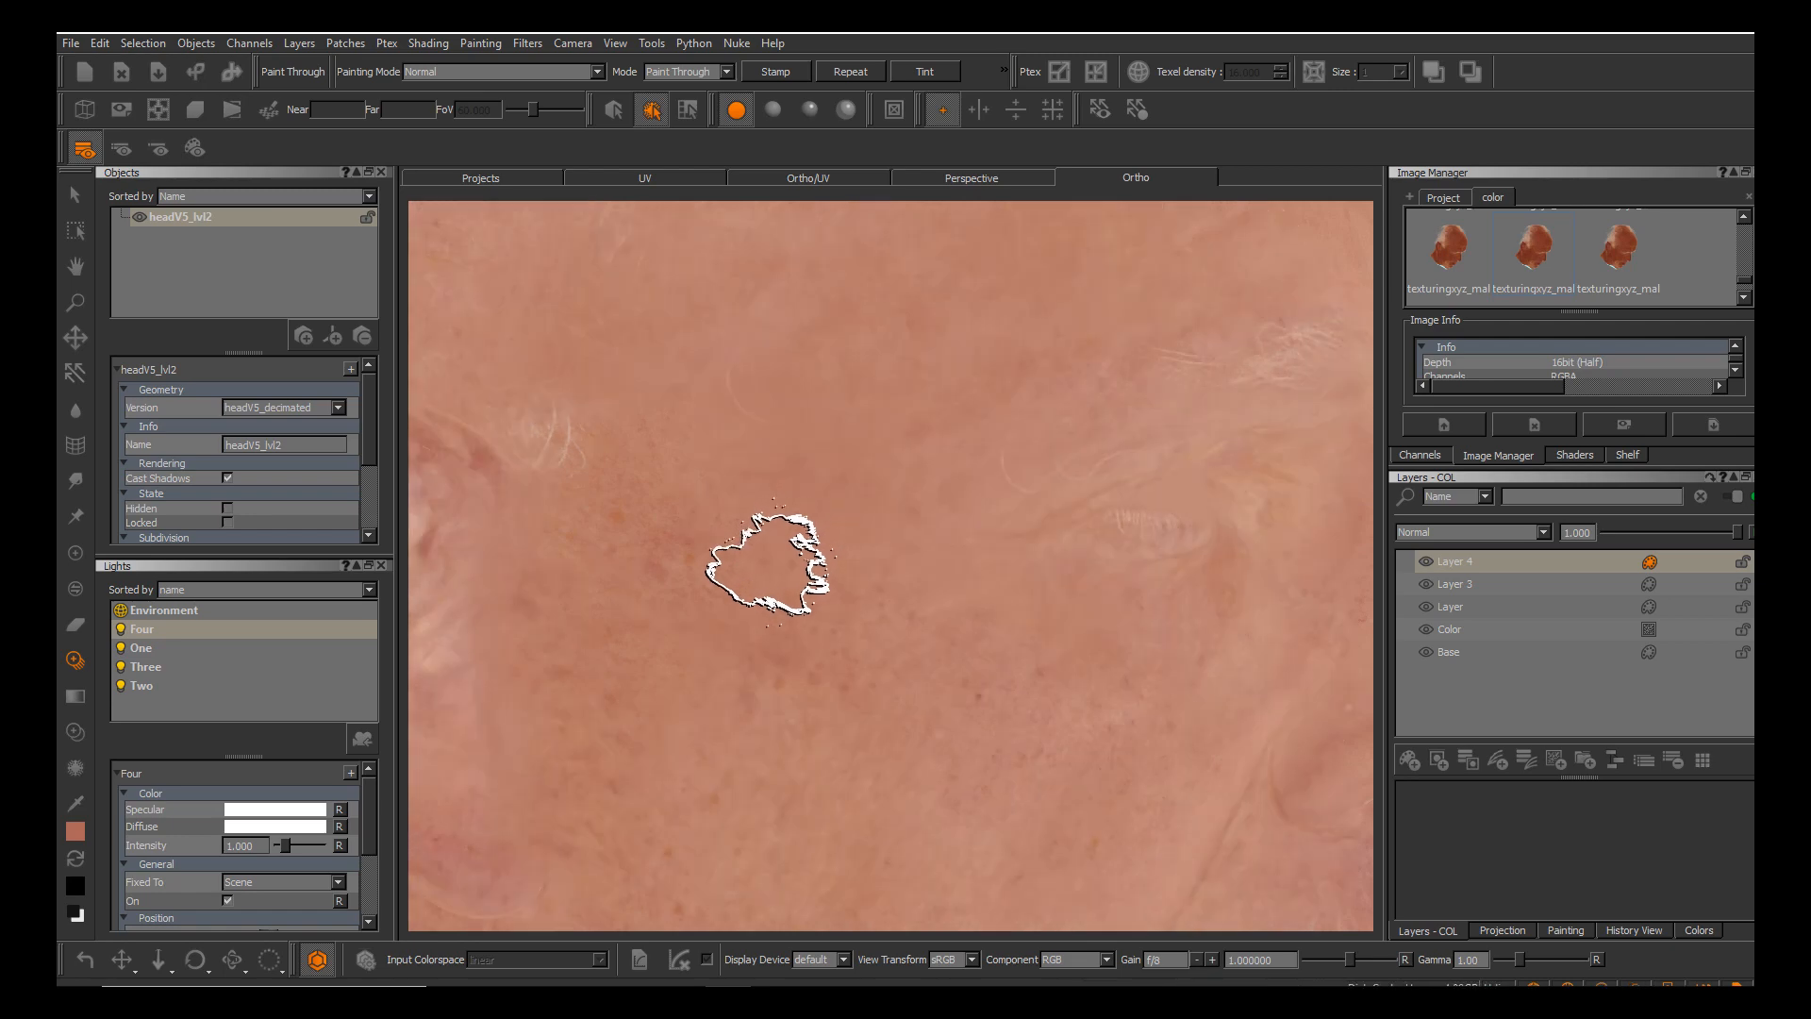
Examine the painted cheek and ear in profile and turn the head around to inspect the opposite cheek and pale jaw patch.
{"action": "middle_click_drag", "start_coordinate": [768, 562], "coordinate": [849, 469], "text": "alt"}
{"action": "mouse_move", "coordinate": [849, 469]}
{"action": "right_mouse_down", "text": "alt"}
{"action": "mouse_move", "coordinate": [950, 613]}
{"action": "mouse_move", "coordinate": [930, 651]}
{"action": "right_mouse_up", "text": "alt"}
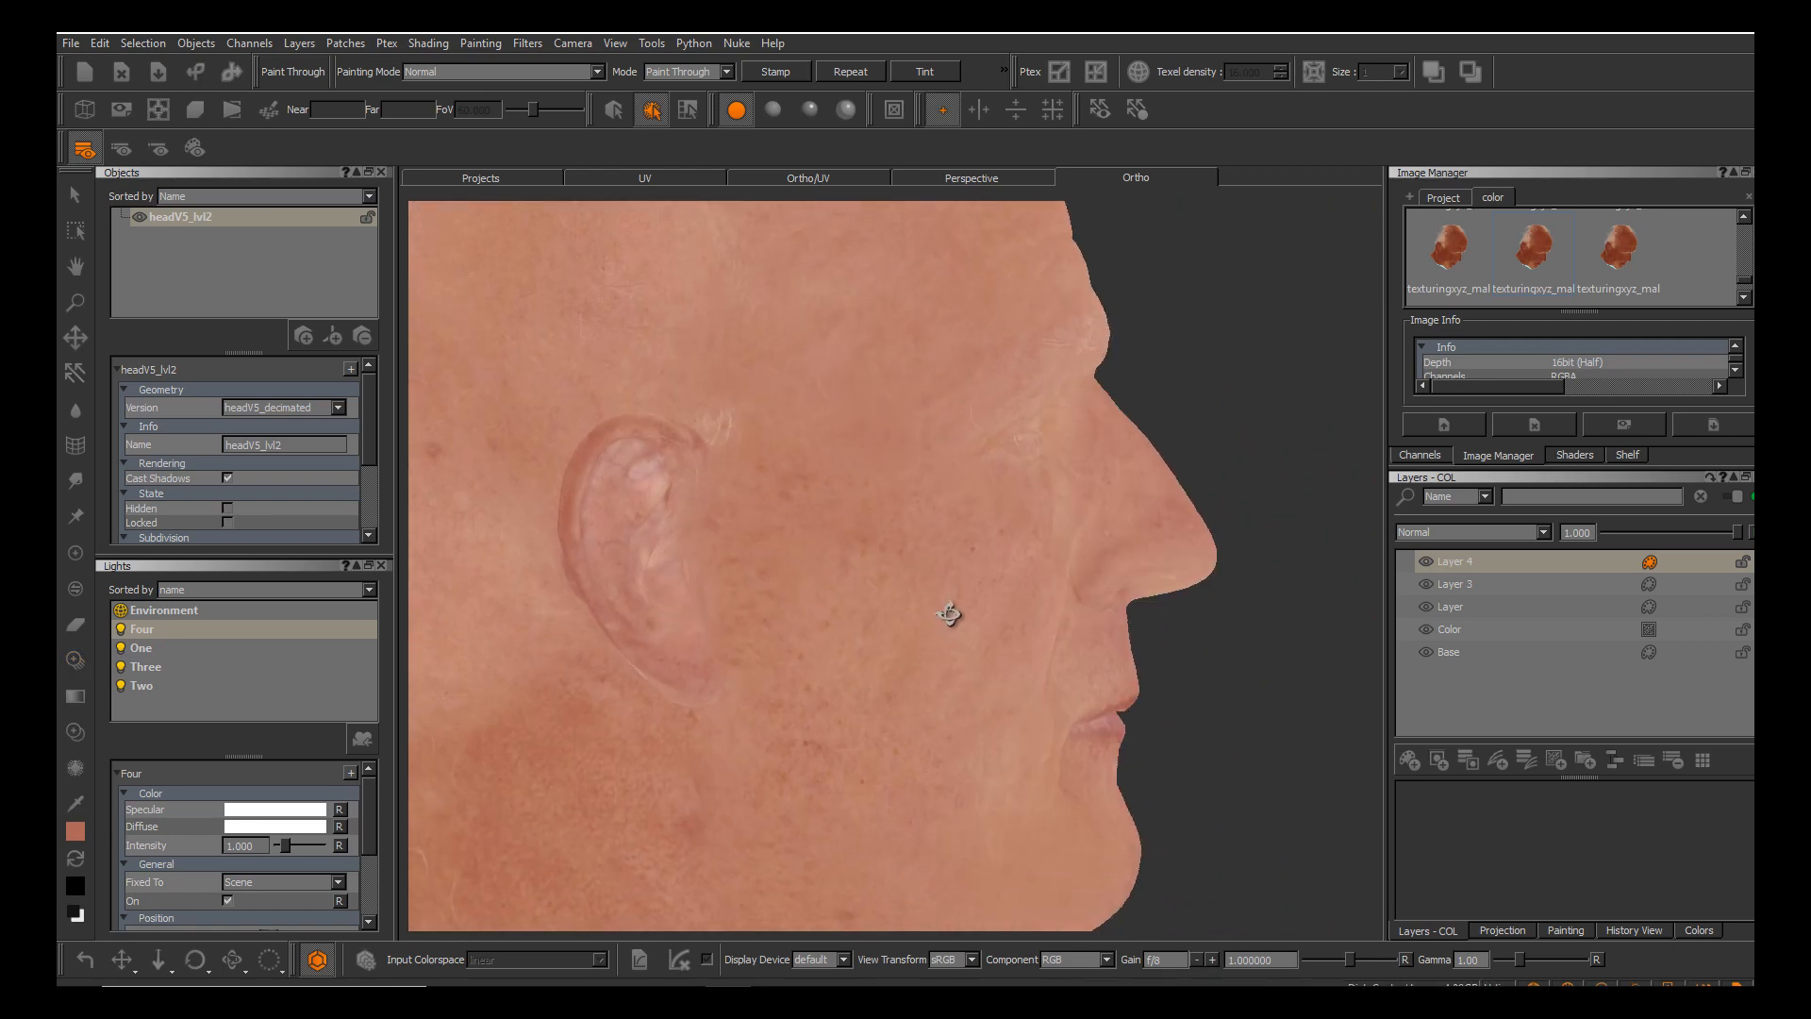
{"action": "left_click_drag", "start_coordinate": [929, 651], "coordinate": [883, 604], "text": "alt"}
{"action": "middle_click_drag", "start_coordinate": [882, 603], "coordinate": [824, 663], "text": "alt"}
{"action": "left_click_drag", "start_coordinate": [824, 663], "coordinate": [817, 665], "text": "alt"}
{"action": "right_click_drag", "start_coordinate": [817, 665], "coordinate": [774, 614], "text": "alt"}
{"action": "left_click_drag", "start_coordinate": [944, 623], "coordinate": [806, 623], "text": "alt"}
{"action": "middle_click_drag", "start_coordinate": [981, 694], "coordinate": [727, 635], "text": "alt"}
{"action": "left_click_drag", "start_coordinate": [728, 635], "coordinate": [604, 633], "text": "alt"}
{"action": "right_click_drag", "start_coordinate": [830, 641], "coordinate": [920, 627], "text": "alt"}
{"action": "middle_click_drag", "start_coordinate": [950, 614], "coordinate": [888, 580], "text": "alt"}
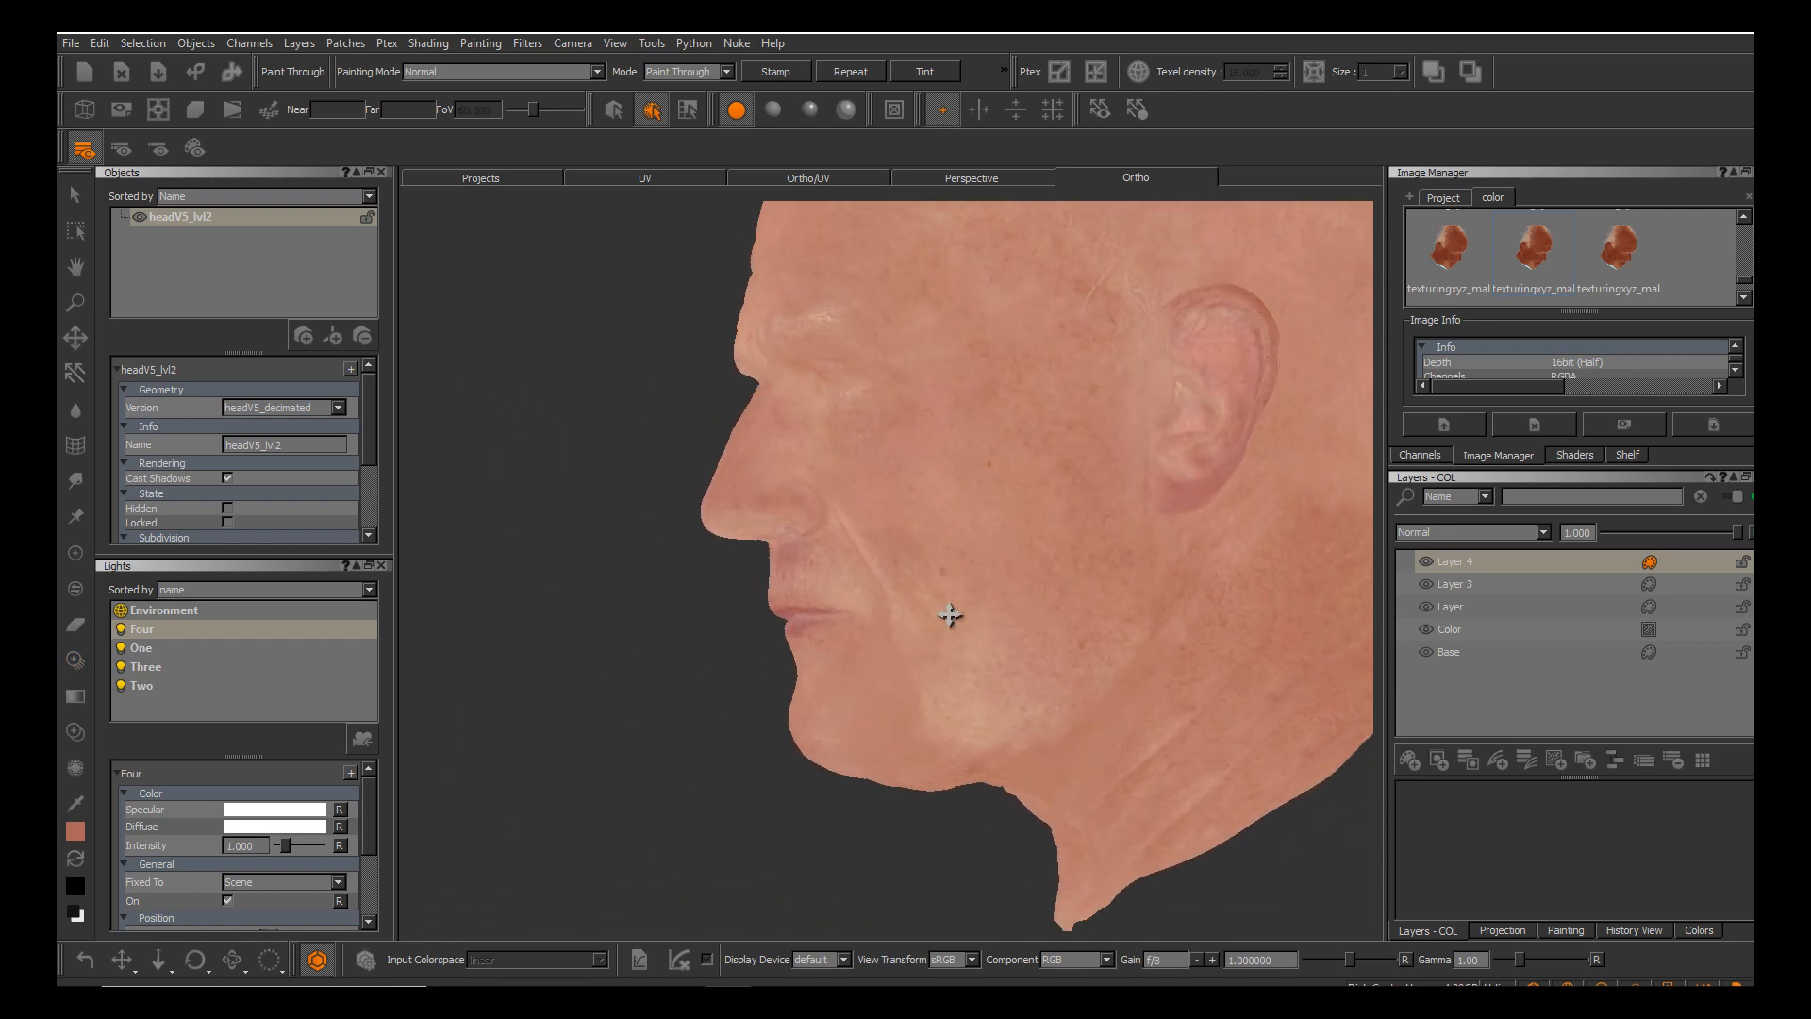
{"action": "right_click_drag", "start_coordinate": [950, 614], "coordinate": [1023, 608], "text": "alt"}
{"action": "mouse_move", "coordinate": [950, 615]}
{"action": "left_mouse_down", "text": "alt"}
{"action": "mouse_move", "coordinate": [929, 604]}
{"action": "mouse_move", "coordinate": [942, 614]}
{"action": "left_mouse_up", "text": "alt"}
{"action": "middle_click_drag", "start_coordinate": [950, 615], "coordinate": [905, 624], "text": "alt"}
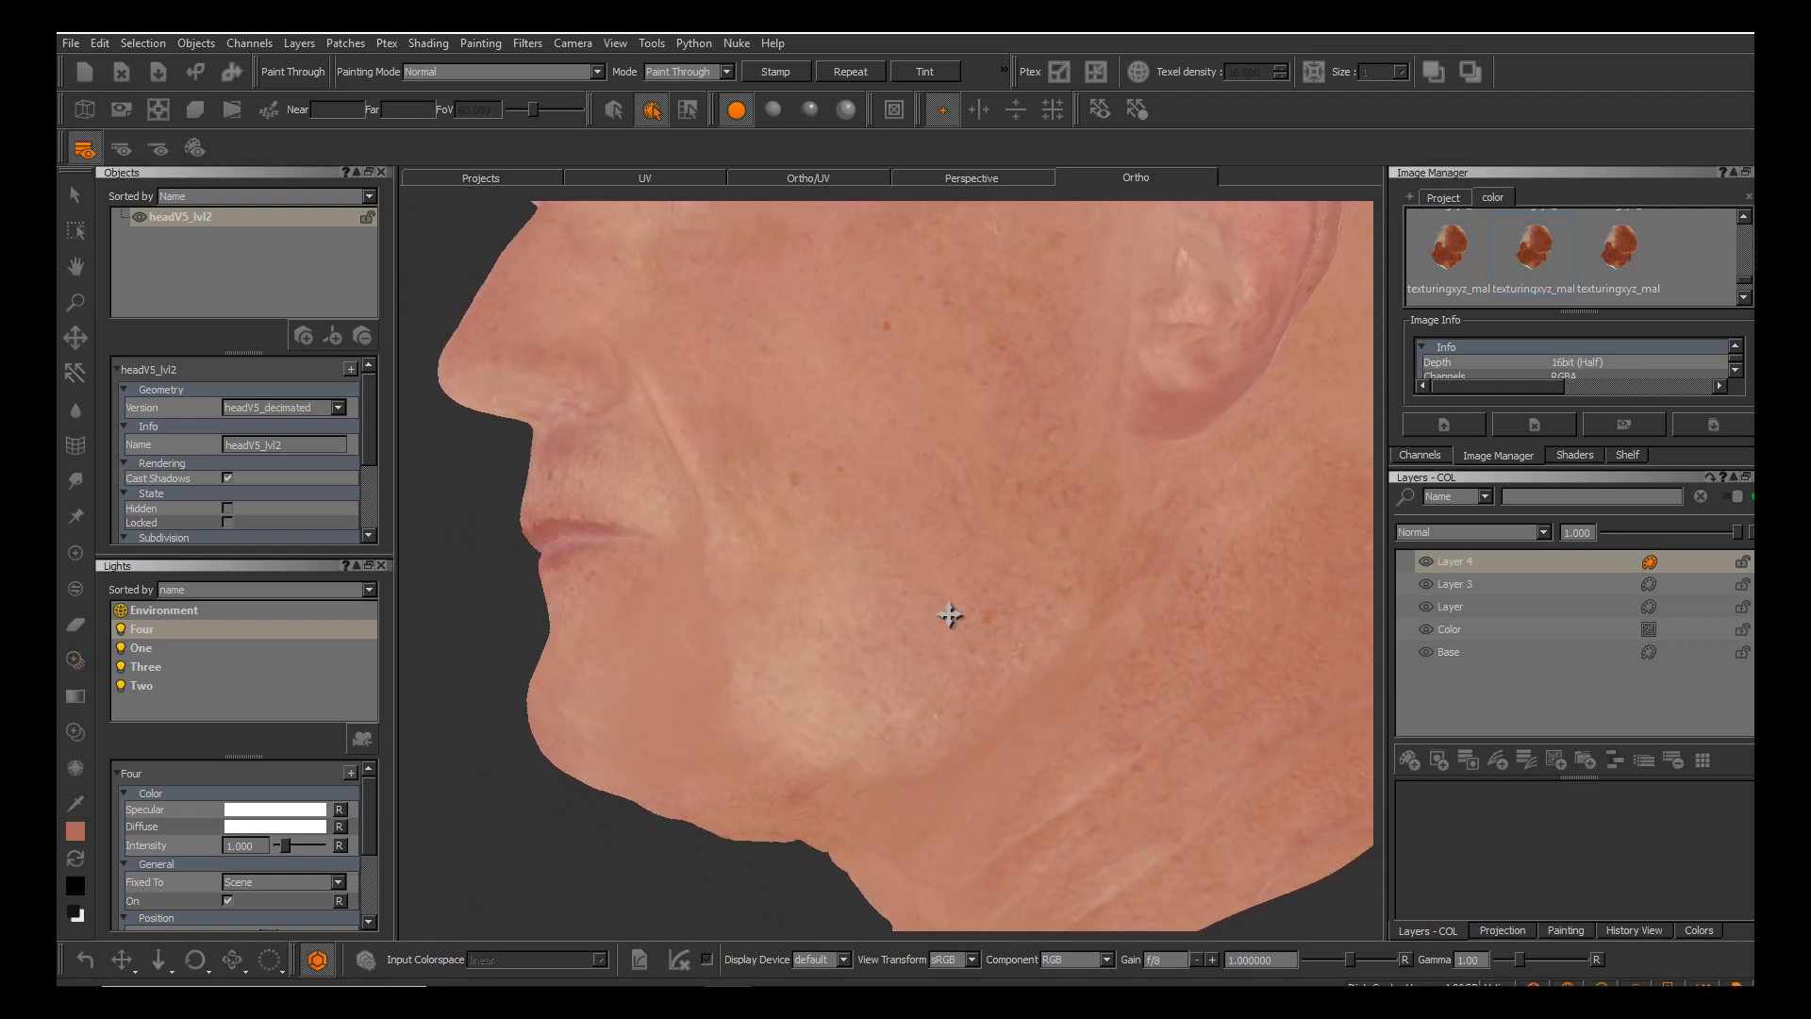
Load a different texturingxyz_mal head image for projection, rotating and shifting it to suit the pale side of the jaw.
{"action": "left_click_drag", "start_coordinate": [1534, 247], "coordinate": [949, 615]}
{"action": "scroll", "coordinate": [1571, 255], "scroll_direction": "down", "scroll_amount": 2}
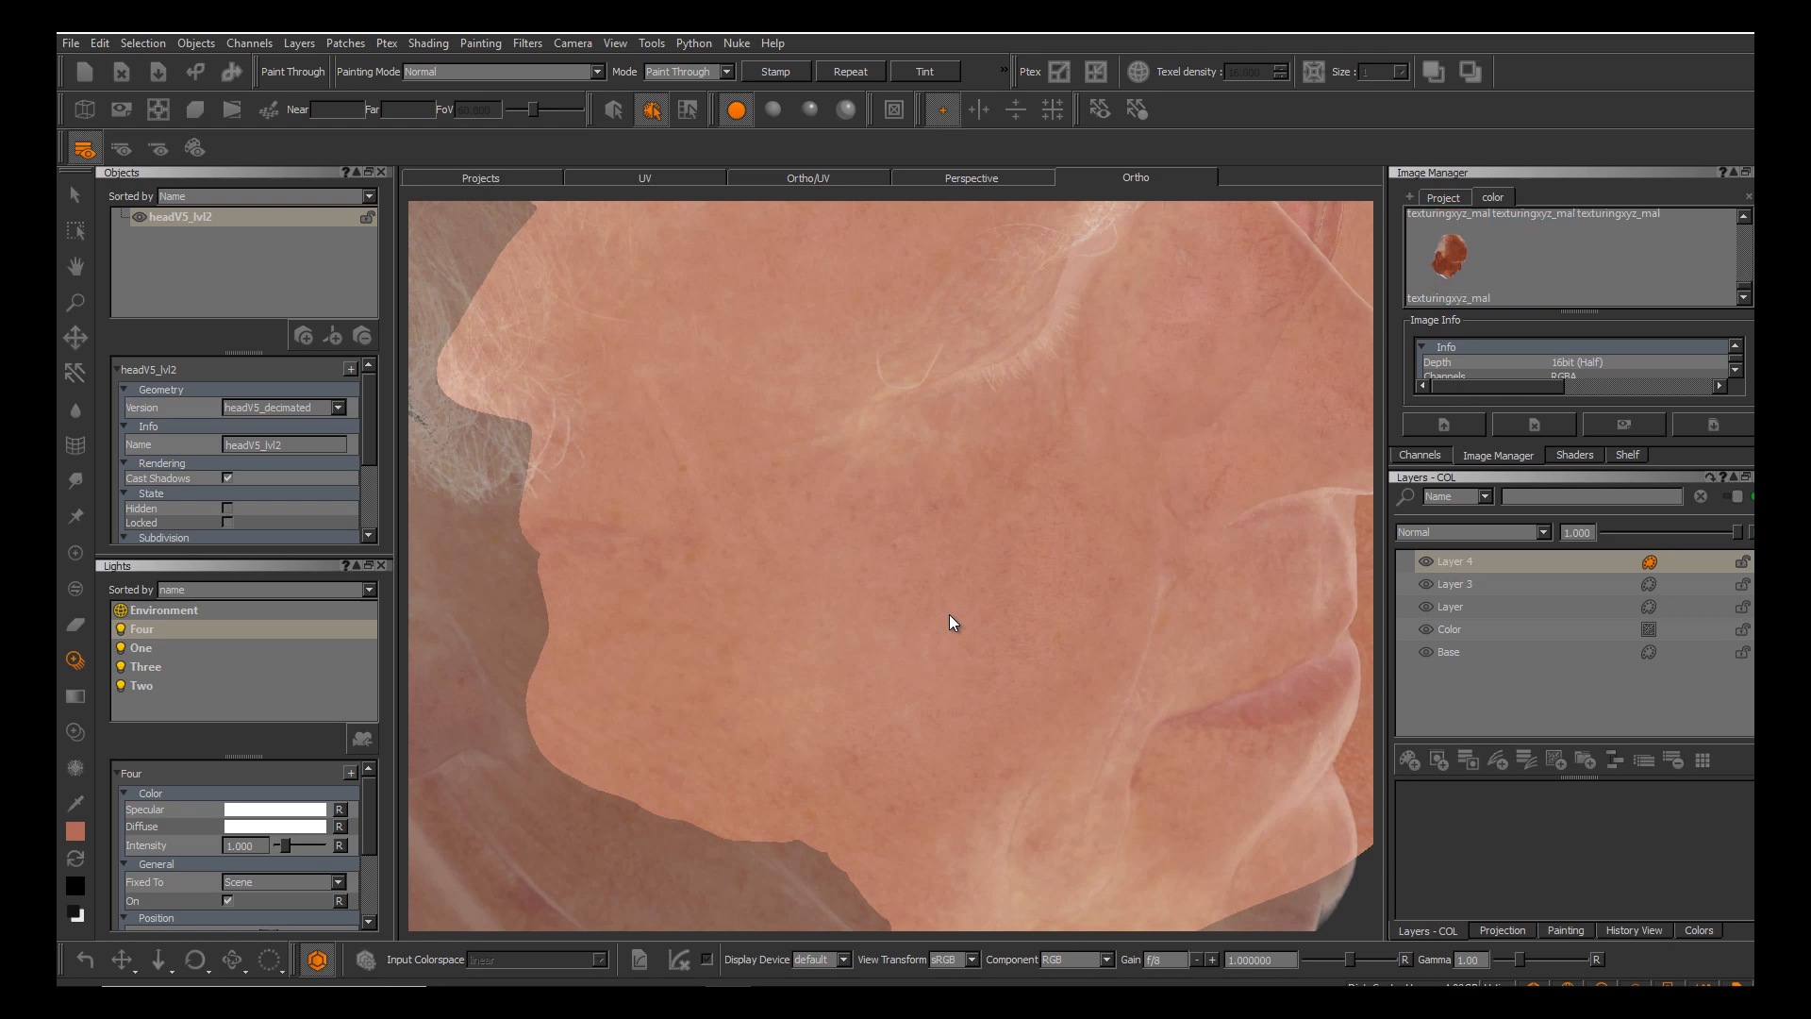
{"action": "scroll", "coordinate": [1570, 255], "scroll_direction": "down", "scroll_amount": 1}
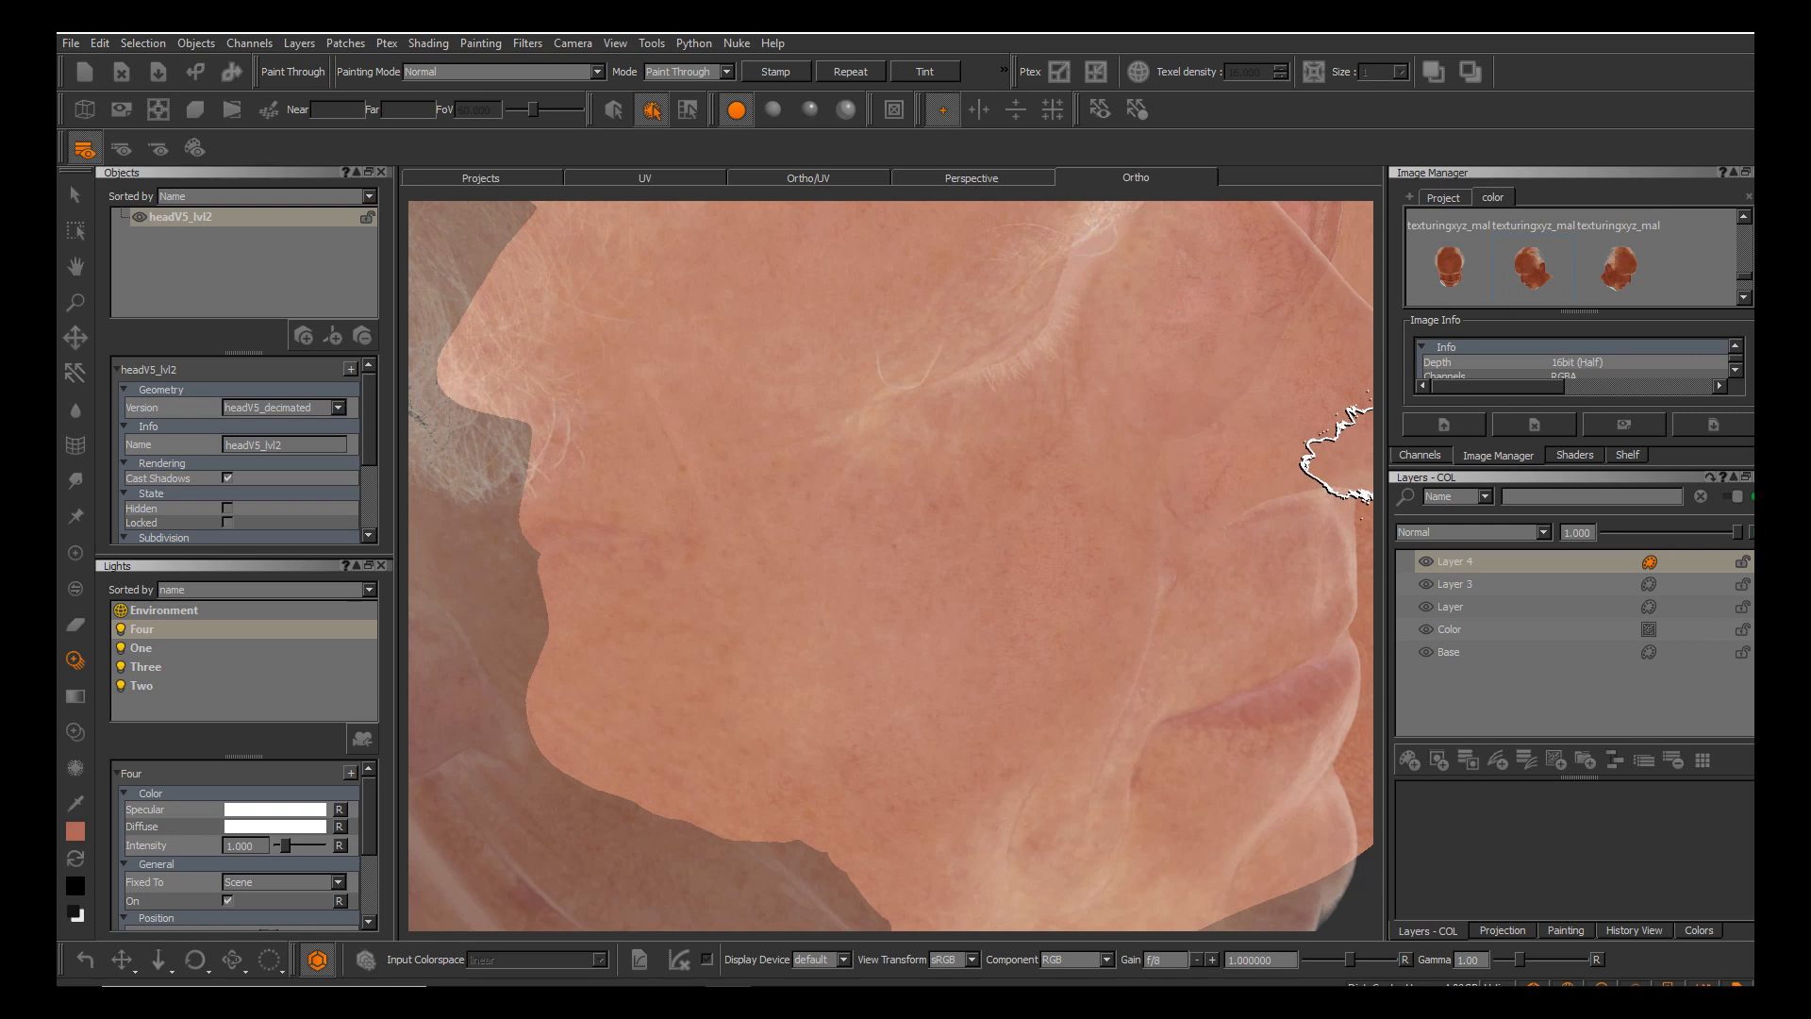
{"action": "mouse_move", "coordinate": [1368, 457]}
{"action": "left_mouse_down", "text": "shift"}
{"action": "mouse_move", "coordinate": [991, 501]}
{"action": "mouse_move", "coordinate": [918, 554]}
{"action": "mouse_move", "coordinate": [950, 615]}
{"action": "mouse_move", "coordinate": [1010, 575]}
{"action": "mouse_move", "coordinate": [962, 594]}
{"action": "mouse_move", "coordinate": [975, 606]}
{"action": "mouse_move", "coordinate": [995, 571]}
{"action": "mouse_move", "coordinate": [929, 441]}
{"action": "left_mouse_up", "text": "shift"}
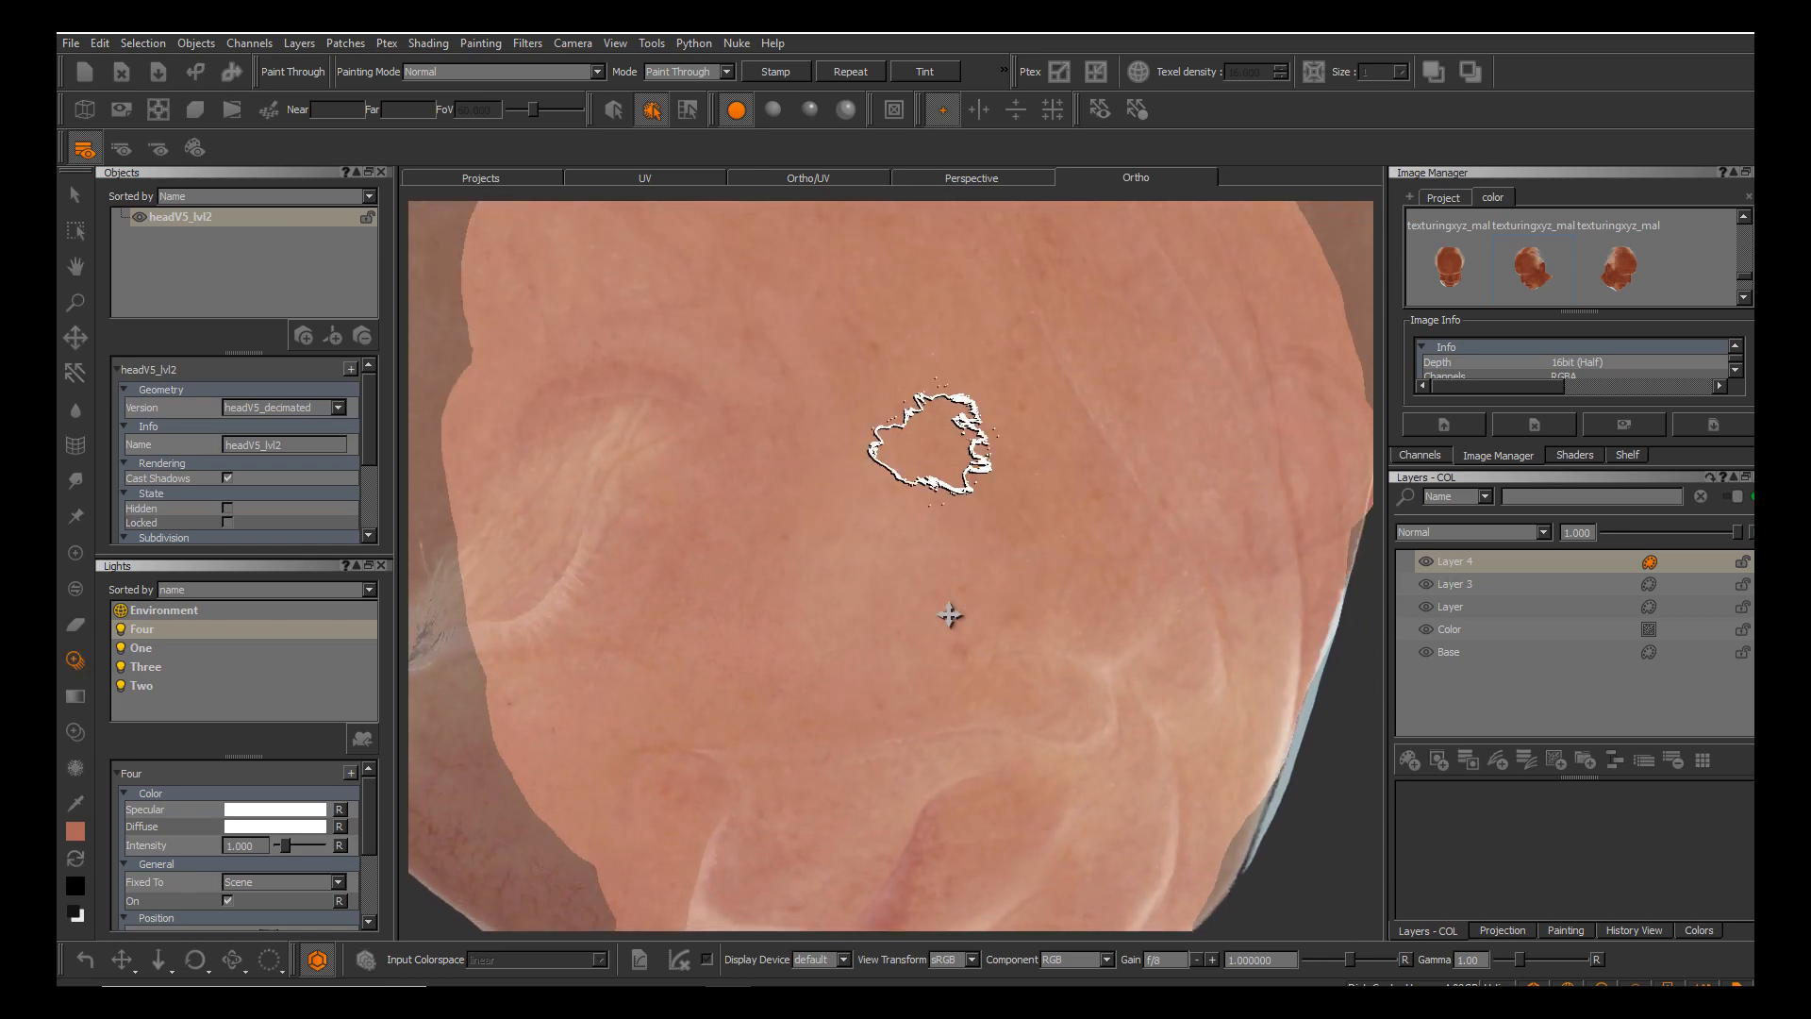
{"action": "left_click_drag", "start_coordinate": [1014, 533], "coordinate": [505, 586], "text": "ctrl"}
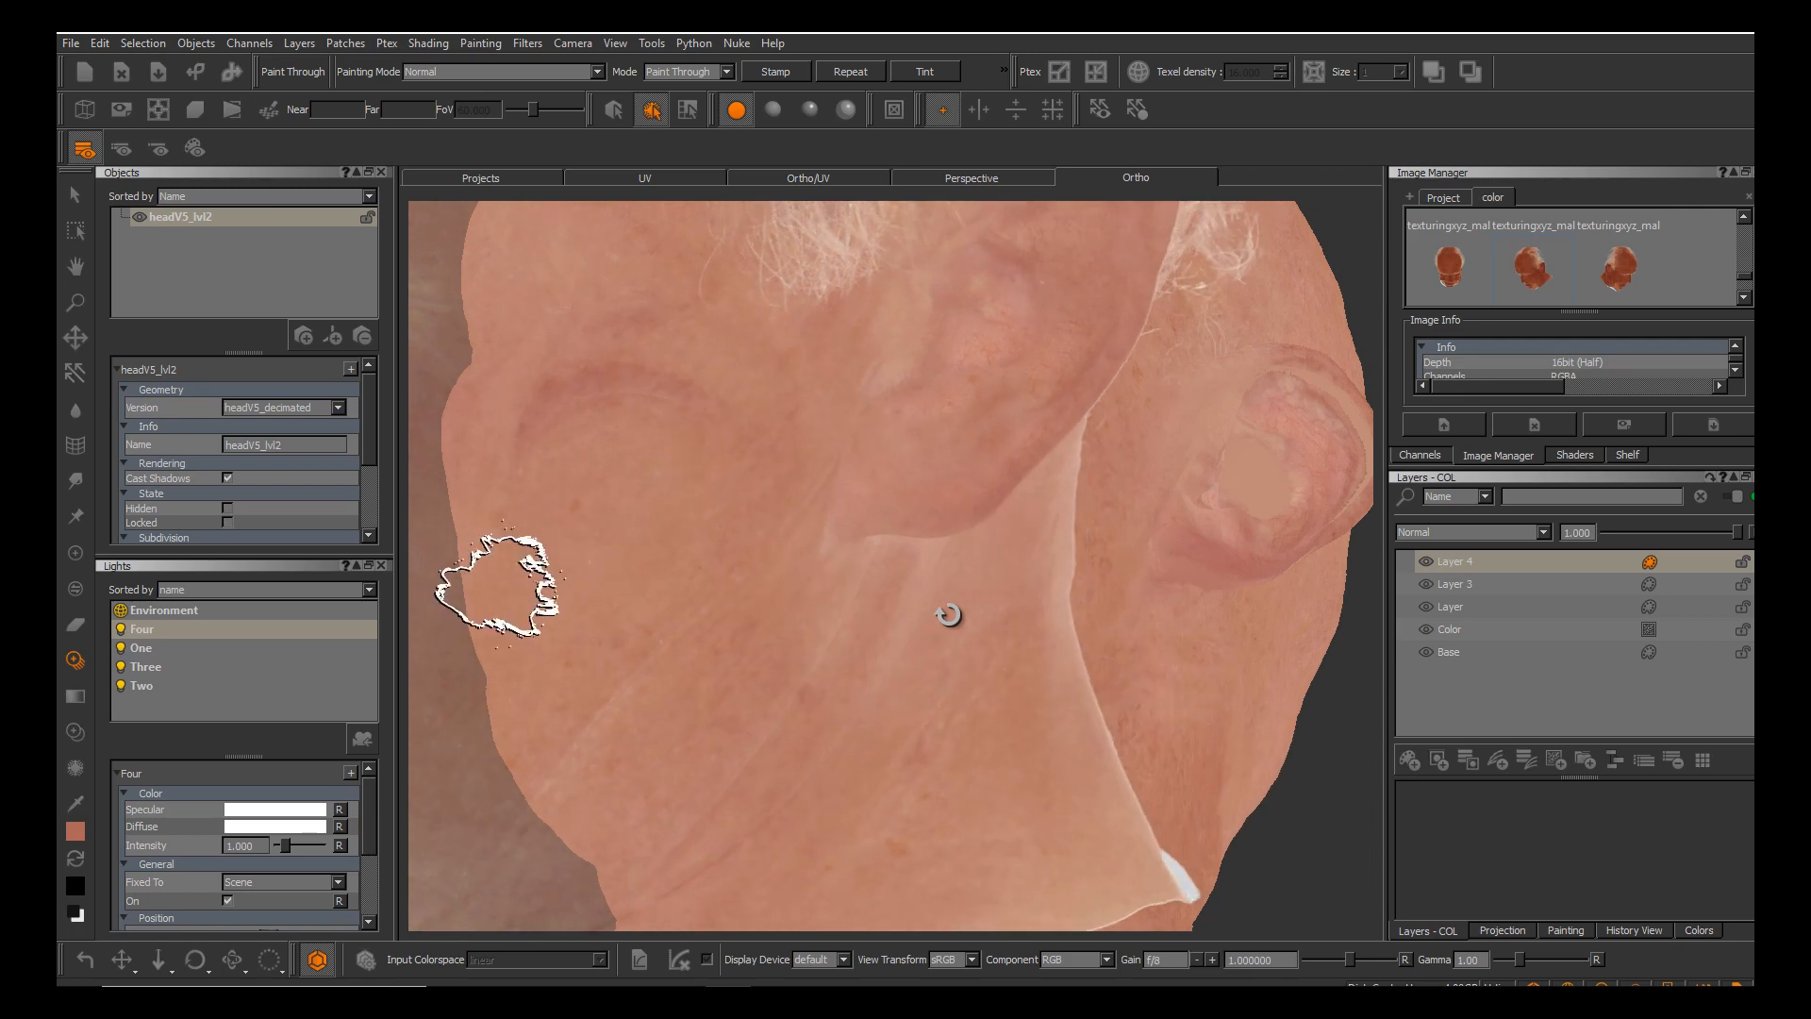
{"action": "left_click_drag", "start_coordinate": [752, 605], "coordinate": [986, 651], "text": "shift"}
Align the projected cheek skin with the pale patch beside the mouth and paint over the patch down to the jaw.
{"action": "middle_click_drag", "start_coordinate": [950, 614], "coordinate": [930, 552], "text": "alt"}
{"action": "right_click_drag", "start_coordinate": [930, 552], "coordinate": [1028, 529], "text": "alt"}
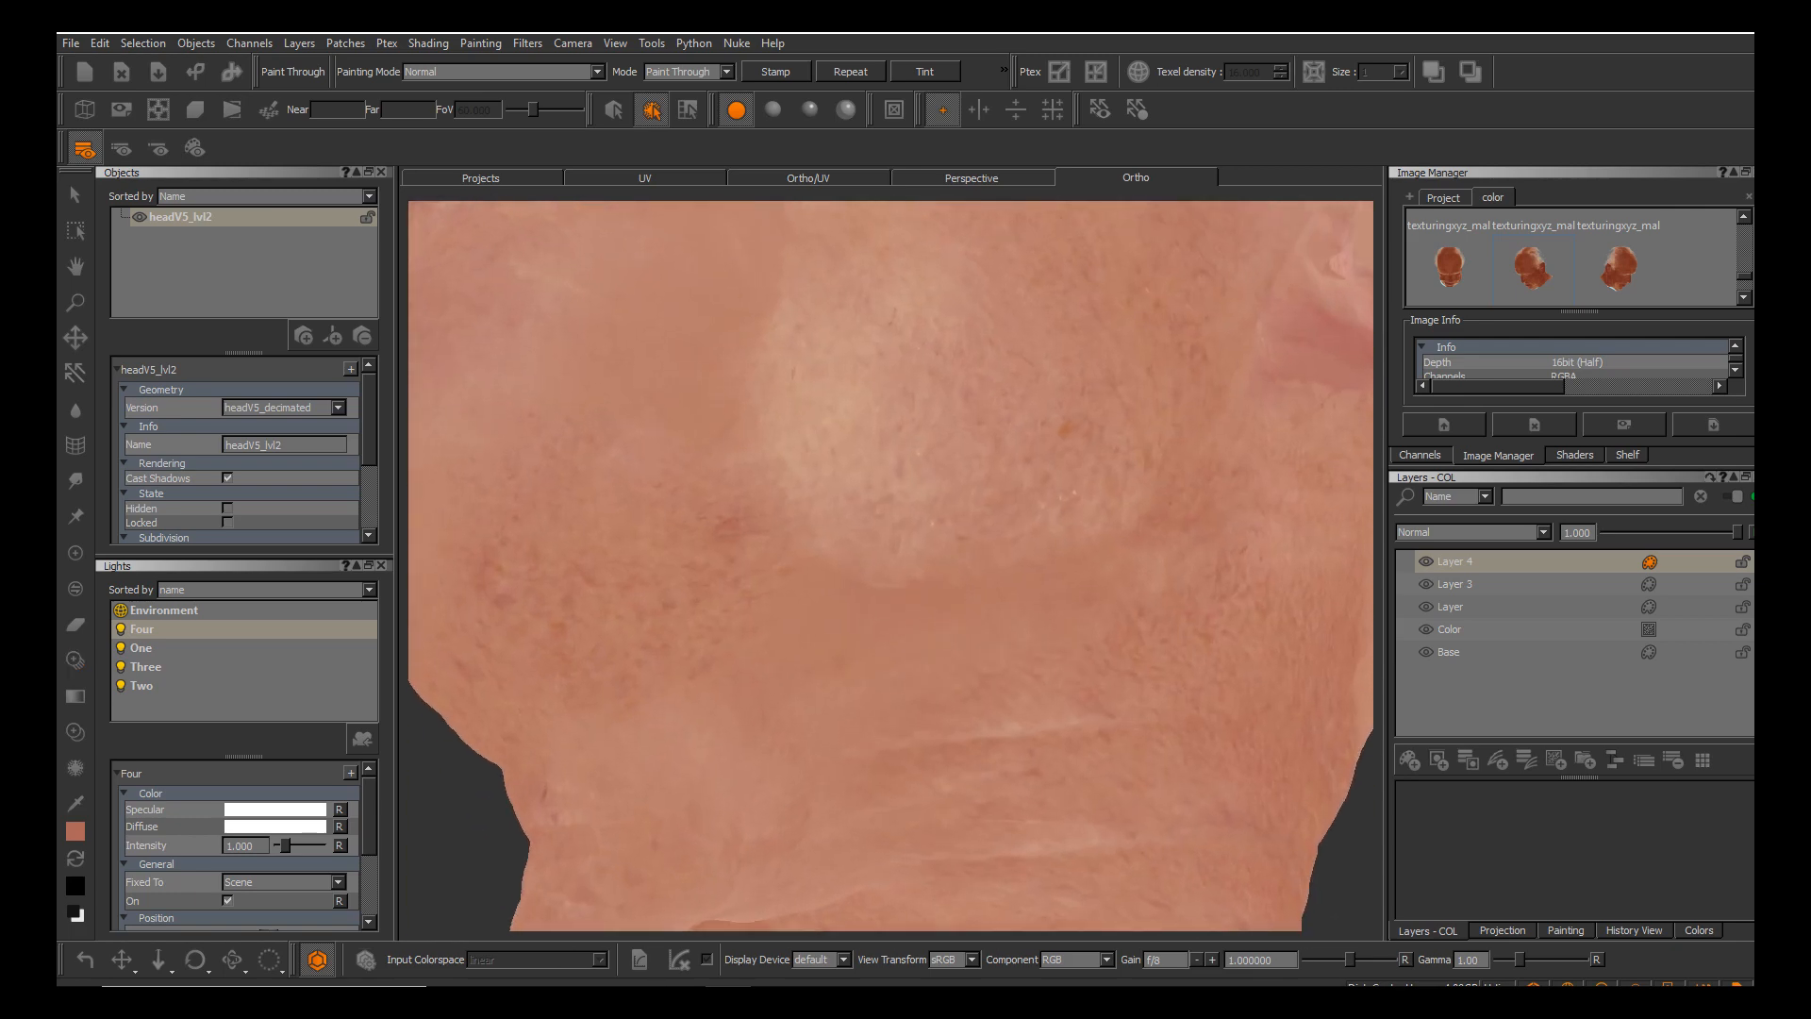
{"action": "mouse_move", "coordinate": [1028, 528]}
{"action": "middle_mouse_down", "text": "alt"}
{"action": "mouse_move", "coordinate": [1024, 415]}
{"action": "mouse_move", "coordinate": [1024, 557]}
{"action": "middle_mouse_up", "text": "alt"}
{"action": "right_click_drag", "start_coordinate": [1024, 556], "coordinate": [967, 566], "text": "alt"}
{"action": "middle_click_drag", "start_coordinate": [967, 566], "coordinate": [949, 688], "text": "alt"}
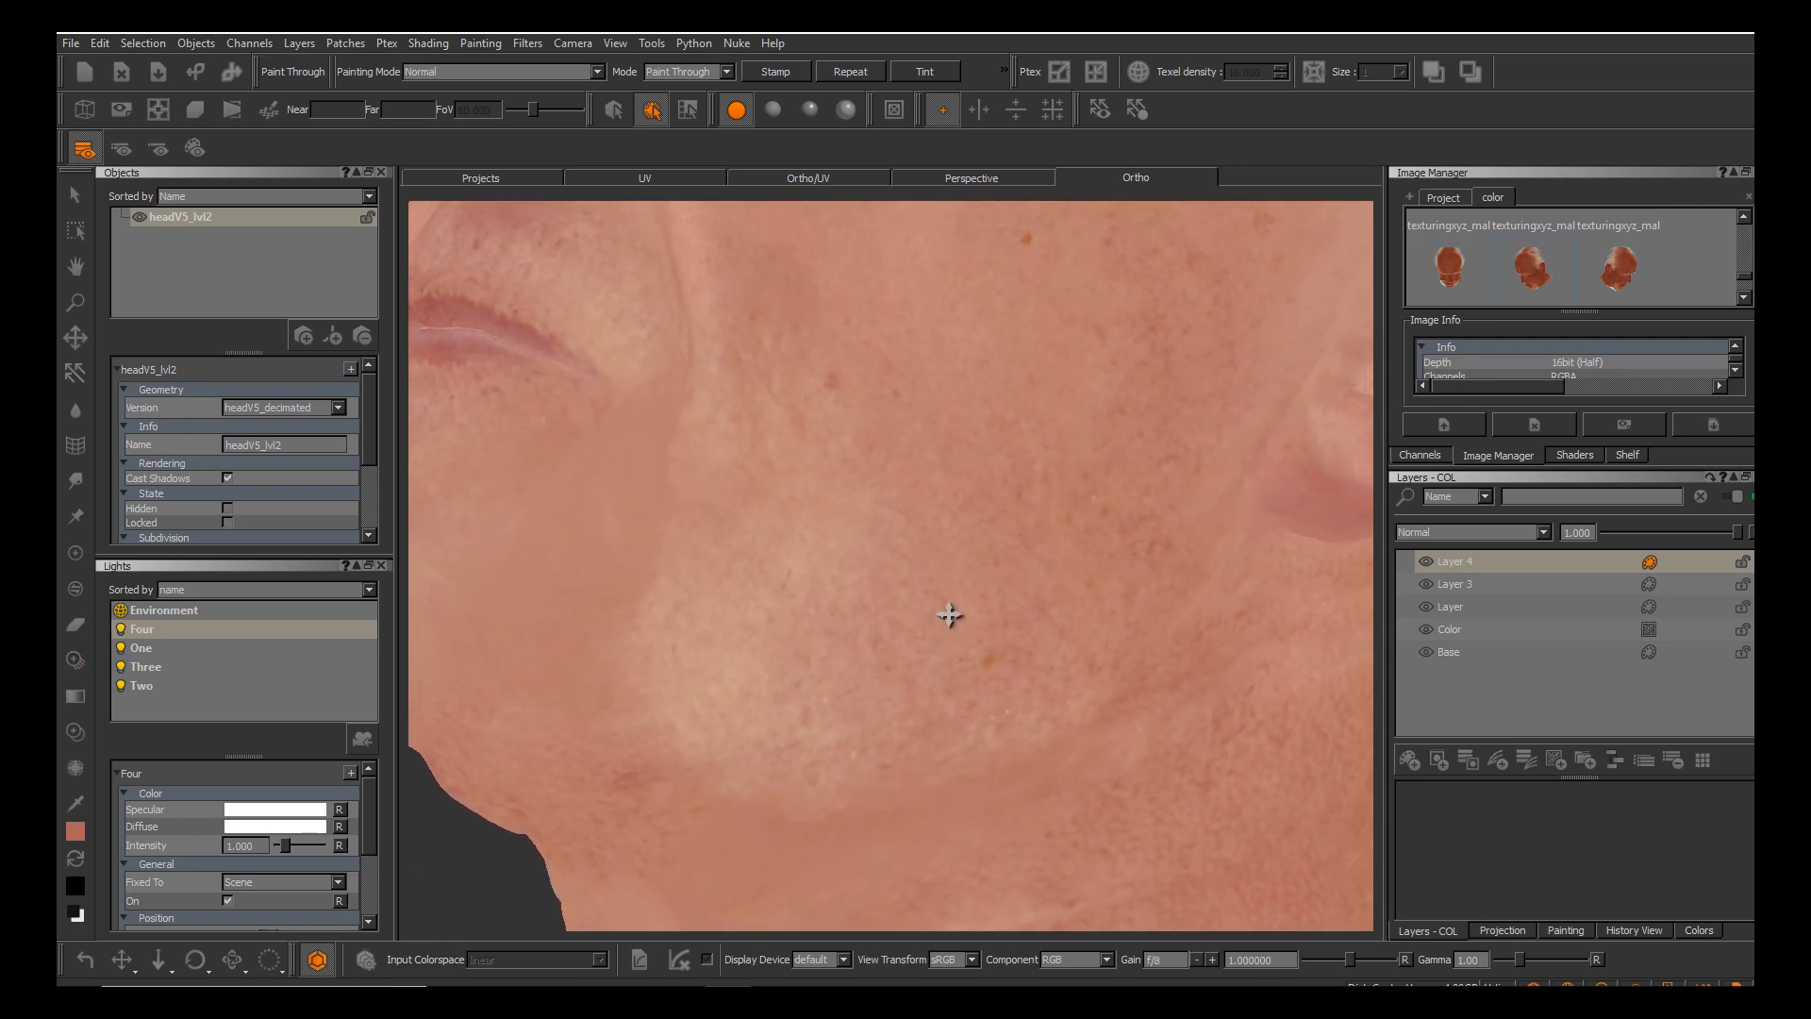
{"action": "mouse_move", "coordinate": [866, 642]}
{"action": "left_mouse_down", "text": "shift"}
{"action": "mouse_move", "coordinate": [975, 702]}
{"action": "mouse_move", "coordinate": [974, 682]}
{"action": "left_mouse_up", "text": "shift"}
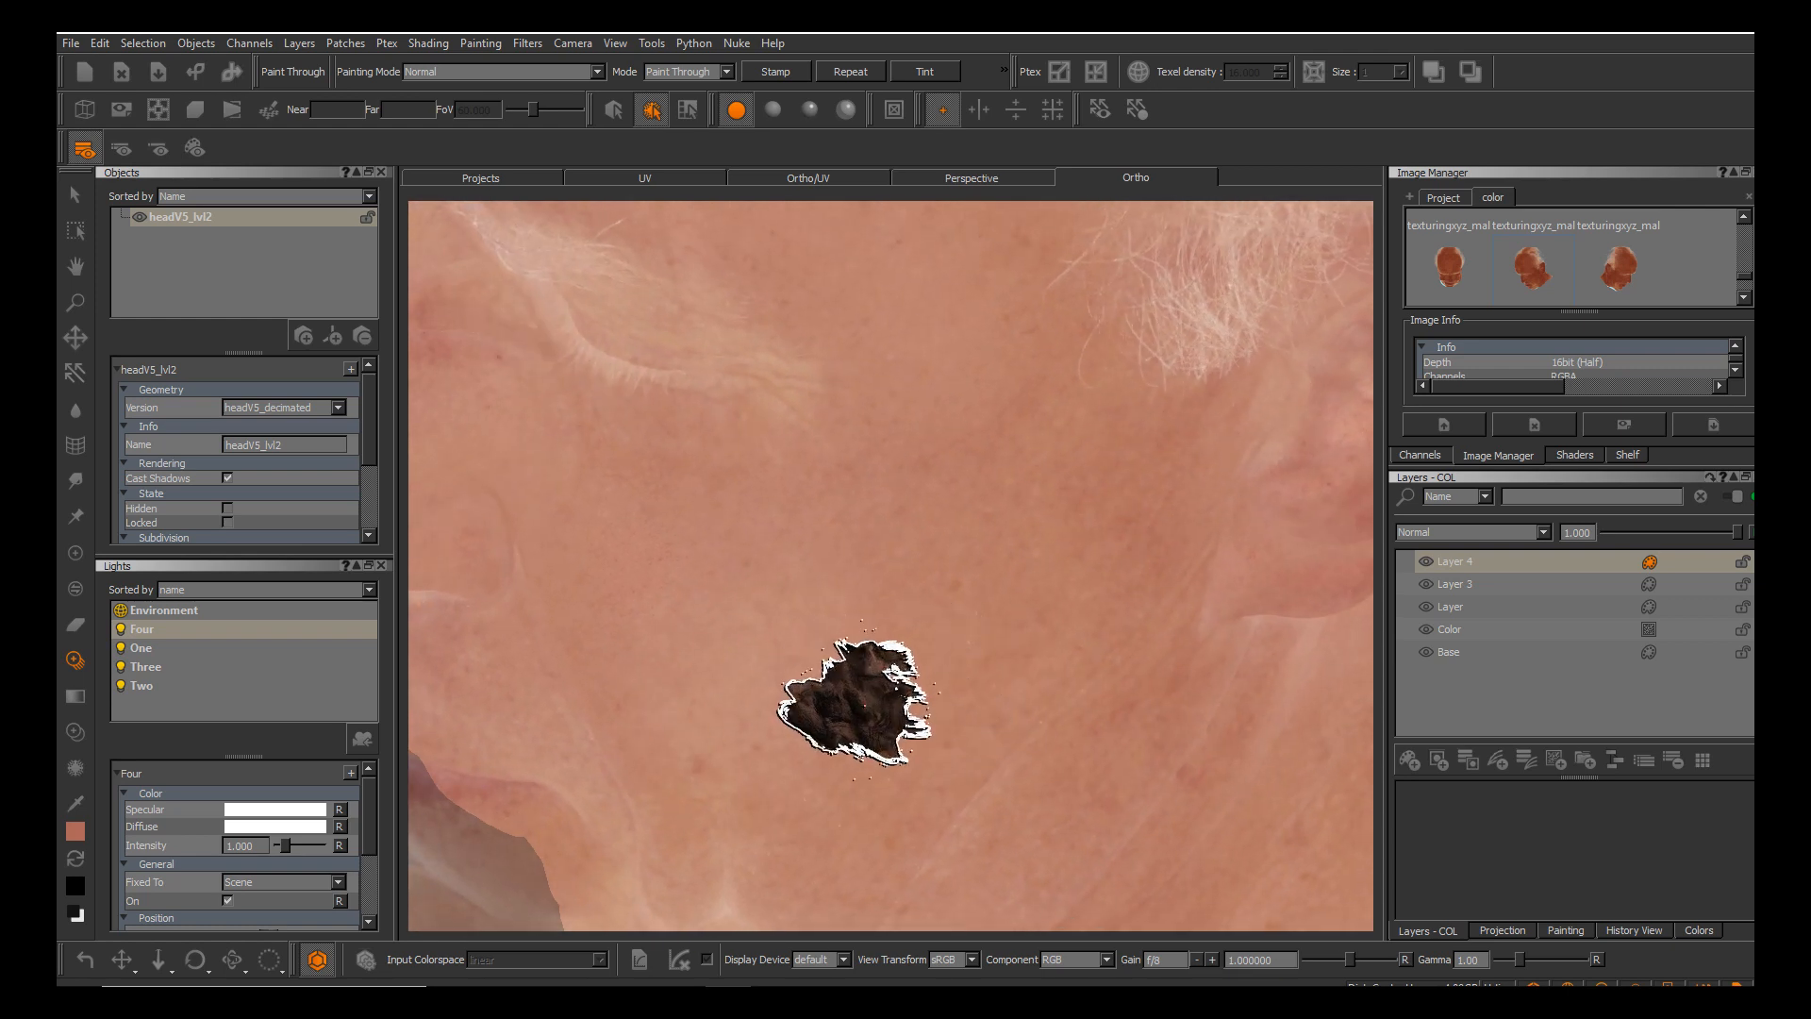
{"action": "left_click_drag", "start_coordinate": [858, 652], "coordinate": [860, 681]}
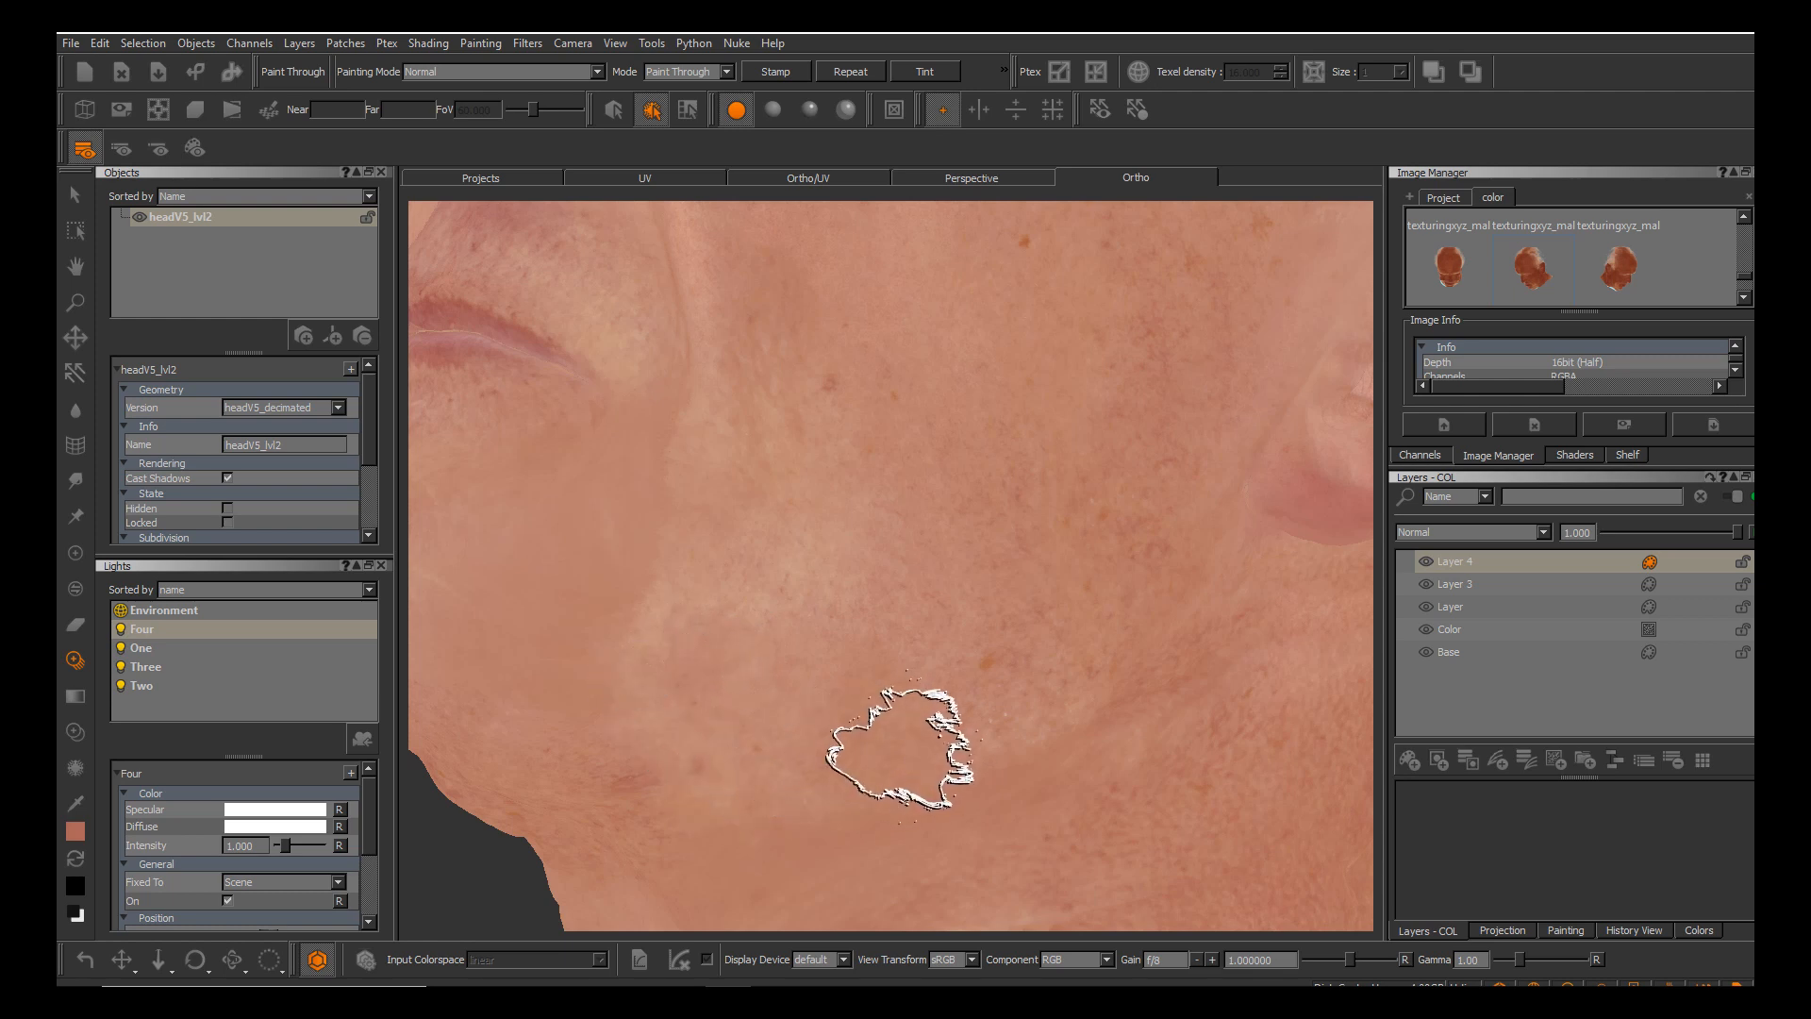
{"action": "left_click_drag", "start_coordinate": [846, 640], "coordinate": [770, 612]}
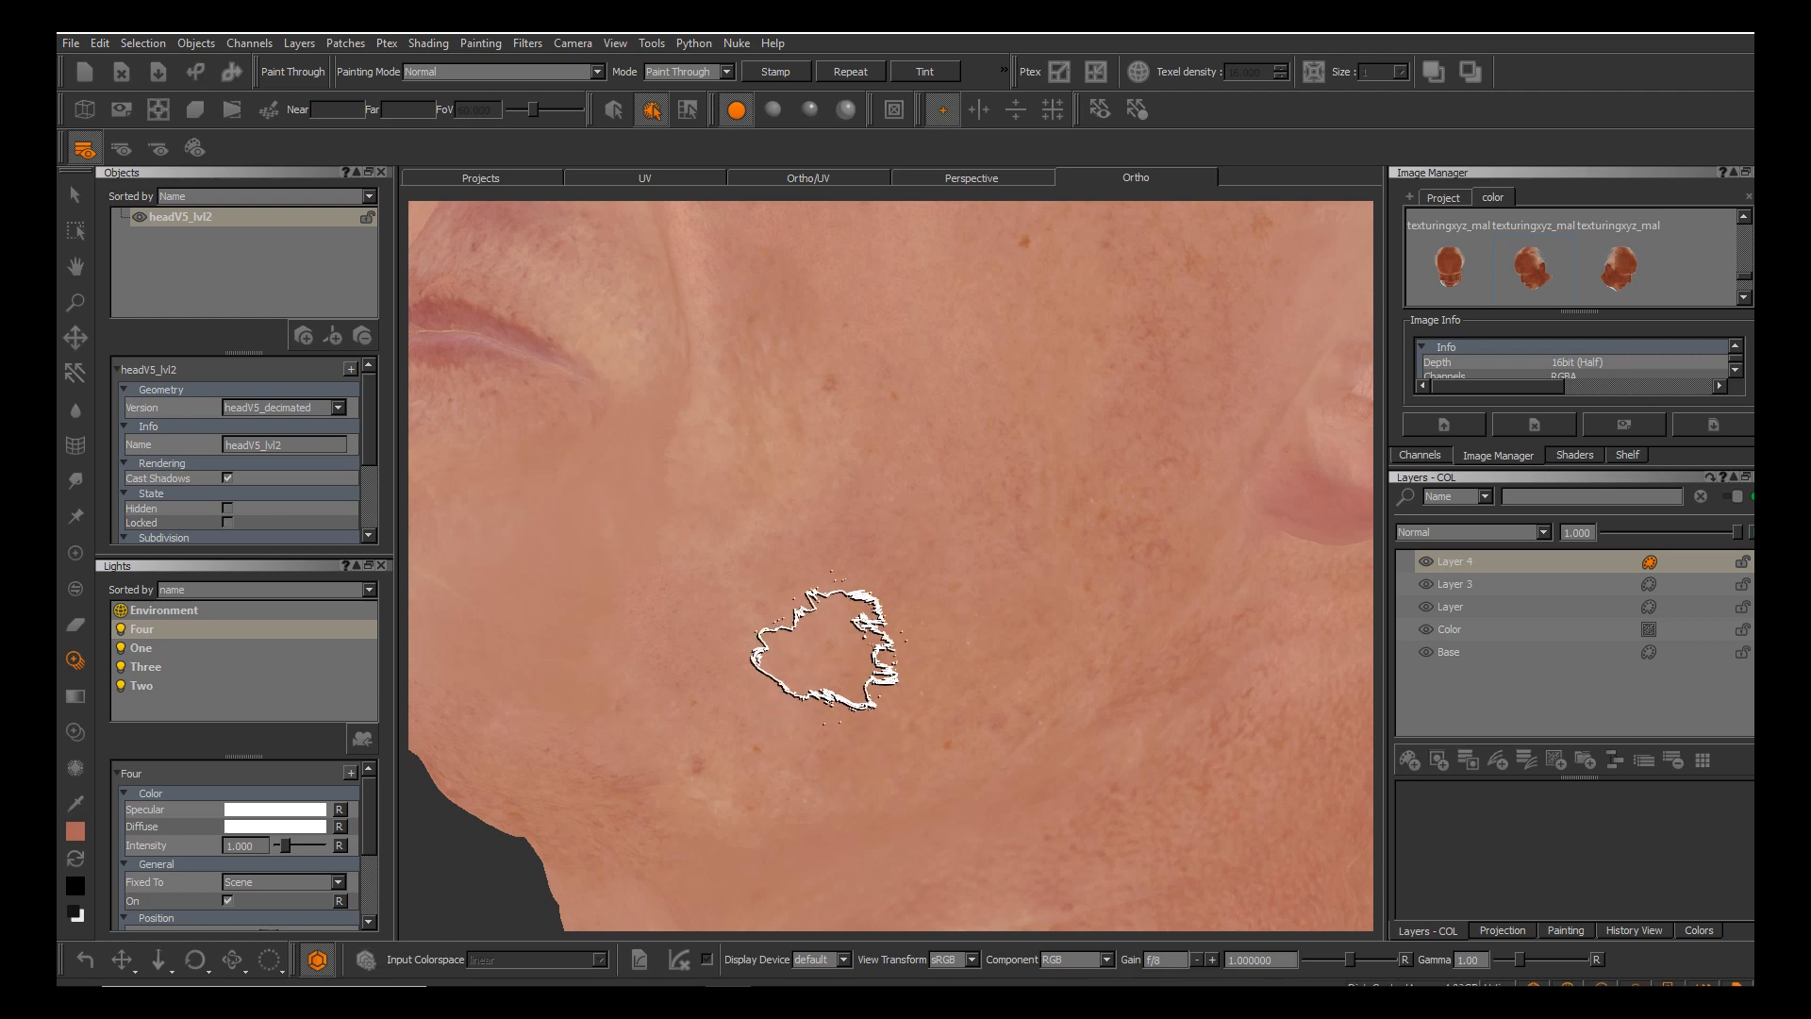
Examine the repainted jaw, cheek and mouth area from three-quarter and near-front angles.
{"action": "left_click_drag", "start_coordinate": [830, 650], "coordinate": [926, 582], "text": "alt"}
{"action": "right_click_drag", "start_coordinate": [925, 582], "coordinate": [873, 603], "text": "alt"}
{"action": "mouse_move", "coordinate": [872, 603]}
{"action": "left_mouse_down", "text": "alt"}
{"action": "mouse_move", "coordinate": [948, 614]}
{"action": "mouse_move", "coordinate": [947, 634]}
{"action": "mouse_move", "coordinate": [915, 634]}
{"action": "left_mouse_up", "text": "alt"}
{"action": "middle_click_drag", "start_coordinate": [950, 615], "coordinate": [941, 649], "text": "alt"}
{"action": "right_click_drag", "start_coordinate": [950, 615], "coordinate": [991, 615], "text": "alt"}
{"action": "left_click_drag", "start_coordinate": [950, 616], "coordinate": [950, 651], "text": "alt"}
{"action": "mouse_move", "coordinate": [950, 615]}
{"action": "middle_mouse_down", "text": "alt"}
{"action": "mouse_move", "coordinate": [957, 632]}
{"action": "mouse_move", "coordinate": [1005, 531]}
{"action": "middle_mouse_up", "text": "alt"}
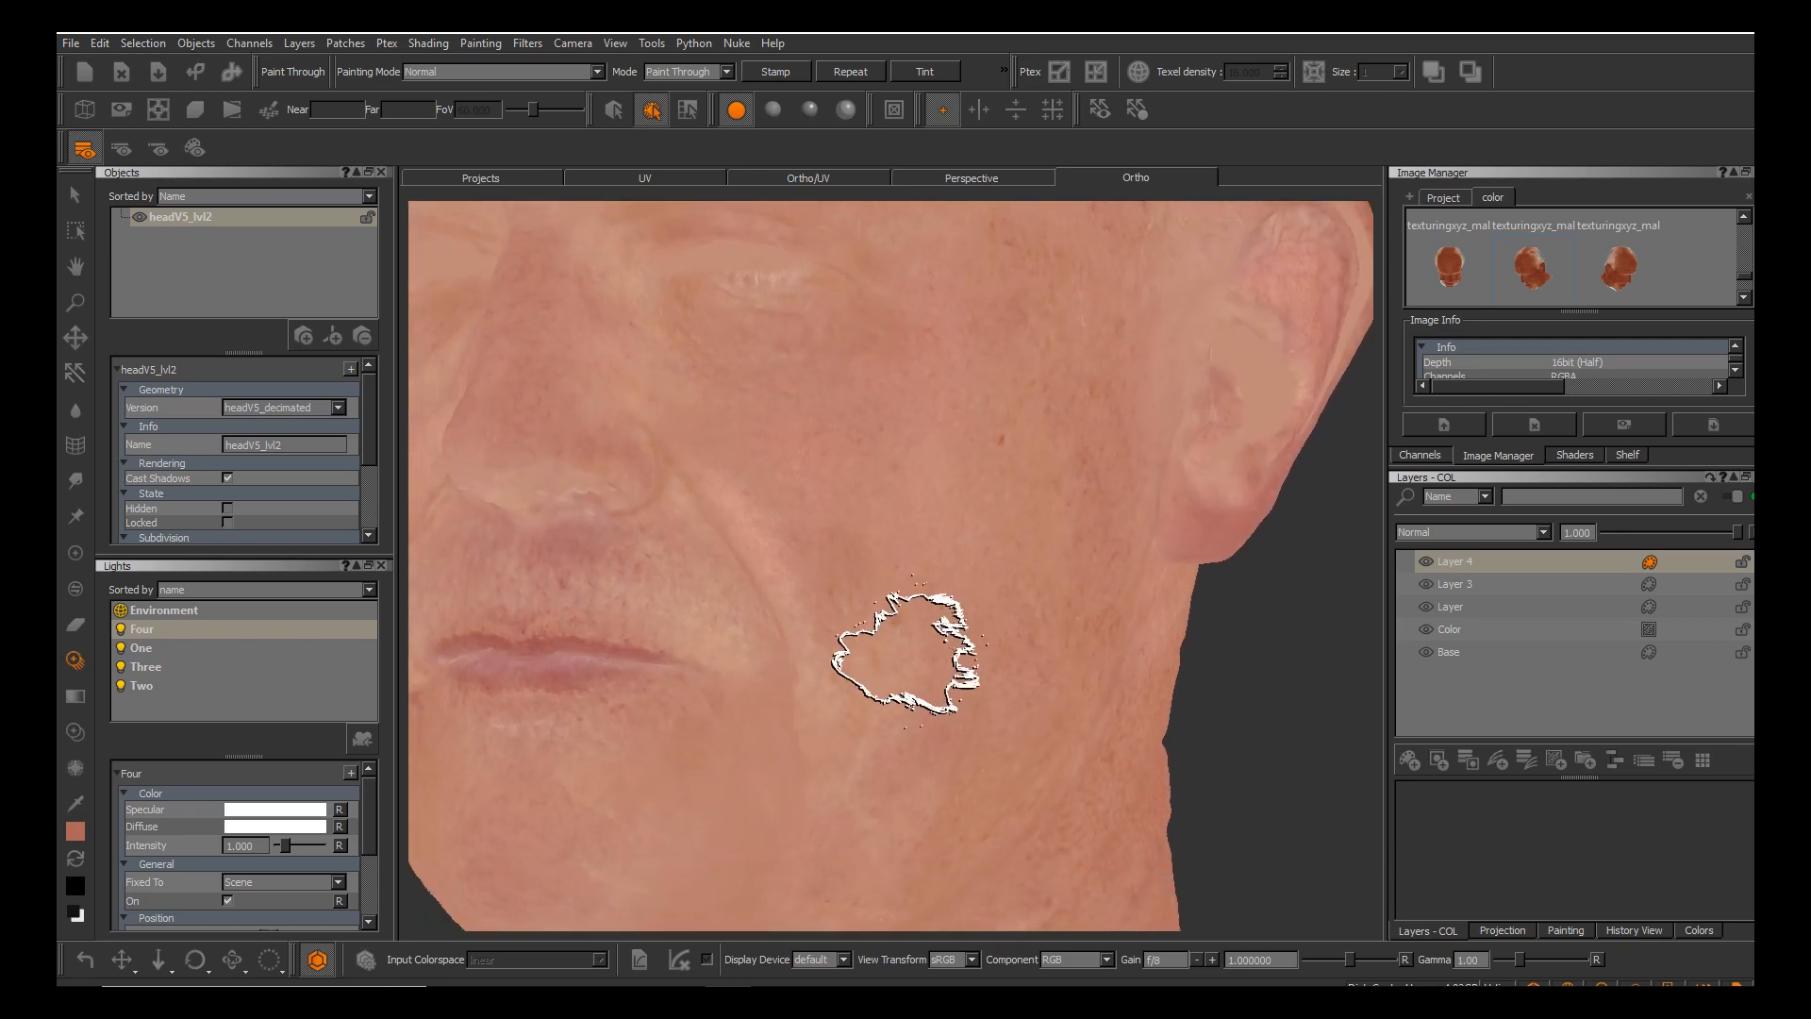
{"action": "middle_click_drag", "start_coordinate": [906, 653], "coordinate": [948, 577], "text": "alt"}
{"action": "key", "text": "shift"}
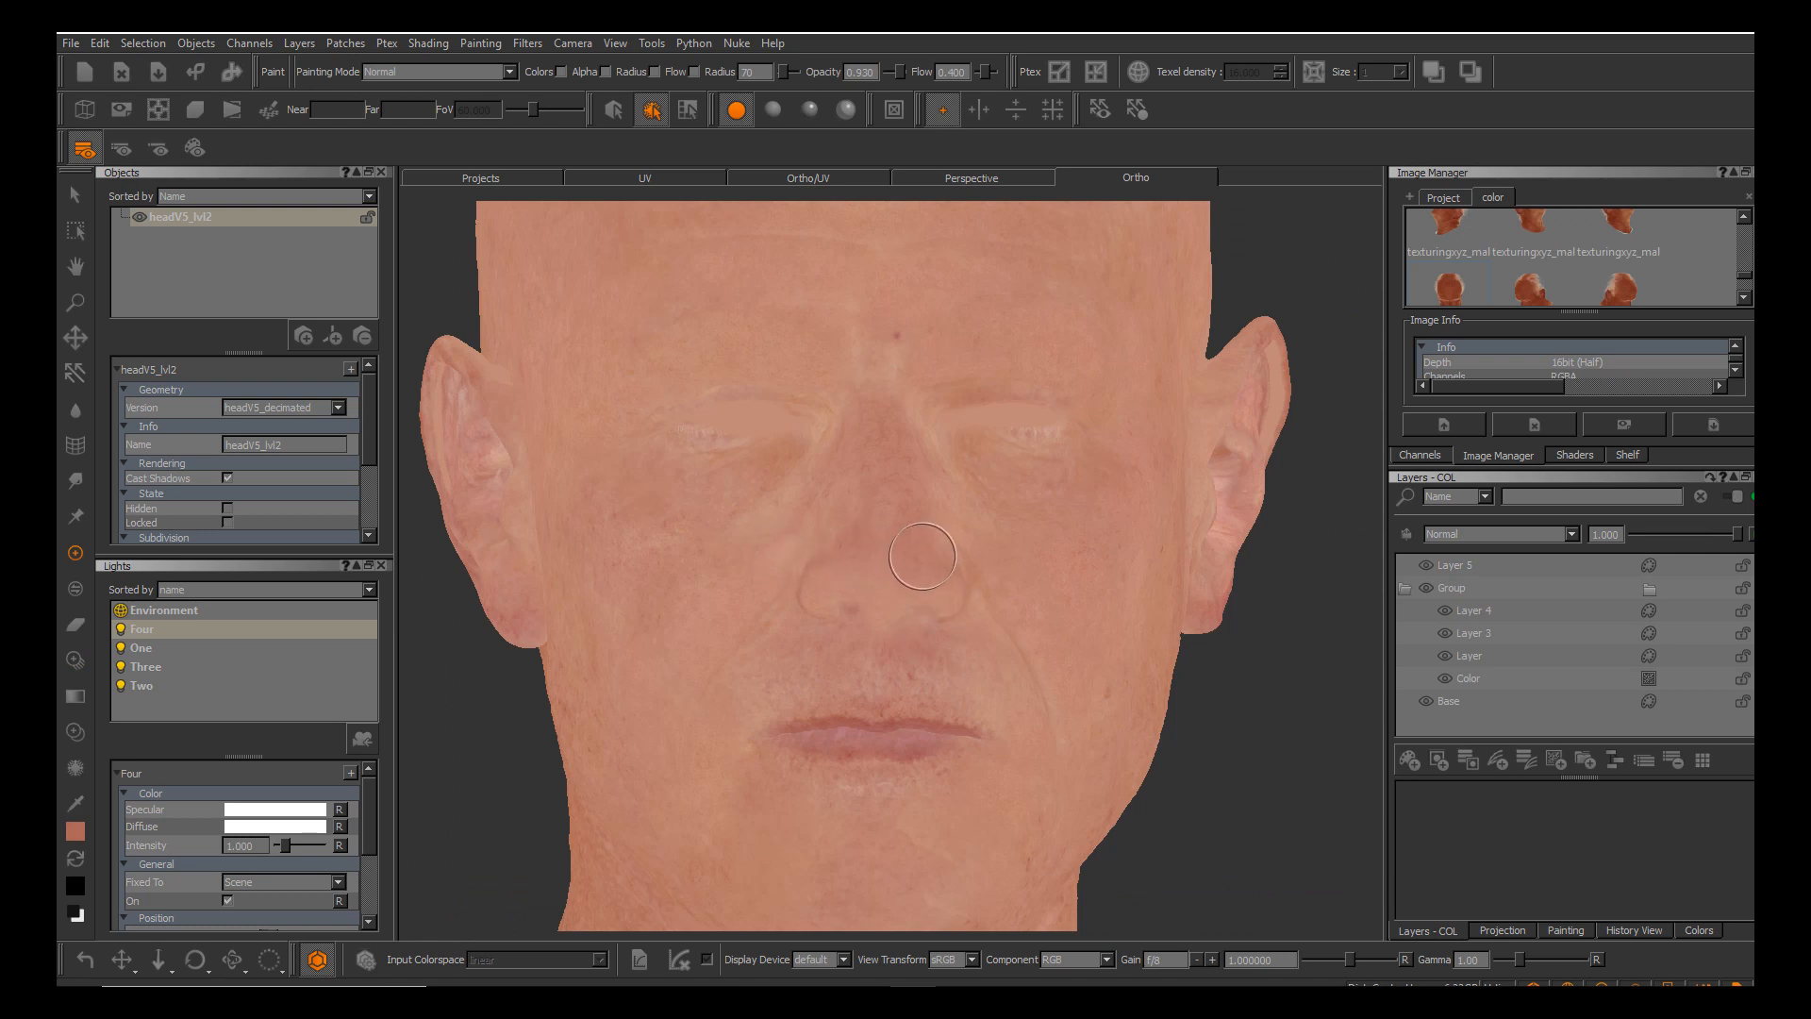
Examine the face from near-front angles and inspect the ear, cheek and neck on one side in profile.
{"action": "mouse_move", "coordinate": [915, 559]}
{"action": "middle_mouse_down", "text": "alt"}
{"action": "mouse_move", "coordinate": [966, 581]}
{"action": "mouse_move", "coordinate": [966, 618]}
{"action": "middle_mouse_up", "text": "alt"}
{"action": "mouse_move", "coordinate": [964, 604]}
{"action": "left_mouse_down", "text": "alt"}
{"action": "mouse_move", "coordinate": [1056, 607]}
{"action": "mouse_move", "coordinate": [897, 614]}
{"action": "mouse_move", "coordinate": [957, 614]}
{"action": "left_mouse_up", "text": "alt"}
{"action": "middle_click_drag", "start_coordinate": [950, 614], "coordinate": [990, 584], "text": "alt"}
{"action": "left_click_drag", "start_coordinate": [950, 614], "coordinate": [911, 614], "text": "alt"}
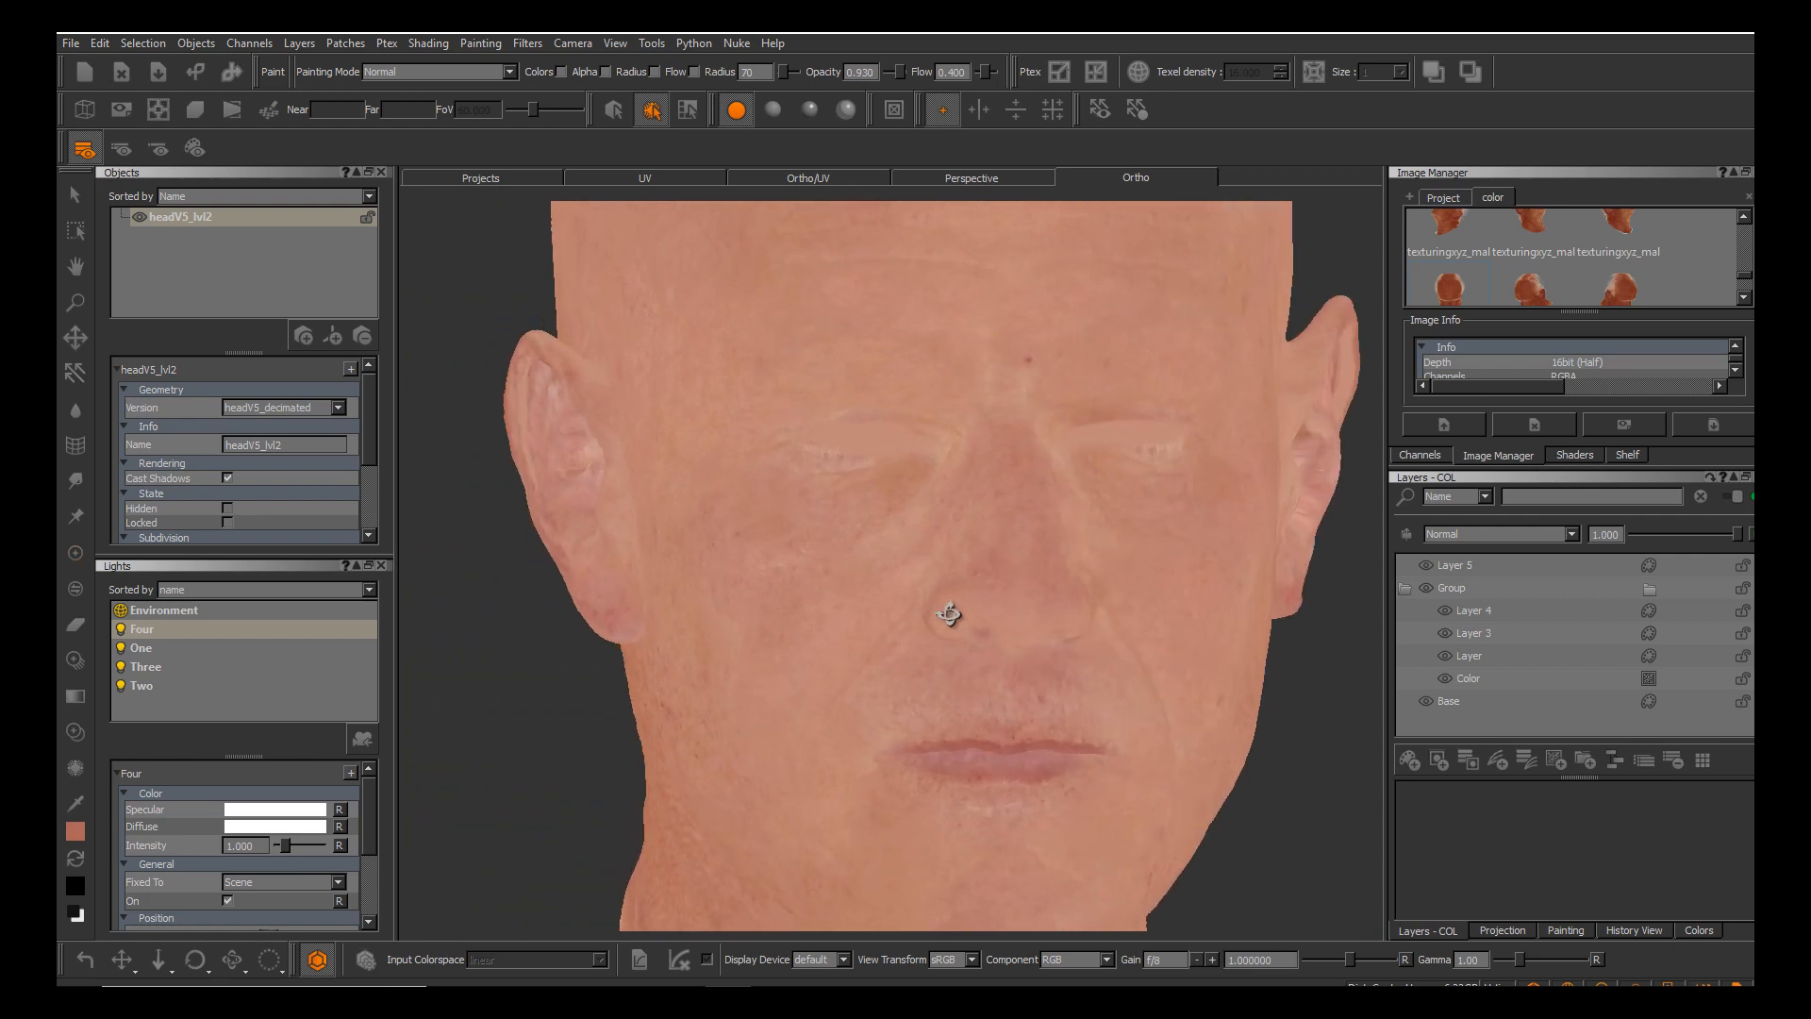
{"action": "middle_click_drag", "start_coordinate": [950, 614], "coordinate": [895, 682], "text": "alt"}
{"action": "left_click_drag", "start_coordinate": [950, 614], "coordinate": [950, 614], "text": "alt"}
{"action": "middle_click_drag", "start_coordinate": [950, 614], "coordinate": [950, 458], "text": "alt"}
{"action": "right_click_drag", "start_coordinate": [950, 614], "coordinate": [950, 615], "text": "alt"}
{"action": "left_click_drag", "start_coordinate": [950, 614], "coordinate": [950, 614], "text": "alt"}
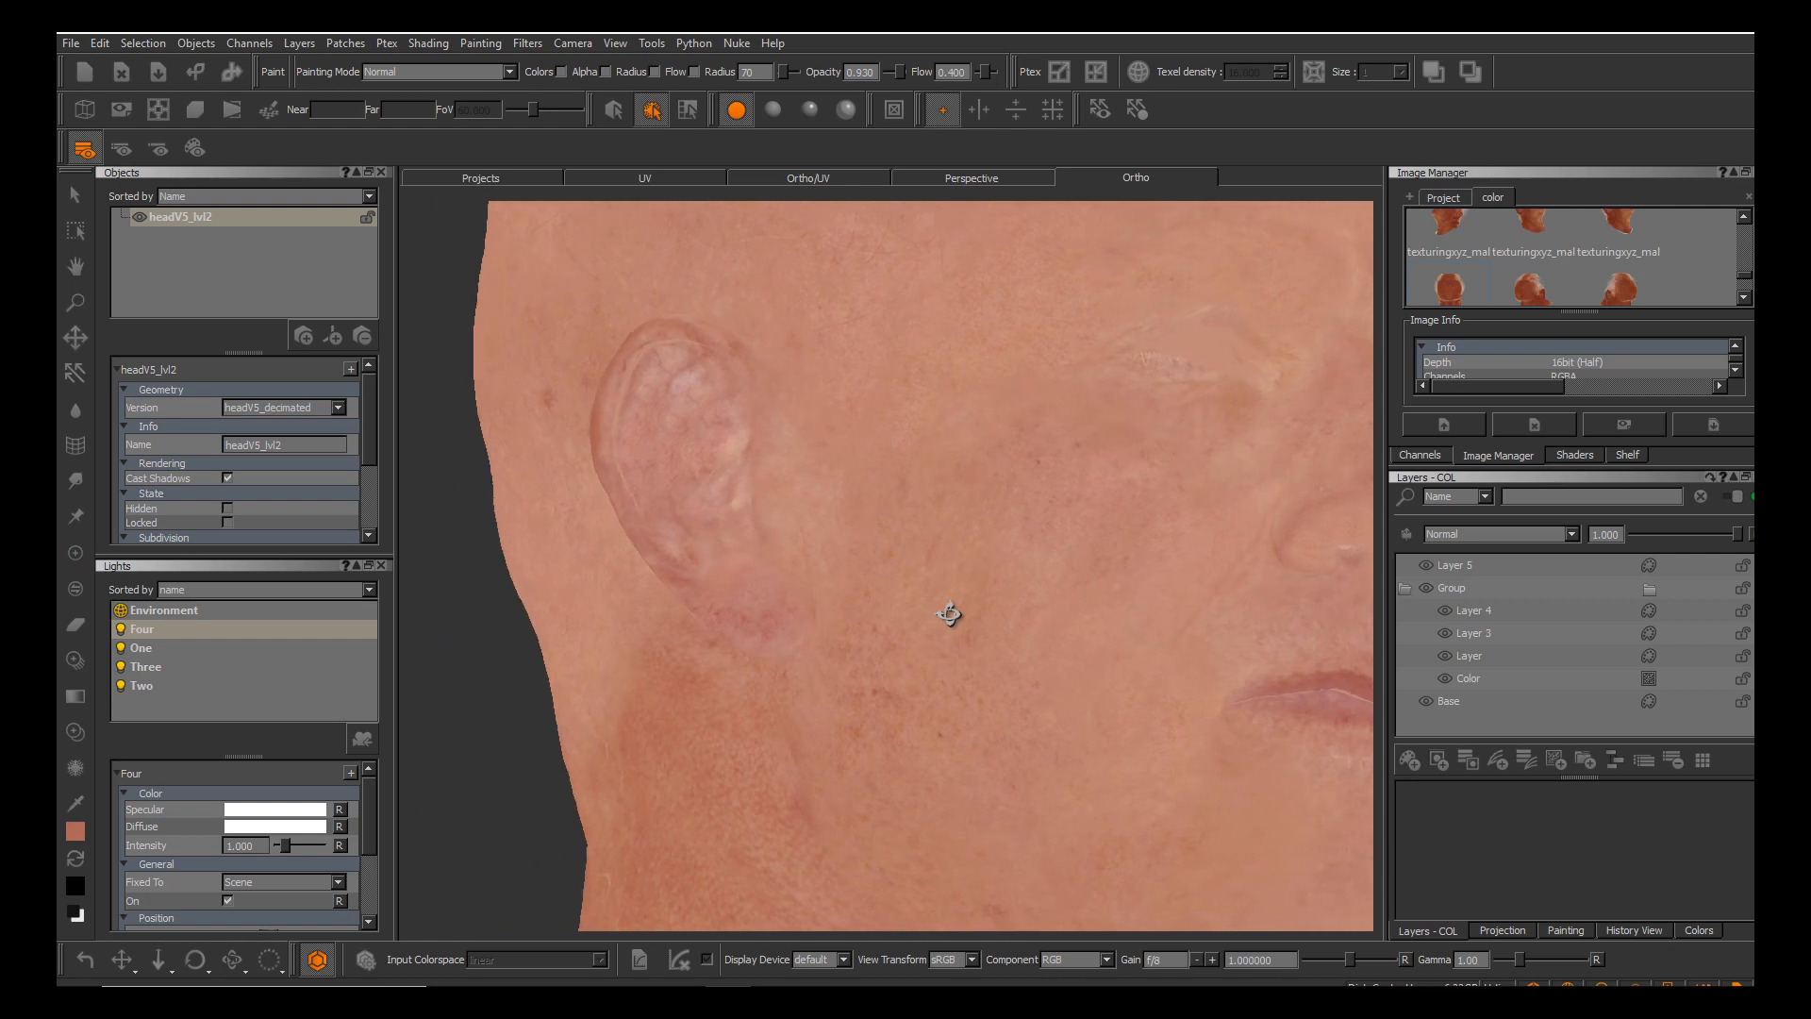
{"action": "middle_click_drag", "start_coordinate": [950, 614], "coordinate": [950, 614], "text": "alt"}
{"action": "left_click_drag", "start_coordinate": [950, 614], "coordinate": [950, 614], "text": "alt"}
{"action": "middle_click_drag", "start_coordinate": [950, 615], "coordinate": [950, 614], "text": "alt"}
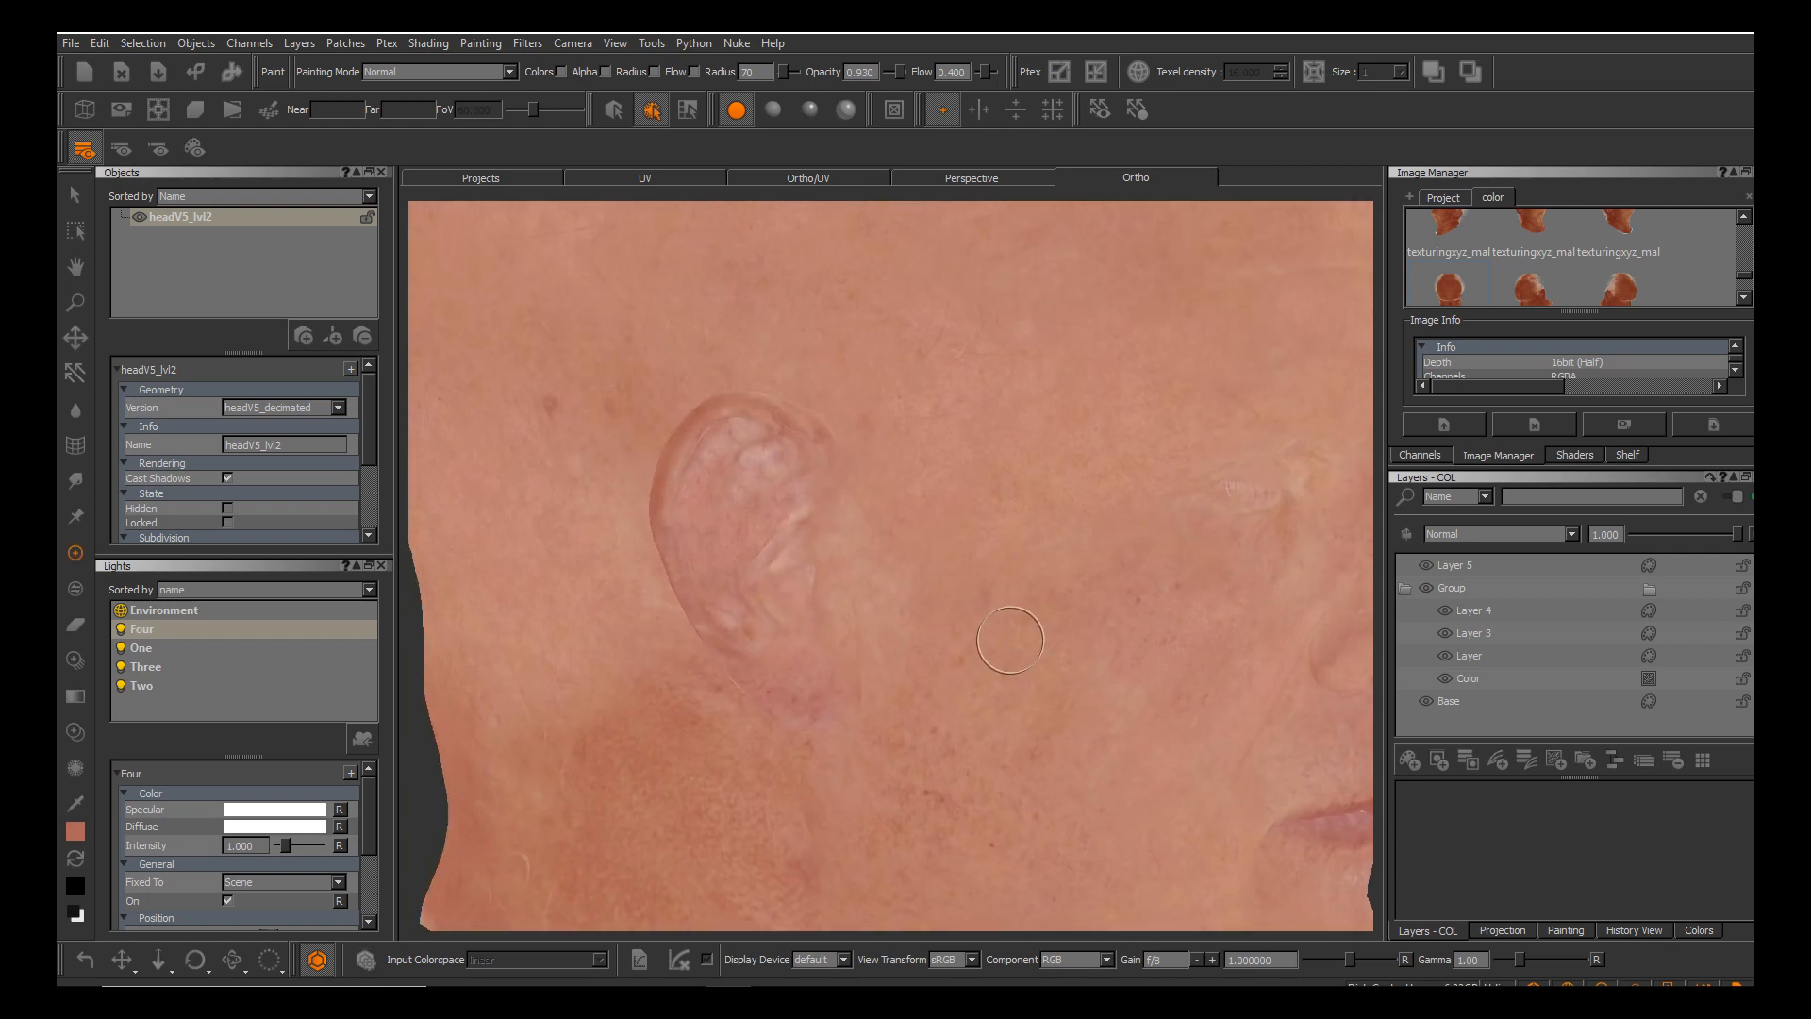
Turn the head back to face the front and examine the eyelids, nose, mouth and chin, including from below.
{"action": "left_click_drag", "start_coordinate": [950, 615], "coordinate": [949, 614], "text": "alt"}
{"action": "middle_click_drag", "start_coordinate": [950, 614], "coordinate": [950, 614], "text": "alt"}
{"action": "left_click_drag", "start_coordinate": [950, 614], "coordinate": [950, 614], "text": "alt"}
{"action": "middle_click_drag", "start_coordinate": [950, 614], "coordinate": [950, 614], "text": "alt"}
{"action": "left_click_drag", "start_coordinate": [950, 614], "coordinate": [950, 615], "text": "alt"}
{"action": "middle_click_drag", "start_coordinate": [950, 615], "coordinate": [950, 614], "text": "alt"}
{"action": "left_click_drag", "start_coordinate": [950, 614], "coordinate": [950, 614], "text": "alt"}
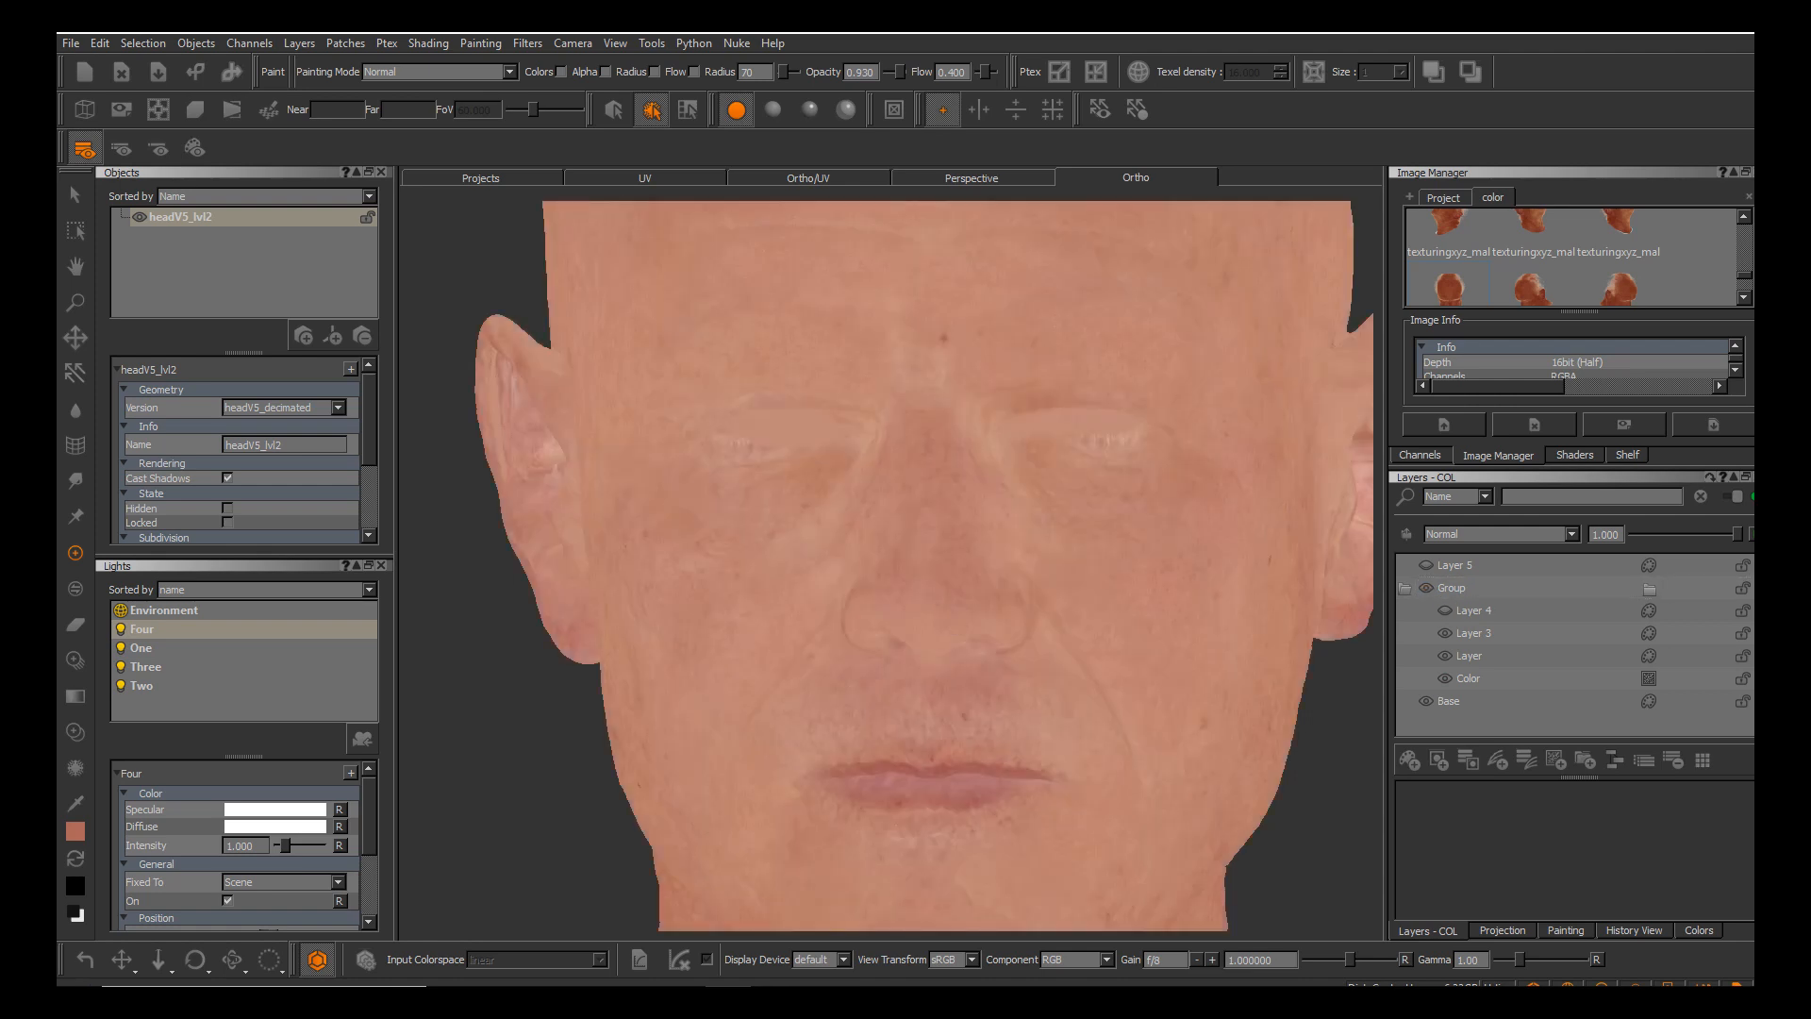
{"action": "middle_click_drag", "start_coordinate": [950, 618], "coordinate": [876, 613], "text": "alt"}
{"action": "left_click_drag", "start_coordinate": [950, 618], "coordinate": [955, 590], "text": "alt"}
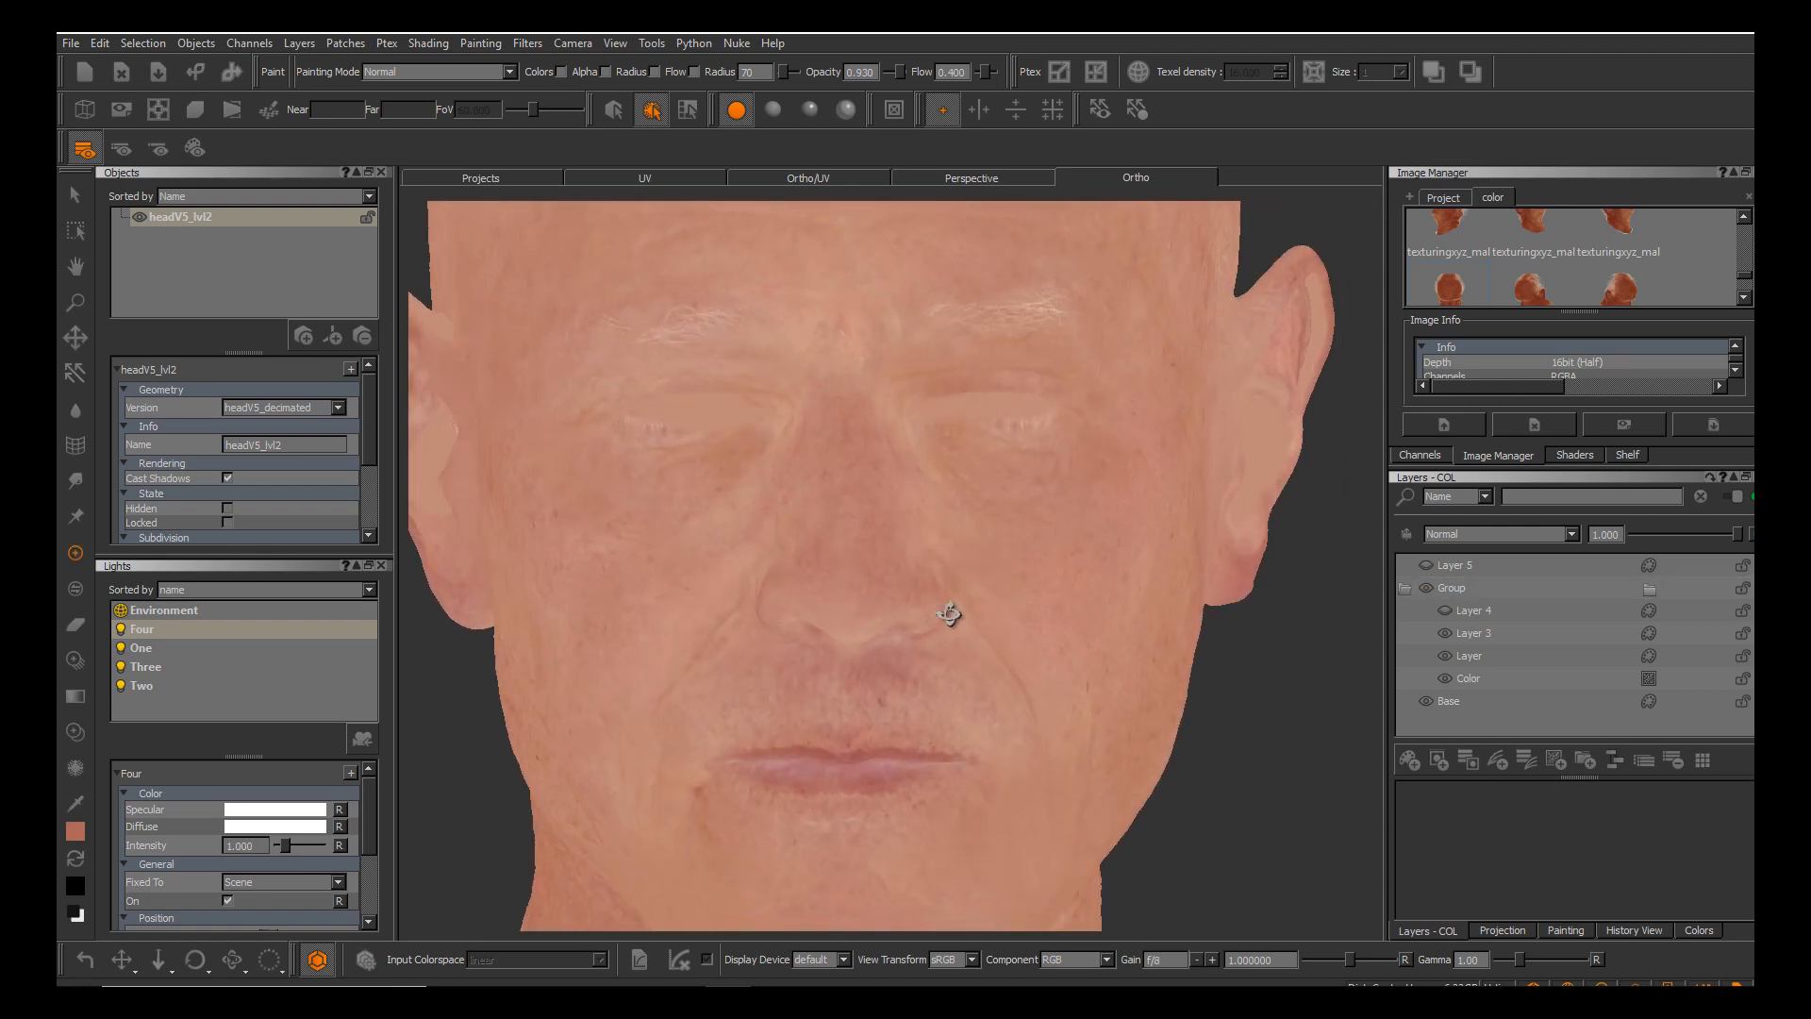
{"action": "mouse_move", "coordinate": [950, 616]}
{"action": "middle_mouse_down", "text": "alt"}
{"action": "mouse_move", "coordinate": [974, 637]}
{"action": "mouse_move", "coordinate": [1001, 593]}
{"action": "middle_mouse_up", "text": "alt"}
{"action": "right_click_drag", "start_coordinate": [1001, 594], "coordinate": [1024, 561], "text": "alt"}
{"action": "mouse_move", "coordinate": [981, 609]}
{"action": "left_mouse_down", "text": "alt"}
{"action": "mouse_move", "coordinate": [951, 618]}
{"action": "mouse_move", "coordinate": [977, 613]}
{"action": "left_mouse_up", "text": "alt"}
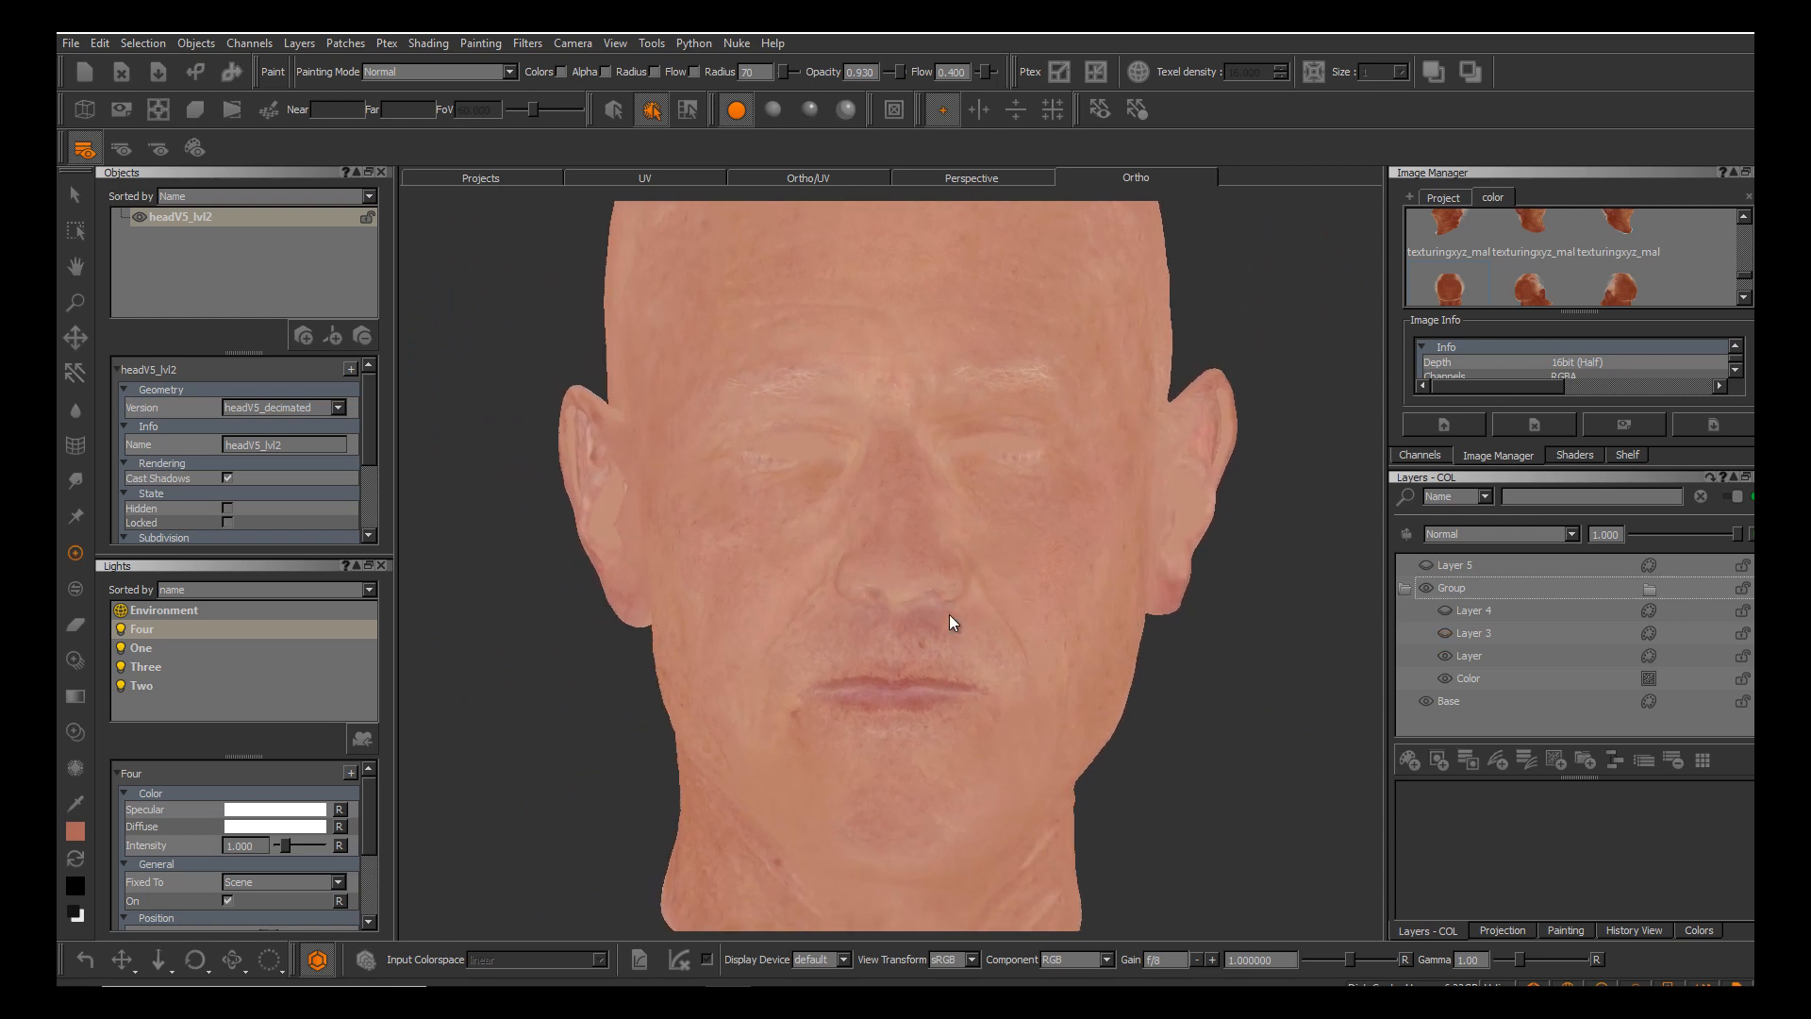
Inspect the nose, lips and eye areas up close from above and compare them with the full front view of the face.
{"action": "middle_click_drag", "start_coordinate": [950, 615], "coordinate": [1037, 635], "text": "alt"}
{"action": "mouse_move", "coordinate": [950, 615]}
{"action": "left_mouse_down", "text": "alt"}
{"action": "mouse_move", "coordinate": [1113, 613]}
{"action": "mouse_move", "coordinate": [950, 614]}
{"action": "mouse_move", "coordinate": [1015, 645]}
{"action": "mouse_move", "coordinate": [1180, 647]}
{"action": "mouse_move", "coordinate": [950, 614]}
{"action": "left_mouse_up", "text": "alt"}
{"action": "middle_click_drag", "start_coordinate": [950, 614], "coordinate": [961, 597], "text": "alt"}
{"action": "mouse_move", "coordinate": [950, 614]}
{"action": "left_mouse_down", "text": "alt"}
{"action": "mouse_move", "coordinate": [1034, 582]}
{"action": "mouse_move", "coordinate": [950, 614]}
{"action": "left_mouse_up", "text": "alt"}
{"action": "right_click_drag", "start_coordinate": [950, 614], "coordinate": [950, 614], "text": "alt"}
{"action": "left_click_drag", "start_coordinate": [950, 614], "coordinate": [950, 614], "text": "alt"}
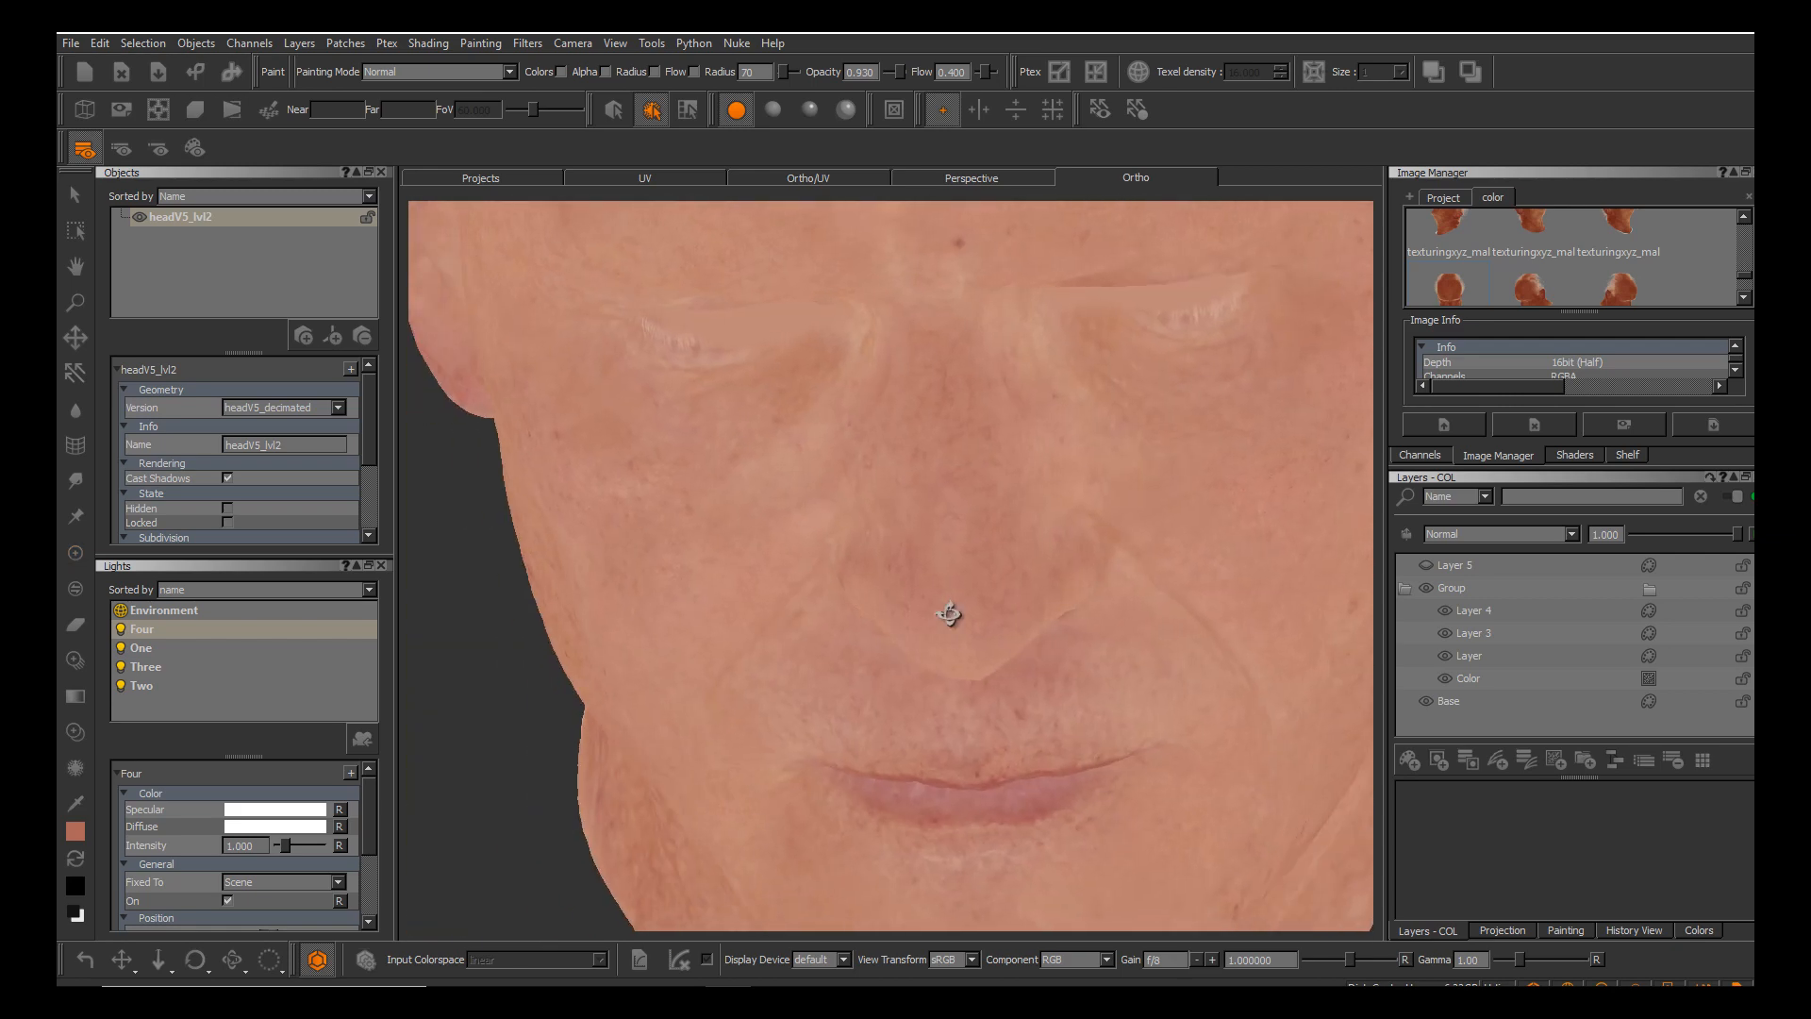
{"action": "right_click_drag", "start_coordinate": [950, 614], "coordinate": [950, 614], "text": "alt"}
{"action": "left_click_drag", "start_coordinate": [950, 614], "coordinate": [950, 614], "text": "alt"}
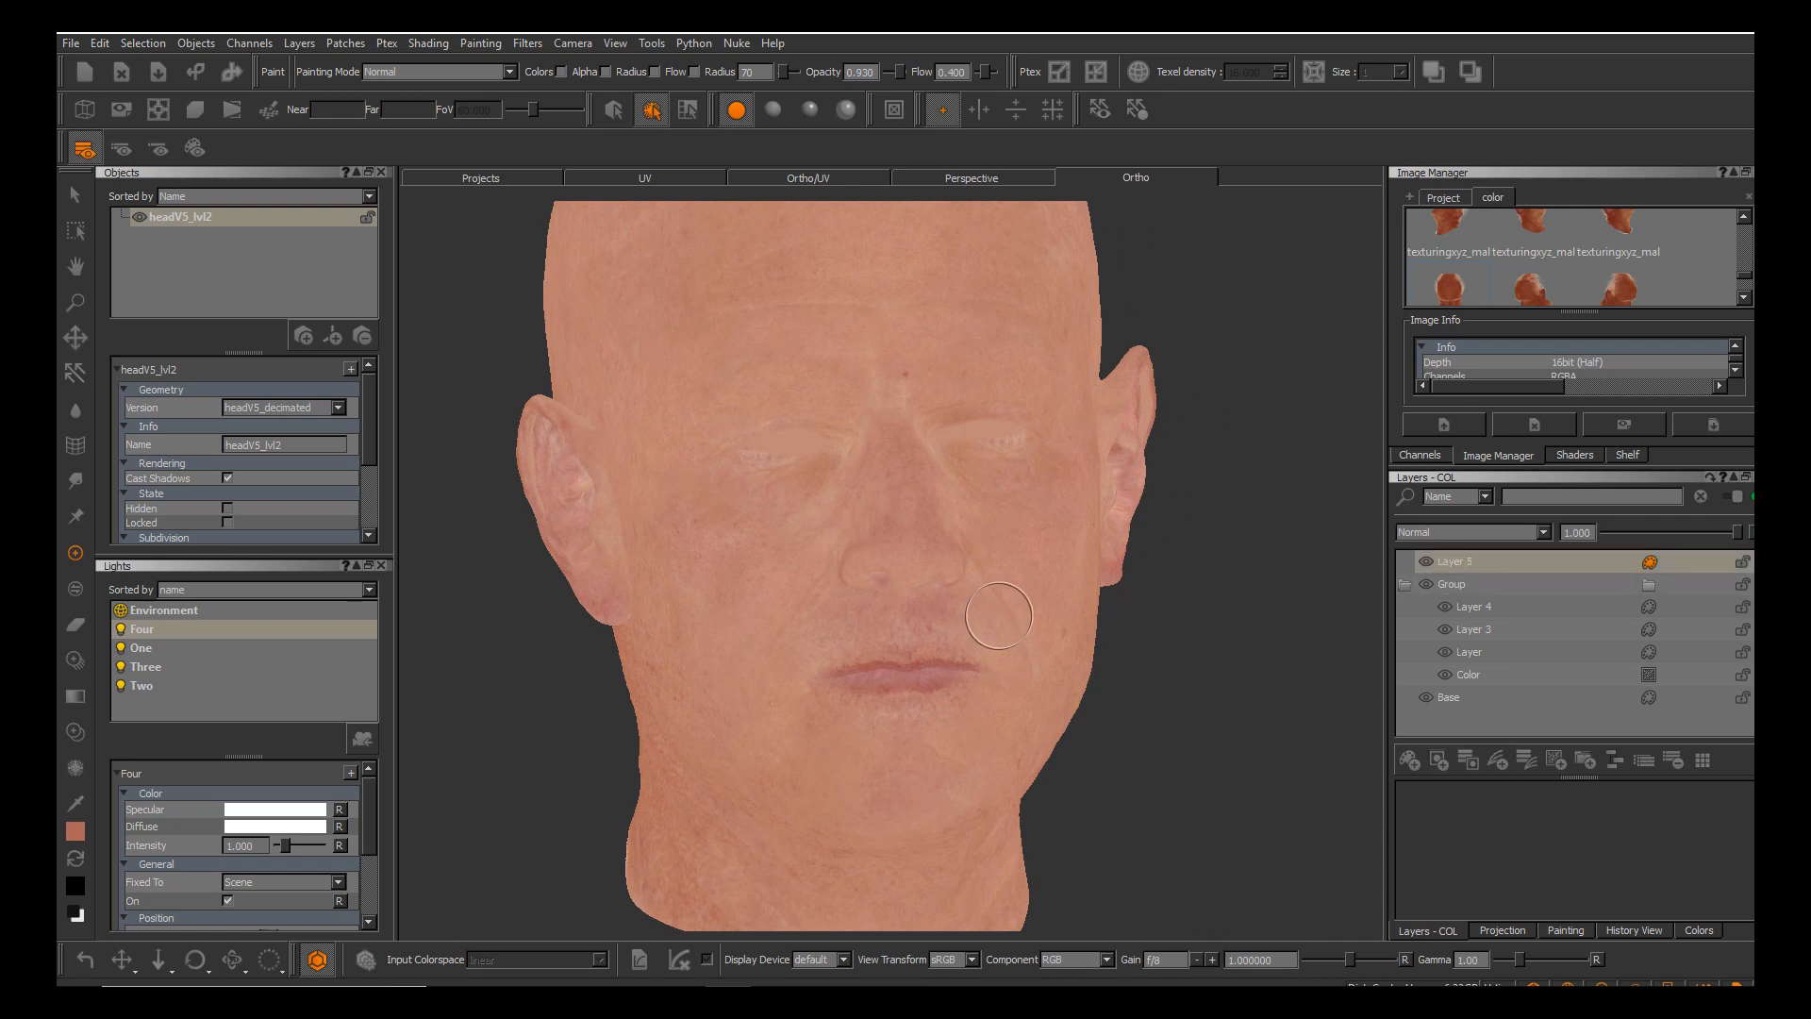
{"action": "left_click_drag", "start_coordinate": [950, 615], "coordinate": [950, 614], "text": "alt"}
{"action": "right_click_drag", "start_coordinate": [950, 614], "coordinate": [952, 616], "text": "alt"}
{"action": "left_click_drag", "start_coordinate": [951, 616], "coordinate": [950, 615], "text": "alt"}
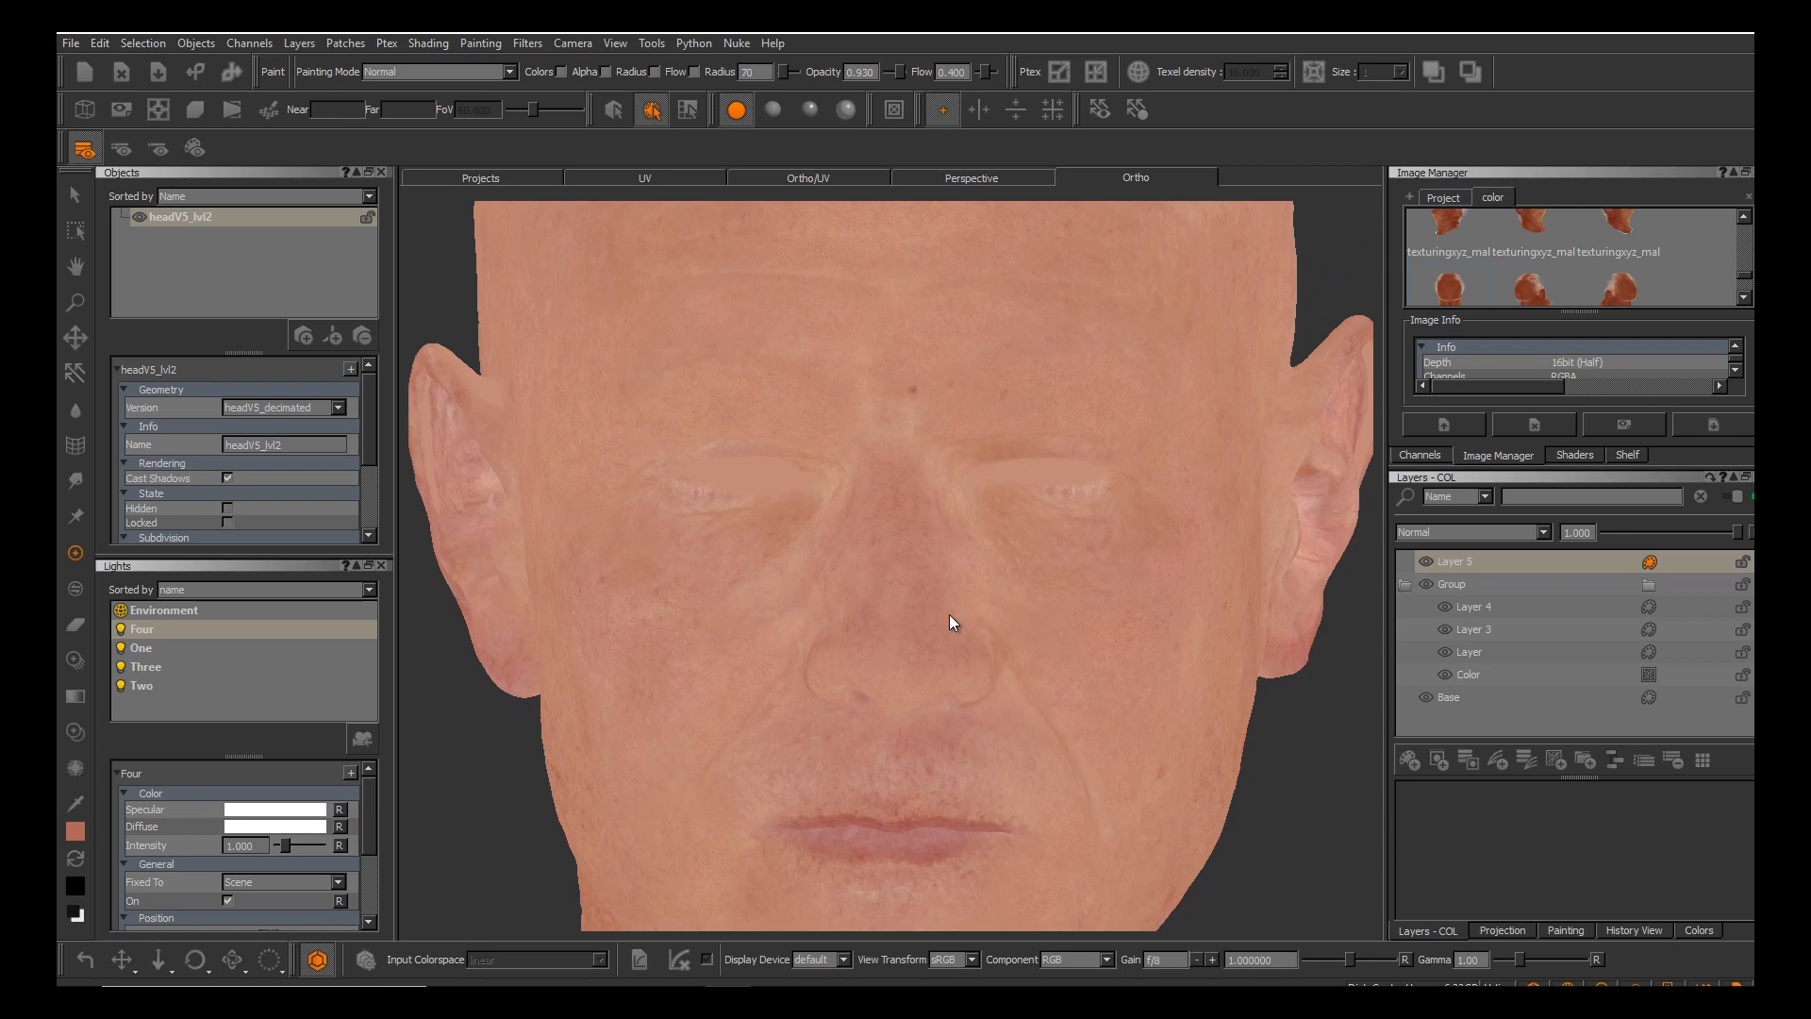
Switch to the UV view and examine the lips and the mouth opening on the face shell.
{"action": "left_click", "coordinate": [645, 178]}
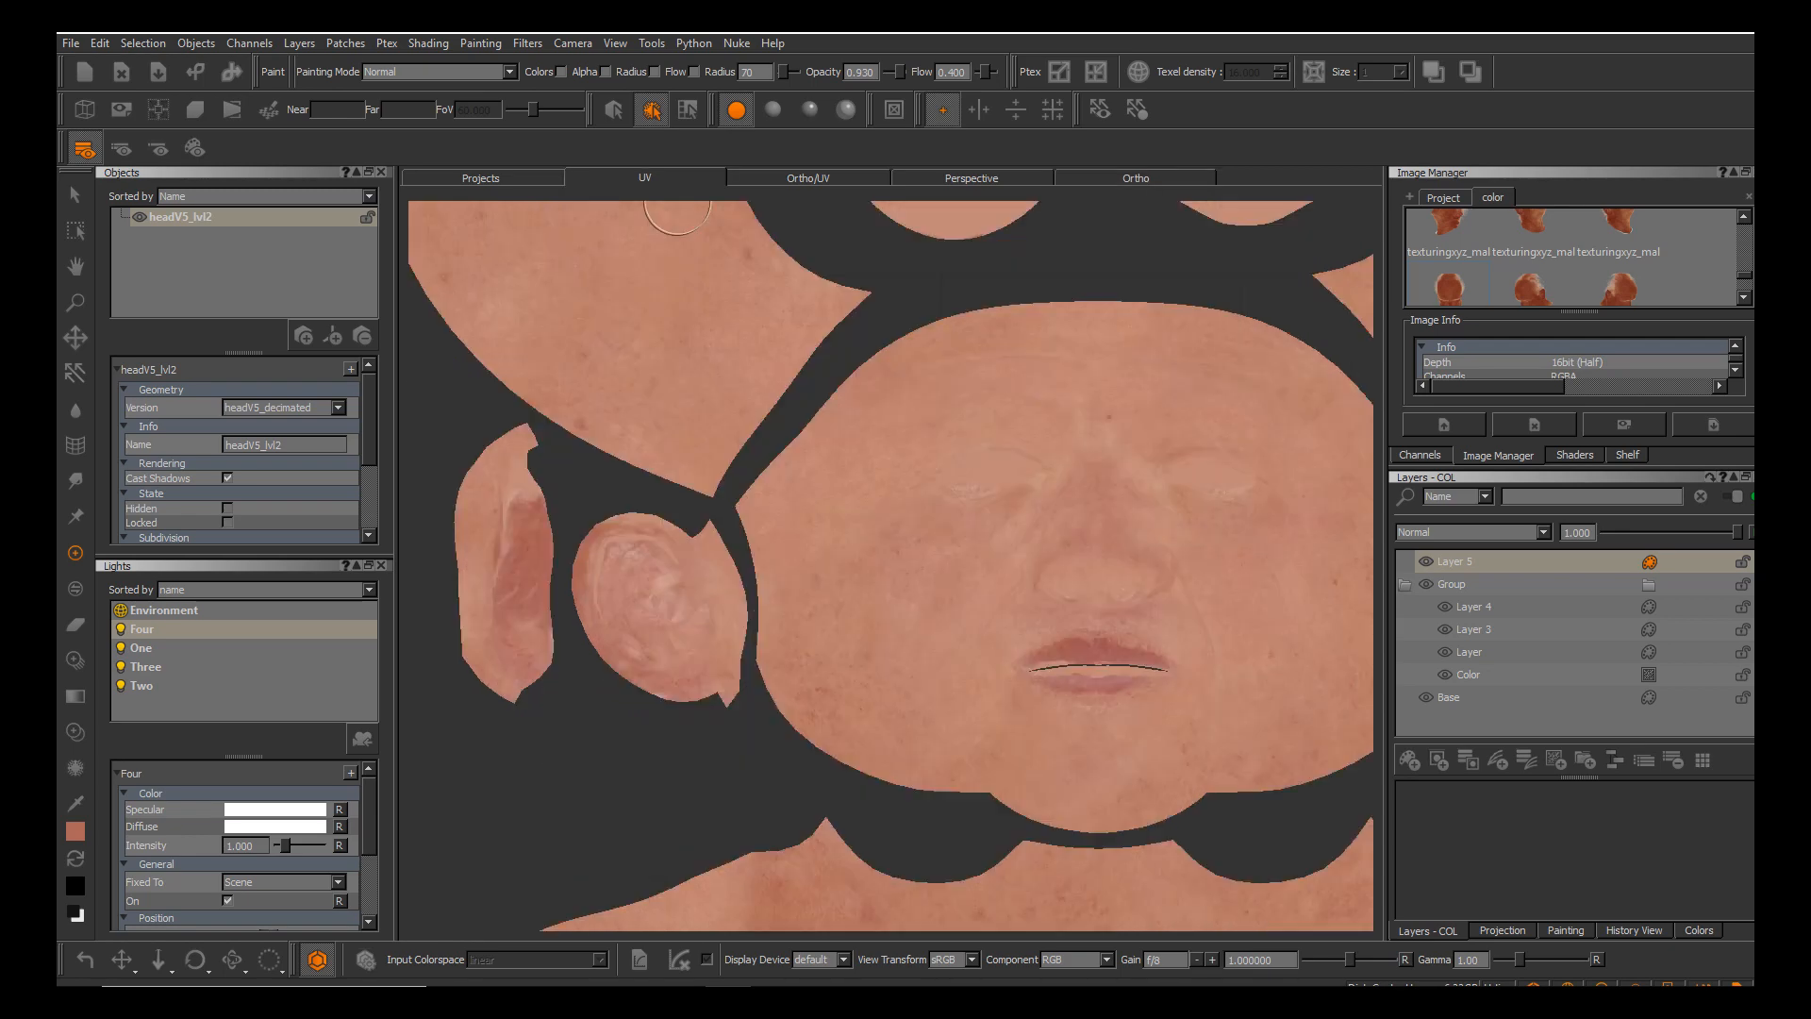
{"action": "middle_click_drag", "start_coordinate": [1004, 547], "coordinate": [831, 456], "text": "alt"}
{"action": "right_click_drag", "start_coordinate": [950, 614], "coordinate": [950, 615], "text": "alt"}
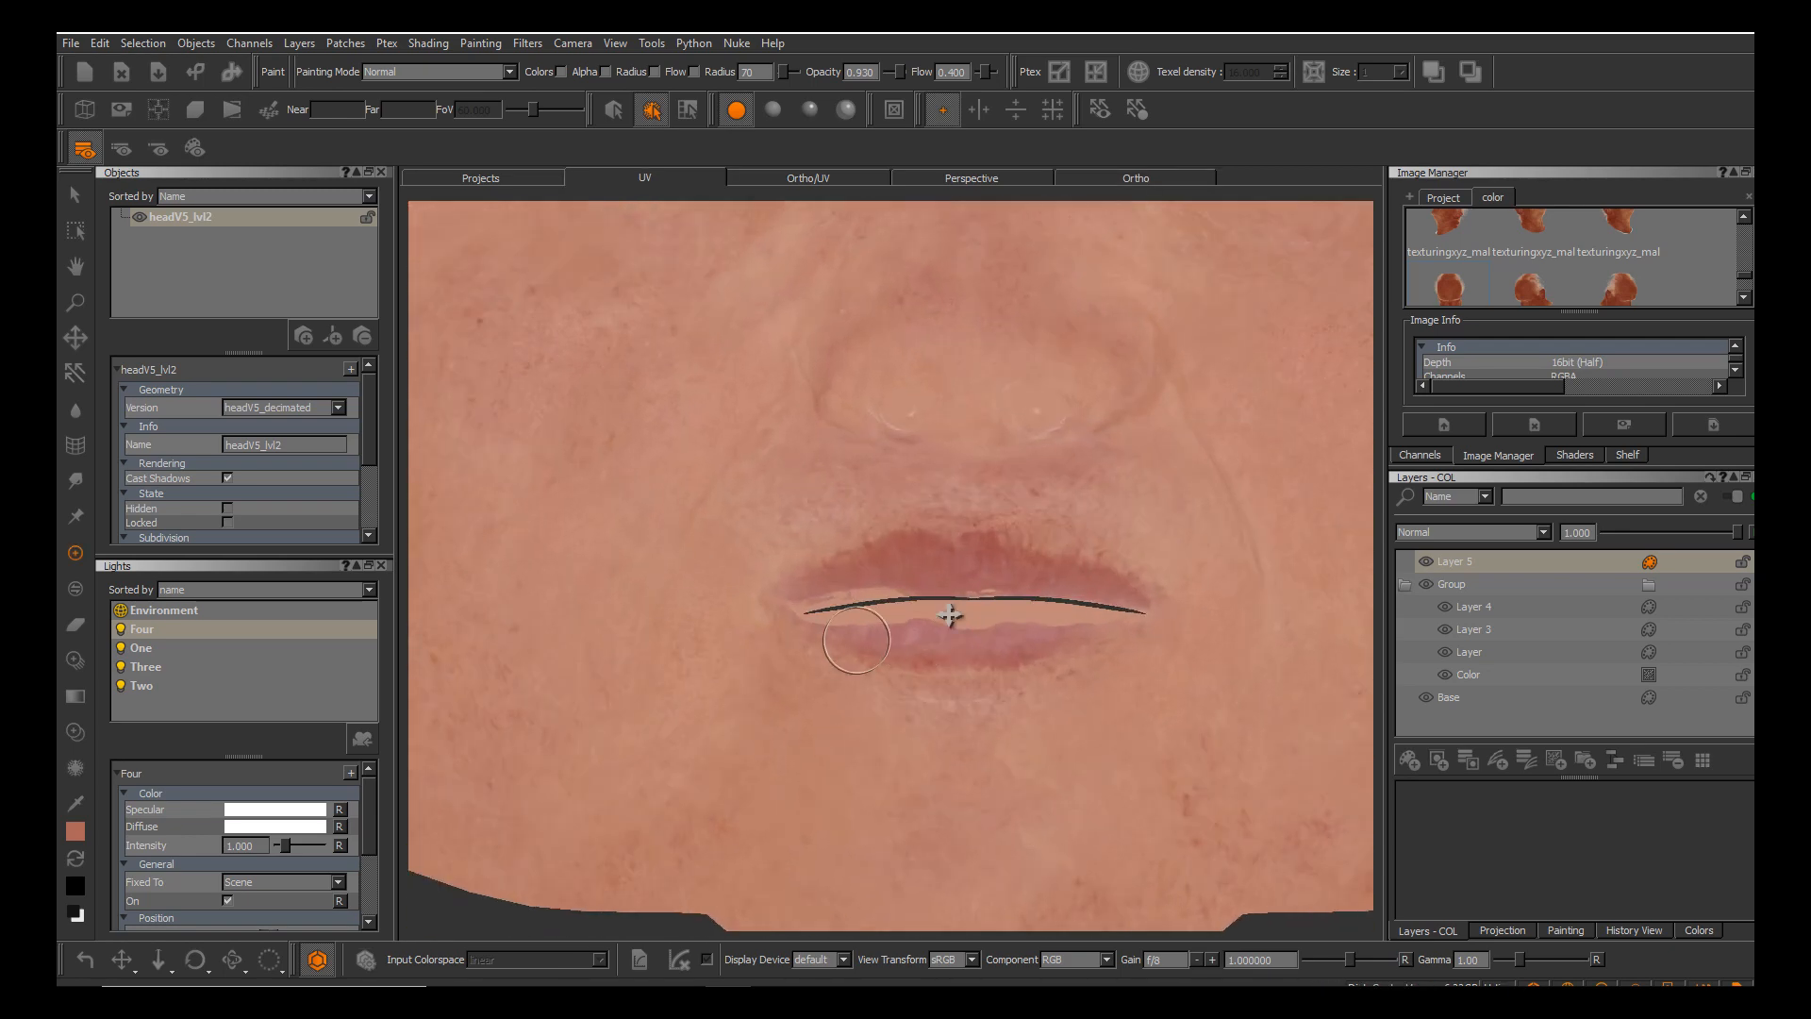
{"action": "middle_click_drag", "start_coordinate": [950, 614], "coordinate": [1018, 614], "text": "alt"}
{"action": "right_click_drag", "start_coordinate": [1018, 614], "coordinate": [964, 687], "text": "alt"}
{"action": "middle_click_drag", "start_coordinate": [964, 686], "coordinate": [950, 588], "text": "alt"}
{"action": "right_click_drag", "start_coordinate": [950, 614], "coordinate": [950, 614], "text": "alt"}
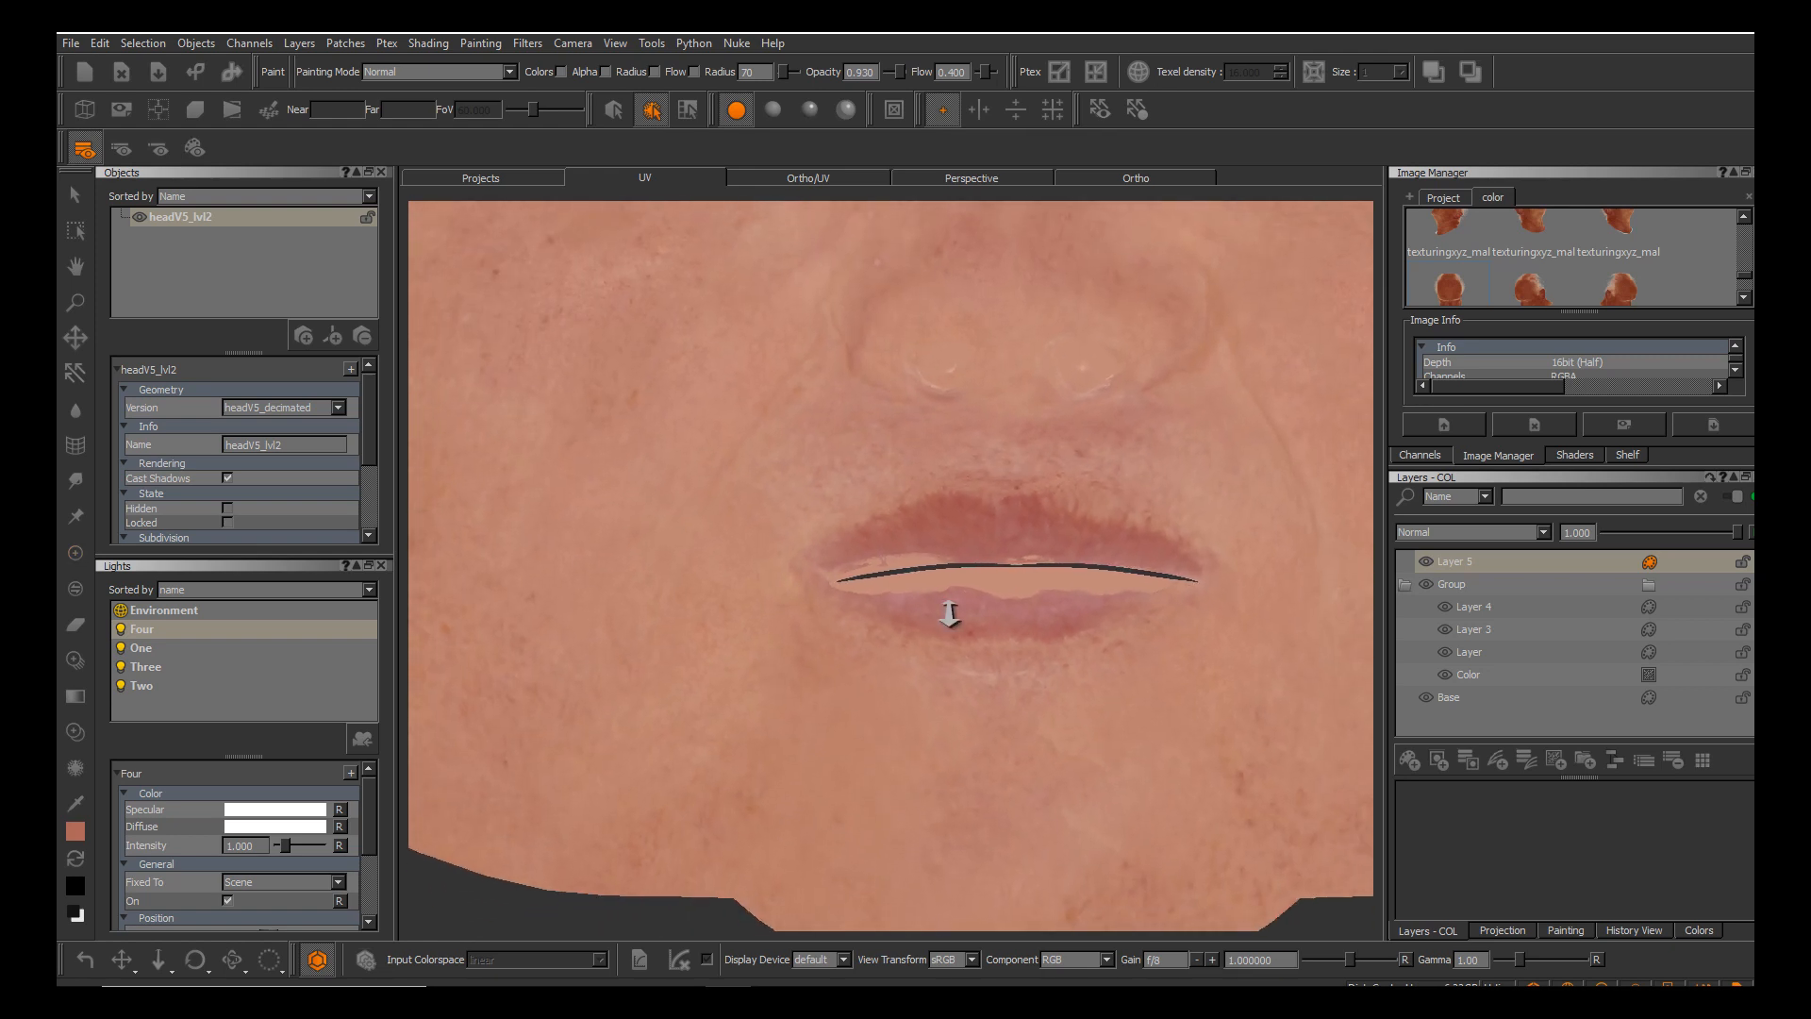
{"action": "middle_click_drag", "start_coordinate": [765, 584], "coordinate": [865, 611], "text": "alt"}
{"action": "right_click_drag", "start_coordinate": [950, 614], "coordinate": [812, 621], "text": "alt"}
Examine the nose, eyelids and chin on the face shell and survey the overall UV layout of the head.
{"action": "mouse_move", "coordinate": [813, 622]}
{"action": "middle_mouse_down", "text": "alt"}
{"action": "mouse_move", "coordinate": [950, 614]}
{"action": "mouse_move", "coordinate": [962, 638]}
{"action": "middle_mouse_up", "text": "alt"}
{"action": "middle_click_drag", "start_coordinate": [924, 526], "coordinate": [808, 534], "text": "alt"}
{"action": "right_click_drag", "start_coordinate": [808, 534], "coordinate": [932, 538], "text": "alt"}
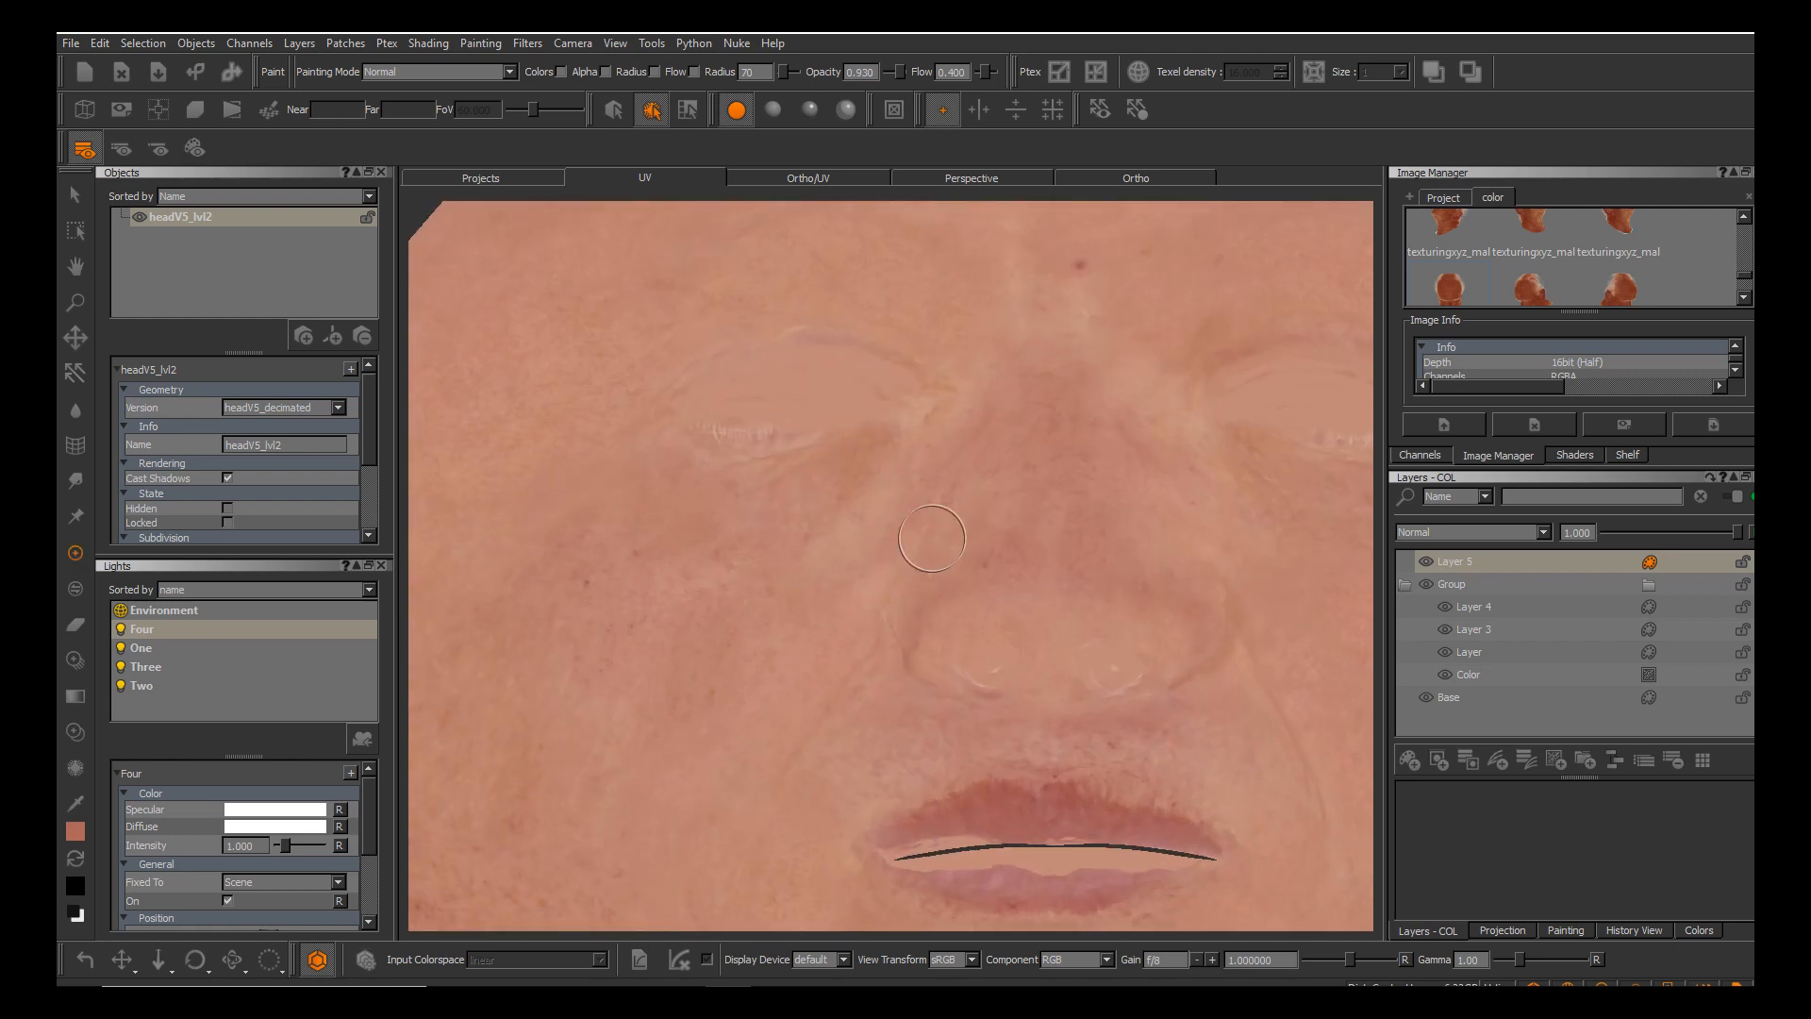
{"action": "middle_click_drag", "start_coordinate": [980, 526], "coordinate": [893, 694], "text": "alt"}
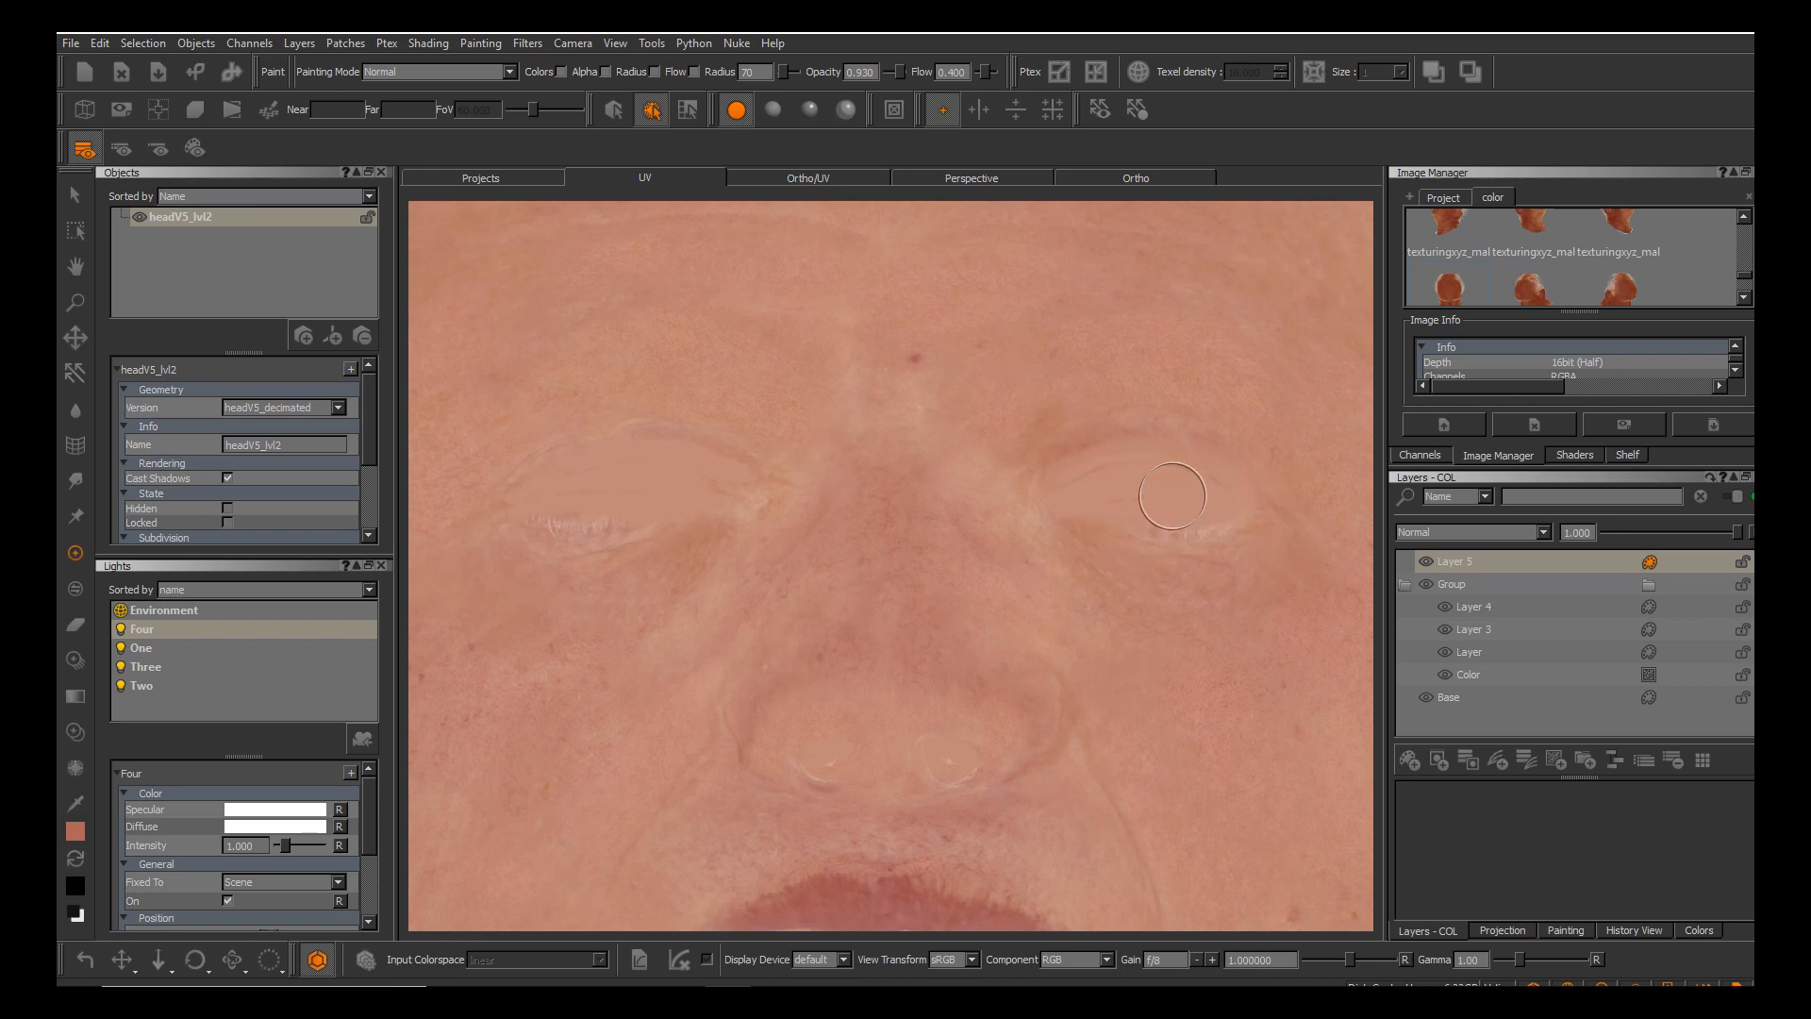
{"action": "middle_click_drag", "start_coordinate": [889, 830], "coordinate": [985, 435], "text": "alt"}
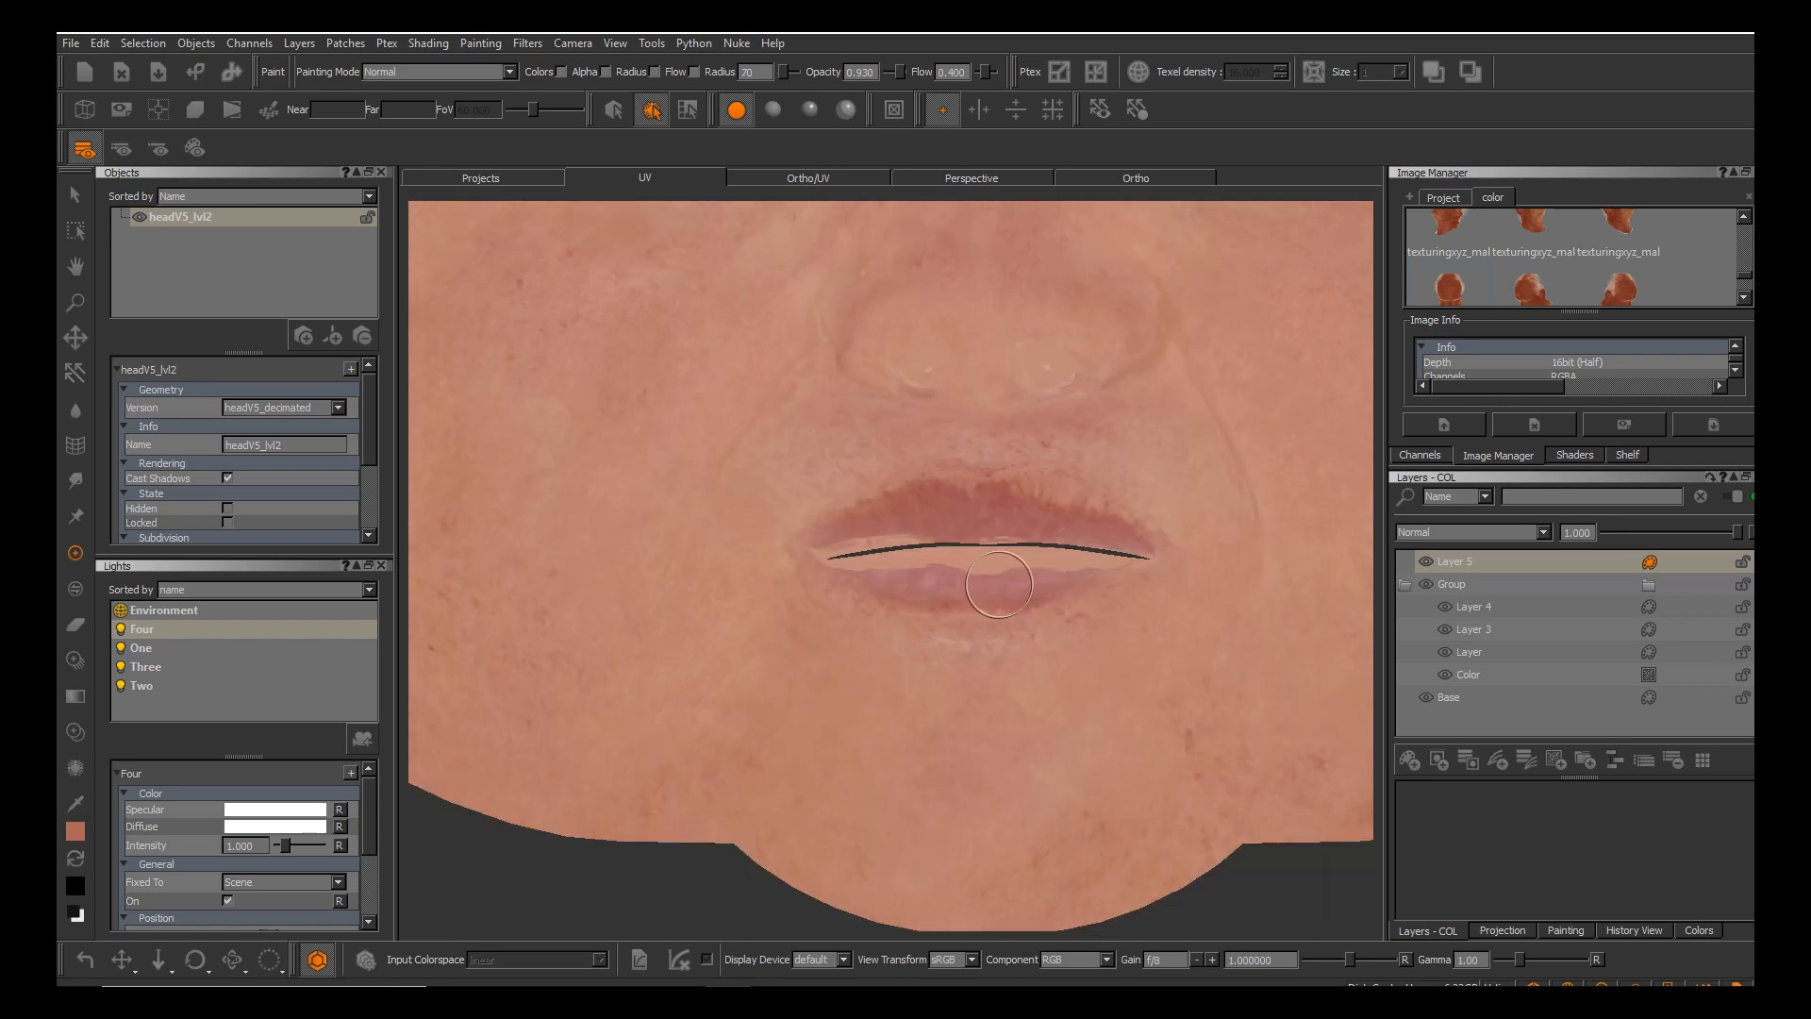
{"action": "middle_click_drag", "start_coordinate": [932, 752], "coordinate": [950, 614], "text": "alt"}
{"action": "right_click_drag", "start_coordinate": [950, 615], "coordinate": [922, 578], "text": "alt"}
{"action": "middle_click_drag", "start_coordinate": [922, 578], "coordinate": [858, 917], "text": "alt"}
{"action": "middle_click_drag", "start_coordinate": [950, 614], "coordinate": [1050, 466], "text": "alt"}
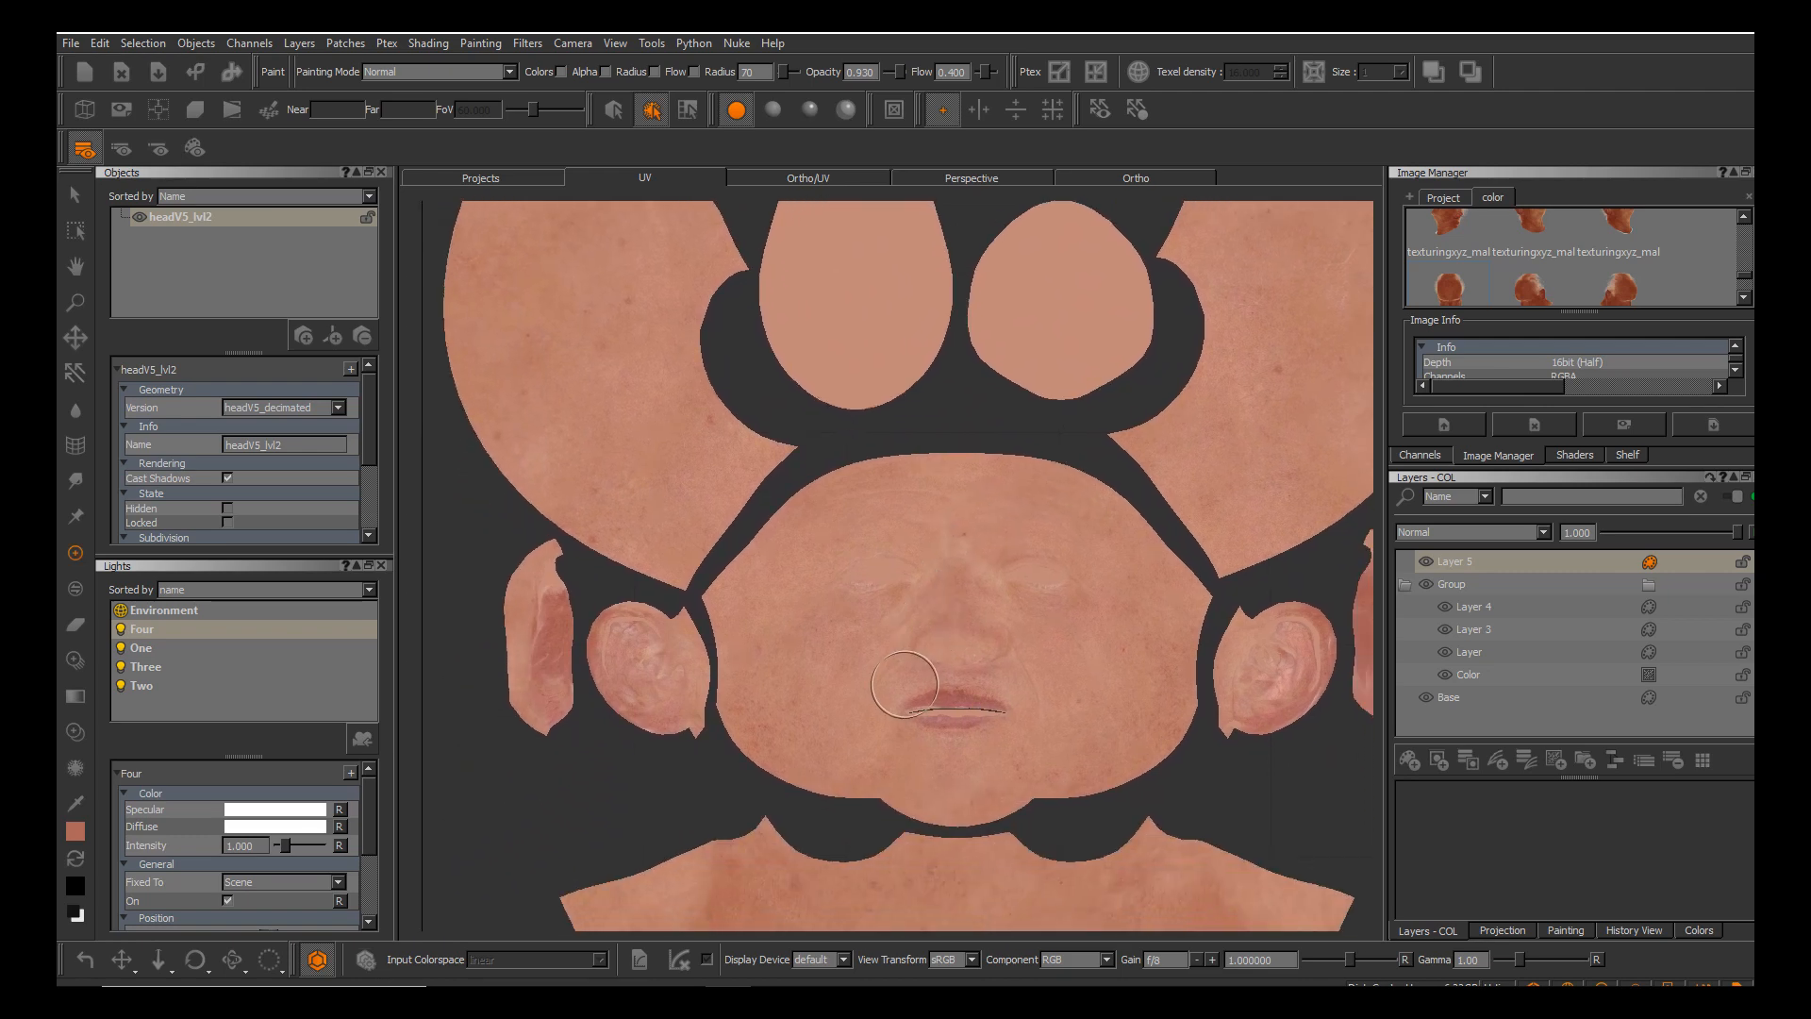
Inspect the painted ear shells in the UV layout and return to the cheek and mouth on the face shell.
{"action": "middle_click_drag", "start_coordinate": [950, 615], "coordinate": [1056, 644], "text": "alt"}
{"action": "right_click_drag", "start_coordinate": [950, 615], "coordinate": [1057, 615], "text": "alt"}
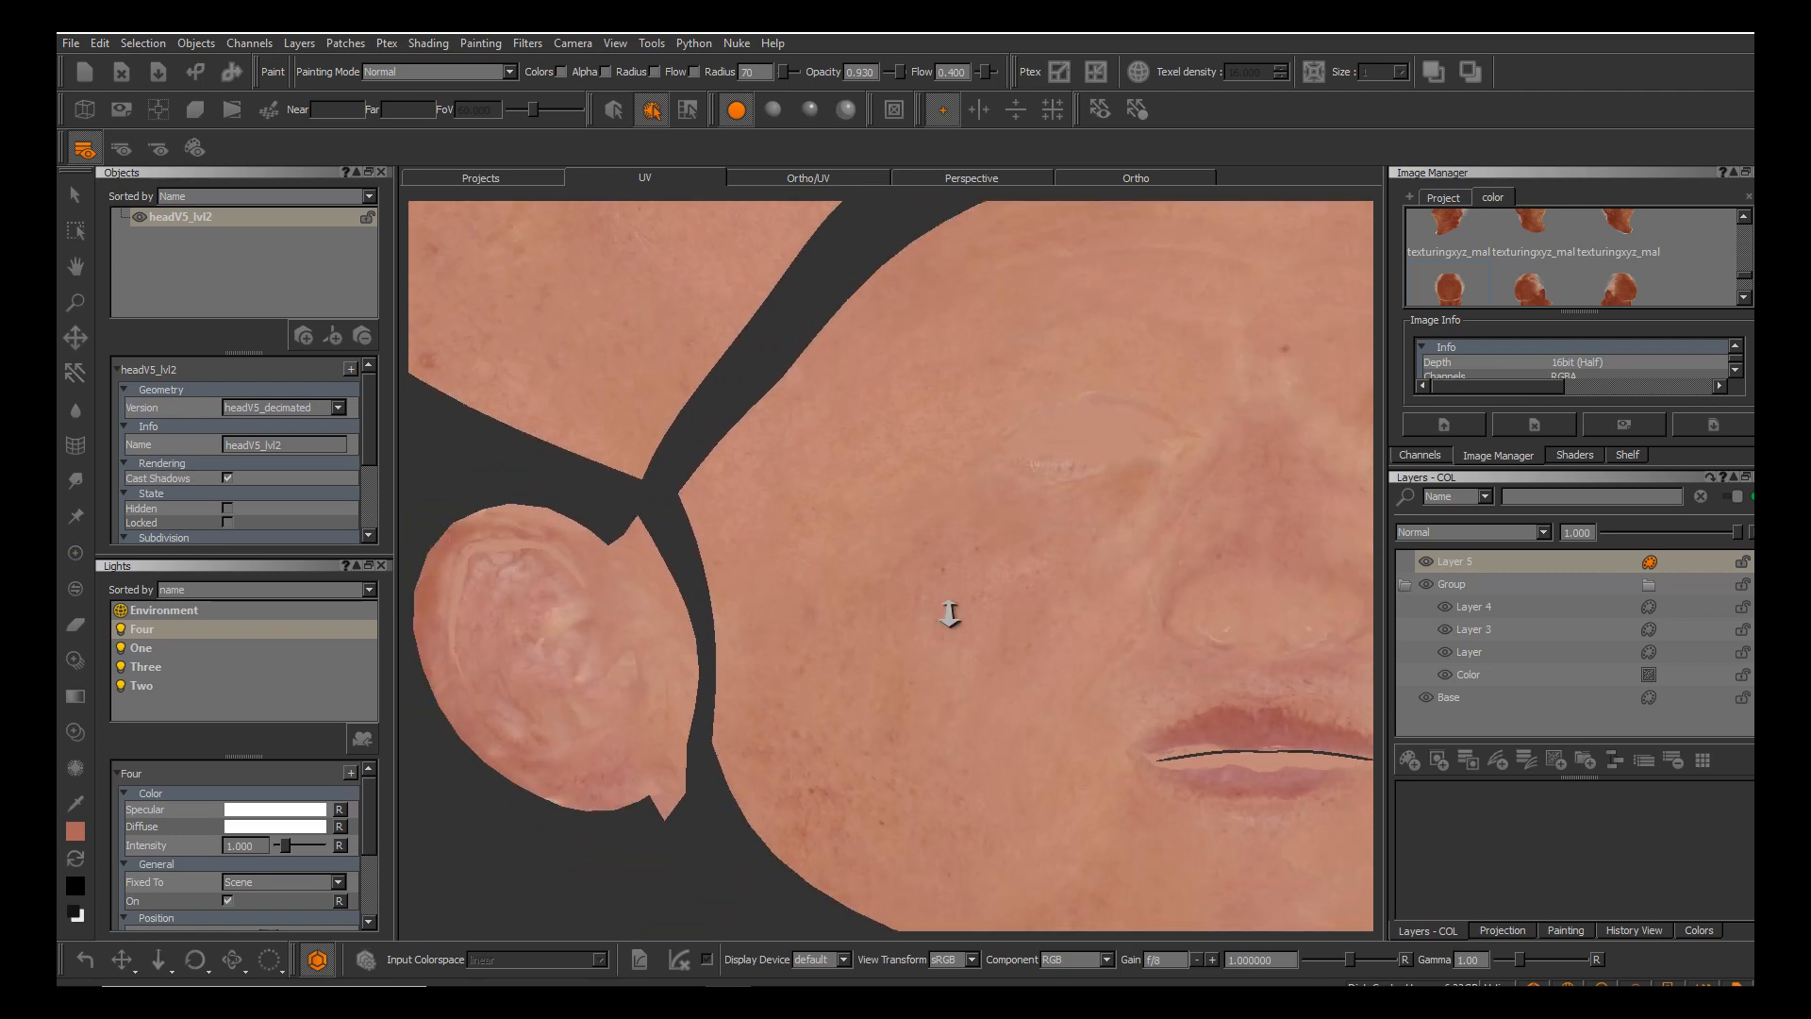
{"action": "mouse_move", "coordinate": [950, 615]}
{"action": "middle_mouse_down", "text": "alt"}
{"action": "mouse_move", "coordinate": [1237, 593]}
{"action": "mouse_move", "coordinate": [954, 617]}
{"action": "middle_mouse_up", "text": "alt"}
{"action": "middle_click_drag", "start_coordinate": [808, 548], "coordinate": [976, 591], "text": "alt"}
{"action": "right_click_drag", "start_coordinate": [950, 615], "coordinate": [1043, 660], "text": "alt"}
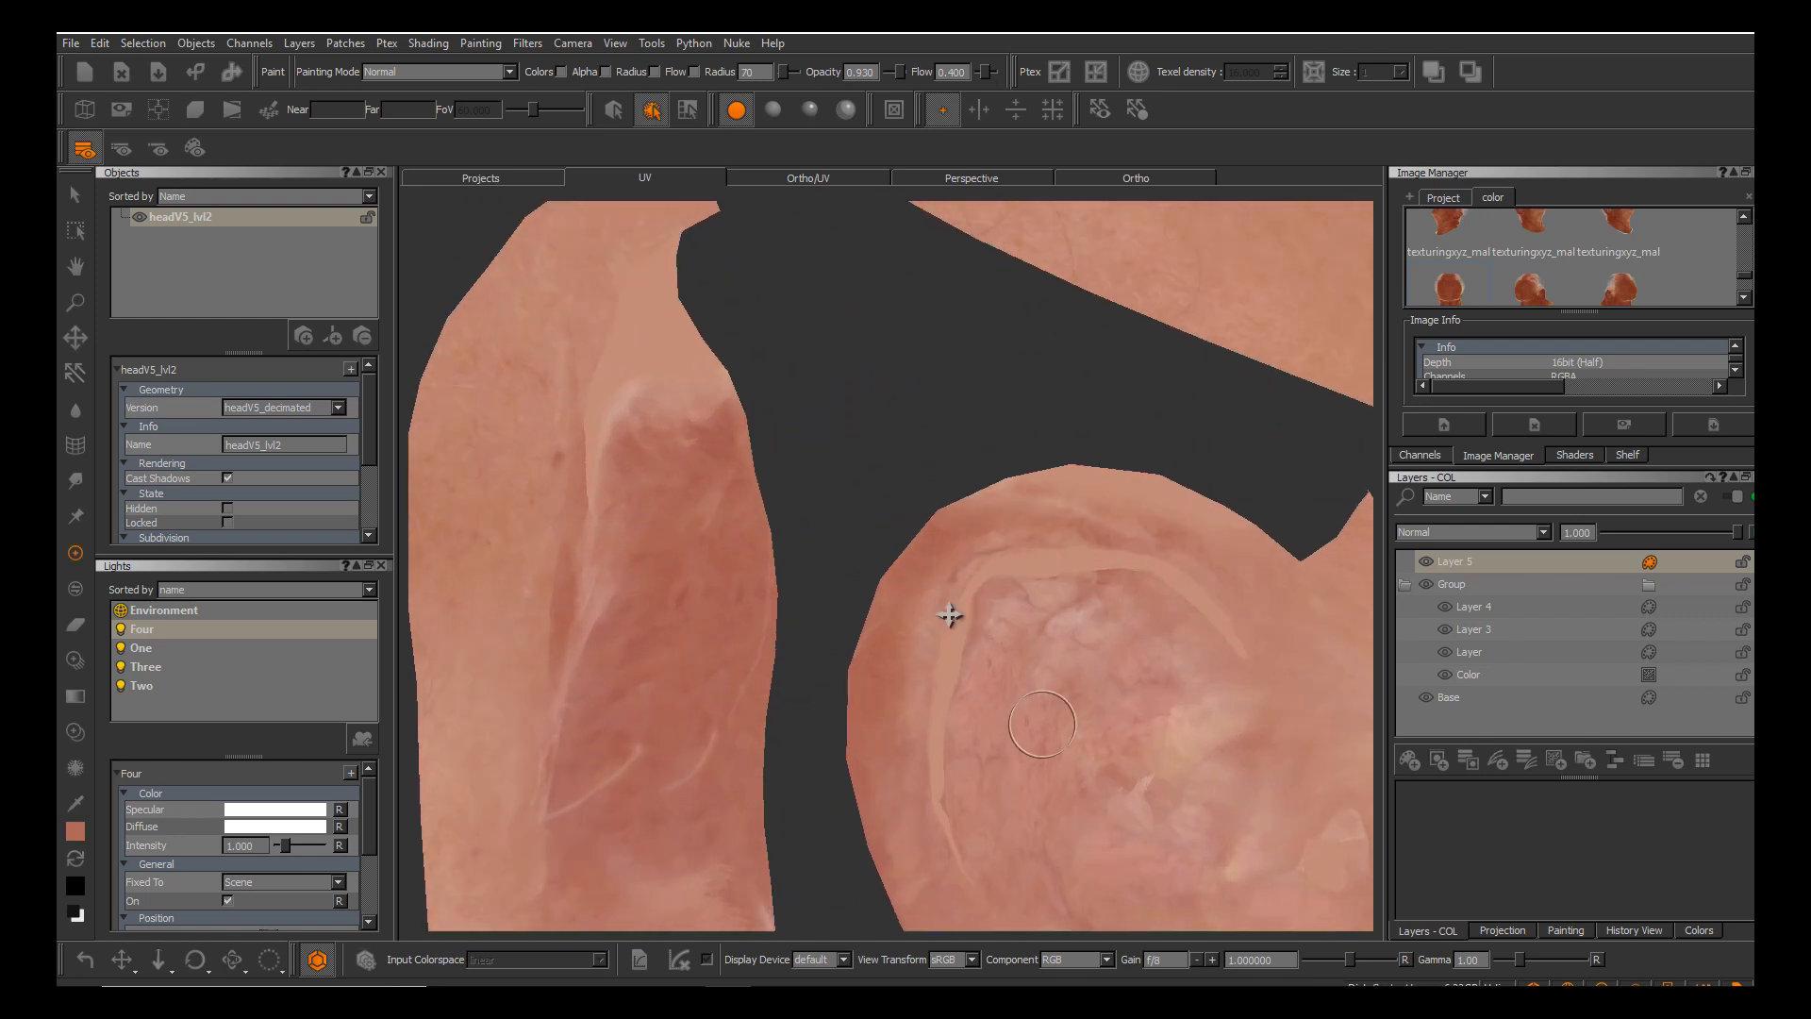
{"action": "middle_click_drag", "start_coordinate": [1043, 681], "coordinate": [926, 569], "text": "alt"}
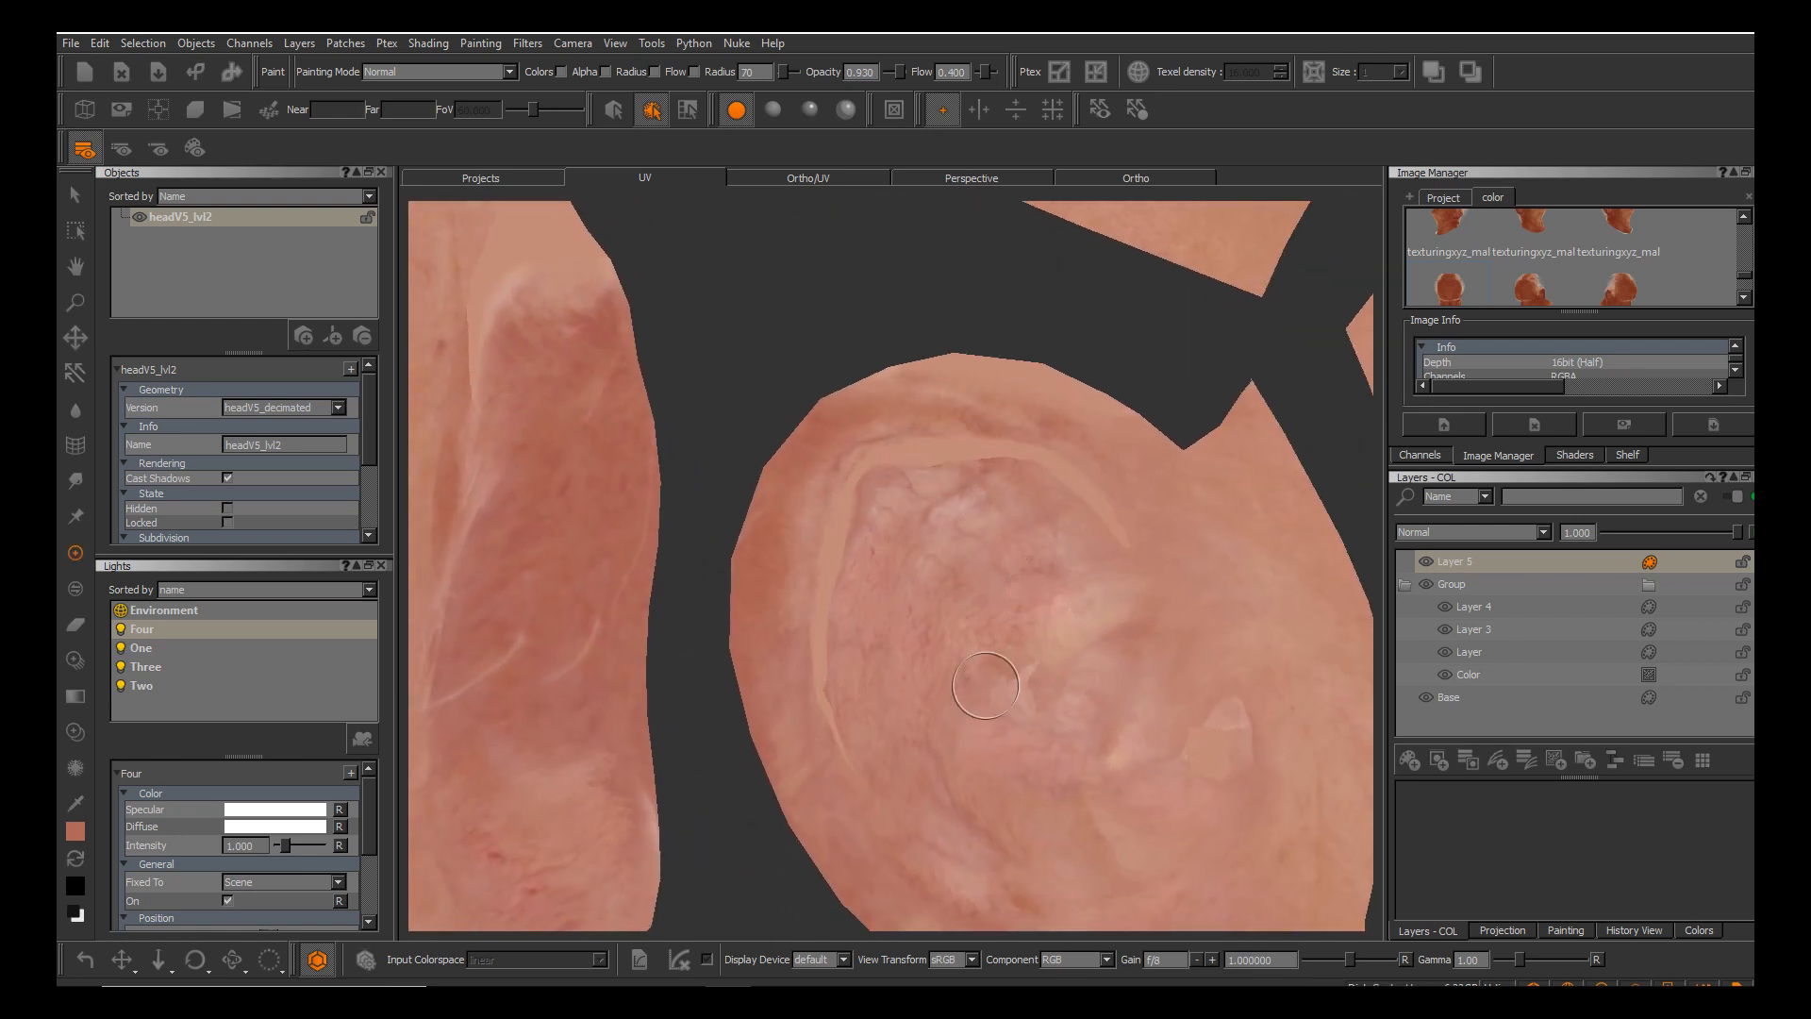
{"action": "middle_click_drag", "start_coordinate": [986, 685], "coordinate": [1086, 593], "text": "alt"}
{"action": "right_click_drag", "start_coordinate": [1086, 594], "coordinate": [764, 509], "text": "alt"}
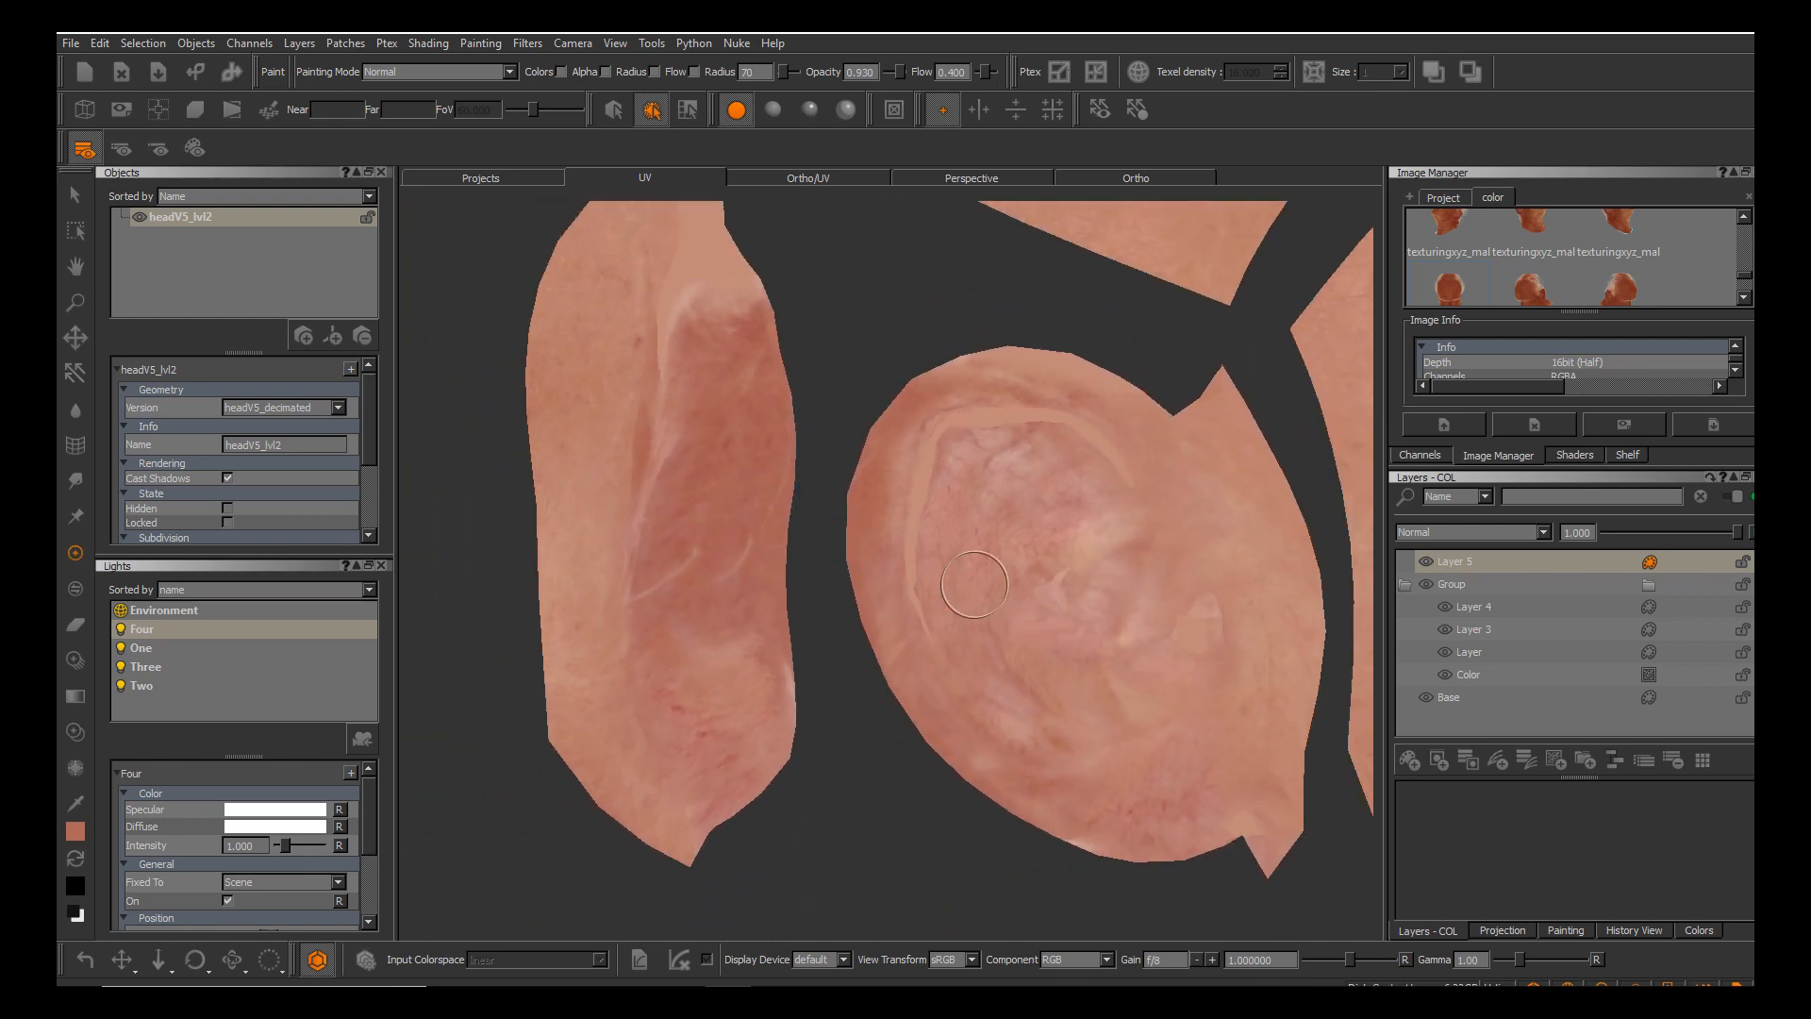
{"action": "middle_click_drag", "start_coordinate": [974, 585], "coordinate": [1111, 640], "text": "alt"}
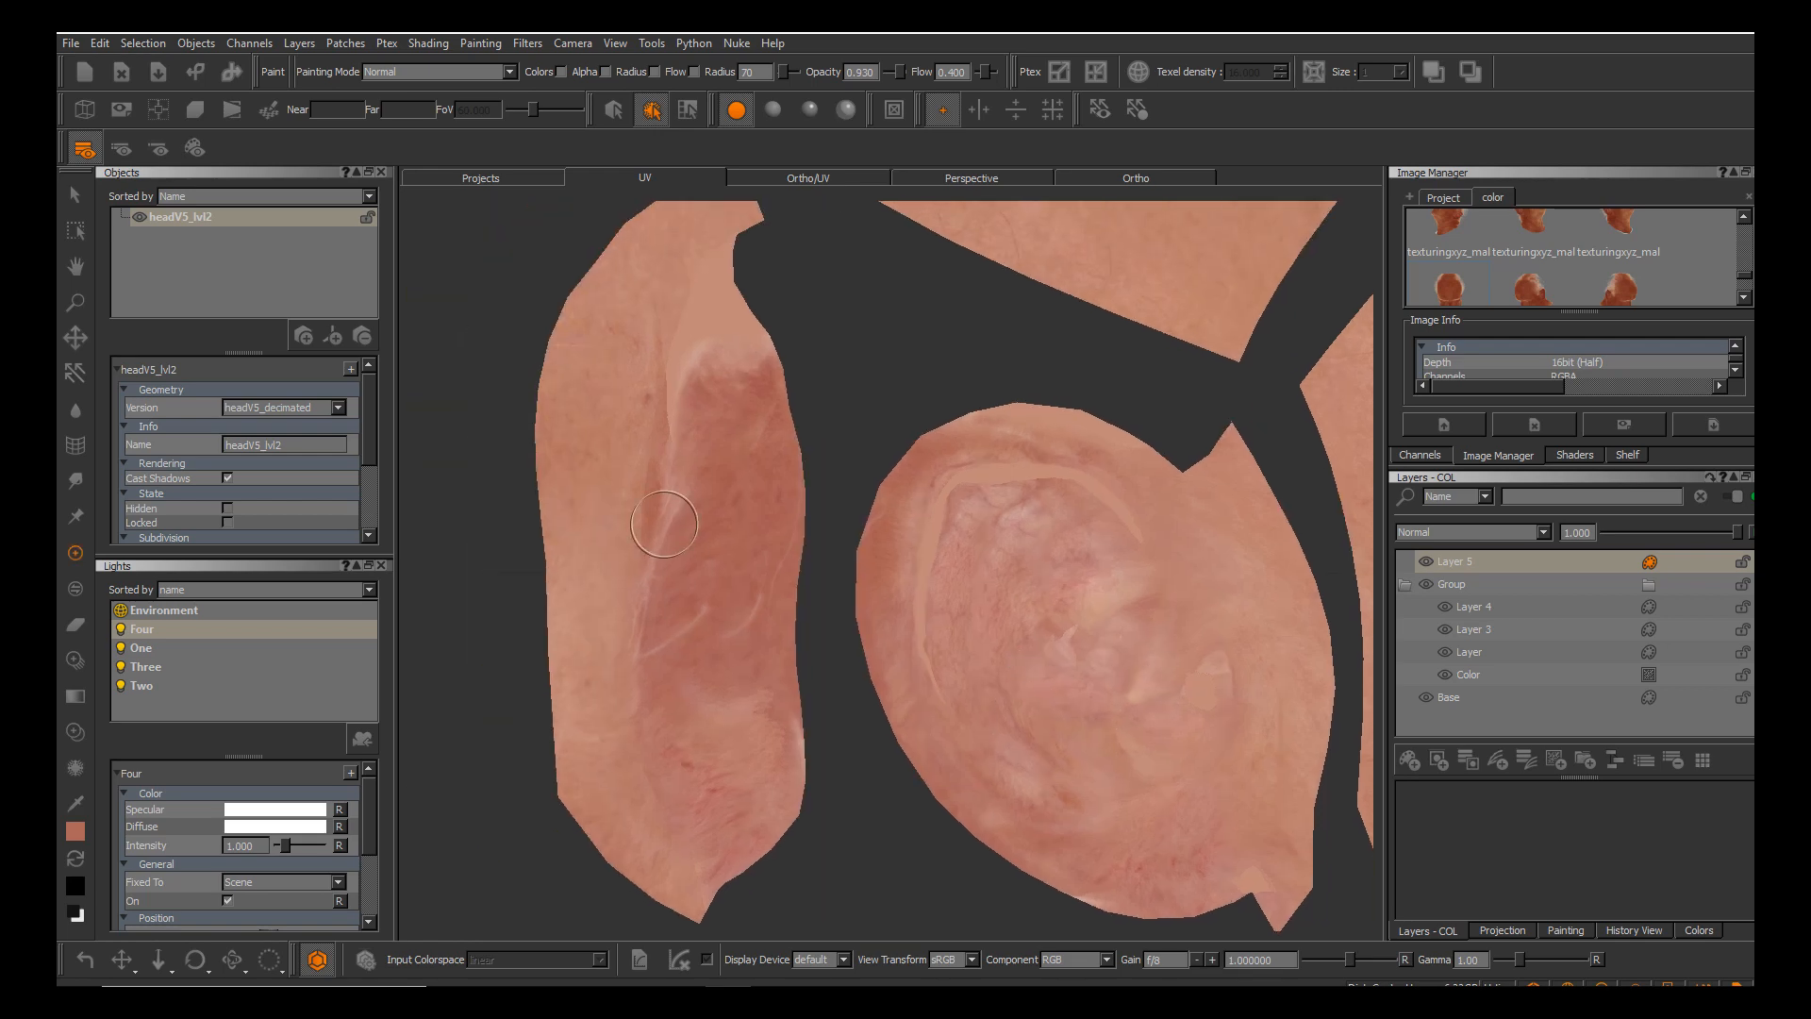
{"action": "mouse_move", "coordinate": [958, 621]}
{"action": "middle_mouse_down", "text": "alt"}
{"action": "mouse_move", "coordinate": [543, 465]}
{"action": "mouse_move", "coordinate": [430, 595]}
{"action": "middle_mouse_up", "text": "alt"}
{"action": "middle_click_drag", "start_coordinate": [886, 651], "coordinate": [660, 808], "text": "alt"}
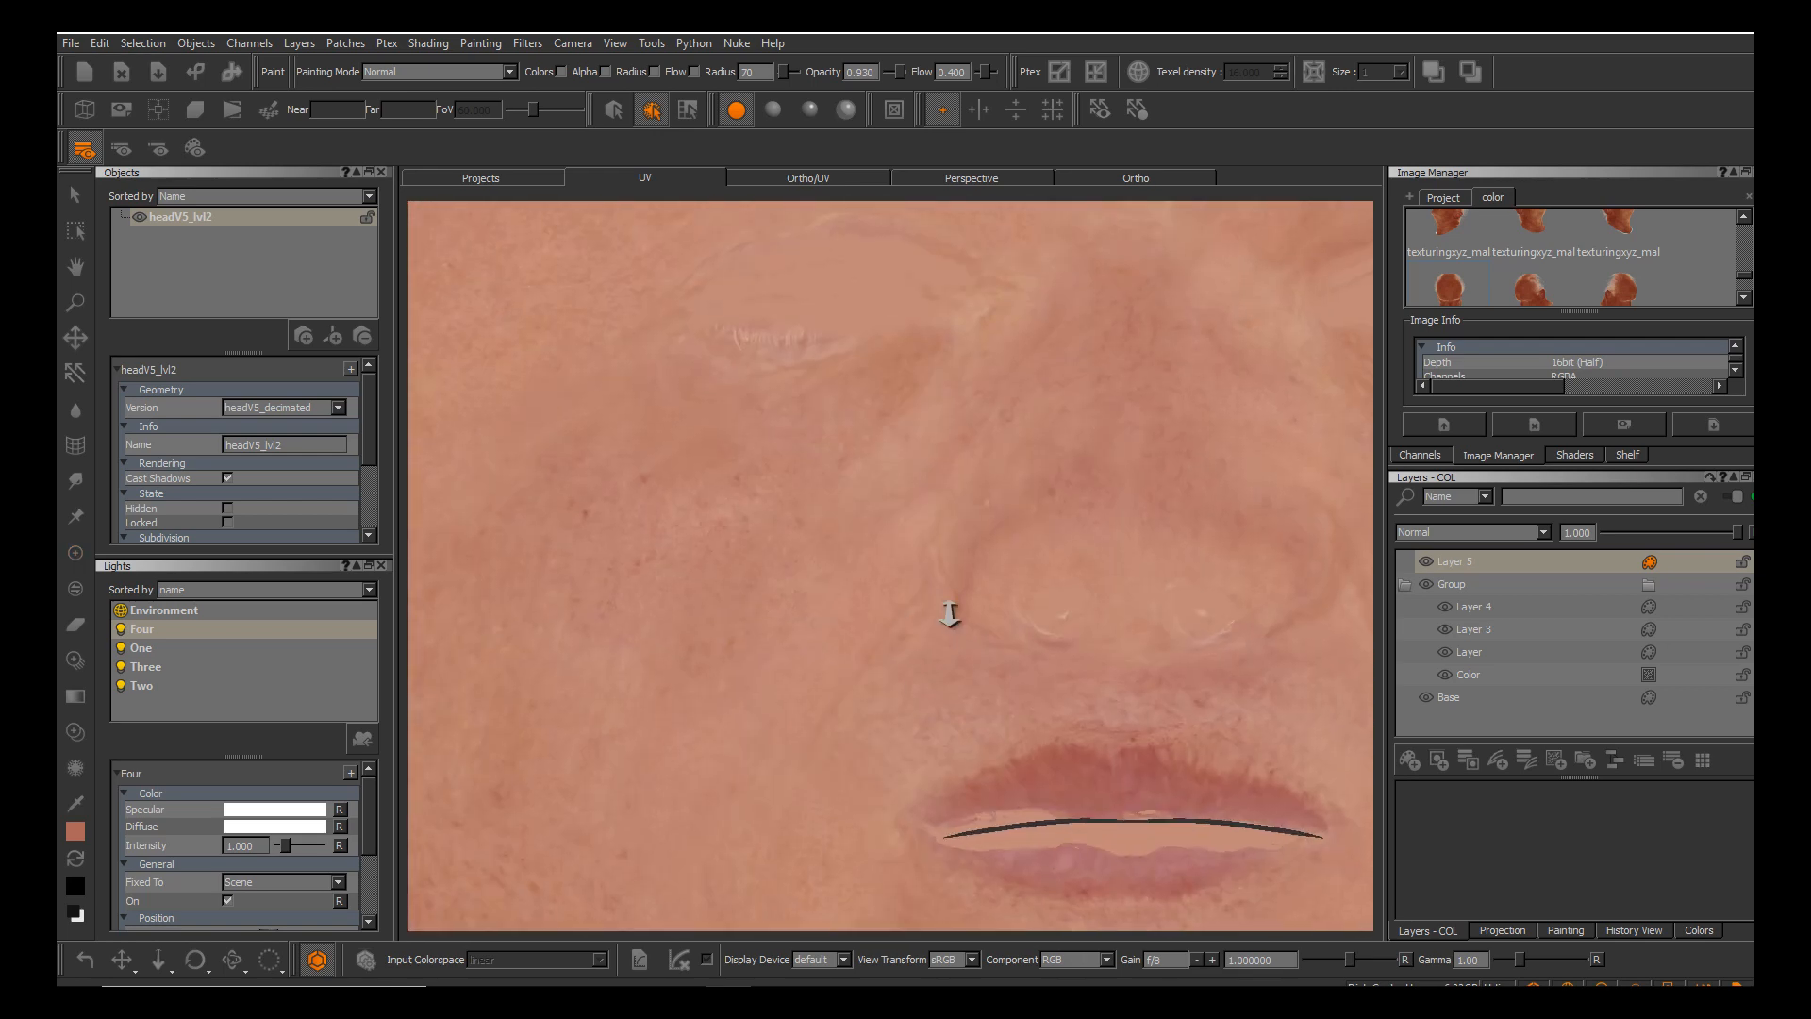
Review the nose and mouth area on the face shell and add a new paint layer above Layer 5.
{"action": "right_click_drag", "start_coordinate": [950, 617], "coordinate": [632, 538], "text": "alt"}
{"action": "middle_click_drag", "start_coordinate": [950, 617], "coordinate": [830, 646], "text": "alt"}
{"action": "middle_click_drag", "start_coordinate": [989, 578], "coordinate": [864, 673], "text": "alt"}
{"action": "right_click_drag", "start_coordinate": [950, 615], "coordinate": [1246, 615], "text": "alt"}
{"action": "mouse_move", "coordinate": [950, 615]}
{"action": "middle_mouse_down", "text": "alt"}
{"action": "mouse_move", "coordinate": [934, 600]}
{"action": "mouse_move", "coordinate": [964, 603]}
{"action": "mouse_move", "coordinate": [1072, 534]}
{"action": "middle_mouse_up", "text": "alt"}
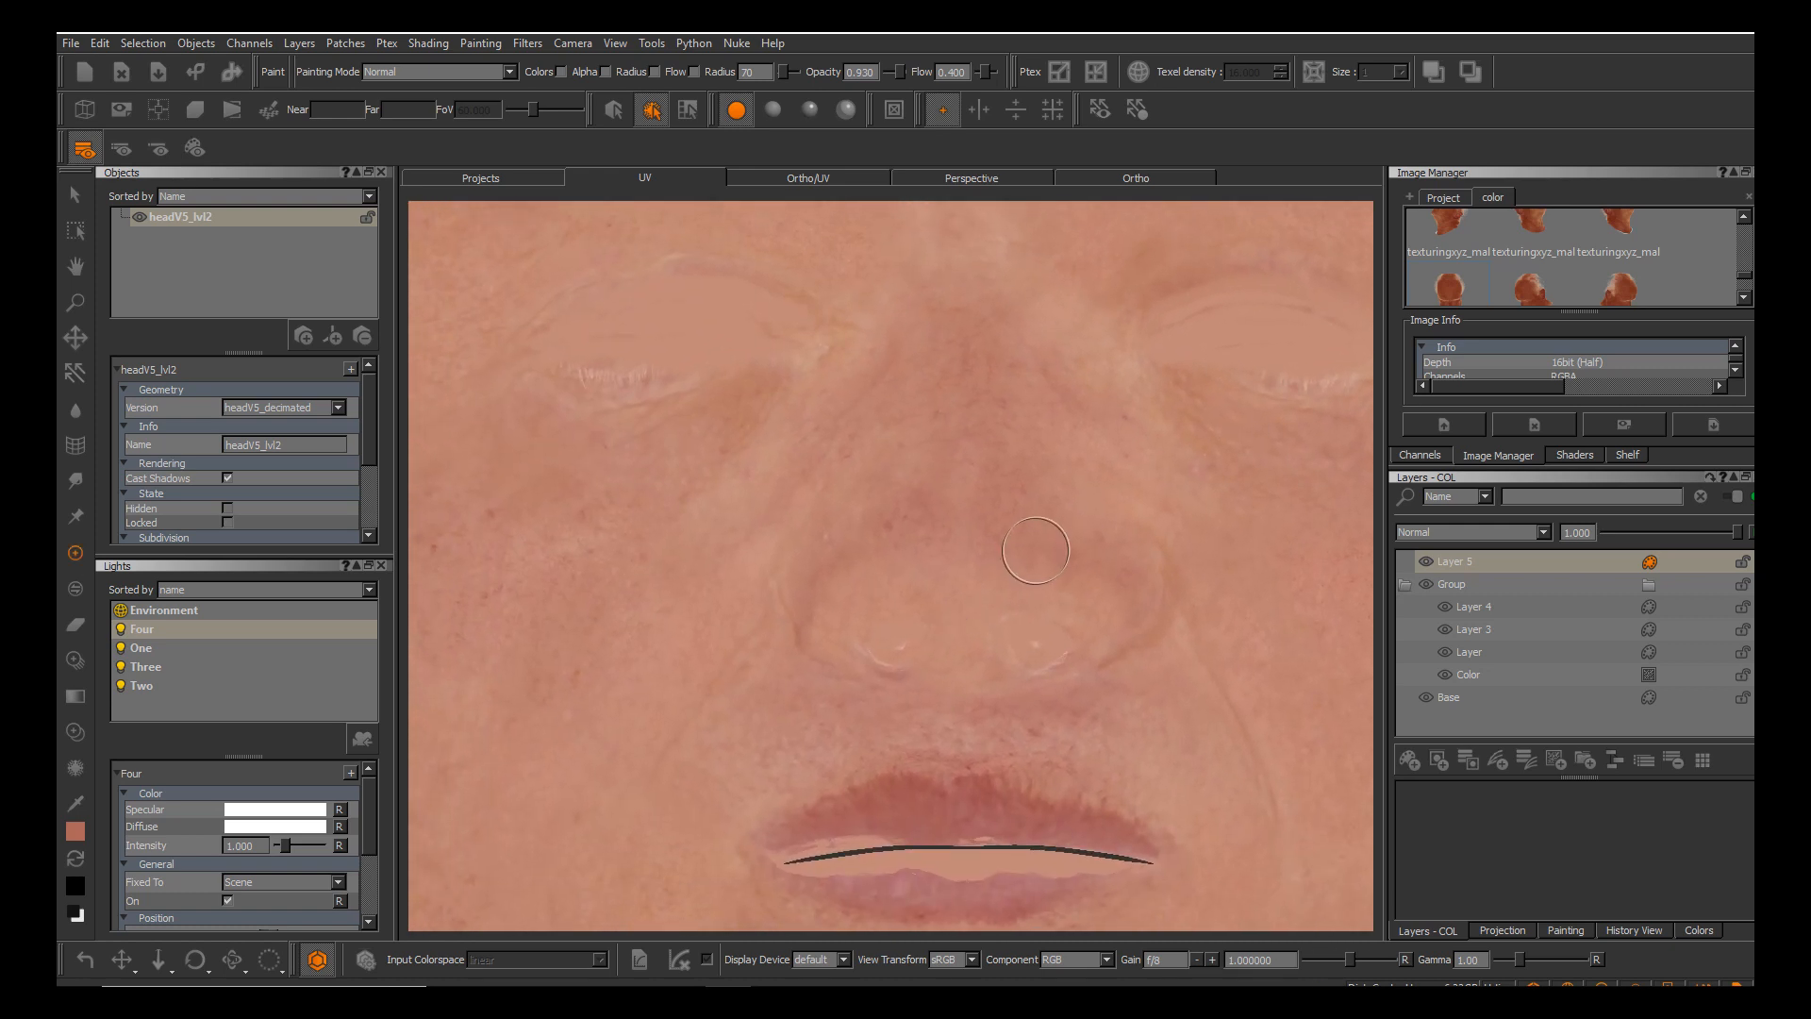
{"action": "middle_click_drag", "start_coordinate": [1033, 702], "coordinate": [1037, 676], "text": "alt"}
{"action": "left_click", "coordinate": [1410, 760]}
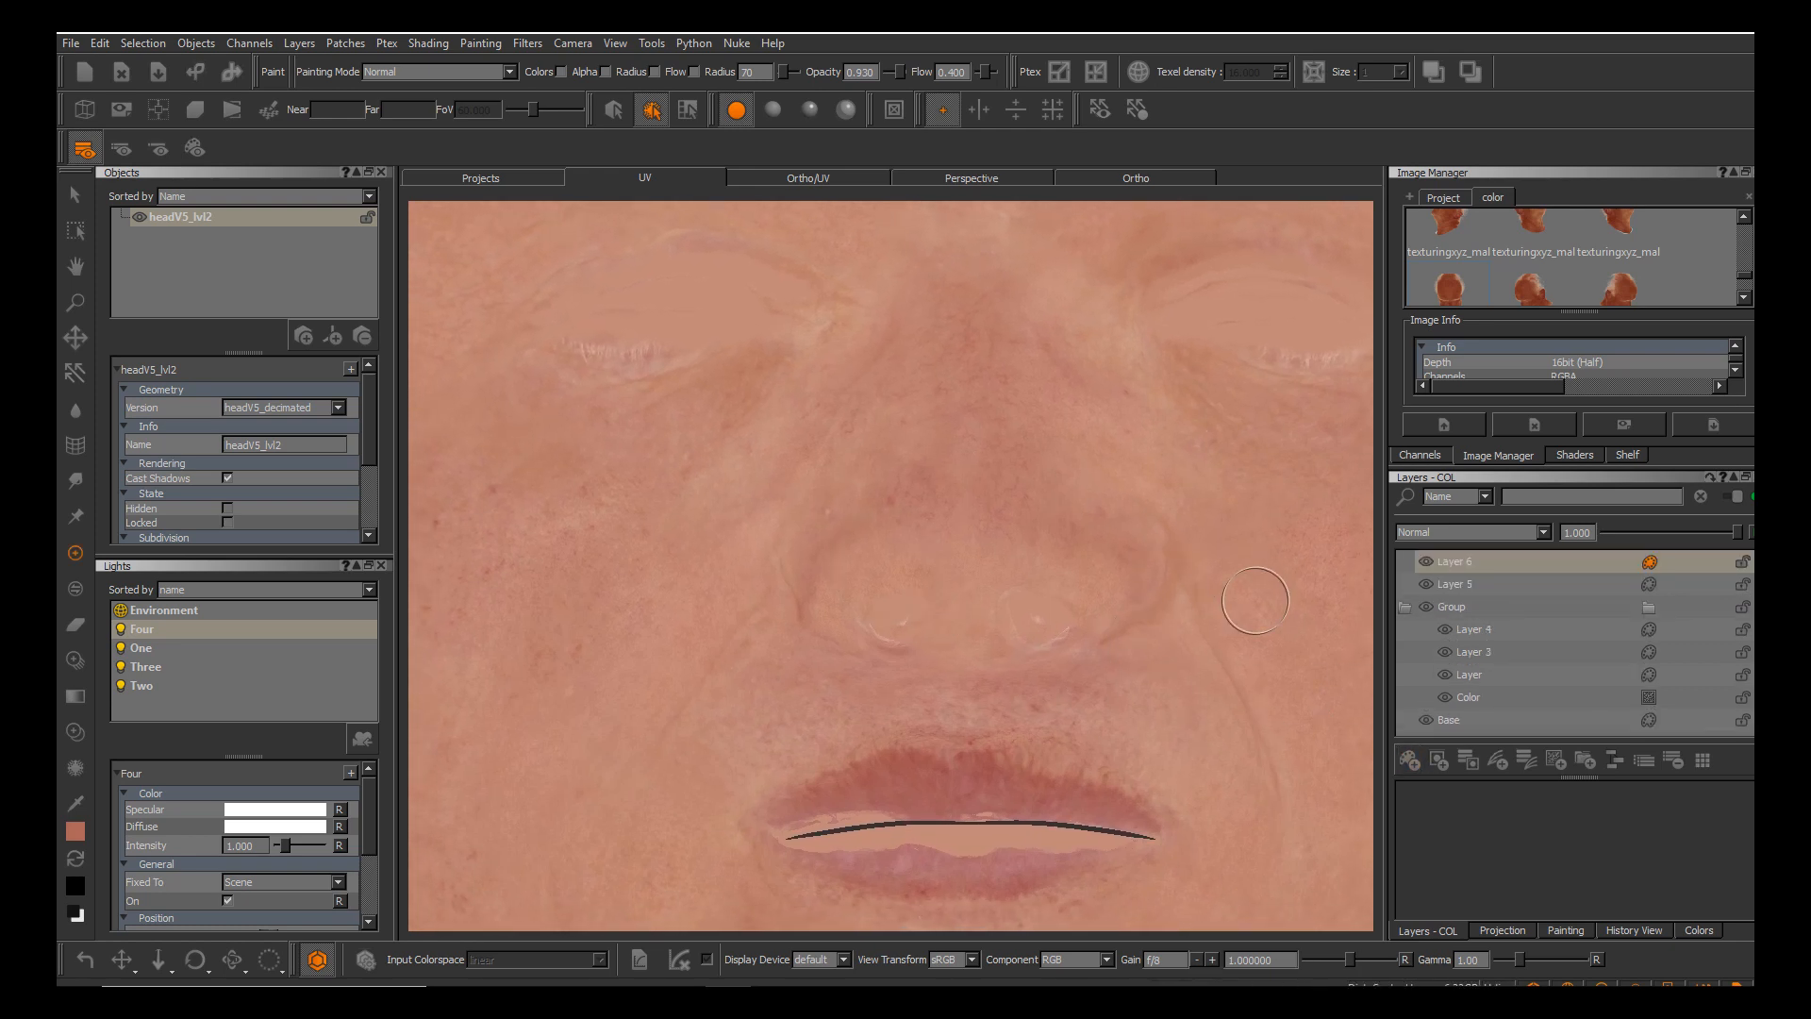
Switch the head geometry to the headV5_lvl2.OBJ version and show its wireframe around the eye opening in the UV view.
{"action": "middle_click_drag", "start_coordinate": [1041, 589], "coordinate": [1148, 724], "text": "alt"}
{"action": "right_click_drag", "start_coordinate": [950, 557], "coordinate": [950, 613], "text": "alt"}
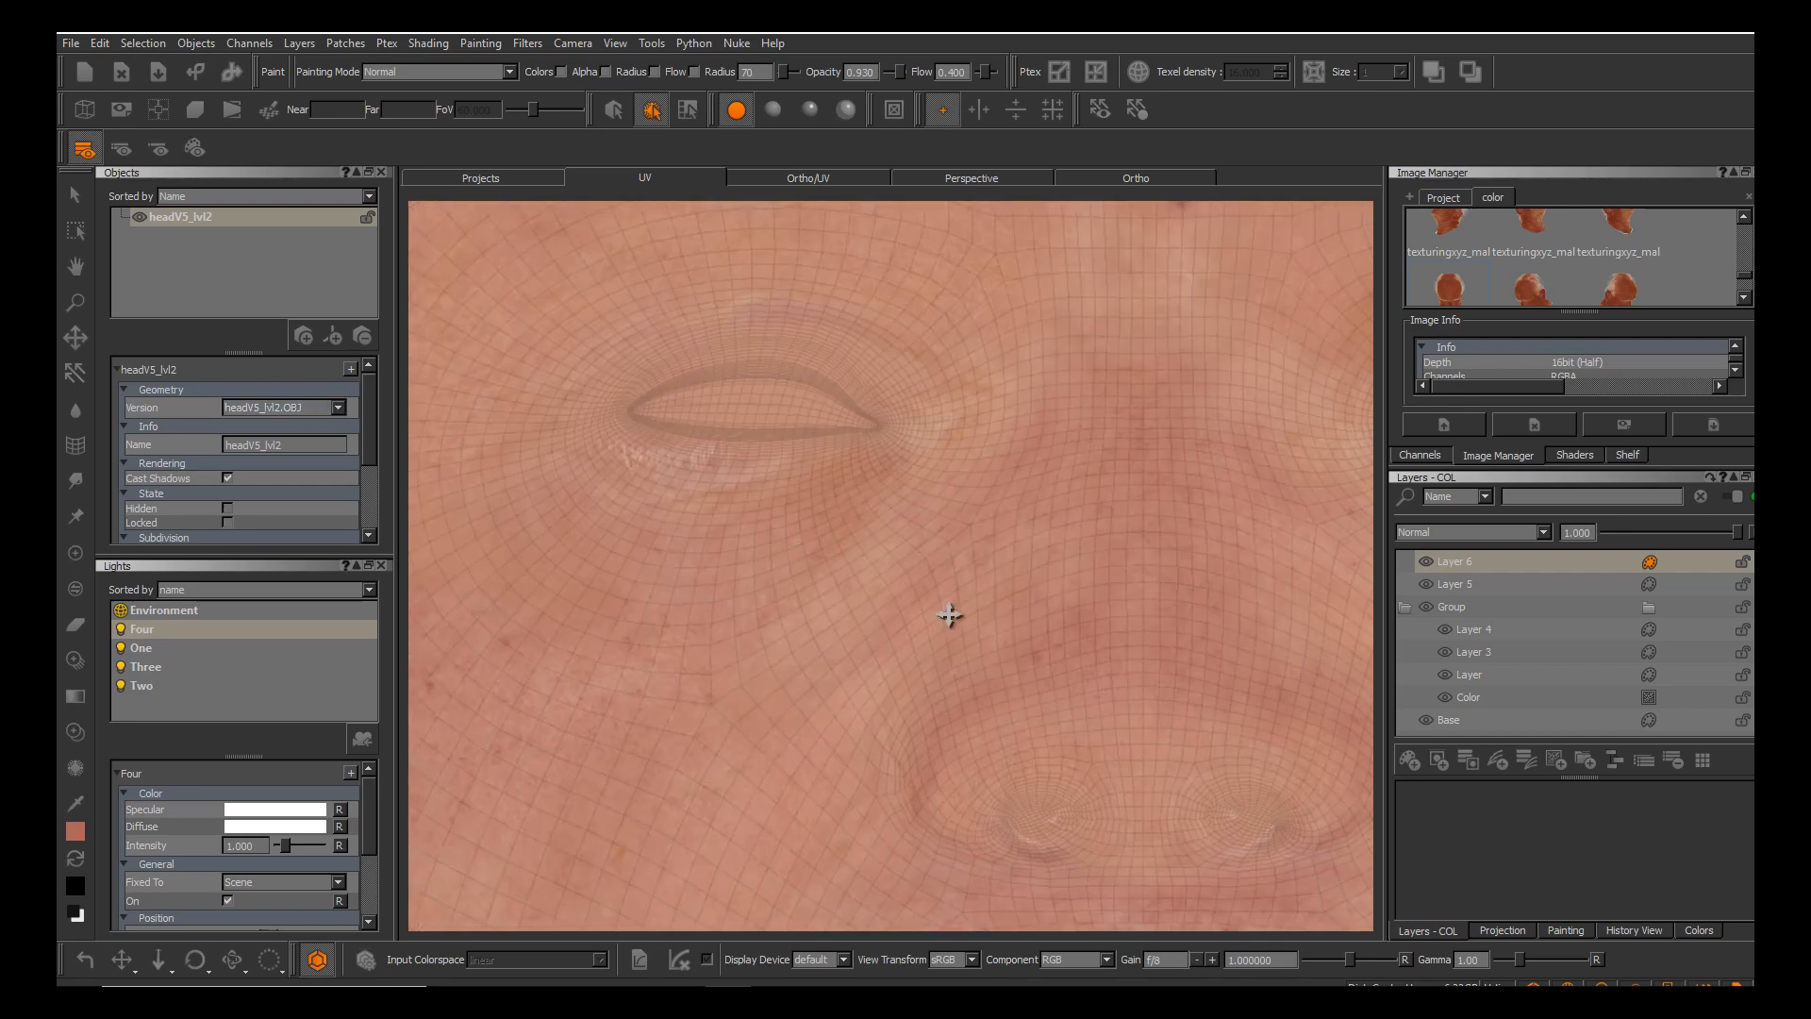
{"action": "middle_click_drag", "start_coordinate": [950, 615], "coordinate": [1012, 694], "text": "alt"}
{"action": "right_click_drag", "start_coordinate": [1012, 694], "coordinate": [860, 604], "text": "alt"}
{"action": "middle_click_drag", "start_coordinate": [860, 599], "coordinate": [957, 651], "text": "alt"}
{"action": "mouse_move", "coordinate": [957, 651]}
{"action": "right_mouse_down", "text": "alt"}
{"action": "mouse_move", "coordinate": [901, 635]}
{"action": "mouse_move", "coordinate": [949, 614]}
{"action": "right_mouse_up", "text": "alt"}
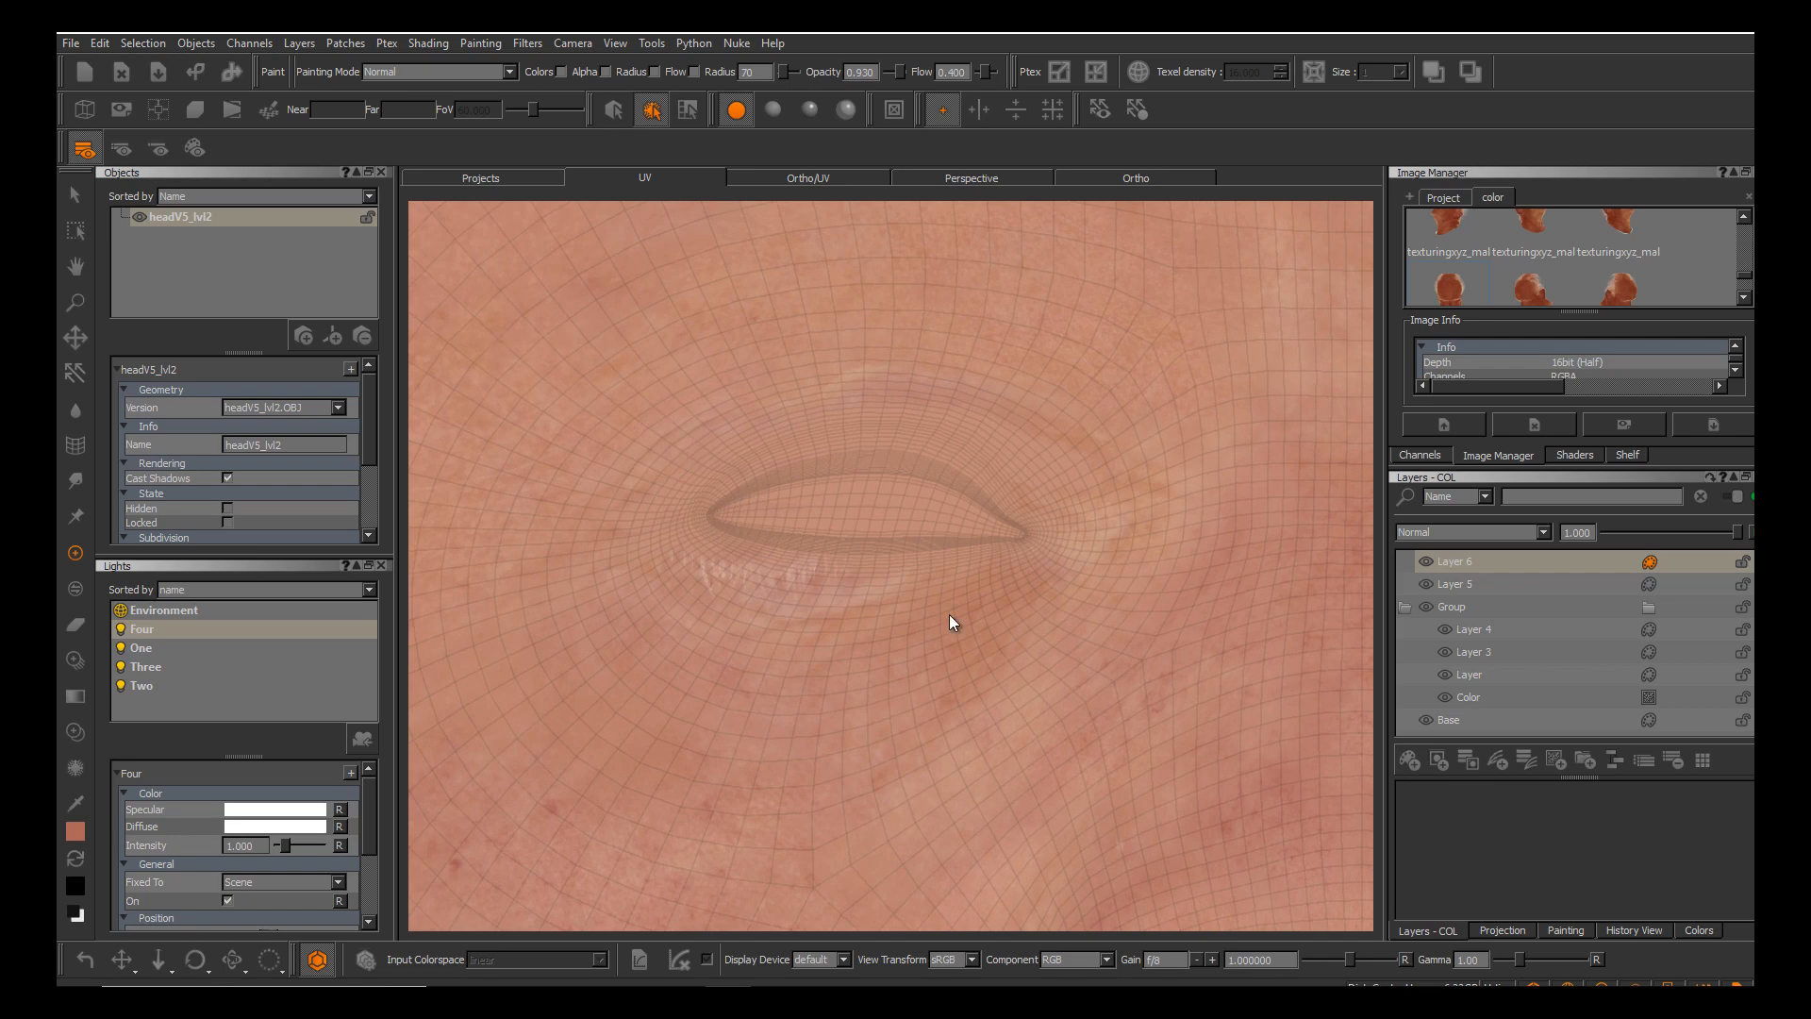
Hide the wireframe and pick a reddish skin tone from beside the nose for the Paint tool.
{"action": "left_click", "coordinate": [85, 111]}
{"action": "middle_click_drag", "start_coordinate": [879, 482], "coordinate": [781, 385], "text": "alt"}
{"action": "right_click_drag", "start_coordinate": [781, 385], "coordinate": [950, 615], "text": "alt"}
{"action": "middle_click_drag", "start_coordinate": [950, 616], "coordinate": [885, 587], "text": "alt"}
{"action": "right_click_drag", "start_coordinate": [950, 615], "coordinate": [950, 615], "text": "alt"}
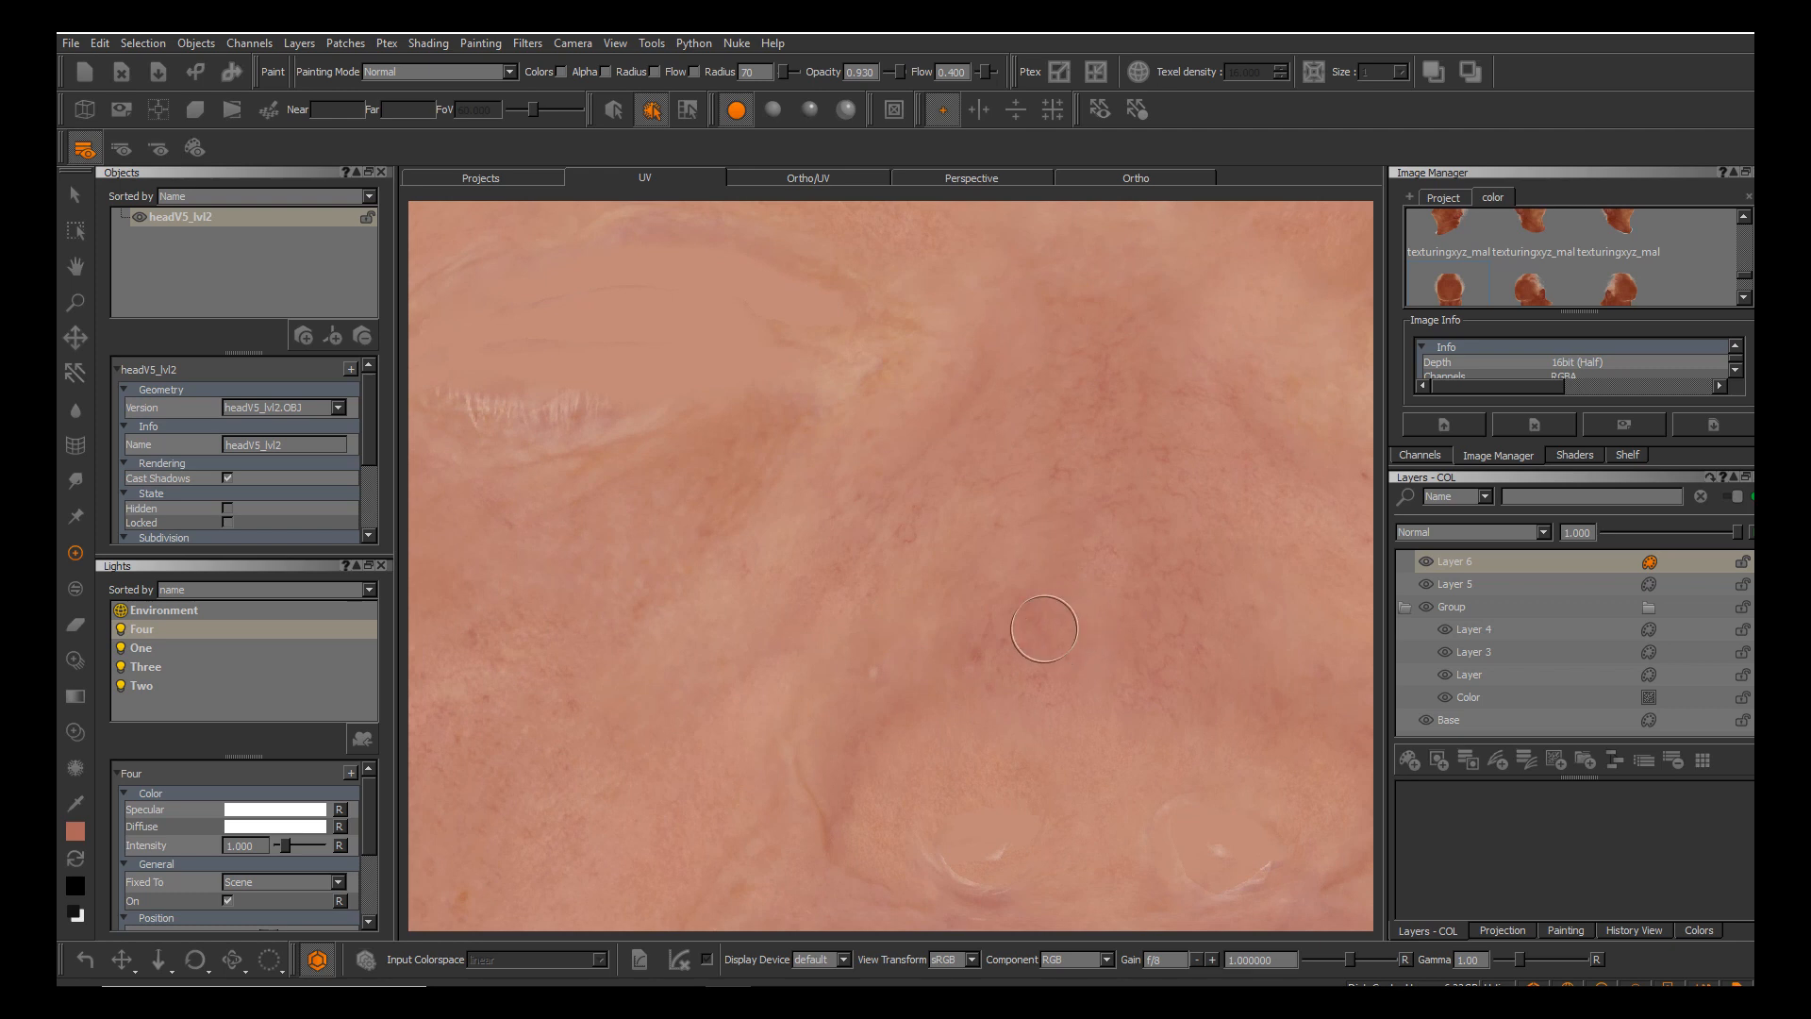
{"action": "key", "text": "e"}
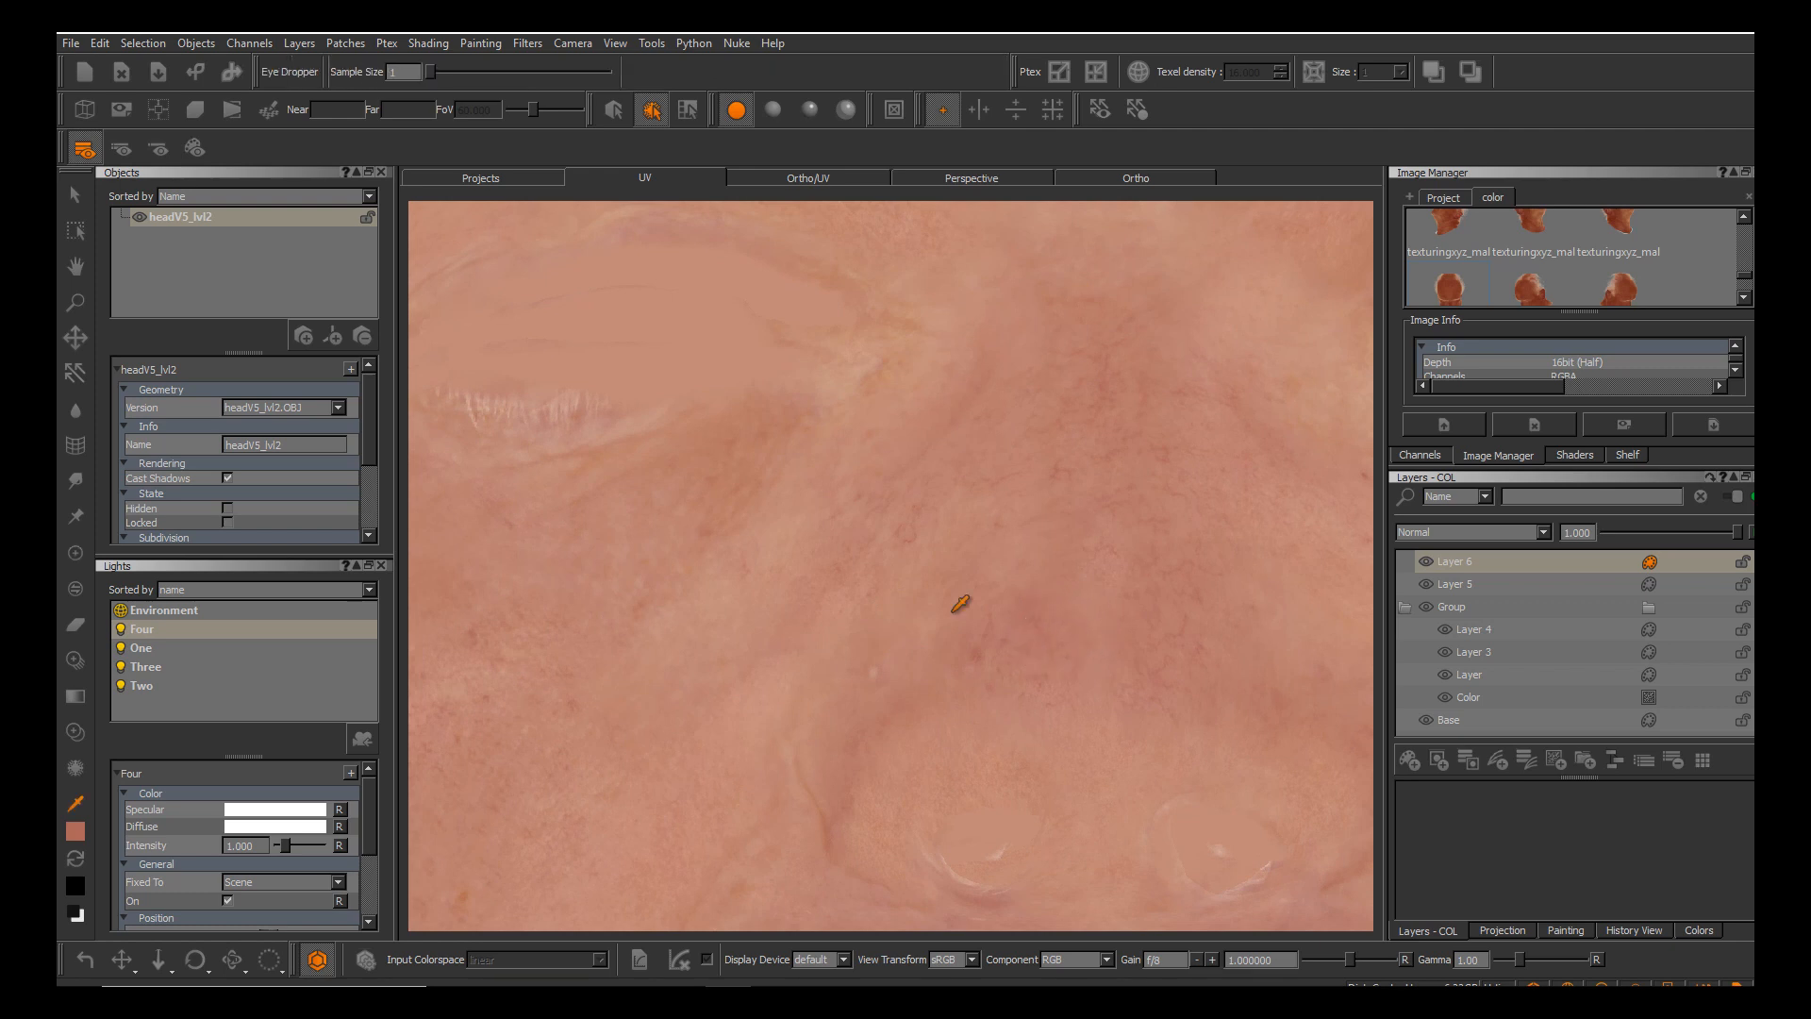
{"action": "key", "text": "p"}
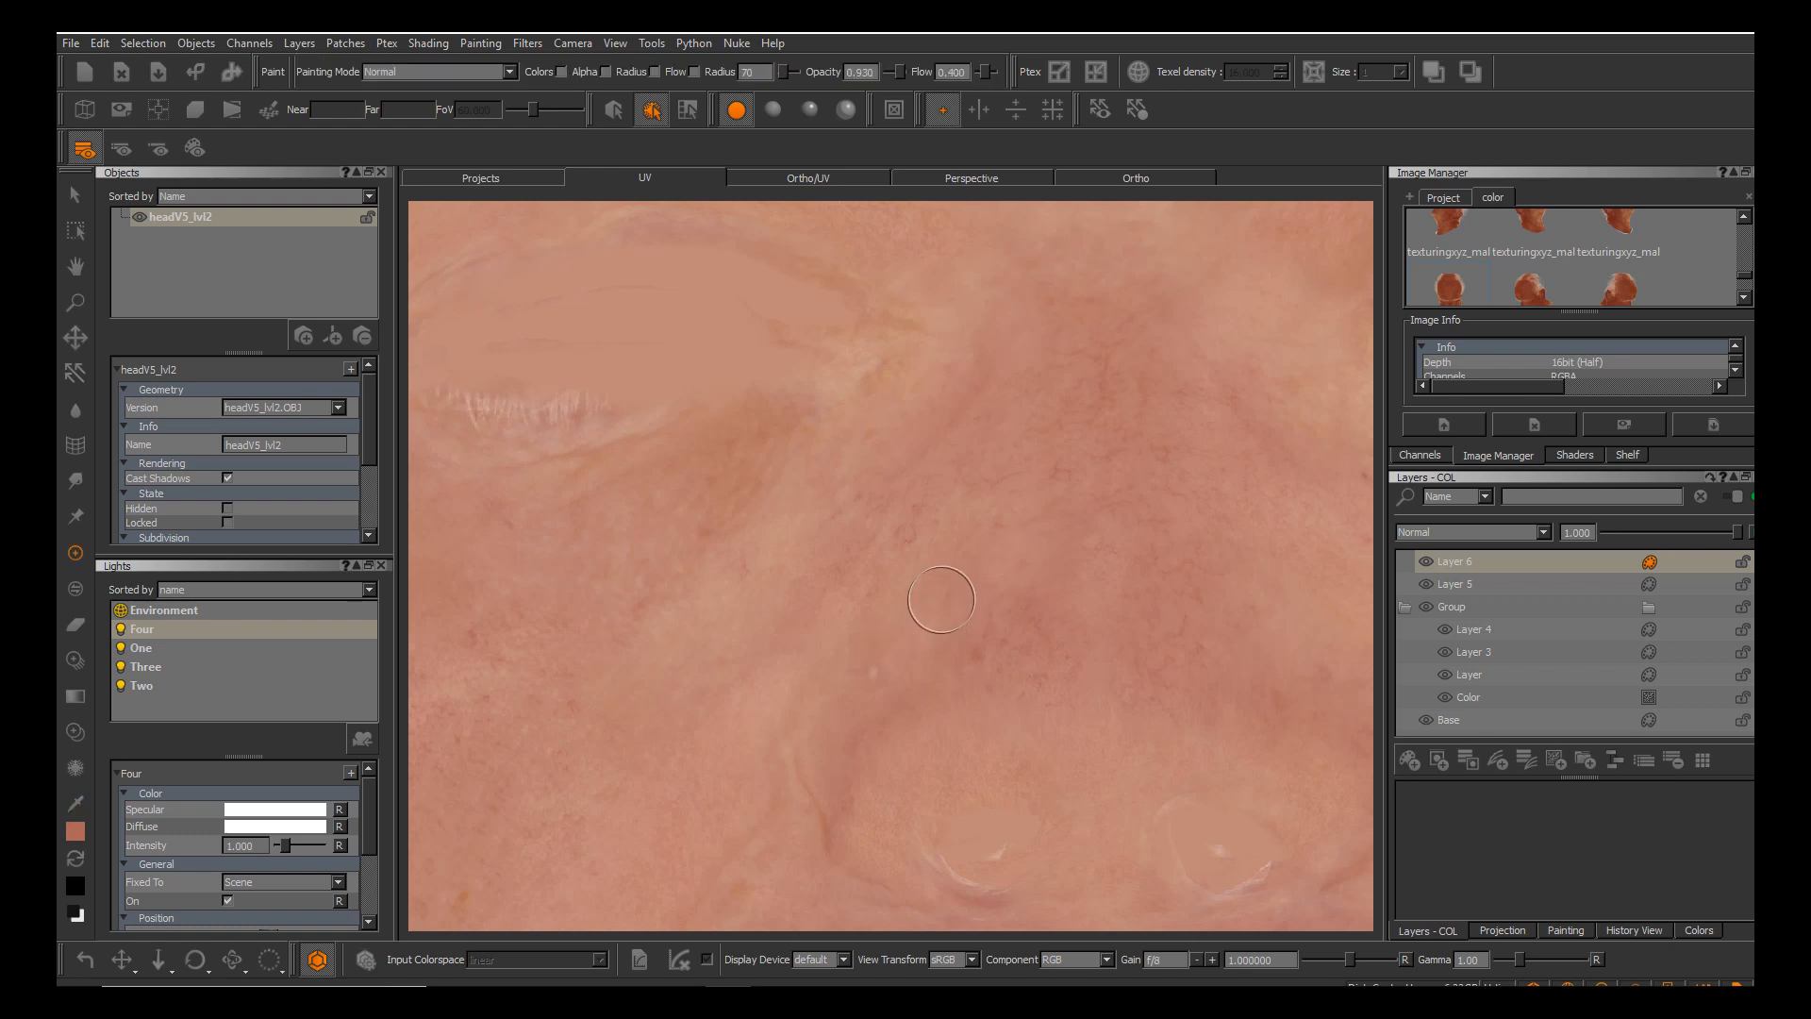
Paint the middle of the eye opening with the reddish tone on Layer 6 and show the wireframe again.
{"action": "middle_click_drag", "start_coordinate": [697, 528], "coordinate": [950, 614], "text": "alt"}
{"action": "scroll", "coordinate": [853, 489], "scroll_direction": "up", "scroll_amount": 2}
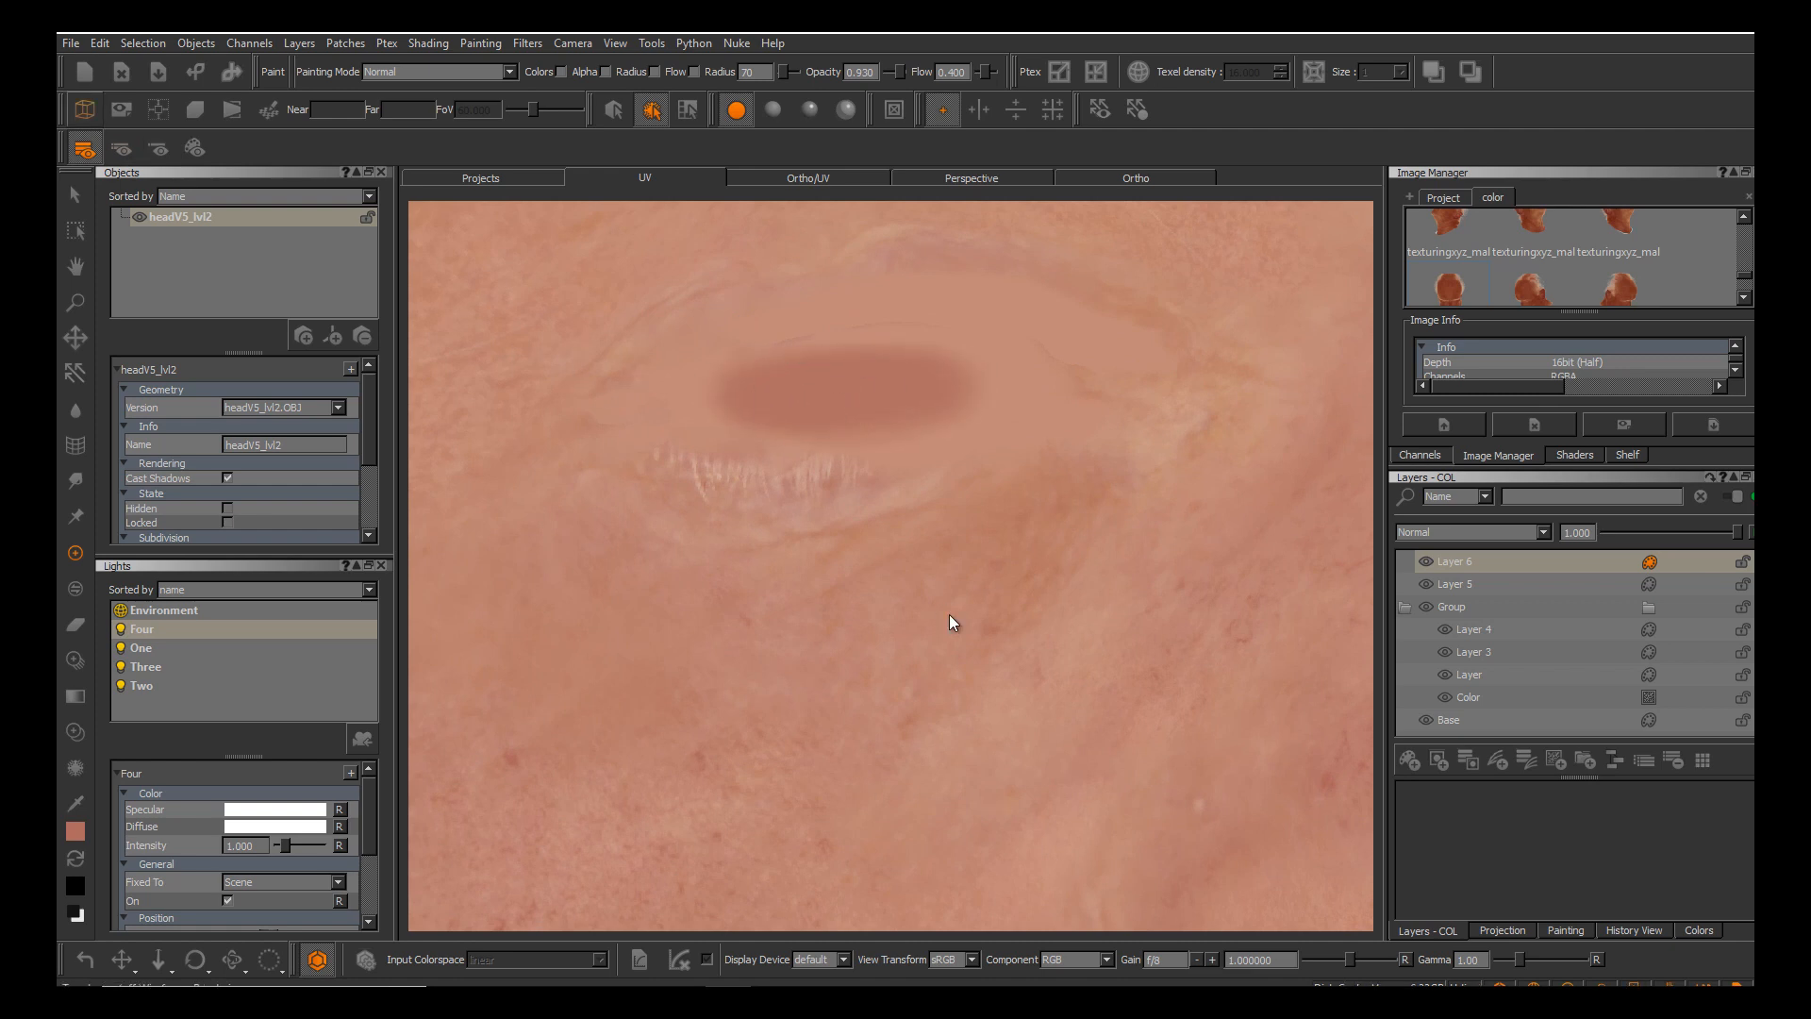
{"action": "key", "text": "w"}
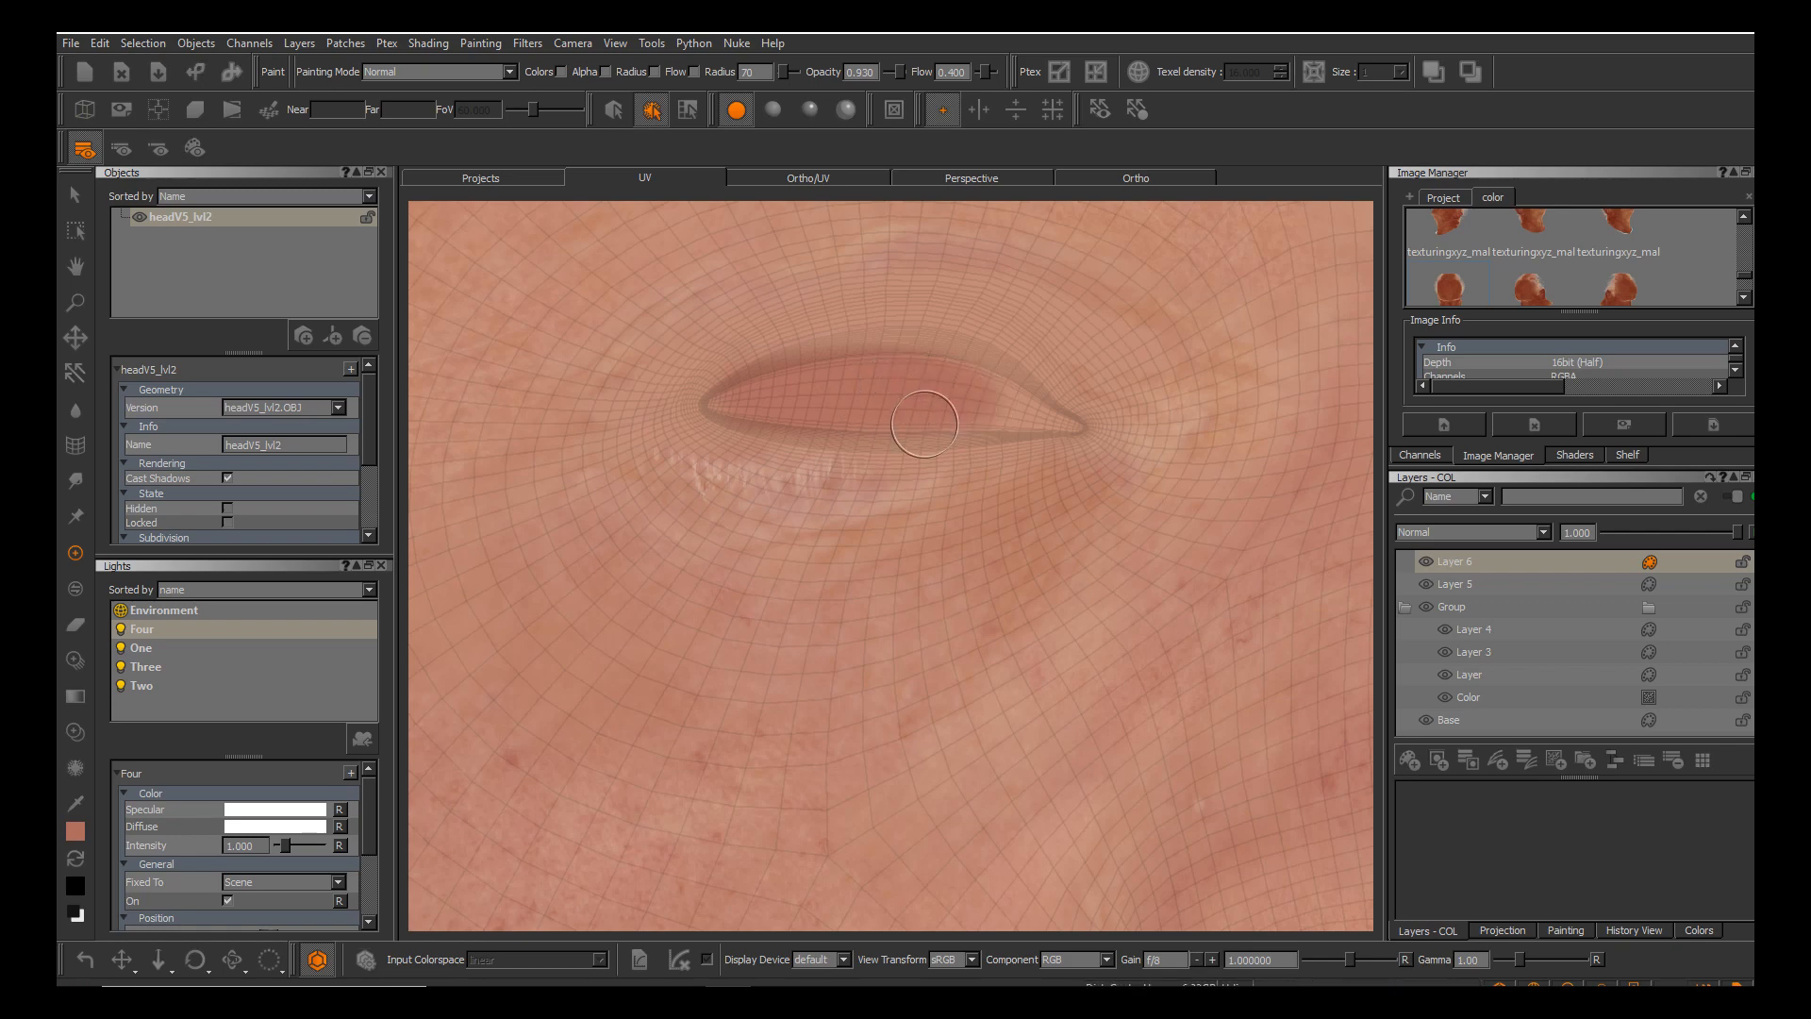
Extend the reddish paint to the eyelid rims and into both corners of the eye opening, following the wireframe.
{"action": "middle_click_drag", "start_coordinate": [924, 425], "coordinate": [922, 573], "text": "alt"}
{"action": "right_click_drag", "start_coordinate": [950, 614], "coordinate": [1047, 615], "text": "alt"}
{"action": "middle_click_drag", "start_coordinate": [950, 614], "coordinate": [1198, 627], "text": "alt"}
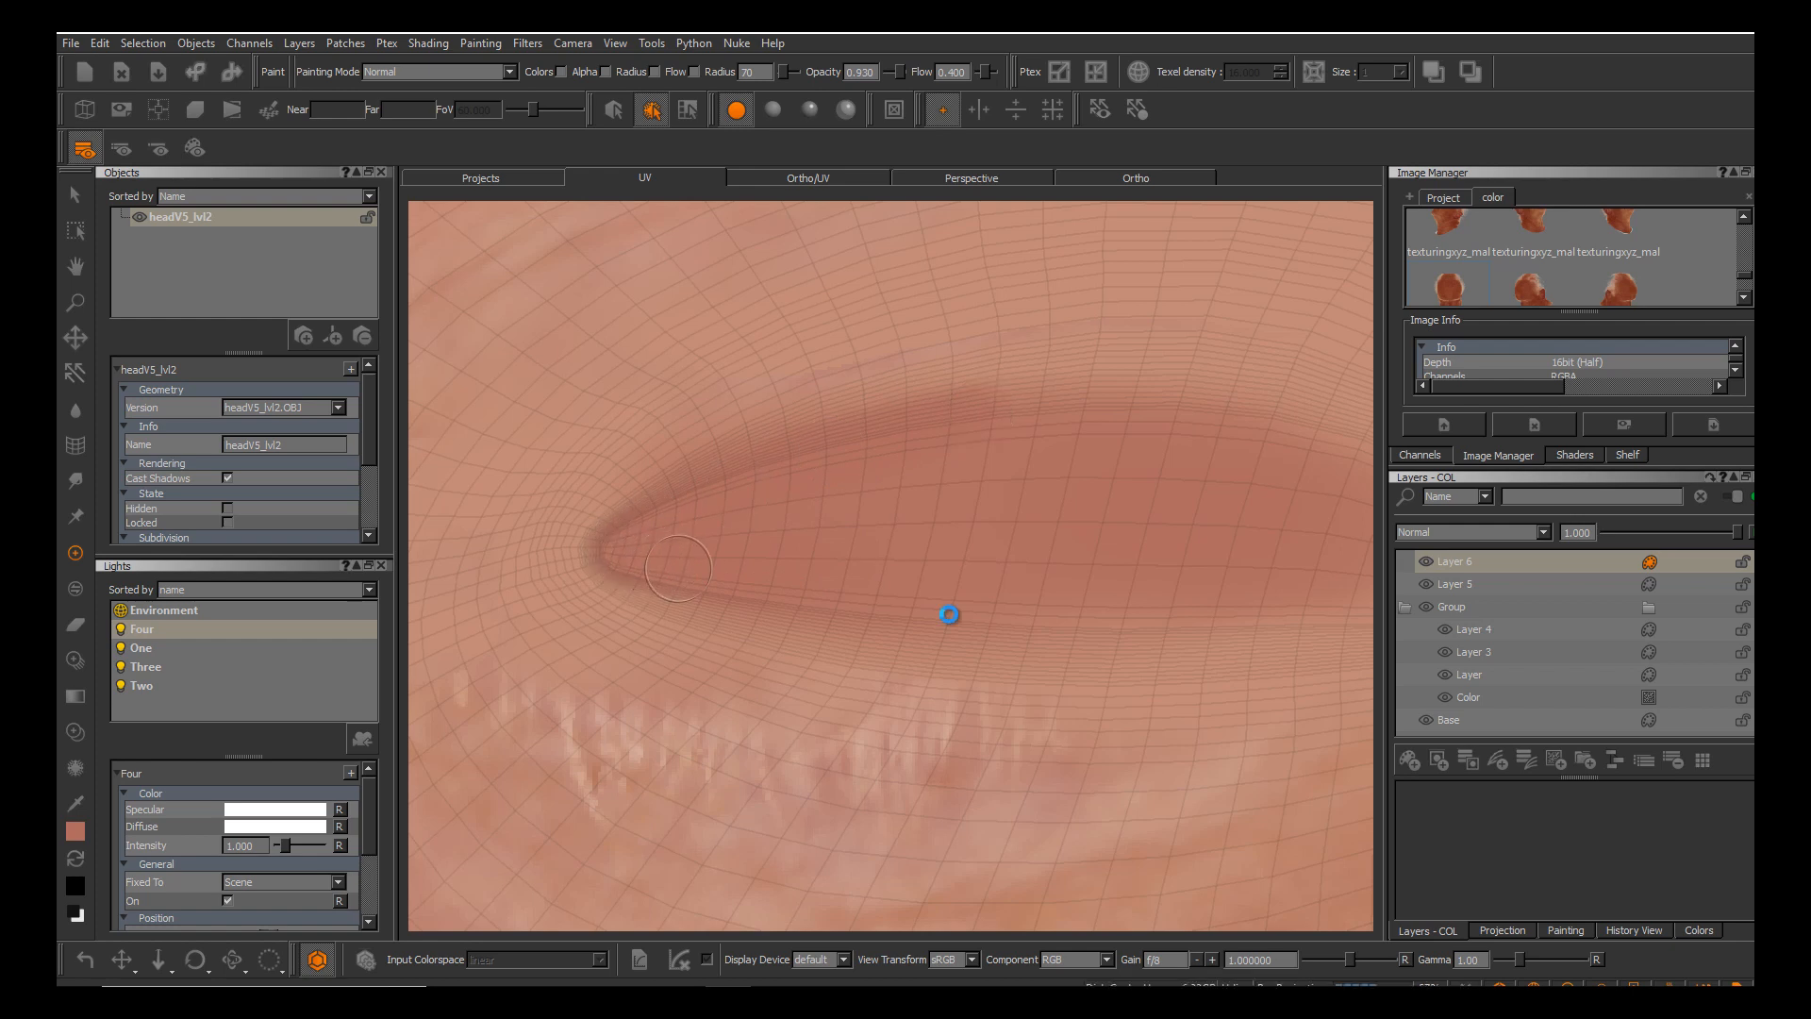
{"action": "middle_click_drag", "start_coordinate": [950, 614], "coordinate": [779, 596], "text": "alt"}
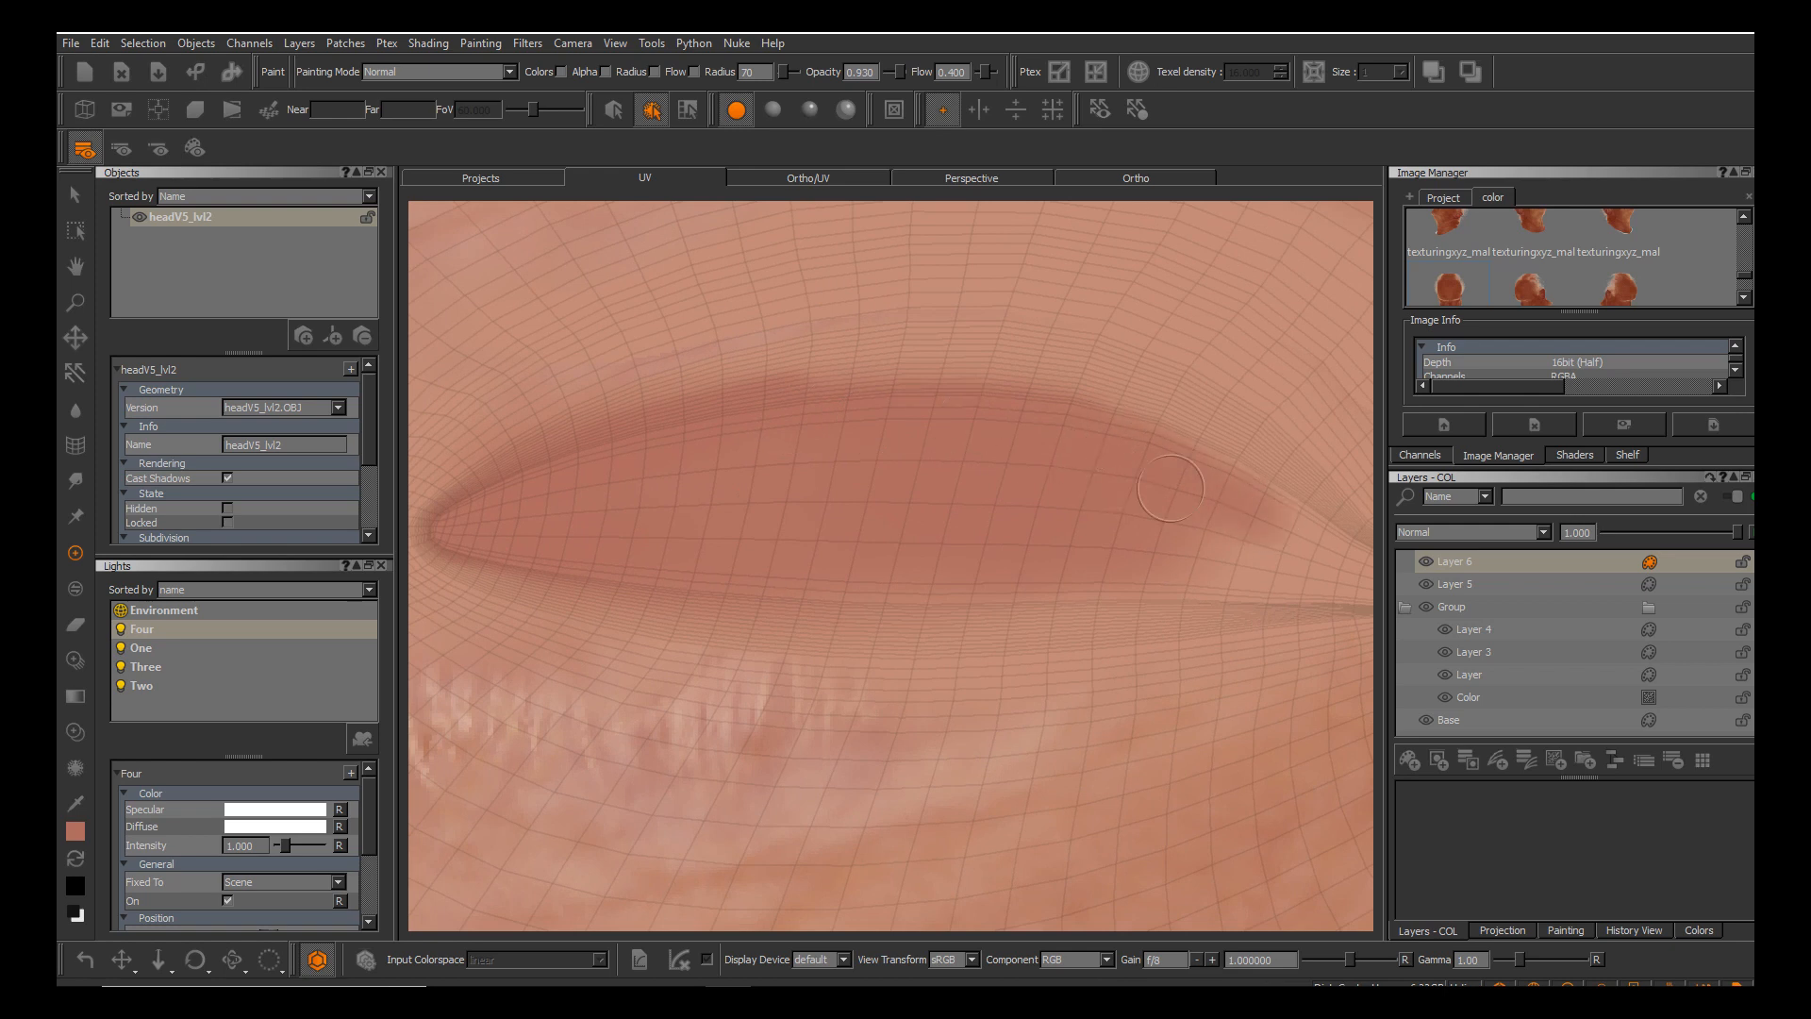
{"action": "key", "text": "b"}
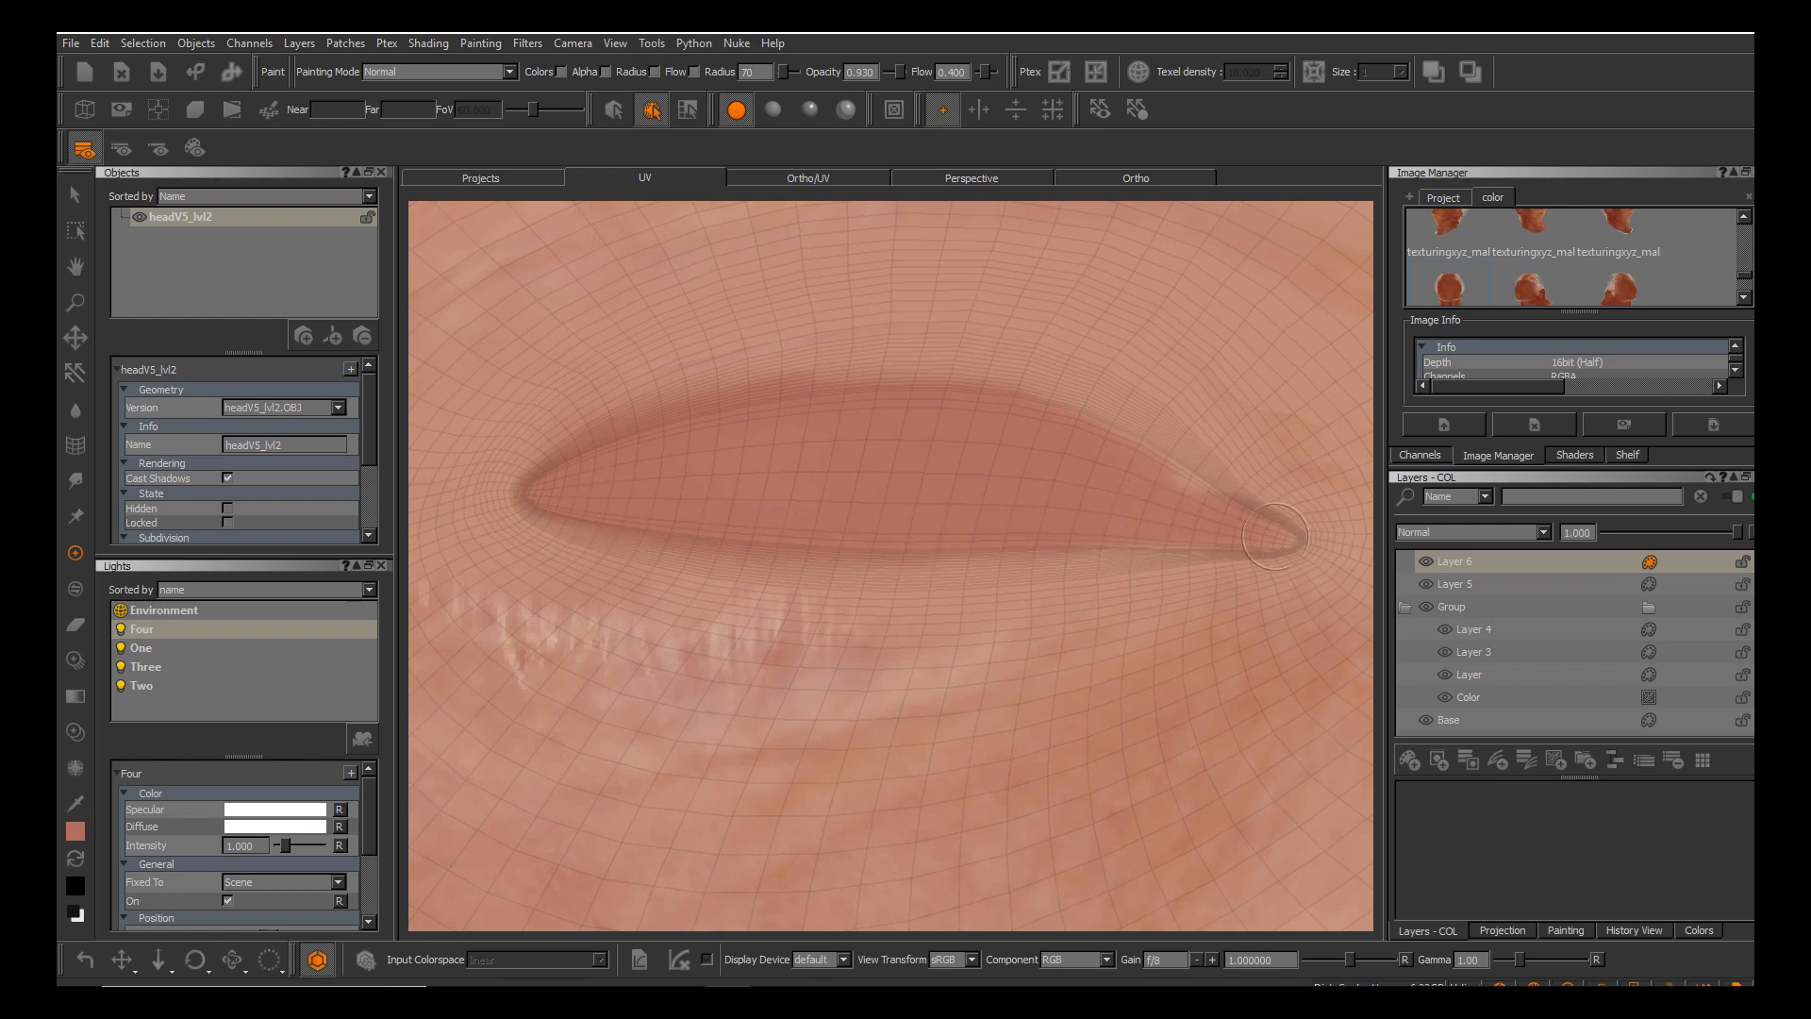
{"action": "mouse_move", "coordinate": [1159, 464]}
{"action": "left_mouse_down"}
{"action": "mouse_move", "coordinate": [1218, 506]}
{"action": "mouse_move", "coordinate": [1063, 417]}
{"action": "left_mouse_up"}
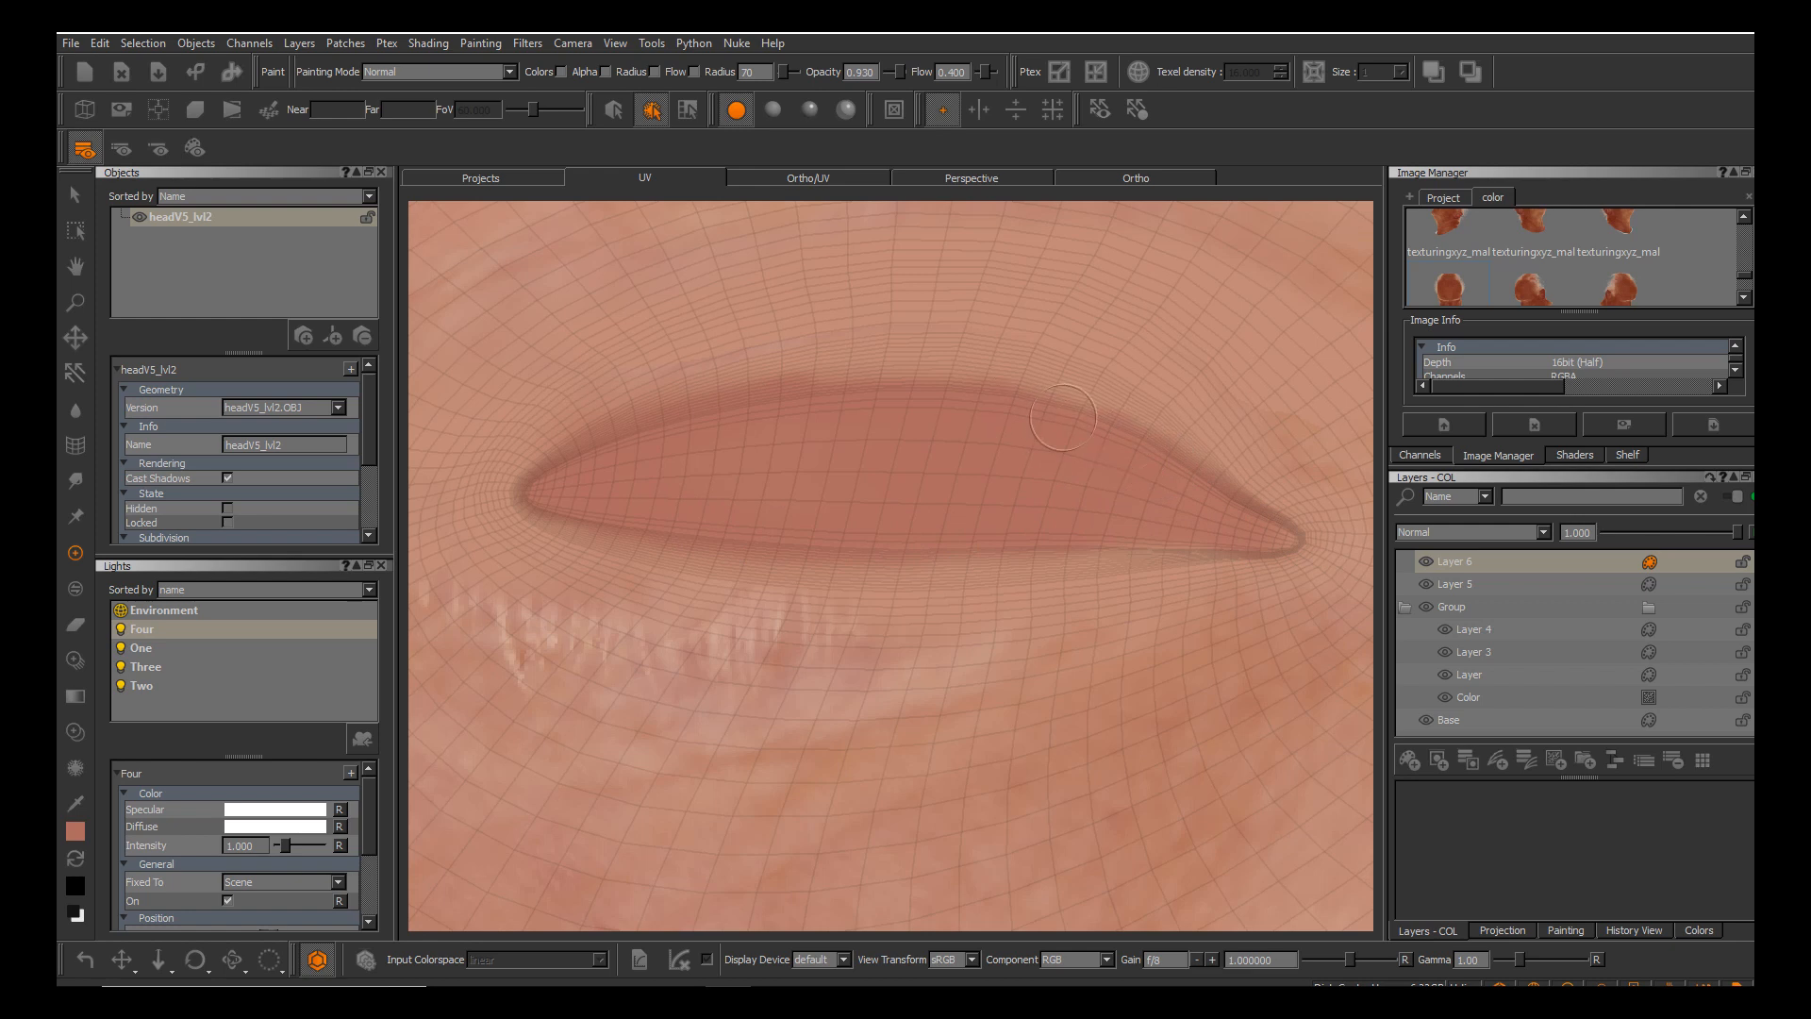
Extend the reddish paint along the upper eyelid in the UV view, and frame the same eye closely in the Ortho view.
{"action": "left_click_drag", "start_coordinate": [786, 406], "coordinate": [911, 382]}
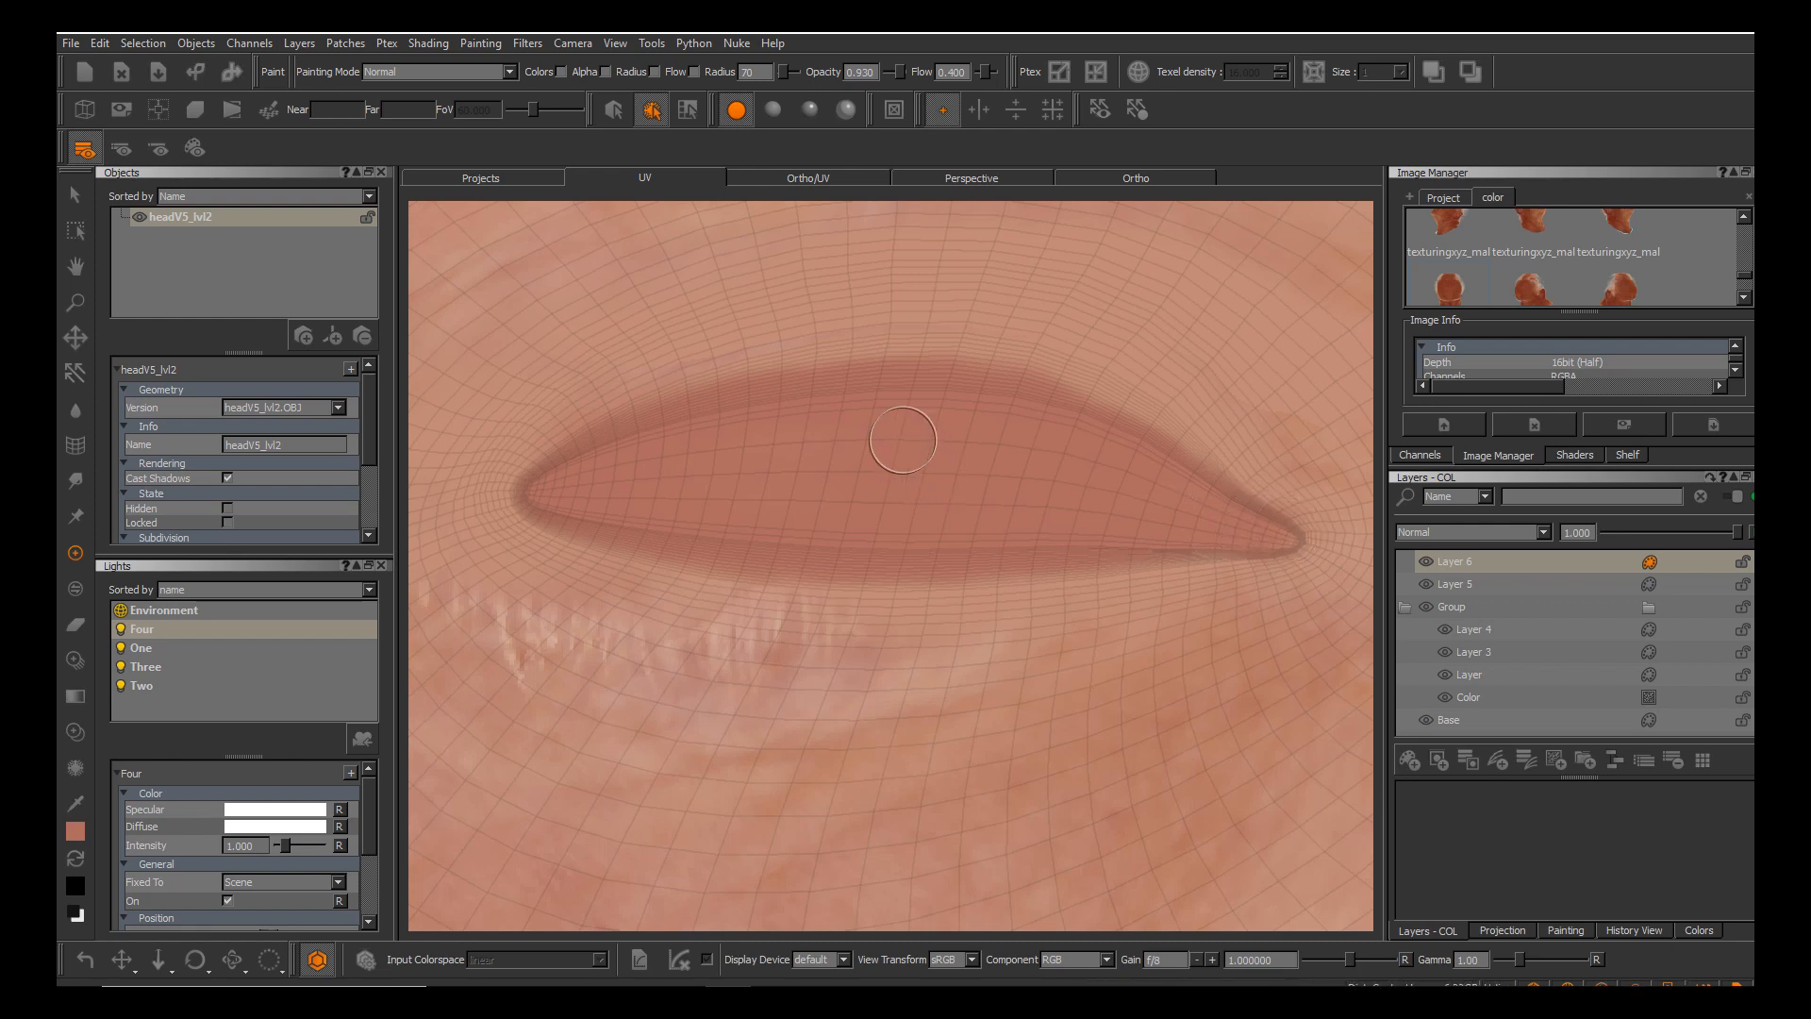
{"action": "left_click", "coordinate": [1136, 177]}
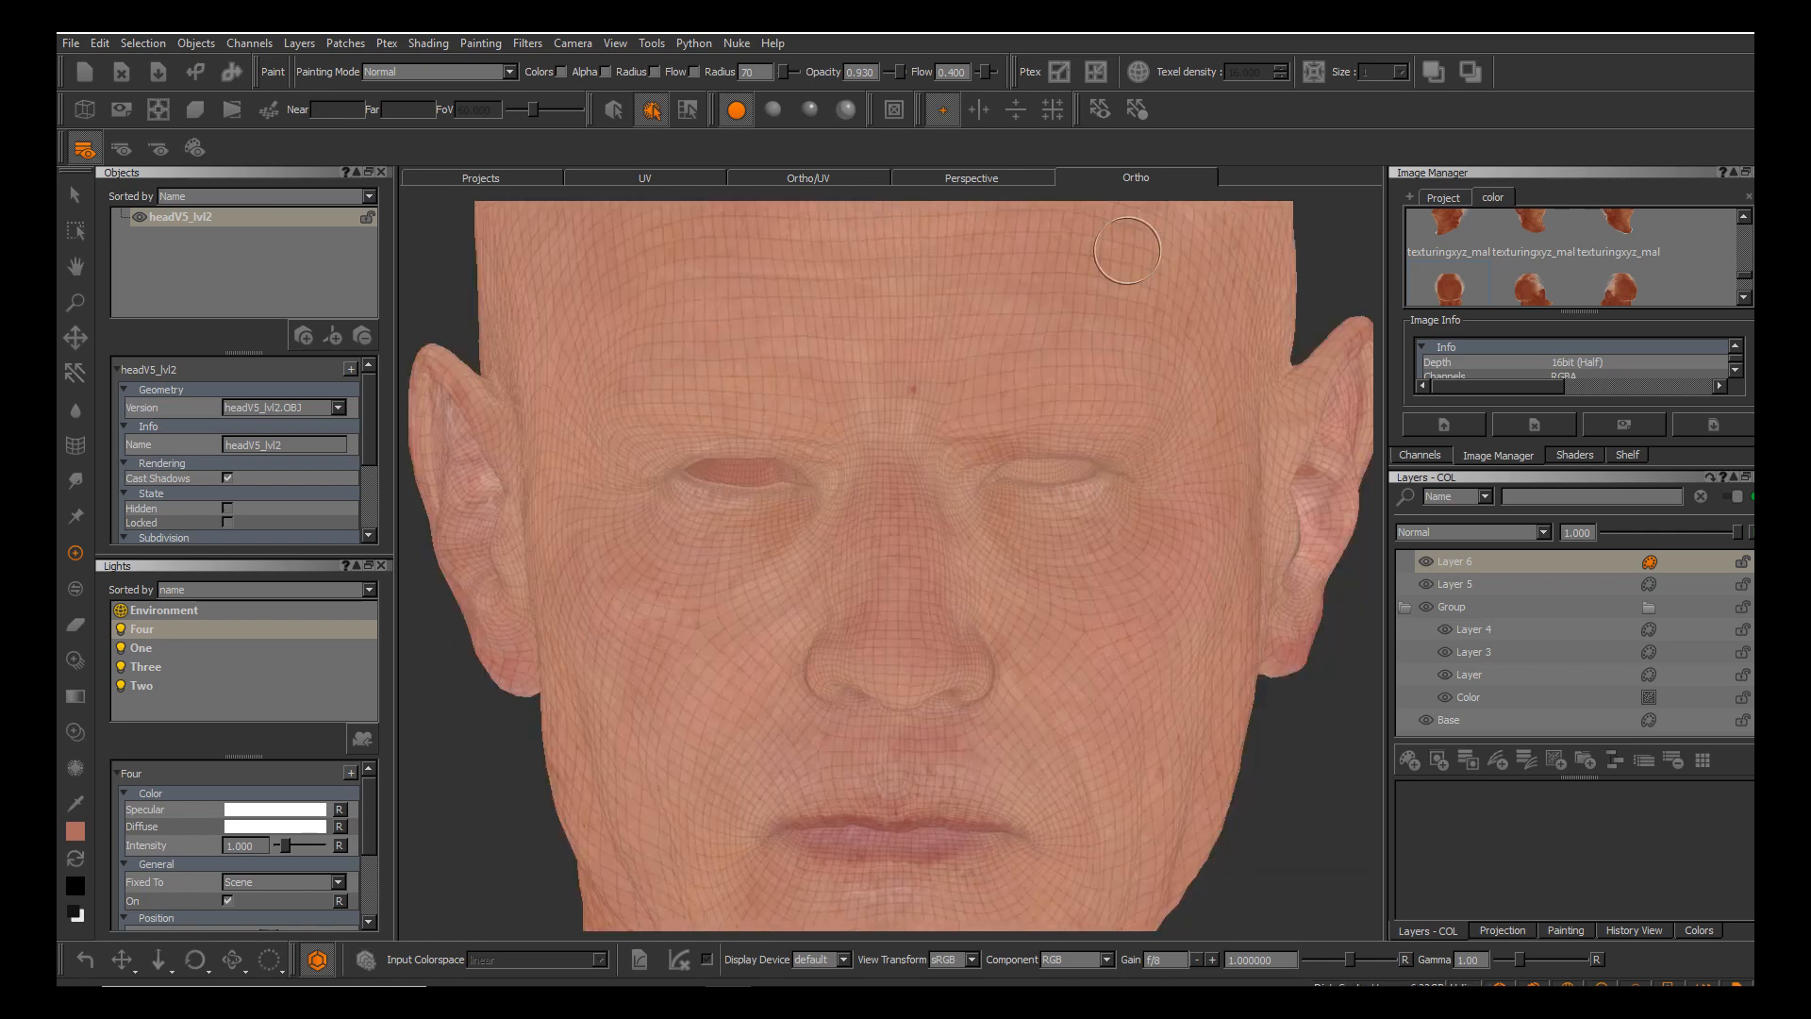
{"action": "middle_click_drag", "start_coordinate": [863, 509], "coordinate": [886, 563], "text": "alt"}
{"action": "right_click_drag", "start_coordinate": [886, 563], "coordinate": [892, 641], "text": "alt"}
{"action": "left_click_drag", "start_coordinate": [949, 614], "coordinate": [845, 618], "text": "alt"}
{"action": "middle_click_drag", "start_coordinate": [949, 614], "coordinate": [1138, 618], "text": "alt"}
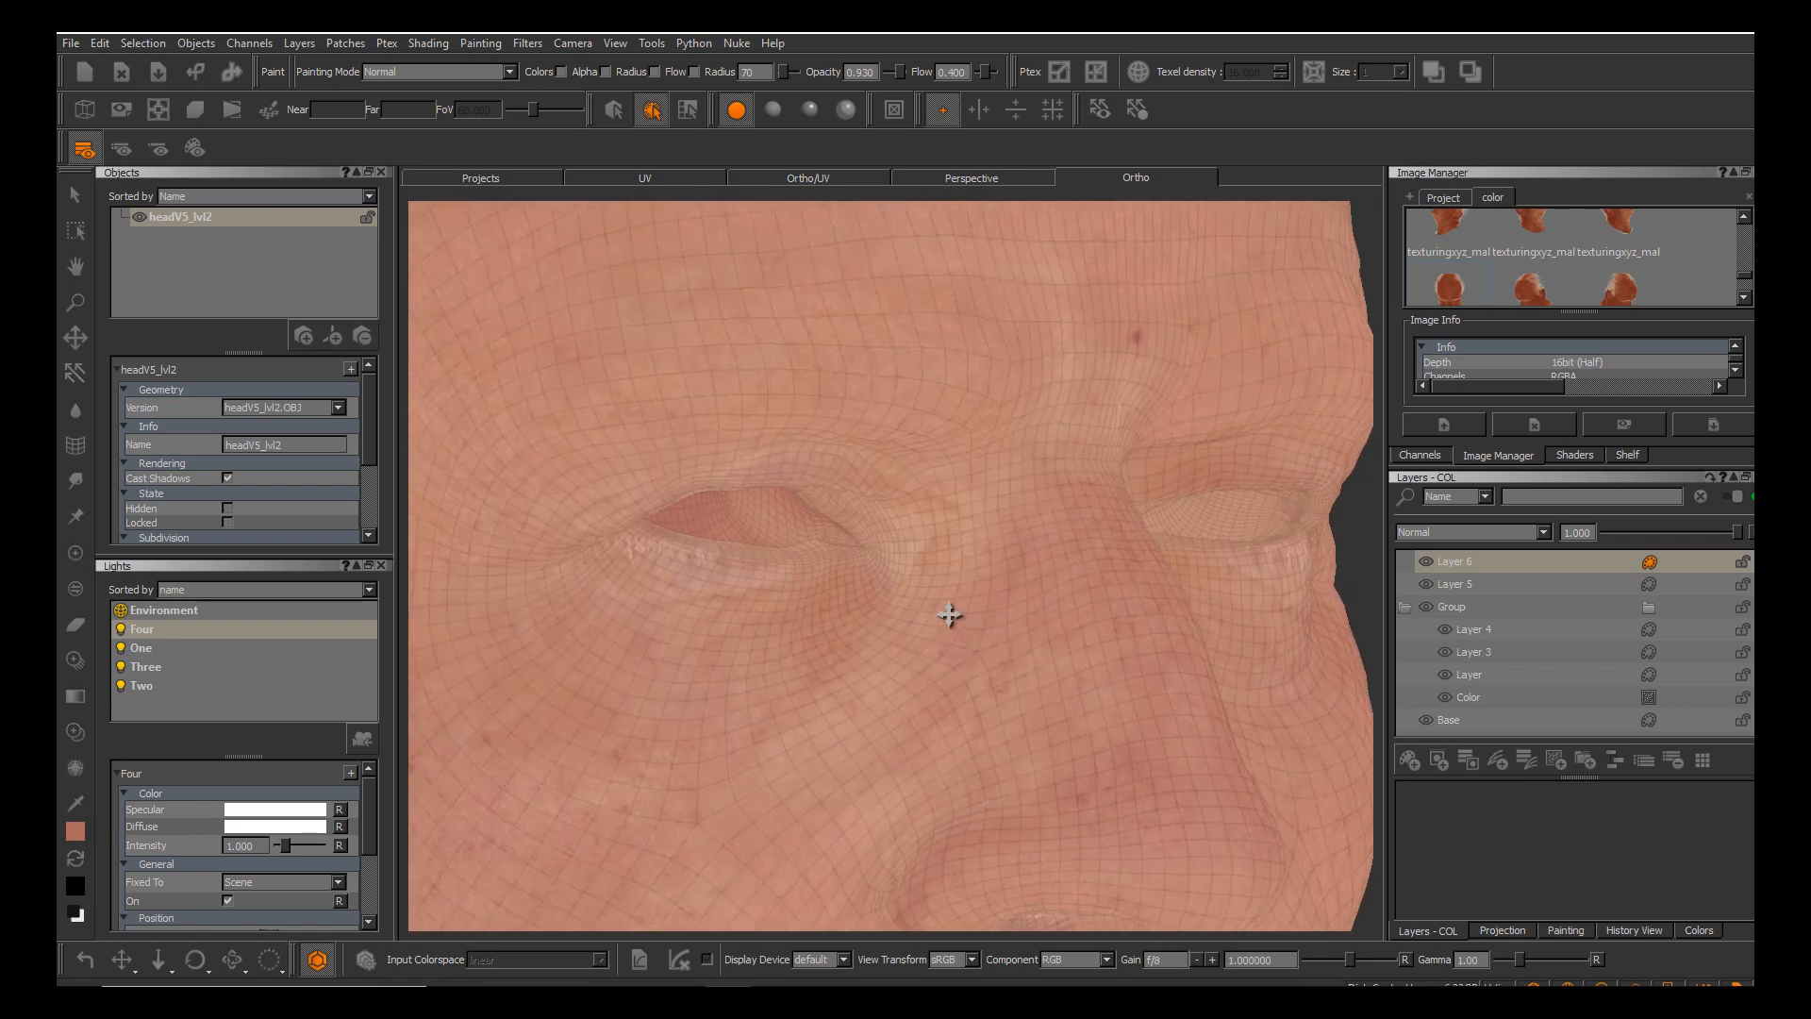
{"action": "right_click_drag", "start_coordinate": [949, 615], "coordinate": [953, 709], "text": "alt"}
{"action": "mouse_move", "coordinate": [949, 614]}
{"action": "left_mouse_down", "text": "alt"}
{"action": "mouse_move", "coordinate": [939, 586]}
{"action": "mouse_move", "coordinate": [949, 614]}
{"action": "left_mouse_up", "text": "alt"}
{"action": "right_click_drag", "start_coordinate": [949, 614], "coordinate": [950, 615], "text": "alt"}
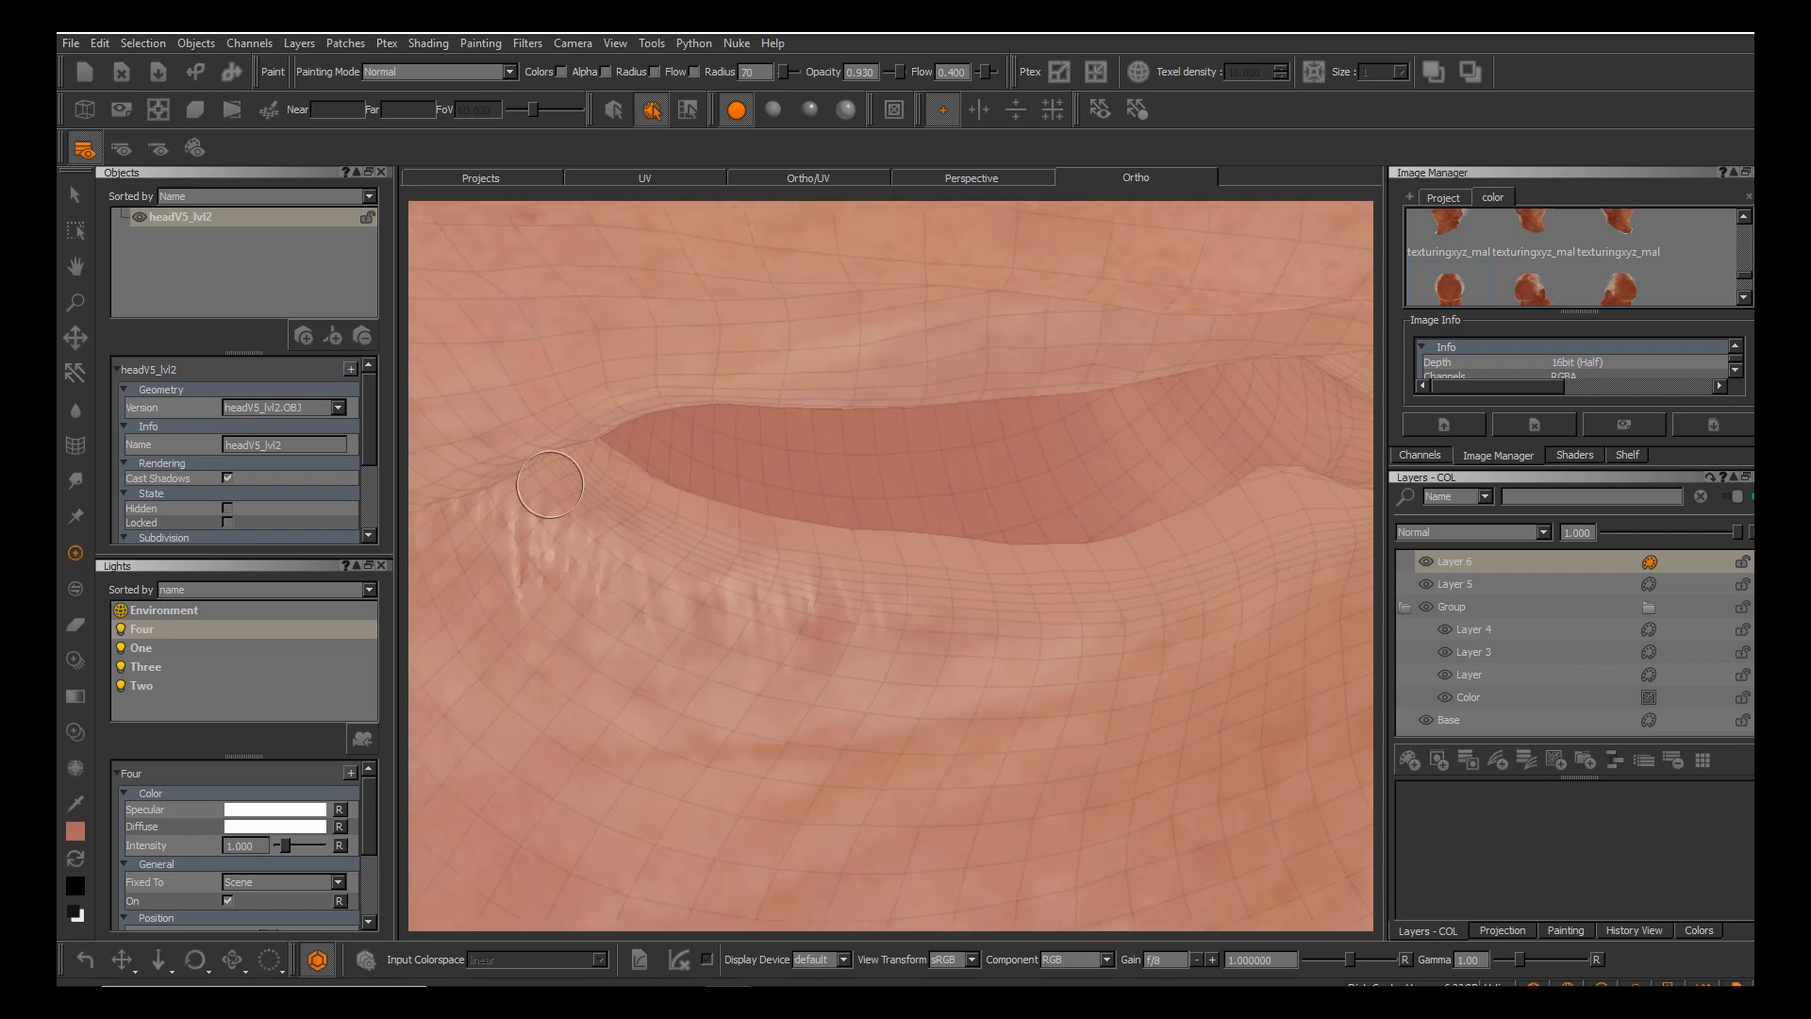
Reduce the brush radius to 42 and paint the reddish tone along the lower eyelid rim from the outer corner in the Ortho view.
{"action": "left_click_drag", "start_coordinate": [799, 610], "coordinate": [790, 609]}
{"action": "mouse_move", "coordinate": [663, 555]}
{"action": "left_mouse_down", "text": "alt"}
{"action": "mouse_move", "coordinate": [623, 485]}
{"action": "mouse_move", "coordinate": [732, 559]}
{"action": "left_mouse_up", "text": "alt"}
{"action": "mouse_move", "coordinate": [661, 488]}
{"action": "left_mouse_down"}
{"action": "mouse_move", "coordinate": [811, 575]}
{"action": "mouse_move", "coordinate": [950, 614]}
{"action": "left_mouse_up"}
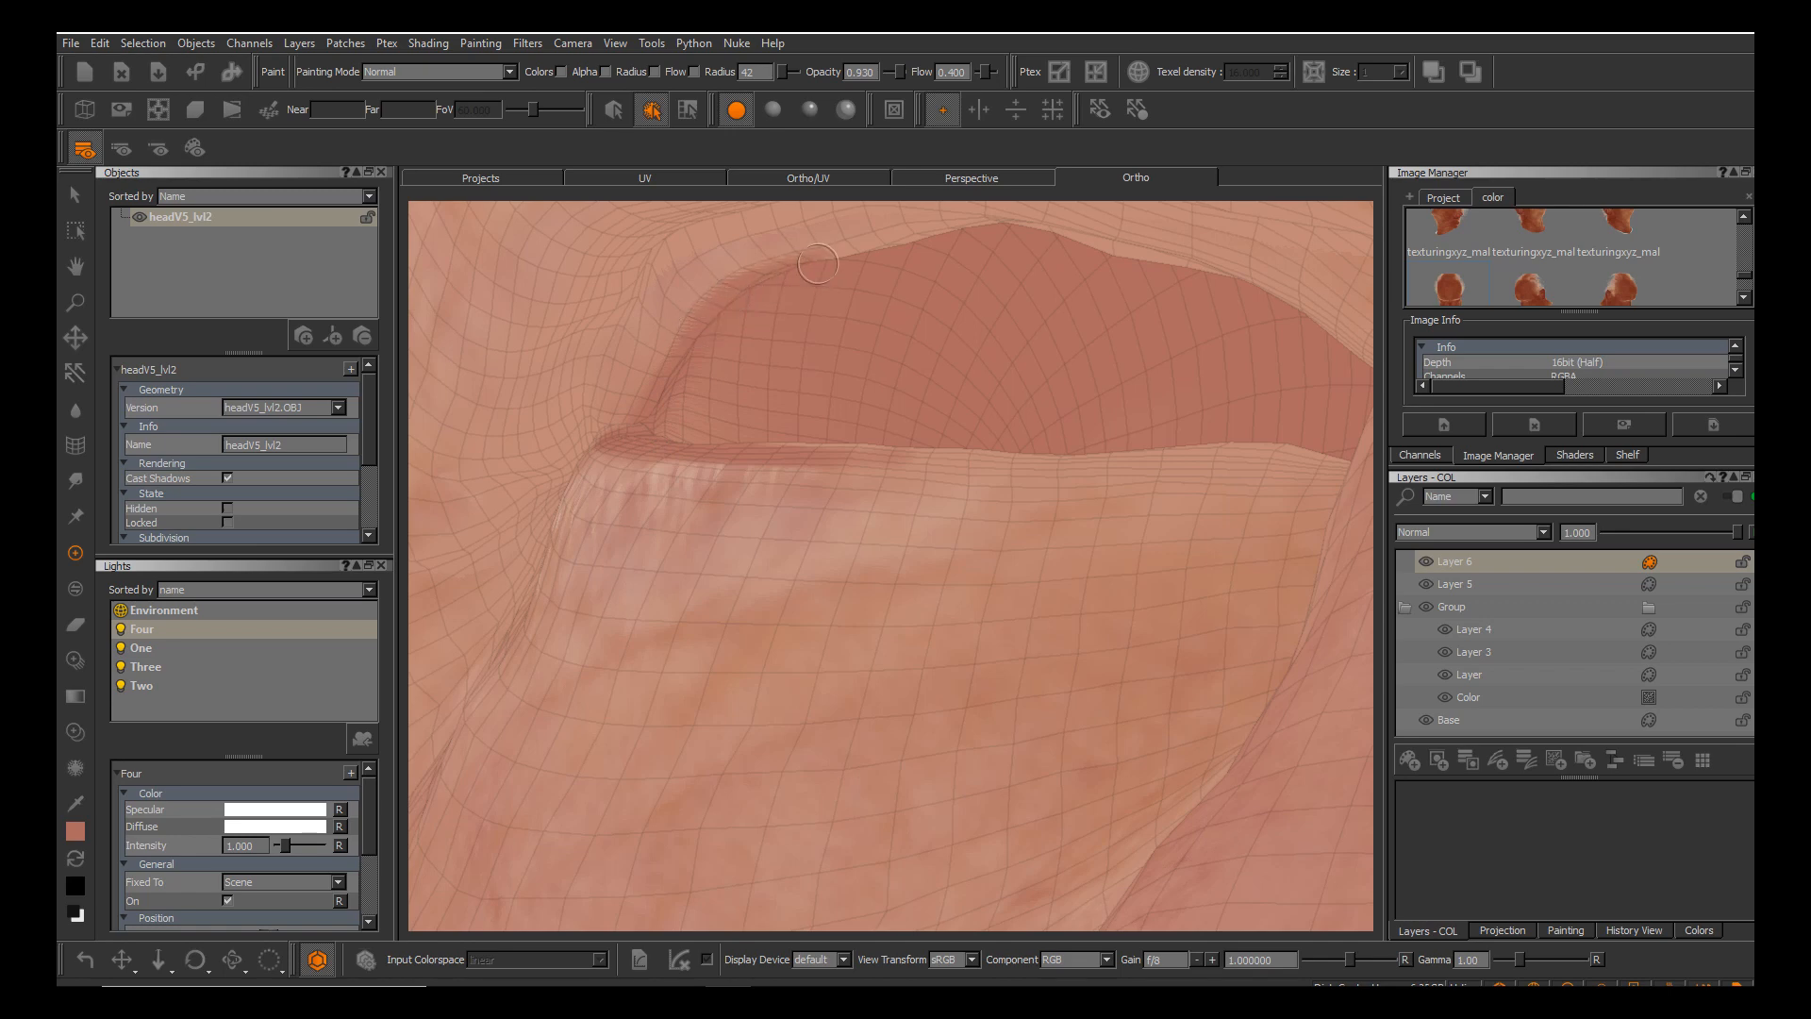
{"action": "key", "text": "b"}
{"action": "left_click_drag", "start_coordinate": [949, 614], "coordinate": [951, 614], "text": "alt"}
{"action": "left_click_drag", "start_coordinate": [766, 505], "coordinate": [706, 491]}
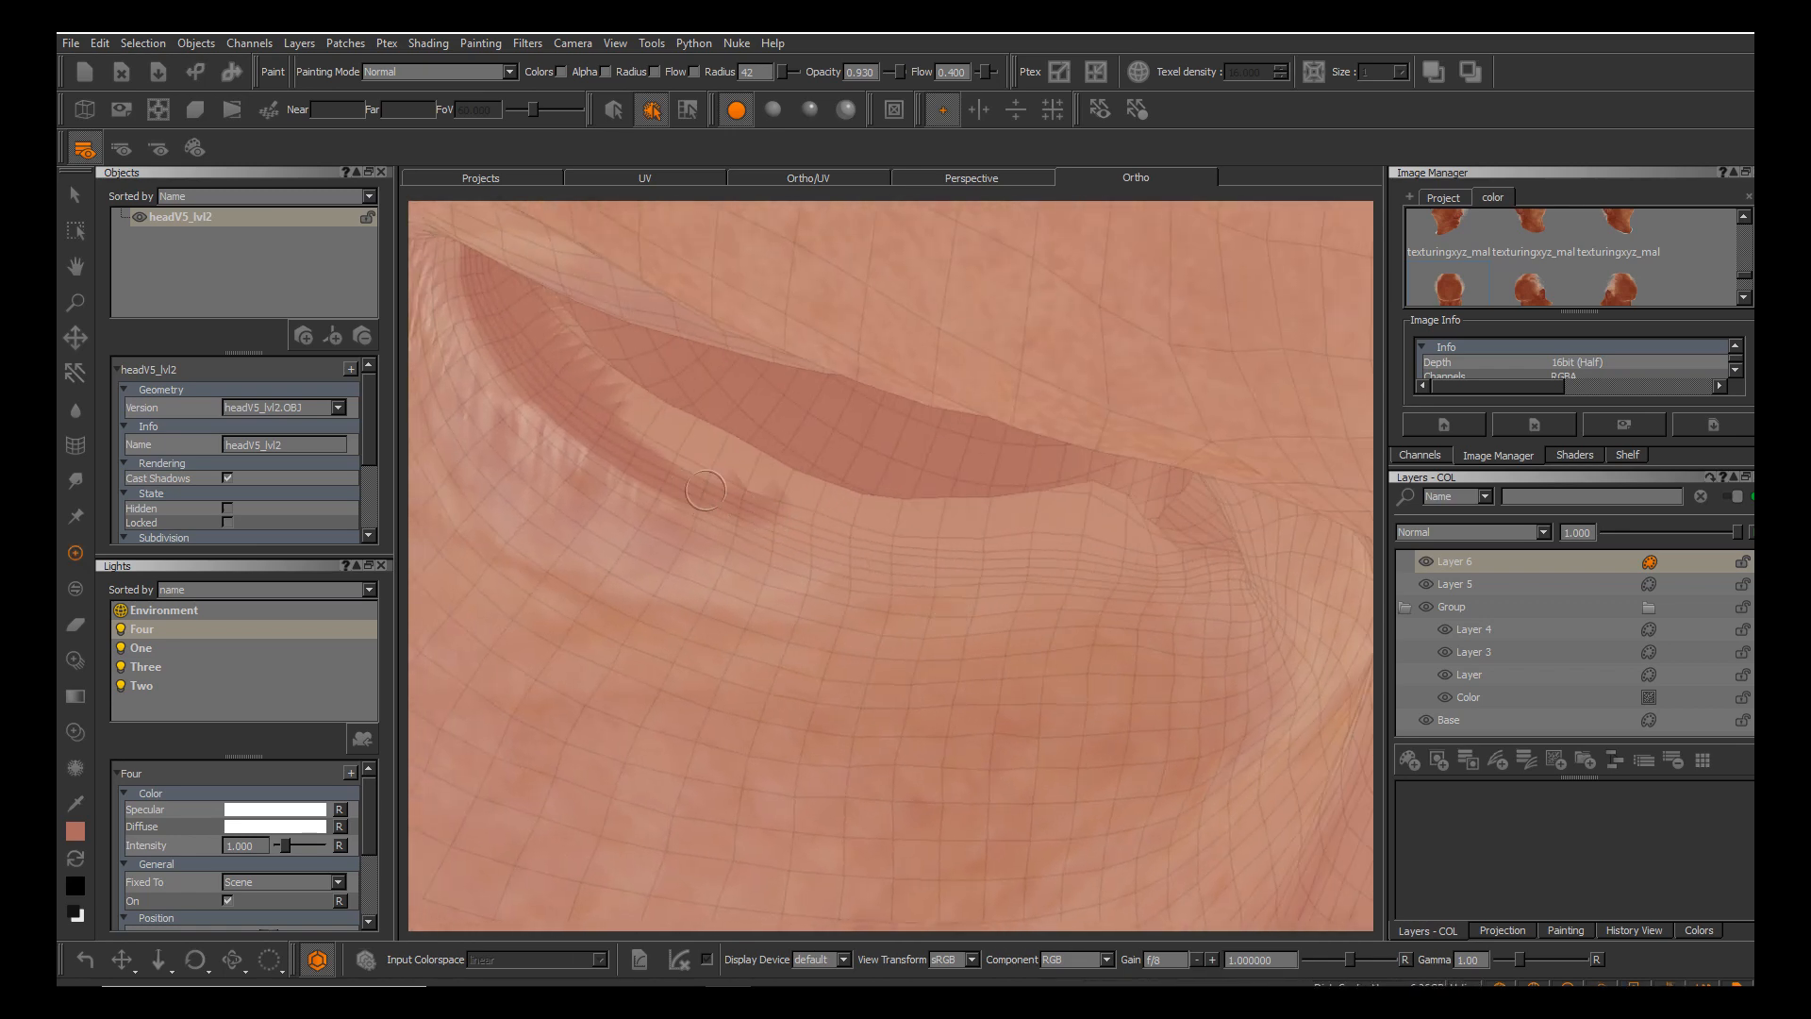
{"action": "left_click_drag", "start_coordinate": [811, 523], "coordinate": [864, 553]}
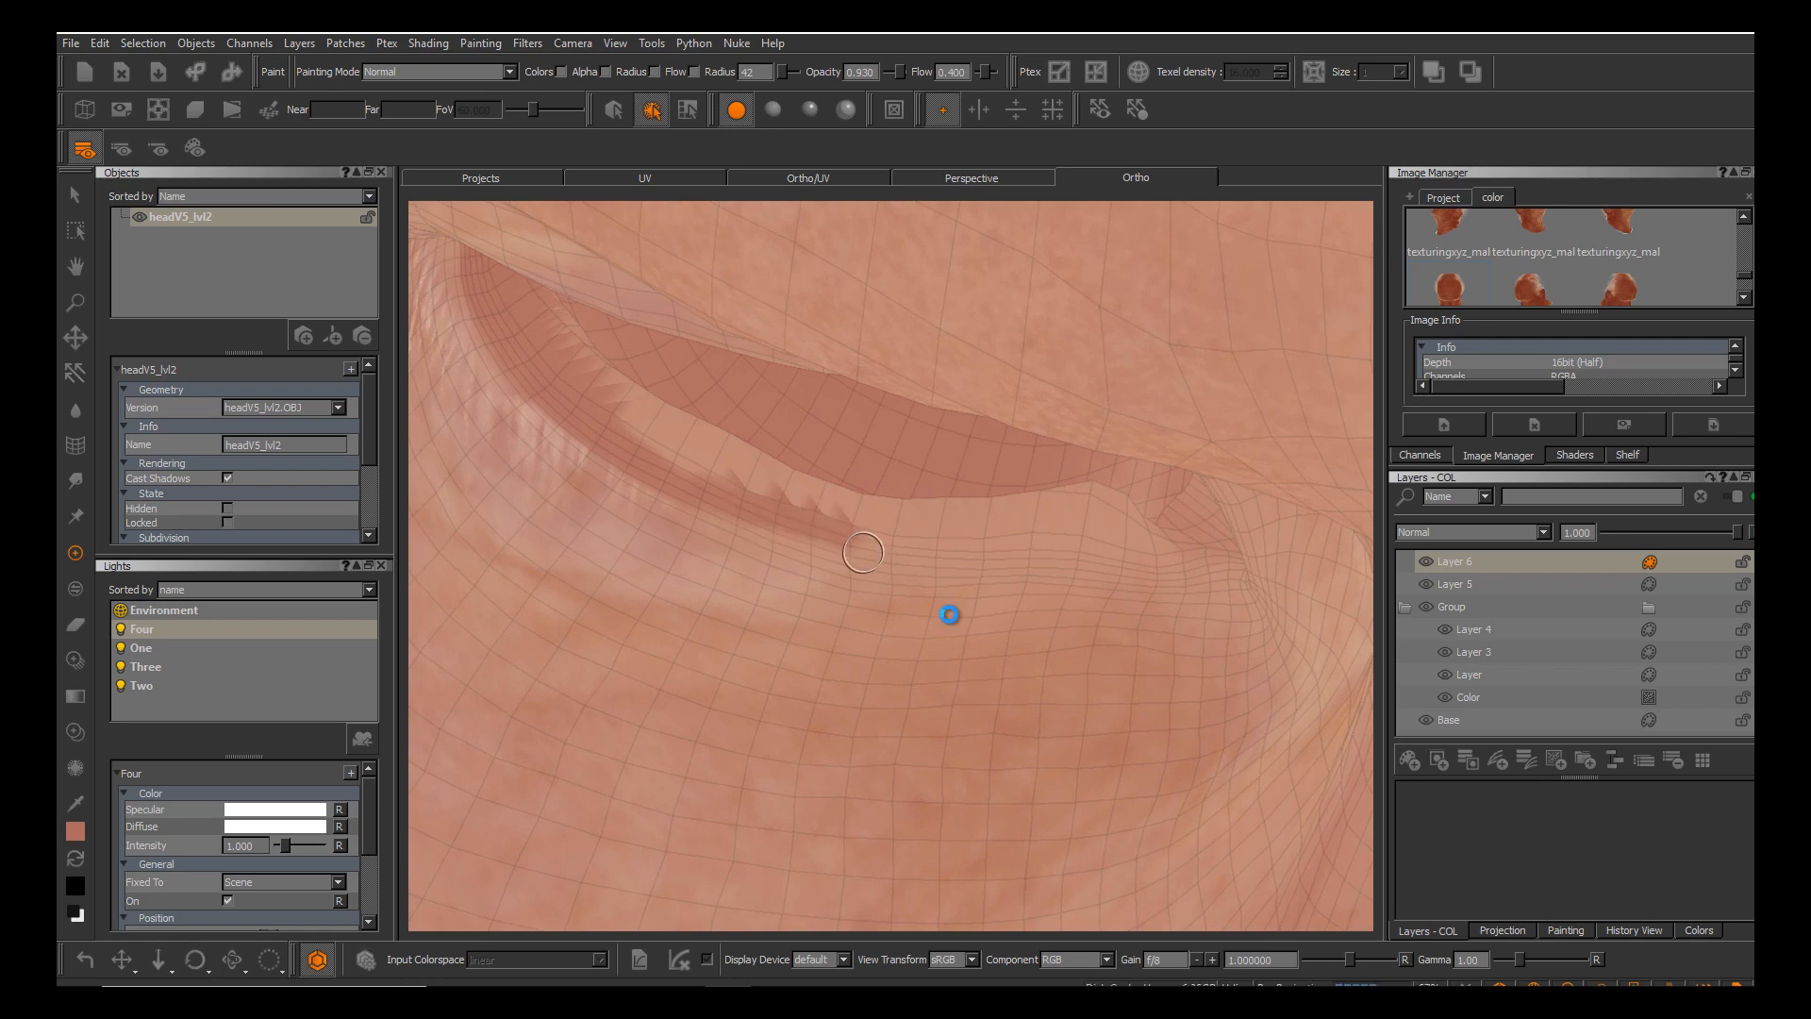
Switch the head geometry to the headV5_decimated version, hide the wireframe and show the eye with lit shading.
{"action": "left_click_drag", "start_coordinate": [950, 614], "coordinate": [949, 614], "text": "alt"}
{"action": "left_click", "coordinate": [283, 407]}
{"action": "left_click", "coordinate": [283, 427]}
{"action": "key", "text": "w"}
{"action": "key", "text": "F2"}
{"action": "left_click_drag", "start_coordinate": [853, 457], "coordinate": [947, 611], "text": "alt"}
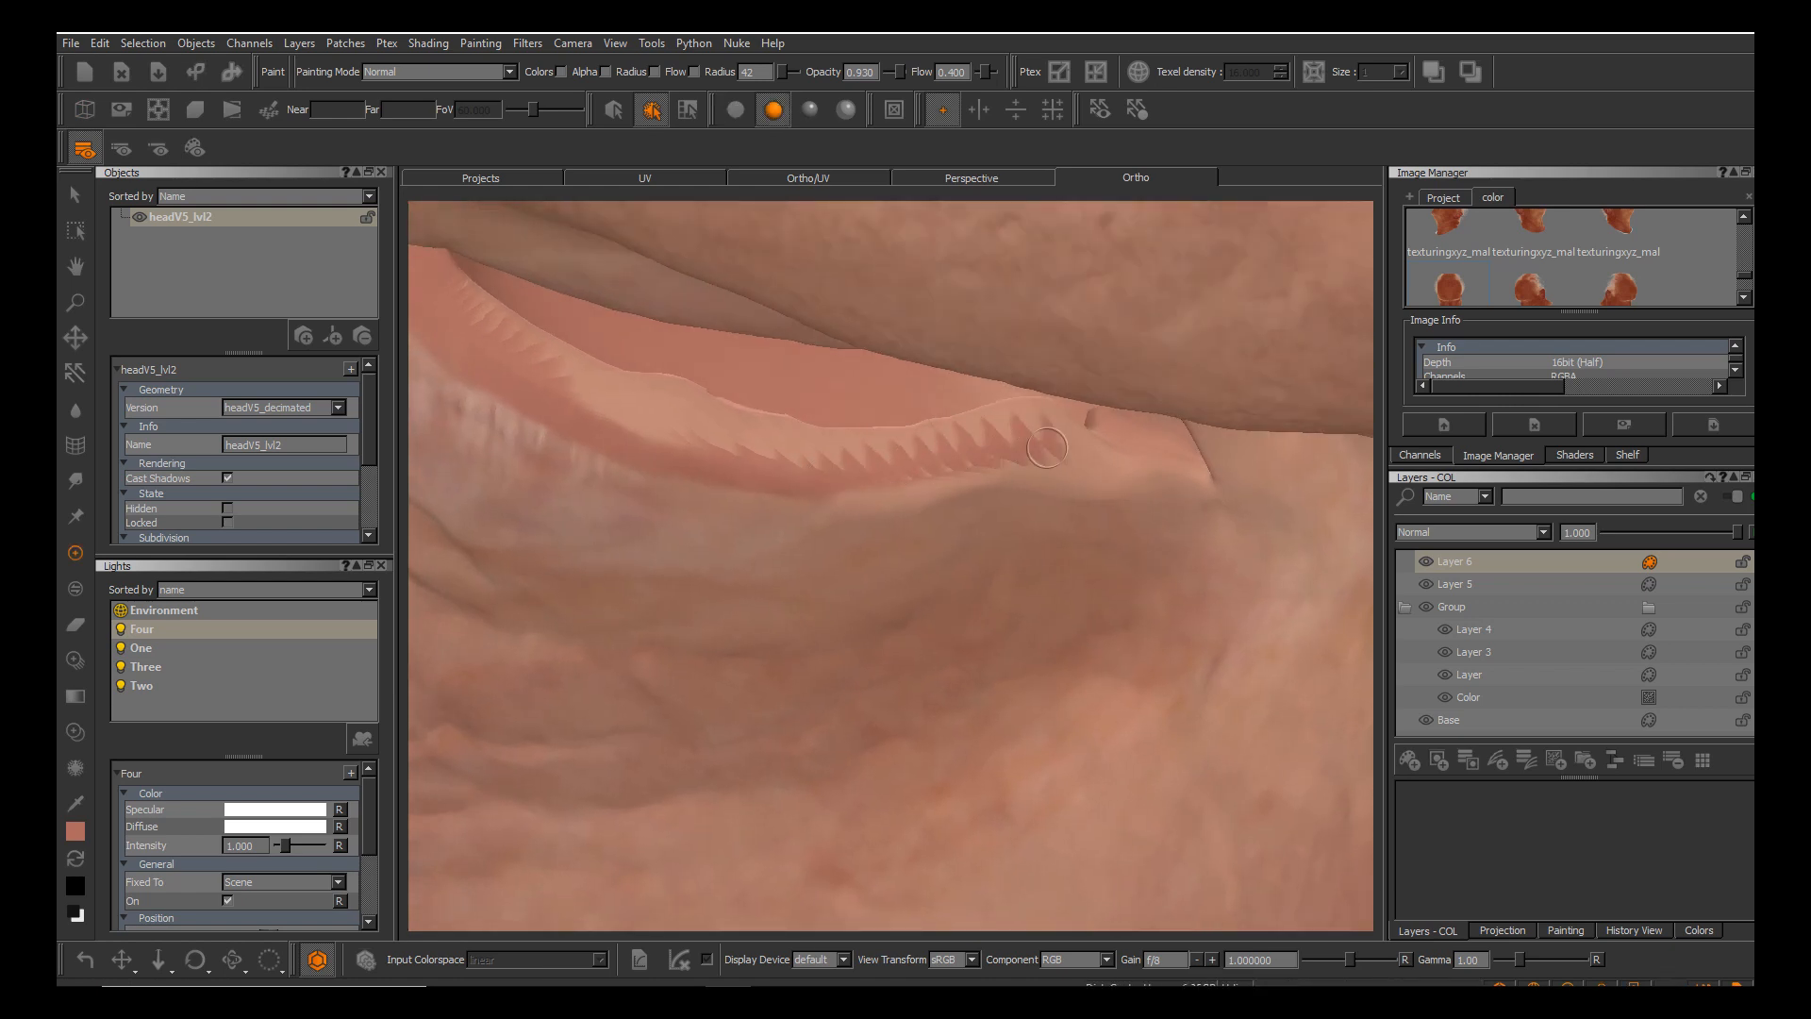
Paint the reddish tone on the lower lid rim near the inner corner, along the upper lid's inner edge and into the corner fold.
{"action": "left_click_drag", "start_coordinate": [949, 614], "coordinate": [955, 614], "text": "alt"}
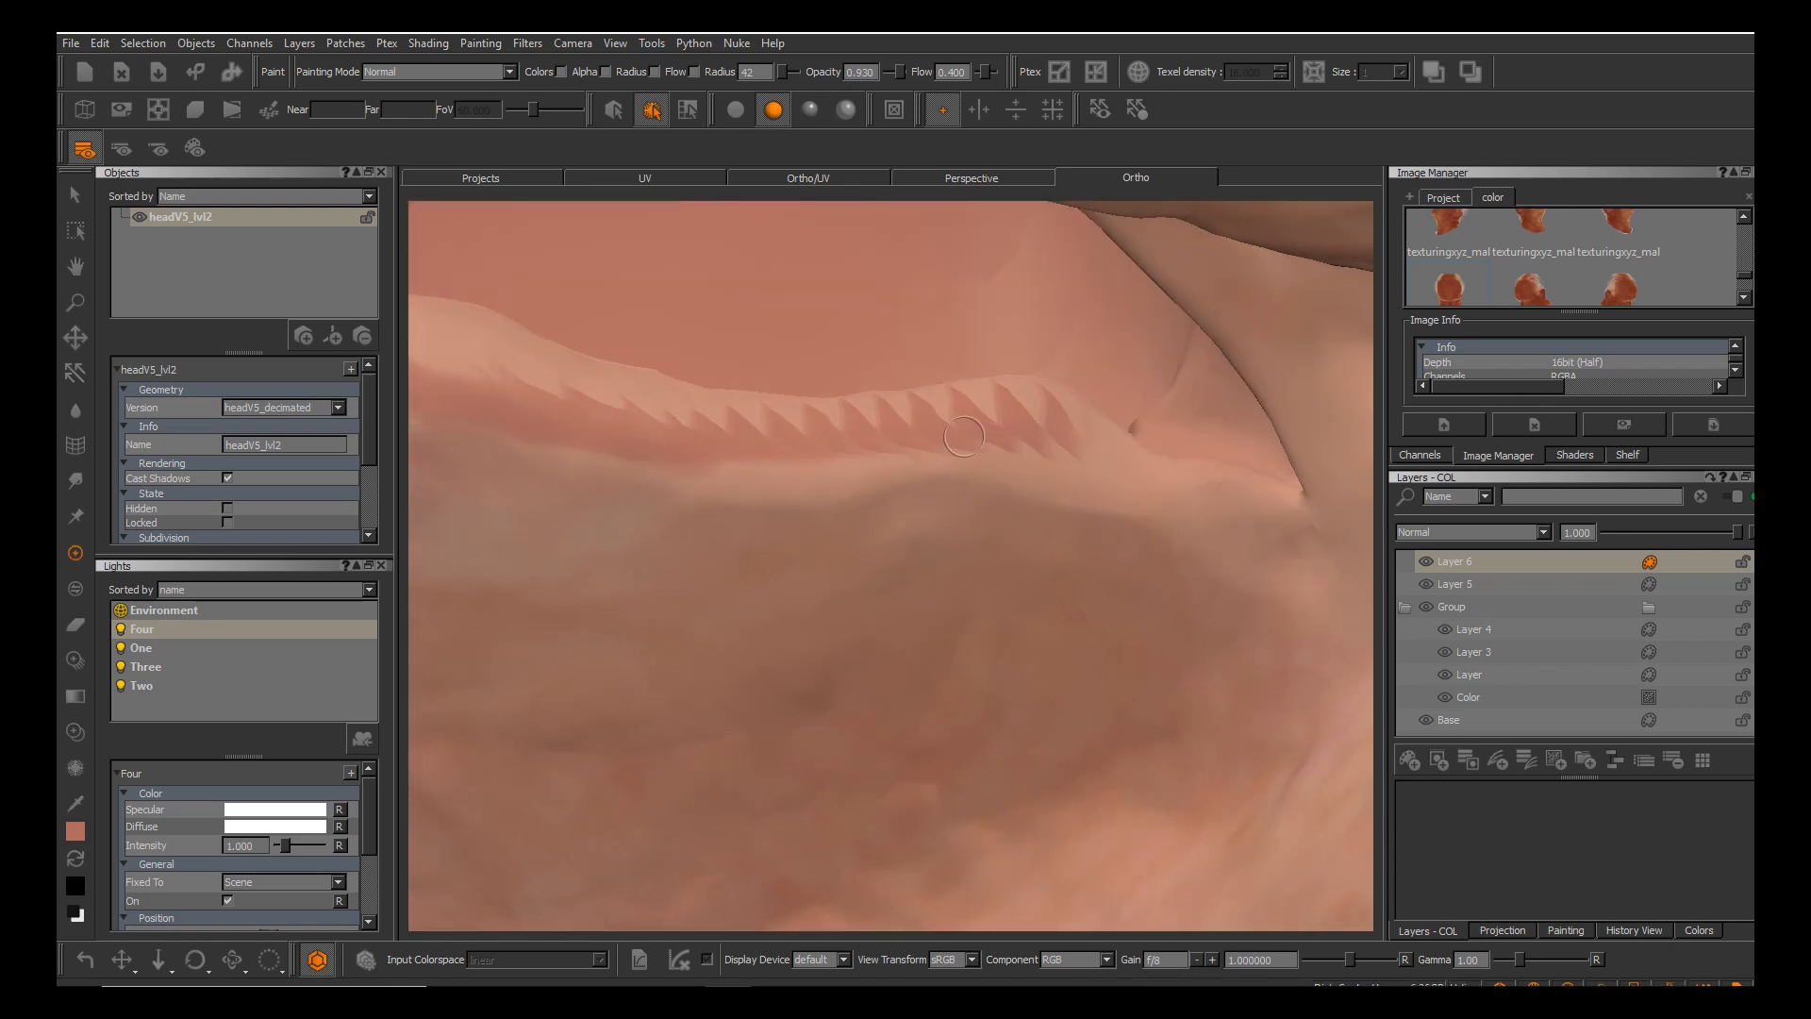
{"action": "left_click_drag", "start_coordinate": [1087, 430], "coordinate": [1181, 475]}
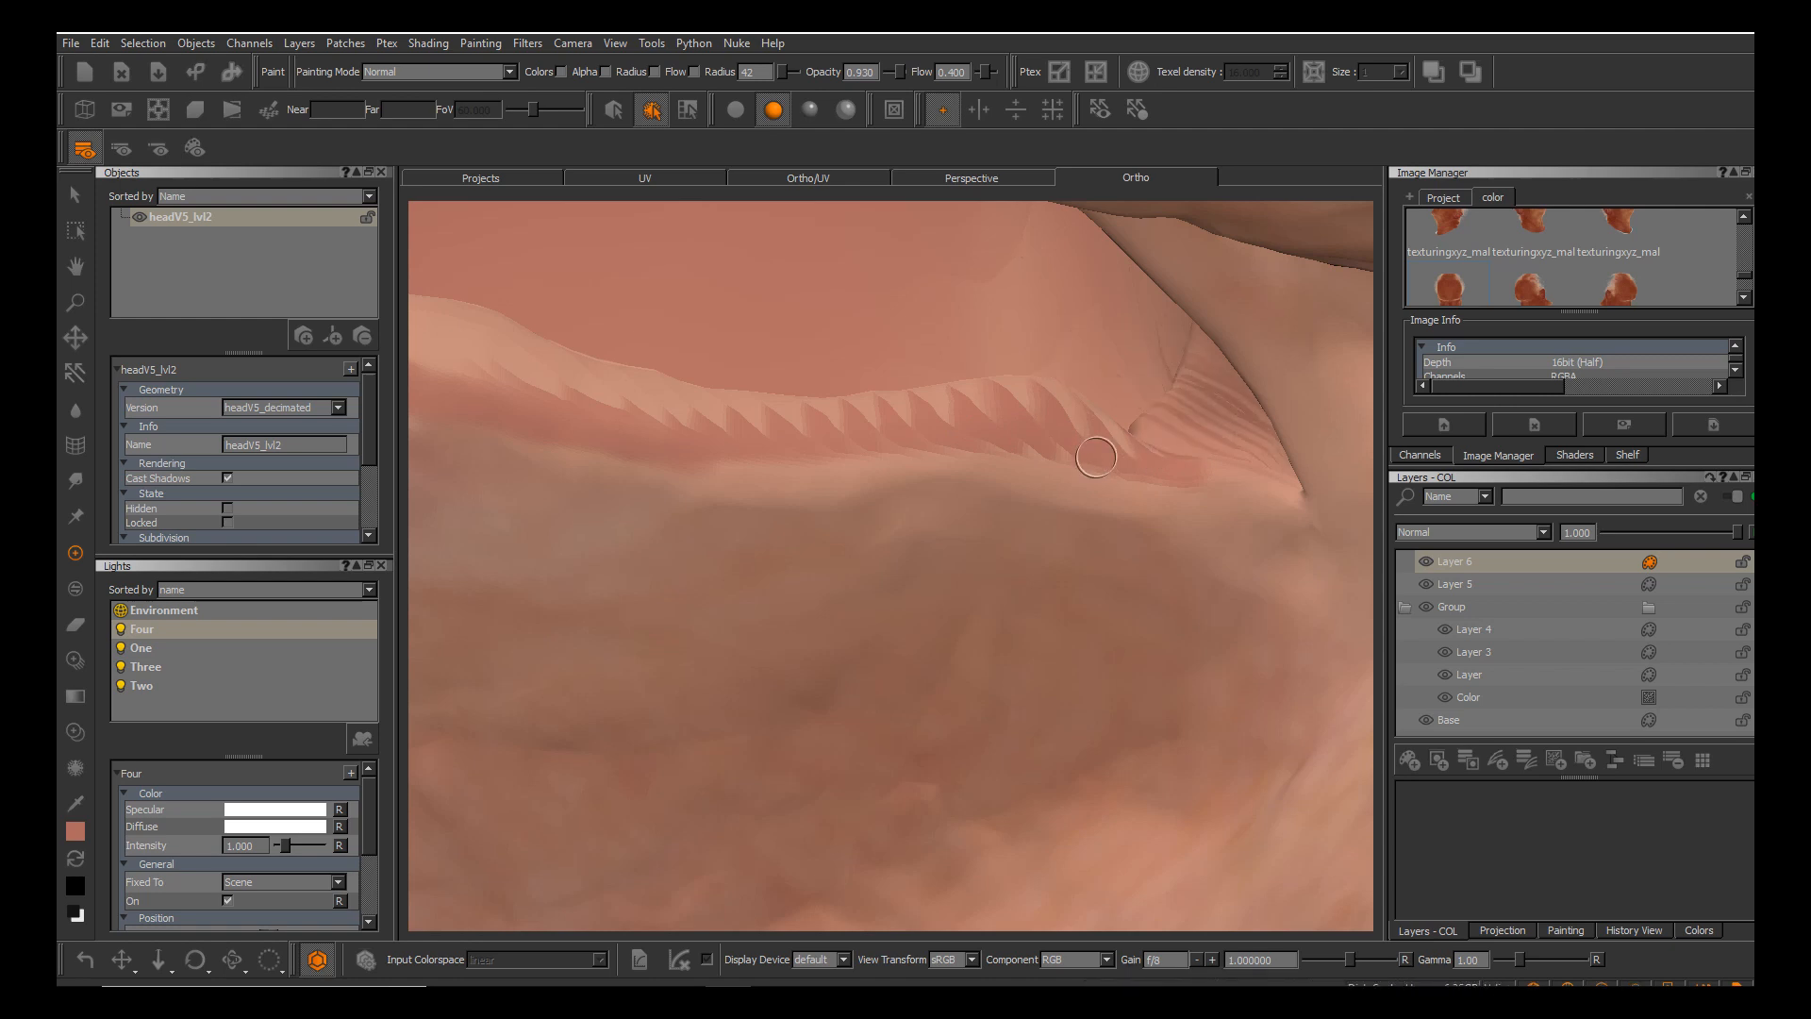
{"action": "left_click_drag", "start_coordinate": [949, 614], "coordinate": [949, 614], "text": "alt"}
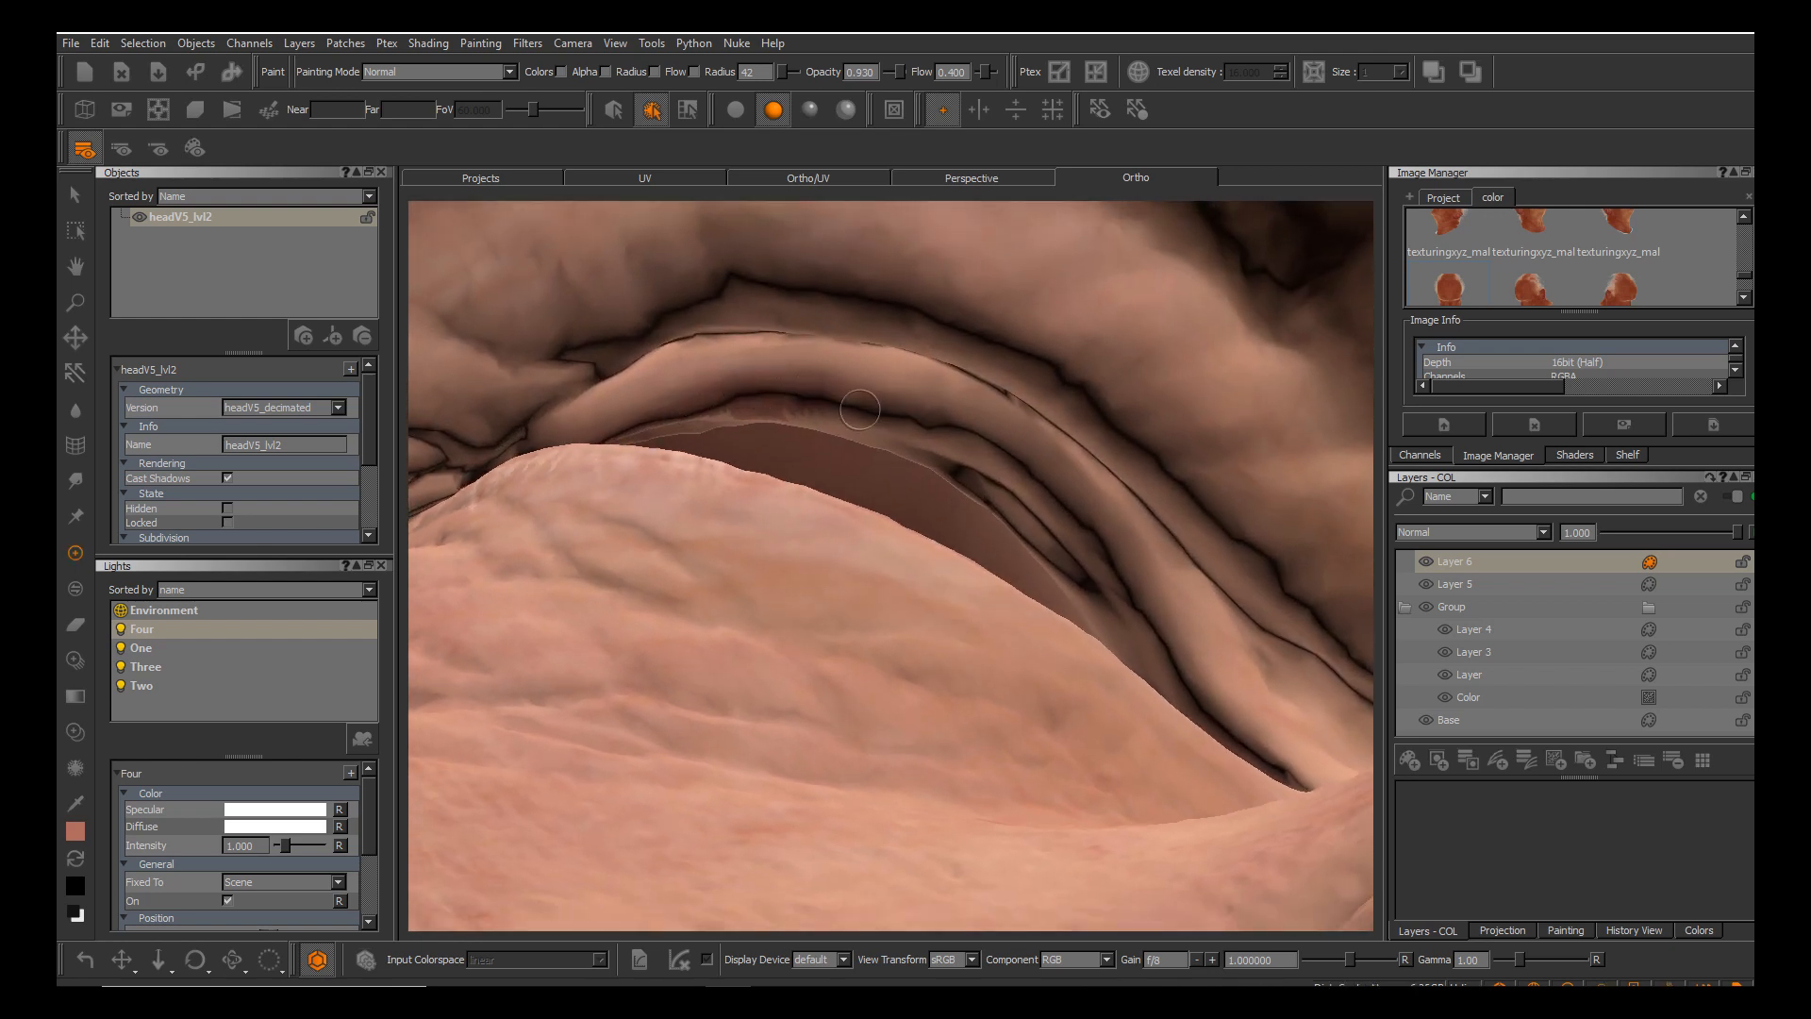
{"action": "left_click_drag", "start_coordinate": [1075, 521], "coordinate": [1162, 642]}
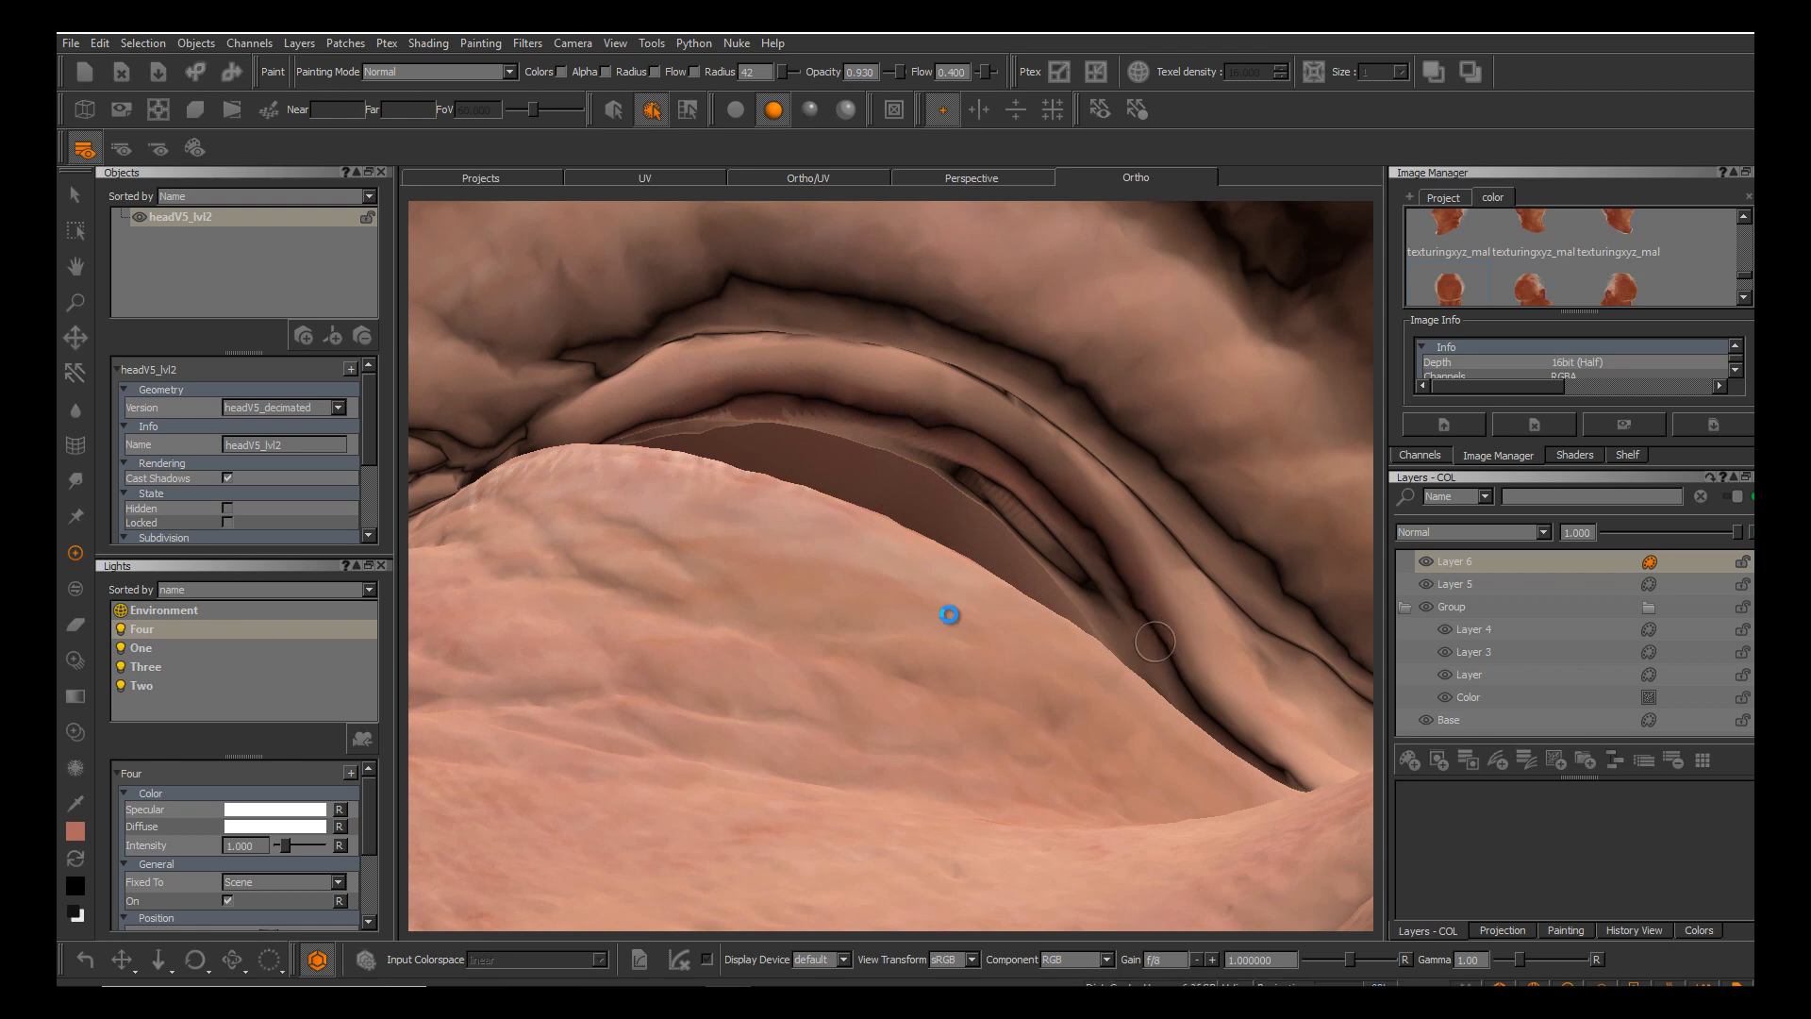
{"action": "right_click_drag", "start_coordinate": [949, 614], "coordinate": [949, 614], "text": "alt"}
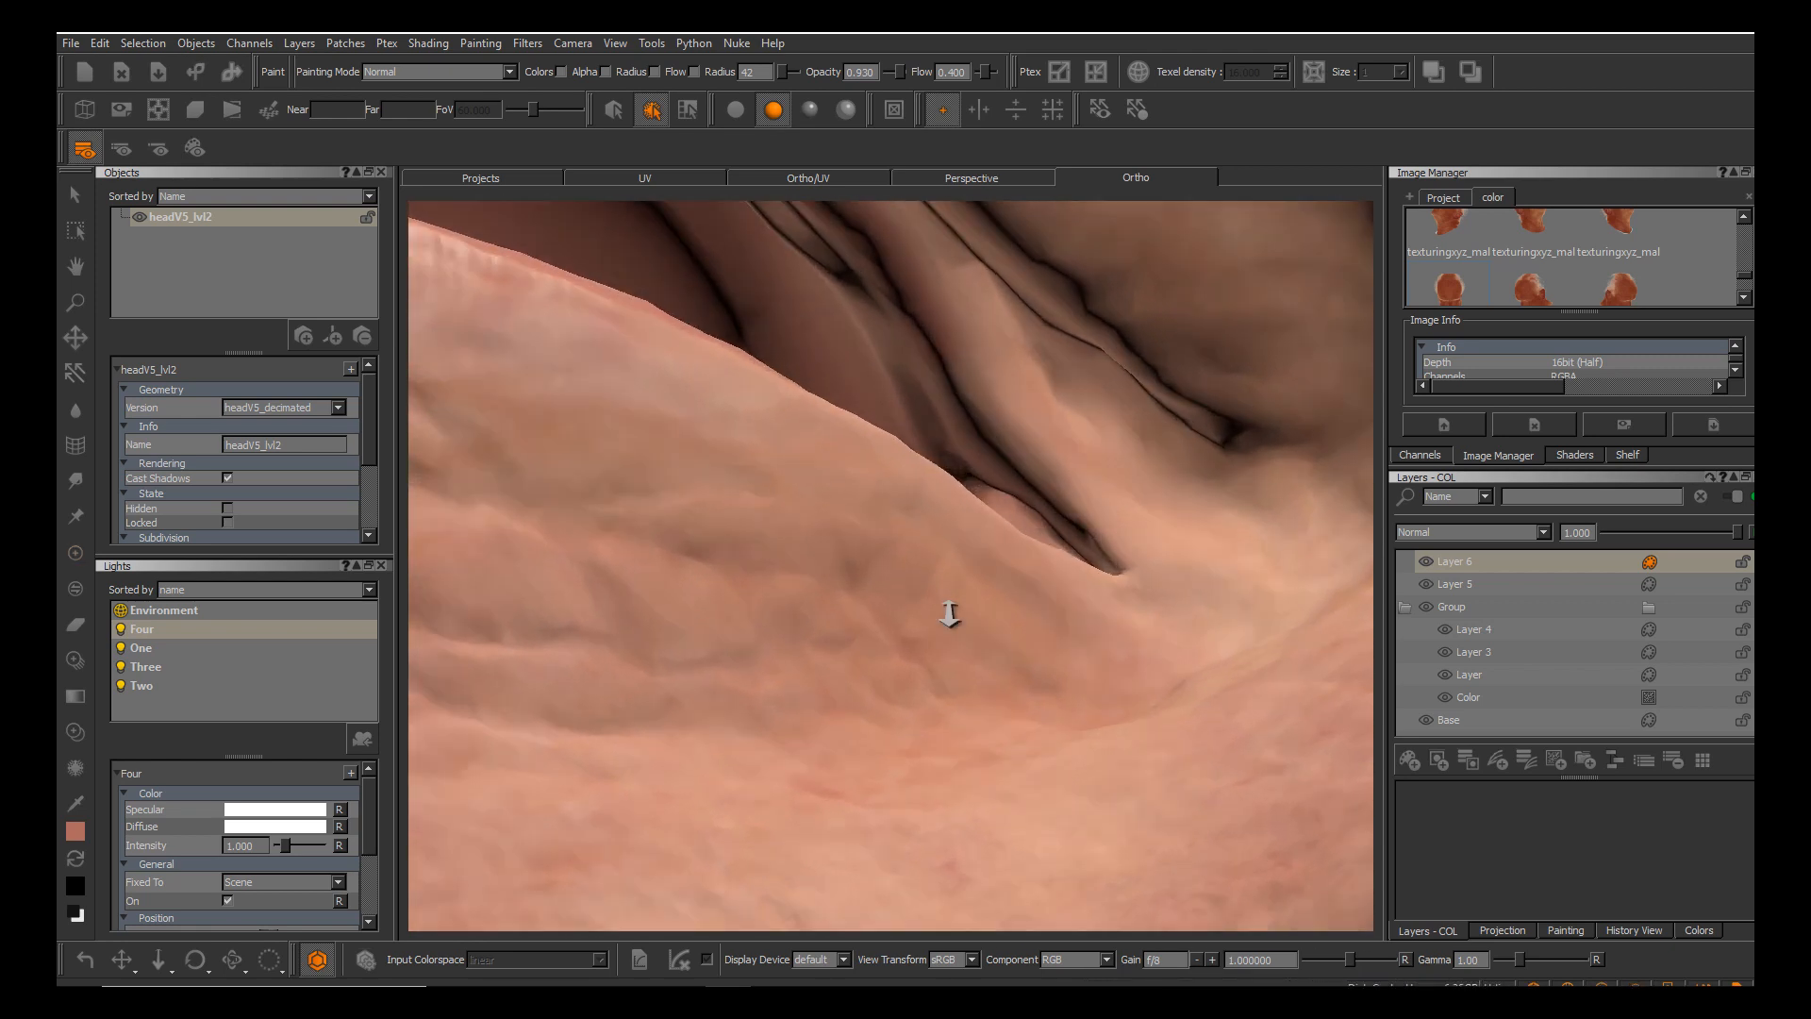
{"action": "left_click_drag", "start_coordinate": [949, 614], "coordinate": [924, 557], "text": "alt"}
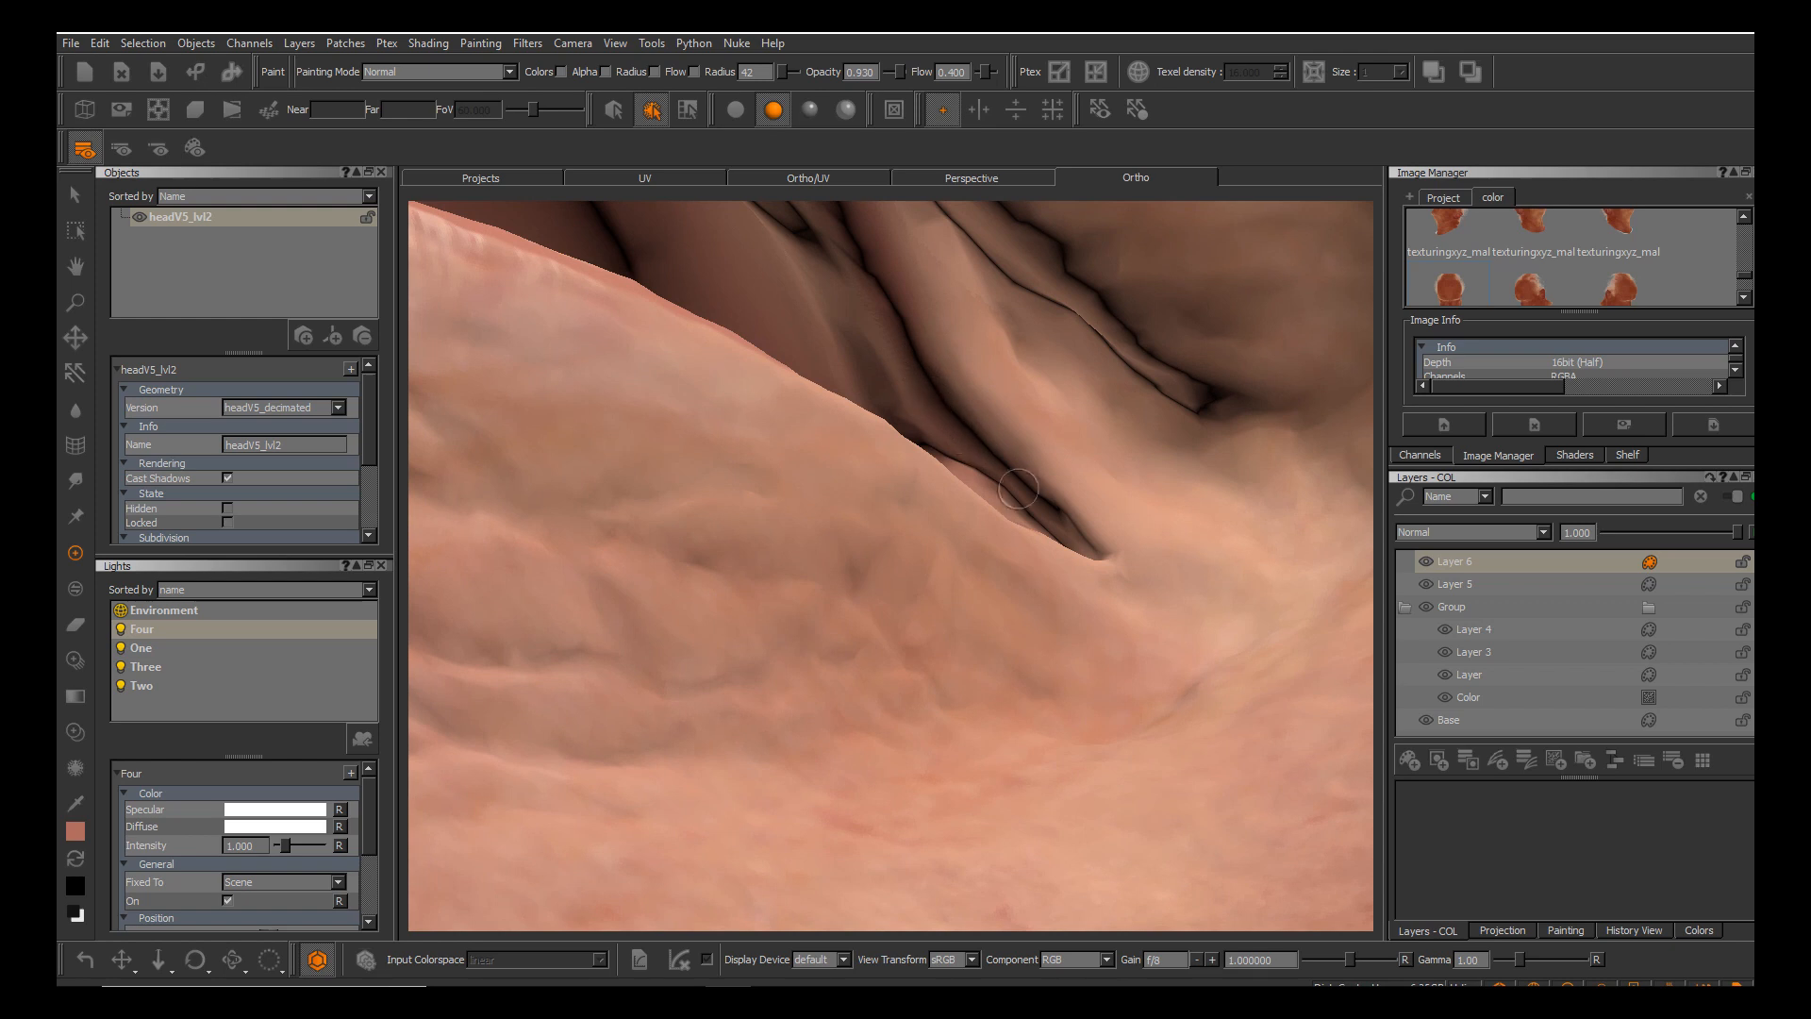
{"action": "left_click_drag", "start_coordinate": [1027, 500], "coordinate": [1038, 508]}
Return to flat shading and frame the painted eye in both halves of the Ortho/UV view.
{"action": "left_click_drag", "start_coordinate": [949, 614], "coordinate": [811, 415], "text": "alt"}
{"action": "left_click", "coordinate": [736, 111]}
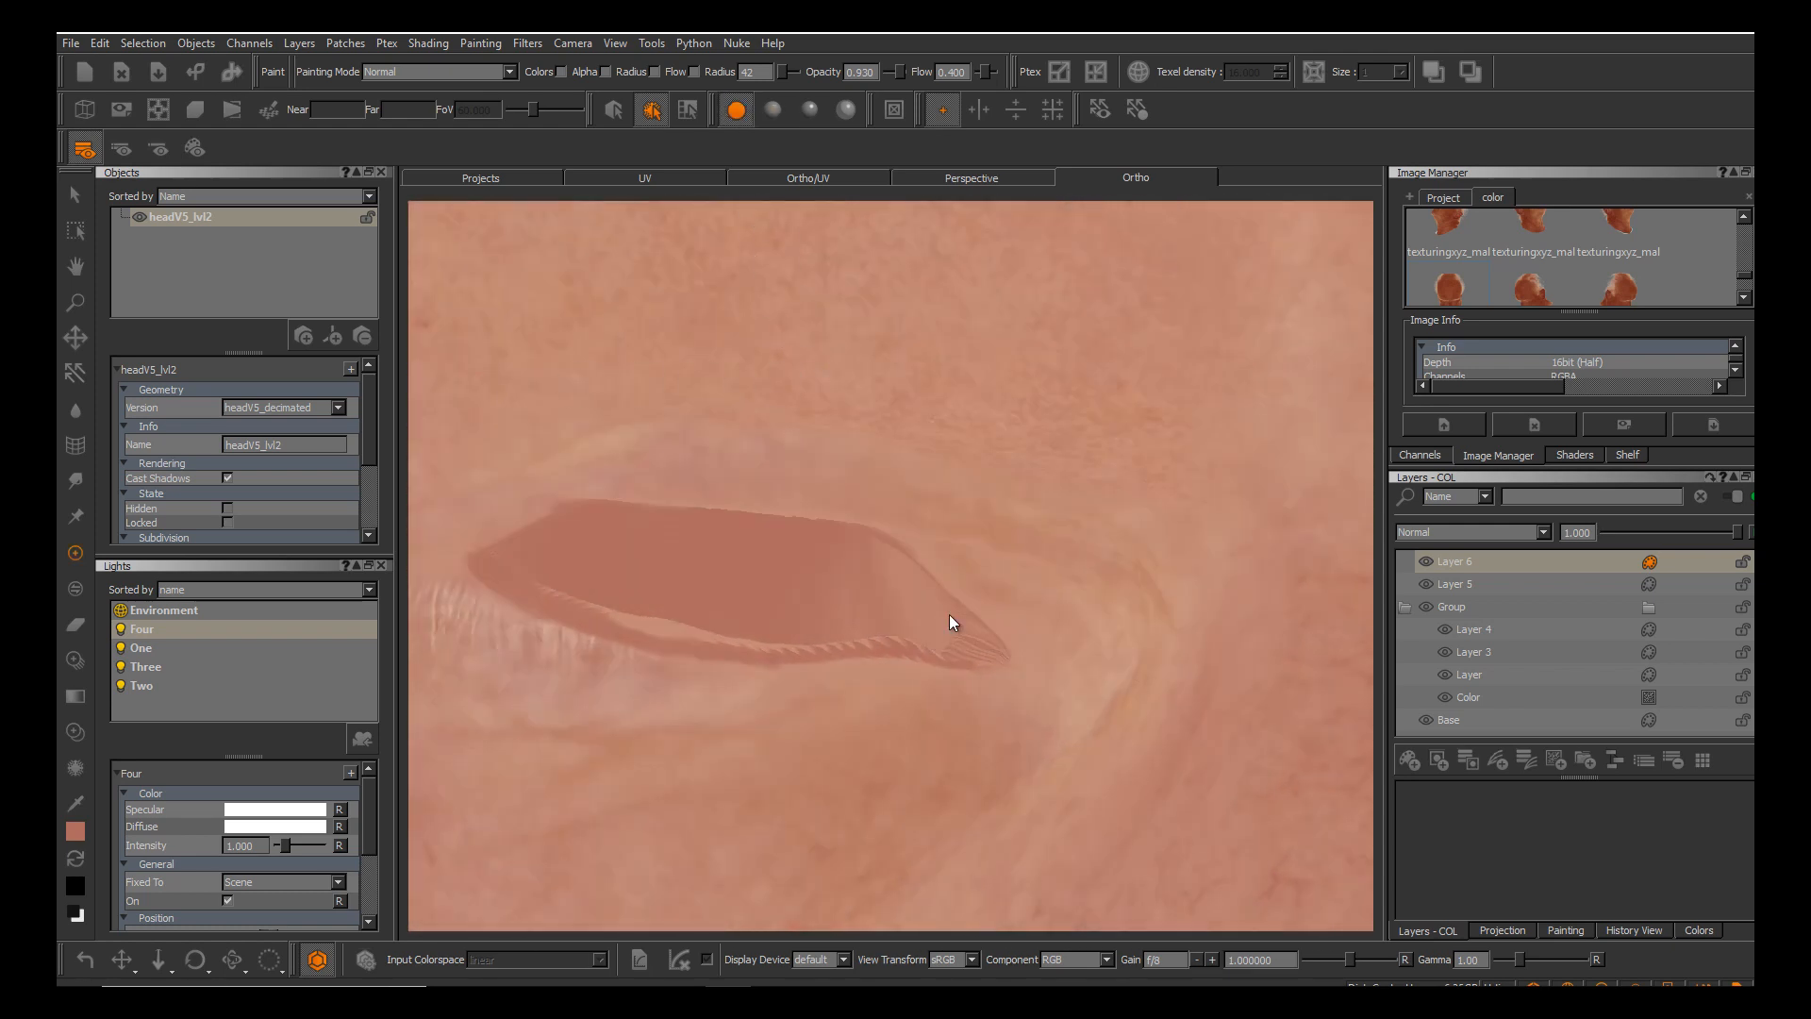
{"action": "key", "text": "F10"}
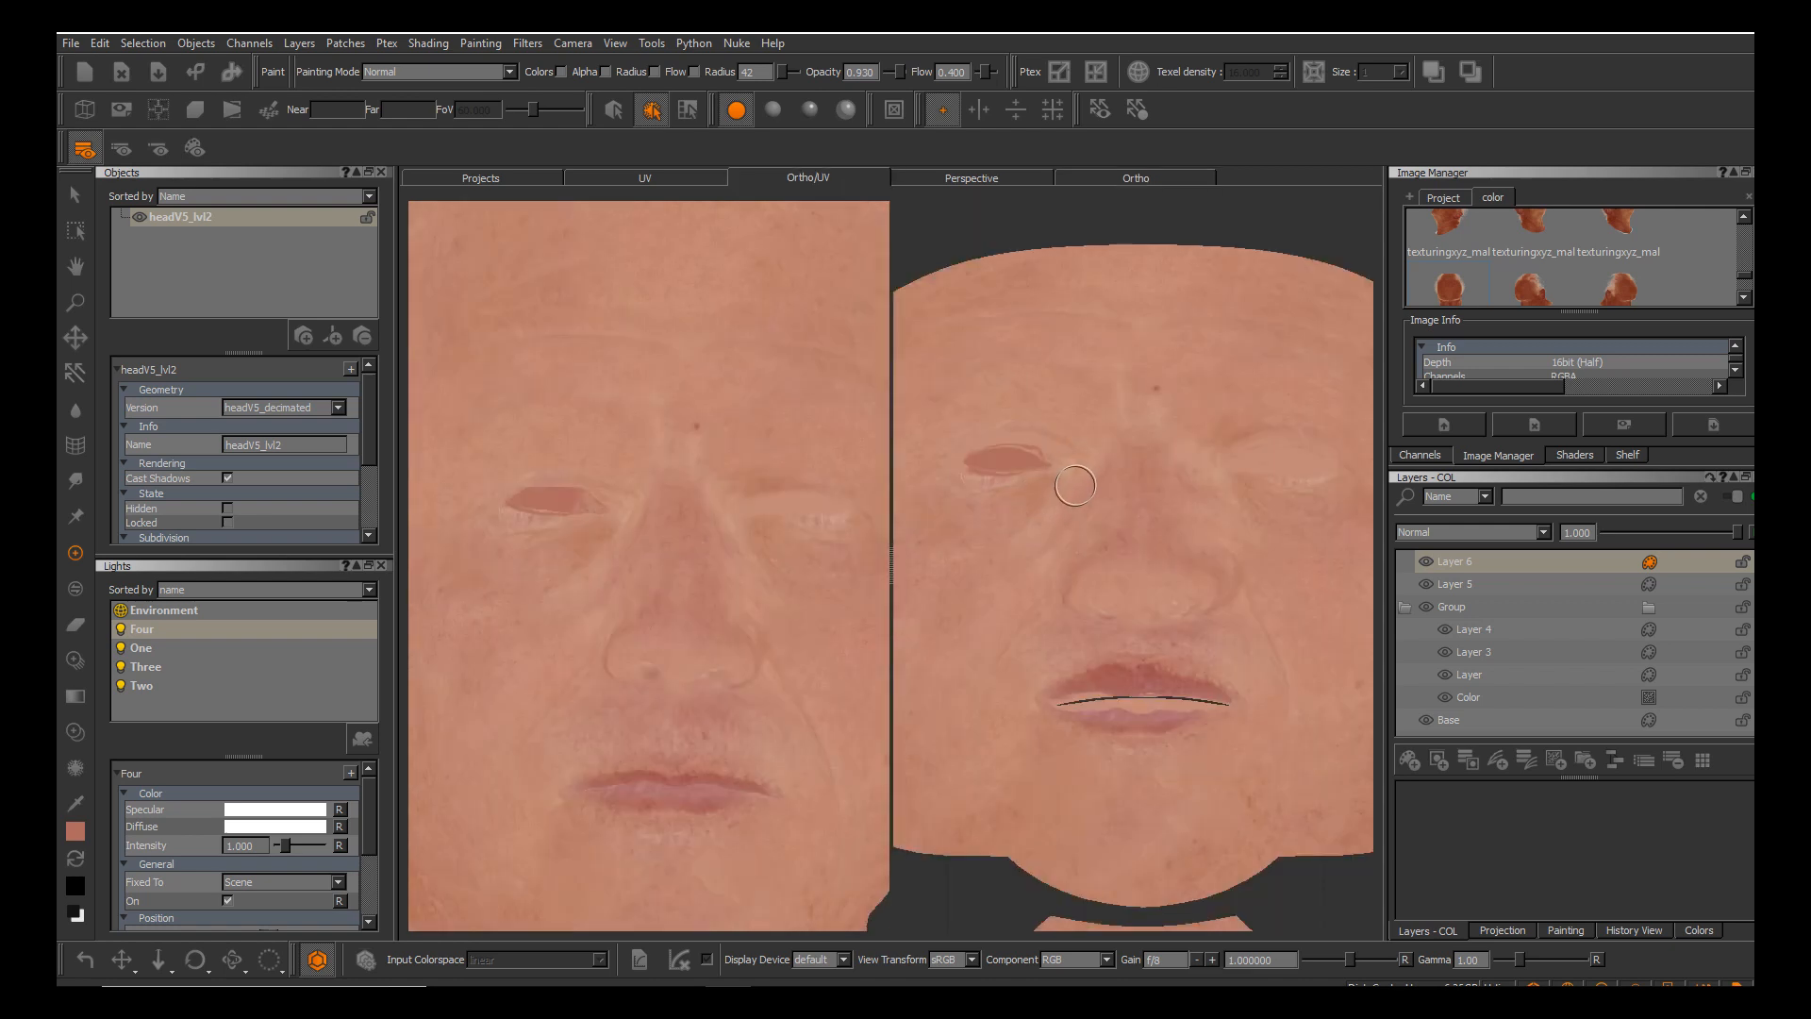
{"action": "scroll", "coordinate": [950, 615], "scroll_direction": "up", "scroll_amount": 5}
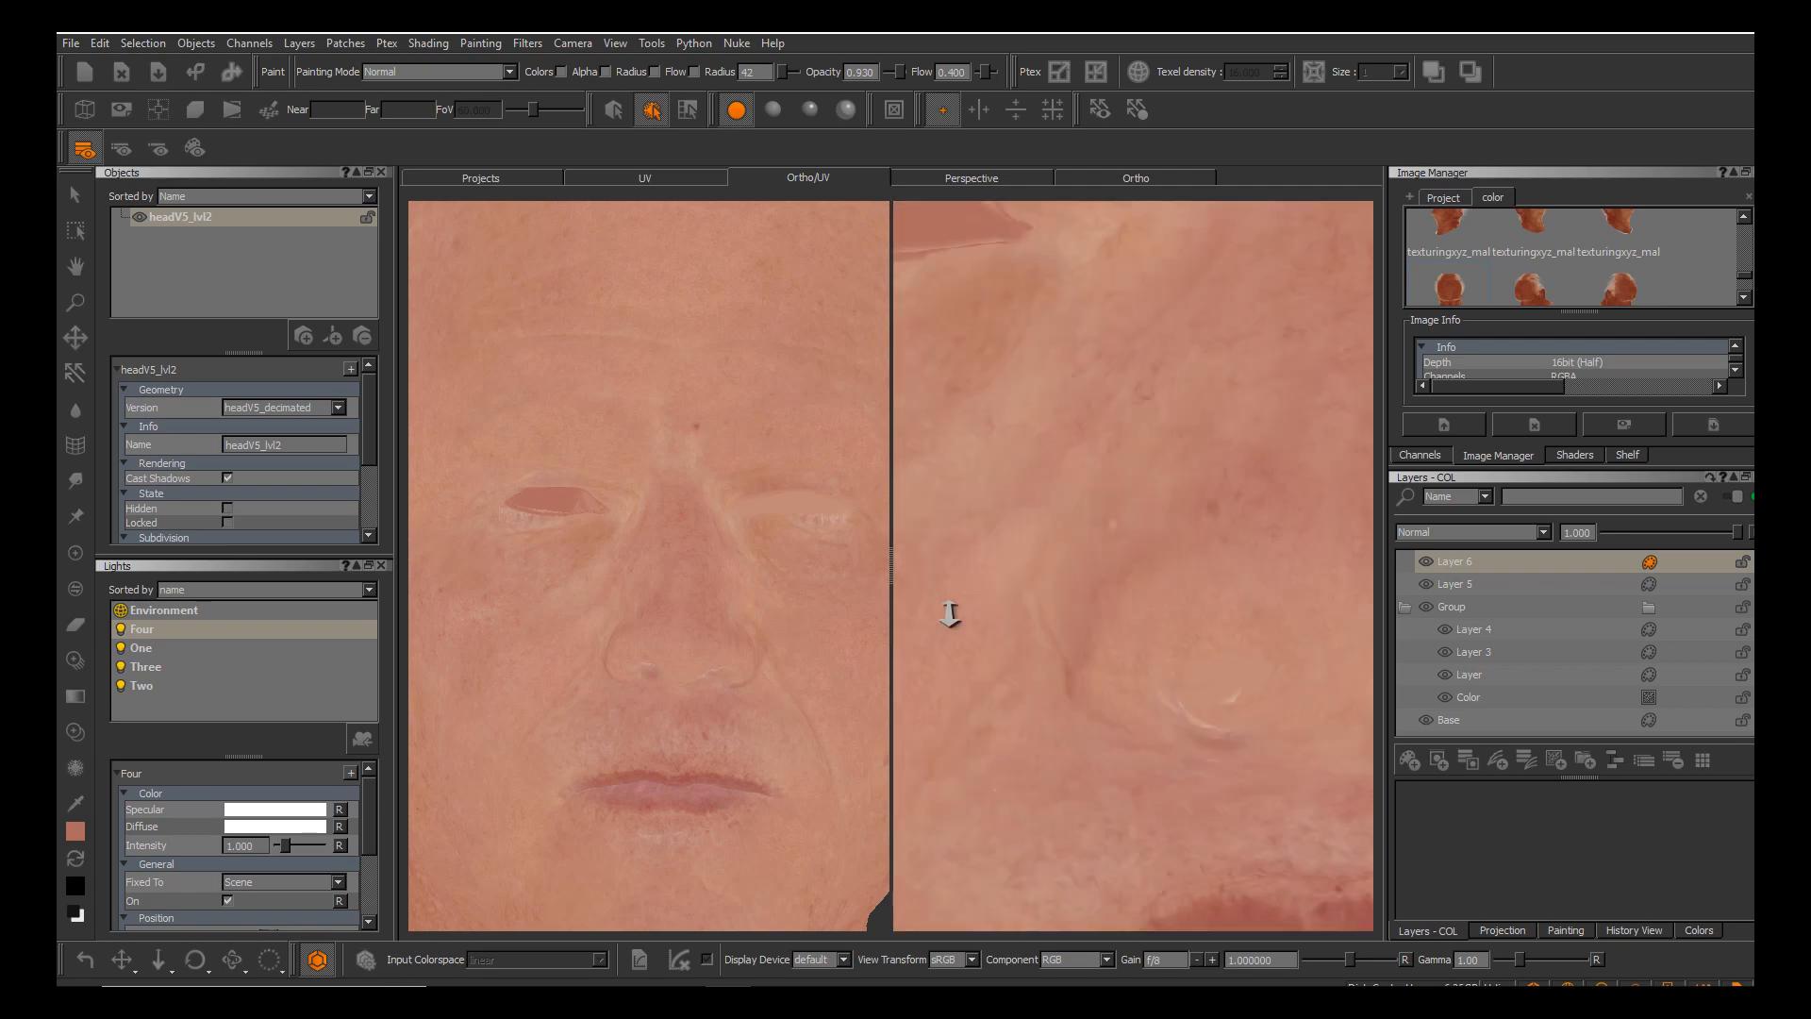
{"action": "middle_click_drag", "start_coordinate": [950, 615], "coordinate": [1145, 789], "text": "alt"}
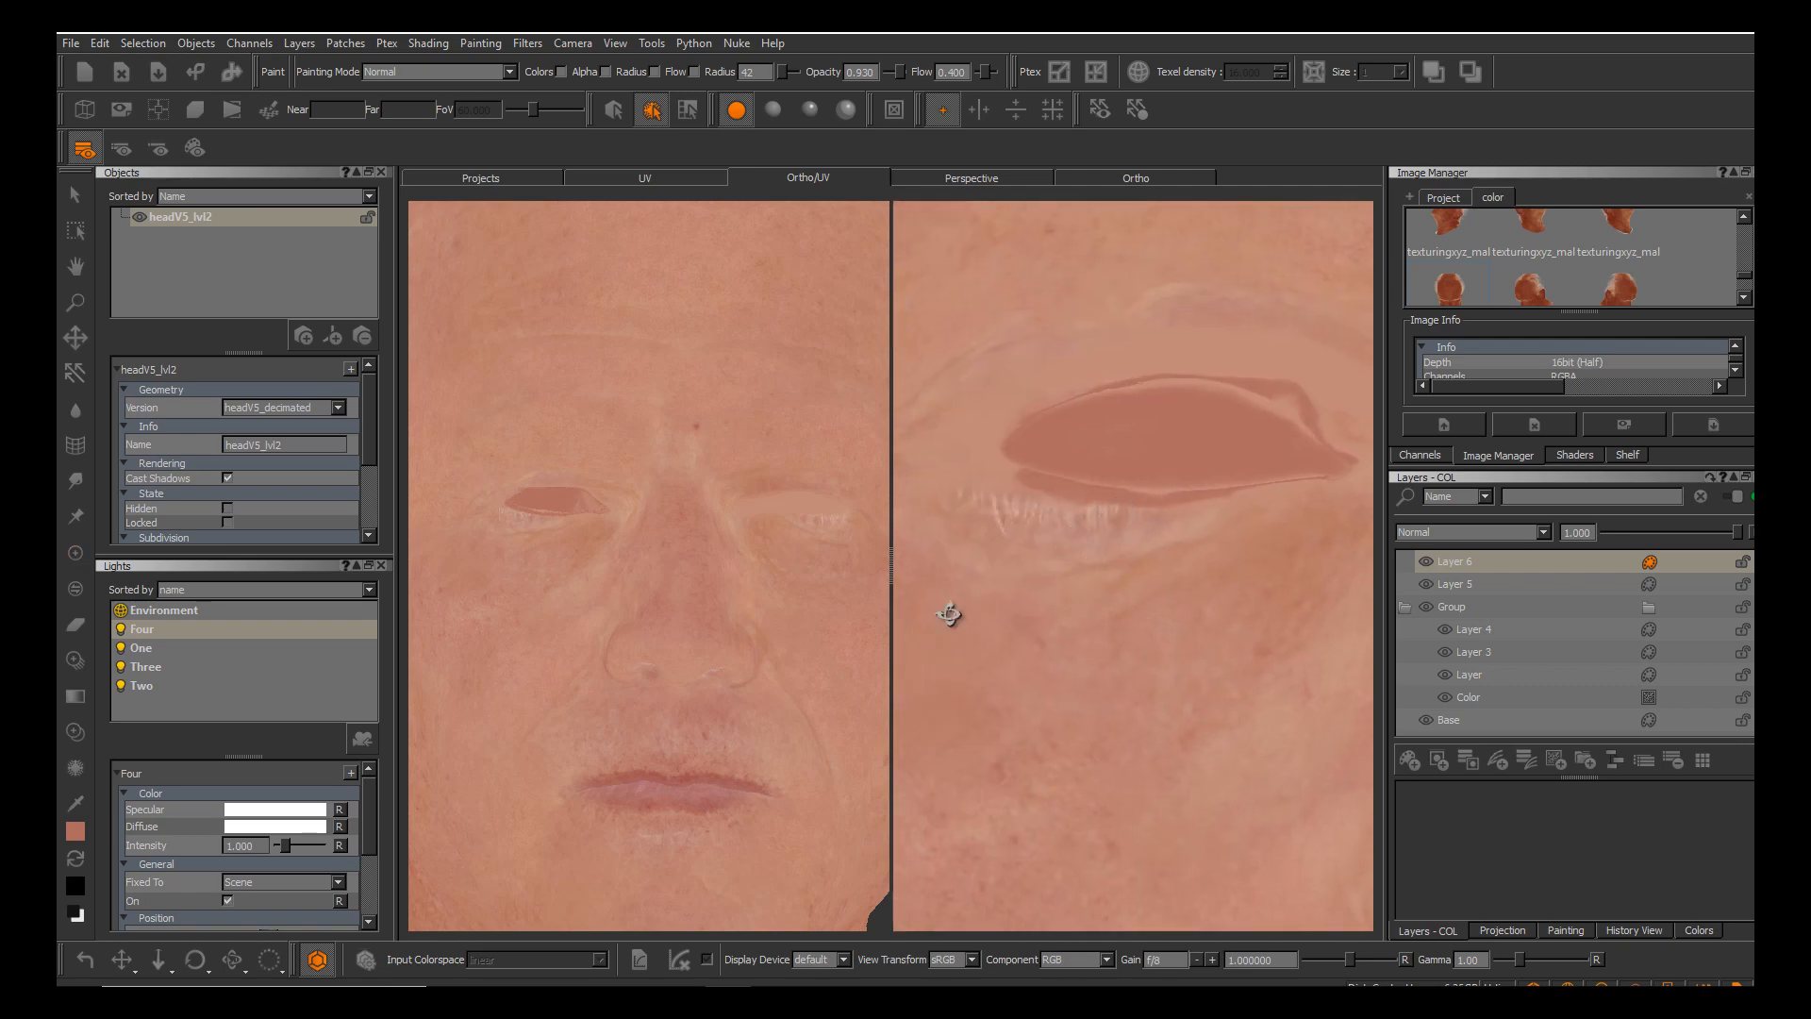
{"action": "scroll", "coordinate": [950, 615], "scroll_direction": "up", "scroll_amount": 3}
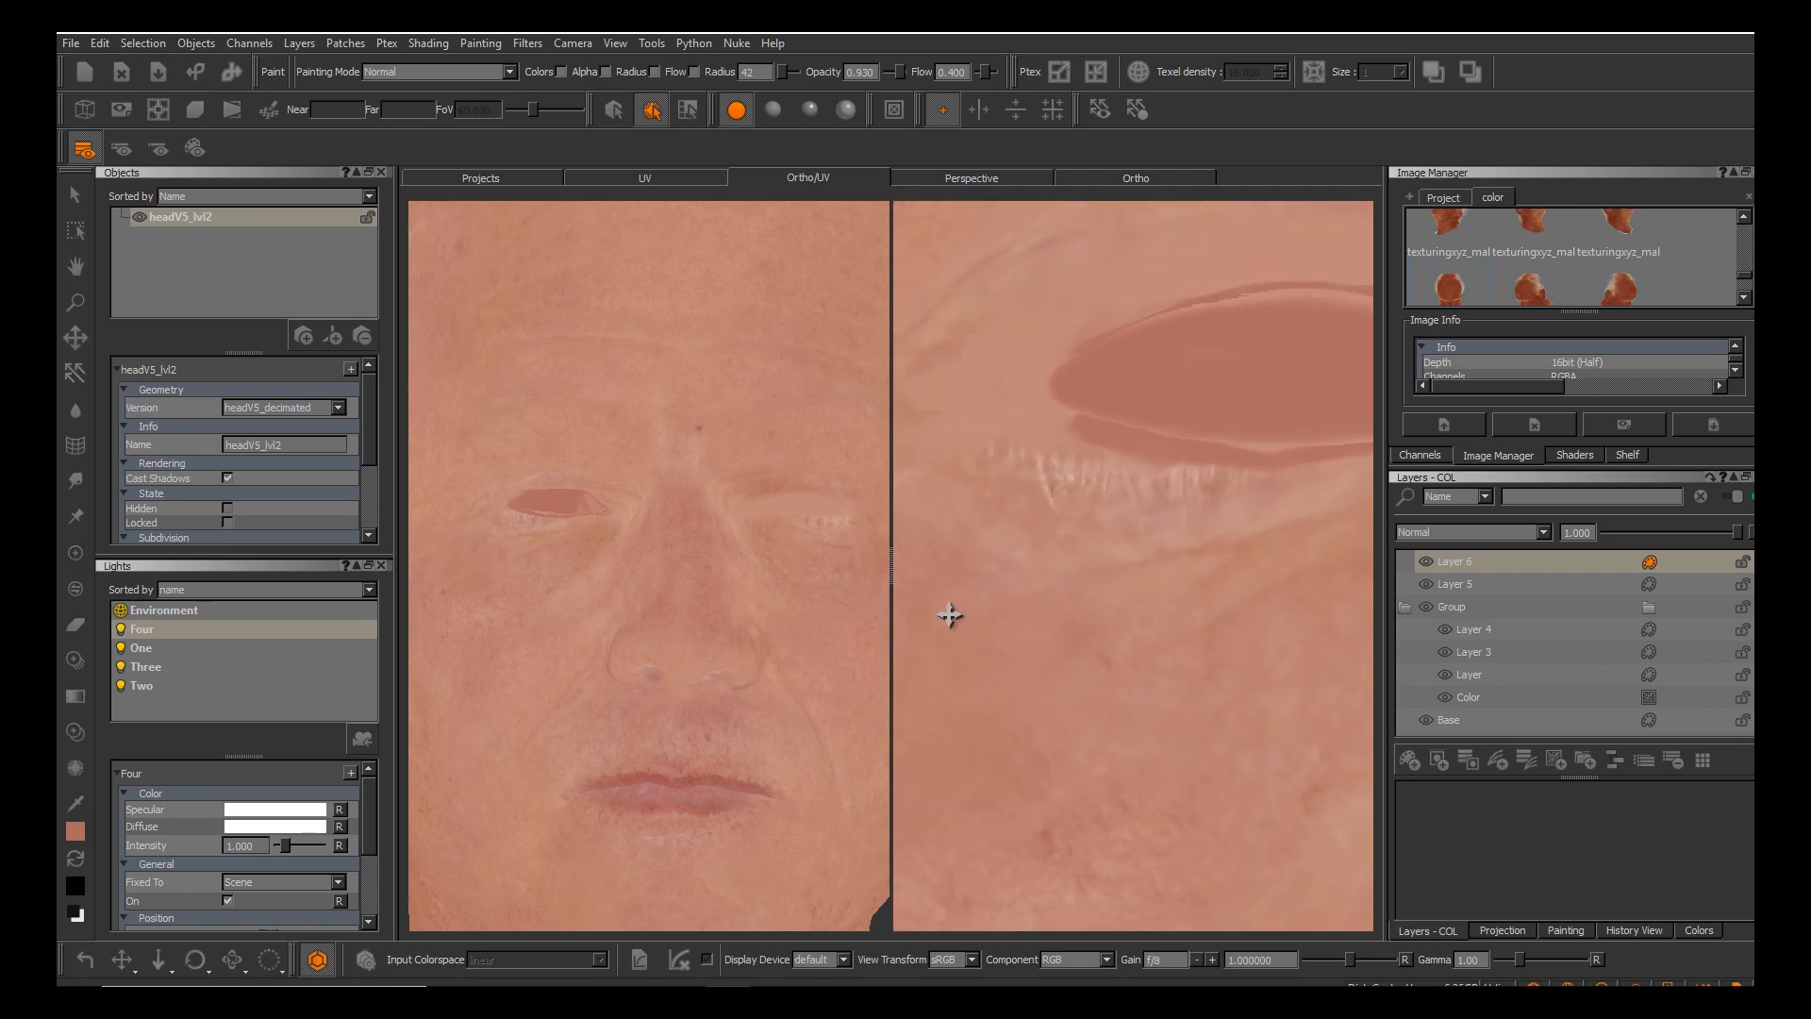
{"action": "middle_click_drag", "start_coordinate": [604, 566], "coordinate": [655, 617], "text": "alt"}
{"action": "left_click_drag", "start_coordinate": [655, 617], "coordinate": [773, 617], "text": "alt"}
{"action": "middle_click_drag", "start_coordinate": [627, 557], "coordinate": [670, 542], "text": "alt"}
{"action": "right_click_drag", "start_coordinate": [670, 543], "coordinate": [755, 542], "text": "alt"}
{"action": "mouse_move", "coordinate": [755, 543]}
{"action": "left_mouse_down", "text": "alt"}
{"action": "mouse_move", "coordinate": [688, 543]}
{"action": "mouse_move", "coordinate": [726, 529]}
{"action": "left_mouse_up", "text": "alt"}
{"action": "middle_click_drag", "start_coordinate": [950, 615], "coordinate": [978, 702], "text": "alt"}
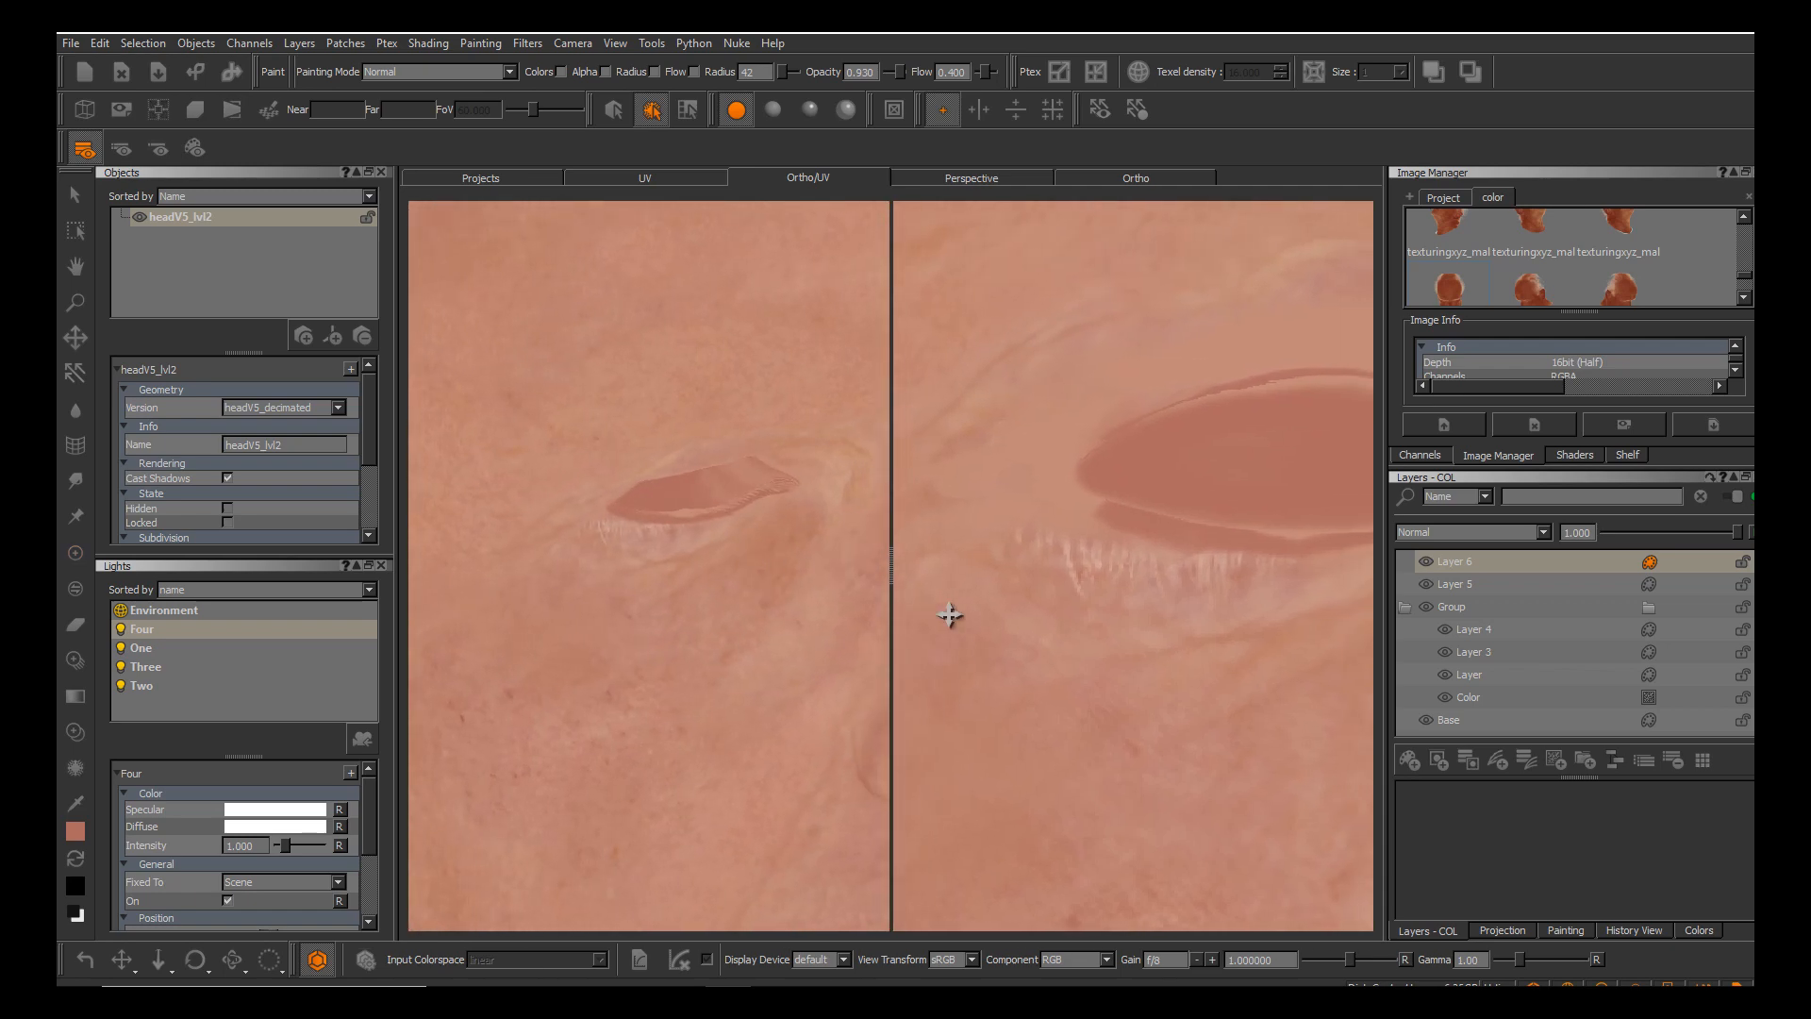
Show the wireframe and switch the head geometry to the headV5_lvl2.OBJ version around the outer eye corner.
{"action": "key", "text": "p"}
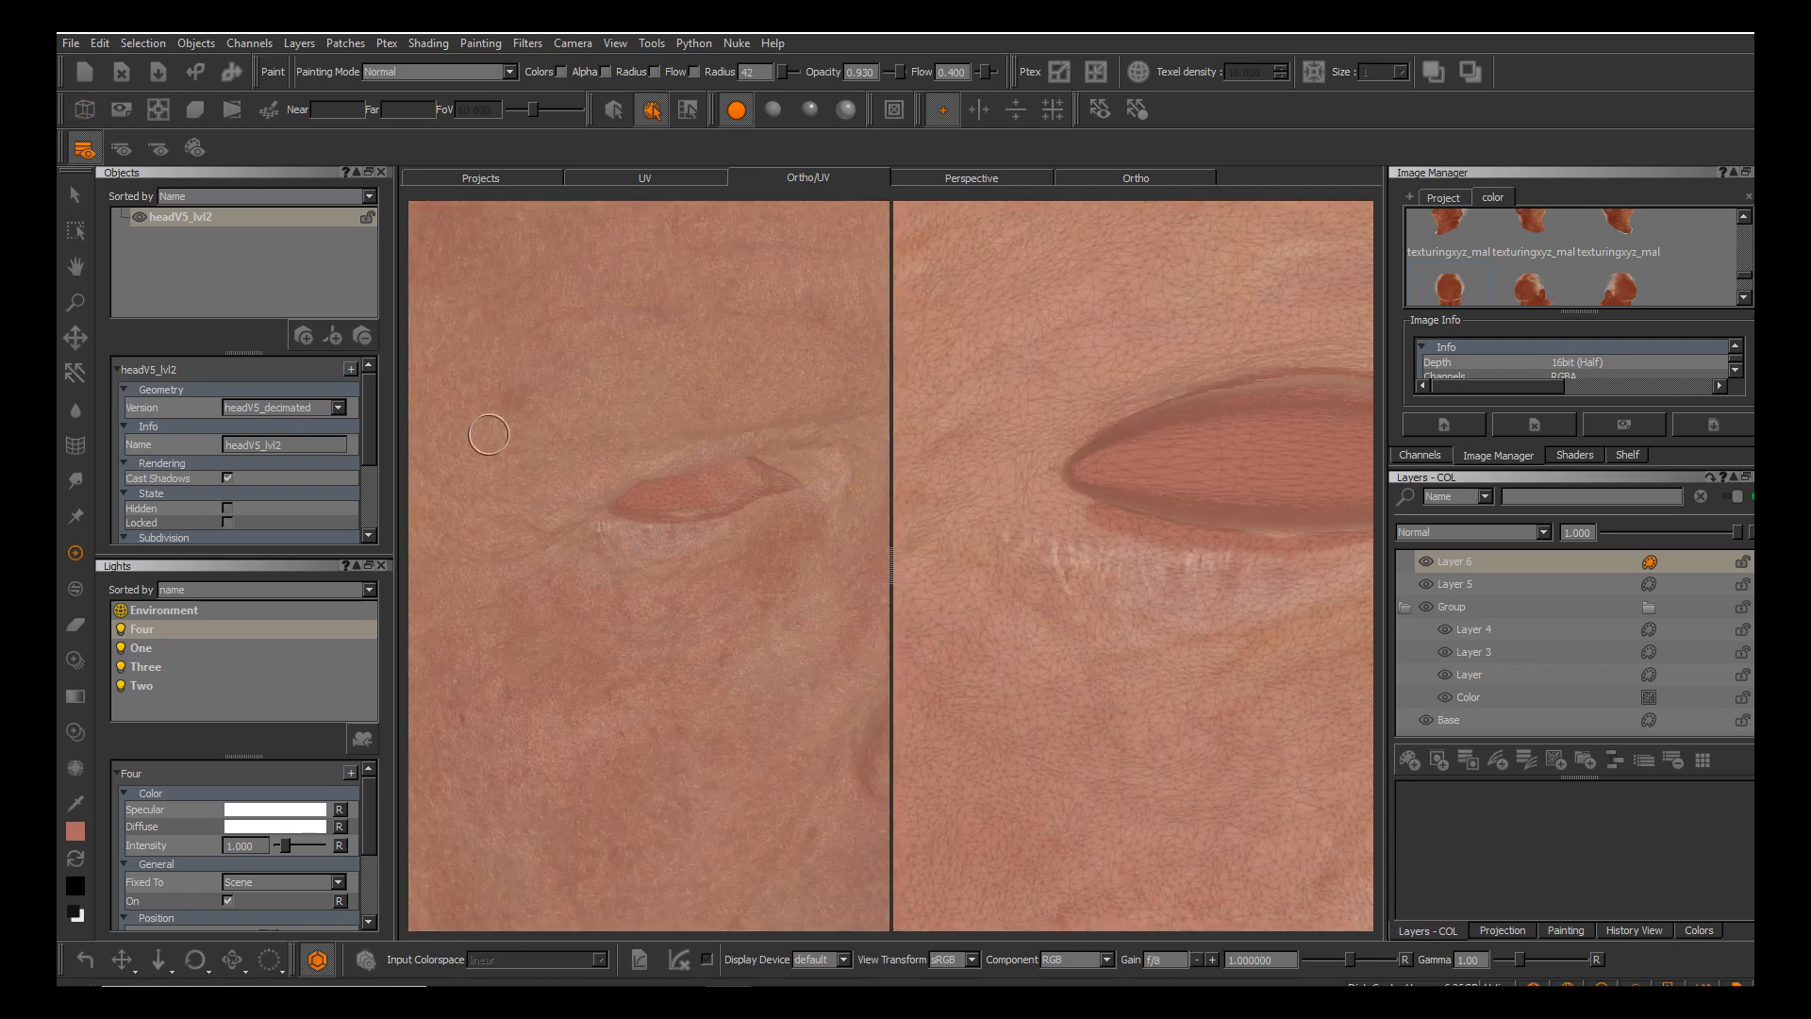
{"action": "left_click", "coordinate": [283, 408]}
{"action": "left_click", "coordinate": [281, 391]}
{"action": "mouse_move", "coordinate": [1041, 537]}
{"action": "middle_mouse_down", "text": "alt"}
{"action": "mouse_move", "coordinate": [965, 548]}
{"action": "mouse_move", "coordinate": [1140, 563]}
{"action": "middle_mouse_up", "text": "alt"}
{"action": "scroll", "coordinate": [950, 616], "scroll_direction": "up", "scroll_amount": 3}
{"action": "scroll", "coordinate": [950, 615], "scroll_direction": "up", "scroll_amount": 3}
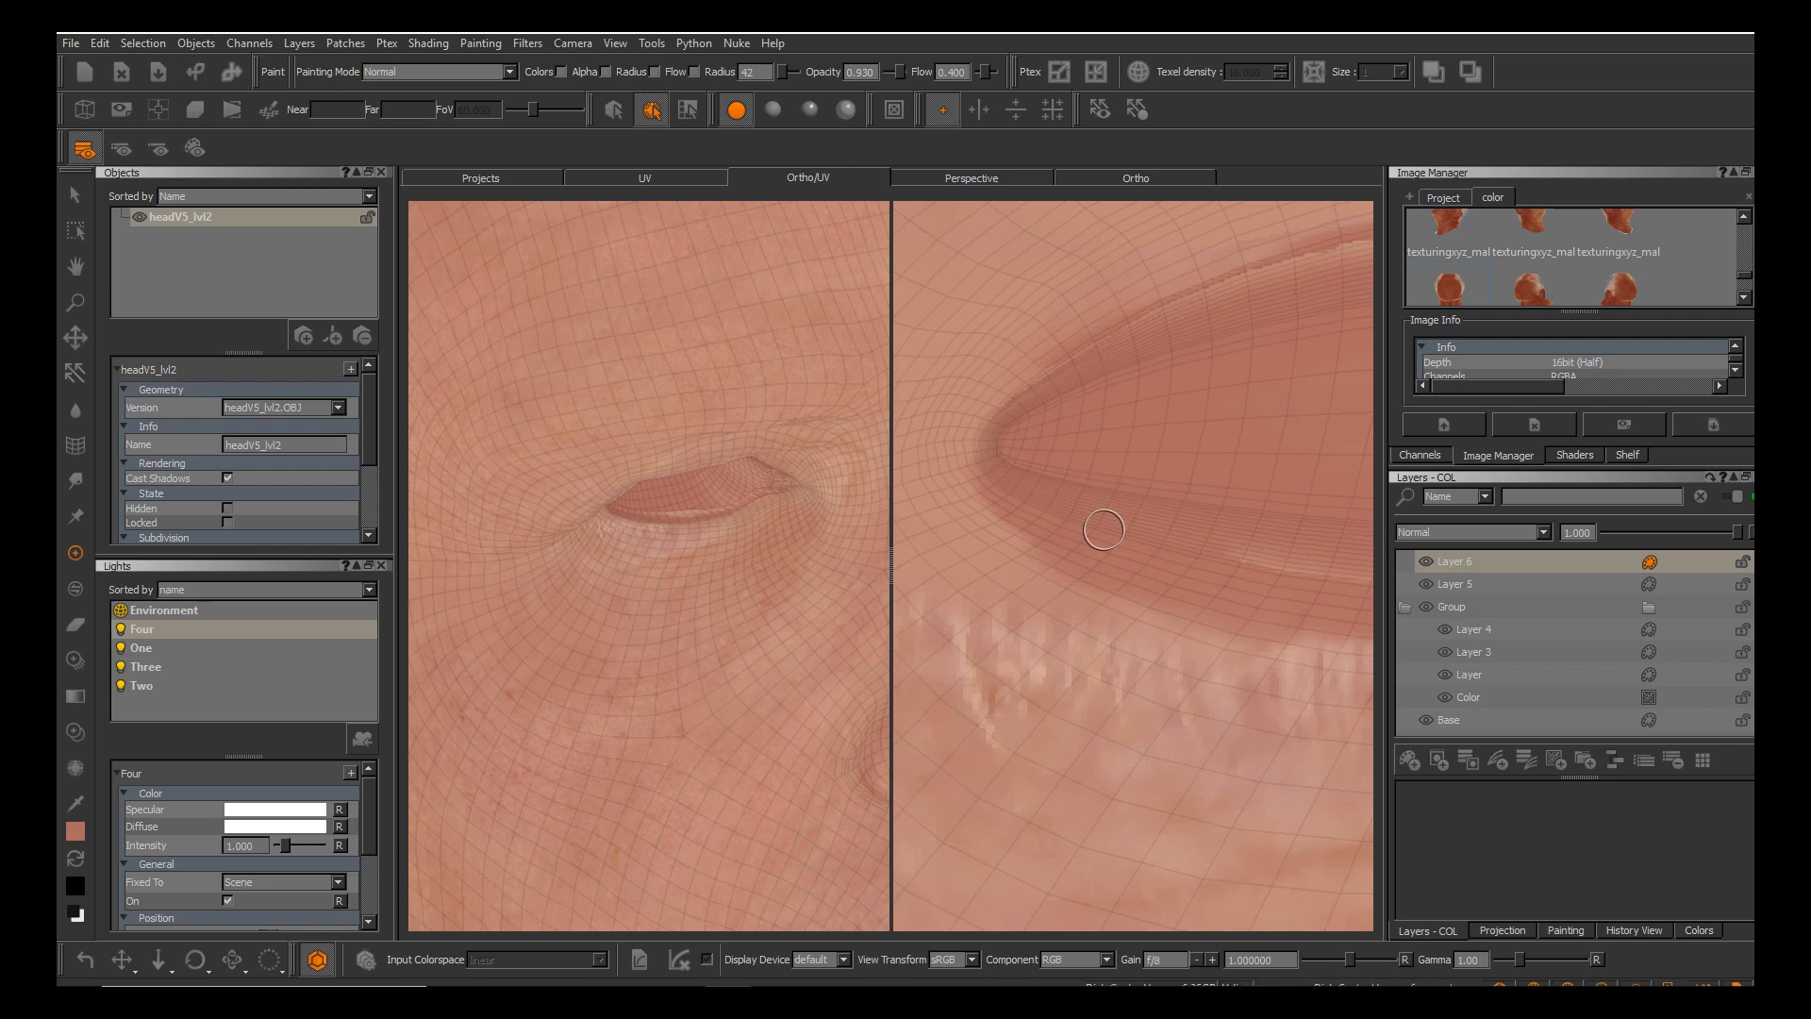
Fill the pale gap along the lower eyelid rim with the reddish tone in the UV half.
{"action": "left_click_drag", "start_coordinate": [684, 542], "coordinate": [741, 552], "text": "alt"}
{"action": "right_click_drag", "start_coordinate": [741, 552], "coordinate": [830, 566], "text": "alt"}
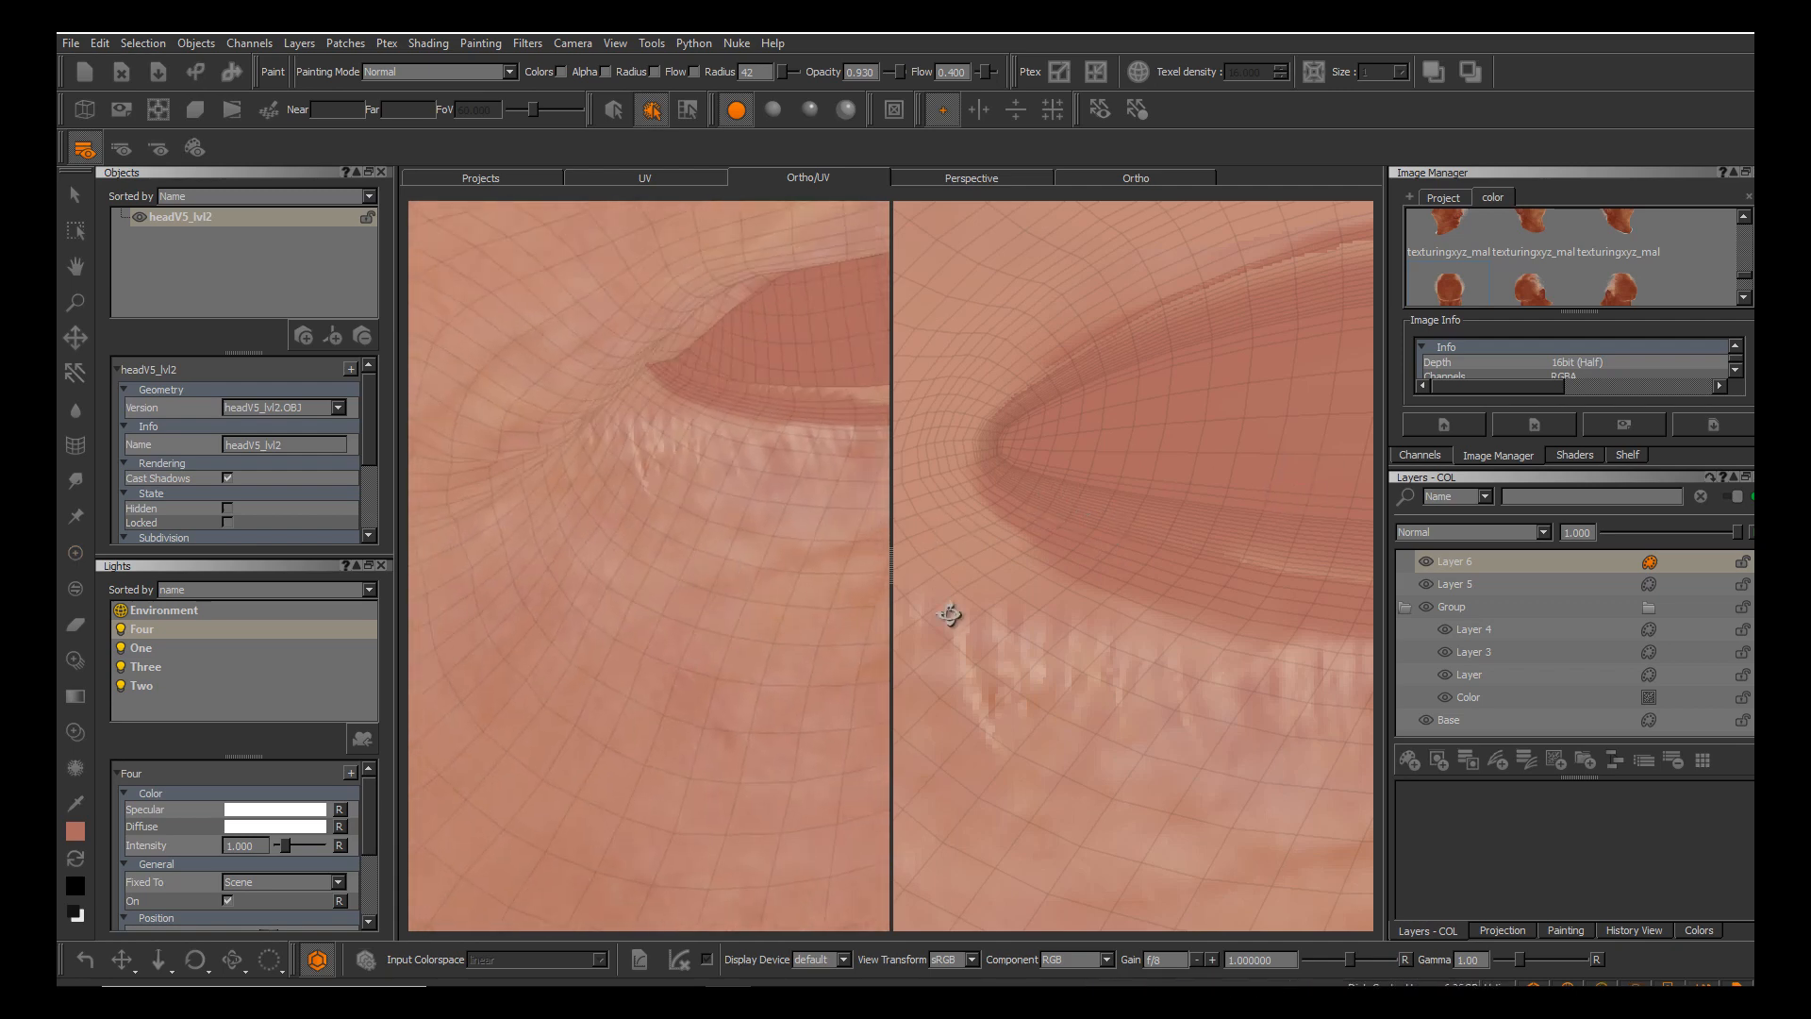
{"action": "left_click_drag", "start_coordinate": [755, 557], "coordinate": [783, 542], "text": "alt"}
{"action": "middle_click_drag", "start_coordinate": [755, 547], "coordinate": [572, 615], "text": "alt"}
{"action": "mouse_move", "coordinate": [1132, 595]}
{"action": "middle_mouse_down", "text": "alt"}
{"action": "mouse_move", "coordinate": [1039, 569]}
{"action": "mouse_move", "coordinate": [1157, 606]}
{"action": "middle_mouse_up", "text": "alt"}
{"action": "left_click_drag", "start_coordinate": [830, 528], "coordinate": [957, 616], "text": "alt"}
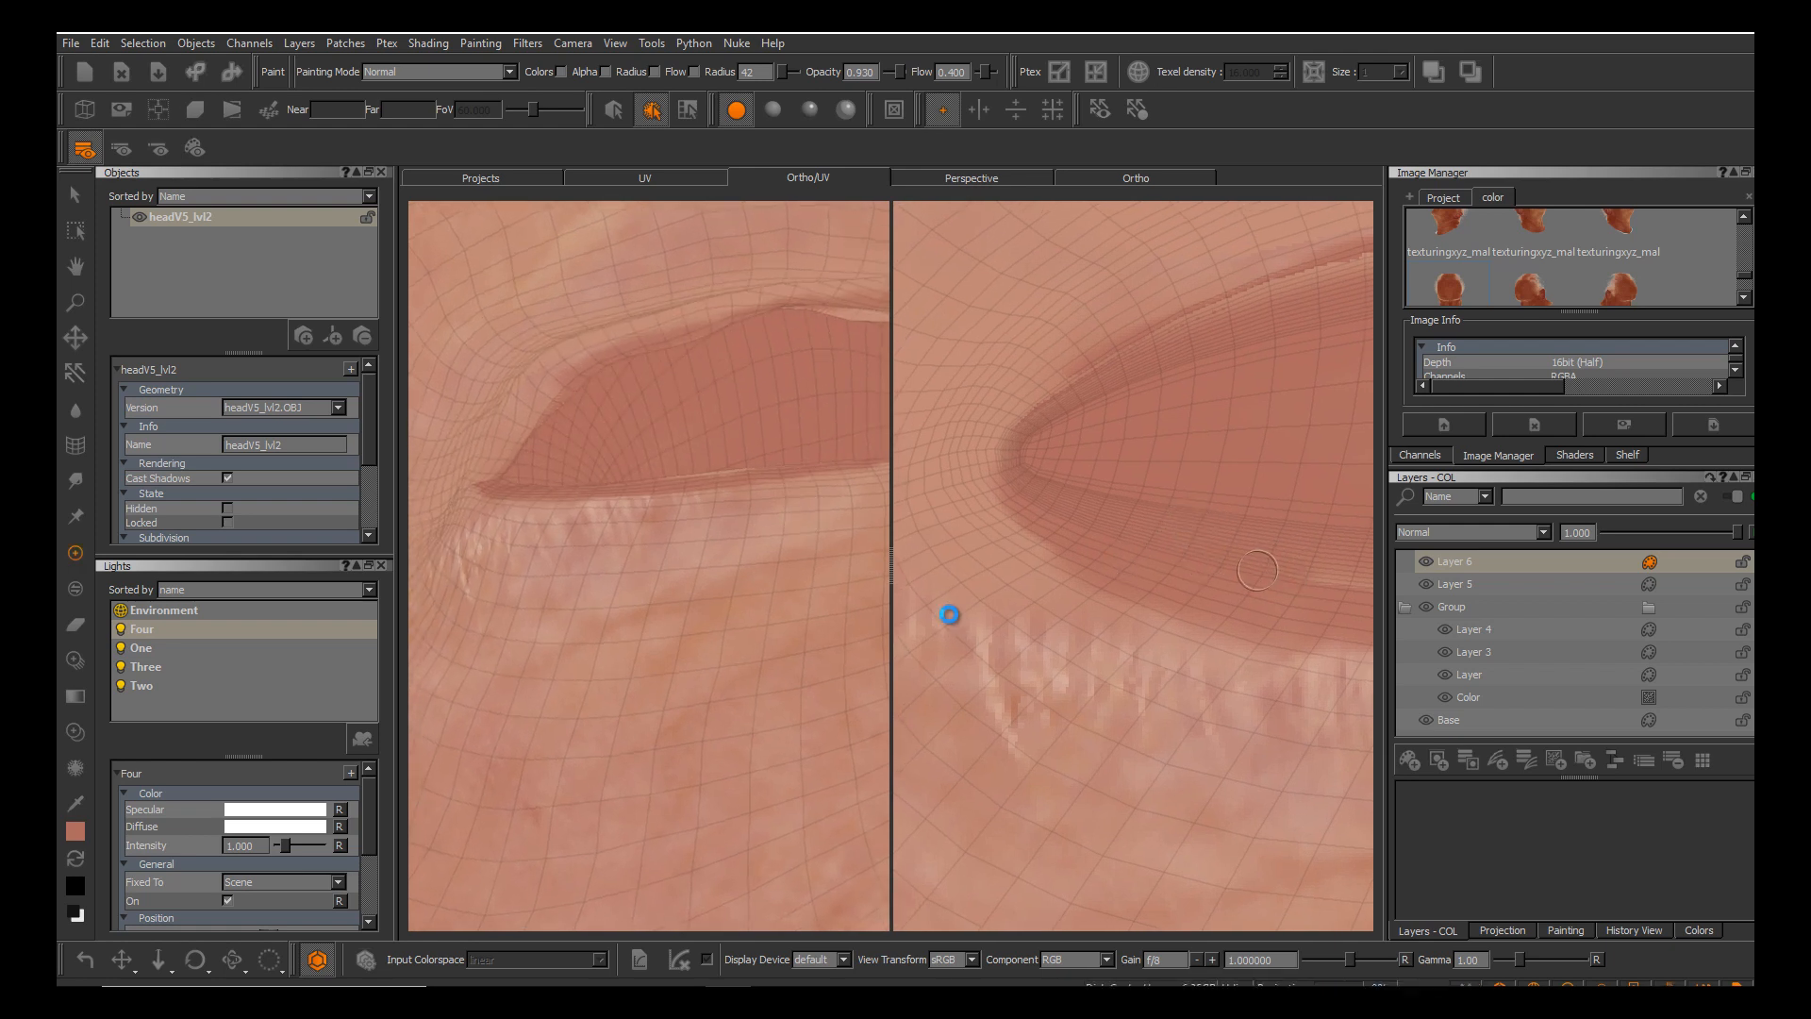
{"action": "middle_click_drag", "start_coordinate": [1236, 568], "coordinate": [890, 481], "text": "alt"}
{"action": "right_click_drag", "start_coordinate": [1169, 542], "coordinate": [1087, 499], "text": "alt"}
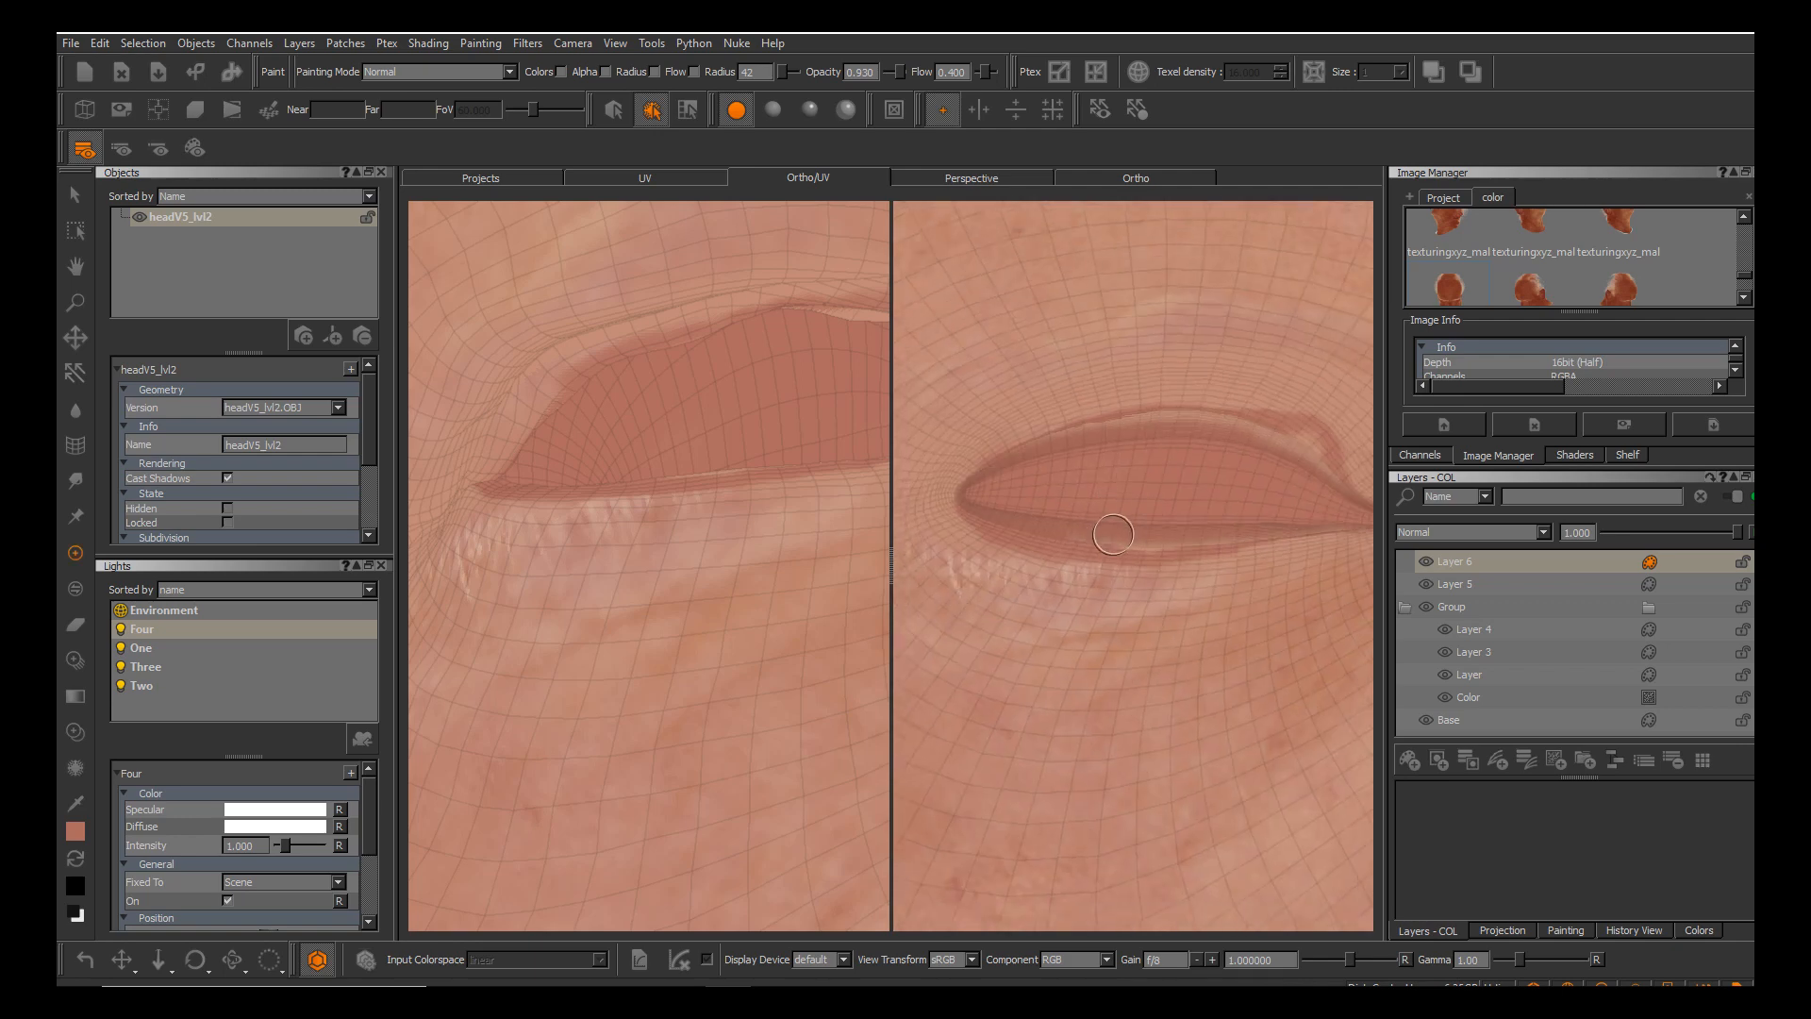
{"action": "middle_click_drag", "start_coordinate": [1076, 504], "coordinate": [1034, 495], "text": "alt"}
{"action": "right_click_drag", "start_coordinate": [1034, 495], "coordinate": [1114, 528], "text": "alt"}
{"action": "middle_click_drag", "start_coordinate": [1048, 460], "coordinate": [1033, 483], "text": "alt"}
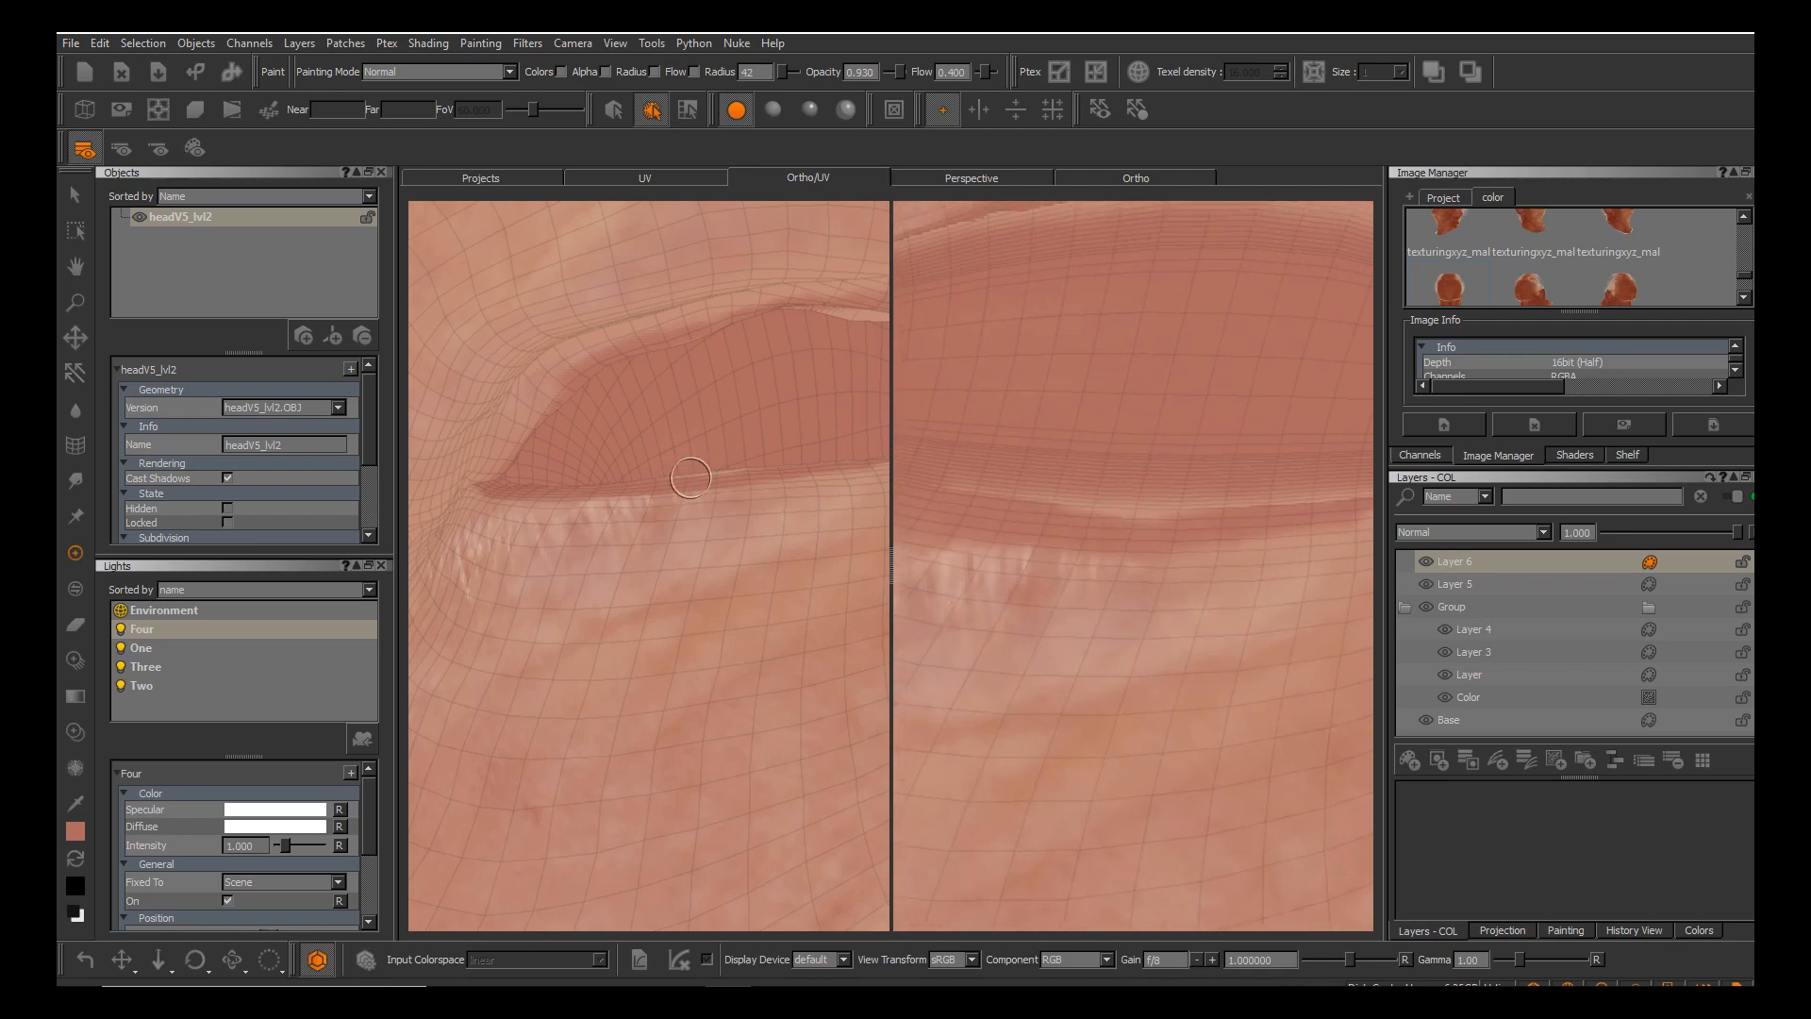
{"action": "left_click_drag", "start_coordinate": [1140, 501], "coordinate": [1090, 499]}
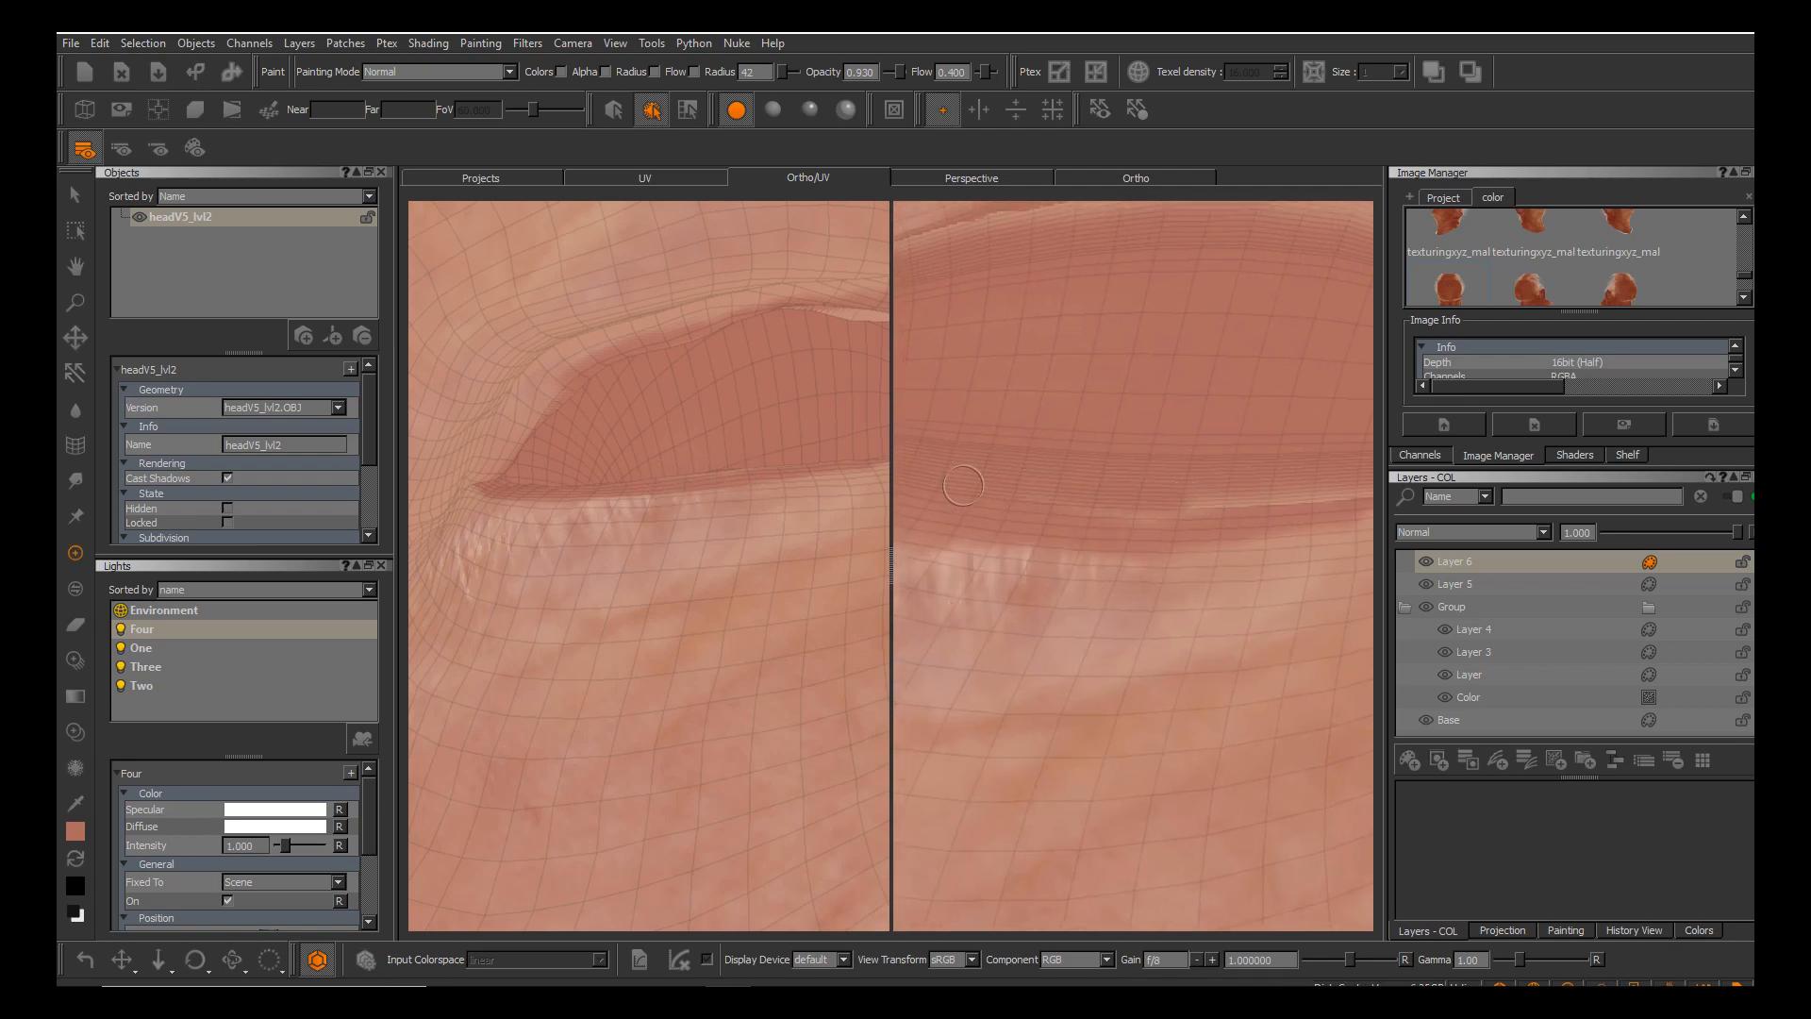
{"action": "left_click_drag", "start_coordinate": [1249, 488], "coordinate": [1302, 498]}
{"action": "key", "text": "b"}
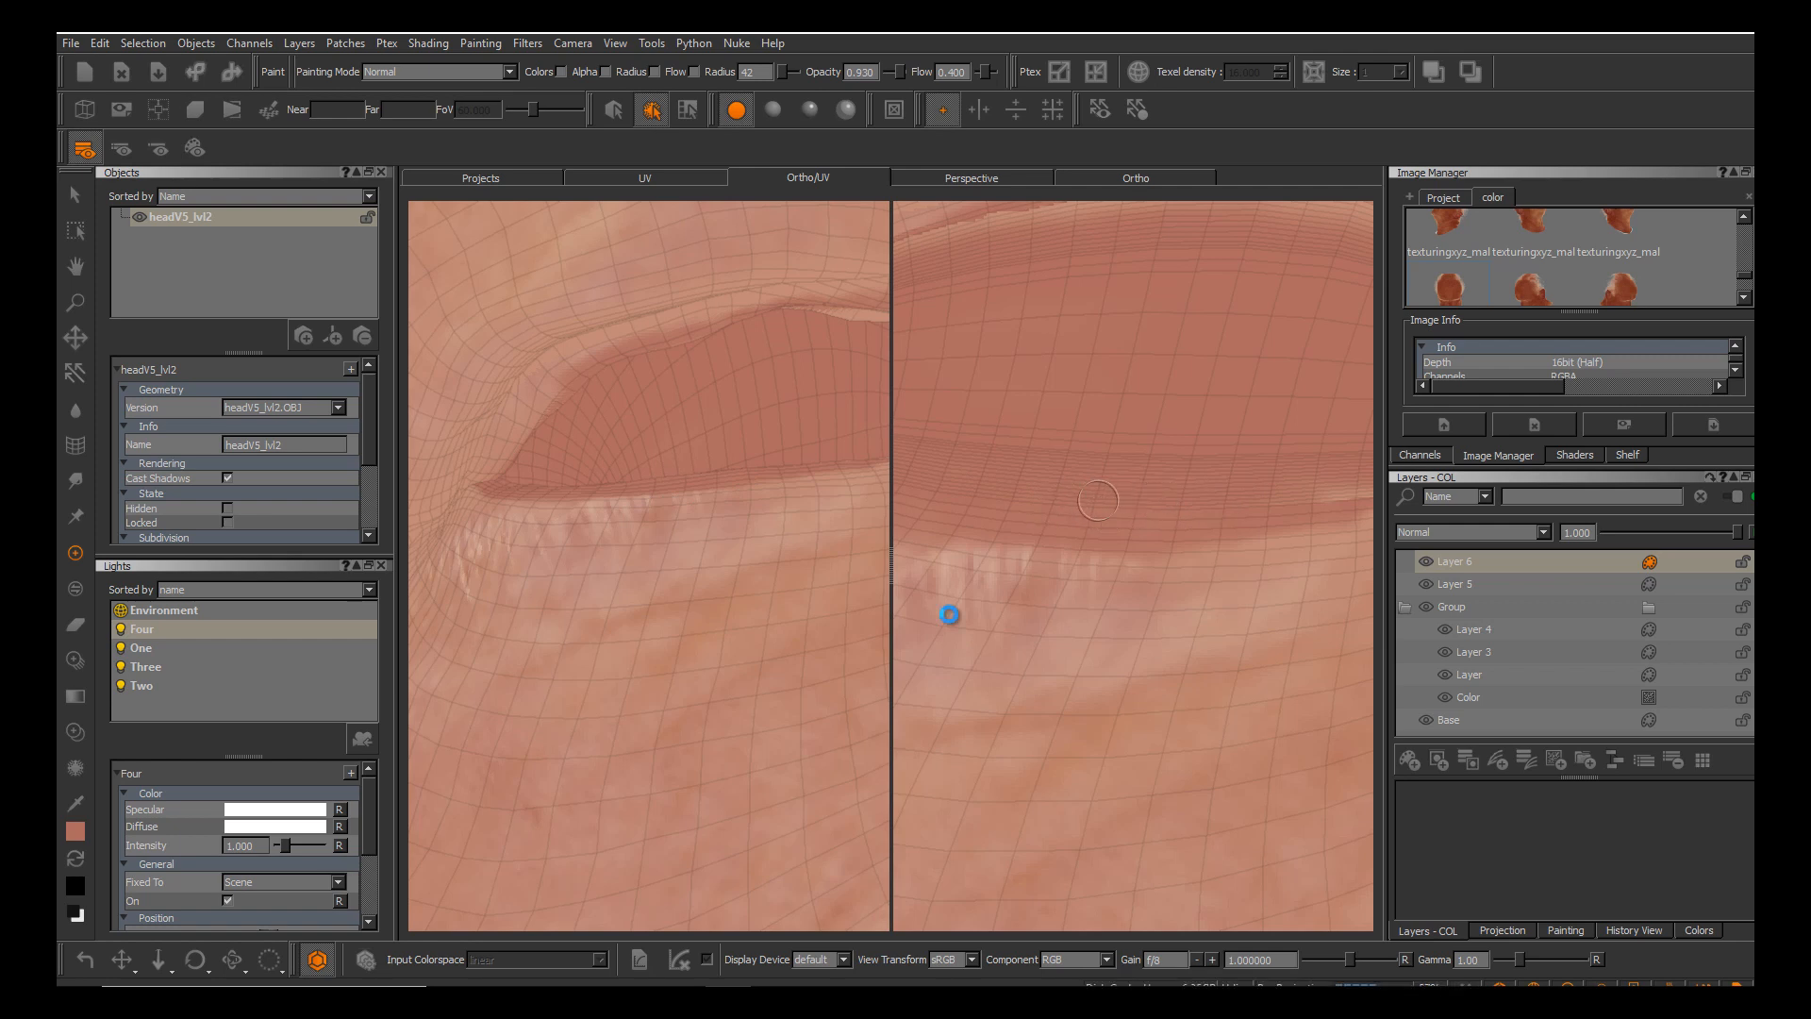
Extend the reddish paint along the lower eyelid into the inner eye corner in the UV half, following the wireframe.
{"action": "middle_click_drag", "start_coordinate": [1363, 506], "coordinate": [1099, 547], "text": "alt"}
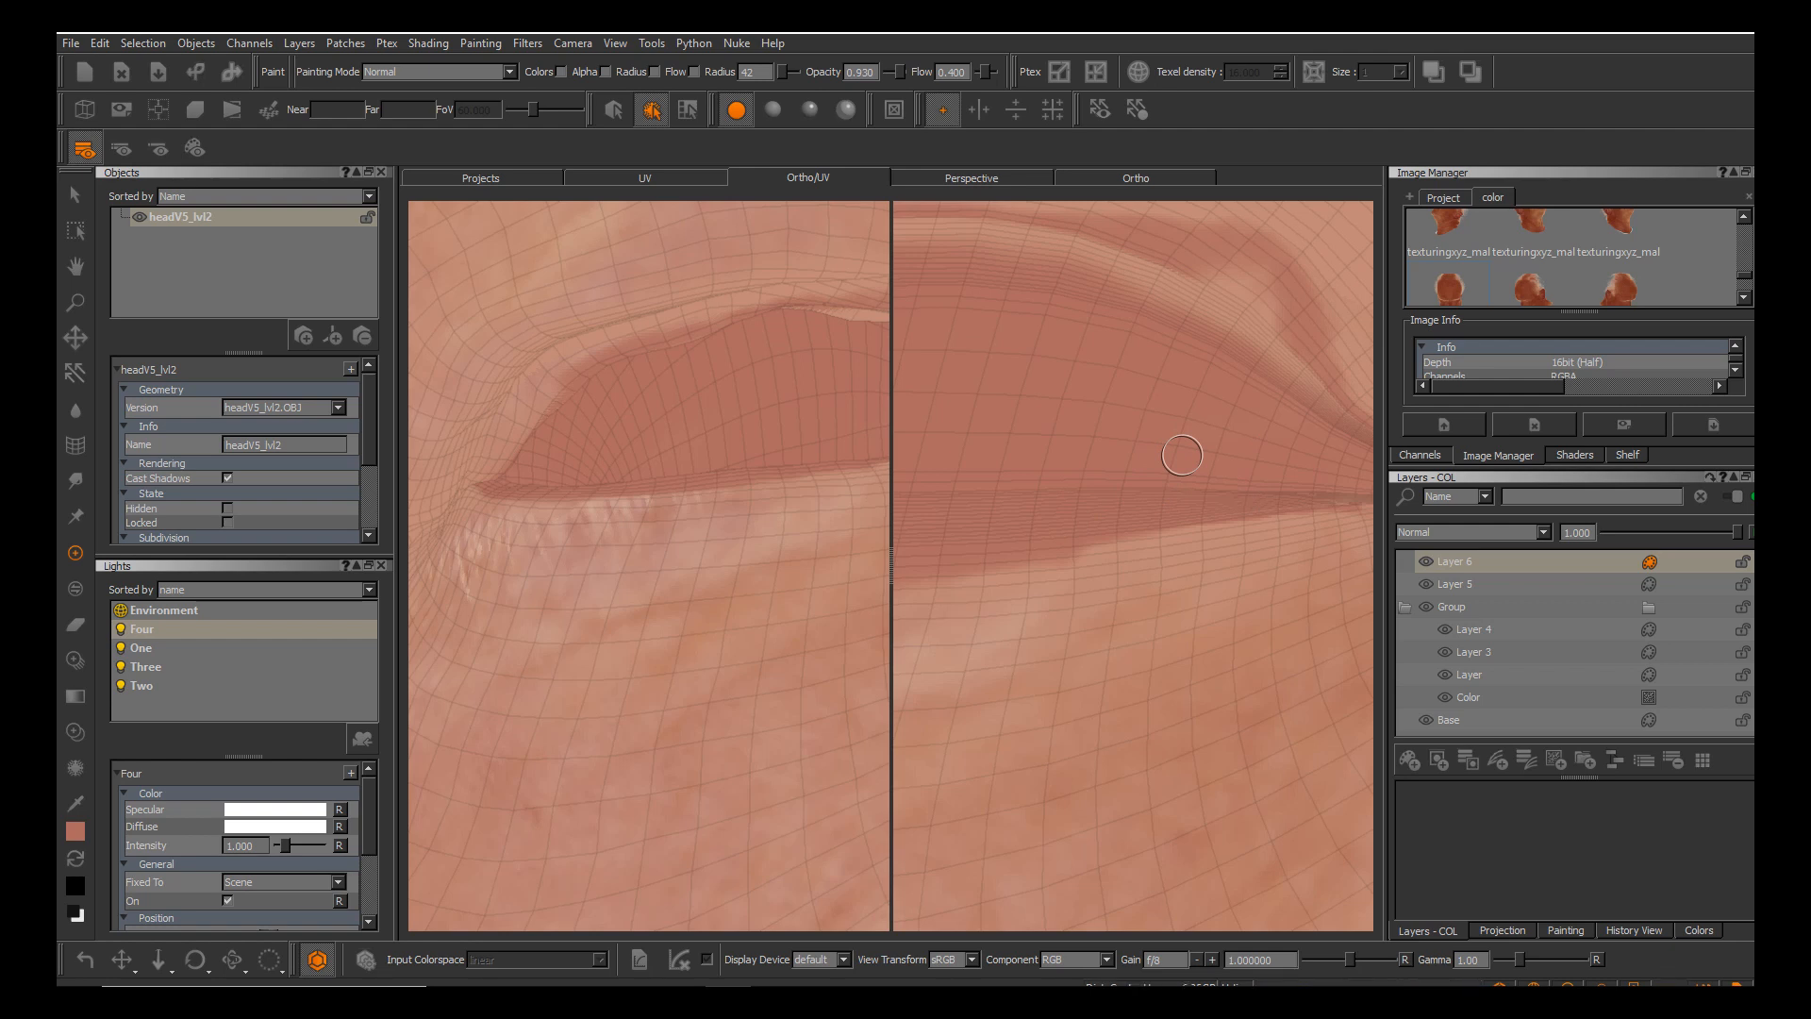
{"action": "middle_click_drag", "start_coordinate": [1142, 473], "coordinate": [998, 541], "text": "alt"}
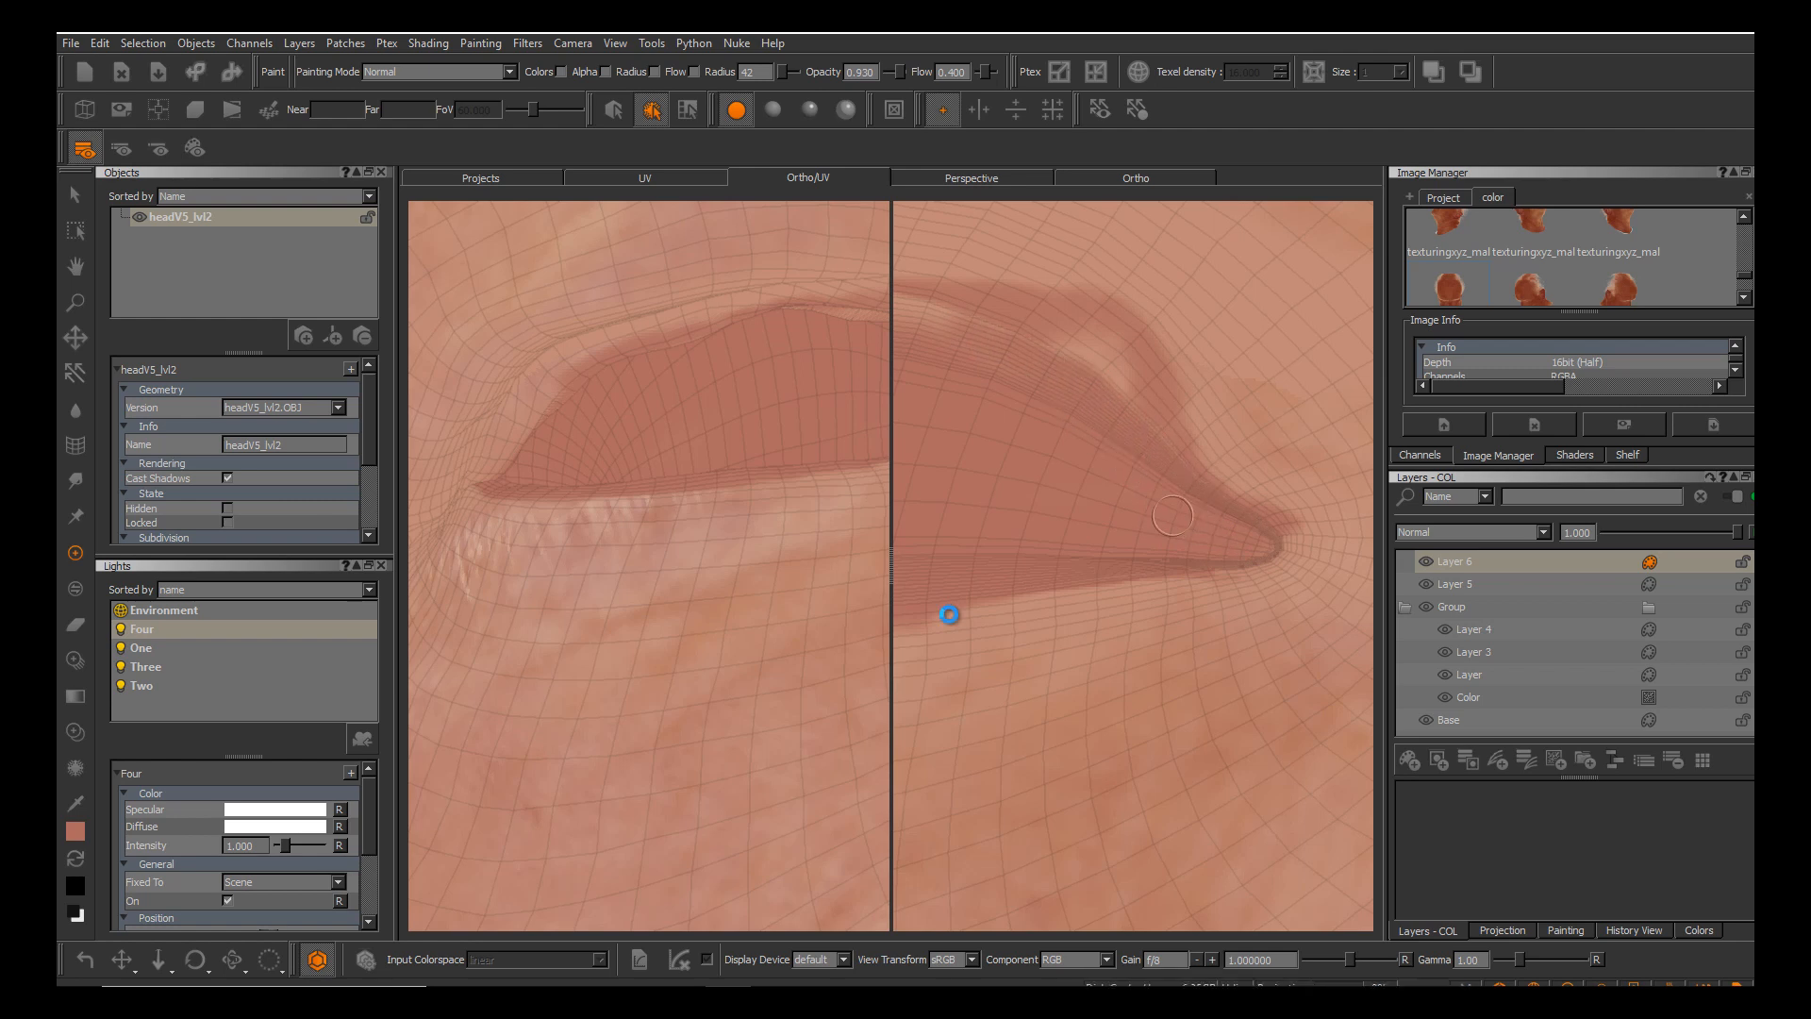
{"action": "middle_click_drag", "start_coordinate": [1103, 456], "coordinate": [1220, 496], "text": "alt"}
Cover the jagged paint edge above the outer eye corner with the reddish tone in the UV half.
{"action": "left_click_drag", "start_coordinate": [679, 425], "coordinate": [589, 491], "text": "alt"}
{"action": "mouse_move", "coordinate": [830, 415]}
{"action": "left_mouse_down", "text": "alt"}
{"action": "mouse_move", "coordinate": [698, 481]}
{"action": "mouse_move", "coordinate": [693, 528]}
{"action": "mouse_move", "coordinate": [651, 486]}
{"action": "left_mouse_up", "text": "alt"}
{"action": "mouse_move", "coordinate": [950, 566]}
{"action": "middle_mouse_down", "text": "alt"}
{"action": "mouse_move", "coordinate": [1142, 613]}
{"action": "mouse_move", "coordinate": [1307, 595]}
{"action": "middle_mouse_up", "text": "alt"}
{"action": "mouse_move", "coordinate": [1189, 491]}
{"action": "right_mouse_down", "text": "alt"}
{"action": "mouse_move", "coordinate": [1065, 481]}
{"action": "mouse_move", "coordinate": [1169, 486]}
{"action": "right_mouse_up", "text": "alt"}
{"action": "middle_click_drag", "start_coordinate": [950, 547], "coordinate": [1165, 528], "text": "alt"}
{"action": "middle_click_drag", "start_coordinate": [995, 530], "coordinate": [1063, 528], "text": "alt"}
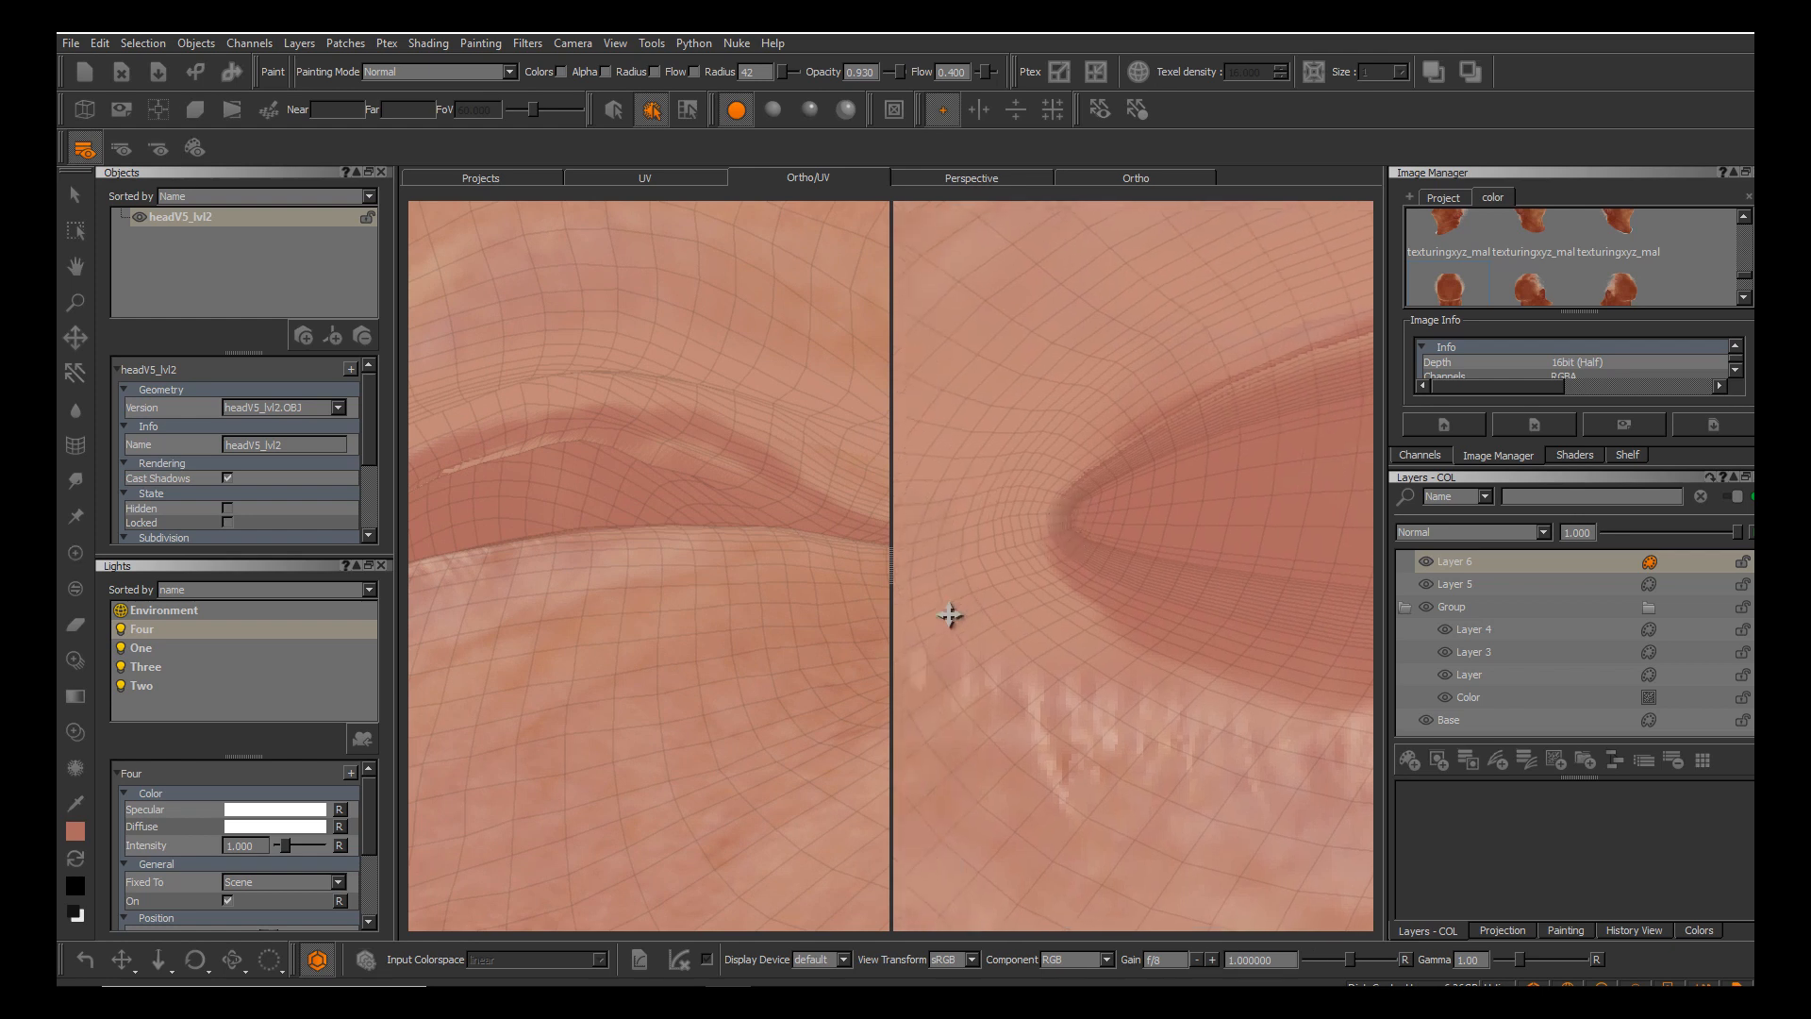
{"action": "middle_click_drag", "start_coordinate": [950, 615], "coordinate": [1089, 677], "text": "alt"}
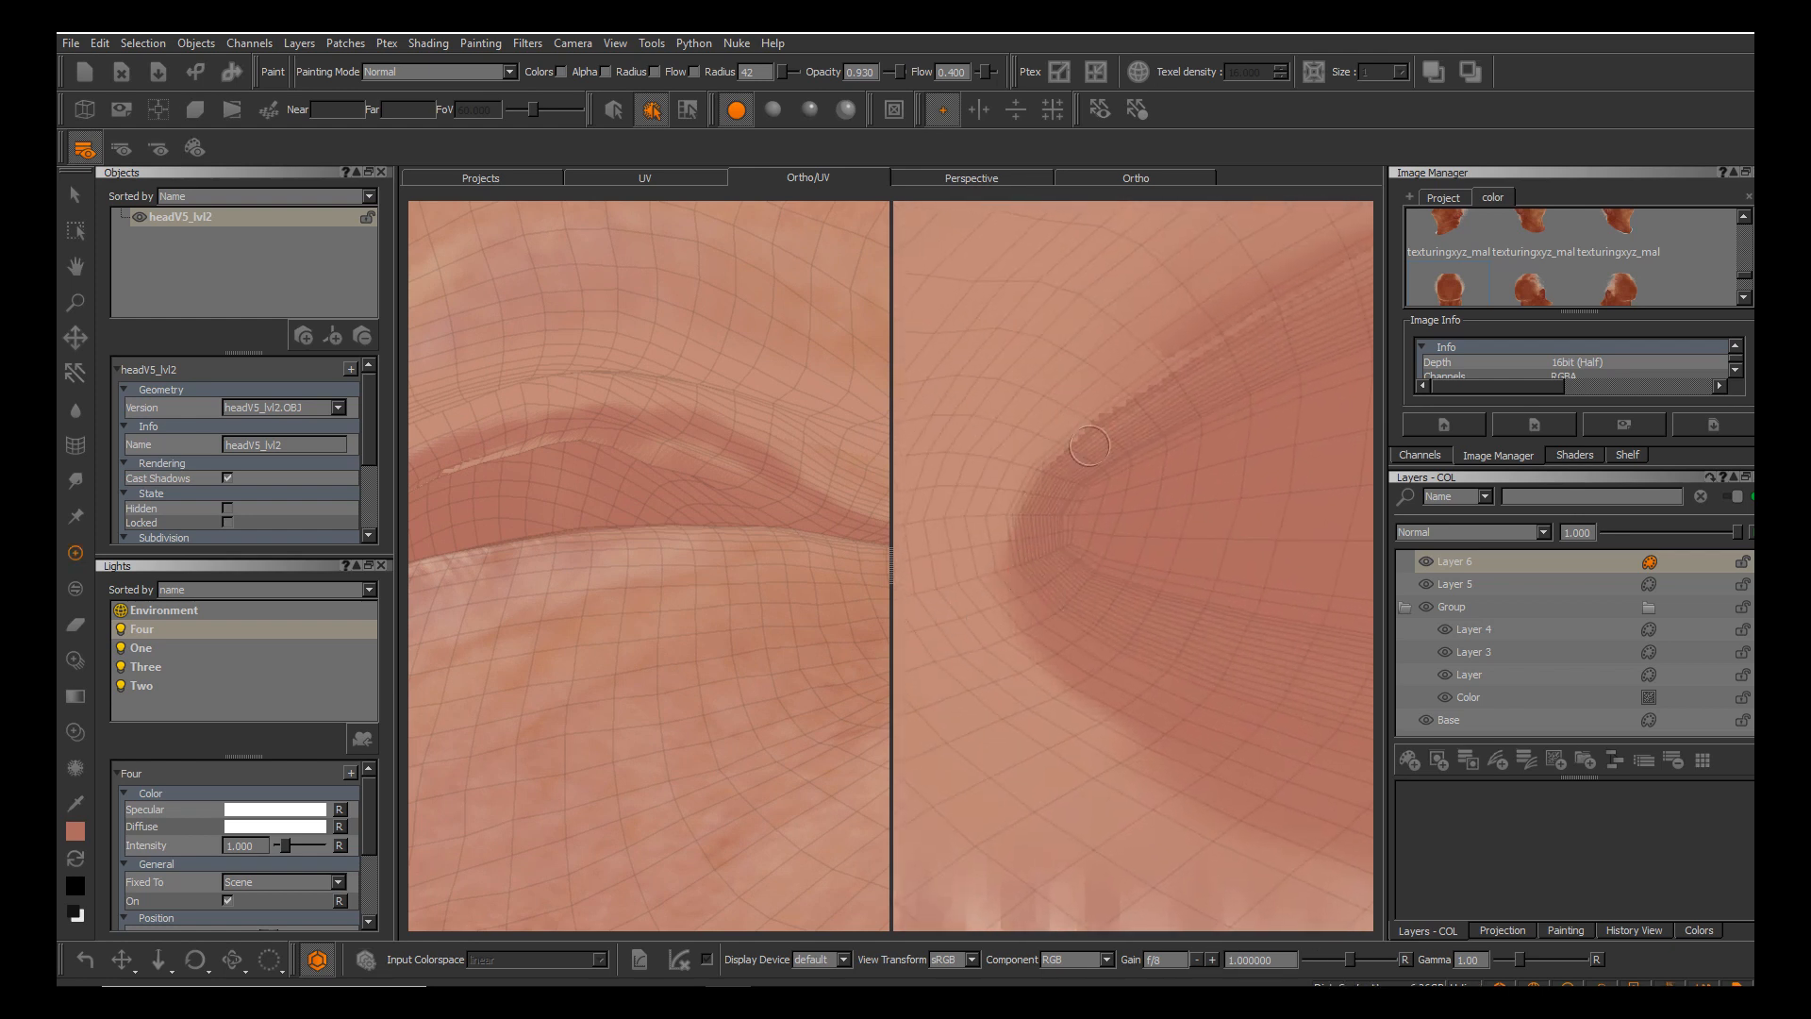
{"action": "left_click_drag", "start_coordinate": [1090, 446], "coordinate": [1208, 346]}
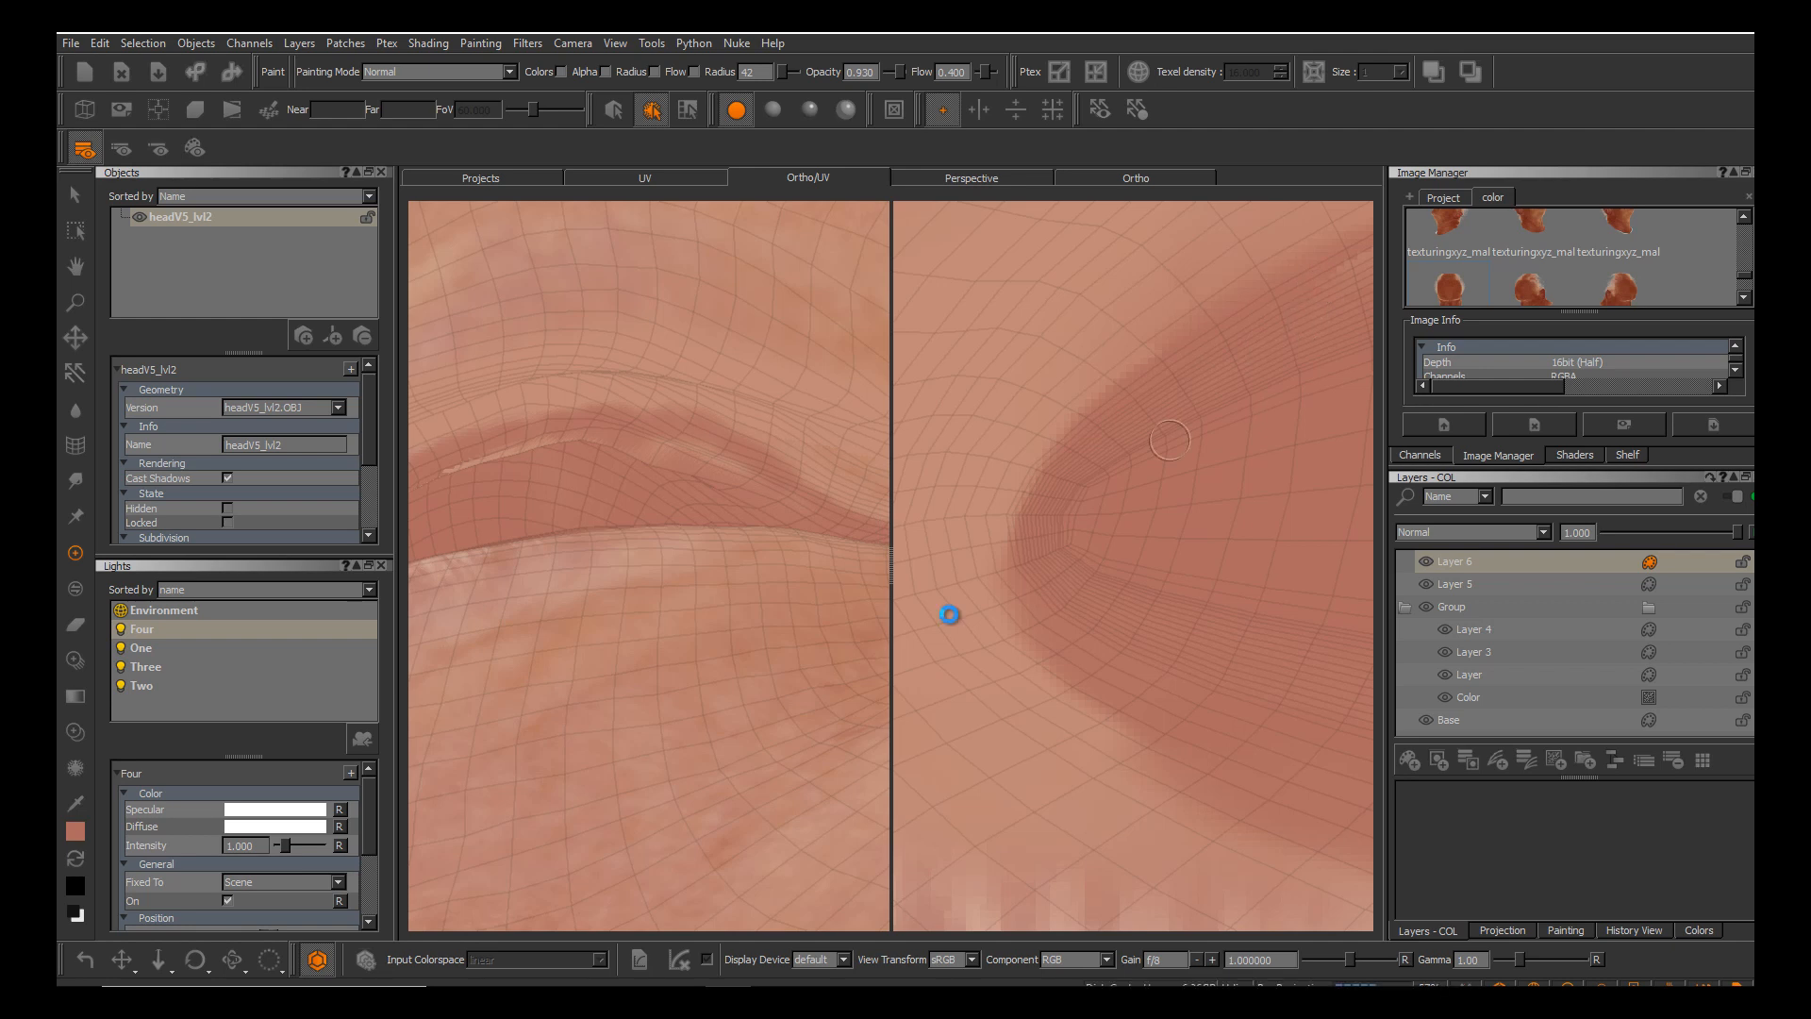
Fill the pale gap along the upper eyelid rim with the reddish tone in the UV half, working toward the inner eye corner.
{"action": "middle_click_drag", "start_coordinate": [1170, 441], "coordinate": [1000, 458], "text": "alt"}
{"action": "right_click_drag", "start_coordinate": [1000, 458], "coordinate": [953, 472], "text": "alt"}
{"action": "mouse_move", "coordinate": [1113, 471]}
{"action": "middle_mouse_down", "text": "alt"}
{"action": "mouse_move", "coordinate": [969, 482]}
{"action": "mouse_move", "coordinate": [980, 463]}
{"action": "middle_mouse_up", "text": "alt"}
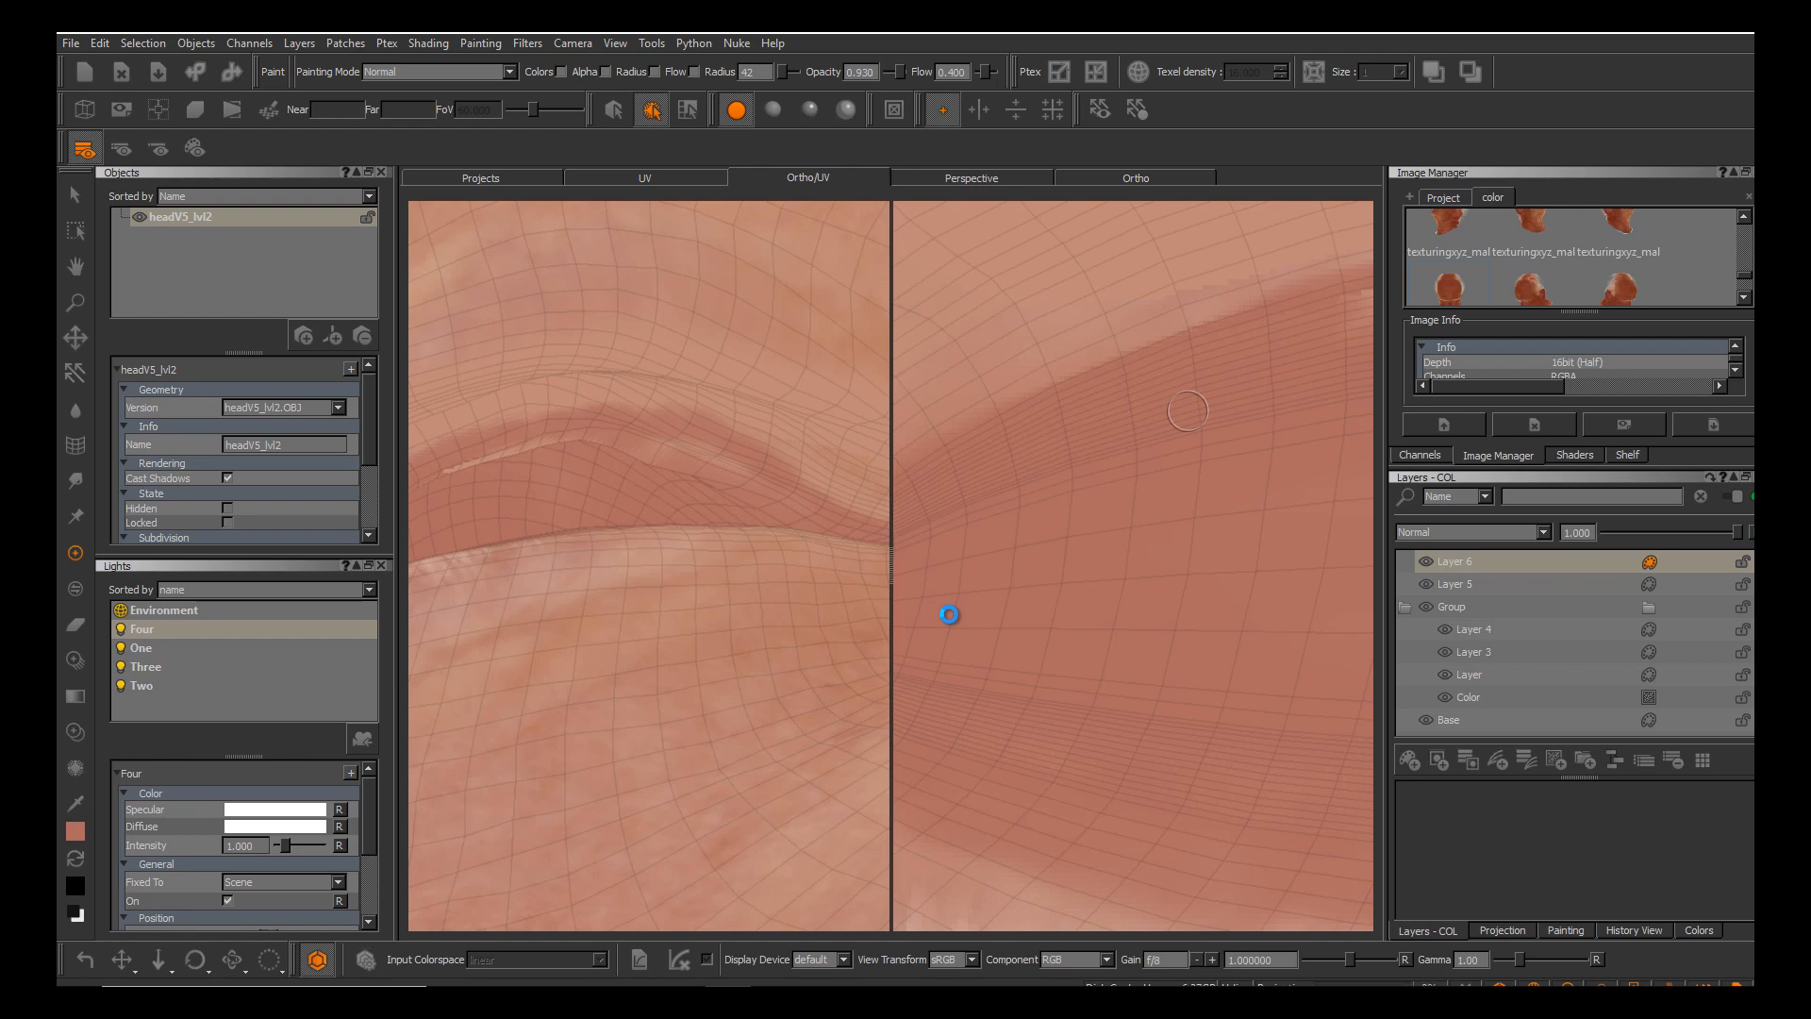
{"action": "middle_click_drag", "start_coordinate": [949, 614], "coordinate": [946, 614]}
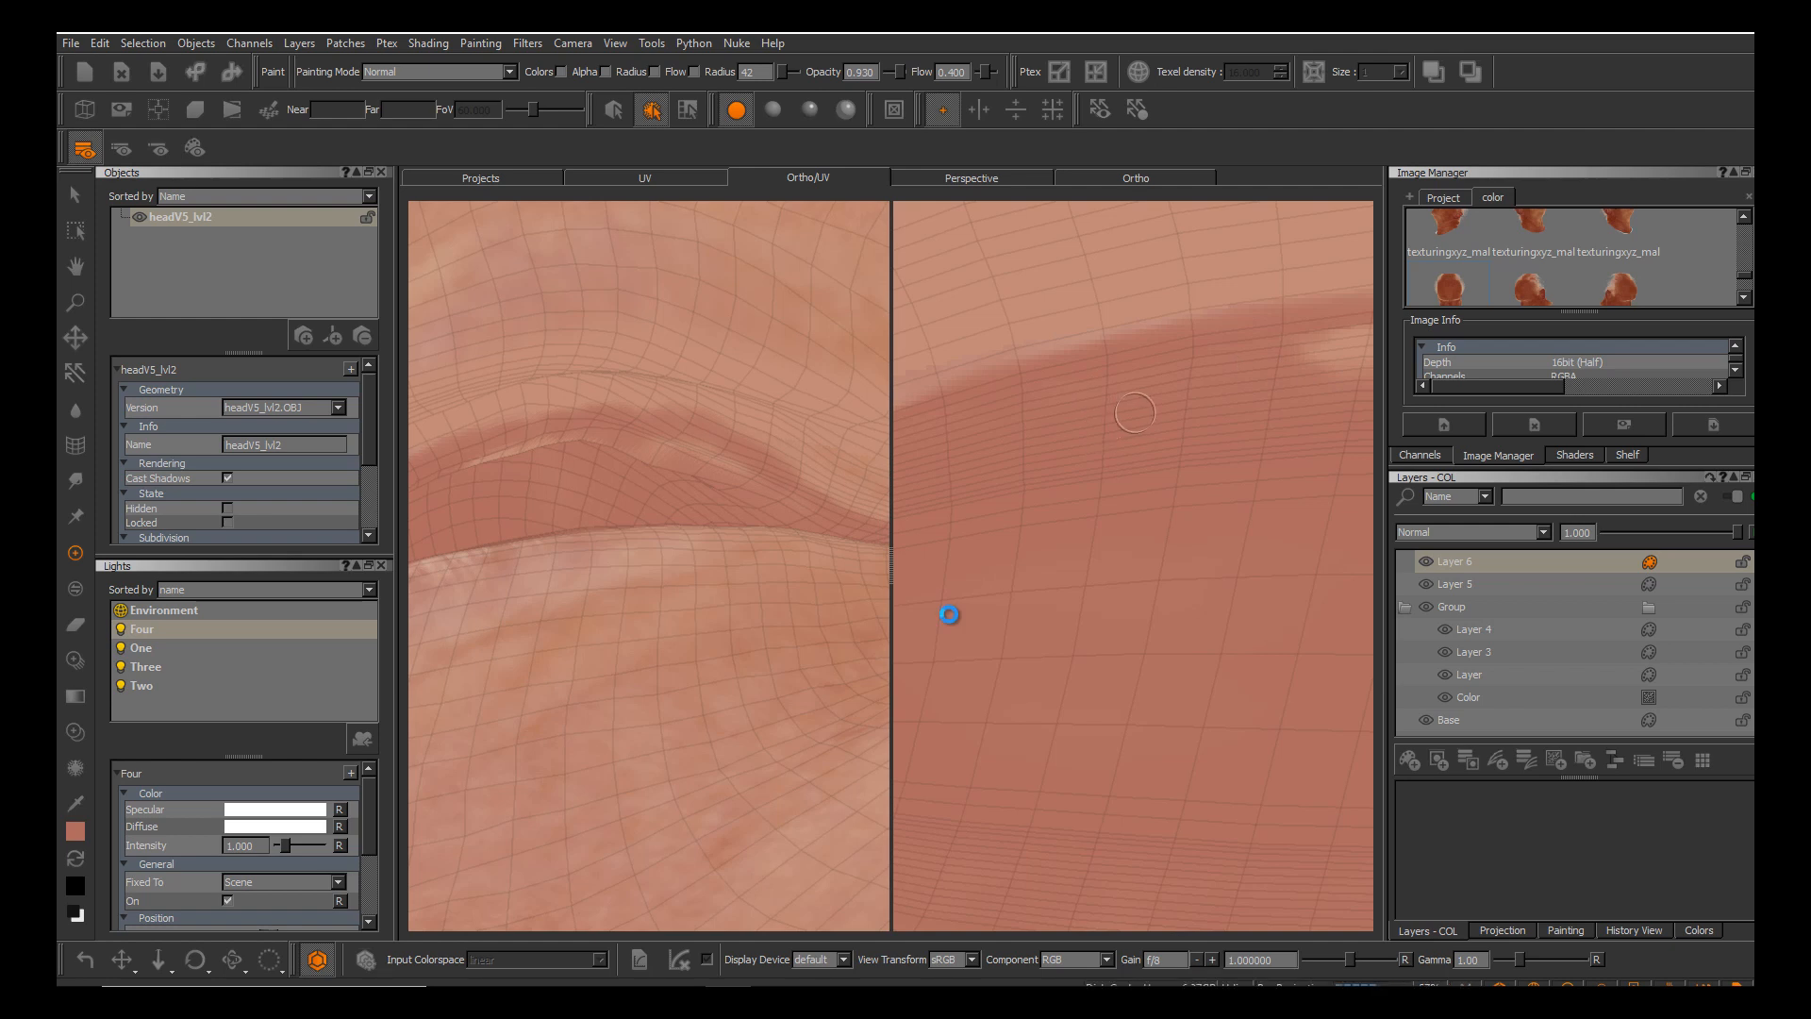
{"action": "middle_click_drag", "start_coordinate": [950, 614], "coordinate": [946, 614]}
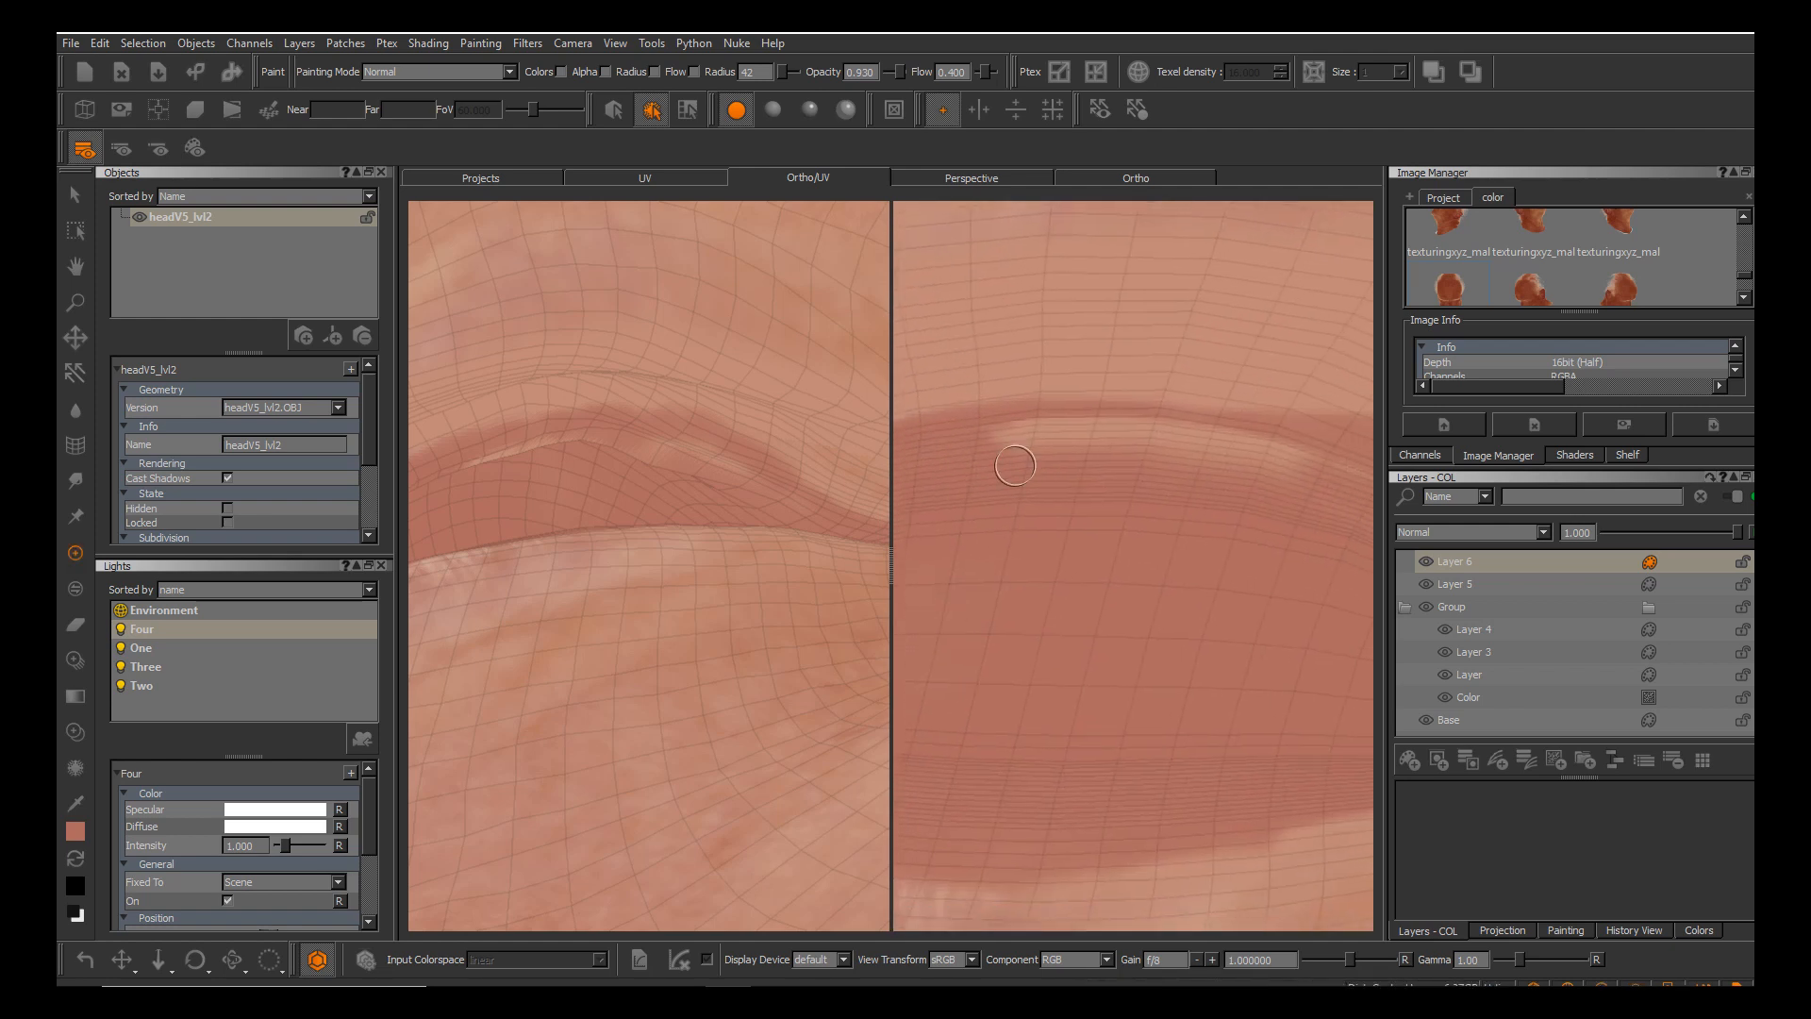
{"action": "mouse_move", "coordinate": [1015, 467]}
{"action": "left_mouse_down"}
{"action": "mouse_move", "coordinate": [1052, 434]}
{"action": "mouse_move", "coordinate": [1158, 436]}
{"action": "mouse_move", "coordinate": [1249, 465]}
{"action": "left_mouse_up"}
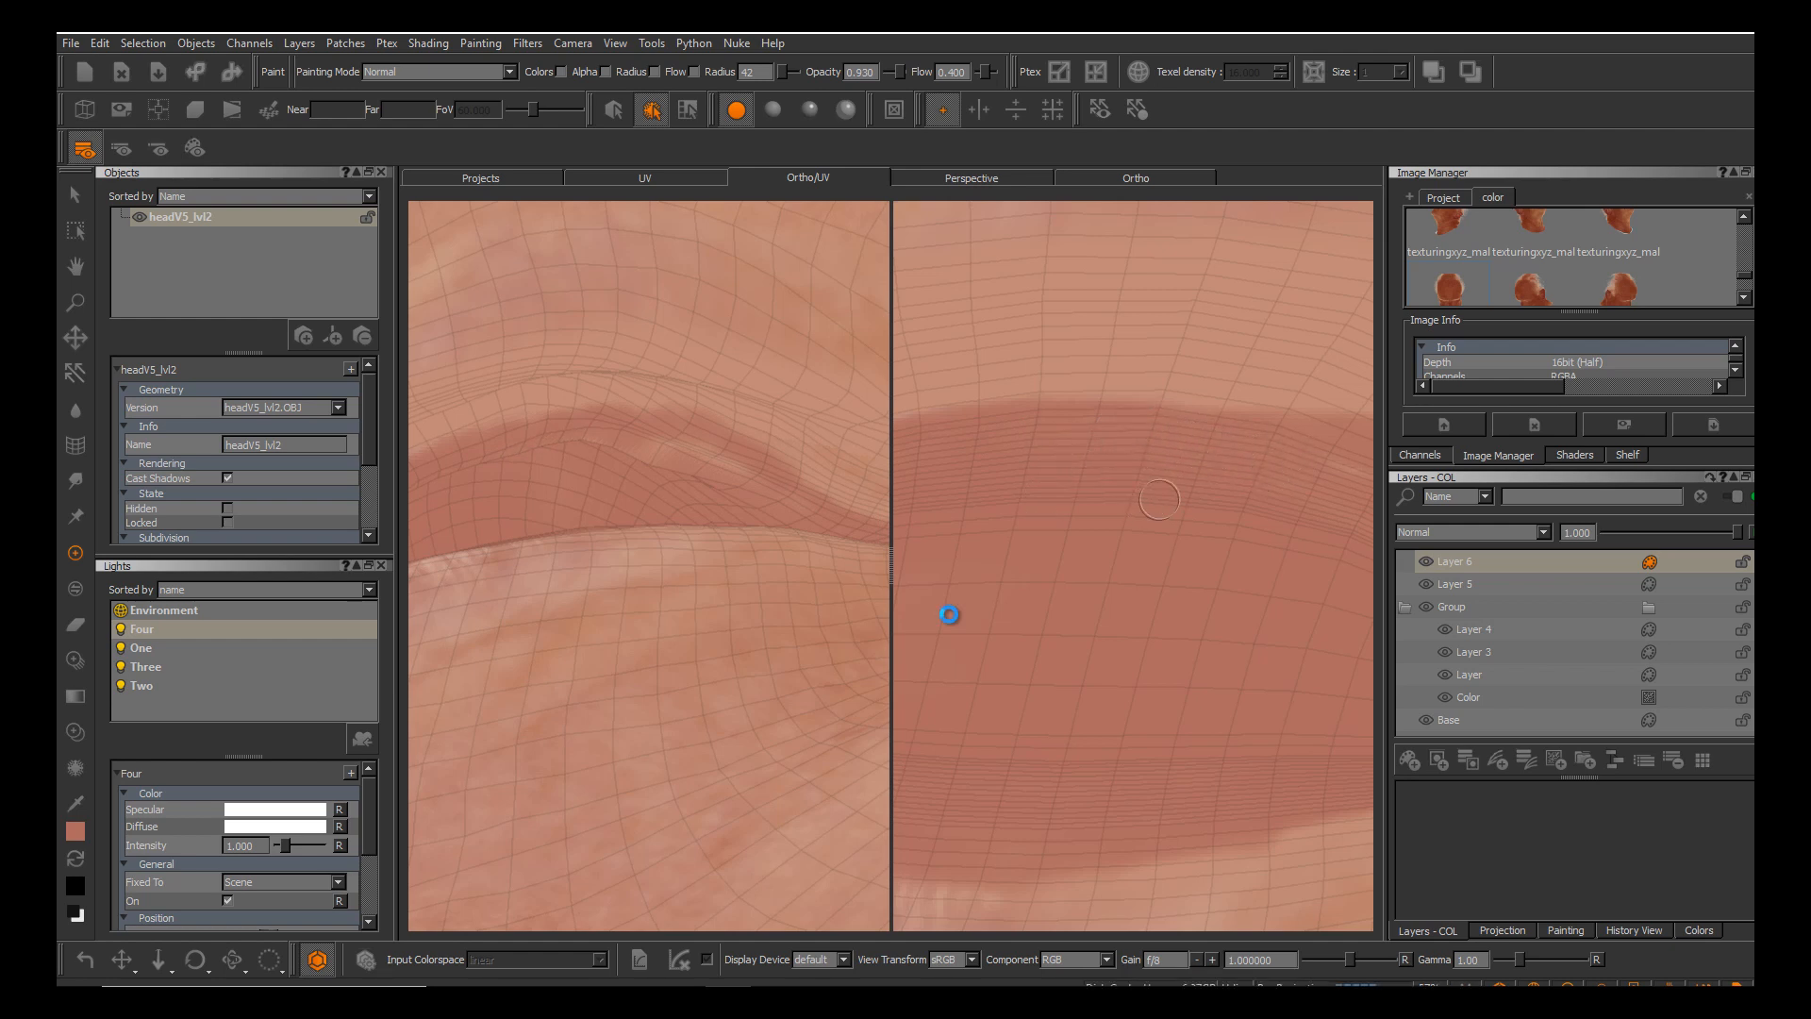
{"action": "middle_click_drag", "start_coordinate": [1173, 501], "coordinate": [1051, 446]}
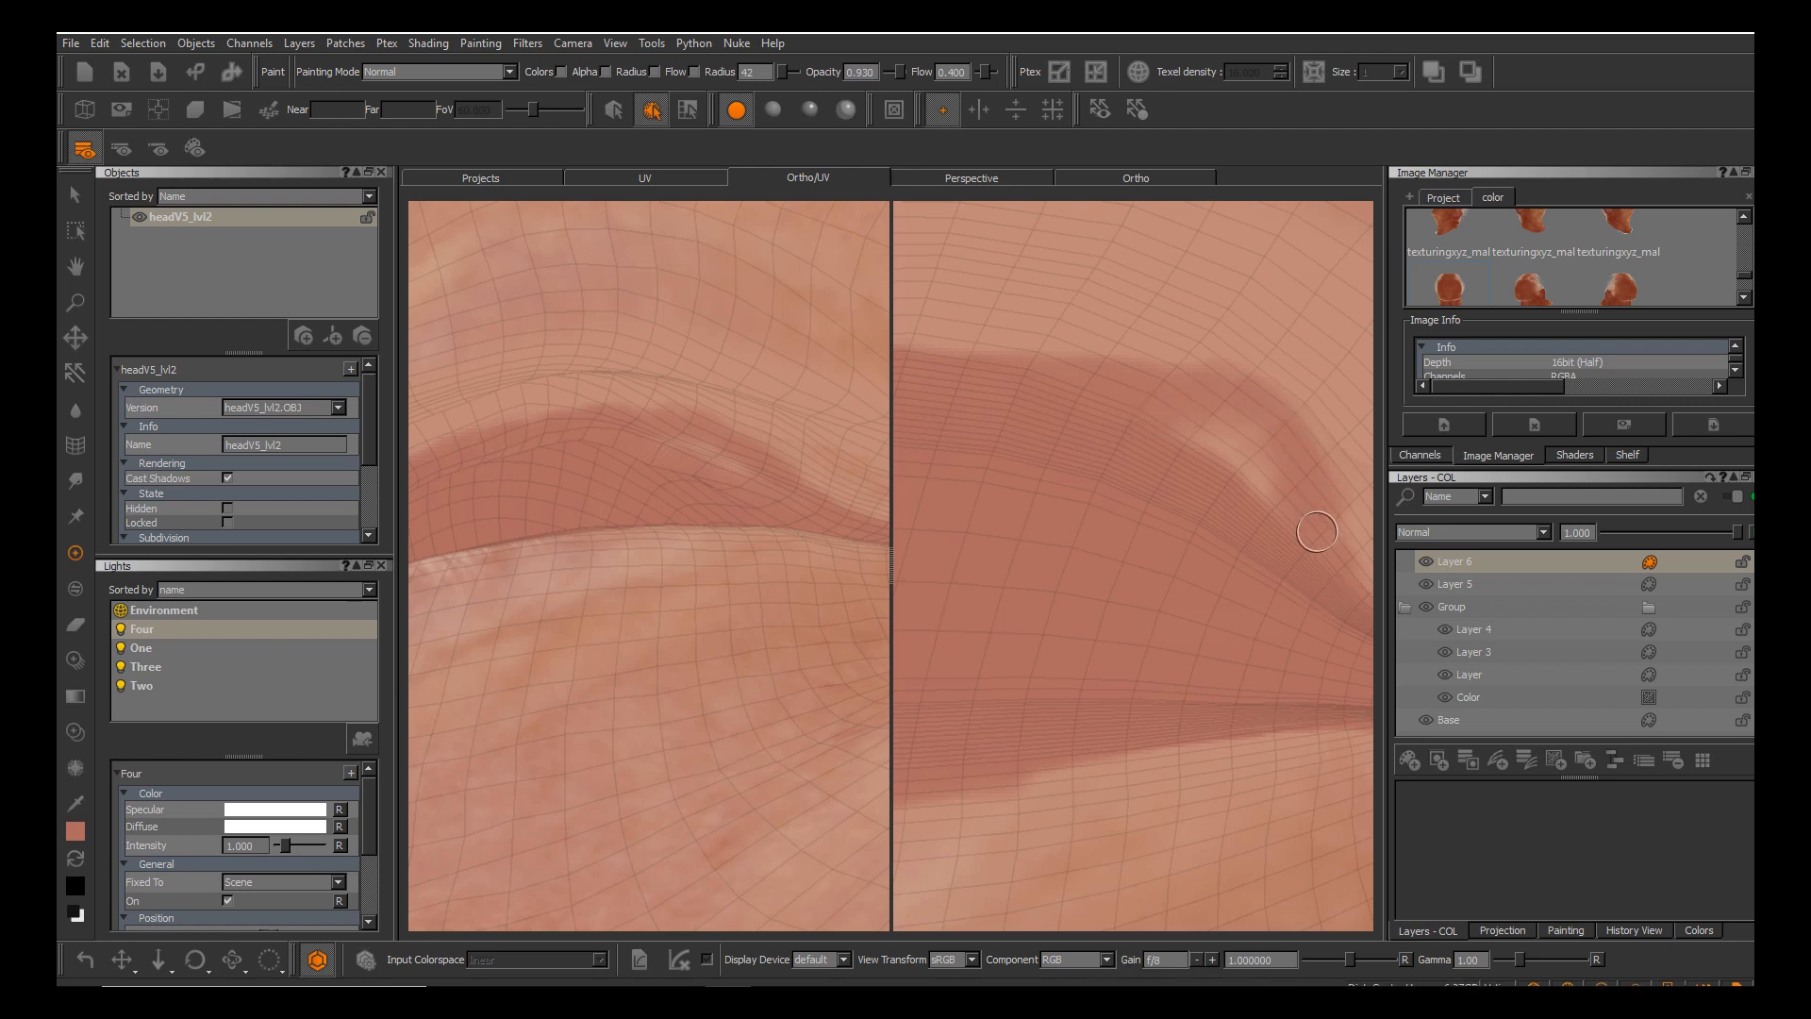
{"action": "mouse_move", "coordinate": [1302, 487]}
{"action": "left_mouse_down"}
{"action": "mouse_move", "coordinate": [1235, 431]}
{"action": "mouse_move", "coordinate": [1247, 412]}
{"action": "mouse_move", "coordinate": [1284, 435]}
{"action": "left_mouse_up"}
Set the painting mode to Clear and erase the excess reddish band above the upper eyelid rim near the inner eye corner in the UV half.
{"action": "middle_click_drag", "start_coordinate": [1036, 522], "coordinate": [1067, 474], "text": "alt"}
{"action": "right_click_drag", "start_coordinate": [1067, 473], "coordinate": [1104, 458], "text": "alt"}
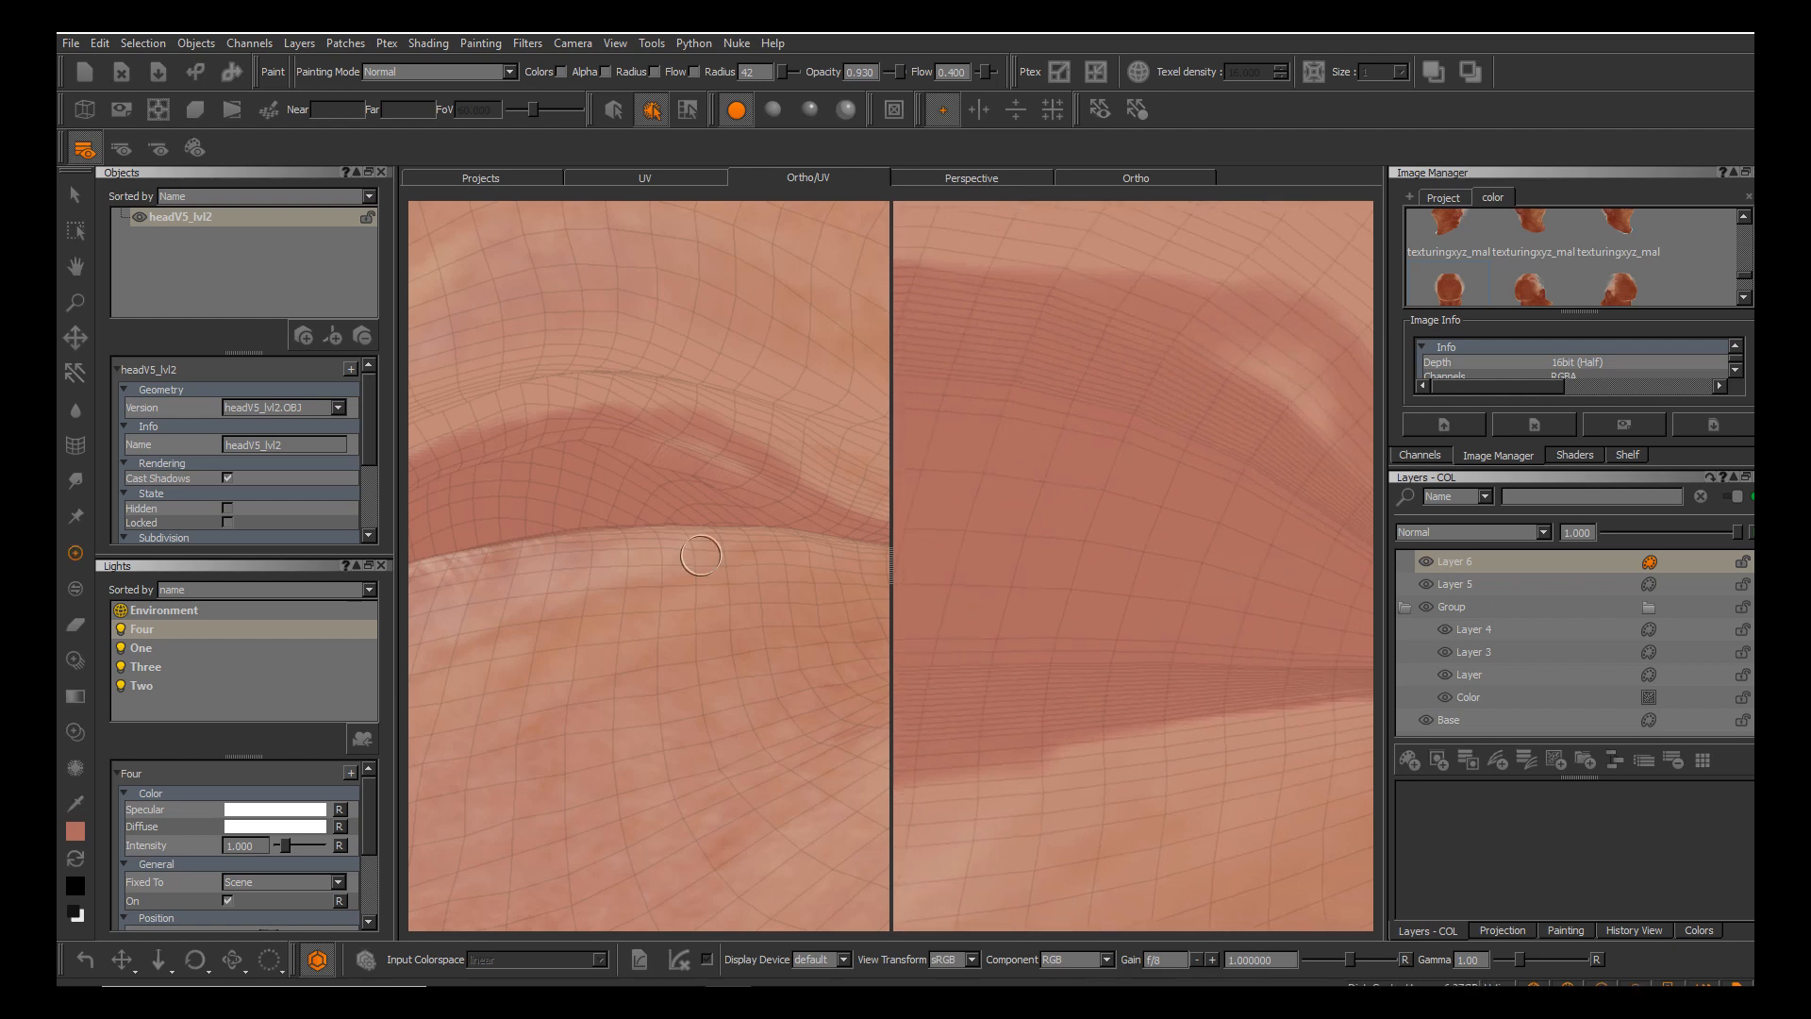
{"action": "mouse_move", "coordinate": [702, 555]}
{"action": "left_mouse_down", "text": "alt"}
{"action": "mouse_move", "coordinate": [655, 533]}
{"action": "mouse_move", "coordinate": [756, 539]}
{"action": "left_mouse_up", "text": "alt"}
{"action": "middle_click_drag", "start_coordinate": [1157, 421], "coordinate": [1037, 469], "text": "alt"}
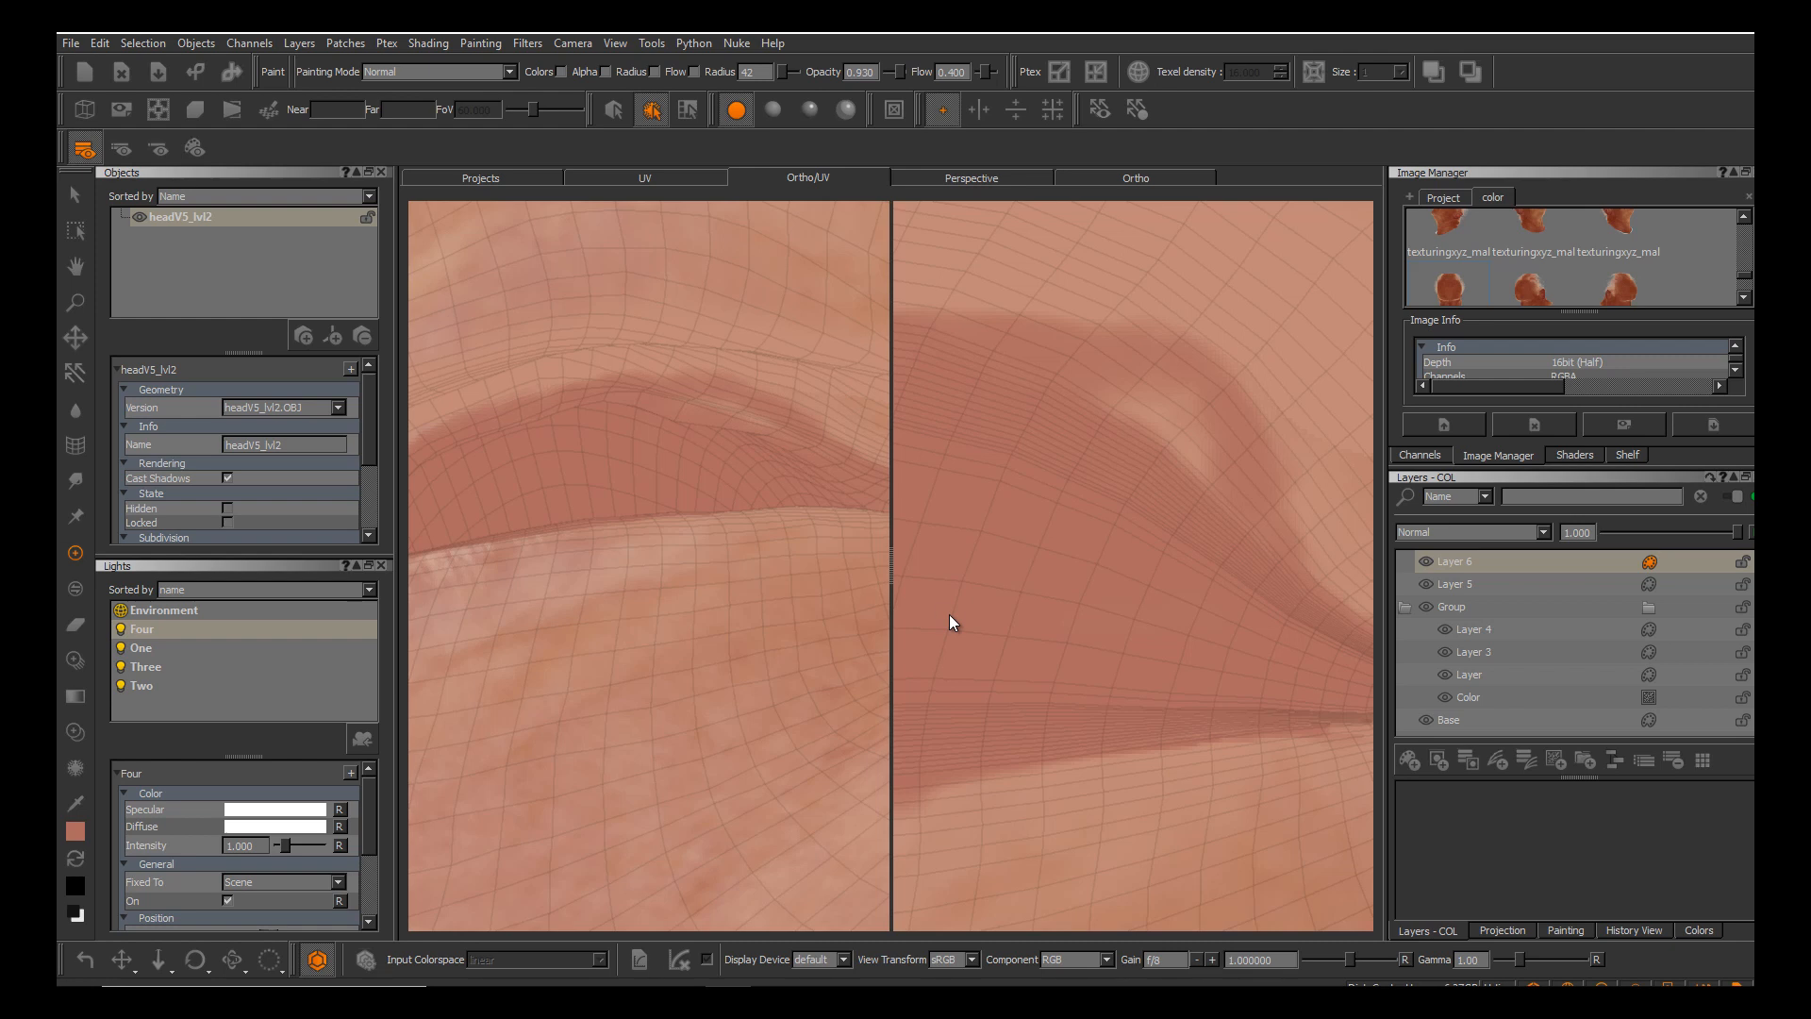
{"action": "left_click", "coordinate": [440, 73]}
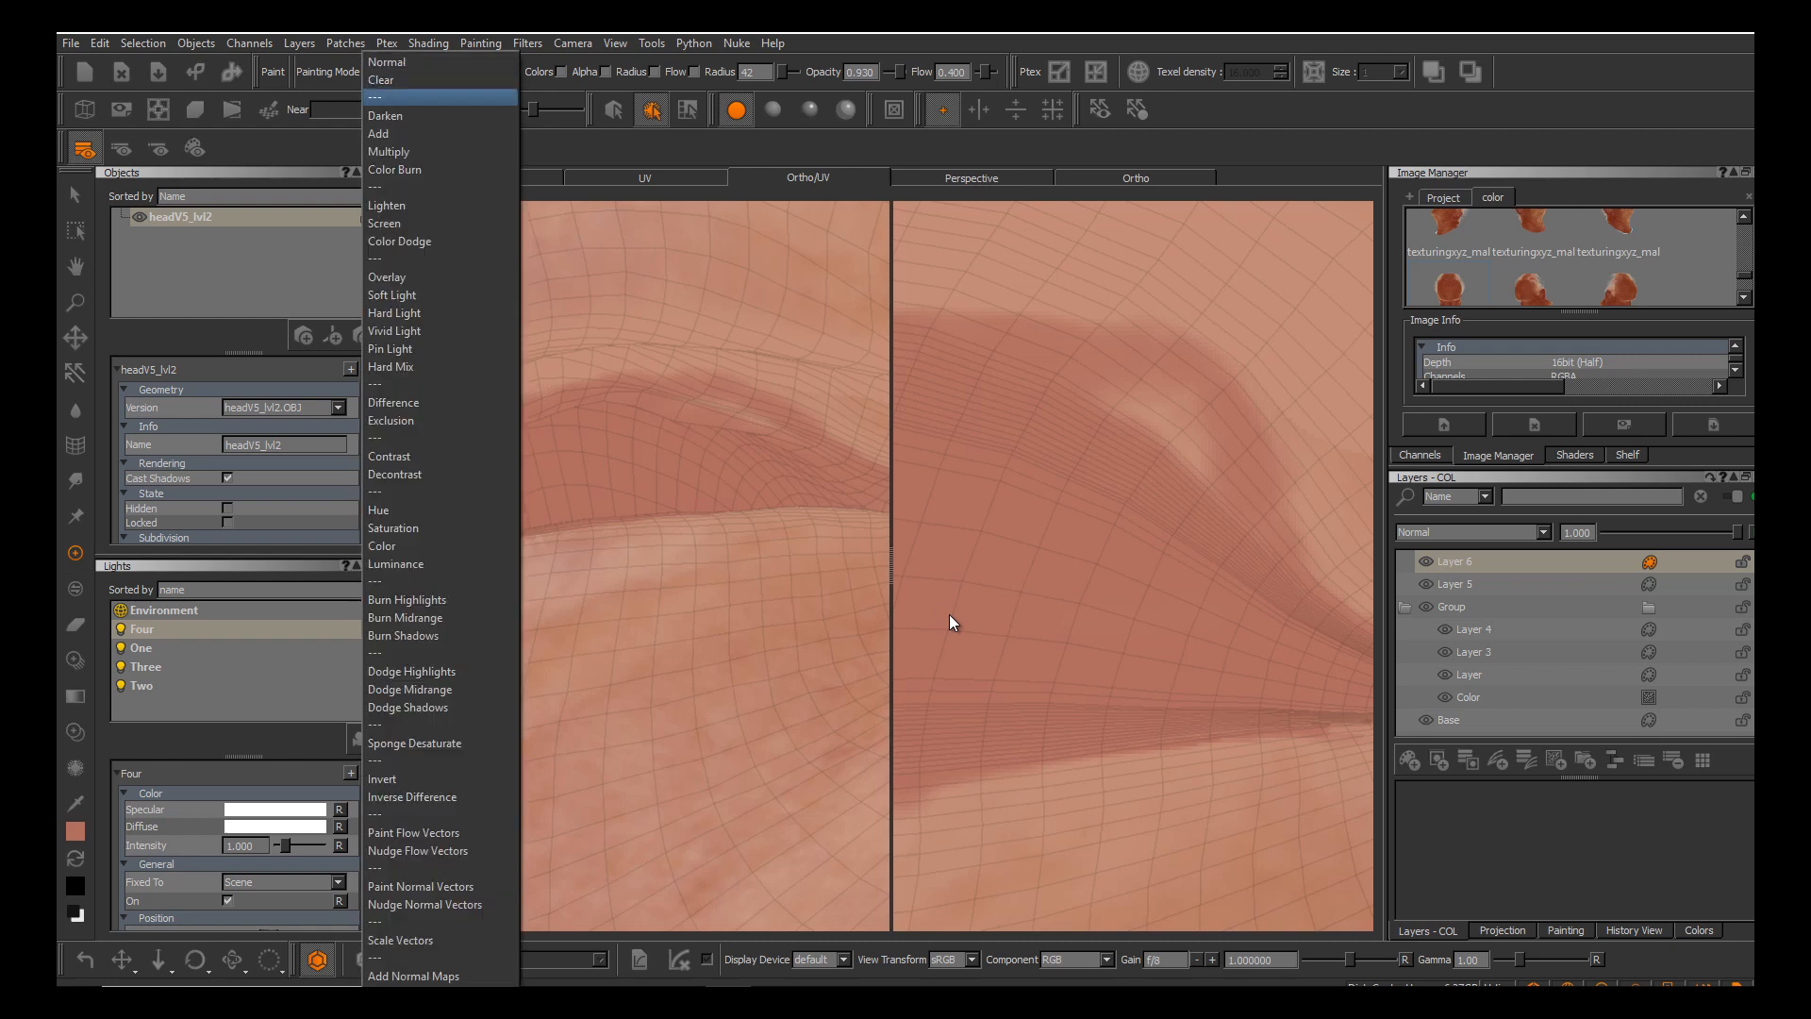
{"action": "left_click", "coordinate": [415, 81]}
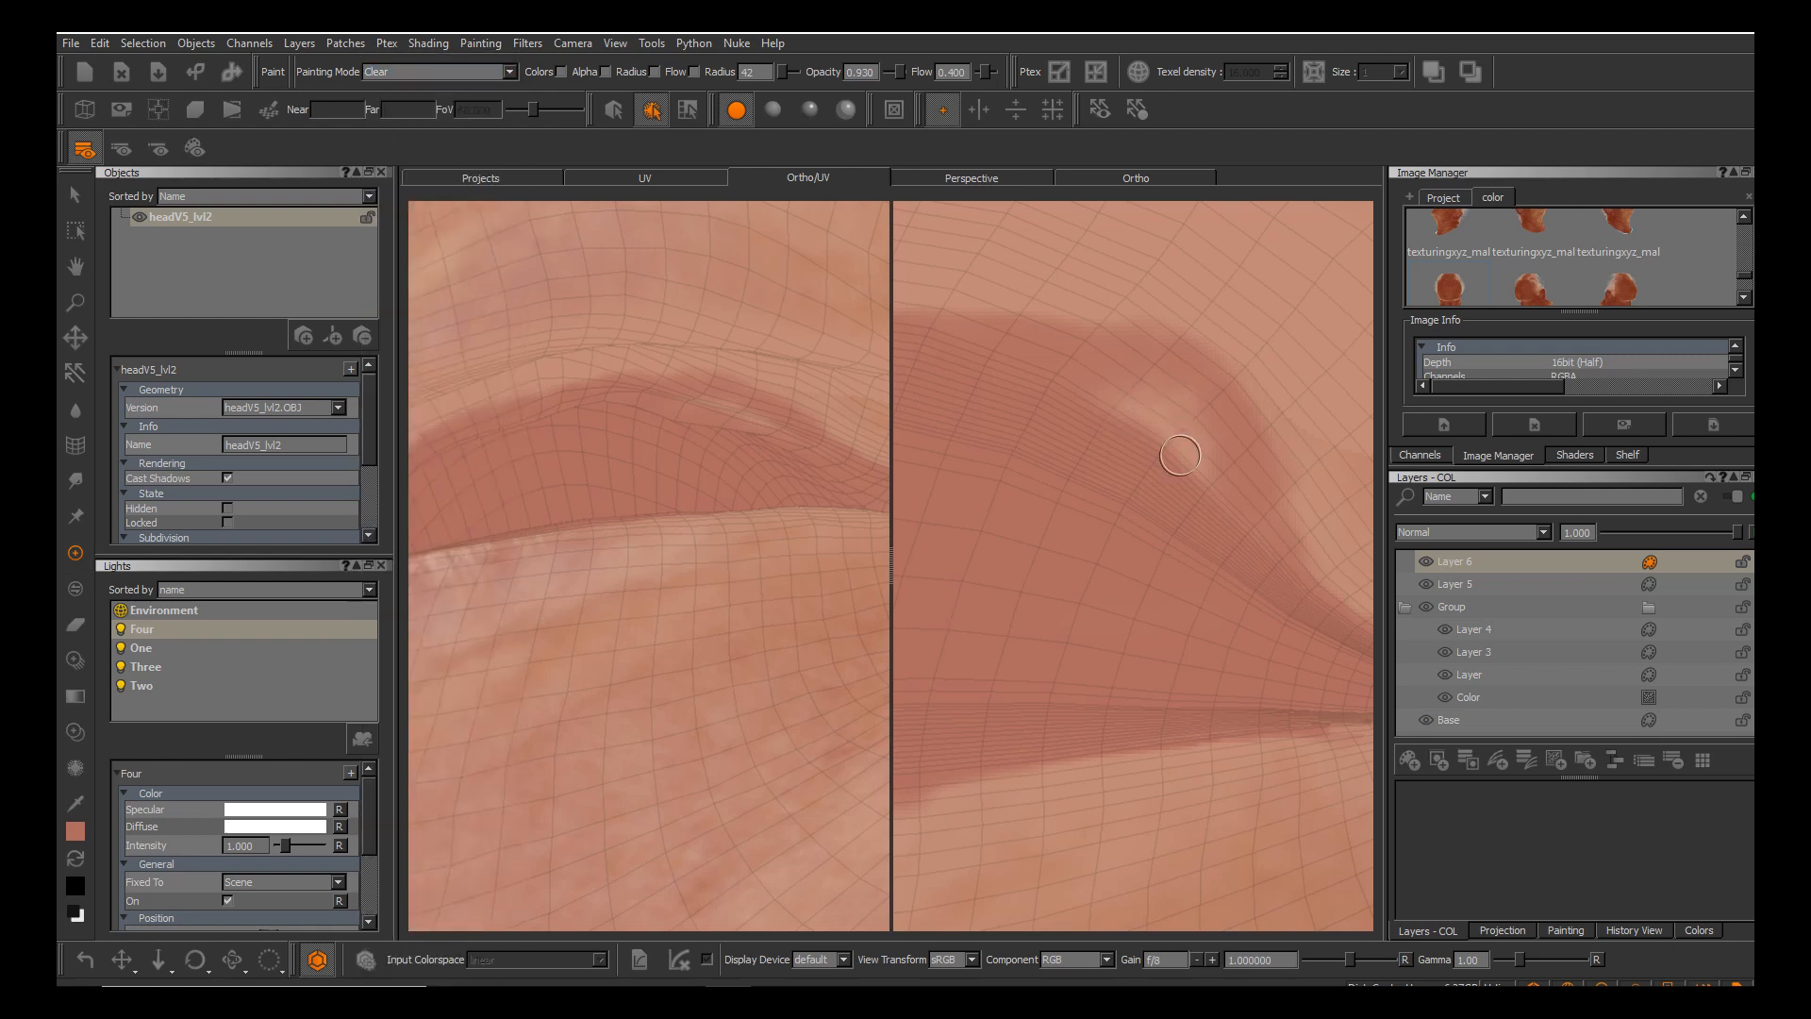
{"action": "middle_click_drag", "start_coordinate": [986, 580], "coordinate": [946, 615], "text": "alt"}
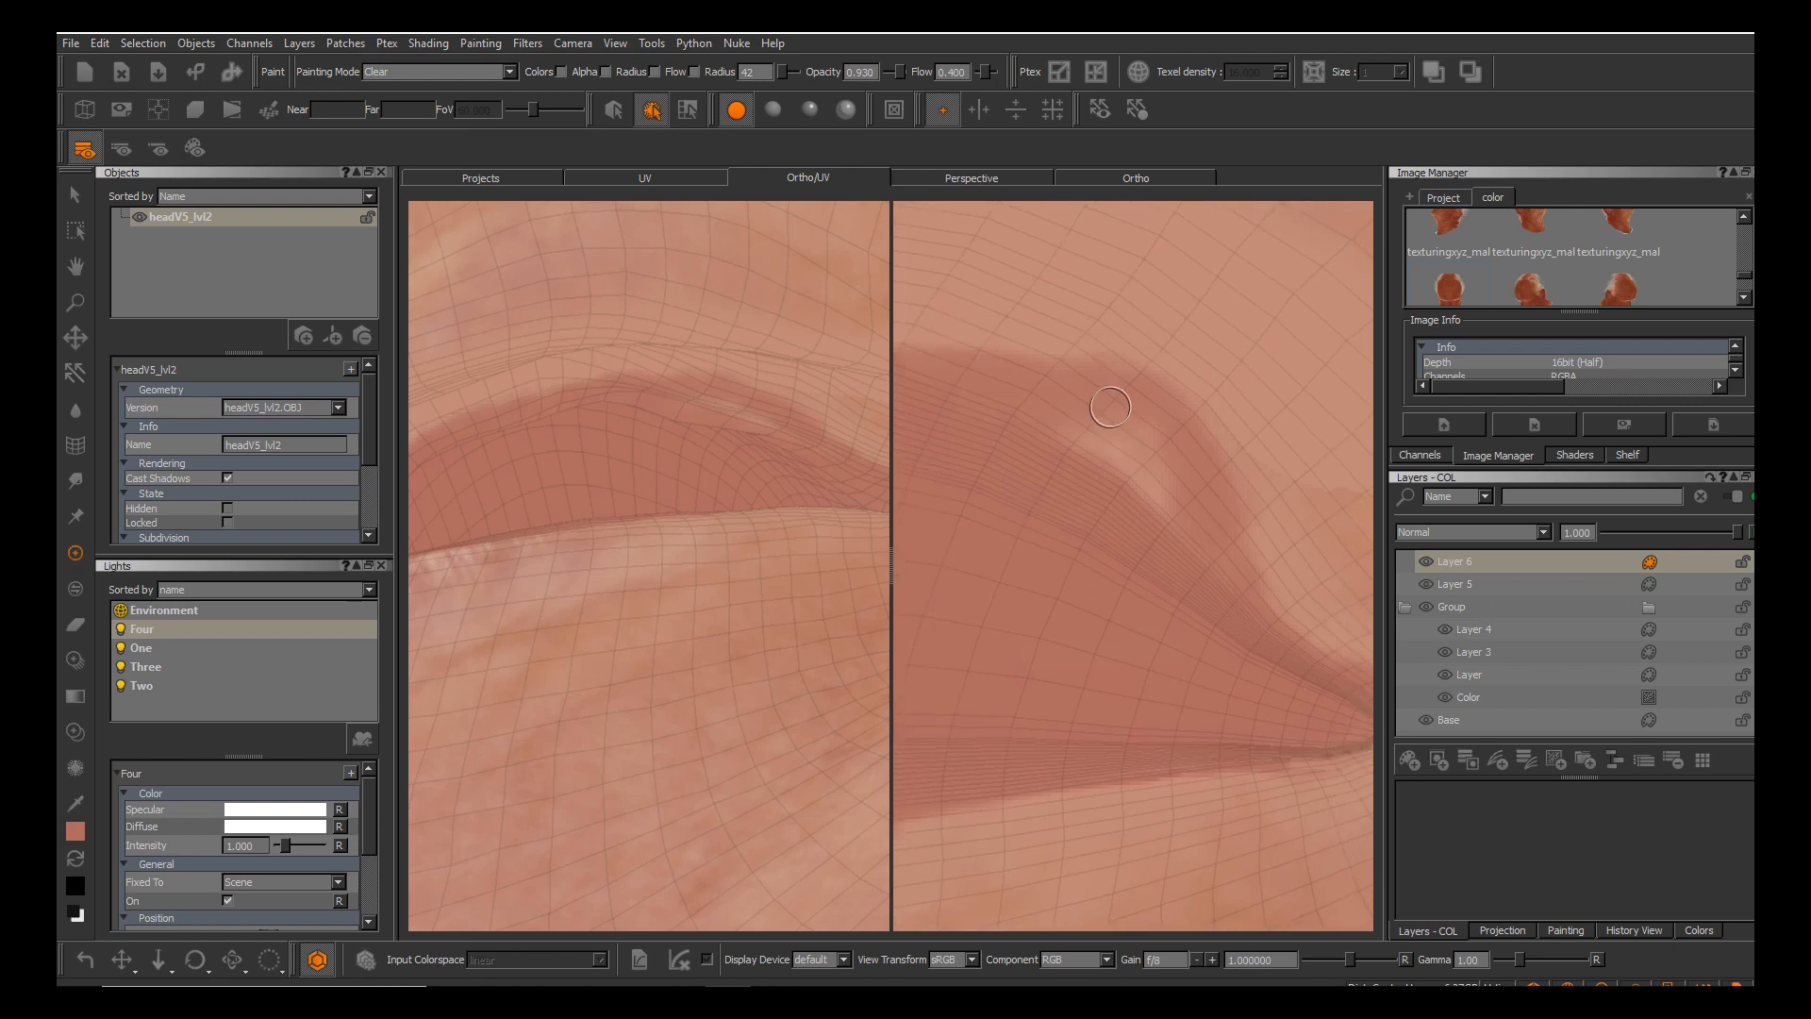
{"action": "mouse_move", "coordinate": [1110, 406]}
{"action": "left_mouse_down"}
{"action": "mouse_move", "coordinate": [1059, 386]}
{"action": "mouse_move", "coordinate": [1091, 426]}
{"action": "mouse_move", "coordinate": [951, 373]}
{"action": "mouse_move", "coordinate": [1207, 434]}
{"action": "left_mouse_up"}
{"action": "mouse_move", "coordinate": [1083, 411]}
{"action": "left_mouse_down"}
{"action": "mouse_move", "coordinate": [1113, 377]}
{"action": "mouse_move", "coordinate": [1219, 513]}
{"action": "mouse_move", "coordinate": [1201, 511]}
{"action": "left_mouse_up"}
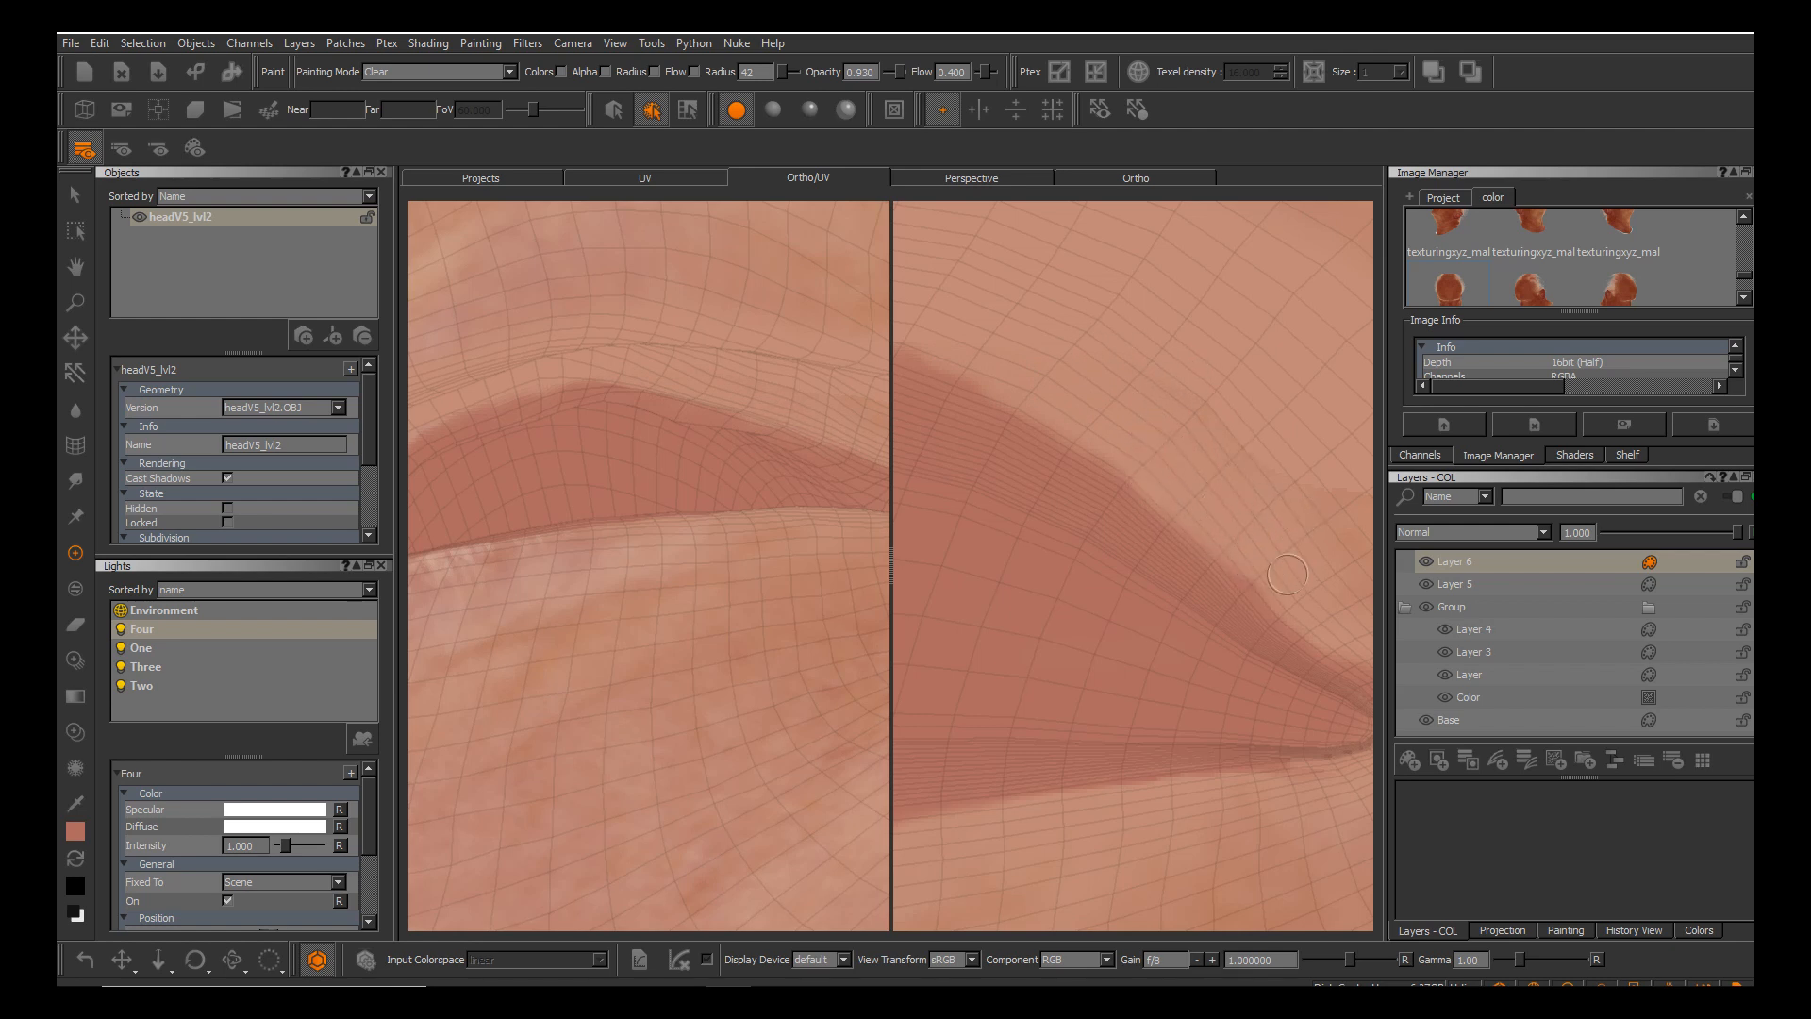
Smooth the stepped paint edge along the middle of the upper eyelid by erasing the leftover red, and check the whole eye in both halves.
{"action": "key", "text": "b"}
{"action": "middle_click_drag", "start_coordinate": [1144, 448], "coordinate": [1245, 476], "text": "alt"}
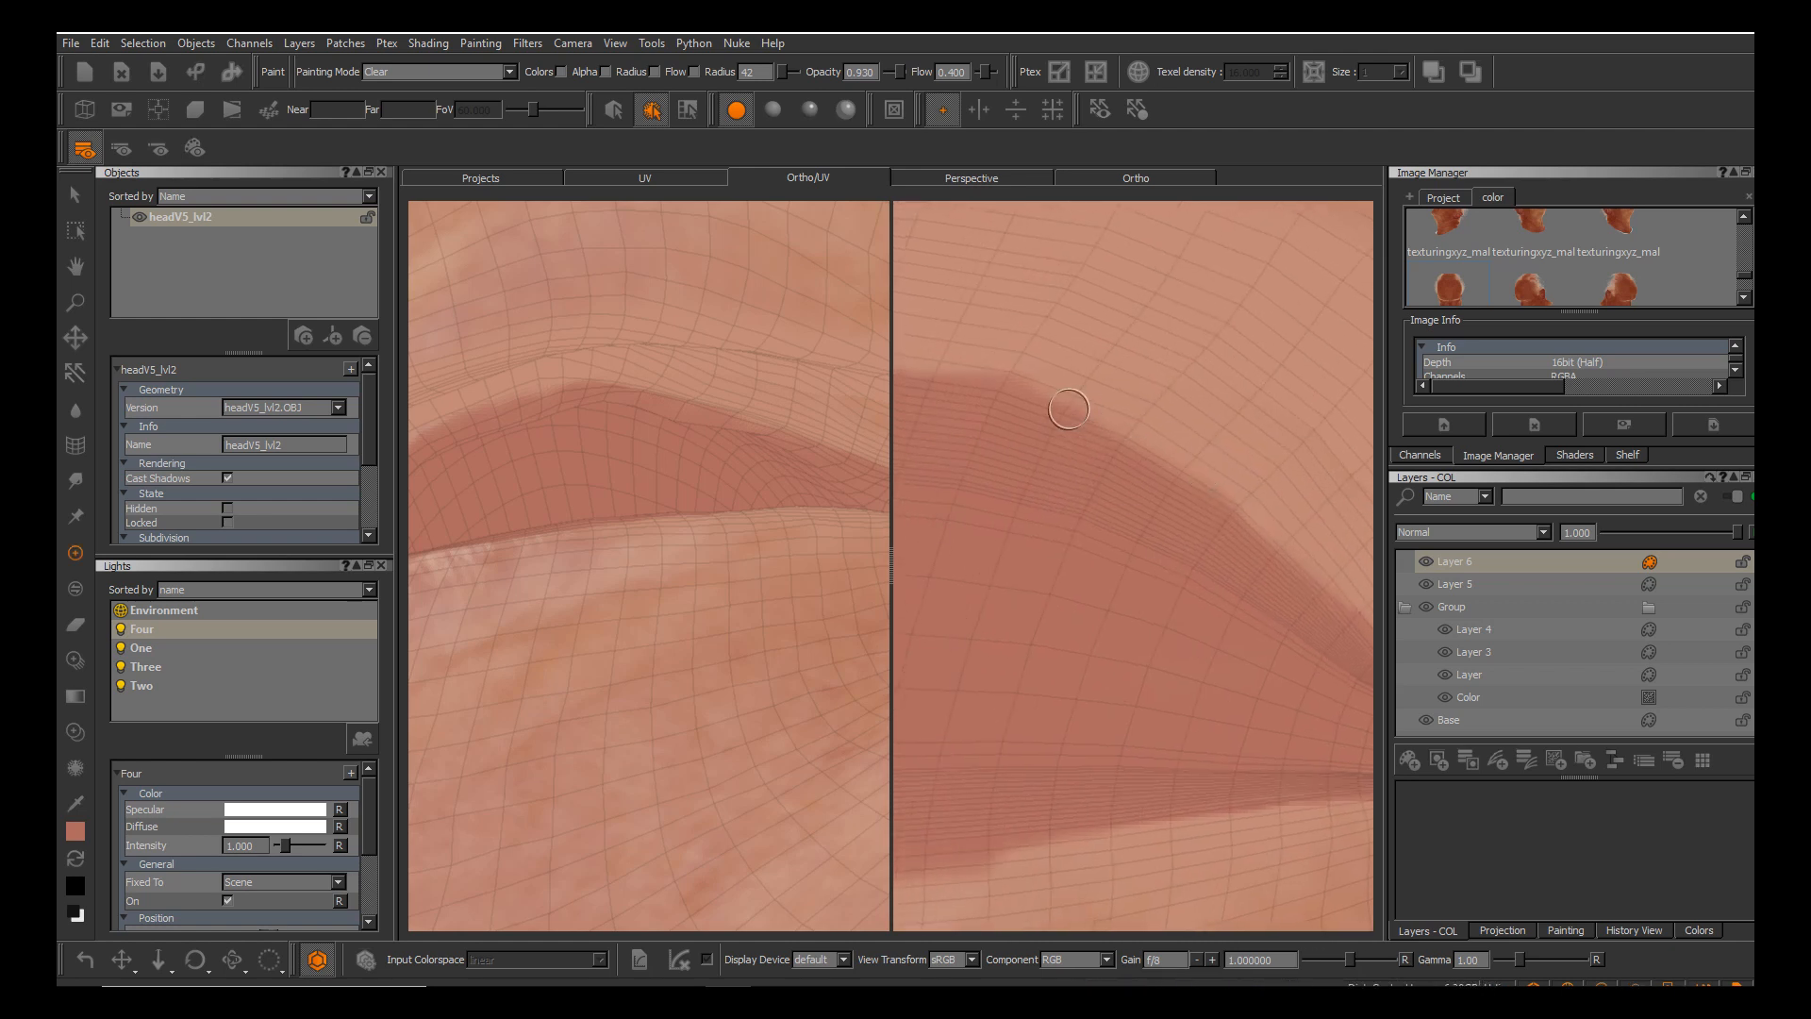
{"action": "middle_click_drag", "start_coordinate": [1067, 416], "coordinate": [1168, 434], "text": "alt"}
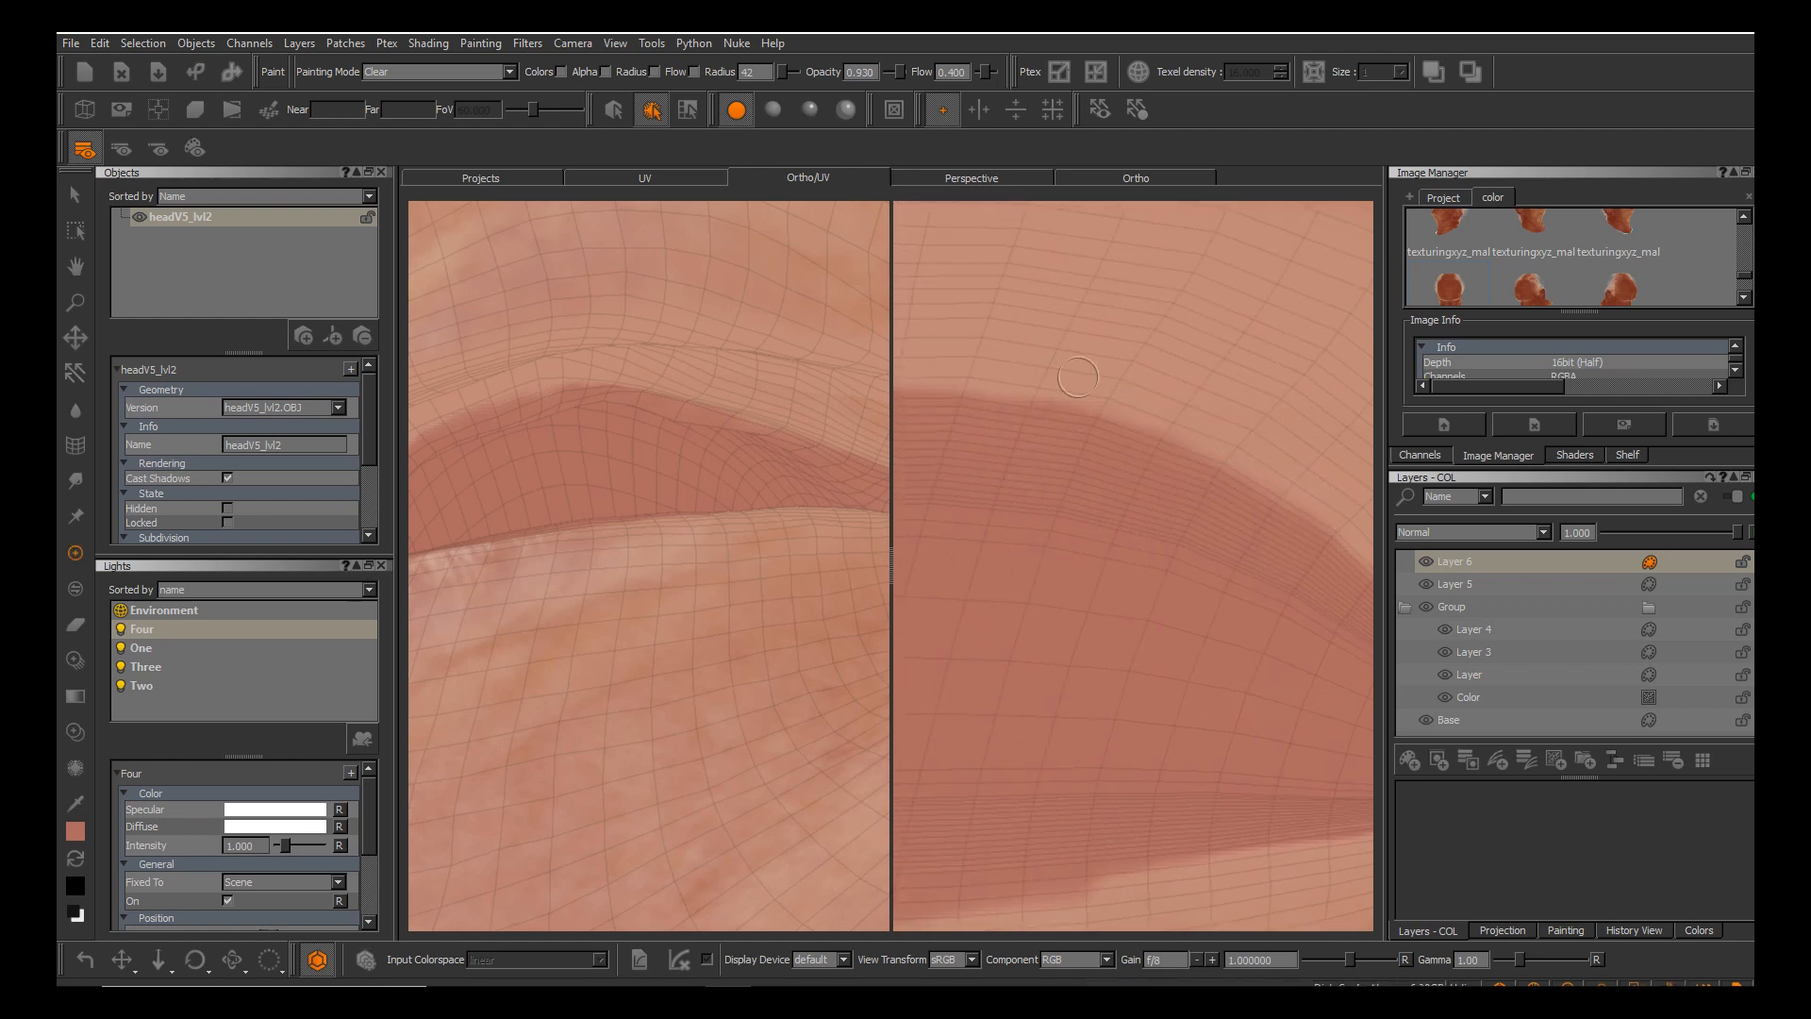
{"action": "left_click_drag", "start_coordinate": [1187, 428], "coordinate": [1250, 462]}
{"action": "middle_click_drag", "start_coordinate": [1114, 435], "coordinate": [1180, 427], "text": "alt"}
{"action": "right_click_drag", "start_coordinate": [1179, 428], "coordinate": [1076, 434], "text": "alt"}
{"action": "left_click_drag", "start_coordinate": [624, 550], "coordinate": [663, 566], "text": "alt"}
{"action": "right_click_drag", "start_coordinate": [663, 566], "coordinate": [604, 574], "text": "alt"}
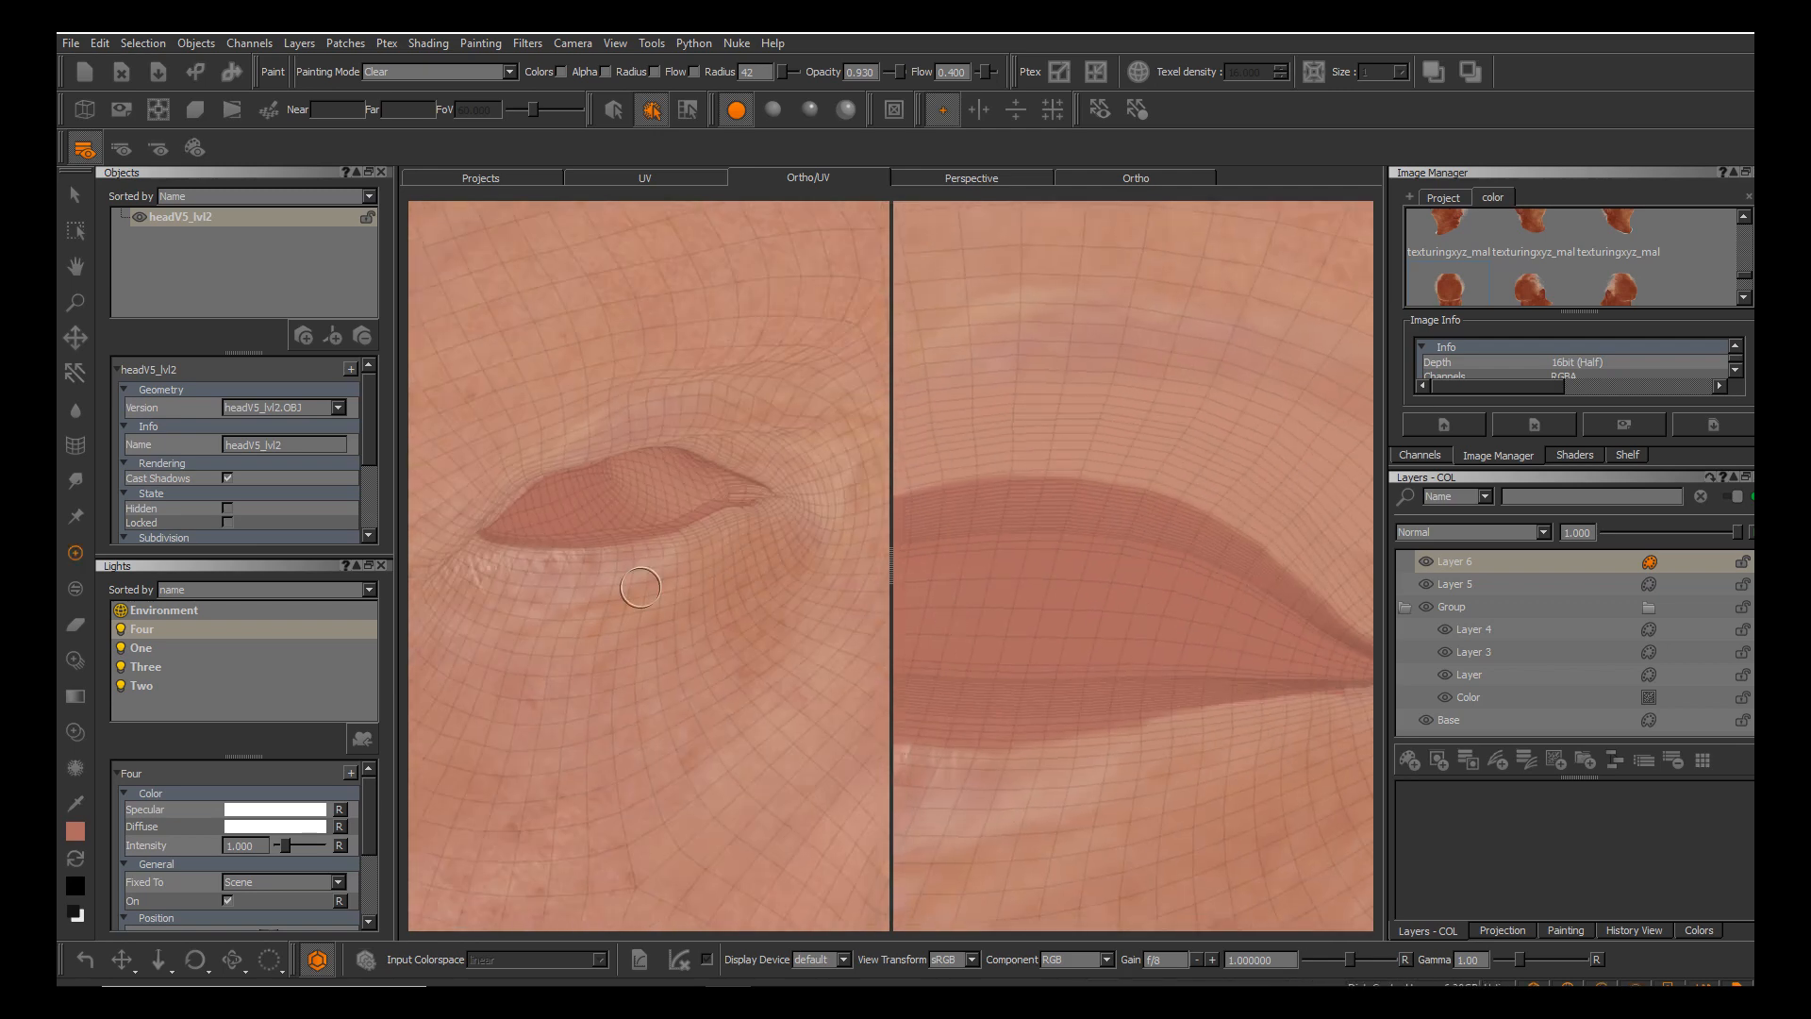
Set the painting mode to Normal.
{"action": "left_click_drag", "start_coordinate": [603, 574], "coordinate": [950, 615], "text": "alt"}
{"action": "left_click", "coordinate": [442, 72]}
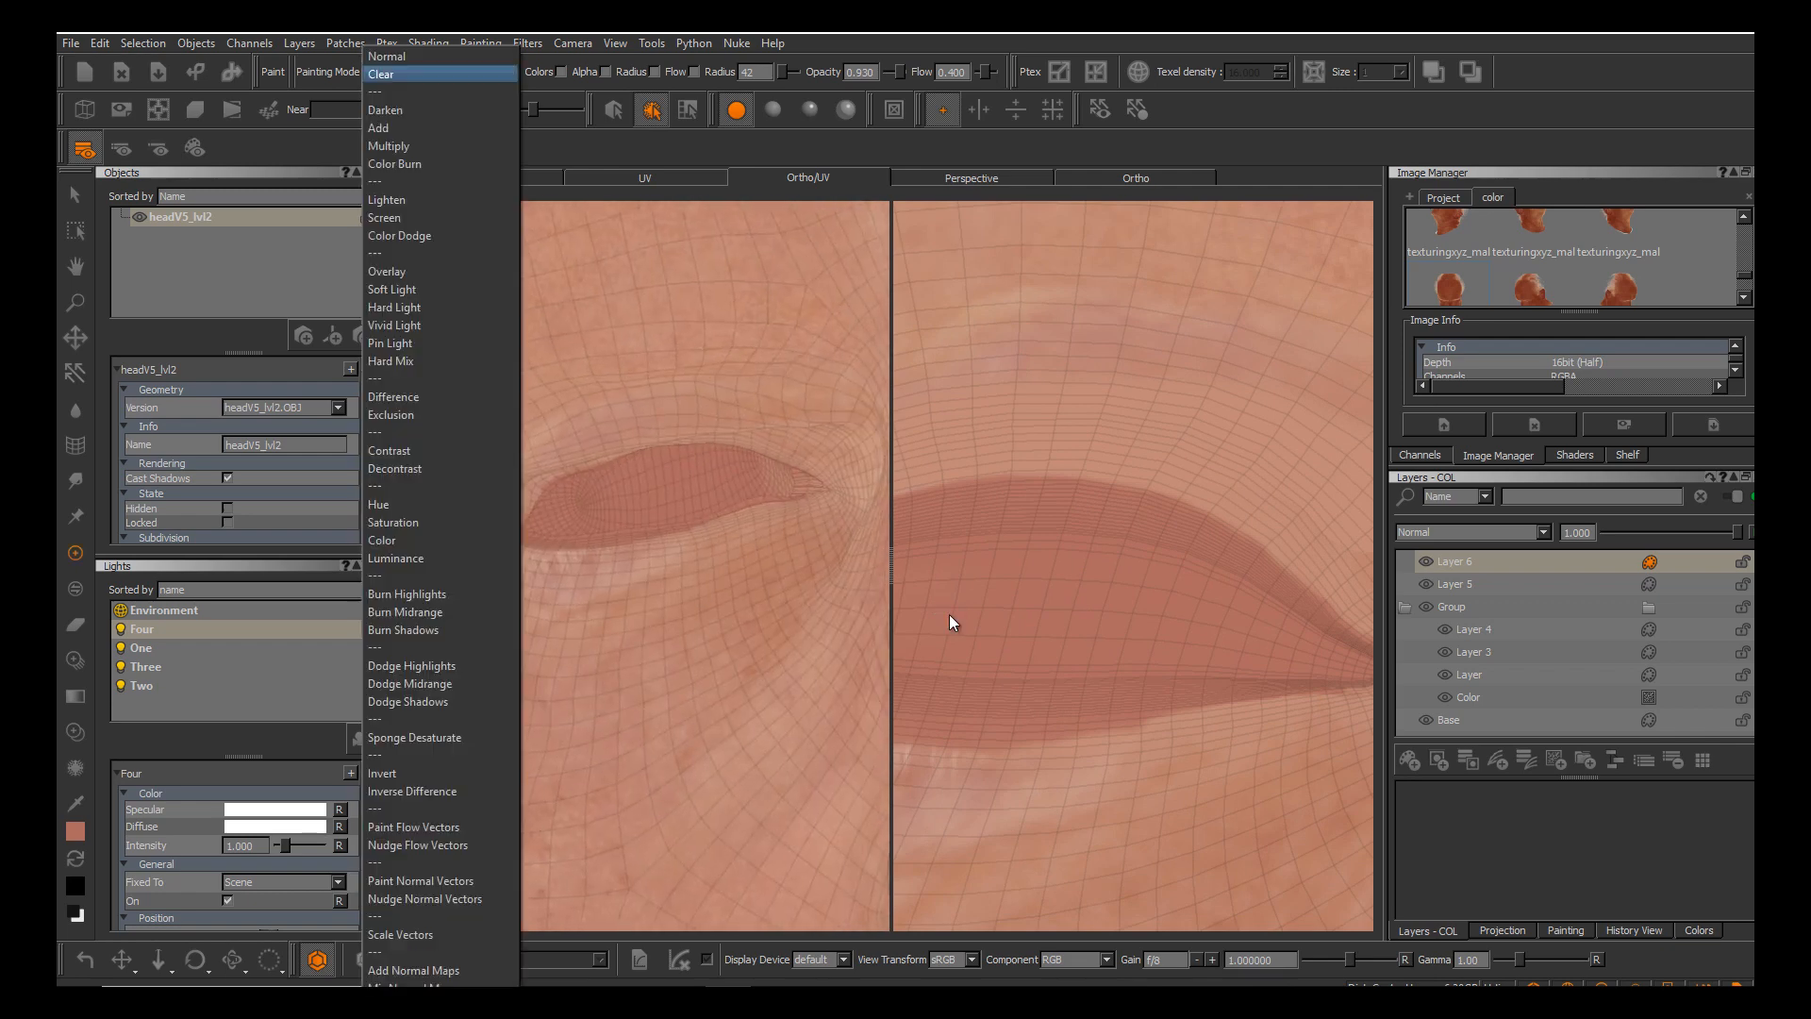
{"action": "left_click", "coordinate": [950, 623]}
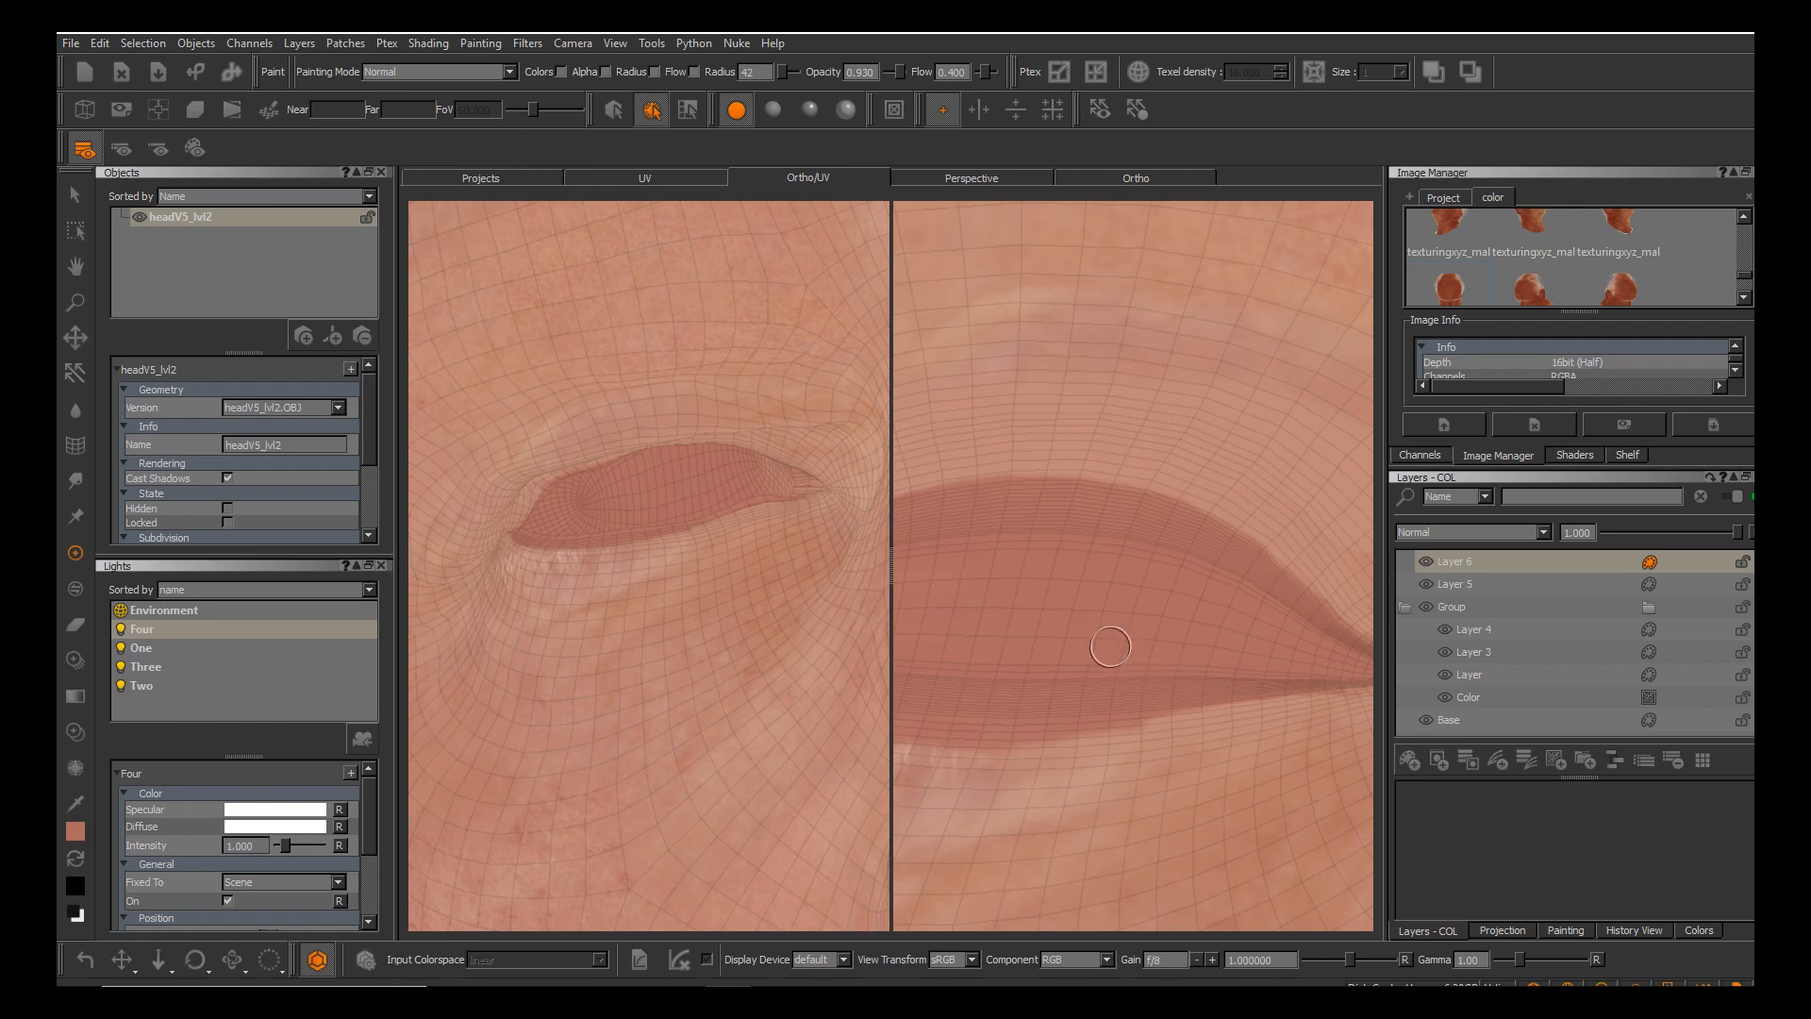
Examine the painted eye socket edges and the eye's inner corner in both the 3D and UV views.
{"action": "middle_click_drag", "start_coordinate": [1132, 682], "coordinate": [1075, 524], "text": "alt"}
{"action": "right_click_drag", "start_coordinate": [1075, 524], "coordinate": [950, 615], "text": "alt"}
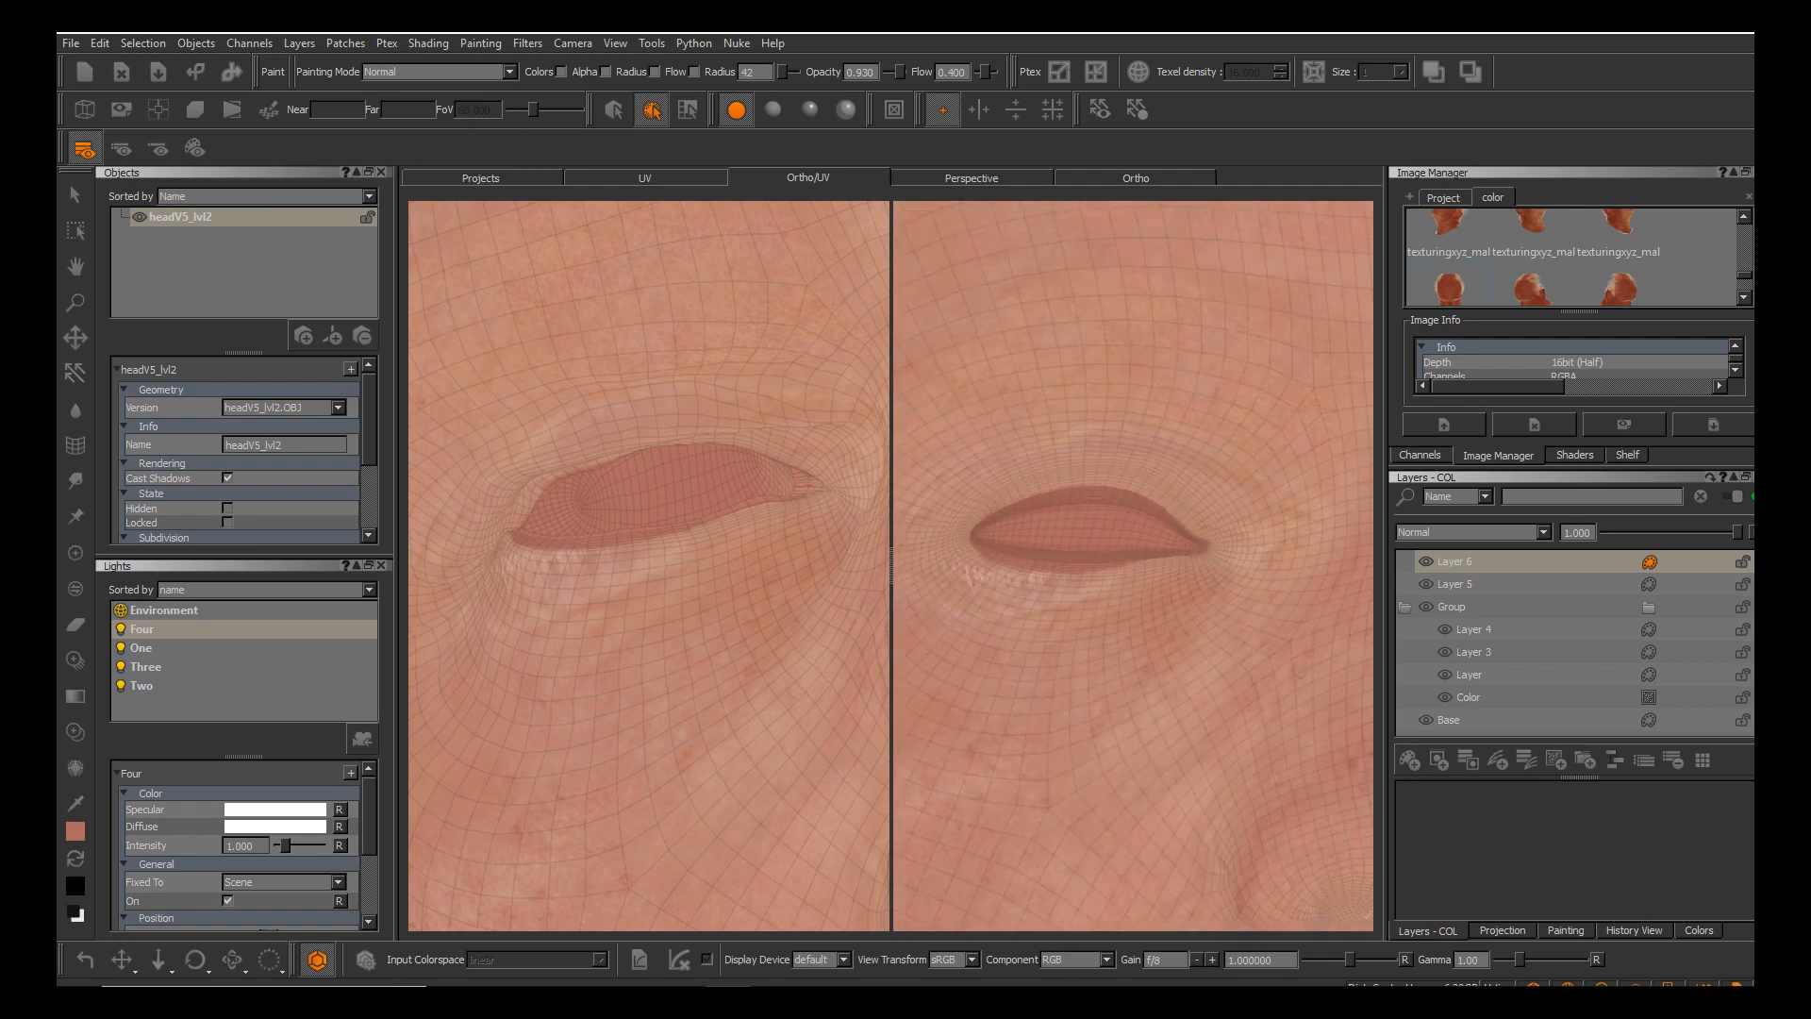
{"action": "middle_click_drag", "start_coordinate": [950, 615], "coordinate": [868, 607], "text": "alt"}
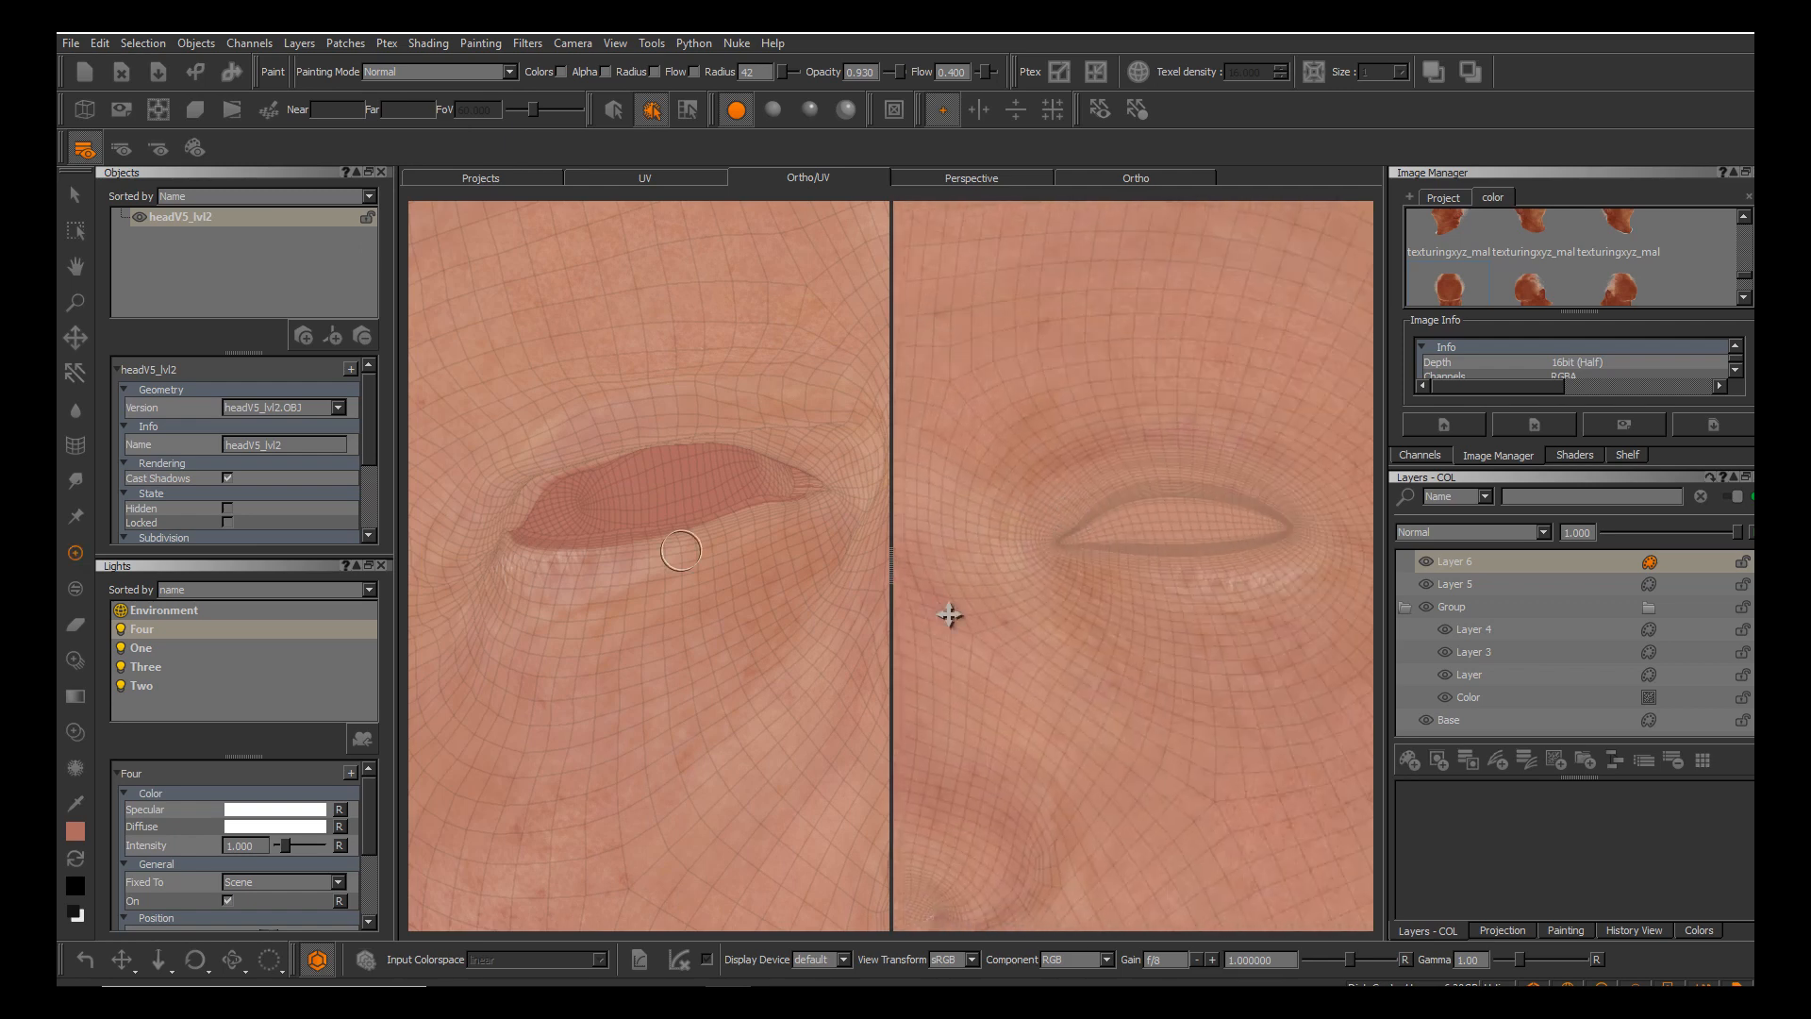
{"action": "middle_click_drag", "start_coordinate": [698, 595], "coordinate": [653, 592], "text": "alt"}
{"action": "middle_click_drag", "start_coordinate": [950, 615], "coordinate": [1159, 653], "text": "alt"}
{"action": "right_click_drag", "start_coordinate": [950, 615], "coordinate": [1000, 641], "text": "alt"}
{"action": "middle_click_drag", "start_coordinate": [1210, 536], "coordinate": [1090, 538], "text": "alt"}
{"action": "right_click_drag", "start_coordinate": [1090, 537], "coordinate": [1236, 570], "text": "alt"}
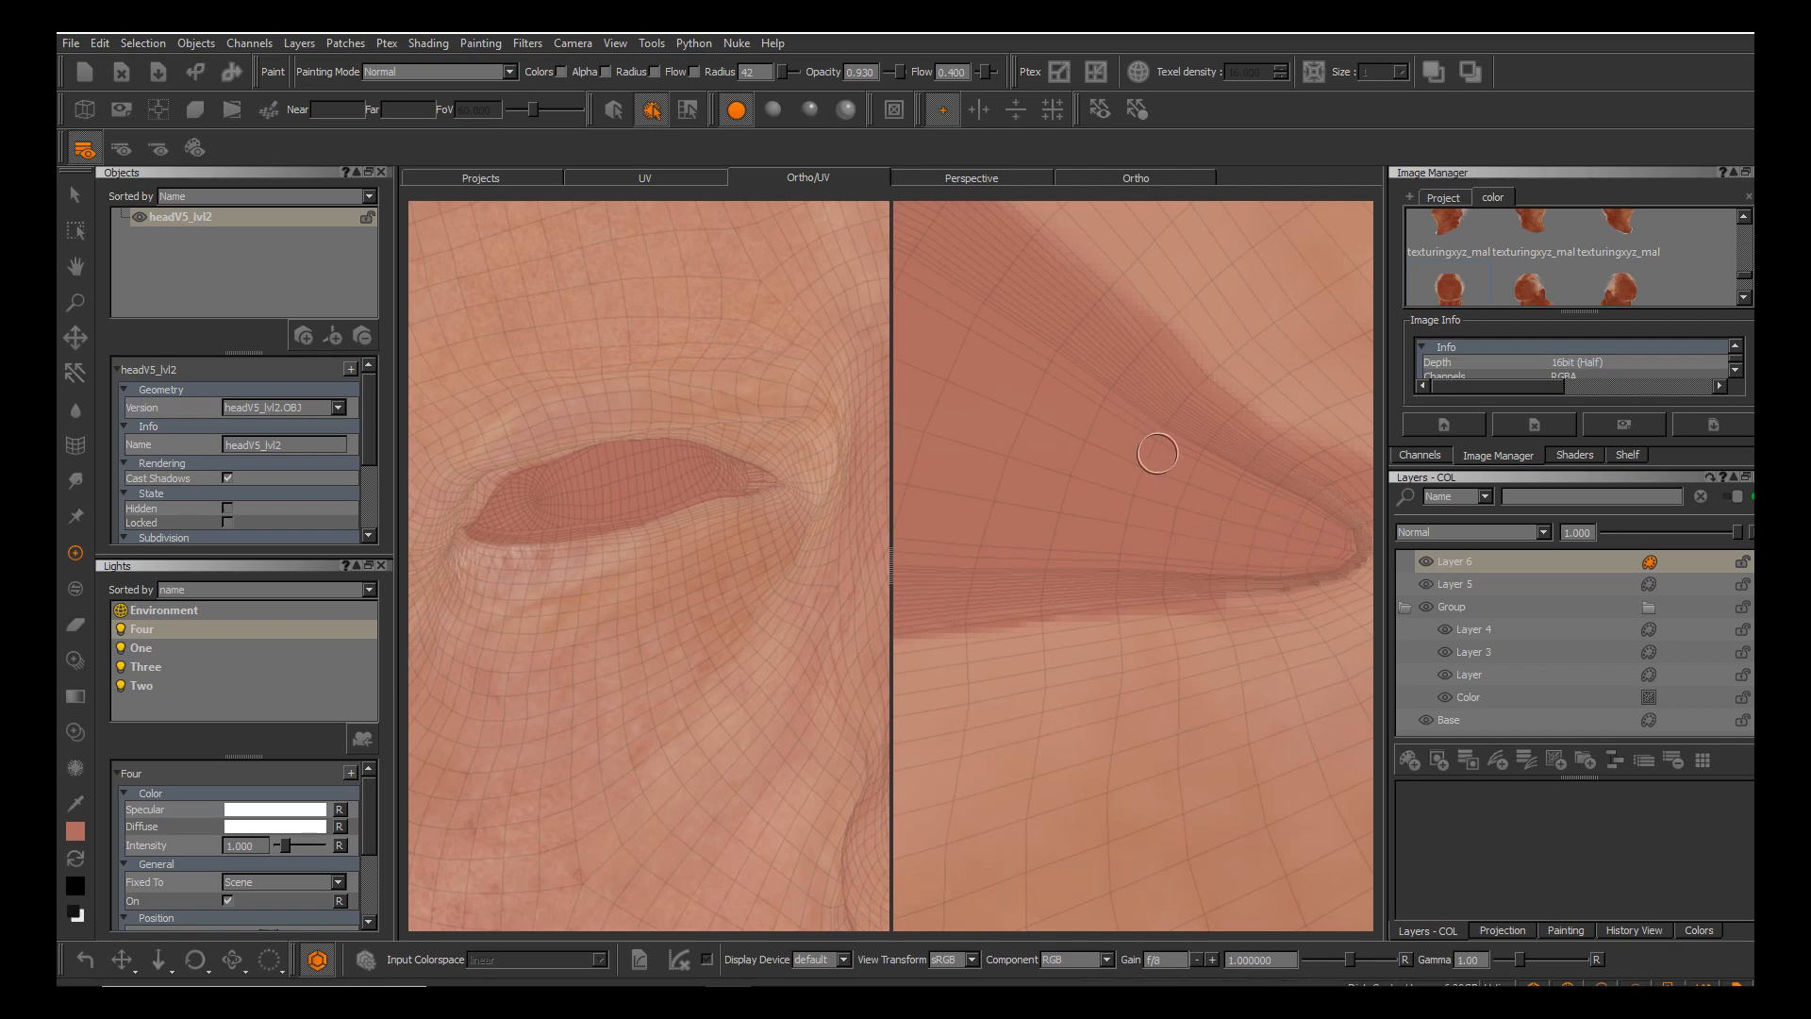
{"action": "middle_click_drag", "start_coordinate": [717, 548], "coordinate": [608, 485], "text": "alt"}
{"action": "right_click_drag", "start_coordinate": [609, 486], "coordinate": [713, 491], "text": "alt"}
{"action": "left_click_drag", "start_coordinate": [712, 491], "coordinate": [591, 438], "text": "alt"}
{"action": "middle_click_drag", "start_coordinate": [591, 438], "coordinate": [651, 576], "text": "alt"}
{"action": "right_click_drag", "start_coordinate": [651, 576], "coordinate": [703, 562], "text": "alt"}
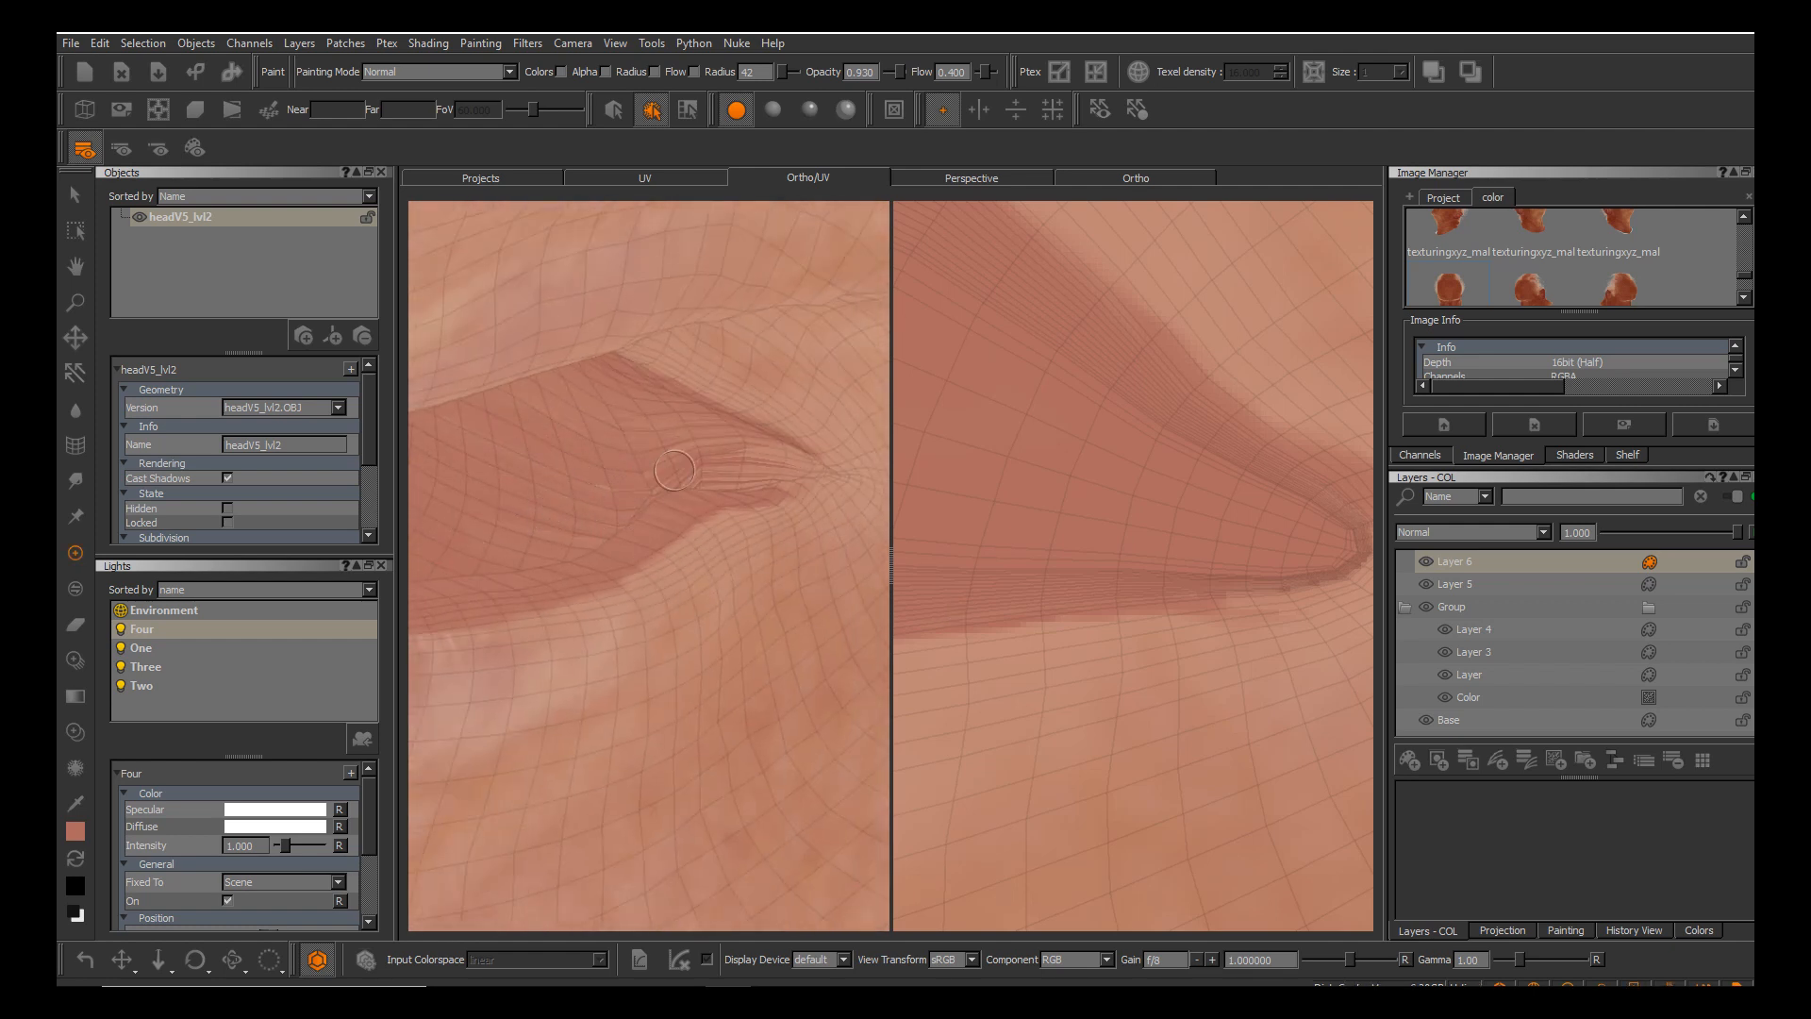
Bake the paint at the eye's inner corner and enlarge the brush radius to 146.
{"action": "key", "text": "b"}
{"action": "left_click_drag", "start_coordinate": [655, 520], "coordinate": [693, 467], "text": "alt"}
{"action": "left_click_drag", "start_coordinate": [949, 614], "coordinate": [950, 615], "text": "alt"}
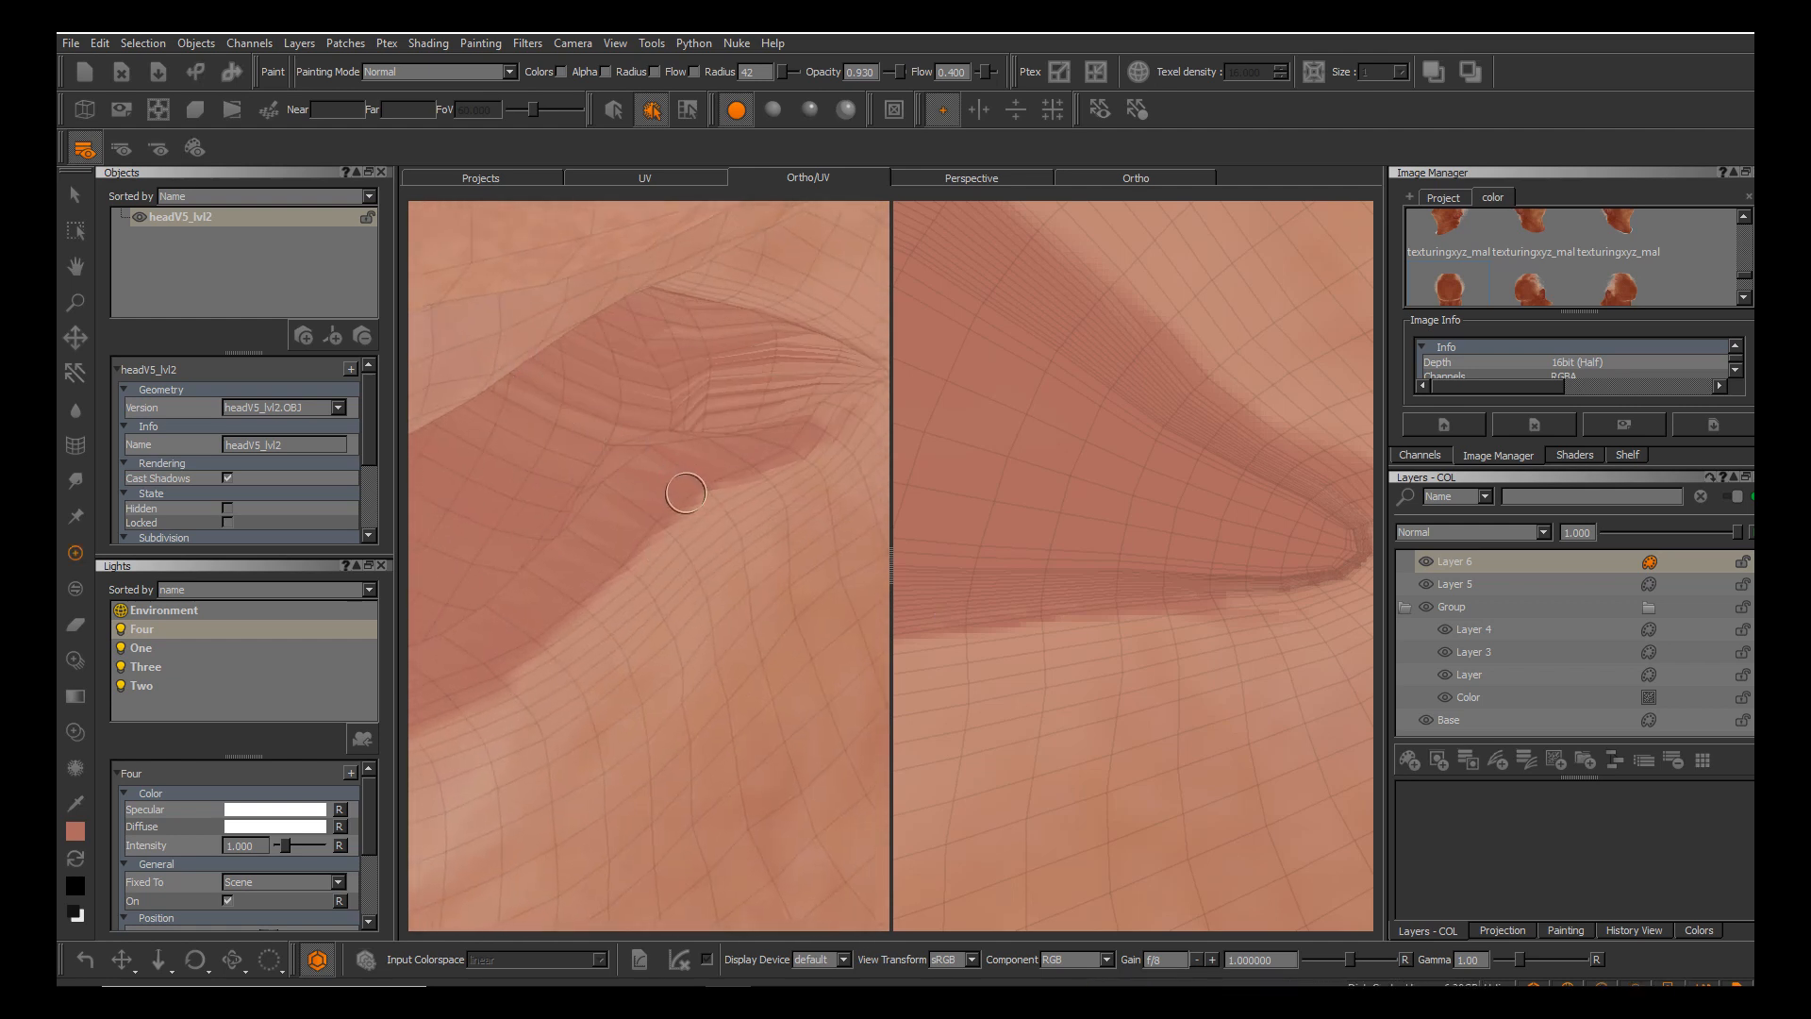
{"action": "key", "text": "r"}
{"action": "left_click_drag", "start_coordinate": [687, 500], "coordinate": [728, 502]}
{"action": "middle_click_drag", "start_coordinate": [728, 517], "coordinate": [766, 555], "text": "alt"}
{"action": "mouse_move", "coordinate": [717, 538]}
{"action": "left_mouse_down", "text": "alt"}
{"action": "mouse_move", "coordinate": [566, 528]}
{"action": "mouse_move", "coordinate": [589, 523]}
{"action": "left_mouse_up", "text": "alt"}
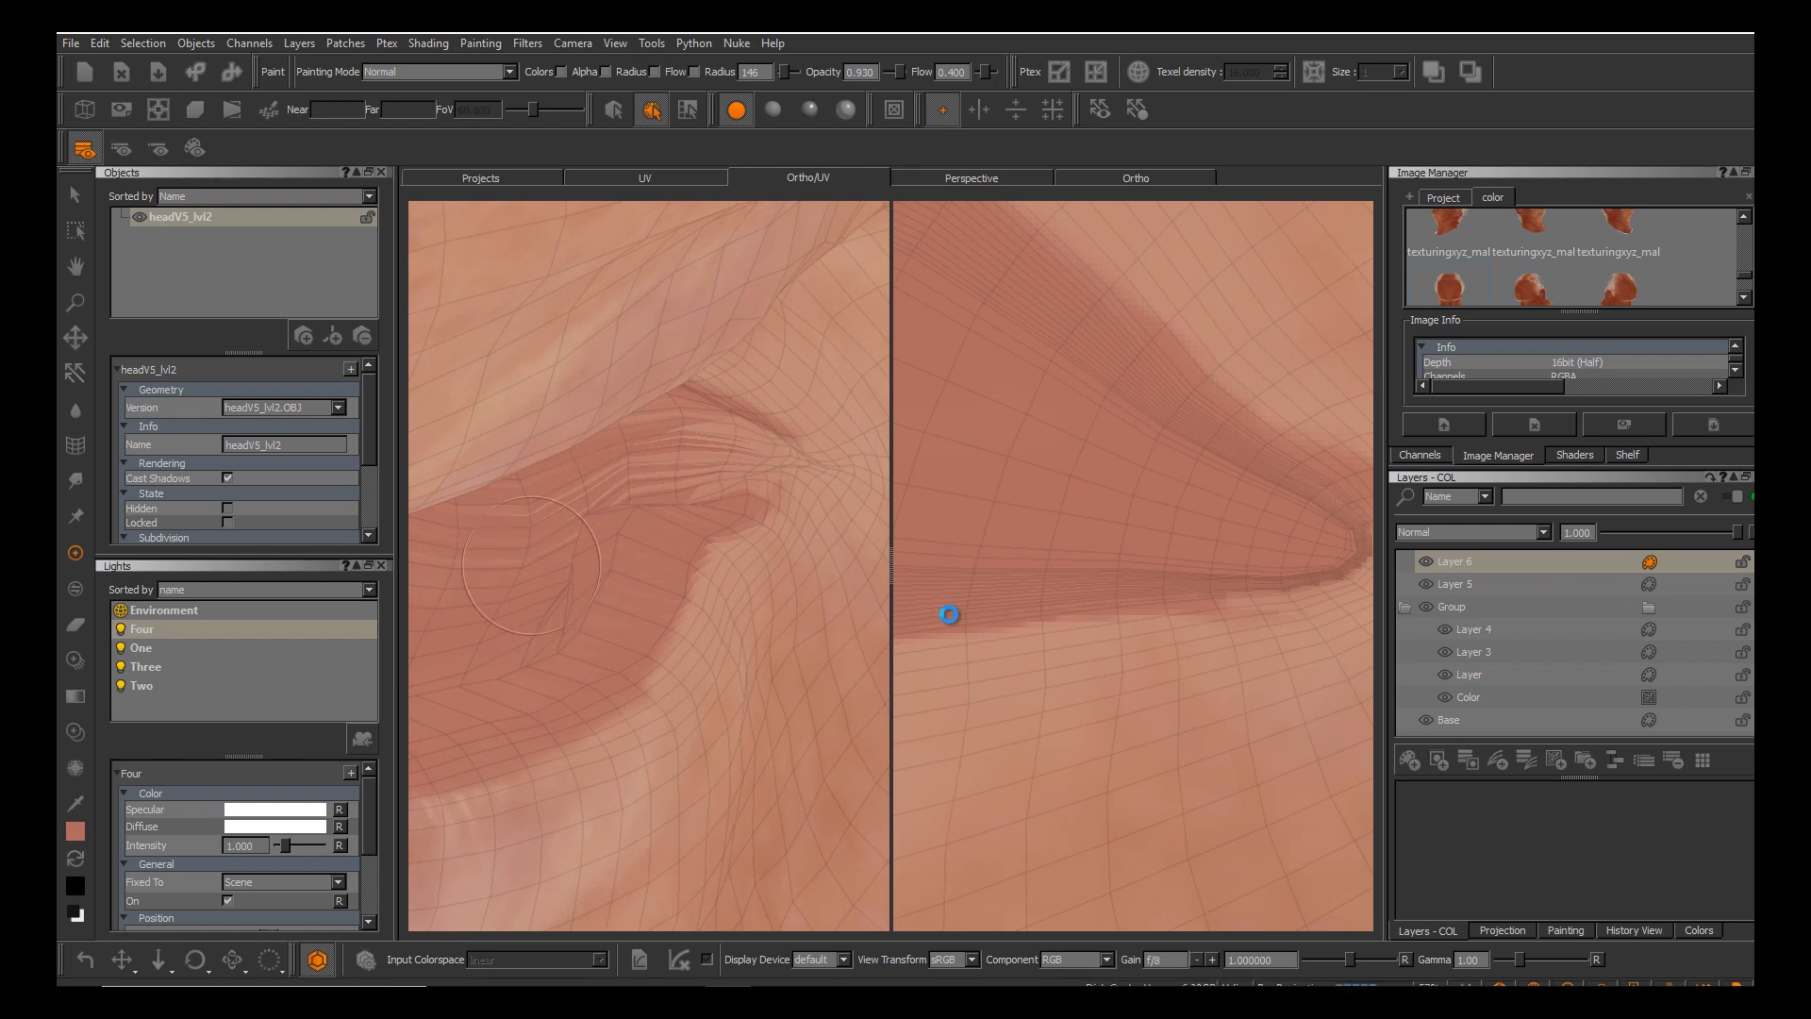
Check the painted edge at the inner eye corner up close and from several angles, including the surrounding brow and nose.
{"action": "left_click_drag", "start_coordinate": [531, 566], "coordinate": [950, 614], "text": "alt"}
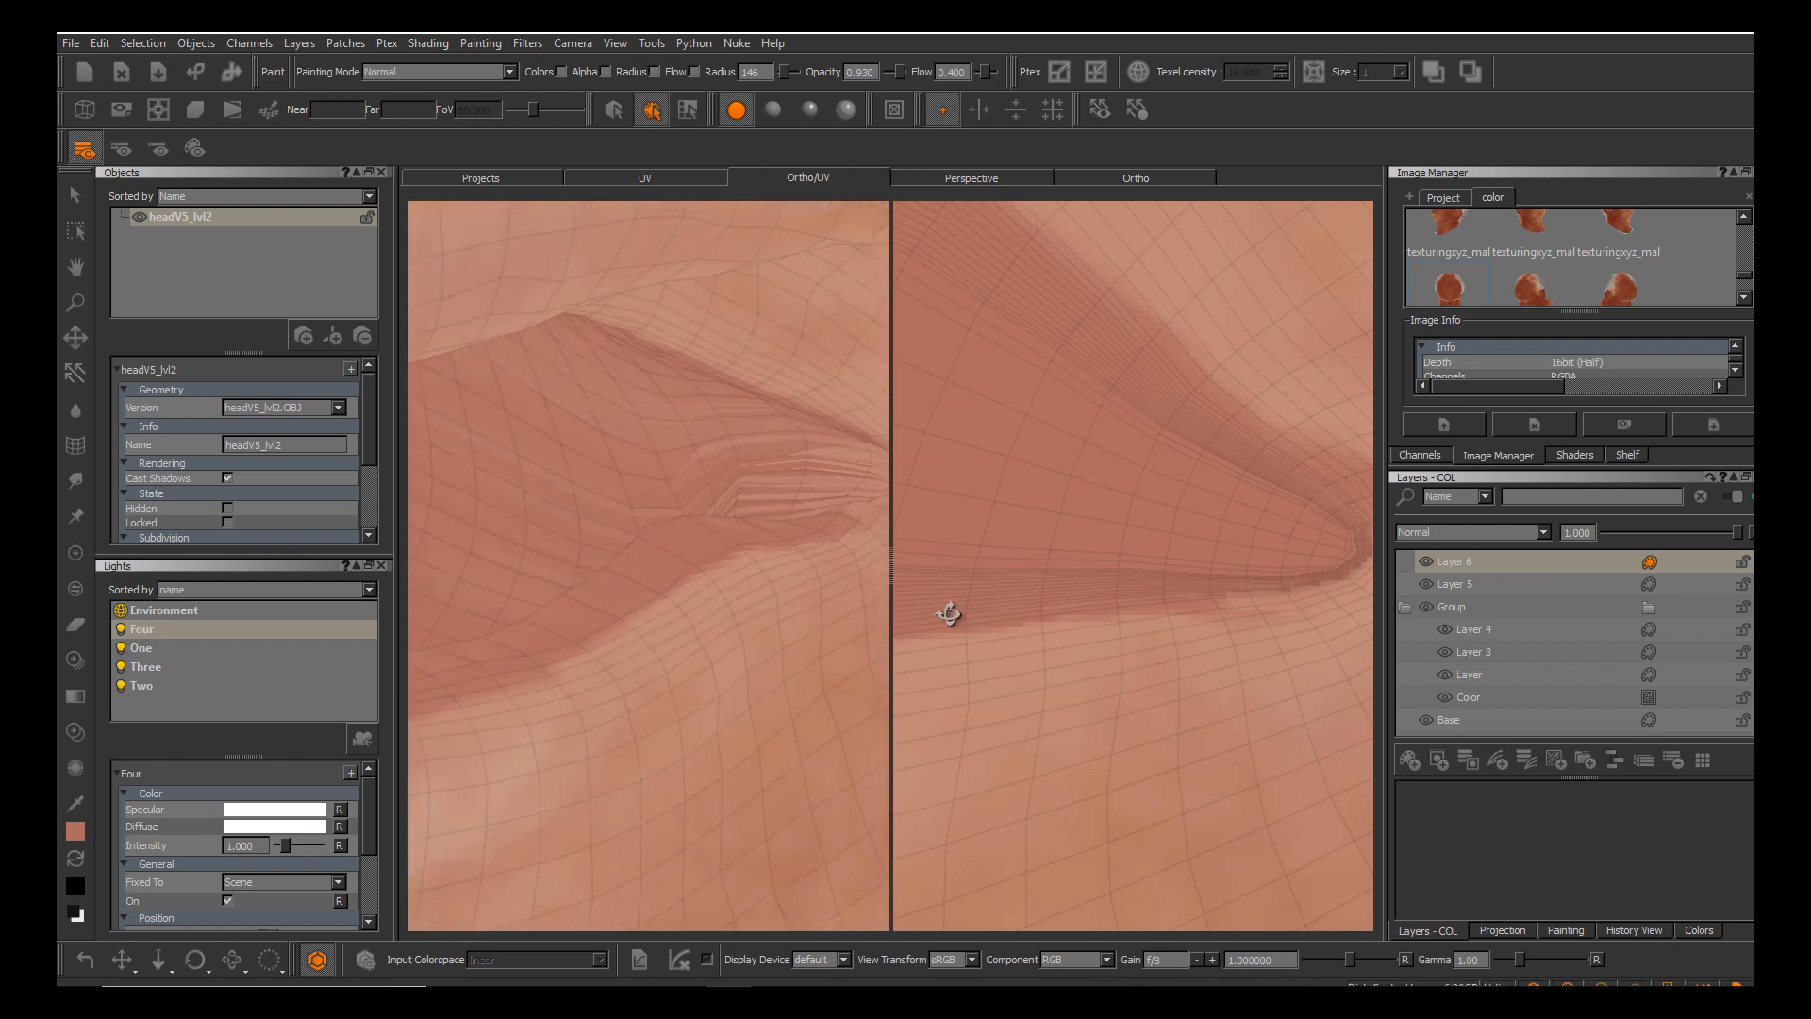
{"action": "right_click_drag", "start_coordinate": [1000, 585], "coordinate": [950, 614], "text": "alt"}
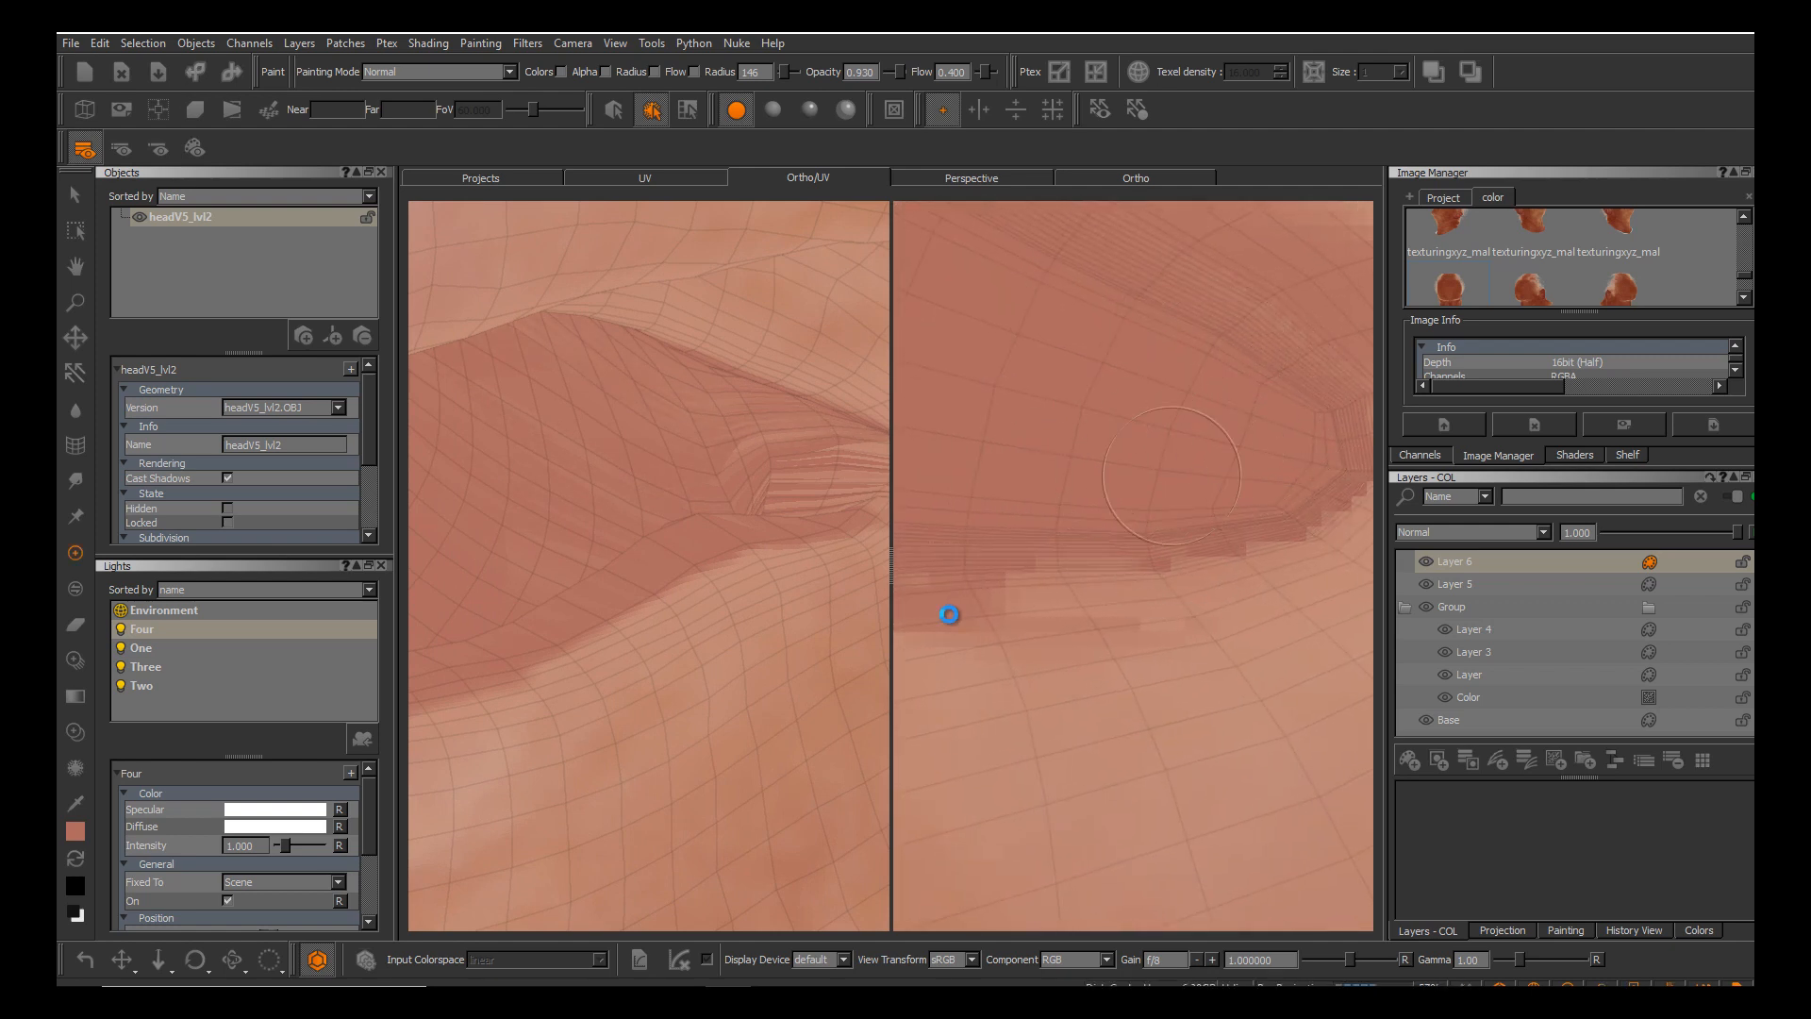
{"action": "middle_click_drag", "start_coordinate": [1137, 436], "coordinate": [1047, 466], "text": "alt"}
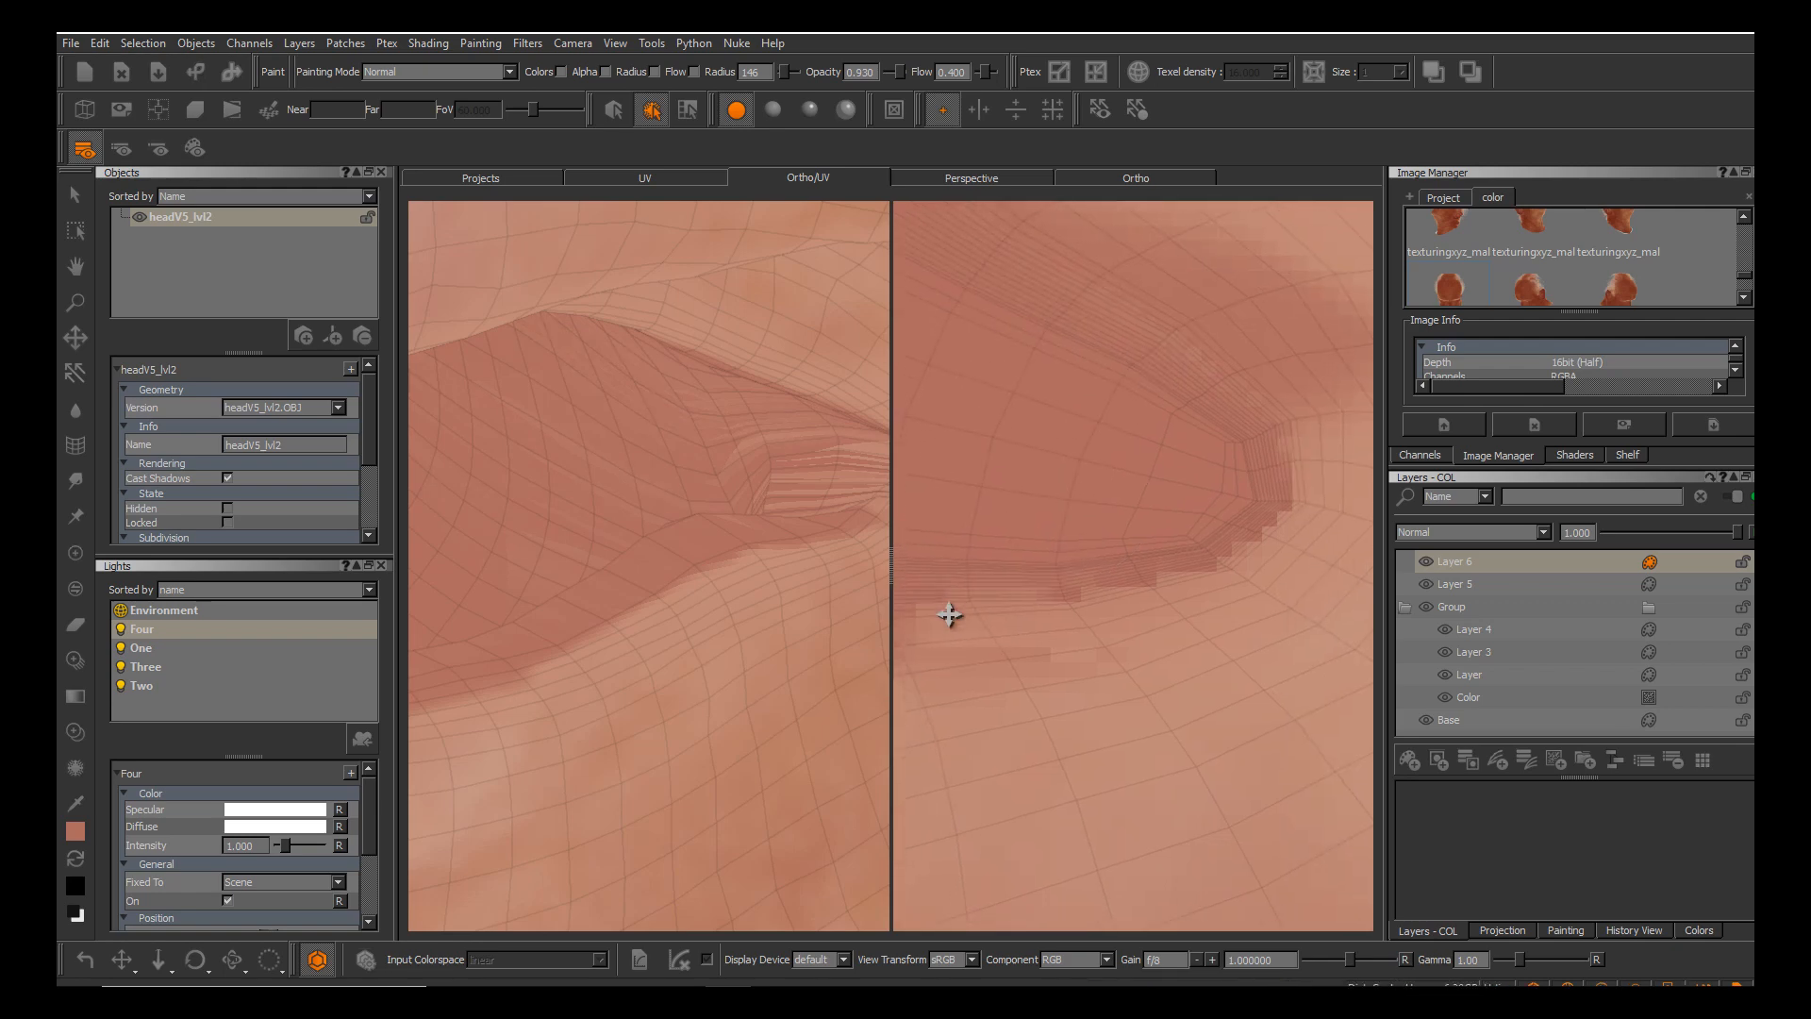
{"action": "middle_click_drag", "start_coordinate": [679, 490], "coordinate": [618, 569], "text": "alt"}
{"action": "right_click_drag", "start_coordinate": [651, 528], "coordinate": [651, 651], "text": "alt"}
{"action": "left_click_drag", "start_coordinate": [651, 566], "coordinate": [670, 622], "text": "alt"}
{"action": "right_click_drag", "start_coordinate": [651, 623], "coordinate": [651, 528], "text": "alt"}
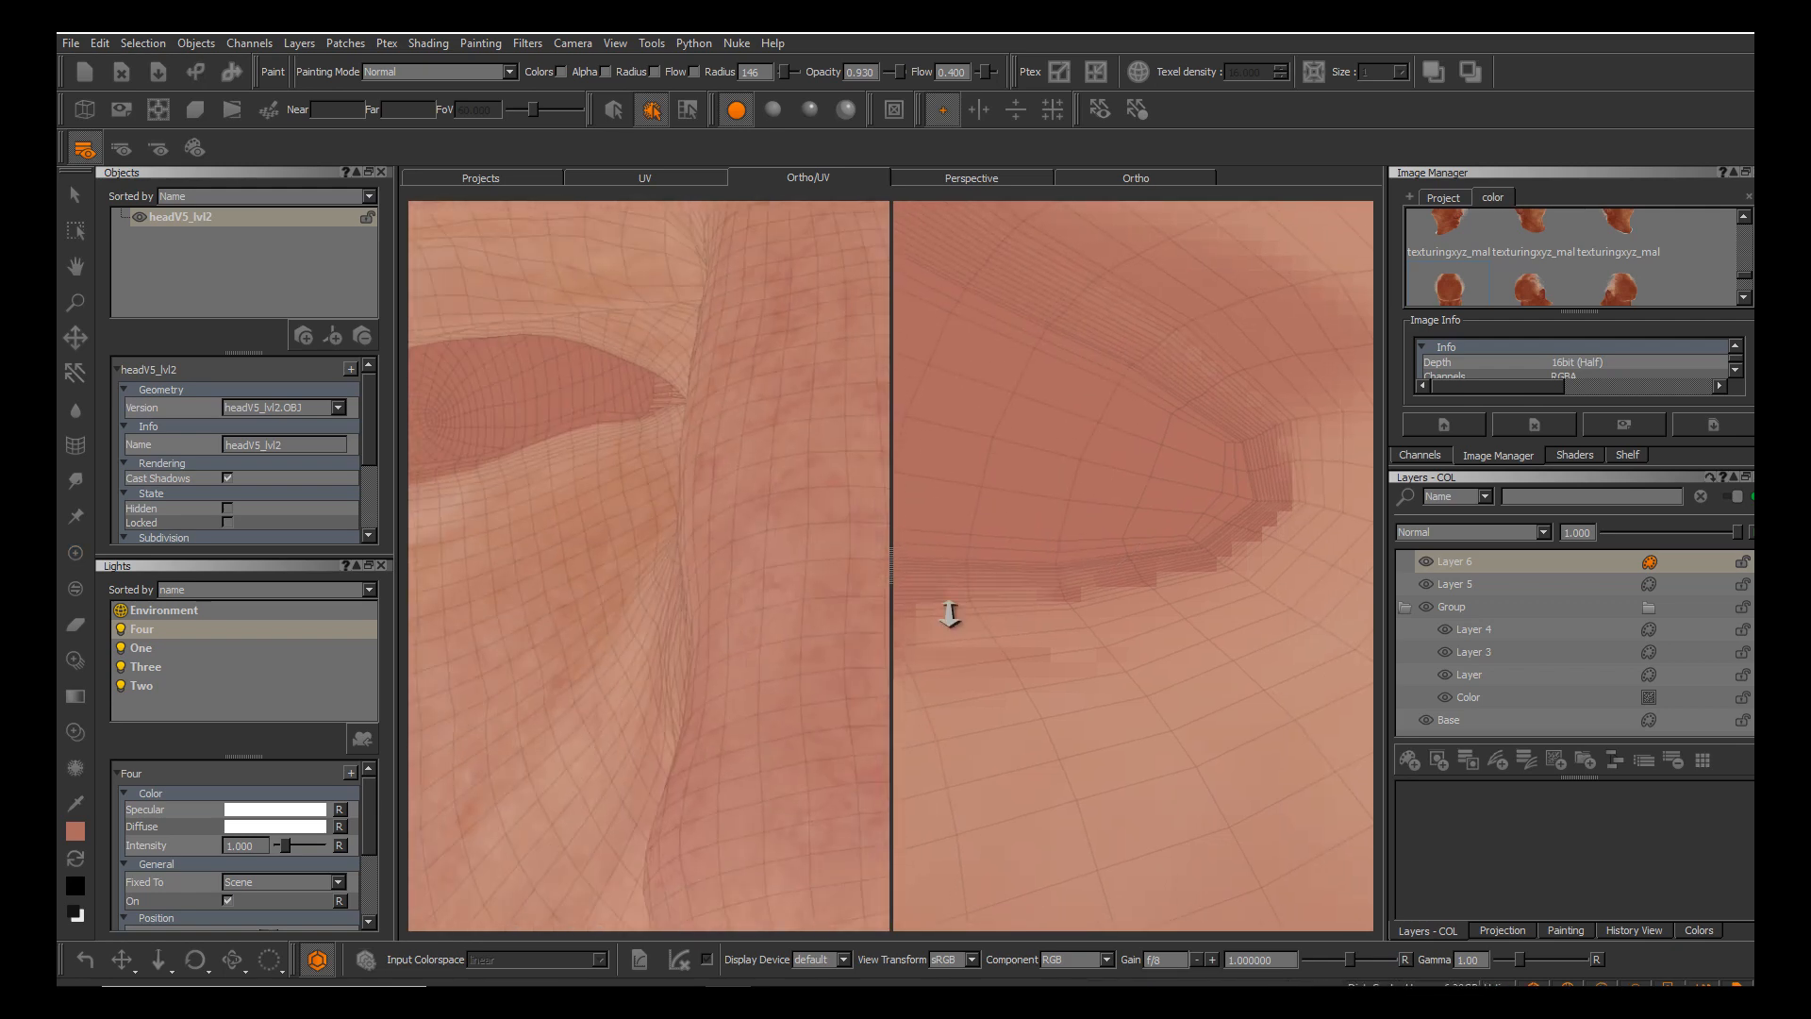
{"action": "left_click_drag", "start_coordinate": [651, 604], "coordinate": [632, 538], "text": "alt"}
{"action": "middle_click_drag", "start_coordinate": [632, 472], "coordinate": [634, 562], "text": "alt"}
{"action": "right_click_drag", "start_coordinate": [623, 557], "coordinate": [661, 509], "text": "alt"}
{"action": "middle_click_drag", "start_coordinate": [603, 491], "coordinate": [666, 511], "text": "alt"}
{"action": "mouse_move", "coordinate": [666, 511]}
{"action": "left_mouse_down", "text": "alt"}
{"action": "mouse_move", "coordinate": [611, 488]}
{"action": "mouse_move", "coordinate": [950, 615]}
{"action": "left_mouse_up", "text": "alt"}
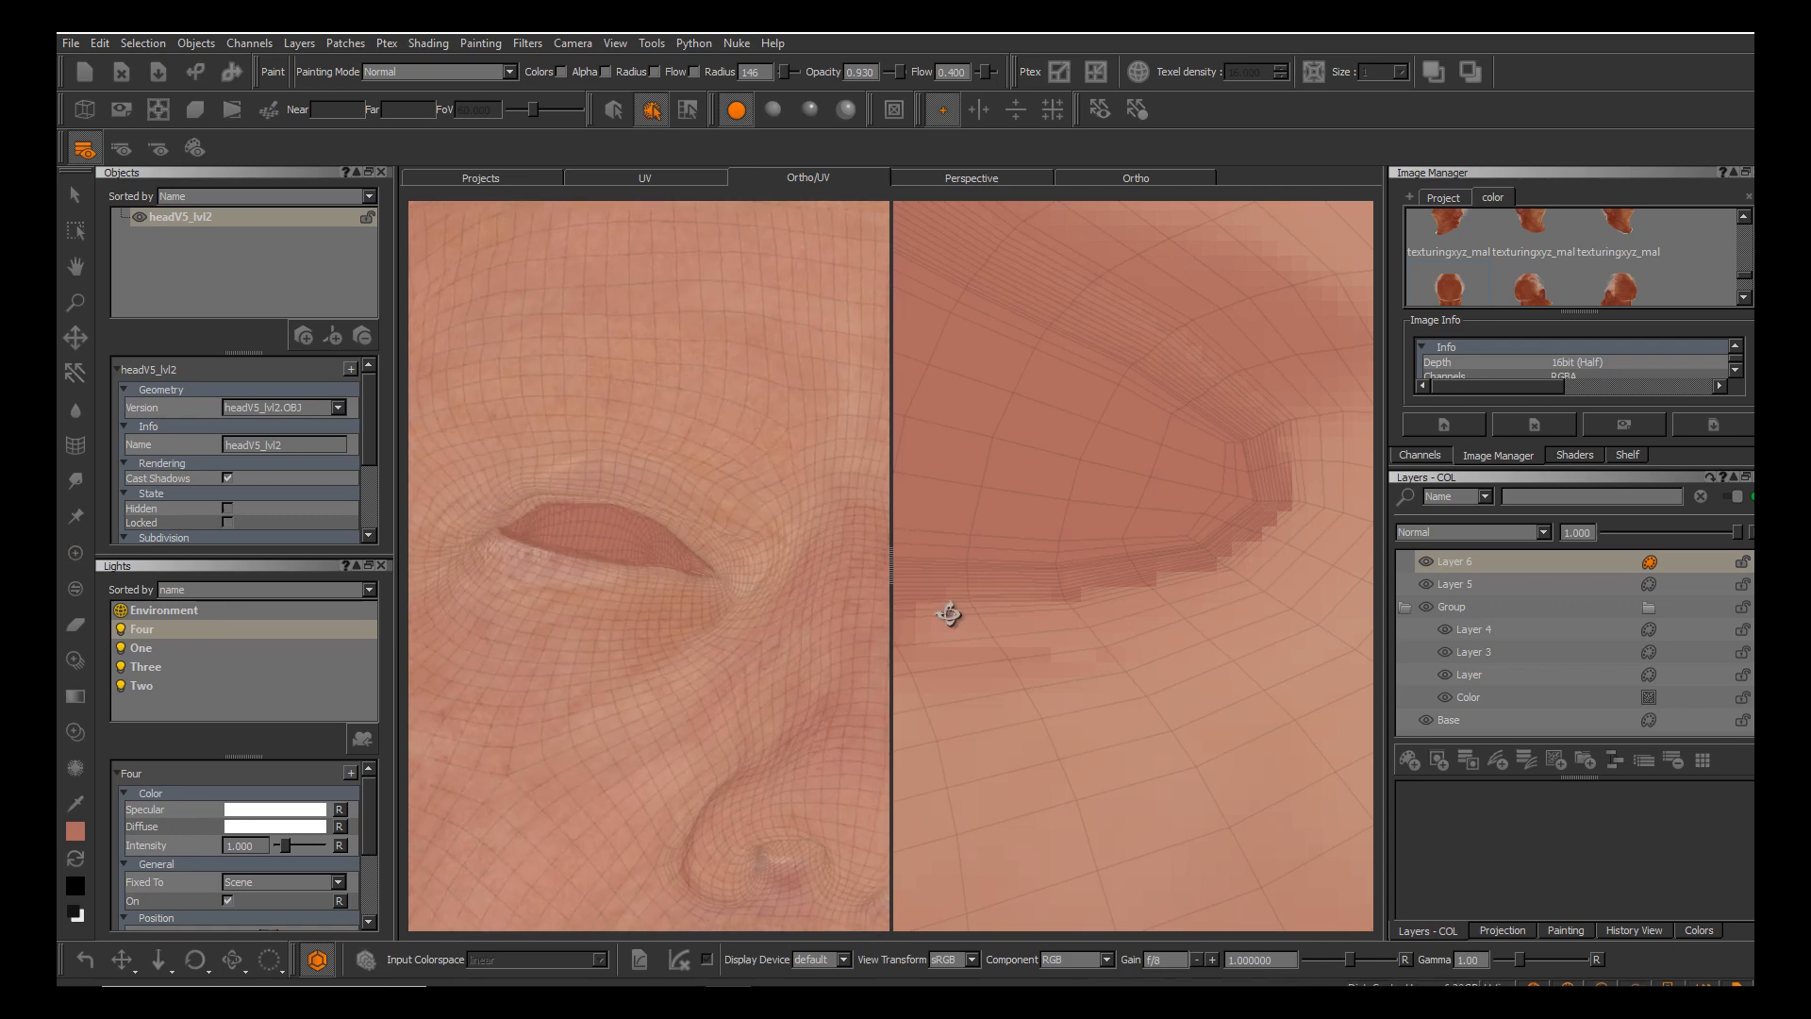
Hide the wireframe and shade the whole head with basic lighting.
{"action": "key", "text": "w"}
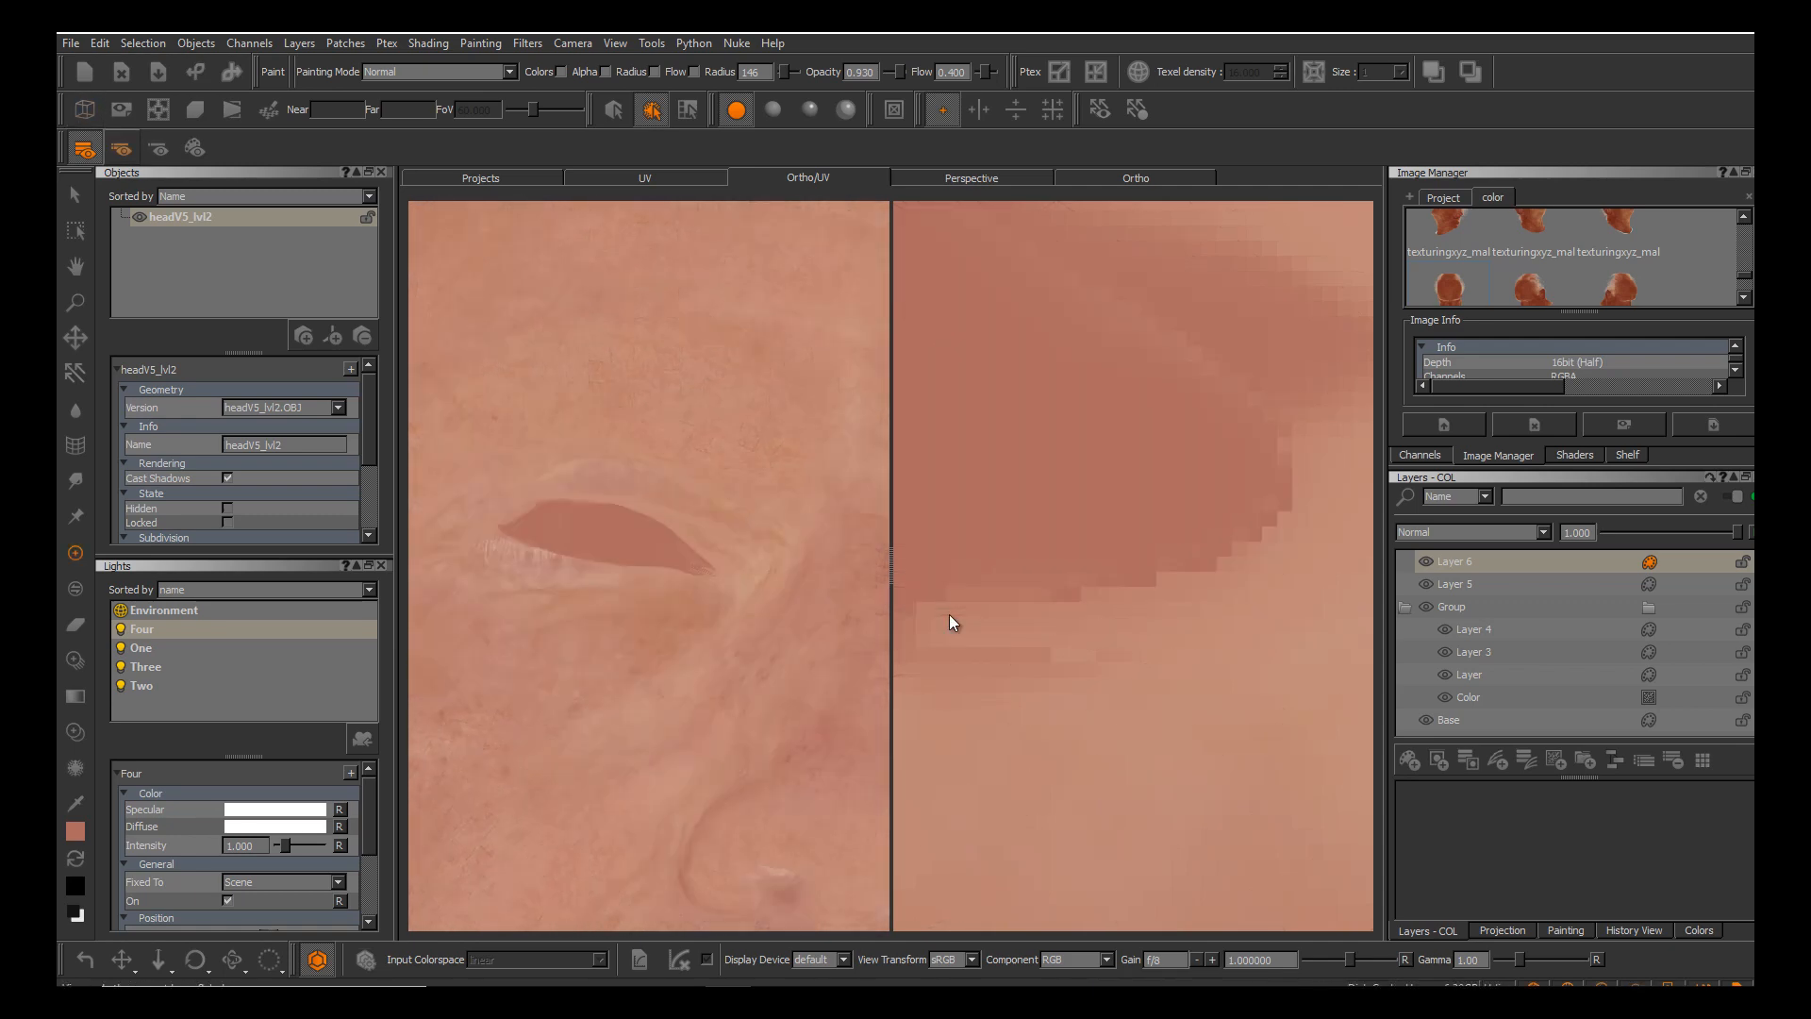
{"action": "right_click_drag", "start_coordinate": [626, 594], "coordinate": [509, 604], "text": "alt"}
{"action": "left_click_drag", "start_coordinate": [566, 594], "coordinate": [623, 594], "text": "alt"}
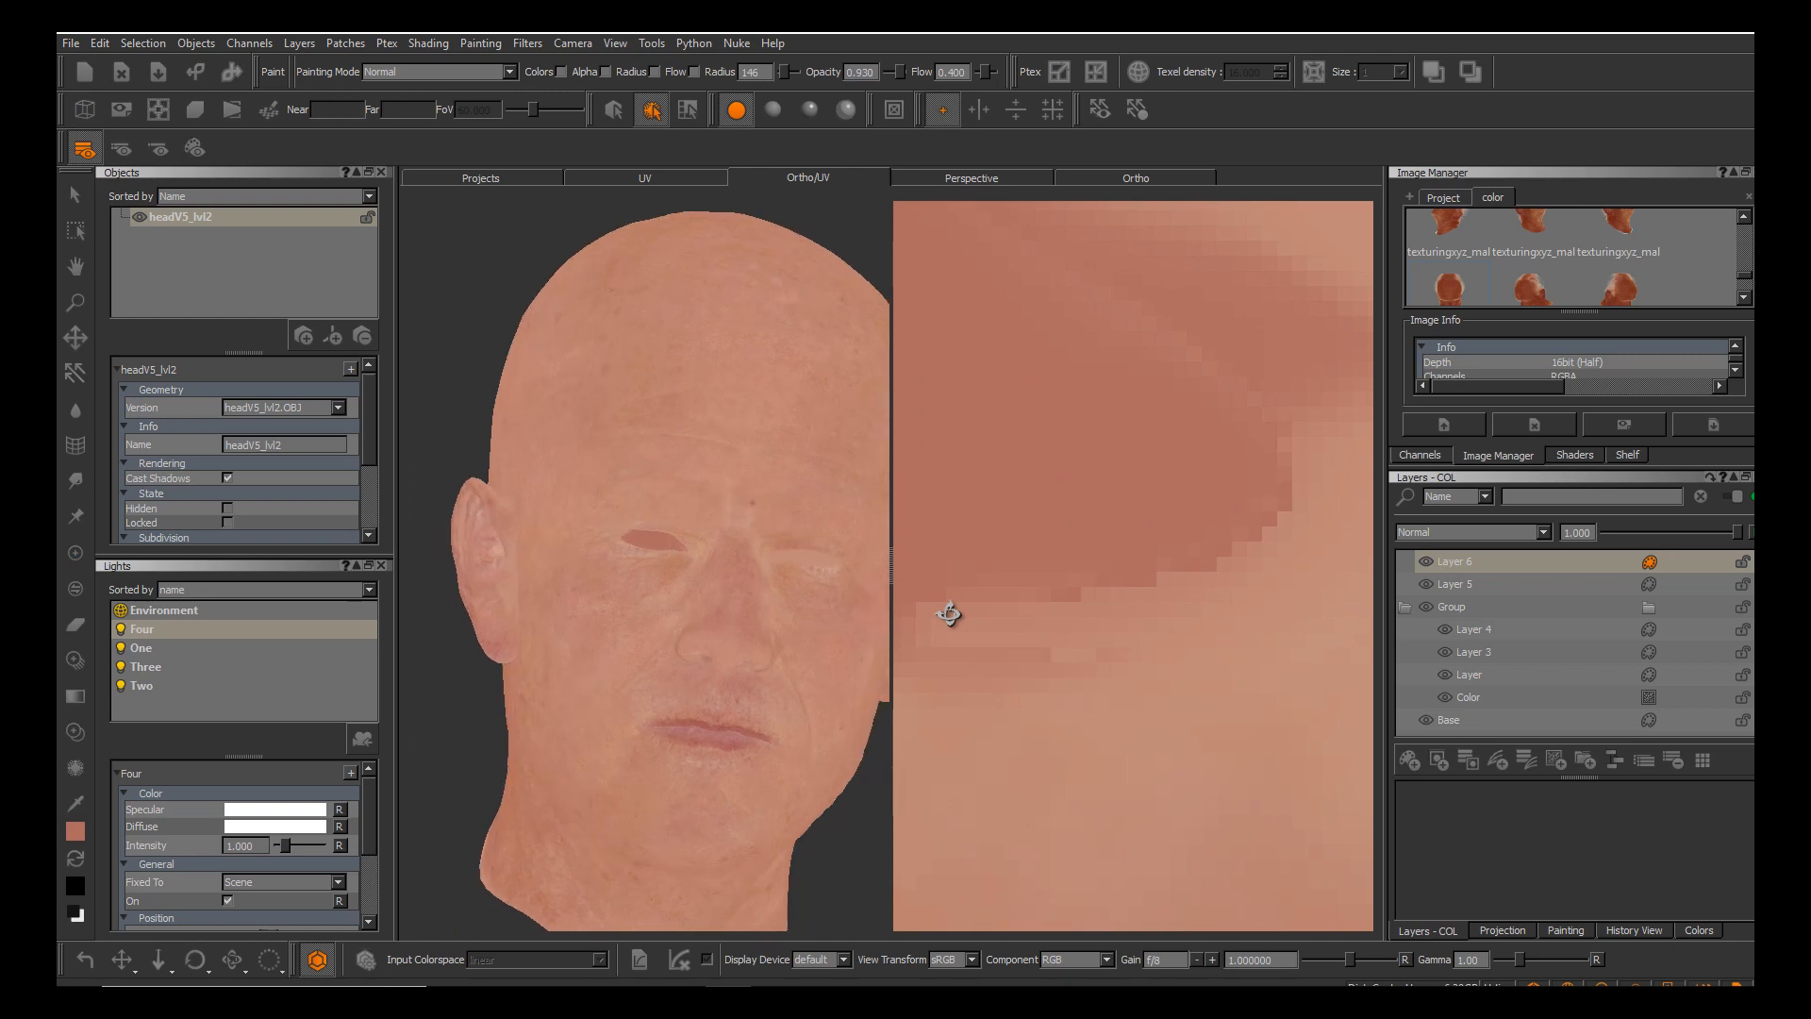
{"action": "key", "text": "p"}
{"action": "left_click", "coordinate": [774, 110]}
Switch the head object's geometry version to headV5_decimated.
{"action": "left_click", "coordinate": [285, 408]}
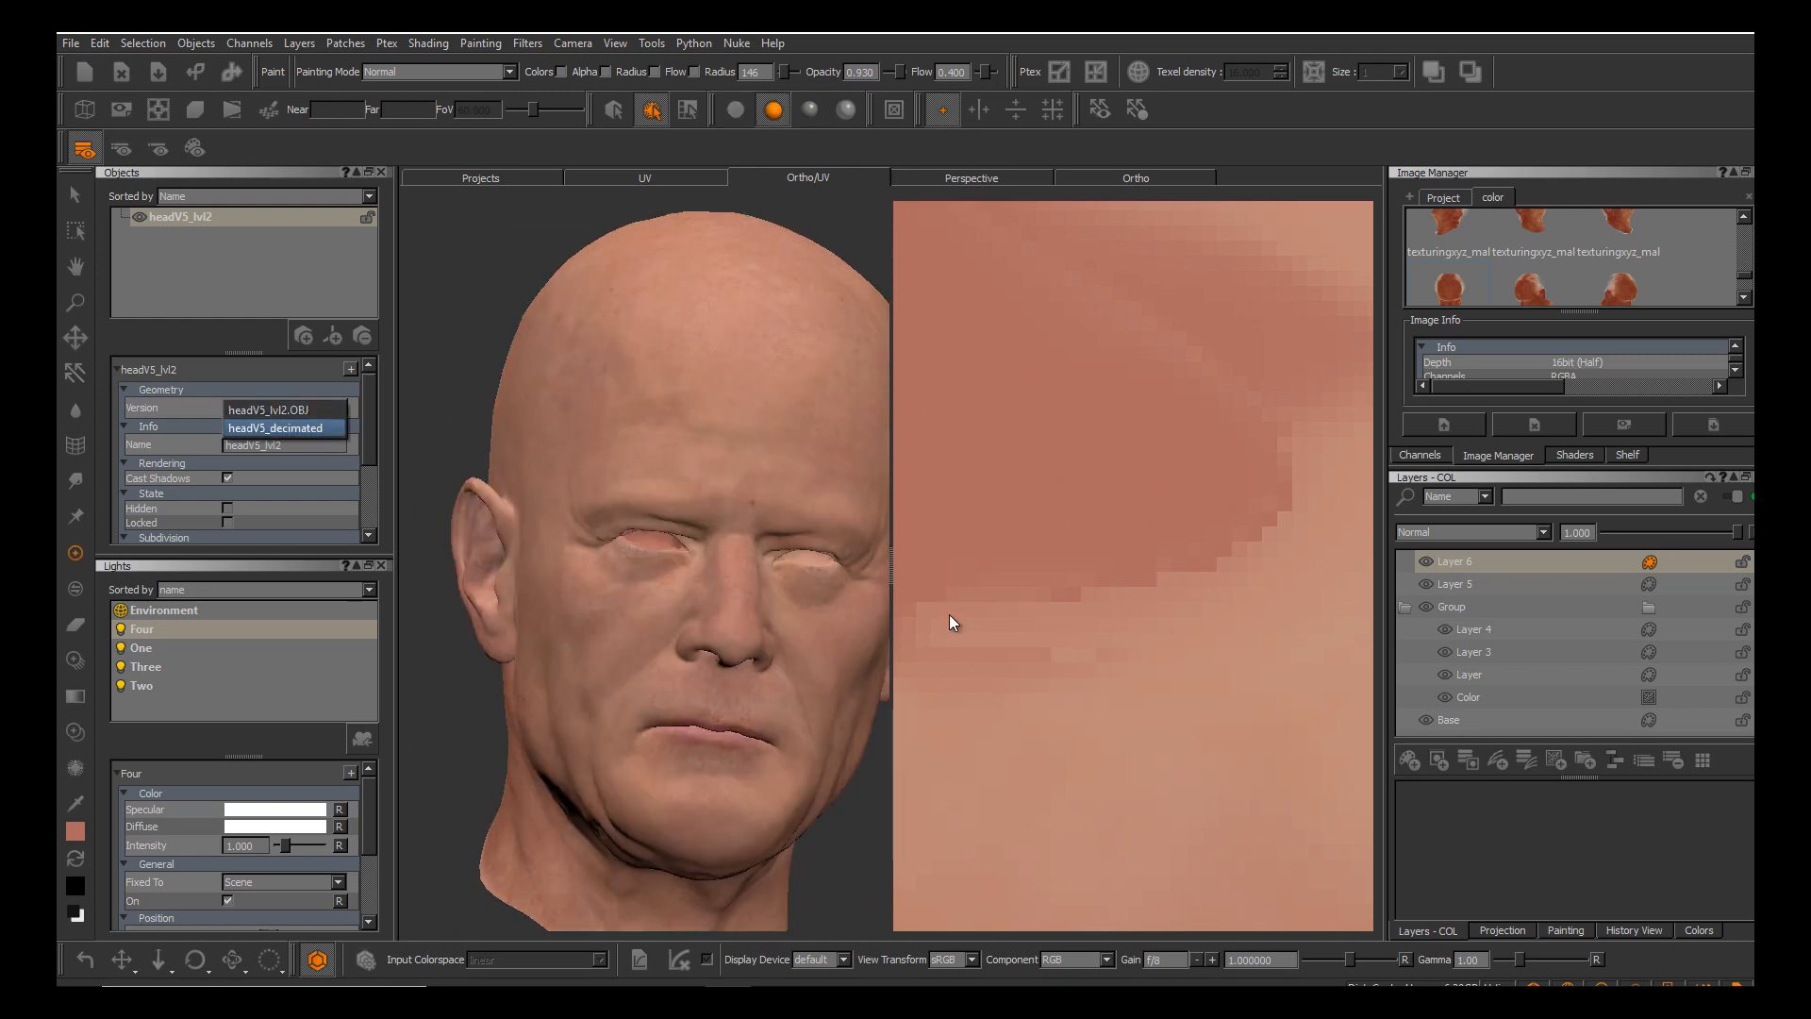
{"action": "left_click", "coordinate": [285, 428]}
{"action": "right_click_drag", "start_coordinate": [585, 595], "coordinate": [703, 594], "text": "alt"}
{"action": "mouse_move", "coordinate": [661, 595]}
{"action": "left_mouse_down", "text": "alt"}
{"action": "mouse_move", "coordinate": [679, 594]}
{"action": "mouse_move", "coordinate": [604, 595]}
{"action": "left_mouse_up", "text": "alt"}
{"action": "middle_click_drag", "start_coordinate": [651, 613], "coordinate": [651, 571], "text": "alt"}
{"action": "right_click_drag", "start_coordinate": [604, 594], "coordinate": [698, 594], "text": "alt"}
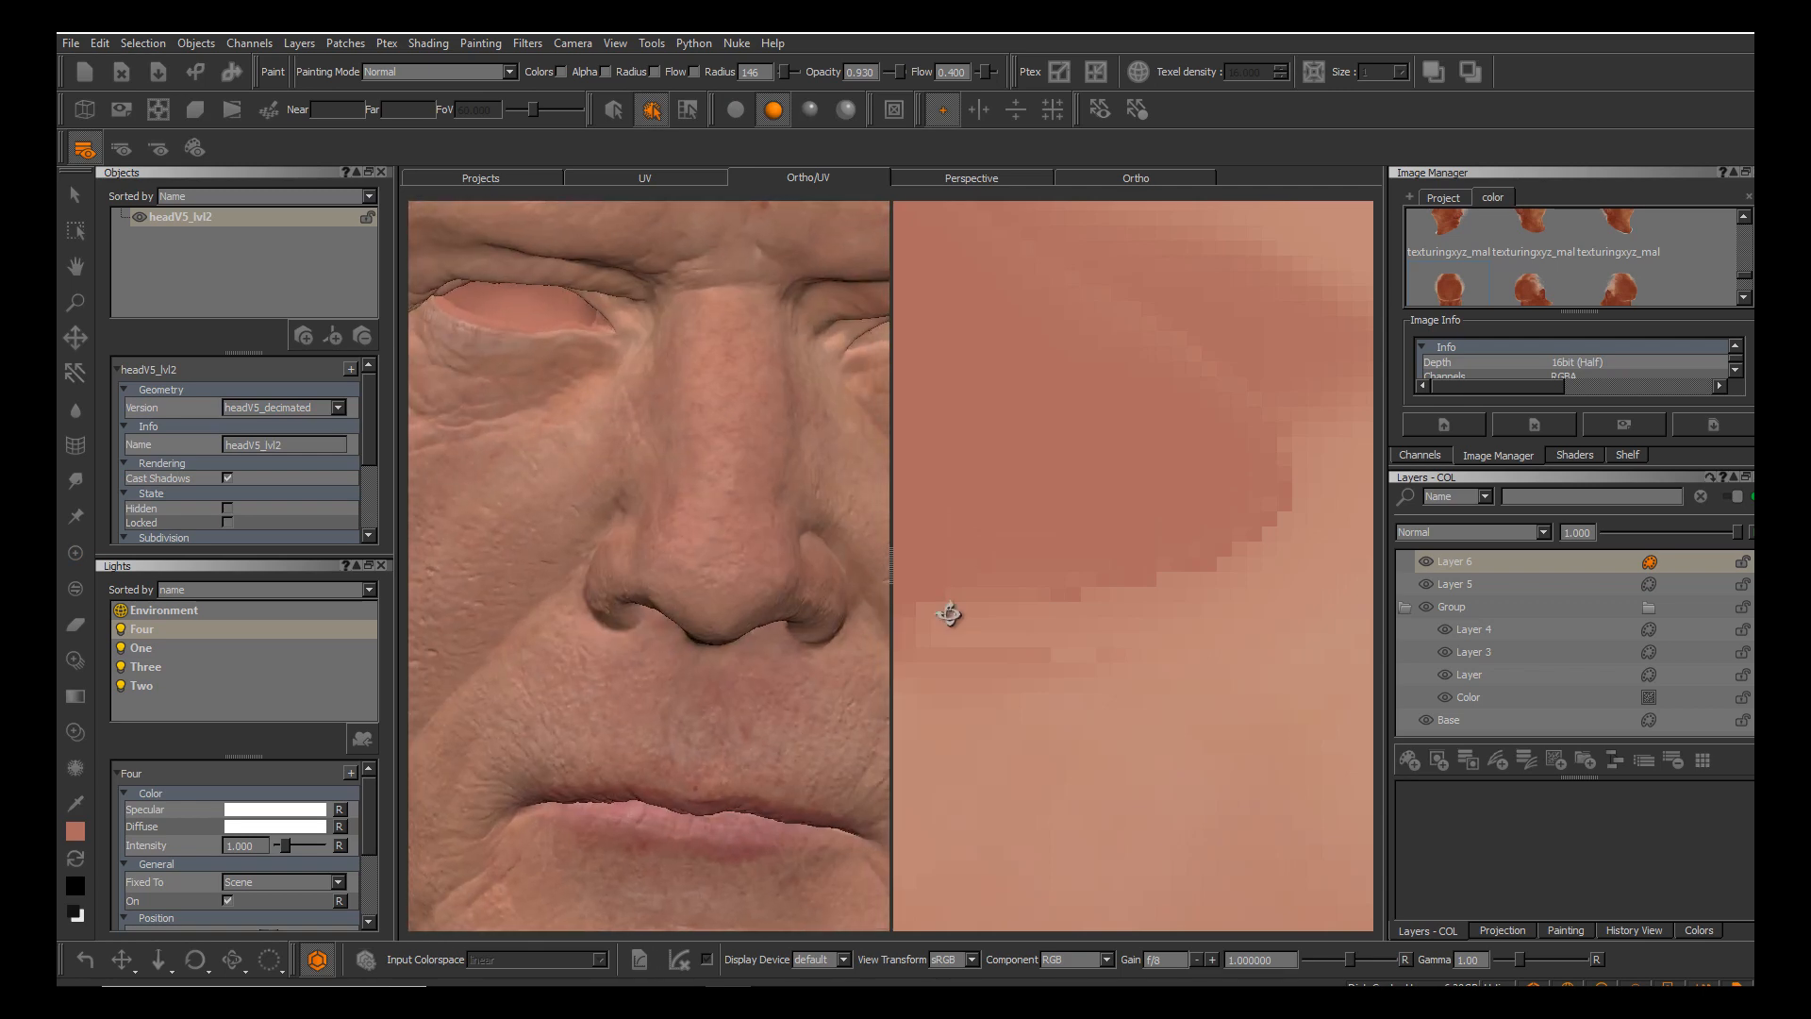
Inspect the eye, nose and cheek on the detailed sculpt alongside the same area of the UV texture.
{"action": "left_click_drag", "start_coordinate": [650, 594], "coordinate": [681, 594], "text": "alt"}
{"action": "middle_click_drag", "start_coordinate": [681, 604], "coordinate": [720, 571], "text": "alt"}
{"action": "right_click_drag", "start_coordinate": [1095, 472], "coordinate": [981, 472], "text": "alt"}
{"action": "mouse_move", "coordinate": [981, 471]}
{"action": "middle_mouse_down", "text": "alt"}
{"action": "mouse_move", "coordinate": [1291, 461]}
{"action": "mouse_move", "coordinate": [1276, 462]}
{"action": "middle_mouse_up", "text": "alt"}
{"action": "middle_click_drag", "start_coordinate": [665, 535], "coordinate": [731, 731], "text": "alt"}
{"action": "mouse_move", "coordinate": [730, 731]}
{"action": "right_mouse_down", "text": "alt"}
{"action": "mouse_move", "coordinate": [703, 722]}
{"action": "mouse_move", "coordinate": [812, 684]}
{"action": "right_mouse_up", "text": "alt"}
{"action": "middle_click_drag", "start_coordinate": [811, 684], "coordinate": [788, 523], "text": "alt"}
{"action": "right_click_drag", "start_coordinate": [811, 519], "coordinate": [753, 514], "text": "alt"}
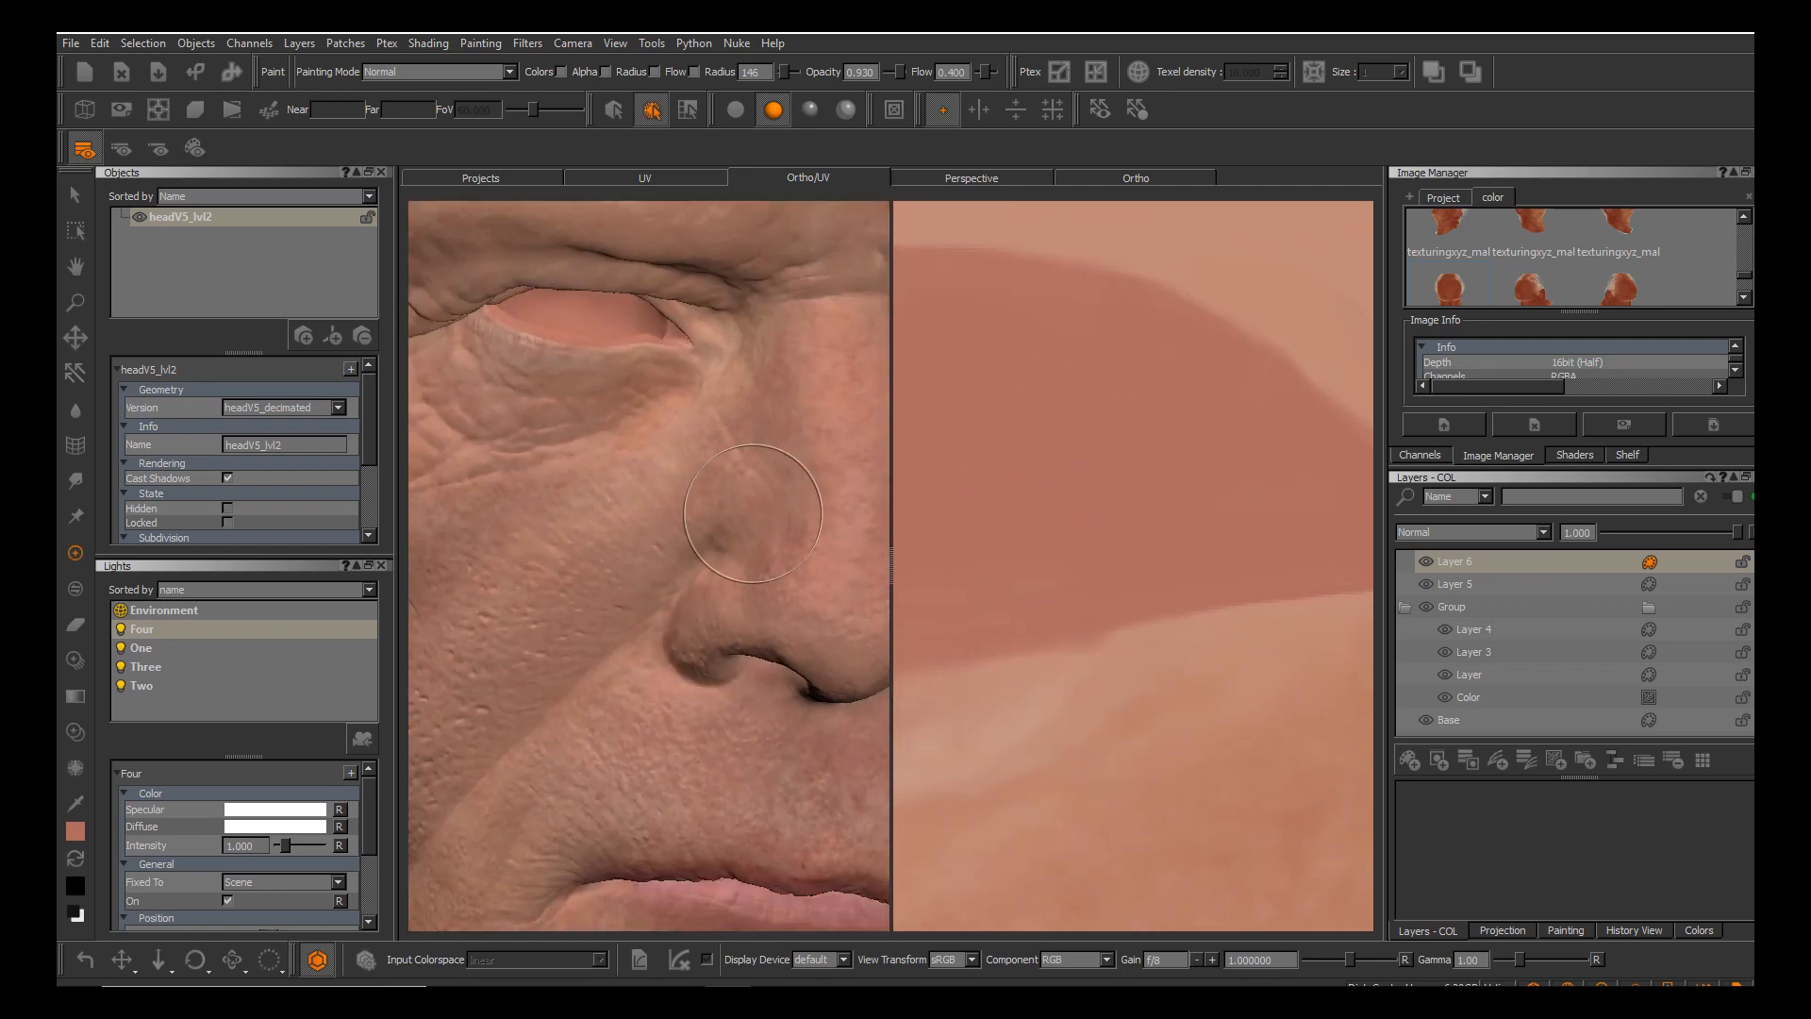
{"action": "middle_click_drag", "start_coordinate": [950, 614], "coordinate": [953, 708], "text": "alt"}
{"action": "right_click_drag", "start_coordinate": [950, 614], "coordinate": [811, 614], "text": "alt"}
{"action": "middle_click_drag", "start_coordinate": [950, 614], "coordinate": [923, 580], "text": "alt"}
{"action": "right_click_drag", "start_coordinate": [950, 614], "coordinate": [991, 614], "text": "alt"}
{"action": "middle_click_drag", "start_coordinate": [950, 614], "coordinate": [929, 489], "text": "alt"}
{"action": "middle_click_drag", "start_coordinate": [766, 349], "coordinate": [804, 420], "text": "alt"}
{"action": "right_click_drag", "start_coordinate": [803, 419], "coordinate": [745, 420], "text": "alt"}
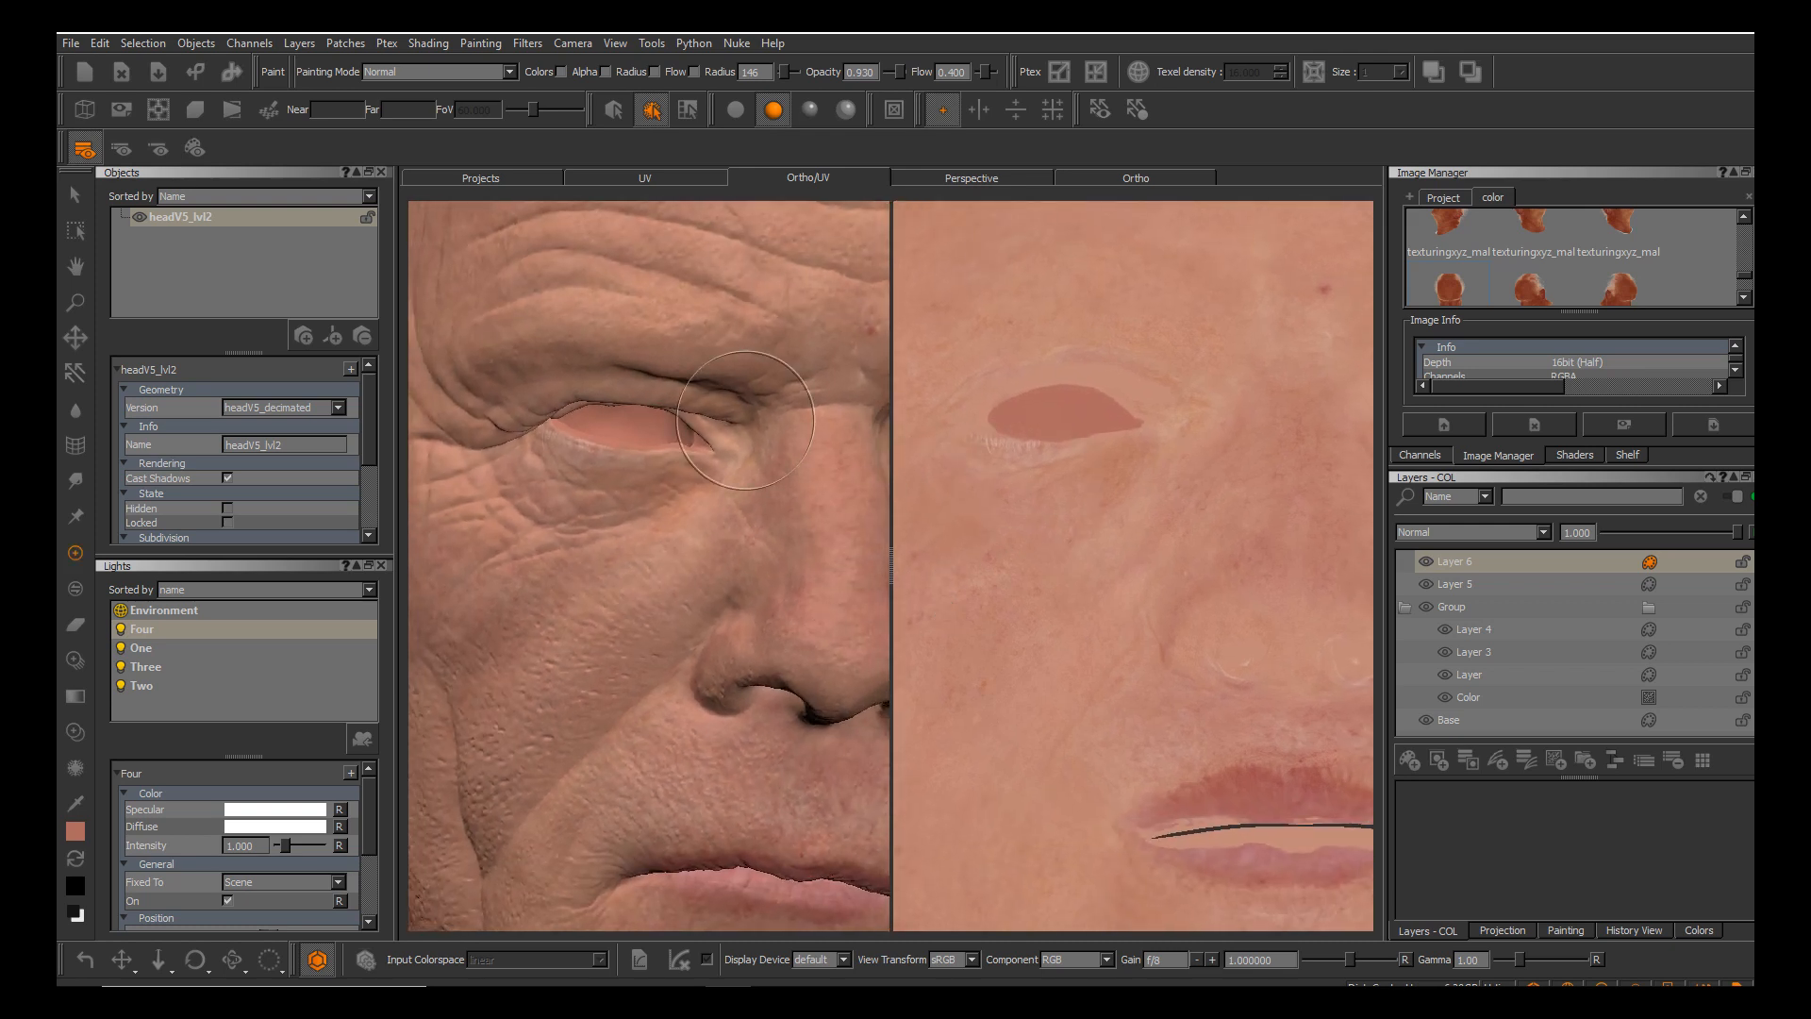
Compare the face texture under flat lighting and under basic lighting around the painted eye.
{"action": "left_click", "coordinate": [736, 111]}
{"action": "middle_click_drag", "start_coordinate": [684, 566], "coordinate": [703, 519], "text": "alt"}
{"action": "right_click_drag", "start_coordinate": [704, 519], "coordinate": [665, 460], "text": "alt"}
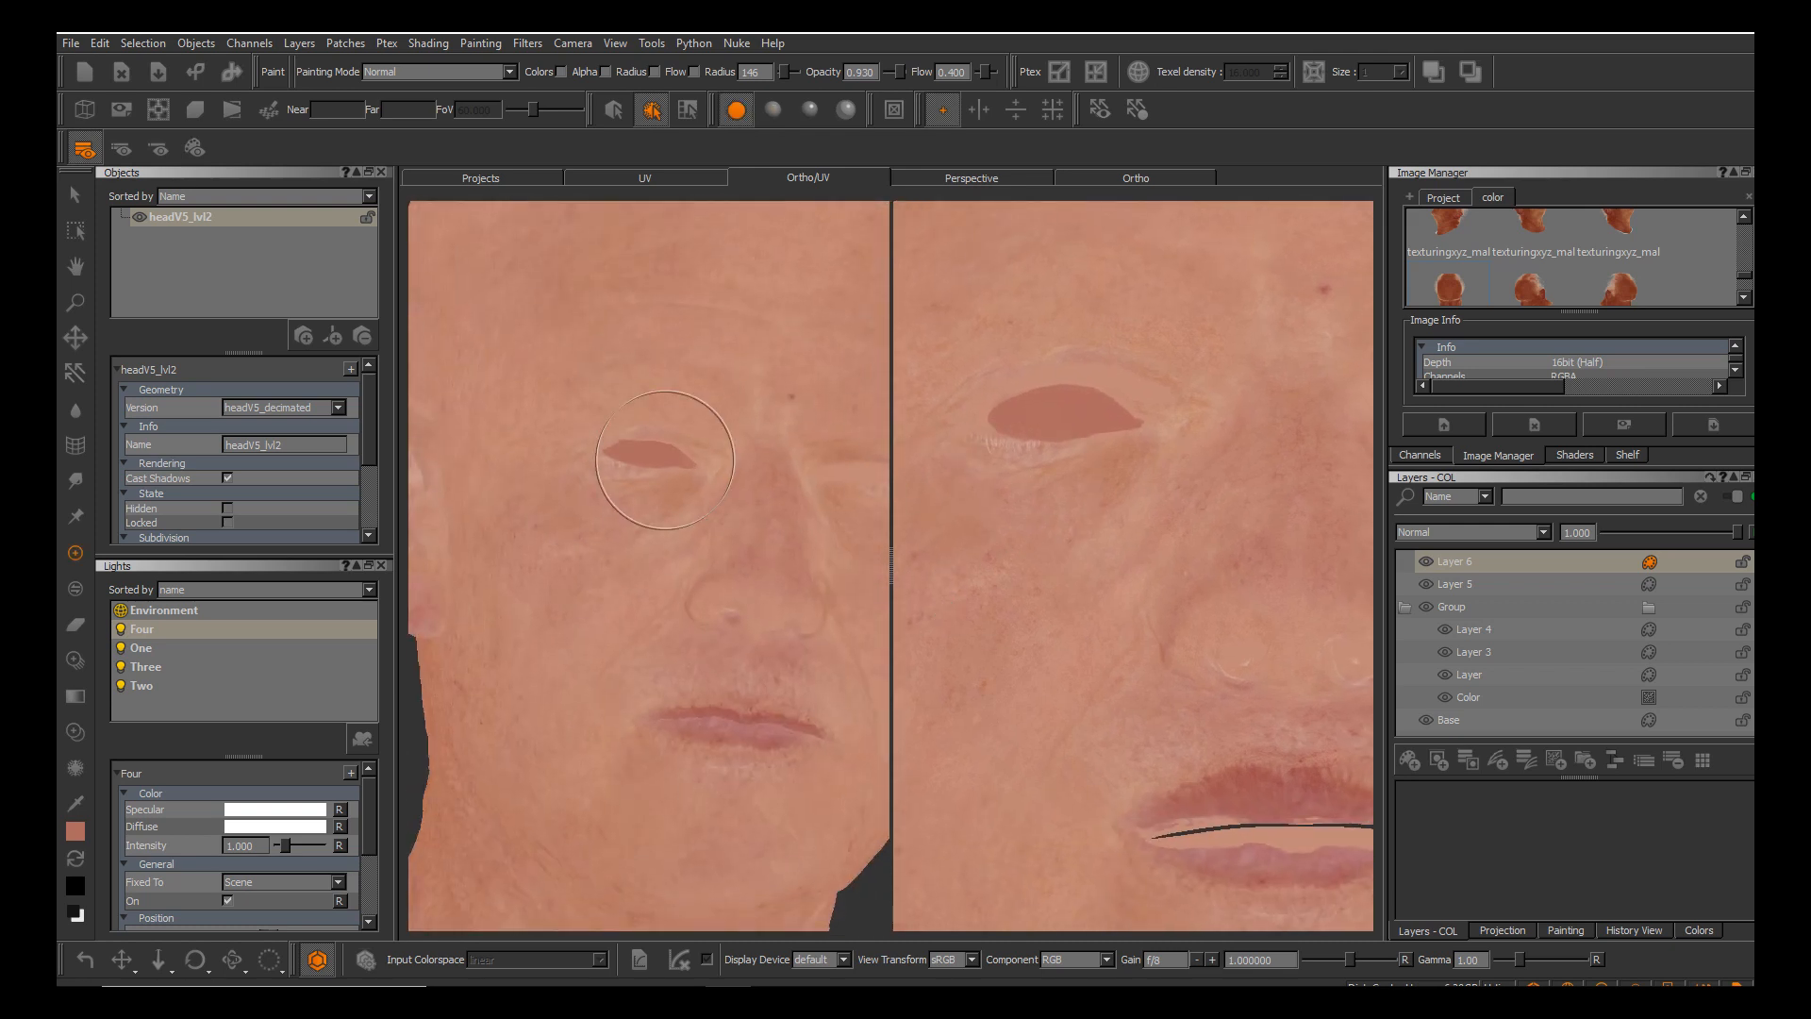
{"action": "left_click", "coordinate": [774, 111]}
{"action": "middle_click_drag", "start_coordinate": [661, 528], "coordinate": [677, 472], "text": "alt"}
{"action": "right_click_drag", "start_coordinate": [677, 472], "coordinate": [802, 471], "text": "alt"}
{"action": "middle_click_drag", "start_coordinate": [802, 472], "coordinate": [774, 515], "text": "alt"}
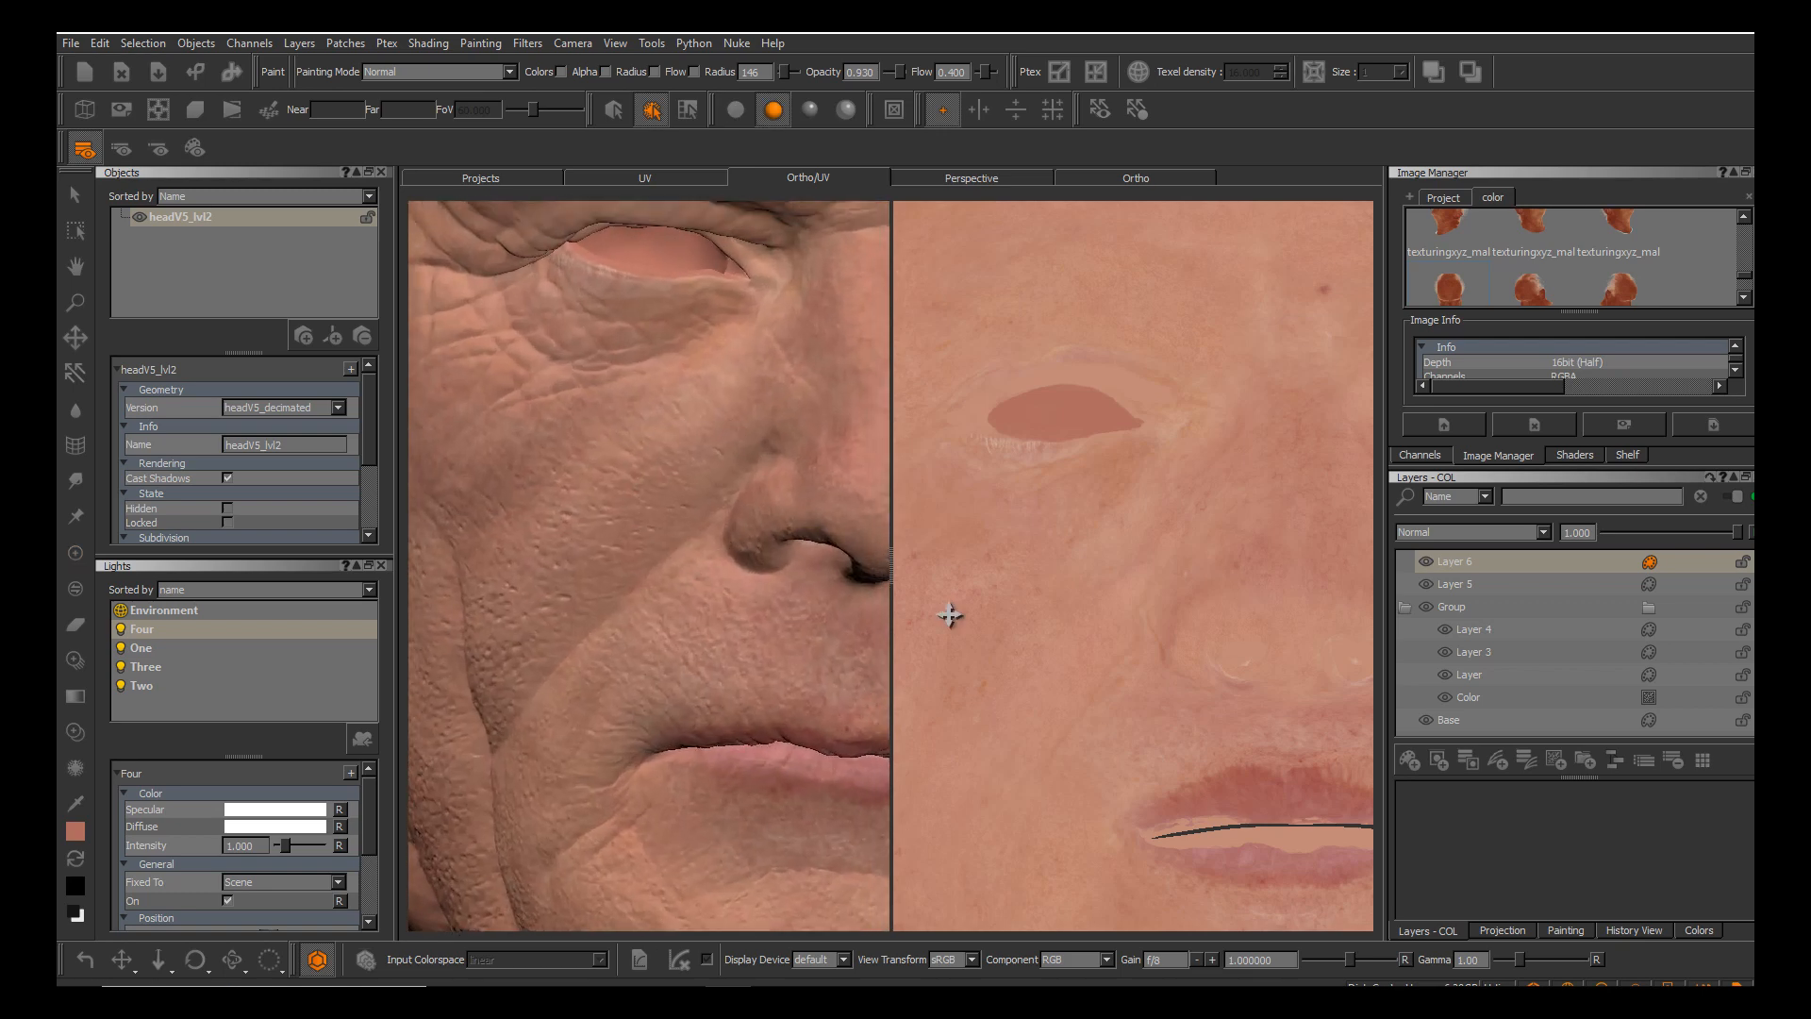
{"action": "middle_click_drag", "start_coordinate": [950, 615], "coordinate": [953, 622], "text": "alt"}
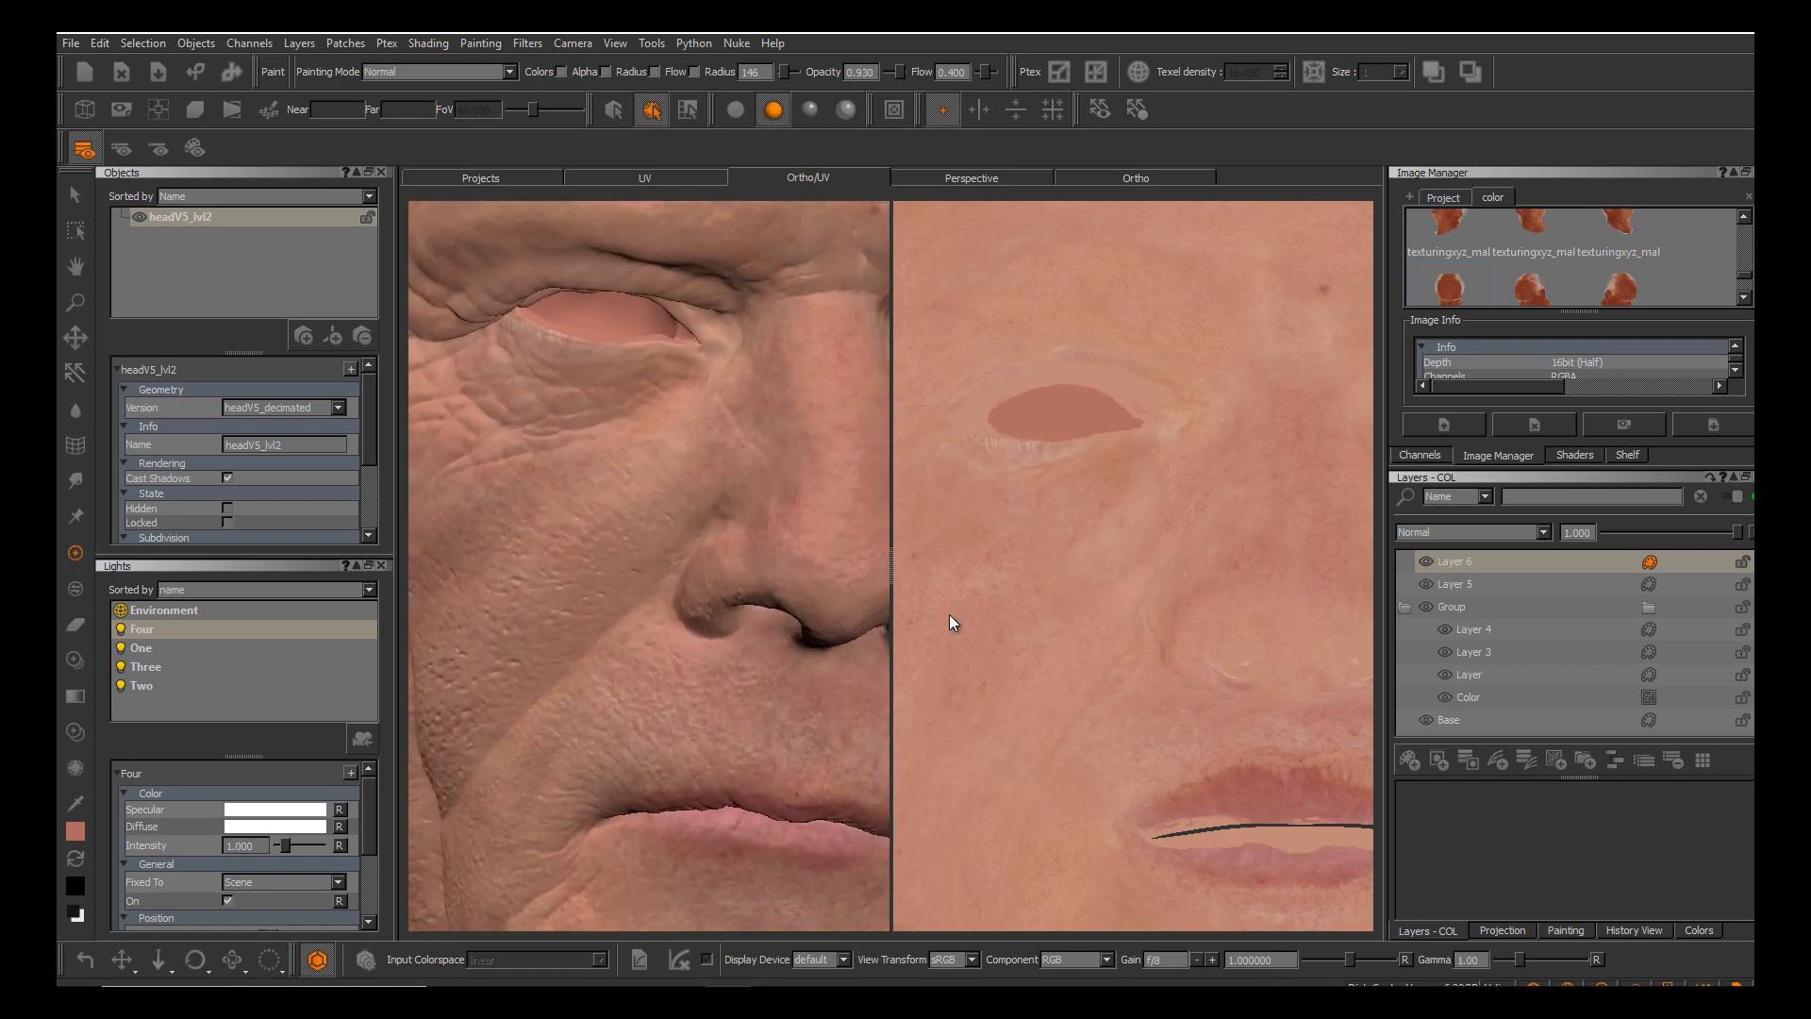
Add an HSV adjustment stack to Layer 6 and open the HSV adjustment's settings.
{"action": "right_click", "coordinate": [1548, 562]}
{"action": "mouse_move", "coordinate": [1615, 365]}
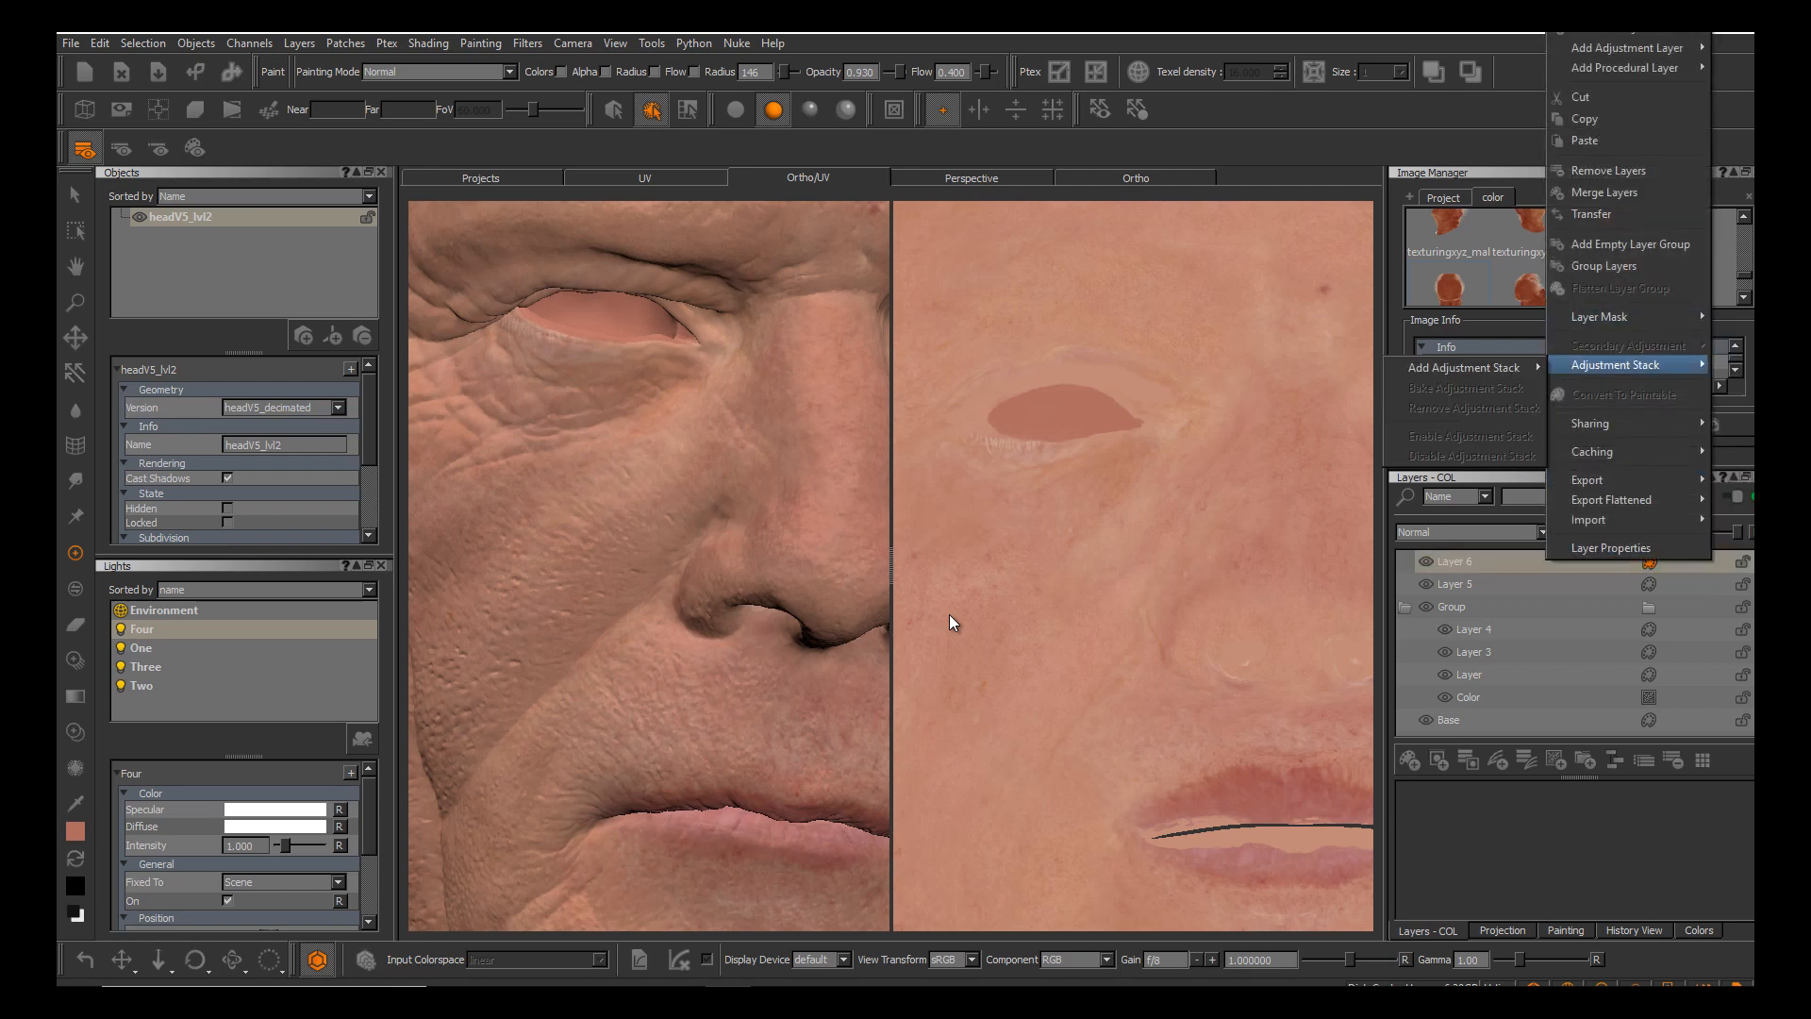
{"action": "mouse_move", "coordinate": [1472, 367]}
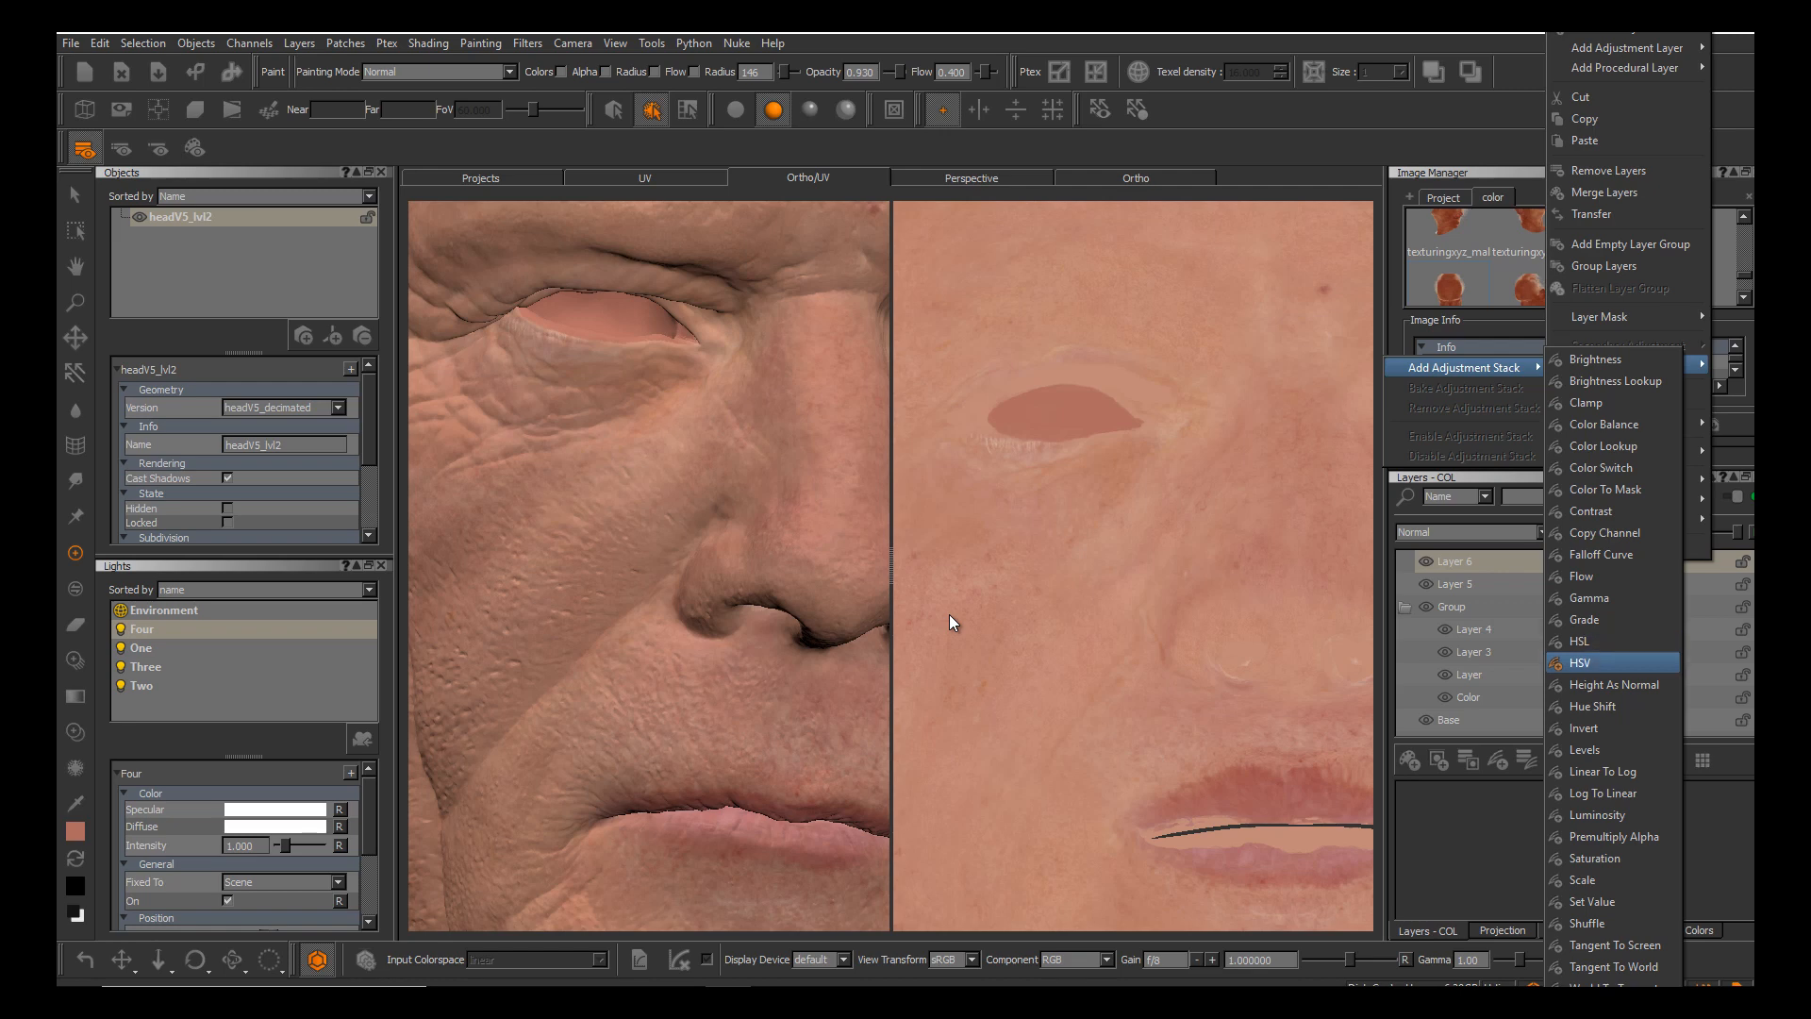
{"action": "left_click", "coordinate": [1604, 663]}
{"action": "double_click", "coordinate": [1696, 562]}
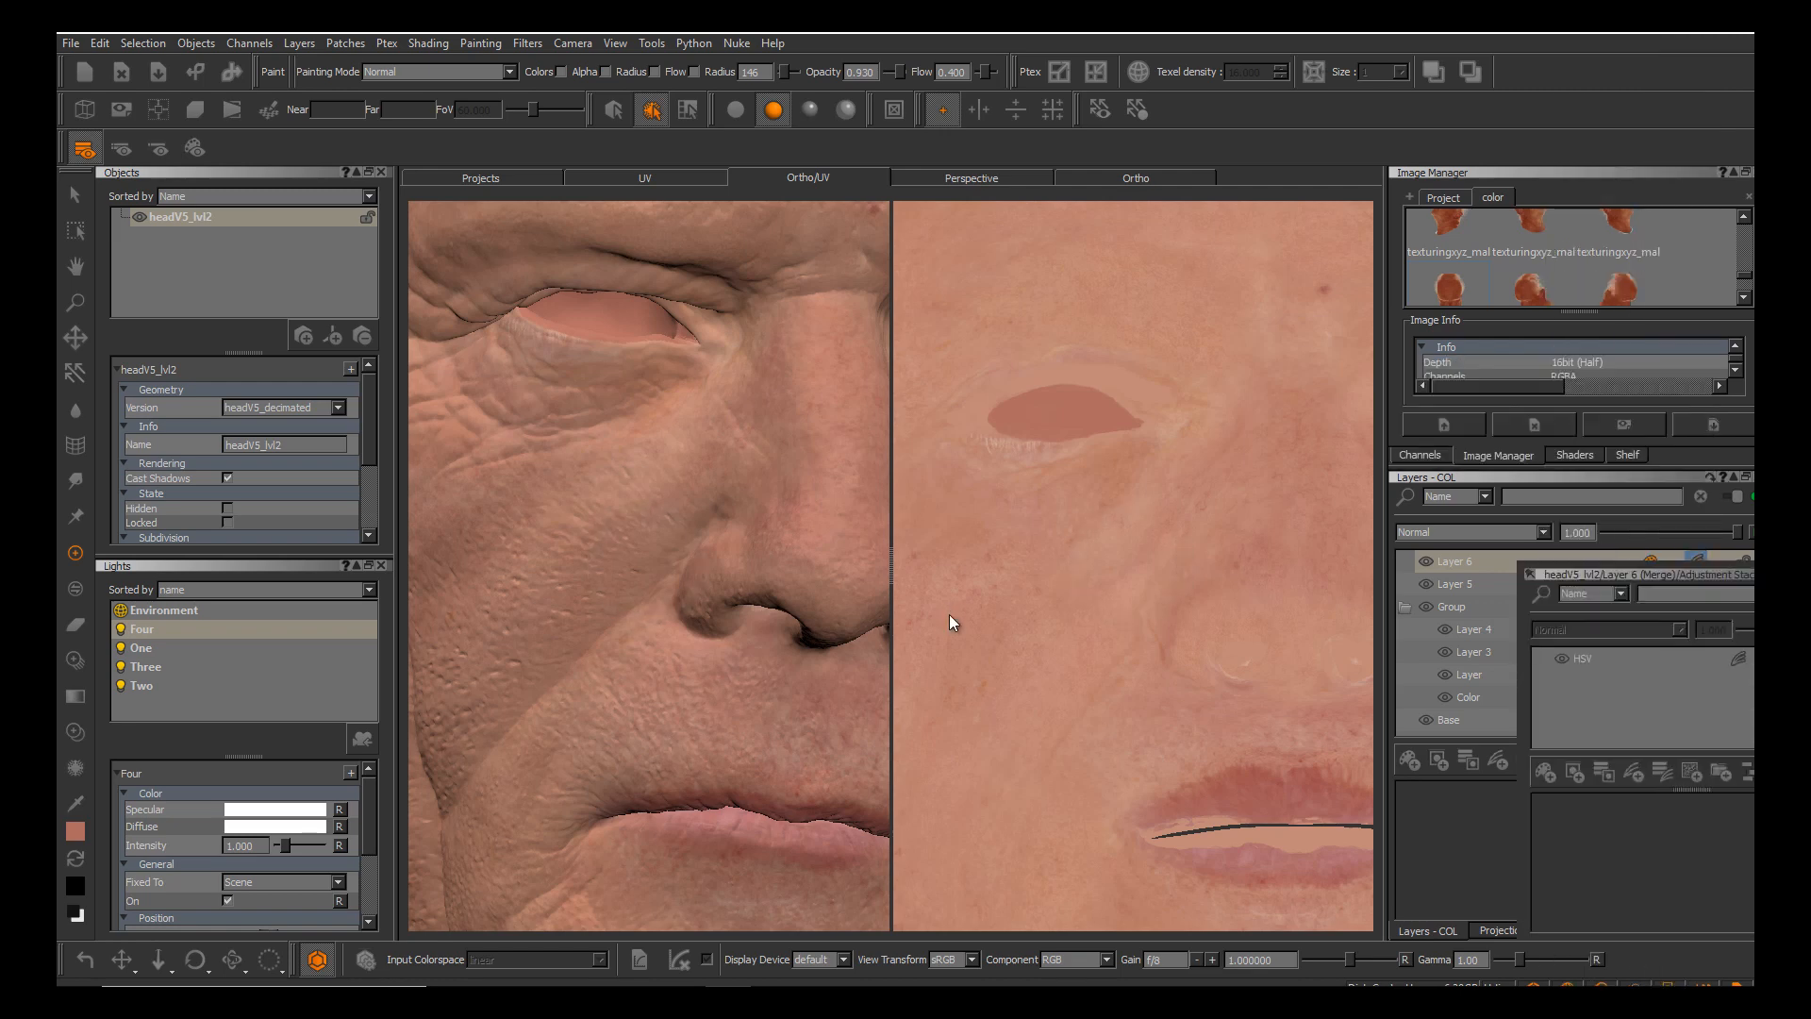
{"action": "left_click", "coordinate": [1583, 659]}
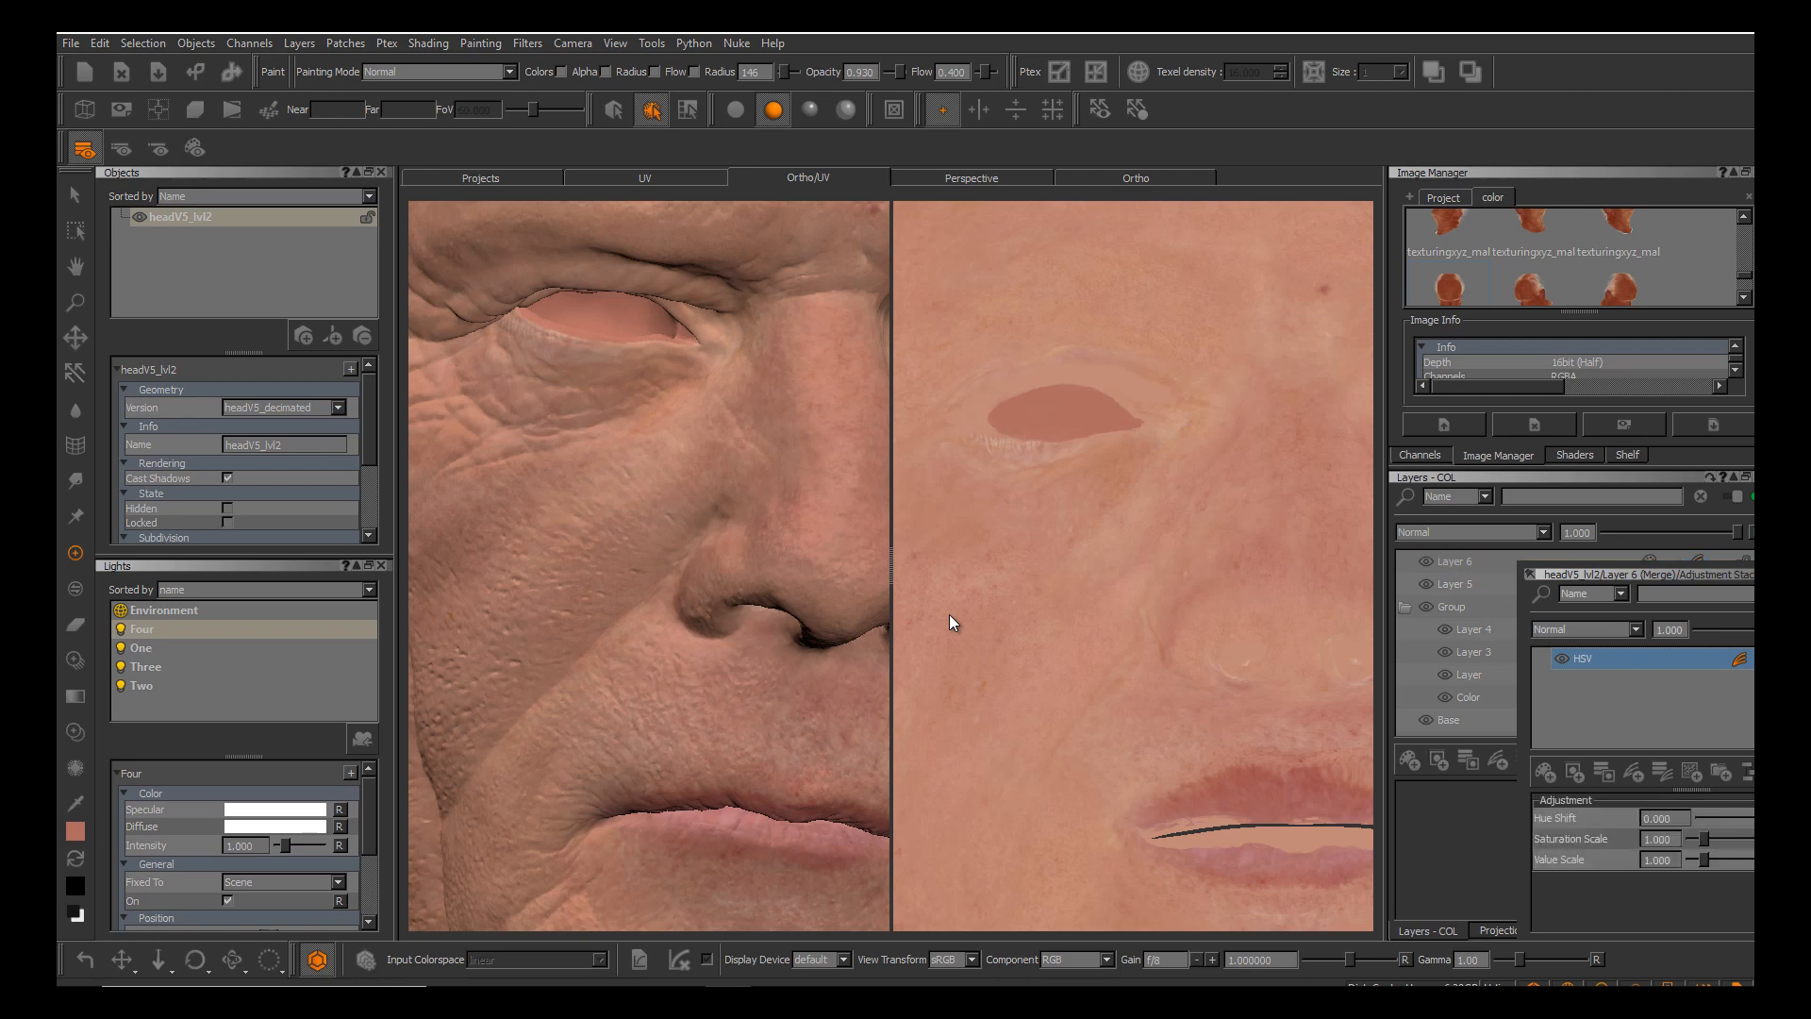
Set the HSV adjustment's Hue Shift to -3.000 and Saturation Scale to 1.000, and raise its Value Scale to redden the eye socket.
{"action": "left_click_drag", "start_coordinate": [1761, 818], "coordinate": [1752, 817]}
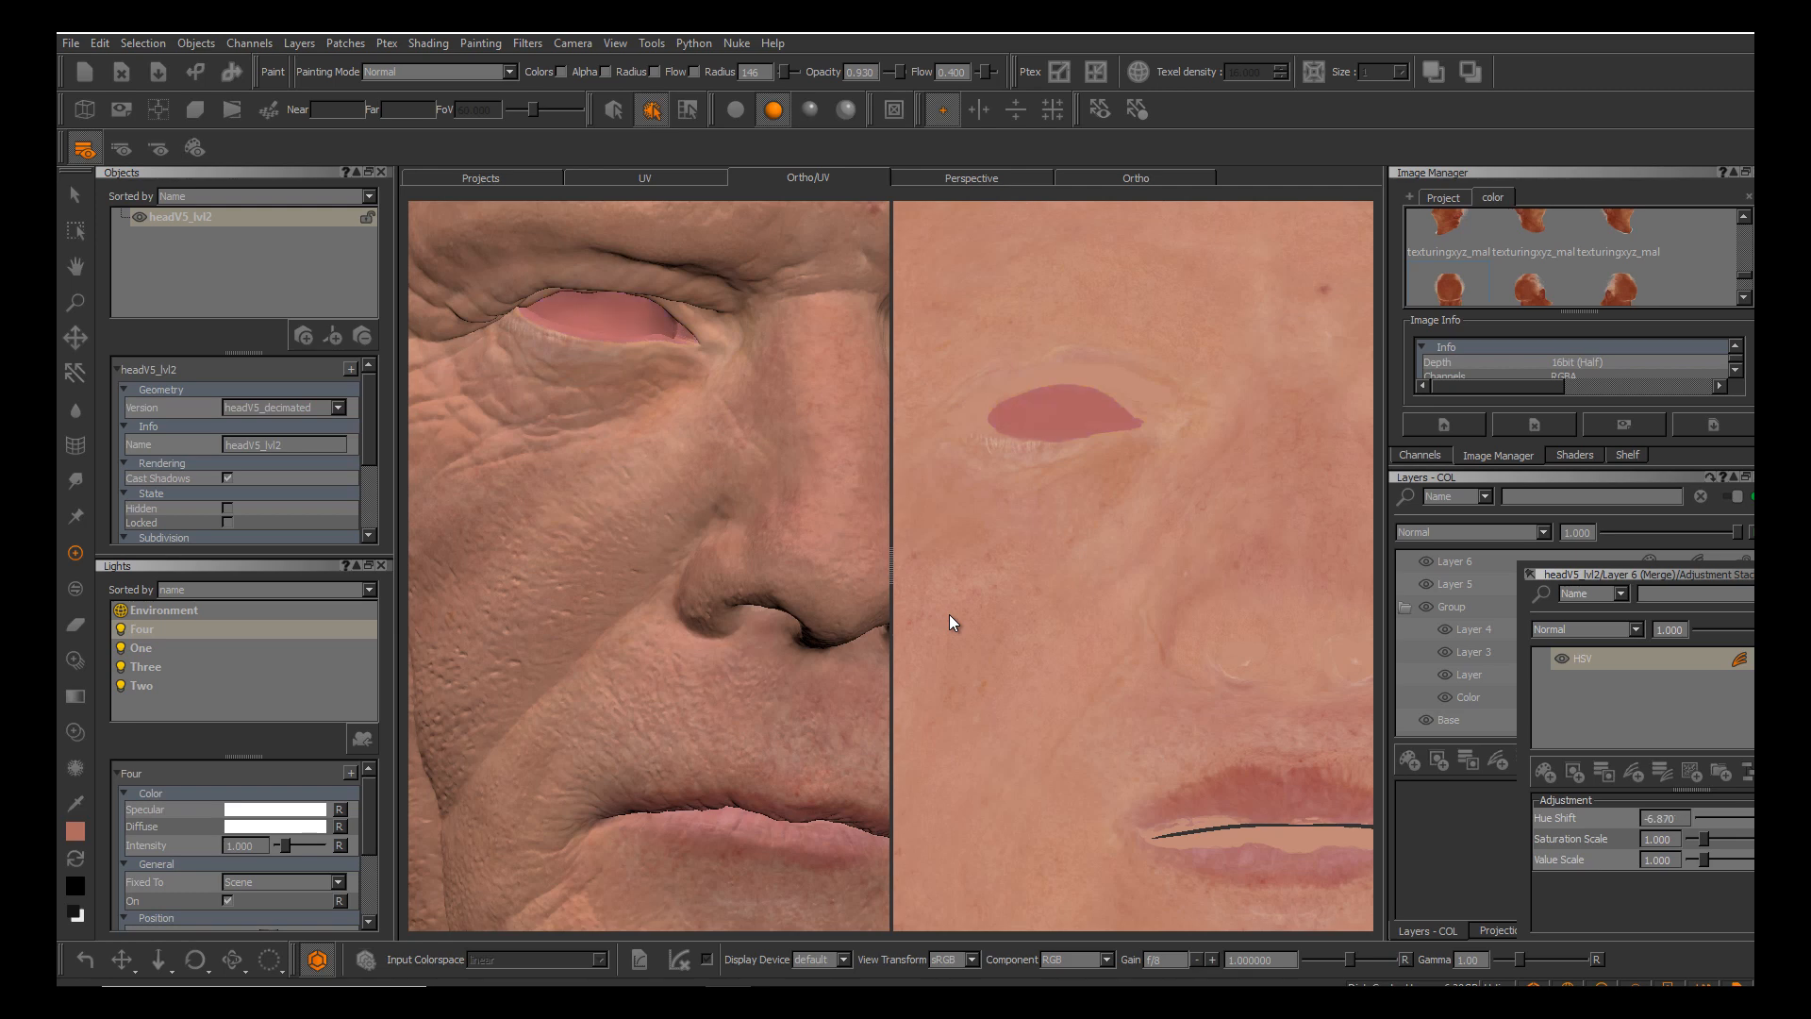
{"action": "left_click_drag", "start_coordinate": [1704, 839], "coordinate": [1700, 860]}
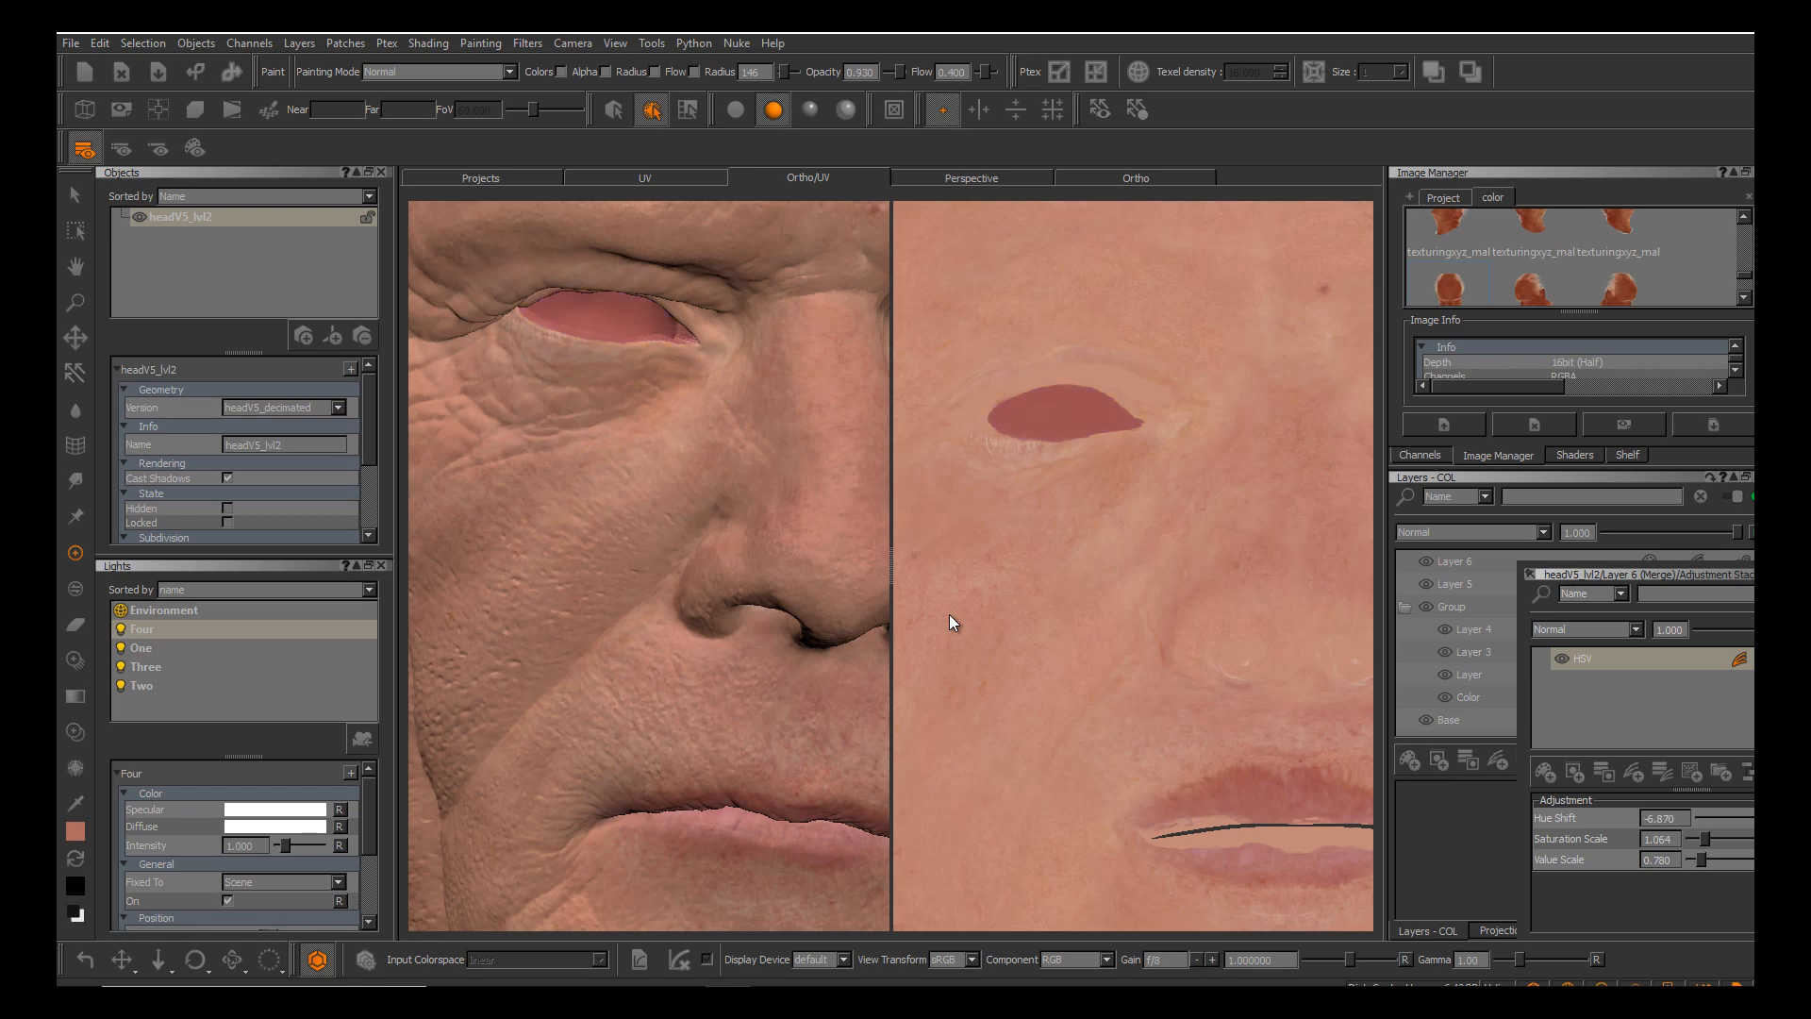
{"action": "left_click_drag", "start_coordinate": [1801, 818], "coordinate": [1806, 818]}
{"action": "double_click", "coordinate": [1662, 818]}
{"action": "key", "text": "ctrl+z"}
{"action": "key", "text": "ctrl+z"}
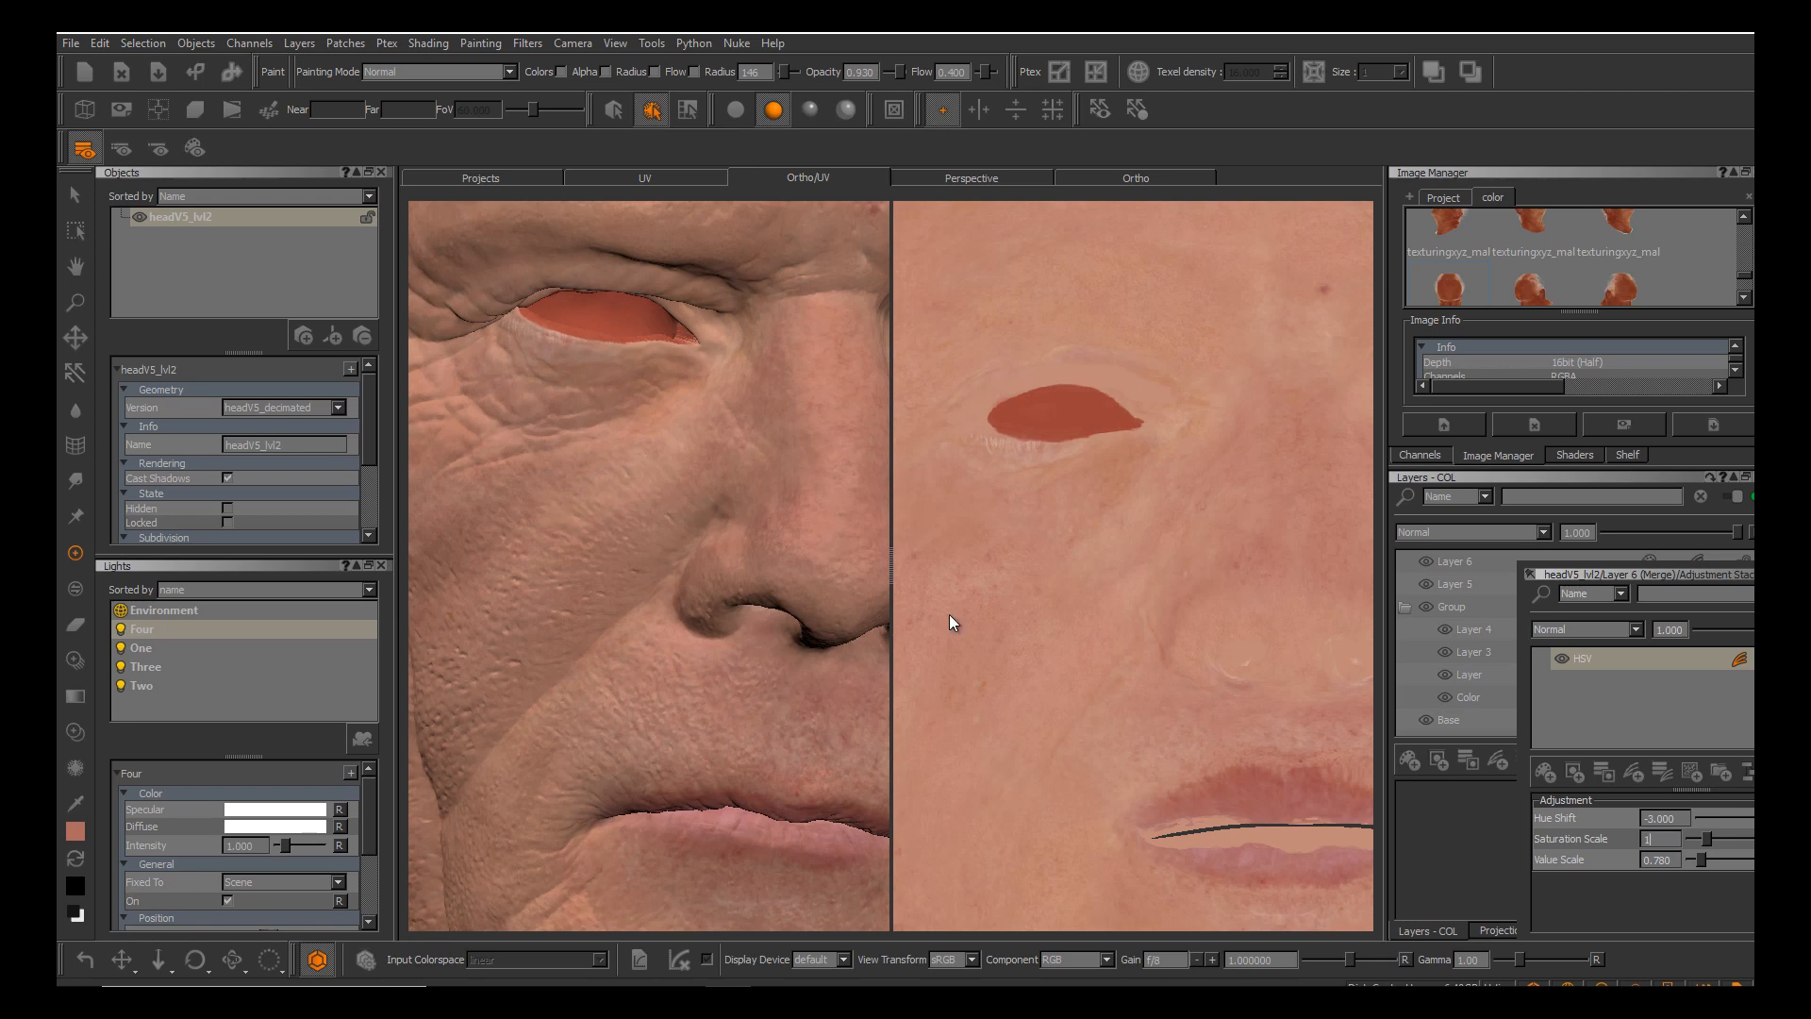
{"action": "key", "text": "Return"}
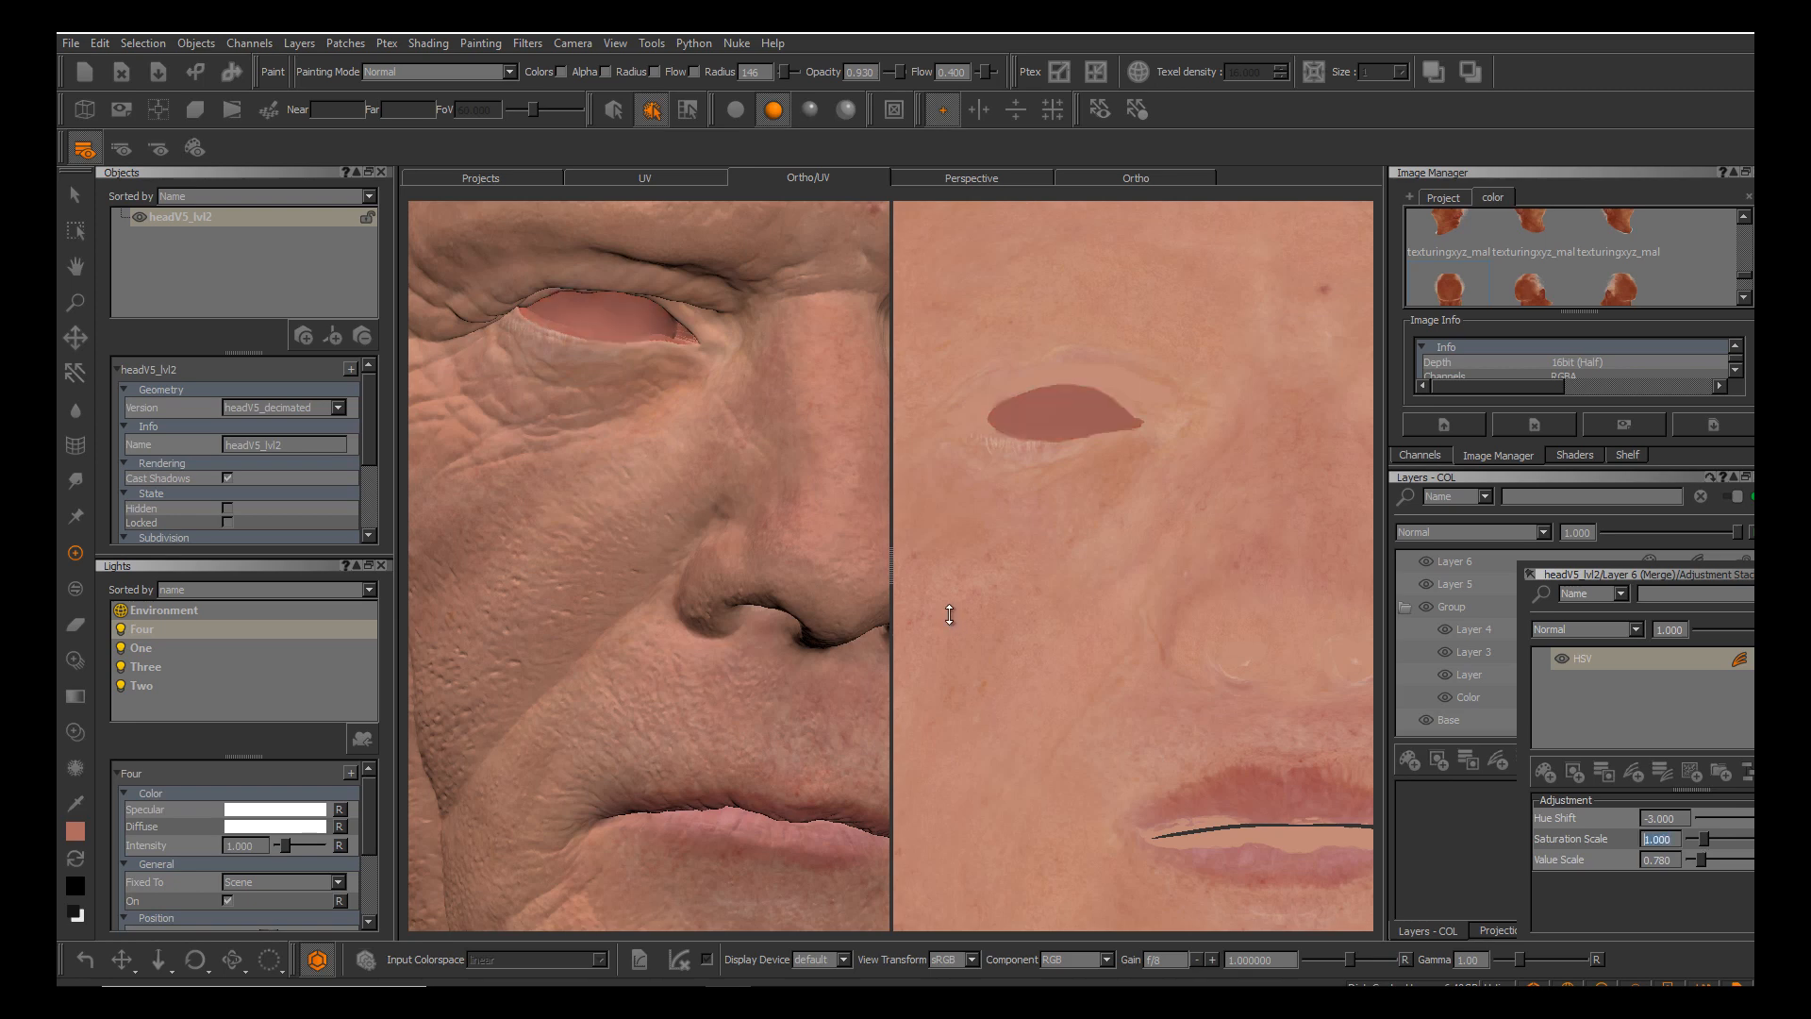
{"action": "type", "text": "1"}
{"action": "left_click_drag", "start_coordinate": [1701, 859], "coordinate": [1709, 859]}
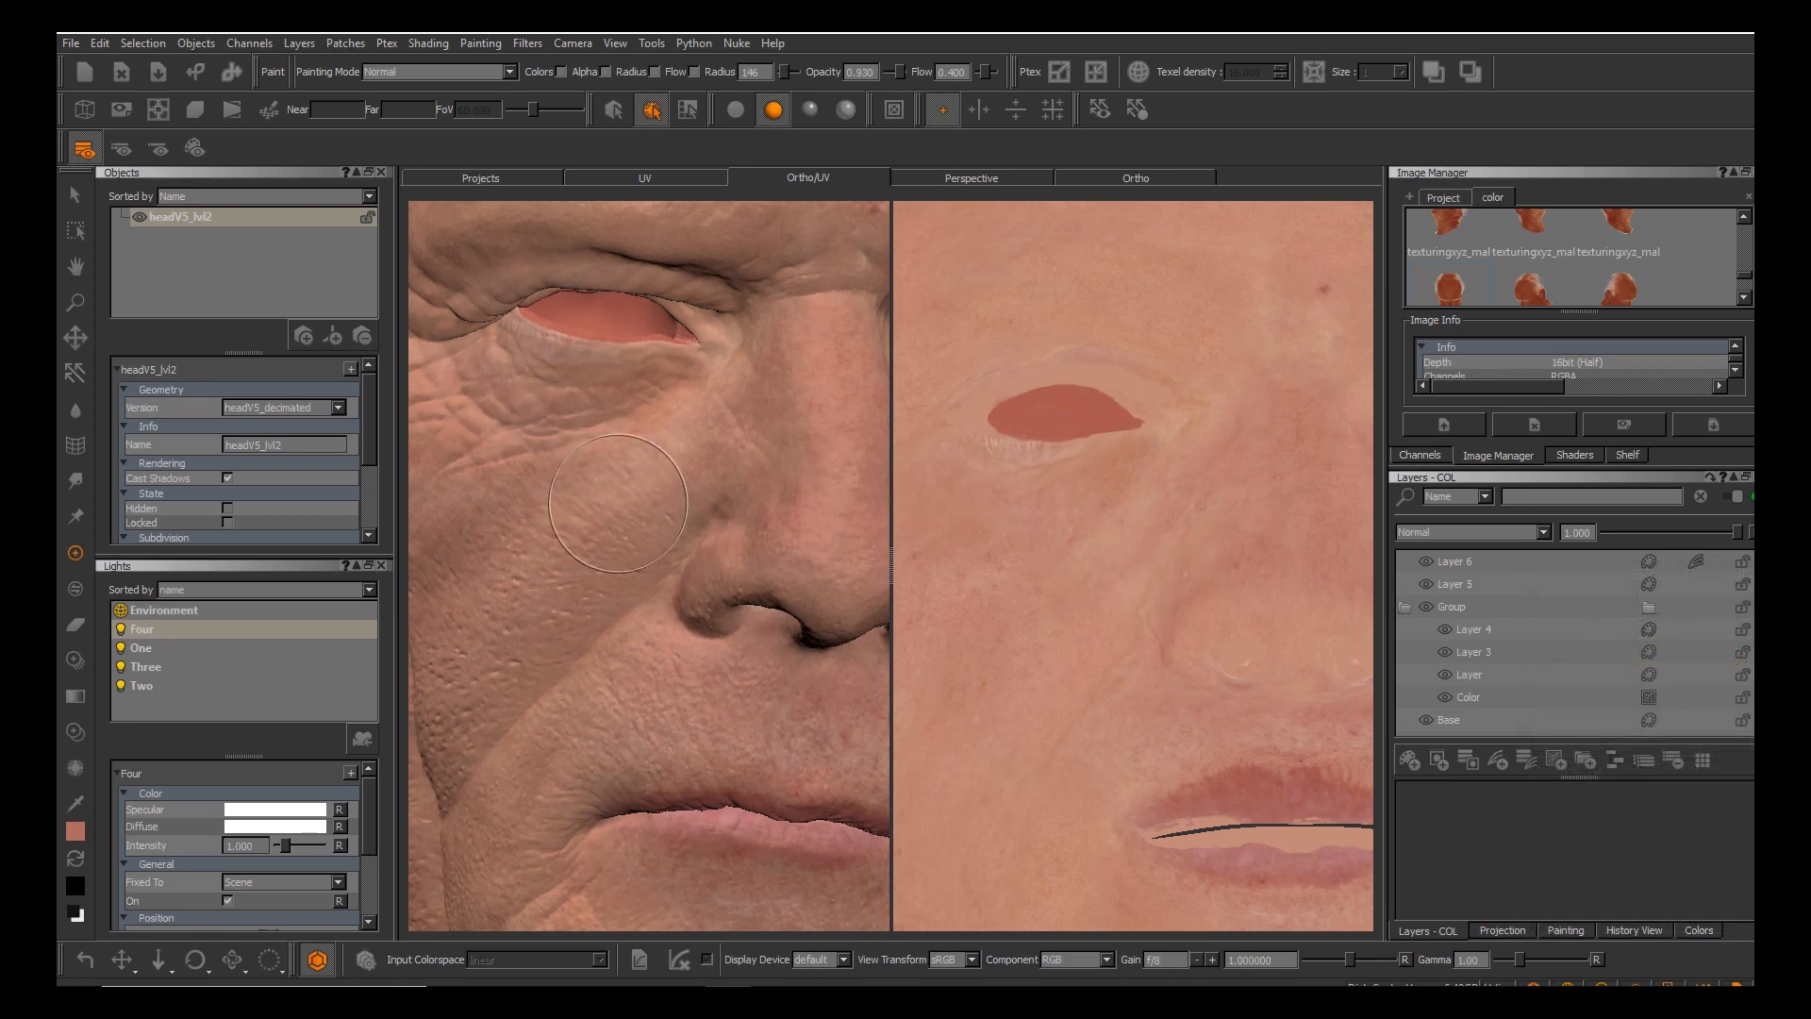
Review the recoloured eye socket from several angles and distances on the head and in the UV layout.
{"action": "middle_click_drag", "start_coordinate": [624, 504], "coordinate": [684, 598], "text": "alt"}
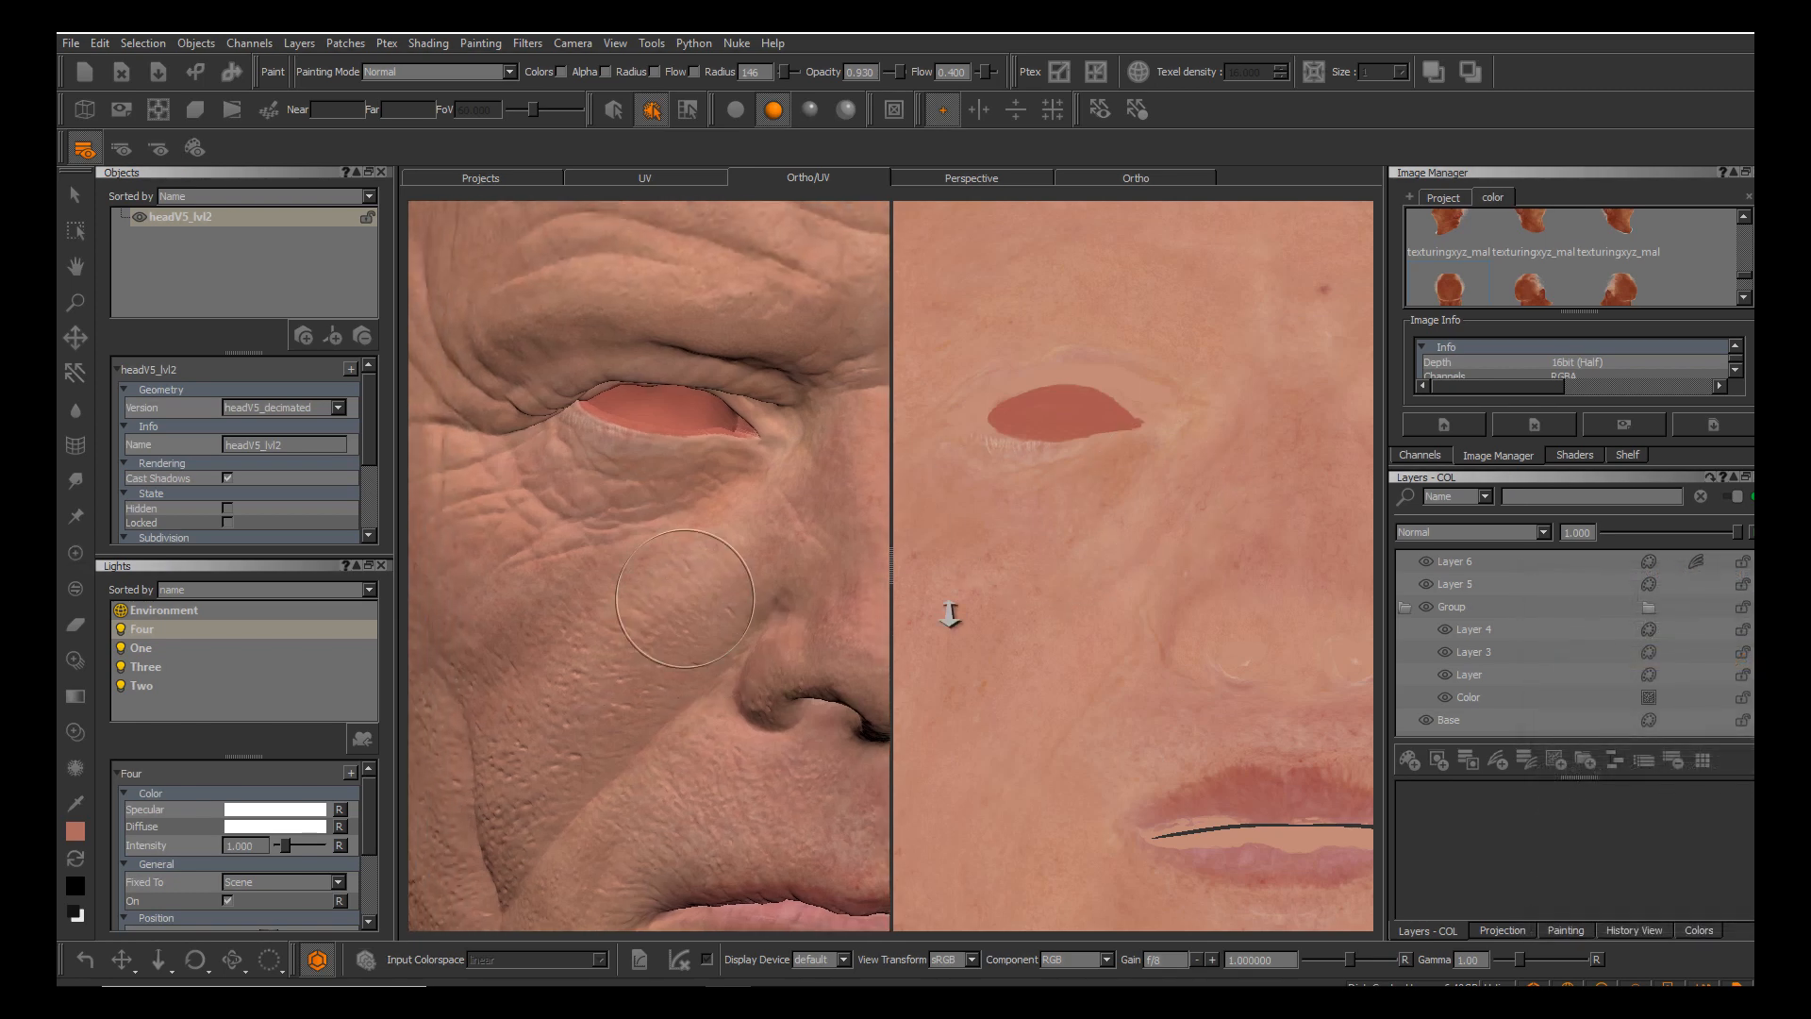
{"action": "right_click_drag", "start_coordinate": [685, 599], "coordinate": [613, 614], "text": "alt"}
{"action": "left_click_drag", "start_coordinate": [680, 594], "coordinate": [585, 585], "text": "alt"}
{"action": "middle_click_drag", "start_coordinate": [1198, 500], "coordinate": [1142, 446], "text": "alt"}
{"action": "right_click_drag", "start_coordinate": [1142, 446], "coordinate": [1085, 481], "text": "alt"}
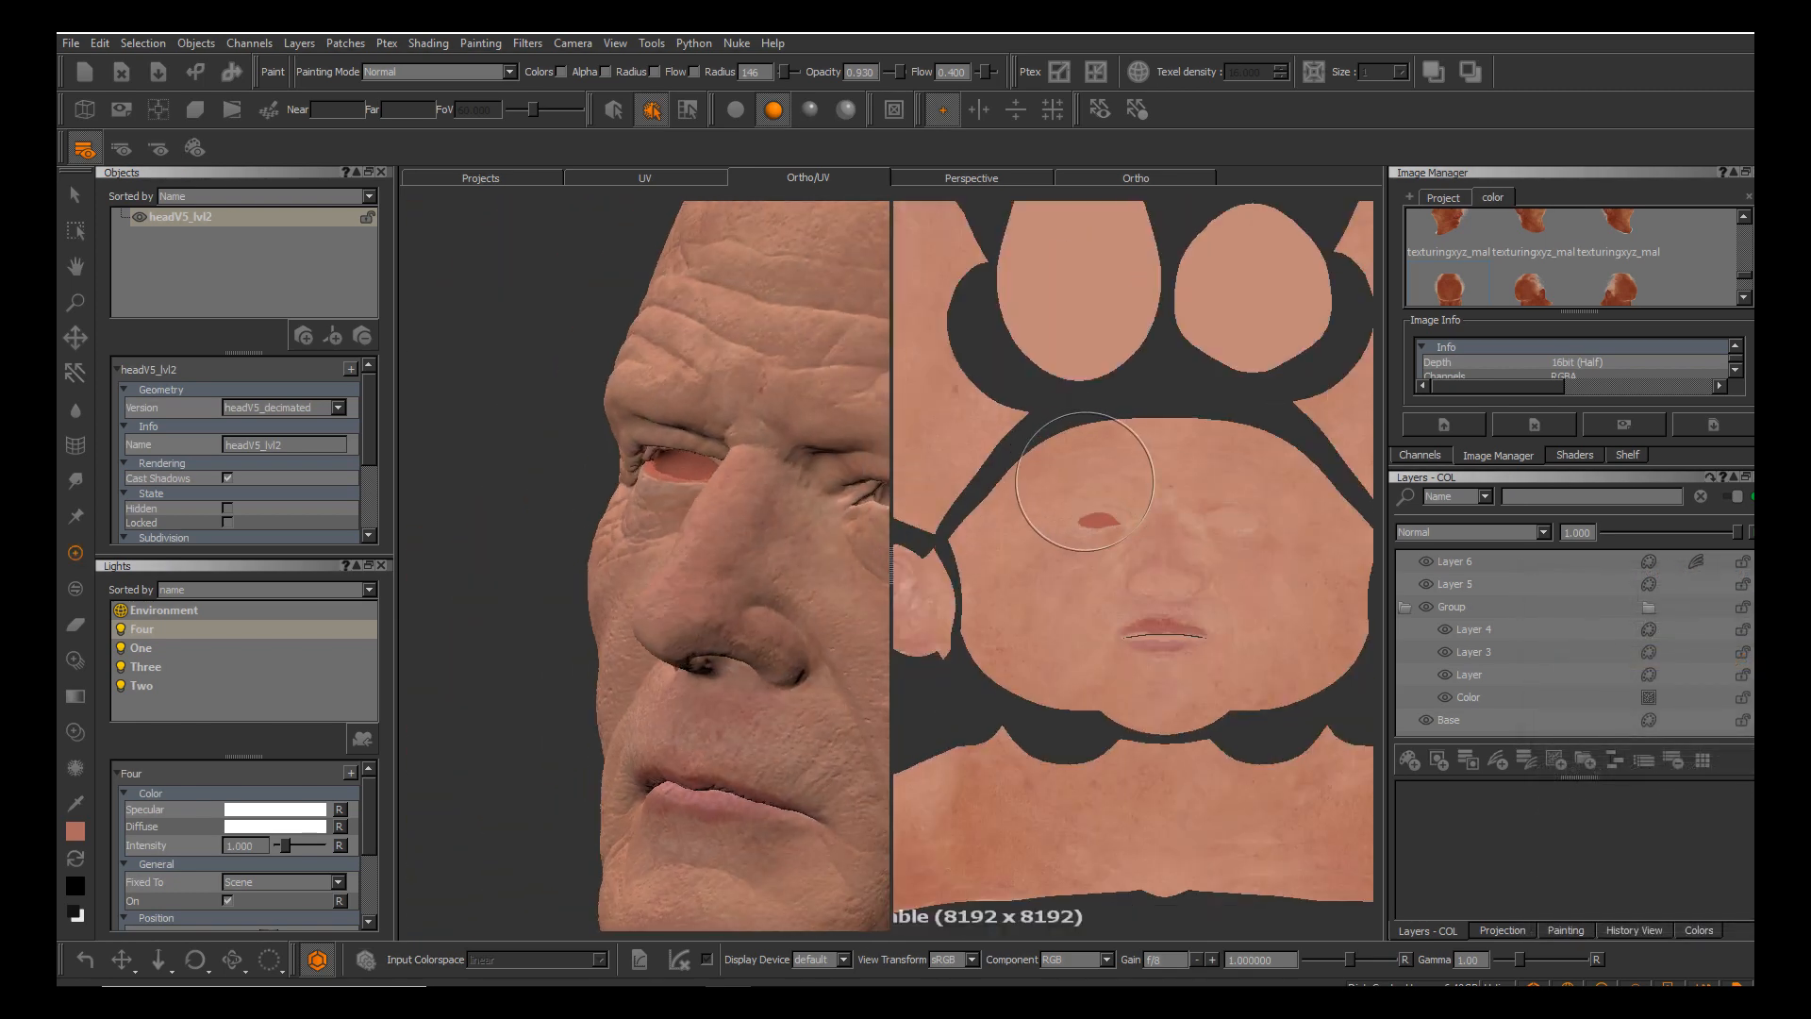
{"action": "middle_click_drag", "start_coordinate": [1085, 481], "coordinate": [1072, 436], "text": "alt"}
{"action": "right_click_drag", "start_coordinate": [1071, 436], "coordinate": [1163, 420], "text": "alt"}
{"action": "left_click_drag", "start_coordinate": [755, 509], "coordinate": [853, 543], "text": "alt"}
{"action": "middle_click_drag", "start_coordinate": [840, 528], "coordinate": [807, 670], "text": "alt"}
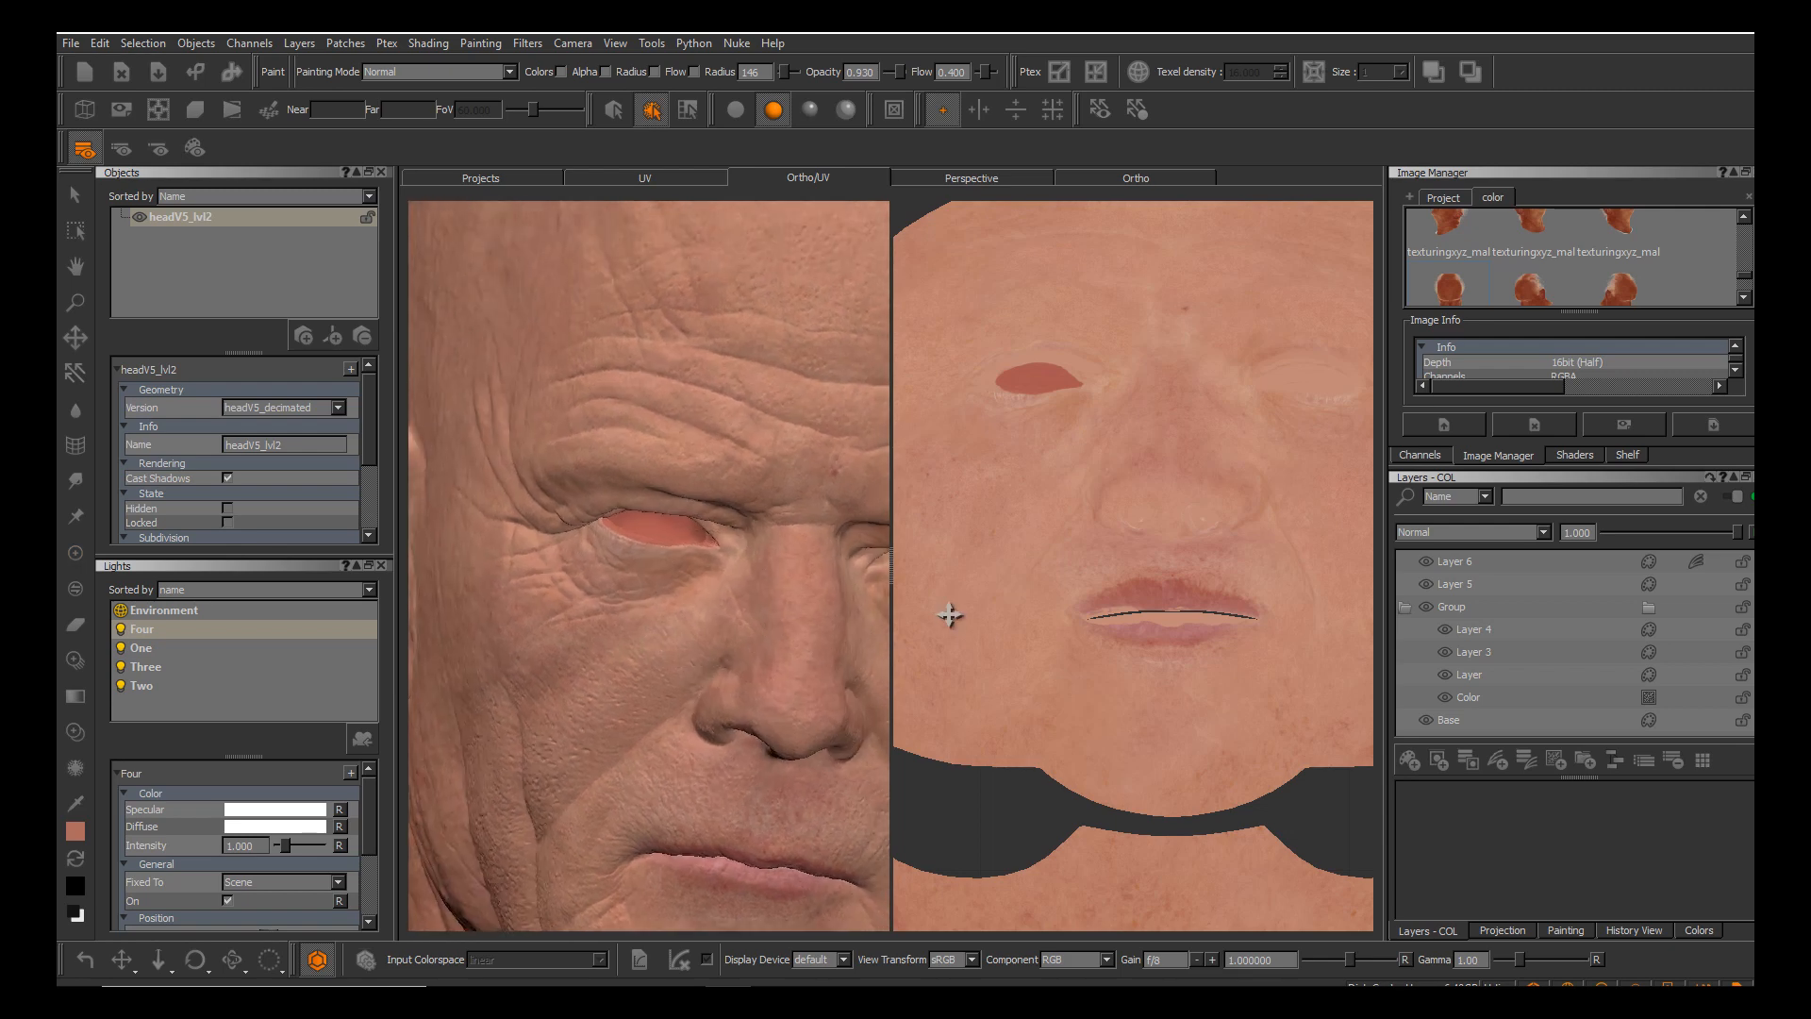
{"action": "right_click_drag", "start_coordinate": [950, 616], "coordinate": [1038, 615], "text": "alt"}
{"action": "middle_click_drag", "start_coordinate": [950, 615], "coordinate": [1009, 718], "text": "alt"}
{"action": "right_click_drag", "start_coordinate": [950, 616], "coordinate": [1037, 615], "text": "alt"}
{"action": "middle_click_drag", "start_coordinate": [950, 616], "coordinate": [1003, 646], "text": "alt"}
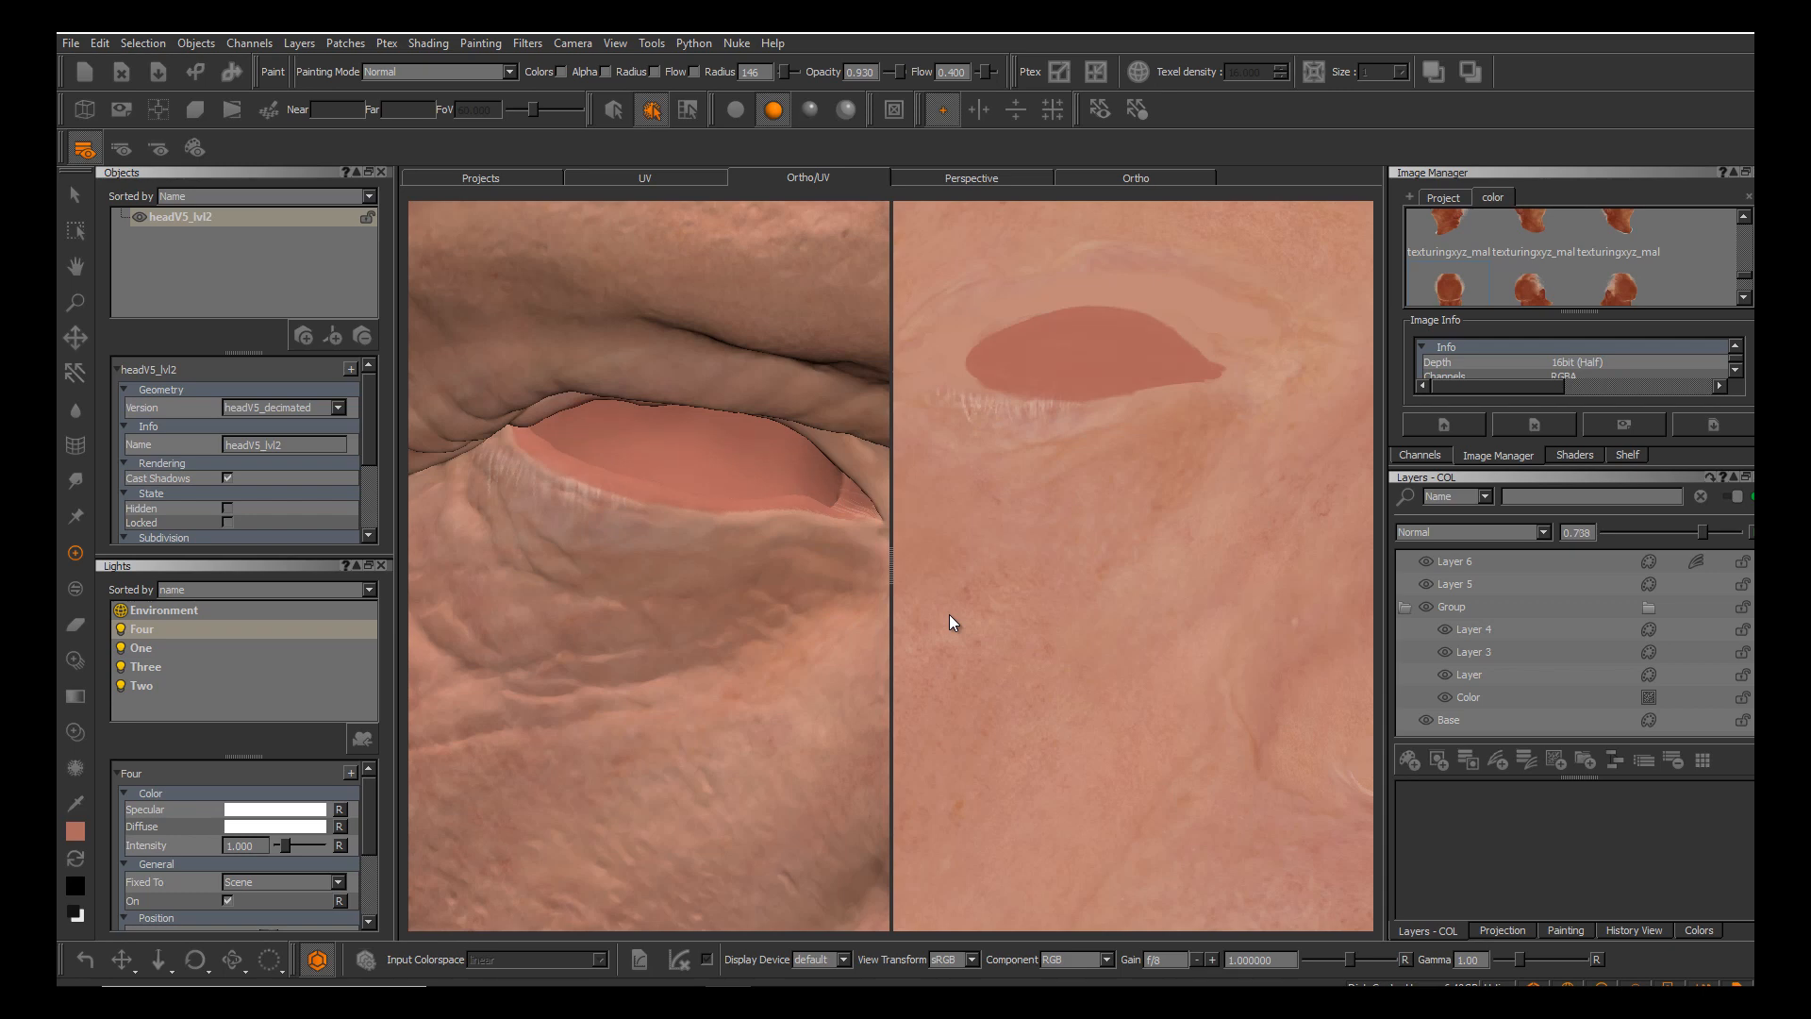
Examine the recoloured eye socket close up and against the whole face, on the head and in the UV layout.
{"action": "middle_click_drag", "start_coordinate": [950, 615], "coordinate": [998, 607], "text": "alt"}
{"action": "left_click_drag", "start_coordinate": [950, 615], "coordinate": [986, 618], "text": "alt"}
{"action": "right_click_drag", "start_coordinate": [950, 615], "coordinate": [834, 616], "text": "alt"}
{"action": "left_click_drag", "start_coordinate": [950, 615], "coordinate": [1024, 615], "text": "alt"}
{"action": "middle_click_drag", "start_coordinate": [950, 615], "coordinate": [952, 467], "text": "alt"}
{"action": "right_click_drag", "start_coordinate": [950, 615], "coordinate": [835, 615], "text": "alt"}
{"action": "middle_click_drag", "start_coordinate": [950, 615], "coordinate": [915, 634], "text": "alt"}
{"action": "right_click_drag", "start_coordinate": [950, 615], "coordinate": [1000, 615], "text": "alt"}
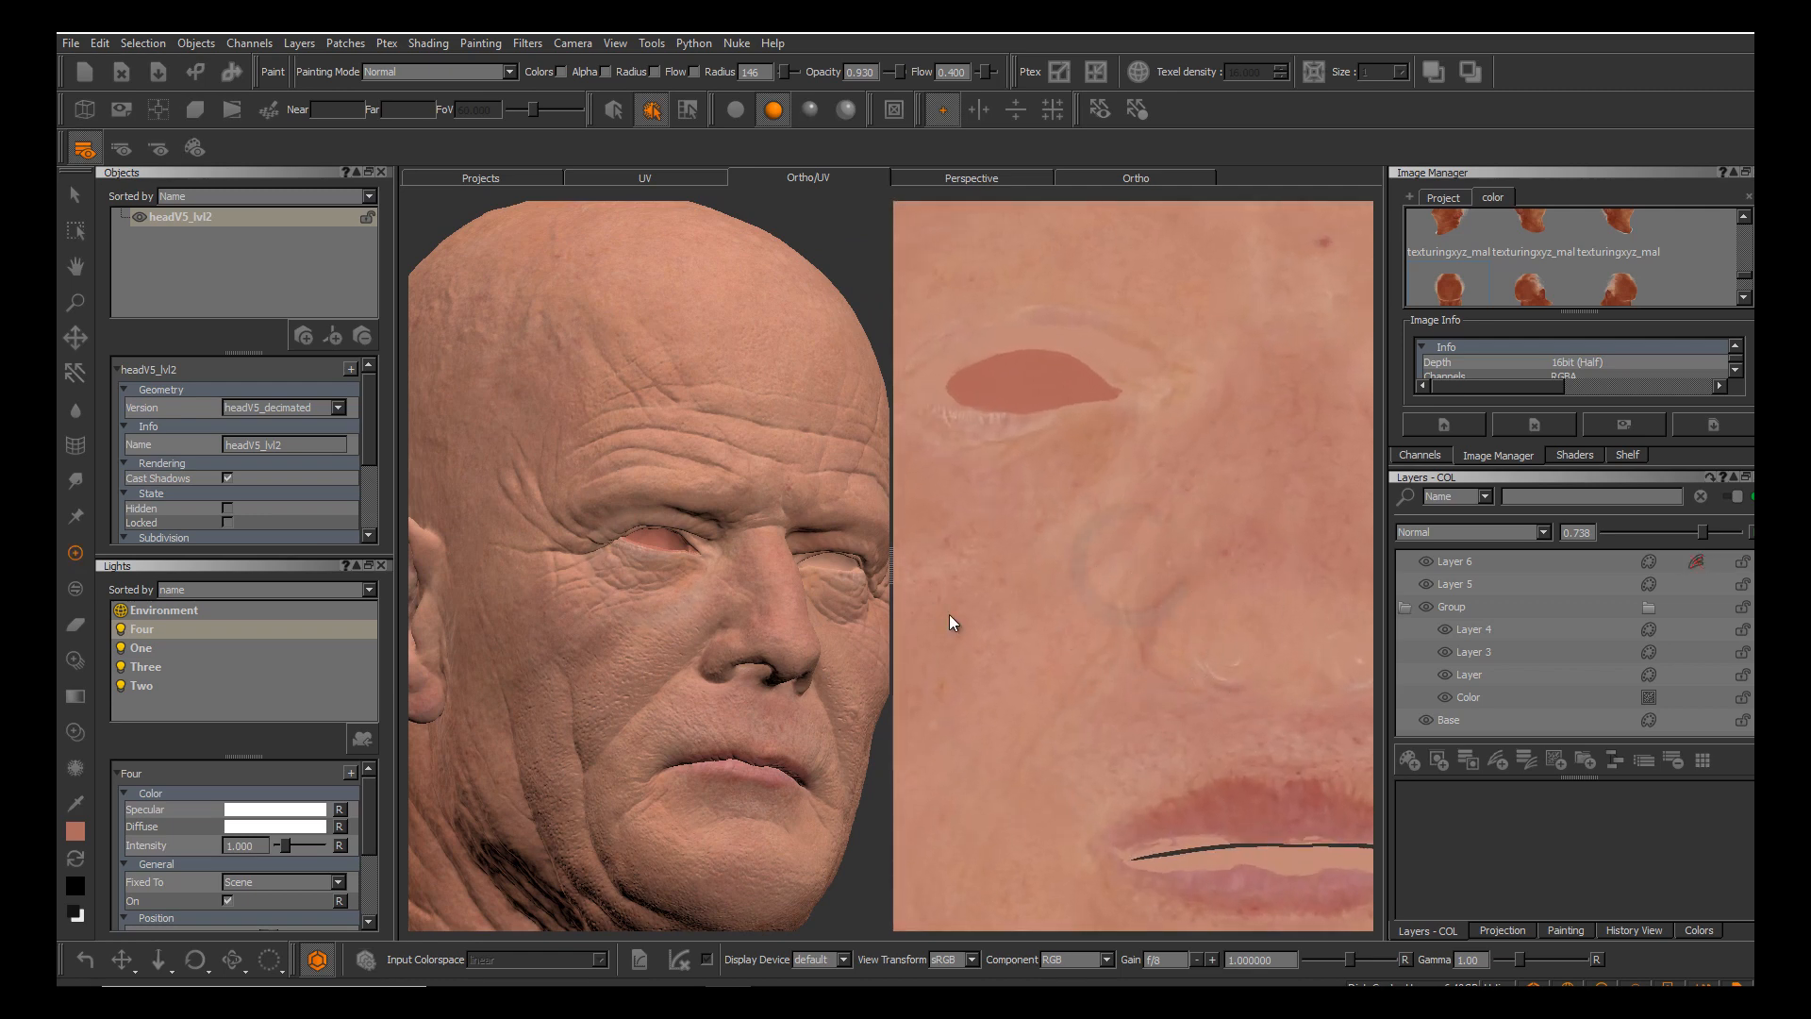
Switch to flat lighting and compare the eye socket's colour with the rest of the face.
{"action": "key", "text": "b"}
{"action": "left_click", "coordinate": [736, 110]}
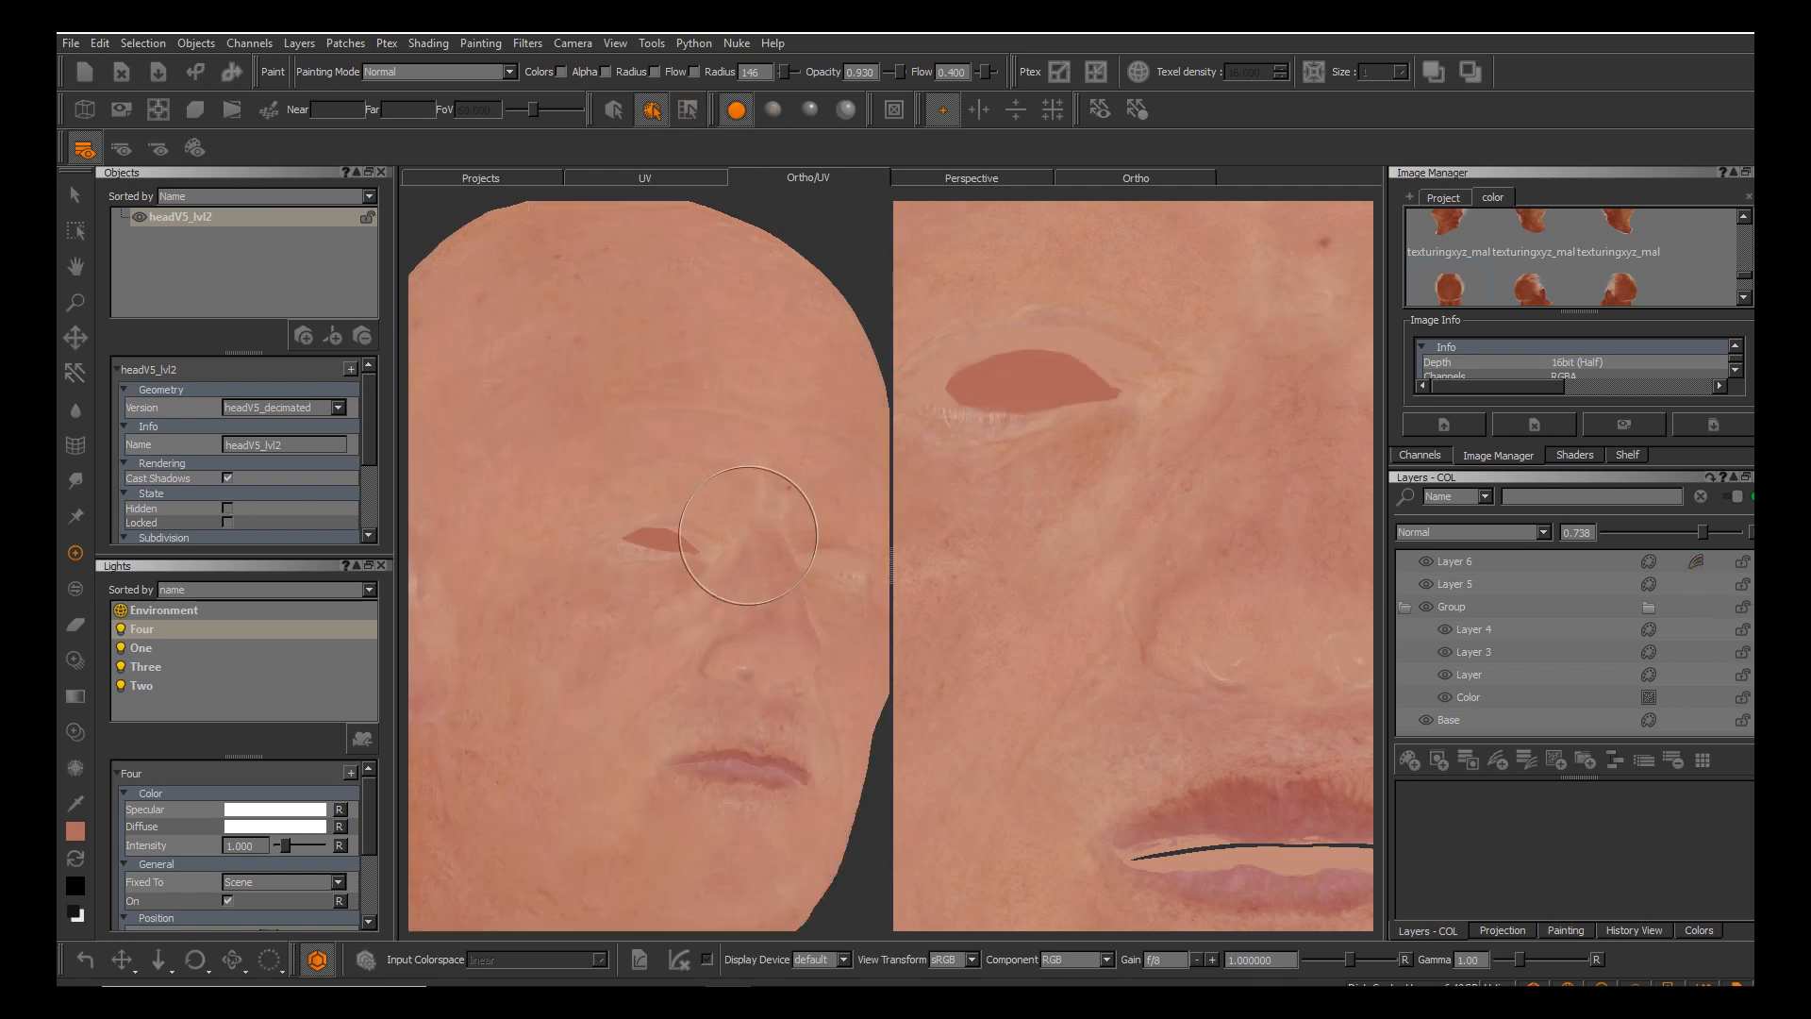
{"action": "left_click_drag", "start_coordinate": [749, 536], "coordinate": [950, 615], "text": "alt"}
{"action": "mouse_move", "coordinate": [969, 587]}
{"action": "middle_mouse_down", "text": "alt"}
{"action": "mouse_move", "coordinate": [950, 615]}
{"action": "mouse_move", "coordinate": [1043, 703]}
{"action": "middle_mouse_up", "text": "alt"}
{"action": "mouse_move", "coordinate": [1043, 703]}
{"action": "right_mouse_down", "text": "alt"}
{"action": "mouse_move", "coordinate": [950, 615]}
{"action": "mouse_move", "coordinate": [1075, 525]}
{"action": "right_mouse_up", "text": "alt"}
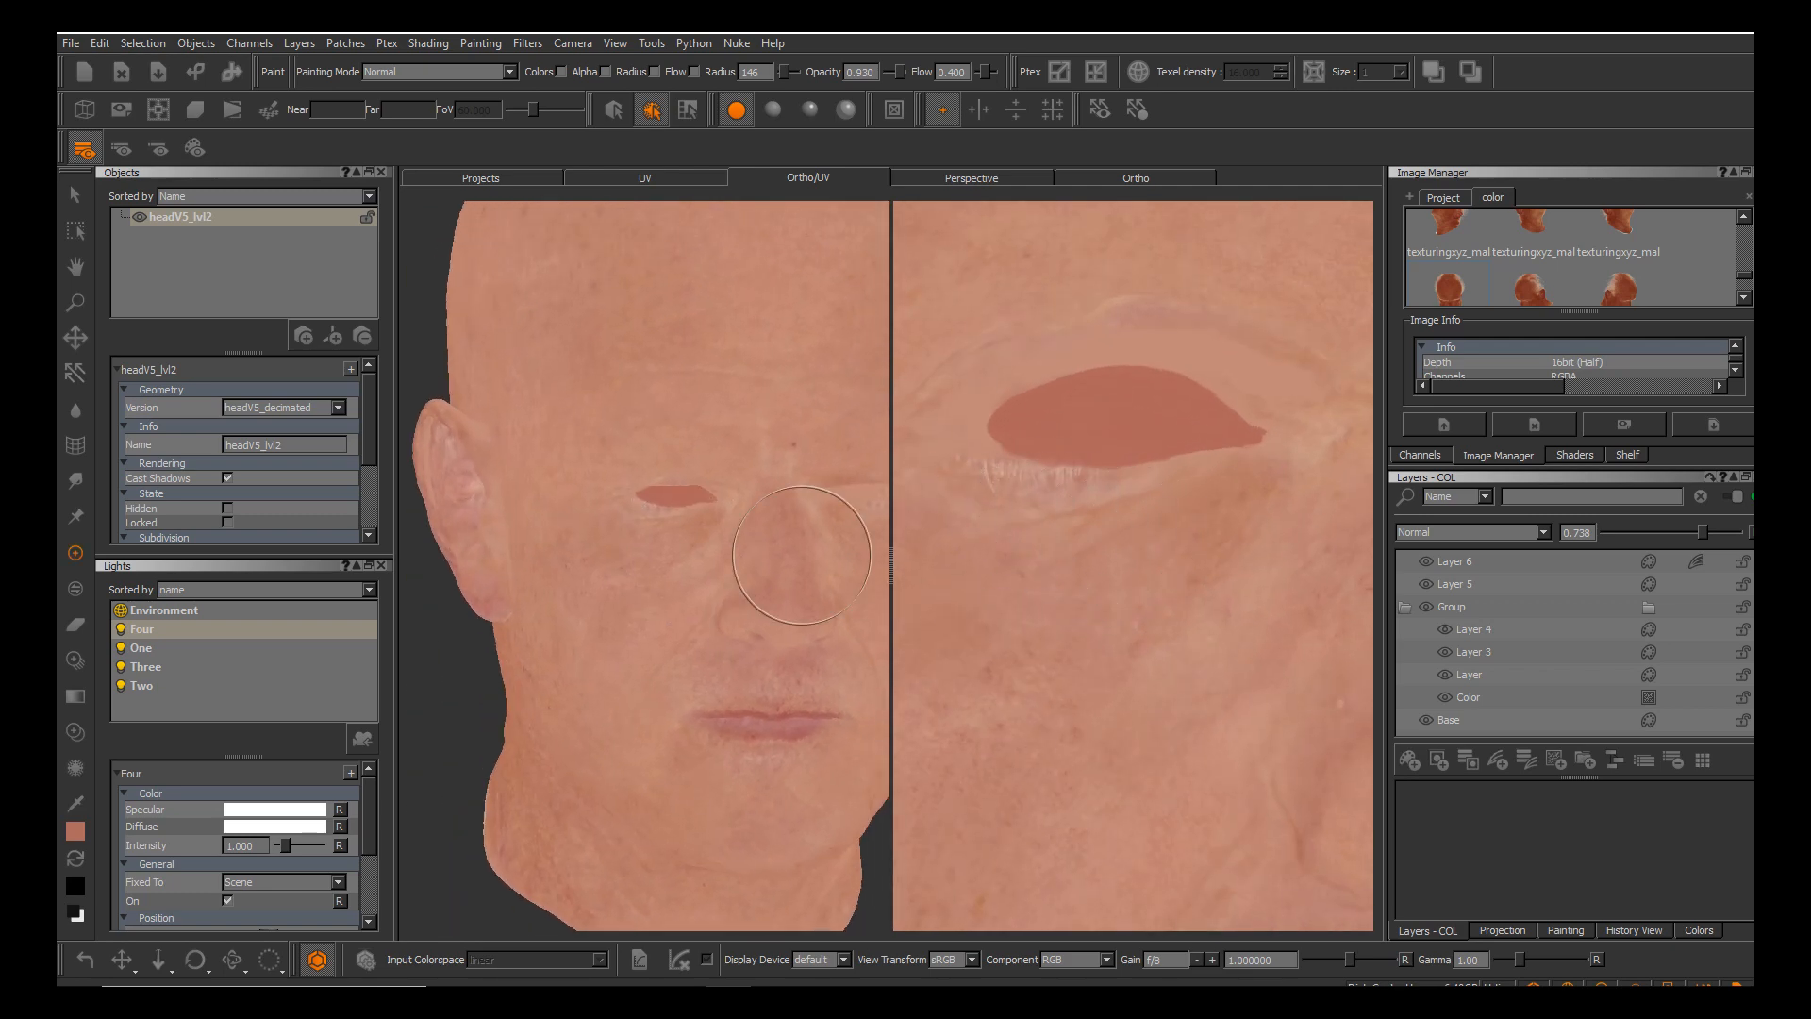
{"action": "middle_click_drag", "start_coordinate": [802, 555], "coordinate": [800, 612], "text": "alt"}
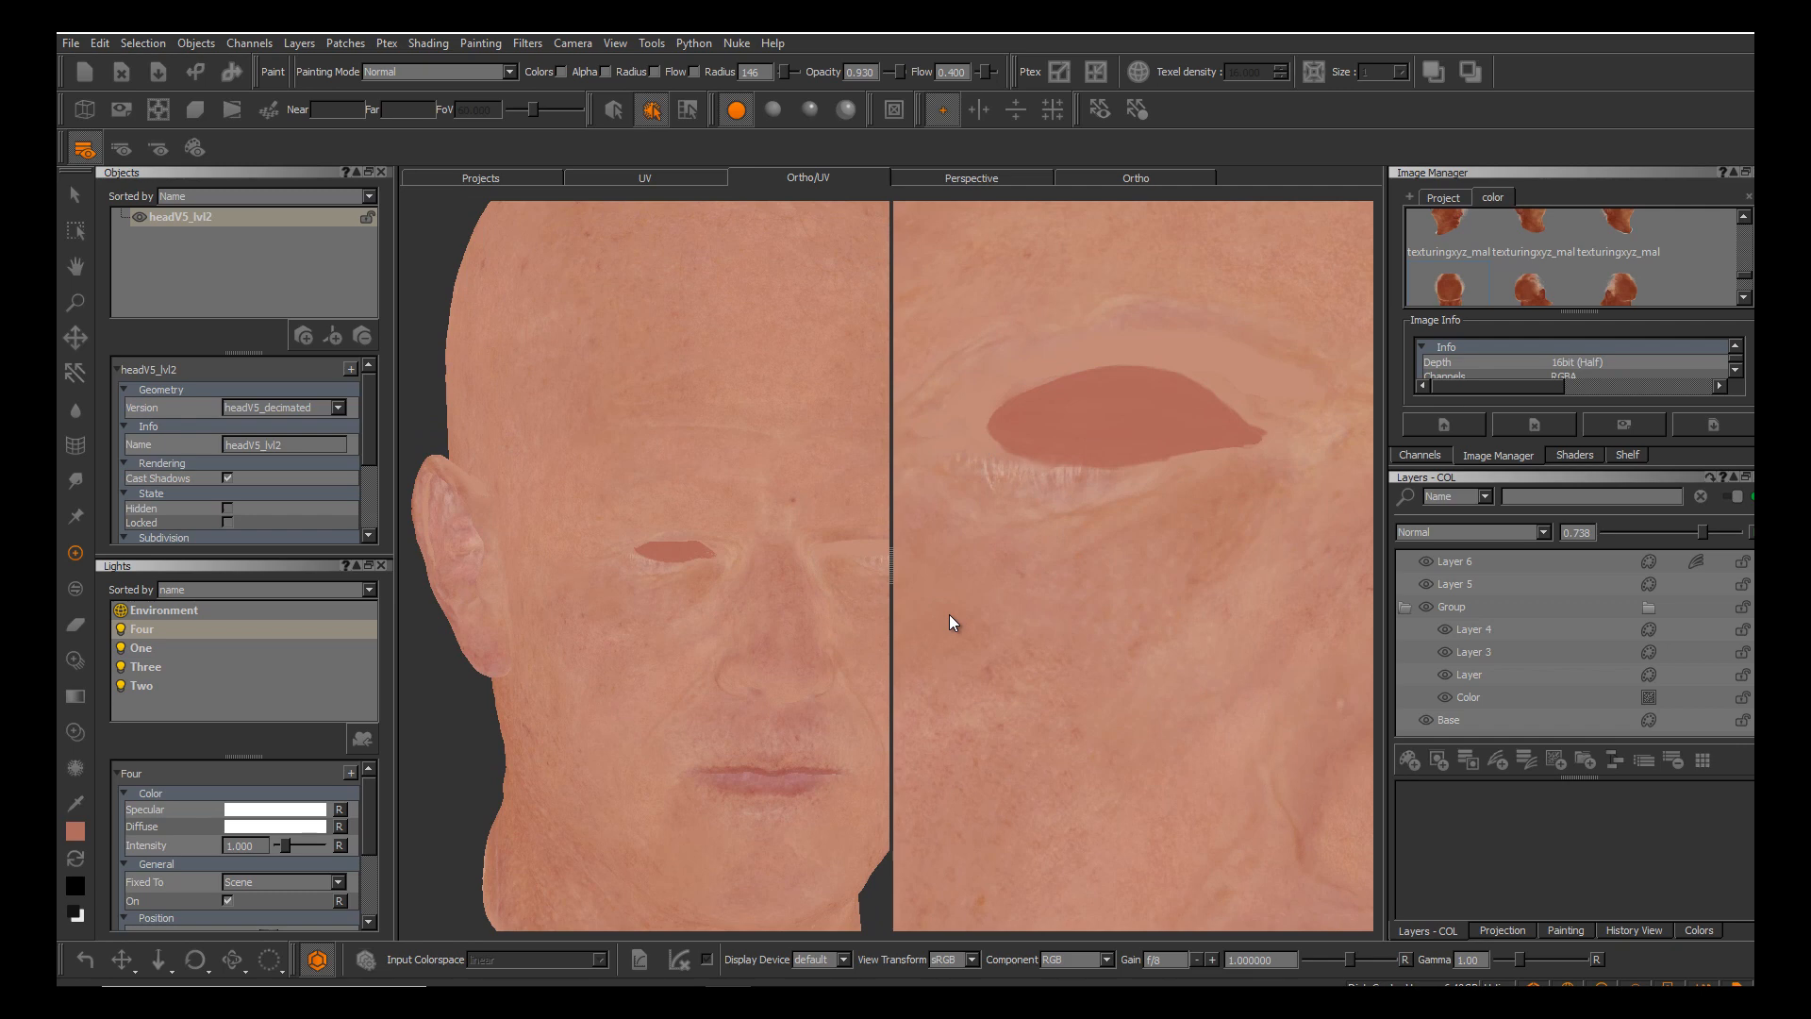
{"action": "left_click", "coordinate": [283, 408]}
{"action": "left_click", "coordinate": [450, 317]}
Return to basic lighting and examine the lower eyelid's edge close up on the head and in the UV layout.
{"action": "left_click", "coordinate": [773, 110]}
{"action": "middle_click_drag", "start_coordinate": [681, 566], "coordinate": [678, 518], "text": "alt"}
{"action": "right_click_drag", "start_coordinate": [678, 518], "coordinate": [783, 518], "text": "alt"}
{"action": "mouse_move", "coordinate": [717, 529]}
{"action": "left_mouse_down", "text": "alt"}
{"action": "mouse_move", "coordinate": [764, 524]}
{"action": "mouse_move", "coordinate": [755, 604]}
{"action": "left_mouse_up", "text": "alt"}
{"action": "middle_click_drag", "start_coordinate": [727, 566], "coordinate": [693, 603], "text": "alt"}
{"action": "middle_click_drag", "start_coordinate": [1044, 566], "coordinate": [1138, 641], "text": "alt"}
{"action": "mouse_move", "coordinate": [708, 528]}
{"action": "right_mouse_down", "text": "alt"}
{"action": "mouse_move", "coordinate": [755, 566]}
{"action": "mouse_move", "coordinate": [764, 603]}
{"action": "right_mouse_up", "text": "alt"}
{"action": "left_click_drag", "start_coordinate": [707, 566], "coordinate": [727, 552], "text": "alt"}
{"action": "middle_click_drag", "start_coordinate": [698, 566], "coordinate": [715, 589], "text": "alt"}
{"action": "right_click_drag", "start_coordinate": [715, 589], "coordinate": [740, 604], "text": "alt"}
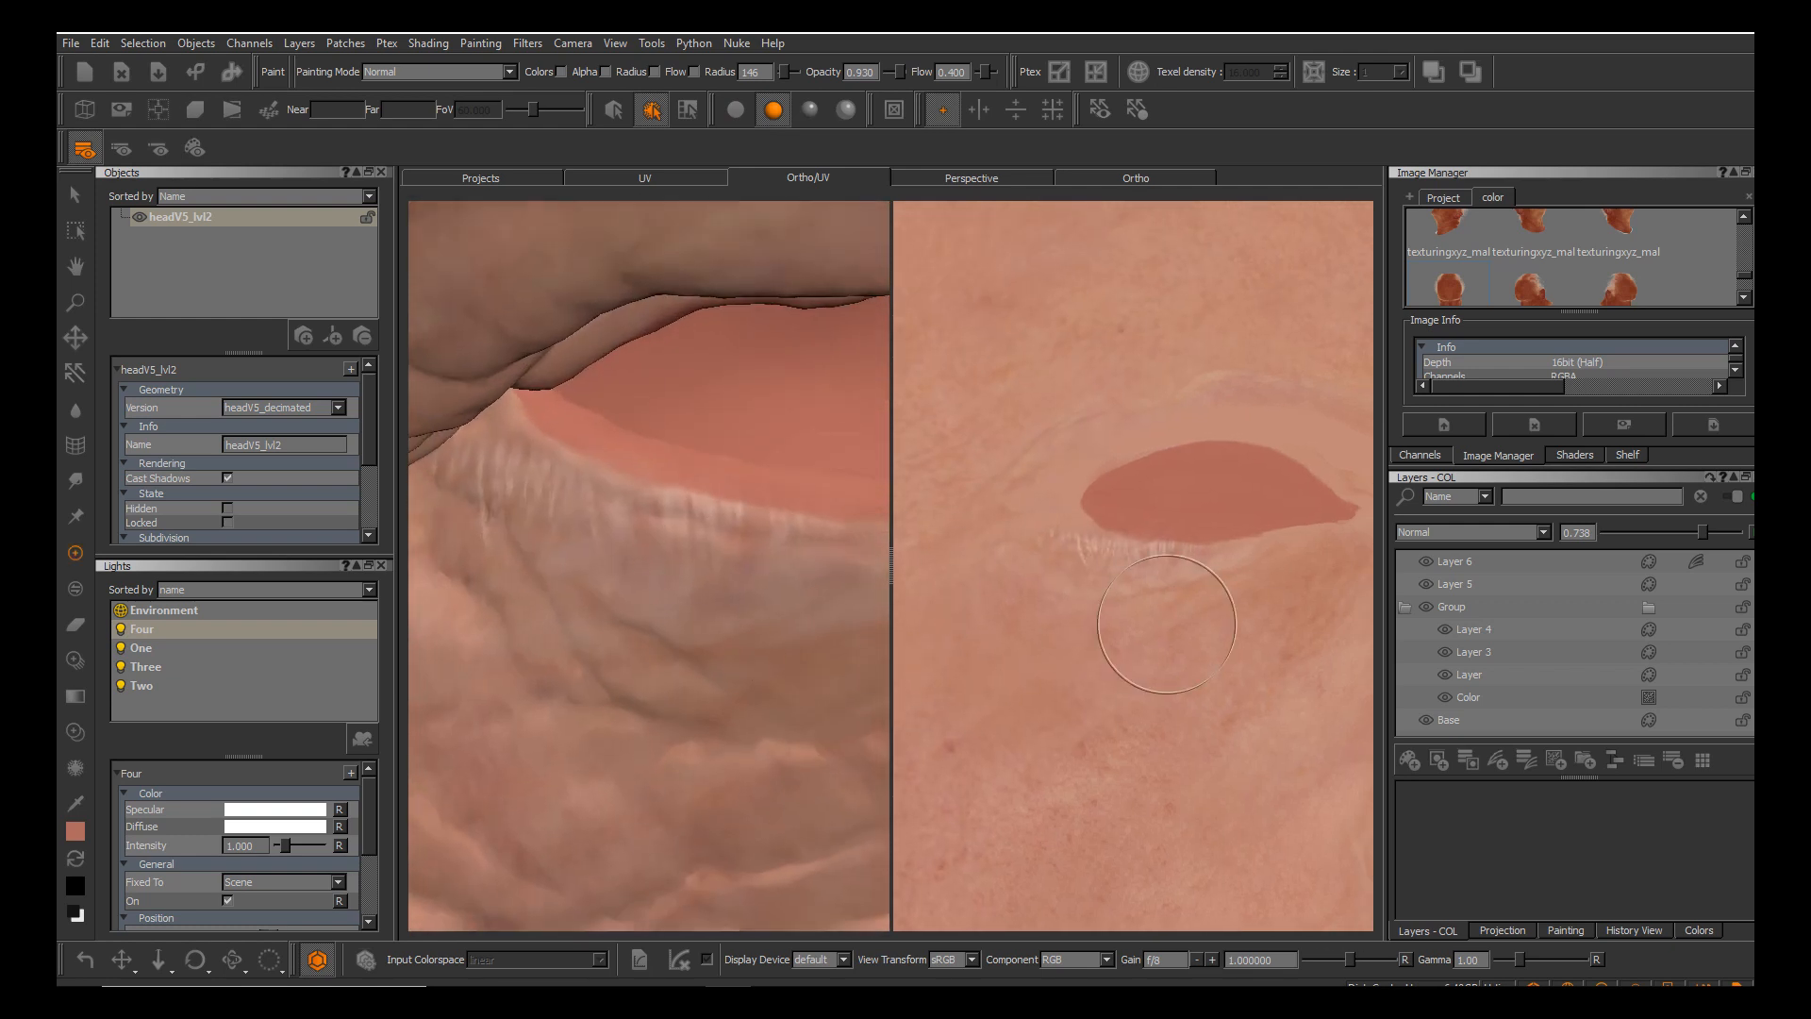
{"action": "middle_click_drag", "start_coordinate": [1036, 628], "coordinate": [950, 614], "text": "alt"}
{"action": "right_click_drag", "start_coordinate": [950, 614], "coordinate": [1028, 614], "text": "alt"}
{"action": "middle_click_drag", "start_coordinate": [950, 614], "coordinate": [1153, 653], "text": "alt"}
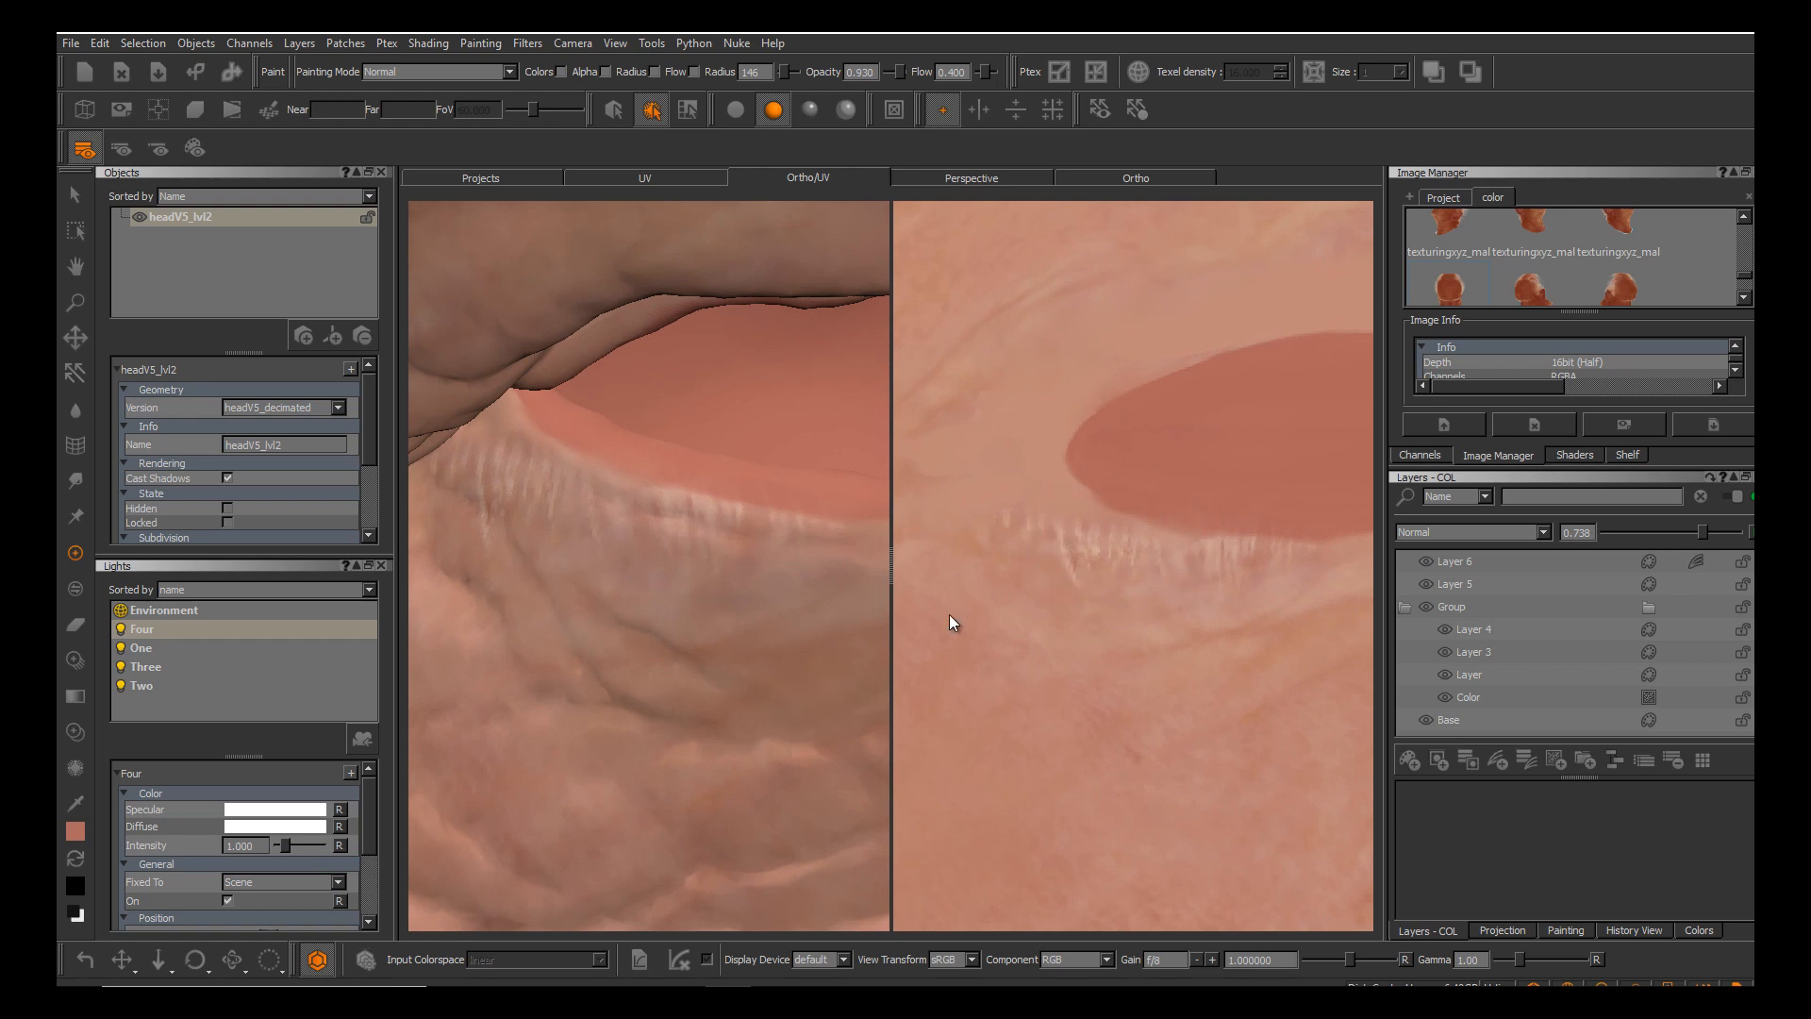
Add a new paint layer above Layer 6 and sample the light skin tone near the lower eyelid as the paint colour.
{"action": "left_click", "coordinate": [1456, 562]}
{"action": "key", "text": "ctrl+p"}
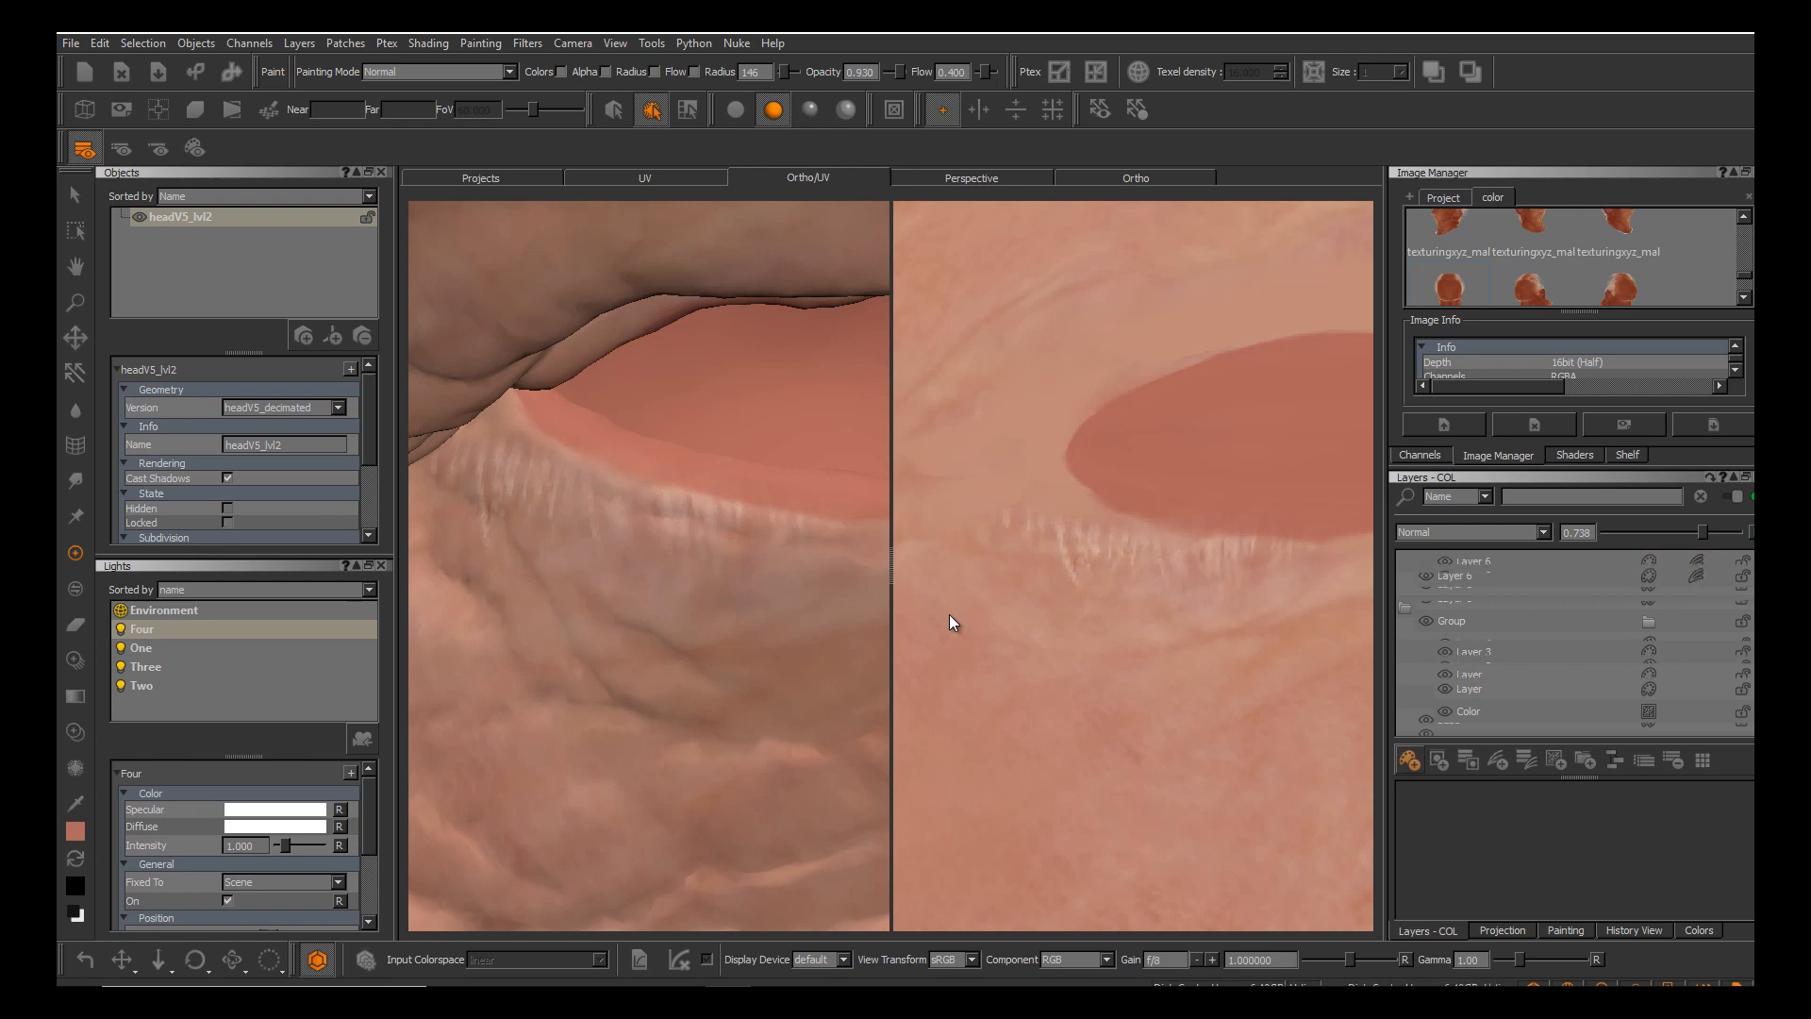
{"action": "key", "text": "e"}
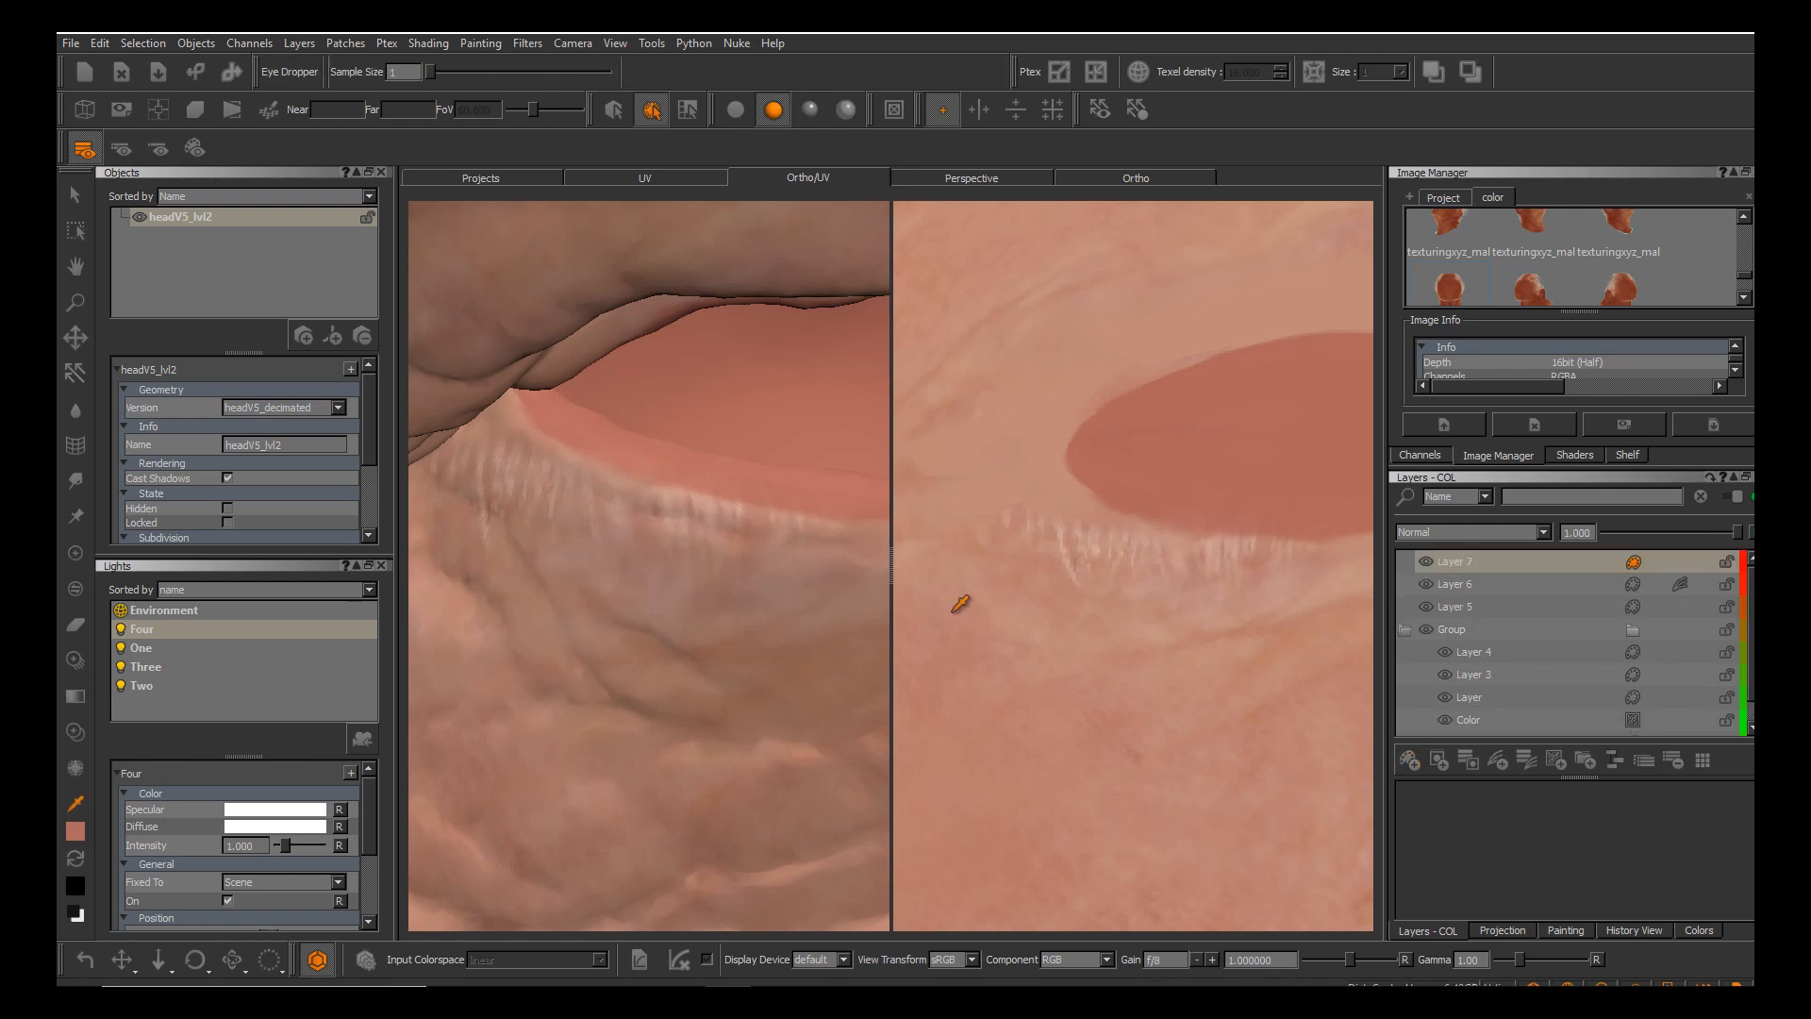
{"action": "key", "text": "p"}
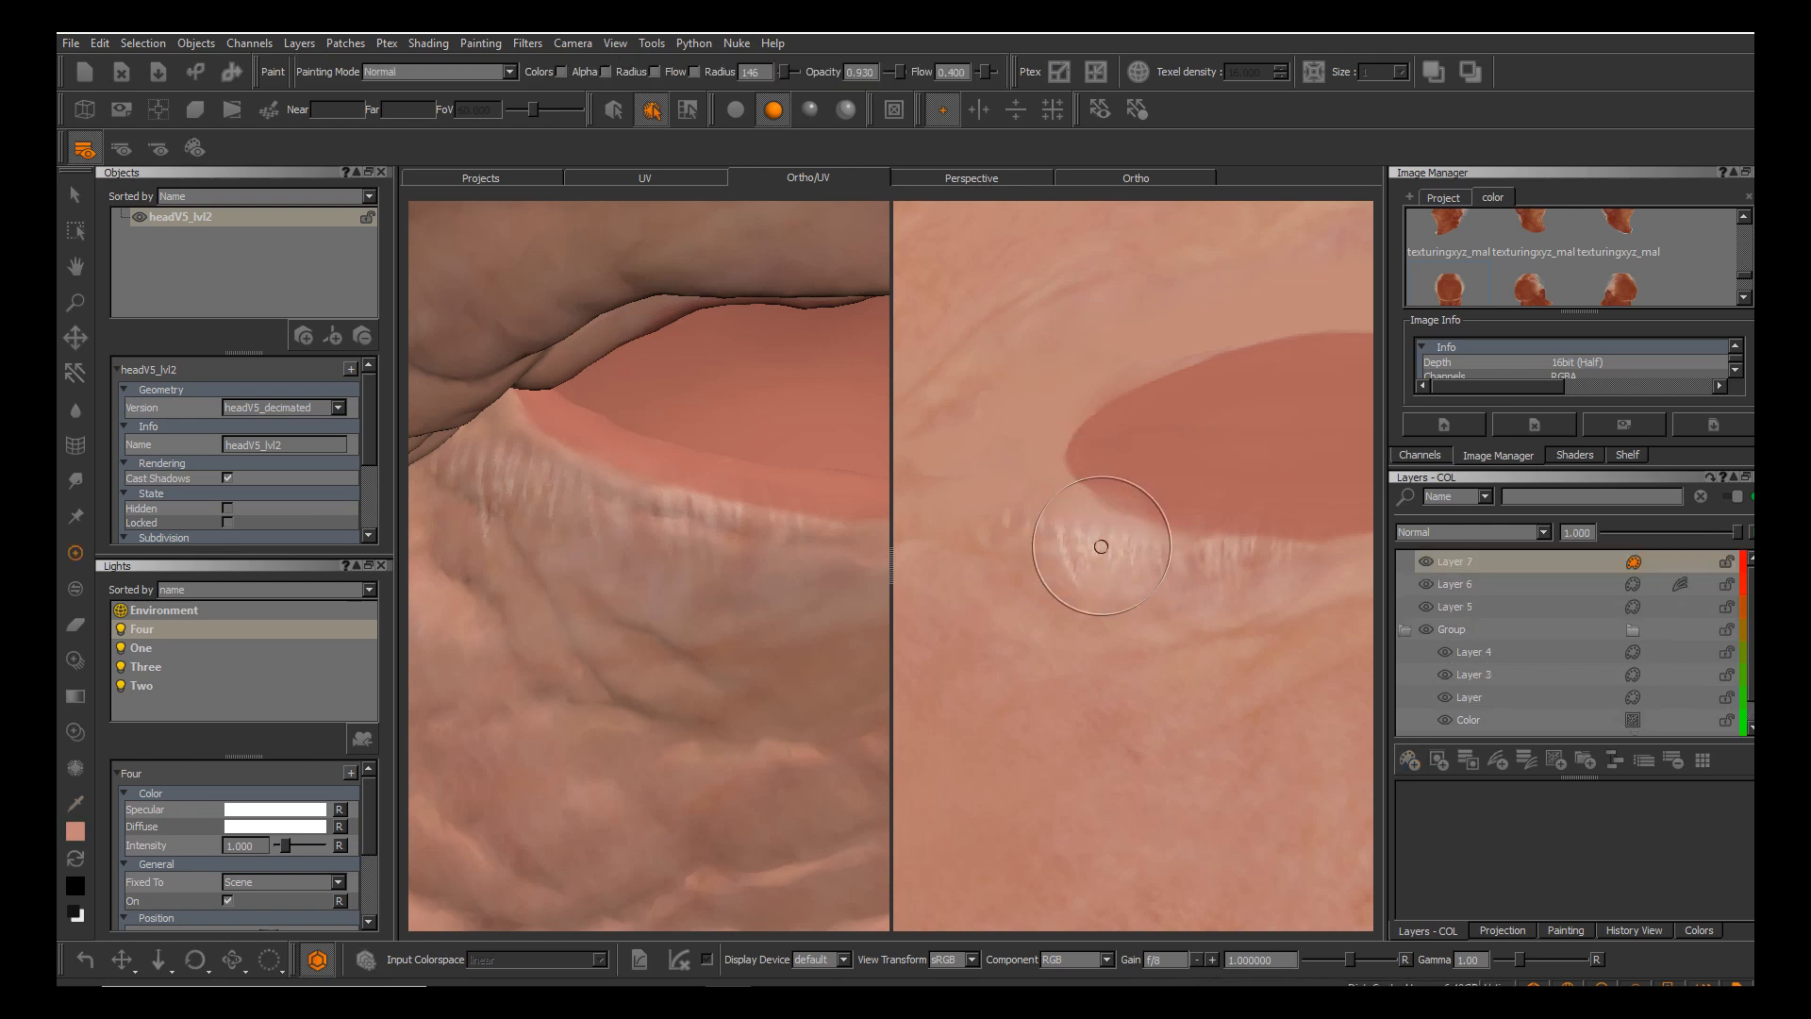
Set the brush radius to 60 and paint skin tone along the lower eyelid's edge in the UV layout.
{"action": "left_click_drag", "start_coordinate": [1101, 546], "coordinate": [1075, 575]}
{"action": "middle_click_drag", "start_coordinate": [1124, 585], "coordinate": [1026, 569], "text": "alt"}
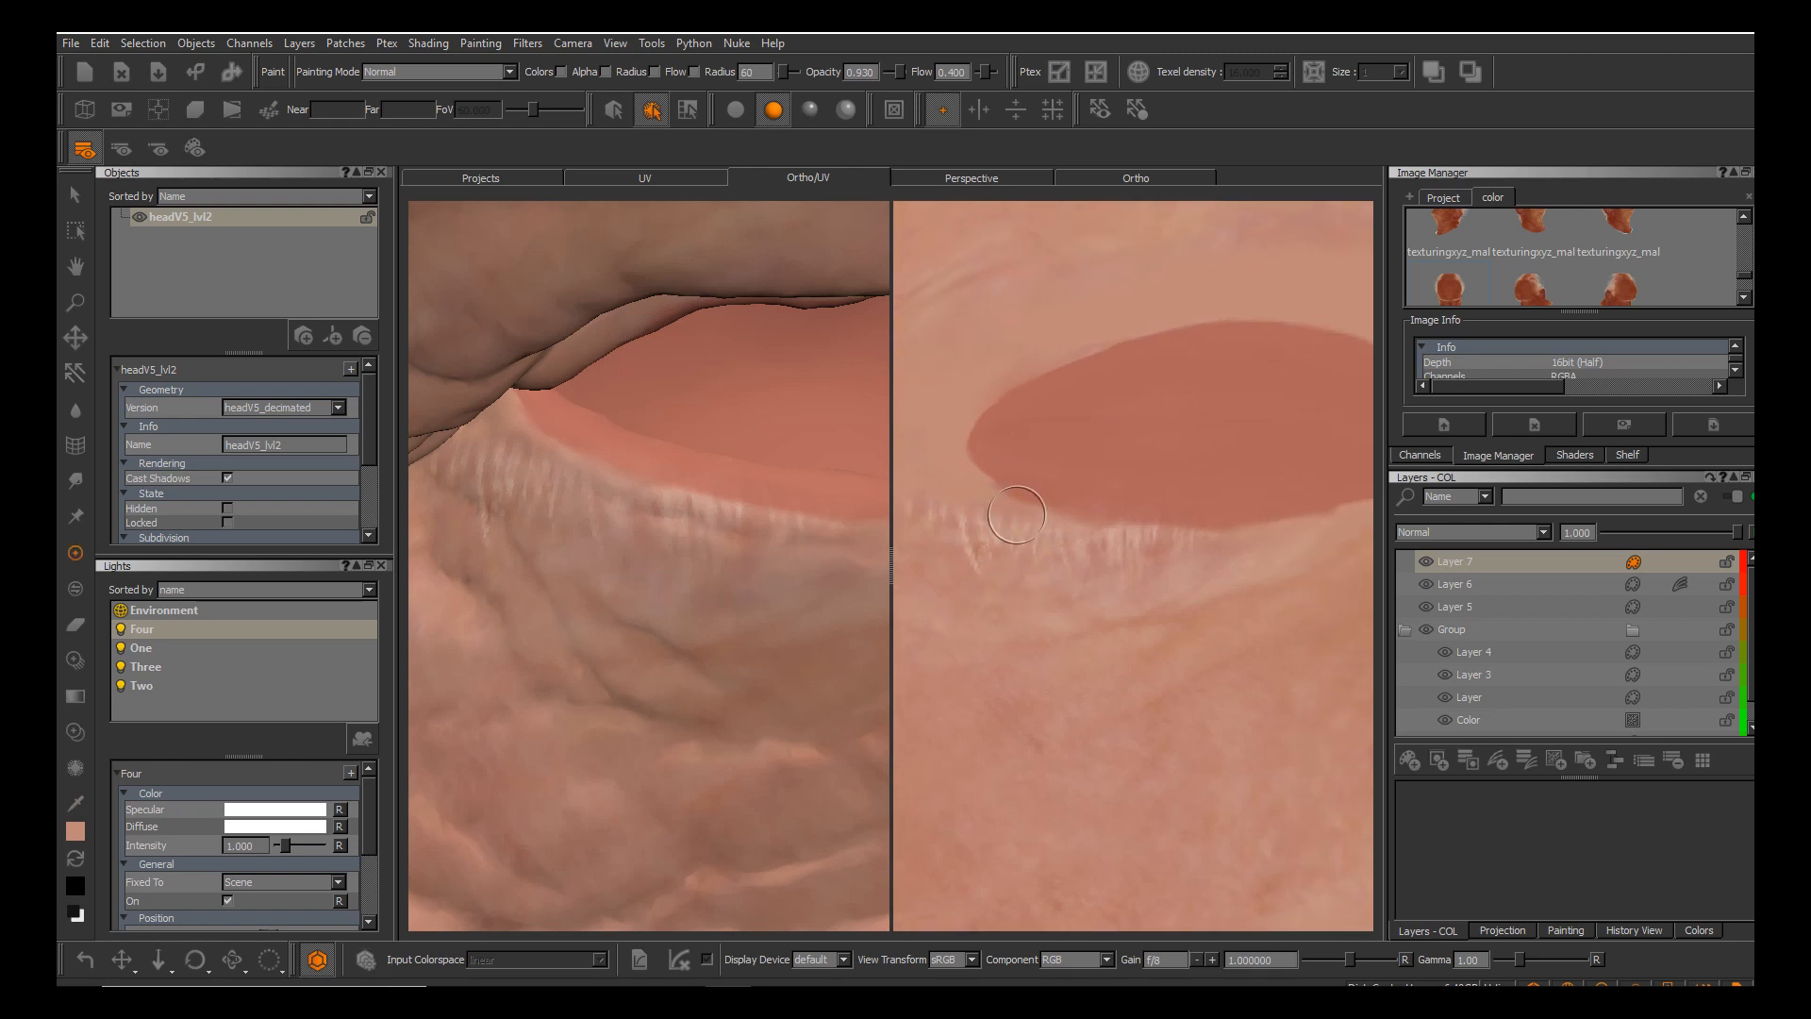
{"action": "left_click_drag", "start_coordinate": [969, 479], "coordinate": [1245, 541]}
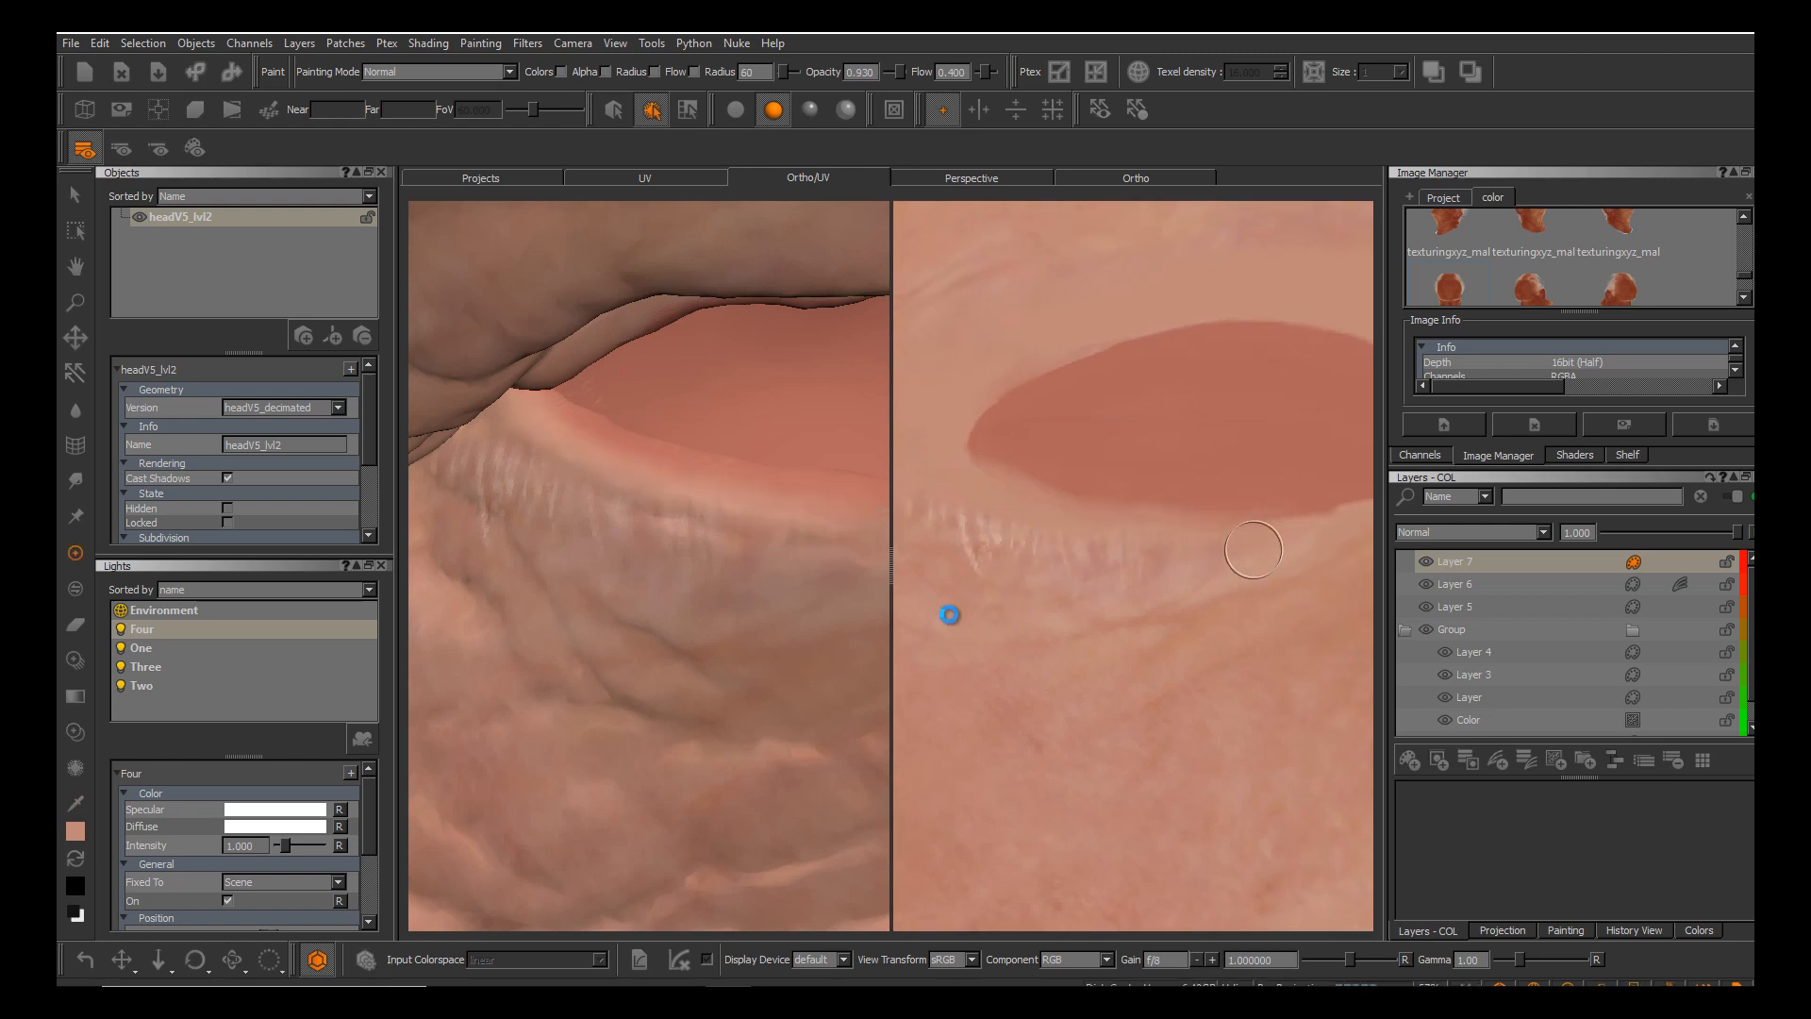
{"action": "middle_click_drag", "start_coordinate": [1250, 543], "coordinate": [1094, 517], "text": "alt"}
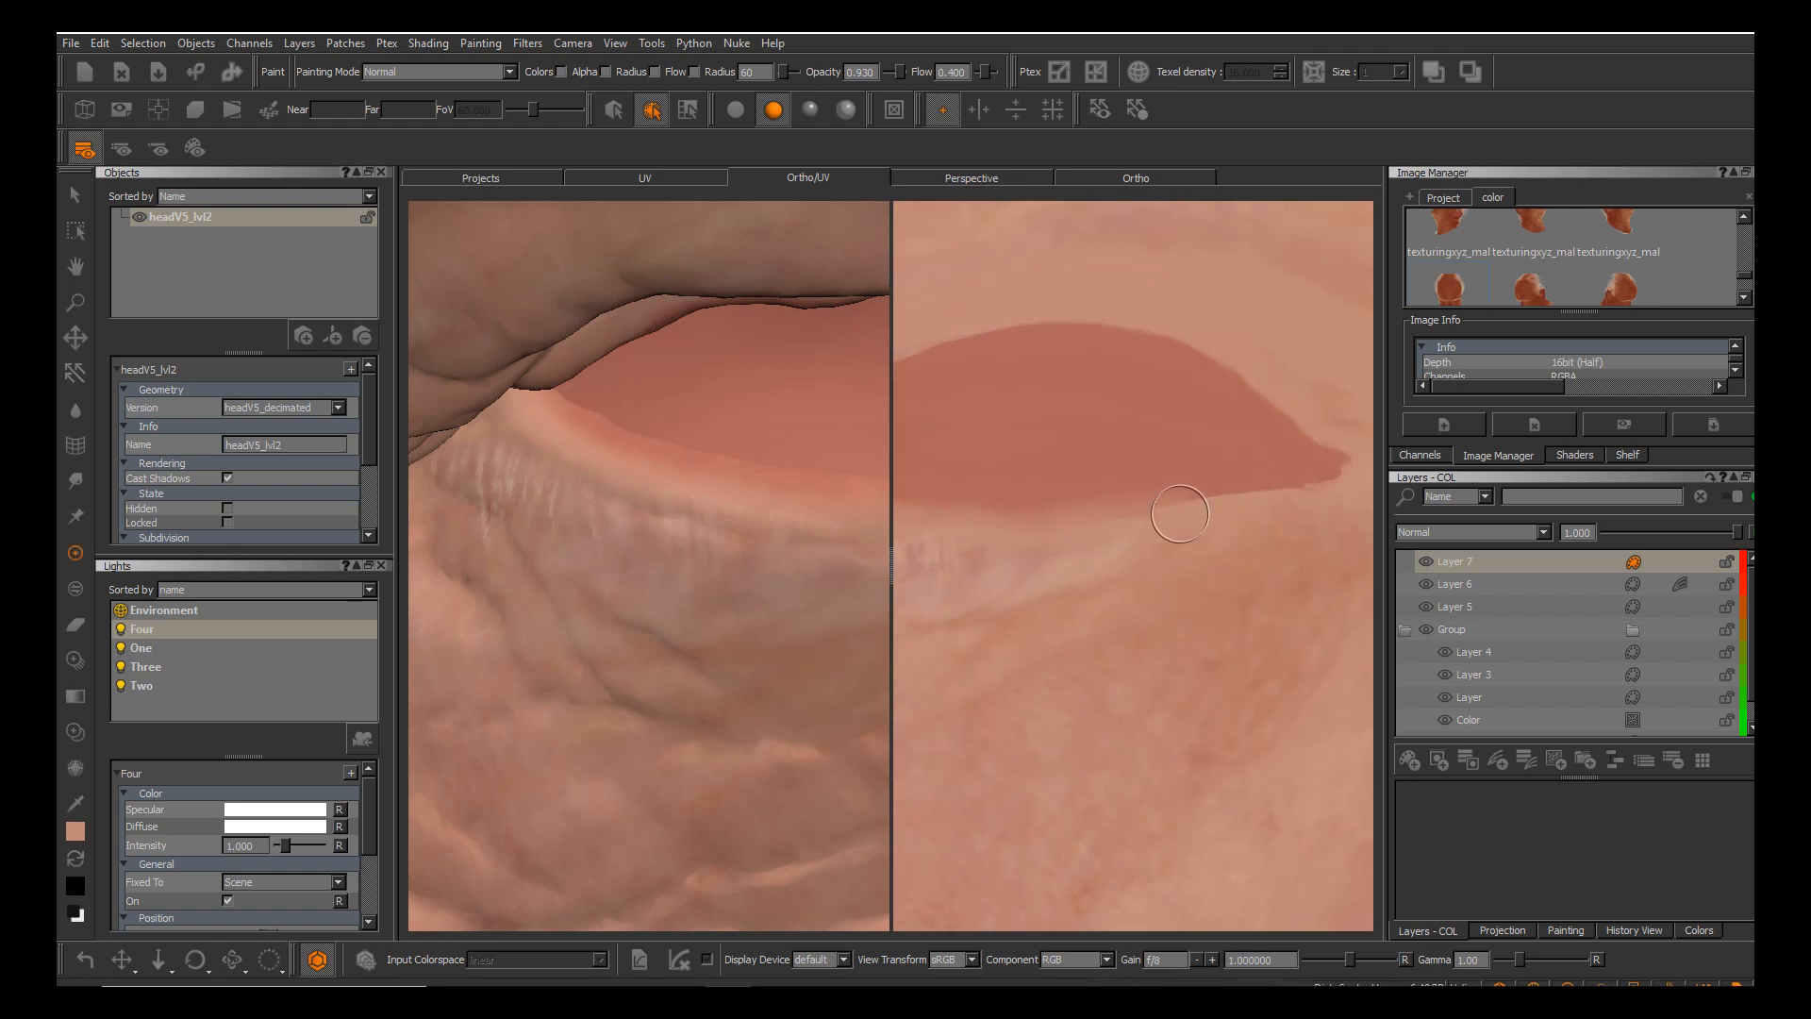
Reduce the brush radius to 40 and blend the lower lid's edge further toward the inner eye corner.
{"action": "key", "text": "bracketleft"}
{"action": "key", "text": "bracketleft"}
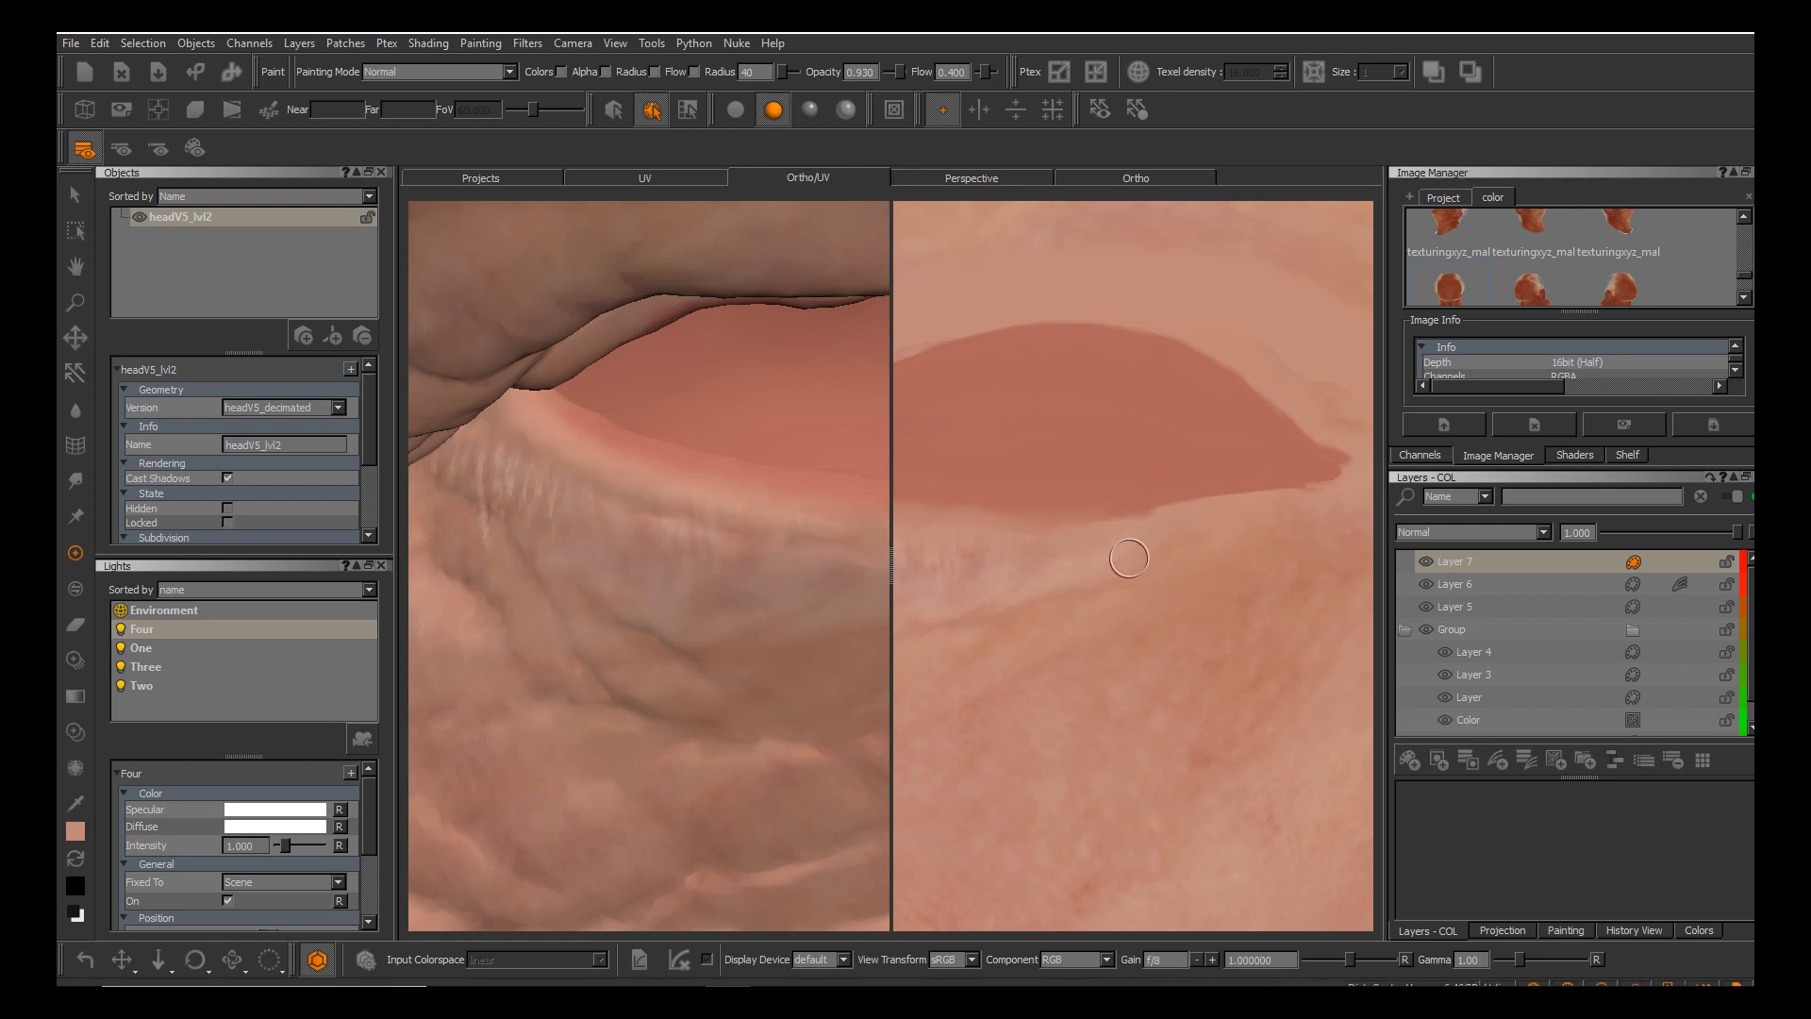
{"action": "middle_click_drag", "start_coordinate": [1135, 559], "coordinate": [1217, 578], "text": "alt"}
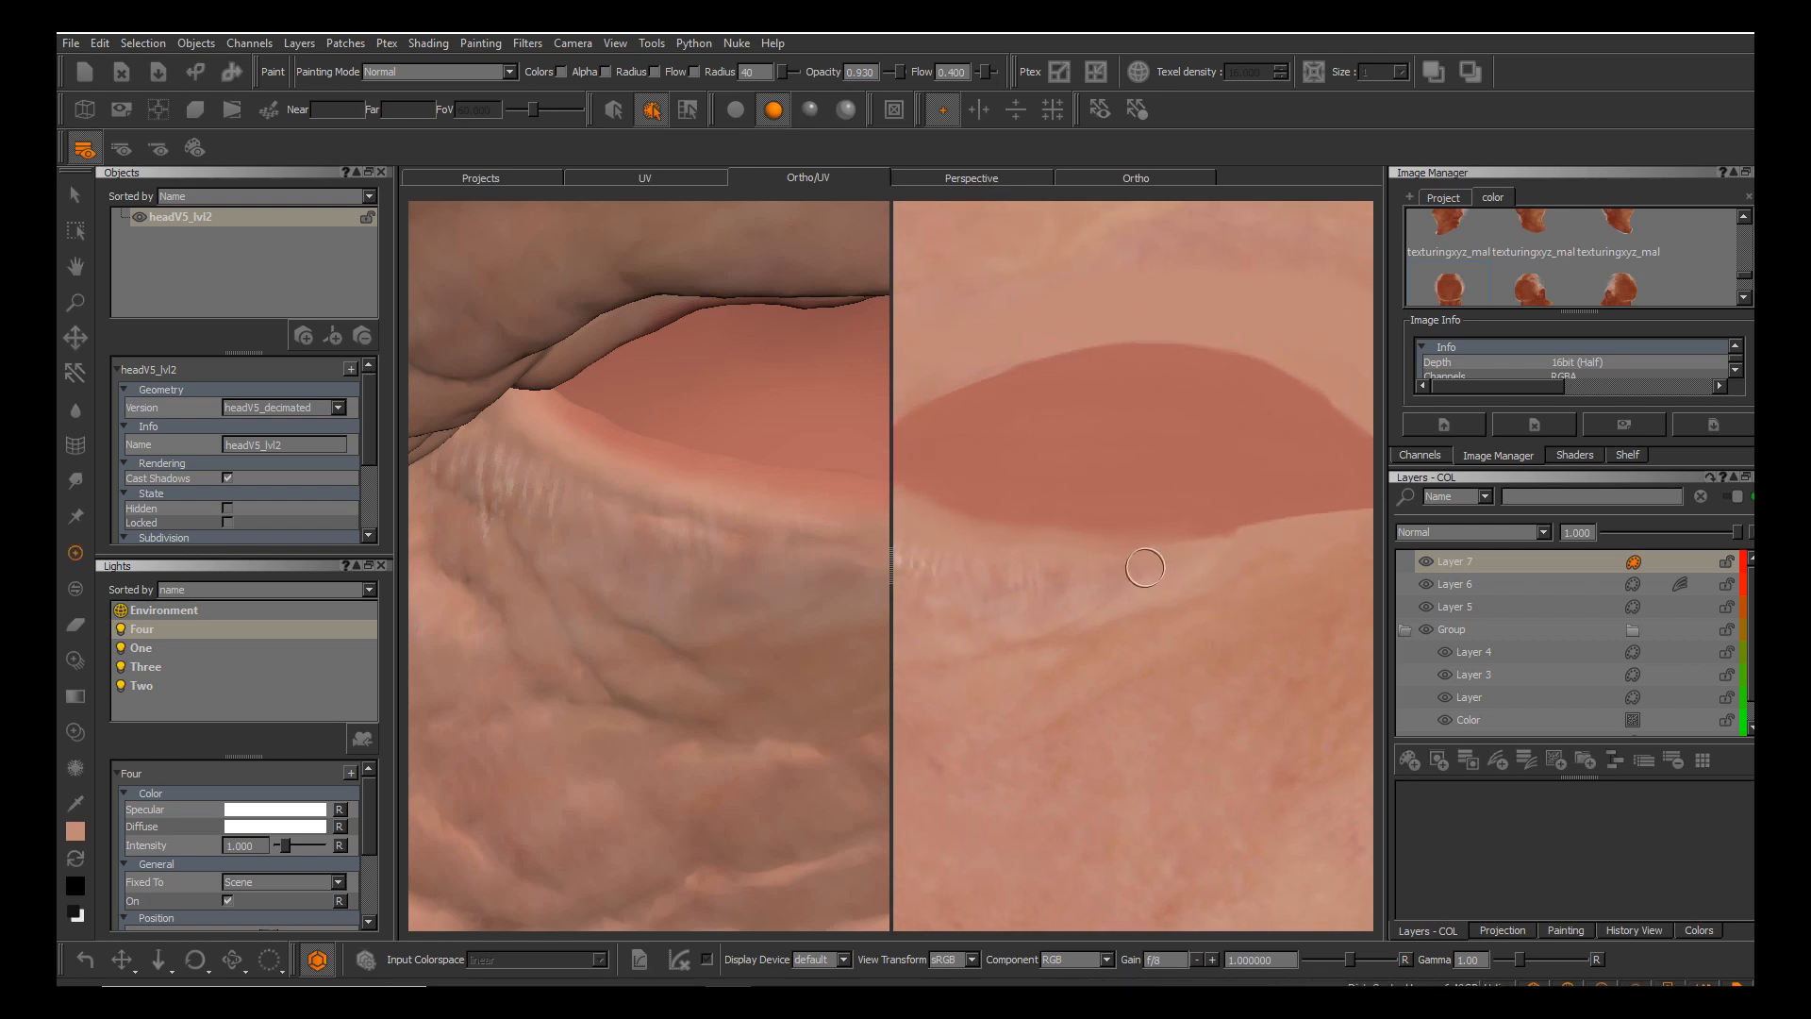
{"action": "key", "text": "ctrl+z"}
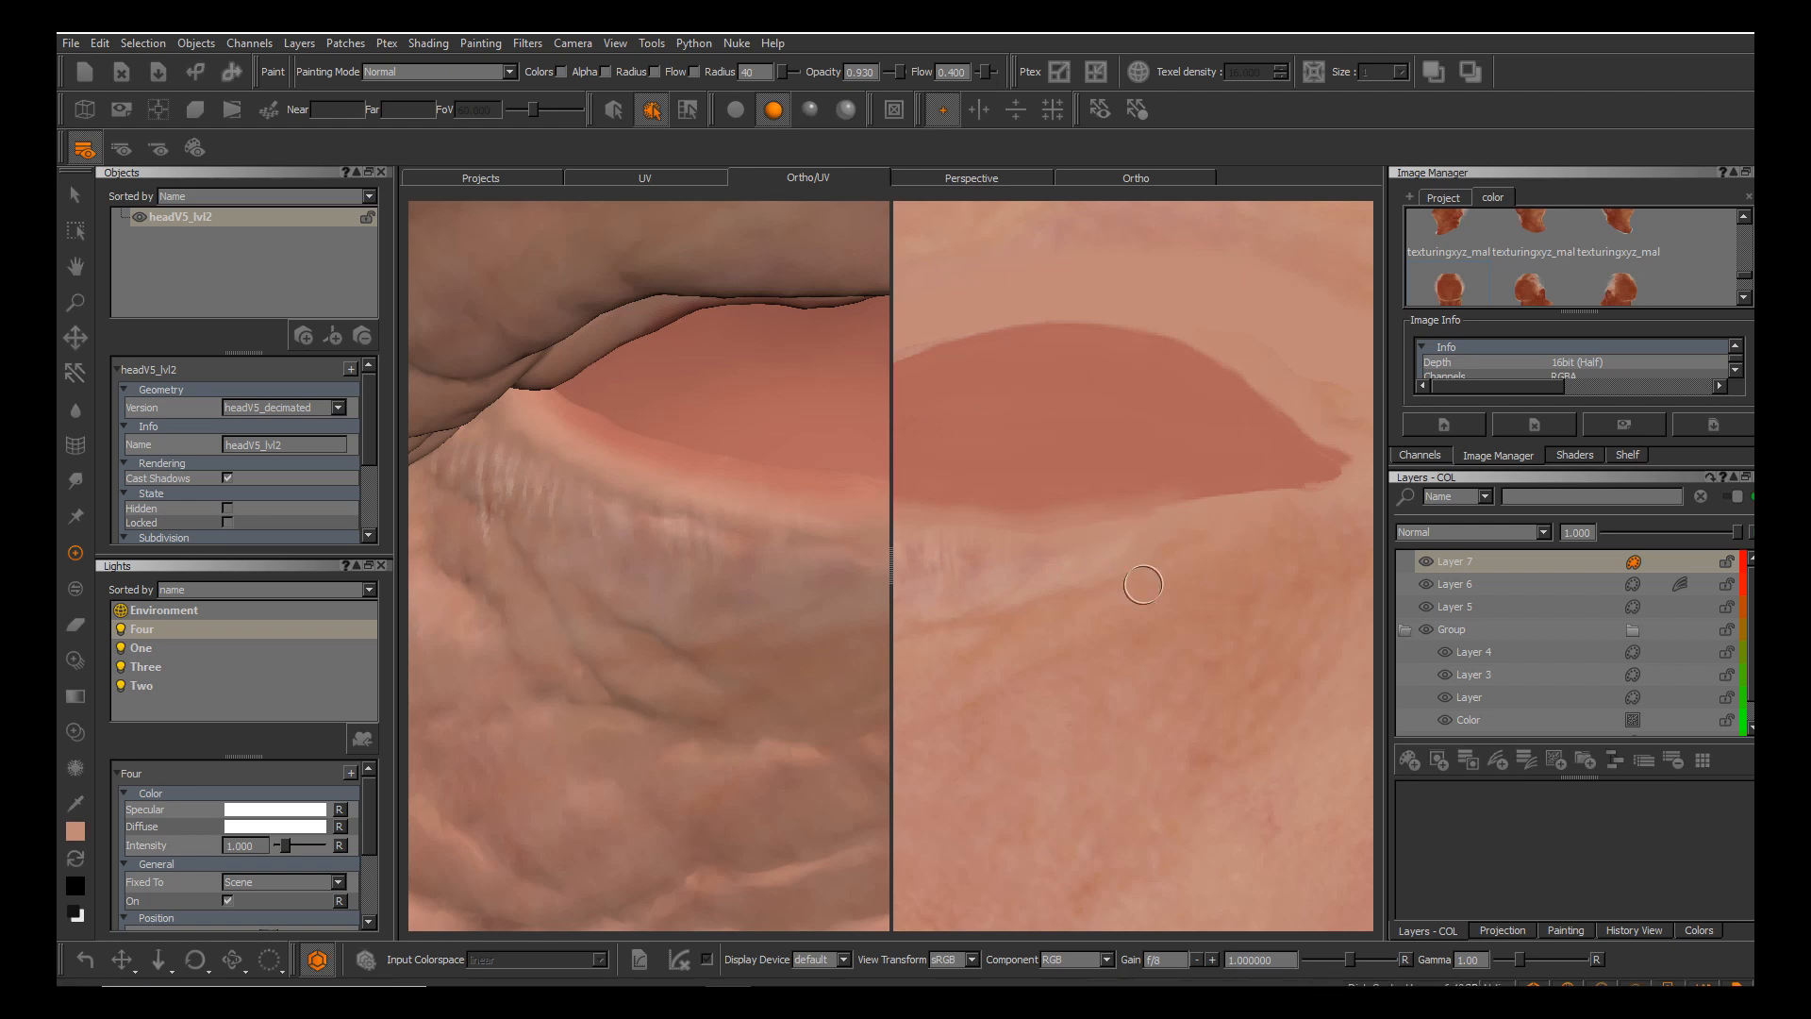
{"action": "scroll", "coordinate": [950, 615], "scroll_direction": "up", "scroll_amount": 3}
{"action": "middle_click_drag", "start_coordinate": [950, 615], "coordinate": [931, 620], "text": "alt"}
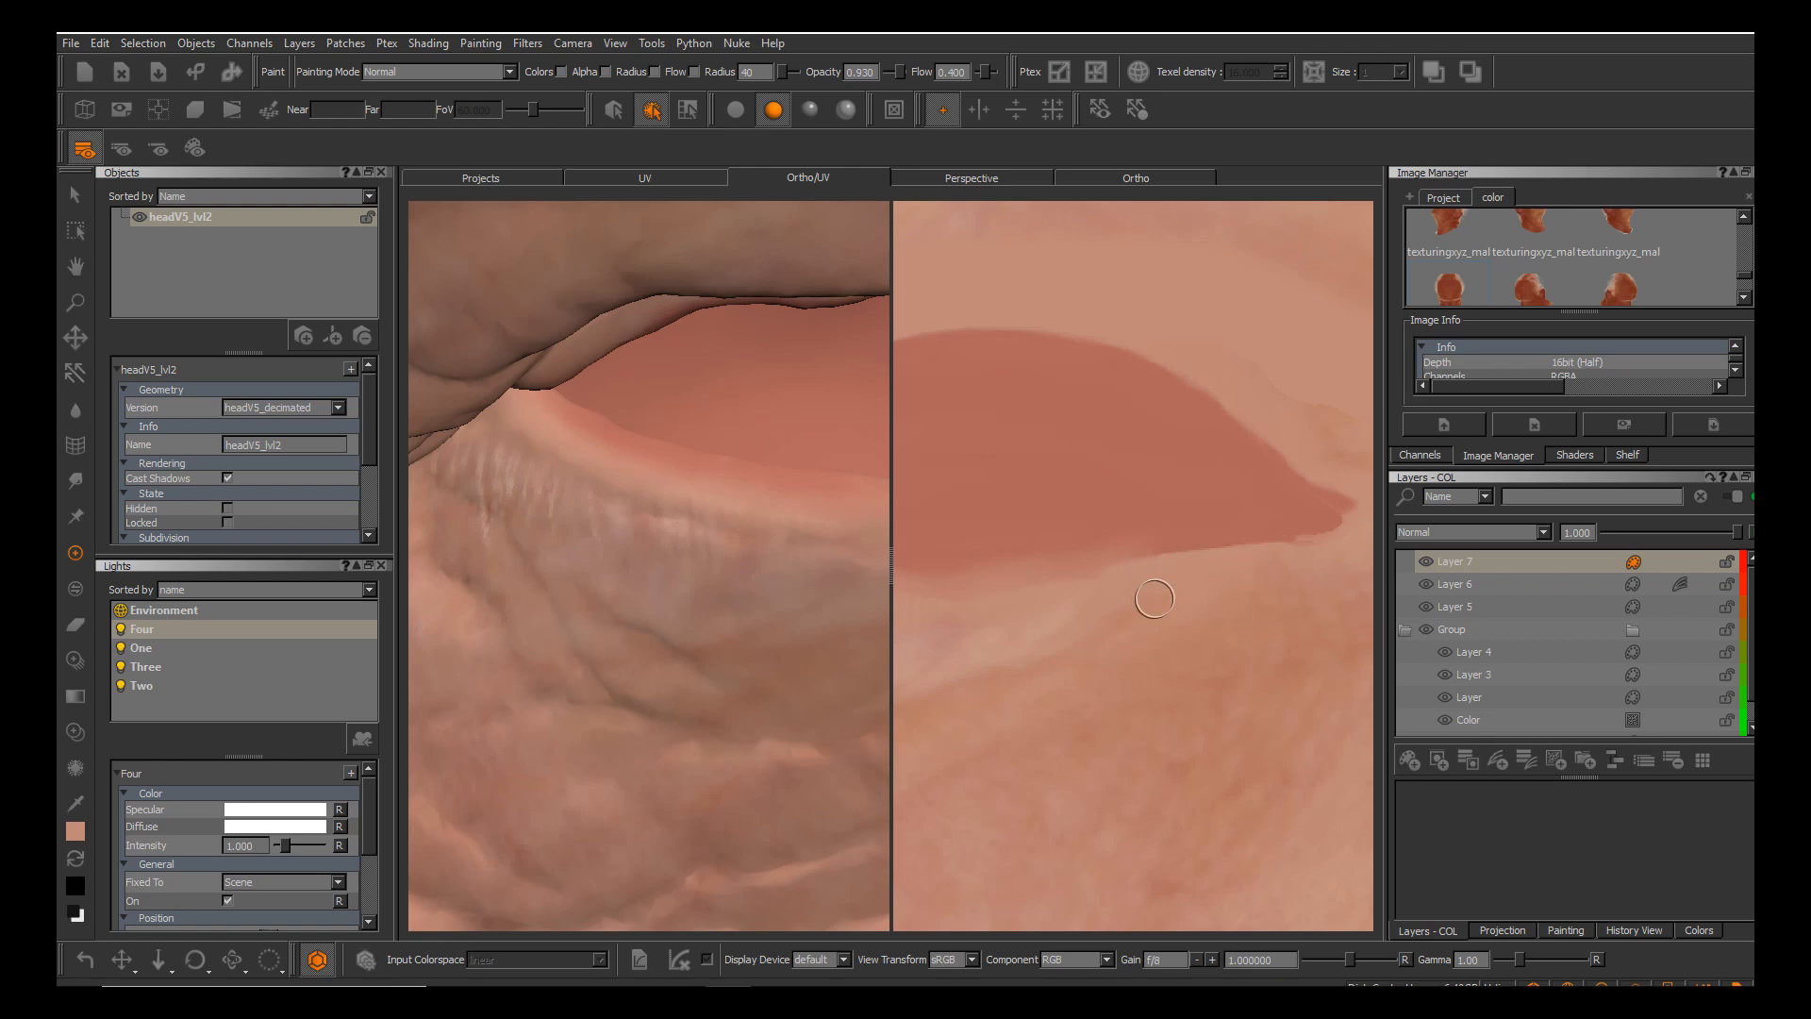
Sample the socket's red, try a few strokes below the lower eyelid, and check where they fall on the head.
{"action": "key", "text": "c"}
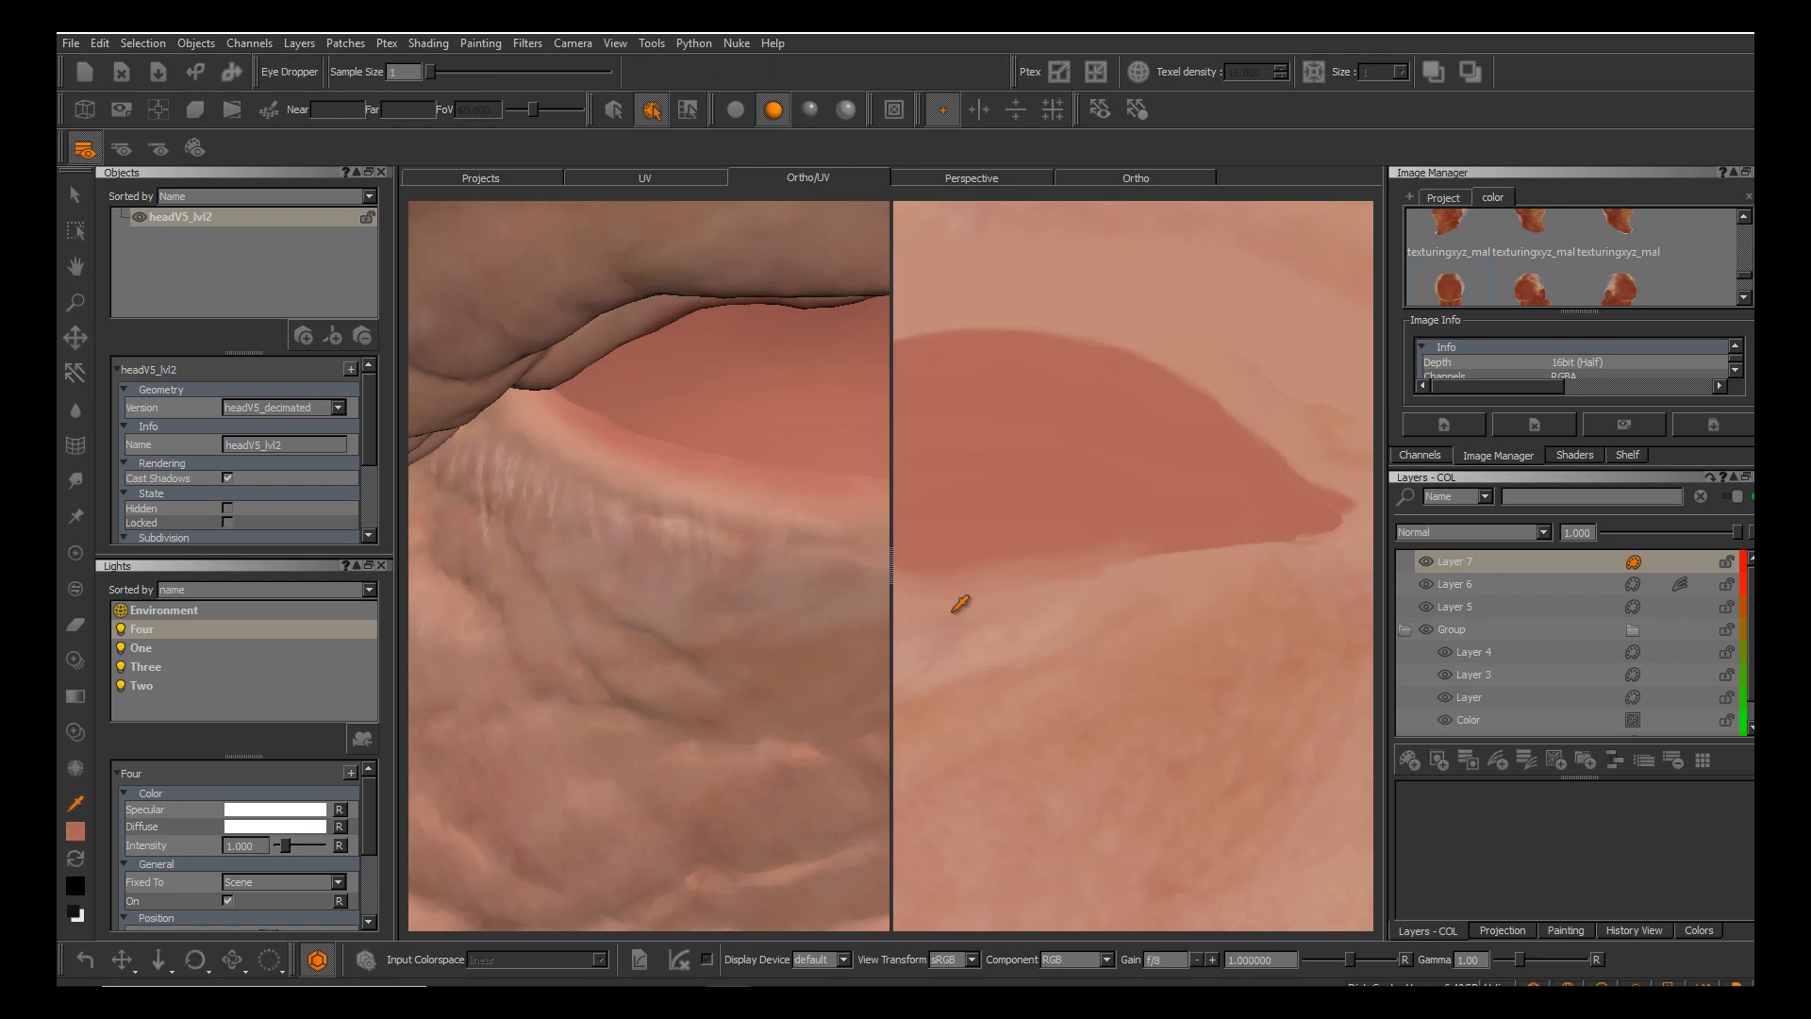
{"action": "key", "text": "p"}
{"action": "mouse_move", "coordinate": [1161, 572]}
{"action": "left_mouse_down"}
{"action": "mouse_move", "coordinate": [1226, 568]}
{"action": "mouse_move", "coordinate": [1204, 685]}
{"action": "left_mouse_up"}
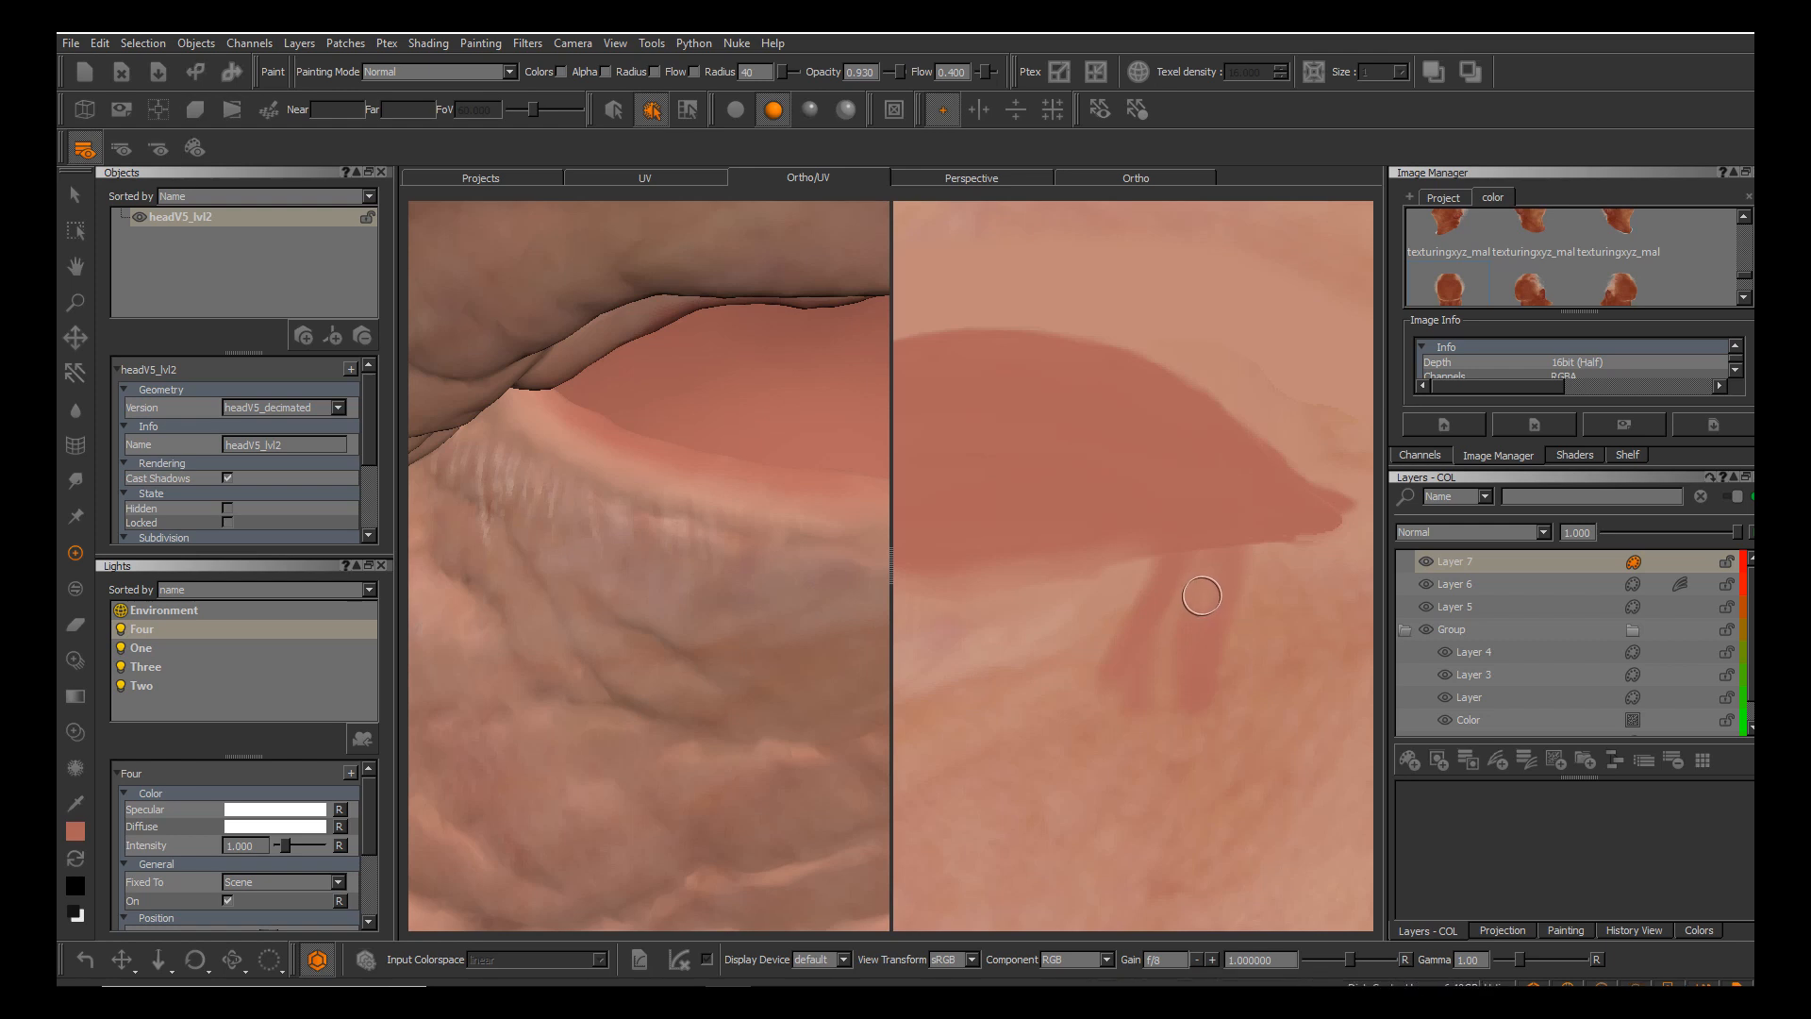
{"action": "middle_click_drag", "start_coordinate": [748, 649], "coordinate": [559, 644], "text": "alt"}
{"action": "right_click_drag", "start_coordinate": [560, 644], "coordinate": [491, 645], "text": "alt"}
{"action": "middle_click_drag", "start_coordinate": [490, 644], "coordinate": [552, 703], "text": "alt"}
{"action": "middle_click_drag", "start_coordinate": [949, 614], "coordinate": [892, 625], "text": "alt"}
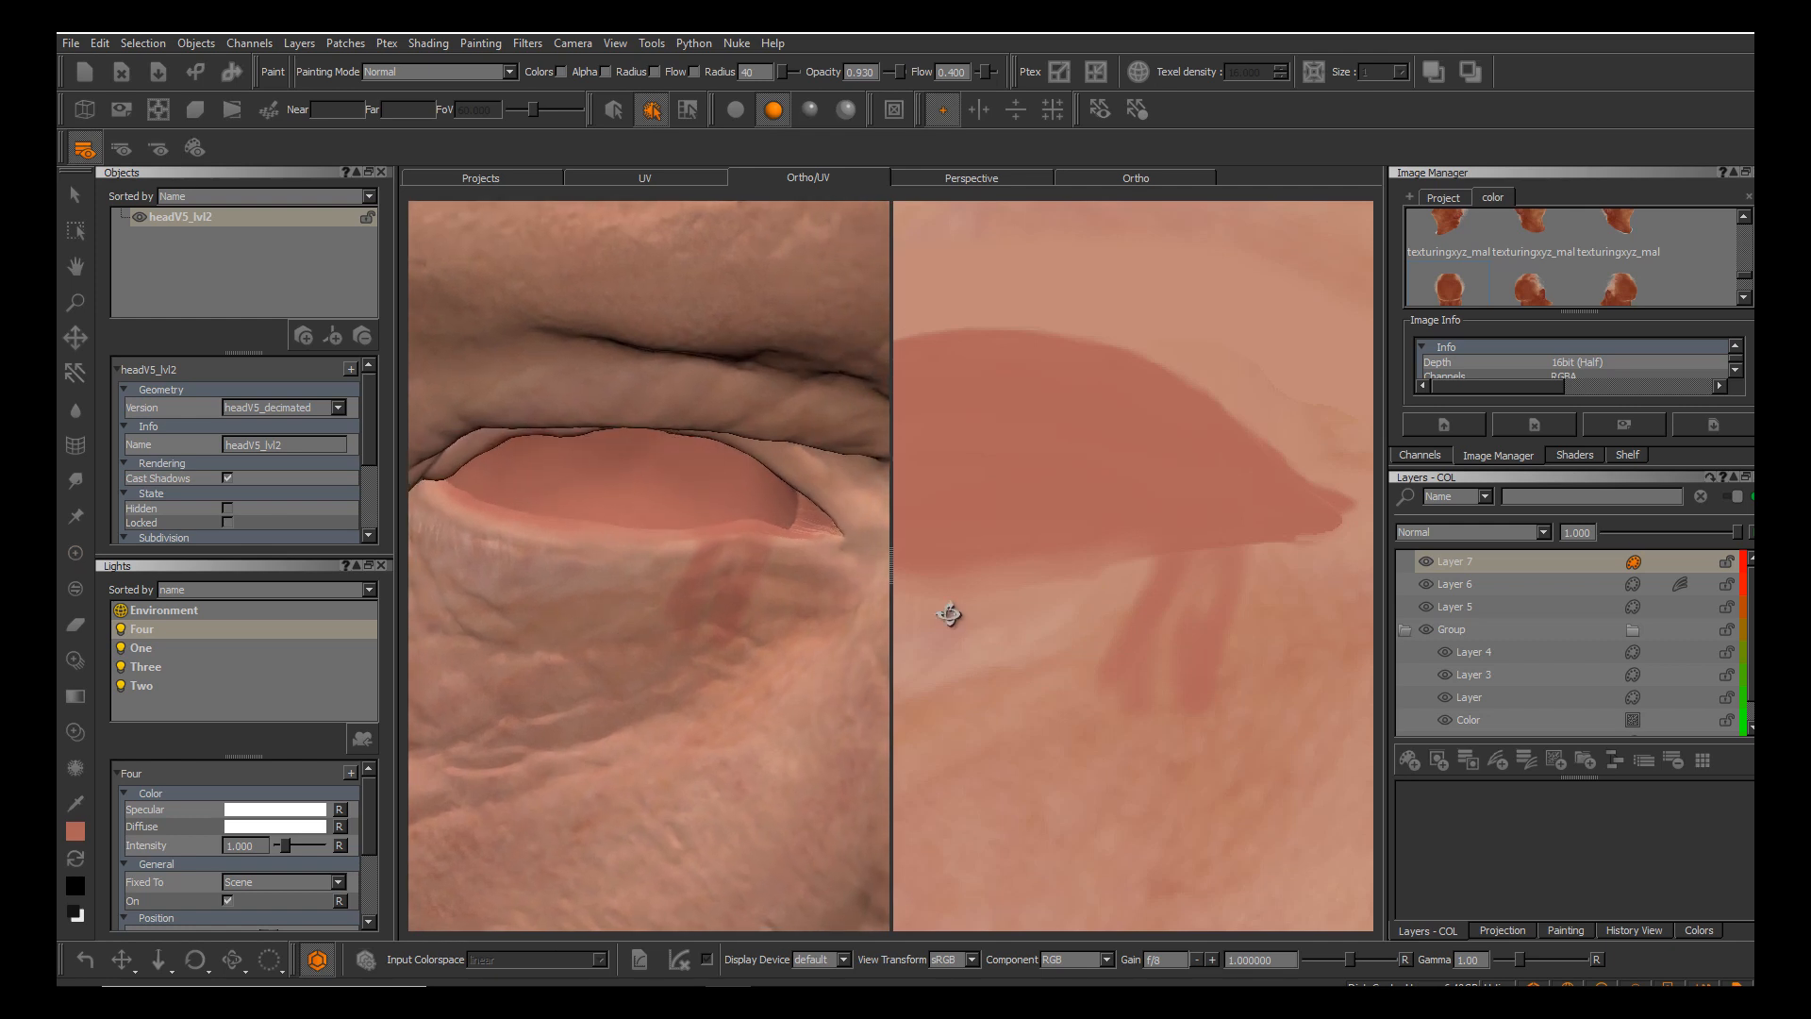
Undo the red test strokes below the lower eyelid.
{"action": "key", "text": "ctrl+z"}
{"action": "key", "text": "ctrl+z"}
{"action": "key", "text": "ctrl+z"}
{"action": "key", "text": "ctrl+z"}
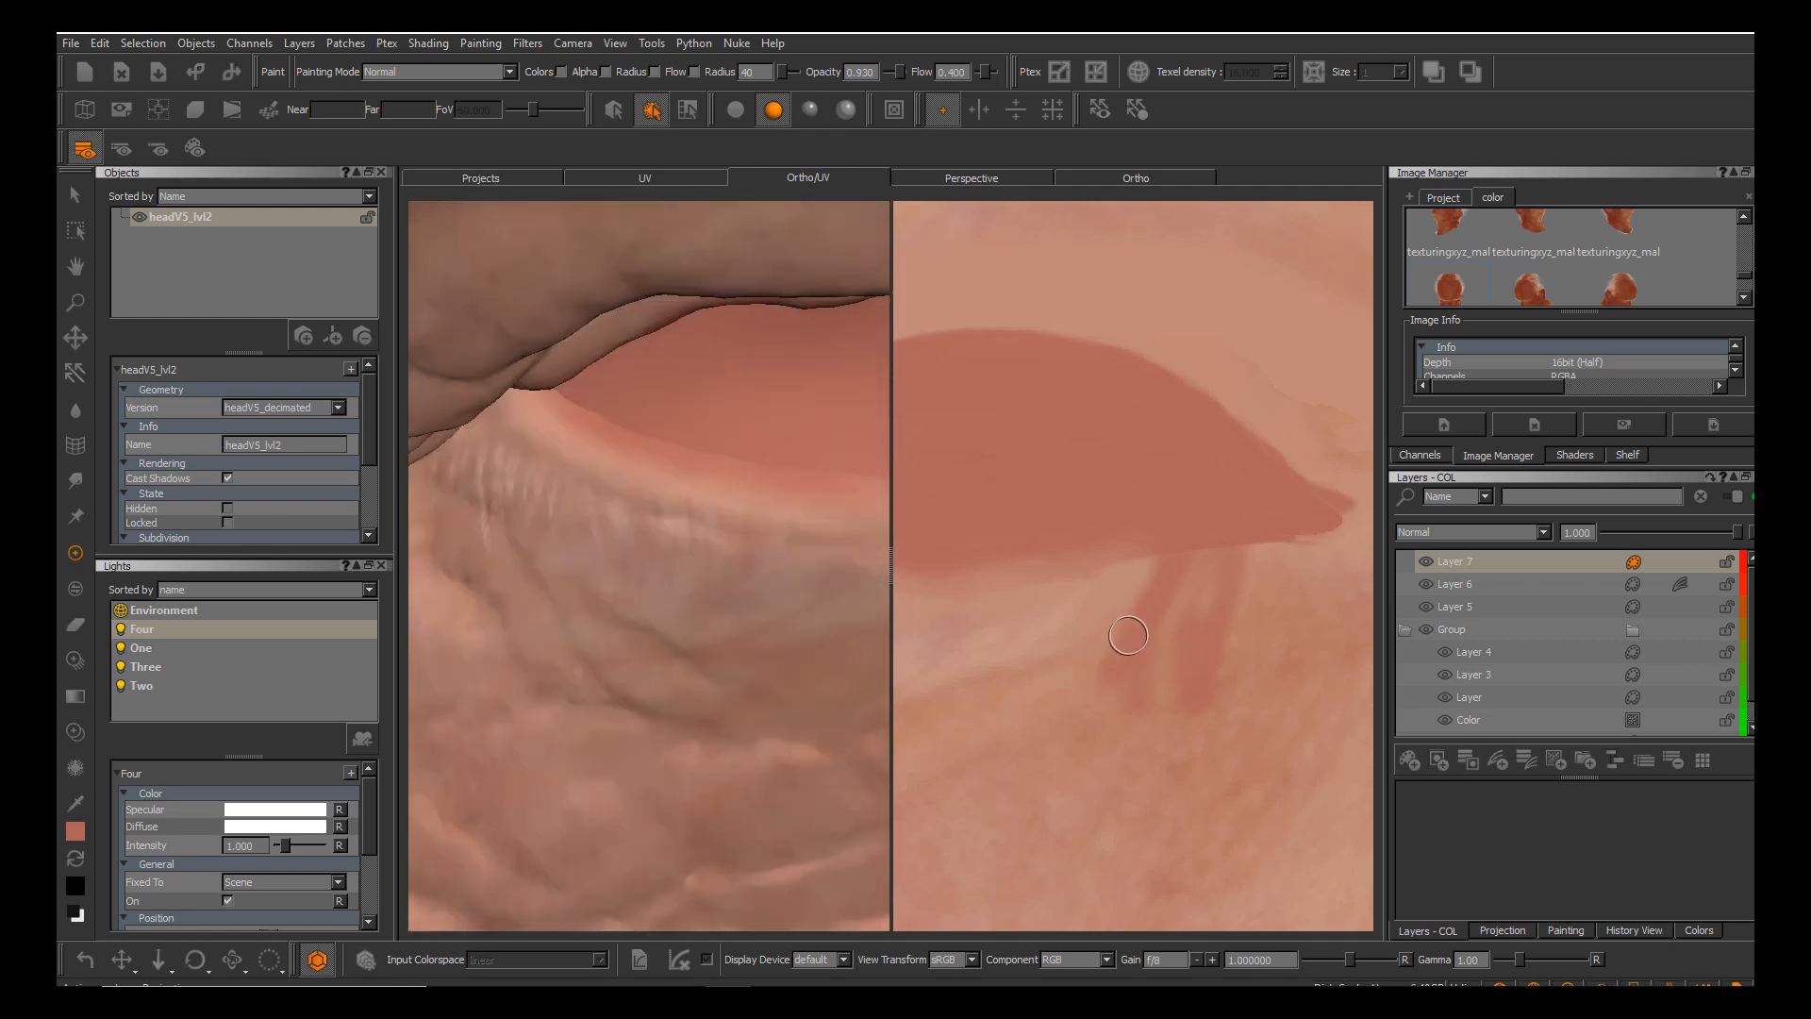
{"action": "key", "text": "ctrl+z"}
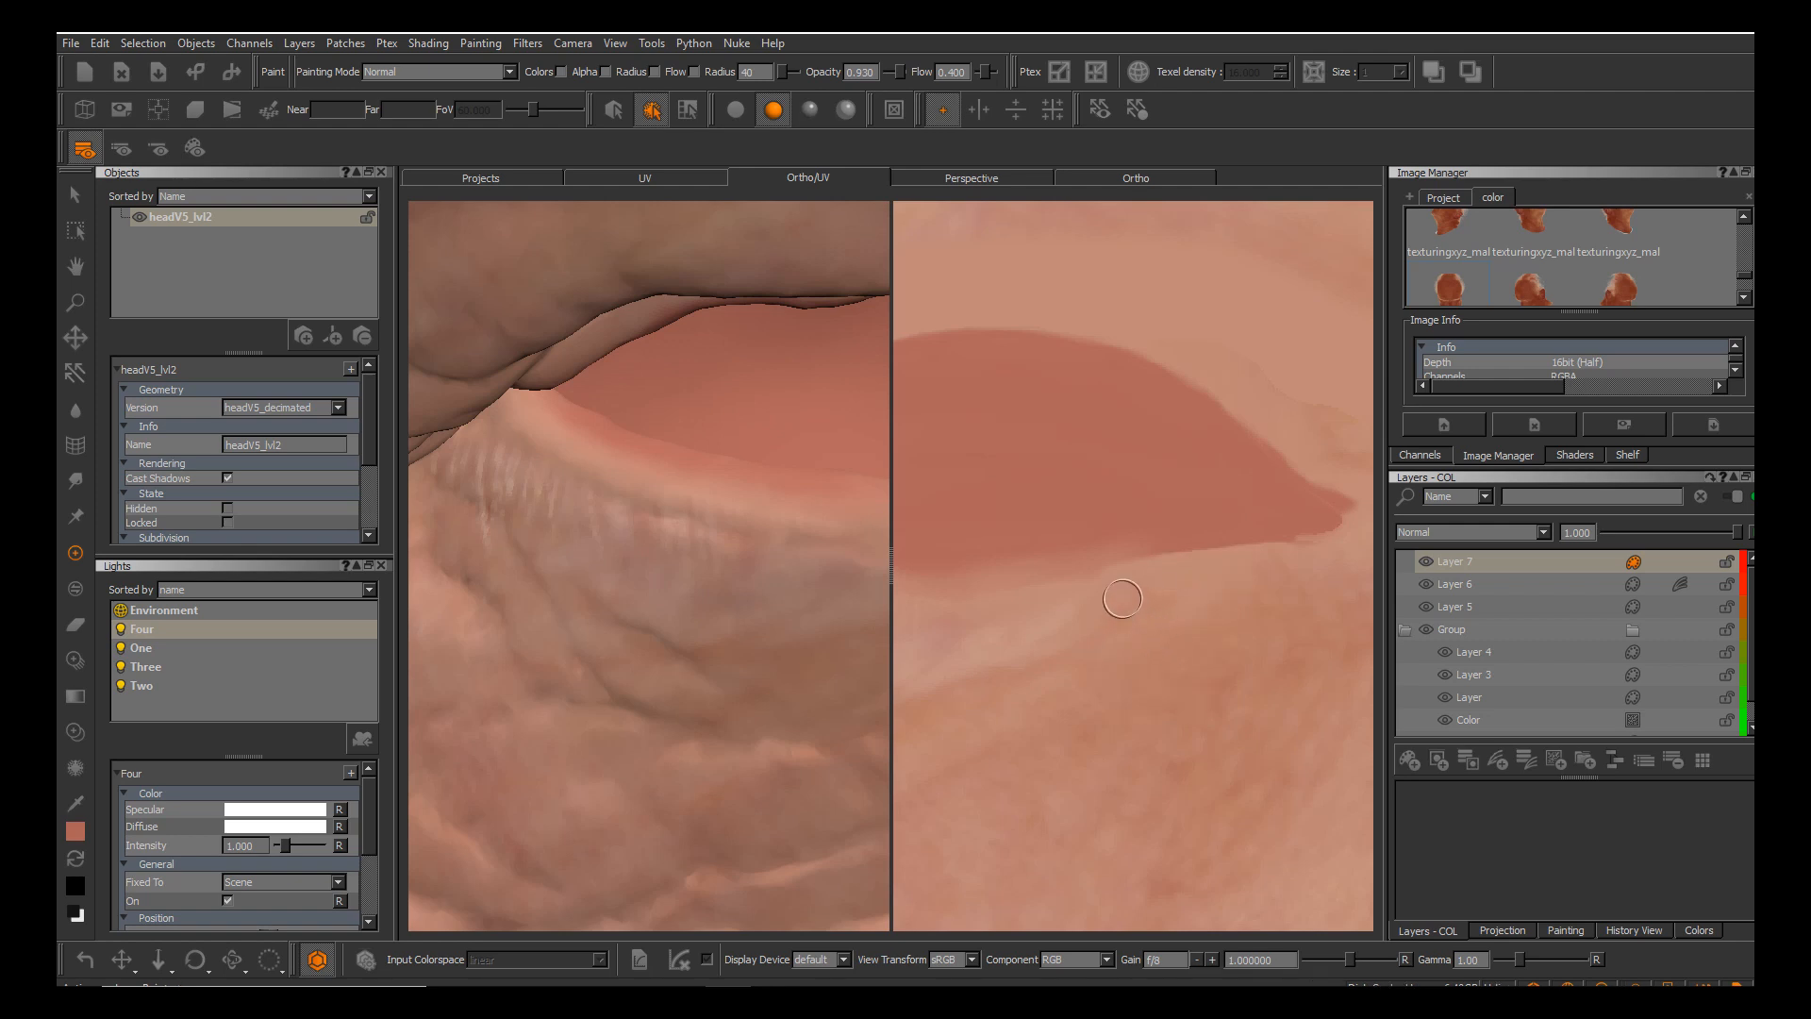
Sample the light skin tone again and paint it along the inner part of the lower eyelid's edge.
{"action": "mouse_move", "coordinate": [1123, 599]}
{"action": "middle_mouse_down", "text": "alt"}
{"action": "mouse_move", "coordinate": [1142, 585]}
{"action": "mouse_move", "coordinate": [1150, 613]}
{"action": "middle_mouse_up", "text": "alt"}
{"action": "right_click_drag", "start_coordinate": [1151, 613], "coordinate": [1169, 603], "text": "alt"}
{"action": "middle_click_drag", "start_coordinate": [1169, 604], "coordinate": [1146, 585], "text": "alt"}
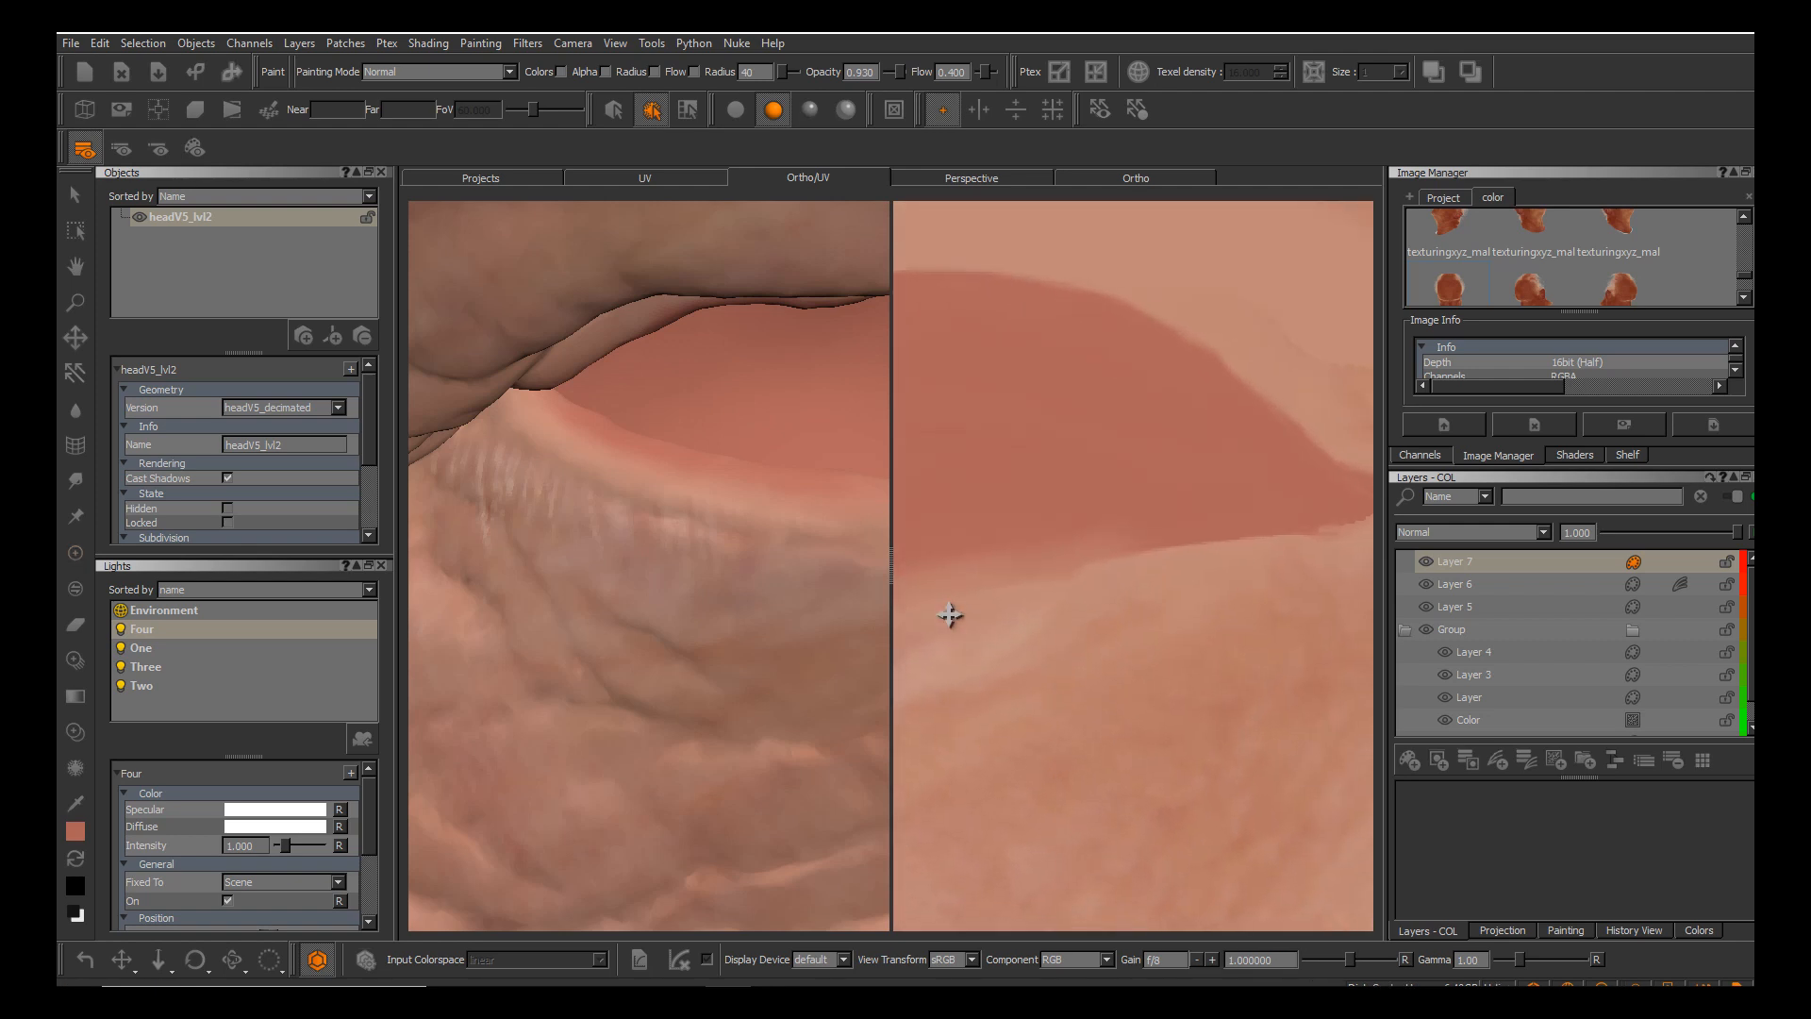
{"action": "middle_click_drag", "start_coordinate": [805, 589], "coordinate": [742, 644], "text": "alt"}
{"action": "right_click_drag", "start_coordinate": [742, 644], "coordinate": [675, 644], "text": "alt"}
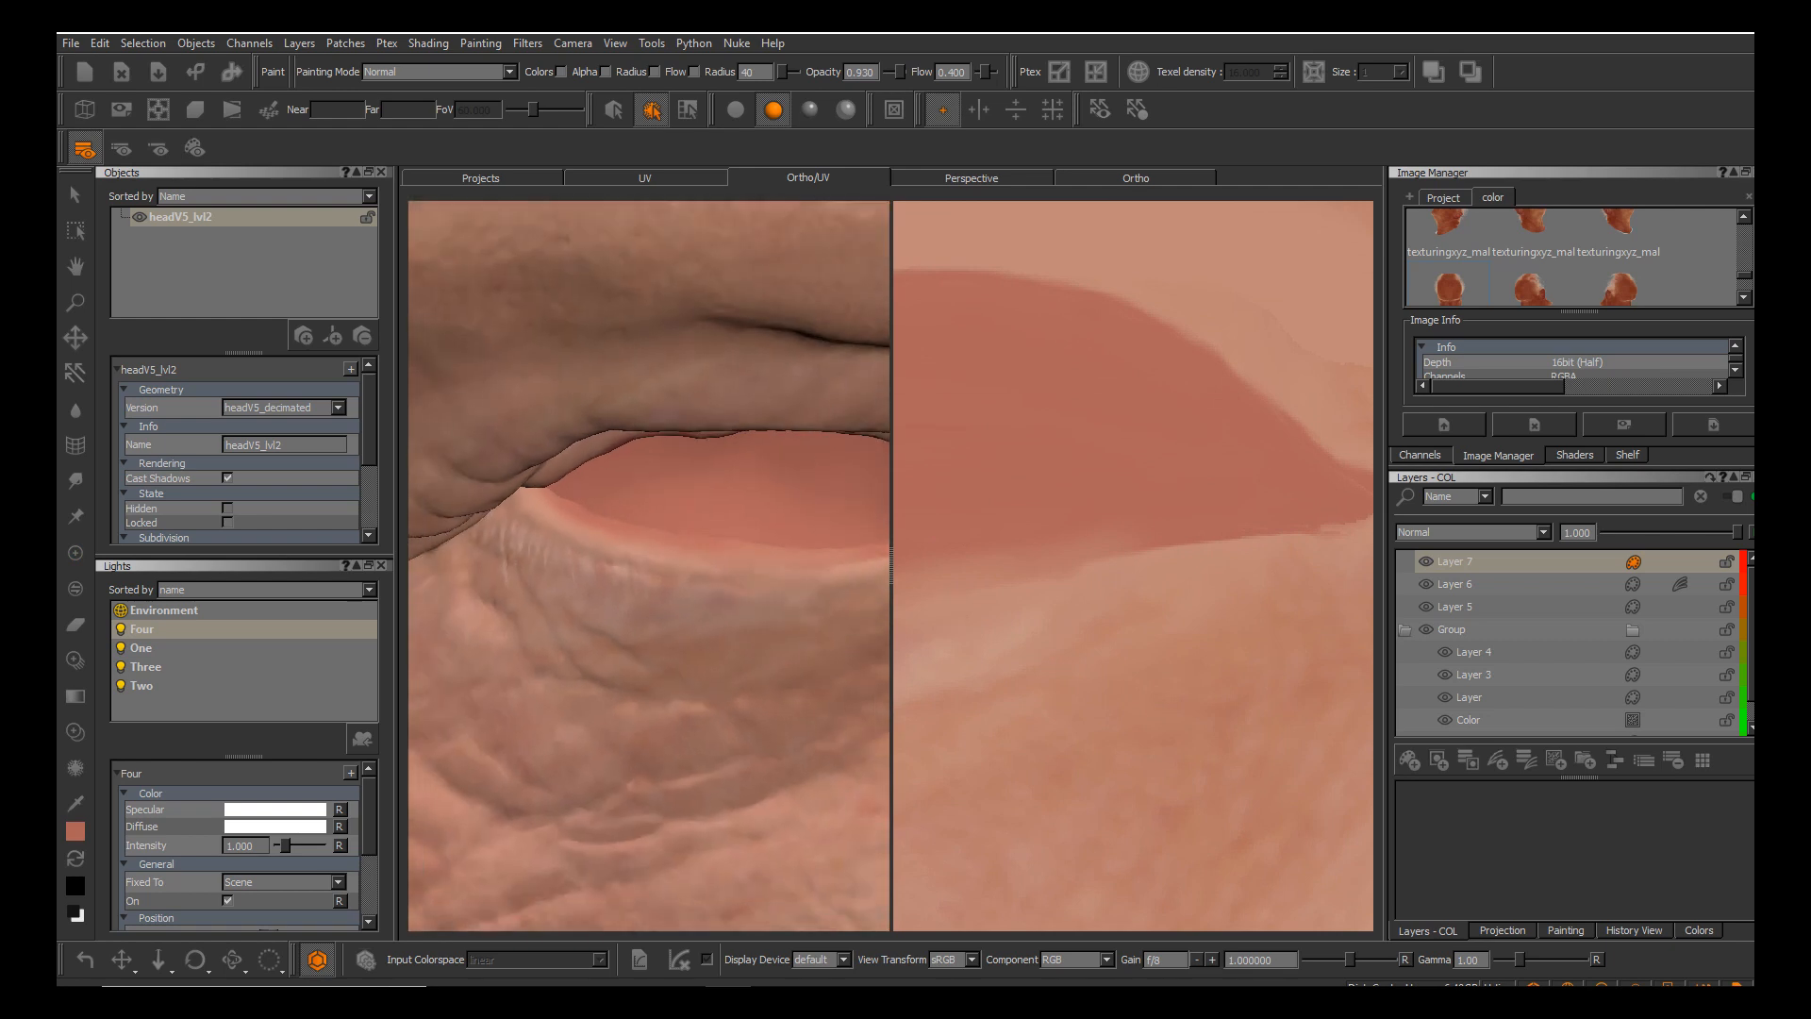
{"action": "middle_click_drag", "start_coordinate": [674, 645], "coordinate": [533, 652], "text": "alt"}
{"action": "middle_click_drag", "start_coordinate": [953, 615], "coordinate": [915, 607], "text": "alt"}
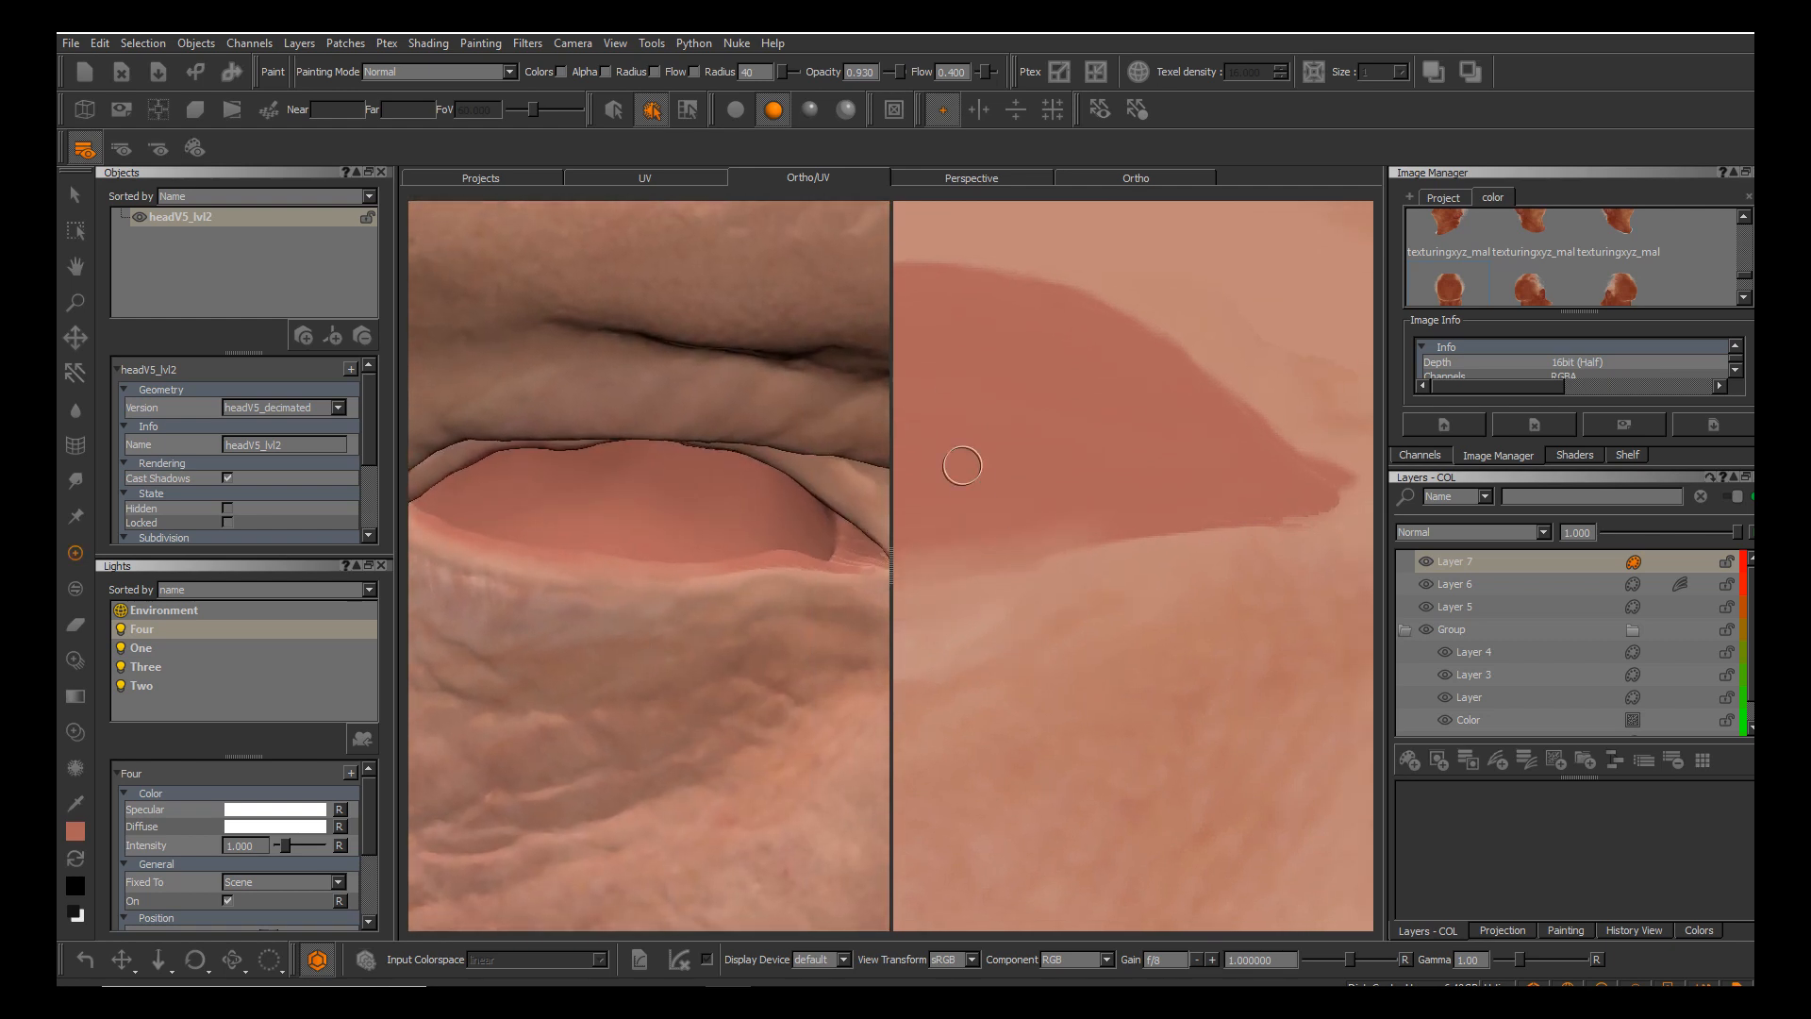
{"action": "key", "text": "c"}
{"action": "key", "text": "p"}
{"action": "left_click_drag", "start_coordinate": [1135, 543], "coordinate": [1312, 531]}
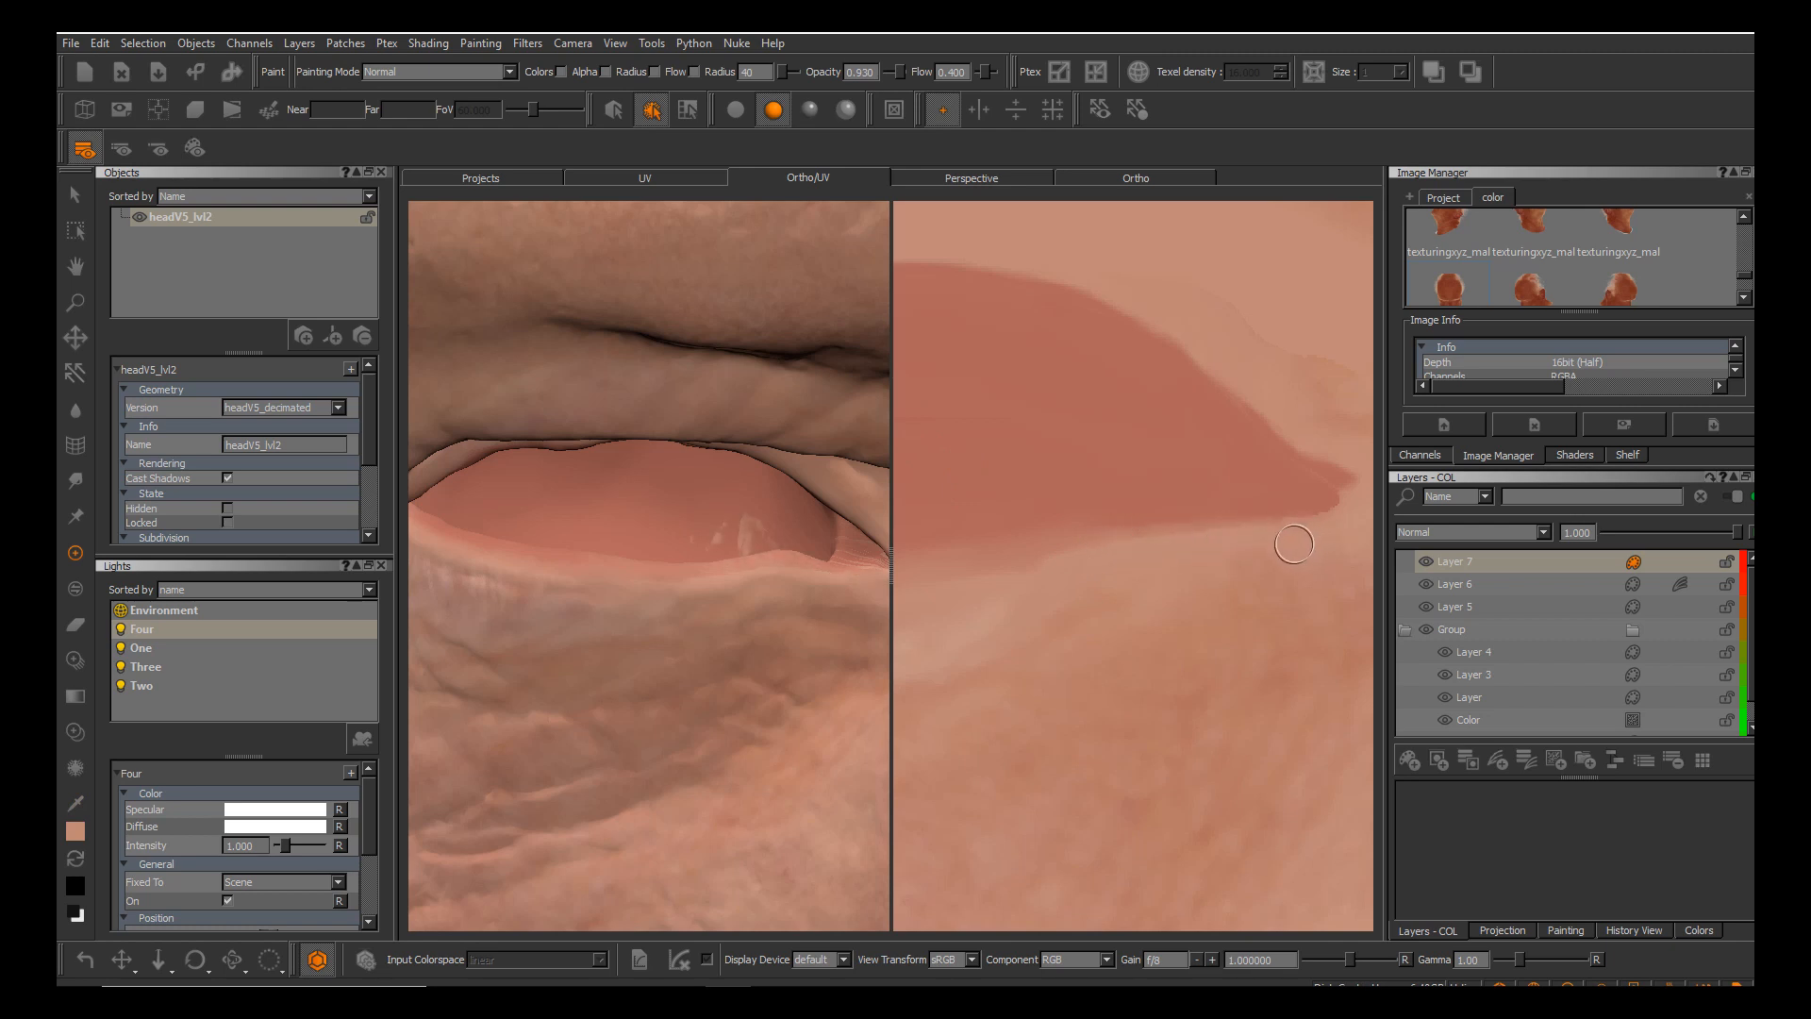
Paint skin tone around the eye socket's inner corner to round and soften its edge.
{"action": "middle_click_drag", "start_coordinate": [1289, 544], "coordinate": [1123, 586], "text": "alt"}
{"action": "mouse_move", "coordinate": [756, 605]}
{"action": "left_mouse_down", "text": "alt"}
{"action": "mouse_move", "coordinate": [651, 651]}
{"action": "mouse_move", "coordinate": [623, 627]}
{"action": "mouse_move", "coordinate": [660, 651]}
{"action": "left_mouse_up", "text": "alt"}
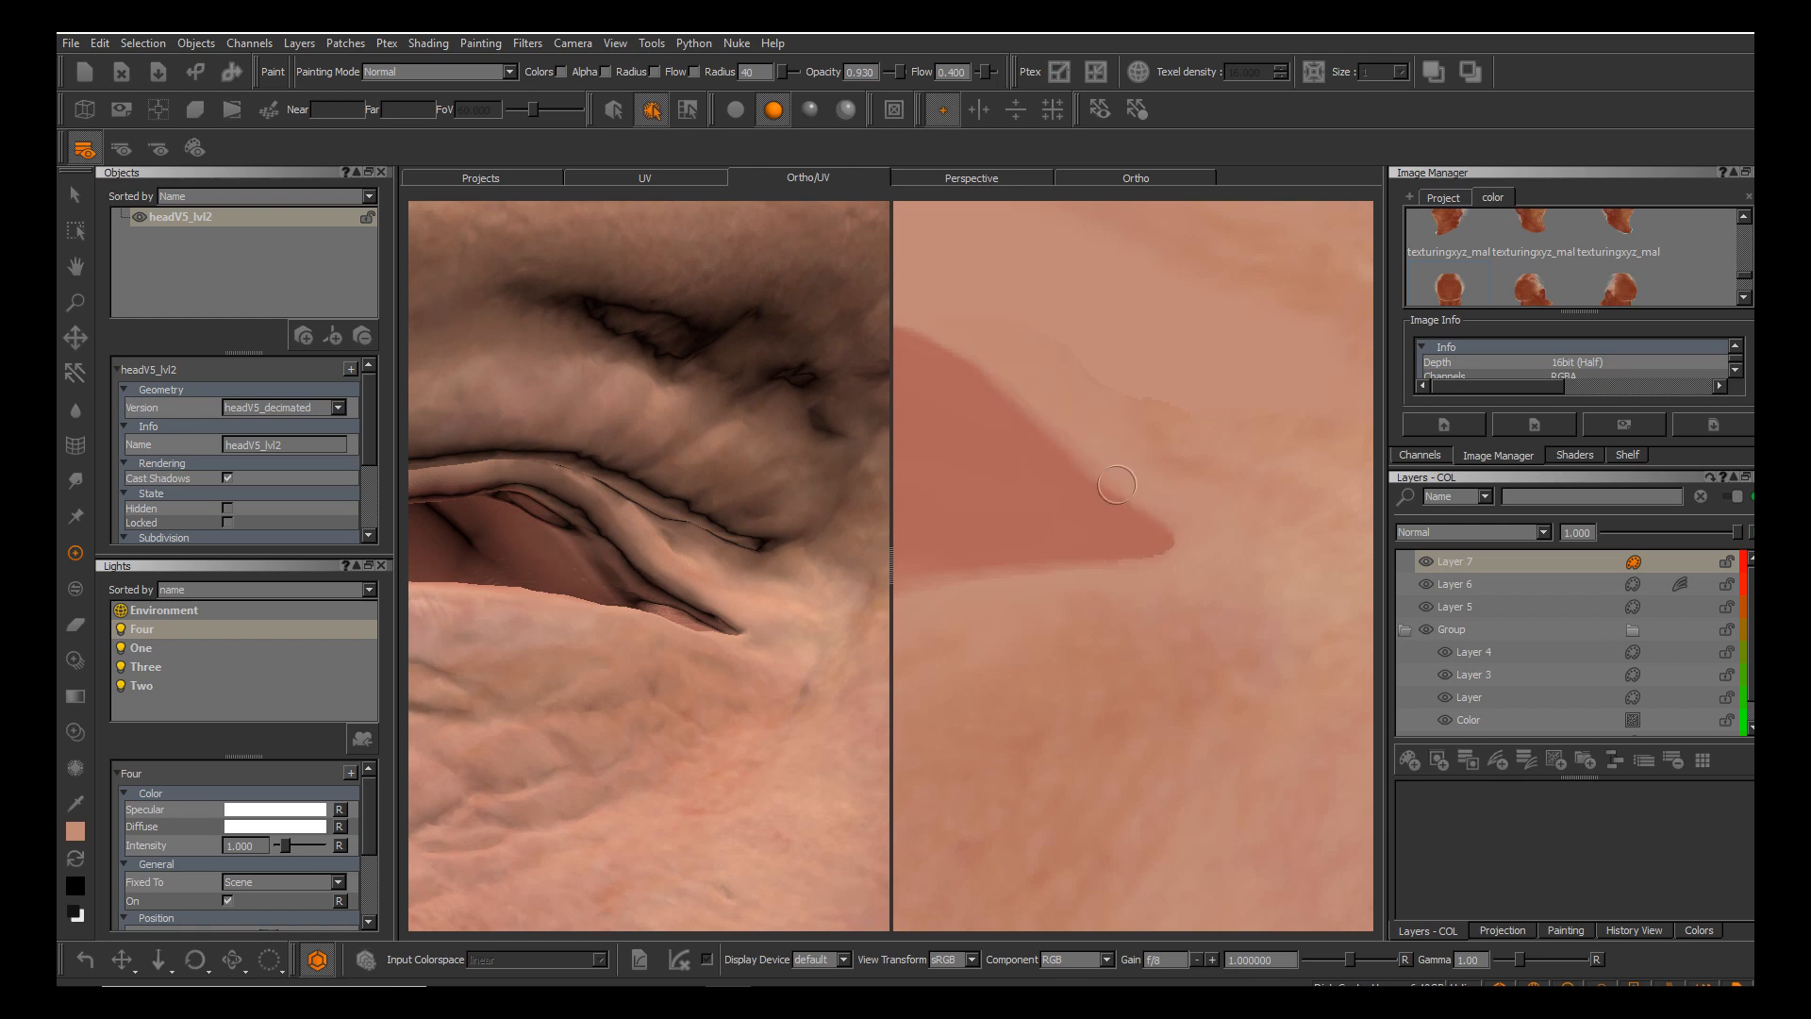
{"action": "key", "text": "b"}
{"action": "middle_click_drag", "start_coordinate": [1098, 546], "coordinate": [1137, 538], "text": "alt"}
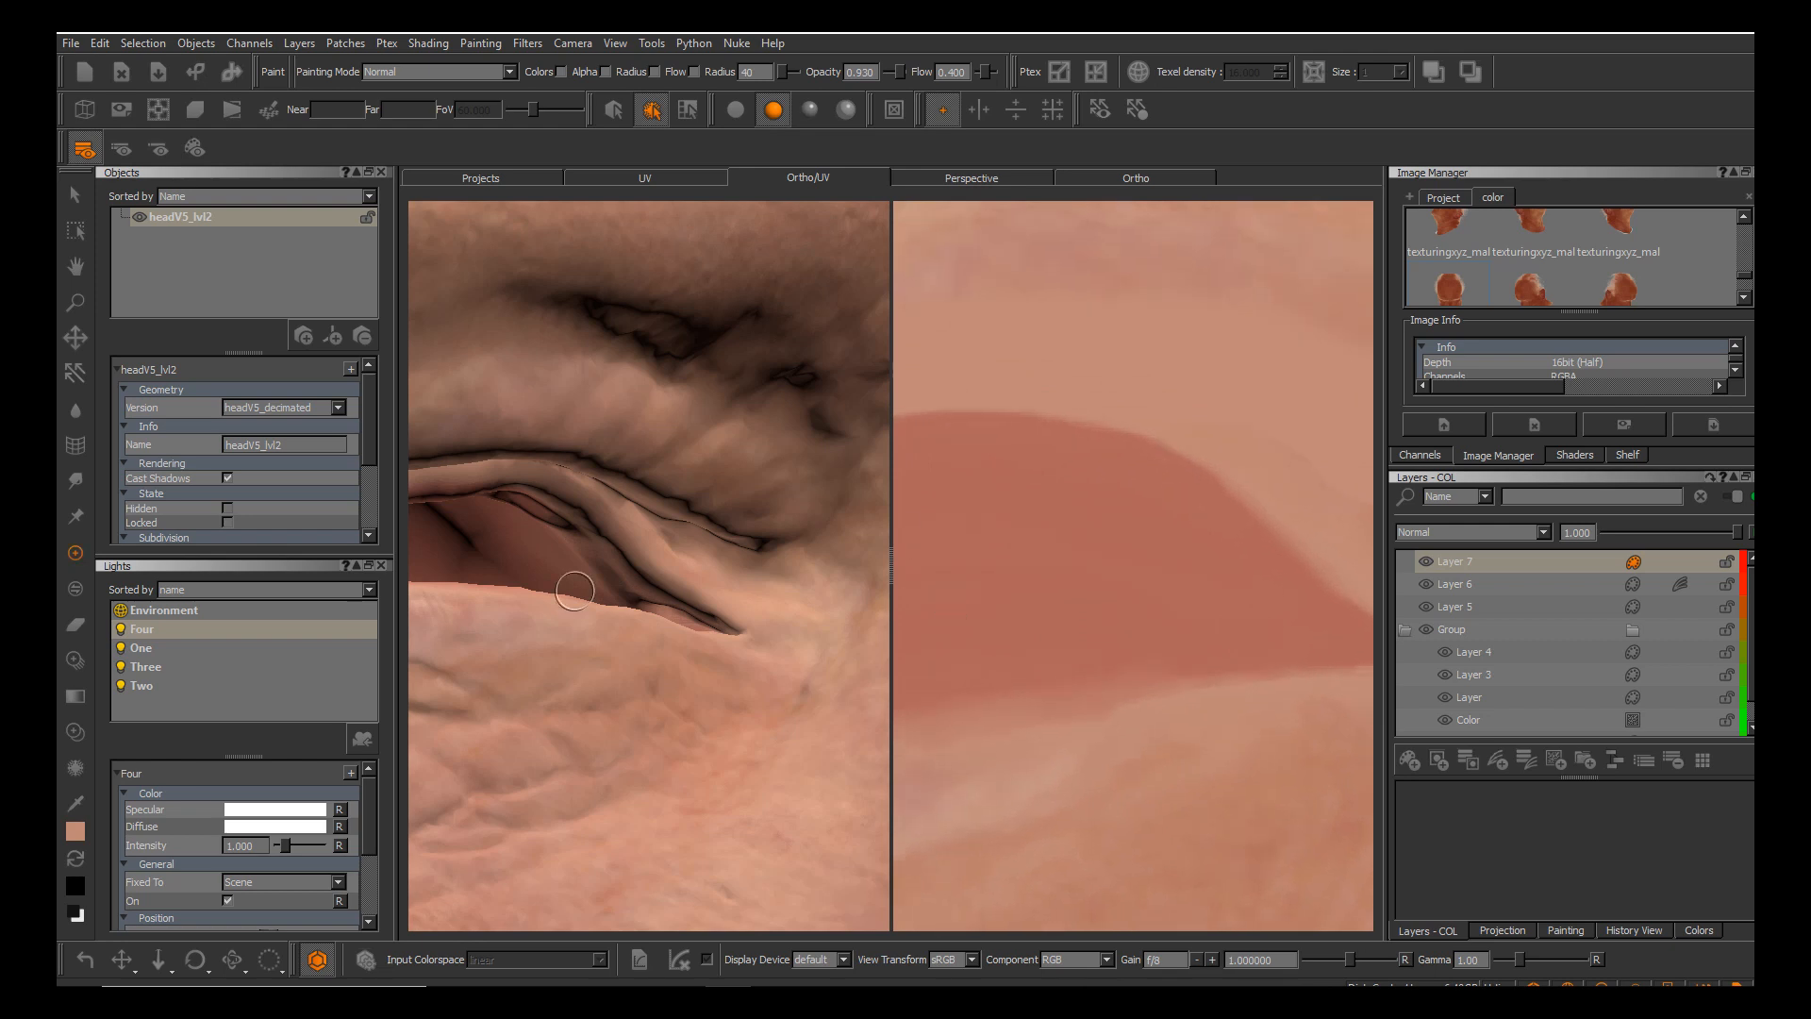
Switch to flat lighting and turn on the wireframe display over the eye area.
{"action": "middle_click_drag", "start_coordinate": [575, 589], "coordinate": [613, 617], "text": "alt"}
{"action": "left_click", "coordinate": [736, 110]}
{"action": "mouse_move", "coordinate": [598, 595]}
{"action": "left_mouse_down", "text": "alt"}
{"action": "mouse_move", "coordinate": [614, 529]}
{"action": "mouse_move", "coordinate": [651, 585]}
{"action": "mouse_move", "coordinate": [641, 543]}
{"action": "mouse_move", "coordinate": [630, 562]}
{"action": "mouse_move", "coordinate": [731, 578]}
{"action": "left_mouse_up", "text": "alt"}
{"action": "right_click_drag", "start_coordinate": [731, 577], "coordinate": [662, 578], "text": "alt"}
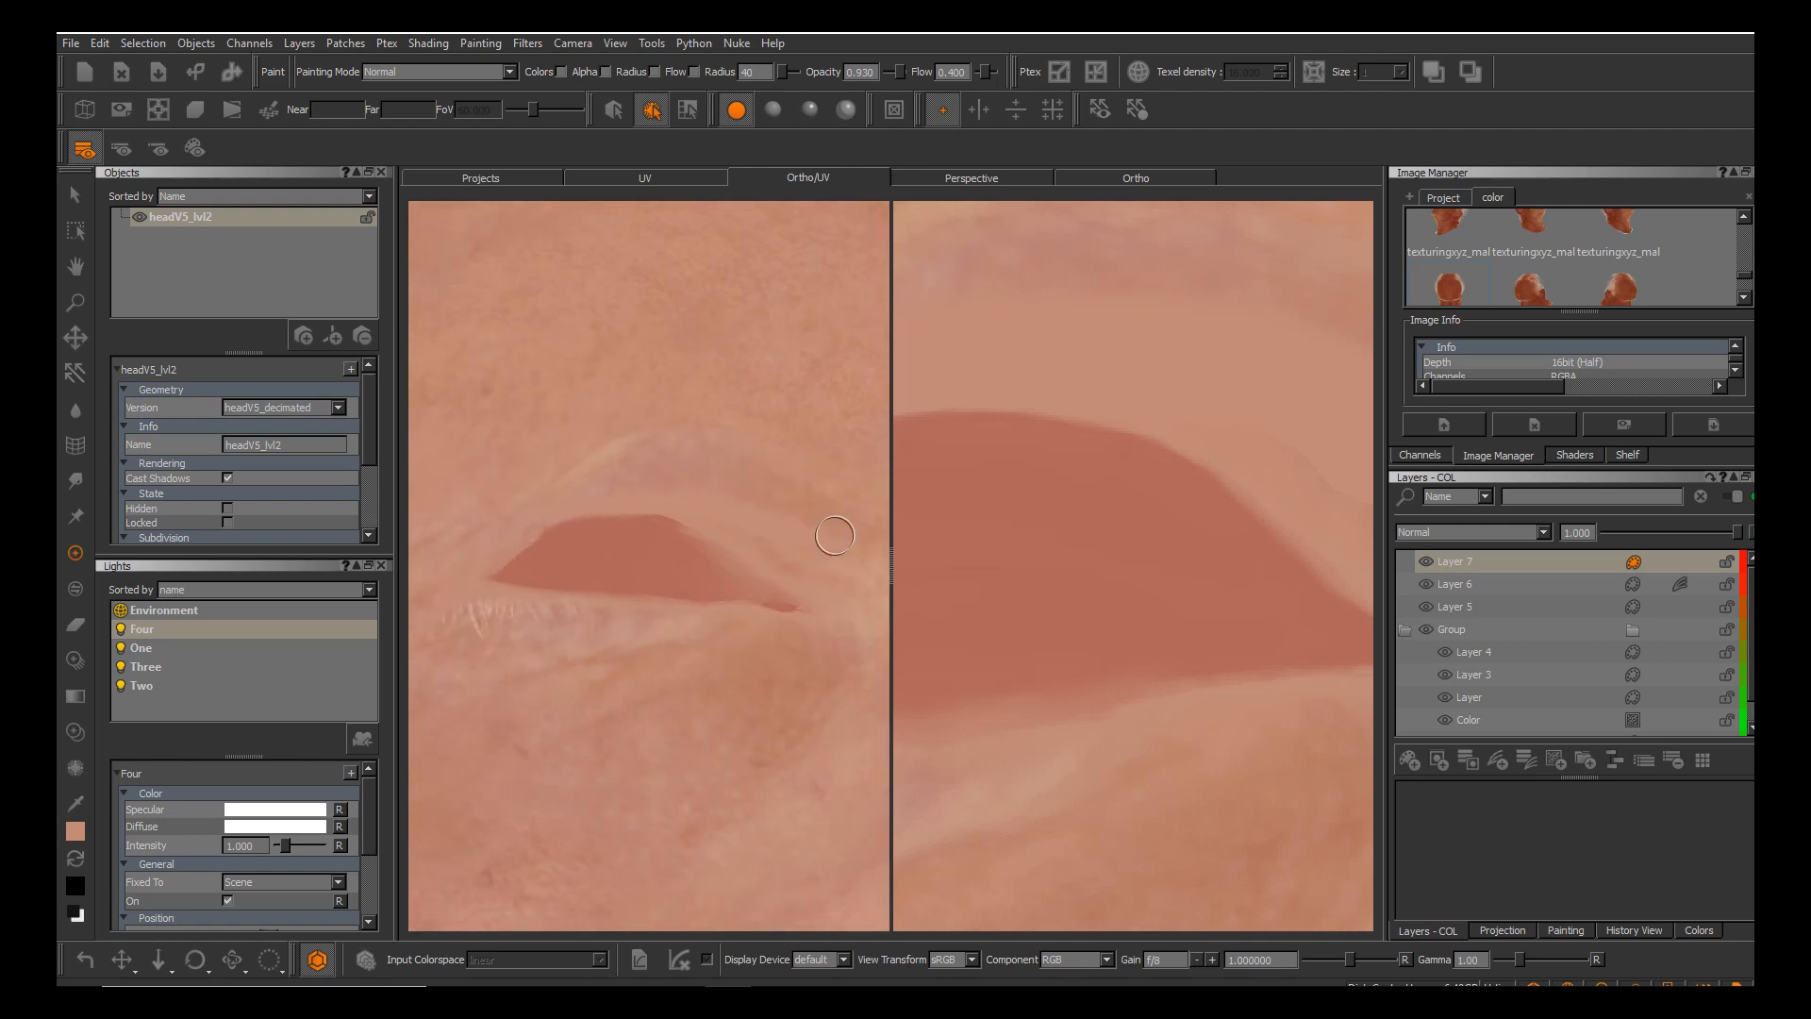
{"action": "key", "text": "w"}
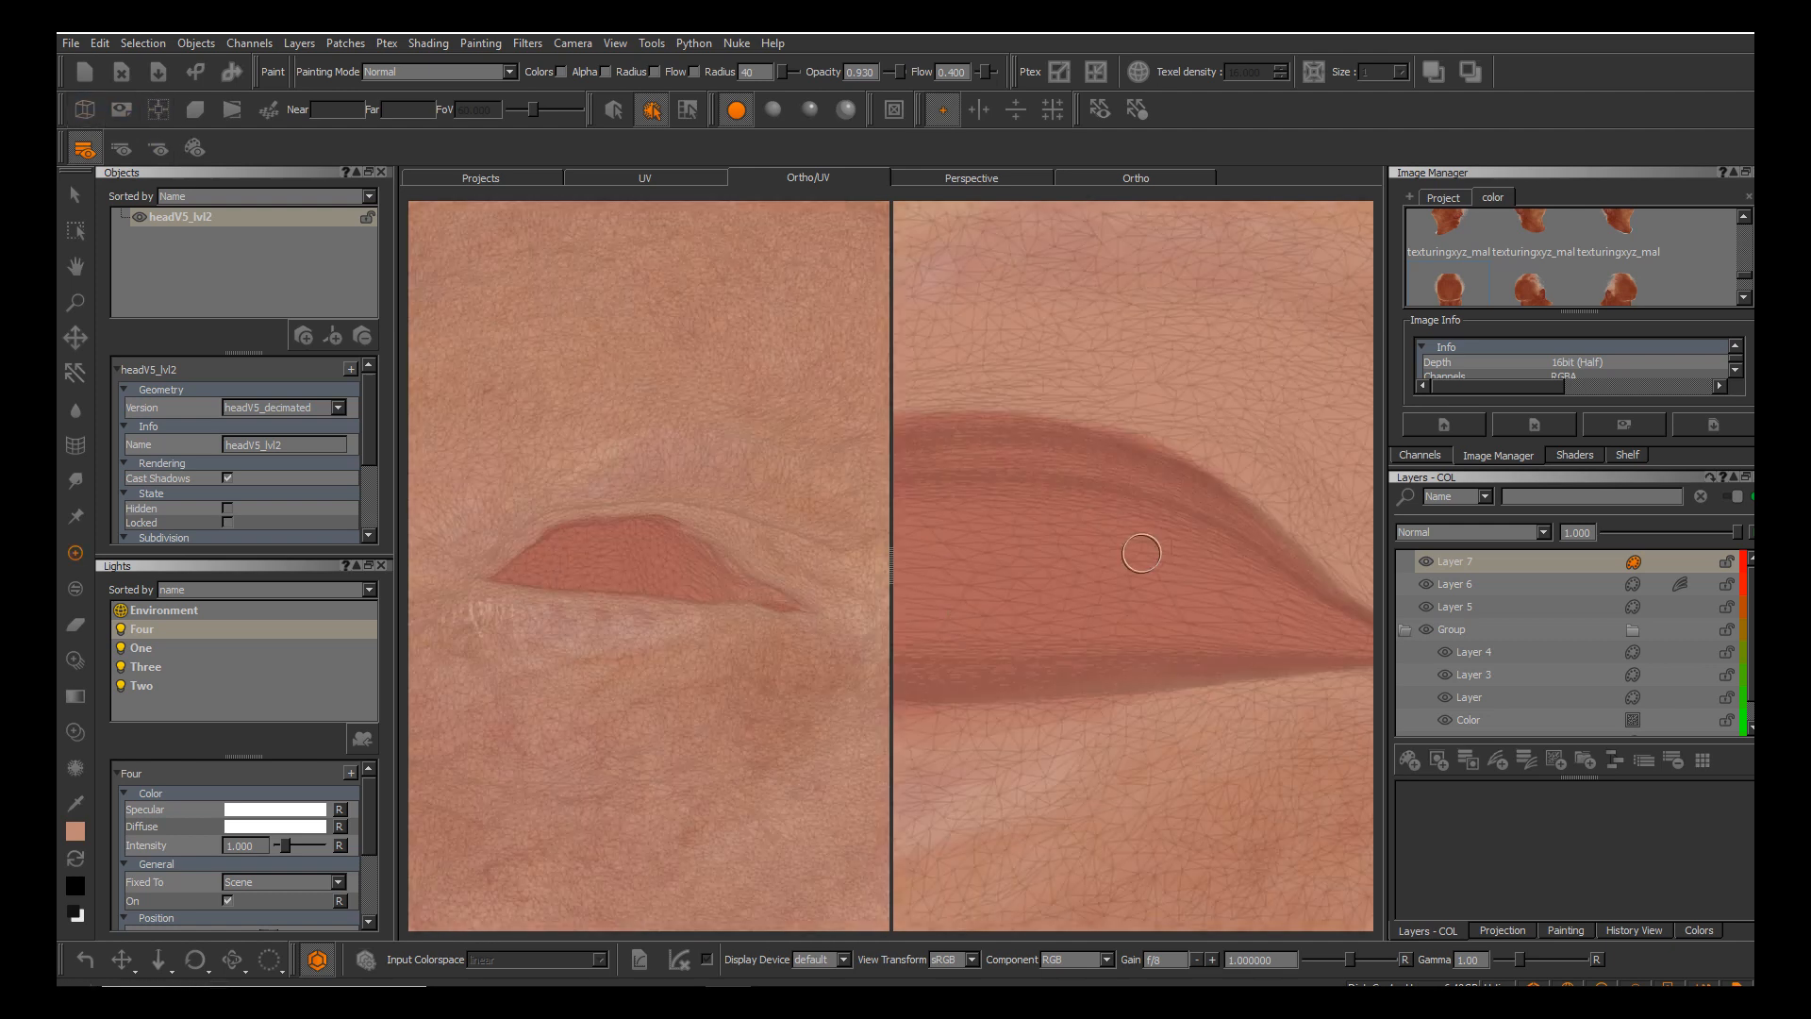
Switch the head's geometry version to headV5_lvl2.OBJ.
{"action": "mouse_move", "coordinate": [950, 615]}
{"action": "middle_mouse_down", "text": "alt"}
{"action": "mouse_move", "coordinate": [1029, 593]}
{"action": "mouse_move", "coordinate": [960, 621]}
{"action": "middle_mouse_up", "text": "alt"}
{"action": "left_click", "coordinate": [284, 407]}
{"action": "left_click", "coordinate": [284, 391]}
{"action": "mouse_move", "coordinate": [950, 615]}
{"action": "right_mouse_down", "text": "alt"}
{"action": "mouse_move", "coordinate": [911, 613]}
{"action": "mouse_move", "coordinate": [929, 614]}
{"action": "right_mouse_up", "text": "alt"}
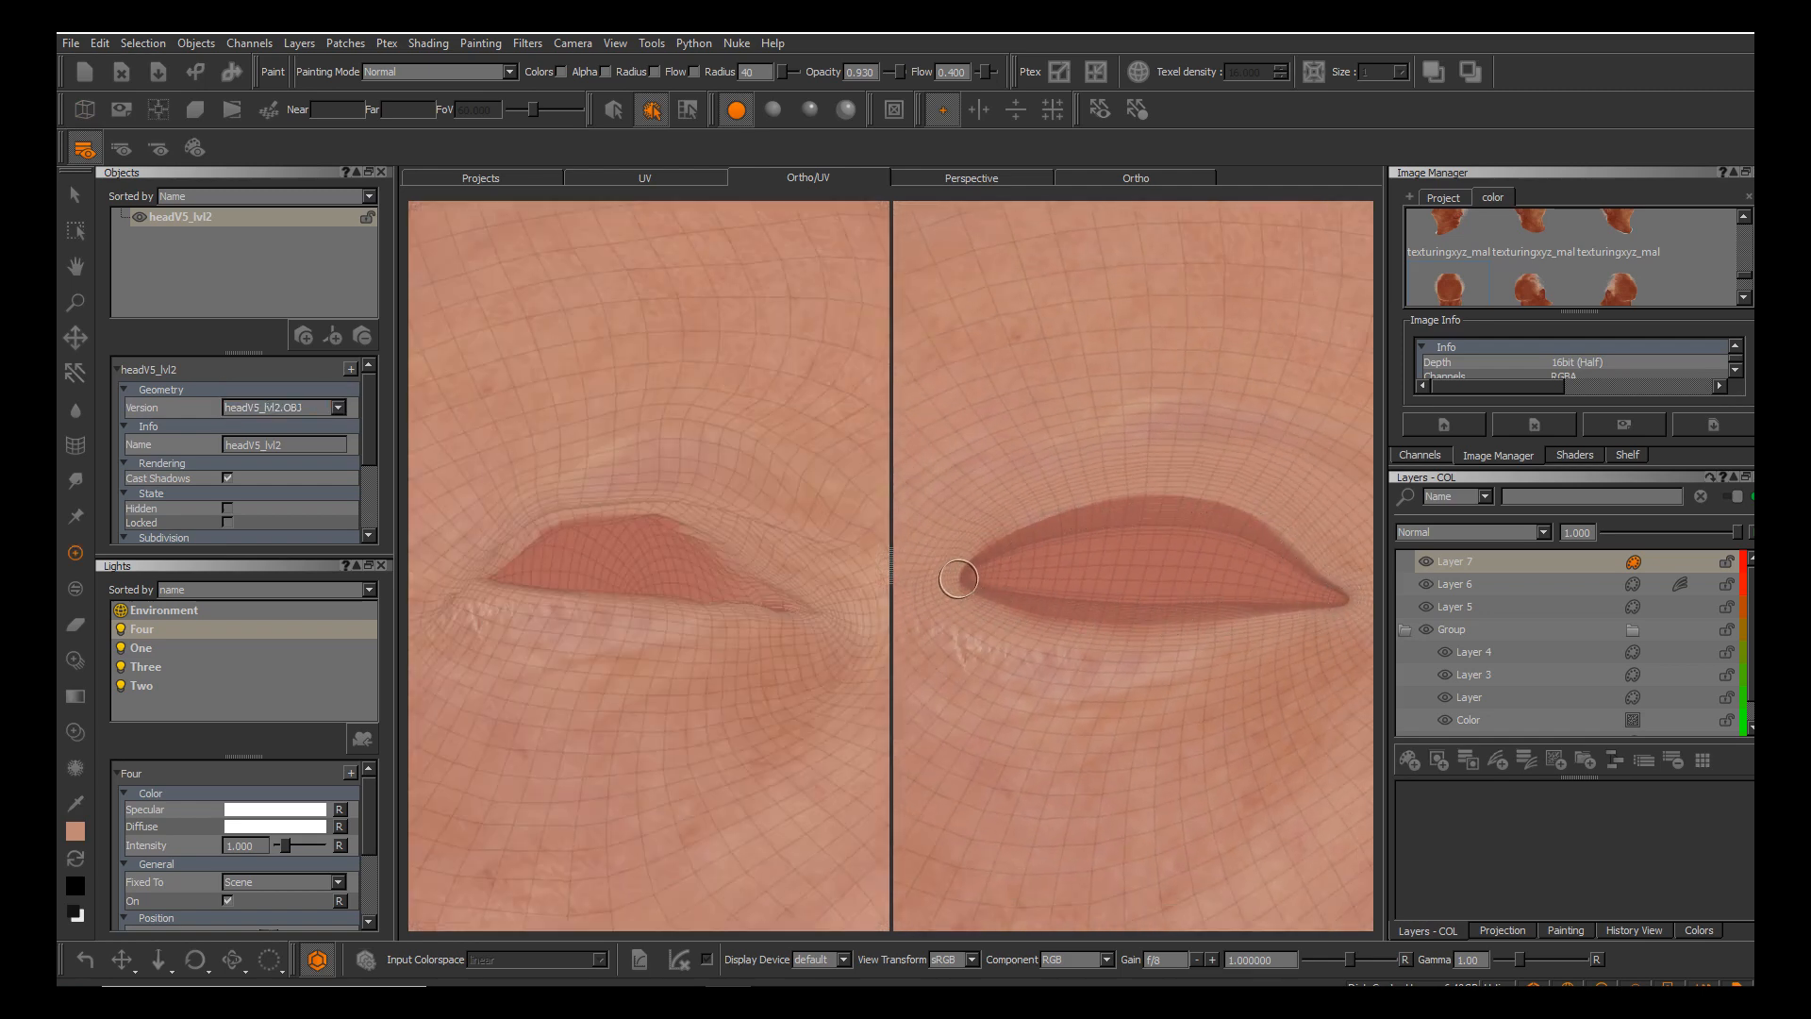
Examine how the painted socket edge follows the eyelid wireframe on the head and in the UV layout.
{"action": "middle_click_drag", "start_coordinate": [1170, 592], "coordinate": [1096, 578], "text": "alt"}
{"action": "right_click_drag", "start_coordinate": [1096, 579], "coordinate": [1174, 598], "text": "alt"}
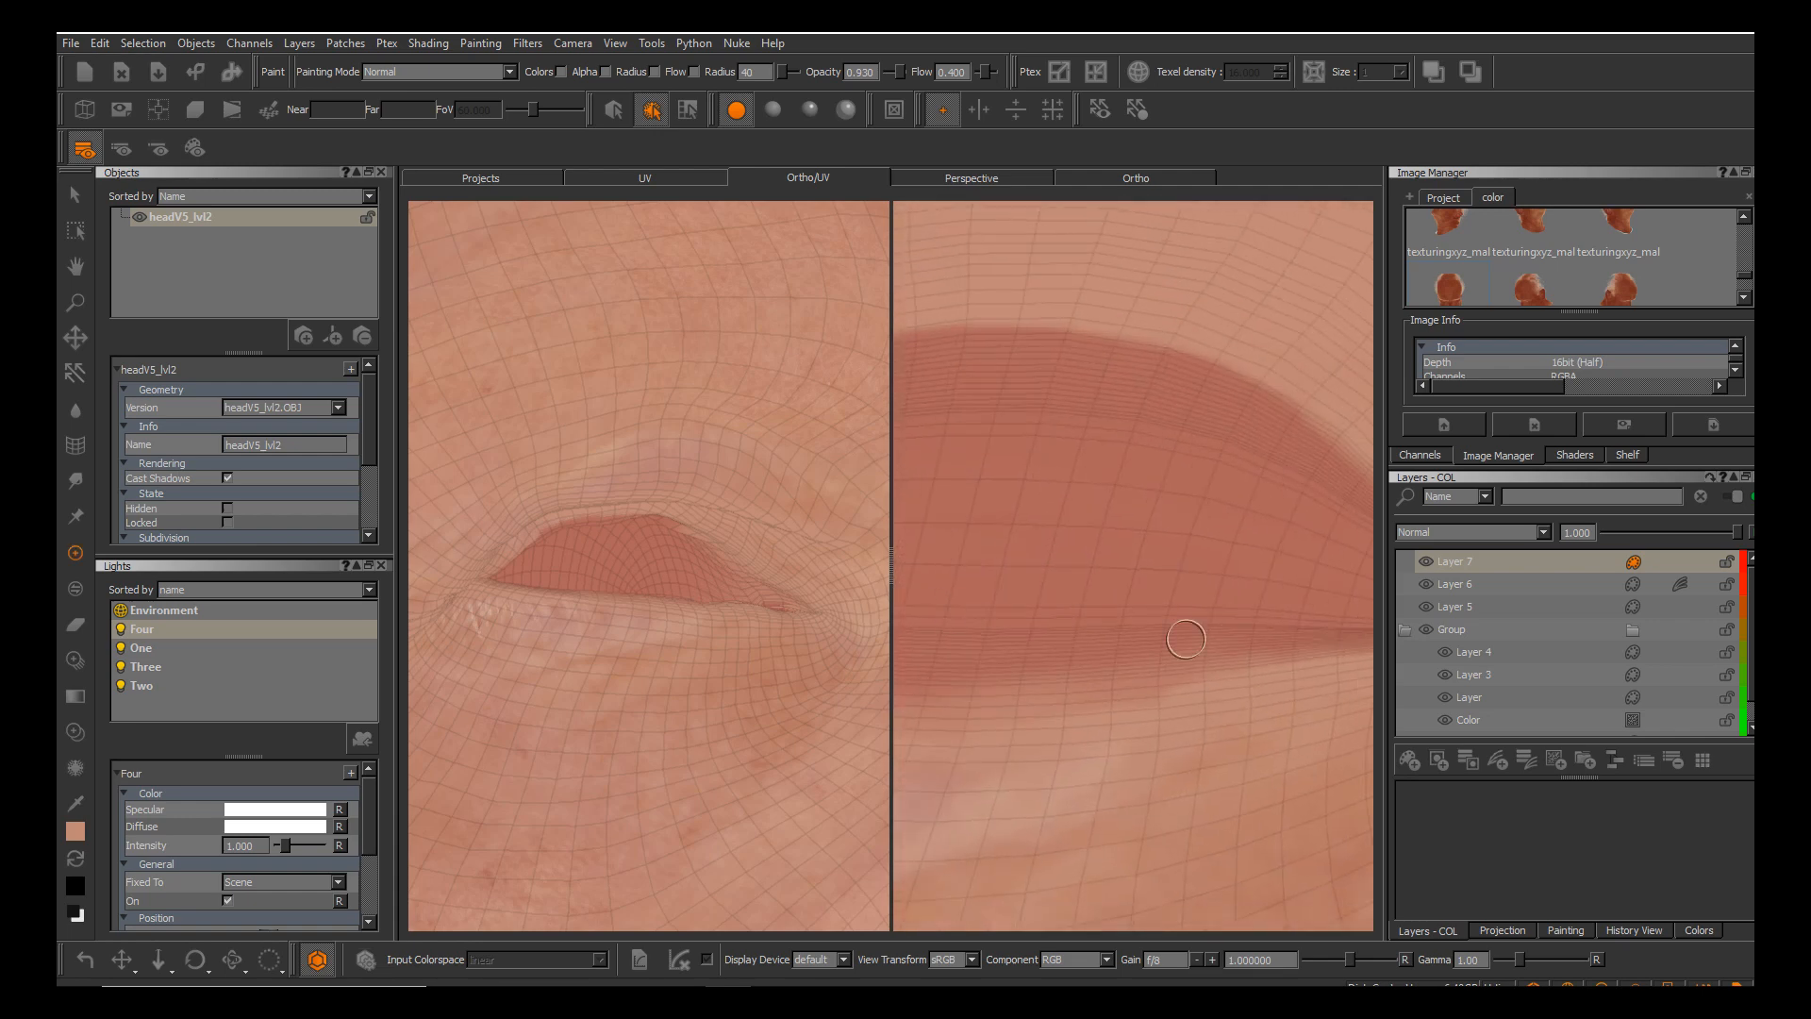
{"action": "middle_click_drag", "start_coordinate": [1175, 598], "coordinate": [1132, 596], "text": "alt"}
{"action": "scroll", "coordinate": [949, 615], "scroll_direction": "down", "scroll_amount": 3}
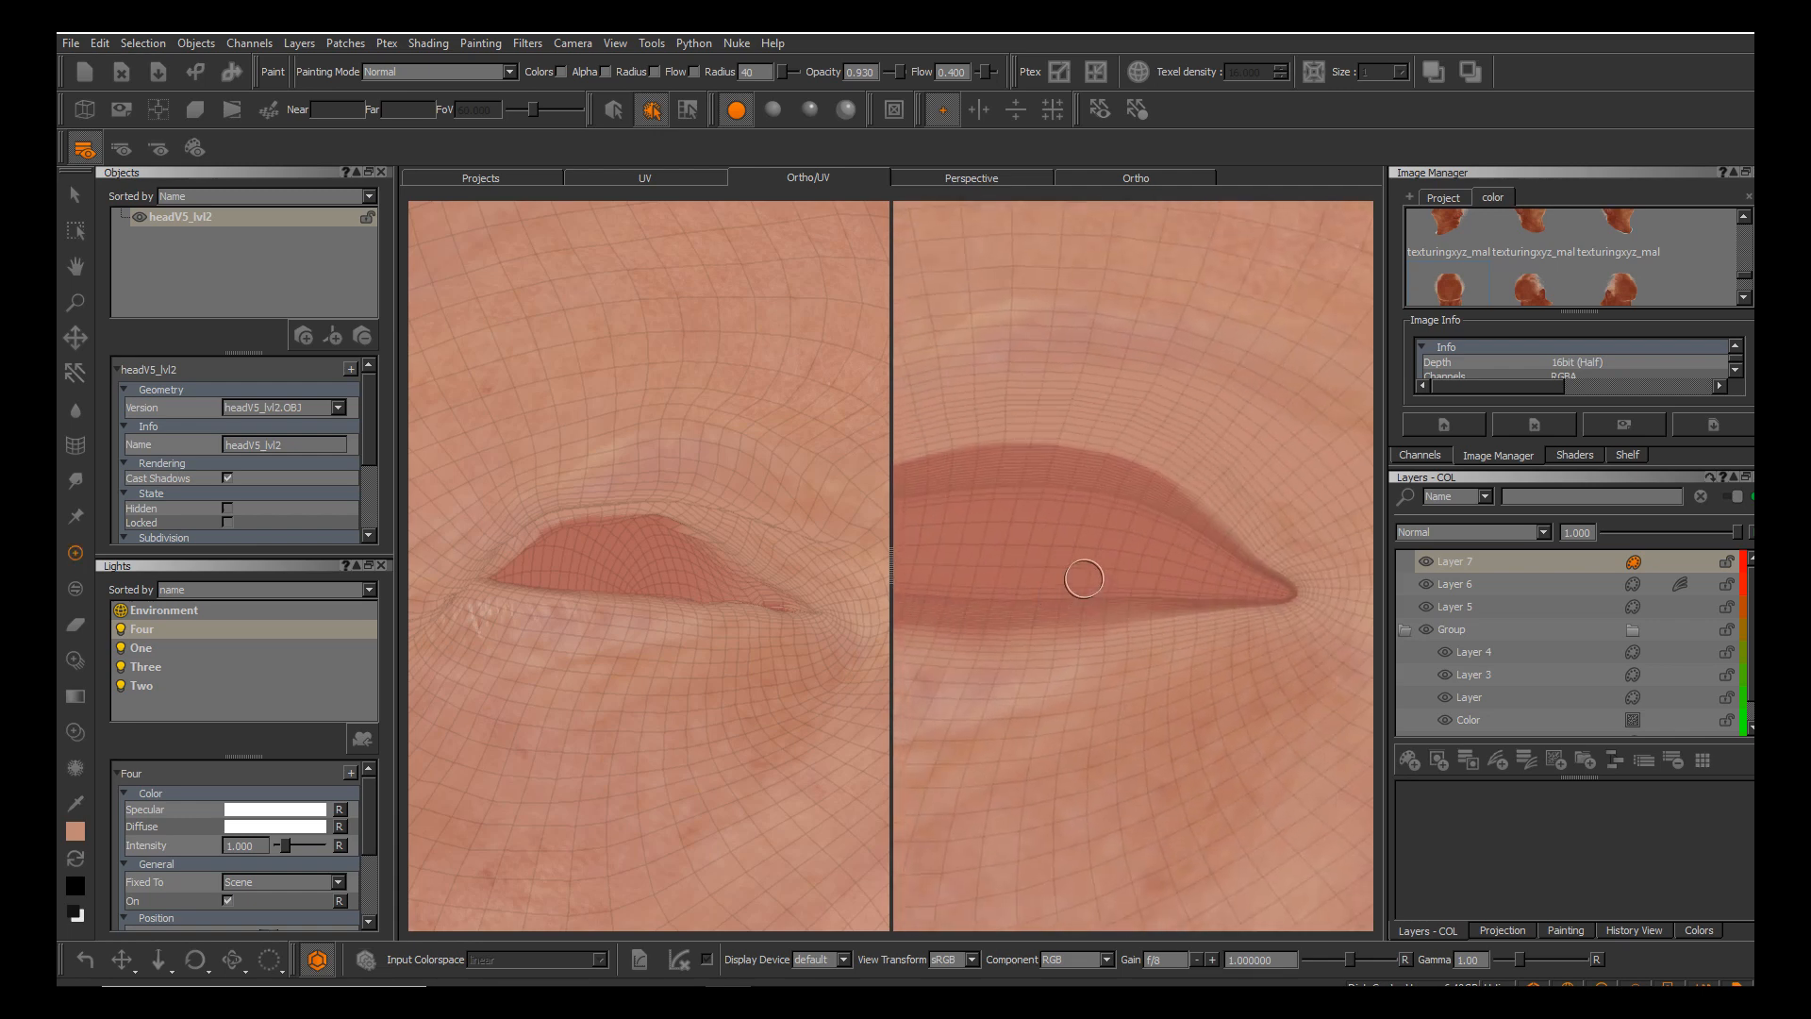
{"action": "scroll", "coordinate": [950, 614], "scroll_direction": "up", "scroll_amount": 5}
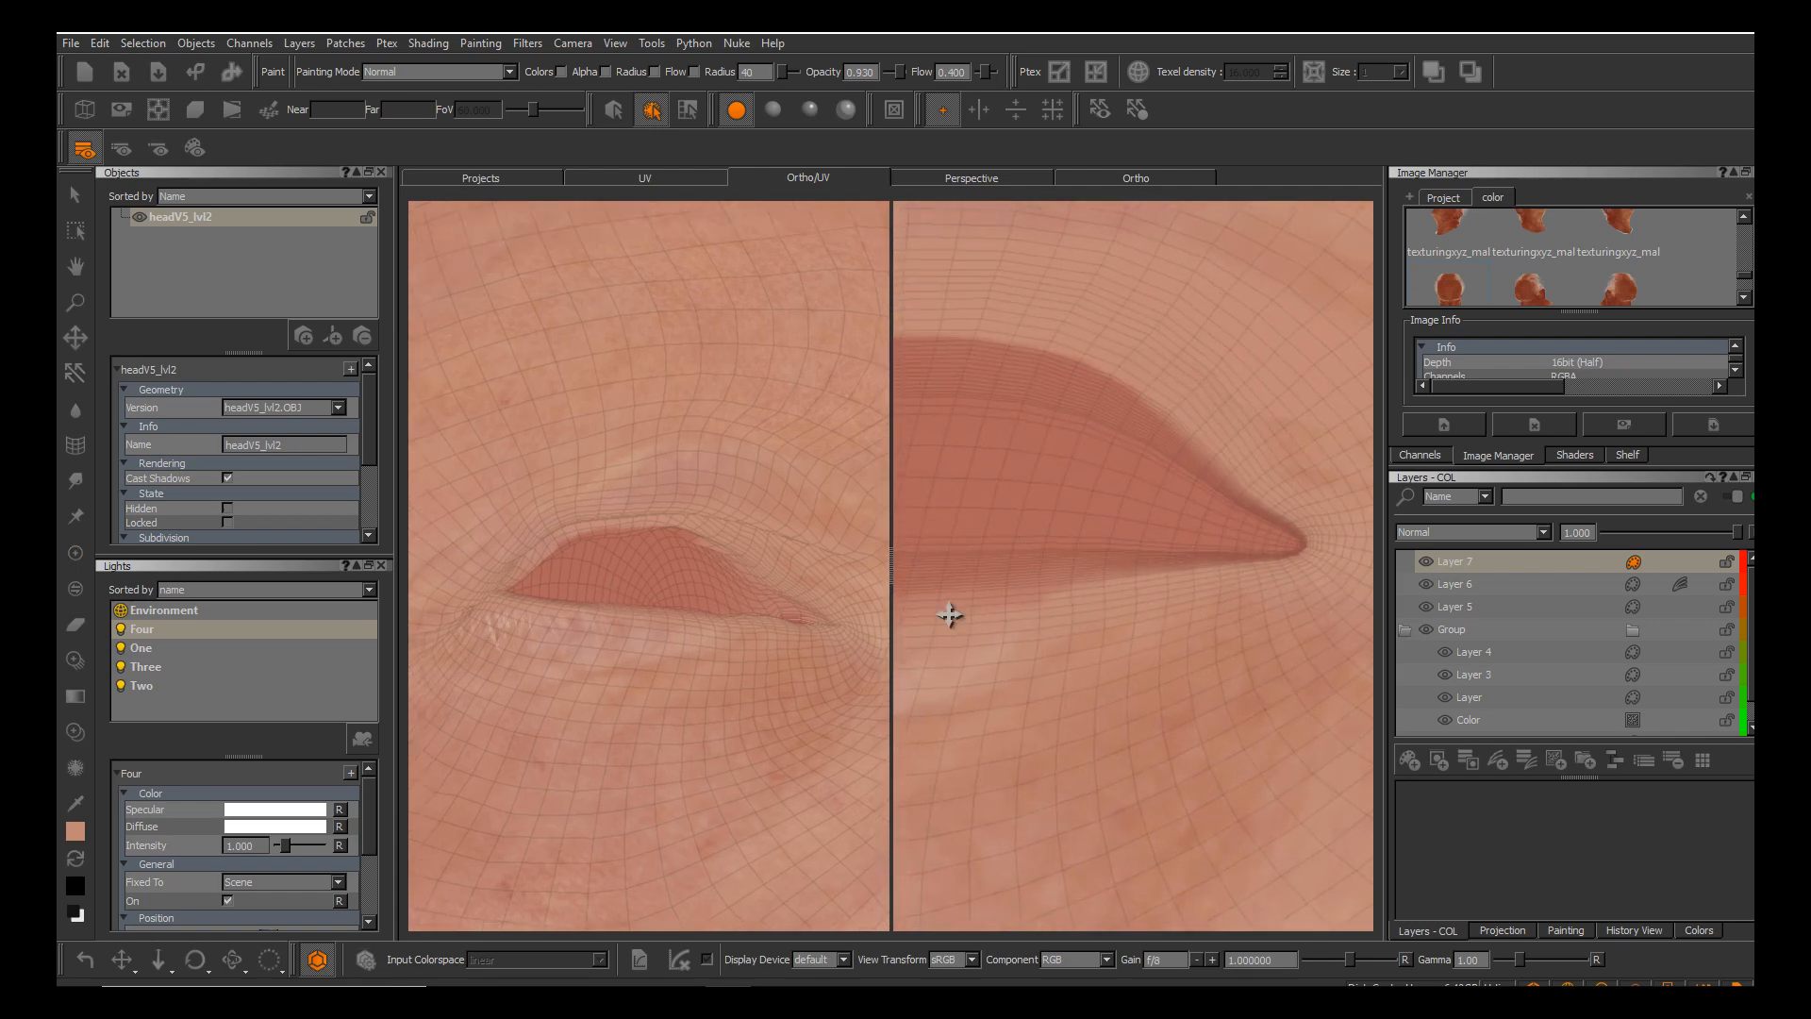
{"action": "left_click_drag", "start_coordinate": [708, 618], "coordinate": [656, 566], "text": "alt"}
{"action": "right_click_drag", "start_coordinate": [656, 566], "coordinate": [667, 594], "text": "alt"}
{"action": "middle_click_drag", "start_coordinate": [667, 594], "coordinate": [672, 637], "text": "alt"}
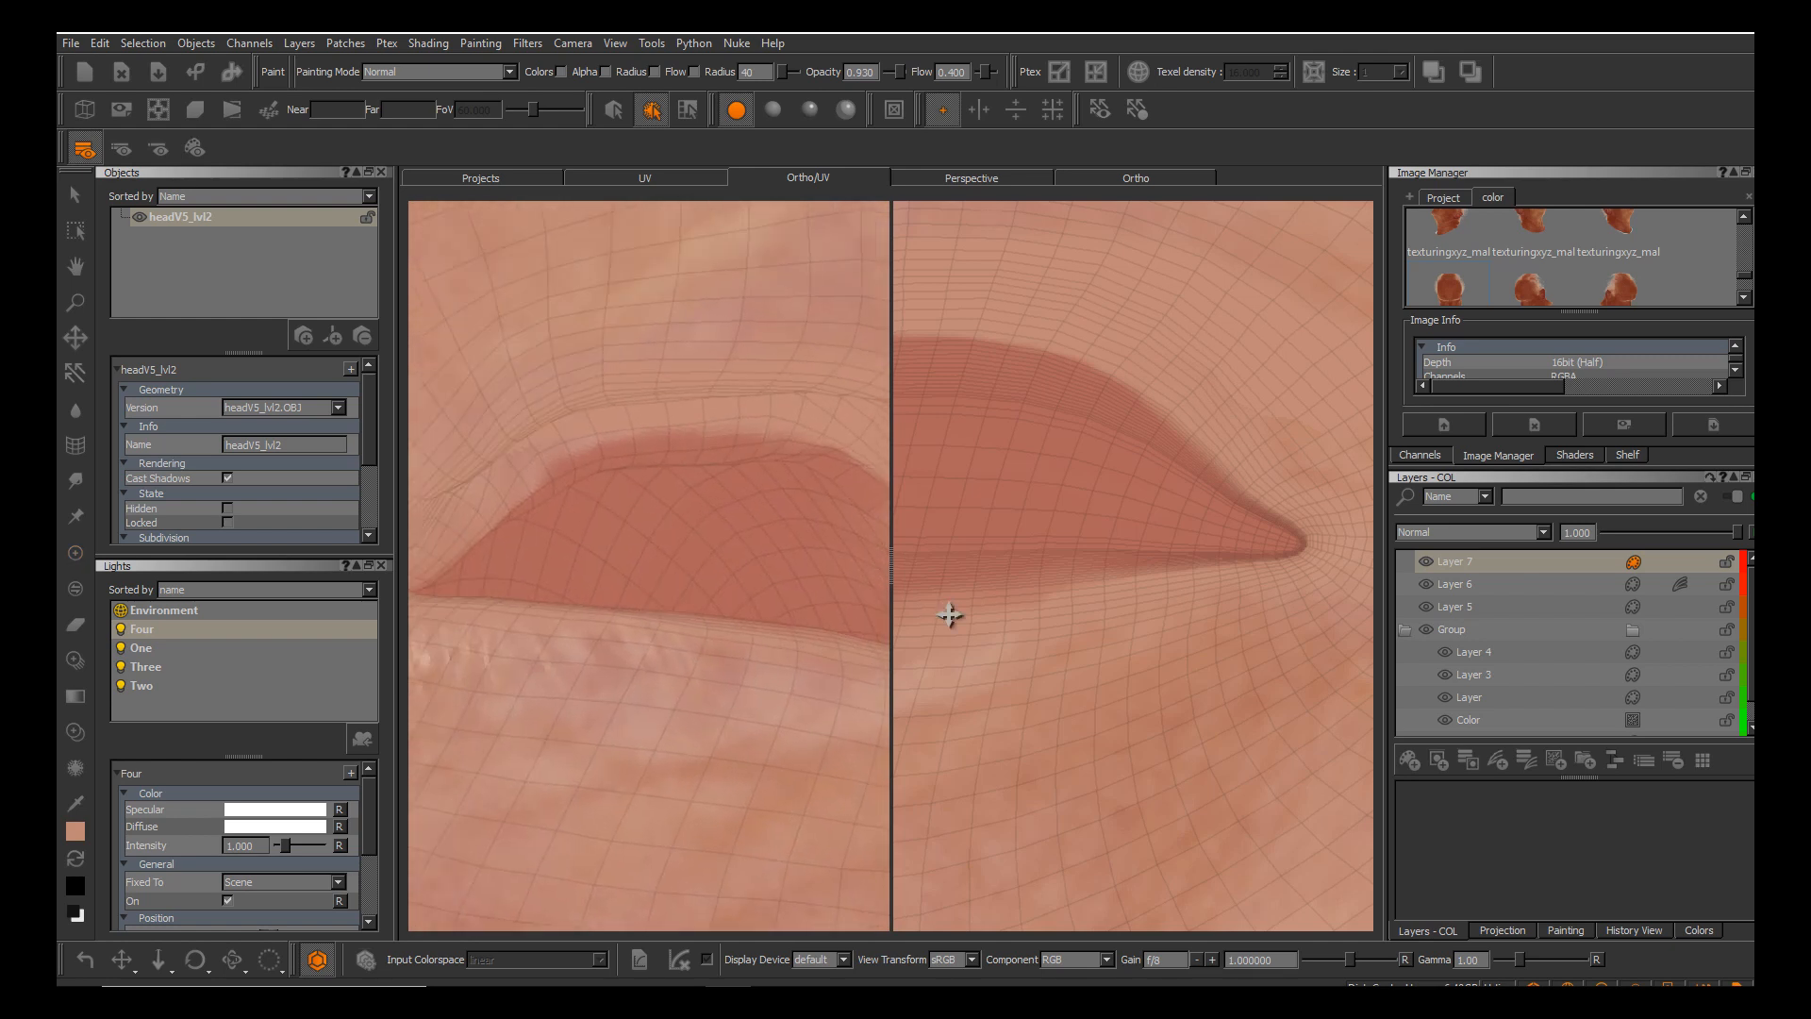
{"action": "left_click_drag", "start_coordinate": [671, 636], "coordinate": [646, 609], "text": "alt"}
{"action": "left_click_drag", "start_coordinate": [540, 488], "coordinate": [572, 500], "text": "alt"}
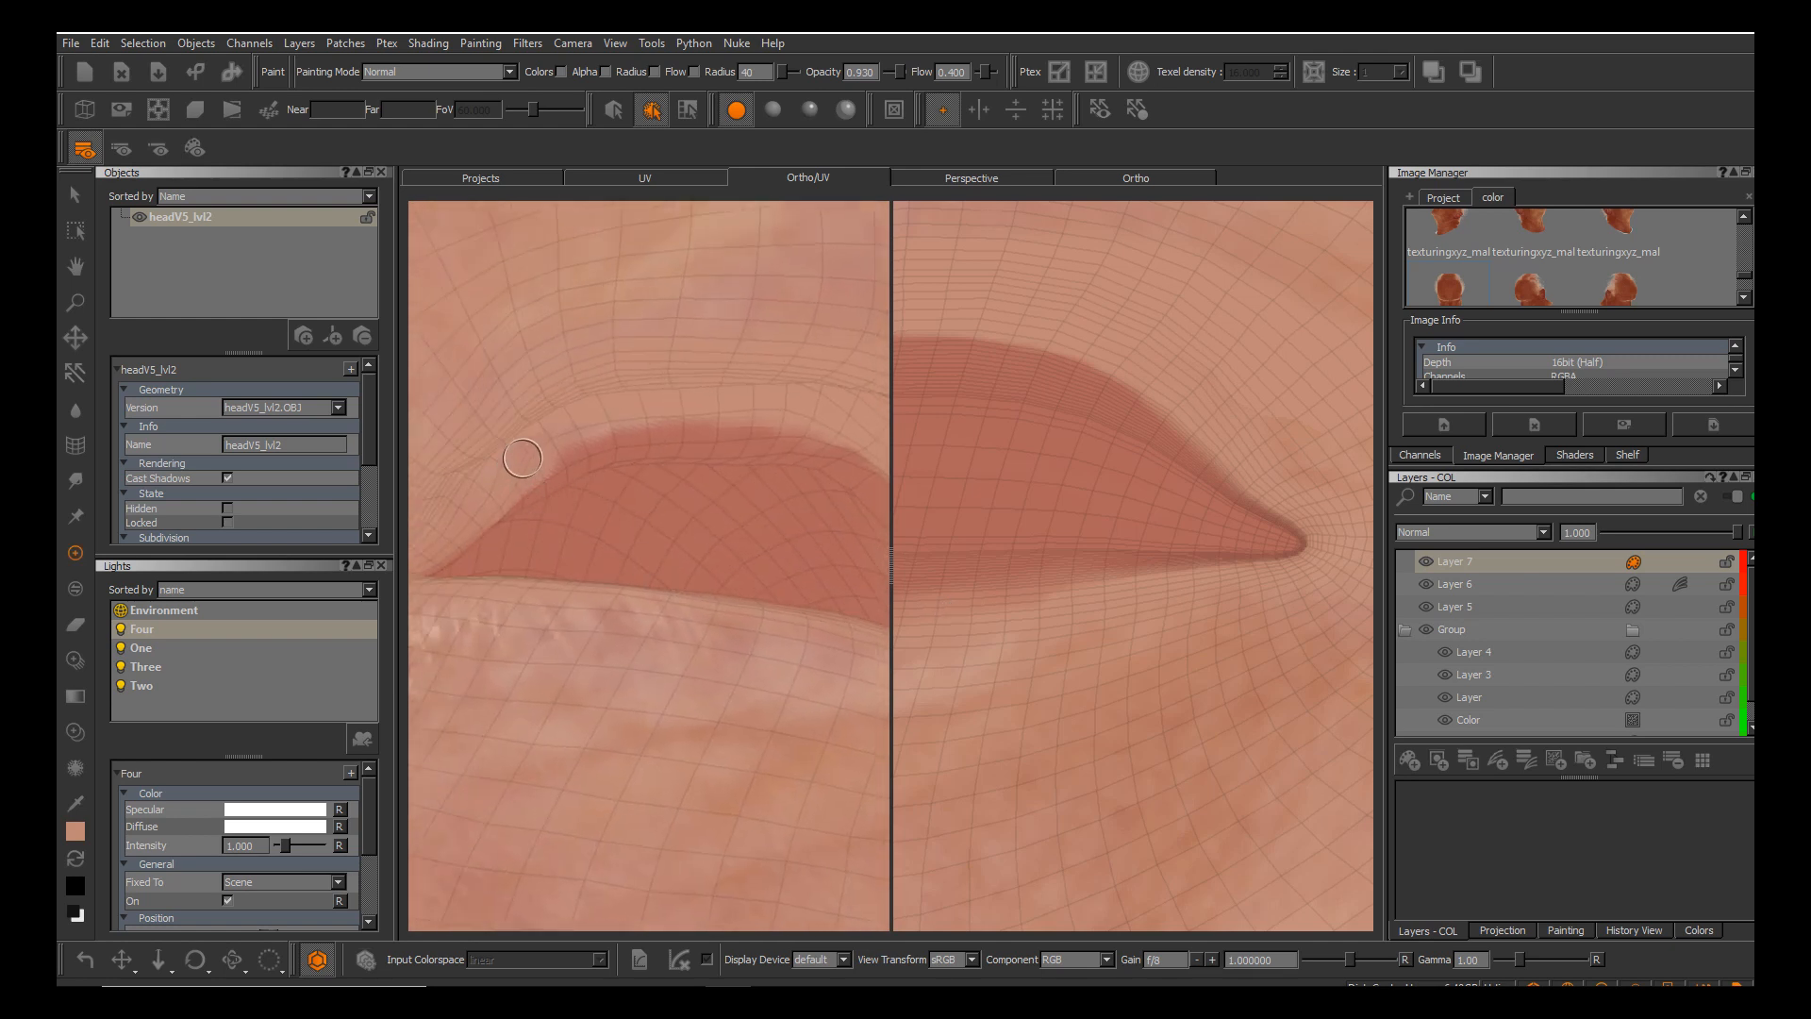
Paint skin tone along the upper eyelid edge of the painted socket to trim its red border.
{"action": "key", "text": "c"}
{"action": "left_click_drag", "start_coordinate": [599, 439], "coordinate": [817, 432]}
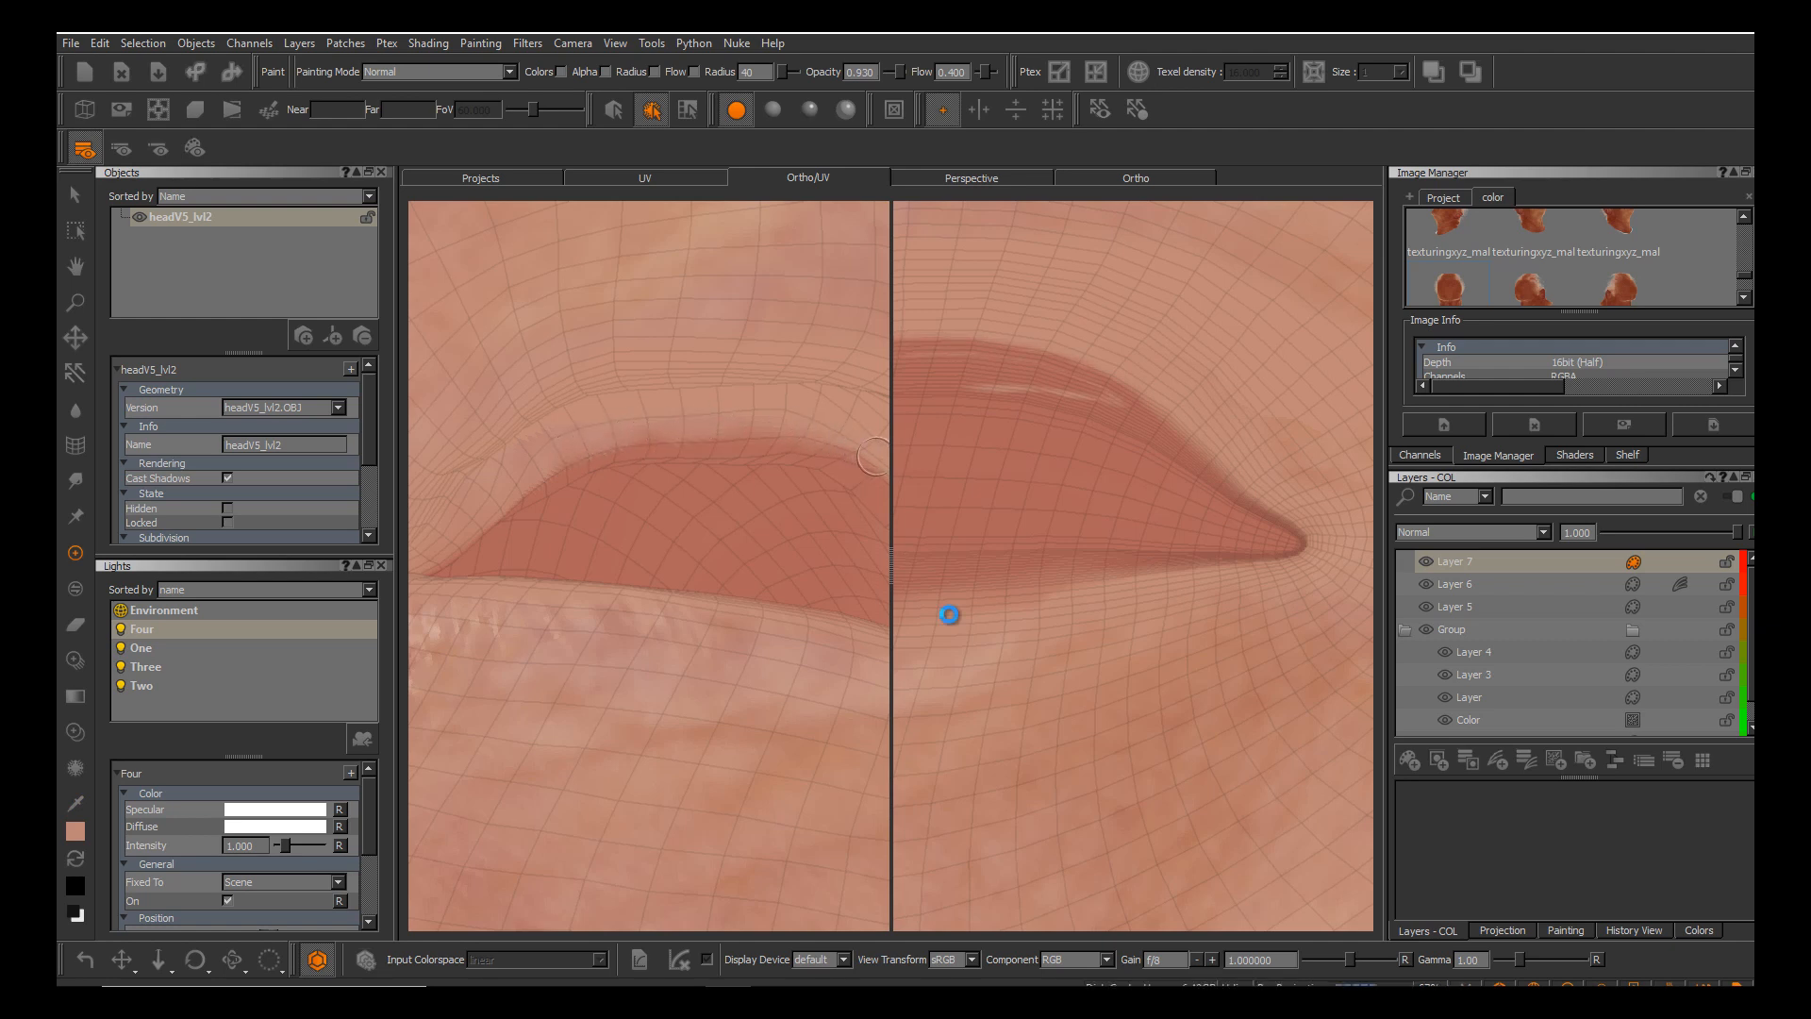
{"action": "middle_click_drag", "start_coordinate": [781, 449], "coordinate": [755, 500], "text": "alt"}
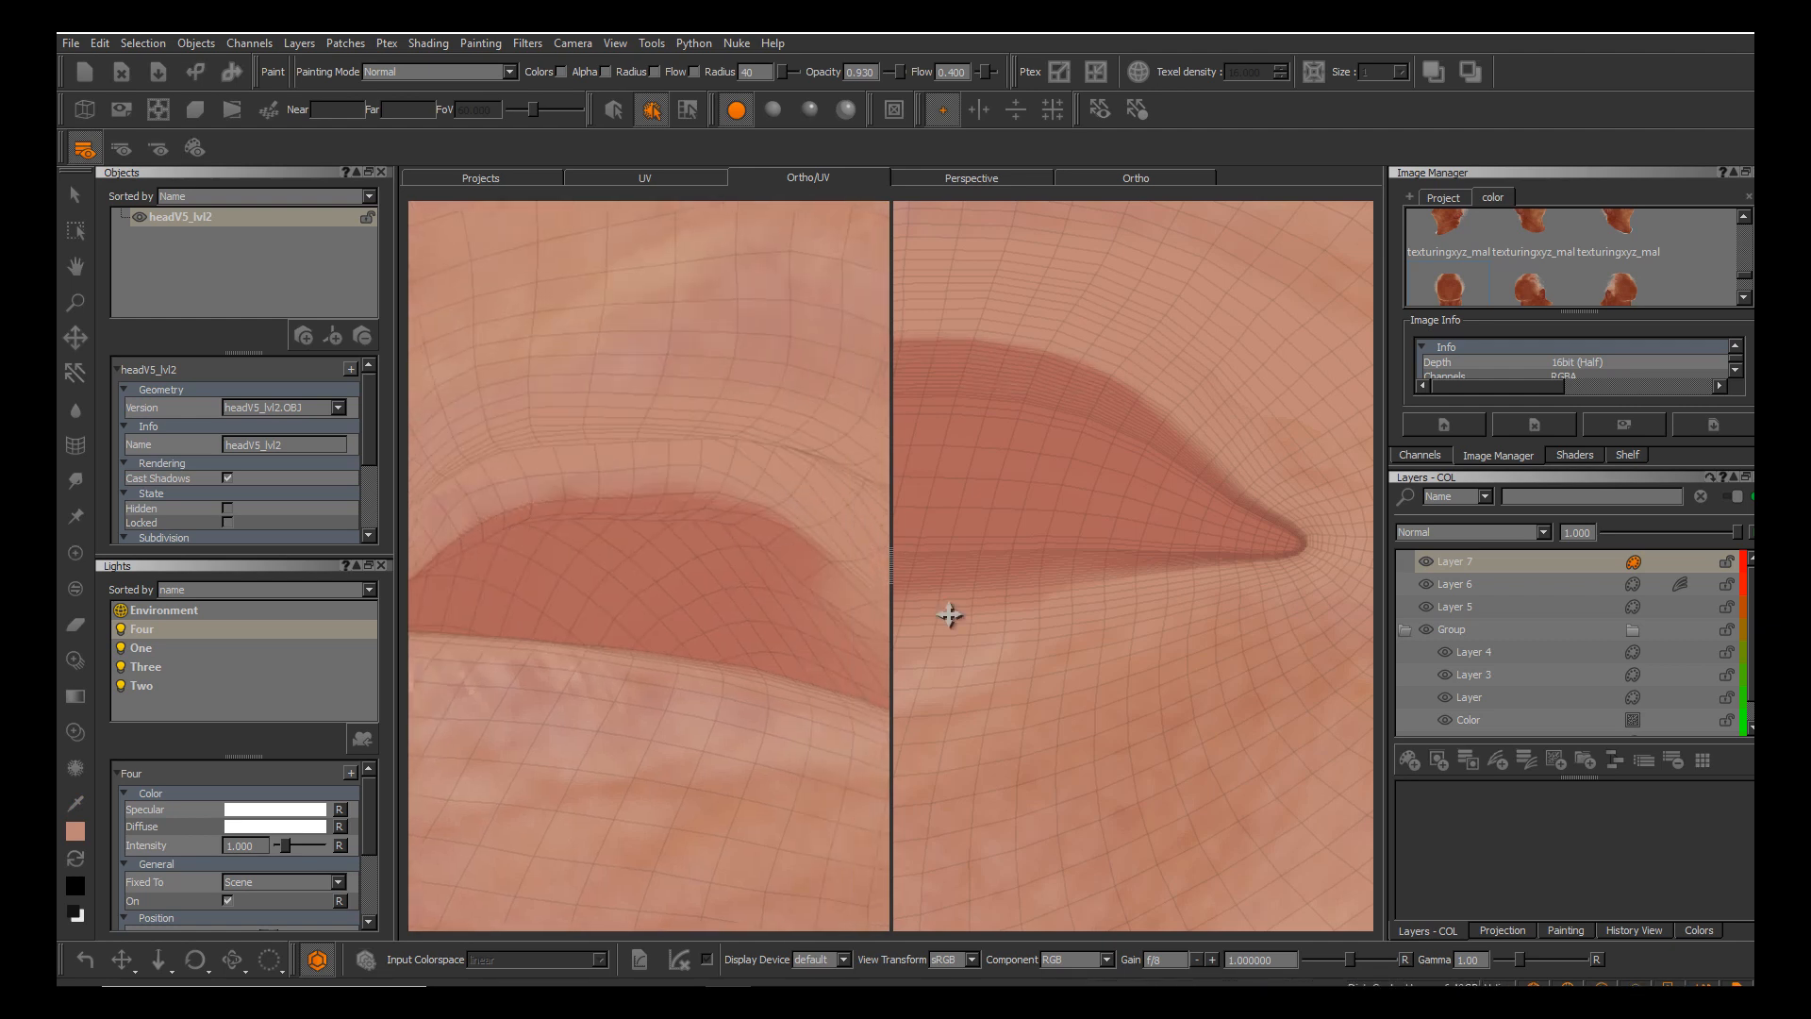
{"action": "left_click_drag", "start_coordinate": [755, 500], "coordinate": [681, 467], "text": "alt"}
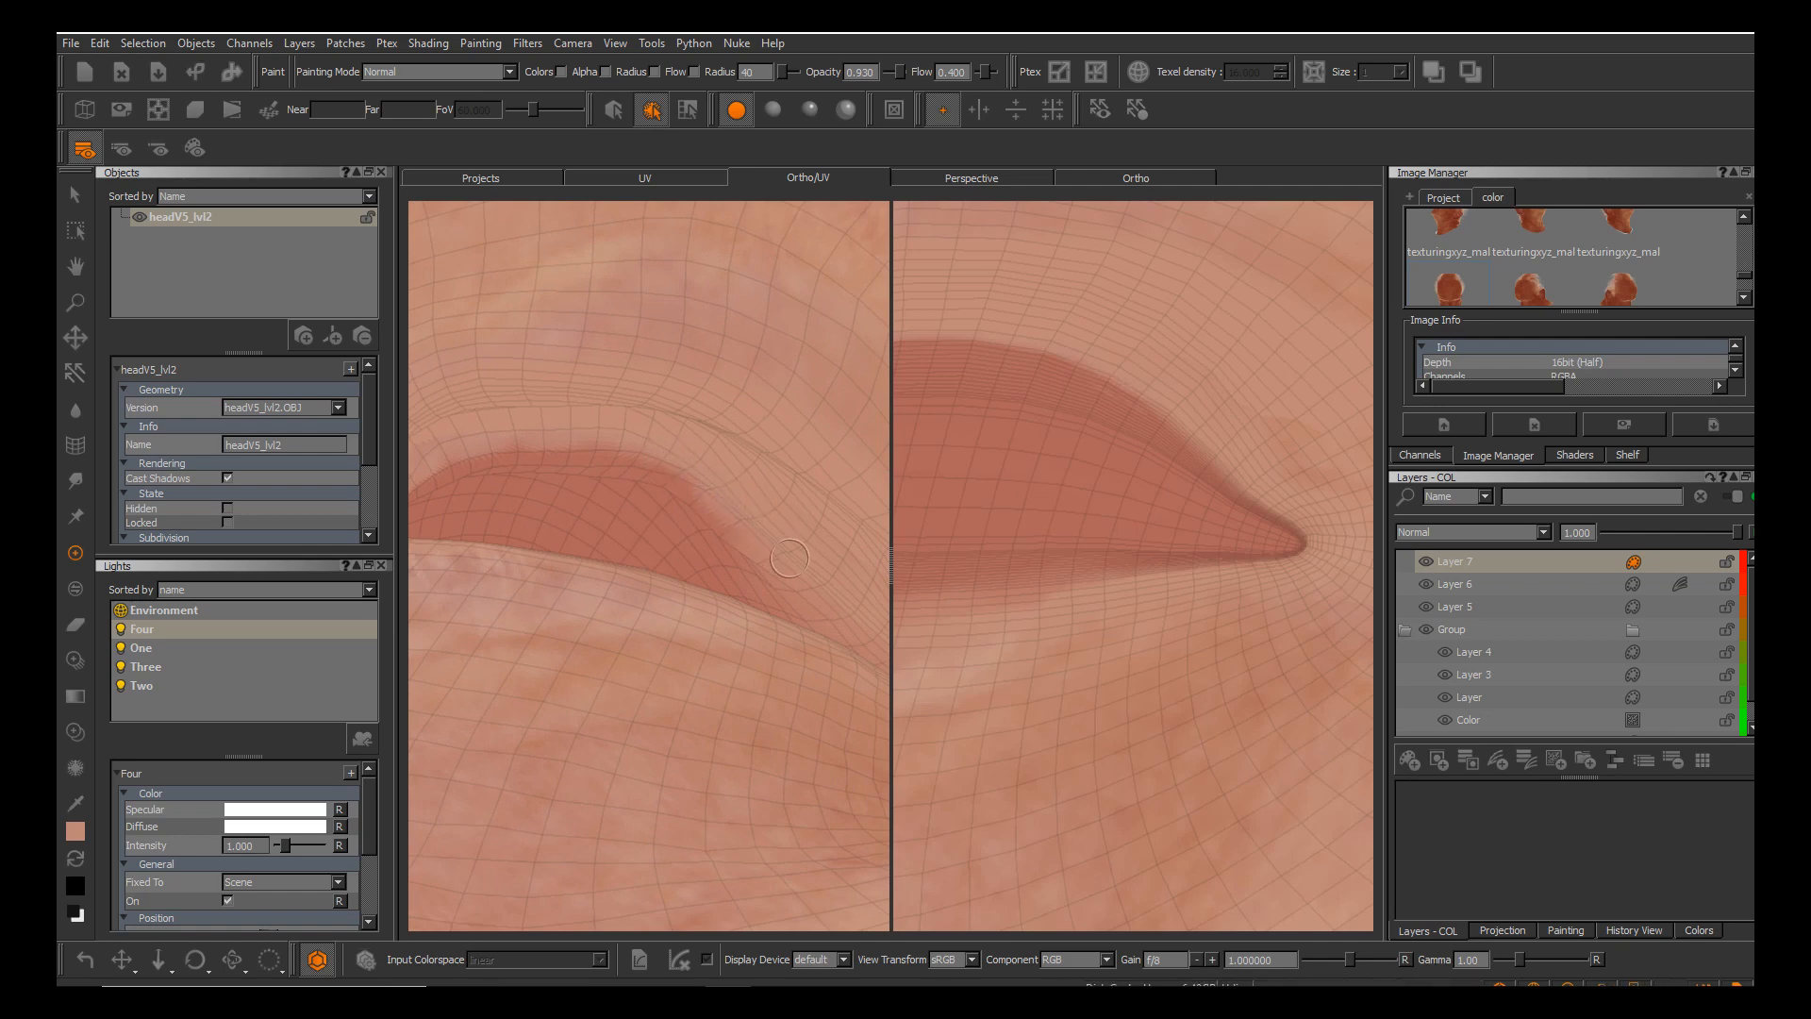
{"action": "right_click_drag", "start_coordinate": [790, 558], "coordinate": [650, 558], "text": "alt"}
{"action": "left_click_drag", "start_coordinate": [651, 558], "coordinate": [660, 632], "text": "alt"}
{"action": "left_click_drag", "start_coordinate": [949, 614], "coordinate": [753, 353], "text": "alt"}
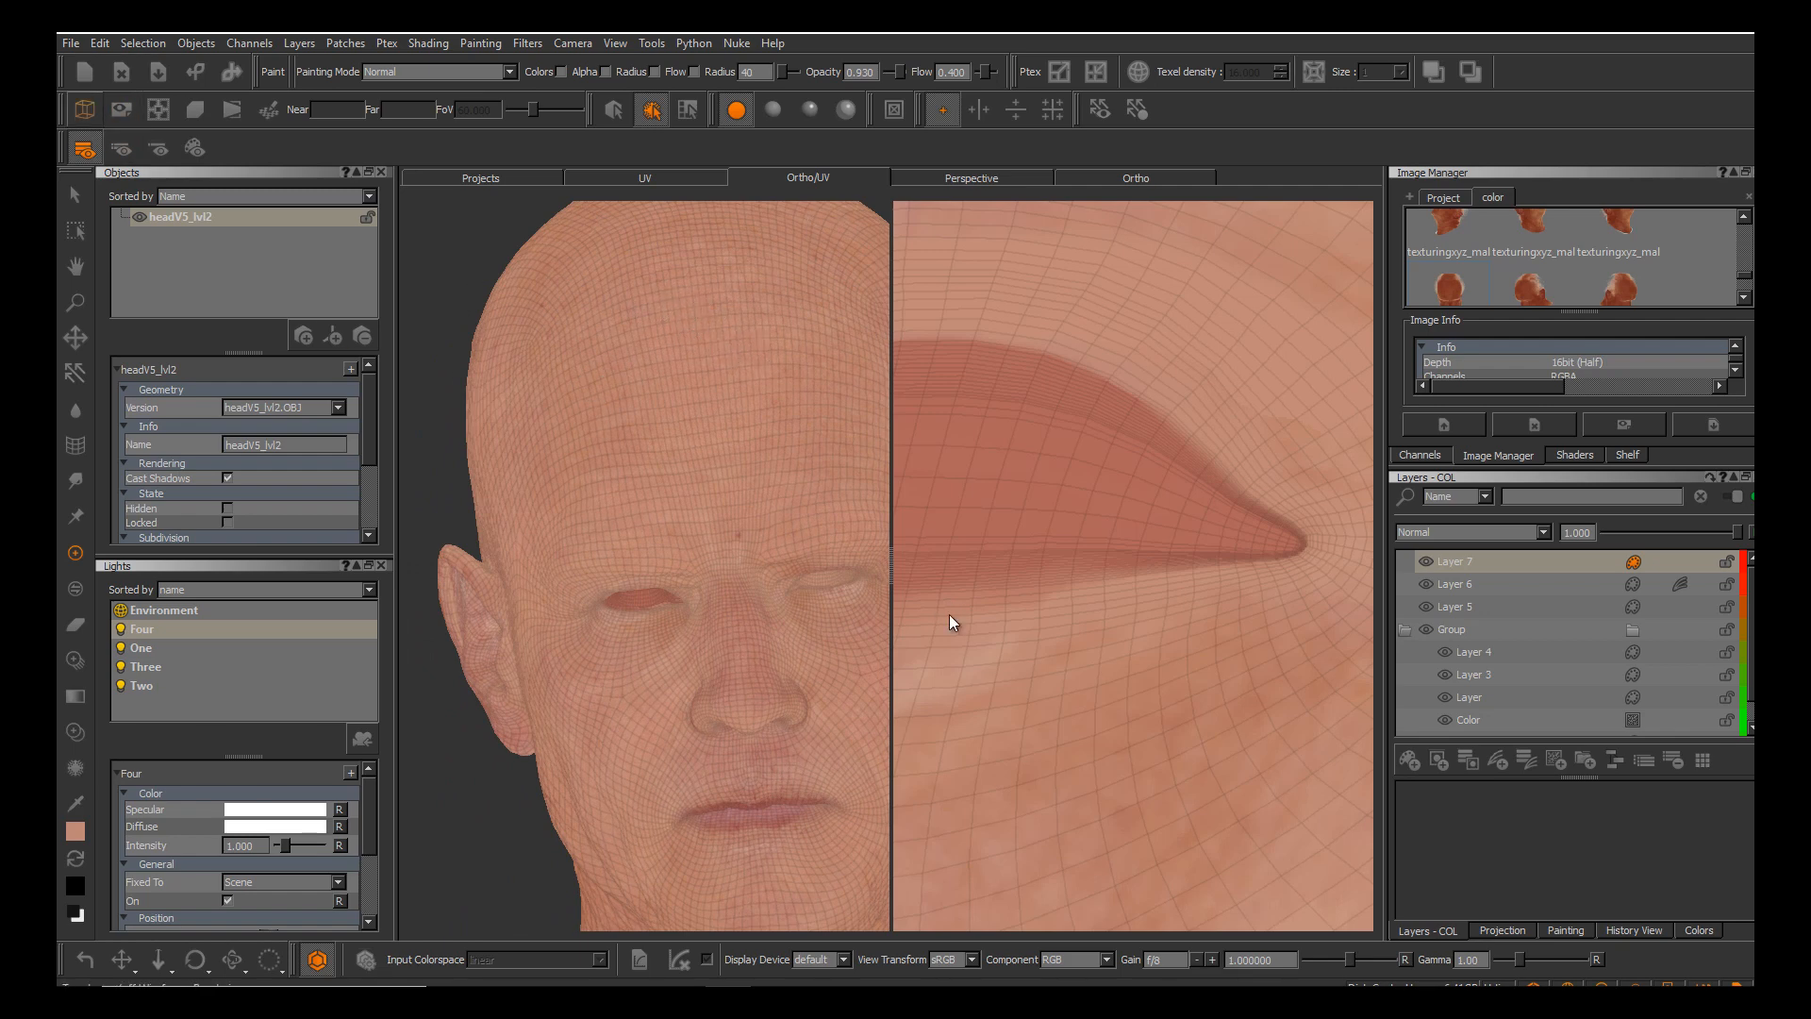
Hide the wireframe and examine the painted eye socket on the head and in the UV layout.
{"action": "key", "text": "w"}
{"action": "middle_click_drag", "start_coordinate": [722, 606], "coordinate": [694, 532], "text": "alt"}
{"action": "middle_click_drag", "start_coordinate": [1070, 529], "coordinate": [1094, 599], "text": "alt"}
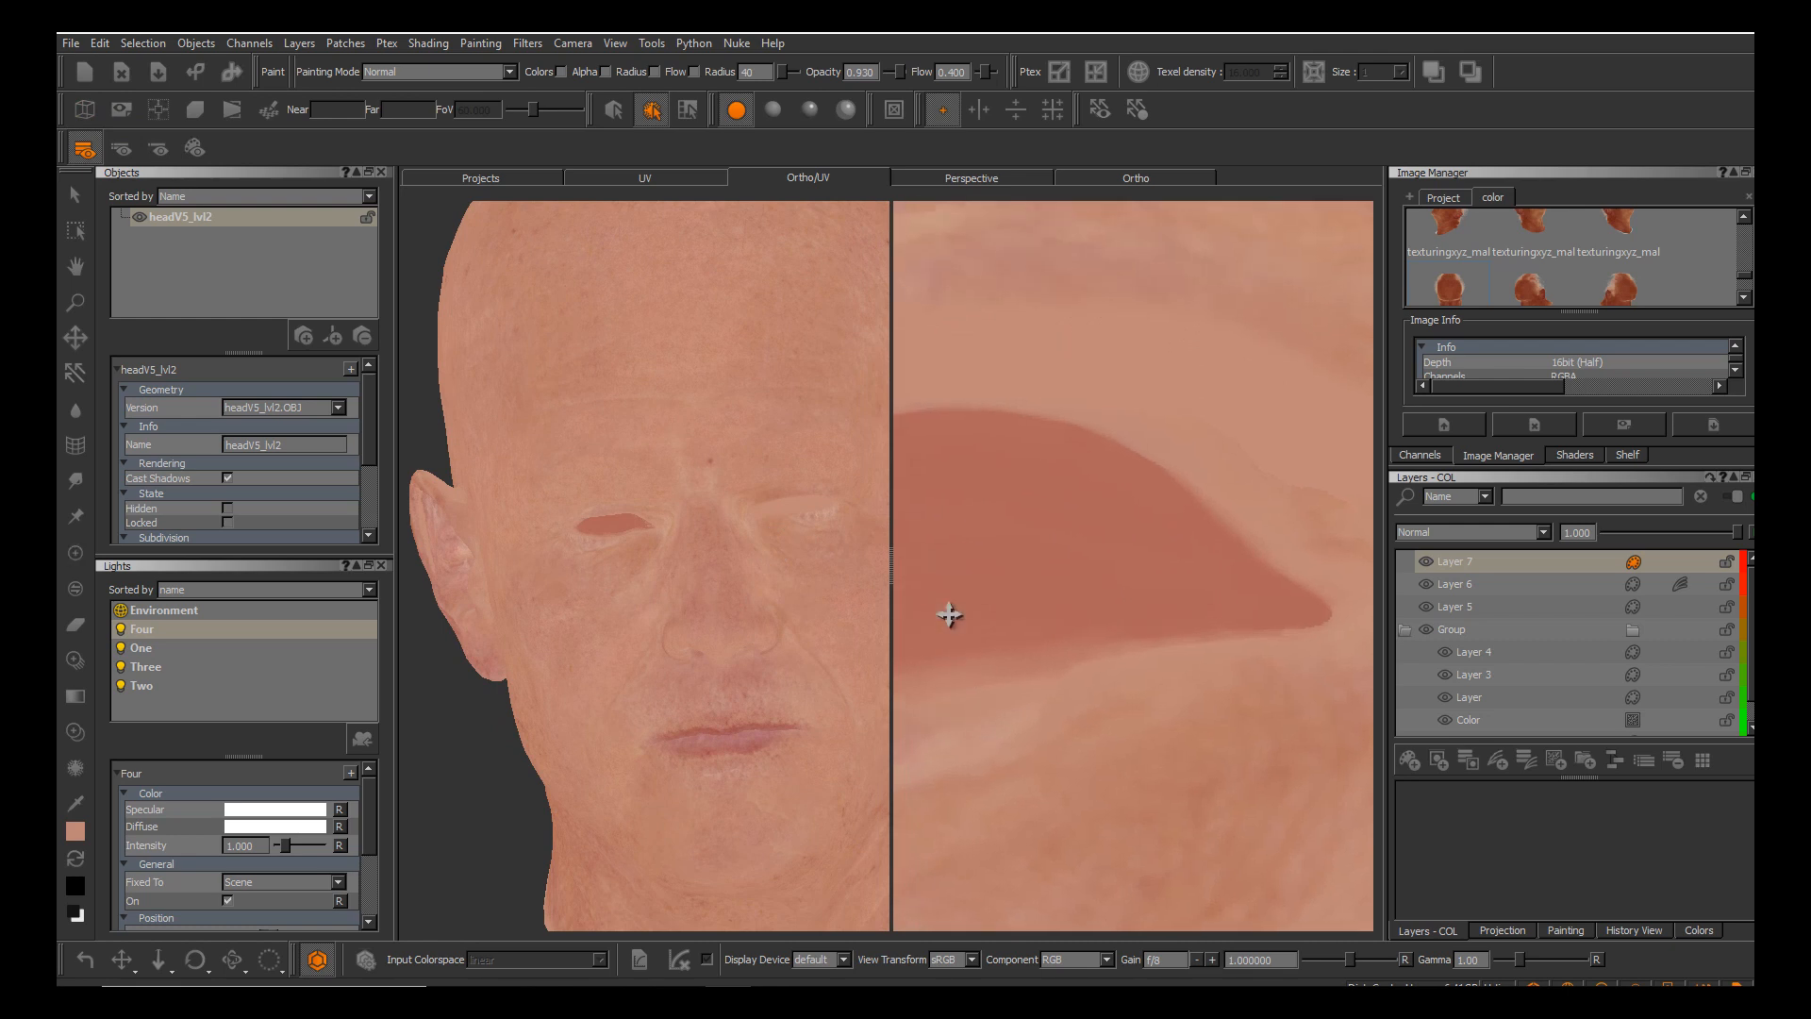
{"action": "right_click_drag", "start_coordinate": [1095, 604], "coordinate": [949, 614], "text": "alt"}
{"action": "mouse_move", "coordinate": [651, 566]}
{"action": "left_mouse_down", "text": "alt"}
{"action": "mouse_move", "coordinate": [765, 608]}
{"action": "mouse_move", "coordinate": [675, 599]}
{"action": "left_mouse_up", "text": "alt"}
{"action": "middle_click_drag", "start_coordinate": [661, 604], "coordinate": [709, 615], "text": "alt"}
{"action": "right_click_drag", "start_coordinate": [585, 632], "coordinate": [711, 677], "text": "alt"}
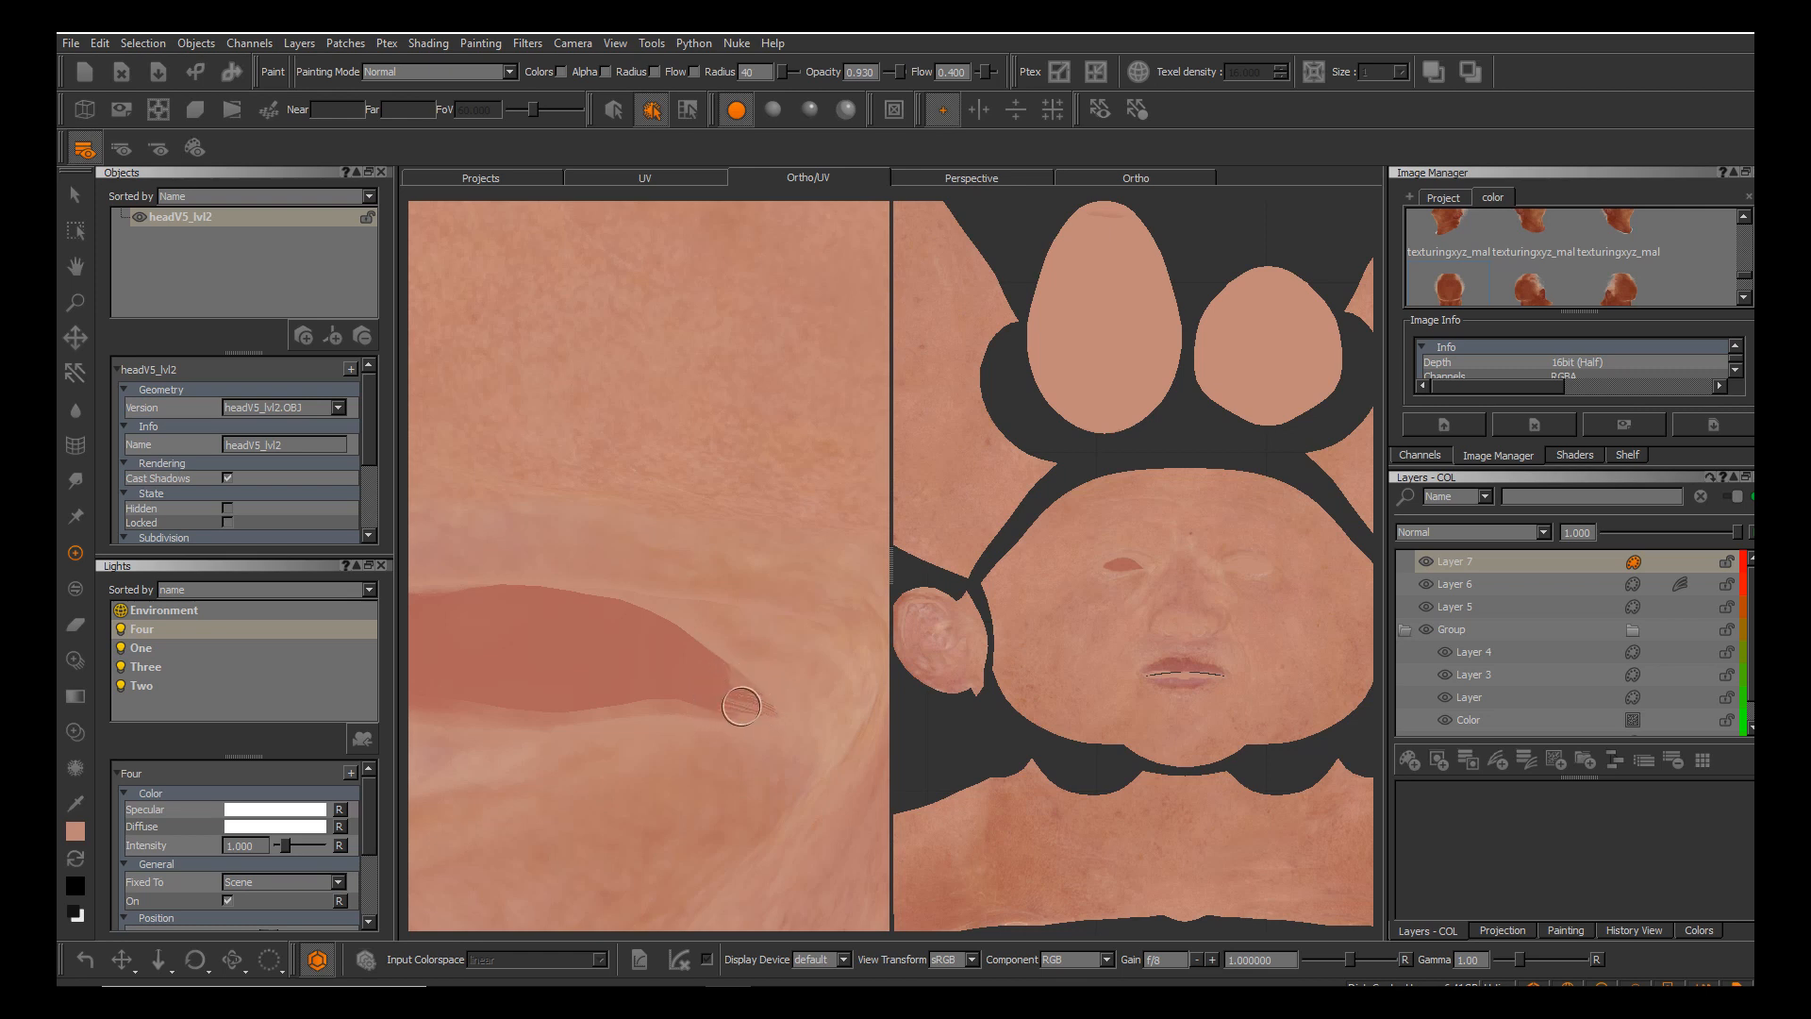
{"action": "mouse_move", "coordinate": [742, 706]}
{"action": "middle_mouse_down"}
{"action": "mouse_move", "coordinate": [747, 612]}
{"action": "mouse_move", "coordinate": [735, 644]}
{"action": "middle_mouse_up"}
{"action": "right_click_drag", "start_coordinate": [735, 643], "coordinate": [651, 660], "text": "alt"}
{"action": "mouse_move", "coordinate": [958, 602]}
{"action": "middle_mouse_down", "text": "alt"}
{"action": "mouse_move", "coordinate": [881, 548]}
{"action": "mouse_move", "coordinate": [976, 626]}
{"action": "middle_mouse_up", "text": "alt"}
{"action": "right_click_drag", "start_coordinate": [947, 619], "coordinate": [1023, 609], "text": "alt"}
{"action": "left_click_drag", "start_coordinate": [732, 587], "coordinate": [762, 563], "text": "alt"}
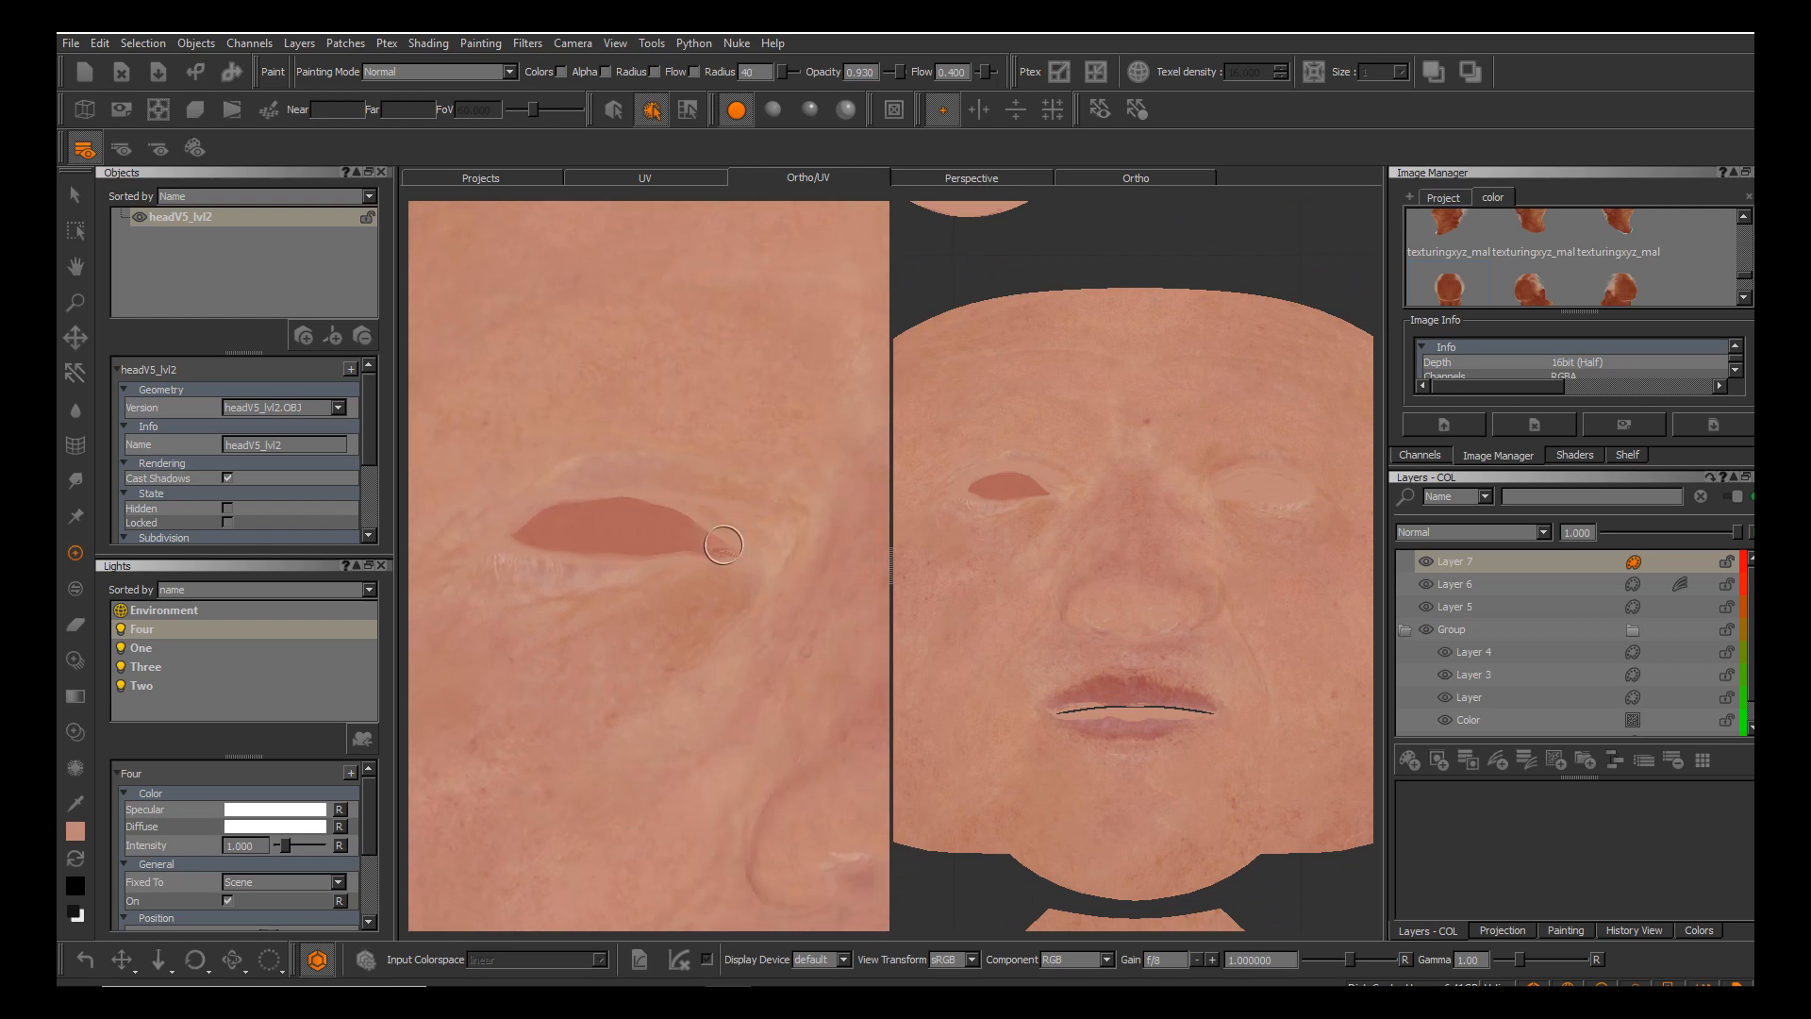
Sample the red colour from the painted socket and turn the wireframe back on over the unpainted eye.
{"action": "middle_click_drag", "start_coordinate": [952, 617], "coordinate": [896, 667], "text": "alt"}
{"action": "right_click_drag", "start_coordinate": [950, 615], "coordinate": [1000, 609], "text": "alt"}
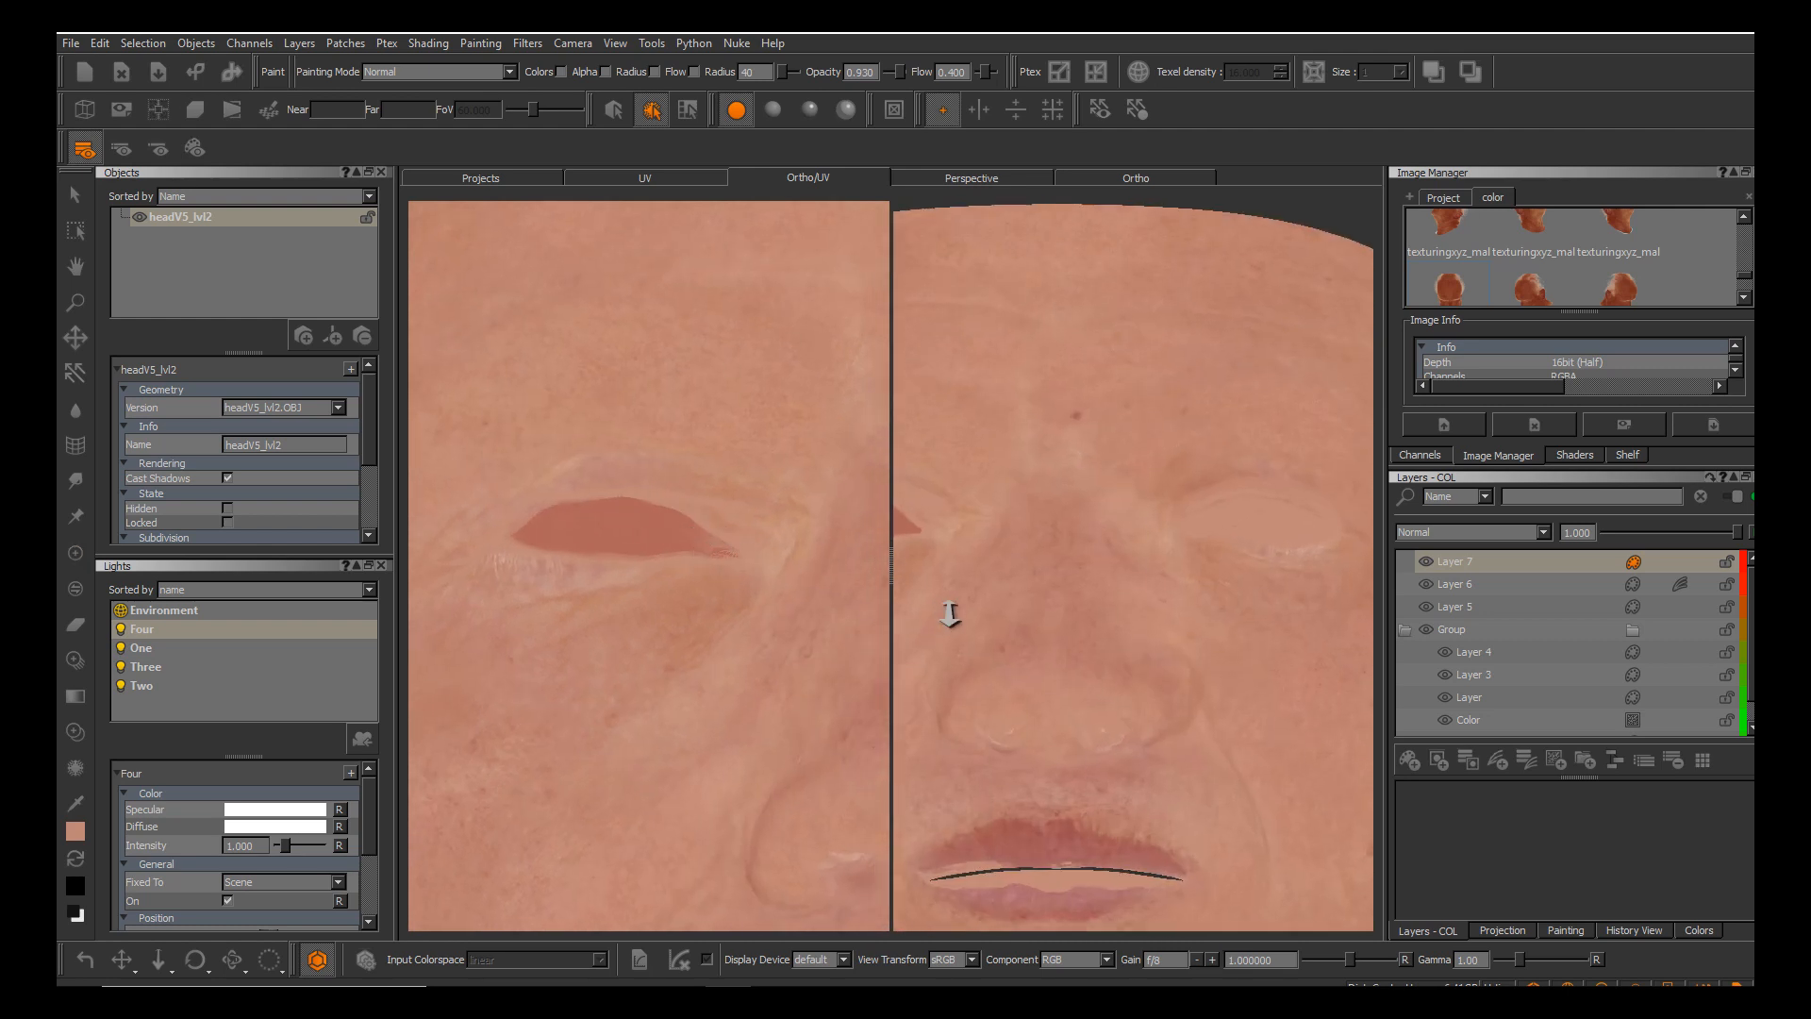
{"action": "middle_click_drag", "start_coordinate": [950, 615], "coordinate": [1123, 606], "text": "alt"}
{"action": "right_click_drag", "start_coordinate": [950, 615], "coordinate": [1059, 600], "text": "alt"}
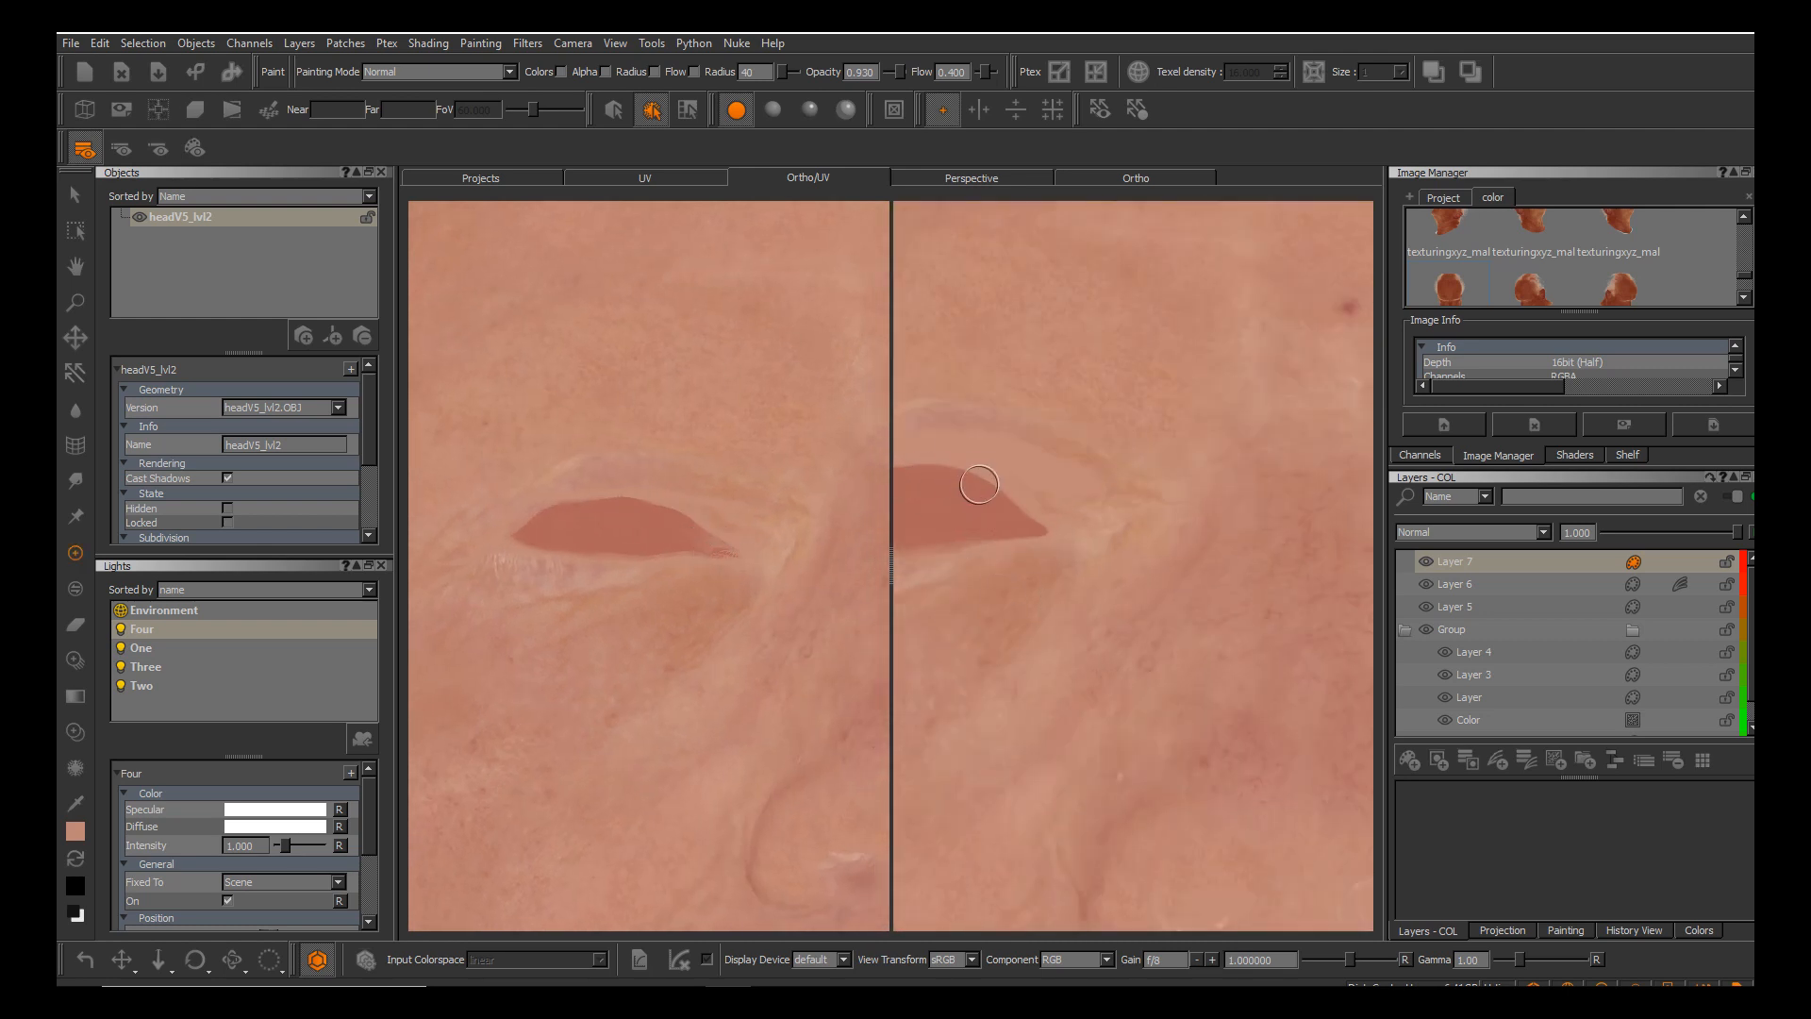
{"action": "key", "text": "c"}
{"action": "key", "text": "p"}
{"action": "middle_click_drag", "start_coordinate": [1195, 566], "coordinate": [684, 567], "text": "alt"}
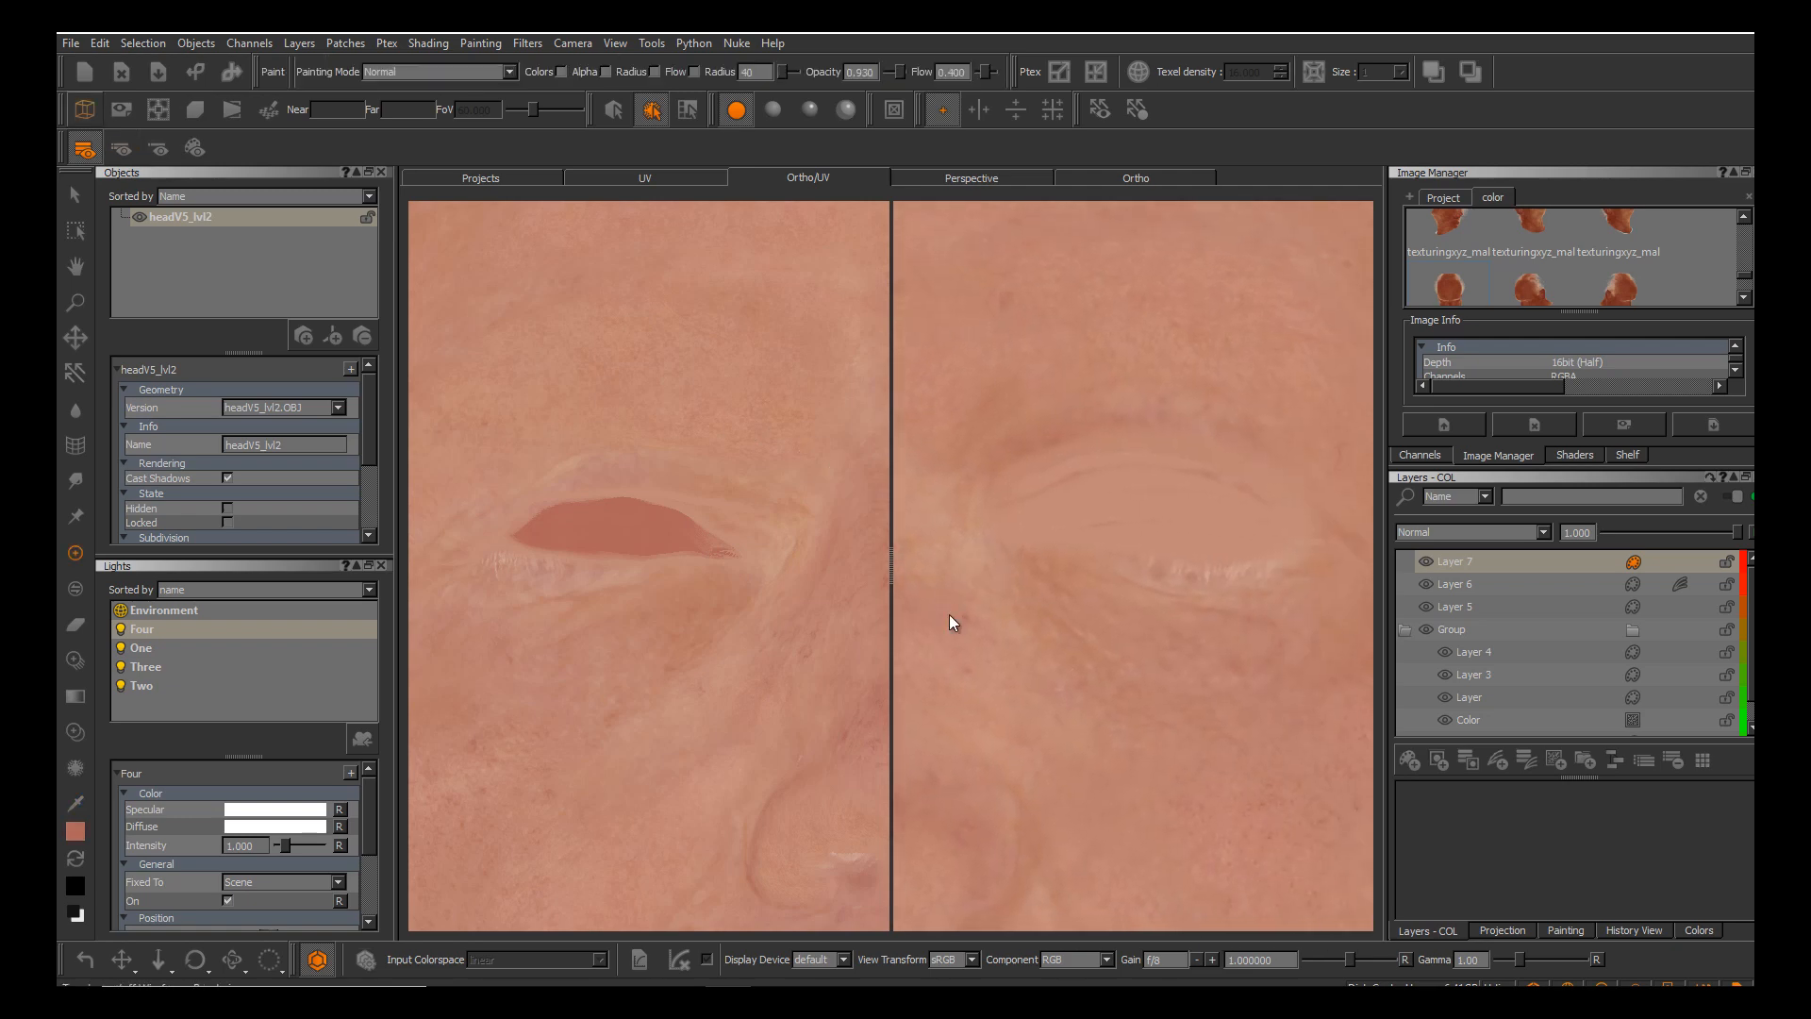
{"action": "left_click", "coordinate": [85, 110]}
Paint the sampled red inside the other eye's lid opening in the UV layout, filling from the inner corner outward.
{"action": "middle_click_drag", "start_coordinate": [1070, 546], "coordinate": [1068, 580], "text": "alt"}
{"action": "right_click_drag", "start_coordinate": [1067, 579], "coordinate": [1077, 579], "text": "alt"}
{"action": "right_click_drag", "start_coordinate": [949, 613], "coordinate": [950, 614], "text": "alt"}
{"action": "middle_click_drag", "start_coordinate": [950, 614], "coordinate": [929, 505], "text": "alt"}
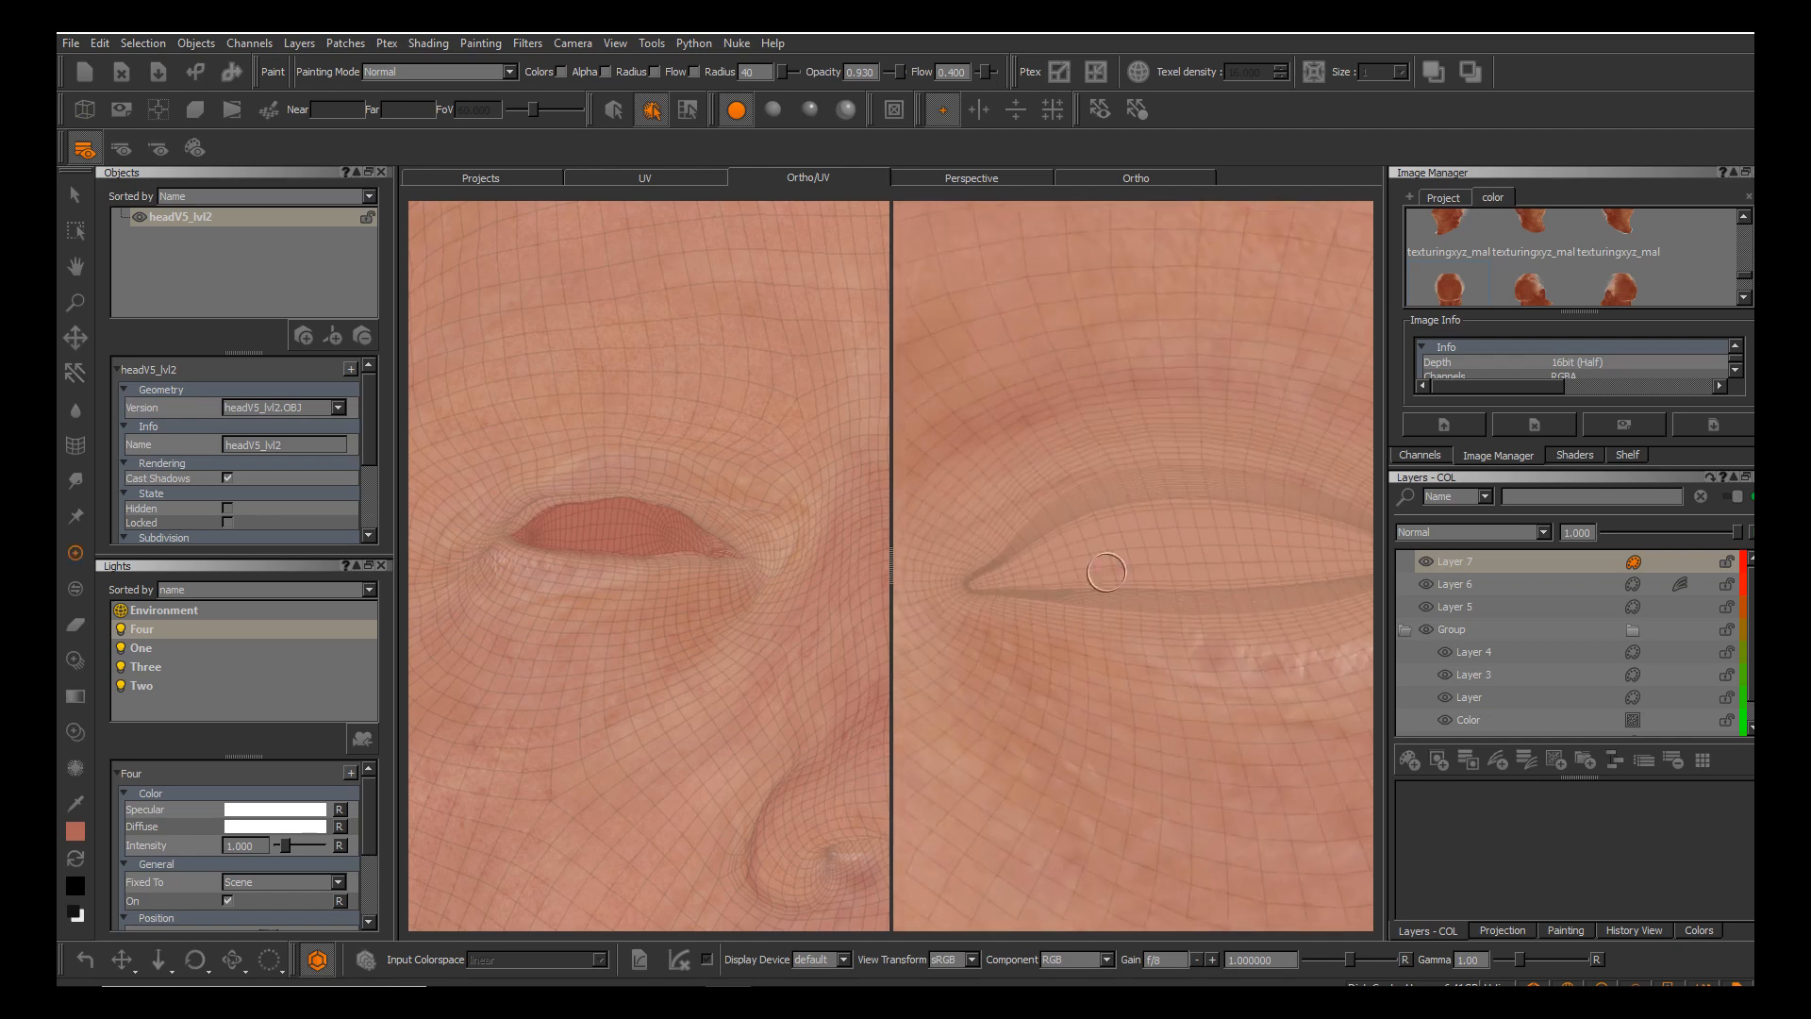
{"action": "mouse_move", "coordinate": [1088, 551]}
{"action": "left_mouse_down"}
{"action": "mouse_move", "coordinate": [1203, 524]}
{"action": "mouse_move", "coordinate": [1269, 533]}
{"action": "mouse_move", "coordinate": [1007, 572]}
{"action": "left_mouse_up"}
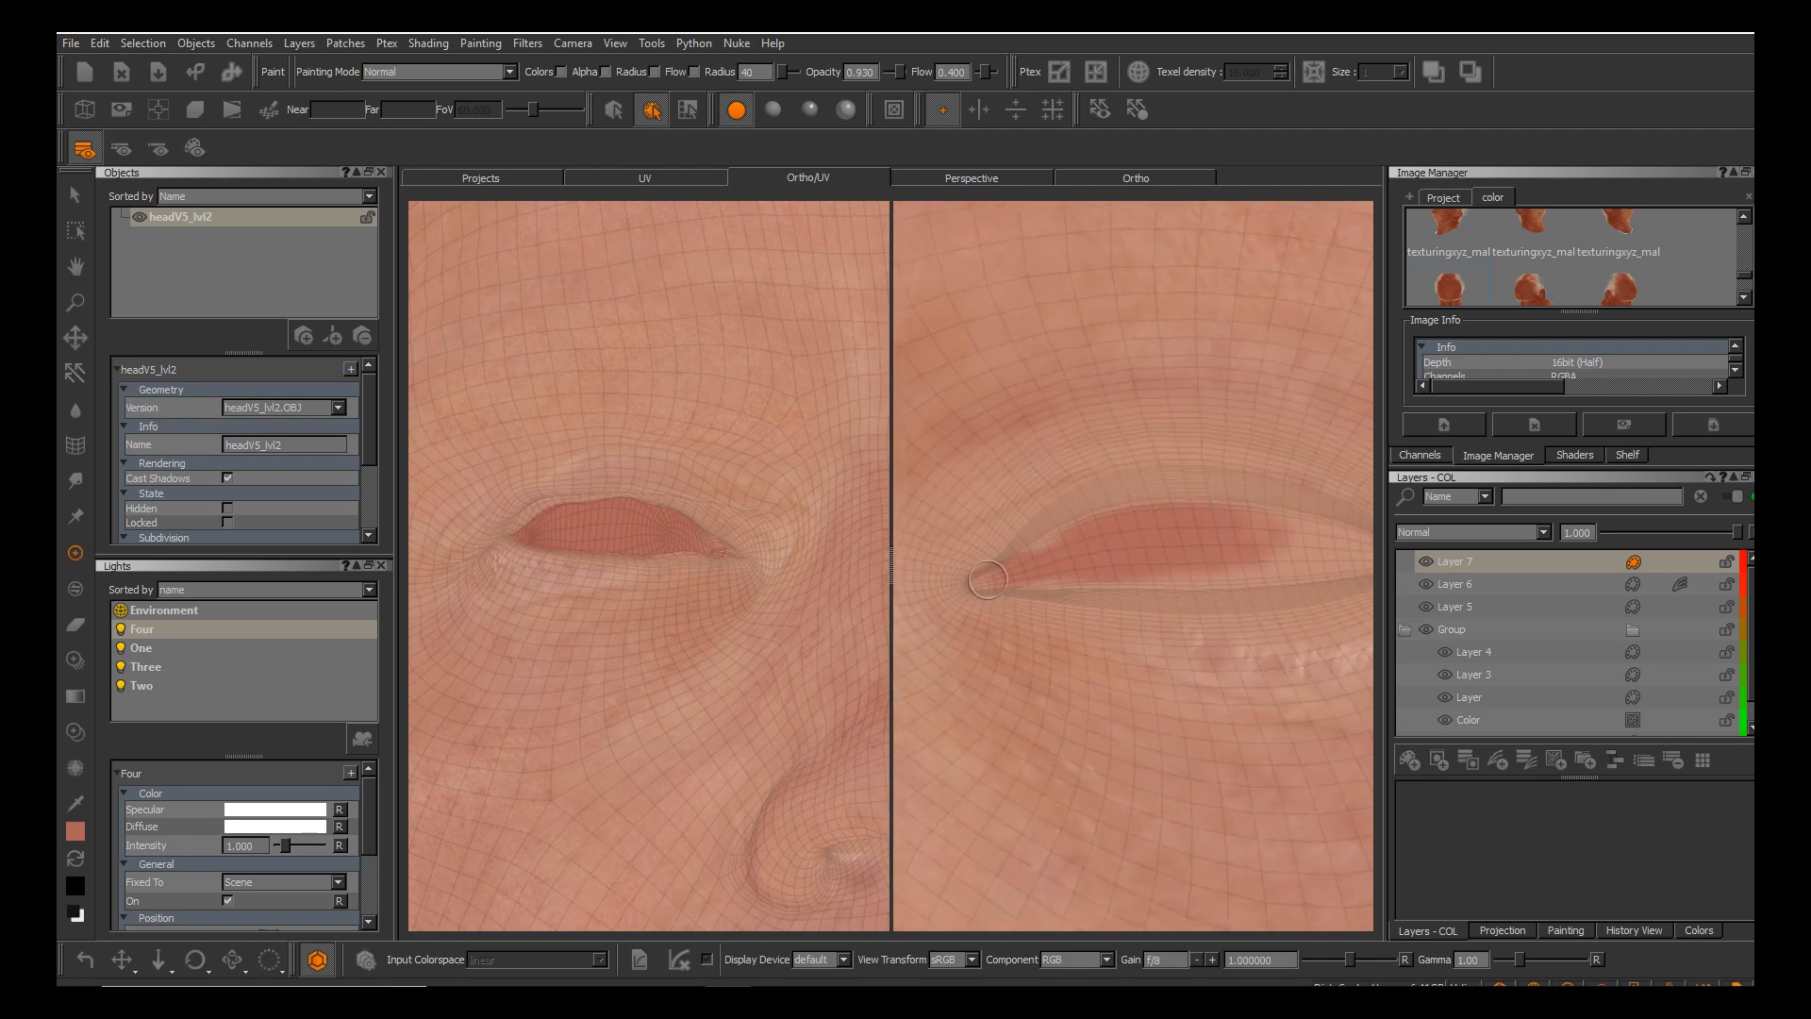
{"action": "mouse_move", "coordinate": [1118, 560]}
{"action": "left_mouse_down"}
{"action": "mouse_move", "coordinate": [1170, 569]}
{"action": "mouse_move", "coordinate": [1124, 574]}
{"action": "mouse_move", "coordinate": [1204, 551]}
{"action": "mouse_move", "coordinate": [1146, 575]}
{"action": "left_mouse_up"}
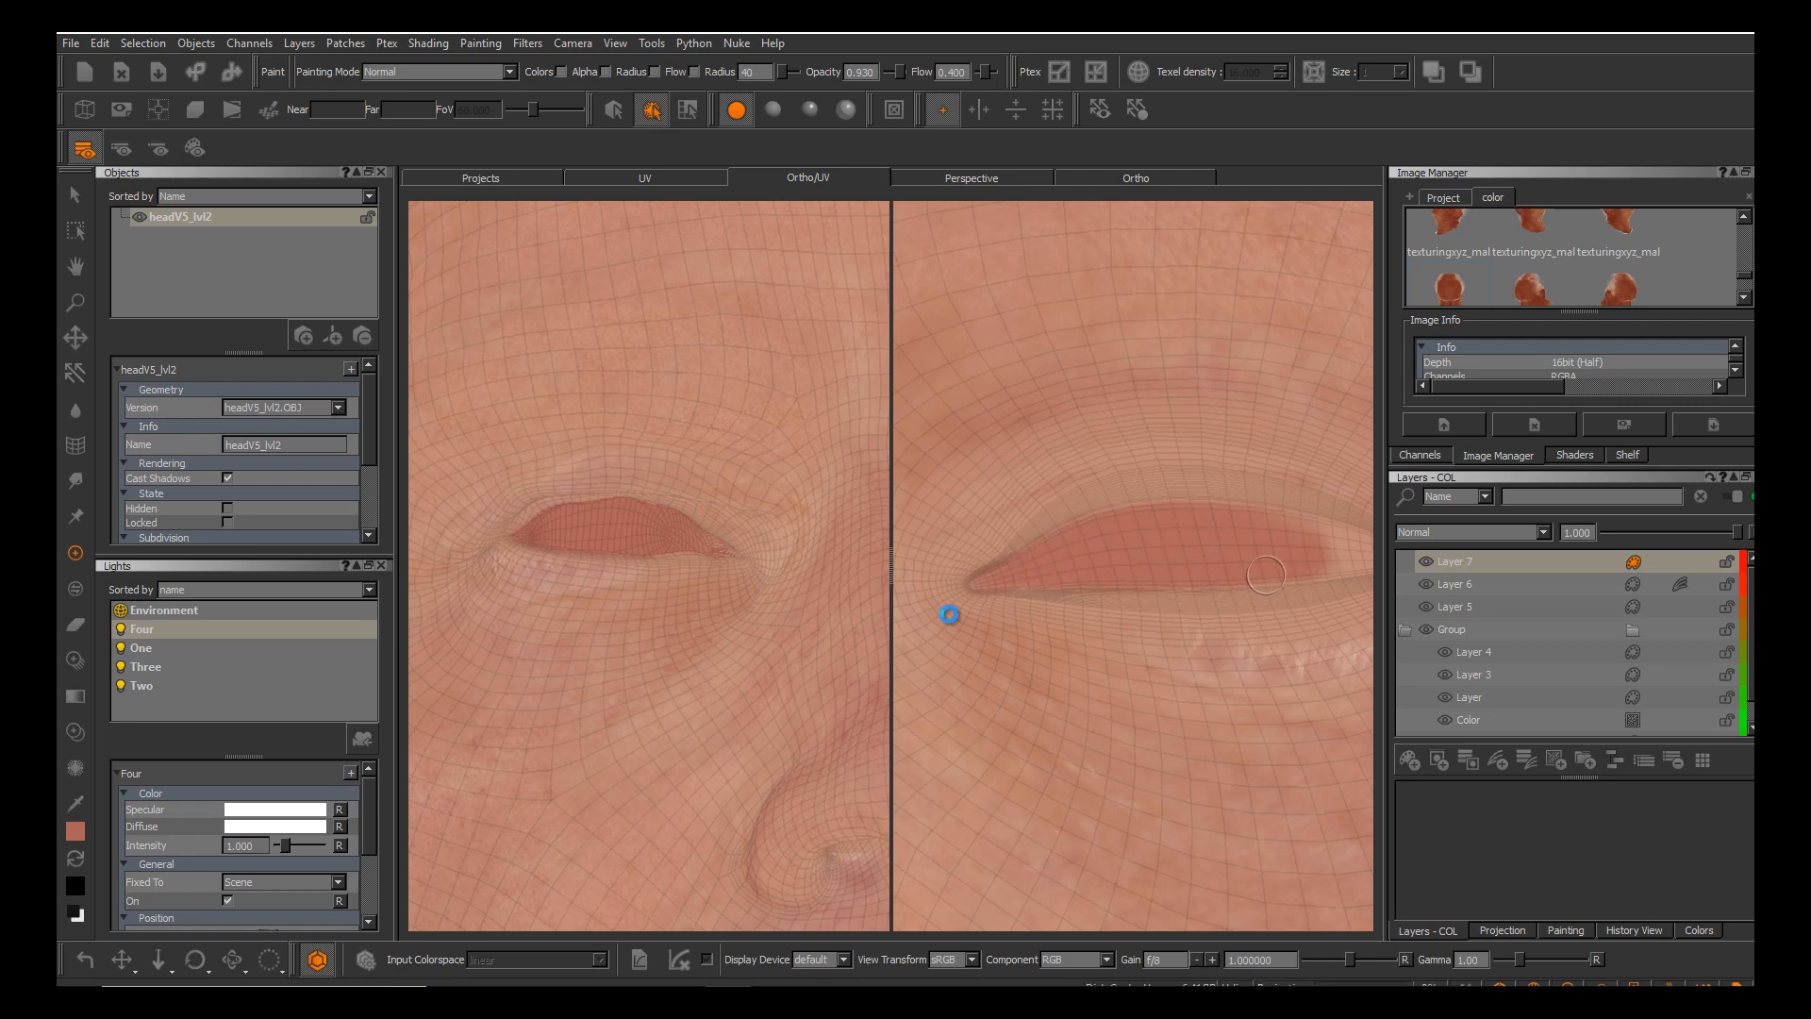
Extend the red fill to the outer corner of this eye in the UV layout, following the lid wireframe.
{"action": "middle_click_drag", "start_coordinate": [1278, 576], "coordinate": [1142, 590], "text": "alt"}
{"action": "right_click_drag", "start_coordinate": [1141, 590], "coordinate": [1147, 528], "text": "alt"}
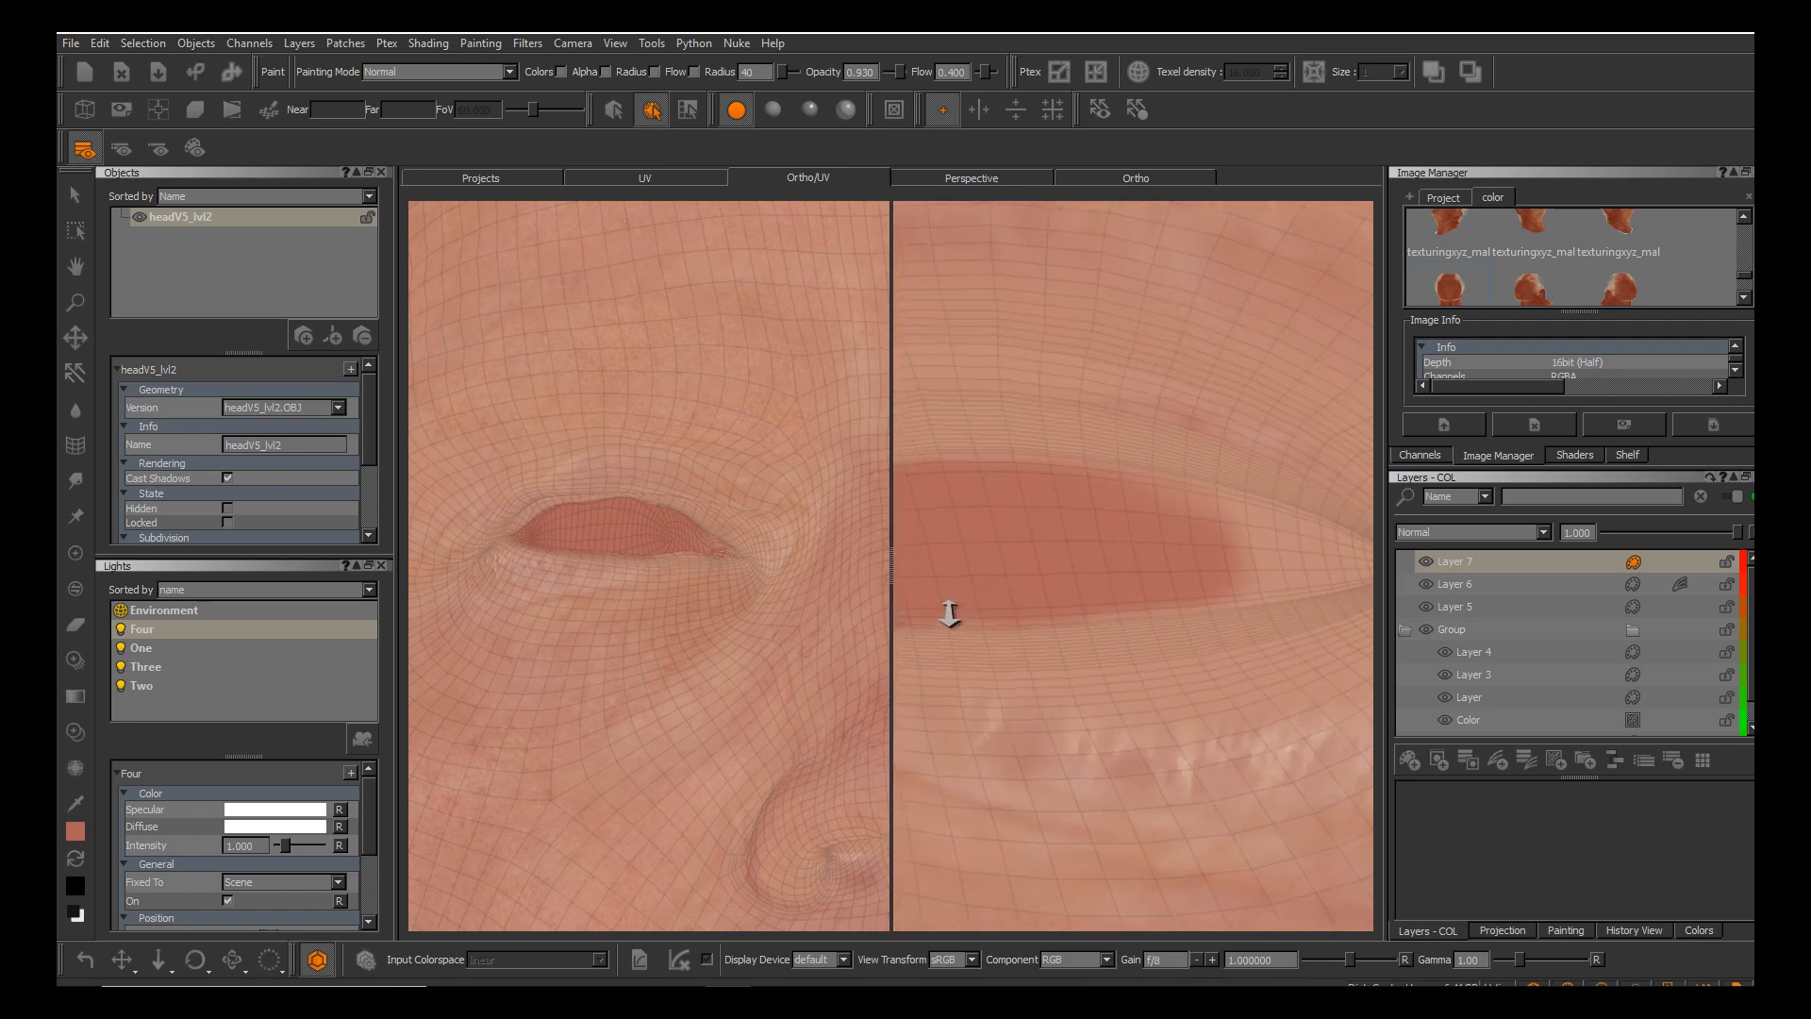
{"action": "mouse_move", "coordinate": [1211, 495]}
{"action": "left_mouse_down"}
{"action": "mouse_move", "coordinate": [1292, 524]}
{"action": "mouse_move", "coordinate": [1200, 563]}
{"action": "left_mouse_up"}
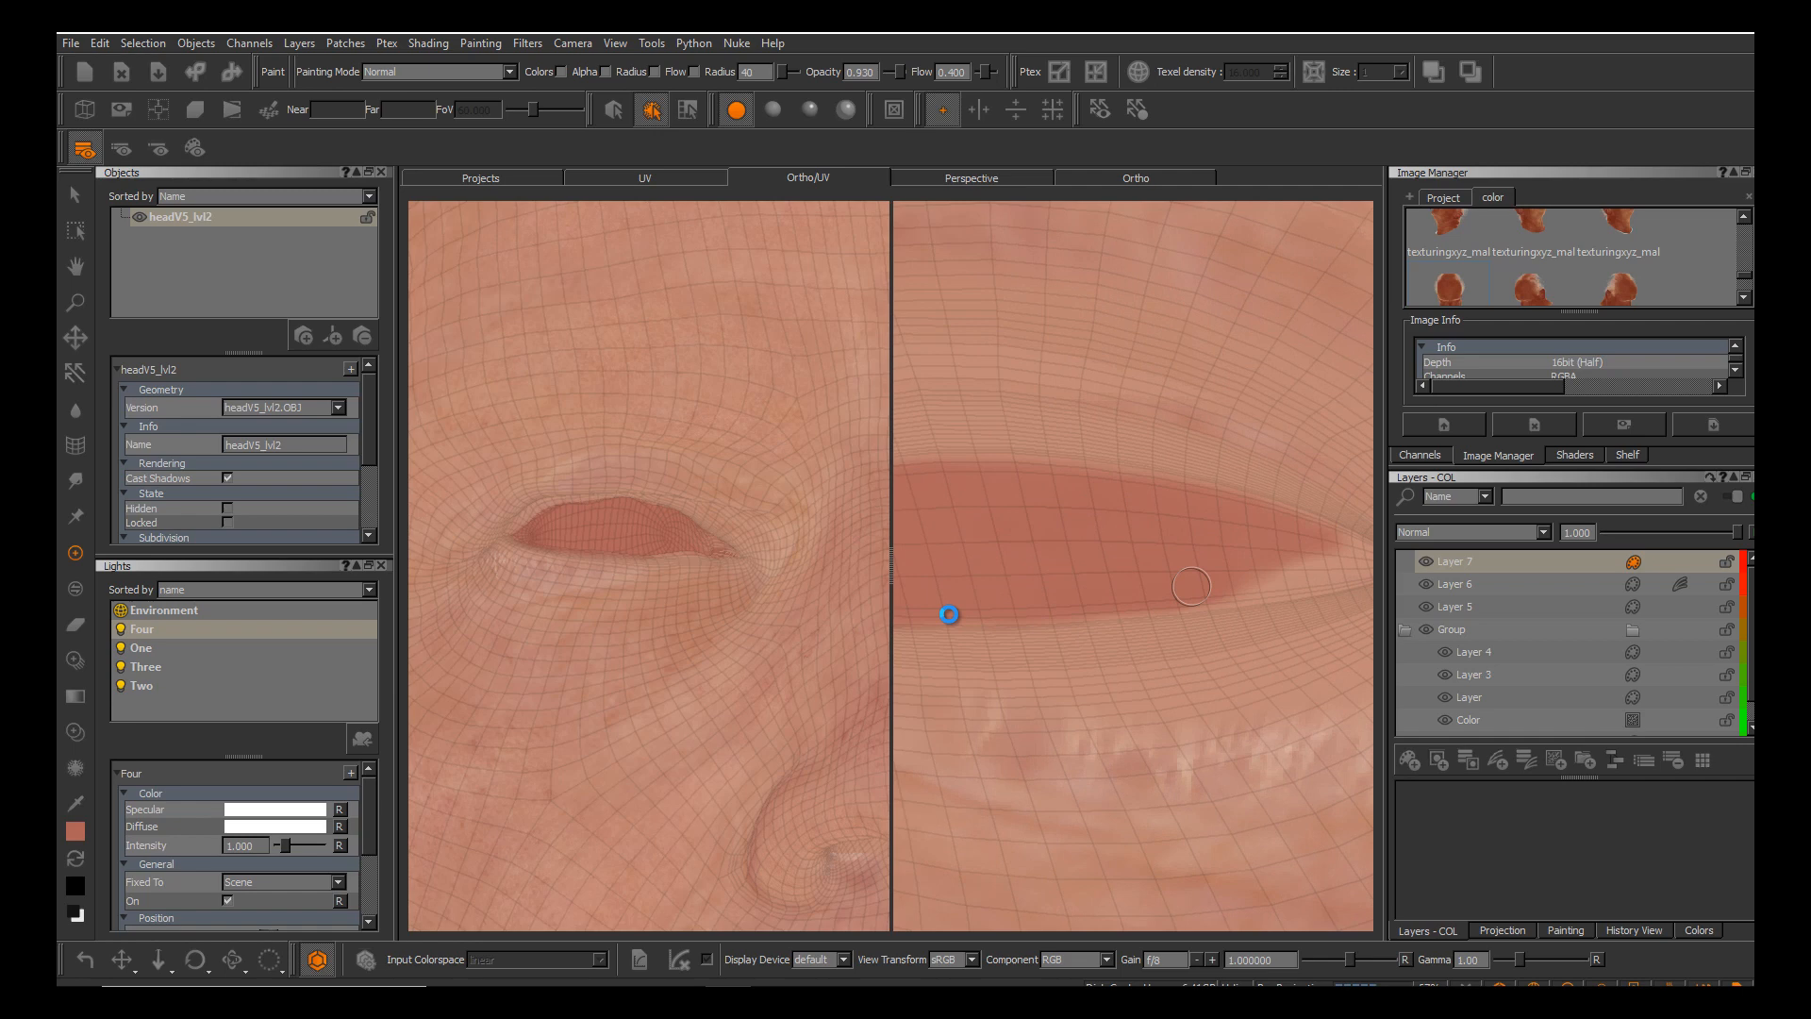
{"action": "middle_click_drag", "start_coordinate": [1047, 635], "coordinate": [947, 614], "text": "alt"}
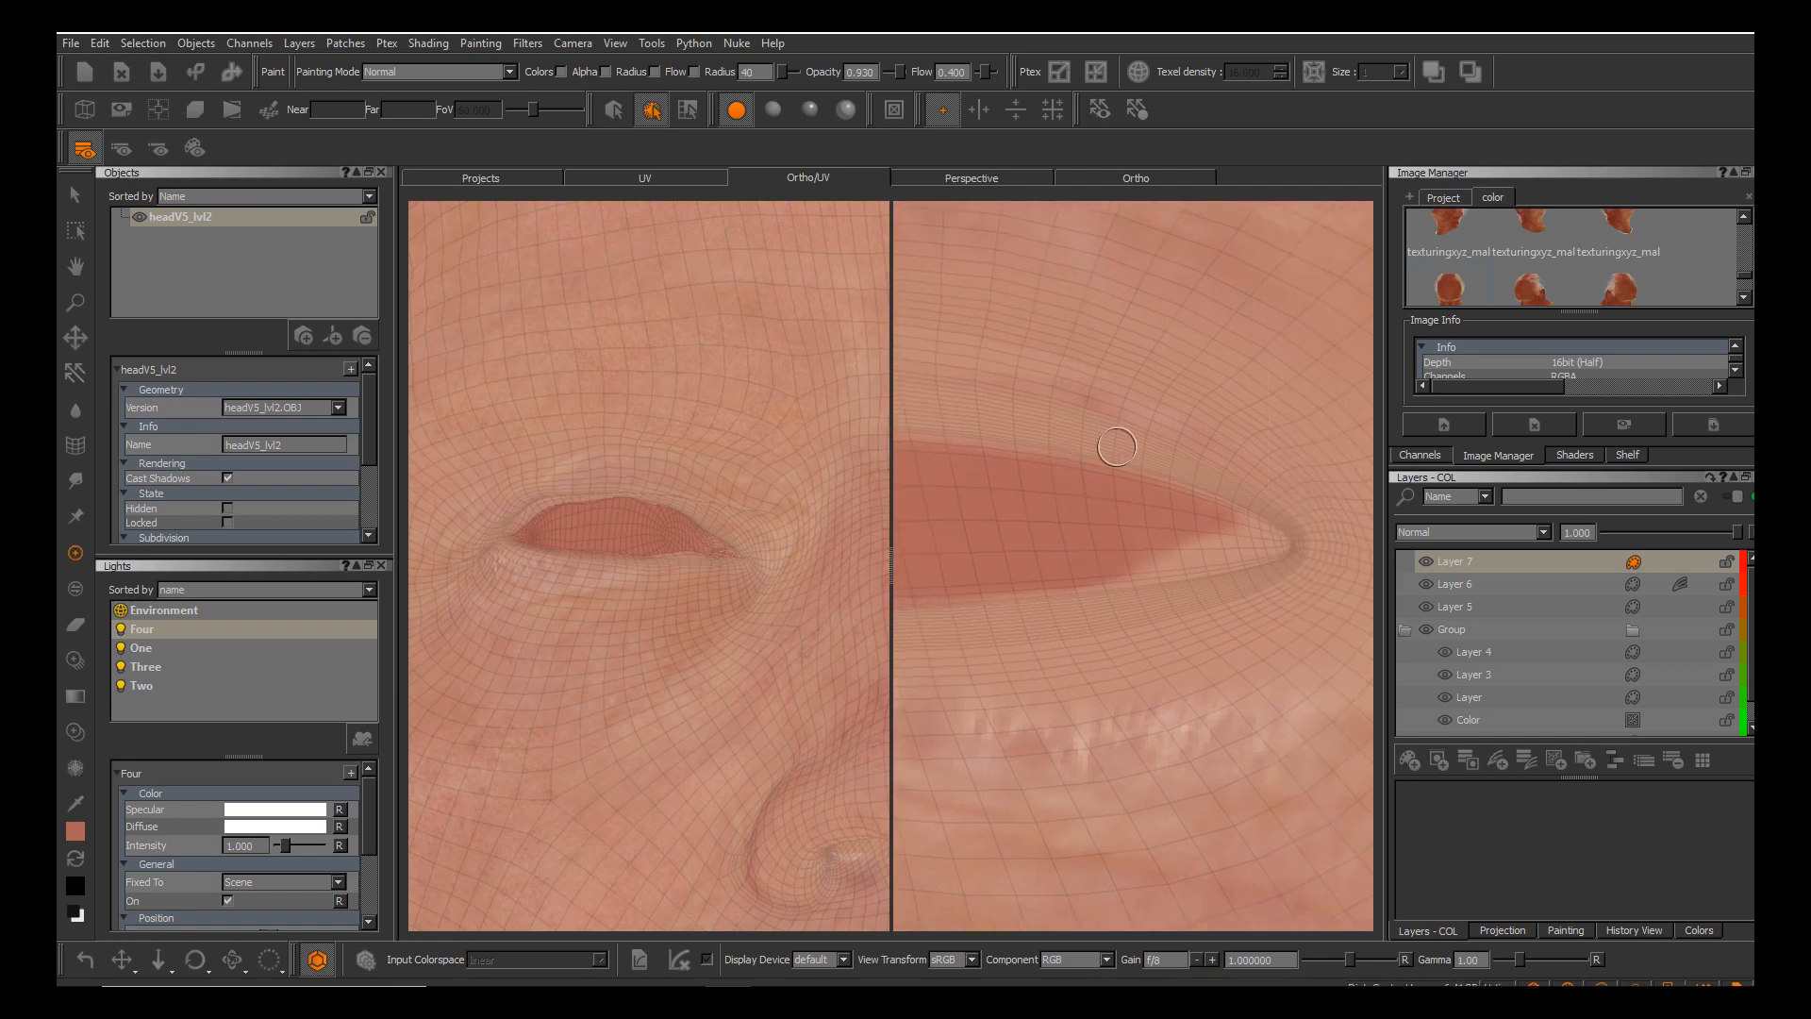
{"action": "mouse_move", "coordinate": [1183, 558]}
{"action": "left_mouse_down"}
{"action": "mouse_move", "coordinate": [1142, 573]}
{"action": "mouse_move", "coordinate": [1250, 536]}
{"action": "mouse_move", "coordinate": [1174, 559]}
{"action": "left_mouse_up"}
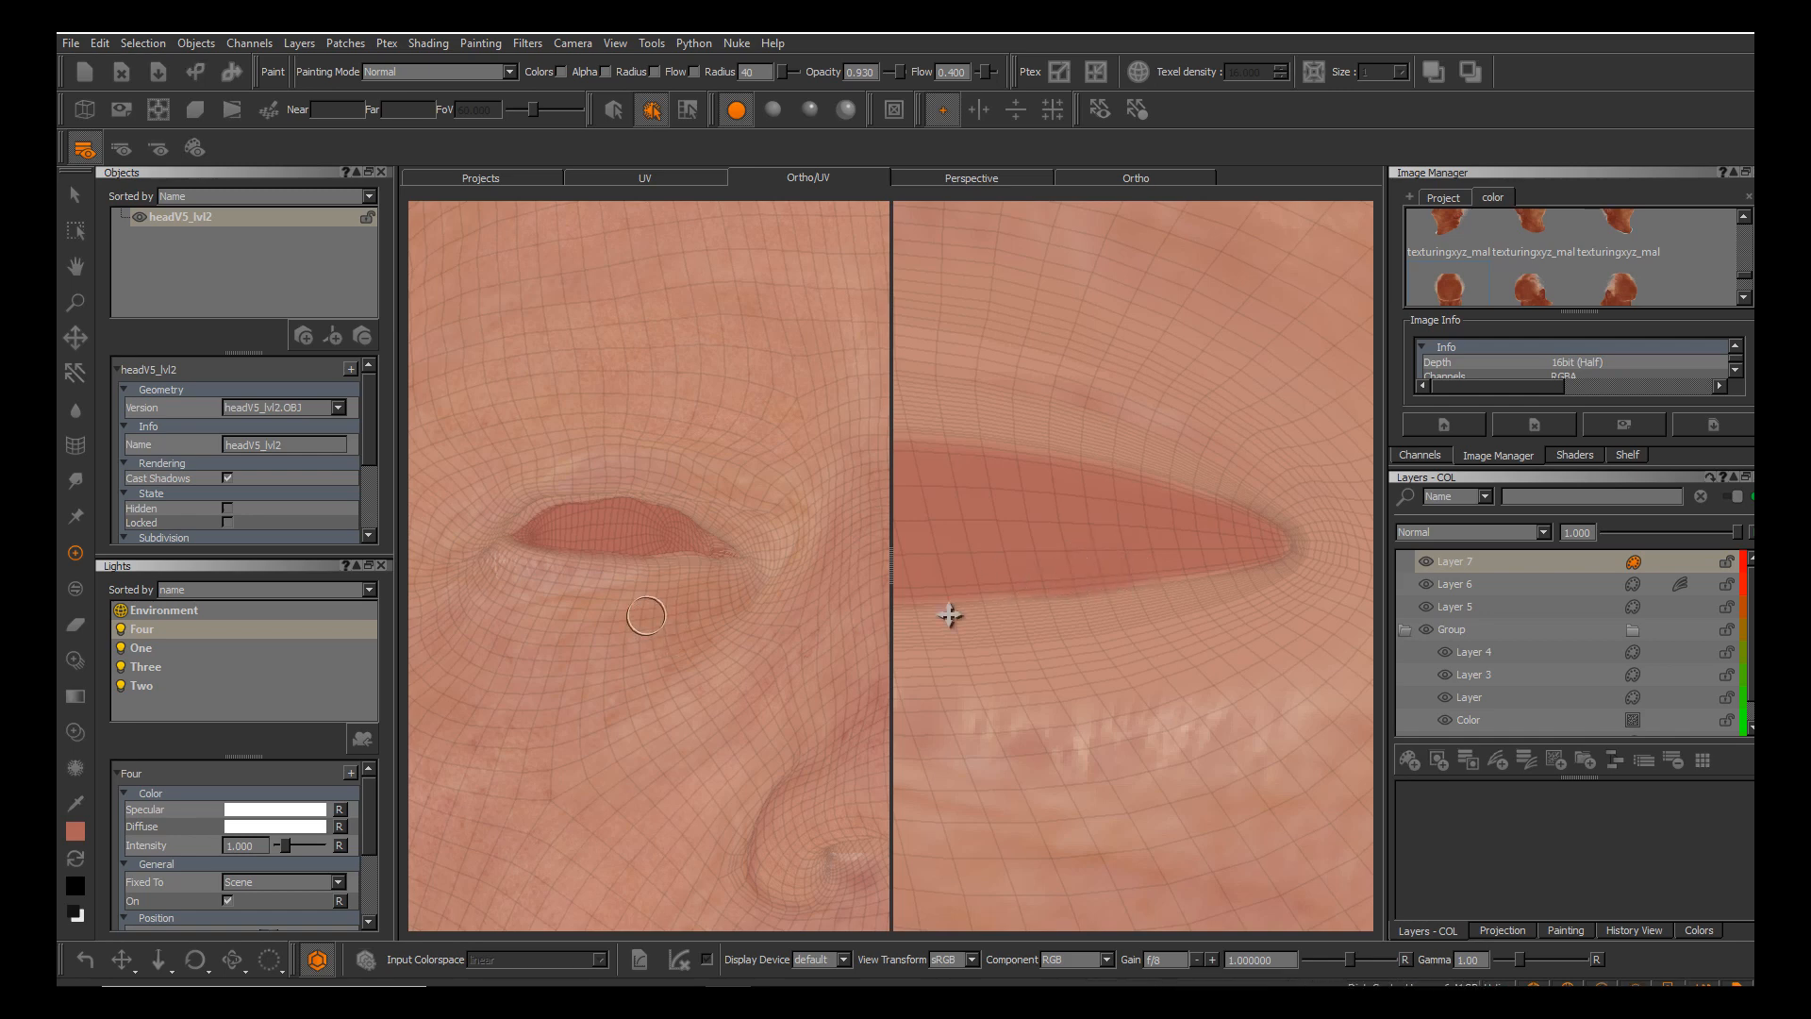
Paint red across the middle of the same eye's socket directly on the head model.
{"action": "left_click_drag", "start_coordinate": [755, 594], "coordinate": [529, 596], "text": "alt"}
{"action": "middle_click_drag", "start_coordinate": [745, 547], "coordinate": [660, 590], "text": "alt"}
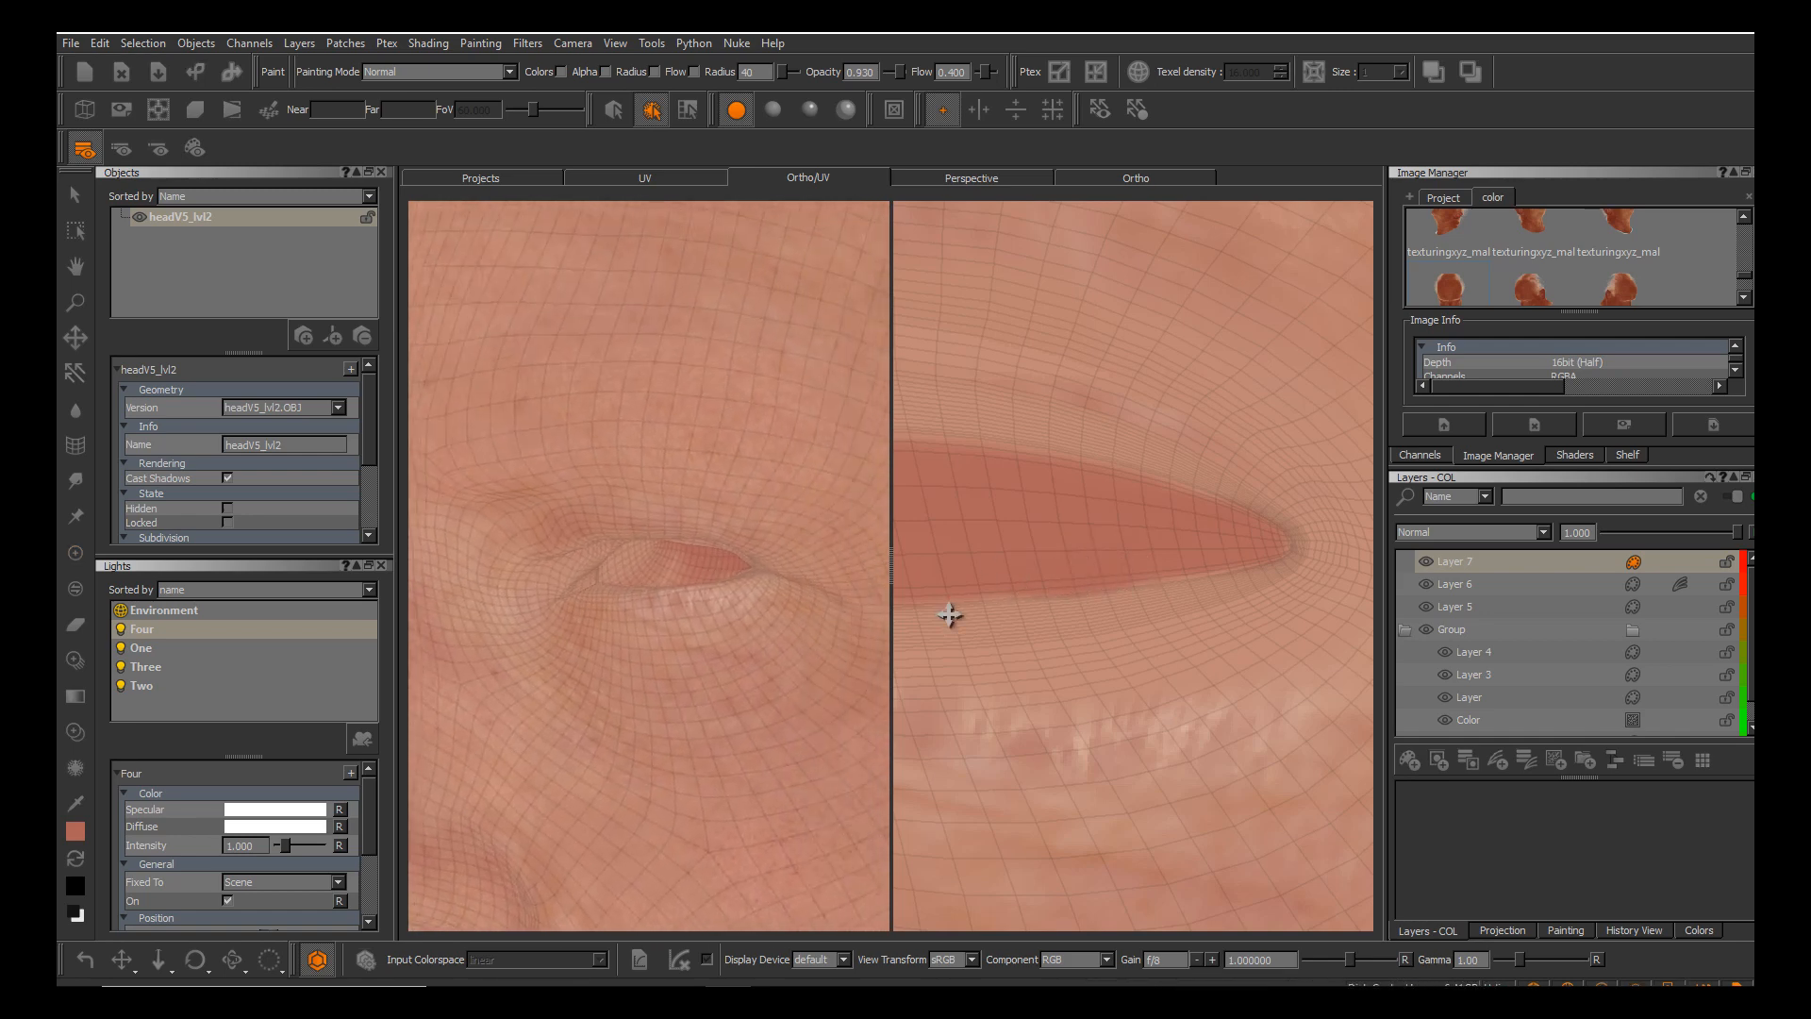
{"action": "right_click_drag", "start_coordinate": [661, 590], "coordinate": [703, 614], "text": "alt"}
{"action": "left_click_drag", "start_coordinate": [703, 585], "coordinate": [604, 585], "text": "alt"}
{"action": "left_click_drag", "start_coordinate": [950, 614], "coordinate": [915, 609], "text": "alt"}
{"action": "right_click_drag", "start_coordinate": [915, 608], "coordinate": [950, 615], "text": "alt"}
{"action": "left_click_drag", "start_coordinate": [802, 649], "coordinate": [696, 647]}
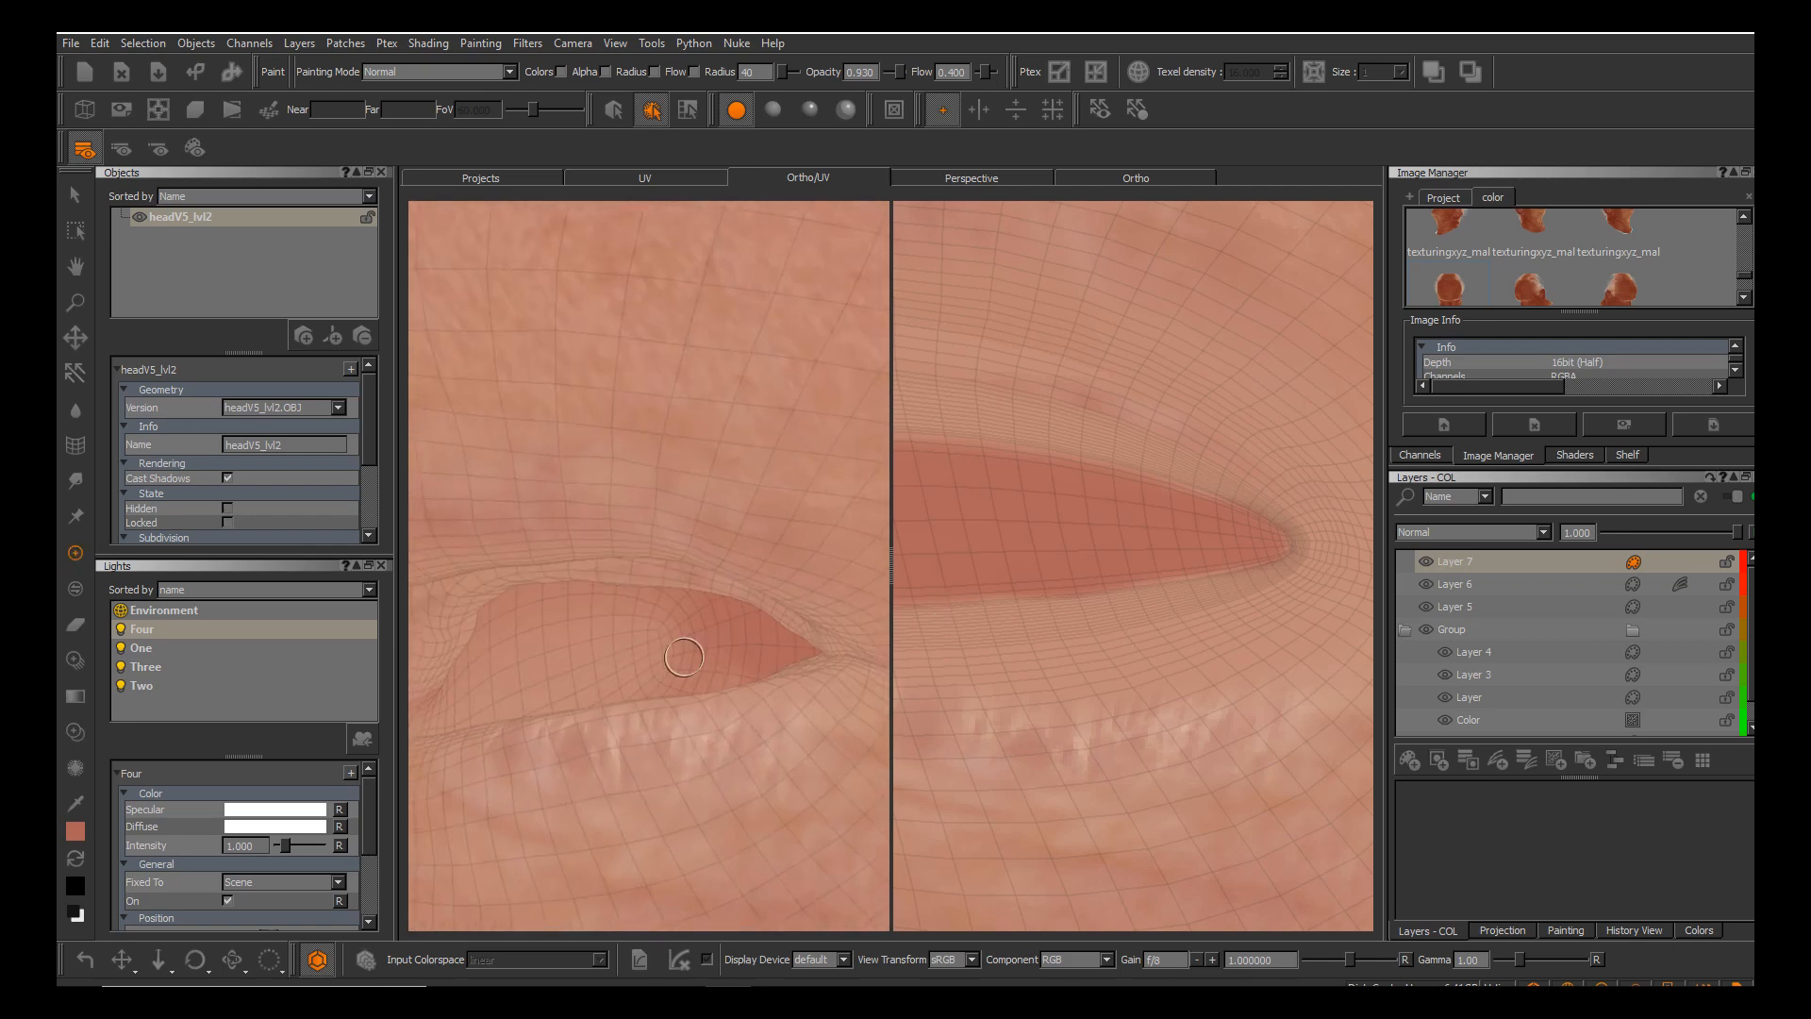
{"action": "mouse_move", "coordinate": [510, 672]}
{"action": "left_mouse_down"}
{"action": "mouse_move", "coordinate": [650, 650]}
{"action": "mouse_move", "coordinate": [528, 658]}
{"action": "left_mouse_up"}
{"action": "key", "text": "b"}
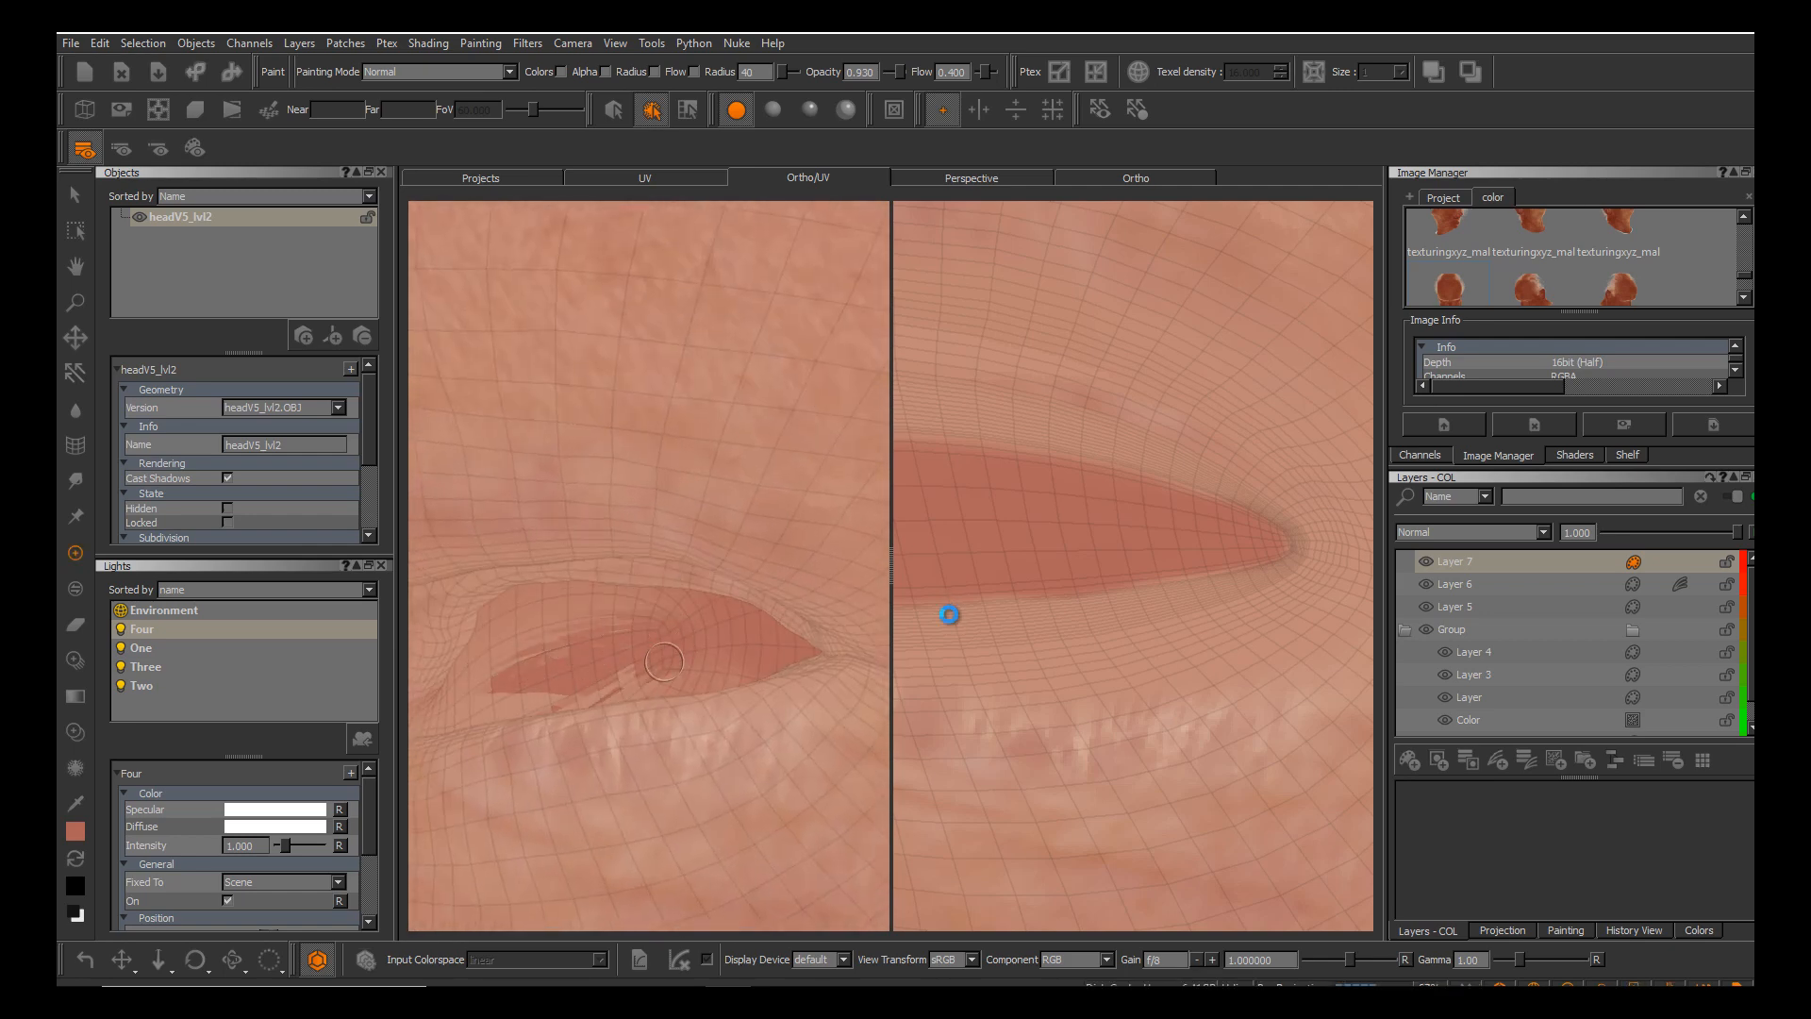
Paint red around the inner corner and along the adjoining upper lid edge in the UV layout.
{"action": "mouse_move", "coordinate": [950, 614]}
{"action": "middle_mouse_down", "text": "alt"}
{"action": "mouse_move", "coordinate": [1123, 657]}
{"action": "mouse_move", "coordinate": [1368, 615]}
{"action": "middle_mouse_up", "text": "alt"}
{"action": "scroll", "coordinate": [950, 614], "scroll_direction": "up", "scroll_amount": 5}
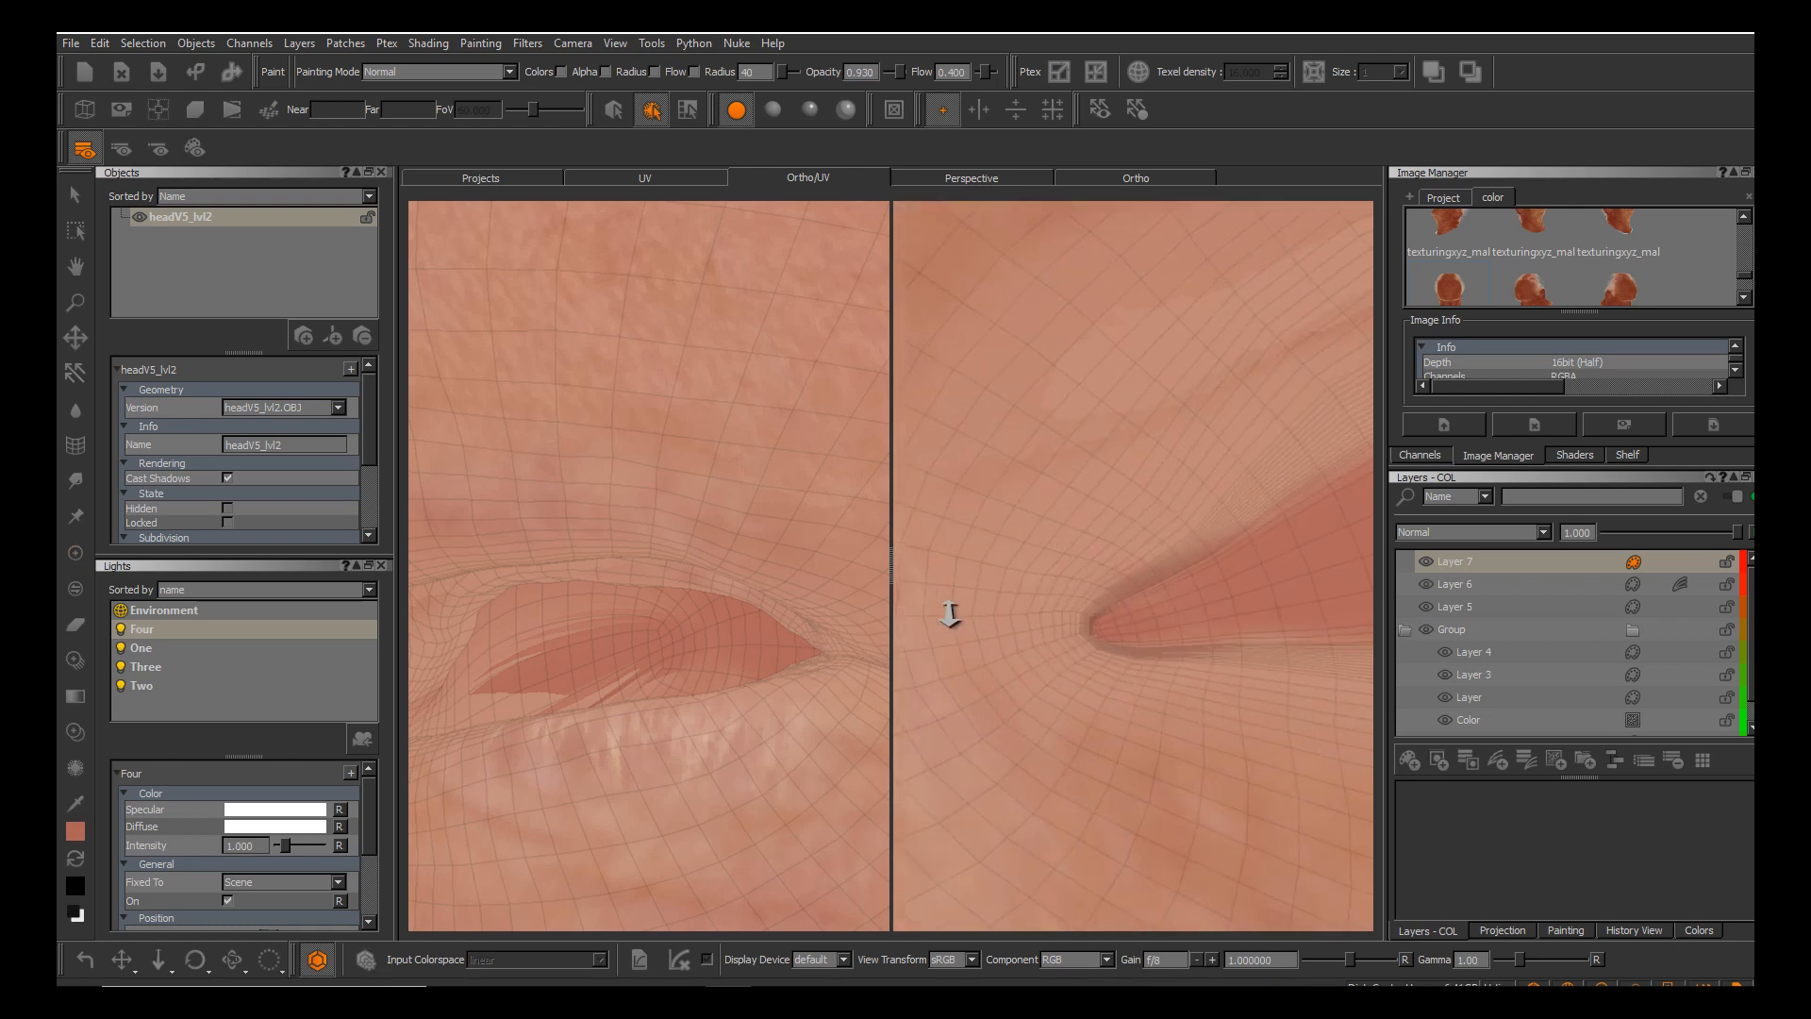
{"action": "mouse_move", "coordinate": [1091, 622]}
{"action": "left_mouse_down"}
{"action": "mouse_move", "coordinate": [1106, 629]}
{"action": "mouse_move", "coordinate": [1142, 584]}
{"action": "left_mouse_up"}
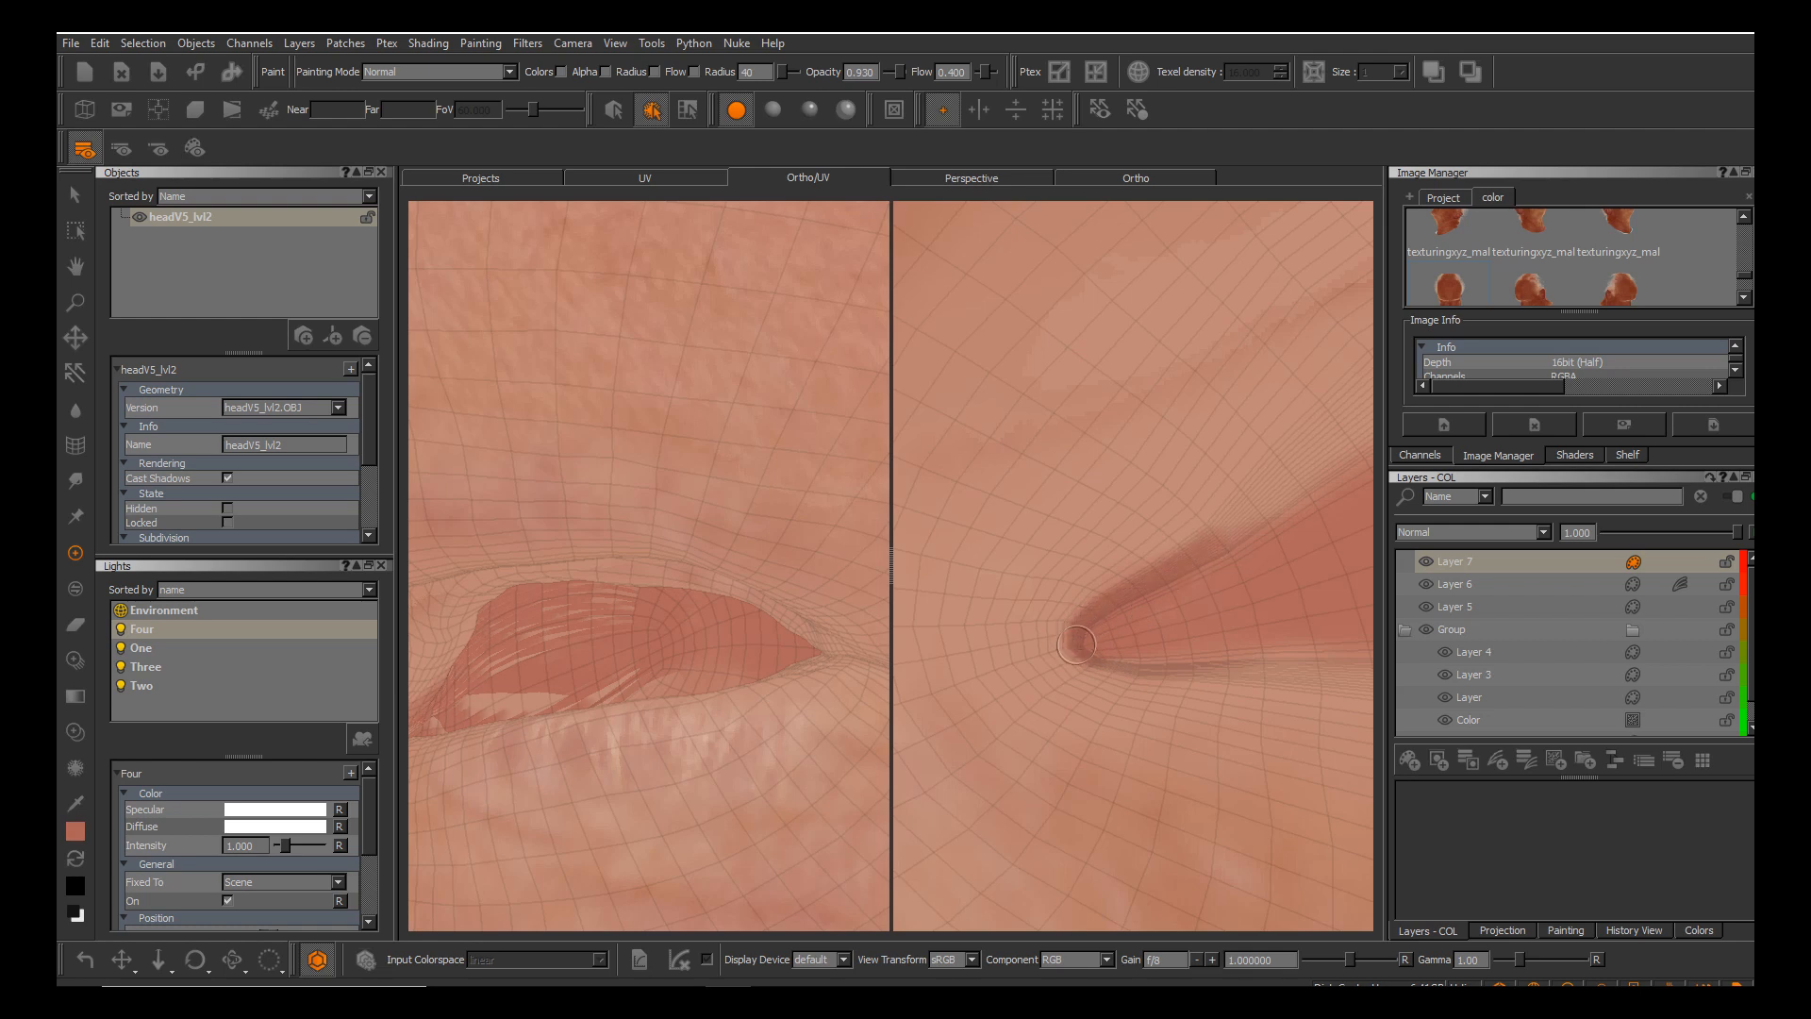
{"action": "mouse_move", "coordinate": [1077, 644]}
{"action": "left_mouse_down"}
{"action": "mouse_move", "coordinate": [1253, 500]}
{"action": "mouse_move", "coordinate": [1146, 663]}
{"action": "mouse_move", "coordinate": [1250, 653]}
{"action": "mouse_move", "coordinate": [1302, 486]}
{"action": "left_mouse_up"}
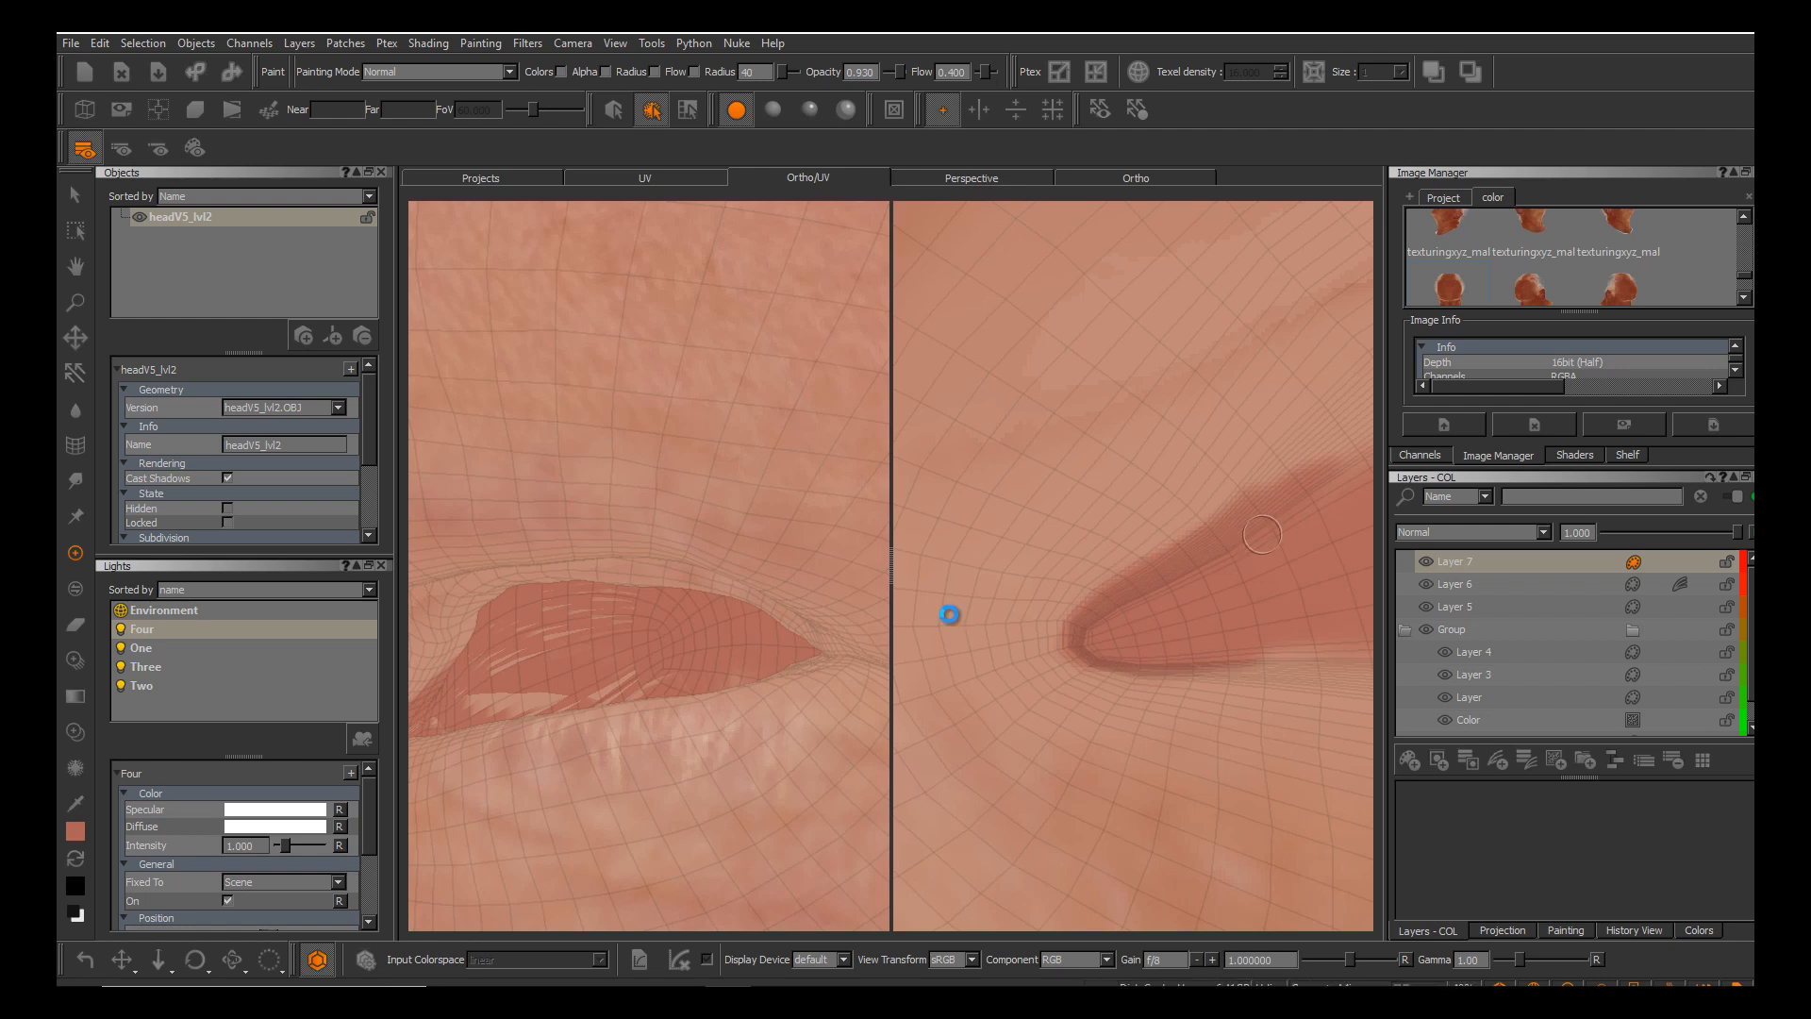
{"action": "middle_click_drag", "start_coordinate": [1094, 656], "coordinate": [950, 615], "text": "alt"}
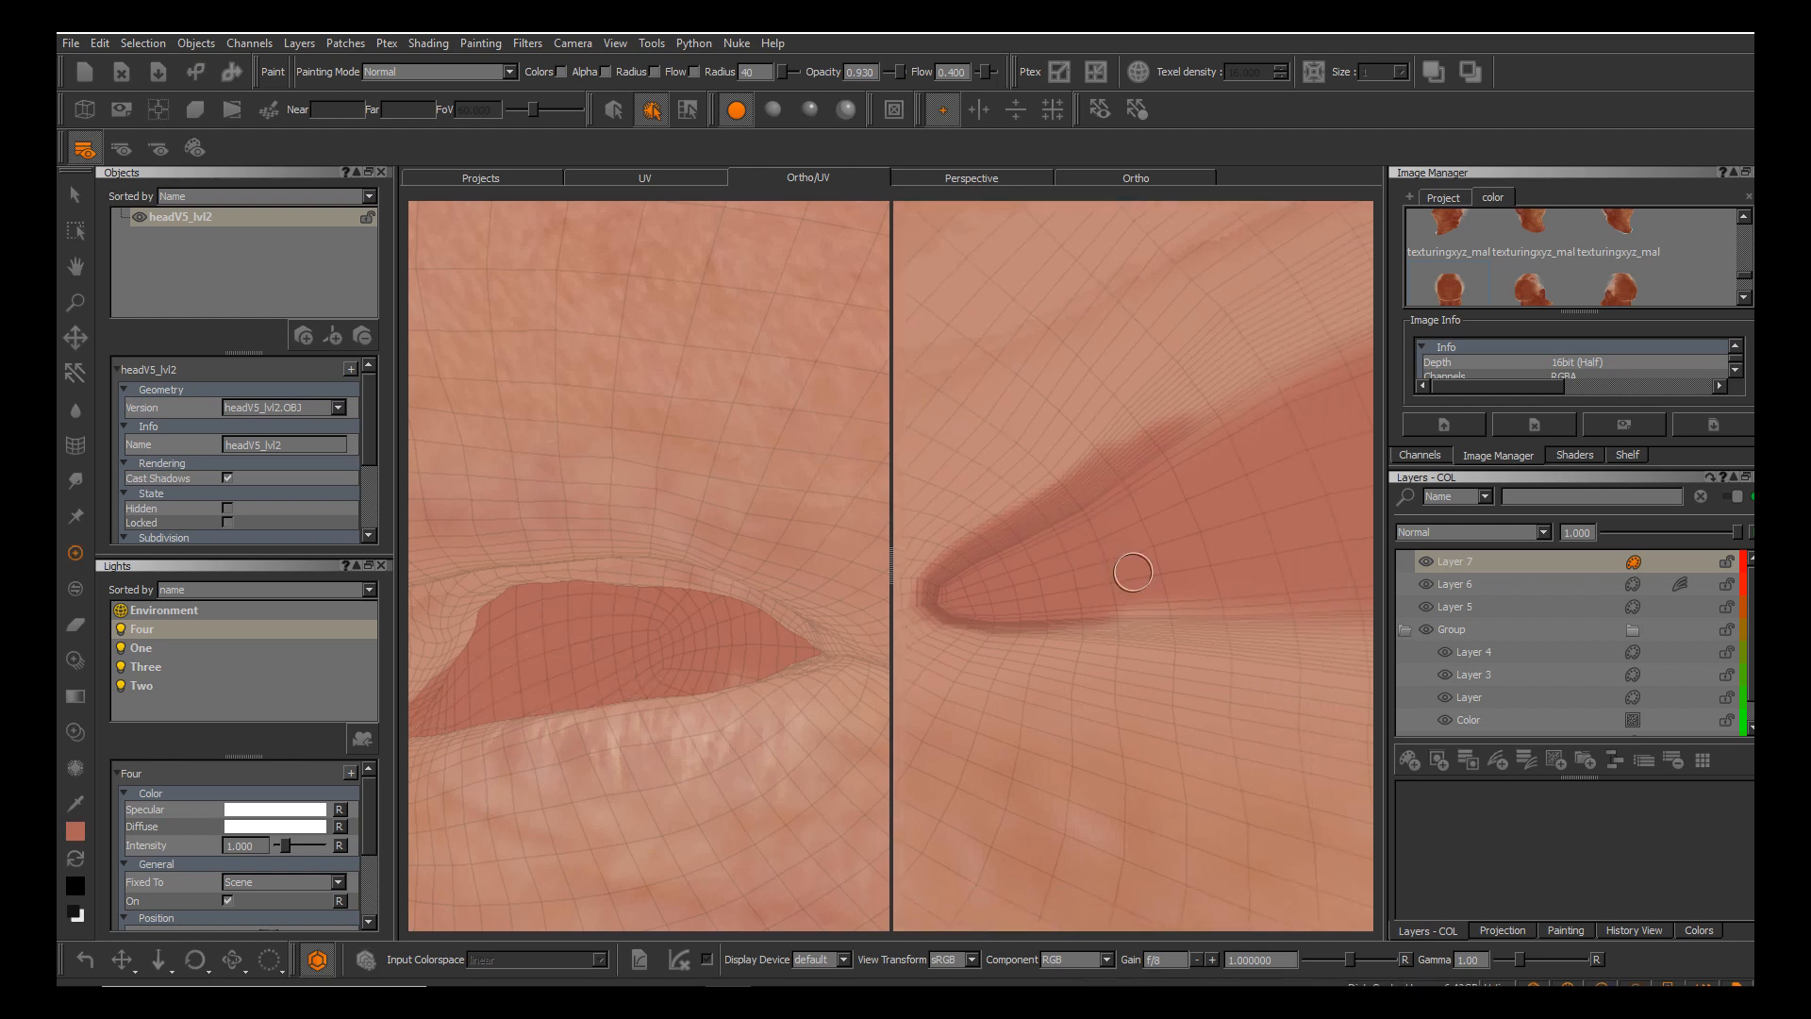
Widen the UV view and extend the red farther along the upper eyelid edge, away from the inner corner.
{"action": "middle_click_drag", "start_coordinate": [1133, 571], "coordinate": [1056, 557], "text": "alt"}
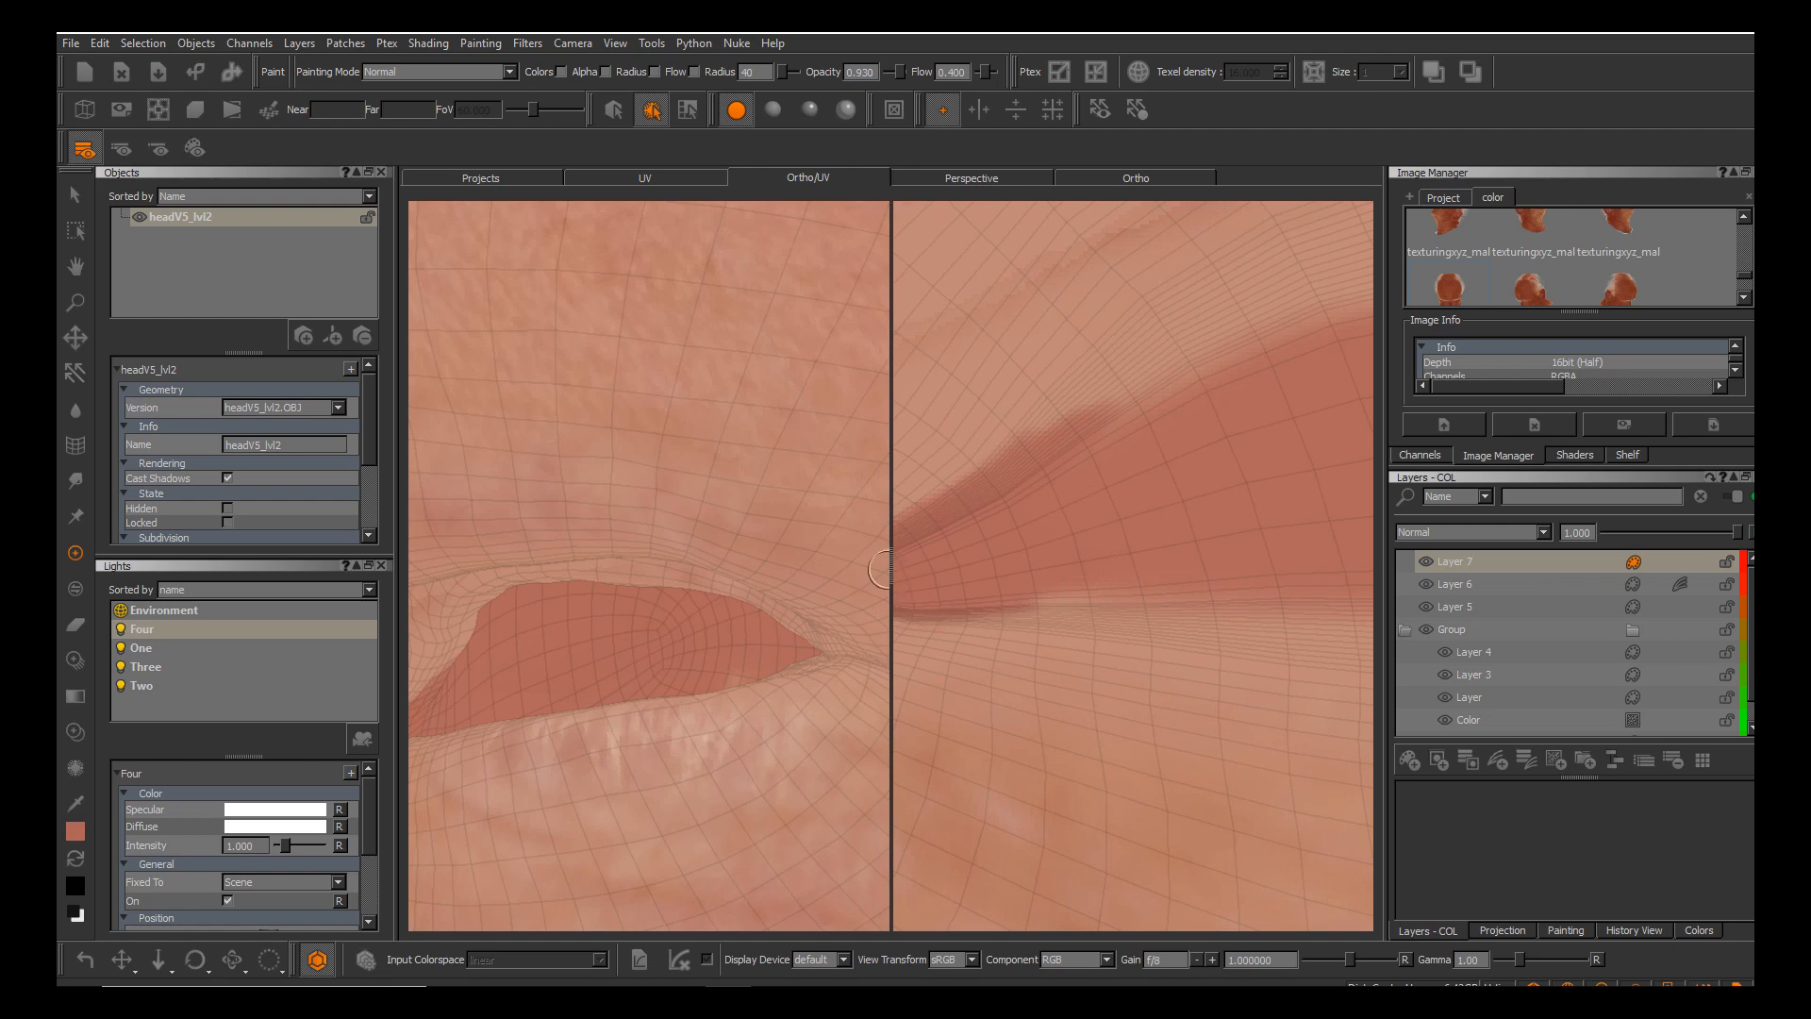
{"action": "left_click_drag", "start_coordinate": [892, 585], "coordinate": [740, 584]}
{"action": "middle_click_drag", "start_coordinate": [1062, 546], "coordinate": [948, 614], "text": "alt"}
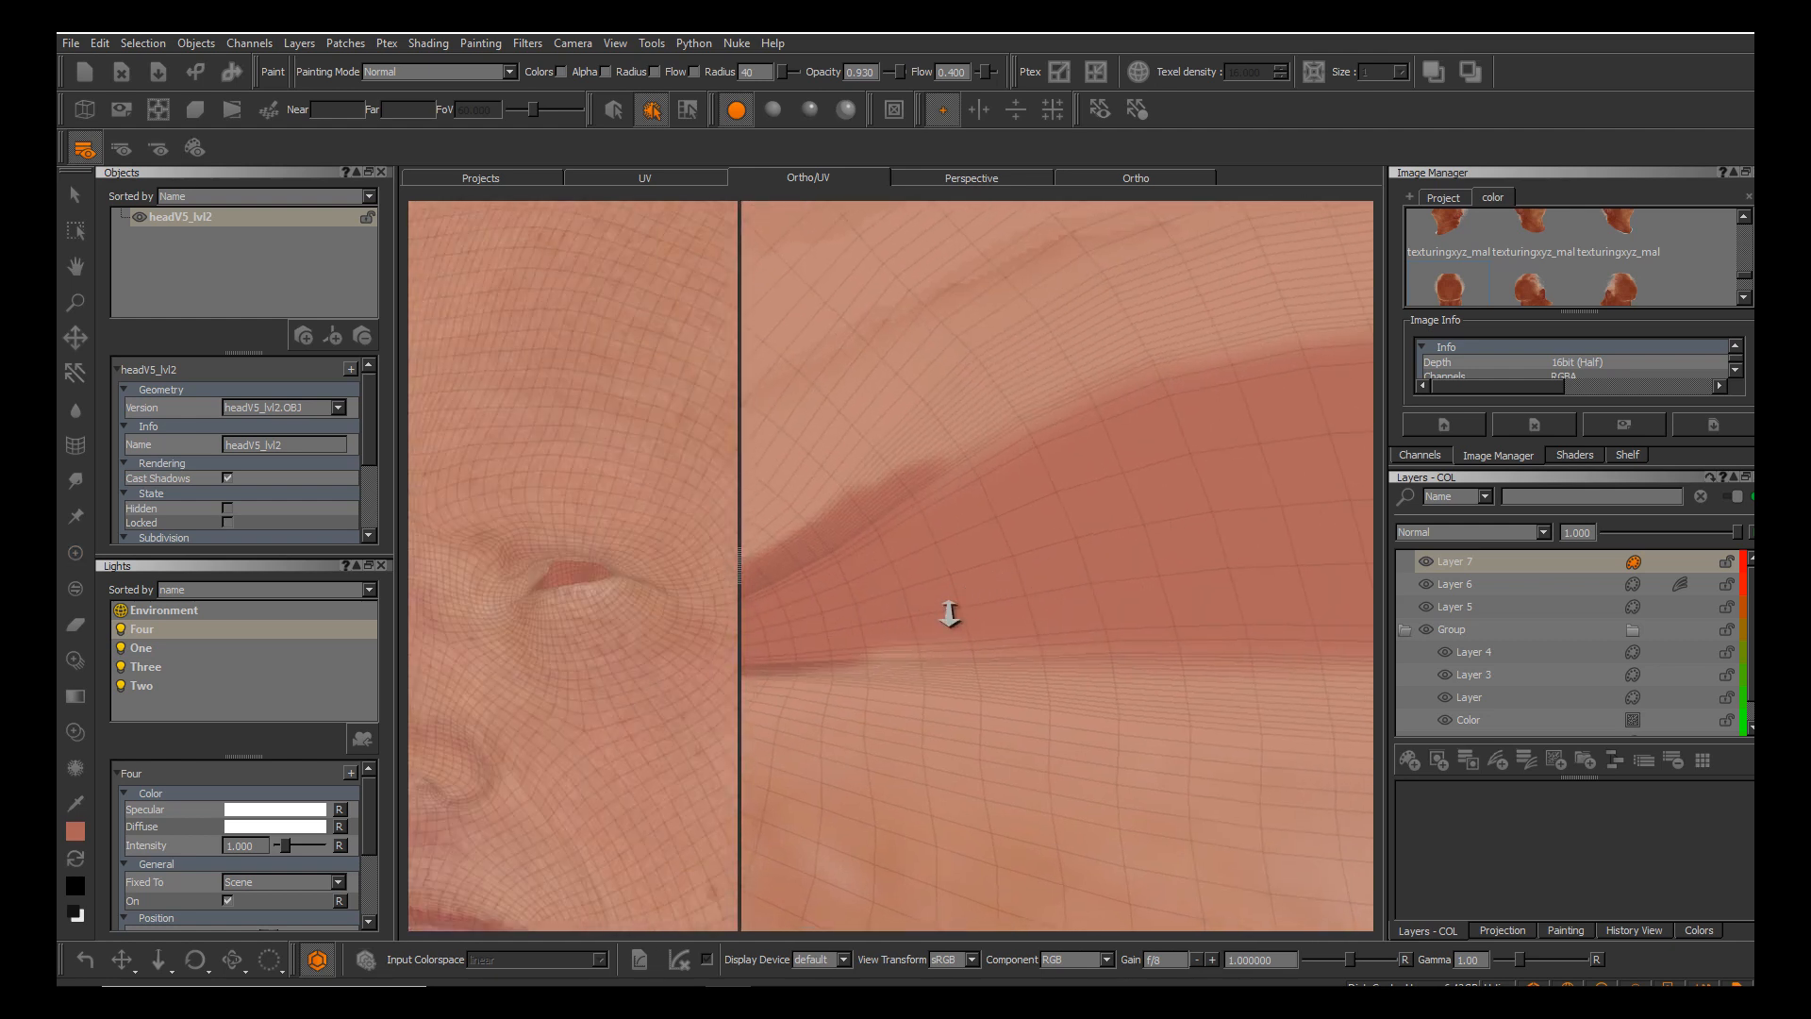
{"action": "left_click_drag", "start_coordinate": [949, 614], "coordinate": [902, 605], "text": "alt"}
{"action": "right_click_drag", "start_coordinate": [1003, 594], "coordinate": [950, 614], "text": "alt"}
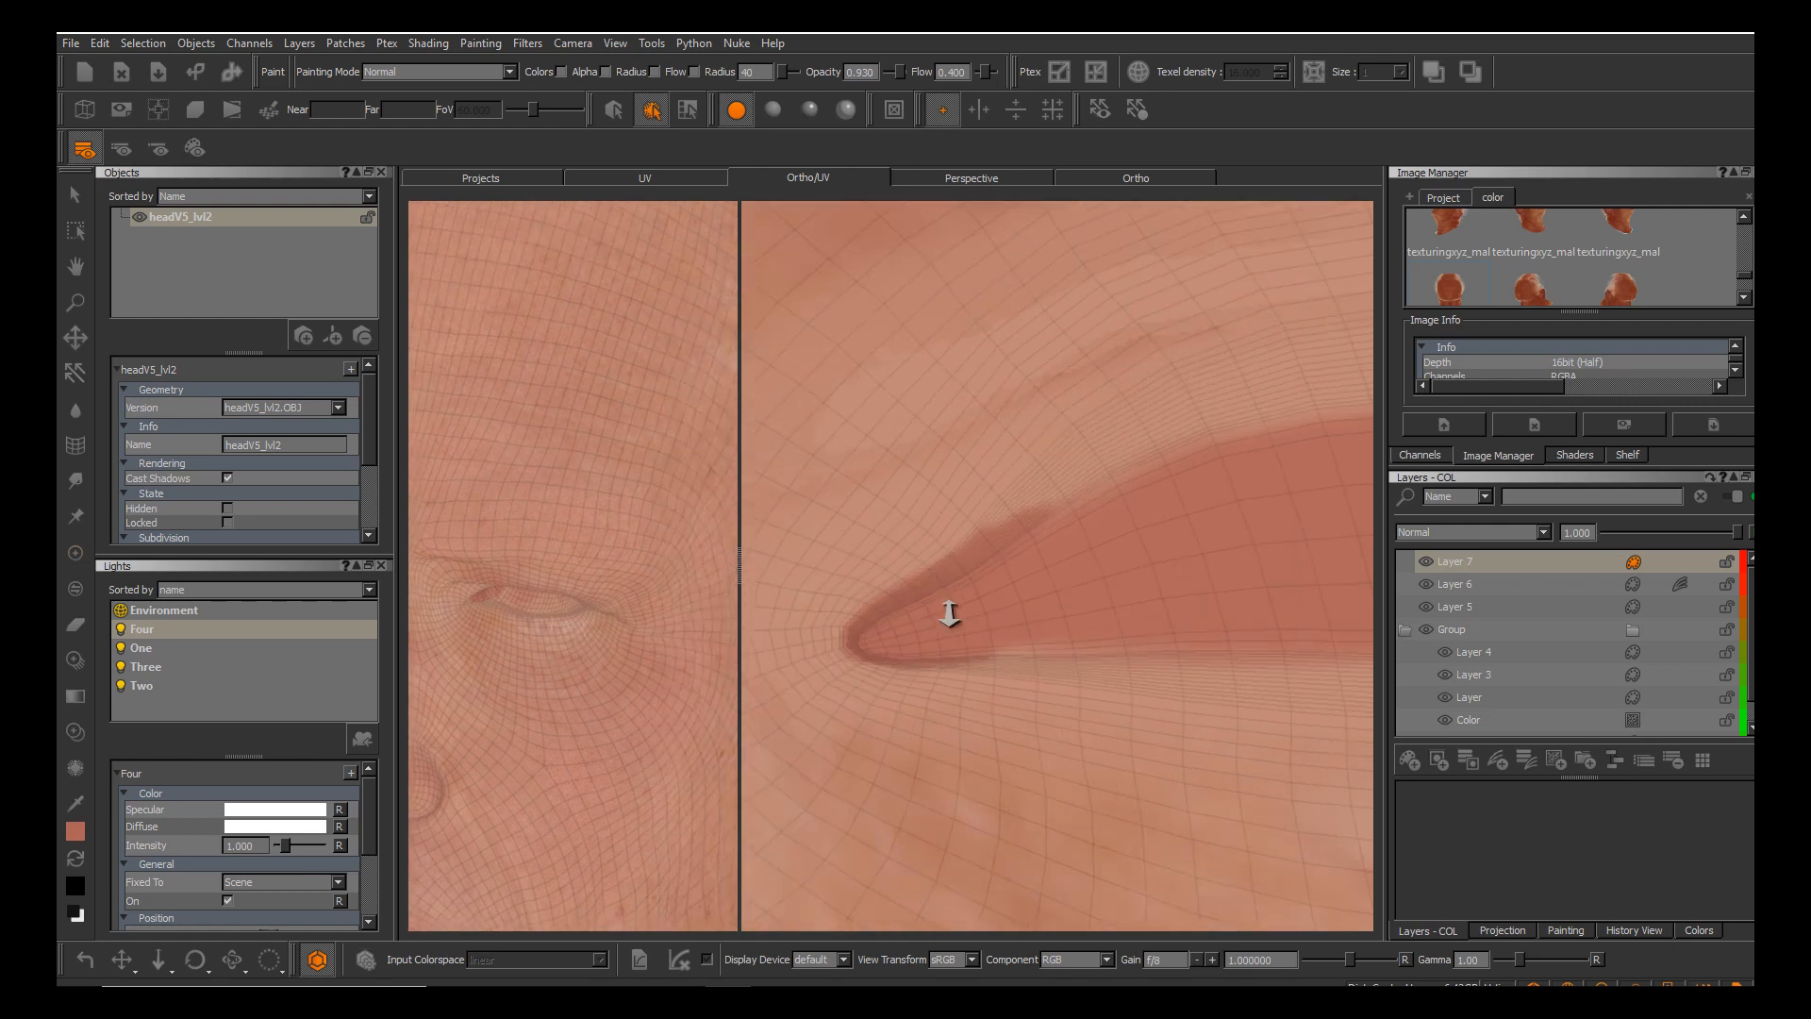
{"action": "middle_click_drag", "start_coordinate": [1002, 594], "coordinate": [949, 614], "text": "alt"}
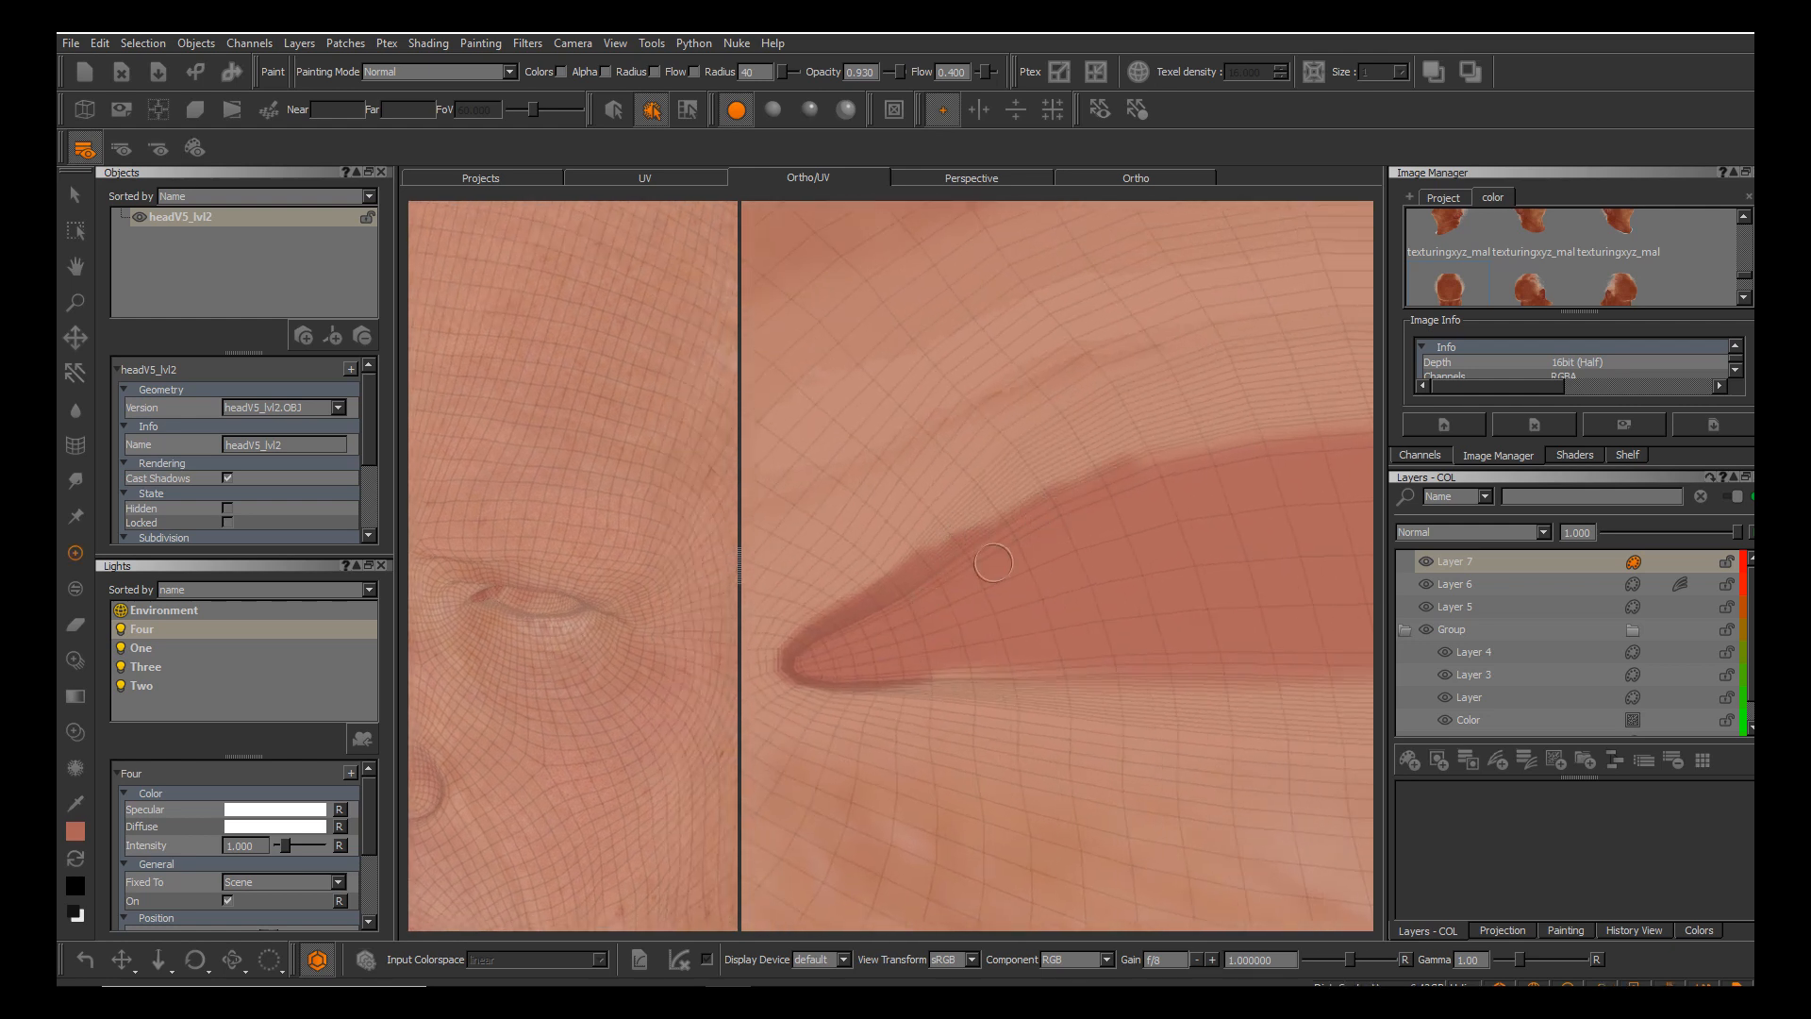
{"action": "mouse_move", "coordinate": [993, 563]}
{"action": "left_mouse_down"}
{"action": "mouse_move", "coordinate": [1024, 486]}
{"action": "mouse_move", "coordinate": [1089, 444]}
{"action": "mouse_move", "coordinate": [1229, 429]}
{"action": "mouse_move", "coordinate": [1194, 396]}
{"action": "mouse_move", "coordinate": [1246, 387]}
{"action": "mouse_move", "coordinate": [1236, 466]}
{"action": "left_mouse_up"}
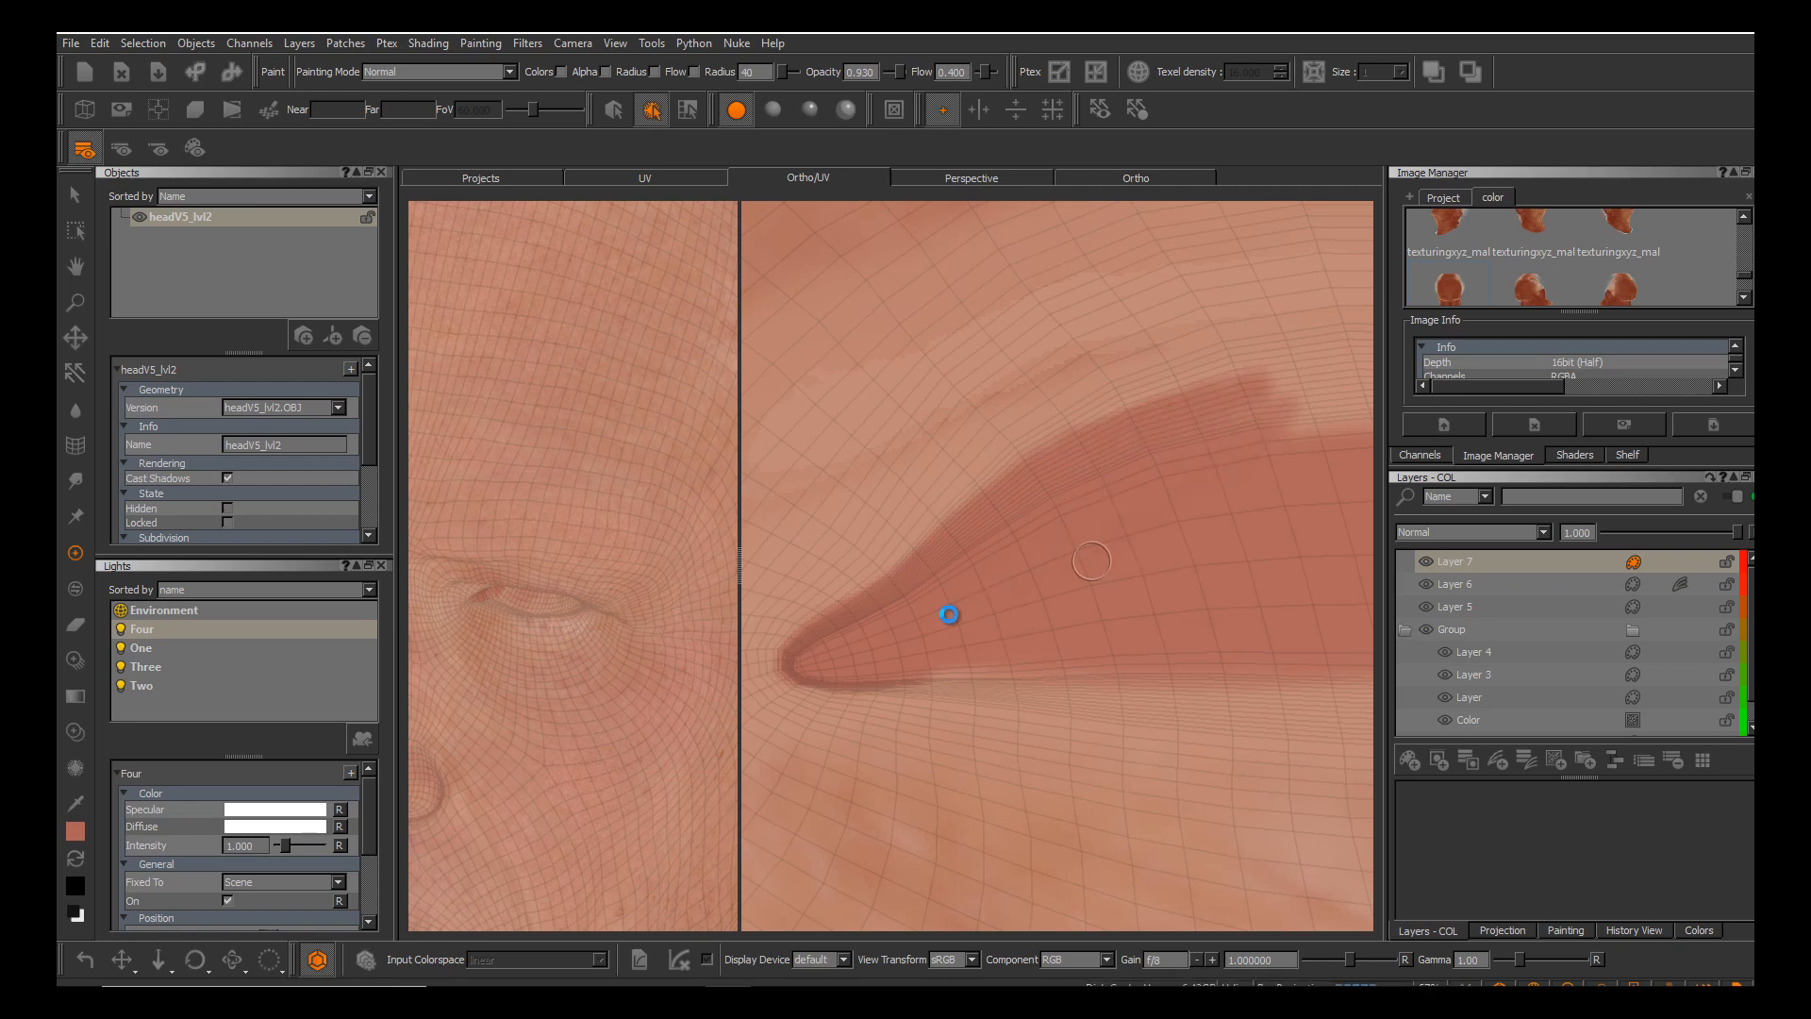
Paint red along the inner half of the upper eyelid edge directly on the head model.
{"action": "right_click_drag", "start_coordinate": [585, 603], "coordinate": [585, 509], "text": "alt"}
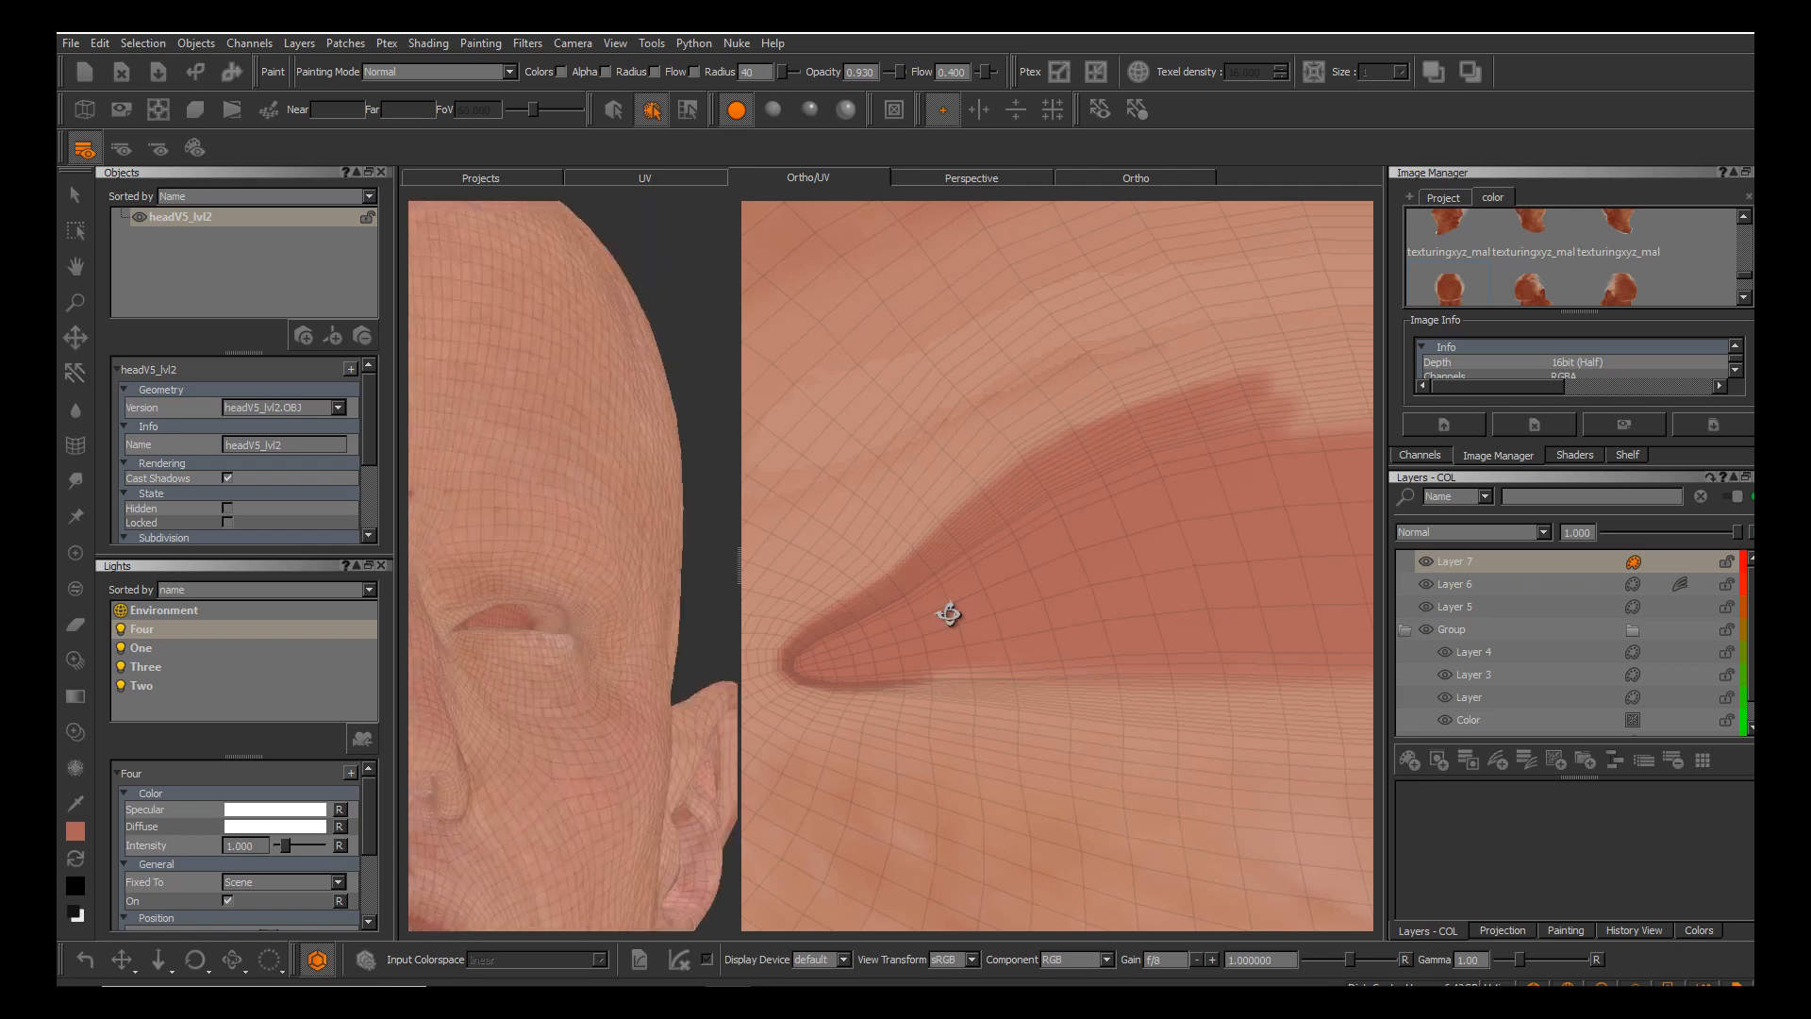
{"action": "middle_click_drag", "start_coordinate": [566, 604], "coordinate": [572, 558], "text": "alt"}
{"action": "right_click_drag", "start_coordinate": [572, 558], "coordinate": [571, 632], "text": "alt"}
{"action": "left_click_drag", "start_coordinate": [575, 604], "coordinate": [509, 556], "text": "alt"}
{"action": "middle_click_drag", "start_coordinate": [510, 491], "coordinate": [571, 566], "text": "alt"}
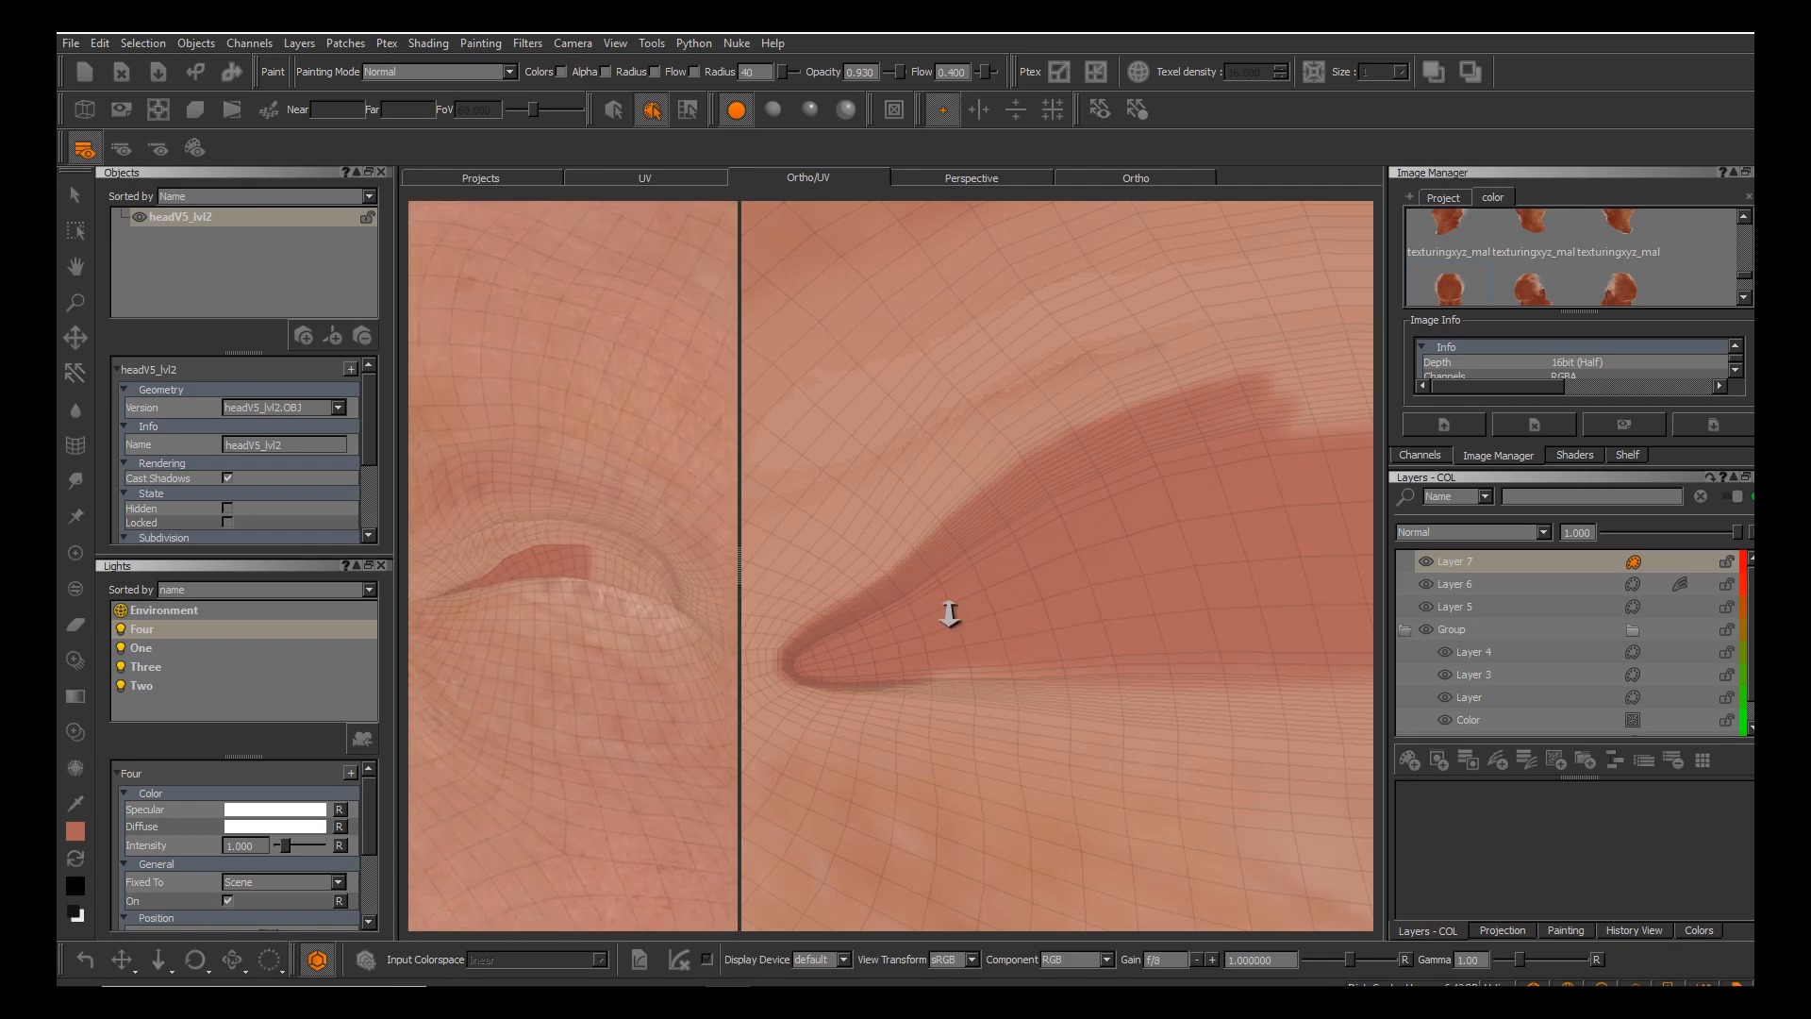
{"action": "right_click_drag", "start_coordinate": [570, 566], "coordinate": [578, 546], "text": "alt"}
{"action": "left_click_drag", "start_coordinate": [578, 546], "coordinate": [540, 474], "text": "alt"}
{"action": "middle_click_drag", "start_coordinate": [527, 486], "coordinate": [573, 527], "text": "alt"}
{"action": "right_click_drag", "start_coordinate": [573, 526], "coordinate": [599, 507], "text": "alt"}
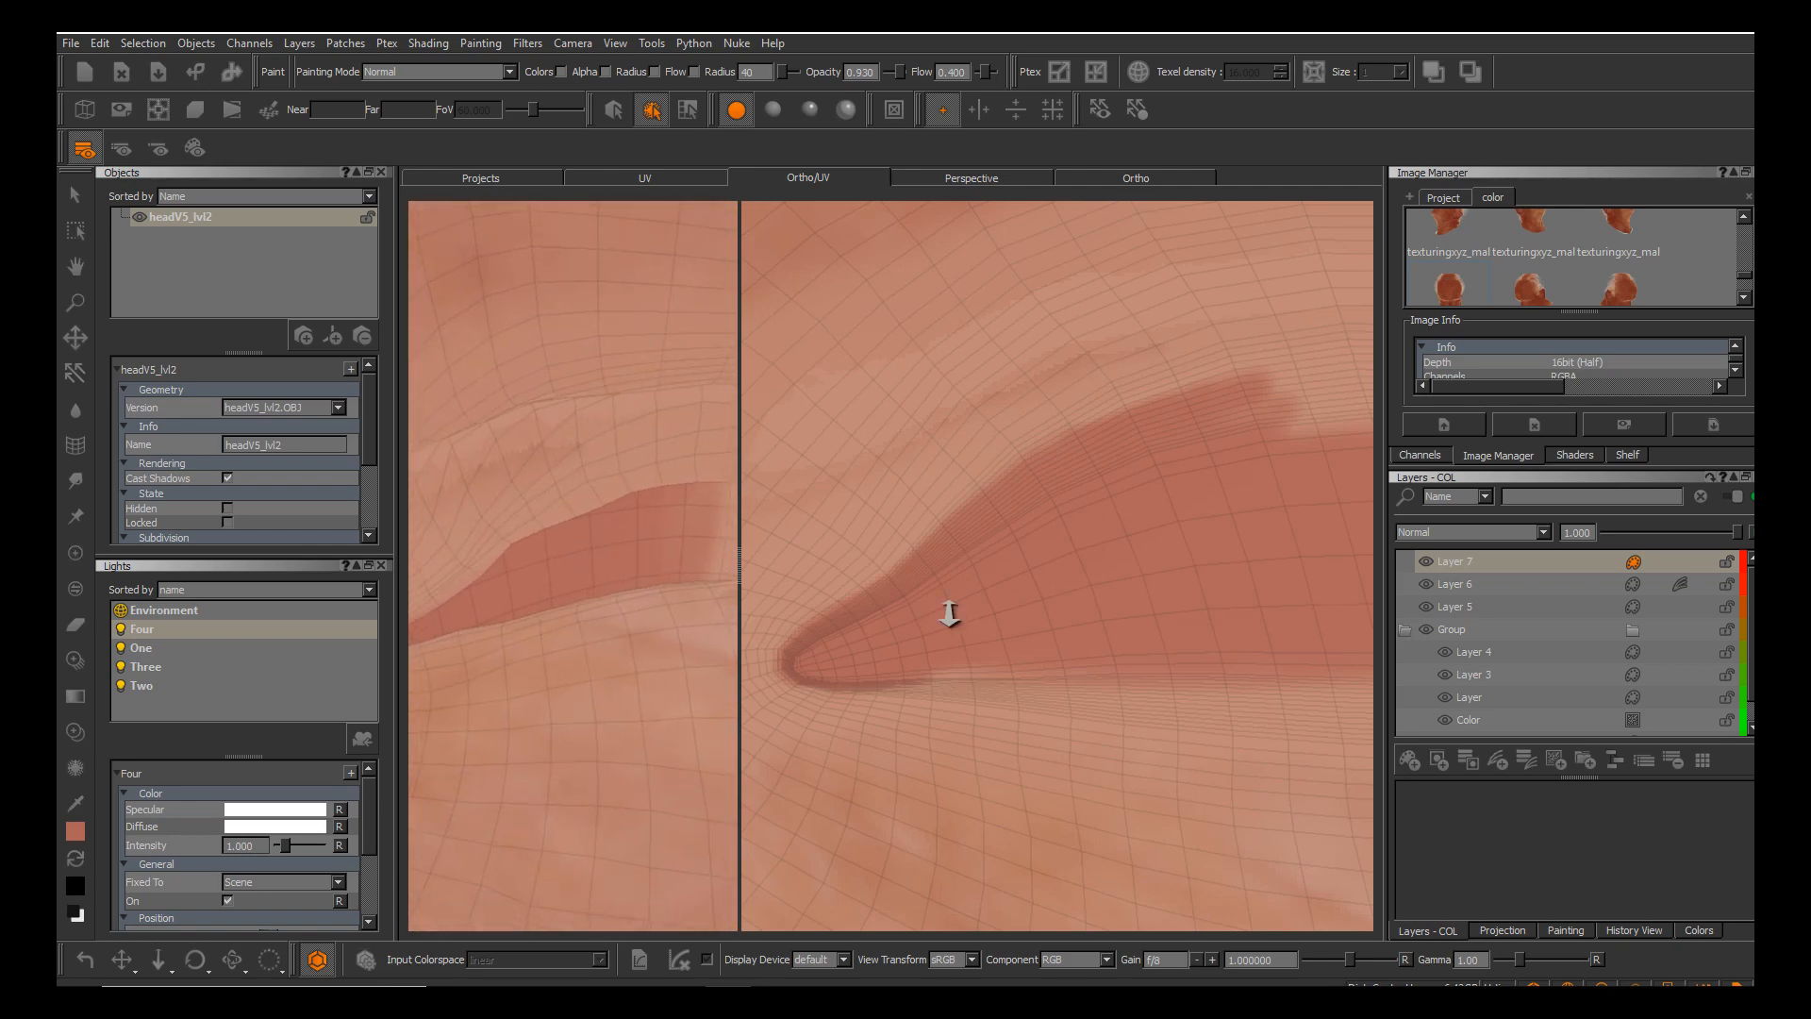
{"action": "mouse_move", "coordinate": [605, 501]}
{"action": "left_mouse_down"}
{"action": "mouse_move", "coordinate": [541, 532]}
{"action": "mouse_move", "coordinate": [666, 479]}
{"action": "left_mouse_up"}
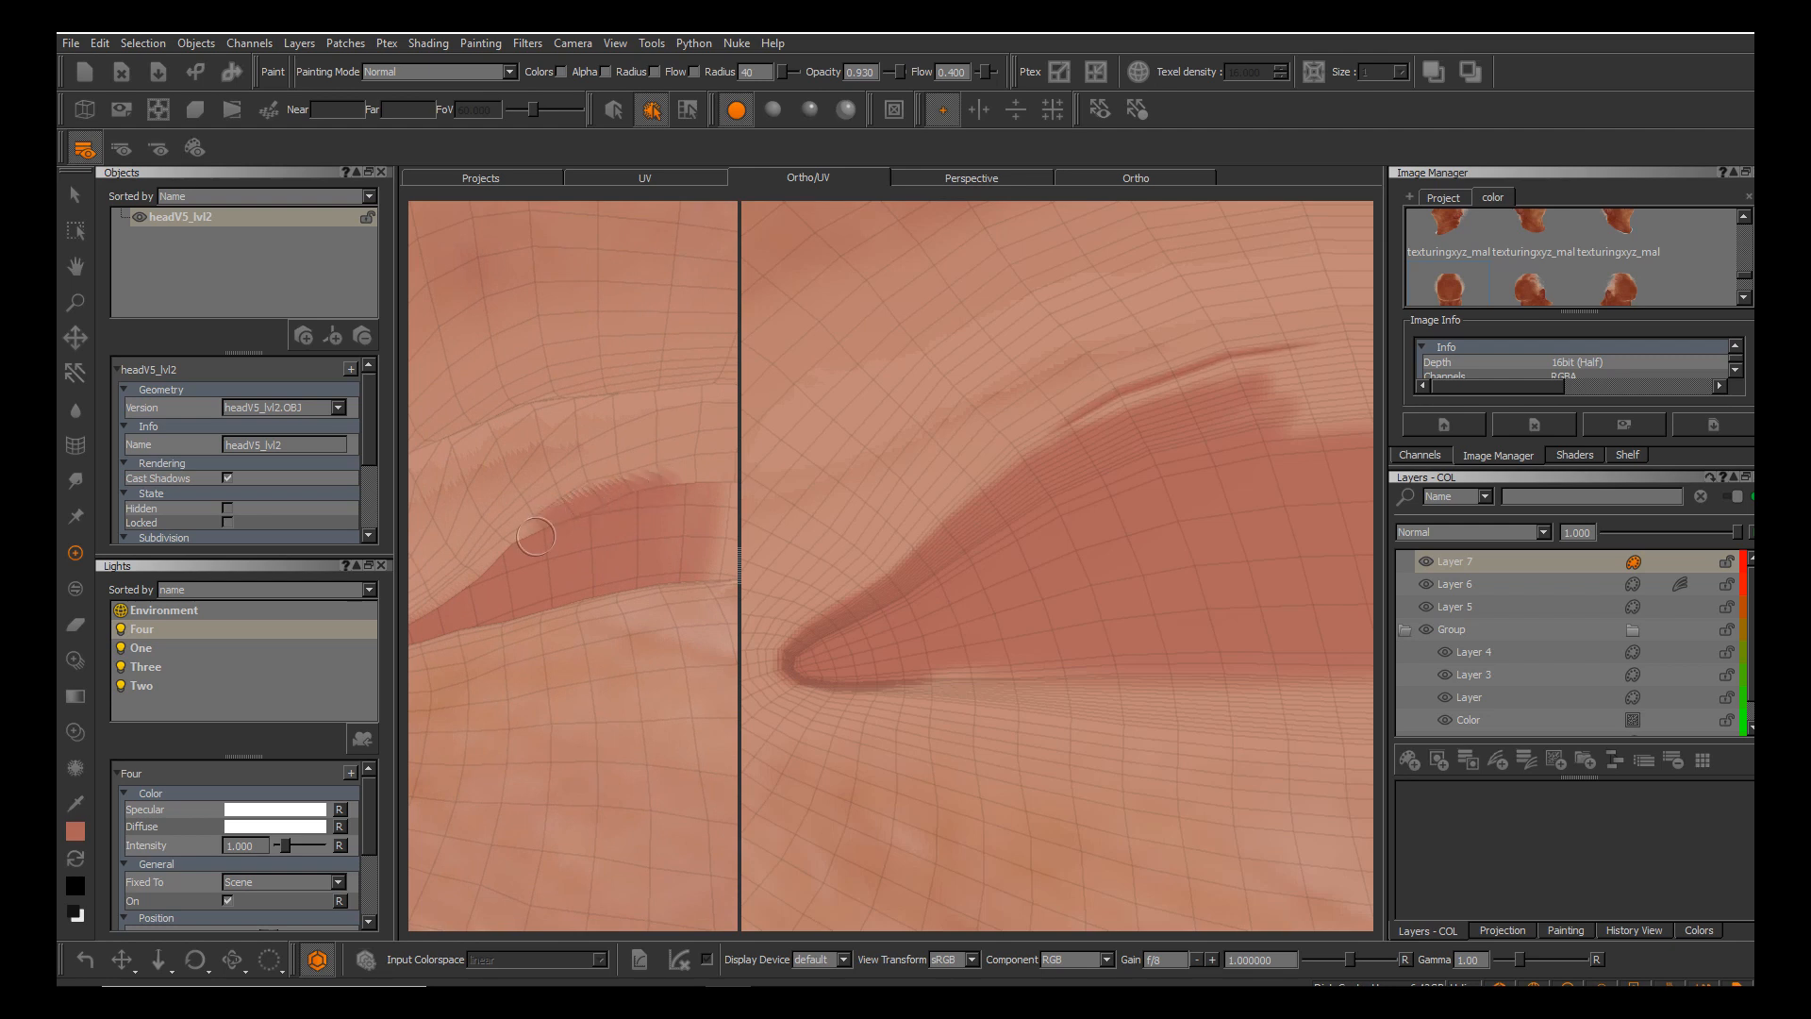
{"action": "left_click_drag", "start_coordinate": [493, 569], "coordinate": [454, 594]}
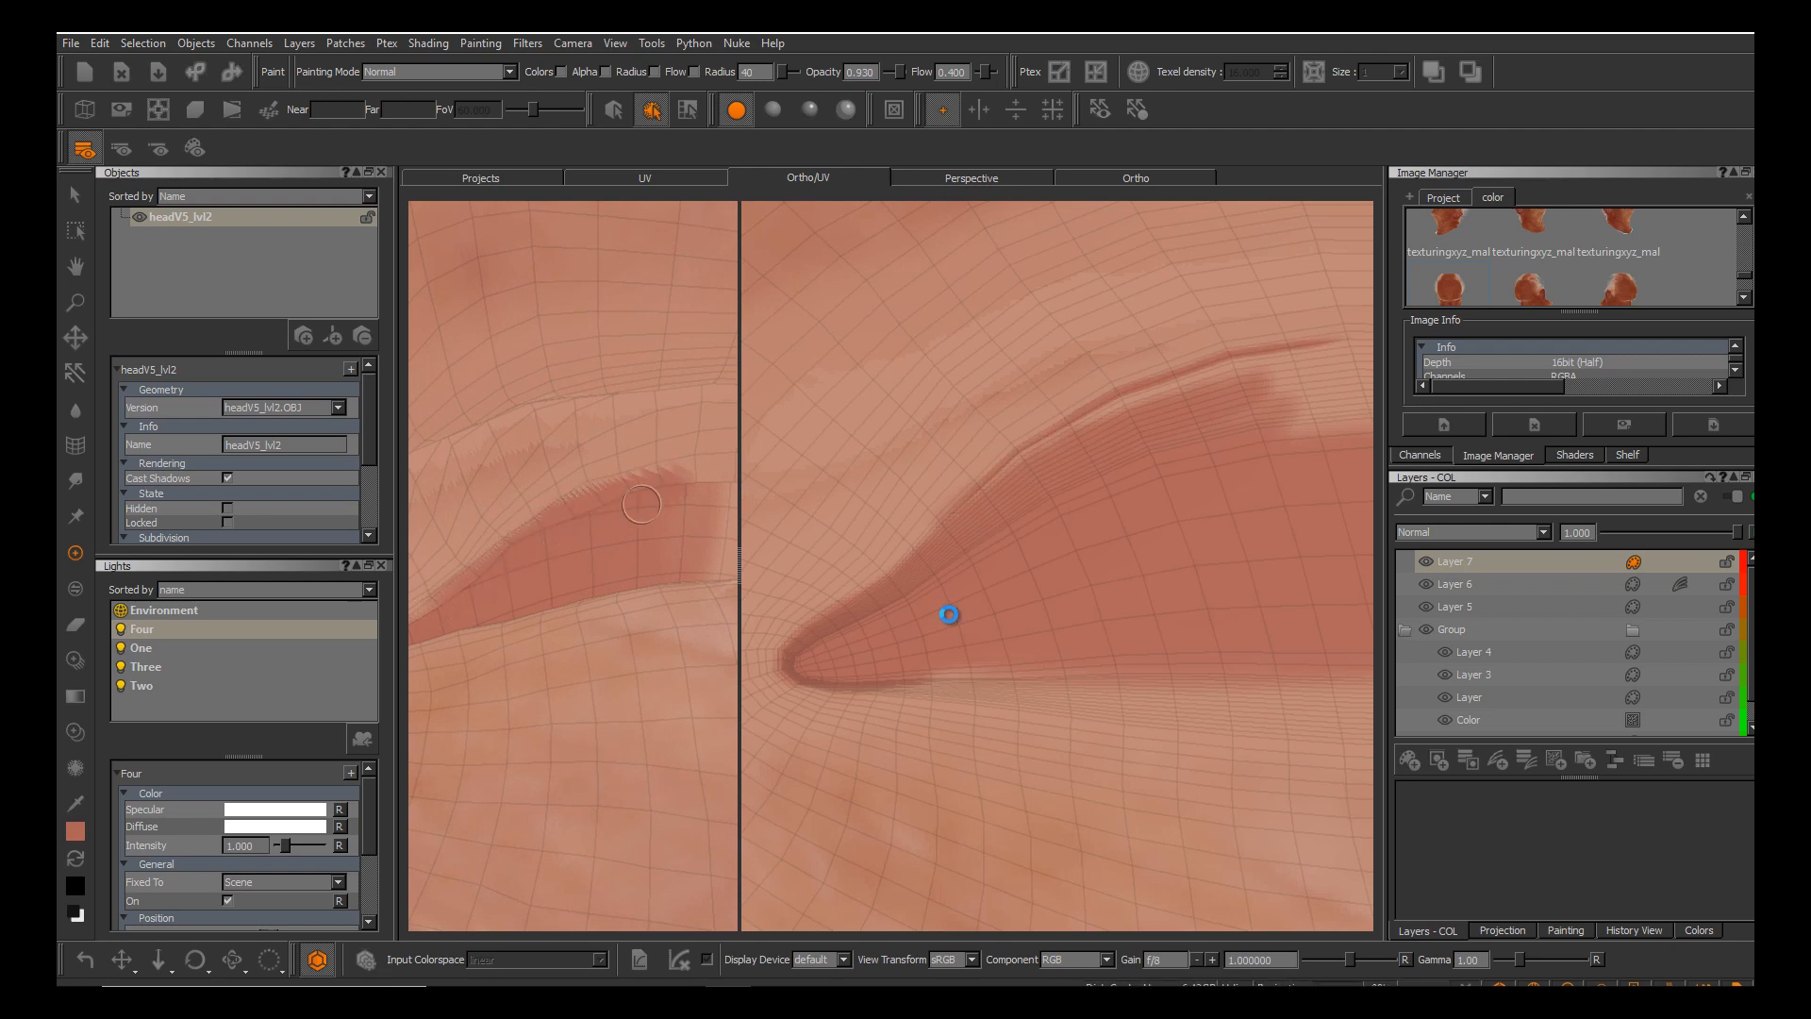
Continue the red along the underside of the upper lid edge and around the eye's outer corner on the head model.
{"action": "left_click_drag", "start_coordinate": [641, 504], "coordinate": [678, 514], "text": "alt"}
{"action": "middle_click_drag", "start_coordinate": [677, 514], "coordinate": [692, 554], "text": "alt"}
{"action": "left_click_drag", "start_coordinate": [693, 553], "coordinate": [708, 566], "text": "alt"}
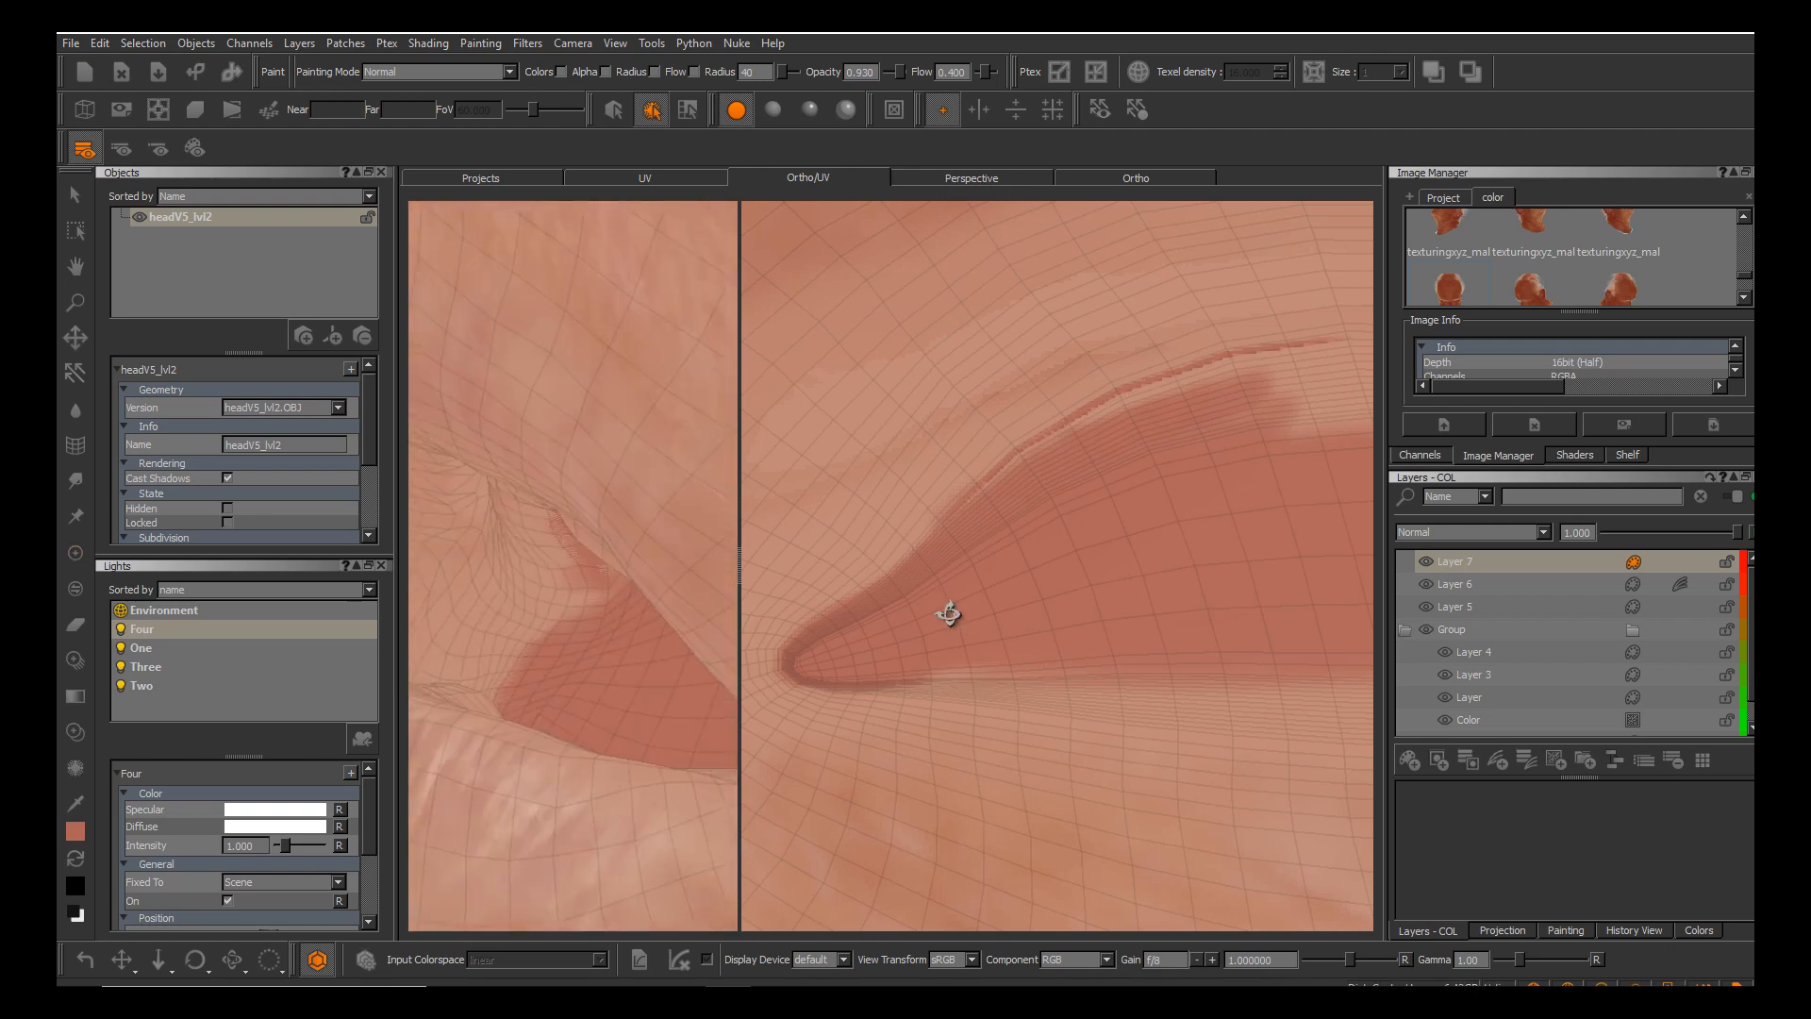
{"action": "left_click_drag", "start_coordinate": [585, 645], "coordinate": [585, 615], "text": "alt"}
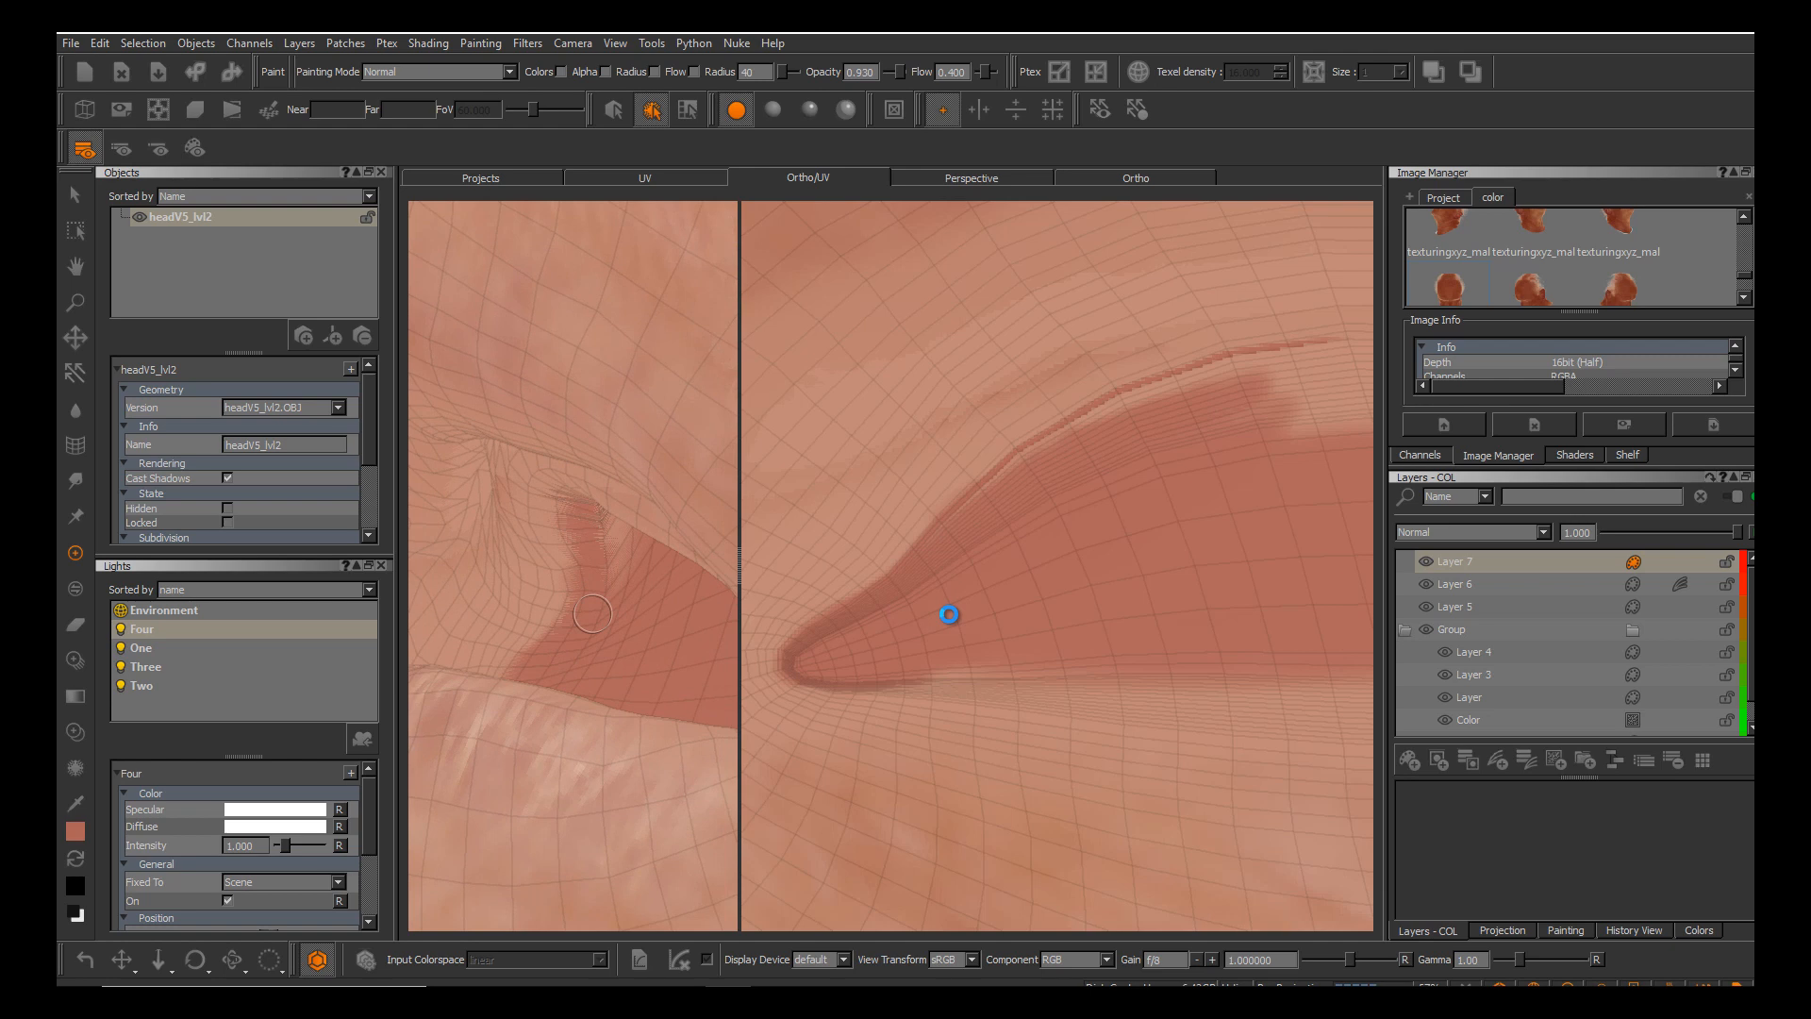
{"action": "left_click_drag", "start_coordinate": [593, 614], "coordinate": [950, 614], "text": "alt"}
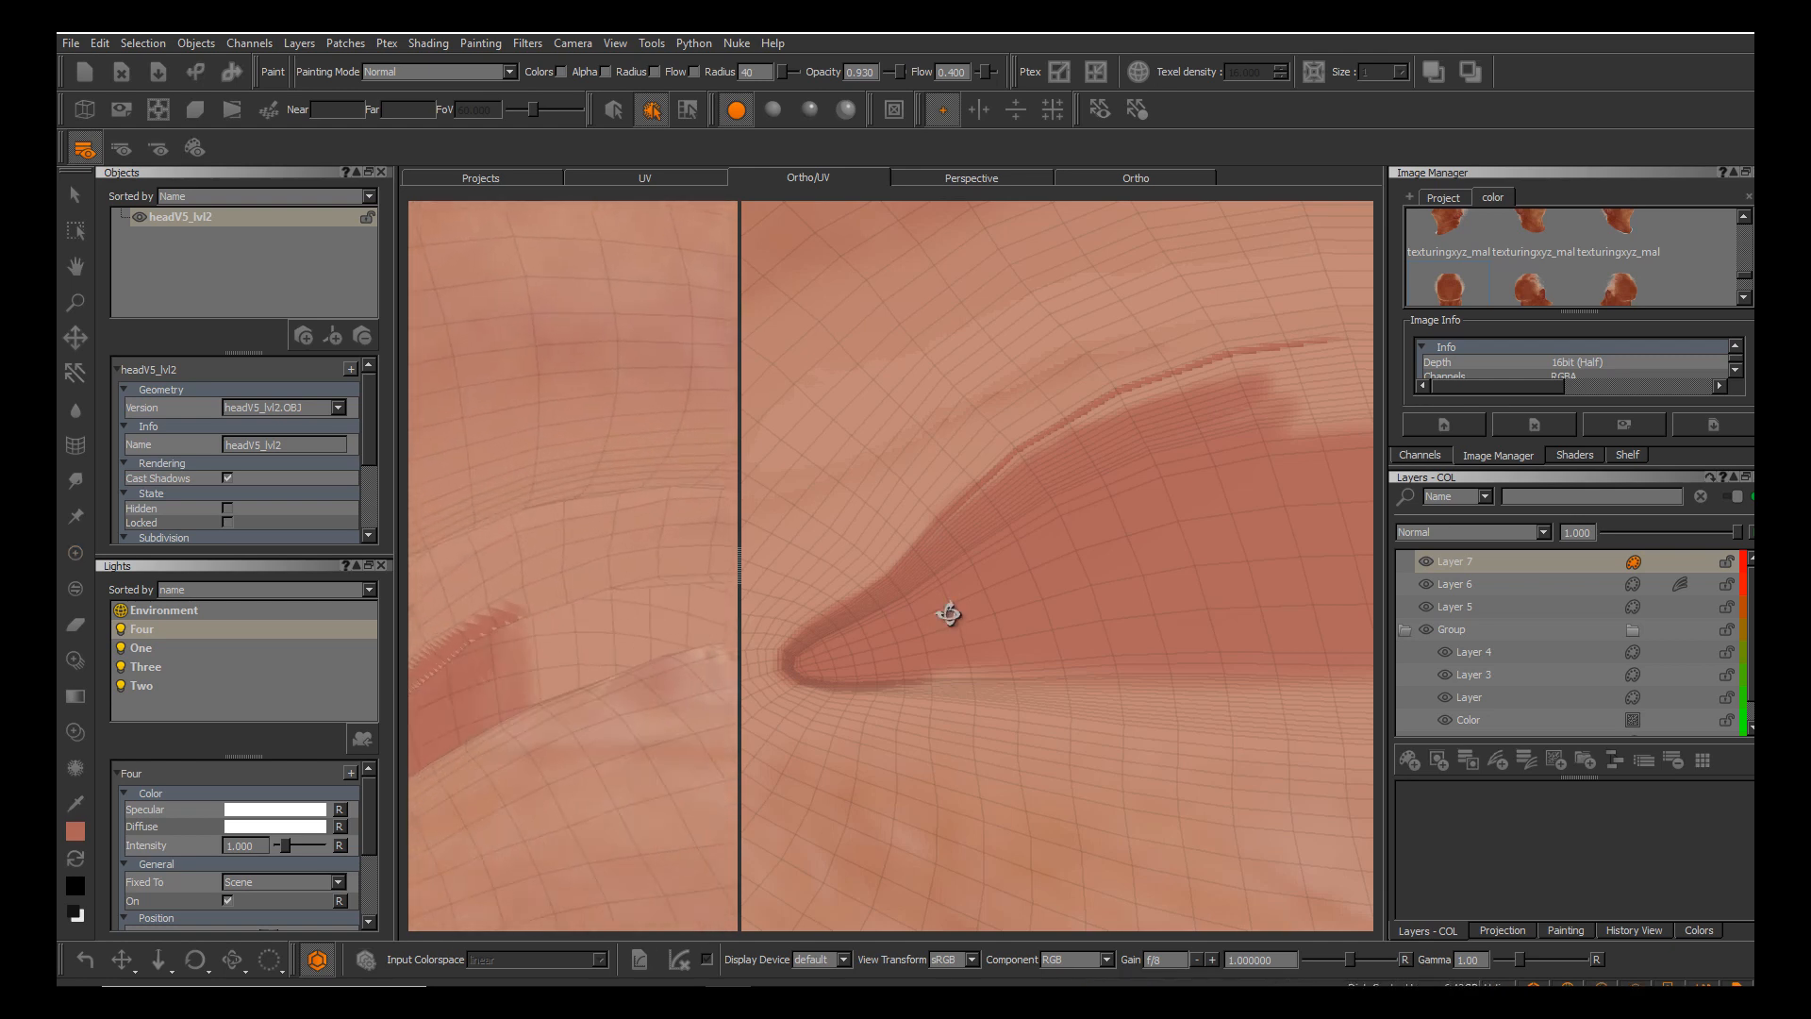
{"action": "mouse_move", "coordinate": [490, 630]}
{"action": "left_mouse_down"}
{"action": "mouse_move", "coordinate": [672, 575]}
{"action": "mouse_move", "coordinate": [640, 589]}
{"action": "mouse_move", "coordinate": [949, 615]}
{"action": "left_mouse_up"}
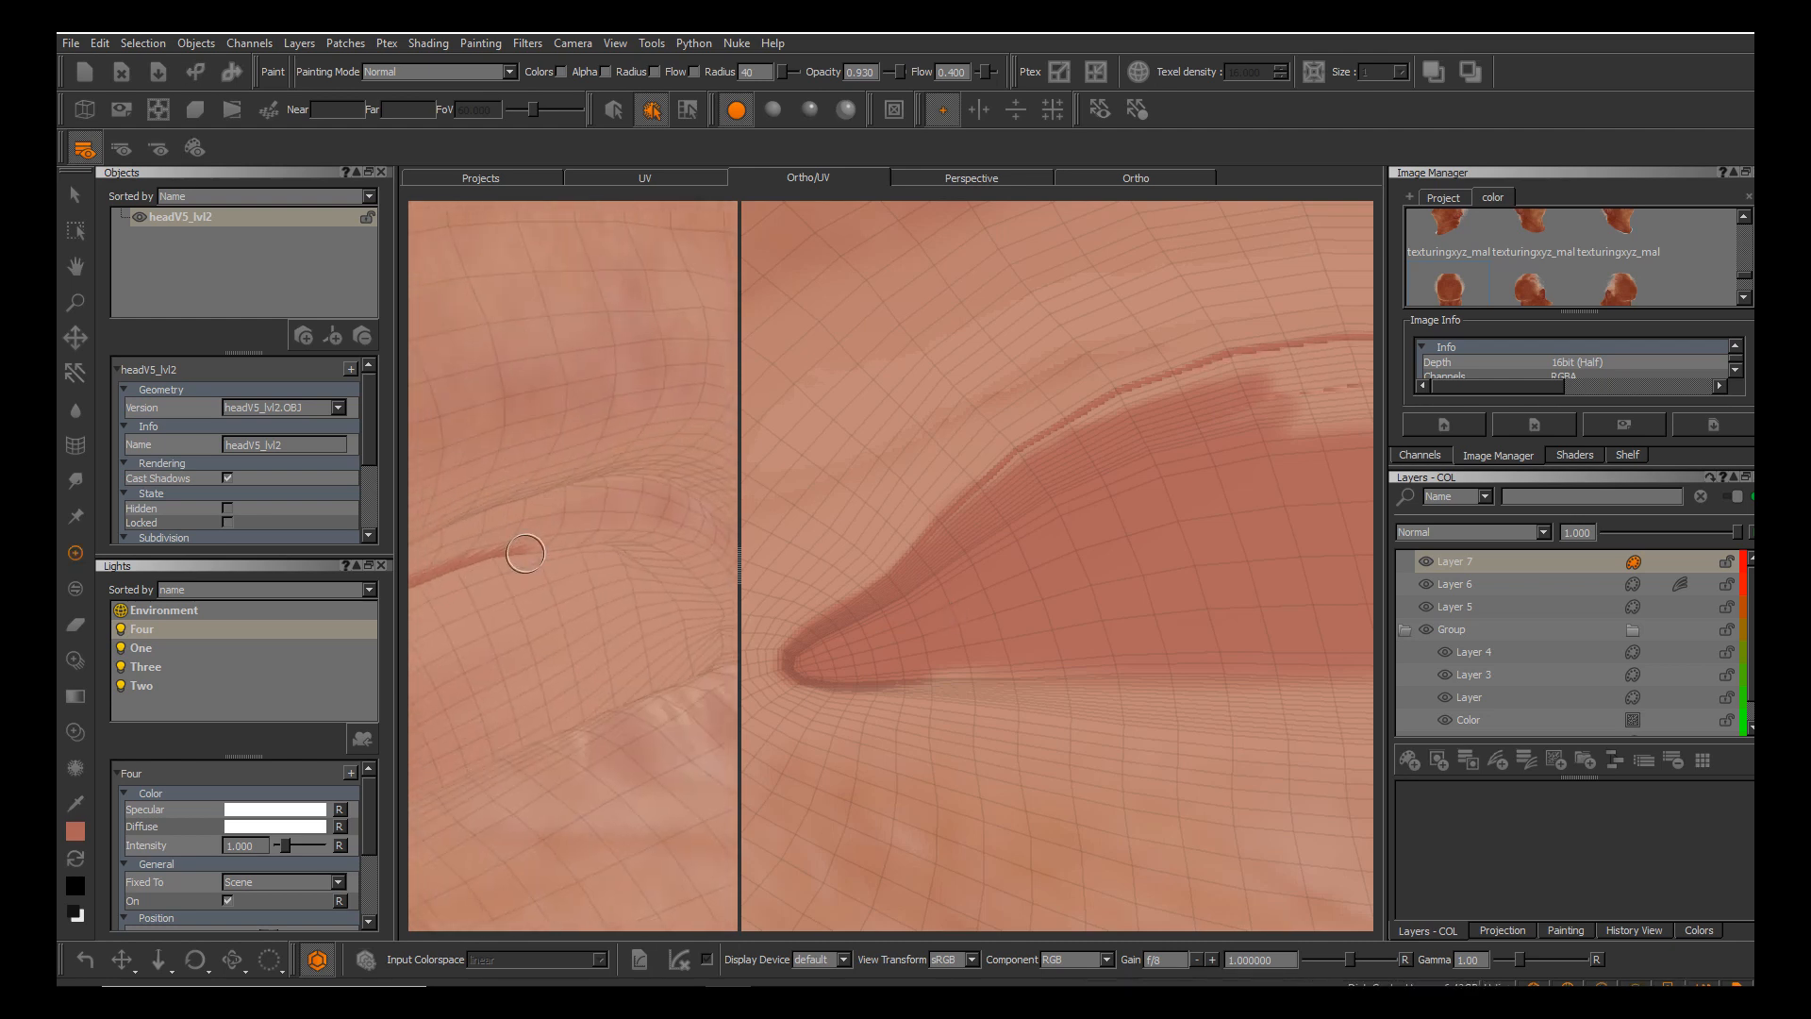
{"action": "mouse_move", "coordinate": [507, 559]}
{"action": "left_mouse_down"}
{"action": "mouse_move", "coordinate": [636, 547]}
{"action": "mouse_move", "coordinate": [710, 602]}
{"action": "mouse_move", "coordinate": [693, 616]}
{"action": "left_mouse_up"}
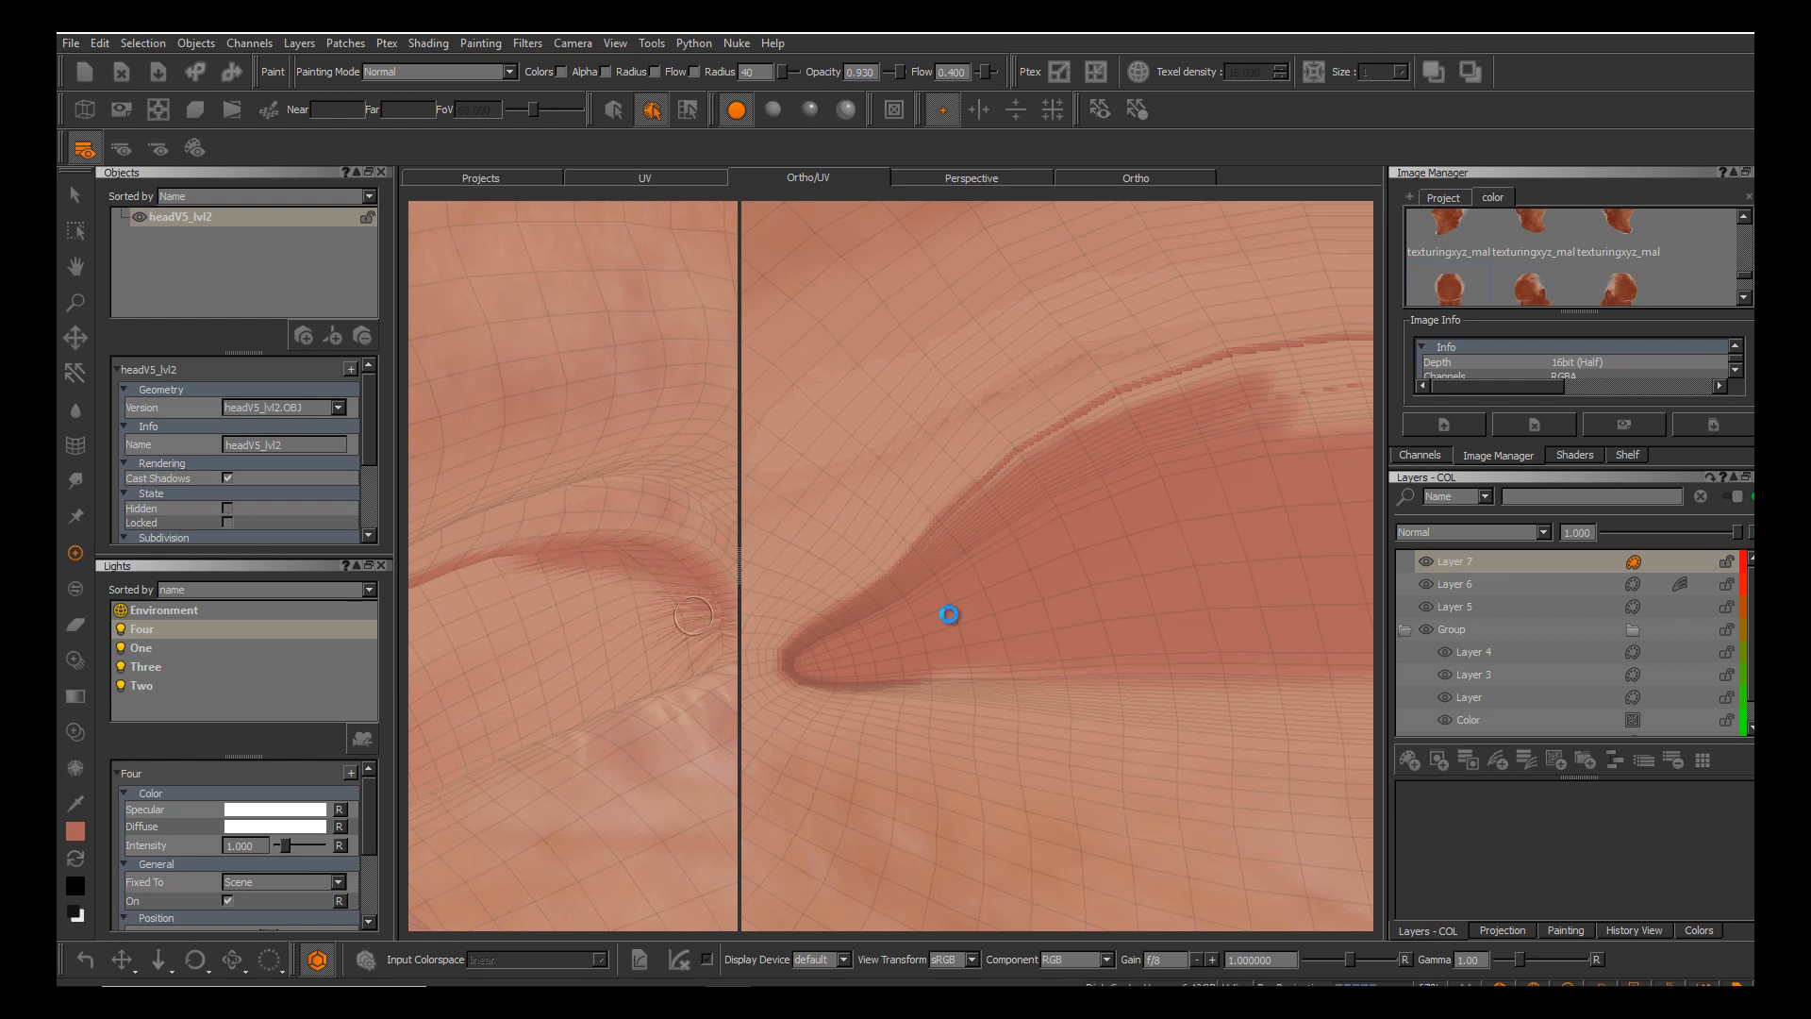
{"action": "middle_click_drag", "start_coordinate": [651, 646], "coordinate": [566, 604], "text": "alt"}
{"action": "mouse_move", "coordinate": [566, 604]}
{"action": "left_mouse_down", "text": "alt"}
{"action": "mouse_move", "coordinate": [637, 574]}
{"action": "mouse_move", "coordinate": [651, 642]}
{"action": "mouse_move", "coordinate": [688, 624]}
{"action": "mouse_move", "coordinate": [666, 660]}
{"action": "mouse_move", "coordinate": [689, 672]}
{"action": "mouse_move", "coordinate": [611, 617]}
{"action": "mouse_move", "coordinate": [633, 505]}
{"action": "mouse_move", "coordinate": [582, 645]}
{"action": "left_mouse_up", "text": "alt"}
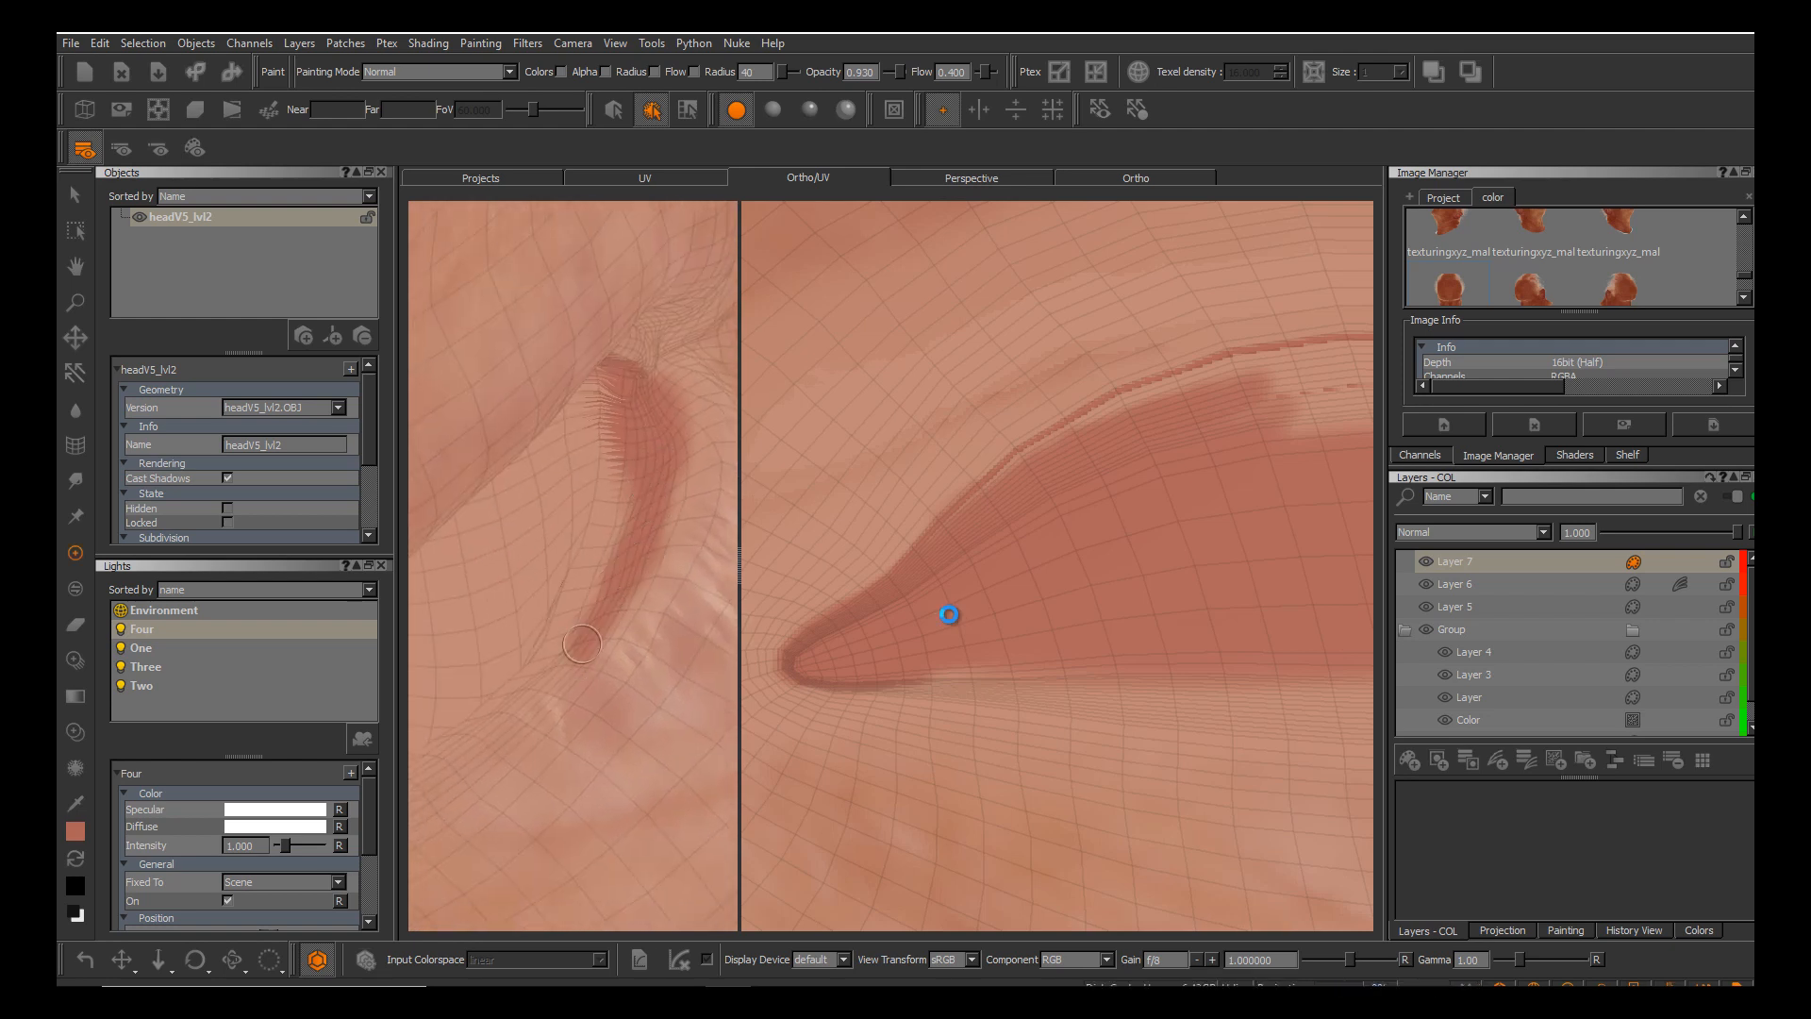
Paint red along the lower eyelid edge on the head model, from the inner corner outward.
{"action": "right_click_drag", "start_coordinate": [583, 644], "coordinate": [514, 604], "text": "alt"}
{"action": "left_click_drag", "start_coordinate": [514, 604], "coordinate": [556, 576], "text": "alt"}
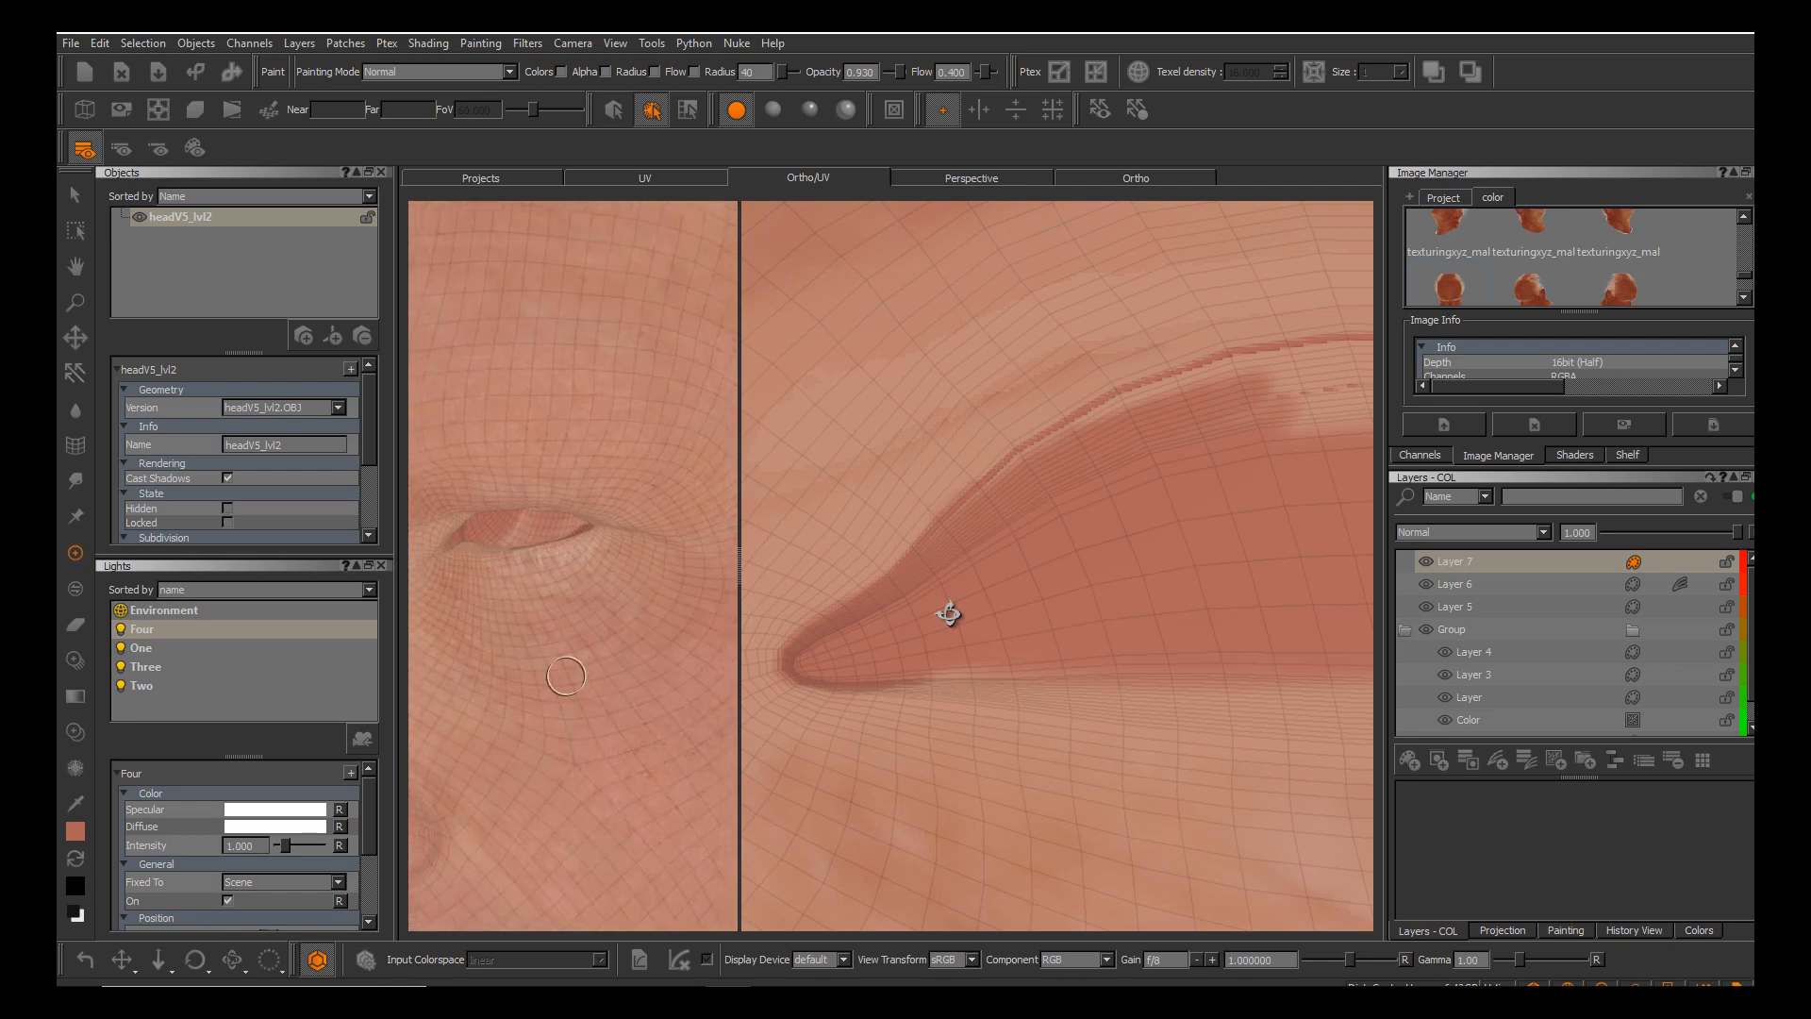
{"action": "middle_click_drag", "start_coordinate": [557, 576], "coordinate": [625, 608], "text": "alt"}
{"action": "right_click_drag", "start_coordinate": [528, 603], "coordinate": [604, 585], "text": "alt"}
{"action": "middle_click_drag", "start_coordinate": [425, 576], "coordinate": [512, 564], "text": "alt"}
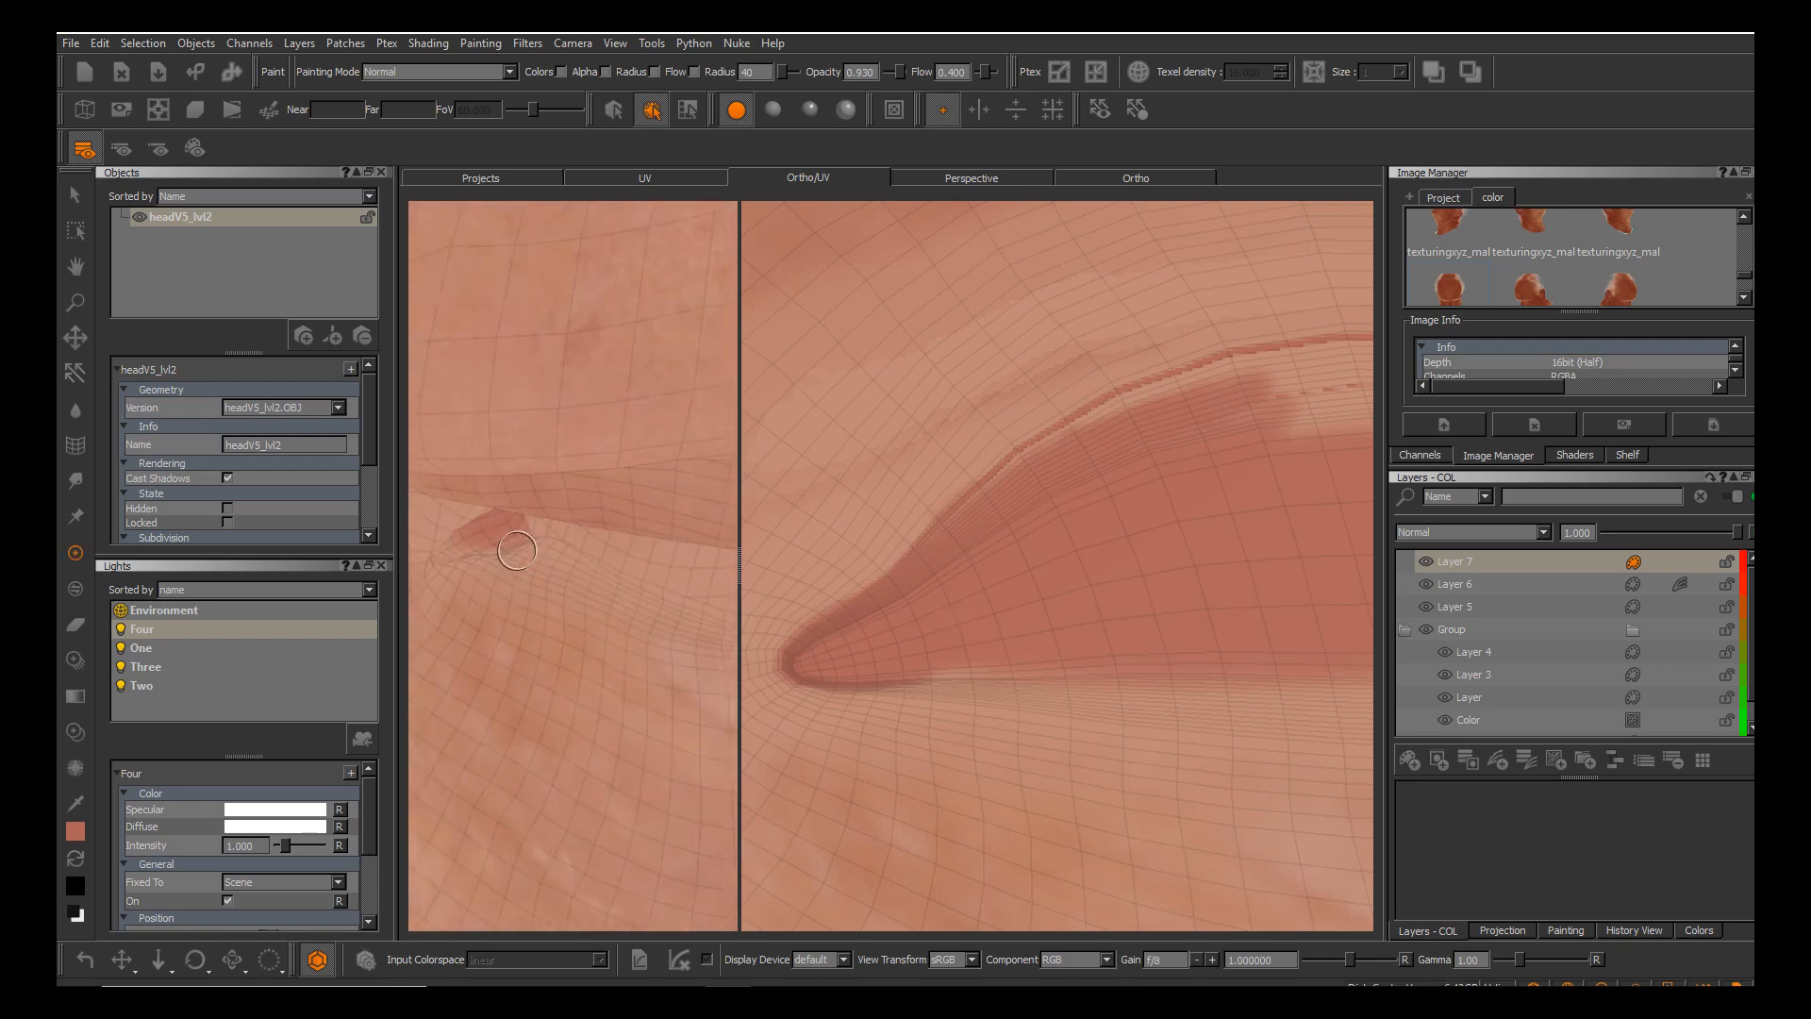
{"action": "mouse_move", "coordinate": [542, 554]}
{"action": "left_mouse_down"}
{"action": "mouse_move", "coordinate": [504, 550]}
{"action": "mouse_move", "coordinate": [591, 575]}
{"action": "left_mouse_up"}
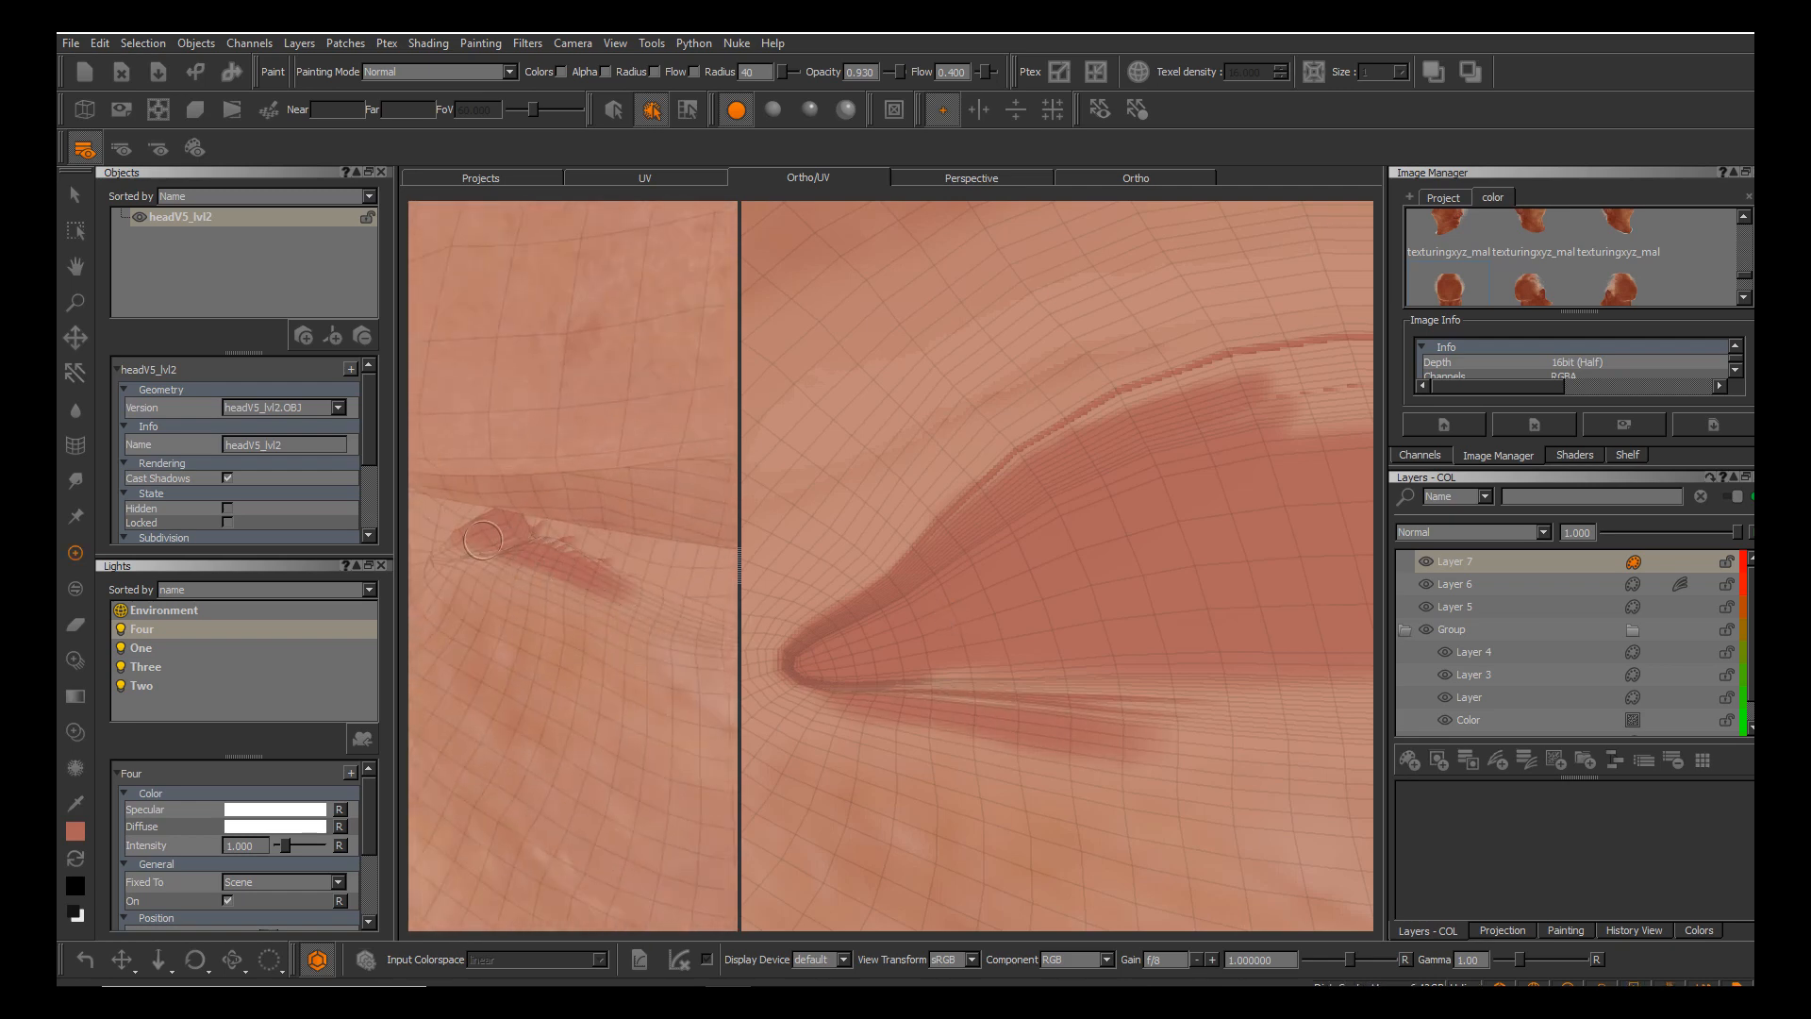
{"action": "left_click_drag", "start_coordinate": [461, 544], "coordinate": [458, 548]}
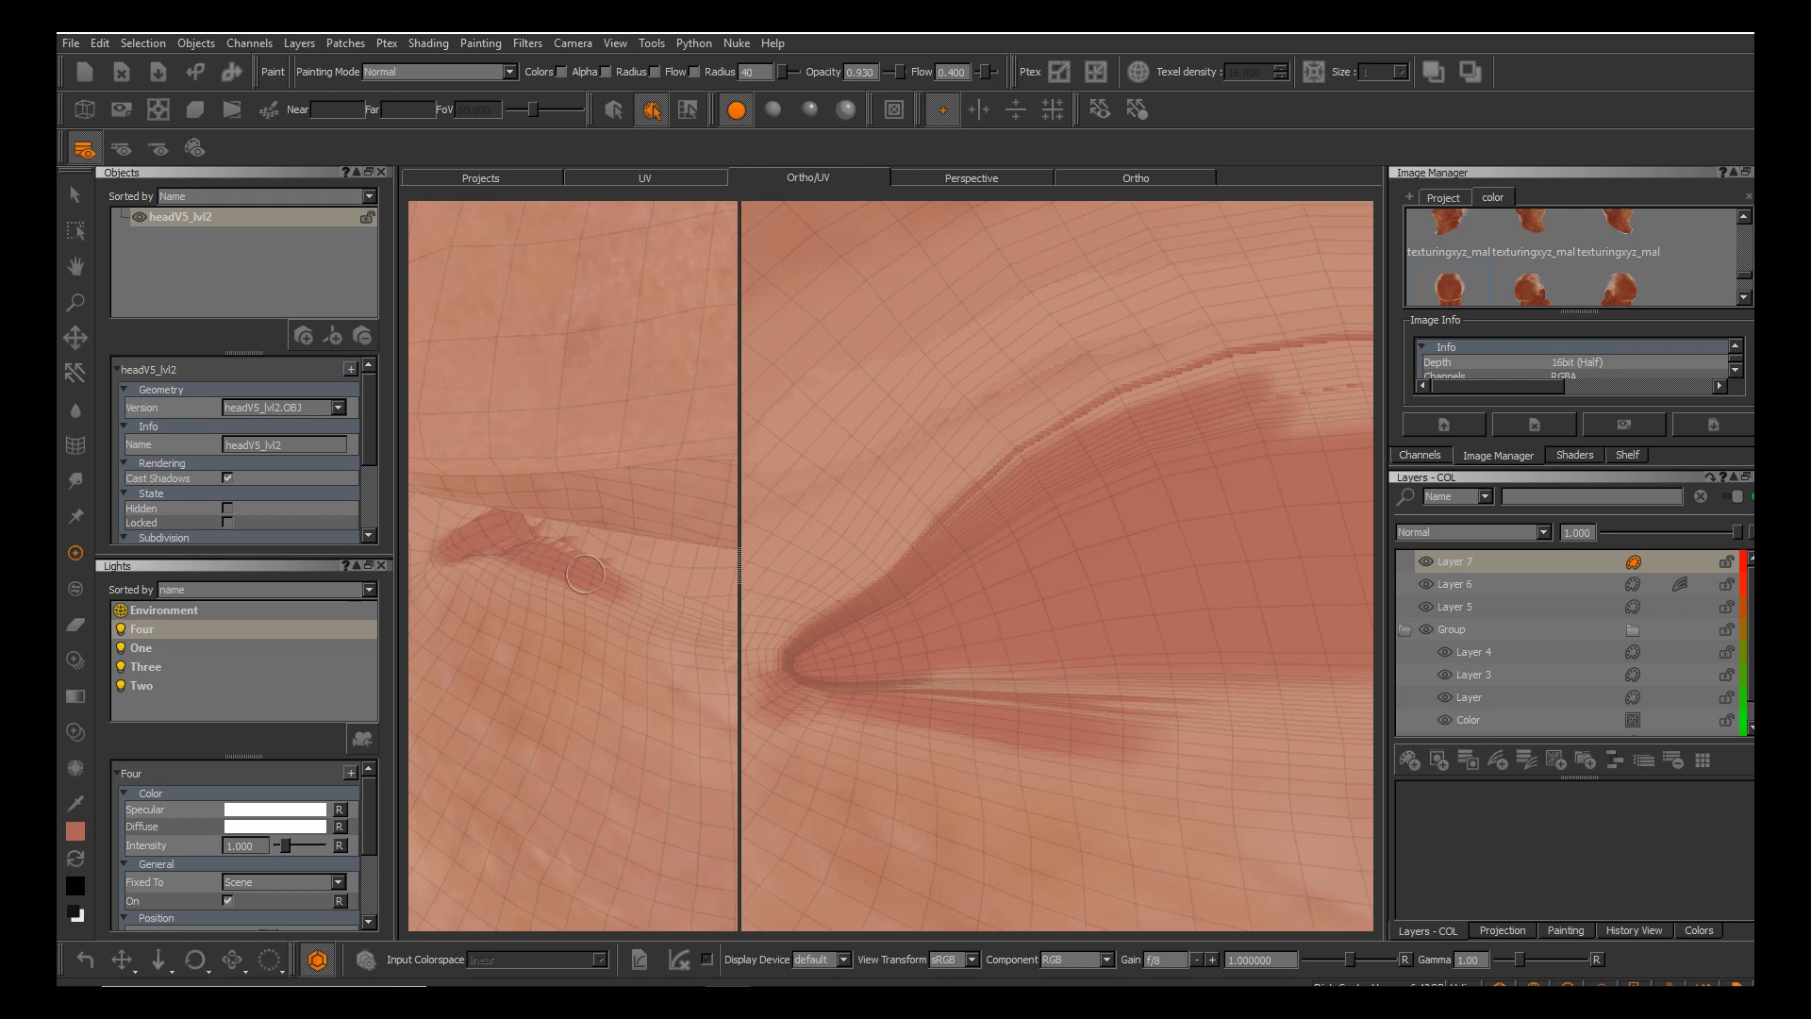
{"action": "mouse_move", "coordinate": [585, 573]}
{"action": "left_mouse_down"}
{"action": "mouse_move", "coordinate": [670, 602]}
{"action": "mouse_move", "coordinate": [570, 615]}
{"action": "mouse_move", "coordinate": [566, 594]}
{"action": "mouse_move", "coordinate": [618, 610]}
{"action": "mouse_move", "coordinate": [601, 601]}
{"action": "left_mouse_up"}
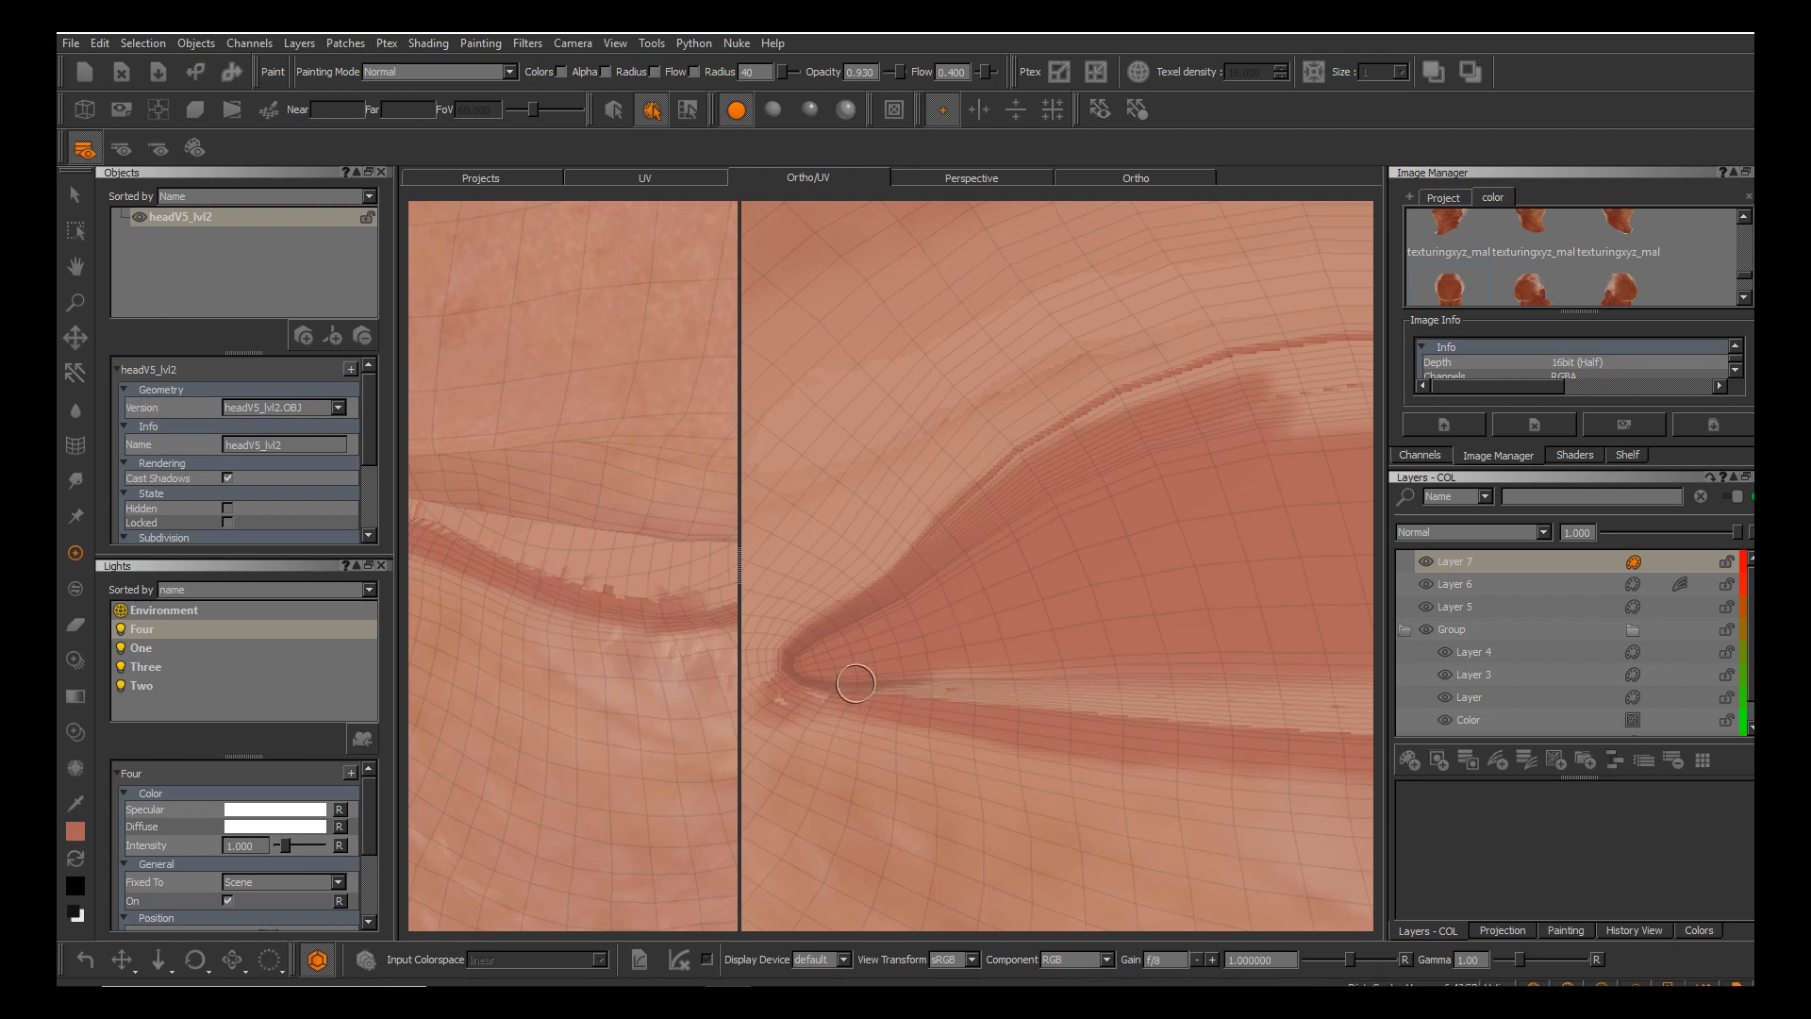
Fill the unpainted strips along both lids near the inner corner in the UV layout, undoing the misplaced bake.
{"action": "mouse_move", "coordinate": [994, 675]}
{"action": "left_mouse_down"}
{"action": "mouse_move", "coordinate": [1028, 694]}
{"action": "mouse_move", "coordinate": [1207, 684]}
{"action": "mouse_move", "coordinate": [1140, 724]}
{"action": "left_mouse_up"}
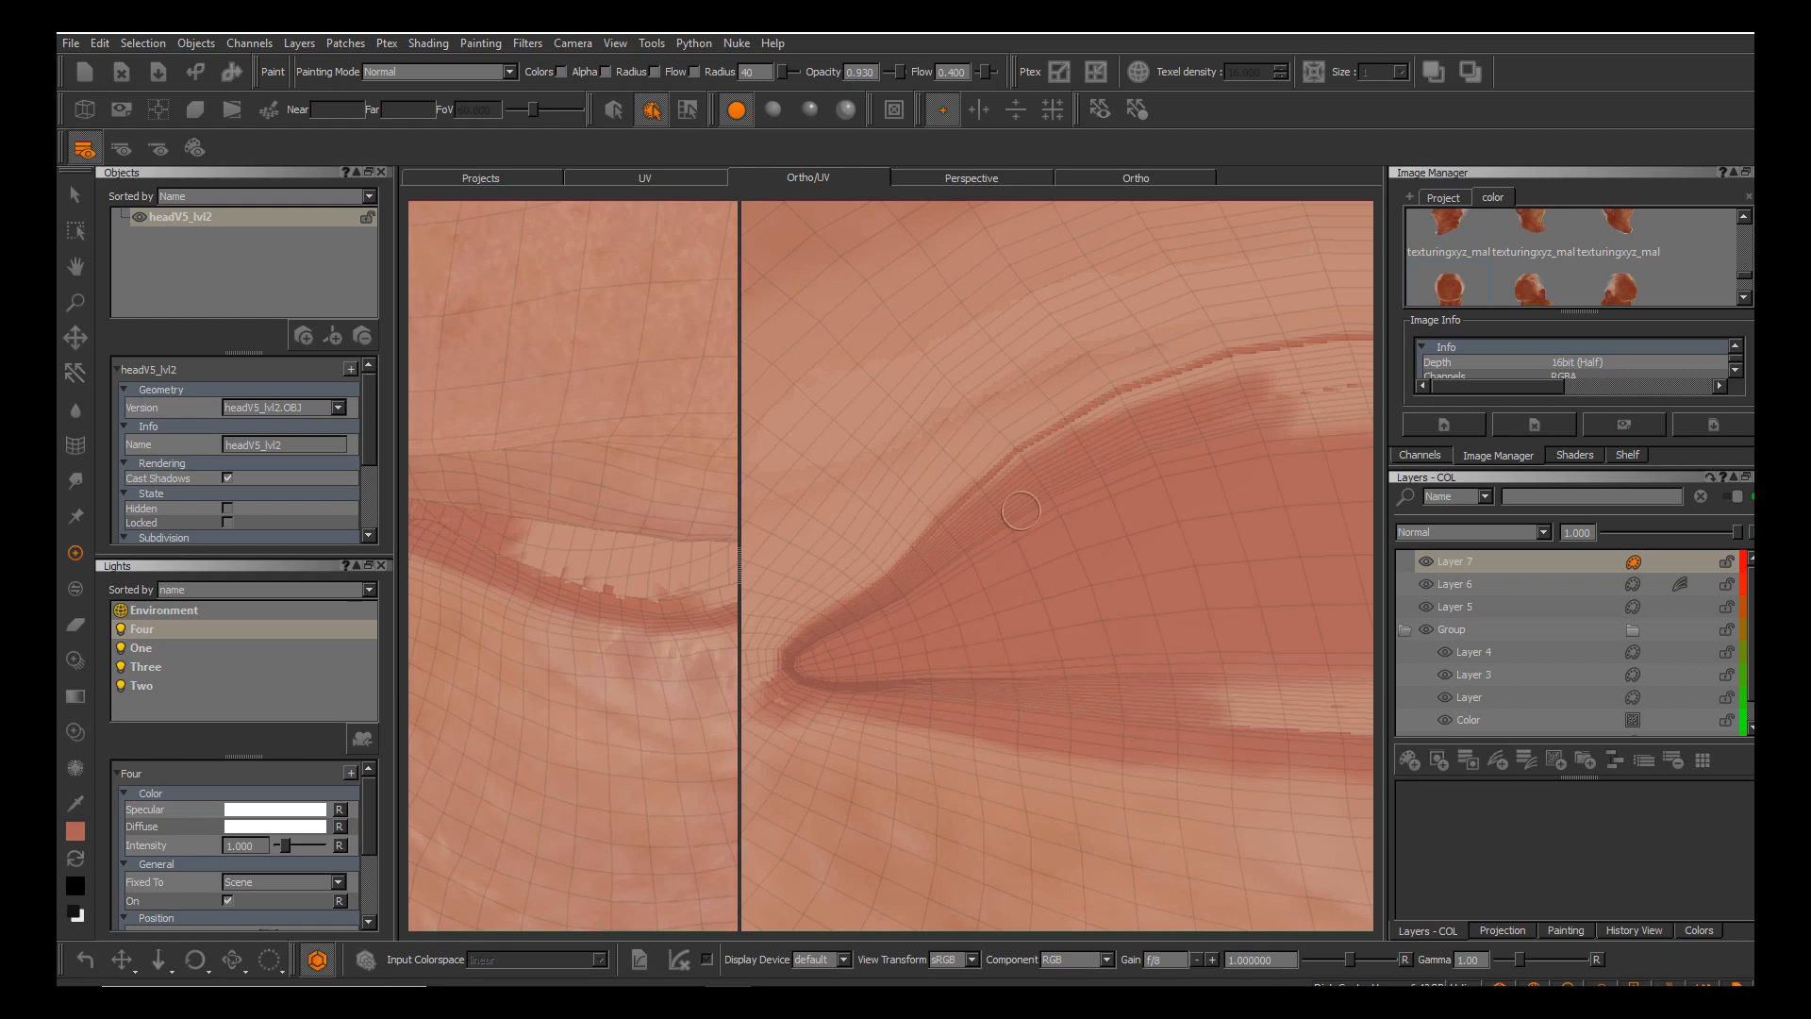
{"action": "mouse_move", "coordinate": [1012, 471]}
{"action": "left_mouse_down"}
{"action": "mouse_move", "coordinate": [1132, 407]}
{"action": "mouse_move", "coordinate": [1293, 373]}
{"action": "mouse_move", "coordinate": [1182, 509]}
{"action": "left_mouse_up"}
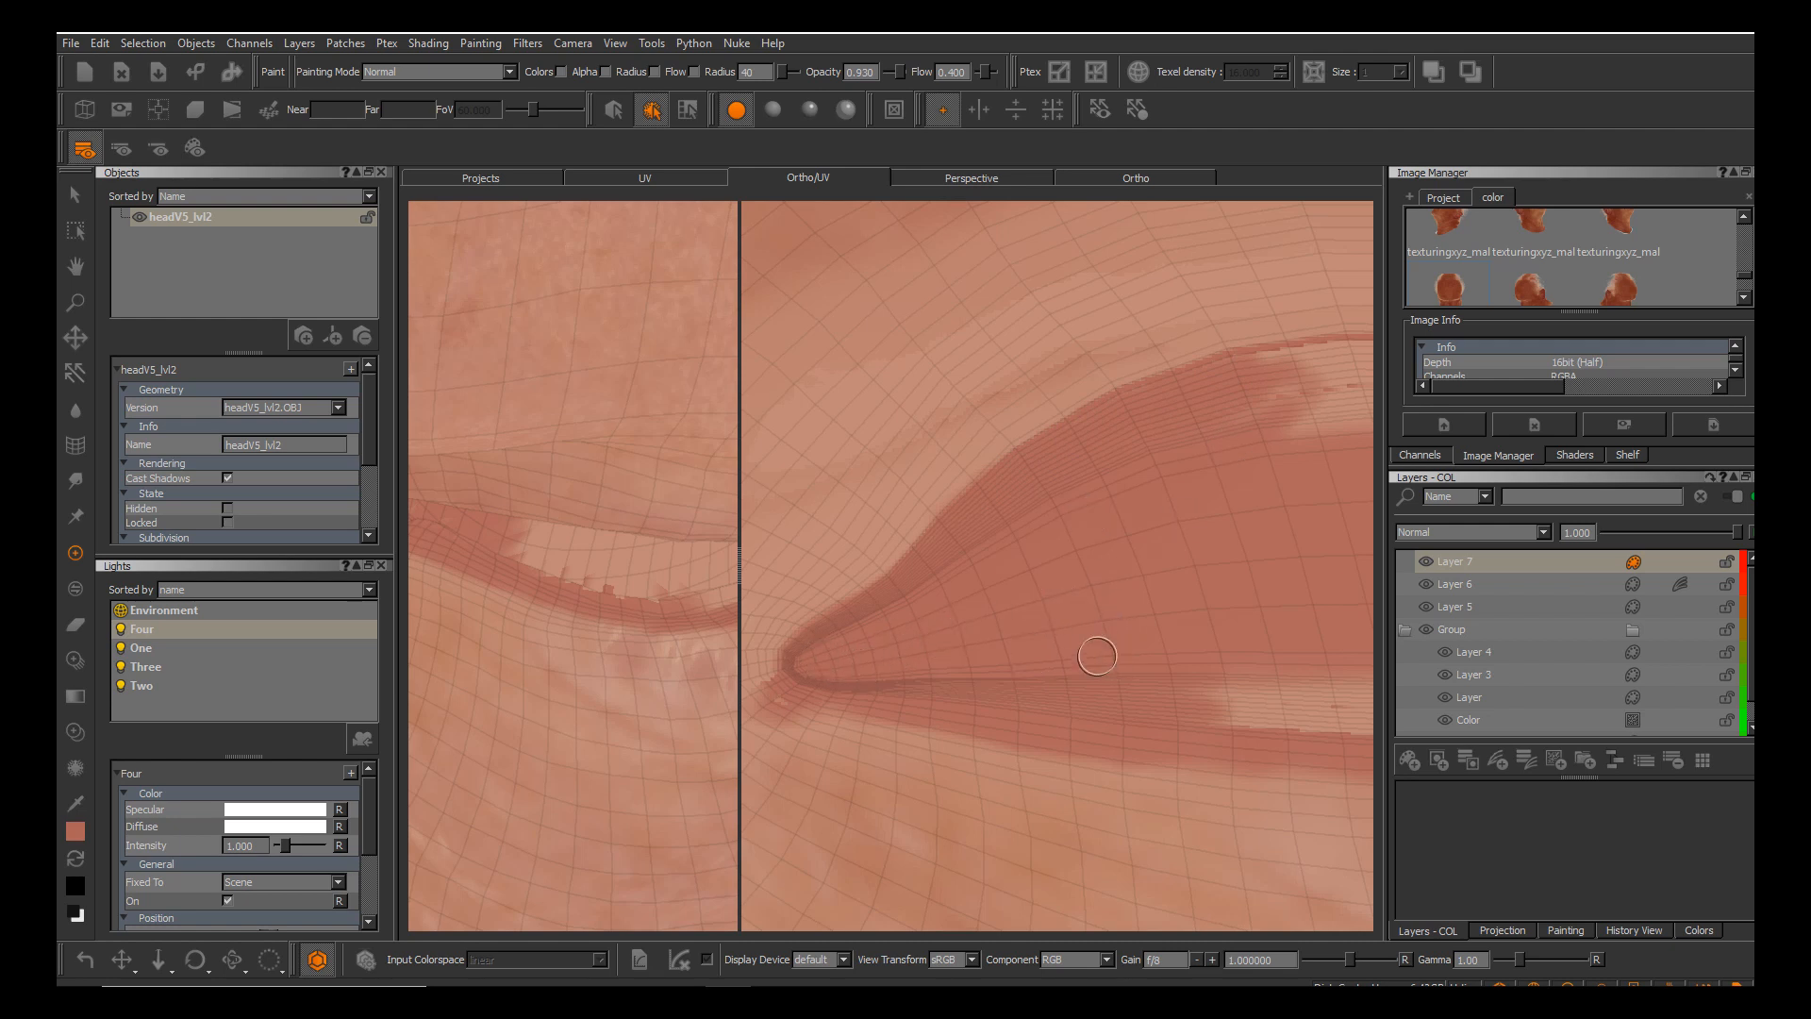
{"action": "key", "text": "b"}
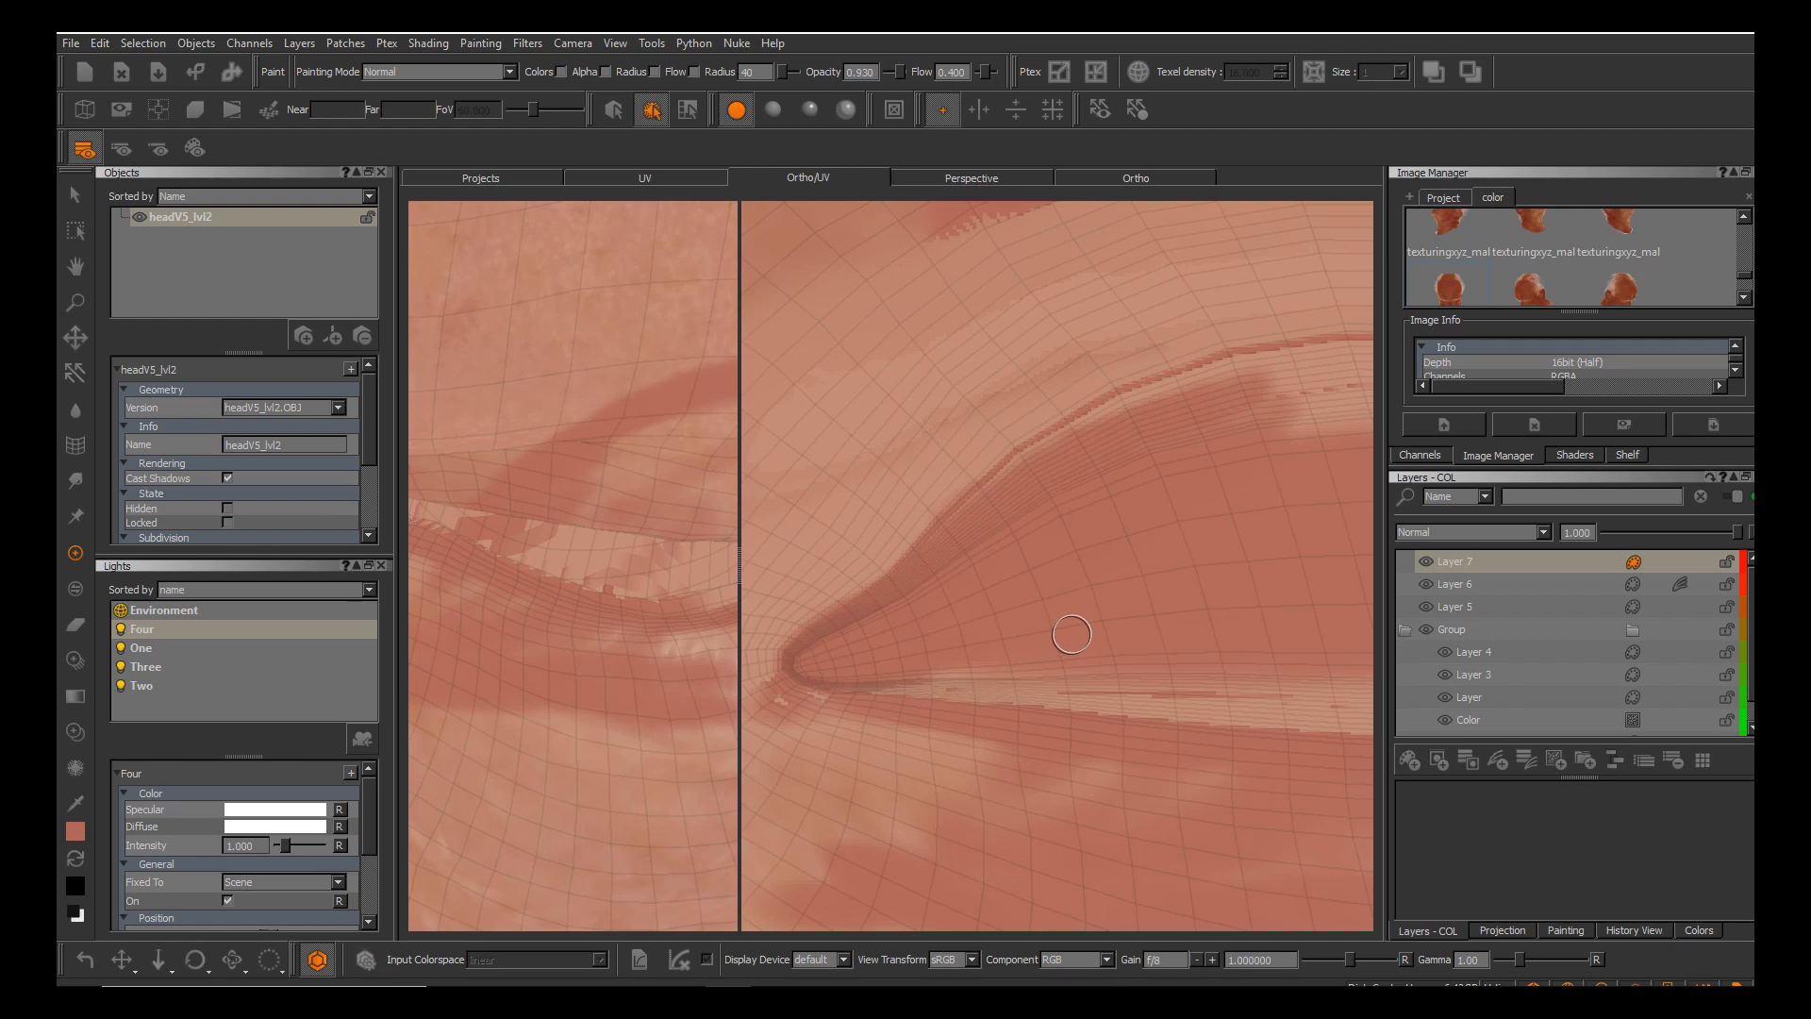
{"action": "key", "text": "ctrl+z"}
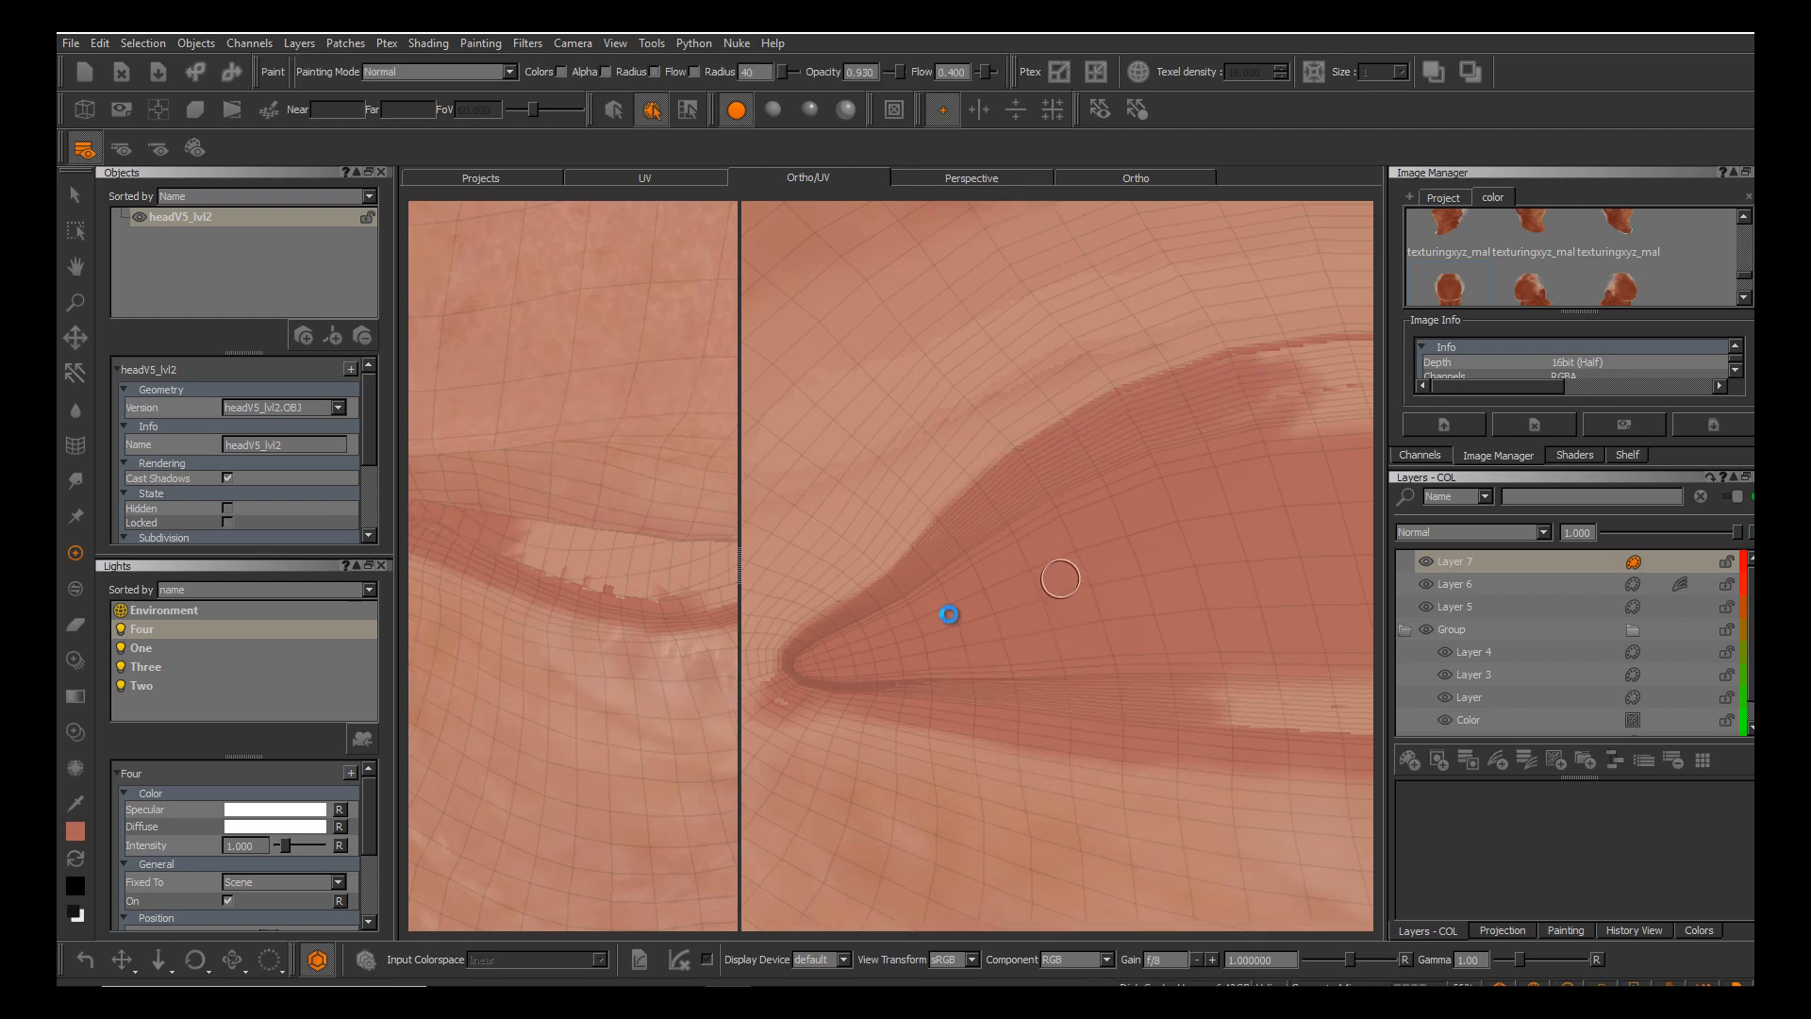
Fill the remaining unpainted strips along both lids out to the outer corner in the UV layout, and bake the paint.
{"action": "middle_click_drag", "start_coordinate": [1060, 578], "coordinate": [1024, 604], "text": "alt"}
{"action": "middle_click_drag", "start_coordinate": [613, 604], "coordinate": [661, 649], "text": "alt"}
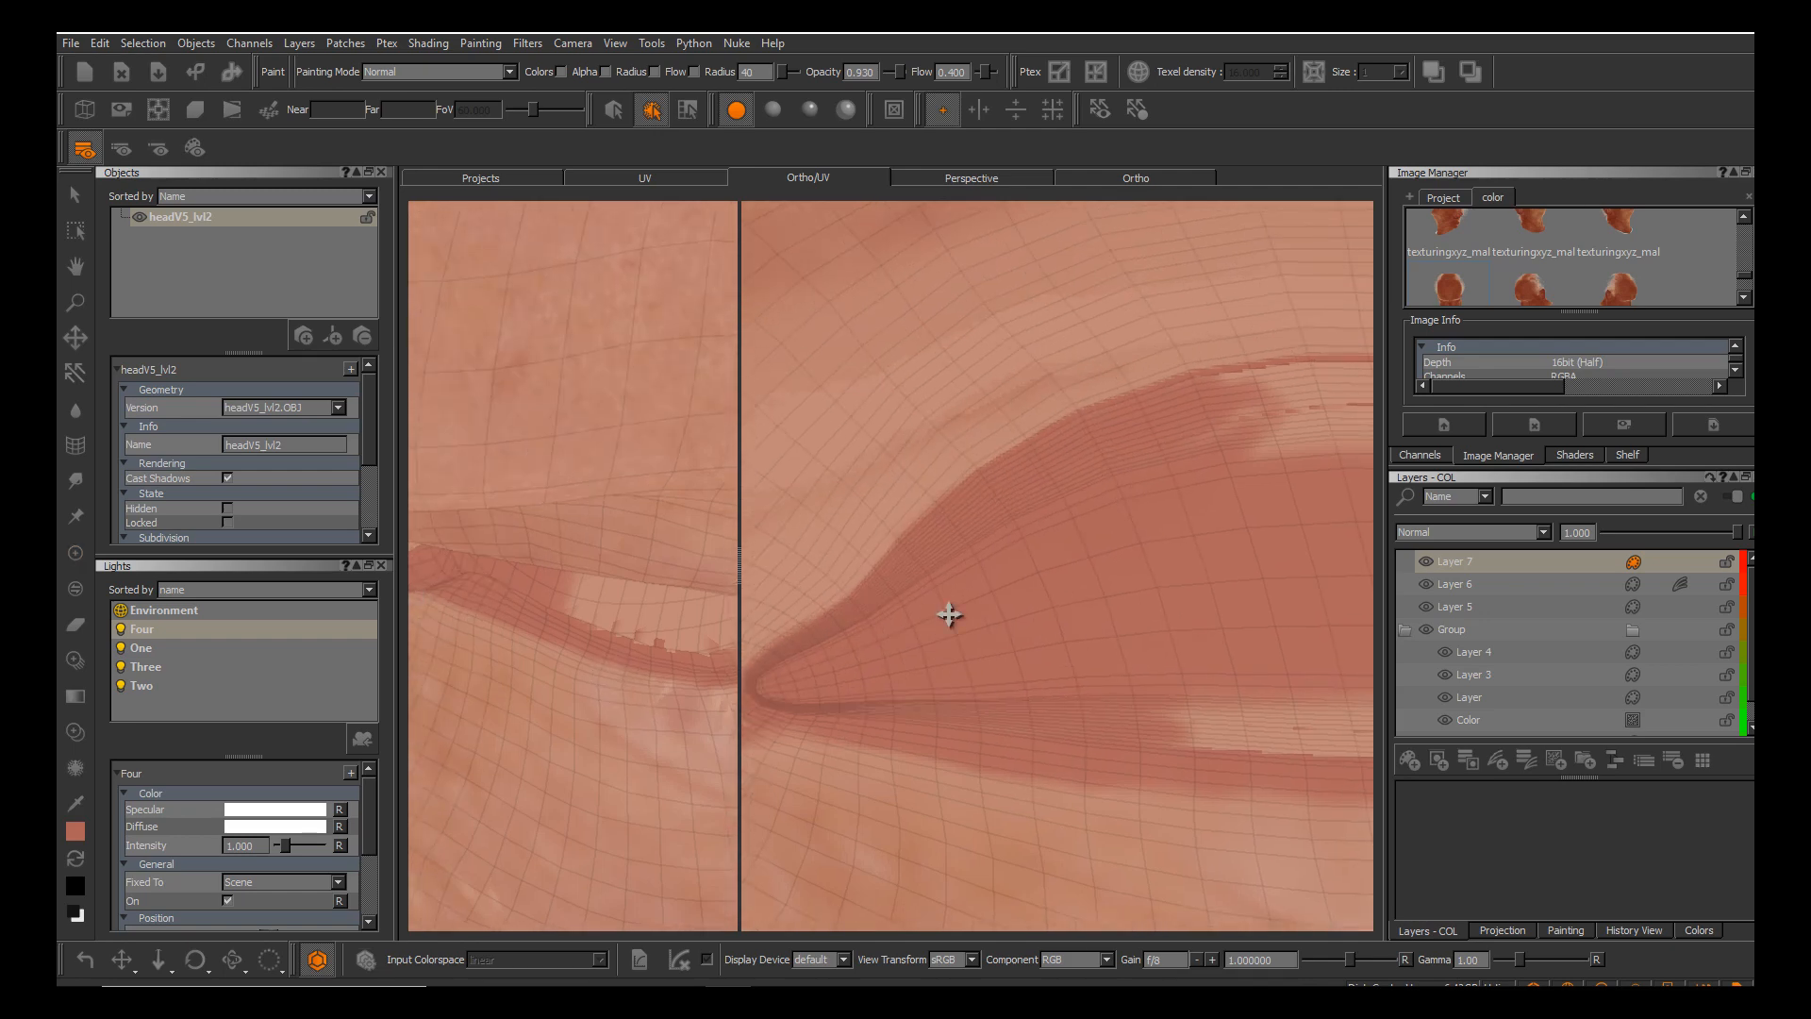
{"action": "right_click_drag", "start_coordinate": [660, 649], "coordinate": [597, 672], "text": "alt"}
{"action": "left_click_drag", "start_coordinate": [596, 673], "coordinate": [586, 623], "text": "alt"}
{"action": "scroll", "coordinate": [946, 608], "scroll_direction": "down", "scroll_amount": 8}
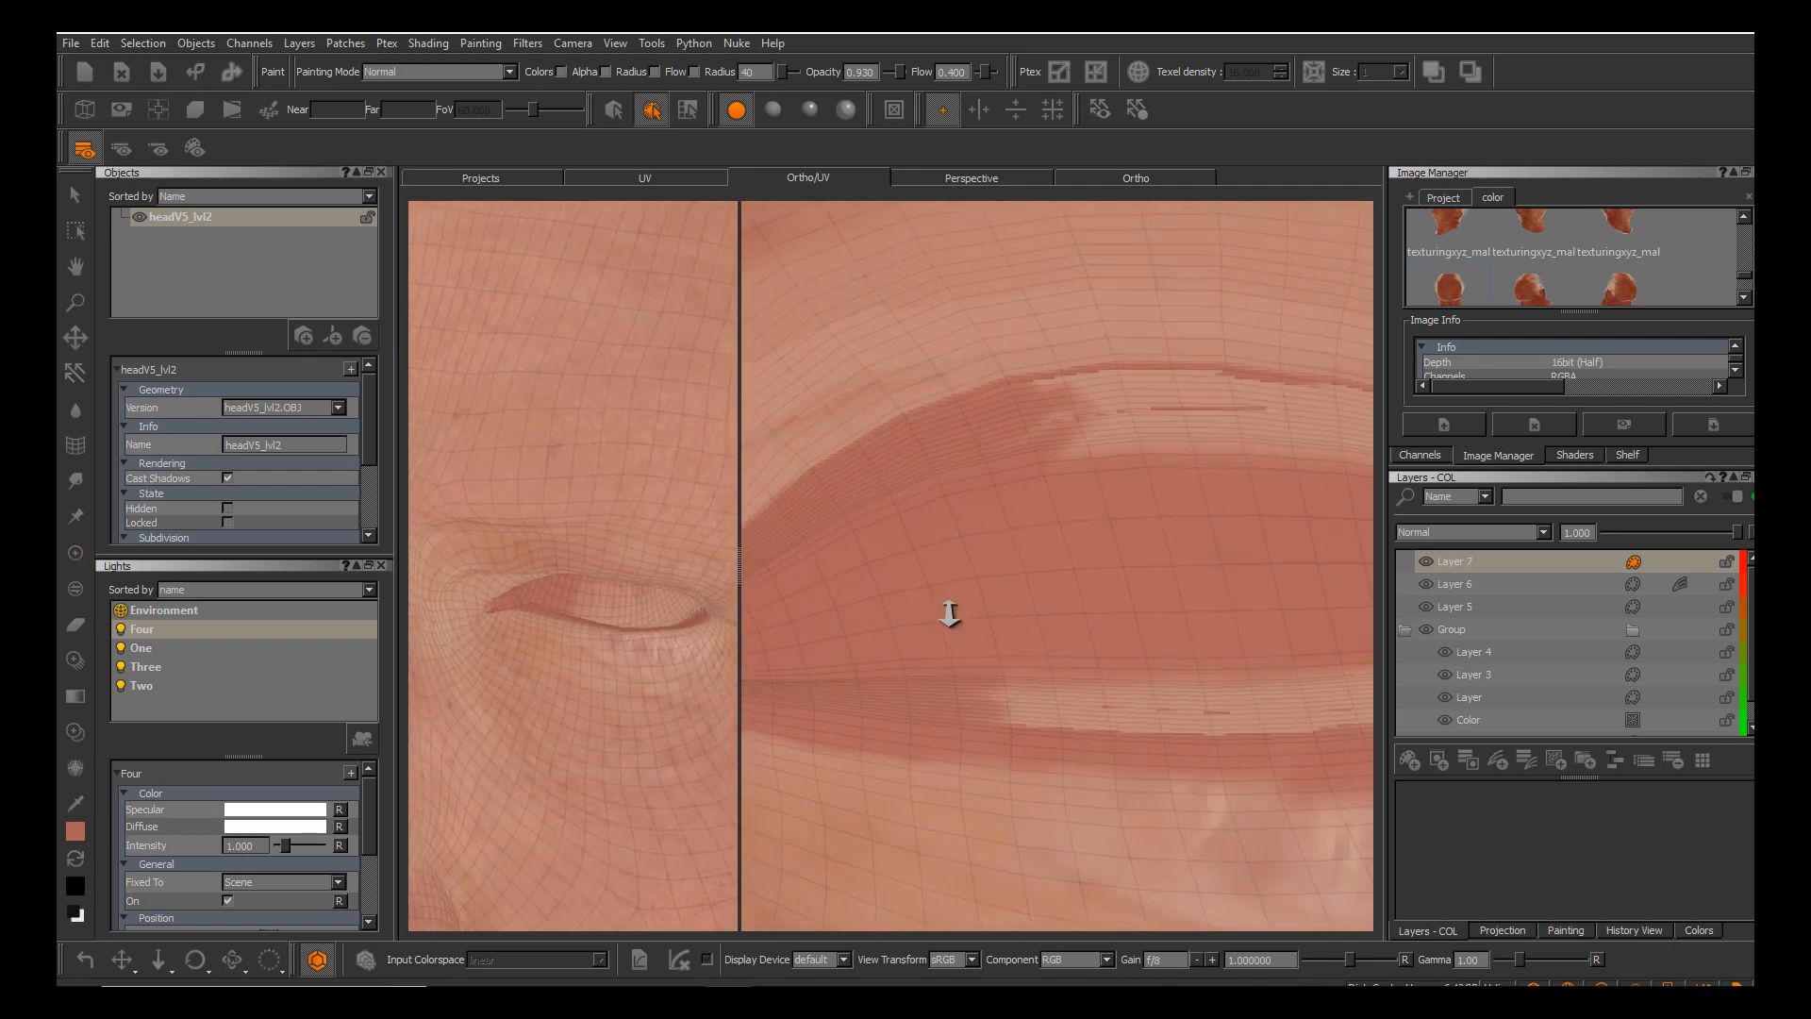
{"action": "mouse_move", "coordinate": [1006, 521]}
{"action": "left_mouse_down"}
{"action": "mouse_move", "coordinate": [981, 495]}
{"action": "mouse_move", "coordinate": [943, 500]}
{"action": "mouse_move", "coordinate": [1061, 483]}
{"action": "mouse_move", "coordinate": [1086, 553]}
{"action": "mouse_move", "coordinate": [953, 604]}
{"action": "mouse_move", "coordinate": [1052, 630]}
{"action": "mouse_move", "coordinate": [1255, 595]}
{"action": "mouse_move", "coordinate": [1311, 563]}
{"action": "mouse_move", "coordinate": [1170, 506]}
{"action": "left_mouse_up"}
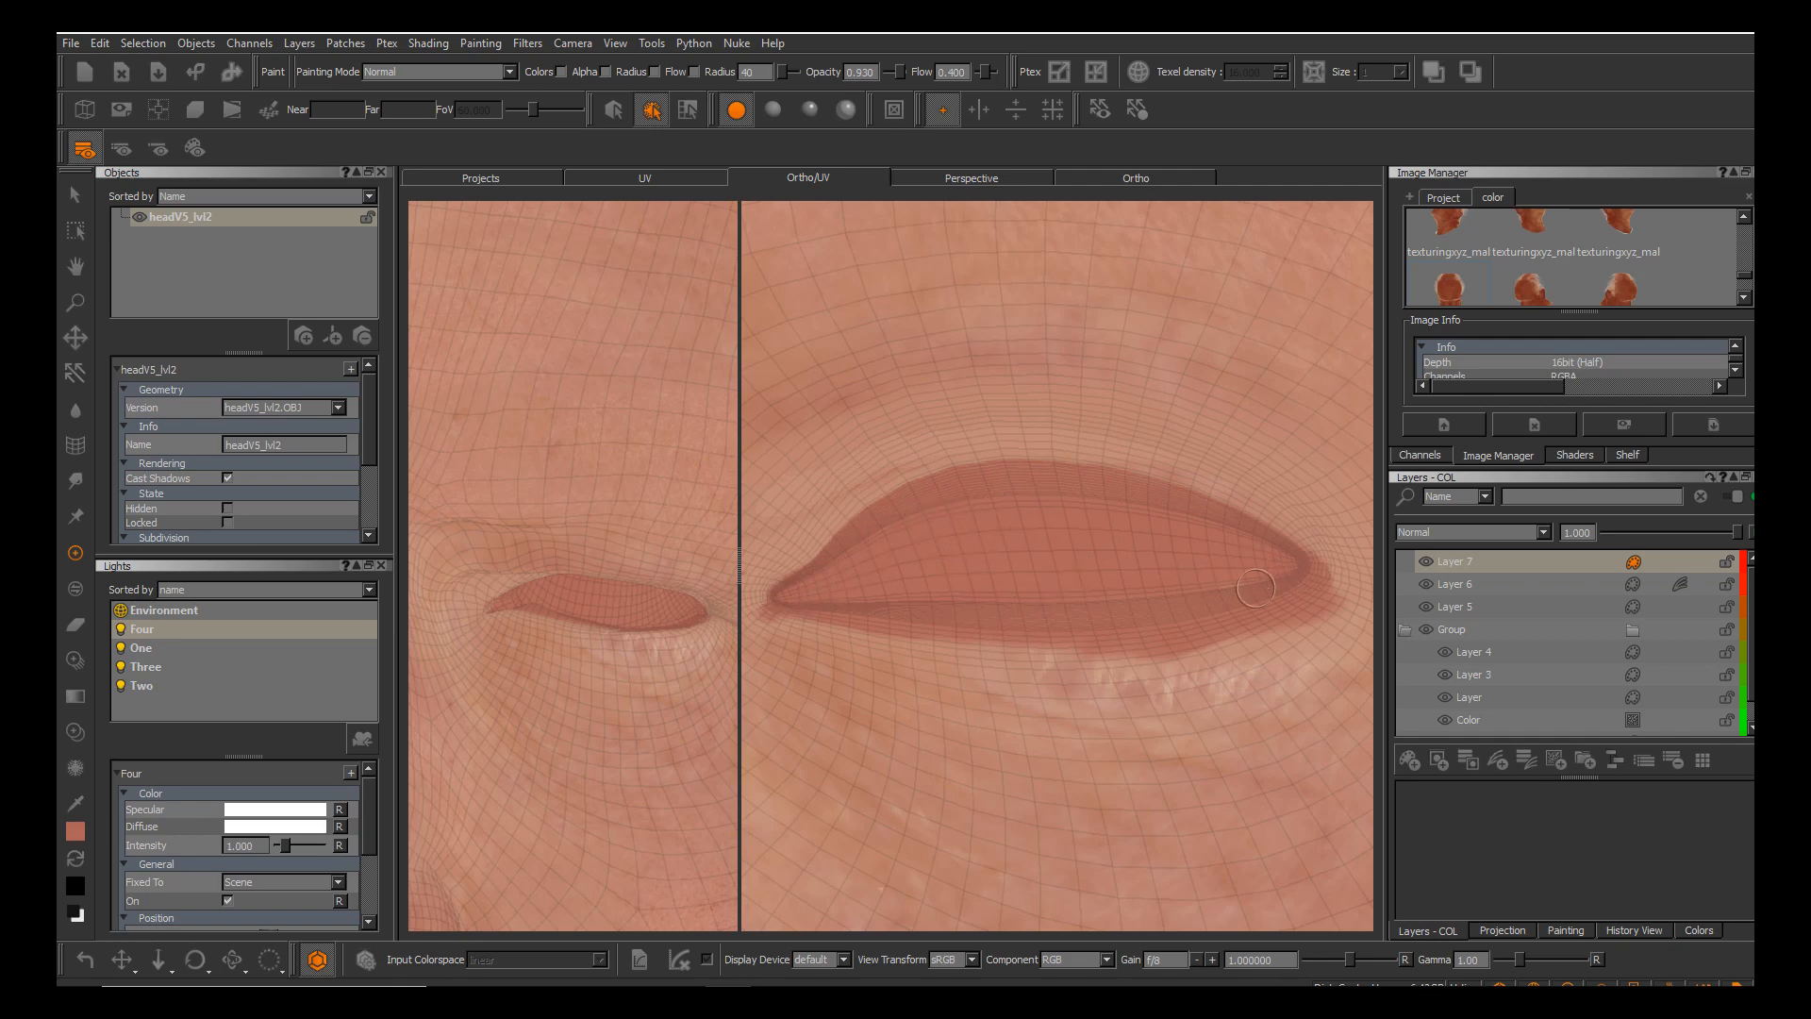
{"action": "key", "text": "b"}
Paint red around the inner corner on the head model and cover its outer spill with the surrounding skin tone.
{"action": "left_click_drag", "start_coordinate": [603, 603], "coordinate": [679, 552], "text": "alt"}
{"action": "right_click_drag", "start_coordinate": [604, 566], "coordinate": [679, 585], "text": "alt"}
{"action": "mouse_move", "coordinate": [603, 651]}
{"action": "middle_mouse_down", "text": "alt"}
{"action": "mouse_move", "coordinate": [598, 636]}
{"action": "mouse_move", "coordinate": [623, 651]}
{"action": "middle_mouse_up", "text": "alt"}
{"action": "left_click_drag", "start_coordinate": [628, 622], "coordinate": [703, 578], "text": "alt"}
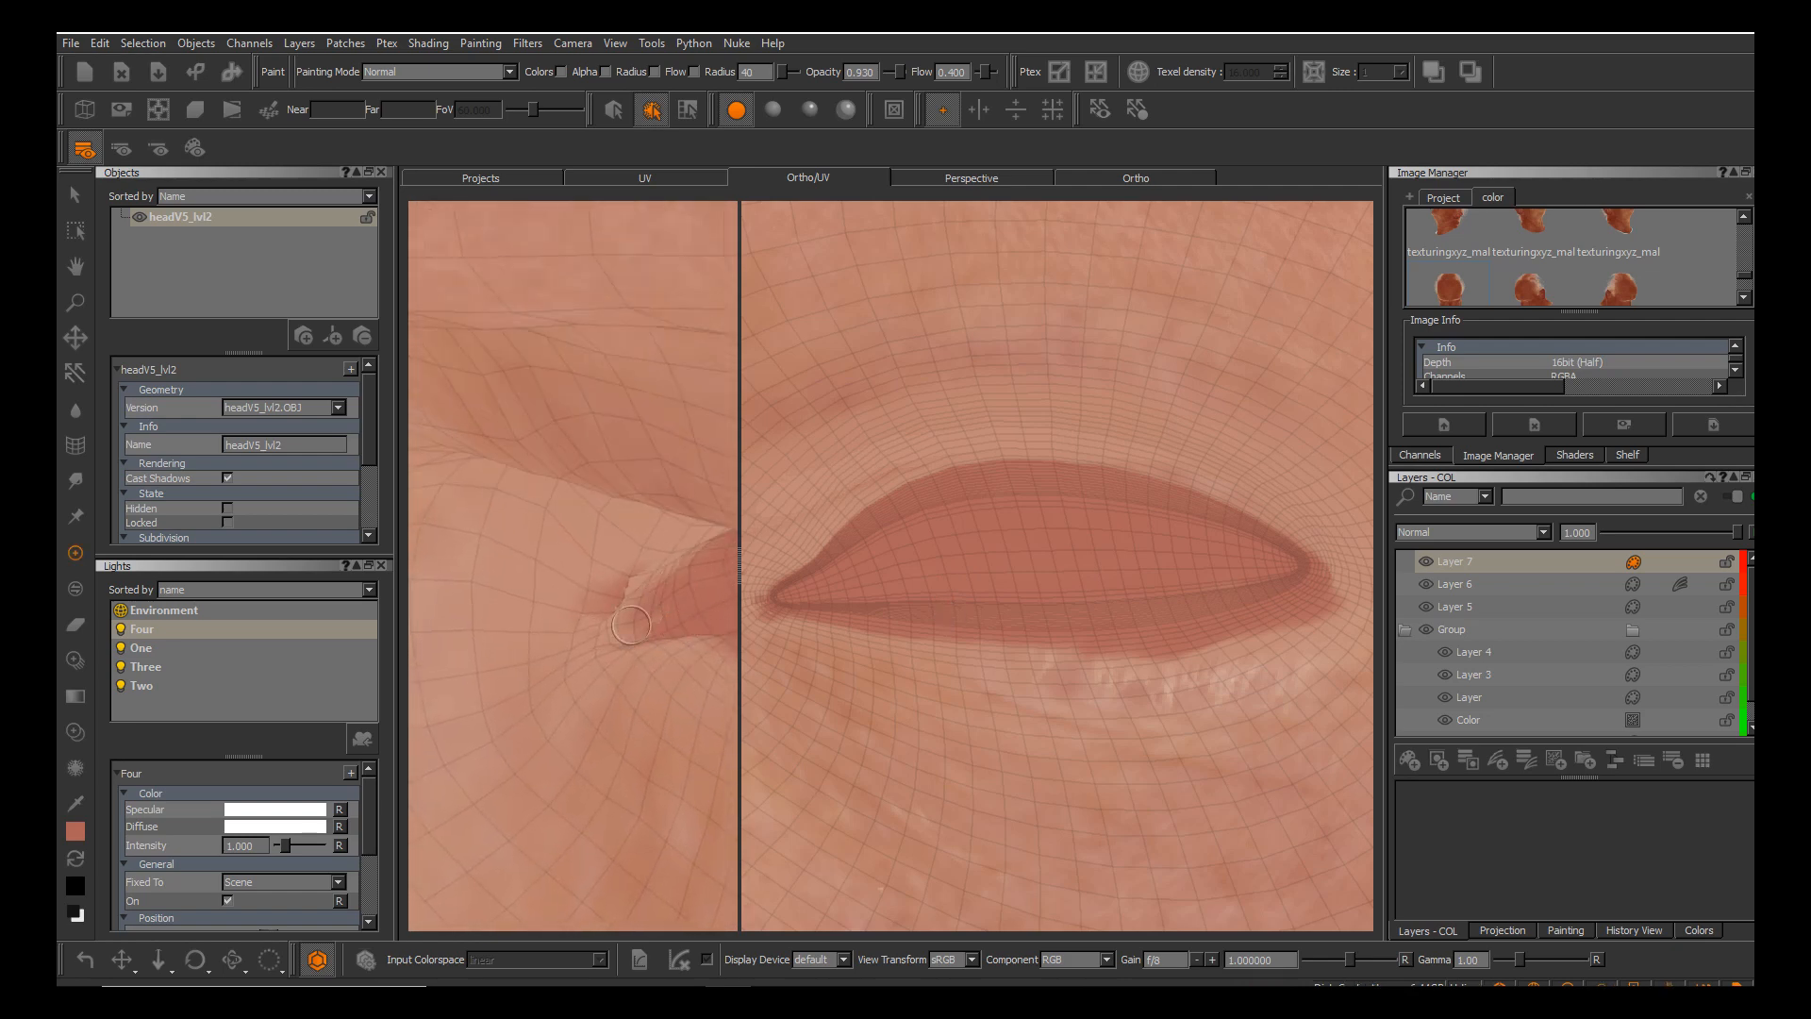
{"action": "mouse_move", "coordinate": [630, 626]}
{"action": "left_mouse_down"}
{"action": "mouse_move", "coordinate": [641, 608]}
{"action": "mouse_move", "coordinate": [950, 615]}
{"action": "mouse_move", "coordinate": [651, 602]}
{"action": "left_mouse_up"}
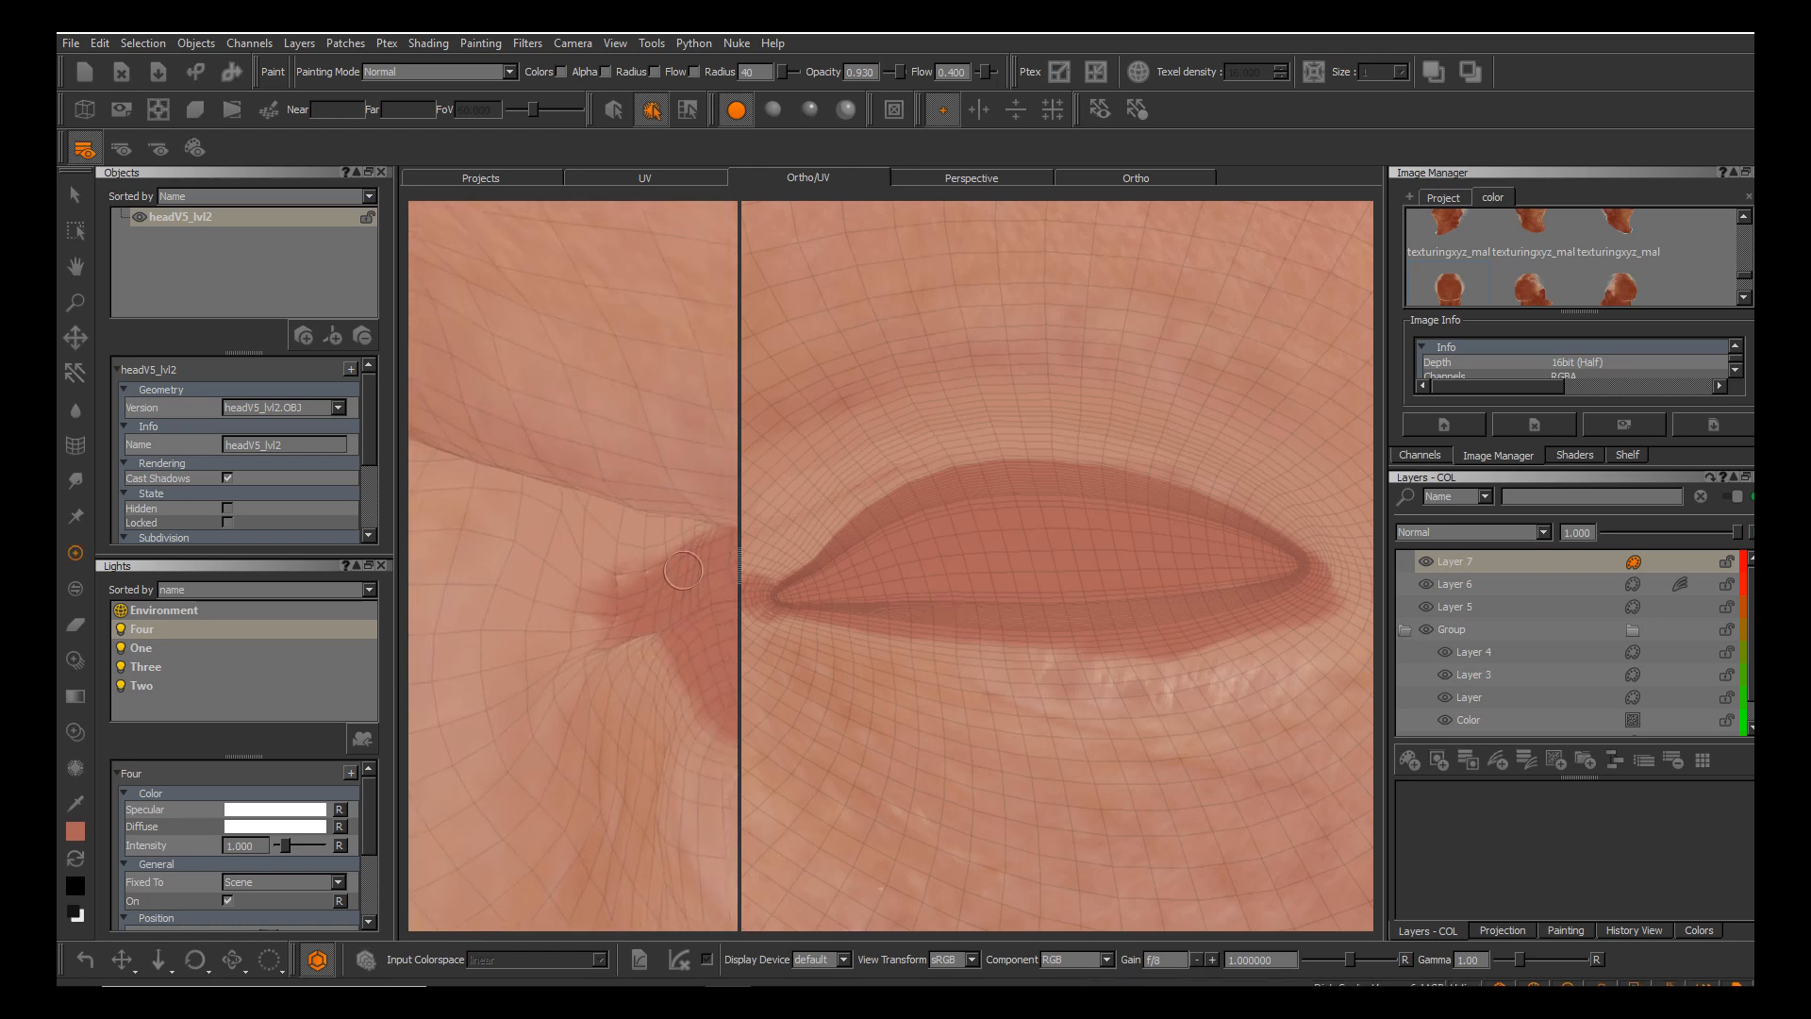
{"action": "mouse_move", "coordinate": [680, 590]}
{"action": "left_mouse_down", "text": "alt"}
{"action": "mouse_move", "coordinate": [949, 613]}
{"action": "mouse_move", "coordinate": [471, 496]}
{"action": "left_mouse_up", "text": "alt"}
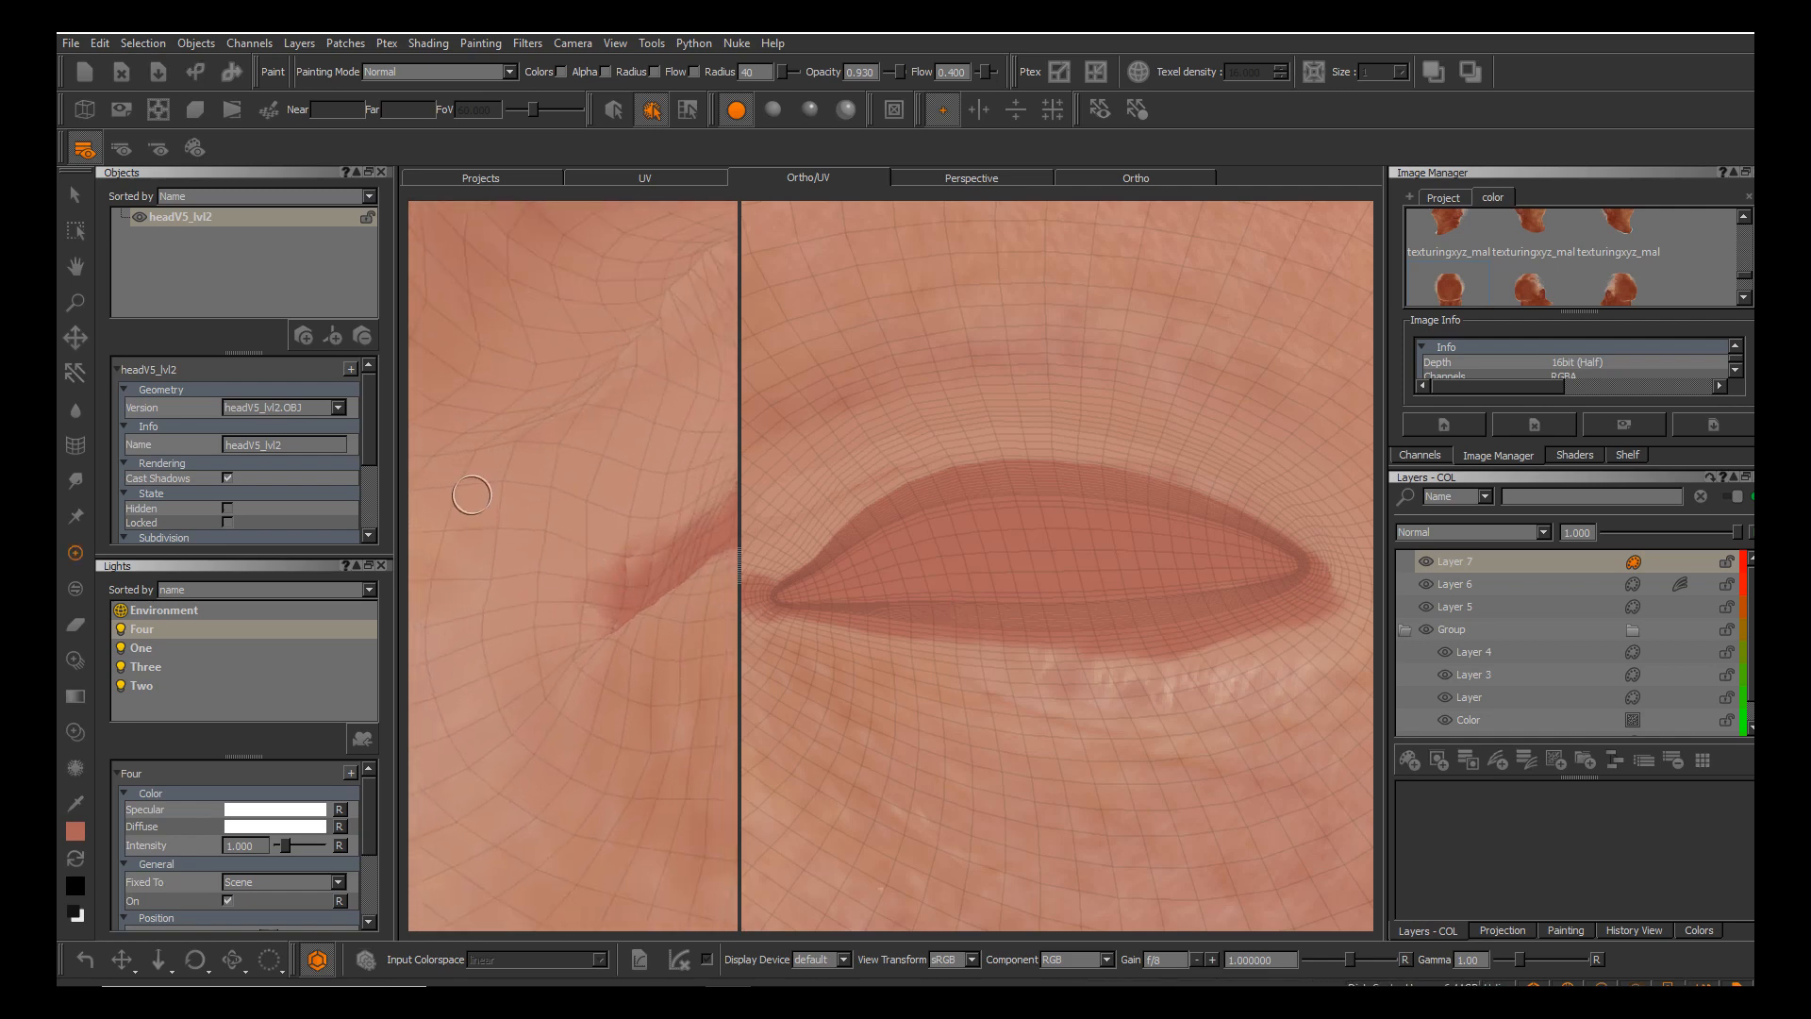
{"action": "left_click", "coordinate": [609, 576]}
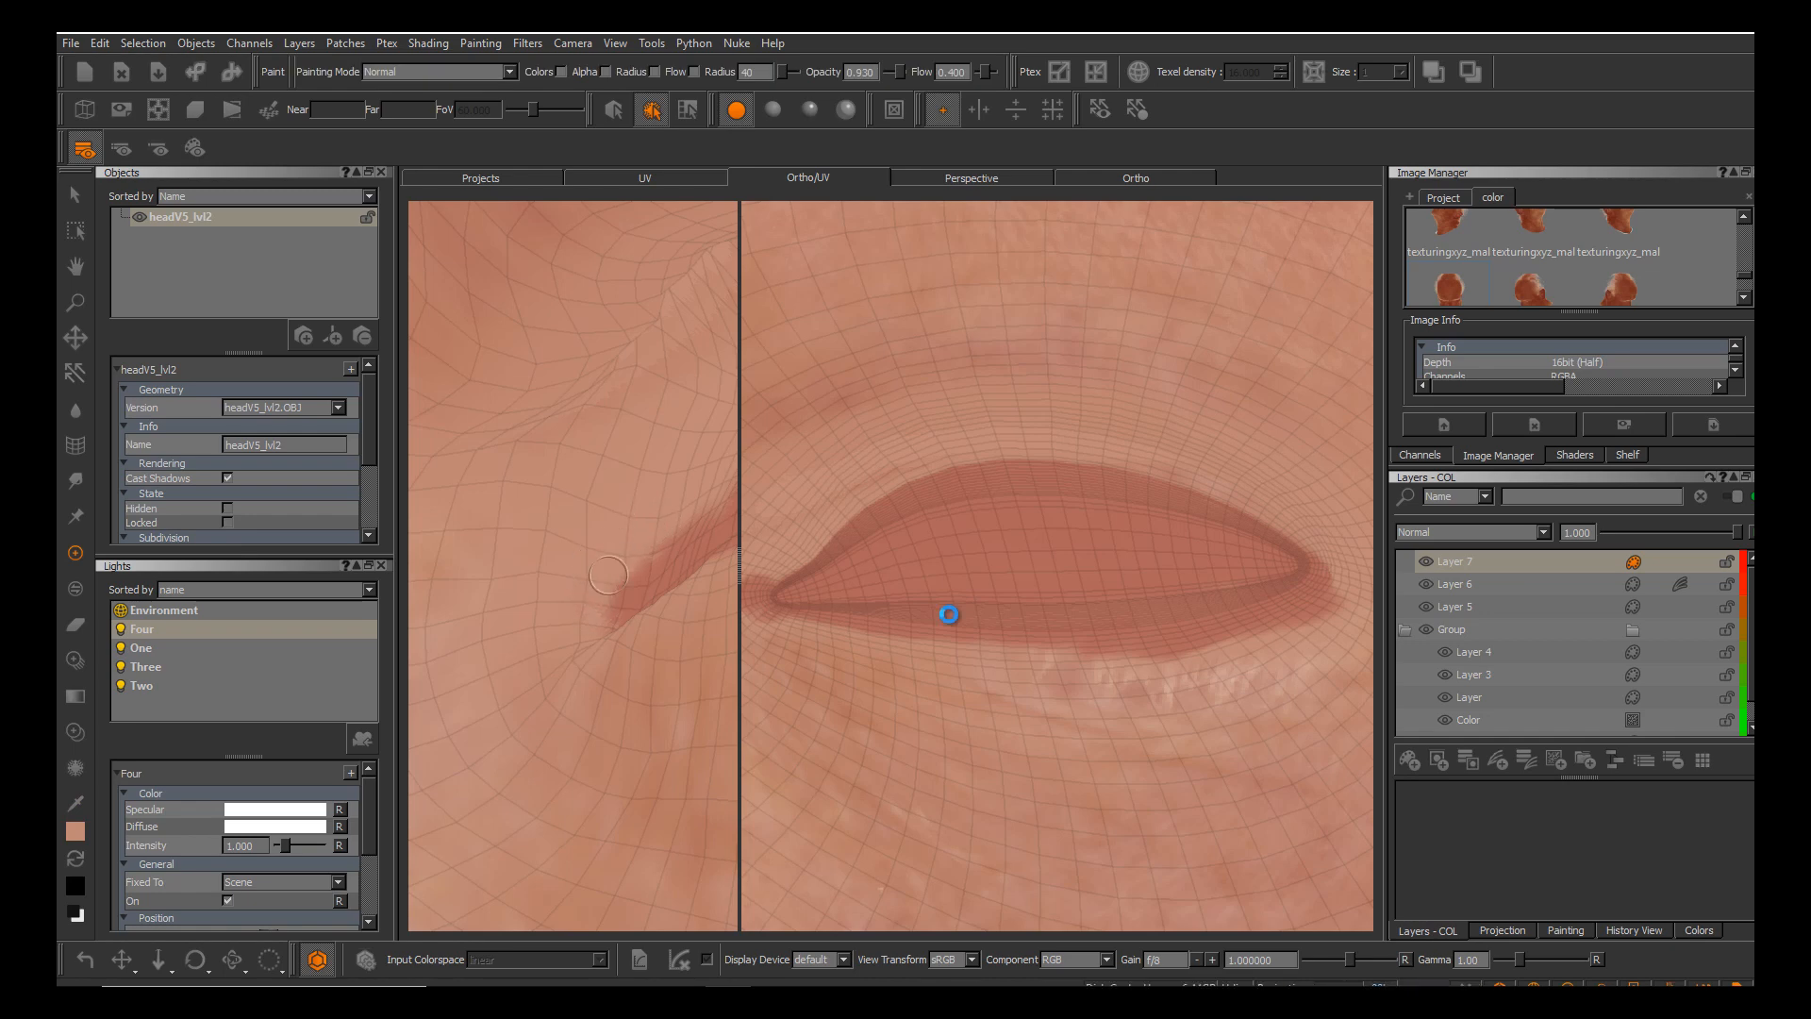
Examine the painted sockets of both eyes on the full head in the Ortho view.
{"action": "left_click", "coordinate": [1095, 180]}
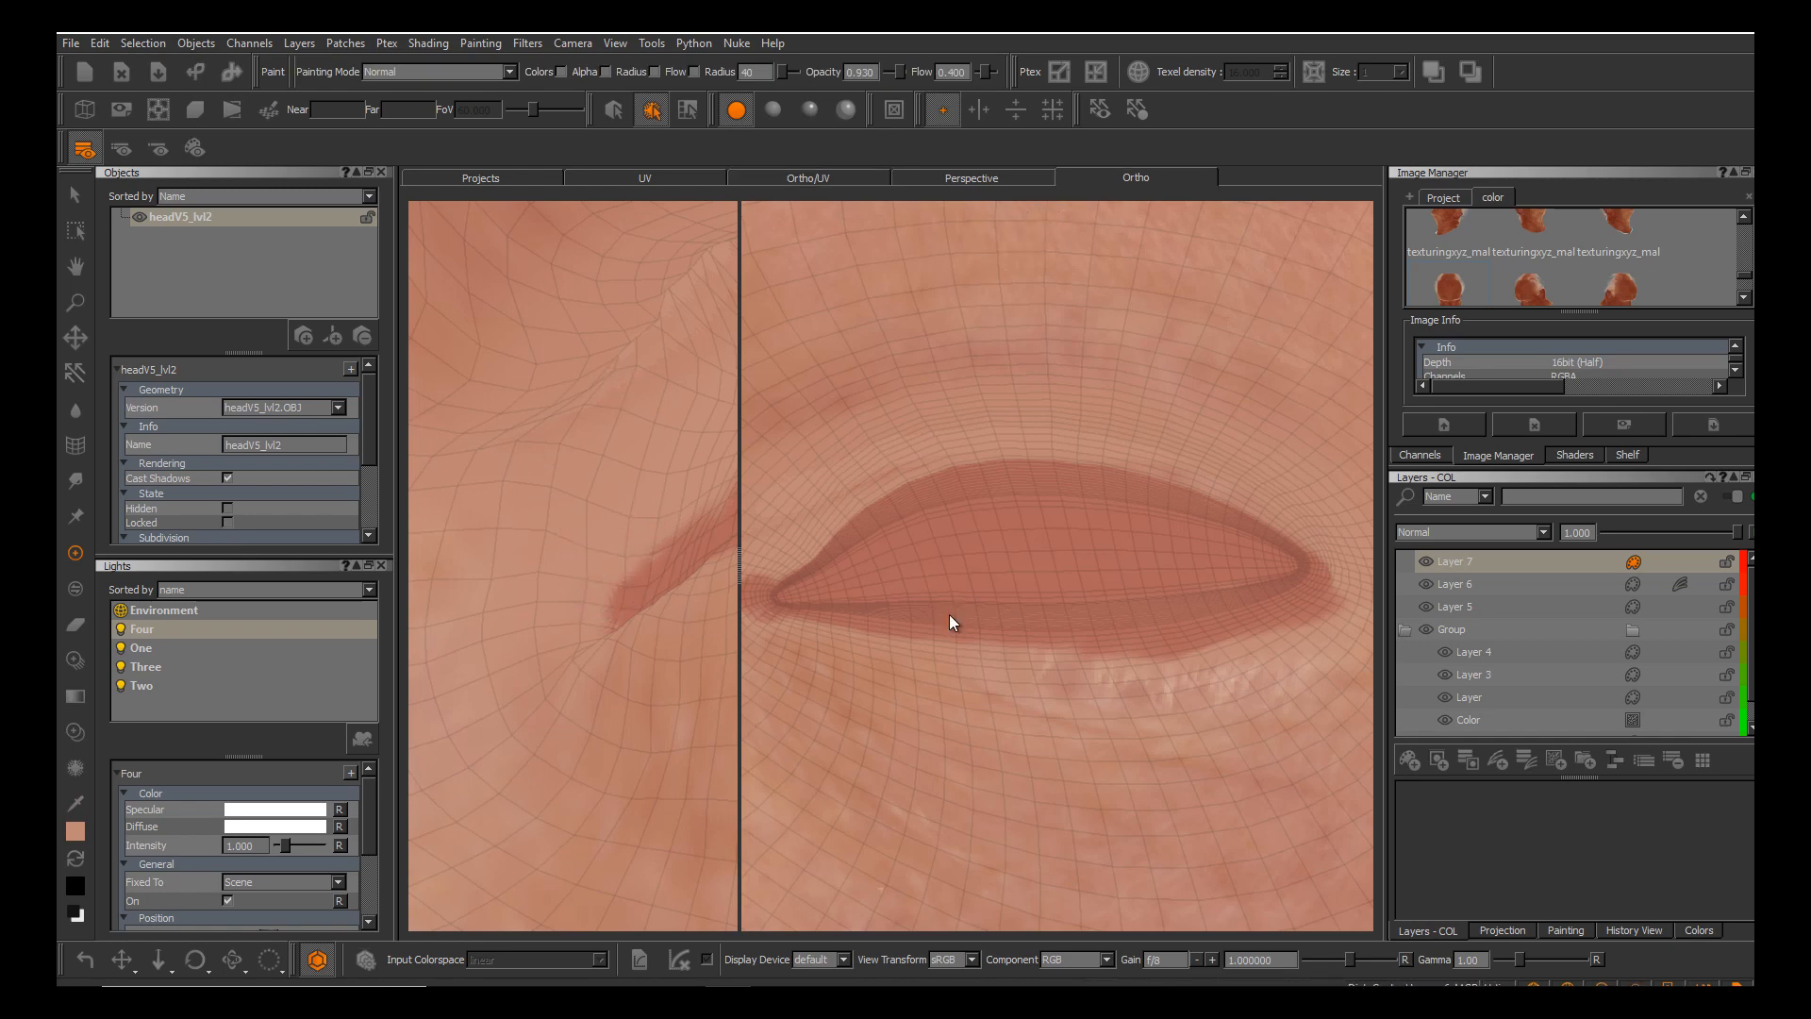
{"action": "scroll", "coordinate": [949, 614], "scroll_direction": "down", "scroll_amount": 6}
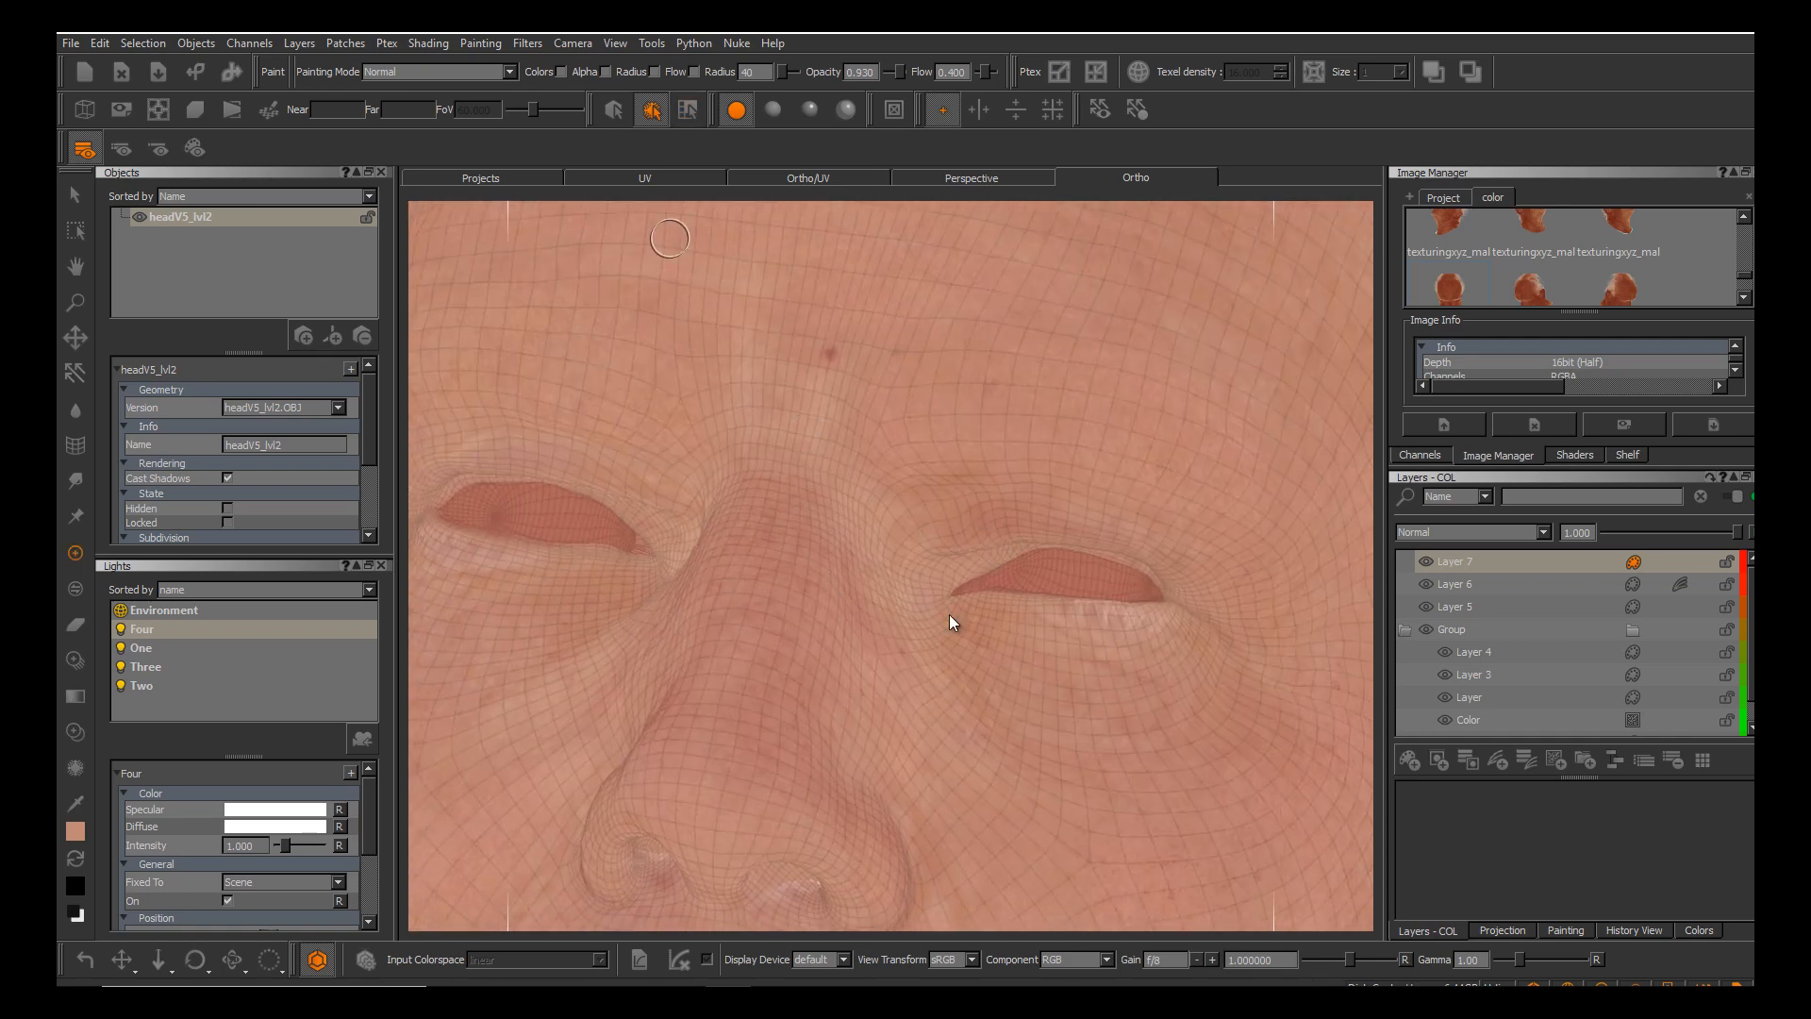
{"action": "middle_click_drag", "start_coordinate": [949, 614], "coordinate": [808, 555], "text": "alt"}
{"action": "right_click_drag", "start_coordinate": [808, 555], "coordinate": [949, 614], "text": "alt"}
{"action": "left_click_drag", "start_coordinate": [949, 614], "coordinate": [949, 660], "text": "alt"}
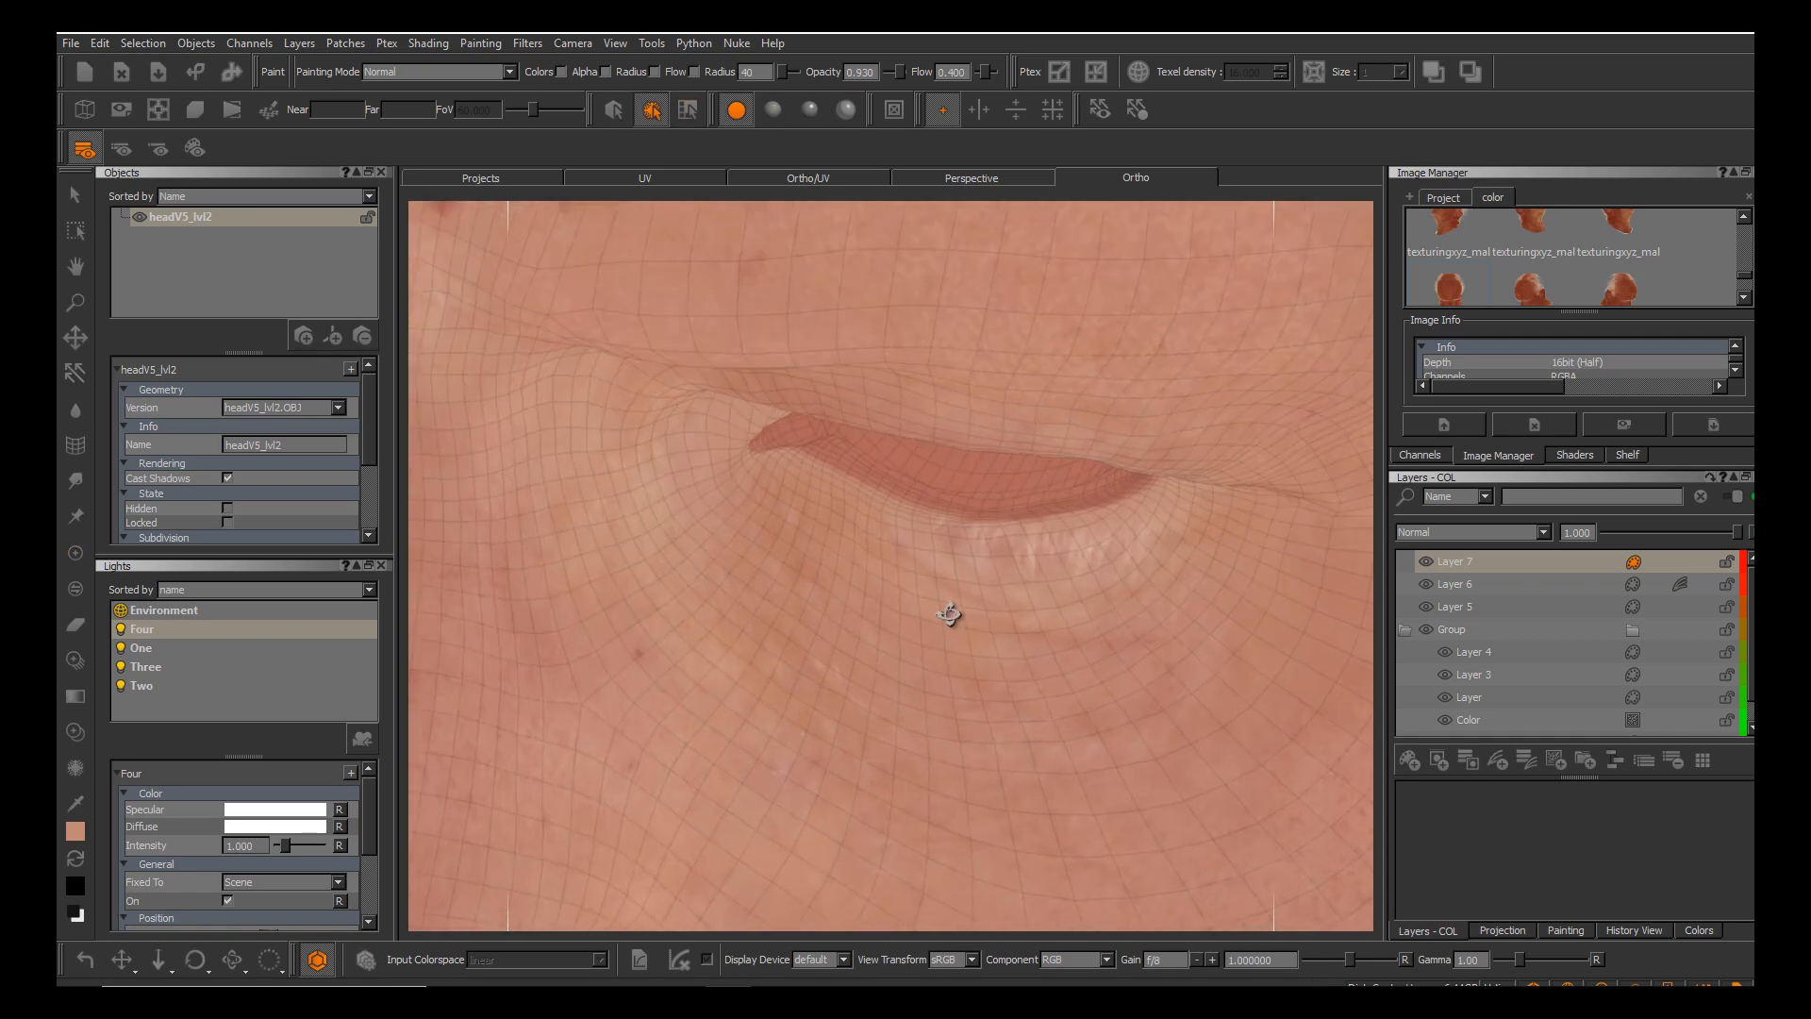
{"action": "mouse_move", "coordinate": [949, 614]}
{"action": "right_mouse_down", "text": "alt"}
{"action": "mouse_move", "coordinate": [978, 614]}
{"action": "mouse_move", "coordinate": [921, 614]}
{"action": "right_mouse_up", "text": "alt"}
{"action": "middle_click_drag", "start_coordinate": [949, 614], "coordinate": [1058, 595], "text": "alt"}
{"action": "left_click_drag", "start_coordinate": [949, 615], "coordinate": [1052, 672], "text": "alt"}
{"action": "right_click_drag", "start_coordinate": [949, 614], "coordinate": [892, 614], "text": "alt"}
{"action": "left_click_drag", "start_coordinate": [949, 614], "coordinate": [874, 614], "text": "alt"}
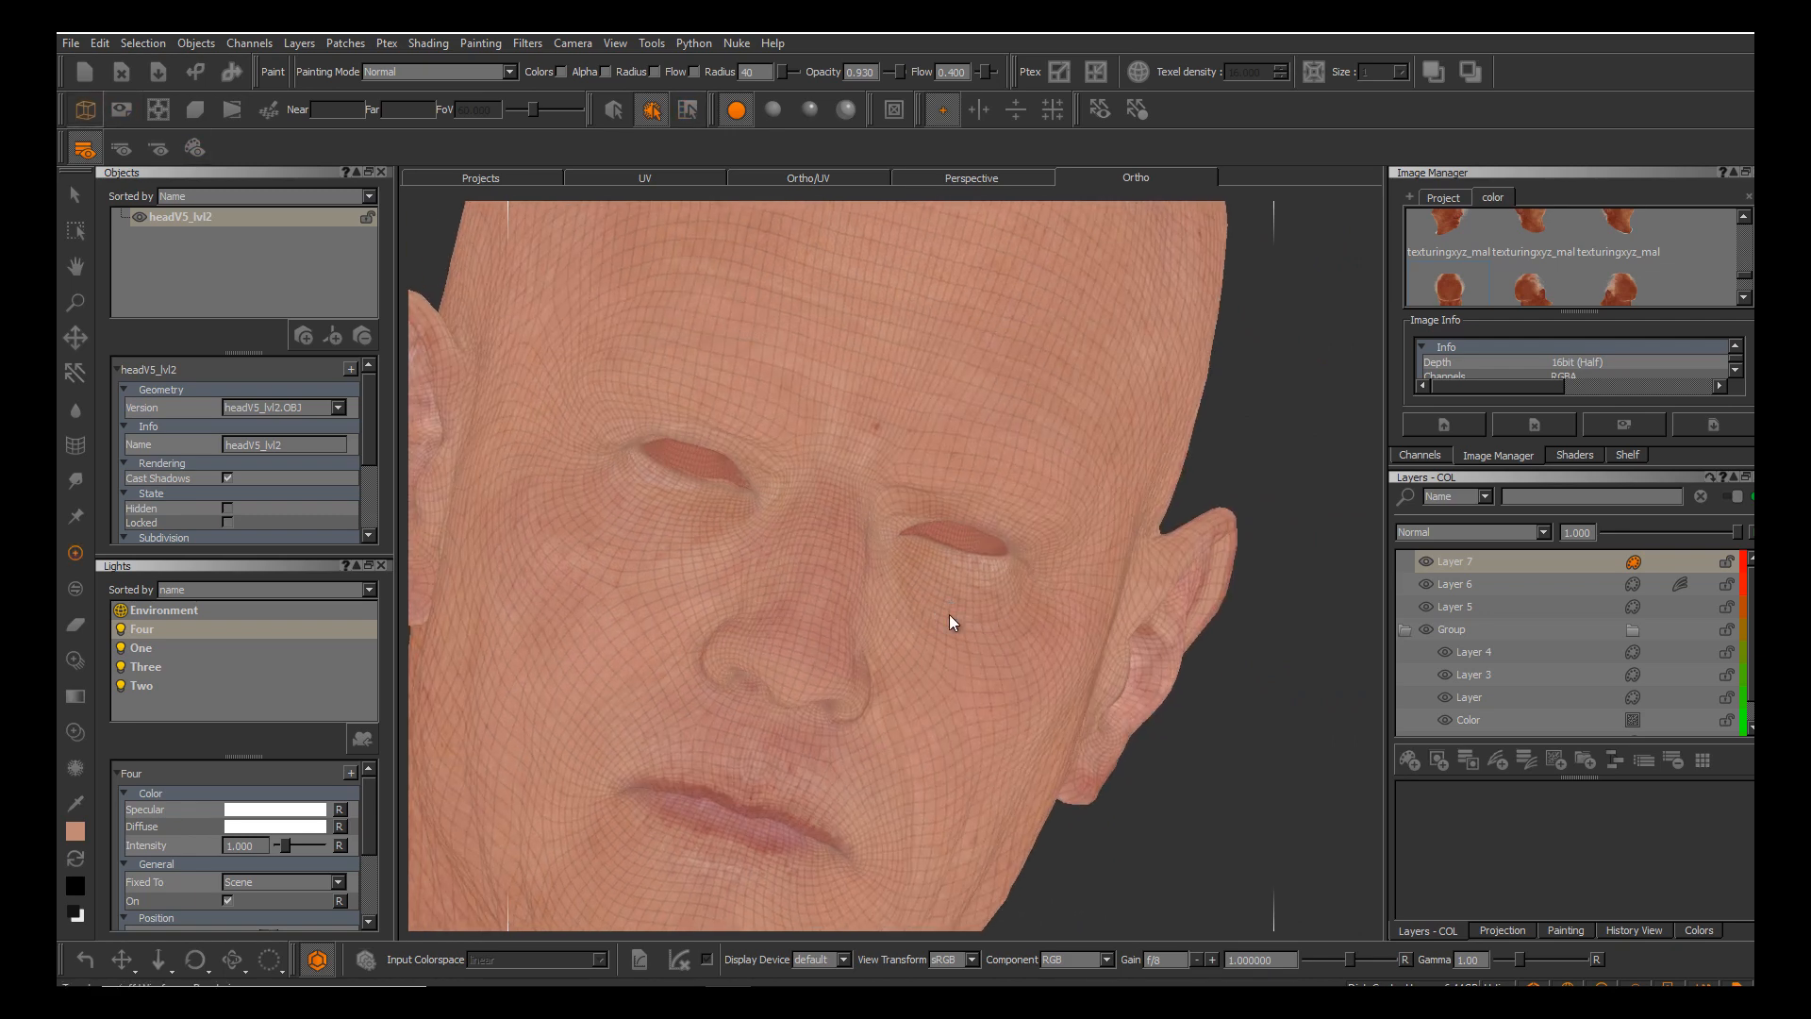
Hide the wireframe and sample the eye socket's red as the paint colour, ready with the Paint tool.
{"action": "middle_click_drag", "start_coordinate": [949, 614], "coordinate": [1072, 569], "text": "alt"}
{"action": "left_click_drag", "start_coordinate": [949, 614], "coordinate": [1034, 614], "text": "alt"}
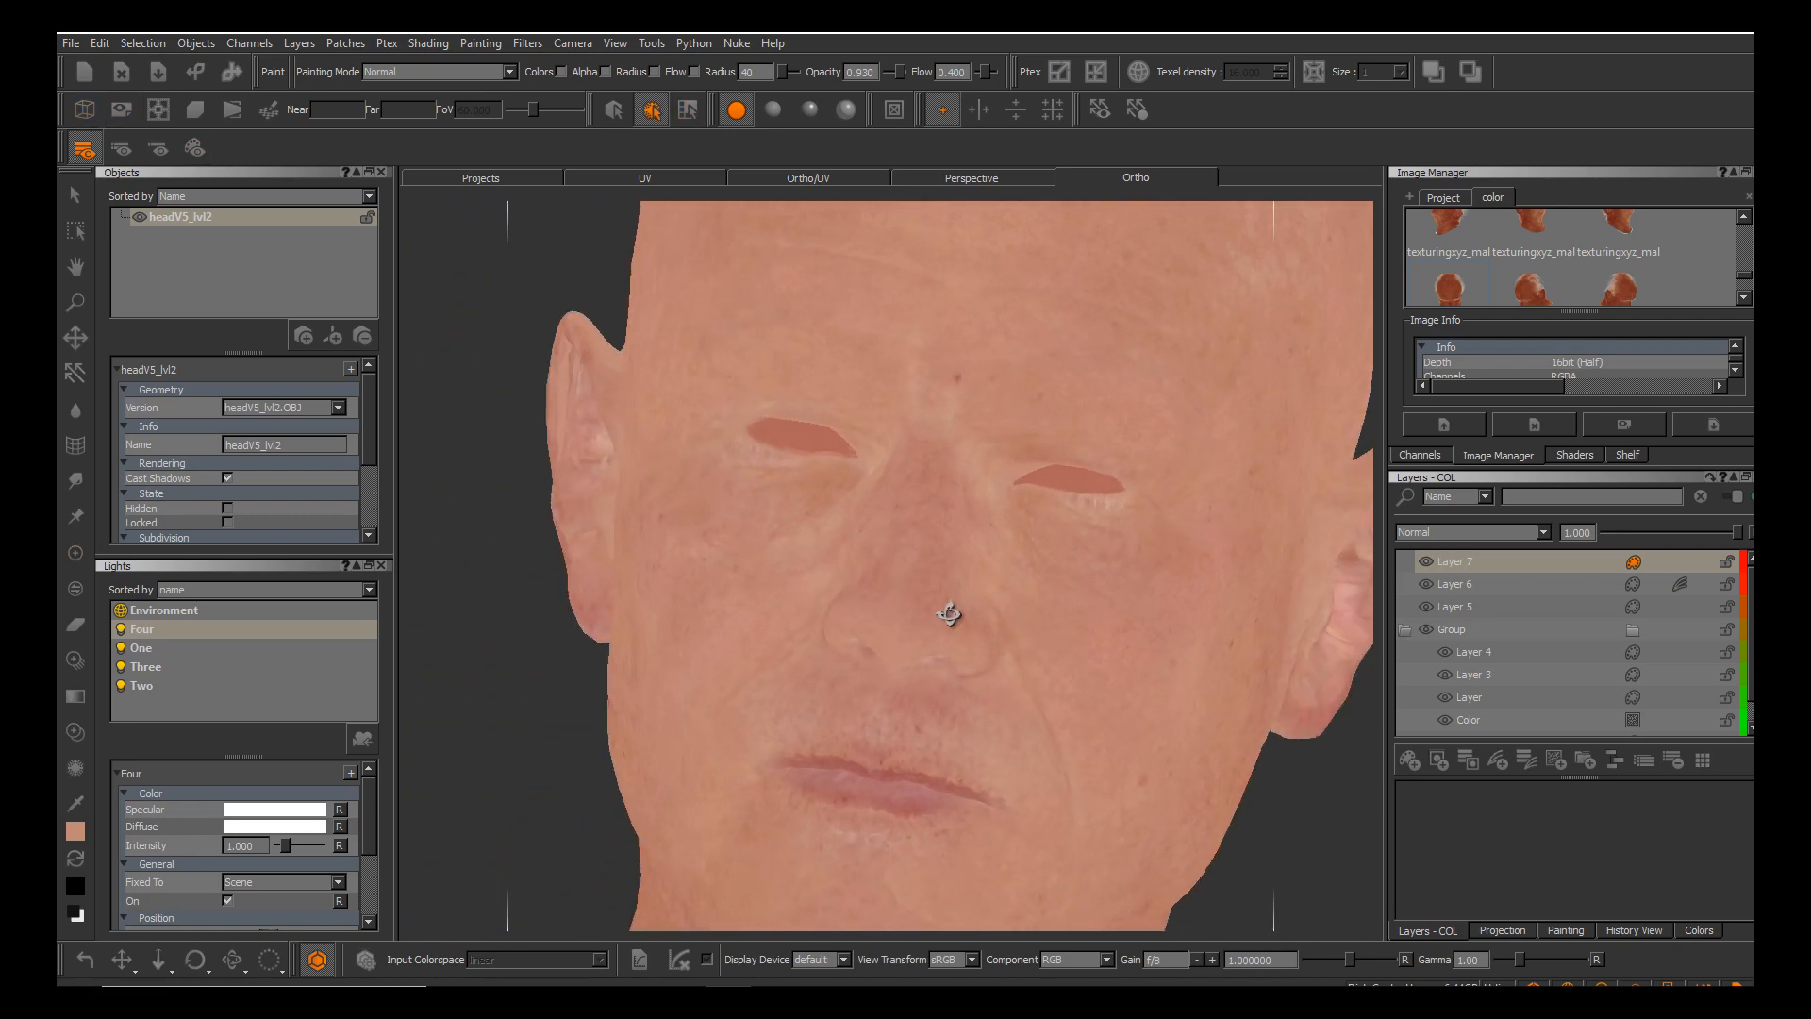
{"action": "right_click_drag", "start_coordinate": [950, 614], "coordinate": [1062, 614], "text": "alt"}
{"action": "left_click_drag", "start_coordinate": [949, 614], "coordinate": [883, 614], "text": "alt"}
{"action": "middle_click_drag", "start_coordinate": [949, 614], "coordinate": [892, 651], "text": "alt"}
{"action": "right_click_drag", "start_coordinate": [949, 614], "coordinate": [1063, 422], "text": "alt"}
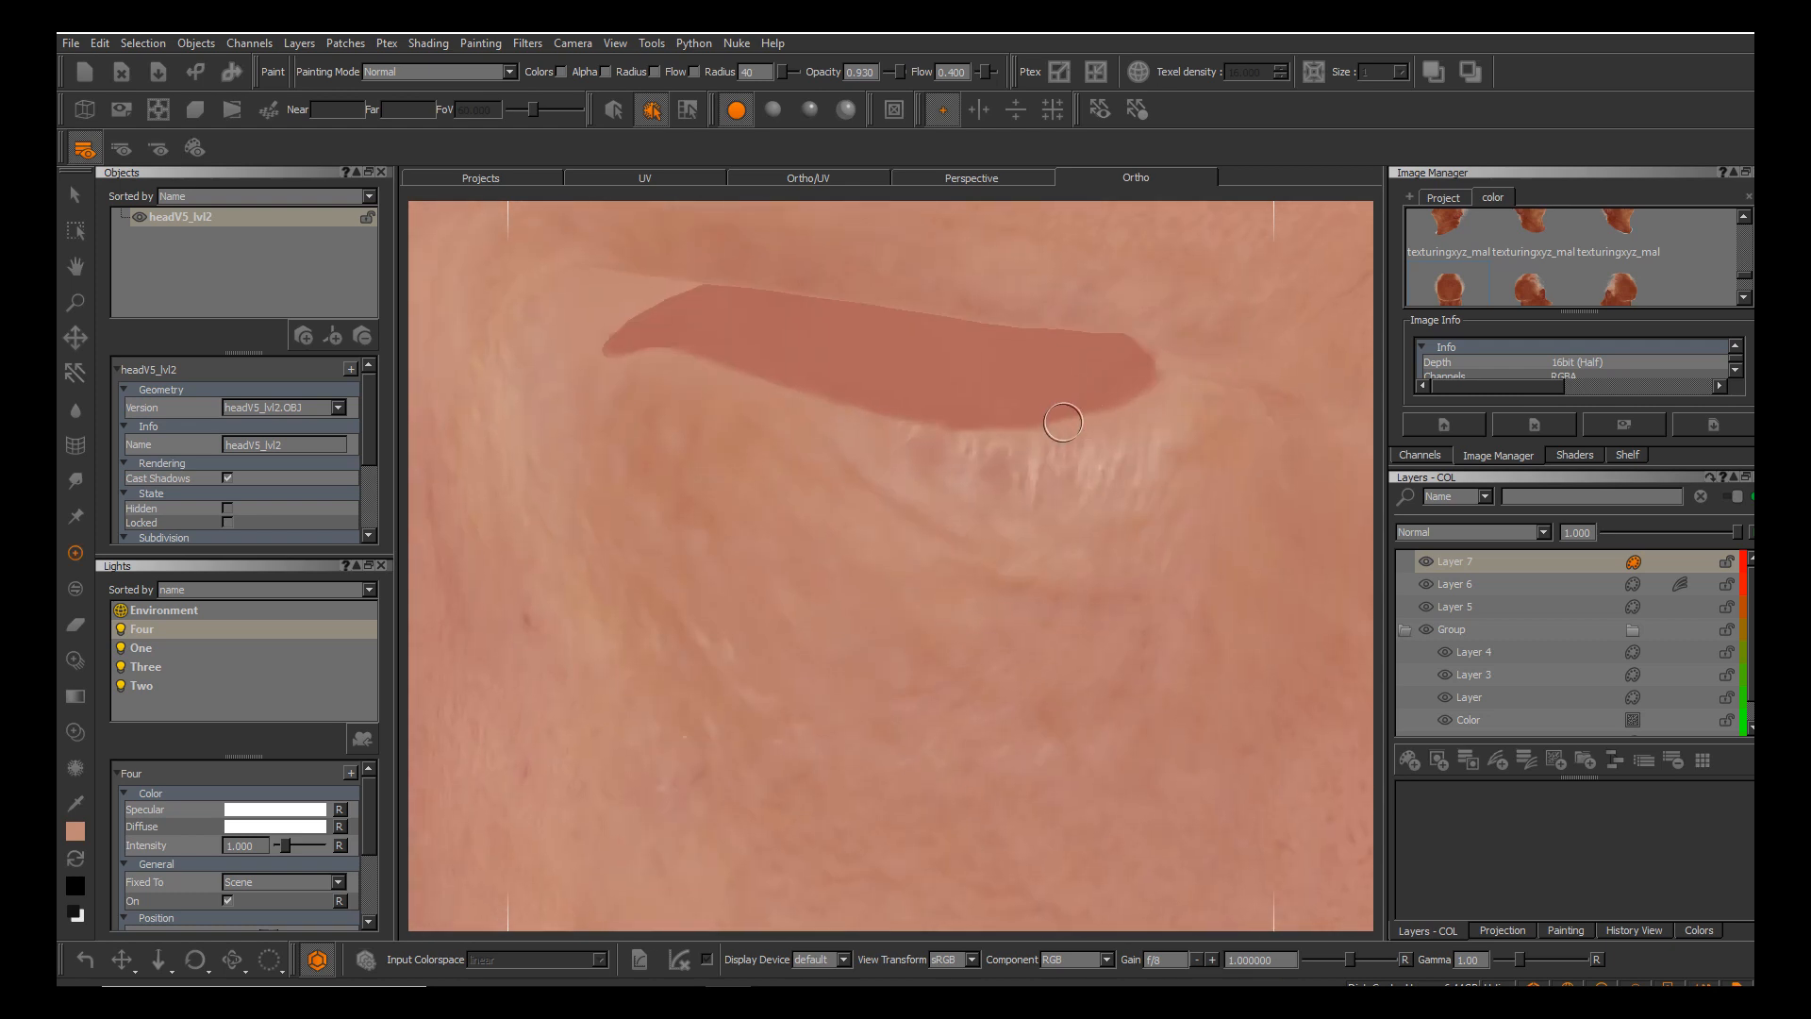
{"action": "key", "text": "e"}
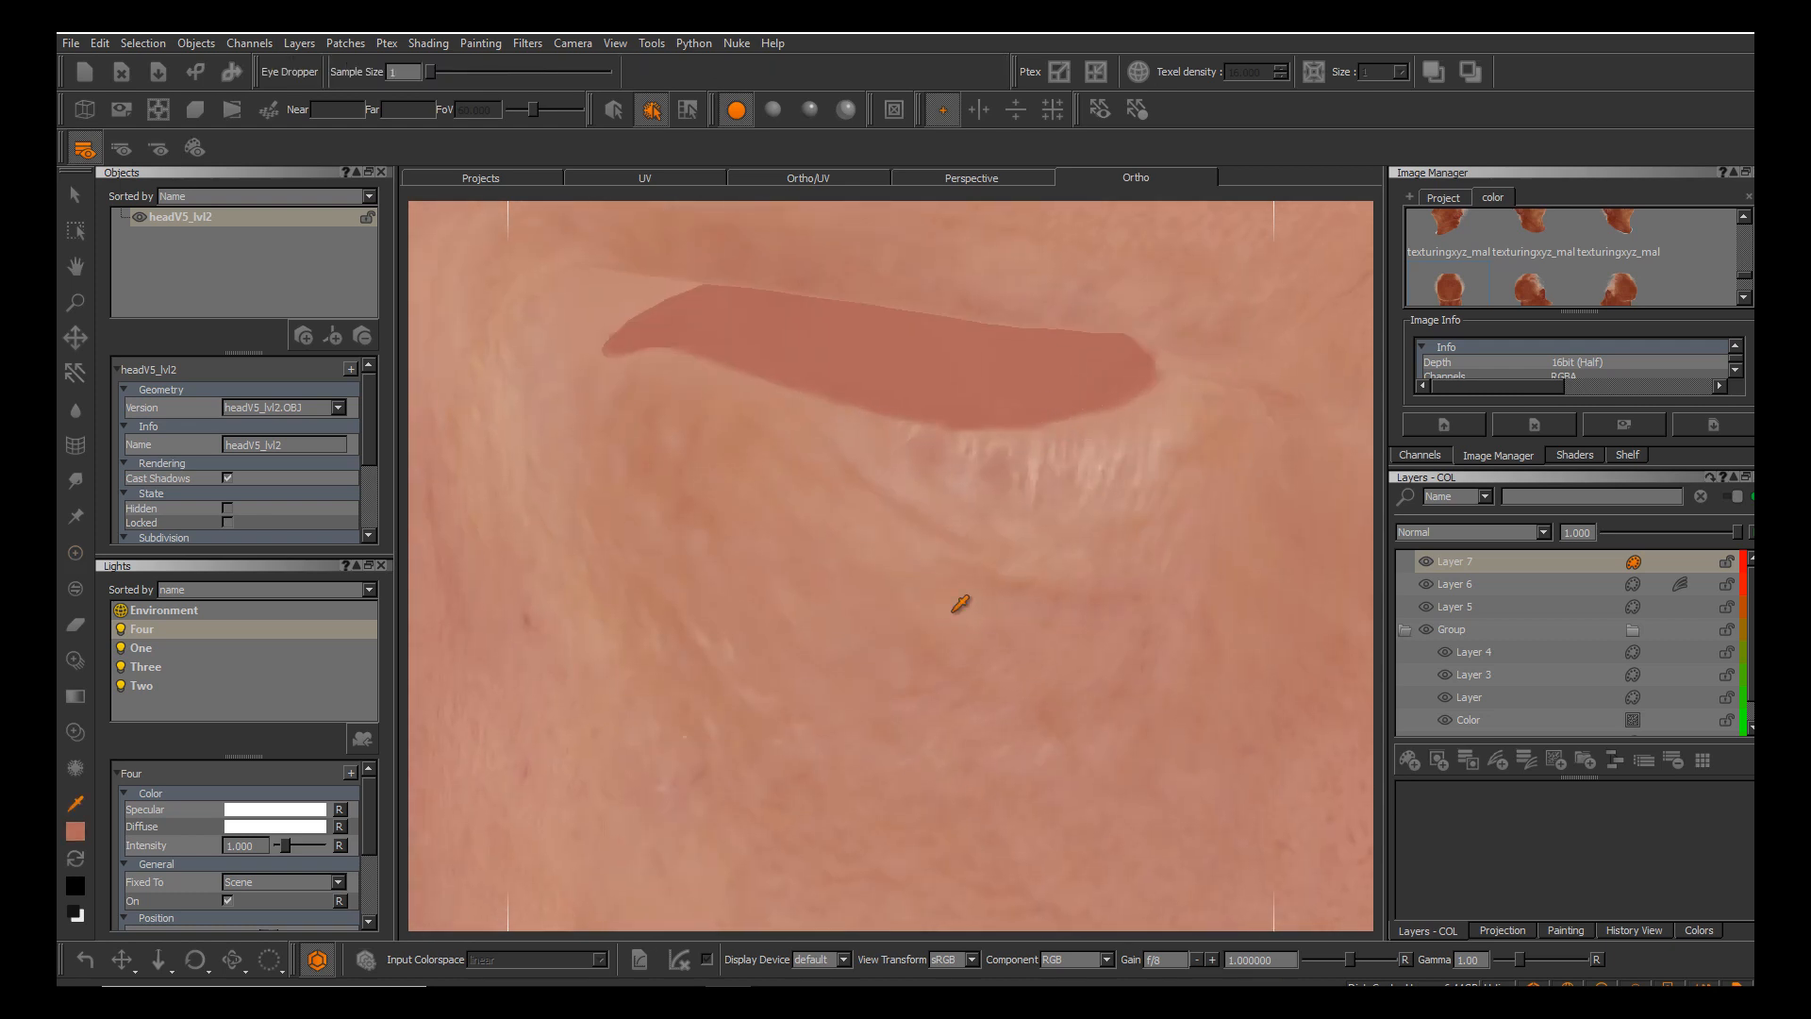
{"action": "key", "text": "p"}
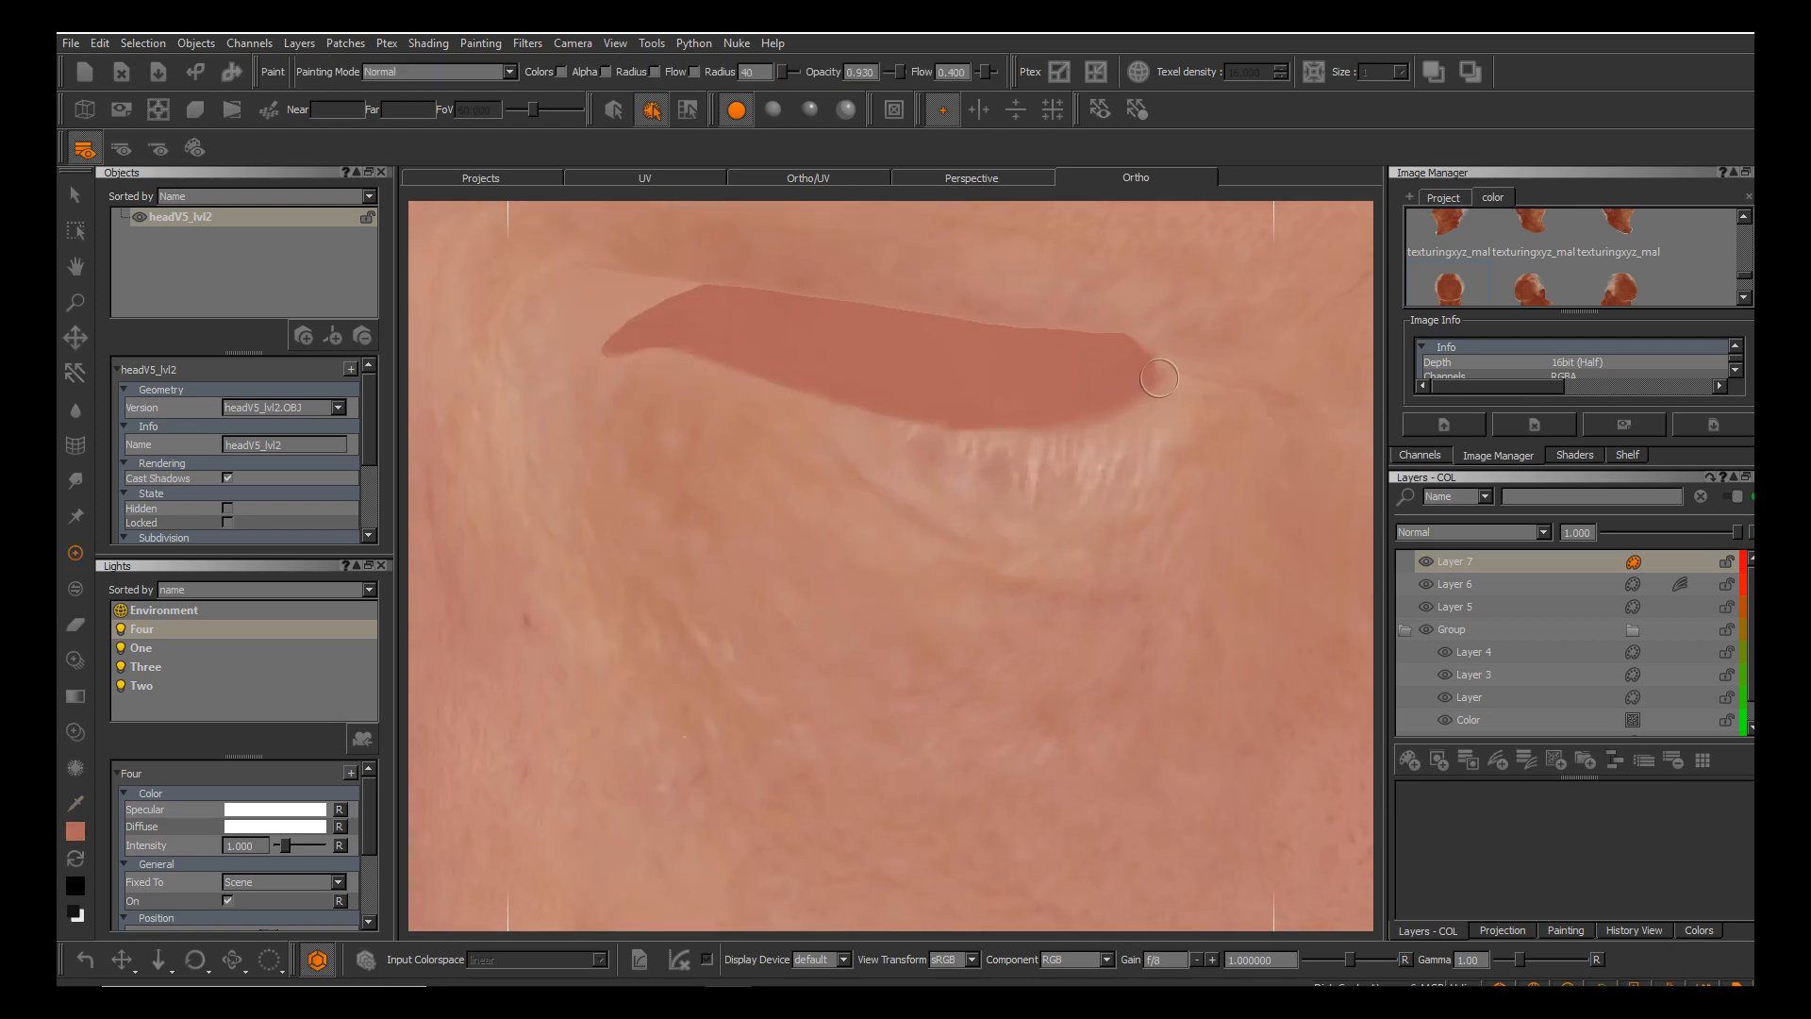
Touch up the eye socket's outer corner with the sampled red and bake the paint.
{"action": "left_click_drag", "start_coordinate": [1159, 378], "coordinate": [1150, 381]}
{"action": "key", "text": "b"}
{"action": "left_click_drag", "start_coordinate": [950, 614], "coordinate": [1033, 604], "text": "alt"}
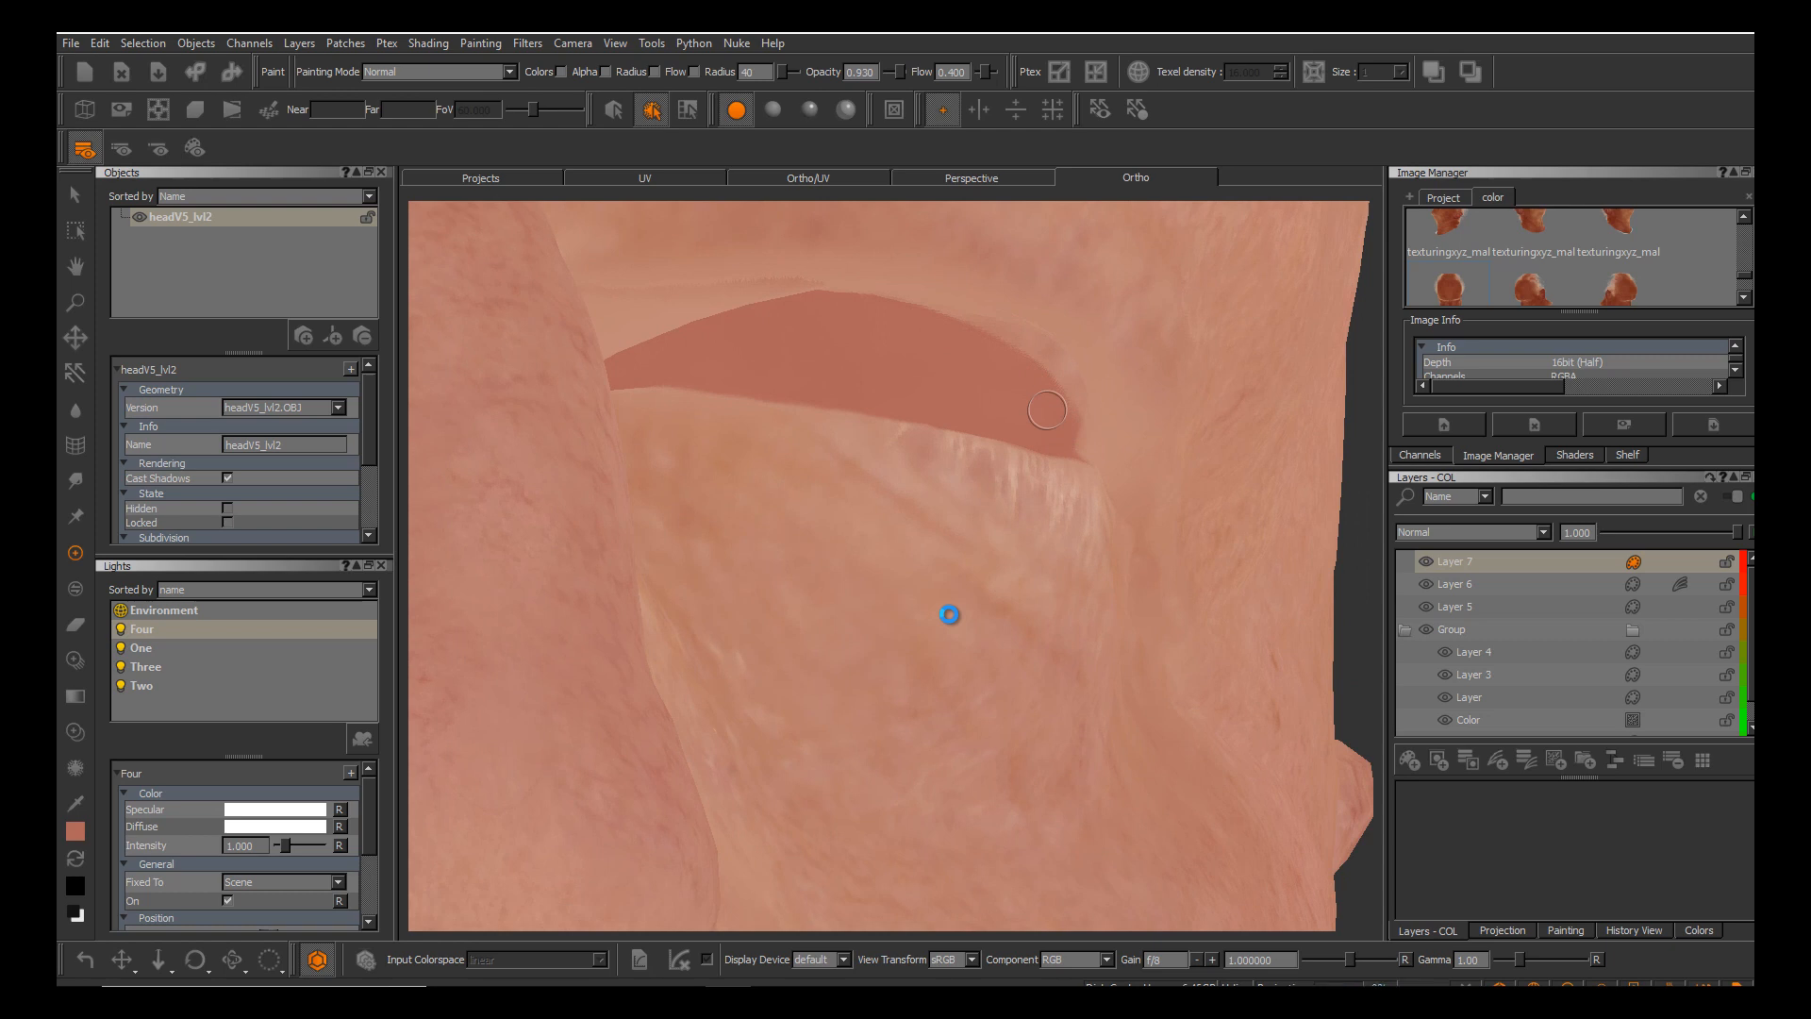
{"action": "right_click_drag", "start_coordinate": [950, 614], "coordinate": [950, 528], "text": "alt"}
{"action": "left_click_drag", "start_coordinate": [950, 614], "coordinate": [868, 614], "text": "alt"}
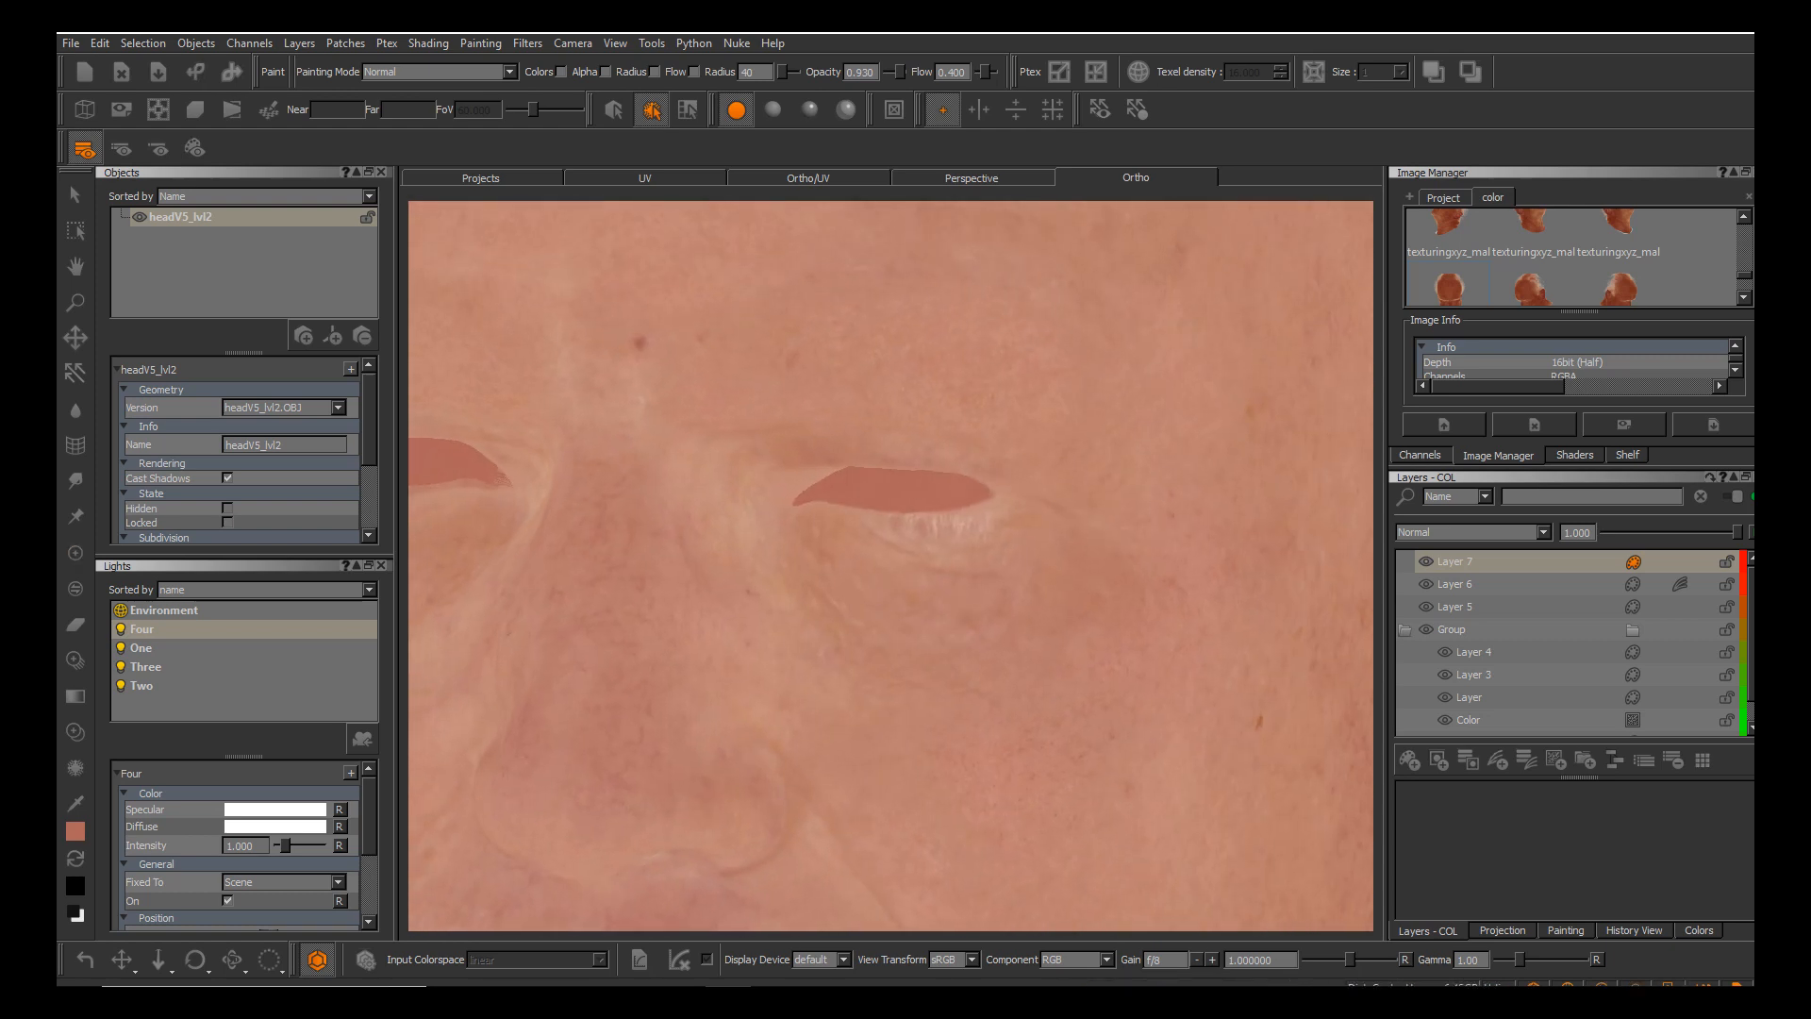
Paint over the eyelashes below the middle of the same eye's lower lid with nearby sampled skin tones.
{"action": "middle_click_drag", "start_coordinate": [950, 614], "coordinate": [933, 650], "text": "alt"}
{"action": "mouse_move", "coordinate": [950, 614]}
{"action": "right_mouse_down", "text": "alt"}
{"action": "mouse_move", "coordinate": [950, 689]}
{"action": "mouse_move", "coordinate": [950, 660]}
{"action": "right_mouse_up", "text": "alt"}
{"action": "left_click_drag", "start_coordinate": [950, 614], "coordinate": [933, 627], "text": "alt"}
{"action": "right_click_drag", "start_coordinate": [950, 614], "coordinate": [950, 660], "text": "alt"}
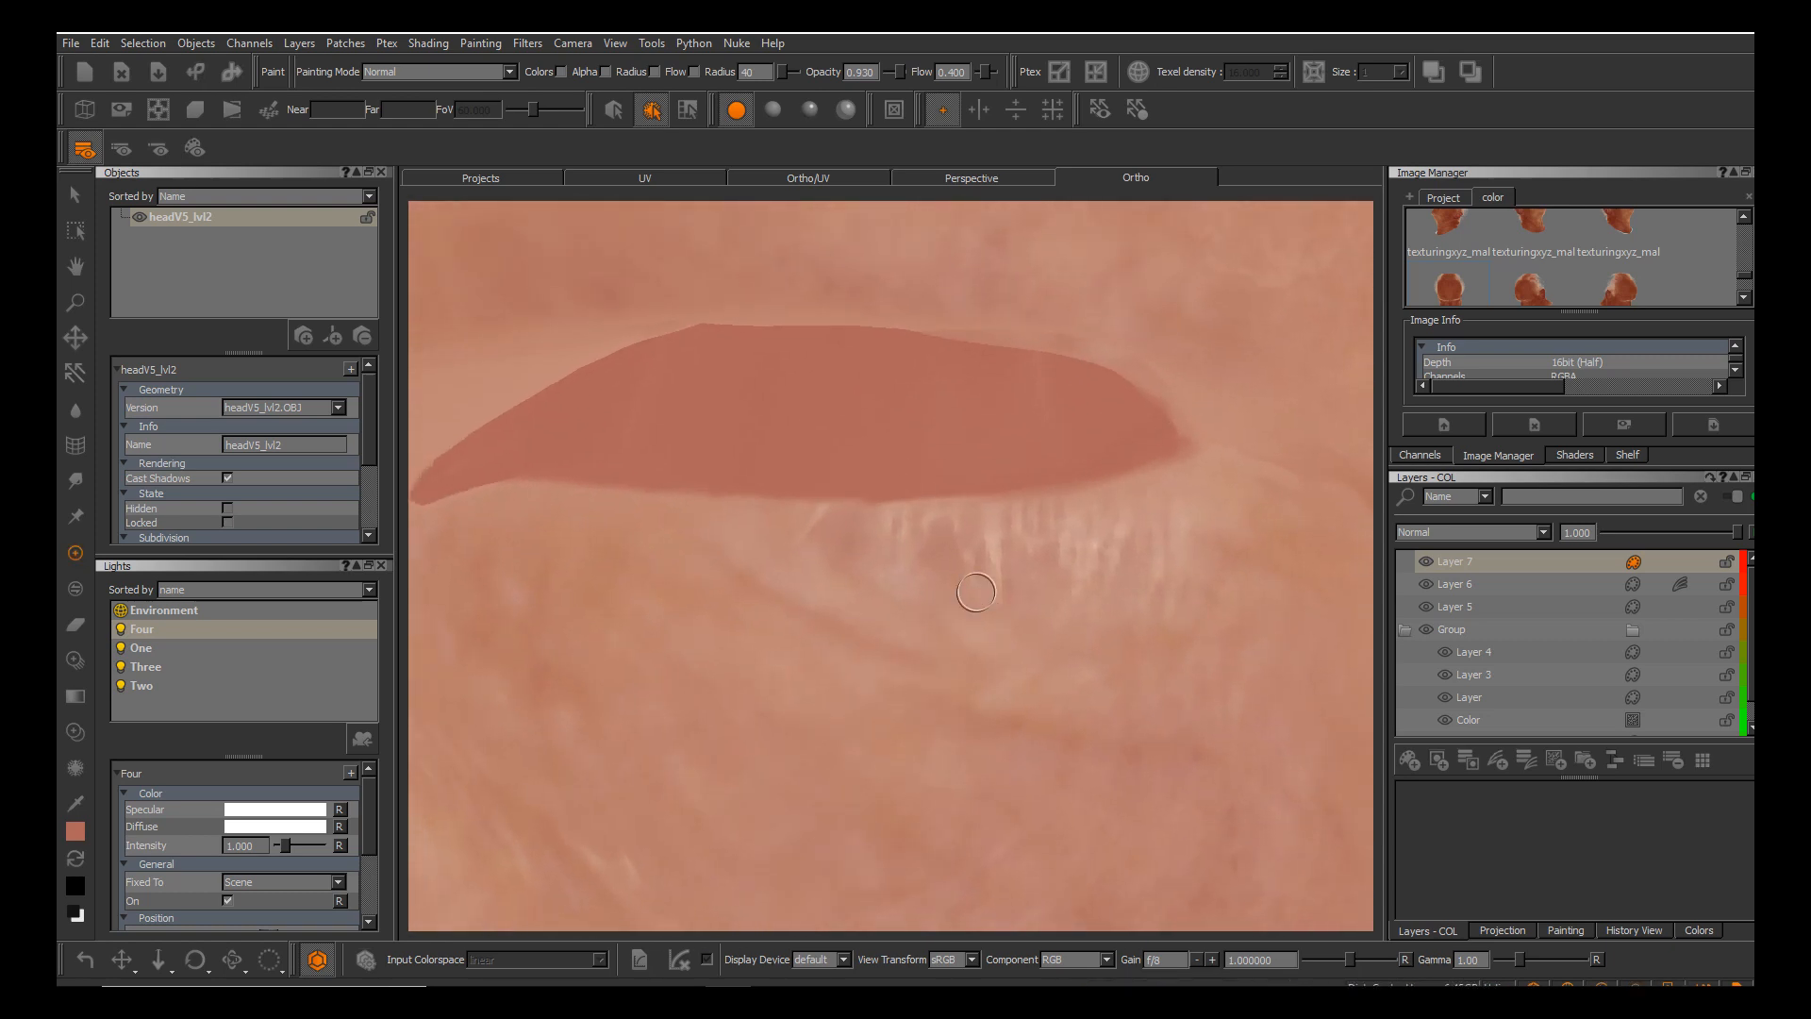
{"action": "key", "text": "e"}
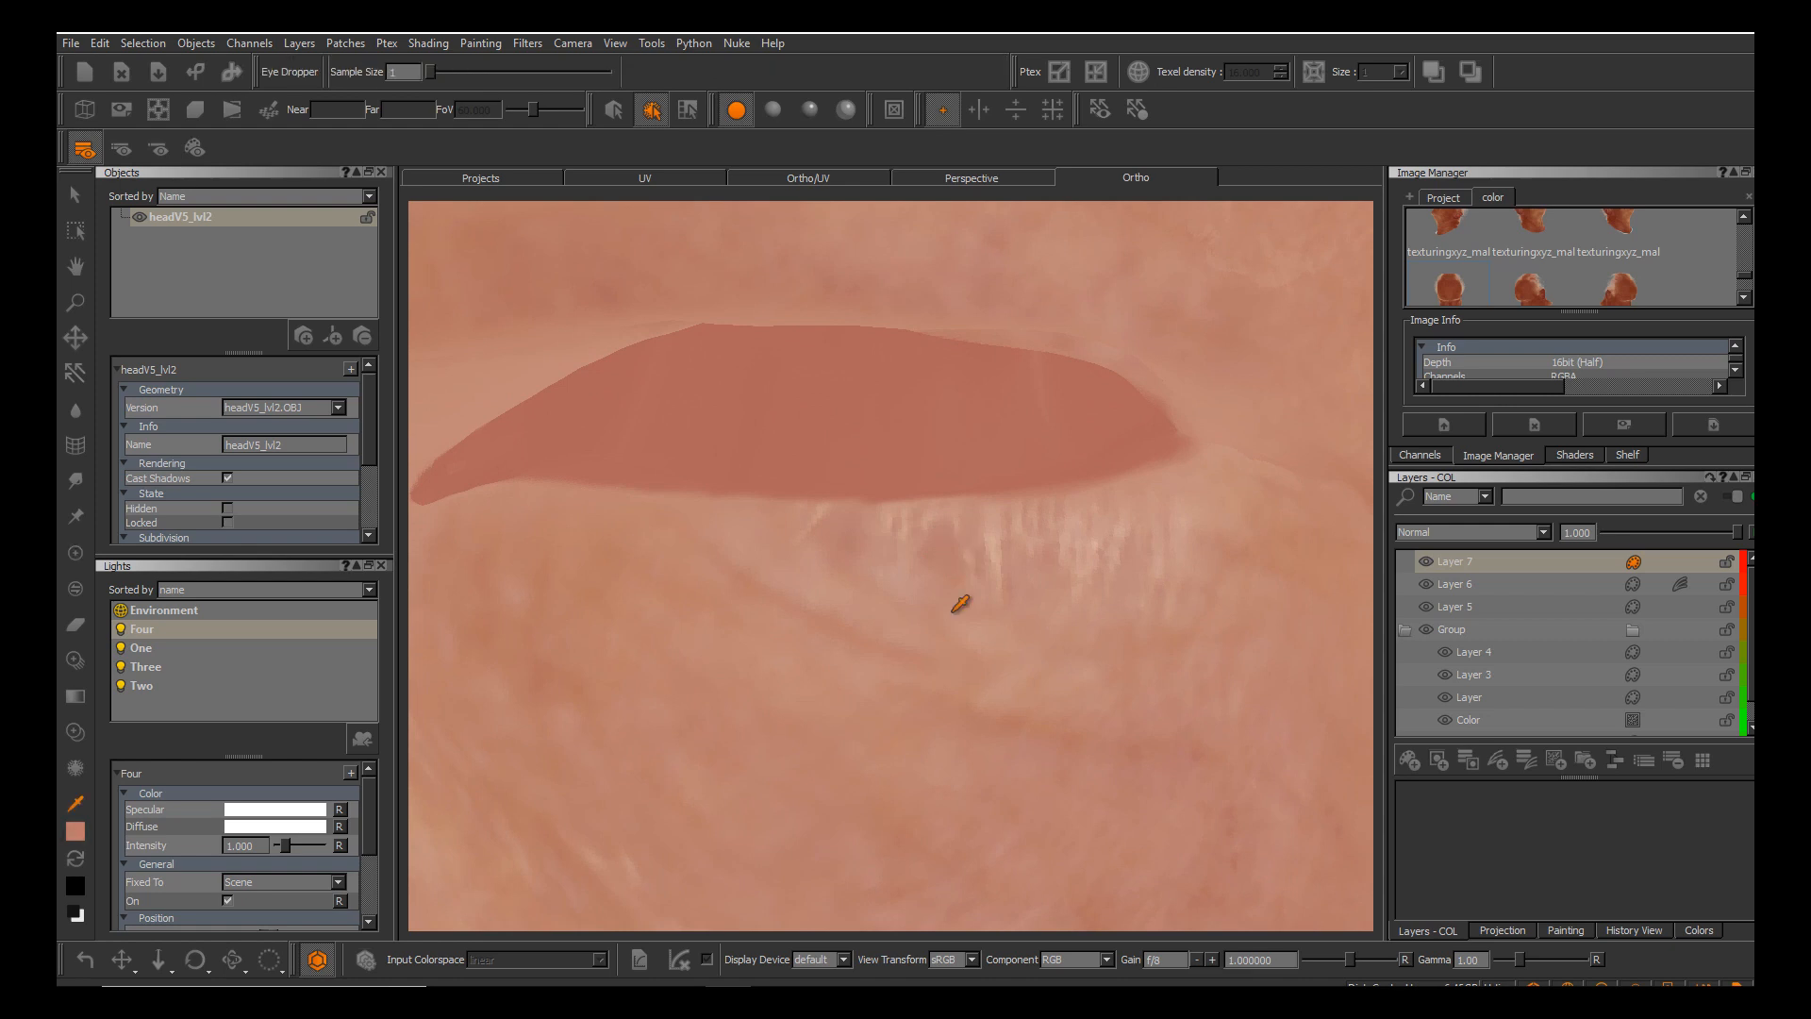
{"action": "key", "text": "p"}
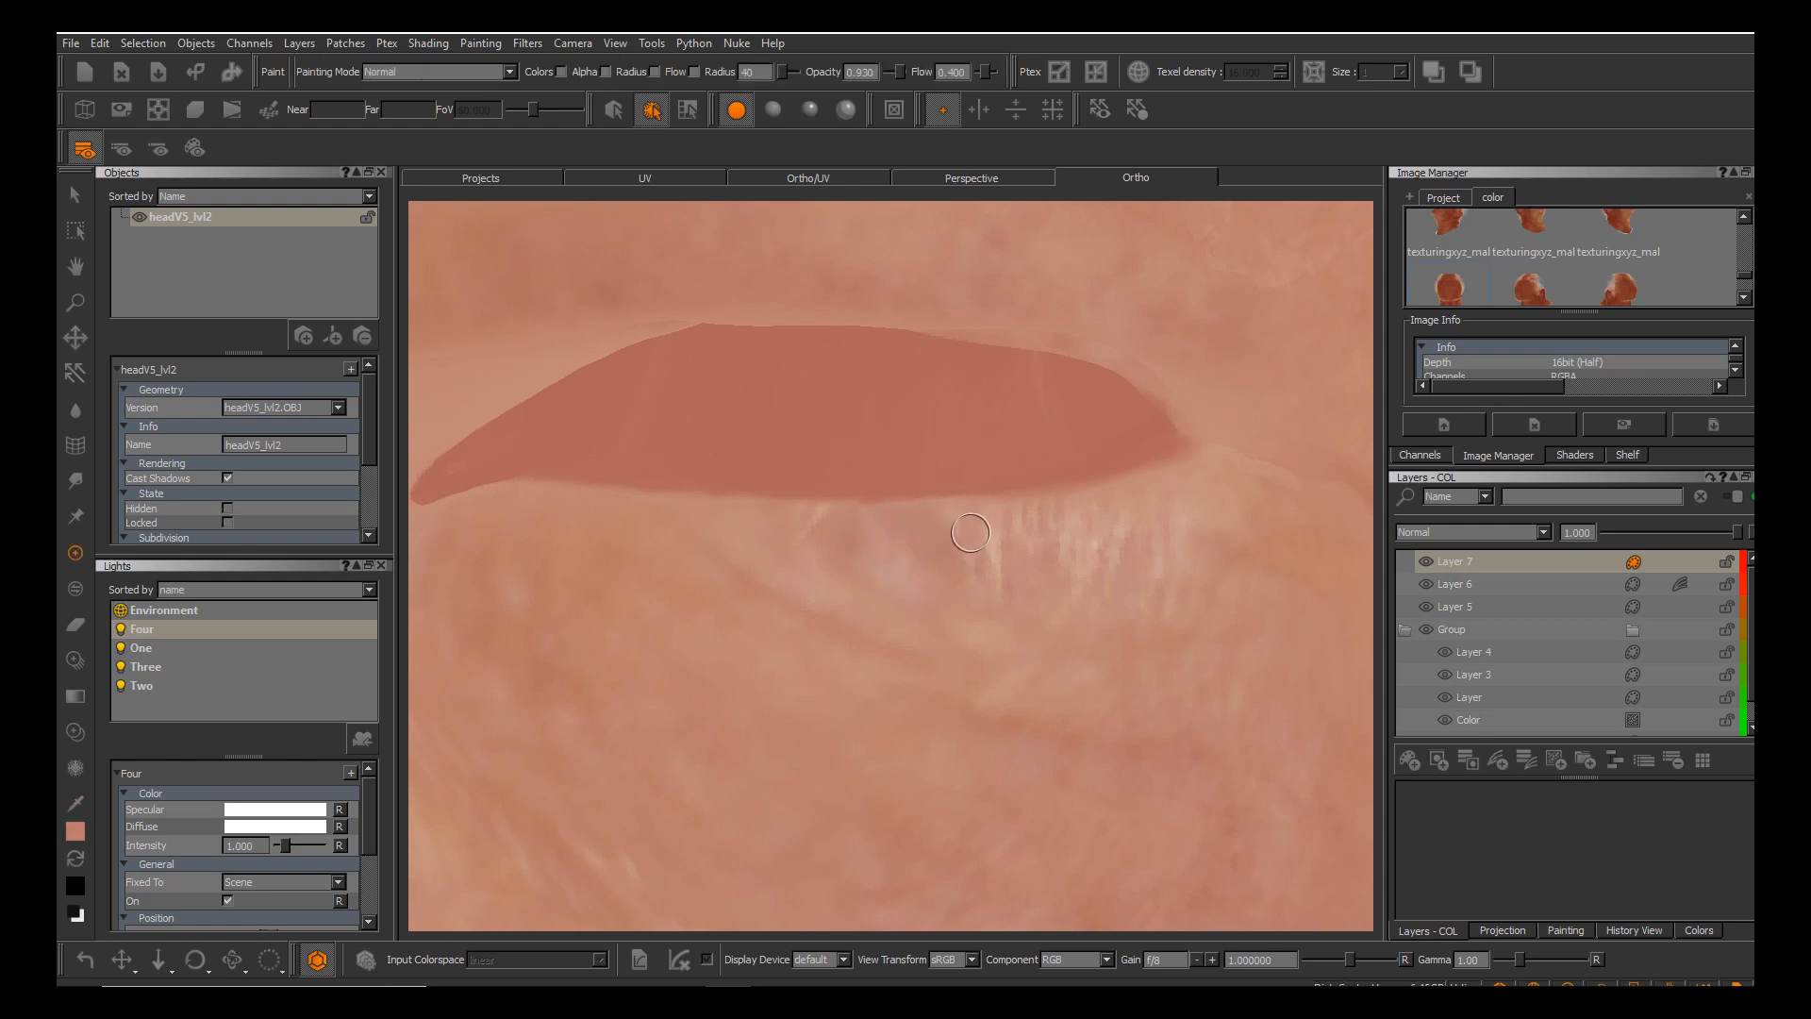
{"action": "key", "text": "c"}
{"action": "left_click", "coordinate": [957, 612]}
{"action": "key", "text": "p"}
{"action": "key", "text": "c"}
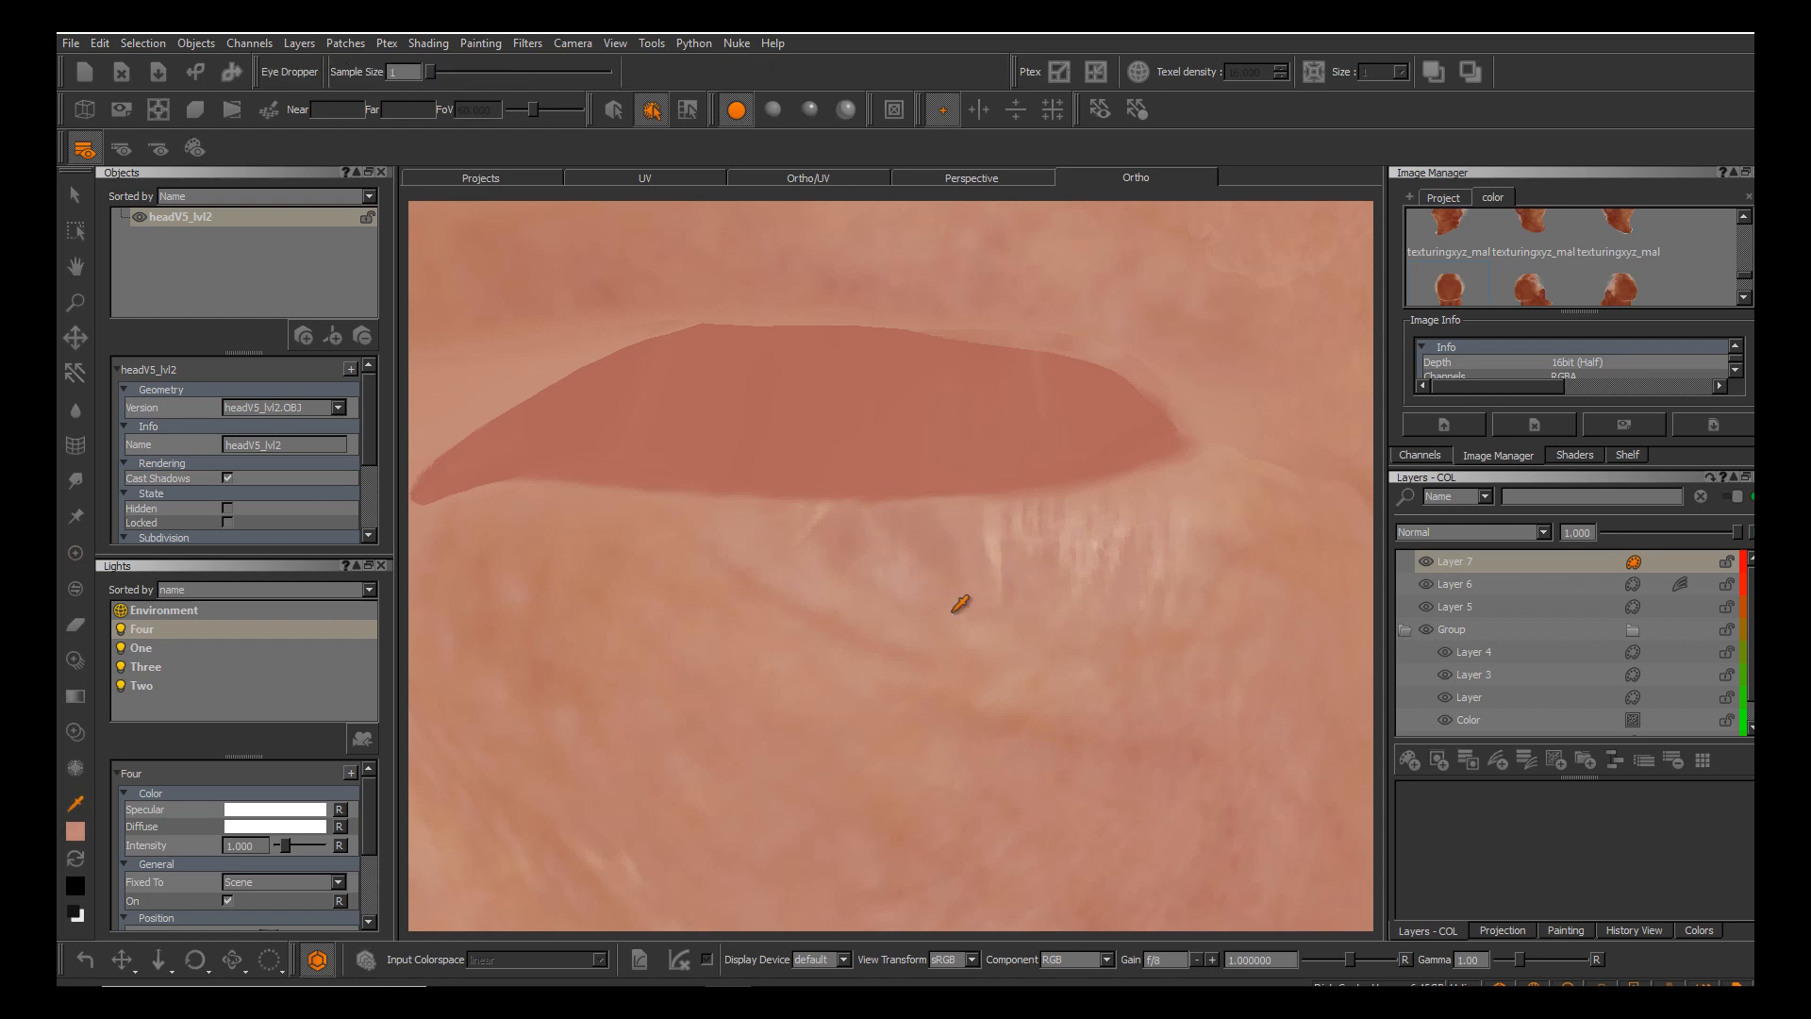
{"action": "left_click", "coordinate": [960, 604]}
{"action": "key", "text": "p"}
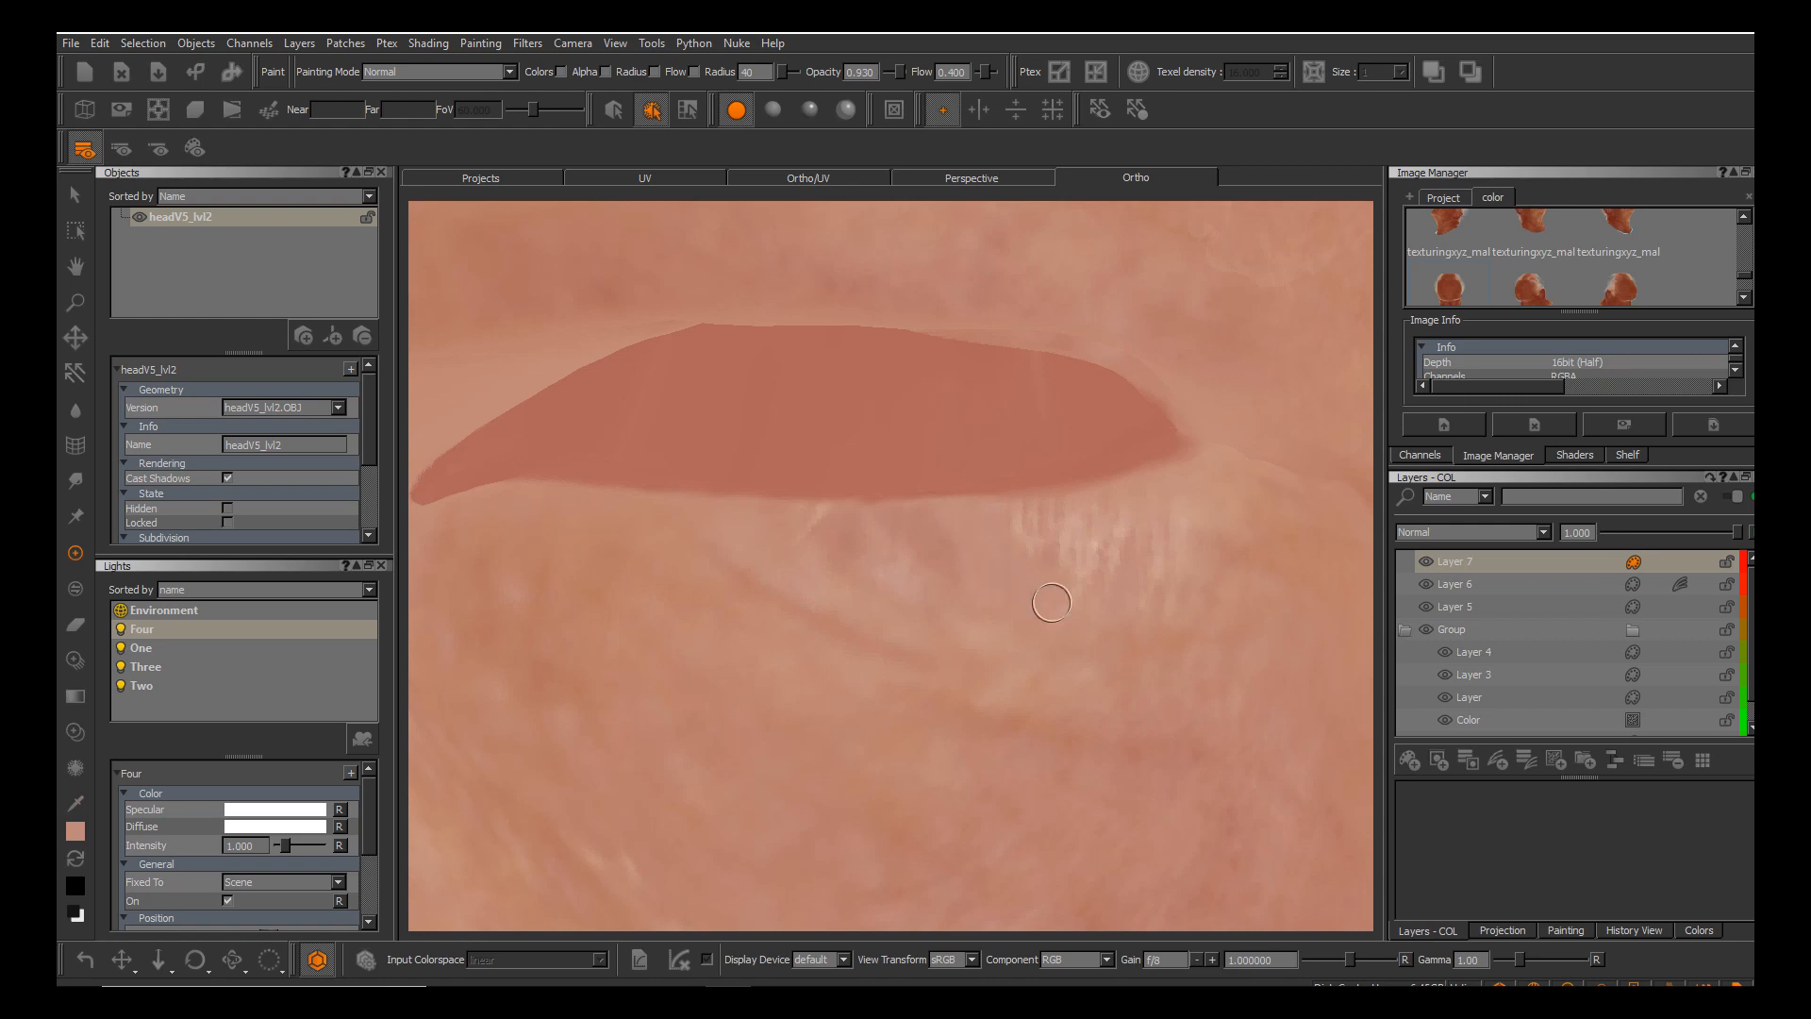
Cover the outer half of the lower lid's eyelash streaks with repeatedly sampled skin tones.
{"action": "key", "text": "c"}
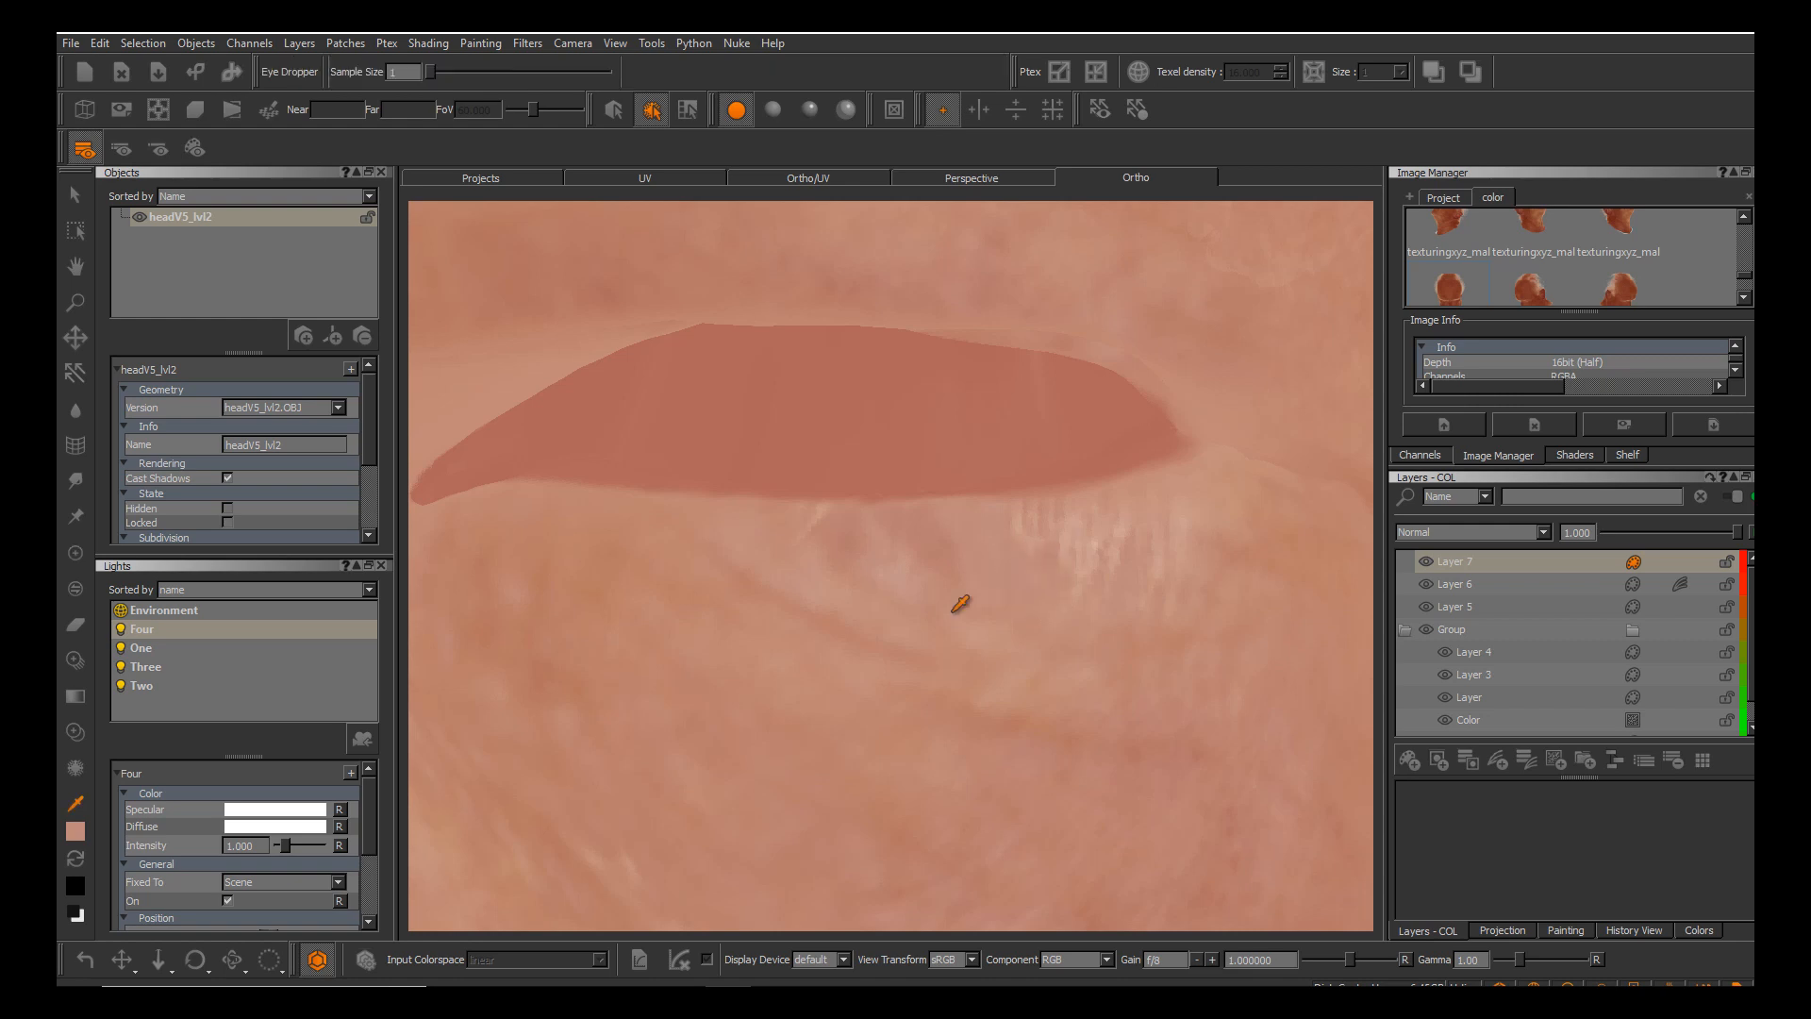
{"action": "key", "text": "p"}
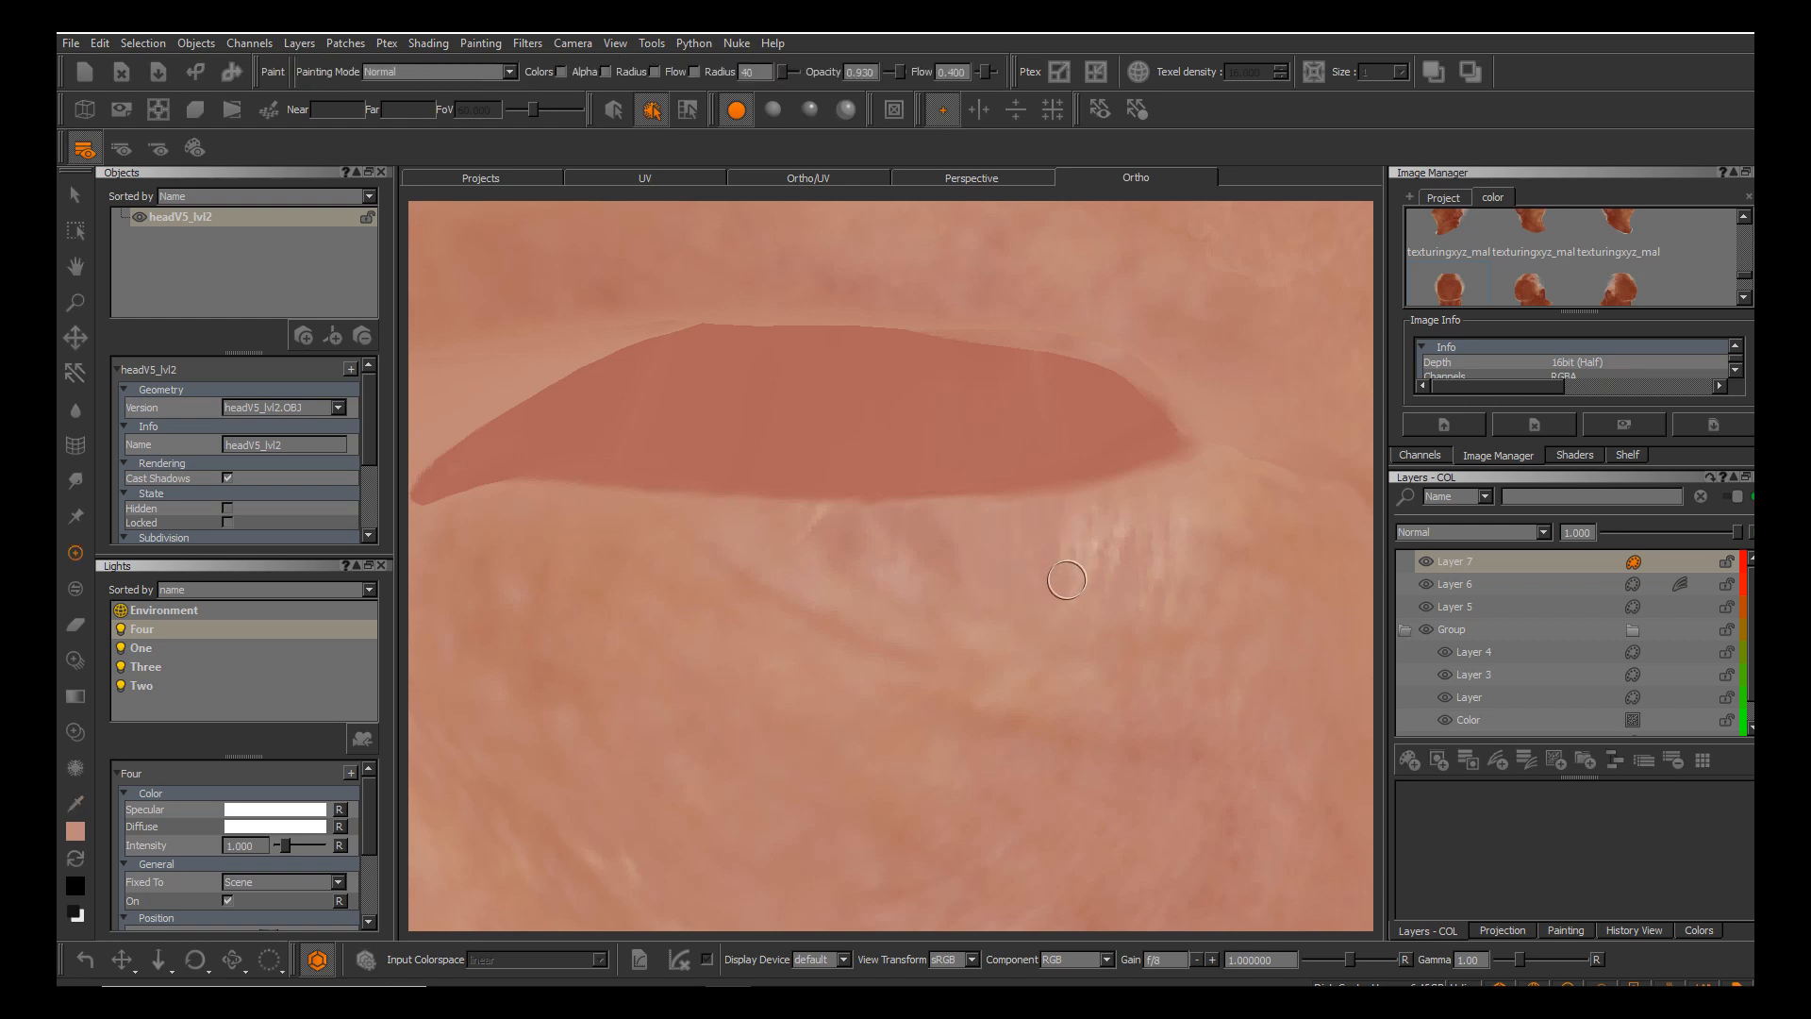
{"action": "key", "text": "c"}
{"action": "key", "text": "p"}
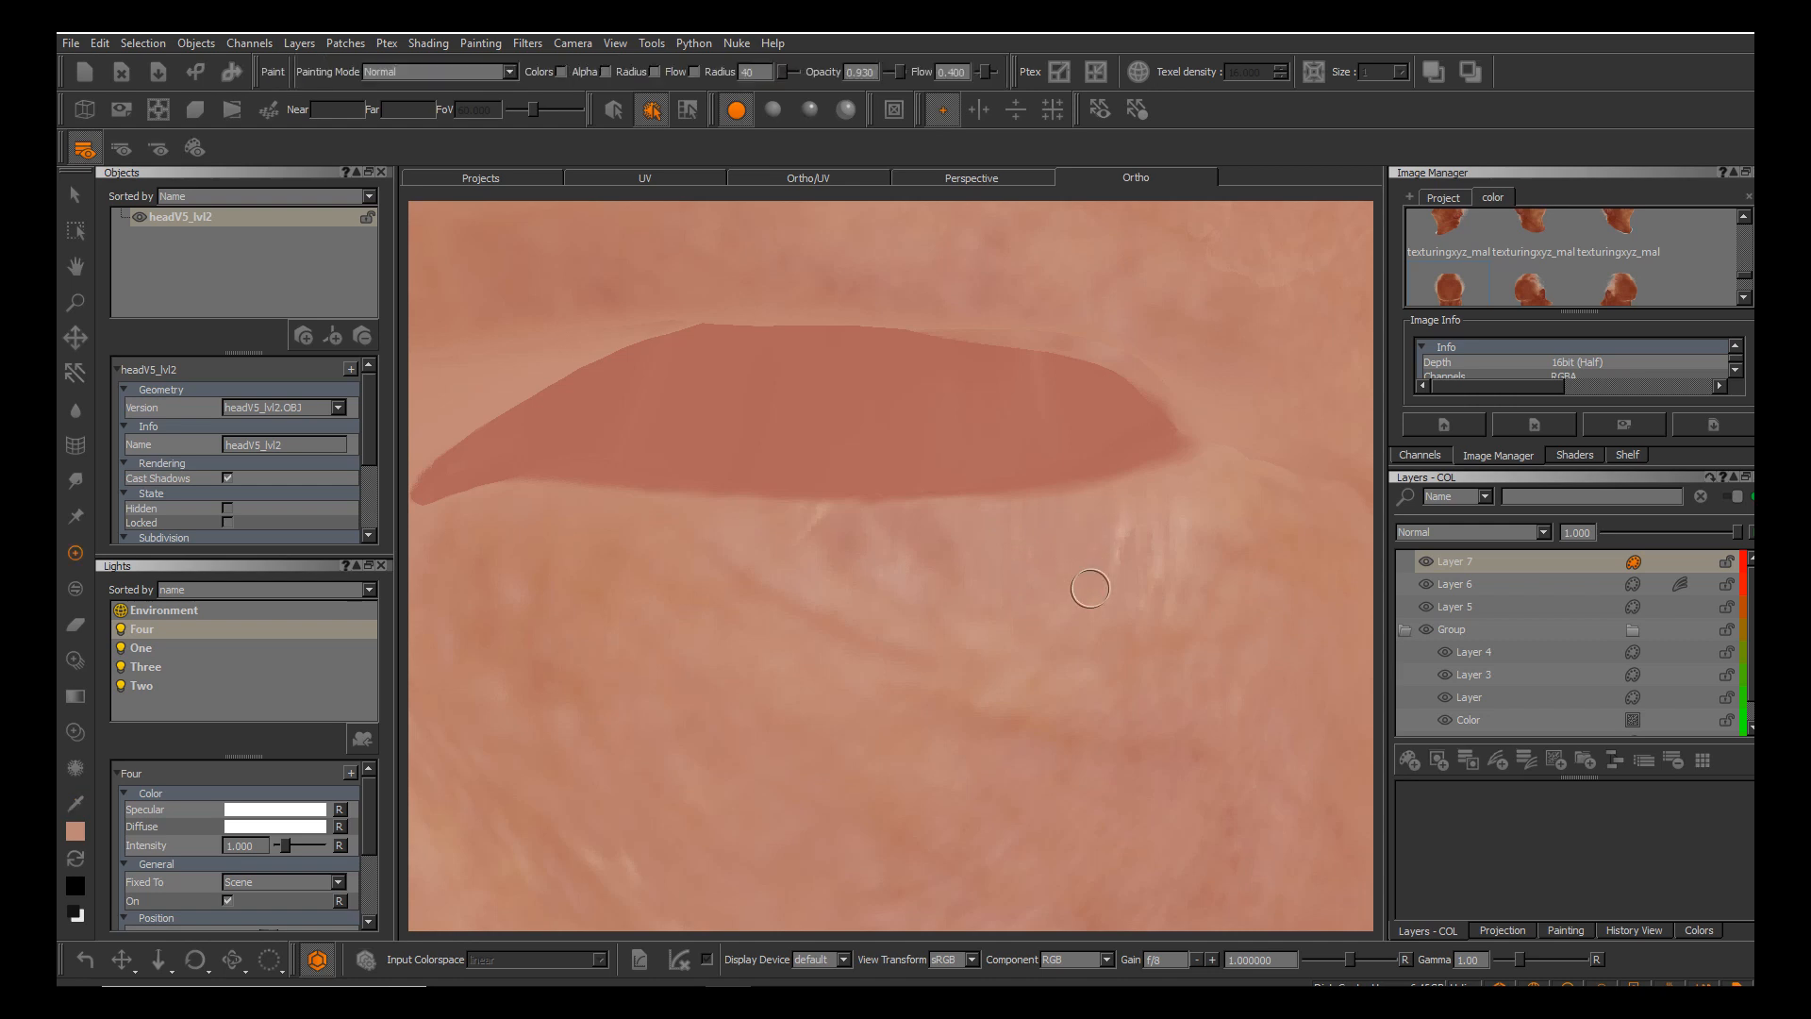
{"action": "key", "text": "c"}
{"action": "key", "text": "p"}
{"action": "key", "text": "c"}
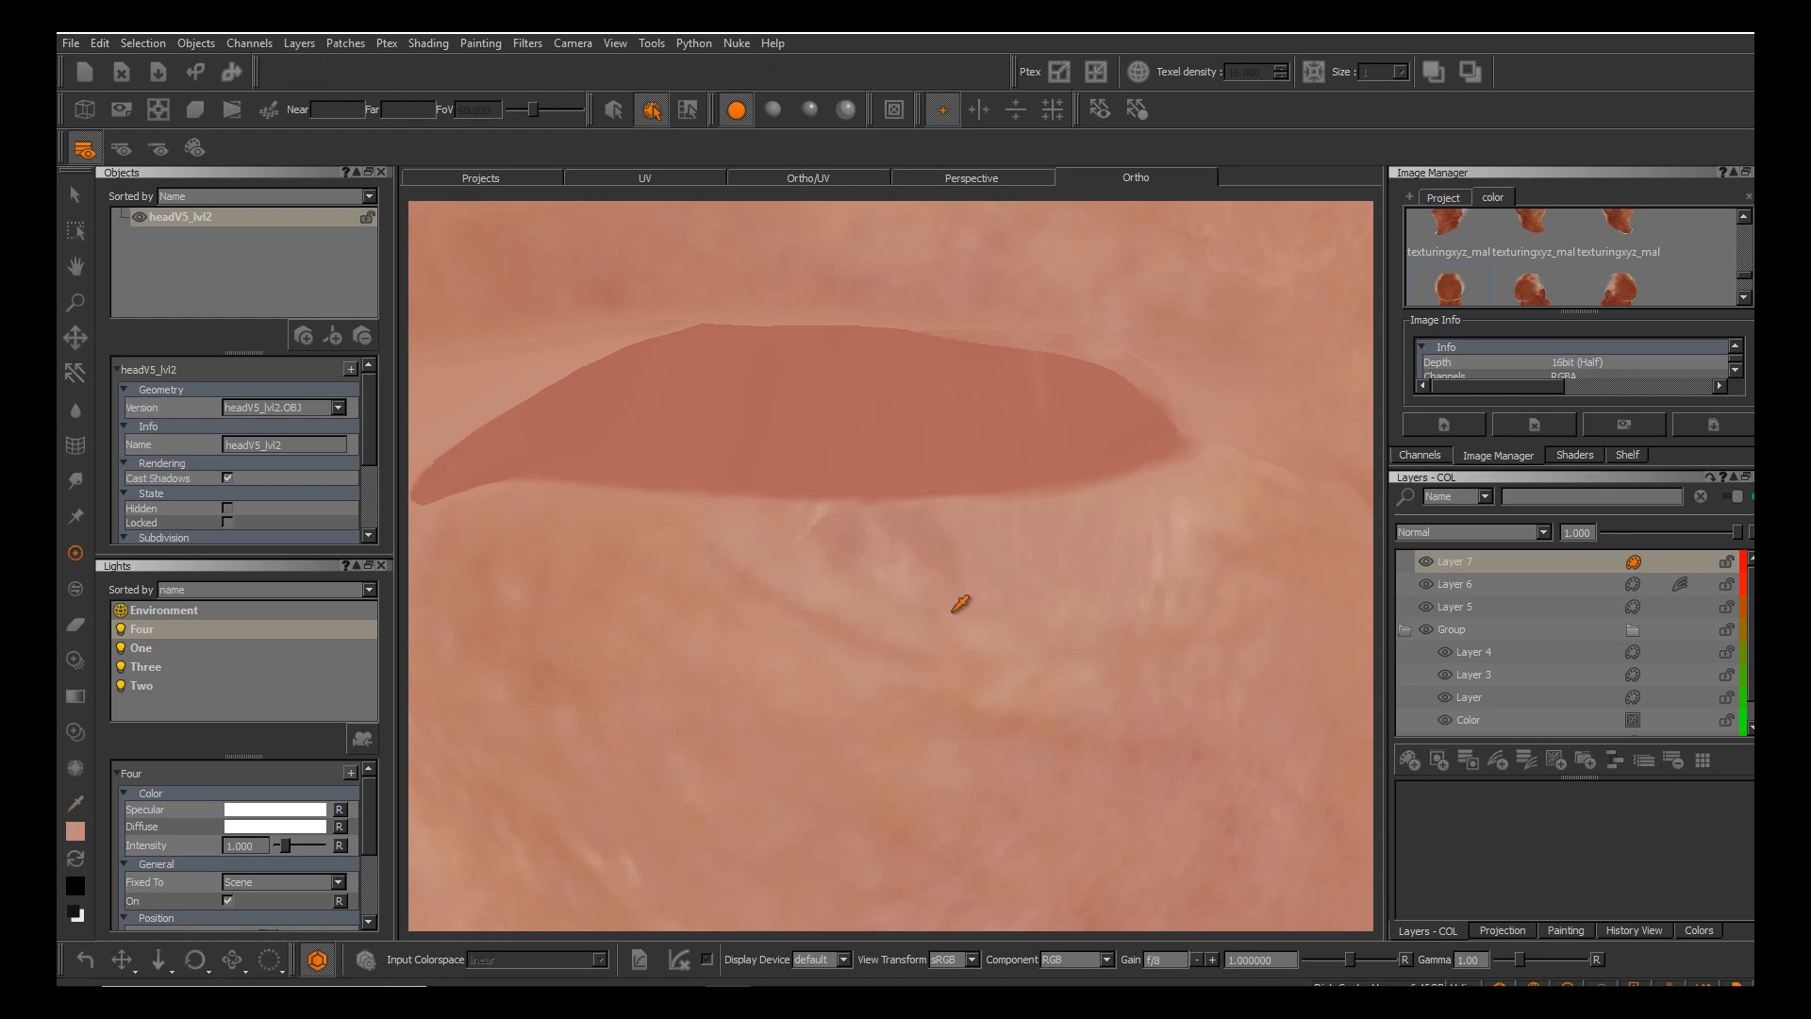
{"action": "key", "text": "p"}
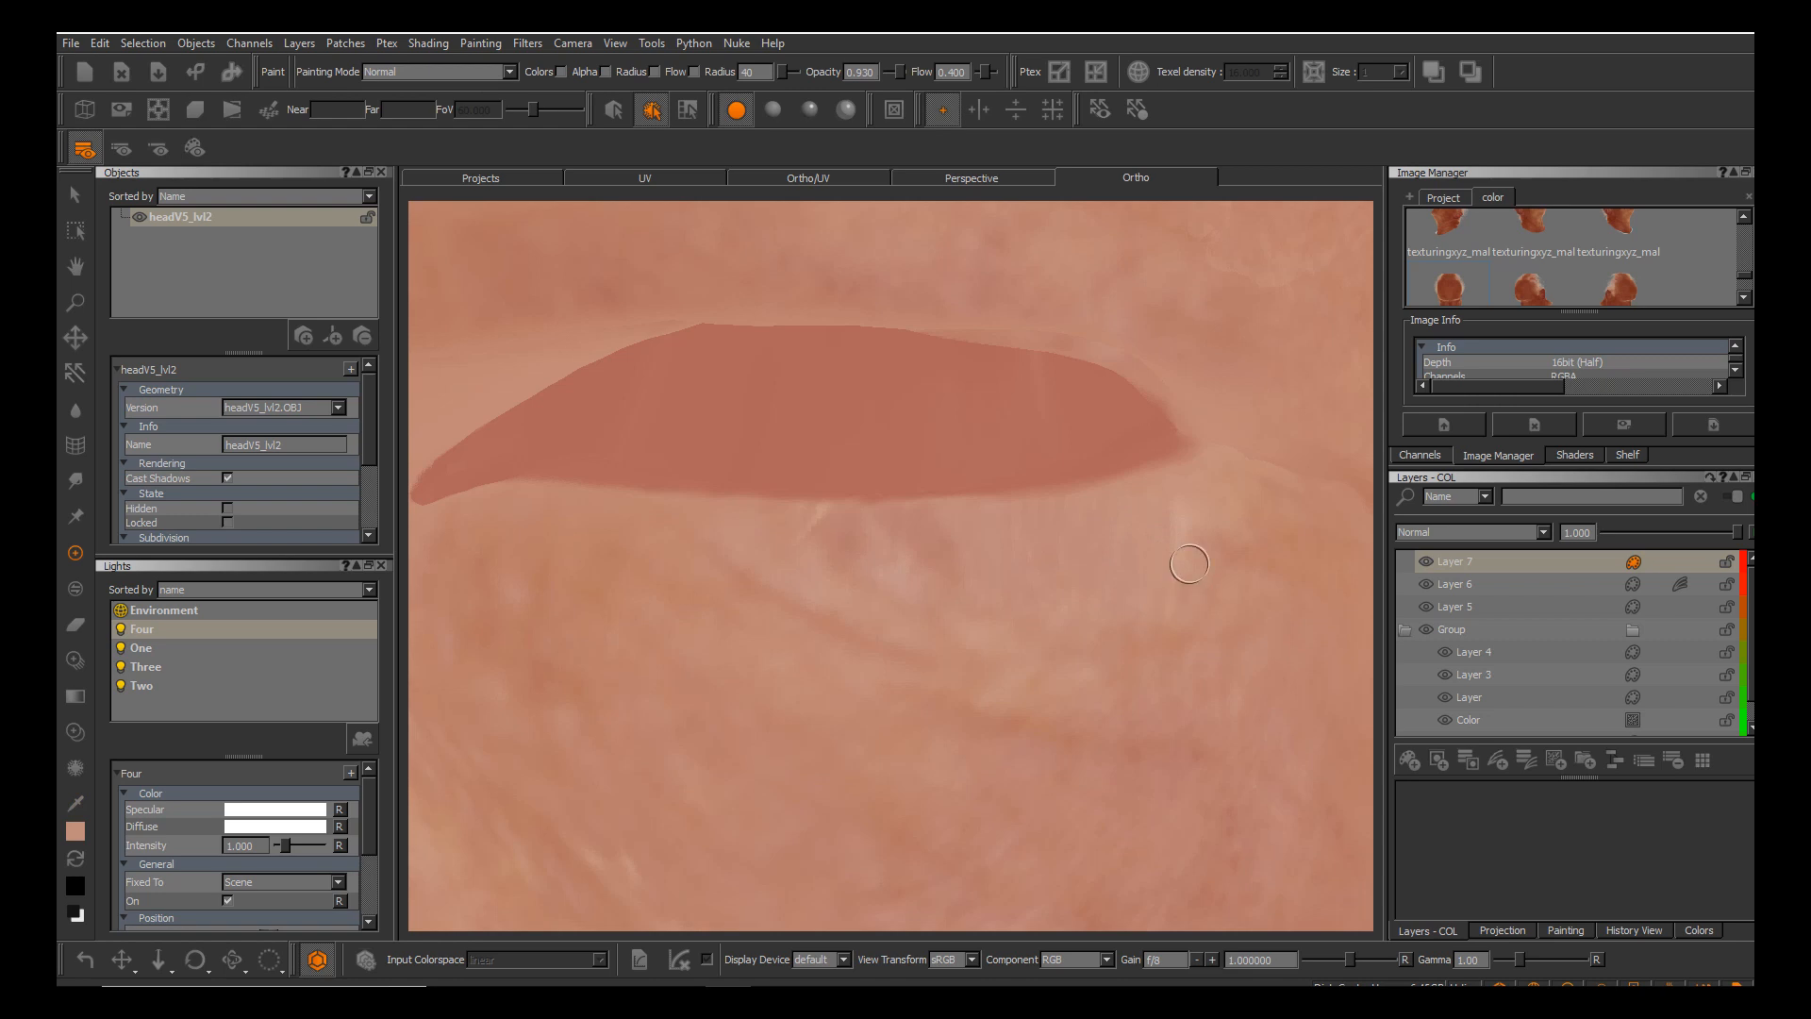
Remove the last lash traces near the outer corner and the light streaks under the lid's inner half with sampled skin tones.
{"action": "key", "text": "c"}
{"action": "key", "text": "p"}
{"action": "key", "text": "c"}
{"action": "key", "text": "p"}
{"action": "key", "text": "c"}
{"action": "left_click", "coordinate": [960, 604]}
{"action": "key", "text": "p"}
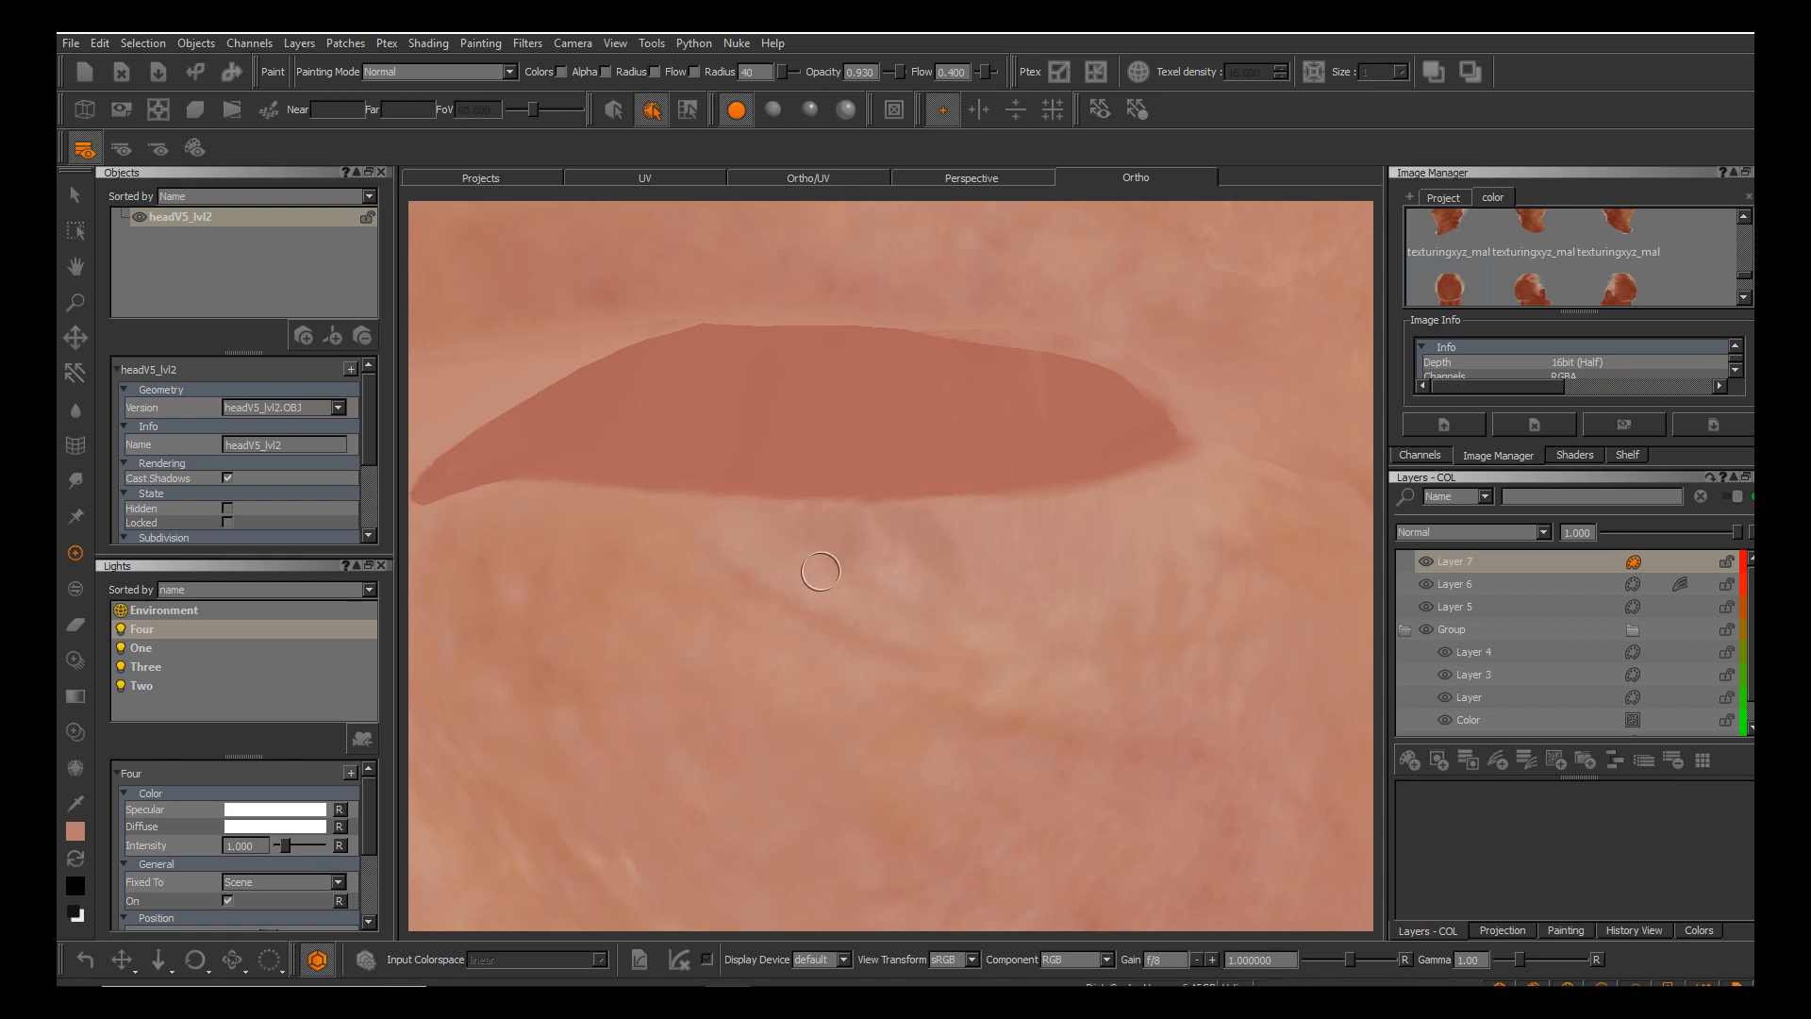
Even out the skin patch beneath the outer half of the lower lid with a lighter sampled skin tone.
{"action": "right_click_drag", "start_coordinate": [821, 572], "coordinate": [868, 618], "text": "alt"}
{"action": "left_click_drag", "start_coordinate": [868, 618], "coordinate": [930, 621], "text": "alt"}
{"action": "right_click_drag", "start_coordinate": [930, 621], "coordinate": [954, 615], "text": "alt"}
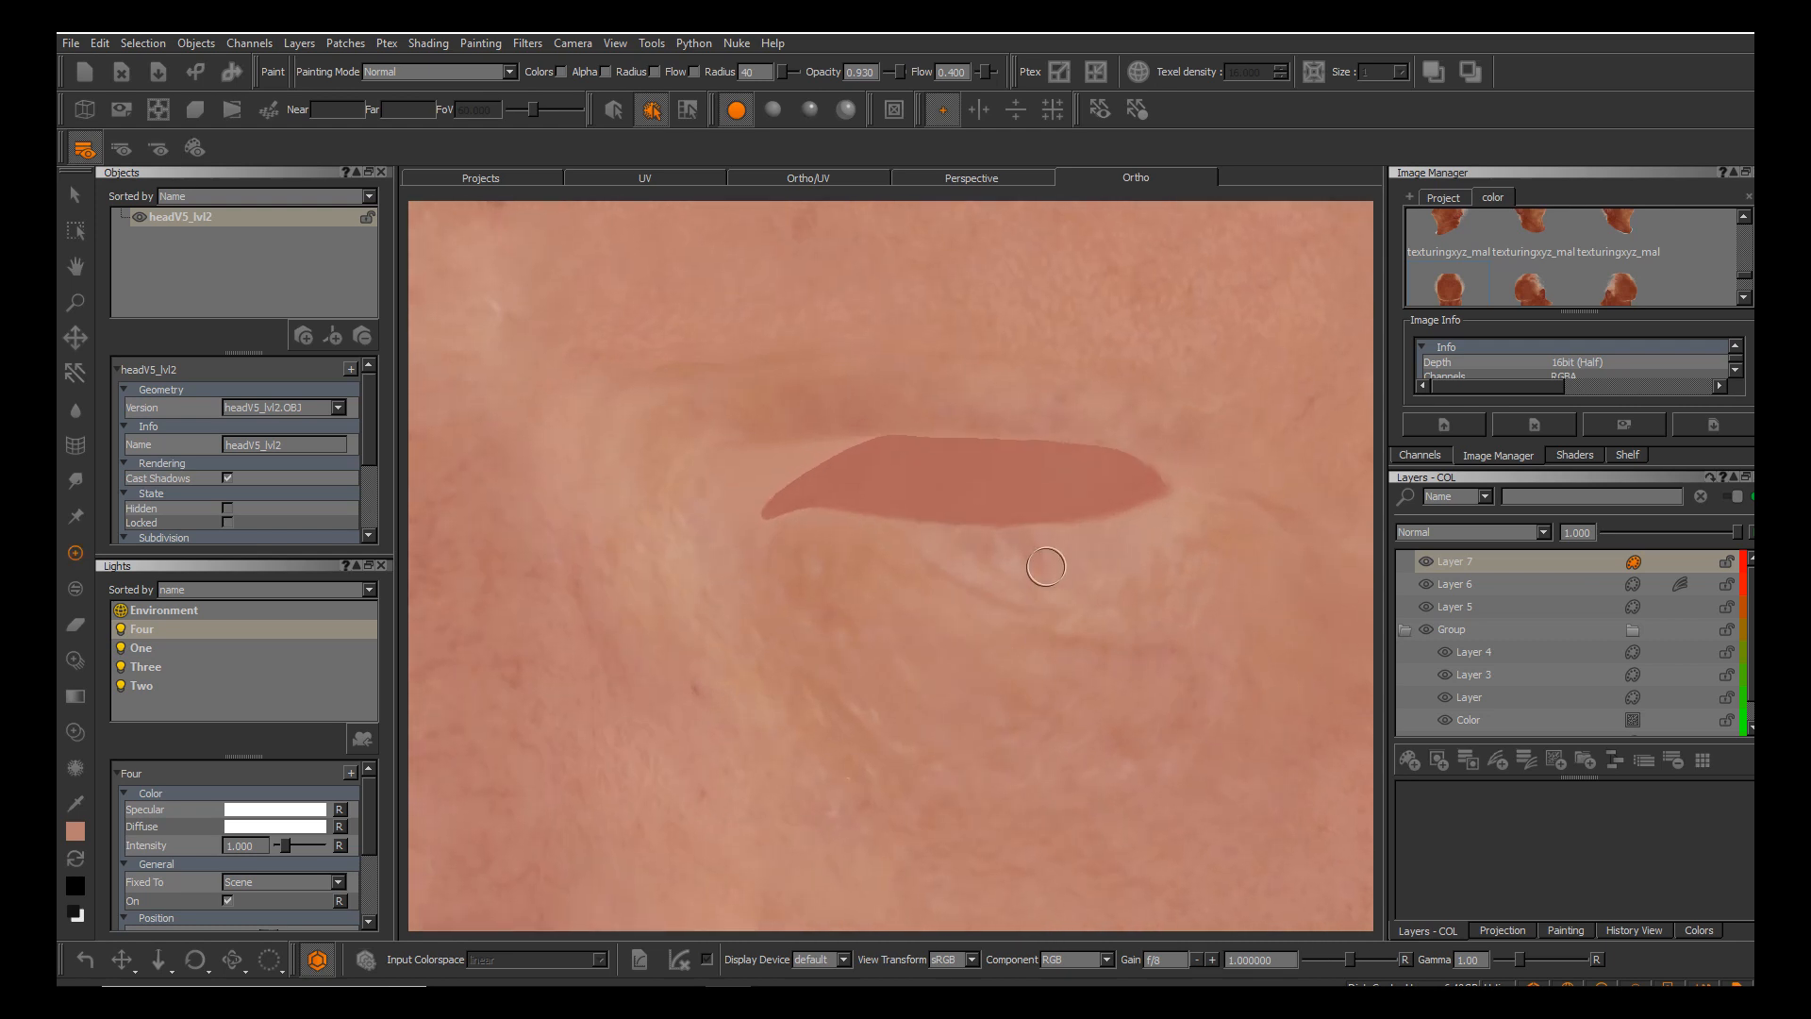
{"action": "key", "text": "c"}
{"action": "key", "text": "p"}
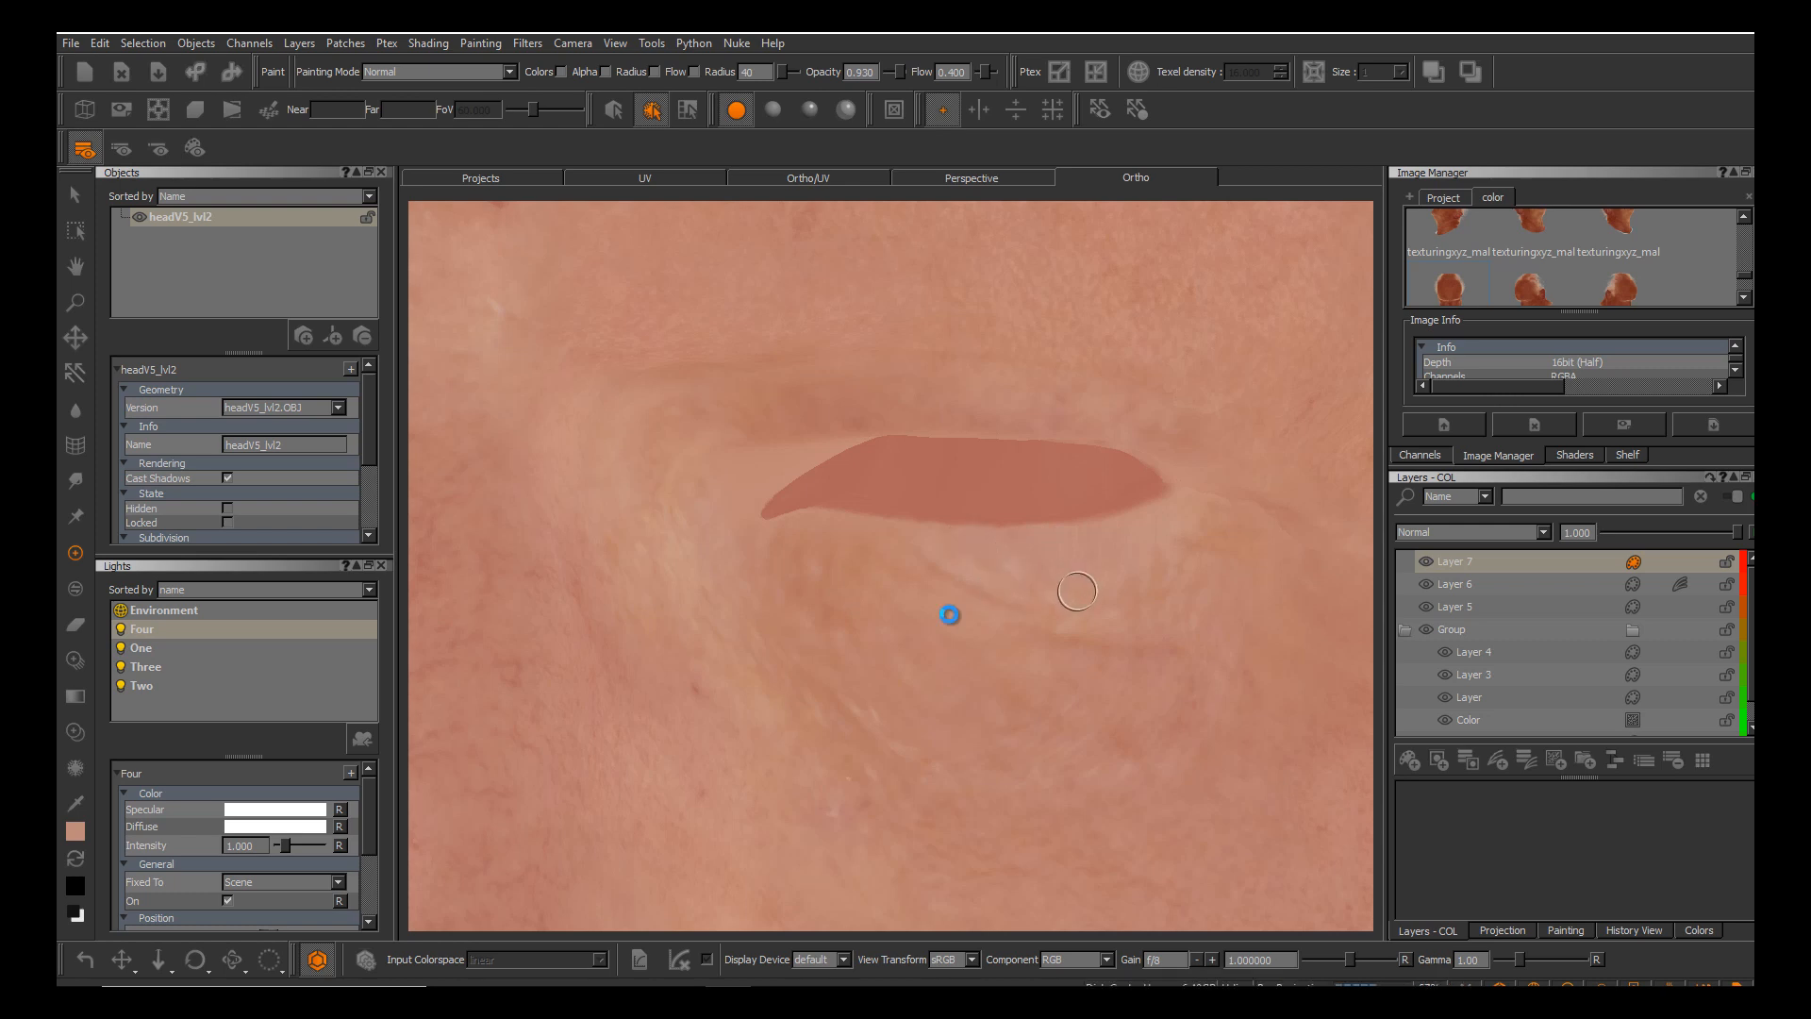
Sample skin beside the other eye and paint over the white eyelashes below its outer corner.
{"action": "right_click_drag", "start_coordinate": [950, 614], "coordinate": [950, 615], "text": "alt"}
{"action": "middle_click_drag", "start_coordinate": [950, 614], "coordinate": [951, 615], "text": "alt"}
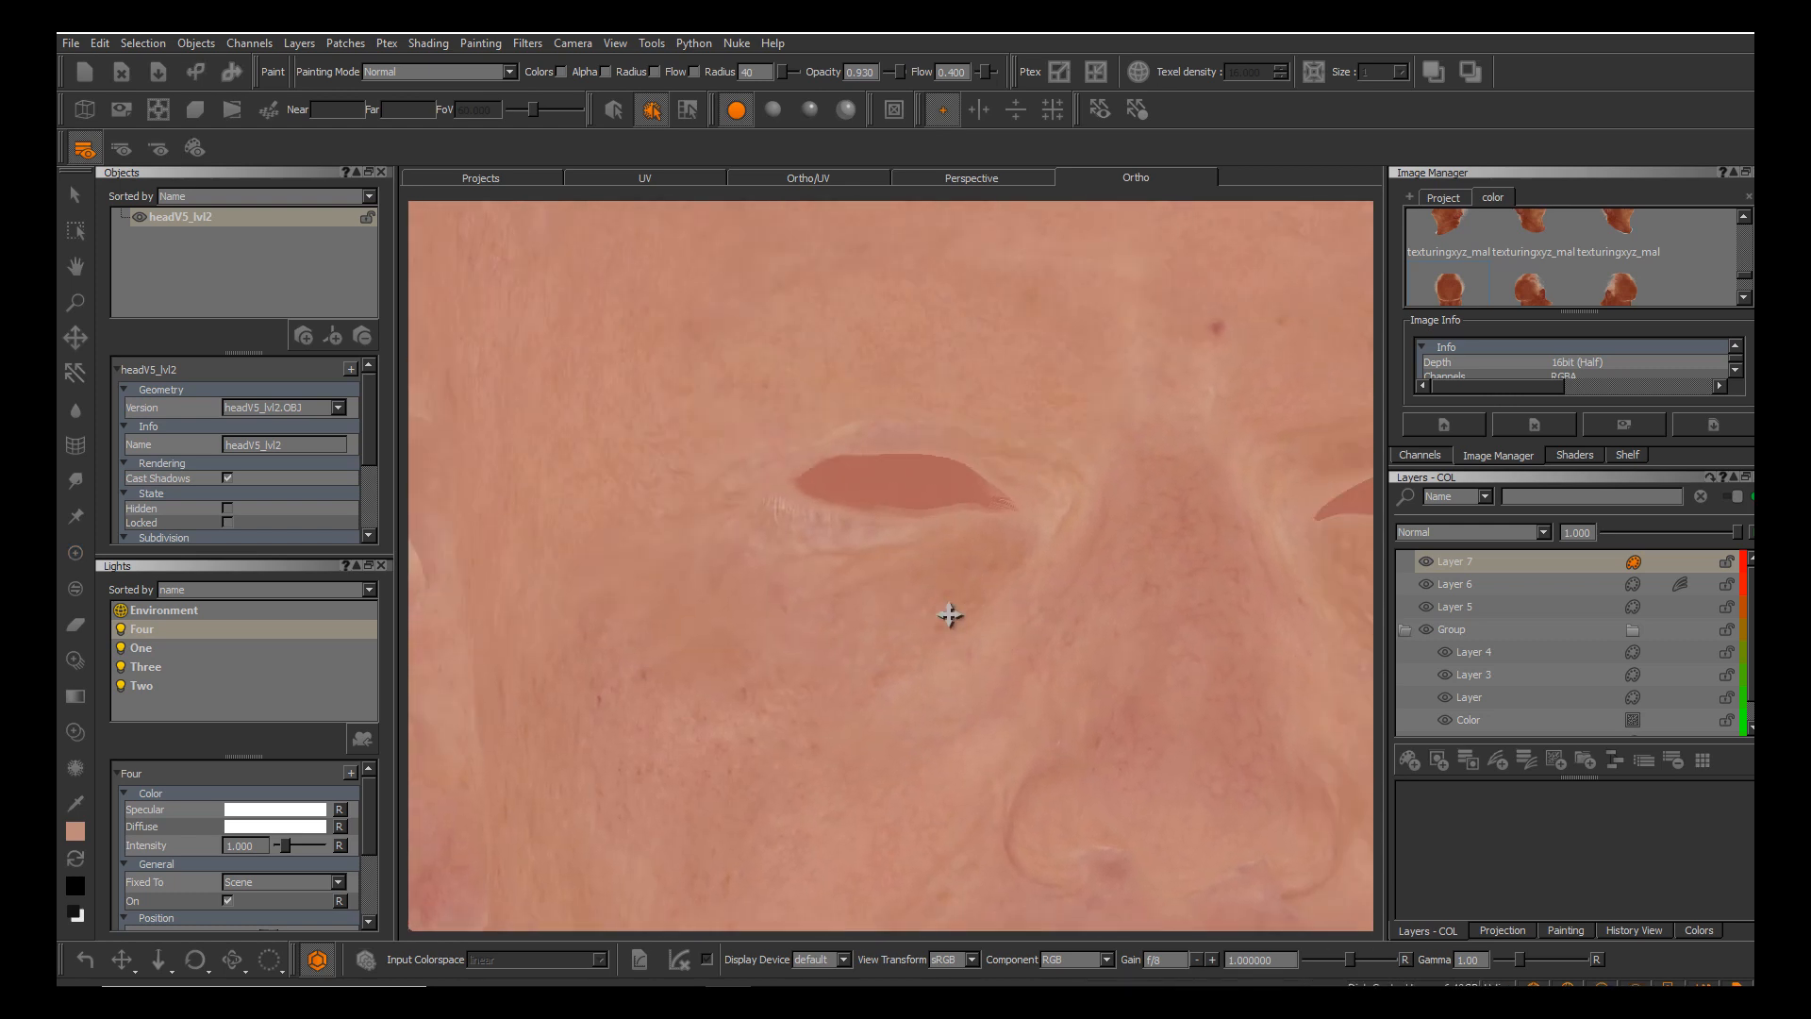
{"action": "right_click_drag", "start_coordinate": [950, 615], "coordinate": [950, 615], "text": "alt"}
{"action": "left_click_drag", "start_coordinate": [950, 615], "coordinate": [950, 615], "text": "alt"}
{"action": "middle_click_drag", "start_coordinate": [950, 615], "coordinate": [950, 615], "text": "alt"}
{"action": "right_click_drag", "start_coordinate": [950, 615], "coordinate": [950, 615], "text": "alt"}
{"action": "key", "text": "e"}
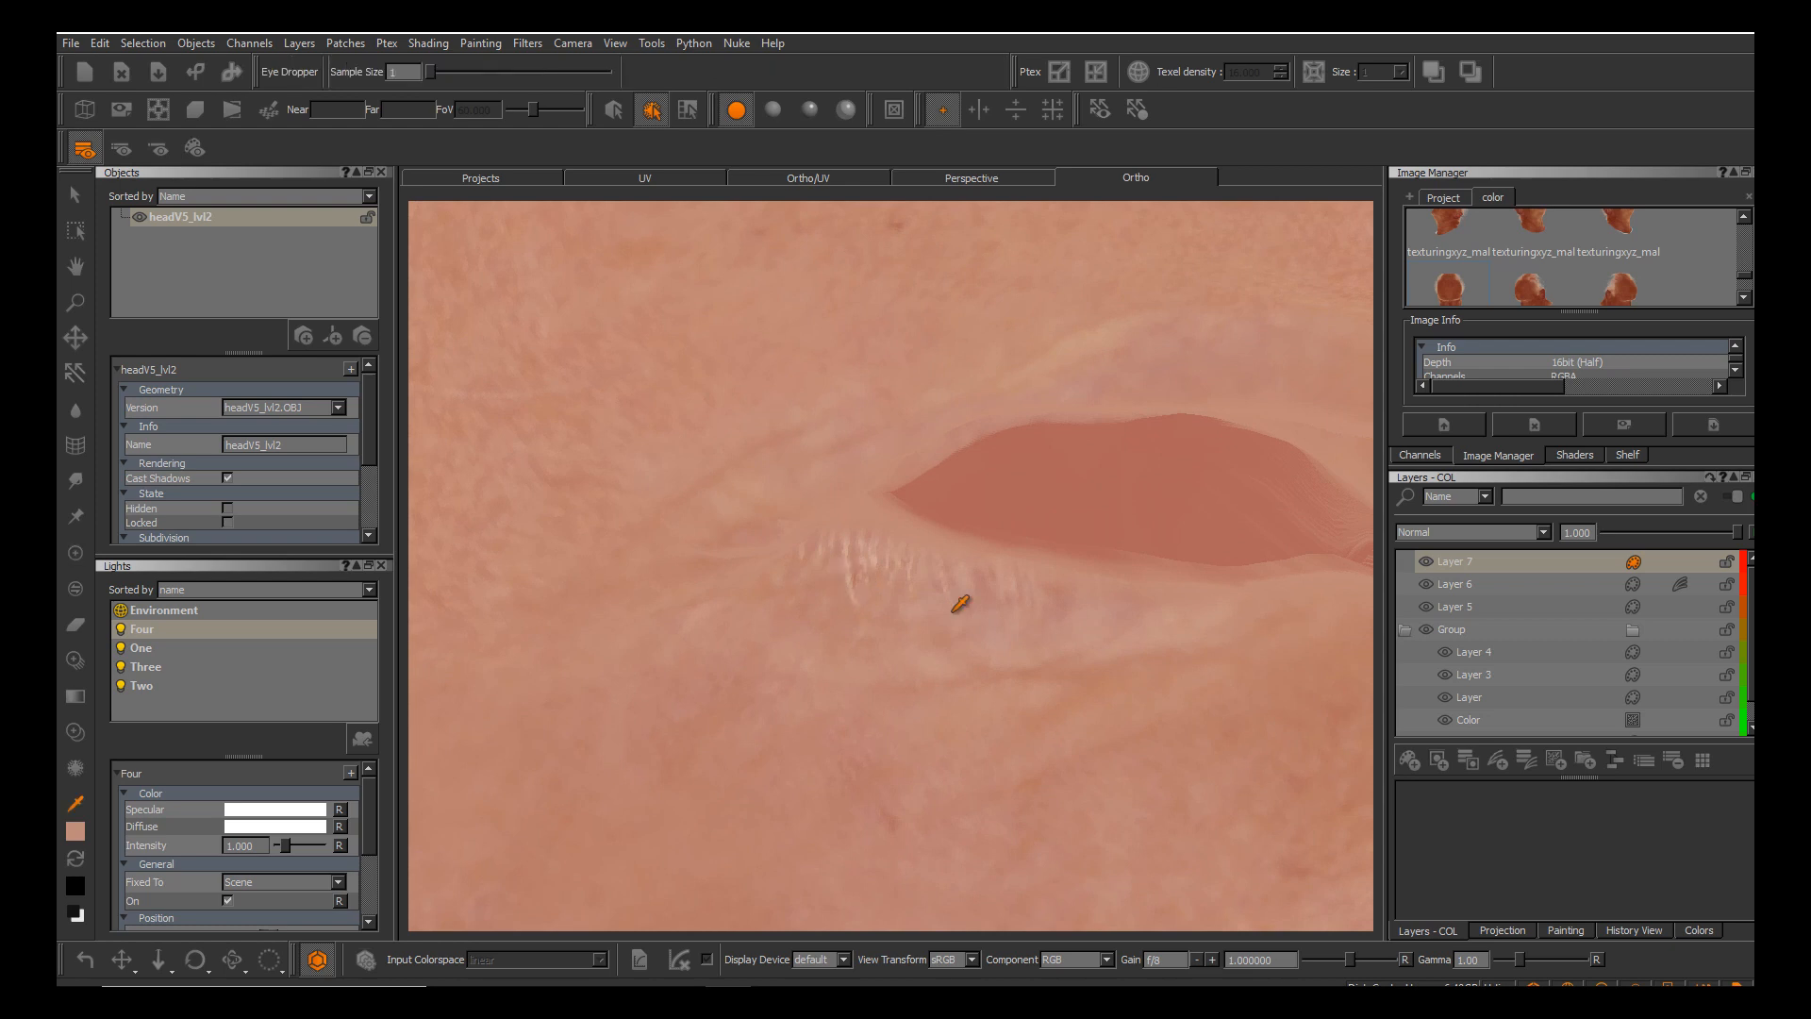
{"action": "key", "text": "p"}
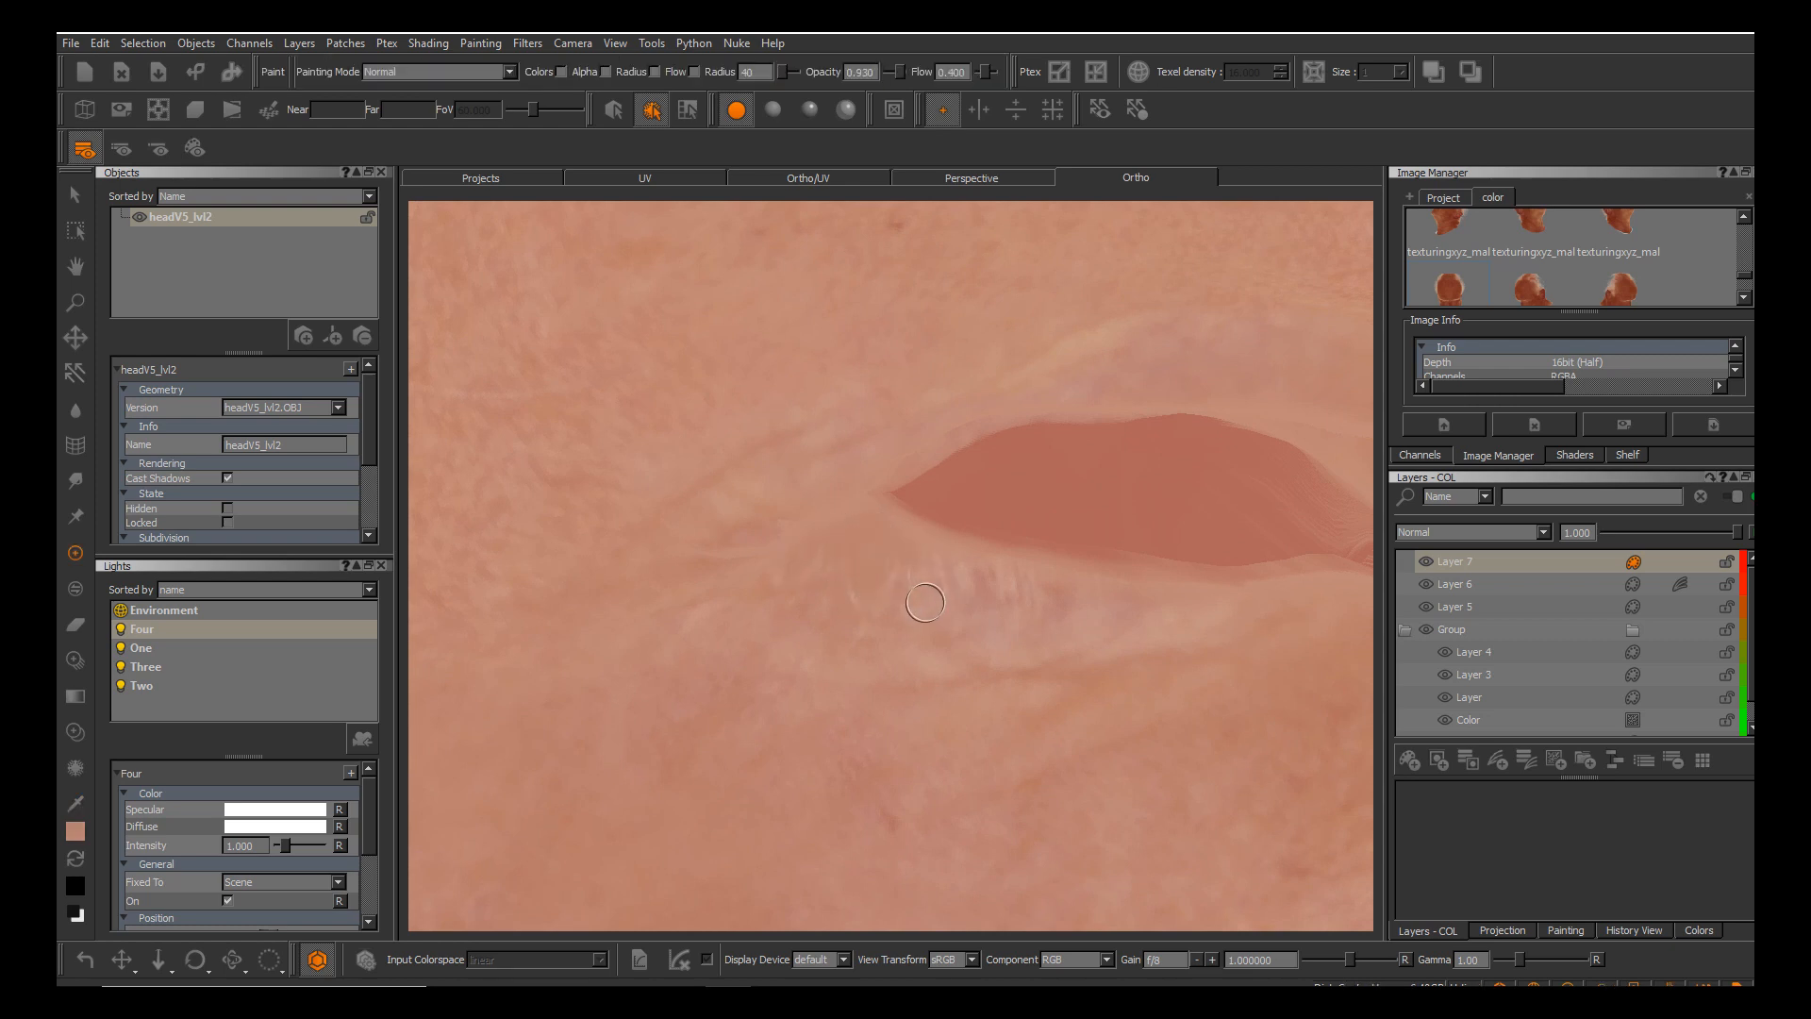
Paint over the remaining eyelashes along that eye's lower lid, resampling the surrounding skin tone between strokes.
{"action": "key", "text": "e"}
{"action": "left_click", "coordinate": [954, 605]}
{"action": "key", "text": "p"}
{"action": "key", "text": "e"}
{"action": "key", "text": "p"}
{"action": "key", "text": "e"}
{"action": "left_click", "coordinate": [960, 609]}
{"action": "key", "text": "p"}
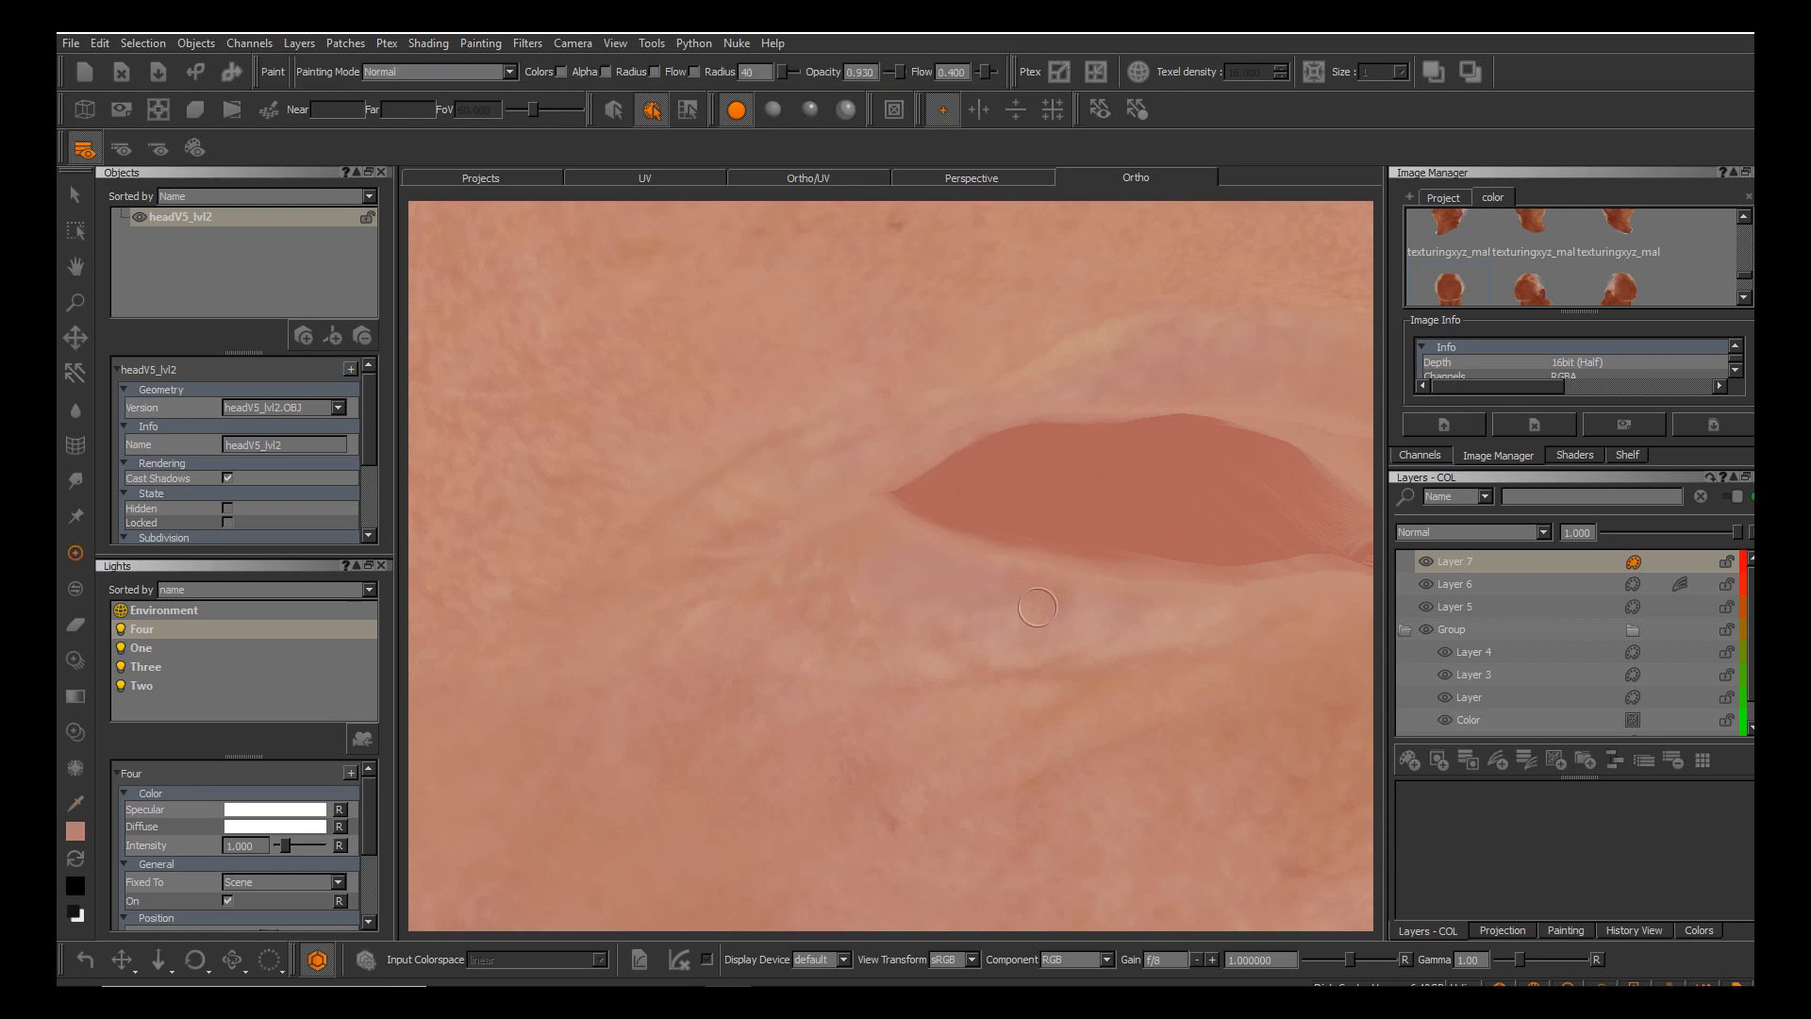
Blend the leftover marks under the second eye's lower lid with freshly sampled skin tones.
{"action": "key", "text": "e"}
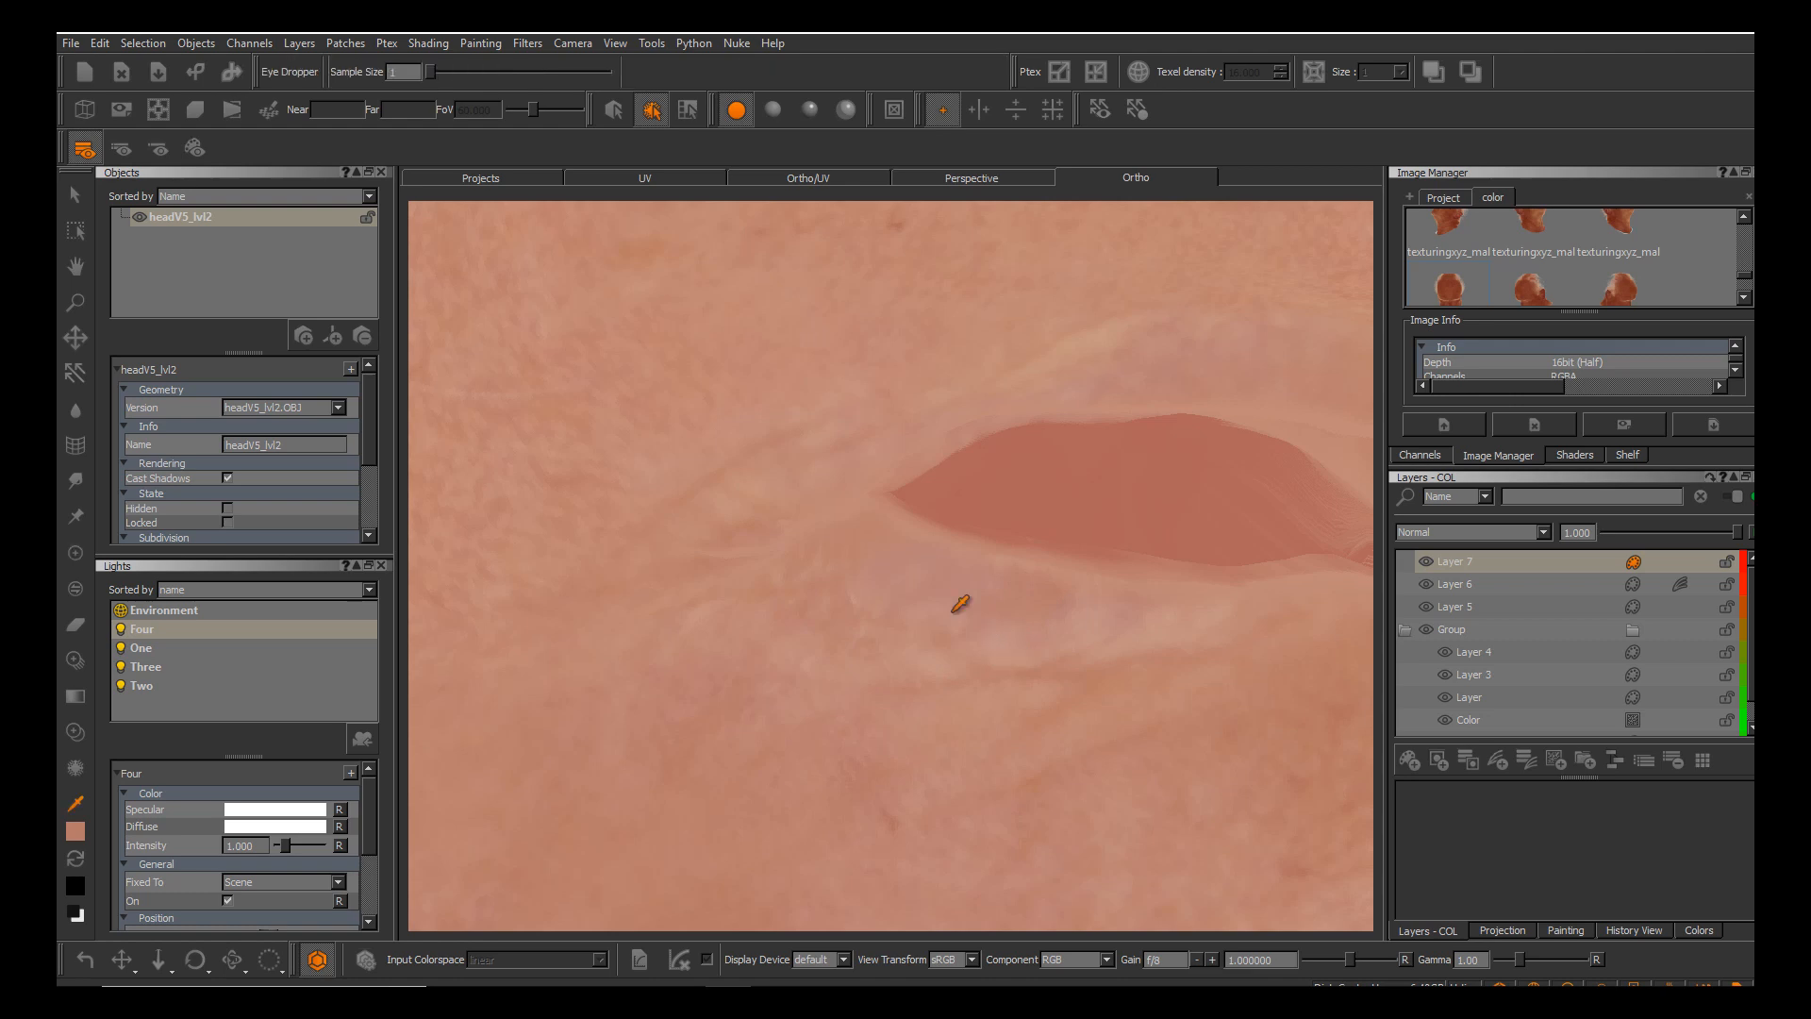
{"action": "key", "text": "p"}
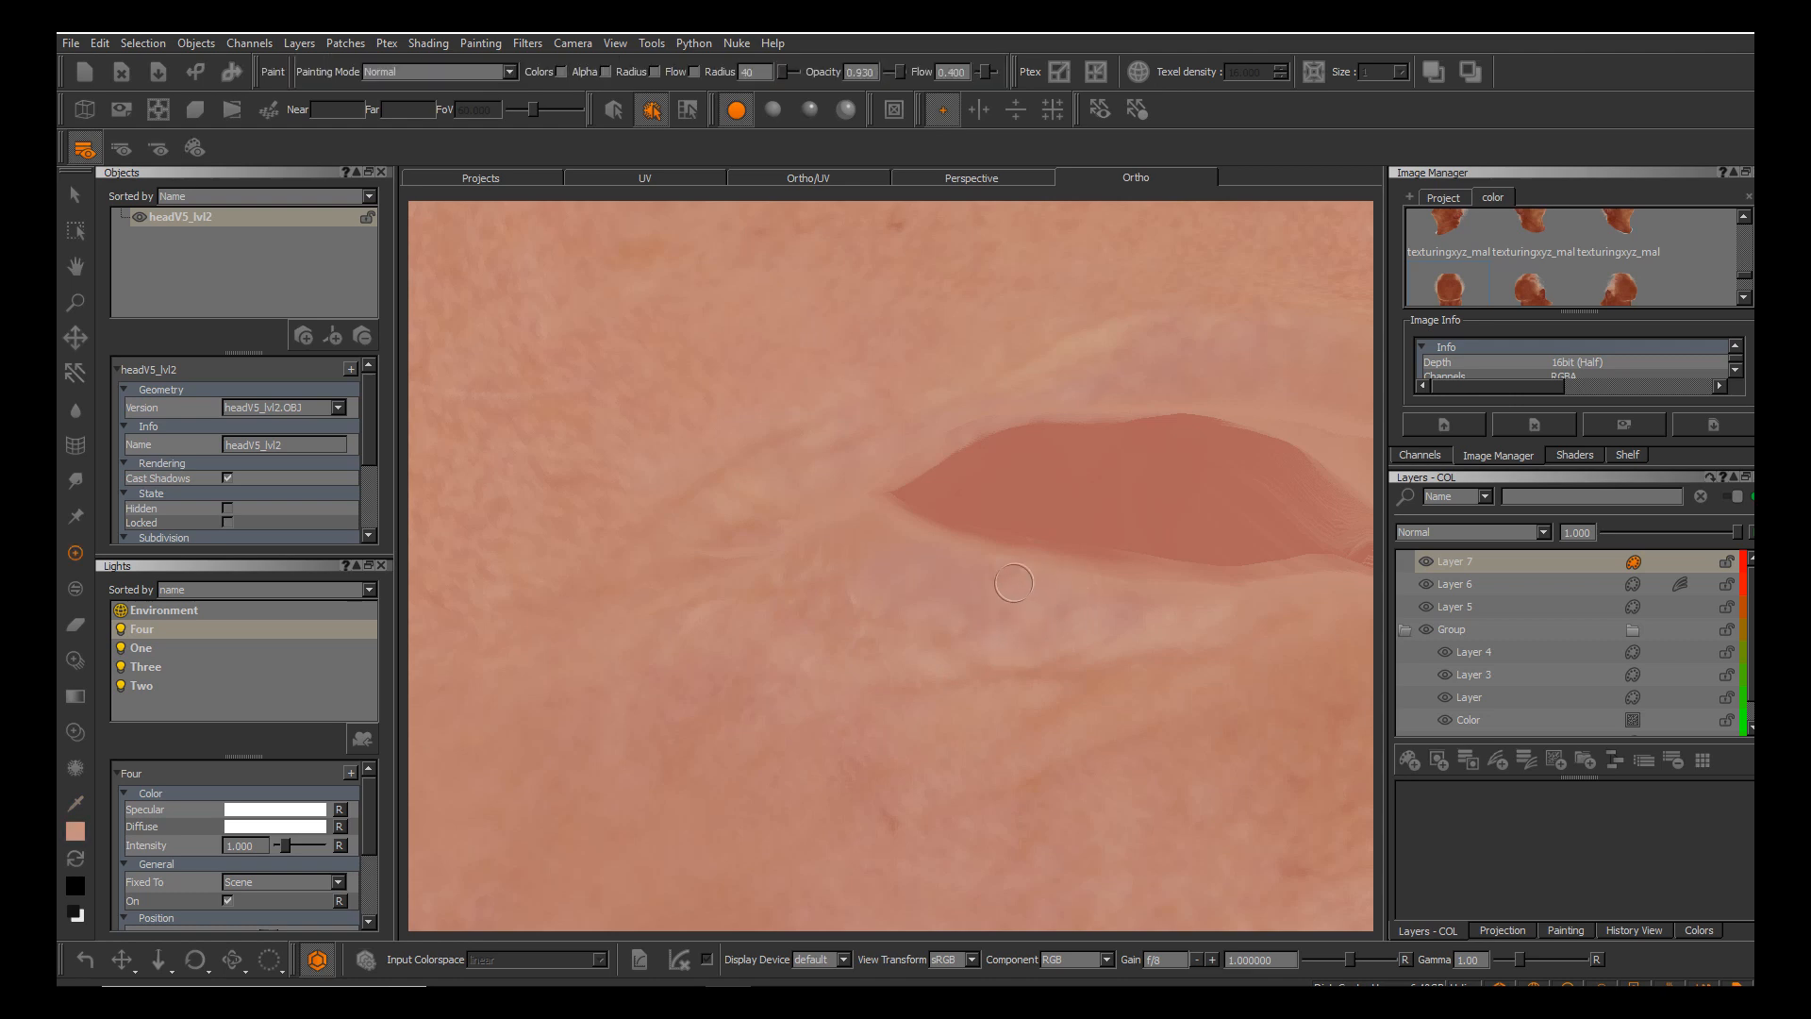
{"action": "left_click", "coordinate": [950, 615]}
{"action": "left_click_drag", "start_coordinate": [946, 619], "coordinate": [991, 618], "text": "alt"}
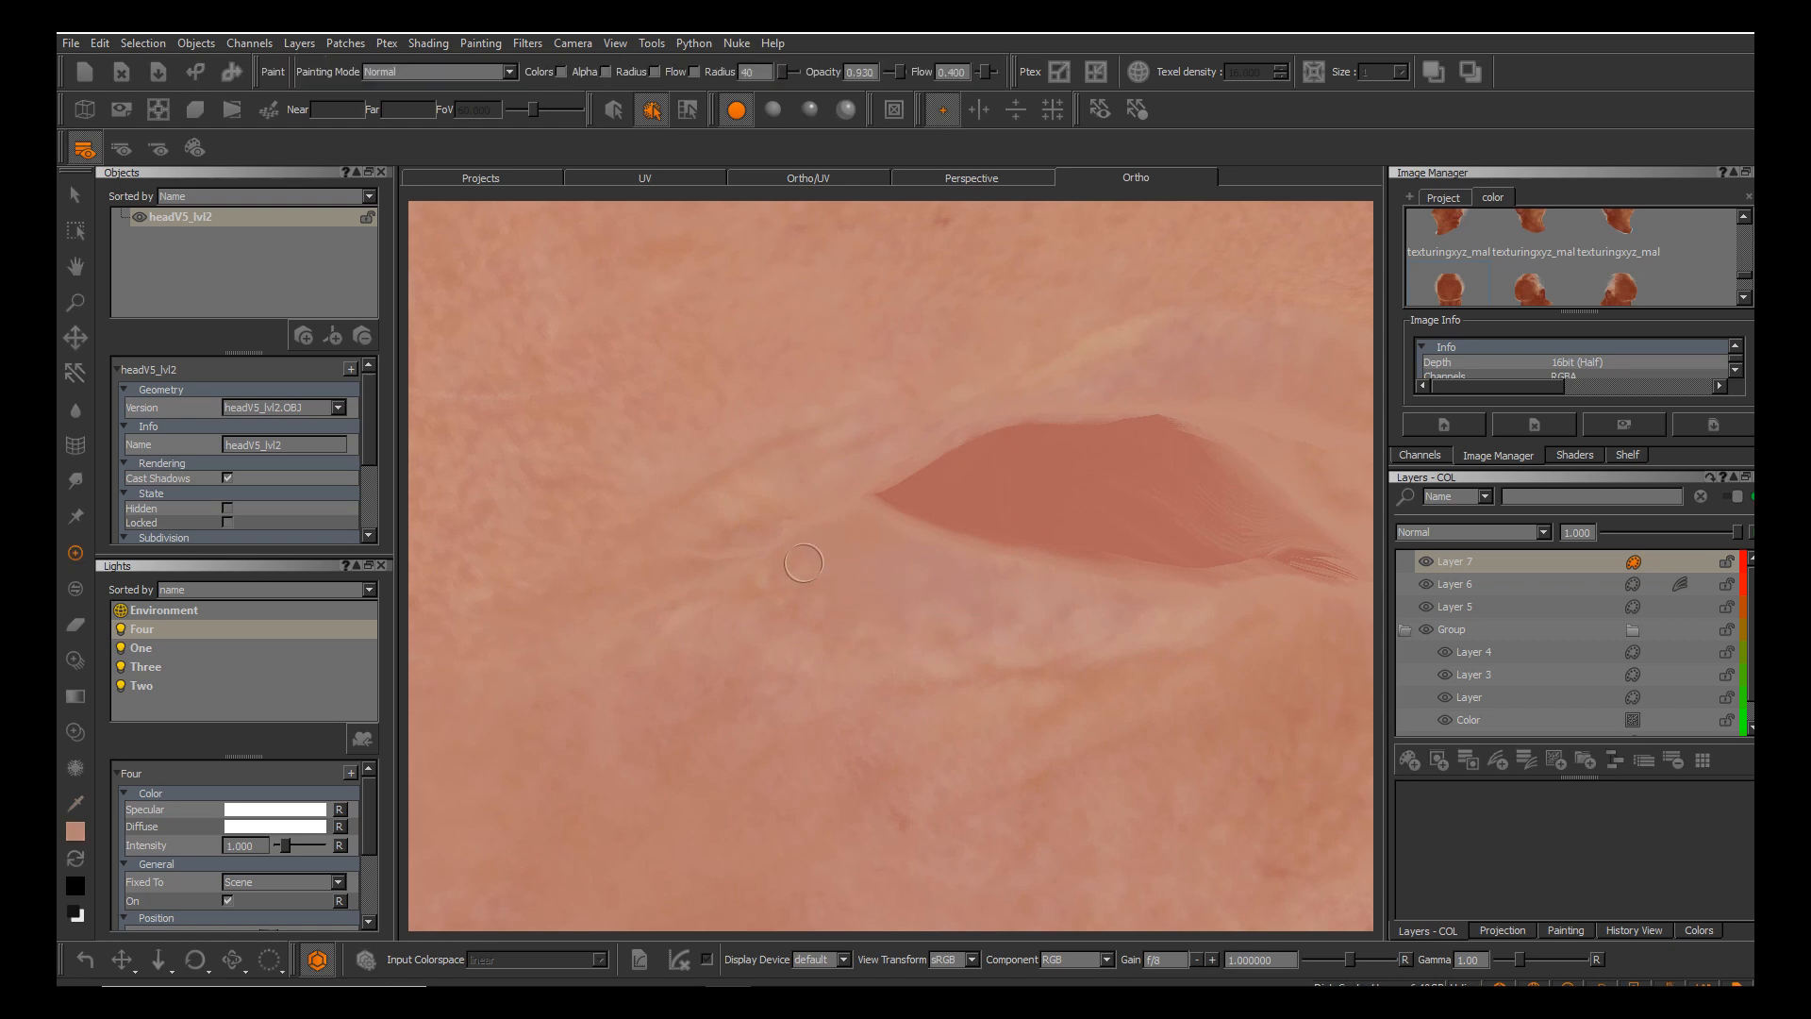
{"action": "left_click", "coordinate": [950, 614]}
Examine both cleaned eyes on the full head and the texture of the ear from the side.
{"action": "scroll", "coordinate": [952, 614], "scroll_direction": "down", "scroll_amount": 5}
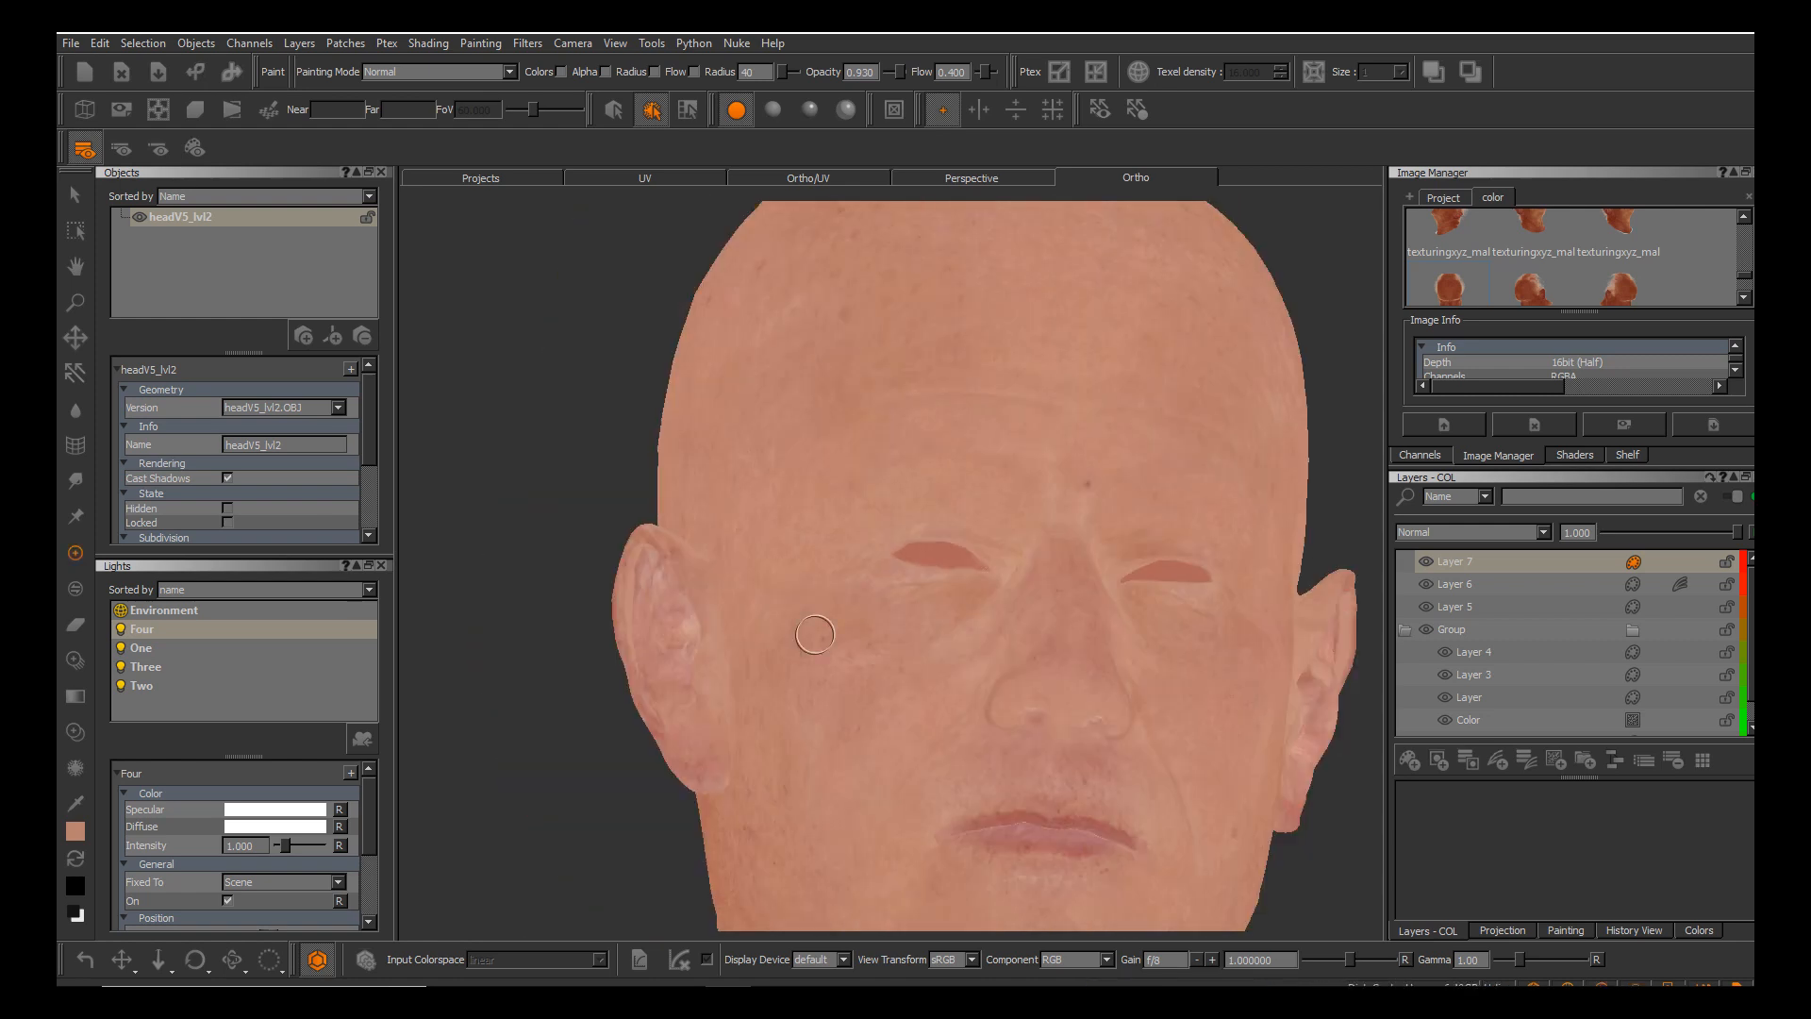
{"action": "left_click_drag", "start_coordinate": [815, 634], "coordinate": [950, 615], "text": "alt"}
{"action": "middle_click_drag", "start_coordinate": [950, 614], "coordinate": [896, 583], "text": "alt"}
{"action": "right_click_drag", "start_coordinate": [950, 615], "coordinate": [952, 616], "text": "alt"}
{"action": "left_click_drag", "start_coordinate": [952, 616], "coordinate": [944, 614], "text": "alt"}
{"action": "middle_click_drag", "start_coordinate": [950, 614], "coordinate": [1096, 590], "text": "alt"}
{"action": "left_click_drag", "start_coordinate": [950, 614], "coordinate": [1085, 614], "text": "alt"}
{"action": "middle_click_drag", "start_coordinate": [789, 566], "coordinate": [950, 591], "text": "alt"}
{"action": "right_click_drag", "start_coordinate": [950, 591], "coordinate": [950, 614], "text": "alt"}
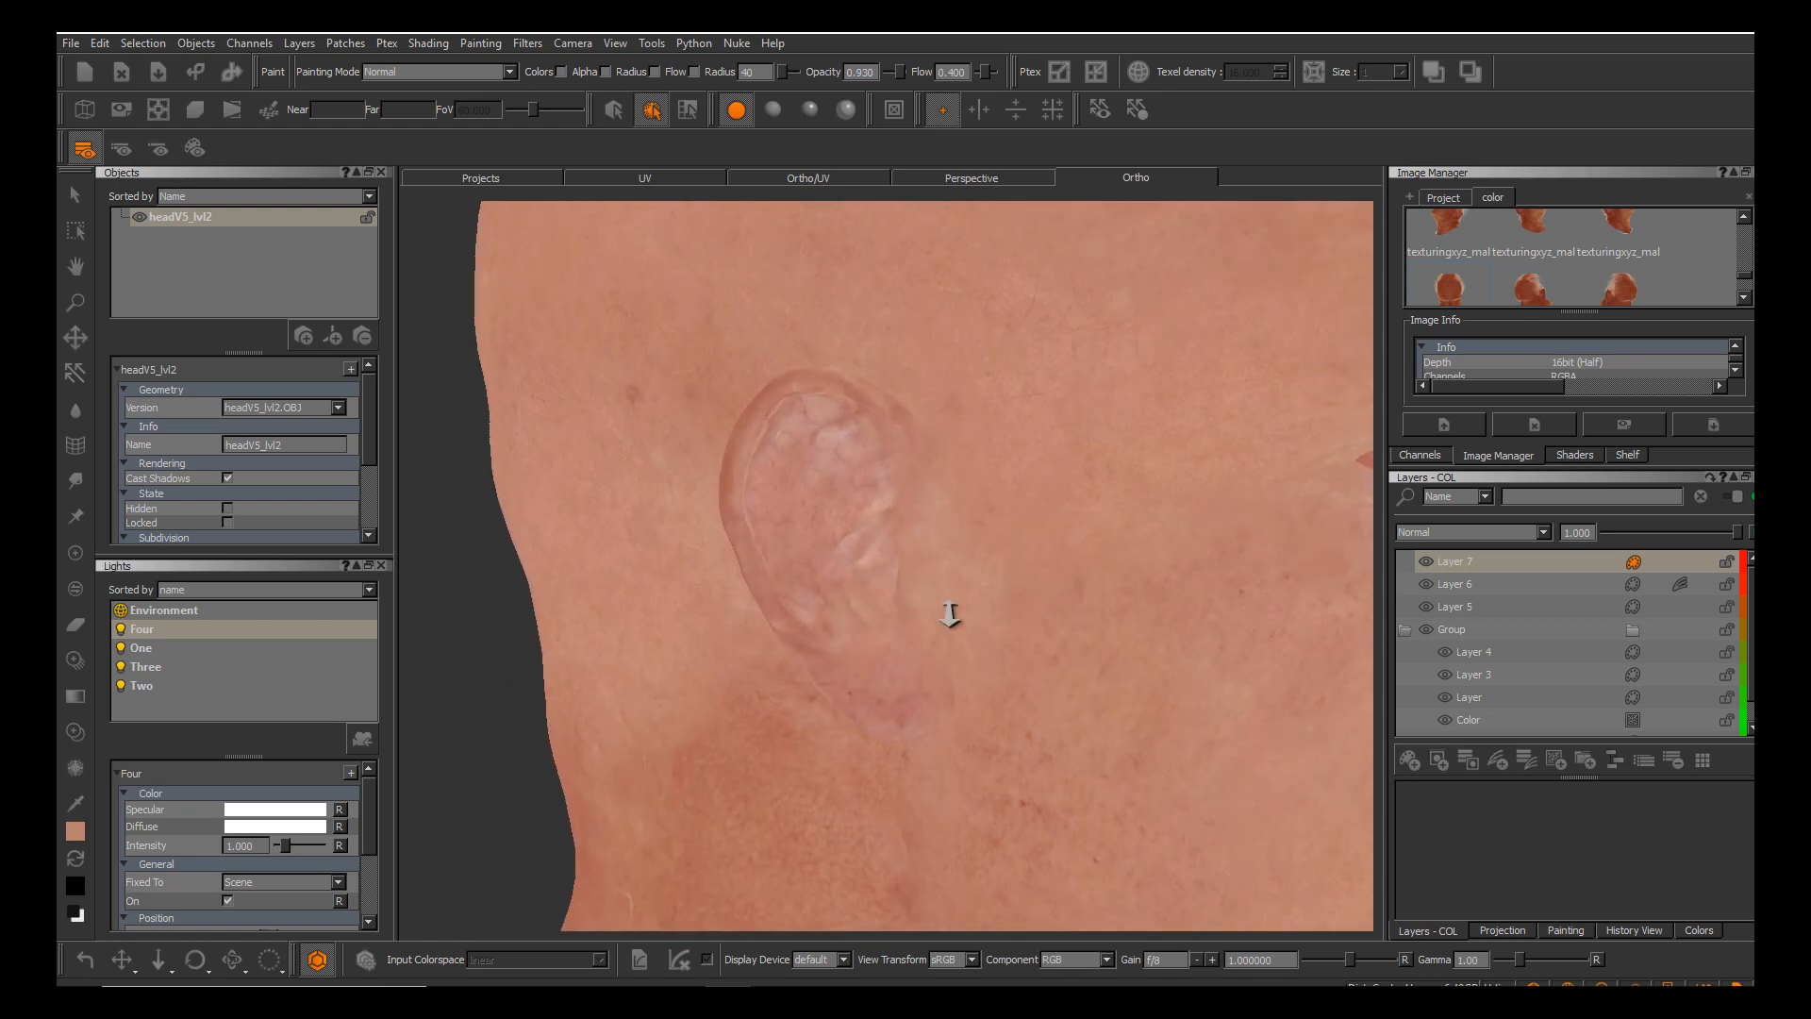
{"action": "left_click_drag", "start_coordinate": [950, 614], "coordinate": [951, 615], "text": "alt"}
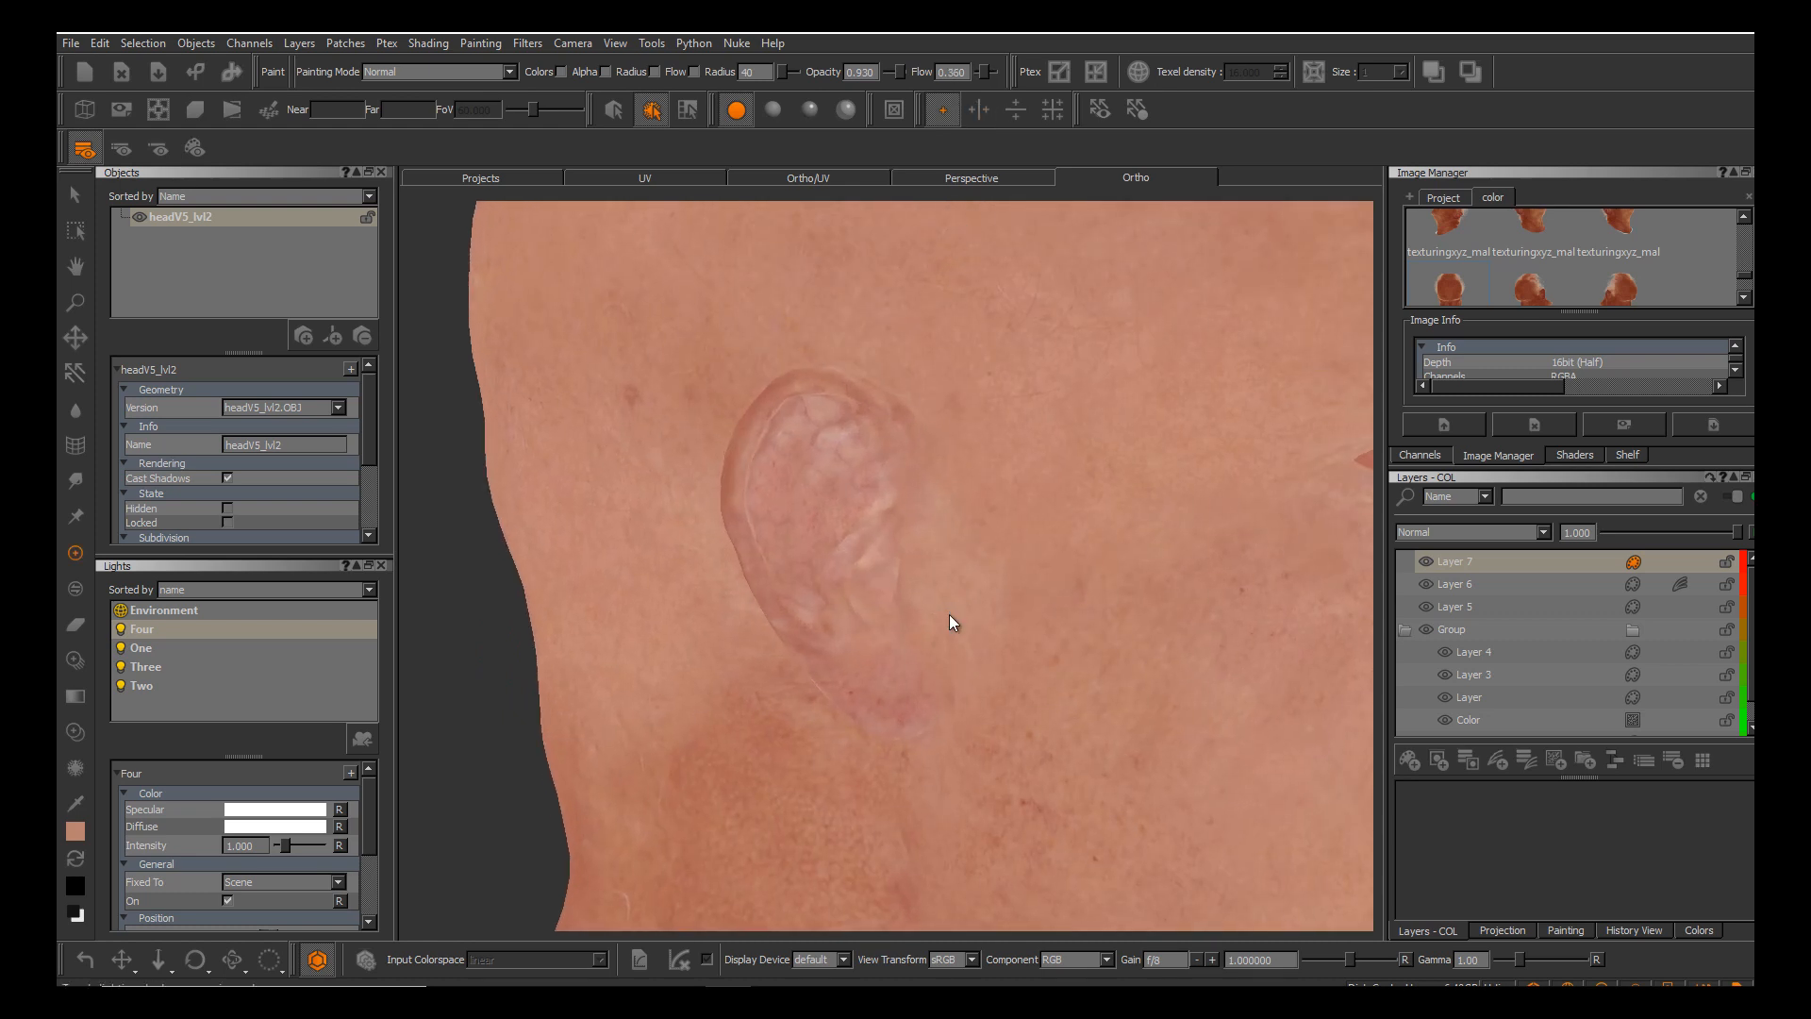
Set the paint brush to radius 124, opacity 0.720 and flow 0.360.
{"action": "left_click_drag", "start_coordinate": [899, 72], "coordinate": [898, 72]}
{"action": "key", "text": "r"}
{"action": "left_click_drag", "start_coordinate": [937, 564], "coordinate": [997, 564]}
{"action": "mouse_move", "coordinate": [864, 553]}
{"action": "left_mouse_down", "text": "ctrl"}
{"action": "mouse_move", "coordinate": [950, 614]}
{"action": "mouse_move", "coordinate": [971, 608]}
{"action": "mouse_move", "coordinate": [950, 614]}
{"action": "left_mouse_up", "text": "ctrl"}
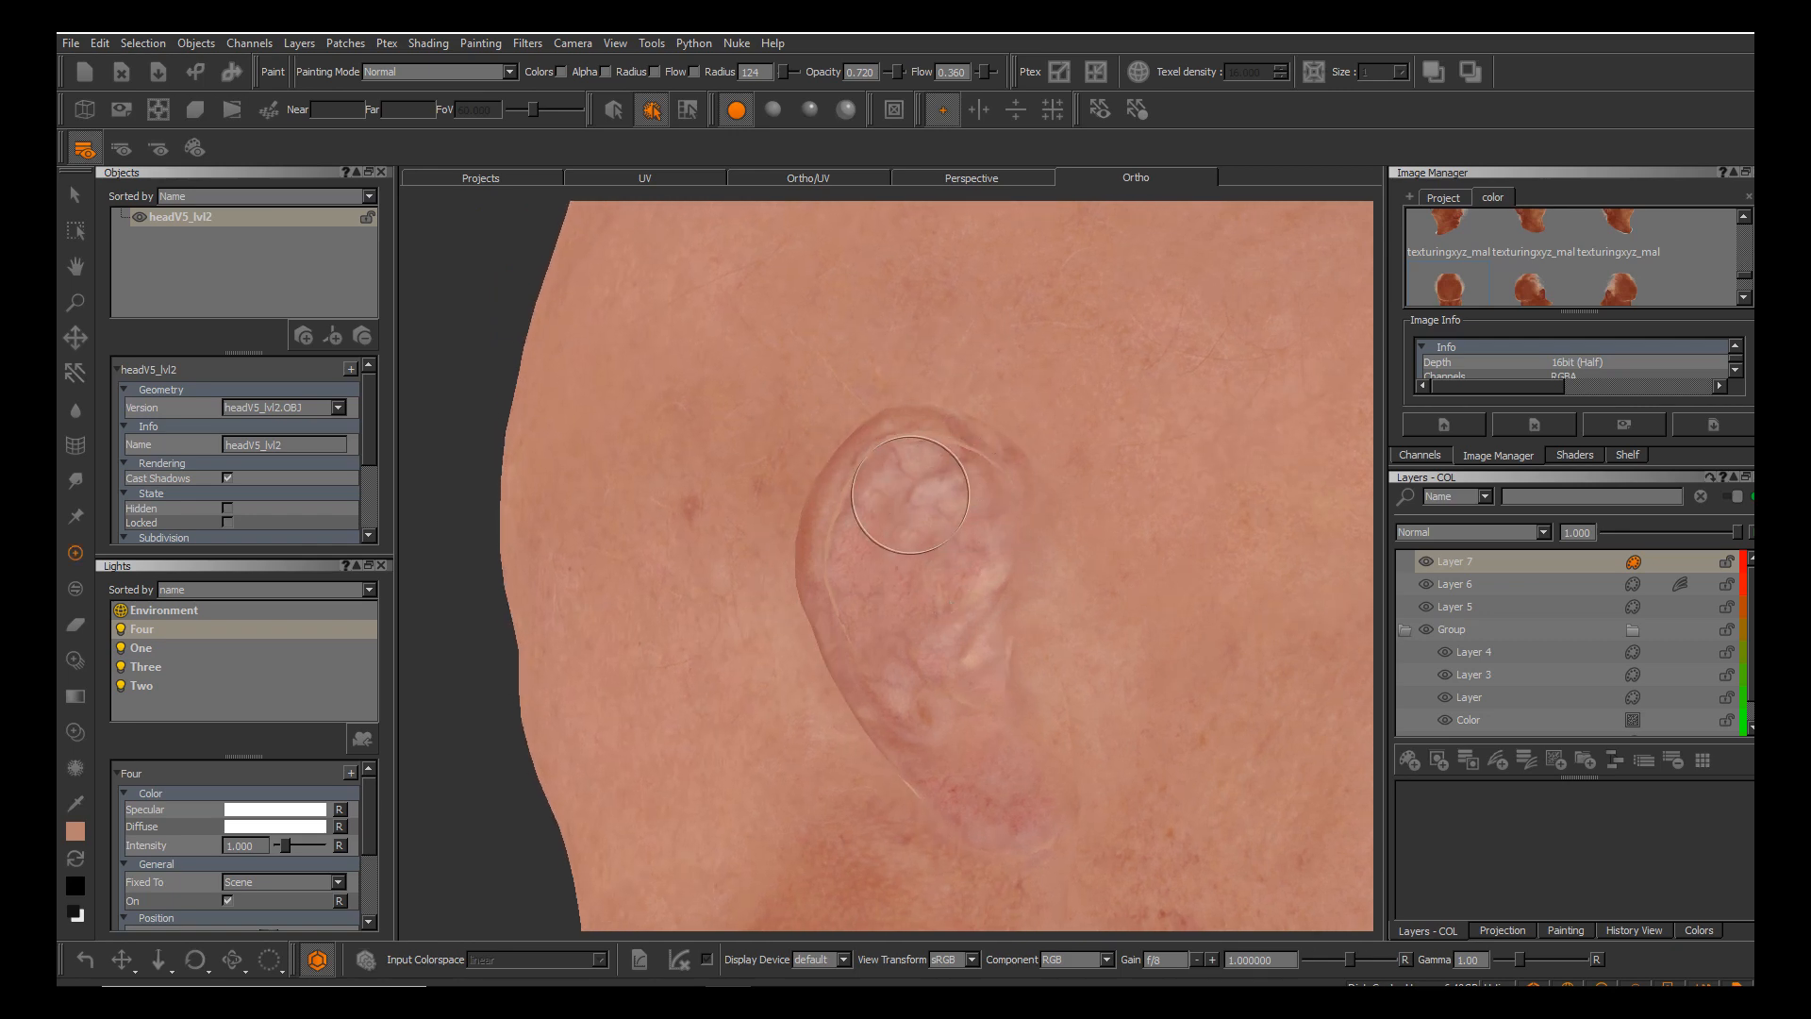
Examine the two separate ear pieces in the UV layout.
{"action": "left_click", "coordinate": [644, 177]}
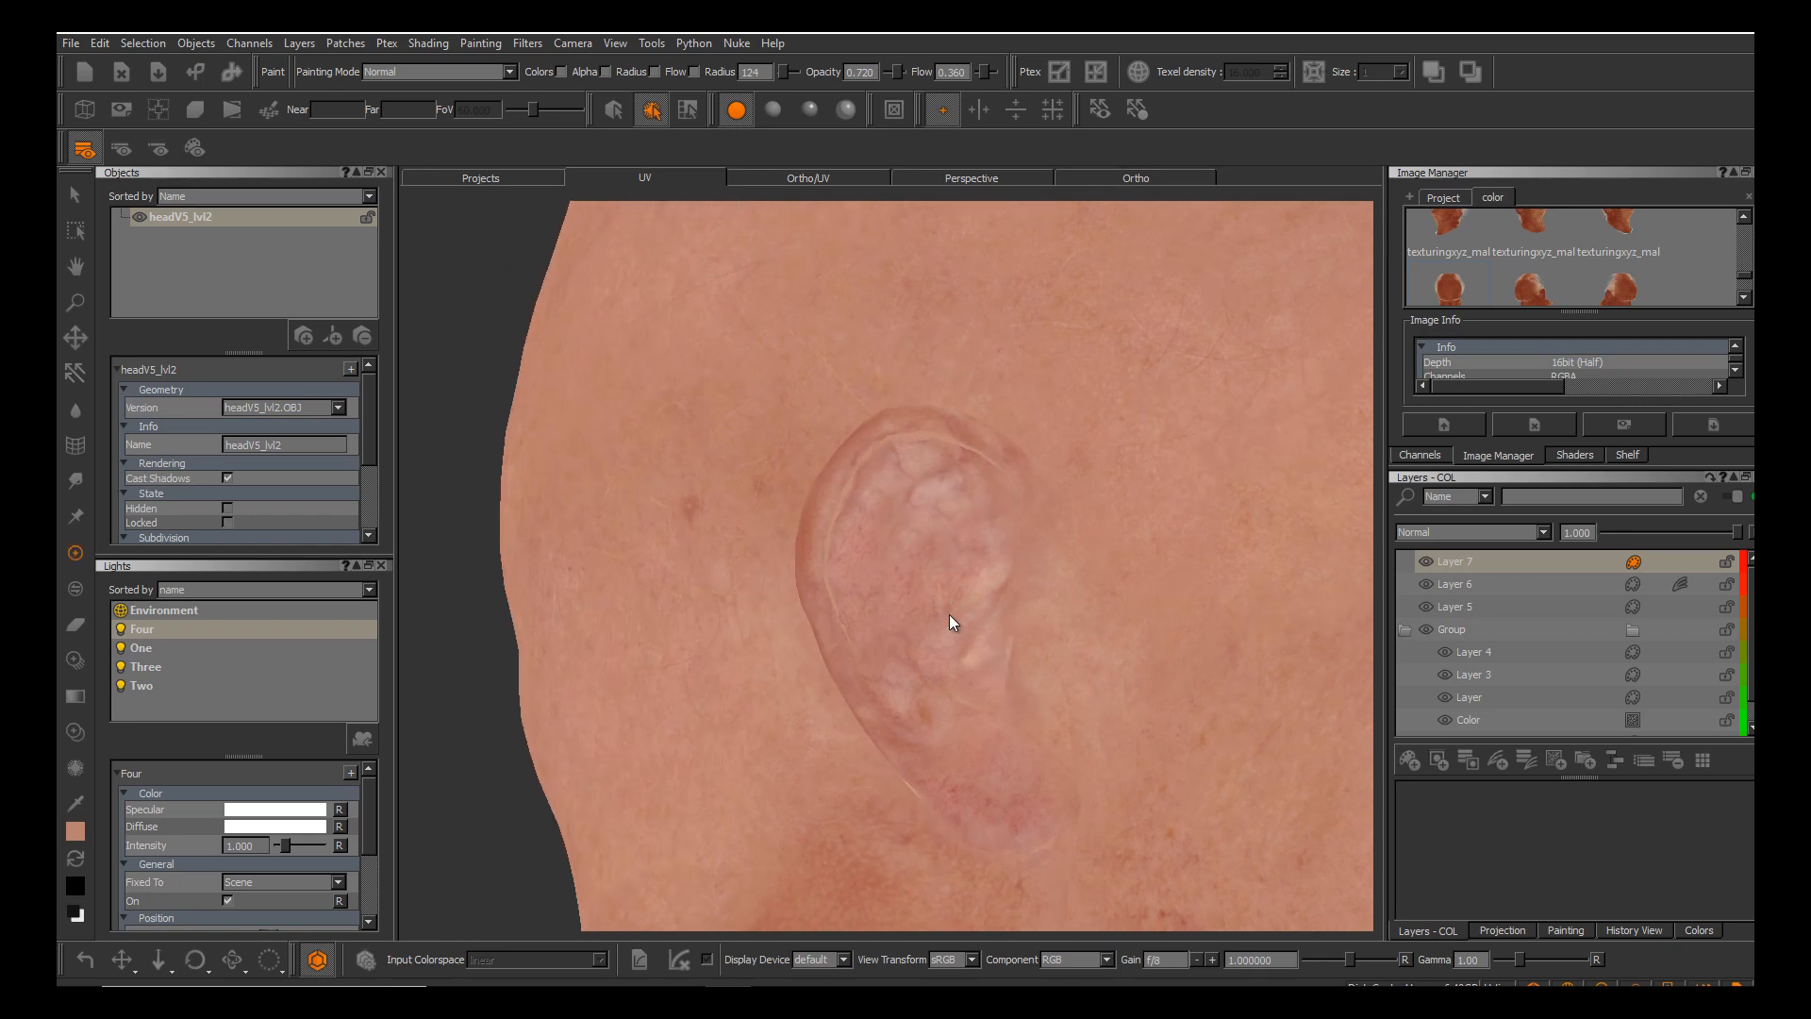
{"action": "left_click_drag", "start_coordinate": [1071, 594], "coordinate": [1143, 397], "text": "ctrl"}
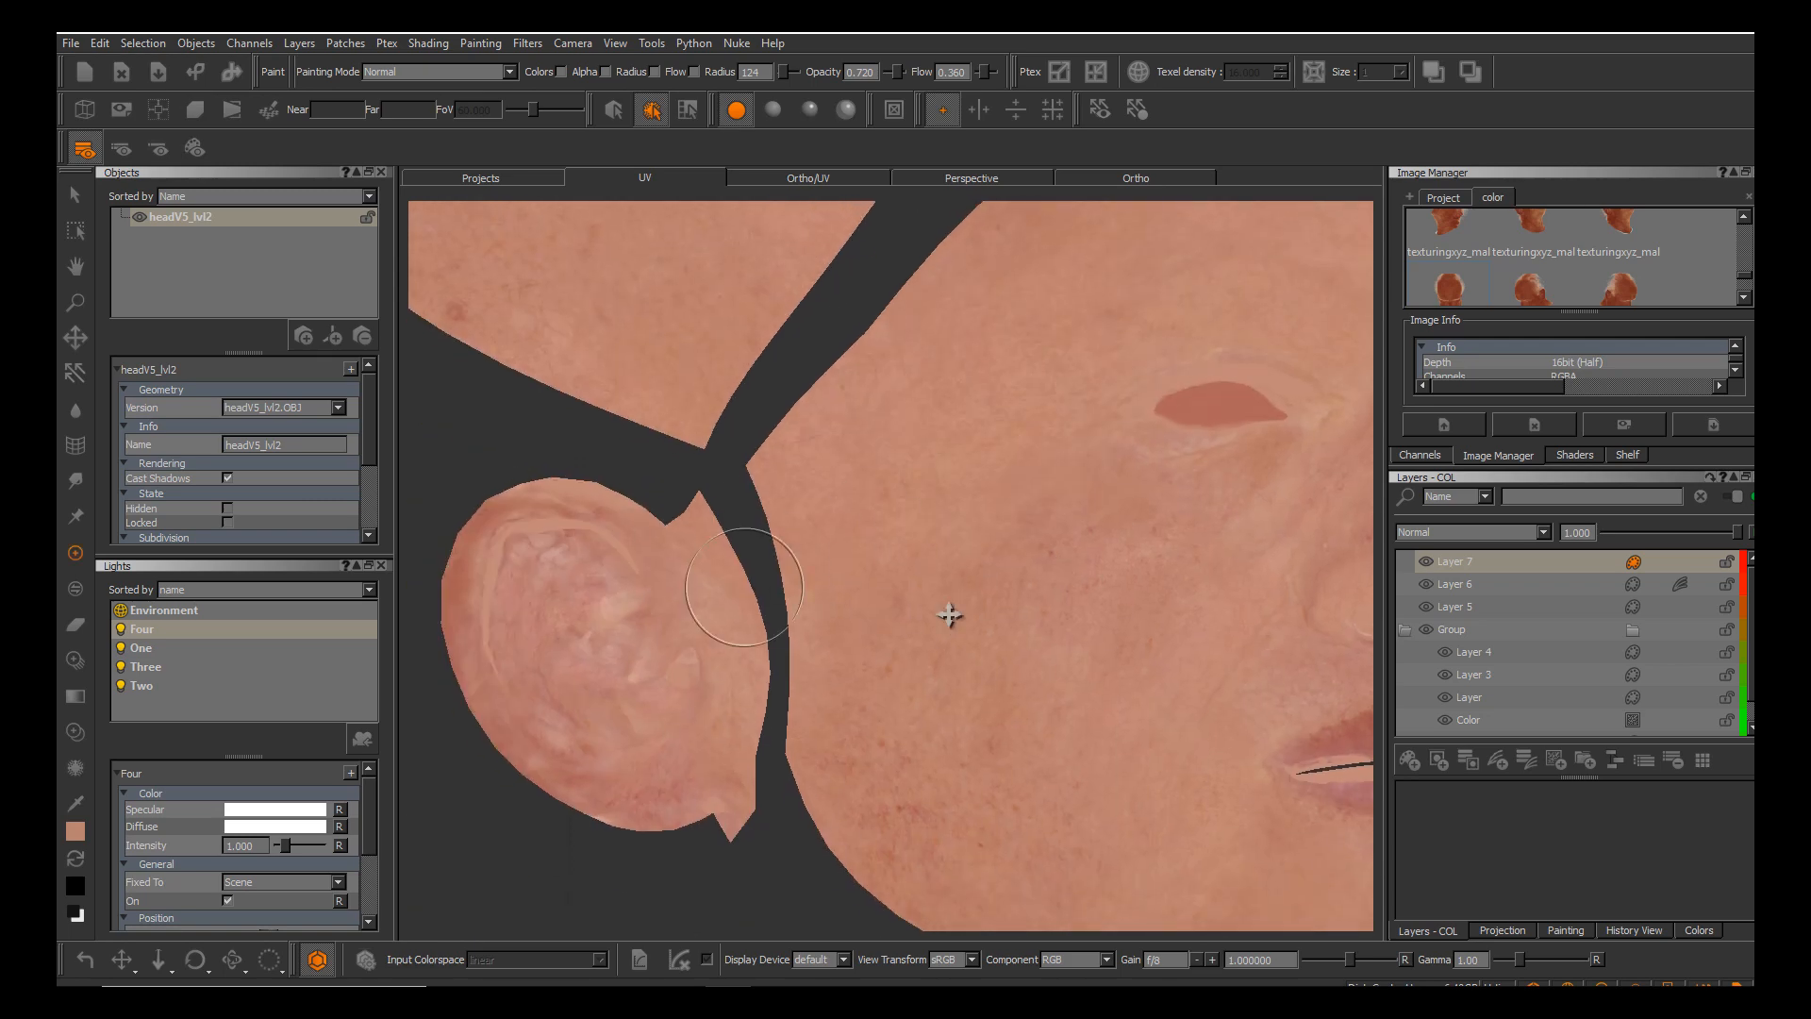
{"action": "left_click_drag", "start_coordinate": [950, 618], "coordinate": [1212, 604], "text": "ctrl"}
{"action": "left_click_drag", "start_coordinate": [755, 594], "coordinate": [1132, 642], "text": "ctrl+alt"}
{"action": "left_click_drag", "start_coordinate": [660, 566], "coordinate": [773, 550], "text": "ctrl+alt"}
{"action": "left_click_drag", "start_coordinate": [887, 528], "coordinate": [771, 490], "text": "ctrl"}
{"action": "scroll", "coordinate": [950, 615], "scroll_direction": "down", "scroll_amount": 8}
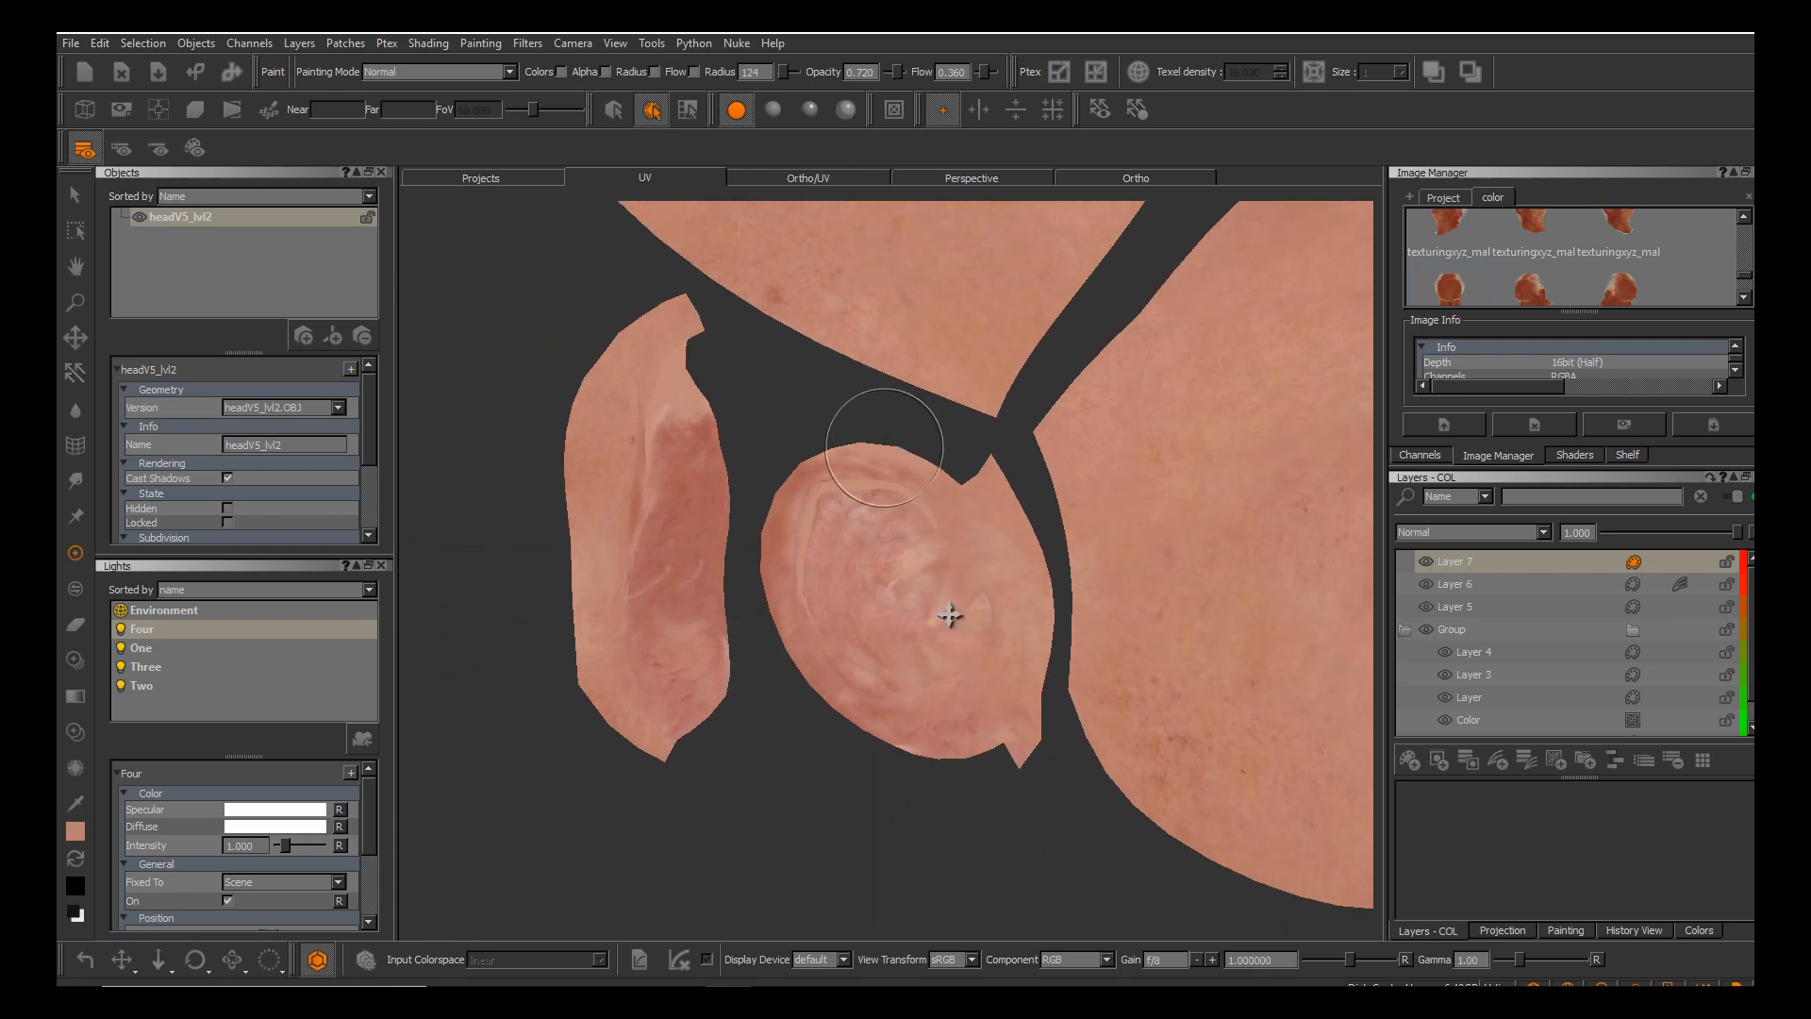
Sample the lips' red in the UV layout and paint the bare strip at one mouth corner with brush radius 64.
{"action": "left_click_drag", "start_coordinate": [950, 615], "coordinate": [848, 728], "text": "ctrl"}
{"action": "left_click_drag", "start_coordinate": [901, 594], "coordinate": [663, 598], "text": "ctrl"}
{"action": "left_click_drag", "start_coordinate": [950, 615], "coordinate": [868, 651], "text": "ctrl+alt"}
{"action": "left_click_drag", "start_coordinate": [950, 615], "coordinate": [745, 585], "text": "ctrl"}
{"action": "left_click_drag", "start_coordinate": [950, 615], "coordinate": [1042, 600], "text": "ctrl+alt"}
{"action": "mouse_move", "coordinate": [950, 615]}
{"action": "left_mouse_down", "text": "ctrl"}
{"action": "mouse_move", "coordinate": [1063, 615]}
{"action": "mouse_move", "coordinate": [991, 613]}
{"action": "mouse_move", "coordinate": [950, 582]}
{"action": "mouse_move", "coordinate": [1048, 613]}
{"action": "mouse_move", "coordinate": [1019, 613]}
{"action": "mouse_move", "coordinate": [895, 494]}
{"action": "left_mouse_up", "text": "ctrl"}
{"action": "key", "text": "e"}
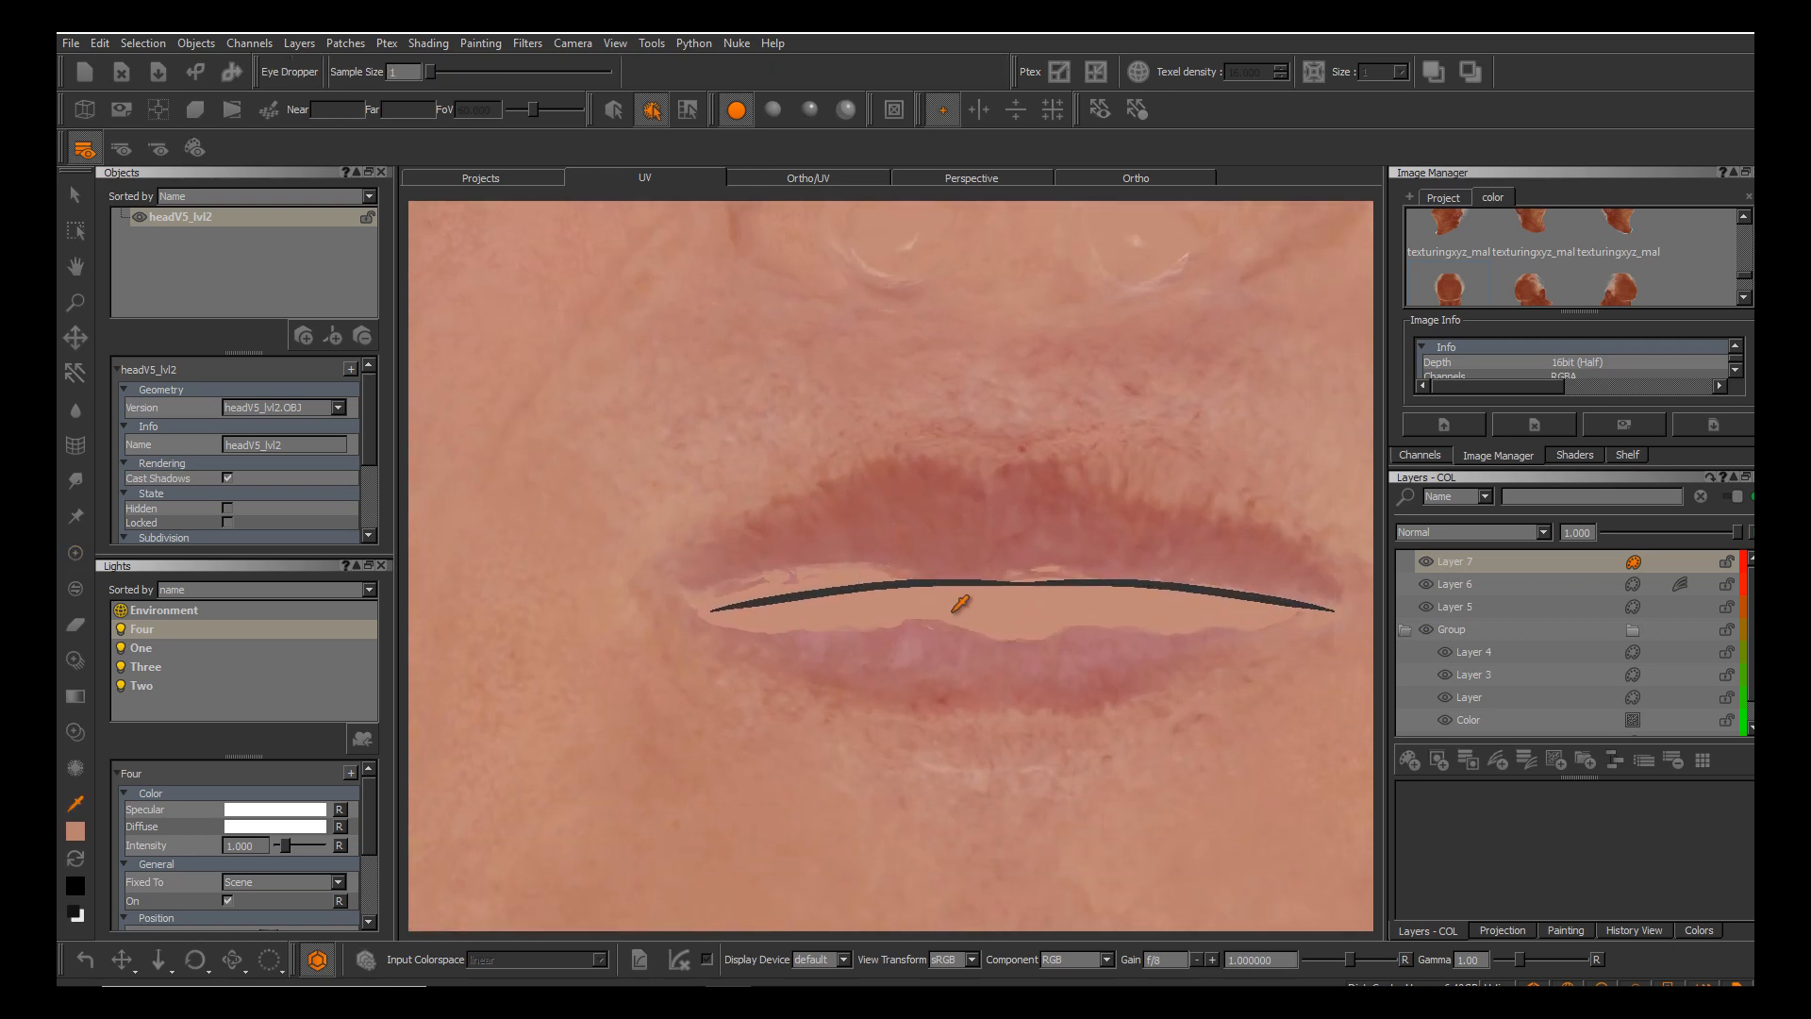
{"action": "key", "text": "p"}
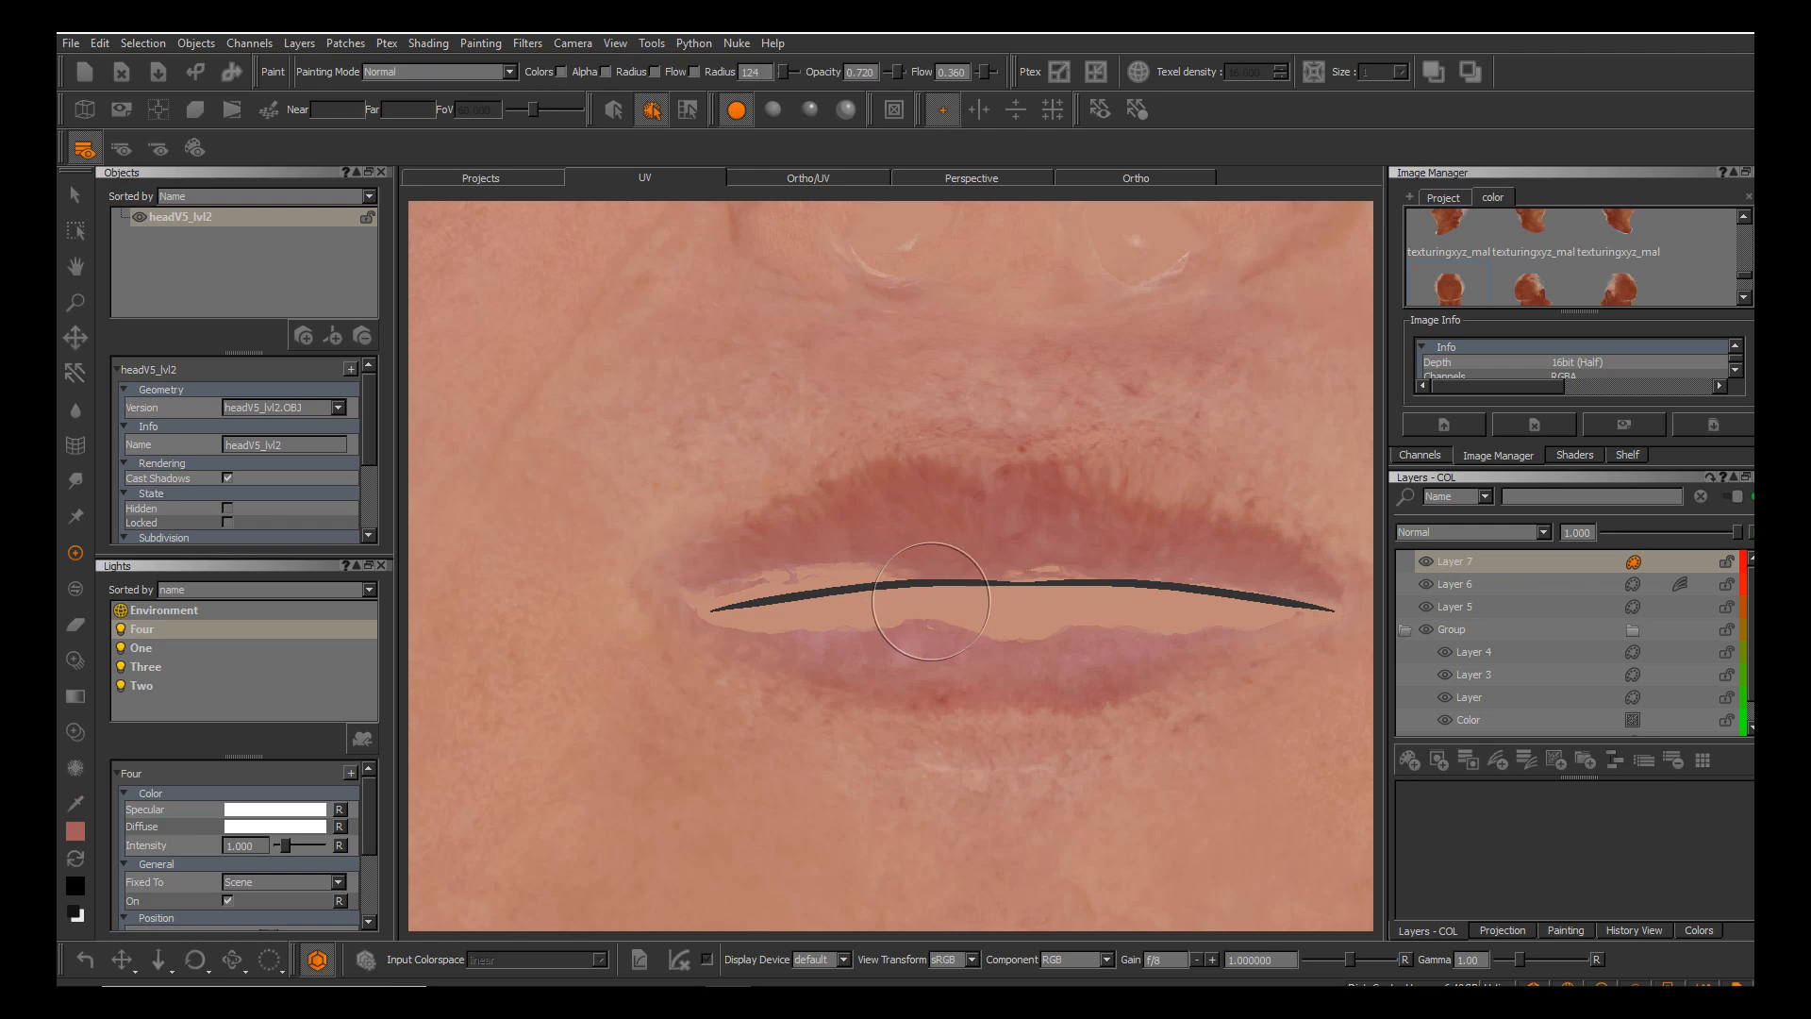
{"action": "mouse_move", "coordinate": [936, 609]}
{"action": "left_mouse_down"}
{"action": "mouse_move", "coordinate": [755, 615]}
{"action": "mouse_move", "coordinate": [778, 585]}
{"action": "mouse_move", "coordinate": [717, 605]}
{"action": "left_mouse_up"}
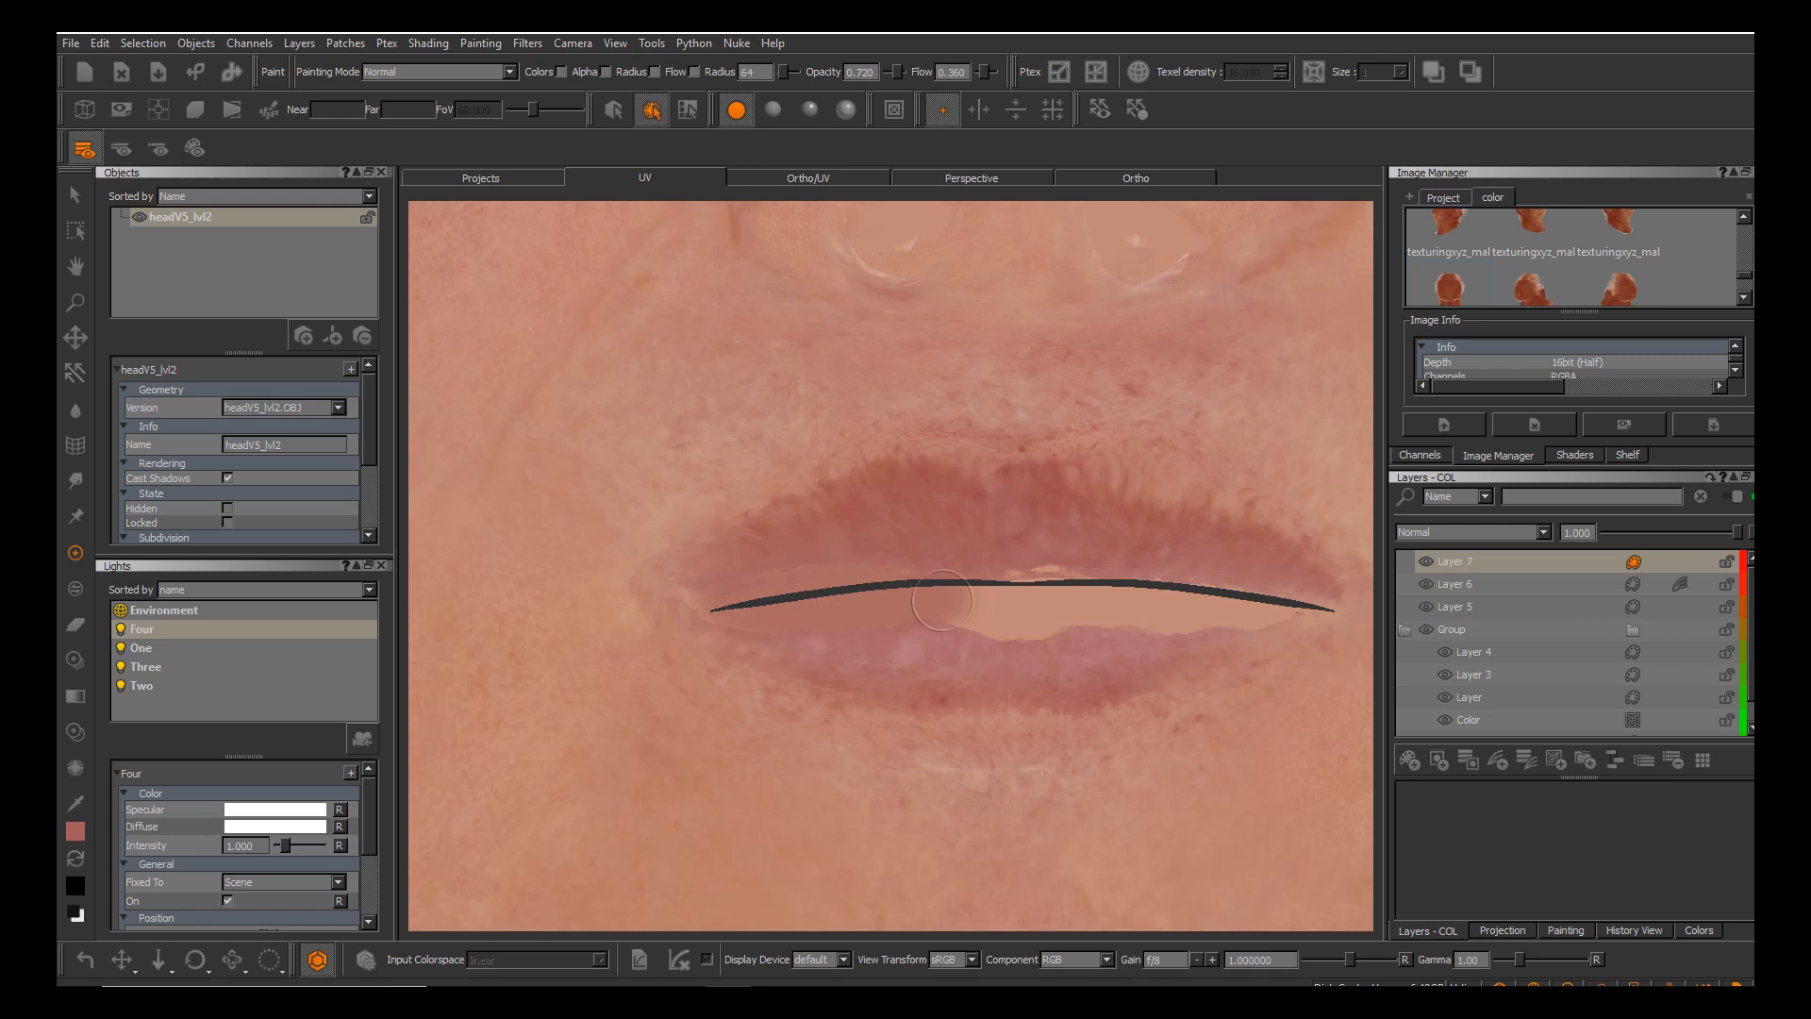
Paint the rest of the bare strip between the lips to the other corner, raising opacity to 1.000, and bake the paint.
{"action": "mouse_move", "coordinate": [941, 601]}
{"action": "left_mouse_down"}
{"action": "mouse_move", "coordinate": [1085, 594]}
{"action": "mouse_move", "coordinate": [1054, 615]}
{"action": "mouse_move", "coordinate": [1065, 576]}
{"action": "left_mouse_up"}
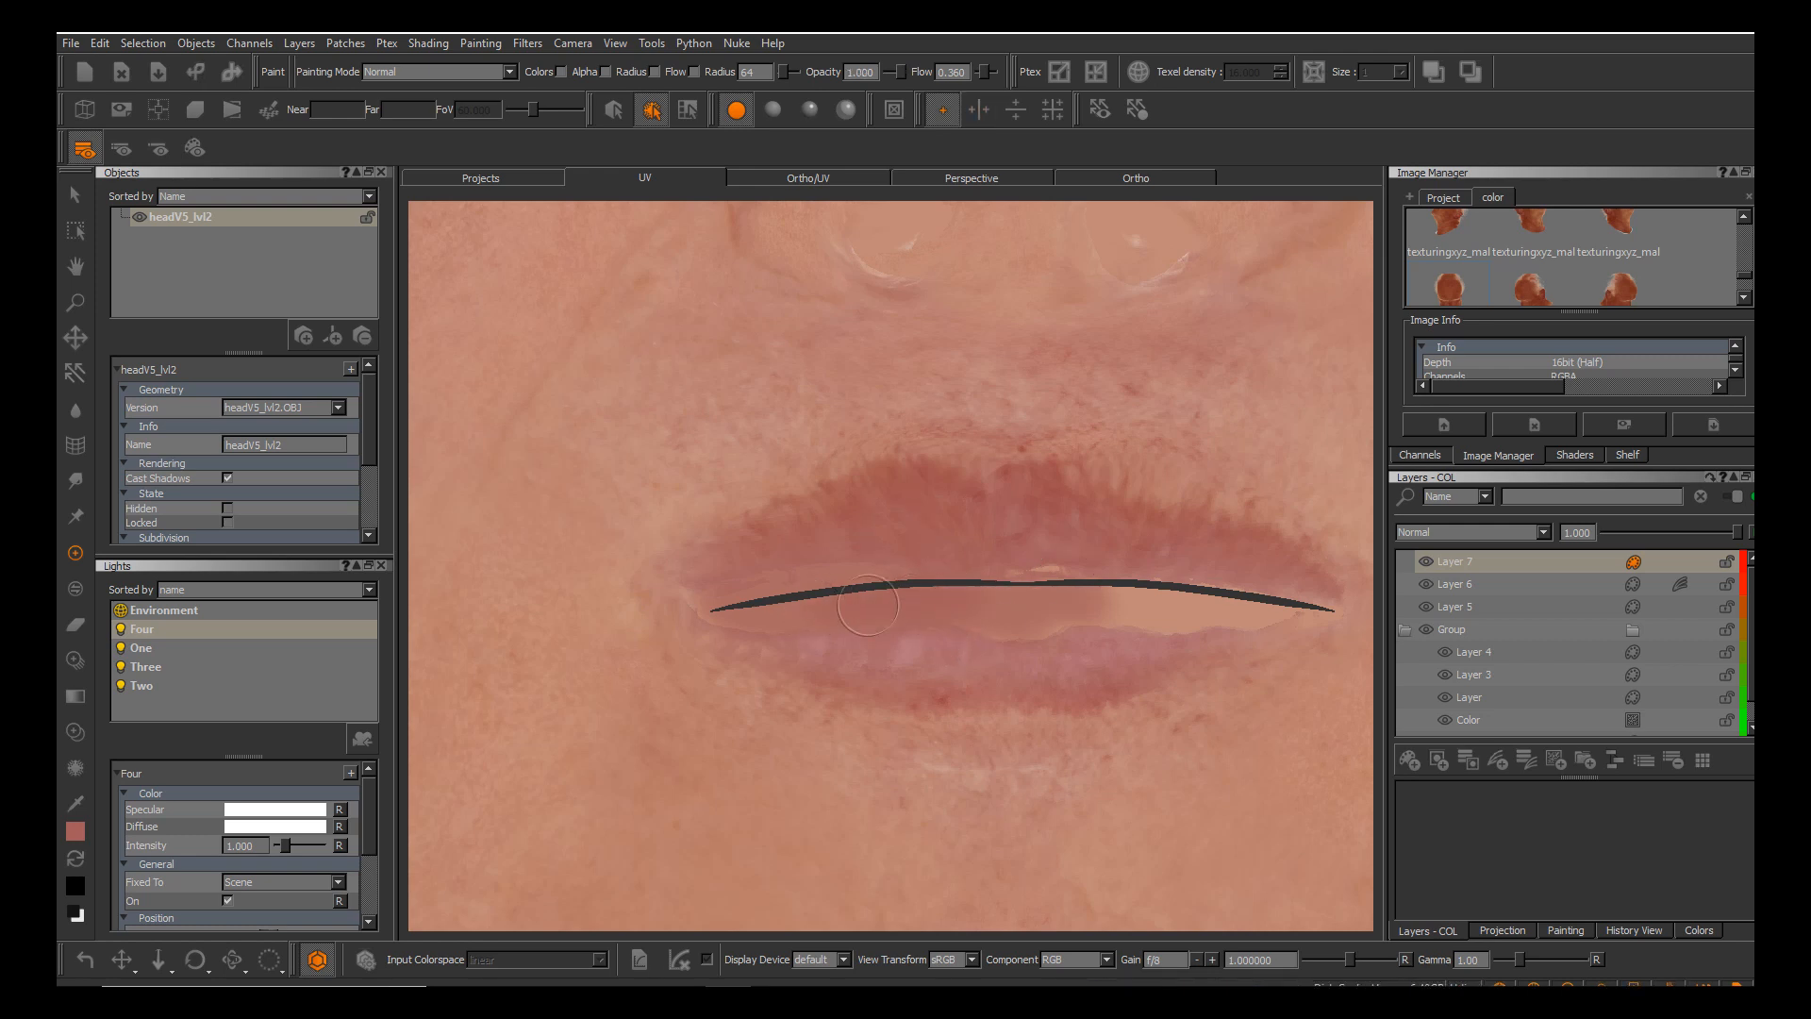
{"action": "left_click_drag", "start_coordinate": [1009, 604], "coordinate": [1294, 605]}
{"action": "key", "text": "b"}
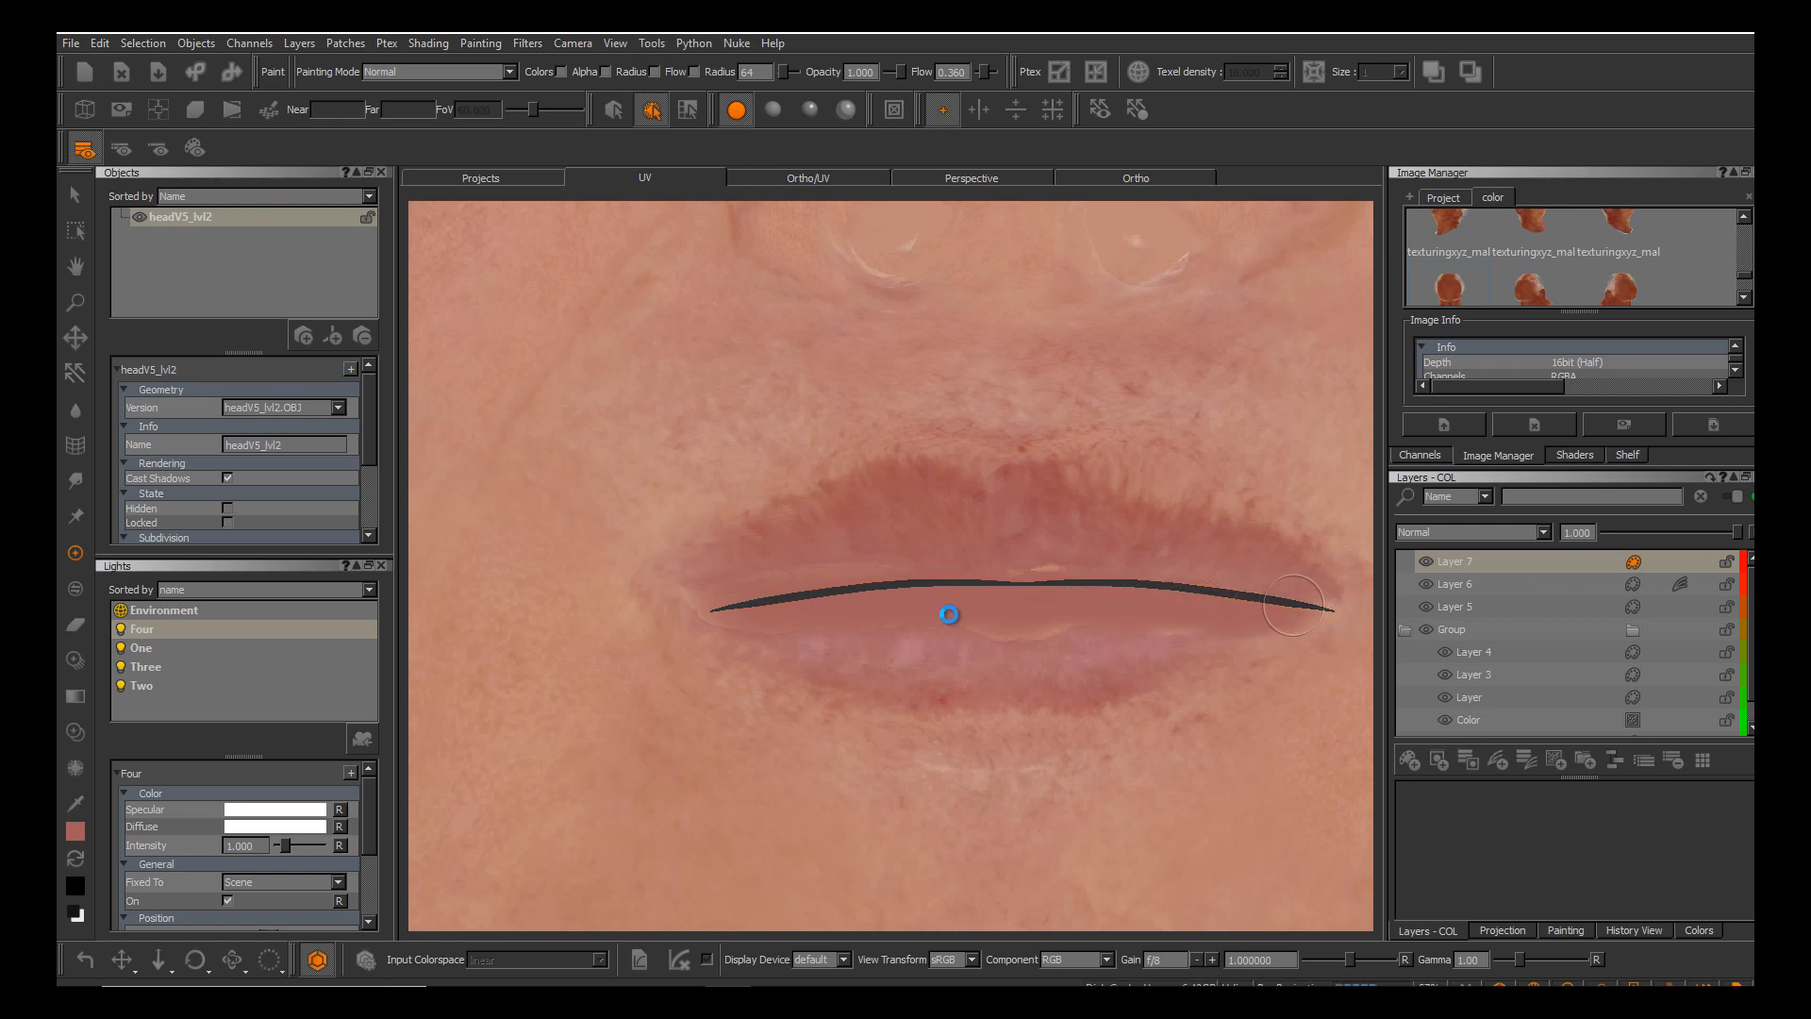
{"action": "middle_click_drag", "start_coordinate": [1054, 610], "coordinate": [950, 611], "text": "alt"}
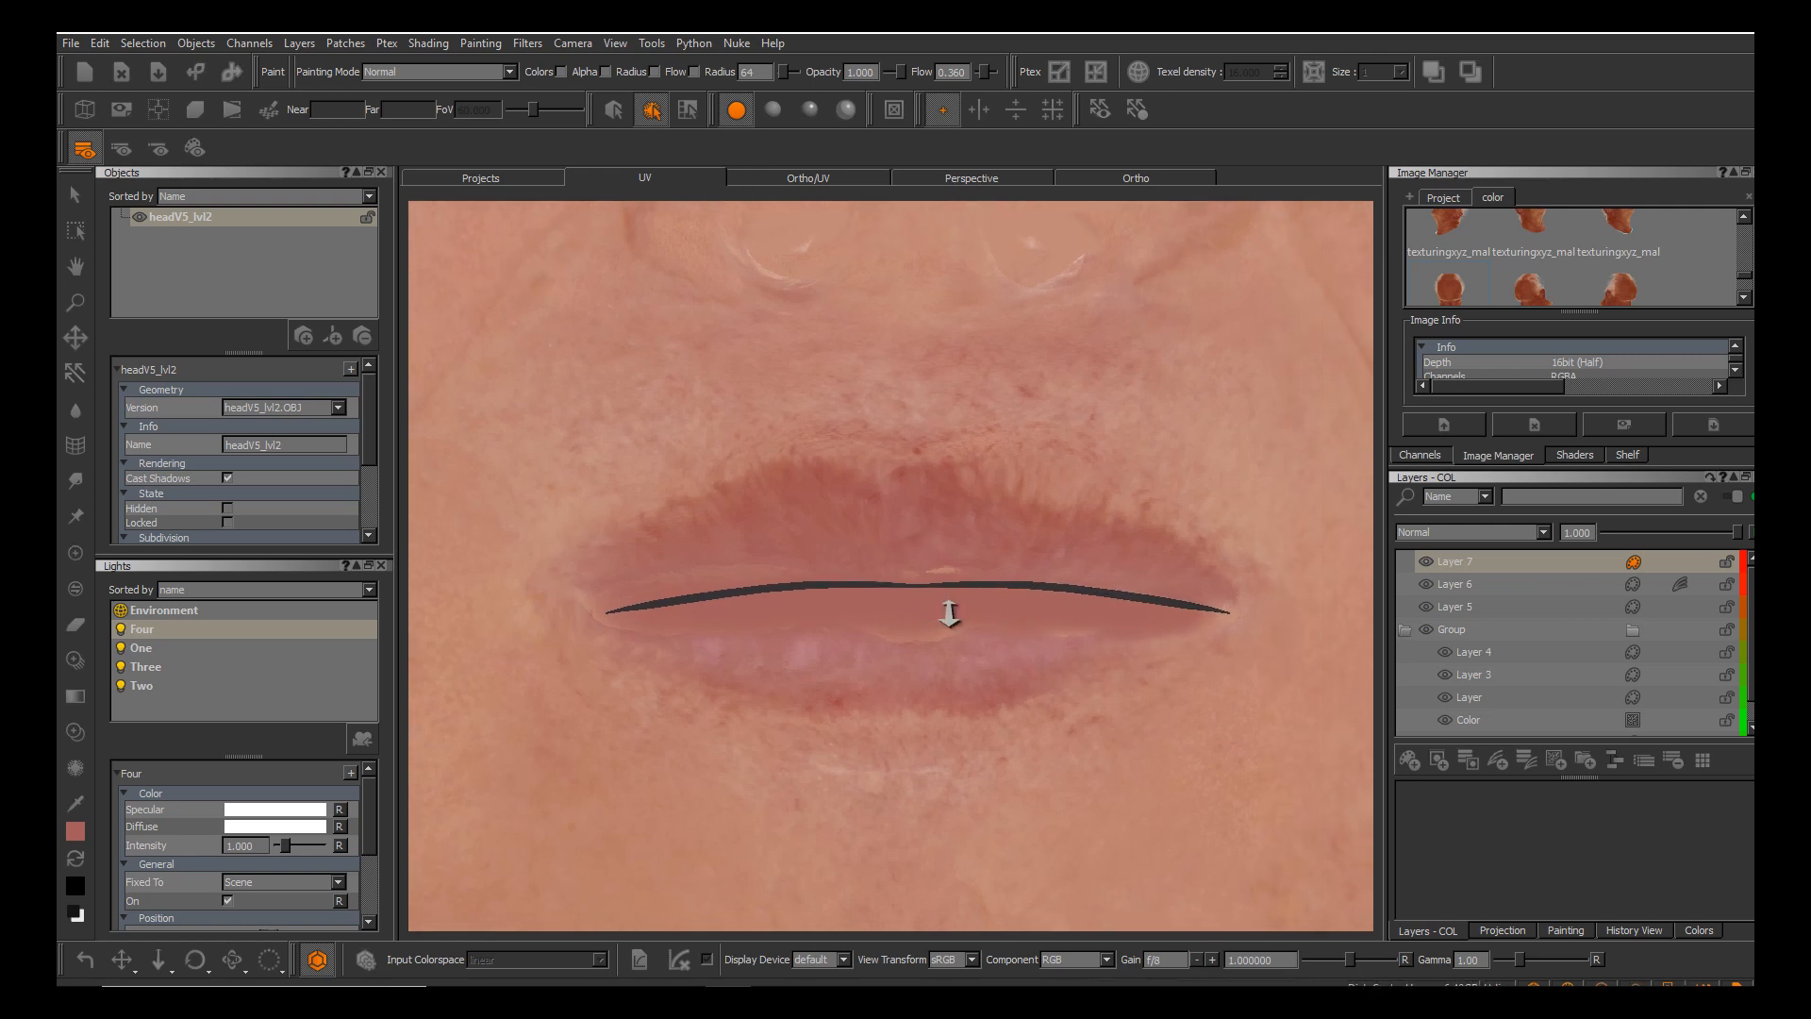
Sample the lip colour, paint over the pale streak on the upper lip along the mouth line, and bake the paint.
{"action": "right_click_drag", "start_coordinate": [950, 611], "coordinate": [965, 579], "text": "alt"}
{"action": "key", "text": "e"}
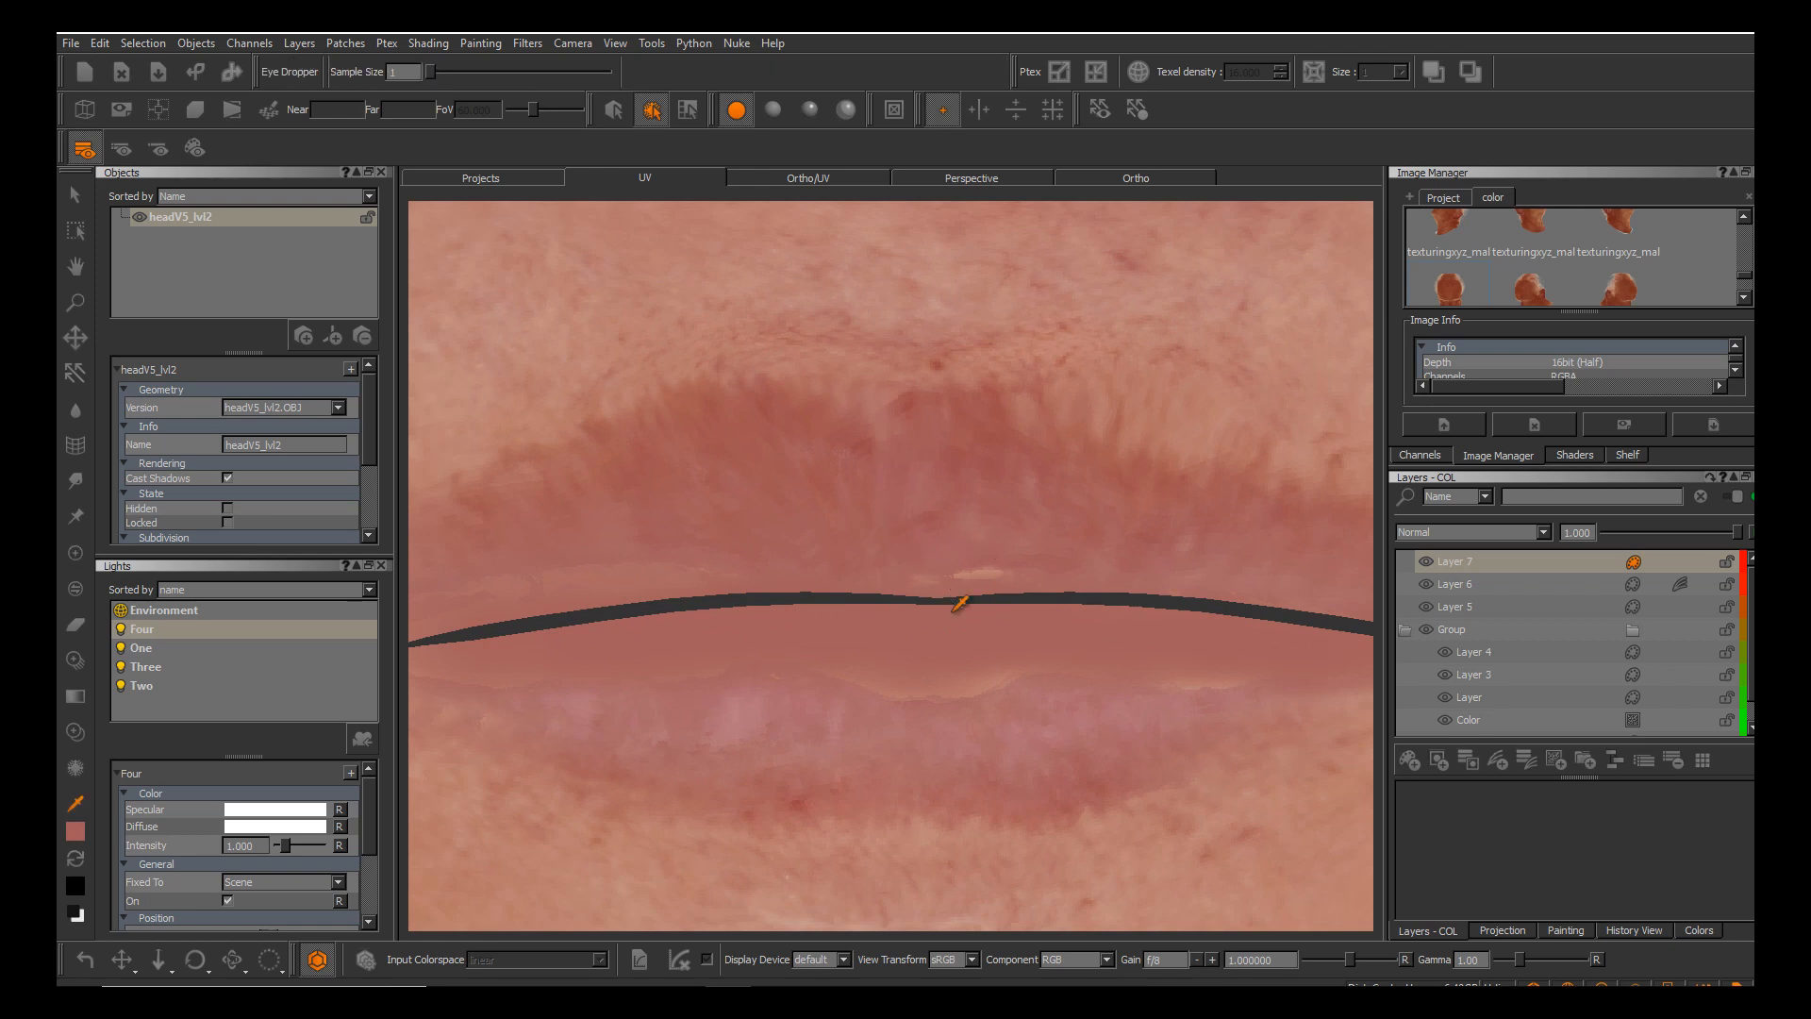
{"action": "key", "text": "p"}
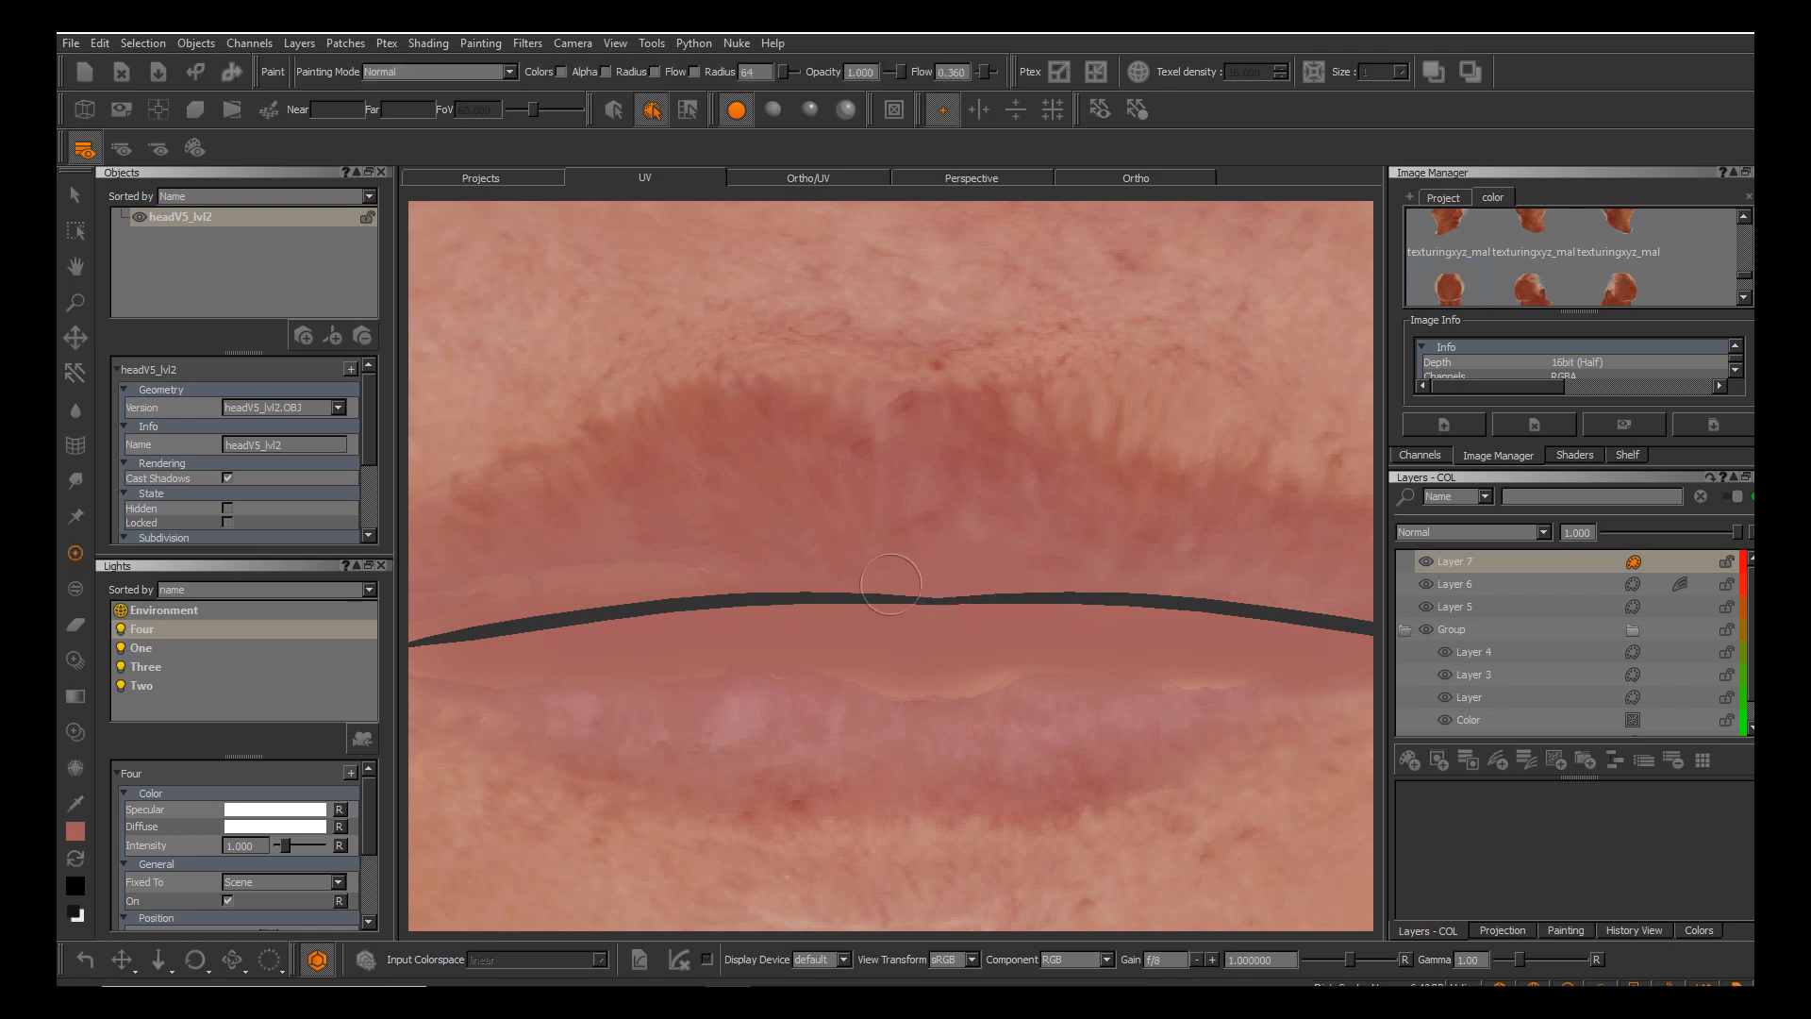
{"action": "key", "text": "b"}
{"action": "scroll", "coordinate": [947, 614], "scroll_direction": "up", "scroll_amount": 4}
Paint out the pale seam around one mouth corner with brush radius 64, resampling nearby lip tones between strokes.
{"action": "key", "text": "e"}
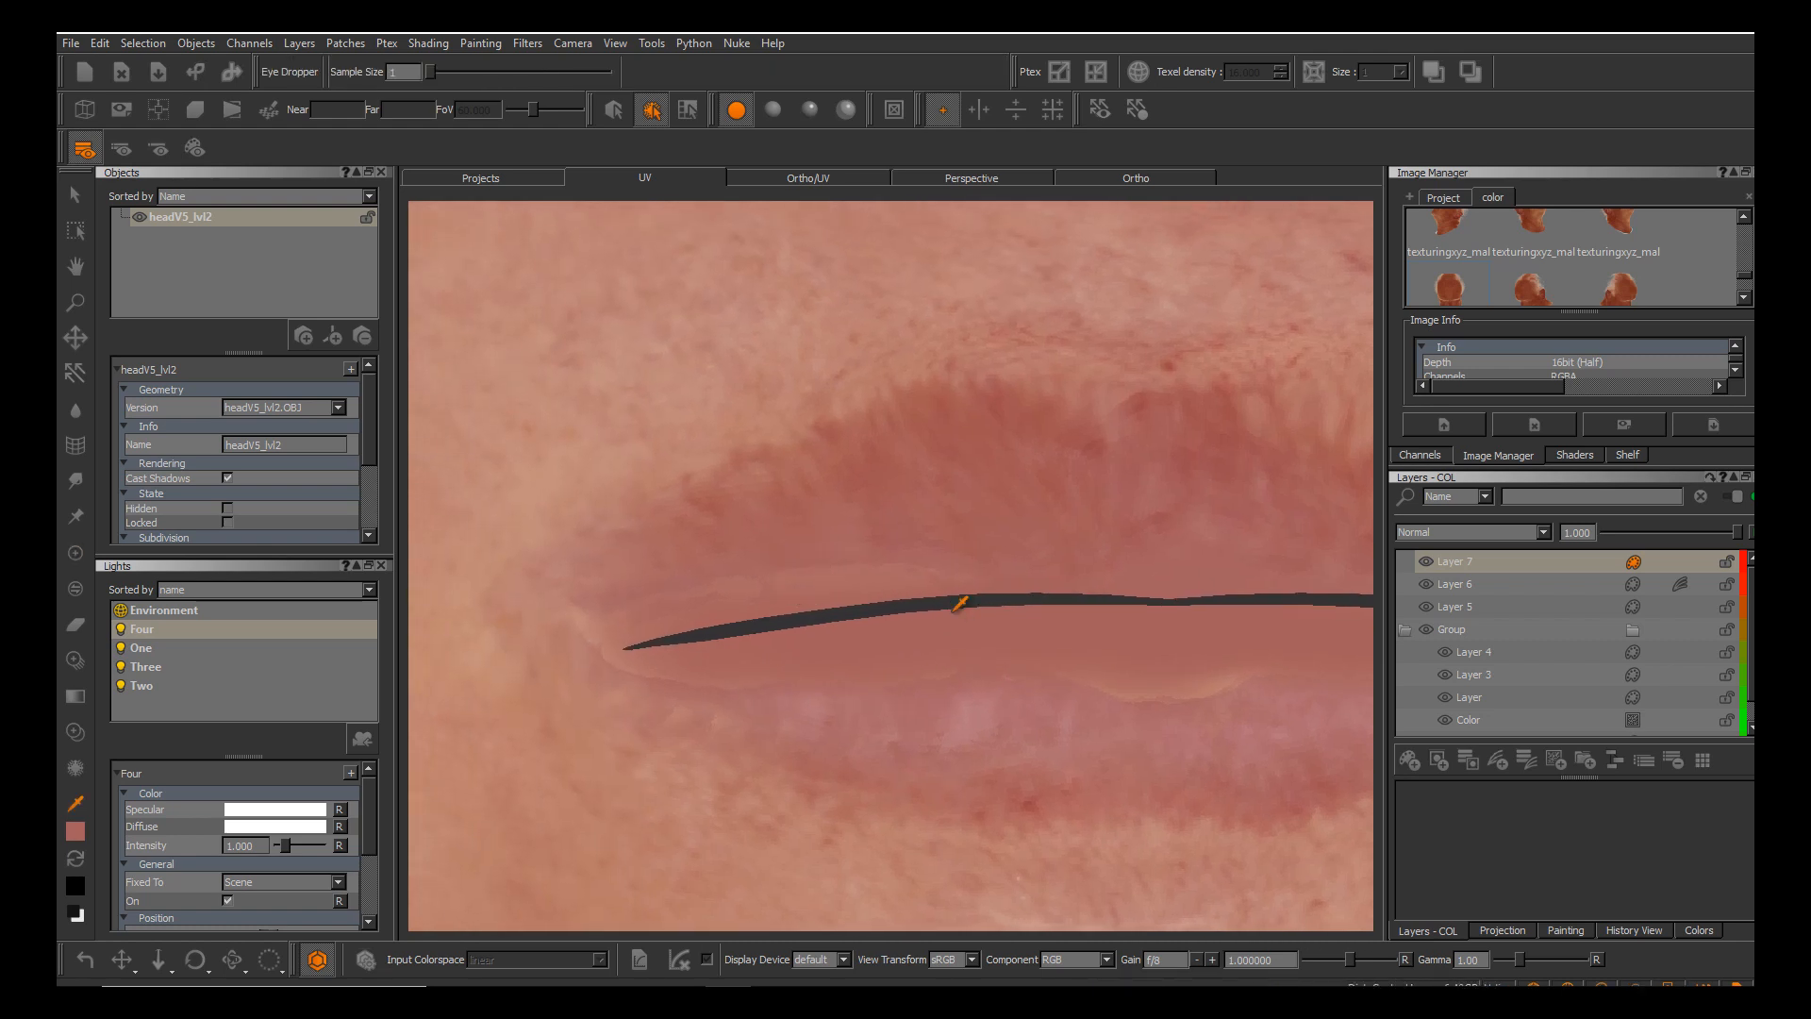
{"action": "key", "text": "p"}
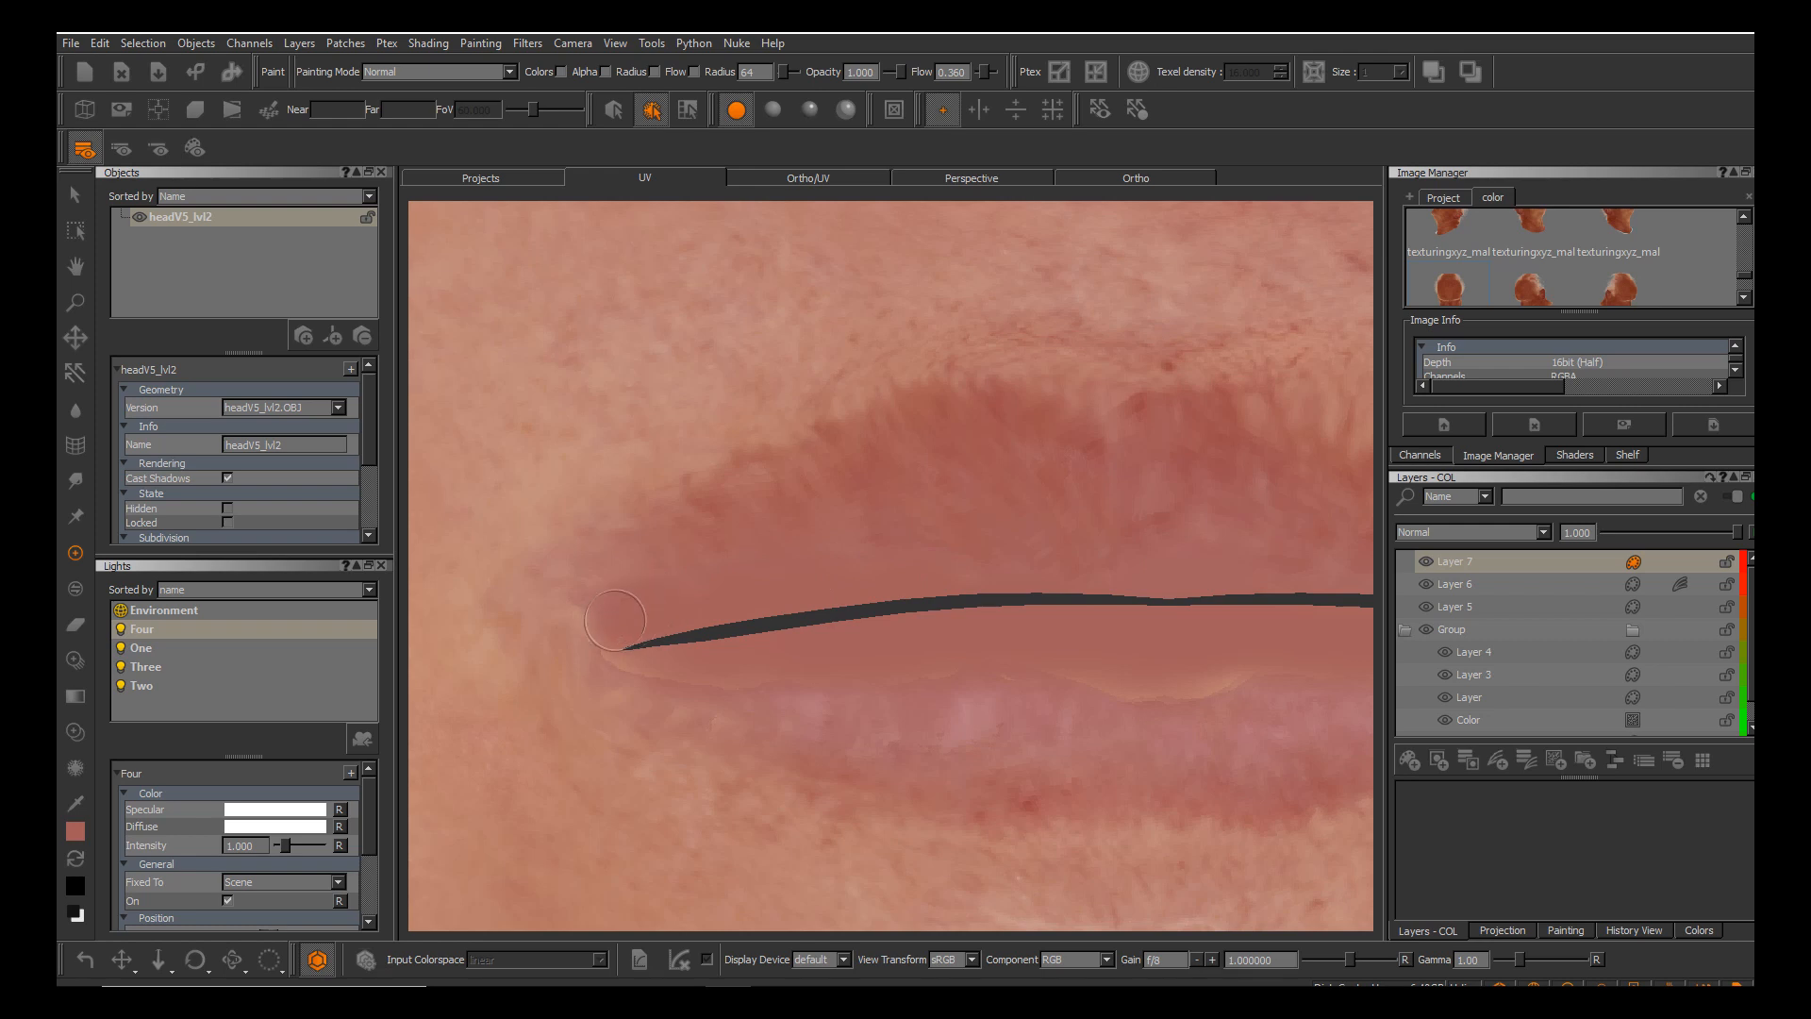
{"action": "key", "text": "e"}
{"action": "left_click", "coordinate": [615, 653]}
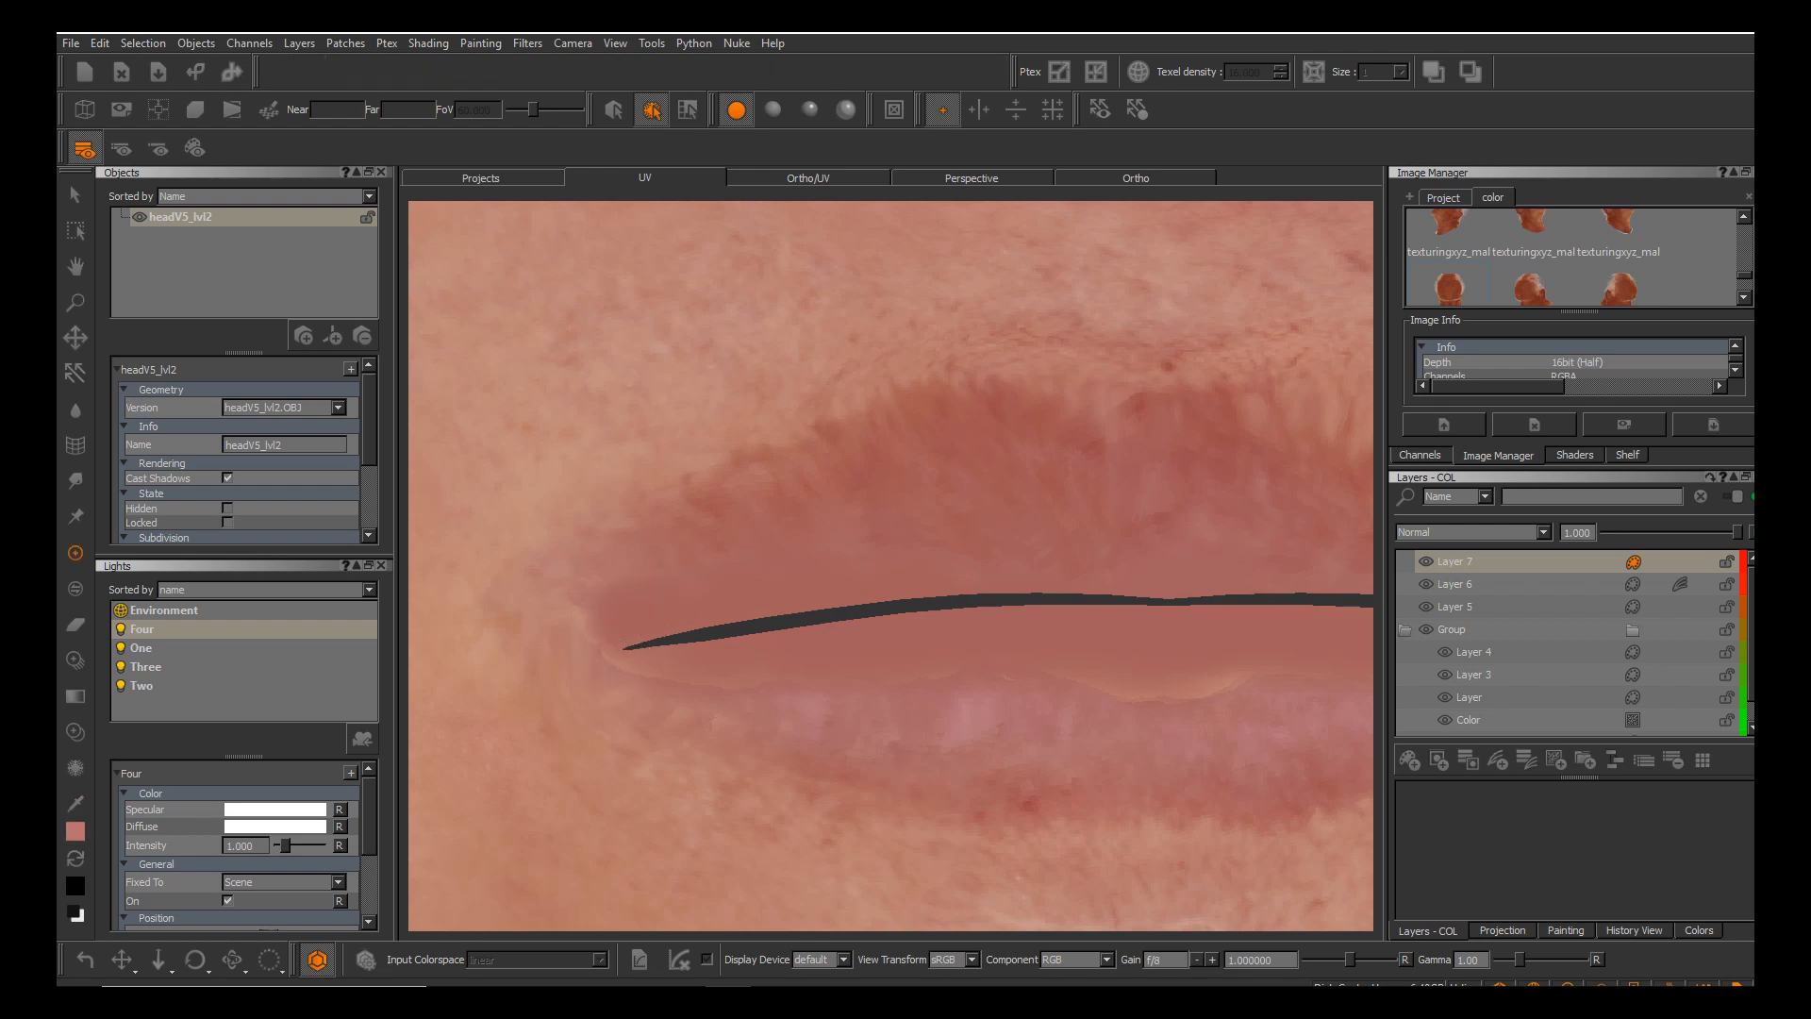
{"action": "key", "text": "p"}
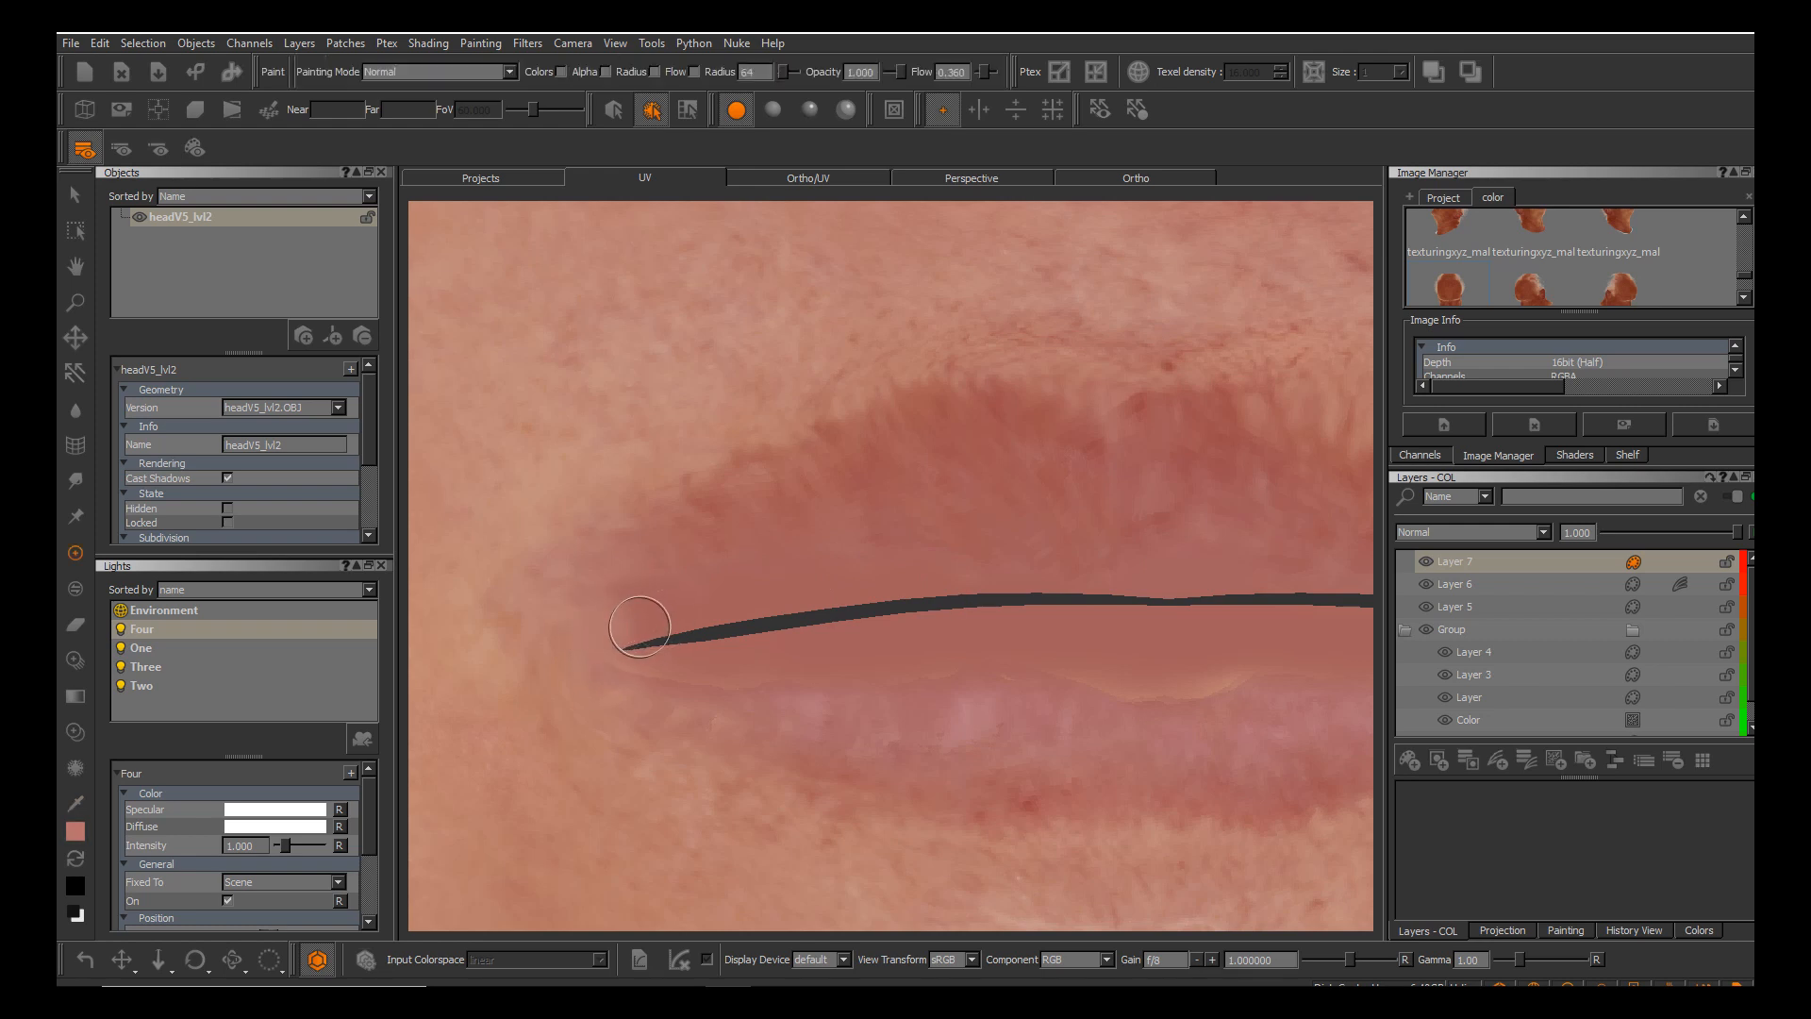
{"action": "key", "text": "e"}
{"action": "left_click", "coordinate": [631, 622]}
{"action": "key", "text": "p"}
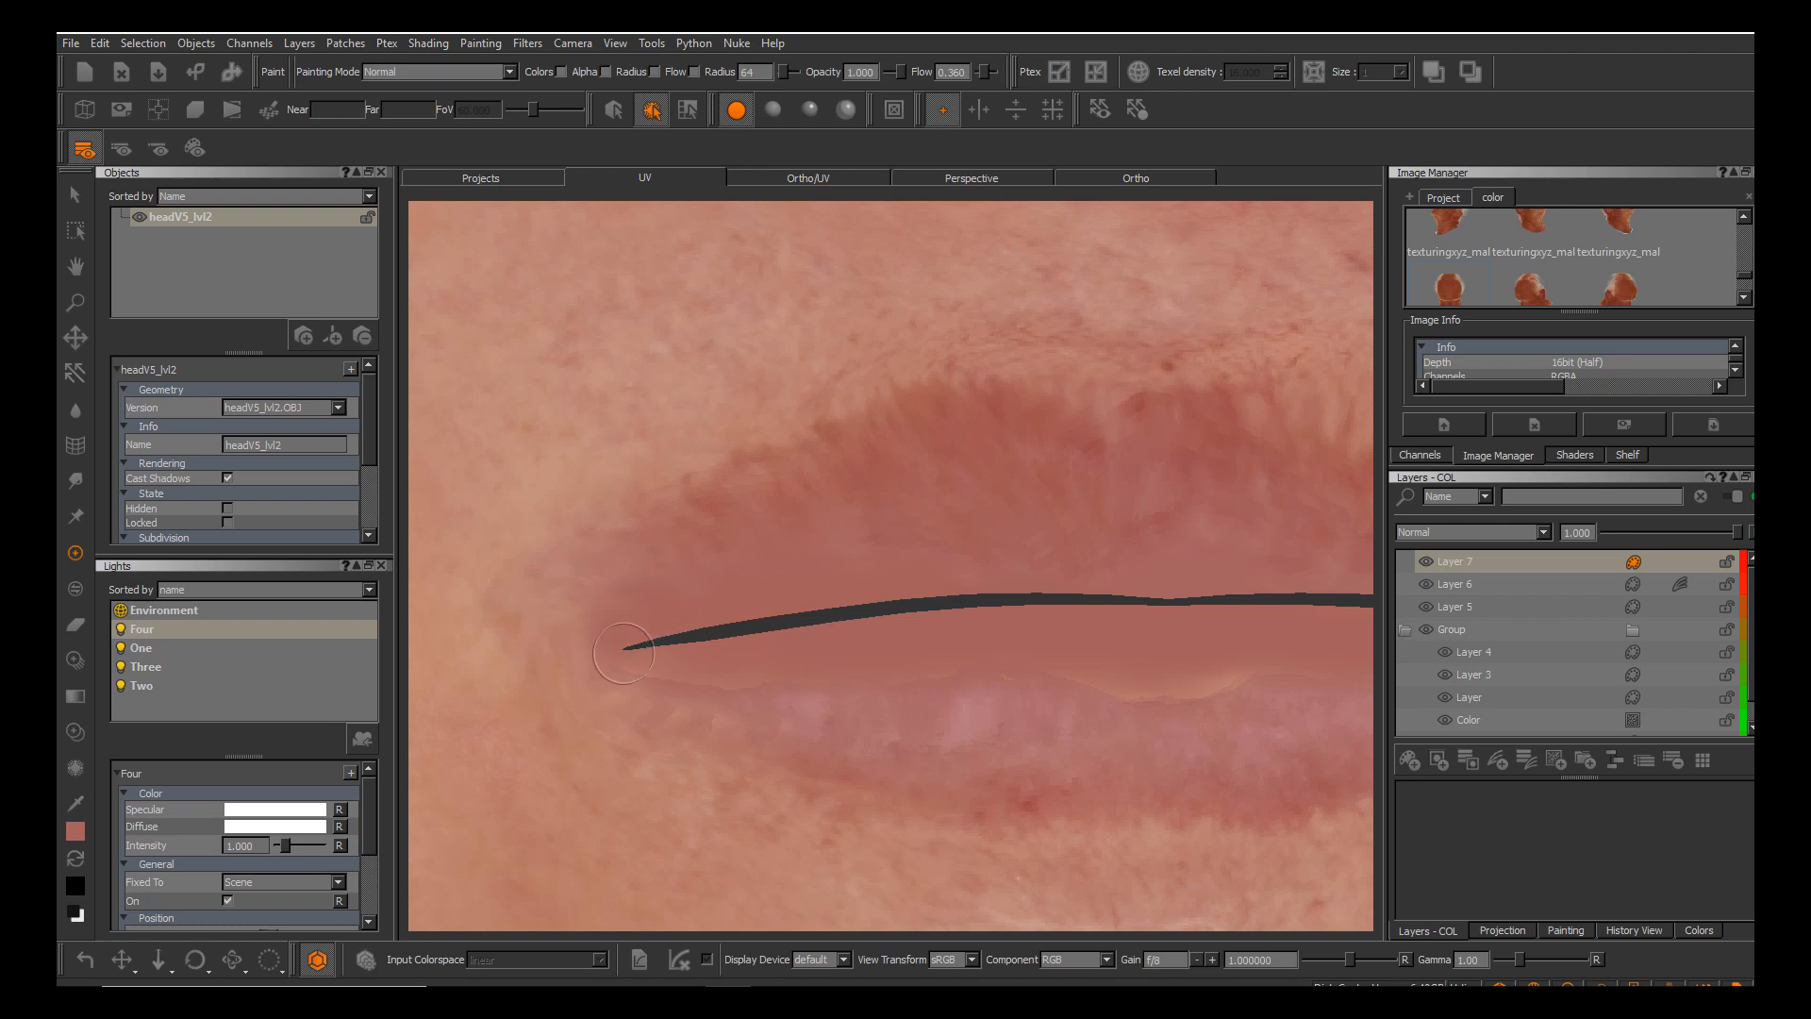
Paint over the pink highlights on one half of the lower lip with repeatedly sampled lip tones and bake the paint.
{"action": "key", "text": "c"}
{"action": "left_click", "coordinate": [959, 605]}
{"action": "key", "text": "p"}
{"action": "key", "text": "c"}
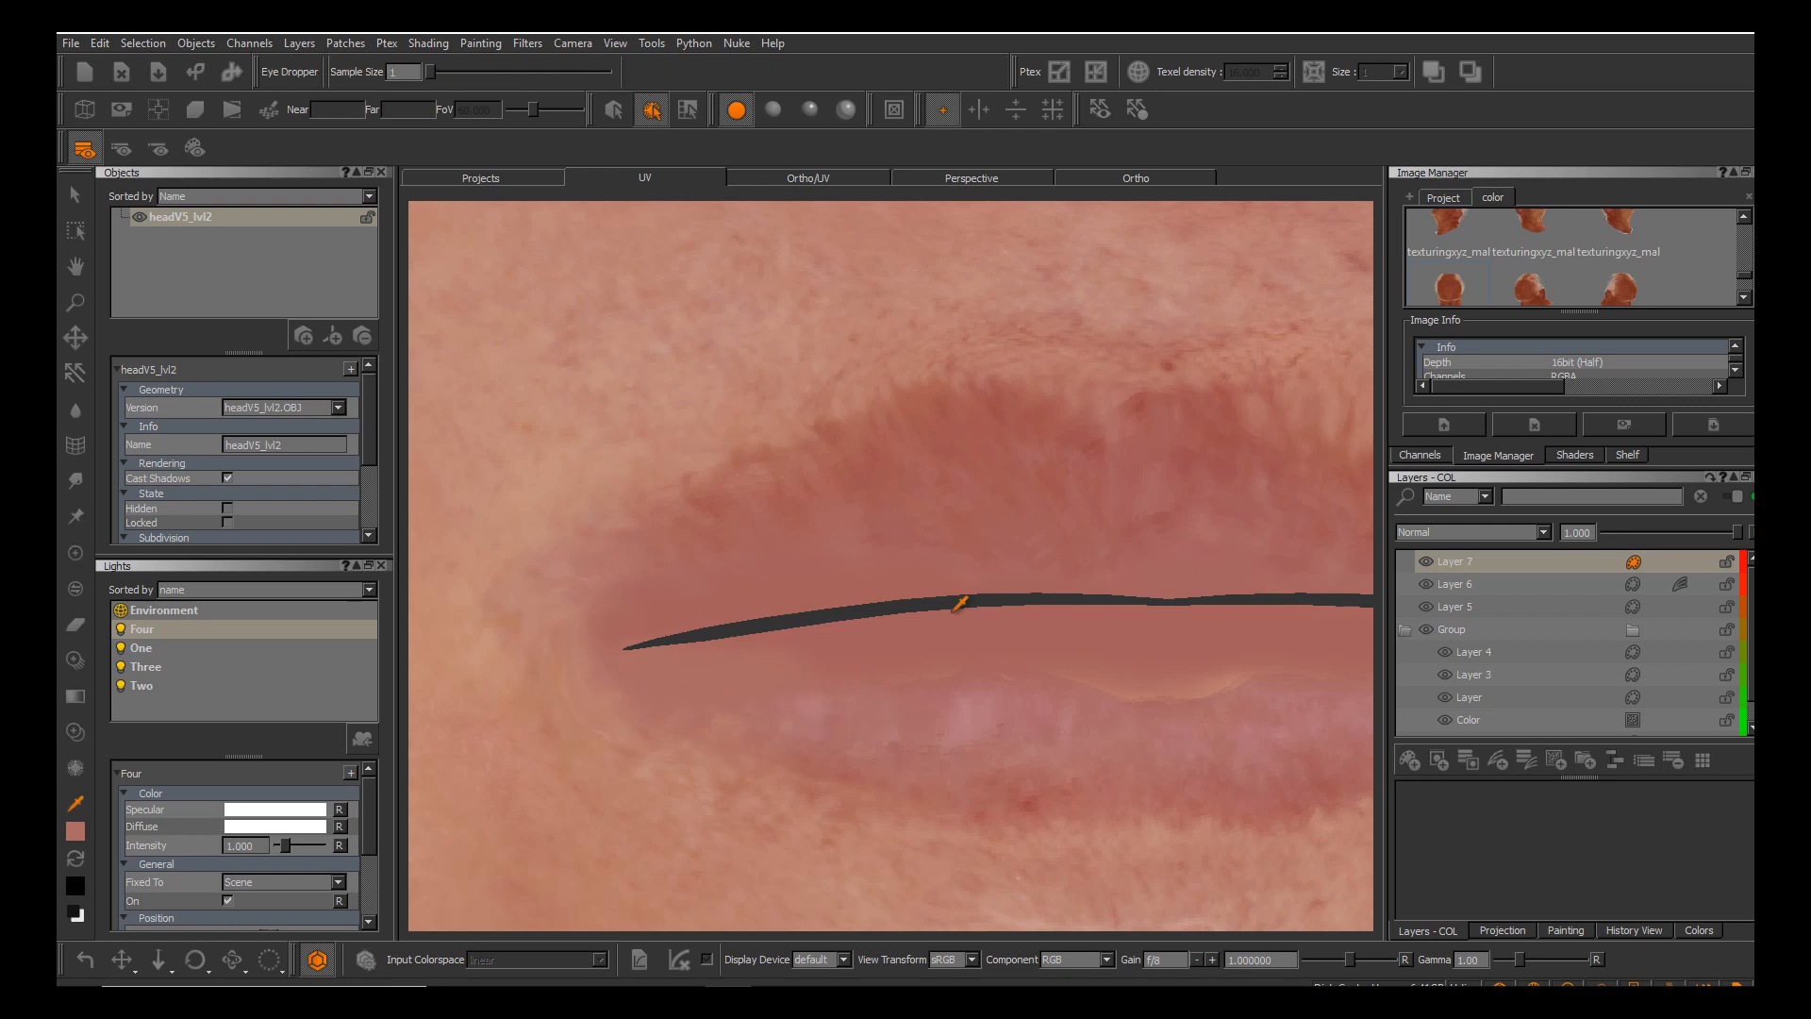
{"action": "key", "text": "p"}
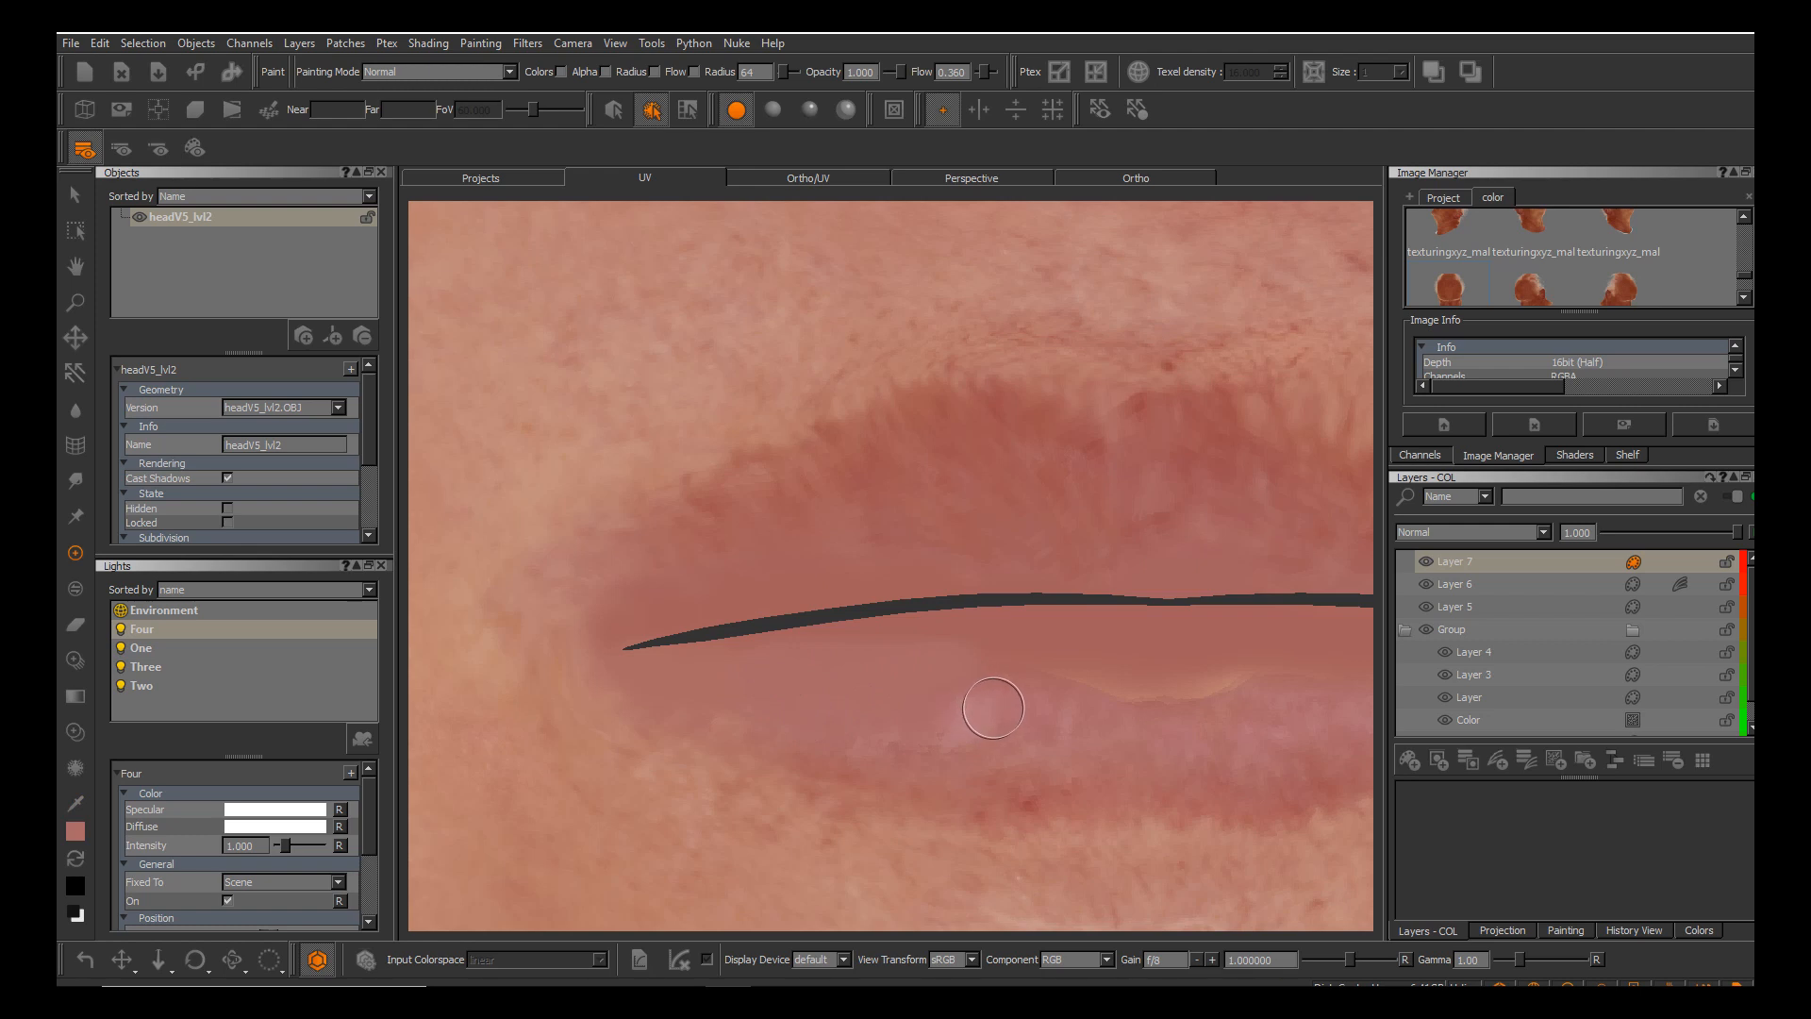
{"action": "key", "text": "c"}
{"action": "key", "text": "p"}
{"action": "key", "text": "c"}
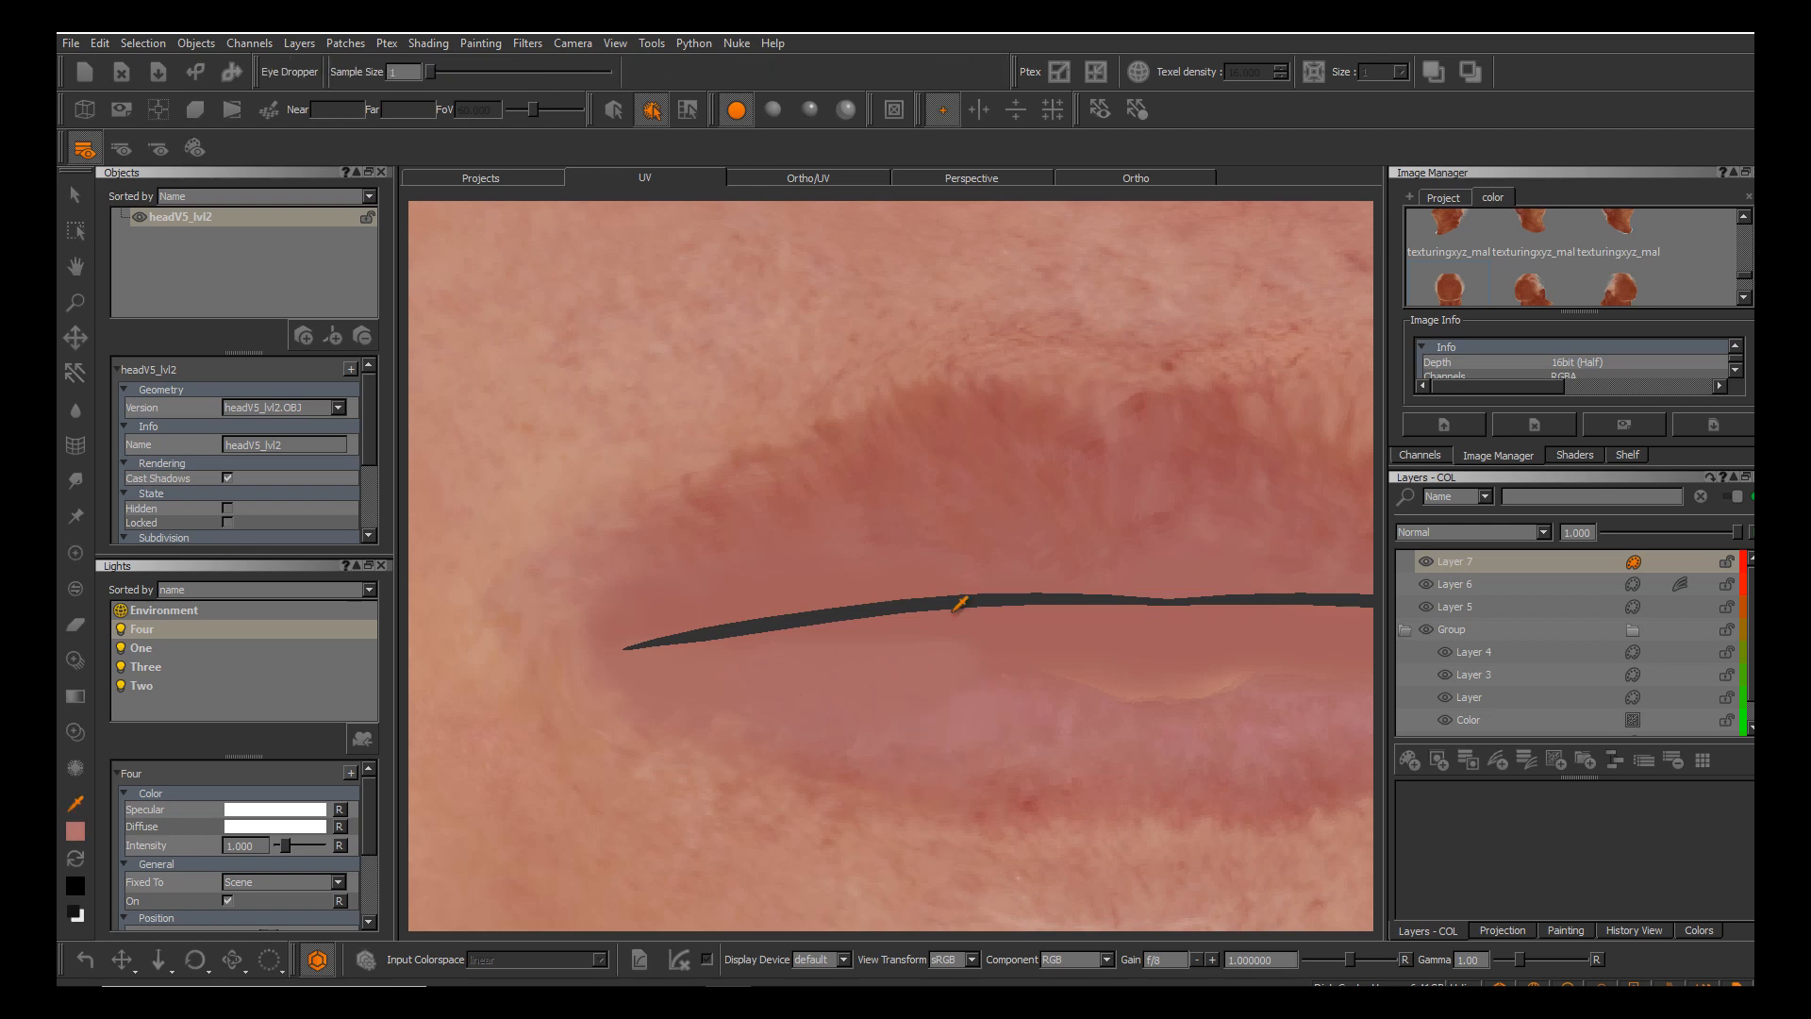
{"action": "key", "text": "p"}
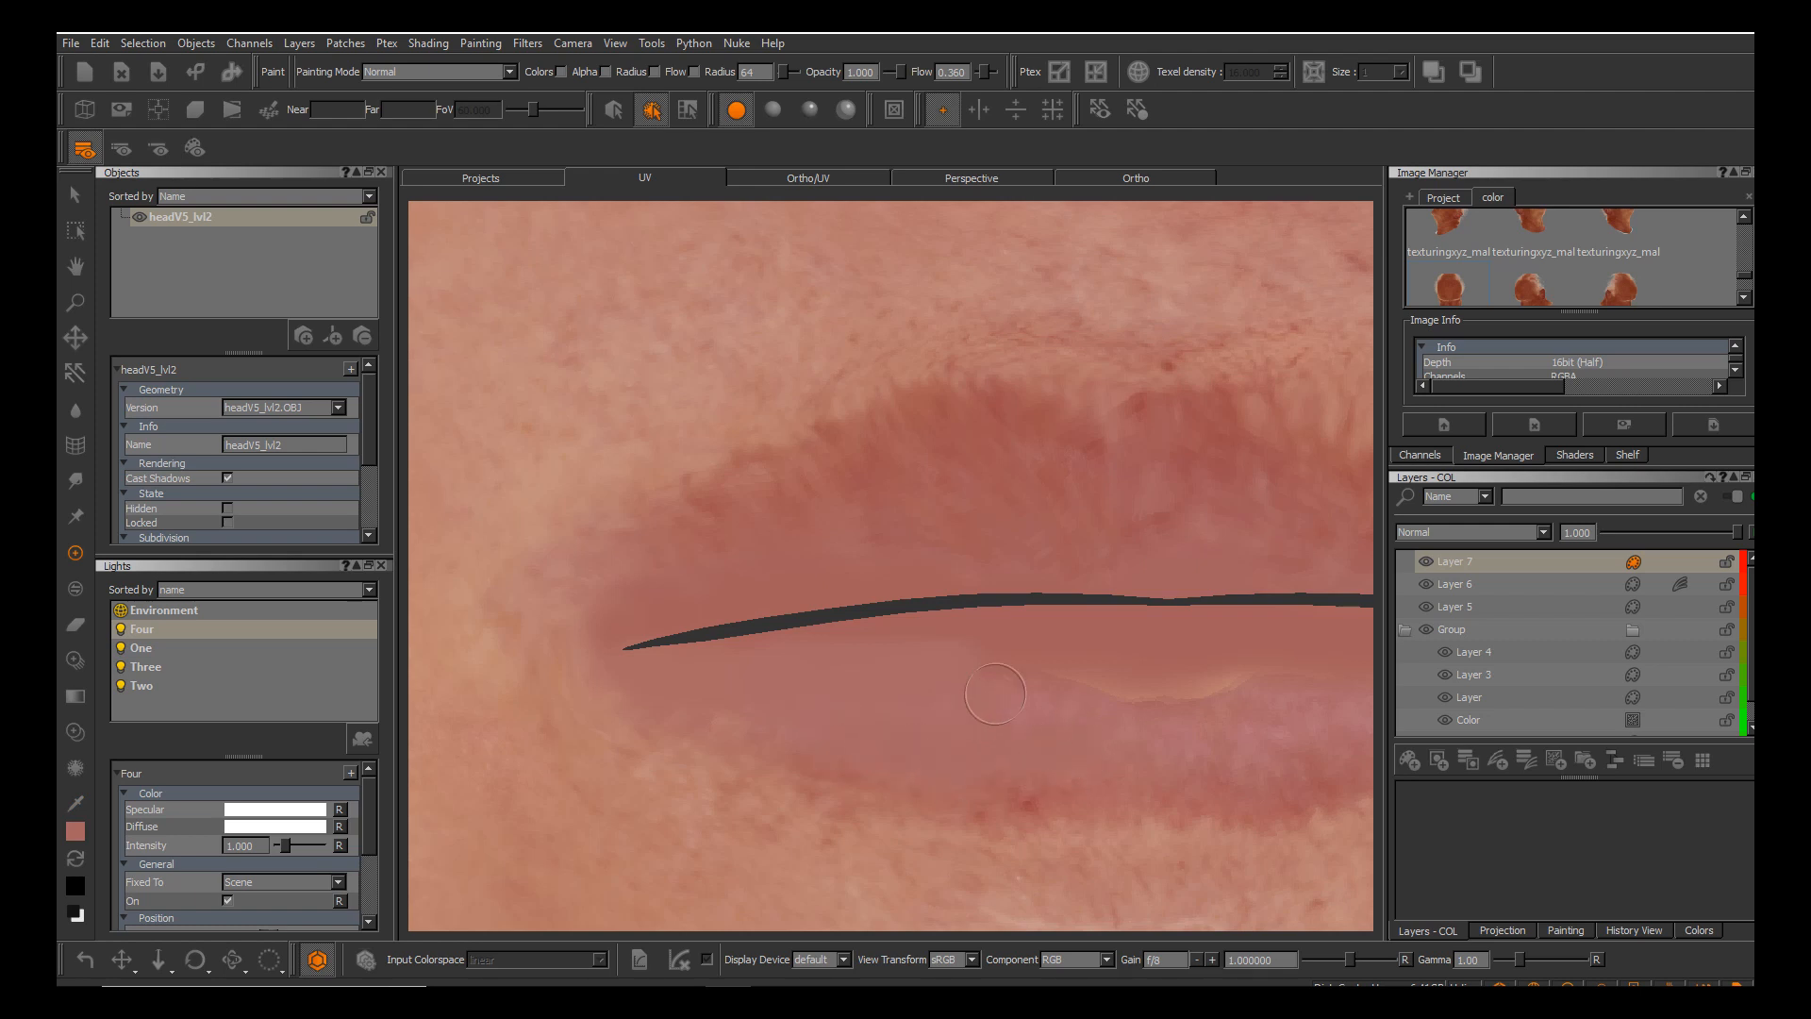
{"action": "left_click_drag", "start_coordinate": [1084, 710], "coordinate": [1095, 710]}
{"action": "key", "text": "b"}
{"action": "middle_click_drag", "start_coordinate": [1095, 710], "coordinate": [863, 660], "text": "alt"}
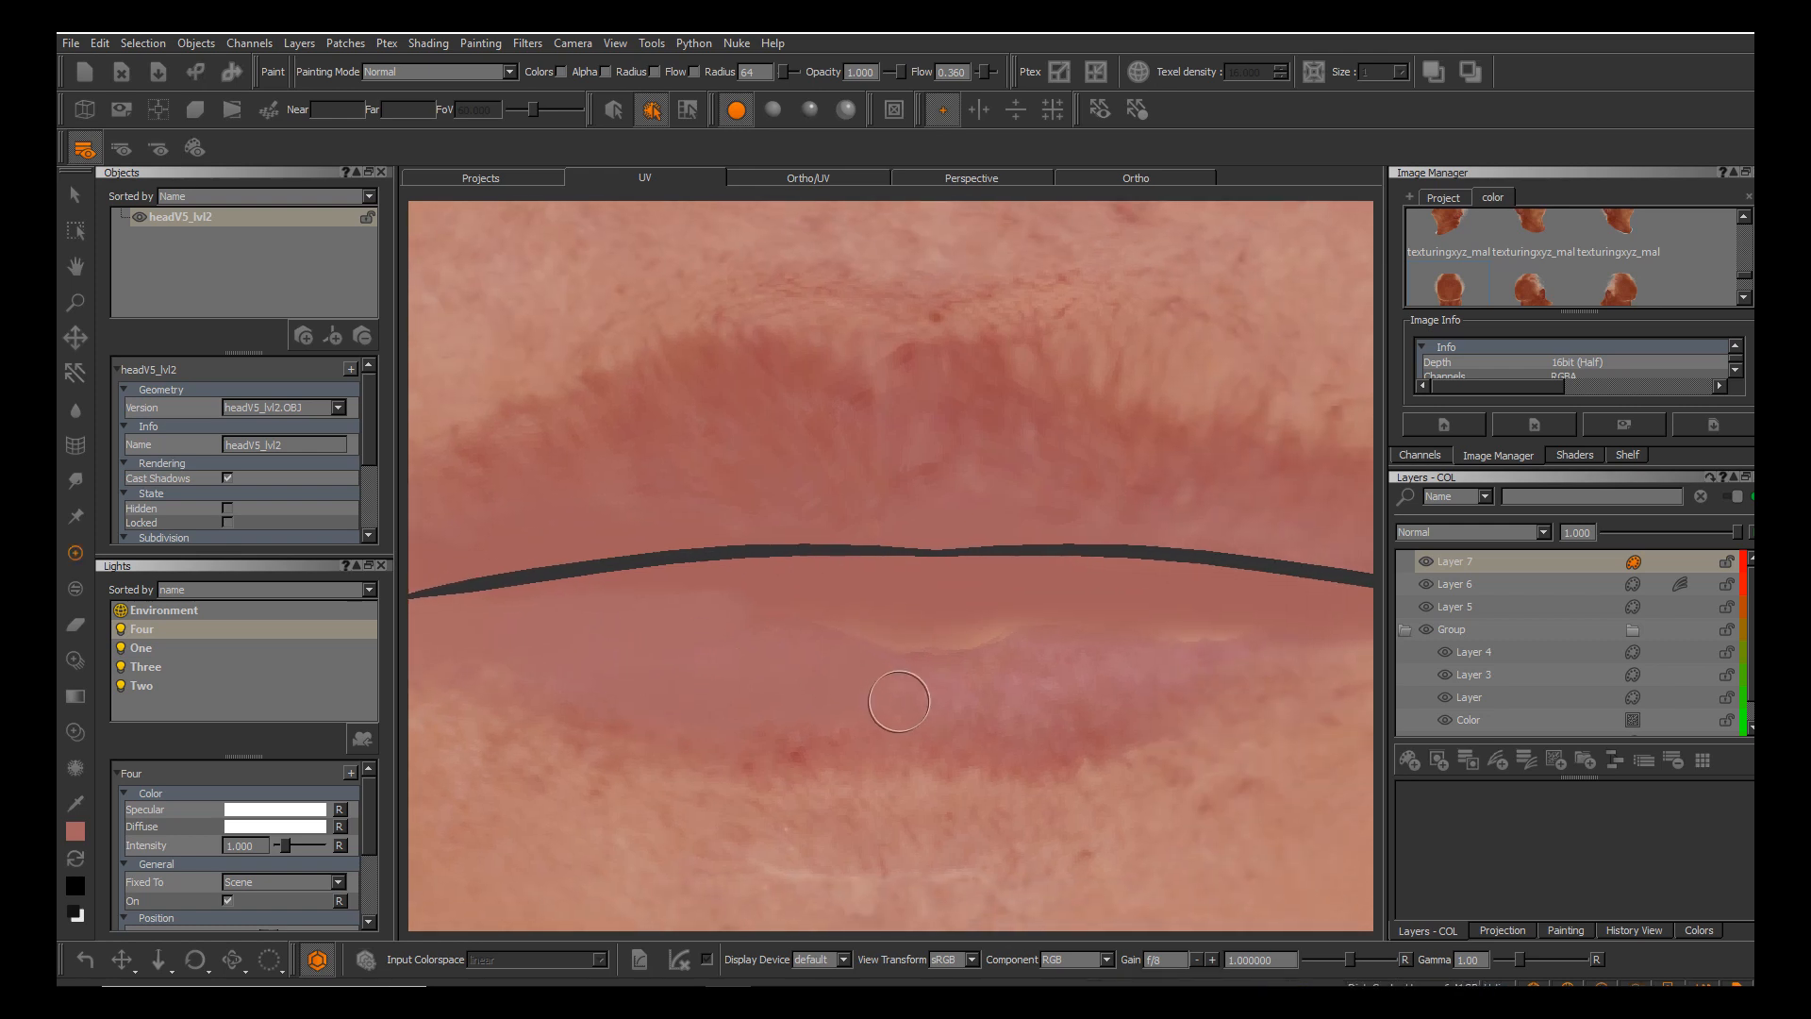
Sample the lip colour and paint out the pale seam from the lower lip's centre towards the other mouth corner.
{"action": "key", "text": "c"}
{"action": "key", "text": "p"}
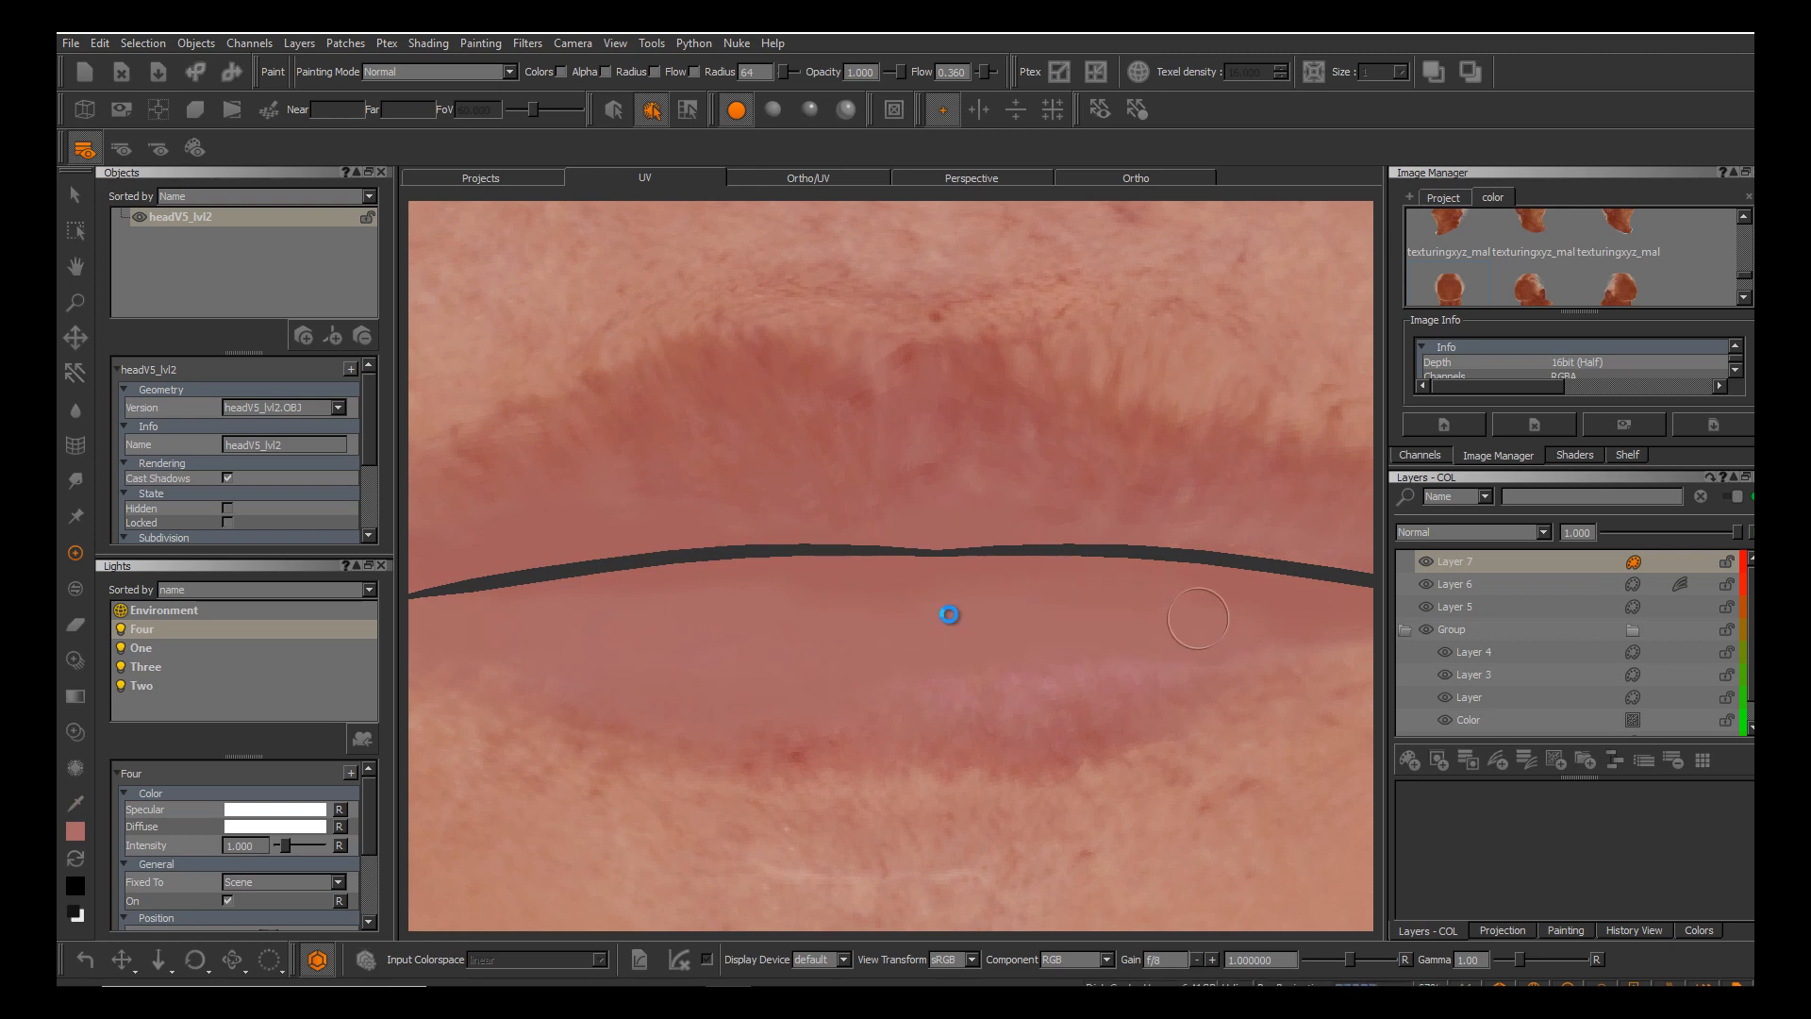
{"action": "mouse_move", "coordinate": [1054, 670]}
{"action": "middle_mouse_down", "text": "alt"}
{"action": "mouse_move", "coordinate": [950, 614]}
{"action": "mouse_move", "coordinate": [970, 608]}
{"action": "middle_mouse_up", "text": "alt"}
Paint over the remaining pink highlights on the lower lip with sampled lip colour, brush radius 136 and opacity 0.580.
{"action": "key", "text": "c"}
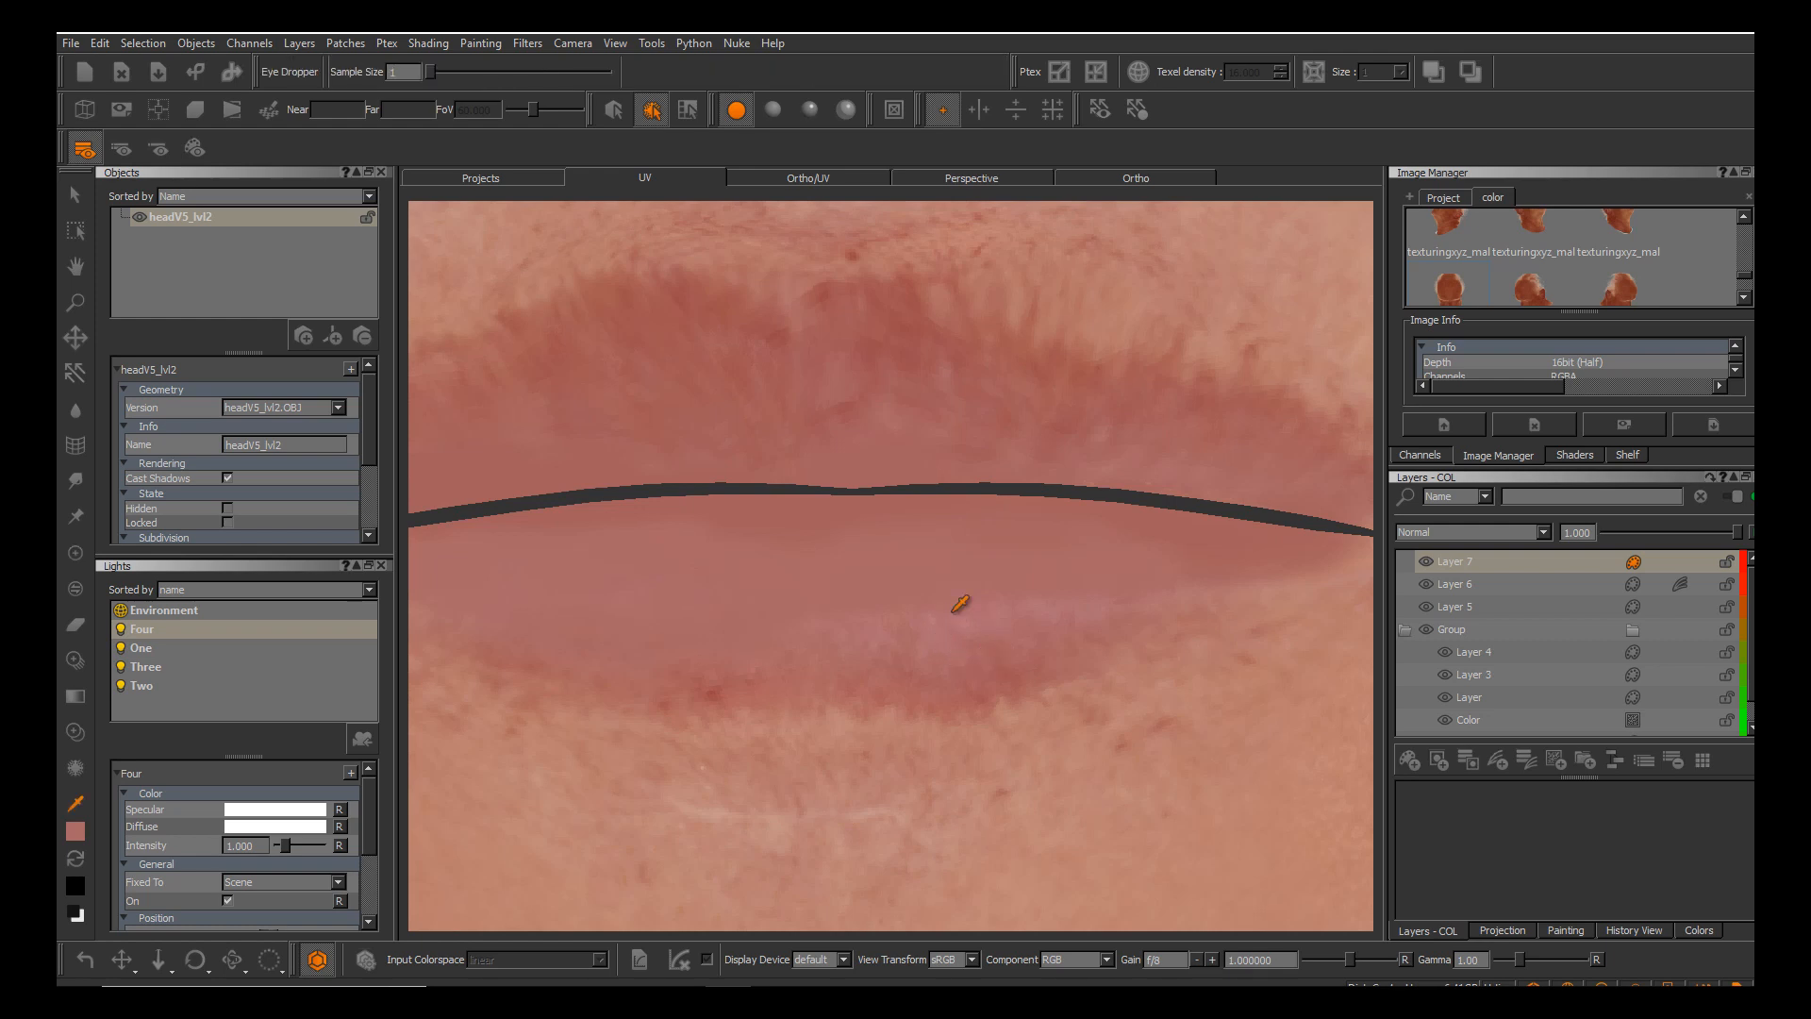
{"action": "key", "text": "p"}
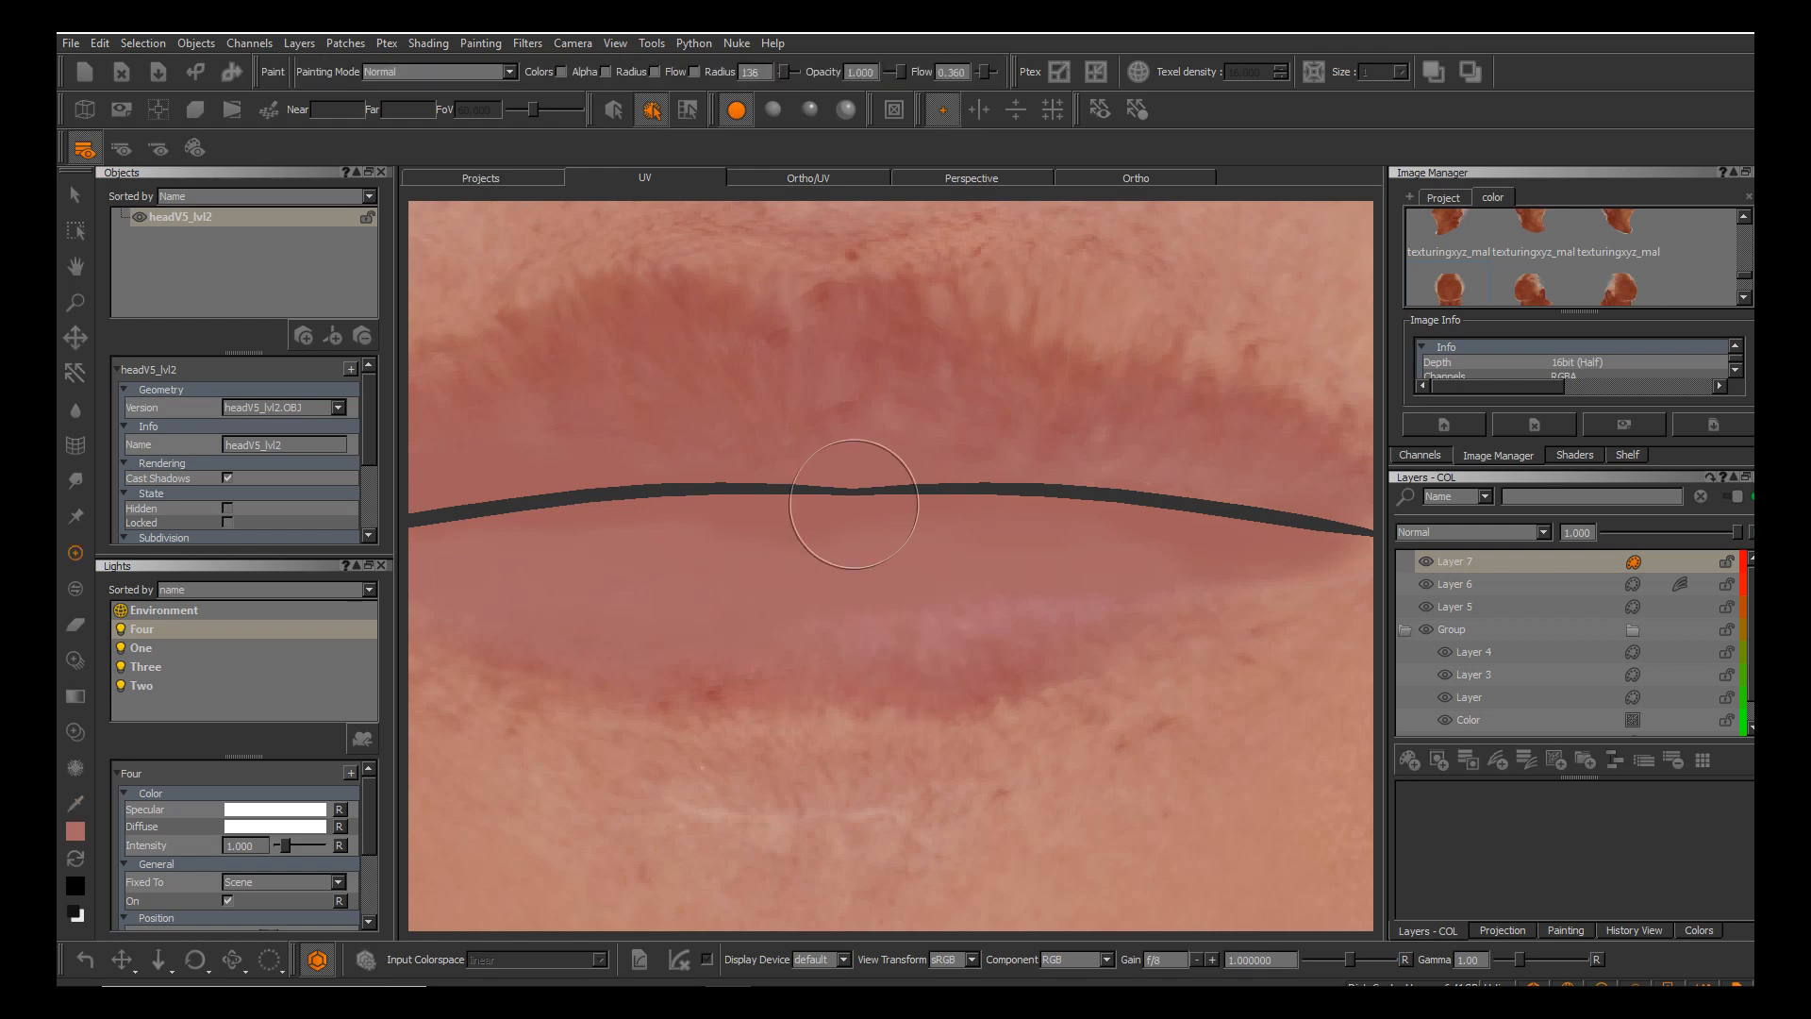
{"action": "left_click_drag", "start_coordinate": [949, 614], "coordinate": [920, 628]}
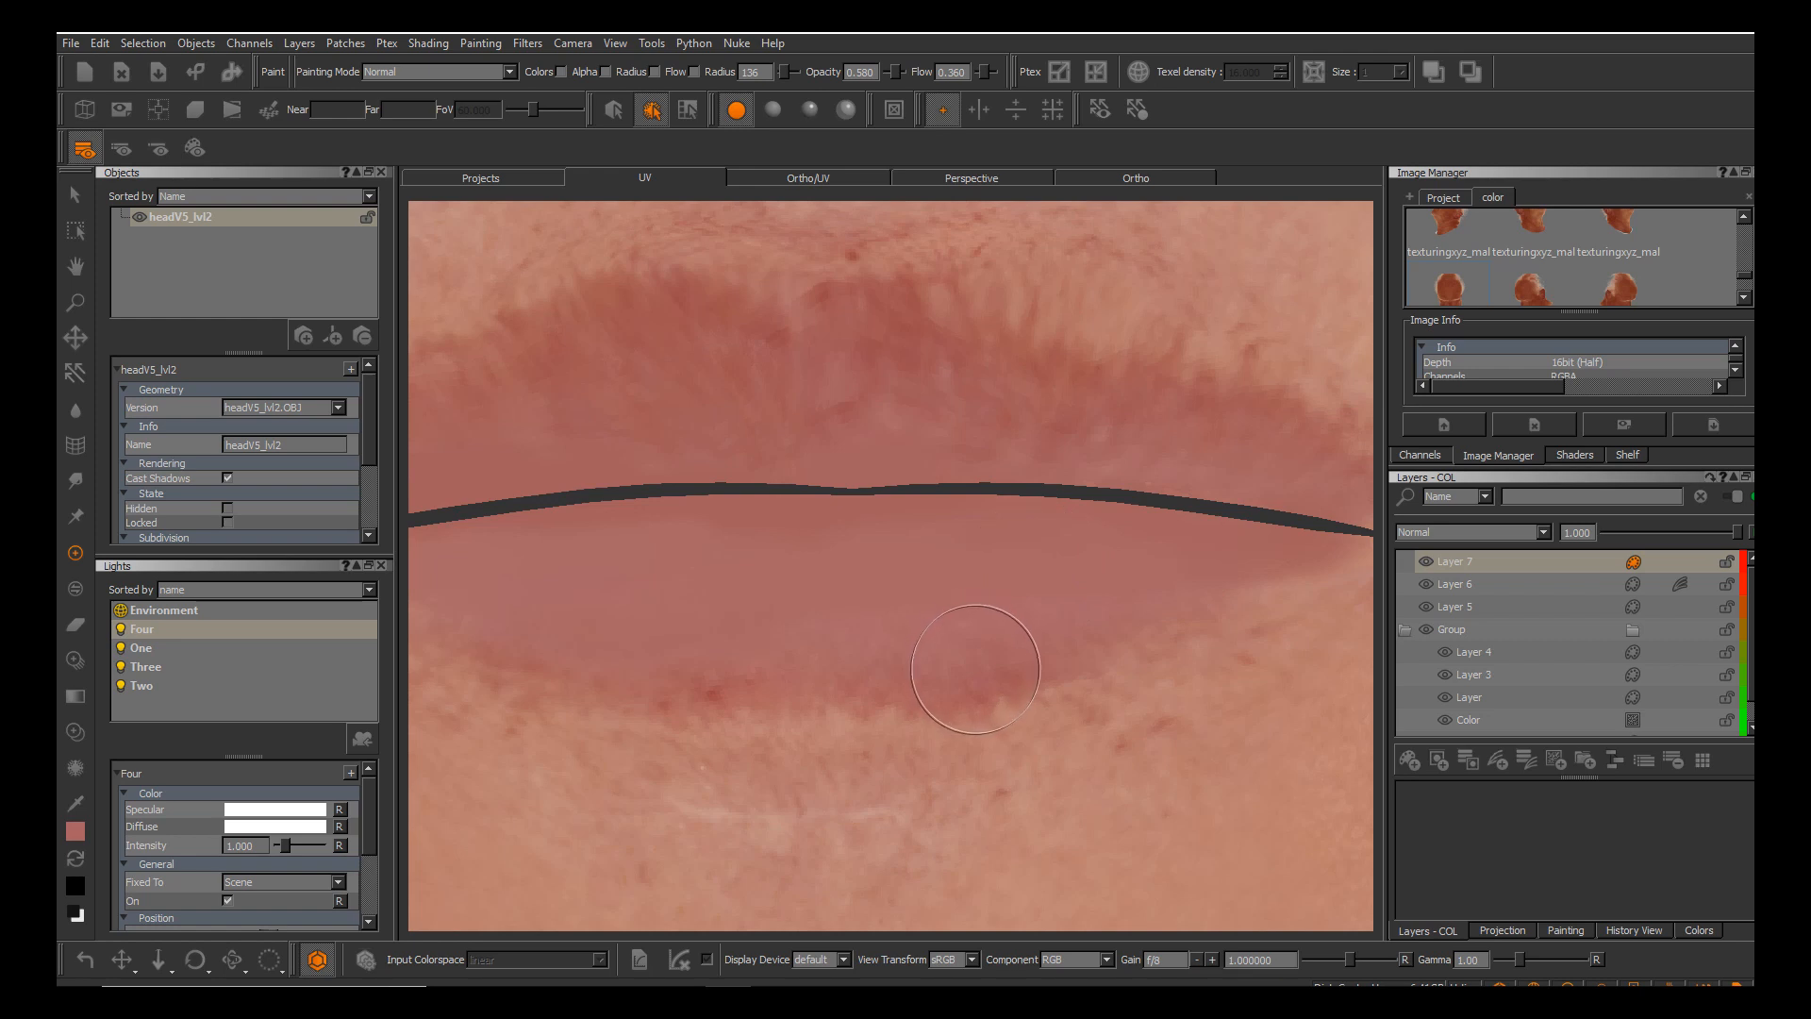
{"action": "key", "text": "e"}
{"action": "key", "text": "p"}
{"action": "scroll", "coordinate": [949, 614], "scroll_direction": "down", "scroll_amount": 4}
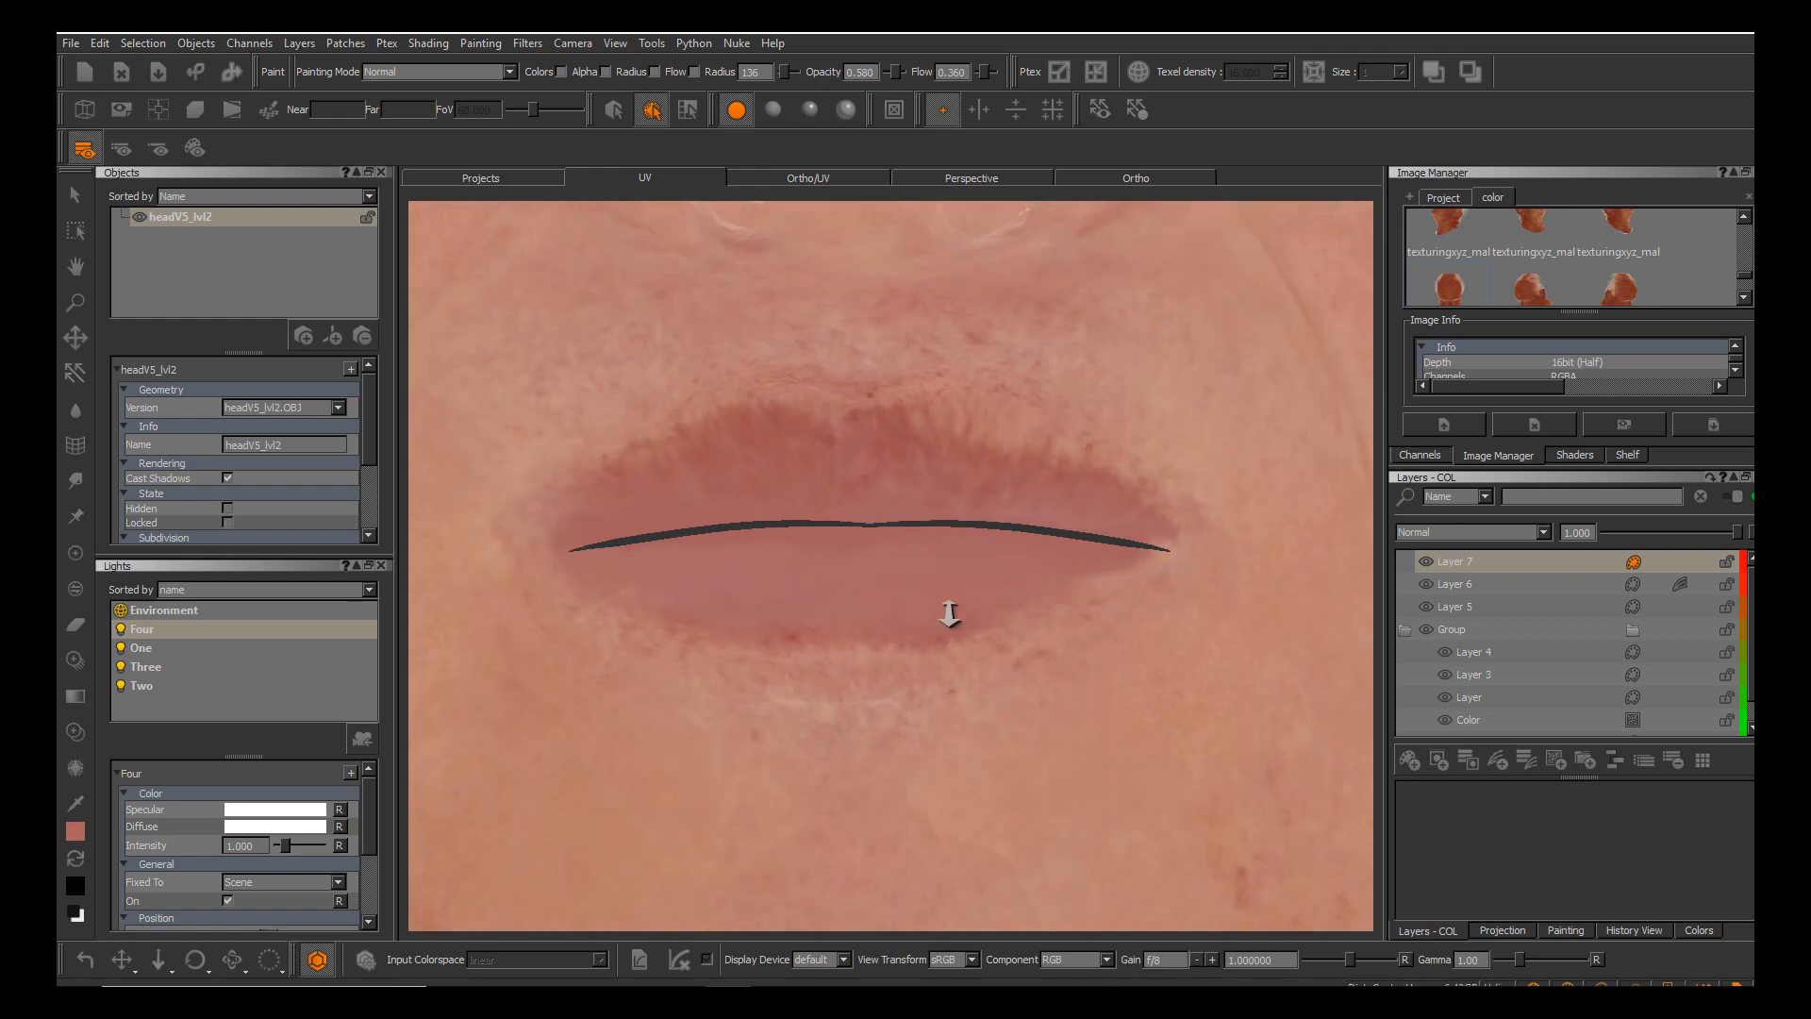
Sample a deeper lip red, set the opacity to 0.790, and redden the first mouth corner and adjoining lower lip.
{"action": "scroll", "coordinate": [949, 614], "scroll_direction": "up", "scroll_amount": 3}
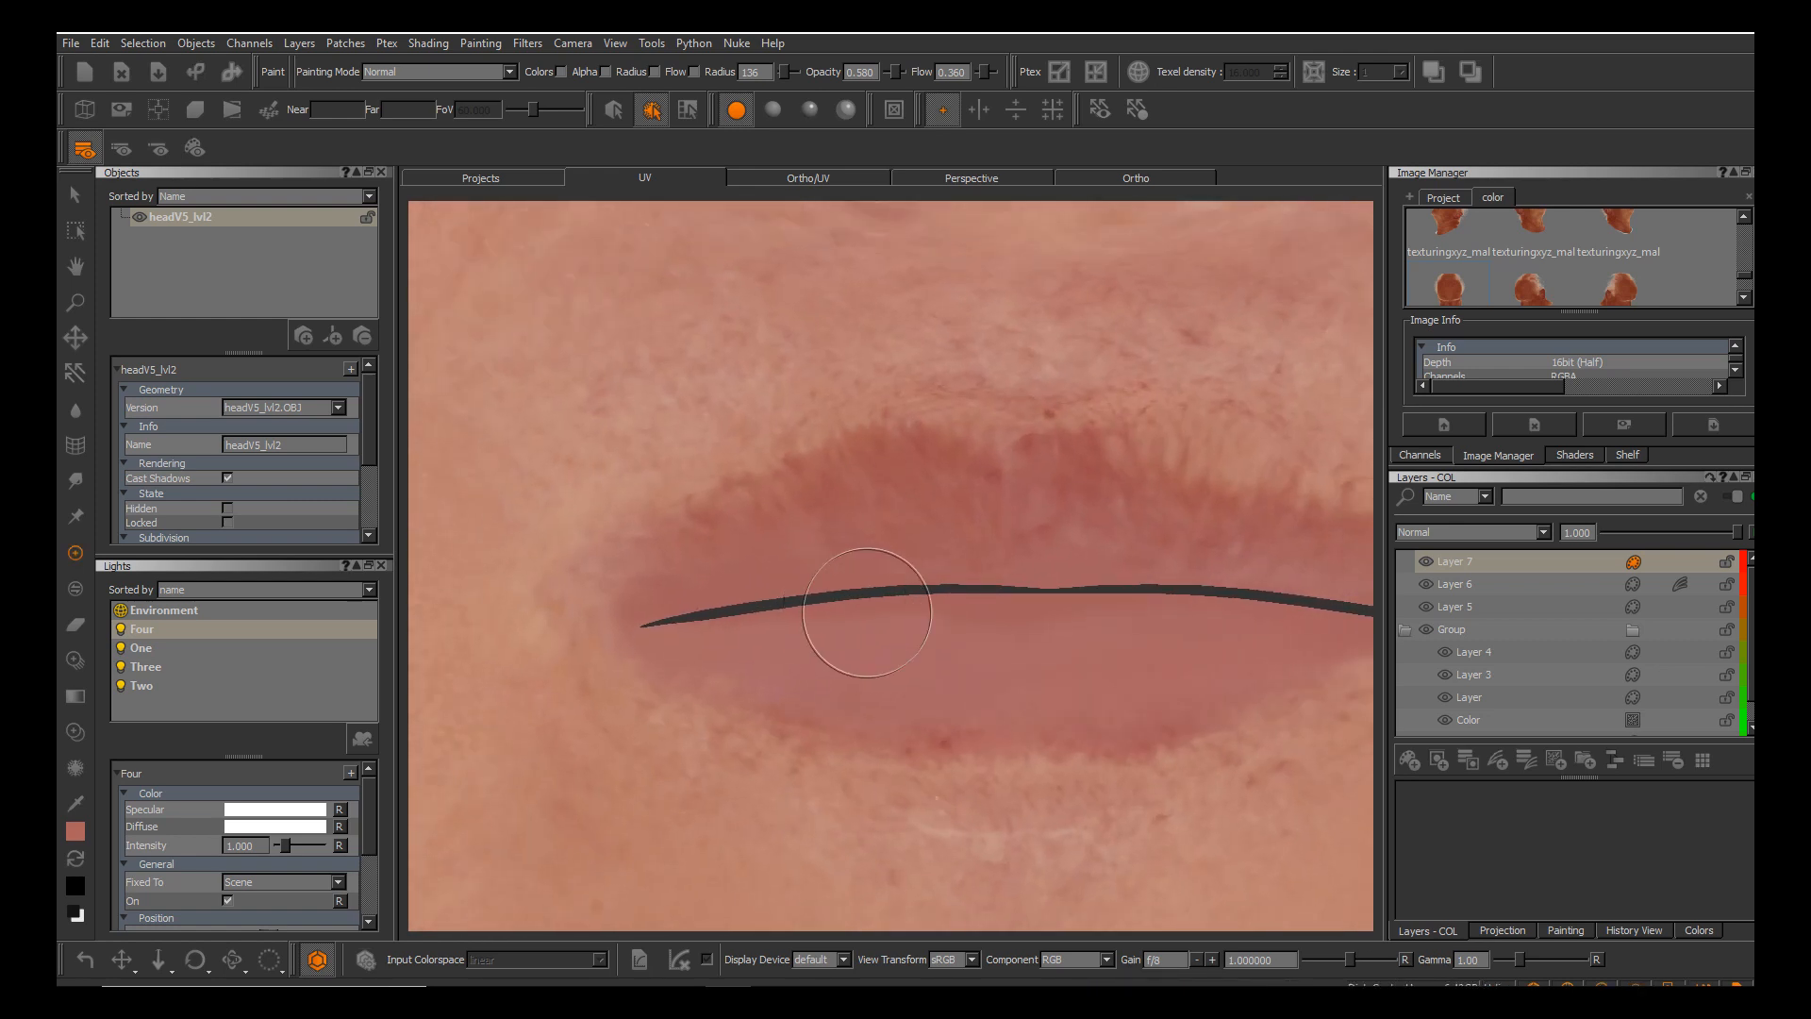
{"action": "scroll", "coordinate": [950, 607], "scroll_direction": "up", "scroll_amount": 2}
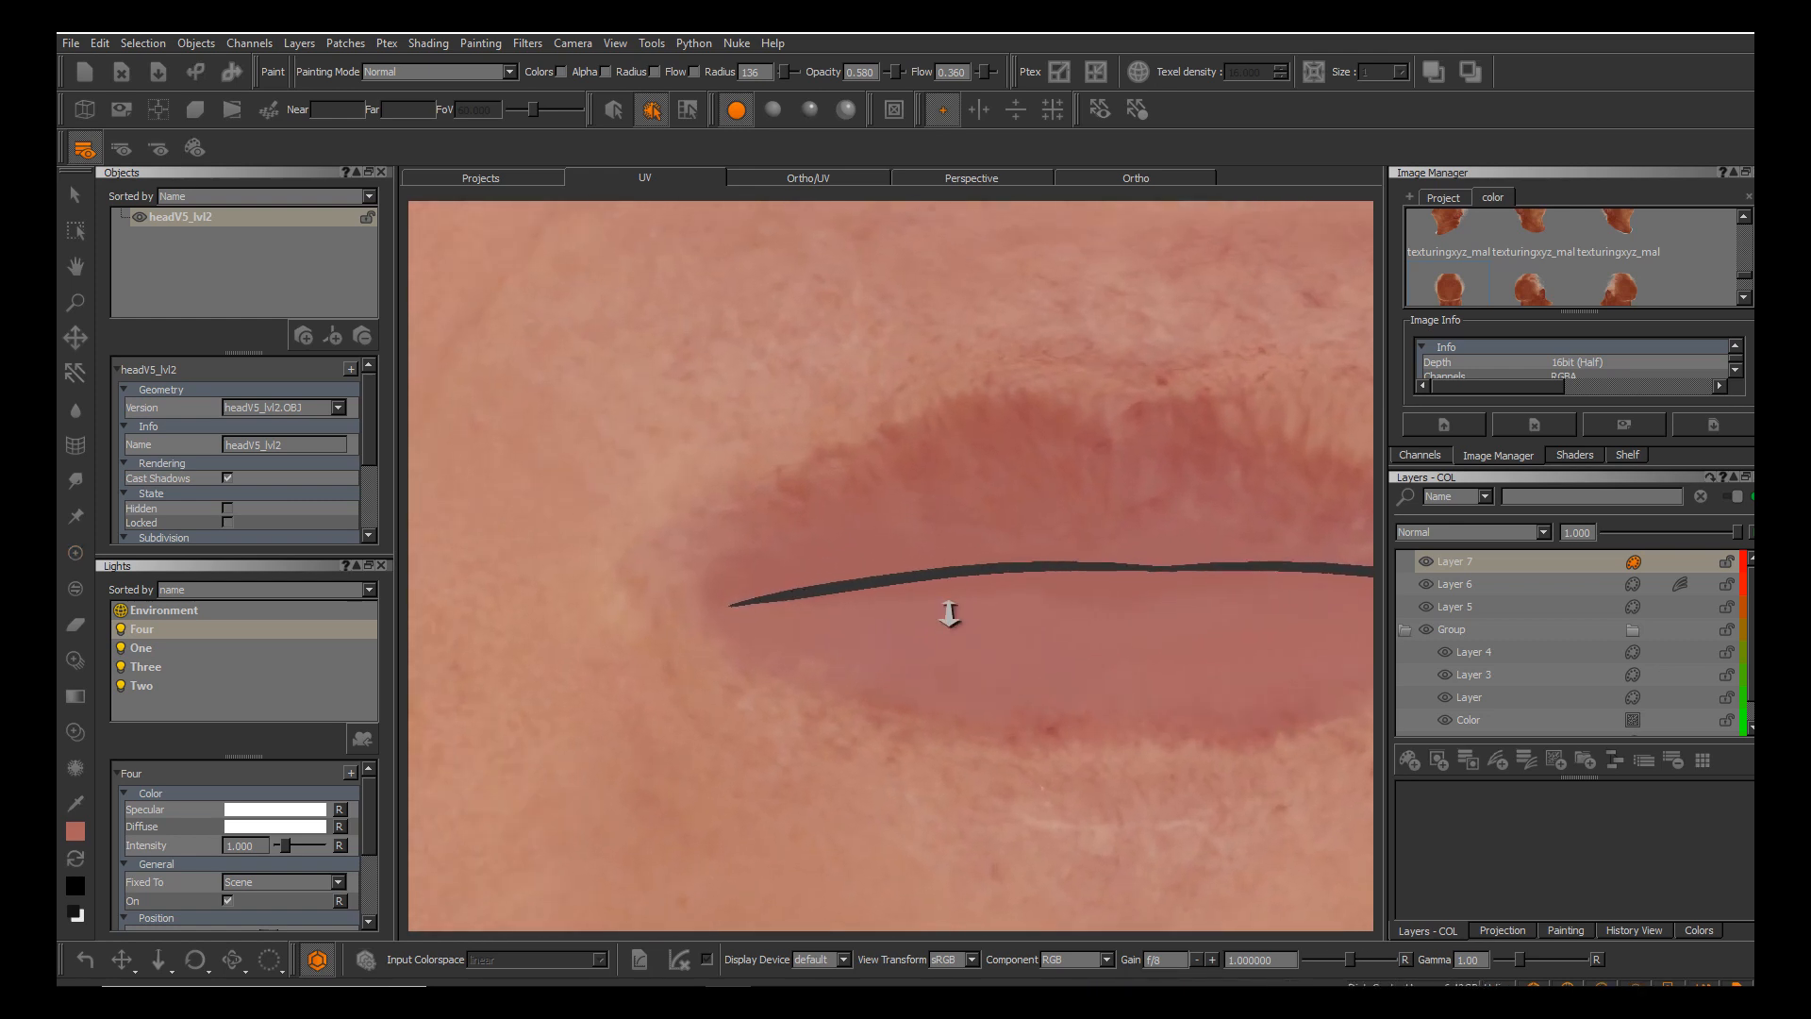
{"action": "key", "text": "c"}
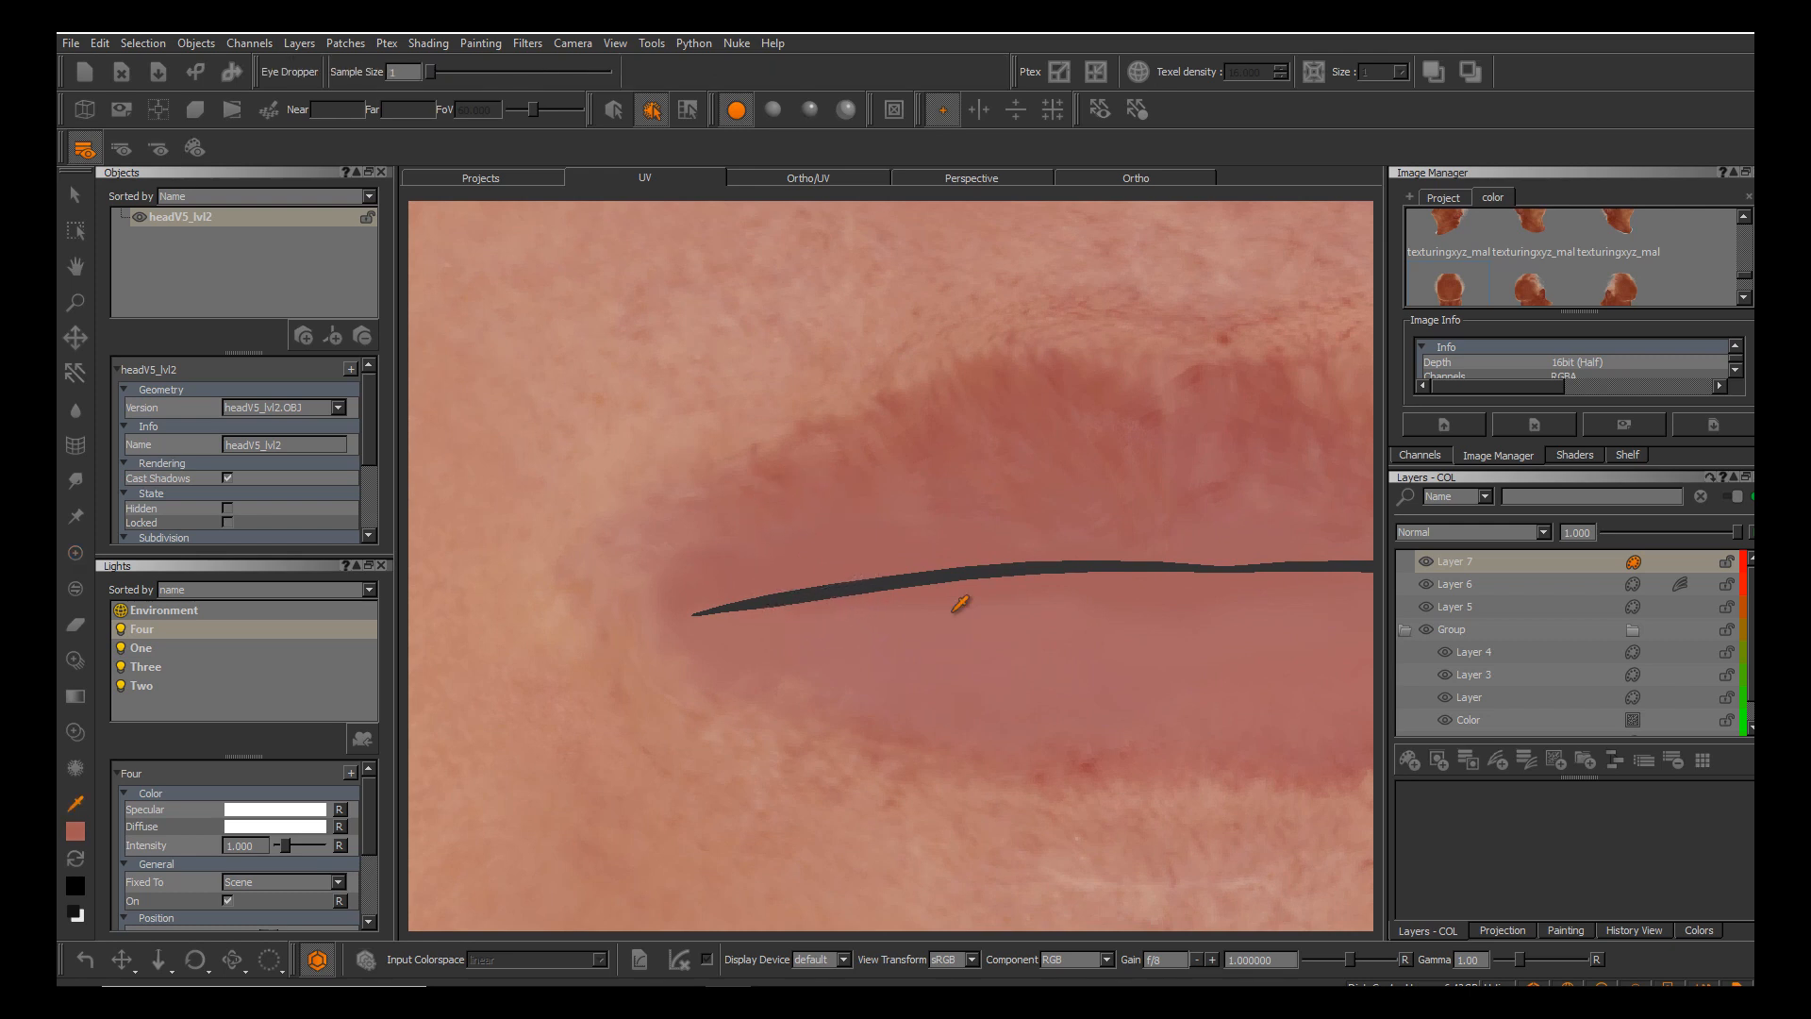
{"action": "left_click", "coordinate": [949, 614]}
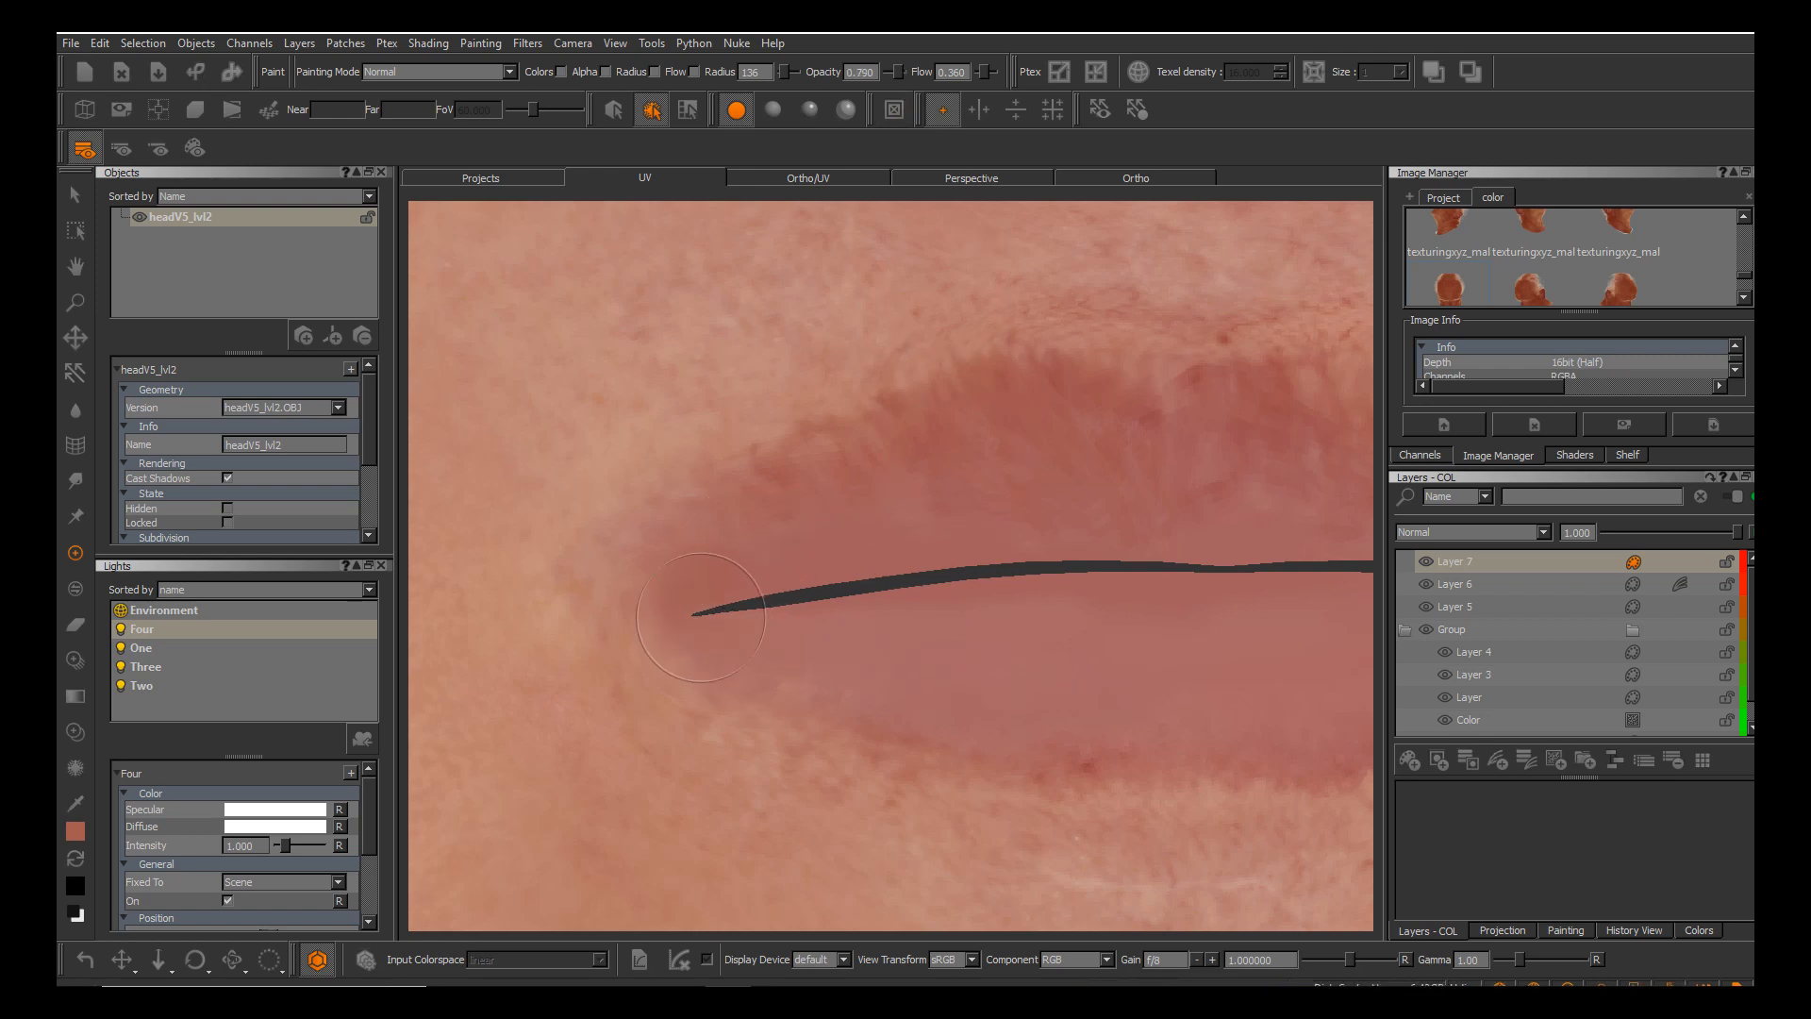
{"action": "left_click_drag", "start_coordinate": [872, 626], "coordinate": [1036, 670]}
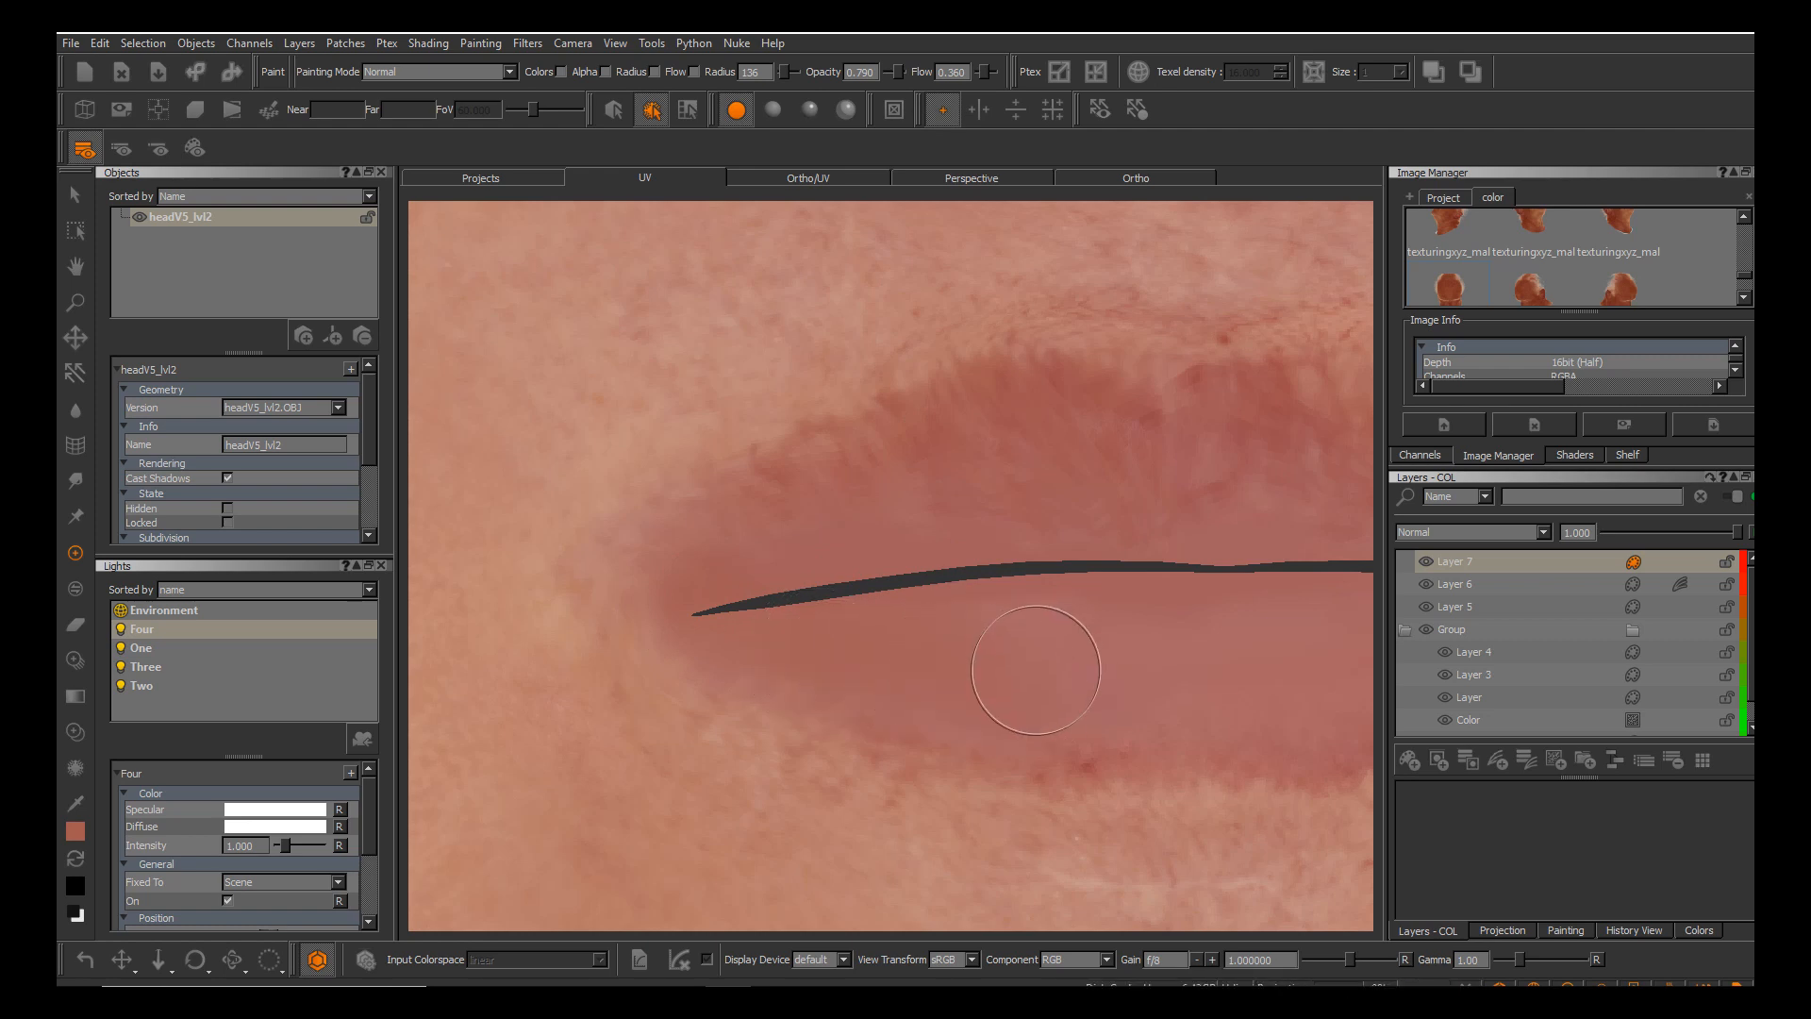
Even out the centre and far side of the lips with a freshly sampled red and bake the paint.
{"action": "middle_click_drag", "start_coordinate": [1047, 678], "coordinate": [770, 607], "text": "alt"}
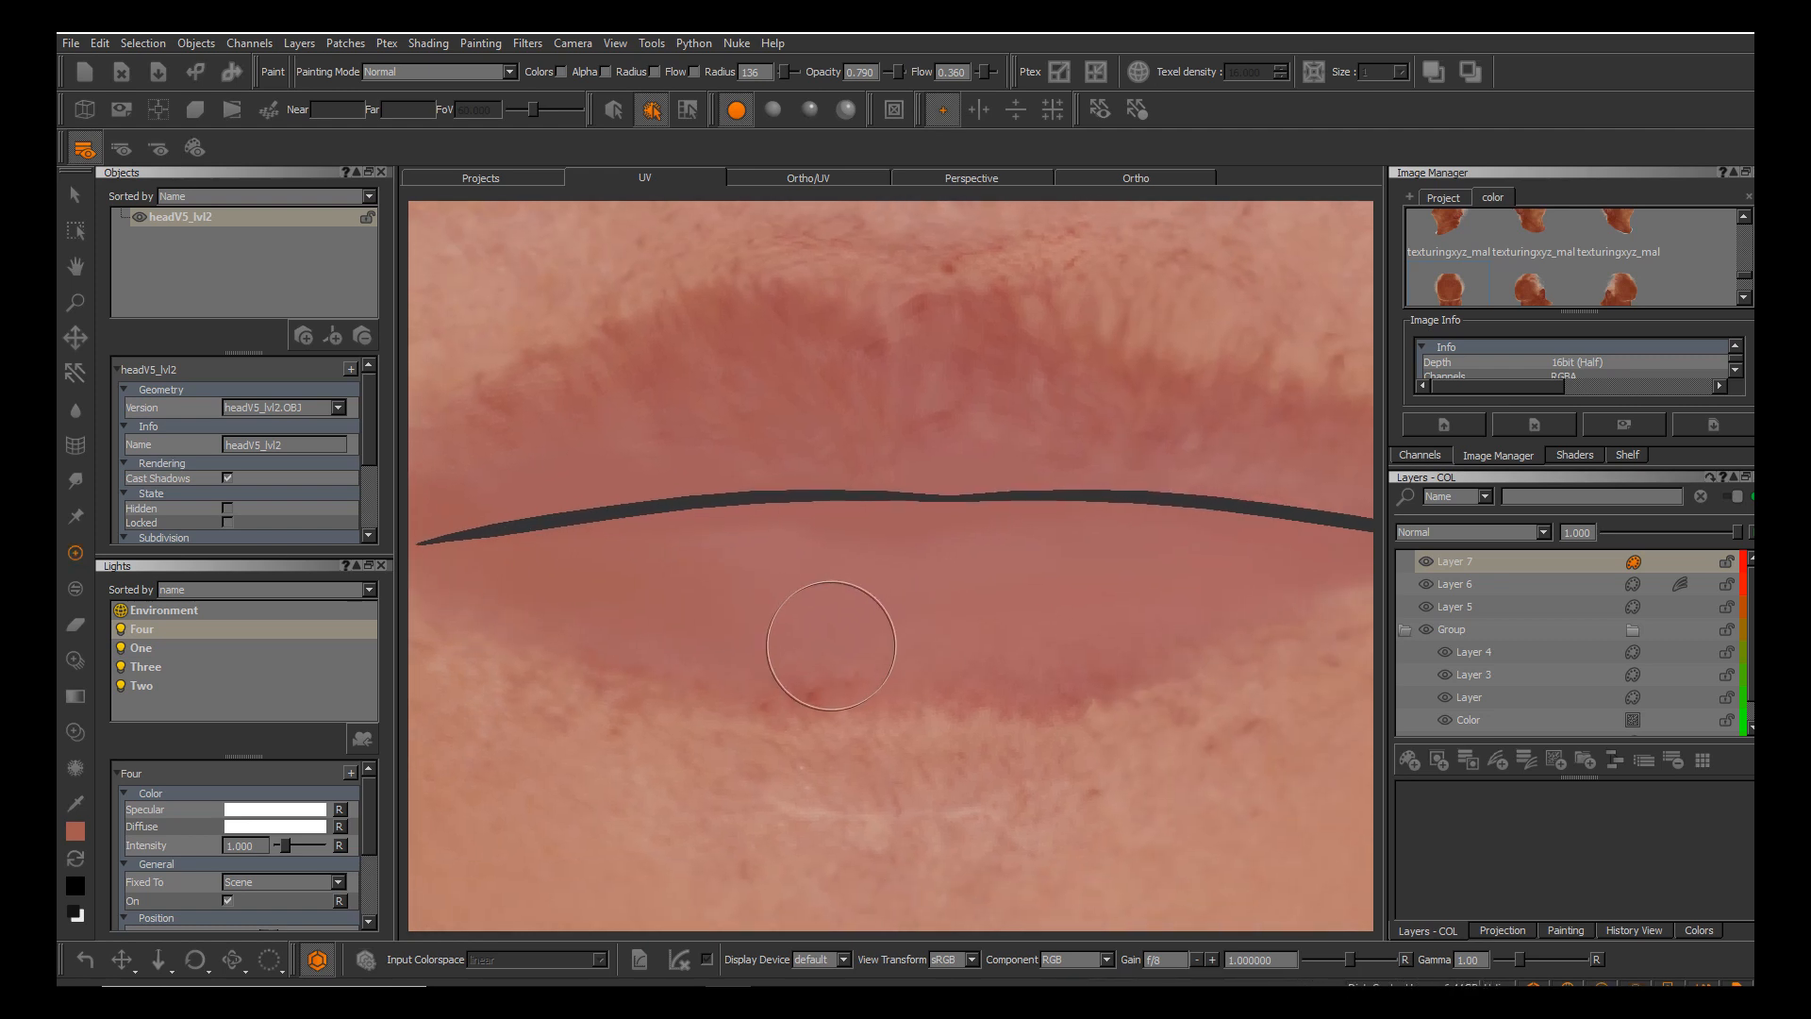
{"action": "key", "text": "c"}
{"action": "key", "text": "p"}
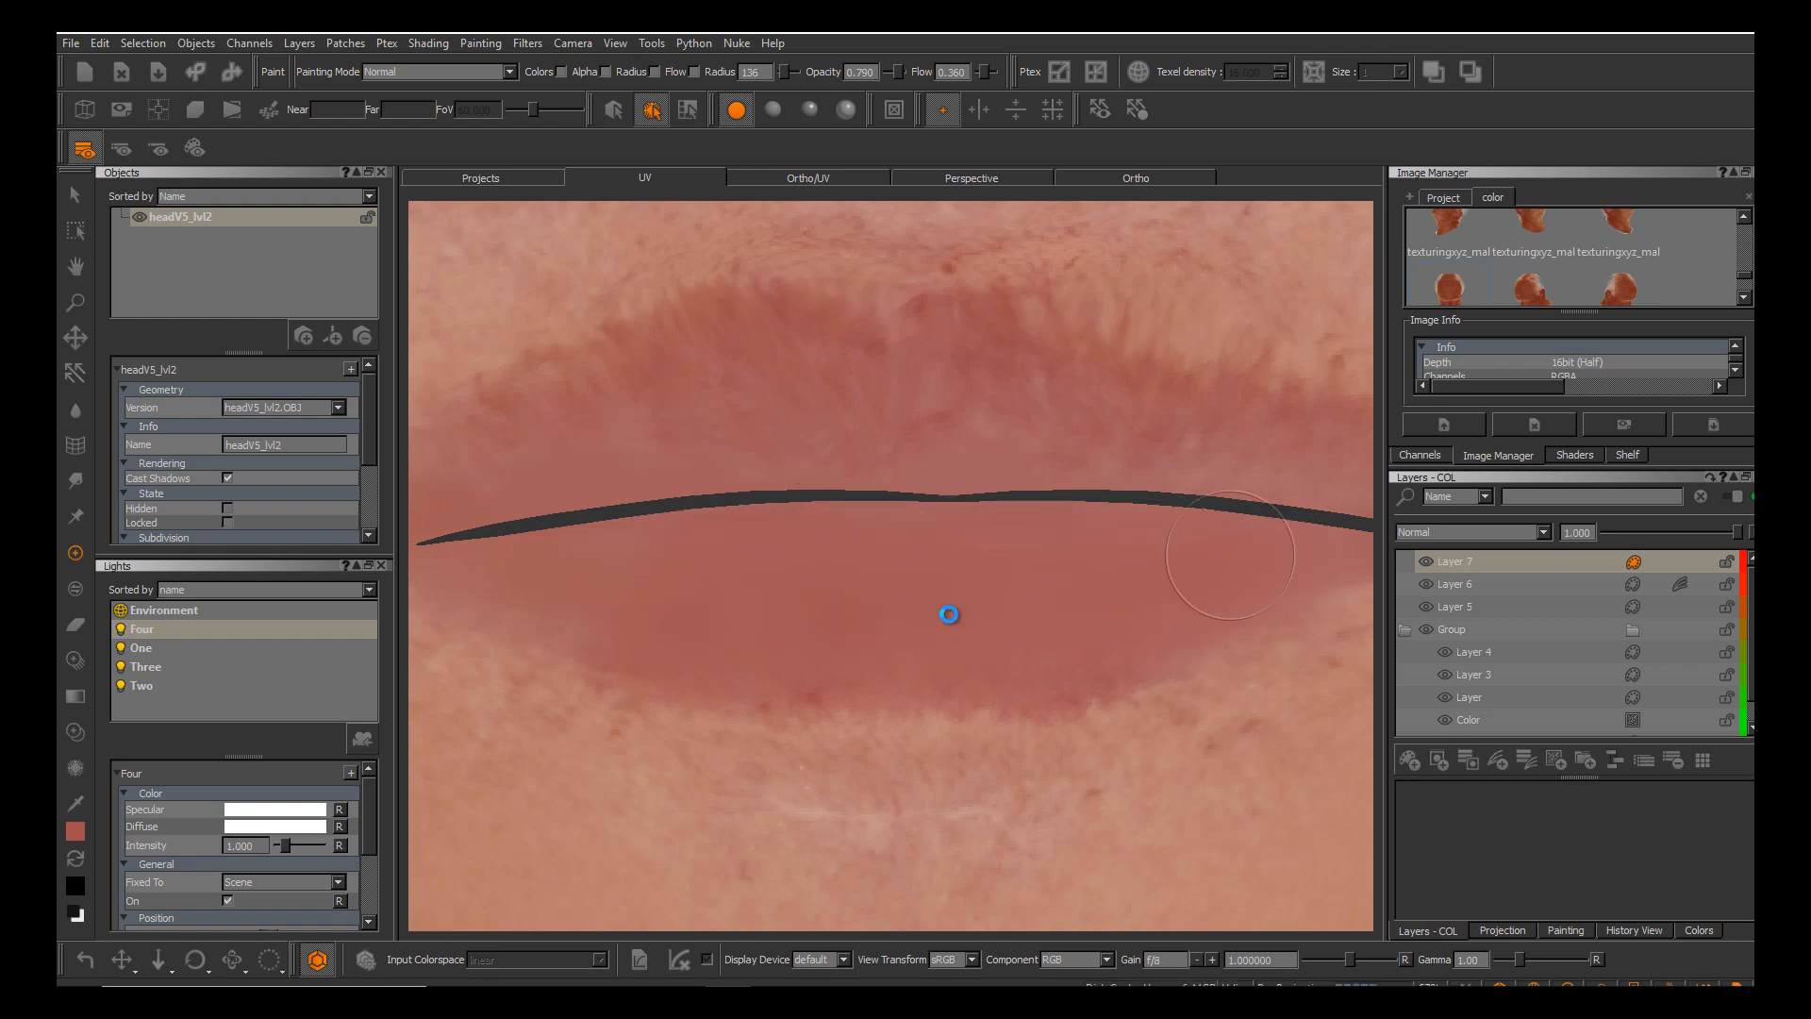
{"action": "middle_click_drag", "start_coordinate": [1121, 553], "coordinate": [936, 574], "text": "alt"}
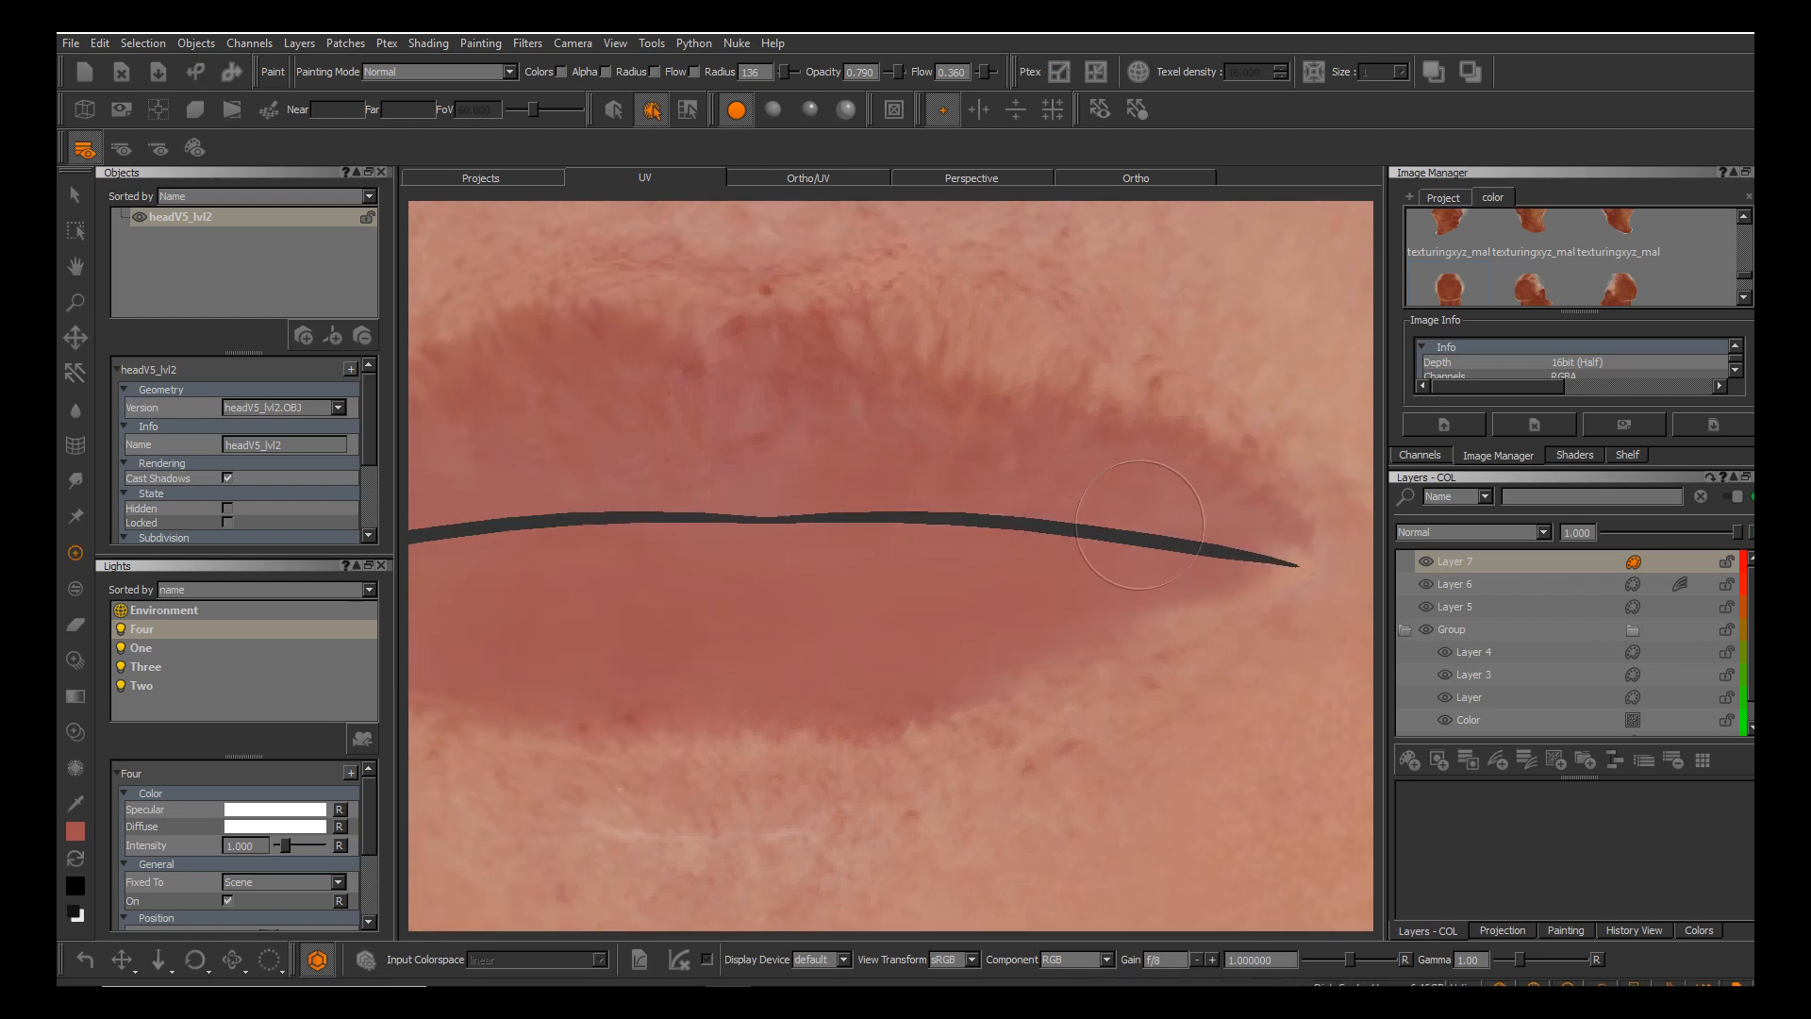
{"action": "key", "text": "b"}
{"action": "middle_click_drag", "start_coordinate": [724, 529], "coordinate": [1100, 519], "text": "alt"}
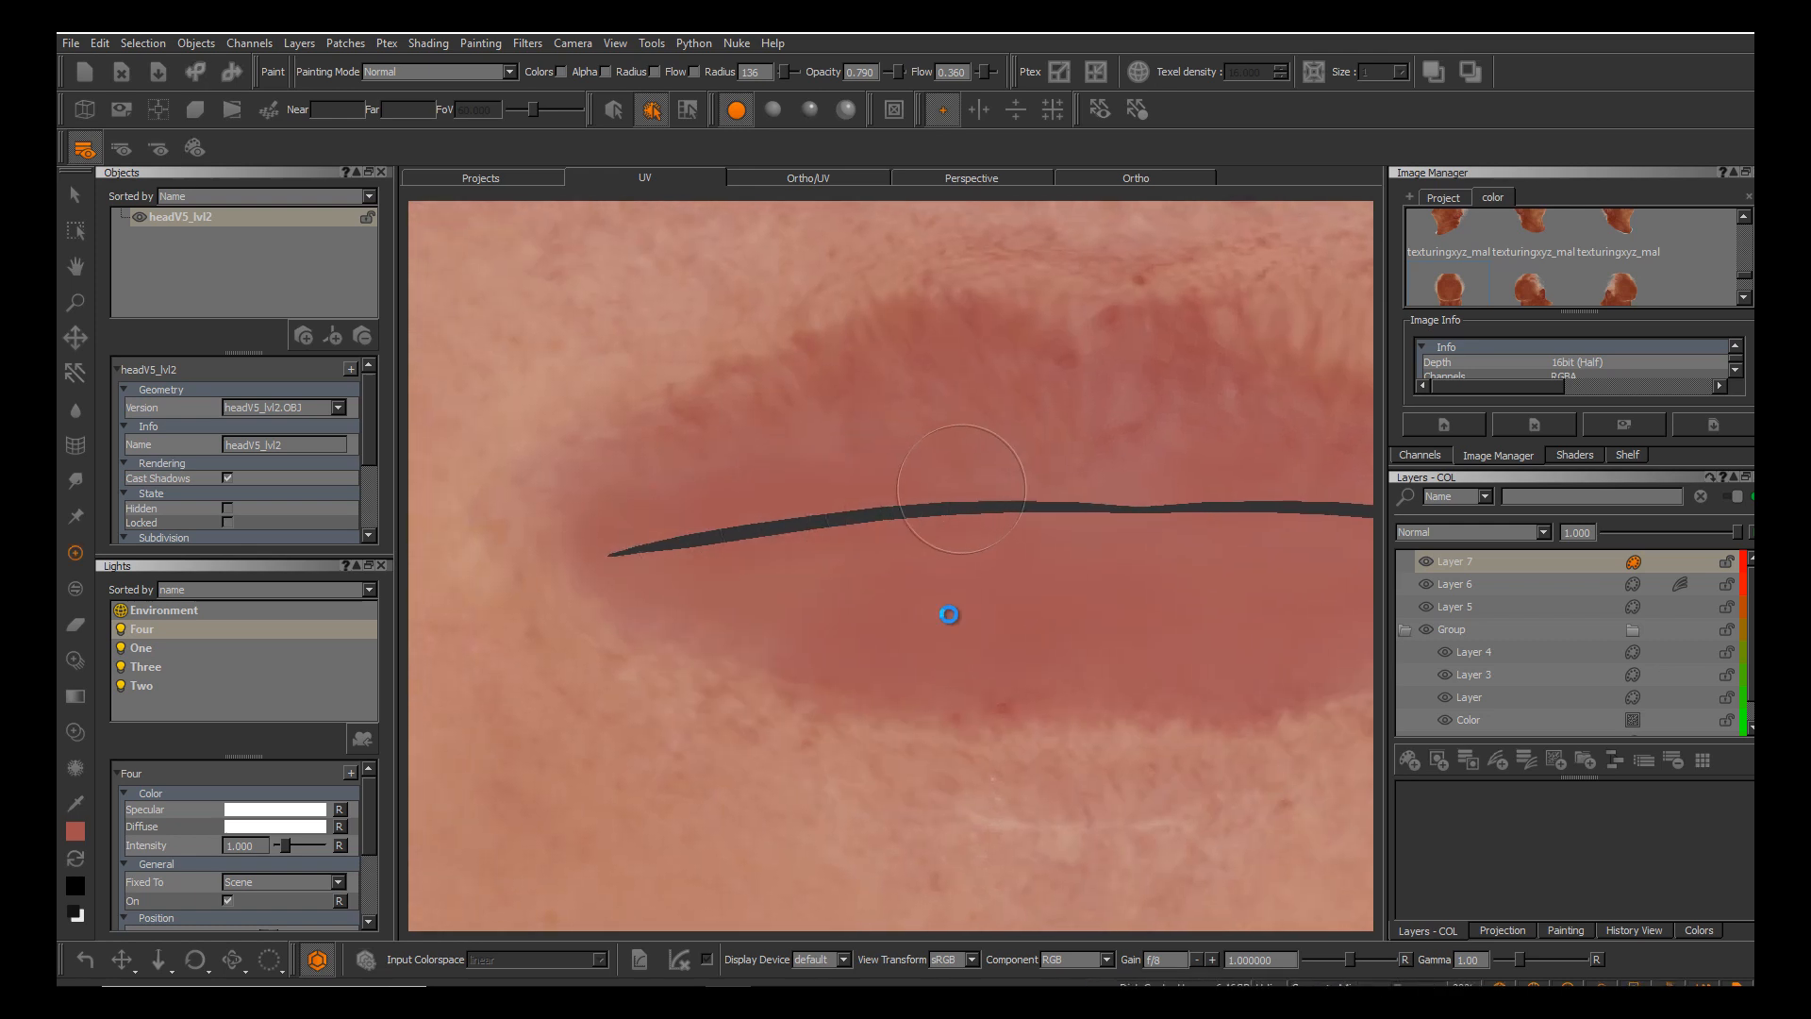
Examine the full UV layout and the painted lips on the 3D head in the Ortho view from several angles.
{"action": "scroll", "coordinate": [949, 614], "scroll_direction": "down", "scroll_amount": 10}
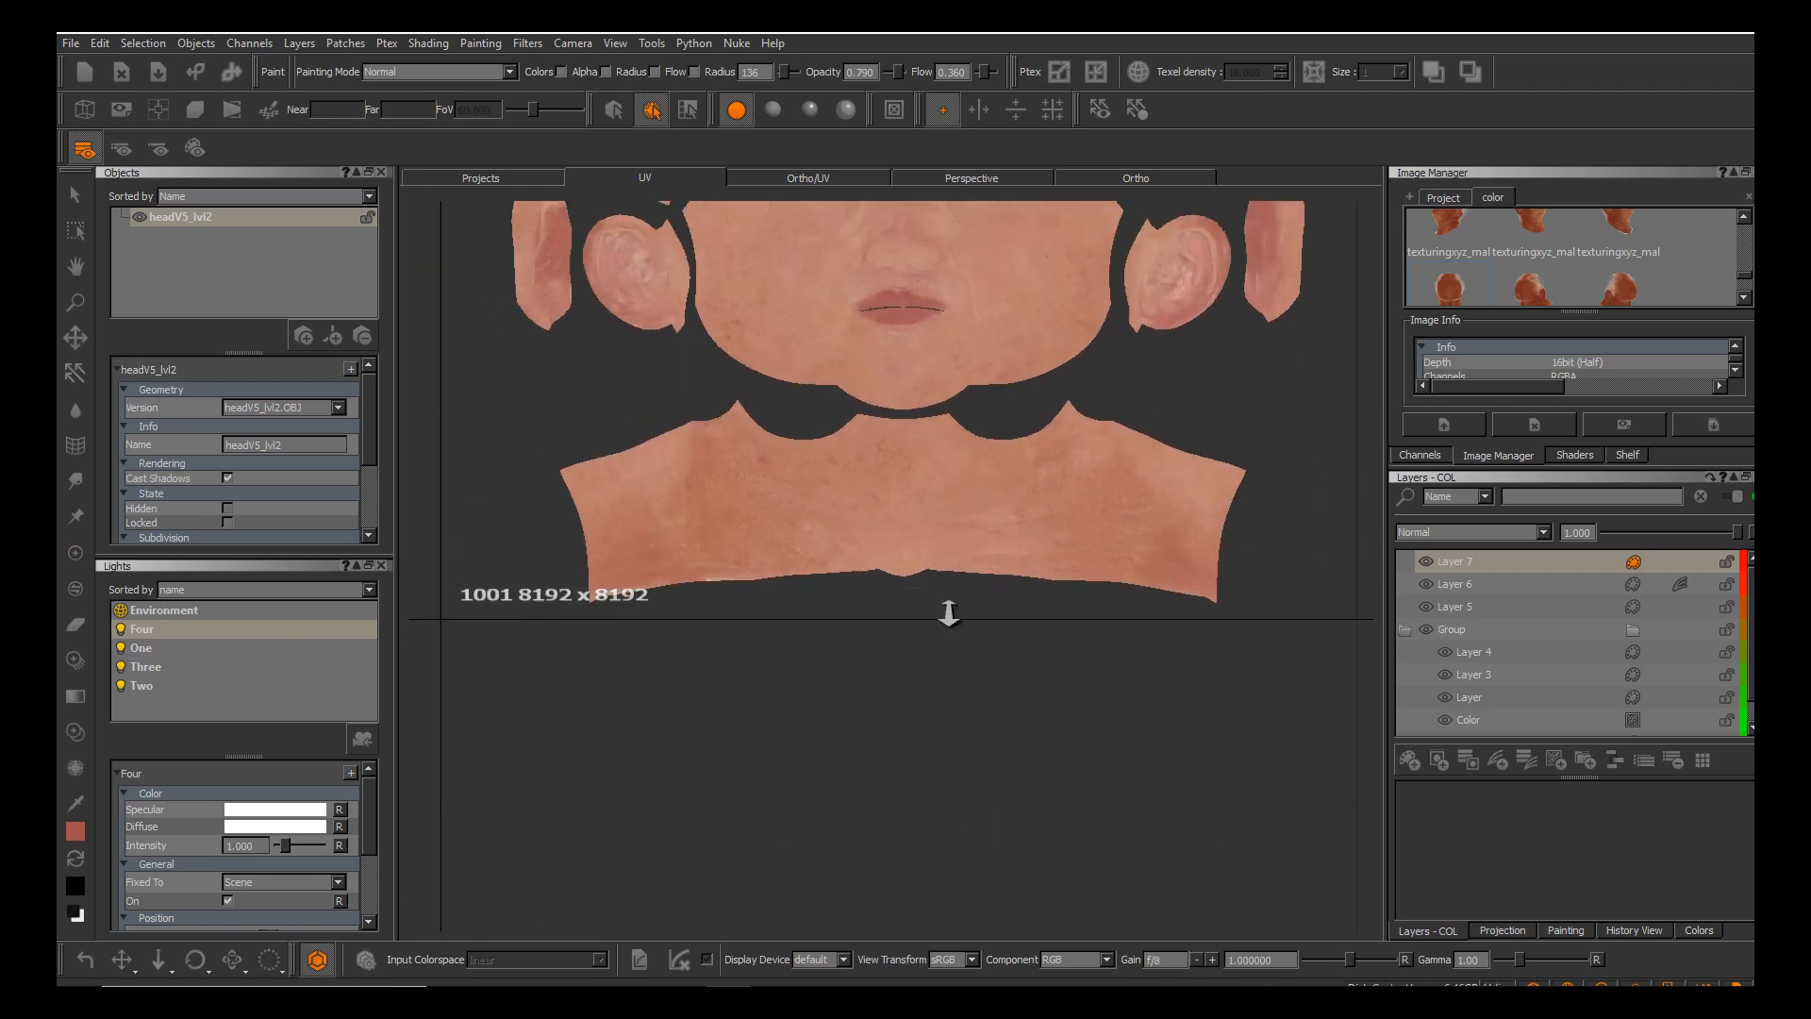
{"action": "scroll", "coordinate": [950, 614], "scroll_direction": "down", "scroll_amount": 5}
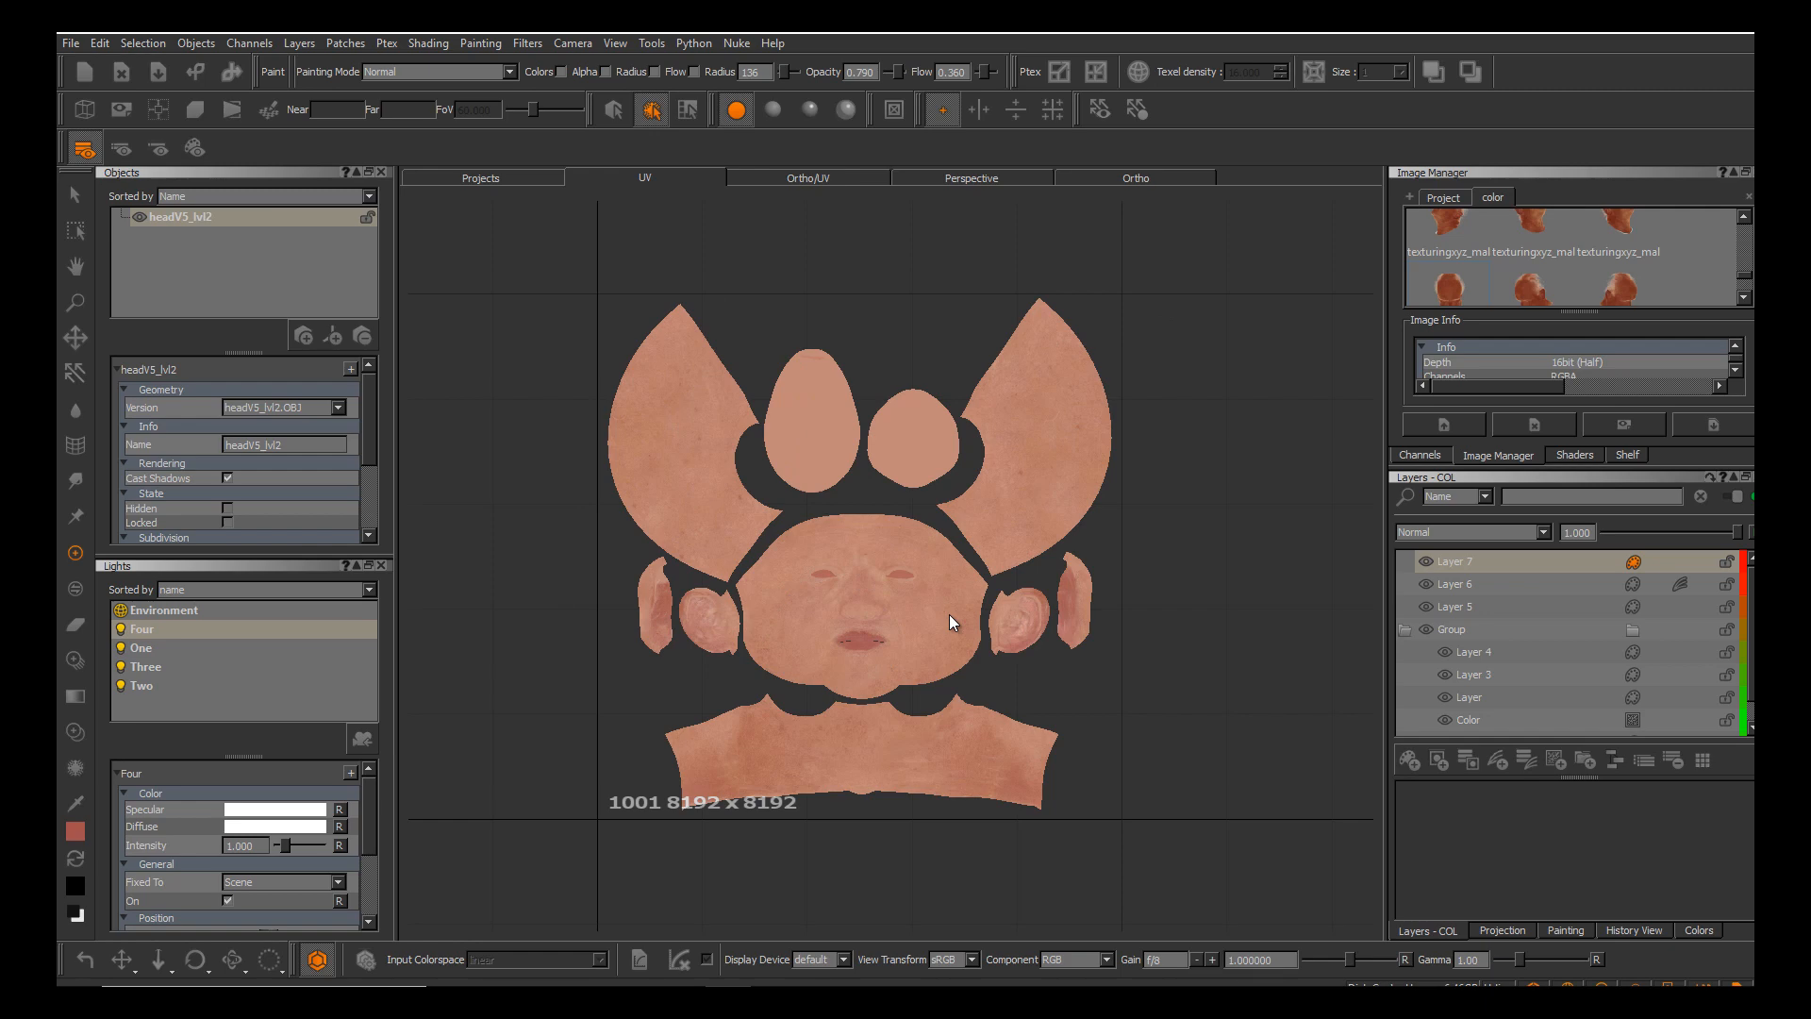
{"action": "left_click", "coordinate": [1136, 178]}
{"action": "middle_click_drag", "start_coordinate": [1026, 572], "coordinate": [847, 477], "text": "alt"}
{"action": "right_click_drag", "start_coordinate": [949, 615], "coordinate": [760, 614], "text": "alt"}
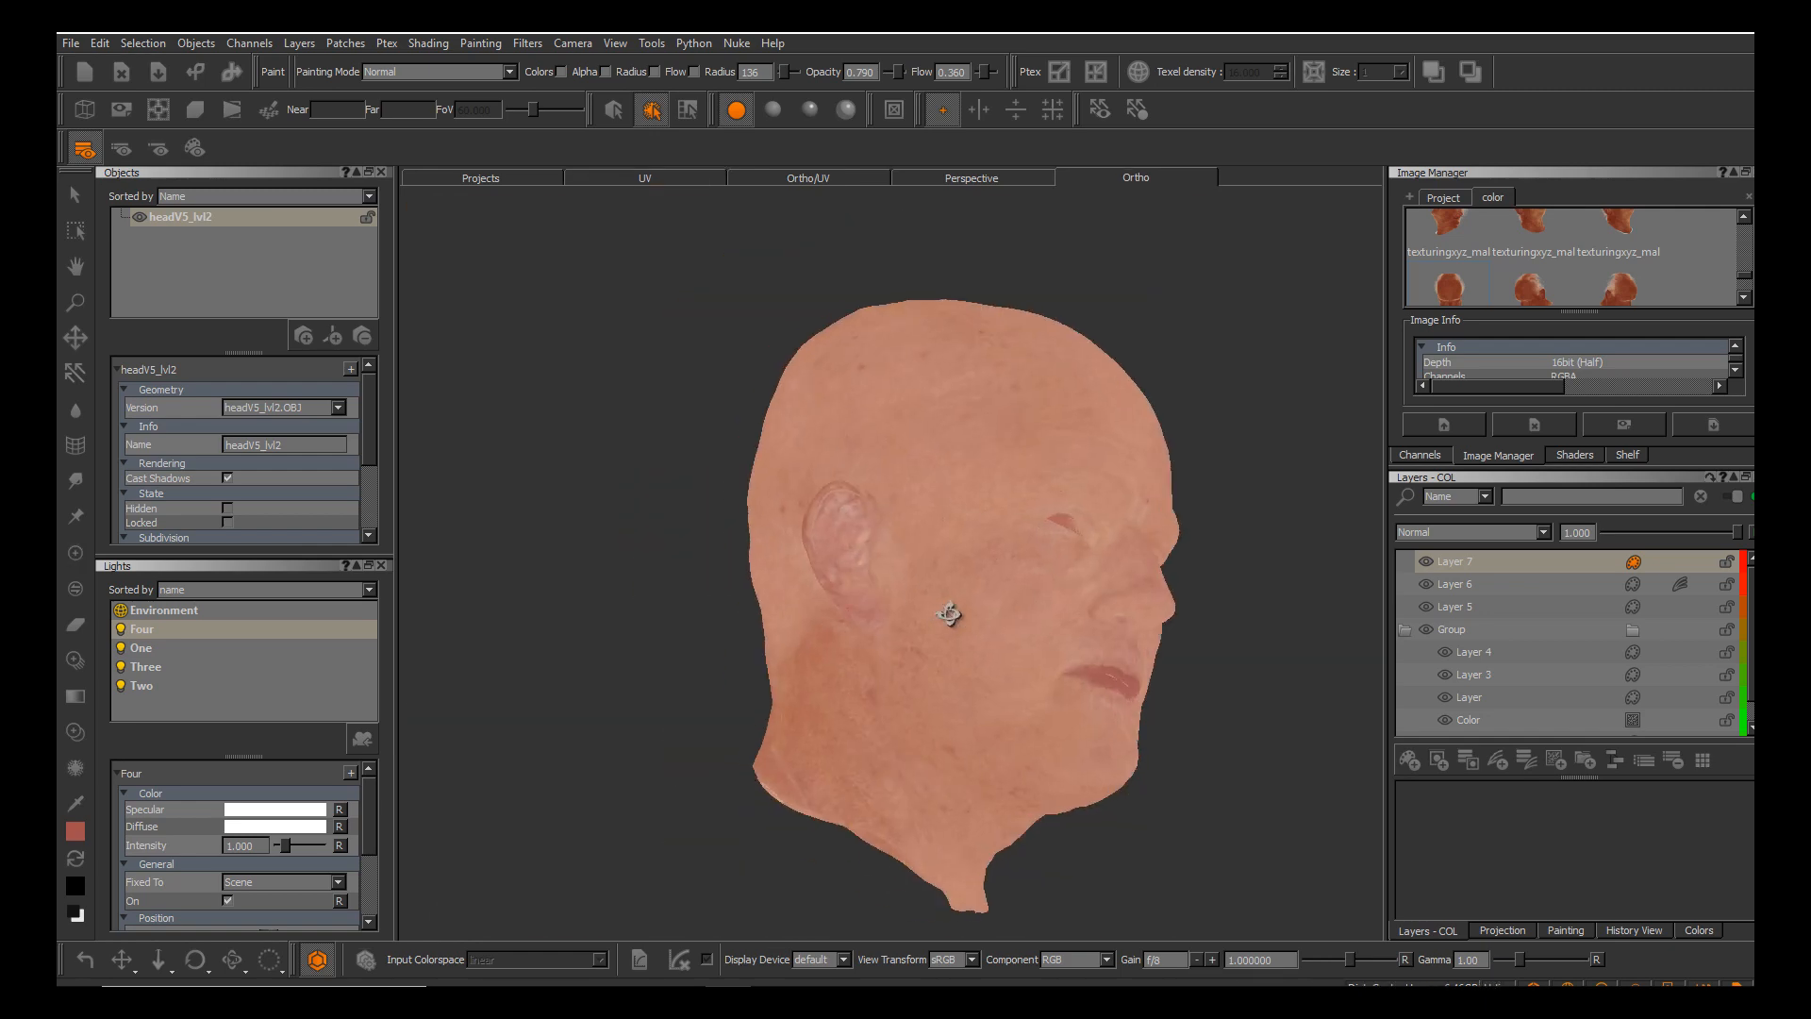
{"action": "left_click_drag", "start_coordinate": [949, 614], "coordinate": [817, 624], "text": "alt"}
{"action": "middle_click_drag", "start_coordinate": [949, 614], "coordinate": [949, 554], "text": "alt"}
{"action": "right_click_drag", "start_coordinate": [949, 615], "coordinate": [1071, 614], "text": "alt"}
{"action": "left_click_drag", "start_coordinate": [949, 614], "coordinate": [874, 614], "text": "alt"}
{"action": "middle_click_drag", "start_coordinate": [949, 614], "coordinate": [832, 515], "text": "alt"}
{"action": "right_click_drag", "start_coordinate": [949, 614], "coordinate": [1071, 614], "text": "alt"}
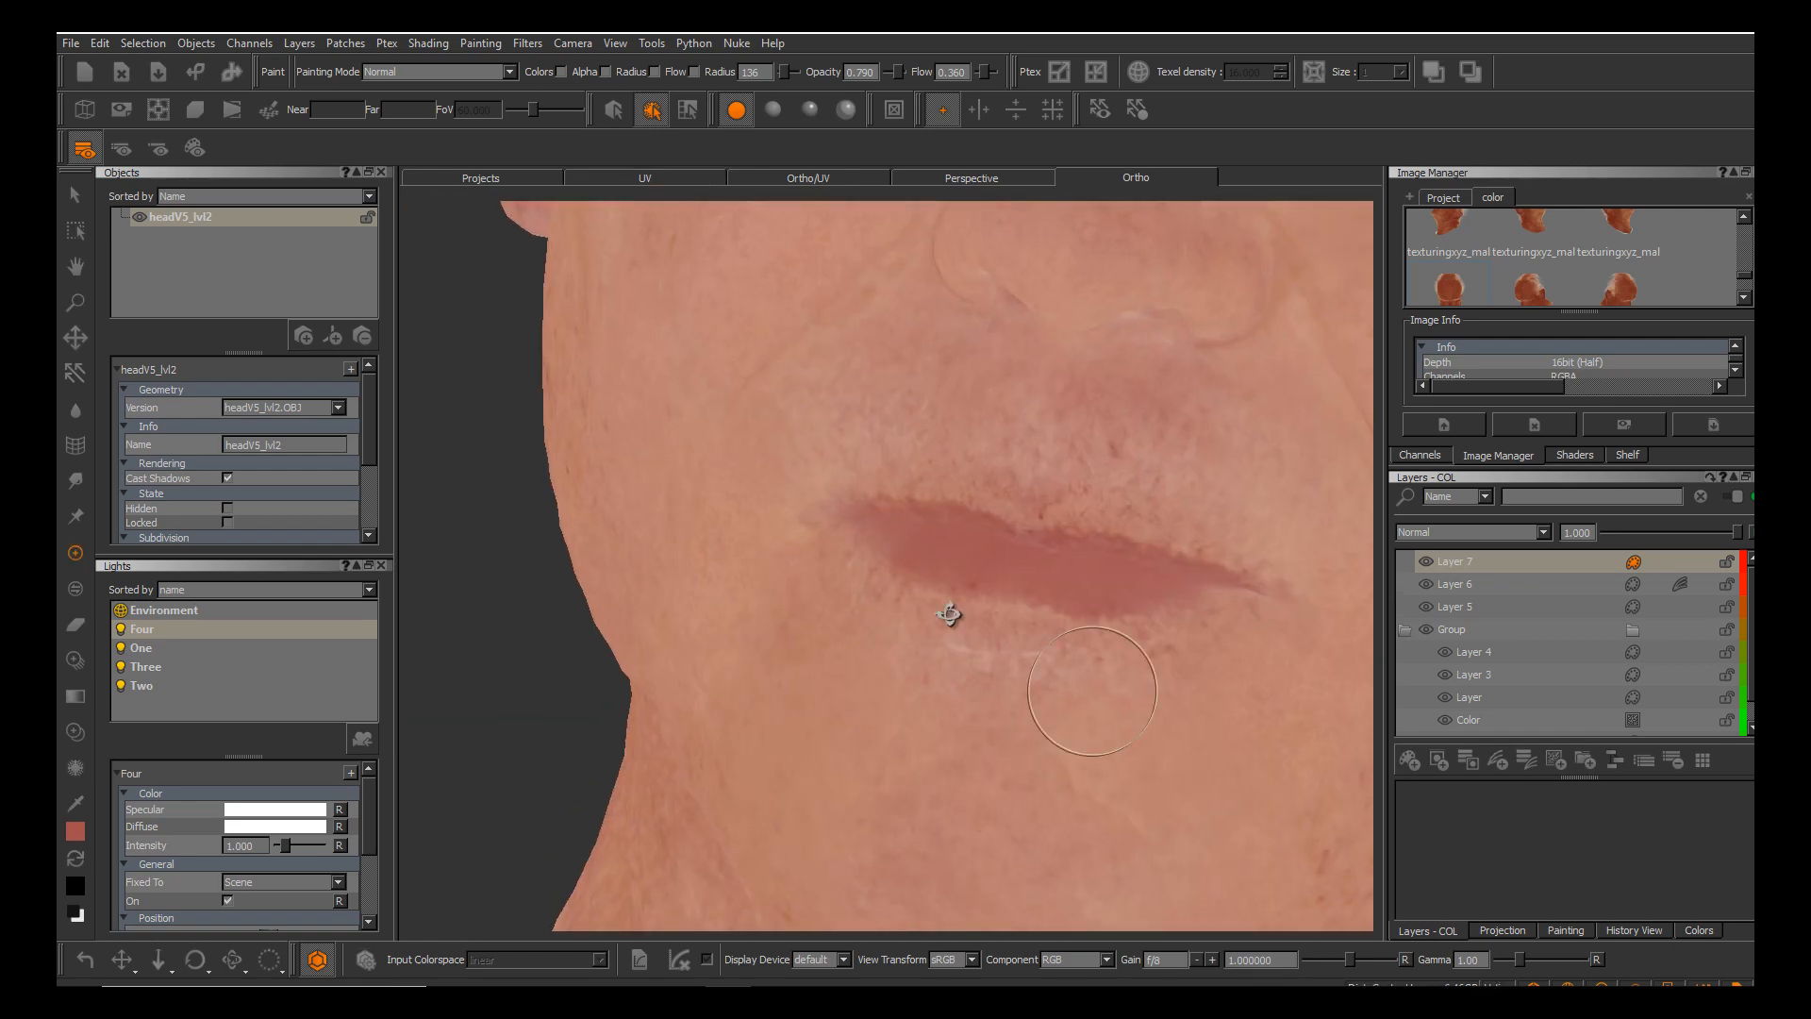
{"action": "left_click_drag", "start_coordinate": [949, 614], "coordinate": [1043, 614], "text": "alt"}
{"action": "right_click_drag", "start_coordinate": [949, 614], "coordinate": [798, 614], "text": "alt"}
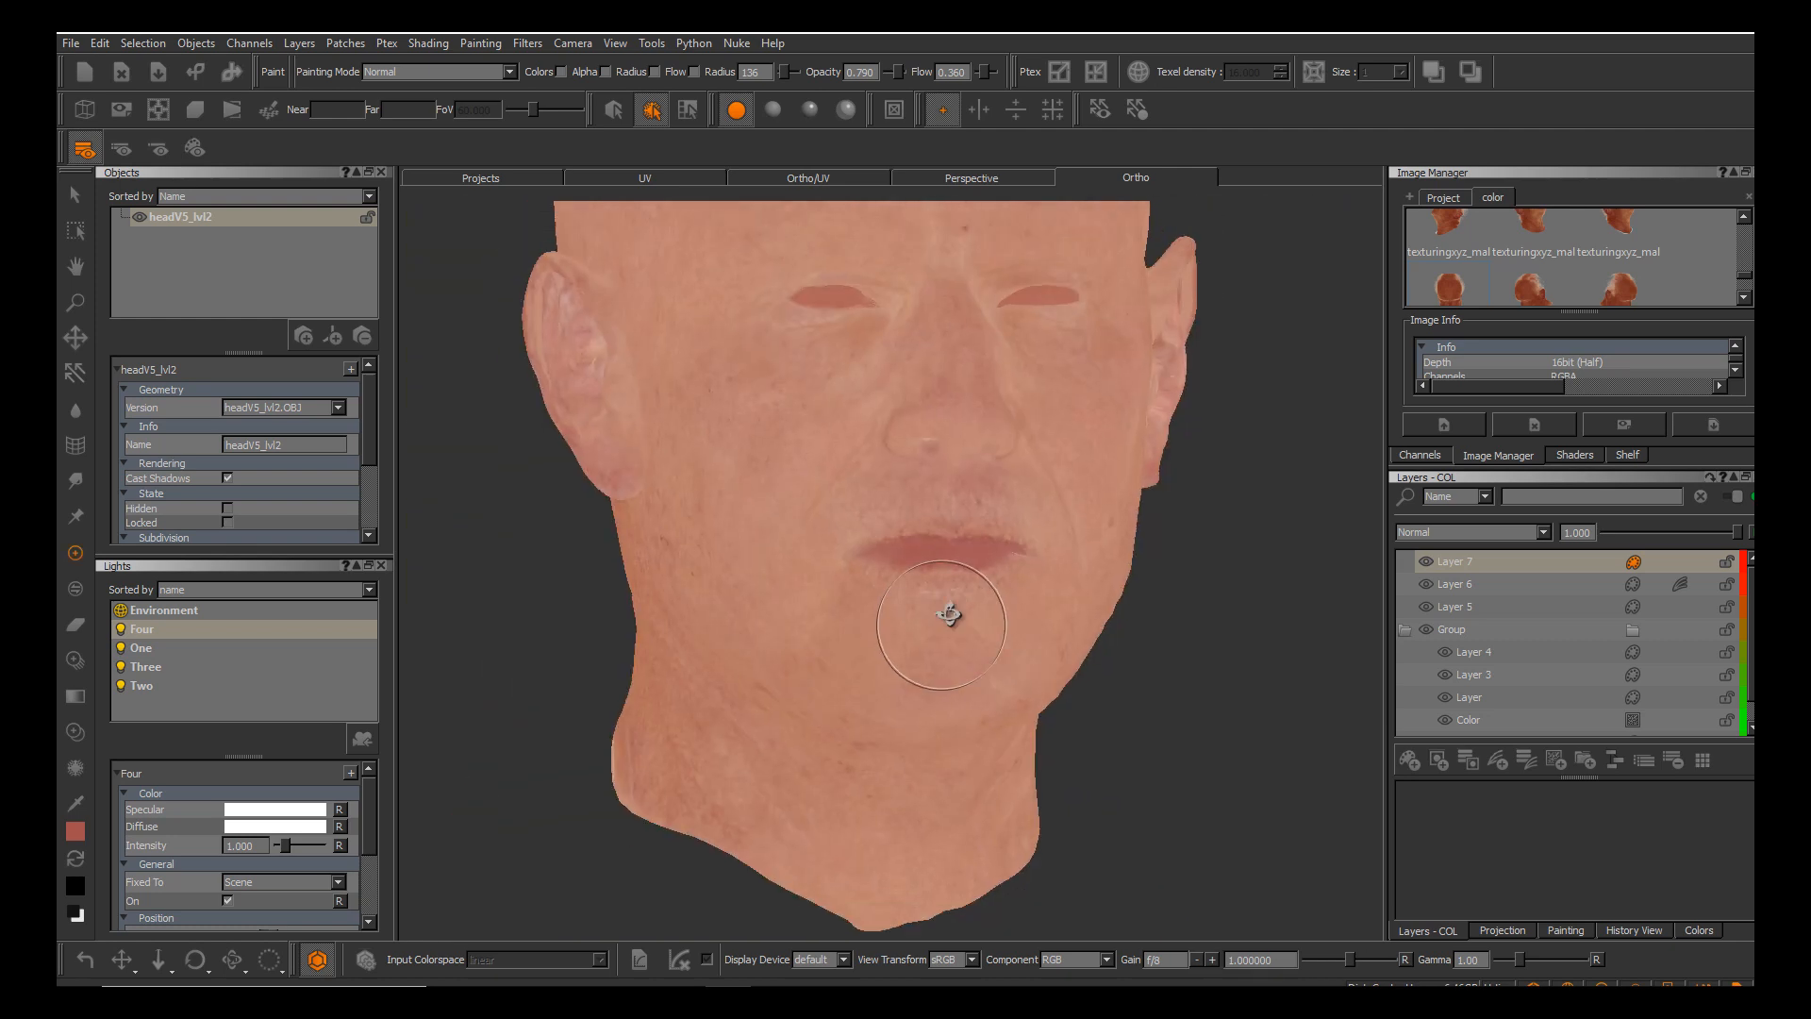
Compare the face from the front with Layer 7 hidden and shown, leaving the layer visible.
{"action": "left_click_drag", "start_coordinate": [949, 614], "coordinate": [912, 615], "text": "alt"}
{"action": "middle_click_drag", "start_coordinate": [949, 614], "coordinate": [938, 708], "text": "alt"}
{"action": "right_click_drag", "start_coordinate": [949, 614], "coordinate": [1024, 615], "text": "alt"}
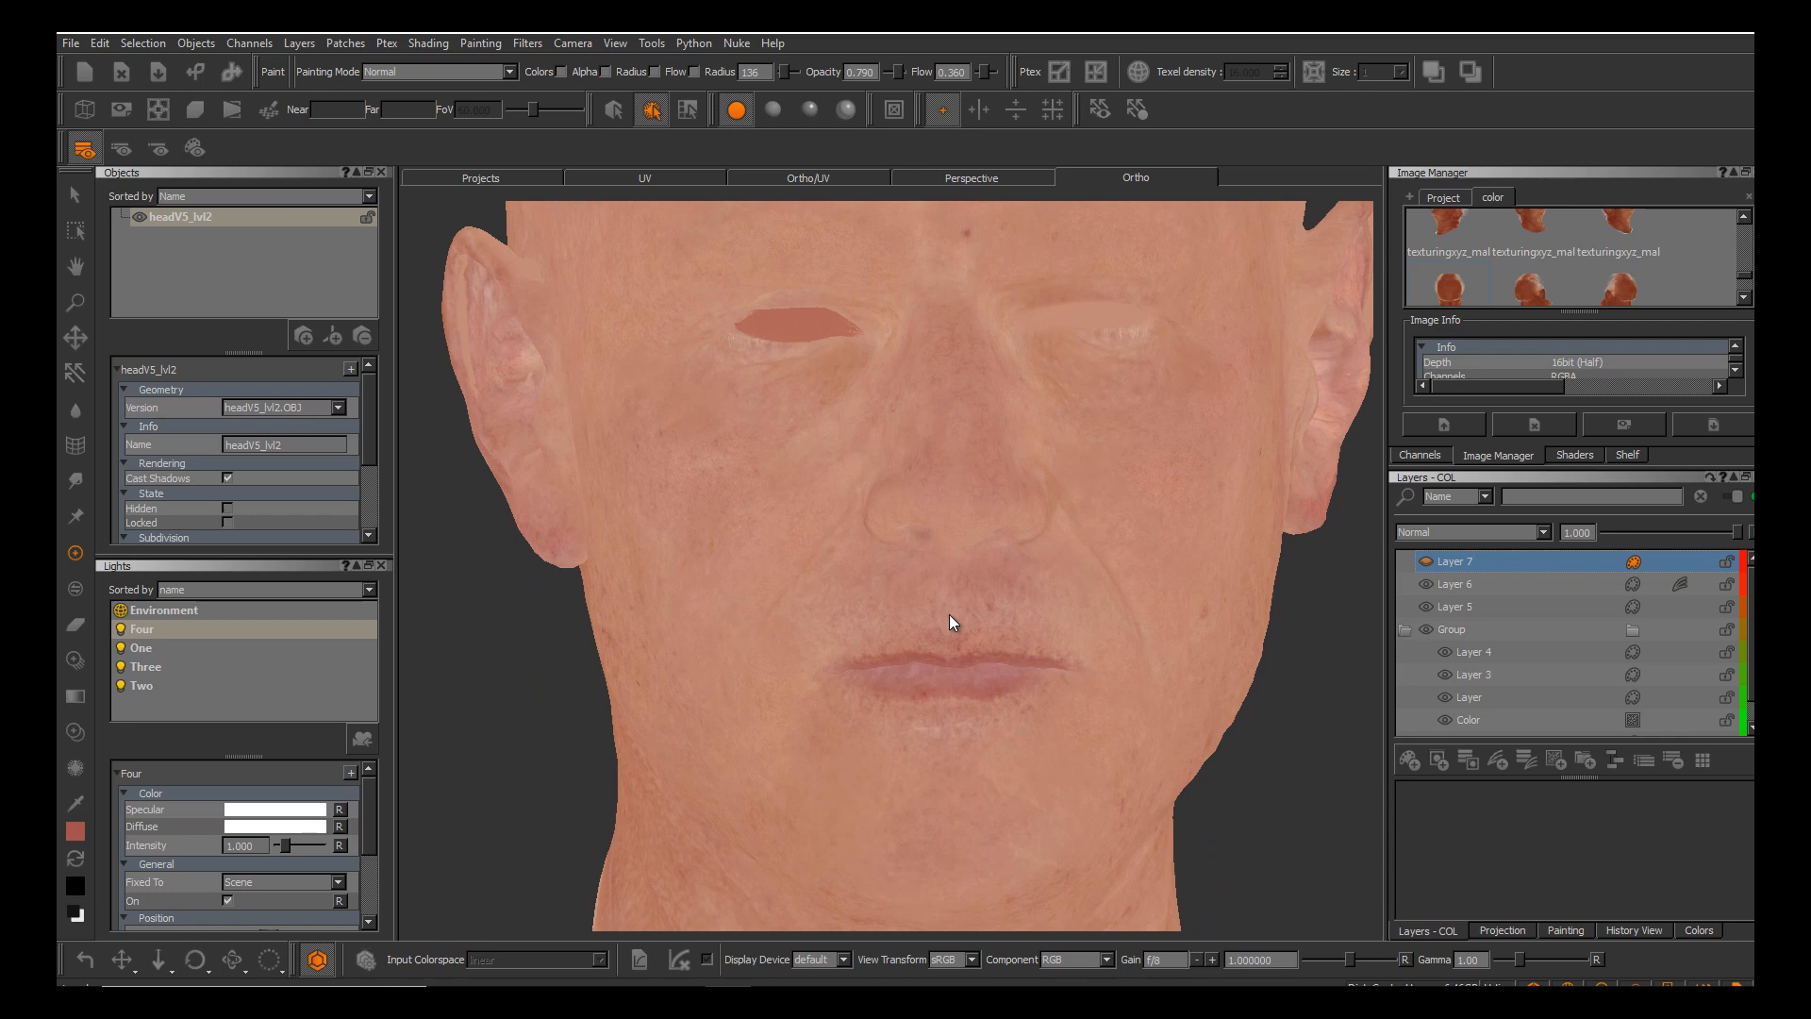
{"action": "left_click", "coordinate": [1426, 561]}
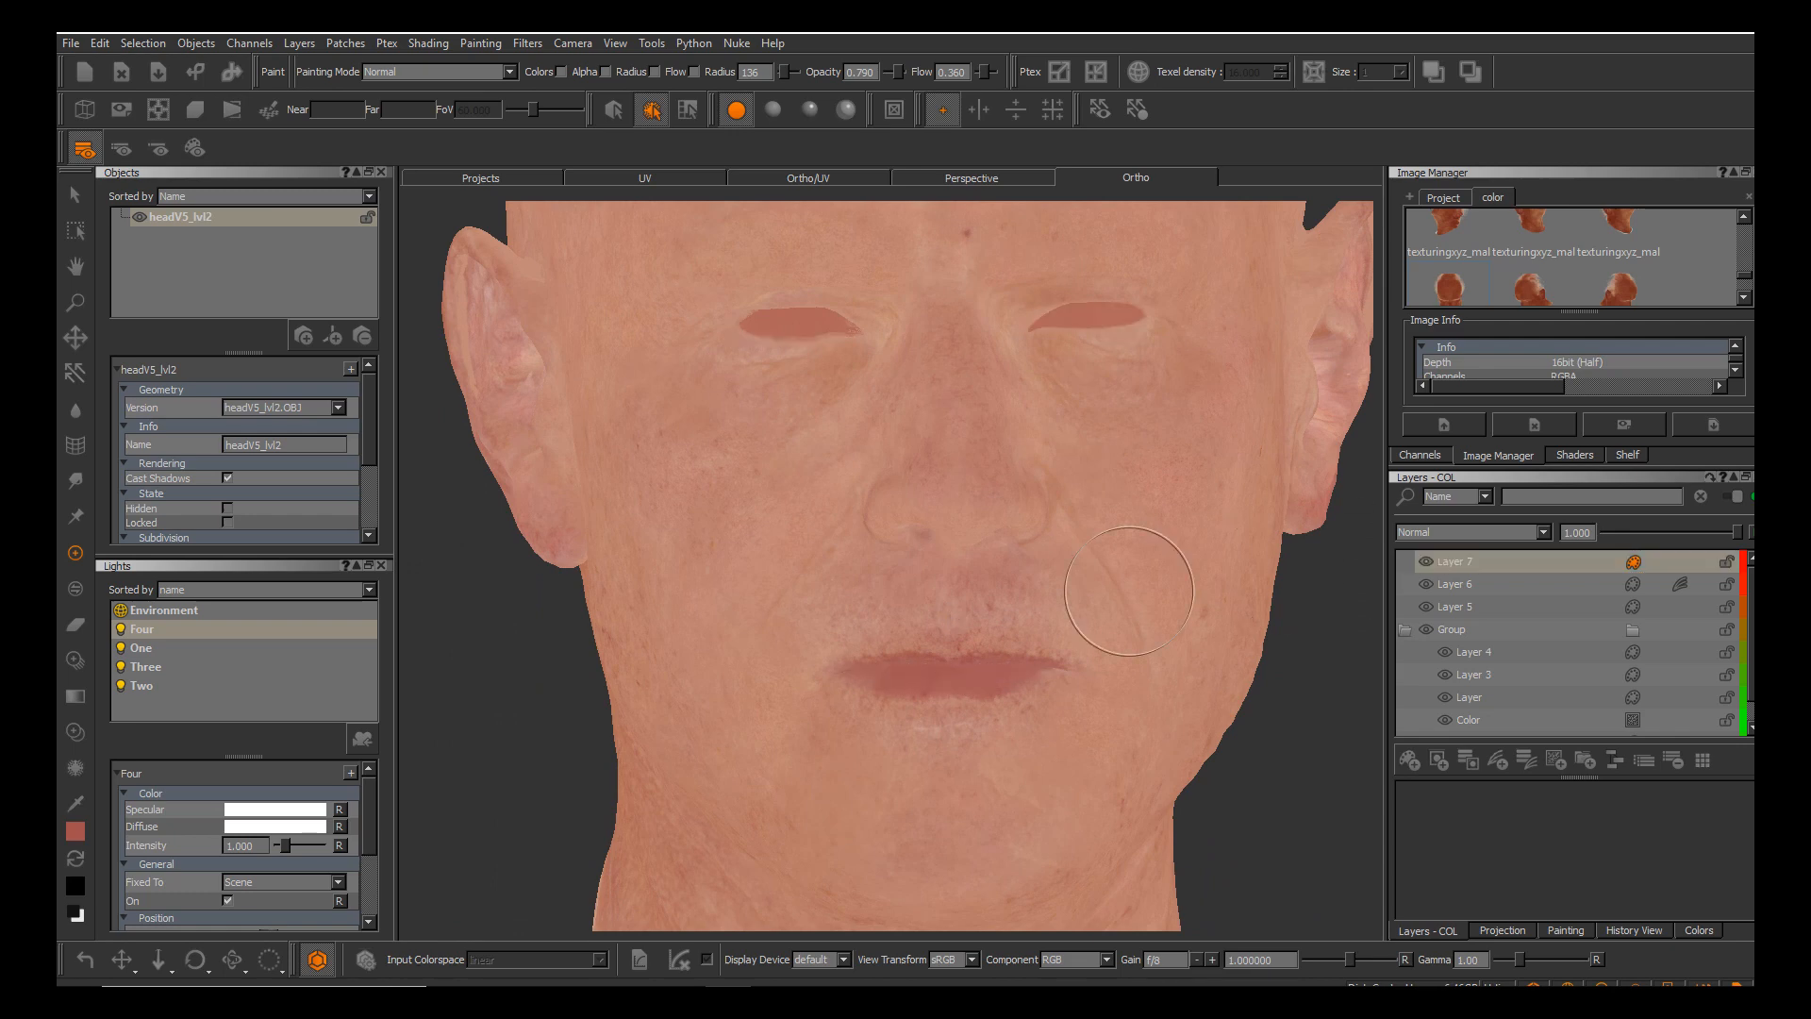
Paint and bake a red dab on the inner mouth, seen from beneath the 3D head.
{"action": "middle_click_drag", "start_coordinate": [949, 615], "coordinate": [1083, 644], "text": "alt"}
{"action": "left_click_drag", "start_coordinate": [949, 614], "coordinate": [1085, 609], "text": "alt"}
{"action": "middle_click_drag", "start_coordinate": [949, 614], "coordinate": [981, 368], "text": "alt"}
{"action": "mouse_move", "coordinate": [949, 614]}
{"action": "left_mouse_down", "text": "alt"}
{"action": "mouse_move", "coordinate": [1038, 500]}
{"action": "mouse_move", "coordinate": [1047, 358]}
{"action": "mouse_move", "coordinate": [972, 660]}
{"action": "left_mouse_up", "text": "alt"}
{"action": "left_click_drag", "start_coordinate": [759, 713], "coordinate": [759, 720]}
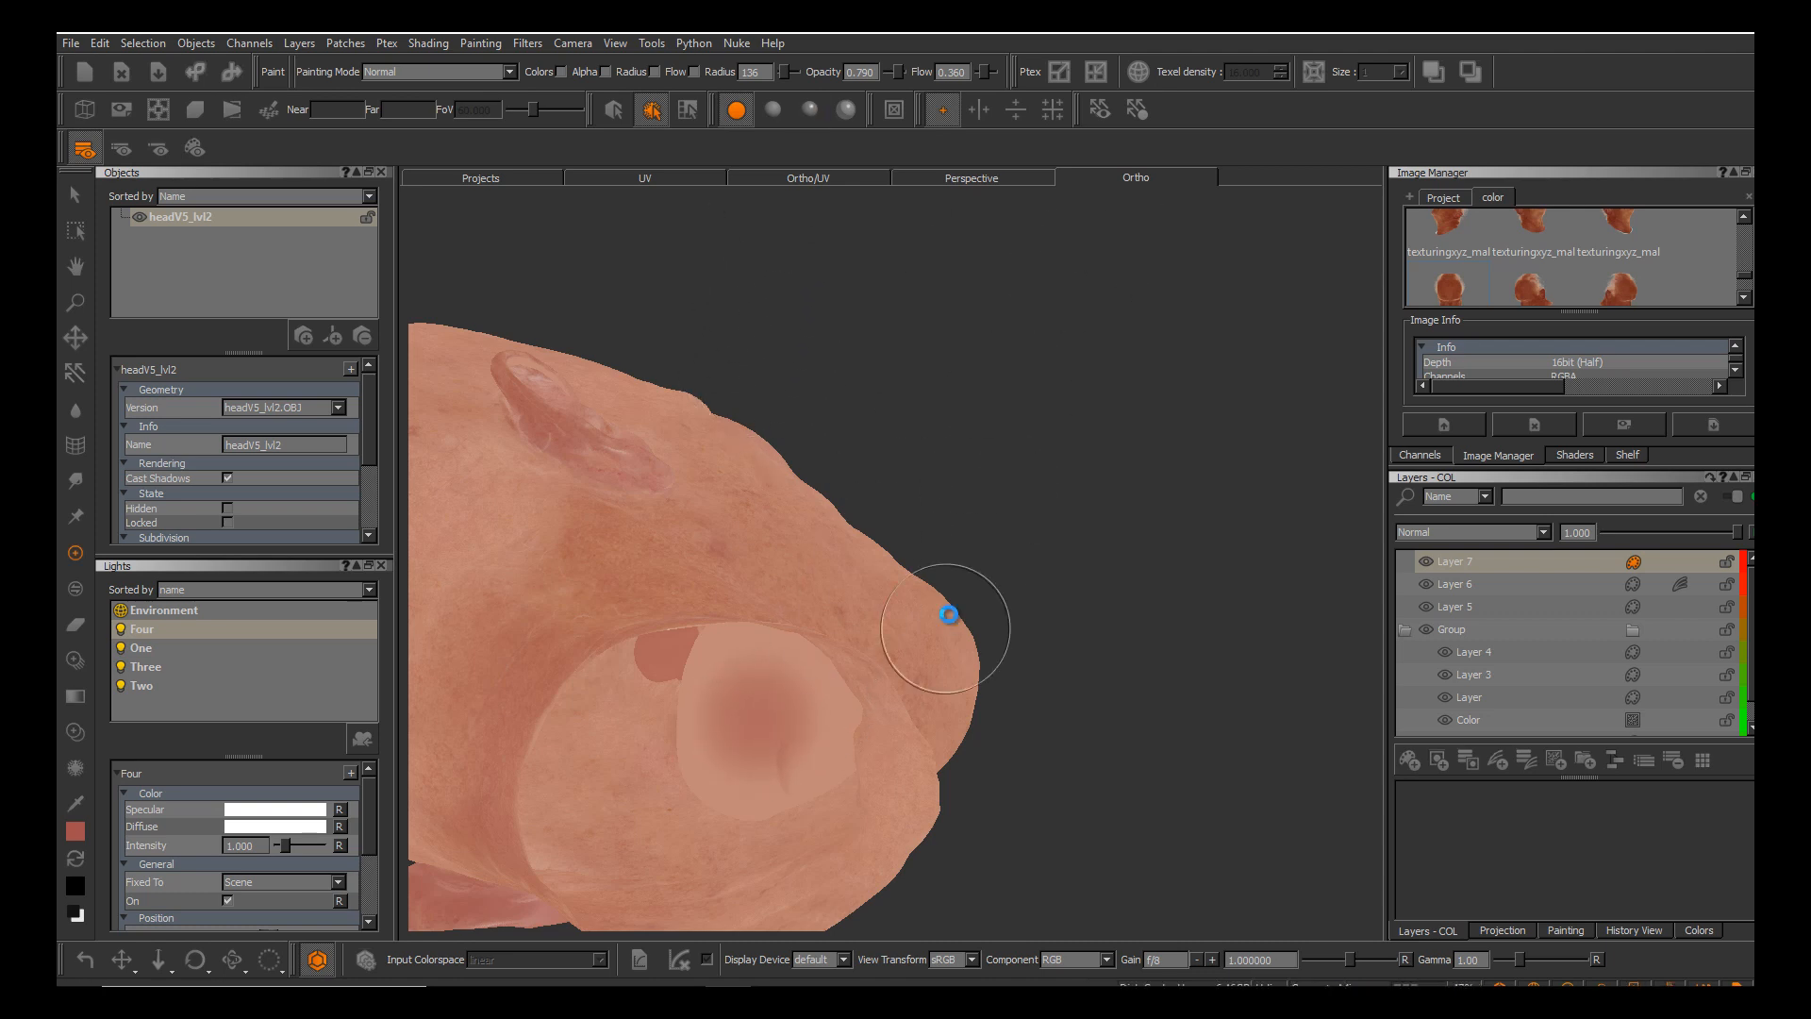
{"action": "left_click_drag", "start_coordinate": [949, 614], "coordinate": [951, 623], "text": "alt"}
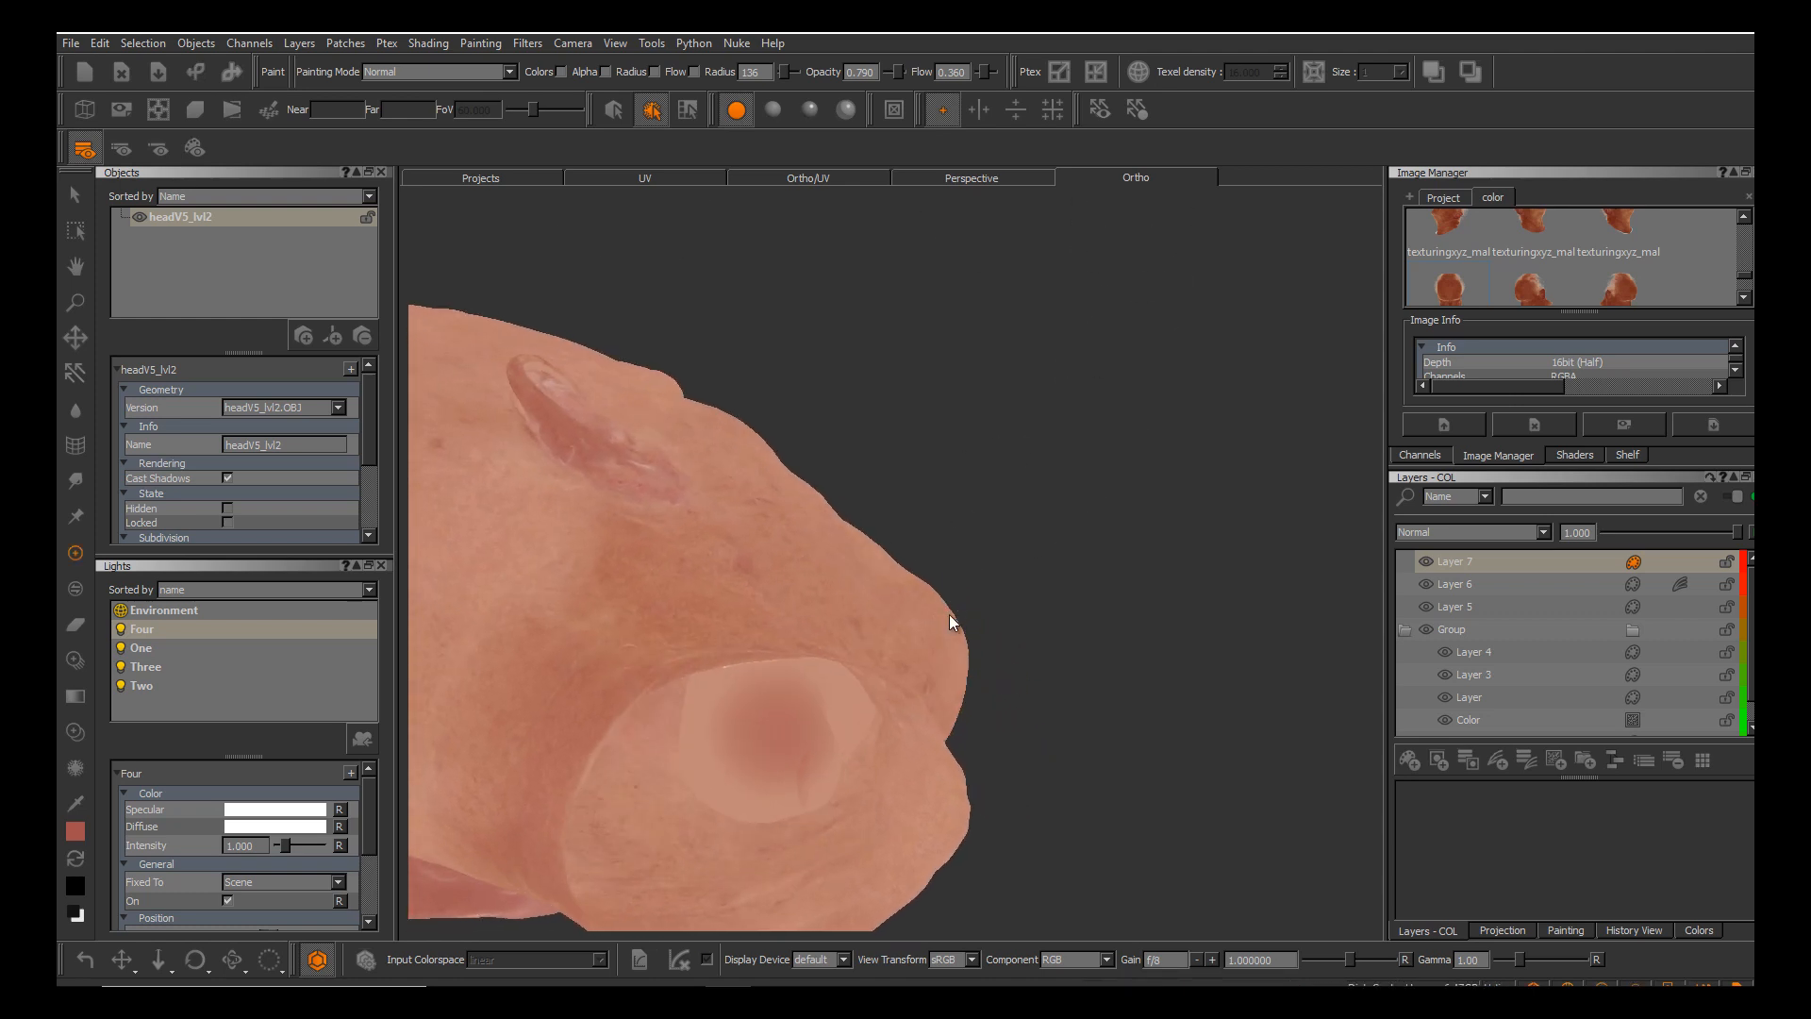
Cover the larger inner-mouth shell in the UV view with the lip red, using a brush radius of 60.
{"action": "key", "text": "F9"}
{"action": "middle_click_drag", "start_coordinate": [949, 615], "coordinate": [998, 671], "text": "alt"}
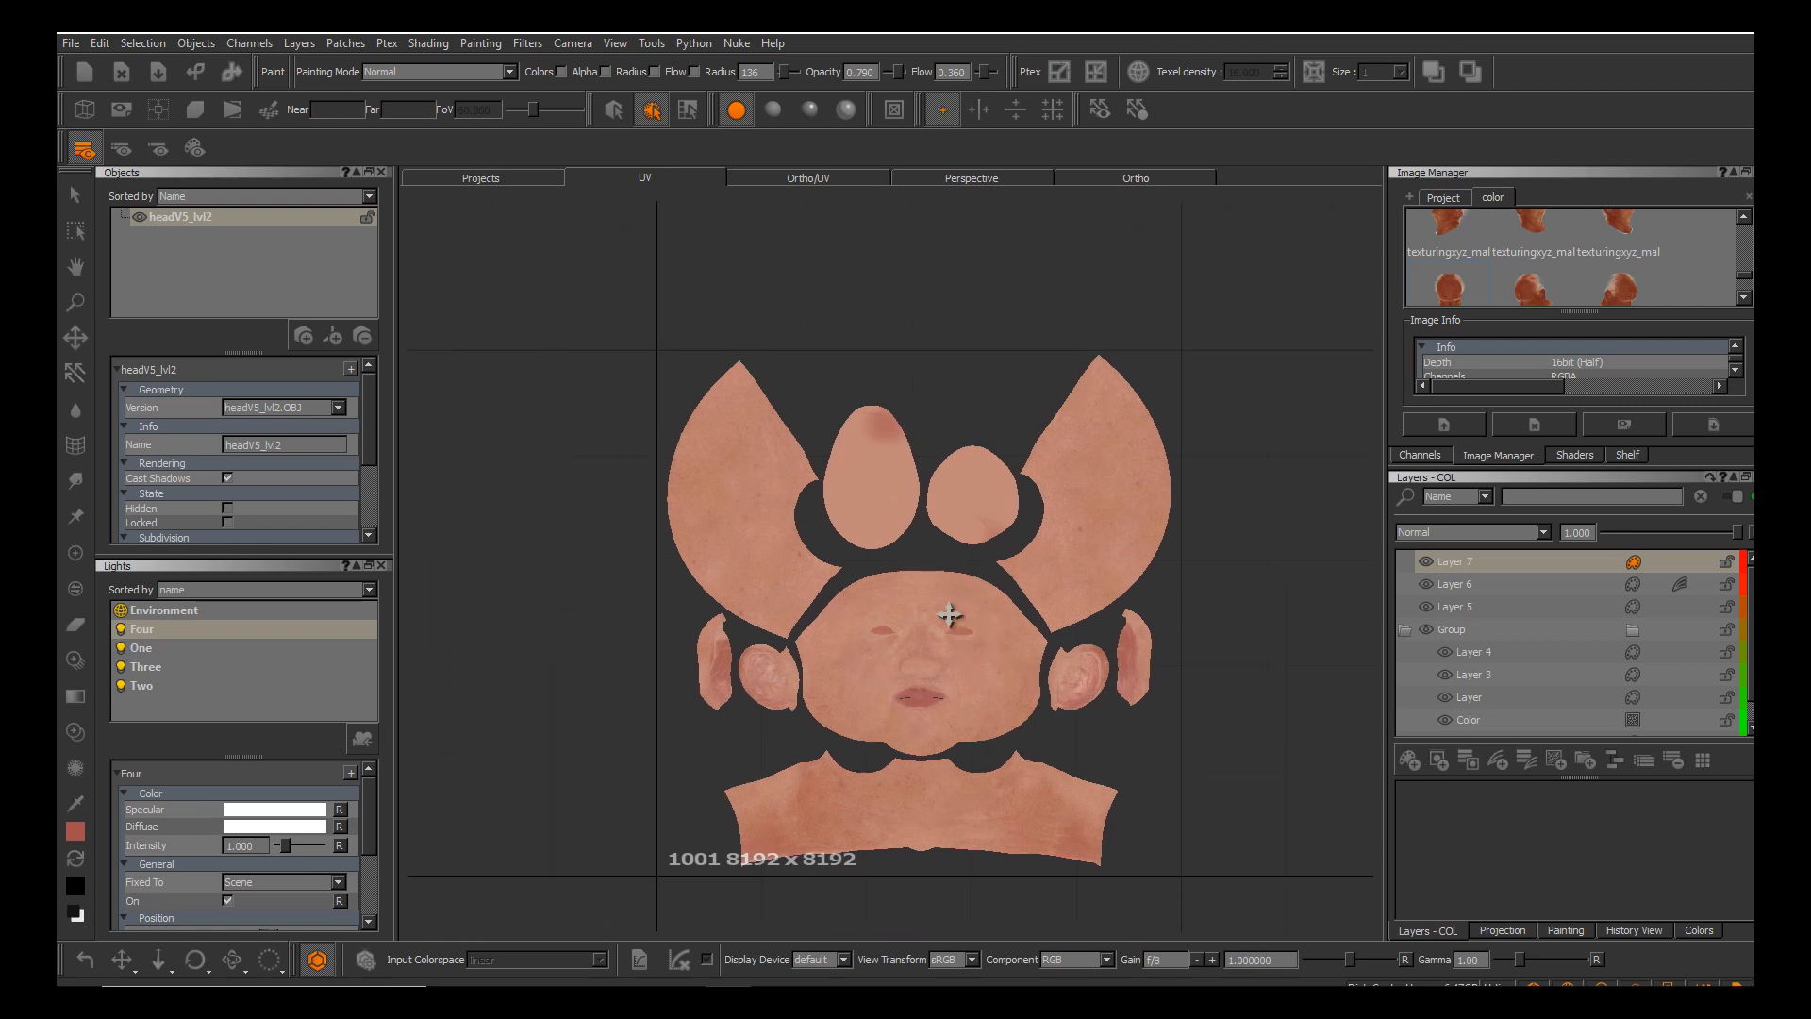
{"action": "right_click_drag", "start_coordinate": [949, 614], "coordinate": [949, 614], "text": "alt"}
{"action": "middle_click_drag", "start_coordinate": [949, 614], "coordinate": [986, 694], "text": "alt"}
{"action": "right_click_drag", "start_coordinate": [949, 614], "coordinate": [949, 698], "text": "alt"}
{"action": "mouse_move", "coordinate": [933, 345]}
{"action": "left_mouse_down"}
{"action": "mouse_move", "coordinate": [895, 330]}
{"action": "mouse_move", "coordinate": [936, 394]}
{"action": "mouse_move", "coordinate": [953, 504]}
{"action": "mouse_move", "coordinate": [906, 562]}
{"action": "mouse_move", "coordinate": [962, 595]}
{"action": "mouse_move", "coordinate": [875, 534]}
{"action": "mouse_move", "coordinate": [870, 444]}
{"action": "left_mouse_up"}
{"action": "key", "text": "r"}
{"action": "left_click_drag", "start_coordinate": [876, 542], "coordinate": [803, 541]}
{"action": "mouse_move", "coordinate": [842, 455]}
{"action": "left_mouse_down"}
{"action": "mouse_move", "coordinate": [825, 480]}
{"action": "mouse_move", "coordinate": [801, 378]}
{"action": "mouse_move", "coordinate": [795, 529]}
{"action": "mouse_move", "coordinate": [788, 443]}
{"action": "mouse_move", "coordinate": [835, 623]}
{"action": "mouse_move", "coordinate": [796, 569]}
{"action": "left_mouse_up"}
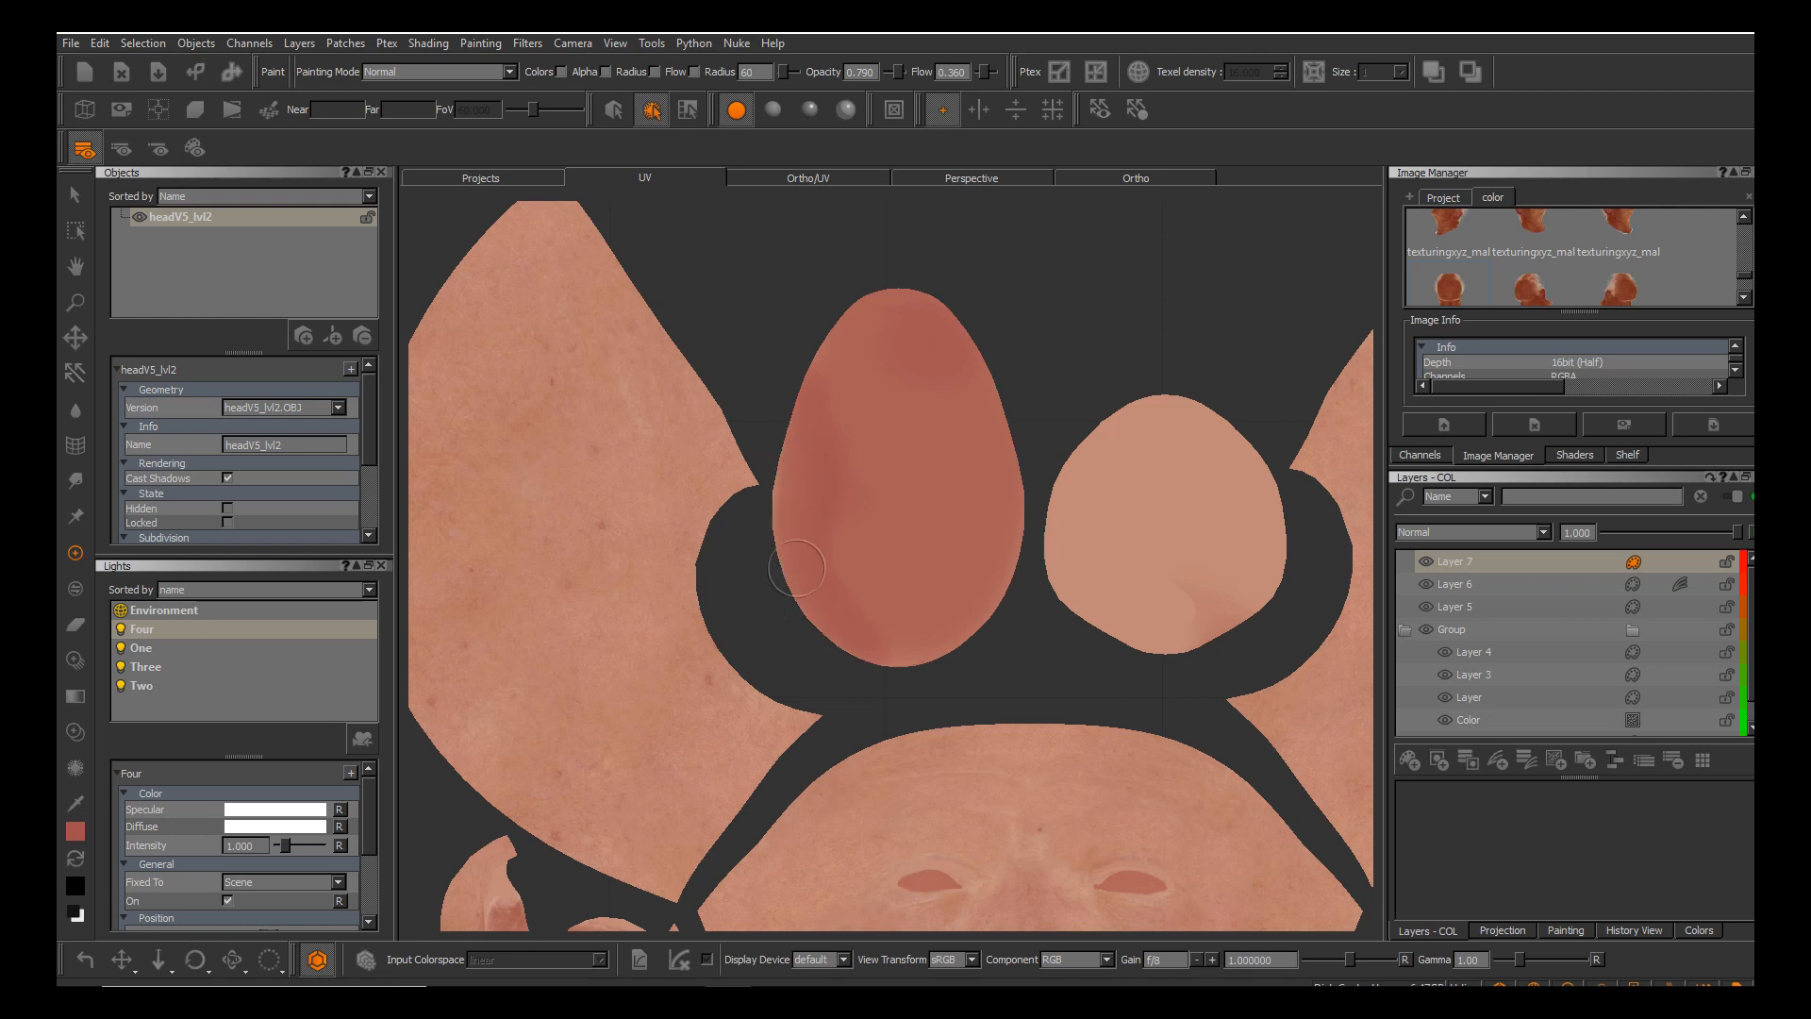
{"action": "mouse_move", "coordinate": [843, 372]}
{"action": "left_mouse_down"}
{"action": "mouse_move", "coordinate": [955, 313]}
{"action": "mouse_move", "coordinate": [845, 631]}
{"action": "mouse_move", "coordinate": [905, 651]}
{"action": "mouse_move", "coordinate": [971, 636]}
{"action": "mouse_move", "coordinate": [1005, 418]}
{"action": "left_mouse_up"}
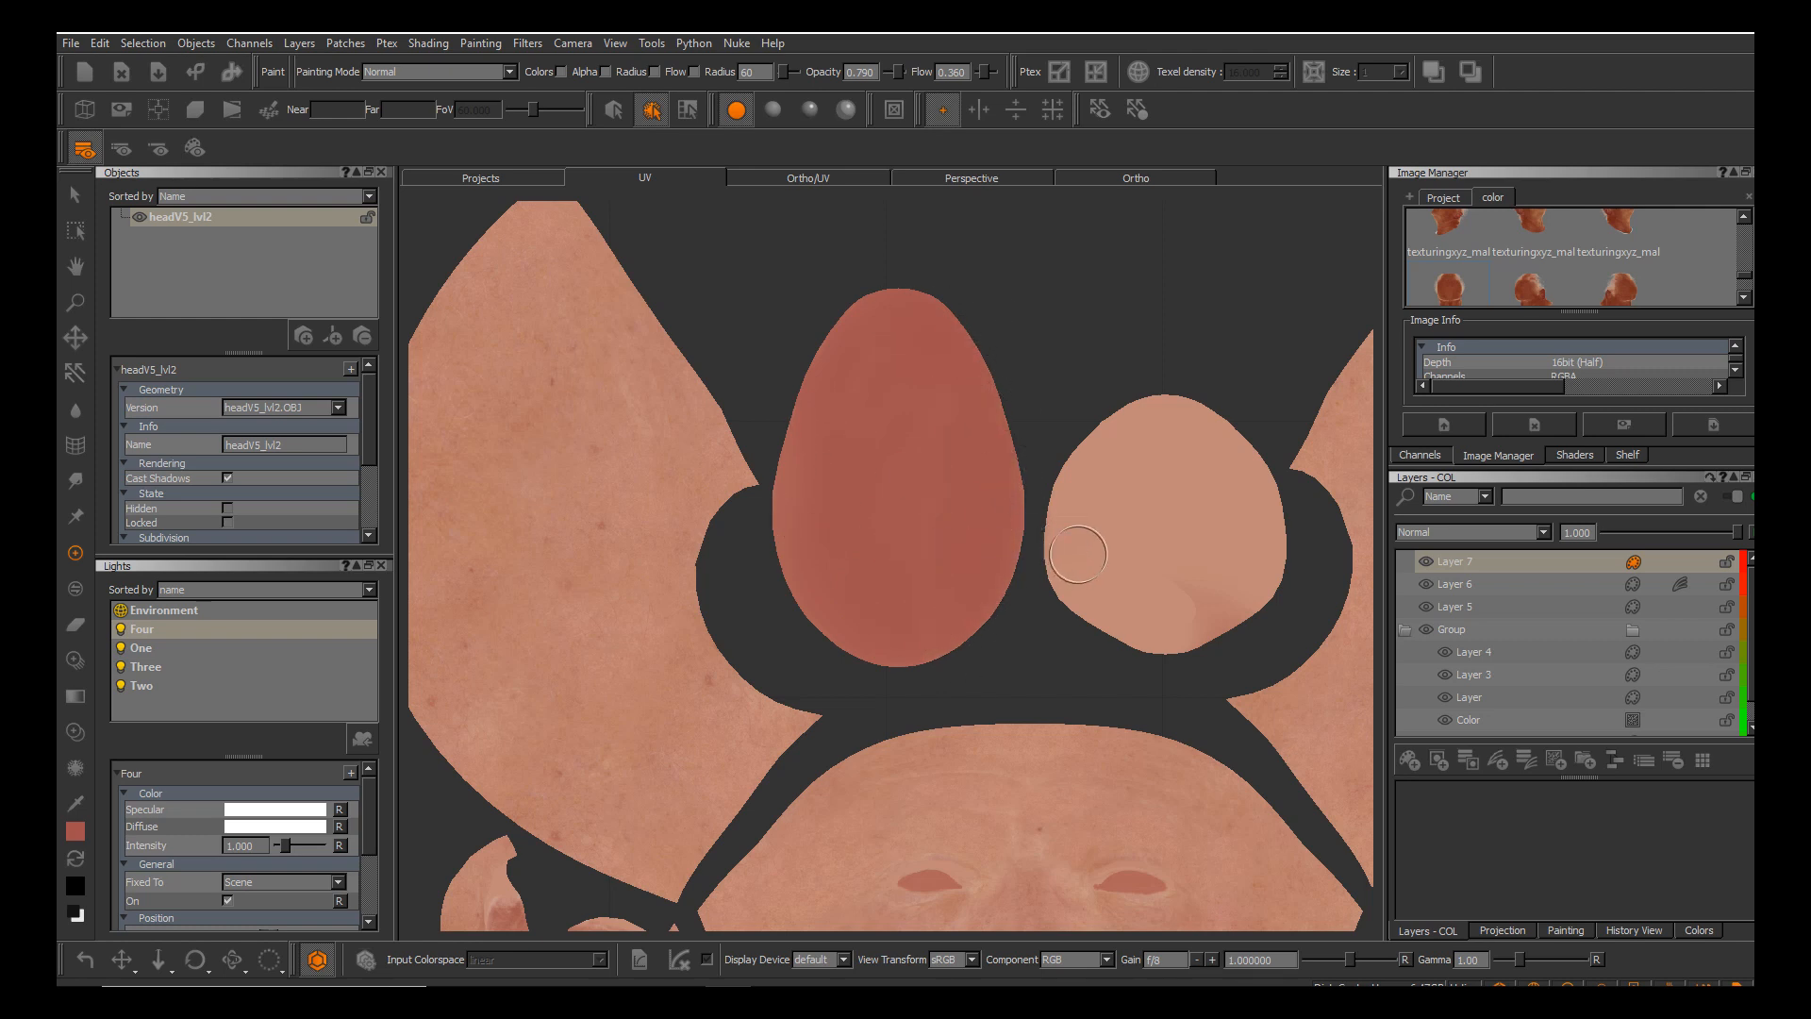
Cover the smaller inner-mouth UV shell with the same red, enlarging the brush radius to 102.
{"action": "mouse_move", "coordinate": [1085, 551]}
{"action": "left_mouse_down"}
{"action": "mouse_move", "coordinate": [1134, 517]}
{"action": "mouse_move", "coordinate": [1217, 604]}
{"action": "mouse_move", "coordinate": [1194, 628]}
{"action": "mouse_move", "coordinate": [1057, 528]}
{"action": "mouse_move", "coordinate": [1131, 552]}
{"action": "mouse_move", "coordinate": [1118, 430]}
{"action": "mouse_move", "coordinate": [1195, 422]}
{"action": "mouse_move", "coordinate": [1260, 576]}
{"action": "mouse_move", "coordinate": [1181, 421]}
{"action": "left_mouse_up"}
{"action": "key", "text": "r"}
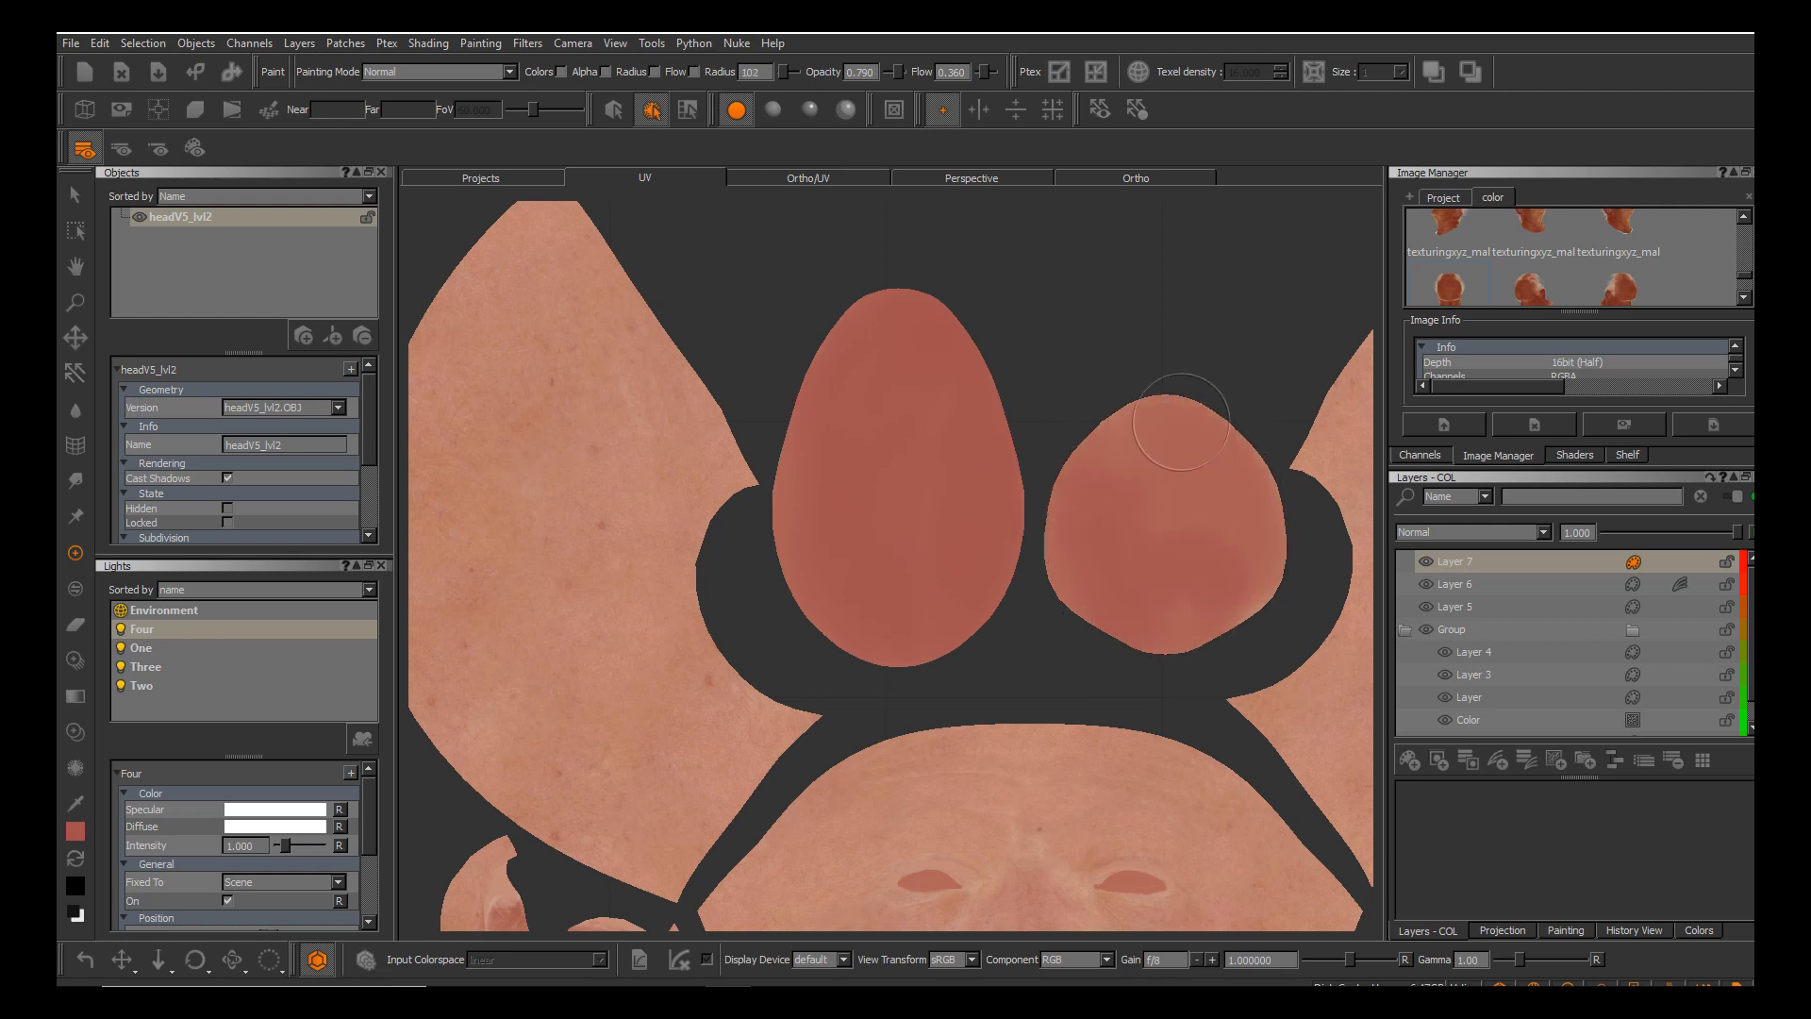
{"action": "mouse_move", "coordinate": [1167, 568]}
{"action": "left_mouse_down"}
{"action": "mouse_move", "coordinate": [1142, 425]}
{"action": "mouse_move", "coordinate": [1207, 587]}
{"action": "mouse_move", "coordinate": [1082, 479]}
{"action": "mouse_move", "coordinate": [1164, 533]}
{"action": "mouse_move", "coordinate": [1115, 467]}
{"action": "mouse_move", "coordinate": [1109, 513]}
{"action": "mouse_move", "coordinate": [1235, 416]}
{"action": "mouse_move", "coordinate": [1197, 550]}
{"action": "left_mouse_up"}
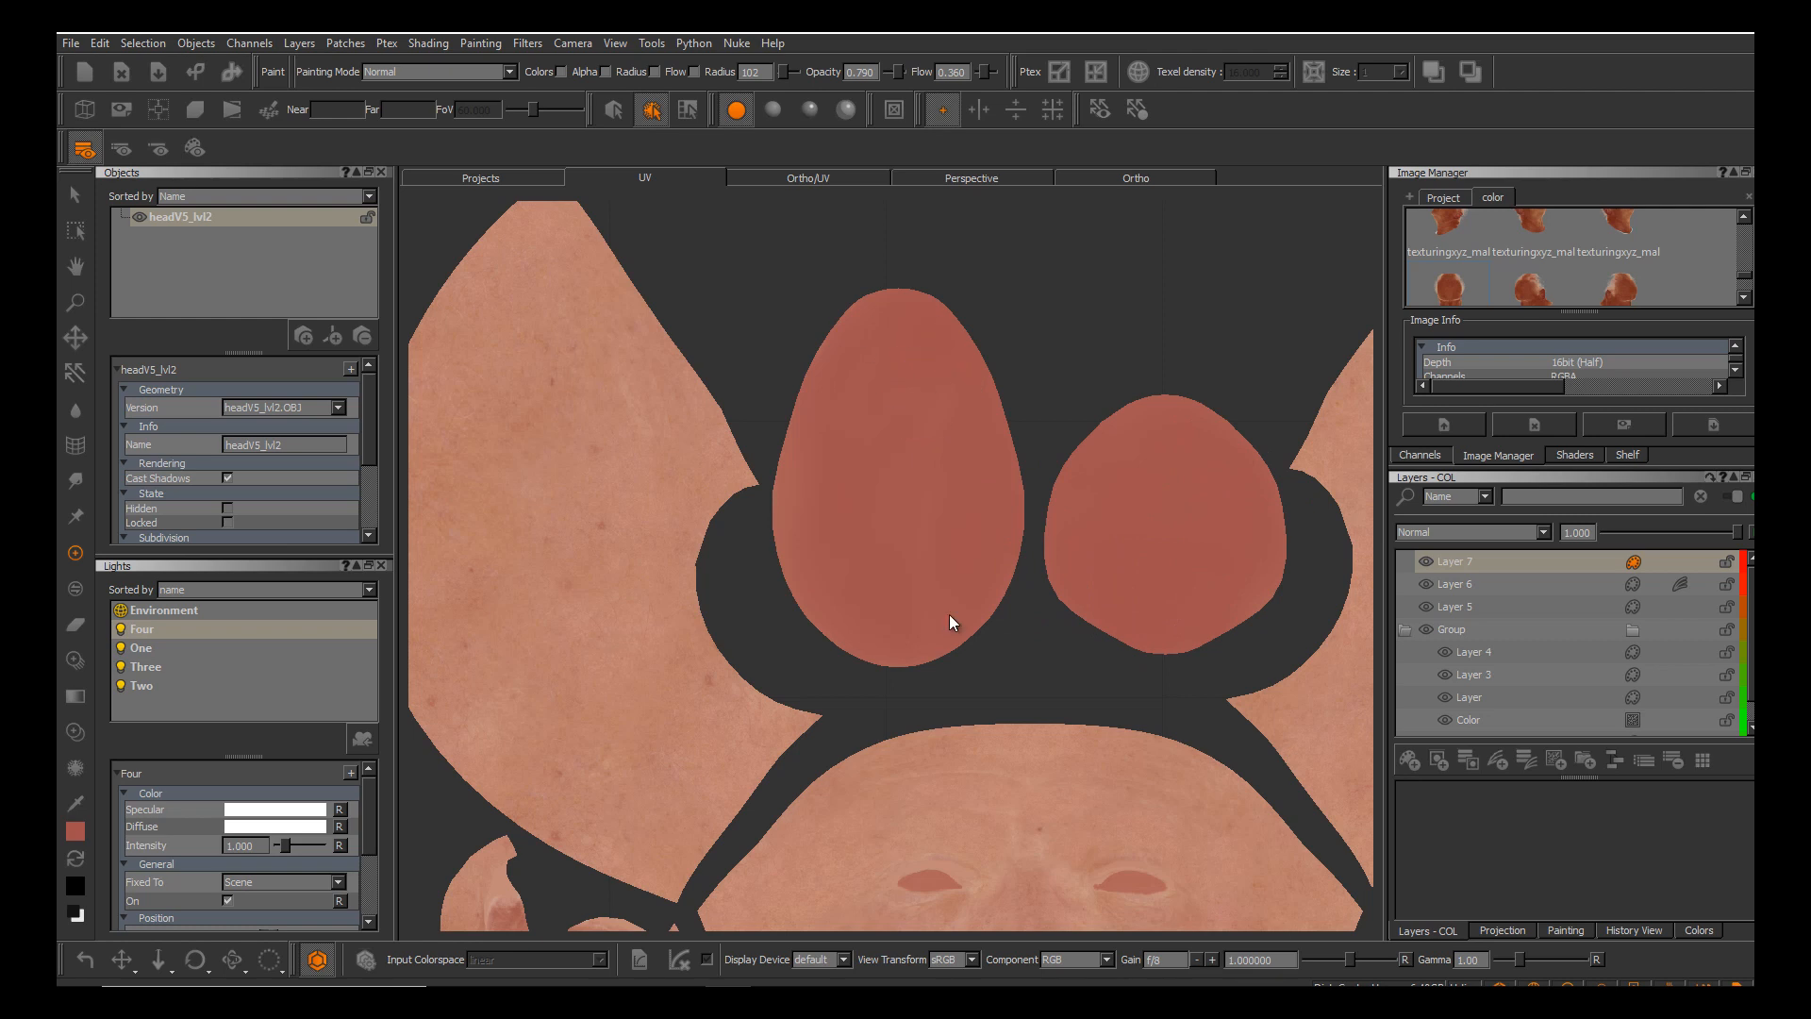
Restore and bake the red paint on both inner-mouth shells in the UV view, and check it in the Ortho view.
{"action": "left_click", "coordinate": [1135, 177]}
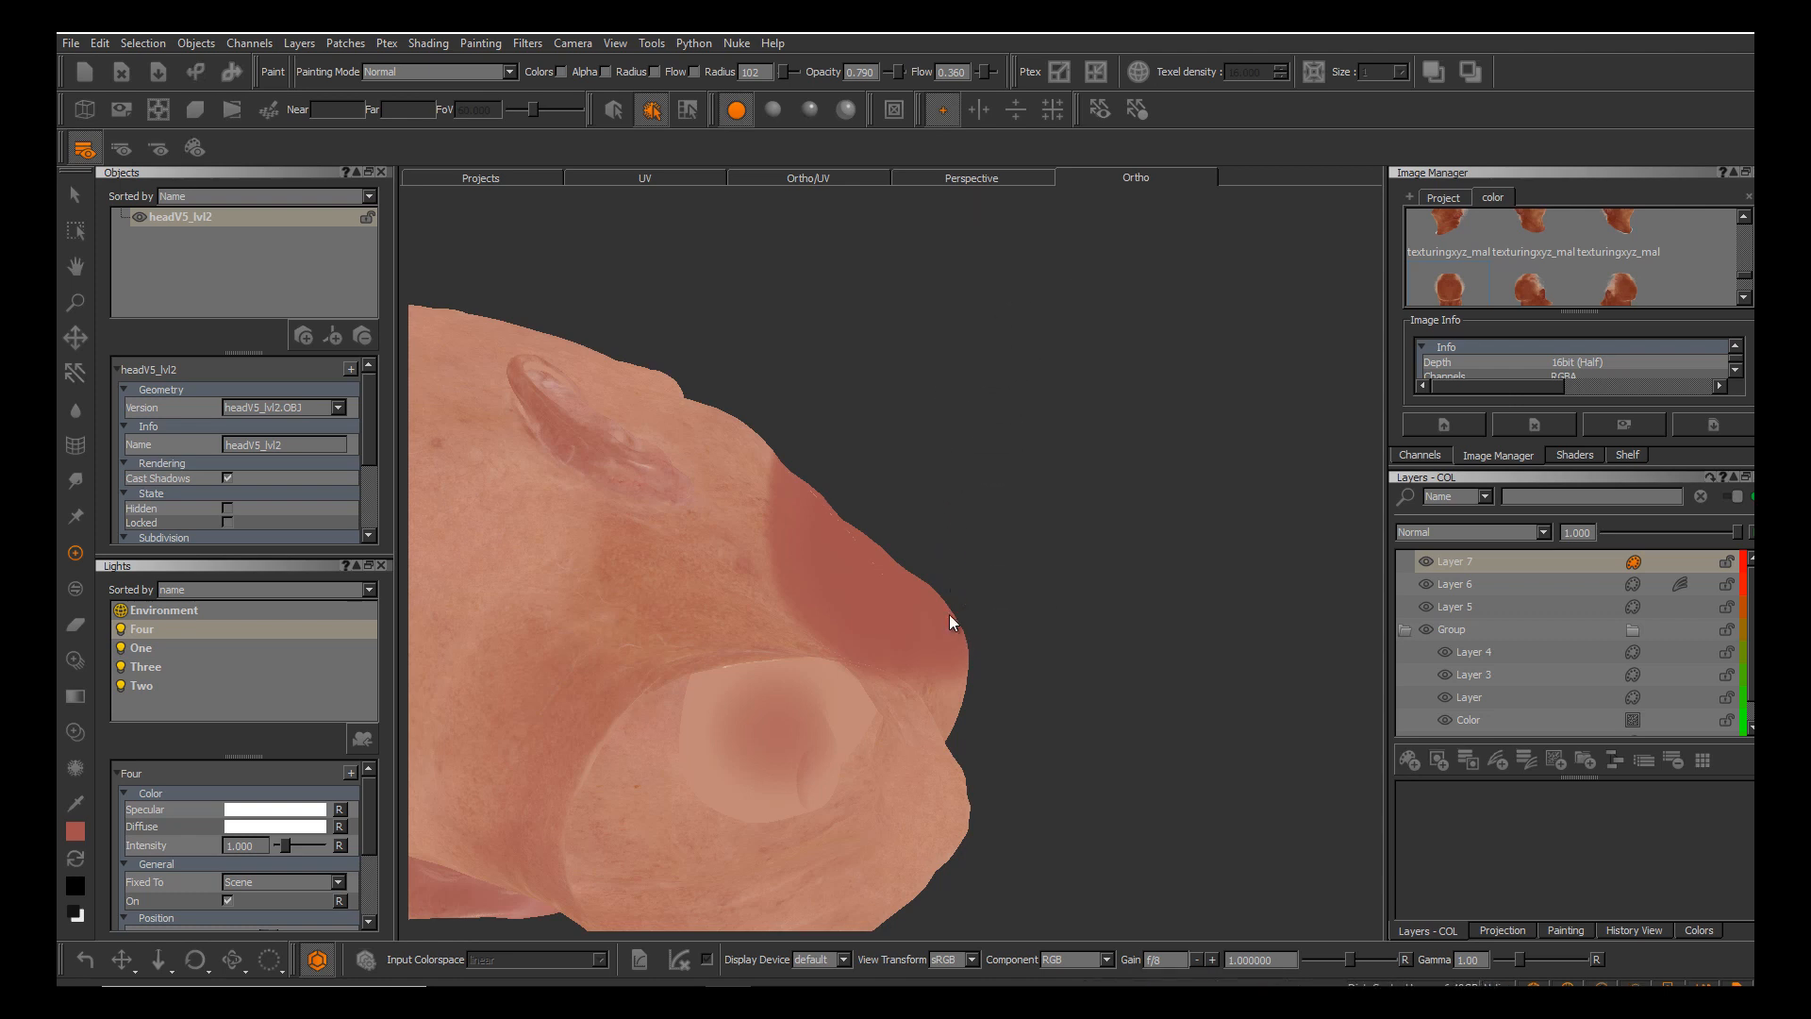
{"action": "key", "text": "F7"}
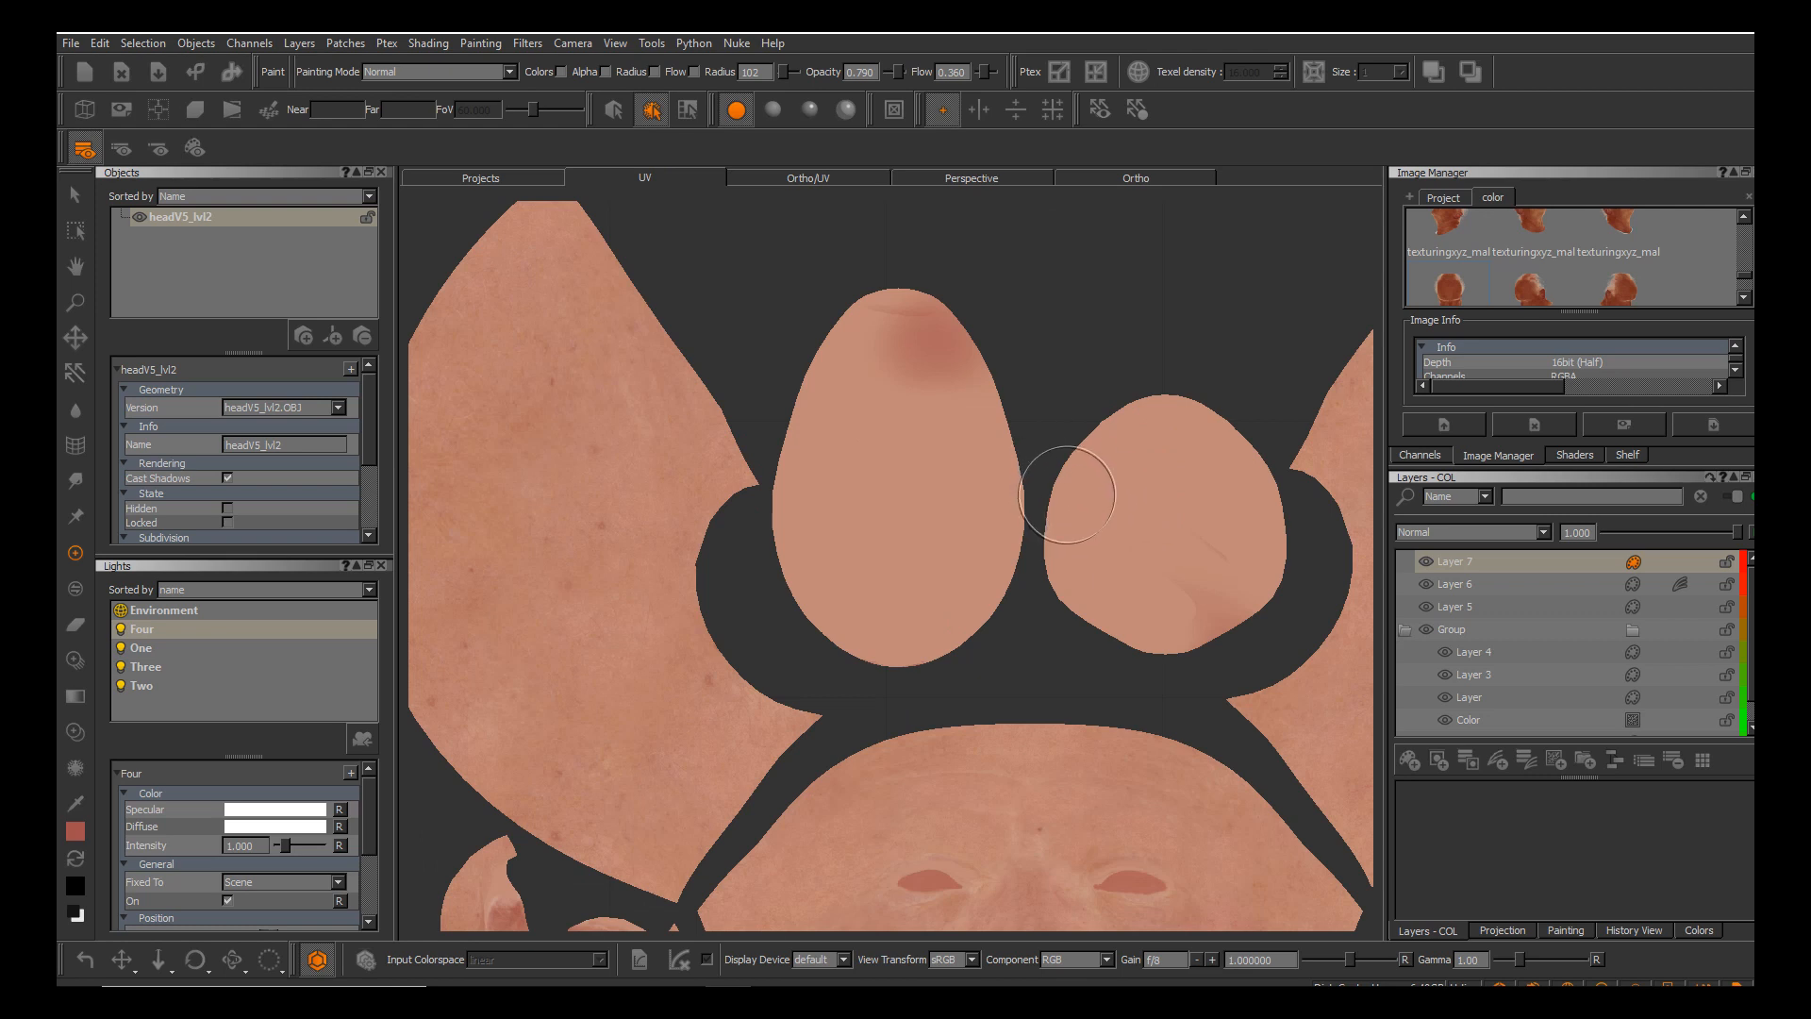
{"action": "key", "text": "ctrl+y"}
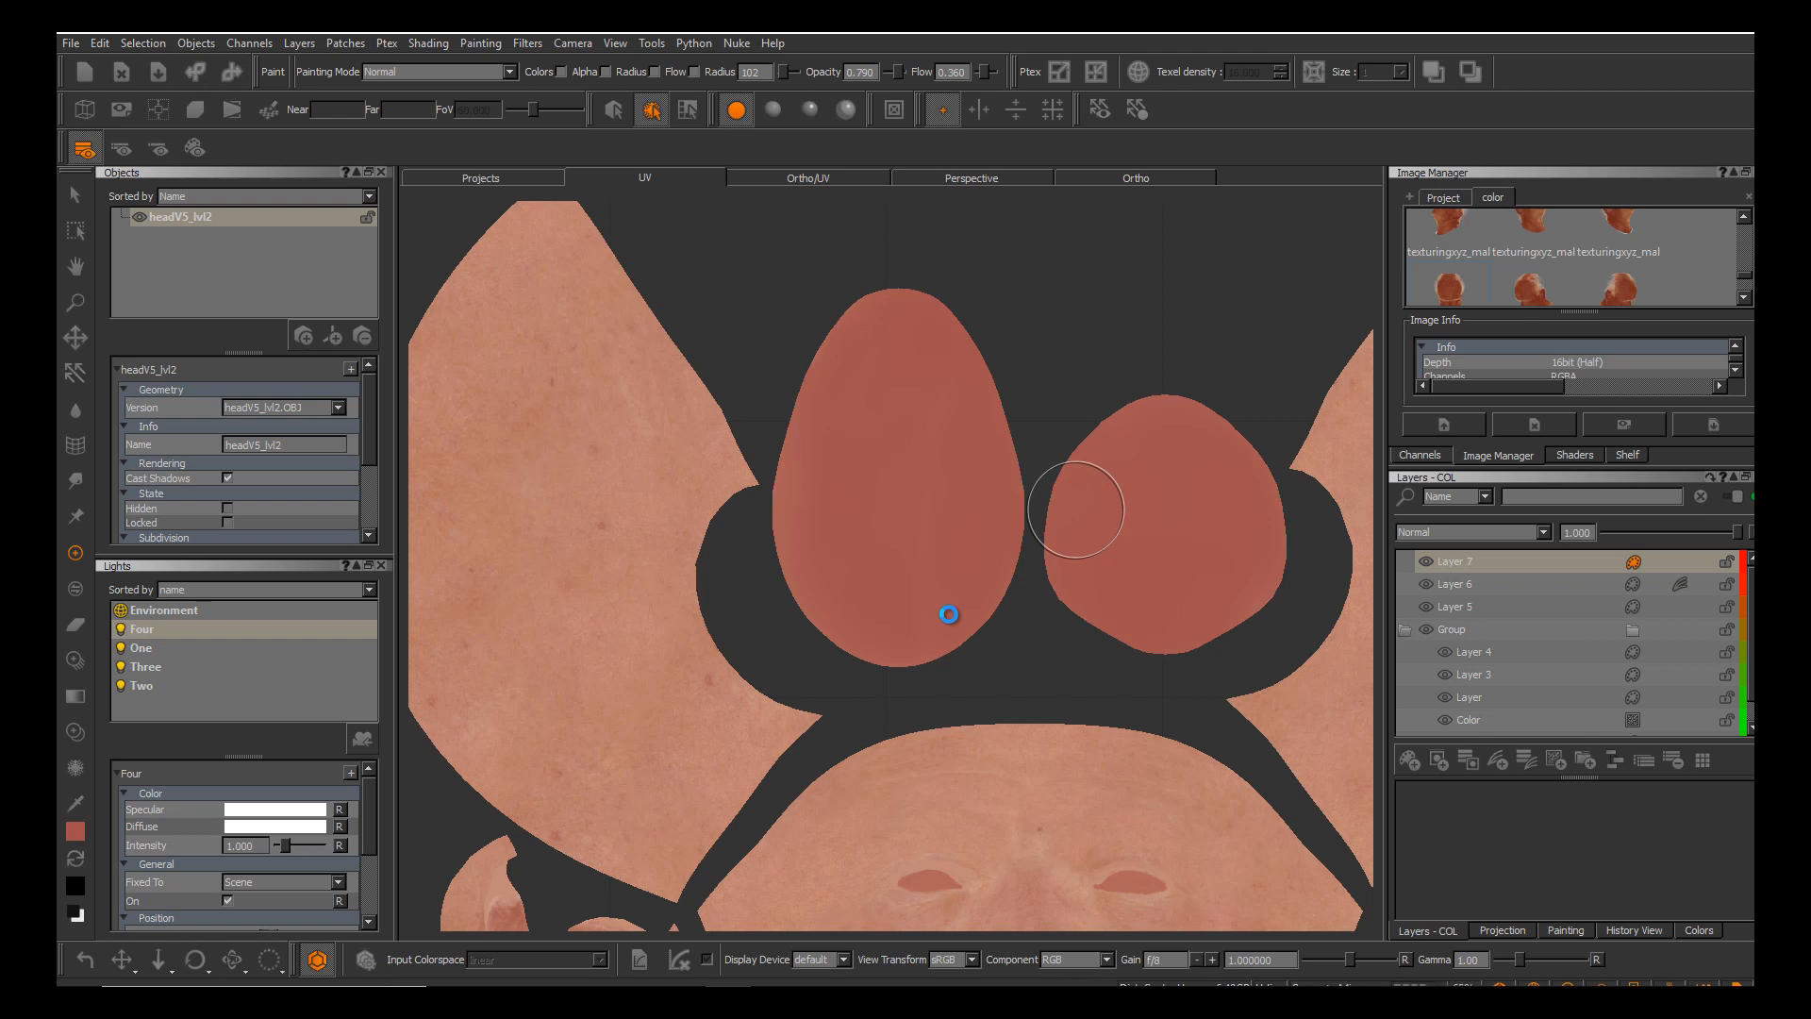
{"action": "scroll", "coordinate": [949, 614], "scroll_direction": "down", "scroll_amount": 2}
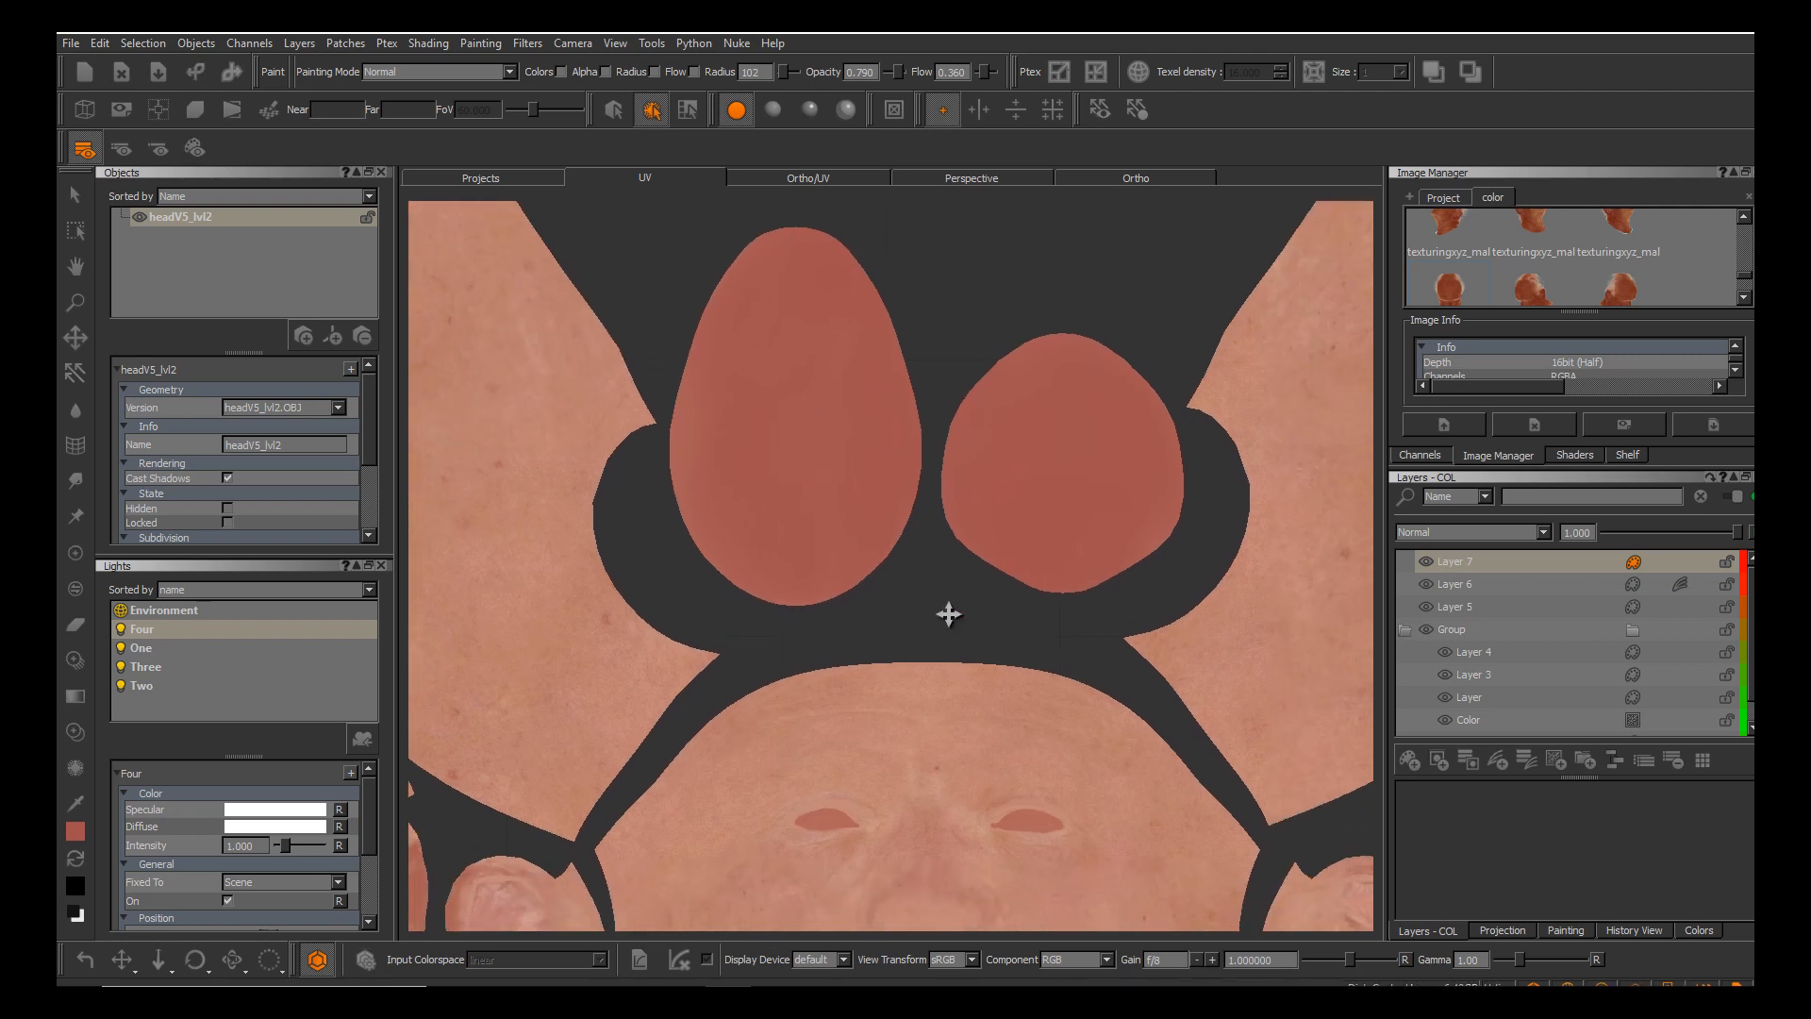
{"action": "key", "text": "F4"}
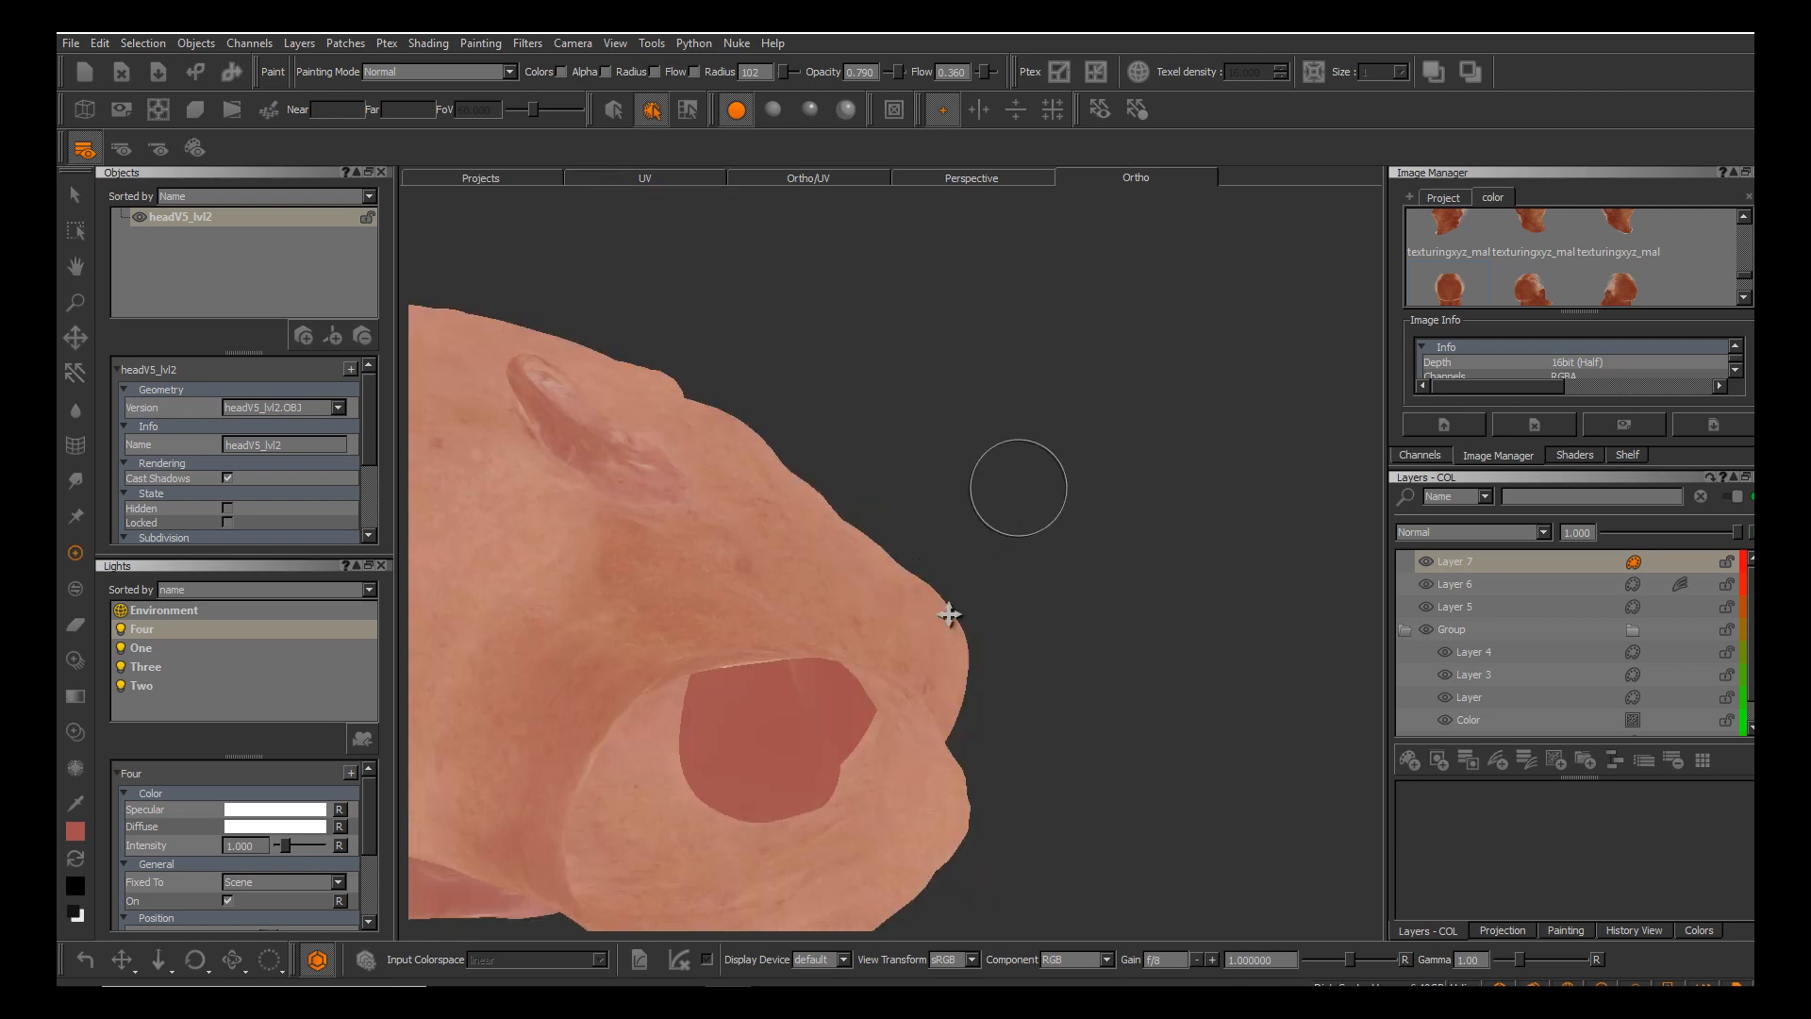
Sample a lighter pinkish red from the skin around the nostrils on the 3D head as the paint colour.
{"action": "left_click_drag", "start_coordinate": [949, 614], "coordinate": [915, 788], "text": "alt"}
{"action": "middle_click_drag", "start_coordinate": [949, 614], "coordinate": [802, 736], "text": "alt"}
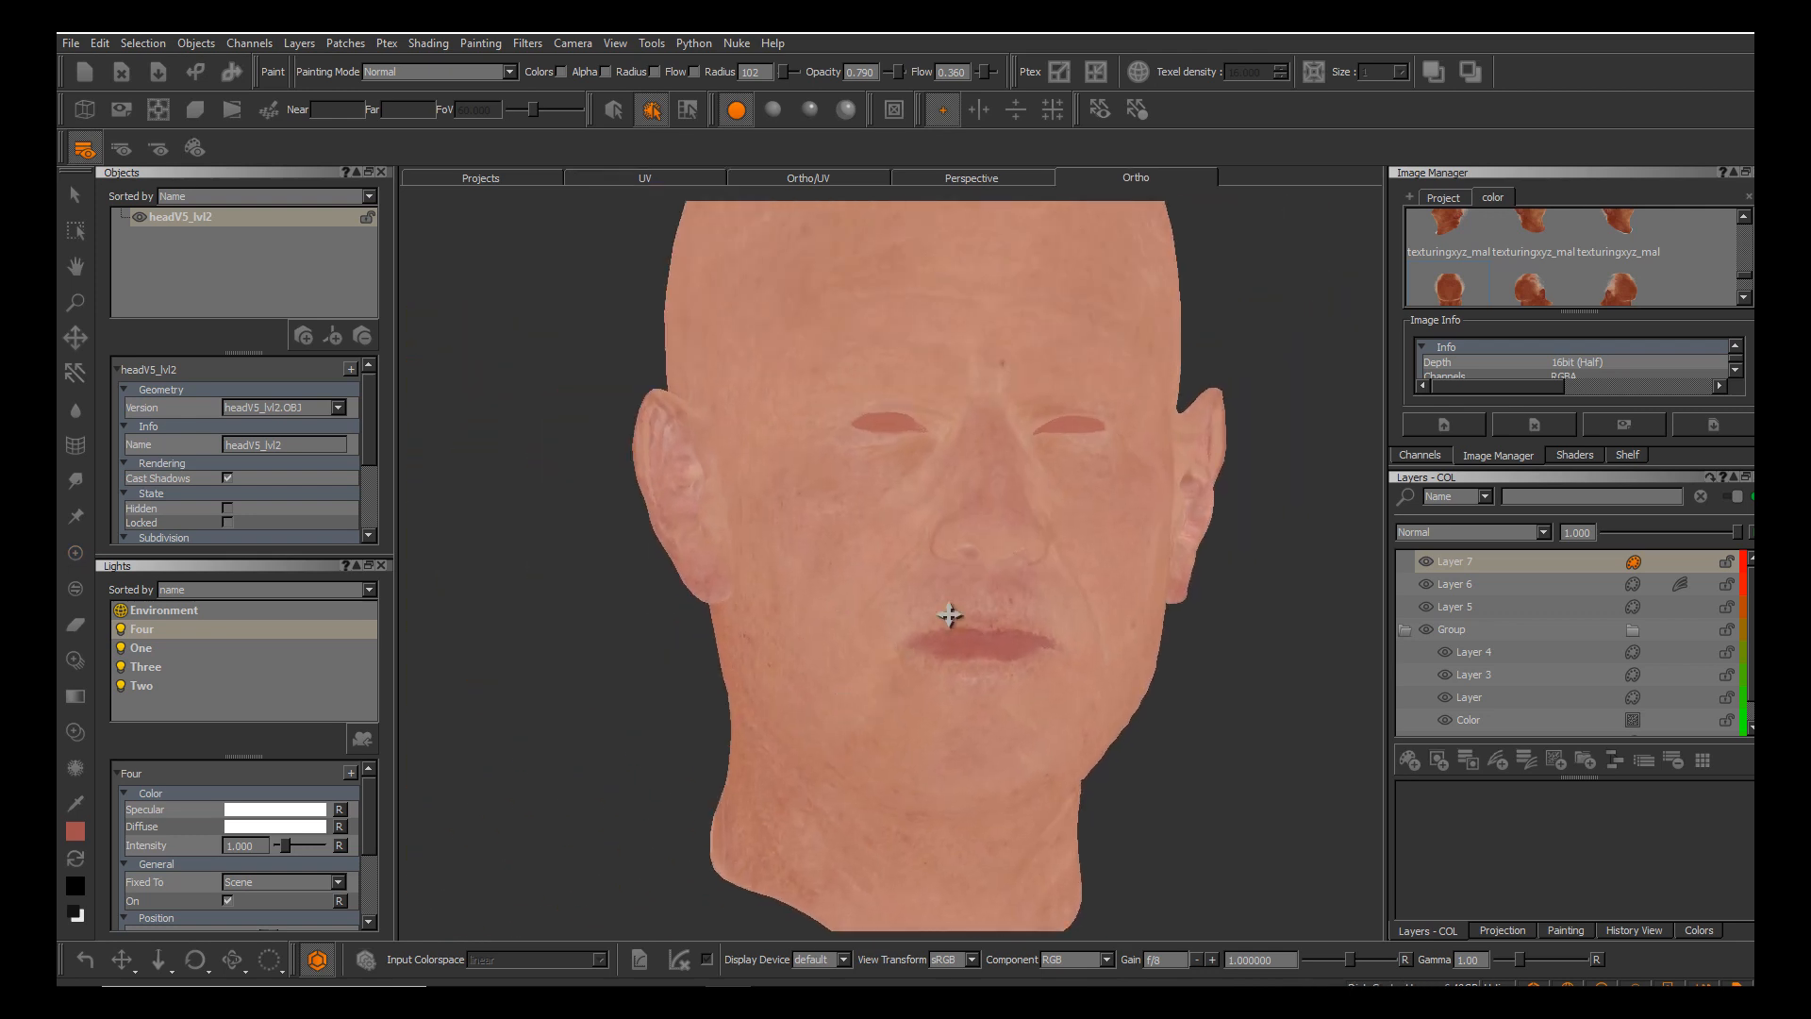
{"action": "right_click_drag", "start_coordinate": [949, 615], "coordinate": [877, 614], "text": "alt"}
{"action": "left_click_drag", "start_coordinate": [949, 614], "coordinate": [950, 614], "text": "alt"}
{"action": "right_click_drag", "start_coordinate": [949, 614], "coordinate": [949, 614], "text": "alt"}
{"action": "key", "text": "c"}
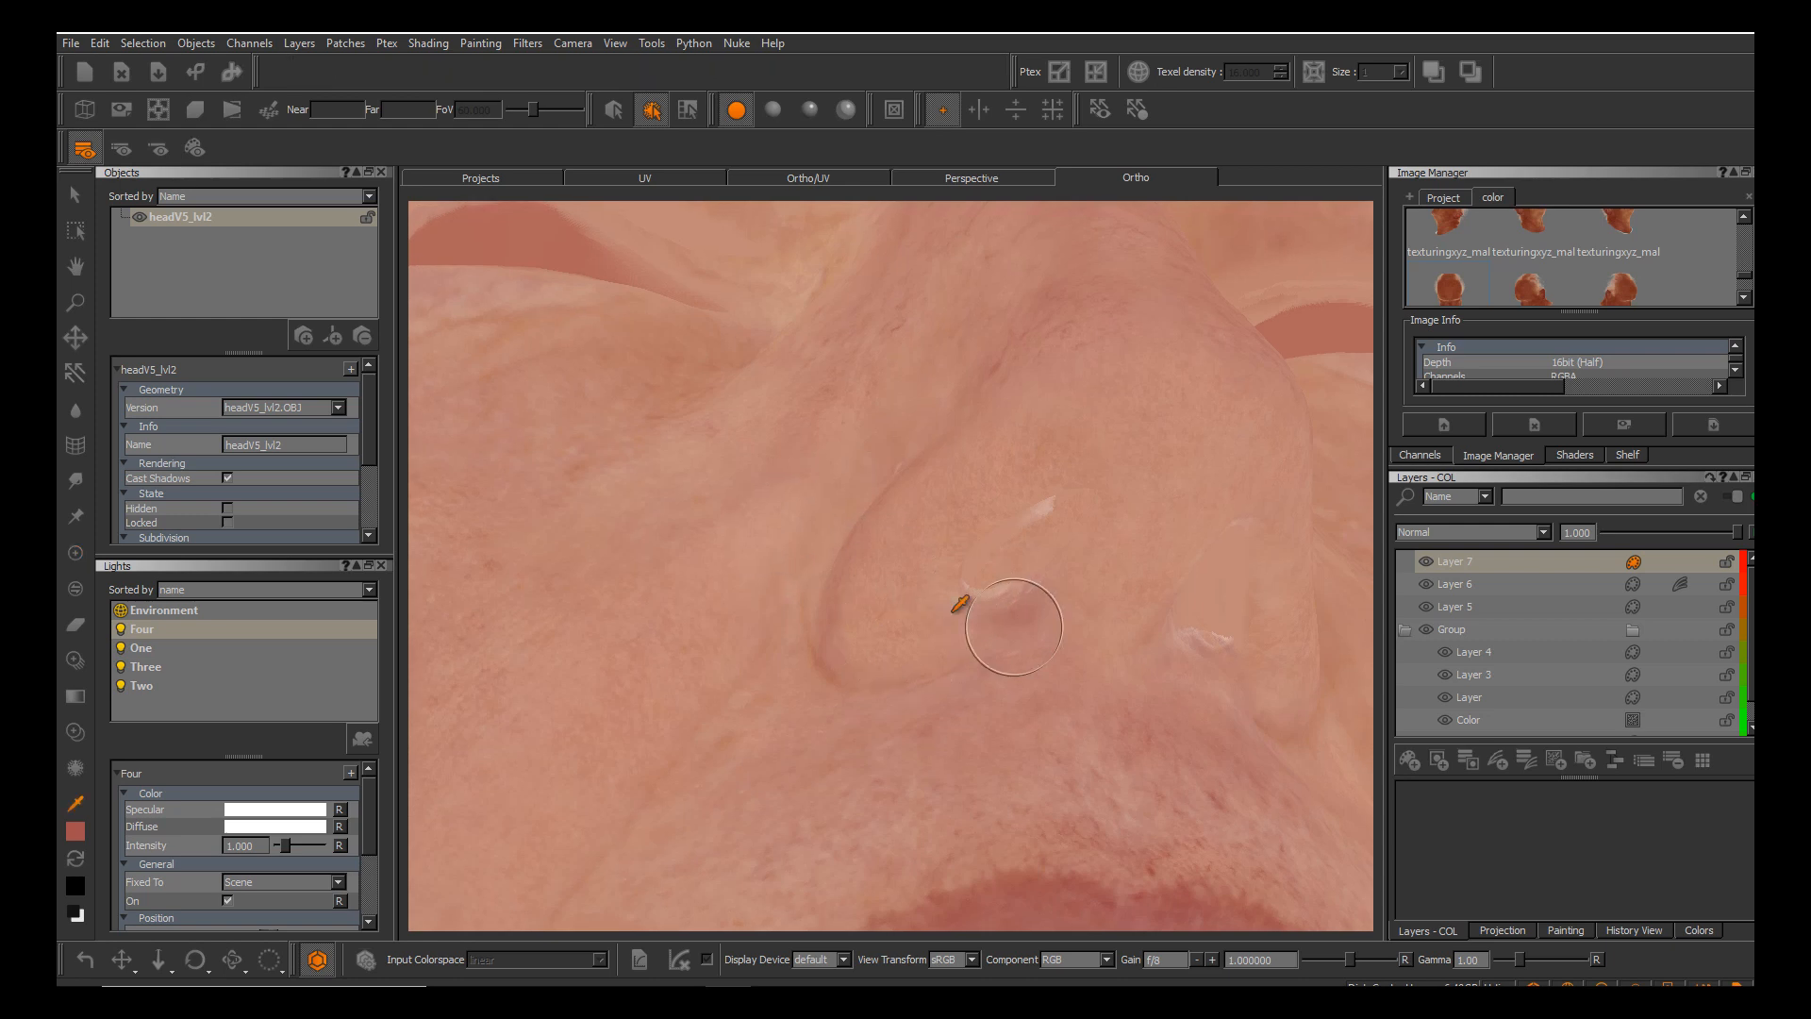
{"action": "key", "text": "p"}
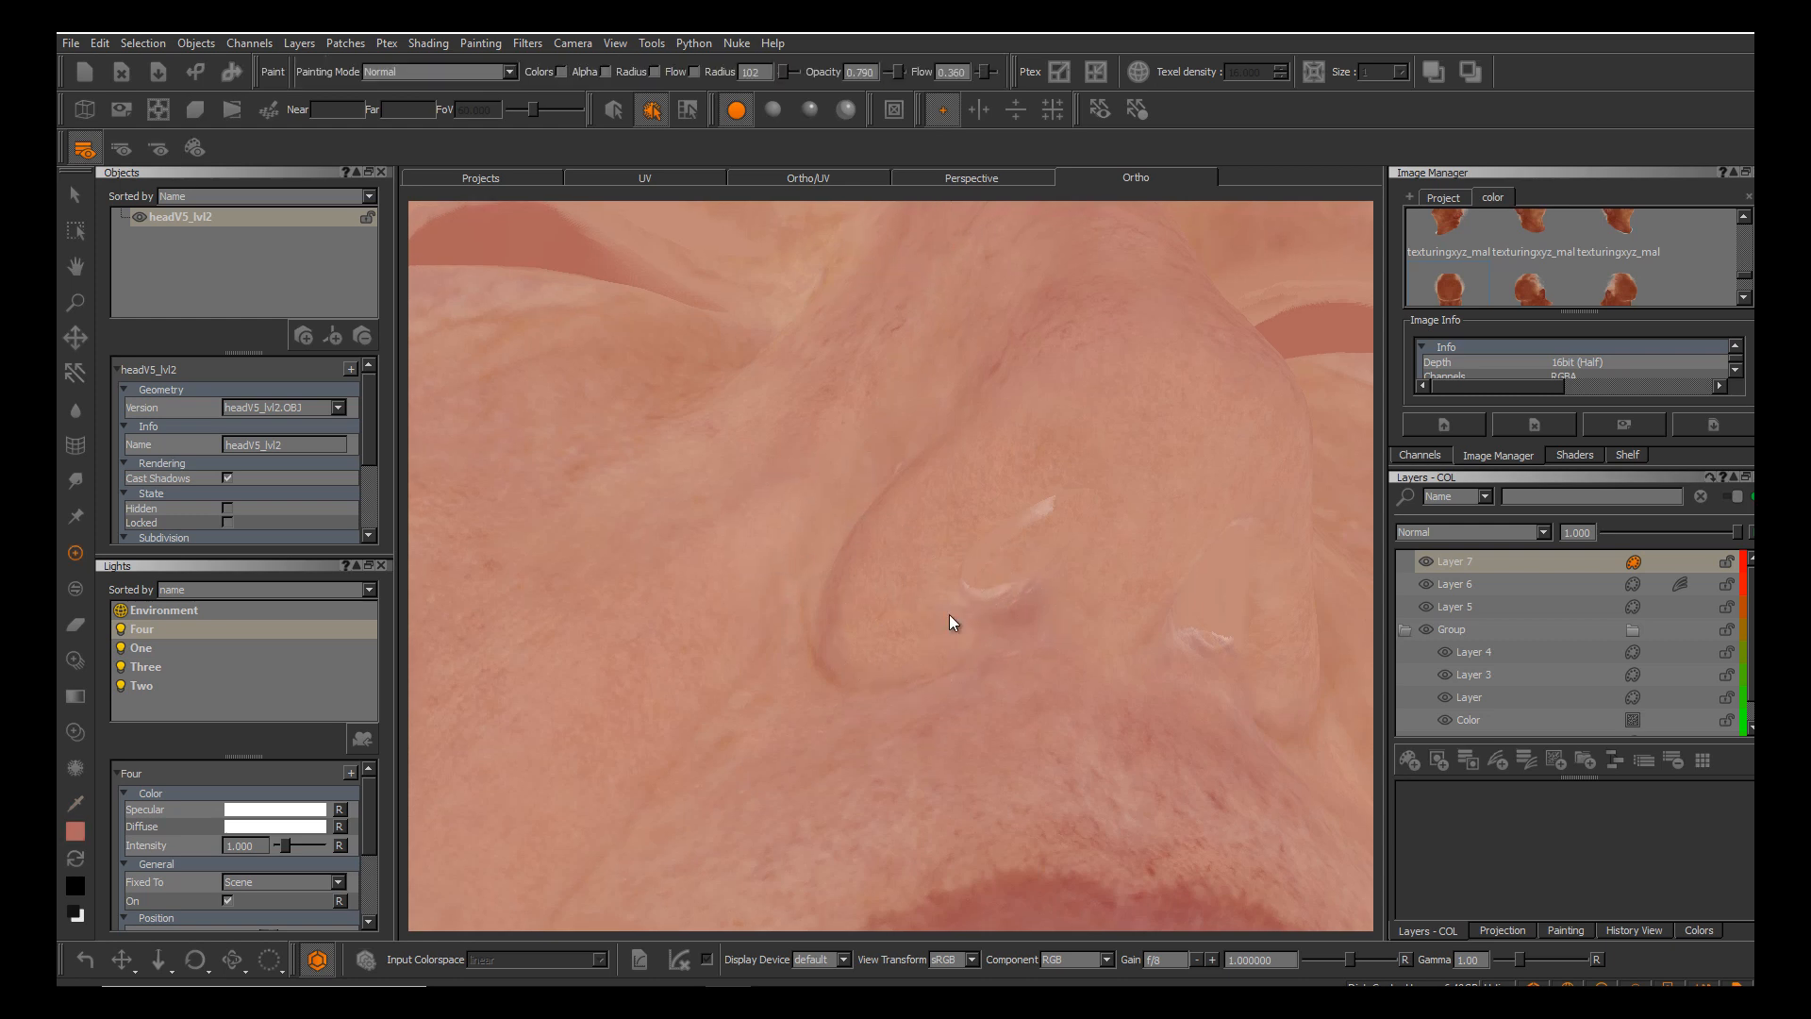
Show the wireframe in the UV view, paint the first nostril's interior with the sampled red and bake it.
{"action": "key", "text": "Tab"}
{"action": "scroll", "coordinate": [949, 614], "scroll_direction": "up", "scroll_amount": 10}
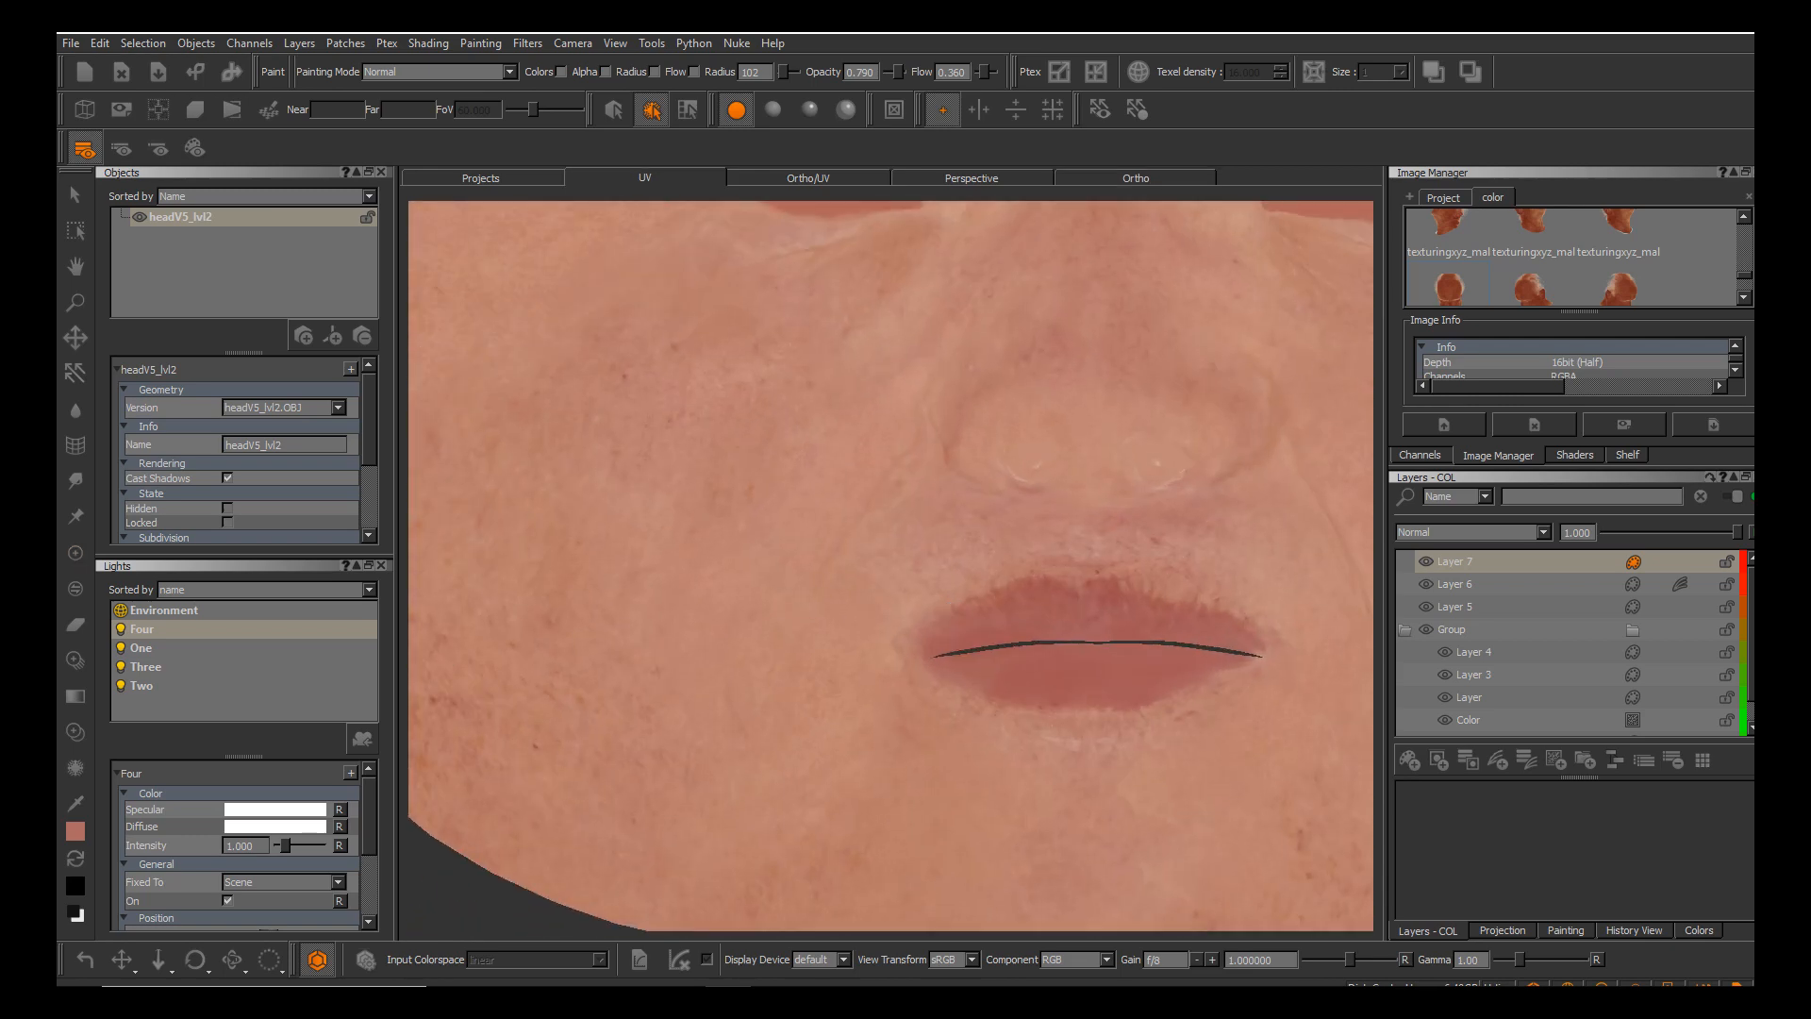
{"action": "middle_click_drag", "start_coordinate": [949, 614], "coordinate": [876, 688], "text": "alt"}
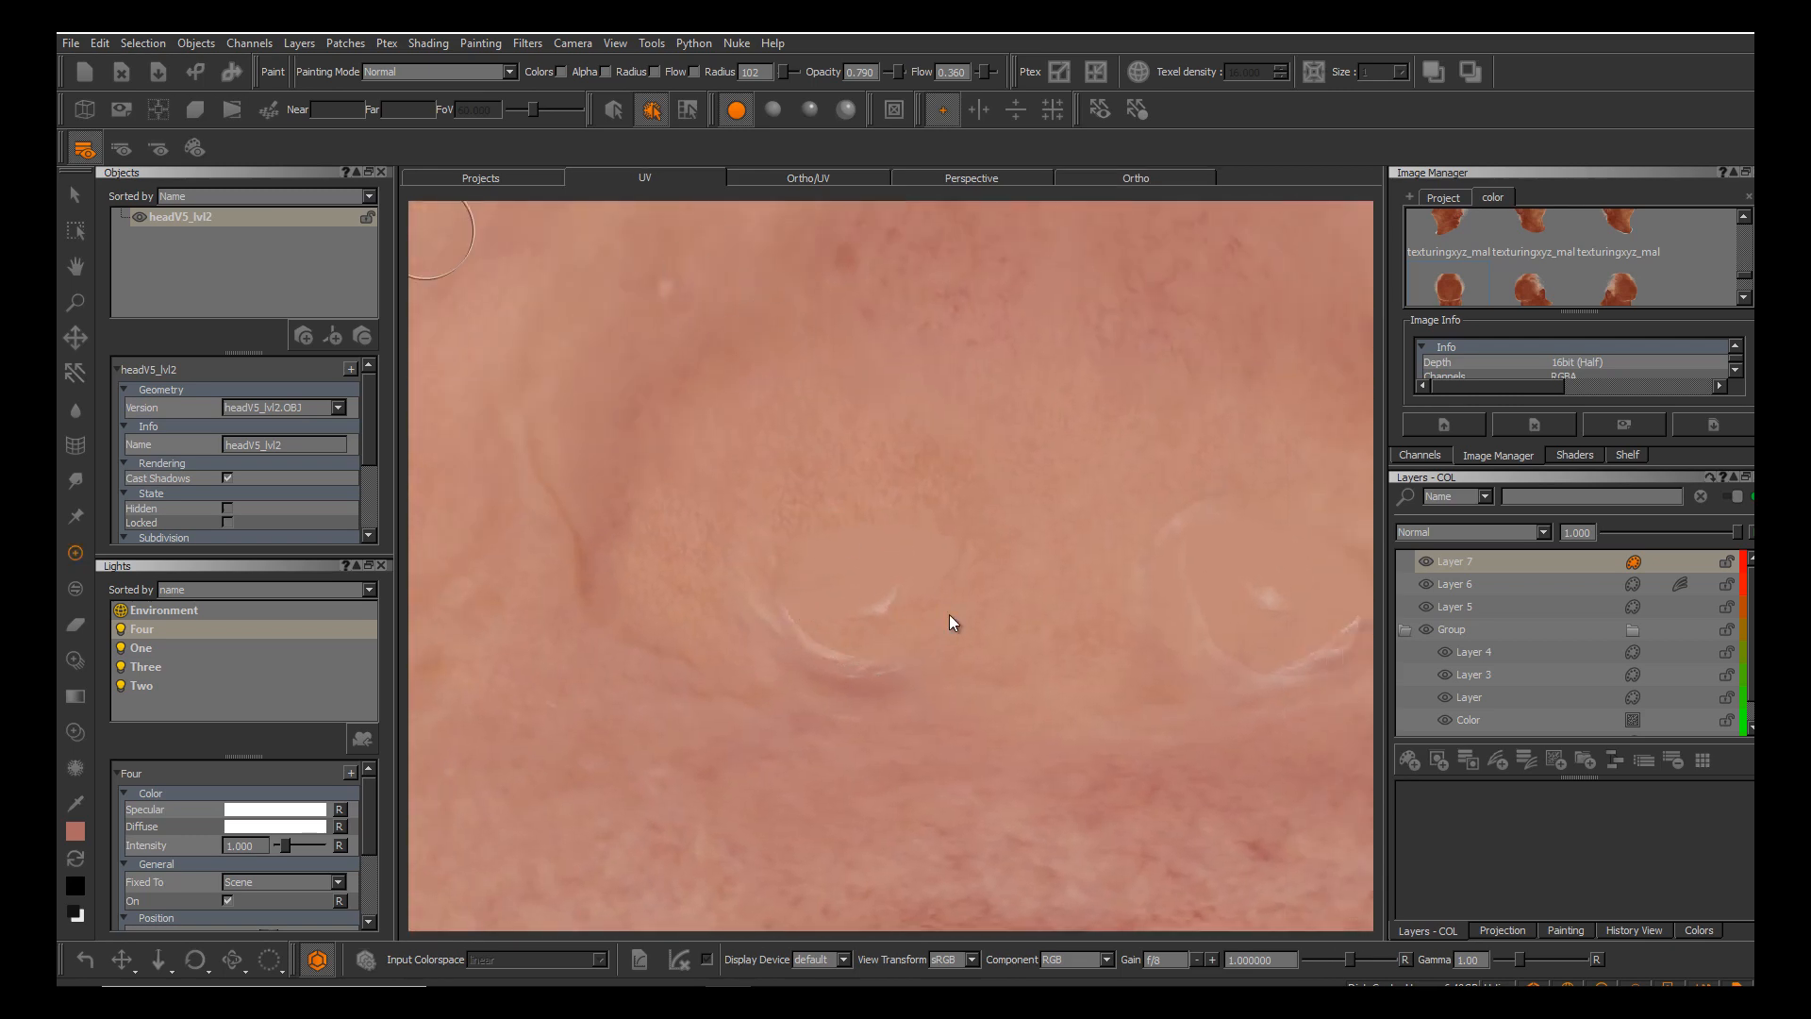
{"action": "left_click", "coordinate": [85, 109]}
{"action": "middle_click_drag", "start_coordinate": [949, 614], "coordinate": [988, 558], "text": "alt"}
{"action": "right_click_drag", "start_coordinate": [989, 558], "coordinate": [1066, 558], "text": "alt"}
{"action": "left_click_drag", "start_coordinate": [852, 531], "coordinate": [878, 543]}
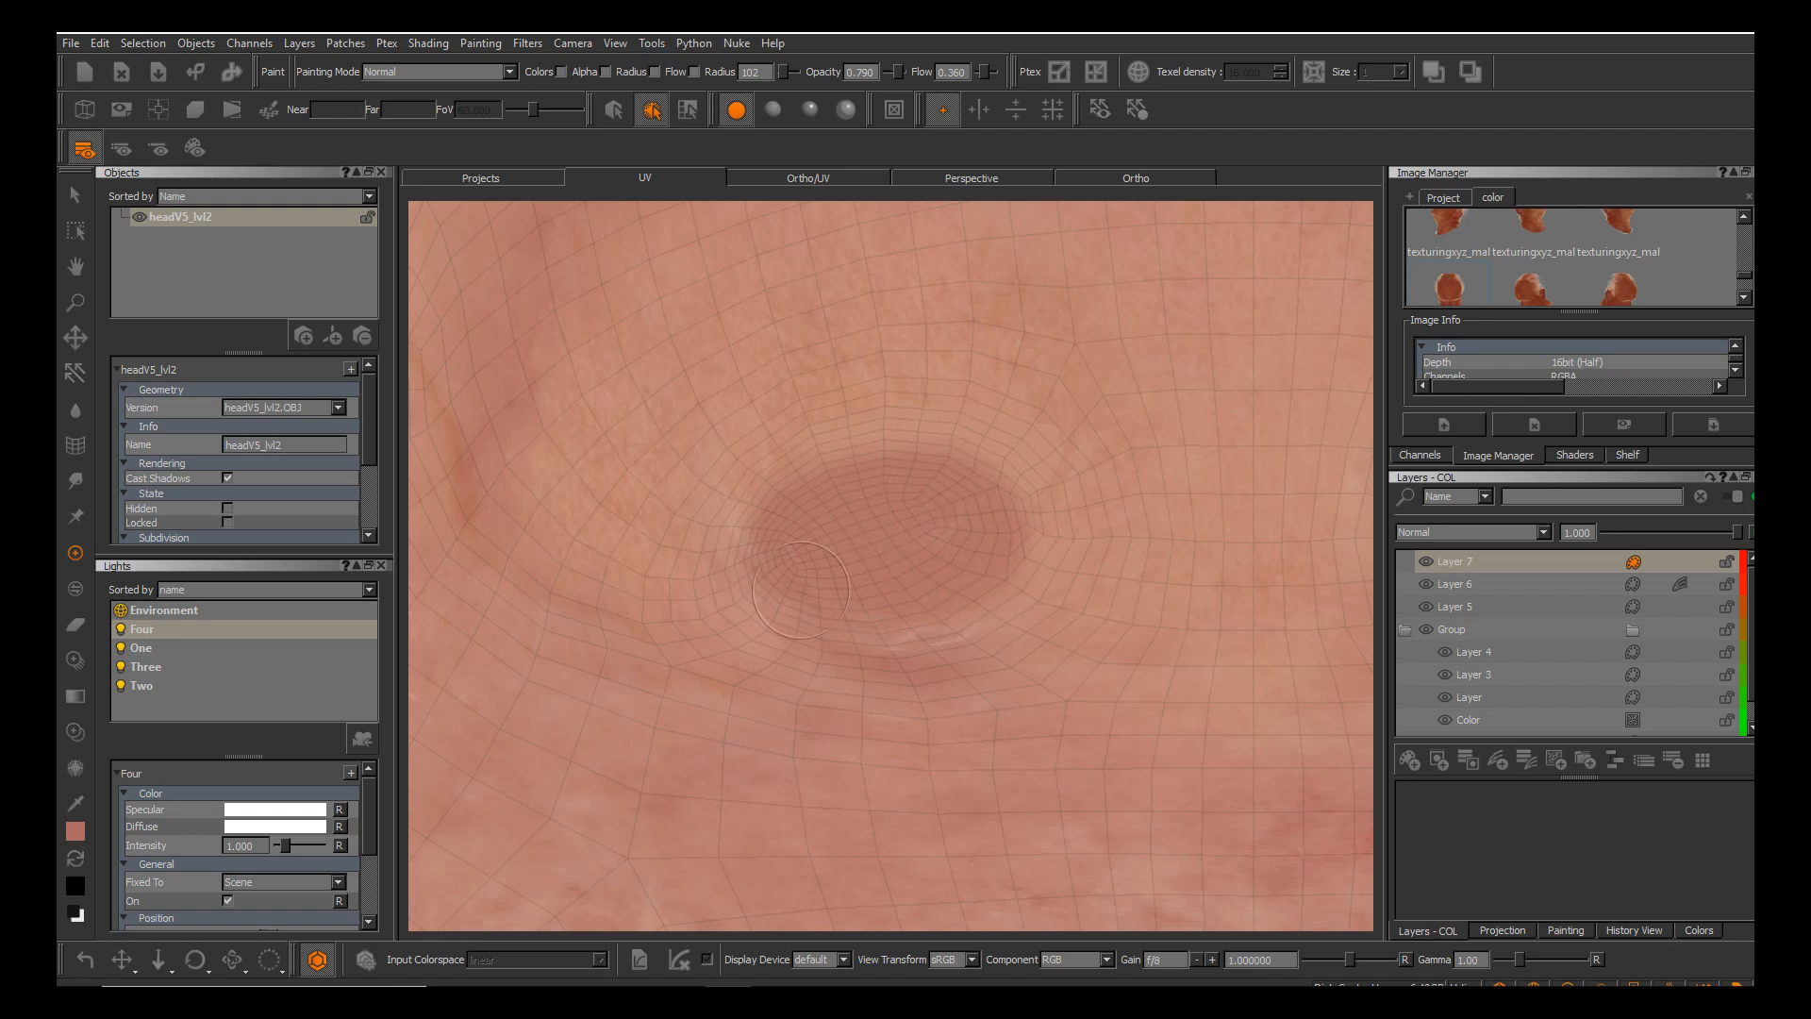
{"action": "mouse_move", "coordinate": [942, 563]}
{"action": "left_mouse_down"}
{"action": "mouse_move", "coordinate": [839, 541]}
{"action": "mouse_move", "coordinate": [932, 528]}
{"action": "mouse_move", "coordinate": [955, 543]}
{"action": "left_mouse_up"}
{"action": "key", "text": "b"}
Paint the second nostril's interior in the UV view with the same sampled red and bake it.
{"action": "middle_click_drag", "start_coordinate": [950, 616], "coordinate": [800, 606], "text": "alt"}
{"action": "right_click_drag", "start_coordinate": [950, 615], "coordinate": [836, 615], "text": "alt"}
{"action": "middle_click_drag", "start_coordinate": [950, 615], "coordinate": [818, 629], "text": "alt"}
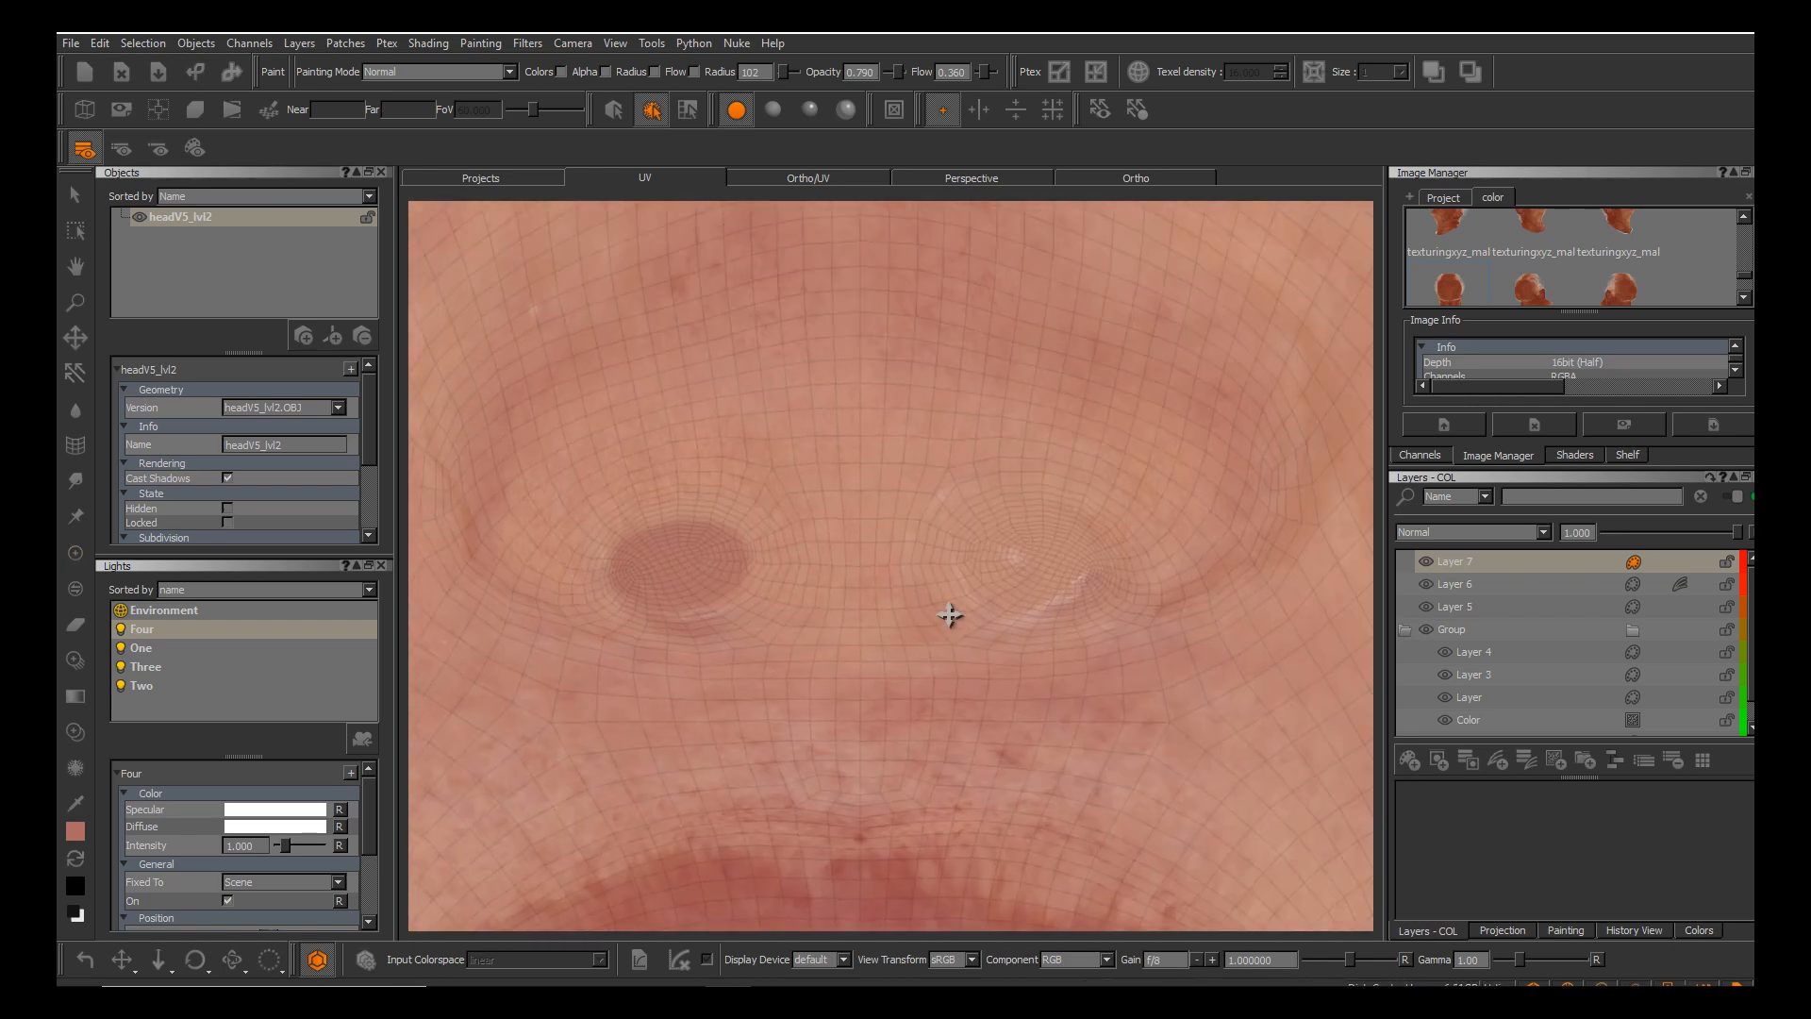
{"action": "right_click_drag", "start_coordinate": [950, 615], "coordinate": [1063, 615], "text": "alt"}
{"action": "middle_click_drag", "start_coordinate": [950, 615], "coordinate": [680, 615], "text": "alt"}
{"action": "mouse_move", "coordinate": [965, 552]}
{"action": "left_mouse_down"}
{"action": "mouse_move", "coordinate": [830, 556]}
{"action": "mouse_move", "coordinate": [929, 507]}
{"action": "left_mouse_up"}
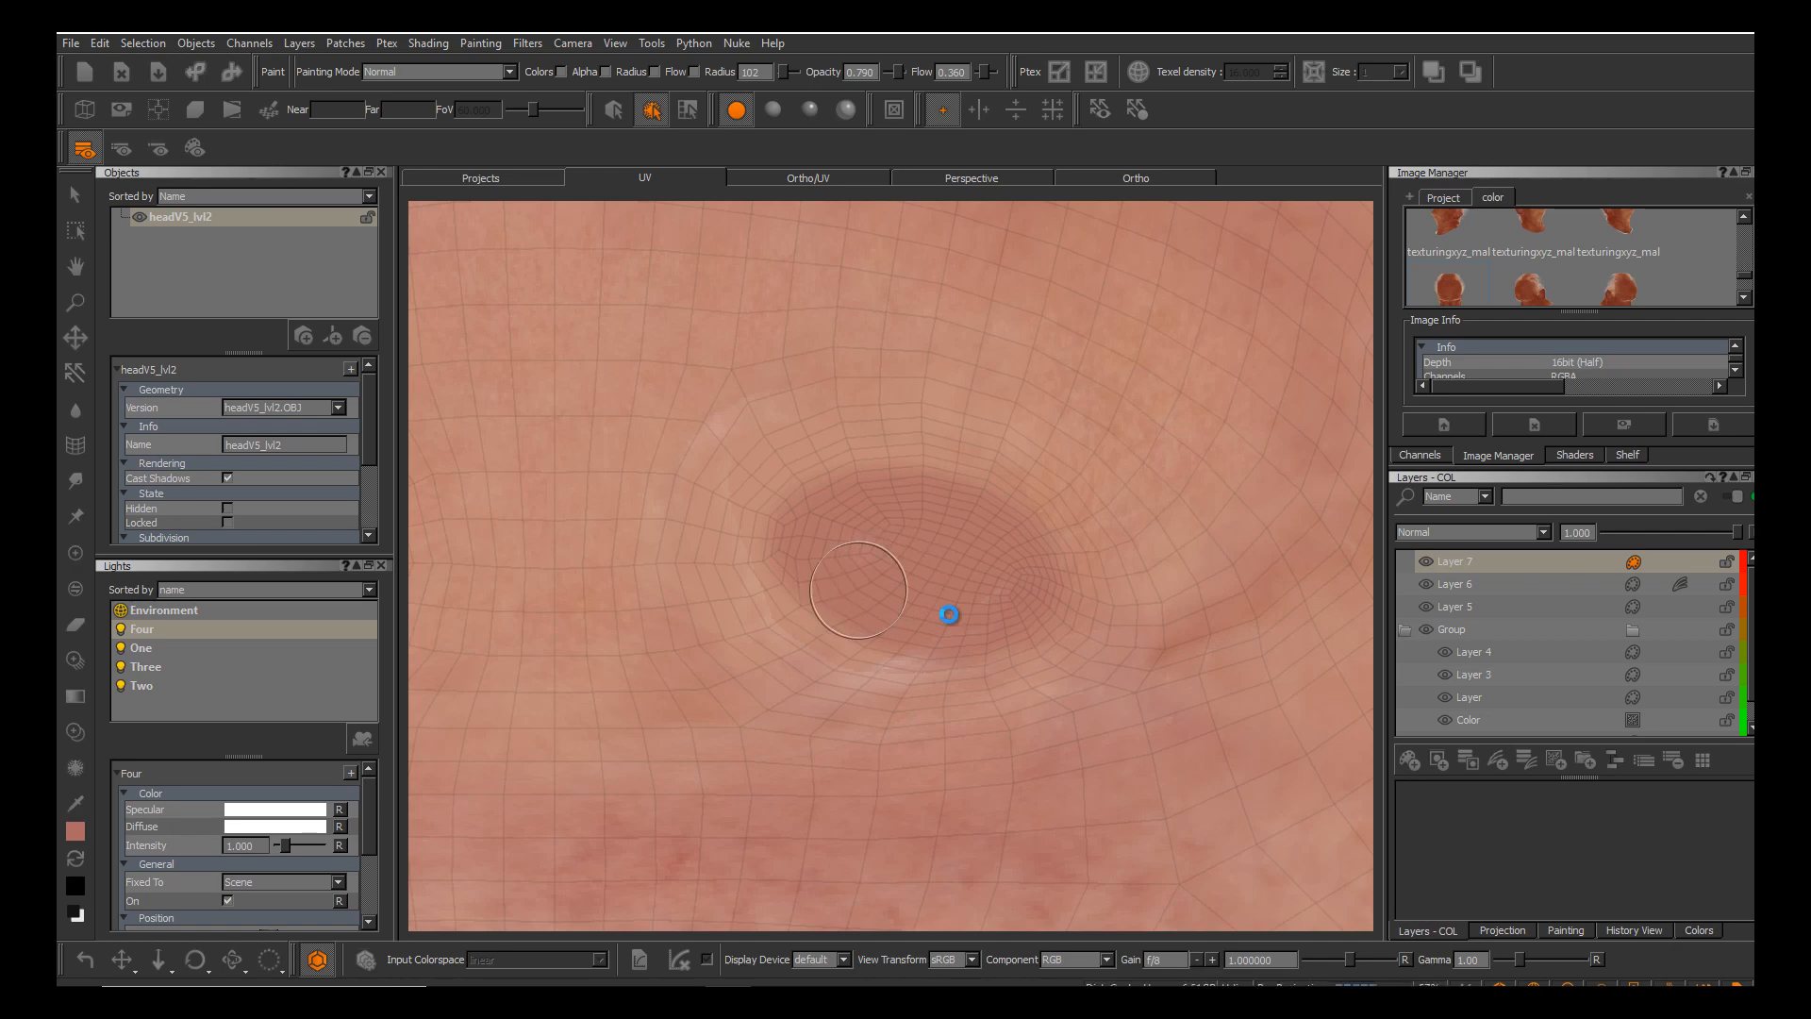
{"action": "scroll", "coordinate": [950, 615], "scroll_direction": "down", "scroll_amount": 5}
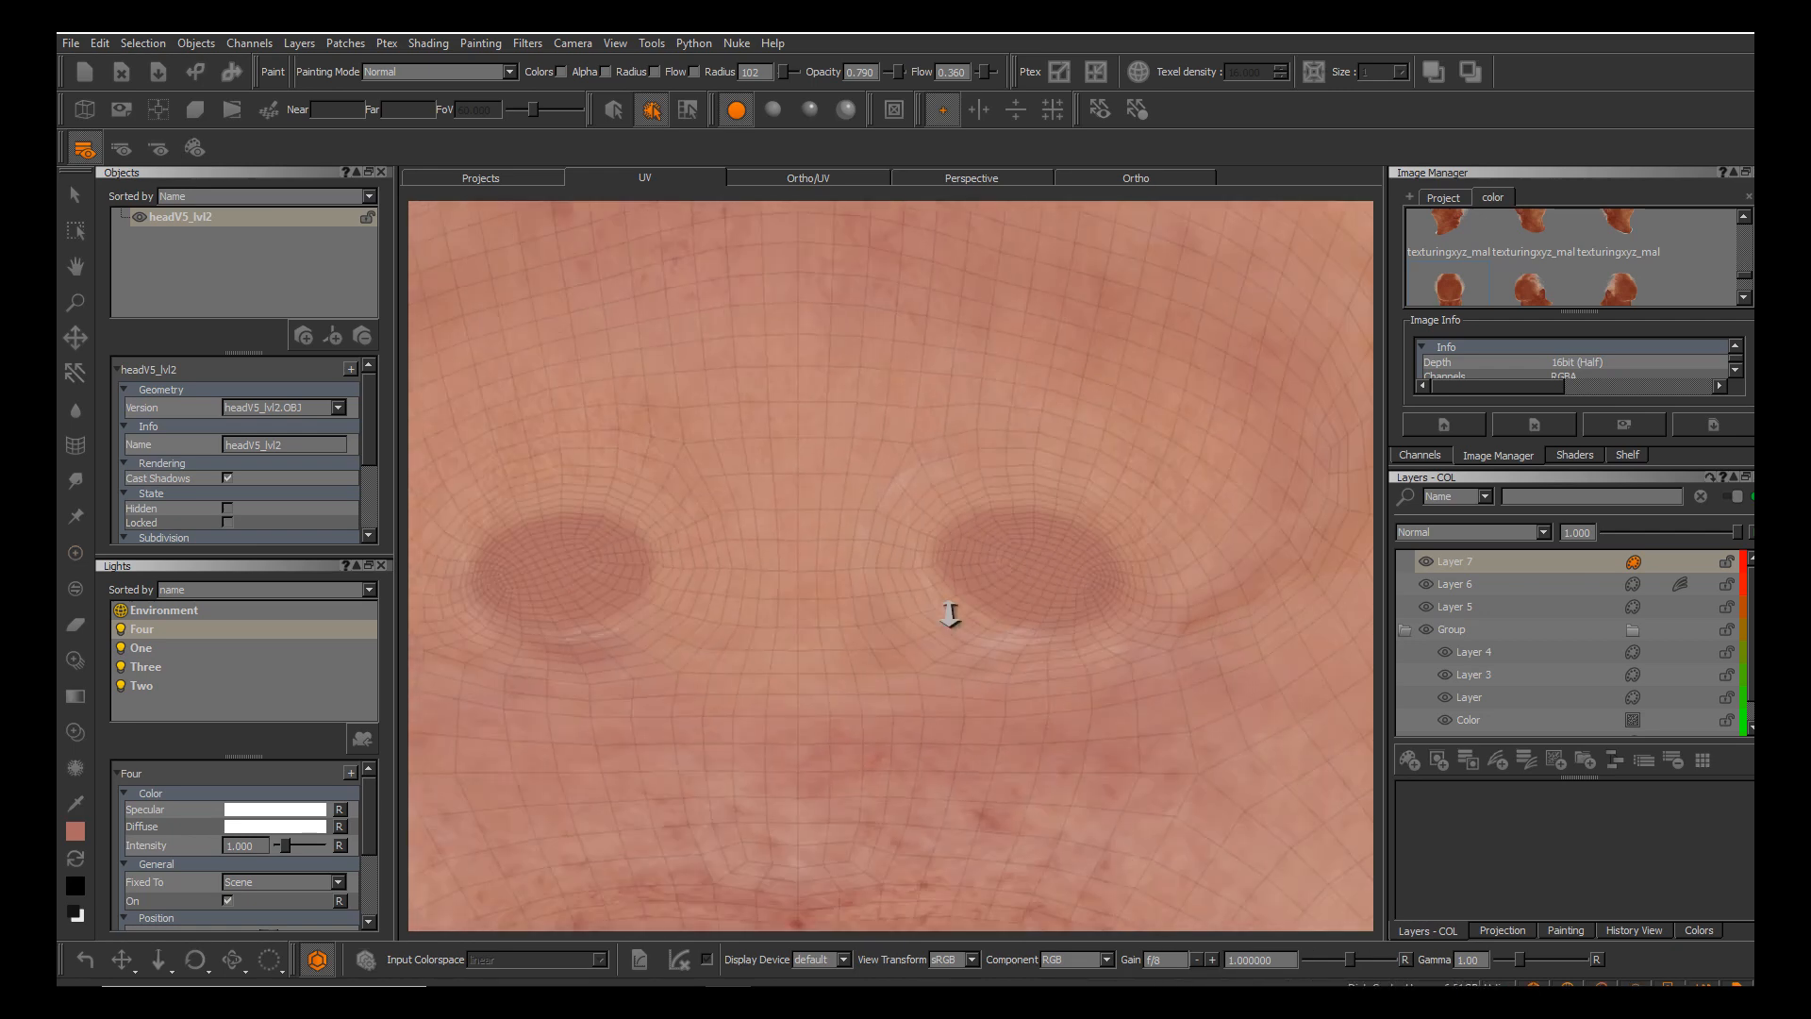
Examine the reddened nostrils from below on the 3D head in the Ortho view.
{"action": "key", "text": "F8"}
{"action": "left_click_drag", "start_coordinate": [950, 618], "coordinate": [962, 736], "text": "alt"}
{"action": "middle_click_drag", "start_coordinate": [950, 615], "coordinate": [770, 566], "text": "alt"}
{"action": "right_click_drag", "start_coordinate": [950, 615], "coordinate": [1000, 615], "text": "alt"}
{"action": "left_click_drag", "start_coordinate": [950, 616], "coordinate": [950, 529], "text": "alt"}
{"action": "middle_click_drag", "start_coordinate": [902, 637], "coordinate": [1047, 561], "text": "alt"}
{"action": "right_click_drag", "start_coordinate": [950, 615], "coordinate": [981, 616], "text": "alt"}
{"action": "left_click_drag", "start_coordinate": [950, 615], "coordinate": [1018, 608], "text": "alt"}
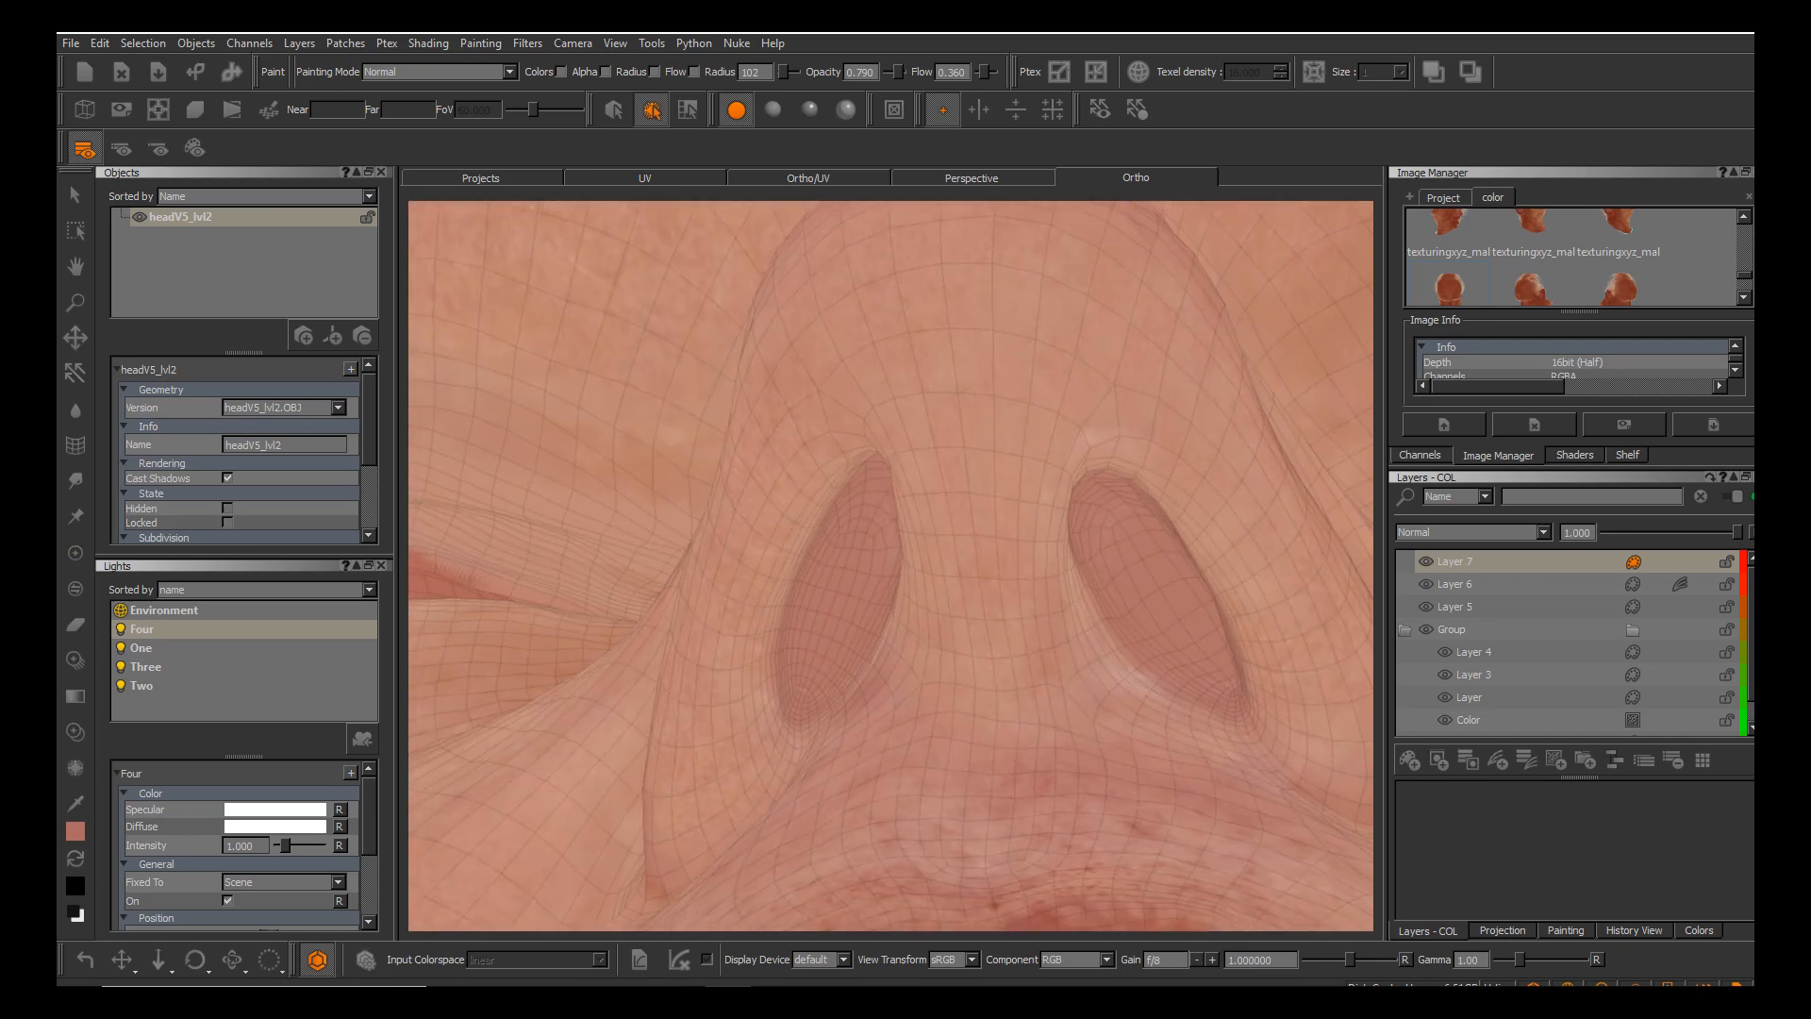
Darken the paint colour to RGB 0.458, 0.228, 0.198, paint deep inside both nostrils with brush radius 82 and bake.
{"action": "left_click", "coordinate": [75, 831]}
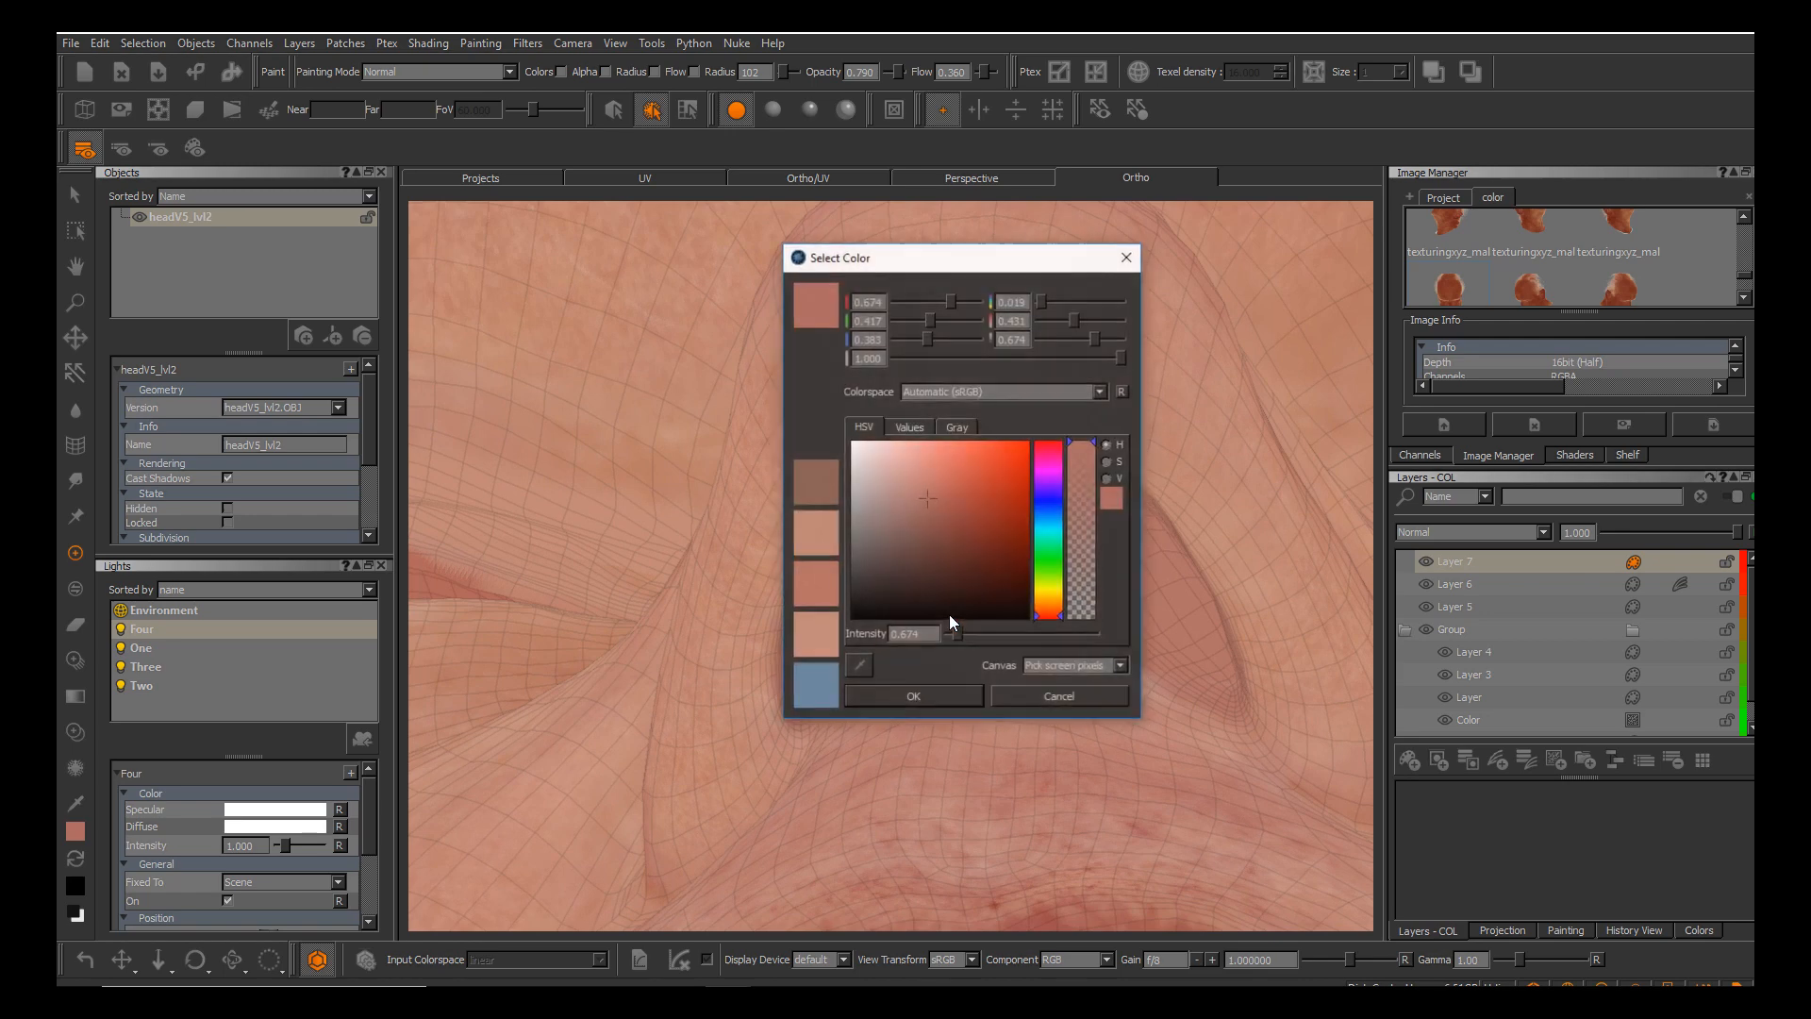
{"action": "left_click_drag", "start_coordinate": [934, 492], "coordinate": [959, 534]}
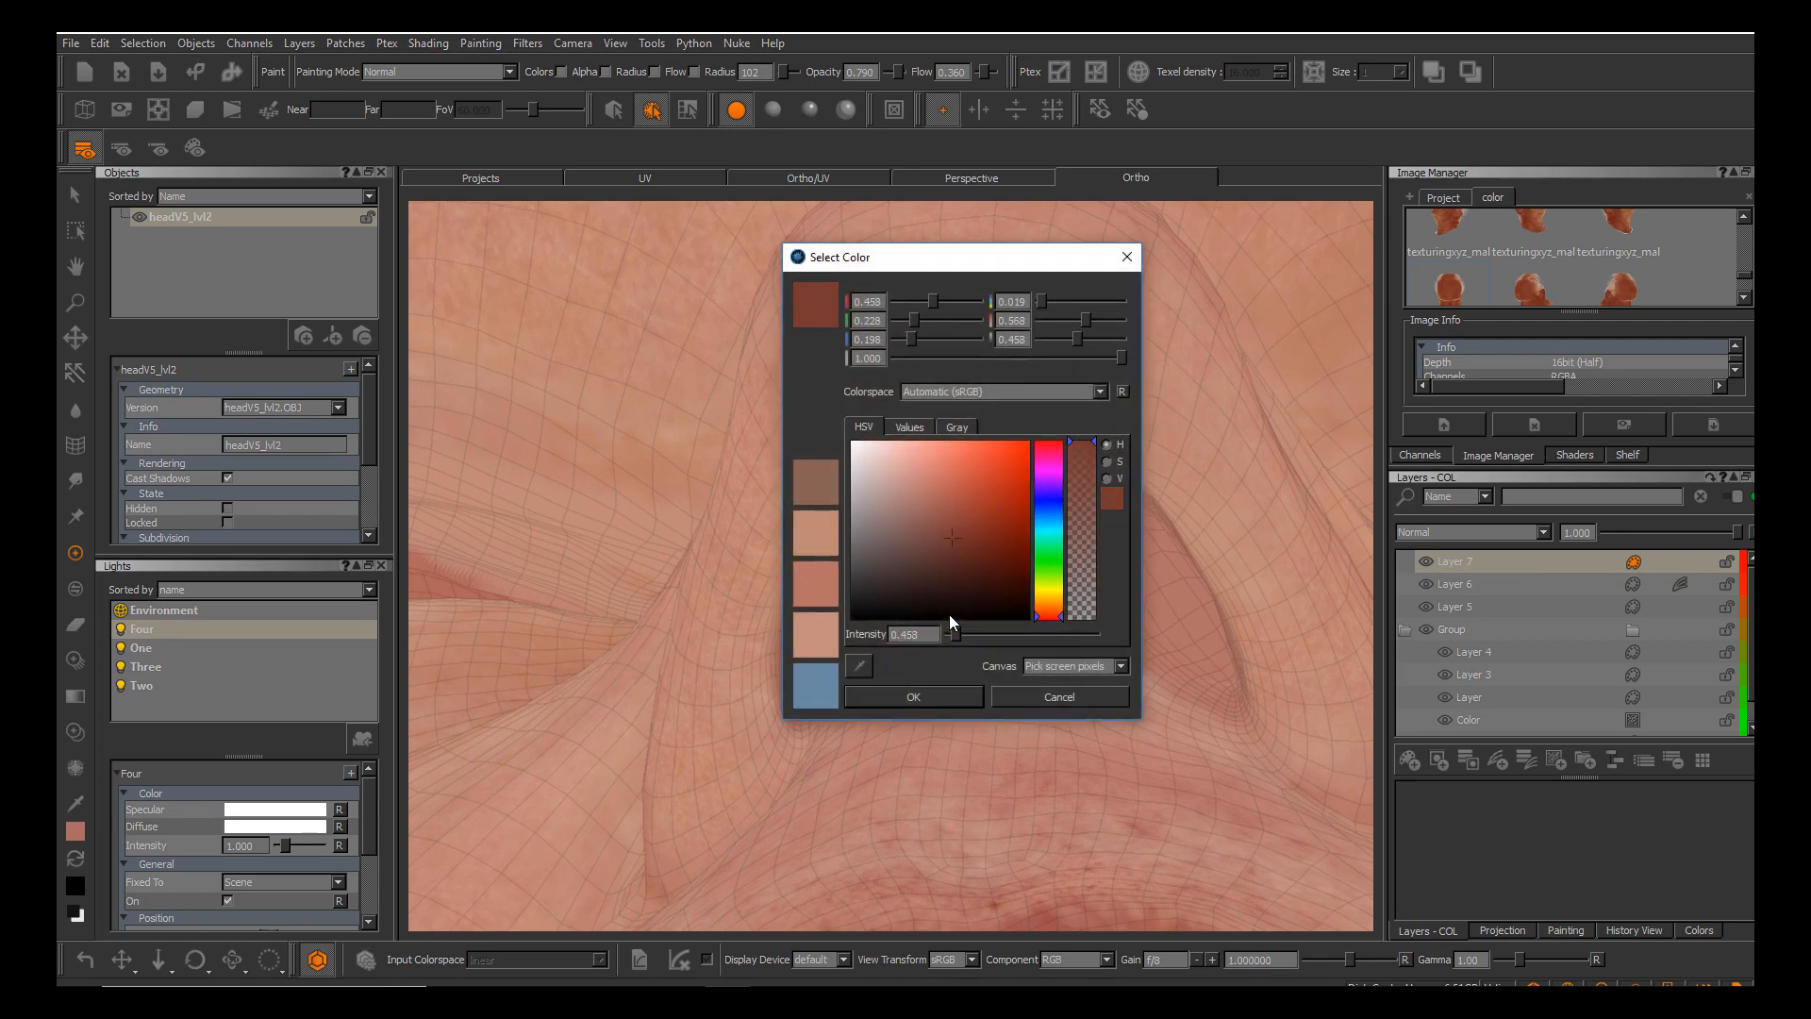
{"action": "left_click", "coordinate": [913, 696]}
{"action": "left_click_drag", "start_coordinate": [950, 619], "coordinate": [993, 571], "text": "alt"}
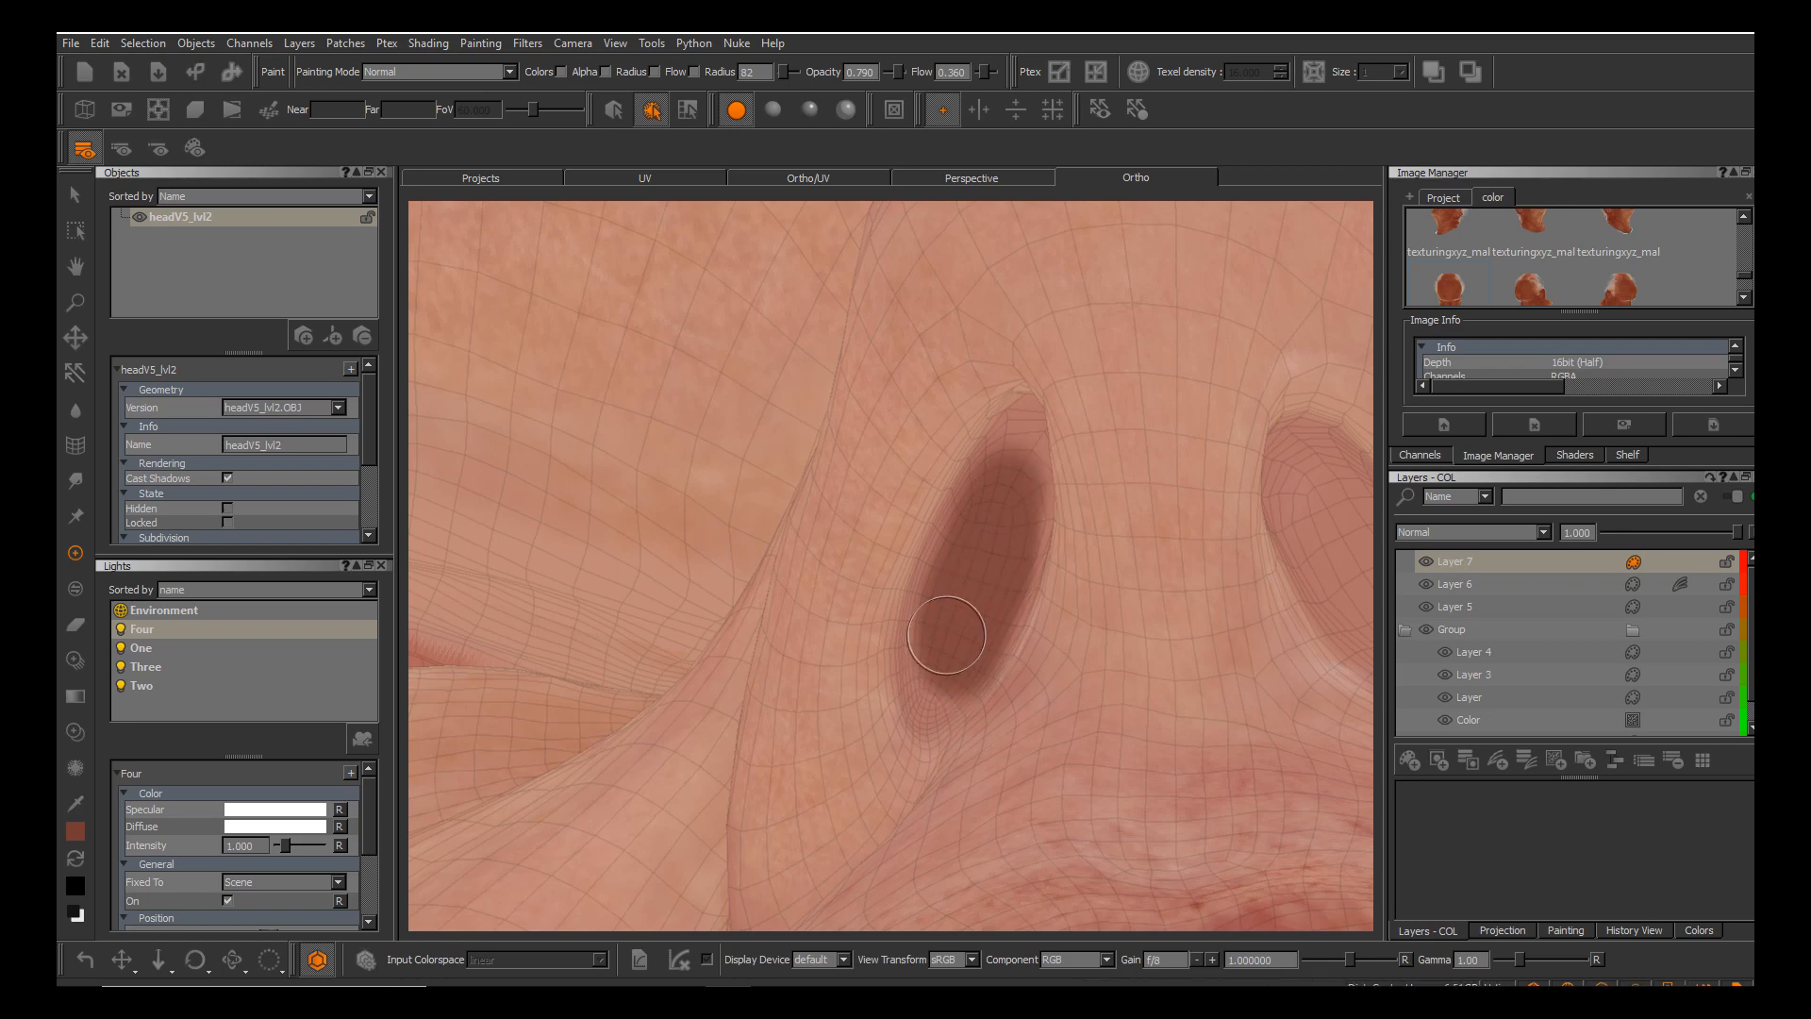
{"action": "mouse_move", "coordinate": [949, 615]}
{"action": "left_mouse_down", "text": "alt"}
{"action": "mouse_move", "coordinate": [989, 594]}
{"action": "mouse_move", "coordinate": [954, 614]}
{"action": "mouse_move", "coordinate": [1085, 642]}
{"action": "mouse_move", "coordinate": [1076, 679]}
{"action": "mouse_move", "coordinate": [1021, 569]}
{"action": "mouse_move", "coordinate": [1100, 693]}
{"action": "left_mouse_up", "text": "alt"}
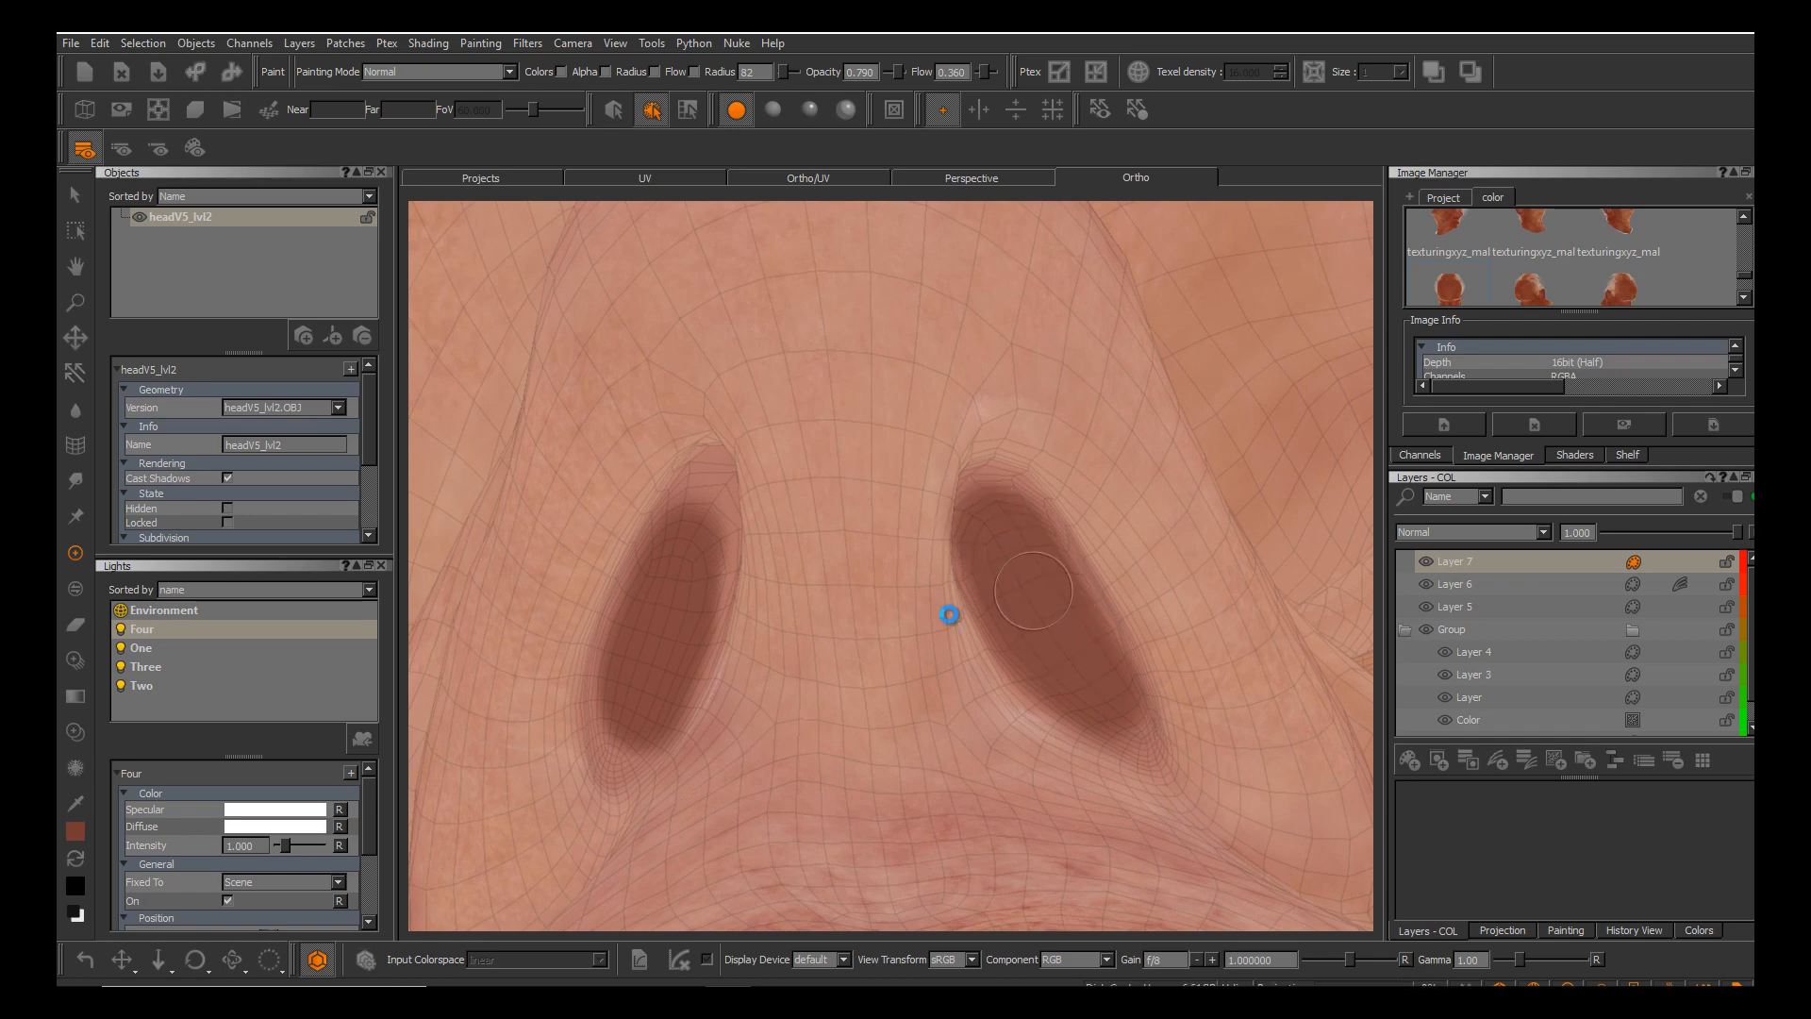
{"action": "left_click_drag", "start_coordinate": [950, 614], "coordinate": [950, 614], "text": "alt"}
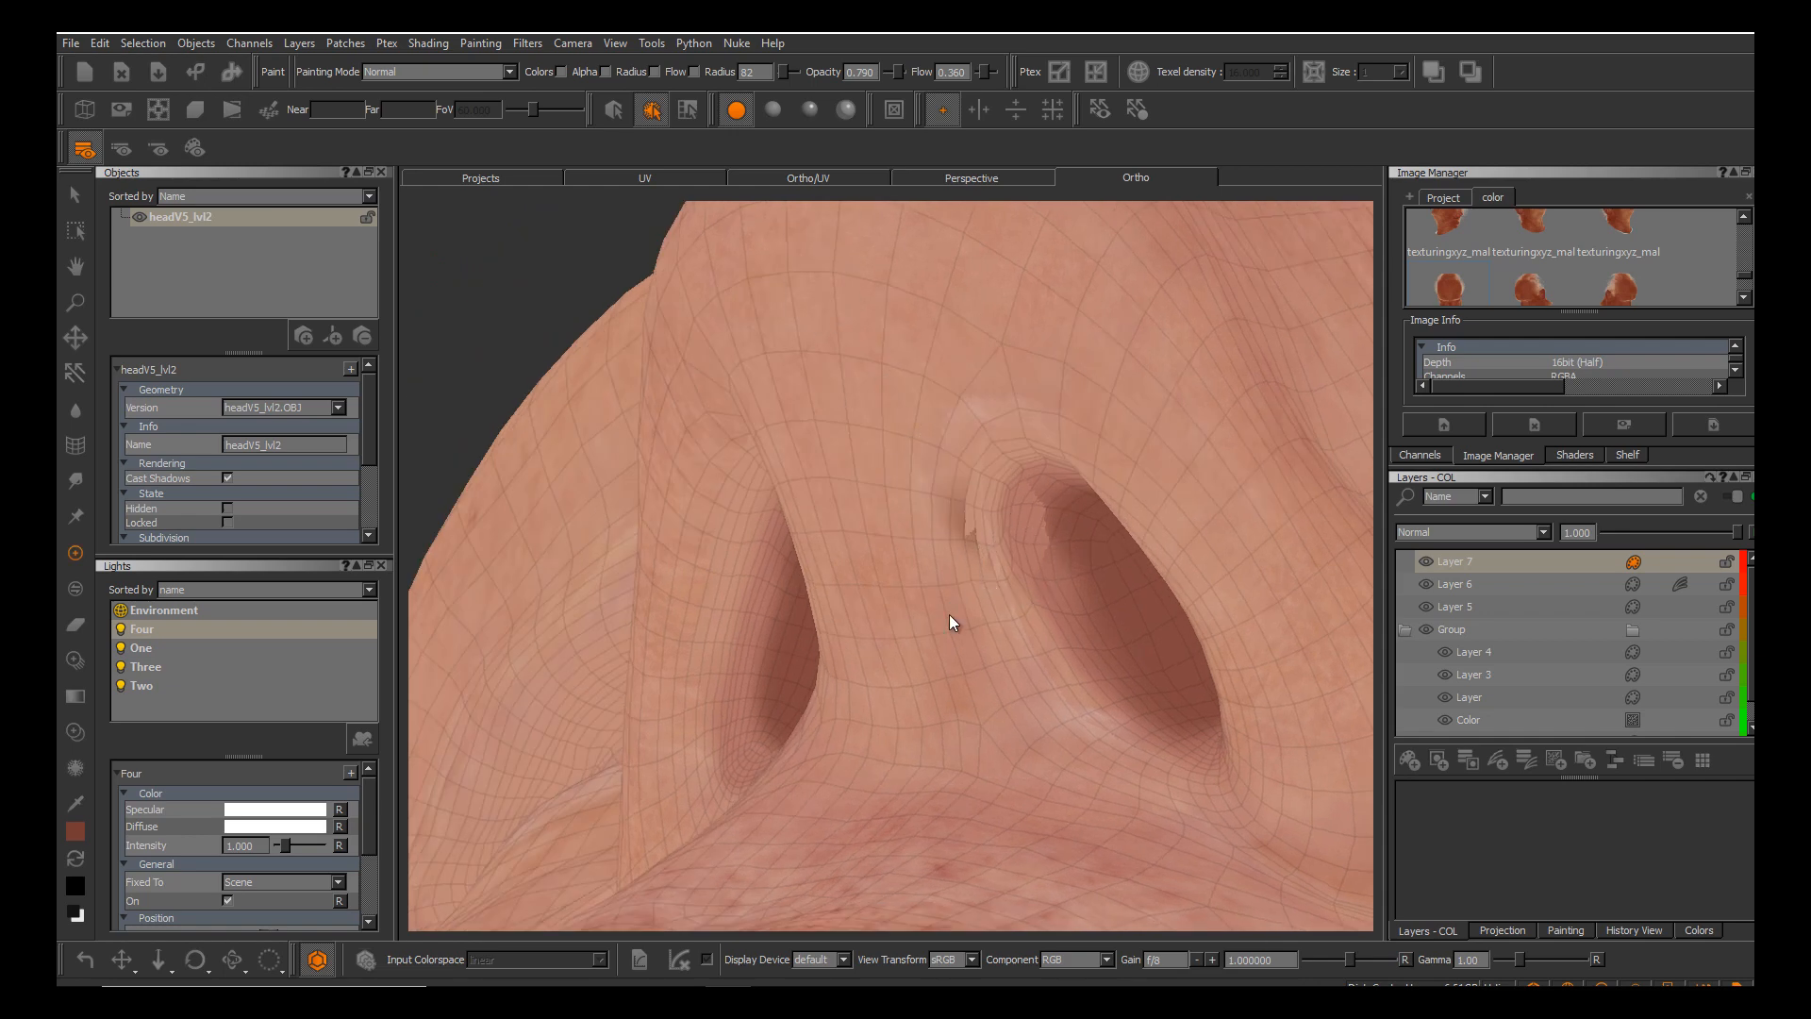
Fill the jagged inner edge of the second nostril with the dark brown-red in the UV view.
{"action": "key", "text": "F9"}
{"action": "middle_click_drag", "start_coordinate": [950, 615], "coordinate": [950, 615], "text": "alt"}
{"action": "right_click_drag", "start_coordinate": [950, 615], "coordinate": [950, 615], "text": "alt"}
{"action": "middle_click_drag", "start_coordinate": [950, 615], "coordinate": [950, 614], "text": "alt"}
{"action": "right_click_drag", "start_coordinate": [950, 614], "coordinate": [950, 614], "text": "alt"}
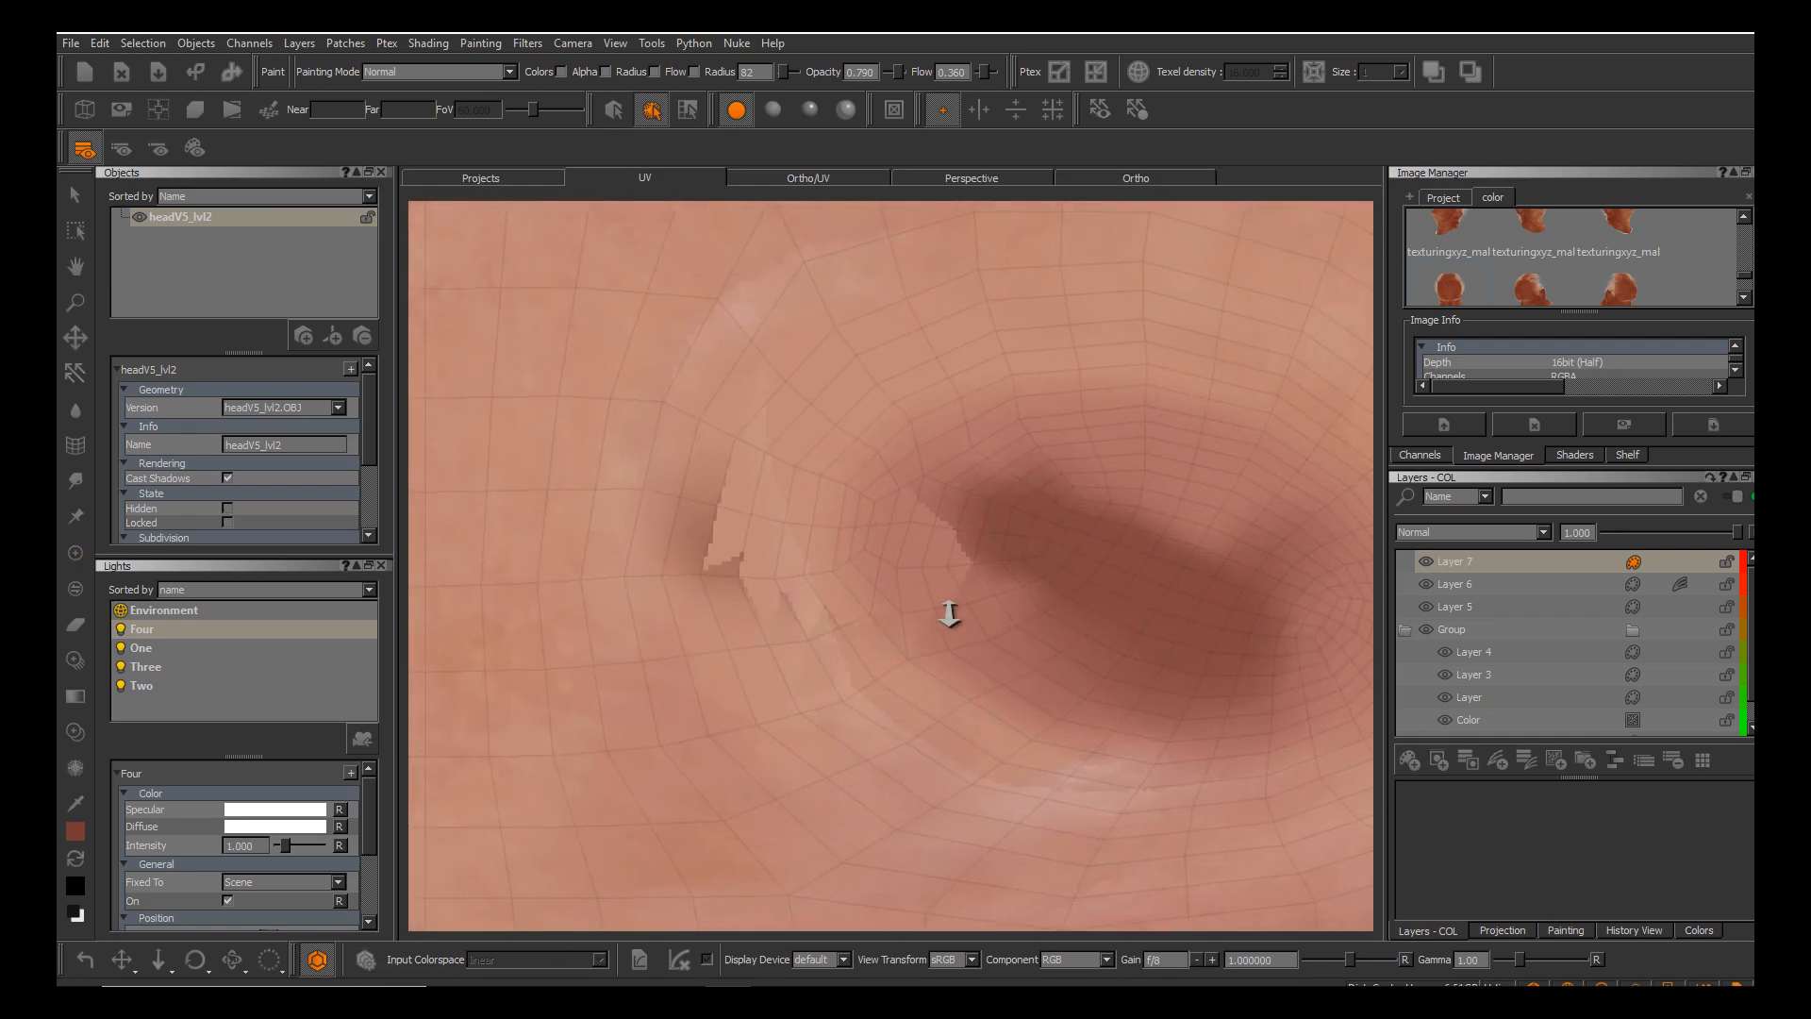
{"action": "mouse_move", "coordinate": [971, 557]}
{"action": "left_mouse_down"}
{"action": "mouse_move", "coordinate": [948, 534]}
{"action": "mouse_move", "coordinate": [1029, 575]}
{"action": "mouse_move", "coordinate": [1042, 616]}
{"action": "left_mouse_up"}
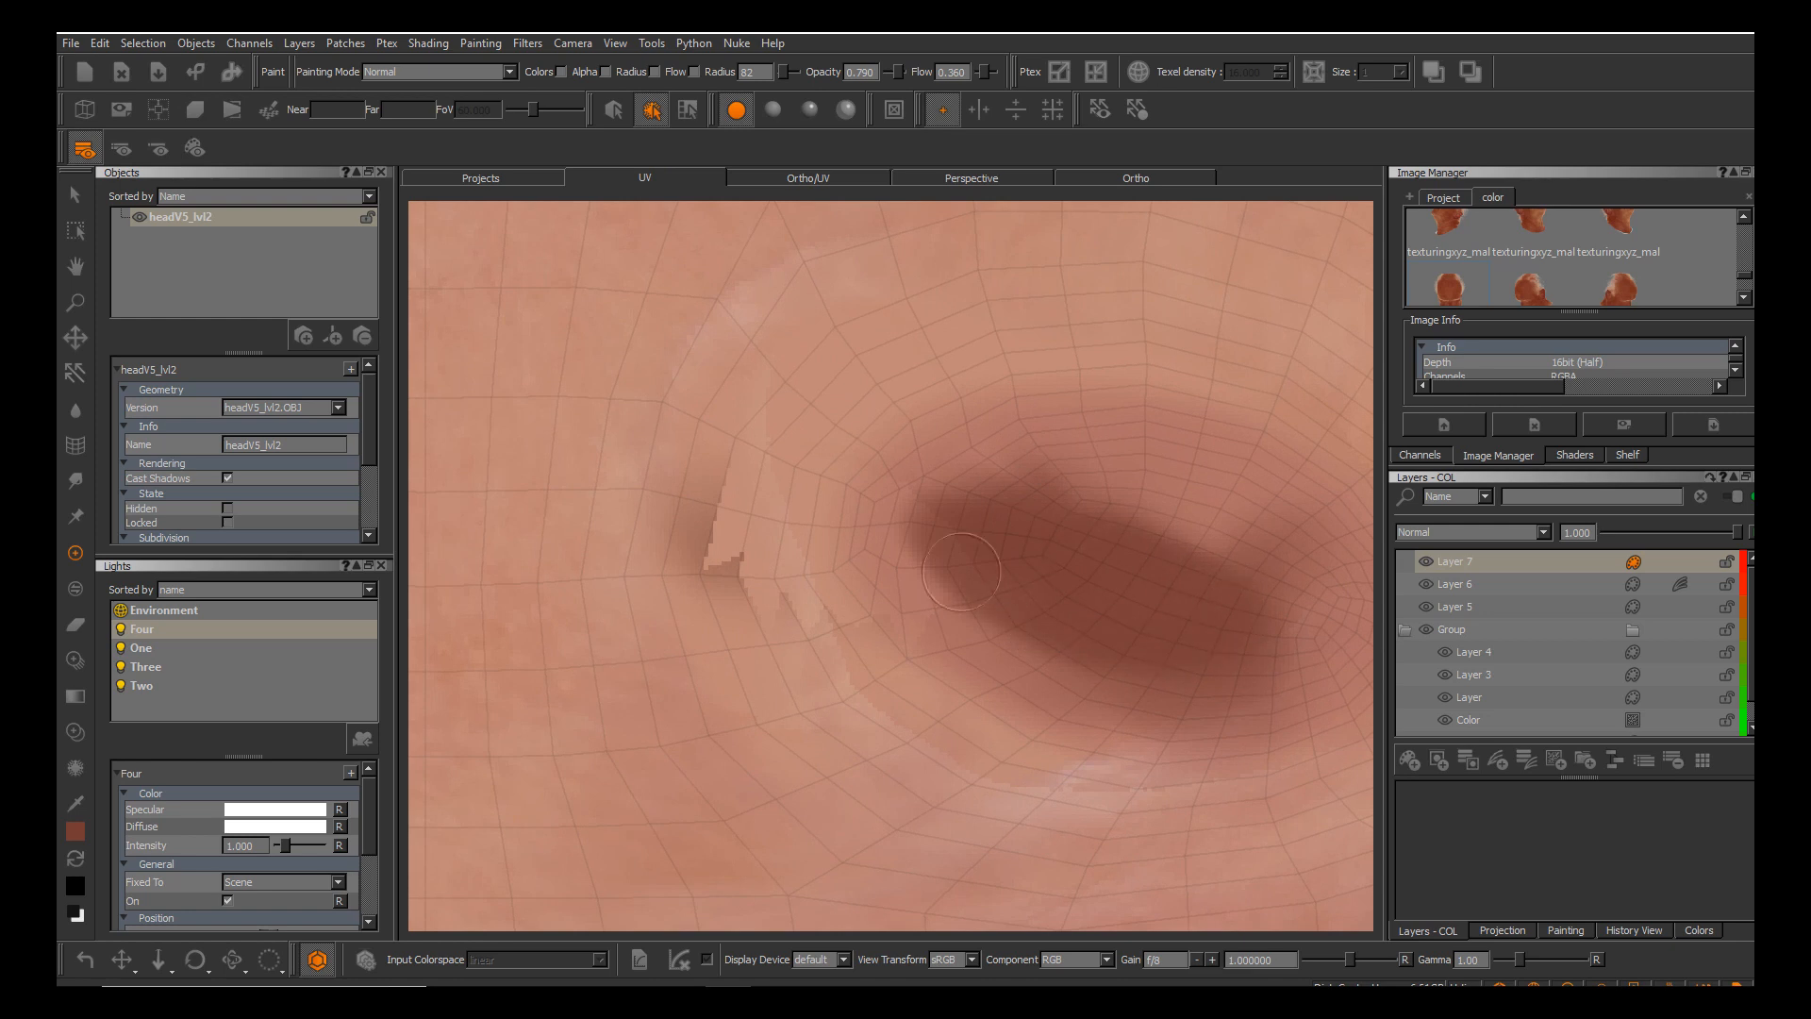
{"action": "mouse_move", "coordinate": [961, 571]}
{"action": "left_mouse_down"}
{"action": "mouse_move", "coordinate": [1133, 528]}
{"action": "mouse_move", "coordinate": [1002, 611]}
{"action": "left_mouse_up"}
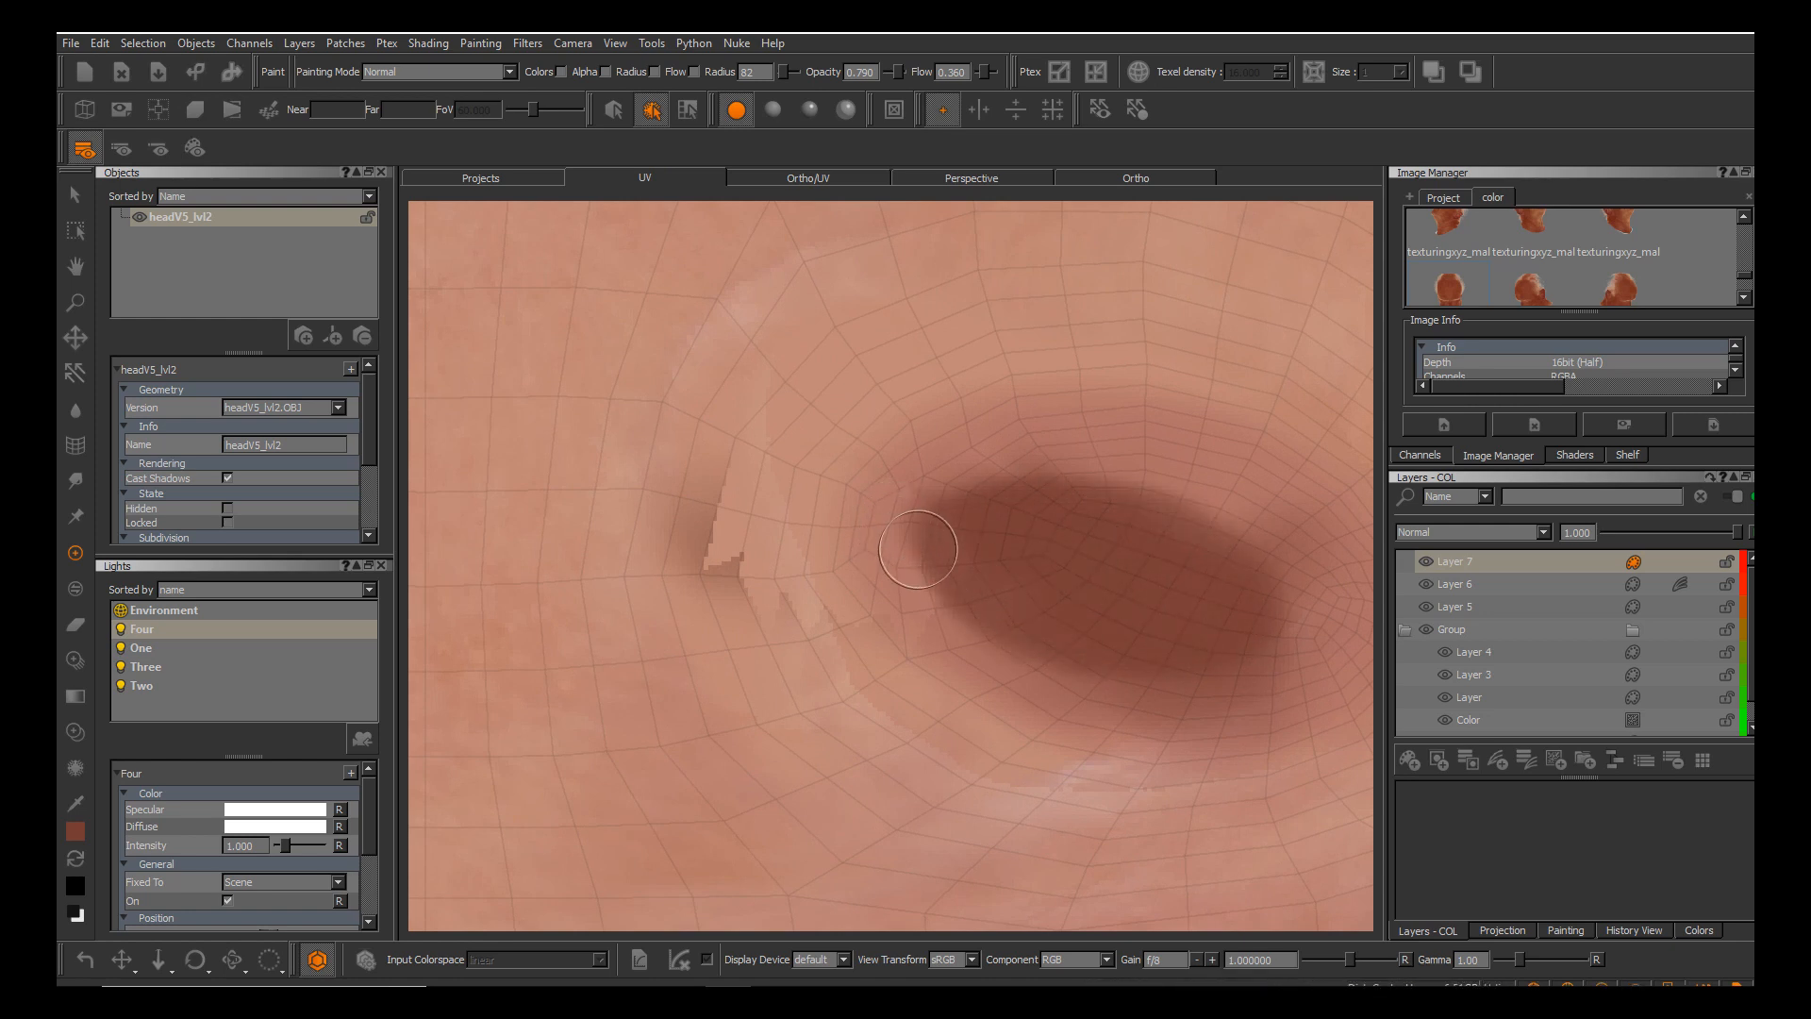
Undo the last edge stroke and blend the second nostril's edge with sampled pink and dark red, using brush radius 132.
{"action": "left_click_drag", "start_coordinate": [927, 562], "coordinate": [934, 566]}
{"action": "key", "text": "ctrl+z"}
{"action": "key", "text": "c"}
{"action": "left_click", "coordinate": [953, 611]}
{"action": "key", "text": "p"}
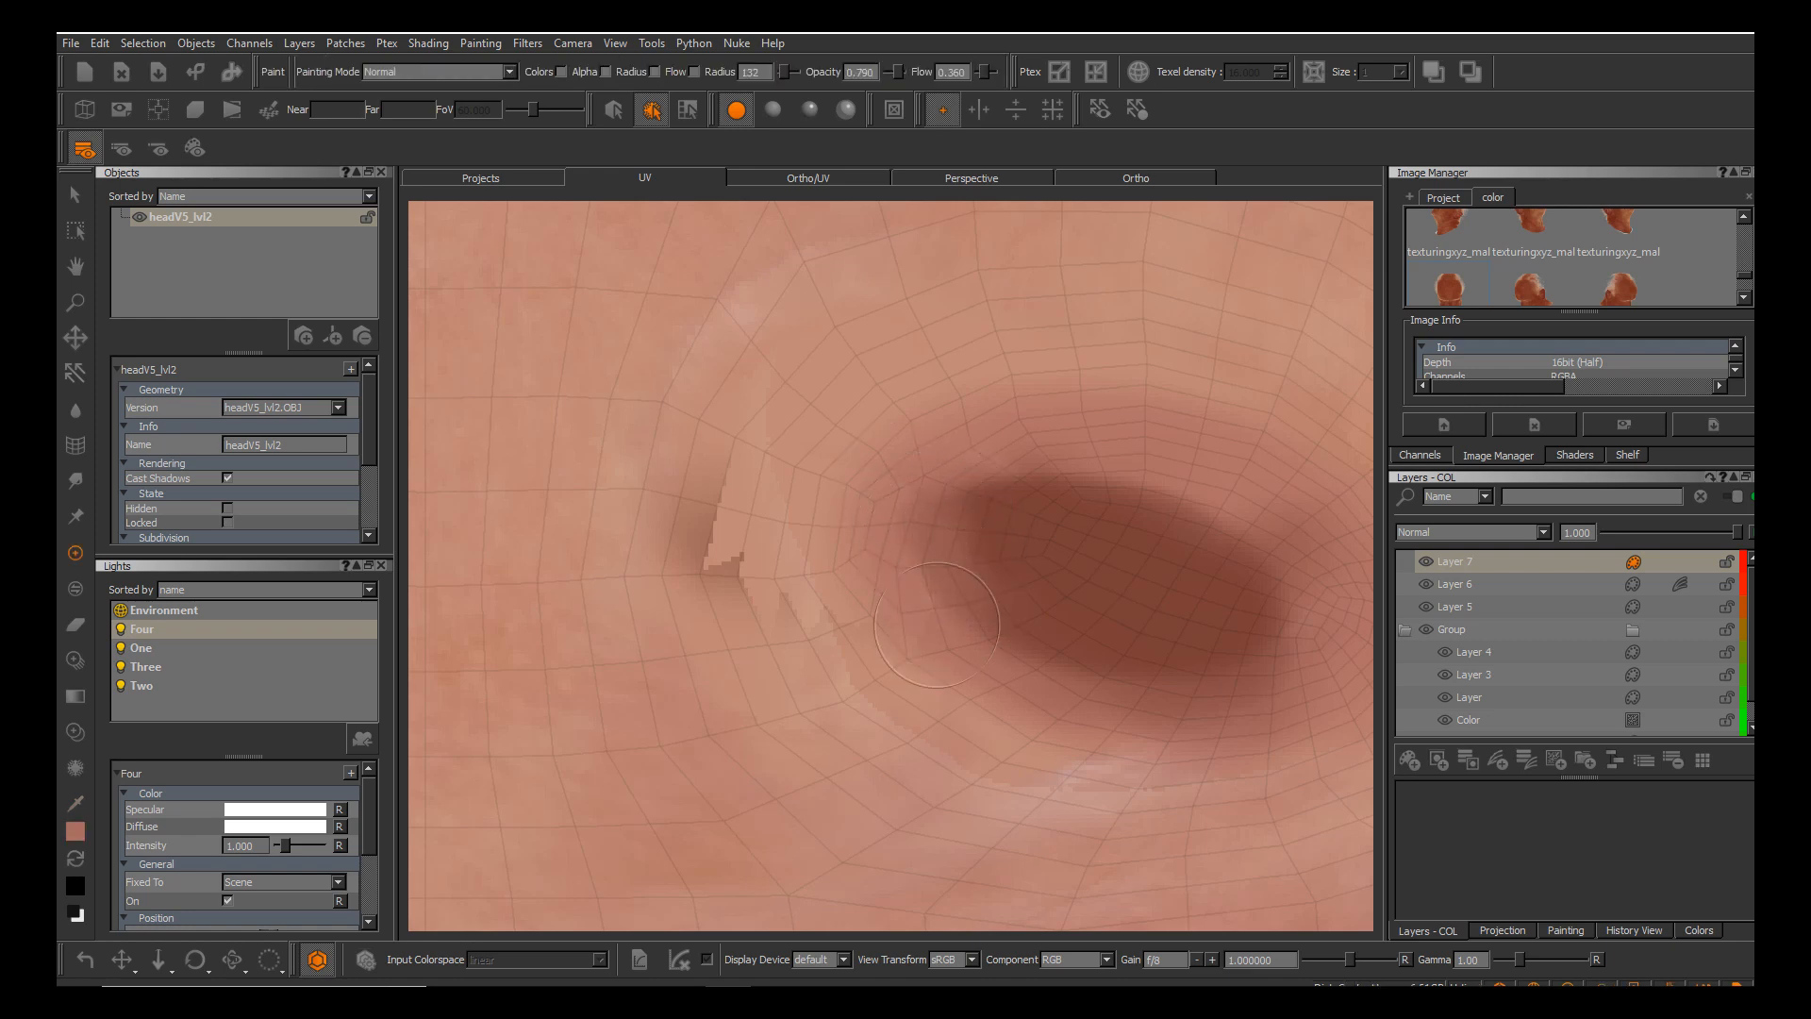
{"action": "key", "text": "c"}
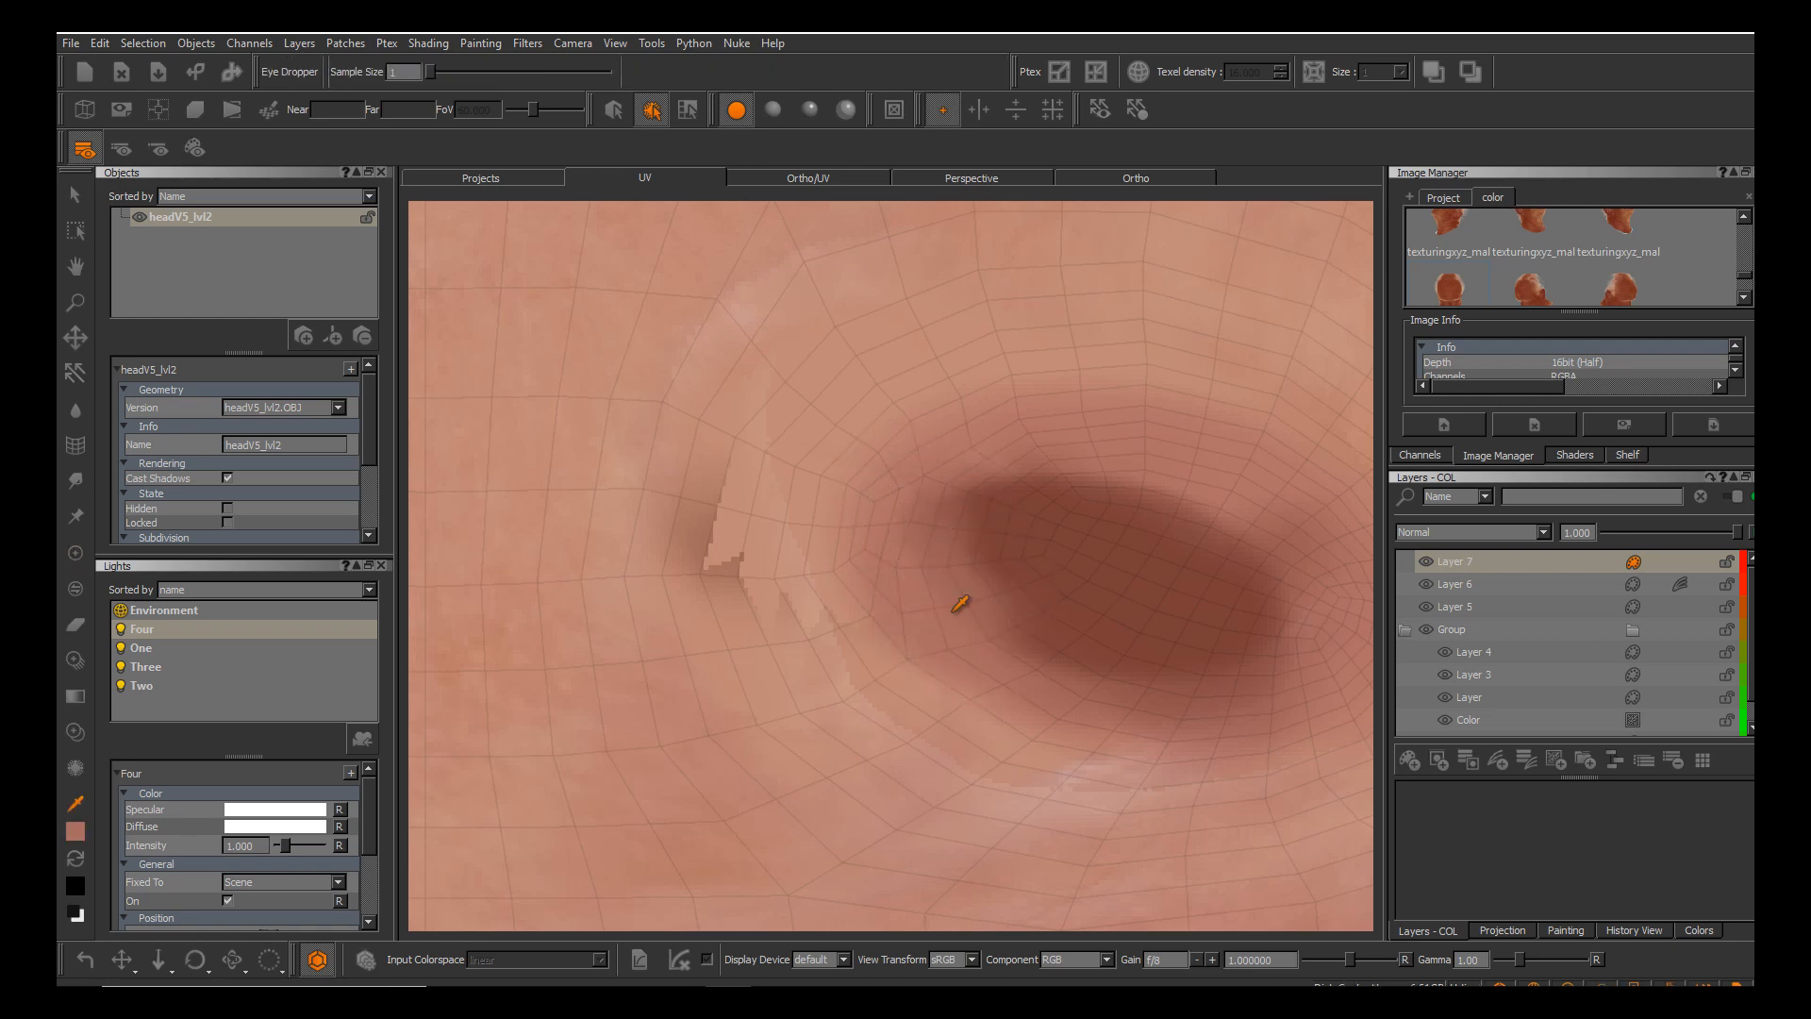
{"action": "key", "text": "p"}
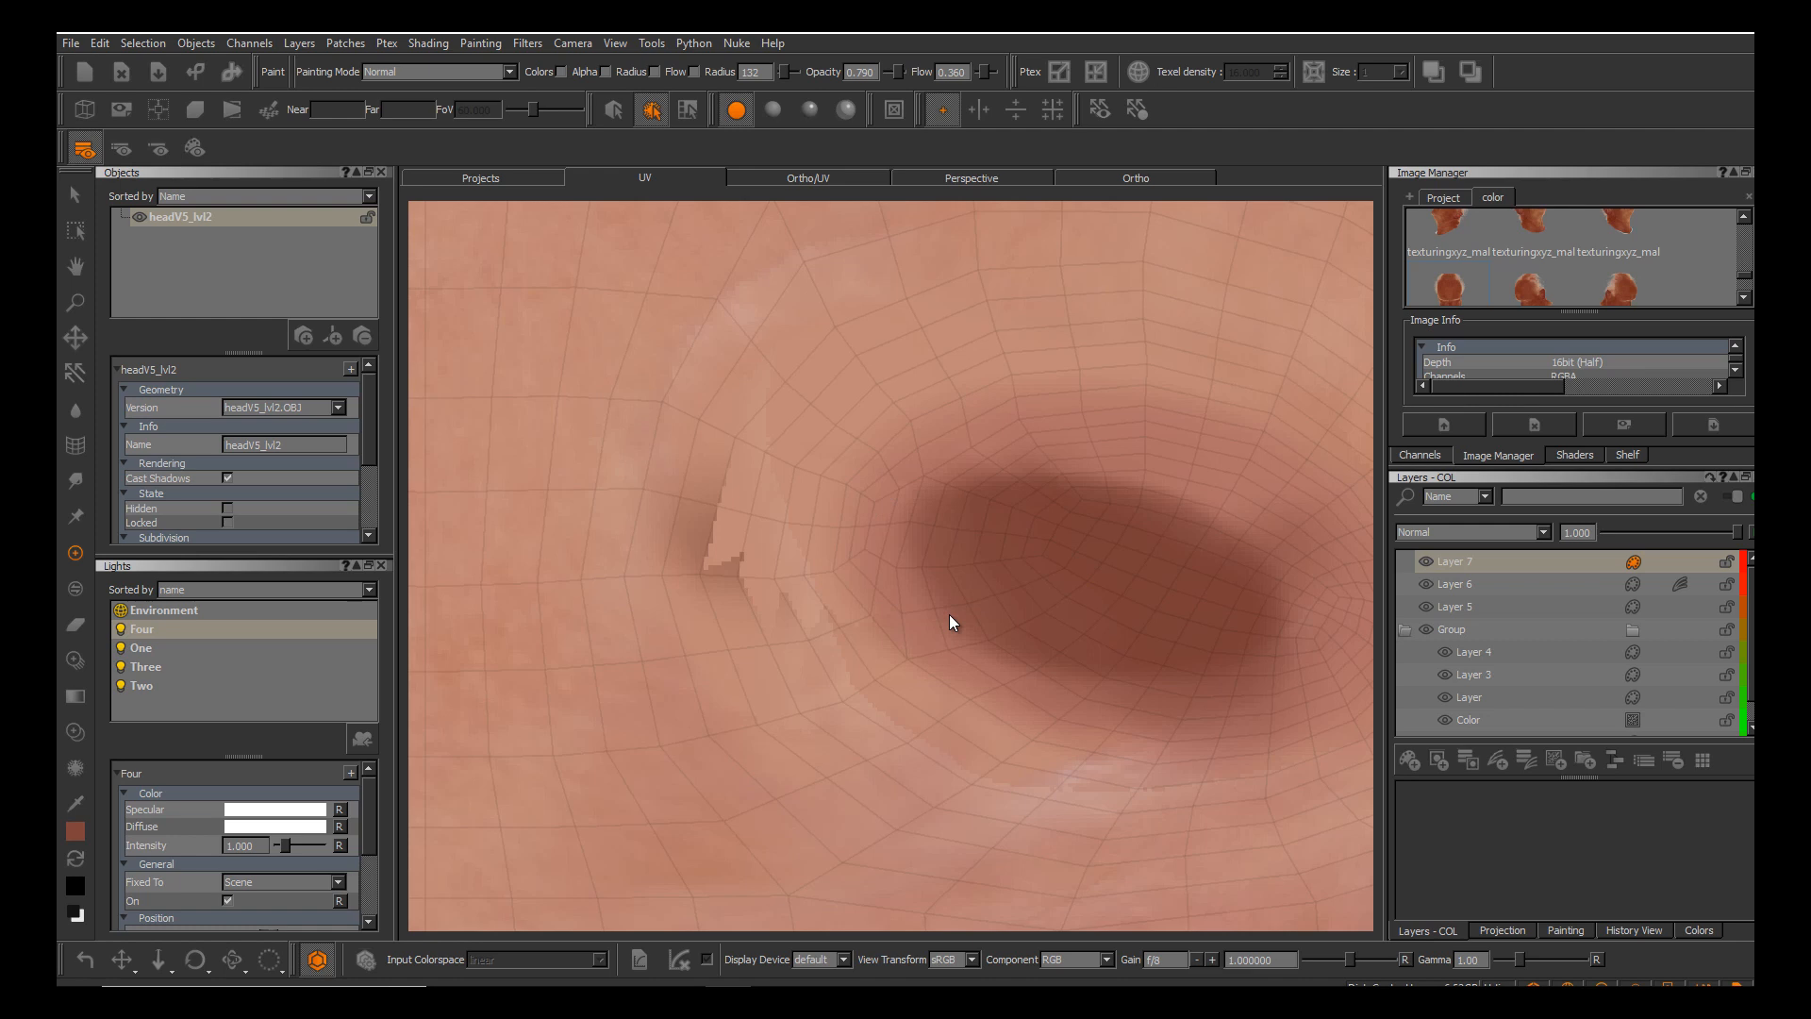
Set the painting mode to Clear and erase the stray paint patch beside the second nostril.
{"action": "left_click", "coordinate": [438, 72]}
{"action": "left_click", "coordinate": [439, 76]}
{"action": "left_click_drag", "start_coordinate": [741, 538], "coordinate": [732, 570]}
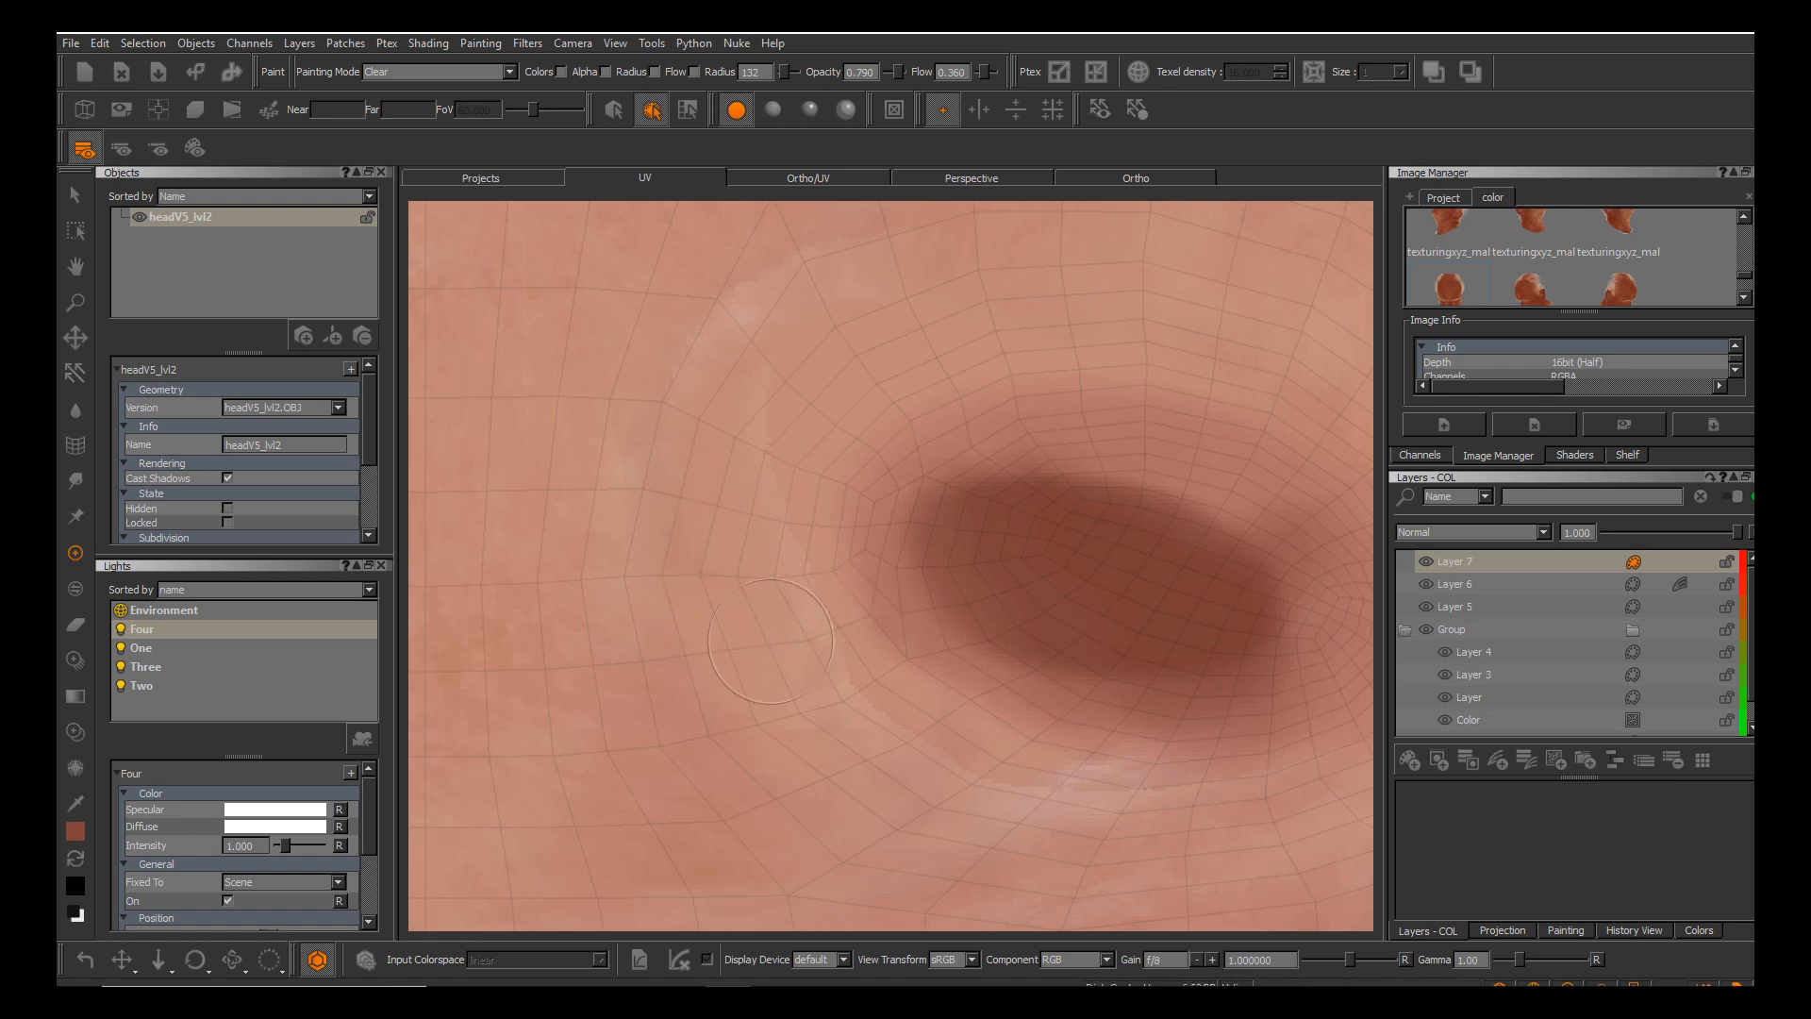
Examine the cleaned nostril area in the UV view and on the 3D head in the Ortho view.
{"action": "middle_click_drag", "start_coordinate": [686, 599], "coordinate": [950, 614], "text": "alt"}
{"action": "right_click_drag", "start_coordinate": [950, 614], "coordinate": [614, 571], "text": "alt"}
{"action": "middle_click_drag", "start_coordinate": [568, 544], "coordinate": [794, 549], "text": "alt"}
{"action": "right_click_drag", "start_coordinate": [790, 544], "coordinate": [950, 614], "text": "alt"}
{"action": "left_click", "coordinate": [1136, 177]}
{"action": "left_click_drag", "start_coordinate": [886, 575], "coordinate": [950, 614], "text": "alt"}
{"action": "right_click_drag", "start_coordinate": [950, 615], "coordinate": [950, 614], "text": "alt"}
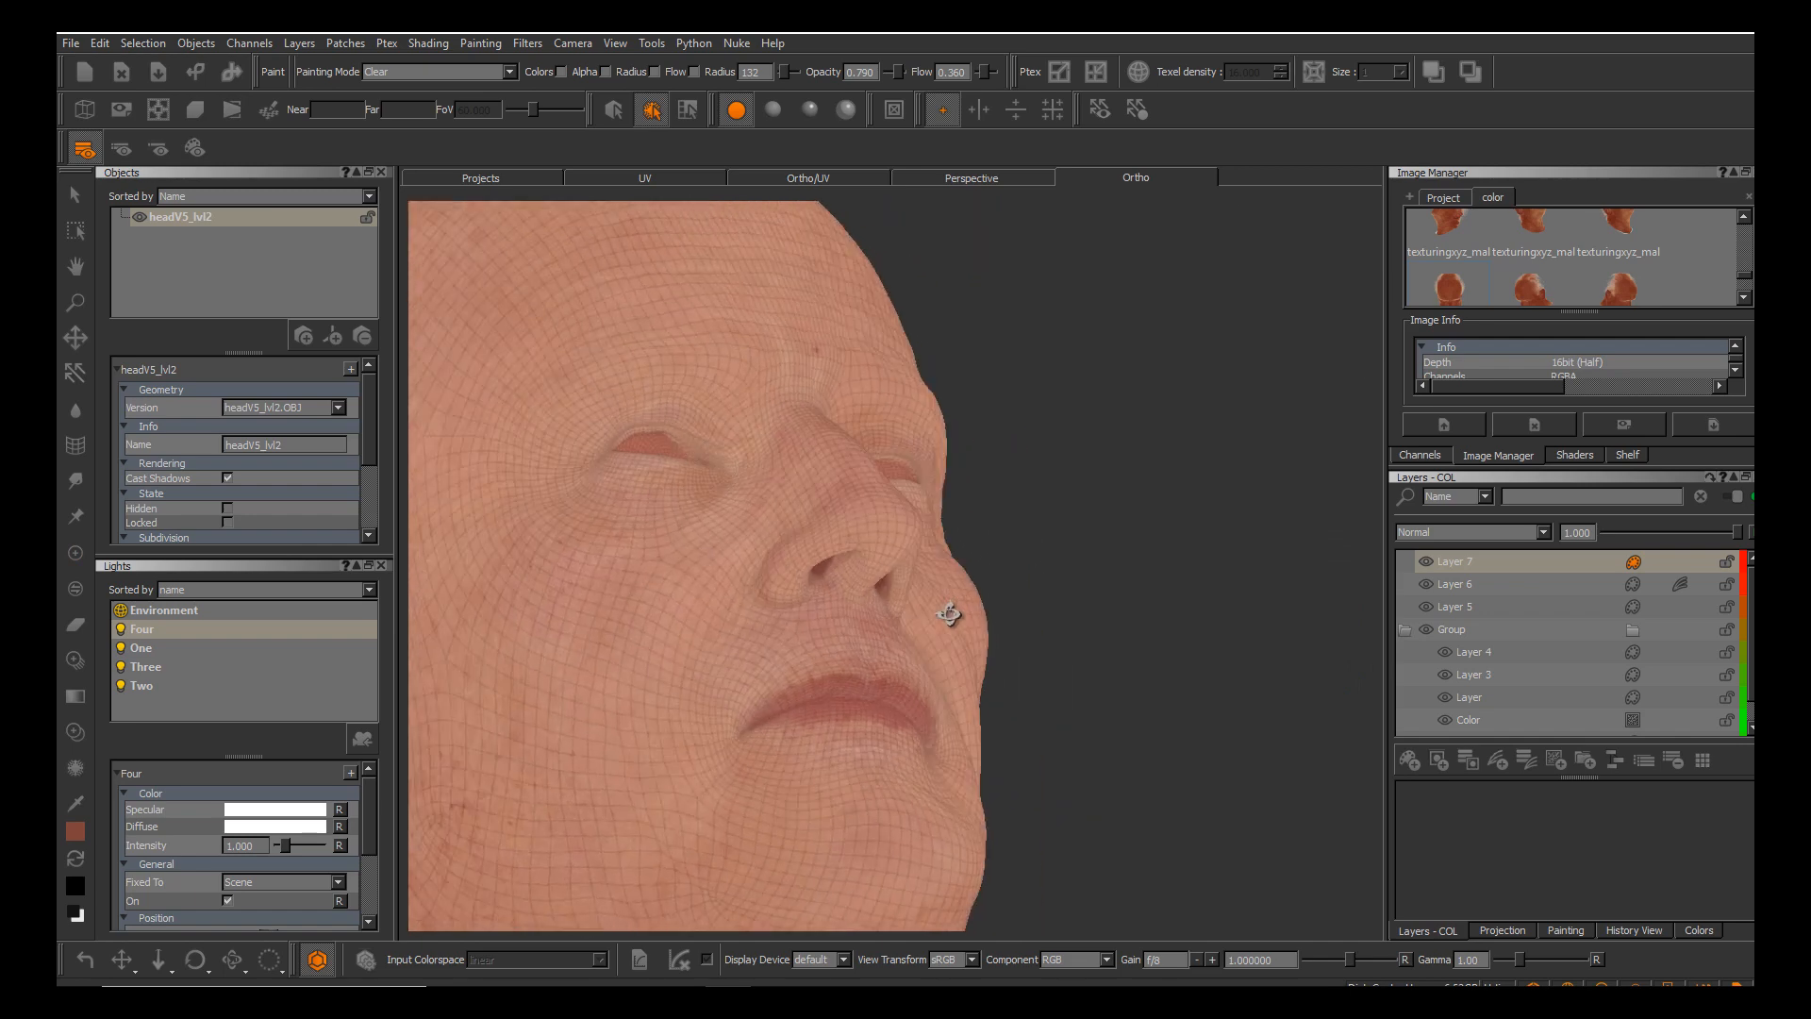
Hide the head's wireframe and examine the ear and surrounding skin from behind in the Ortho view.
{"action": "left_click_drag", "start_coordinate": [950, 615], "coordinate": [950, 614], "text": "alt"}
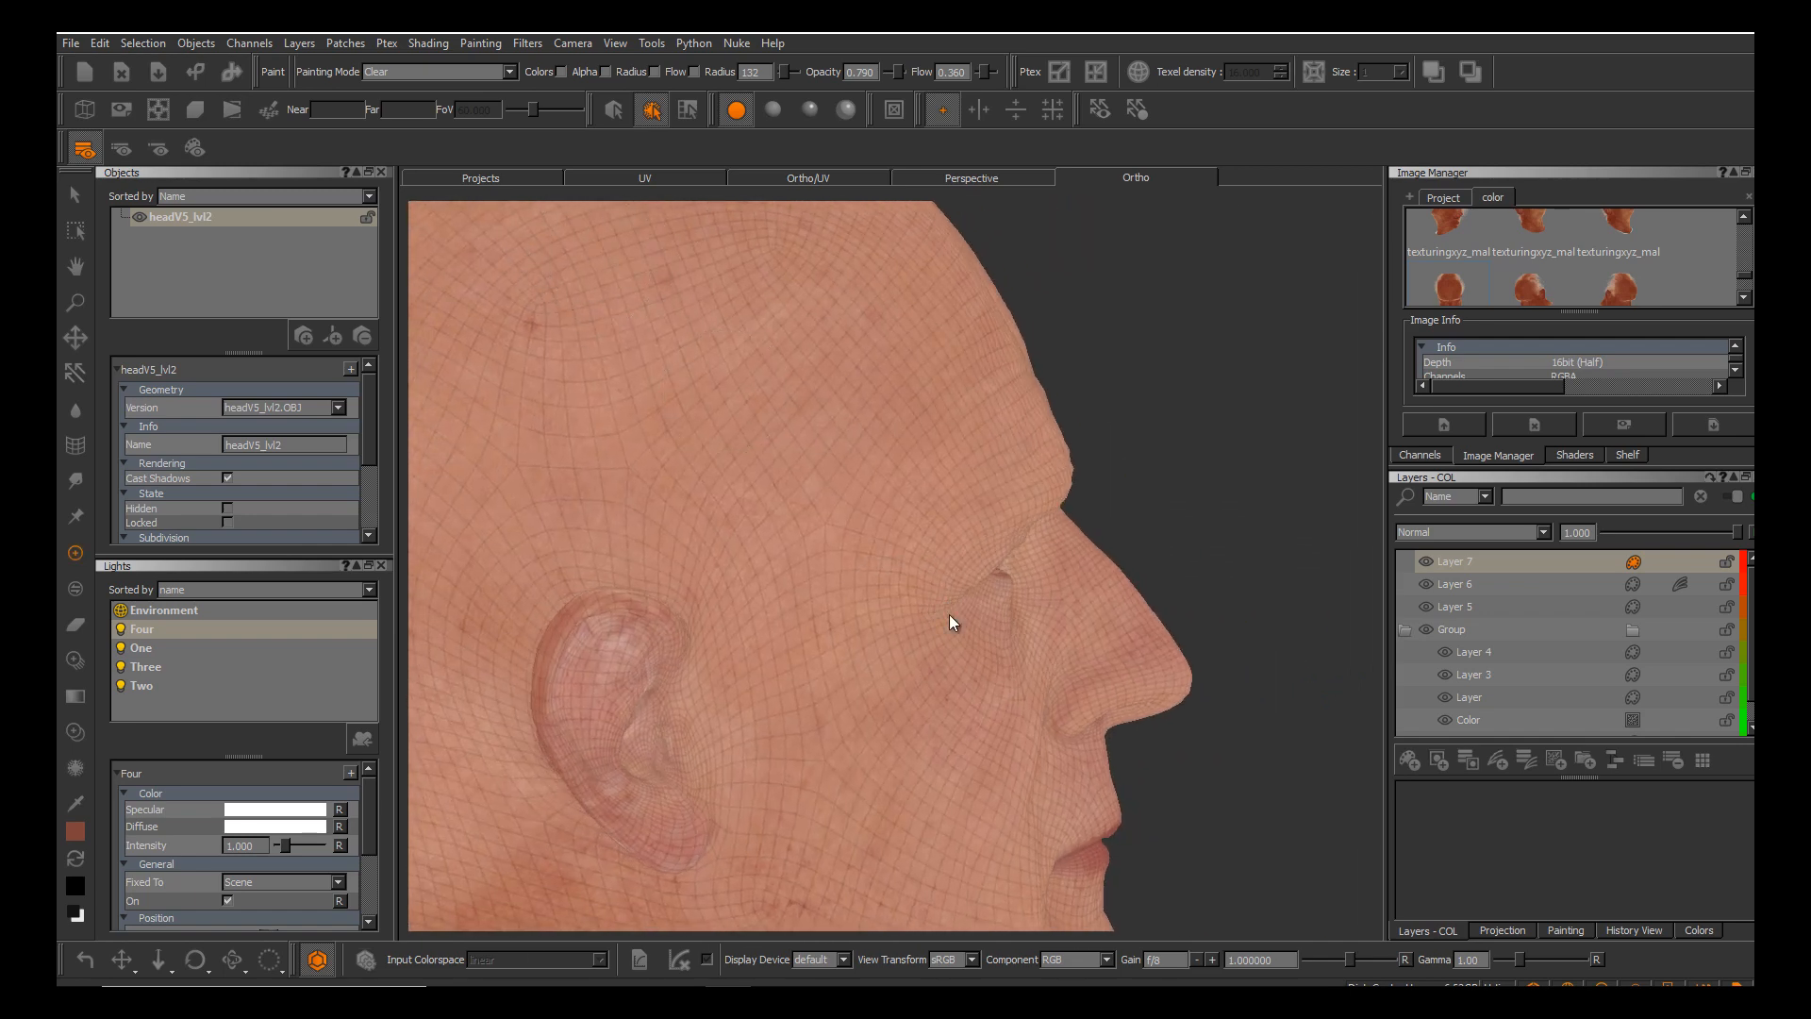
{"action": "left_click", "coordinate": [85, 110]}
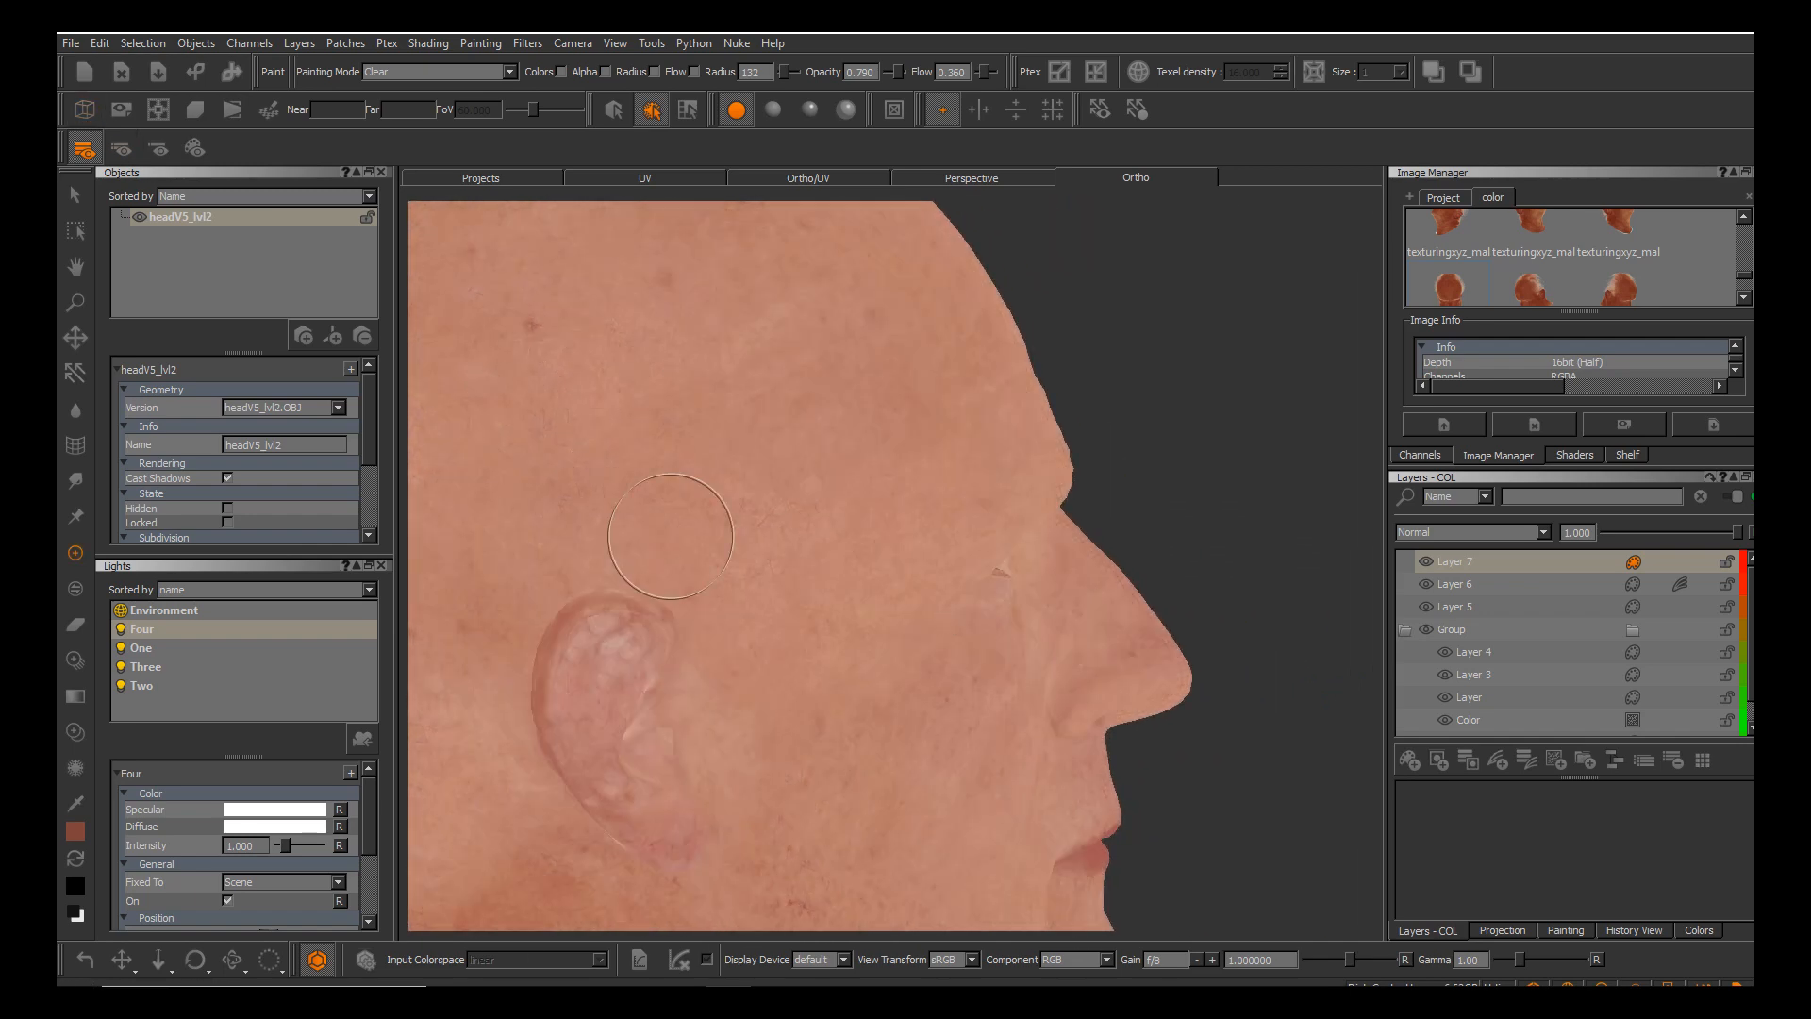
{"action": "middle_click_drag", "start_coordinate": [717, 651], "coordinate": [950, 614], "text": "alt"}
{"action": "right_click_drag", "start_coordinate": [887, 614], "coordinate": [950, 614], "text": "alt"}
{"action": "left_click_drag", "start_coordinate": [849, 614], "coordinate": [950, 614], "text": "alt"}
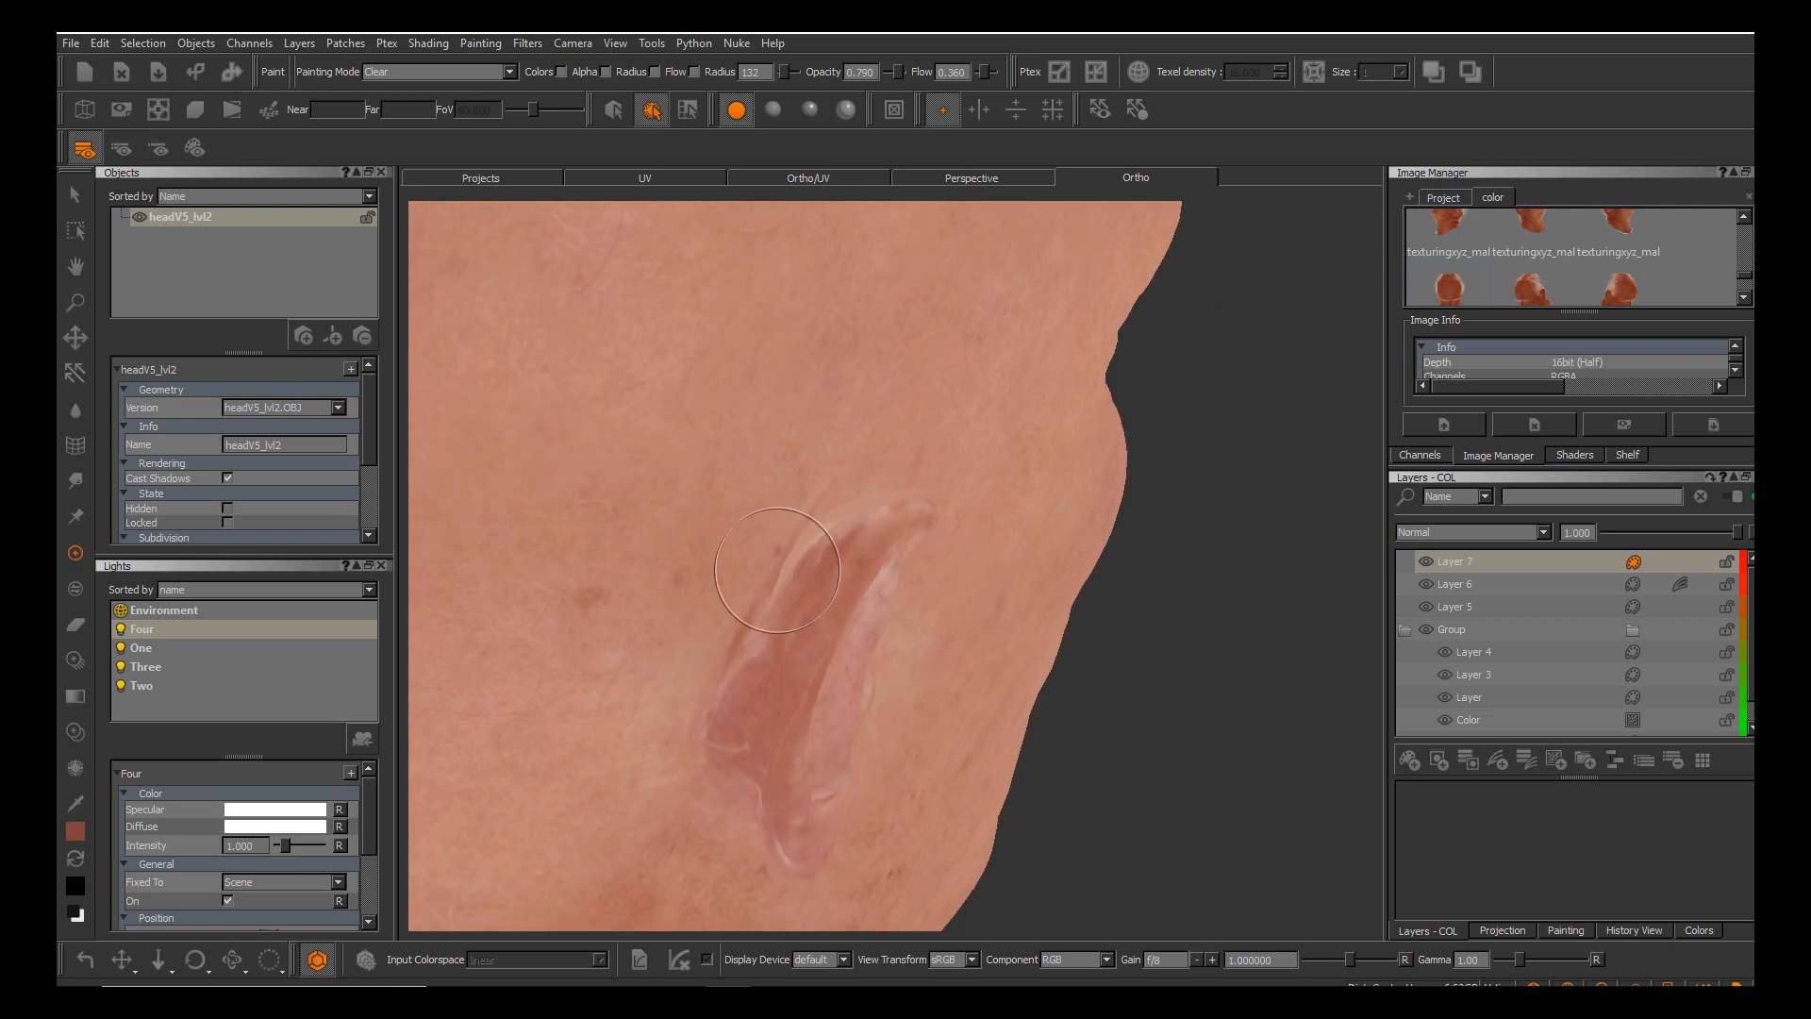
{"action": "middle_click_drag", "start_coordinate": [842, 567], "coordinate": [950, 614], "text": "alt"}
{"action": "right_click_drag", "start_coordinate": [950, 614], "coordinate": [950, 614], "text": "alt"}
{"action": "left_click_drag", "start_coordinate": [950, 614], "coordinate": [950, 614], "text": "alt"}
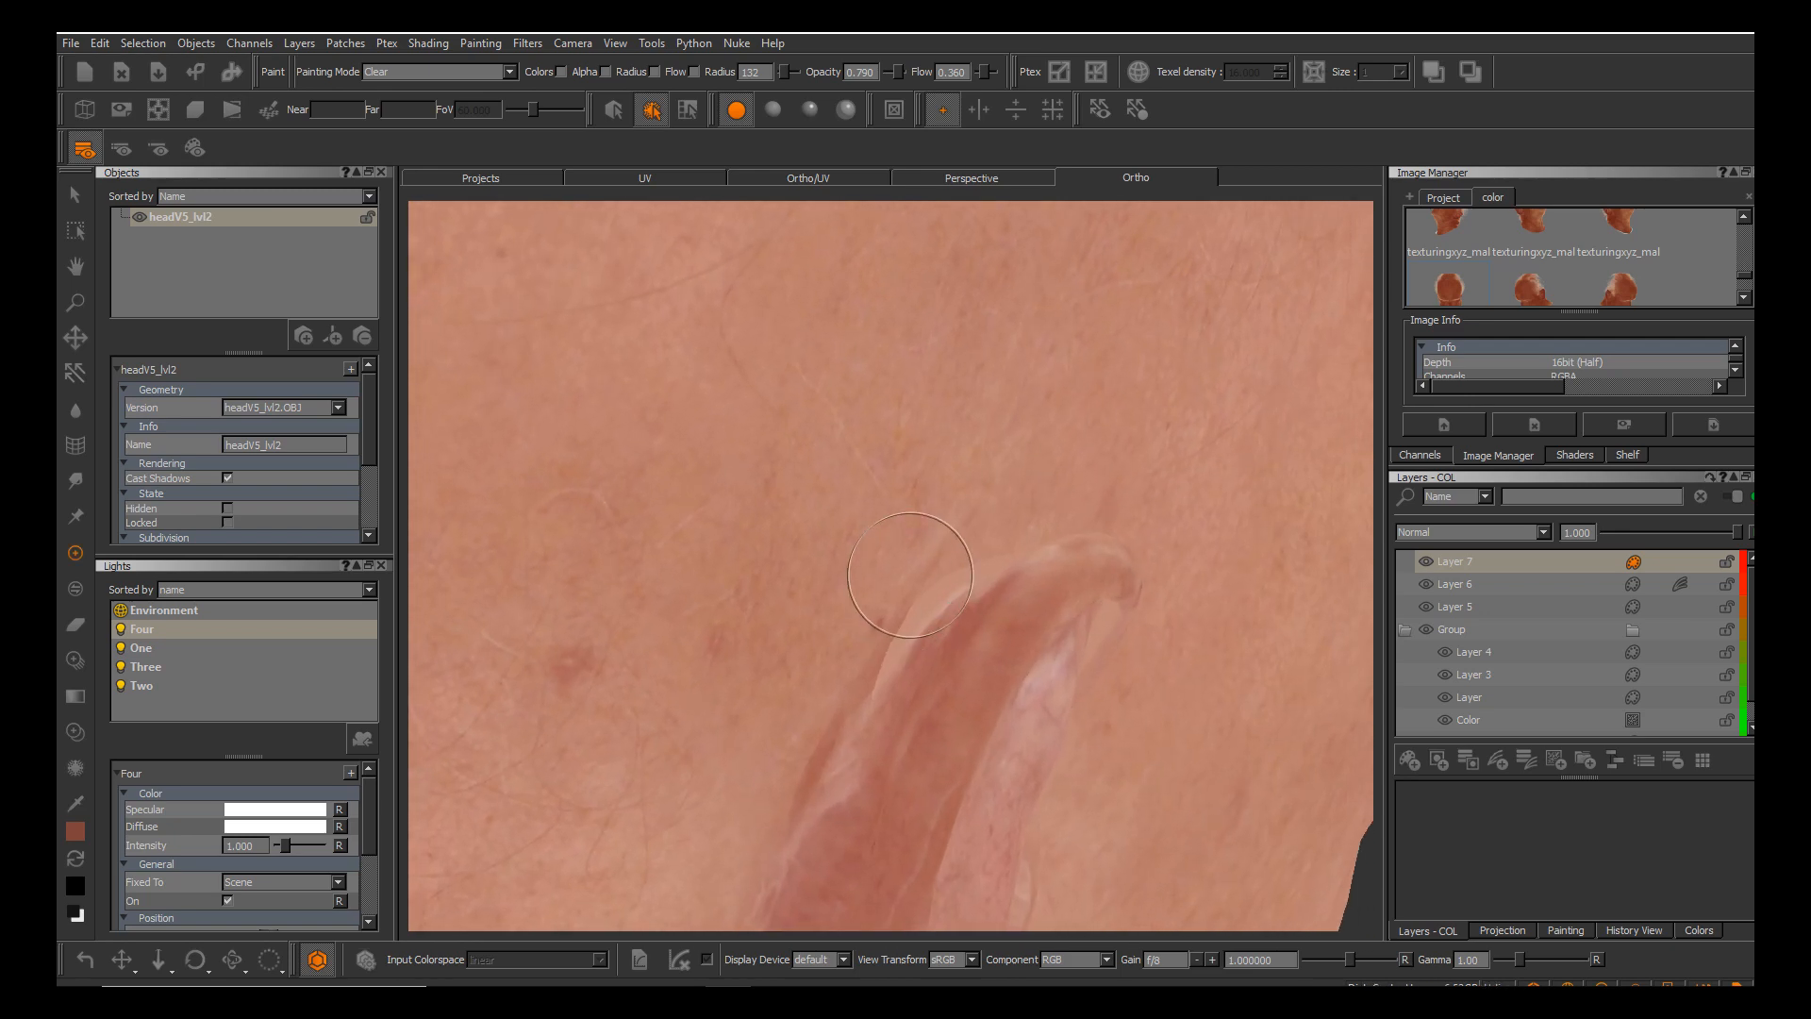
{"action": "left_click_drag", "start_coordinate": [897, 554], "coordinate": [947, 610], "text": "alt"}
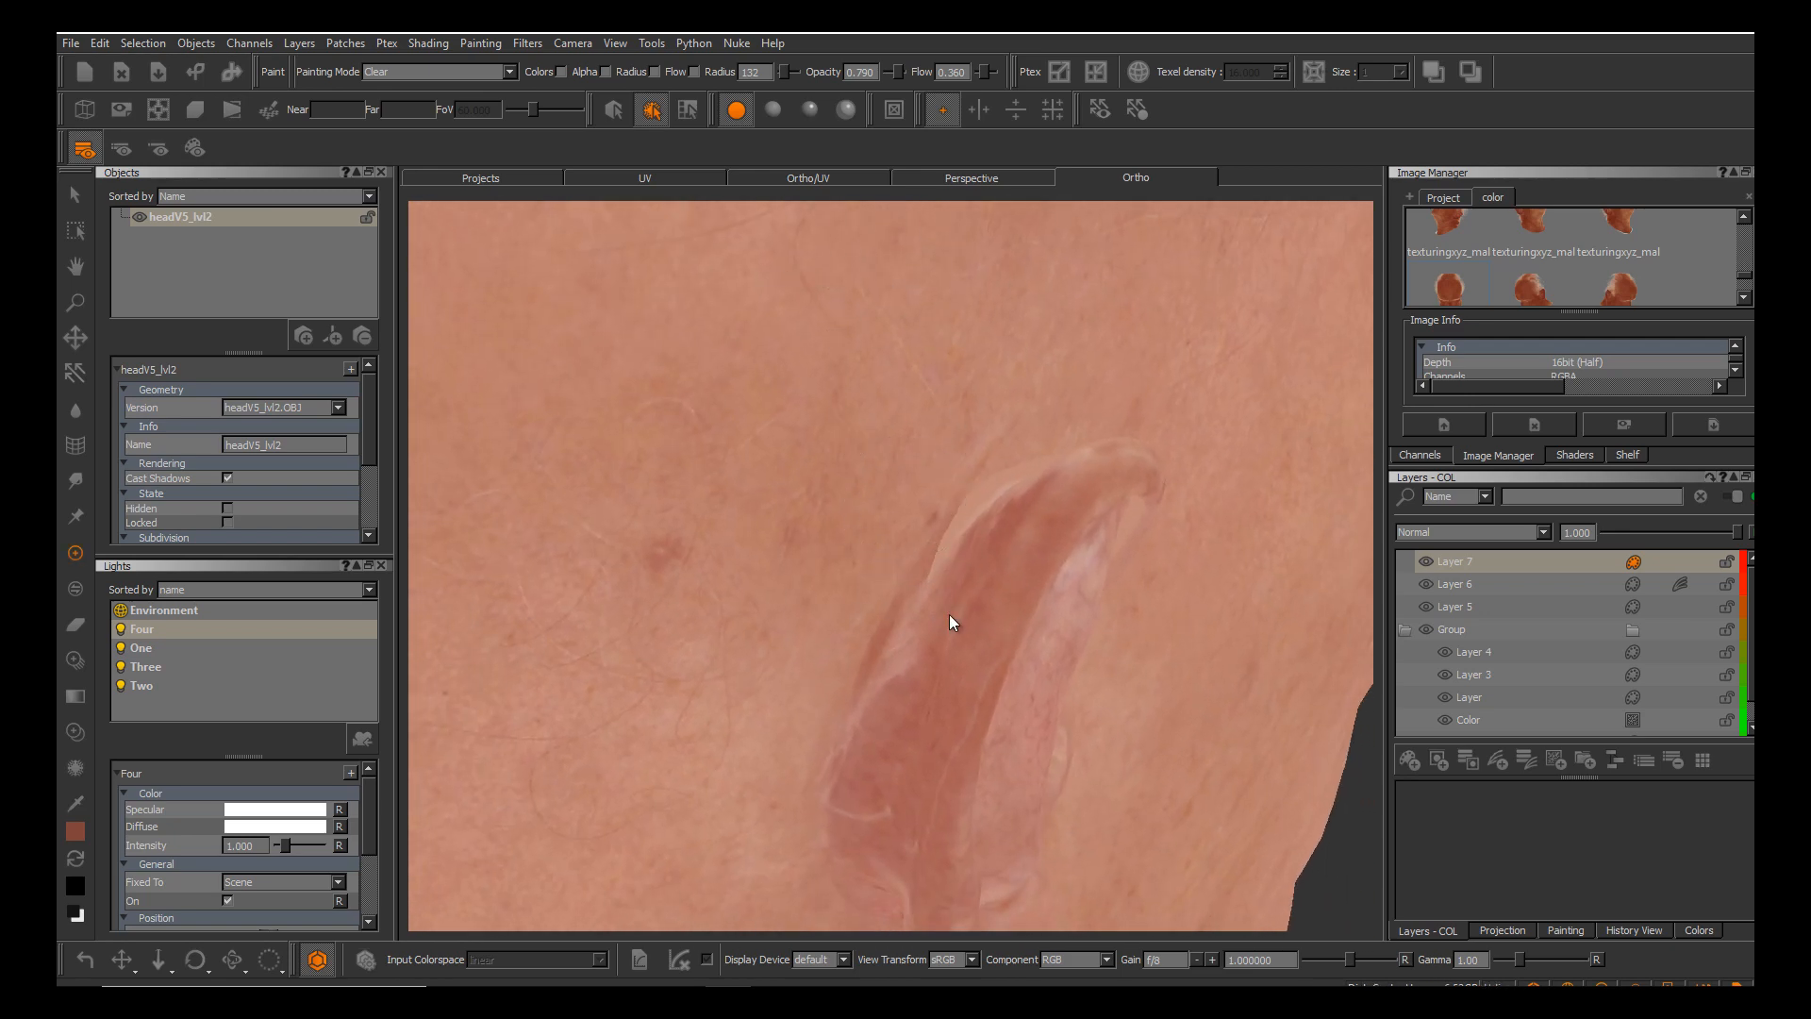
Compare the scalp patches in the UV view with the skin behind the ear in the Ortho view.
{"action": "left_click", "coordinate": [645, 178]}
{"action": "right_click_drag", "start_coordinate": [837, 477], "coordinate": [950, 614], "text": "alt"}
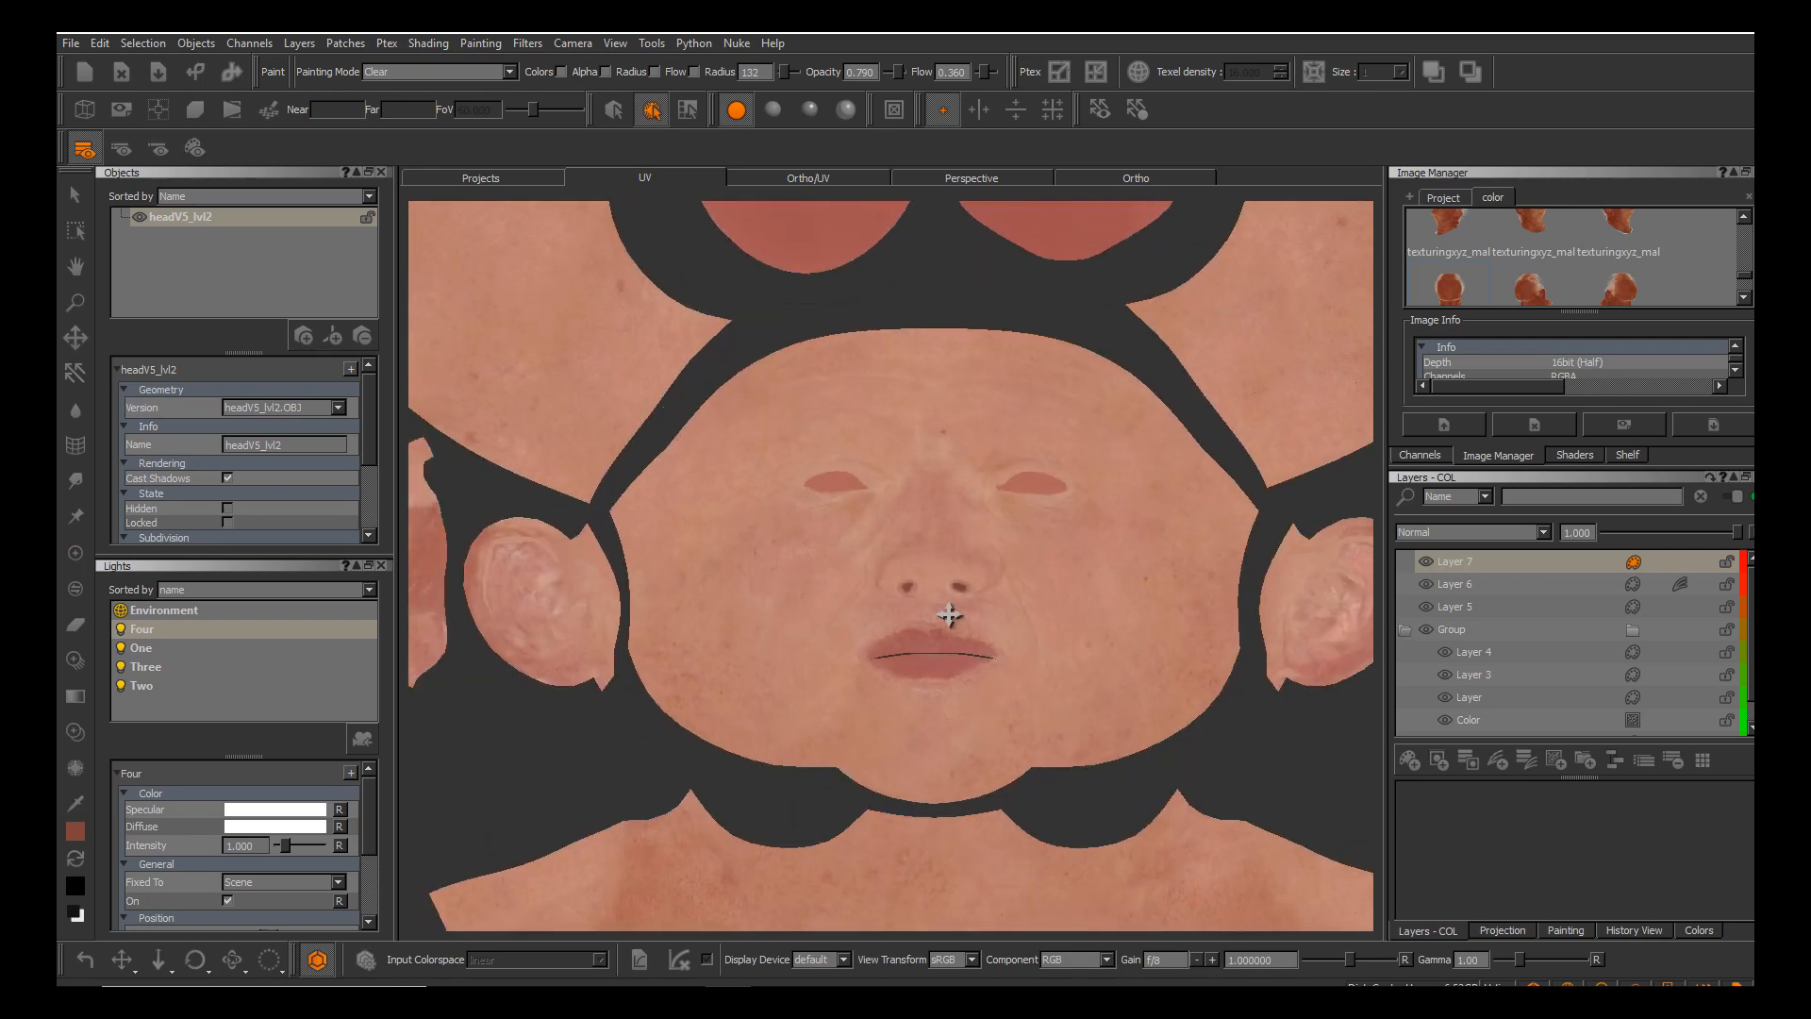
{"action": "middle_click_drag", "start_coordinate": [950, 614], "coordinate": [1174, 734], "text": "alt"}
{"action": "right_click_drag", "start_coordinate": [950, 614], "coordinate": [950, 614], "text": "alt"}
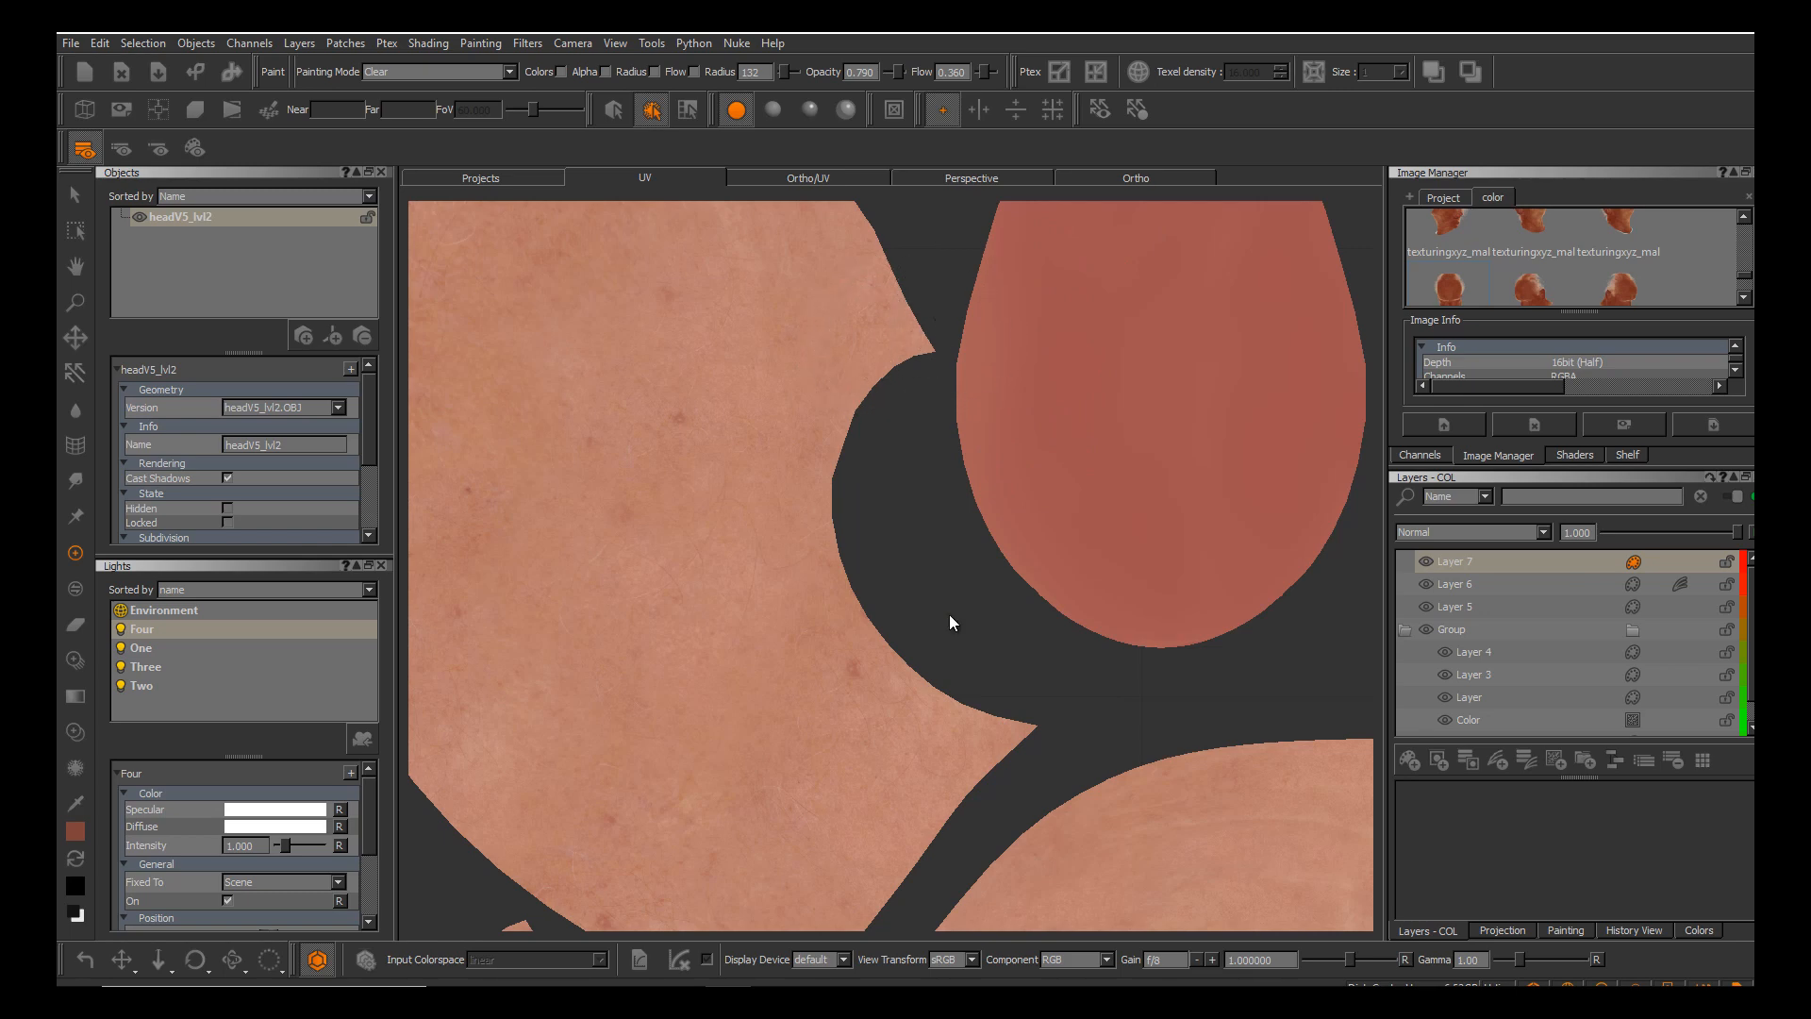
{"action": "key", "text": "F6"}
{"action": "middle_click_drag", "start_coordinate": [950, 614], "coordinate": [950, 614], "text": "alt"}
{"action": "right_click_drag", "start_coordinate": [950, 614], "coordinate": [950, 614], "text": "alt"}
{"action": "left_click_drag", "start_coordinate": [950, 615], "coordinate": [950, 614], "text": "alt"}
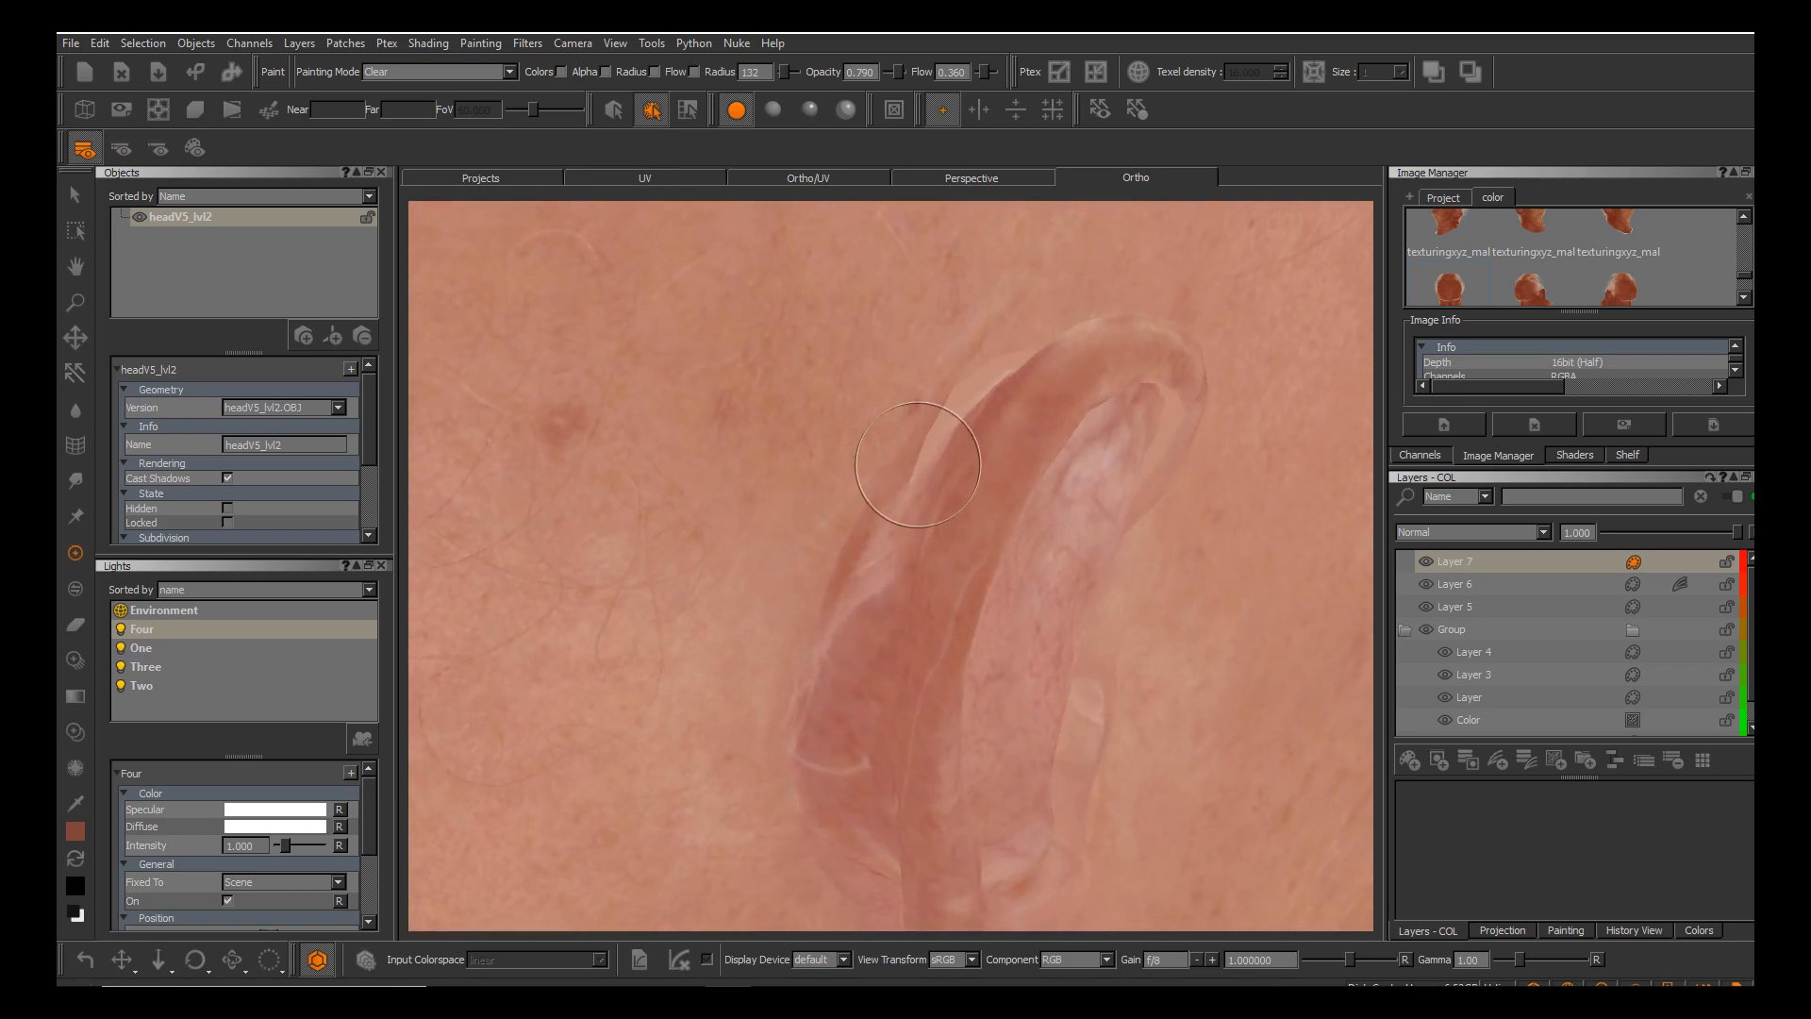
{"action": "left_click_drag", "start_coordinate": [924, 470], "coordinate": [918, 498], "text": "alt"}
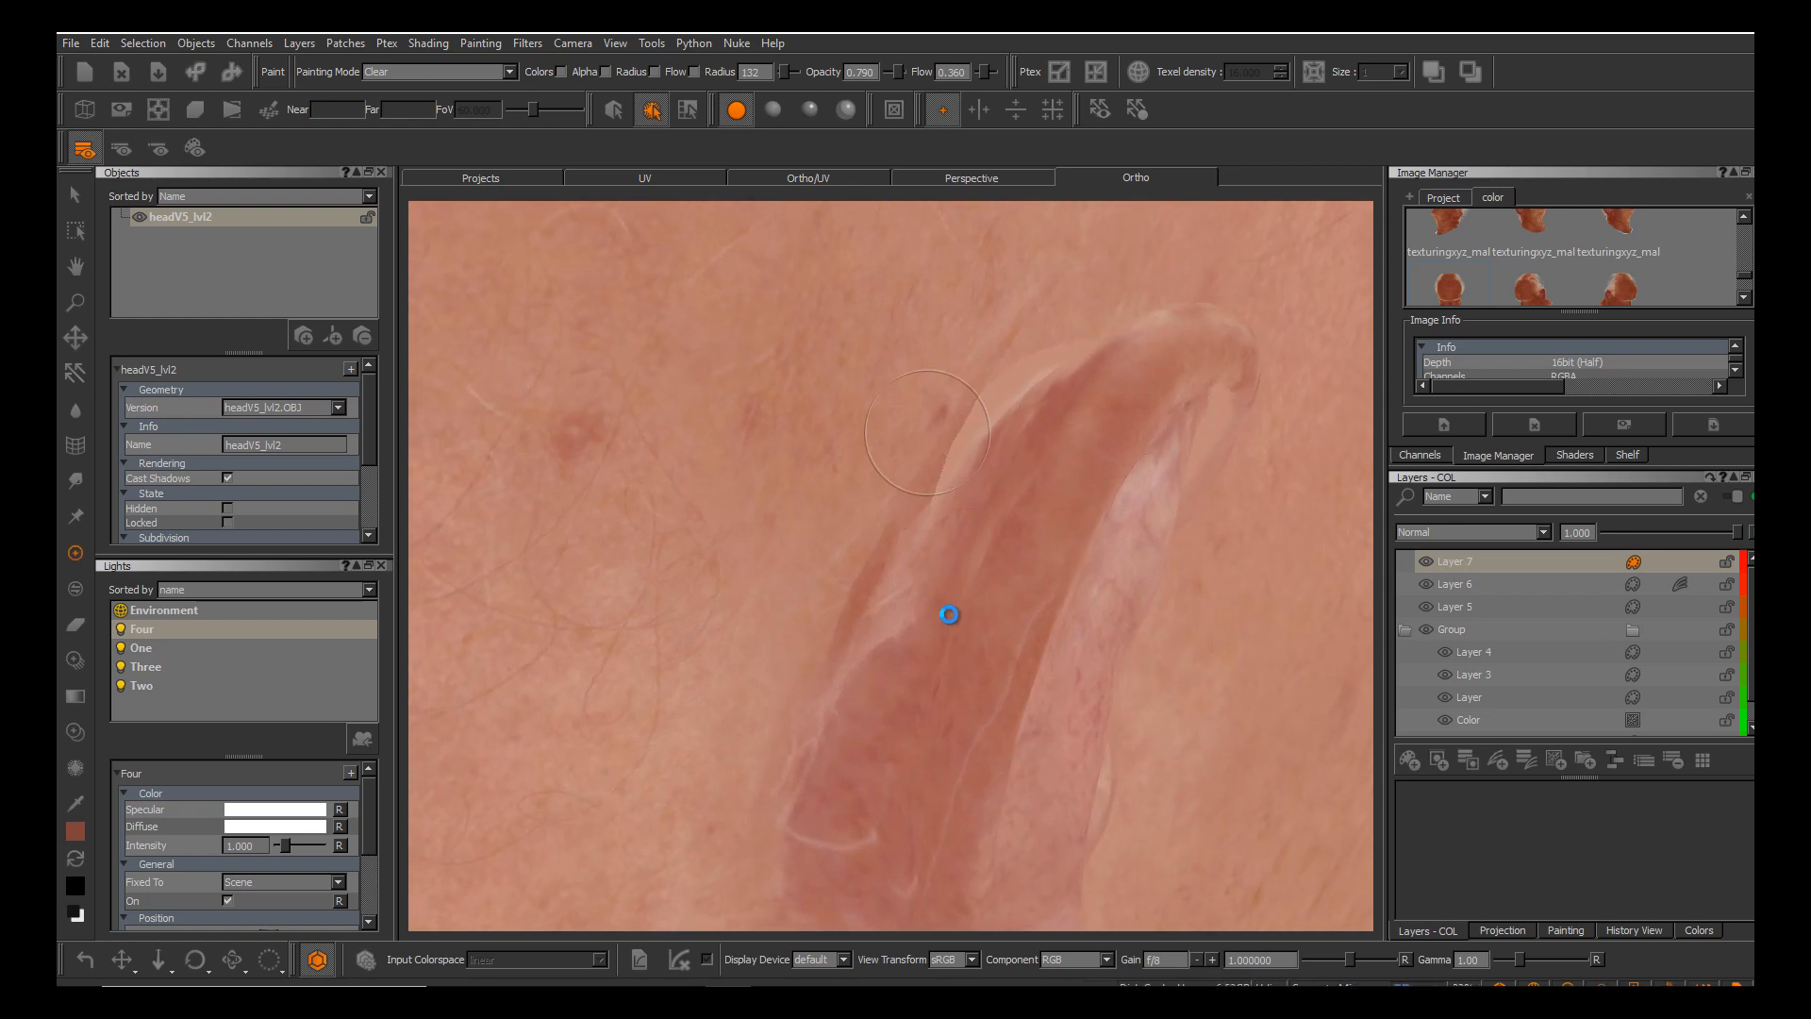
{"action": "left_click_drag", "start_coordinate": [973, 360], "coordinate": [977, 300], "text": "alt"}
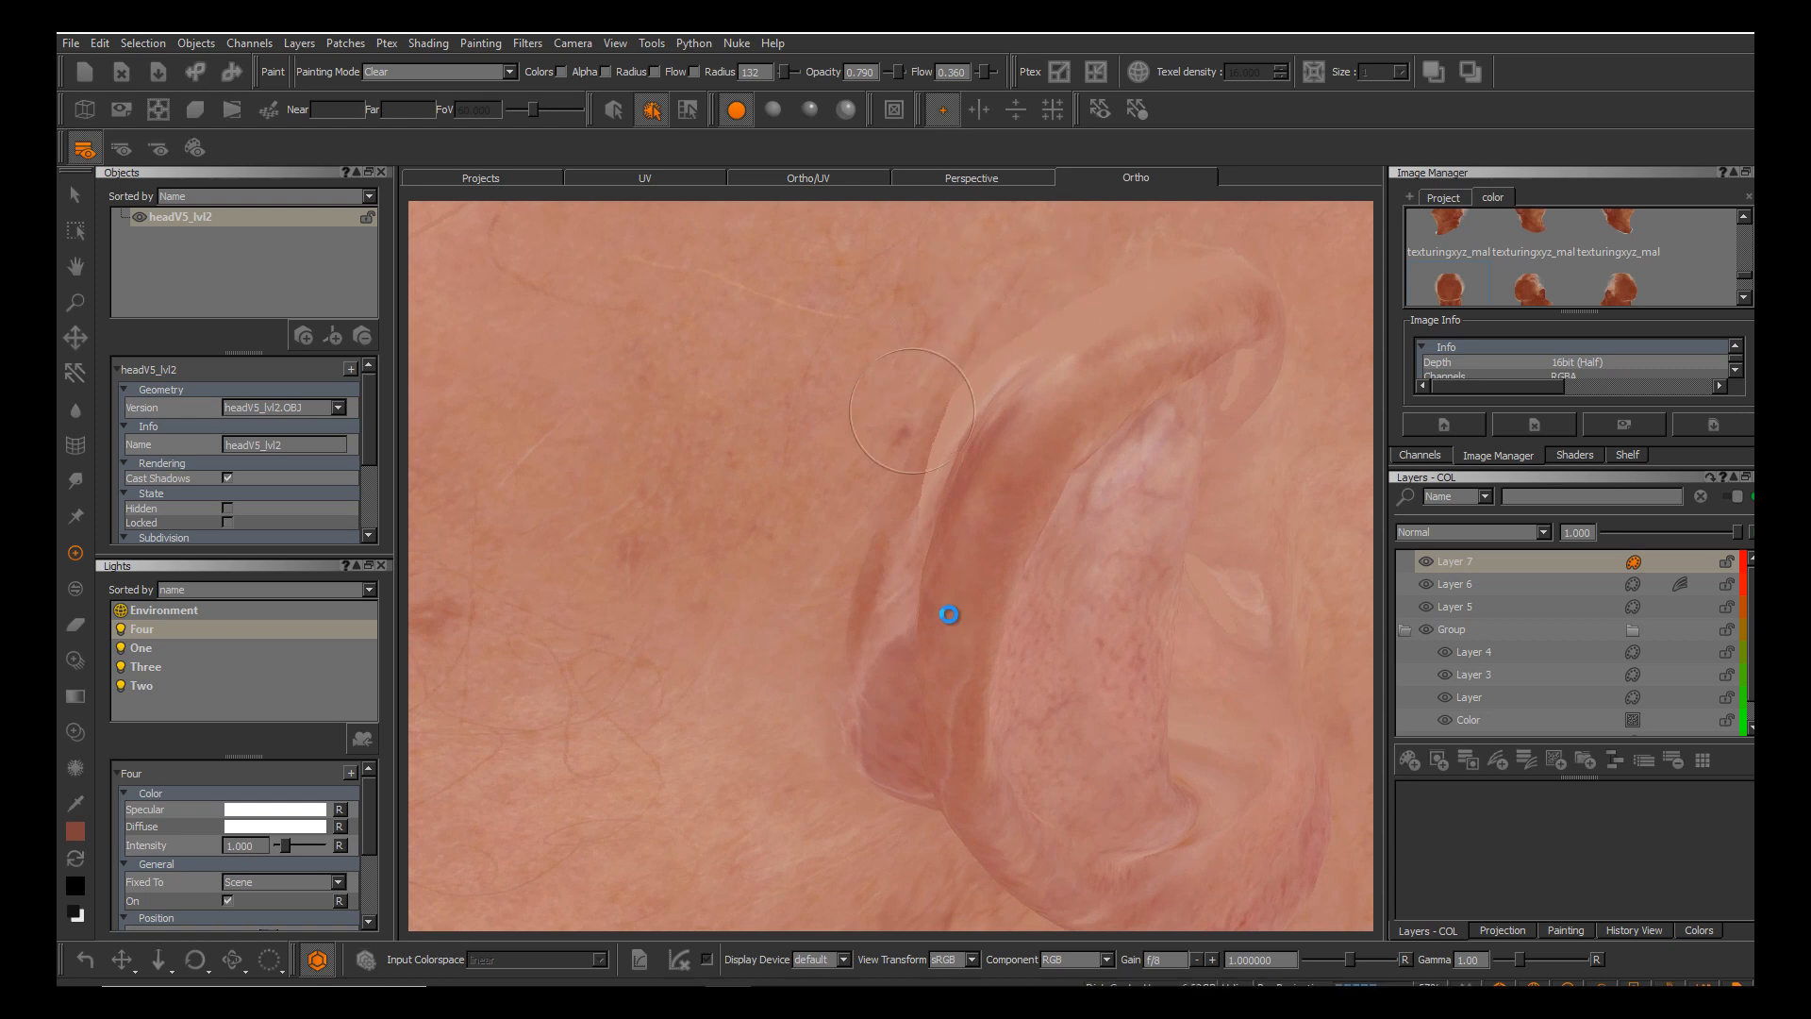
Set the brush opacity to 1.000 and clear paint along the notched edge of the scalp patch in the UV view.
{"action": "key", "text": "Tab"}
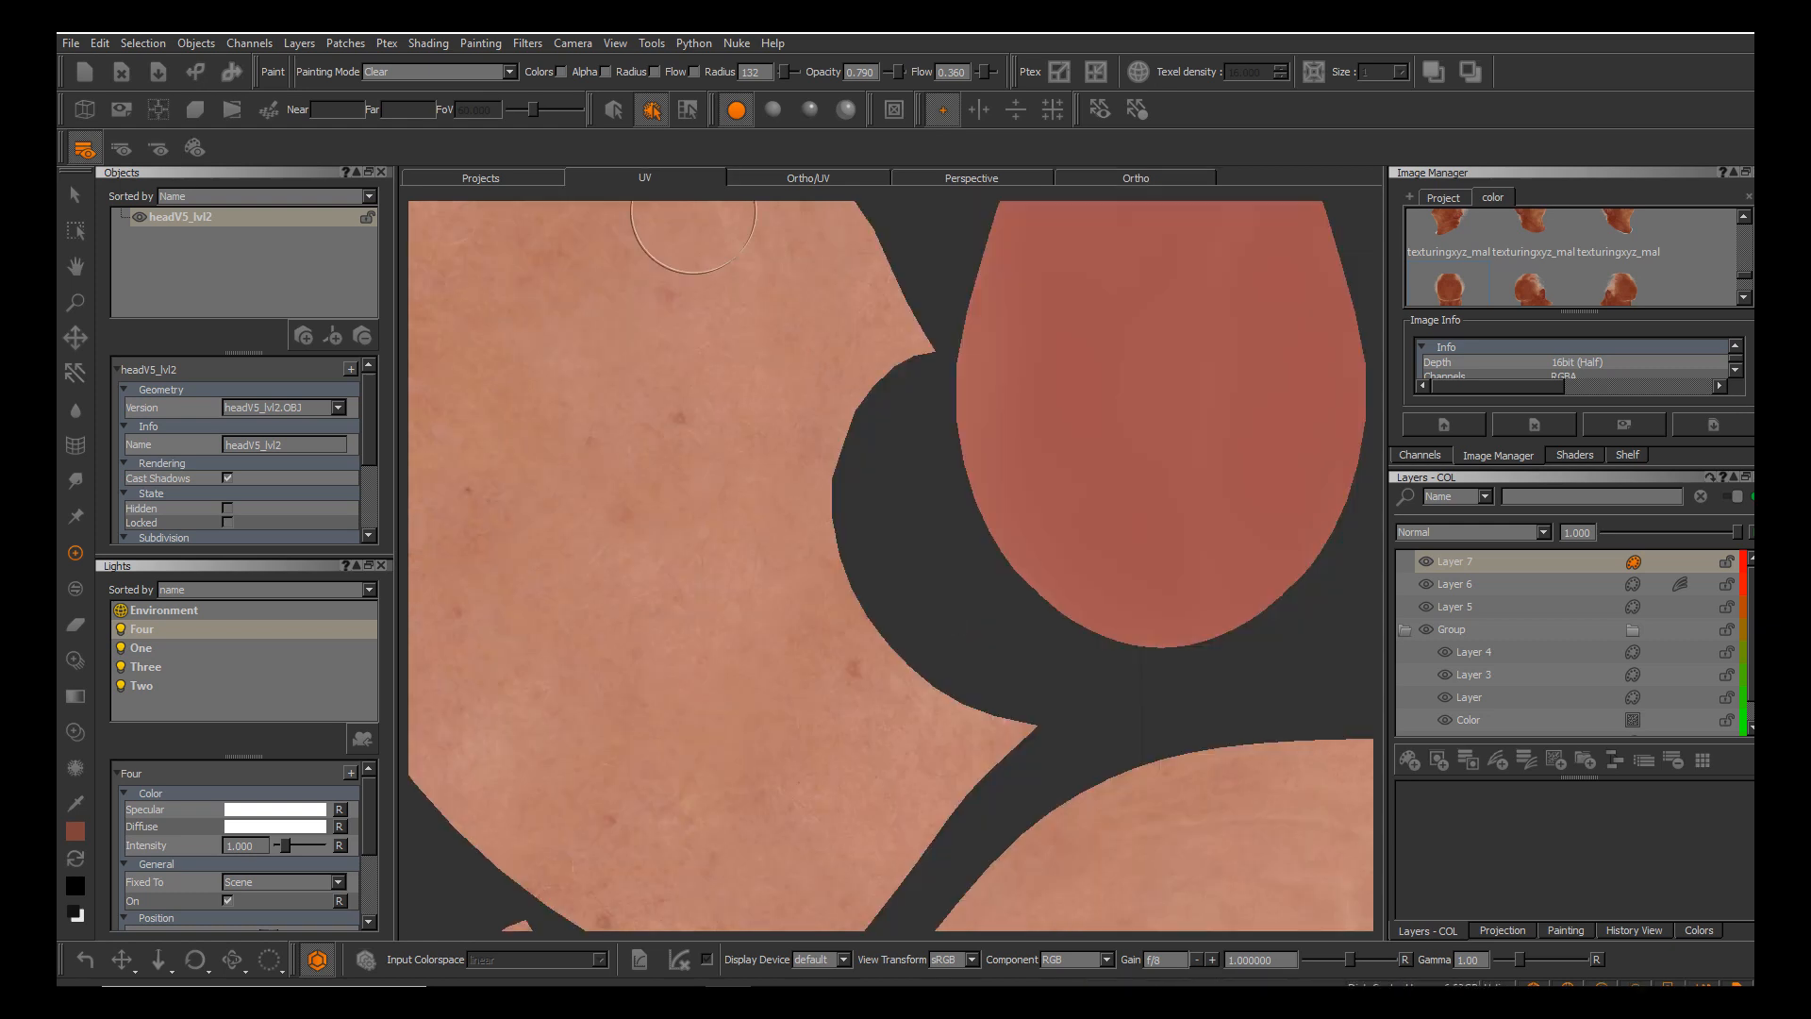
{"action": "scroll", "coordinate": [947, 611], "scroll_direction": "up", "scroll_amount": 3}
{"action": "scroll", "coordinate": [947, 613], "scroll_direction": "up", "scroll_amount": 2}
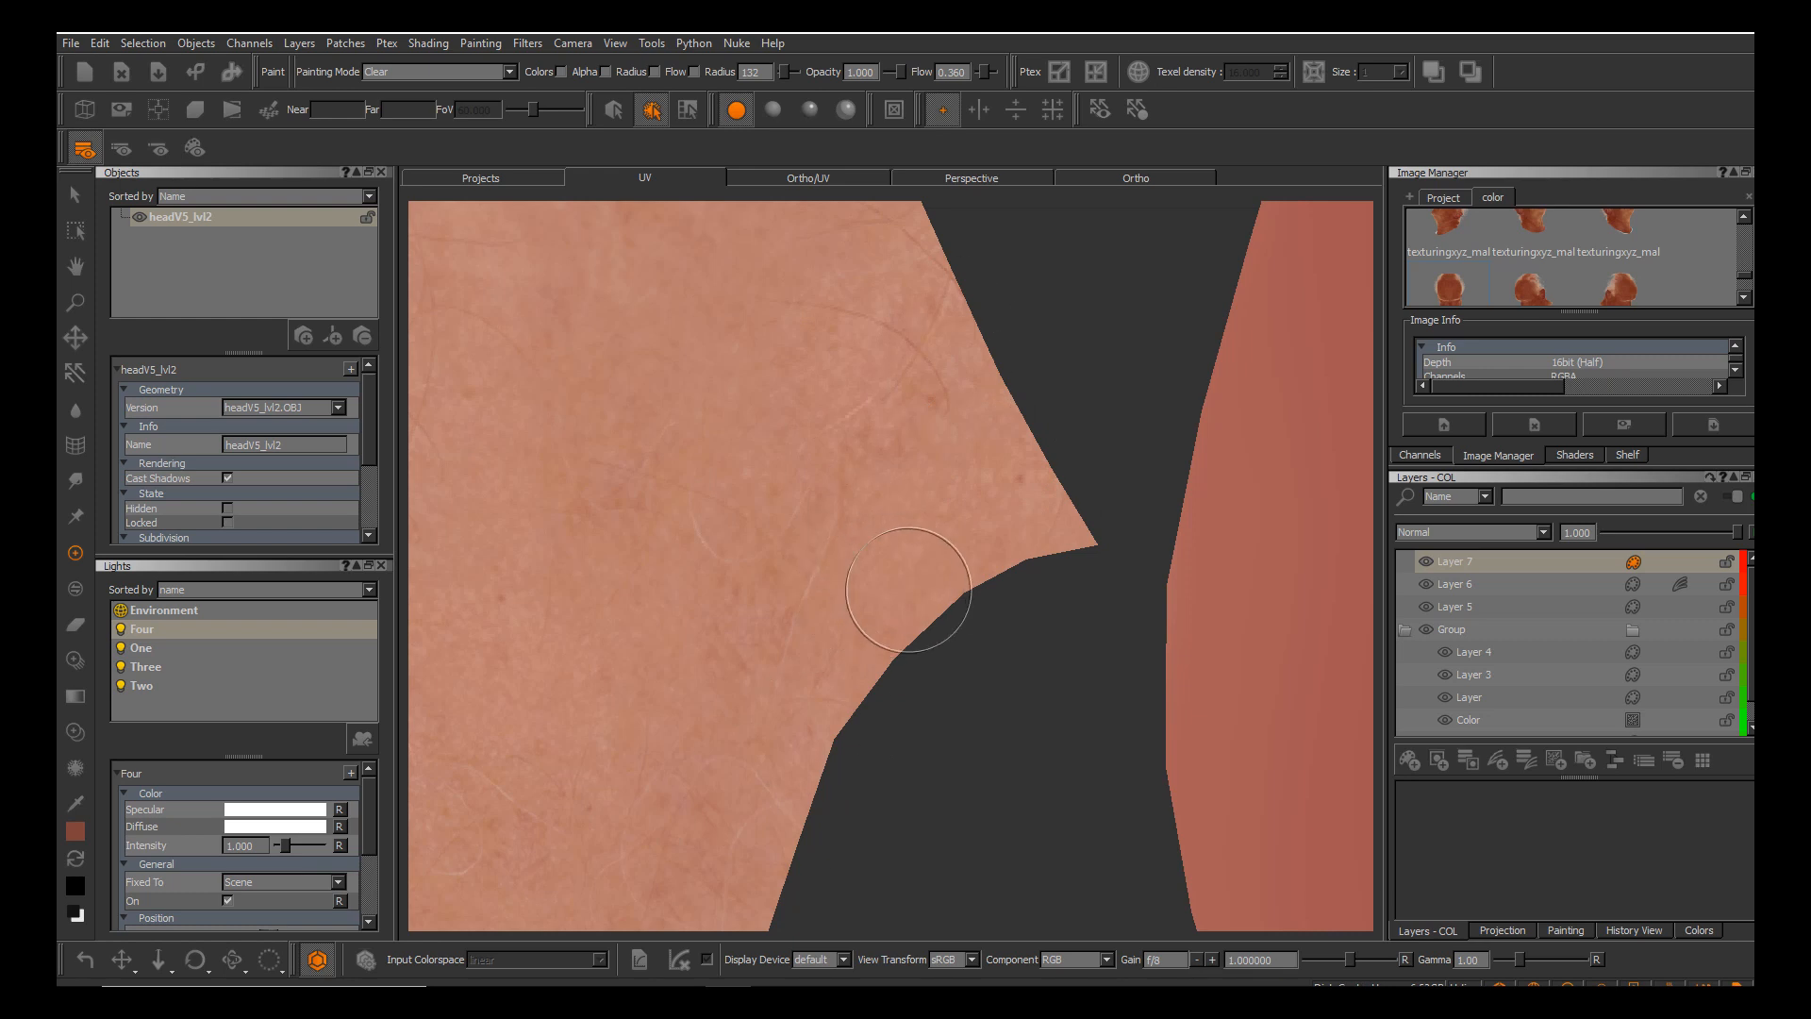
{"action": "left_click_drag", "start_coordinate": [912, 598], "coordinate": [949, 615]}
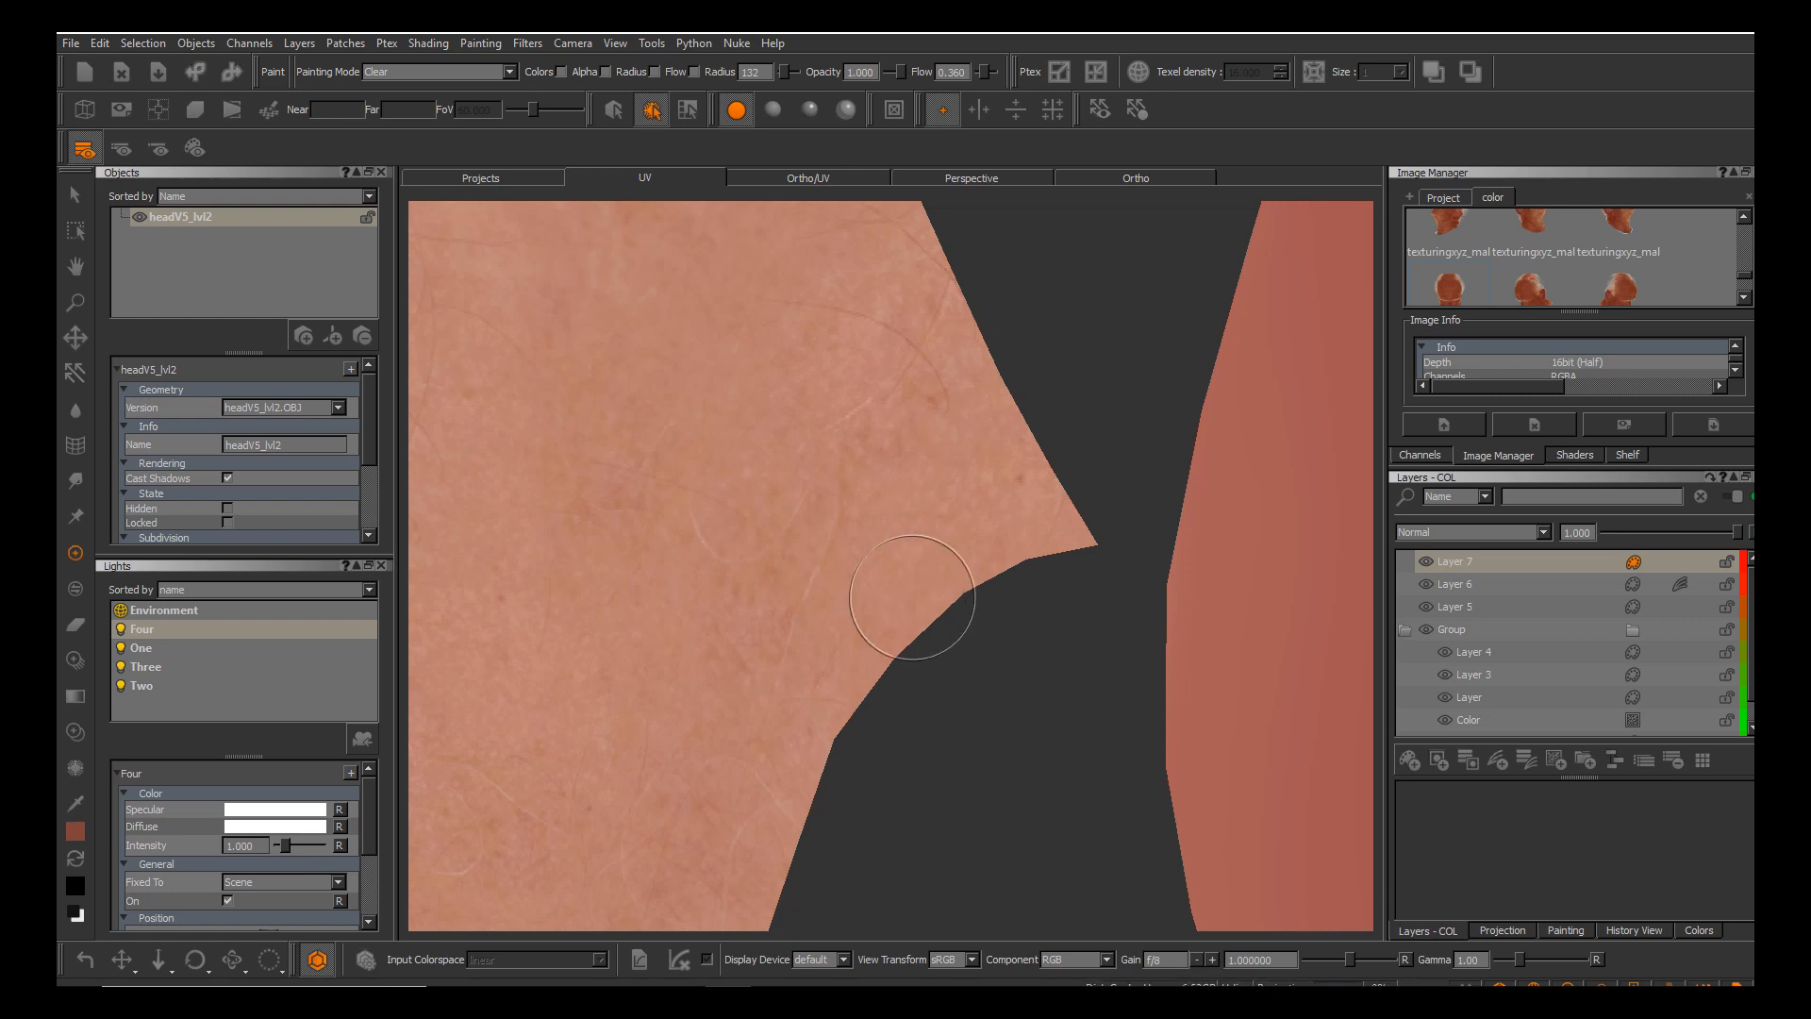
{"action": "scroll", "coordinate": [949, 614], "scroll_direction": "down", "scroll_amount": 5}
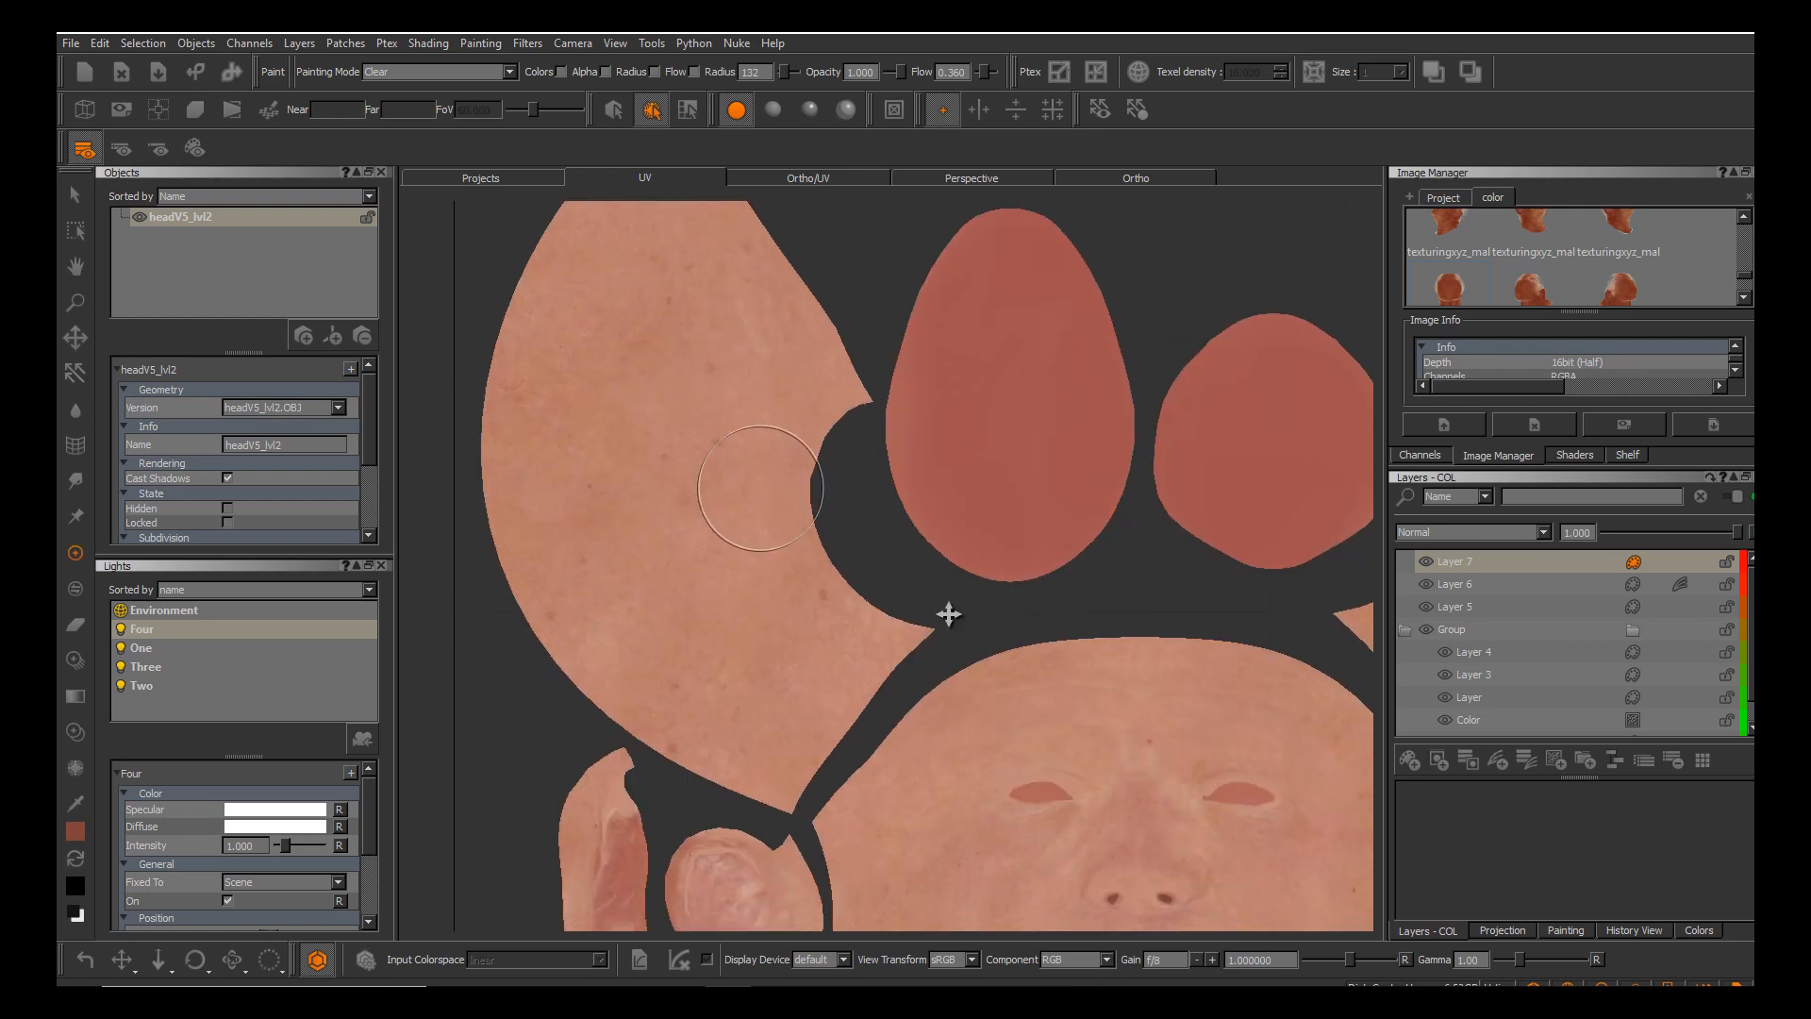
{"action": "scroll", "coordinate": [949, 614], "scroll_direction": "up", "scroll_amount": 5}
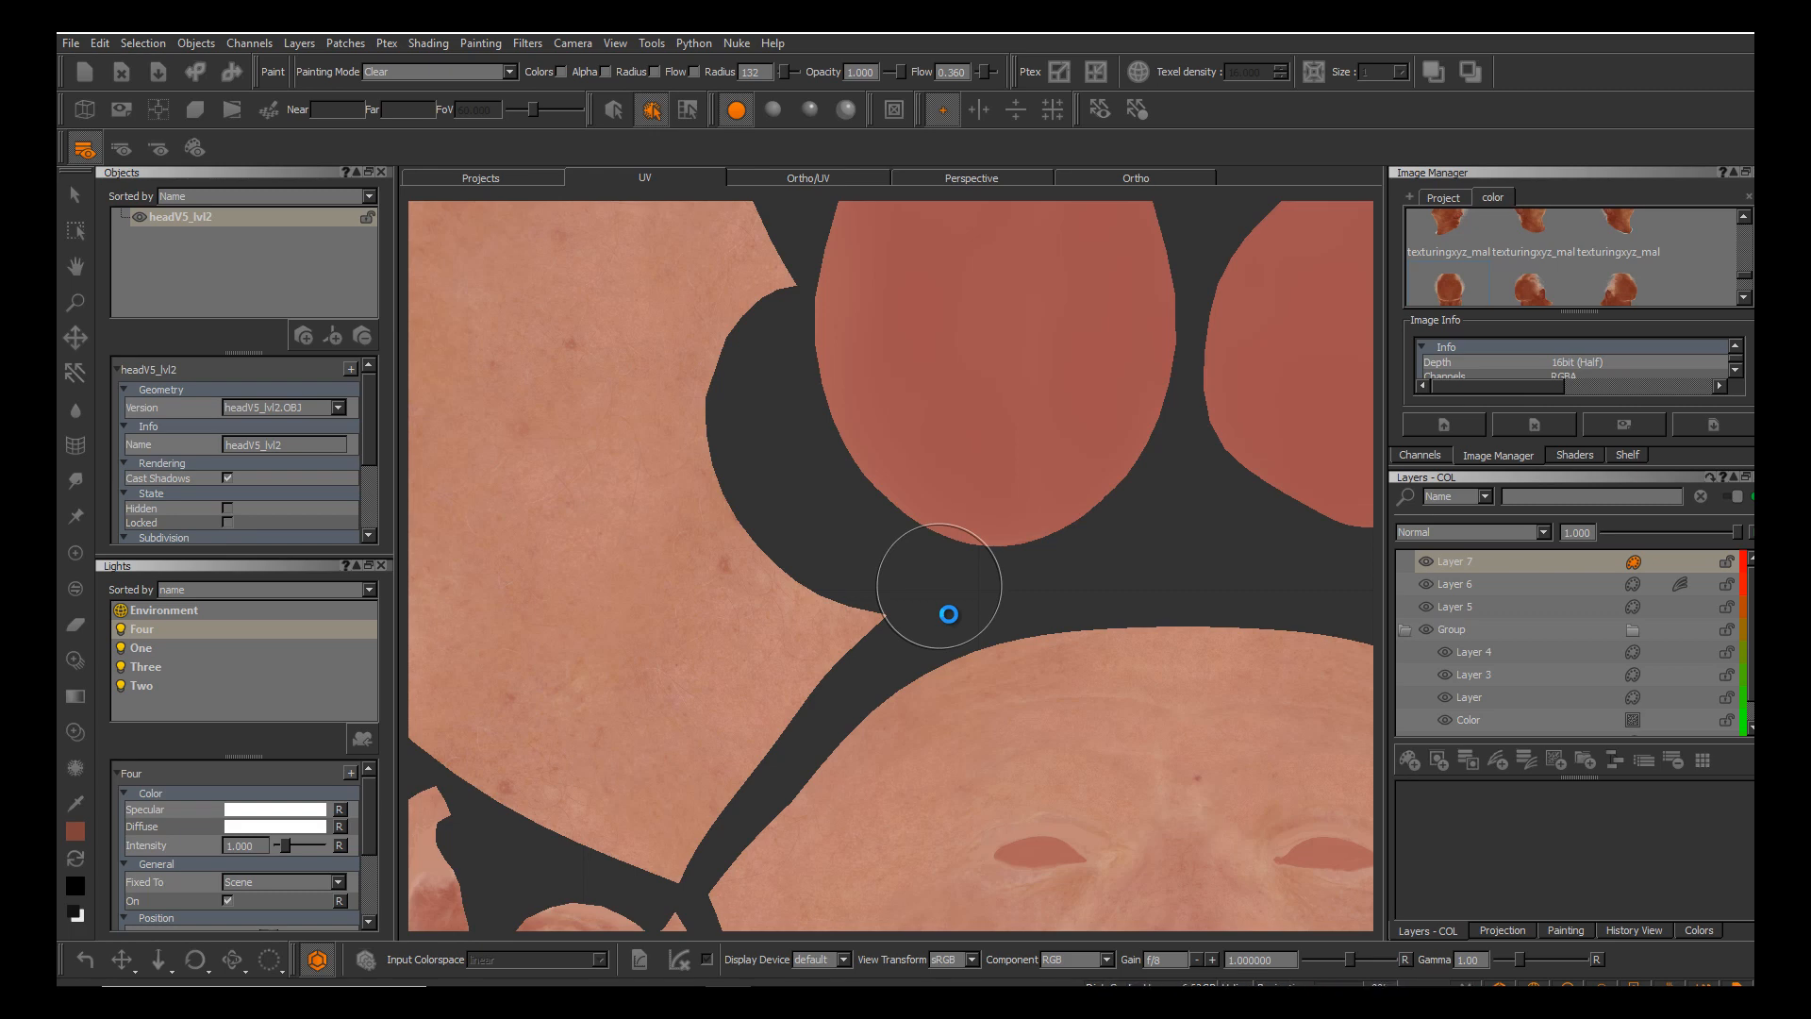
Examine the opposite scalp patch's notched edge, then the face and lips in the UV view.
{"action": "middle_click_drag", "start_coordinate": [1016, 566], "coordinate": [287, 696], "text": "alt"}
{"action": "scroll", "coordinate": [946, 614], "scroll_direction": "up", "scroll_amount": 4}
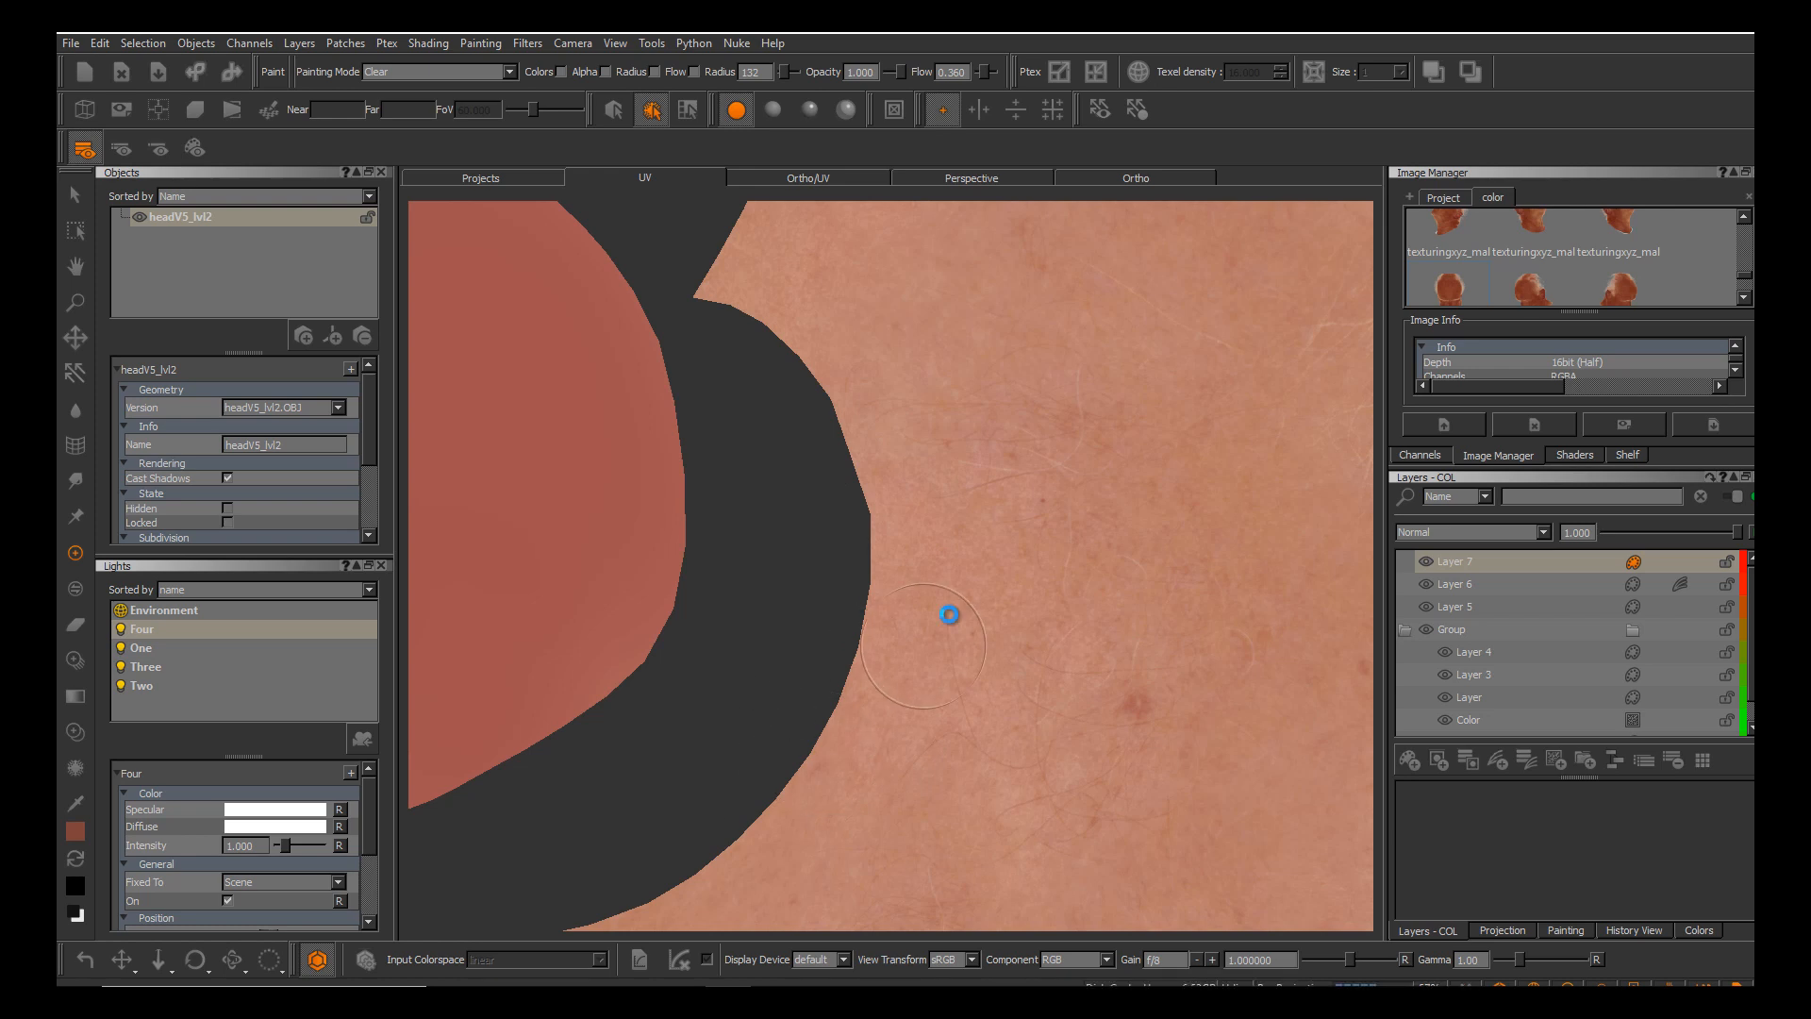
{"action": "scroll", "coordinate": [949, 614], "scroll_direction": "down", "scroll_amount": 5}
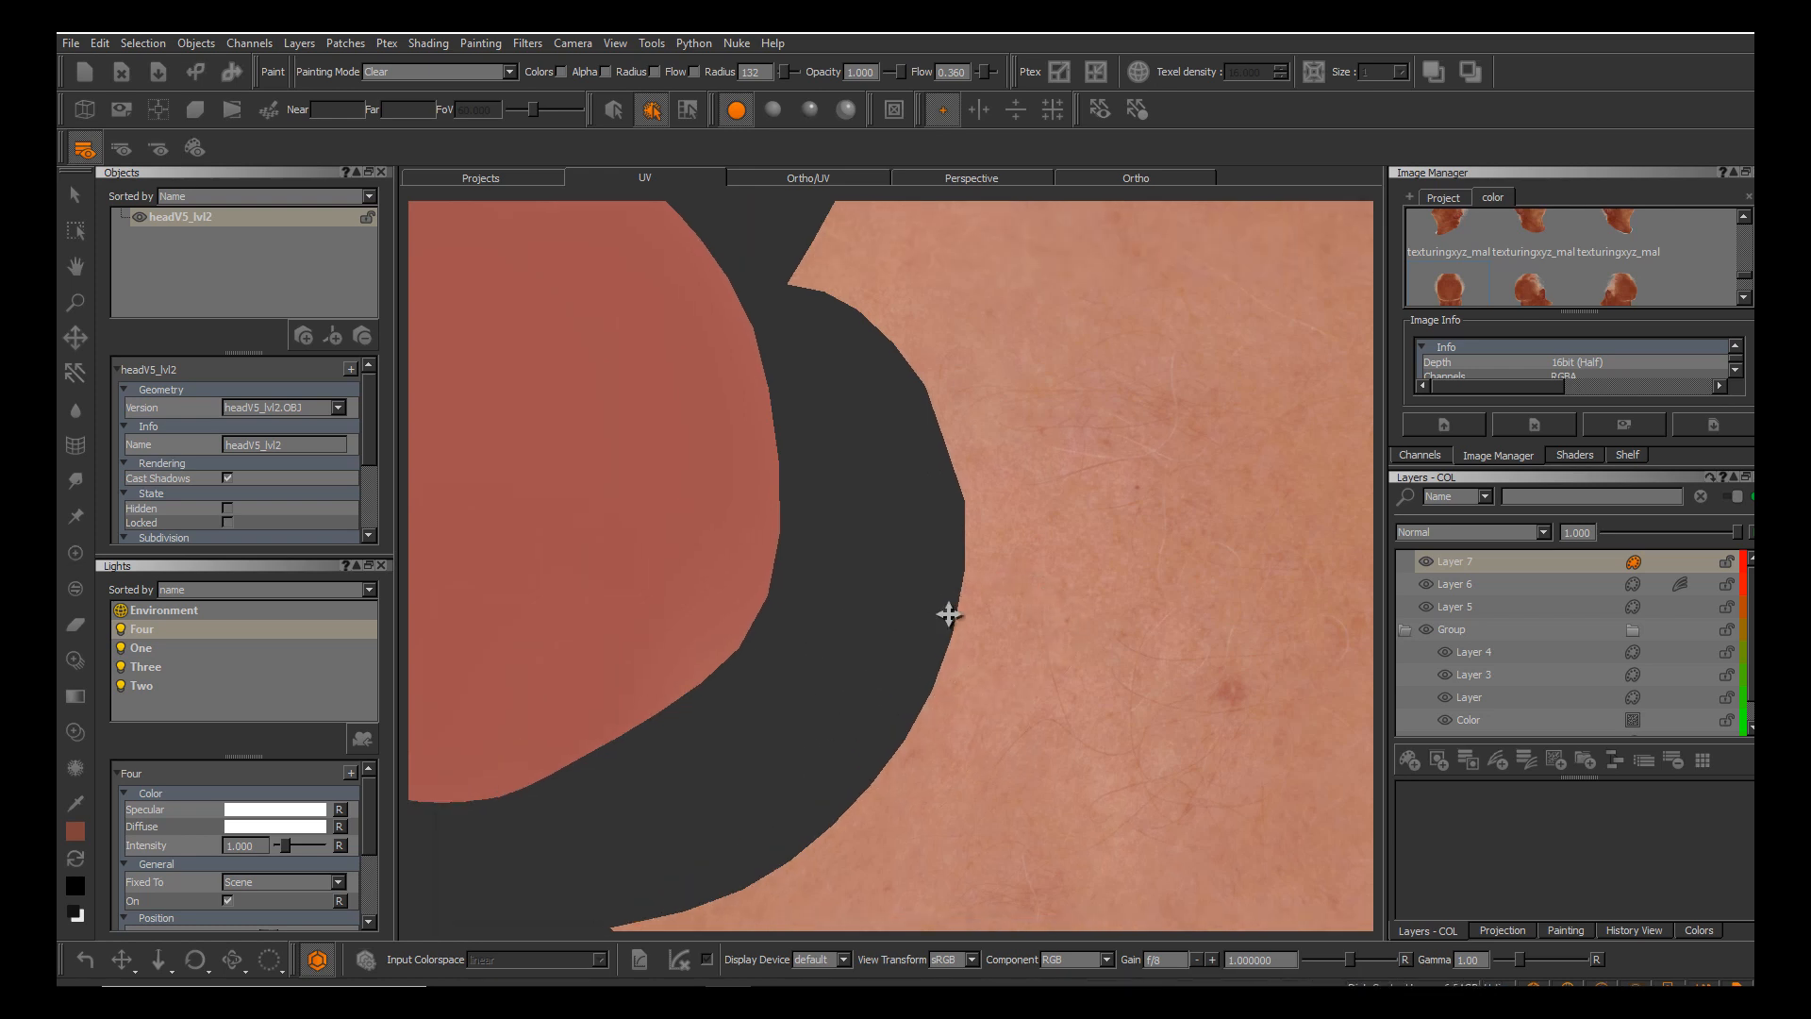
{"action": "middle_click_drag", "start_coordinate": [950, 615], "coordinate": [926, 481], "text": "alt"}
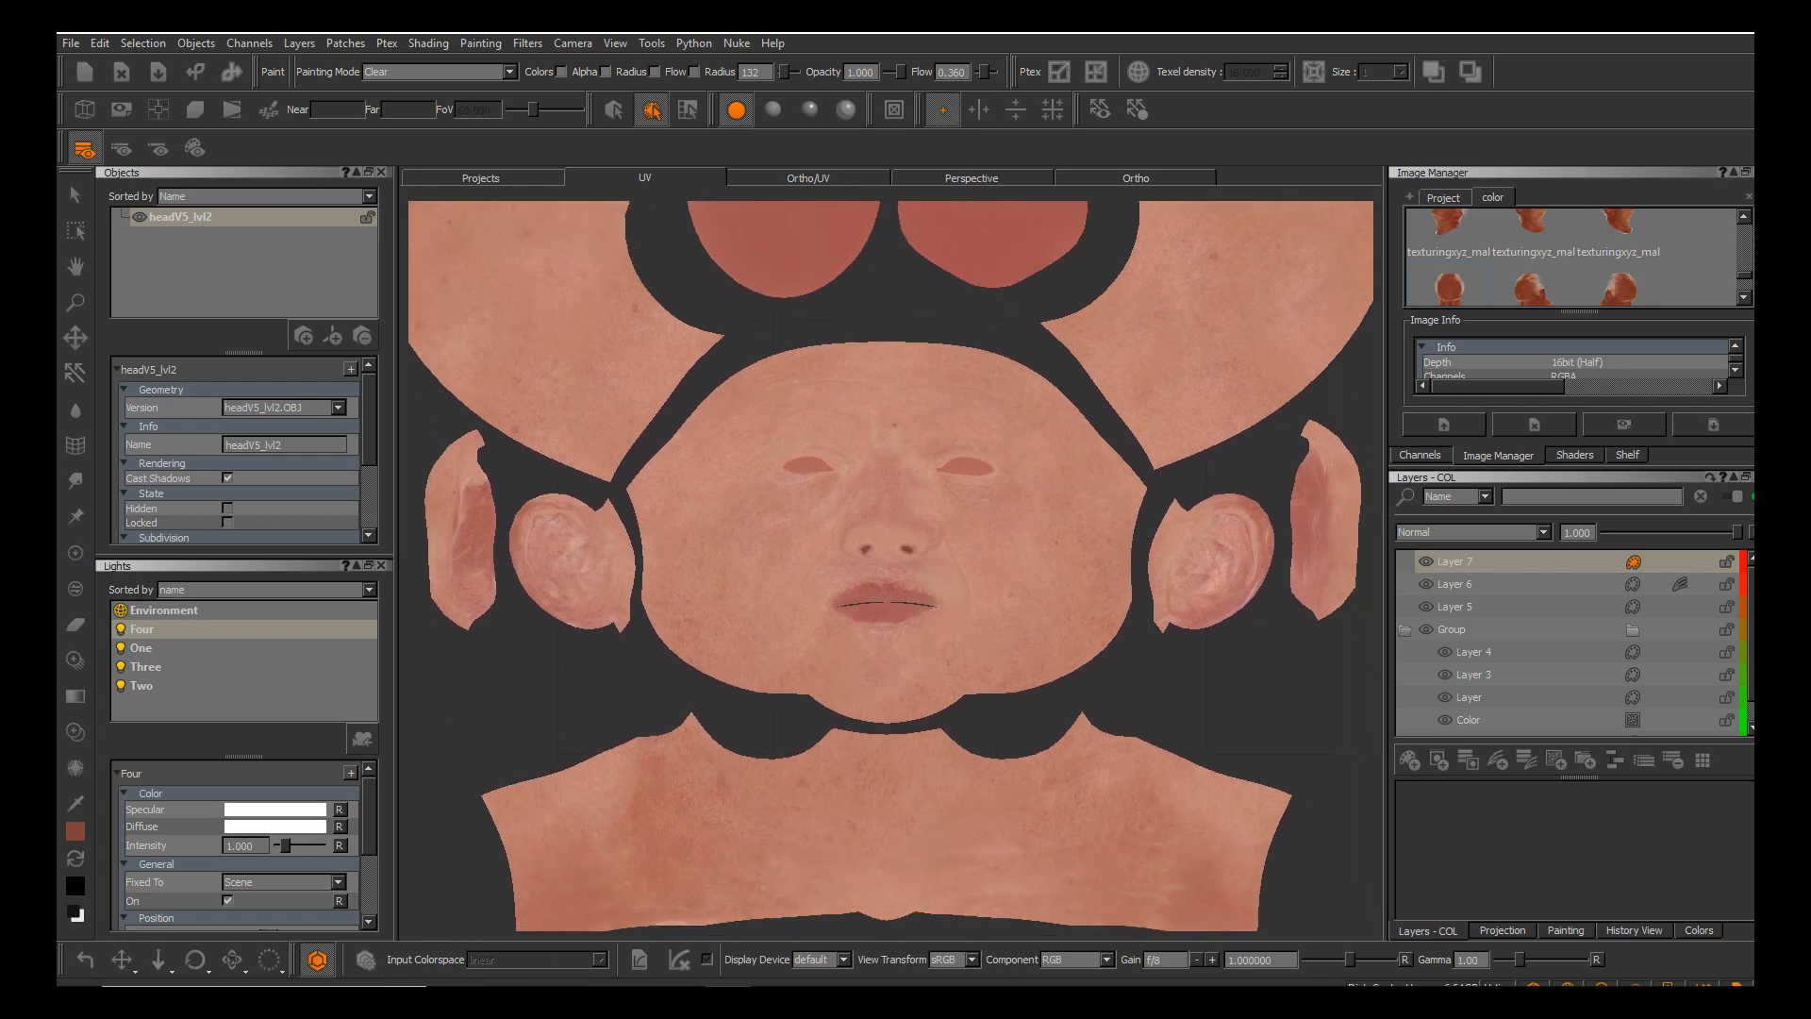
{"action": "middle_click_drag", "start_coordinate": [914, 565], "coordinate": [771, 533], "text": "alt"}
{"action": "middle_click_drag", "start_coordinate": [721, 617], "coordinate": [950, 616], "text": "alt"}
{"action": "scroll", "coordinate": [948, 609], "scroll_direction": "up", "scroll_amount": 5}
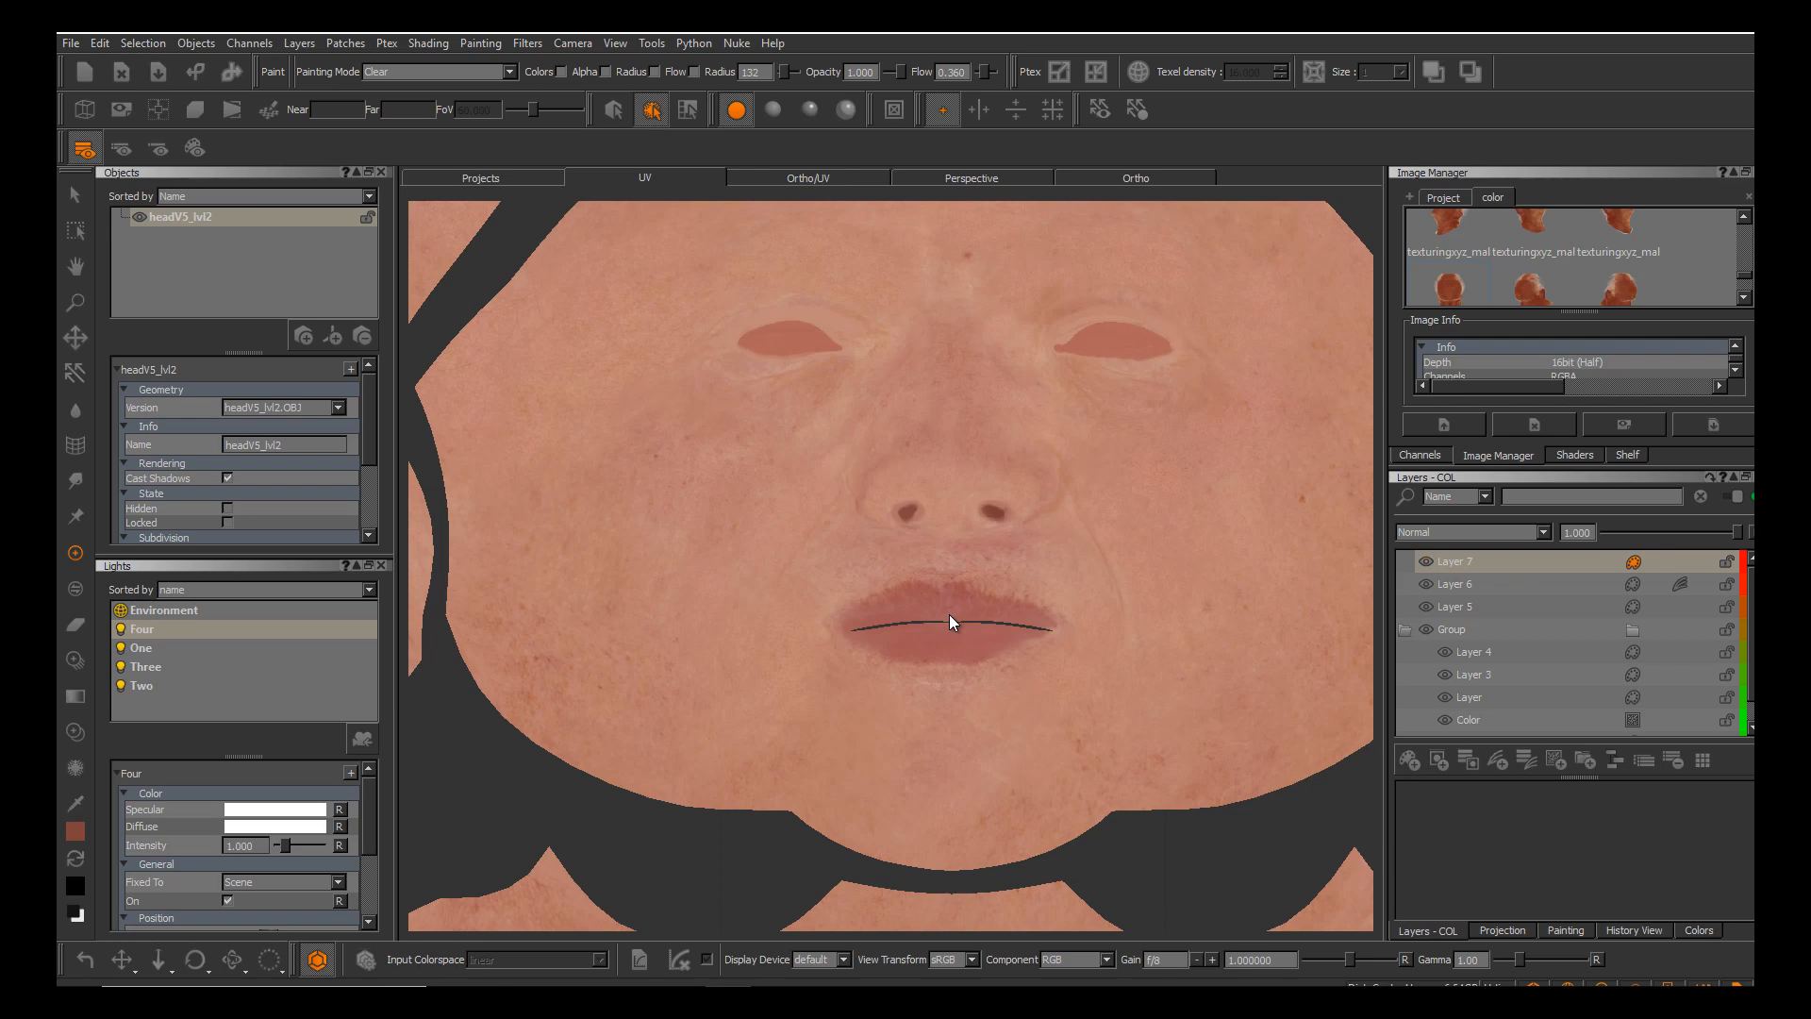
Merge Layer 5, Layer 6 and Layer 7 into a single layer above the group.
{"action": "left_click", "coordinate": [1456, 606], "text": "shift"}
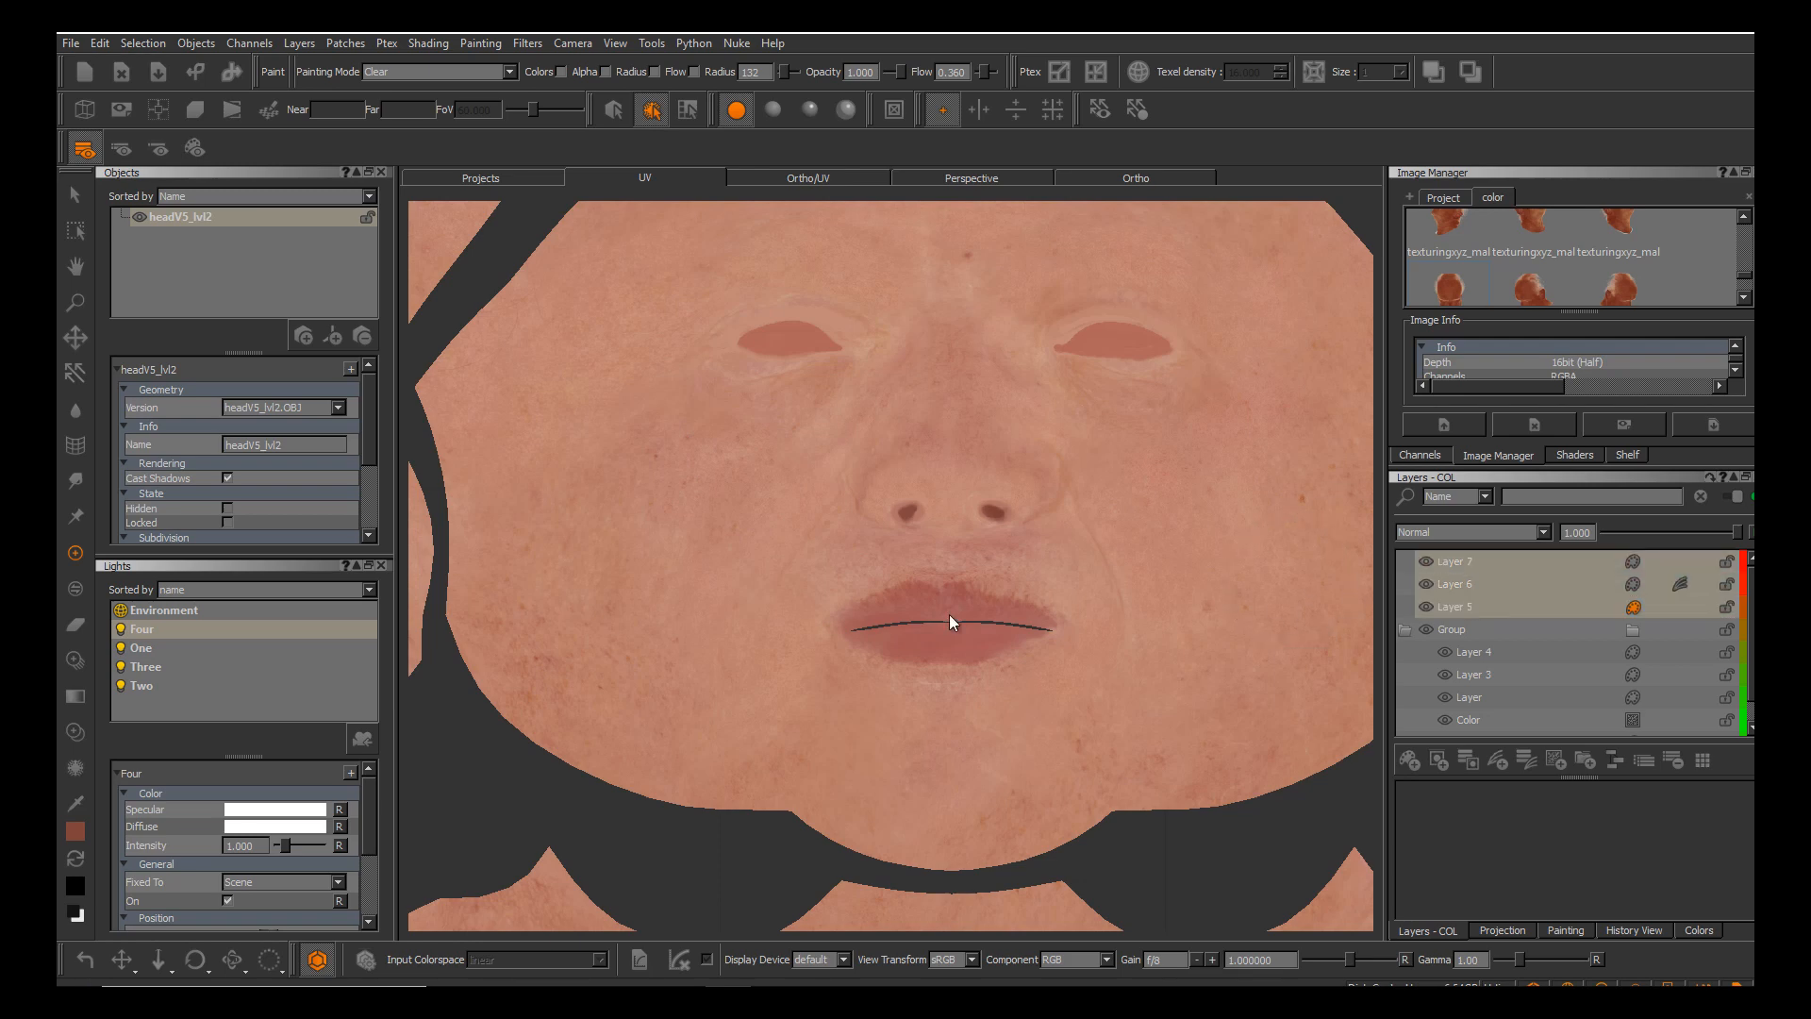
{"action": "right_click", "coordinate": [1483, 563]}
{"action": "left_click", "coordinate": [1547, 190]}
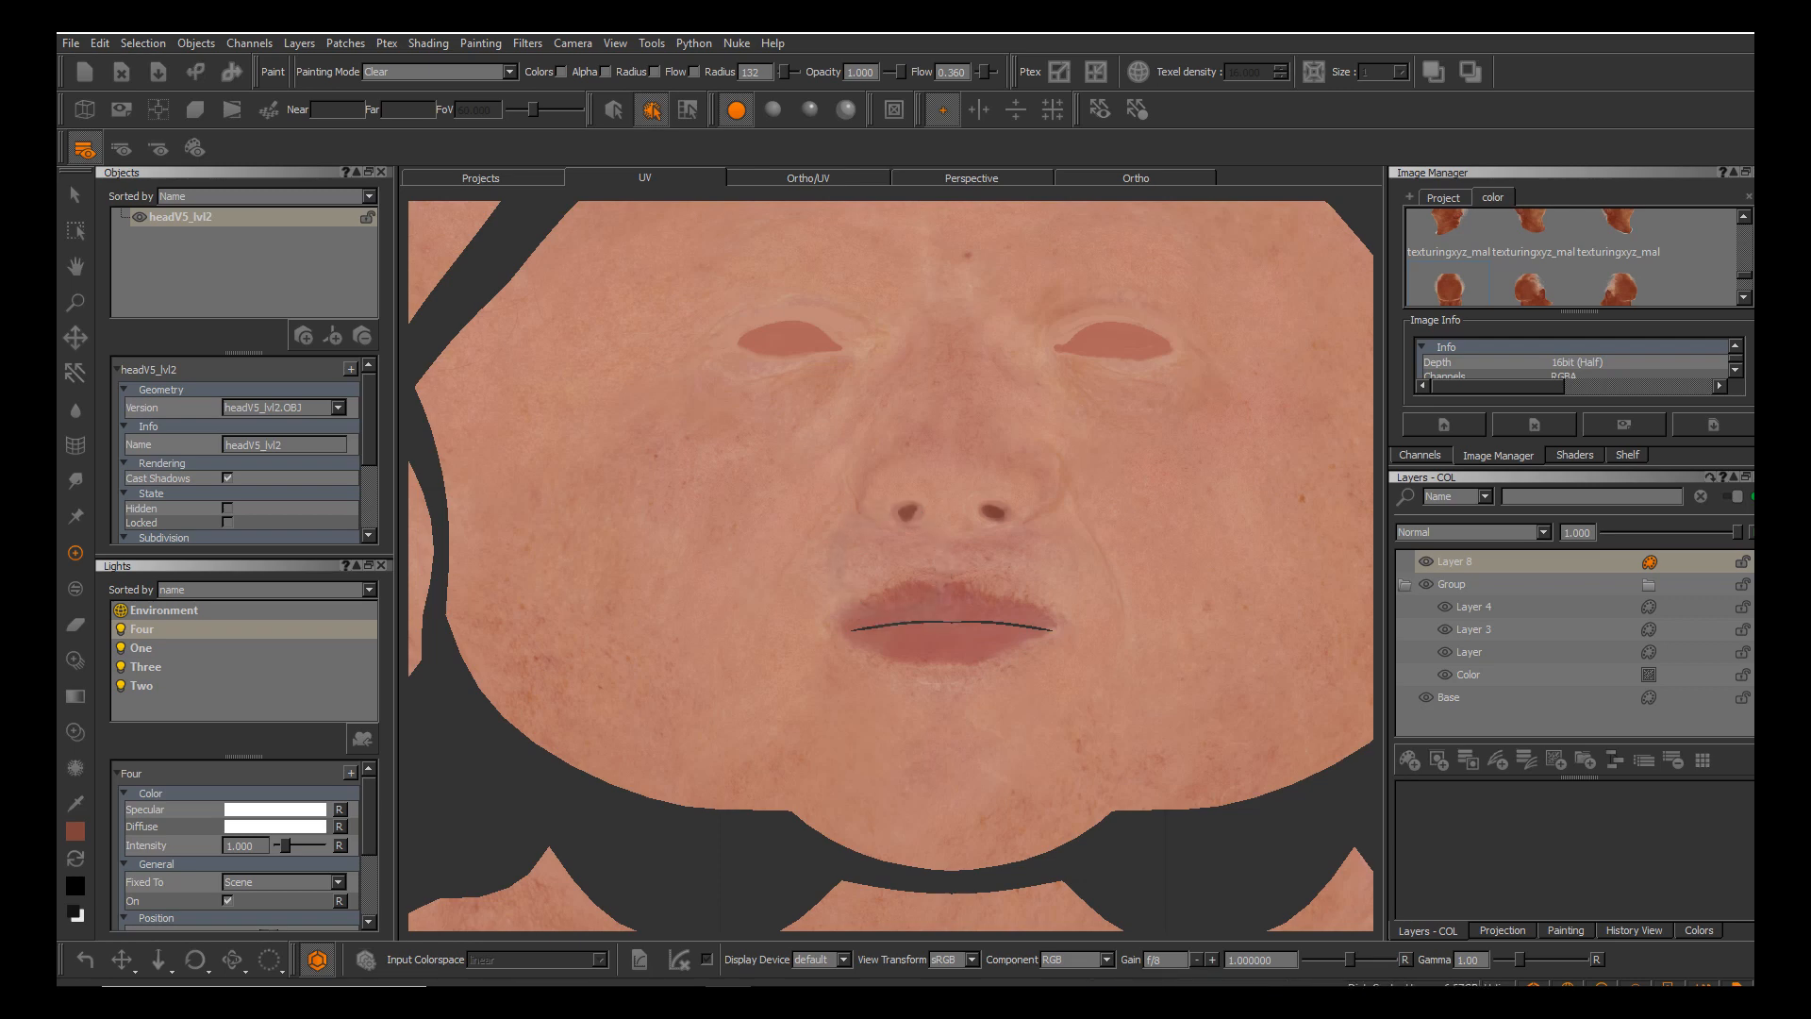
{"action": "middle_click_drag", "start_coordinate": [706, 404], "coordinate": [765, 450], "text": "alt"}
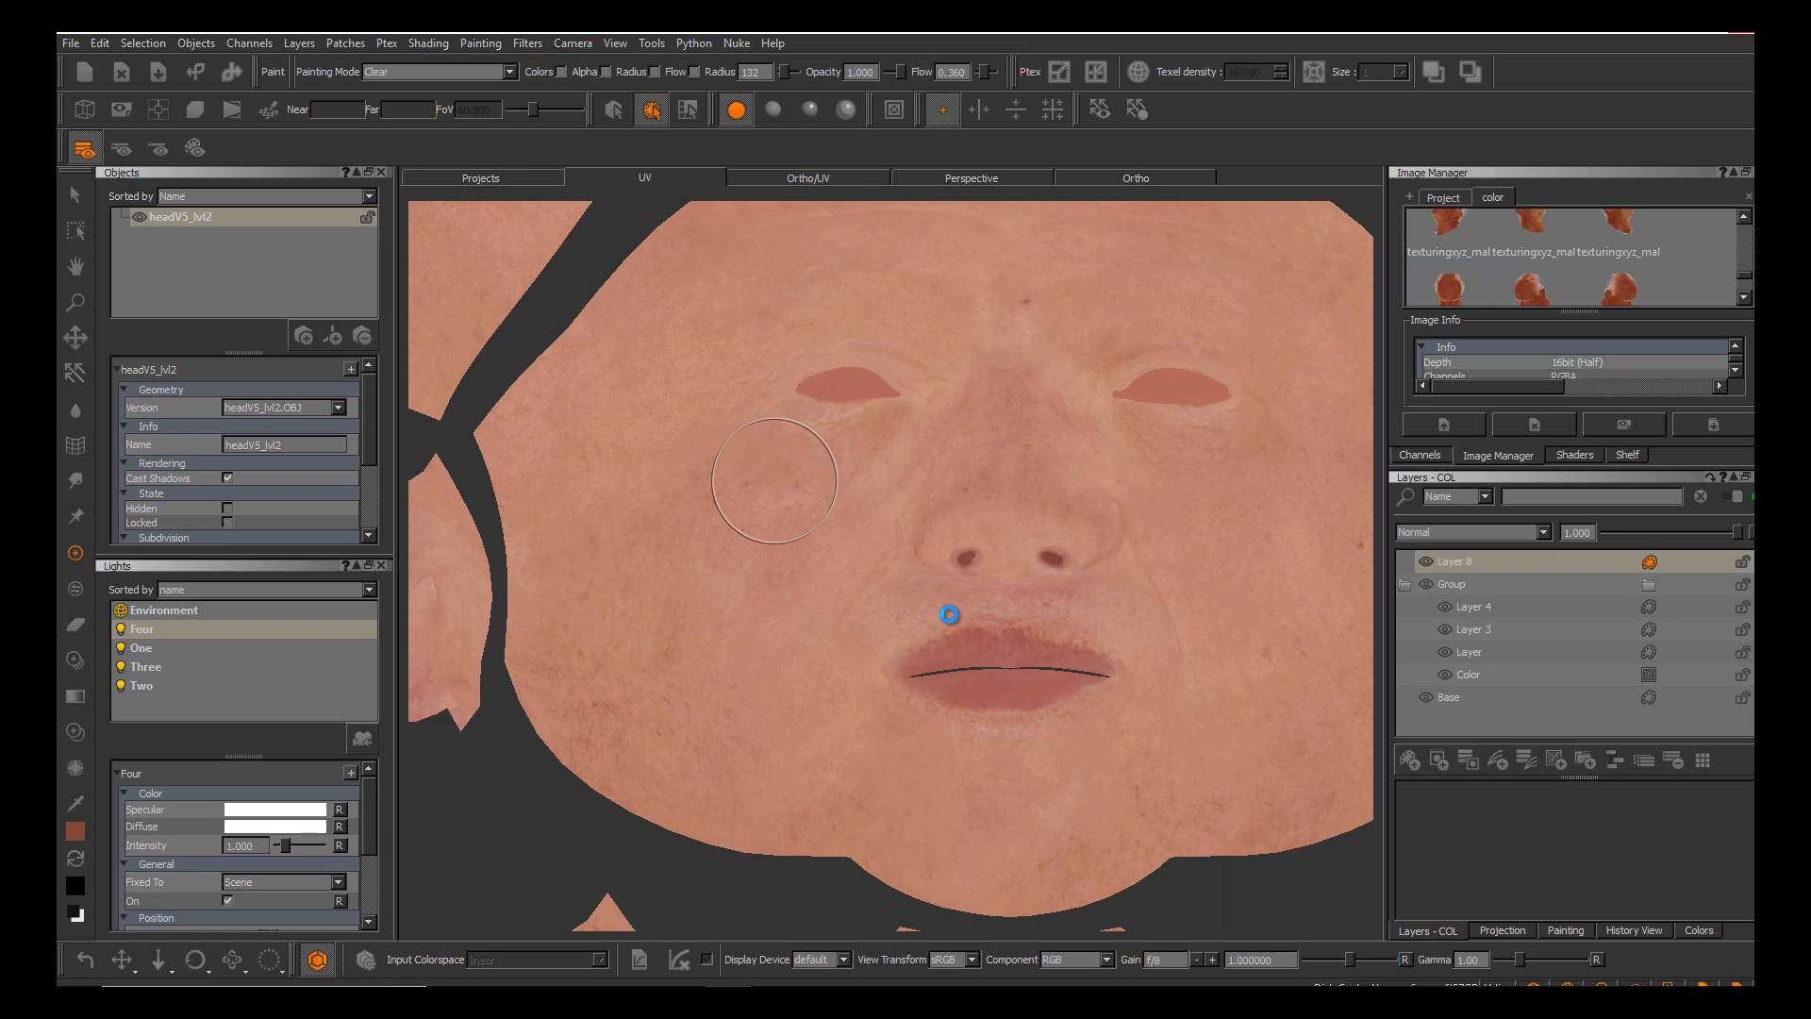
Activate the Clone Stamp for retouching the ear patch in the UV view.
{"action": "key", "text": "b"}
{"action": "scroll", "coordinate": [950, 614], "scroll_direction": "up", "scroll_amount": 5}
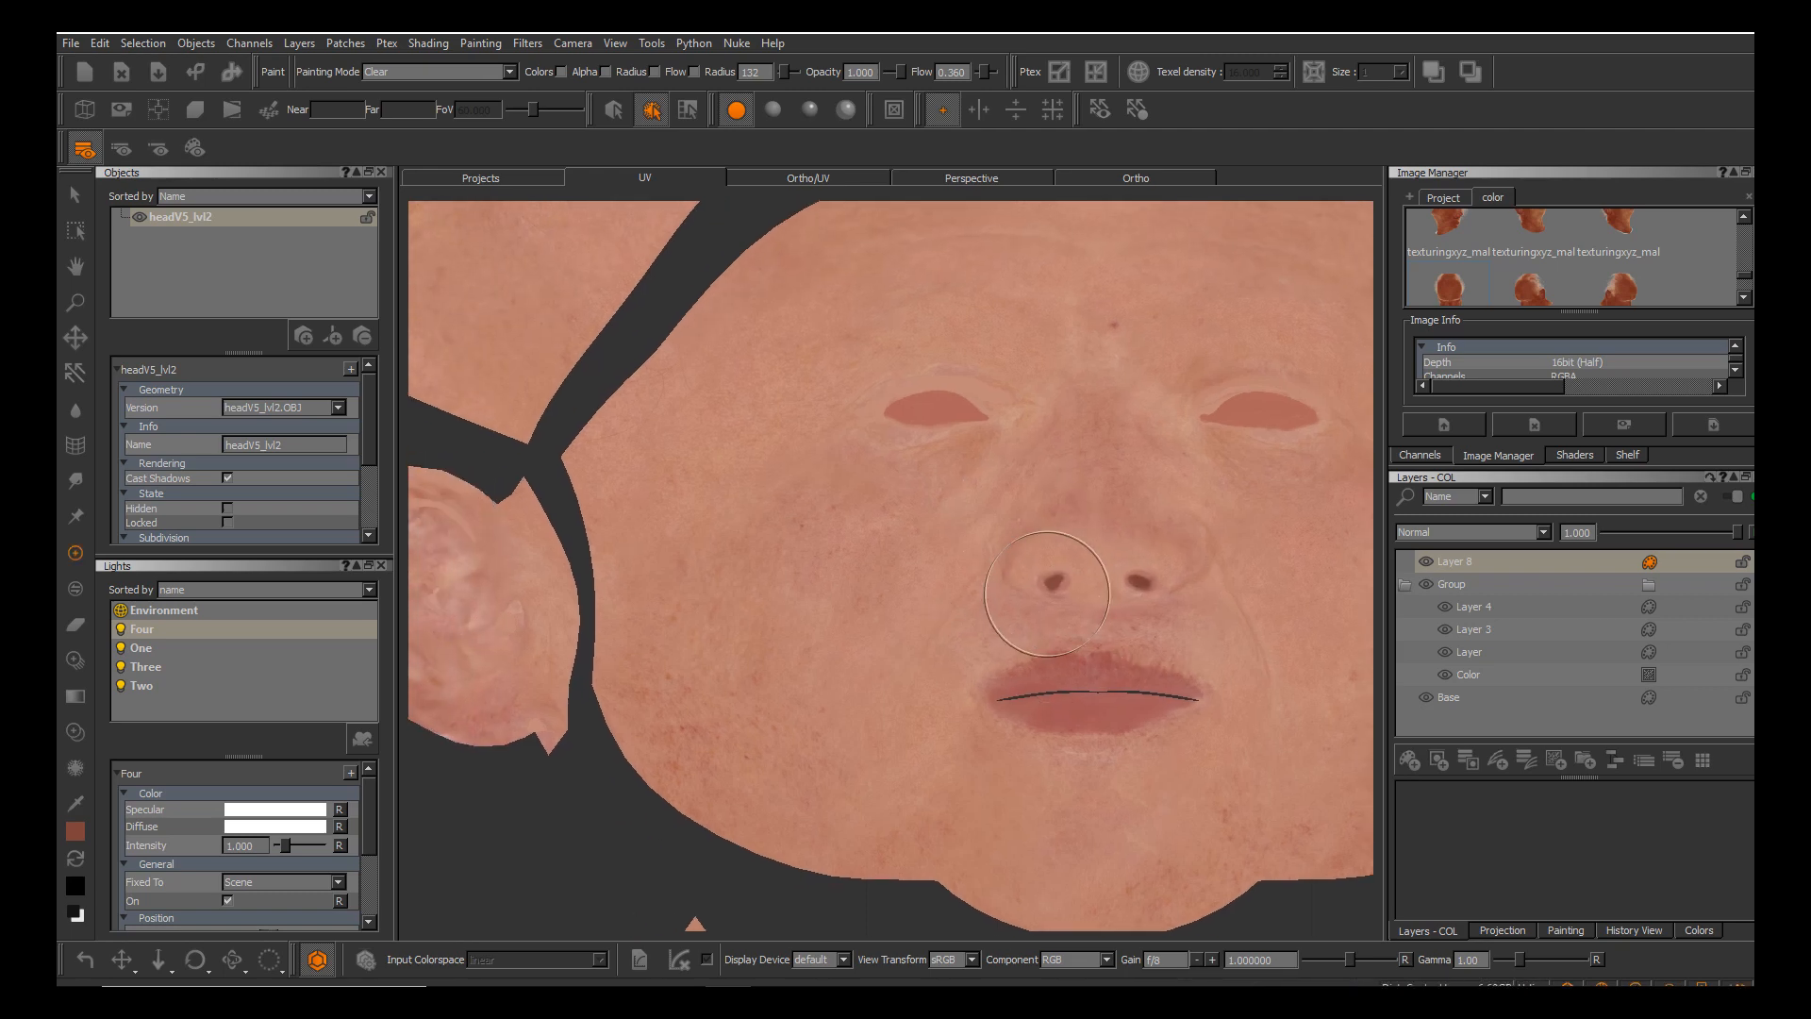
{"action": "scroll", "coordinate": [950, 615], "scroll_direction": "down", "scroll_amount": 5}
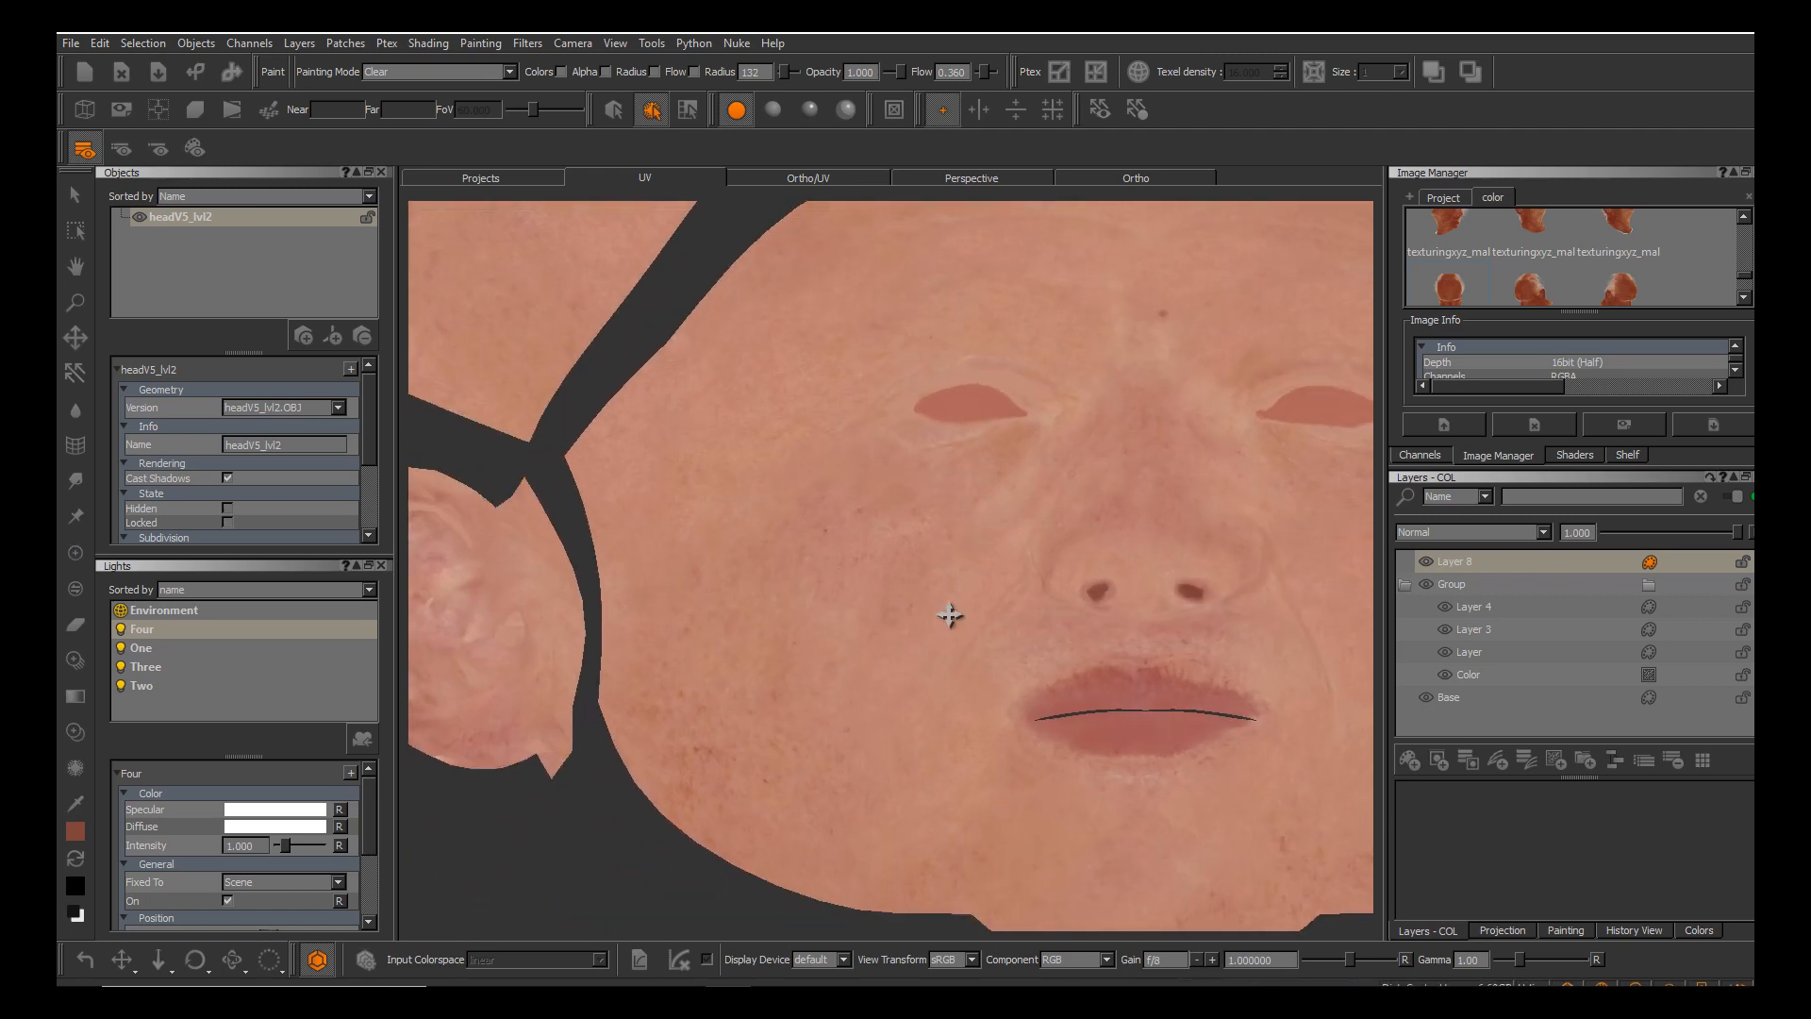
{"action": "mouse_move", "coordinate": [950, 614]}
{"action": "middle_mouse_down", "text": "alt"}
{"action": "mouse_move", "coordinate": [1087, 727]}
{"action": "mouse_move", "coordinate": [1439, 862]}
{"action": "mouse_move", "coordinate": [1293, 1018]}
{"action": "mouse_move", "coordinate": [977, 843]}
{"action": "middle_mouse_up", "text": "alt"}
{"action": "middle_click_drag", "start_coordinate": [784, 711], "coordinate": [1177, 0], "text": "alt"}
{"action": "scroll", "coordinate": [950, 614], "scroll_direction": "up", "scroll_amount": 5}
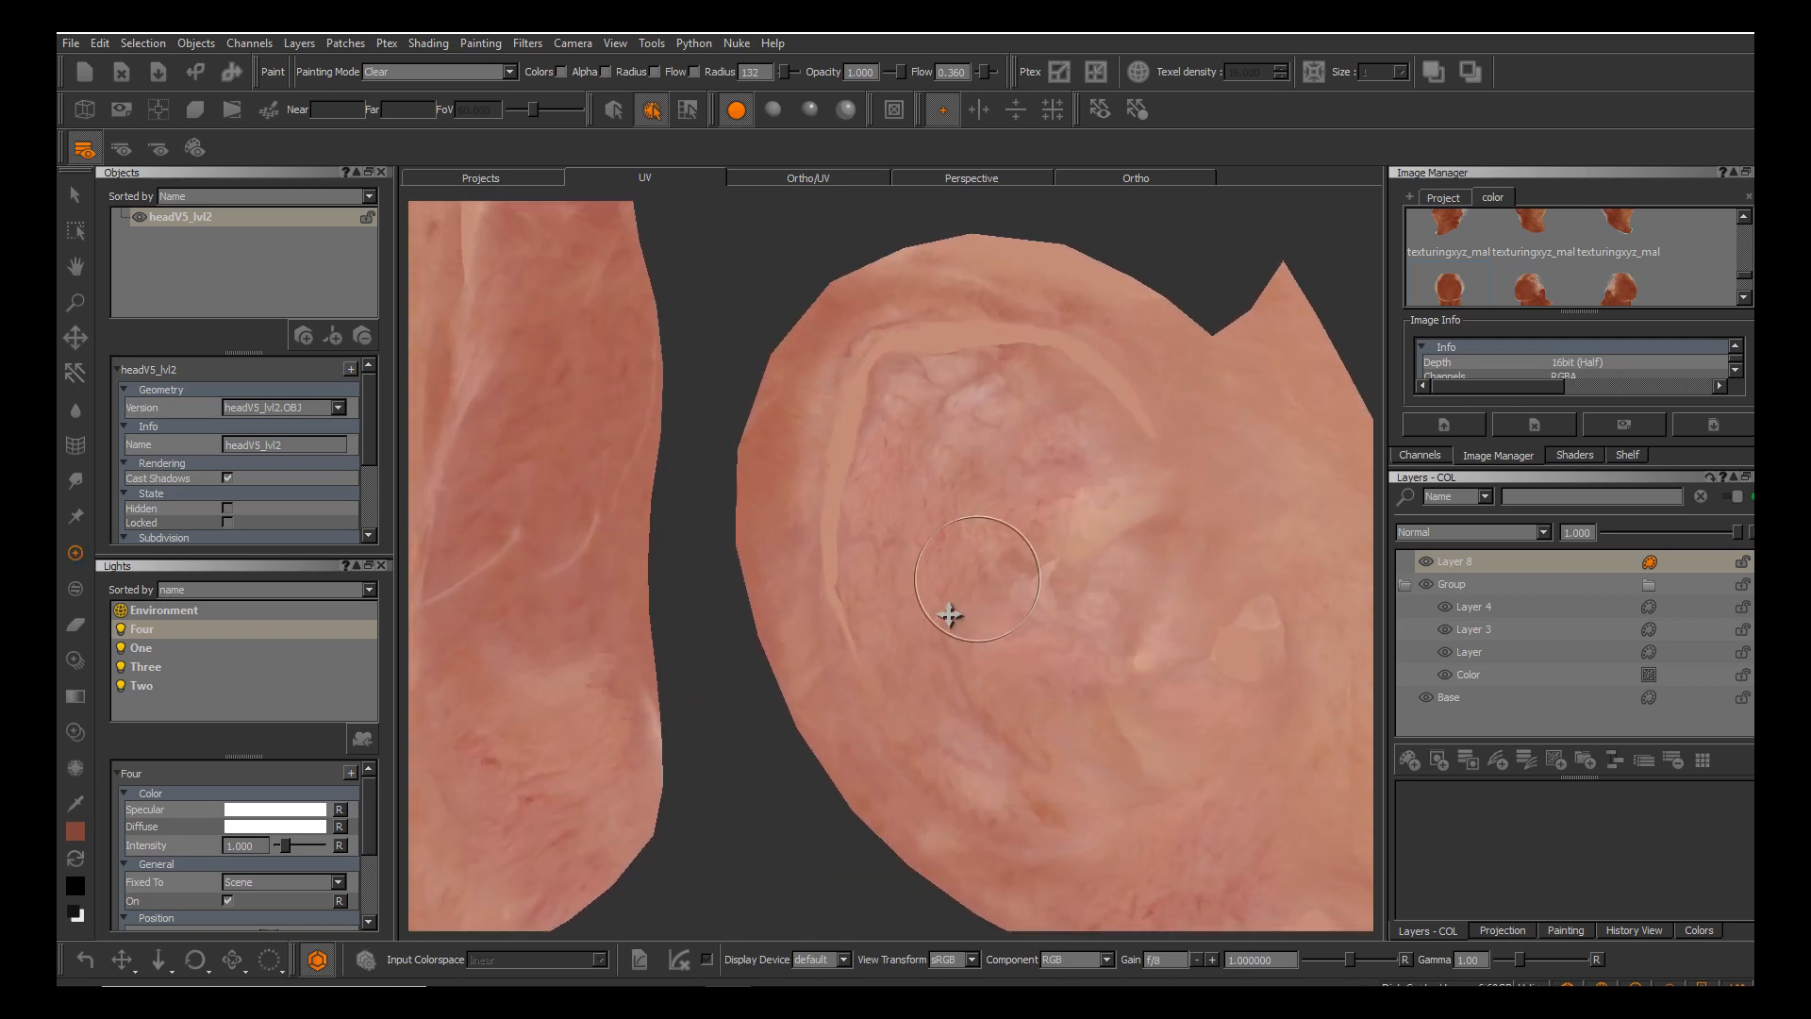
{"action": "middle_click_drag", "start_coordinate": [950, 614], "coordinate": [899, 597], "text": "alt"}
{"action": "key", "text": "c"}
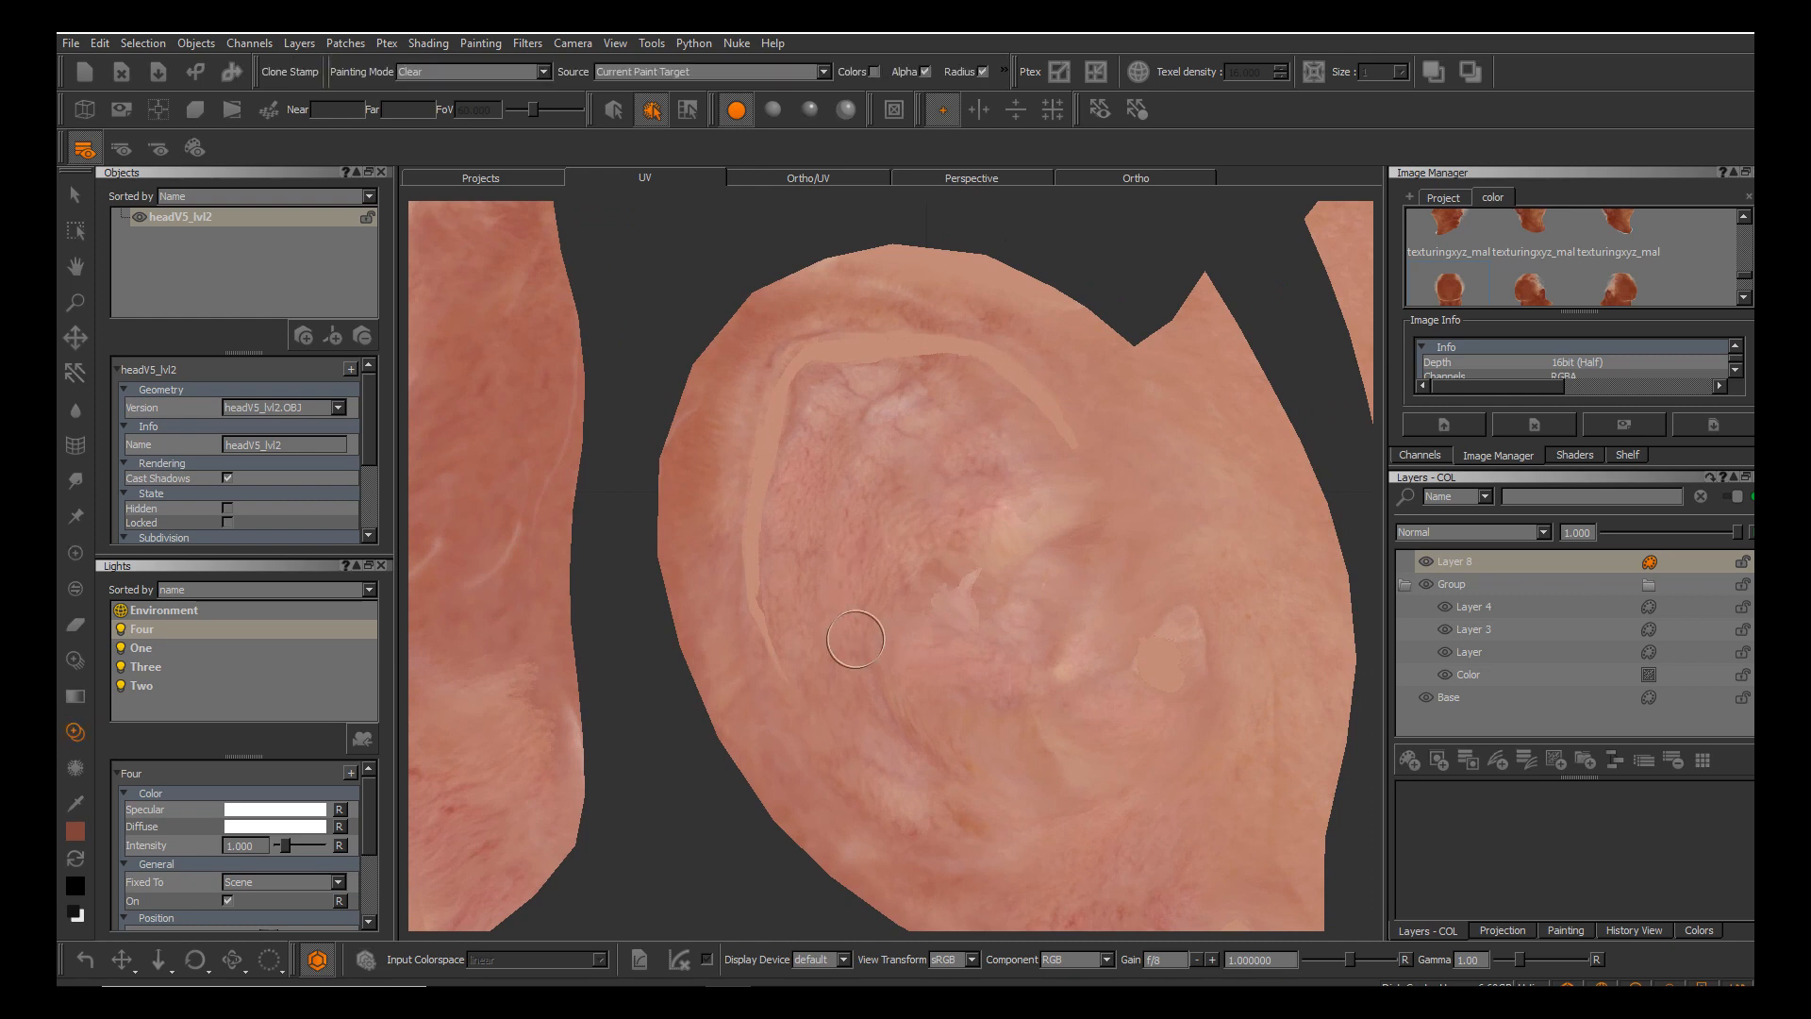
{"action": "scroll", "coordinate": [950, 614], "scroll_direction": "up", "scroll_amount": 2}
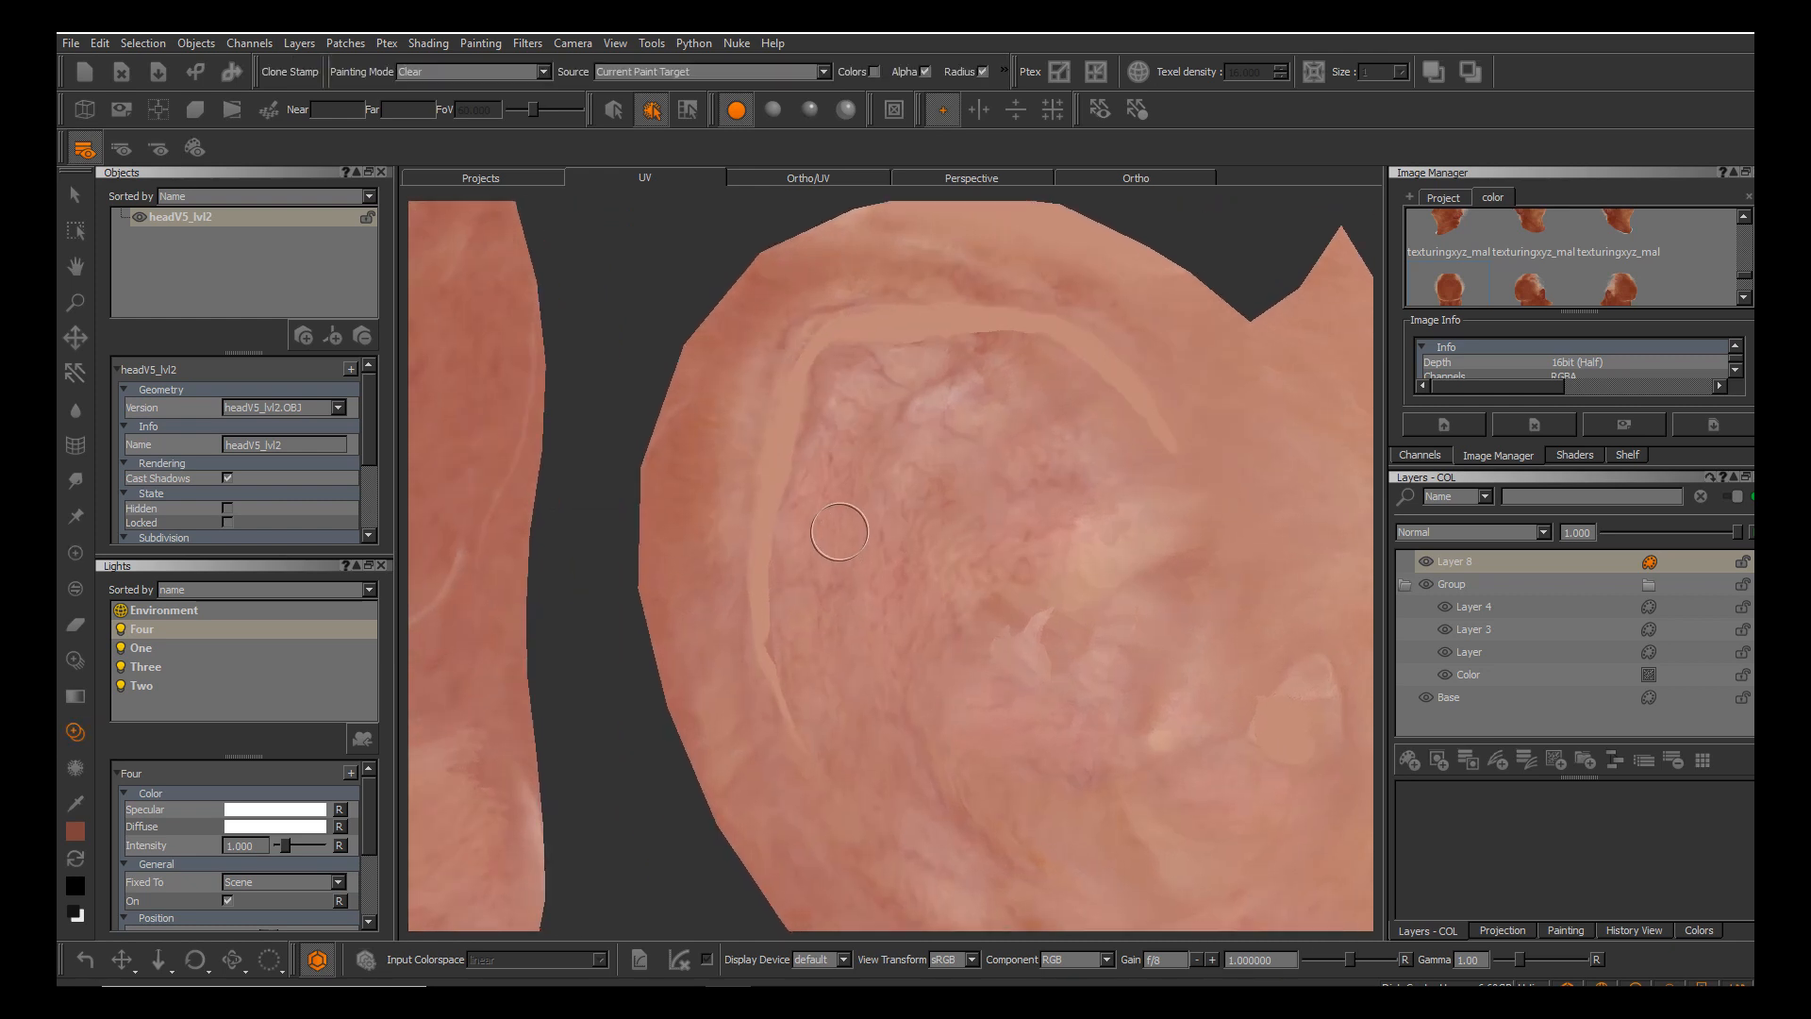
Enlarge the clone brush, set a source inside the ear and try to clone over the pale streak.
{"action": "key", "text": "r"}
{"action": "left_click_drag", "start_coordinate": [840, 530], "coordinate": [855, 530]}
{"action": "middle_click_drag", "start_coordinate": [875, 611], "coordinate": [956, 615]}
{"action": "left_click_drag", "start_coordinate": [909, 570], "coordinate": [934, 577]}
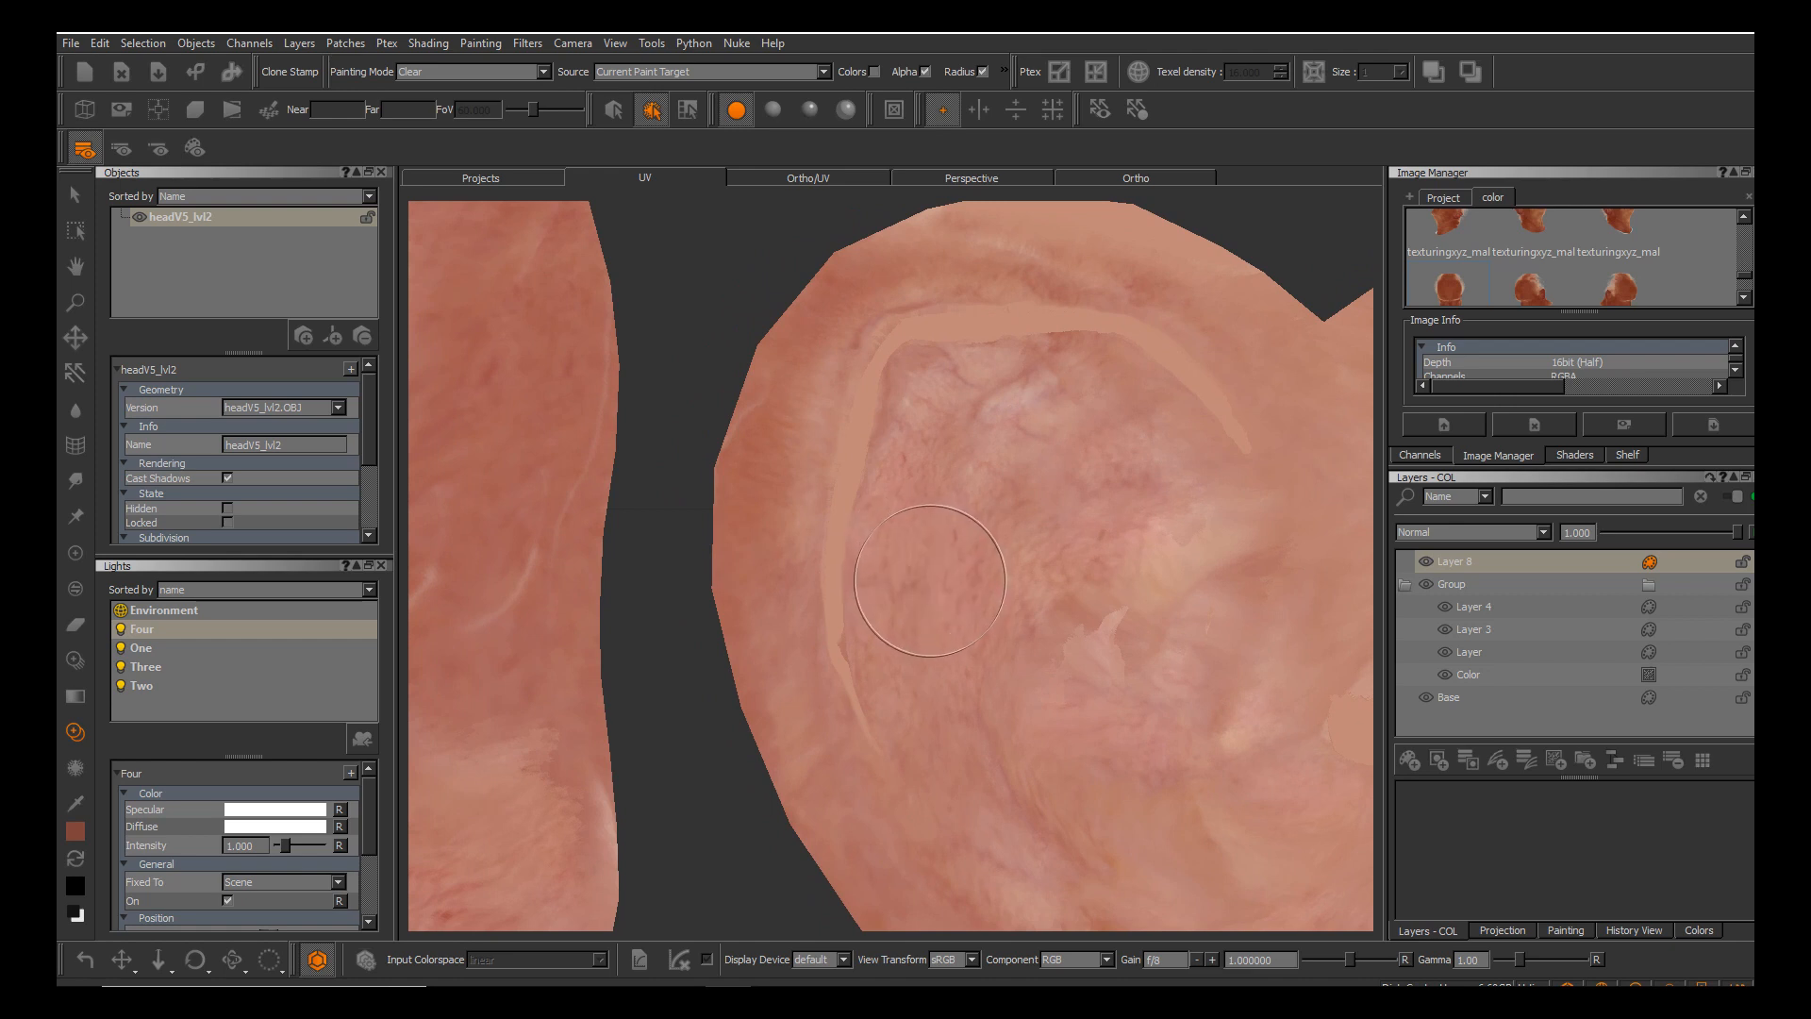
{"action": "left_click", "coordinate": [930, 579], "text": "ctrl"}
{"action": "left_click_drag", "start_coordinate": [854, 563], "coordinate": [842, 557]}
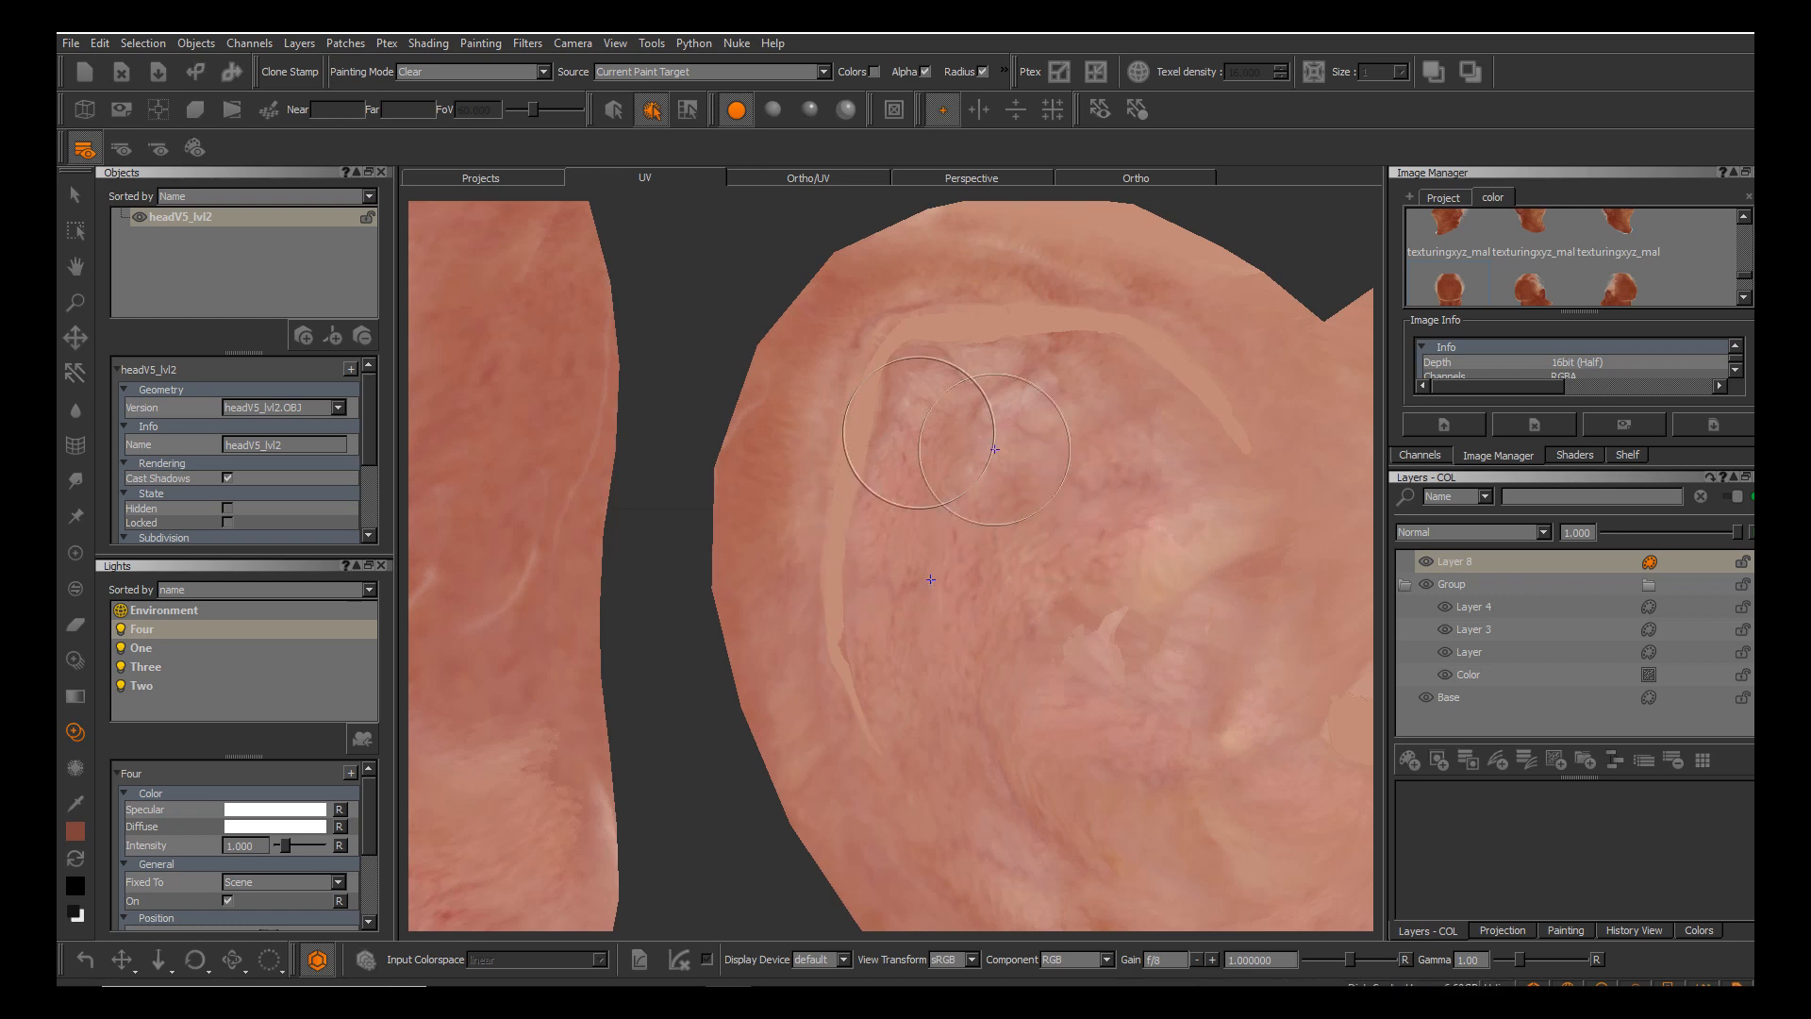
Set the Clone Stamp's painting mode to Normal and clone inner-ear skin over the vertical part of the pale streak.
{"action": "left_click", "coordinate": [472, 72]}
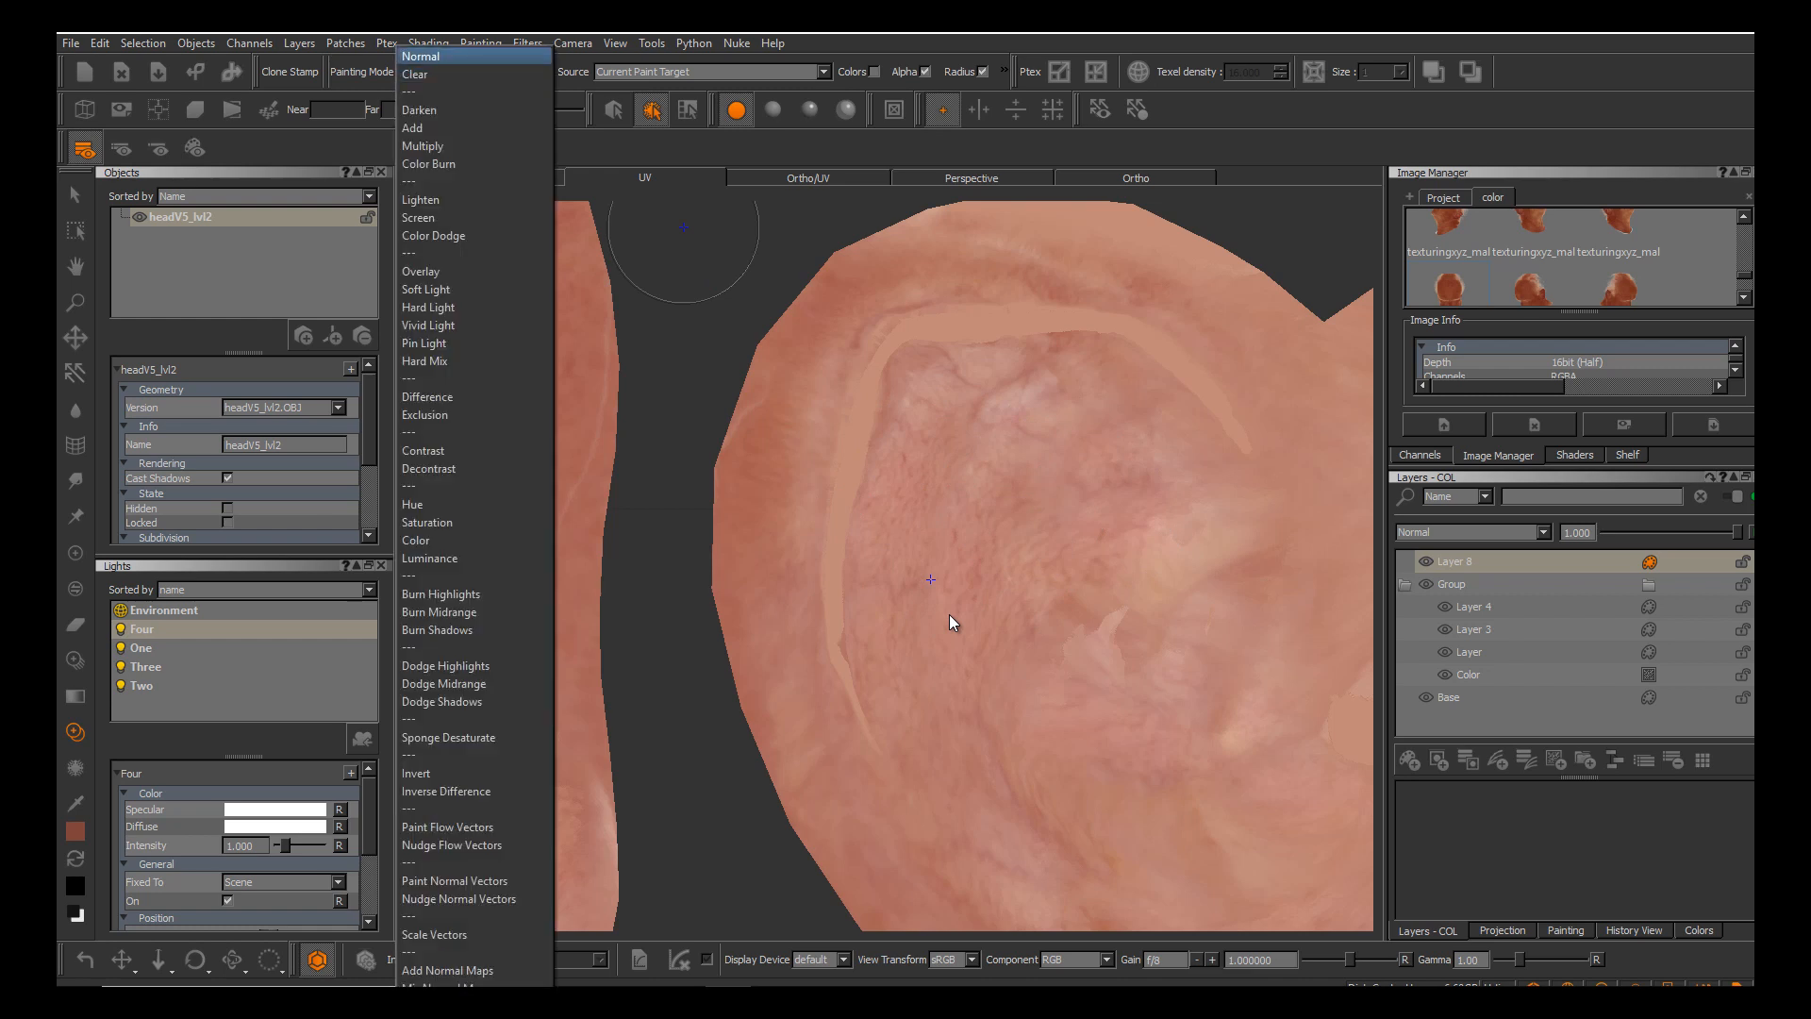
{"action": "left_click", "coordinate": [453, 57]}
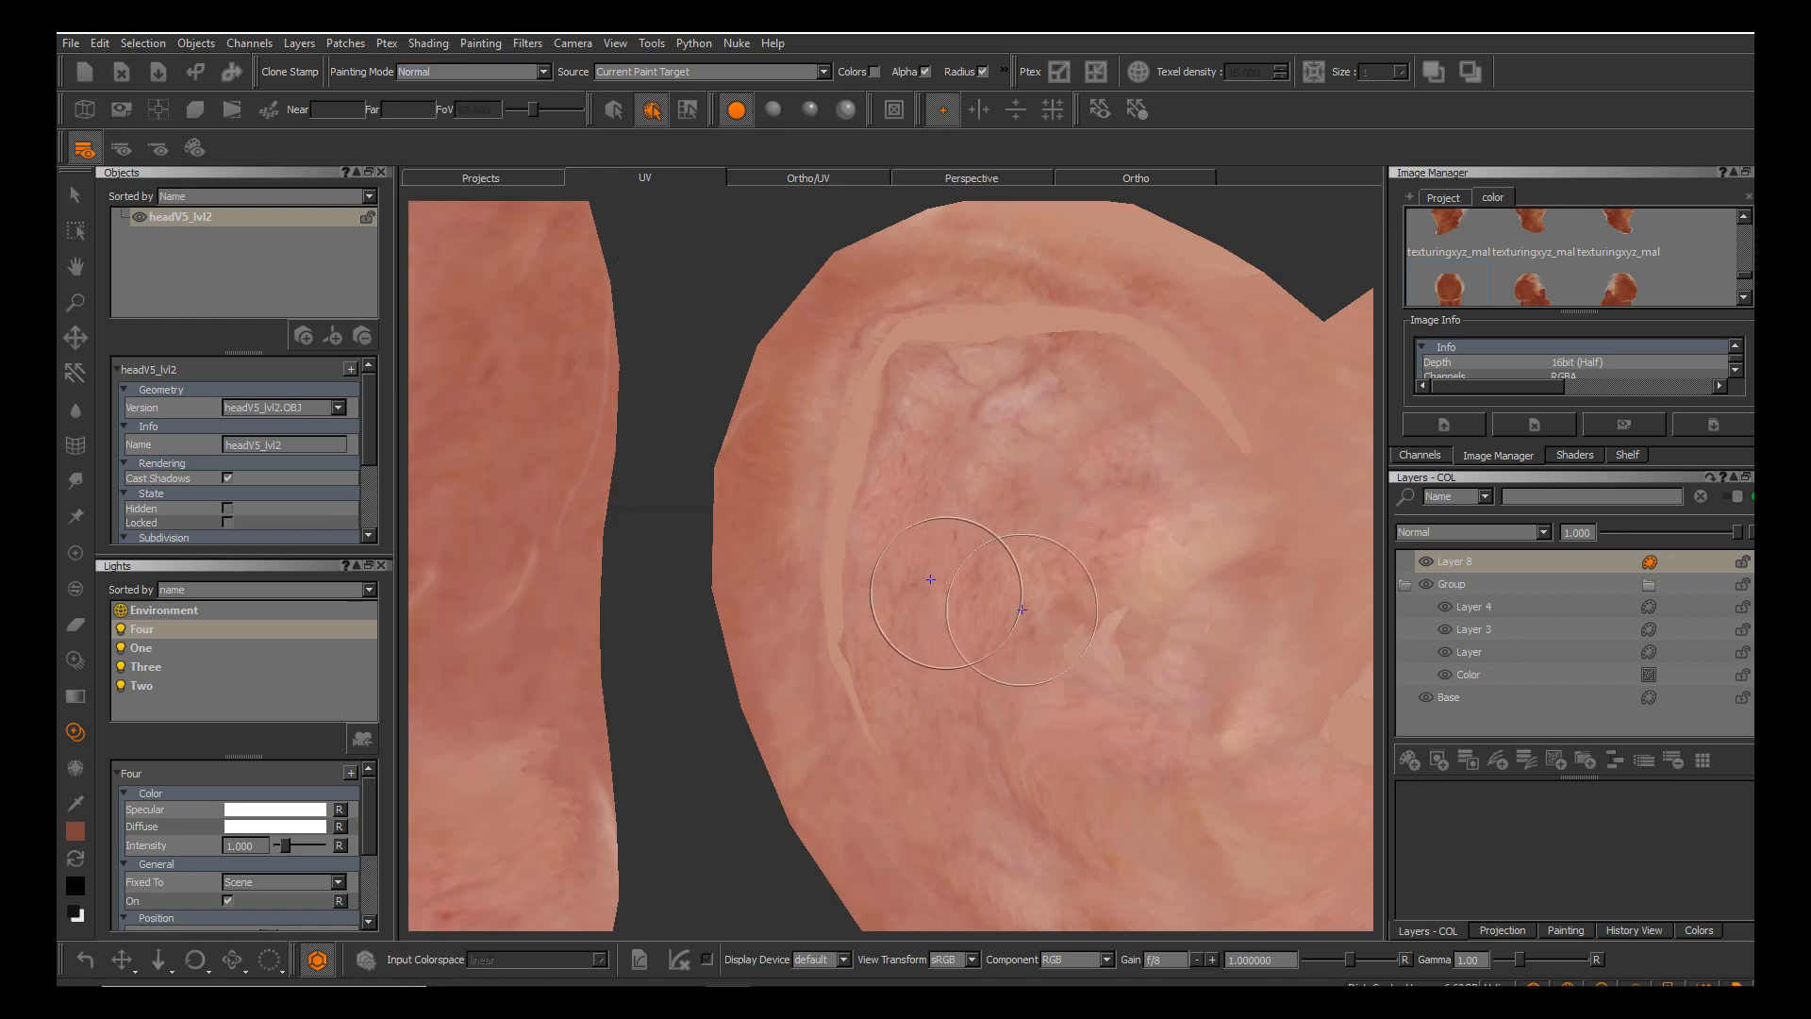
{"action": "key", "text": "r"}
{"action": "left_click_drag", "start_coordinate": [934, 591], "coordinate": [940, 596]}
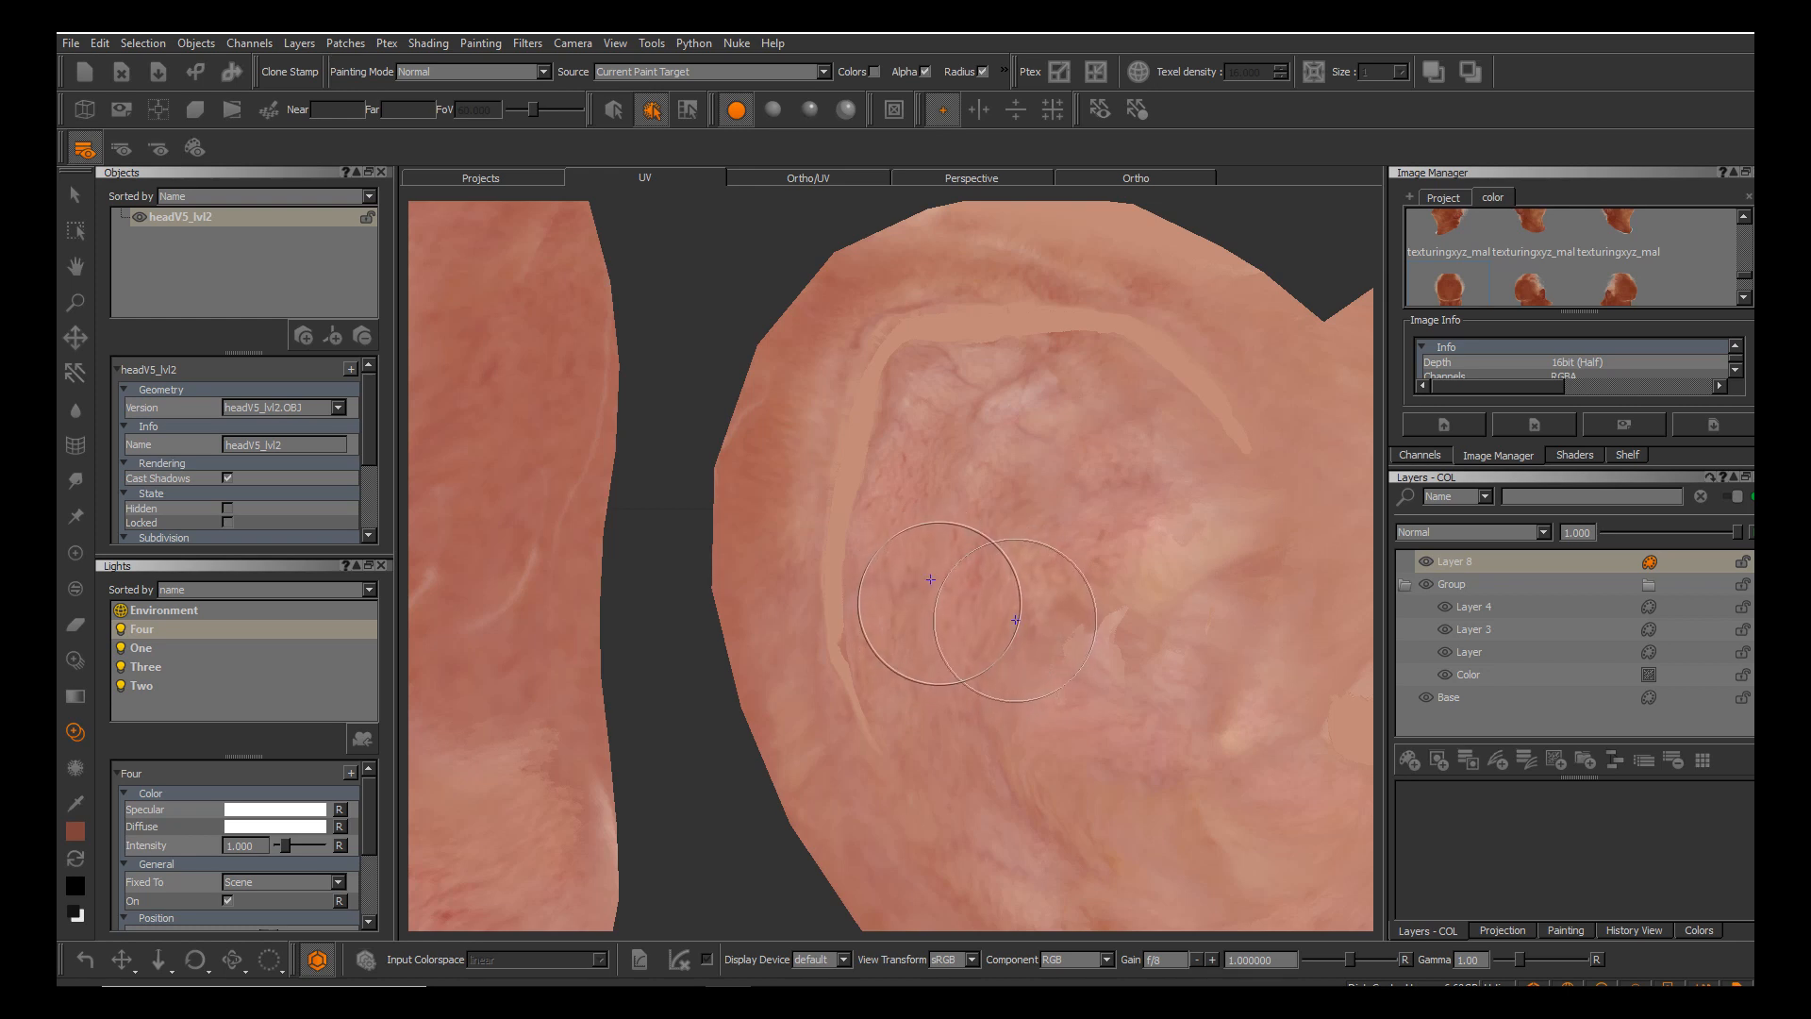
{"action": "left_click", "coordinate": [936, 602], "text": "ctrl"}
{"action": "key", "text": "r"}
{"action": "mouse_move", "coordinate": [879, 604]}
{"action": "left_mouse_down"}
{"action": "mouse_move", "coordinate": [845, 604]}
{"action": "mouse_move", "coordinate": [861, 697]}
{"action": "mouse_move", "coordinate": [850, 451]}
{"action": "left_mouse_up"}
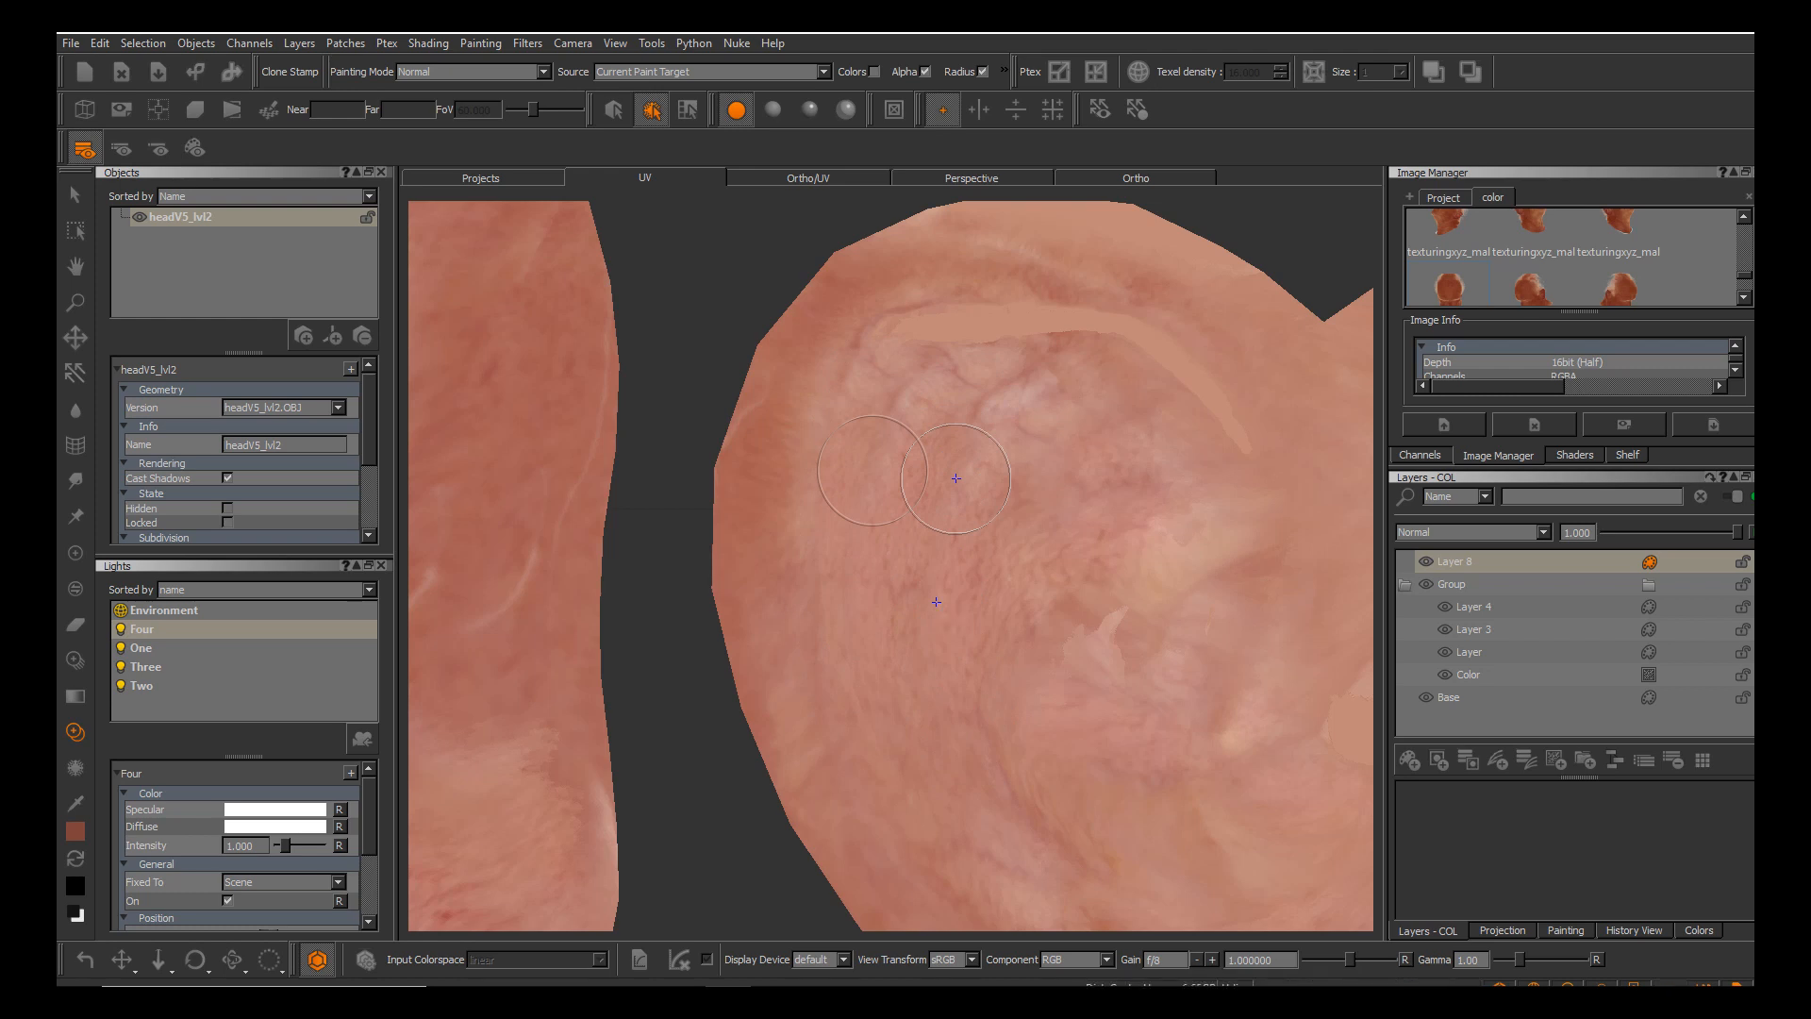
Enlarge the clone brush, set a source inside the ear patch and clone skin over the curved pale streak along its upper part.
{"action": "middle_click_drag", "start_coordinate": [1068, 520], "coordinate": [950, 615], "text": "alt"}
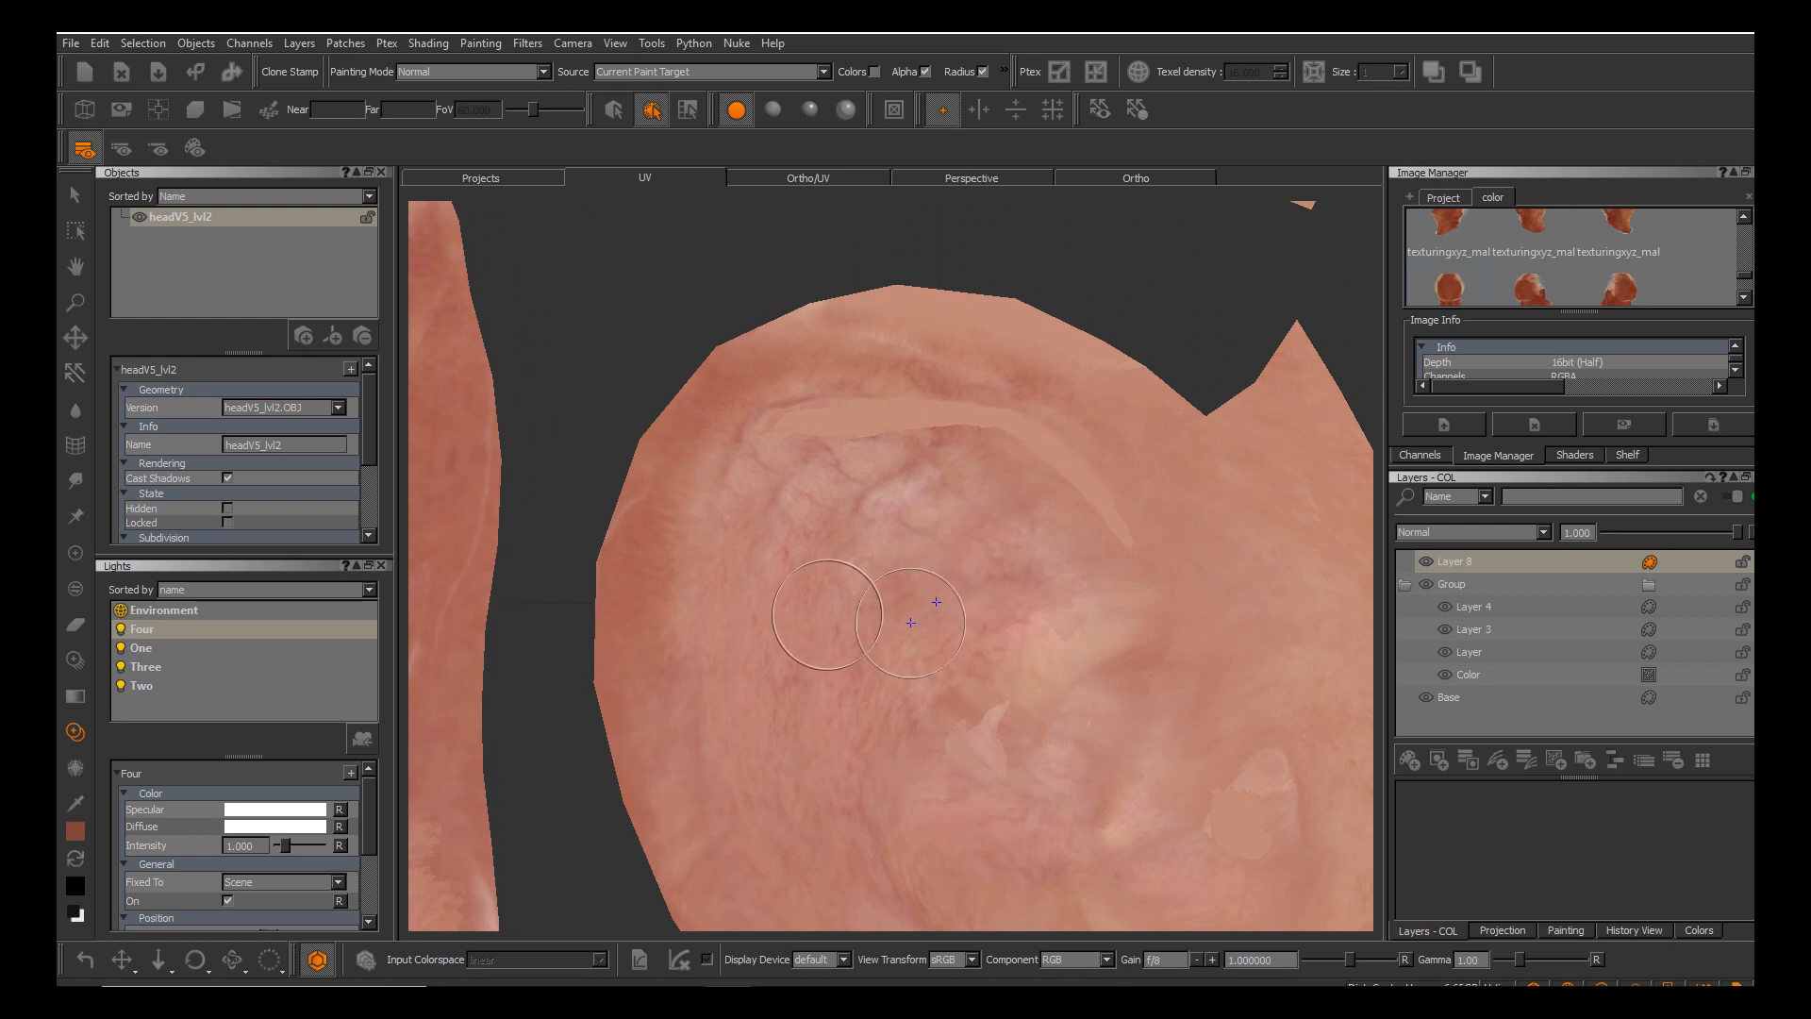
{"action": "key", "text": "r"}
{"action": "left_click_drag", "start_coordinate": [826, 614], "coordinate": [848, 629]}
{"action": "key", "text": "c"}
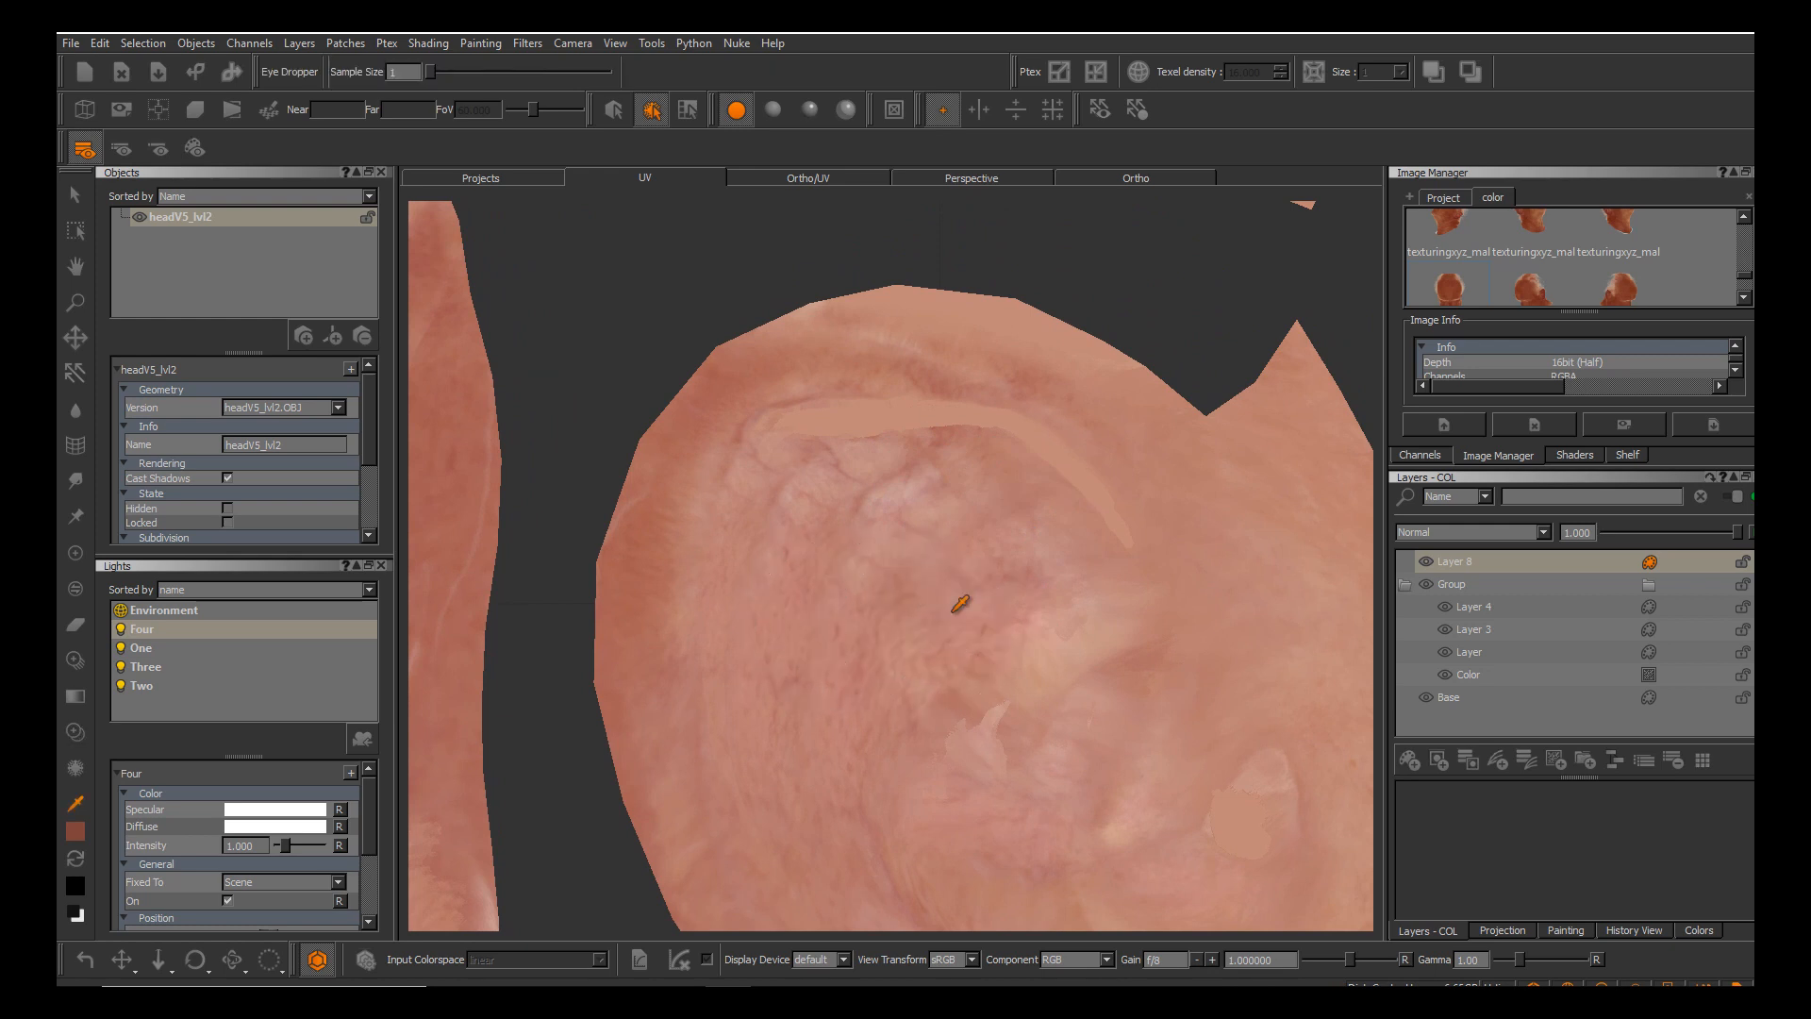
{"action": "key", "text": "c"}
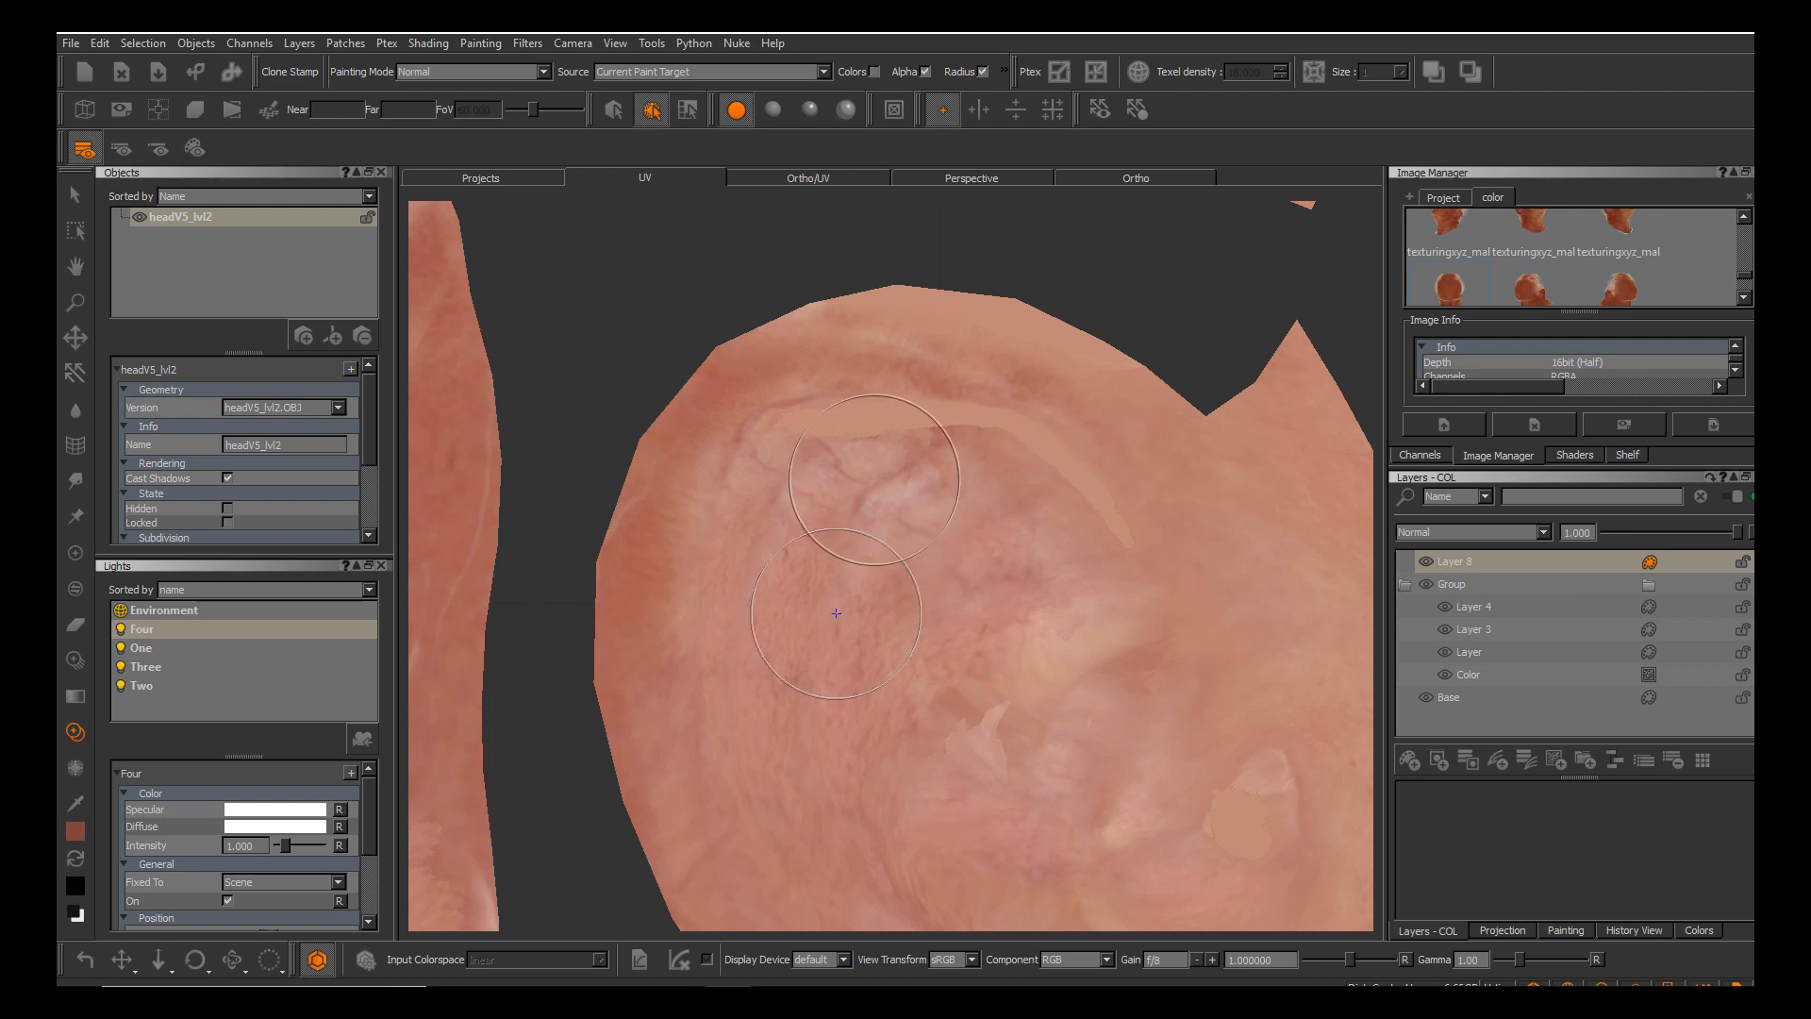
{"action": "mouse_move", "coordinate": [875, 474]}
{"action": "left_mouse_down"}
{"action": "mouse_move", "coordinate": [780, 458]}
{"action": "mouse_move", "coordinate": [888, 451]}
{"action": "left_mouse_up"}
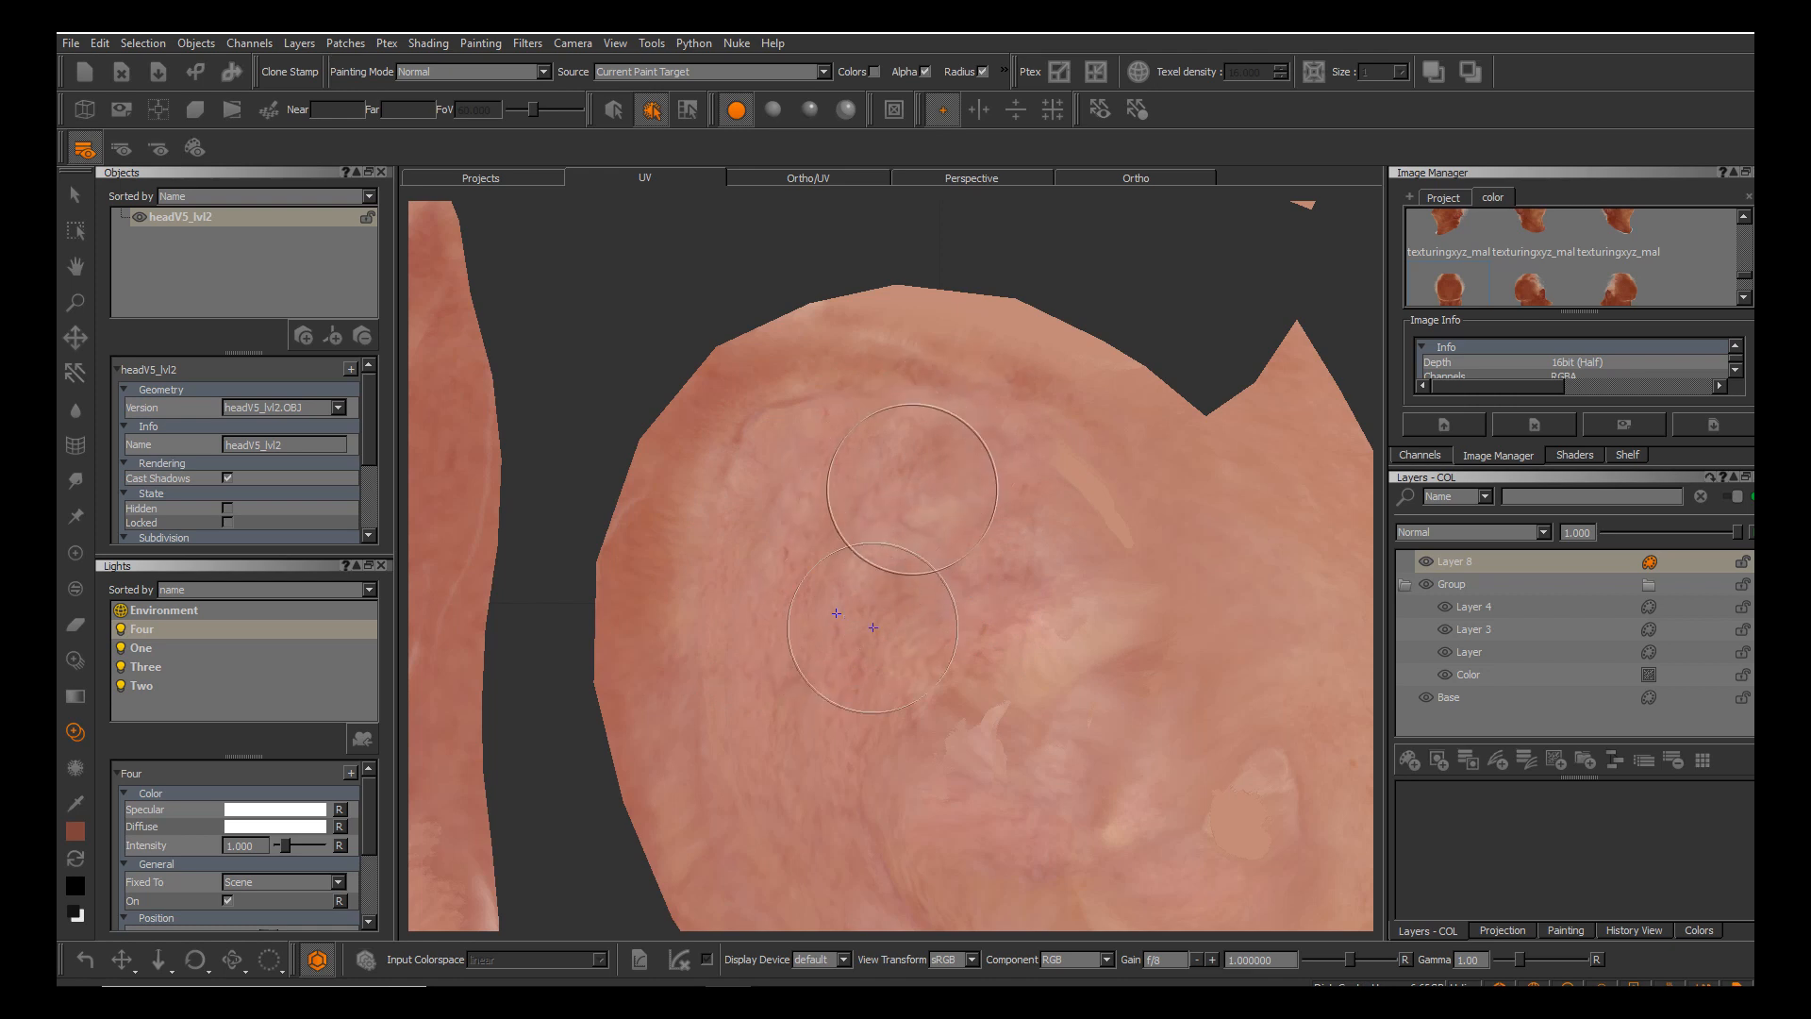
Shrink the clone brush and resample nearby skin to clone over the tapering remainder of the curved pale streak.
{"action": "key", "text": "r"}
{"action": "left_click_drag", "start_coordinate": [915, 493], "coordinate": [877, 491]}
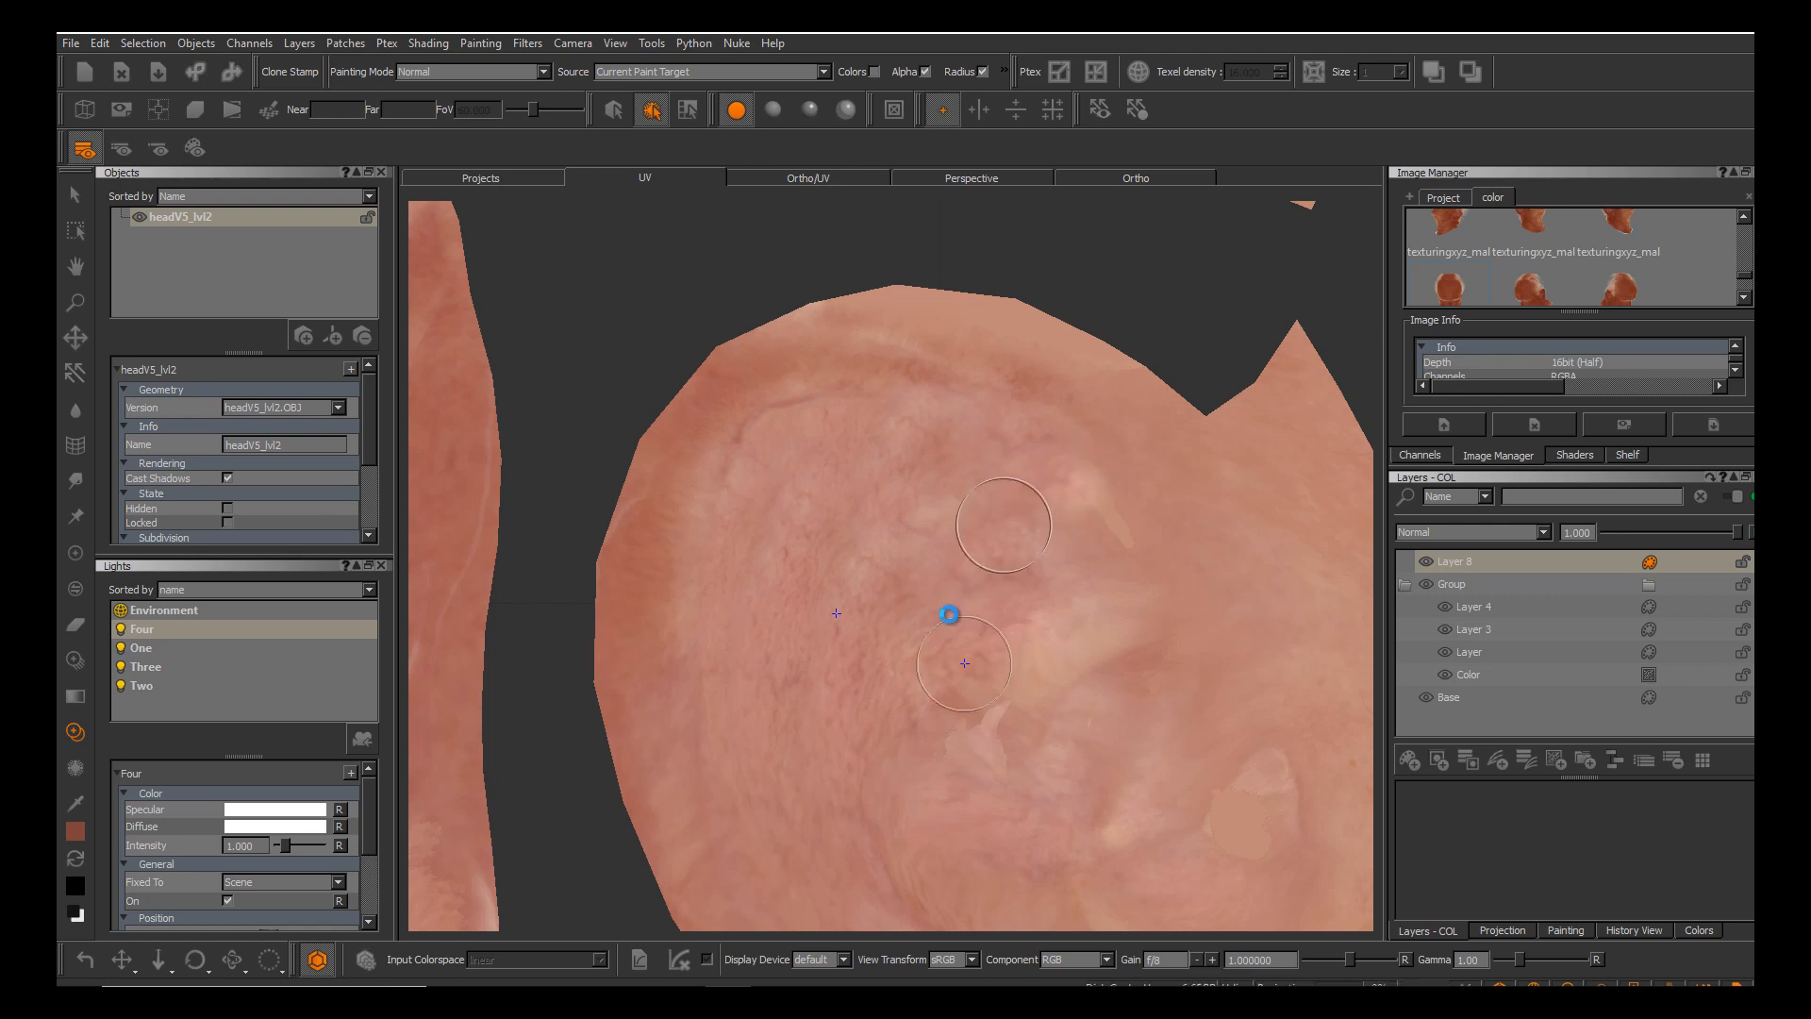
{"action": "left_click", "coordinate": [998, 572], "text": "ctrl"}
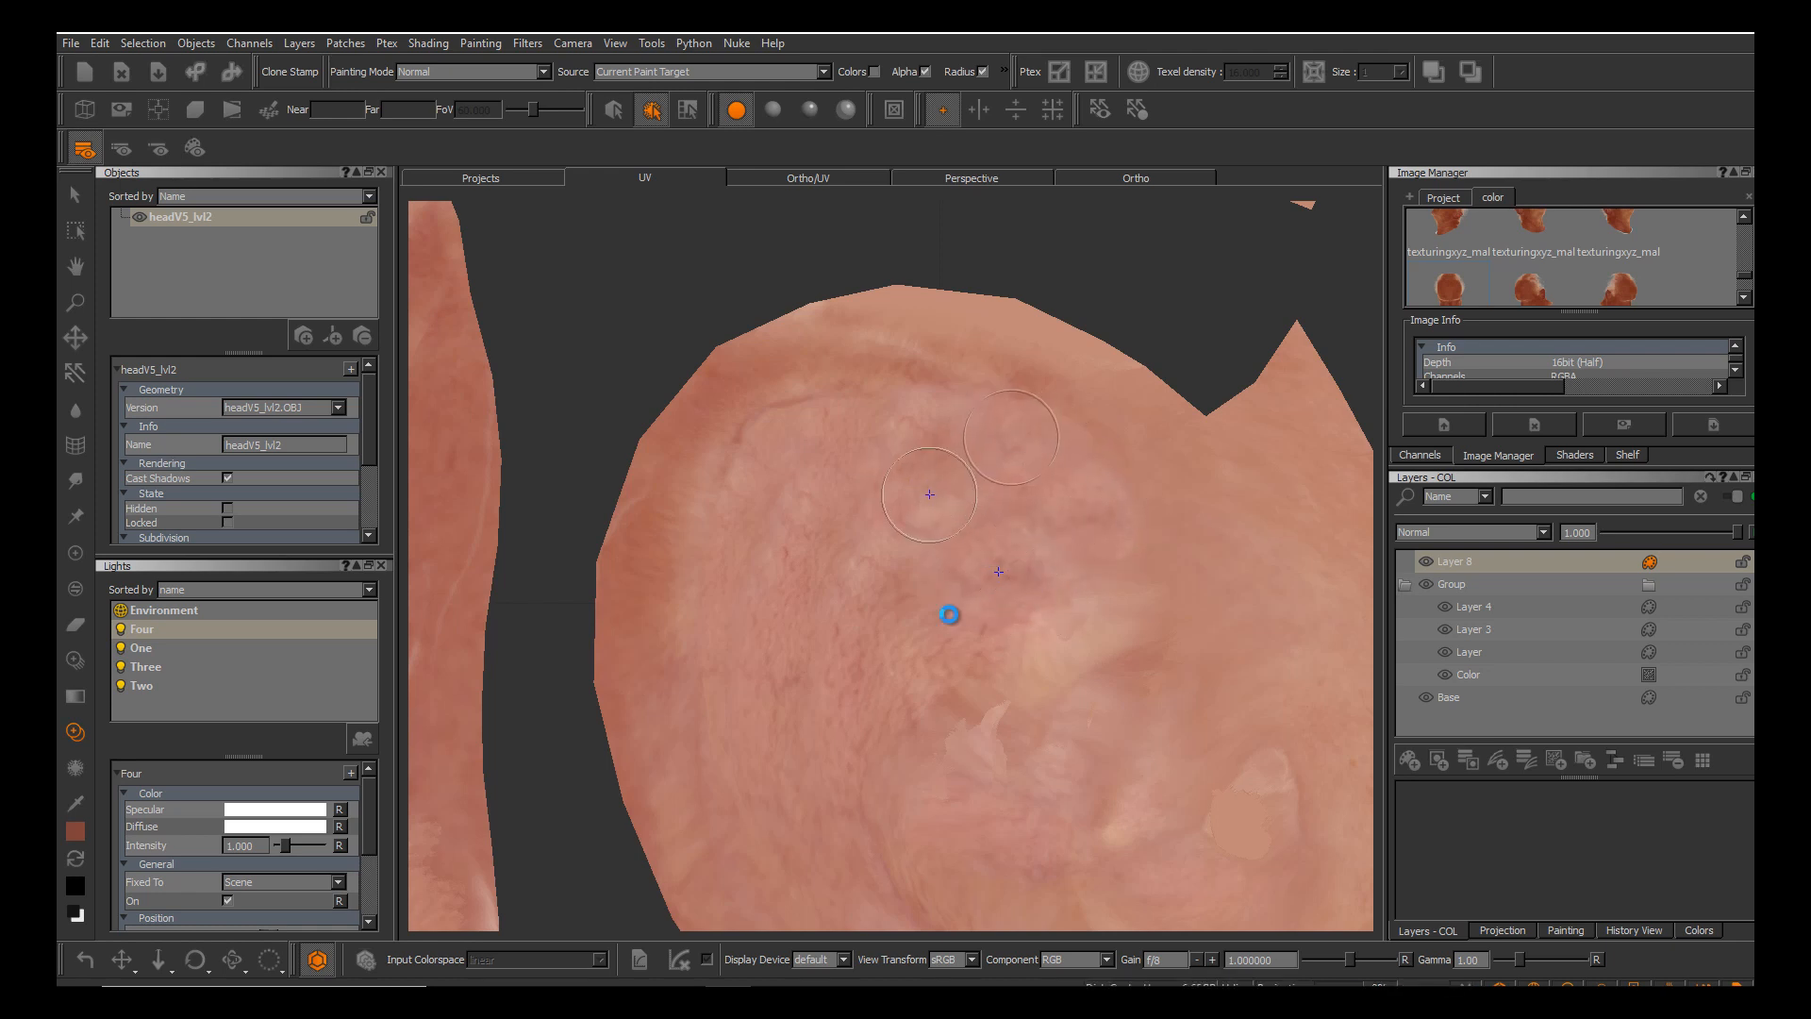
Sample skin just below the small pale hook-shaped mark in the middle of the ear patch and clone over the mark.
{"action": "middle_click_drag", "start_coordinate": [914, 594], "coordinate": [783, 322], "text": "alt"}
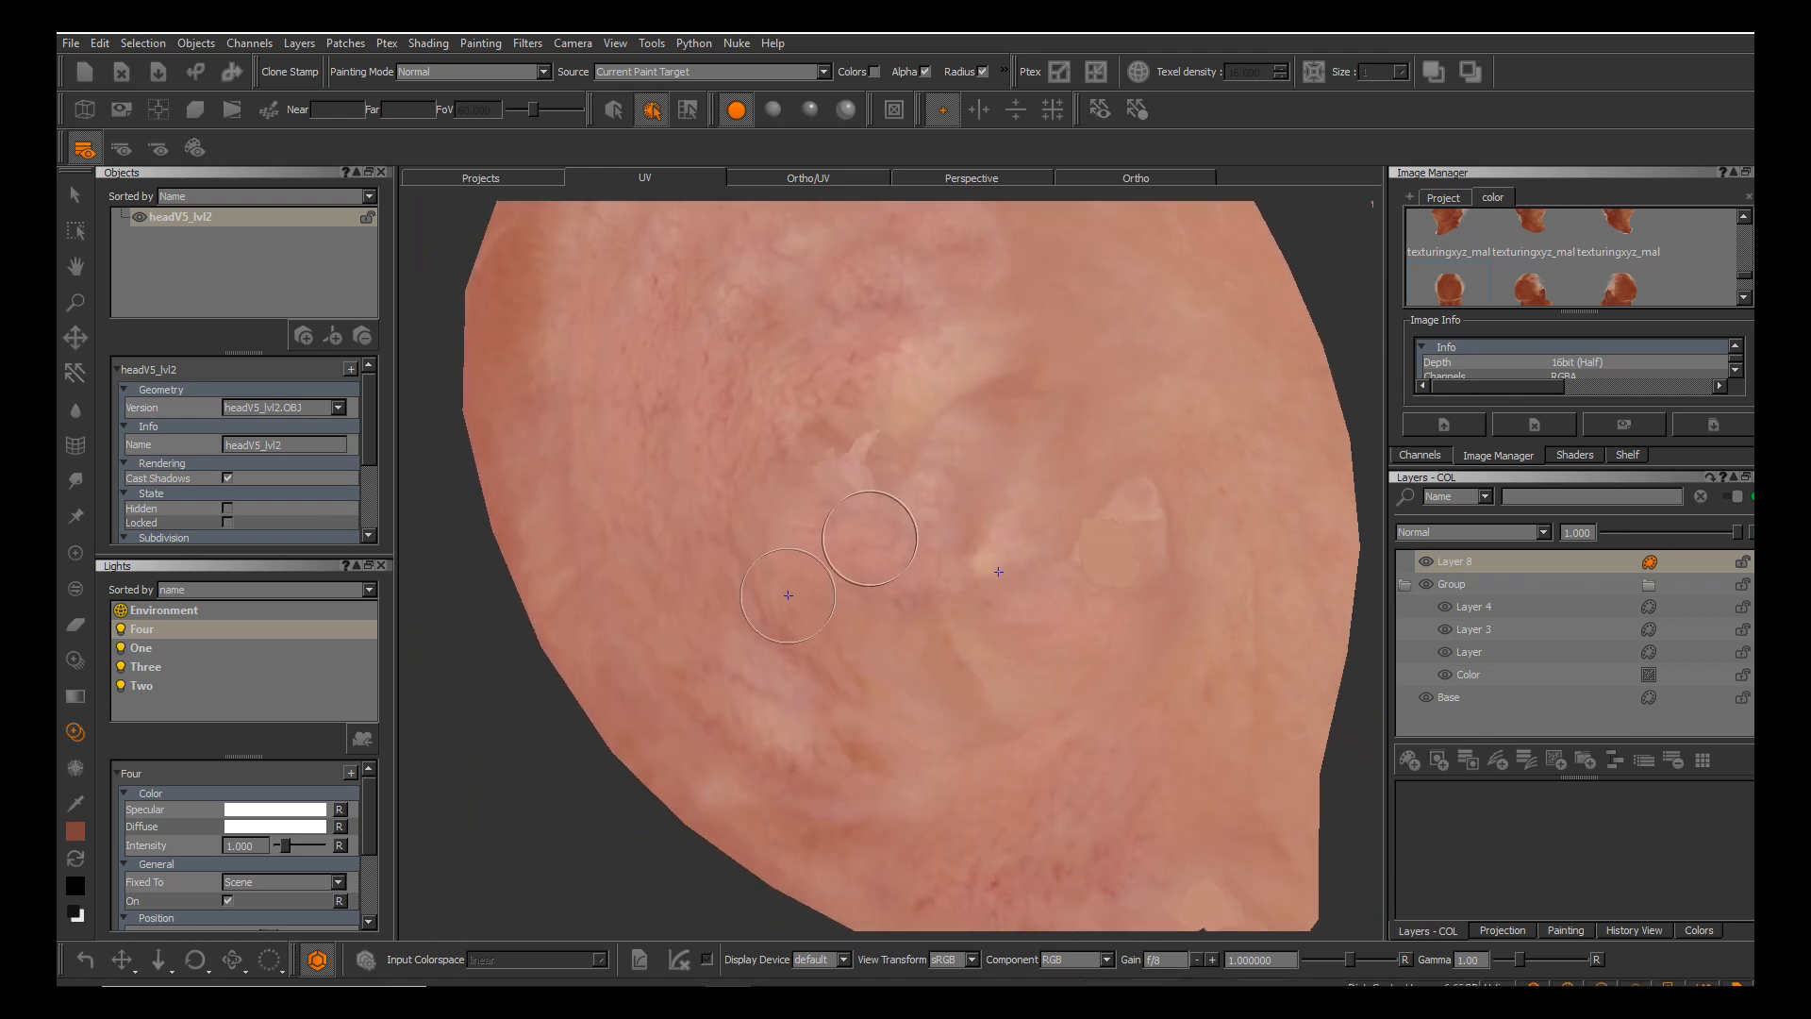
{"action": "left_click", "coordinate": [862, 547], "text": "ctrl"}
{"action": "left_click_drag", "start_coordinate": [865, 467], "coordinate": [865, 464]}
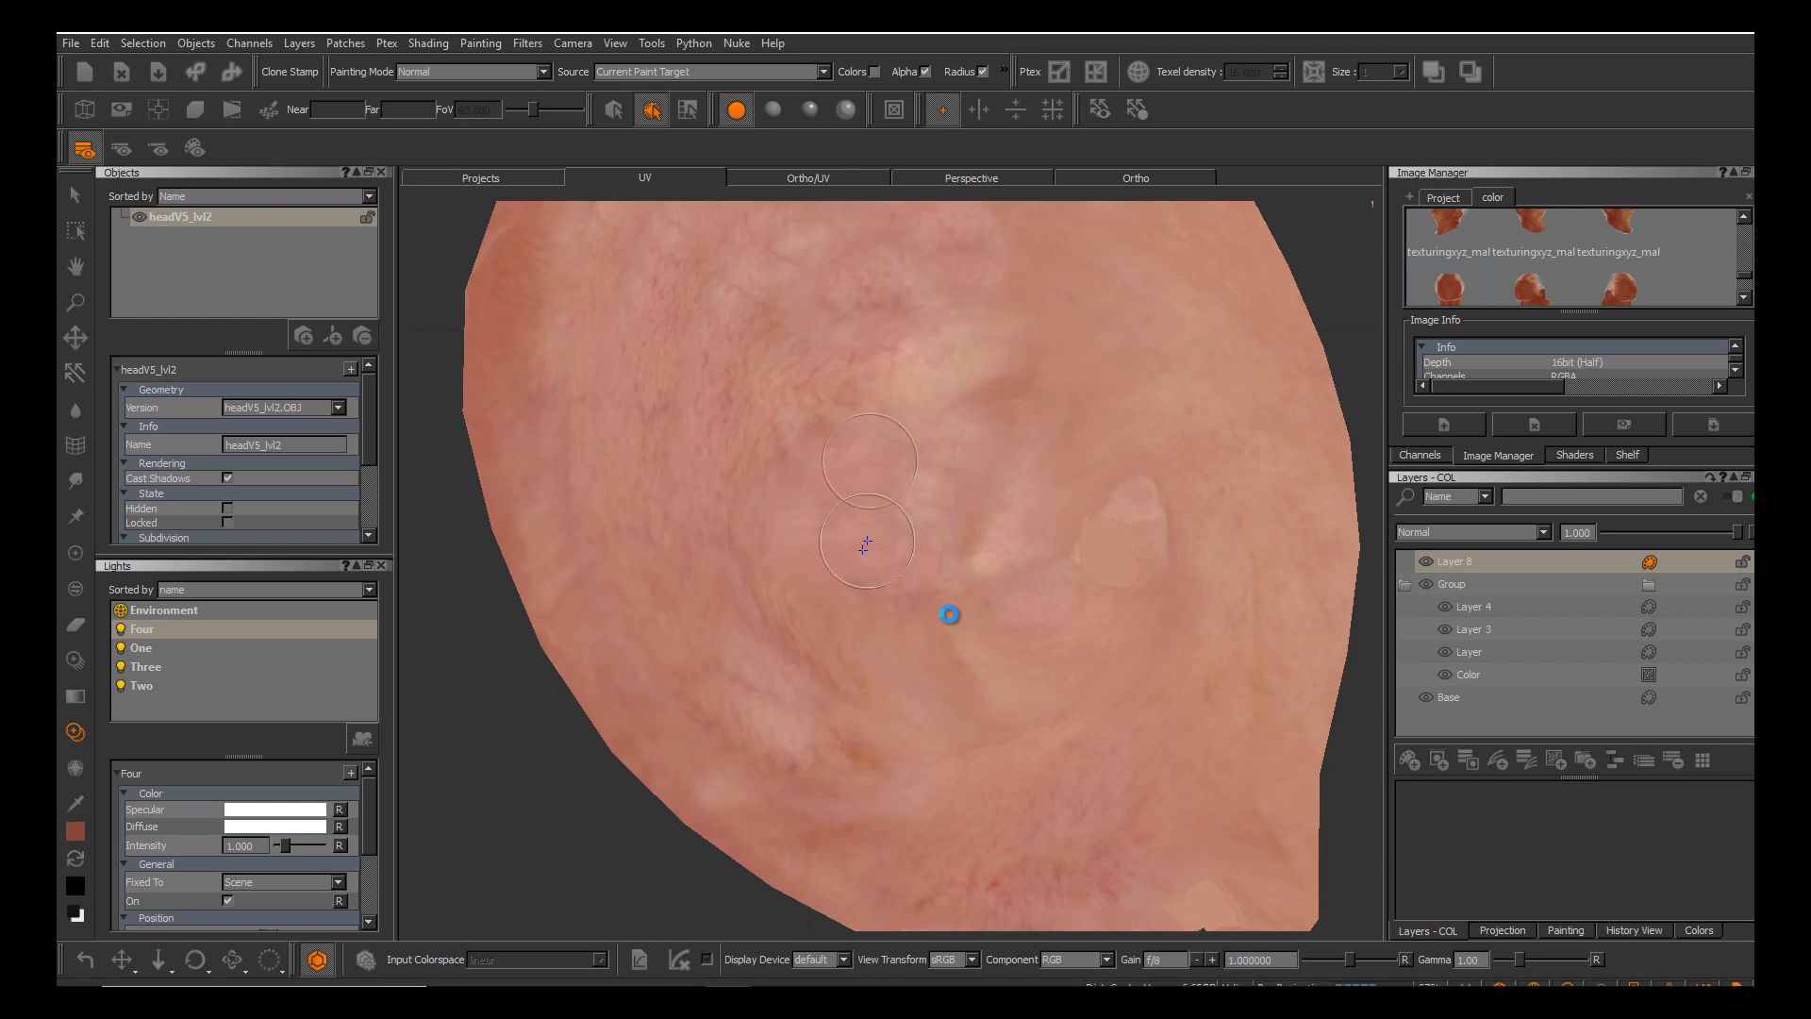
Clone adjacent skin over the flat, untextured patch in the ear's smoother half, resampling for its pale upper tip.
{"action": "middle_click_drag", "start_coordinate": [1054, 613], "coordinate": [950, 614], "text": "alt"}
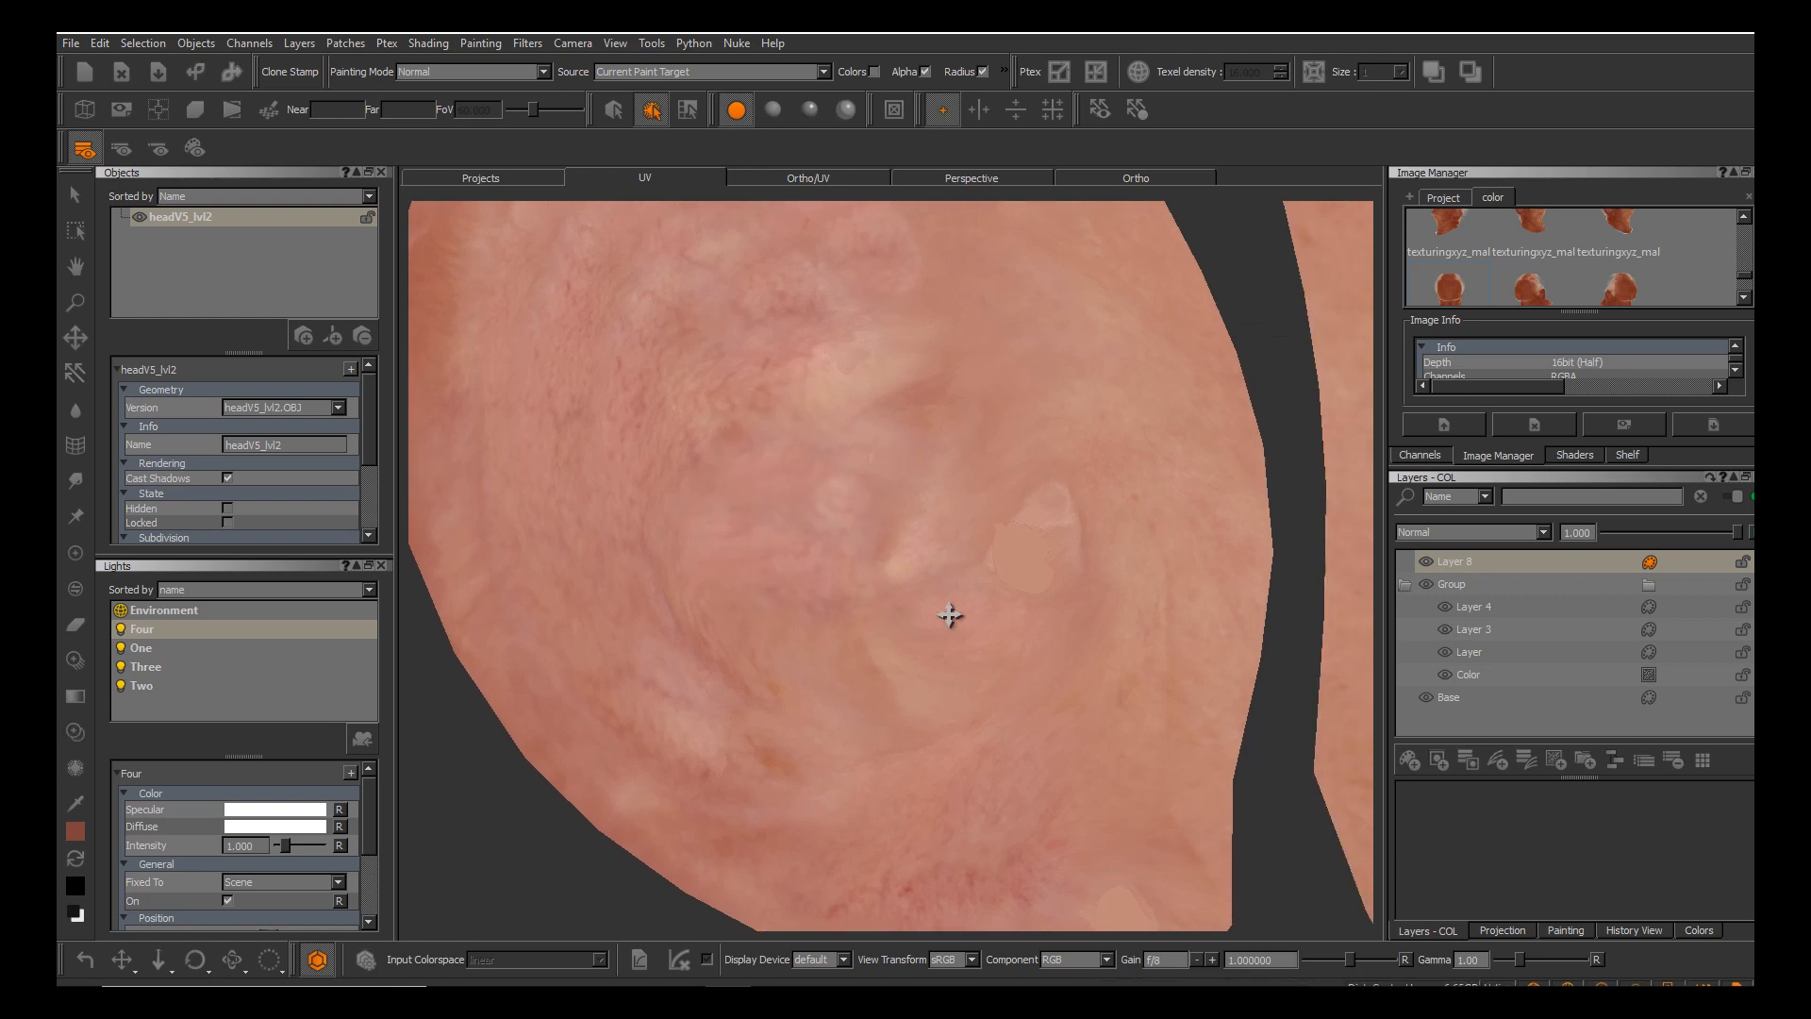
{"action": "left_click", "coordinate": [944, 611], "text": "ctrl"}
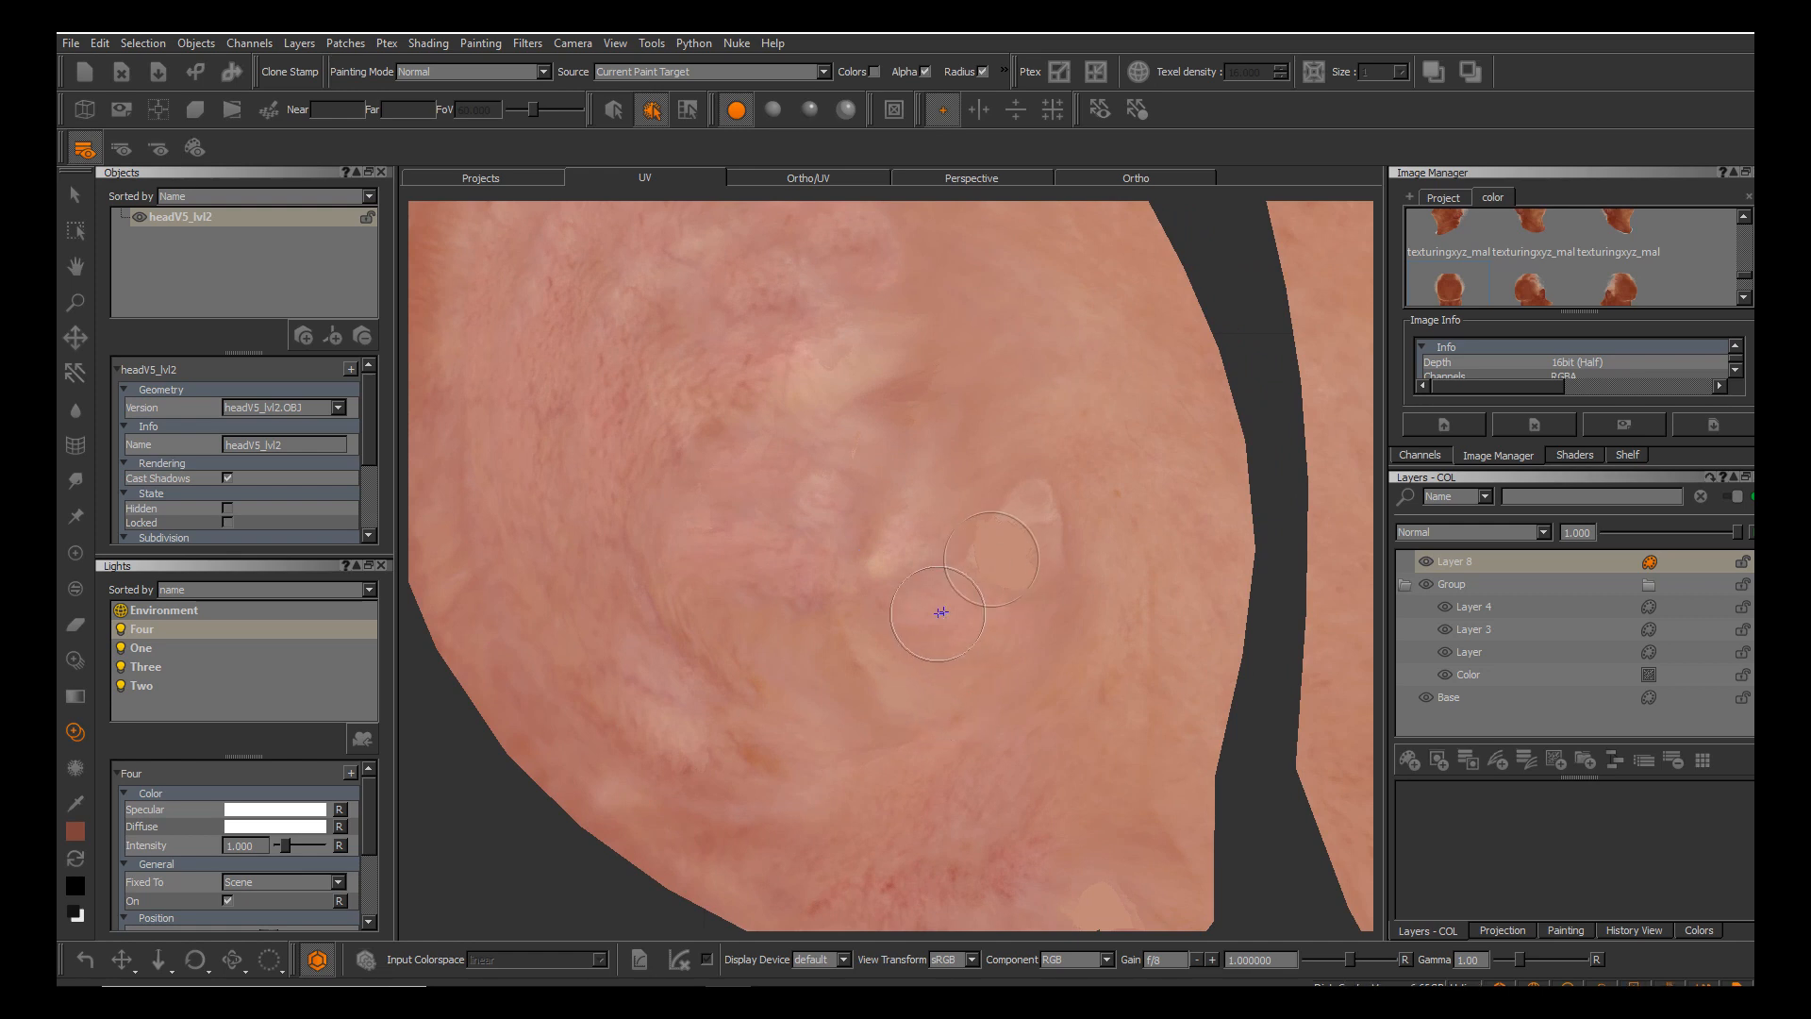
{"action": "mouse_move", "coordinate": [996, 556]}
{"action": "left_mouse_down"}
{"action": "mouse_move", "coordinate": [1030, 568]}
{"action": "mouse_move", "coordinate": [987, 533]}
{"action": "mouse_move", "coordinate": [1026, 504]}
{"action": "mouse_move", "coordinate": [1031, 544]}
{"action": "mouse_move", "coordinate": [983, 590]}
{"action": "left_mouse_up"}
{"action": "left_click", "coordinate": [1100, 453], "text": "ctrl"}
{"action": "left_click_drag", "start_coordinate": [1047, 492], "coordinate": [1049, 495]}
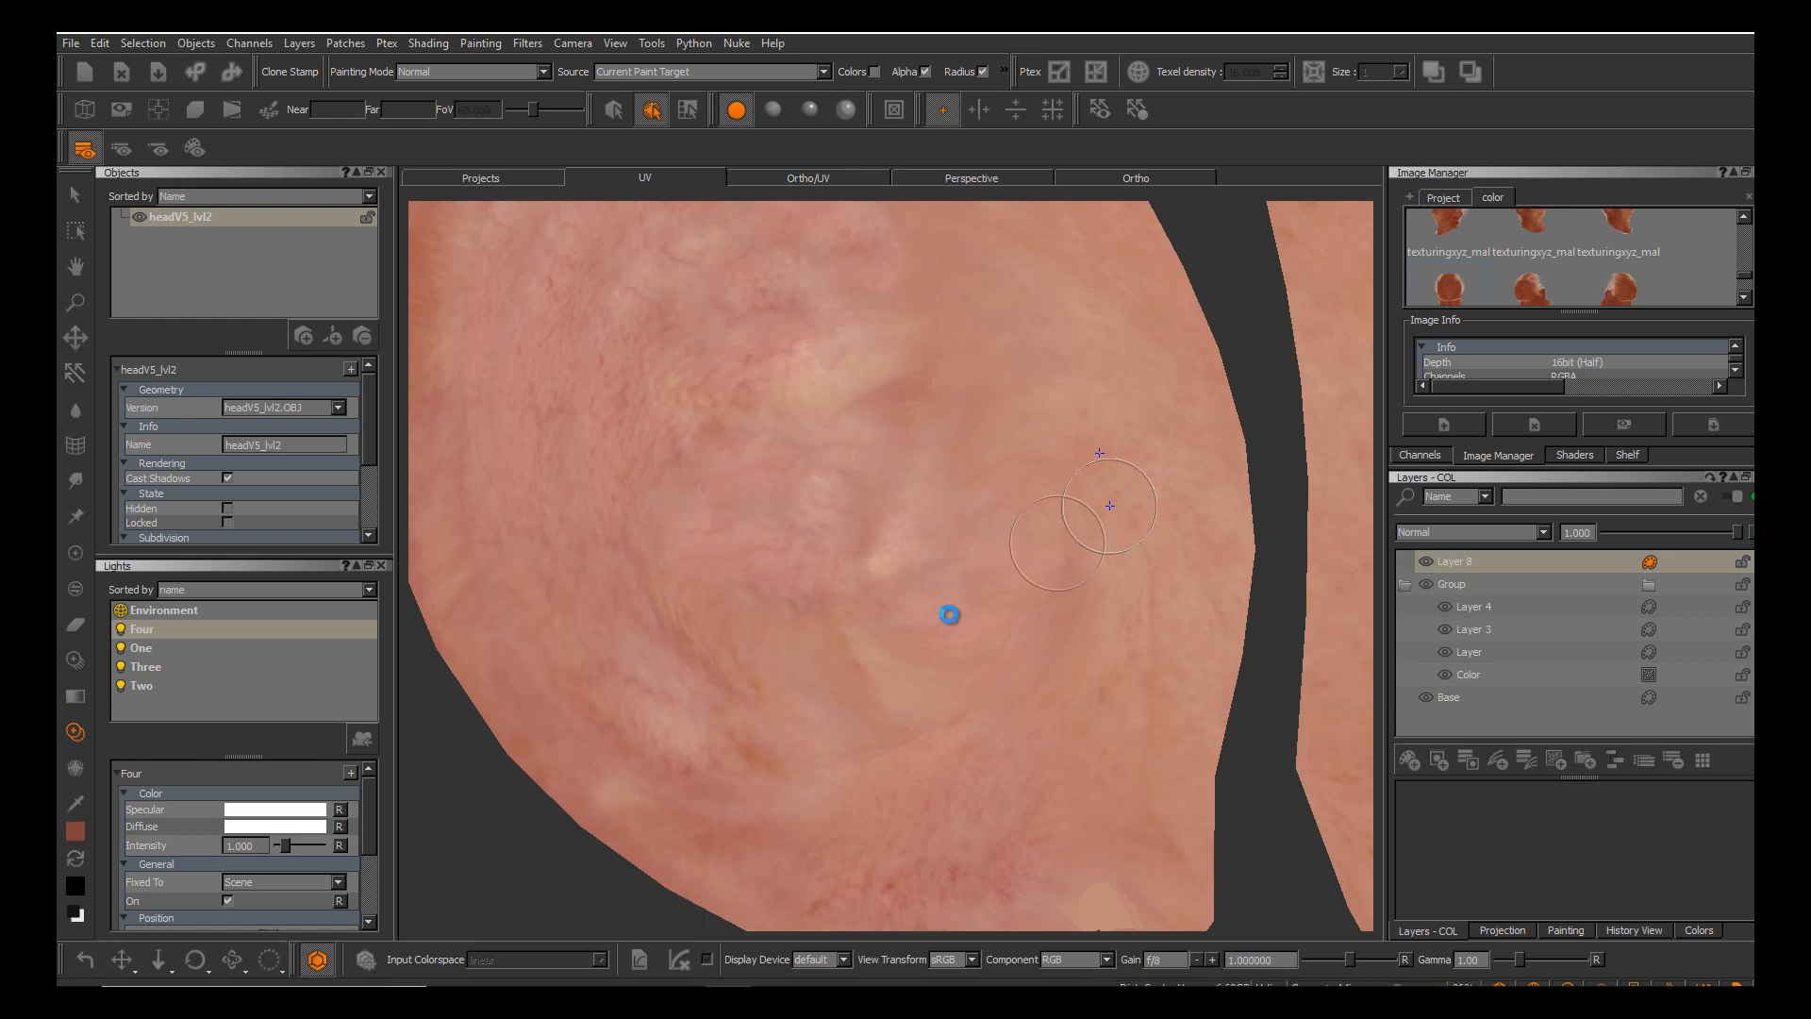
Enlarge the clone brush and clone reddish skin over the pale patches along the ear patch's lower edge and around its notch.
{"action": "mouse_move", "coordinate": [869, 356]}
{"action": "middle_mouse_down", "text": "alt"}
{"action": "mouse_move", "coordinate": [916, 522]}
{"action": "mouse_move", "coordinate": [1013, 537]}
{"action": "middle_mouse_up", "text": "alt"}
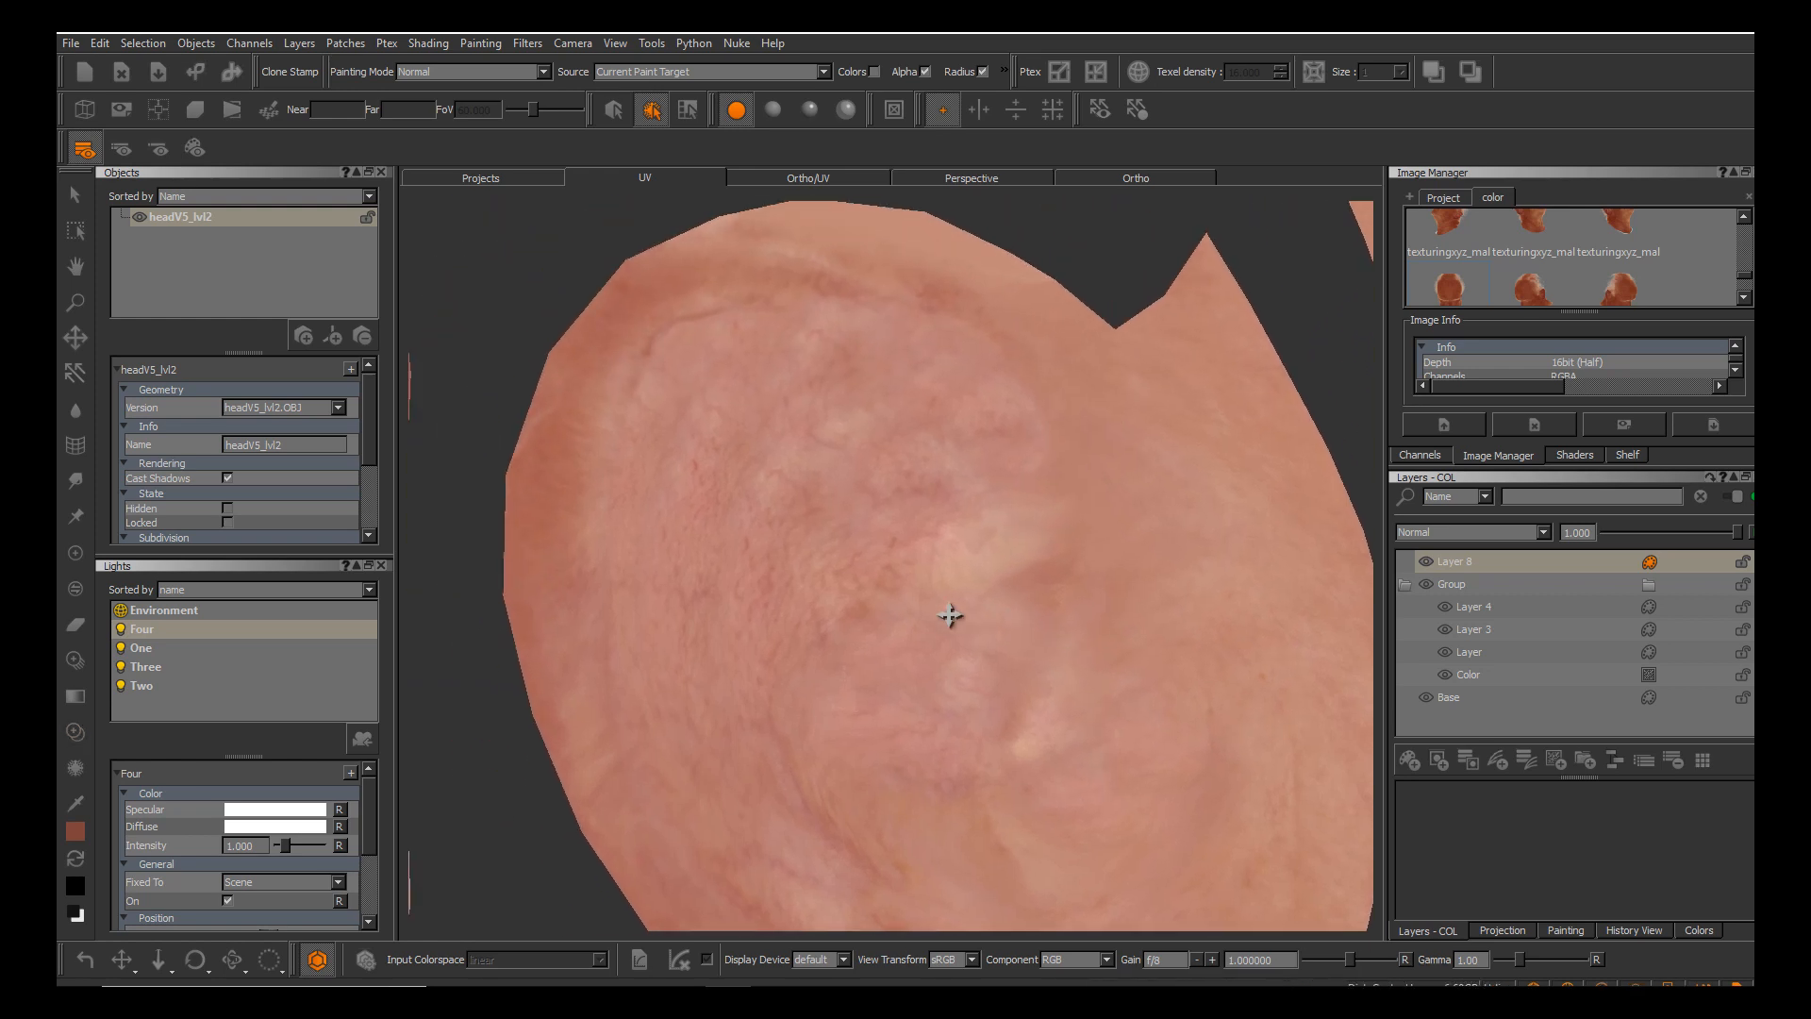
{"action": "mouse_move", "coordinate": [950, 616]}
{"action": "middle_mouse_down", "text": "alt"}
{"action": "mouse_move", "coordinate": [1060, 586]}
{"action": "mouse_move", "coordinate": [1068, 727]}
{"action": "middle_mouse_up", "text": "alt"}
{"action": "middle_click_drag", "start_coordinate": [843, 443], "coordinate": [822, 485], "text": "alt"}
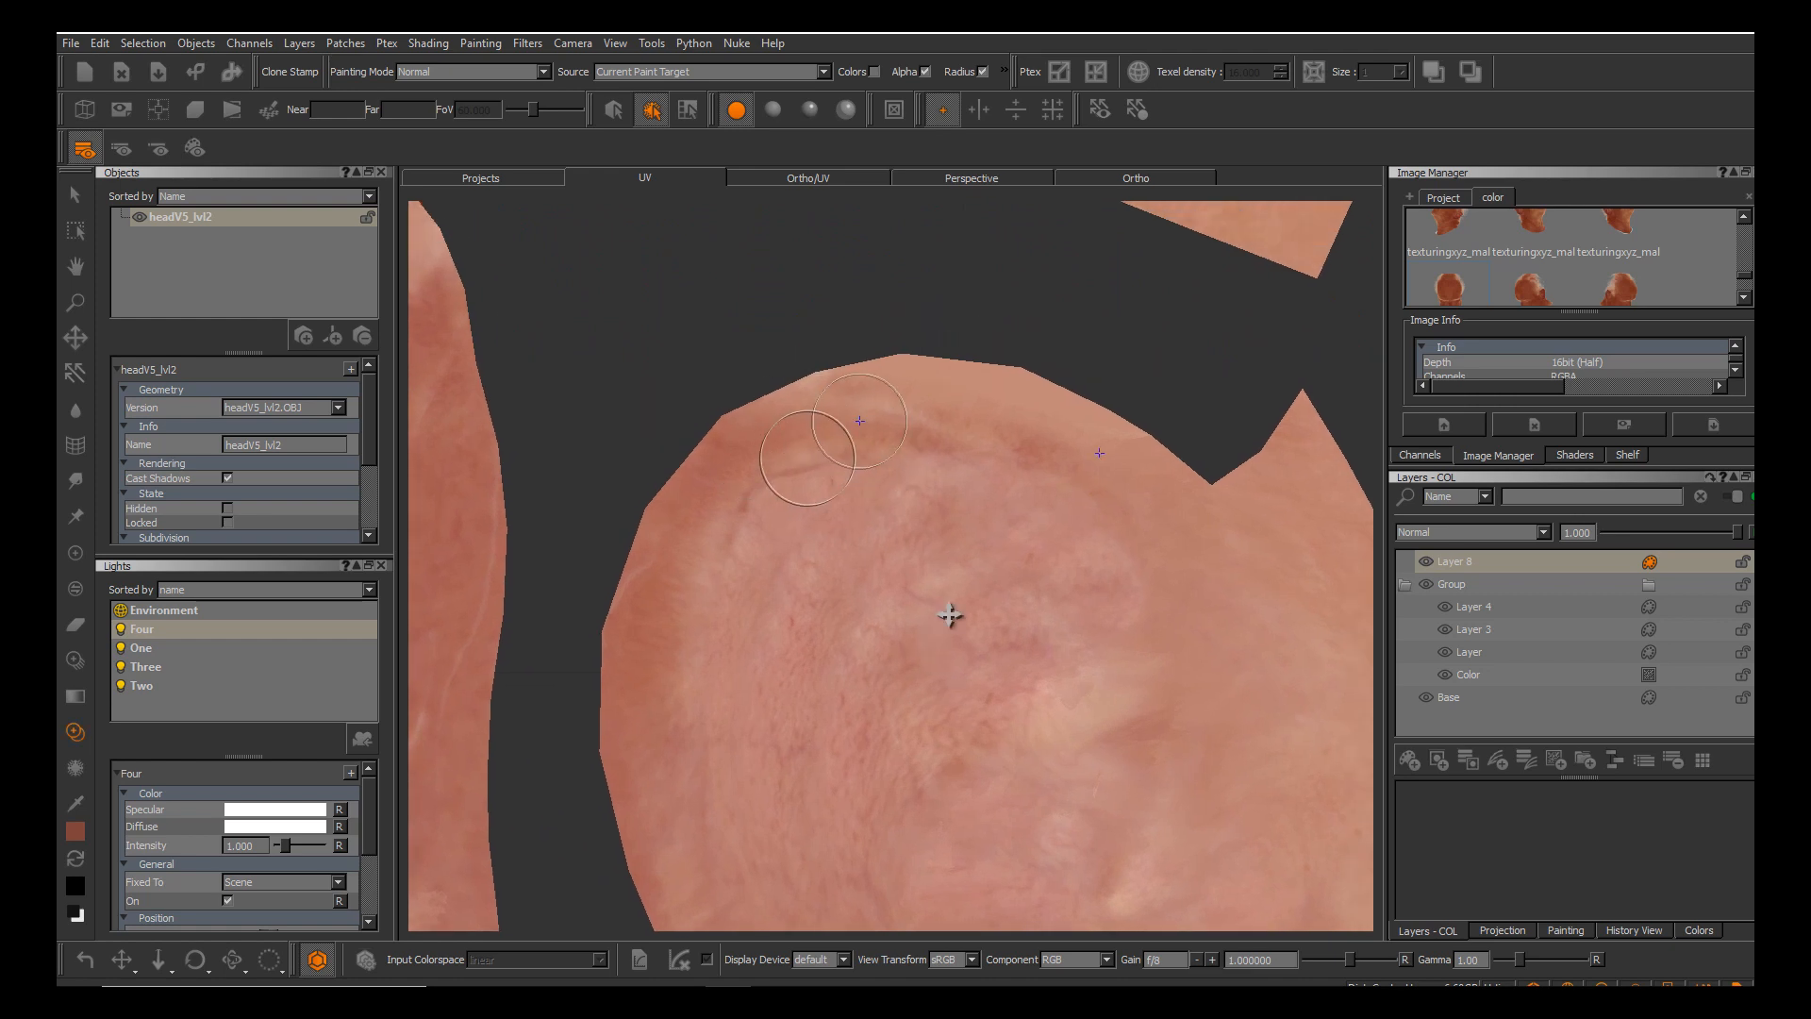
{"action": "scroll", "coordinate": [950, 615], "scroll_direction": "up", "scroll_amount": 5}
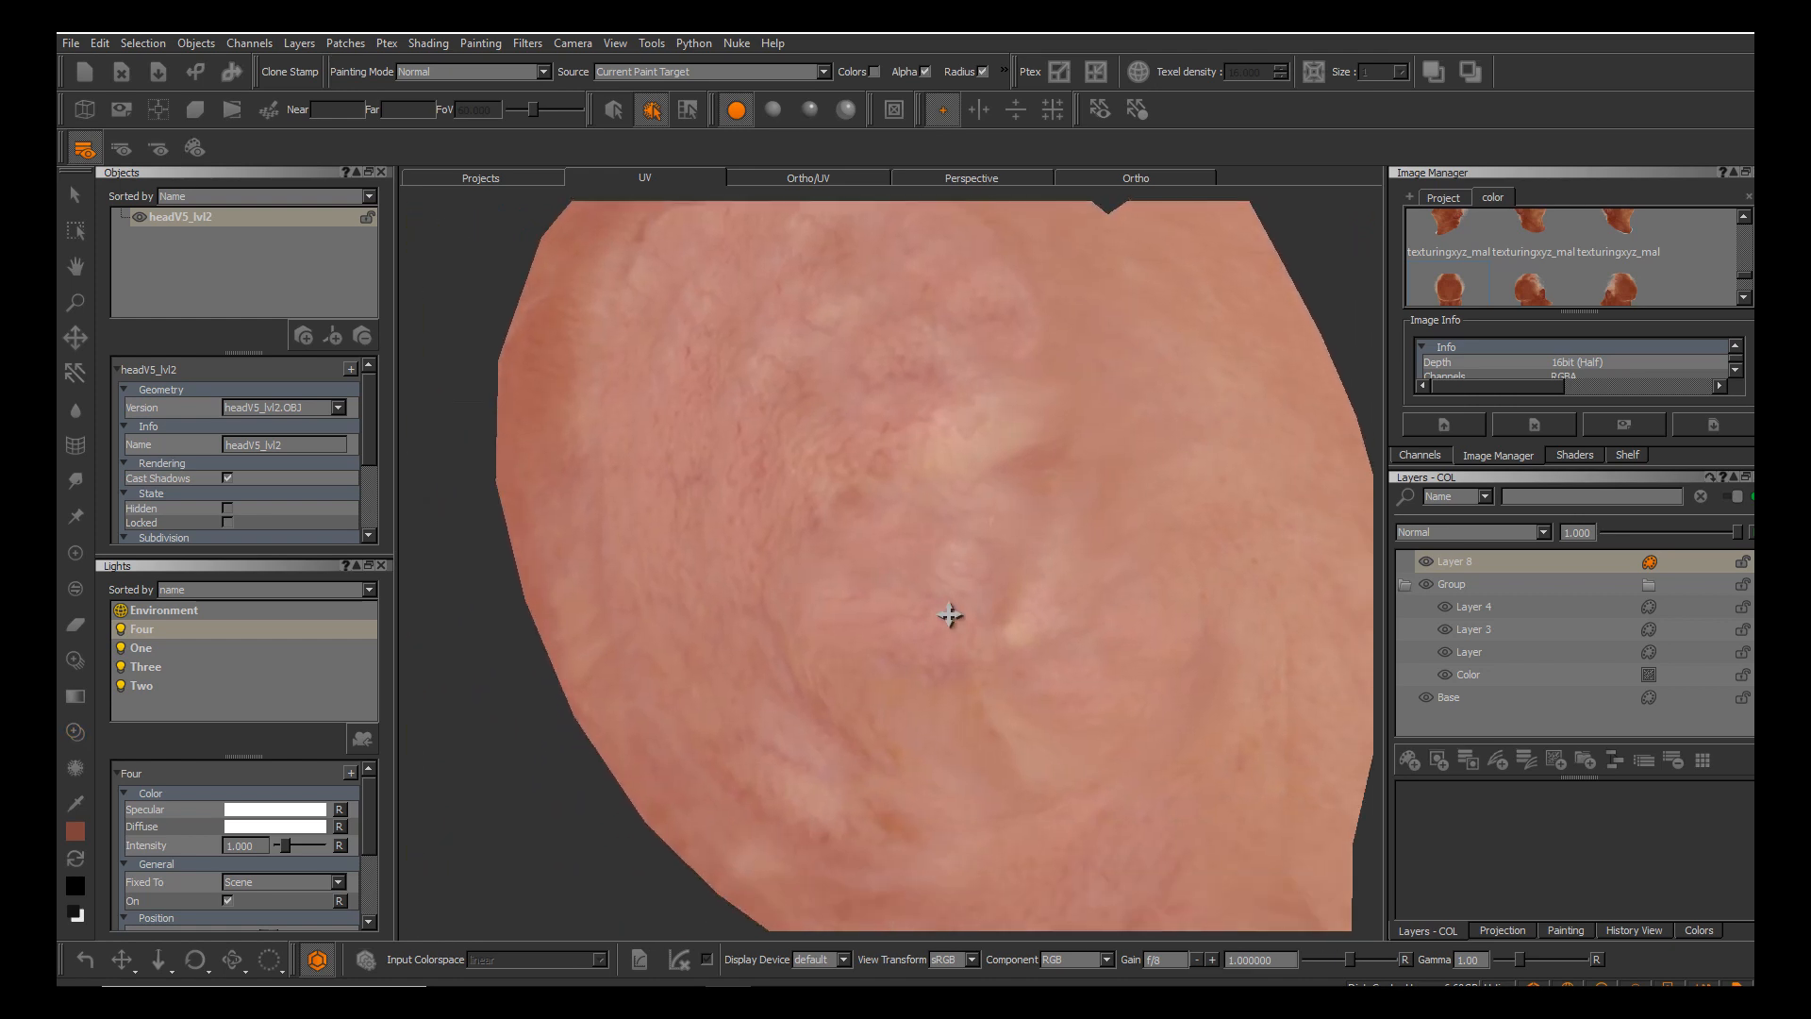
{"action": "middle_click_drag", "start_coordinate": [950, 615], "coordinate": [894, 332], "text": "alt"}
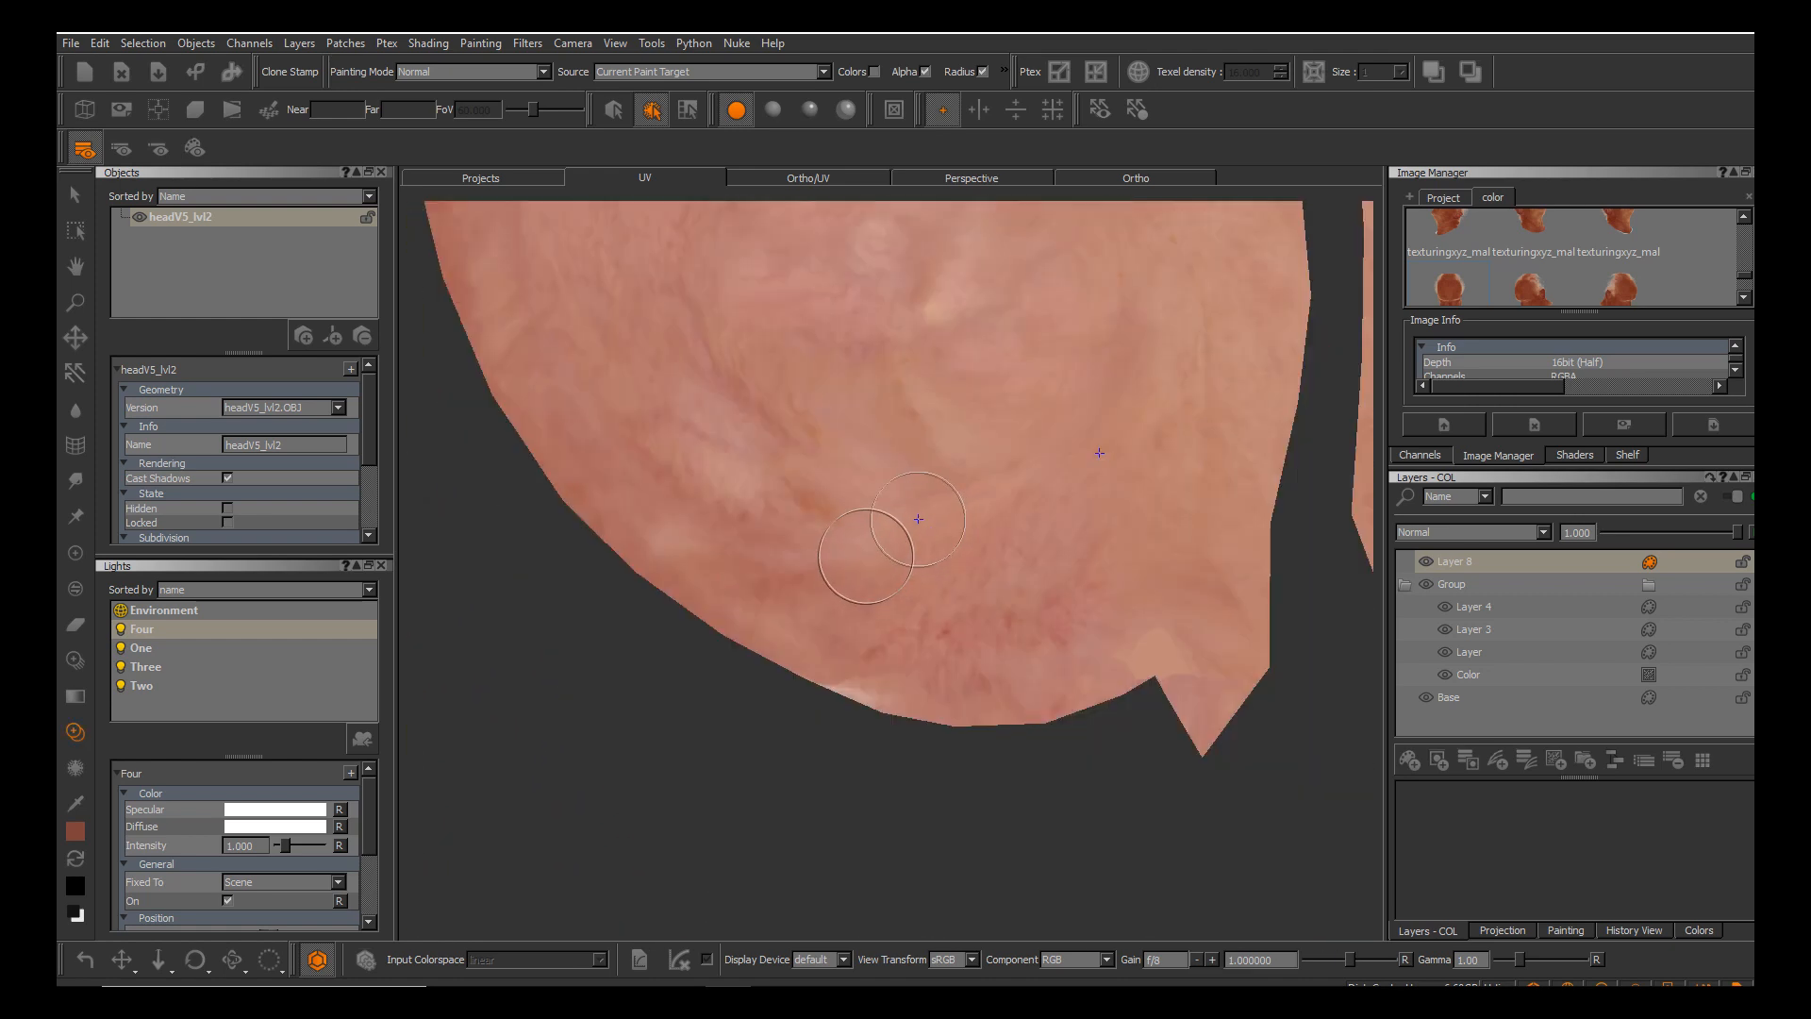
{"action": "key", "text": "r"}
{"action": "left_click_drag", "start_coordinate": [975, 639], "coordinate": [1009, 640]}
{"action": "left_click", "coordinate": [994, 624], "text": "ctrl"}
{"action": "mouse_move", "coordinate": [886, 649]}
{"action": "left_mouse_down"}
{"action": "mouse_move", "coordinate": [848, 662]}
{"action": "mouse_move", "coordinate": [915, 673]}
{"action": "mouse_move", "coordinate": [780, 623]}
{"action": "mouse_move", "coordinate": [835, 650]}
{"action": "left_mouse_up"}
{"action": "mouse_move", "coordinate": [1135, 644]}
{"action": "left_mouse_down"}
{"action": "mouse_move", "coordinate": [1178, 651]}
{"action": "mouse_move", "coordinate": [1103, 654]}
{"action": "left_mouse_up"}
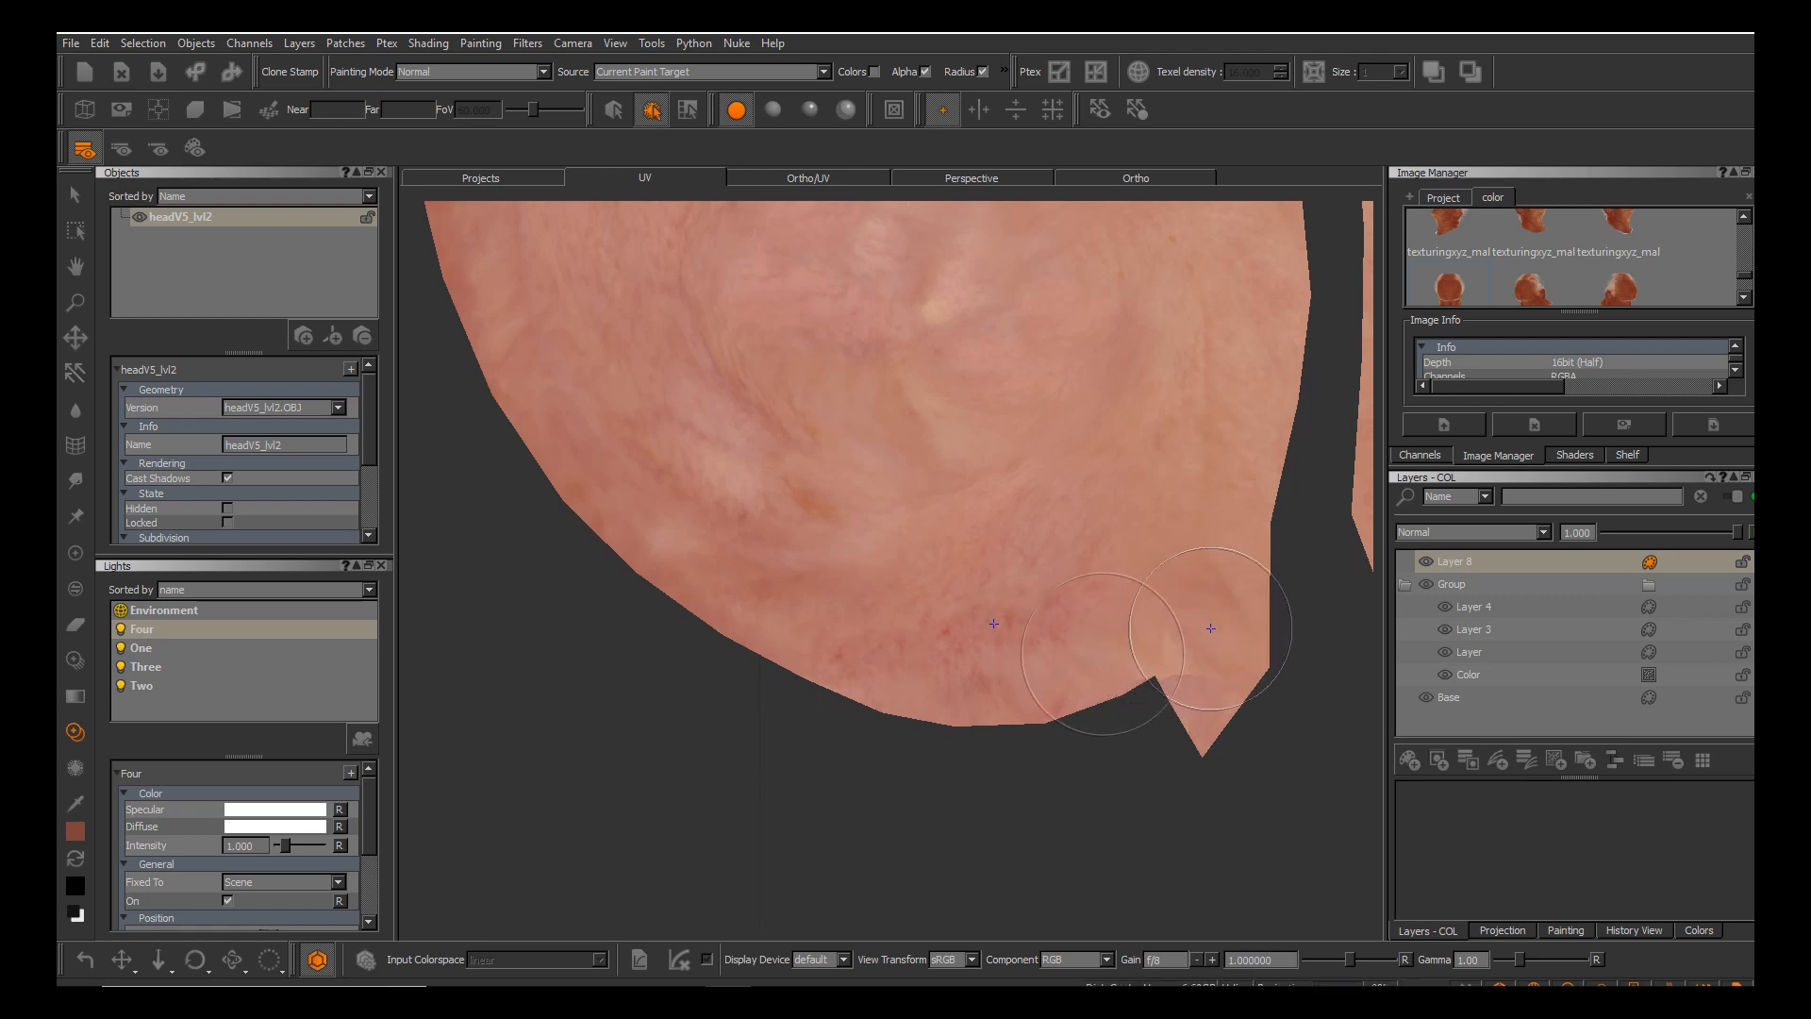
{"action": "left_click", "coordinate": [997, 624], "text": "ctrl"}
{"action": "left_click_drag", "start_coordinate": [1160, 635], "coordinate": [1155, 648]}
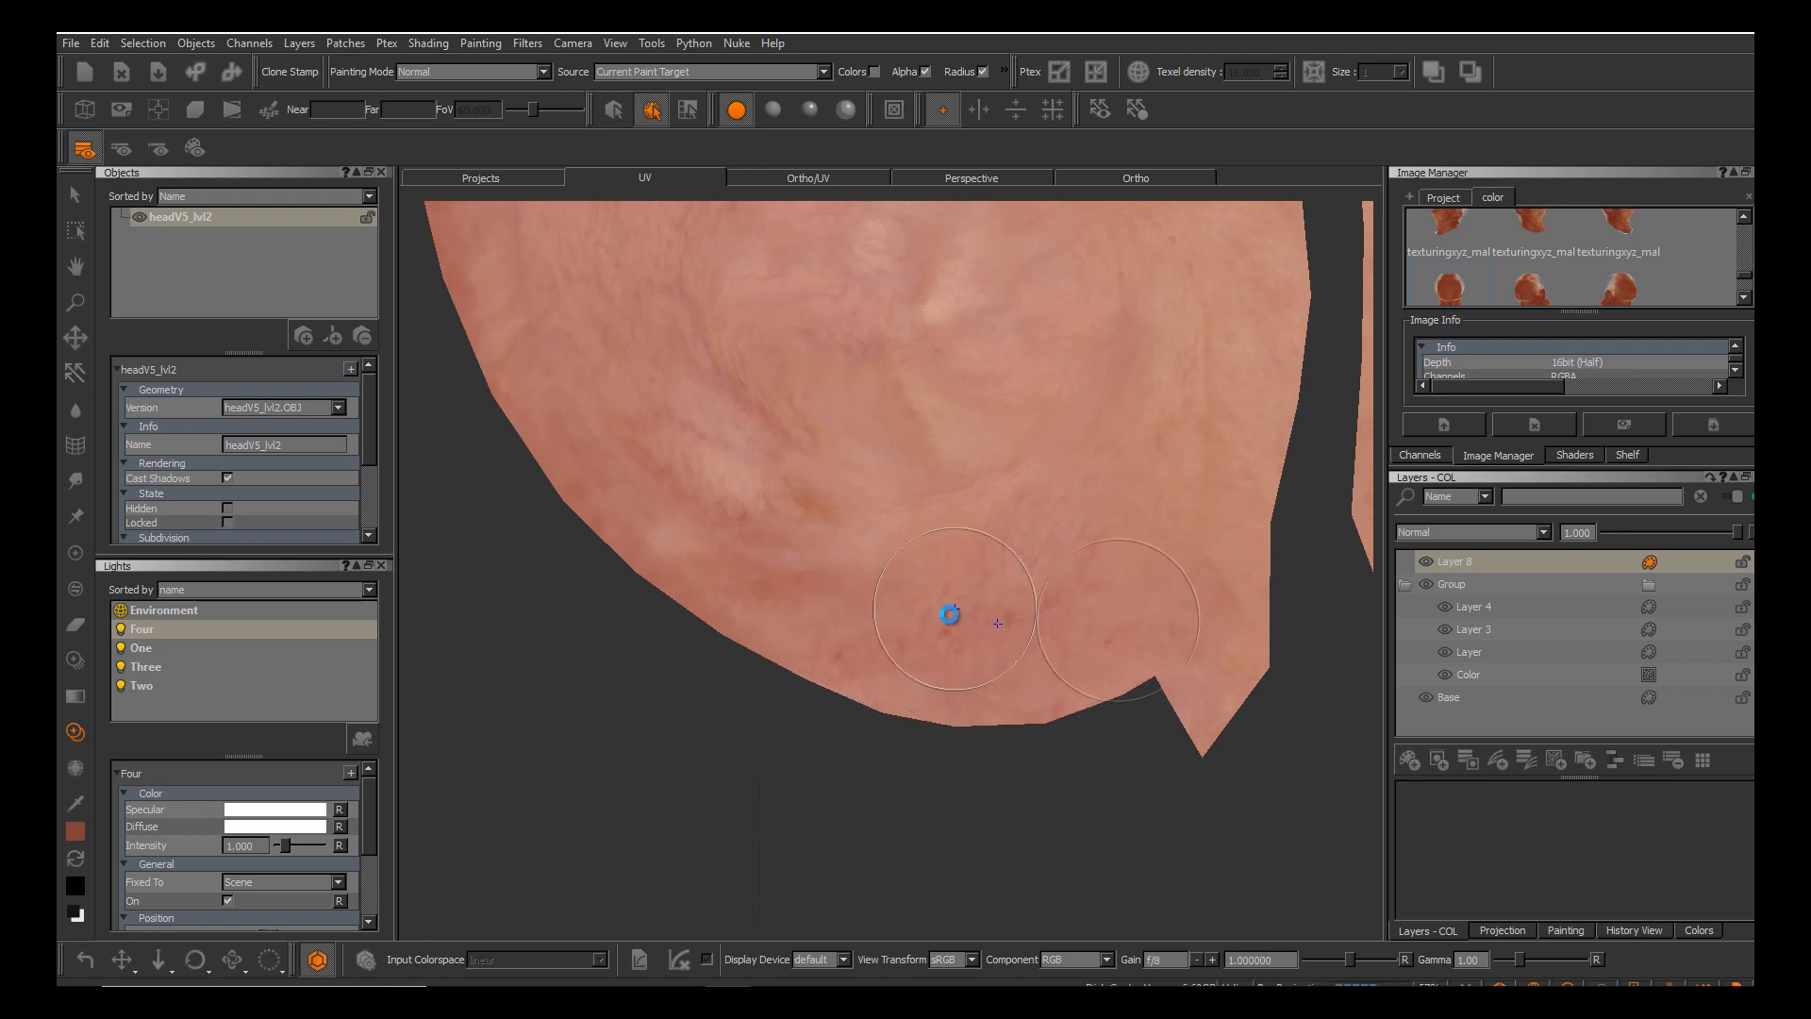
Clone dark red skin over the pale upper area, light ridge and edge of the neighbouring elongated ear patch.
{"action": "scroll", "coordinate": [950, 616], "scroll_direction": "down", "scroll_amount": 6}
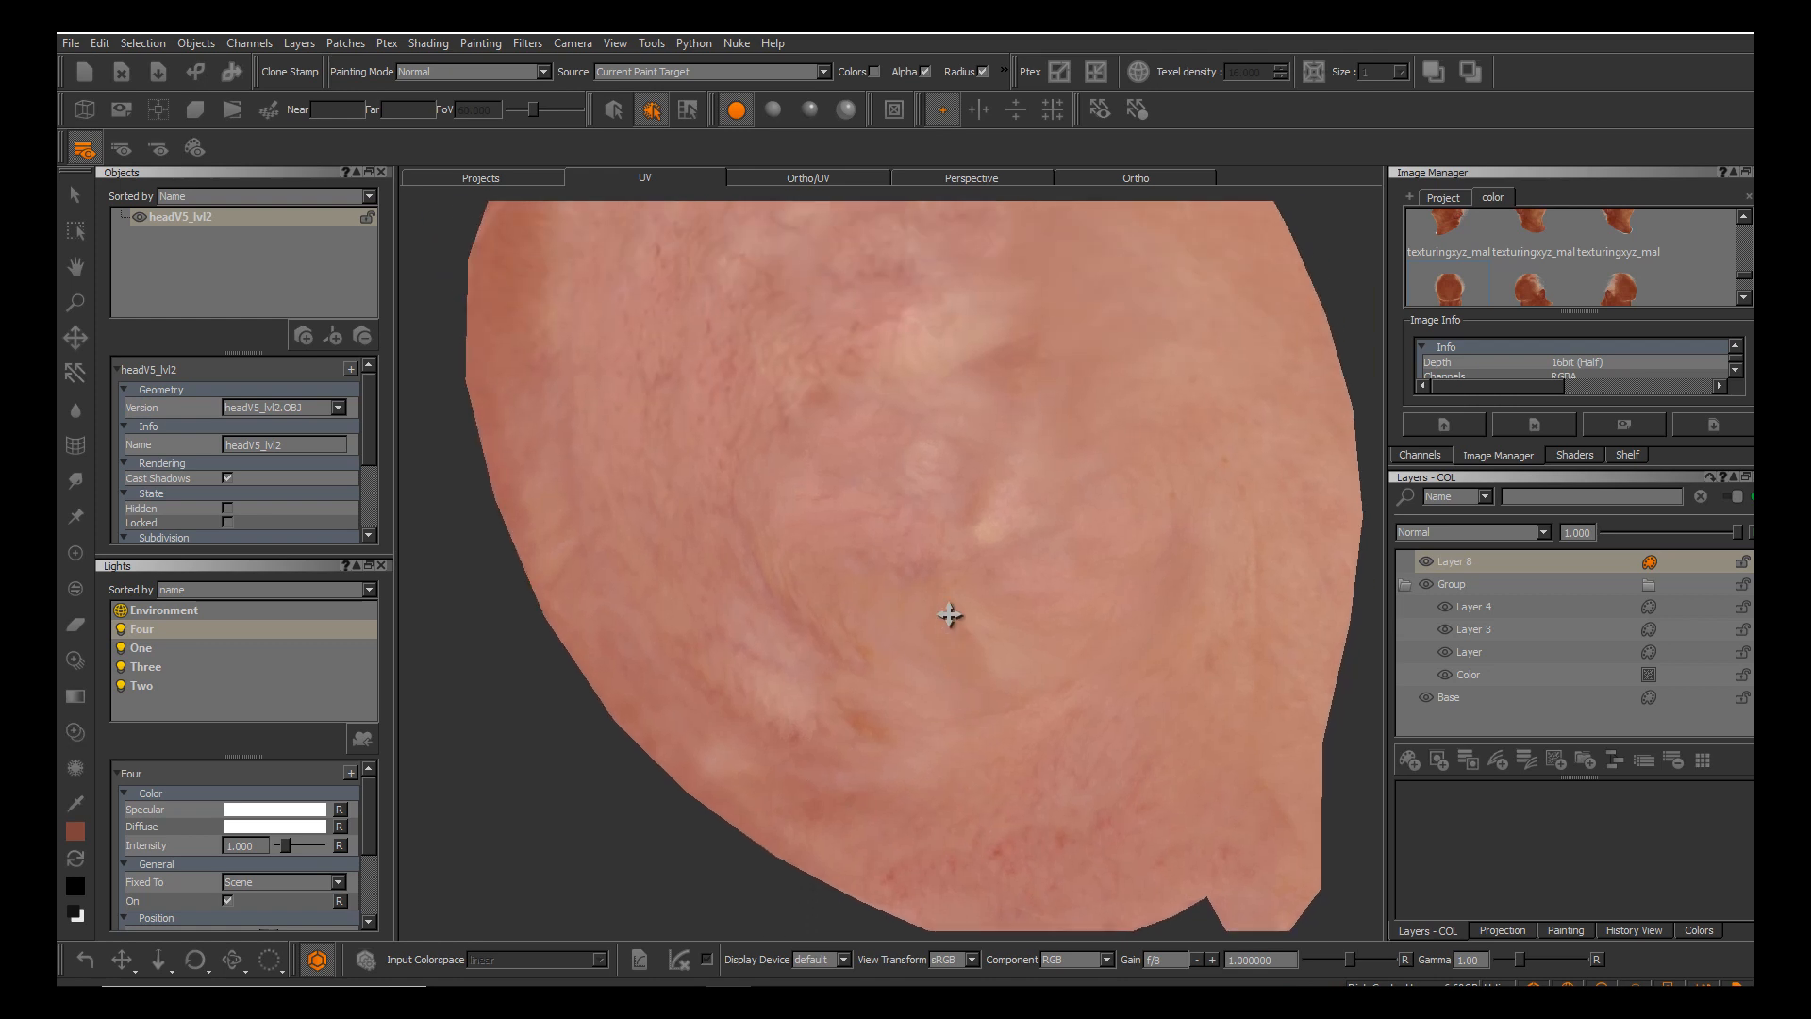
{"action": "right_click_drag", "start_coordinate": [950, 615], "coordinate": [1044, 615], "text": "alt"}
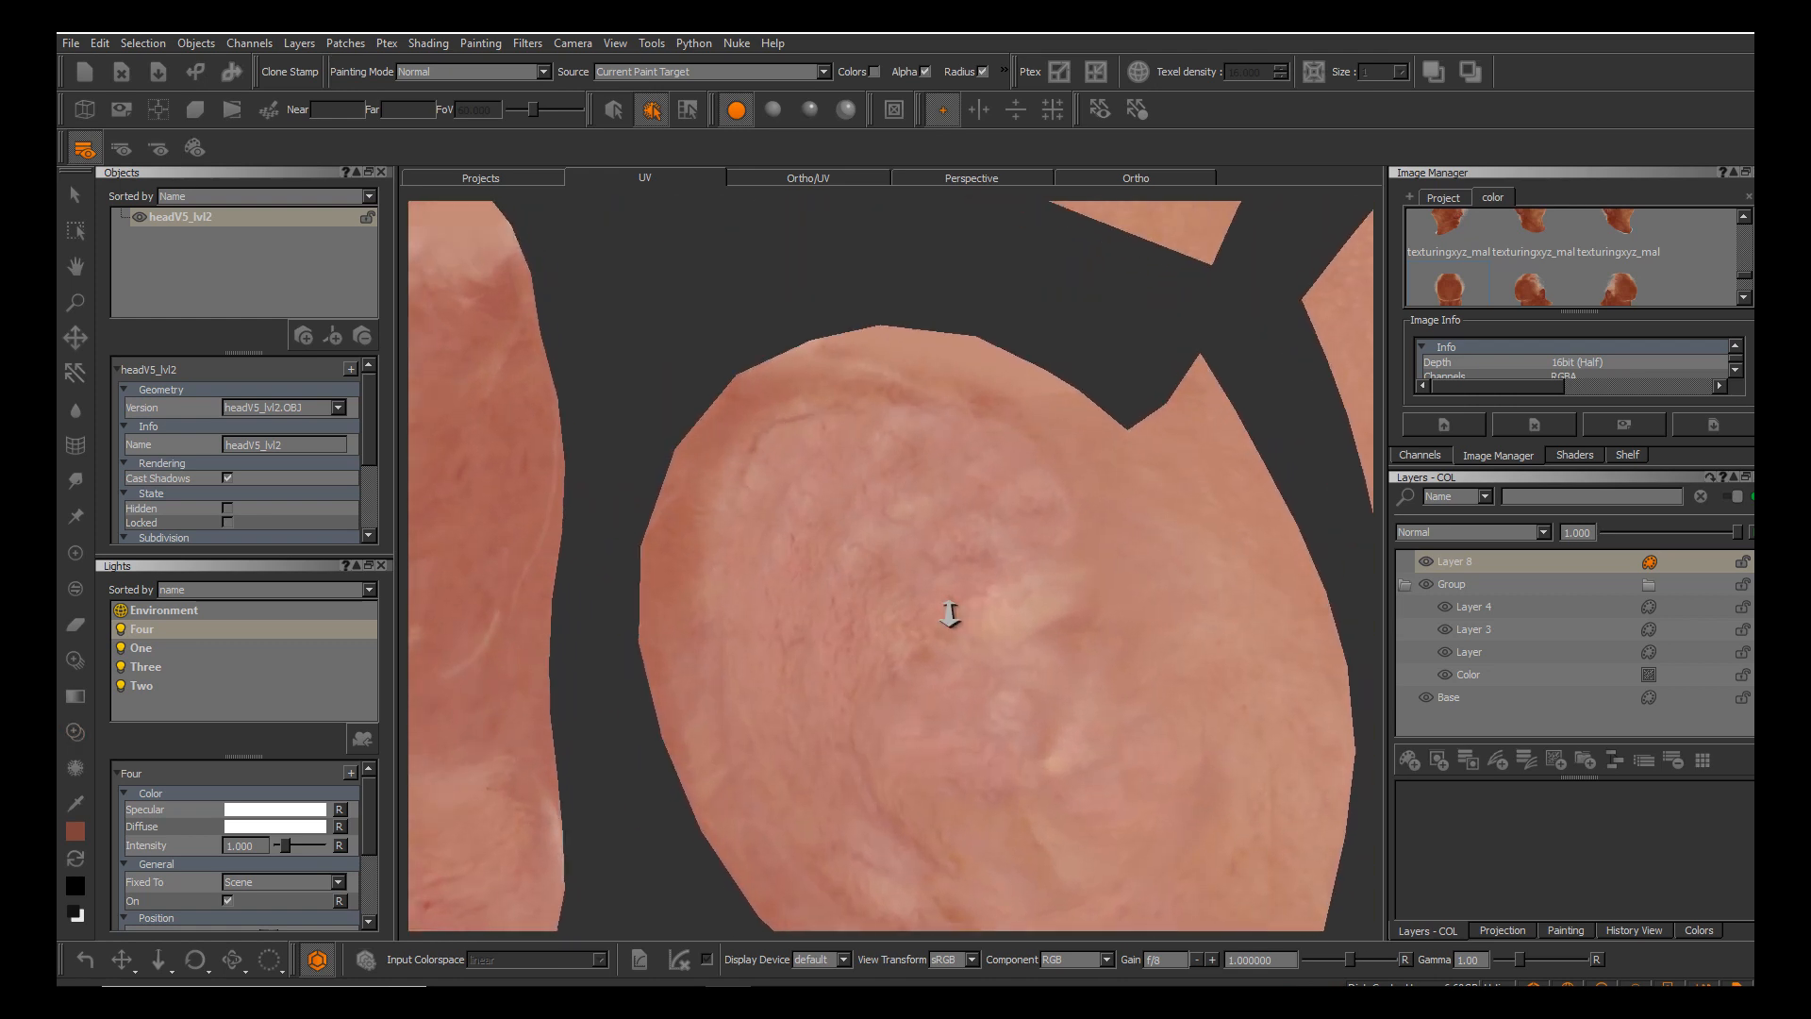
{"action": "middle_click_drag", "start_coordinate": [950, 615], "coordinate": [1361, 816], "text": "alt"}
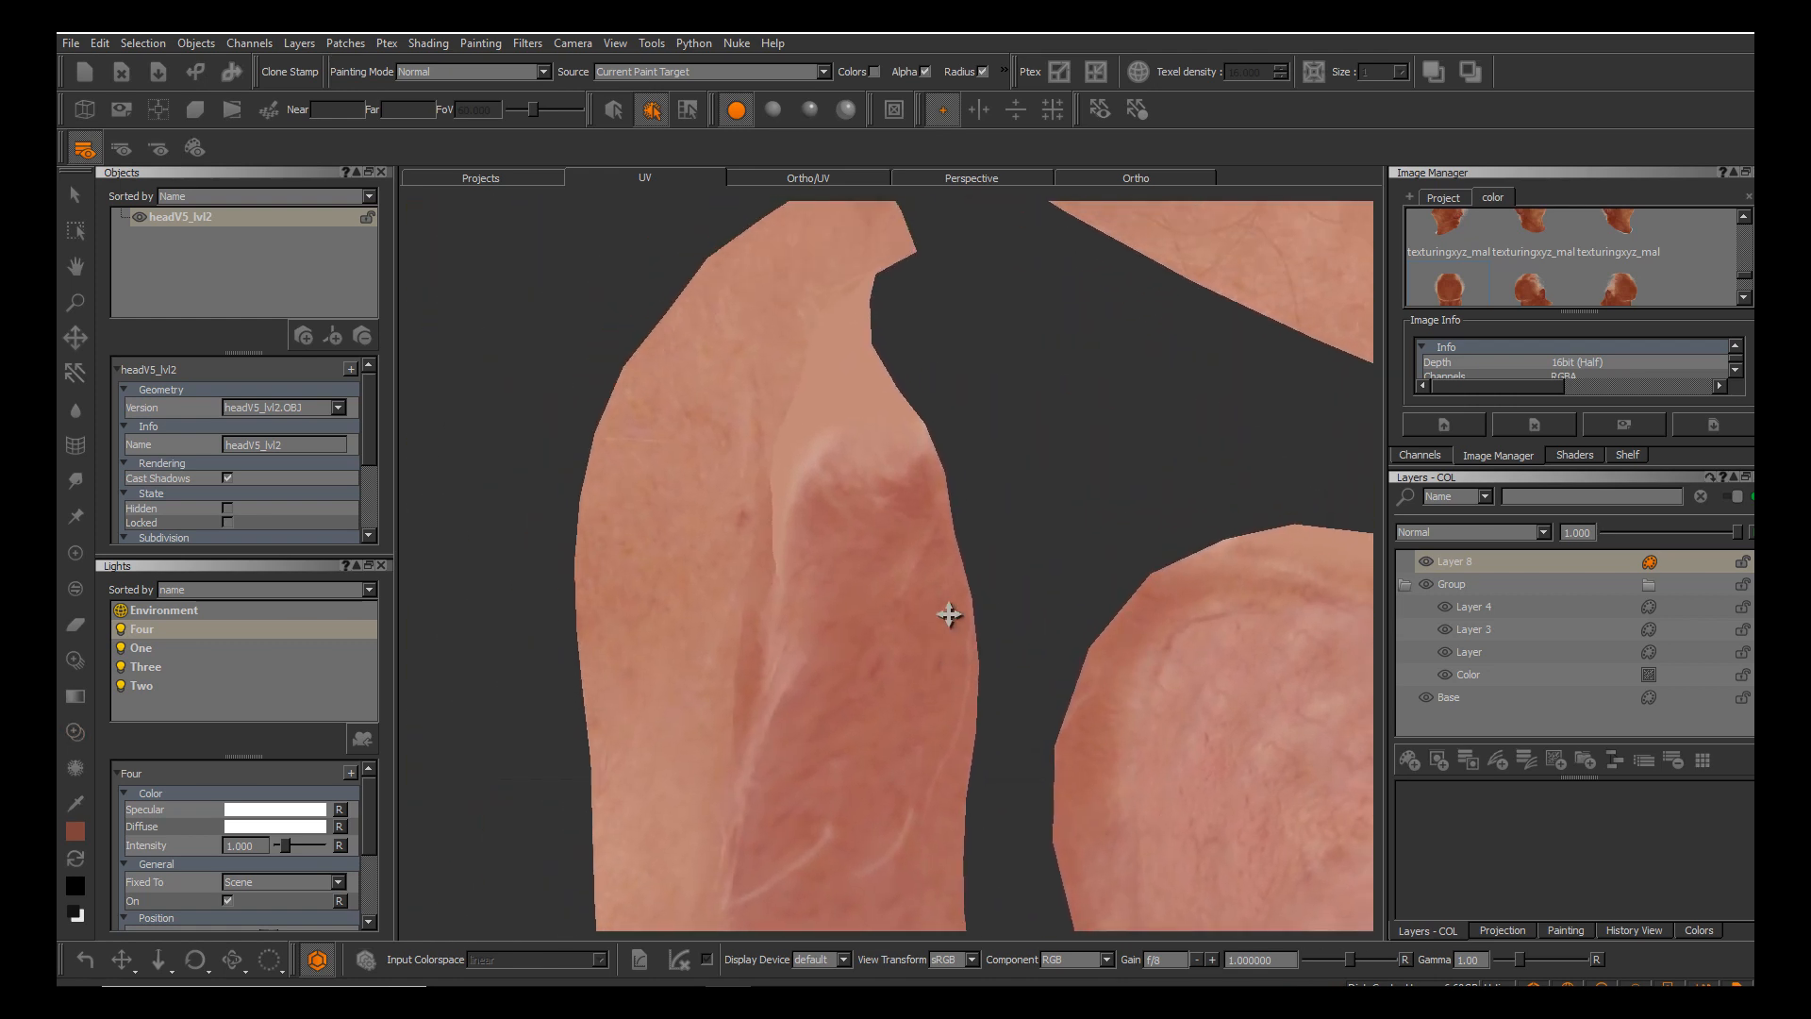
{"action": "left_click_drag", "start_coordinate": [886, 594], "coordinate": [968, 628]}
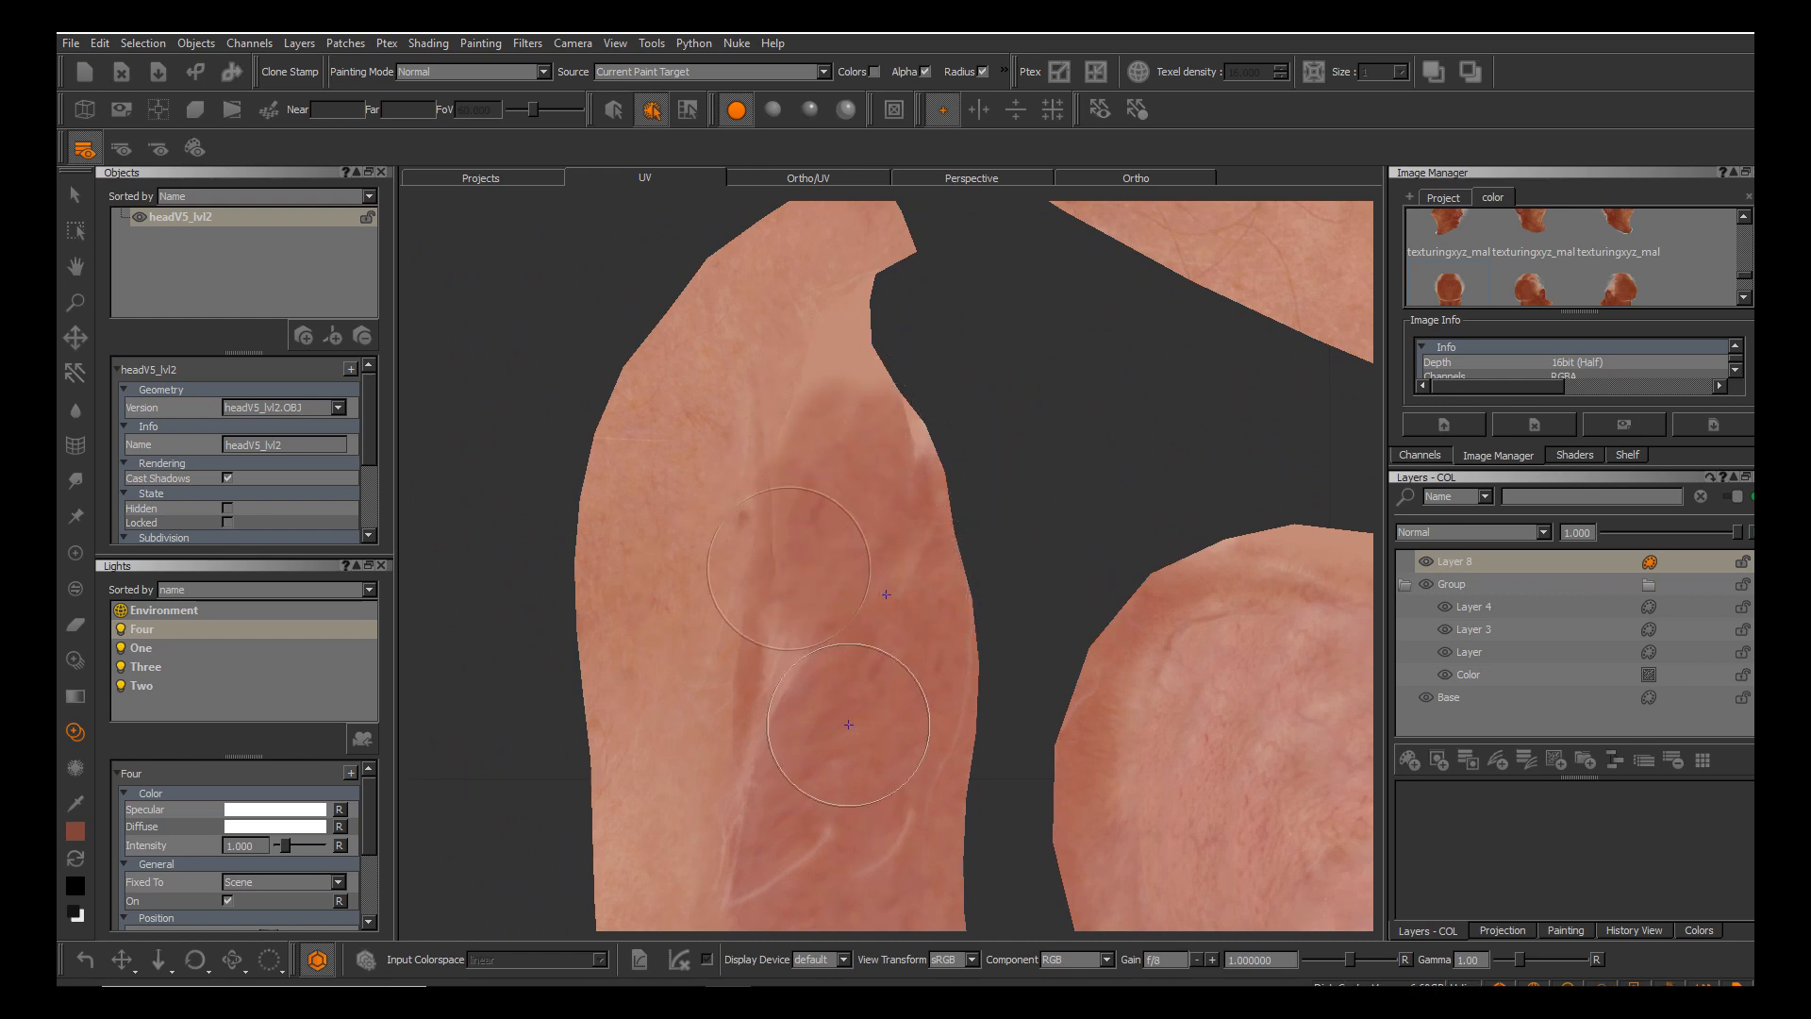
{"action": "left_click_drag", "start_coordinate": [788, 568], "coordinate": [779, 719]}
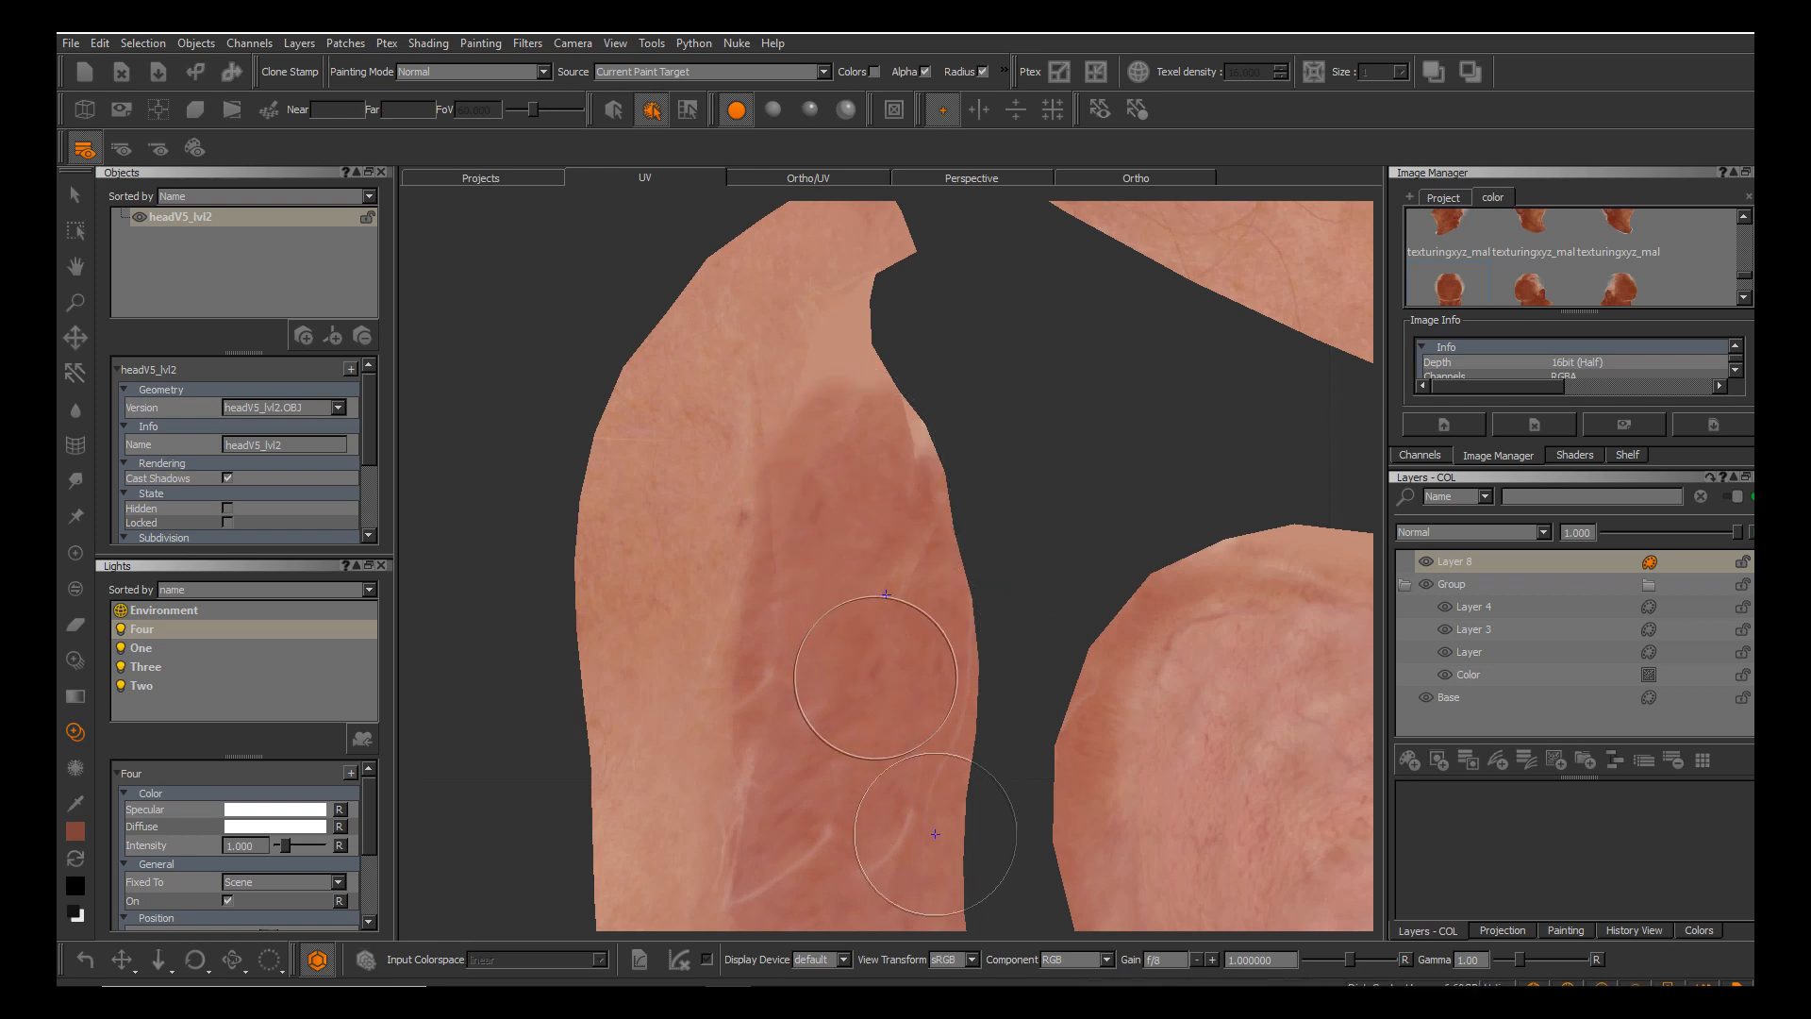
{"action": "left_click_drag", "start_coordinate": [867, 672], "coordinate": [897, 709]}
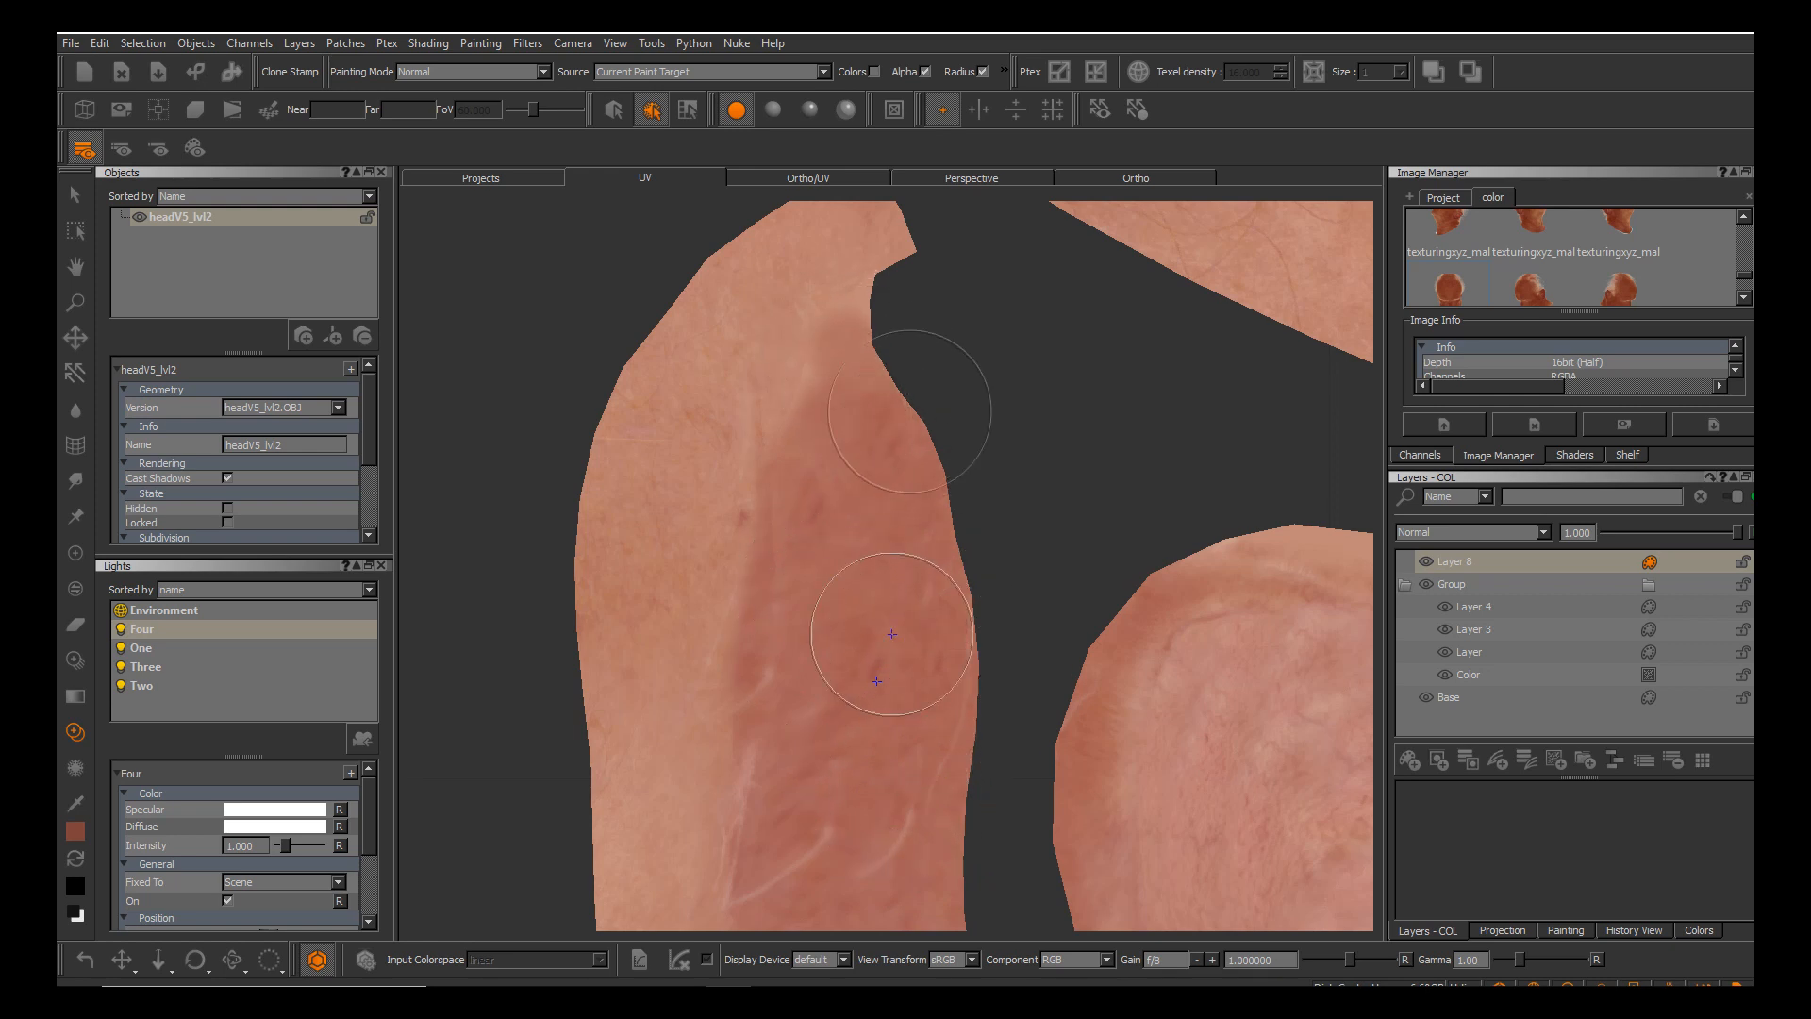
{"action": "left_click_drag", "start_coordinate": [820, 540], "coordinate": [772, 618]}
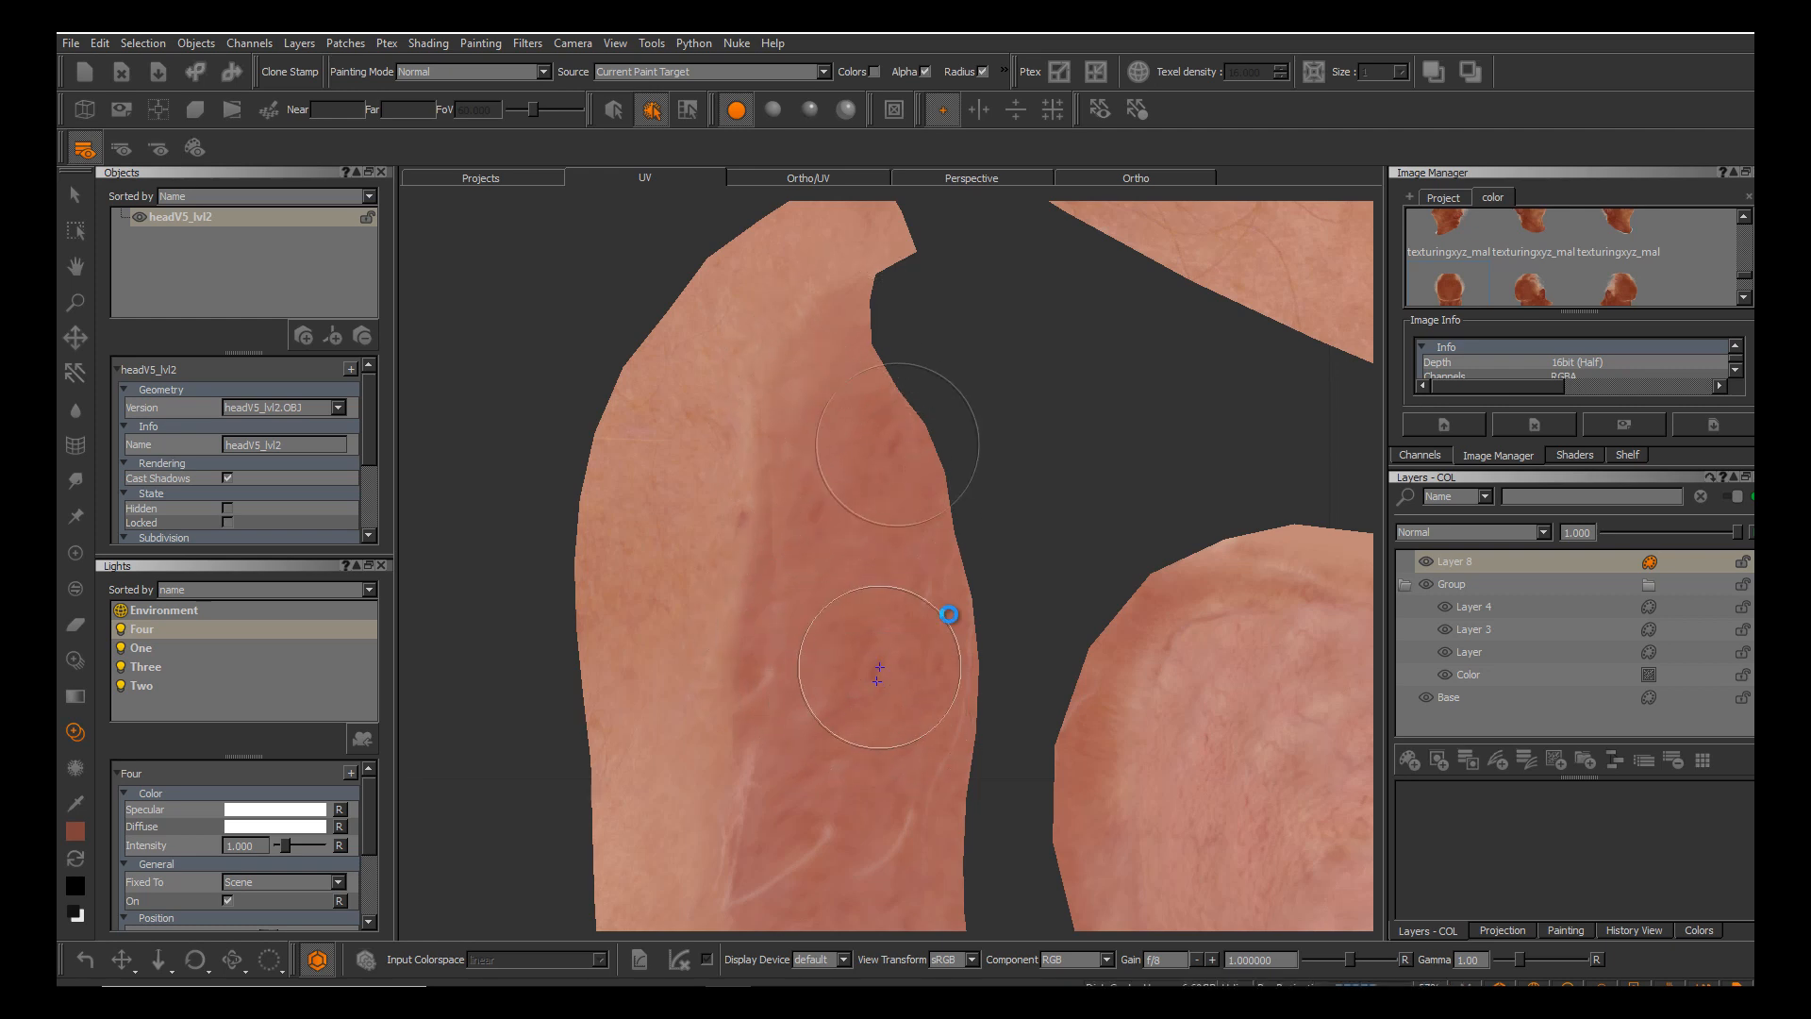
Sample clean red skin and clone over the light scratches and pale band in the lower half of the elongated patch.
{"action": "middle_click_drag", "start_coordinate": [865, 630], "coordinate": [859, 296], "text": "alt"}
{"action": "left_click", "coordinate": [874, 353], "text": "ctrl"}
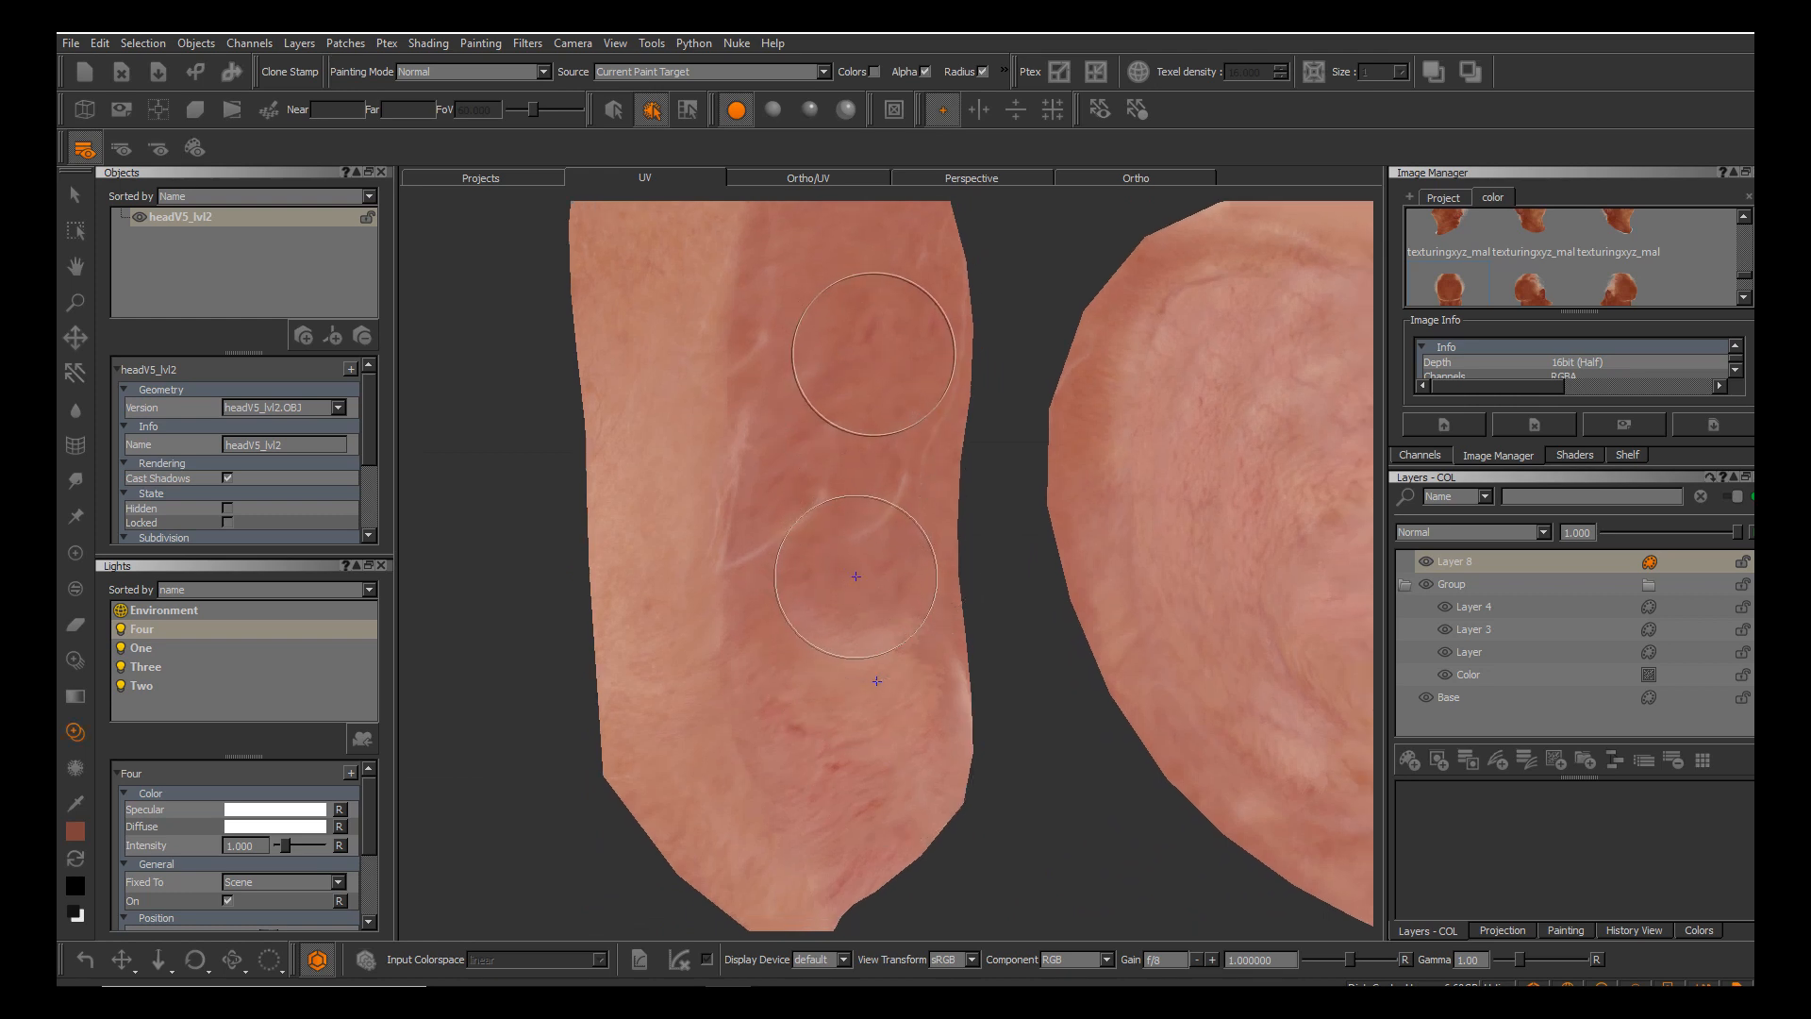
{"action": "left_click_drag", "start_coordinate": [801, 498], "coordinate": [839, 490]}
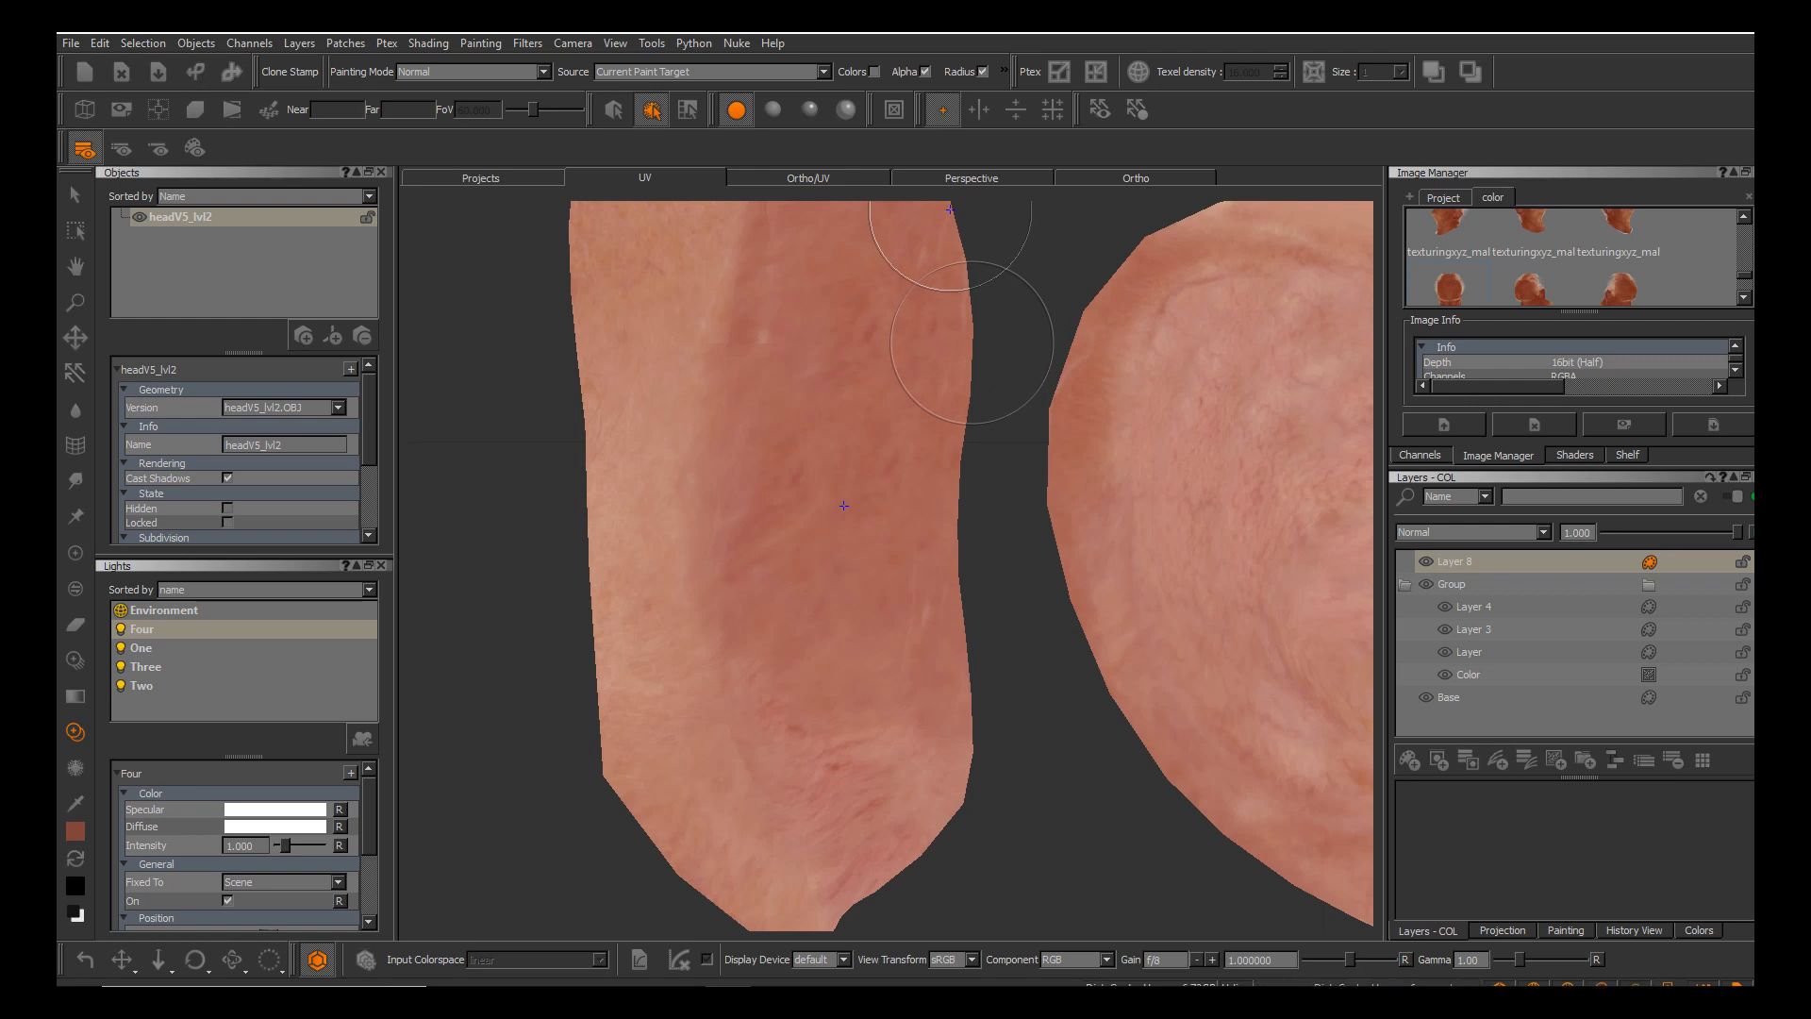
Resample the dark red skin and clone it along the elongated patch's upper colour boundary and into its narrow neck.
{"action": "middle_click_drag", "start_coordinate": [843, 506], "coordinate": [946, 614]}
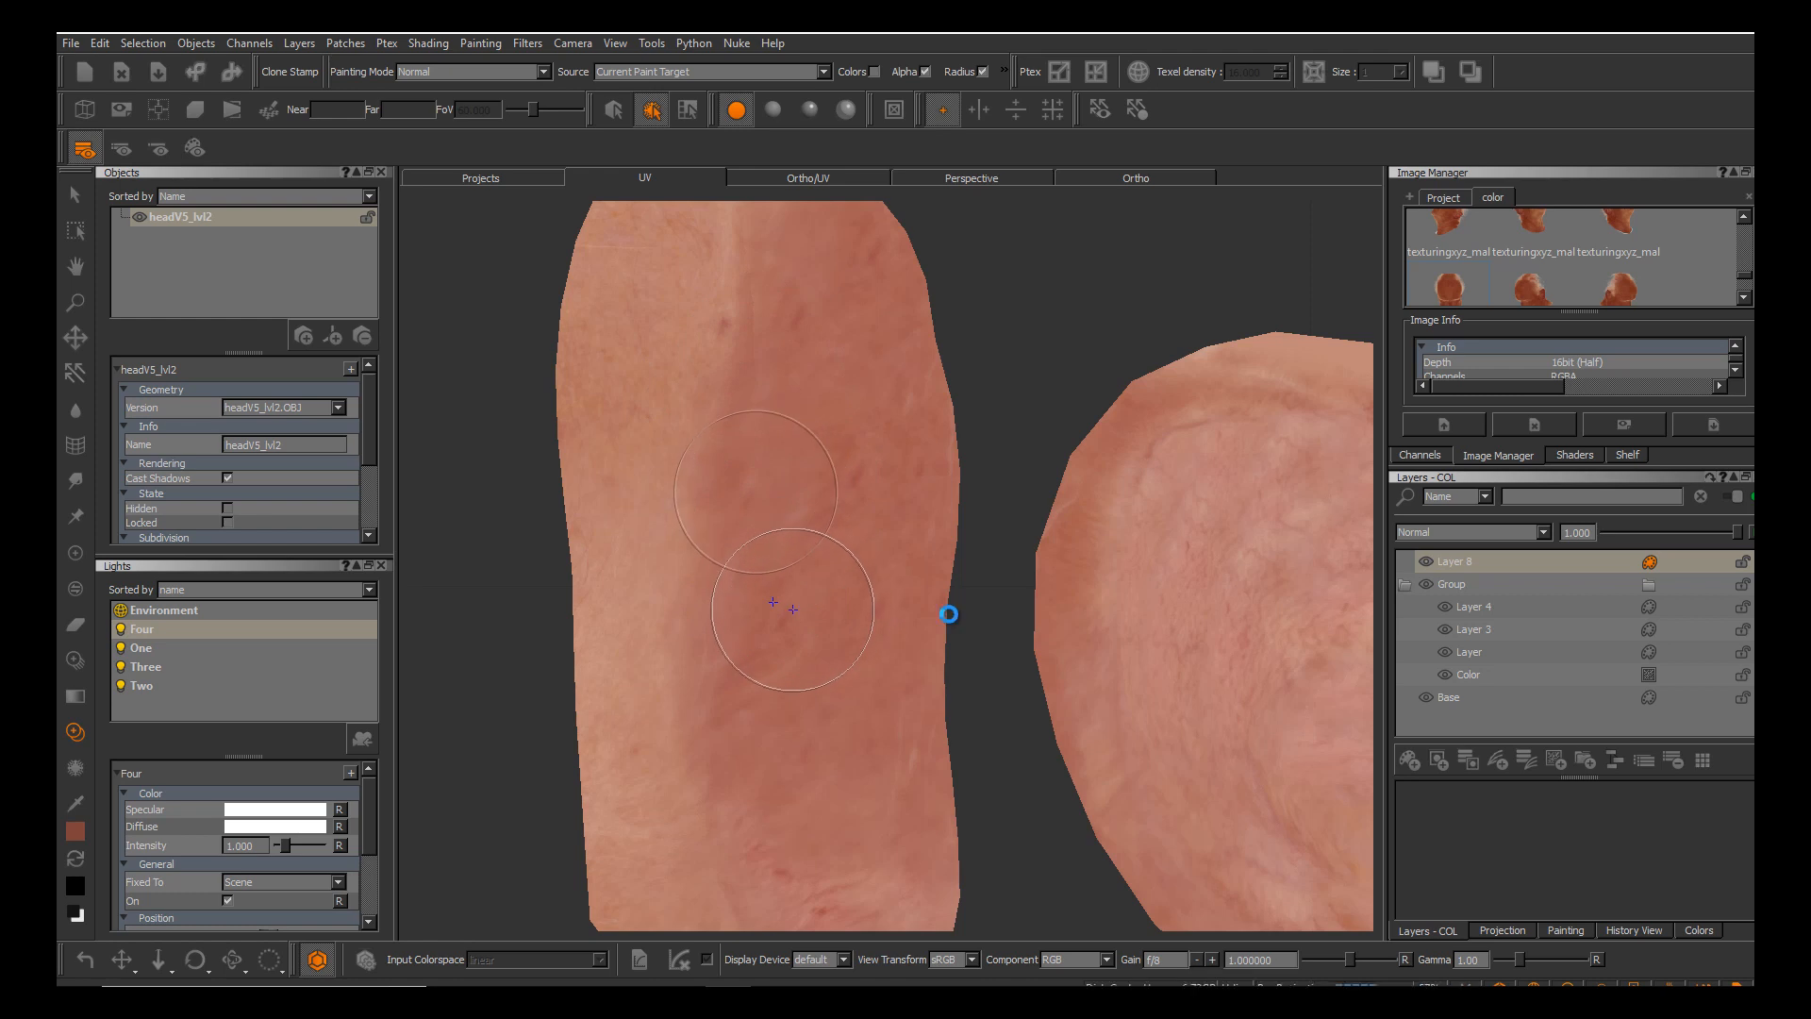
{"action": "middle_click_drag", "start_coordinate": [797, 488], "coordinate": [842, 704]}
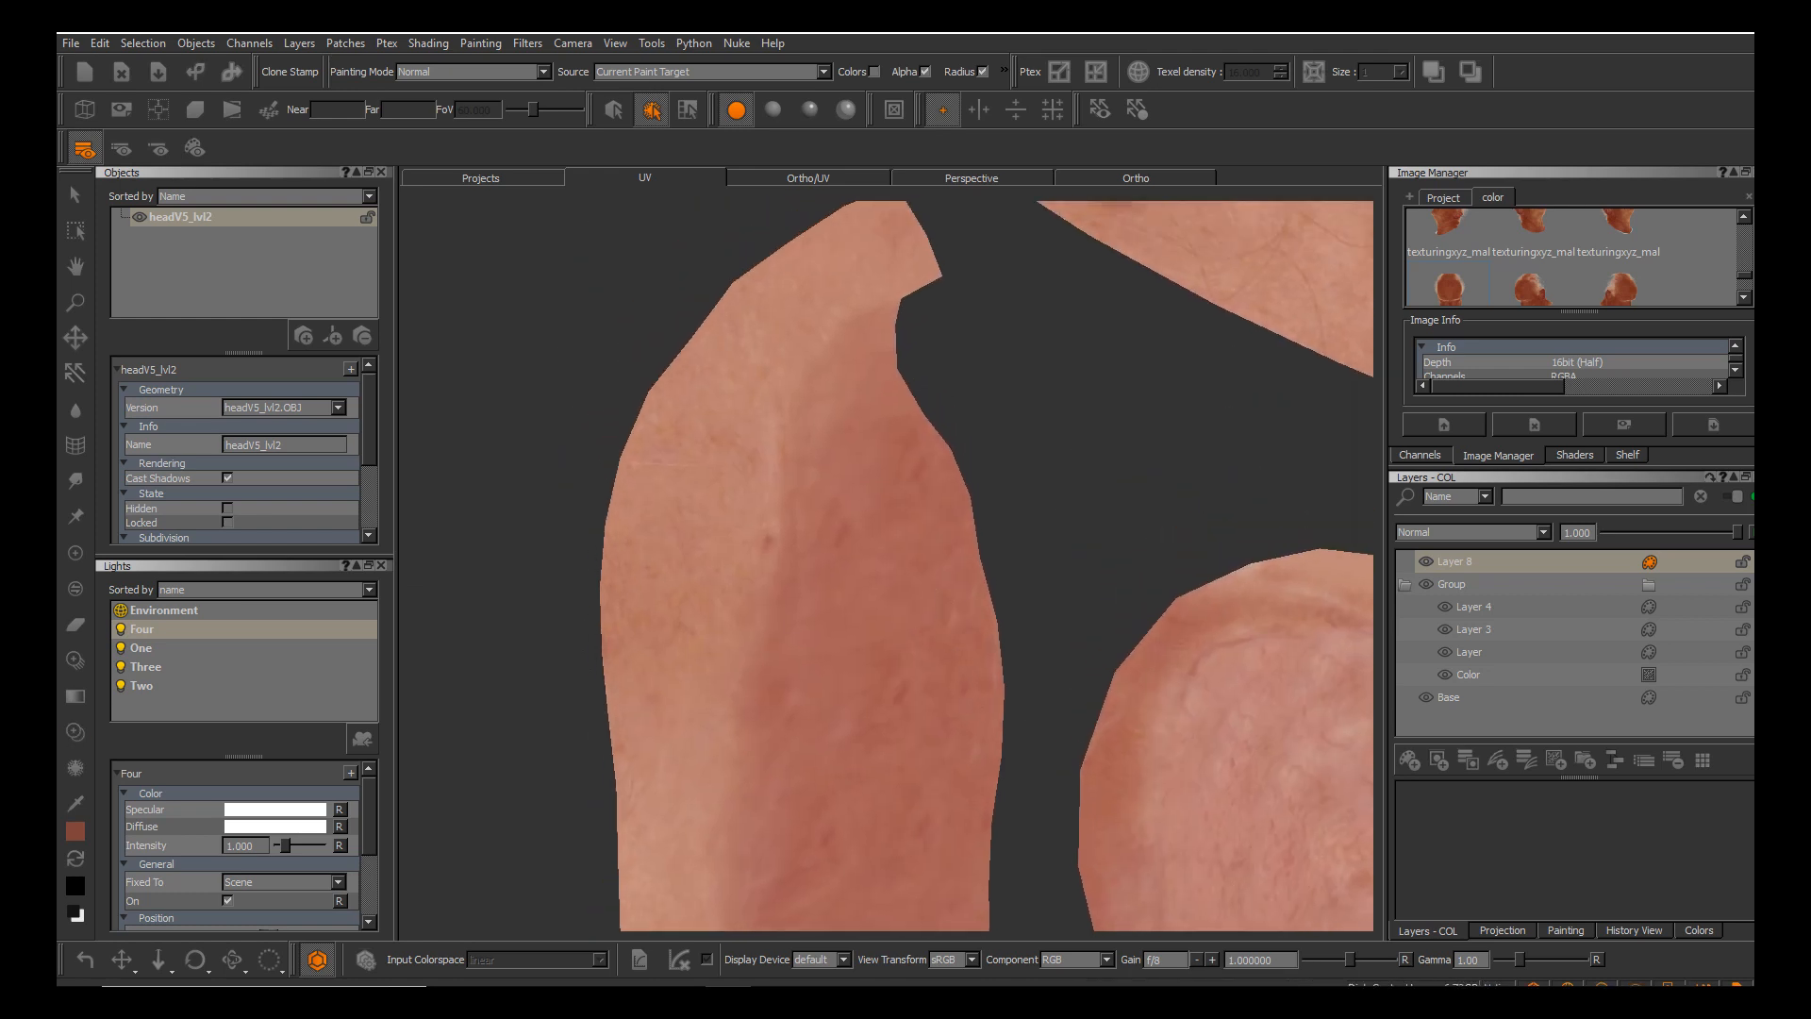
{"action": "left_click", "coordinate": [885, 570], "text": "ctrl"}
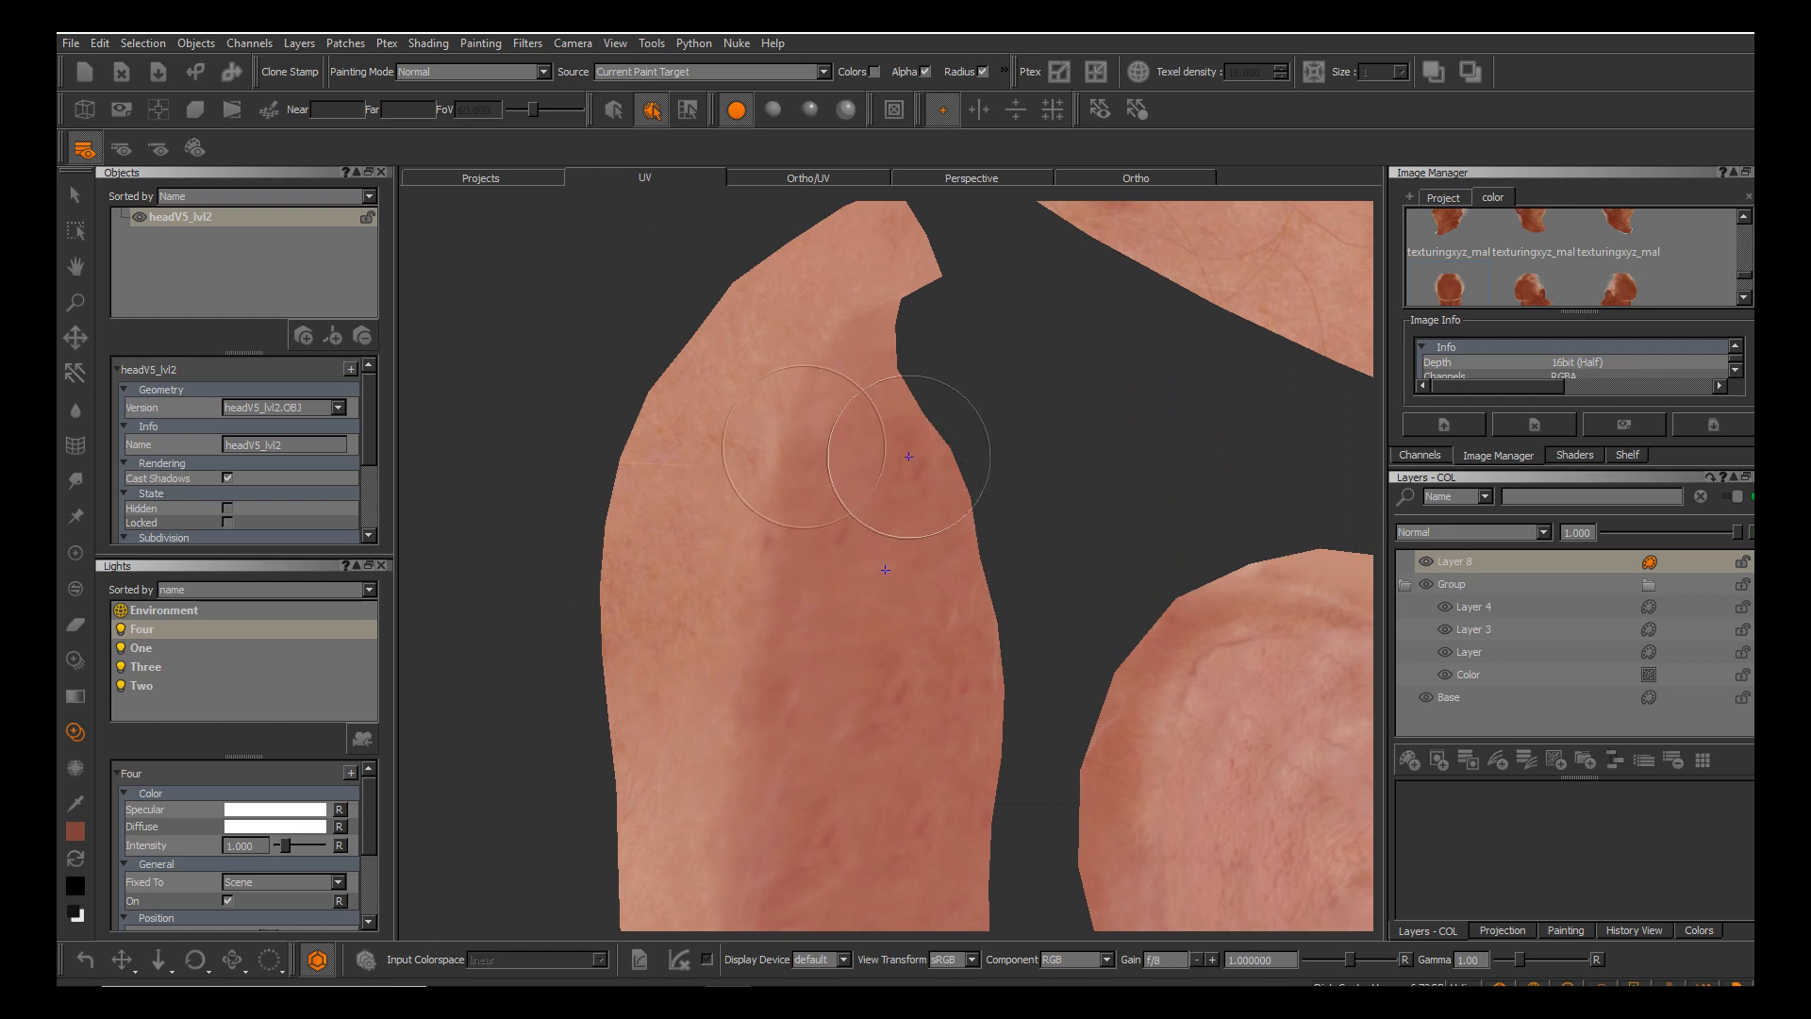
{"action": "left_click_drag", "start_coordinate": [780, 560], "coordinate": [773, 648]}
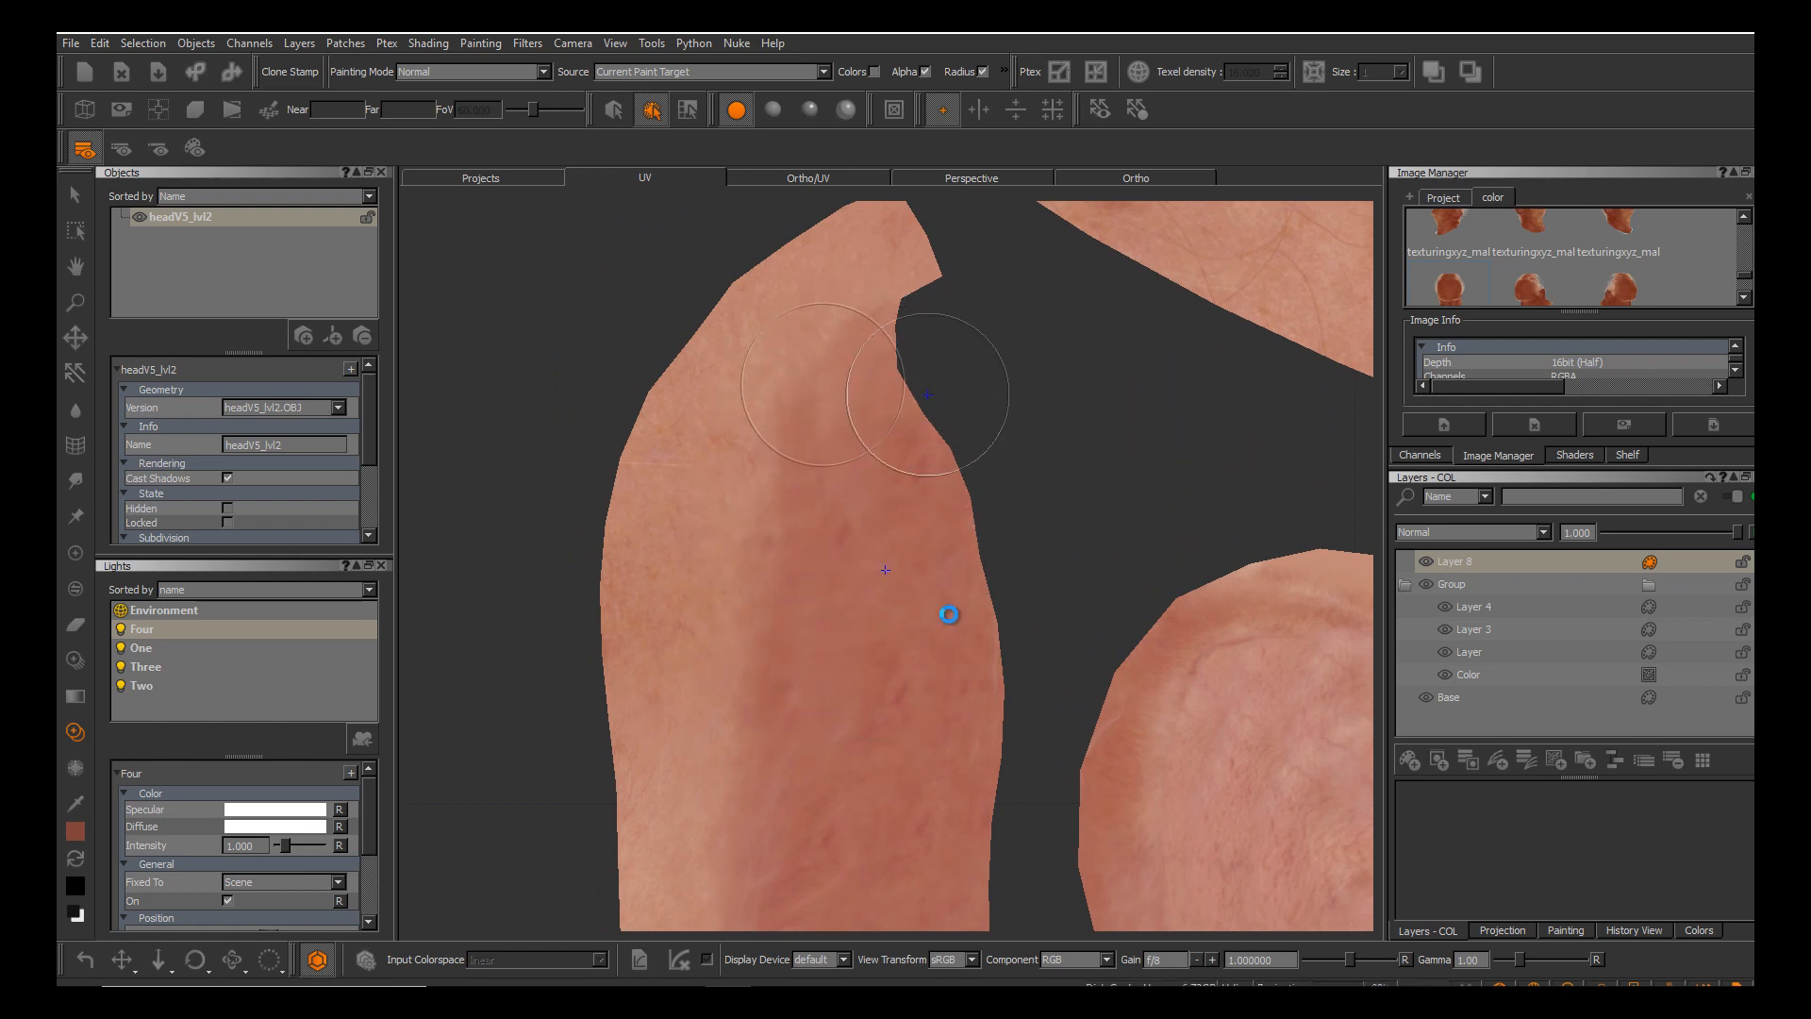
{"action": "mouse_move", "coordinate": [896, 561]}
{"action": "middle_mouse_down", "text": "alt"}
{"action": "mouse_move", "coordinate": [873, 653]}
{"action": "mouse_move", "coordinate": [753, 707]}
{"action": "middle_mouse_up", "text": "alt"}
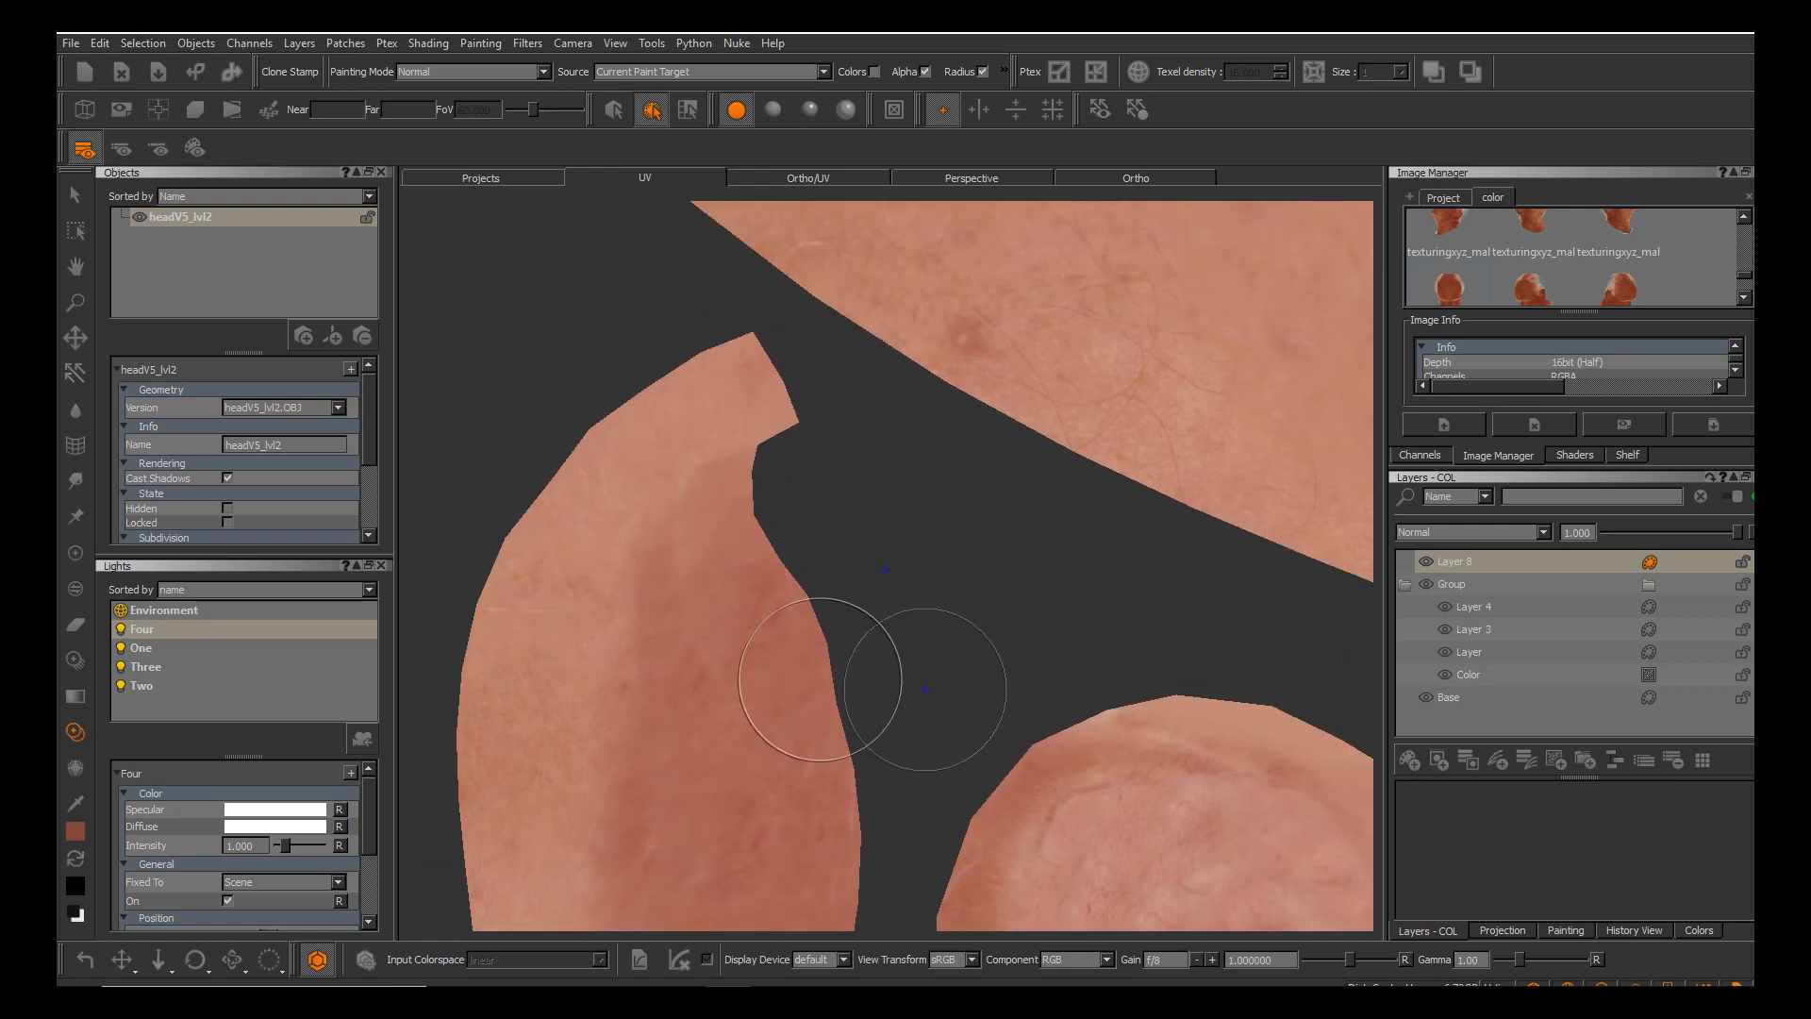
{"action": "left_click", "coordinate": [752, 739], "text": "ctrl"}
{"action": "left_click_drag", "start_coordinate": [708, 545], "coordinate": [686, 527]}
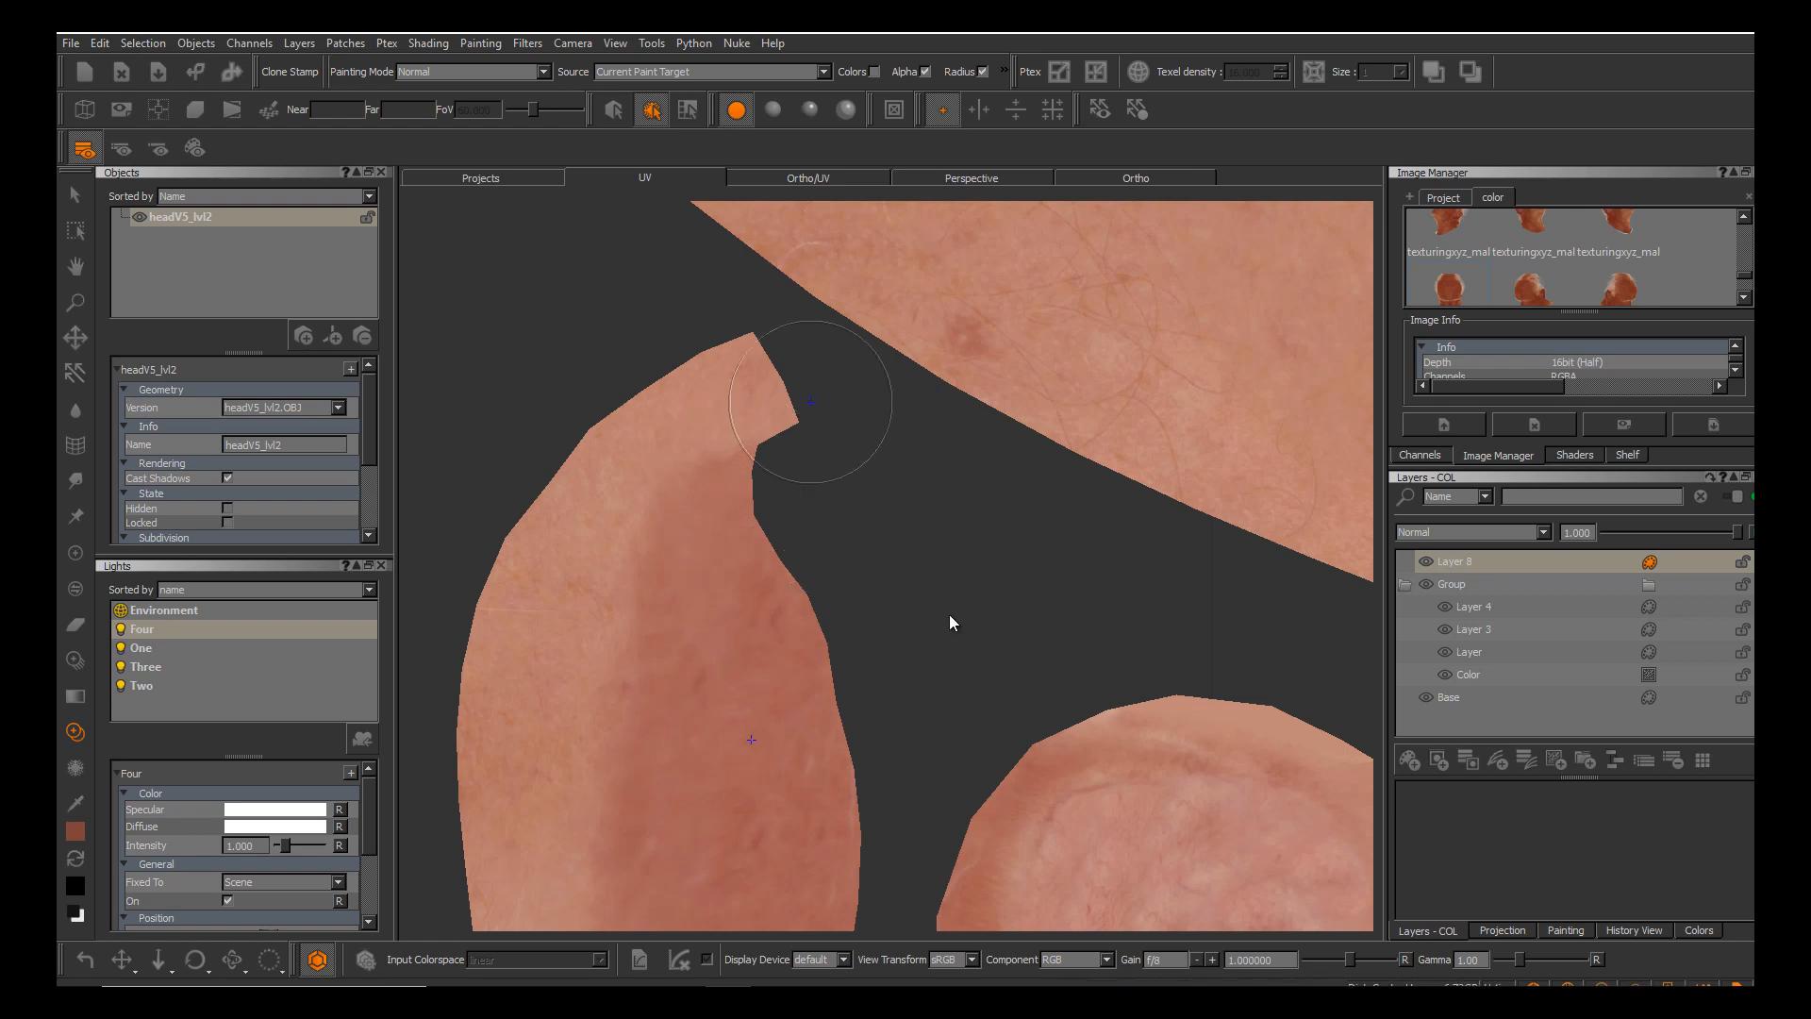
Inspect the cloned skin behind the ear on the model in the Ortho view.
{"action": "key", "text": "o"}
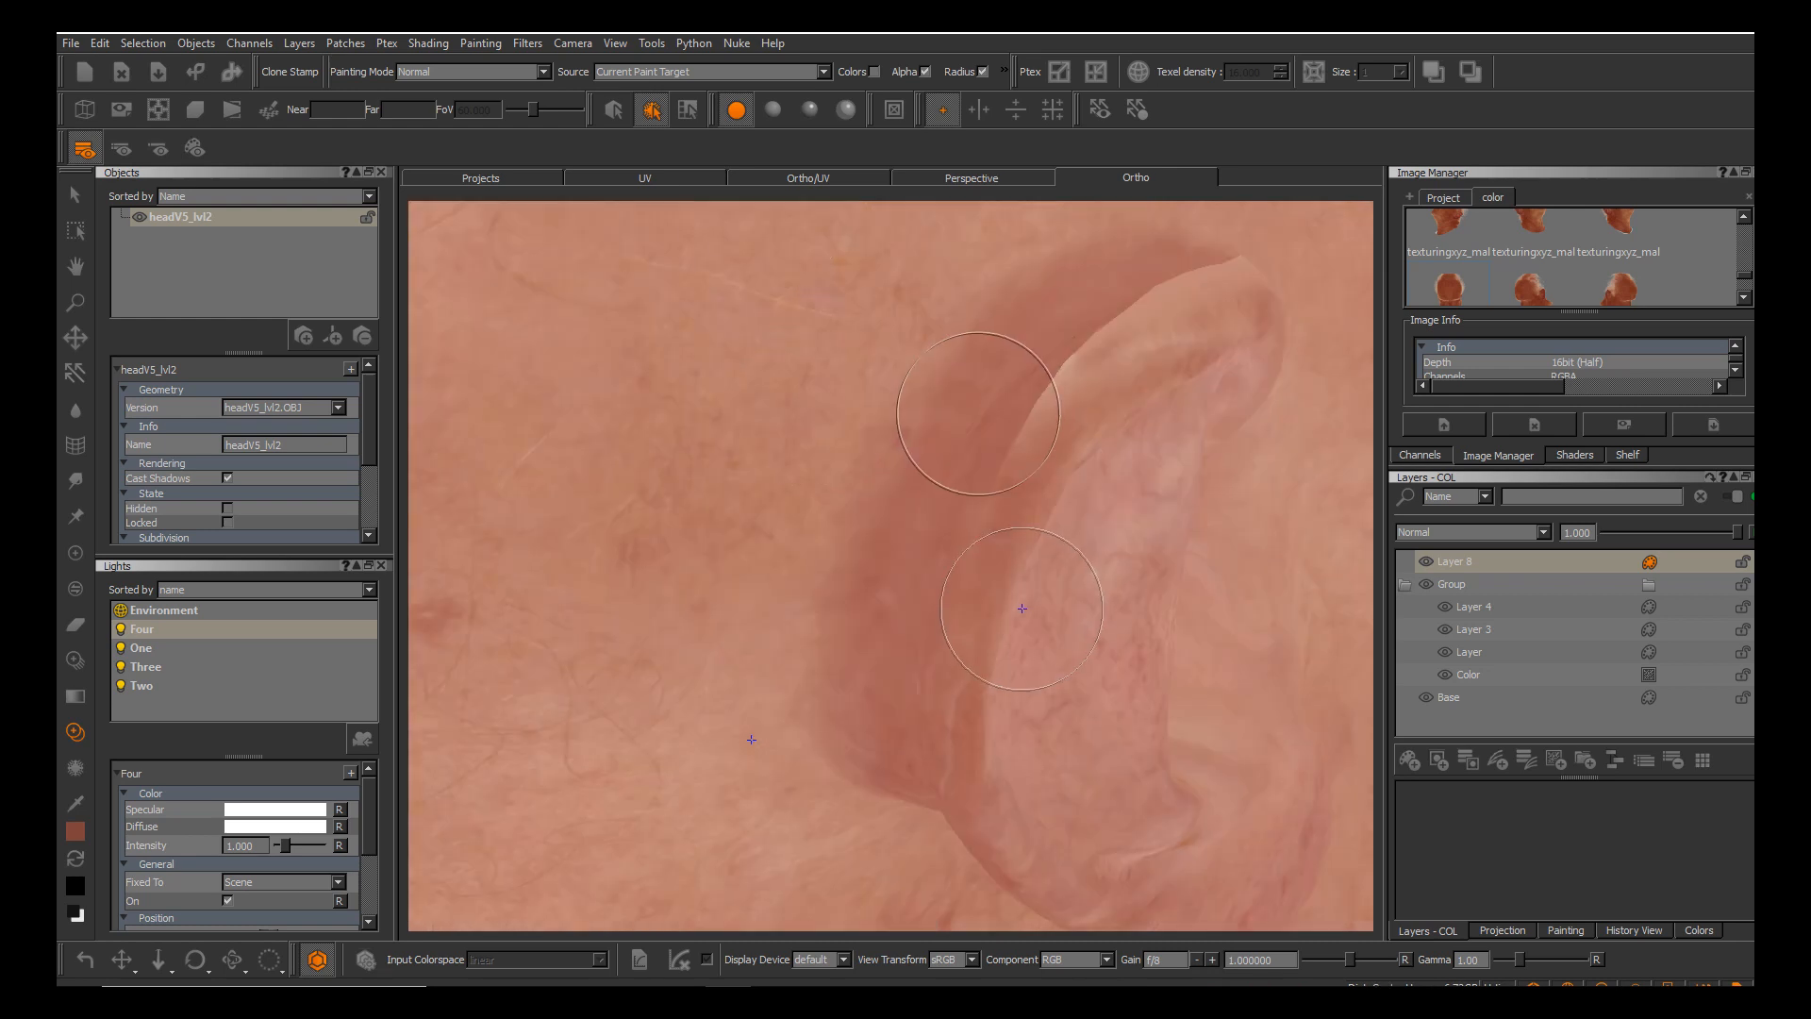
{"action": "middle_click_drag", "start_coordinate": [896, 726], "coordinate": [949, 614], "text": "alt"}
{"action": "scroll", "coordinate": [949, 614], "scroll_direction": "up", "scroll_amount": 5}
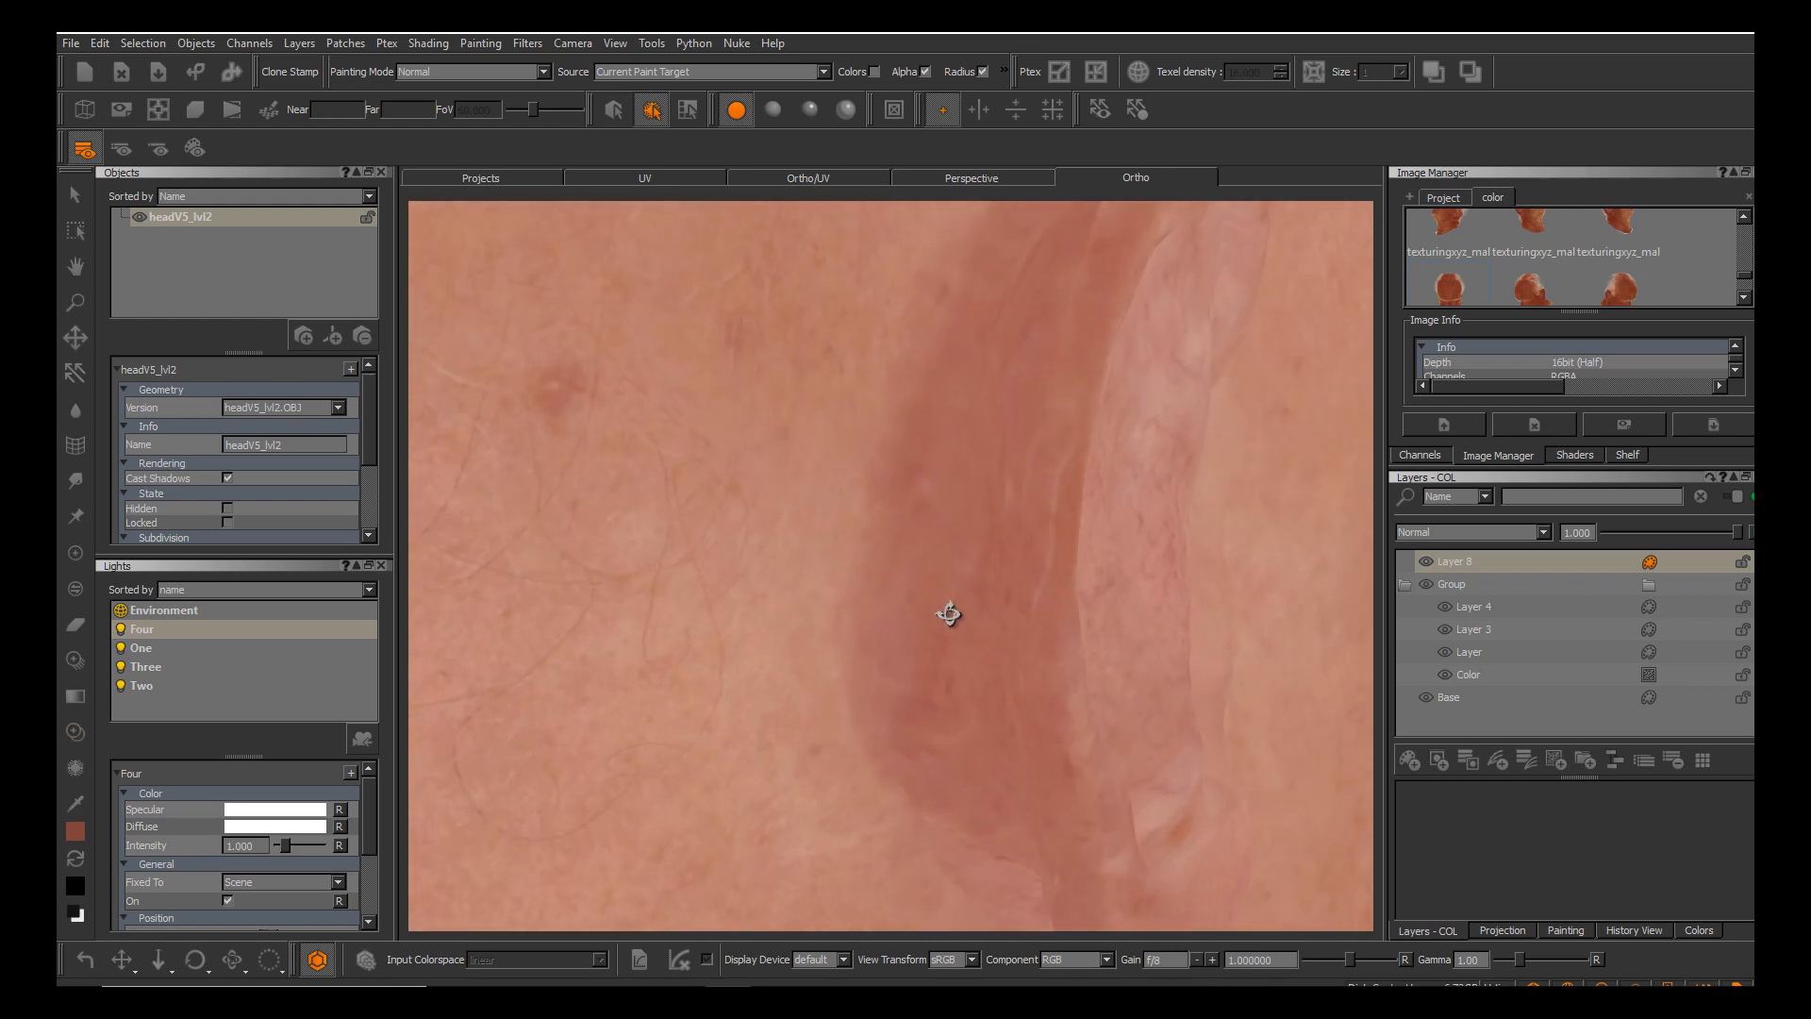
{"action": "scroll", "coordinate": [949, 614], "scroll_direction": "down", "scroll_amount": 5}
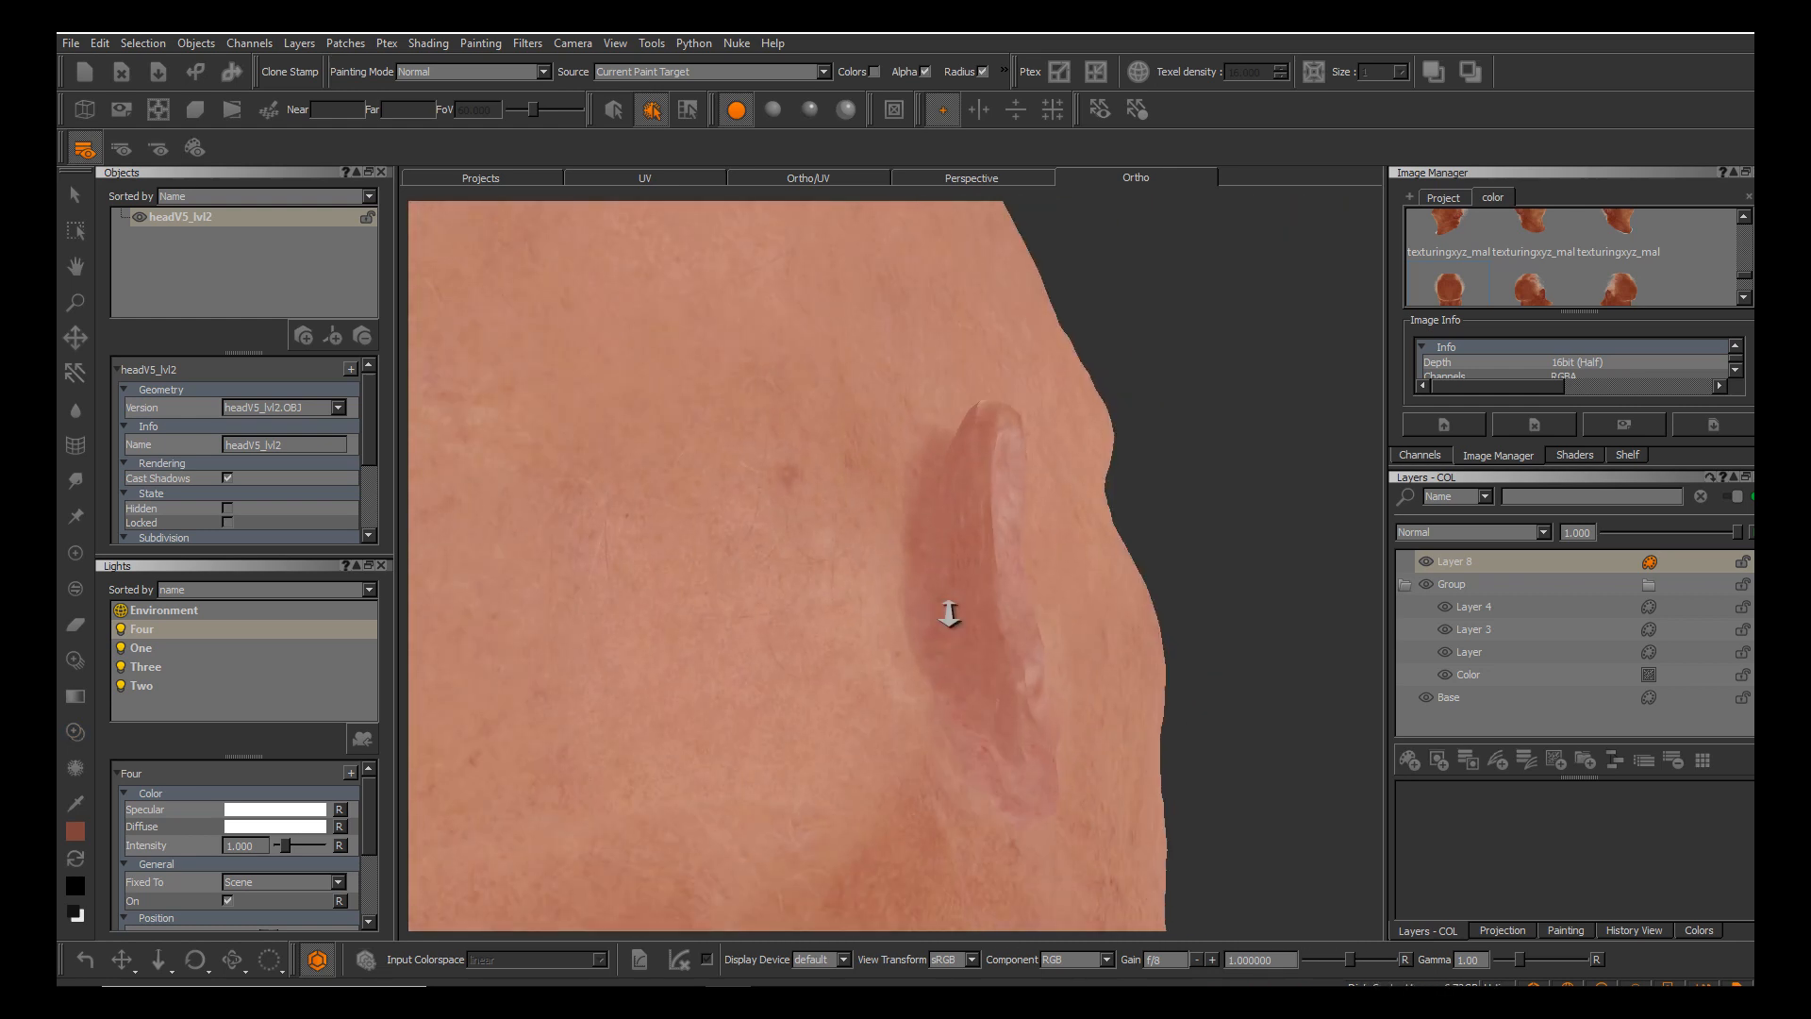
Clone dark red skin over the pale band at the lower end of the patch behind the ear.
{"action": "left_click_drag", "start_coordinate": [949, 614], "coordinate": [949, 614], "text": "alt"}
{"action": "middle_click_drag", "start_coordinate": [949, 614], "coordinate": [911, 598], "text": "alt"}
{"action": "scroll", "coordinate": [949, 614], "scroll_direction": "up", "scroll_amount": 3}
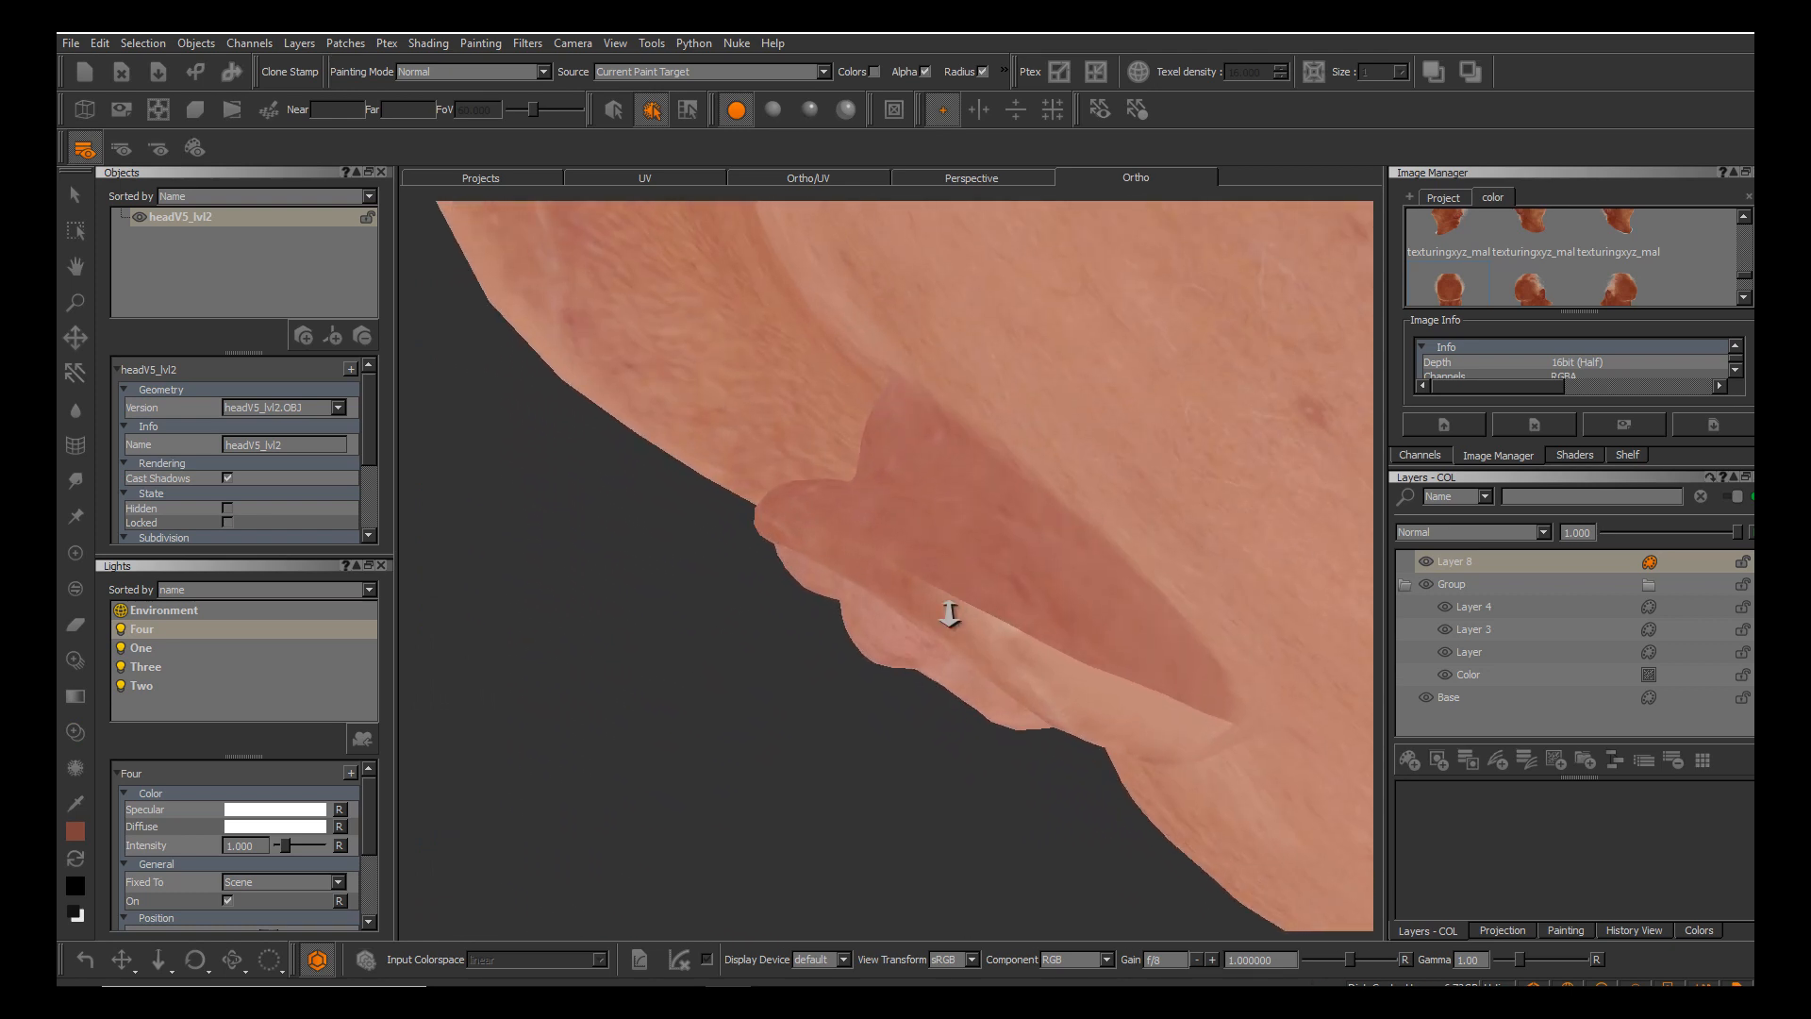
{"action": "left_click_drag", "start_coordinate": [949, 614], "coordinate": [953, 614], "text": "alt"}
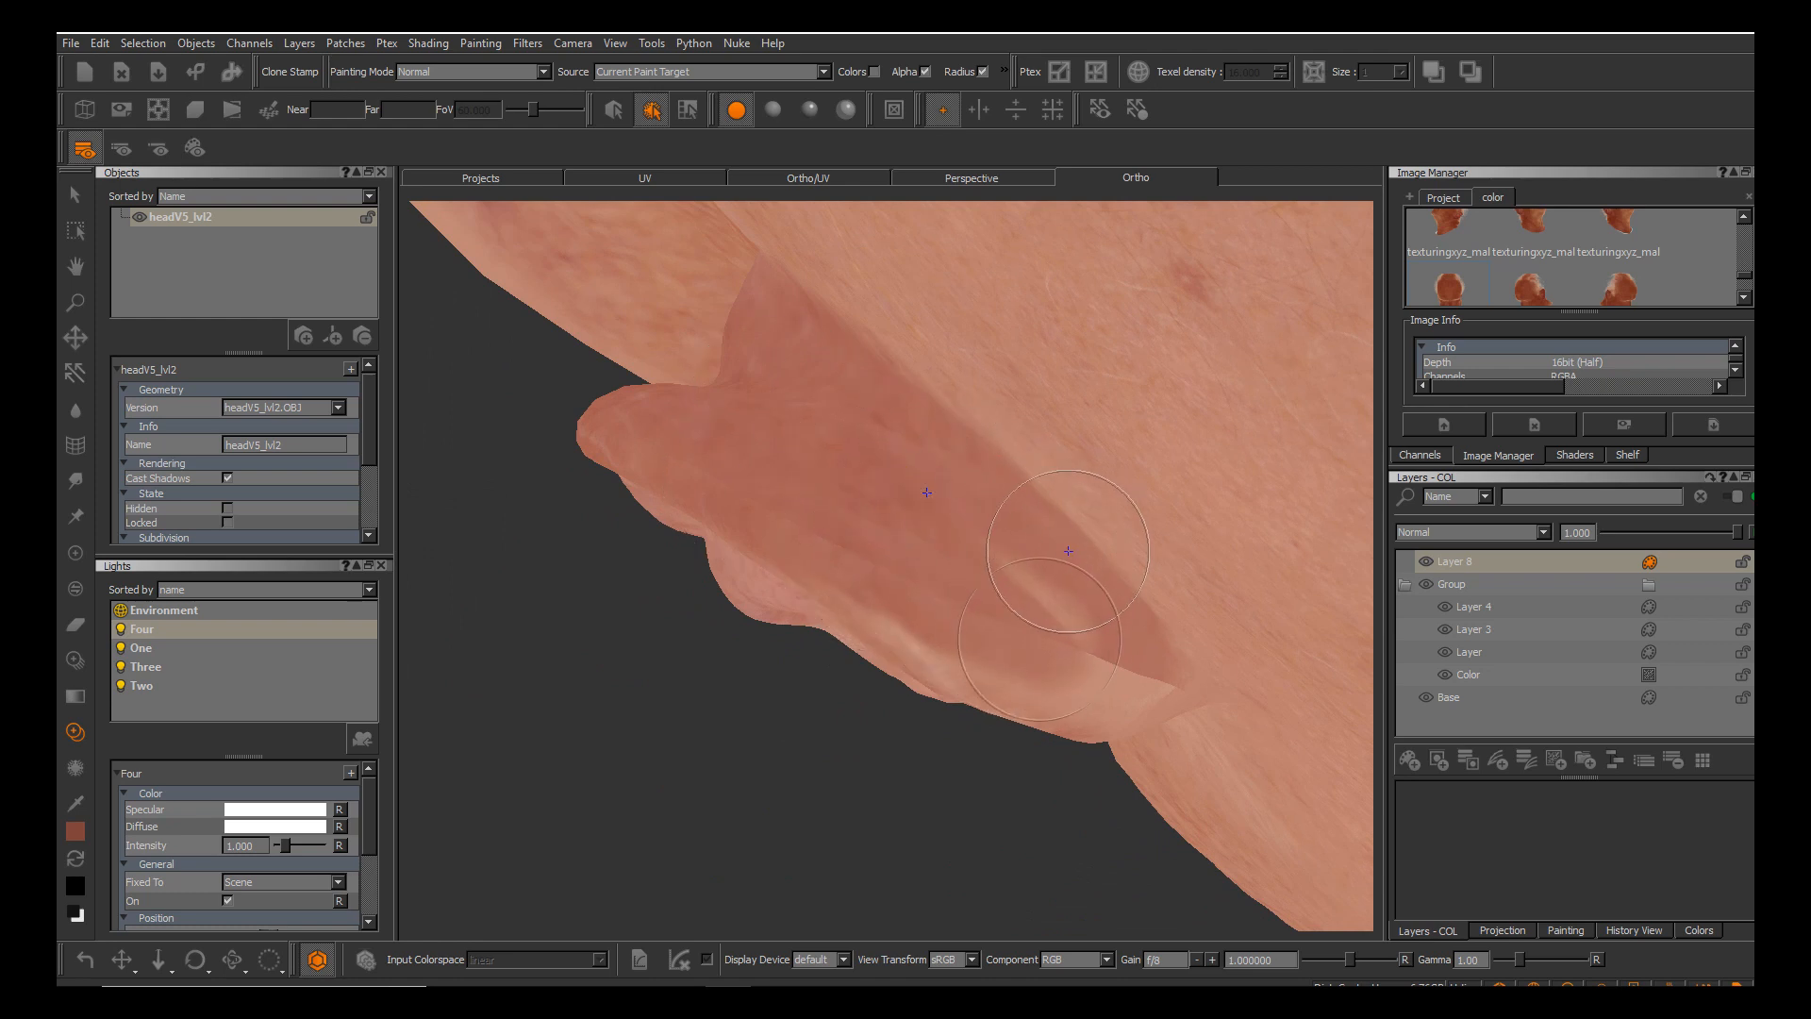
{"action": "left_click_drag", "start_coordinate": [941, 585], "coordinate": [980, 575]}
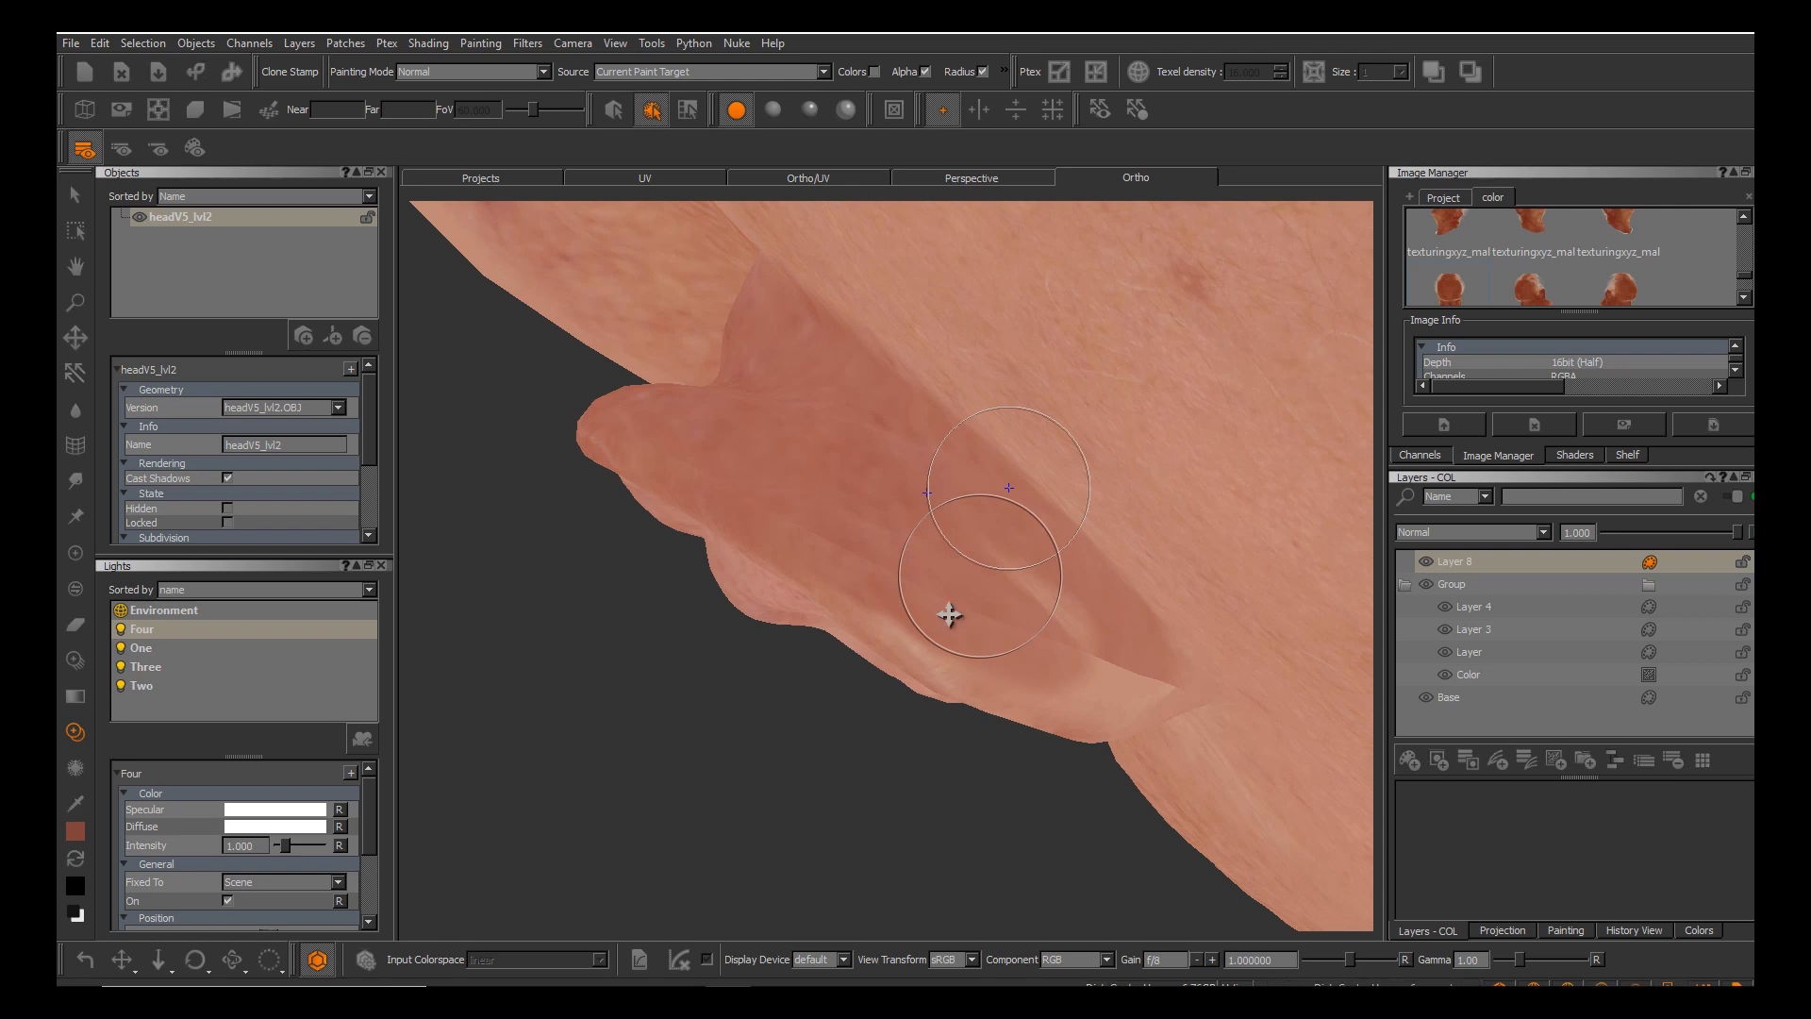
Resize the clone brush and cover the pale streaks and light fold at the patch's lower end with dark red skin.
{"action": "middle_click_drag", "start_coordinate": [1053, 720], "coordinate": [949, 614], "text": "alt"}
{"action": "scroll", "coordinate": [949, 614], "scroll_direction": "up", "scroll_amount": 5}
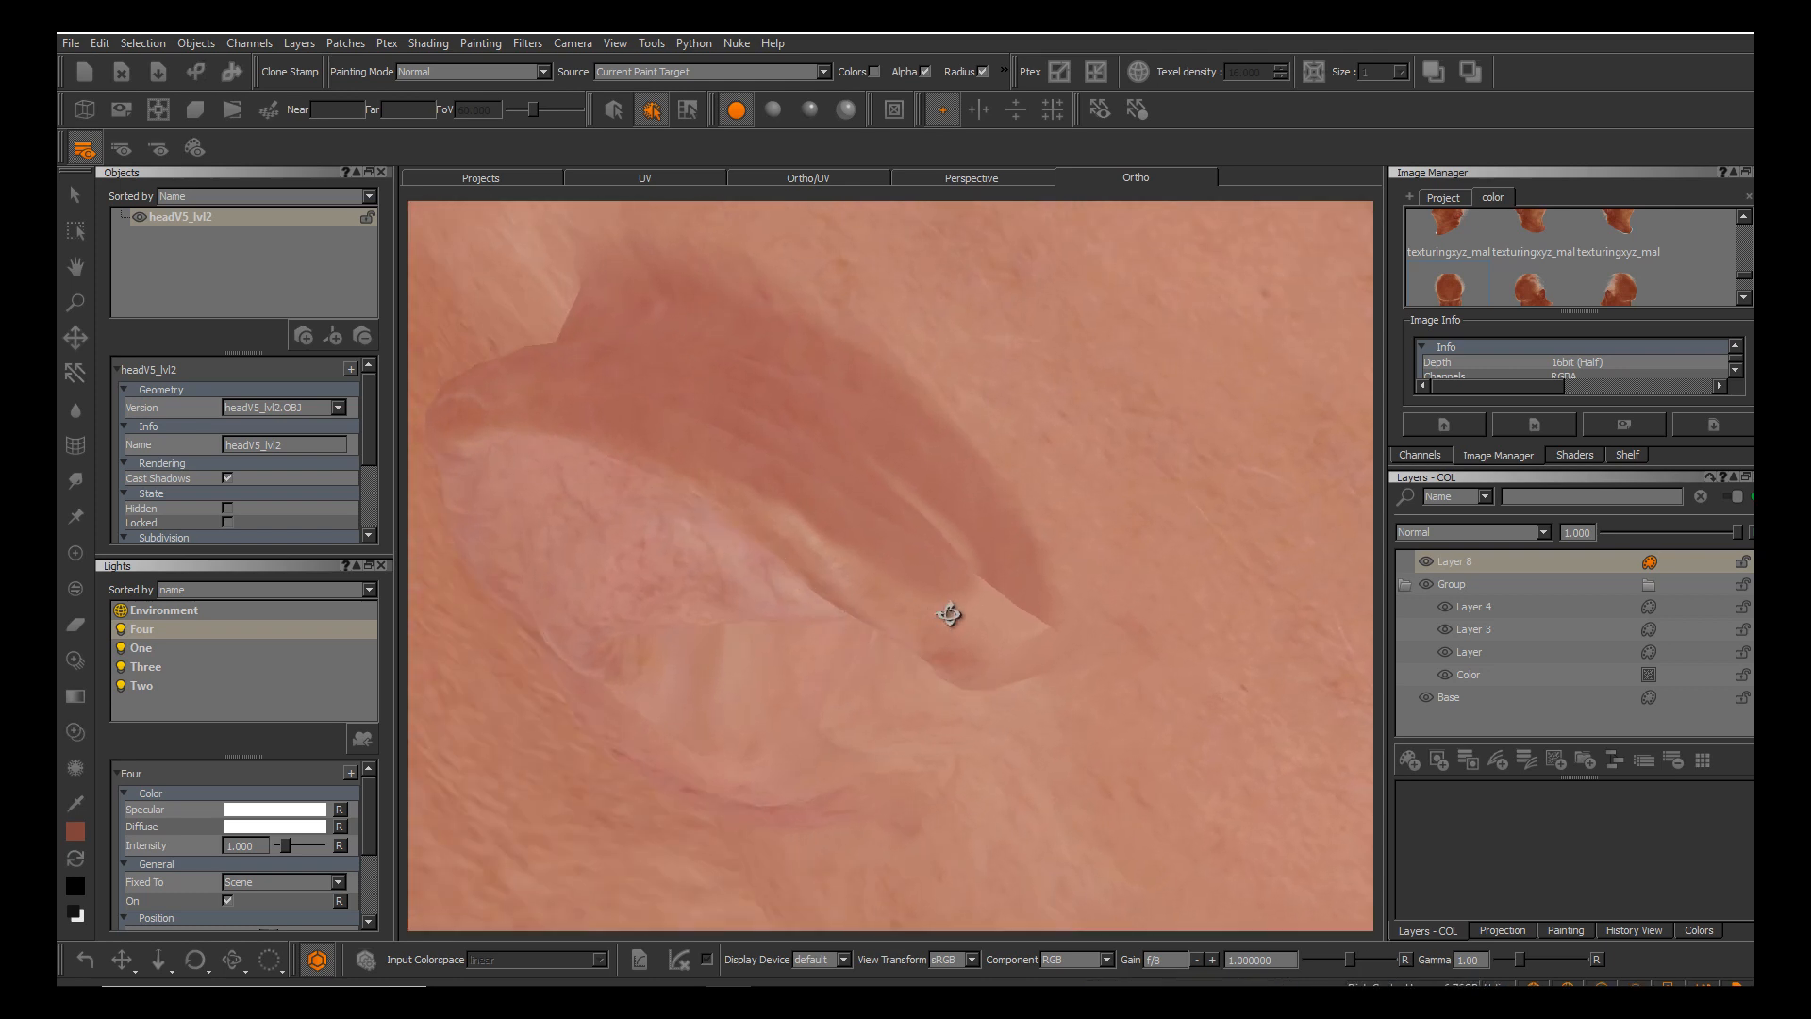
{"action": "scroll", "coordinate": [950, 614], "scroll_direction": "up", "scroll_amount": 5}
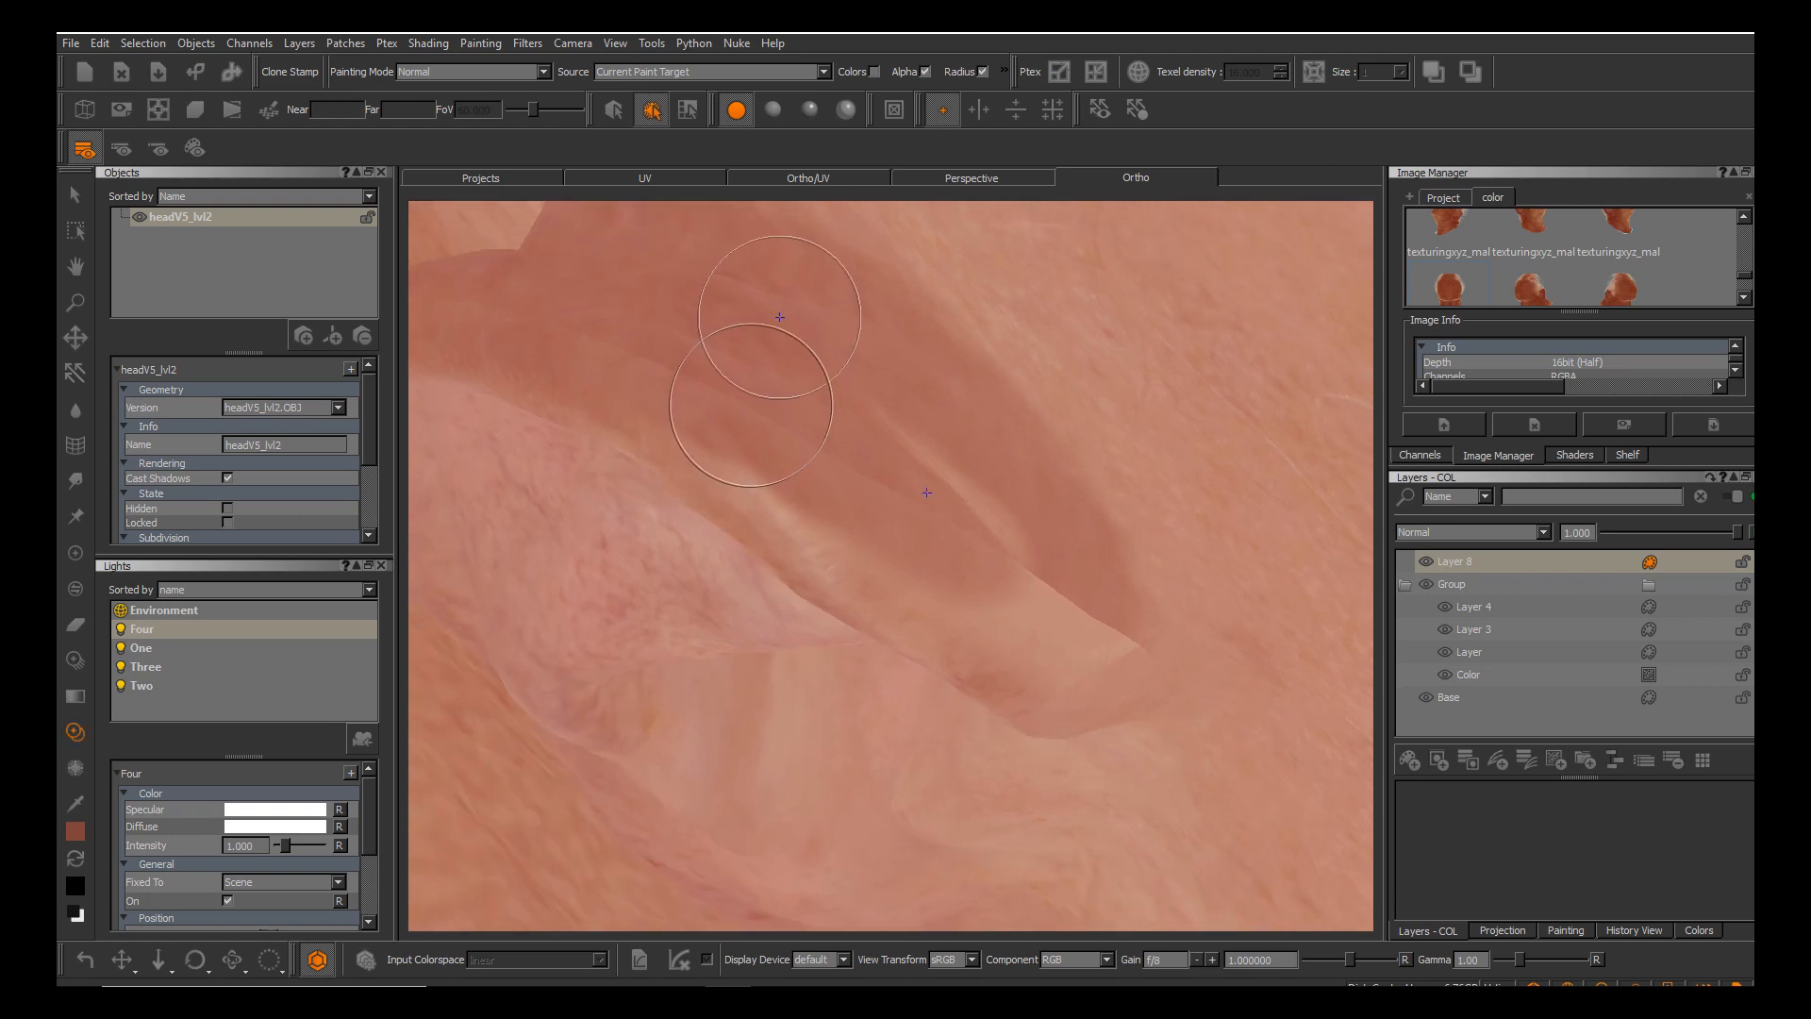
{"action": "key", "text": "r"}
{"action": "left_click_drag", "start_coordinate": [755, 419], "coordinate": [926, 492]}
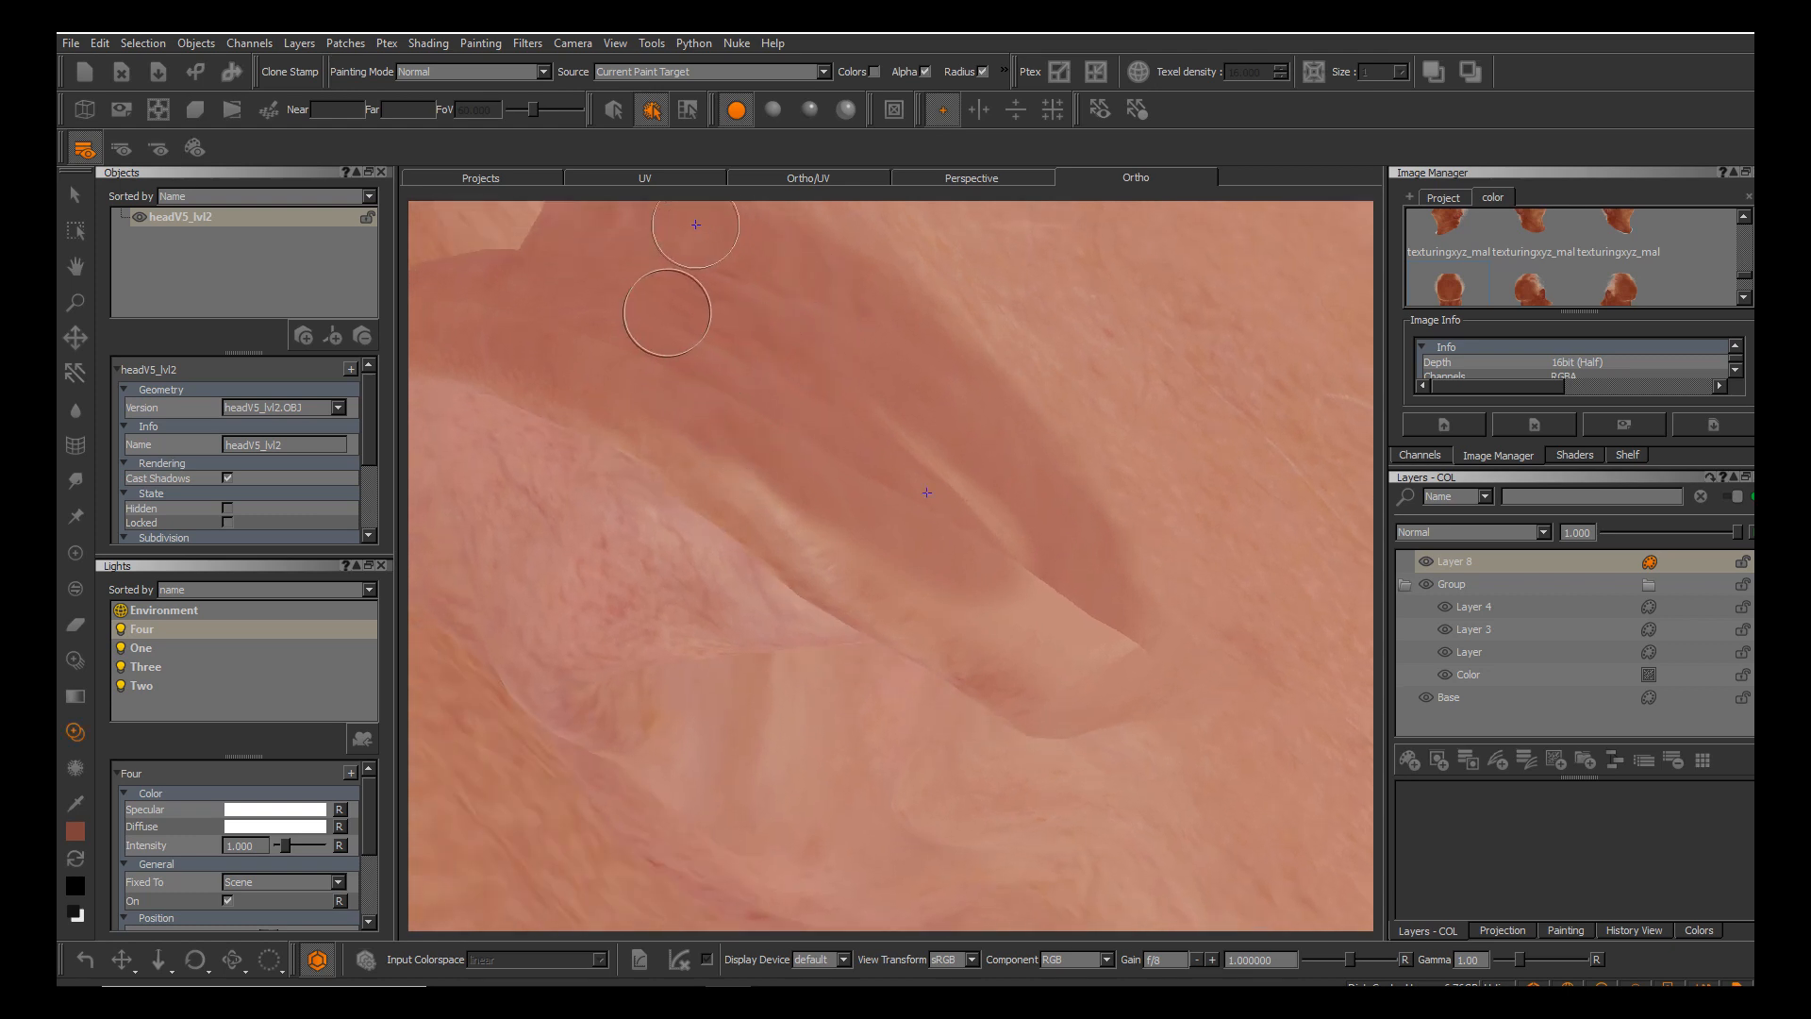
{"action": "mouse_move", "coordinate": [899, 575]}
{"action": "left_mouse_down"}
{"action": "mouse_move", "coordinate": [818, 568]}
{"action": "mouse_move", "coordinate": [858, 556]}
{"action": "left_mouse_up"}
{"action": "key", "text": "r"}
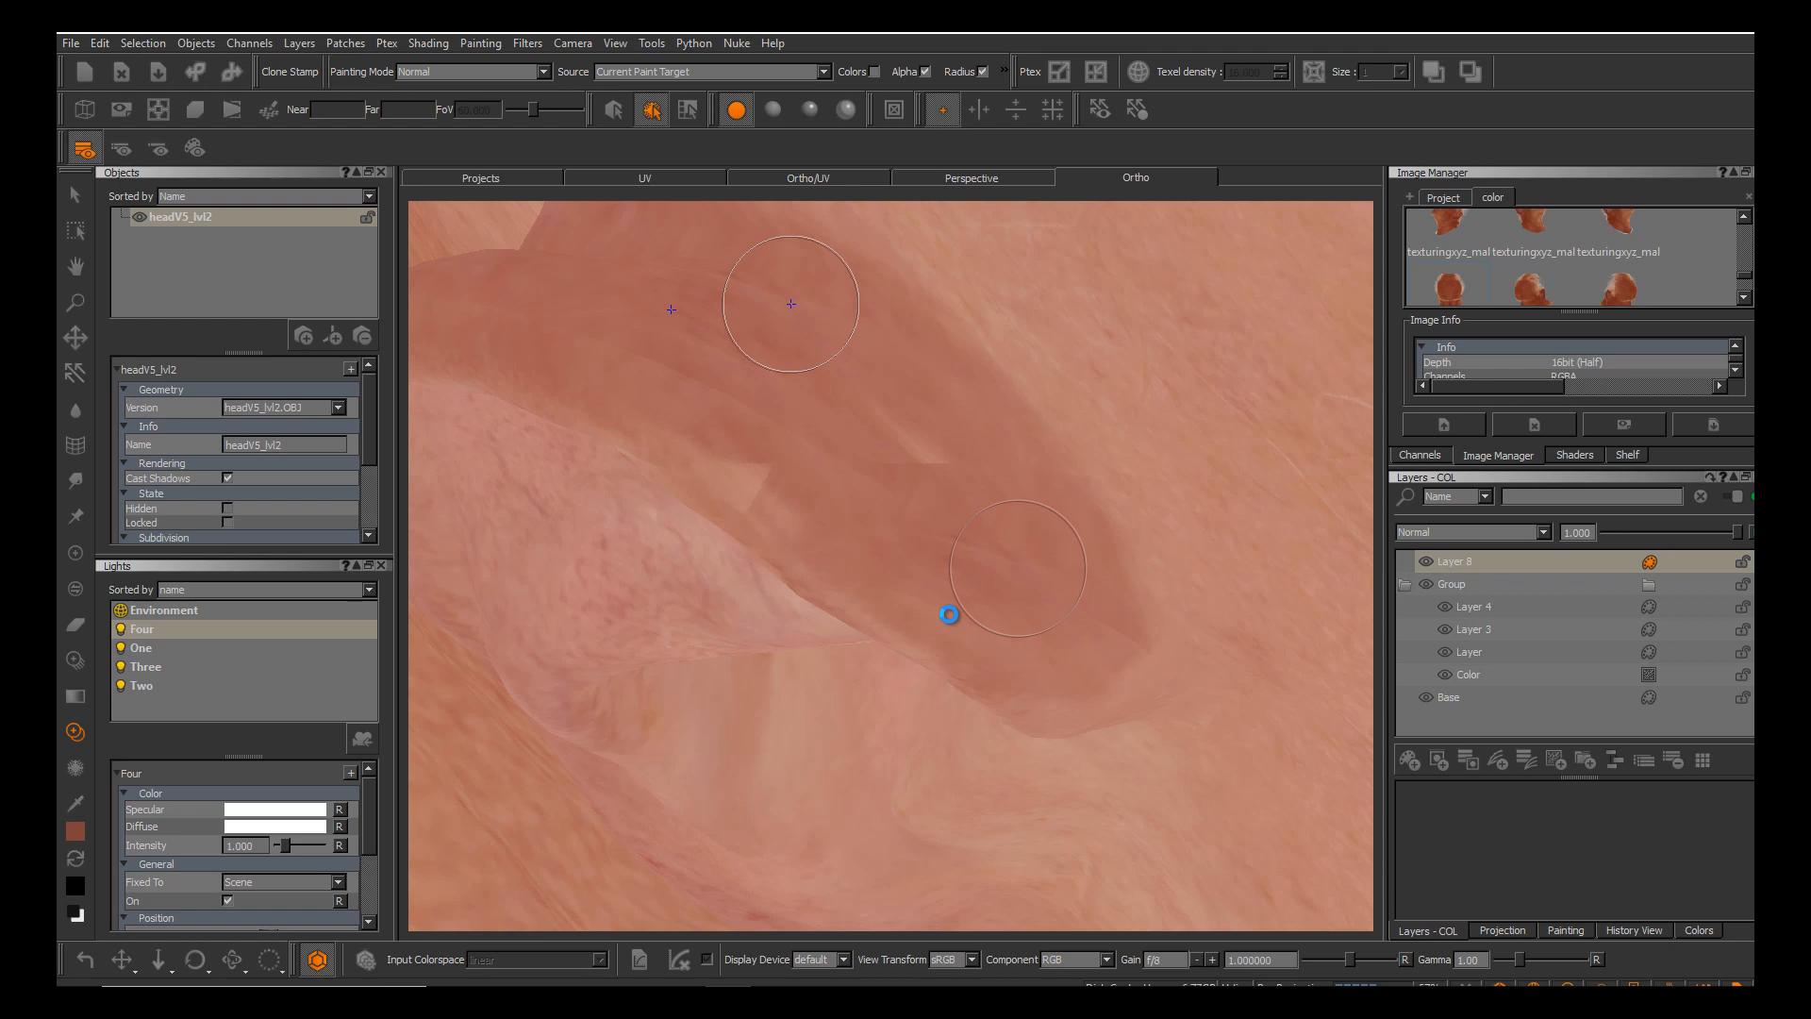
Clone dark red skin over the pale band and hard colour edge along the back of the ear's upper rim.
{"action": "middle_click_drag", "start_coordinate": [920, 578], "coordinate": [949, 615], "text": "alt"}
{"action": "left_click_drag", "start_coordinate": [949, 615], "coordinate": [952, 617], "text": "alt"}
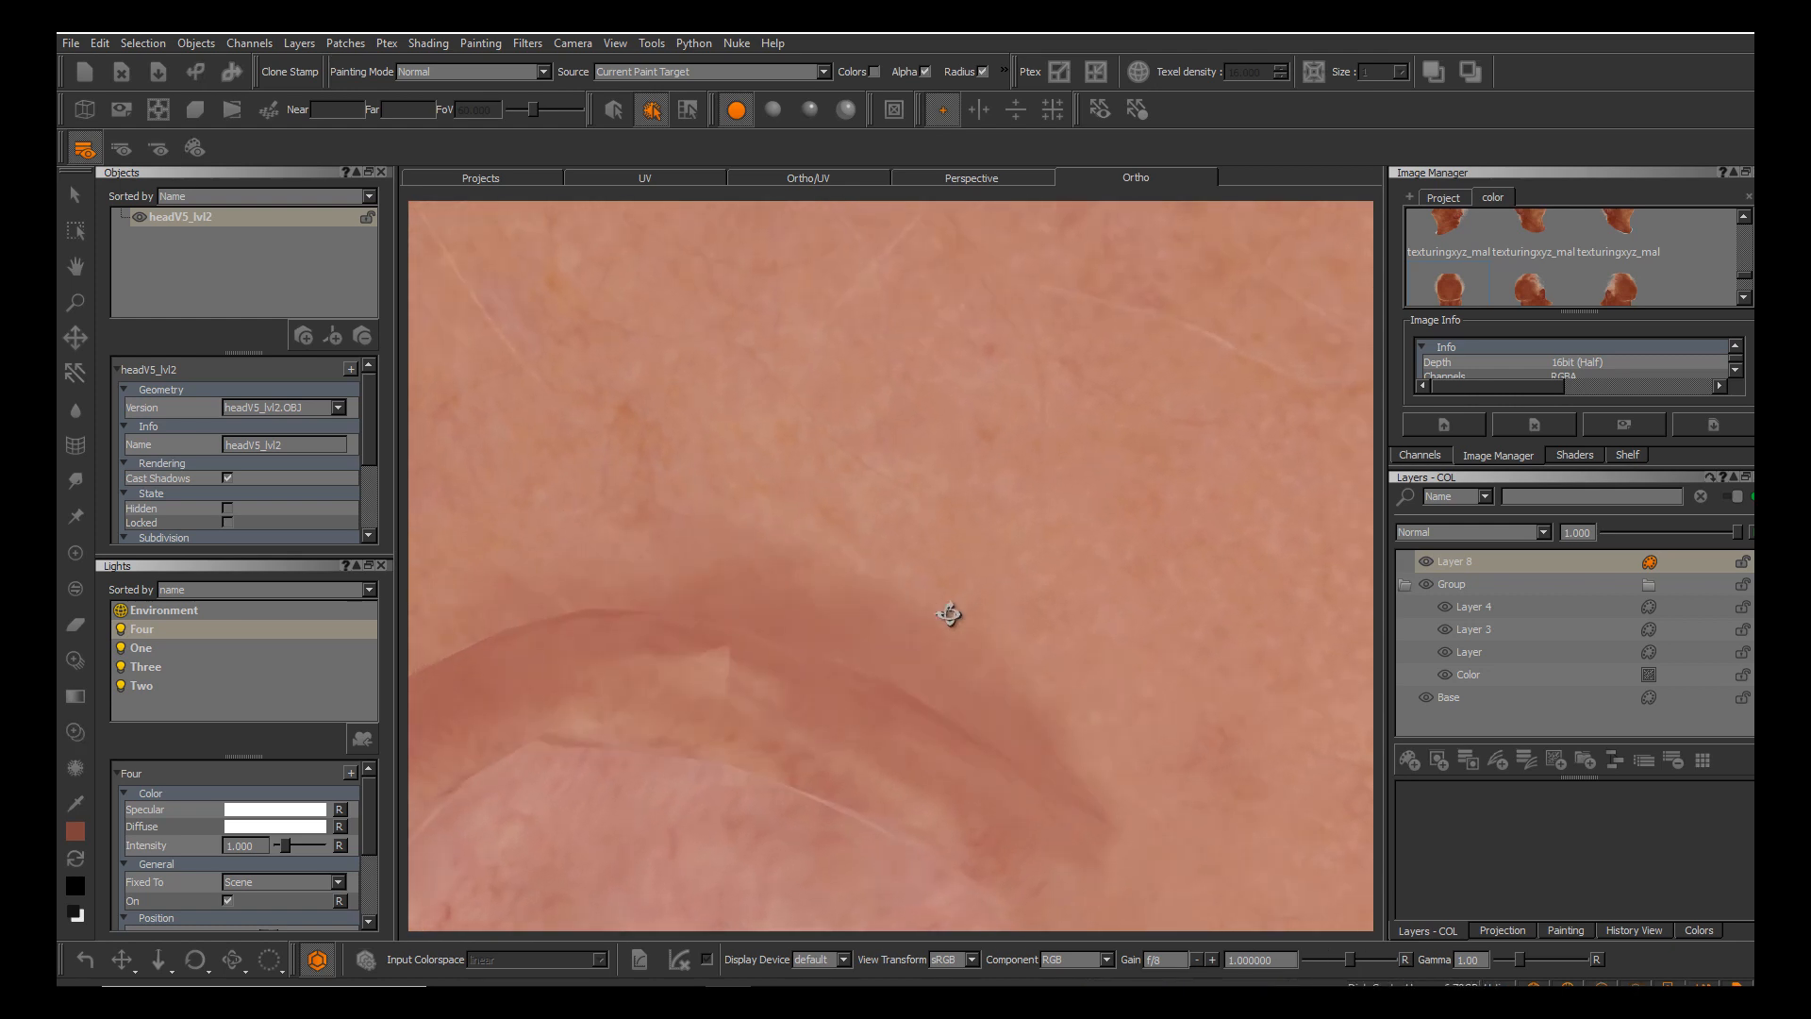
{"action": "middle_click_drag", "start_coordinate": [950, 616], "coordinate": [1358, 528], "text": "alt"}
{"action": "middle_click_drag", "start_coordinate": [1120, 738], "coordinate": [950, 615], "text": "alt"}
{"action": "left_click_drag", "start_coordinate": [950, 616], "coordinate": [949, 614], "text": "alt"}
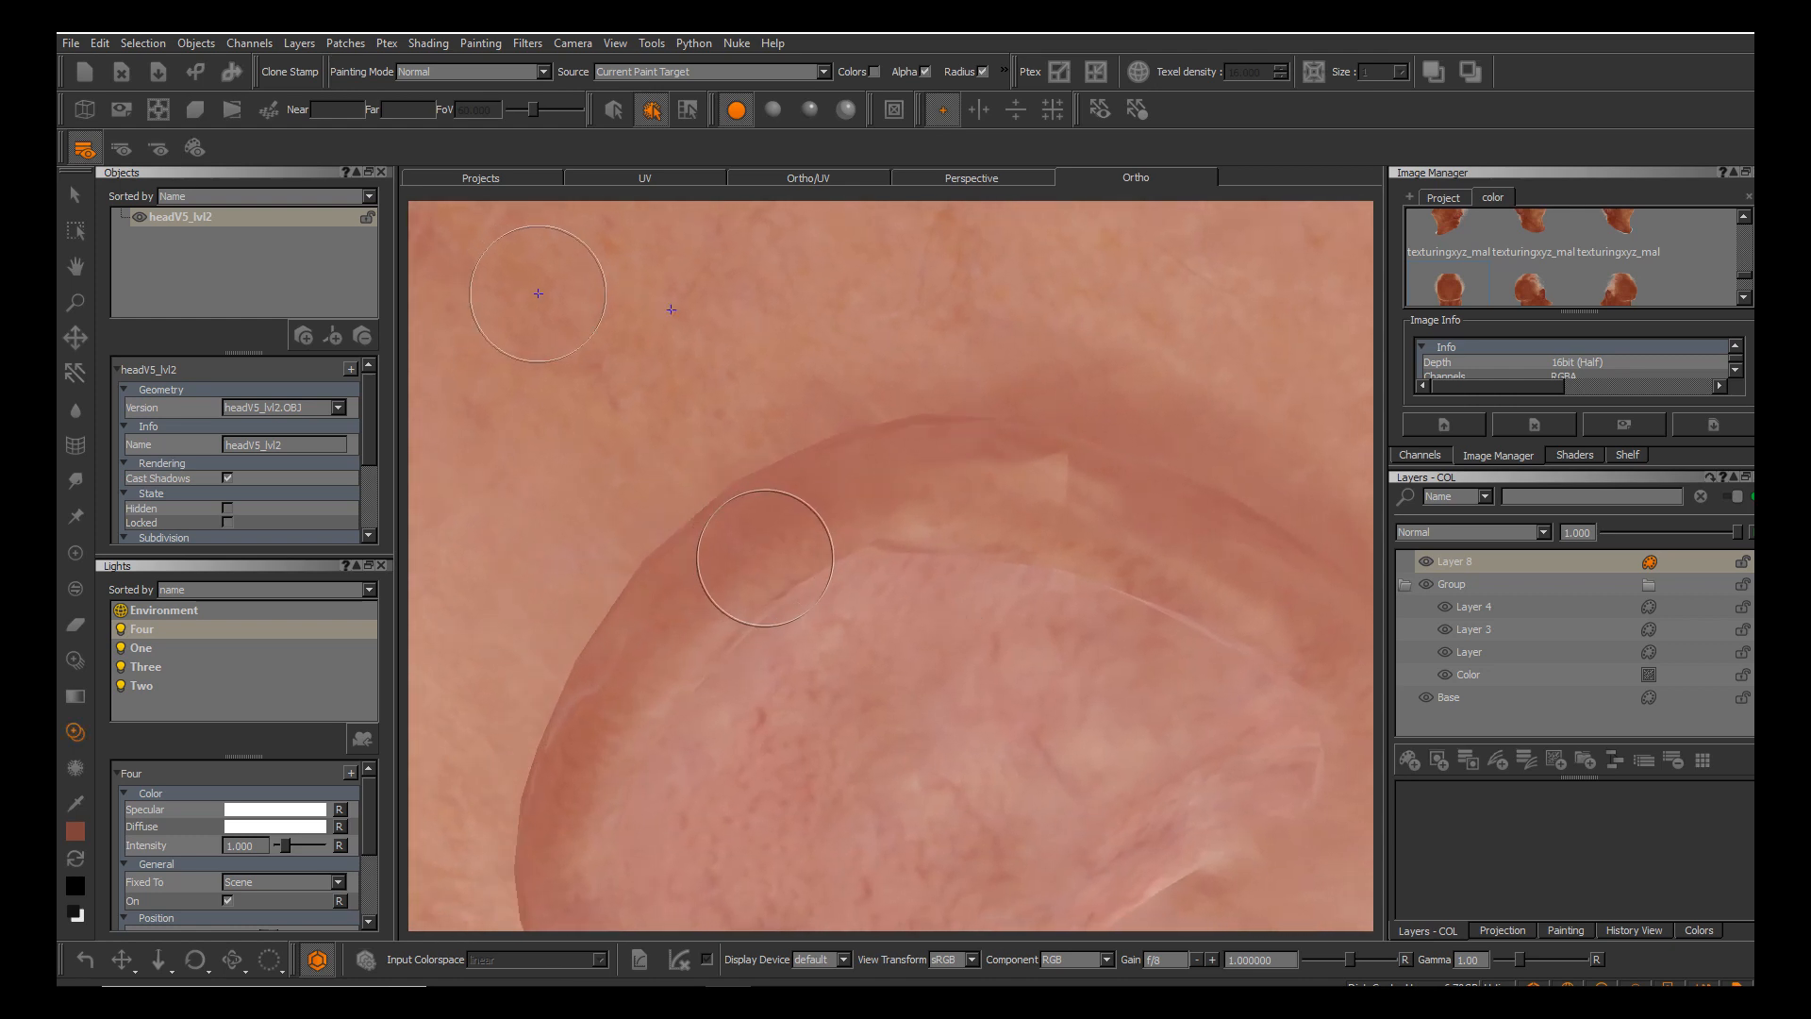
{"action": "left_click_drag", "start_coordinate": [926, 485], "coordinate": [950, 616], "text": "alt"}
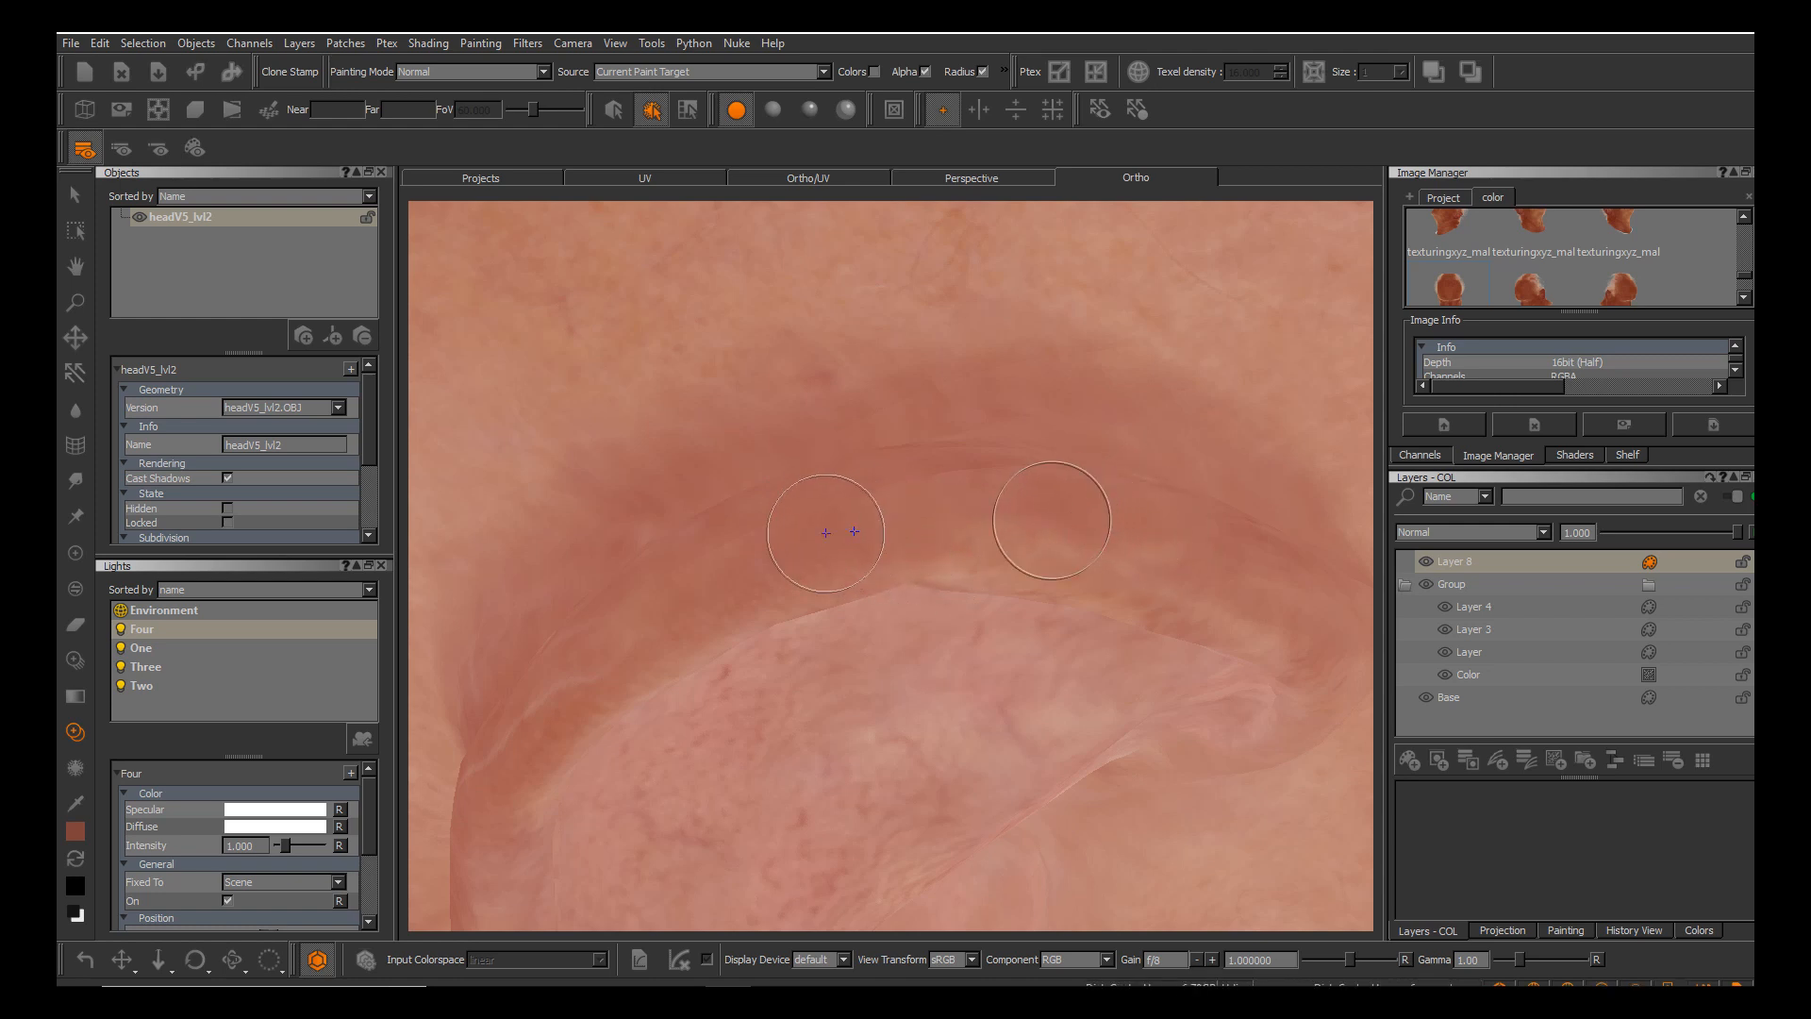
Clone dark red skin over the light spot and curved seam near the patch's rounded end.
{"action": "middle_click_drag", "start_coordinate": [950, 615], "coordinate": [642, 531], "text": "alt"}
{"action": "mouse_move", "coordinate": [950, 615]}
{"action": "left_mouse_down", "text": "alt"}
{"action": "mouse_move", "coordinate": [950, 722]}
{"action": "mouse_move", "coordinate": [949, 614]}
{"action": "left_mouse_up", "text": "alt"}
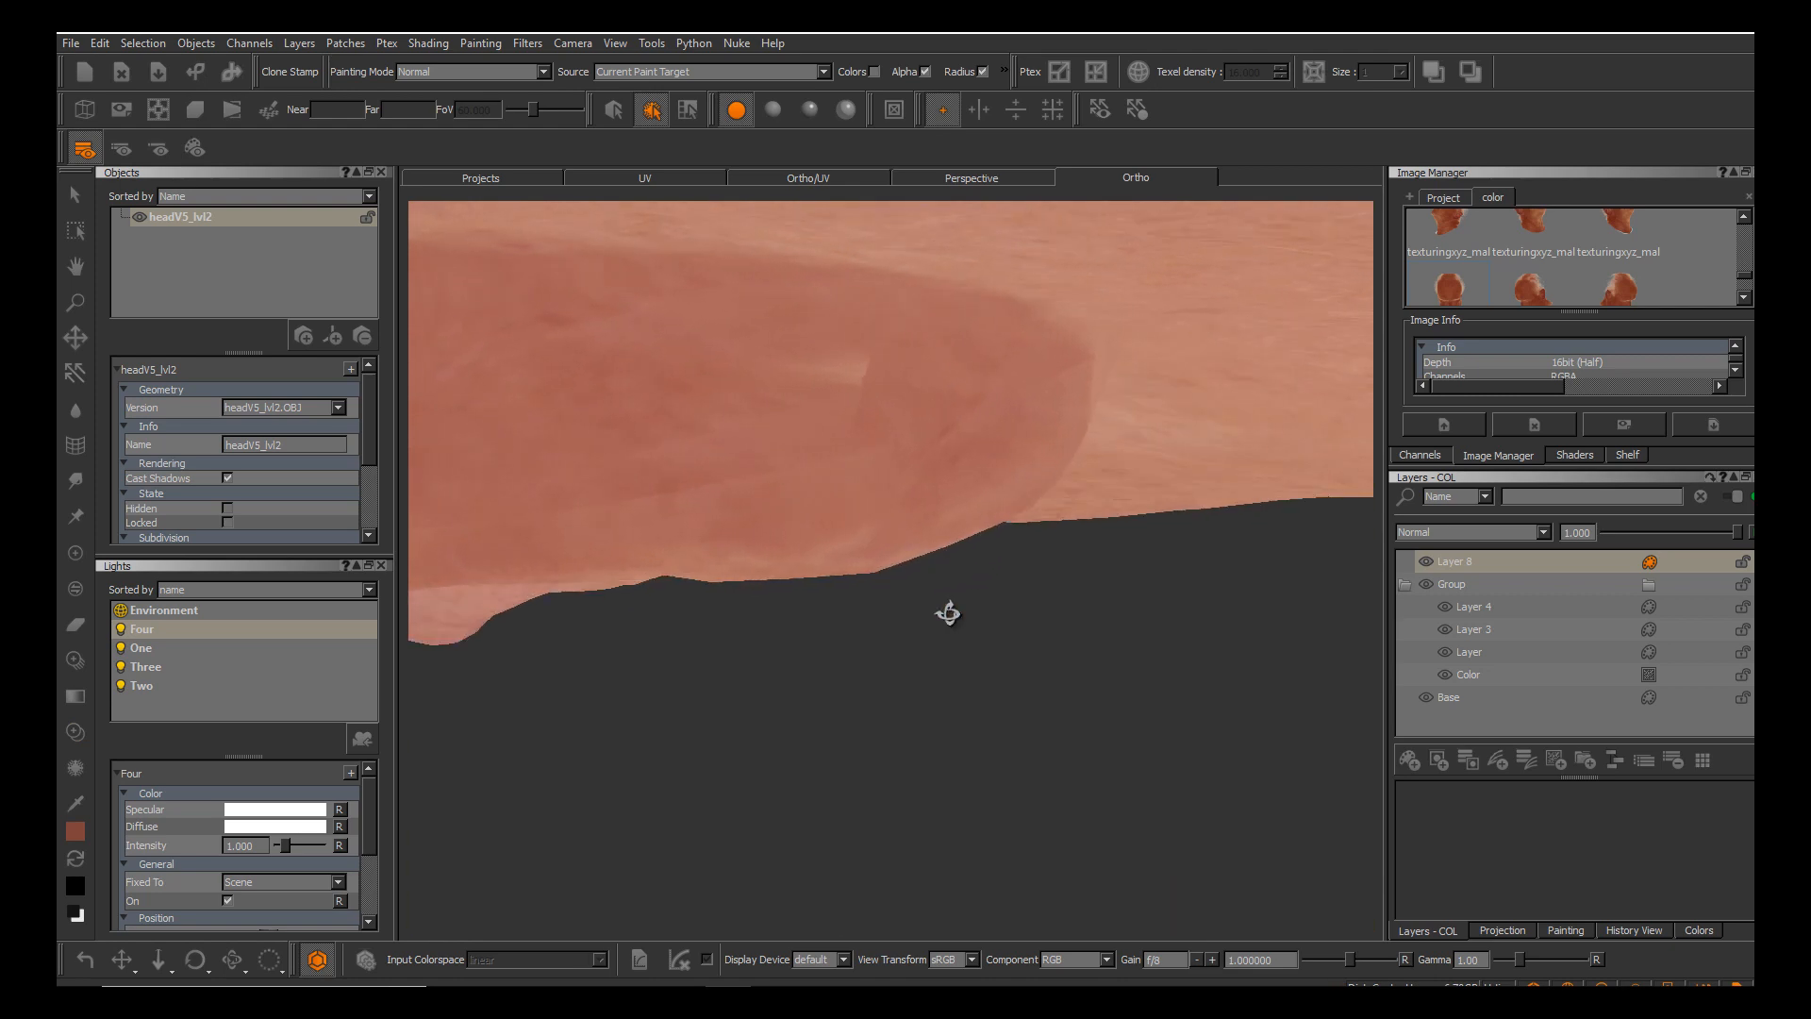
{"action": "mouse_move", "coordinate": [833, 374]}
{"action": "left_mouse_down"}
{"action": "mouse_move", "coordinate": [864, 371]}
{"action": "mouse_move", "coordinate": [782, 371]}
{"action": "left_mouse_up"}
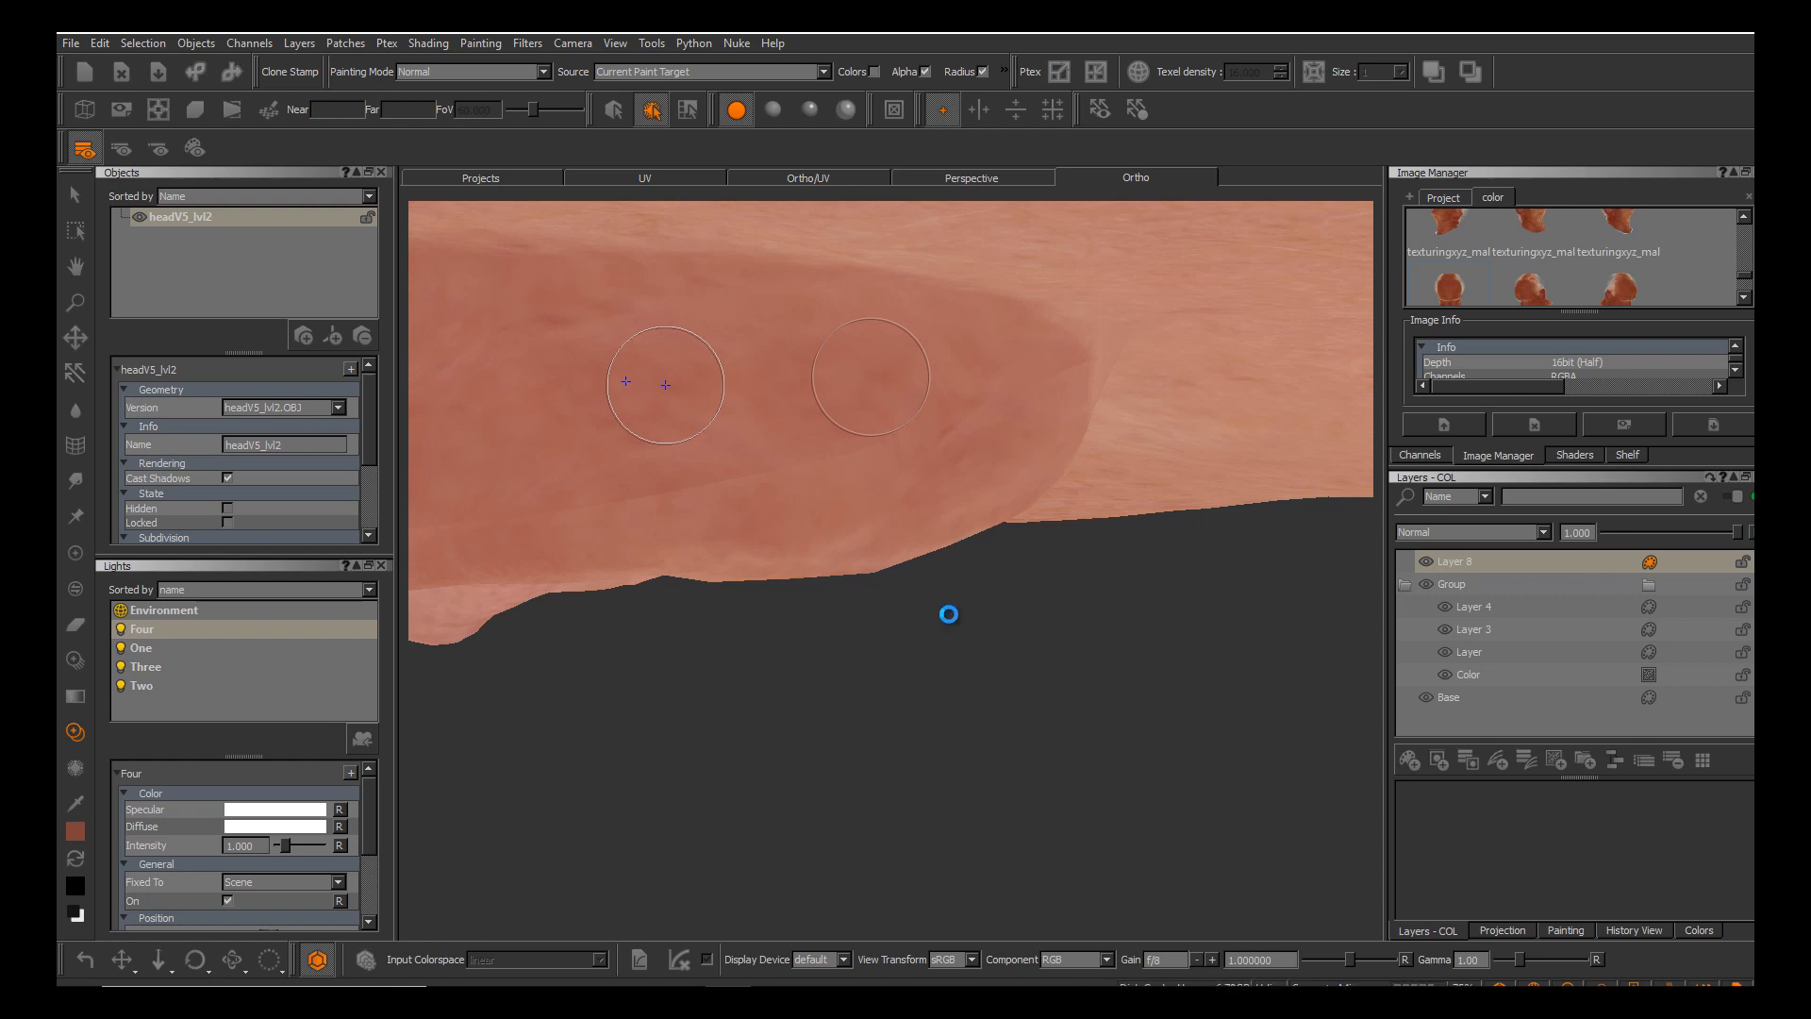
Extend the dark red skin down the back of the ear towards the lobe with the Clone Stamp.
{"action": "left_click_drag", "start_coordinate": [871, 376], "coordinate": [950, 615], "text": "alt"}
{"action": "right_click_drag", "start_coordinate": [950, 615], "coordinate": [950, 615], "text": "alt"}
{"action": "left_click_drag", "start_coordinate": [950, 614], "coordinate": [950, 614], "text": "alt"}
{"action": "right_click_drag", "start_coordinate": [950, 615], "coordinate": [950, 614], "text": "alt"}
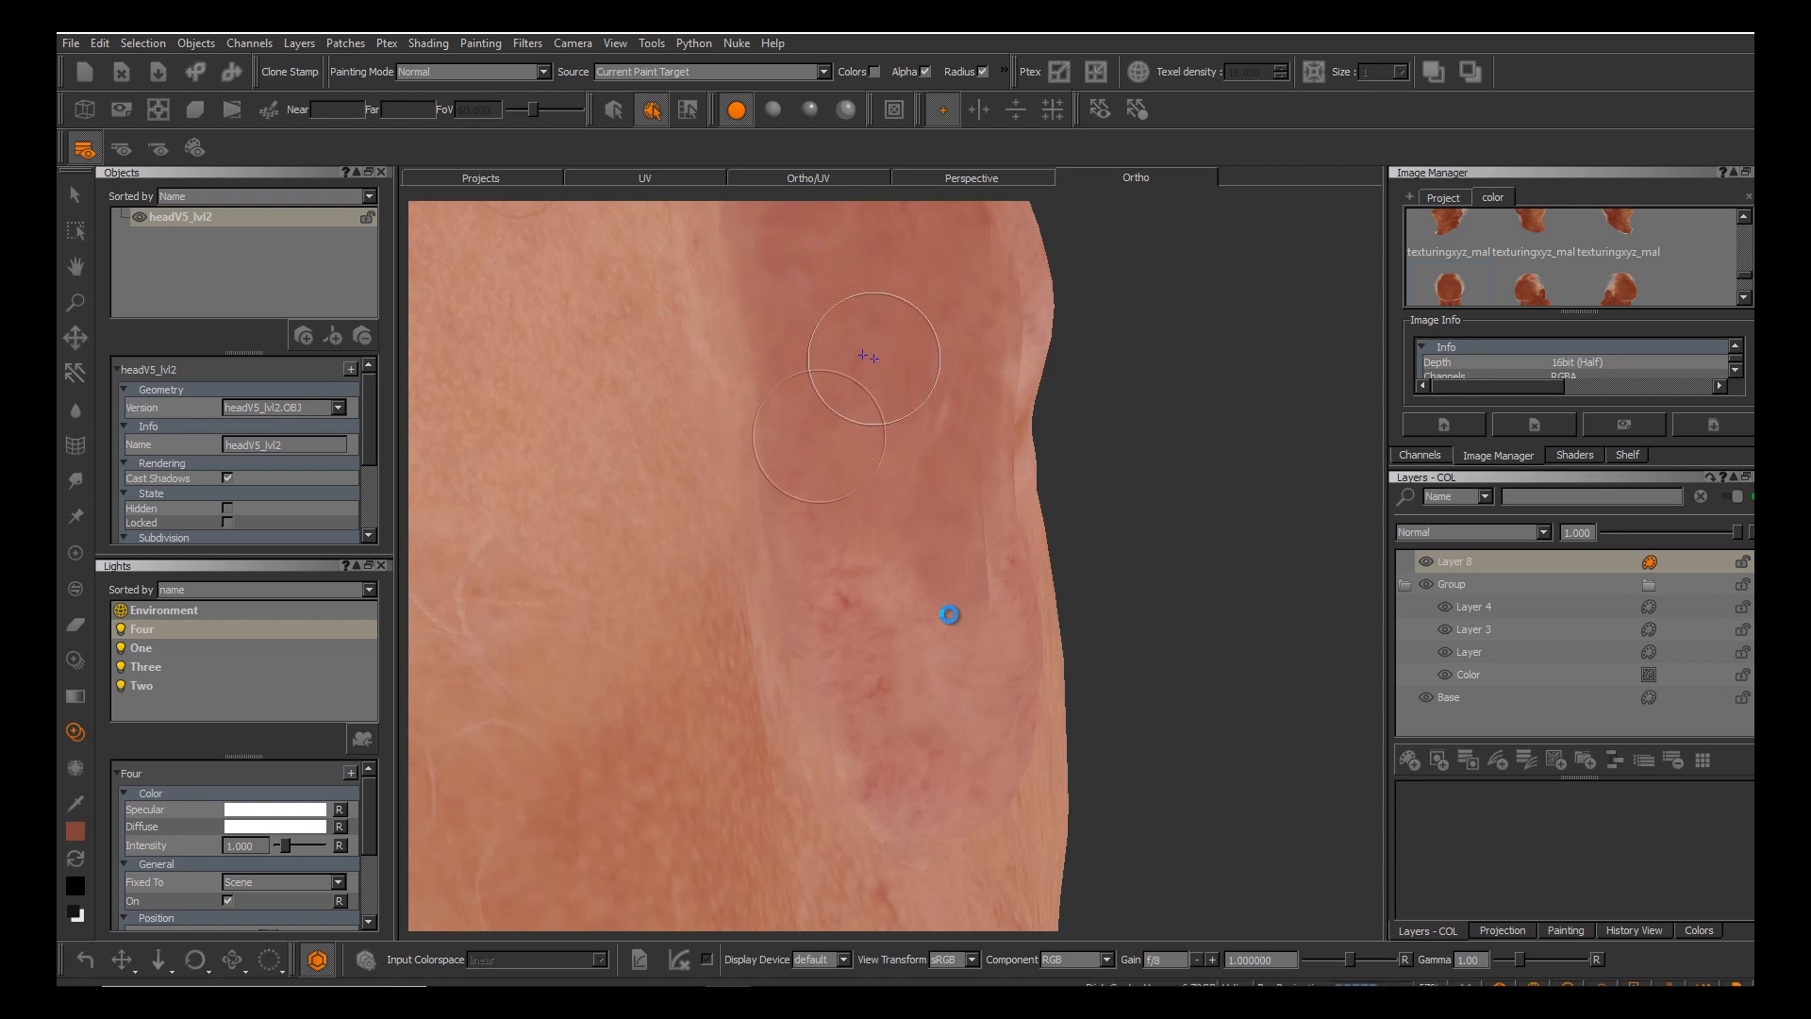
Inspect the cloned skin around the ear from the back, side and front in flat shading.
{"action": "scroll", "coordinate": [952, 615], "scroll_direction": "up", "scroll_amount": 10}
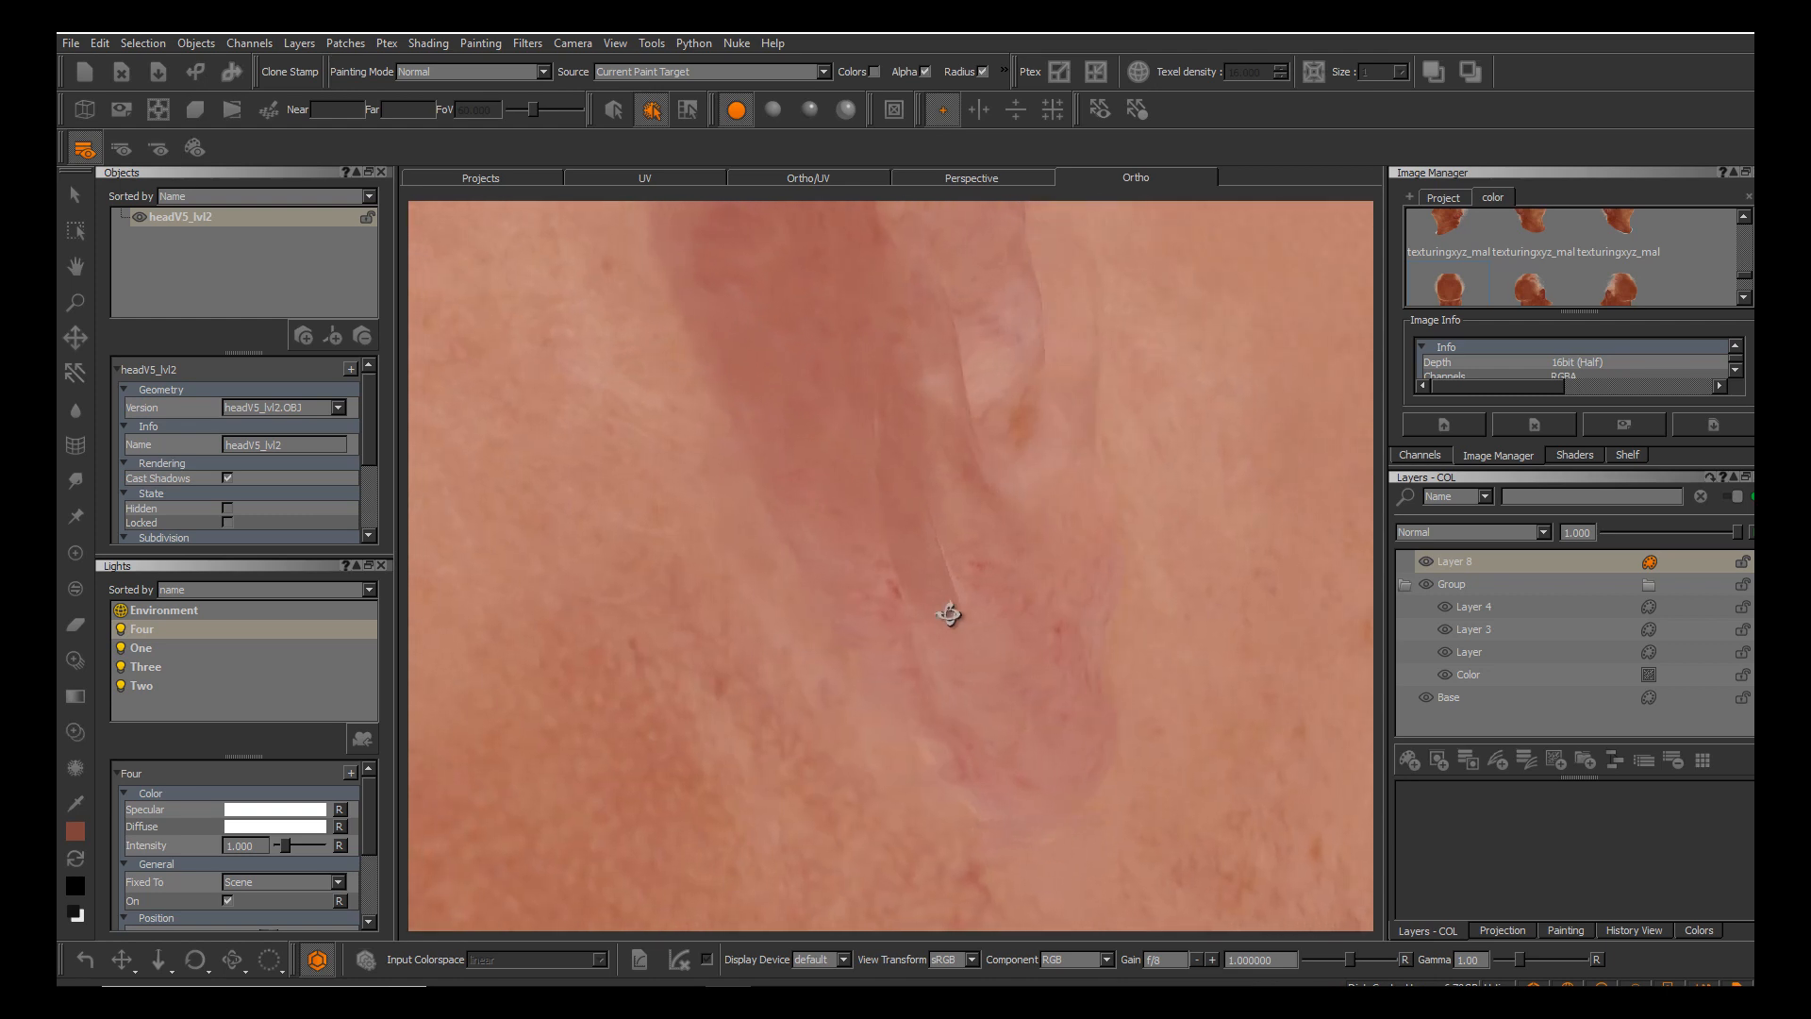
{"action": "scroll", "coordinate": [950, 614], "scroll_direction": "down", "scroll_amount": 10}
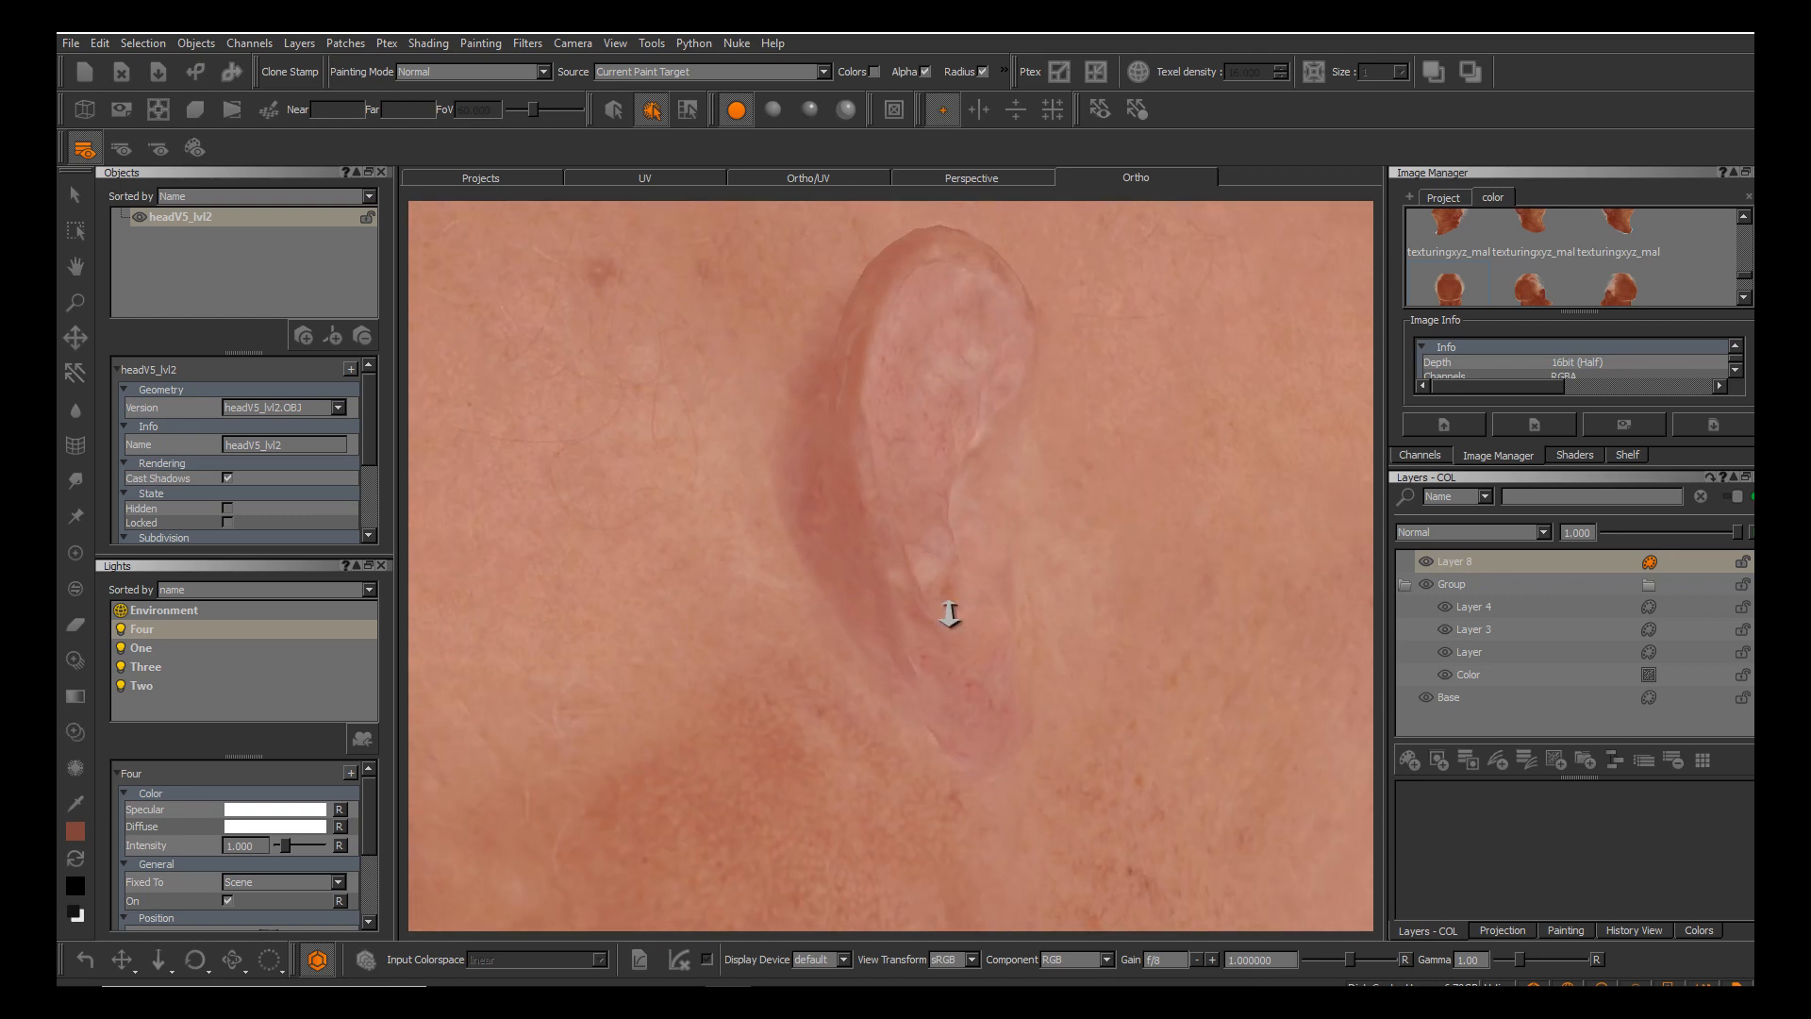
{"action": "left_click_drag", "start_coordinate": [950, 614], "coordinate": [1009, 612], "text": "alt"}
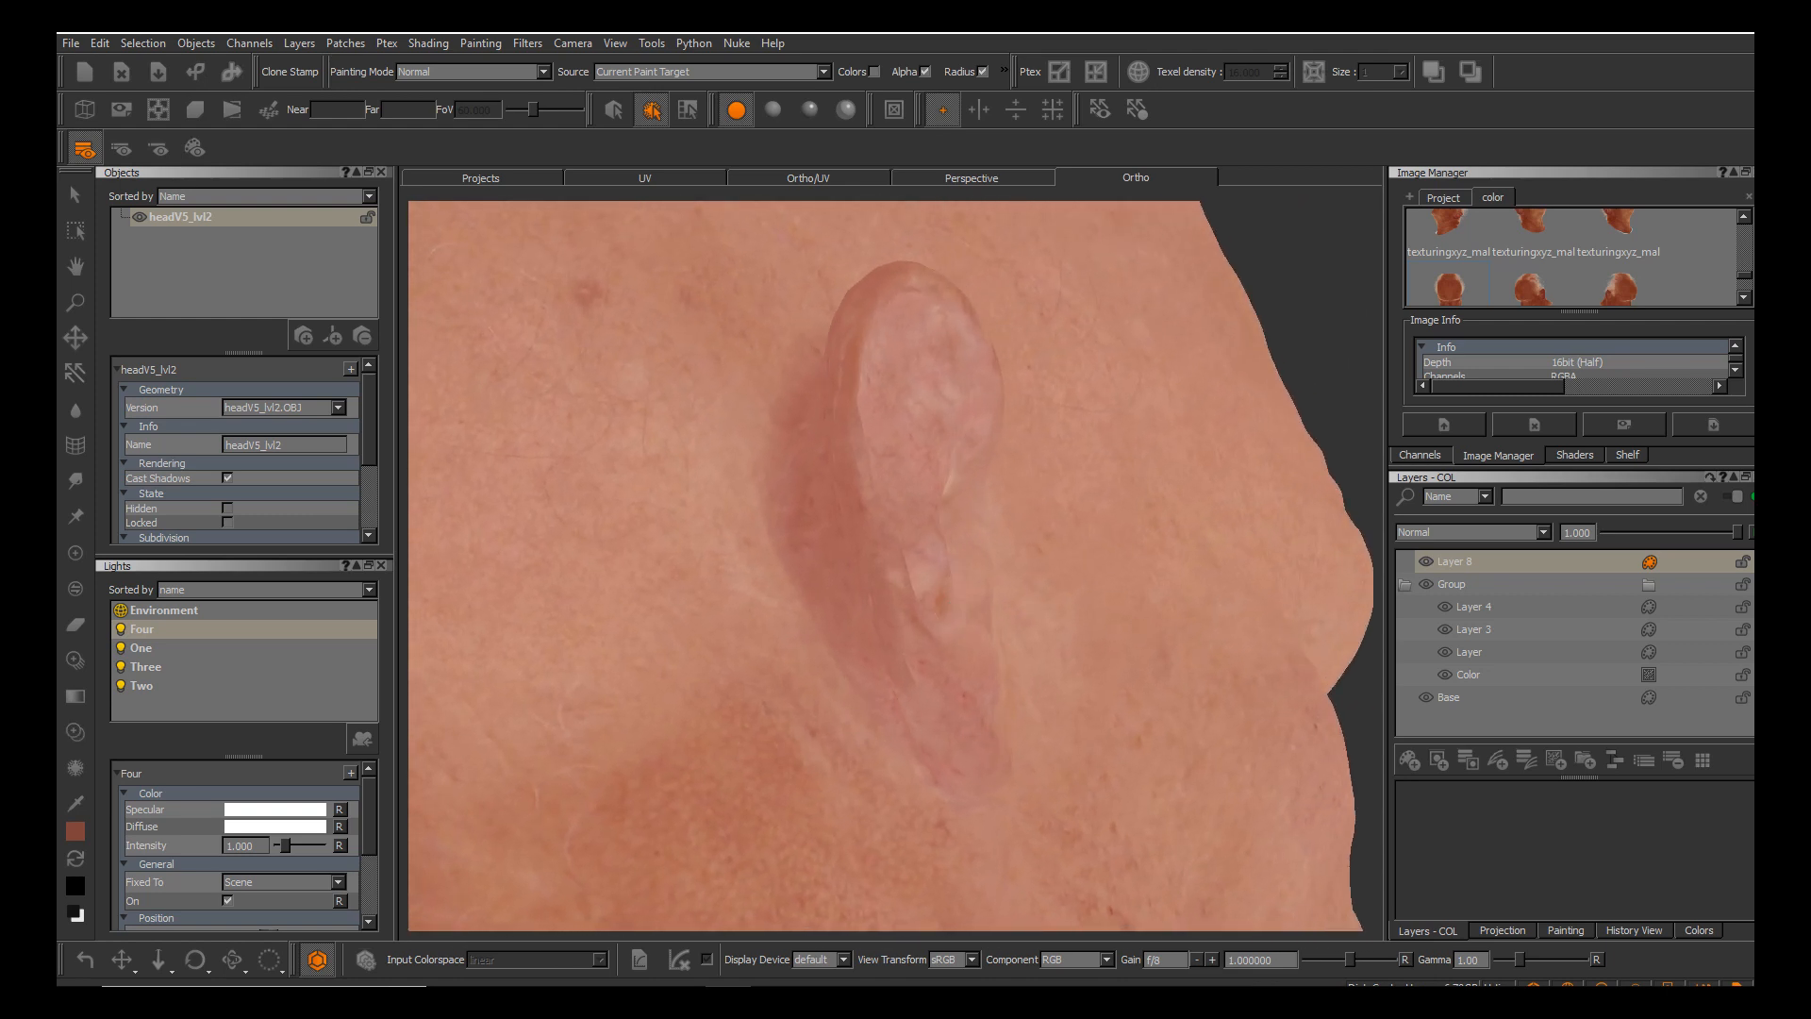
{"action": "middle_click_drag", "start_coordinate": [950, 614], "coordinate": [847, 636], "text": "alt"}
{"action": "mouse_move", "coordinate": [950, 614]}
{"action": "left_mouse_down", "text": "alt"}
{"action": "mouse_move", "coordinate": [1043, 623]}
{"action": "mouse_move", "coordinate": [1043, 665]}
{"action": "mouse_move", "coordinate": [877, 679]}
{"action": "mouse_move", "coordinate": [929, 614]}
{"action": "left_mouse_up", "text": "alt"}
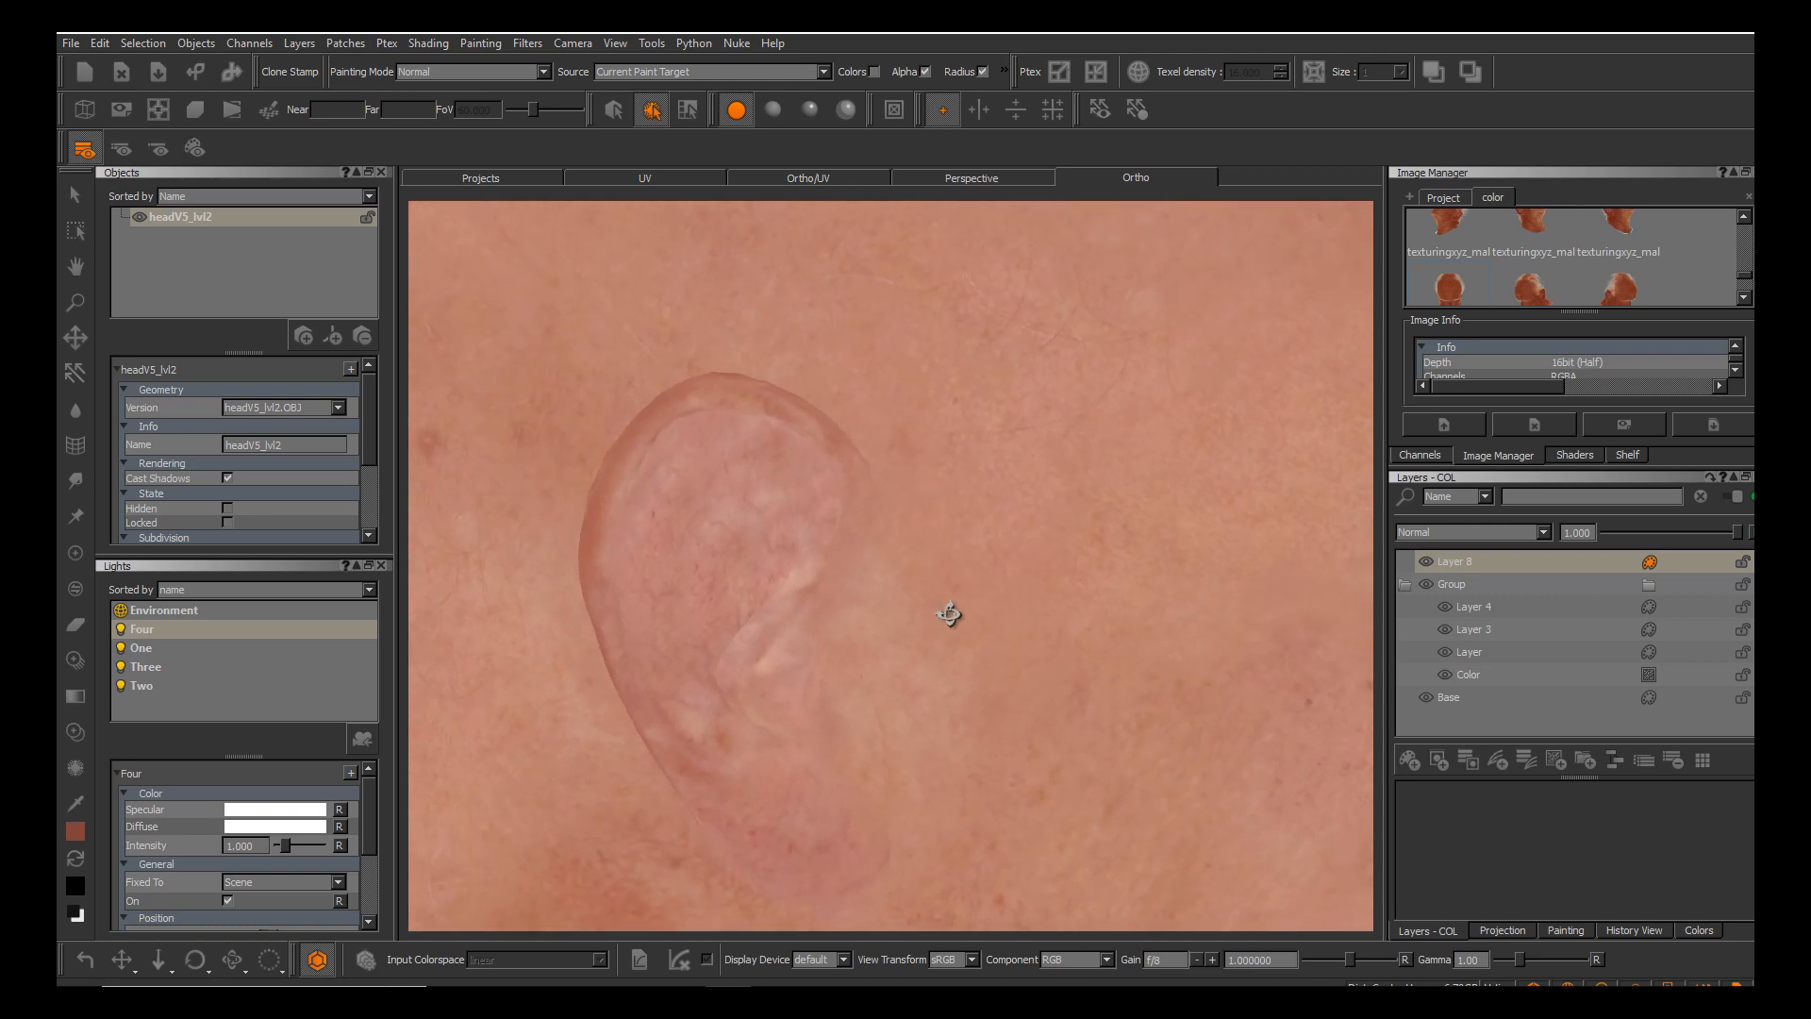
{"action": "middle_click_drag", "start_coordinate": [950, 614], "coordinate": [1016, 460], "text": "alt"}
{"action": "left_click_drag", "start_coordinate": [950, 615], "coordinate": [1009, 615], "text": "alt"}
Switch the model to lit shading and check the ear's skin colour against the face and whole head.
{"action": "left_click", "coordinate": [774, 110]}
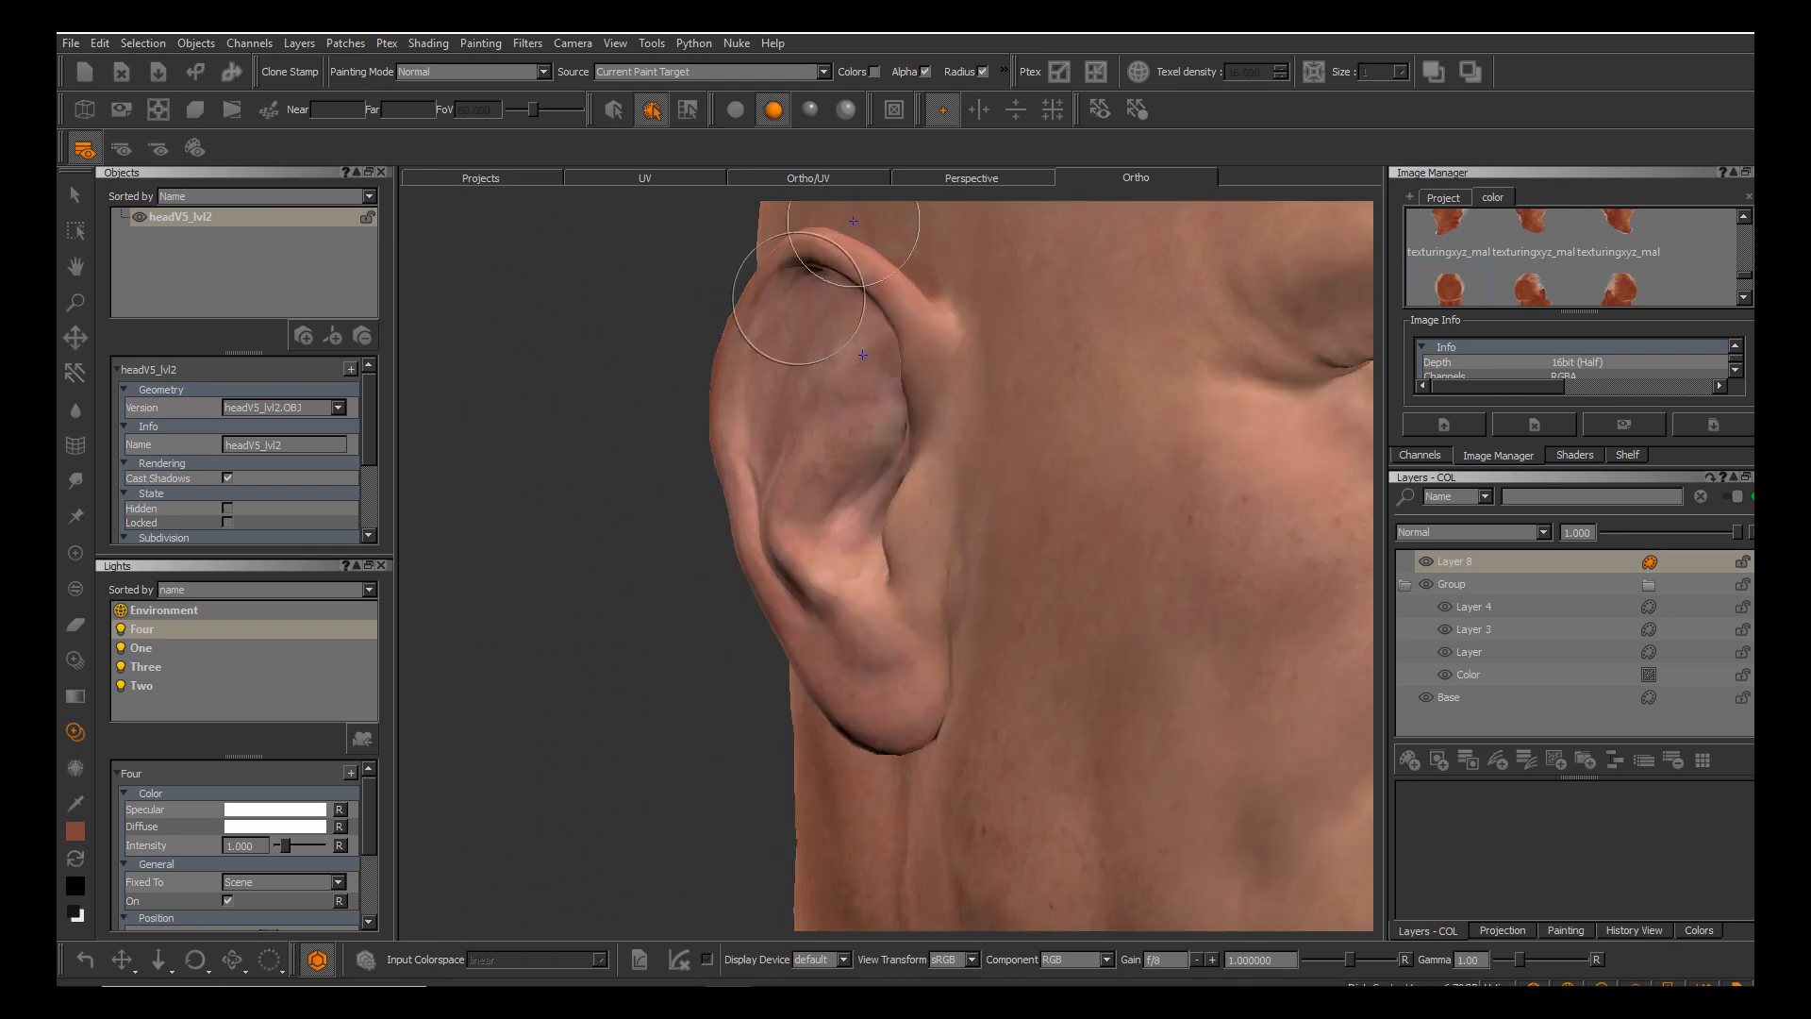
{"action": "middle_click_drag", "start_coordinate": [949, 614], "coordinate": [882, 743], "text": "alt"}
{"action": "right_click_drag", "start_coordinate": [949, 615], "coordinate": [830, 614], "text": "alt"}
{"action": "left_click_drag", "start_coordinate": [949, 614], "coordinate": [906, 670], "text": "alt"}
{"action": "middle_click_drag", "start_coordinate": [949, 614], "coordinate": [934, 623], "text": "alt"}
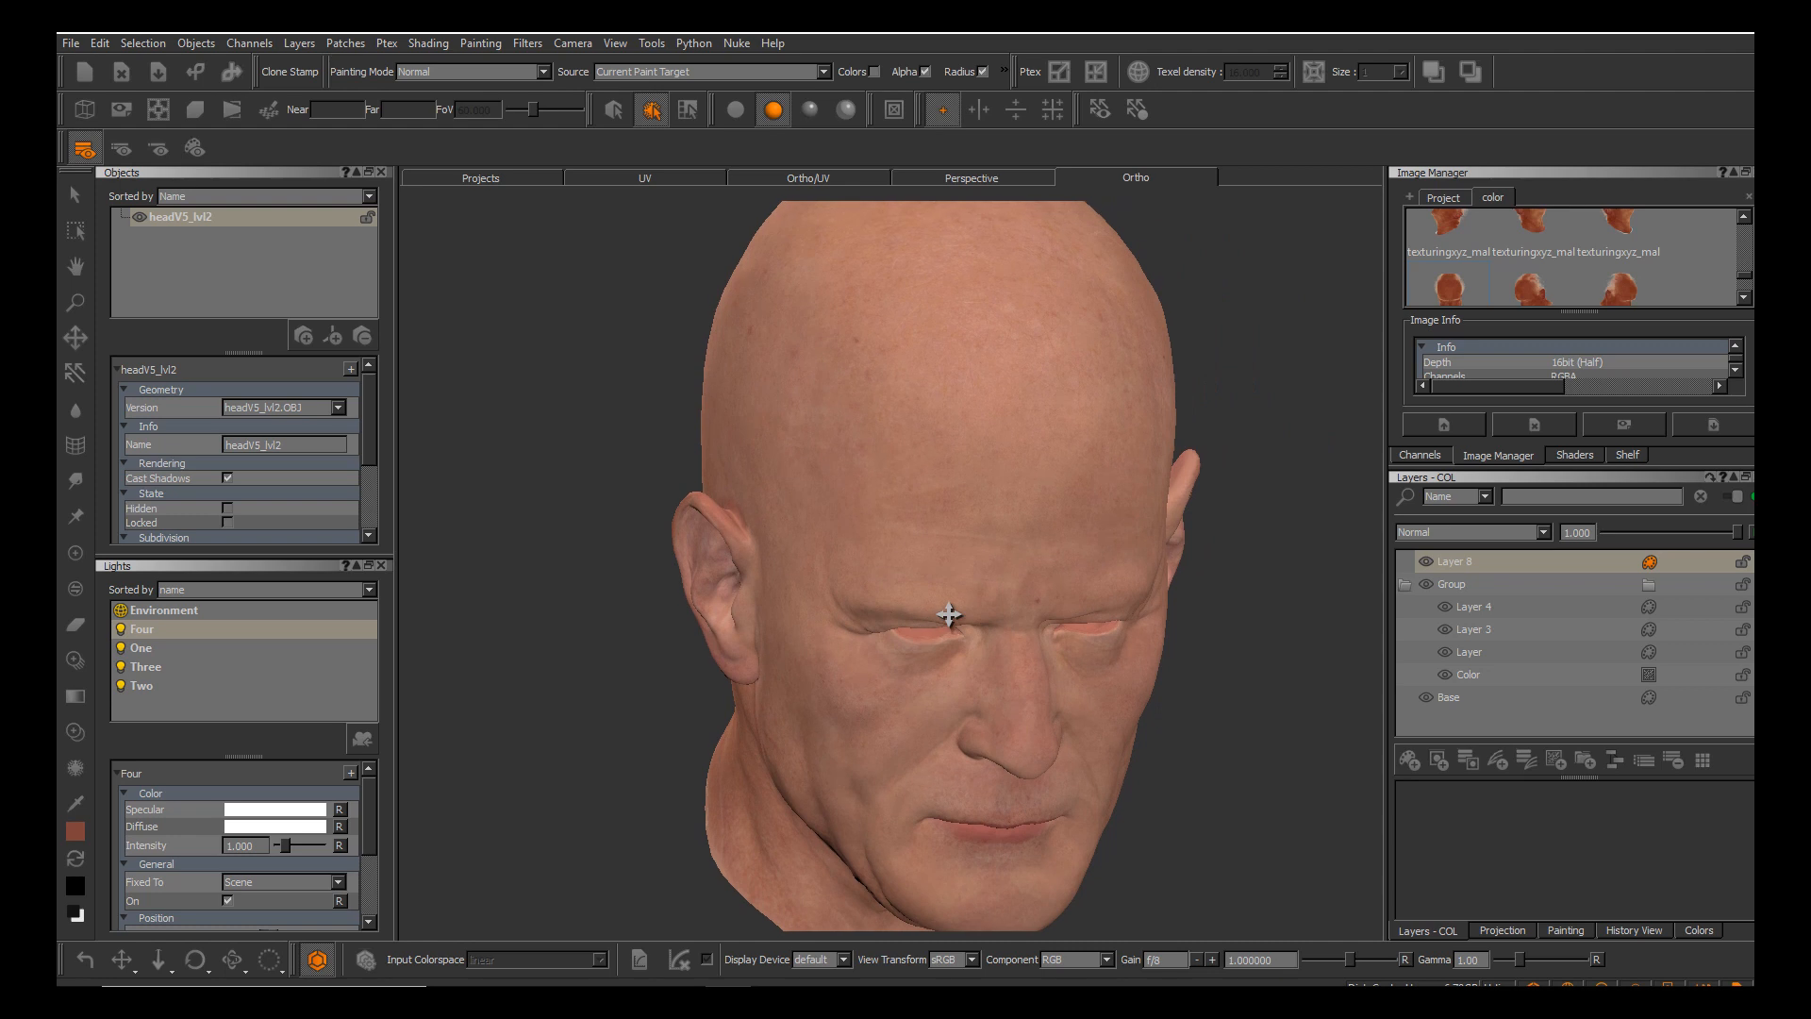
{"action": "left_click_drag", "start_coordinate": [949, 614], "coordinate": [887, 528], "text": "alt"}
{"action": "middle_click_drag", "start_coordinate": [949, 614], "coordinate": [811, 412], "text": "alt"}
{"action": "left_click_drag", "start_coordinate": [949, 615], "coordinate": [1075, 618], "text": "alt"}
{"action": "scroll", "coordinate": [949, 615], "scroll_direction": "up", "scroll_amount": 4}
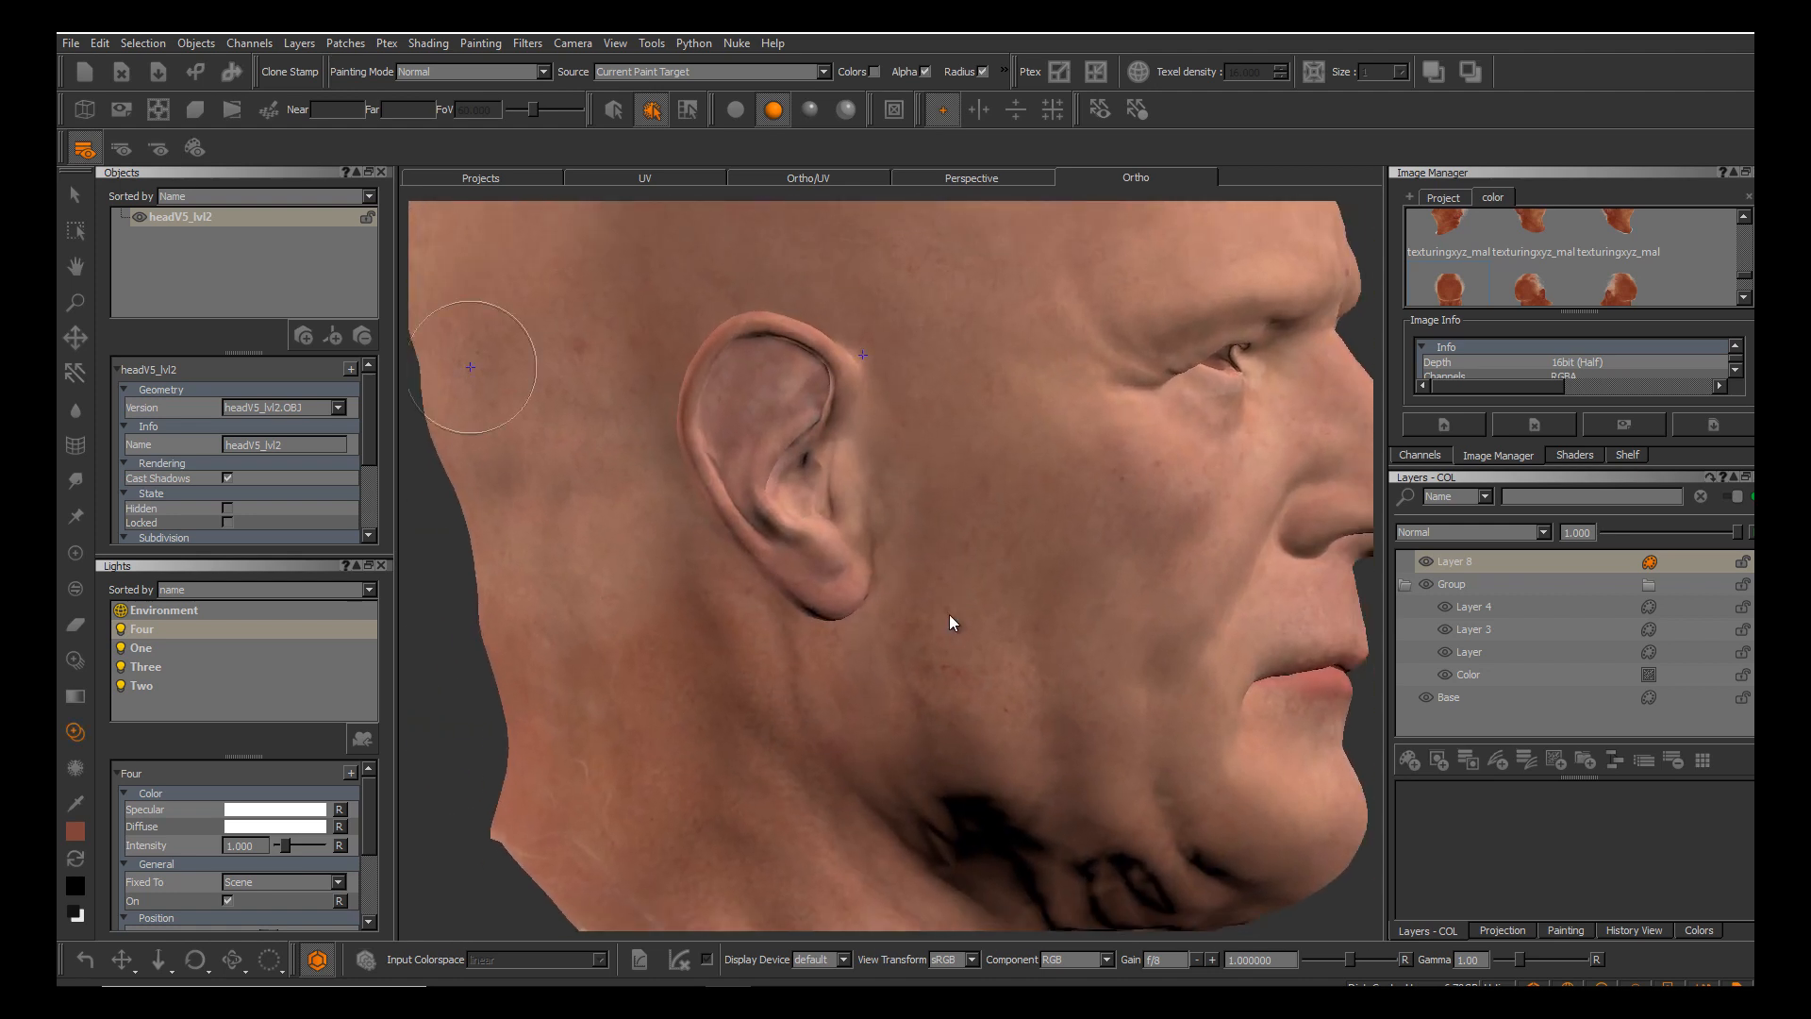
Switch the head geometry to the headV5_decimated version and review the ear on the detailed model.
{"action": "left_click", "coordinate": [307, 408]}
{"action": "left_click", "coordinate": [300, 427]}
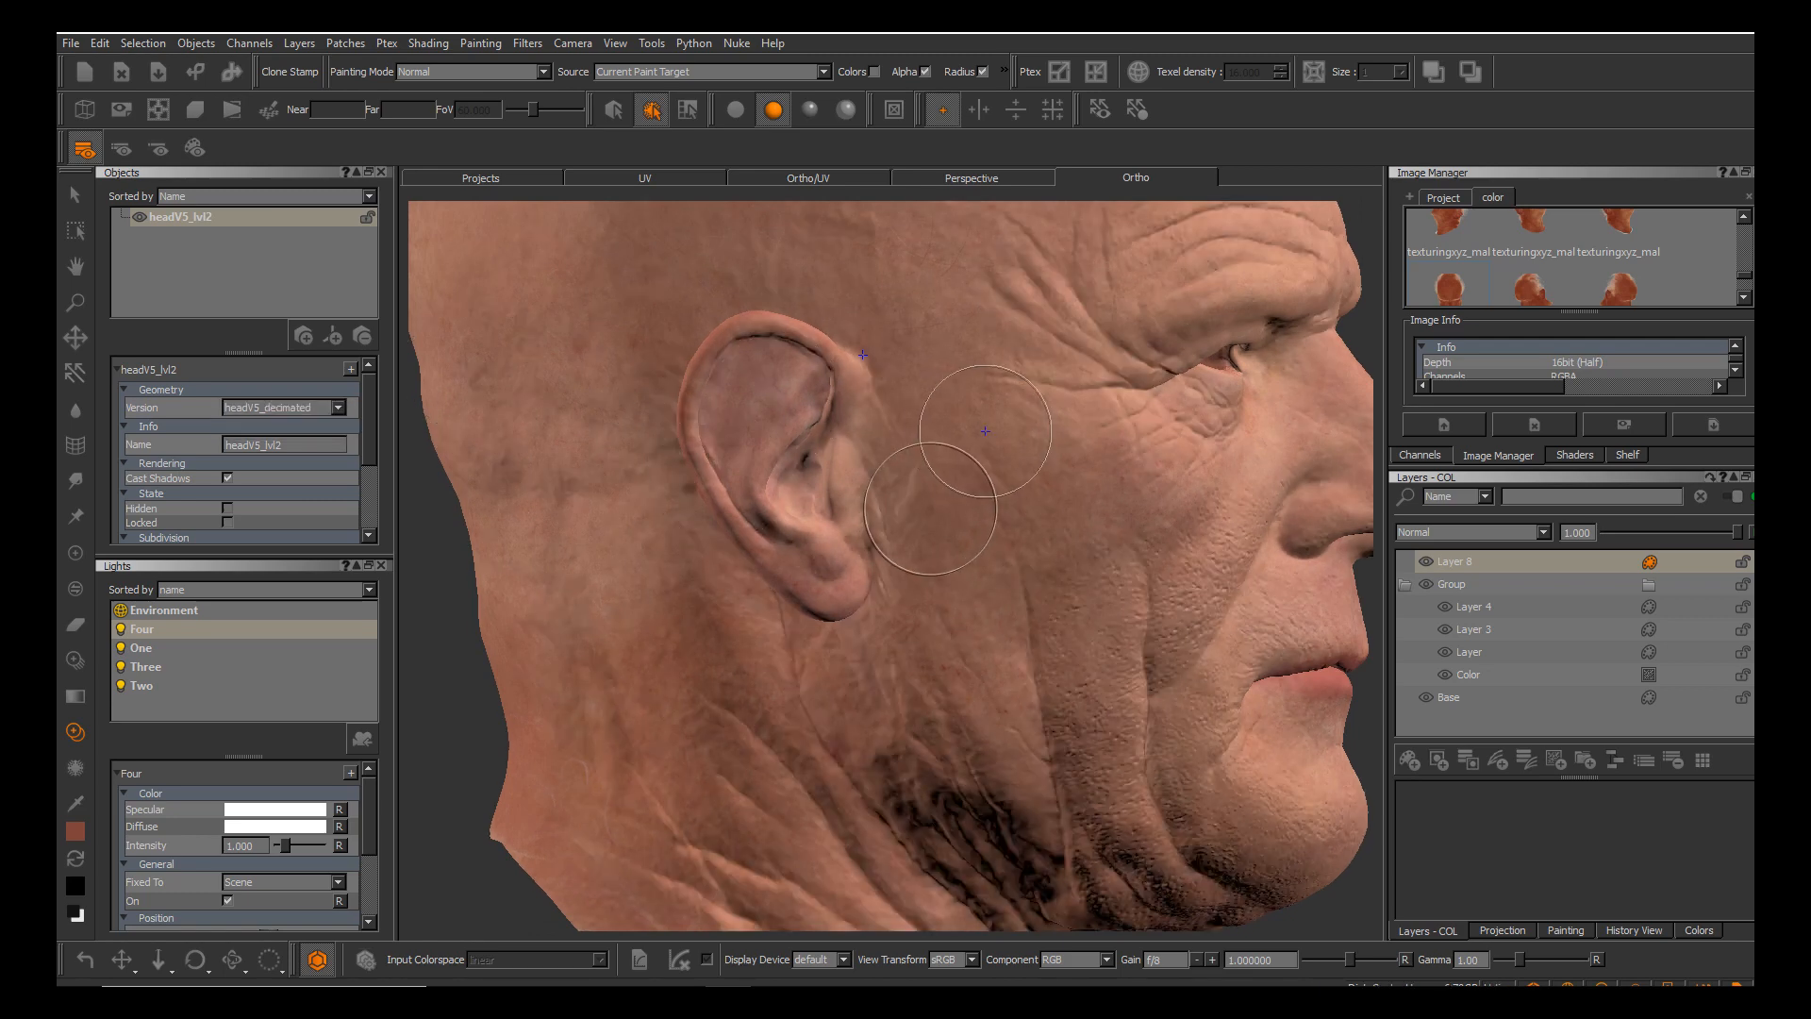
{"action": "middle_click_drag", "start_coordinate": [993, 476], "coordinate": [1009, 553], "text": "alt"}
{"action": "left_click_drag", "start_coordinate": [949, 614], "coordinate": [950, 618], "text": "alt"}
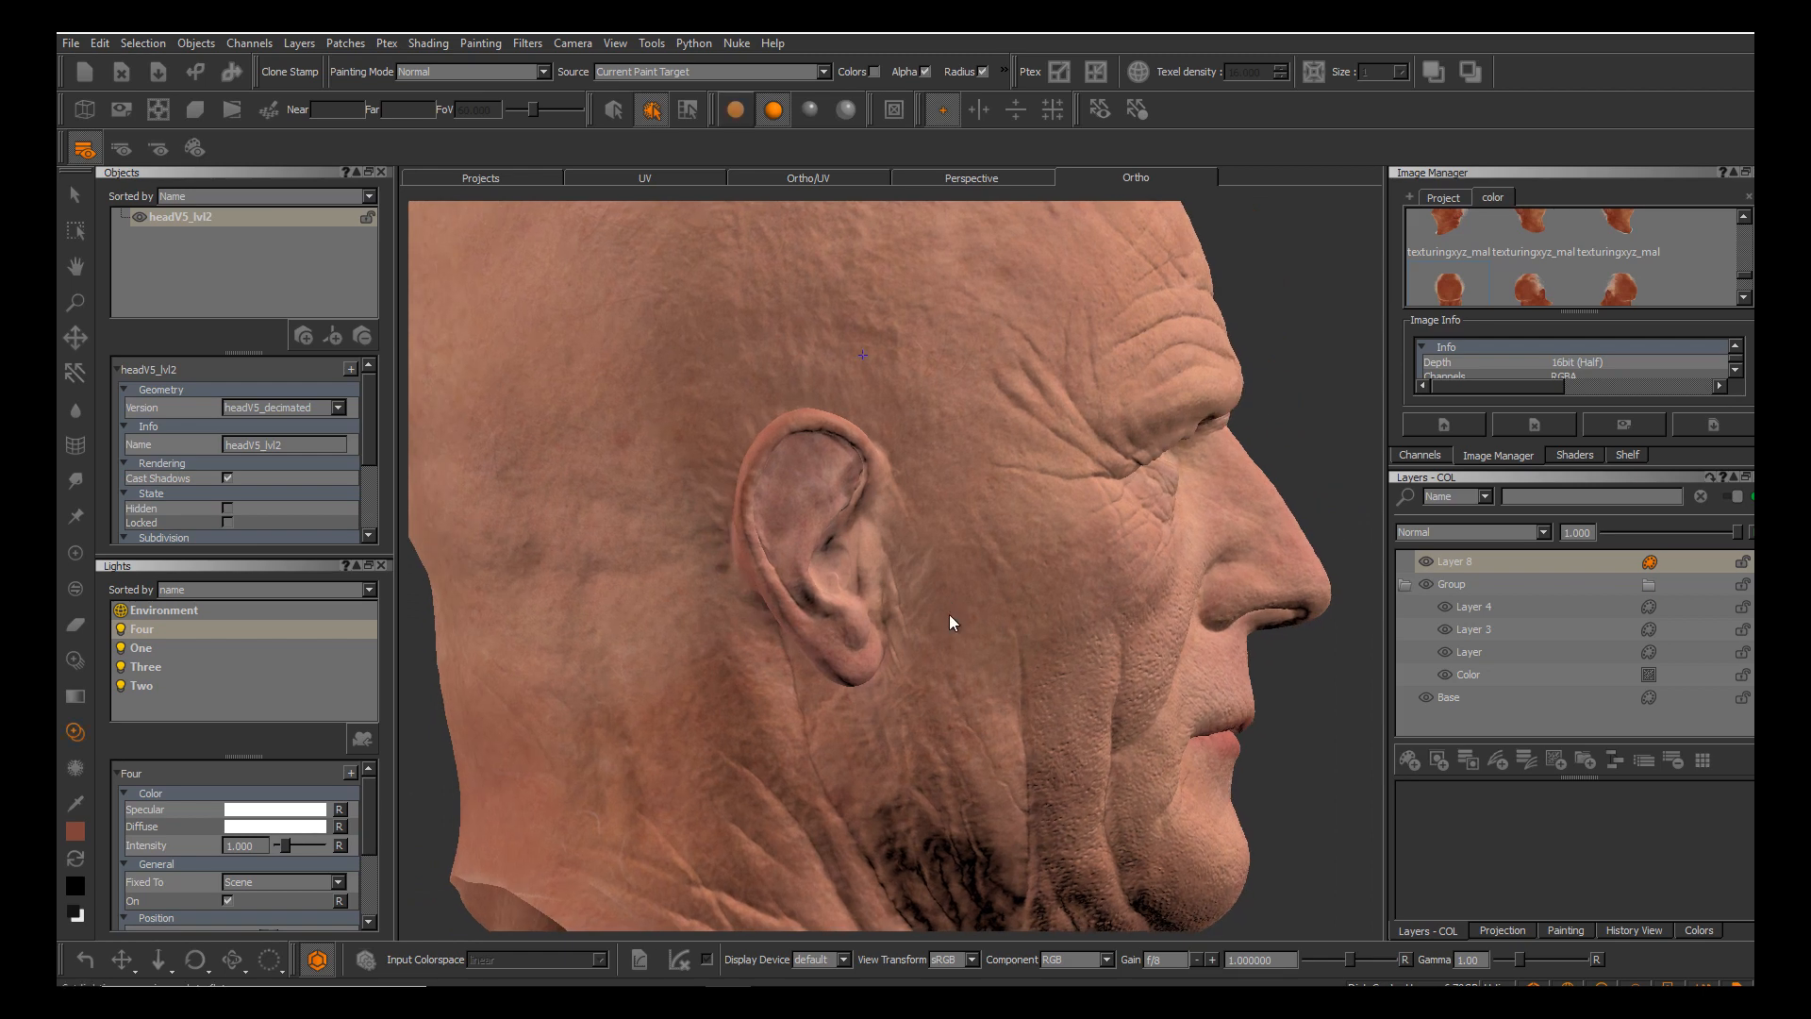
Return to flat shading, shrink the brush, sample the red skin colour and cover the thin light lines along the ear's upper rim.
{"action": "left_click", "coordinate": [736, 109]}
{"action": "right_click_drag", "start_coordinate": [950, 615], "coordinate": [950, 611], "text": "alt"}
{"action": "left_click_drag", "start_coordinate": [950, 612], "coordinate": [950, 614], "text": "alt"}
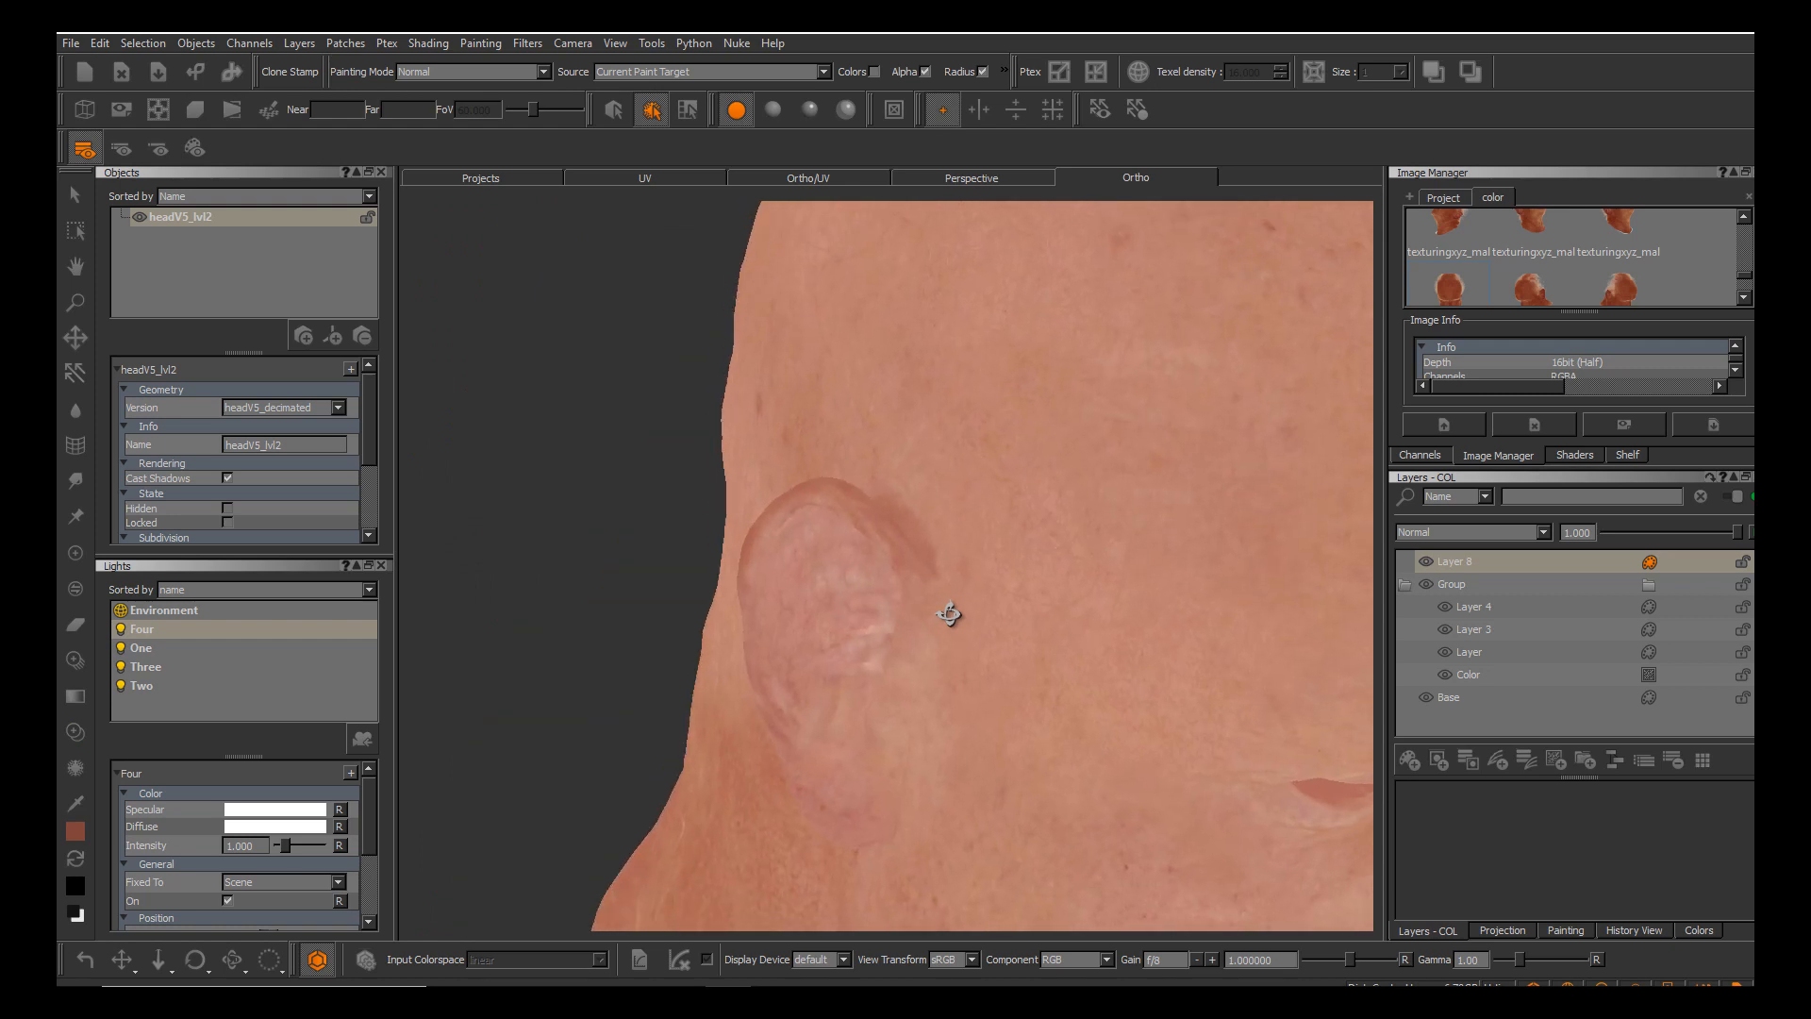
{"action": "right_click_drag", "start_coordinate": [950, 614], "coordinate": [950, 615], "text": "alt"}
{"action": "left_click_drag", "start_coordinate": [950, 615], "coordinate": [950, 614], "text": "alt"}
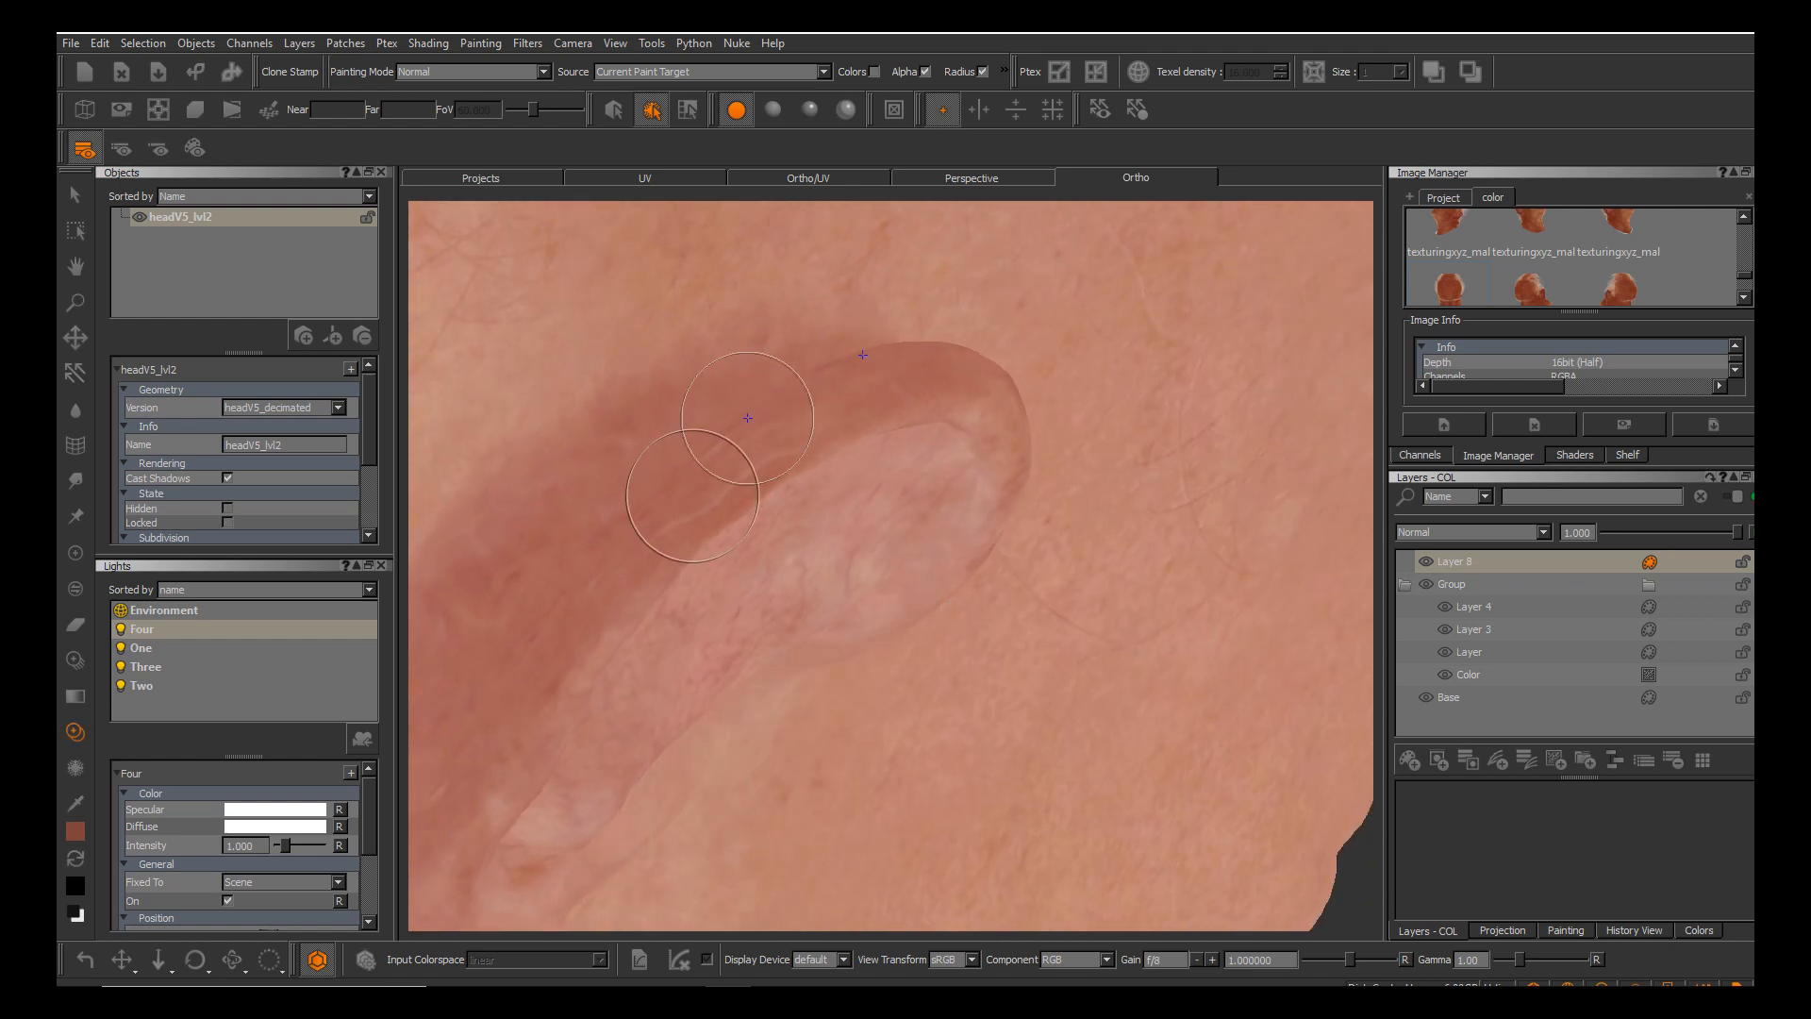
{"action": "key", "text": "r"}
{"action": "left_click_drag", "start_coordinate": [733, 499], "coordinate": [733, 499]}
{"action": "key", "text": "e"}
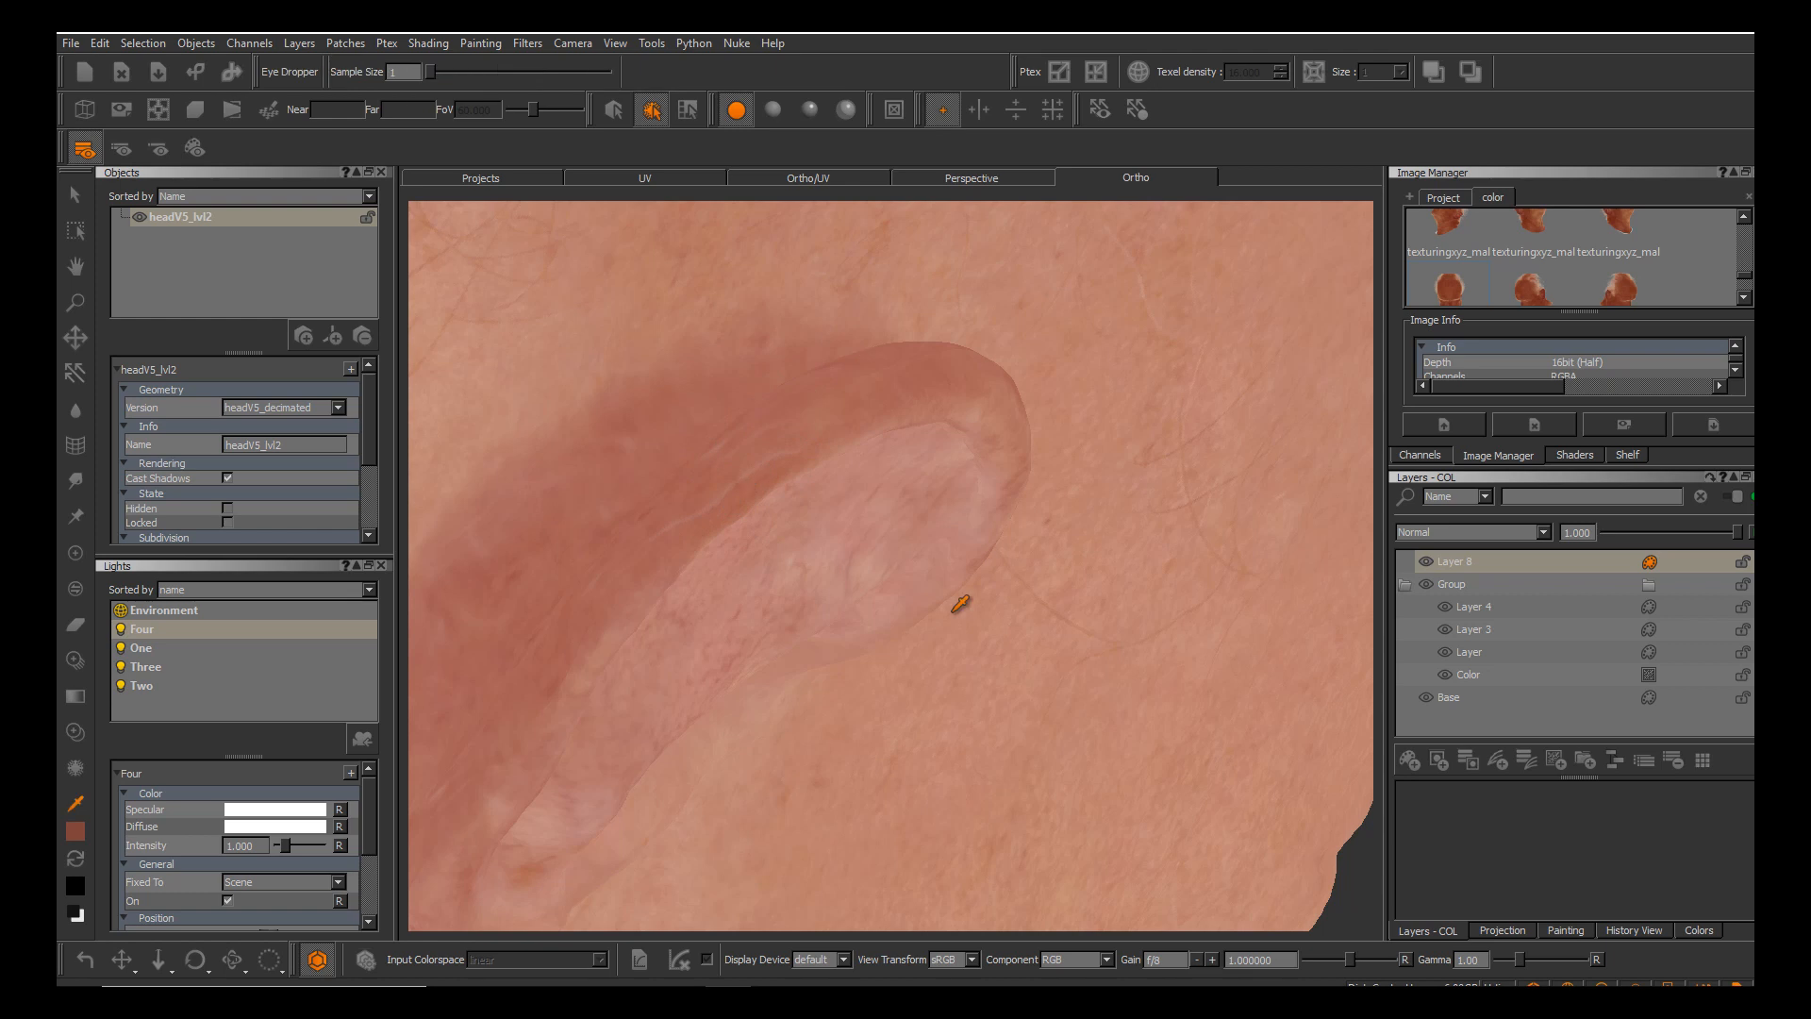
{"action": "key", "text": "c"}
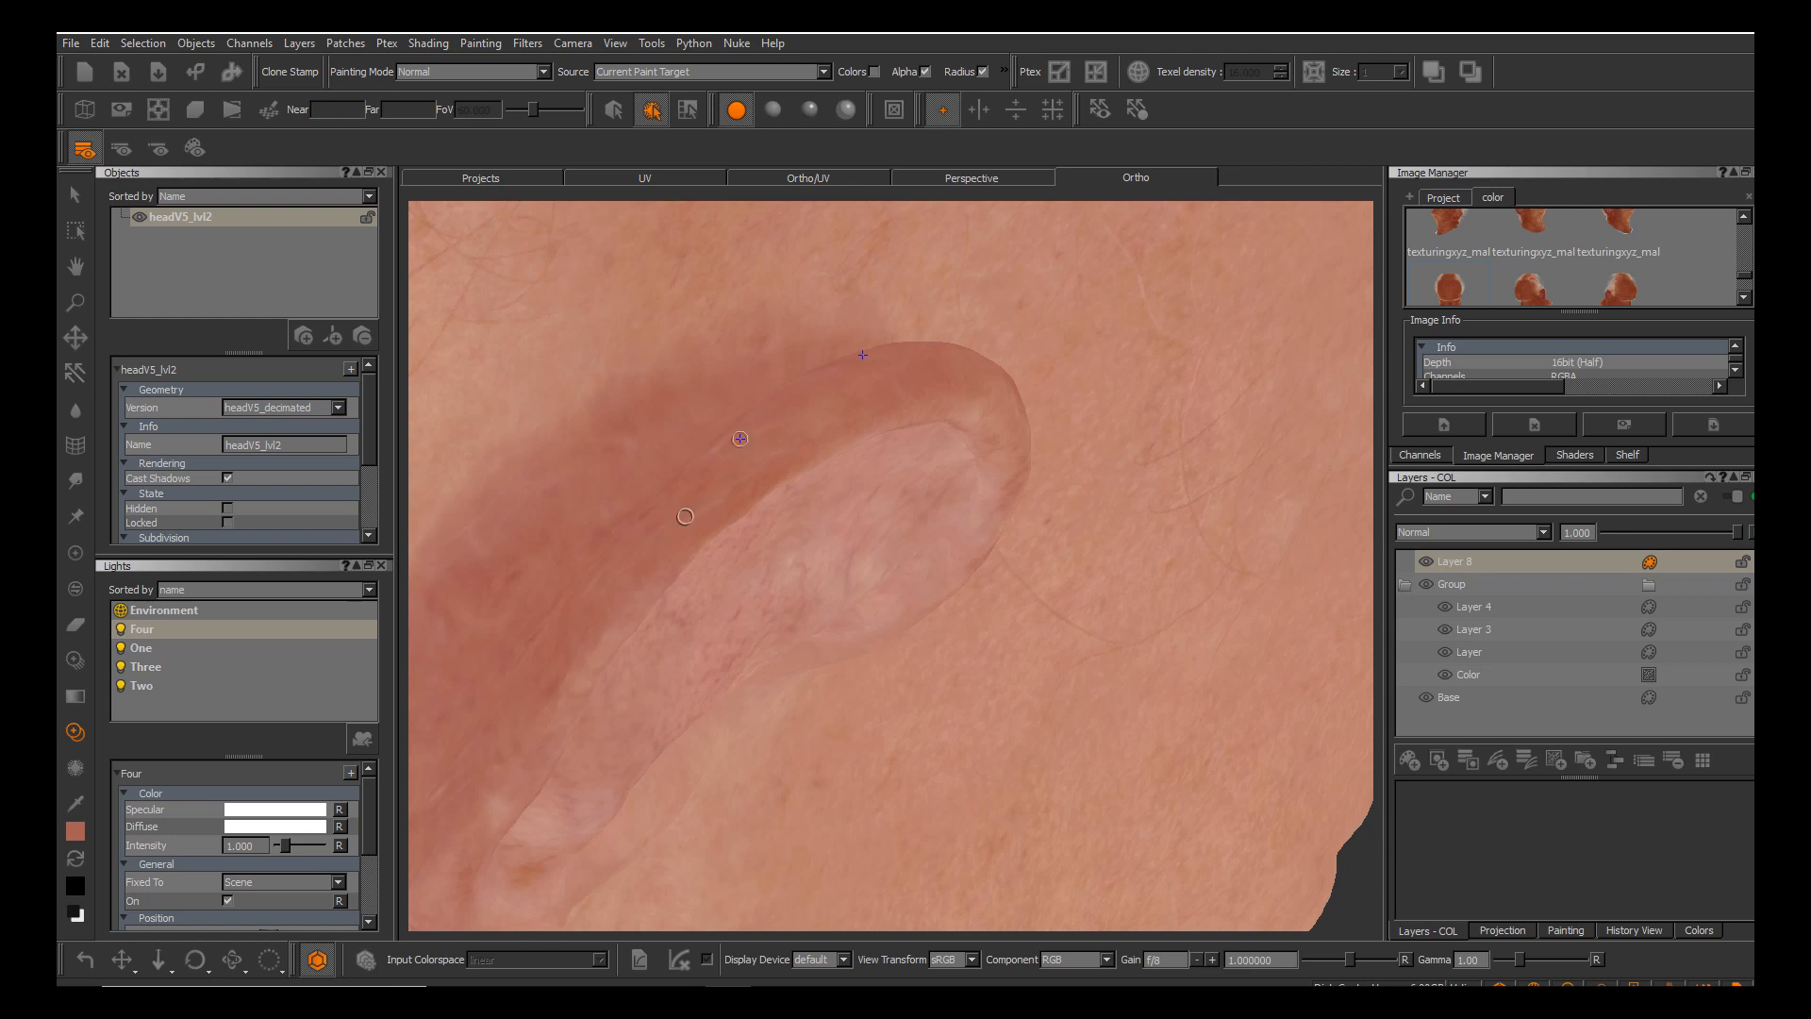
{"action": "key", "text": "b"}
Sample the red skin colours and touch up the boundary between the dark red patch and the pale inner ear.
{"action": "middle_click_drag", "start_coordinate": [950, 616], "coordinate": [1093, 536], "text": "alt"}
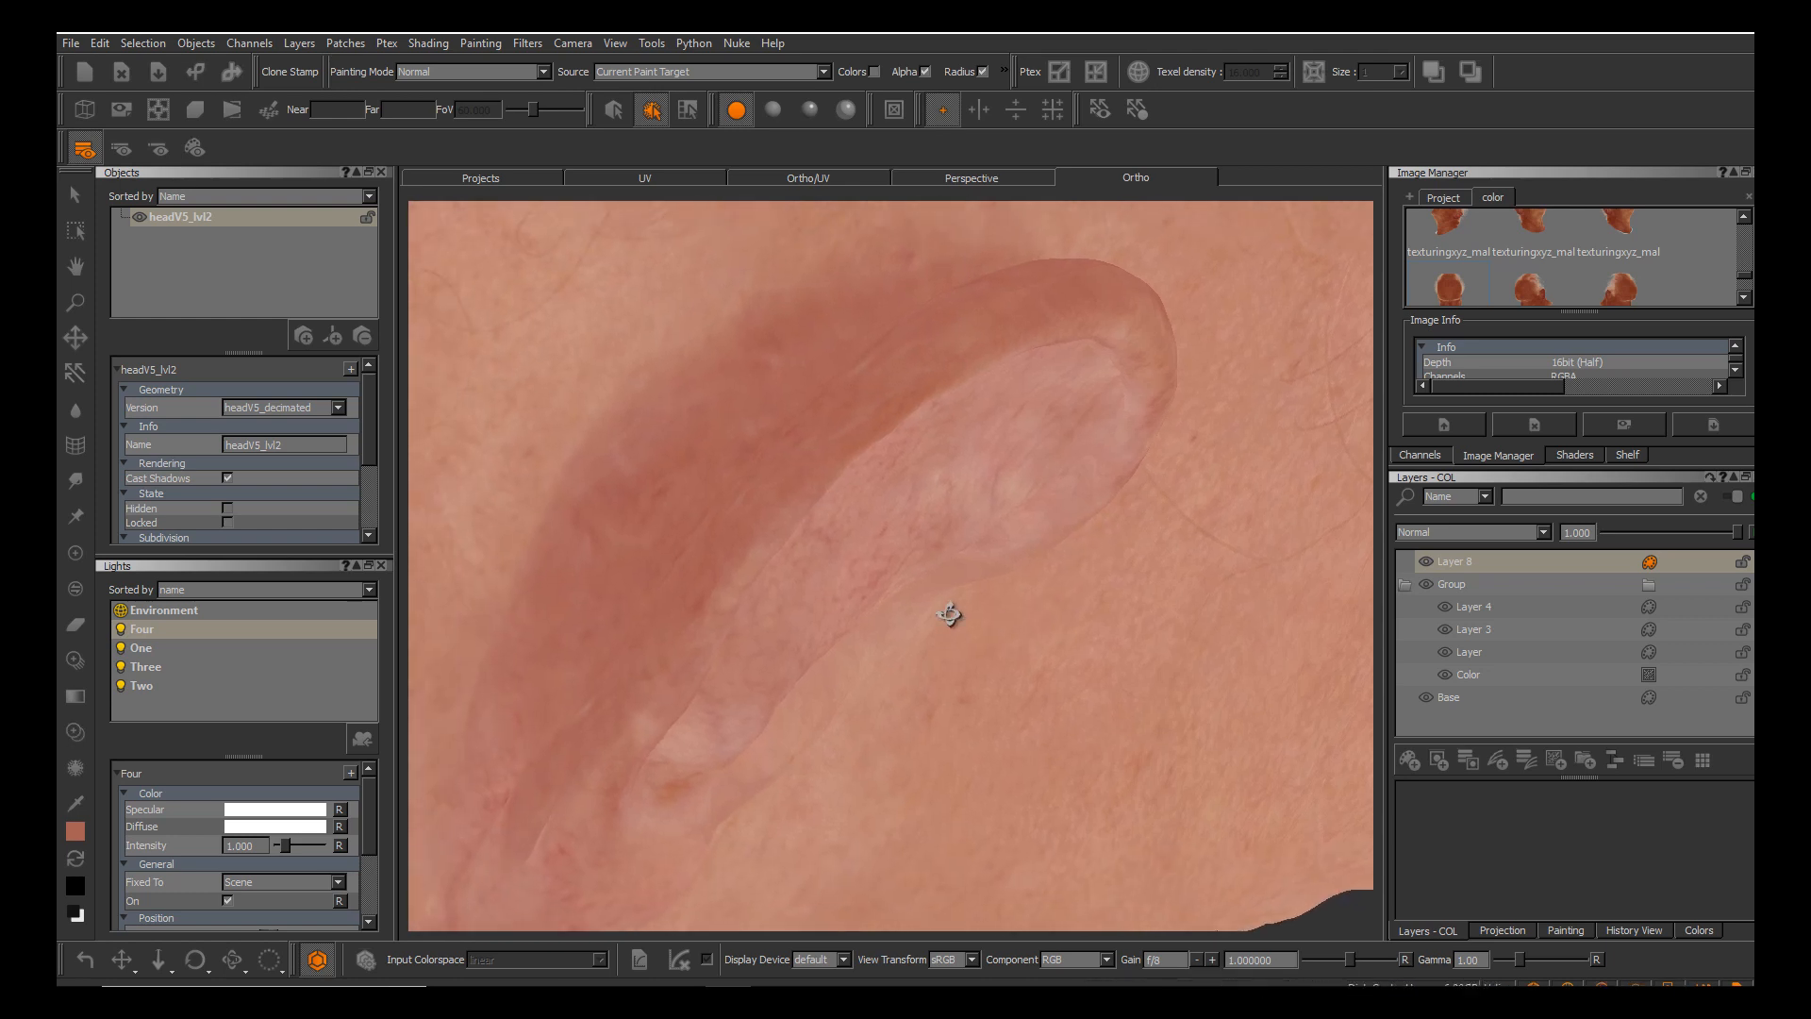
{"action": "mouse_move", "coordinate": [950, 615]}
{"action": "left_mouse_down", "text": "alt"}
{"action": "mouse_move", "coordinate": [896, 609]}
{"action": "mouse_move", "coordinate": [955, 590]}
{"action": "left_mouse_up", "text": "alt"}
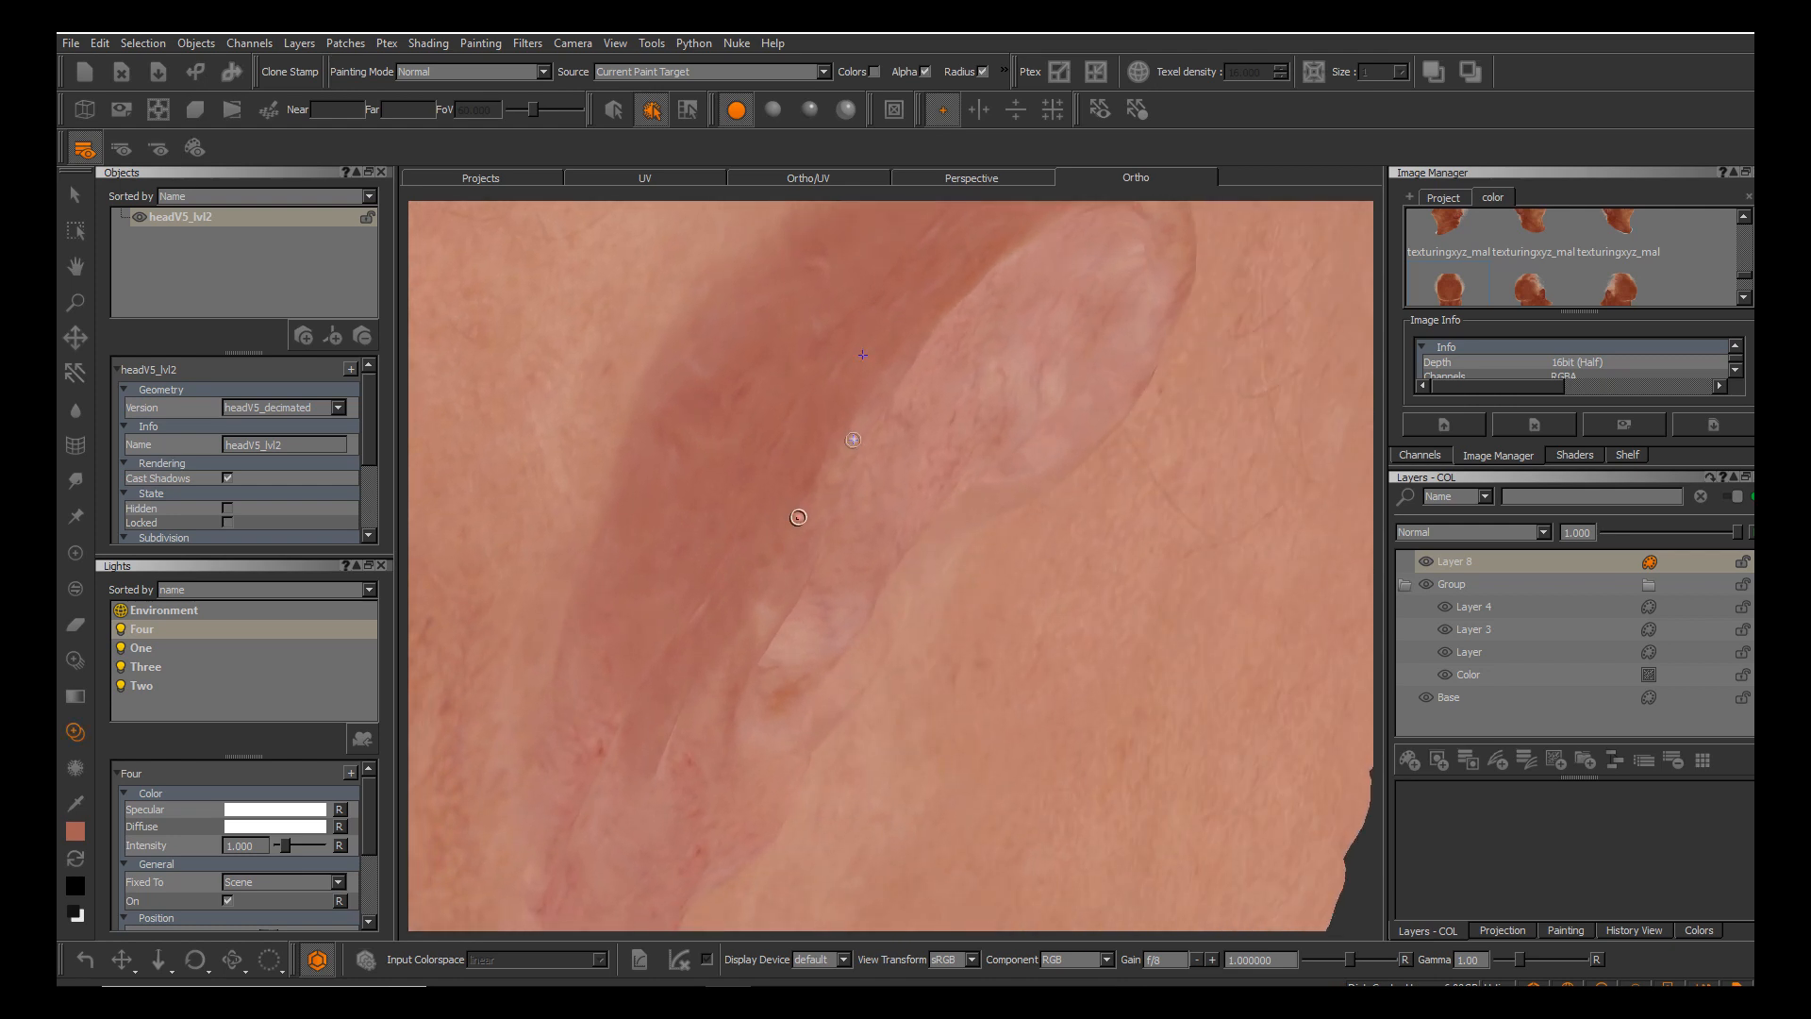
{"action": "key", "text": "c"}
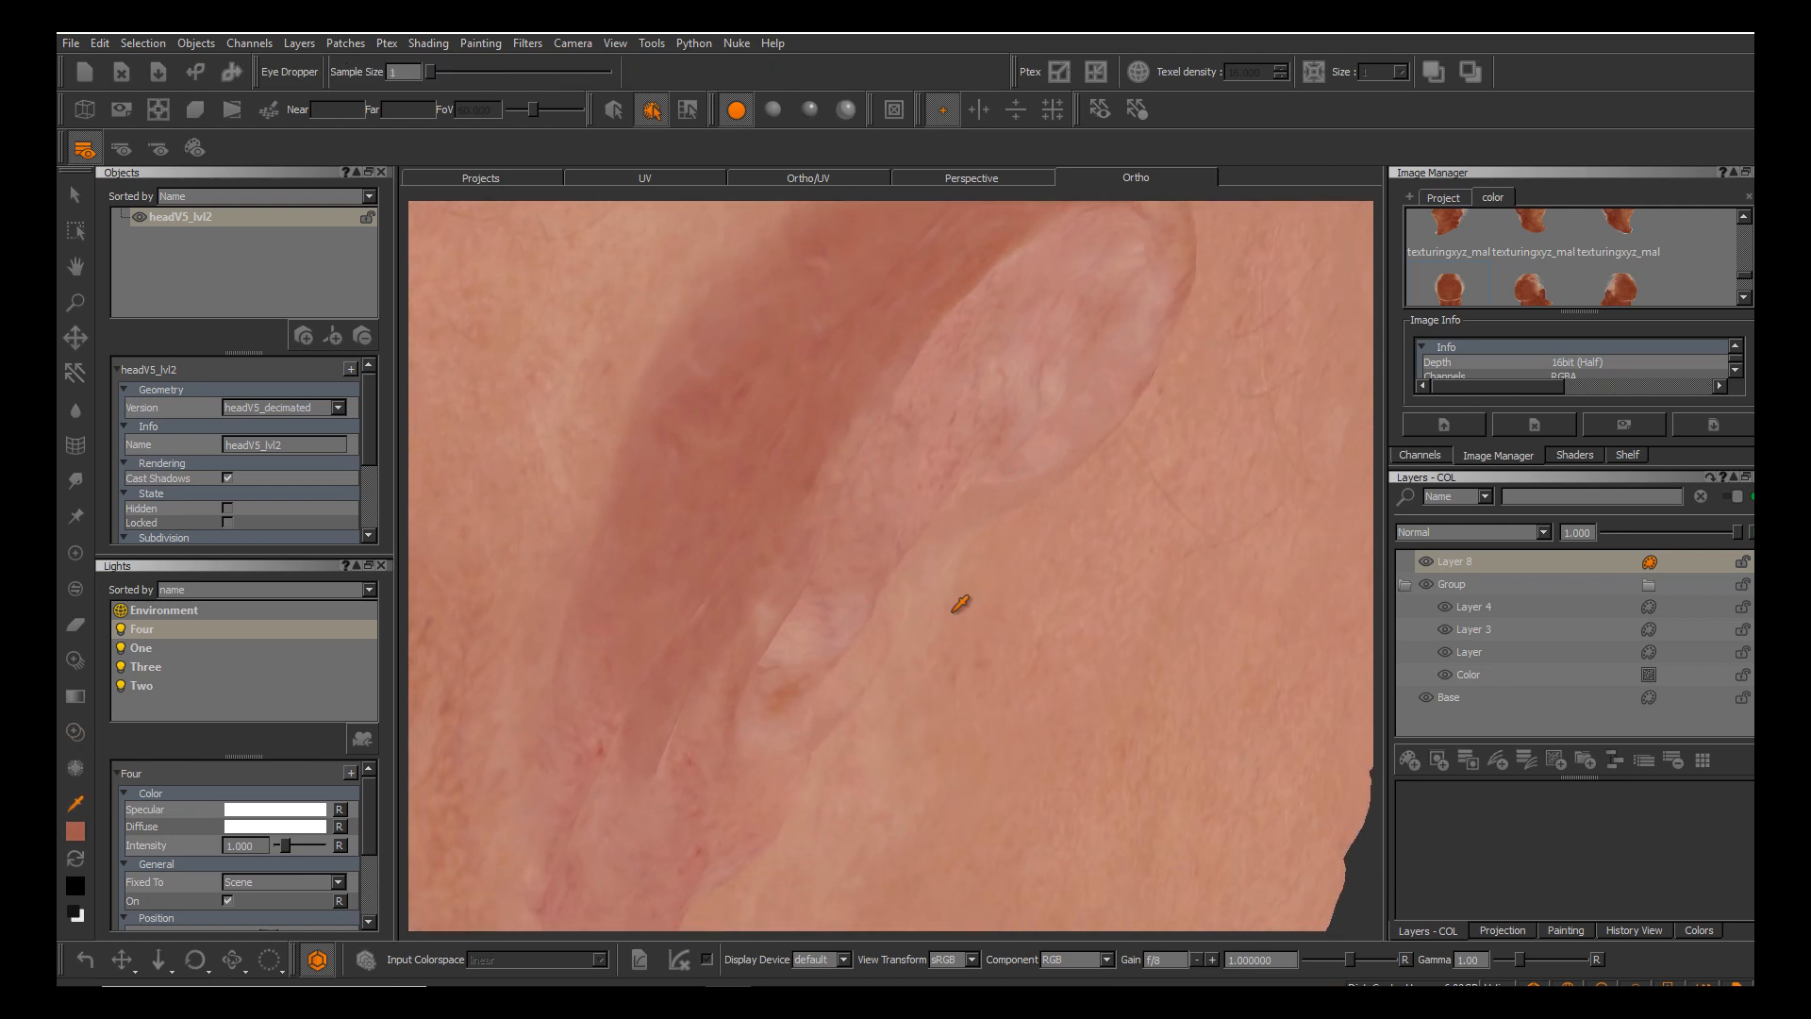
{"action": "key", "text": "k"}
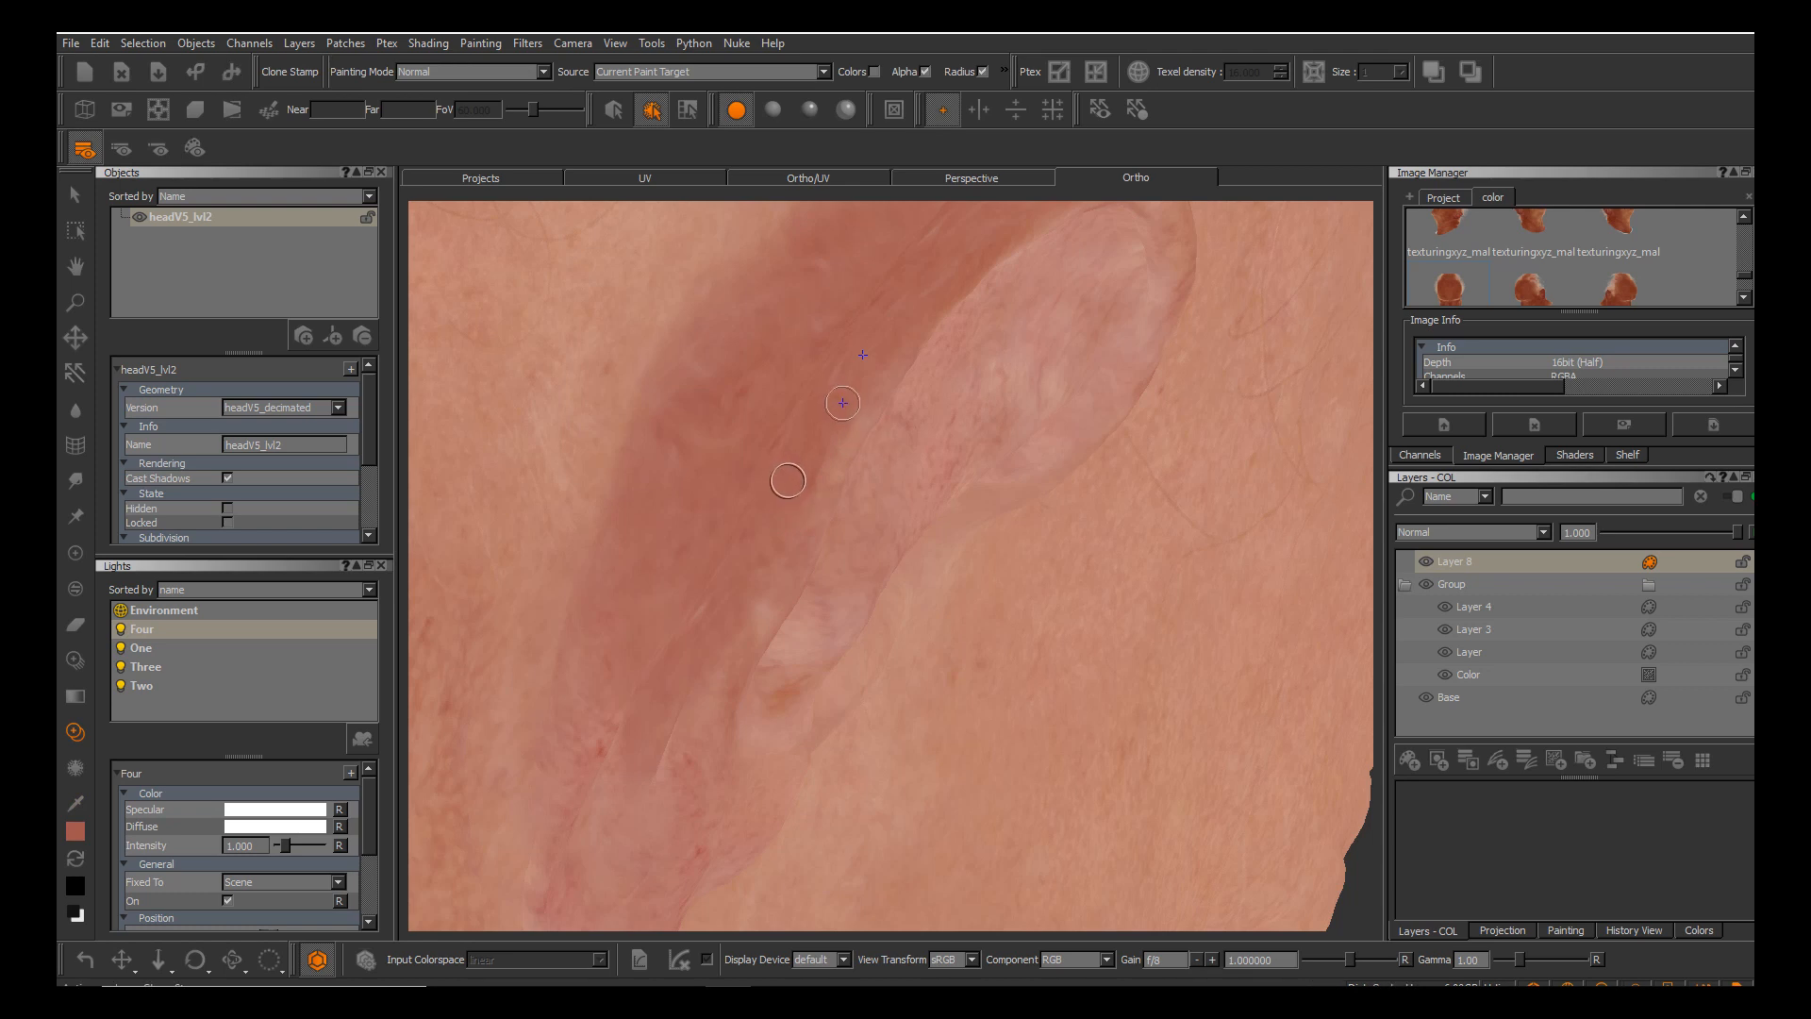
{"action": "key", "text": "c"}
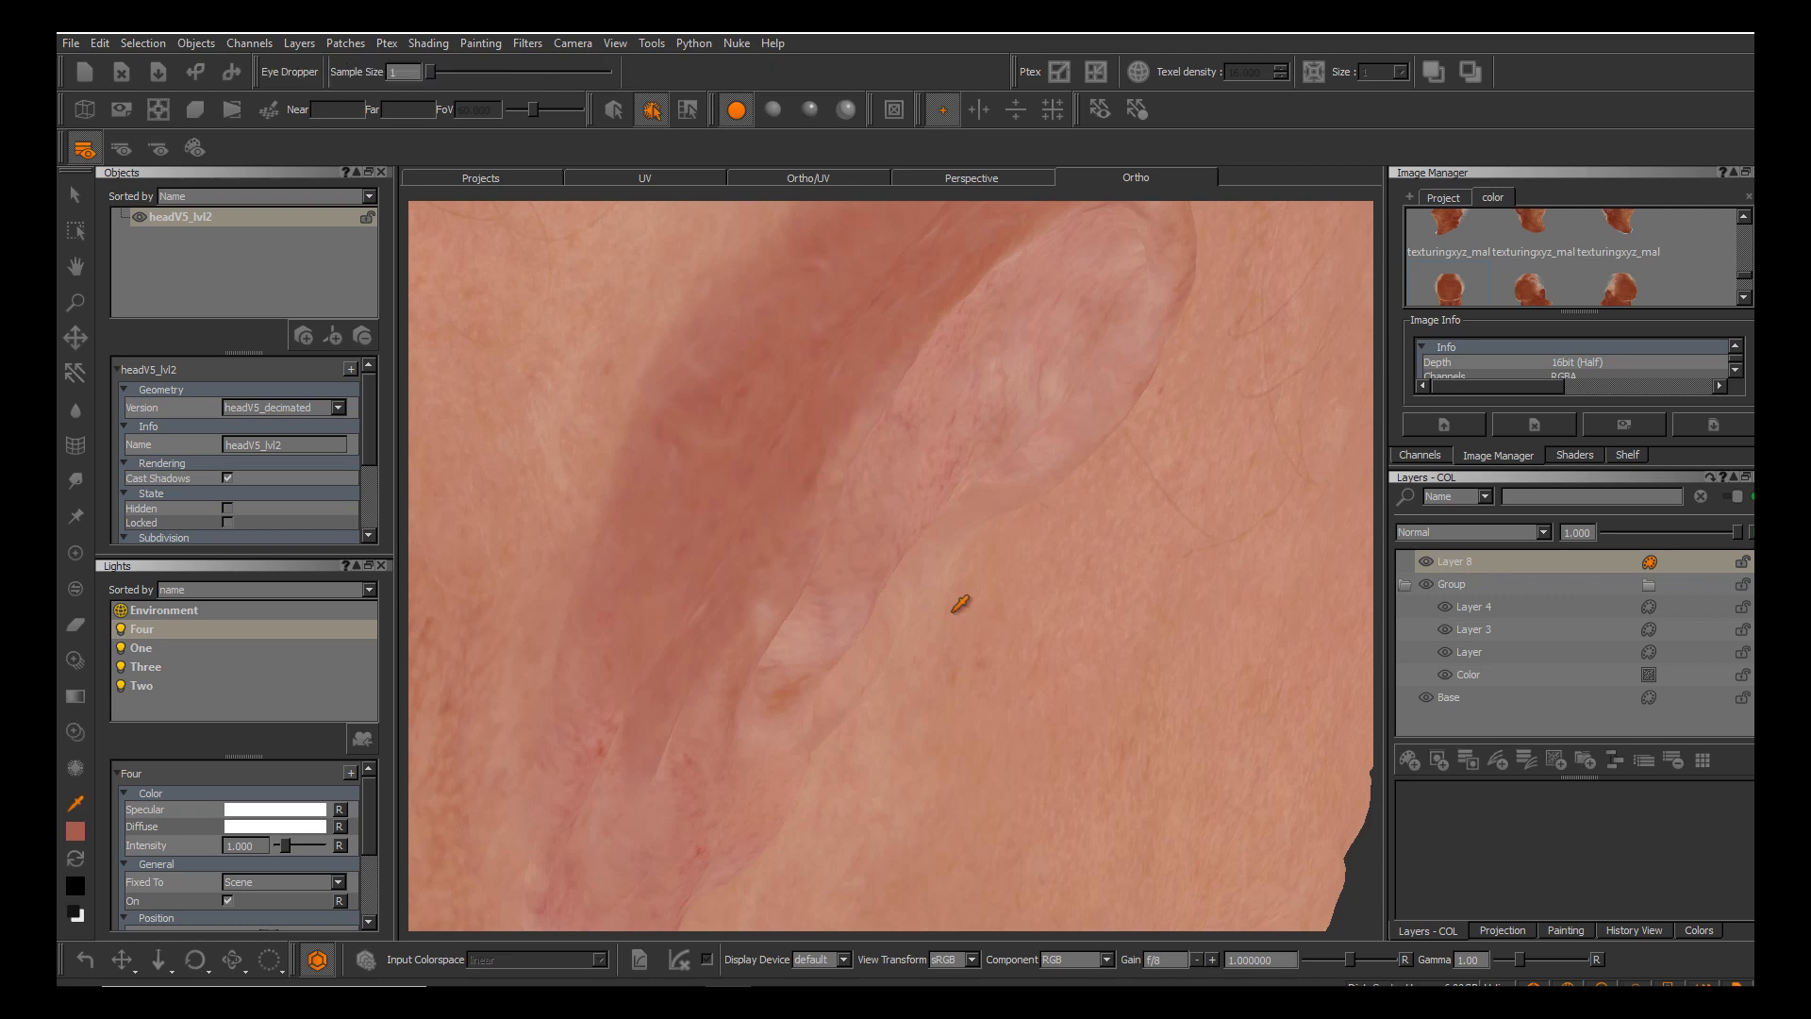
{"action": "key", "text": "k"}
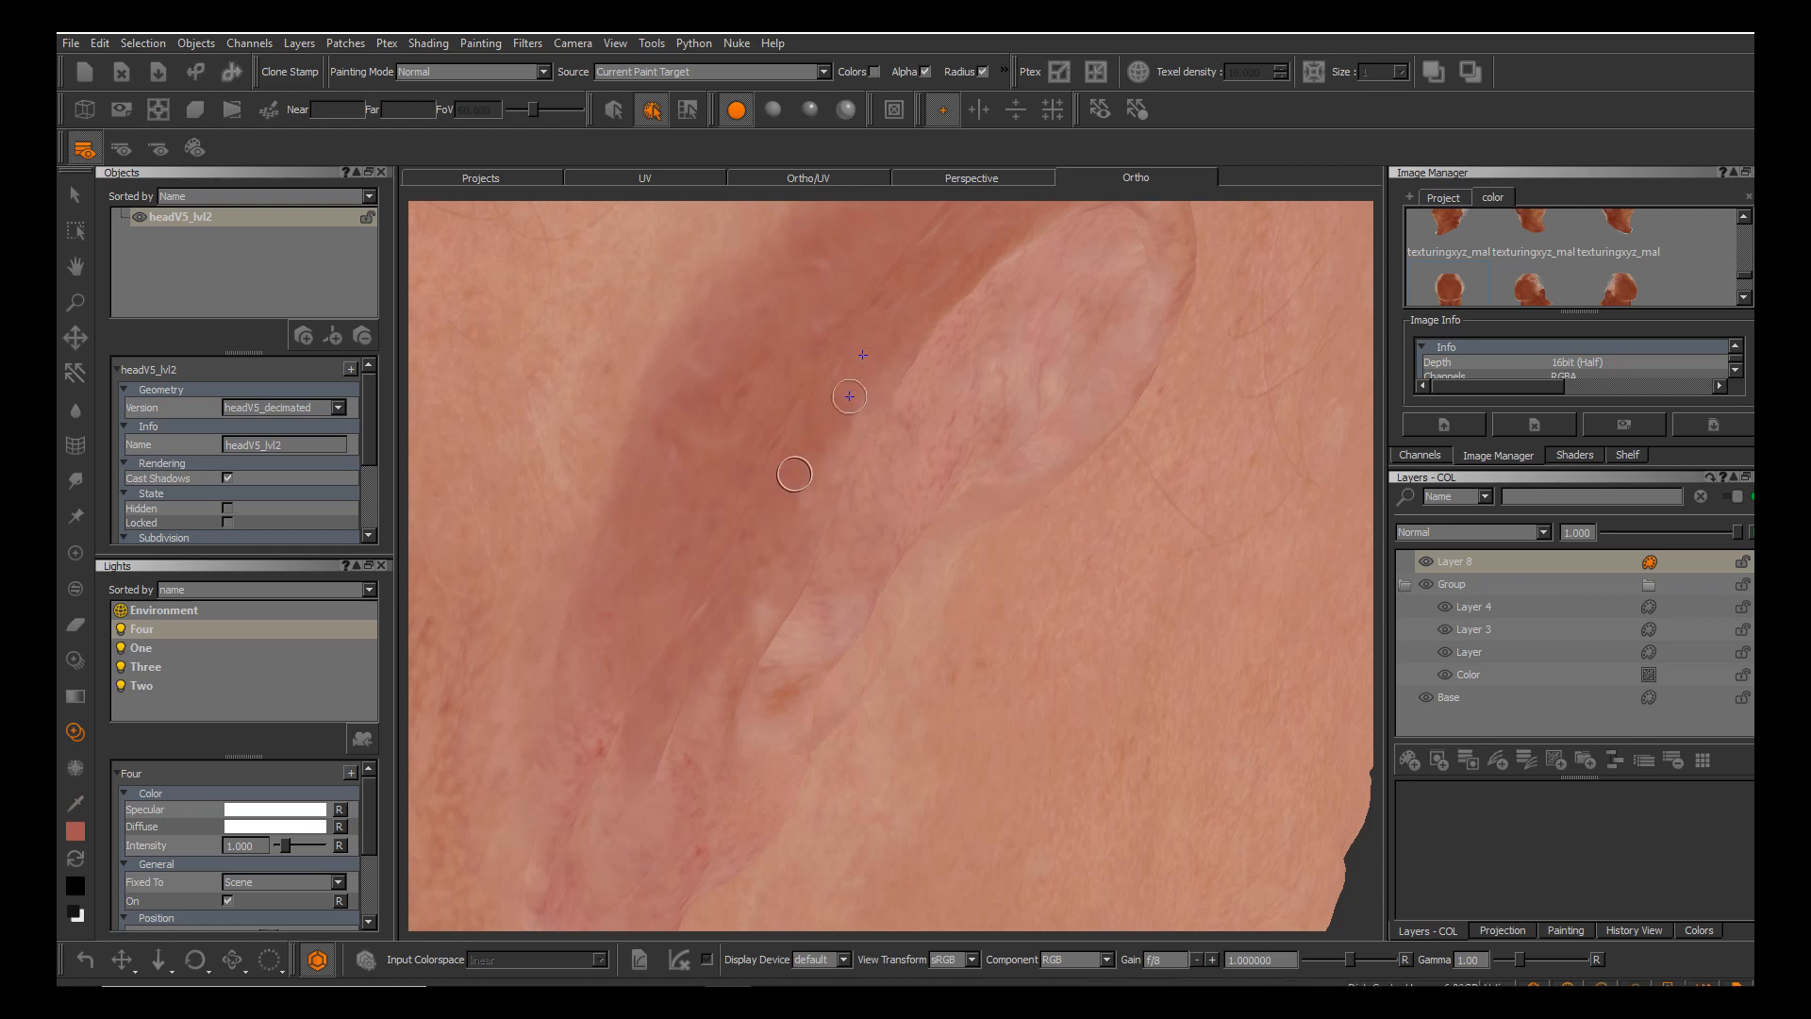
Switch from cloning to painting, sample nearby red and pink skin colours, and blend the dark red patch's lower end behind the ear.
{"action": "key", "text": "p"}
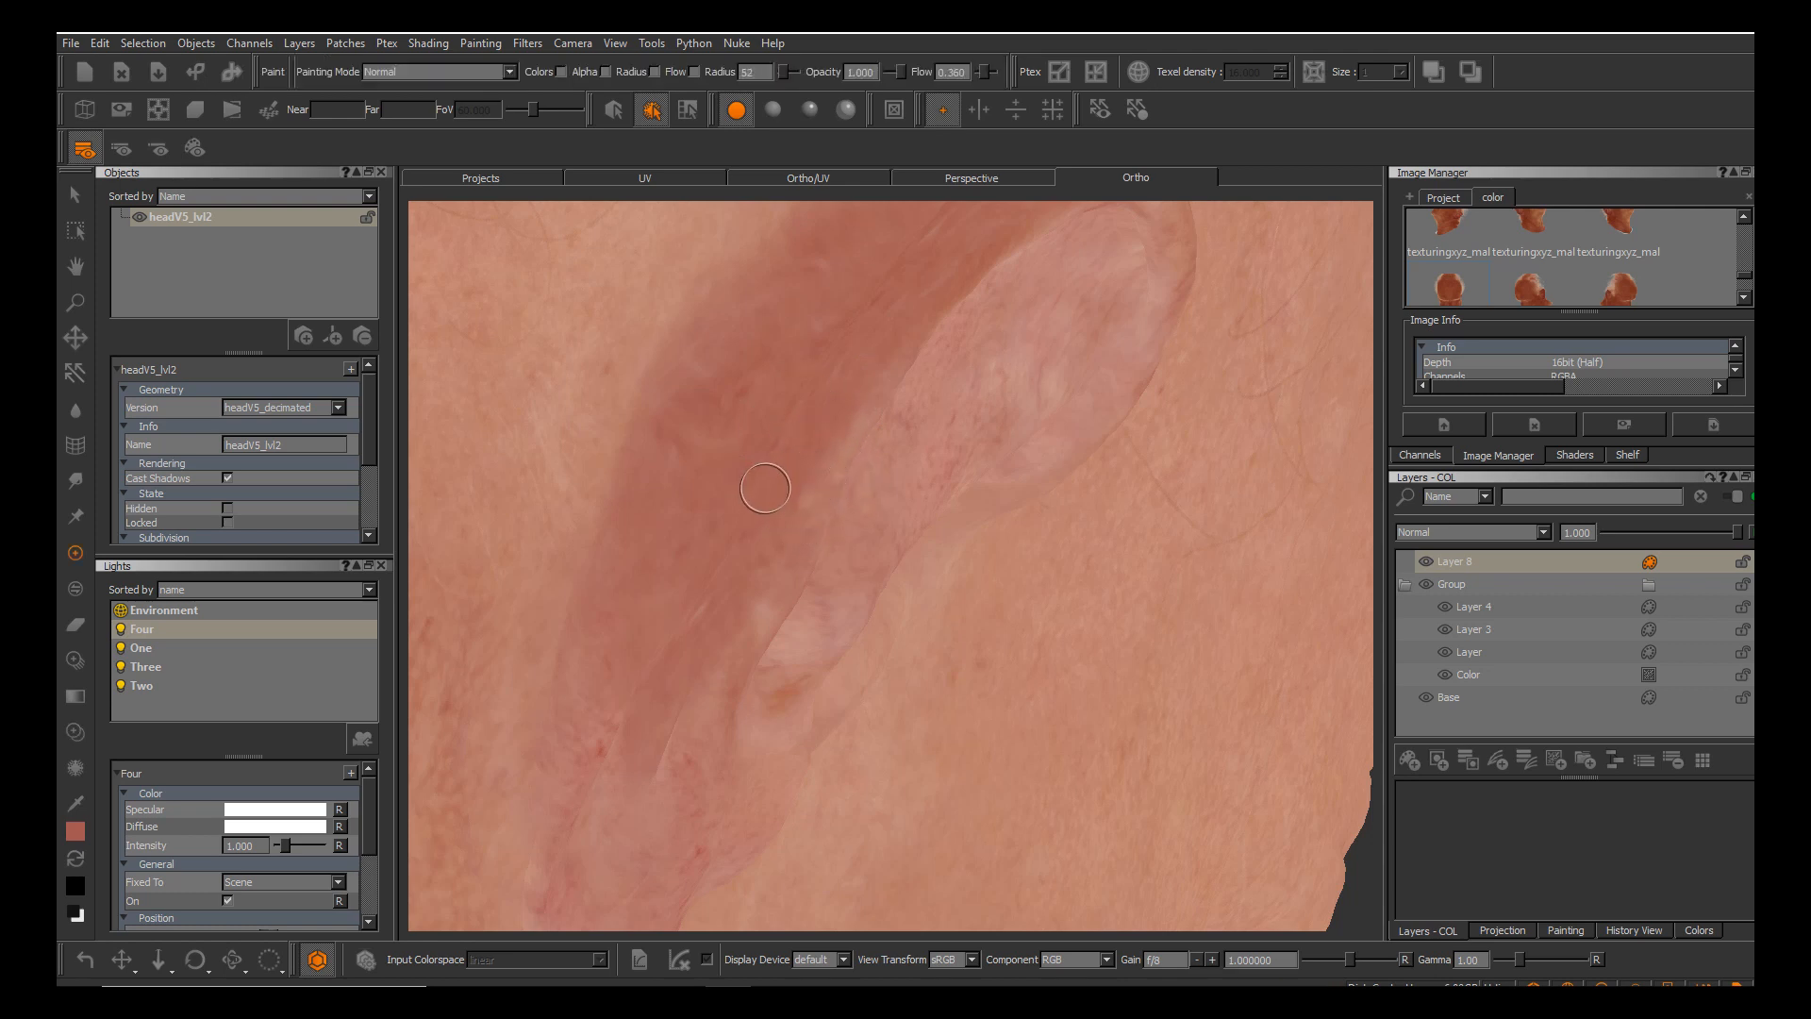
{"action": "left_click_drag", "start_coordinate": [771, 494], "coordinate": [950, 614], "text": "alt"}
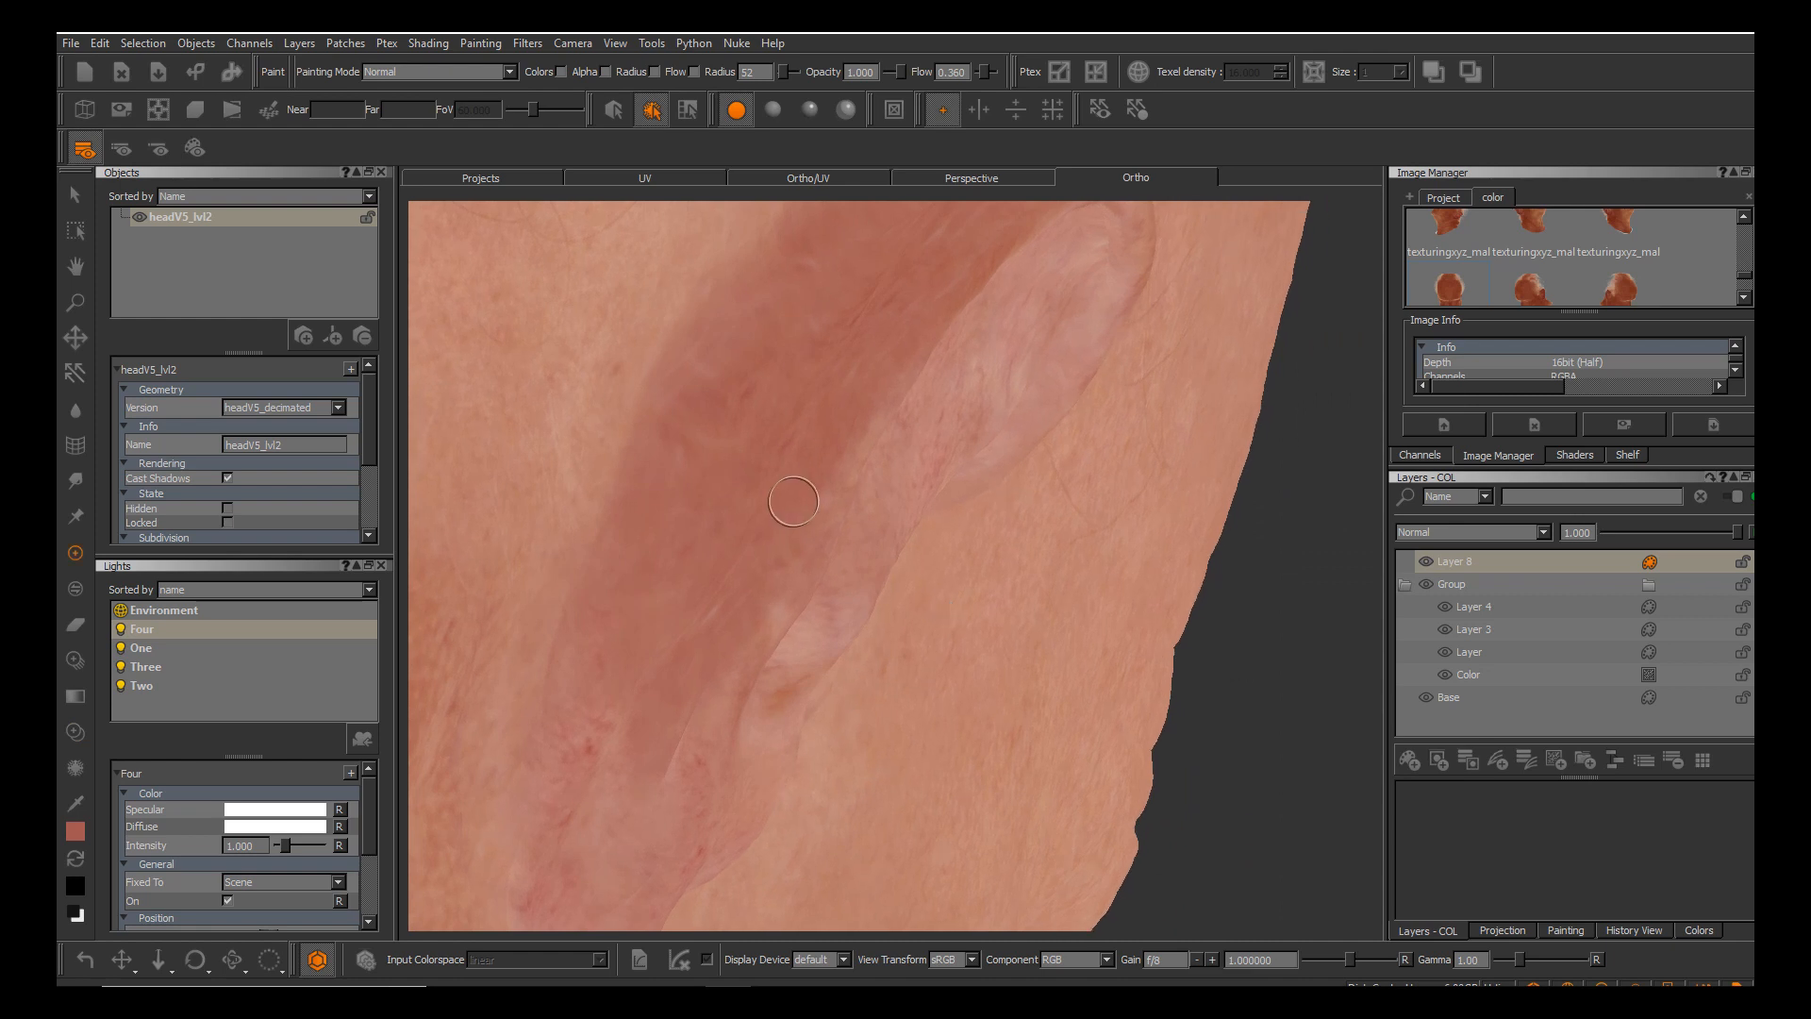
{"action": "key", "text": "e"}
{"action": "key", "text": "p"}
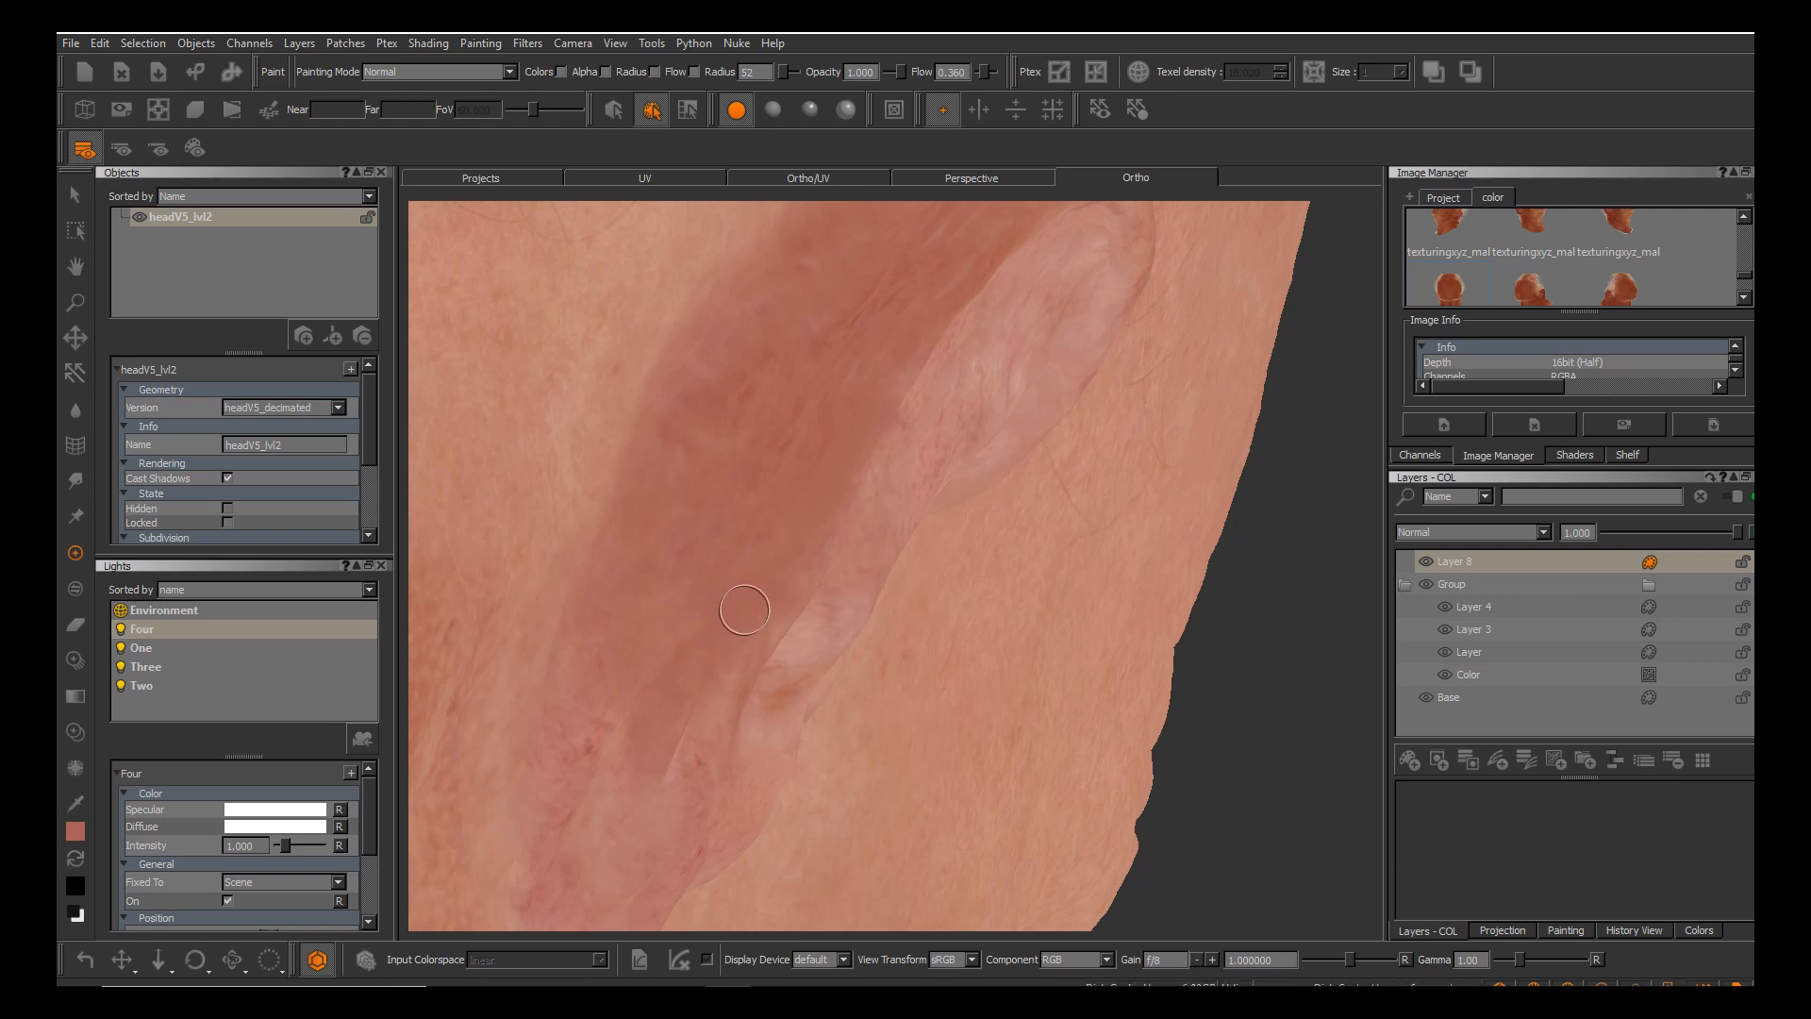
{"action": "left_click_drag", "start_coordinate": [835, 613], "coordinate": [946, 618], "text": "alt"}
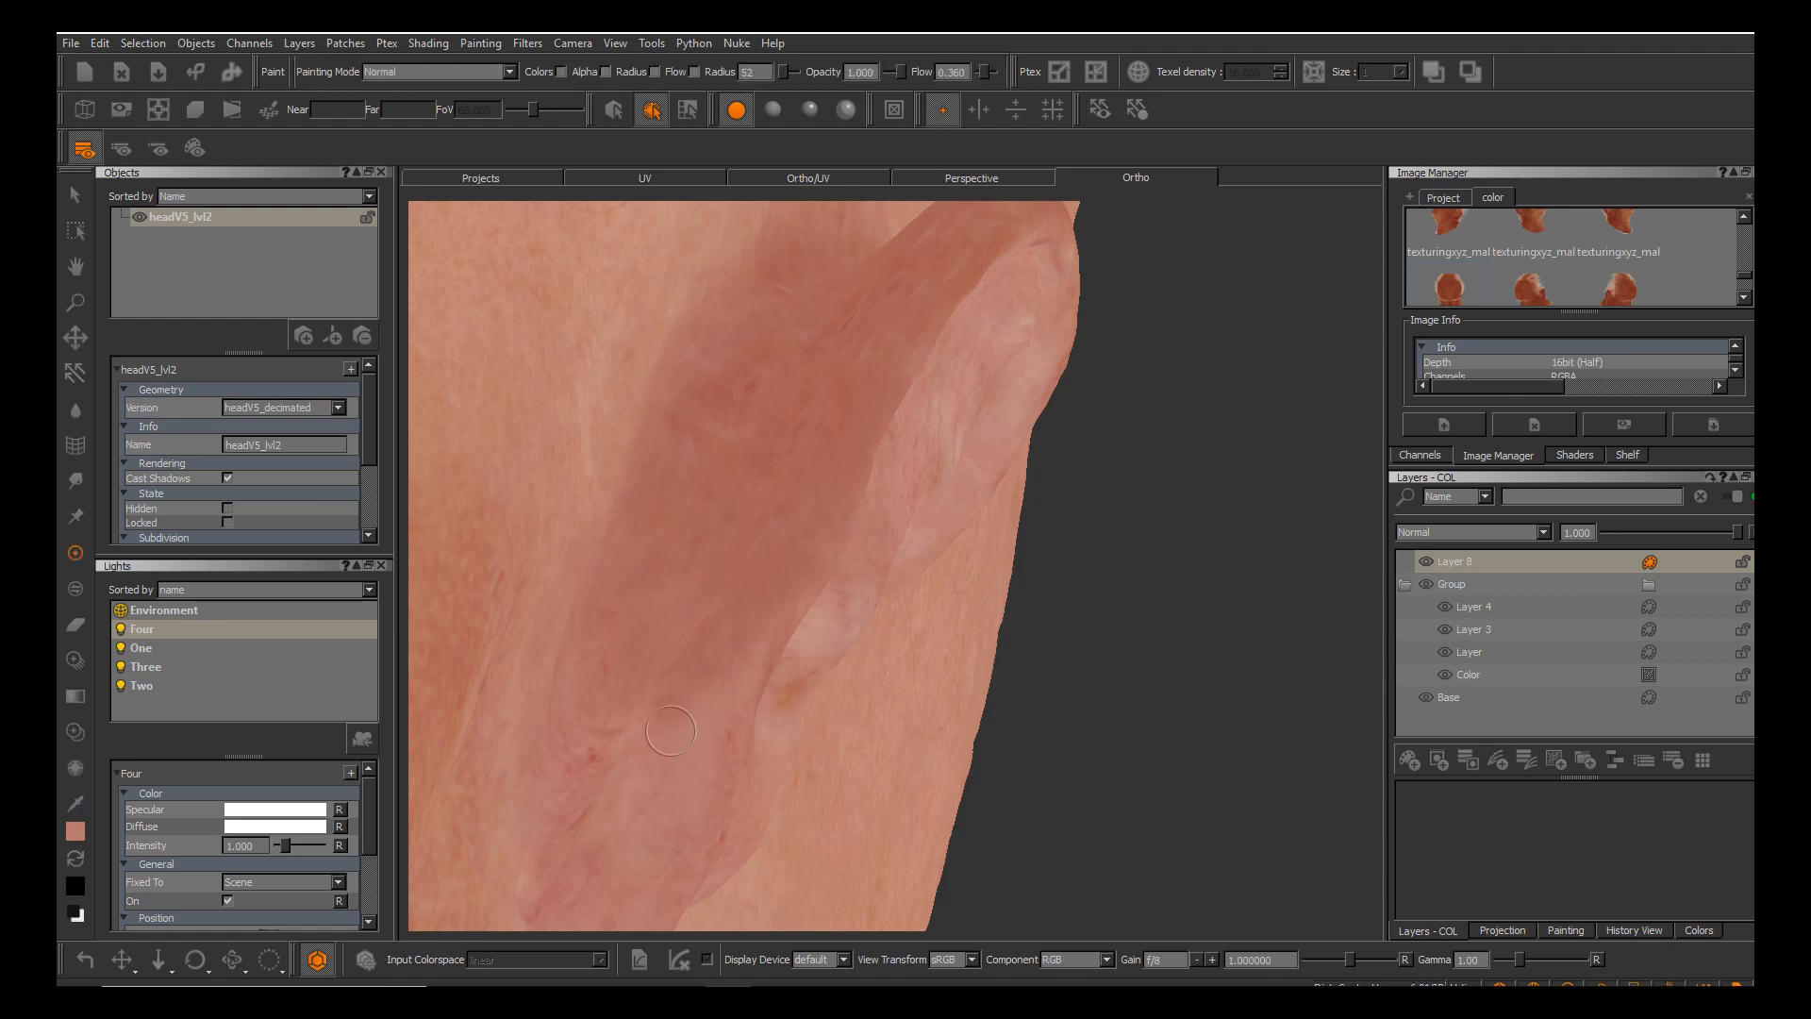
{"action": "key", "text": "c"}
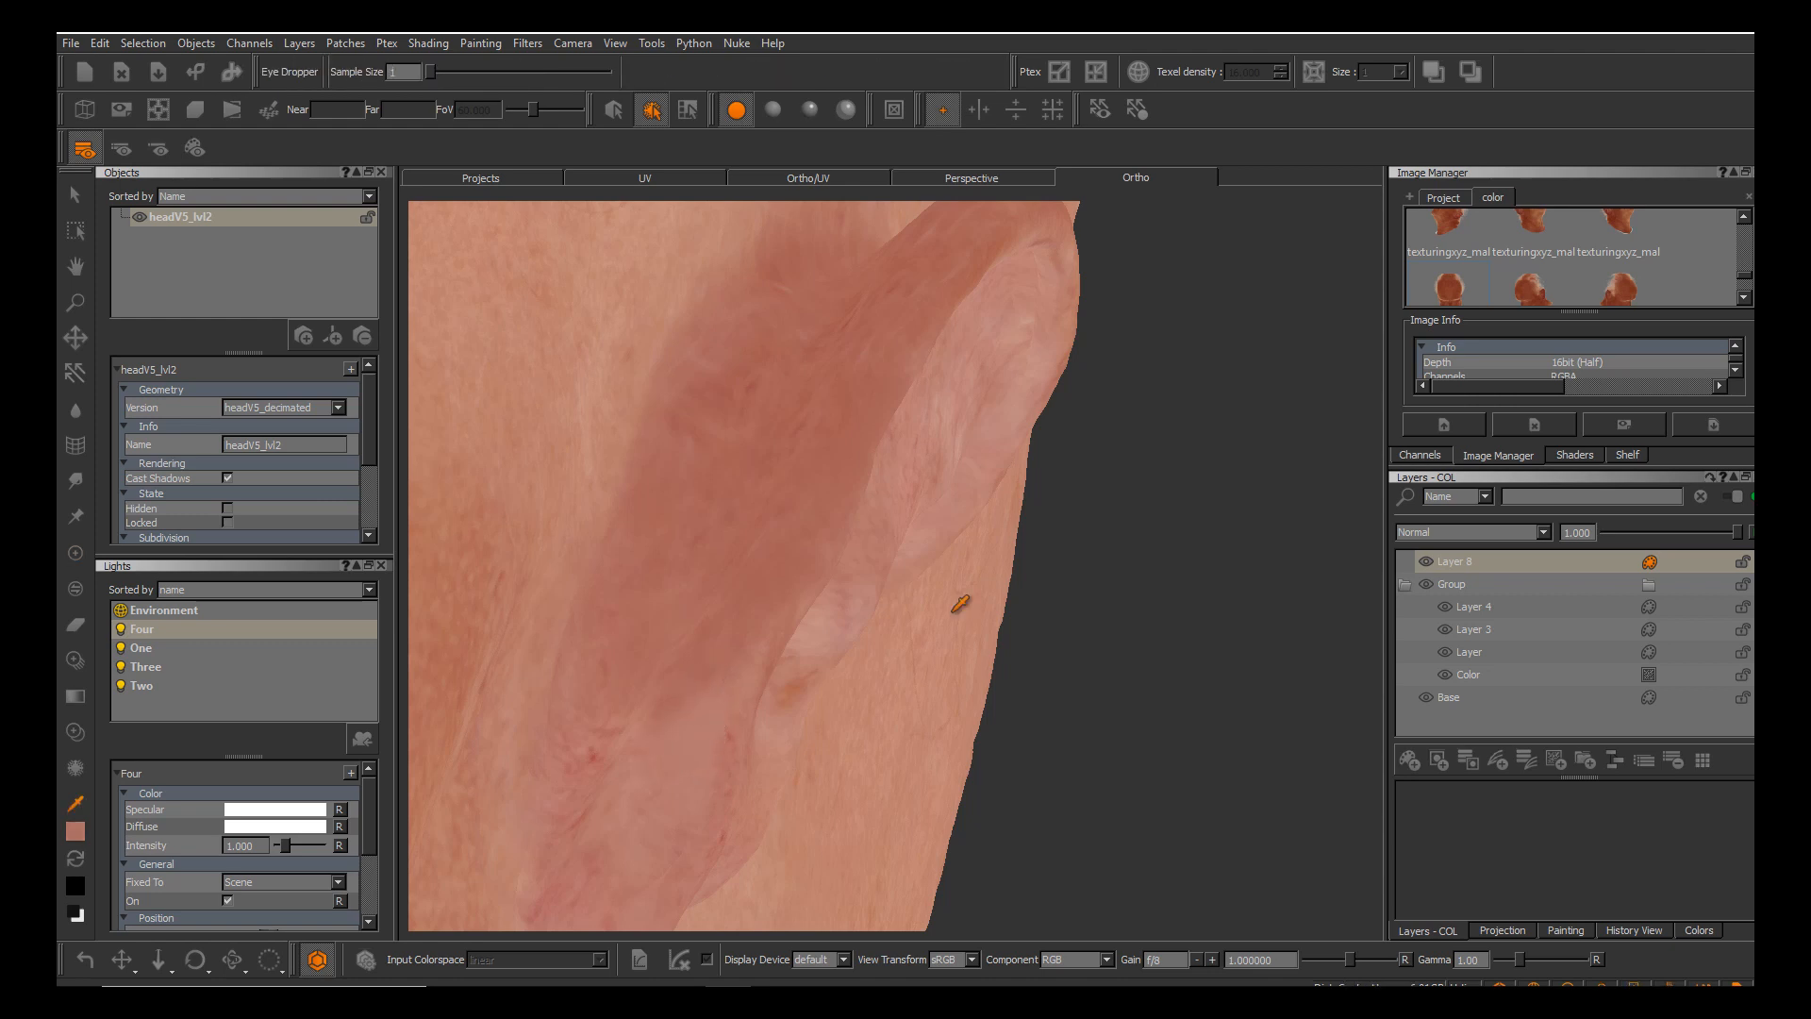
{"action": "key", "text": "p"}
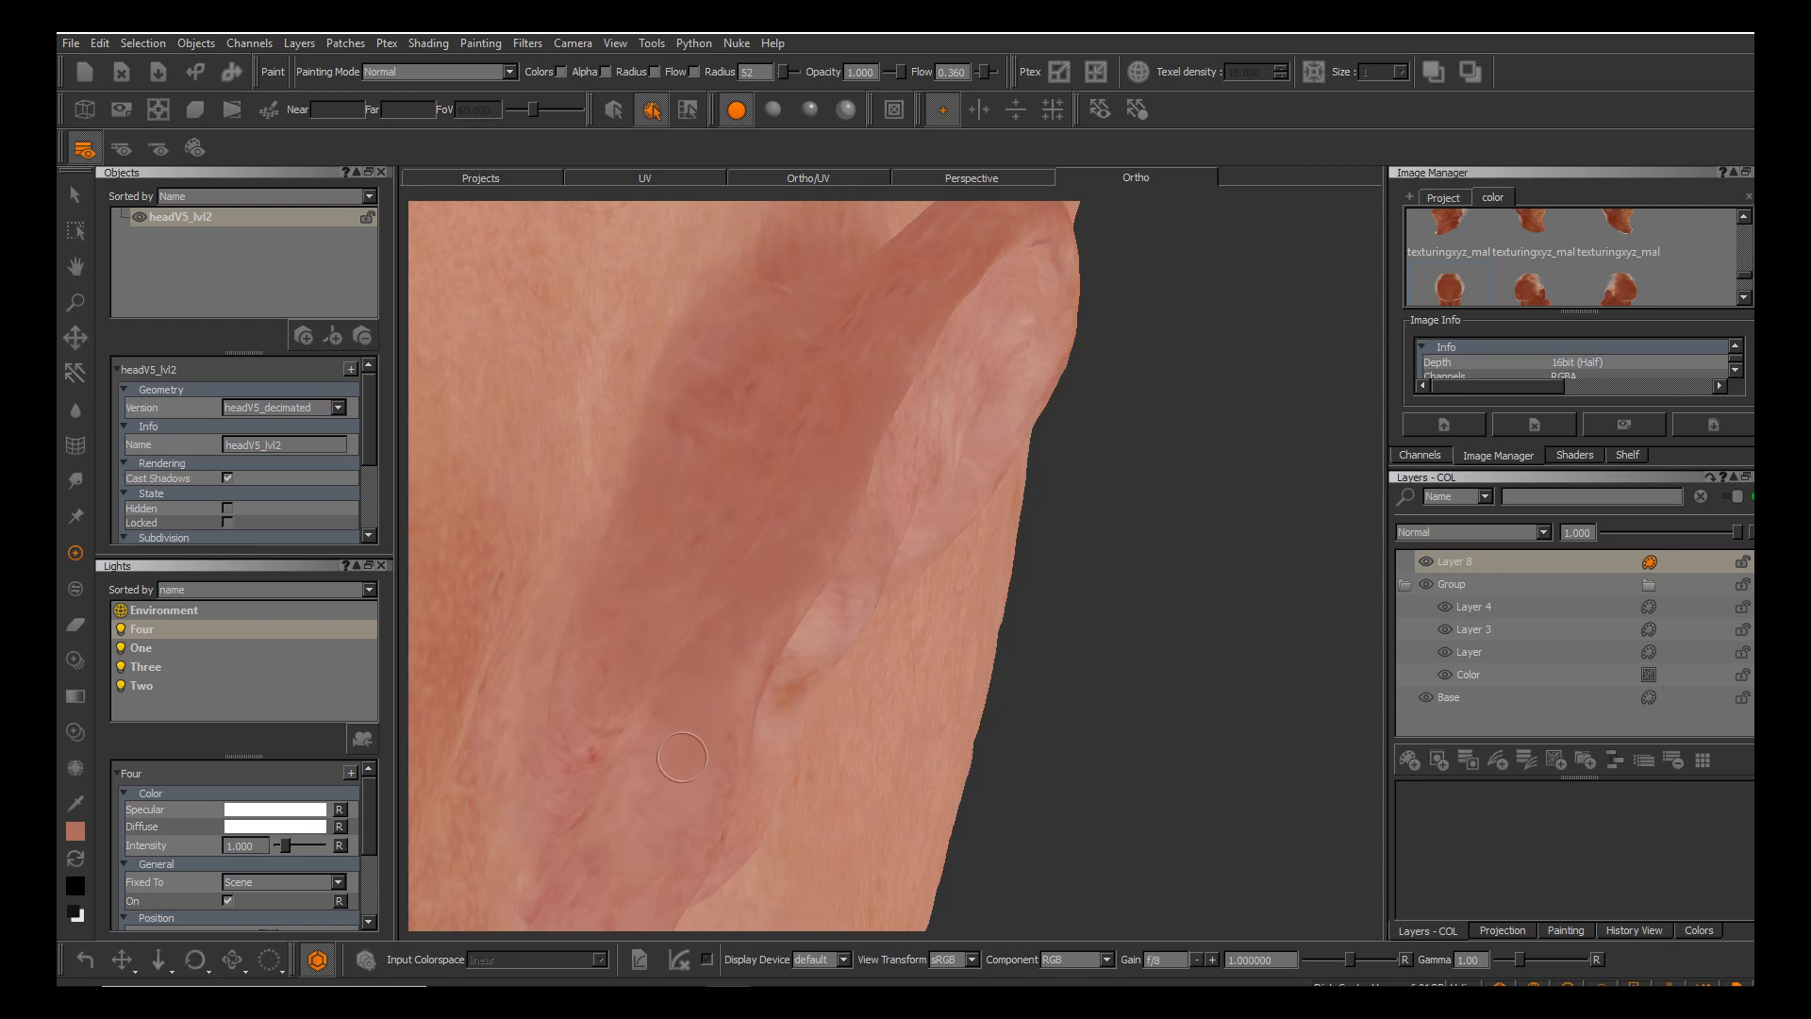
Sample the reddish skin colour and paint over the uneven light areas along the ear's upper rim.
{"action": "left_click_drag", "start_coordinate": [949, 614], "coordinate": [949, 614], "text": "alt"}
{"action": "middle_click_drag", "start_coordinate": [949, 615], "coordinate": [954, 618], "text": "alt"}
{"action": "right_click_drag", "start_coordinate": [949, 614], "coordinate": [950, 617], "text": "alt"}
{"action": "left_click_drag", "start_coordinate": [951, 617], "coordinate": [948, 615], "text": "alt"}
{"action": "right_click_drag", "start_coordinate": [948, 614], "coordinate": [950, 616], "text": "alt"}
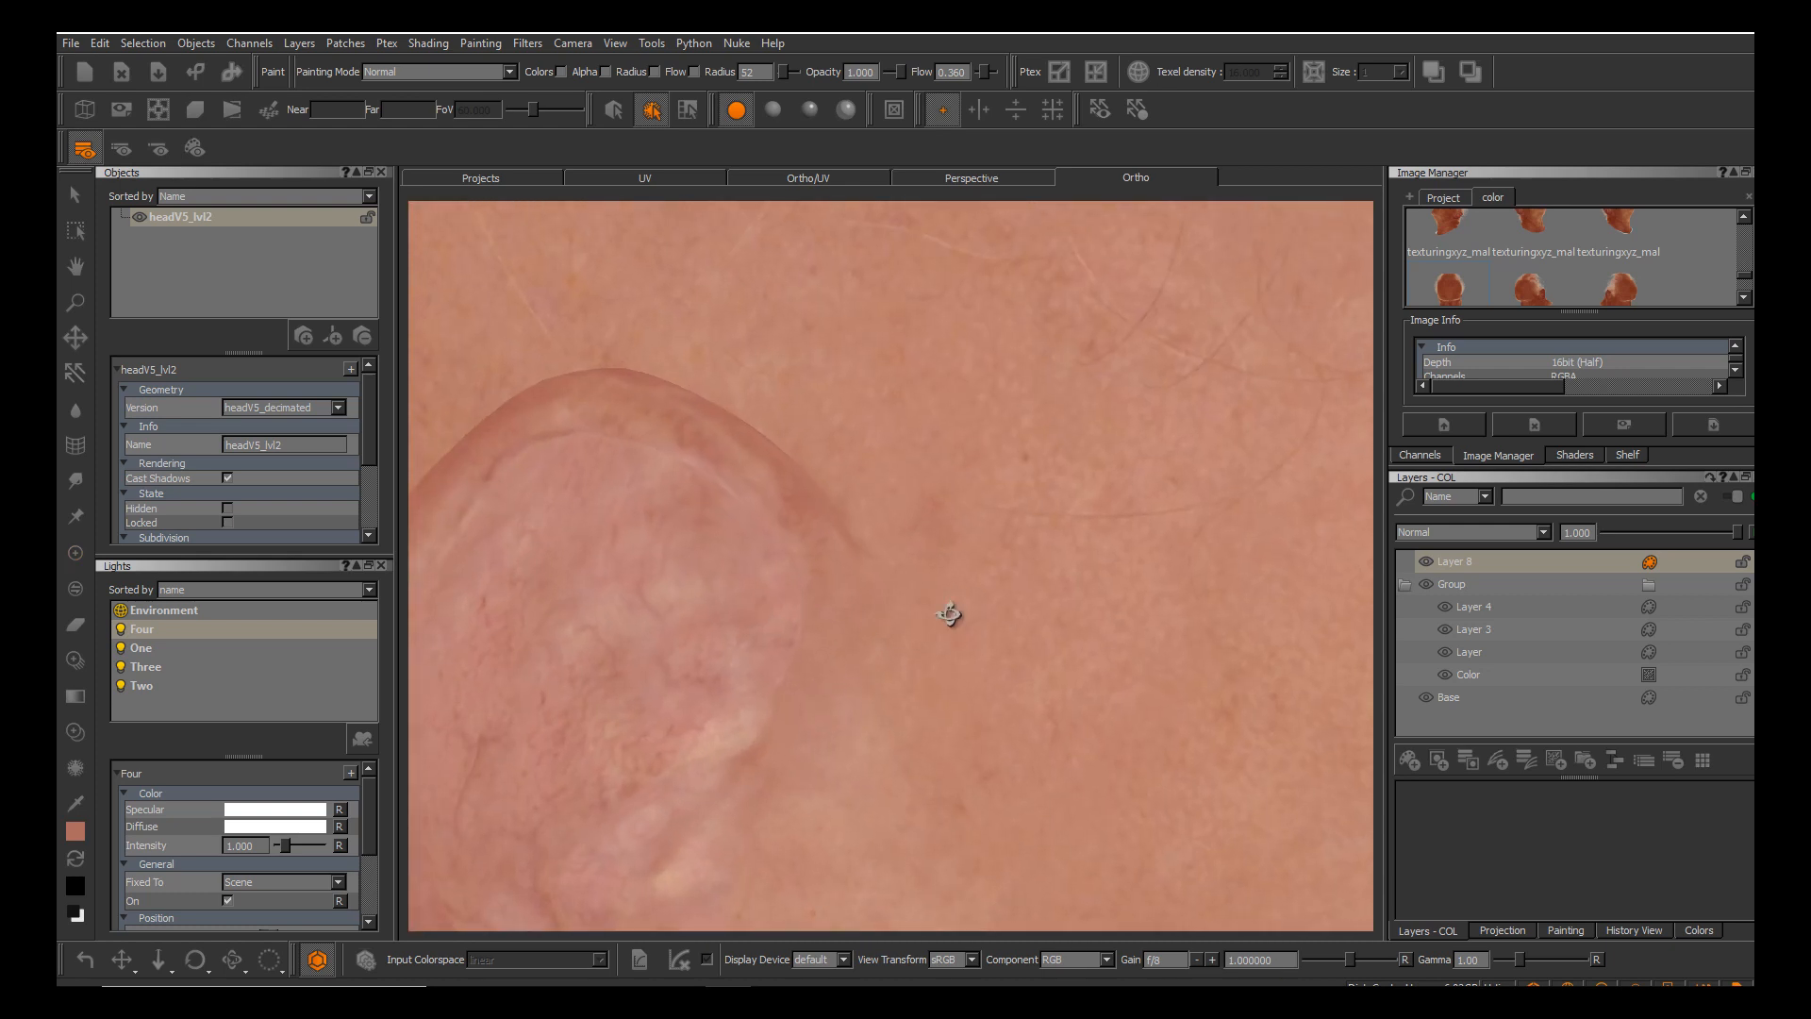
{"action": "key", "text": "c"}
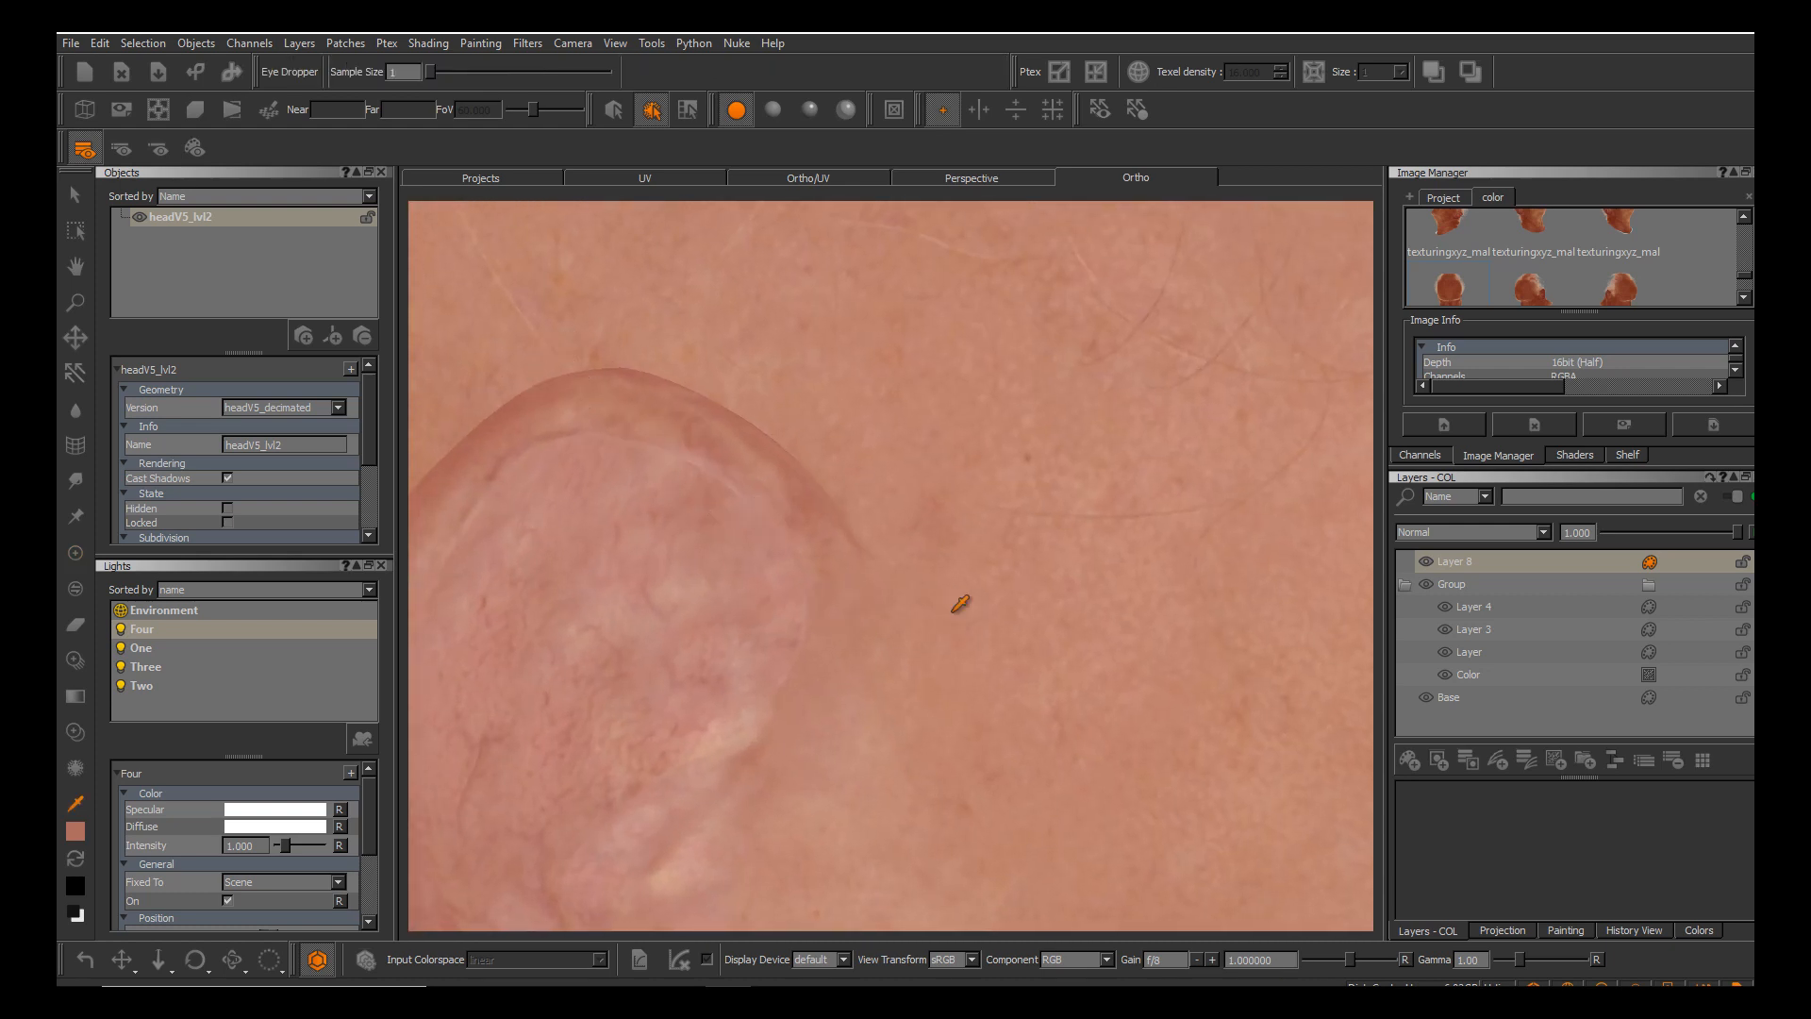
{"action": "key", "text": "p"}
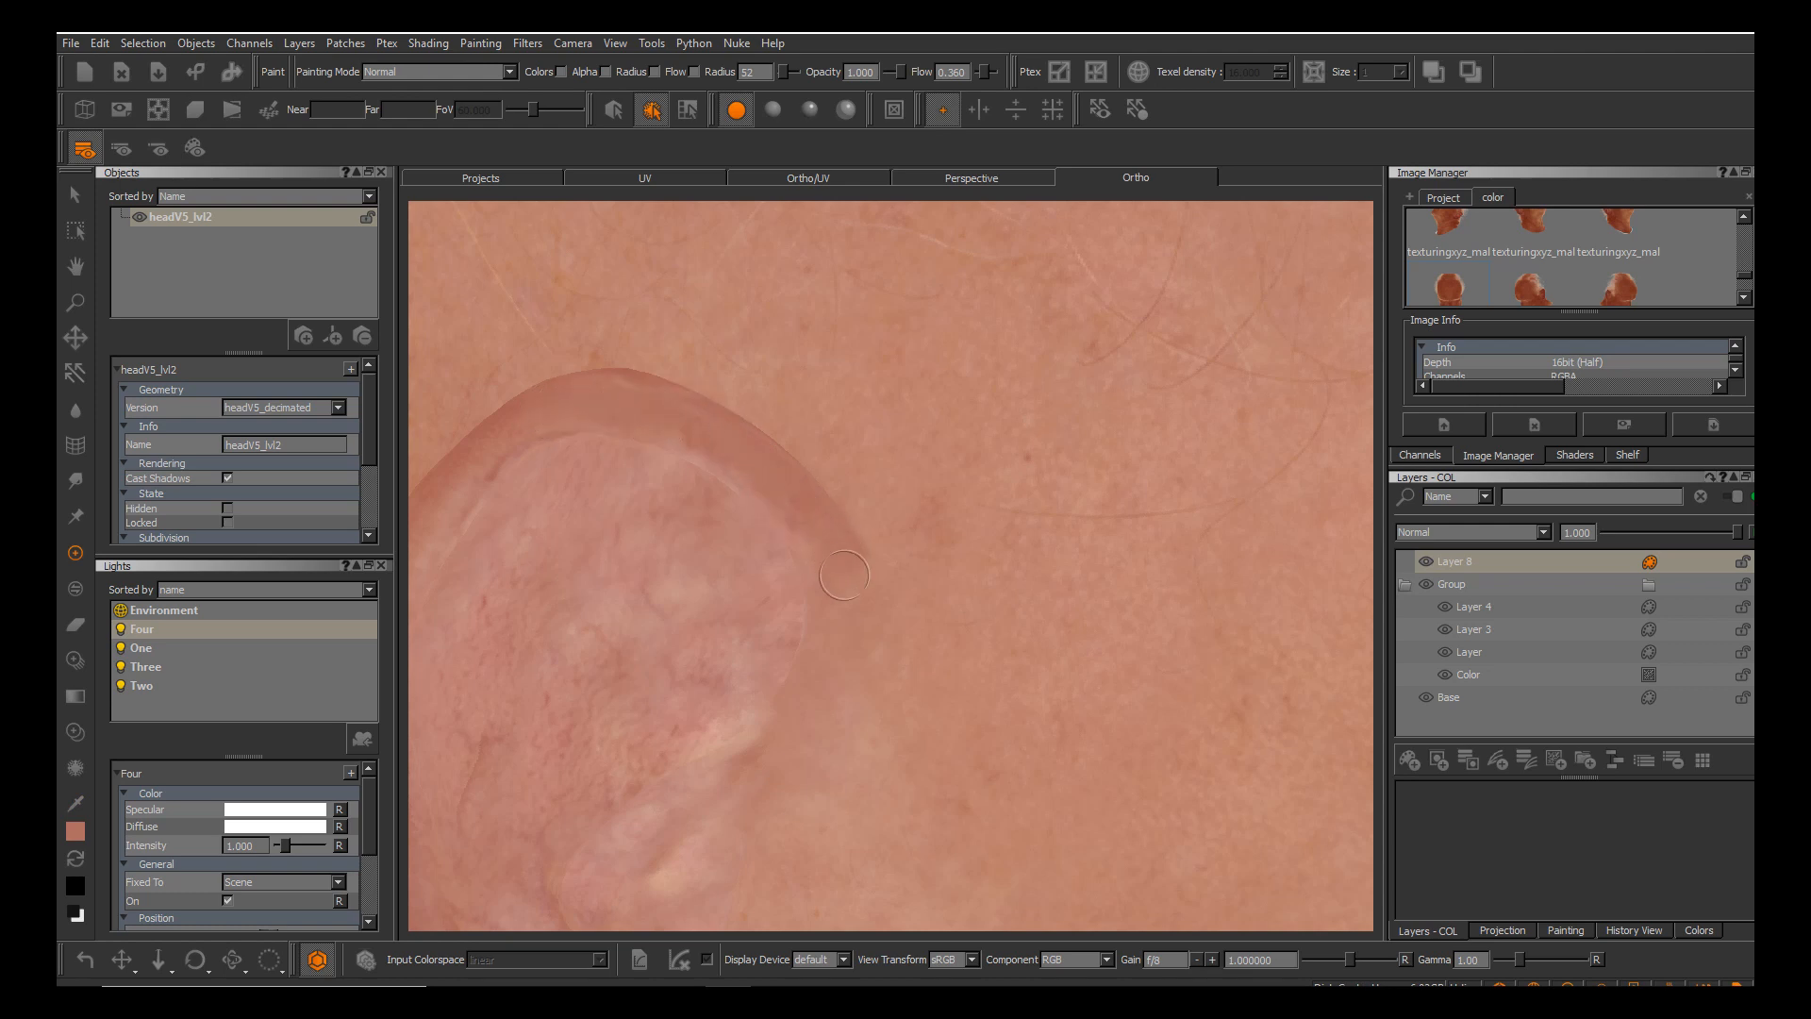
Sample a darker red and paint the top of the ear's rim where it curls in to meet the head.
{"action": "key", "text": "b"}
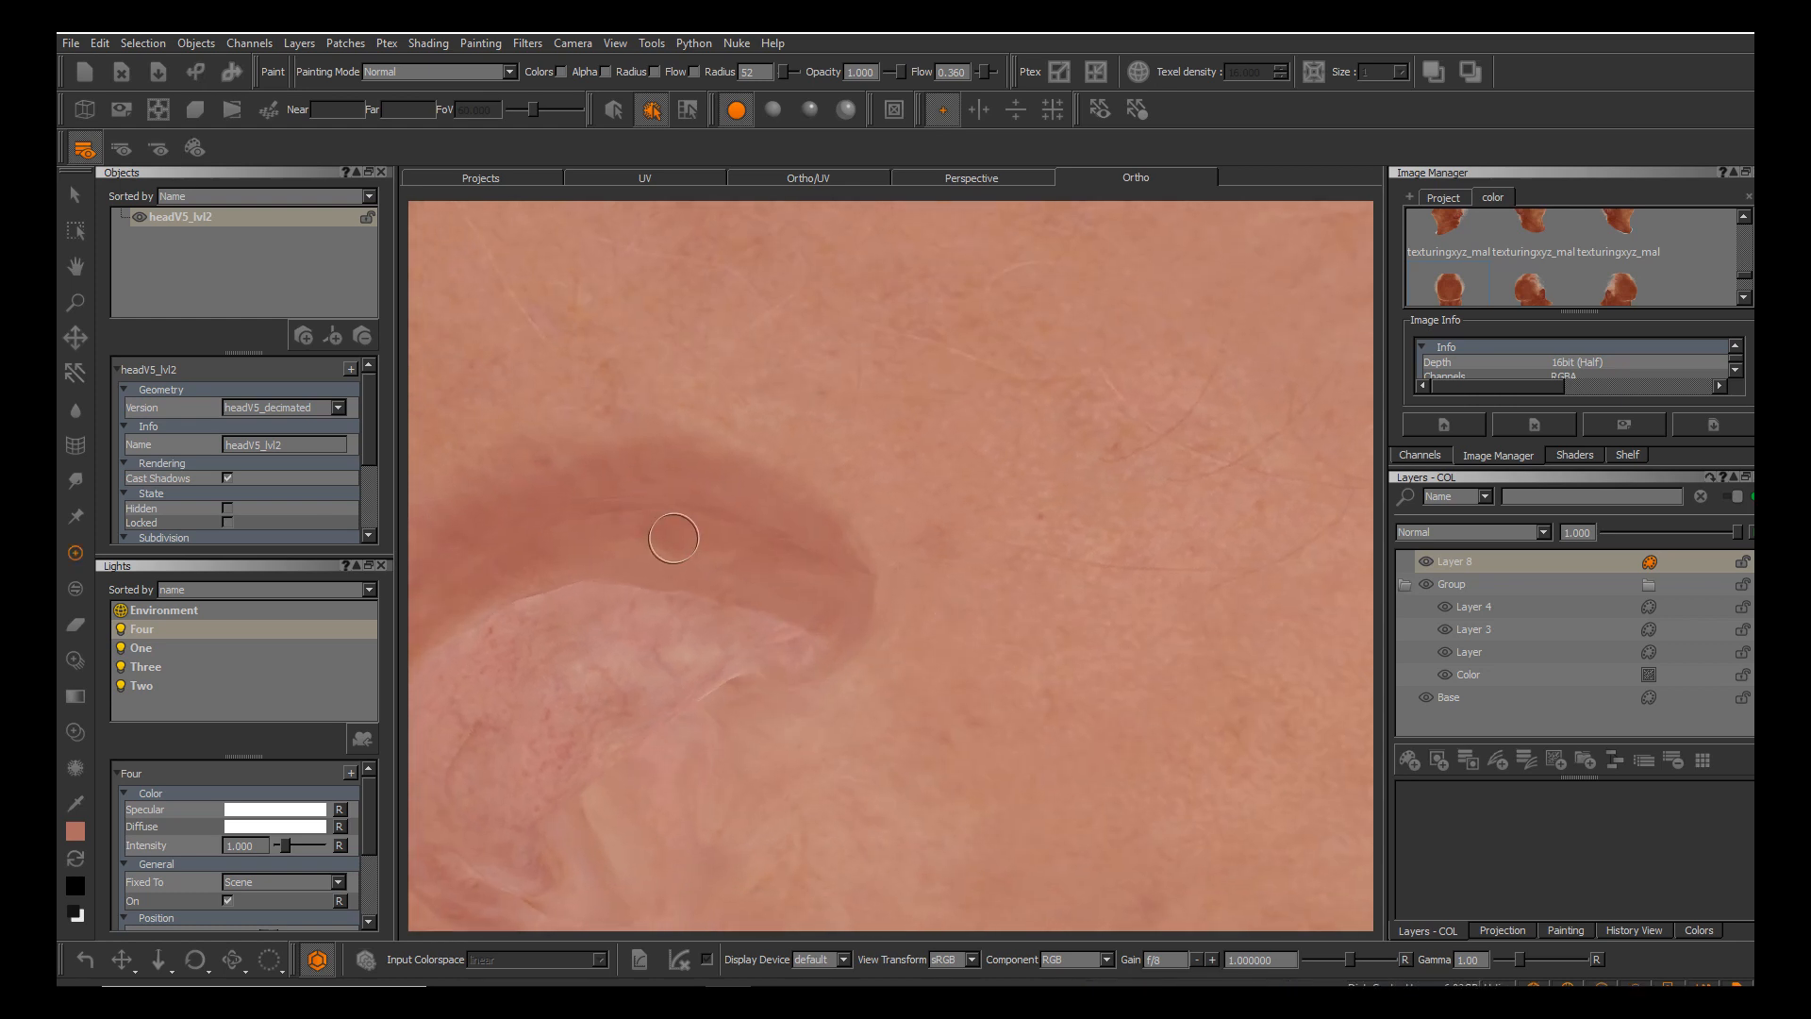
{"action": "key", "text": "c"}
{"action": "key", "text": "p"}
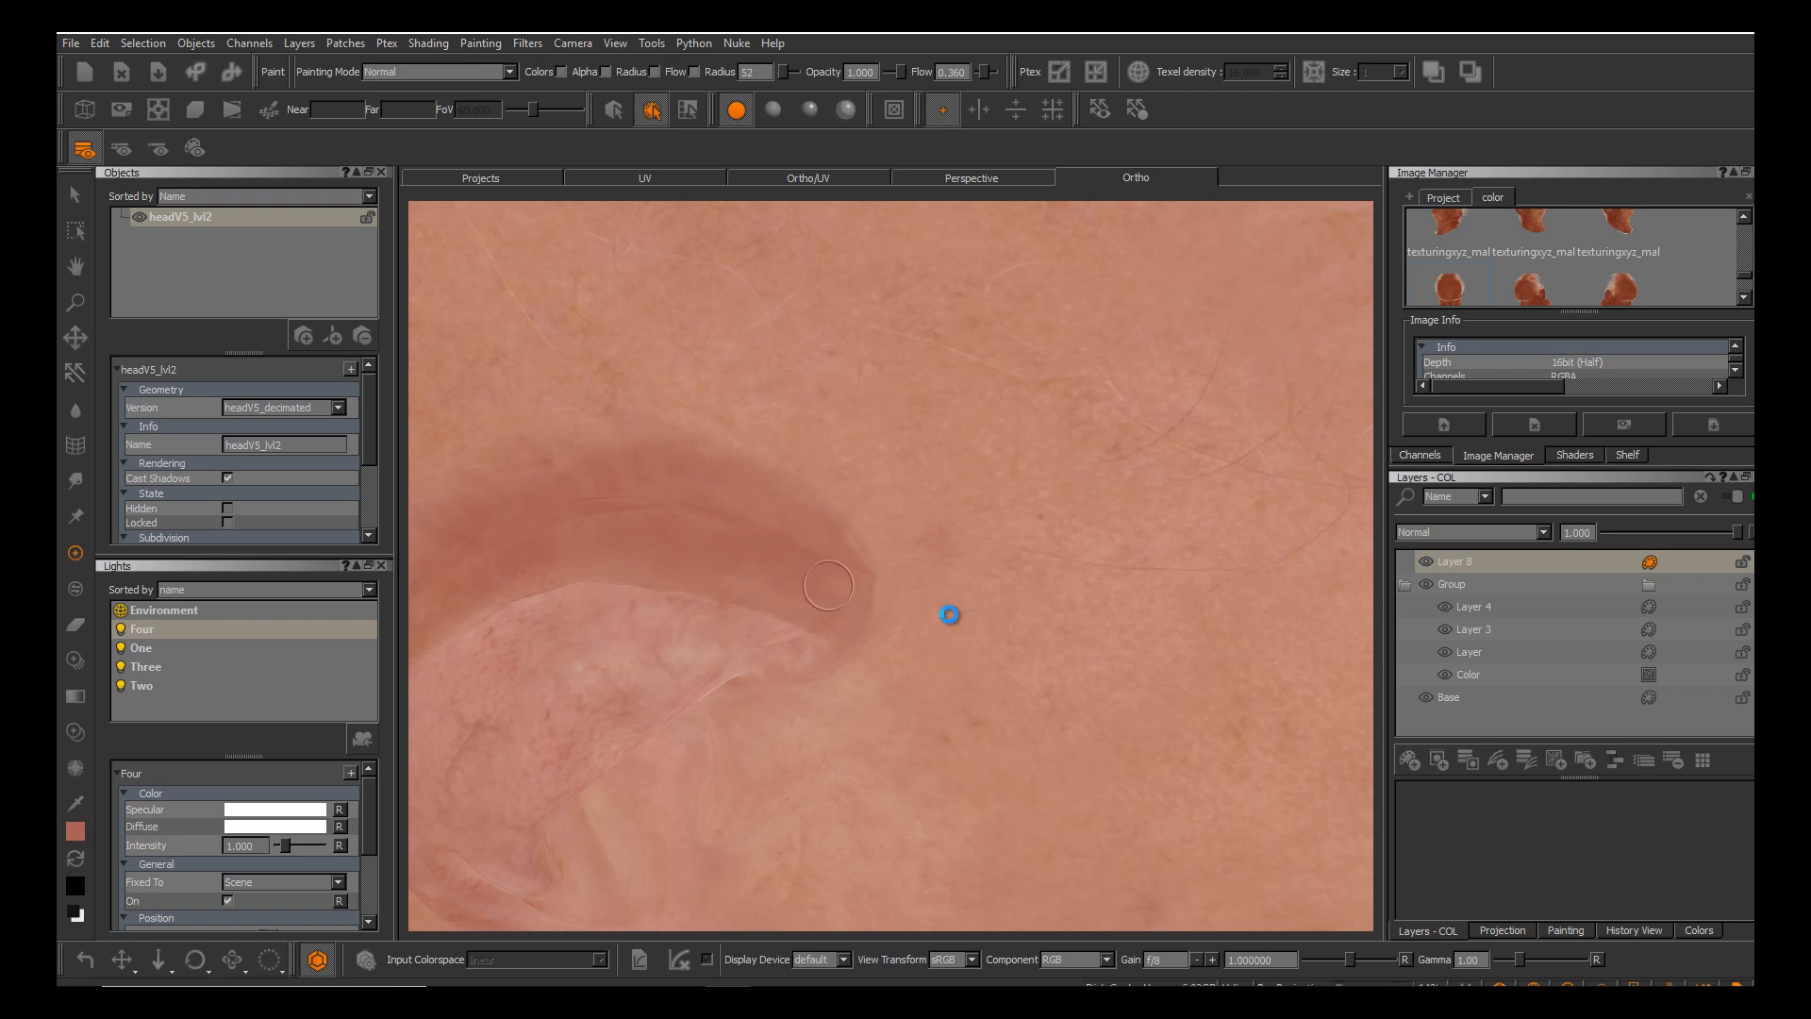
{"action": "left_click_drag", "start_coordinate": [950, 615], "coordinate": [944, 533], "text": "alt"}
{"action": "middle_click_drag", "start_coordinate": [951, 615], "coordinate": [1034, 561], "text": "alt"}
{"action": "left_click_drag", "start_coordinate": [951, 615], "coordinate": [924, 636], "text": "alt"}
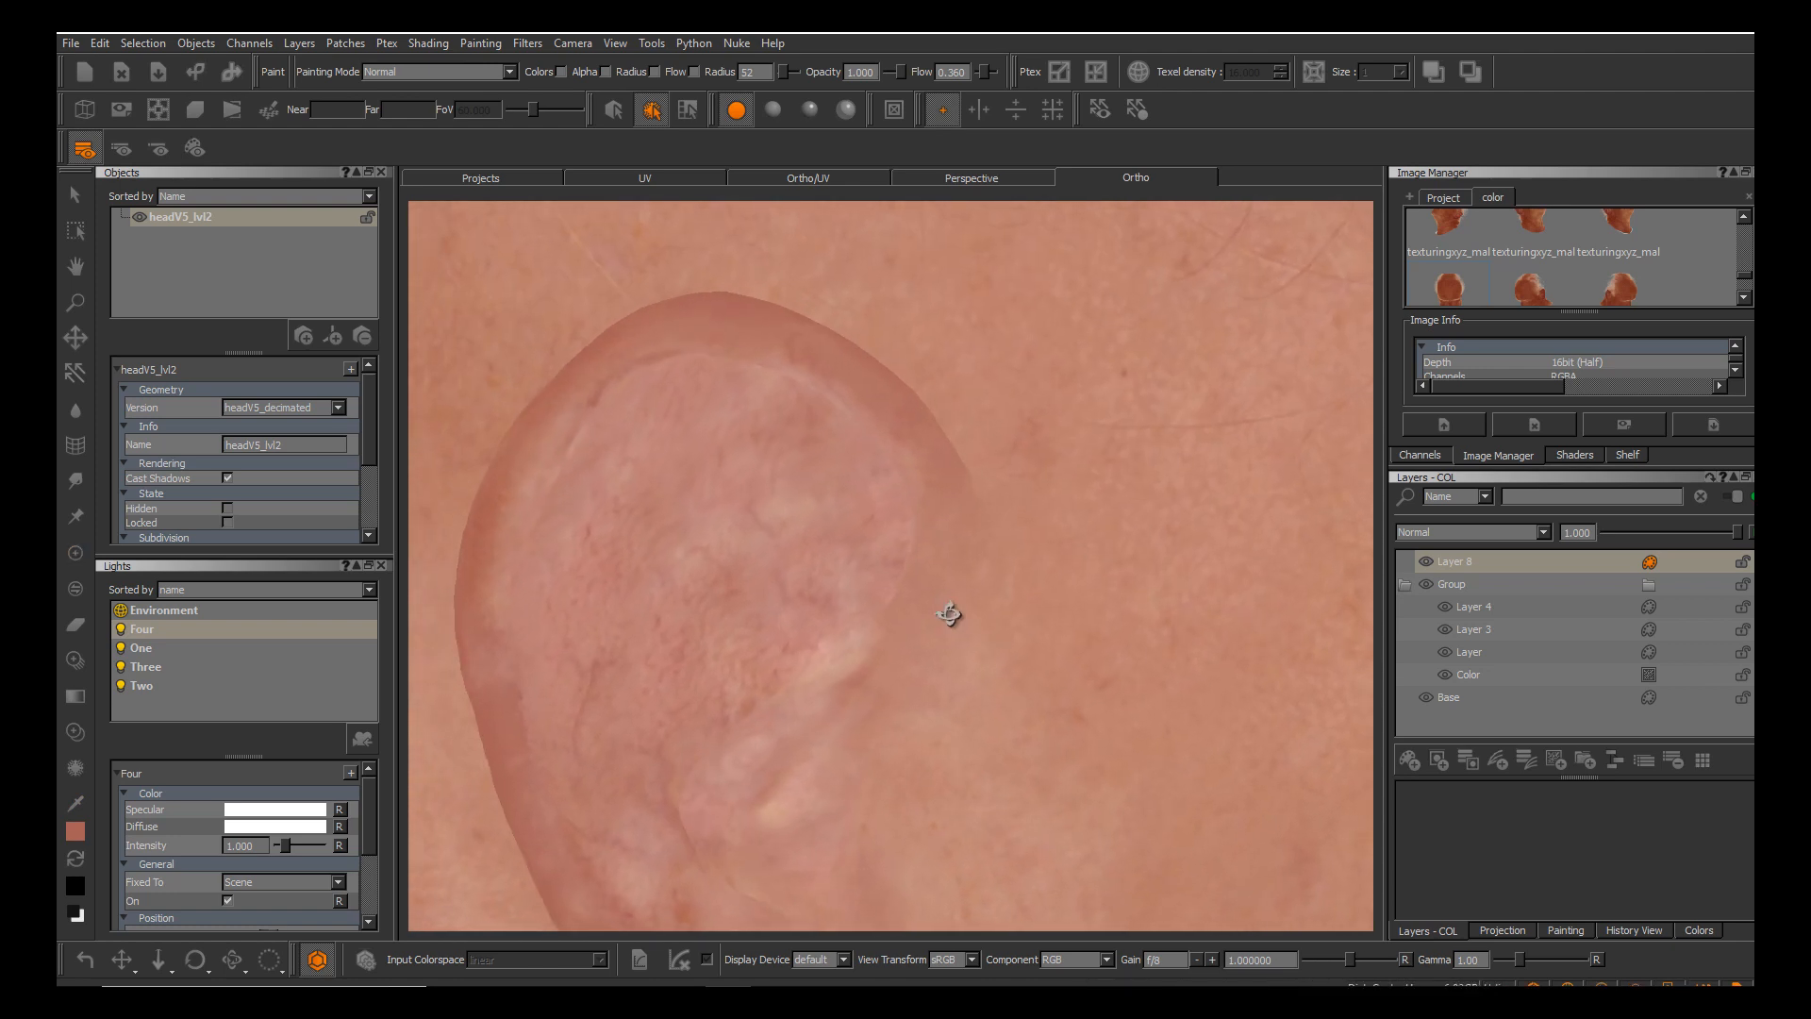
Enlarge the brush to radius 126, sample the pink skin colour and even out the mottled skin in the upper inner ear.
{"action": "key", "text": "r"}
{"action": "left_click_drag", "start_coordinate": [712, 630], "coordinate": [747, 630]}
{"action": "key", "text": "e"}
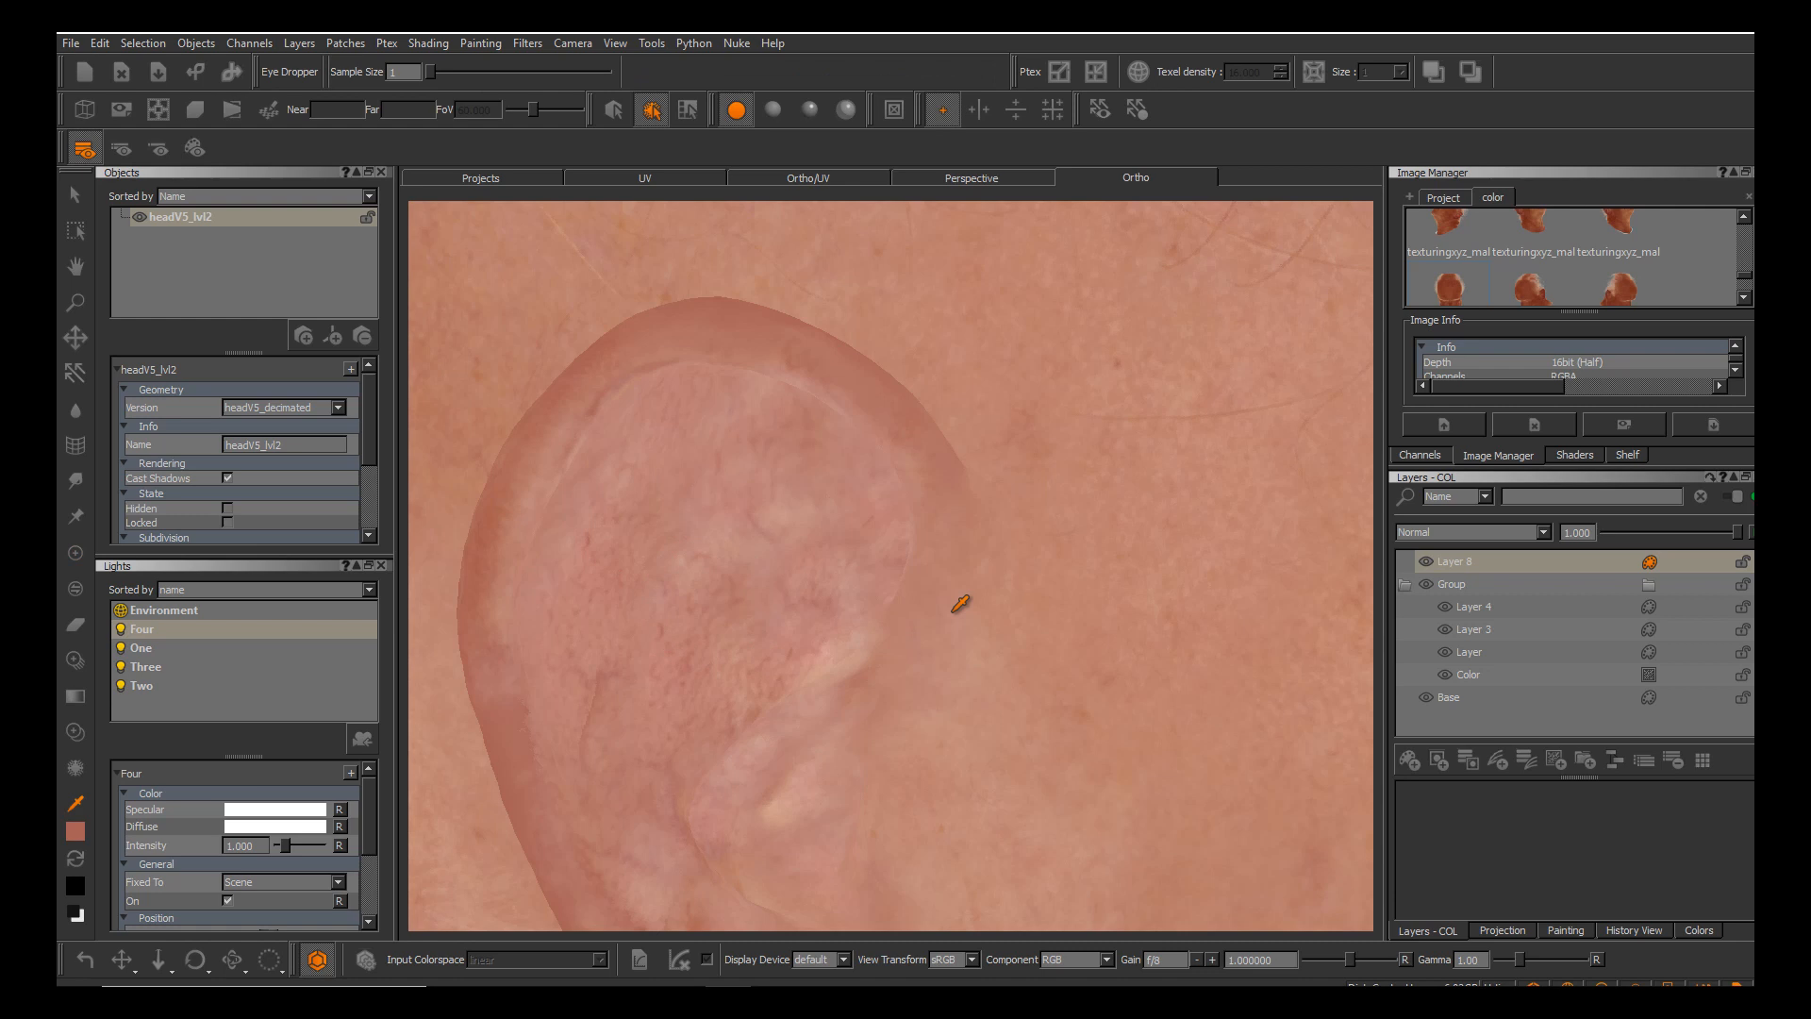
{"action": "key", "text": "p"}
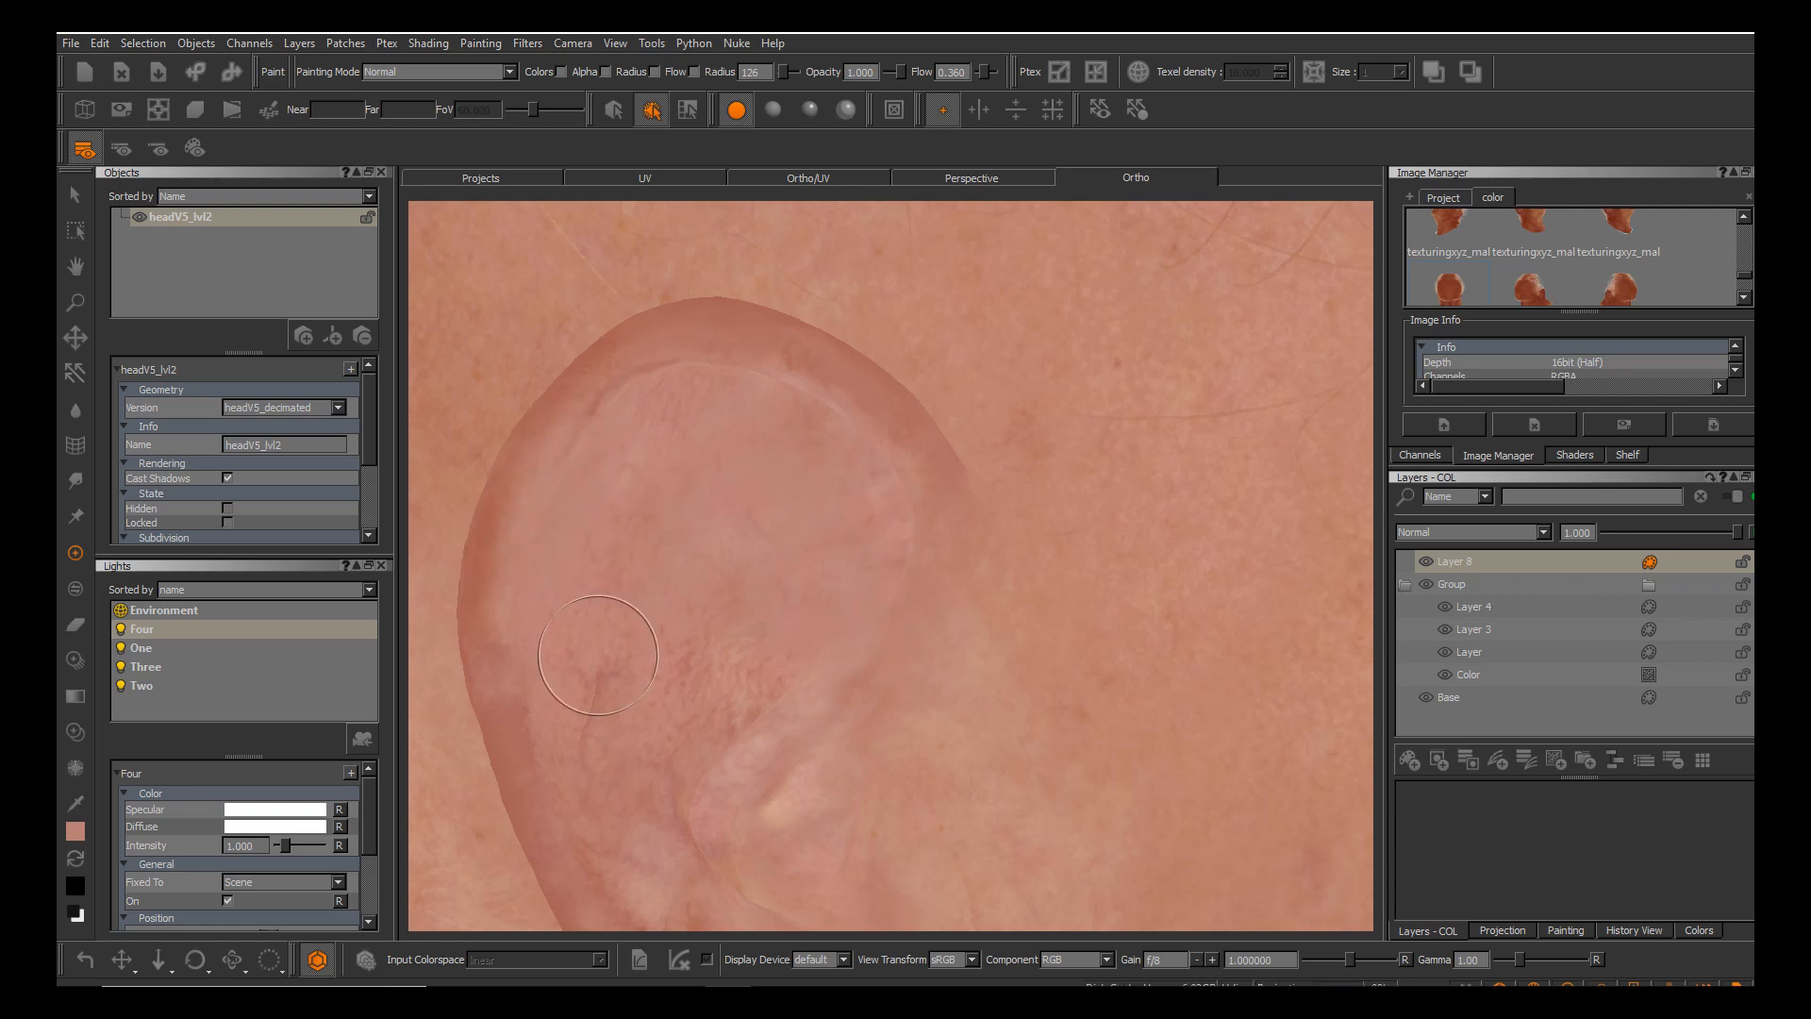
Paint pink skin over the pale highlights and creases in the lower inner ear, resampling the colour between strokes.
{"action": "scroll", "coordinate": [597, 655], "scroll_direction": "up", "scroll_amount": 4}
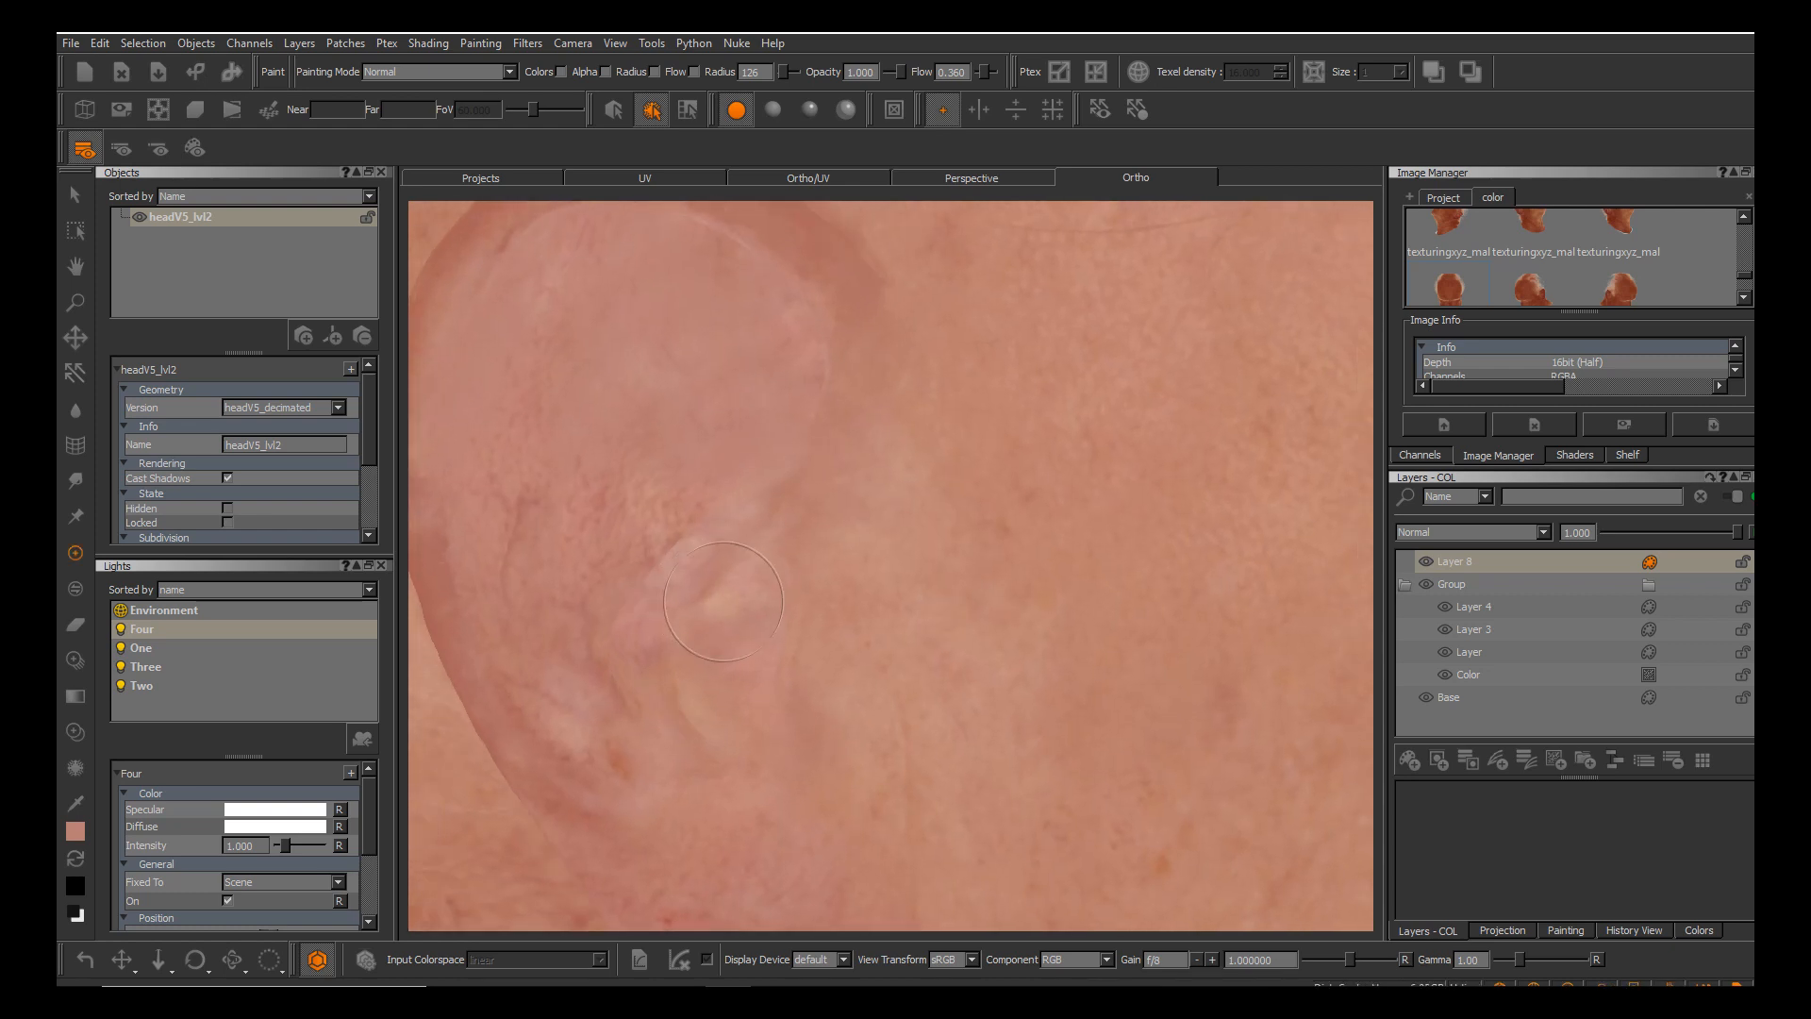
{"action": "left_click_drag", "start_coordinate": [724, 601], "coordinate": [706, 649]}
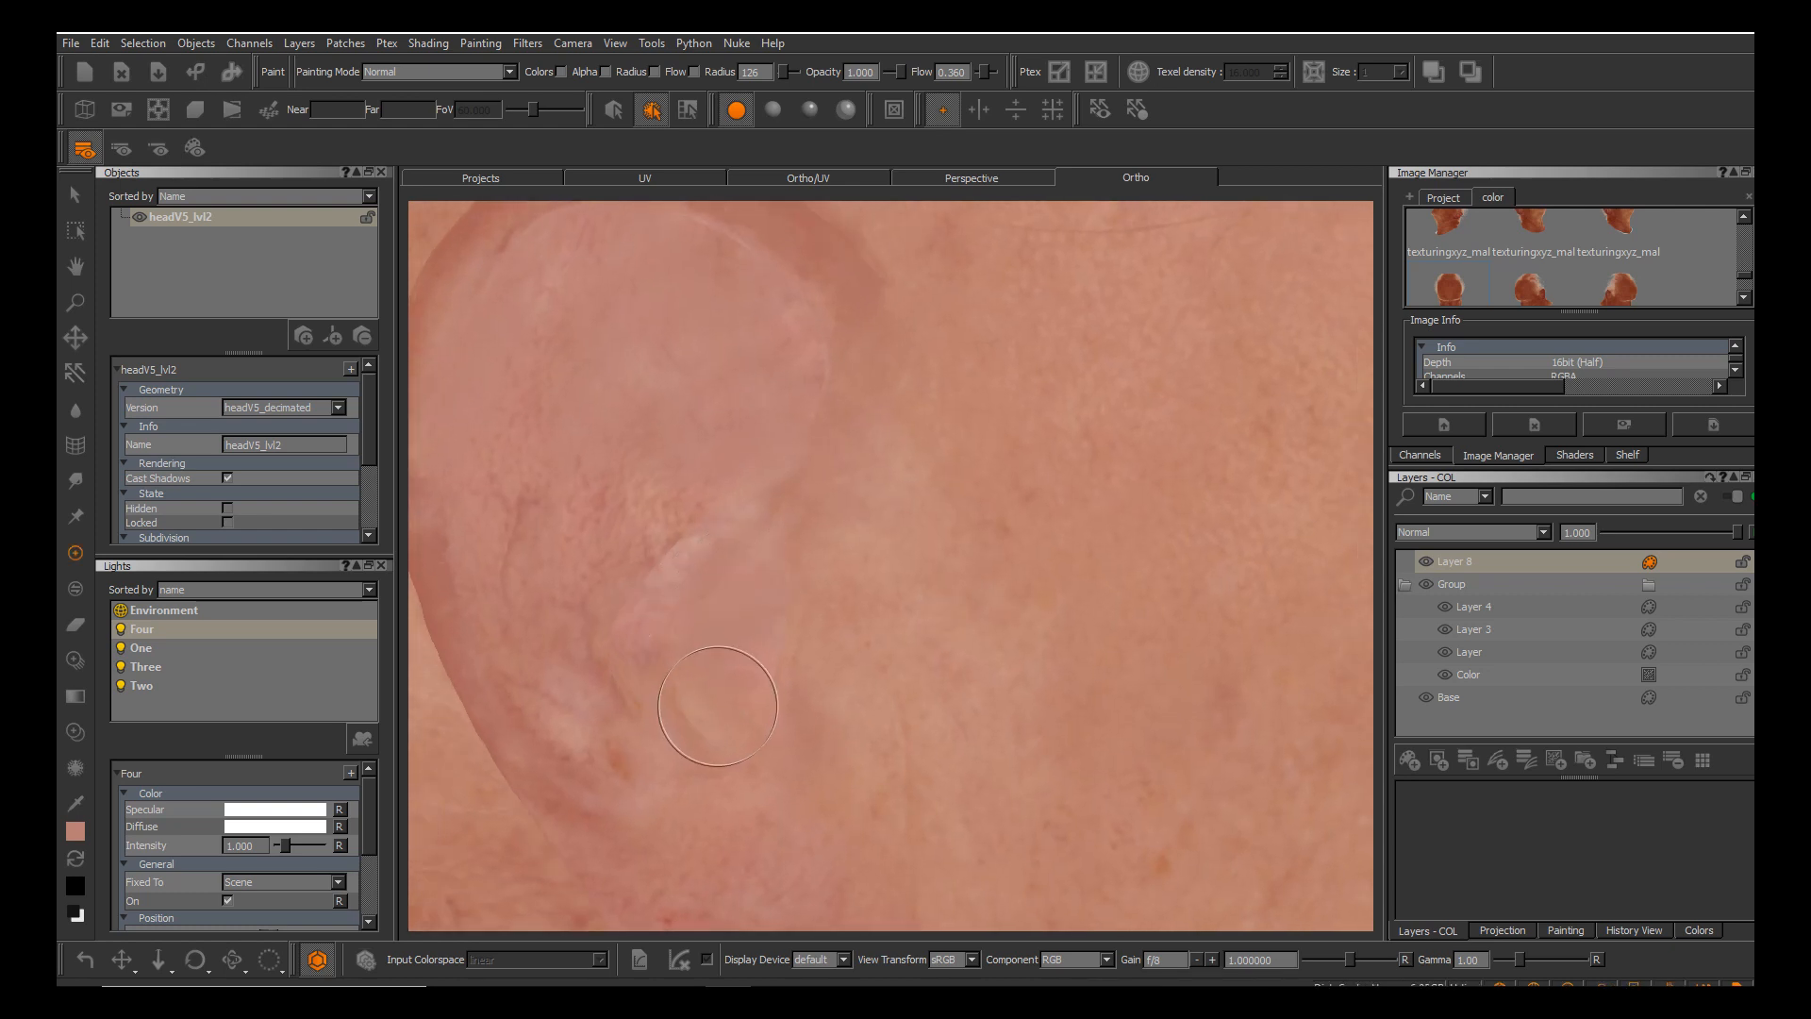
{"action": "key", "text": "d"}
{"action": "key", "text": "p"}
{"action": "key", "text": "b"}
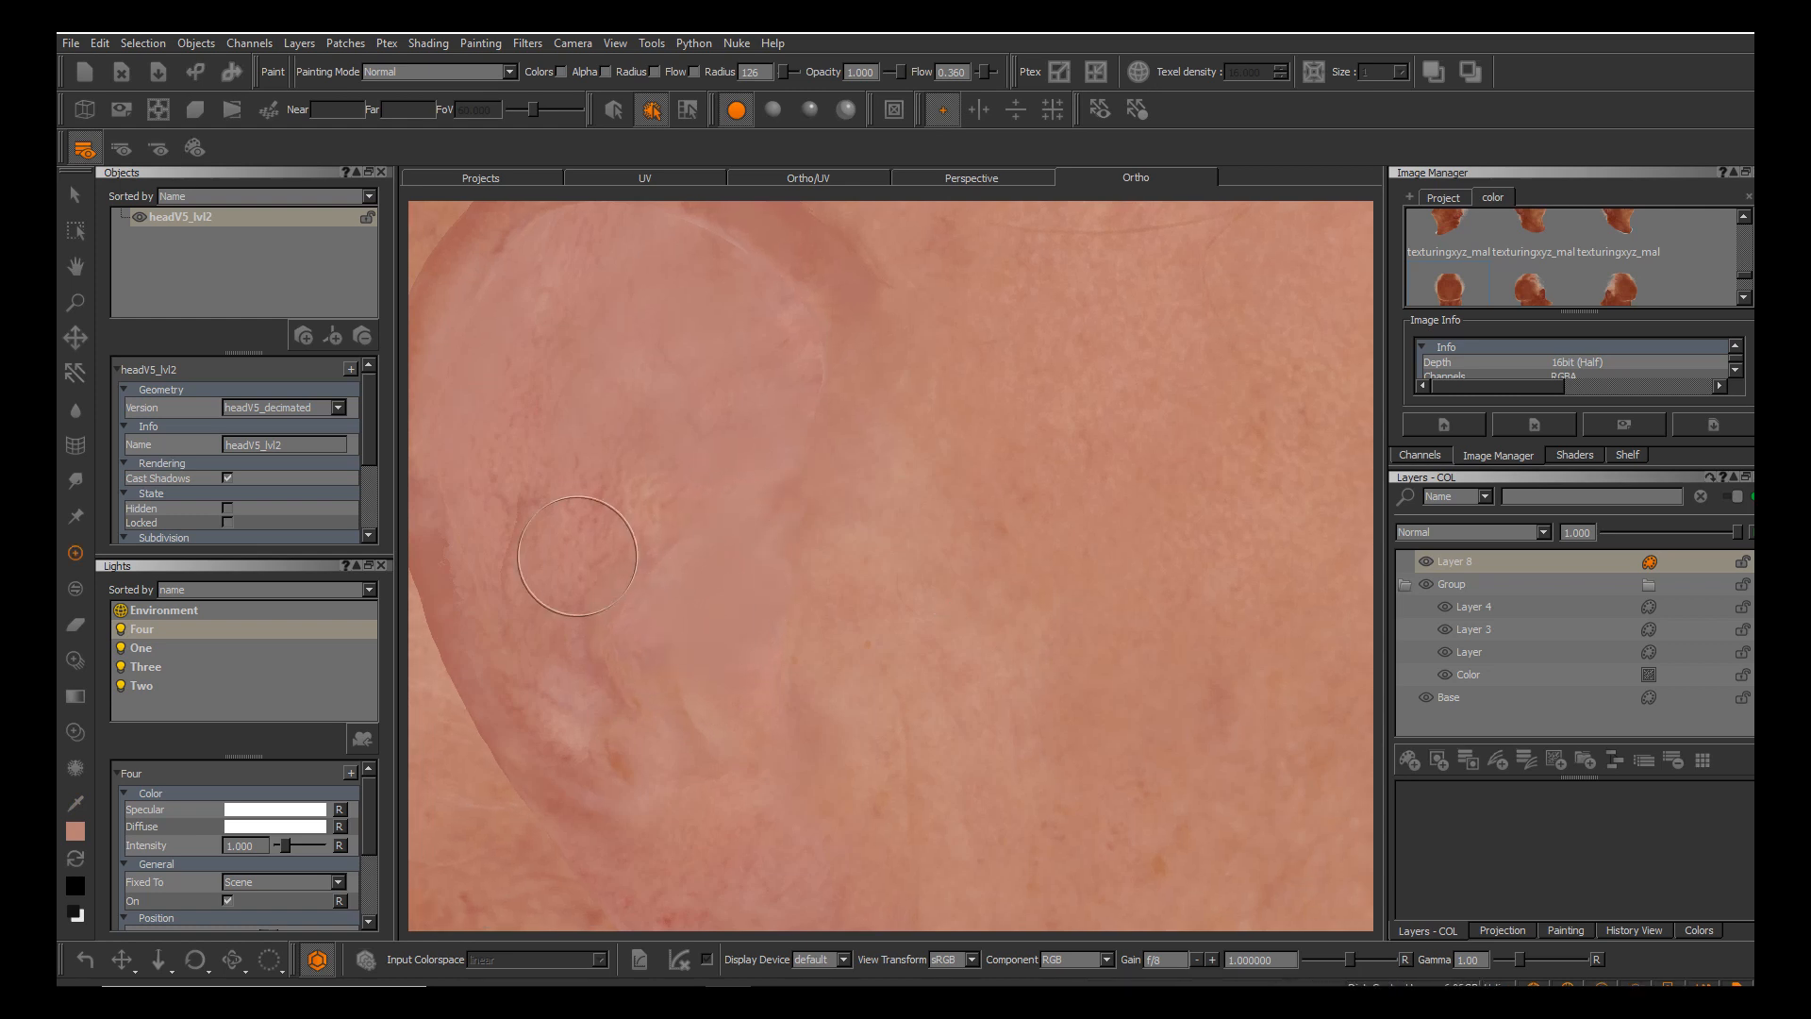
Clone-stamp nearby inner-ear skin along the inside edge of the outer ear rim and bake the paint.
{"action": "middle_click_drag", "start_coordinate": [577, 555], "coordinate": [783, 601], "text": "alt"}
{"action": "right_click_drag", "start_coordinate": [783, 601], "coordinate": [853, 604], "text": "alt"}
{"action": "left_click_drag", "start_coordinate": [949, 614], "coordinate": [950, 615], "text": "alt"}
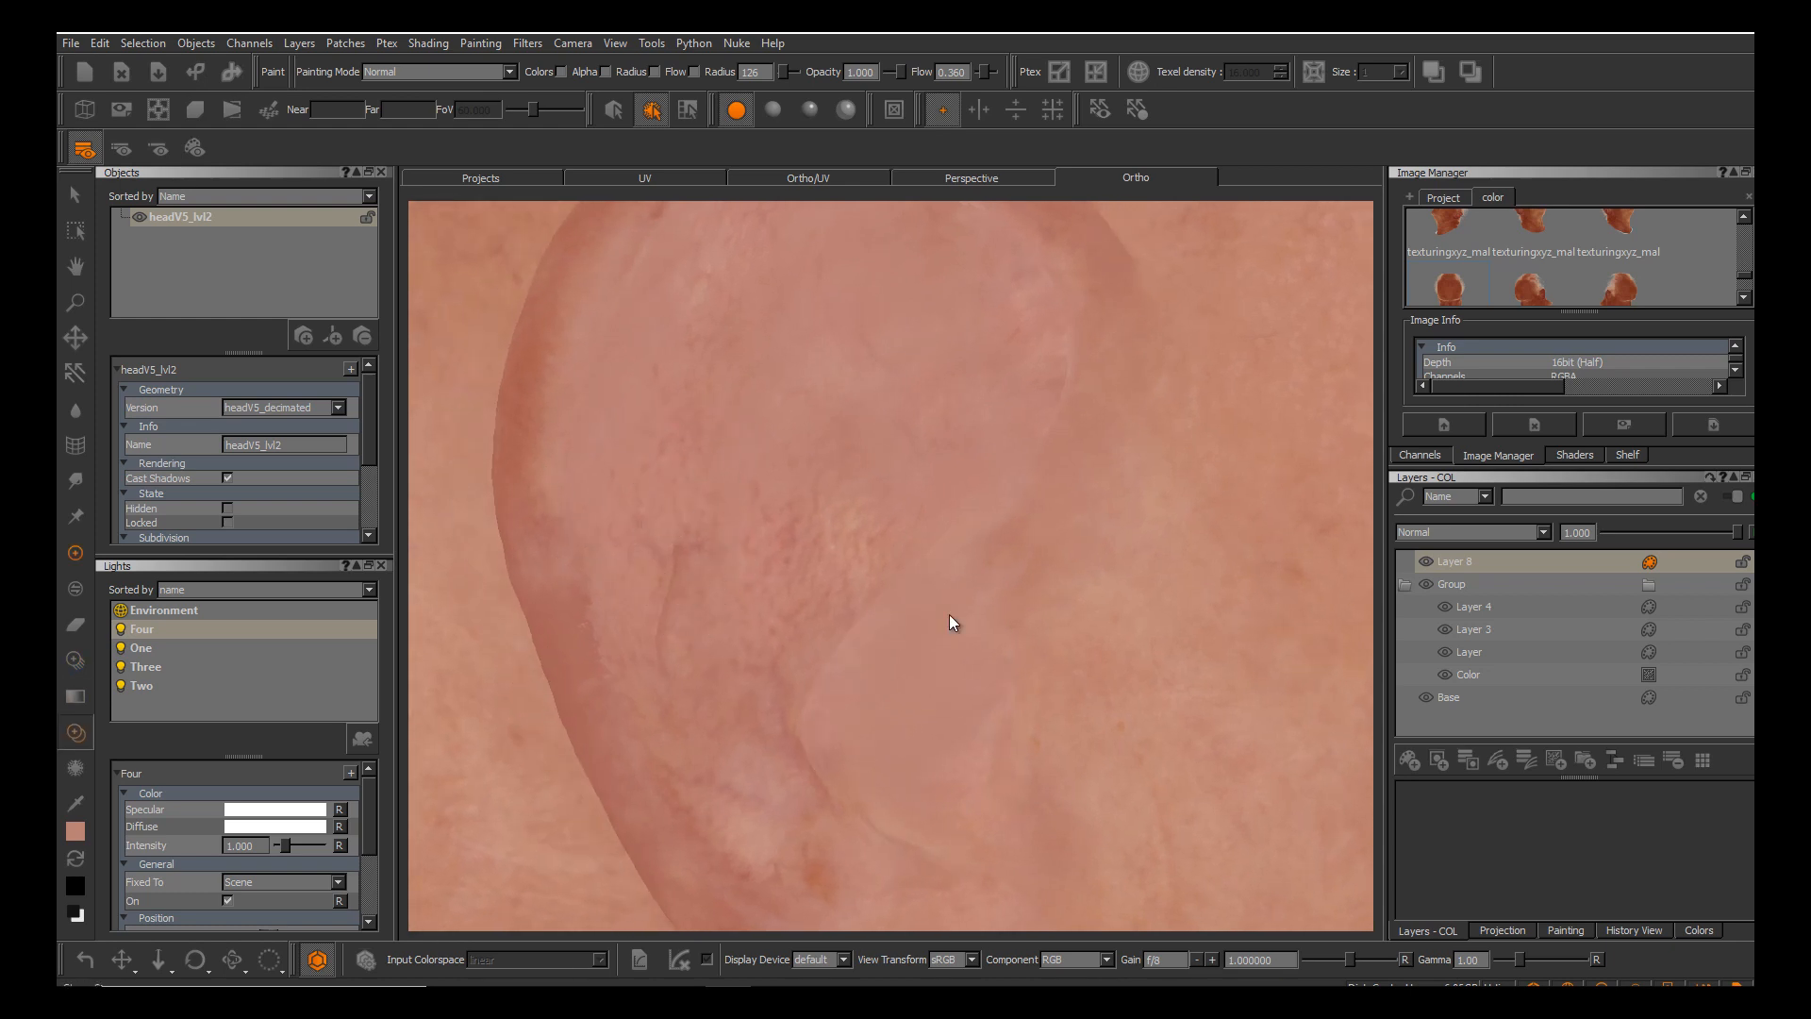
{"action": "key", "text": "c"}
{"action": "left_click_drag", "start_coordinate": [678, 468], "coordinate": [710, 468]}
{"action": "left_click", "coordinate": [687, 450], "text": "ctrl"}
{"action": "mouse_move", "coordinate": [680, 543]}
{"action": "left_mouse_down"}
{"action": "mouse_move", "coordinate": [659, 651]}
{"action": "mouse_move", "coordinate": [677, 537]}
{"action": "left_mouse_up"}
{"action": "key", "text": "b"}
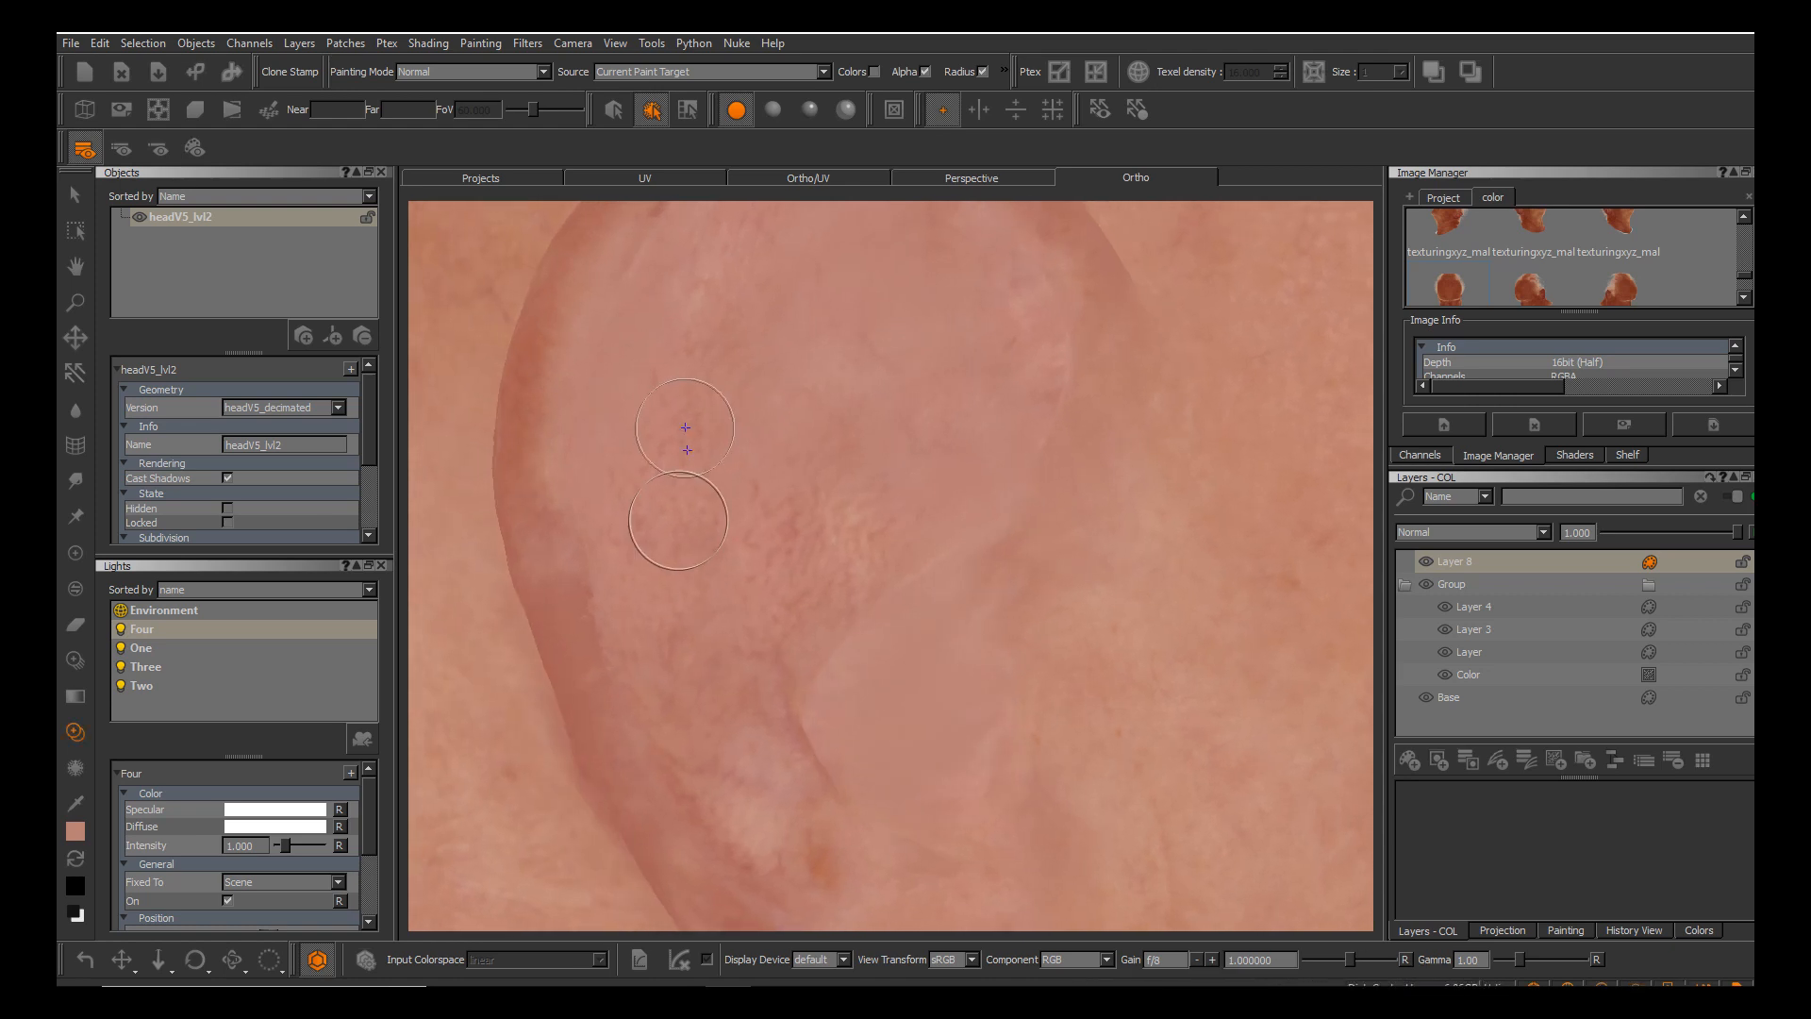
Set a new clone source inside the ear and stamp its skin down the lower part of the outer rim's inner edge.
{"action": "left_click", "coordinate": [685, 520], "text": "ctrl"}
{"action": "left_click_drag", "start_coordinate": [667, 633], "coordinate": [676, 649]}
{"action": "left_click_drag", "start_coordinate": [949, 614], "coordinate": [950, 615], "text": "alt"}
{"action": "middle_click_drag", "start_coordinate": [950, 615], "coordinate": [952, 614], "text": "alt"}
{"action": "left_click_drag", "start_coordinate": [733, 475], "coordinate": [737, 487]}
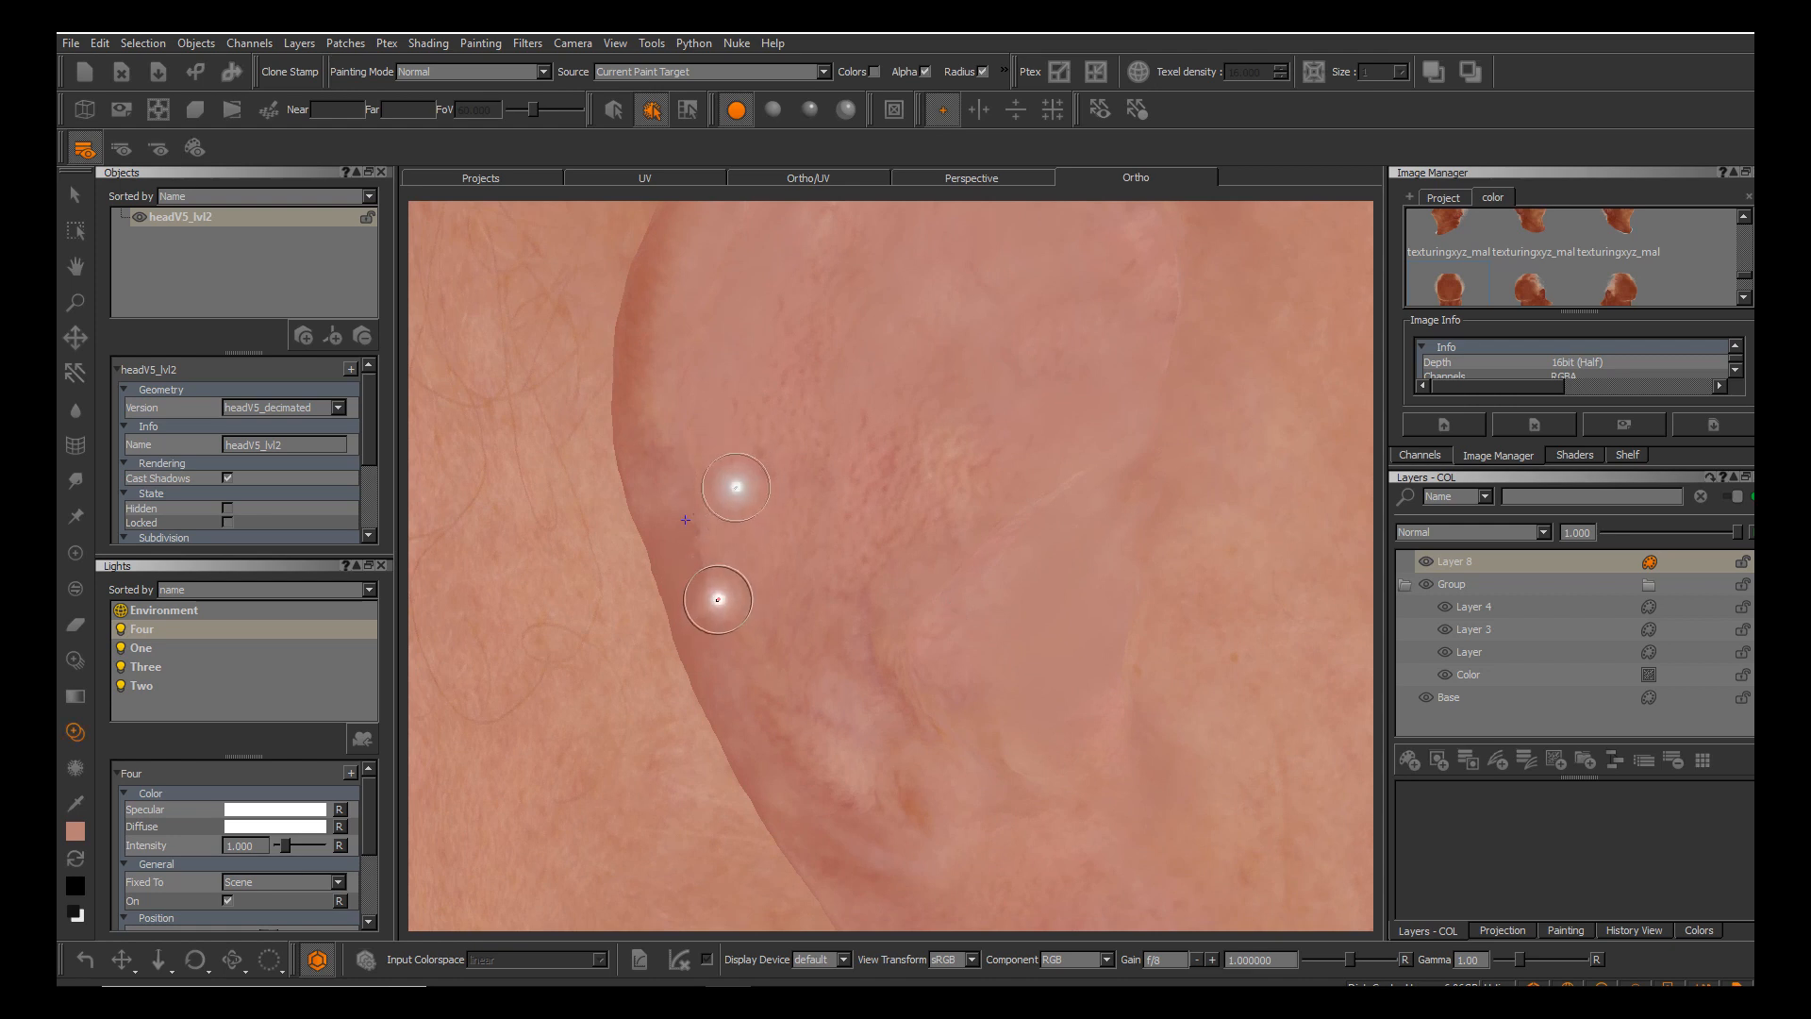
Paint a redder skin tone along the lower outer ear rim with a brush radius of 54 and bake it.
{"action": "key", "text": "p"}
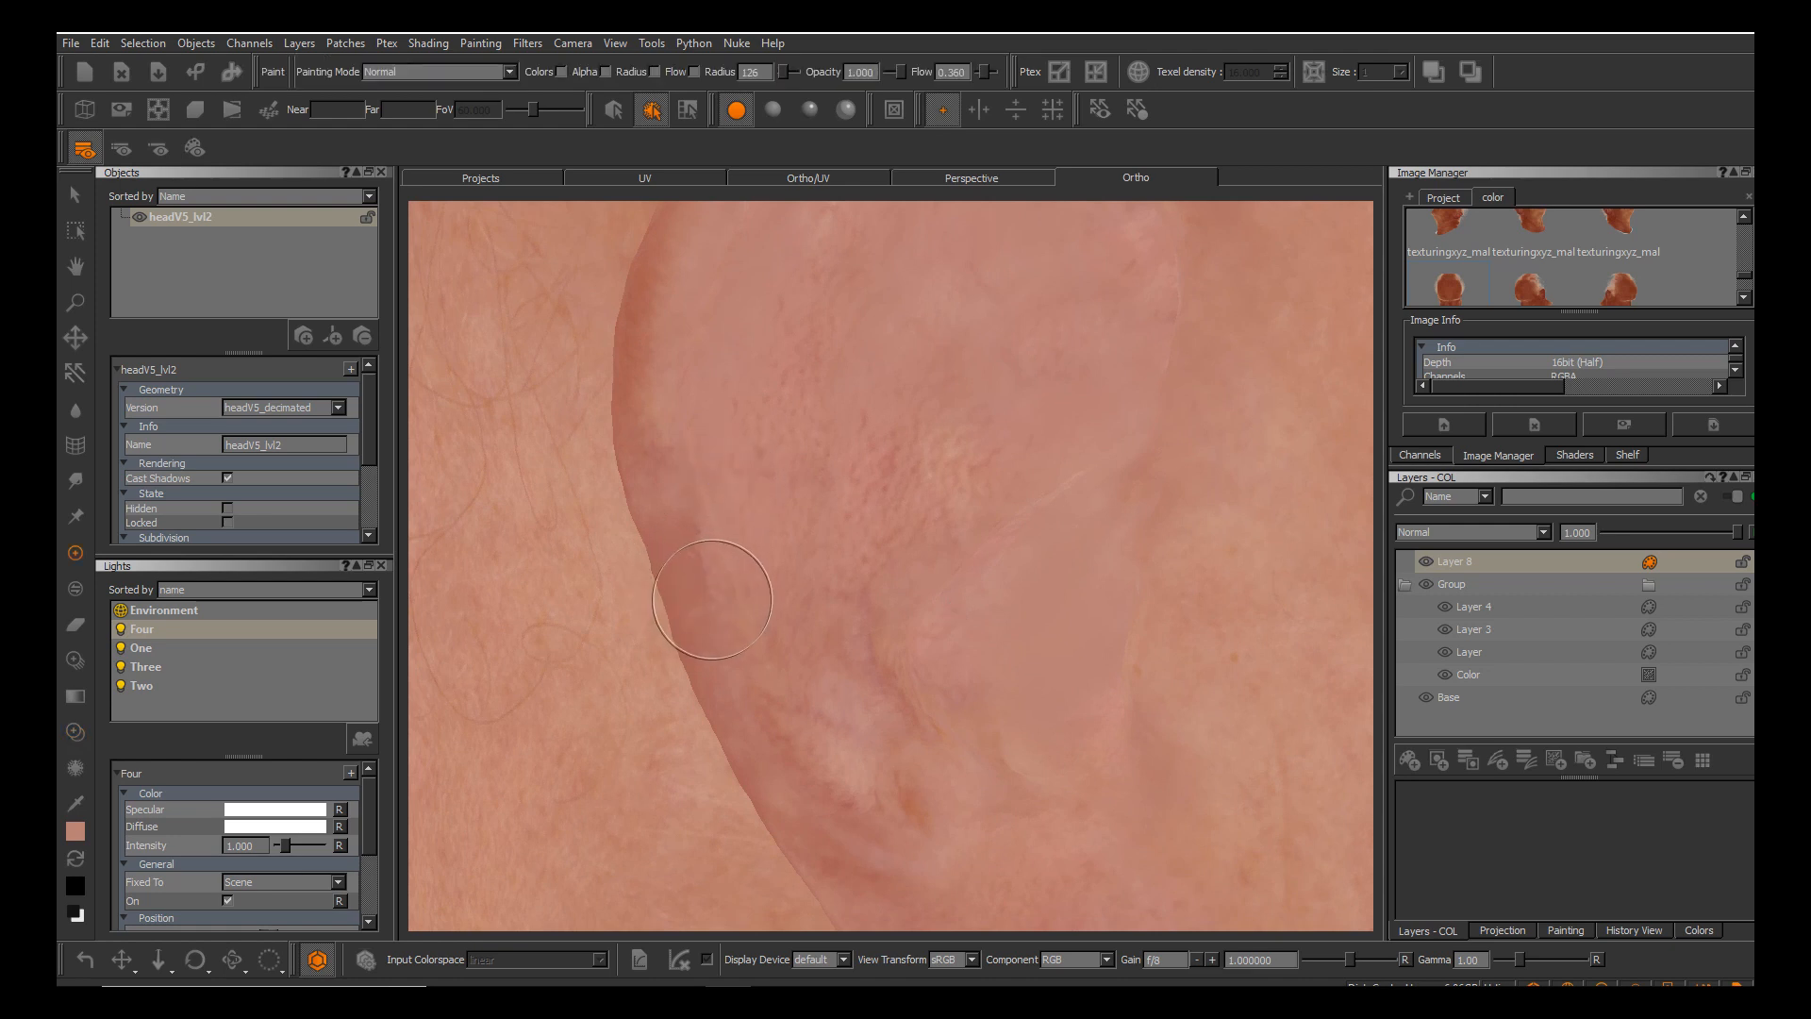
{"action": "key", "text": "r"}
{"action": "left_click_drag", "start_coordinate": [714, 597], "coordinate": [698, 599]}
{"action": "middle_click_drag", "start_coordinate": [698, 599], "coordinate": [709, 534], "text": "alt"}
{"action": "left_click_drag", "start_coordinate": [710, 534], "coordinate": [729, 510], "text": "alt"}
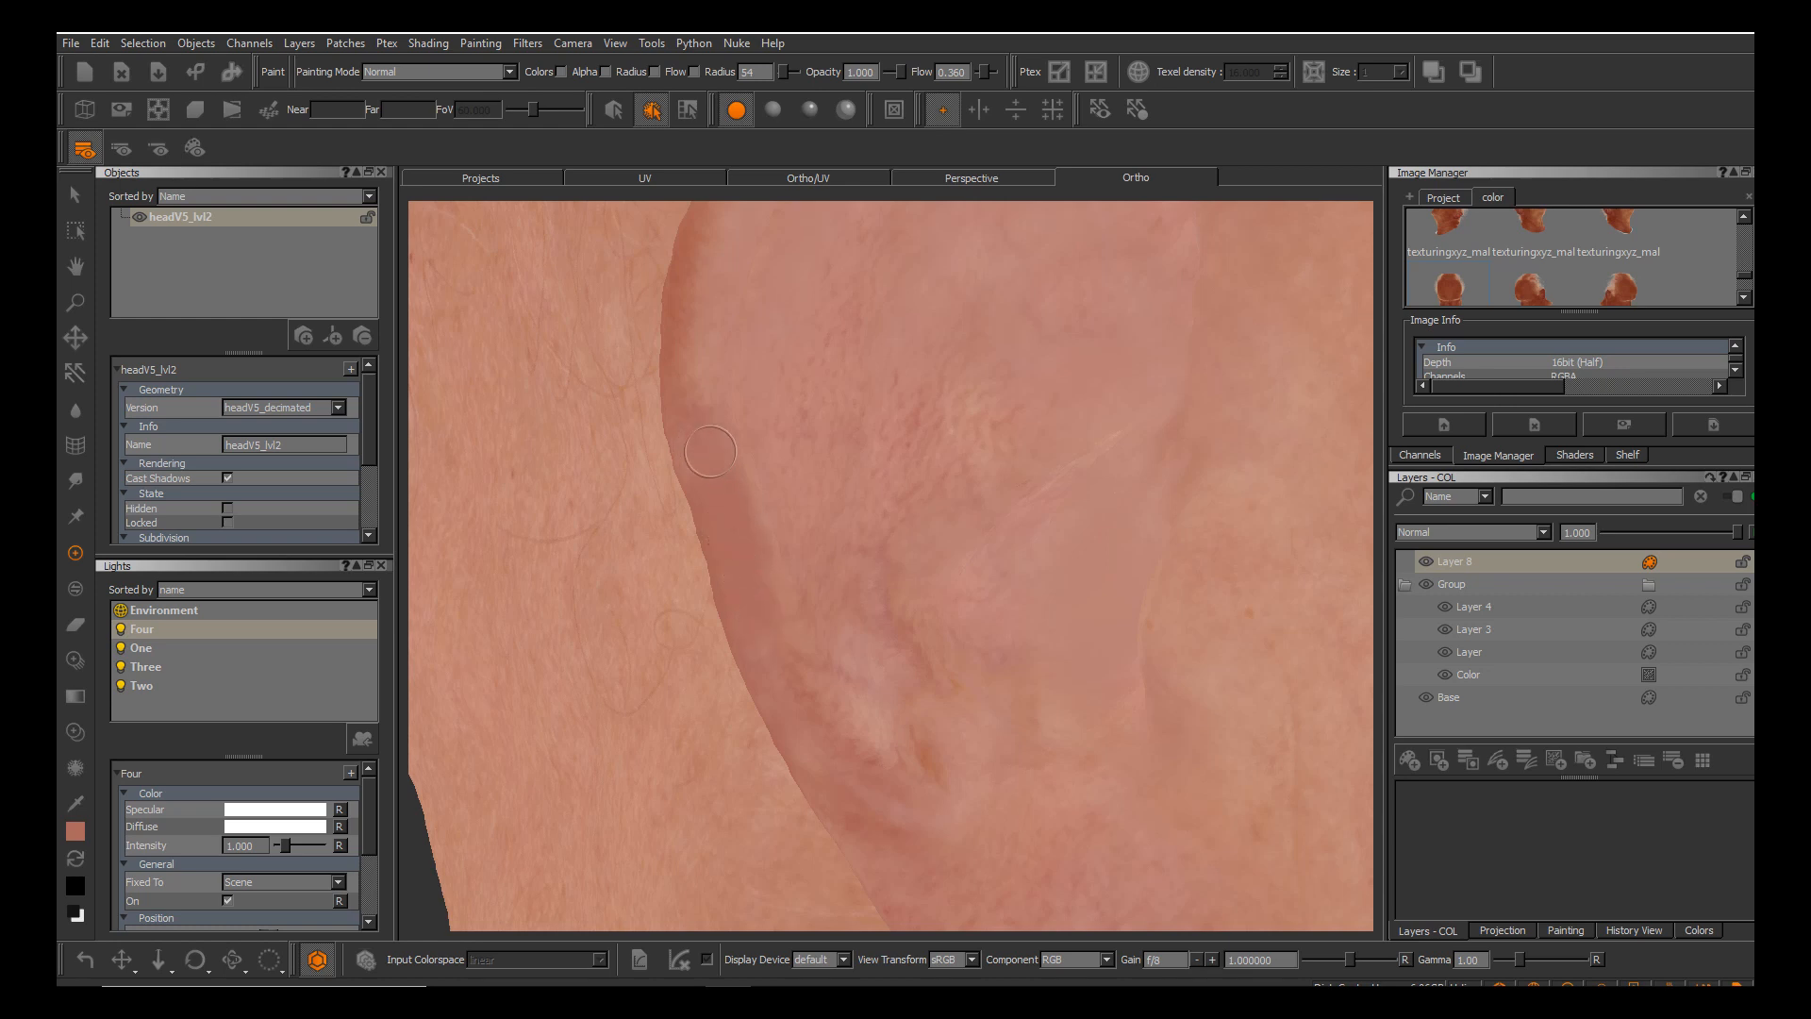
{"action": "key", "text": "b"}
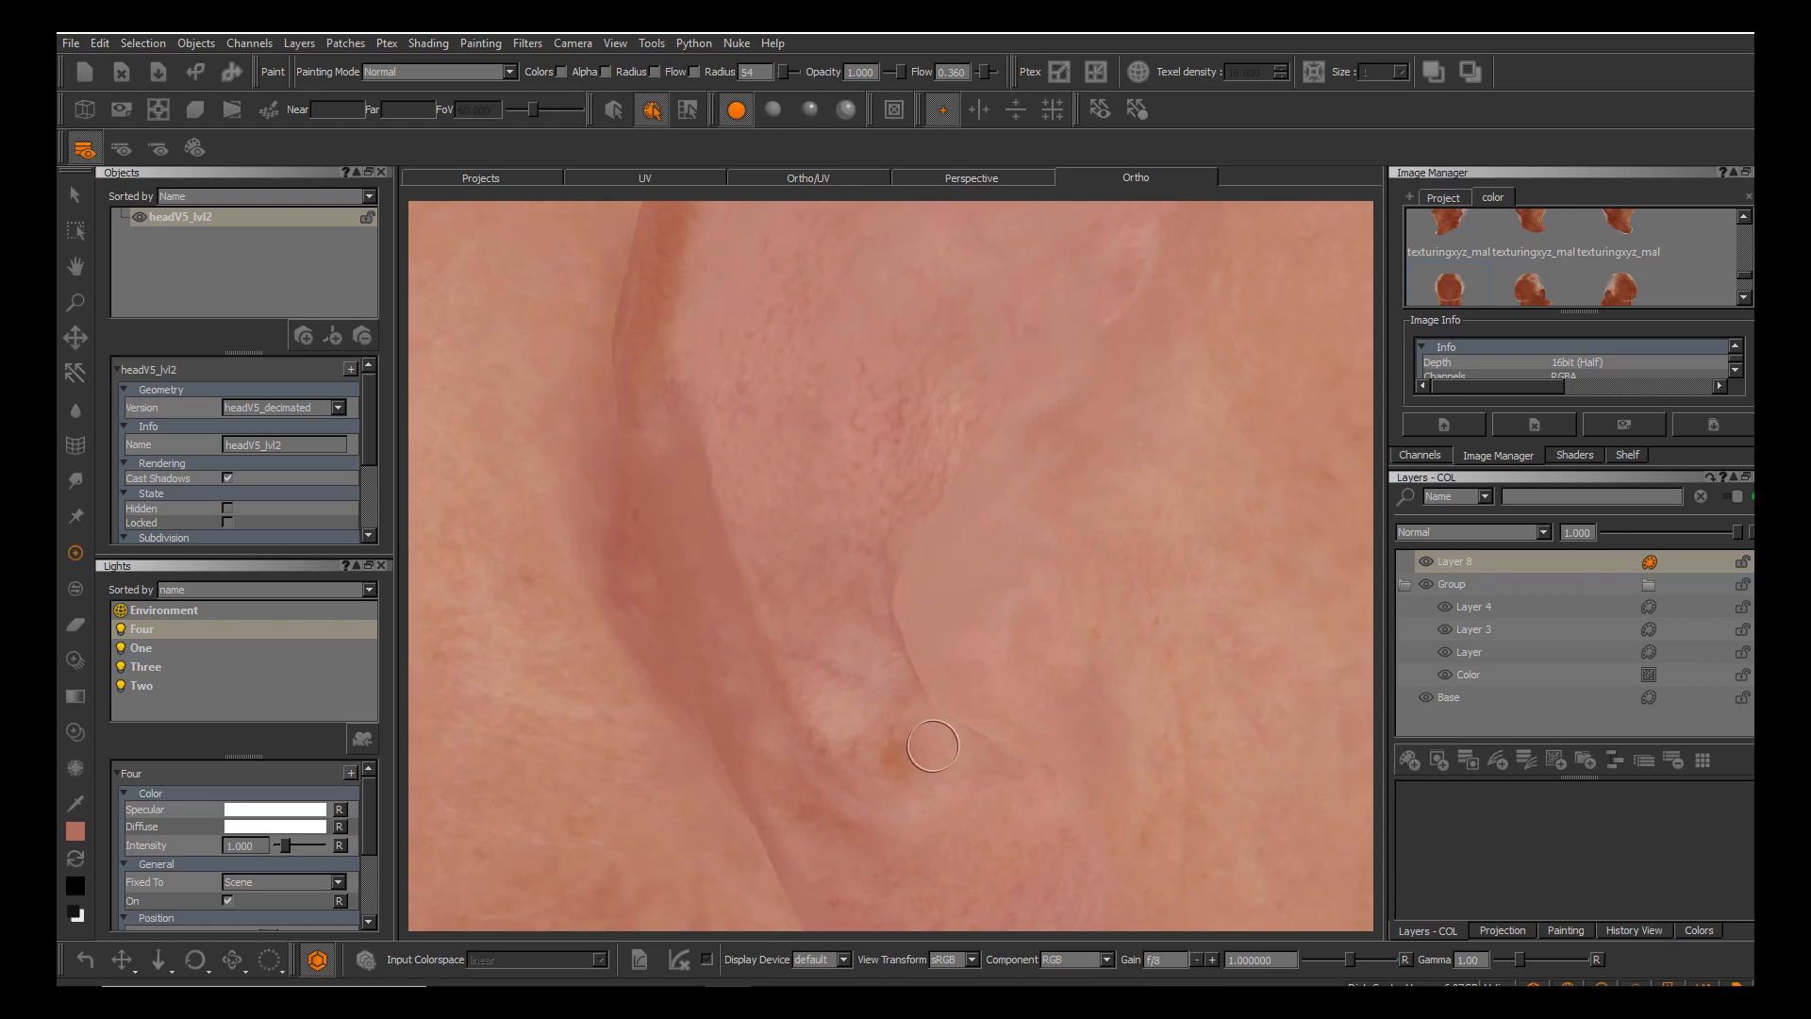
Examine the repainted ear under shaded lighting from several angles, then return to flat lighting.
{"action": "middle_click_drag", "start_coordinate": [950, 615], "coordinate": [964, 638], "text": "alt"}
{"action": "right_click_drag", "start_coordinate": [950, 615], "coordinate": [950, 618], "text": "alt"}
{"action": "left_click_drag", "start_coordinate": [950, 618], "coordinate": [953, 621], "text": "alt"}
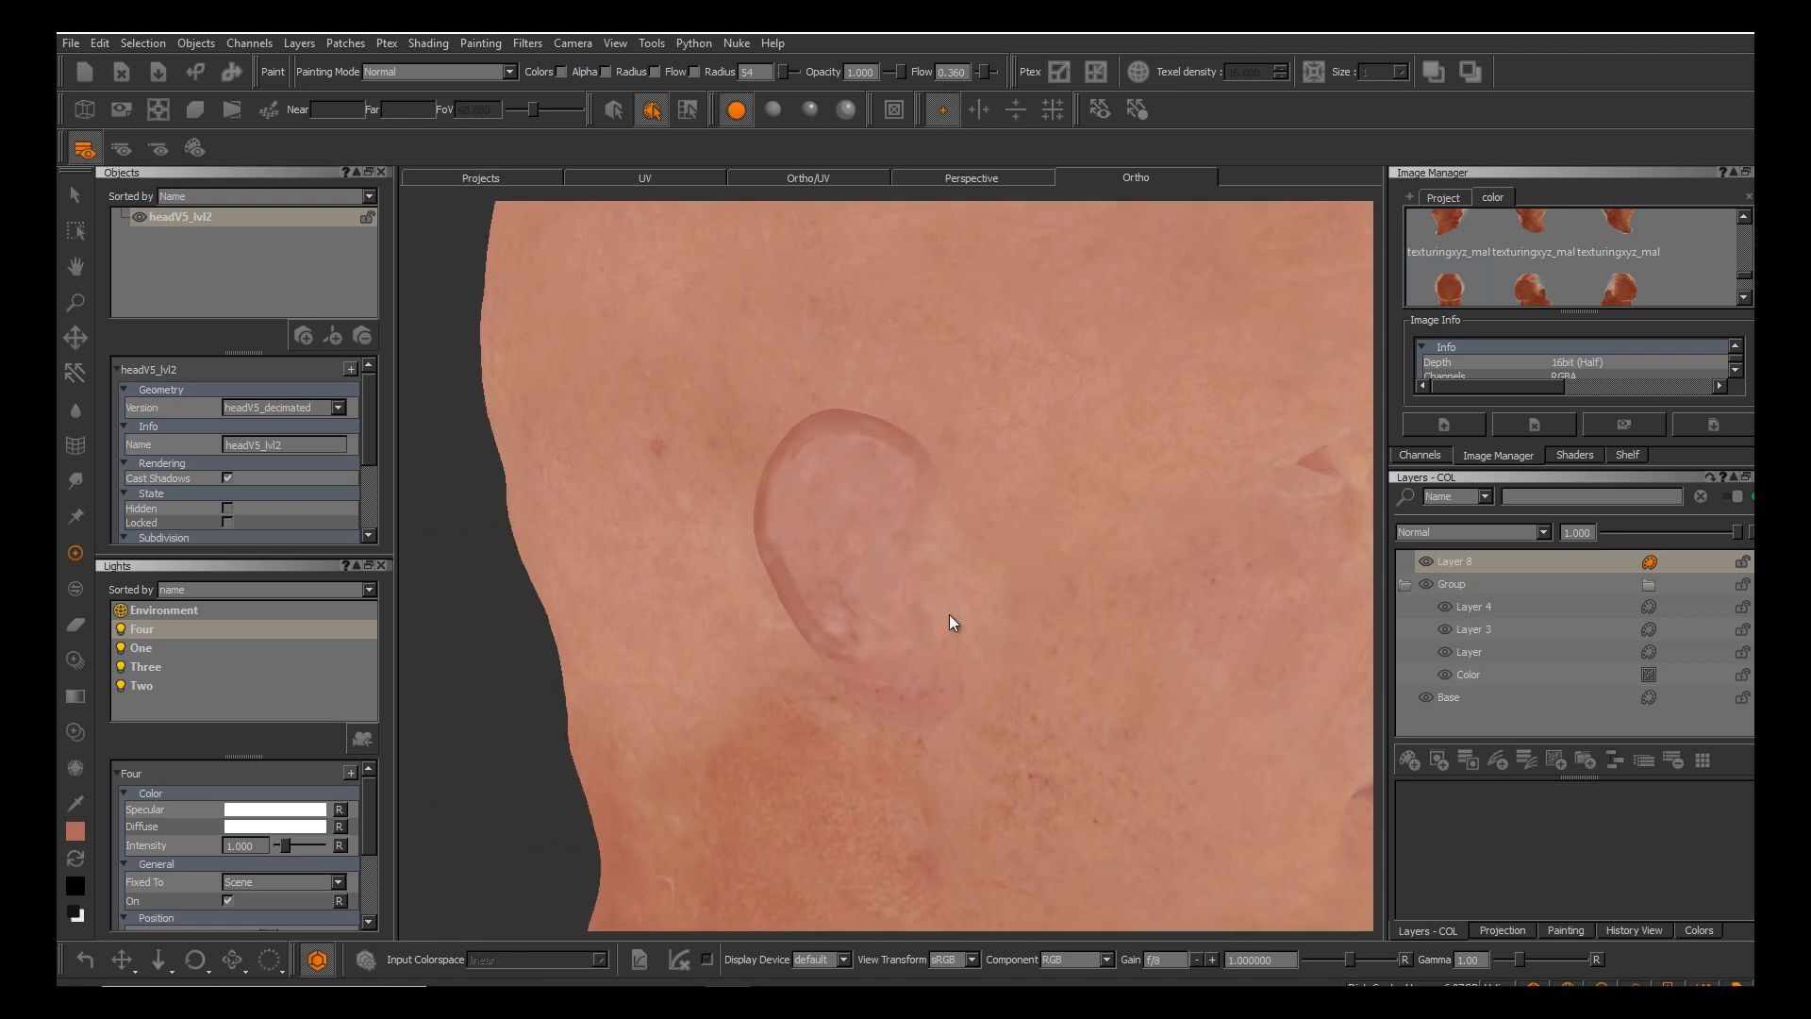
{"action": "middle_click_drag", "start_coordinate": [806, 505], "coordinate": [757, 503], "text": "alt"}
{"action": "right_click_drag", "start_coordinate": [950, 614], "coordinate": [953, 617], "text": "alt"}
{"action": "key", "text": "F6"}
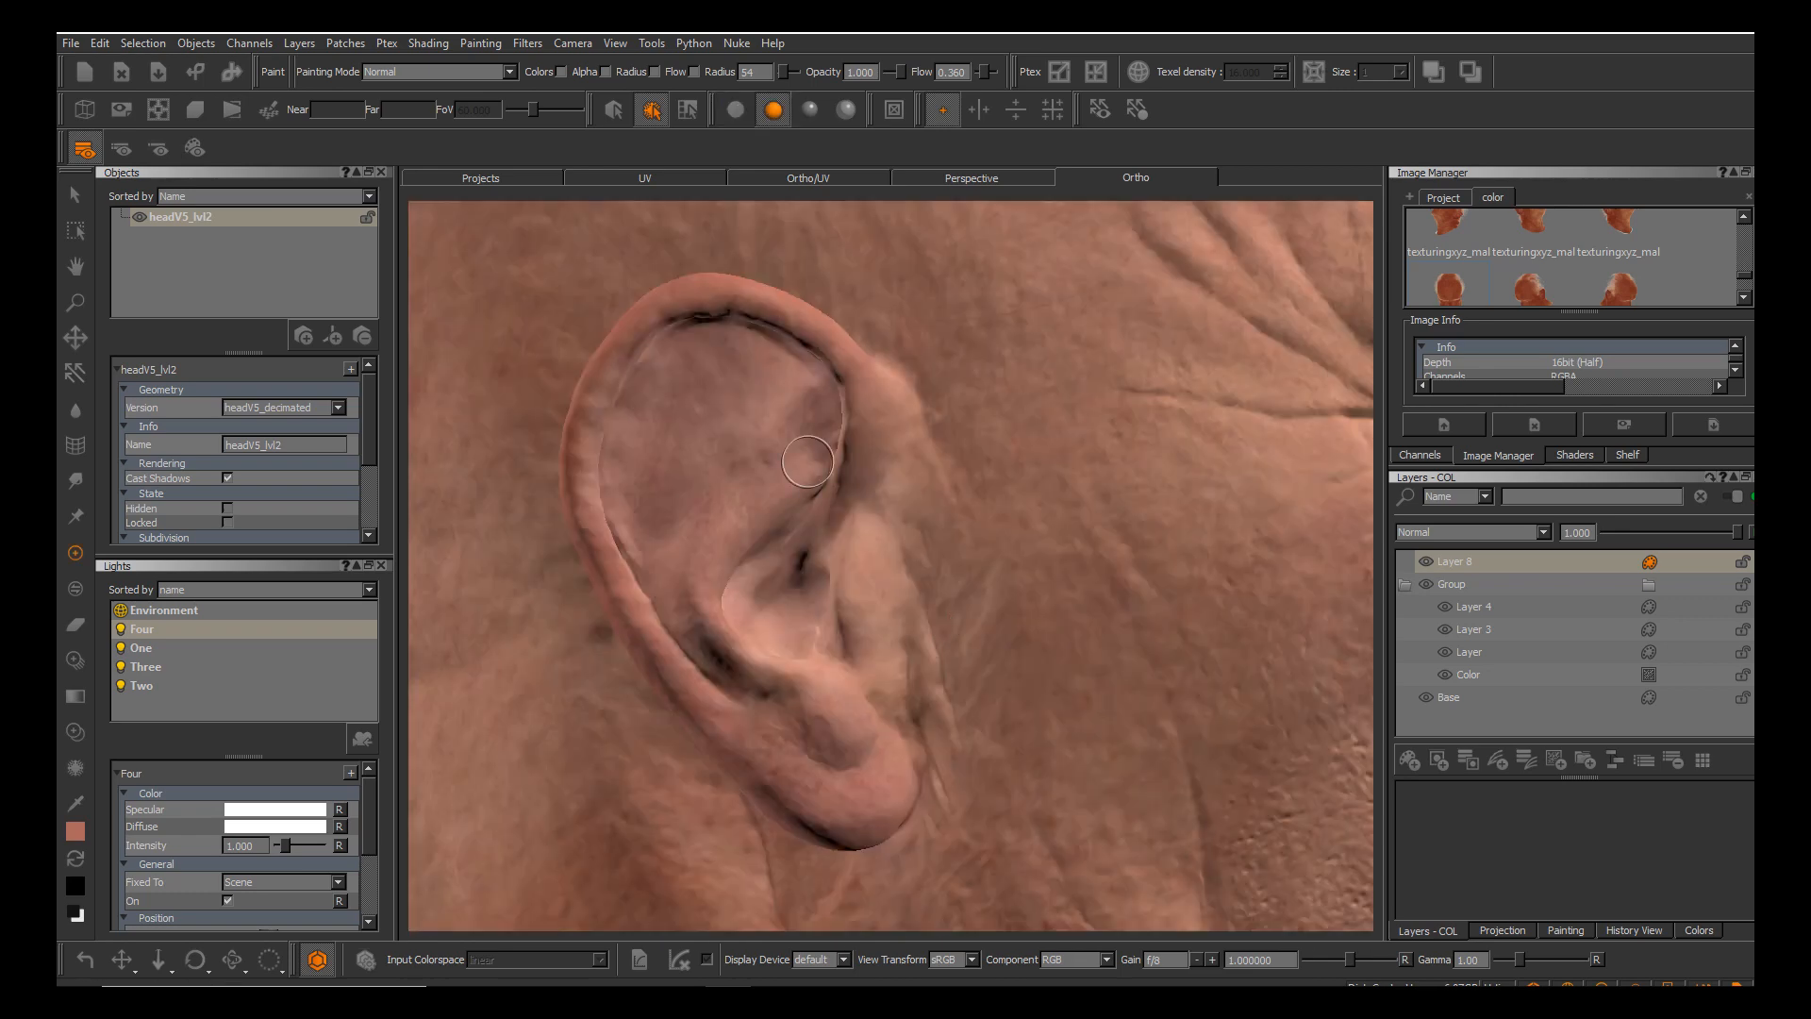
{"action": "middle_click_drag", "start_coordinate": [950, 616], "coordinate": [950, 615], "text": "alt"}
{"action": "right_click_drag", "start_coordinate": [950, 615], "coordinate": [950, 614], "text": "alt"}
{"action": "left_click_drag", "start_coordinate": [950, 614], "coordinate": [950, 618], "text": "alt"}
{"action": "right_click_drag", "start_coordinate": [950, 618], "coordinate": [953, 620], "text": "alt"}
{"action": "left_click_drag", "start_coordinate": [950, 615], "coordinate": [950, 616], "text": "alt"}
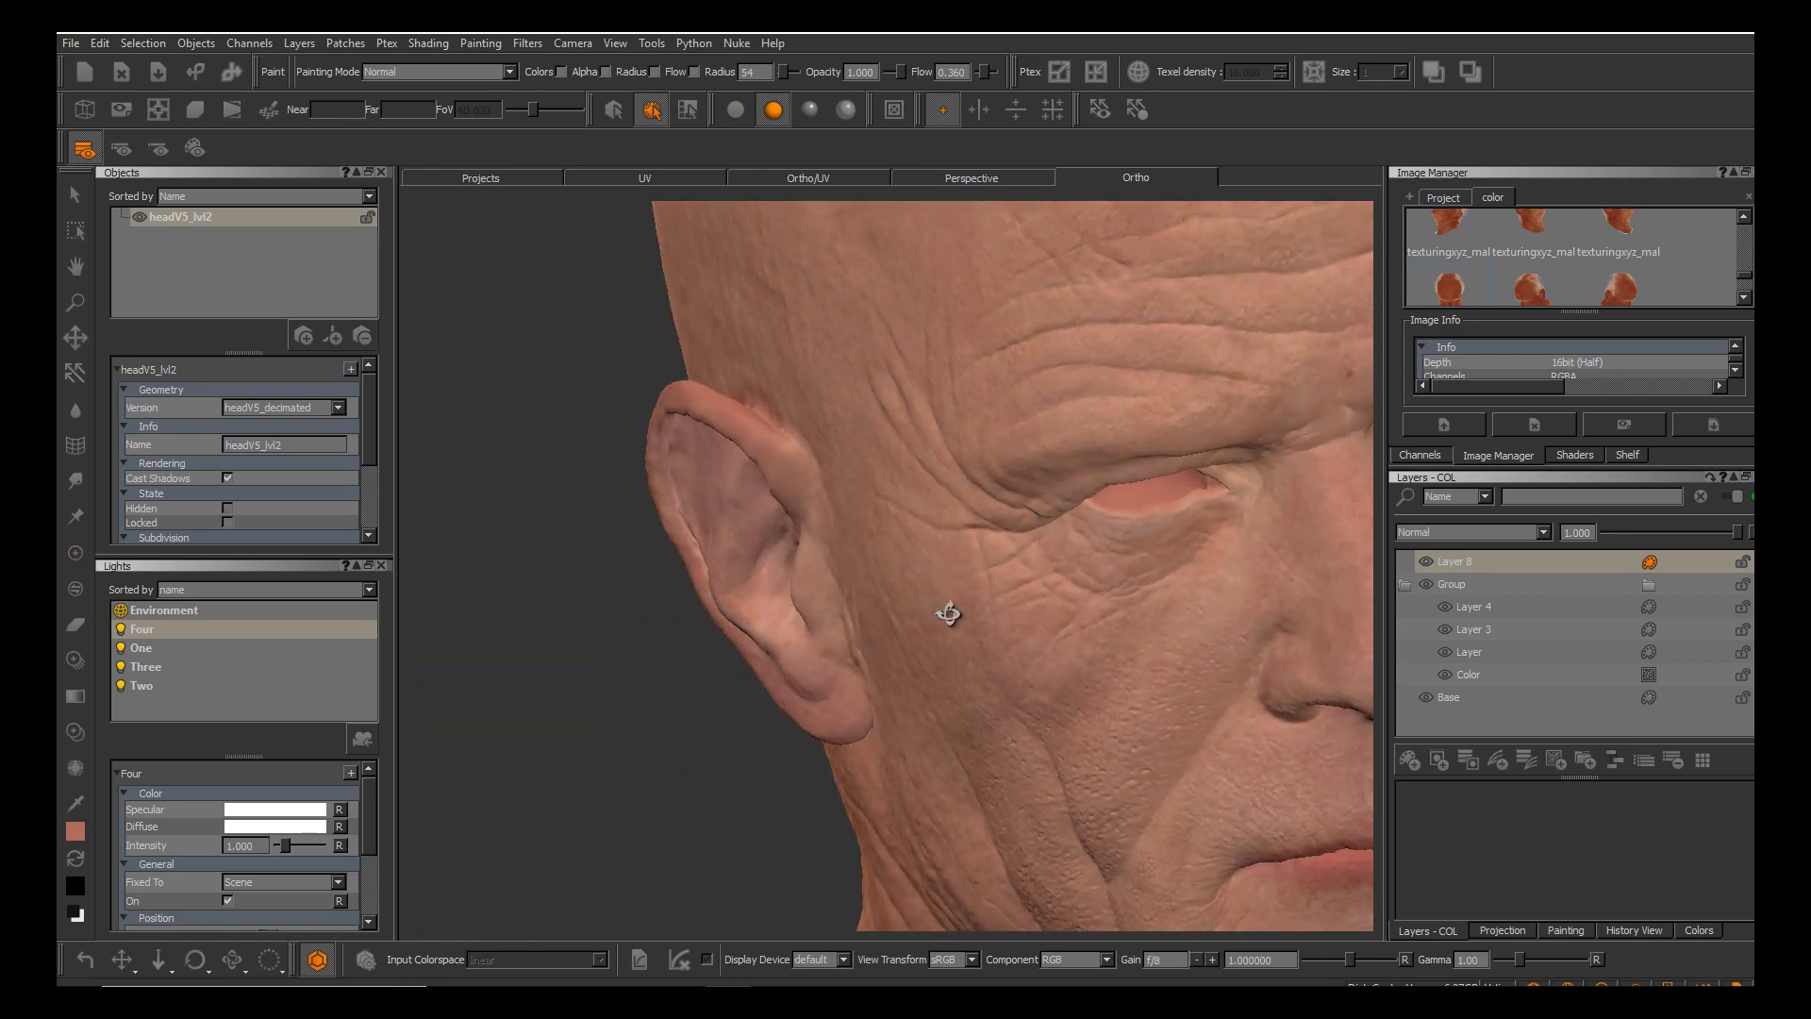
{"action": "middle_click_drag", "start_coordinate": [950, 615], "coordinate": [950, 615], "text": "alt"}
{"action": "right_click_drag", "start_coordinate": [950, 616], "coordinate": [950, 615], "text": "alt"}
{"action": "left_click_drag", "start_coordinate": [950, 615], "coordinate": [950, 615], "text": "alt"}
{"action": "middle_click_drag", "start_coordinate": [950, 615], "coordinate": [950, 614], "text": "alt"}
{"action": "key", "text": "F5"}
Paint thin branching veins across the upper inner ear with a brush radius of 8 and bake them.
{"action": "left_click_drag", "start_coordinate": [950, 614], "coordinate": [950, 614], "text": "alt"}
{"action": "middle_click_drag", "start_coordinate": [950, 614], "coordinate": [950, 616], "text": "alt"}
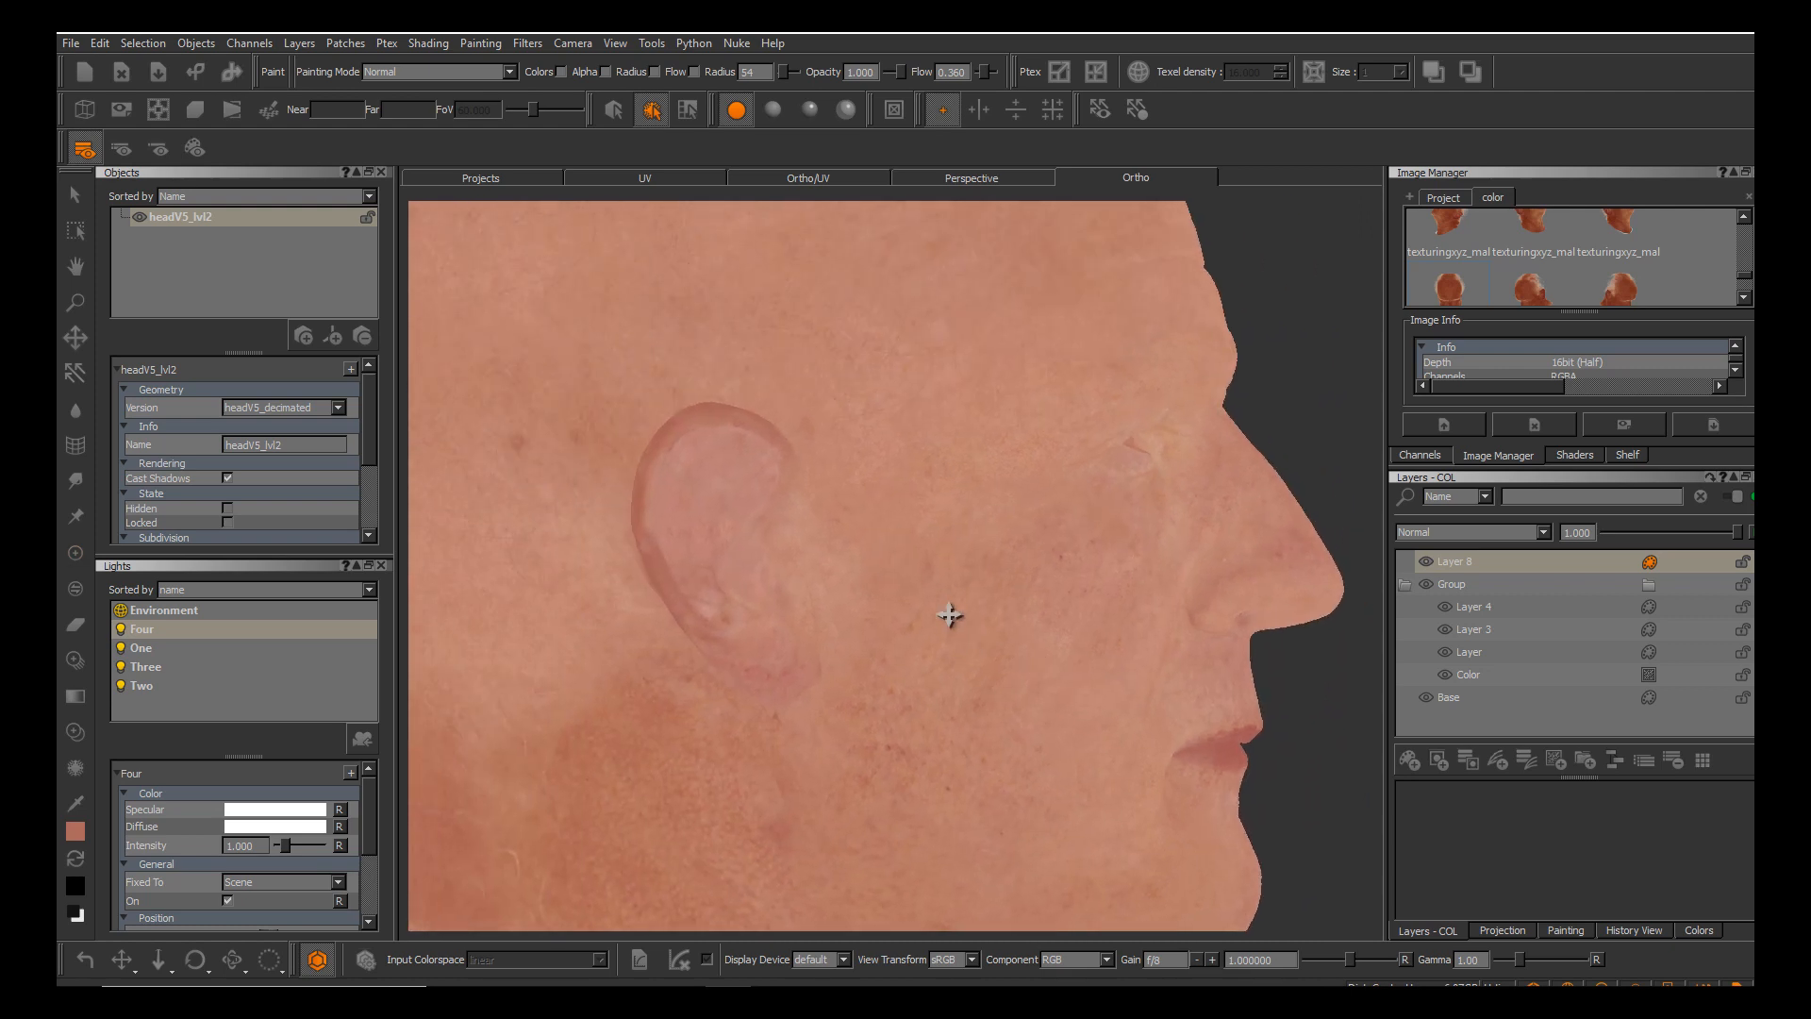
{"action": "right_click_drag", "start_coordinate": [950, 615], "coordinate": [951, 617], "text": "alt"}
{"action": "left_click_drag", "start_coordinate": [951, 617], "coordinate": [951, 617], "text": "alt"}
{"action": "middle_click_drag", "start_coordinate": [565, 552], "coordinate": [781, 573], "text": "alt"}
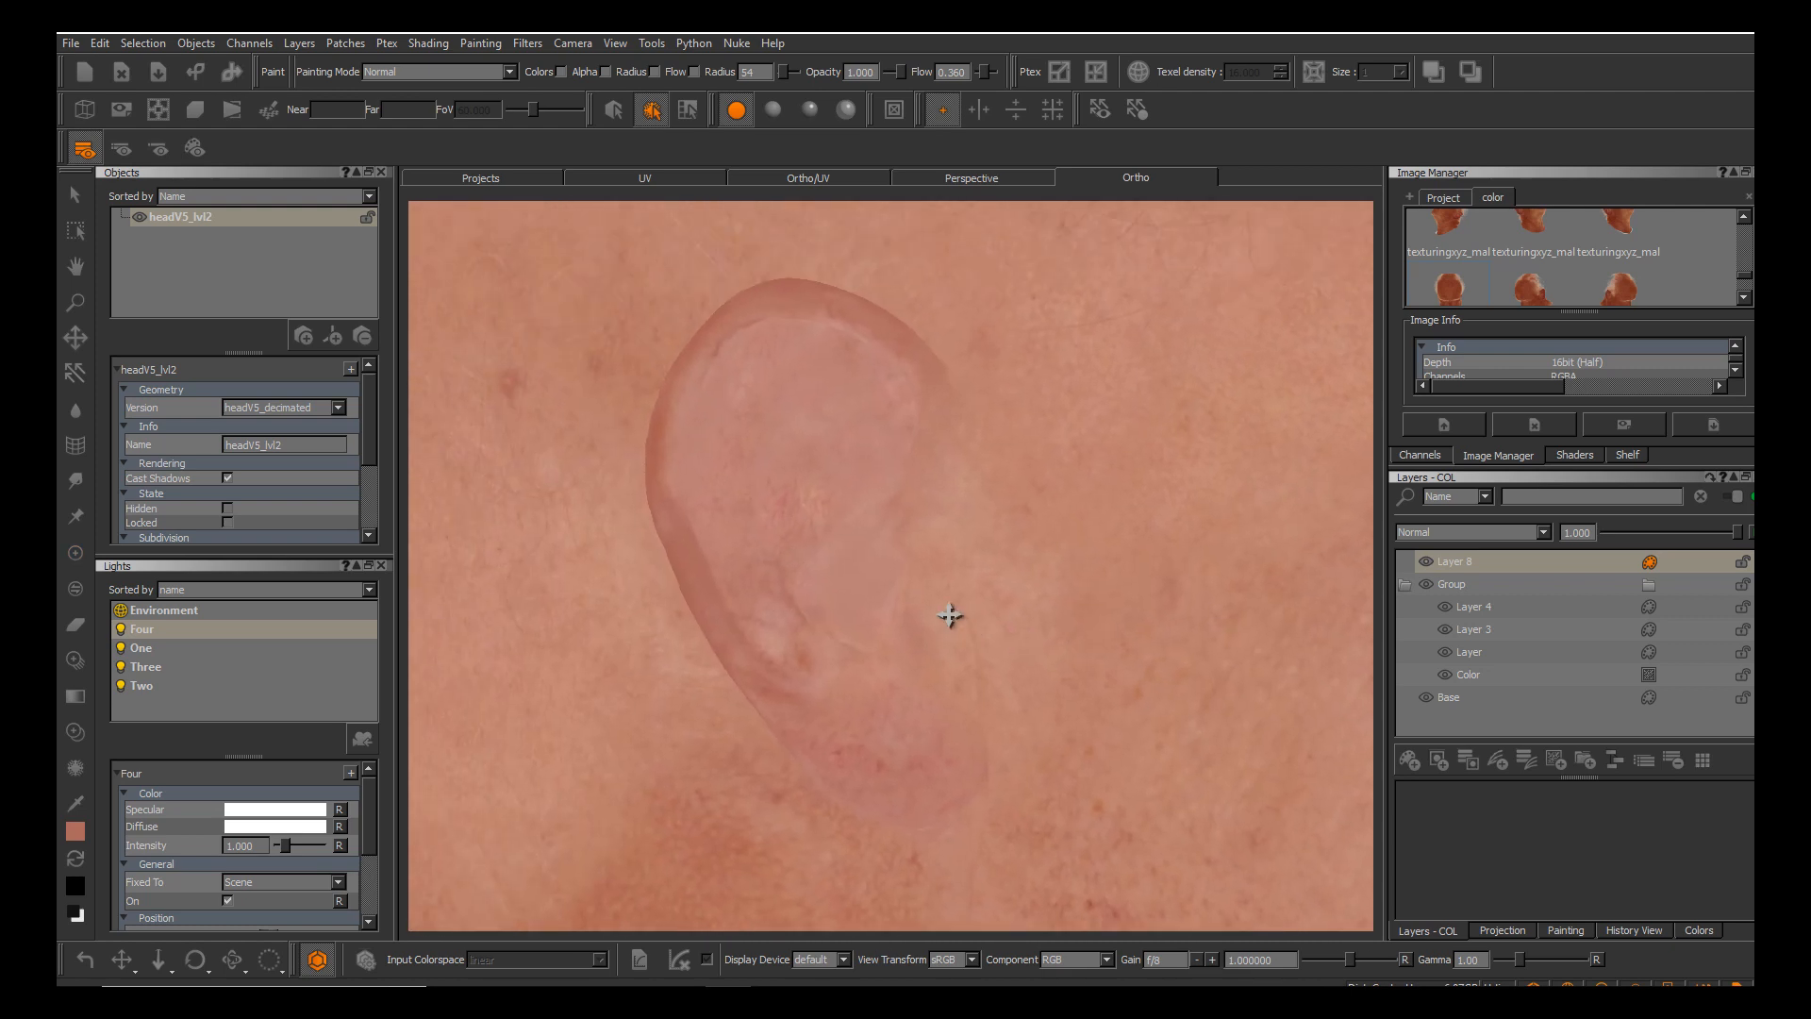
{"action": "right_click_drag", "start_coordinate": [780, 572], "coordinate": [652, 570], "text": "alt"}
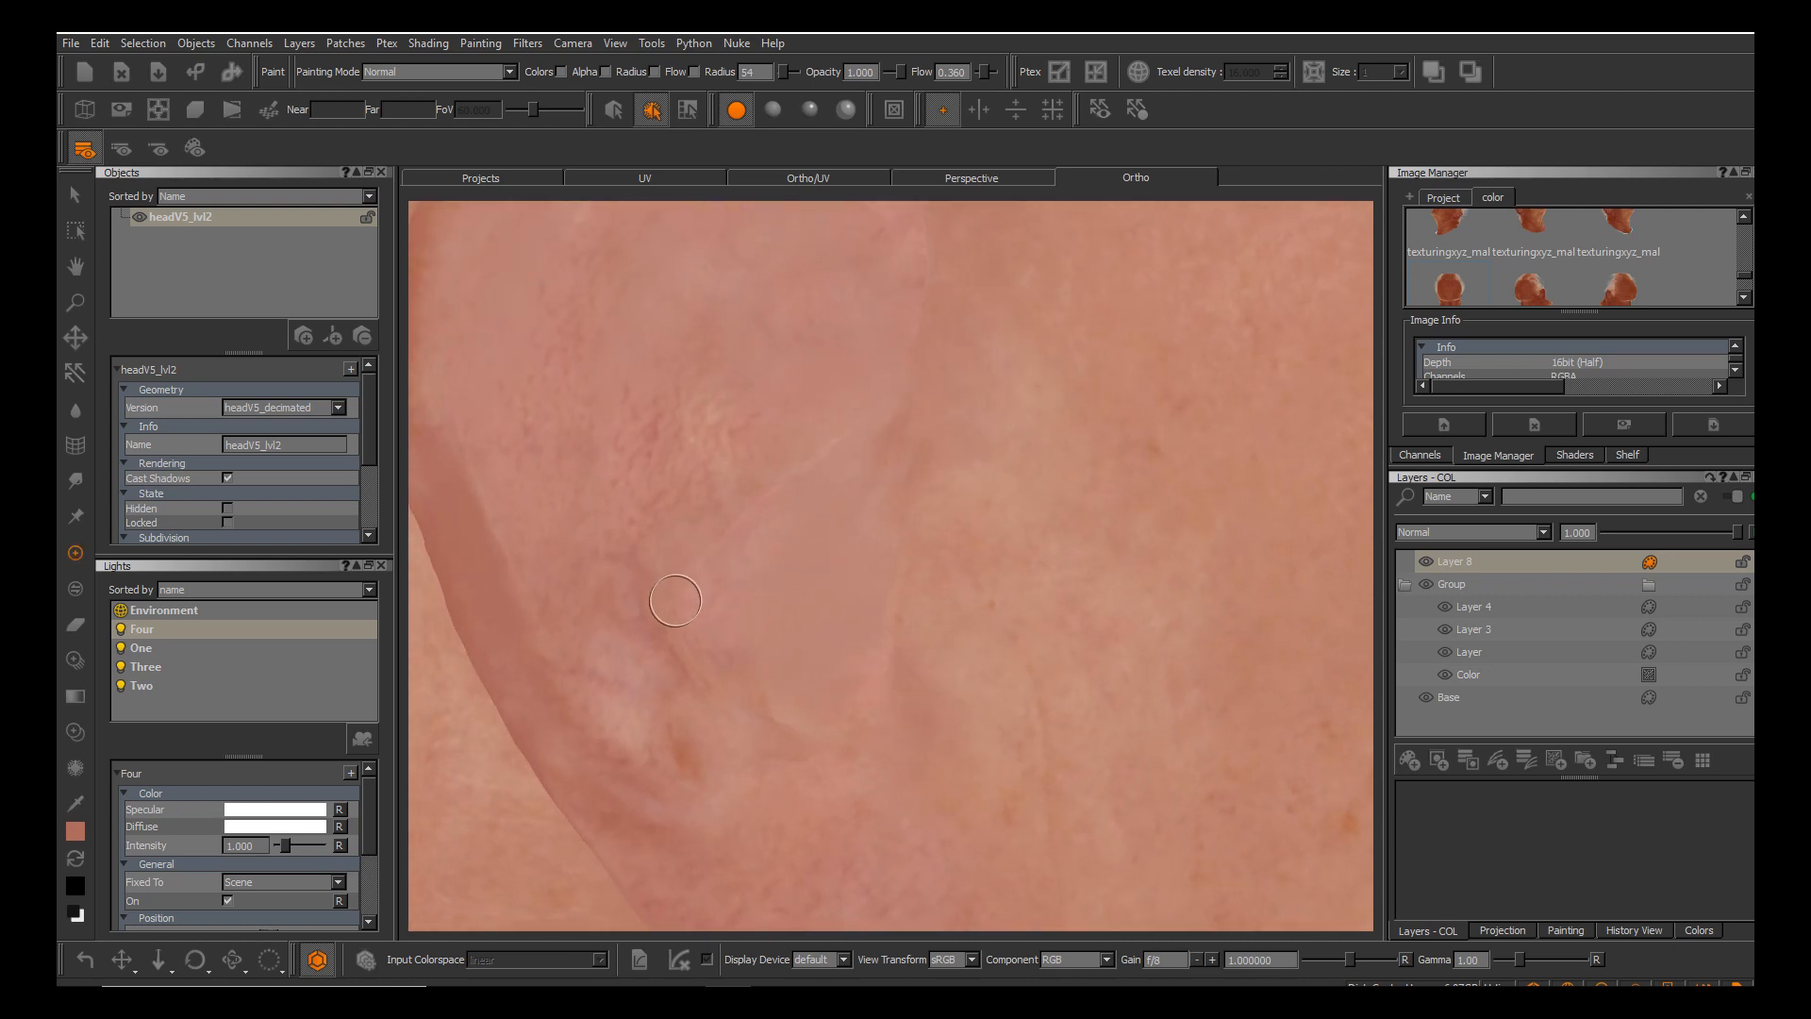
{"action": "key", "text": "e"}
{"action": "key", "text": "p"}
{"action": "key", "text": "r"}
{"action": "left_click_drag", "start_coordinate": [693, 429], "coordinate": [692, 433]}
{"action": "middle_click_drag", "start_coordinate": [676, 412], "coordinate": [744, 588], "text": "alt"}
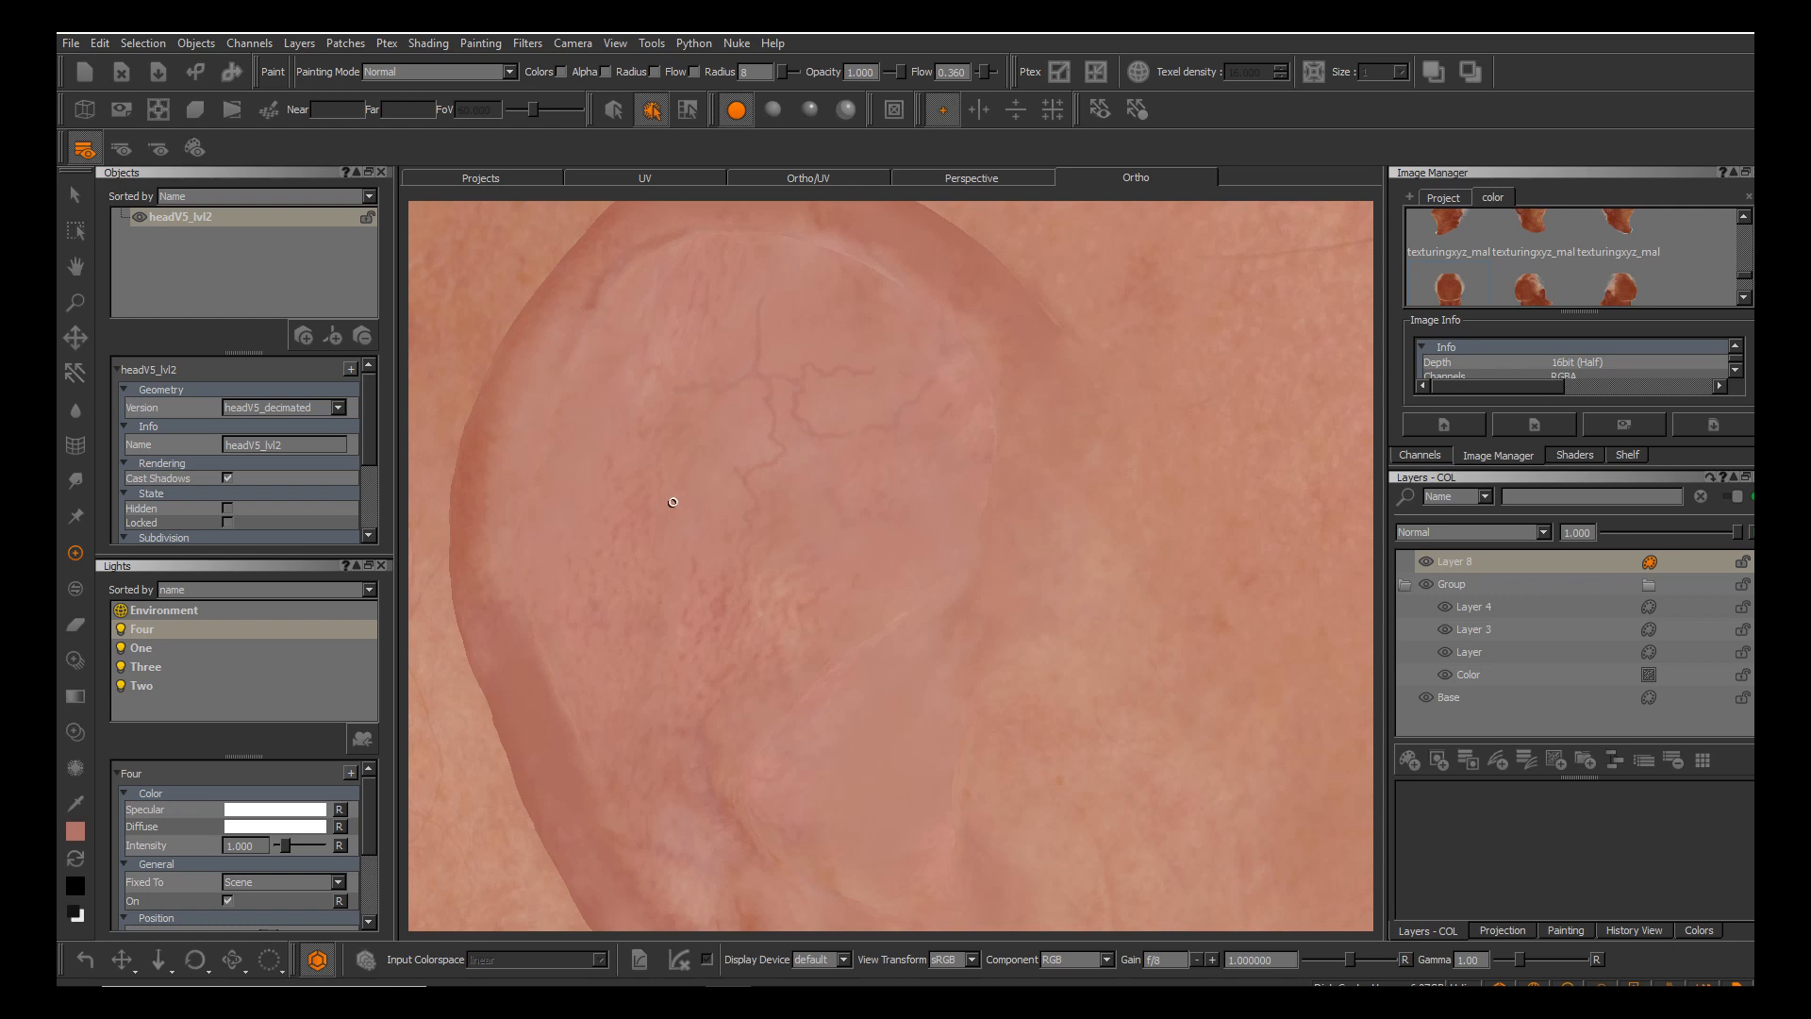
{"action": "key", "text": "b"}
Resample the paint colour, extend the fine veins toward the middle of the inner ear and bake them.
{"action": "left_click_drag", "start_coordinate": [712, 493], "coordinate": [660, 497], "text": "alt"}
{"action": "right_click_drag", "start_coordinate": [802, 505], "coordinate": [735, 508], "text": "alt"}
{"action": "left_click_drag", "start_coordinate": [735, 509], "coordinate": [950, 614], "text": "alt"}
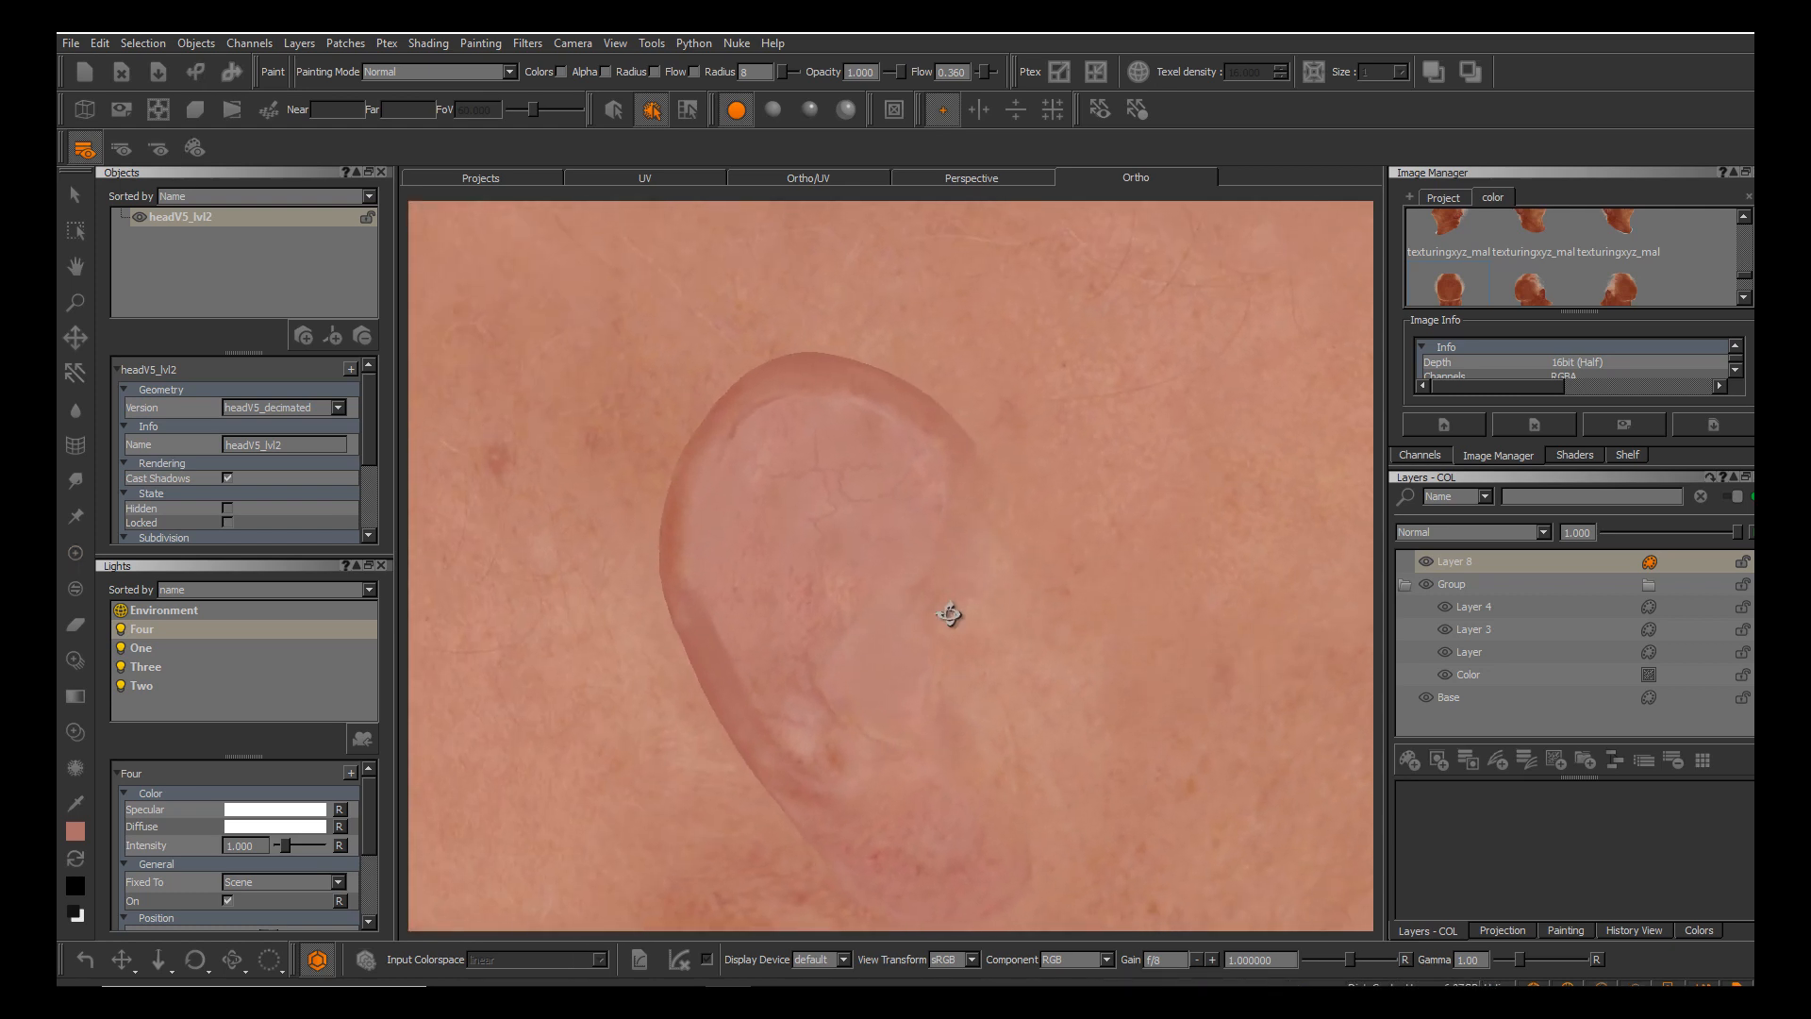
{"action": "right_click_drag", "start_coordinate": [952, 617], "coordinate": [950, 615], "text": "alt"}
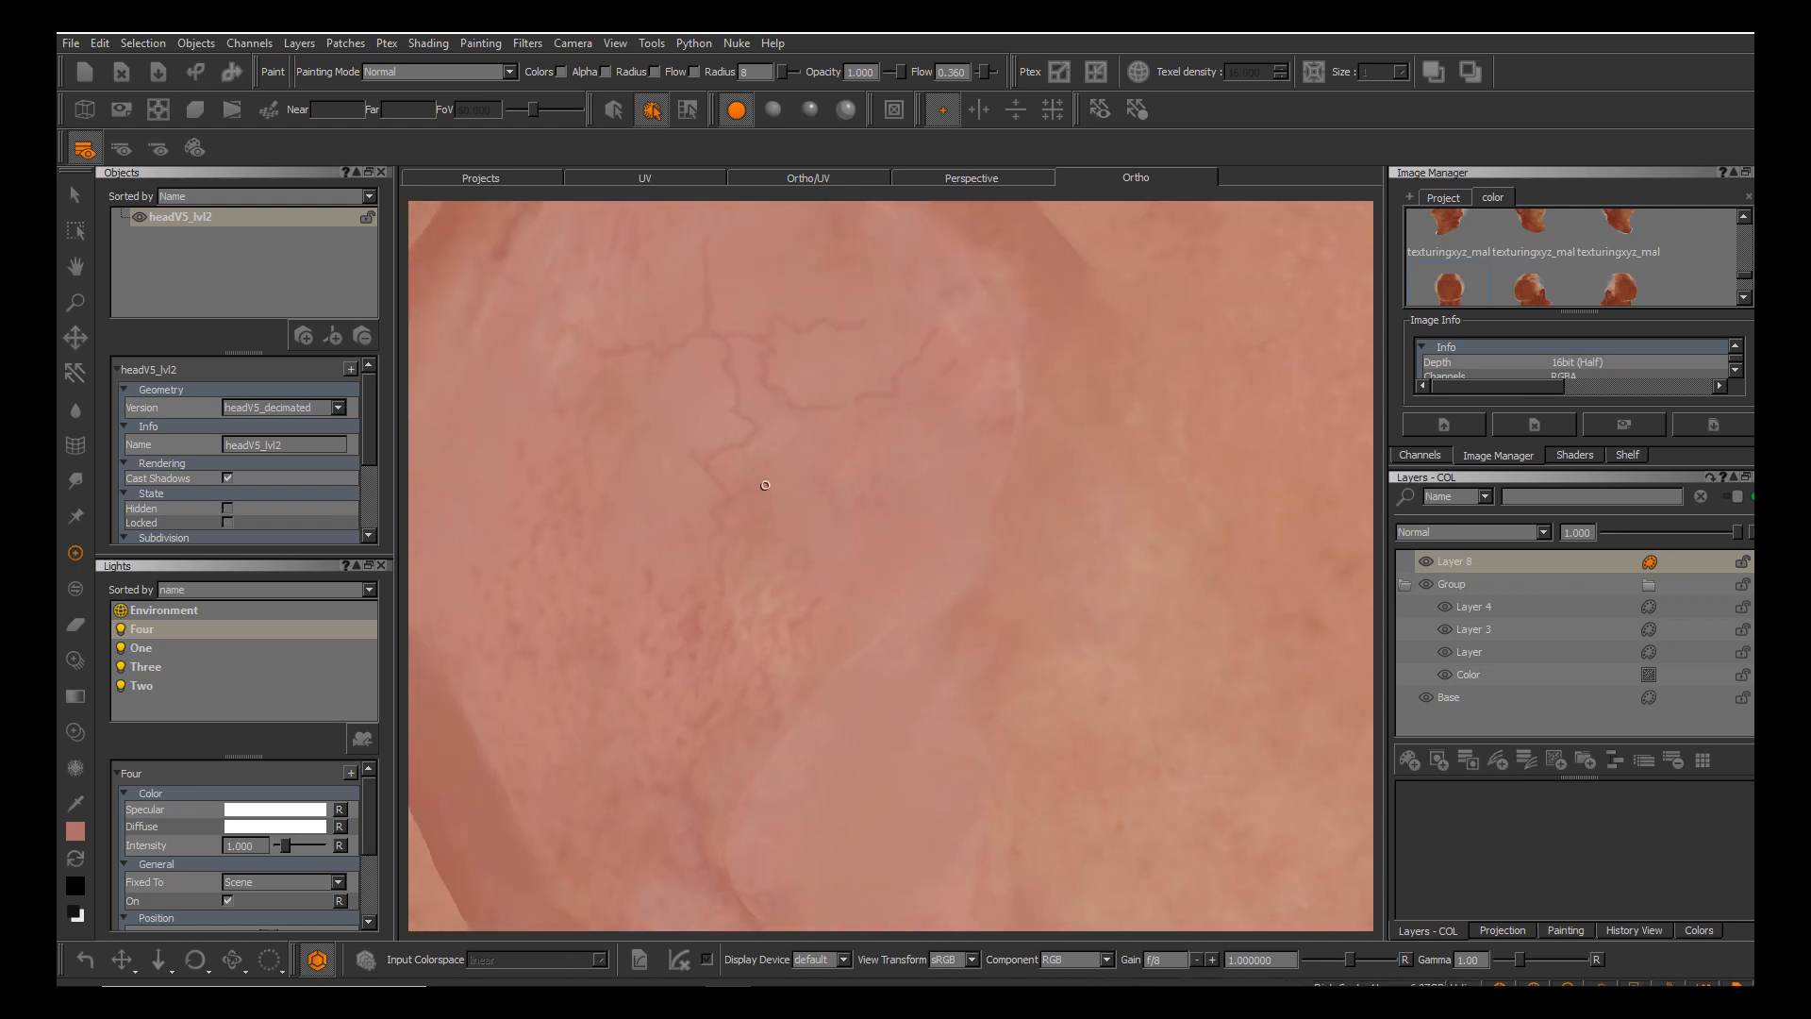
{"action": "key", "text": "c"}
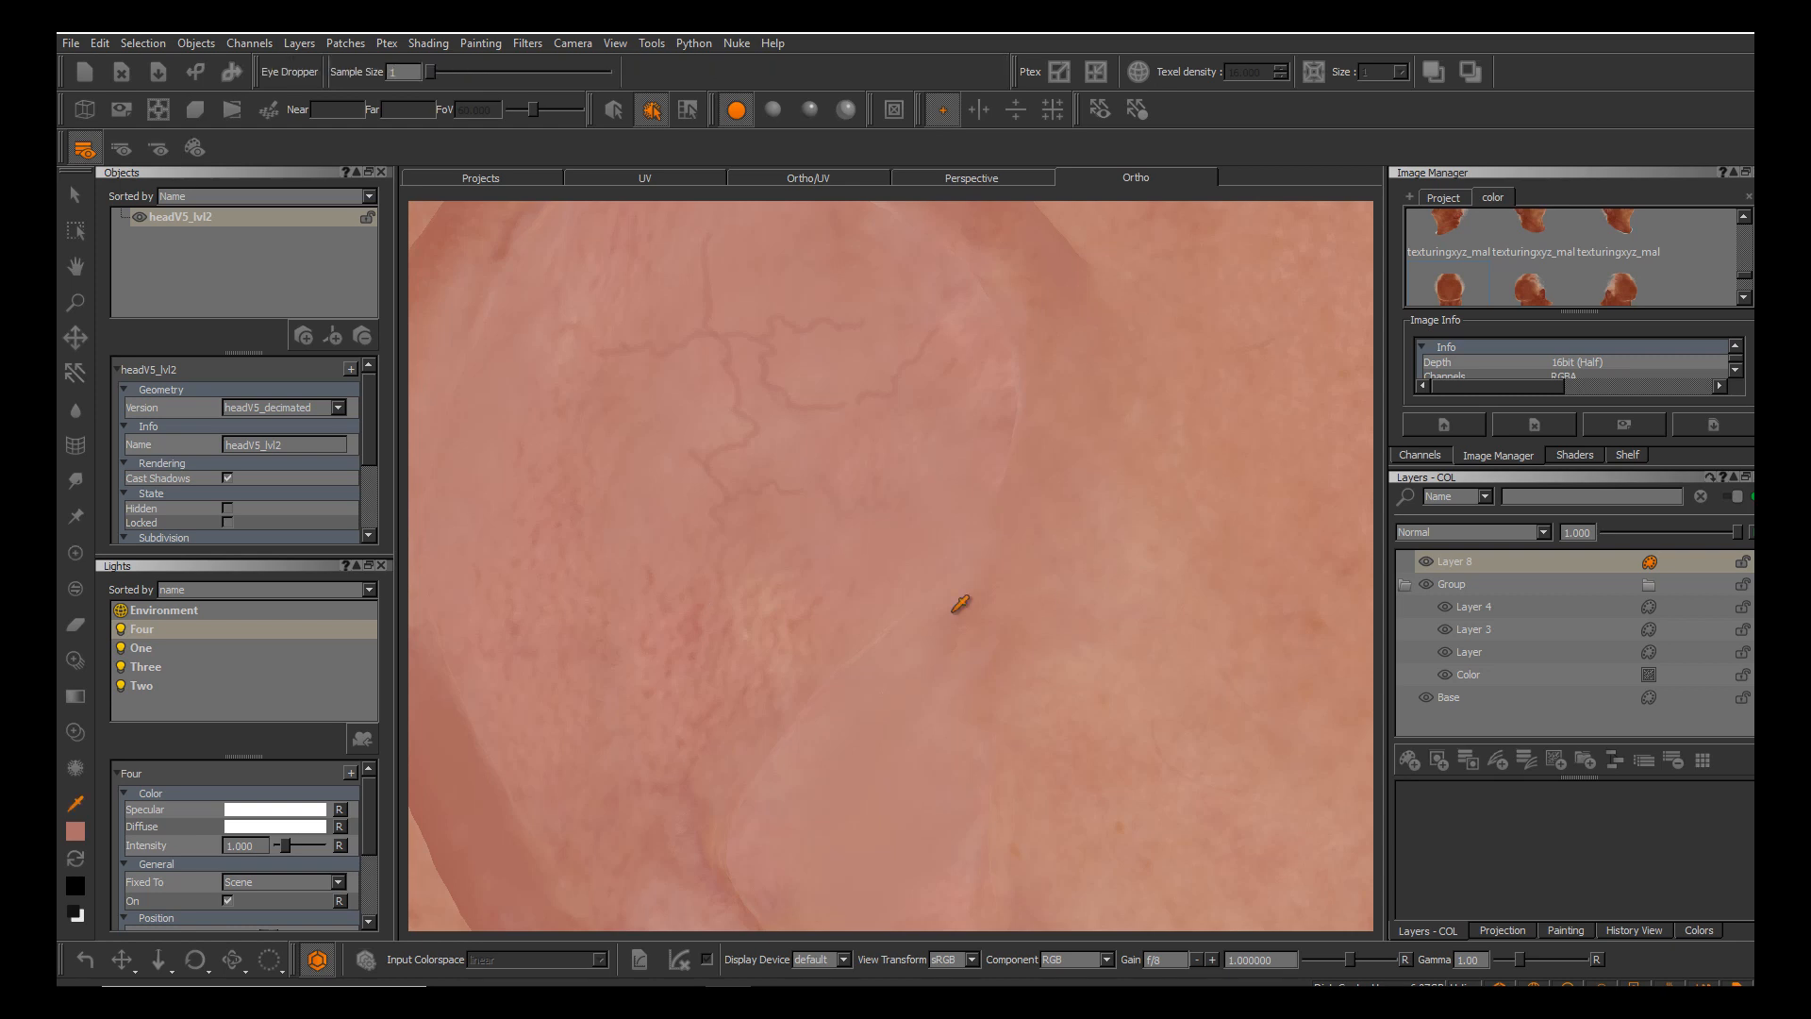
{"action": "key", "text": "p"}
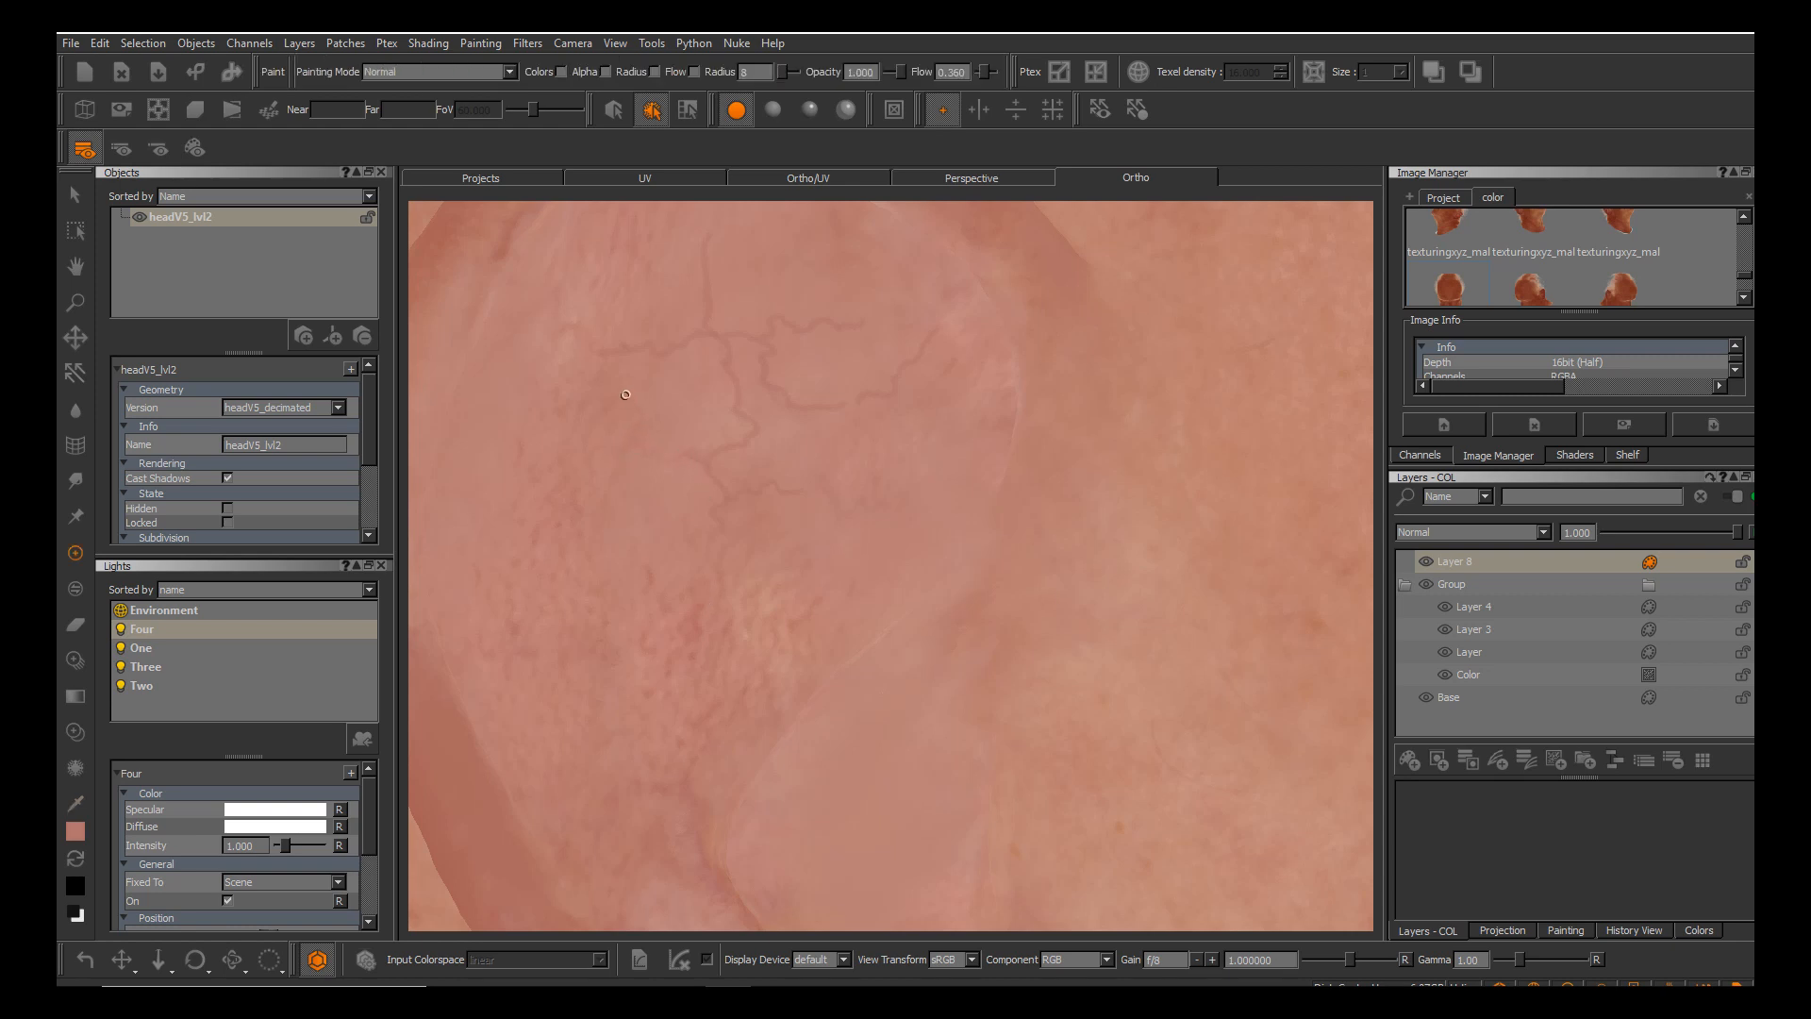
{"action": "key", "text": "b"}
Erase the reddish paint spilling past the front of the upper ear fold with a radius 88 brush in Clear mode.
{"action": "scroll", "coordinate": [950, 614], "scroll_direction": "down", "scroll_amount": 5}
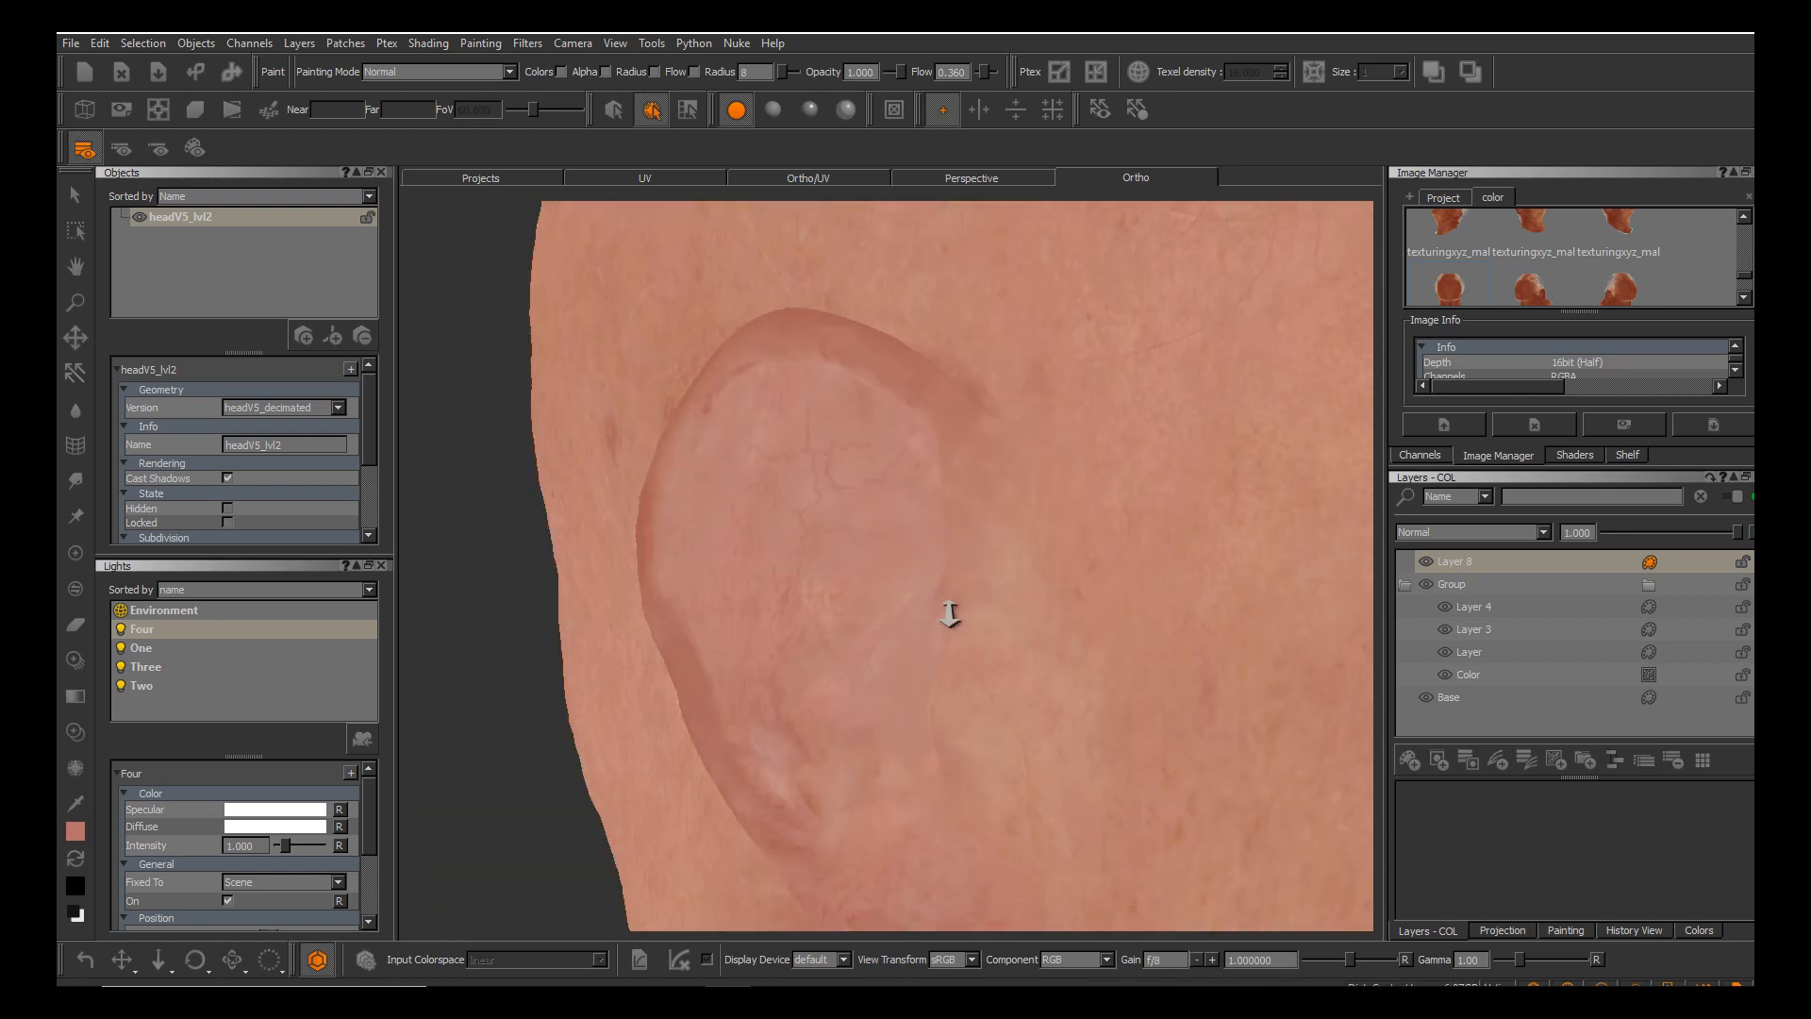
{"action": "right_click_drag", "start_coordinate": [950, 614], "coordinate": [950, 614], "text": "alt"}
{"action": "left_click_drag", "start_coordinate": [950, 615], "coordinate": [950, 614], "text": "alt"}
{"action": "middle_click_drag", "start_coordinate": [950, 614], "coordinate": [950, 614], "text": "alt"}
{"action": "left_click_drag", "start_coordinate": [950, 614], "coordinate": [950, 615], "text": "alt"}
{"action": "right_click_drag", "start_coordinate": [950, 615], "coordinate": [950, 614], "text": "alt"}
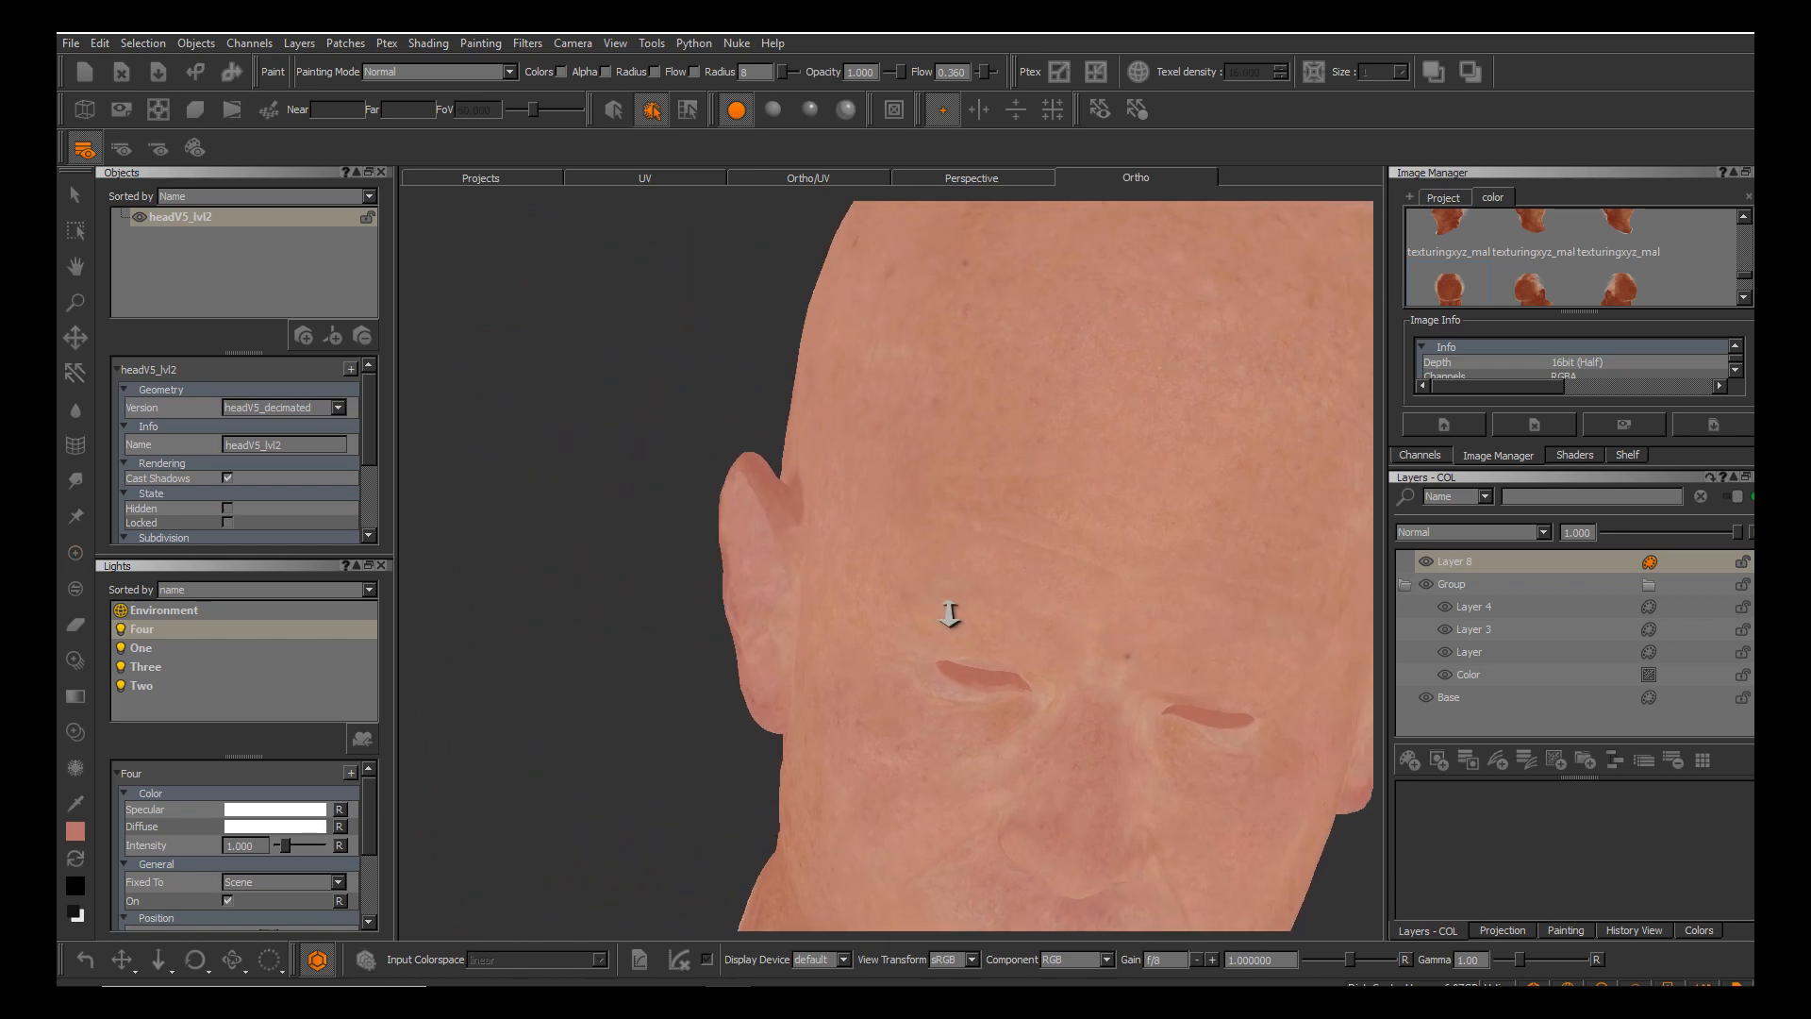
{"action": "left_click_drag", "start_coordinate": [950, 615], "coordinate": [950, 615], "text": "alt"}
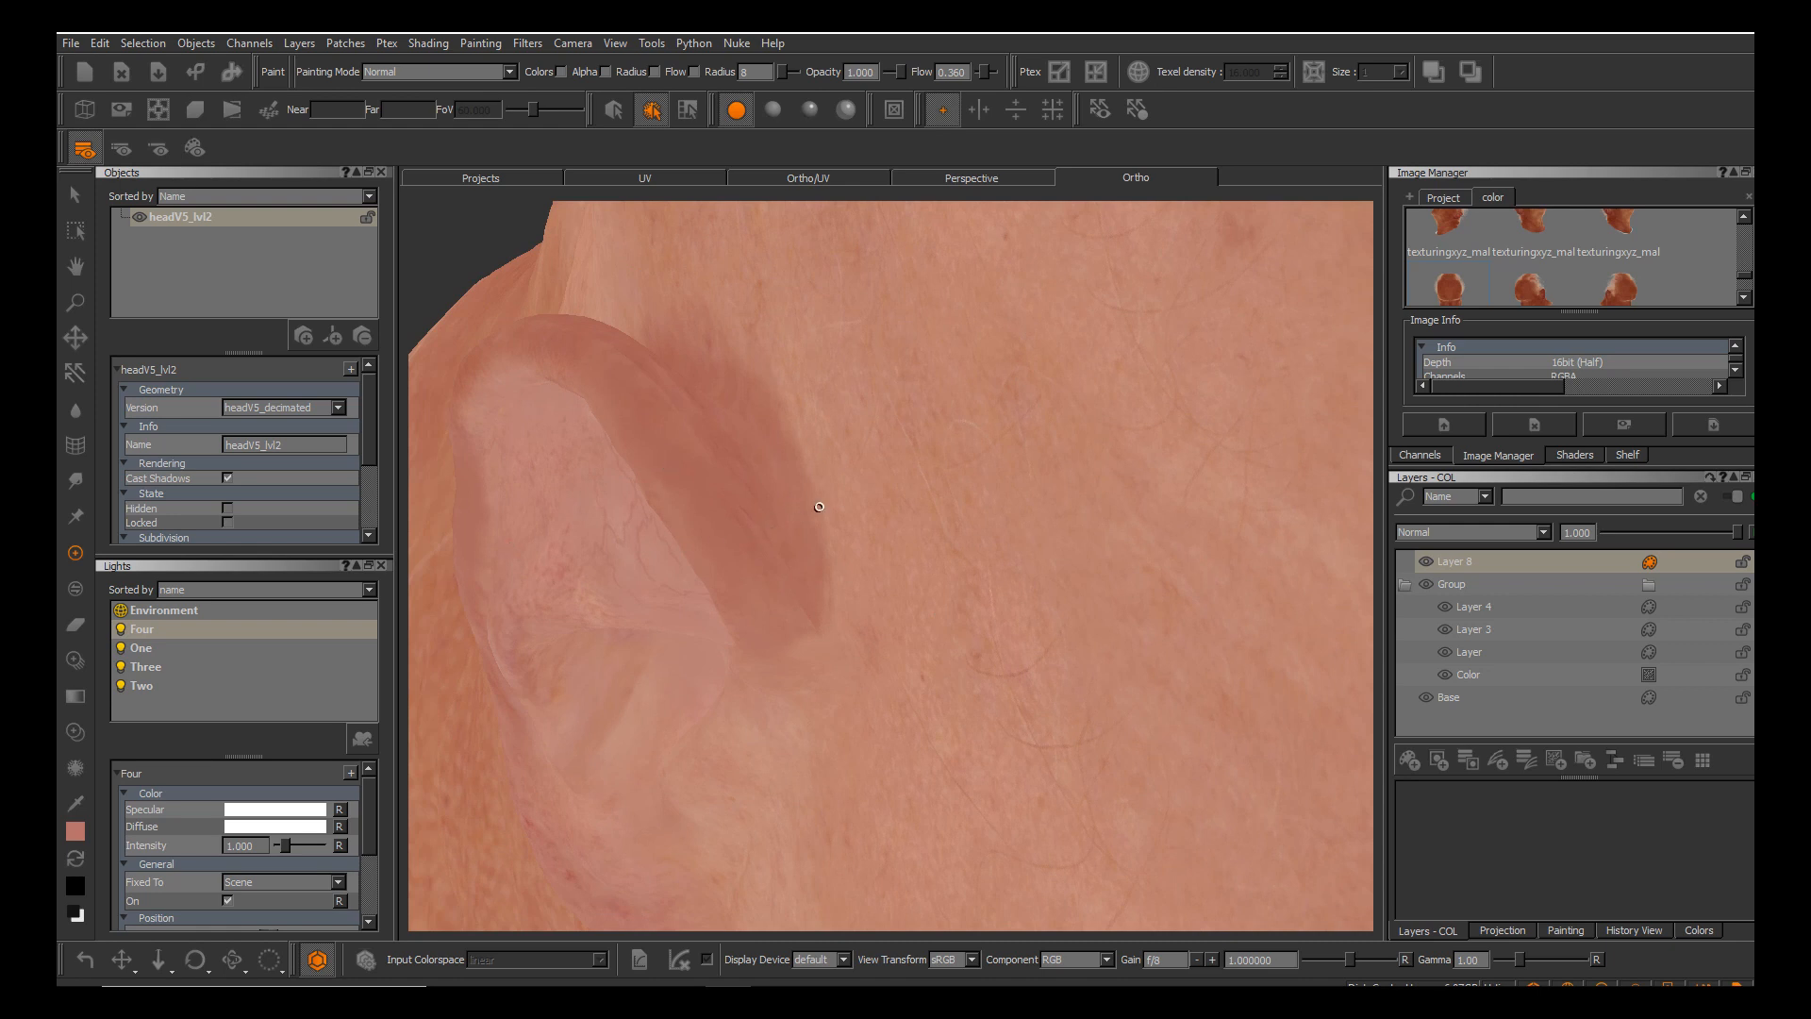
{"action": "left_click_drag", "start_coordinate": [819, 510], "coordinate": [817, 513]}
{"action": "left_click", "coordinate": [440, 72]}
{"action": "key", "text": "Down"}
{"action": "key", "text": "Return"}
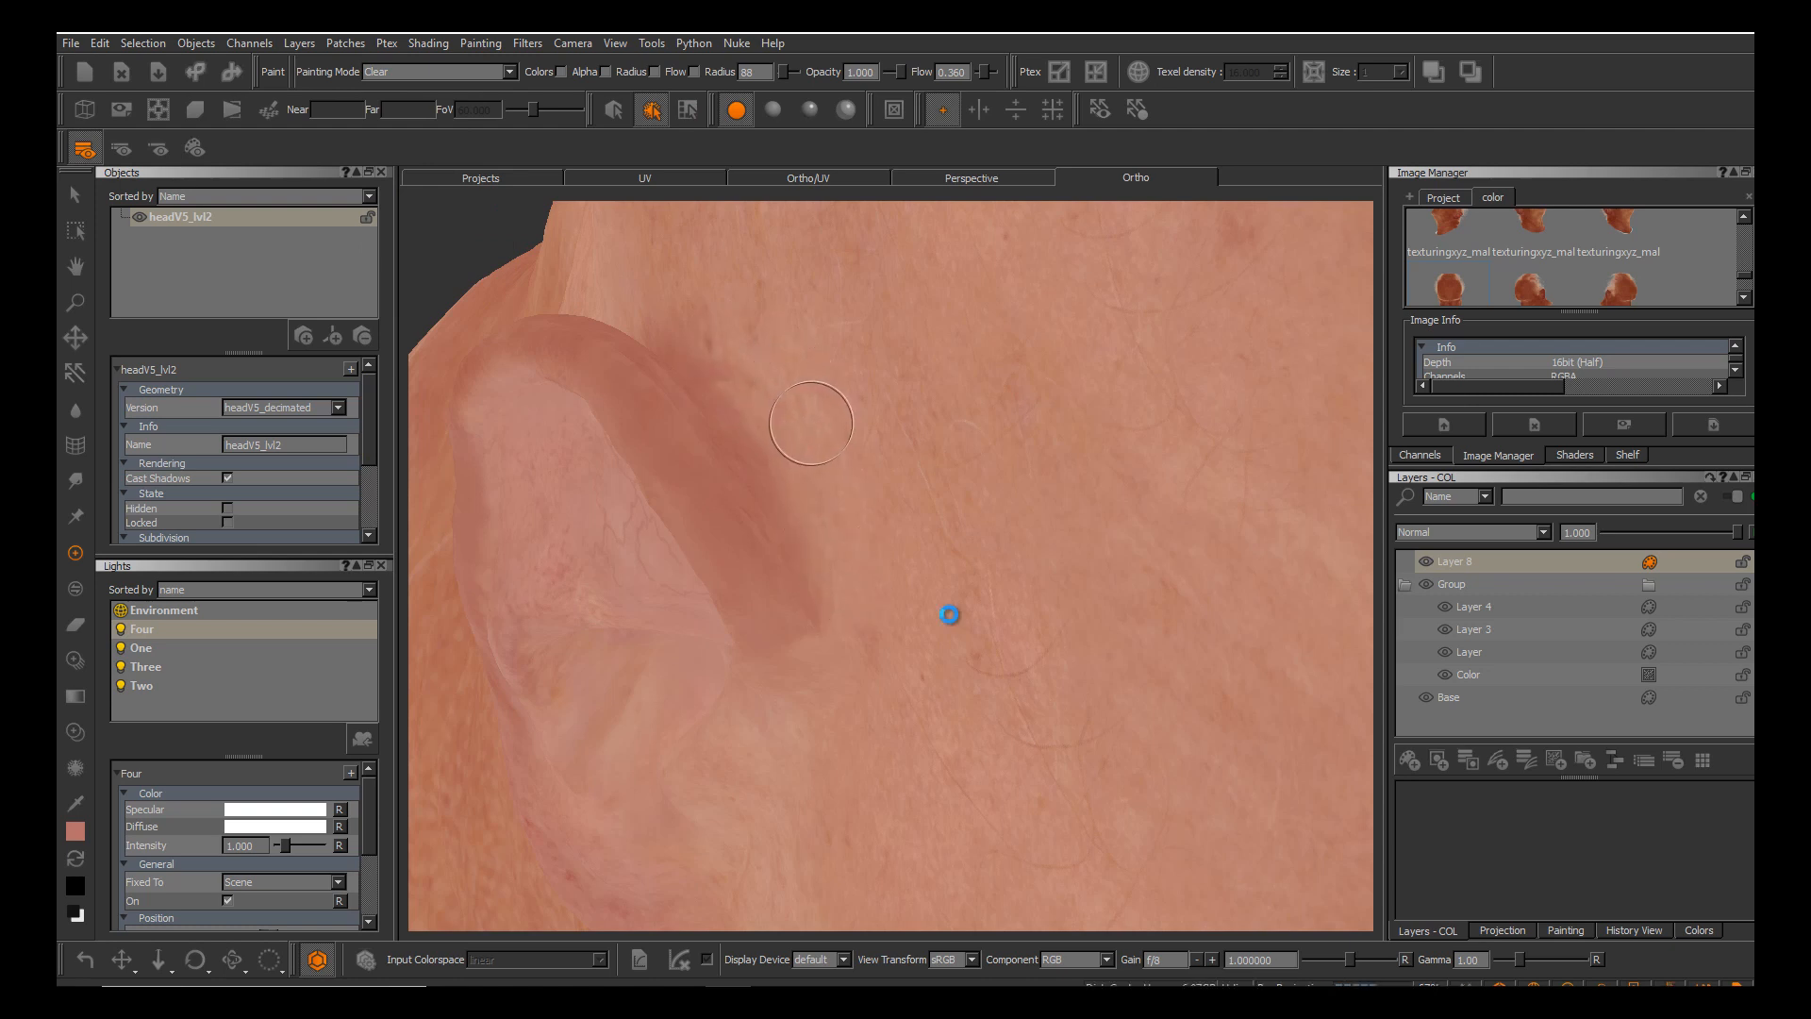
{"action": "left_click_drag", "start_coordinate": [813, 410], "coordinate": [802, 368], "text": "alt"}
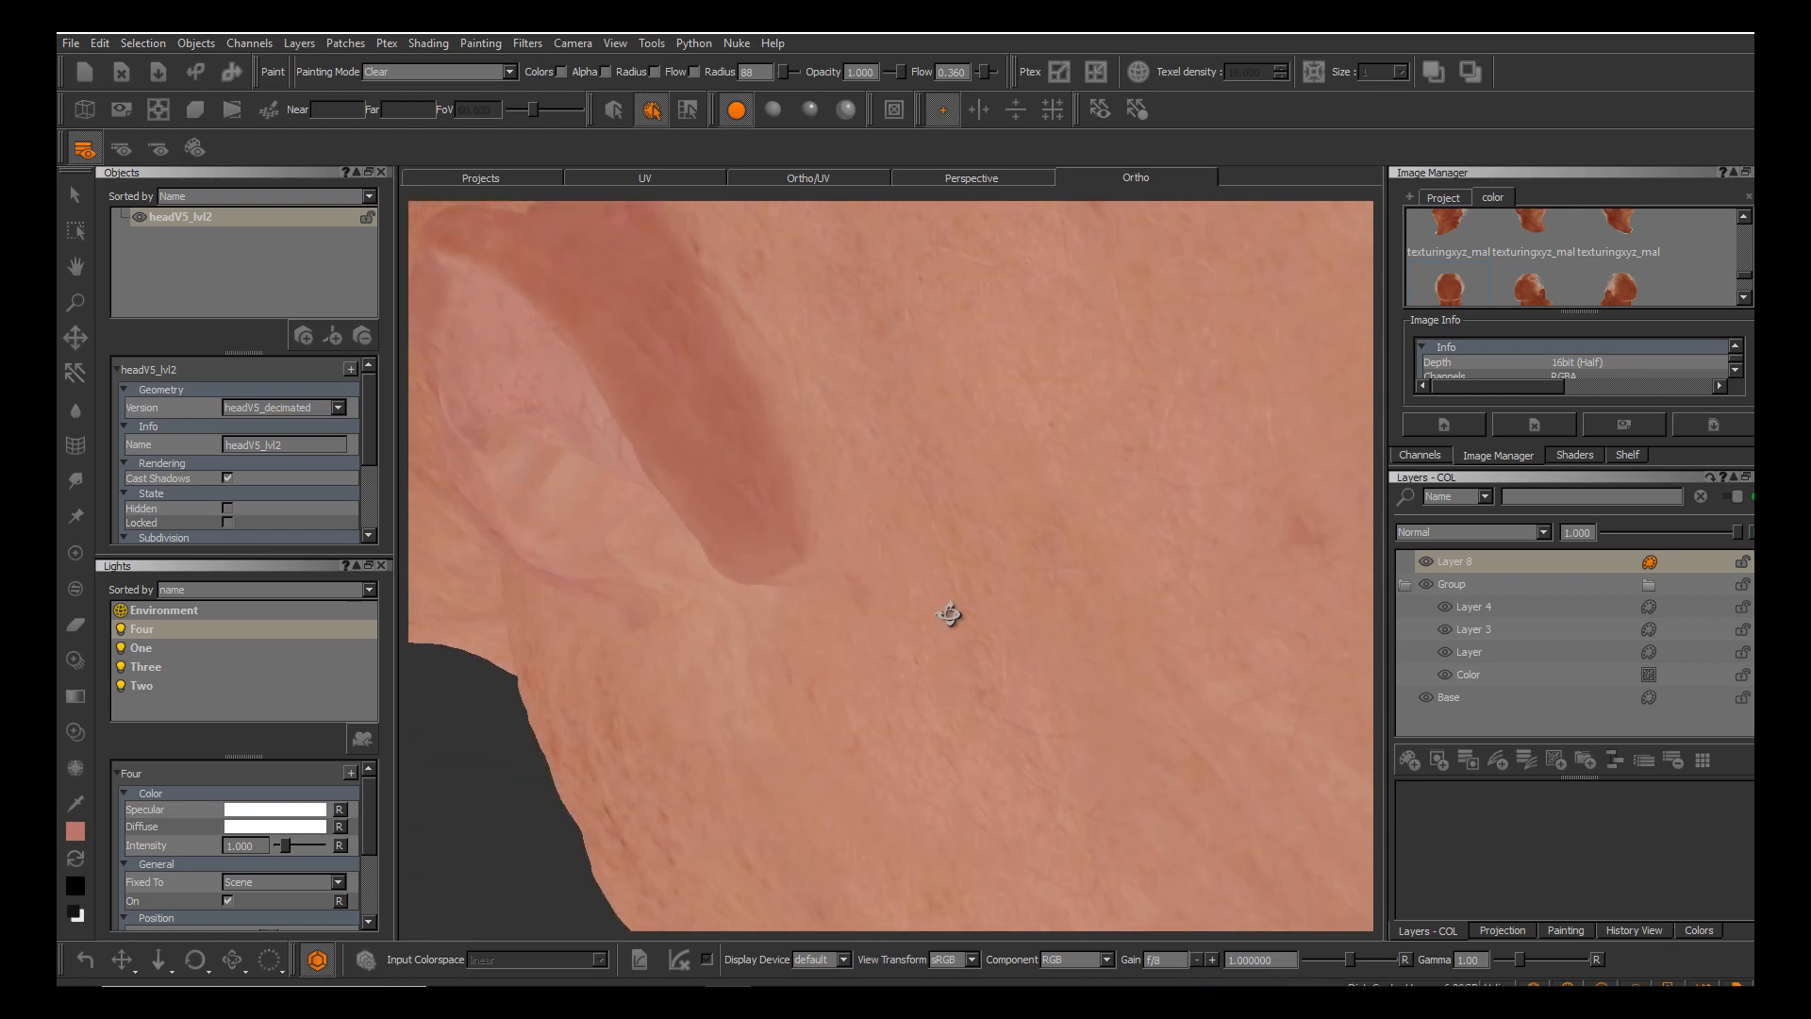
{"action": "middle_click_drag", "start_coordinate": [802, 368], "coordinate": [804, 427], "text": "alt"}
{"action": "left_click_drag", "start_coordinate": [950, 616], "coordinate": [949, 614], "text": "alt"}
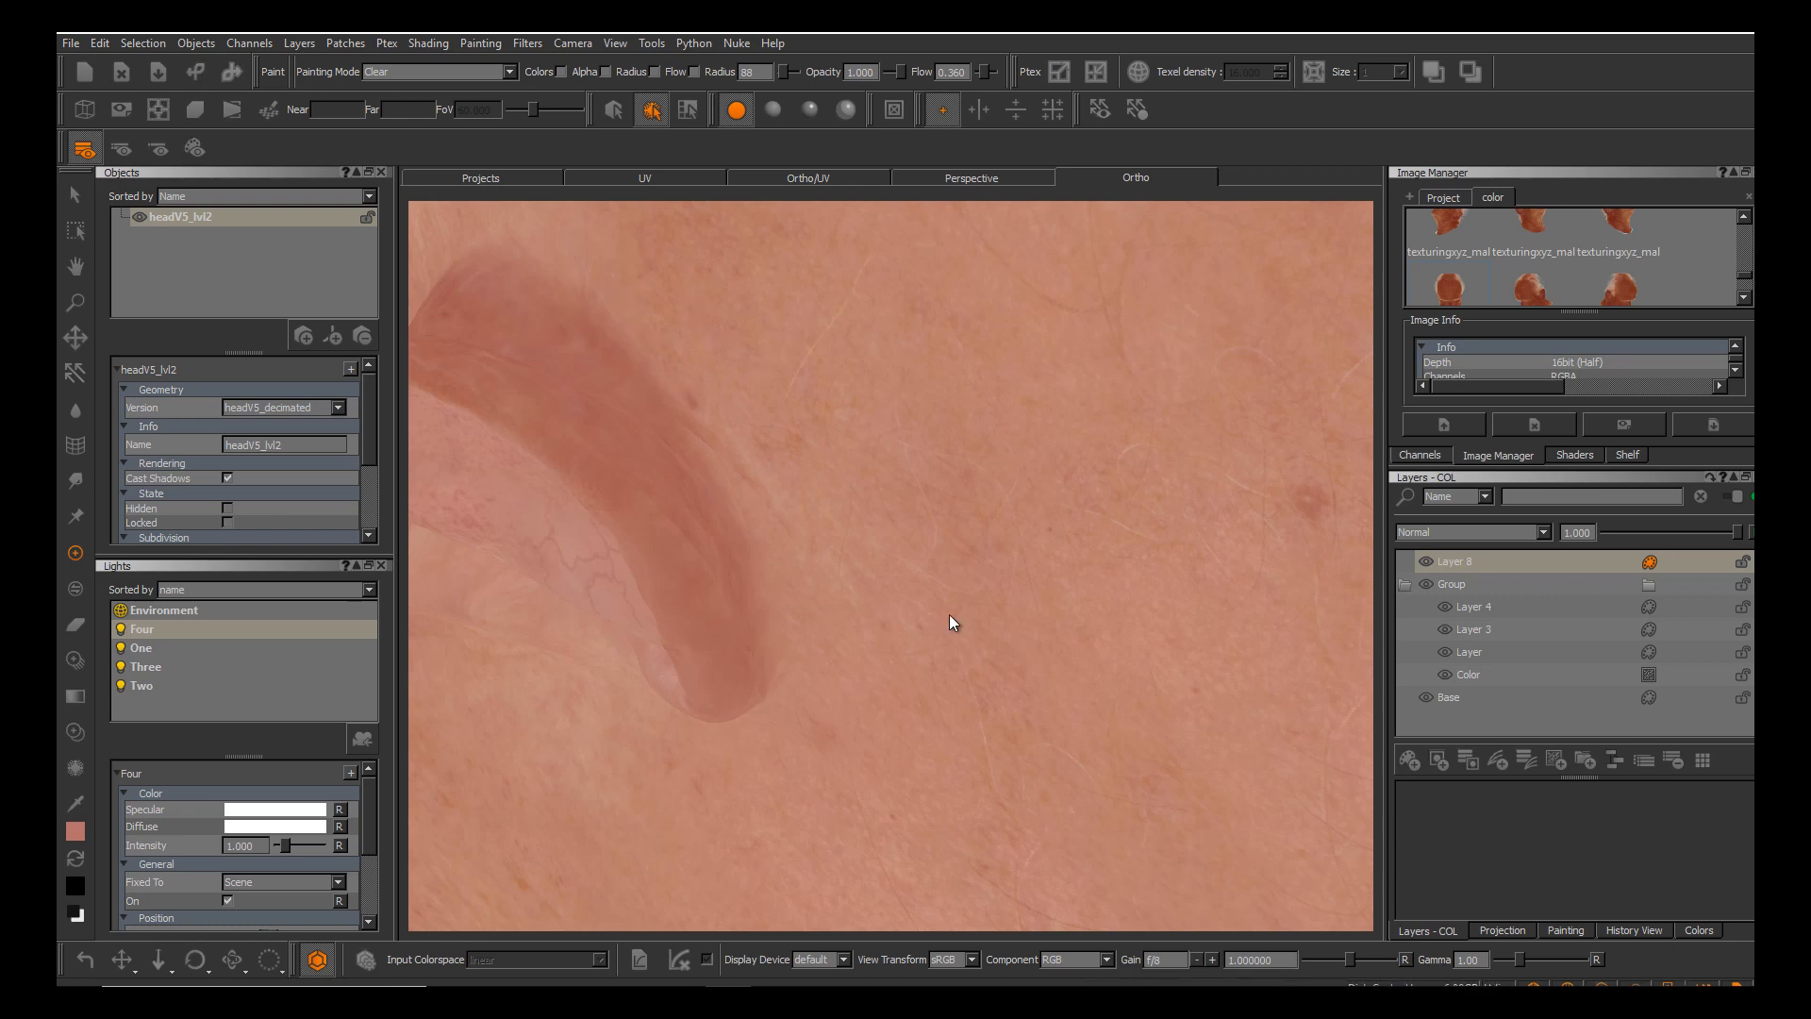
Repaint the front edge of the upper ear fold in Normal painting mode with a sampled darker red.
{"action": "left_click", "coordinate": [440, 71]}
{"action": "left_click", "coordinate": [440, 57]}
{"action": "middle_click_drag", "start_coordinate": [950, 614], "coordinate": [1039, 578], "text": "alt"}
{"action": "right_click_drag", "start_coordinate": [1039, 578], "coordinate": [1039, 538], "text": "alt"}
{"action": "right_click_drag", "start_coordinate": [950, 614], "coordinate": [953, 616], "text": "alt"}
{"action": "left_click_drag", "start_coordinate": [952, 616], "coordinate": [953, 613], "text": "alt"}
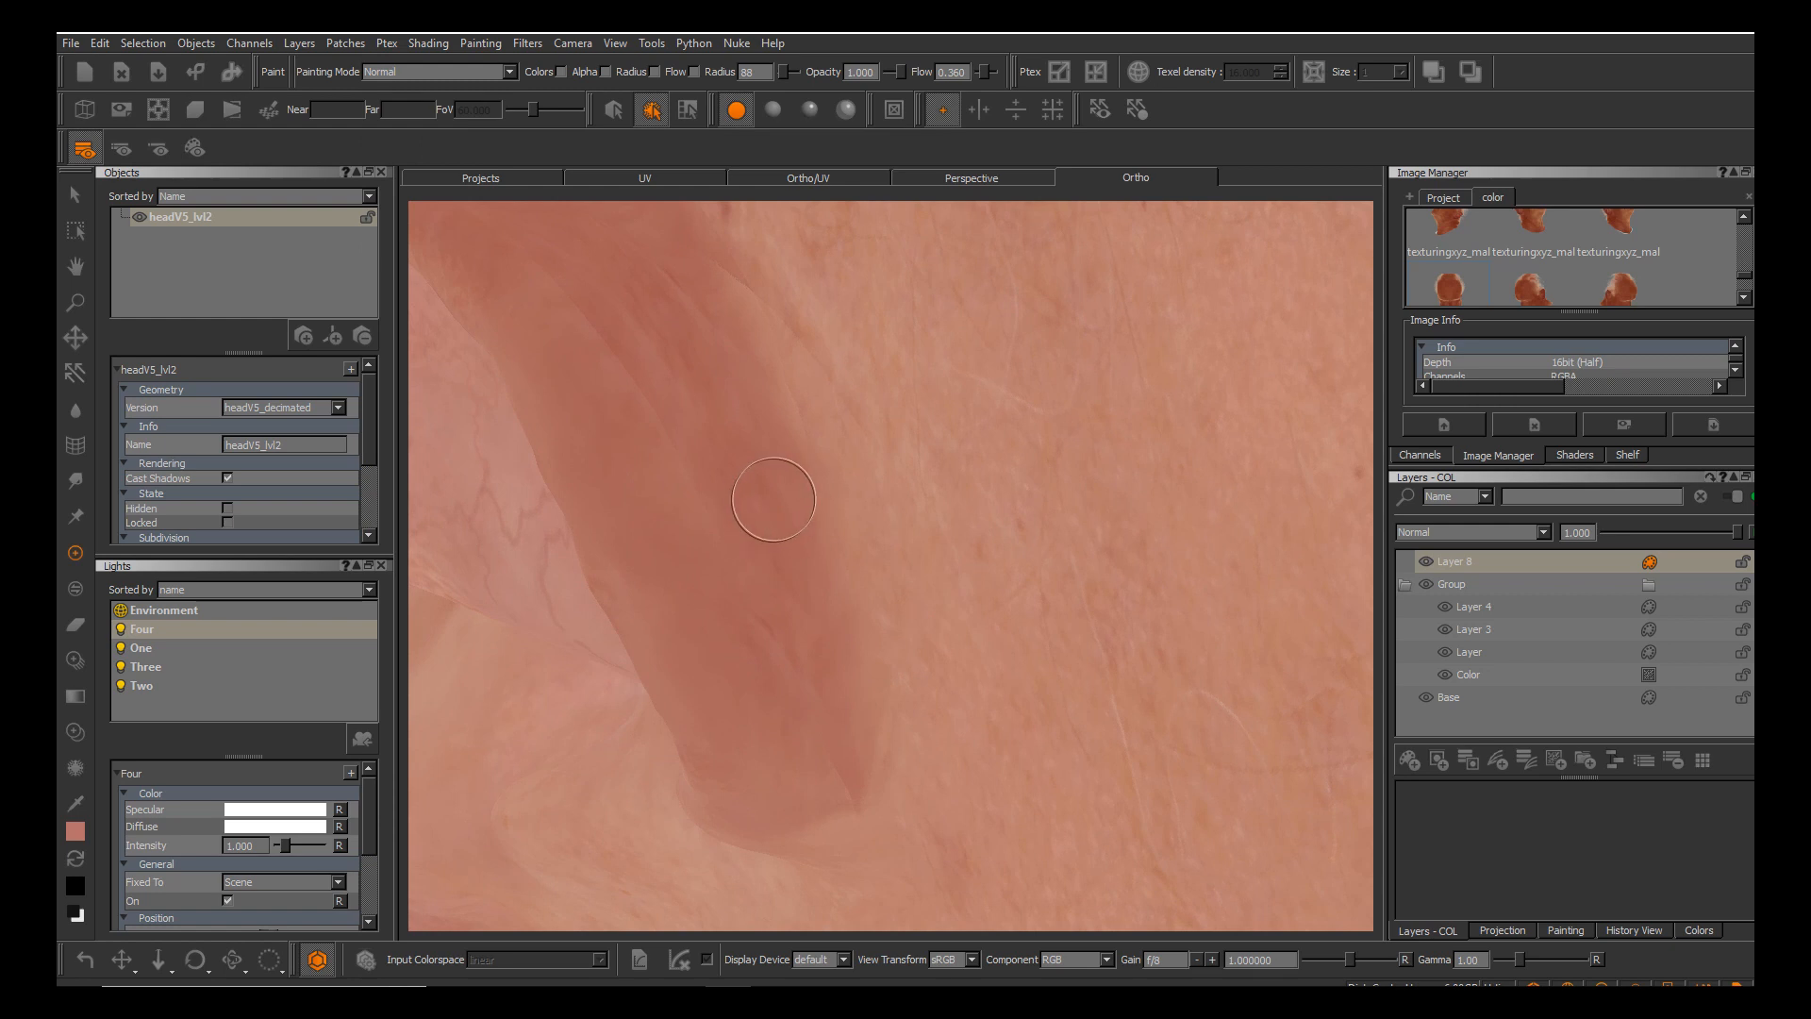
{"action": "key", "text": "c"}
{"action": "left_click", "coordinate": [953, 612]}
{"action": "key", "text": "p"}
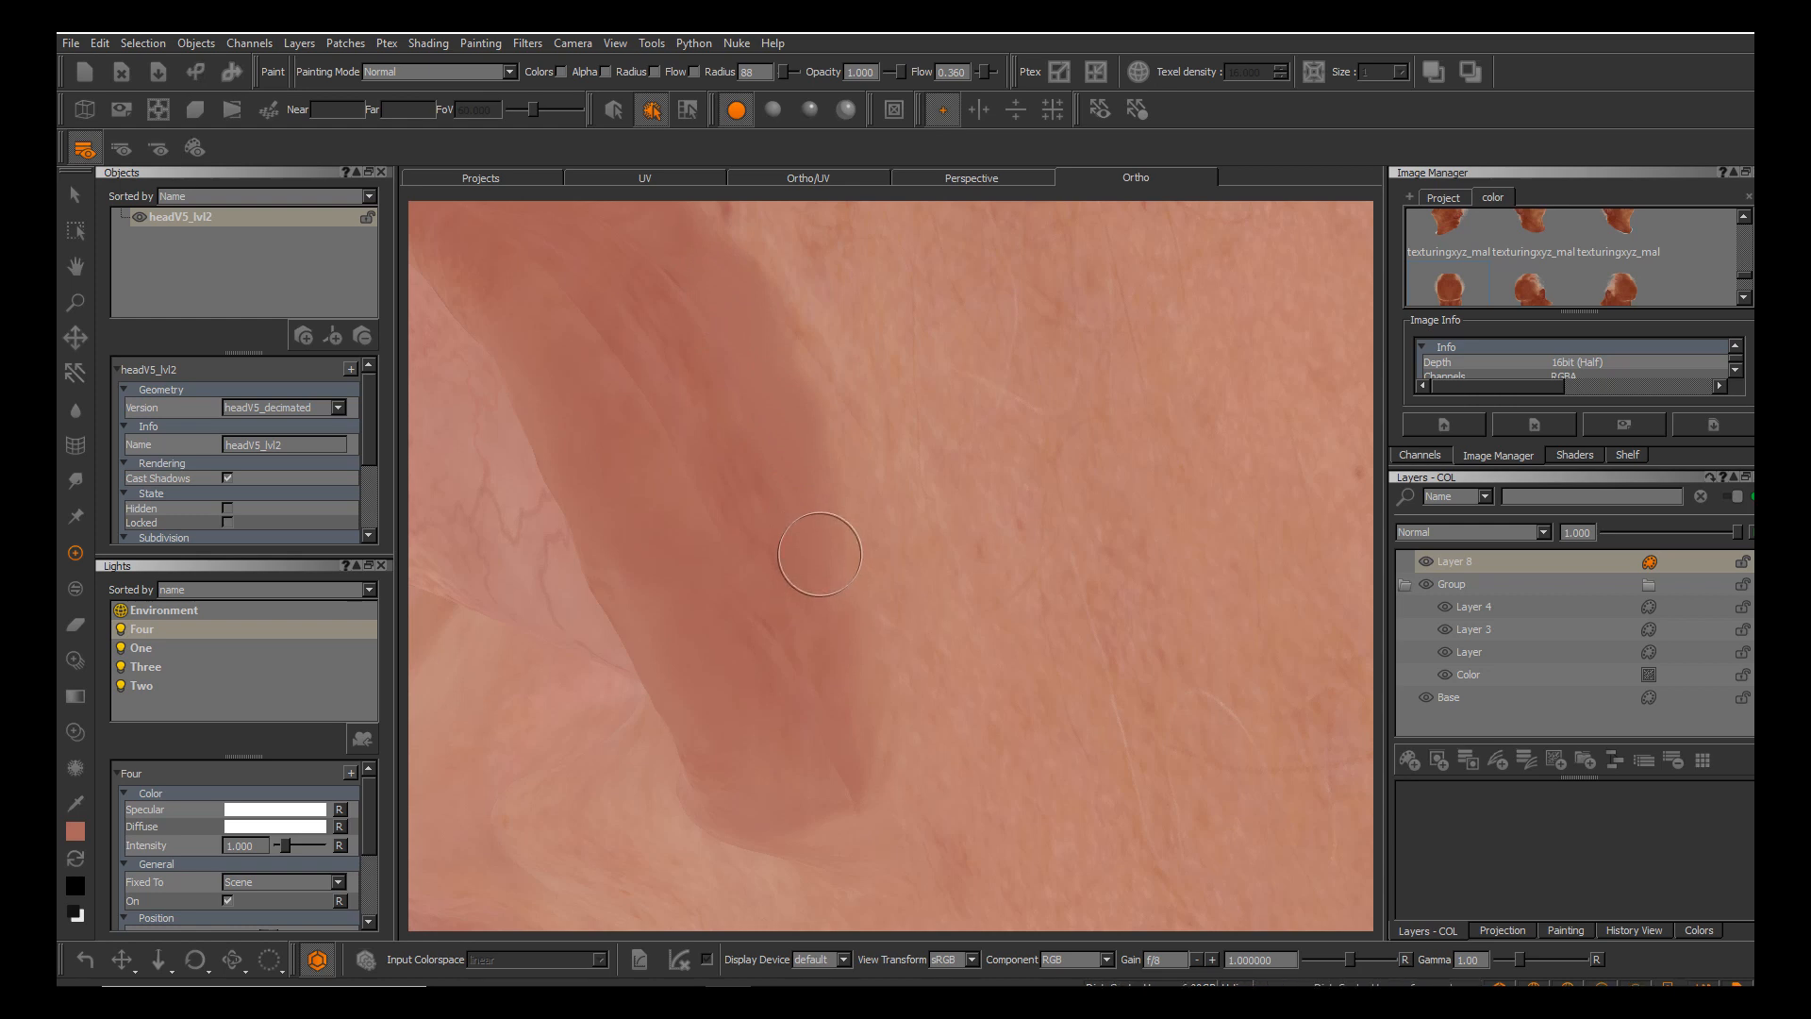
Sample the lighter head skin colour and paint along the border between the ear fold and the head.
{"action": "left_click_drag", "start_coordinate": [823, 557], "coordinate": [952, 616], "text": "alt"}
{"action": "key", "text": "c"}
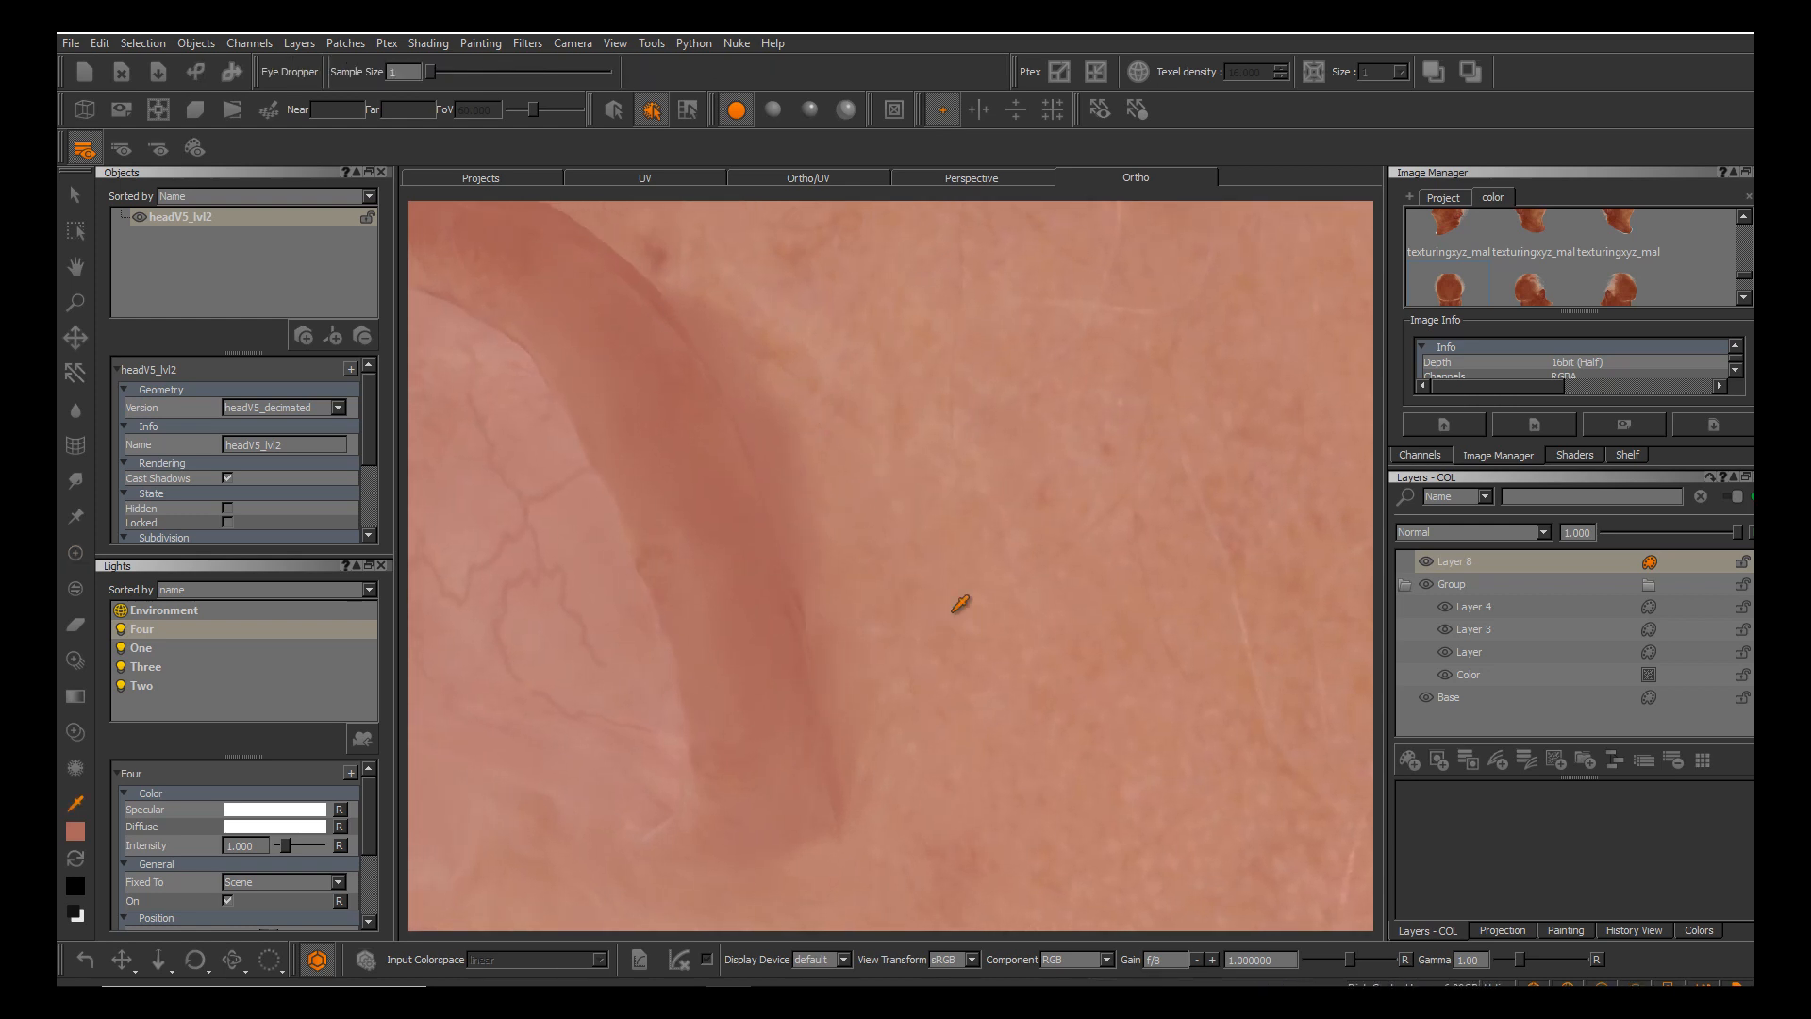
{"action": "left_click", "coordinate": [953, 613]}
{"action": "key", "text": "p"}
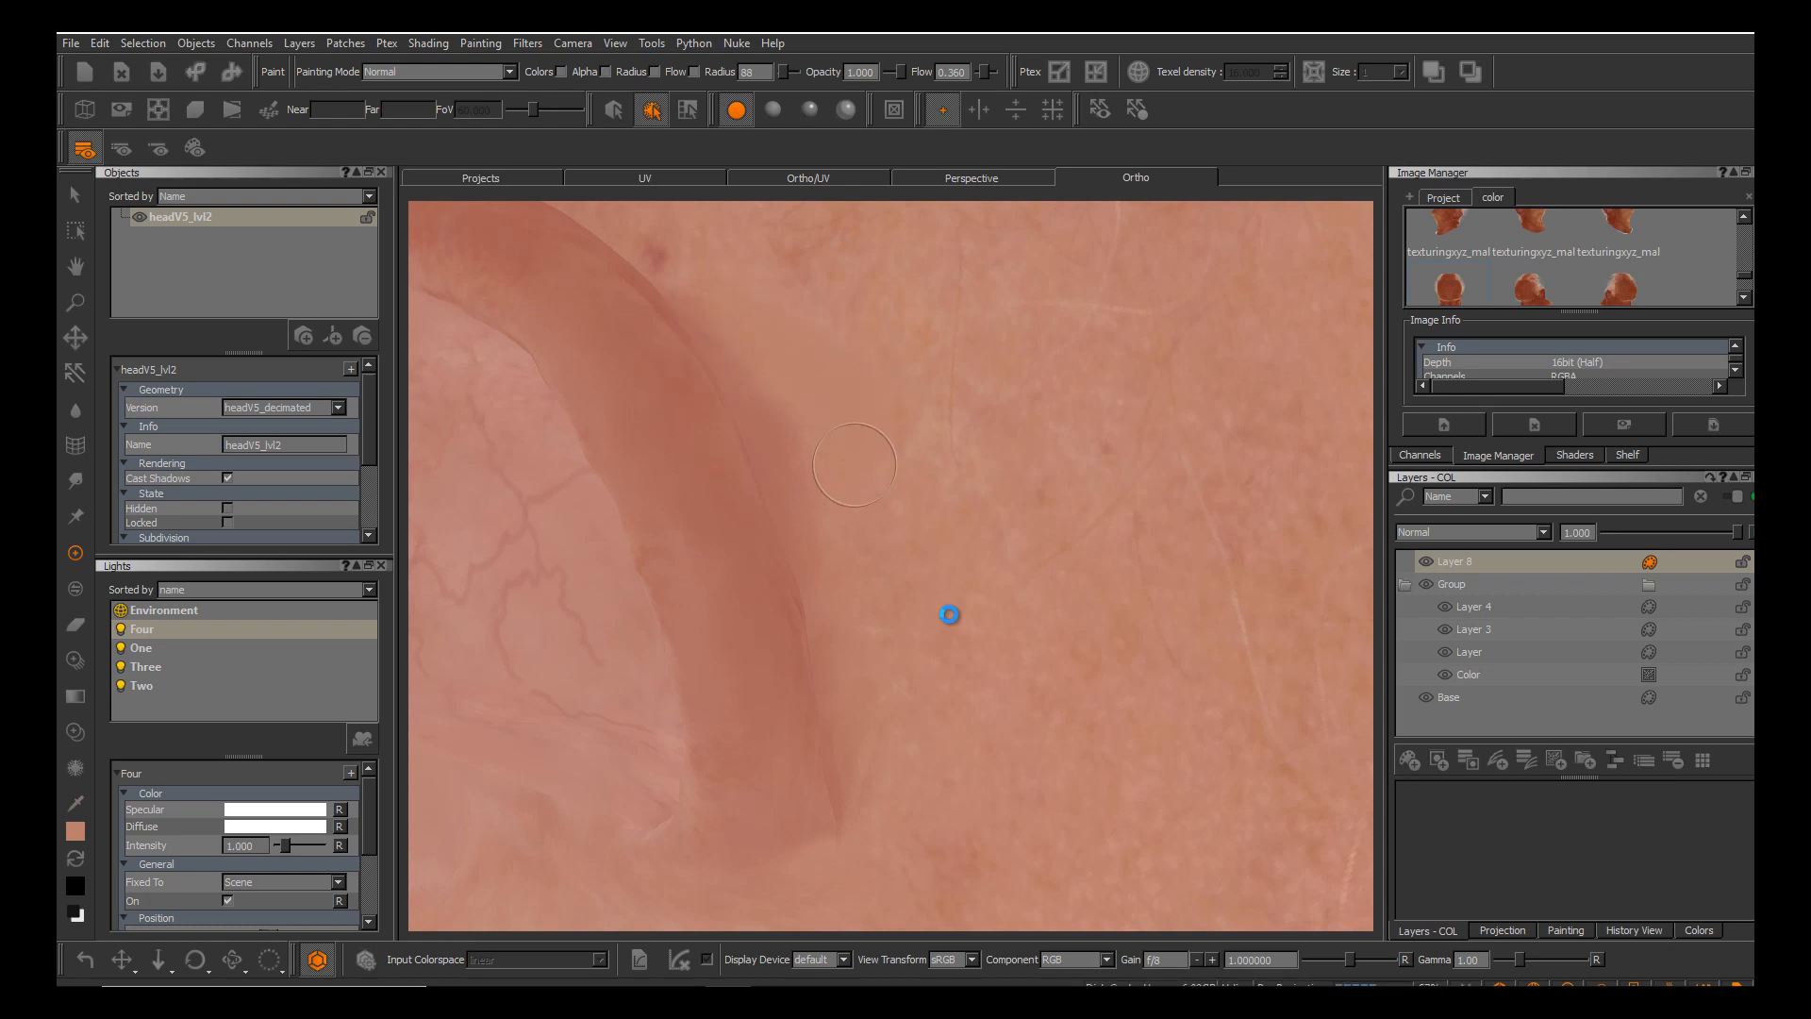
Sample a reddish ear tone and extend the upper fold's shading down toward the front of the ear.
{"action": "scroll", "coordinate": [950, 614], "scroll_direction": "down", "scroll_amount": 10}
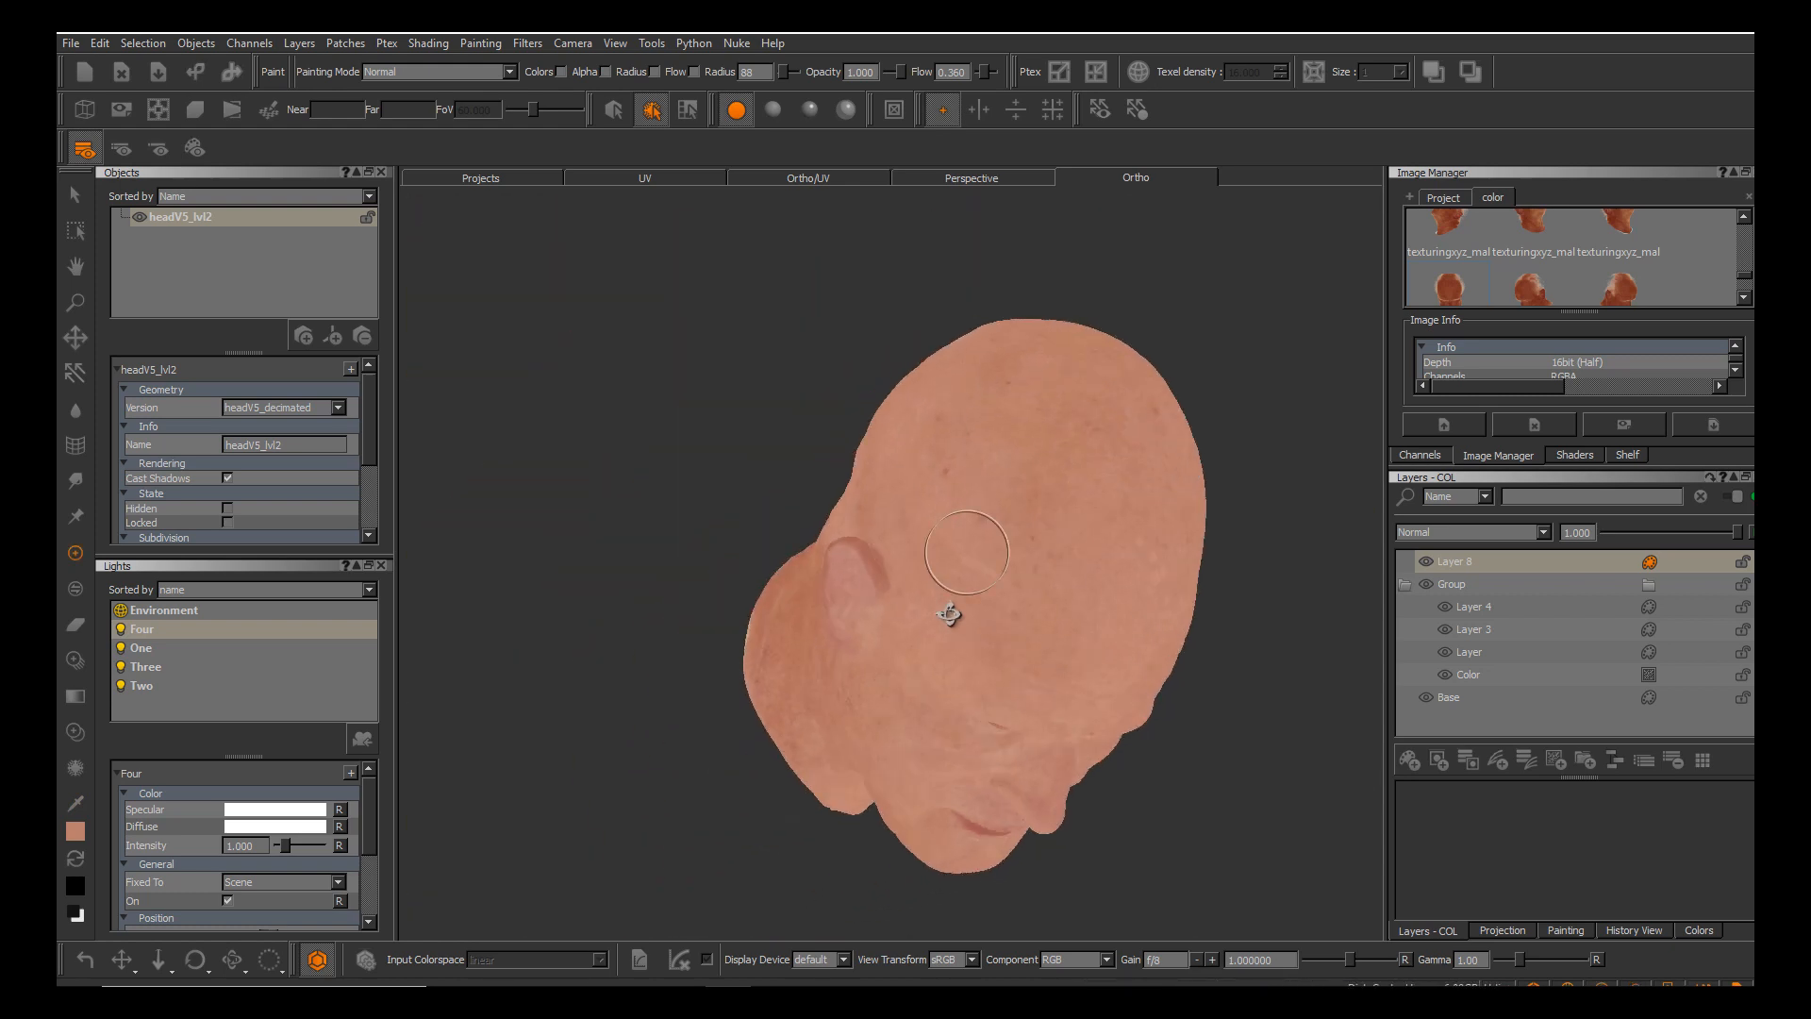
{"action": "left_click_drag", "start_coordinate": [950, 614], "coordinate": [986, 557], "text": "alt"}
{"action": "middle_click_drag", "start_coordinate": [950, 614], "coordinate": [802, 509], "text": "alt"}
{"action": "right_click_drag", "start_coordinate": [950, 614], "coordinate": [1038, 614], "text": "alt"}
{"action": "mouse_move", "coordinate": [950, 614]}
{"action": "left_mouse_down", "text": "alt"}
{"action": "mouse_move", "coordinate": [920, 575]}
{"action": "mouse_move", "coordinate": [976, 577]}
{"action": "mouse_move", "coordinate": [958, 583]}
{"action": "left_mouse_up", "text": "alt"}
{"action": "right_click_drag", "start_coordinate": [950, 614], "coordinate": [920, 614], "text": "alt"}
{"action": "left_click_drag", "start_coordinate": [950, 614], "coordinate": [1024, 618], "text": "alt"}
{"action": "middle_click_drag", "start_coordinate": [950, 614], "coordinate": [1193, 656], "text": "alt"}
{"action": "right_click_drag", "start_coordinate": [950, 615], "coordinate": [1099, 614], "text": "alt"}
{"action": "left_click_drag", "start_coordinate": [950, 614], "coordinate": [920, 606], "text": "alt"}
{"action": "key", "text": "e"}
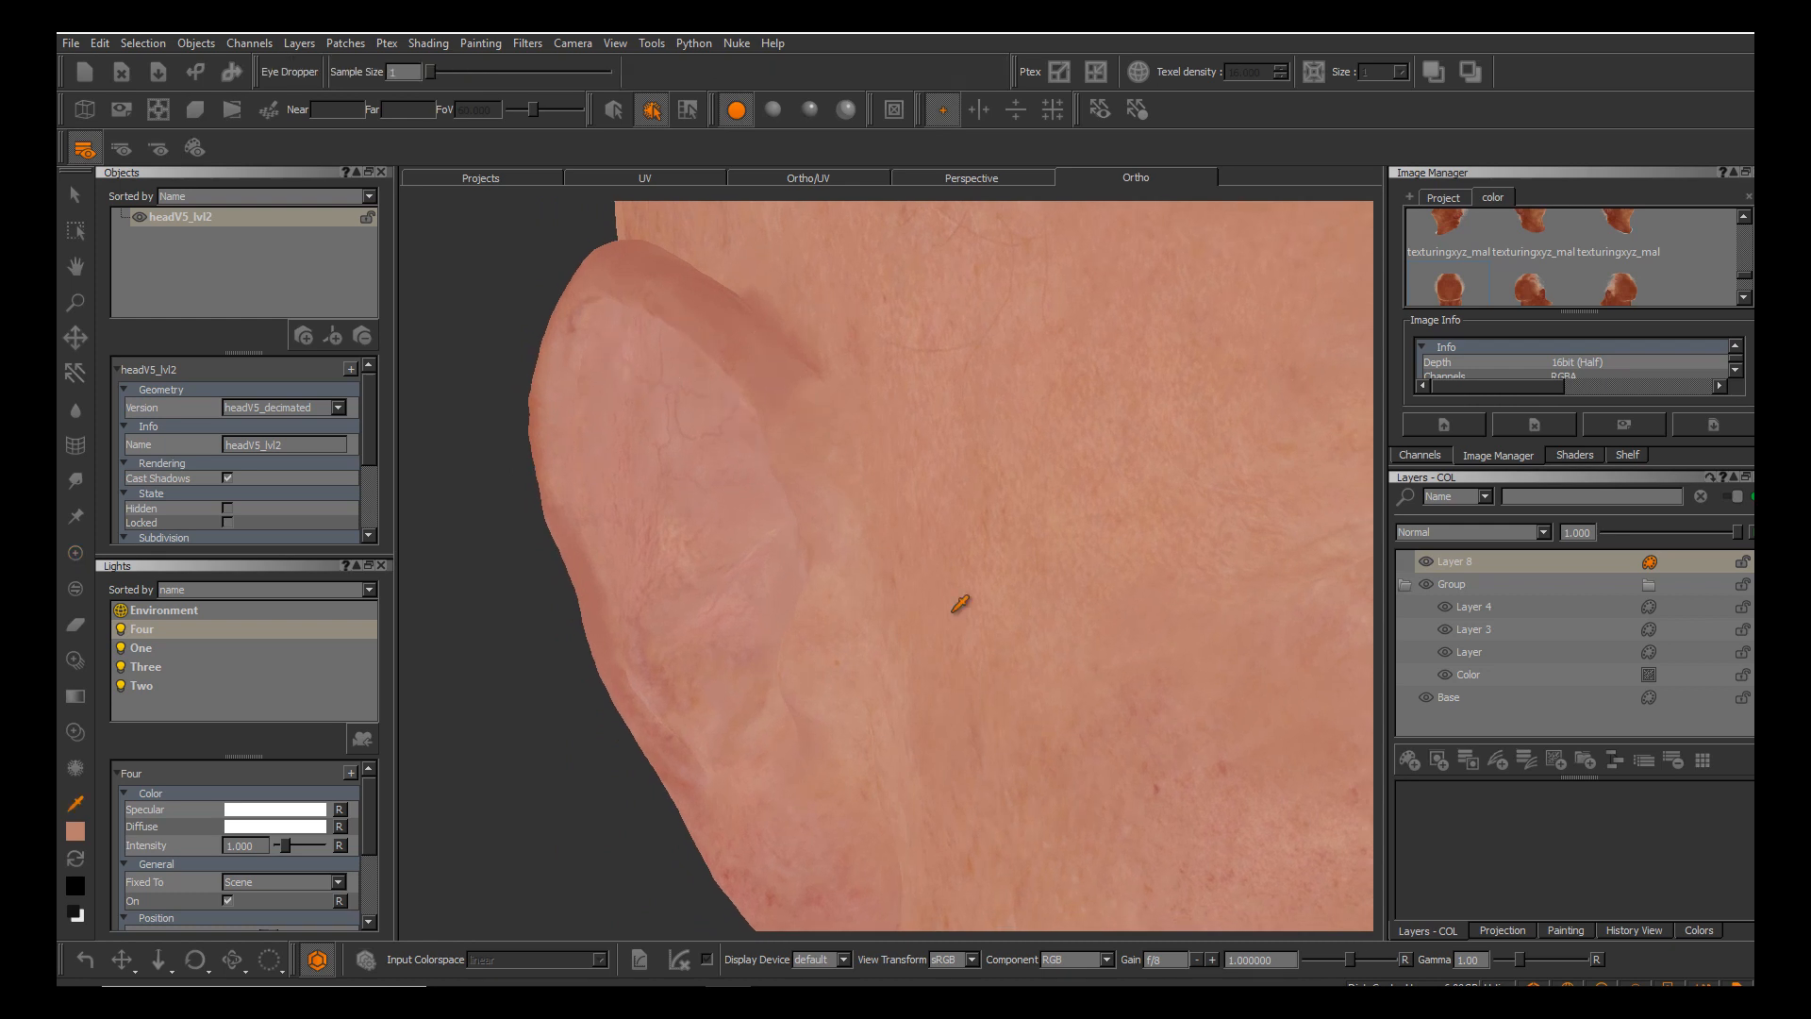
{"action": "key", "text": "p"}
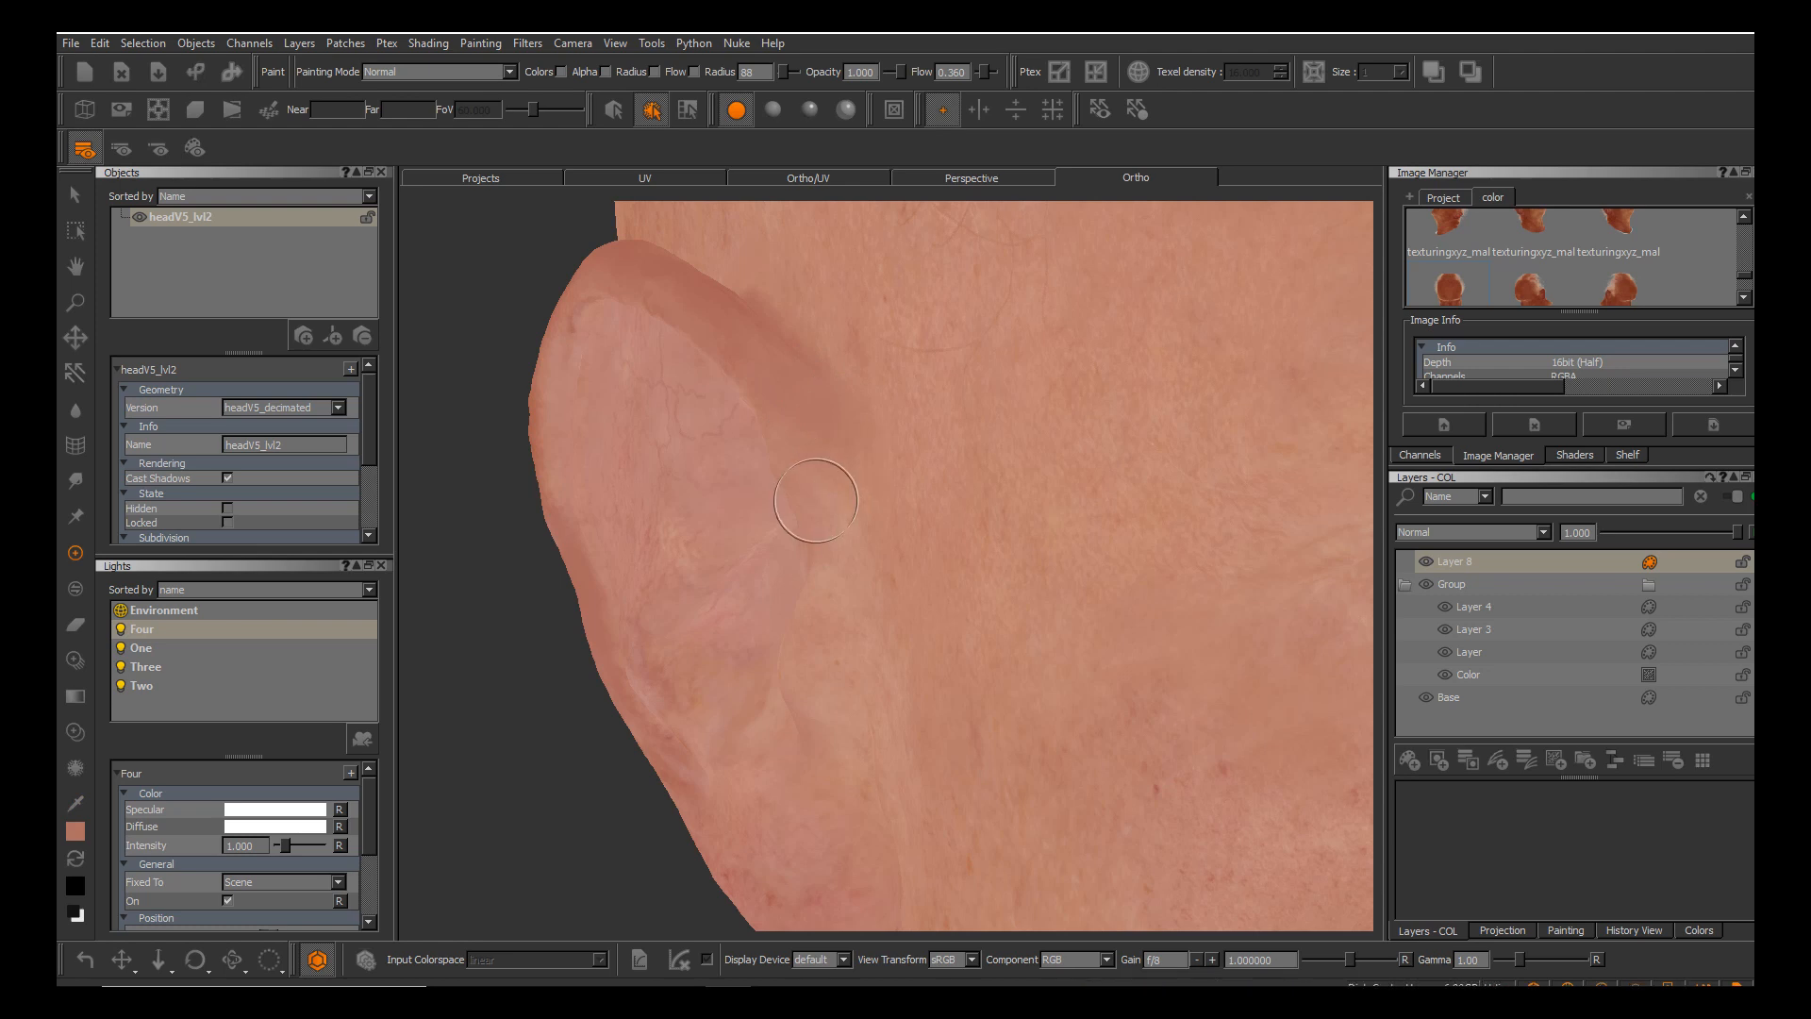
Examine the whole head's colour texture from both sides and the front, comparing the two ears.
{"action": "right_click_drag", "start_coordinate": [816, 500], "coordinate": [698, 509], "text": "alt"}
{"action": "left_click_drag", "start_coordinate": [816, 528], "coordinate": [950, 547], "text": "alt"}
{"action": "middle_click_drag", "start_coordinate": [950, 614], "coordinate": [872, 487], "text": "alt"}
{"action": "right_click_drag", "start_coordinate": [950, 614], "coordinate": [820, 623], "text": "alt"}
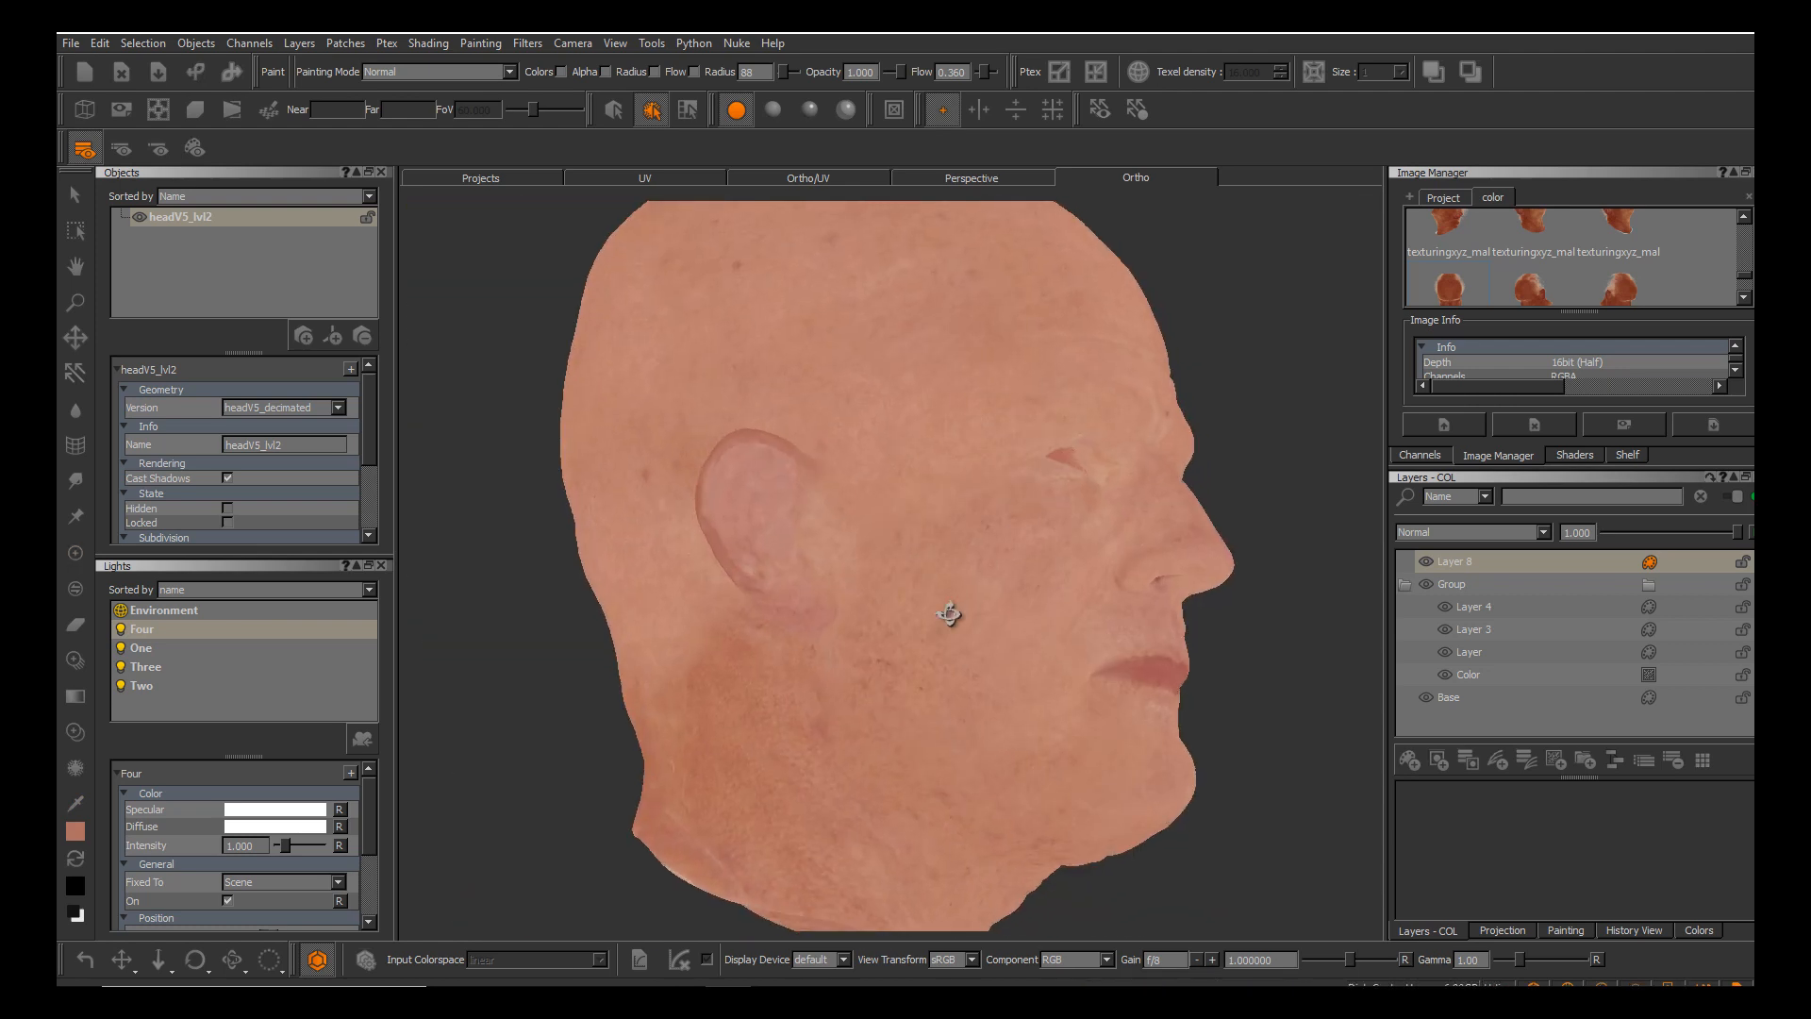
{"action": "left_click_drag", "start_coordinate": [950, 614], "coordinate": [889, 476], "text": "alt"}
{"action": "middle_click_drag", "start_coordinate": [890, 476], "coordinate": [698, 467], "text": "alt"}
{"action": "left_click_drag", "start_coordinate": [925, 614], "coordinate": [849, 604], "text": "alt"}
{"action": "middle_click_drag", "start_coordinate": [950, 614], "coordinate": [820, 646], "text": "alt"}
{"action": "right_click_drag", "start_coordinate": [950, 614], "coordinate": [1056, 615], "text": "alt"}
{"action": "left_click_drag", "start_coordinate": [950, 614], "coordinate": [1047, 618], "text": "alt"}
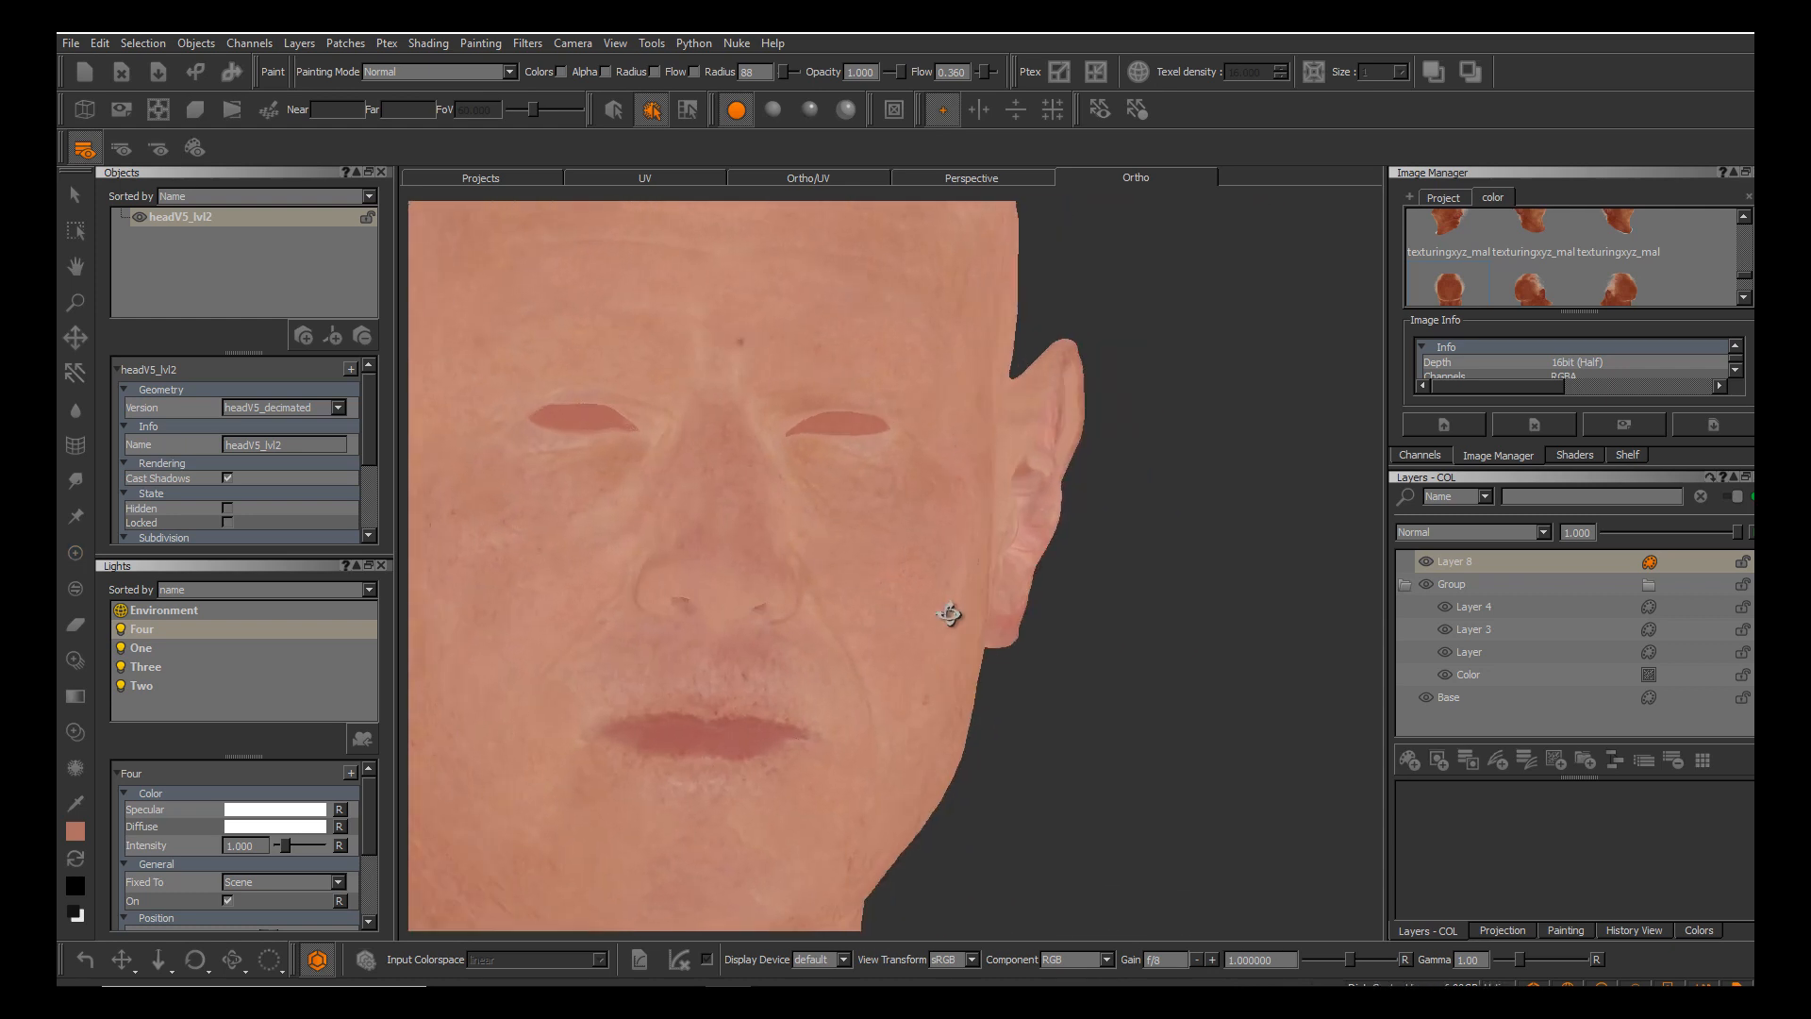
{"action": "middle_click_drag", "start_coordinate": [950, 614], "coordinate": [1175, 657], "text": "alt"}
{"action": "right_click_drag", "start_coordinate": [950, 614], "coordinate": [858, 615], "text": "alt"}
{"action": "left_click_drag", "start_coordinate": [950, 614], "coordinate": [858, 604], "text": "alt"}
{"action": "middle_click_drag", "start_coordinate": [950, 614], "coordinate": [731, 617], "text": "alt"}
{"action": "left_click_drag", "start_coordinate": [950, 614], "coordinate": [826, 614], "text": "alt"}
{"action": "middle_click_drag", "start_coordinate": [950, 614], "coordinate": [717, 606], "text": "alt"}
{"action": "right_click_drag", "start_coordinate": [950, 614], "coordinate": [1038, 614], "text": "alt"}
{"action": "mouse_move", "coordinate": [950, 615]}
{"action": "left_mouse_down", "text": "alt"}
{"action": "mouse_move", "coordinate": [1014, 614]}
{"action": "mouse_move", "coordinate": [986, 614]}
{"action": "left_mouse_up", "text": "alt"}
{"action": "middle_click_drag", "start_coordinate": [950, 614], "coordinate": [1109, 603], "text": "alt"}
{"action": "right_click_drag", "start_coordinate": [950, 614], "coordinate": [859, 614], "text": "alt"}
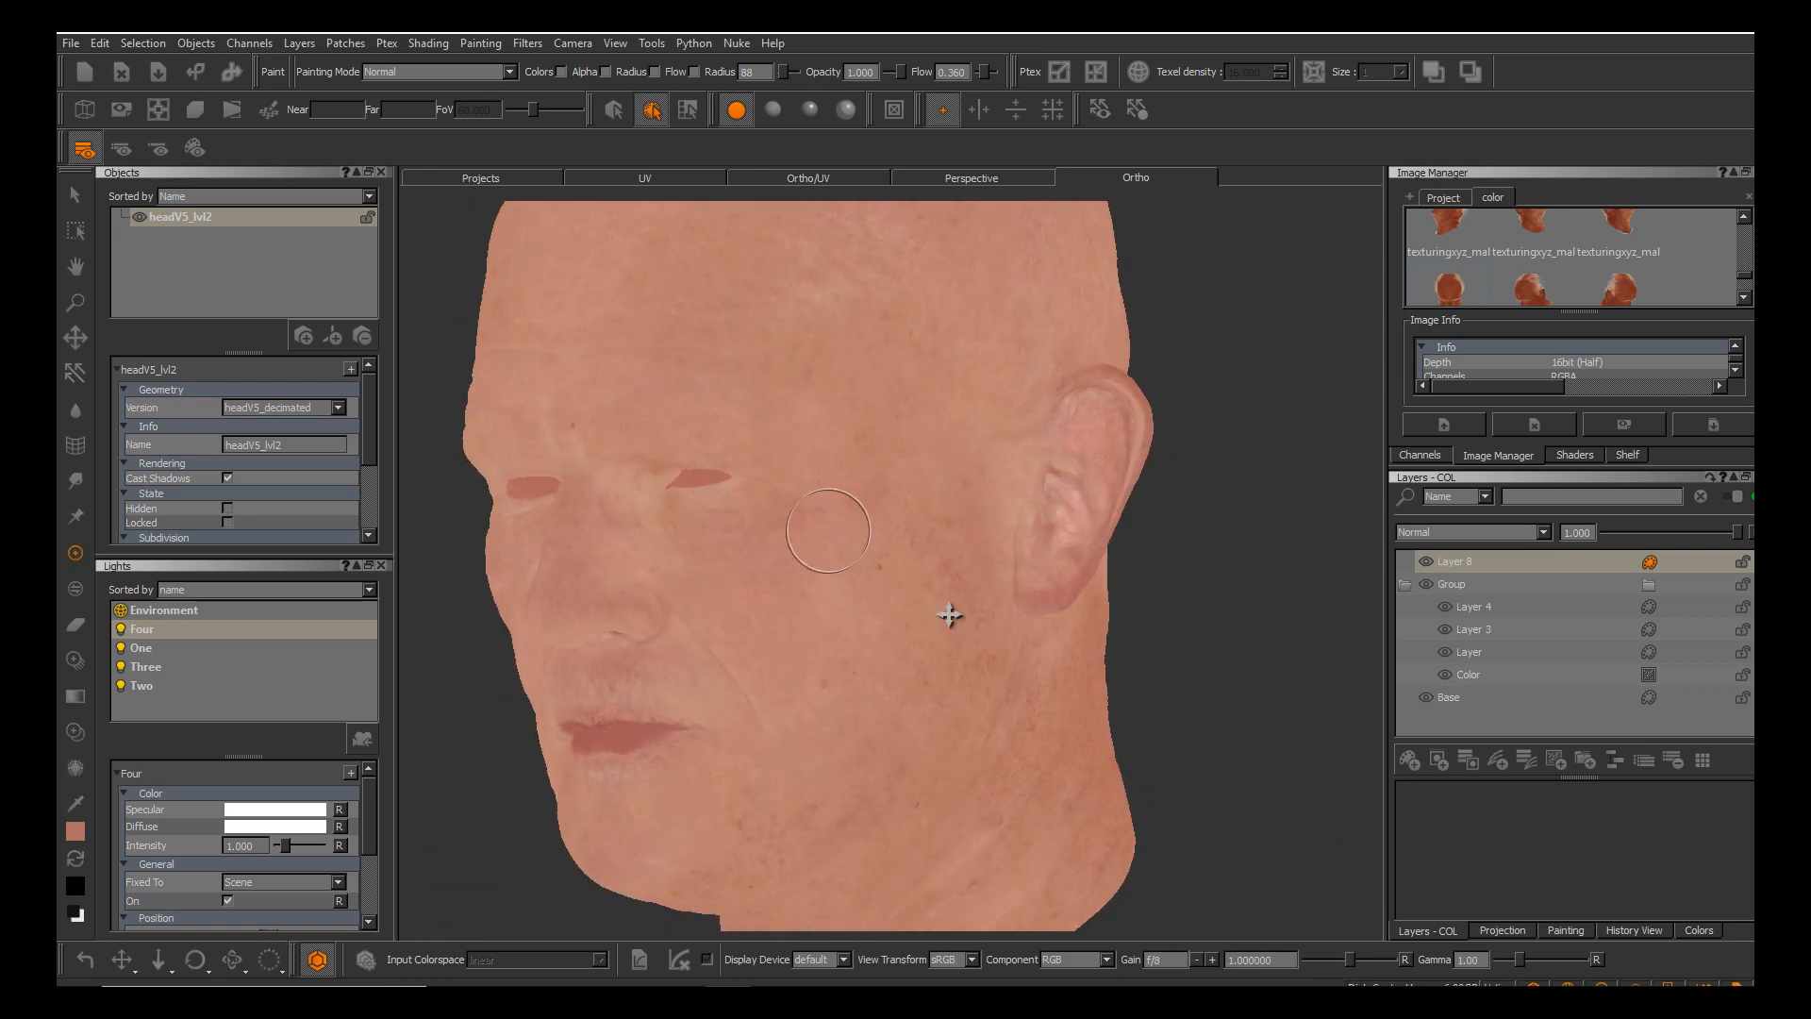
{"action": "middle_click_drag", "start_coordinate": [950, 614], "coordinate": [1026, 564], "text": "alt"}
{"action": "left_click_drag", "start_coordinate": [950, 614], "coordinate": [1024, 615], "text": "alt"}
{"action": "middle_click_drag", "start_coordinate": [950, 615], "coordinate": [1094, 578], "text": "alt"}
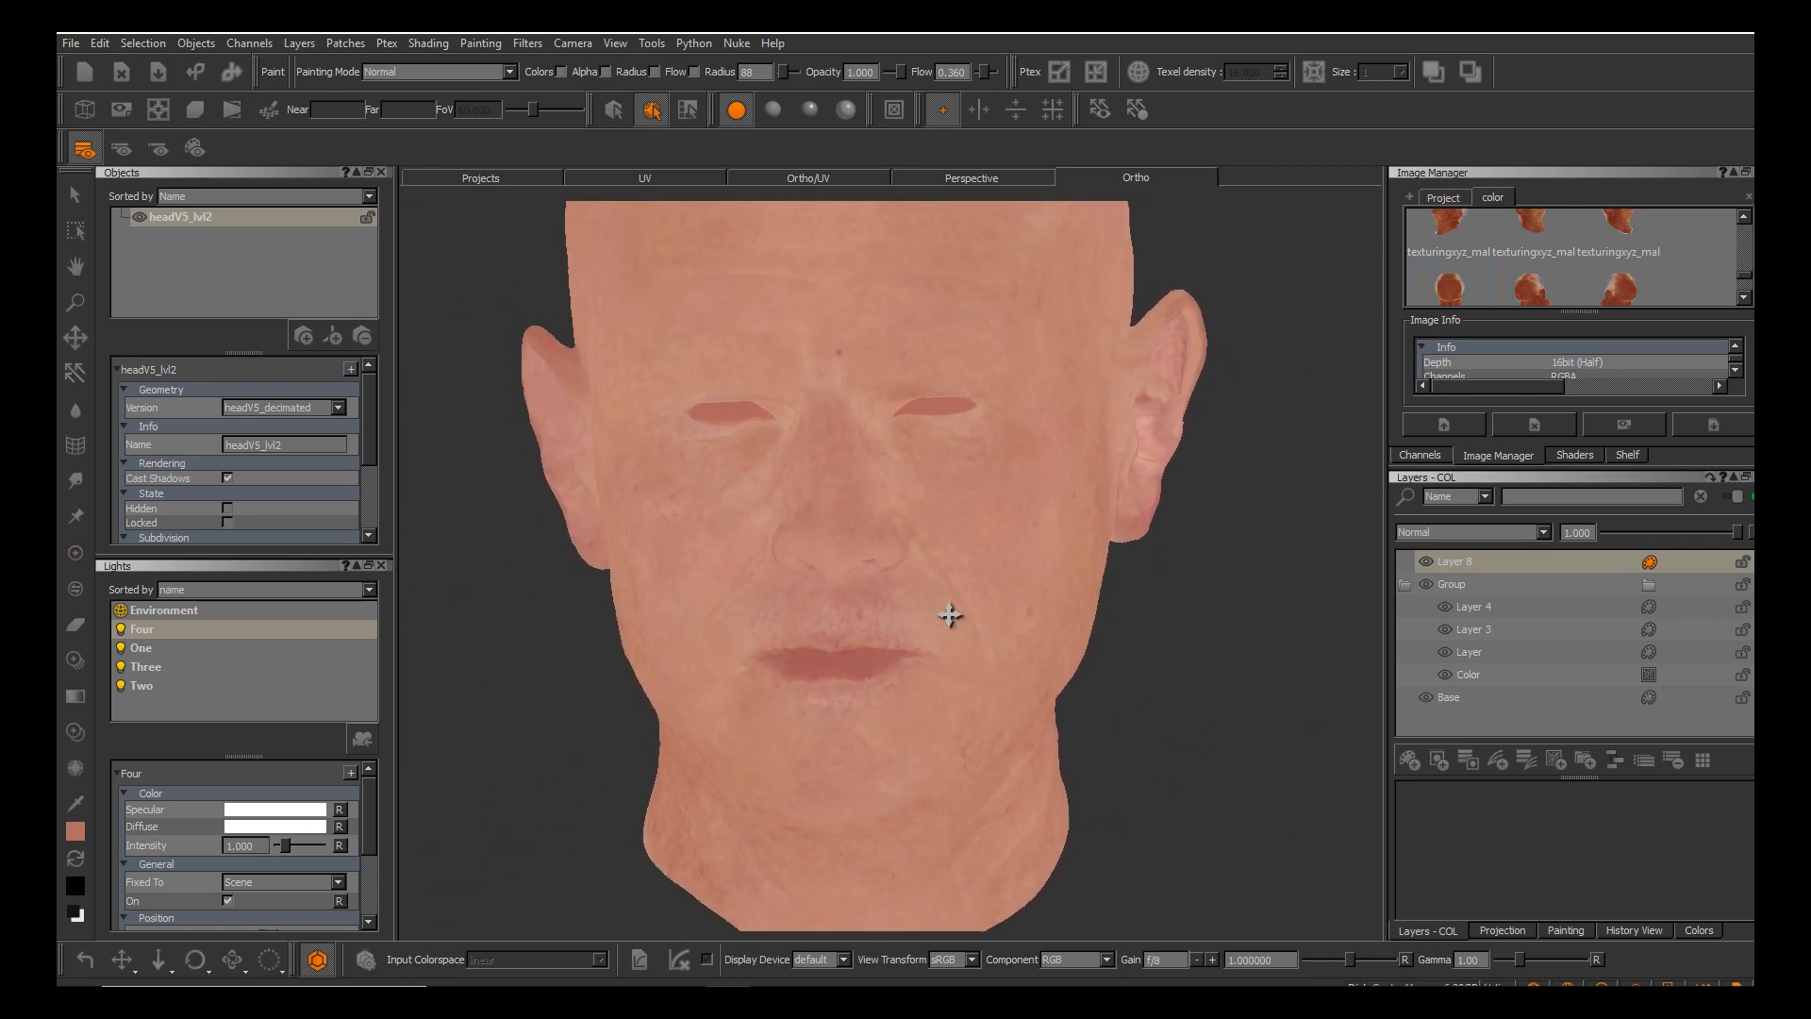
{"action": "left_click_drag", "start_coordinate": [950, 614], "coordinate": [1002, 606], "text": "alt"}
{"action": "middle_click_drag", "start_coordinate": [950, 614], "coordinate": [1033, 595], "text": "alt"}
{"action": "left_click_drag", "start_coordinate": [950, 614], "coordinate": [925, 609], "text": "alt"}
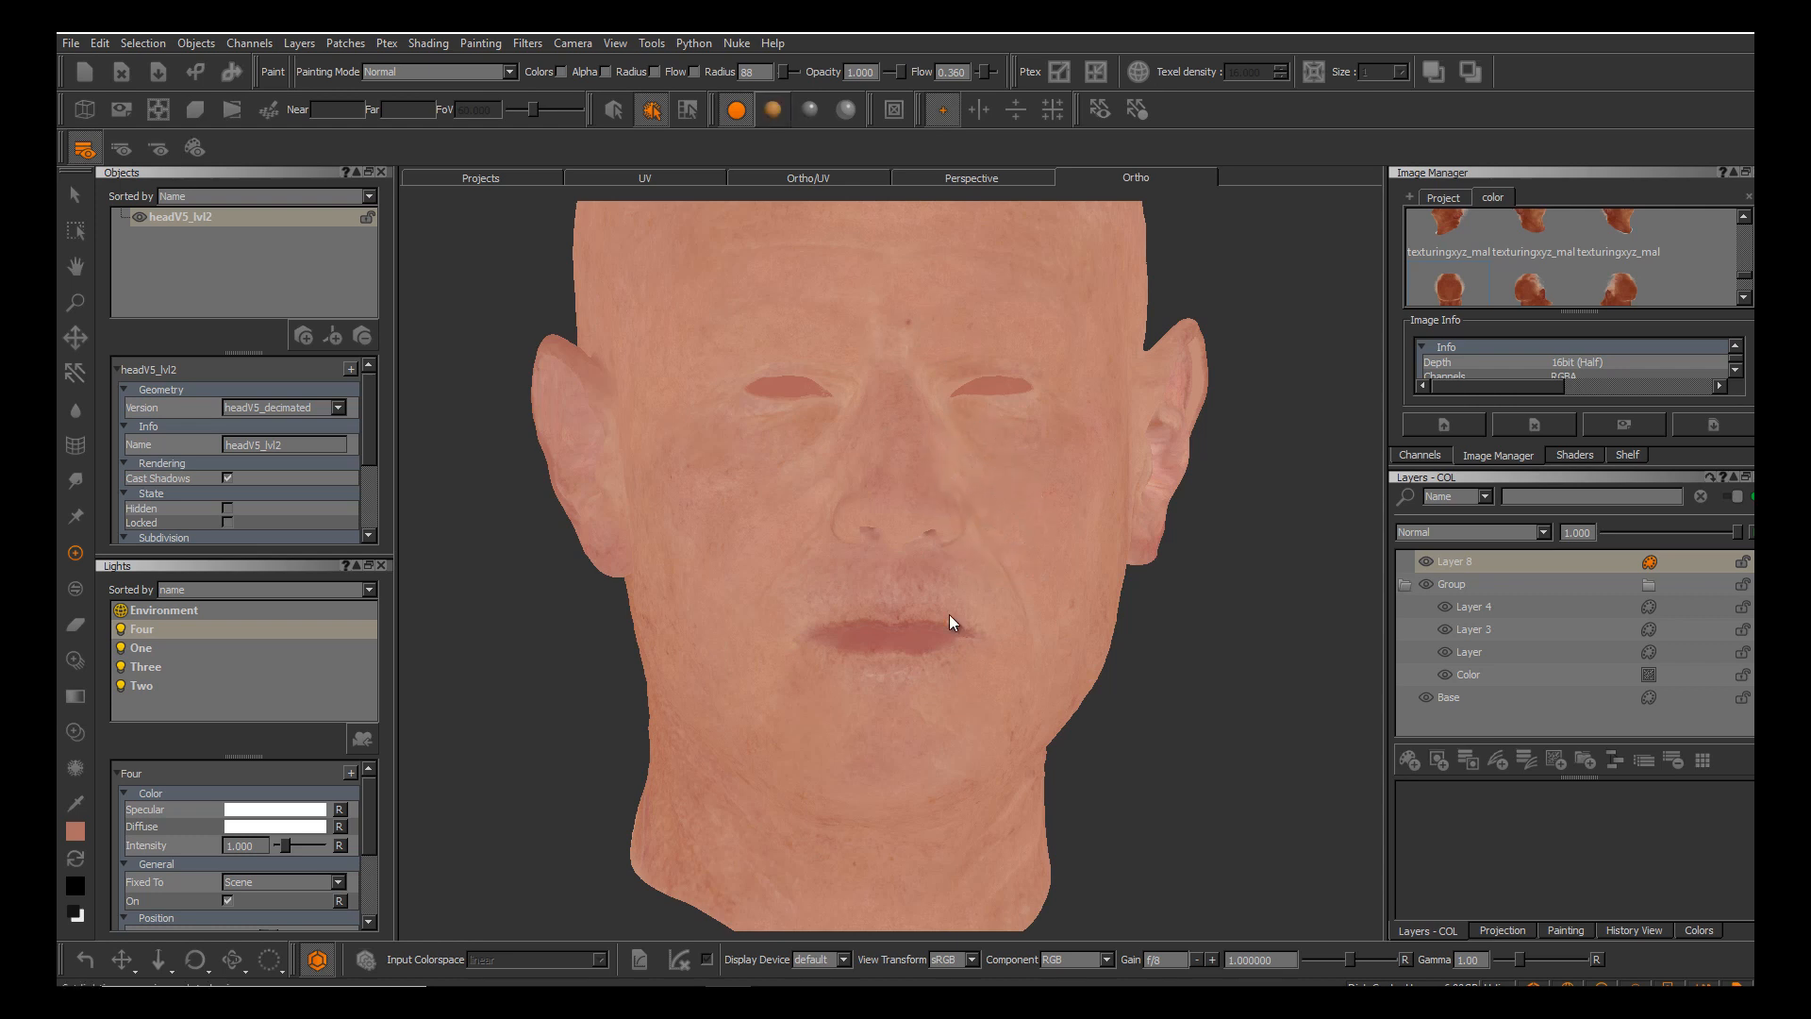
Compare the head in lit and flat shading, and check its colour texture with Layer 8 hidden and shown.
{"action": "key", "text": "F6"}
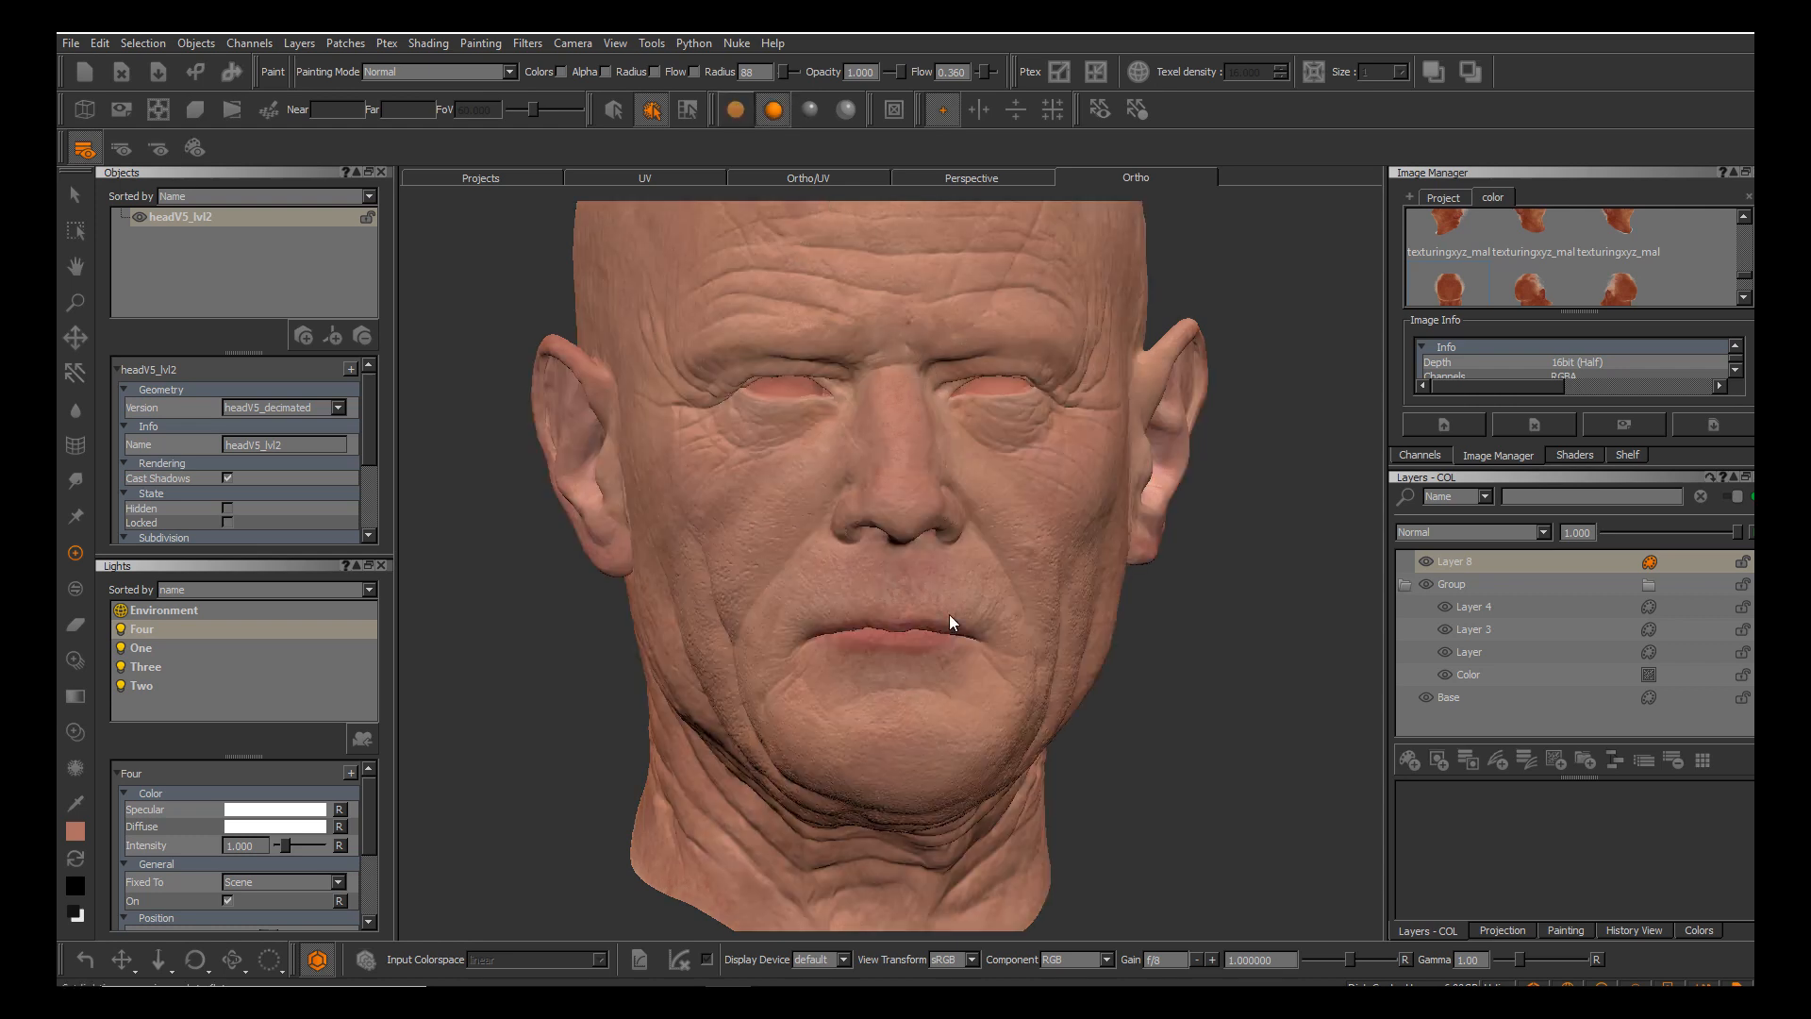
{"action": "key", "text": "F5"}
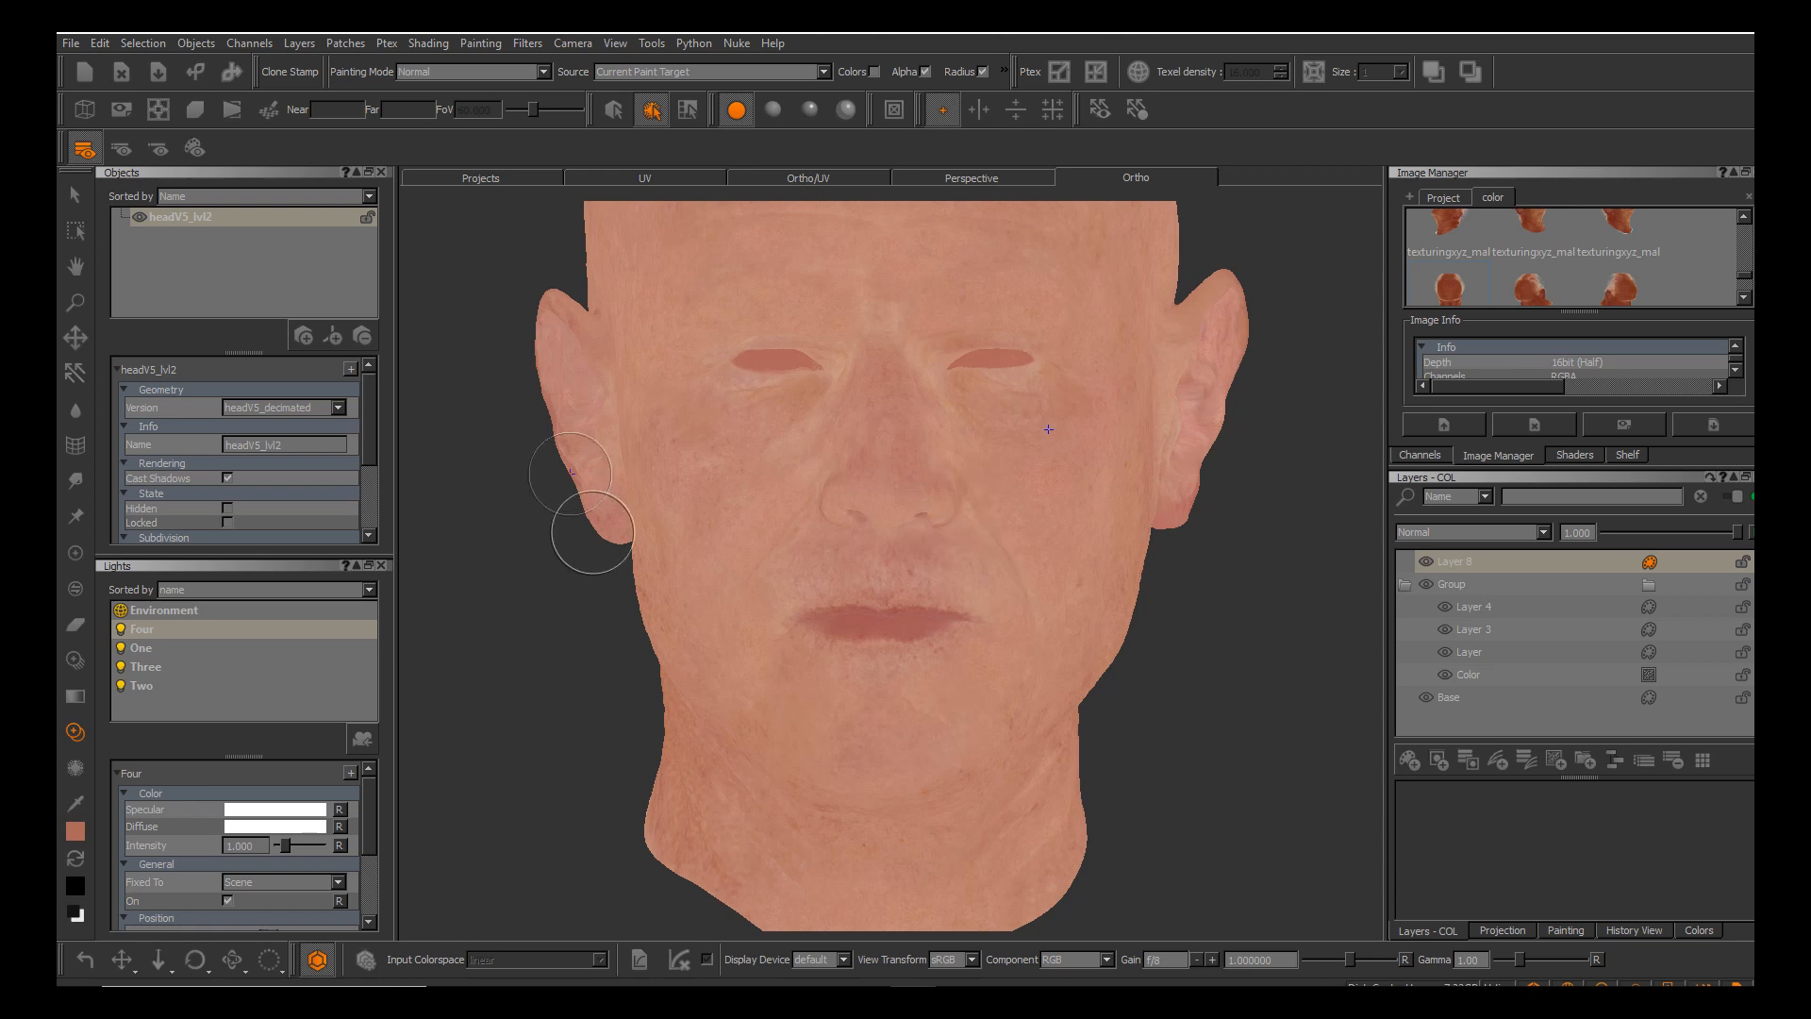
{"action": "mouse_move", "coordinate": [874, 539]}
{"action": "middle_mouse_down", "text": "alt"}
{"action": "mouse_move", "coordinate": [949, 615]}
{"action": "mouse_move", "coordinate": [969, 675]}
{"action": "middle_mouse_up", "text": "alt"}
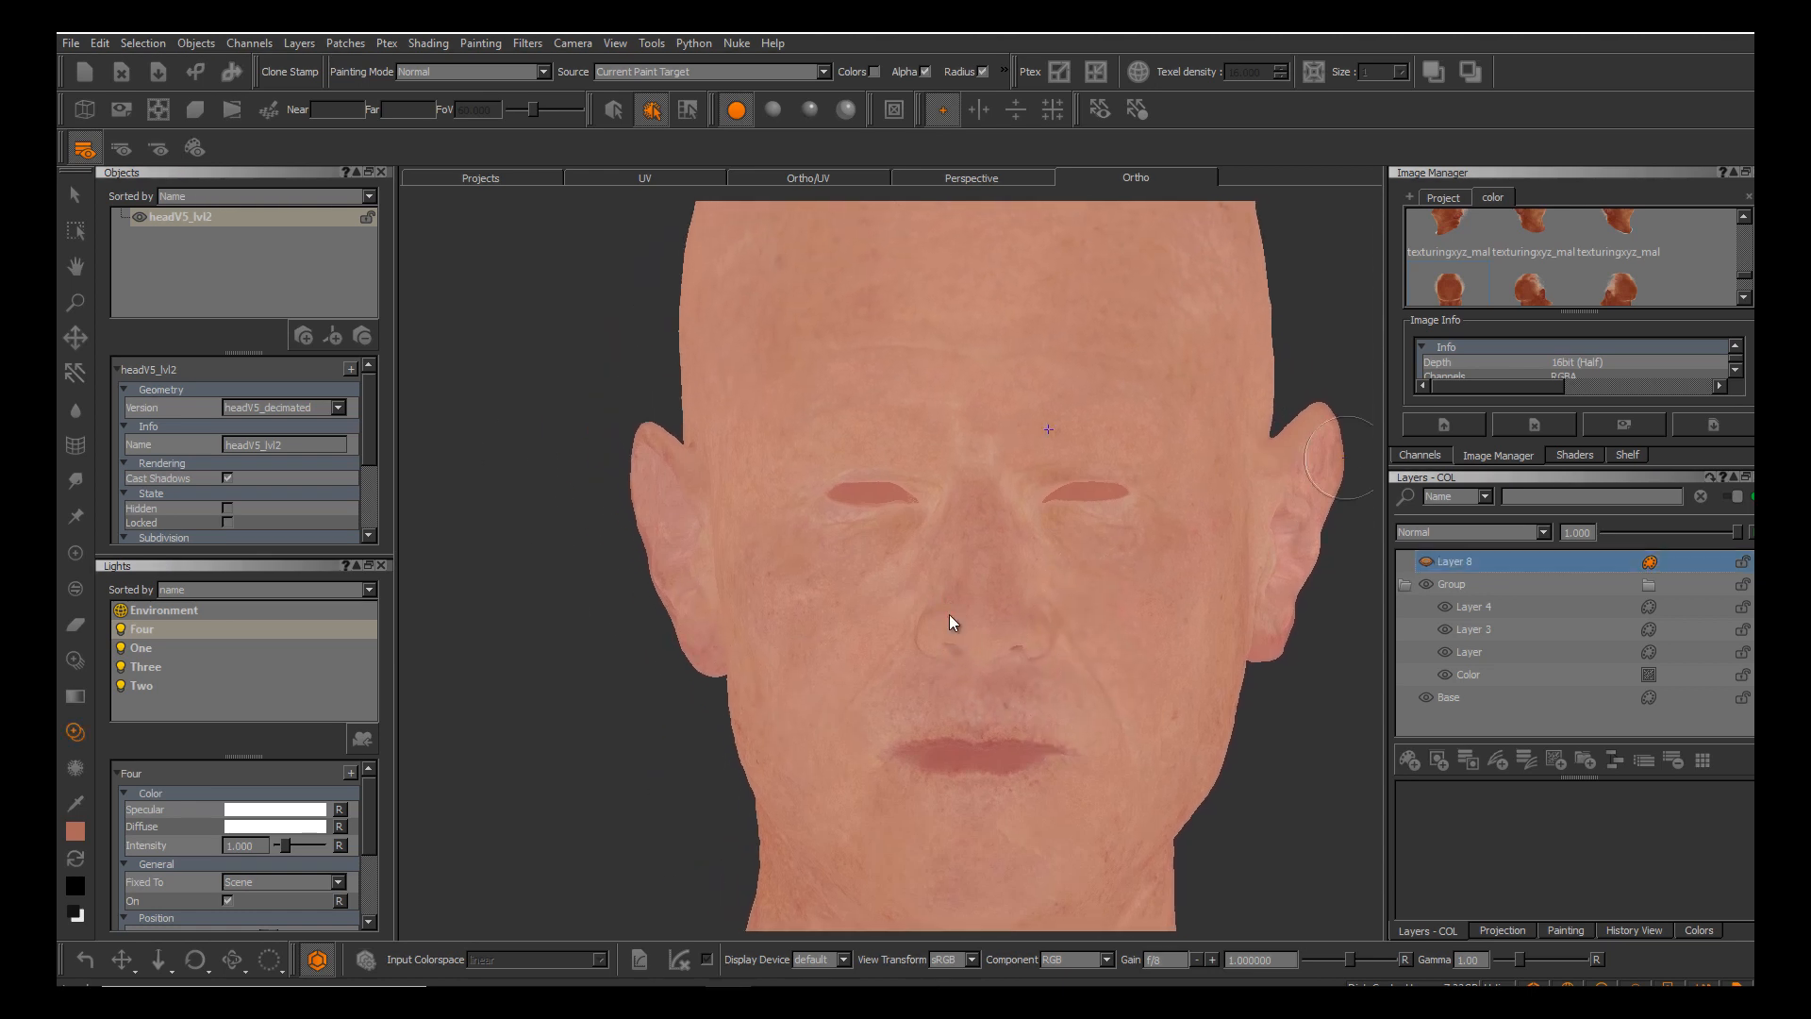
{"action": "left_click", "coordinate": [1426, 562]}
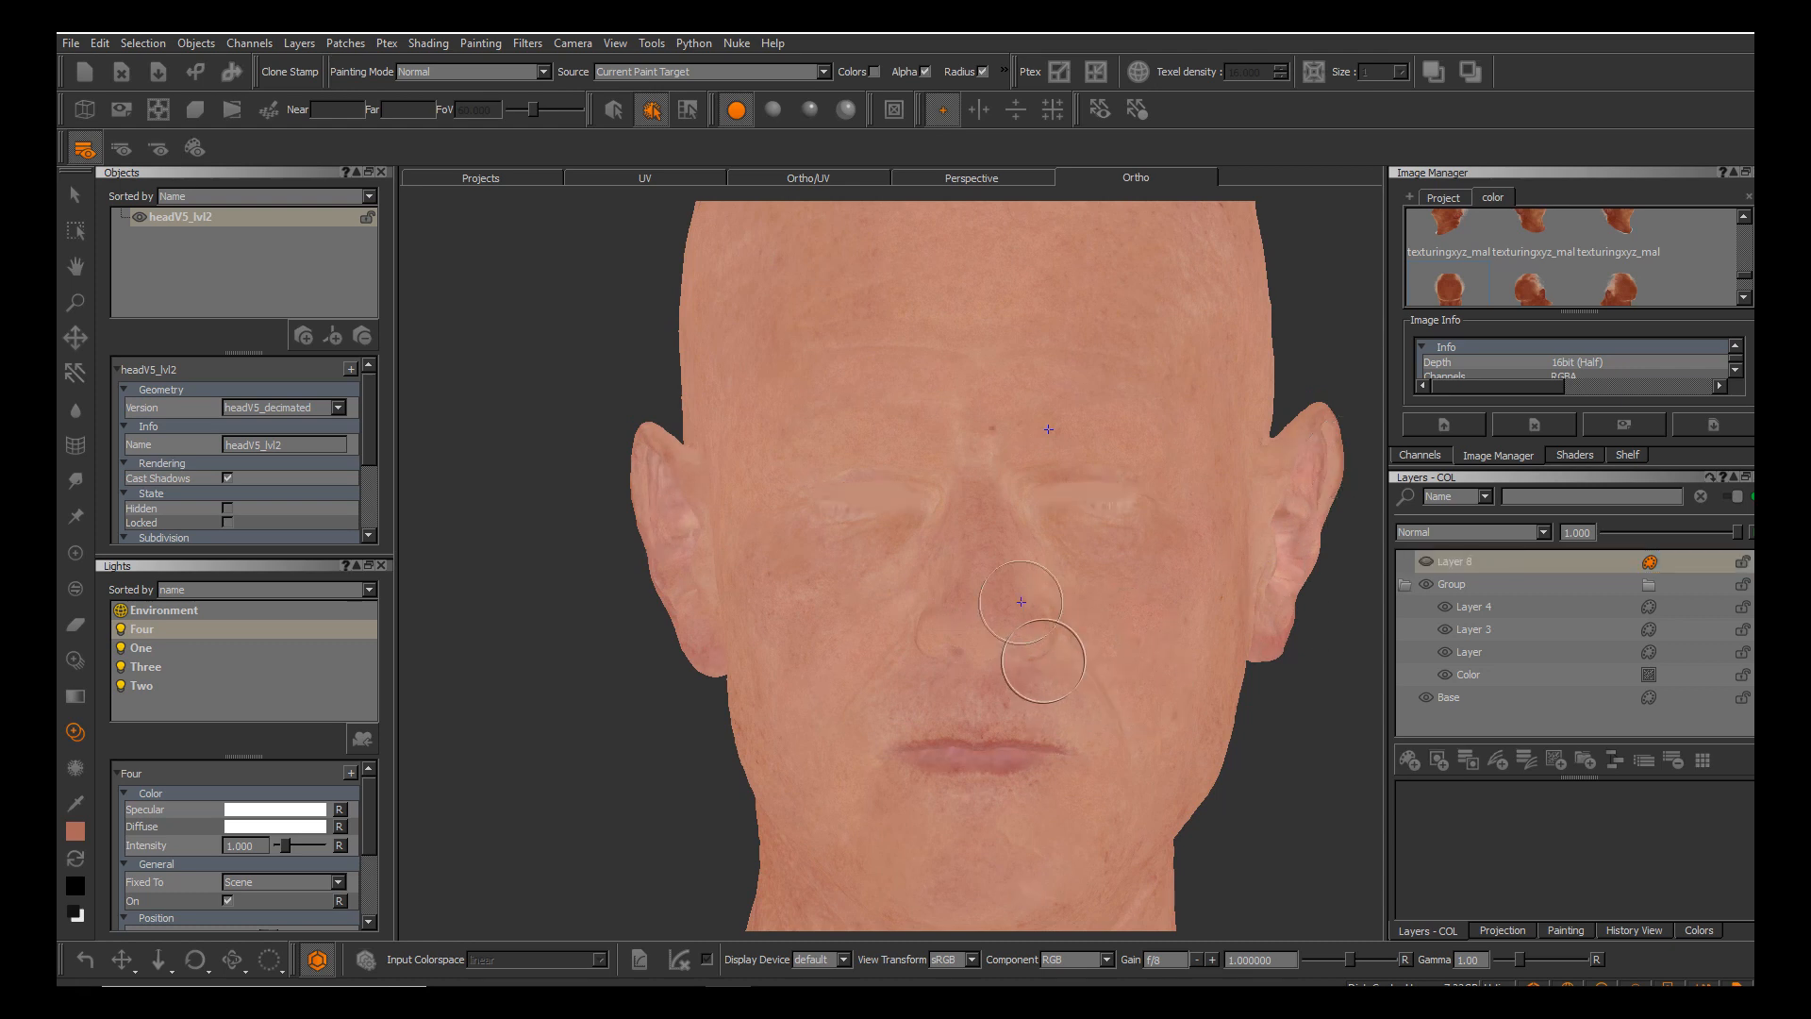
{"action": "left_click_drag", "start_coordinate": [1028, 647], "coordinate": [949, 614], "text": "alt"}
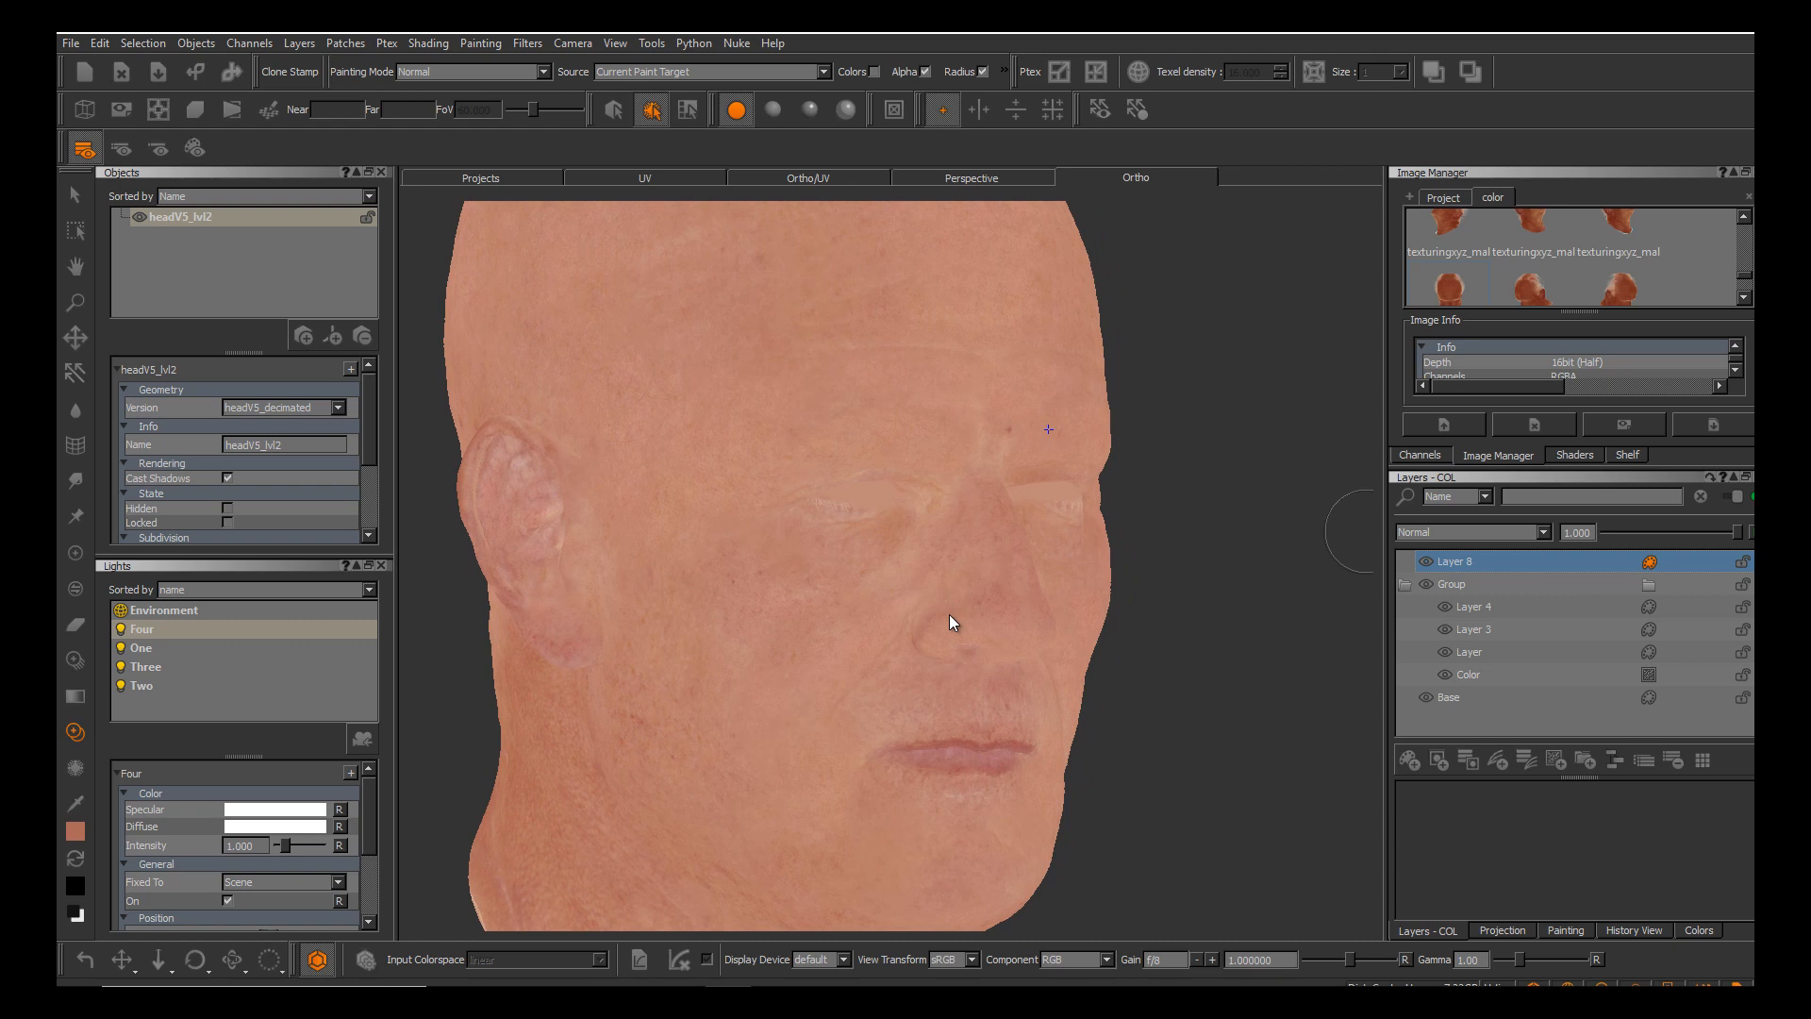
{"action": "left_click", "coordinate": [1427, 562]}
{"action": "left_click_drag", "start_coordinate": [990, 658], "coordinate": [949, 615], "text": "alt"}
{"action": "middle_click_drag", "start_coordinate": [949, 614], "coordinate": [949, 616], "text": "alt"}
{"action": "left_click_drag", "start_coordinate": [949, 614], "coordinate": [949, 616], "text": "alt"}
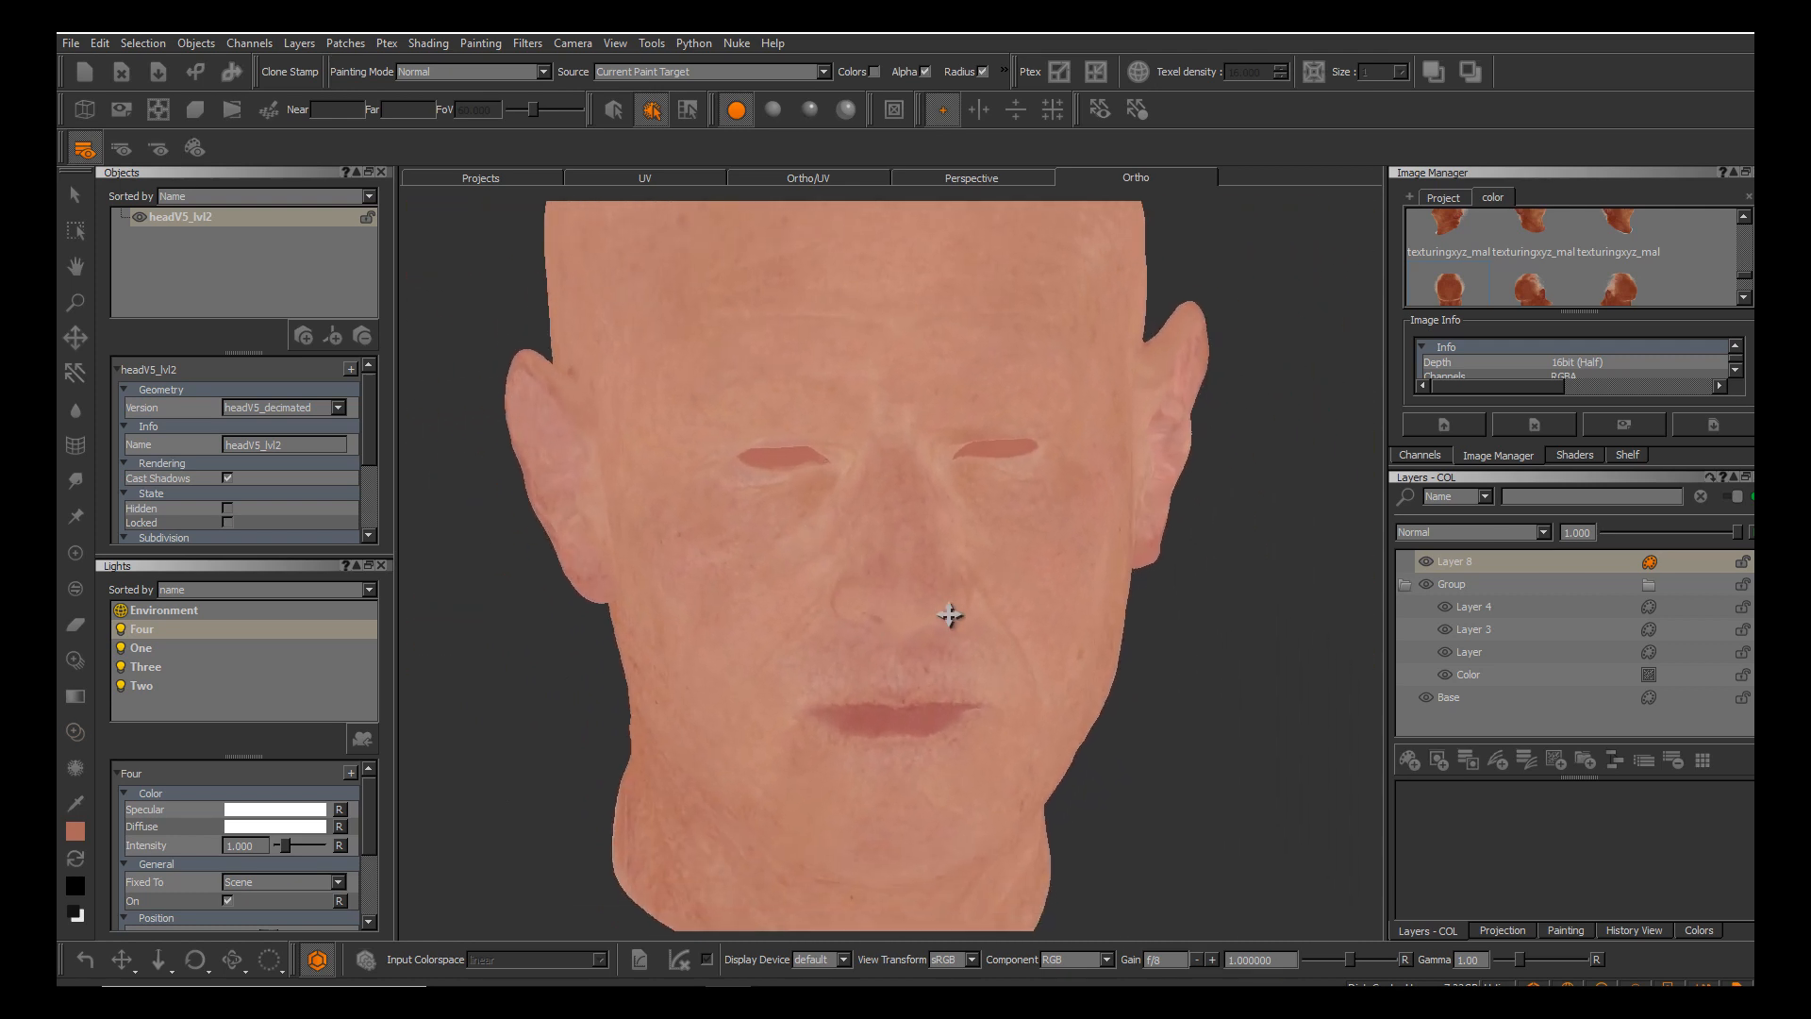
Examine the skin colour over the whole head and face from the front, in flat and lit shading.
{"action": "middle_click_drag", "start_coordinate": [950, 615], "coordinate": [950, 615], "text": "alt"}
{"action": "right_click_drag", "start_coordinate": [950, 615], "coordinate": [950, 615], "text": "alt"}
{"action": "middle_click_drag", "start_coordinate": [950, 615], "coordinate": [950, 615], "text": "alt"}
{"action": "left_click_drag", "start_coordinate": [950, 615], "coordinate": [950, 614], "text": "alt"}
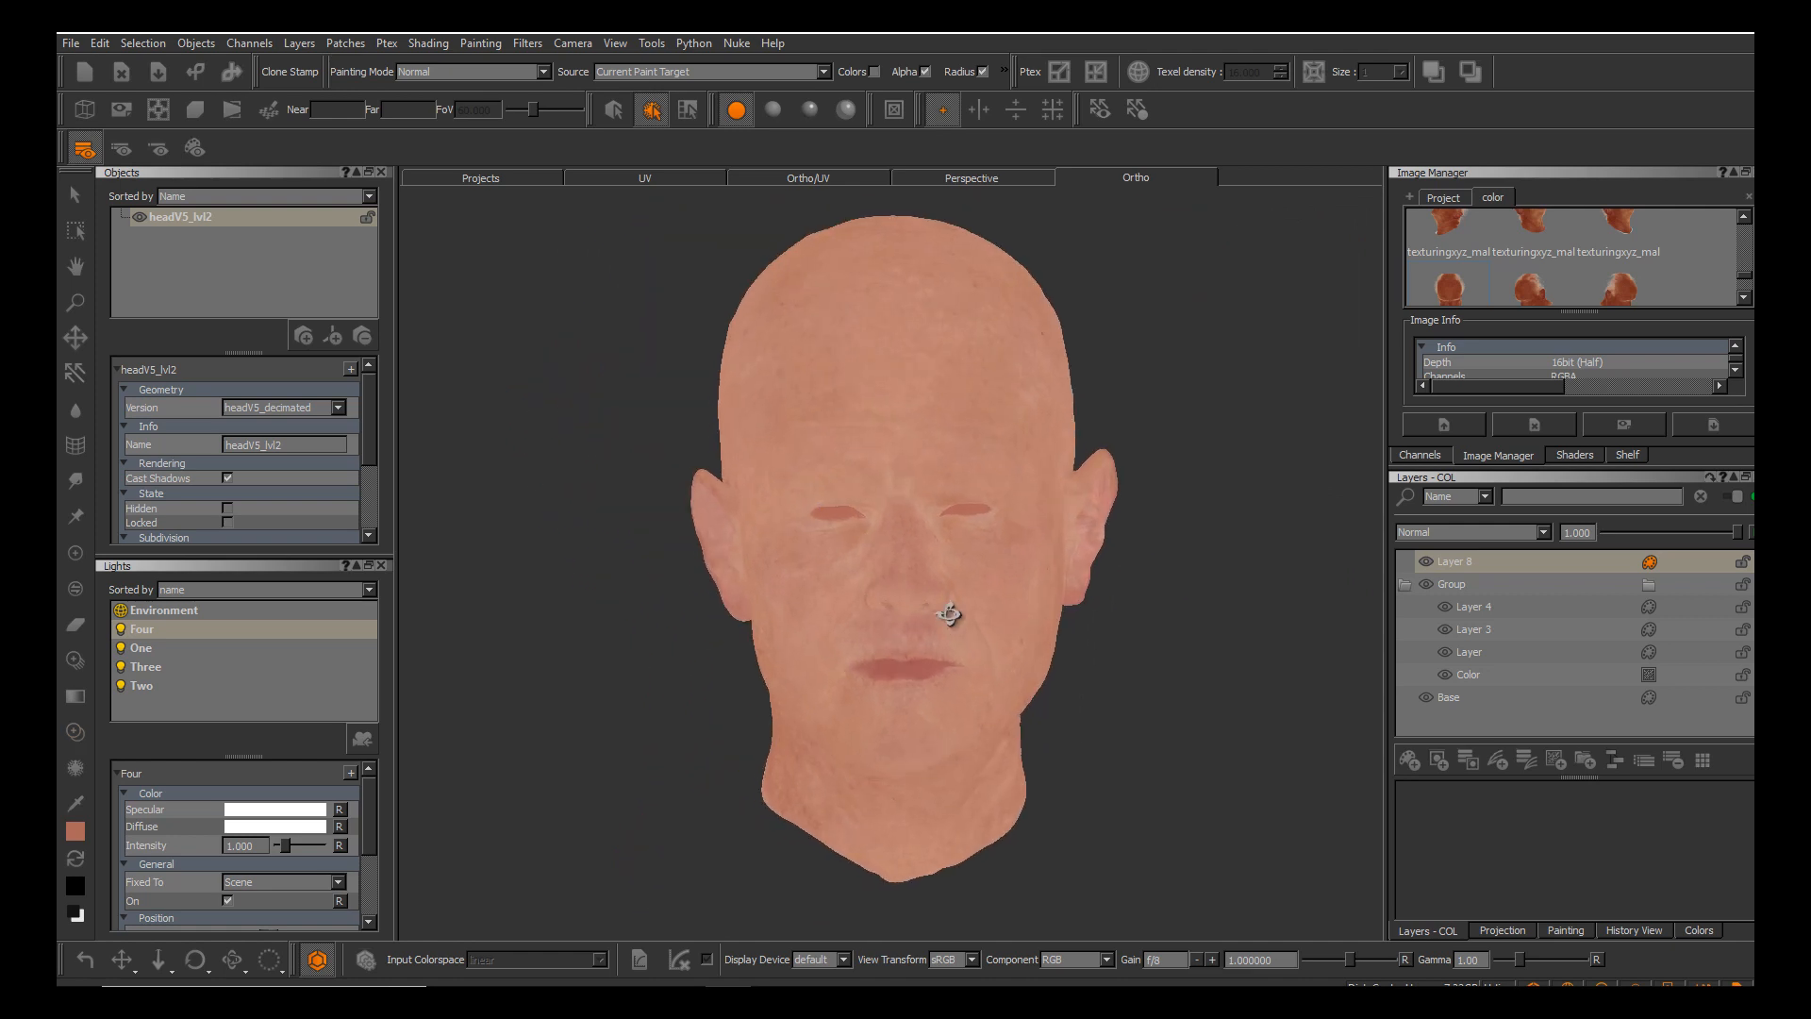
{"action": "key", "text": "F2"}
{"action": "middle_click_drag", "start_coordinate": [949, 614], "coordinate": [949, 614], "text": "alt"}
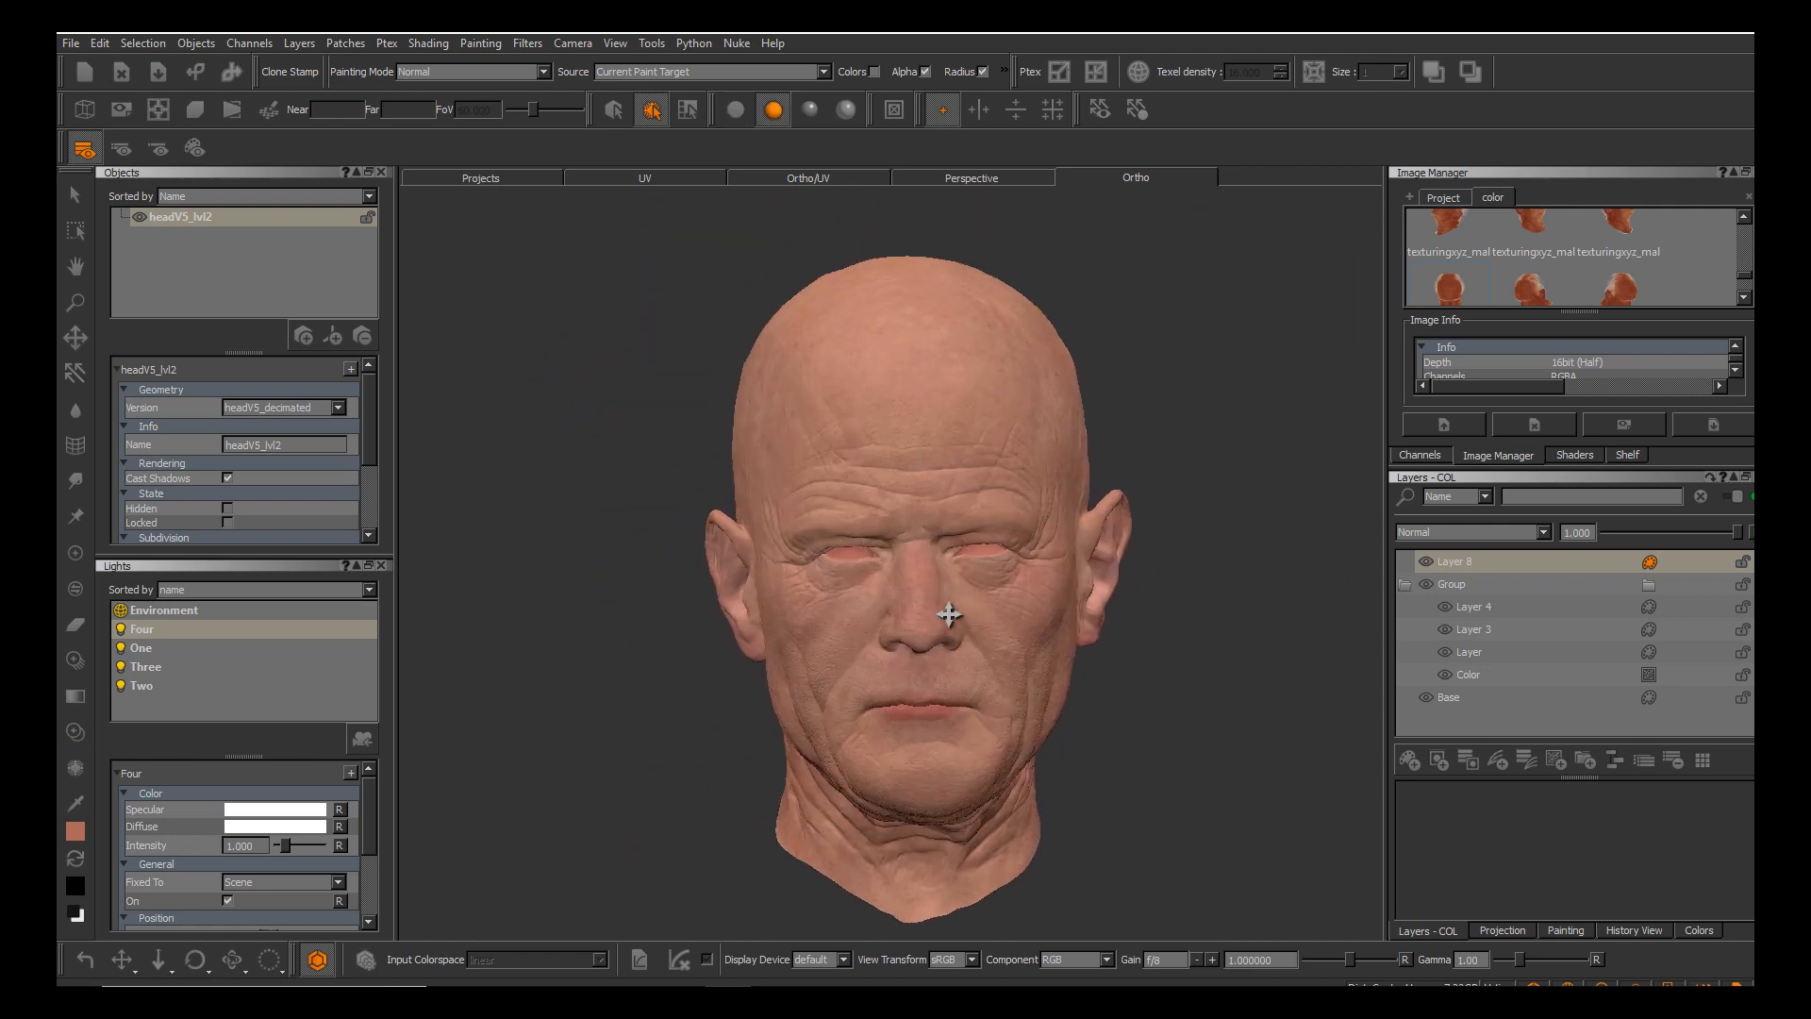
{"action": "left_click_drag", "start_coordinate": [949, 614], "coordinate": [949, 615], "text": "alt"}
{"action": "middle_click_drag", "start_coordinate": [949, 614], "coordinate": [949, 614], "text": "alt"}
{"action": "key", "text": "comma"}
{"action": "right_click_drag", "start_coordinate": [949, 614], "coordinate": [949, 615], "text": "alt"}
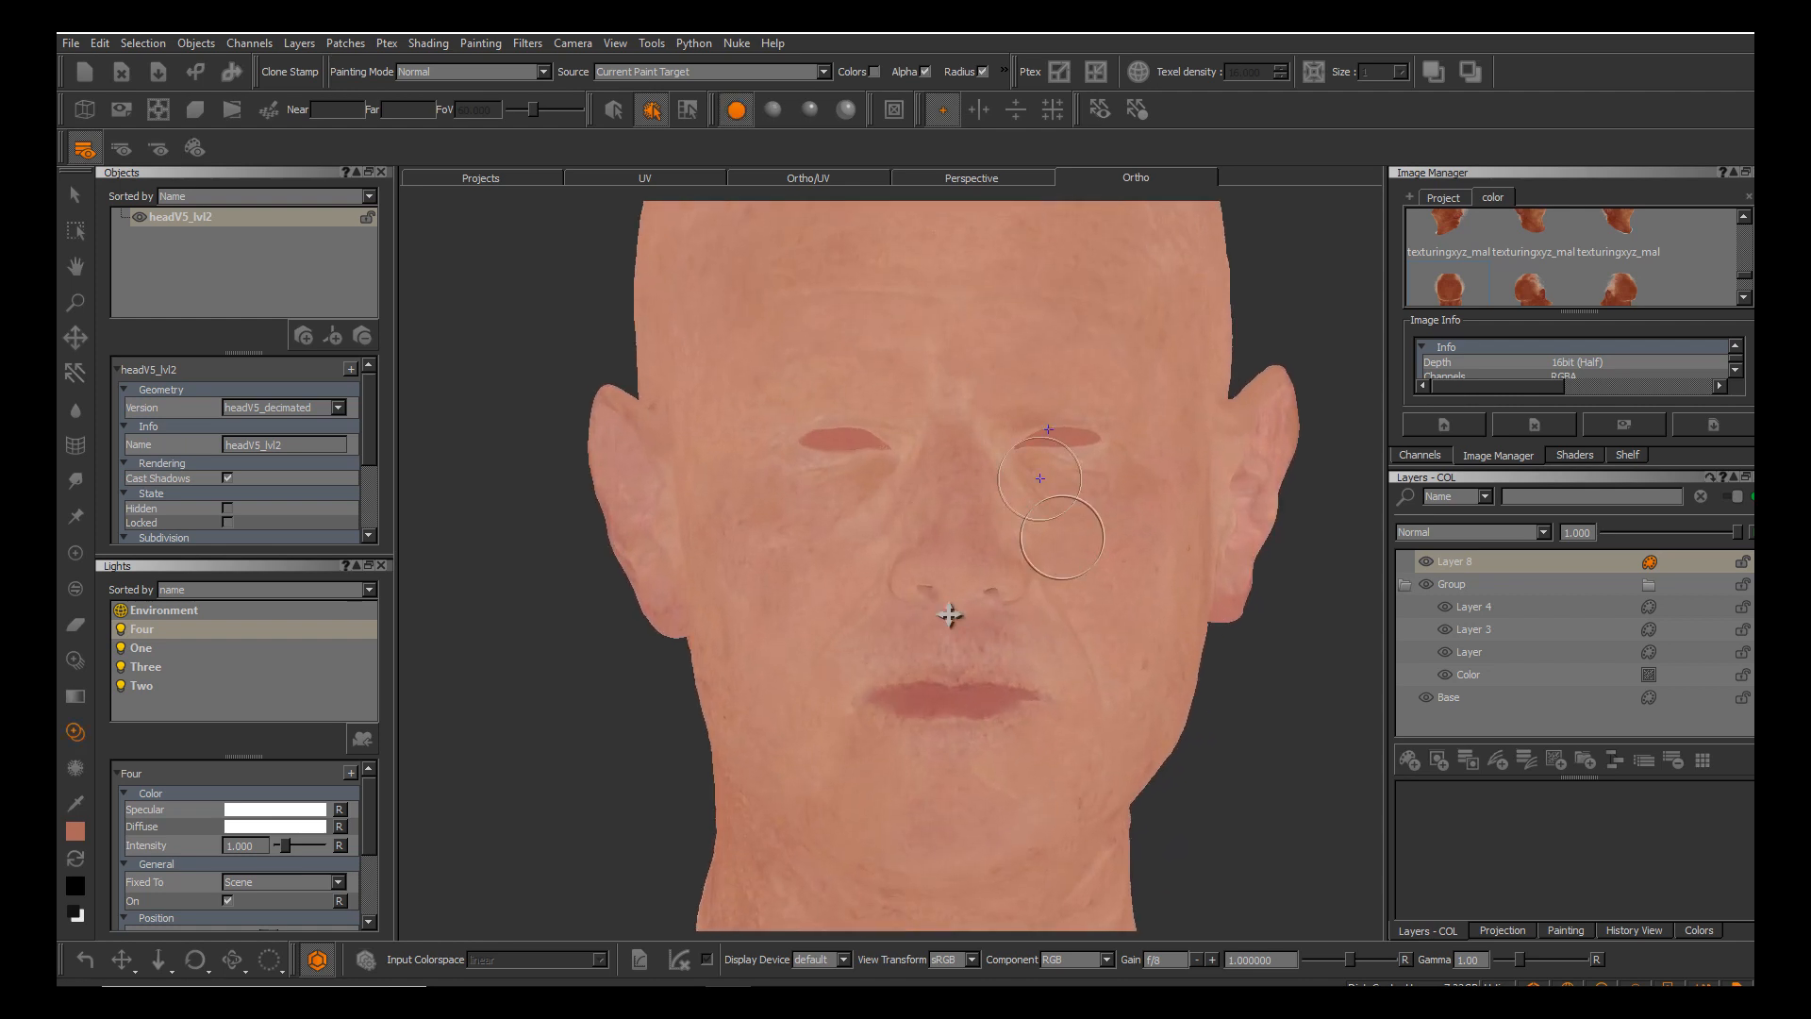
{"action": "middle_click_drag", "start_coordinate": [949, 614], "coordinate": [949, 615], "text": "alt"}
{"action": "right_click_drag", "start_coordinate": [949, 614], "coordinate": [949, 614], "text": "alt"}
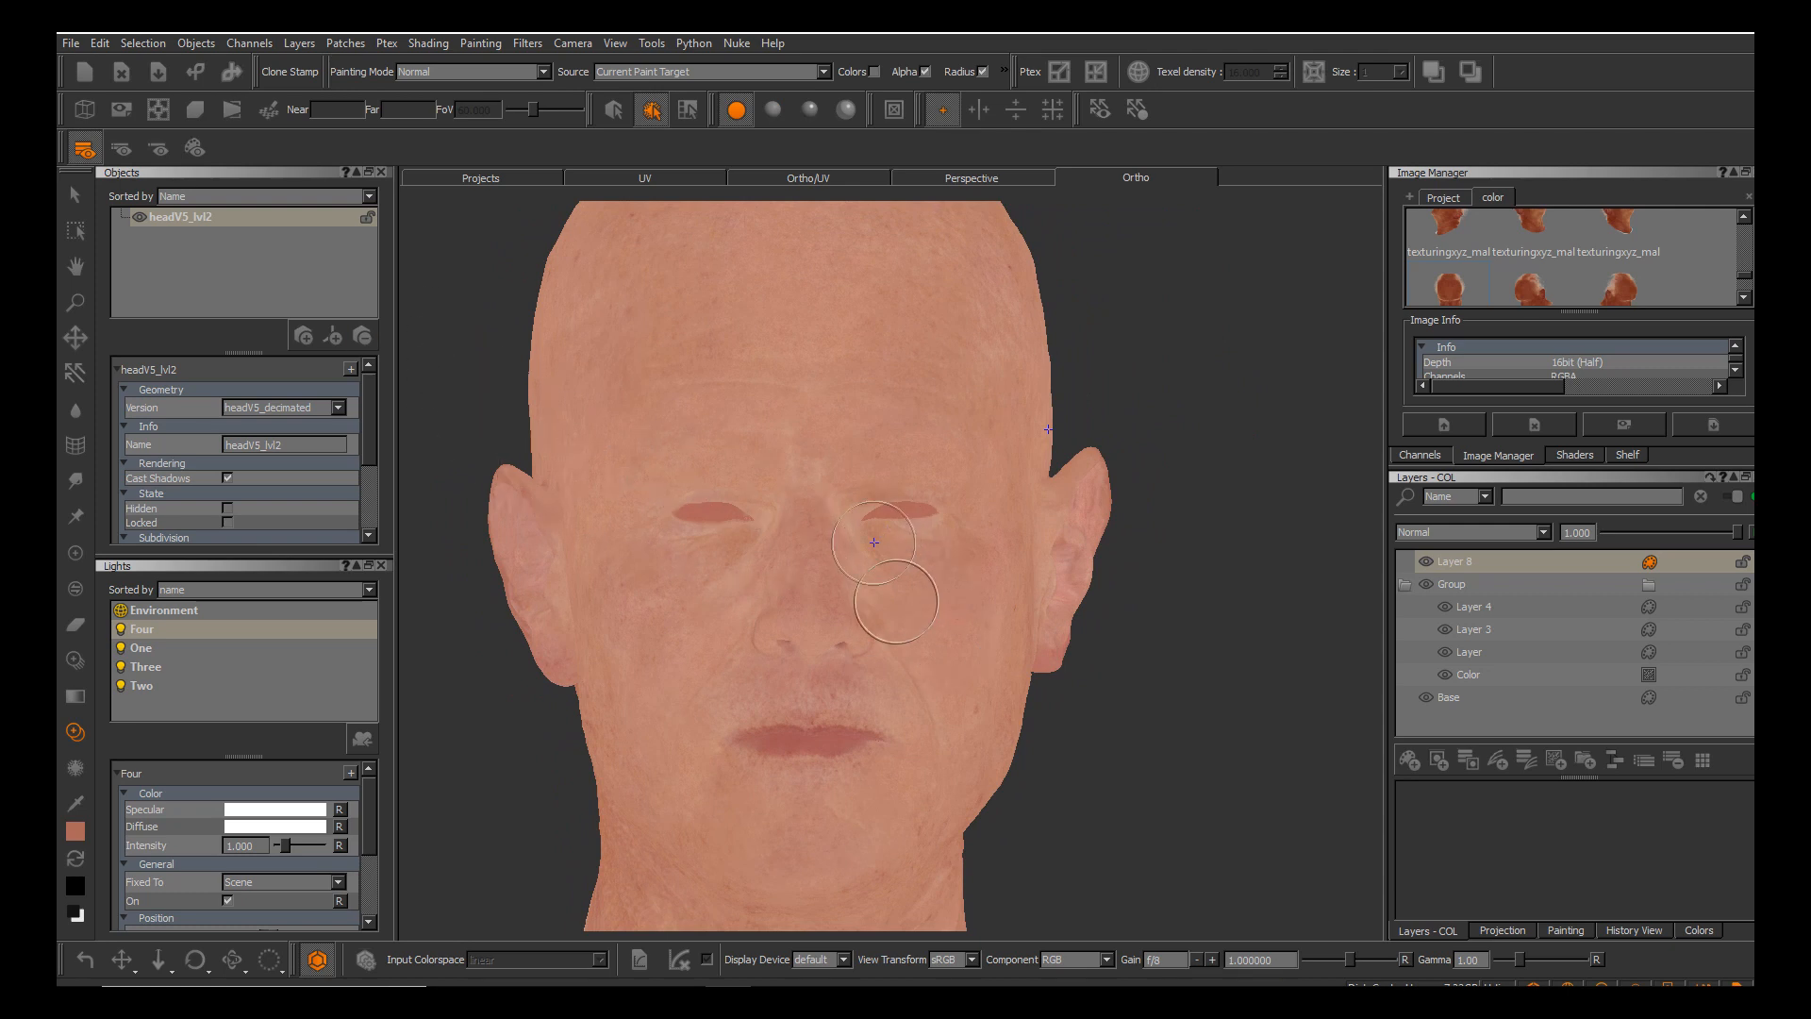
{"action": "middle_click_drag", "start_coordinate": [949, 614], "coordinate": [949, 614], "text": "alt"}
{"action": "right_click_drag", "start_coordinate": [949, 614], "coordinate": [949, 614], "text": "alt"}
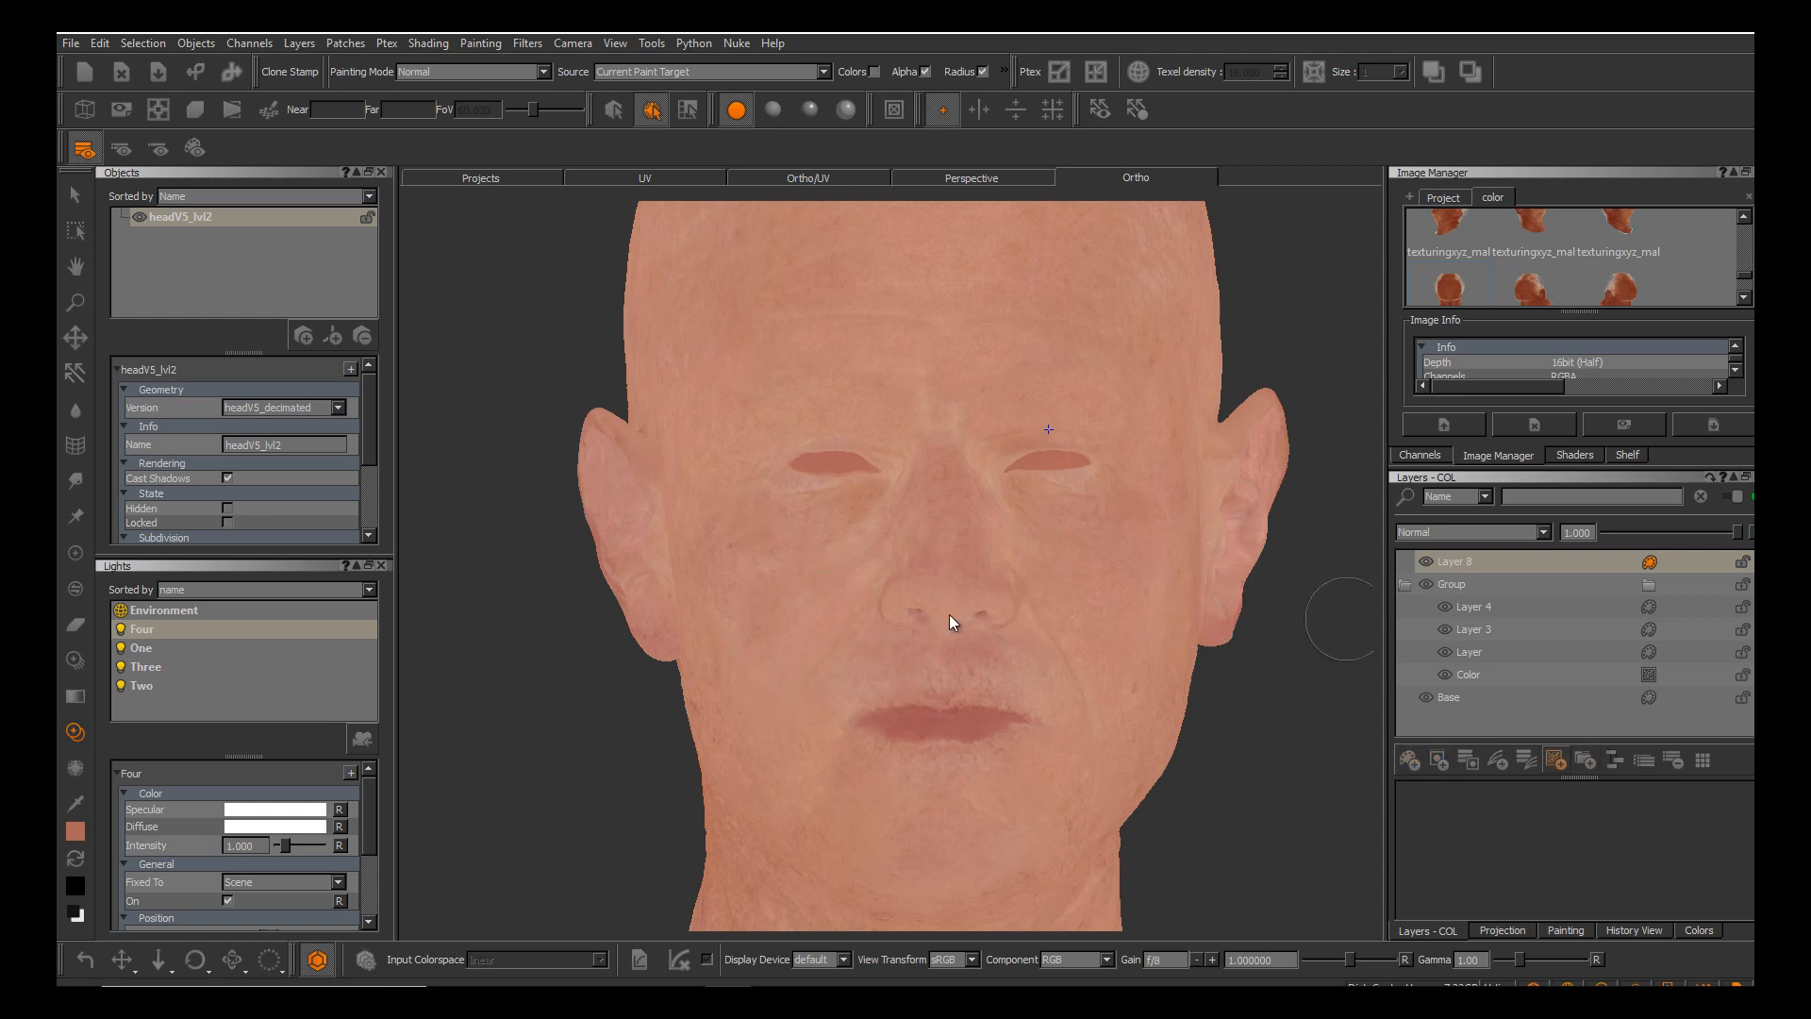
Add a procedural fractal Cloud layer above Layer 8.
{"action": "left_click", "coordinate": [1556, 760]}
{"action": "mouse_move", "coordinate": [1595, 771]}
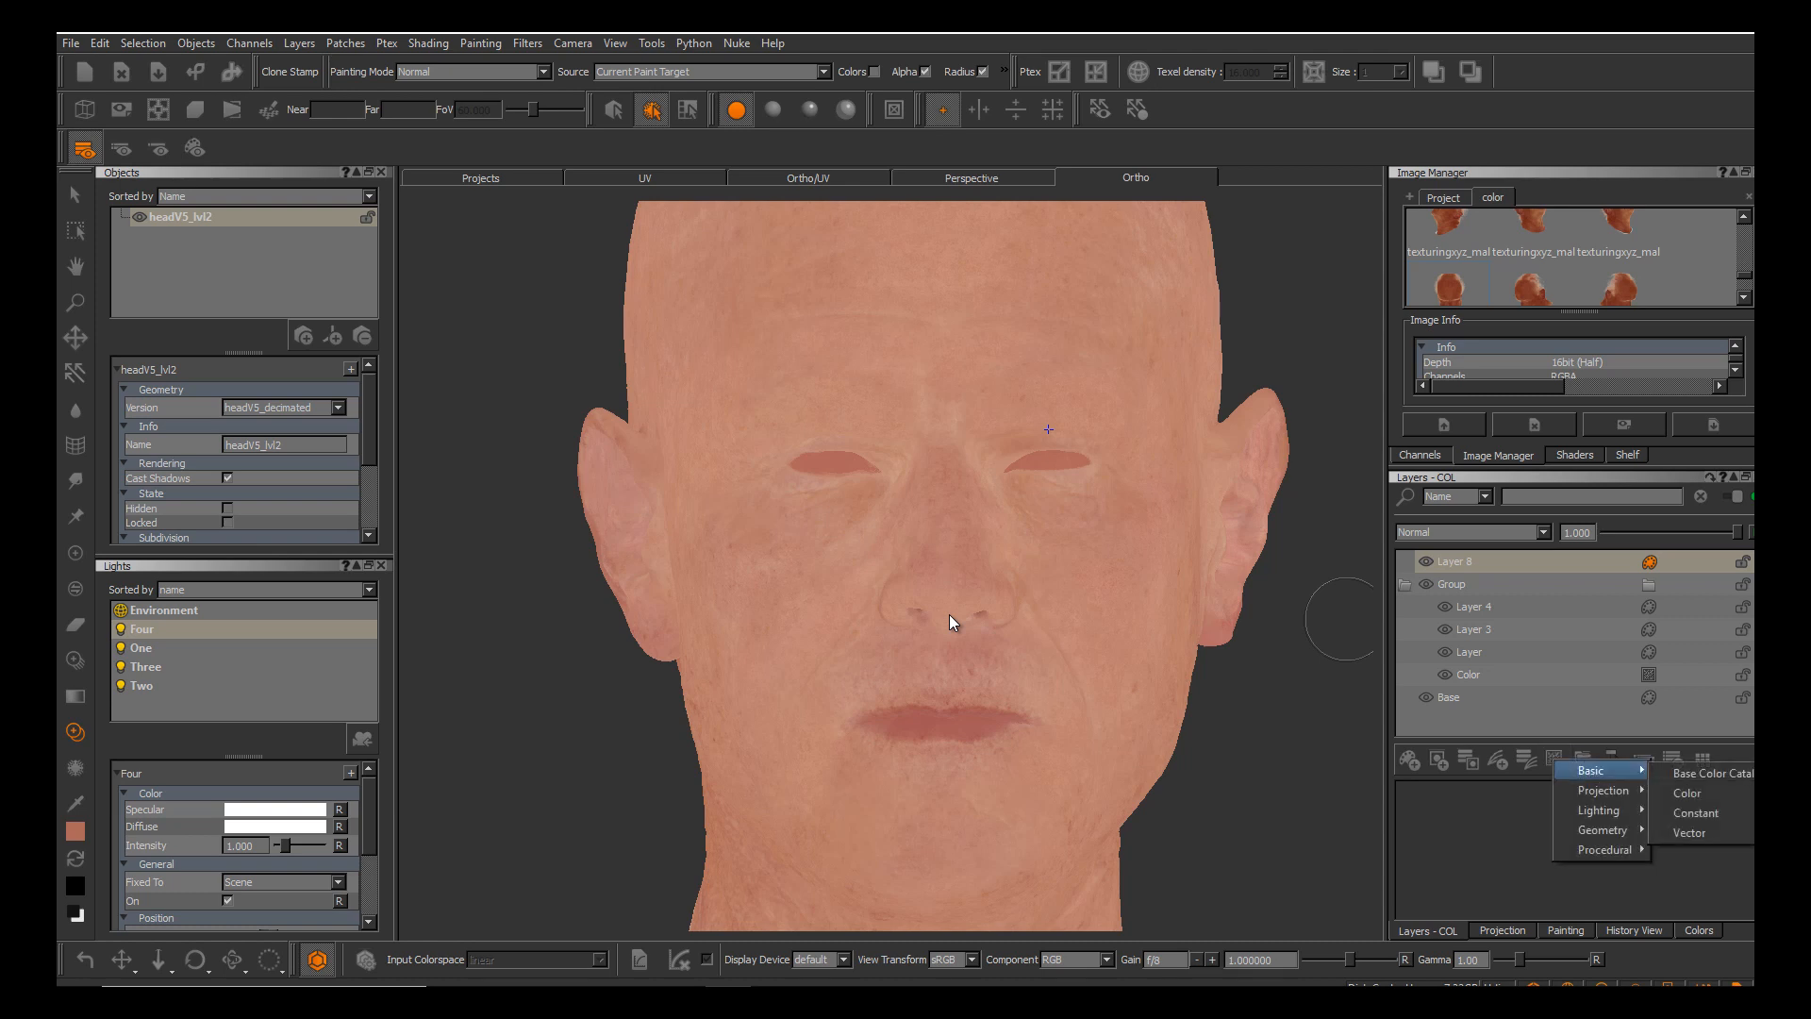
{"action": "mouse_move", "coordinate": [1605, 850]}
{"action": "mouse_move", "coordinate": [1604, 850]}
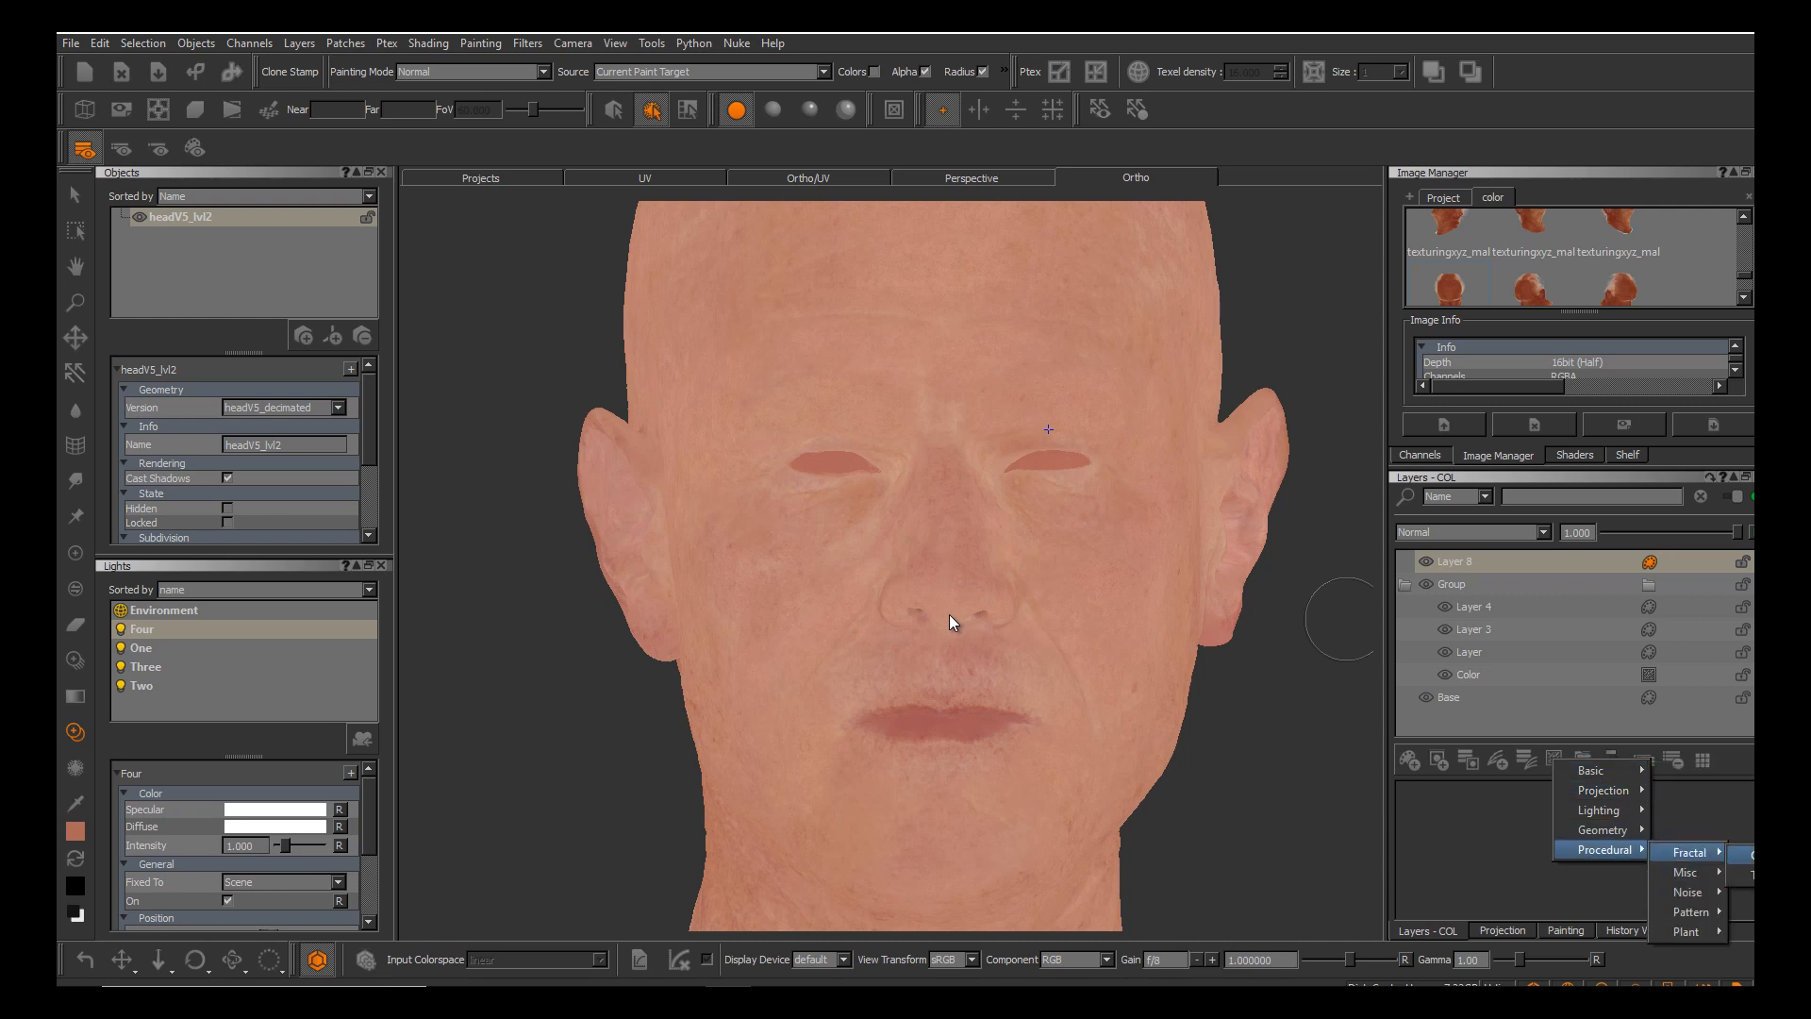
{"action": "key", "text": "Return"}
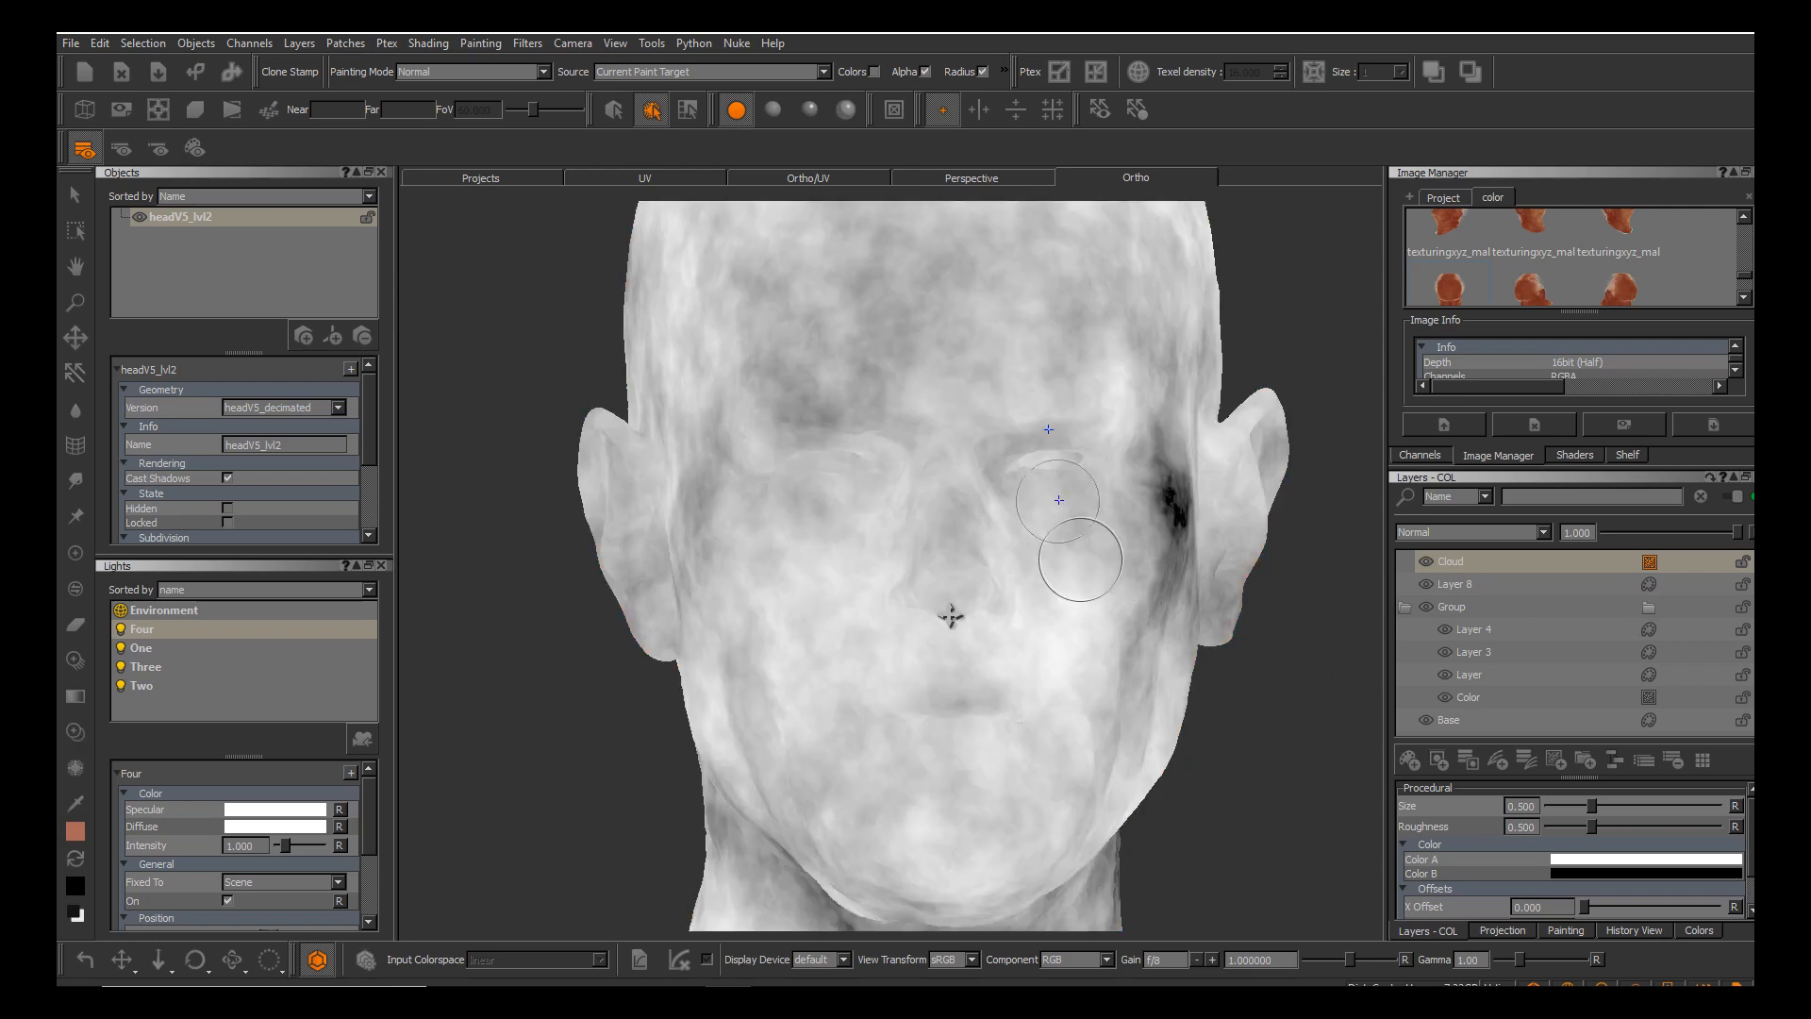
Reduce the Cloud layer's size to 0.101 for a fine noise pattern across the head.
{"action": "middle_click_drag", "start_coordinate": [1051, 525], "coordinate": [1022, 699], "text": "alt"}
{"action": "left_click_drag", "start_coordinate": [1022, 699], "coordinate": [1113, 712], "text": "alt"}
{"action": "middle_click_drag", "start_coordinate": [1113, 713], "coordinate": [1193, 577], "text": "alt"}
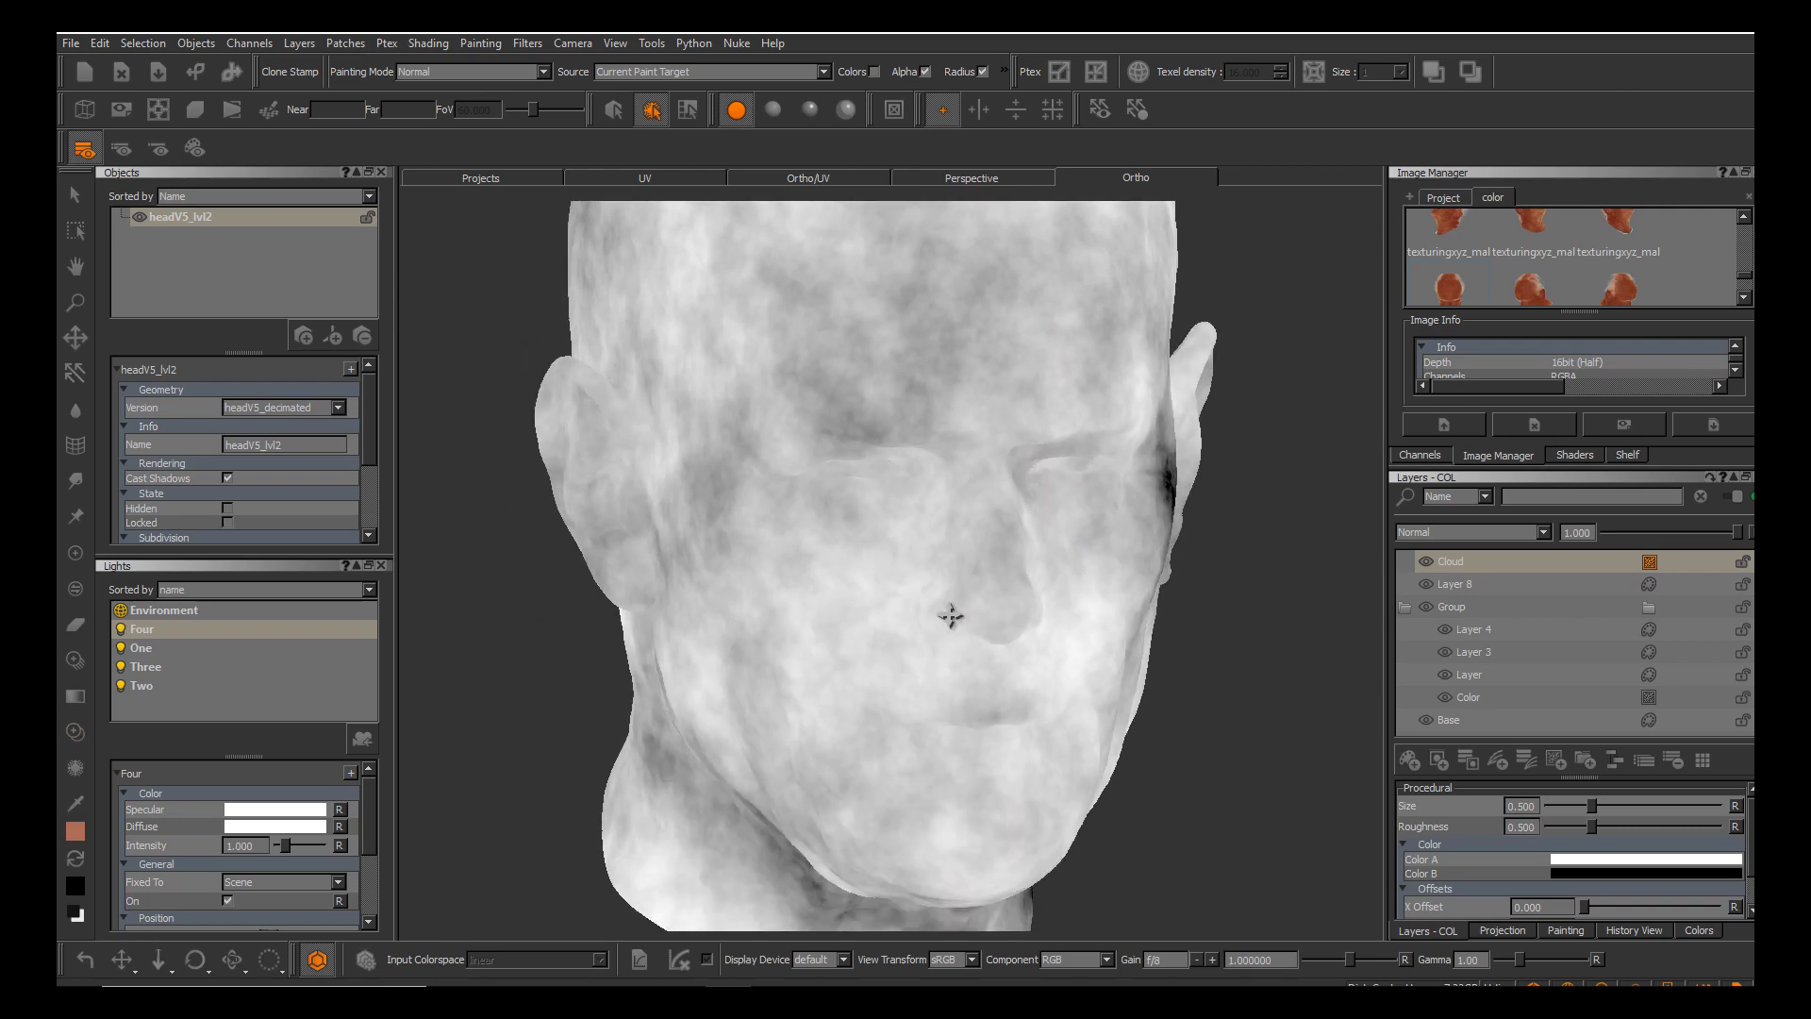
{"action": "left_click_drag", "start_coordinate": [1592, 807], "coordinate": [1559, 807]}
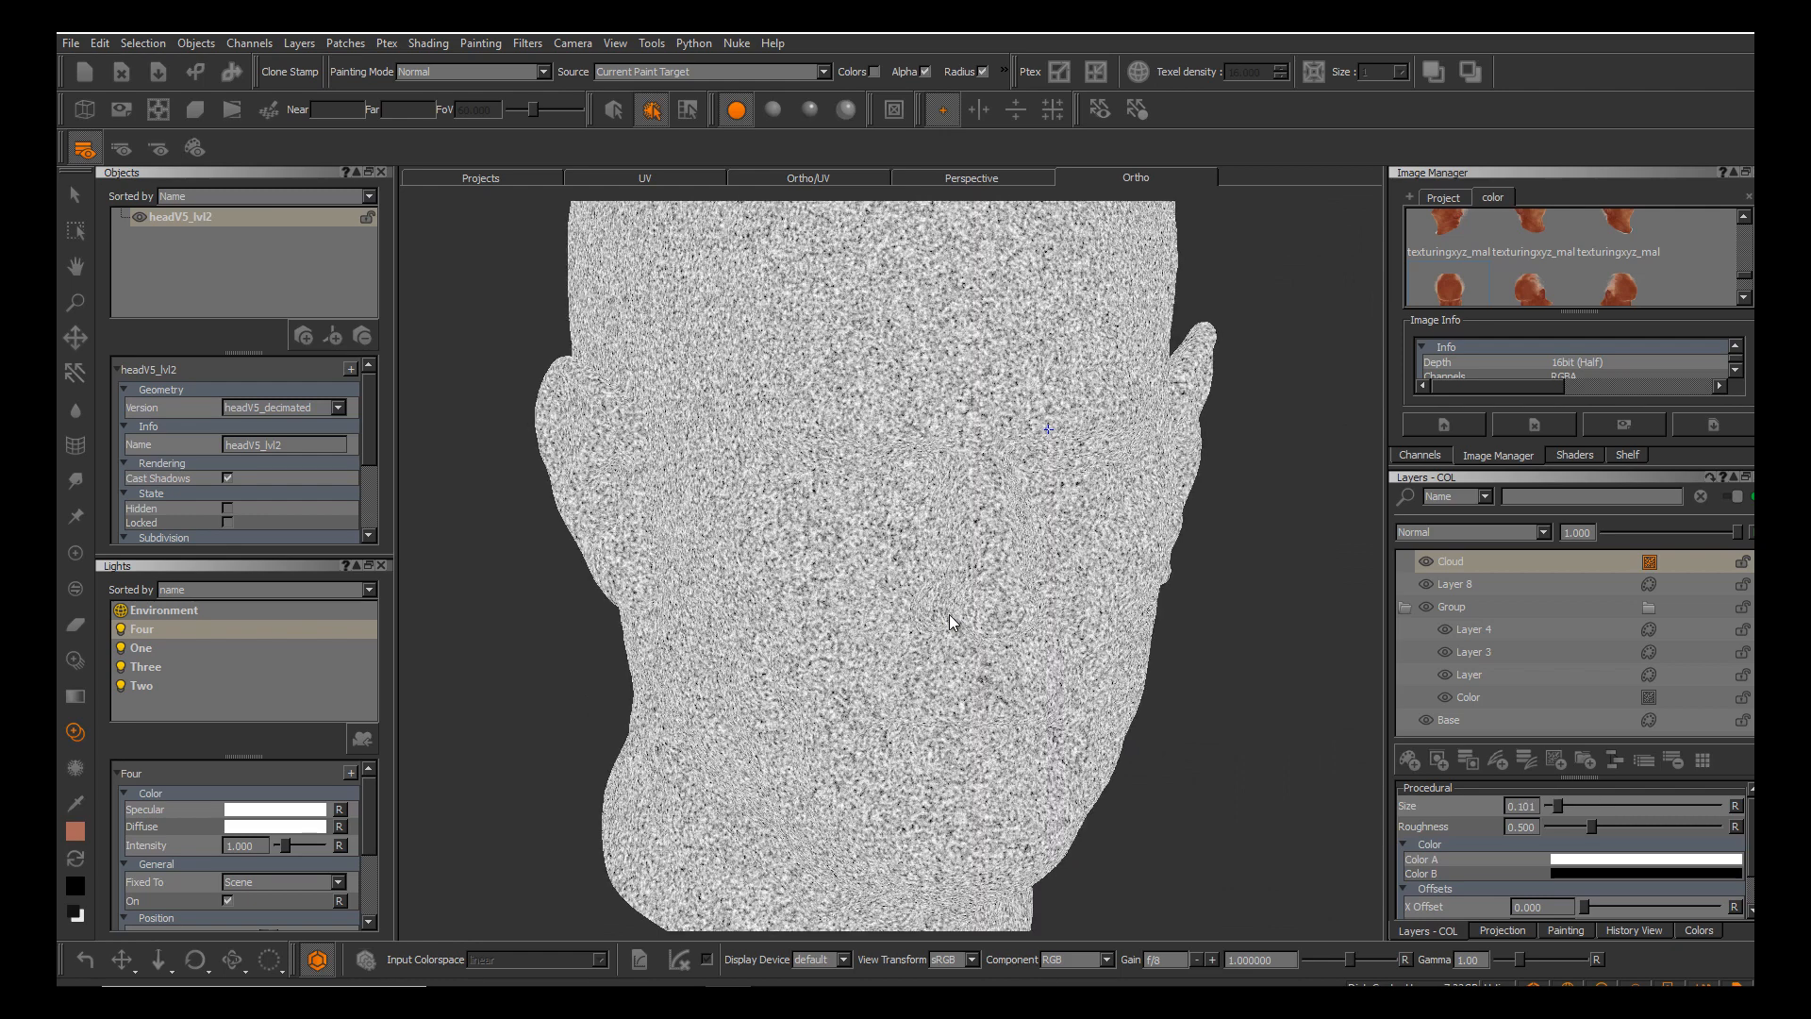
Check the fine noise over the face and lower the Cloud layer's roughness to 0.179.
{"action": "middle_click_drag", "start_coordinate": [1143, 609], "coordinate": [1156, 800], "text": "alt"}
{"action": "left_click_drag", "start_coordinate": [1127, 800], "coordinate": [986, 754], "text": "alt"}
{"action": "middle_click_drag", "start_coordinate": [951, 616], "coordinate": [831, 523], "text": "alt"}
{"action": "mouse_move", "coordinate": [831, 522]}
{"action": "right_mouse_down", "text": "alt"}
{"action": "mouse_move", "coordinate": [1019, 543]}
{"action": "mouse_move", "coordinate": [930, 538]}
{"action": "right_mouse_up", "text": "alt"}
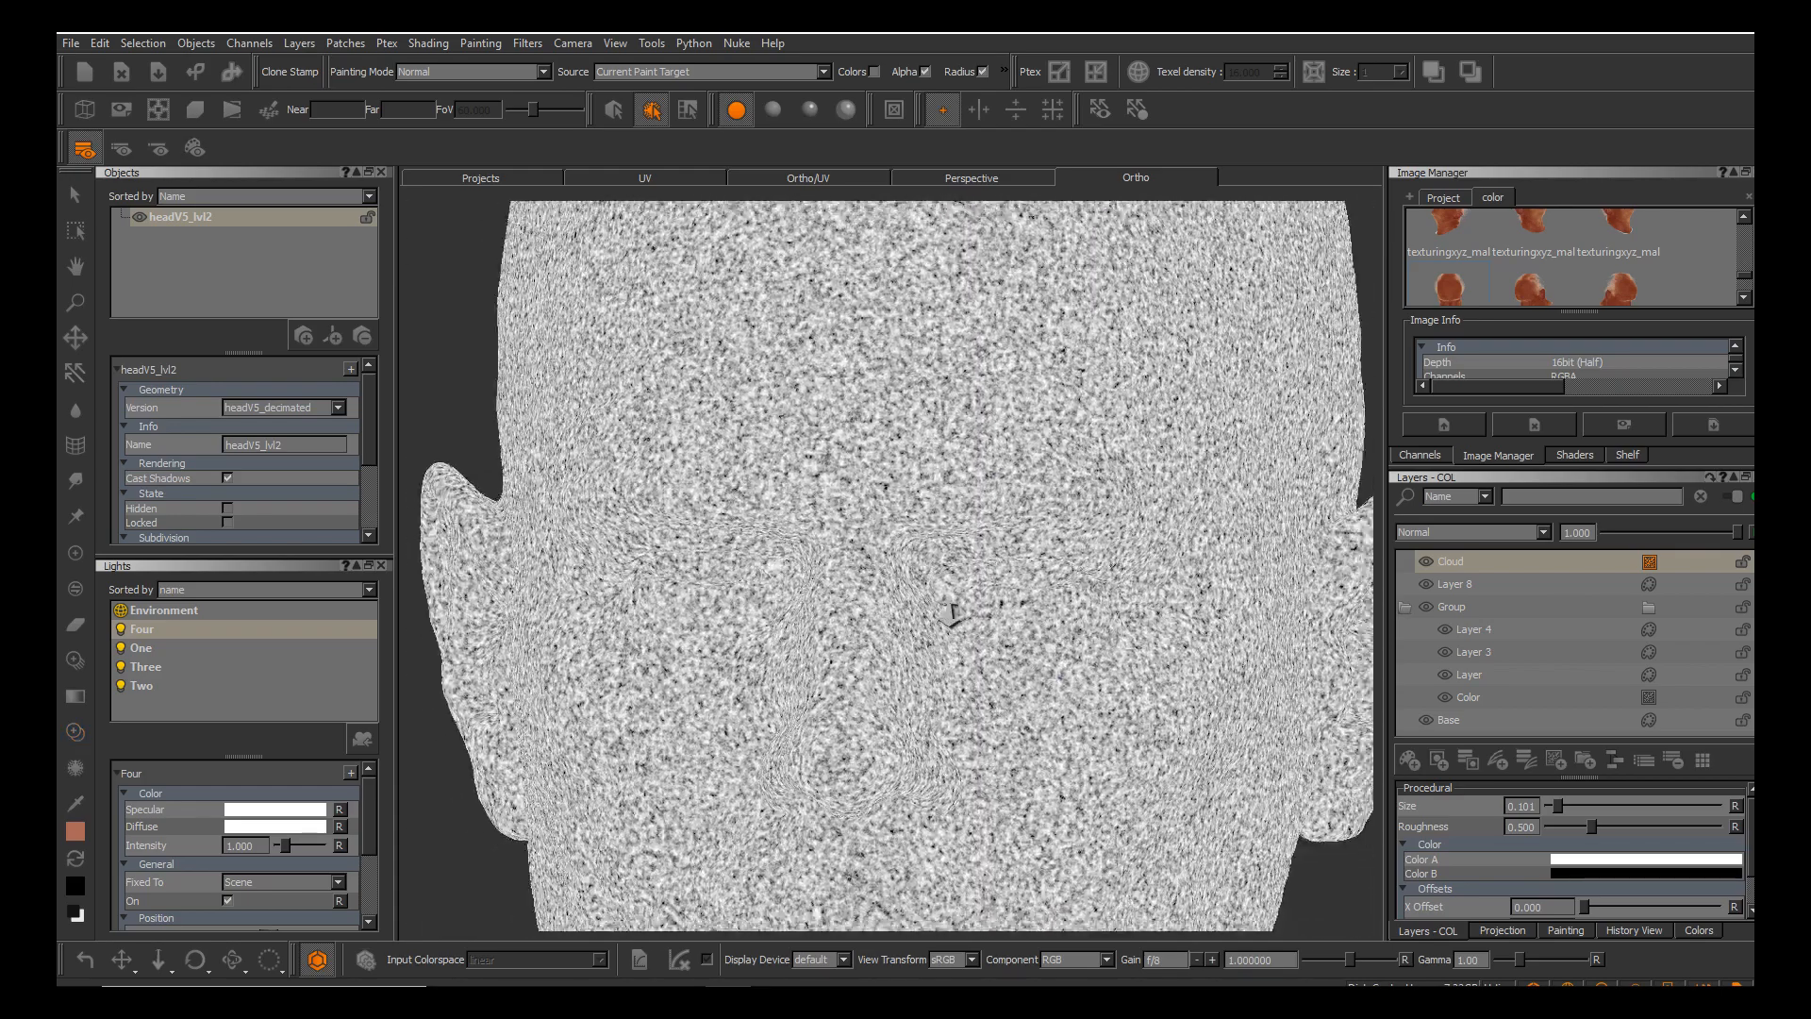
{"action": "middle_click_drag", "start_coordinate": [929, 538], "coordinate": [930, 424], "text": "alt"}
{"action": "mouse_move", "coordinate": [1188, 467]}
{"action": "left_mouse_down", "text": "alt"}
{"action": "mouse_move", "coordinate": [1085, 401]}
{"action": "mouse_move", "coordinate": [1048, 429]}
{"action": "left_mouse_up", "text": "alt"}
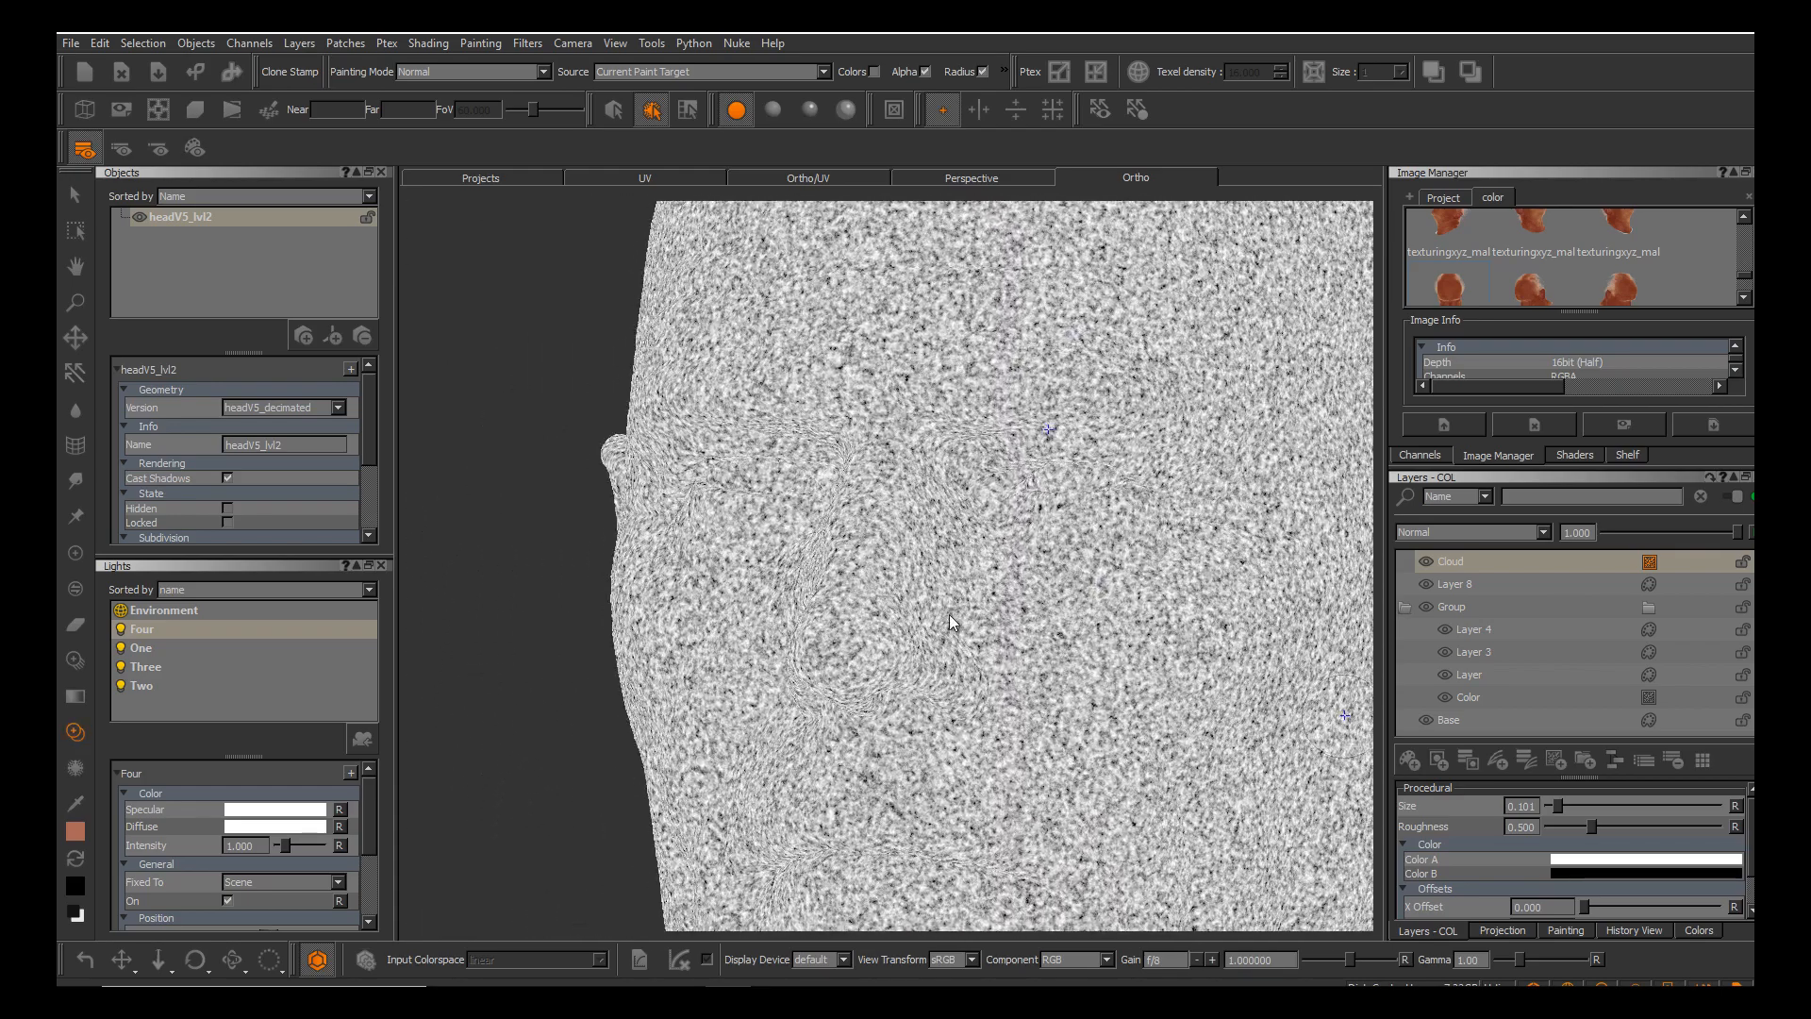
{"action": "middle_click_drag", "start_coordinate": [1132, 736], "coordinate": [1117, 560], "text": "alt"}
{"action": "left_click_drag", "start_coordinate": [1117, 560], "coordinate": [1047, 557], "text": "alt"}
{"action": "left_click_drag", "start_coordinate": [951, 615], "coordinate": [951, 621], "text": "alt"}
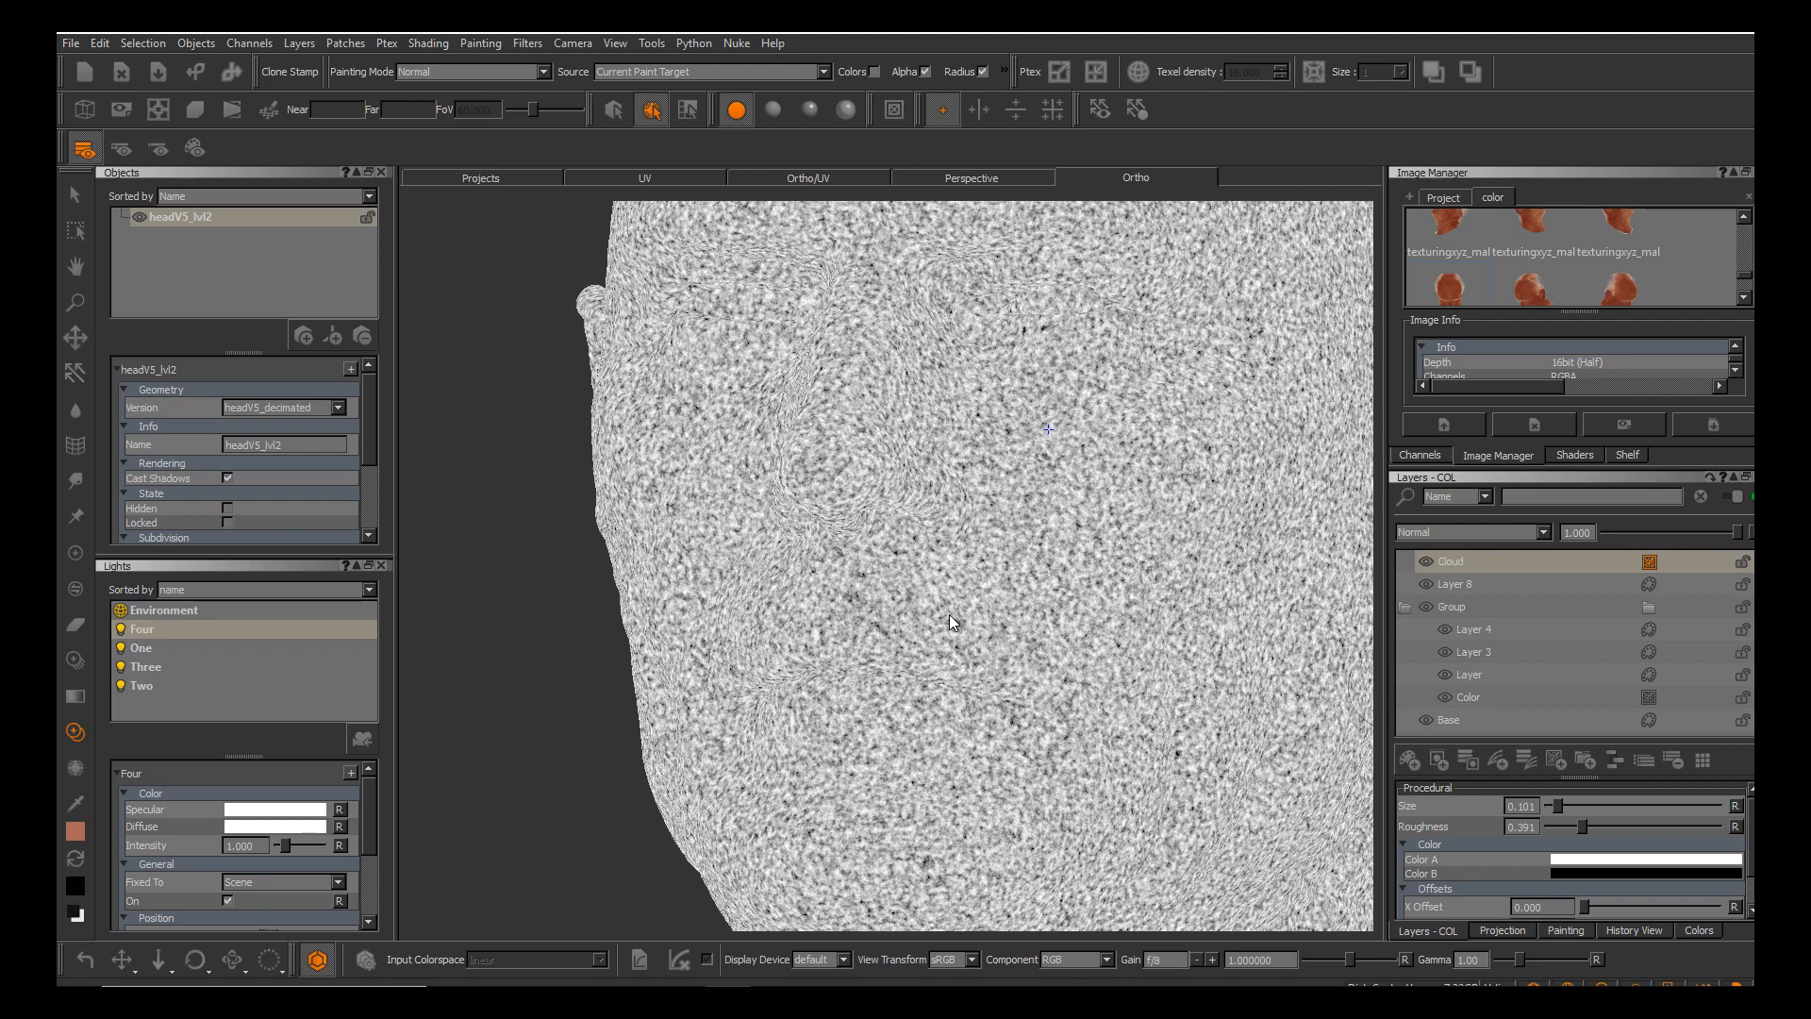
{"action": "mouse_move", "coordinate": [1582, 827]}
{"action": "left_mouse_down"}
{"action": "mouse_move", "coordinate": [1637, 826]}
{"action": "mouse_move", "coordinate": [1585, 827]}
{"action": "left_mouse_up"}
{"action": "middle_click_drag", "start_coordinate": [1142, 651], "coordinate": [1240, 854], "text": "alt"}
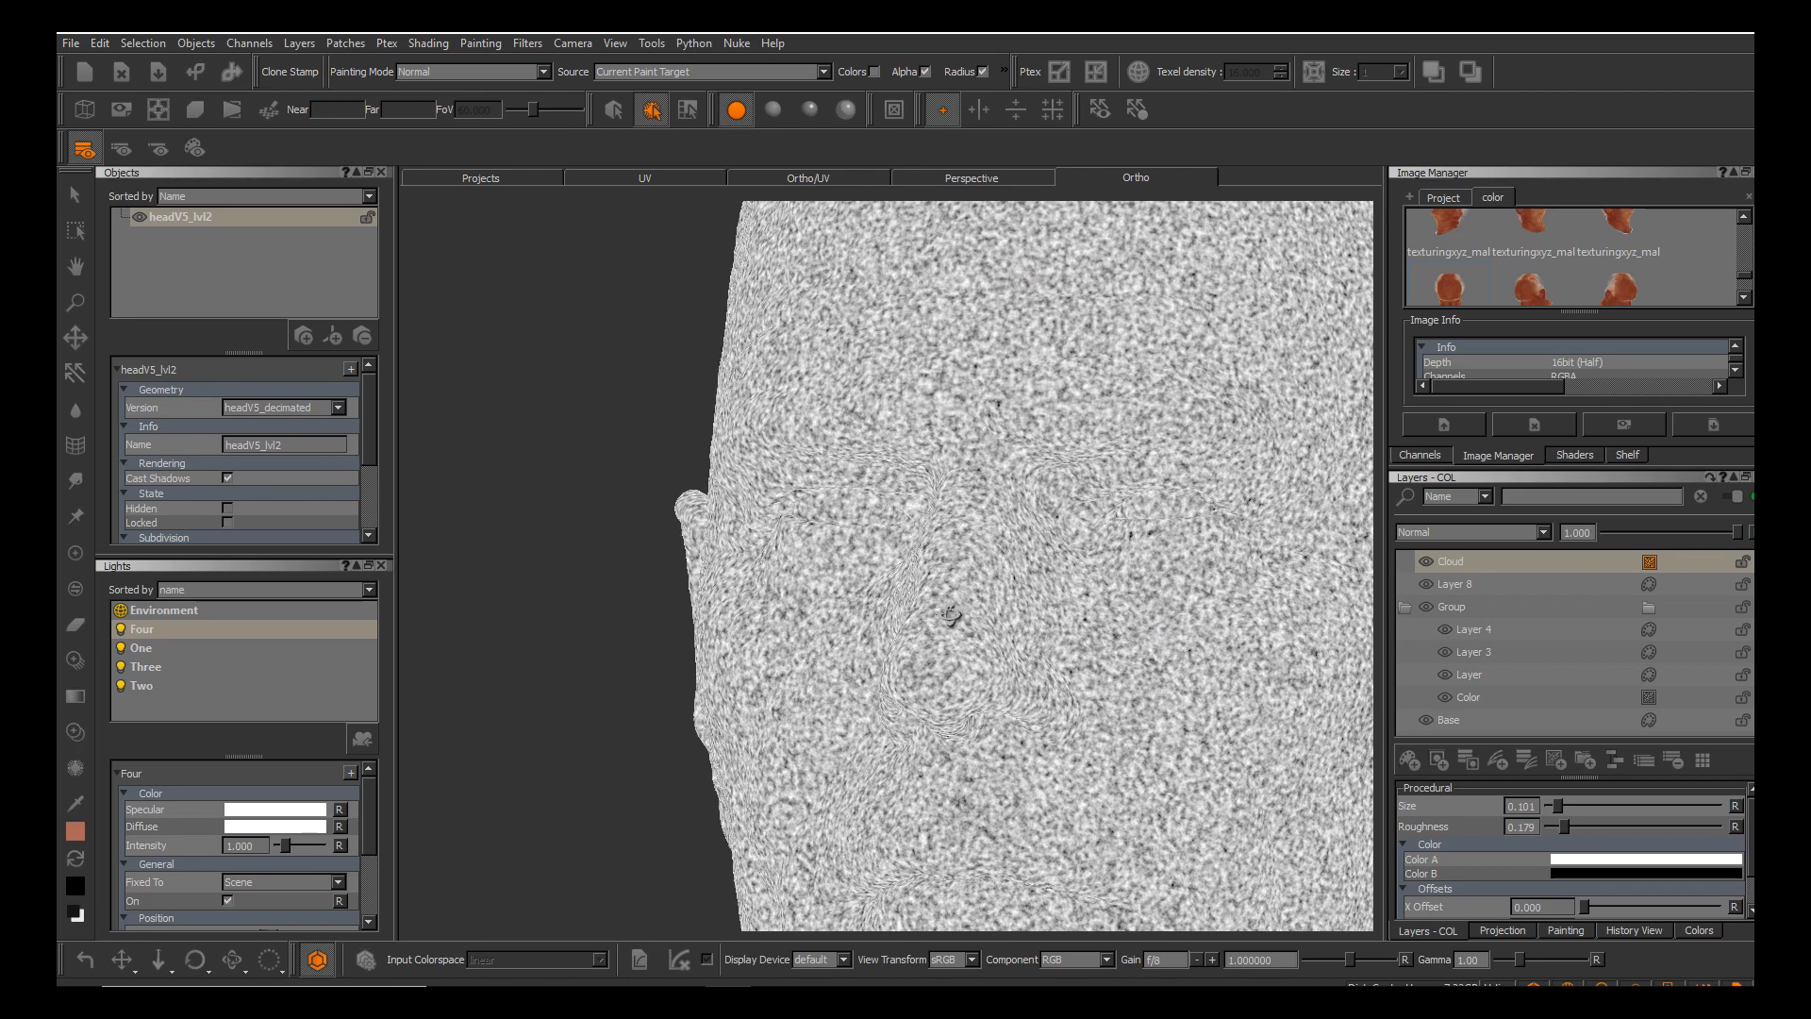
Hide the Cloud layer to inspect the painted skin tones around the eyes and nose, keeping Cloud as the active layer.
{"action": "left_click_drag", "start_coordinate": [1239, 854], "coordinate": [1330, 849], "text": "alt"}
{"action": "middle_click_drag", "start_coordinate": [1275, 723], "coordinate": [1296, 587], "text": "alt"}
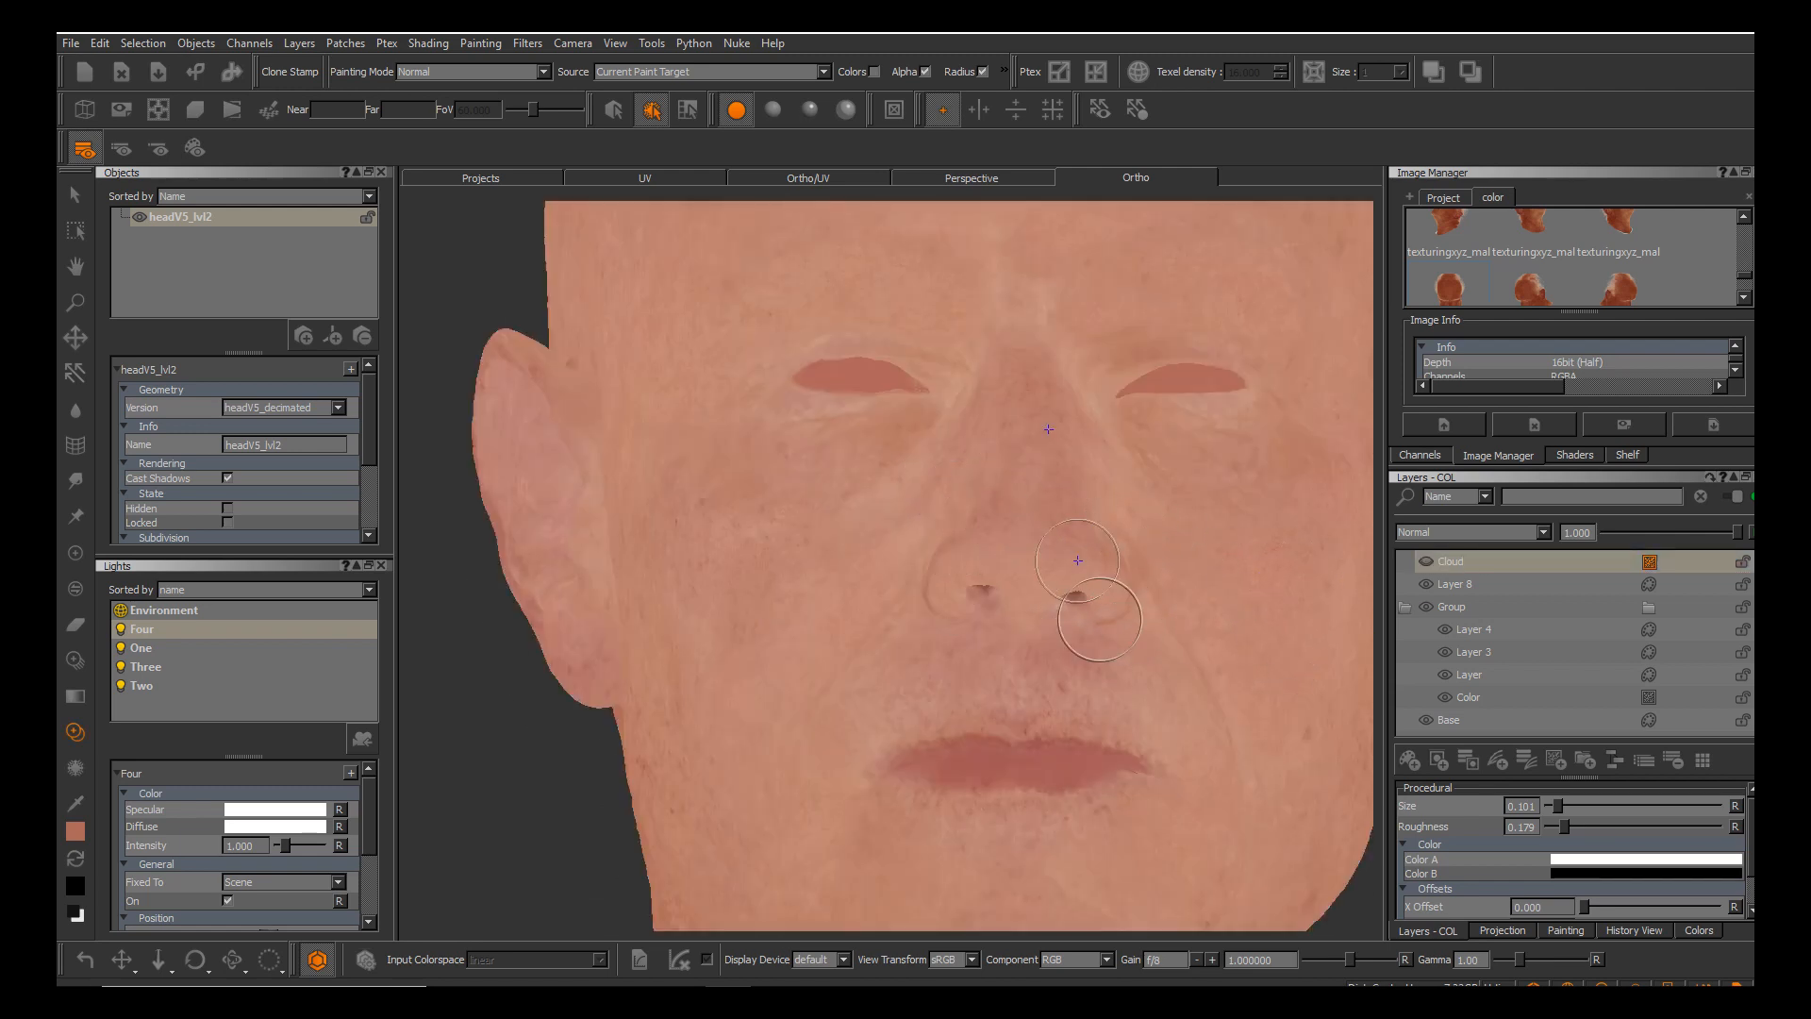
{"action": "scroll", "coordinate": [950, 615], "scroll_direction": "up", "scroll_amount": 5}
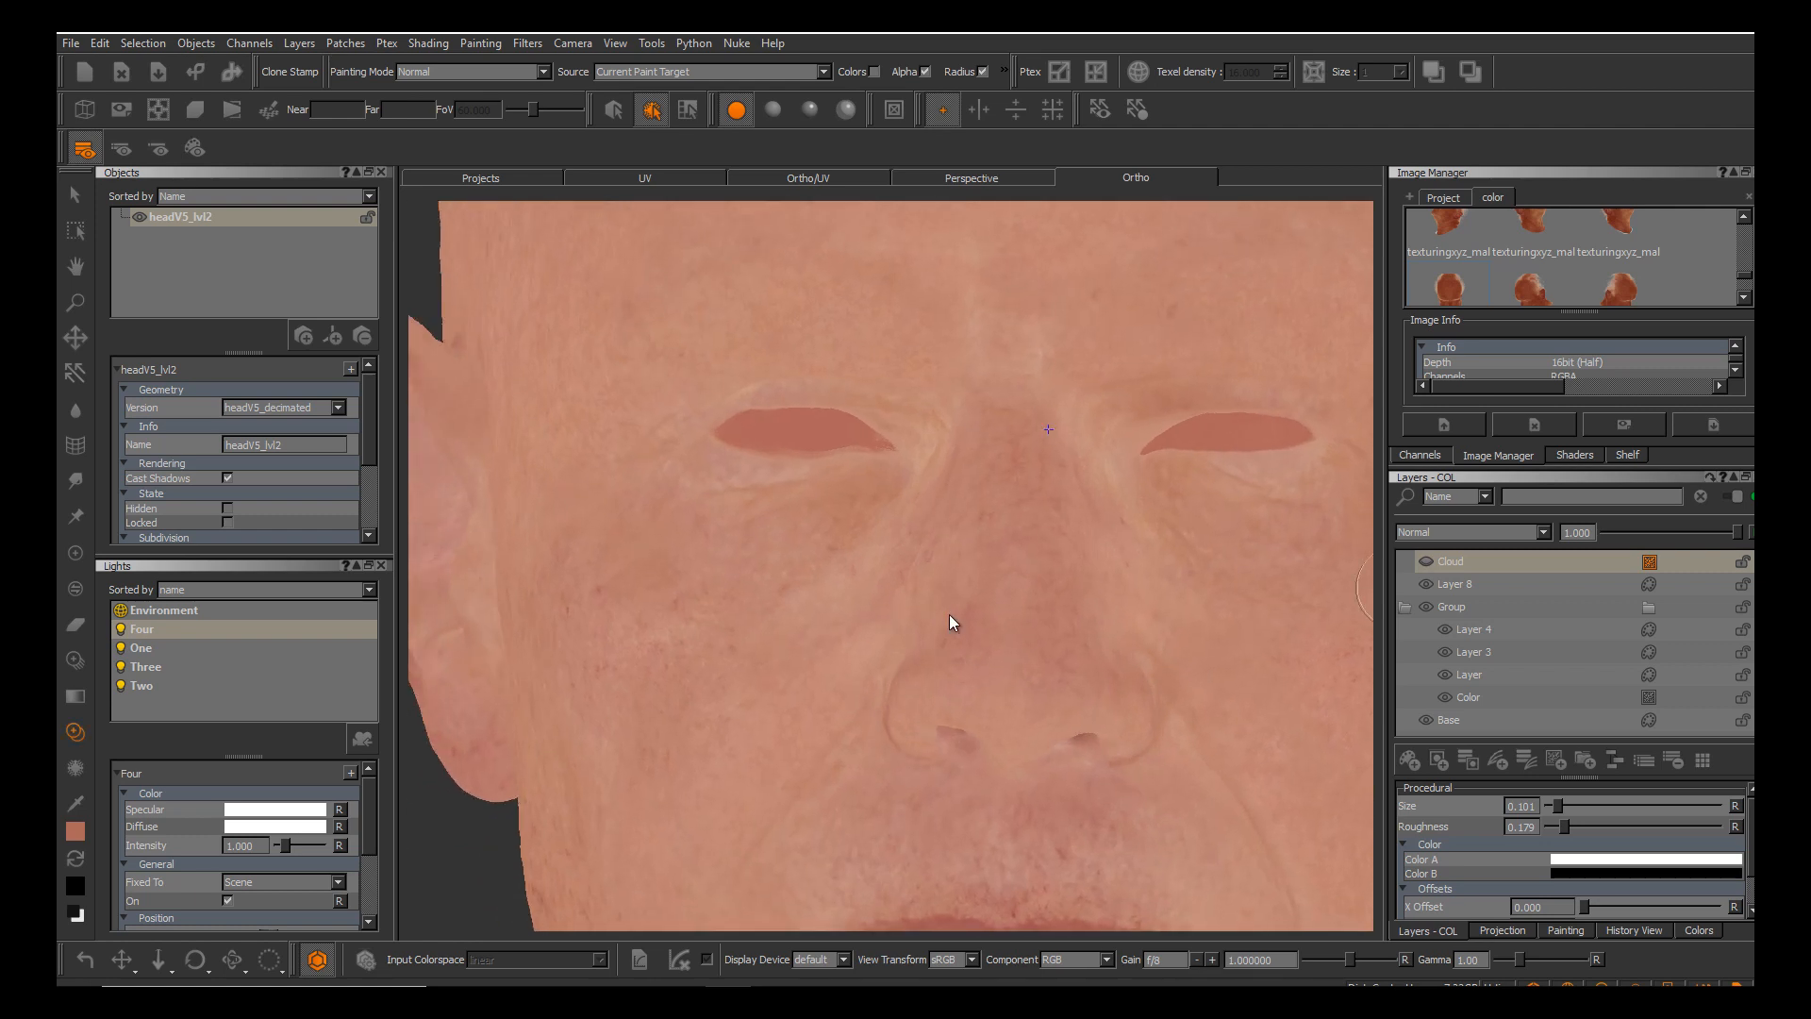
{"action": "left_click", "coordinate": [1405, 584]}
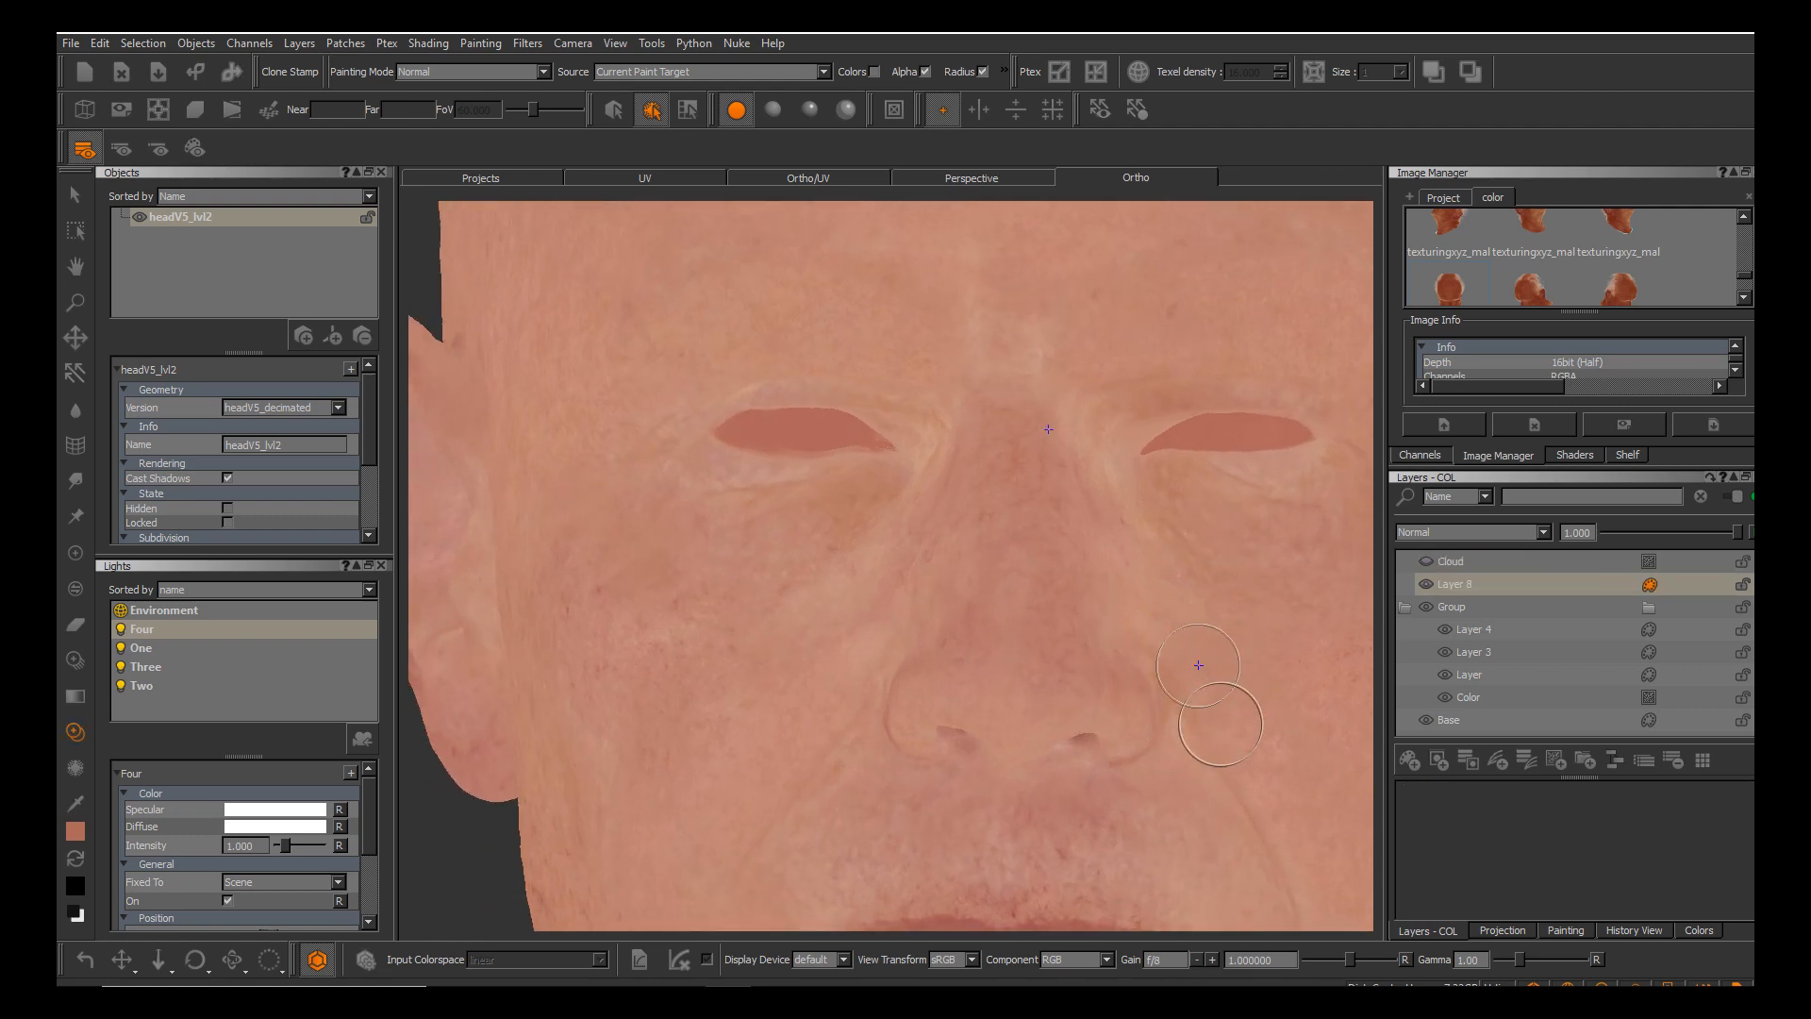
{"action": "left_click", "coordinate": [1446, 561]}
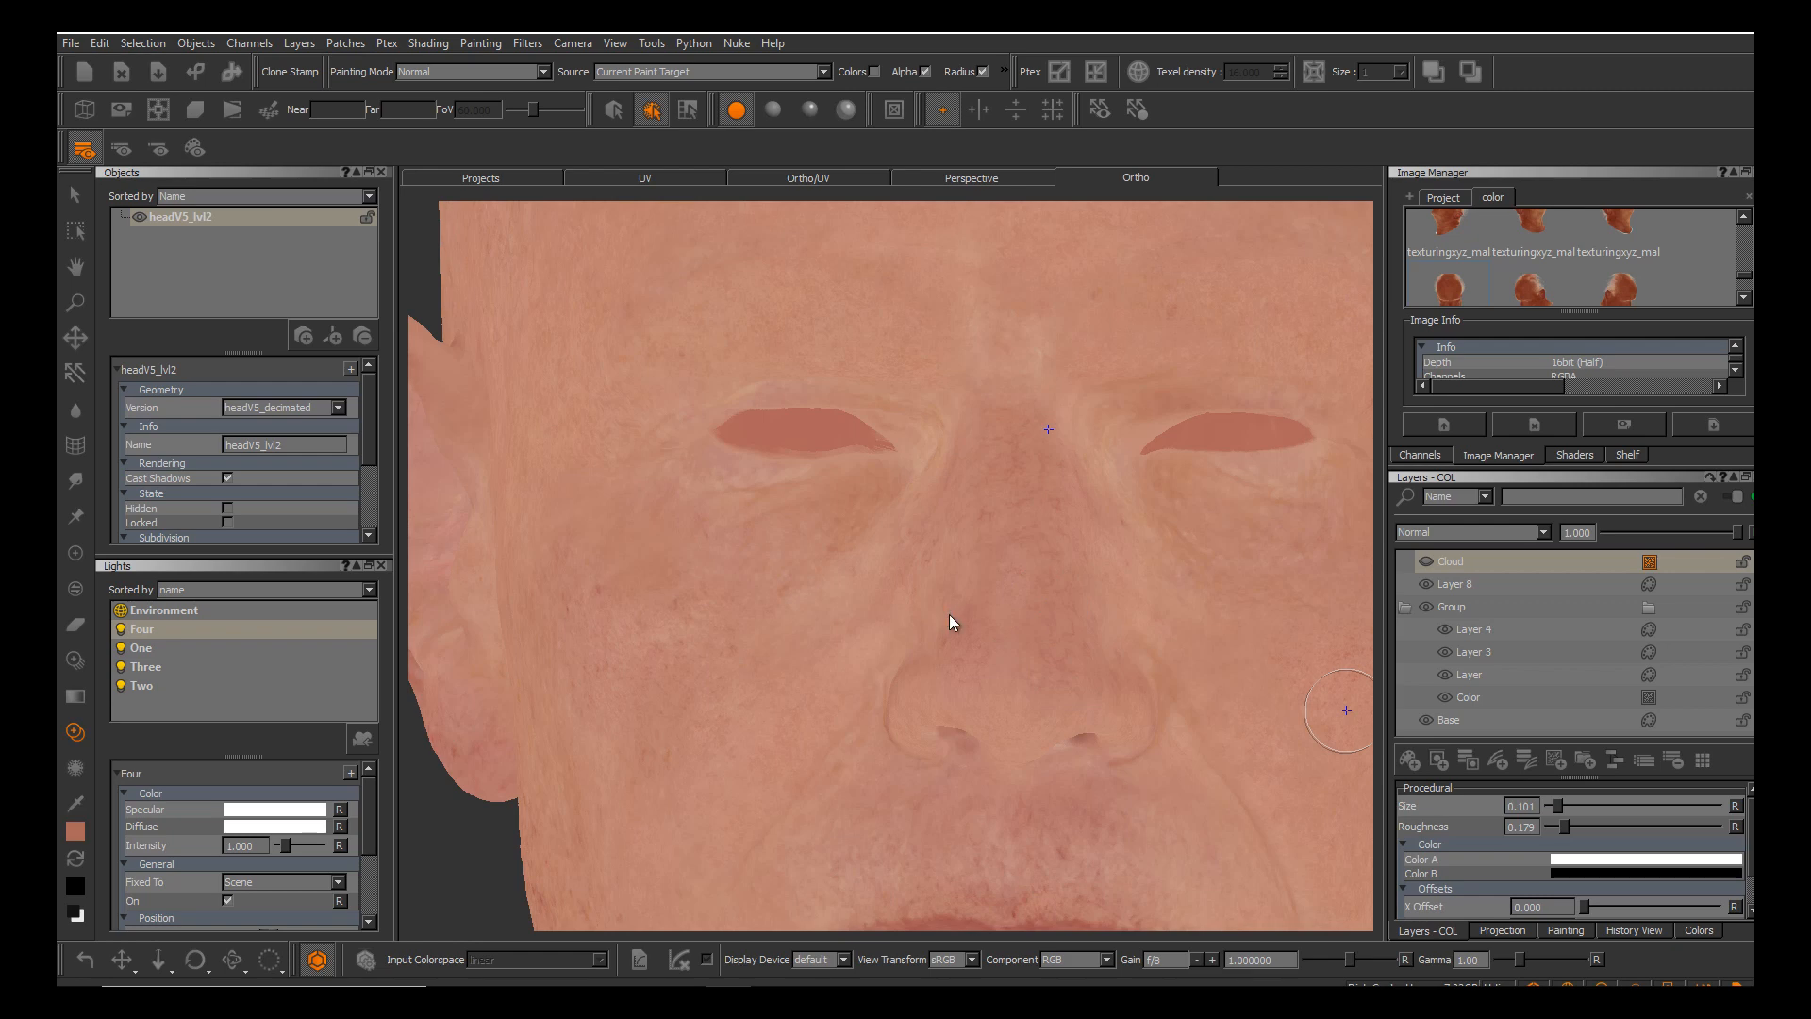
Set the Cloud layer's Color A to a light skin tone sampled from the forehead (0.765, 0.557, 0.486).
{"action": "left_click", "coordinate": [1627, 859]}
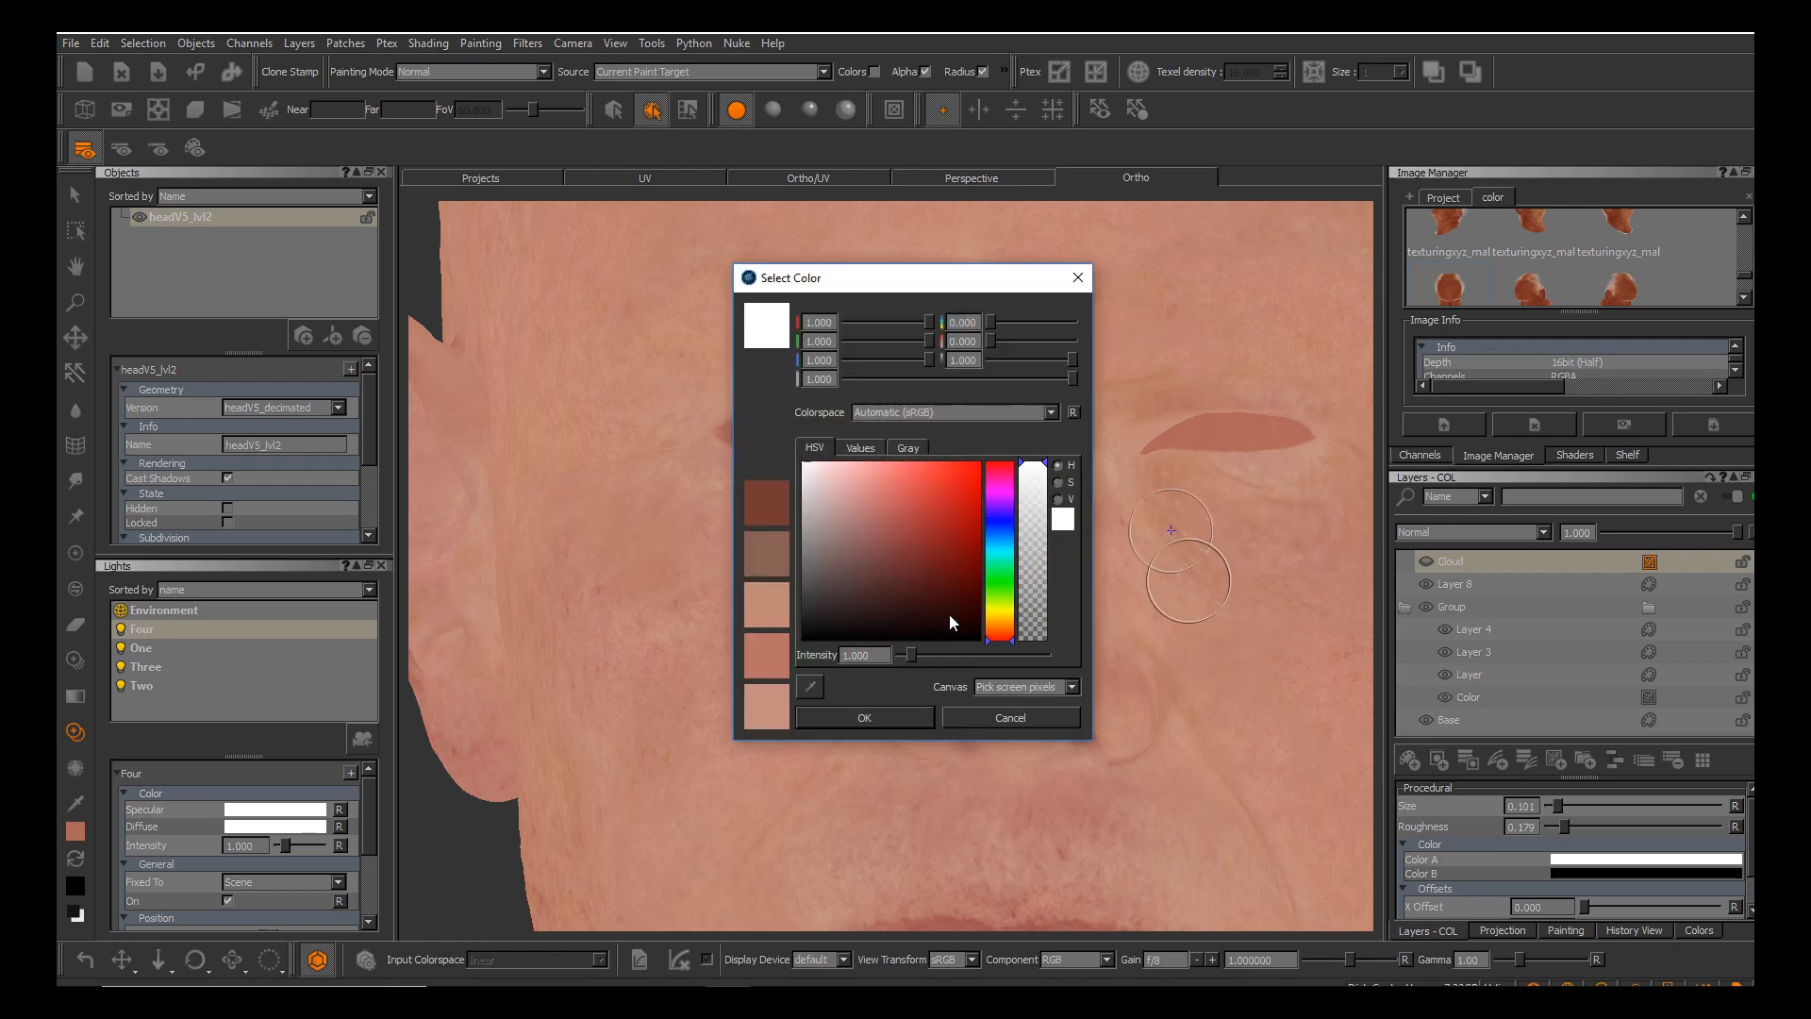
{"action": "left_click_drag", "start_coordinate": [944, 278], "coordinate": [1331, 307]}
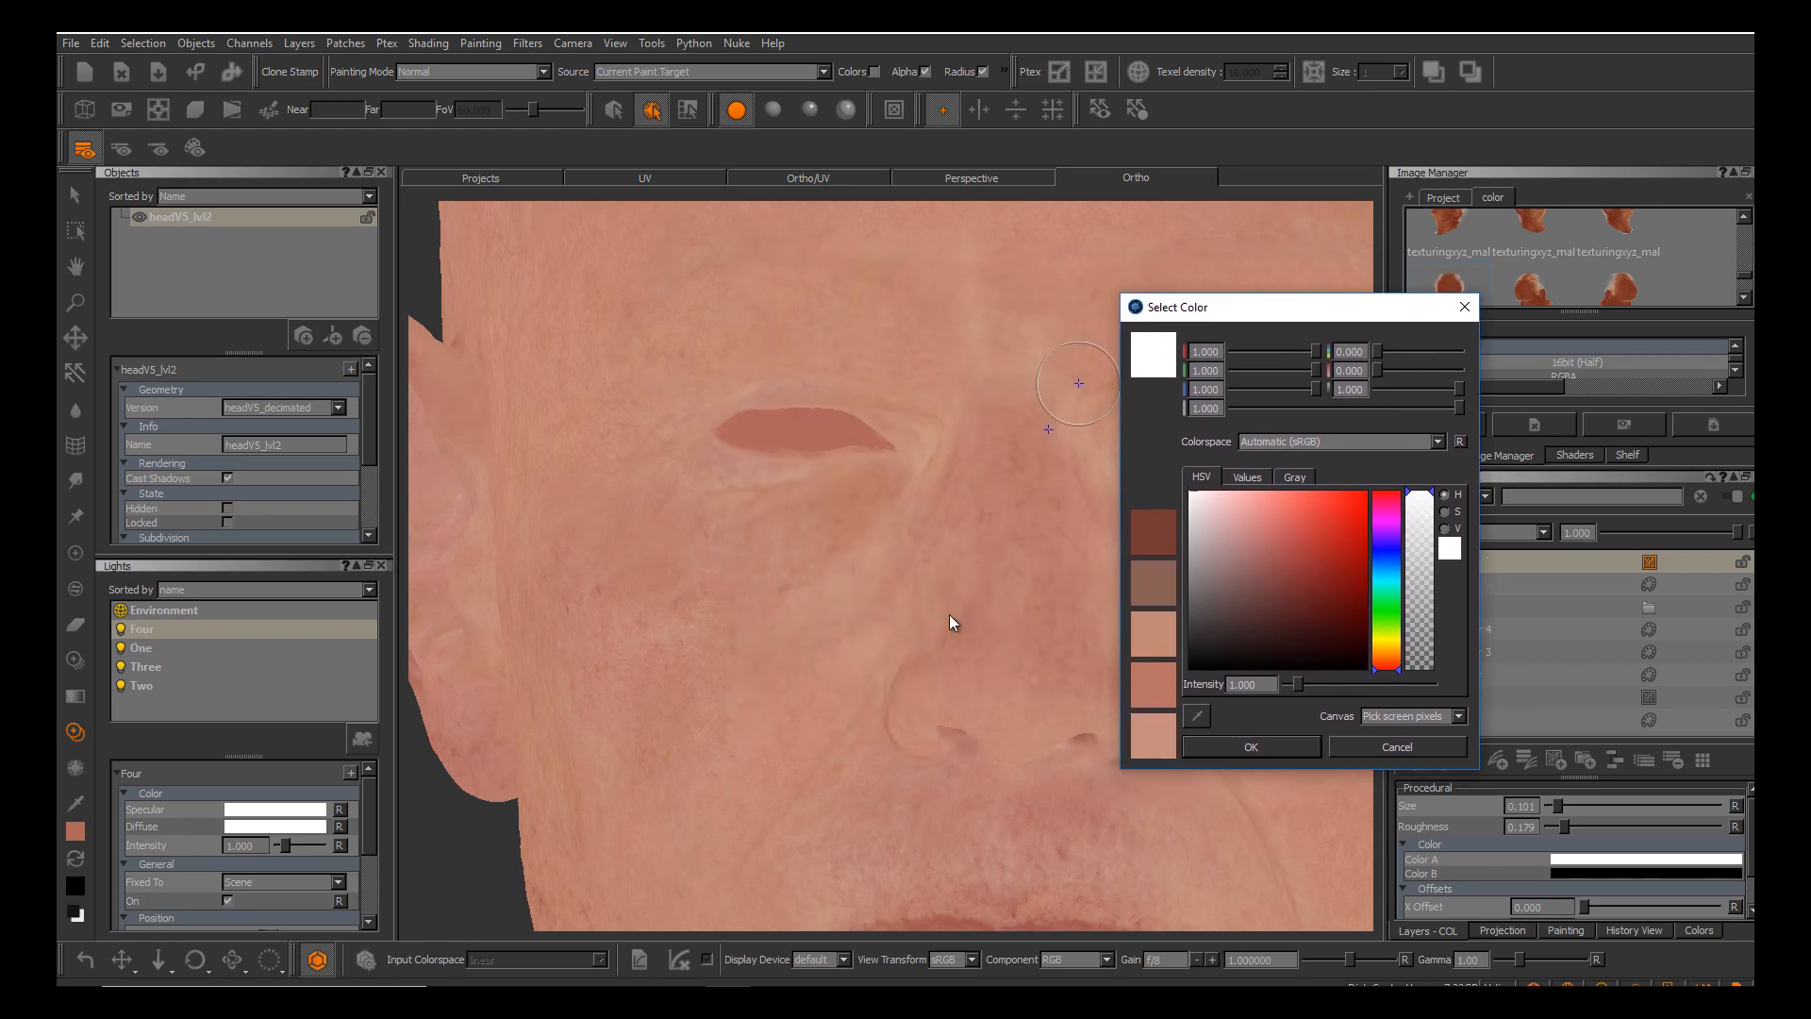
{"action": "left_click", "coordinate": [1197, 716]}
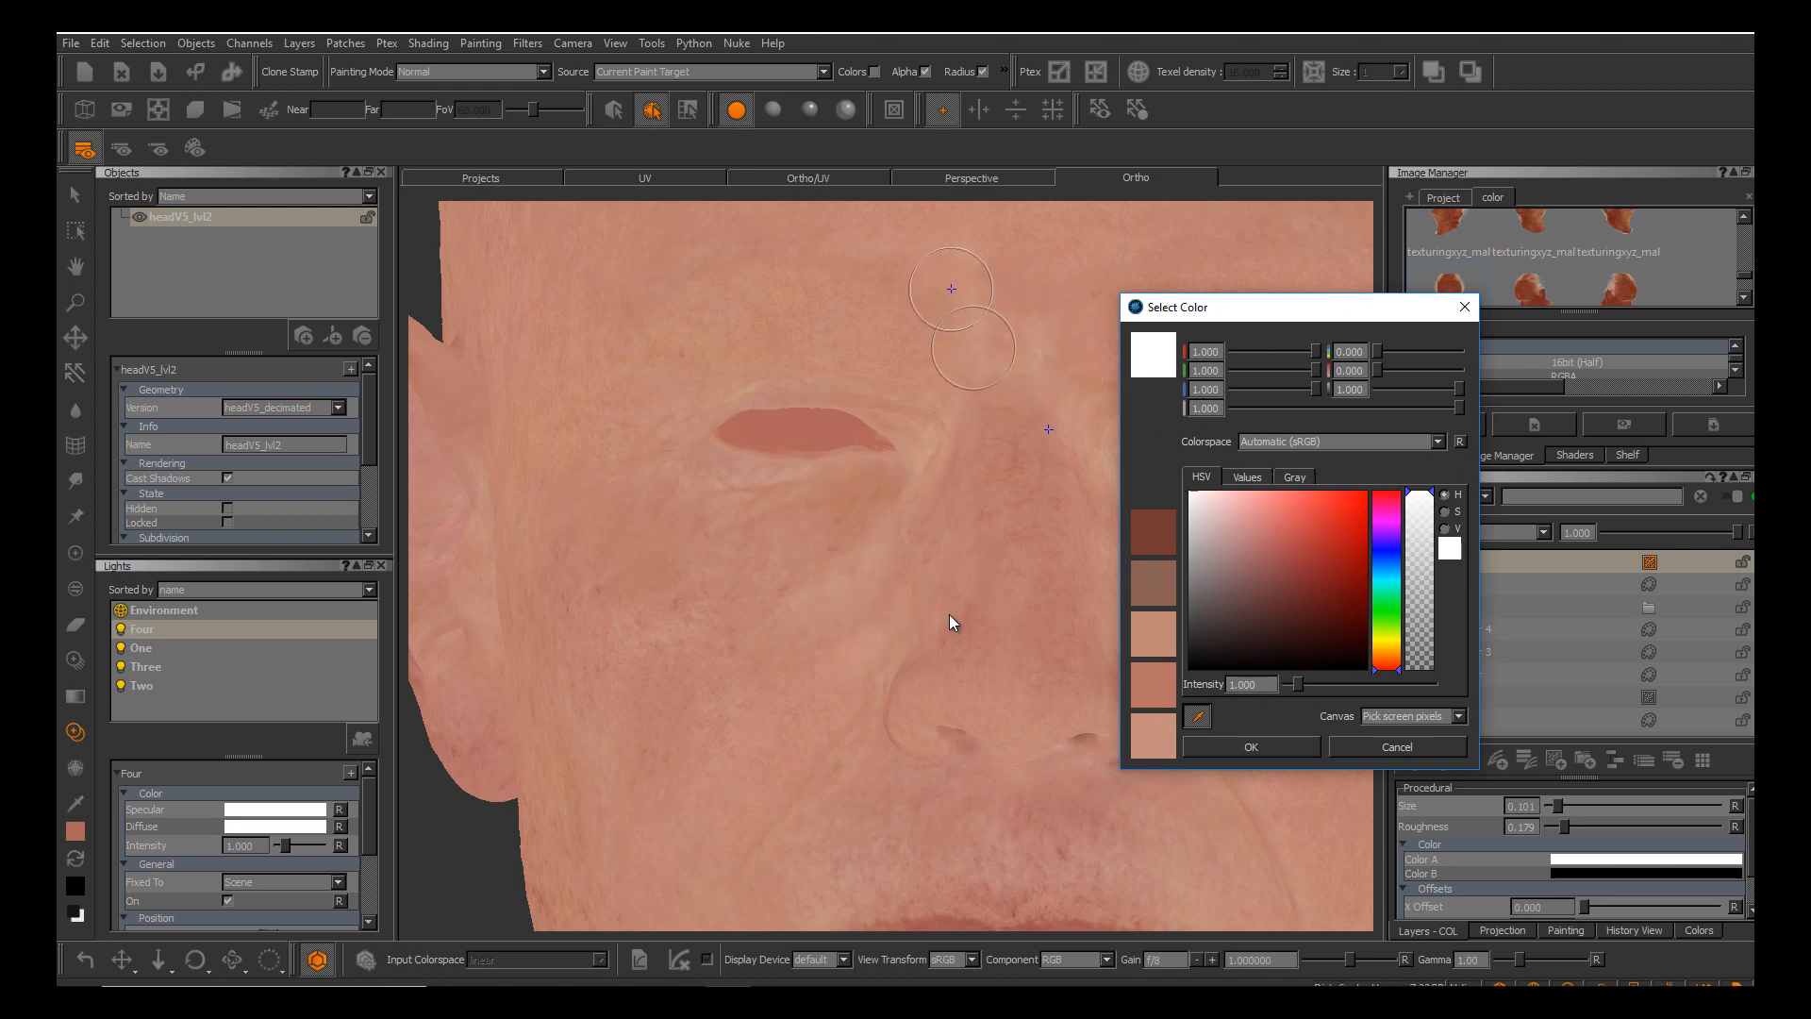
{"action": "left_click", "coordinate": [952, 295]}
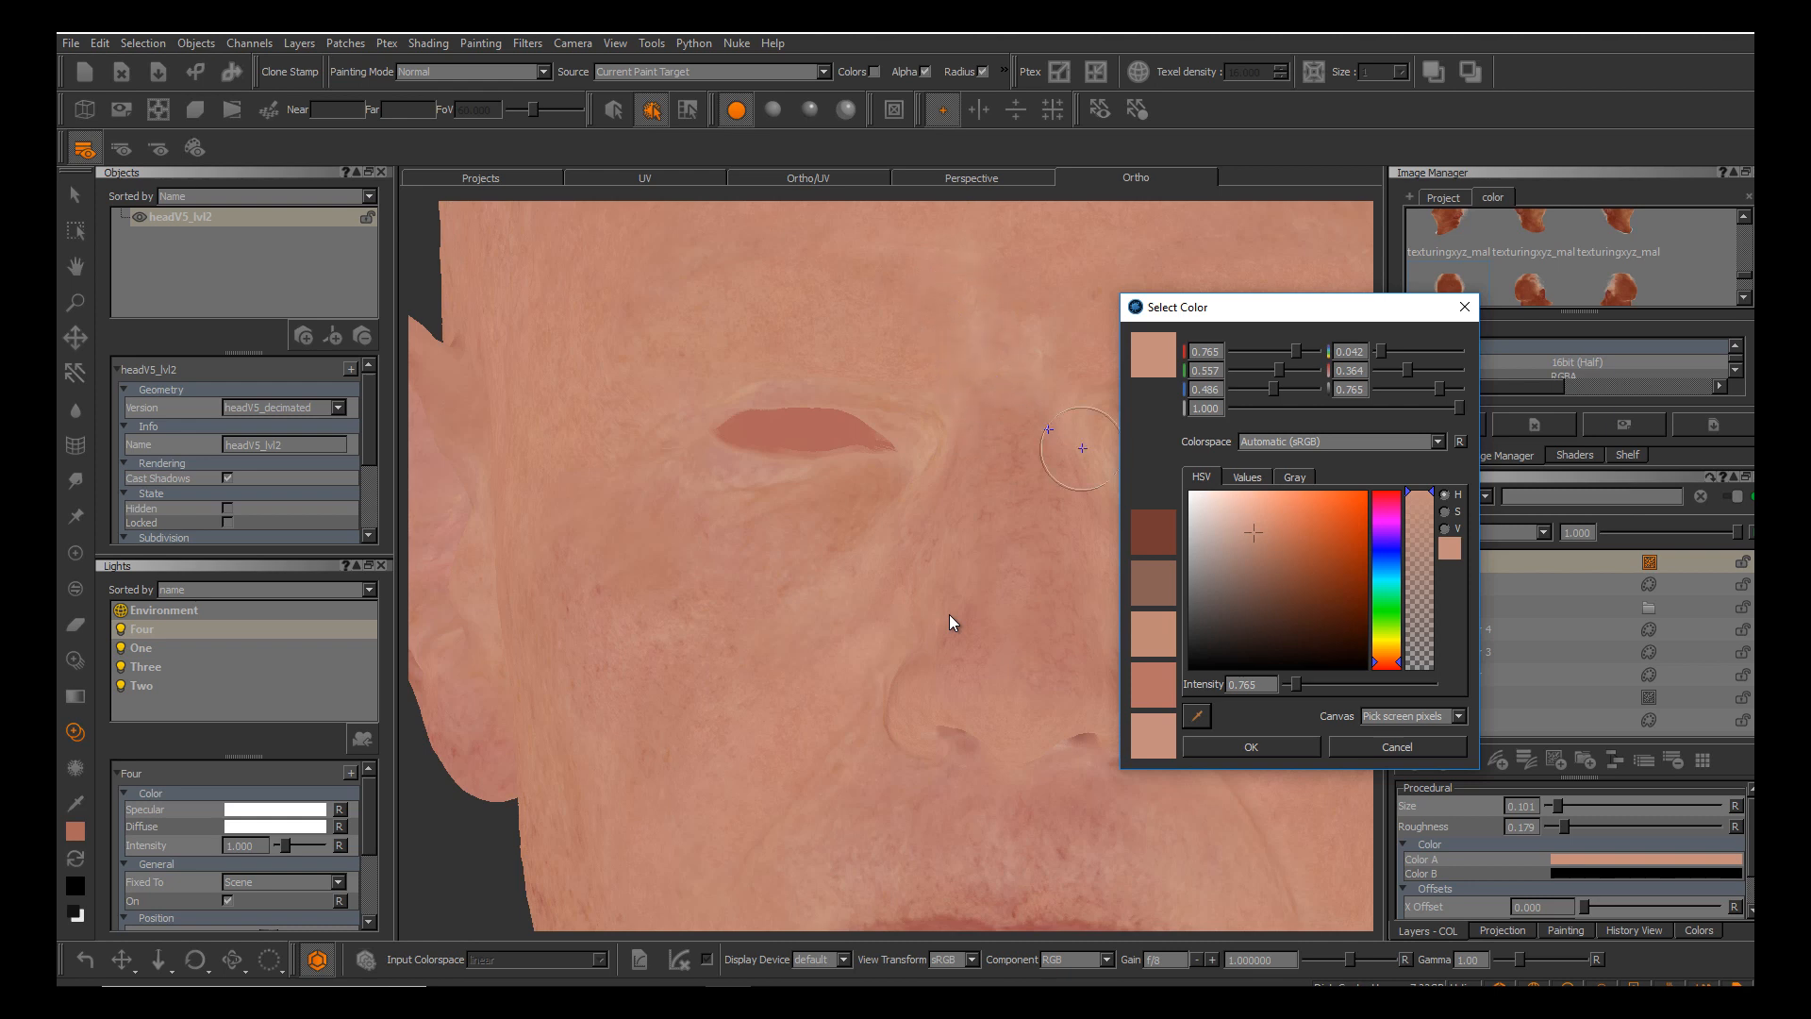
{"action": "left_click", "coordinate": [1276, 747]}
Set the Cloud layer's Color B to a redder skin tone sampled above the upper lip (0.694, 0.424, 0.392).
{"action": "left_click", "coordinate": [1646, 874]}
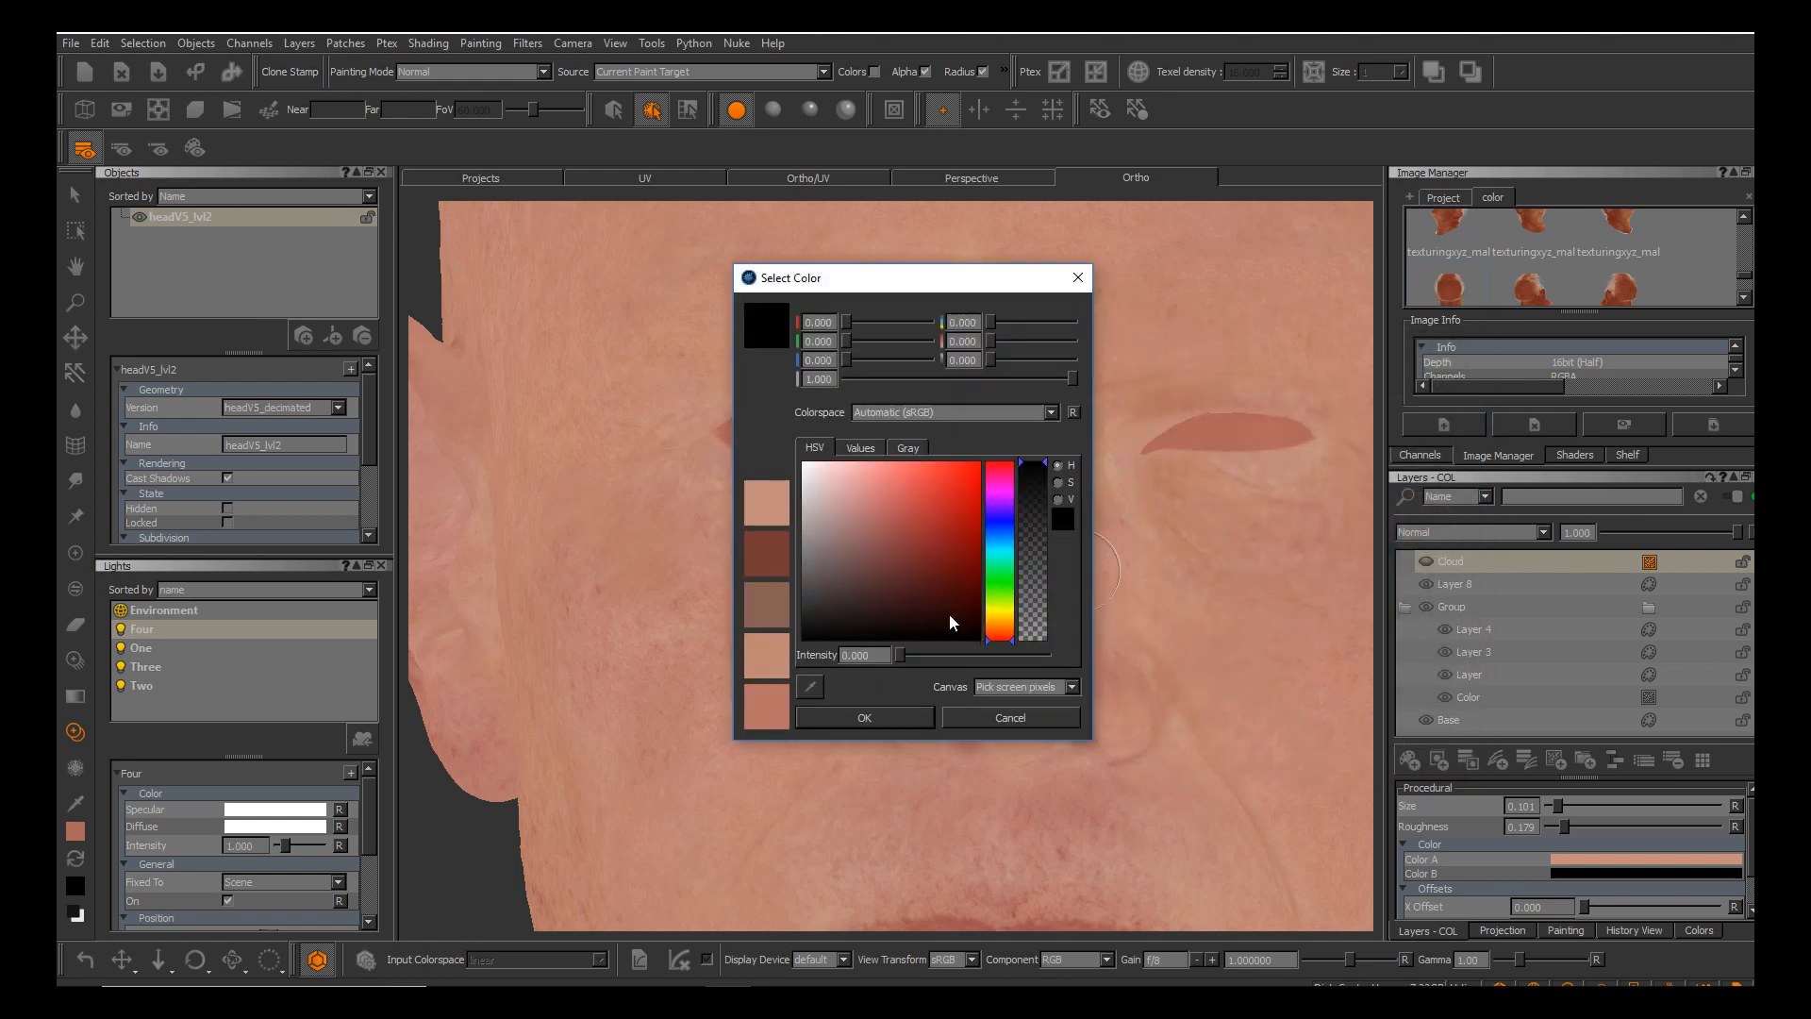
{"action": "left_click", "coordinate": [809, 686]}
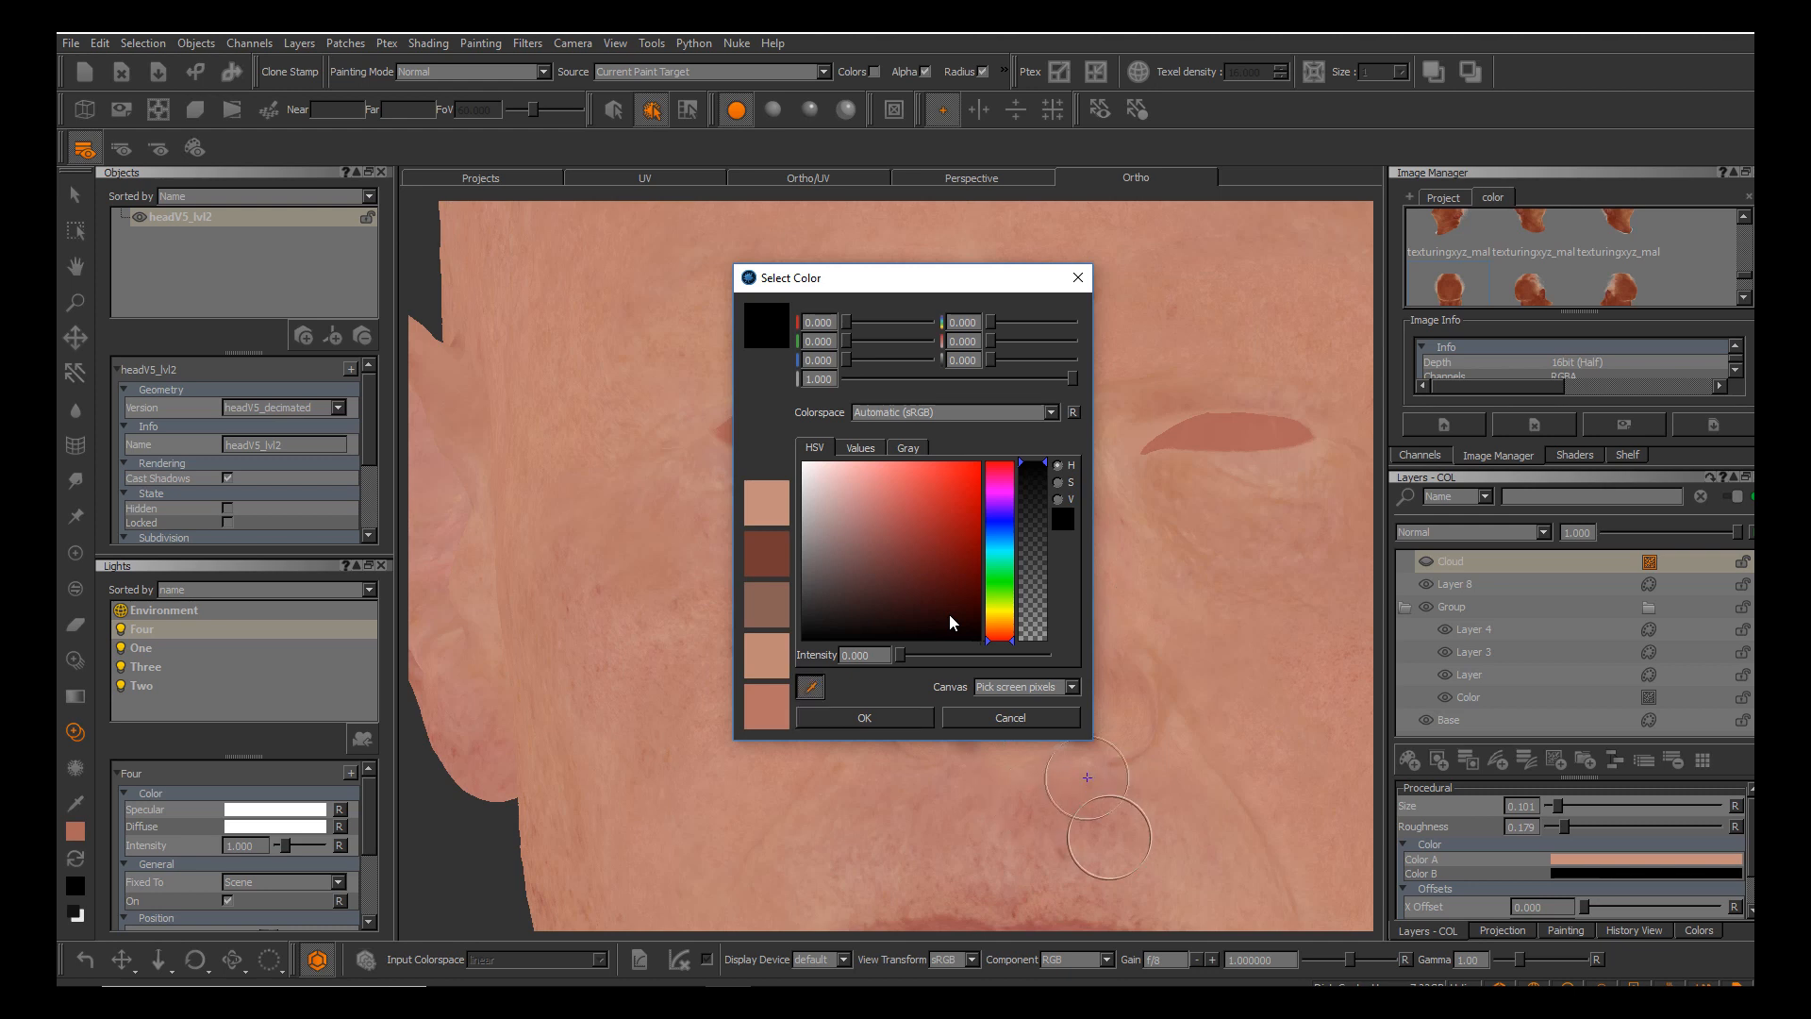
{"action": "left_click", "coordinate": [1002, 840]}
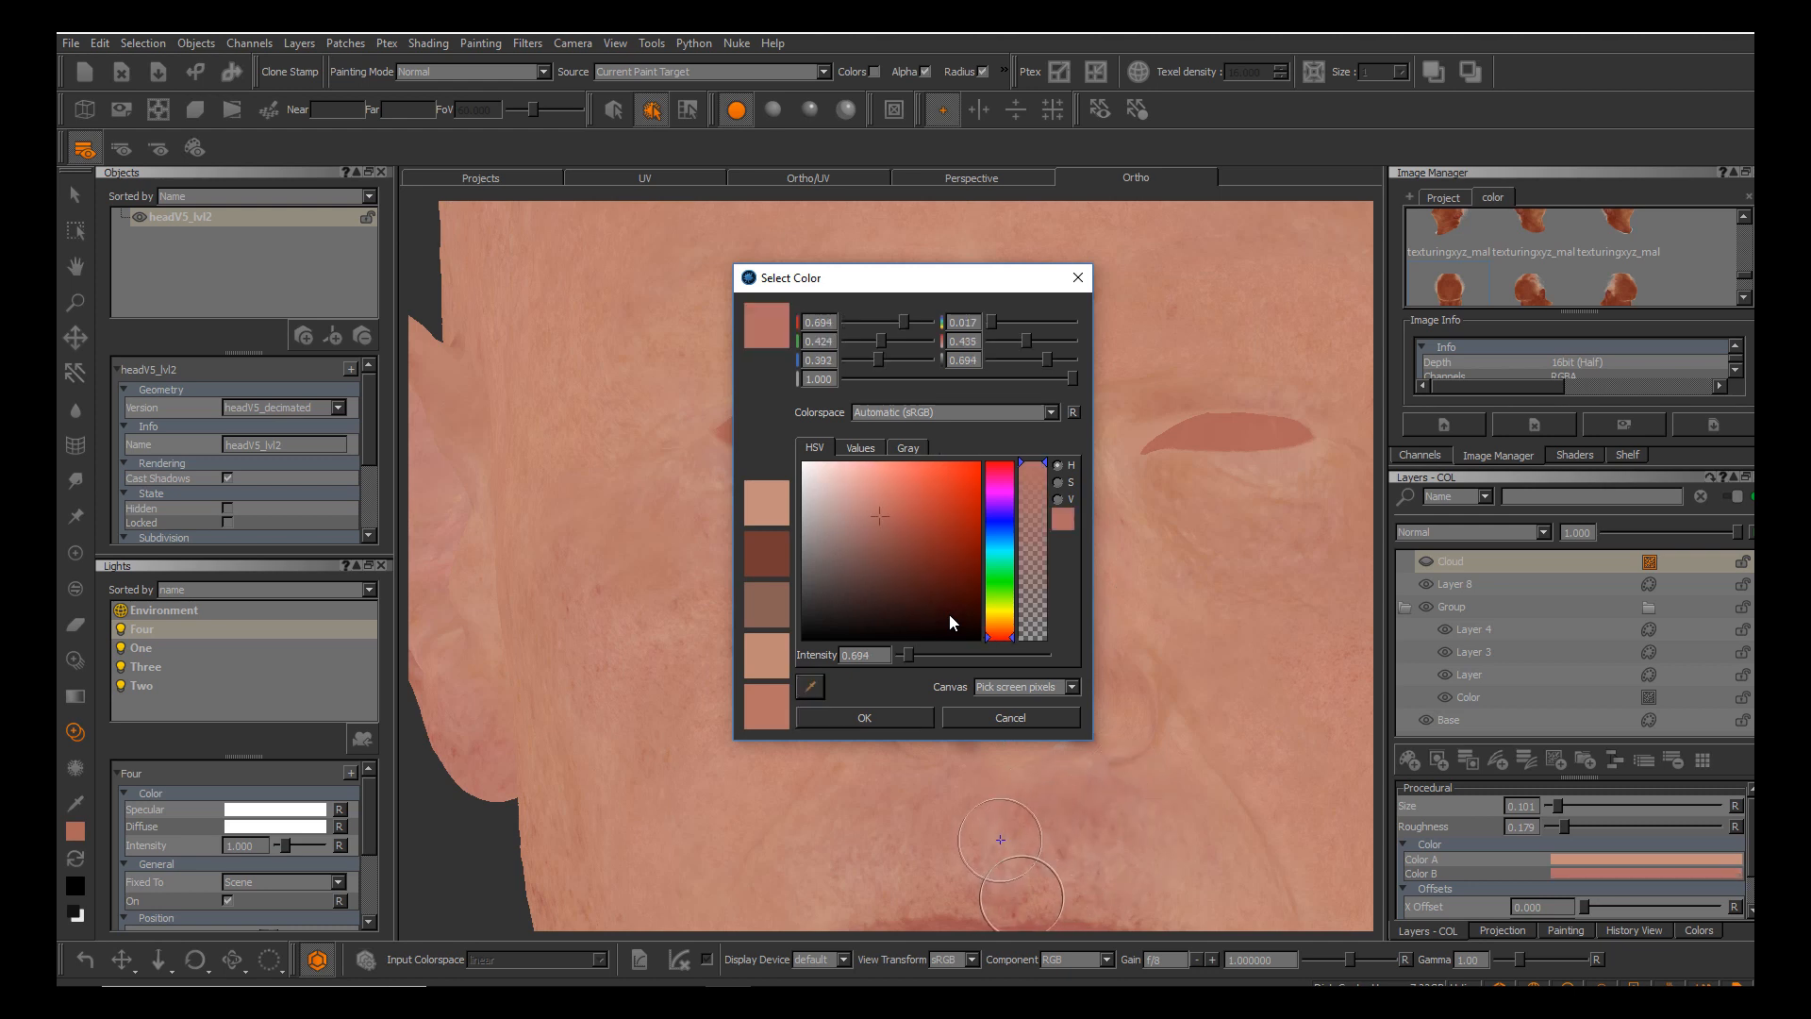
{"action": "key", "text": "Return"}
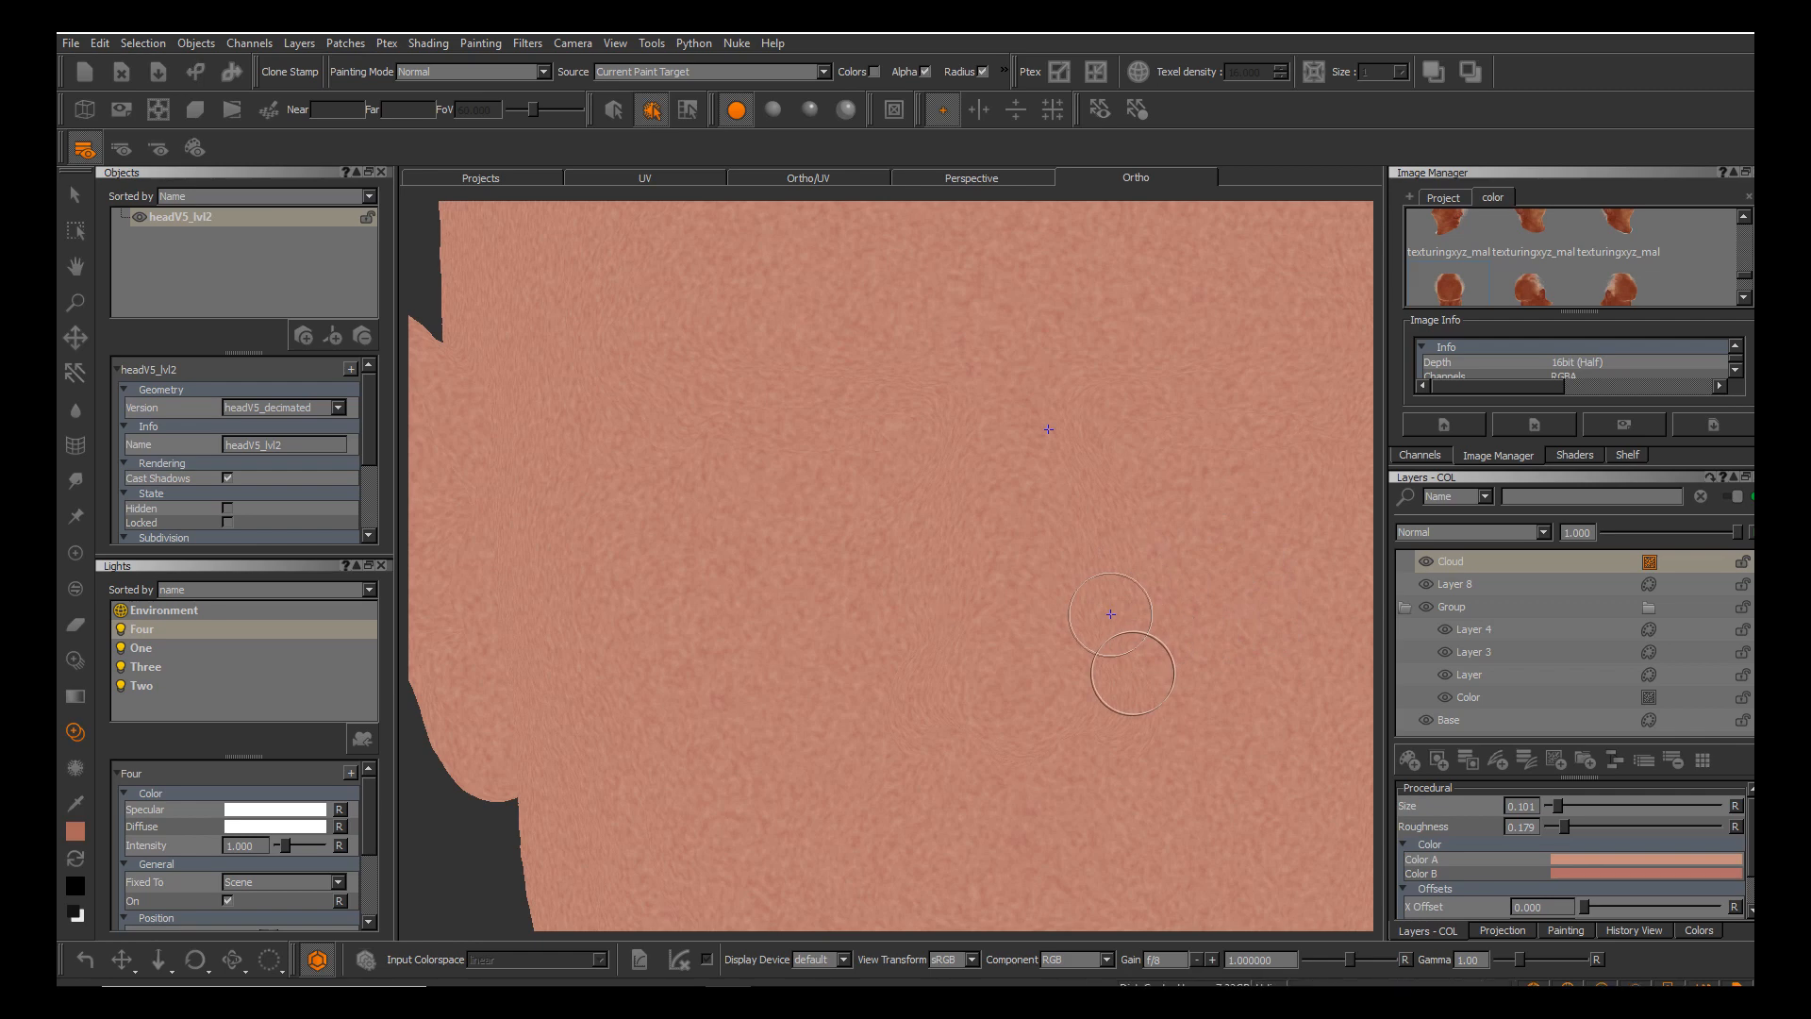
Review the blend modes available for the skin-coloured Cloud layer, leaving it on Normal.
{"action": "scroll", "coordinate": [950, 614], "scroll_direction": "down", "scroll_amount": 5}
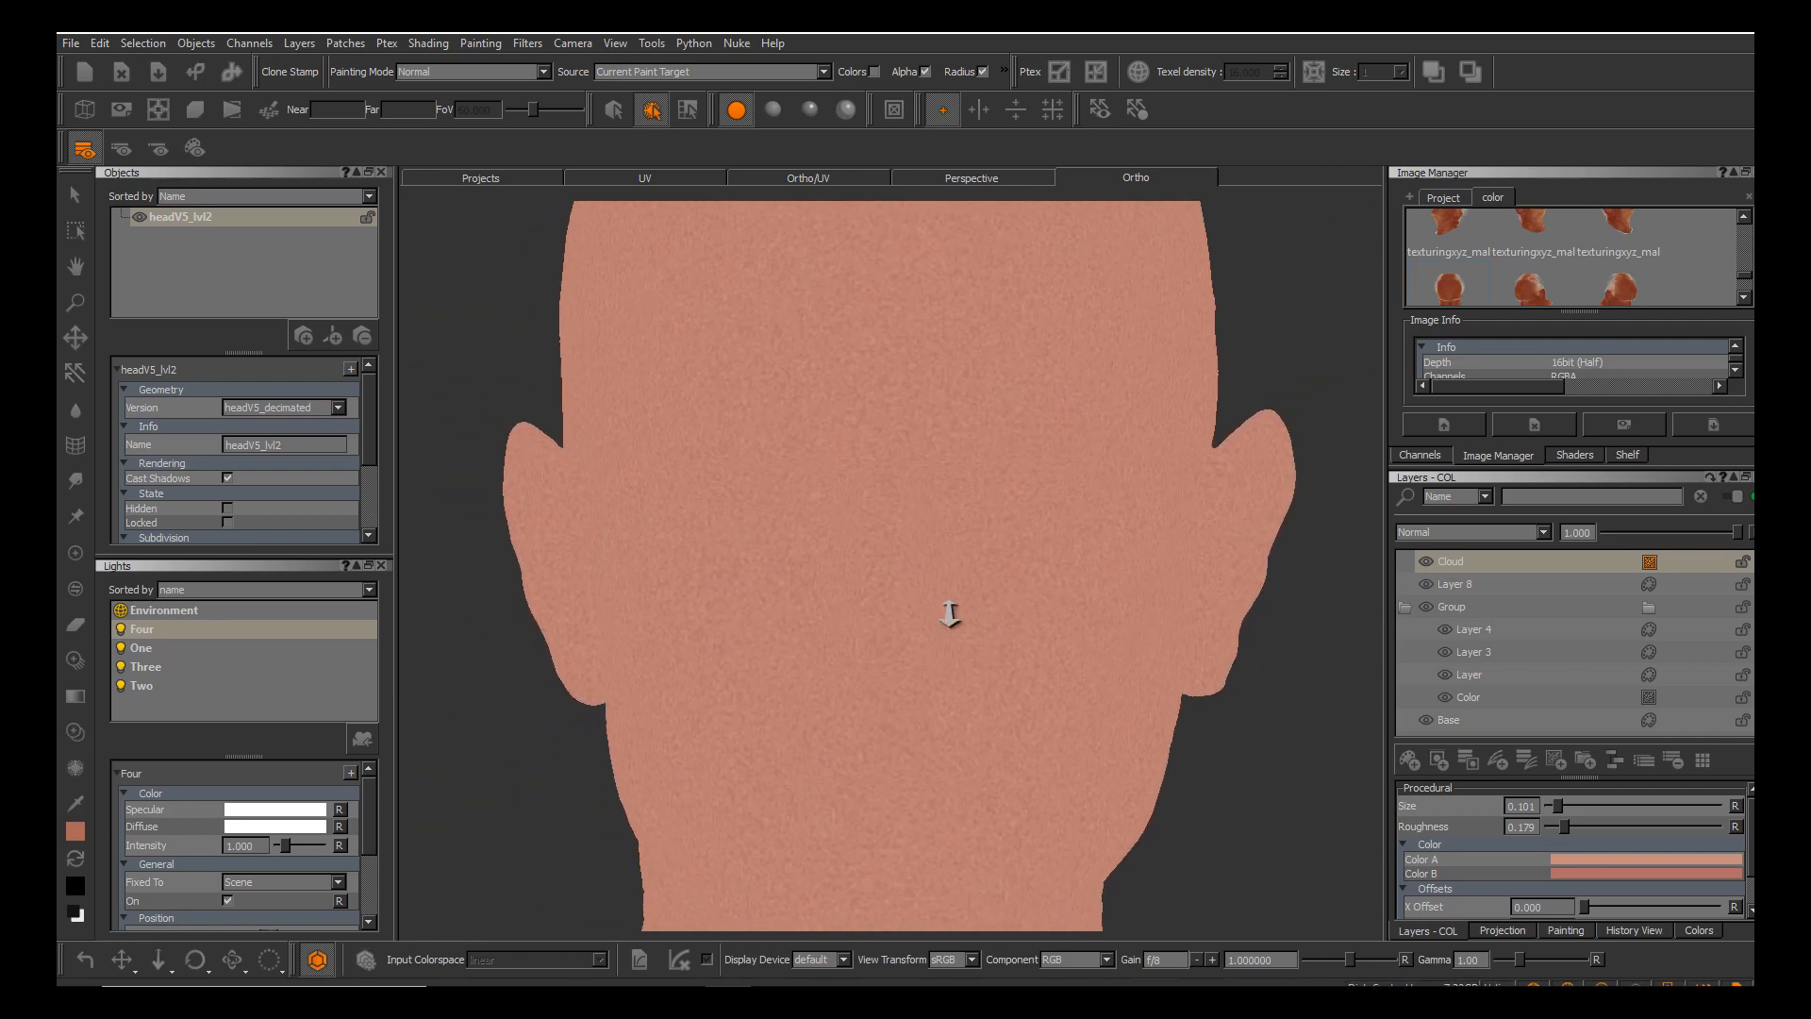
{"action": "left_click", "coordinate": [1473, 531]}
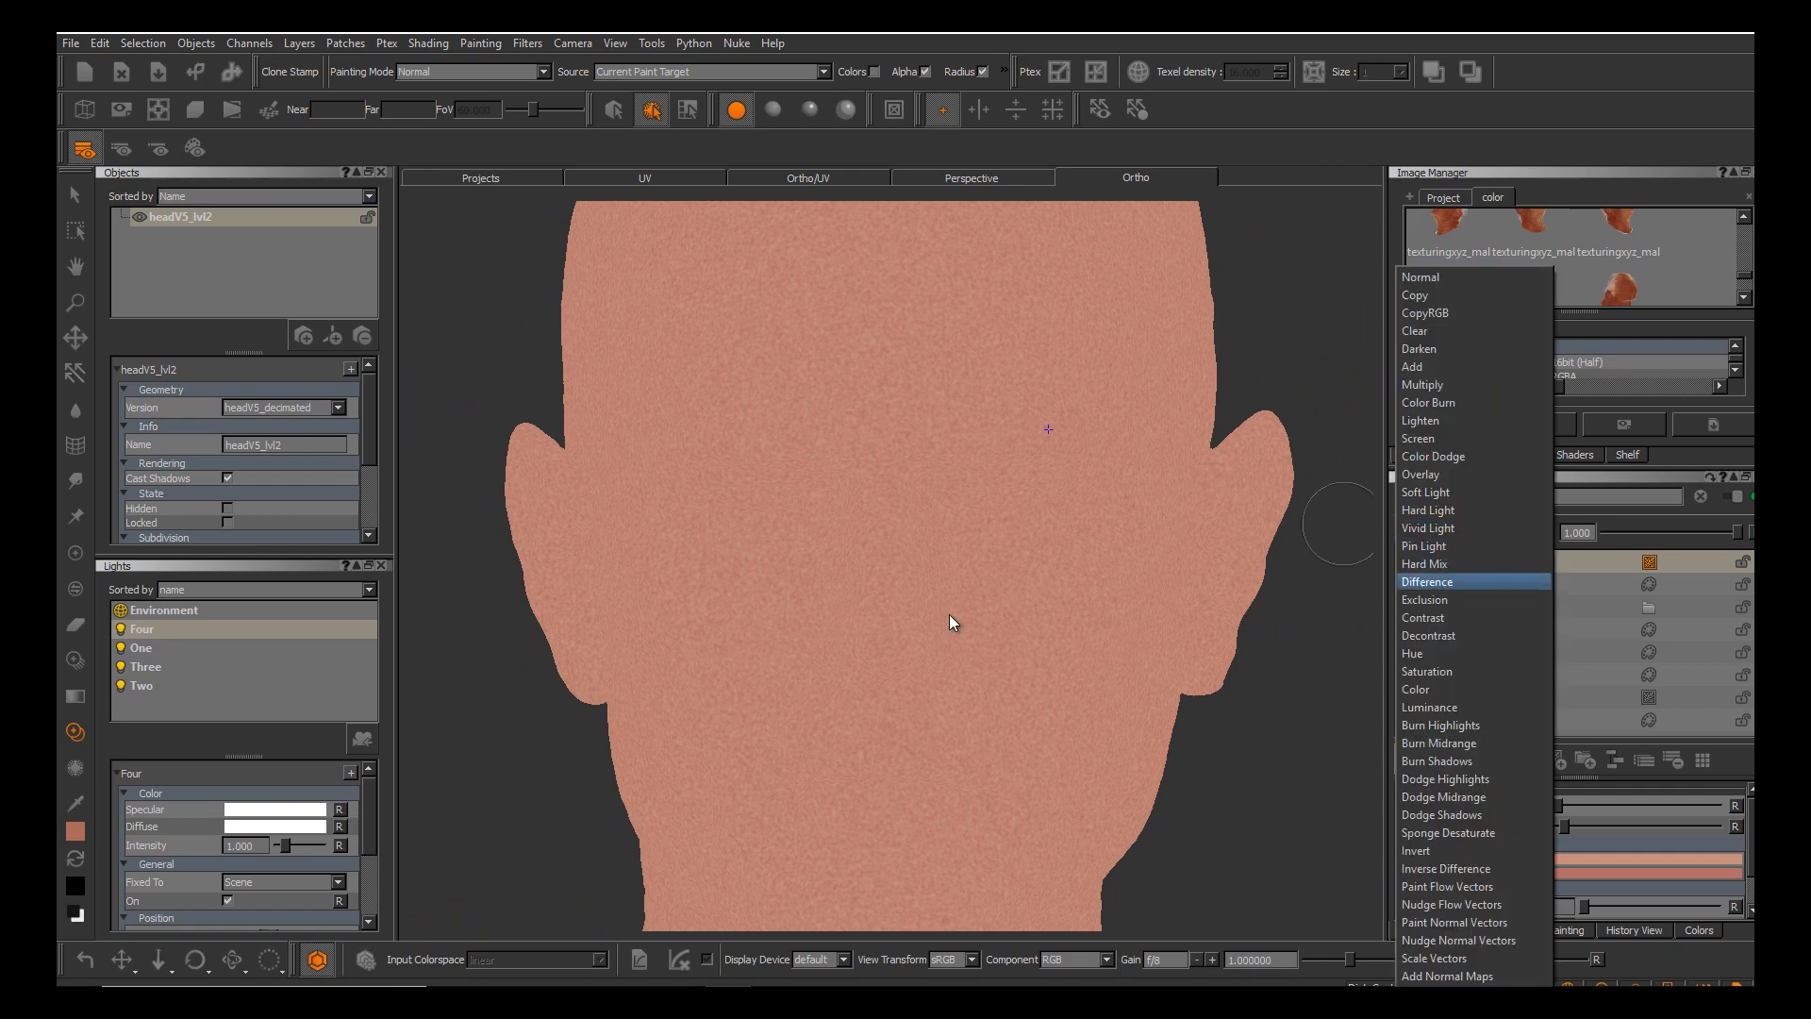
{"action": "left_click", "coordinate": [1474, 618]}
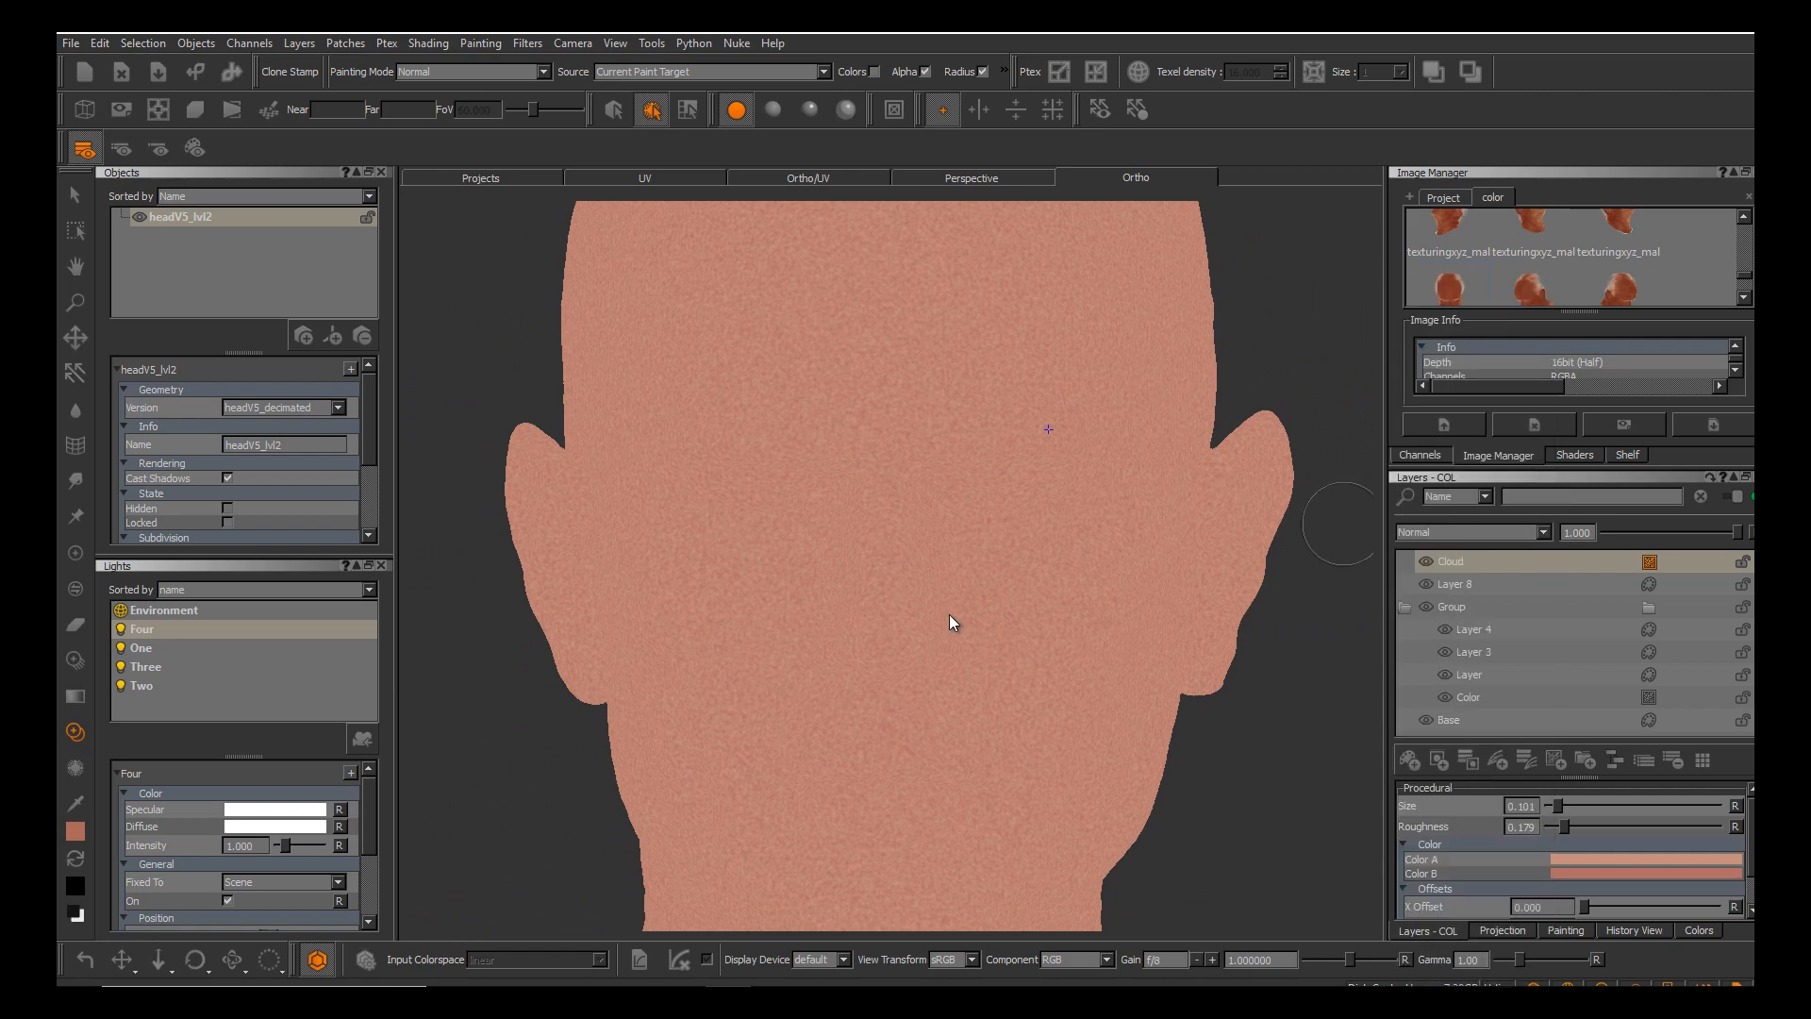
Blend the Cloud layer in Contrast mode and lower its amount to 0.170, checking the ear, cheek and face.
{"action": "middle_click_drag", "start_coordinate": [948, 617], "coordinate": [1060, 626], "text": "alt"}
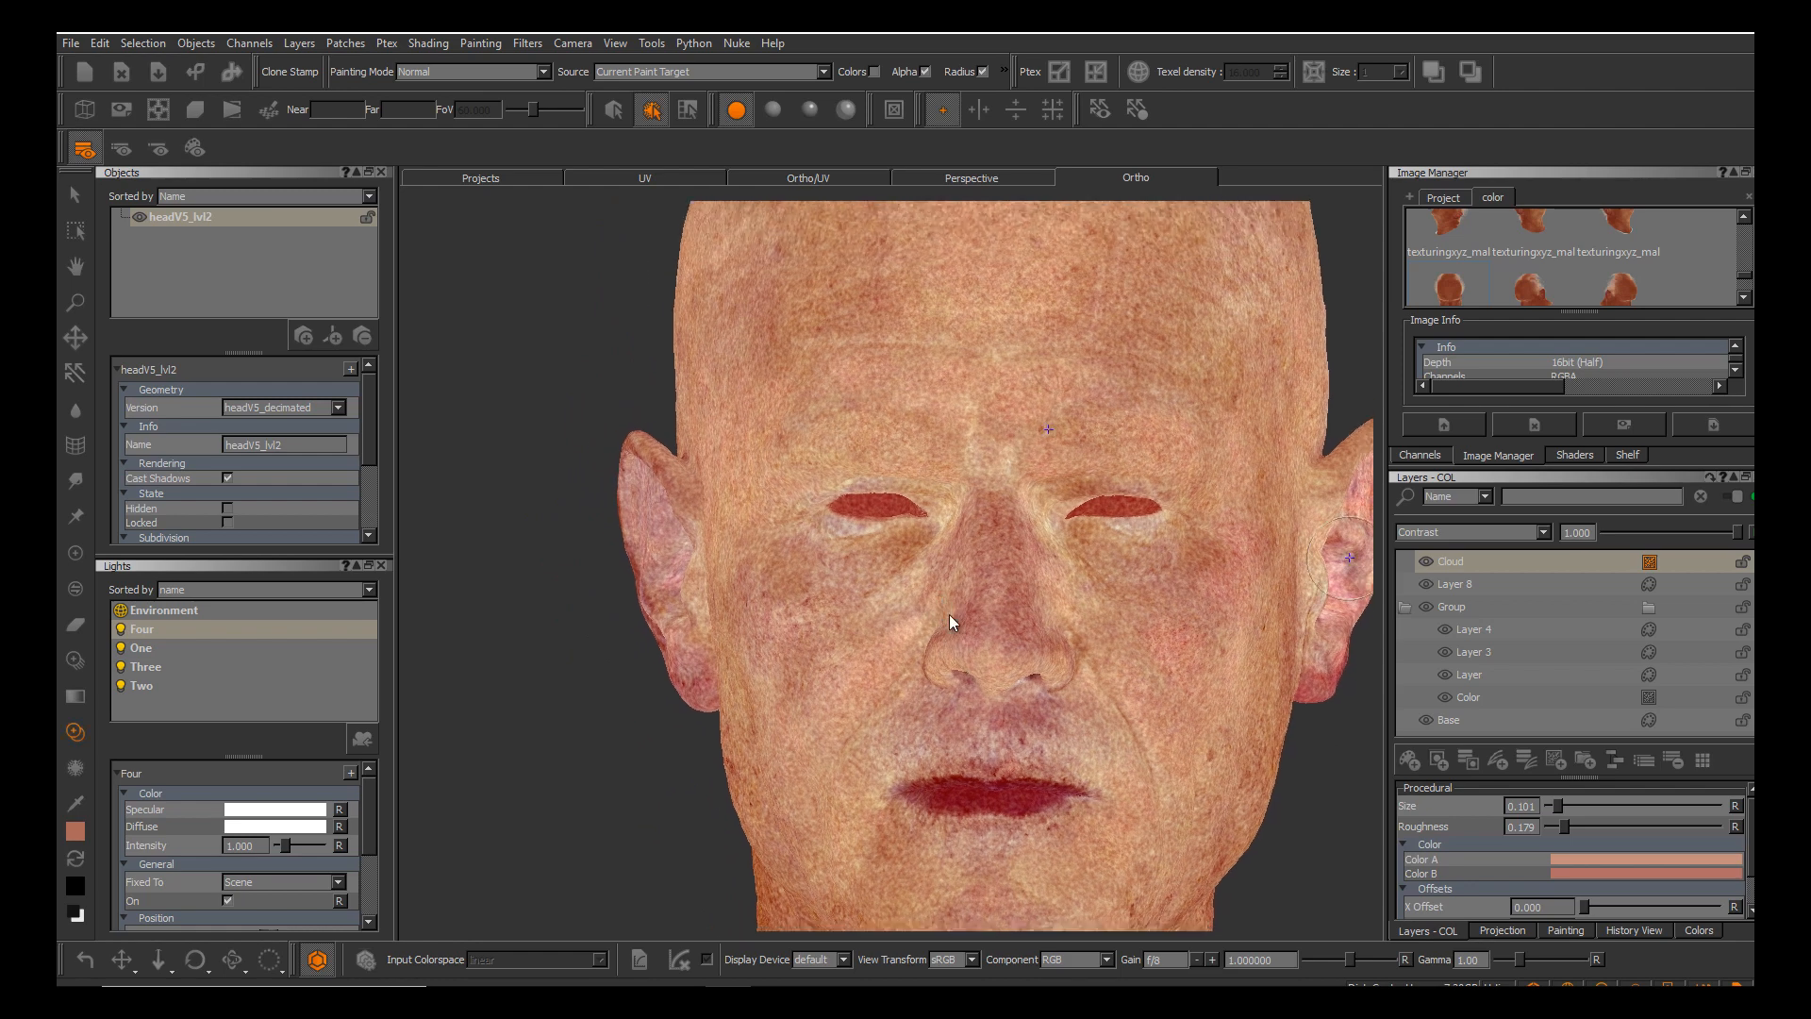
{"action": "left_click_drag", "start_coordinate": [1738, 532], "coordinate": [1619, 532]}
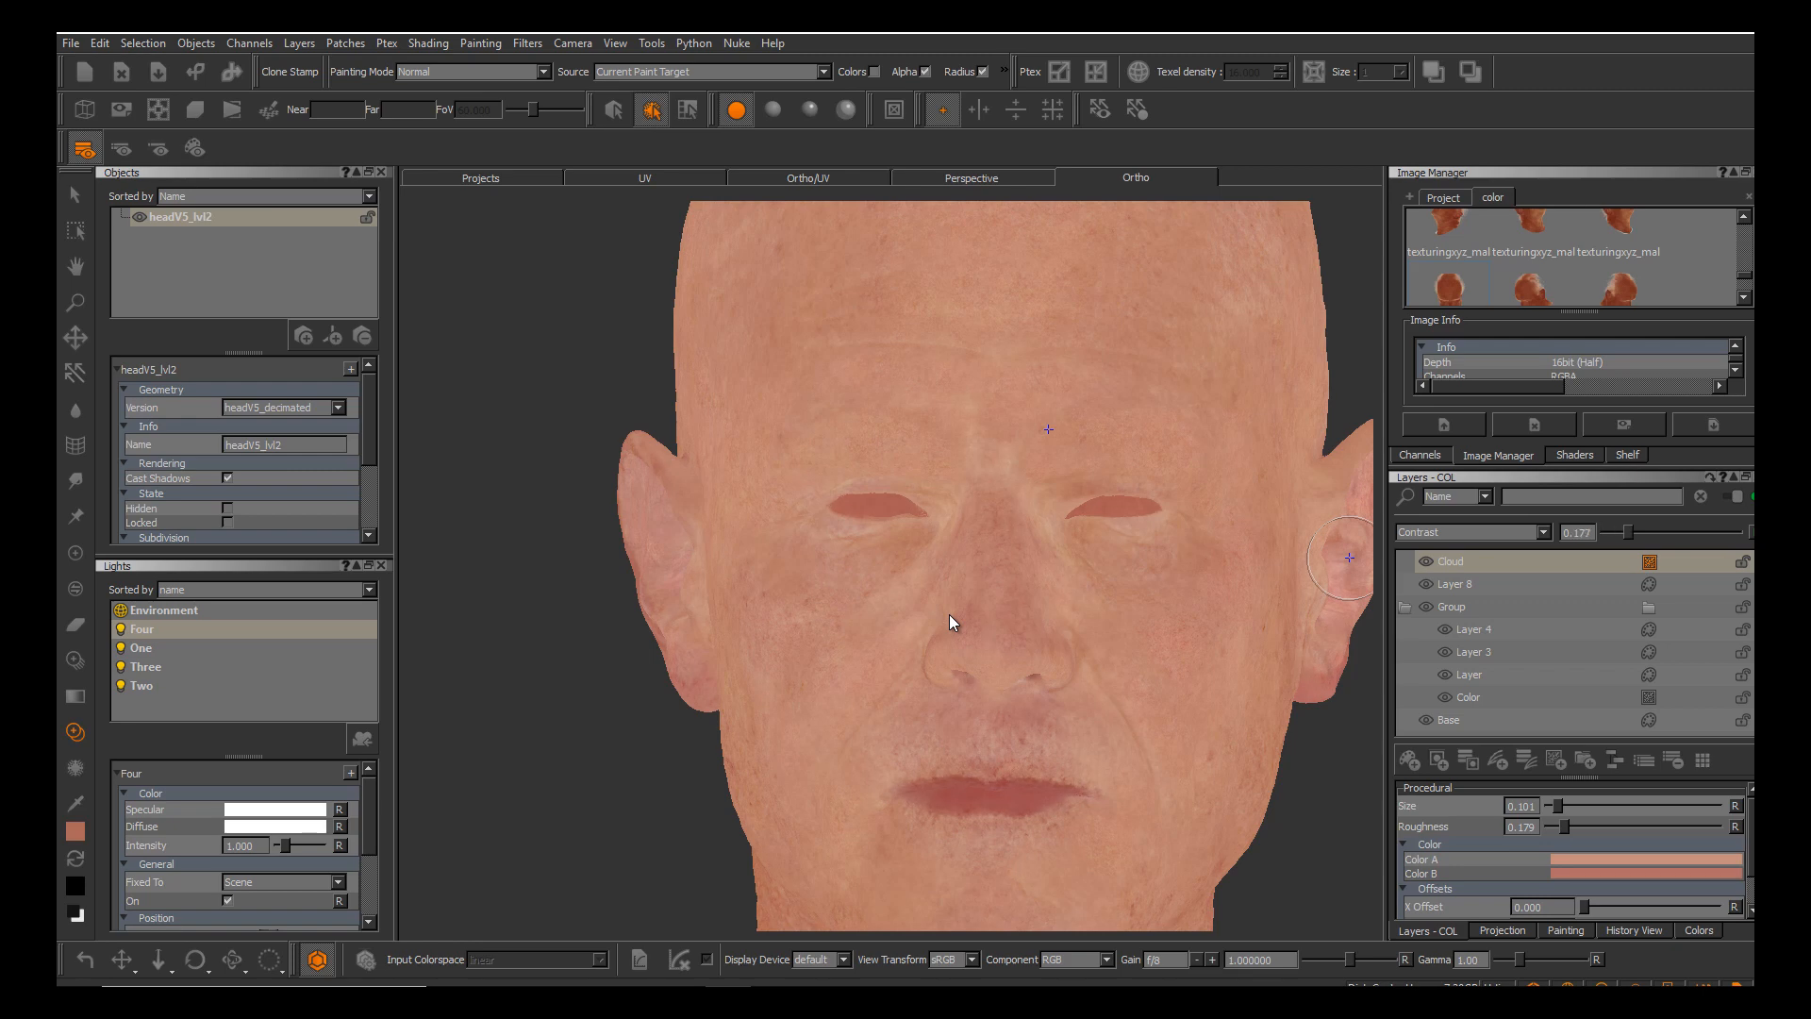
{"action": "left_click_drag", "start_coordinate": [1111, 674], "coordinate": [949, 615], "text": "alt"}
{"action": "middle_click_drag", "start_coordinate": [950, 614], "coordinate": [1012, 611], "text": "alt"}
{"action": "right_click_drag", "start_coordinate": [1012, 611], "coordinate": [1158, 680], "text": "alt"}
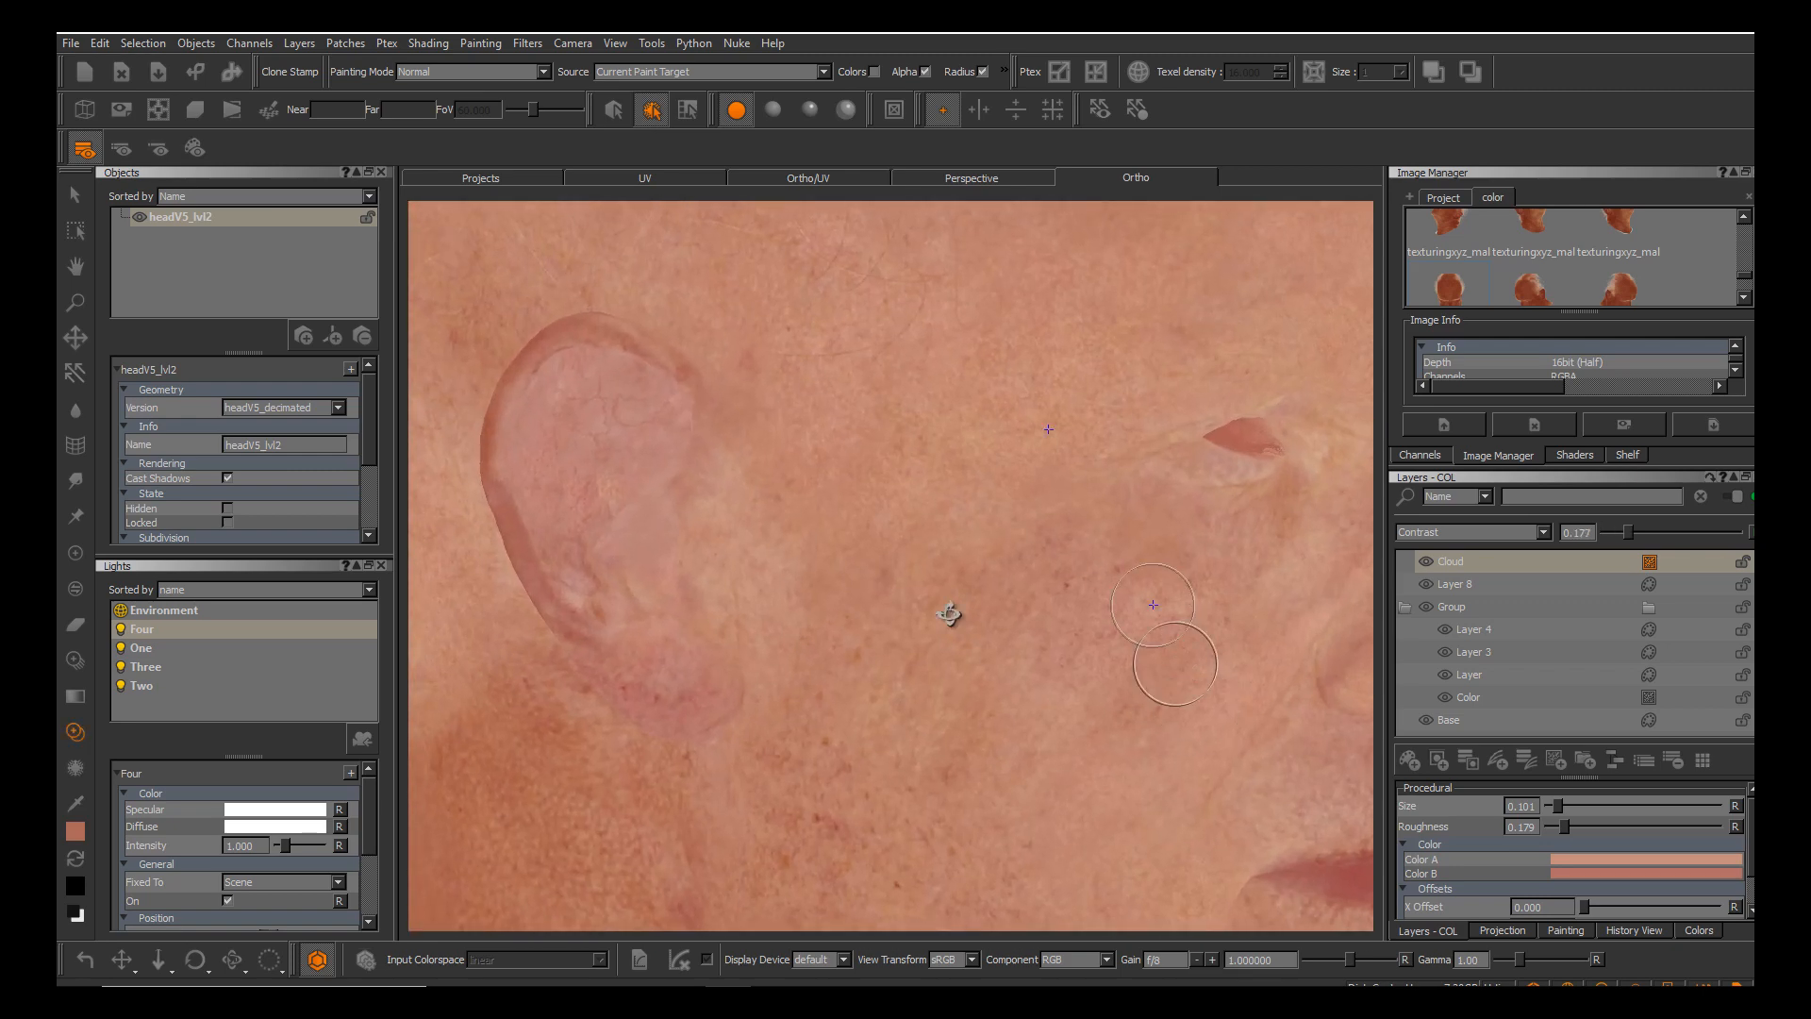
{"action": "left_click_drag", "start_coordinate": [1159, 680], "coordinate": [1047, 684], "text": "alt"}
{"action": "middle_click_drag", "start_coordinate": [1048, 684], "coordinate": [840, 832], "text": "alt"}
{"action": "left_click_drag", "start_coordinate": [950, 614], "coordinate": [875, 614], "text": "alt"}
{"action": "middle_click_drag", "start_coordinate": [950, 614], "coordinate": [770, 514], "text": "alt"}
{"action": "left_click_drag", "start_coordinate": [950, 614], "coordinate": [971, 614], "text": "alt"}
{"action": "right_click_drag", "start_coordinate": [950, 614], "coordinate": [919, 594], "text": "alt"}
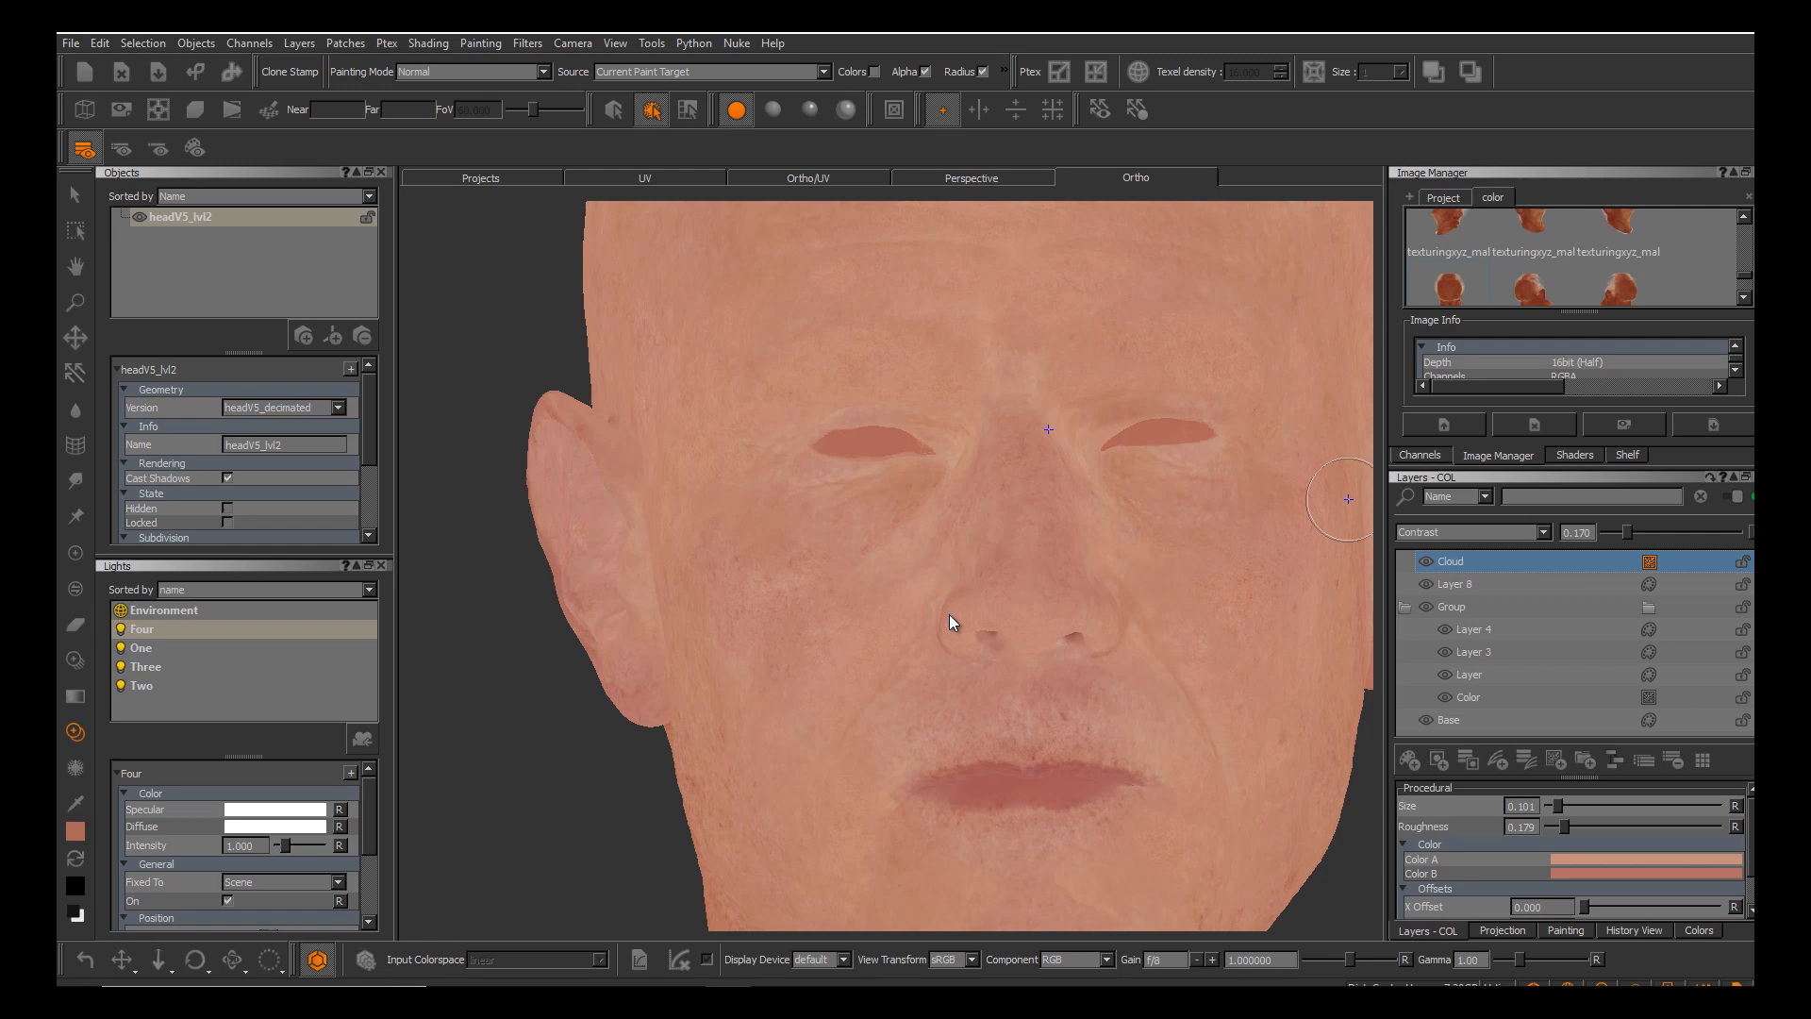
Show the head with basic lighting and examine how the skin variation reads across the sculpted face.
{"action": "key", "text": "F2"}
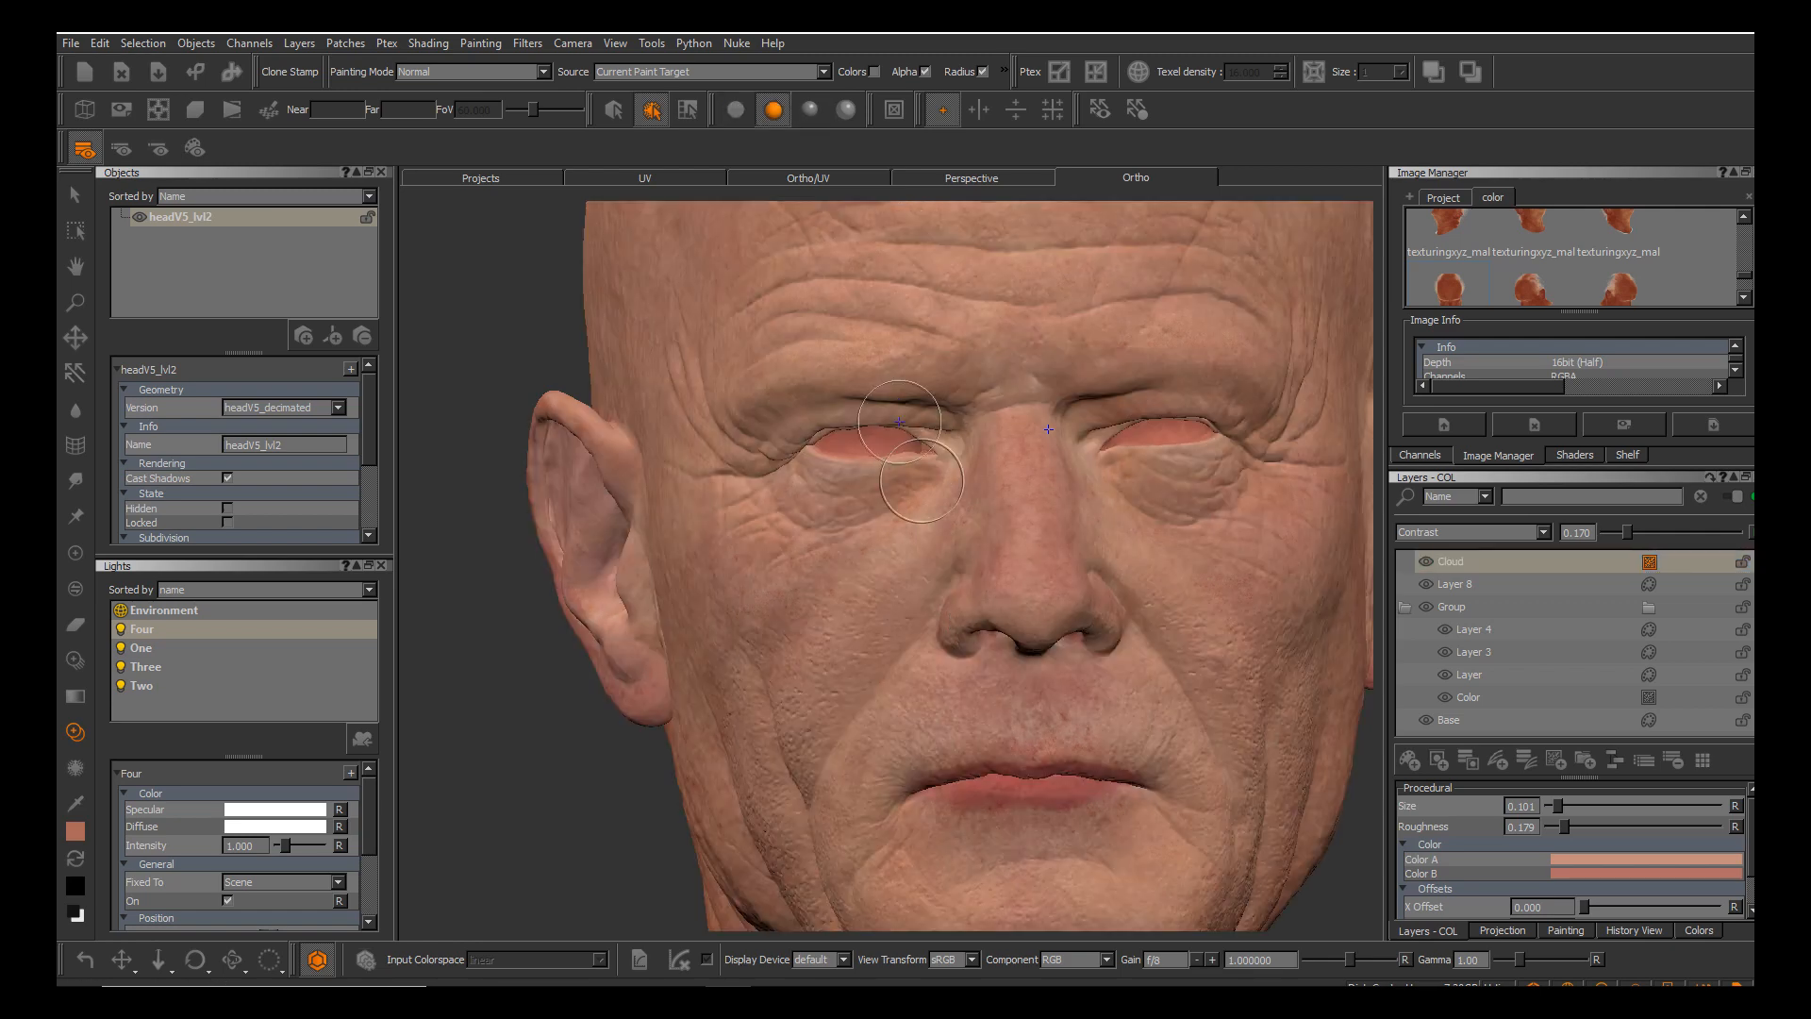
{"action": "middle_click_drag", "start_coordinate": [949, 615], "coordinate": [824, 616], "text": "alt"}
{"action": "right_click_drag", "start_coordinate": [949, 615], "coordinate": [830, 615], "text": "alt"}
{"action": "left_click_drag", "start_coordinate": [949, 615], "coordinate": [1095, 612], "text": "alt"}
{"action": "right_click_drag", "start_coordinate": [949, 615], "coordinate": [991, 614], "text": "alt"}
{"action": "left_click_drag", "start_coordinate": [949, 614], "coordinate": [854, 630], "text": "alt"}
{"action": "right_click_drag", "start_coordinate": [949, 614], "coordinate": [905, 614], "text": "alt"}
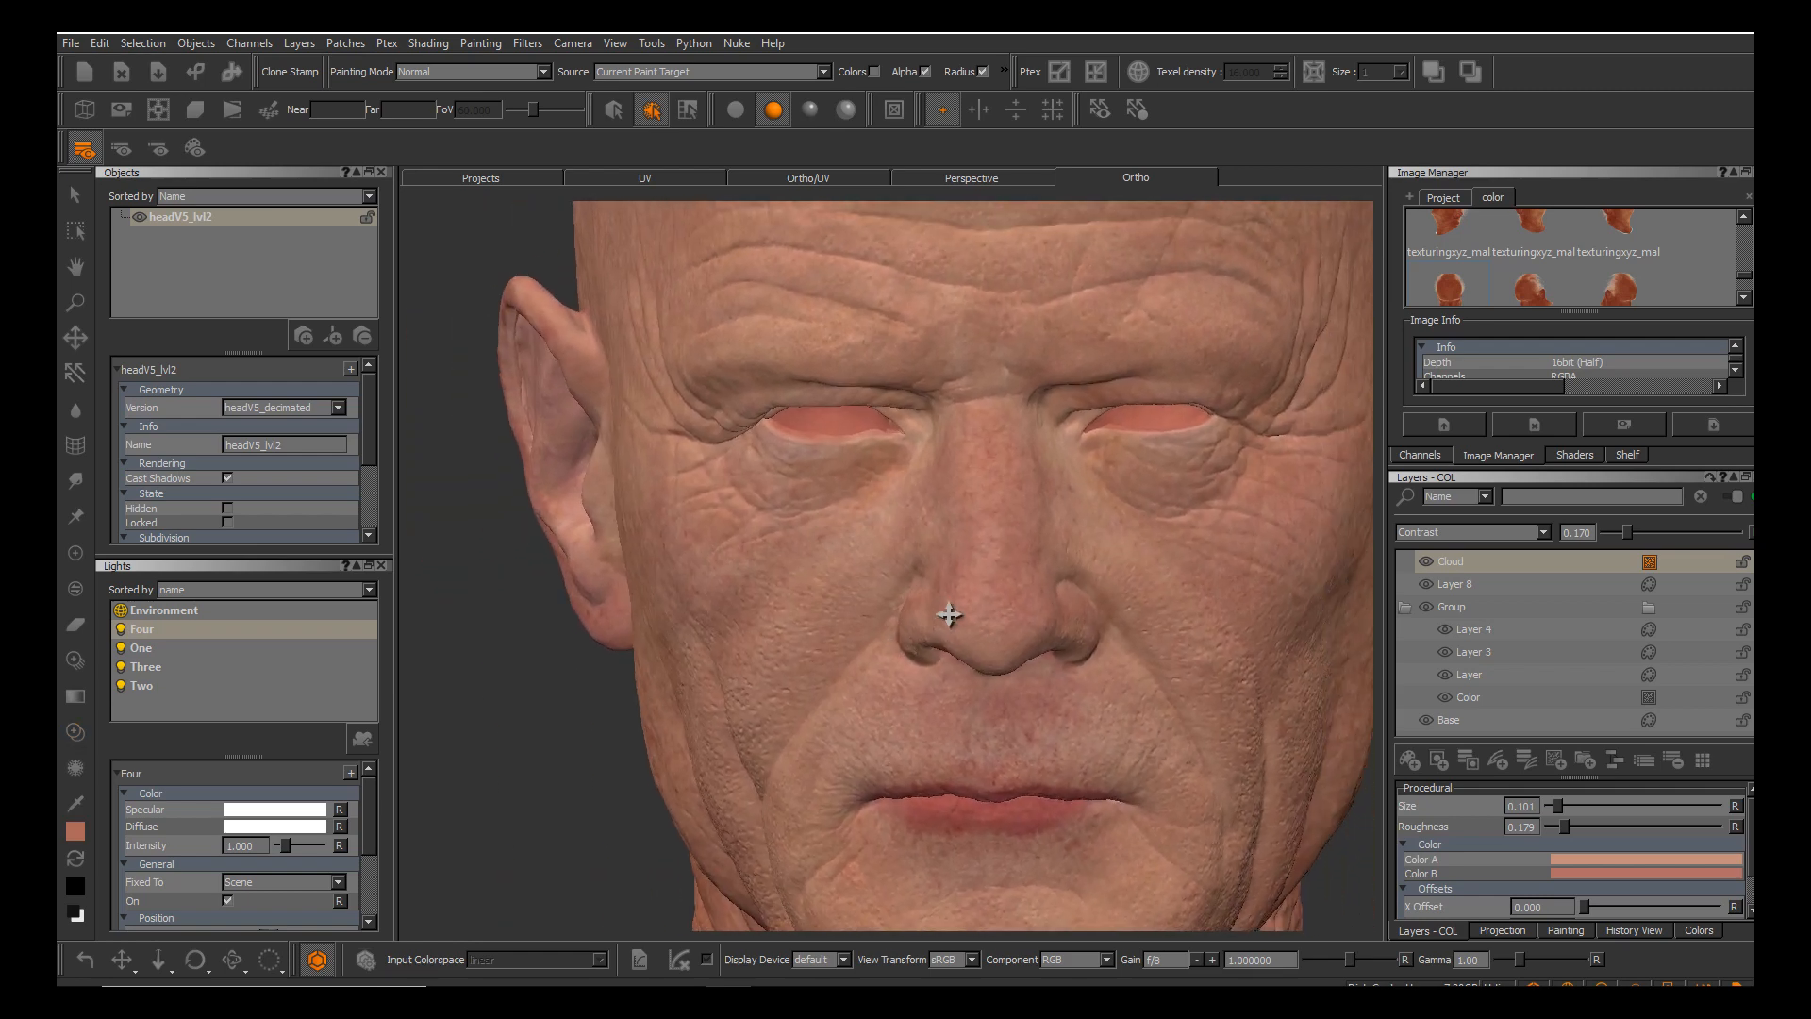
{"action": "mouse_move", "coordinate": [949, 614]}
{"action": "left_mouse_down", "text": "alt"}
{"action": "mouse_move", "coordinate": [1010, 614]}
{"action": "mouse_move", "coordinate": [957, 614]}
{"action": "left_mouse_up", "text": "alt"}
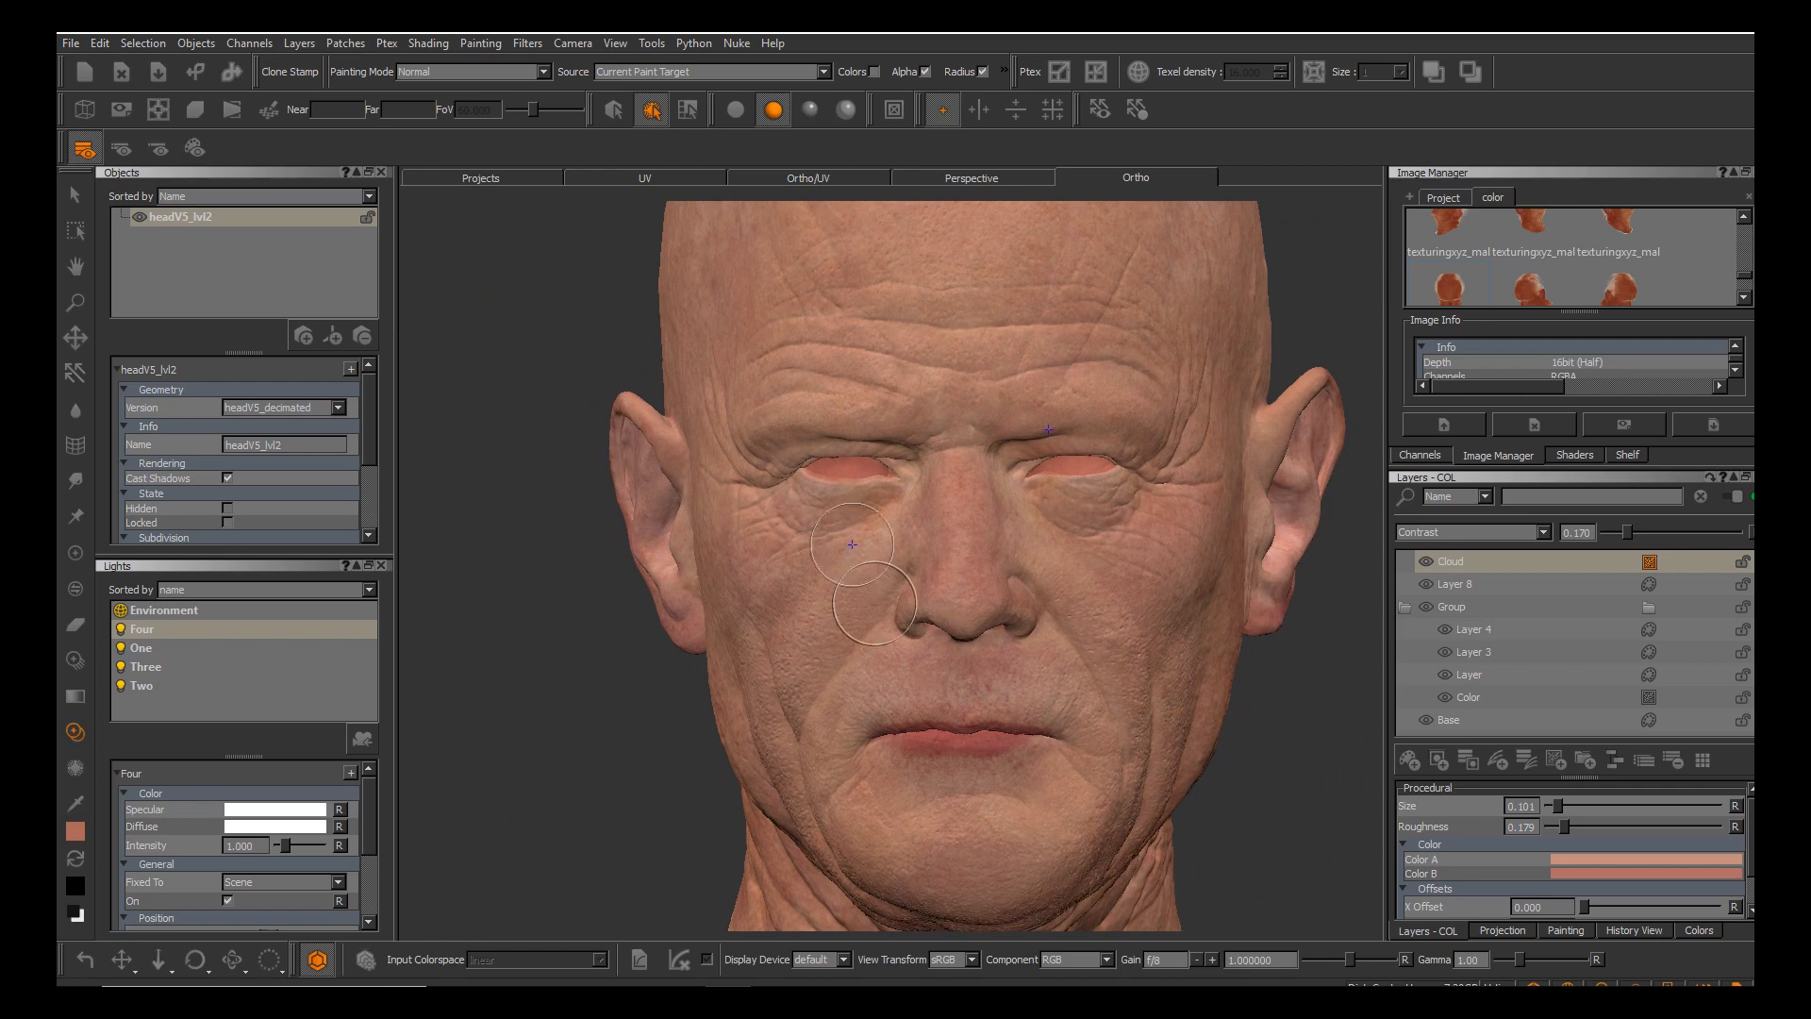
{"action": "middle_click_drag", "start_coordinate": [949, 614], "coordinate": [952, 538], "text": "alt"}
{"action": "right_click_drag", "start_coordinate": [950, 615], "coordinate": [991, 614], "text": "alt"}
{"action": "middle_click_drag", "start_coordinate": [950, 614], "coordinate": [915, 688], "text": "alt"}
{"action": "left_click_drag", "start_coordinate": [949, 614], "coordinate": [961, 614], "text": "alt"}
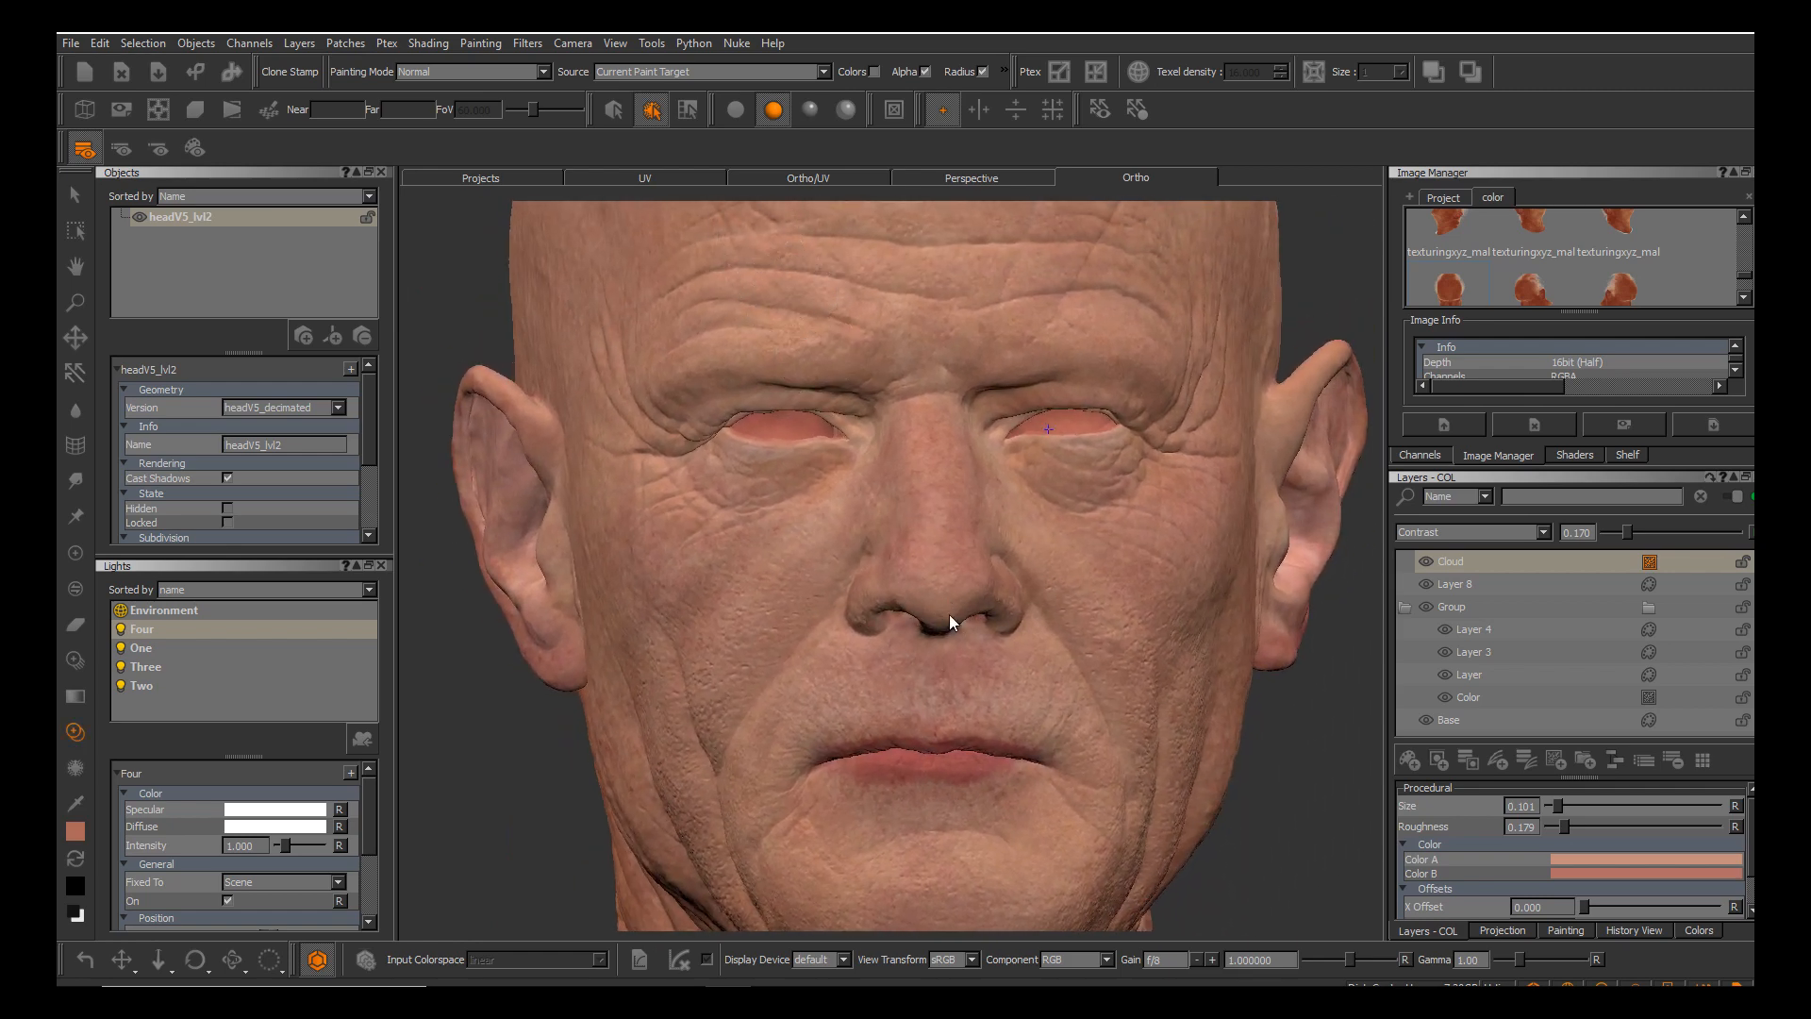
Return the head to flat shading and inspect the skin colour on the side of the head and forehead.
{"action": "key", "text": "F1"}
{"action": "middle_click_drag", "start_coordinate": [857, 566], "coordinate": [964, 564], "text": "alt"}
{"action": "right_click_drag", "start_coordinate": [949, 614], "coordinate": [893, 614], "text": "alt"}
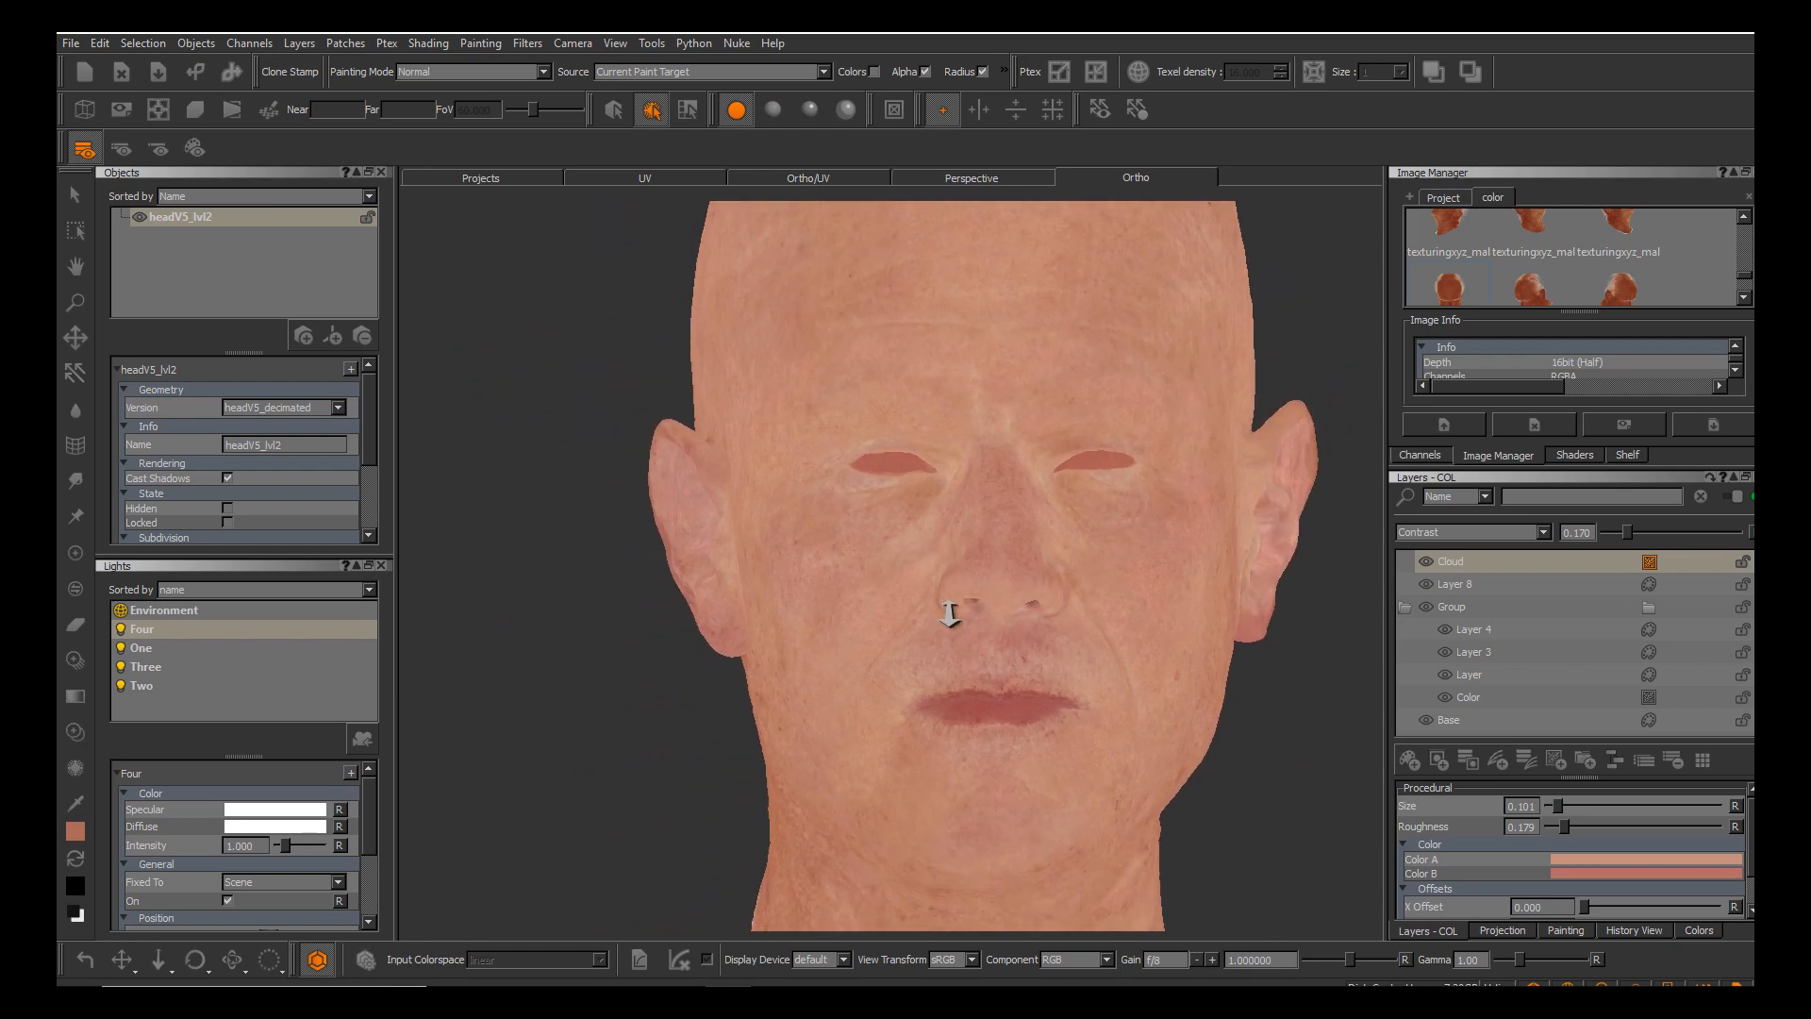
{"action": "left_click_drag", "start_coordinate": [949, 614], "coordinate": [949, 614], "text": "alt"}
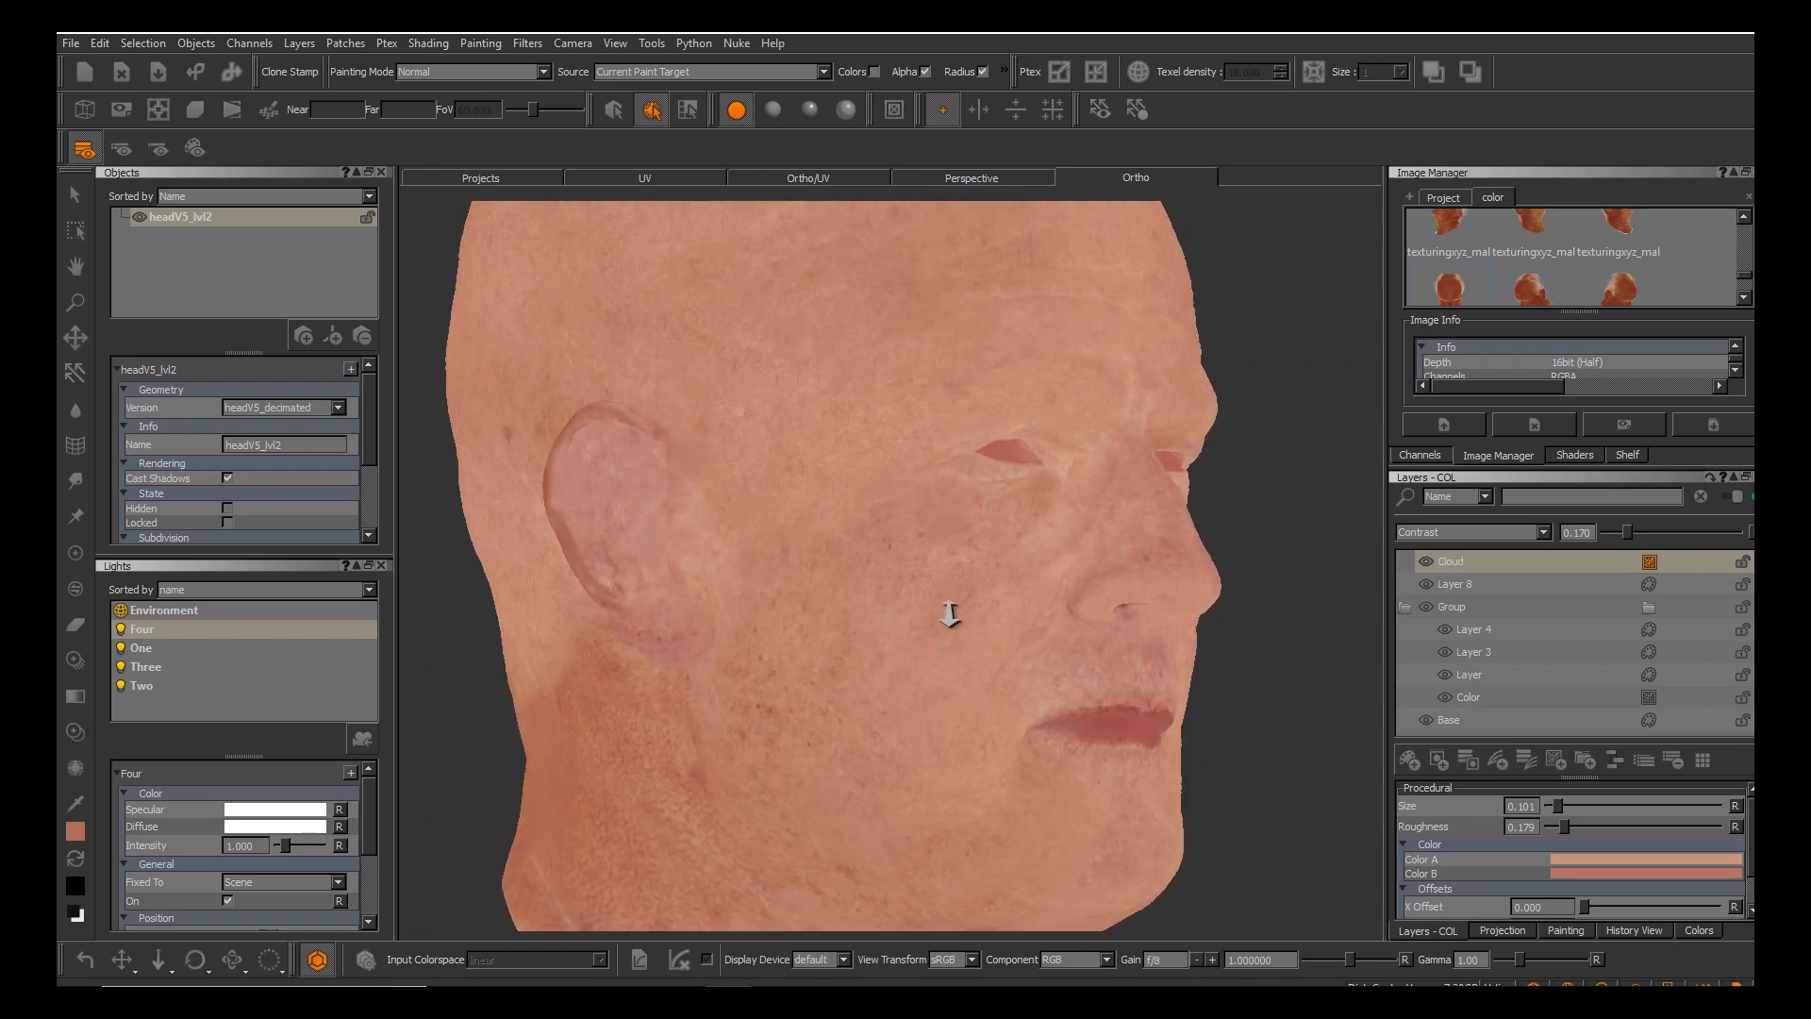
{"action": "right_click_drag", "start_coordinate": [949, 614], "coordinate": [950, 614], "text": "alt"}
{"action": "left_click_drag", "start_coordinate": [949, 614], "coordinate": [949, 614], "text": "alt"}
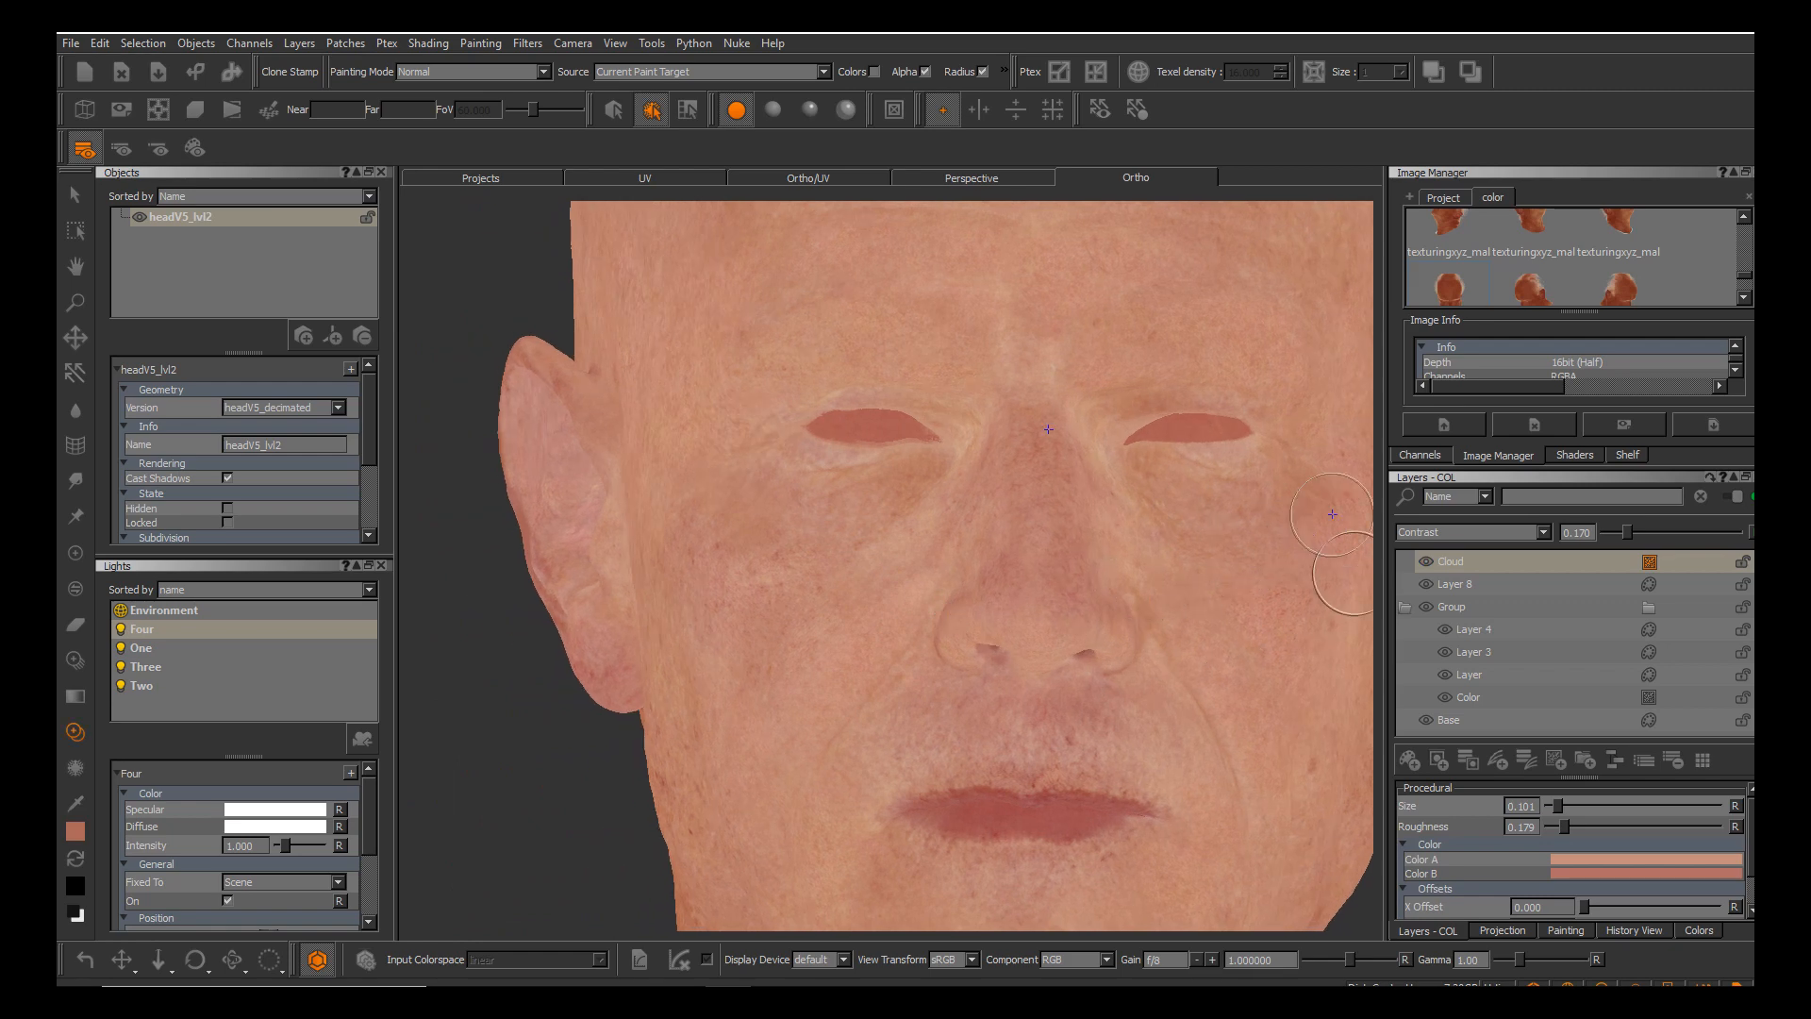
{"action": "middle_click_drag", "start_coordinate": [949, 614], "coordinate": [838, 662], "text": "alt"}
{"action": "right_click_drag", "start_coordinate": [949, 614], "coordinate": [906, 614], "text": "alt"}
{"action": "left_click_drag", "start_coordinate": [949, 614], "coordinate": [949, 614], "text": "alt"}
{"action": "middle_click_drag", "start_coordinate": [949, 614], "coordinate": [717, 720], "text": "alt"}
{"action": "right_click_drag", "start_coordinate": [949, 615], "coordinate": [1028, 614], "text": "alt"}
{"action": "left_click_drag", "start_coordinate": [949, 615], "coordinate": [950, 614], "text": "alt"}
{"action": "middle_click_drag", "start_coordinate": [949, 614], "coordinate": [875, 713], "text": "alt"}
{"action": "right_click_drag", "start_coordinate": [949, 614], "coordinate": [987, 615], "text": "alt"}
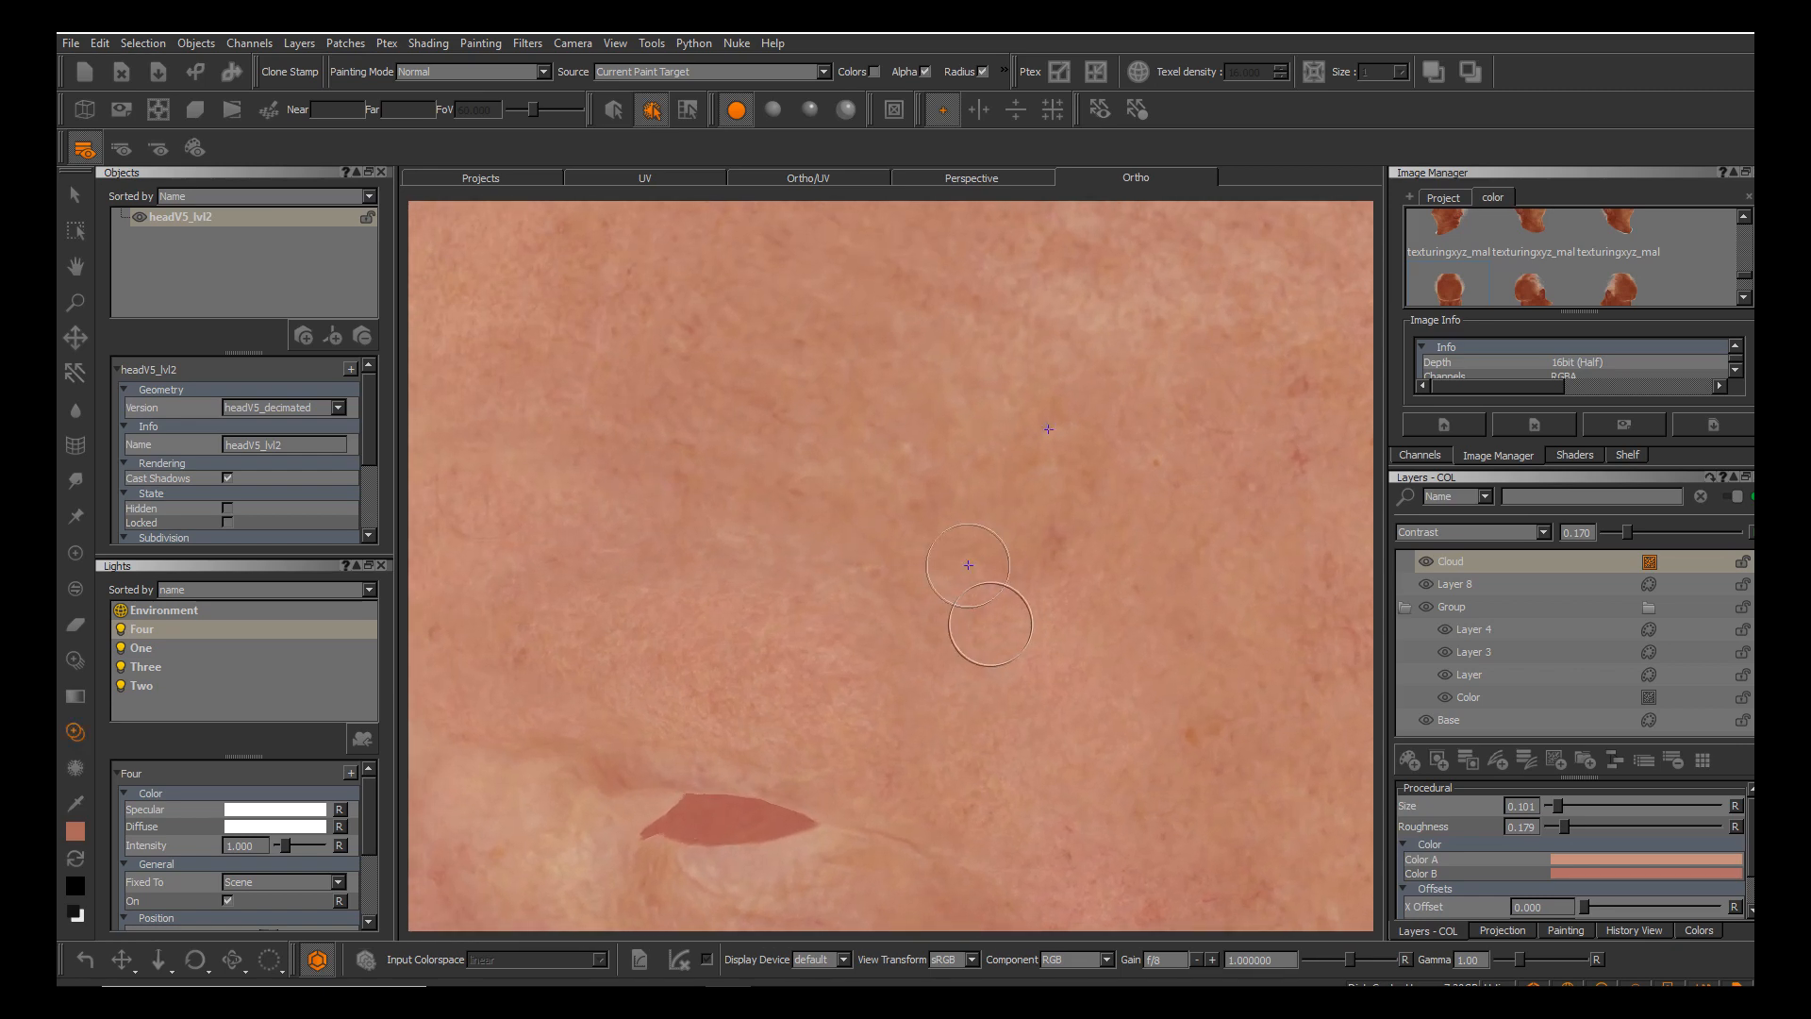
Inspect the painted skin around the ear and cheek, and check the area around the eye opening up close.
{"action": "left_click_drag", "start_coordinate": [950, 614], "coordinate": [949, 614], "text": "alt"}
{"action": "right_click_drag", "start_coordinate": [949, 614], "coordinate": [896, 614], "text": "alt"}
{"action": "middle_click_drag", "start_coordinate": [950, 614], "coordinate": [699, 299], "text": "alt"}
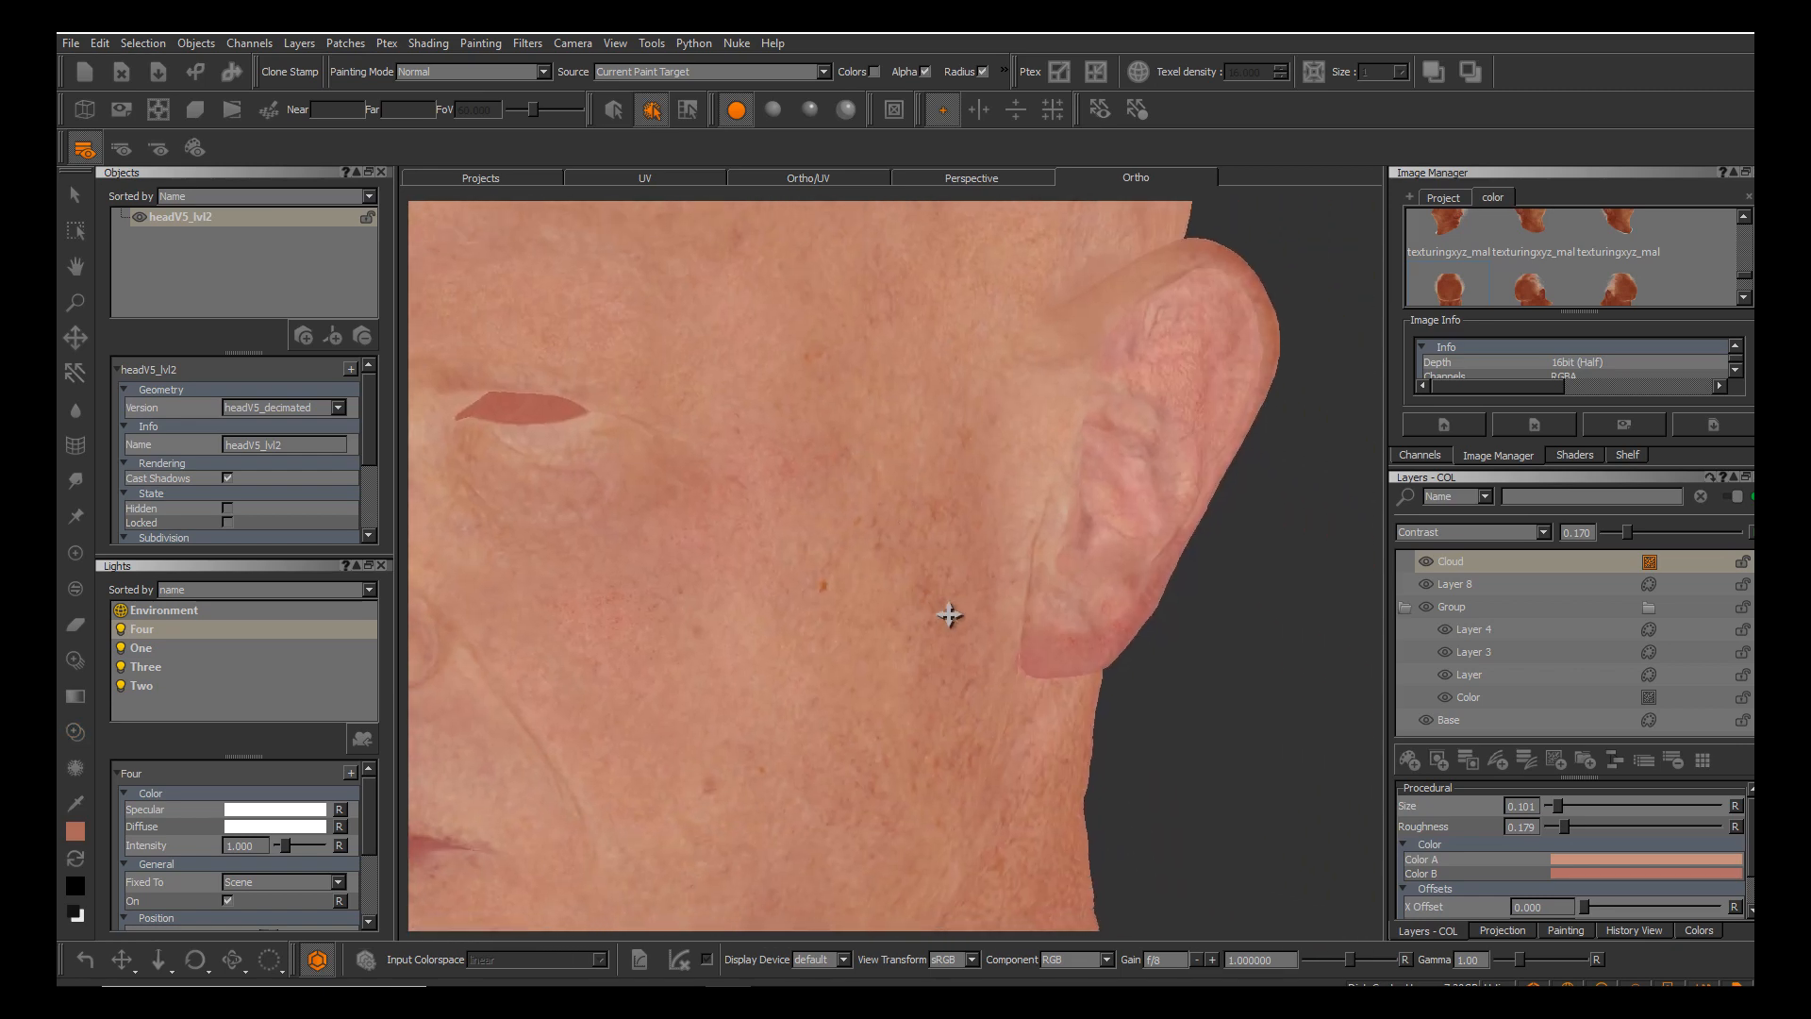
{"action": "left_click_drag", "start_coordinate": [949, 614], "coordinate": [1043, 614], "text": "alt"}
{"action": "middle_click_drag", "start_coordinate": [949, 614], "coordinate": [1317, 674], "text": "alt"}
{"action": "left_click_drag", "start_coordinate": [949, 614], "coordinate": [1043, 619], "text": "alt"}
{"action": "middle_click_drag", "start_coordinate": [949, 614], "coordinate": [1182, 662], "text": "alt"}
{"action": "right_click_drag", "start_coordinate": [949, 615], "coordinate": [1071, 614], "text": "alt"}
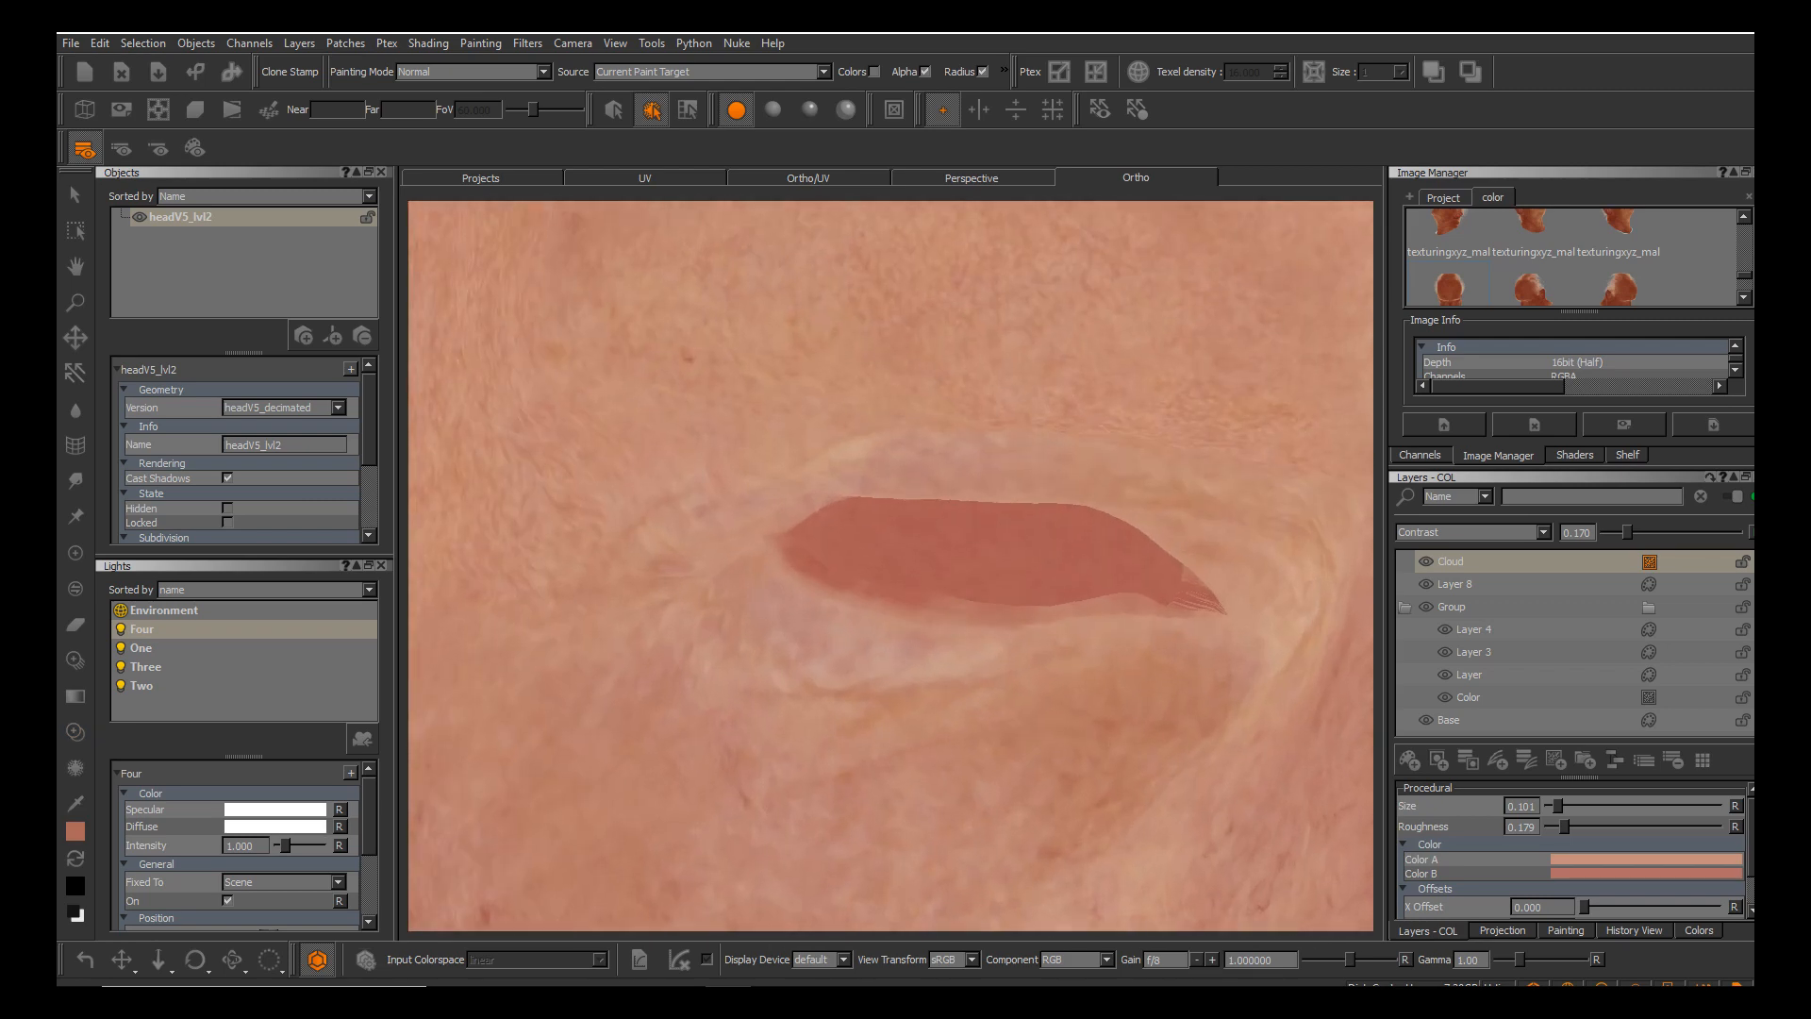
{"action": "mouse_move", "coordinate": [950, 614]}
{"action": "left_mouse_down", "text": "alt"}
{"action": "mouse_move", "coordinate": [912, 616]}
{"action": "mouse_move", "coordinate": [953, 629]}
{"action": "left_mouse_up", "text": "alt"}
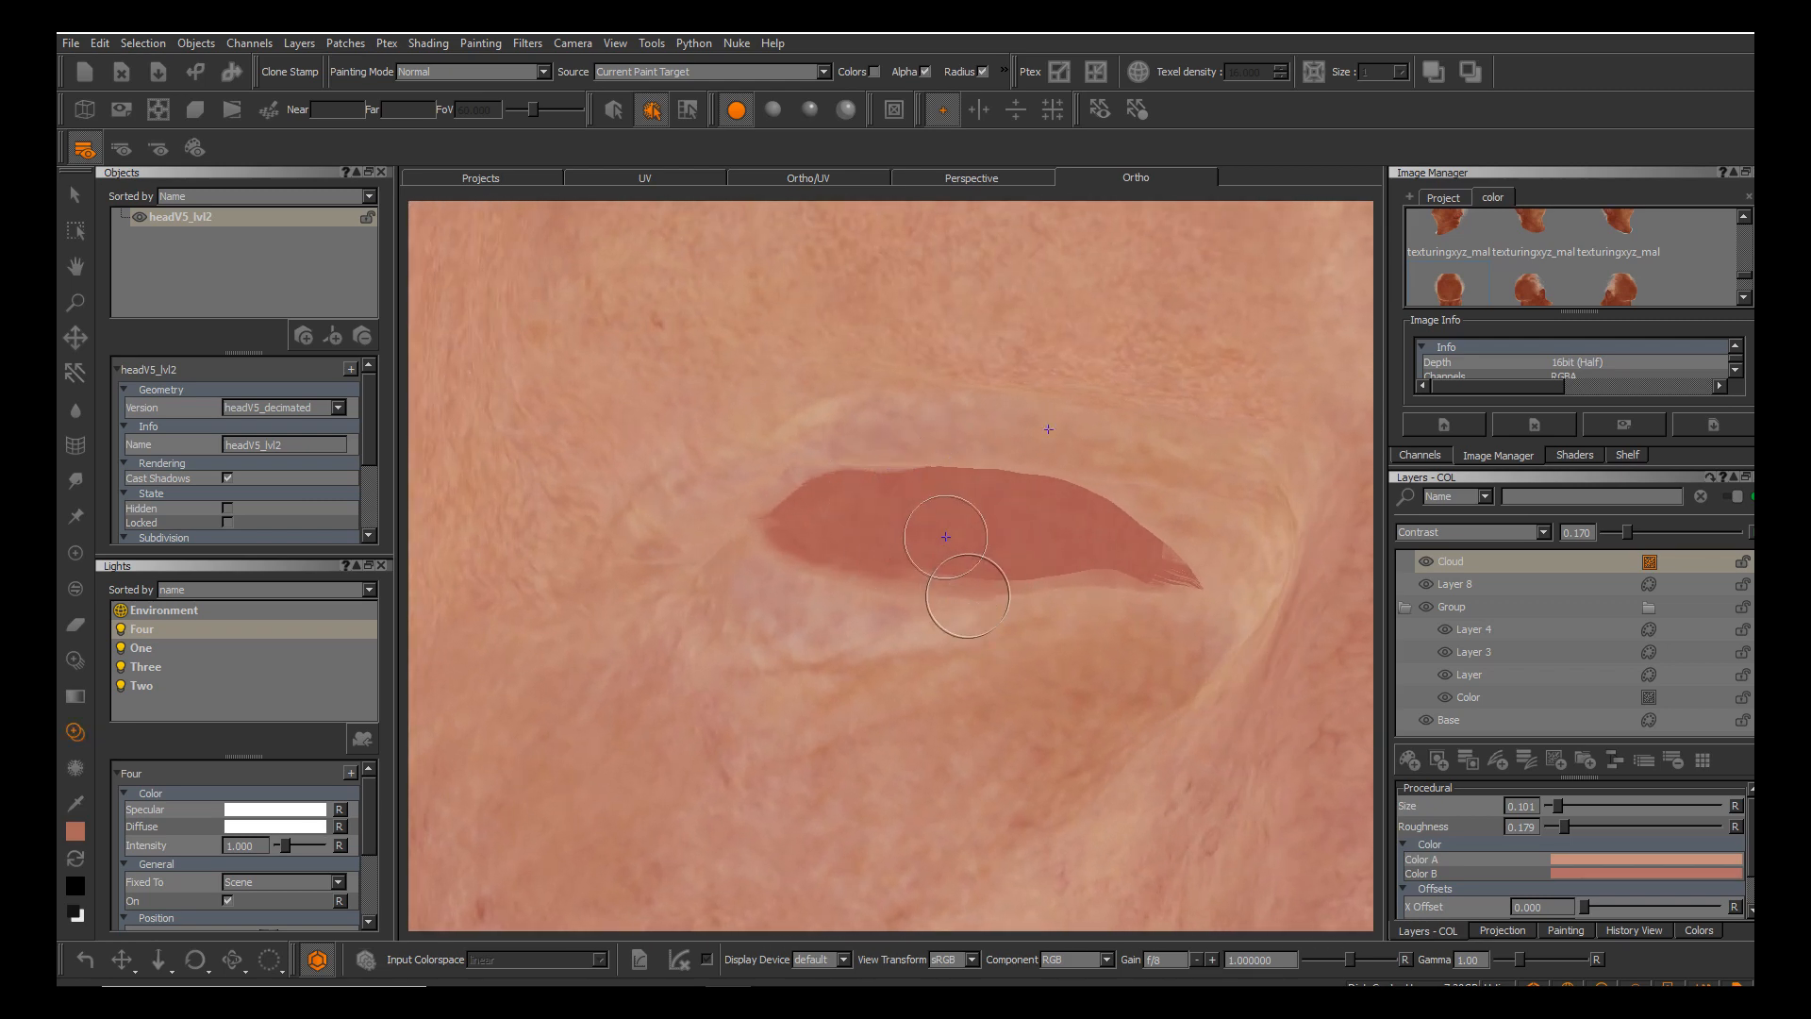
{"action": "middle_click_drag", "start_coordinate": [968, 596], "coordinate": [930, 509], "text": "alt"}
{"action": "right_click_drag", "start_coordinate": [930, 509], "coordinate": [934, 561], "text": "alt"}
{"action": "middle_click_drag", "start_coordinate": [934, 560], "coordinate": [837, 449], "text": "alt"}
{"action": "right_click_drag", "start_coordinate": [837, 449], "coordinate": [850, 574], "text": "alt"}
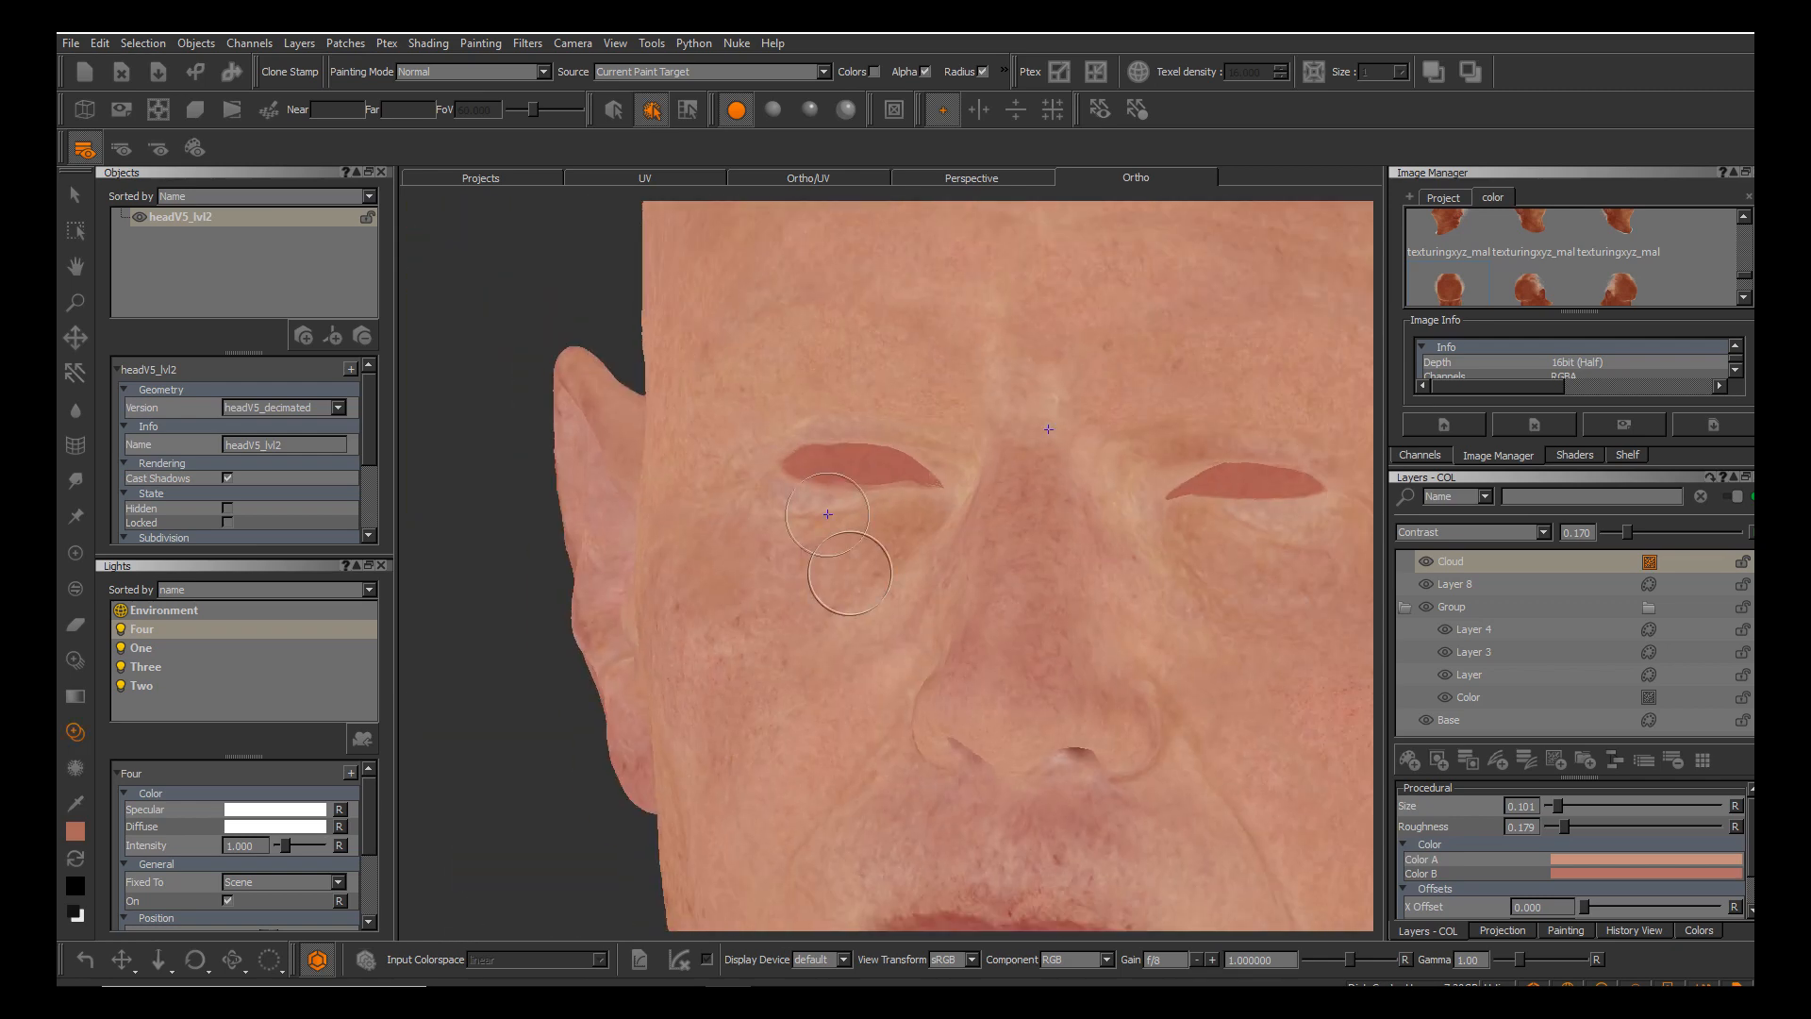
Examine the eyelid colour and surrounding skin detail up close, and review the overall tone from the front.
{"action": "left_click_drag", "start_coordinate": [850, 574], "coordinate": [949, 614], "text": "alt"}
{"action": "middle_click_drag", "start_coordinate": [949, 614], "coordinate": [968, 690], "text": "alt"}
{"action": "right_click_drag", "start_coordinate": [949, 615], "coordinate": [1043, 614], "text": "alt"}
{"action": "left_click_drag", "start_coordinate": [949, 614], "coordinate": [940, 594], "text": "alt"}
{"action": "middle_click_drag", "start_coordinate": [845, 595], "coordinate": [949, 651], "text": "alt"}
{"action": "right_click_drag", "start_coordinate": [949, 650], "coordinate": [949, 680], "text": "alt"}
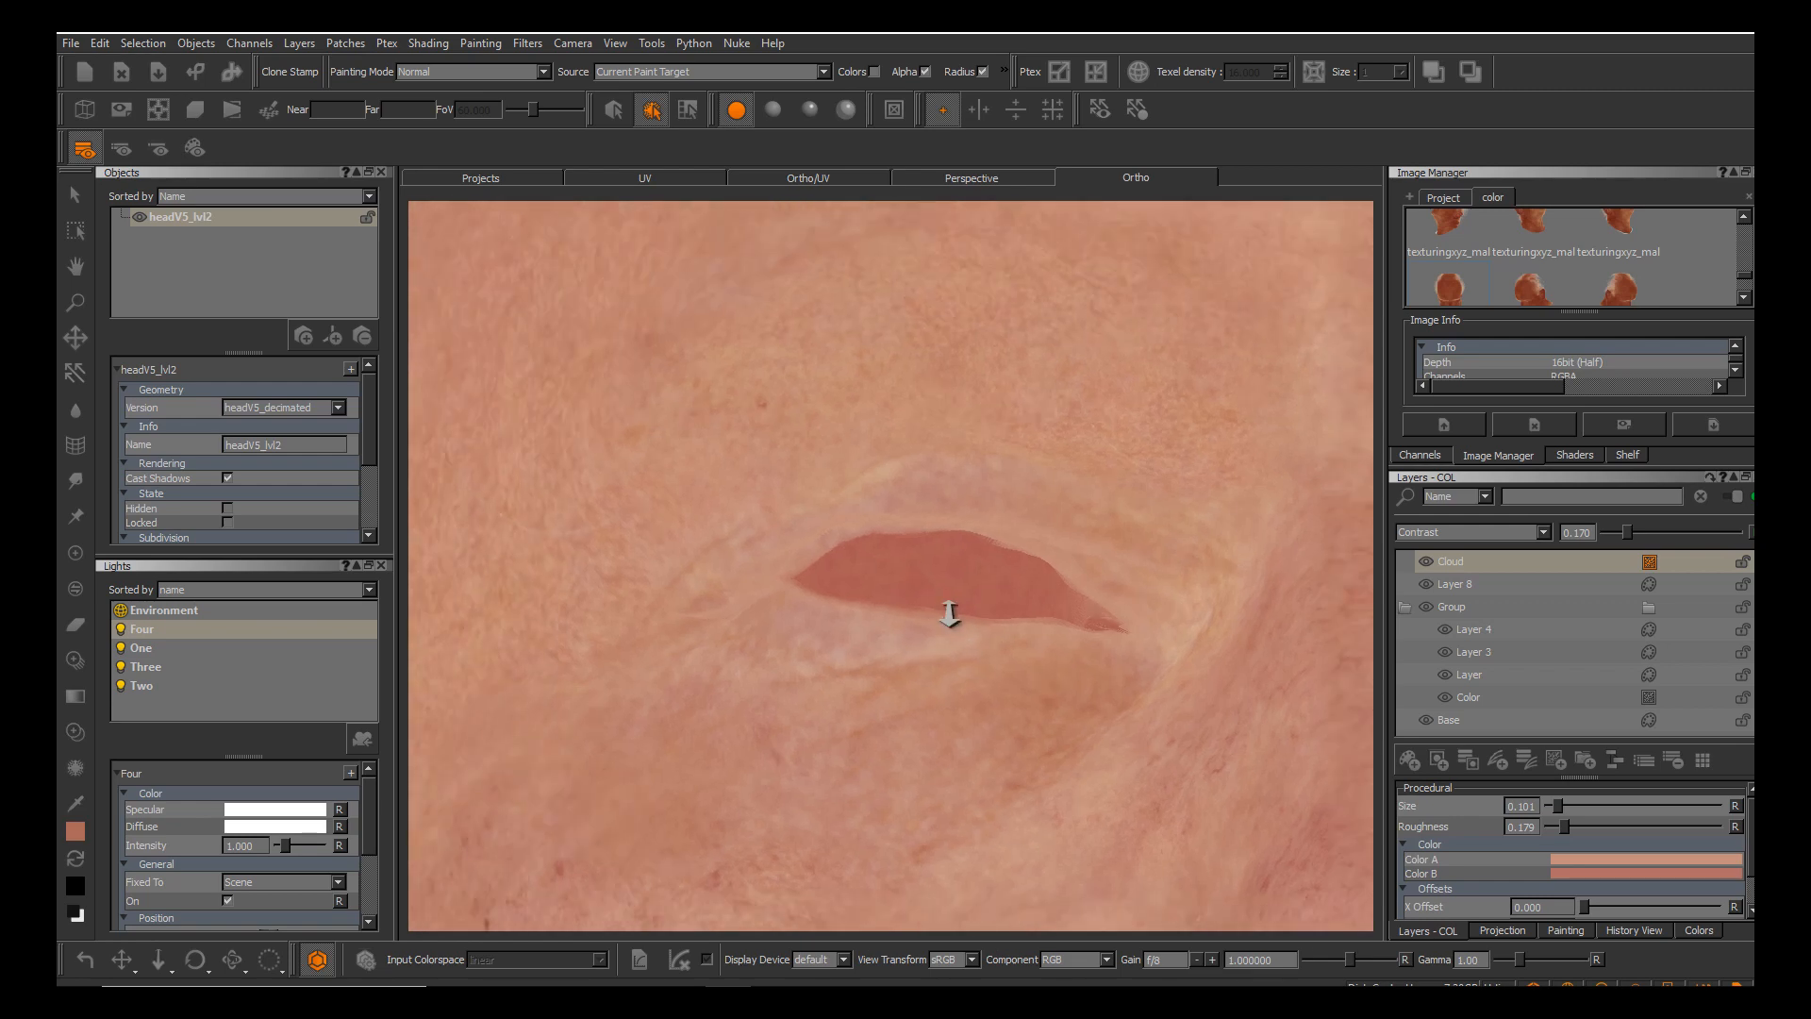
{"action": "mouse_move", "coordinate": [949, 614]}
{"action": "left_mouse_down", "text": "alt"}
{"action": "mouse_move", "coordinate": [978, 577]}
{"action": "mouse_move", "coordinate": [989, 608]}
{"action": "left_mouse_up", "text": "alt"}
{"action": "right_click_drag", "start_coordinate": [949, 614], "coordinate": [950, 614], "text": "alt"}
{"action": "left_click_drag", "start_coordinate": [949, 614], "coordinate": [953, 629], "text": "alt"}
{"action": "middle_click_drag", "start_coordinate": [949, 615], "coordinate": [884, 657], "text": "alt"}
{"action": "left_click_drag", "start_coordinate": [950, 615], "coordinate": [950, 614], "text": "alt"}
{"action": "middle_click_drag", "start_coordinate": [949, 614], "coordinate": [1016, 574], "text": "alt"}
{"action": "right_click_drag", "start_coordinate": [949, 614], "coordinate": [997, 614], "text": "alt"}
{"action": "left_click_drag", "start_coordinate": [949, 614], "coordinate": [959, 615], "text": "alt"}
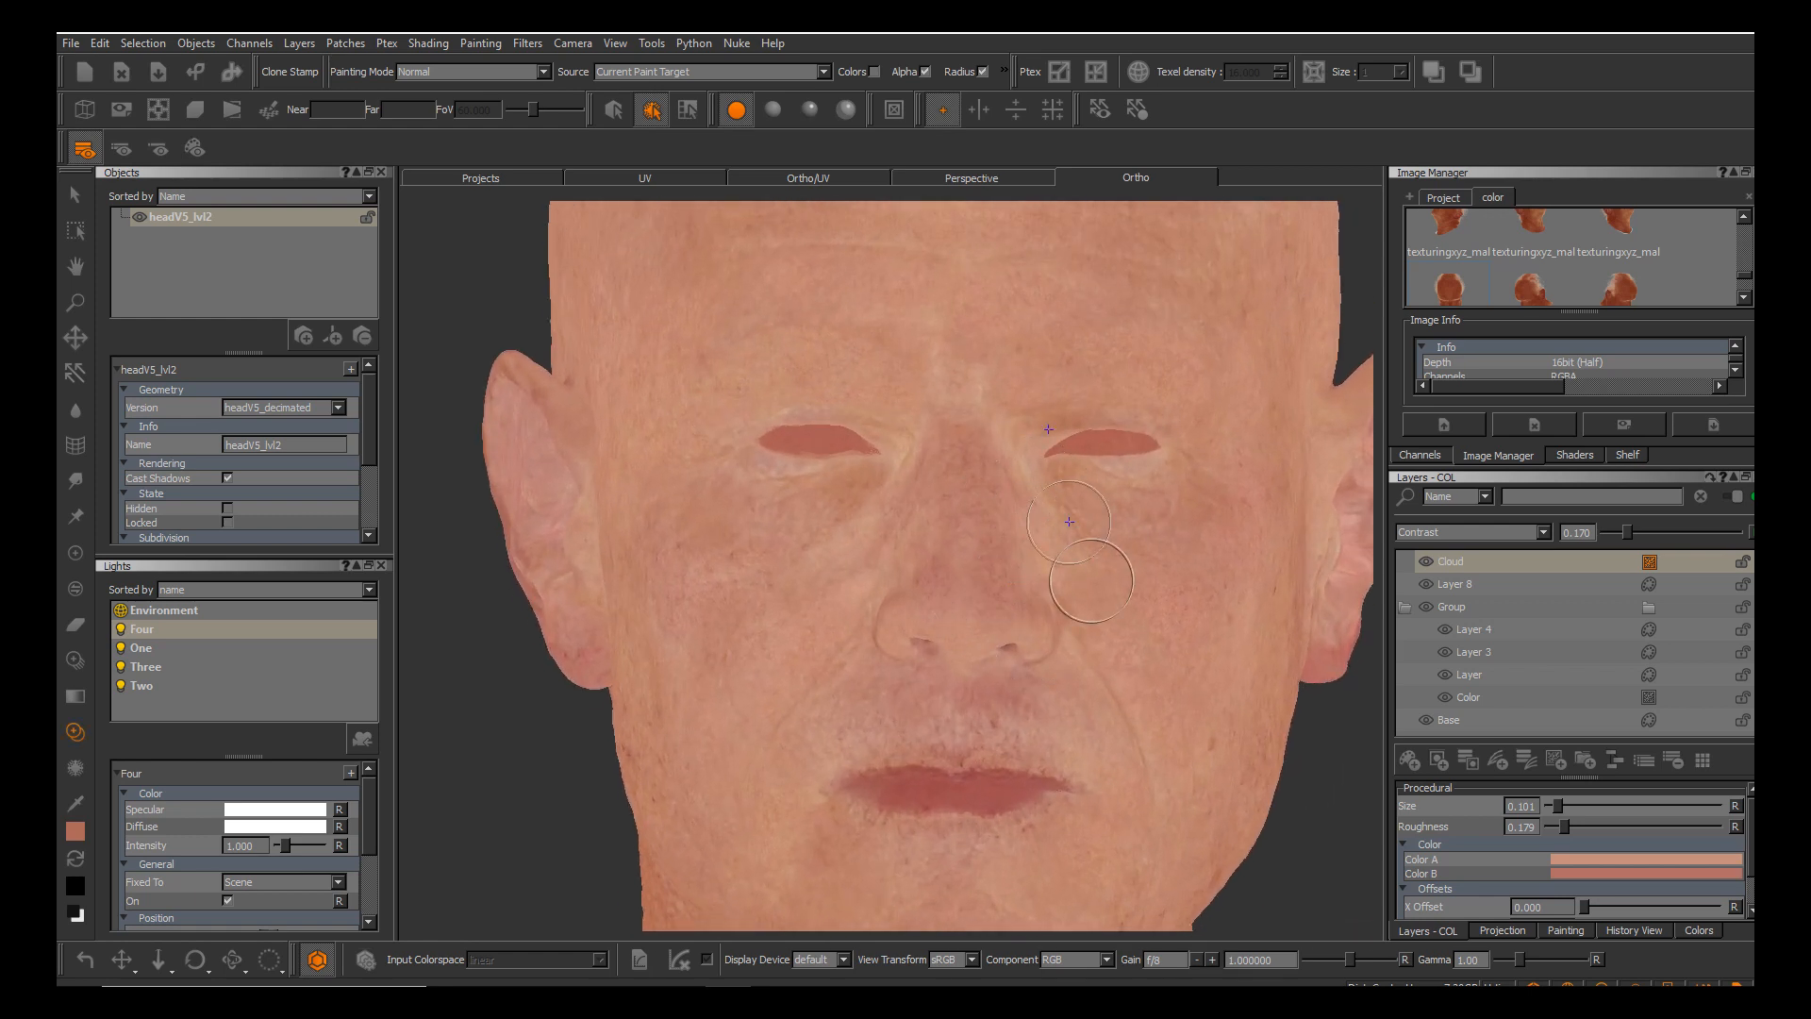
{"action": "middle_click_drag", "start_coordinate": [950, 614], "coordinate": [967, 673], "text": "alt"}
{"action": "right_click_drag", "start_coordinate": [950, 614], "coordinate": [887, 614], "text": "alt"}
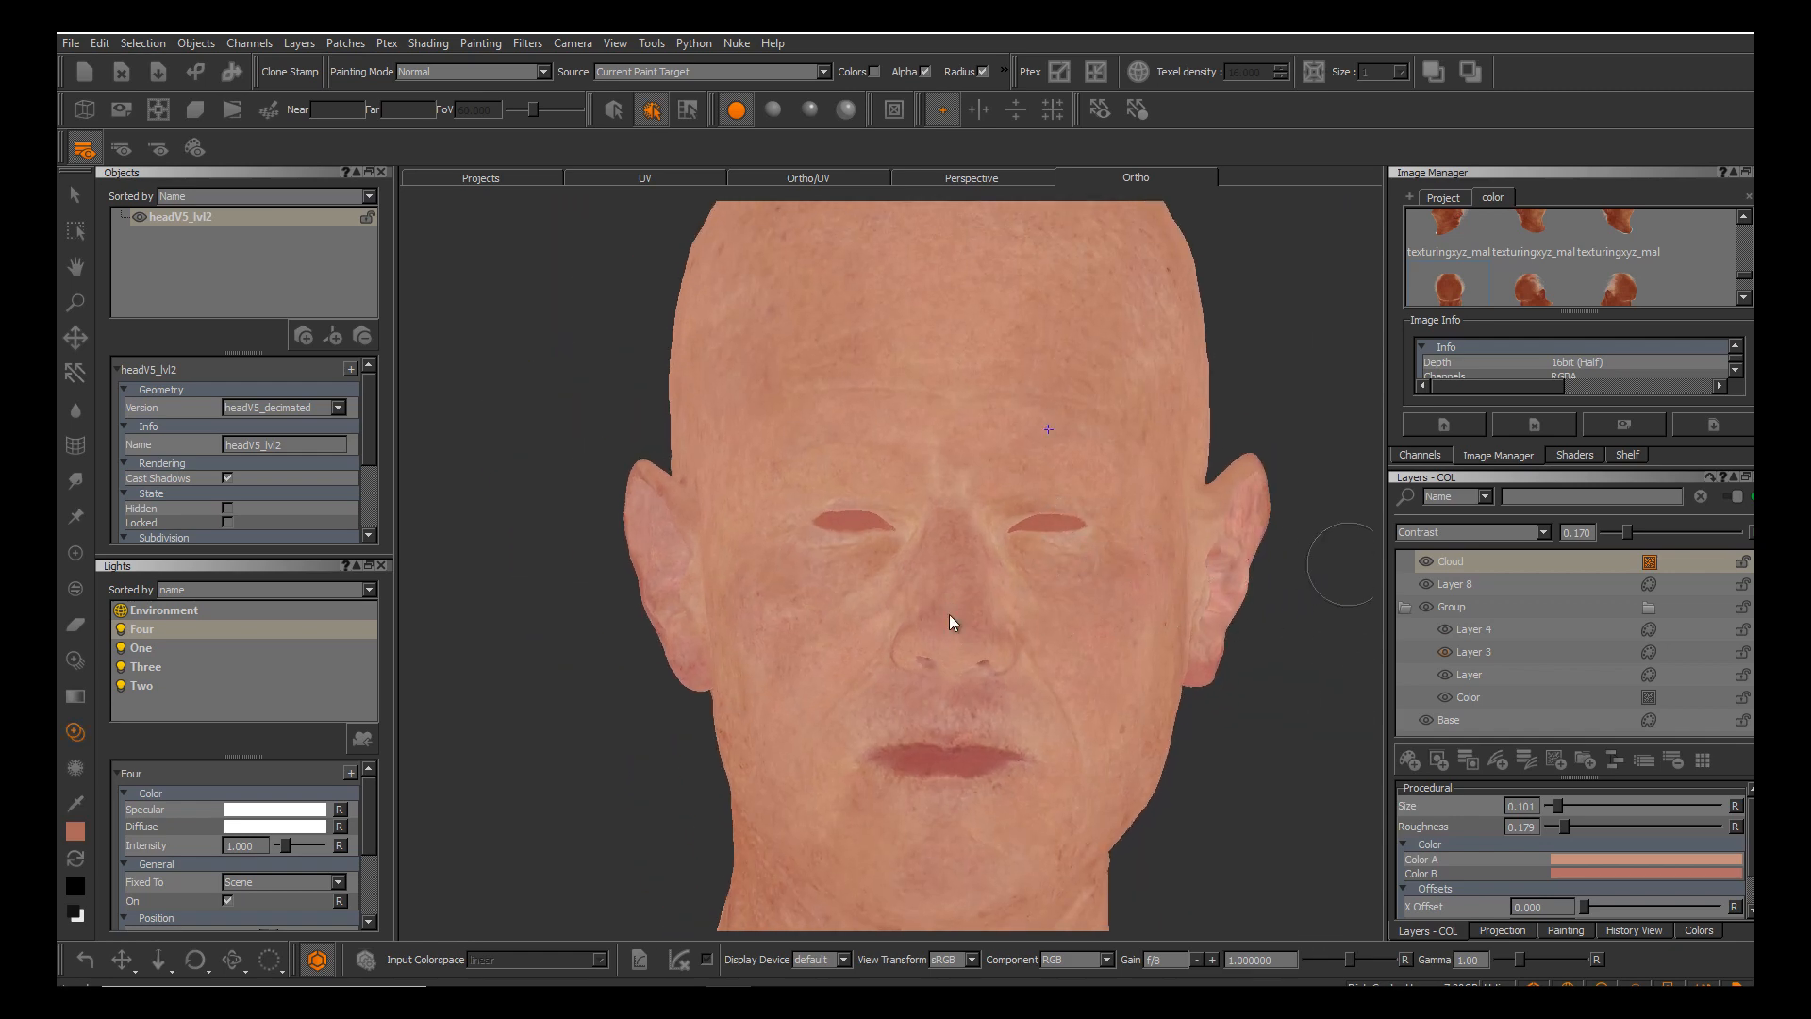
{"action": "middle_click_drag", "start_coordinate": [950, 615], "coordinate": [972, 627], "text": "alt"}
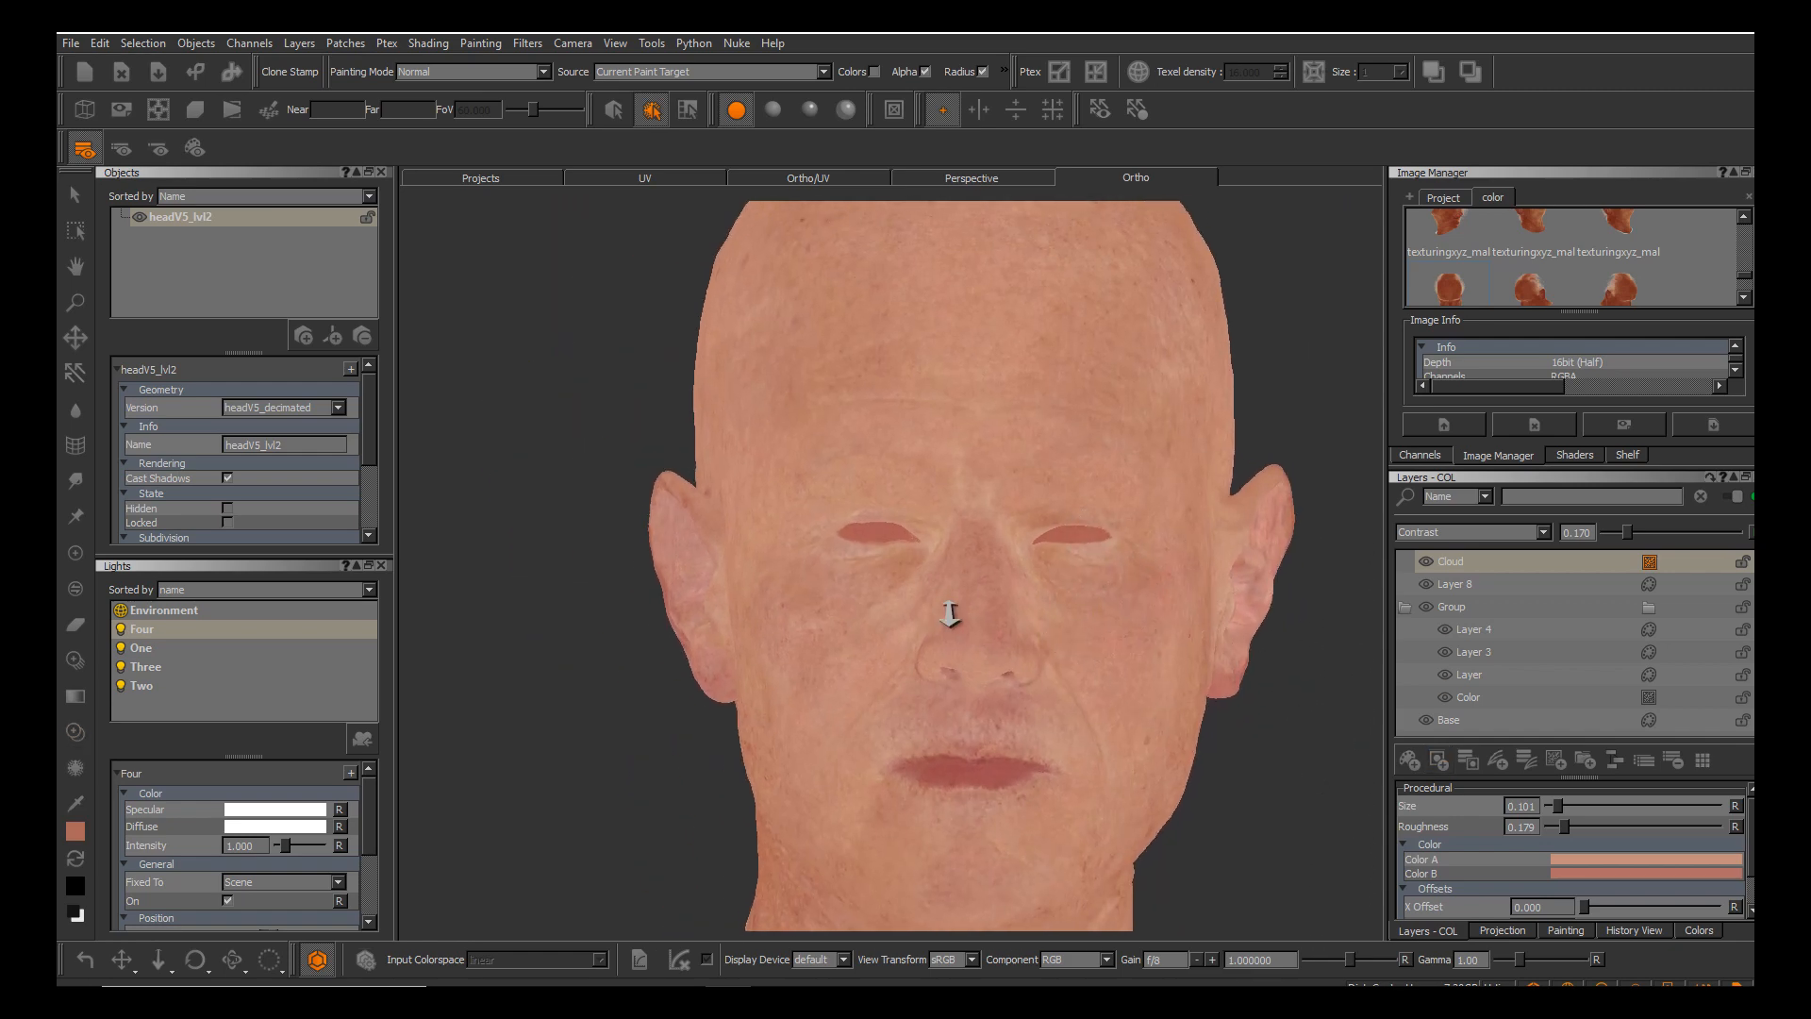
{"action": "right_click_drag", "start_coordinate": [950, 616], "coordinate": [997, 615], "text": "alt"}
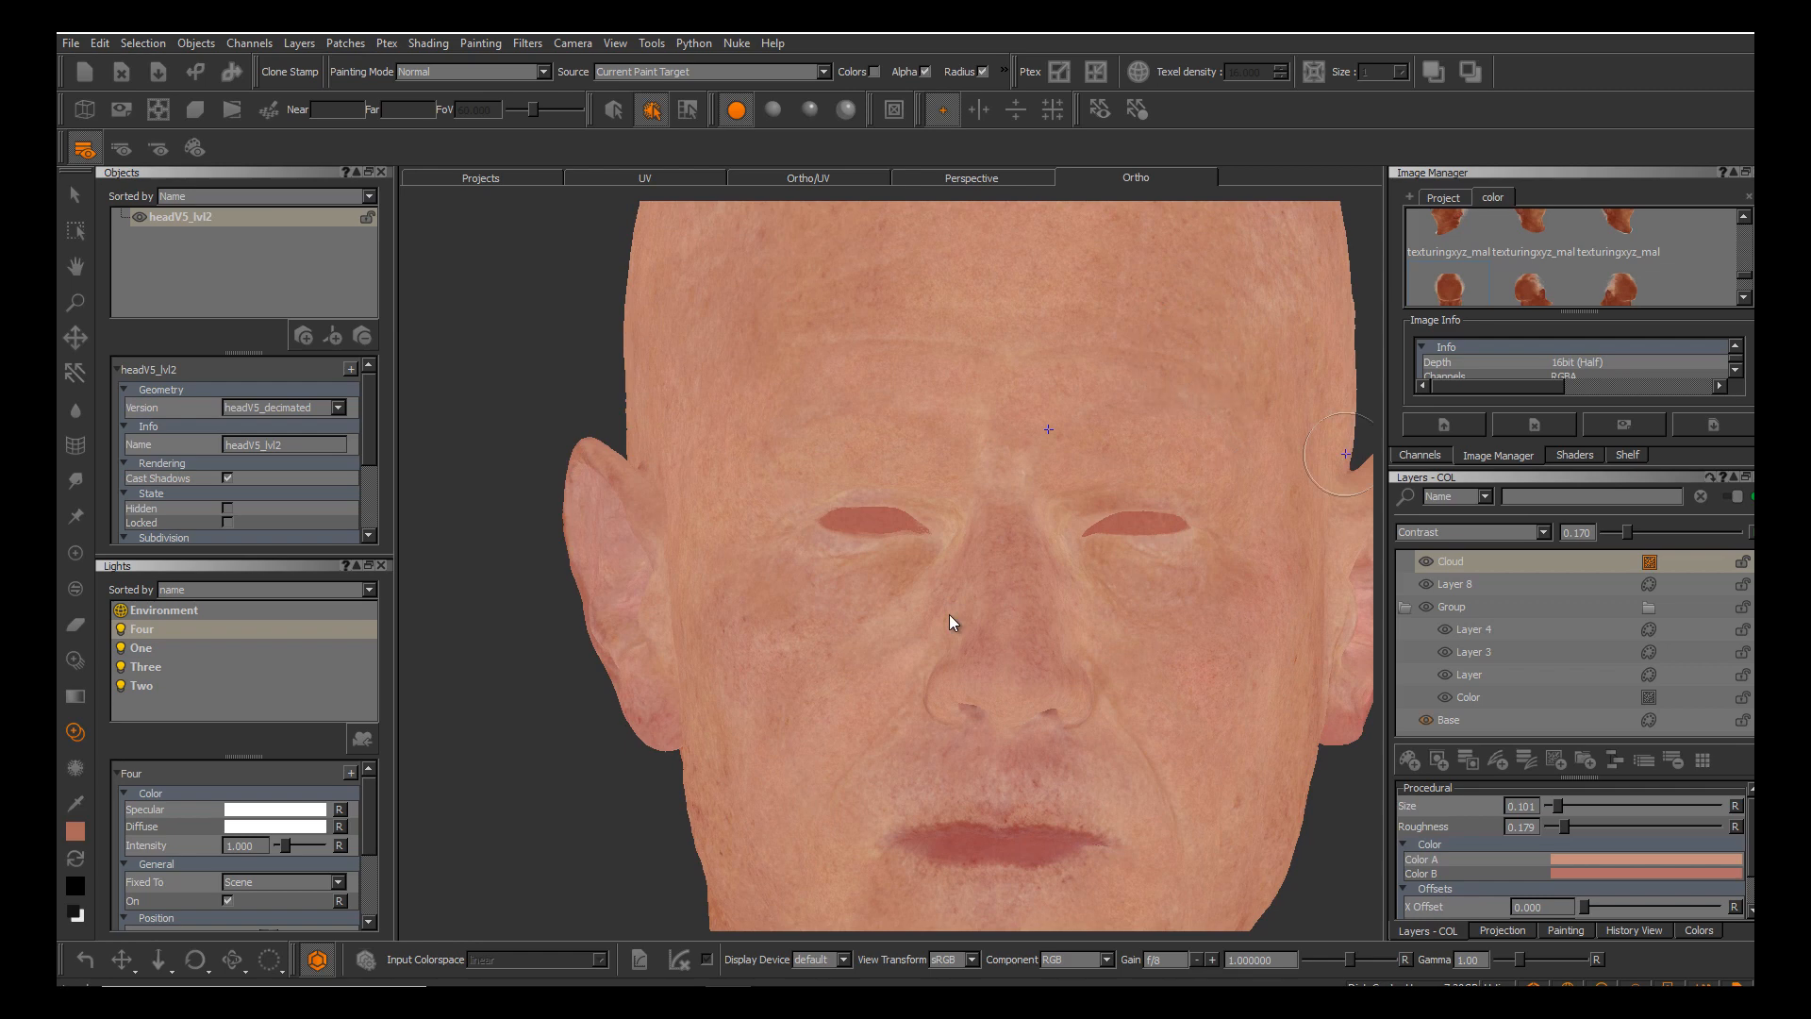
{"action": "left_click_drag", "start_coordinate": [1202, 750], "coordinate": [1140, 732]}
{"action": "middle_click_drag", "start_coordinate": [950, 615], "coordinate": [961, 556], "text": "alt"}
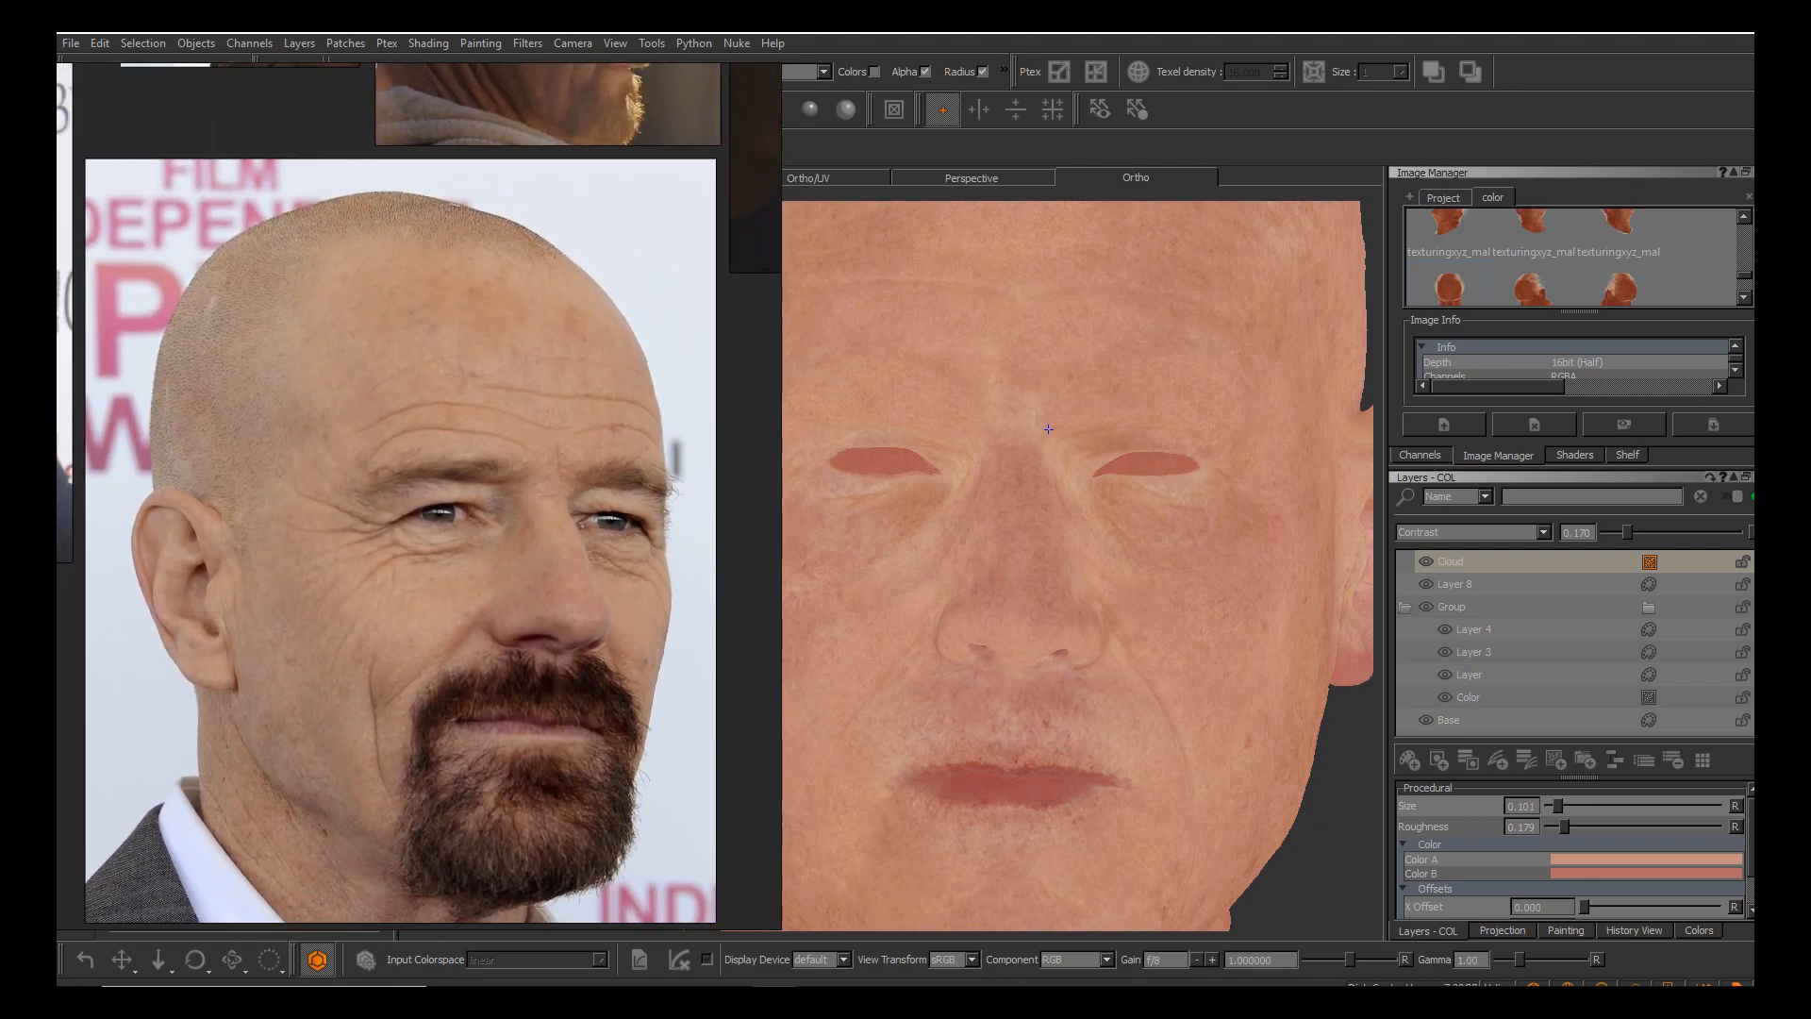
Compare the head's skin colouring with the reference photo of the bald, bearded man from several angles.
{"action": "scroll", "coordinate": [949, 615], "scroll_direction": "down", "scroll_amount": 10}
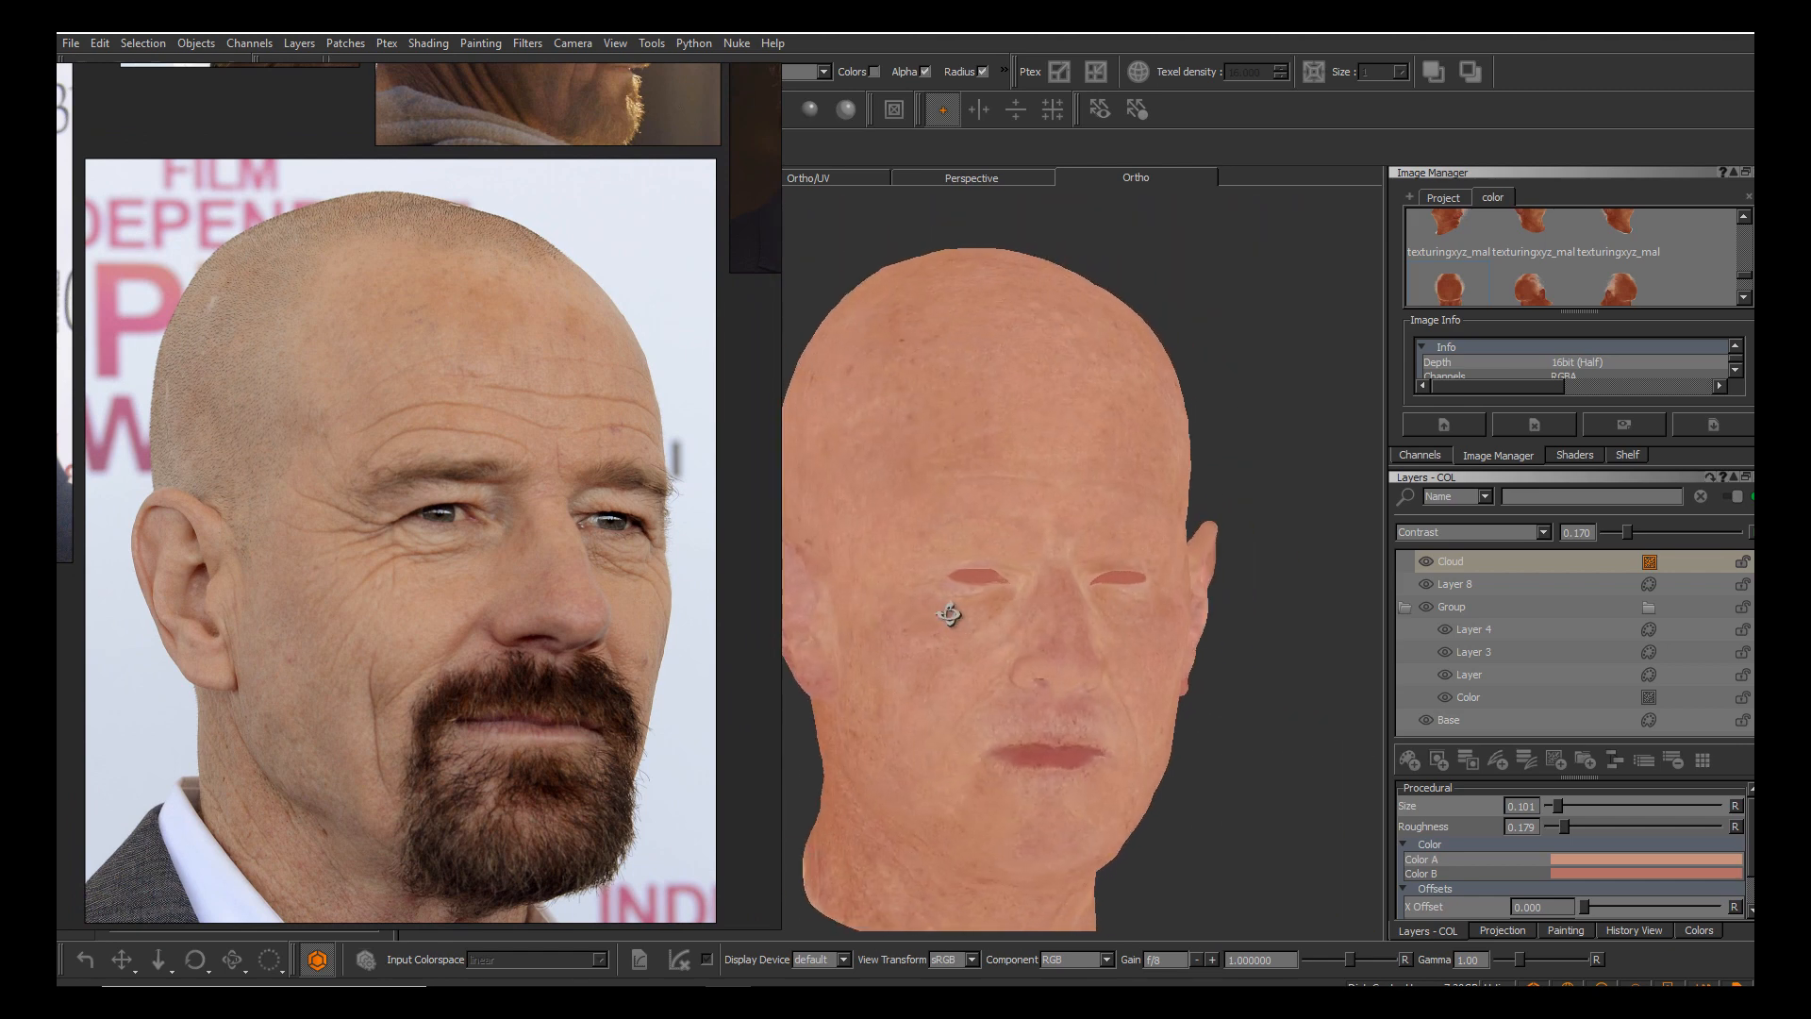
{"action": "left_click_drag", "start_coordinate": [949, 614], "coordinate": [1006, 618], "text": "alt"}
{"action": "middle_click_drag", "start_coordinate": [949, 614], "coordinate": [1046, 707], "text": "alt"}
{"action": "left_click_drag", "start_coordinate": [949, 614], "coordinate": [928, 613], "text": "alt"}
{"action": "left_click_drag", "start_coordinate": [948, 614], "coordinate": [953, 605], "text": "alt"}
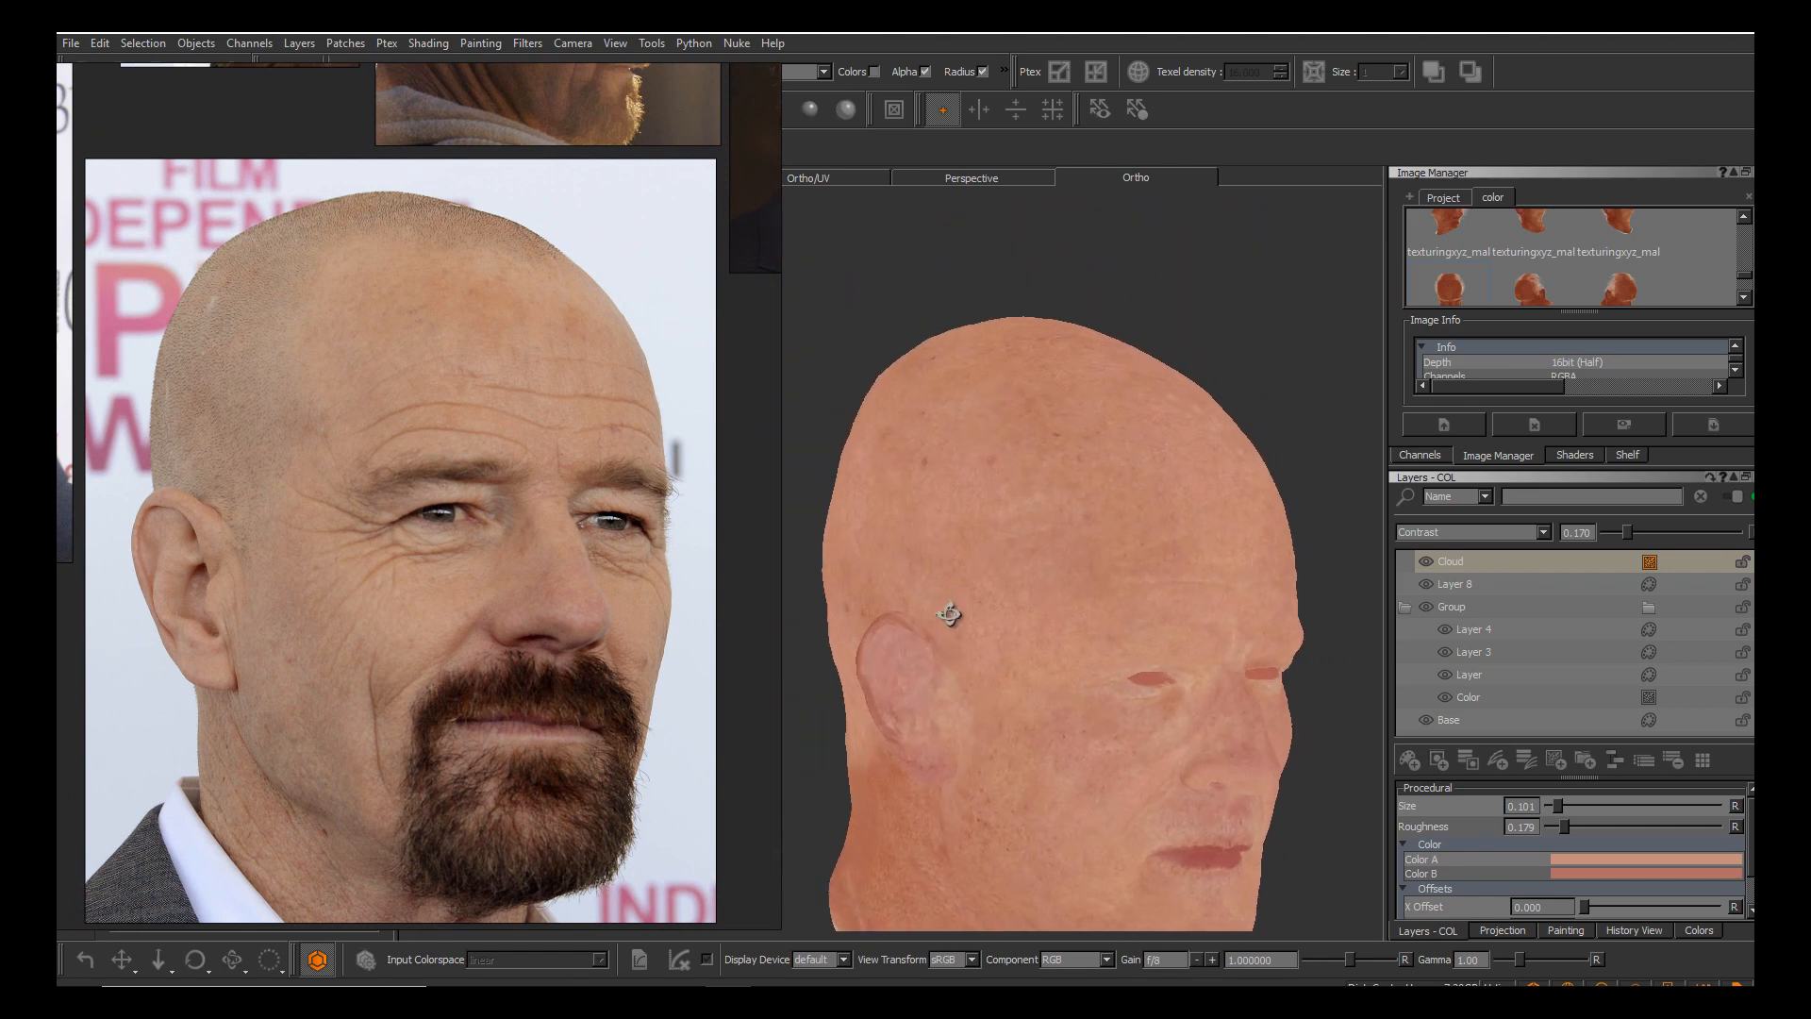
{"action": "middle_click_drag", "start_coordinate": [948, 614], "coordinate": [951, 497], "text": "alt"}
{"action": "left_click_drag", "start_coordinate": [948, 614], "coordinate": [887, 614], "text": "alt"}
{"action": "middle_click_drag", "start_coordinate": [948, 614], "coordinate": [880, 580], "text": "alt"}
{"action": "left_click_drag", "start_coordinate": [948, 614], "coordinate": [873, 611], "text": "alt"}
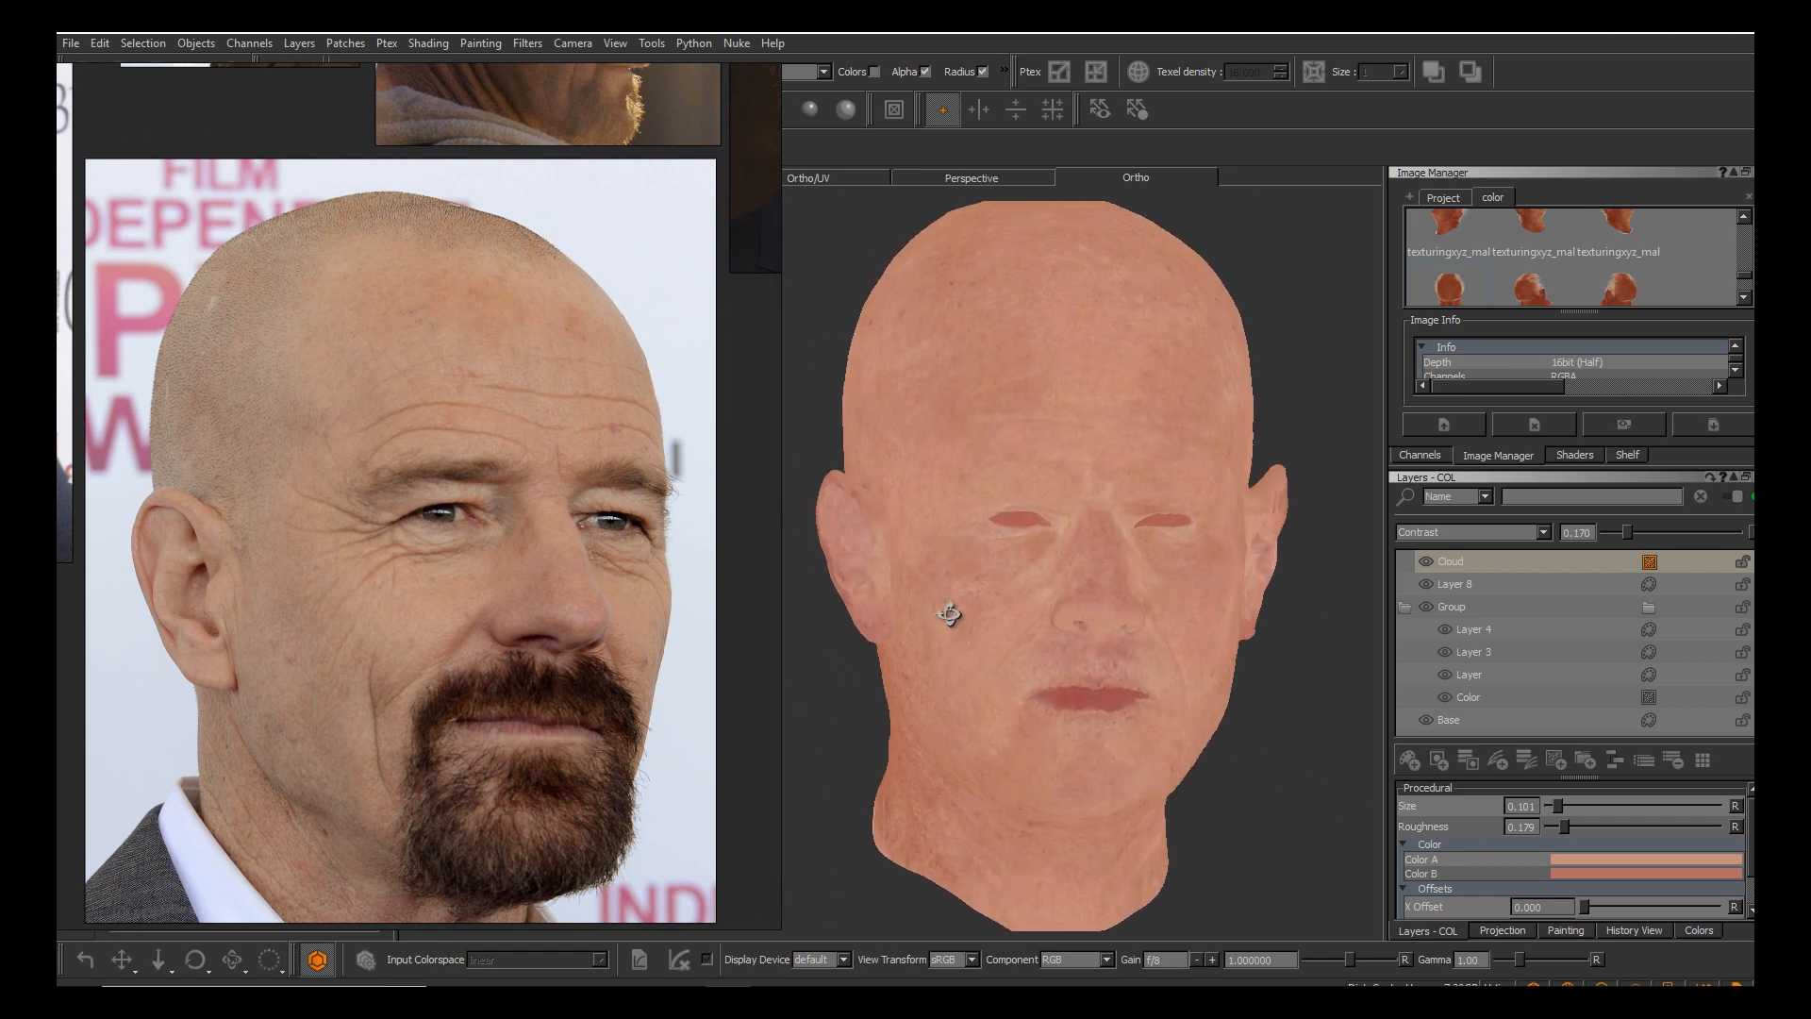
{"action": "middle_click_drag", "start_coordinate": [948, 614], "coordinate": [918, 637], "text": "alt"}
{"action": "right_click_drag", "start_coordinate": [948, 614], "coordinate": [1042, 614], "text": "alt"}
{"action": "left_click_drag", "start_coordinate": [948, 615], "coordinate": [931, 614], "text": "alt"}
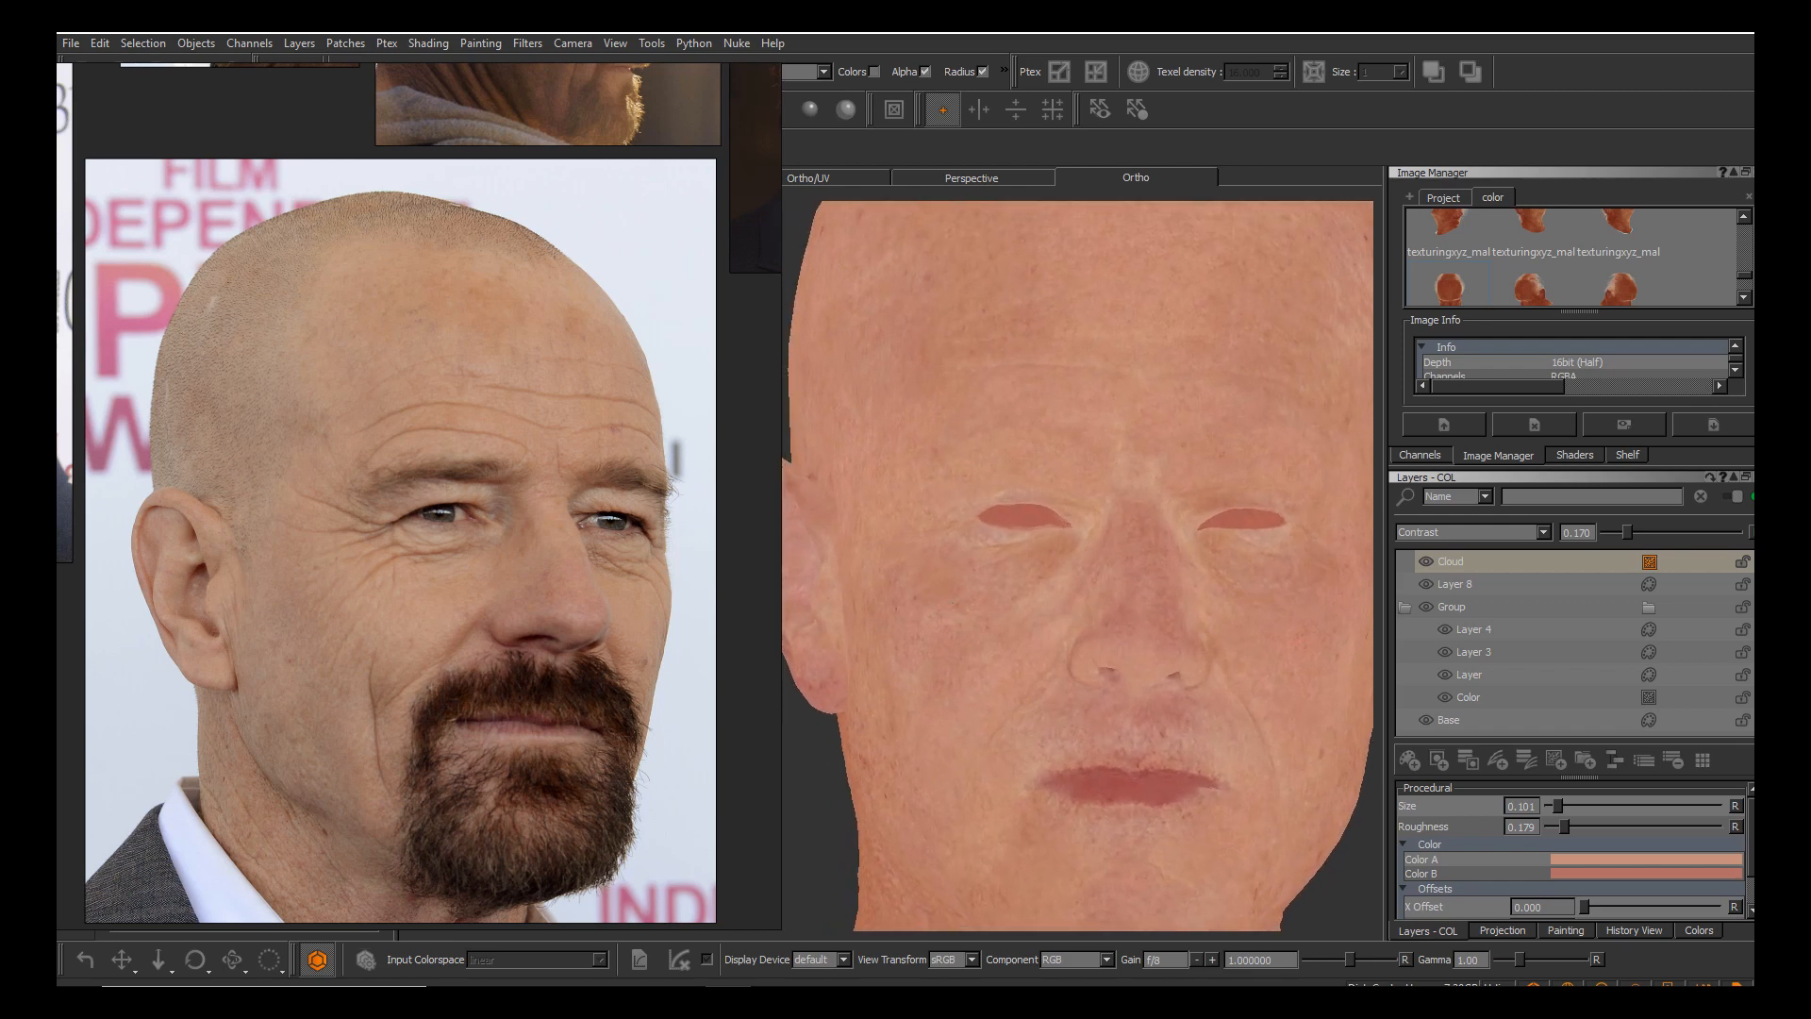
{"action": "middle_click_drag", "start_coordinate": [948, 615], "coordinate": [866, 637], "text": "alt"}
{"action": "mouse_move", "coordinate": [949, 614]}
{"action": "left_mouse_down", "text": "alt"}
{"action": "mouse_move", "coordinate": [969, 615]}
{"action": "mouse_move", "coordinate": [950, 614]}
{"action": "left_mouse_up", "text": "alt"}
{"action": "middle_click_drag", "start_coordinate": [948, 614], "coordinate": [996, 569], "text": "alt"}
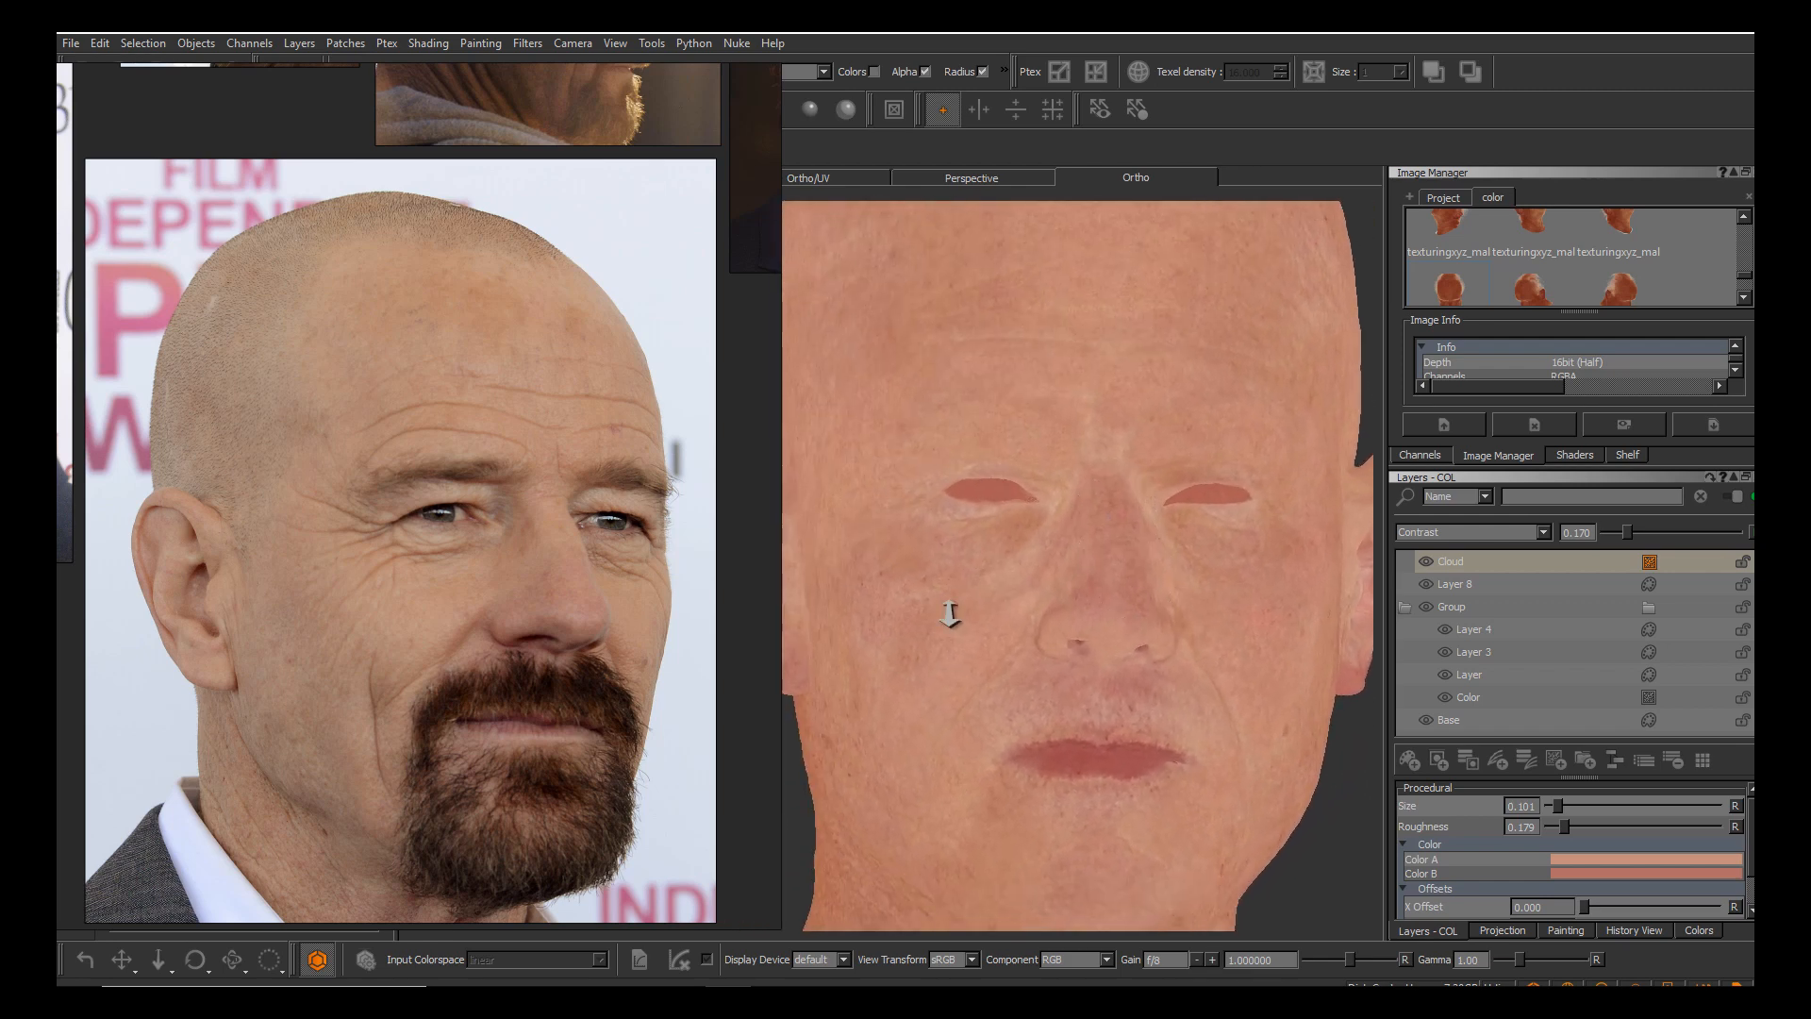
{"action": "right_click_drag", "start_coordinate": [949, 614], "coordinate": [897, 614], "text": "alt"}
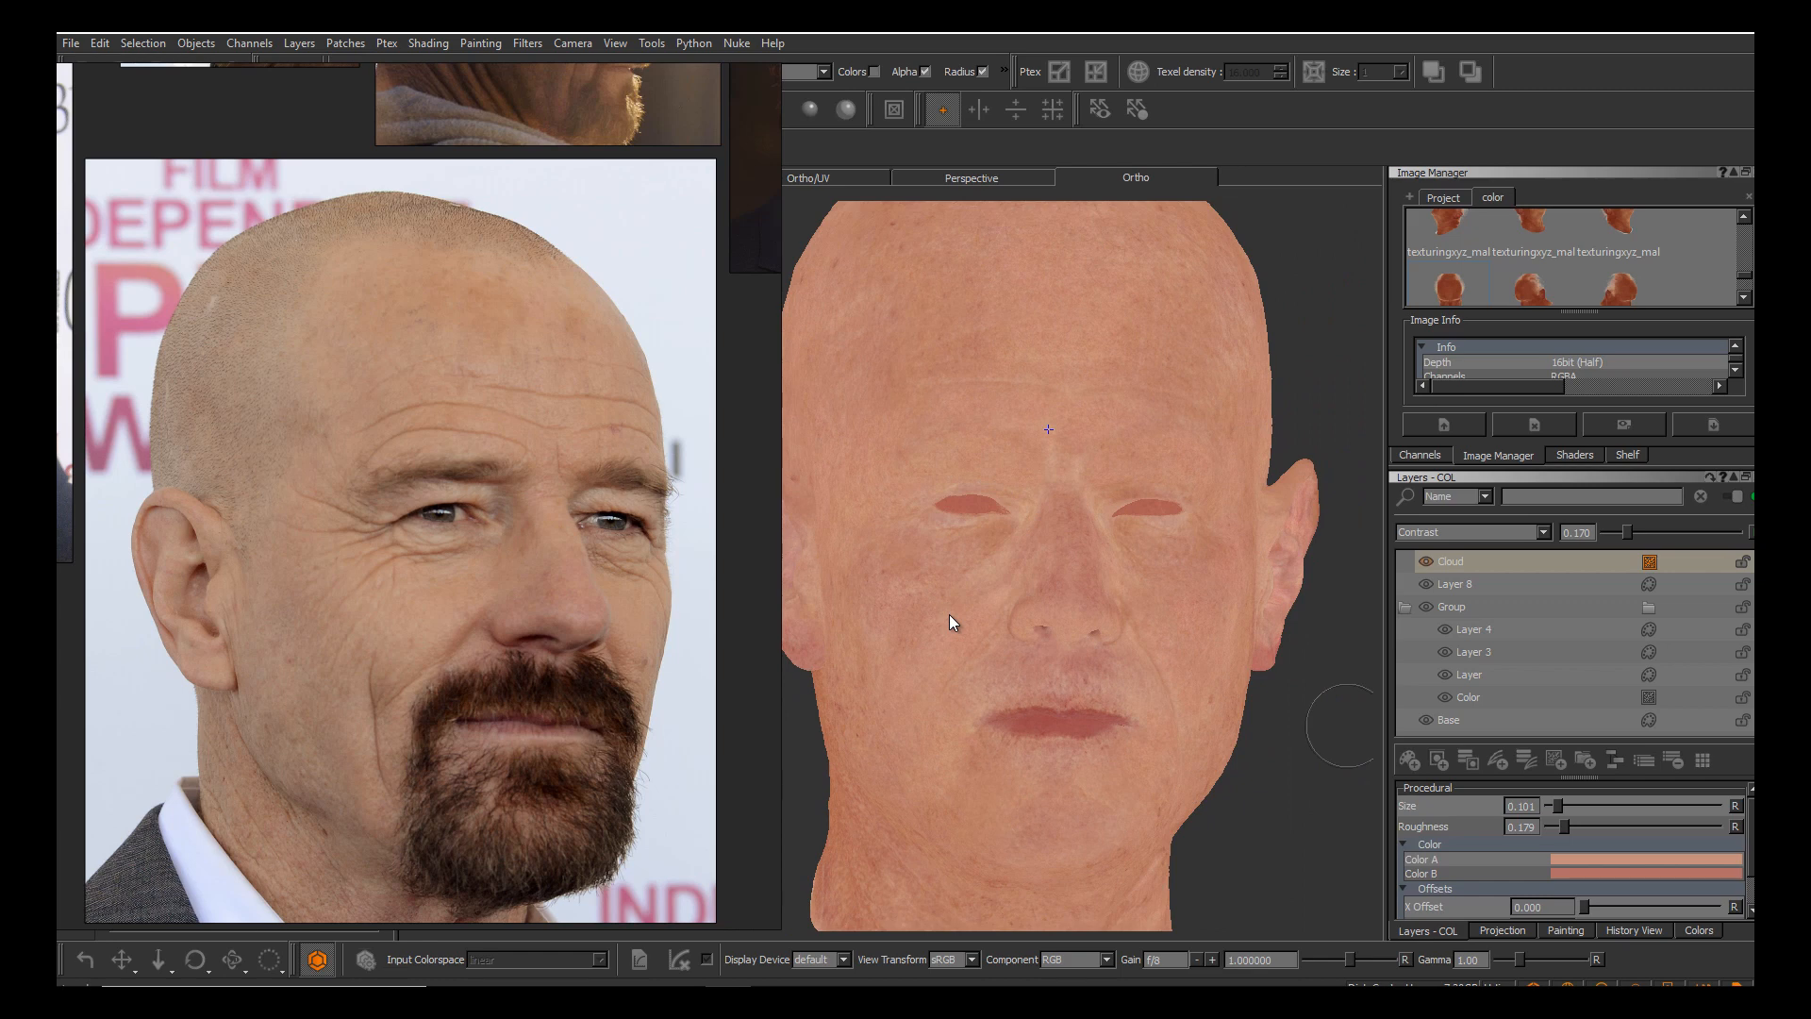
Add a new paint layer above the Cloud layer in Normal mode at full opacity and frame the forehead.
{"action": "left_click", "coordinate": [1410, 759]}
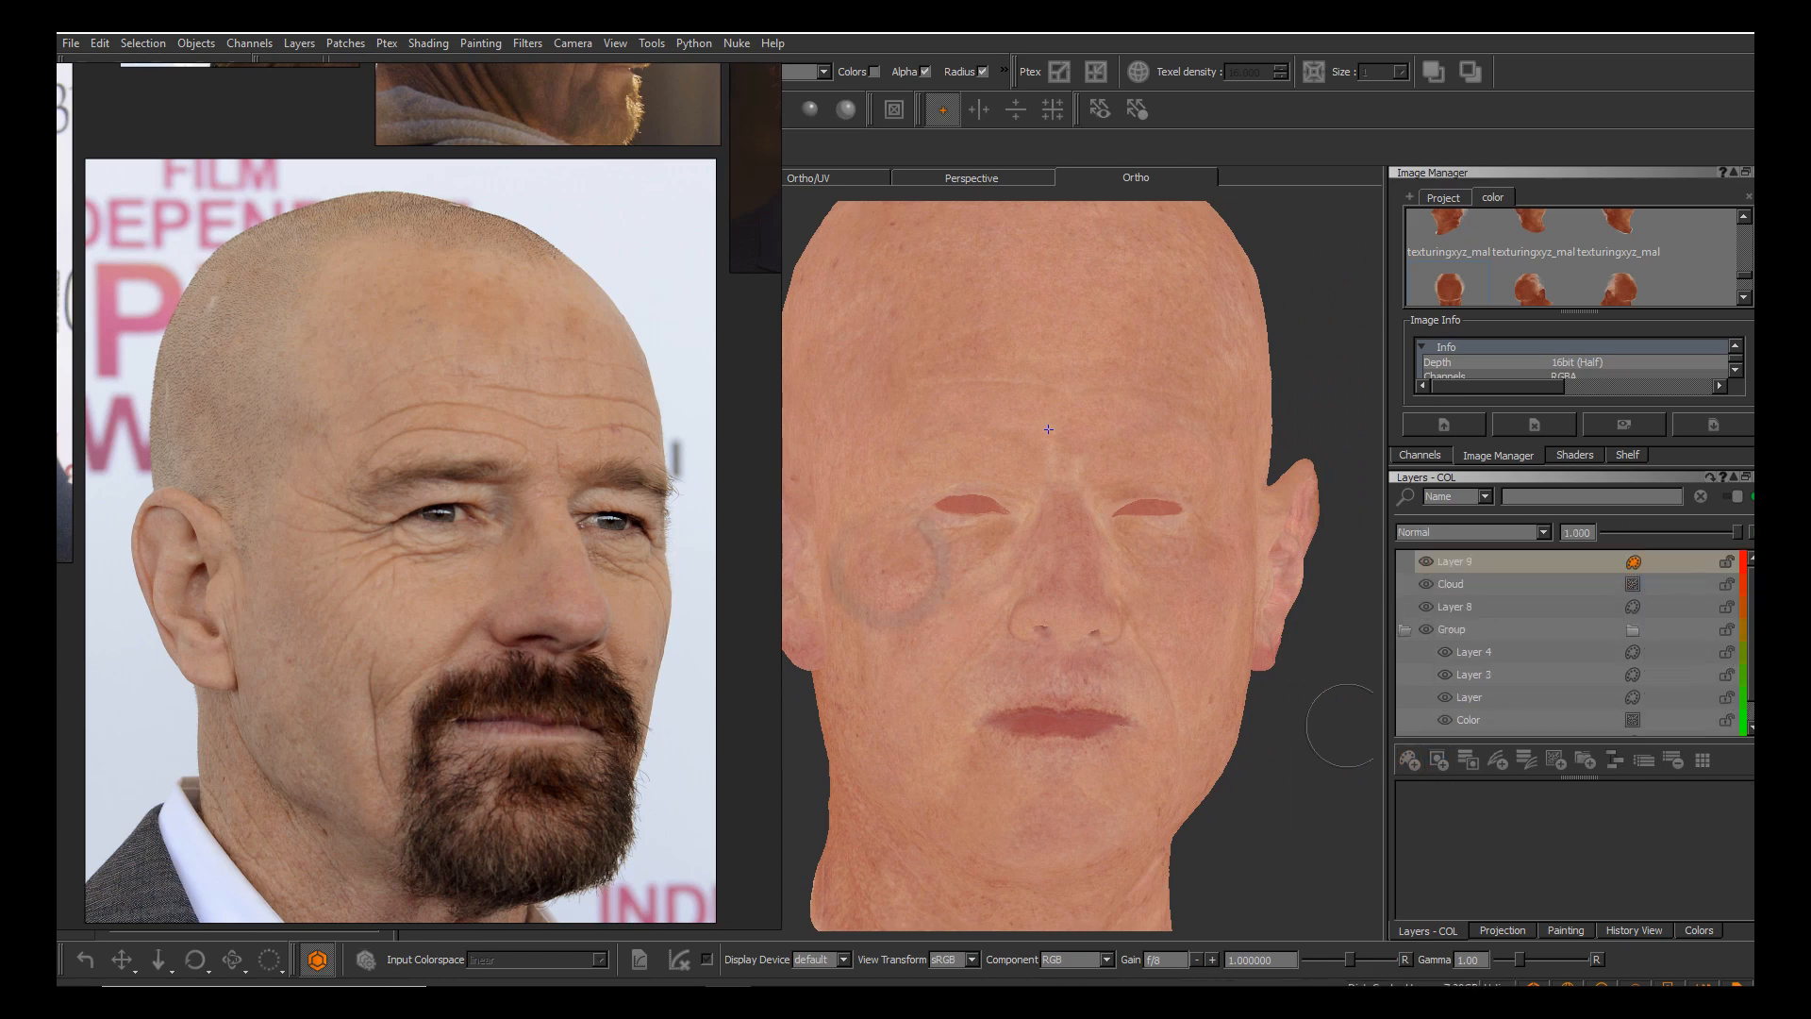
{"action": "middle_click_drag", "start_coordinate": [845, 538], "coordinate": [879, 591], "text": "alt"}
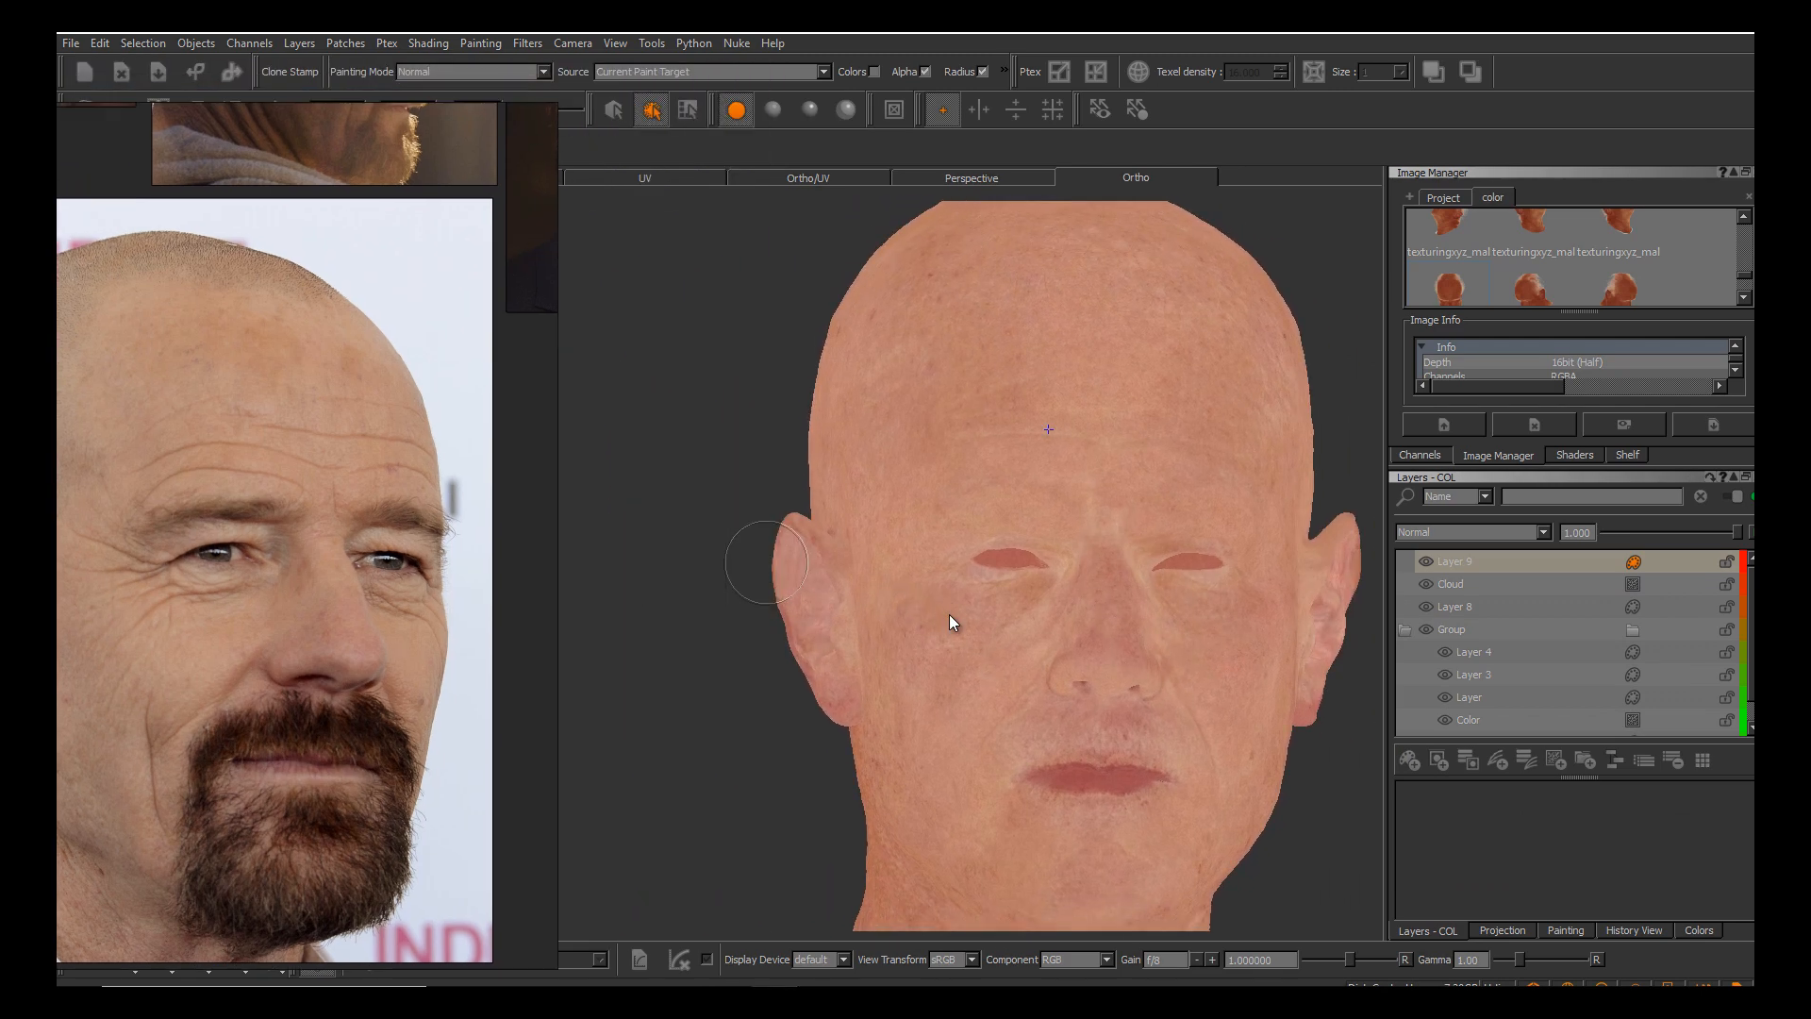
{"action": "right_click_drag", "start_coordinate": [950, 620], "coordinate": [950, 614], "text": "alt"}
{"action": "left_click_drag", "start_coordinate": [950, 614], "coordinate": [950, 616], "text": "alt"}
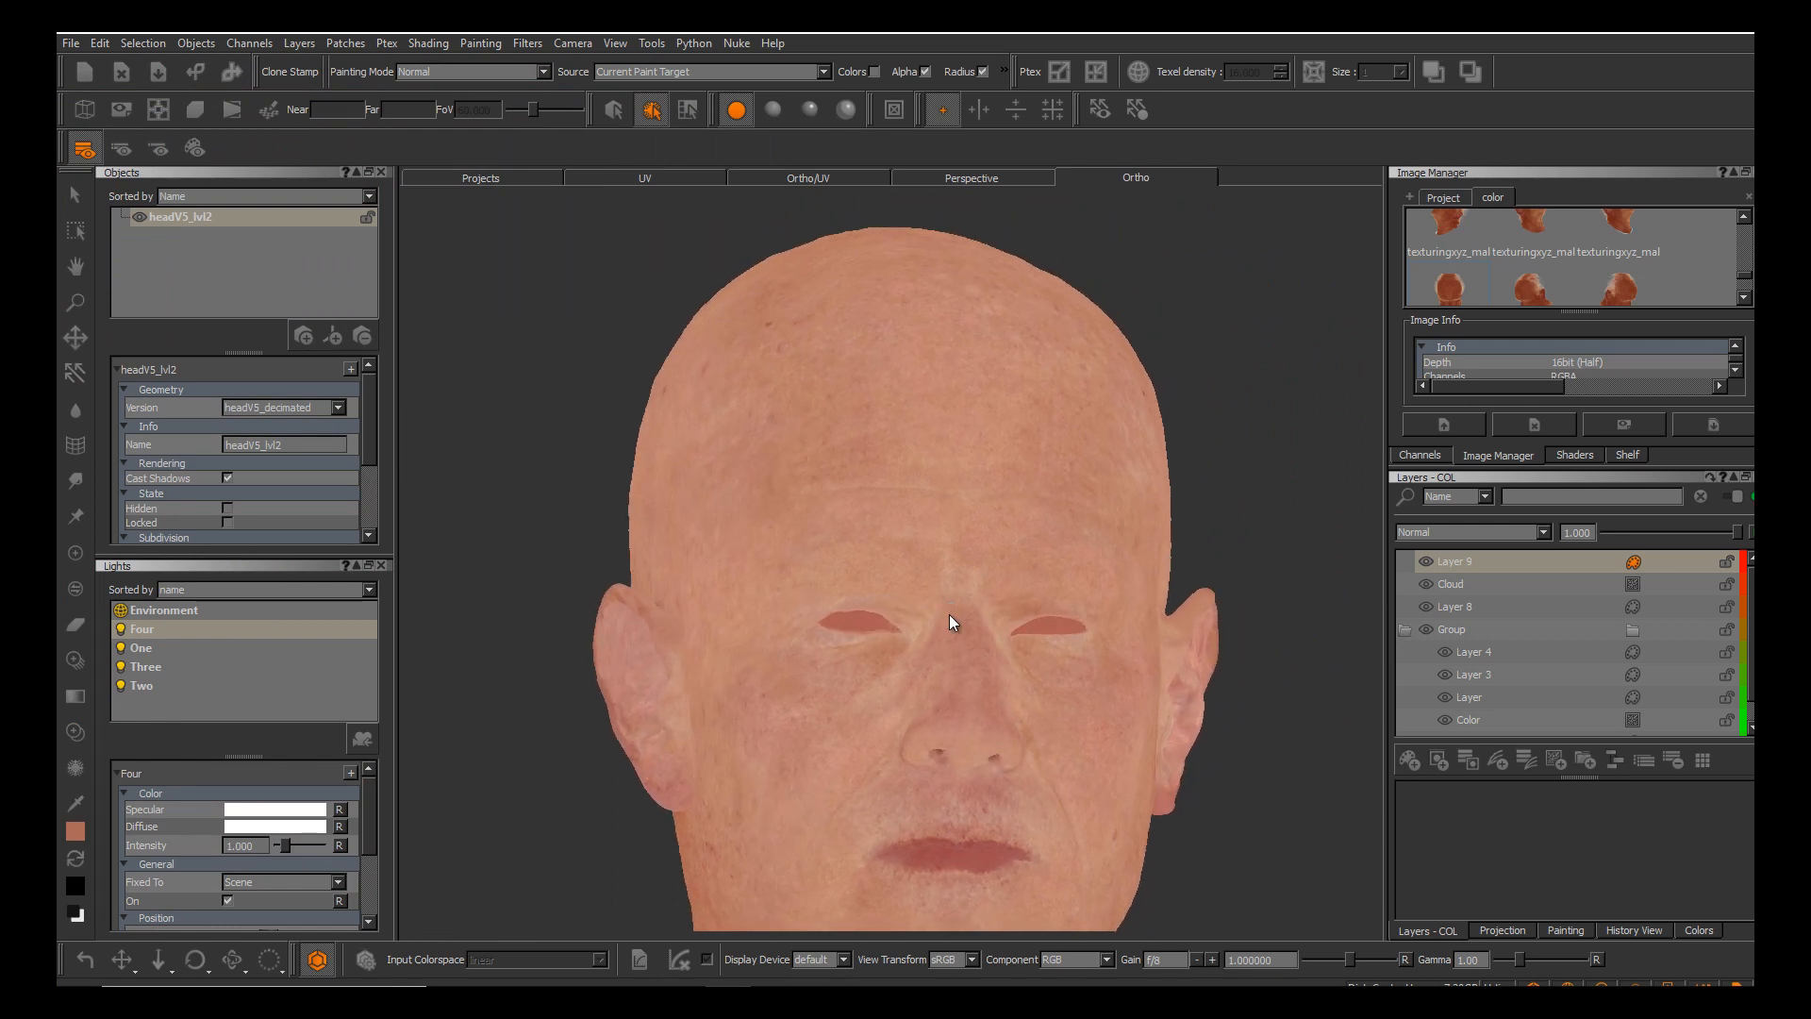
Set the foreground paint colour to a muted yellow with RGB values of about 0.795, 0.701 and 0.406.
{"action": "key", "text": "j"}
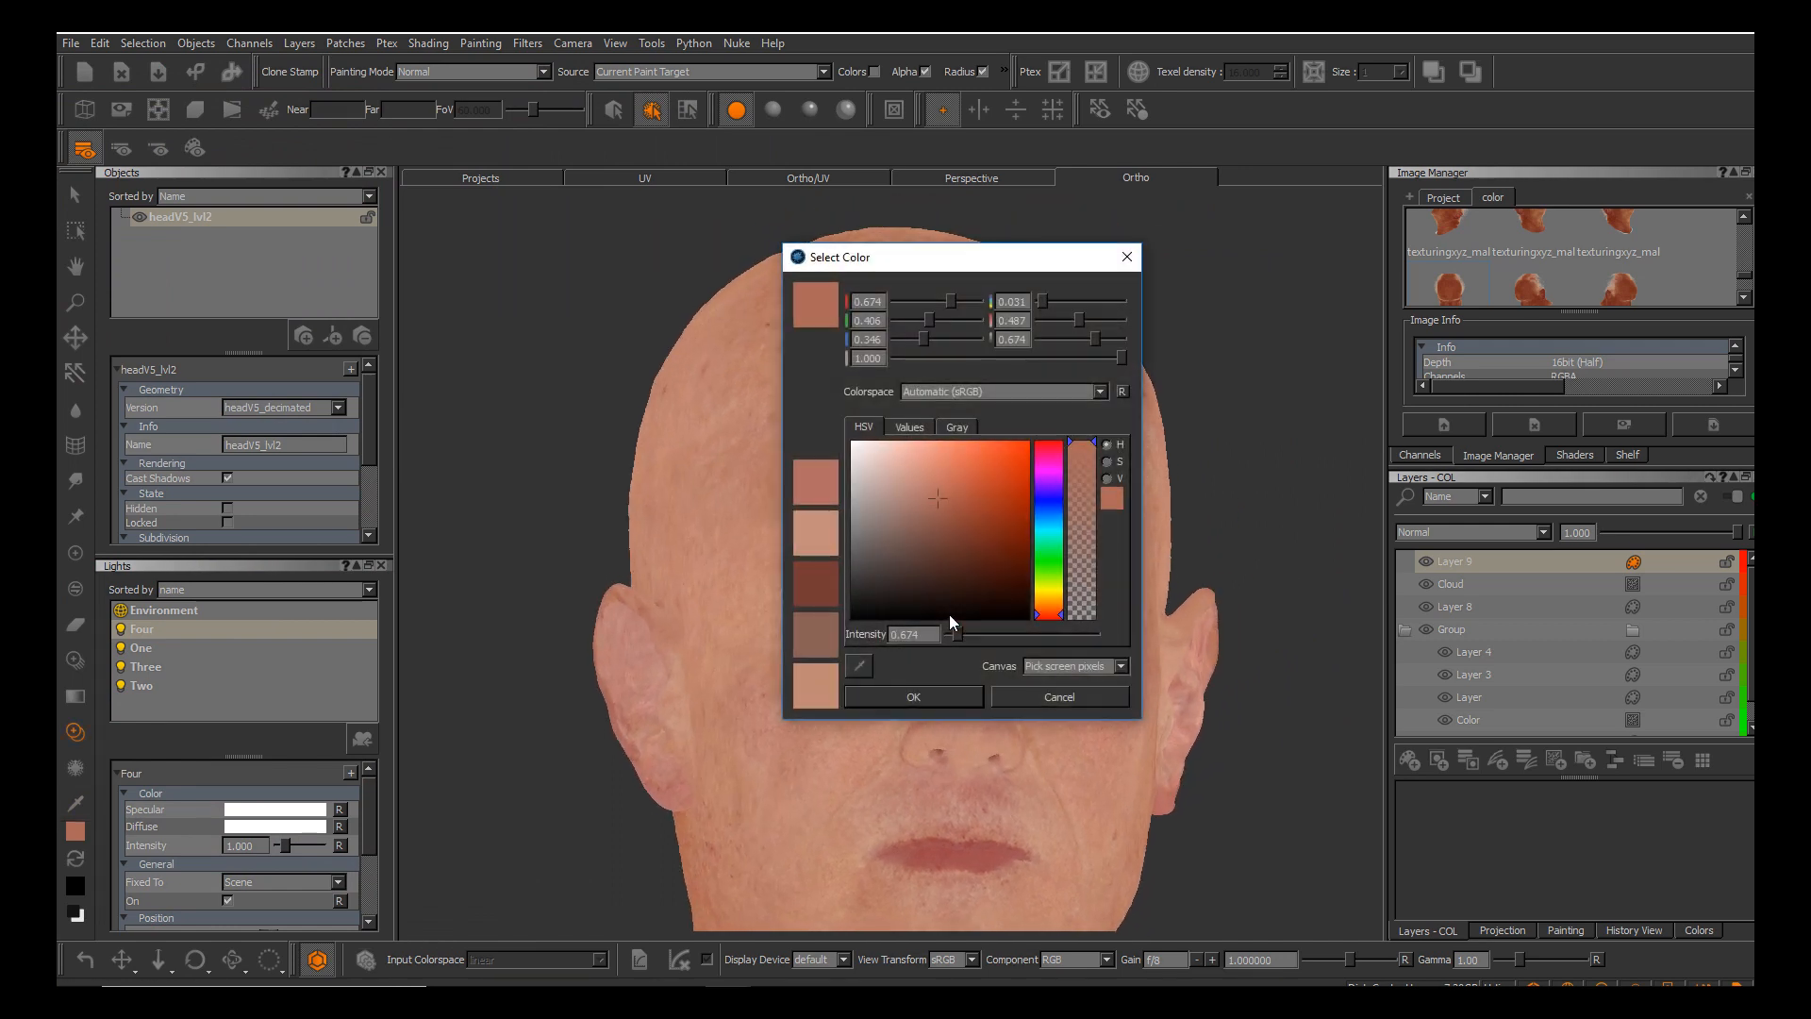
{"action": "left_click_drag", "start_coordinate": [1049, 614], "coordinate": [1049, 593]}
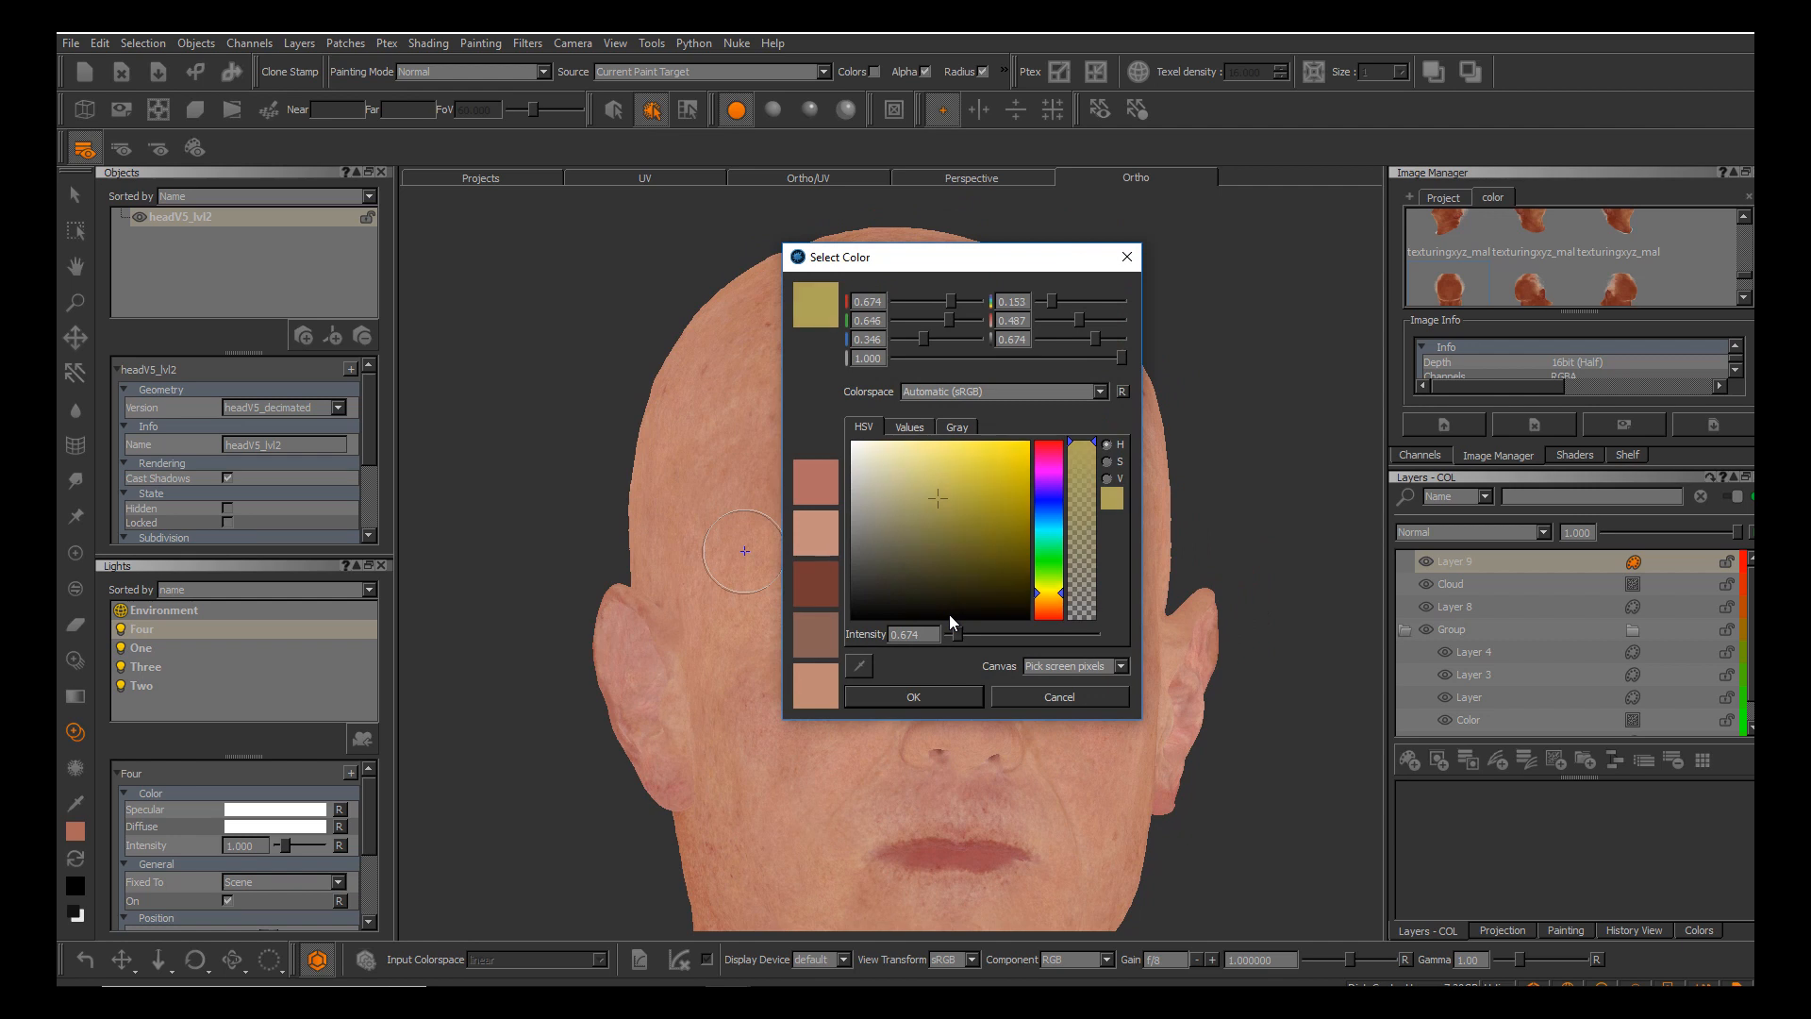
{"action": "left_click", "coordinate": [924, 460]}
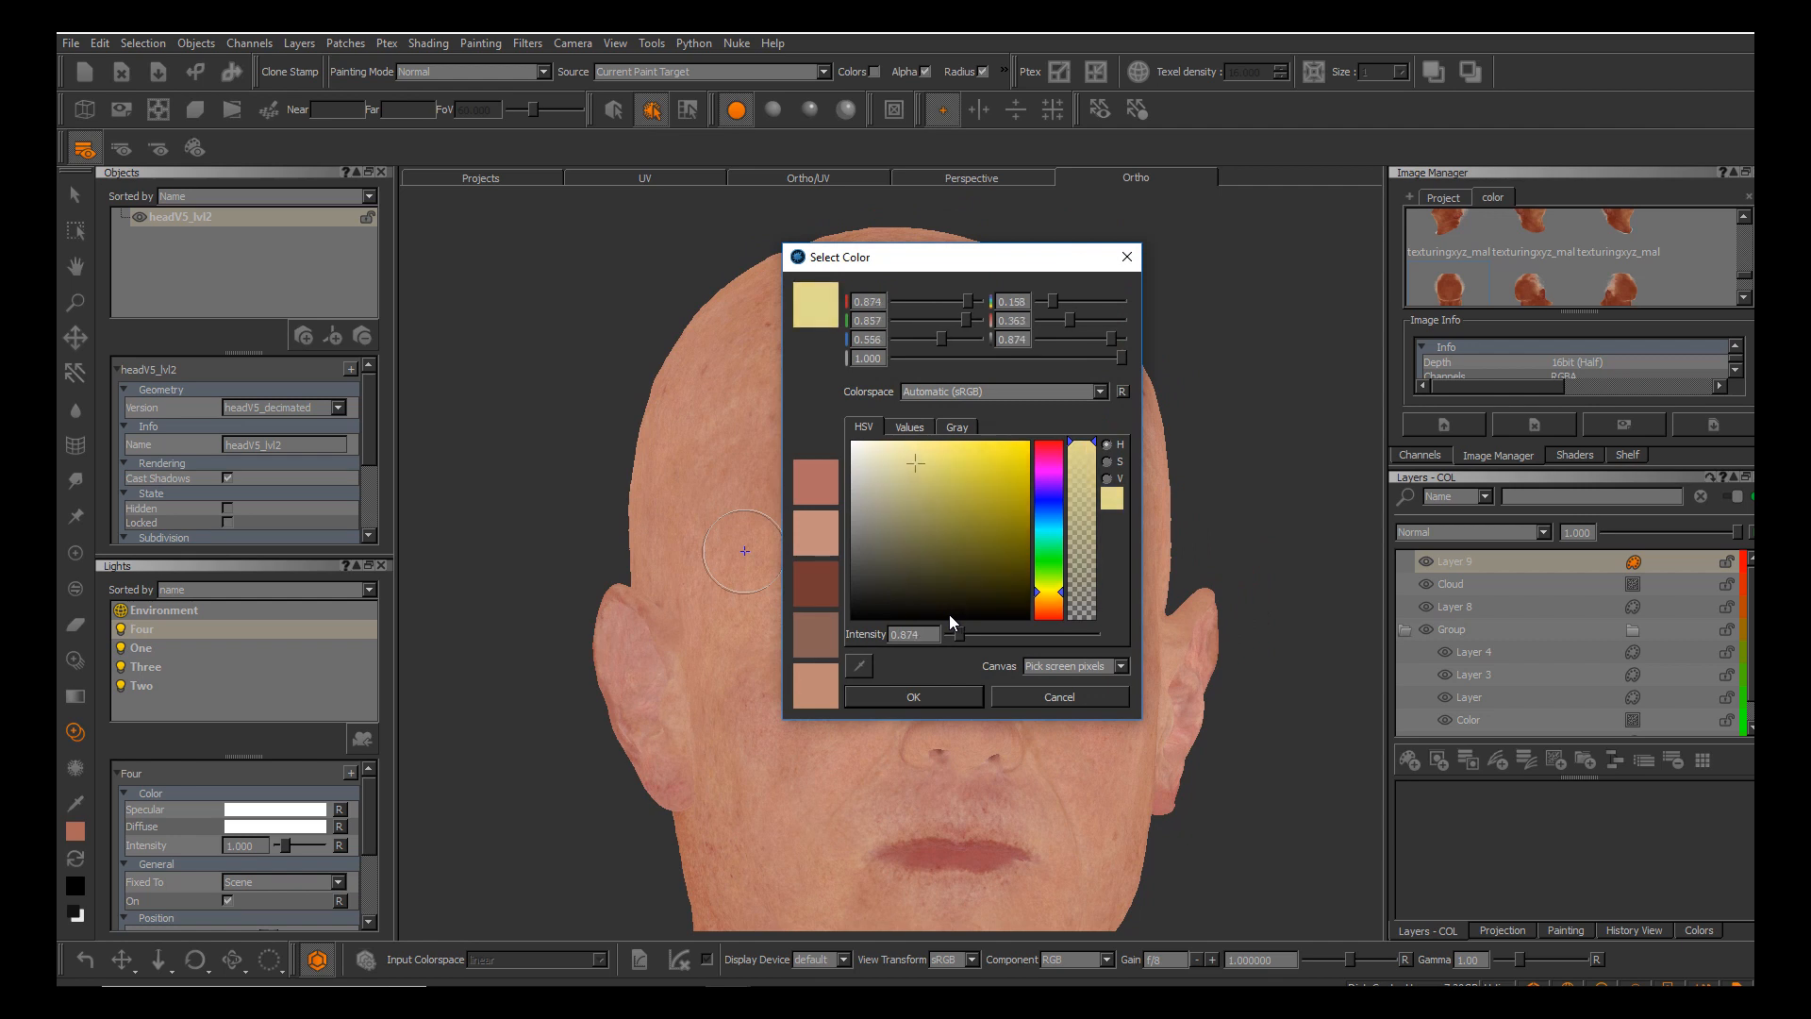
{"action": "left_click_drag", "start_coordinate": [915, 463], "coordinate": [919, 475]}
{"action": "left_click_drag", "start_coordinate": [1049, 592], "coordinate": [1049, 598]}
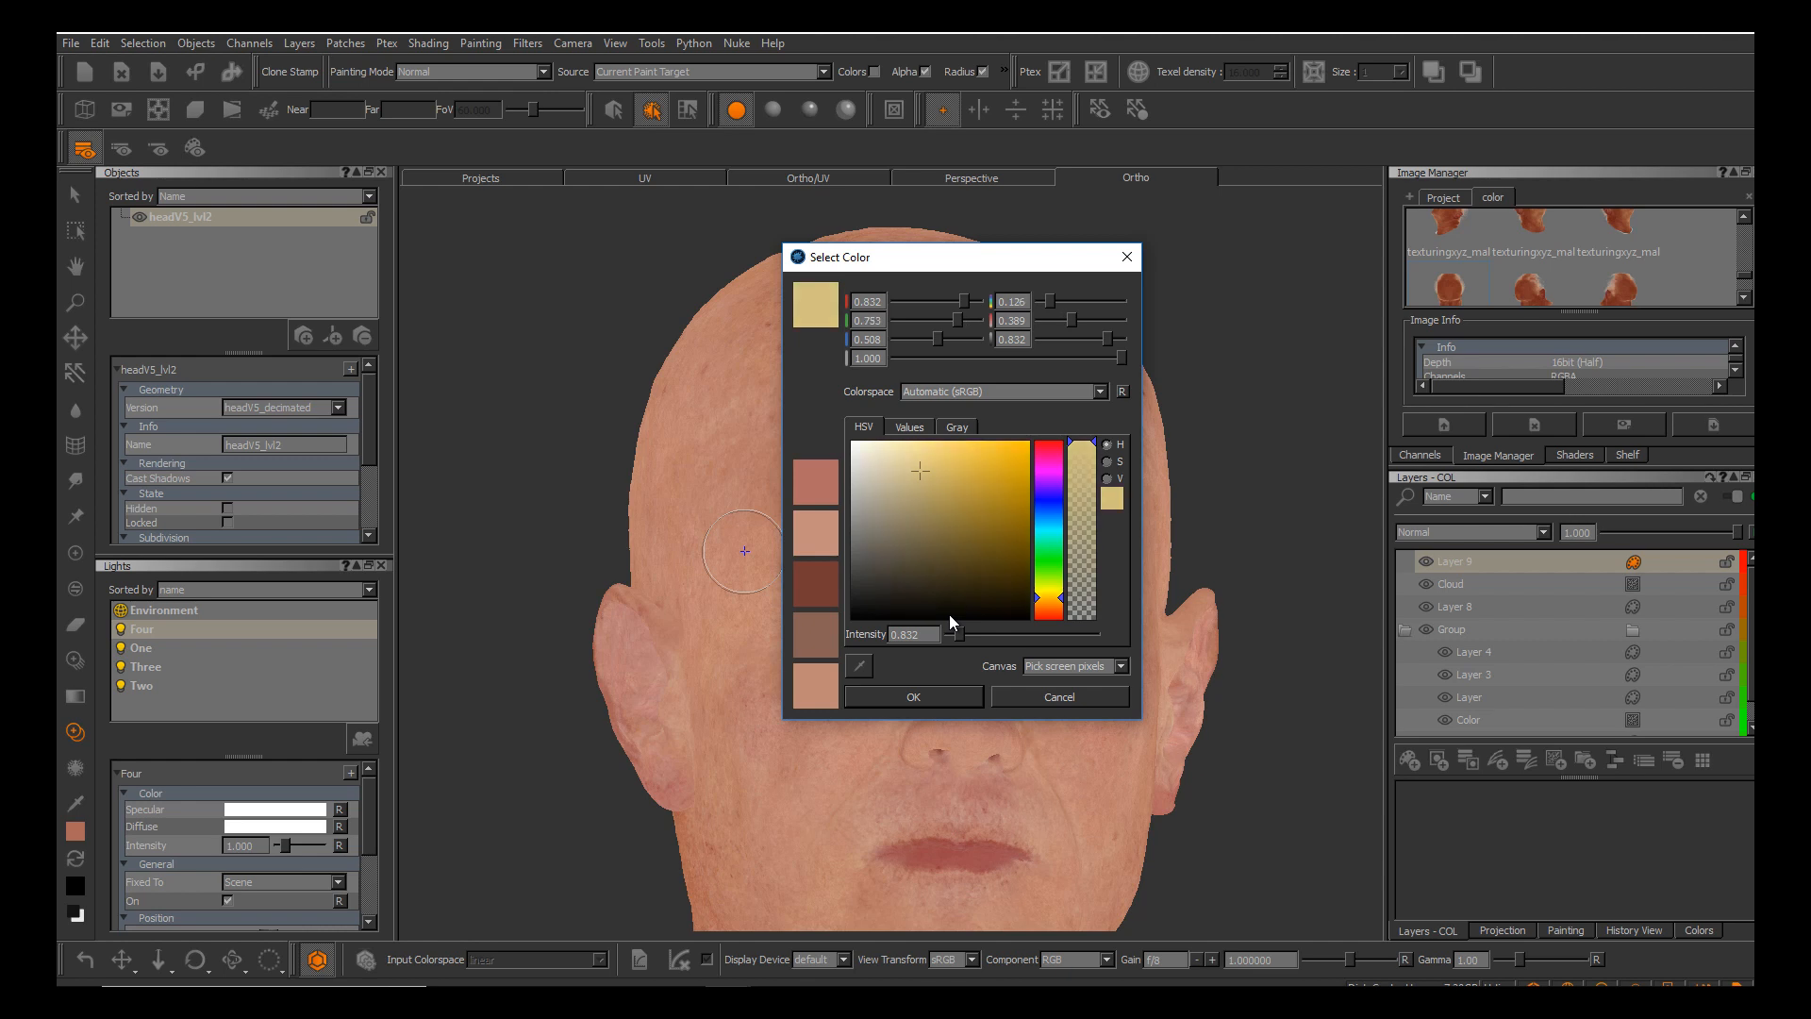
{"action": "left_click_drag", "start_coordinate": [920, 470], "coordinate": [948, 474]}
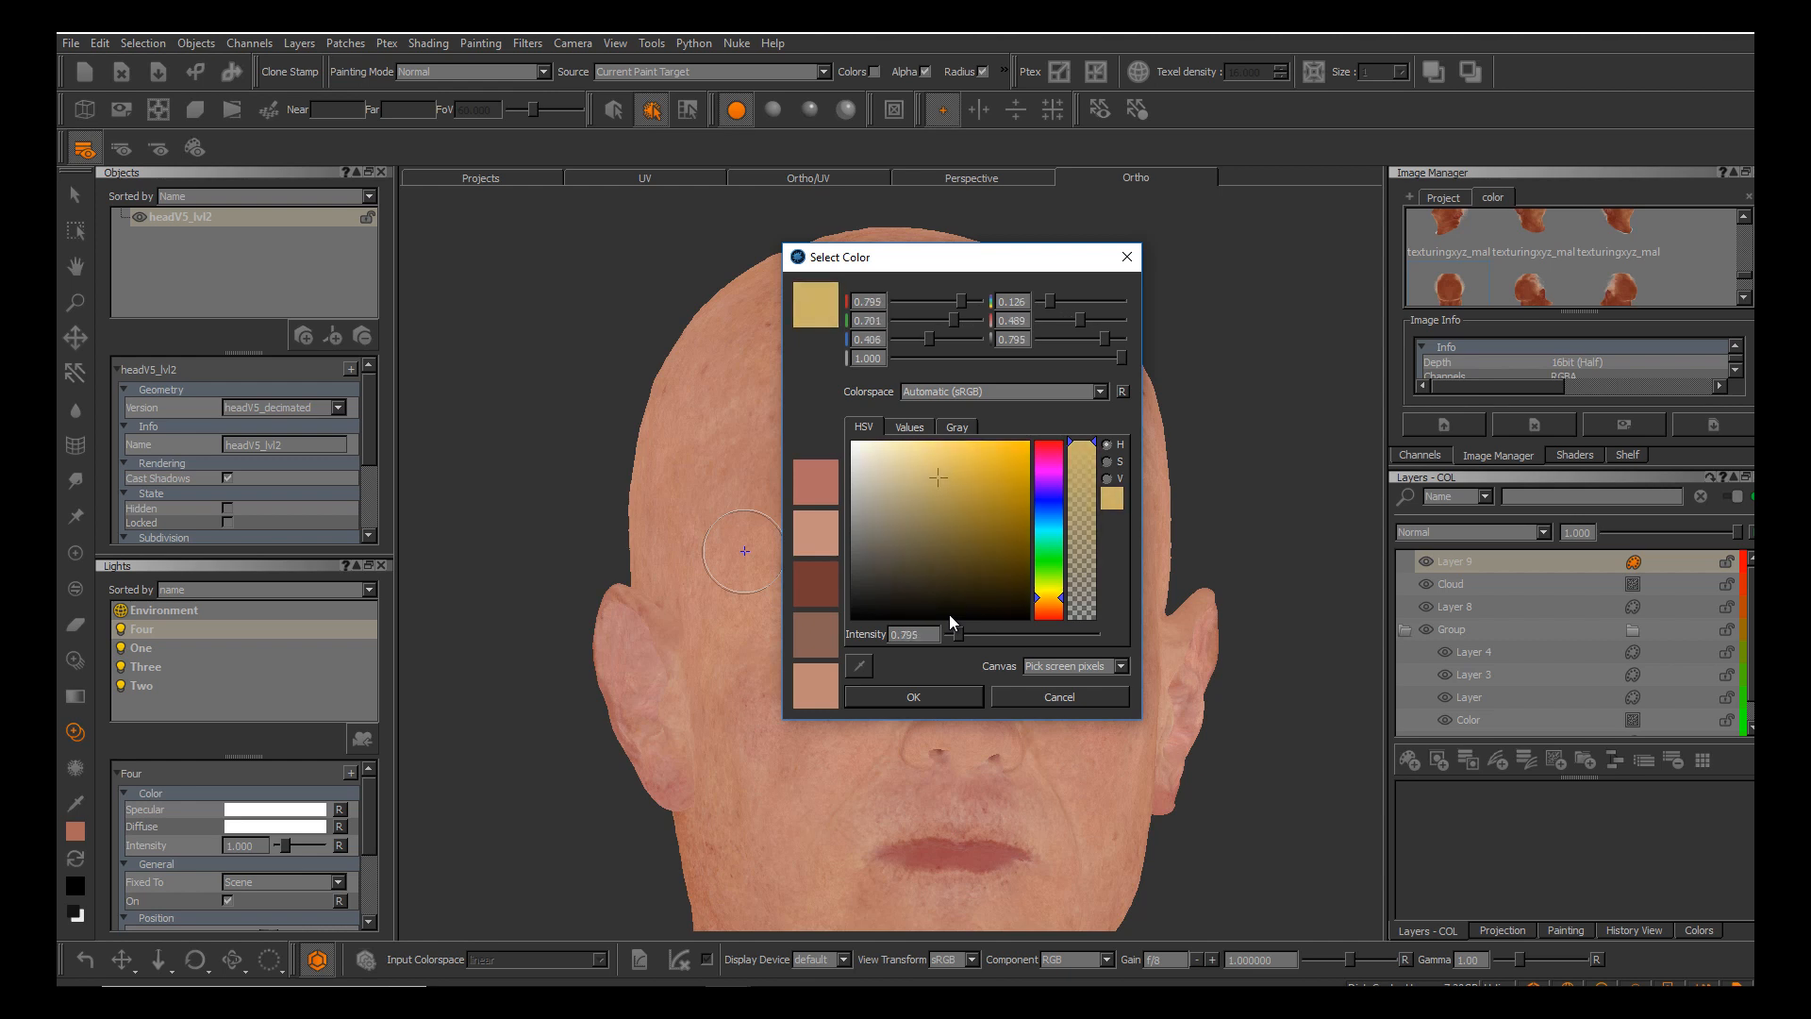
{"action": "left_click", "coordinate": [915, 696]}
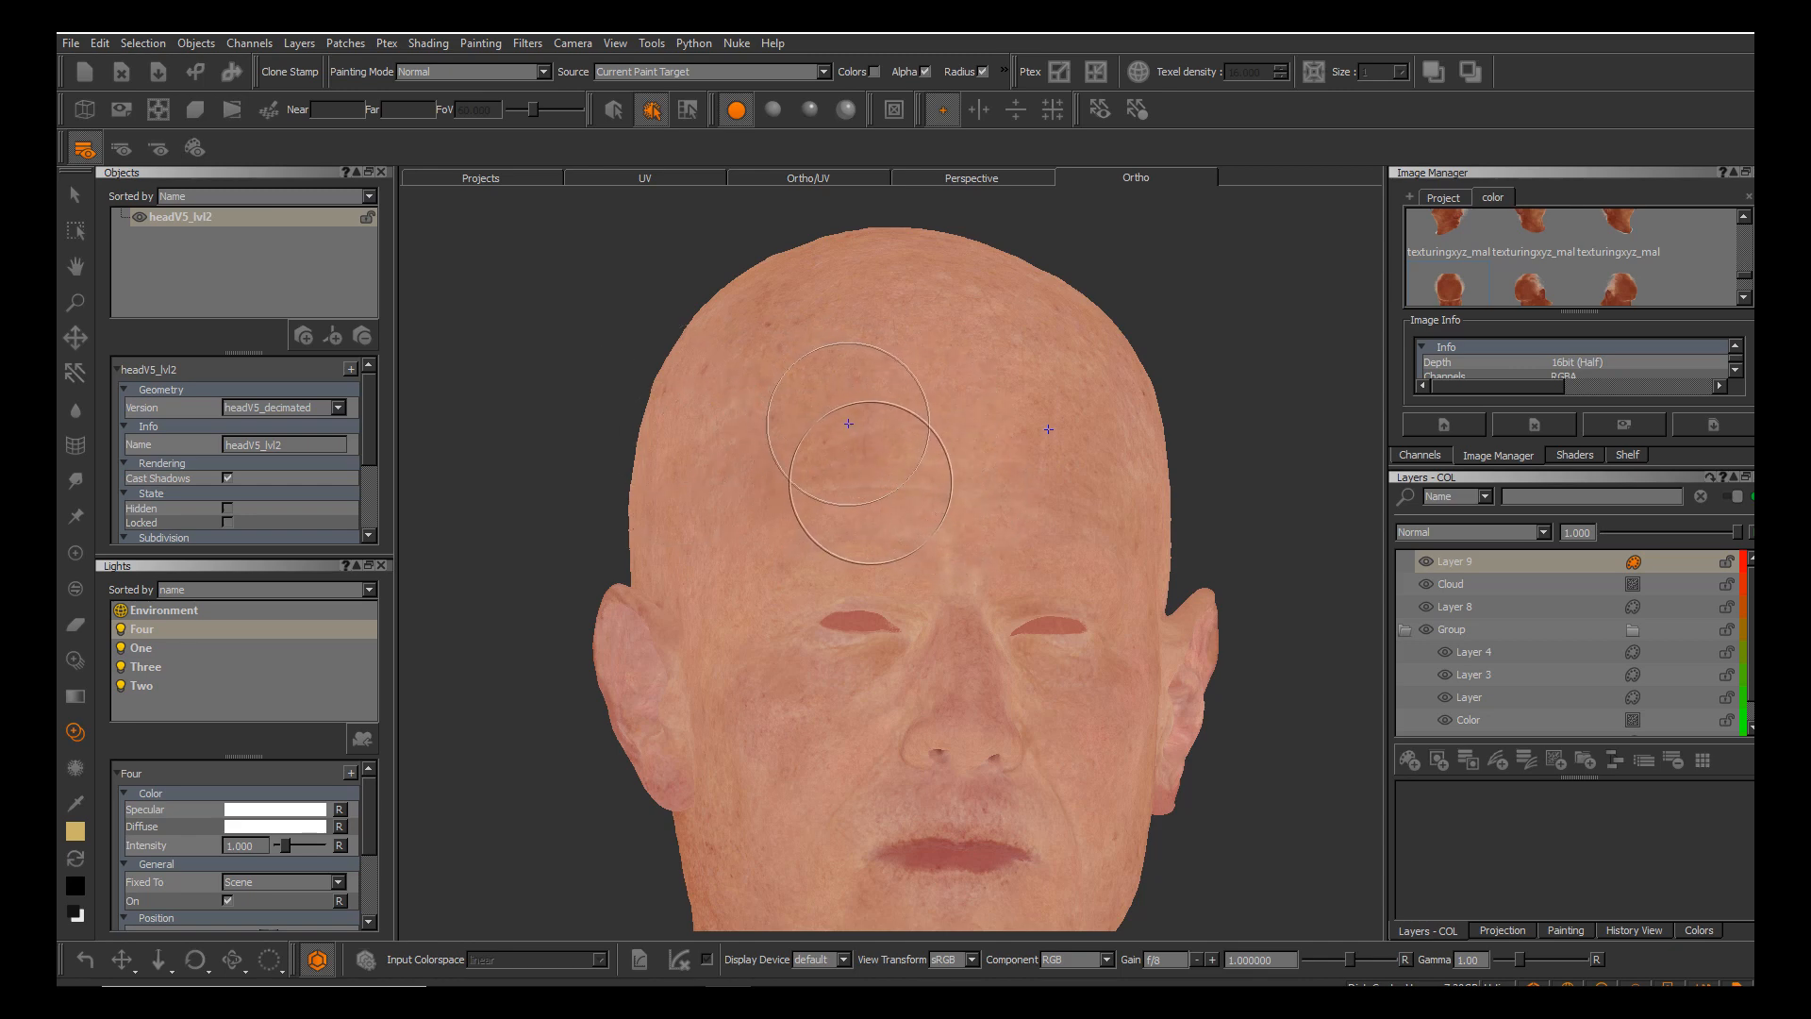
Cover the forehead with soft yellow using the Paint brush at radius 168.
{"action": "key", "text": "p"}
{"action": "key", "text": "r"}
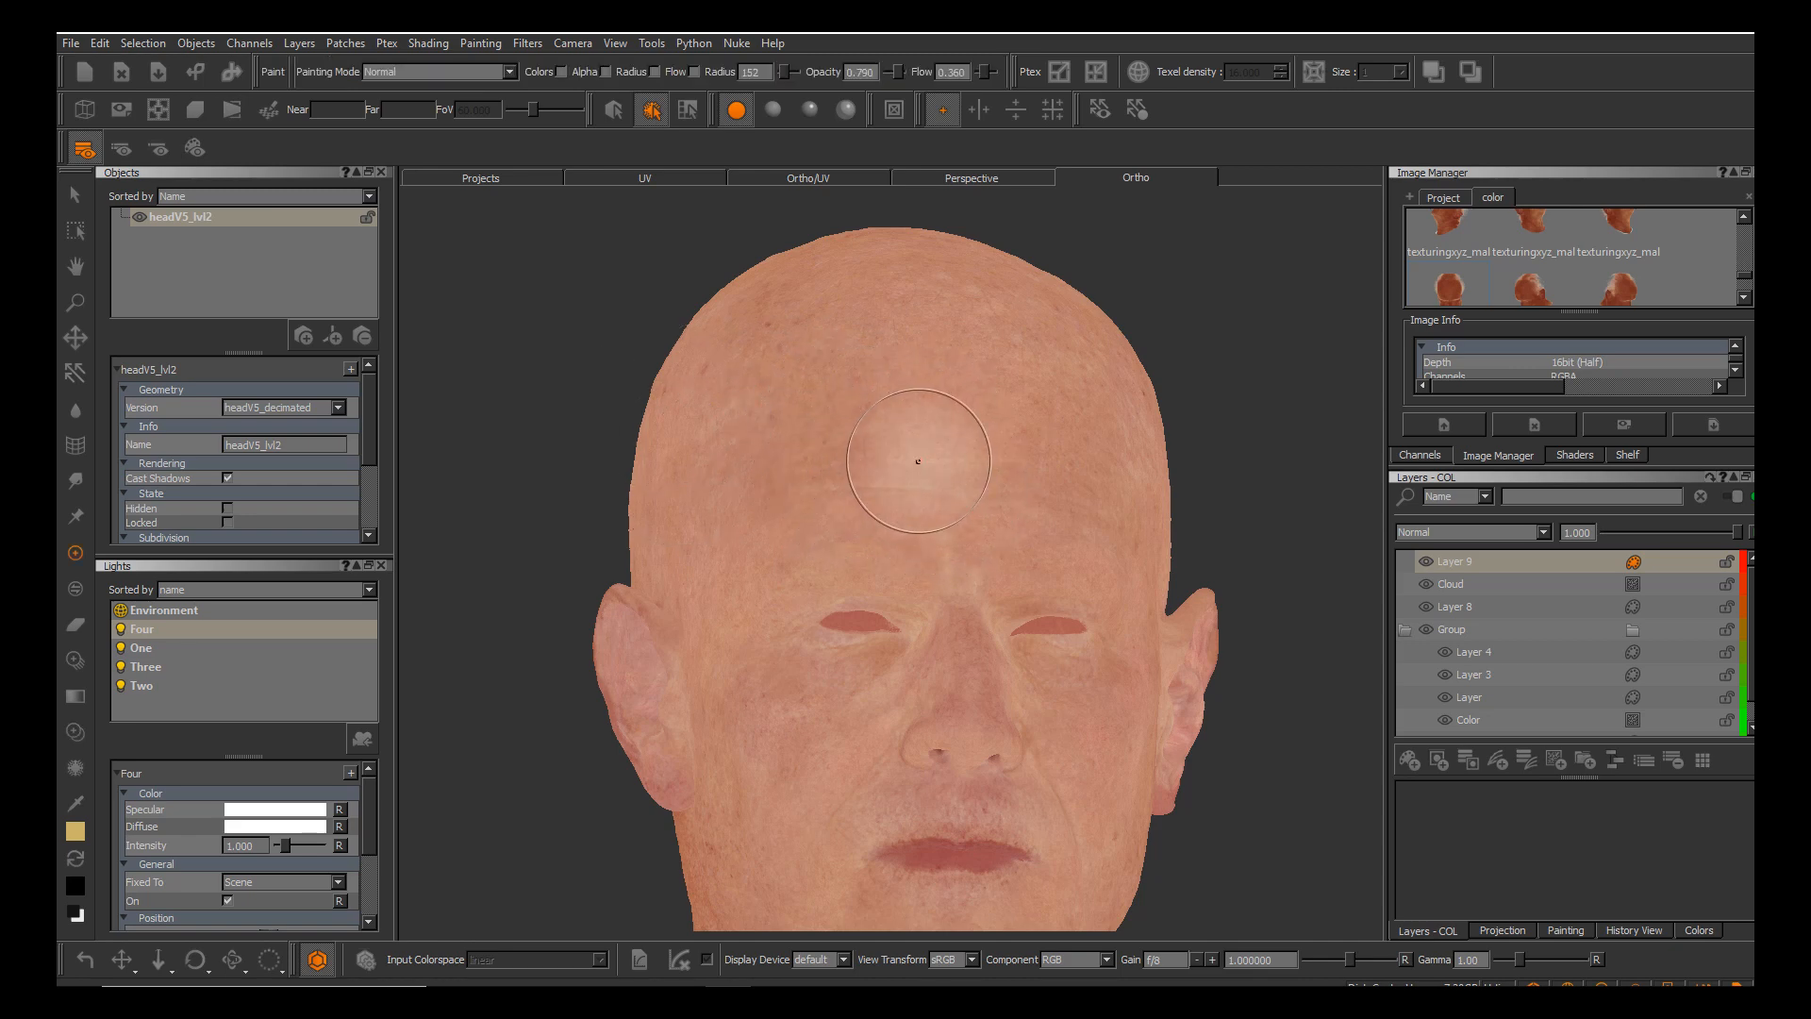
{"action": "left_click_drag", "start_coordinate": [918, 462], "coordinate": [926, 462]}
{"action": "middle_click_drag", "start_coordinate": [950, 615], "coordinate": [1057, 672], "text": "alt"}
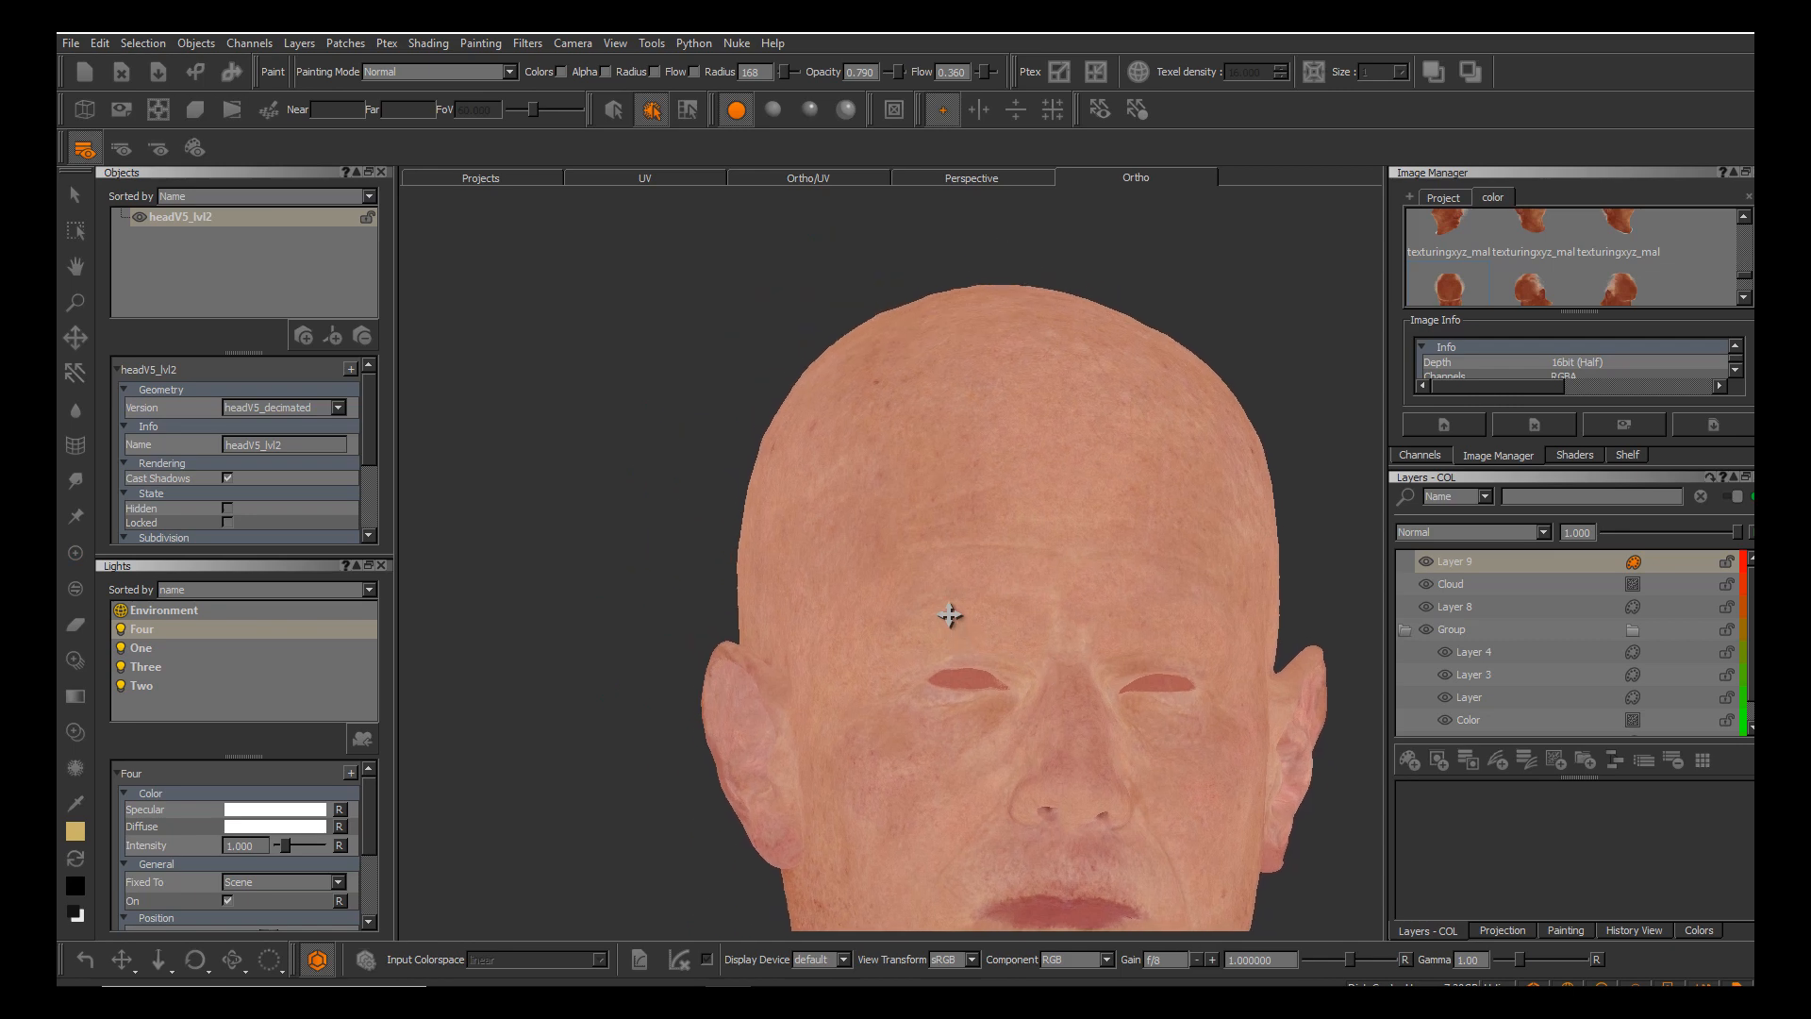
{"action": "mouse_move", "coordinate": [950, 615]}
{"action": "left_mouse_down", "text": "alt"}
{"action": "mouse_move", "coordinate": [923, 627]}
{"action": "mouse_move", "coordinate": [971, 649]}
{"action": "left_mouse_up", "text": "alt"}
{"action": "left_click_drag", "start_coordinate": [1030, 502], "coordinate": [998, 550]}
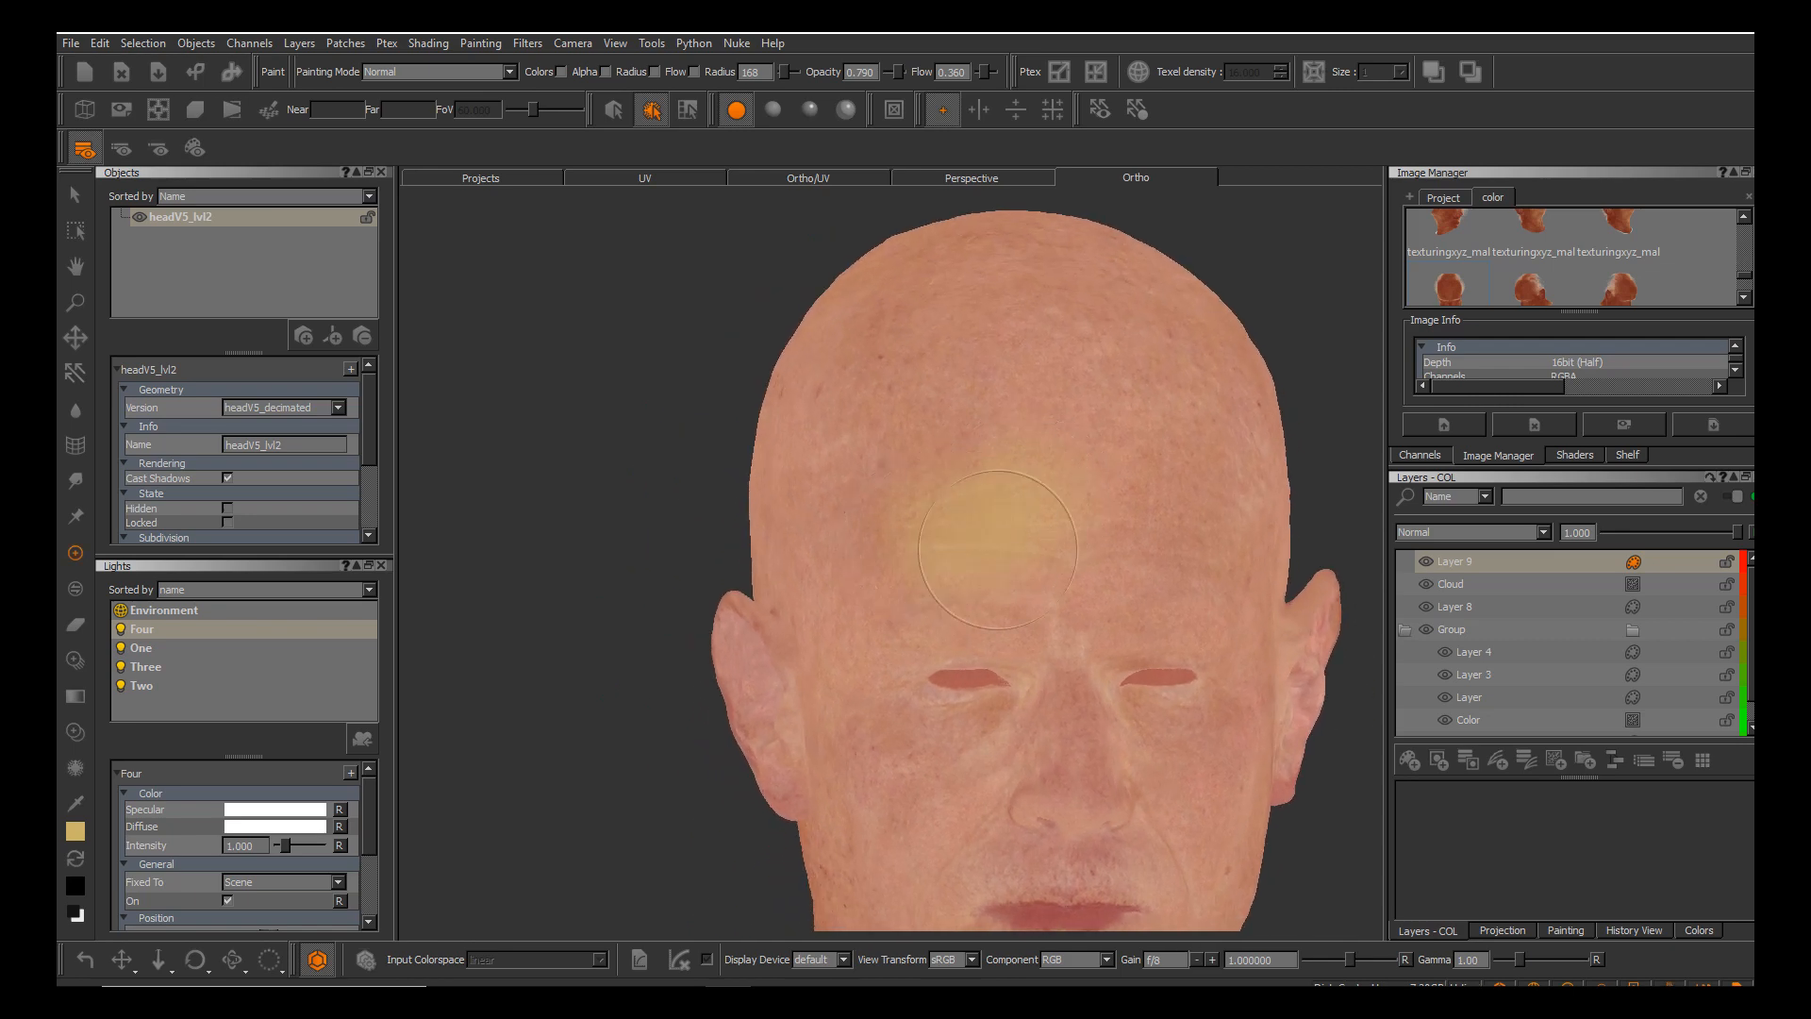
{"action": "mouse_move", "coordinate": [1186, 564]}
{"action": "left_mouse_down"}
{"action": "mouse_move", "coordinate": [1161, 481]}
{"action": "mouse_move", "coordinate": [1118, 430]}
{"action": "mouse_move", "coordinate": [1000, 396]}
{"action": "mouse_move", "coordinate": [1087, 471]}
{"action": "left_mouse_up"}
{"action": "left_click_drag", "start_coordinate": [911, 561], "coordinate": [1144, 583]}
{"action": "mouse_move", "coordinate": [1152, 413]}
{"action": "left_mouse_down"}
{"action": "mouse_move", "coordinate": [1018, 377]}
{"action": "mouse_move", "coordinate": [934, 434]}
{"action": "mouse_move", "coordinate": [974, 370]}
{"action": "left_mouse_up"}
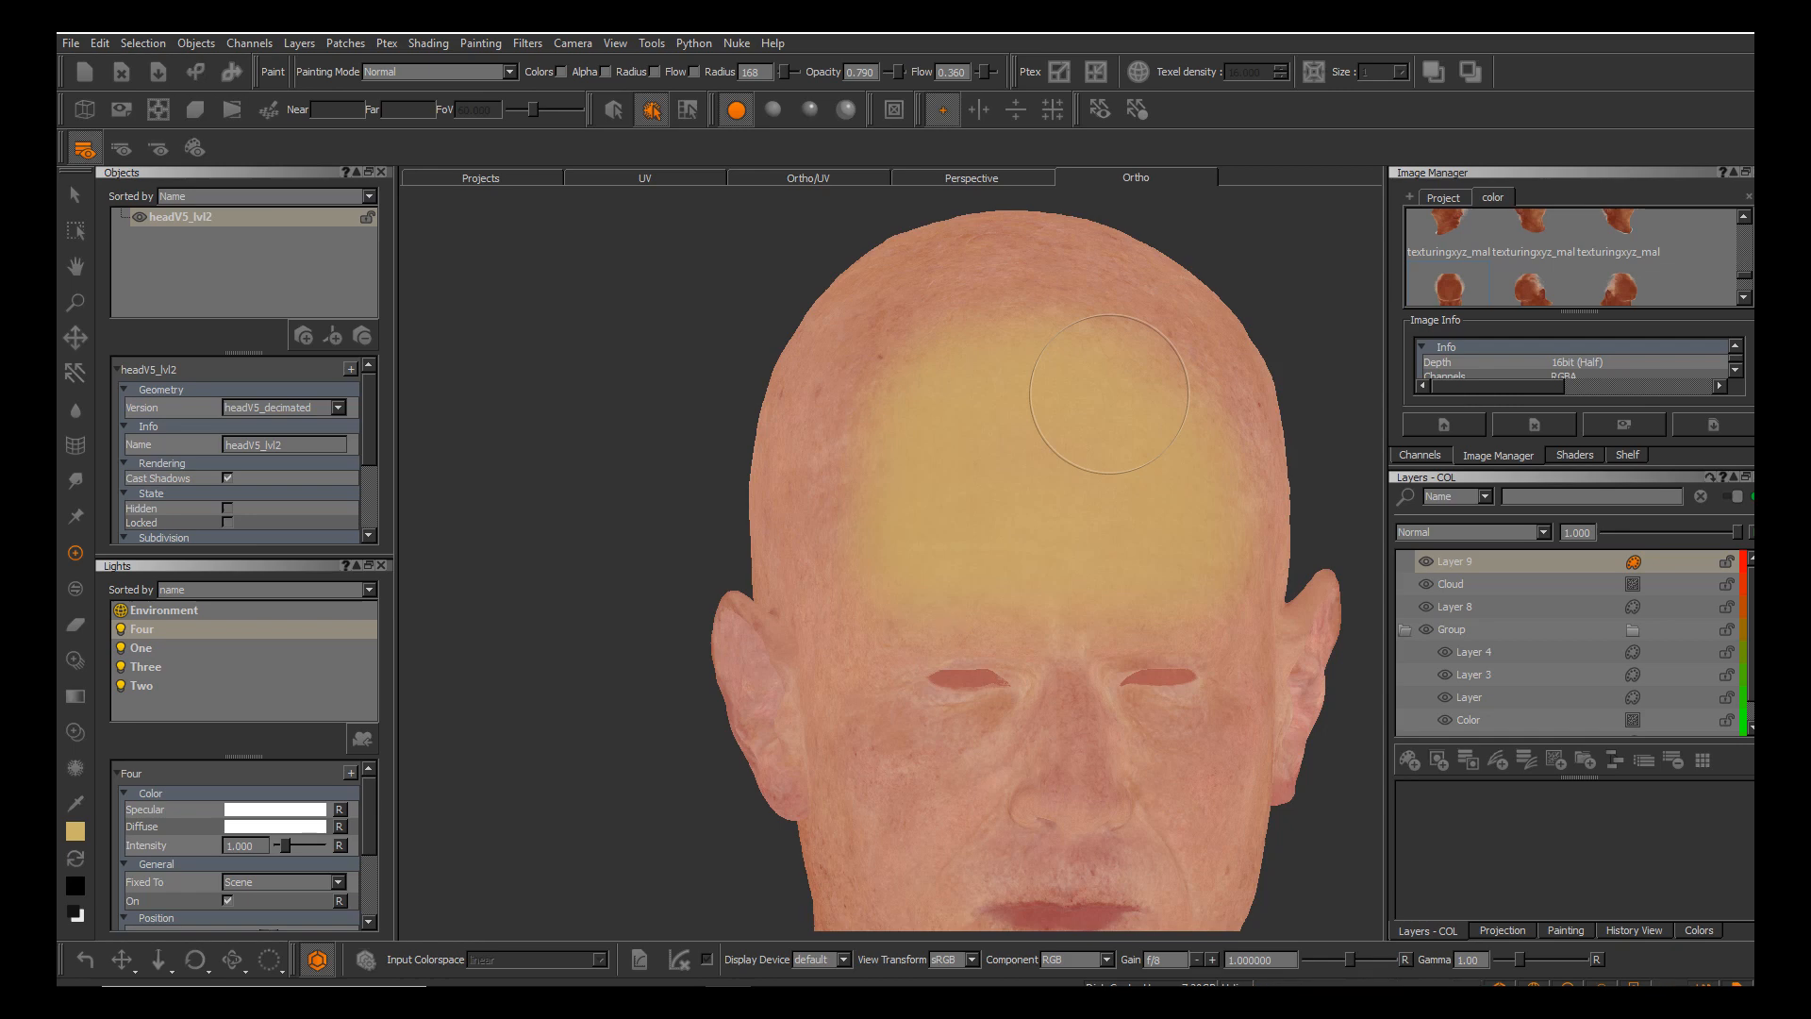
Set the paint colour to a deep saturated red with hue 0.999, saturation 0.853 and value 0.632.
{"action": "middle_click_drag", "start_coordinate": [950, 614], "coordinate": [803, 474]}
{"action": "left_click_drag", "start_coordinate": [977, 651], "coordinate": [953, 614], "text": "alt"}
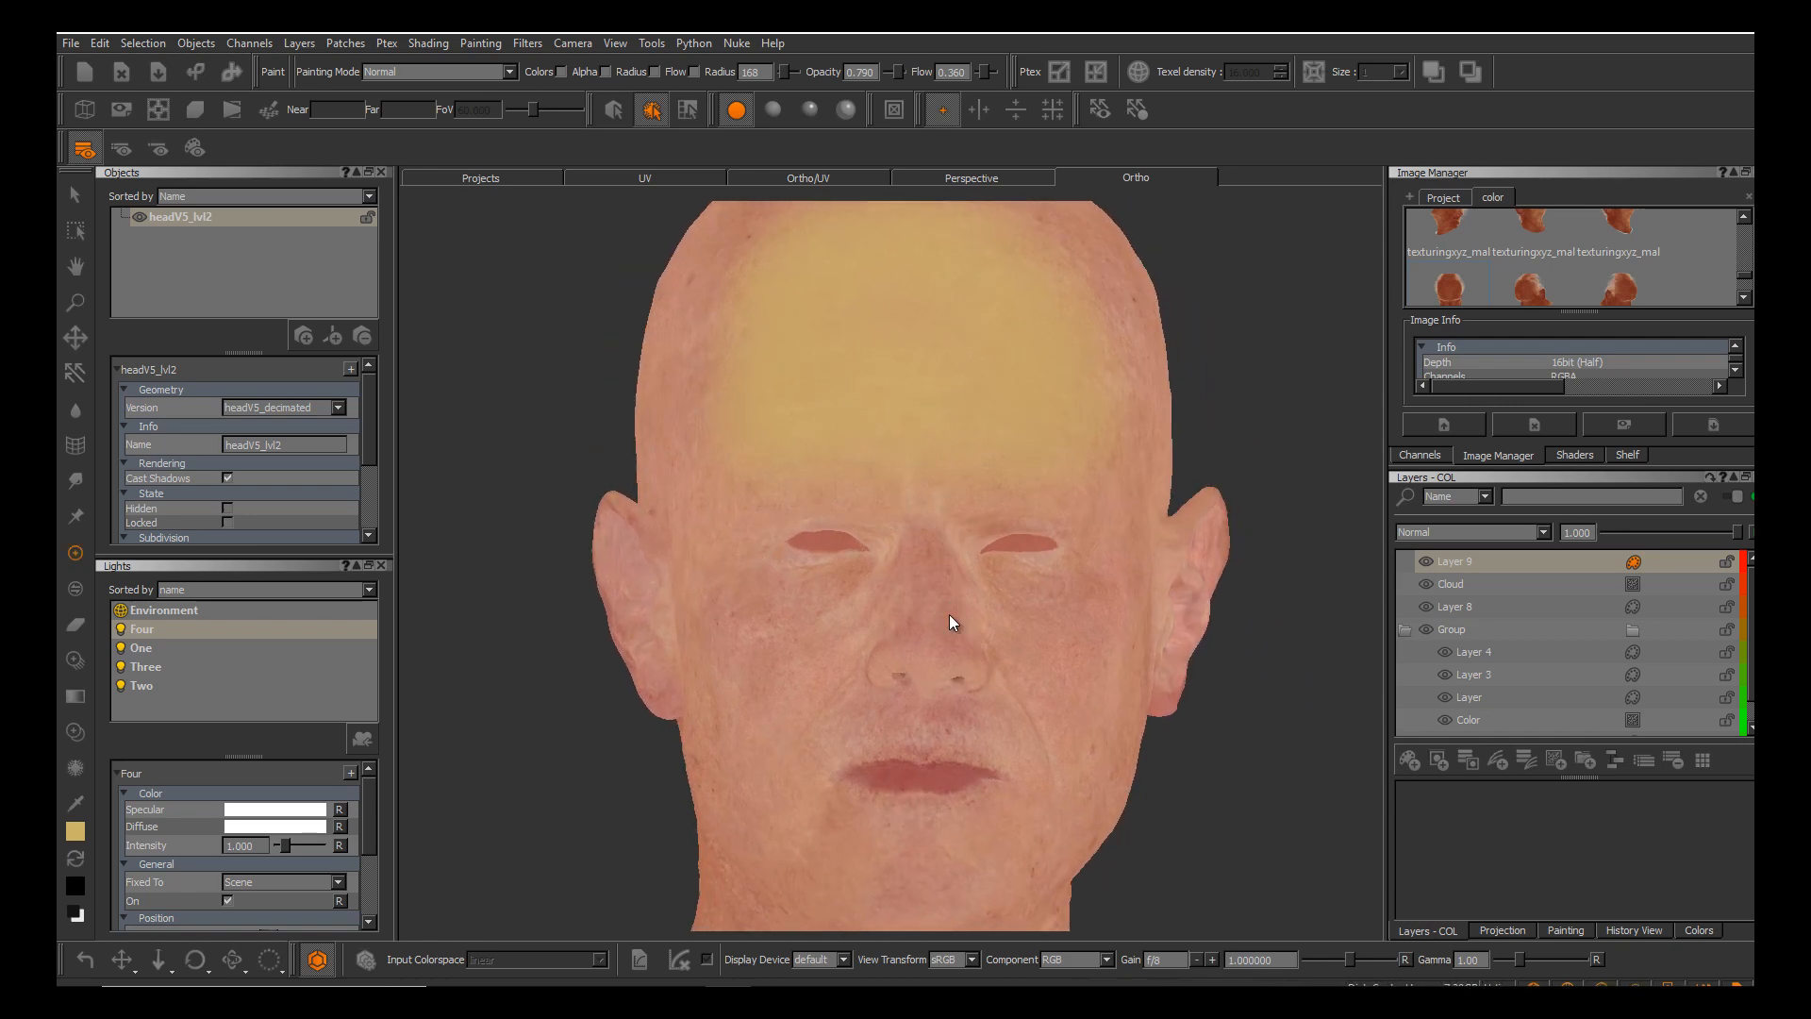
{"action": "key", "text": "j"}
{"action": "left_click", "coordinate": [1049, 442]}
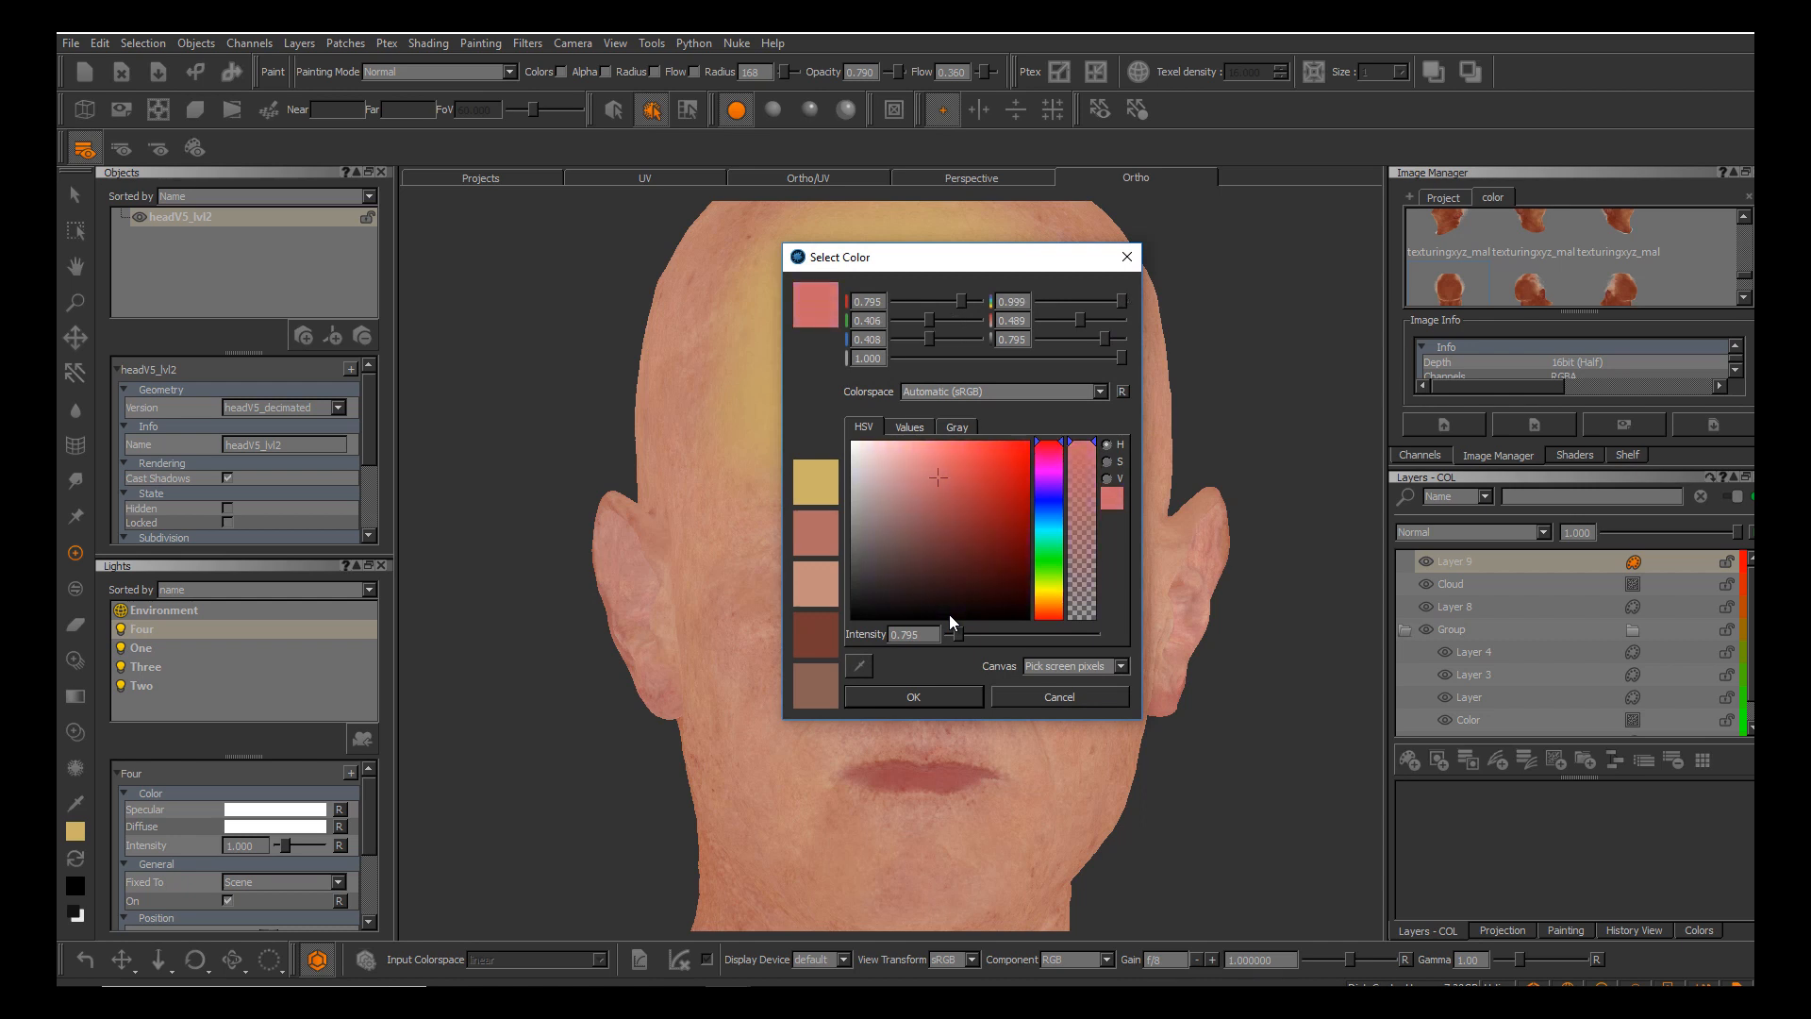
{"action": "left_click", "coordinate": [998, 531]}
{"action": "left_click", "coordinate": [1004, 506]}
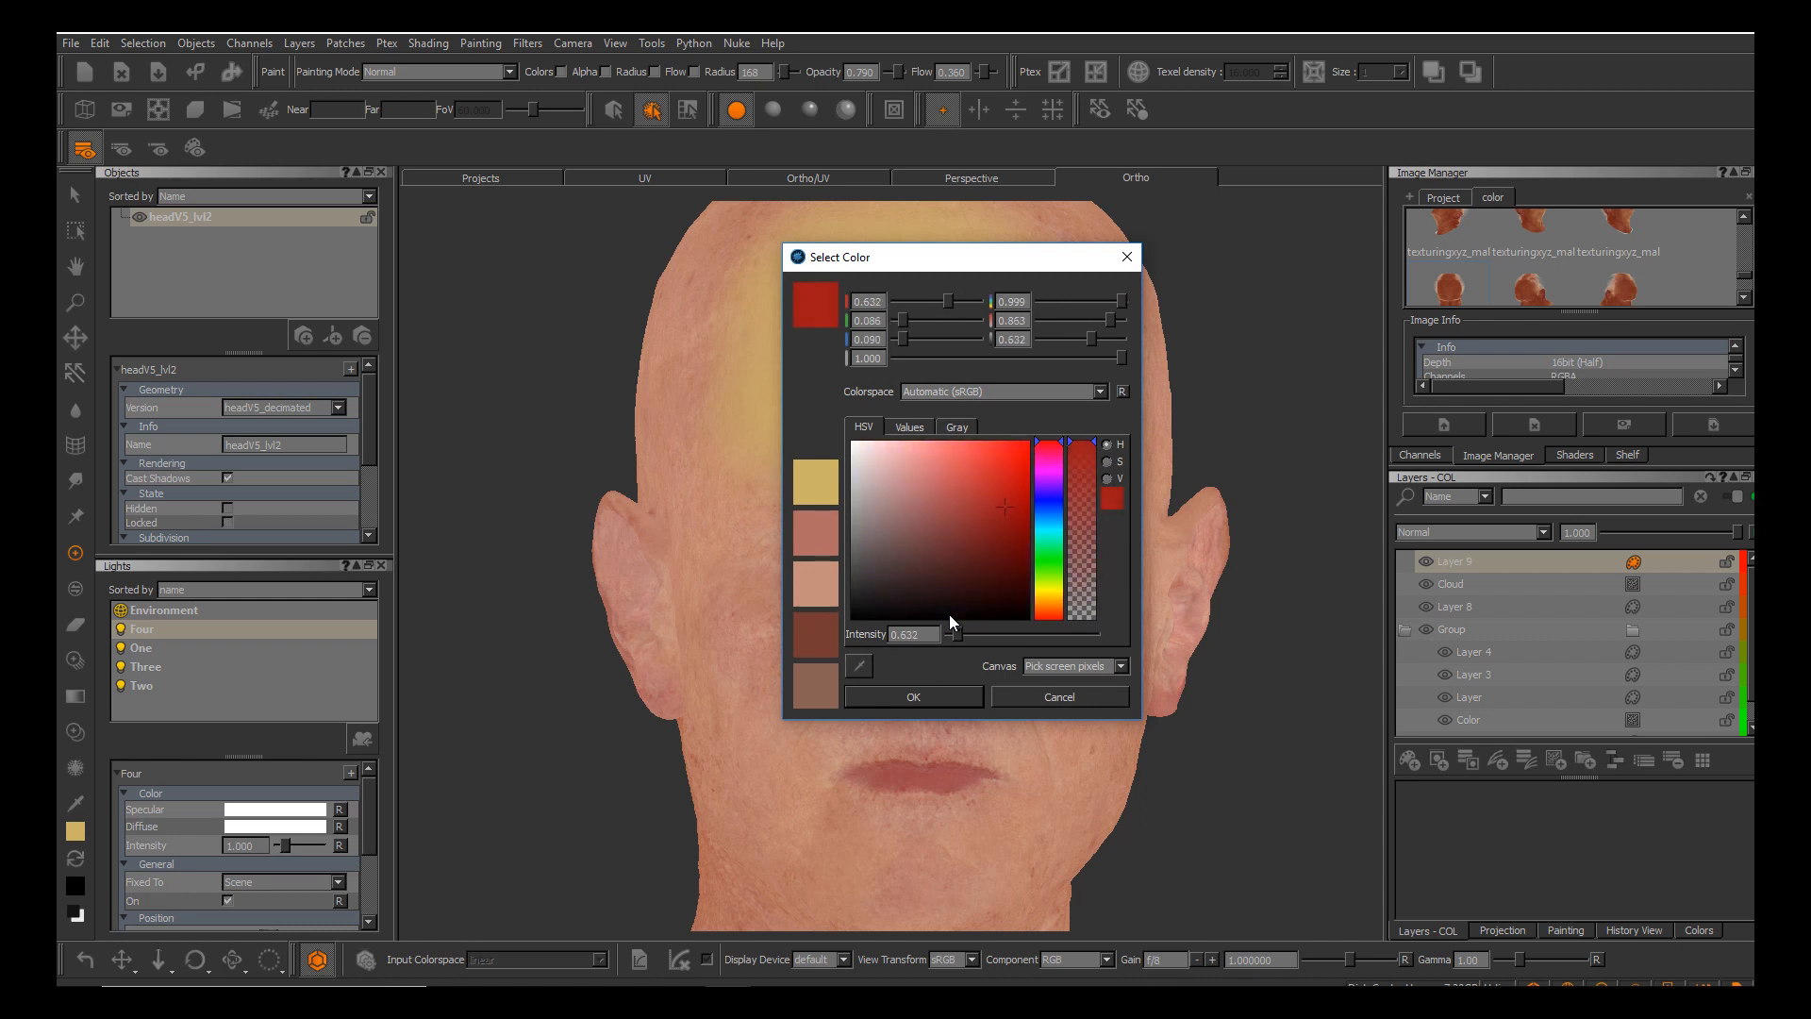
{"action": "left_click", "coordinate": [914, 696]}
Paint red over the bridge and tip of the nose from the front.
{"action": "scroll", "coordinate": [950, 615], "scroll_direction": "up", "scroll_amount": 3}
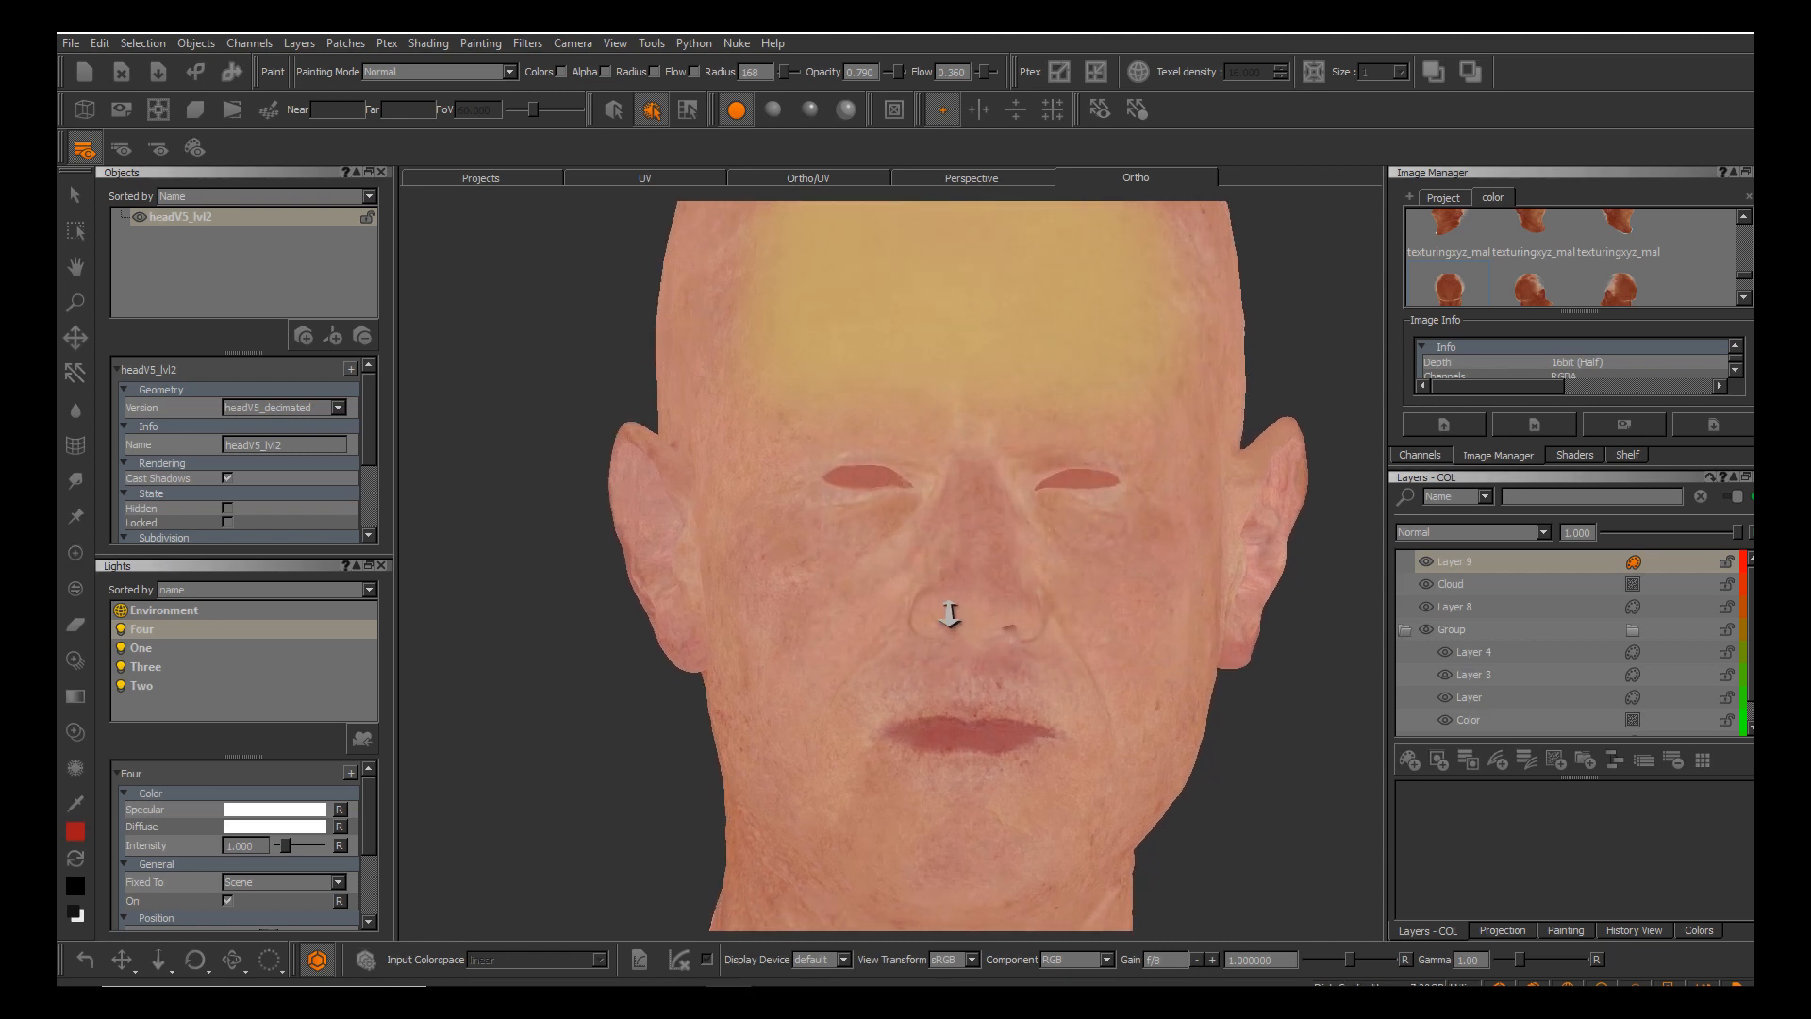
{"action": "right_click_drag", "start_coordinate": [950, 614], "coordinate": [950, 642], "text": "alt"}
{"action": "middle_click_drag", "start_coordinate": [950, 614], "coordinate": [902, 654], "text": "alt"}
{"action": "mouse_move", "coordinate": [950, 614]}
{"action": "left_mouse_down", "text": "alt"}
{"action": "mouse_move", "coordinate": [1038, 616]}
{"action": "mouse_move", "coordinate": [951, 611]}
{"action": "mouse_move", "coordinate": [936, 640]}
{"action": "mouse_move", "coordinate": [934, 564]}
{"action": "mouse_move", "coordinate": [924, 619]}
{"action": "left_mouse_up", "text": "alt"}
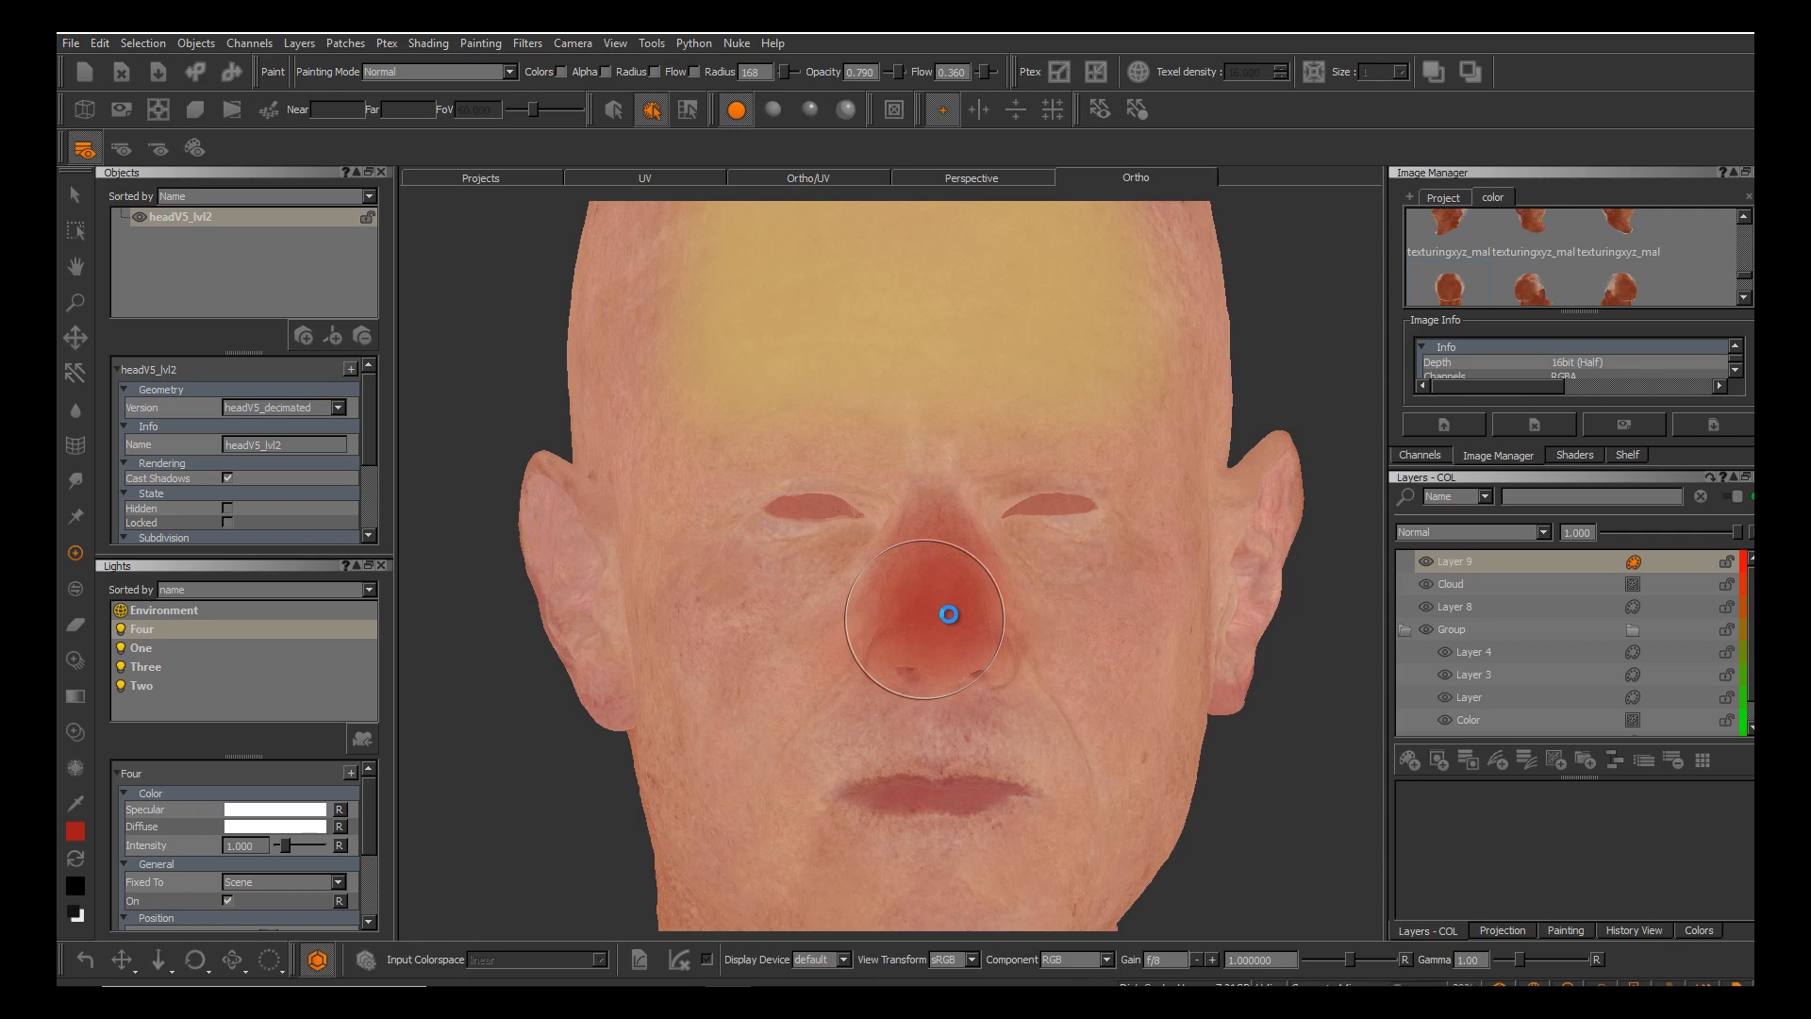
Extend the red paint over both sides of the nose and the nostril wings from angled views.
{"action": "left_click_drag", "start_coordinate": [951, 613], "coordinate": [947, 614], "text": "alt"}
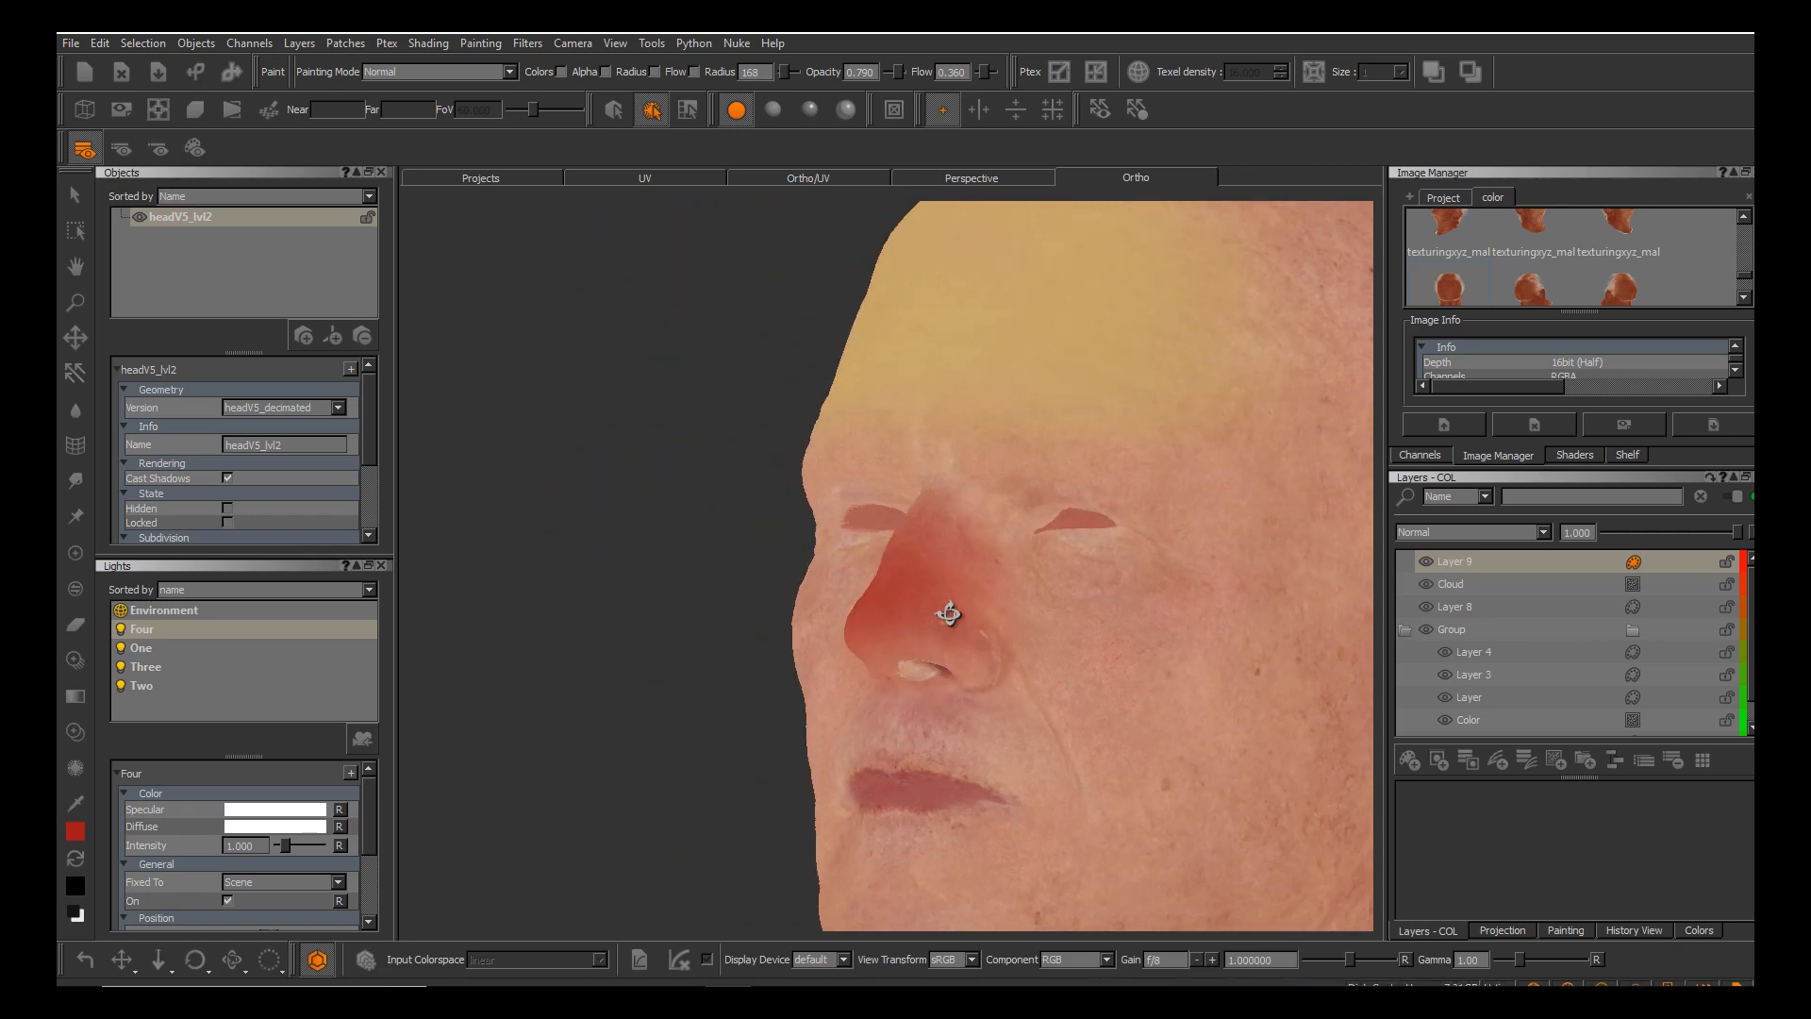
{"action": "middle_click_drag", "start_coordinate": [949, 615], "coordinate": [948, 612], "text": "alt"}
{"action": "right_click_drag", "start_coordinate": [949, 613], "coordinate": [950, 615], "text": "alt"}
{"action": "left_click_drag", "start_coordinate": [950, 615], "coordinate": [950, 614], "text": "alt"}
{"action": "middle_click_drag", "start_coordinate": [950, 614], "coordinate": [949, 613], "text": "alt"}
{"action": "right_click_drag", "start_coordinate": [949, 614], "coordinate": [950, 614], "text": "alt"}
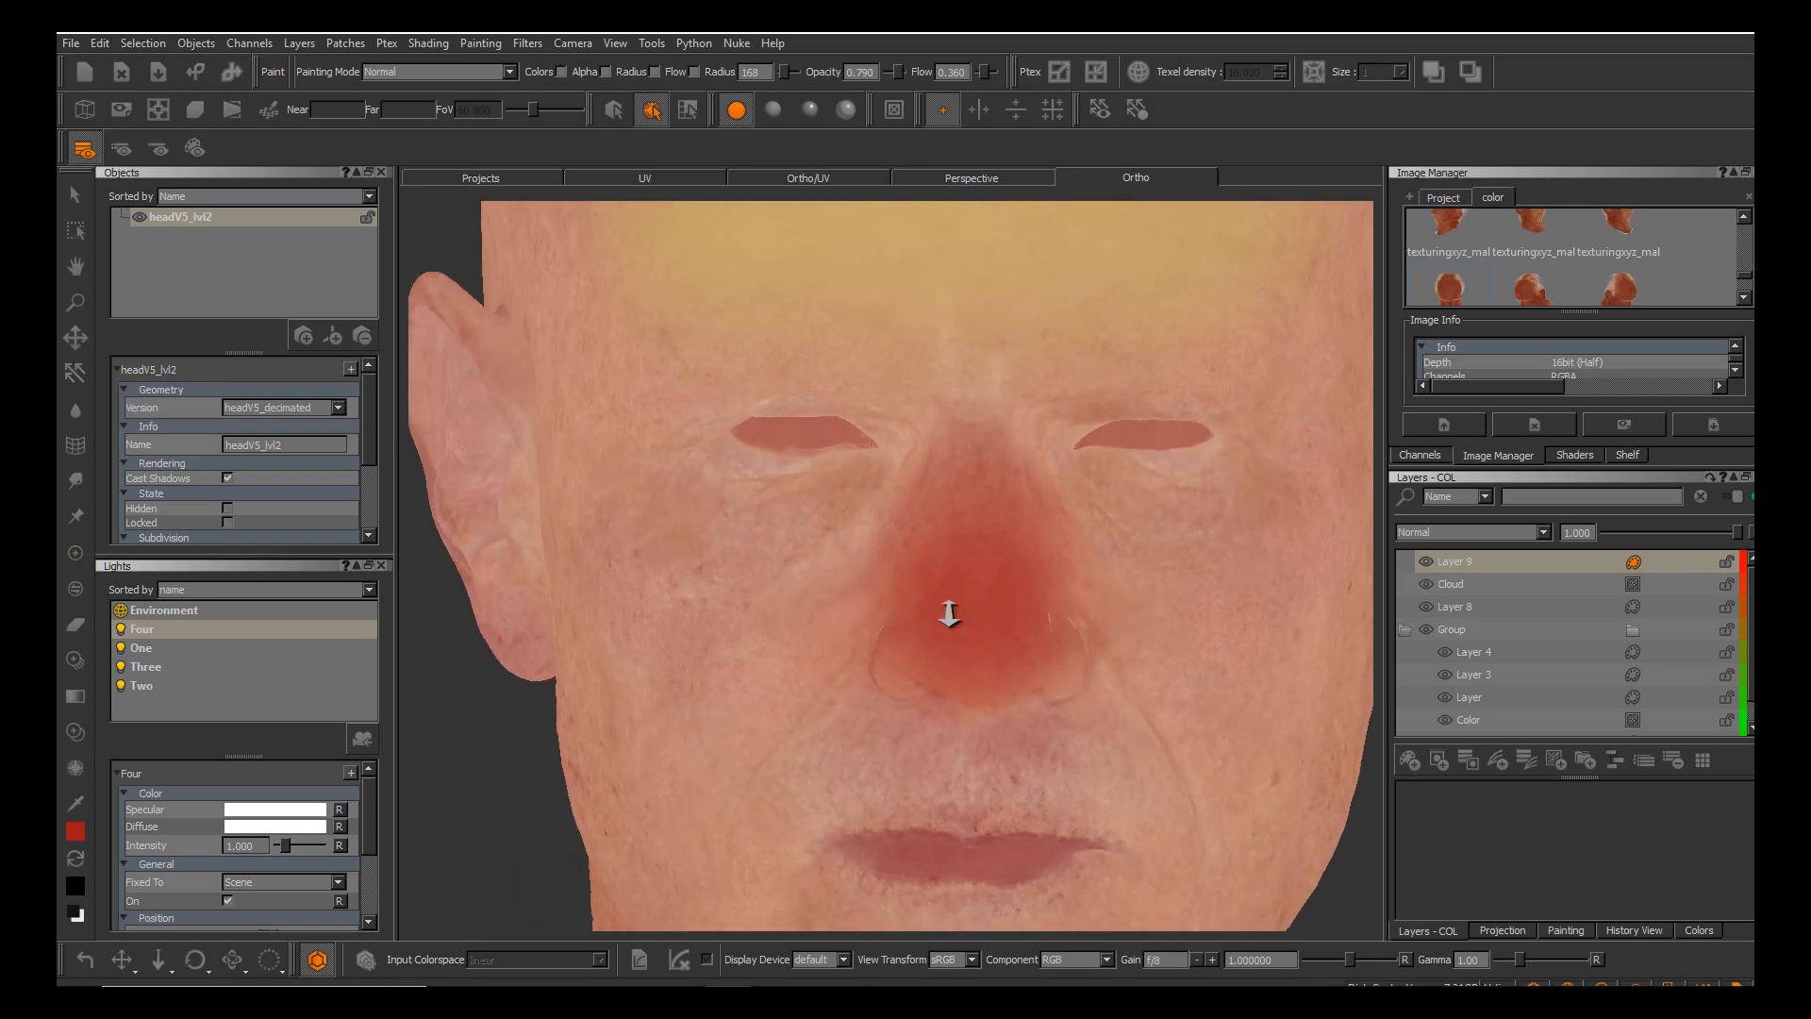
{"action": "left_click_drag", "start_coordinate": [950, 614], "coordinate": [1038, 664], "text": "alt"}
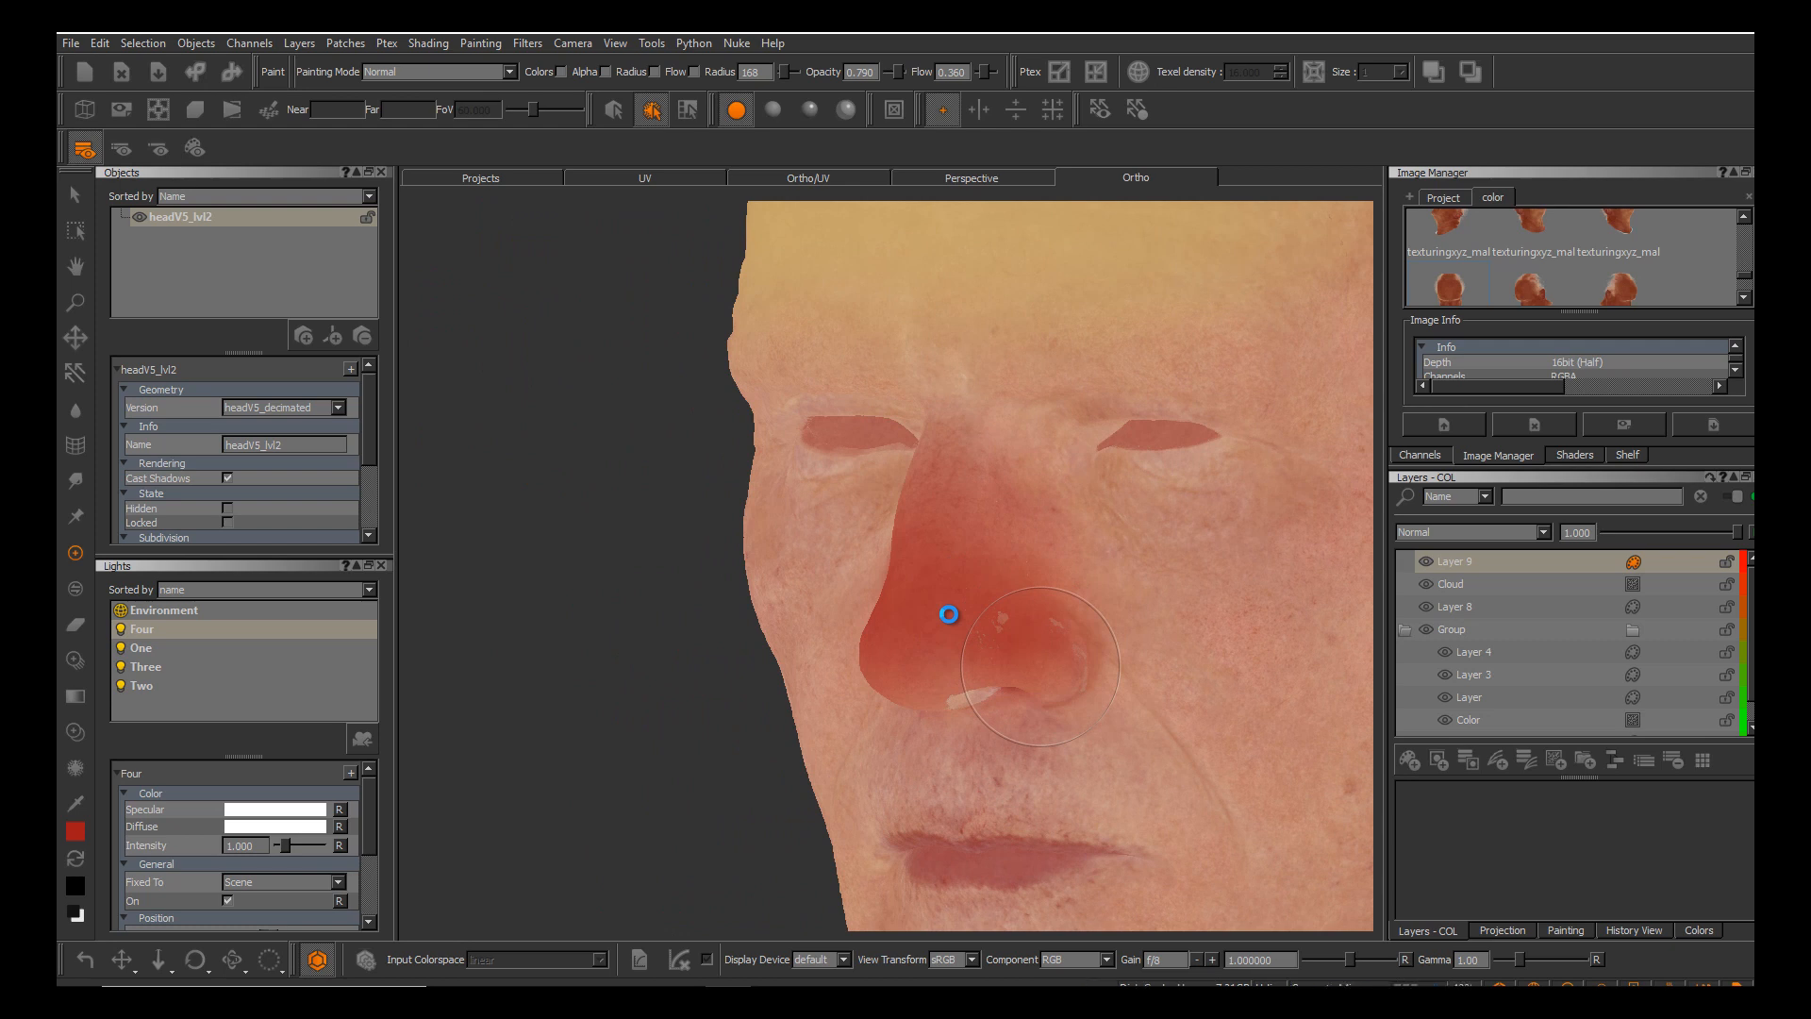
{"action": "left_click_drag", "start_coordinate": [946, 611], "coordinate": [948, 612], "text": "alt"}
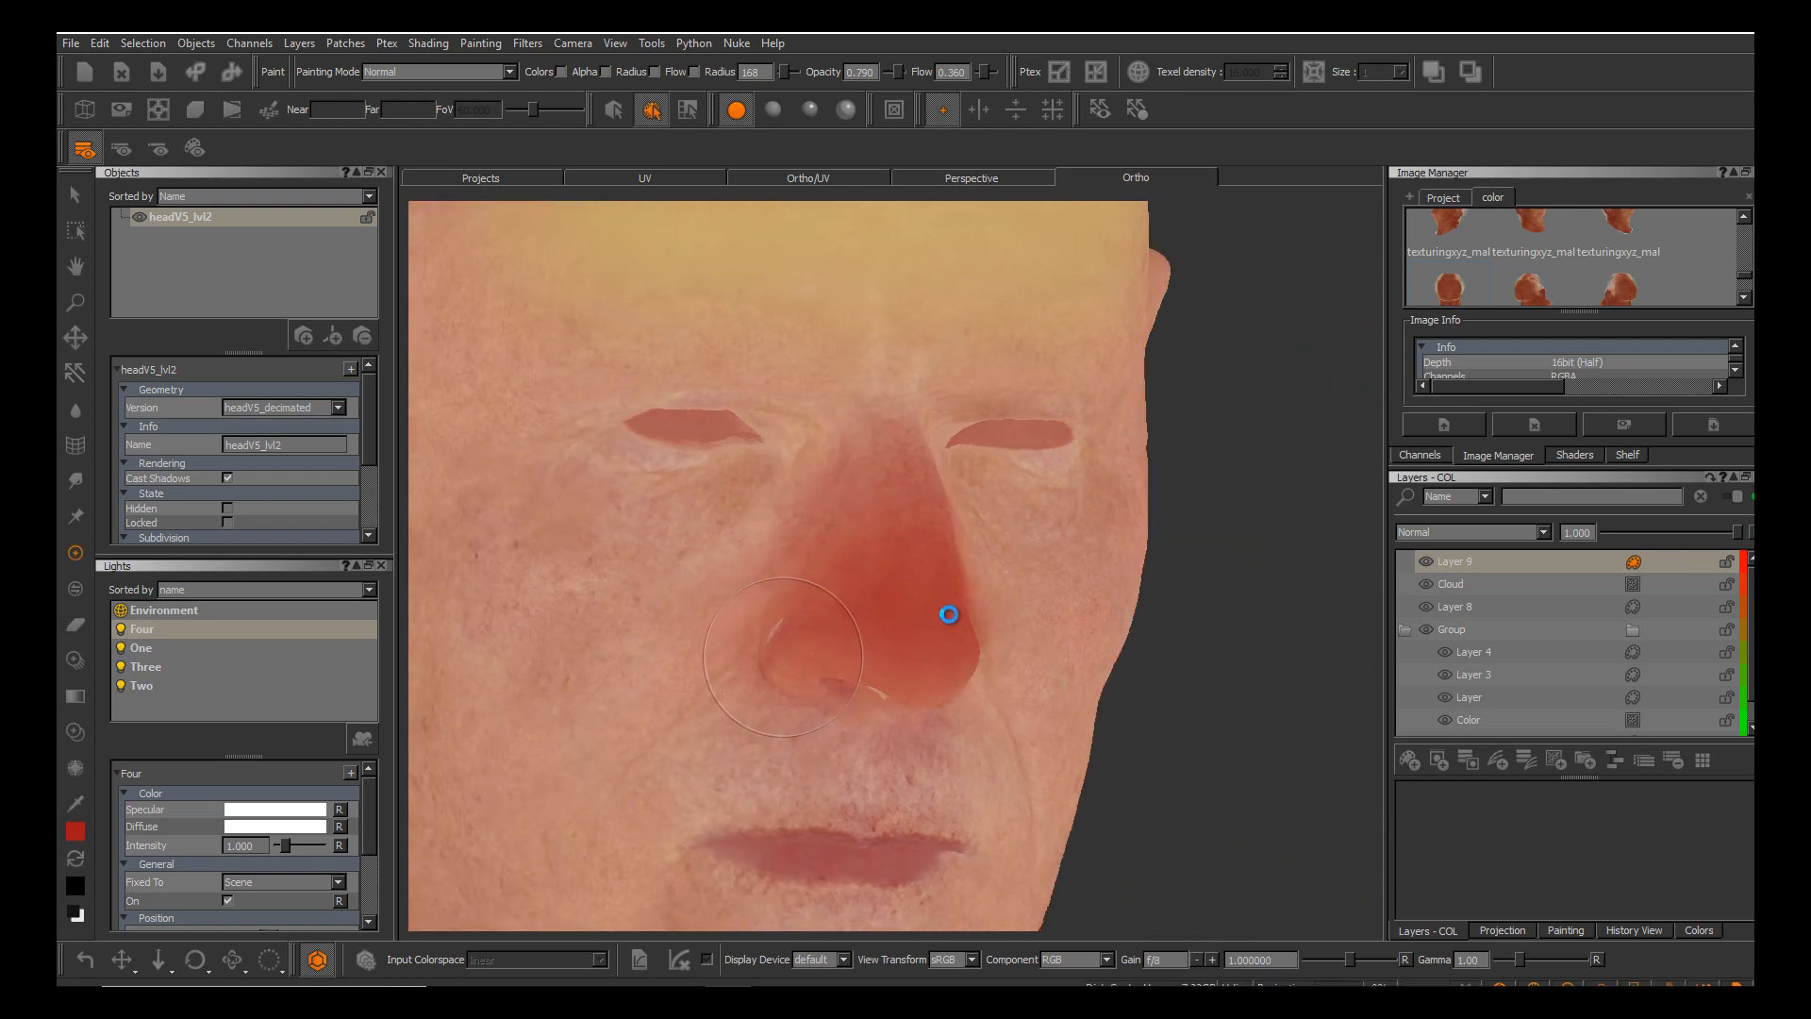
Paint a soft red patch on each cheek beside the nose.
{"action": "left_click_drag", "start_coordinate": [949, 613], "coordinate": [950, 614], "text": "alt"}
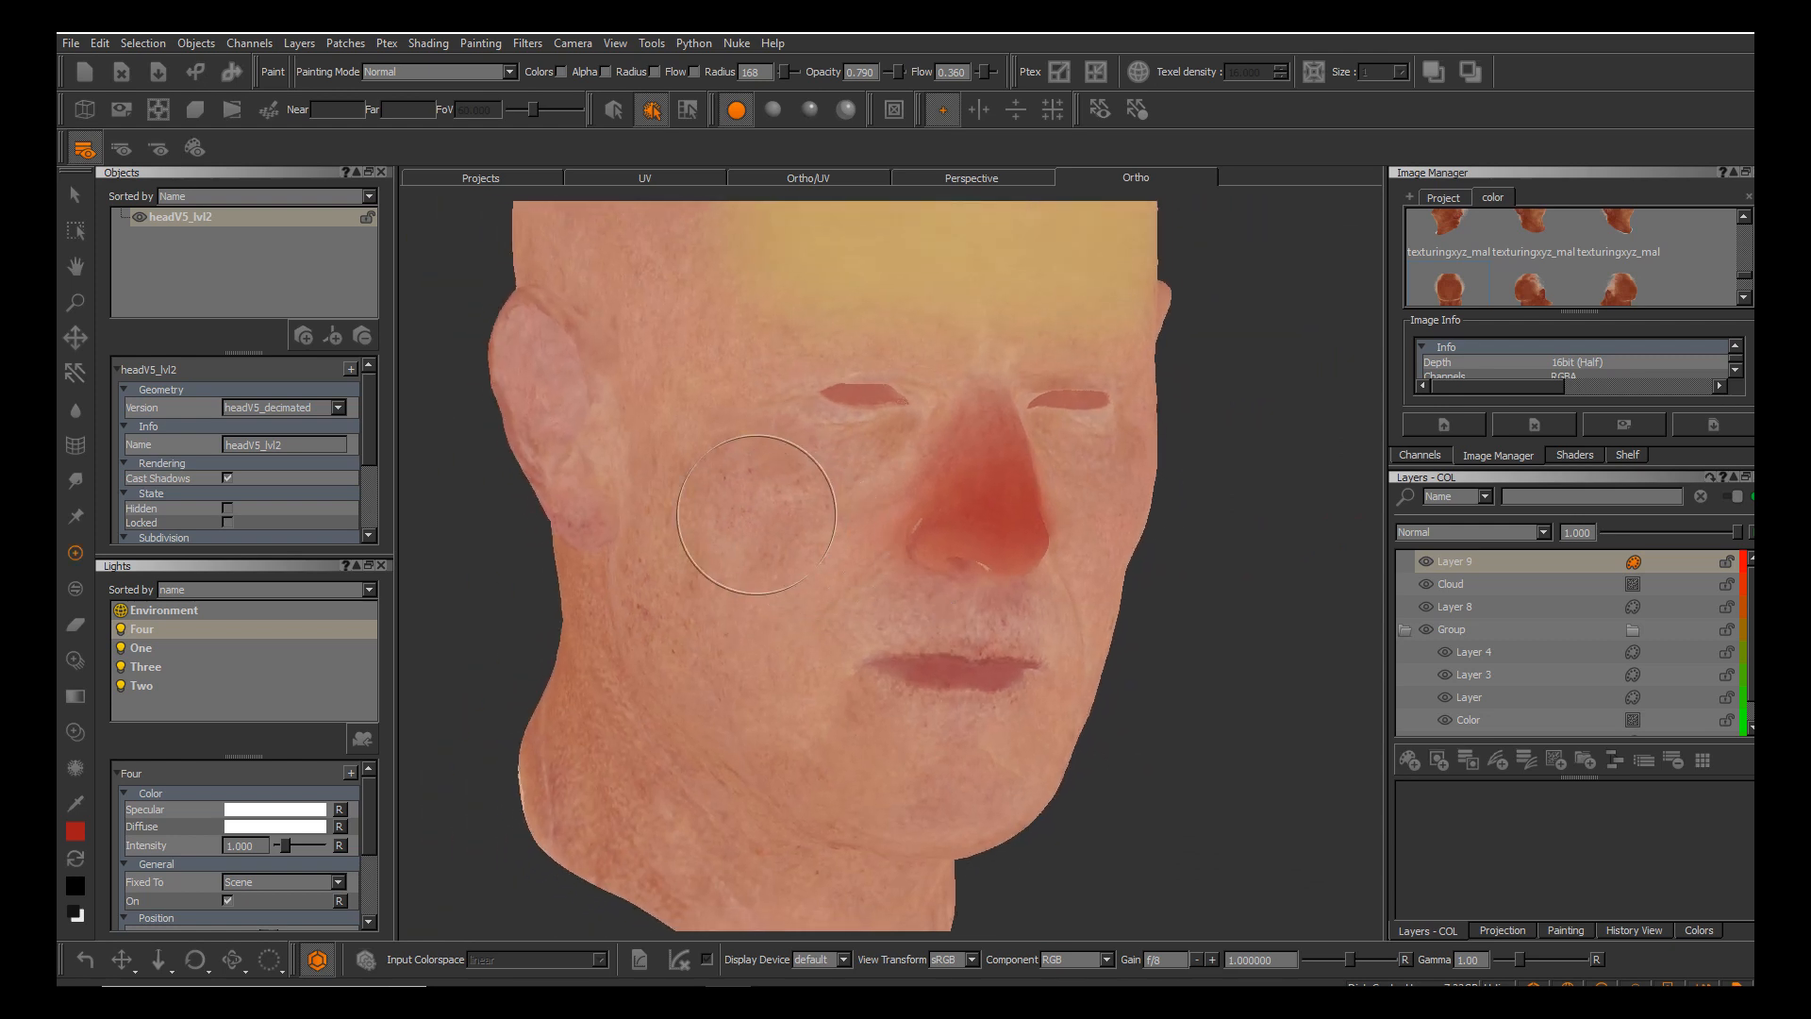
{"action": "mouse_move", "coordinate": [756, 515]}
{"action": "left_mouse_down"}
{"action": "mouse_move", "coordinate": [746, 500]}
{"action": "mouse_move", "coordinate": [776, 520]}
{"action": "left_mouse_up"}
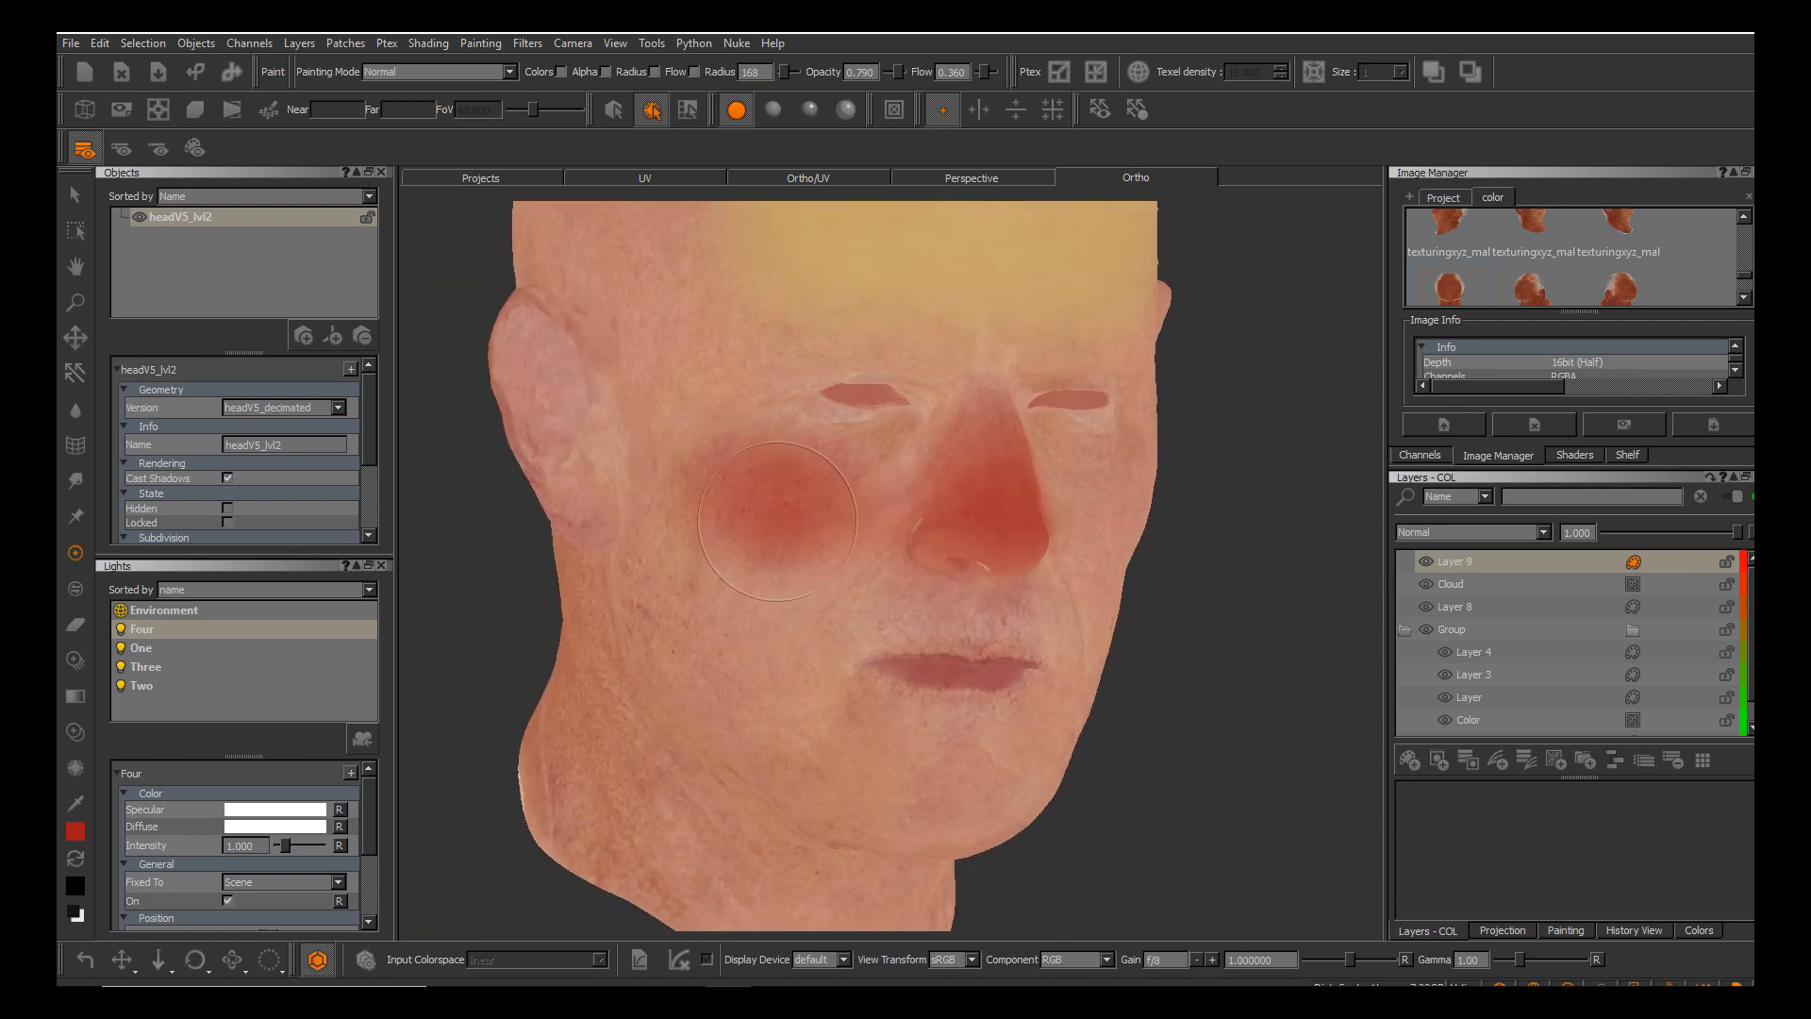
{"action": "mouse_move", "coordinate": [712, 443]}
{"action": "left_mouse_down"}
{"action": "mouse_move", "coordinate": [684, 523]}
{"action": "mouse_move", "coordinate": [717, 528]}
{"action": "left_mouse_up"}
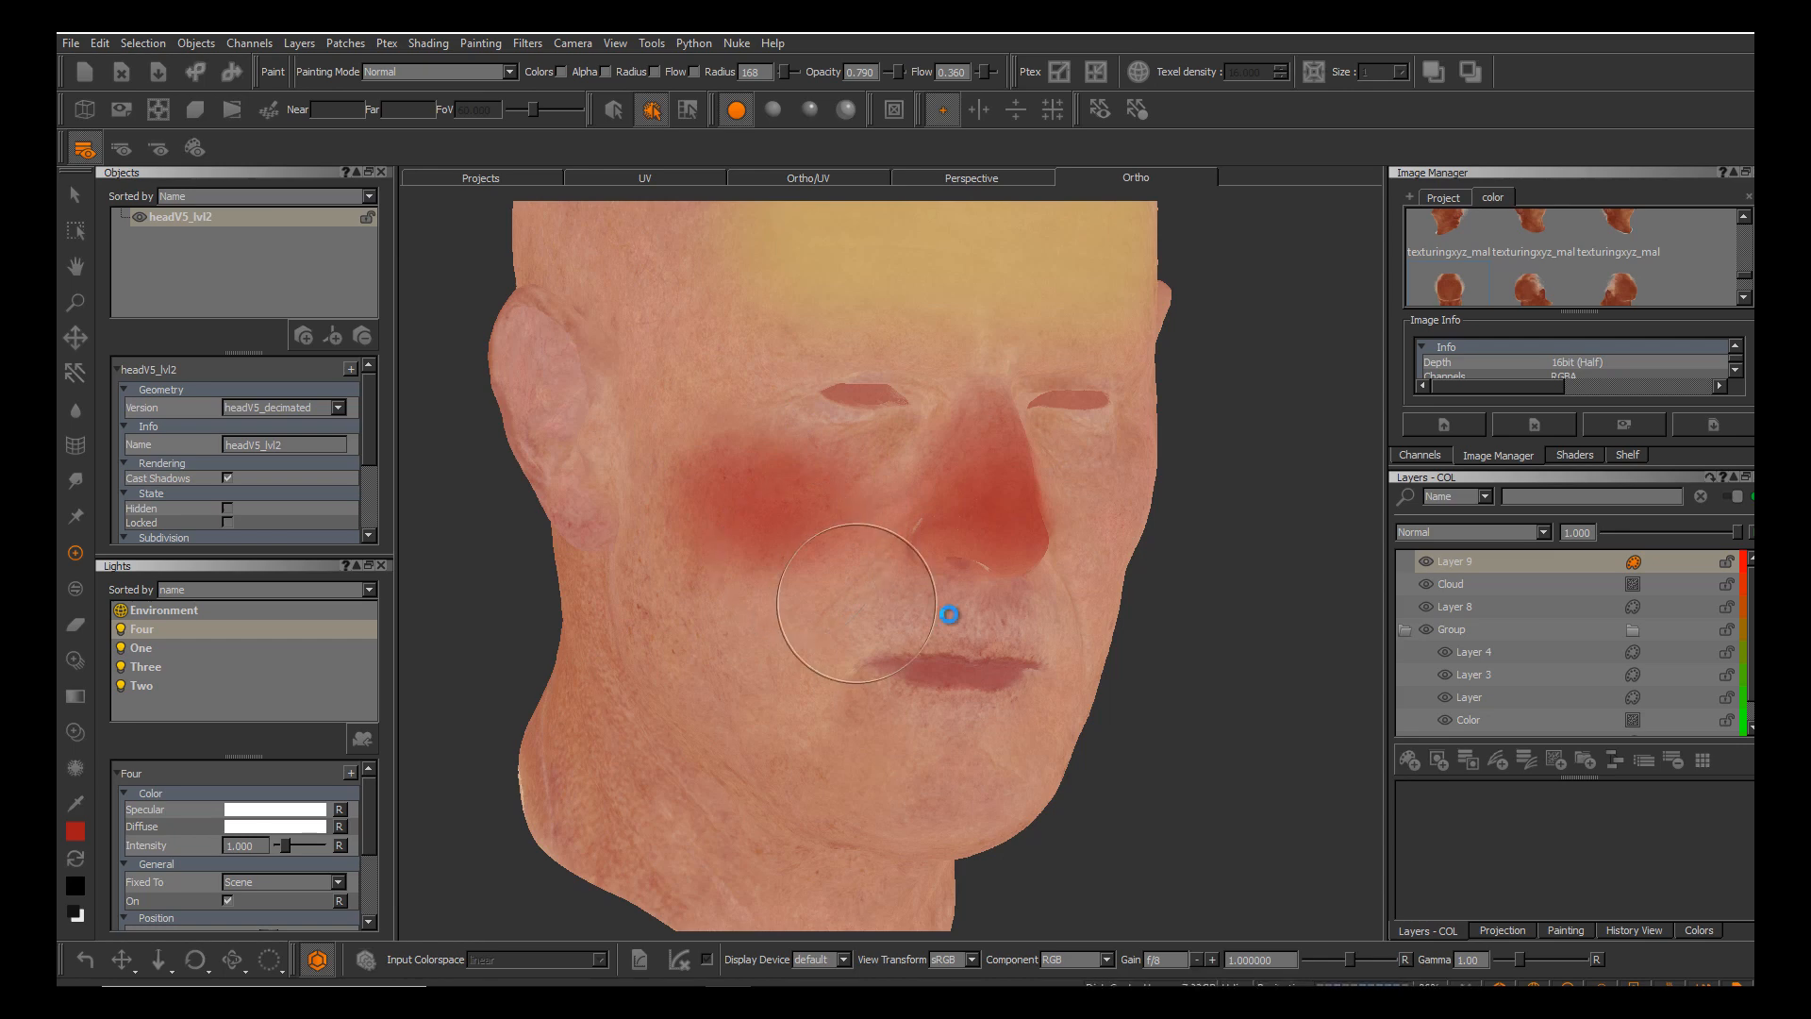
{"action": "left_click_drag", "start_coordinate": [949, 614], "coordinate": [746, 611], "text": "alt"}
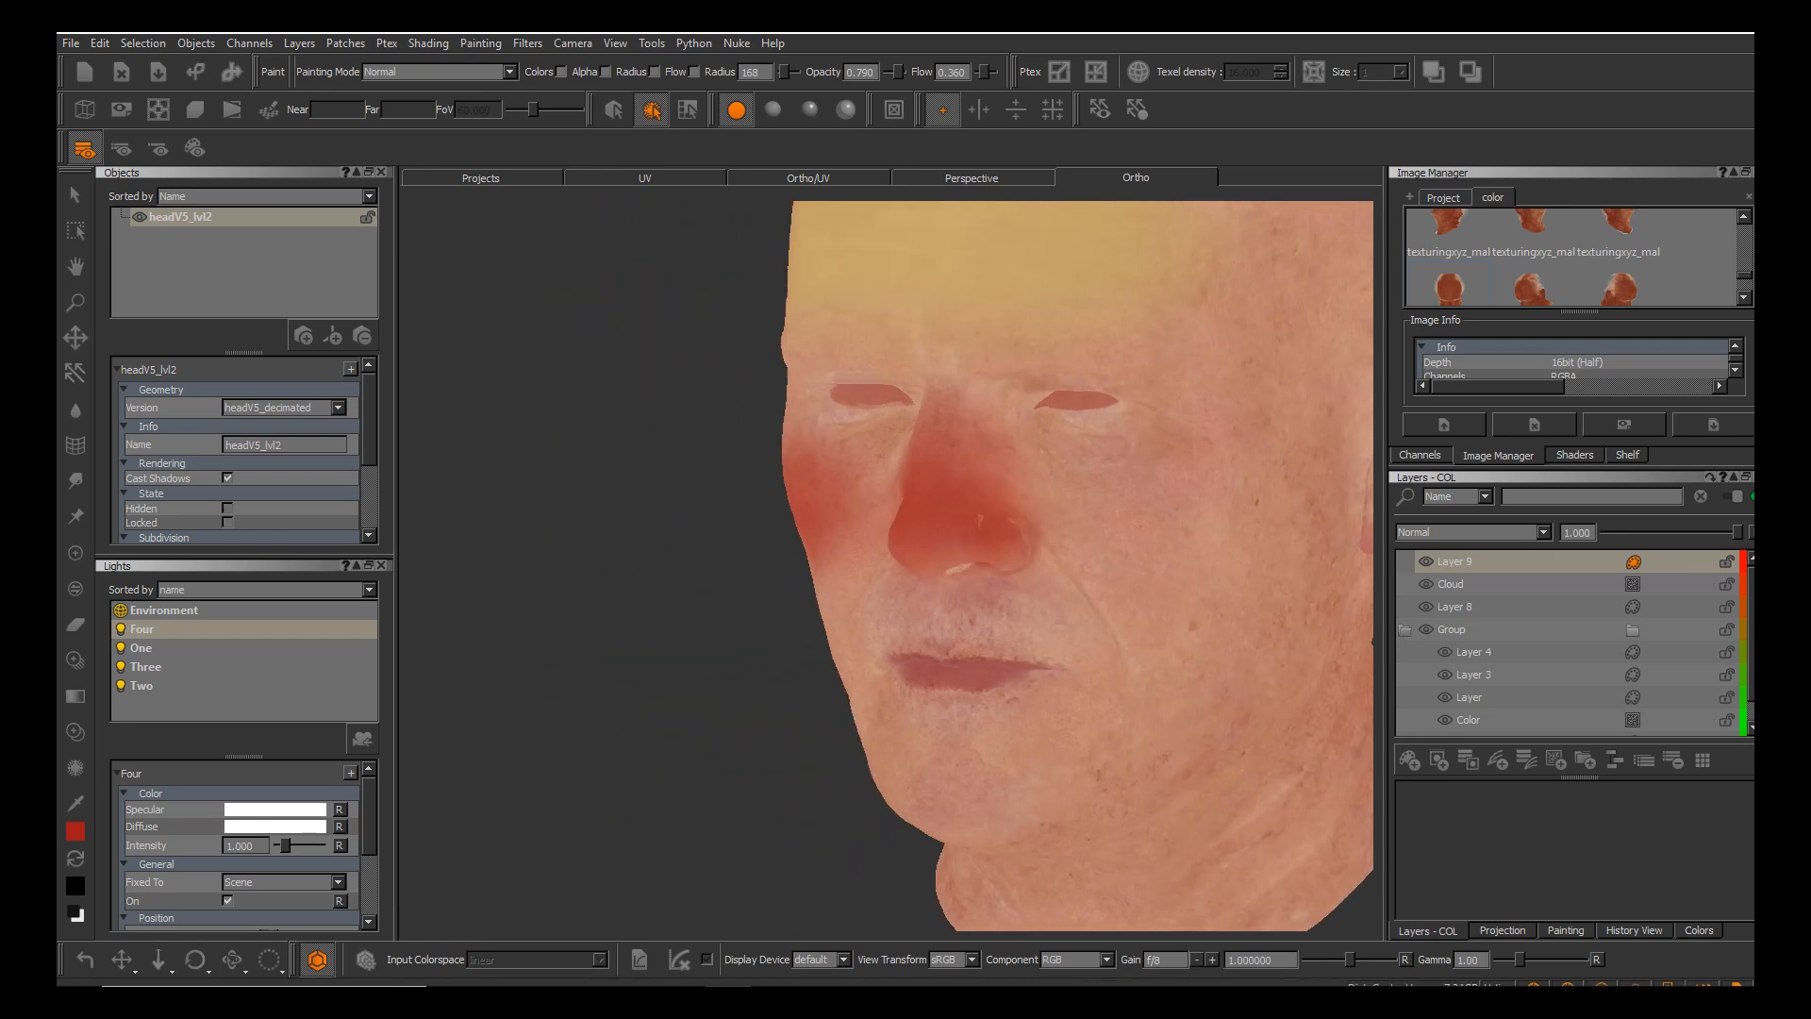
{"action": "middle_click_drag", "start_coordinate": [949, 615], "coordinate": [800, 671], "text": "alt"}
{"action": "mouse_move", "coordinate": [958, 573]}
{"action": "left_mouse_down"}
{"action": "mouse_move", "coordinate": [1047, 568]}
{"action": "mouse_move", "coordinate": [1004, 610]}
{"action": "mouse_move", "coordinate": [934, 566]}
{"action": "mouse_move", "coordinate": [1038, 575]}
{"action": "mouse_move", "coordinate": [1085, 510]}
{"action": "mouse_move", "coordinate": [1018, 589]}
{"action": "left_mouse_up"}
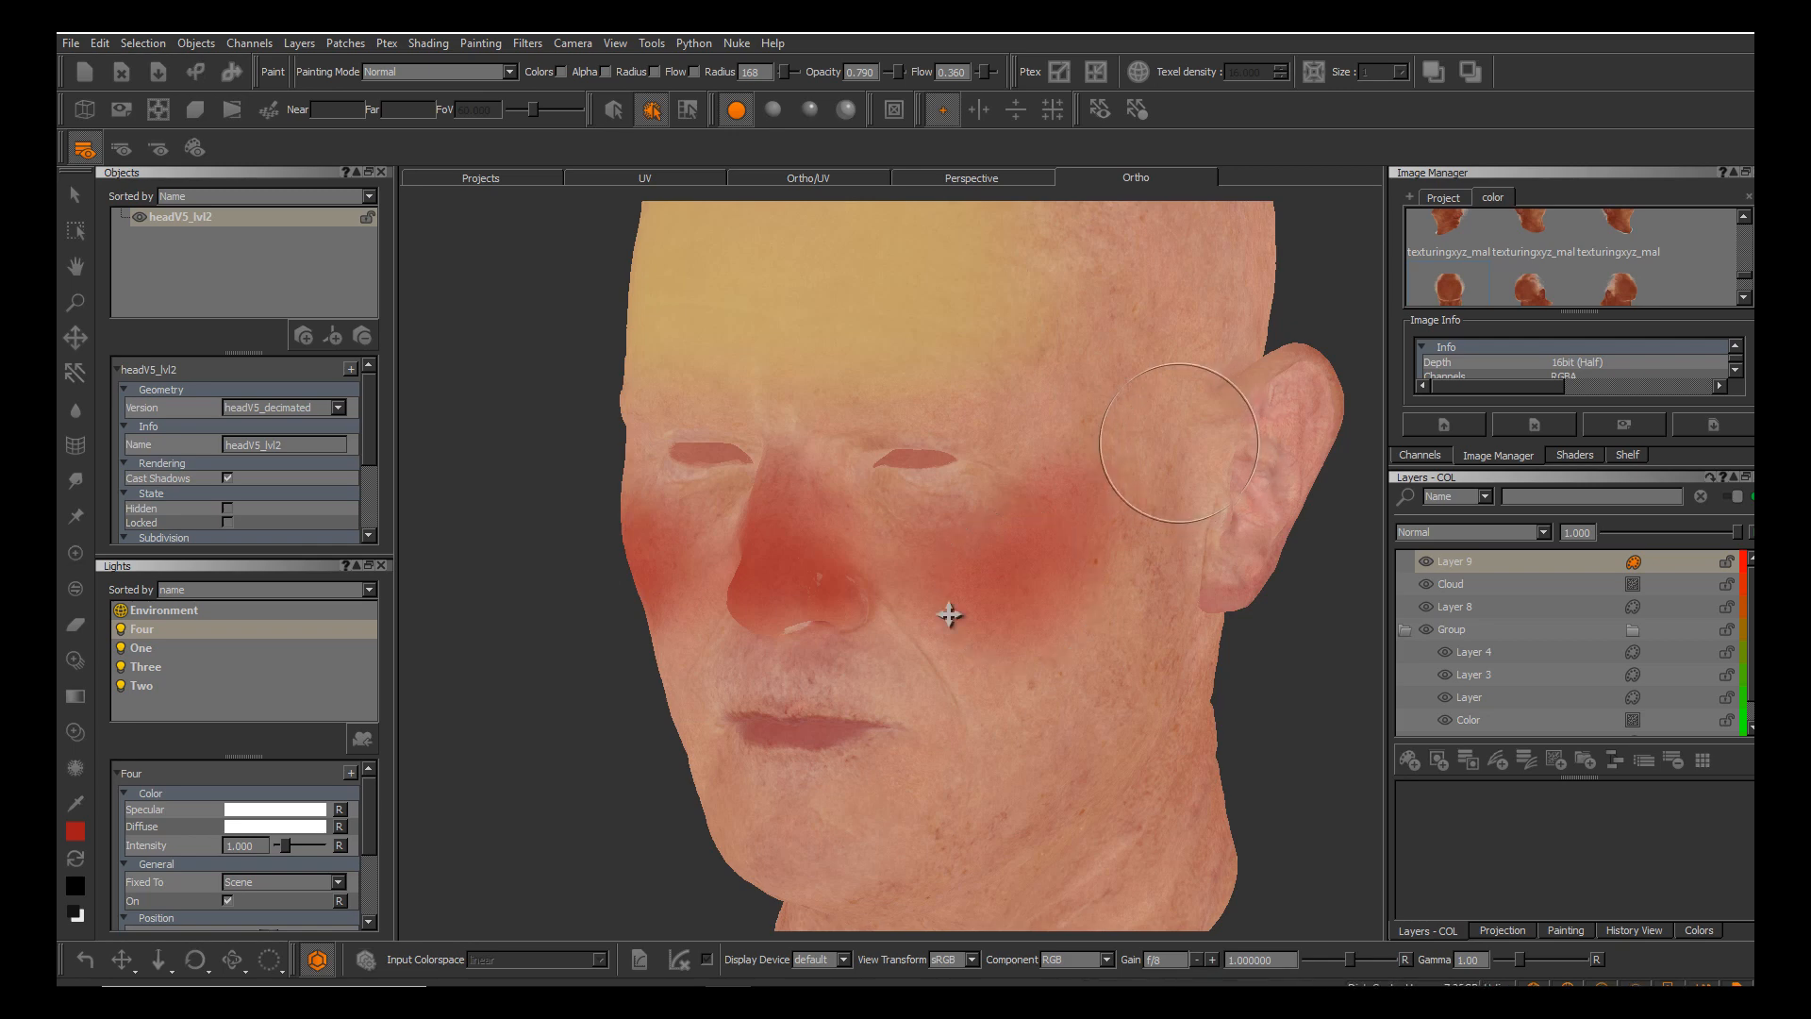
Paint red over the upper part of both ears, working from each side of the head.
{"action": "right_click_drag", "start_coordinate": [947, 615], "coordinate": [950, 614], "text": "alt"}
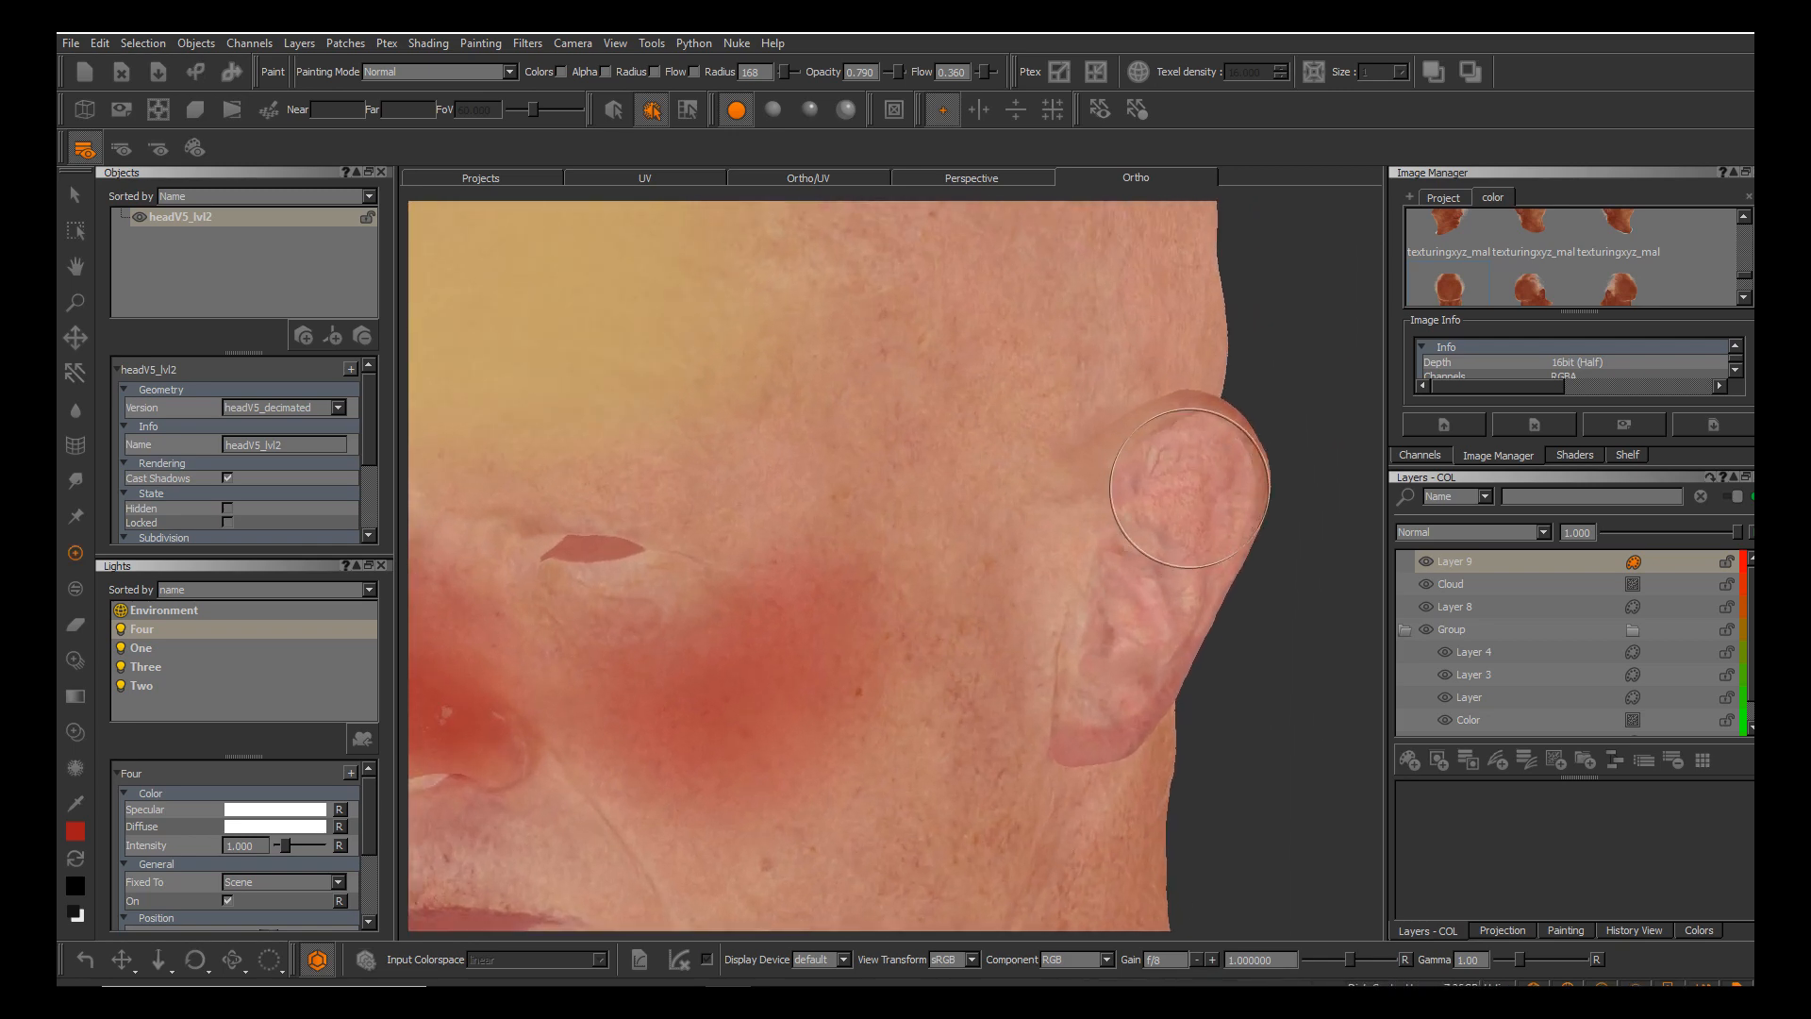
{"action": "mouse_move", "coordinate": [1189, 490]}
{"action": "left_mouse_down"}
{"action": "mouse_move", "coordinate": [1204, 538]}
{"action": "mouse_move", "coordinate": [1137, 477]}
{"action": "mouse_move", "coordinate": [1217, 462]}
{"action": "mouse_move", "coordinate": [1222, 528]}
{"action": "left_mouse_up"}
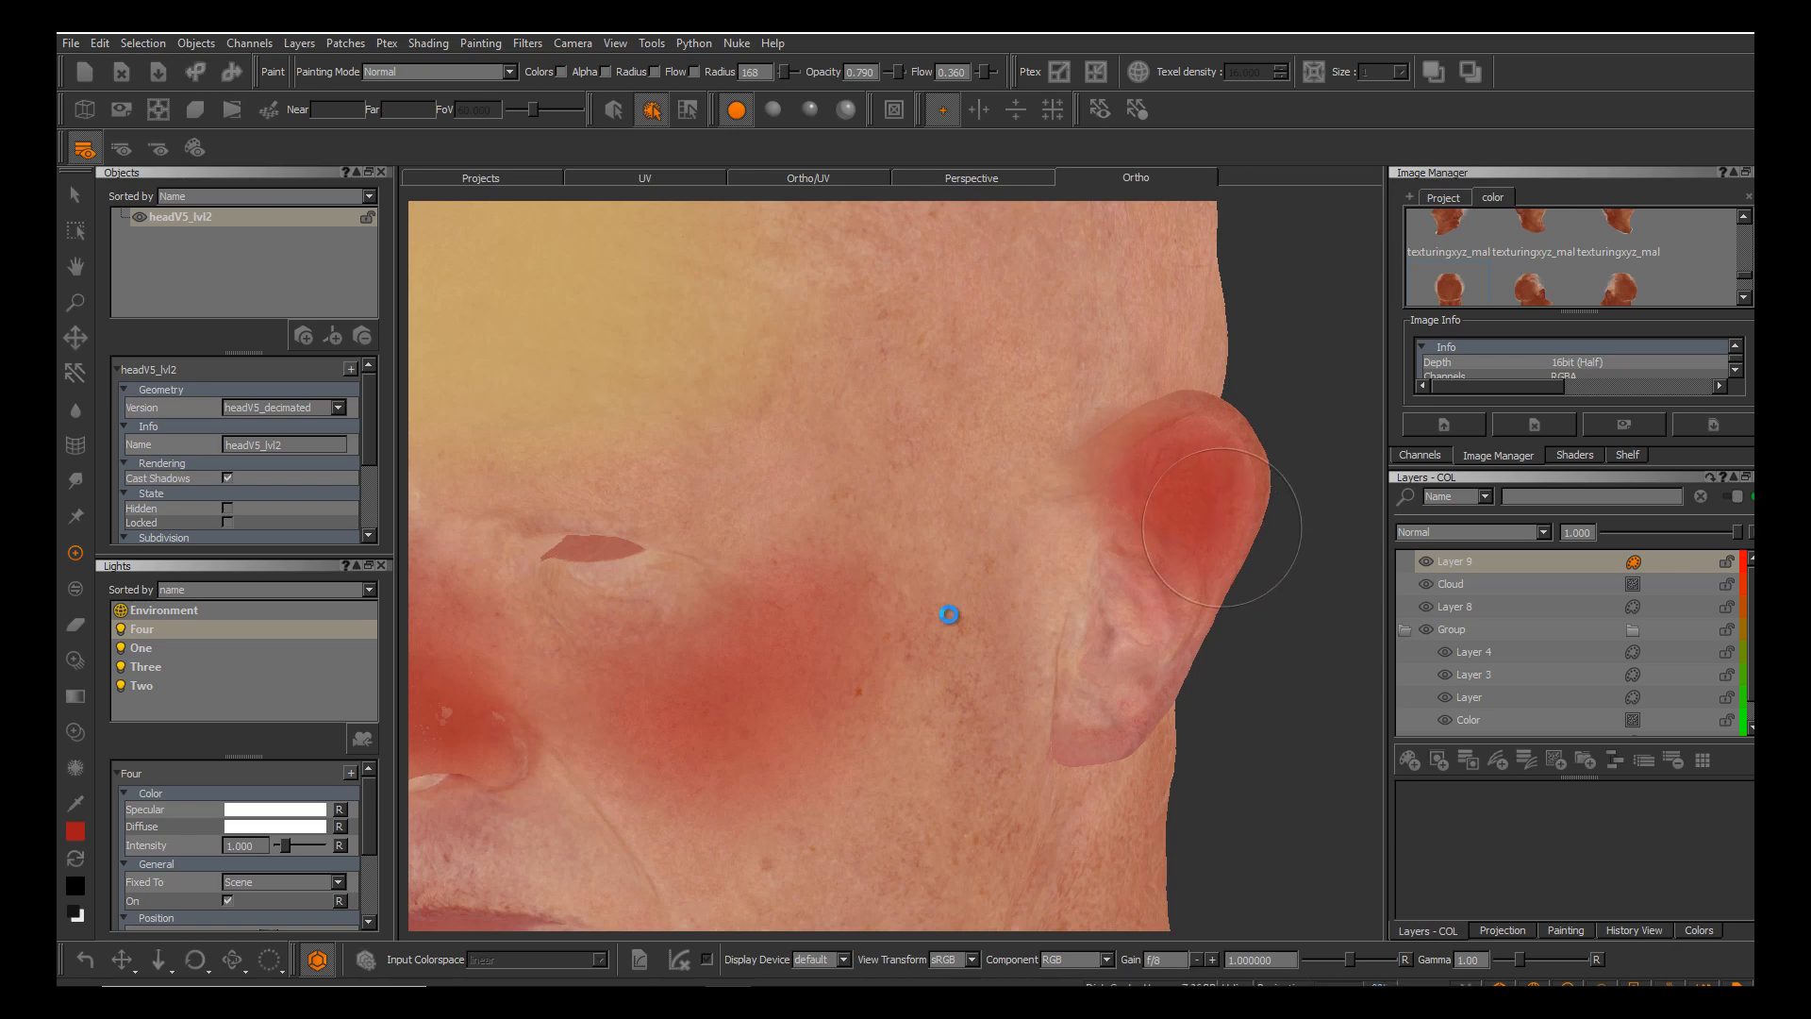
{"action": "right_click_drag", "start_coordinate": [949, 614], "coordinate": [952, 615], "text": "alt"}
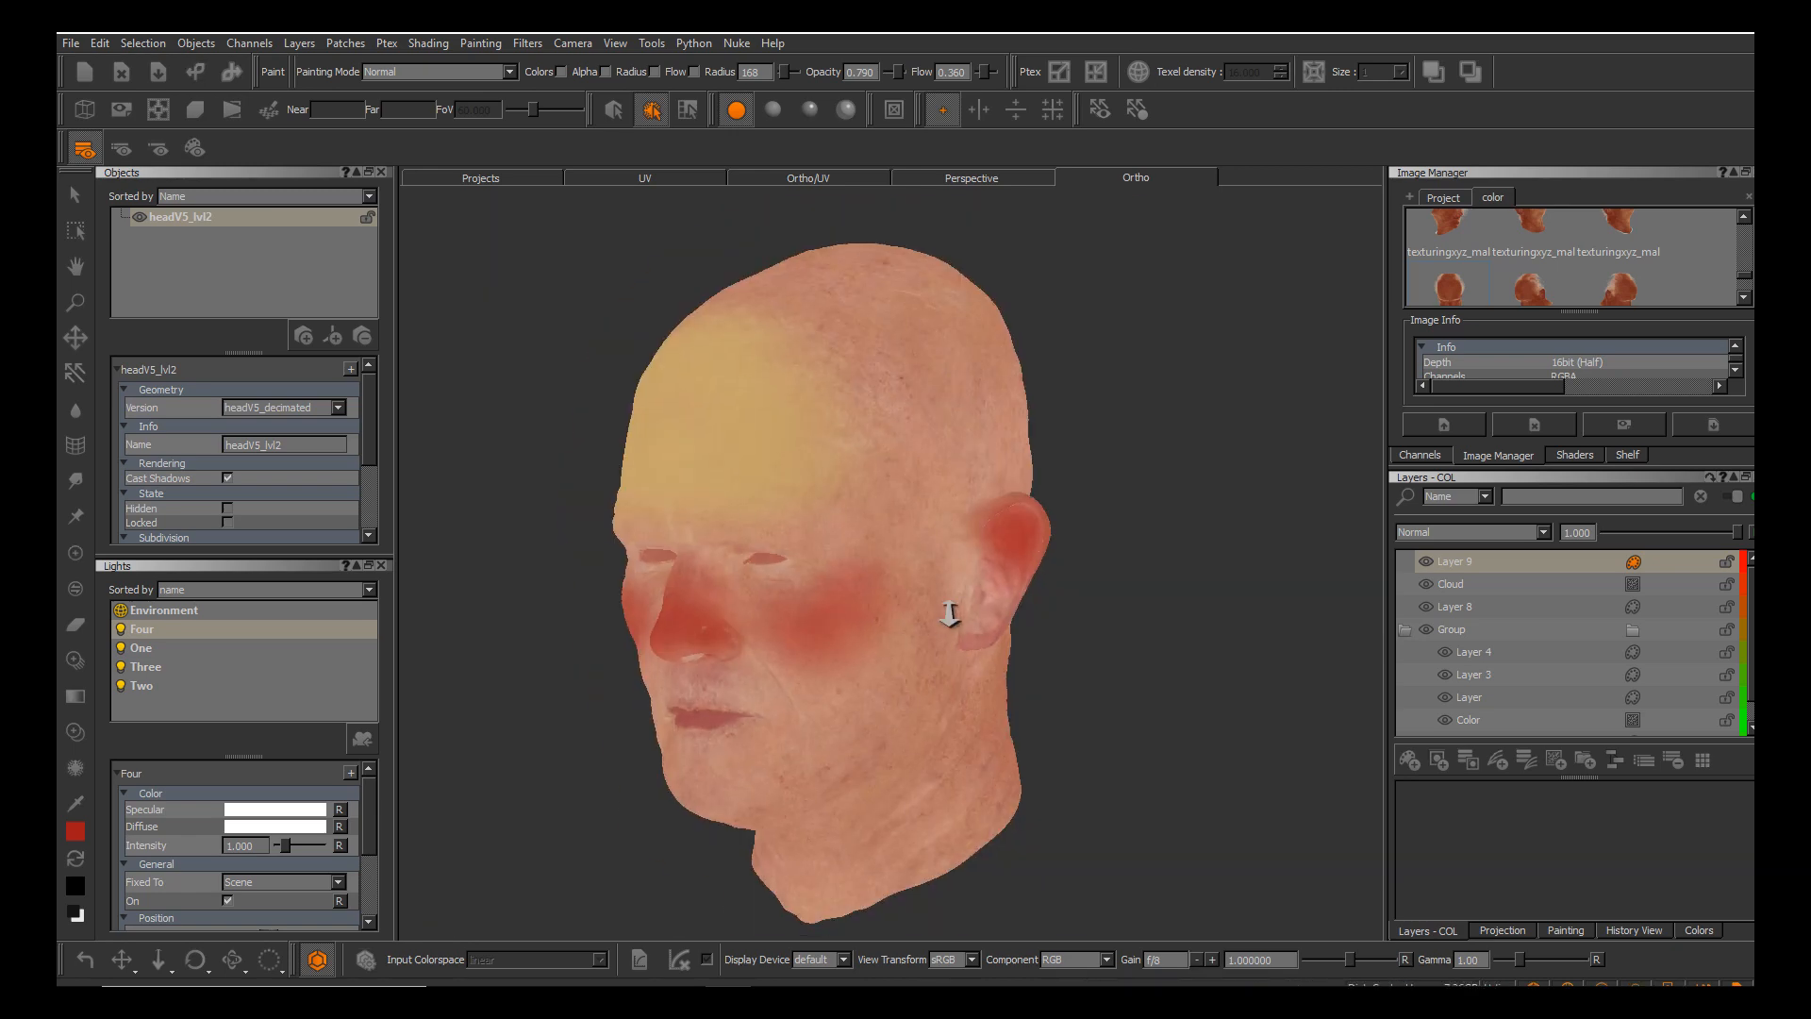
{"action": "middle_click_drag", "start_coordinate": [952, 616], "coordinate": [950, 614], "text": "alt"}
{"action": "left_click_drag", "start_coordinate": [950, 615], "coordinate": [952, 614], "text": "alt"}
{"action": "middle_click_drag", "start_coordinate": [952, 614], "coordinate": [949, 614], "text": "alt"}
{"action": "right_click_drag", "start_coordinate": [949, 614], "coordinate": [1044, 639], "text": "alt"}
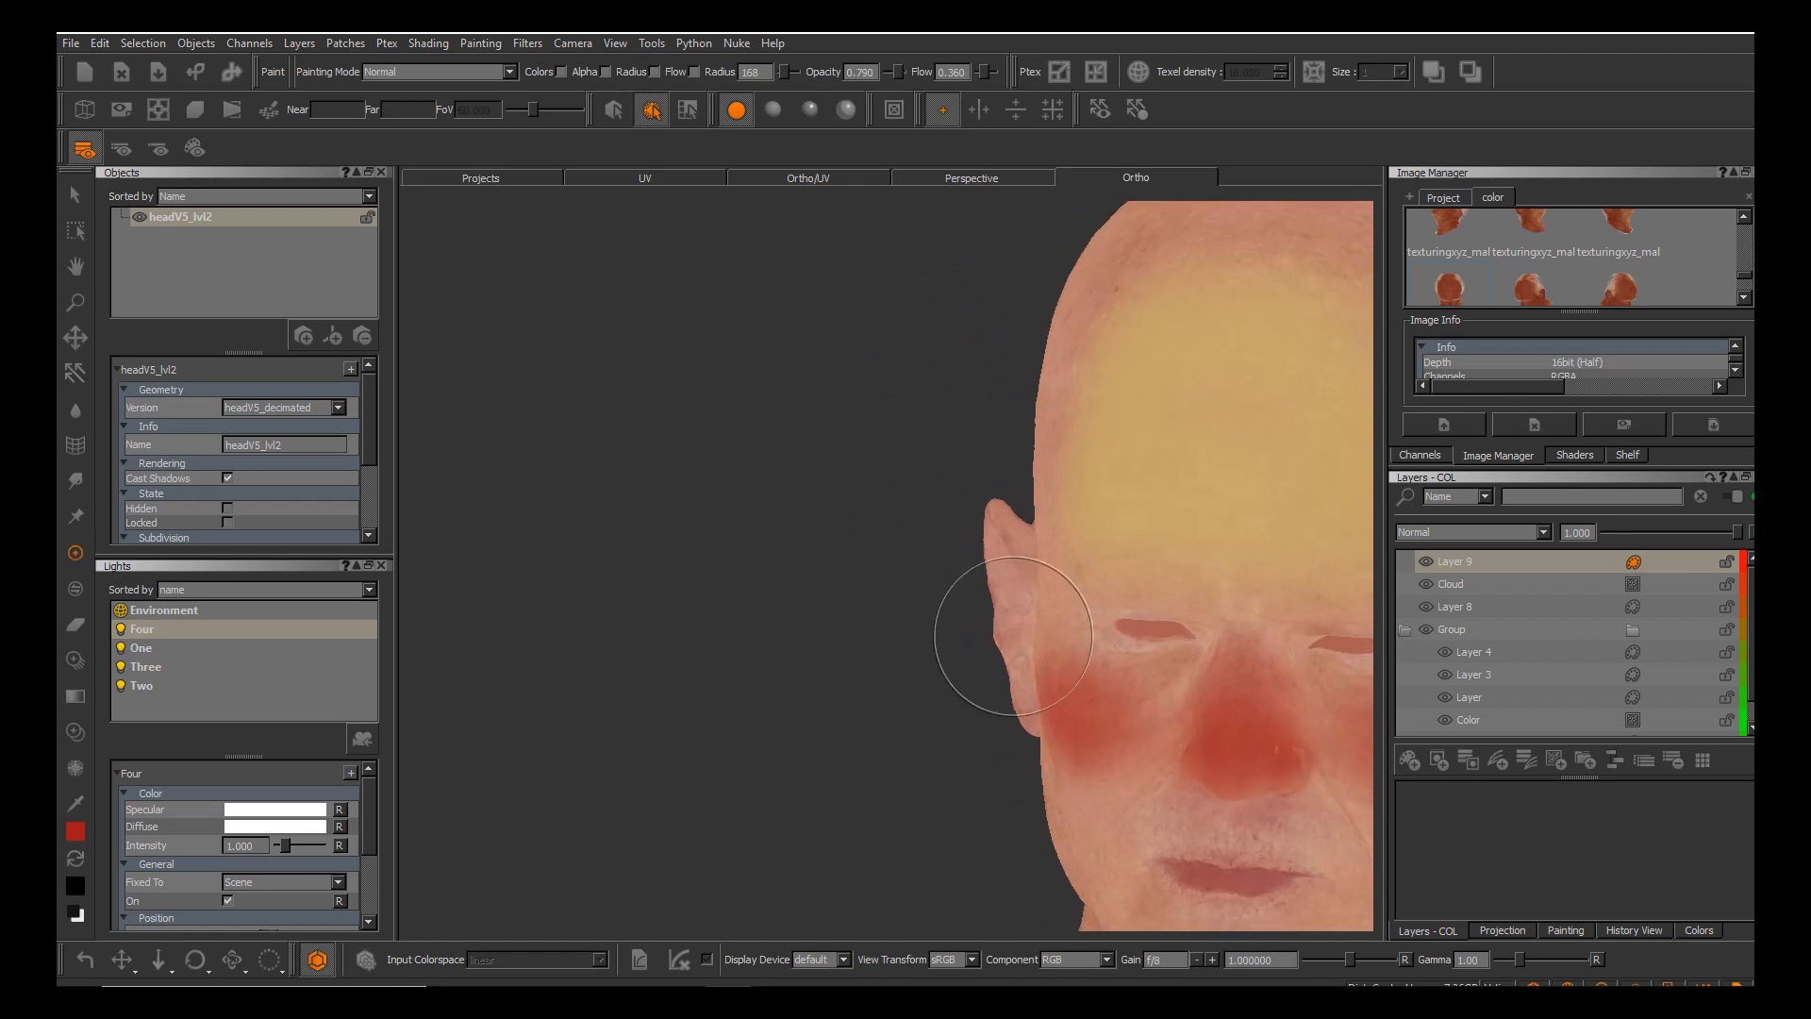
{"action": "left_click_drag", "start_coordinate": [1043, 639], "coordinate": [950, 615], "text": "alt"}
{"action": "right_click_drag", "start_coordinate": [950, 614], "coordinate": [950, 614], "text": "alt"}
{"action": "mouse_move", "coordinate": [950, 614]}
{"action": "left_mouse_down", "text": "alt"}
{"action": "mouse_move", "coordinate": [773, 566]}
{"action": "mouse_move", "coordinate": [830, 585]}
{"action": "mouse_move", "coordinate": [717, 604]}
{"action": "mouse_move", "coordinate": [839, 644]}
{"action": "mouse_move", "coordinate": [859, 660]}
{"action": "mouse_move", "coordinate": [833, 688]}
{"action": "left_mouse_up", "text": "alt"}
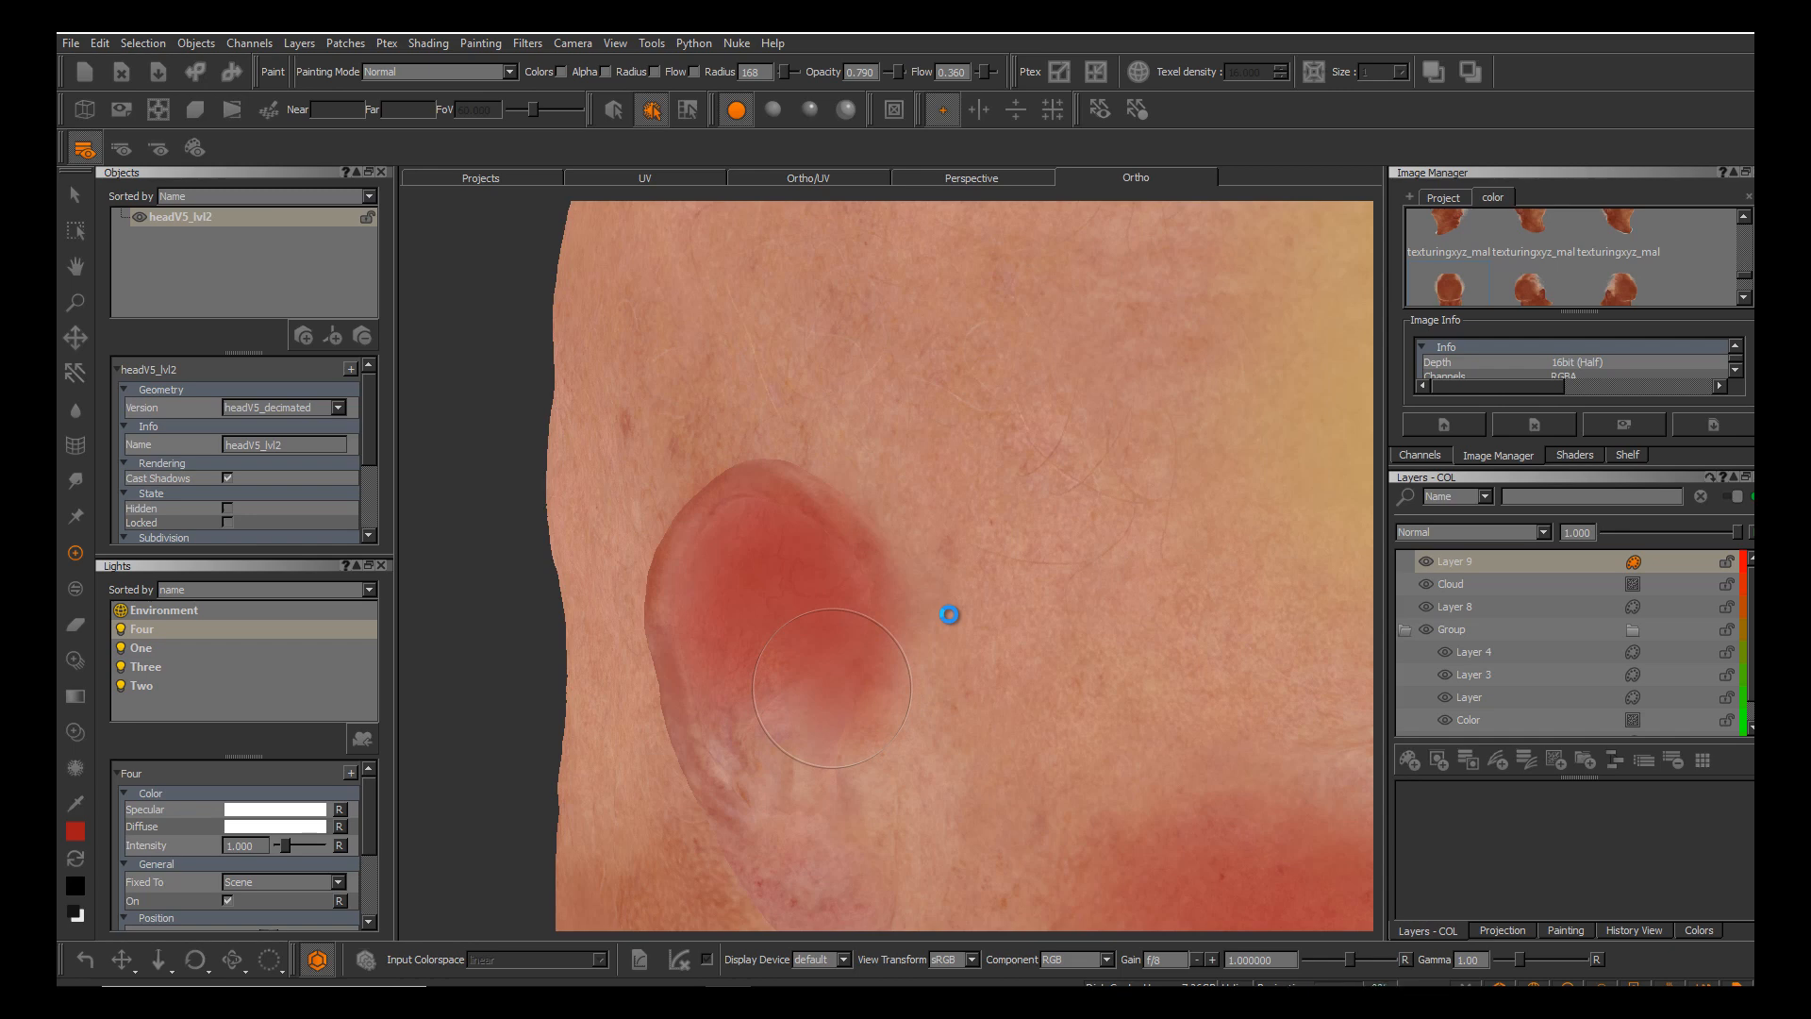
Review the red areas on the ears, cheeks and nose from the front, and examine the mouth and under-eye skin up close.
{"action": "right_click_drag", "start_coordinate": [950, 615], "coordinate": [830, 614], "text": "alt"}
{"action": "left_click_drag", "start_coordinate": [950, 614], "coordinate": [849, 623], "text": "alt"}
{"action": "middle_click_drag", "start_coordinate": [950, 614], "coordinate": [880, 518], "text": "alt"}
{"action": "left_click_drag", "start_coordinate": [950, 614], "coordinate": [891, 585], "text": "alt"}
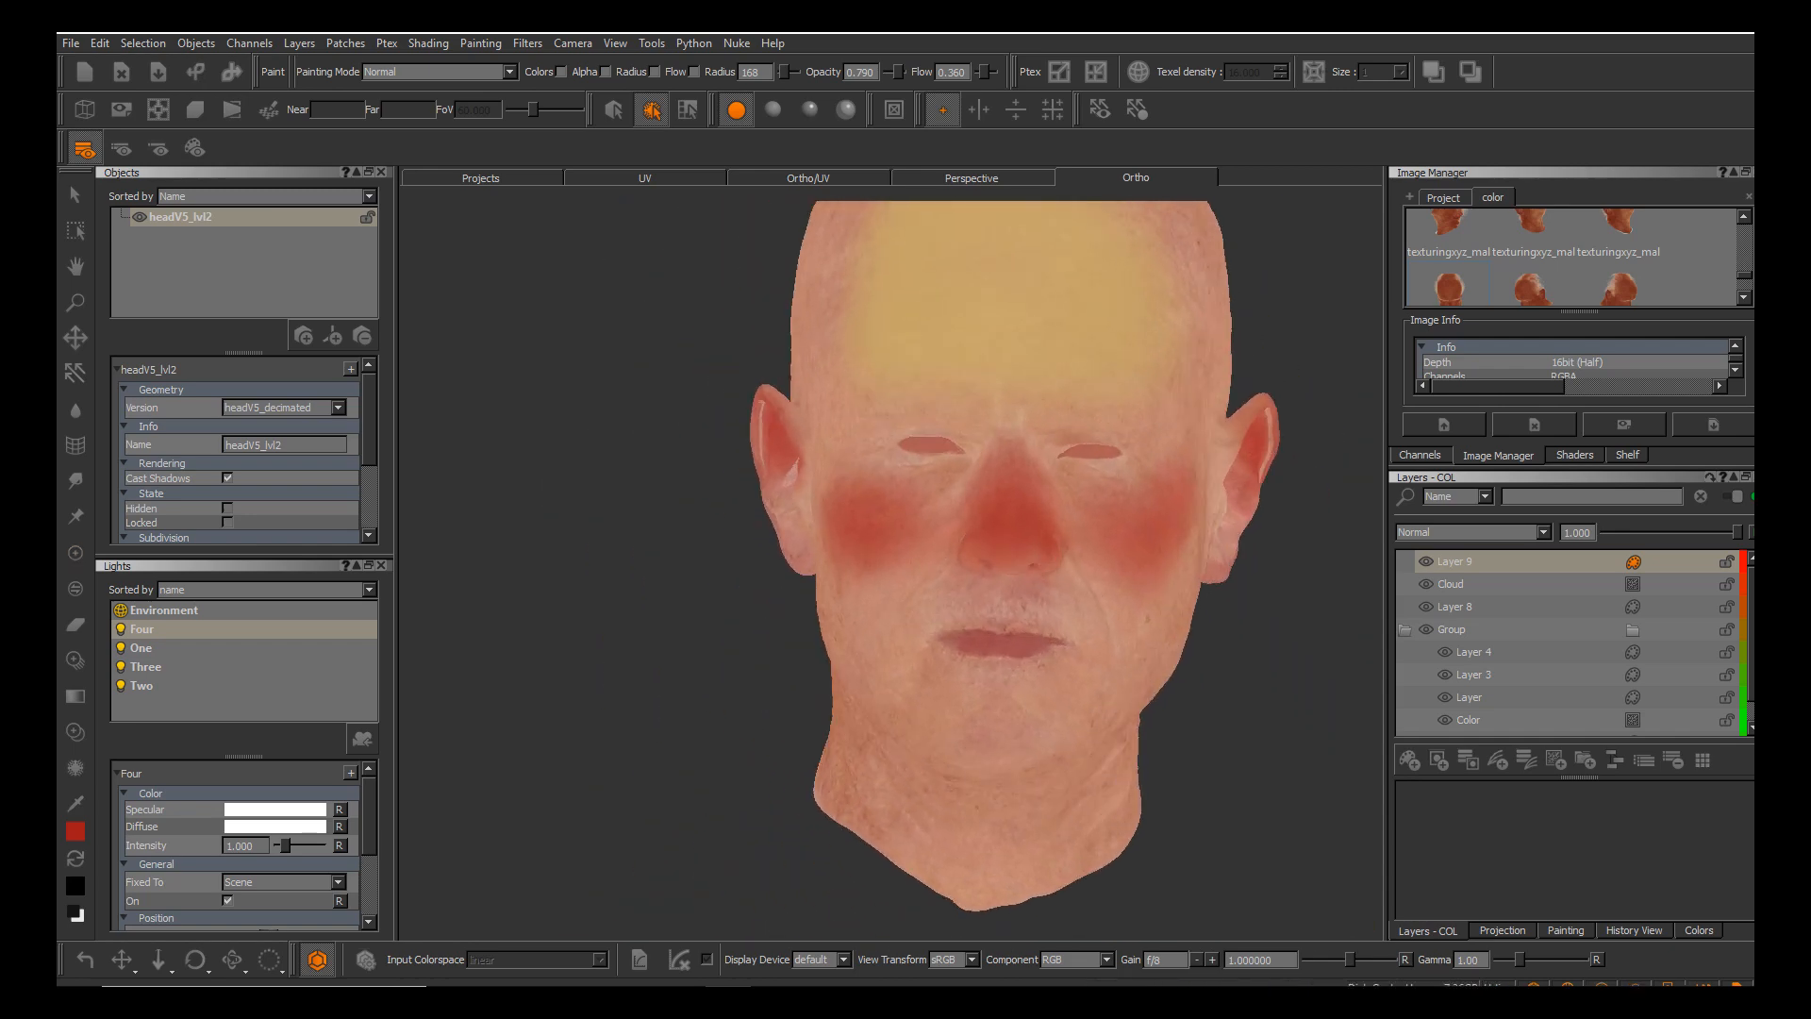
{"action": "middle_click_drag", "start_coordinate": [891, 585], "coordinate": [849, 514], "text": "alt"}
{"action": "right_click_drag", "start_coordinate": [849, 514], "coordinate": [1002, 581], "text": "alt"}
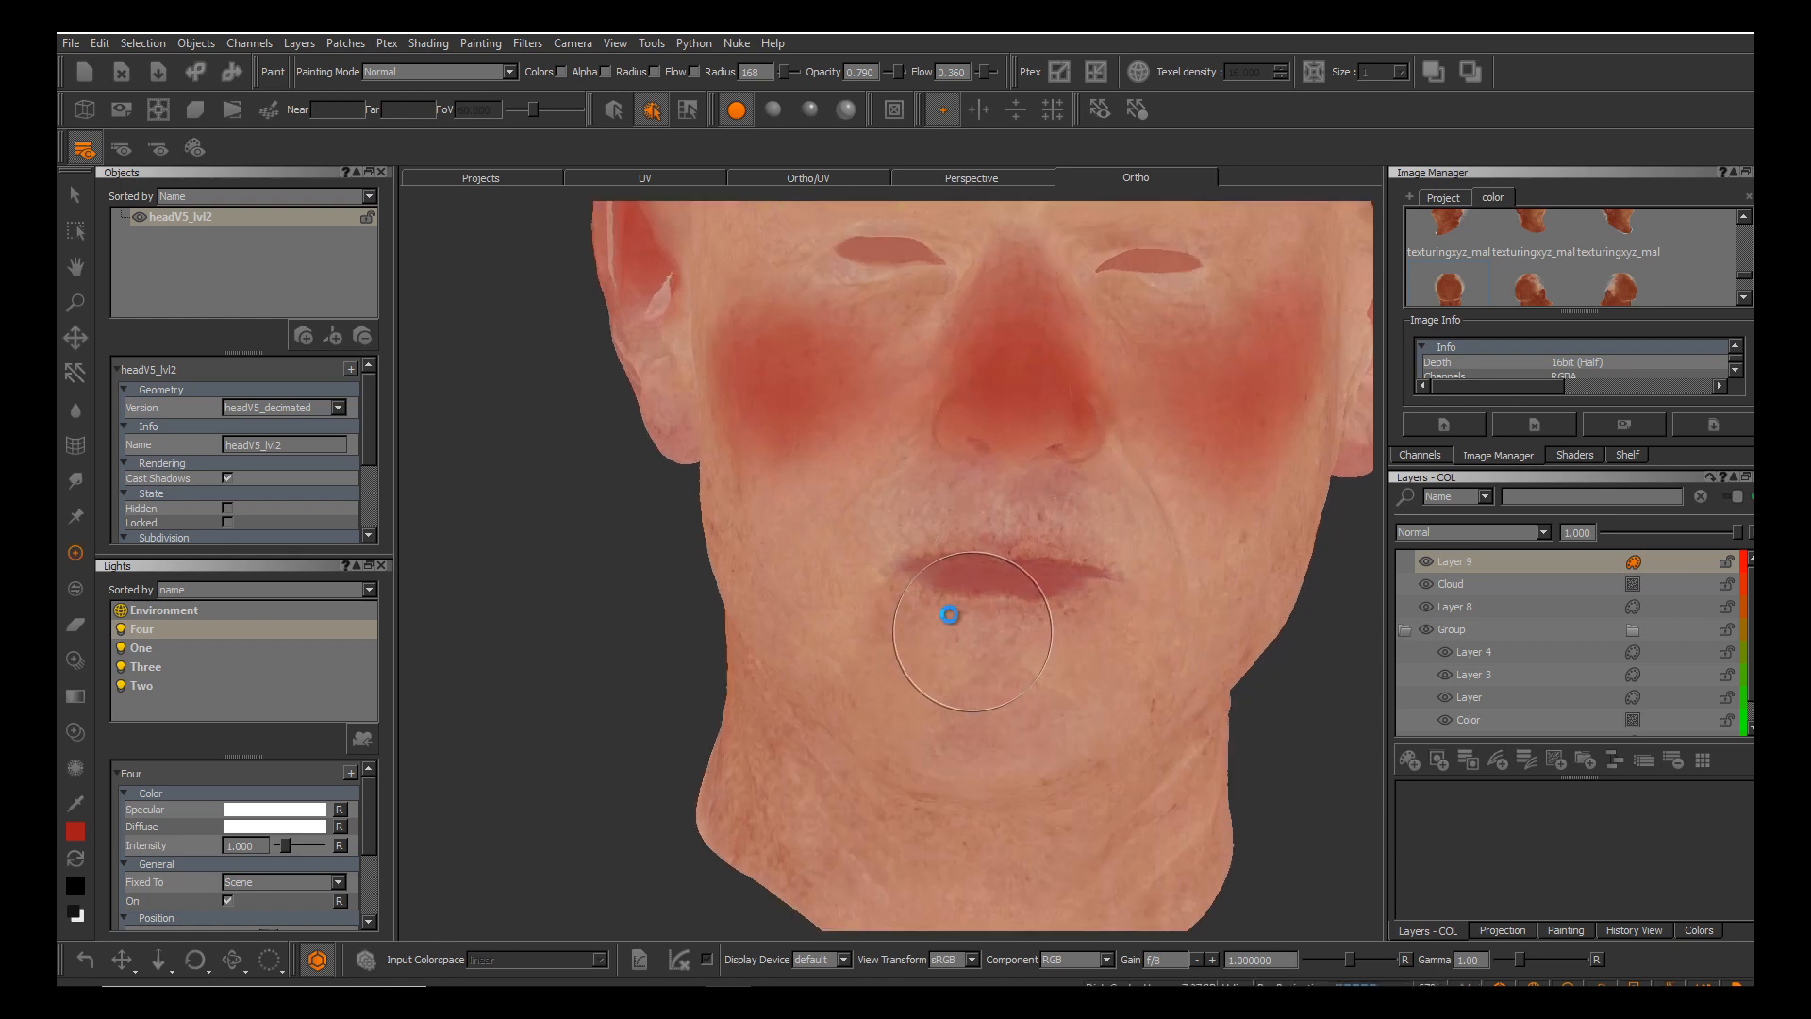
{"action": "middle_click_drag", "start_coordinate": [950, 615], "coordinate": [951, 615], "text": "alt"}
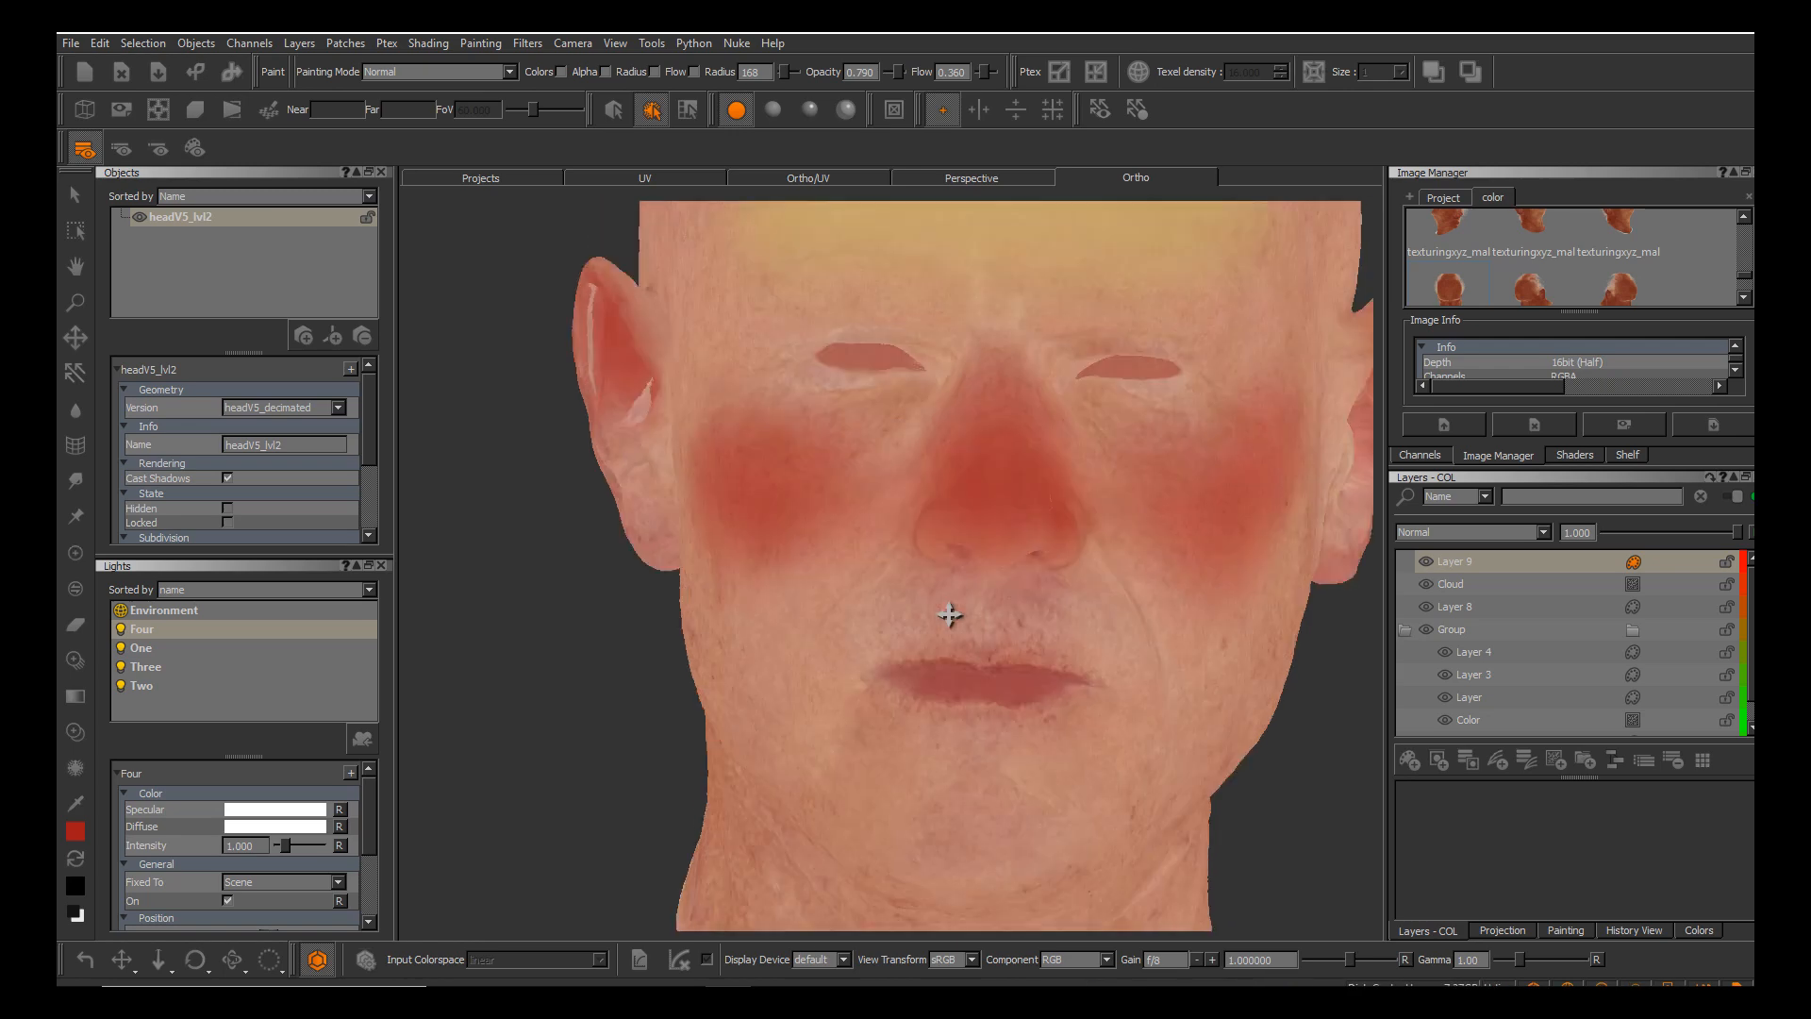
{"action": "right_click_drag", "start_coordinate": [951, 615], "coordinate": [951, 613], "text": "alt"}
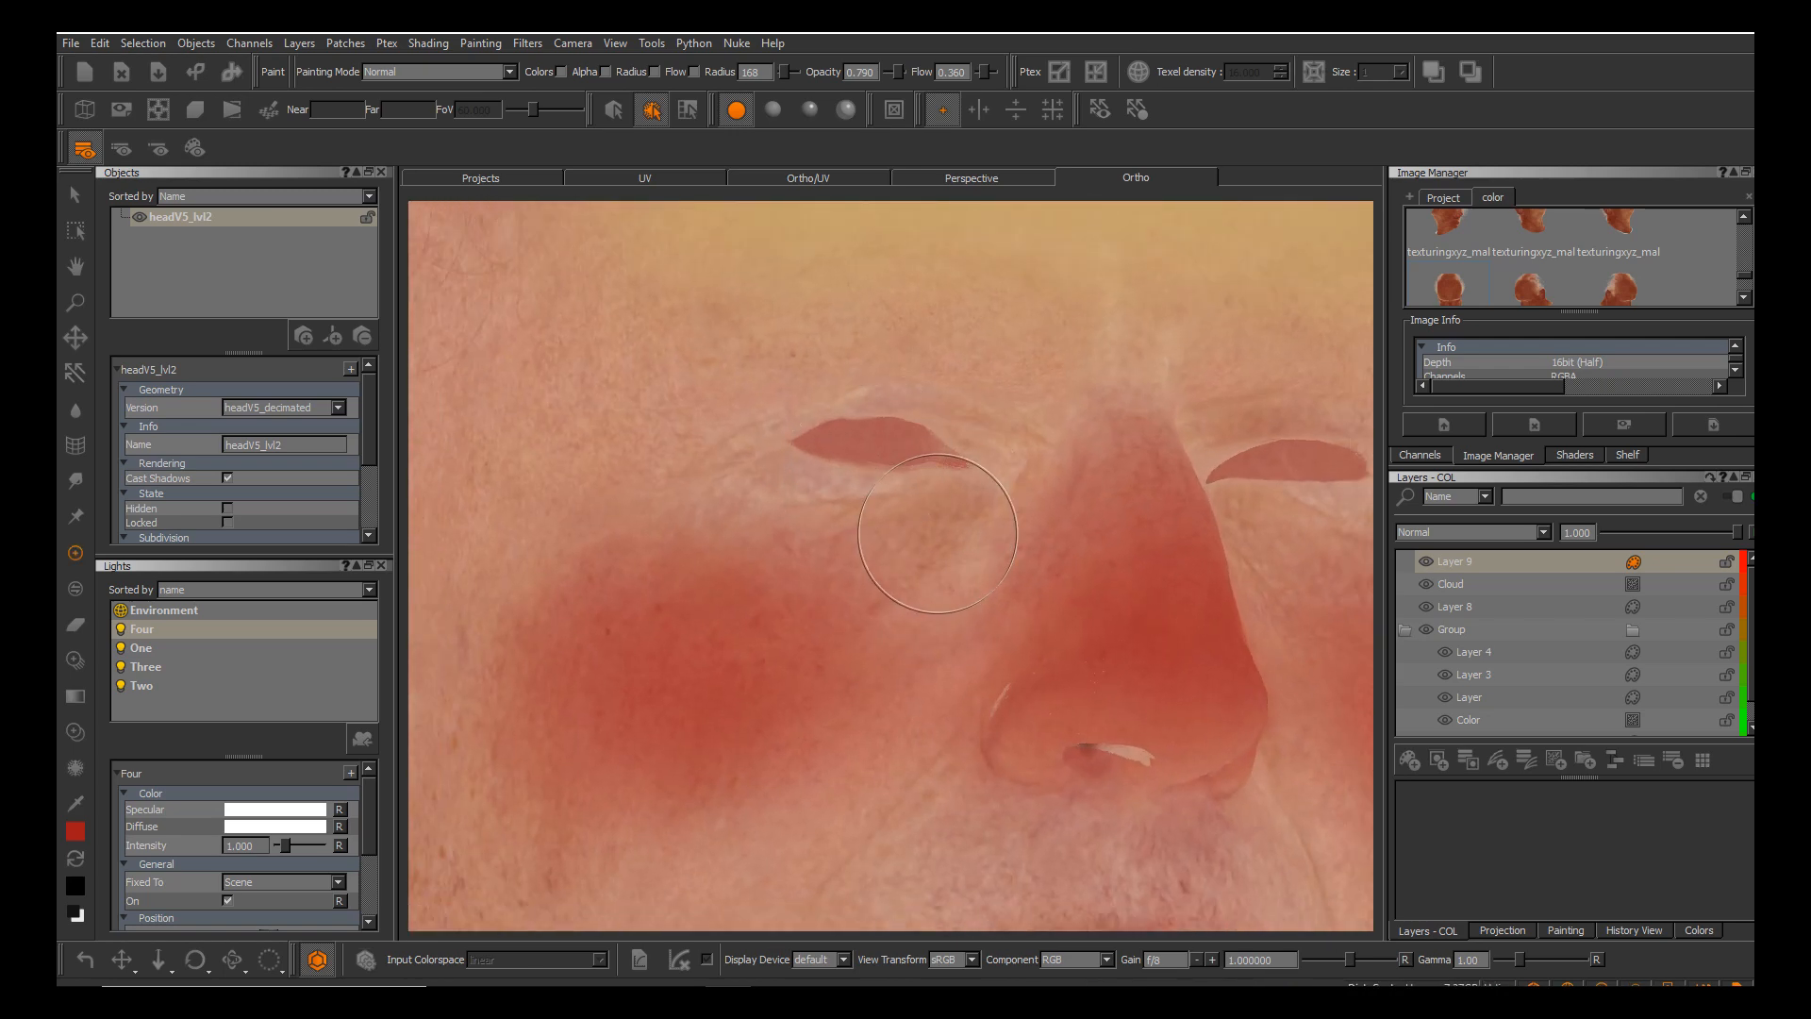
Set the paint colour to a light pinkish purple by shifting the hue of the pale skin tone.
{"action": "key", "text": "e"}
{"action": "key", "text": "p"}
{"action": "key", "text": "c"}
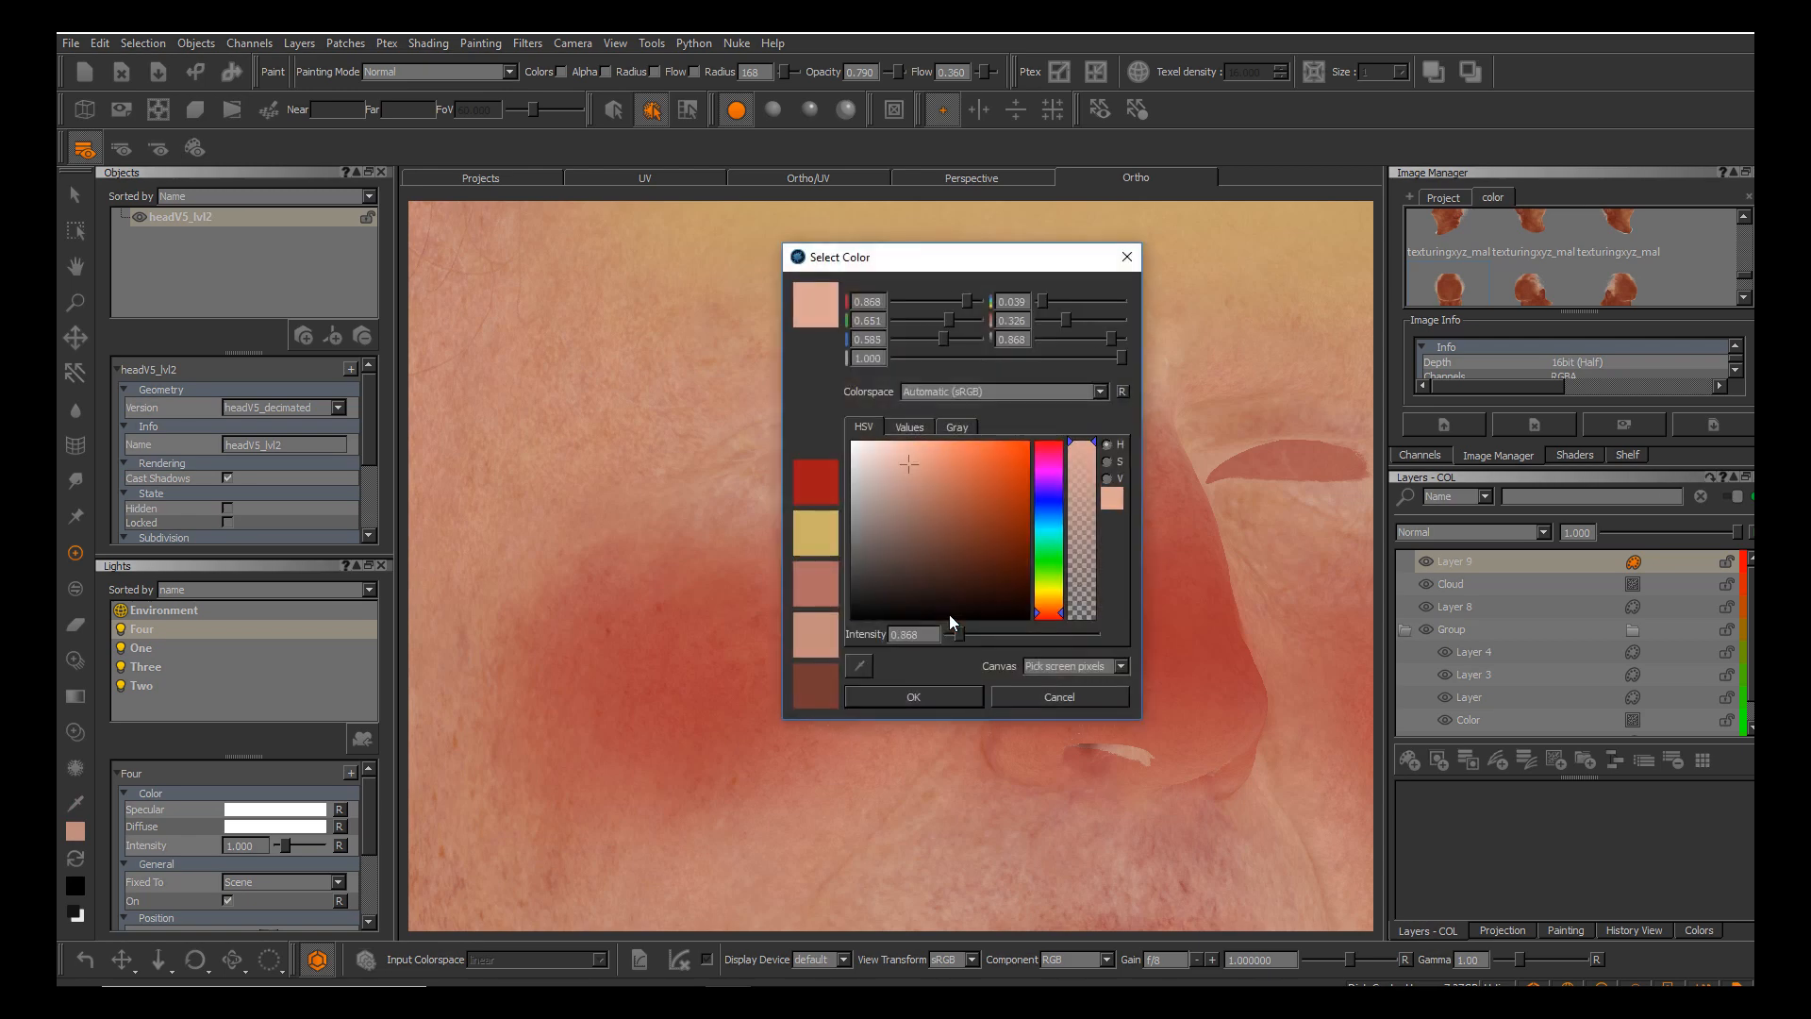
{"action": "left_click", "coordinate": [1049, 478]}
{"action": "left_click", "coordinate": [913, 696]}
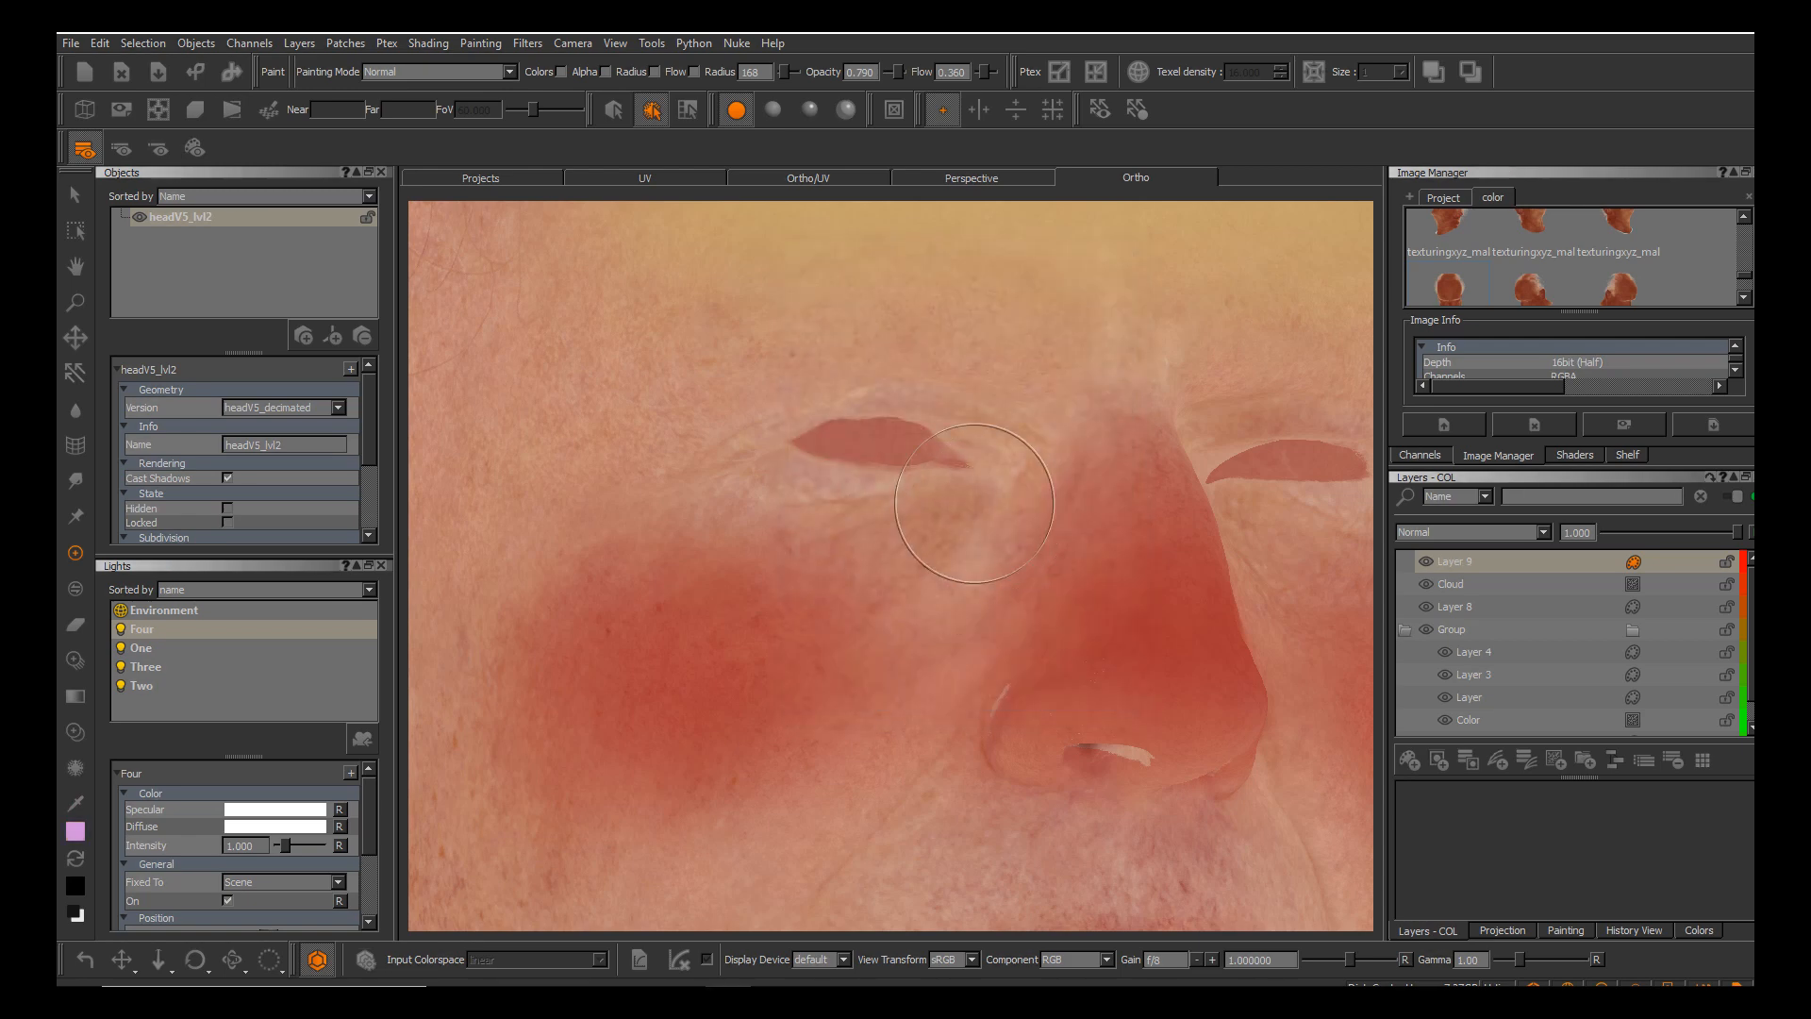
Paint pinkish purple over the inner corners of both eyes, beside the bridge of the nose.
{"action": "mouse_move", "coordinate": [926, 408]}
{"action": "left_mouse_down"}
{"action": "mouse_move", "coordinate": [961, 415]}
{"action": "mouse_move", "coordinate": [941, 473]}
{"action": "mouse_move", "coordinate": [972, 463]}
{"action": "left_mouse_up"}
{"action": "key", "text": "b"}
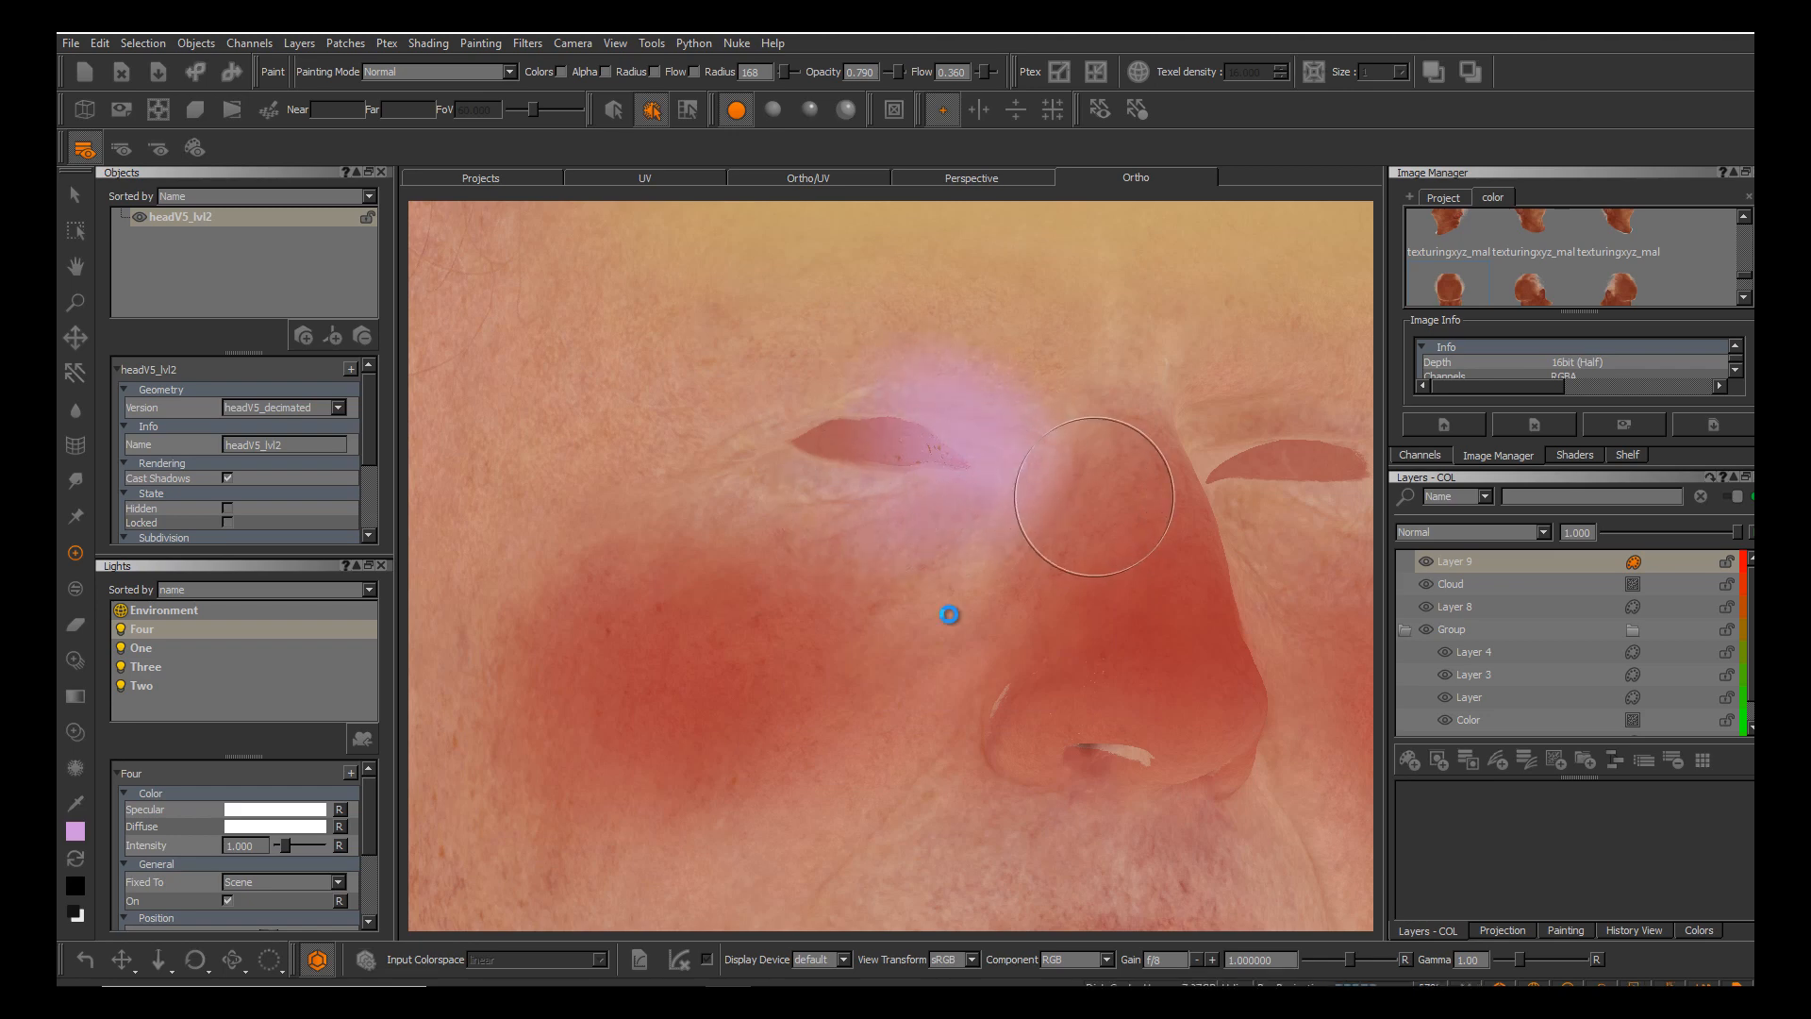
{"action": "mouse_move", "coordinate": [1121, 455]}
{"action": "left_mouse_down", "text": "alt"}
{"action": "mouse_move", "coordinate": [1050, 502]}
{"action": "mouse_move", "coordinate": [1104, 462]}
{"action": "mouse_move", "coordinate": [1047, 623]}
{"action": "mouse_move", "coordinate": [1110, 494]}
{"action": "mouse_move", "coordinate": [1117, 611]}
{"action": "mouse_move", "coordinate": [1139, 605]}
{"action": "left_mouse_up", "text": "alt"}
{"action": "key", "text": "b"}
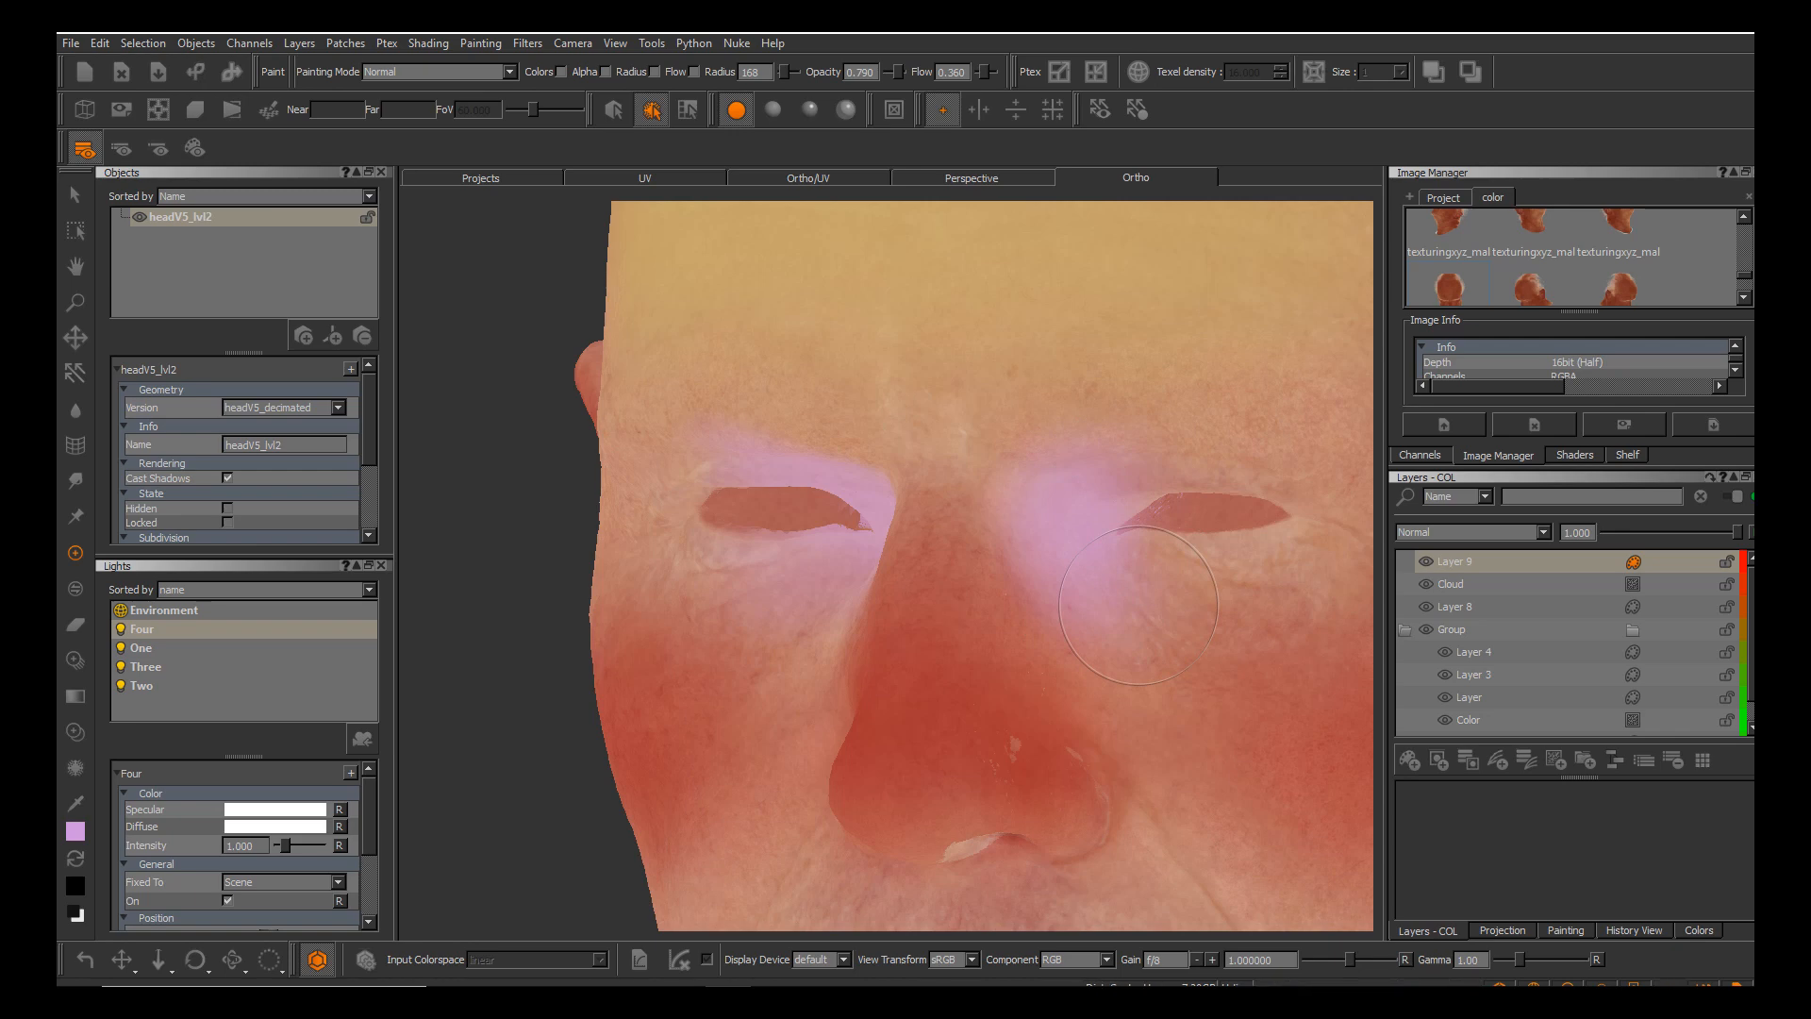
{"action": "scroll", "coordinate": [949, 615], "scroll_direction": "down", "scroll_amount": 5}
{"action": "scroll", "coordinate": [949, 615], "scroll_direction": "up", "scroll_amount": 1}
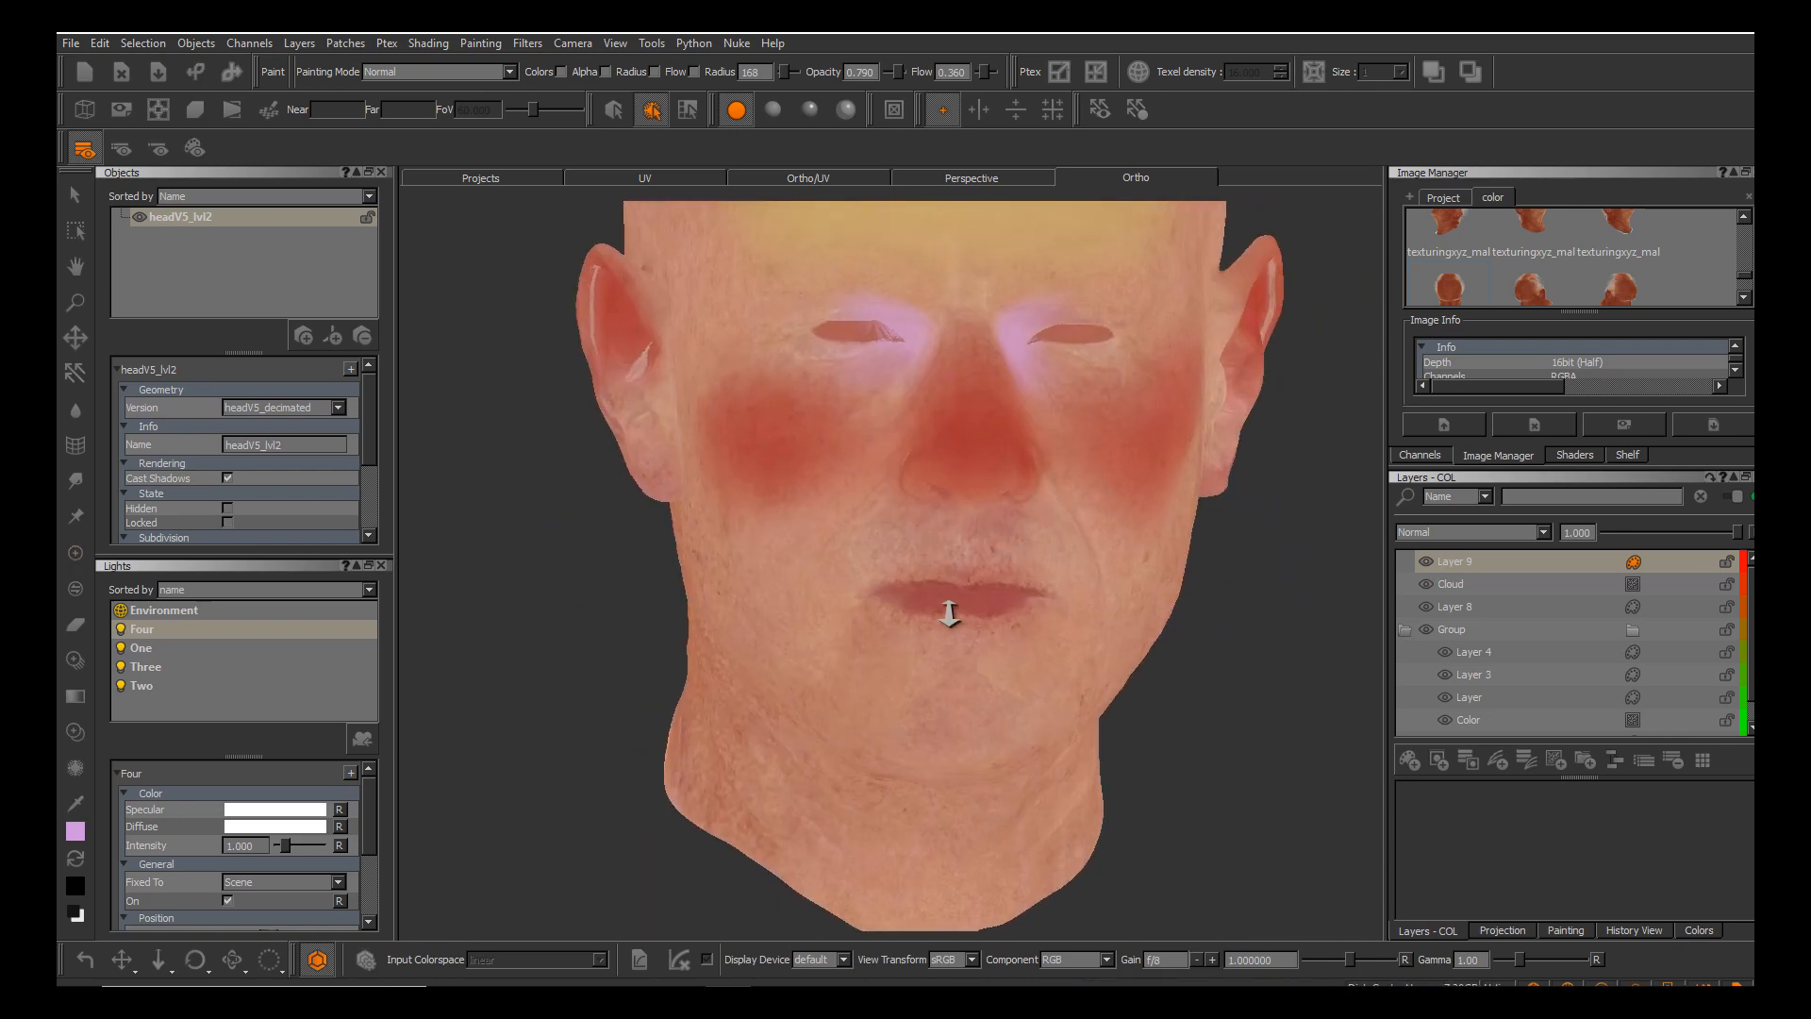
Set the paint colour to a muted green, about 0.46, 0.56, 0.39 in RGB.
{"action": "key", "text": "h"}
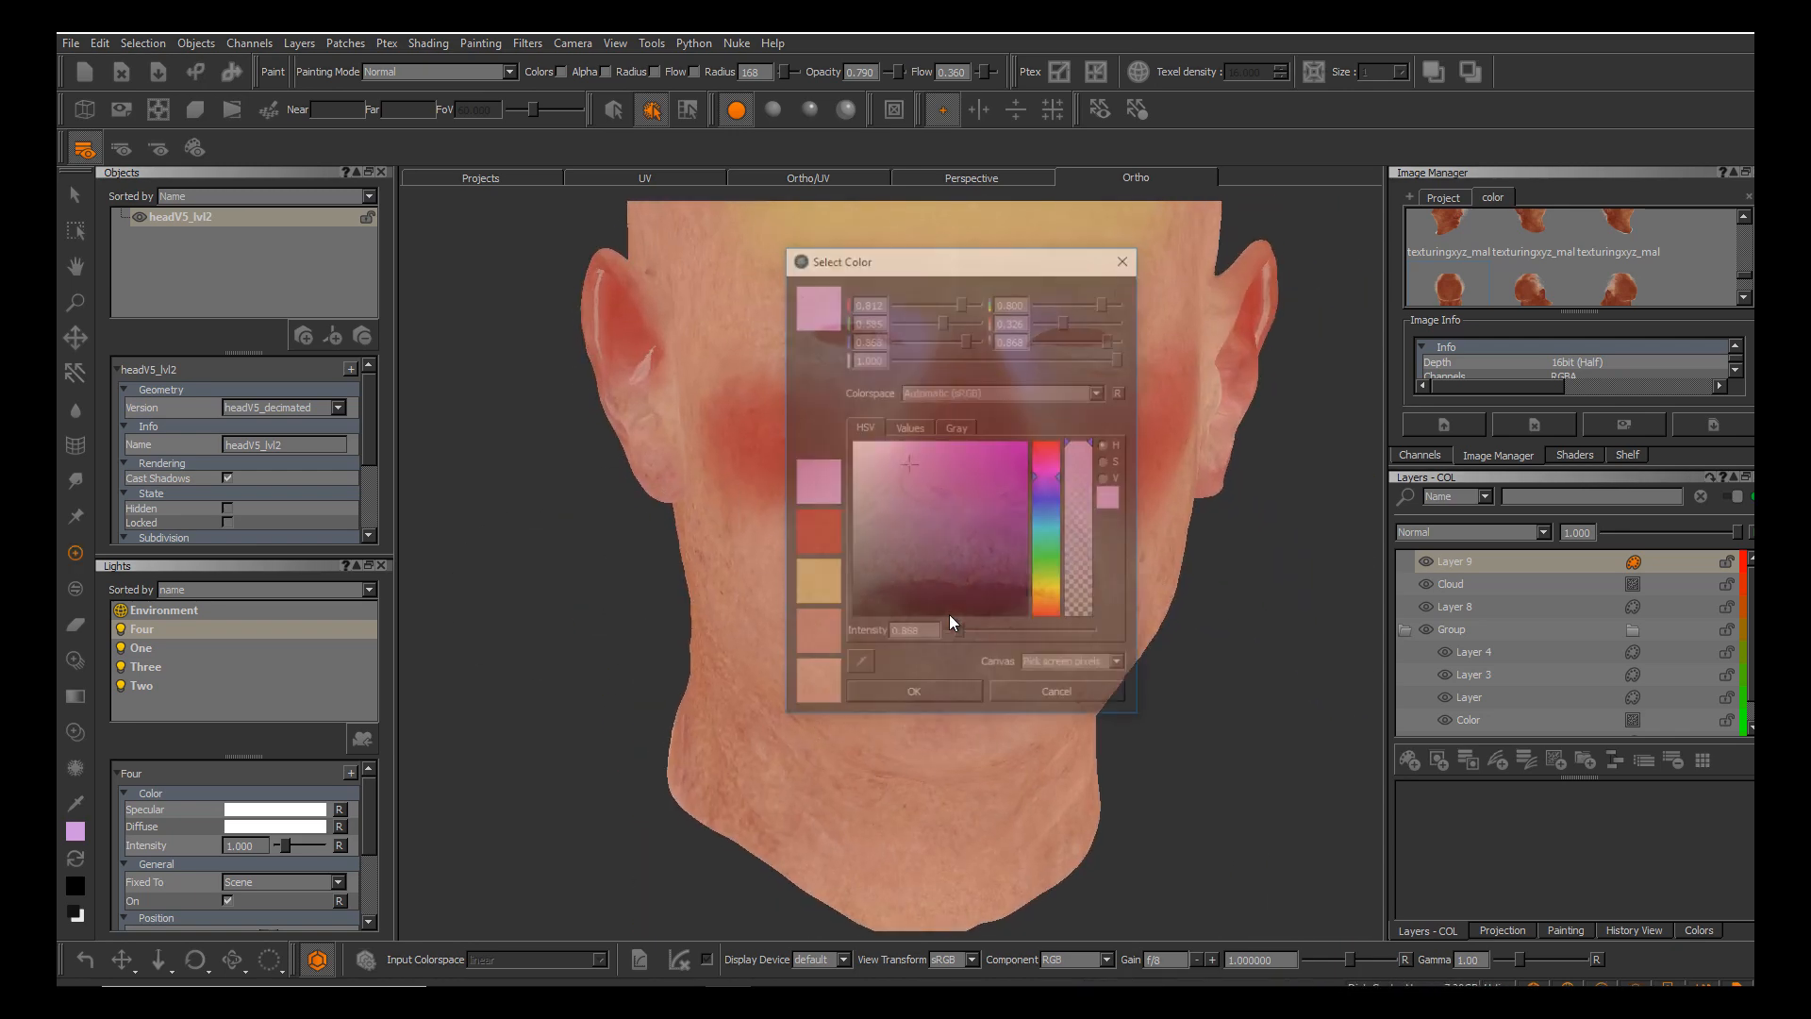
{"action": "left_click", "coordinate": [1049, 578]}
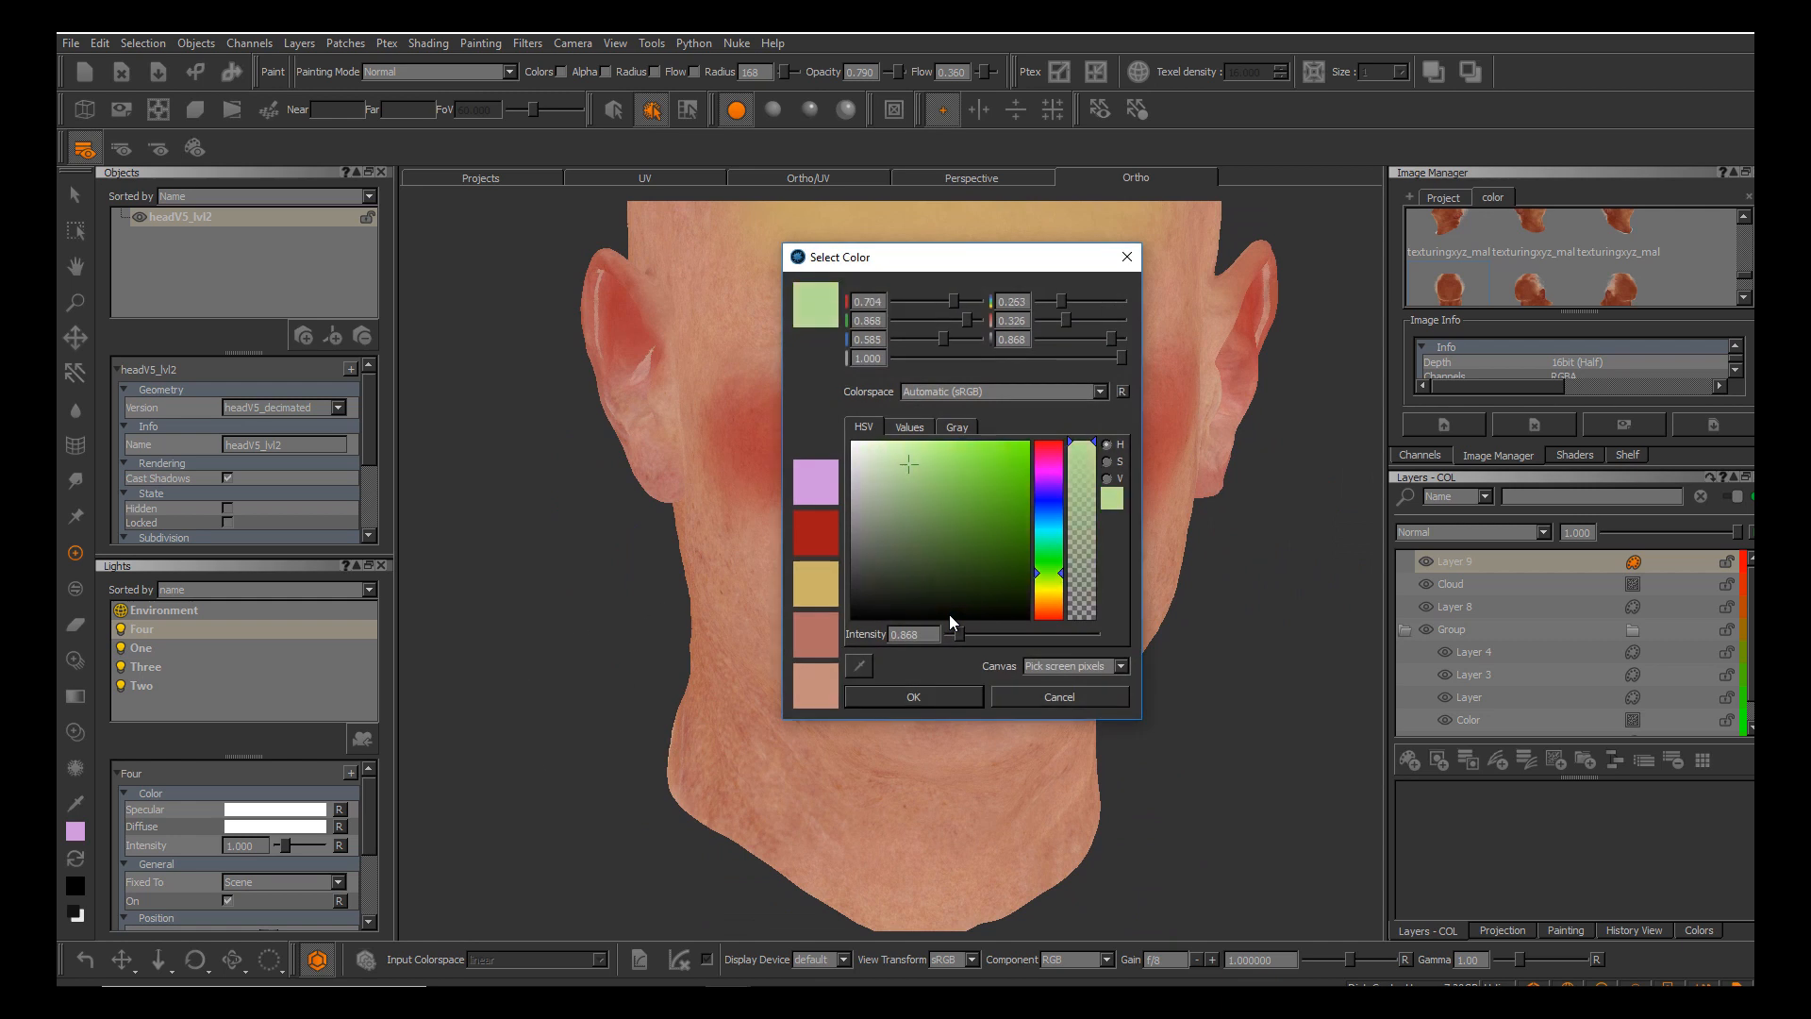
{"action": "left_click_drag", "start_coordinate": [908, 464], "coordinate": [903, 516]}
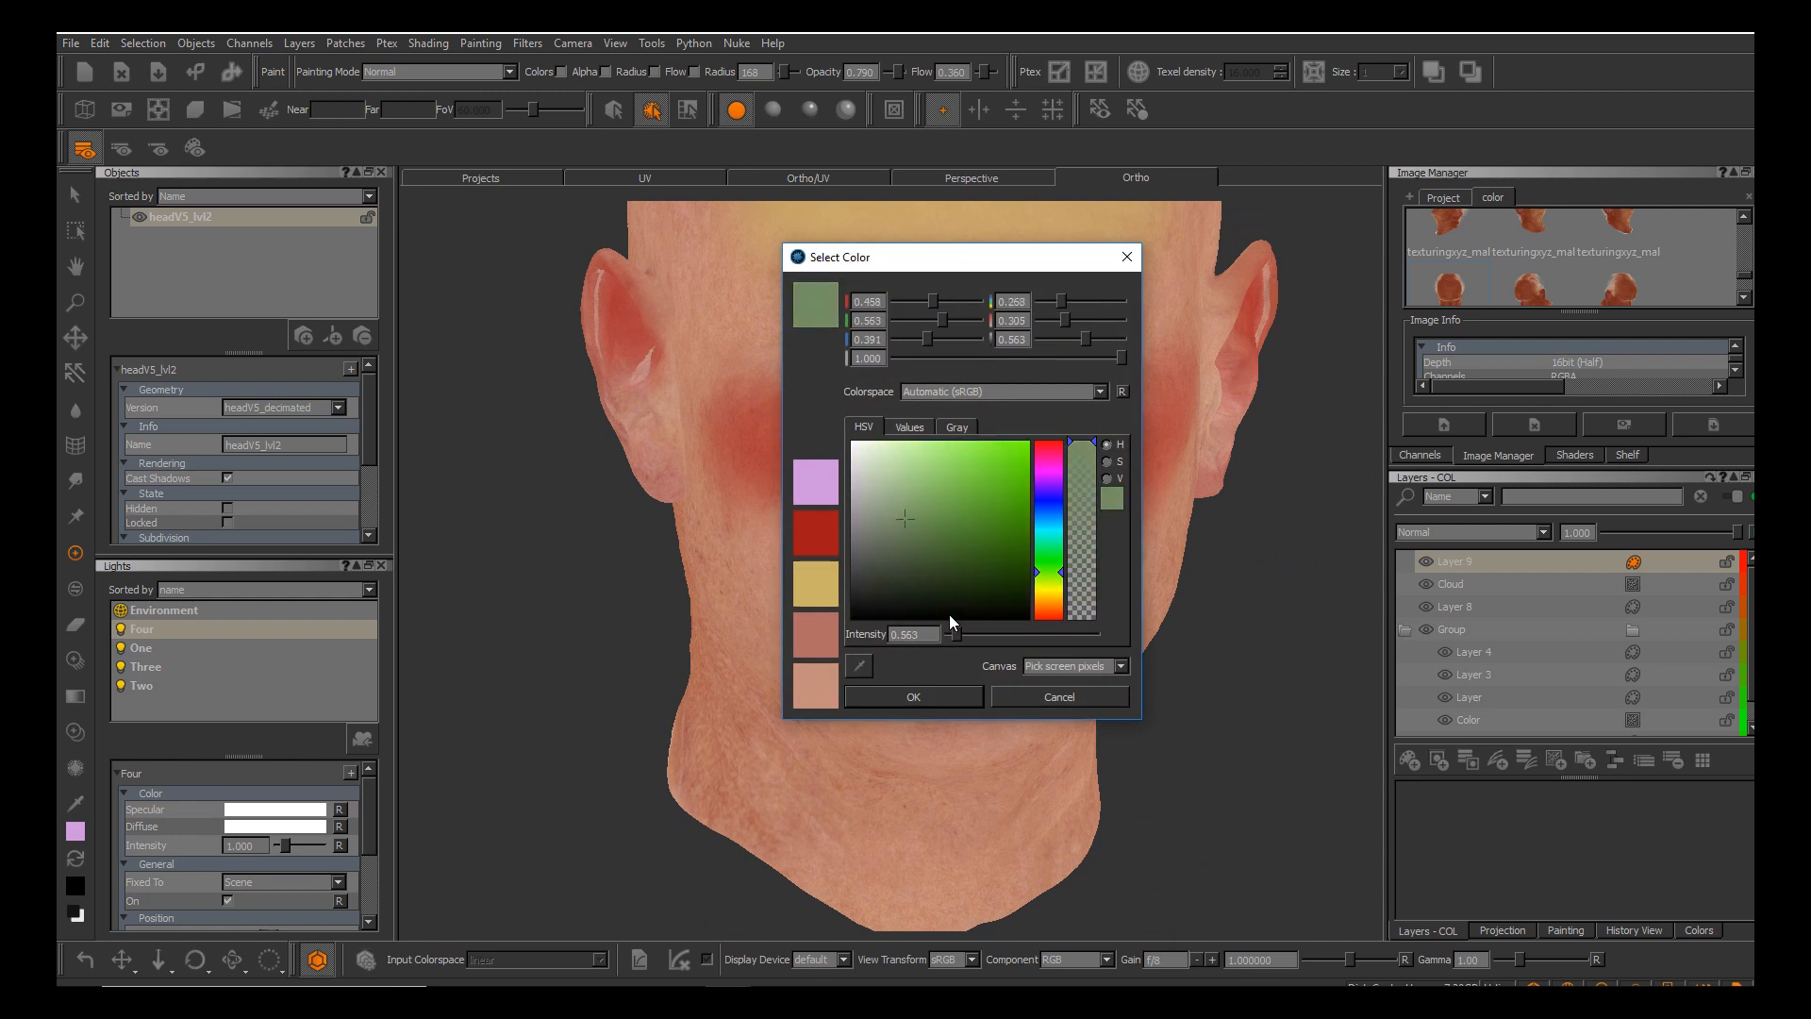
{"action": "left_click", "coordinate": [913, 698]}
Paint green over the head's right jaw, from in front of the ear down to the chin.
{"action": "left_click_drag", "start_coordinate": [798, 604], "coordinate": [1123, 613], "text": "alt"}
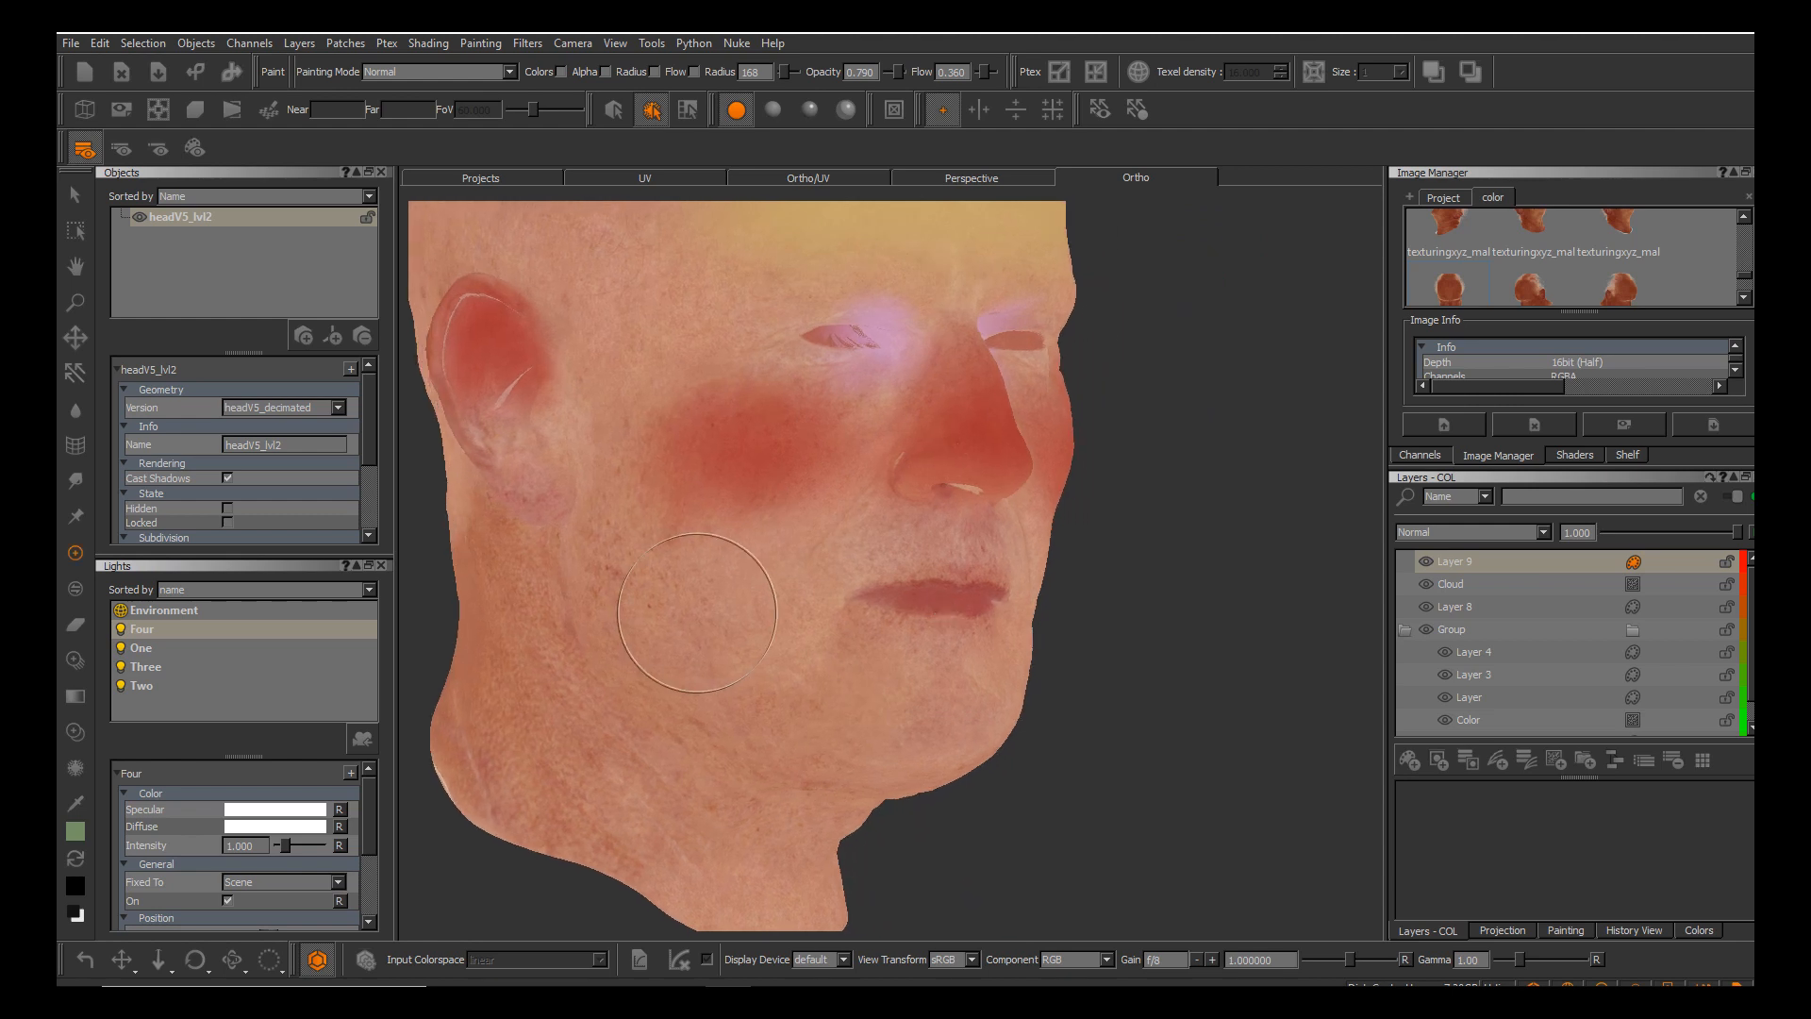
{"action": "left_click_drag", "start_coordinate": [696, 615], "coordinate": [630, 629]}
{"action": "left_click_drag", "start_coordinate": [597, 461], "coordinate": [614, 395]}
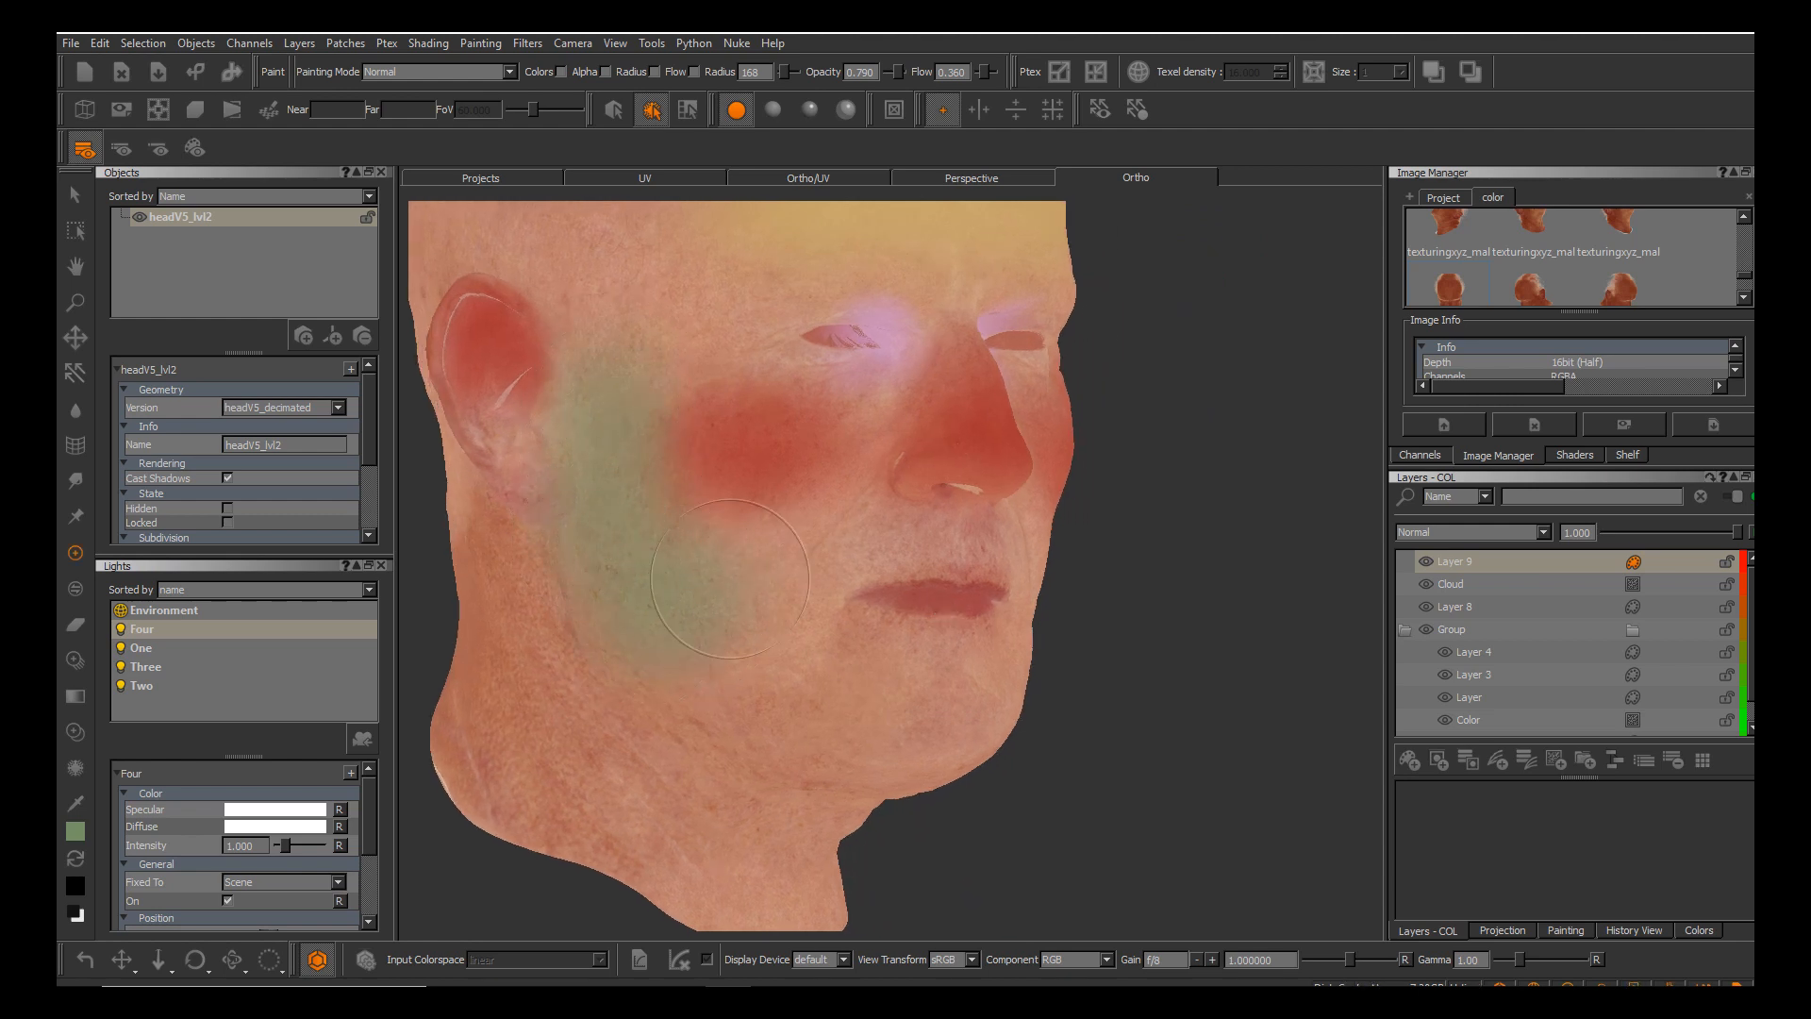
{"action": "left_click_drag", "start_coordinate": [771, 734], "coordinate": [896, 734]}
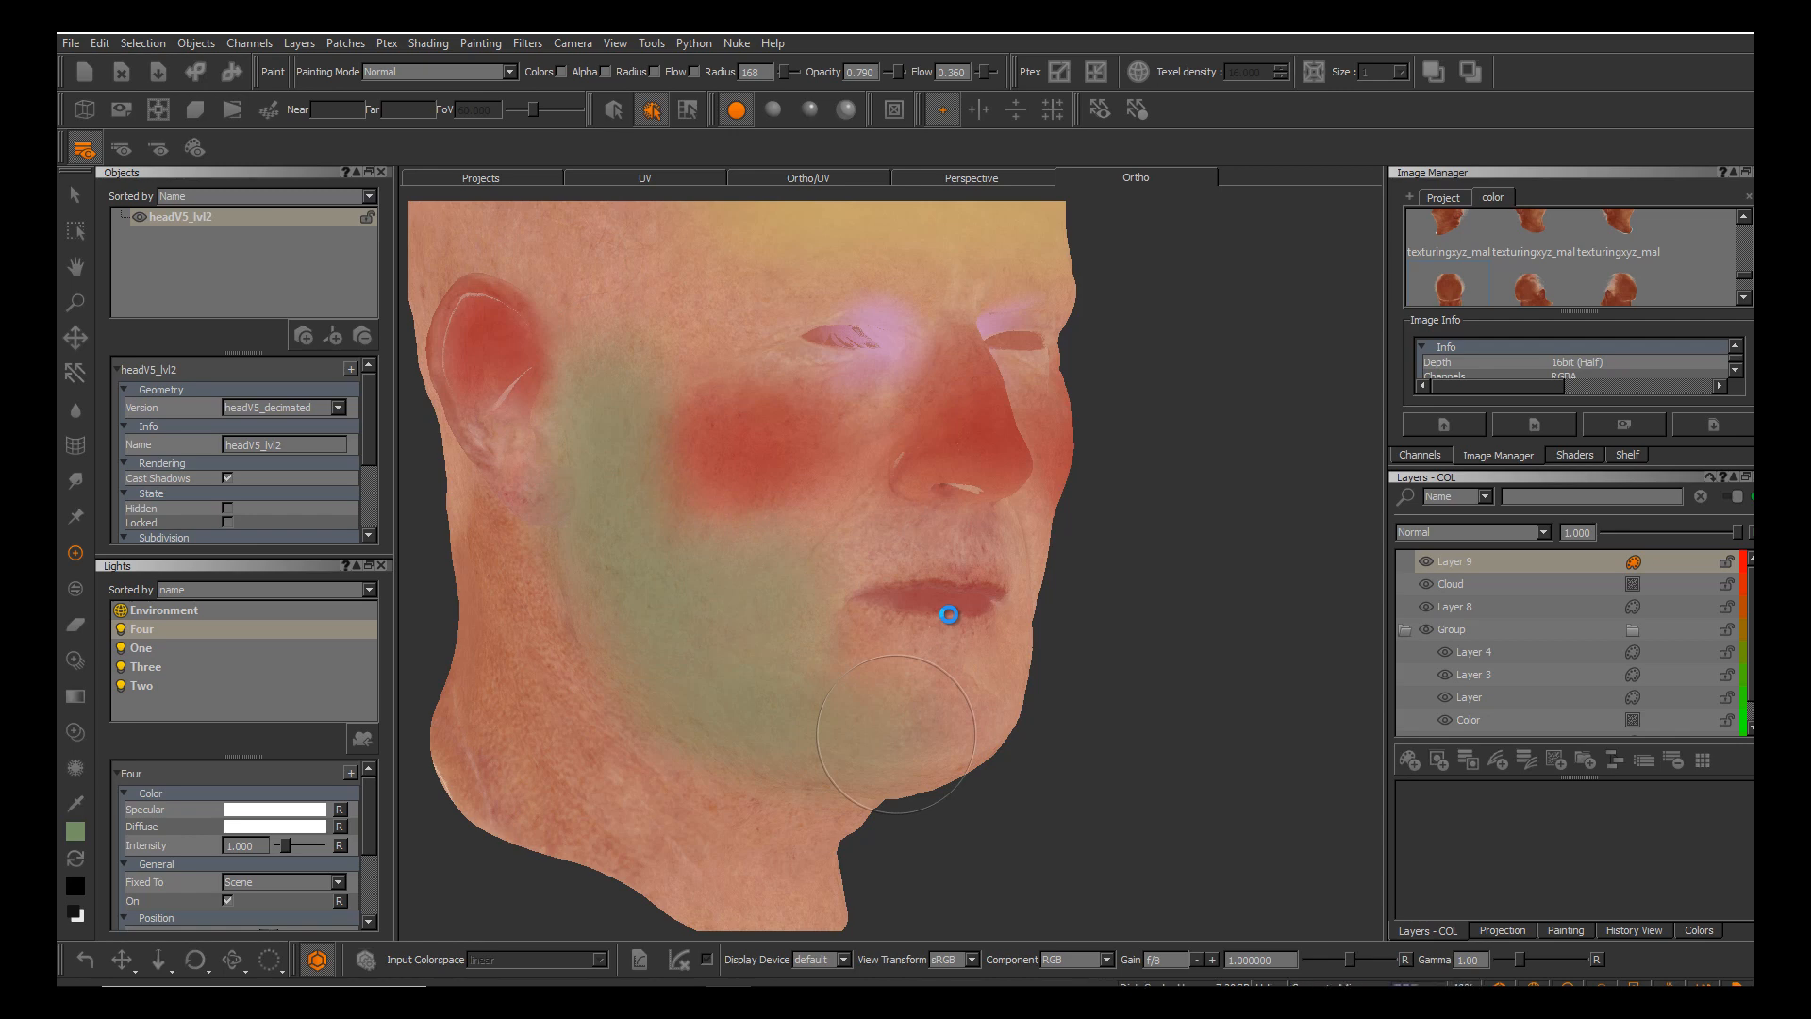
Extend the green under the chin and up the left jaw, and cover the skin around the mouth with a brush radius of 116.
{"action": "left_click_drag", "start_coordinate": [949, 614], "coordinate": [894, 671], "text": "alt"}
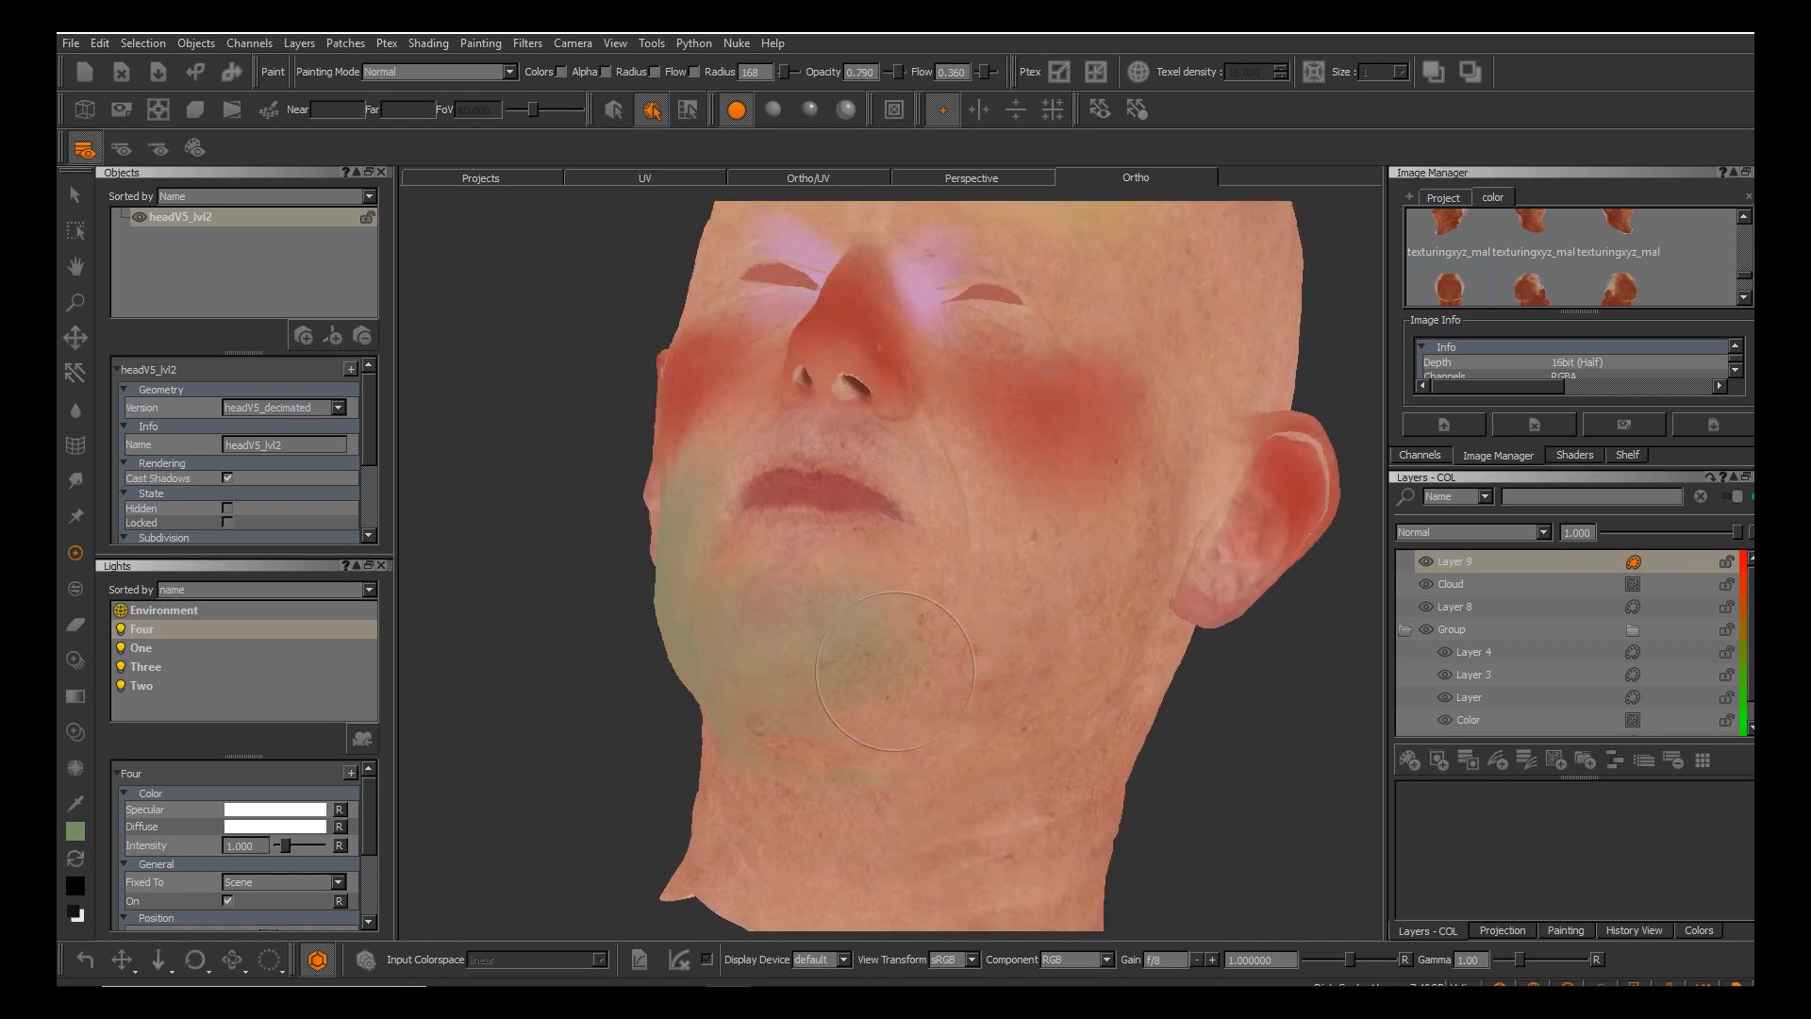
{"action": "left_click_drag", "start_coordinate": [971, 625], "coordinate": [1012, 619]}
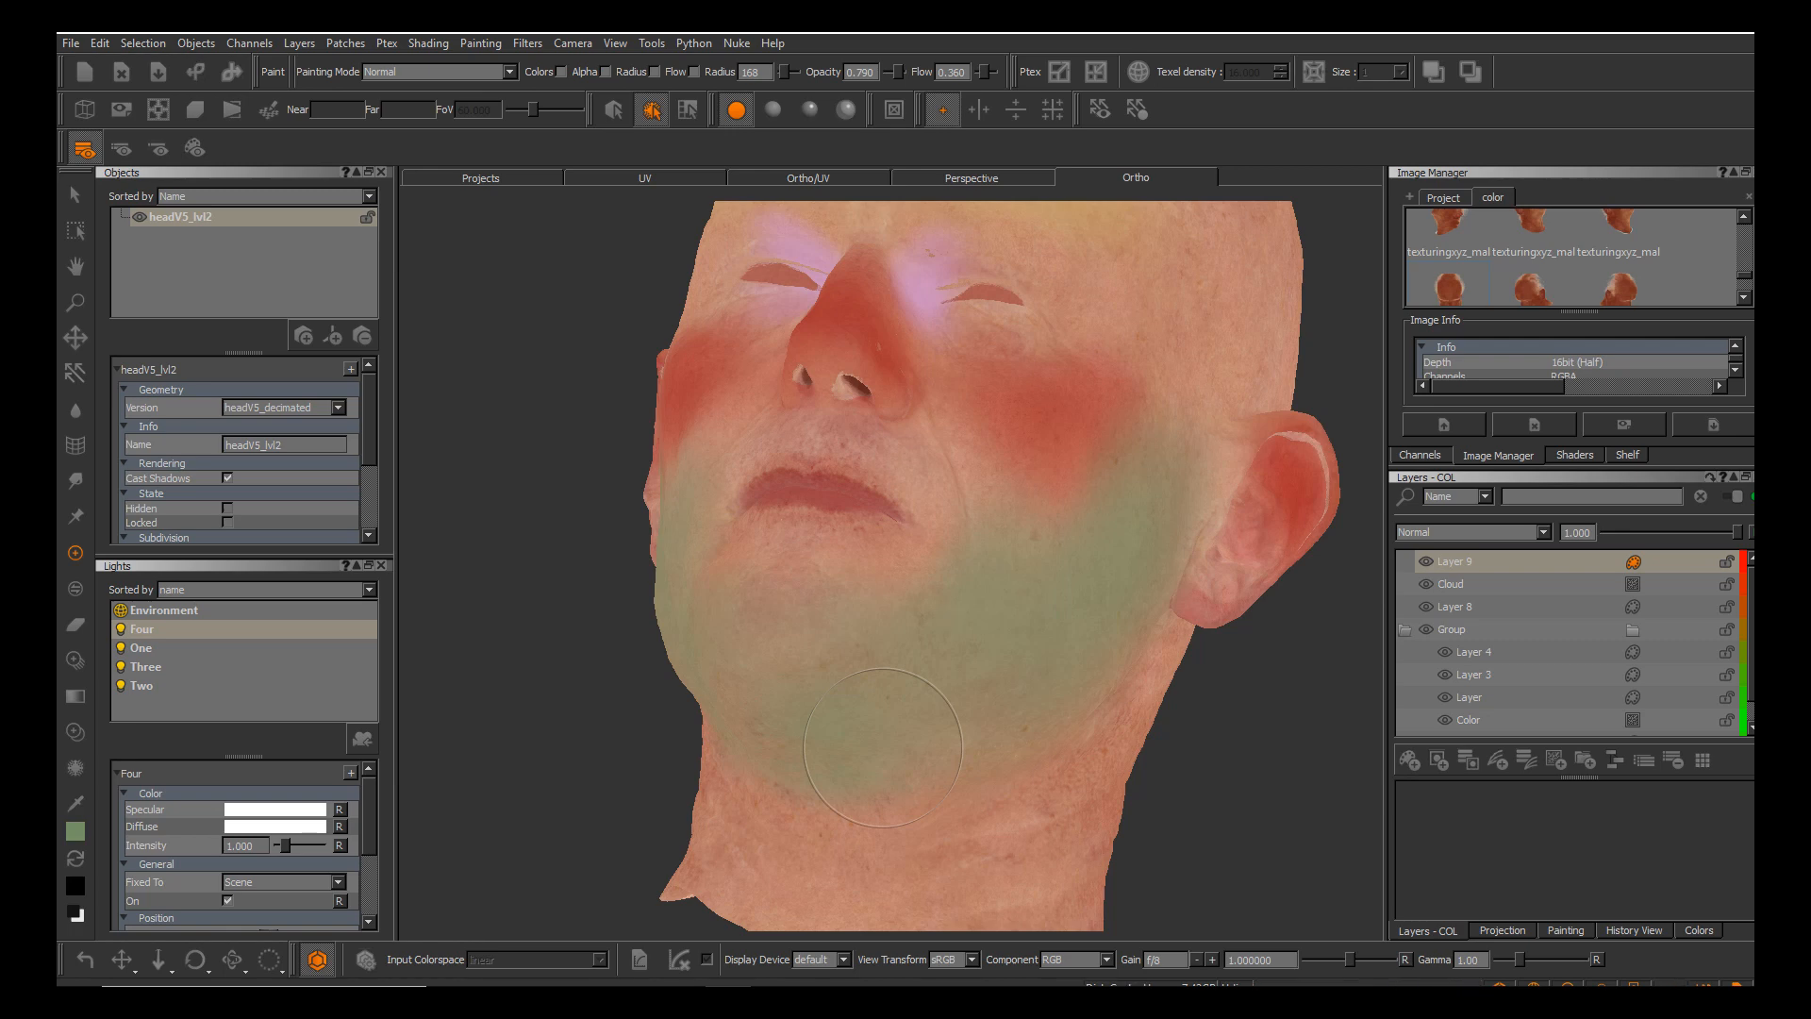
{"action": "left_click_drag", "start_coordinate": [817, 605], "coordinate": [756, 568], "text": "alt"}
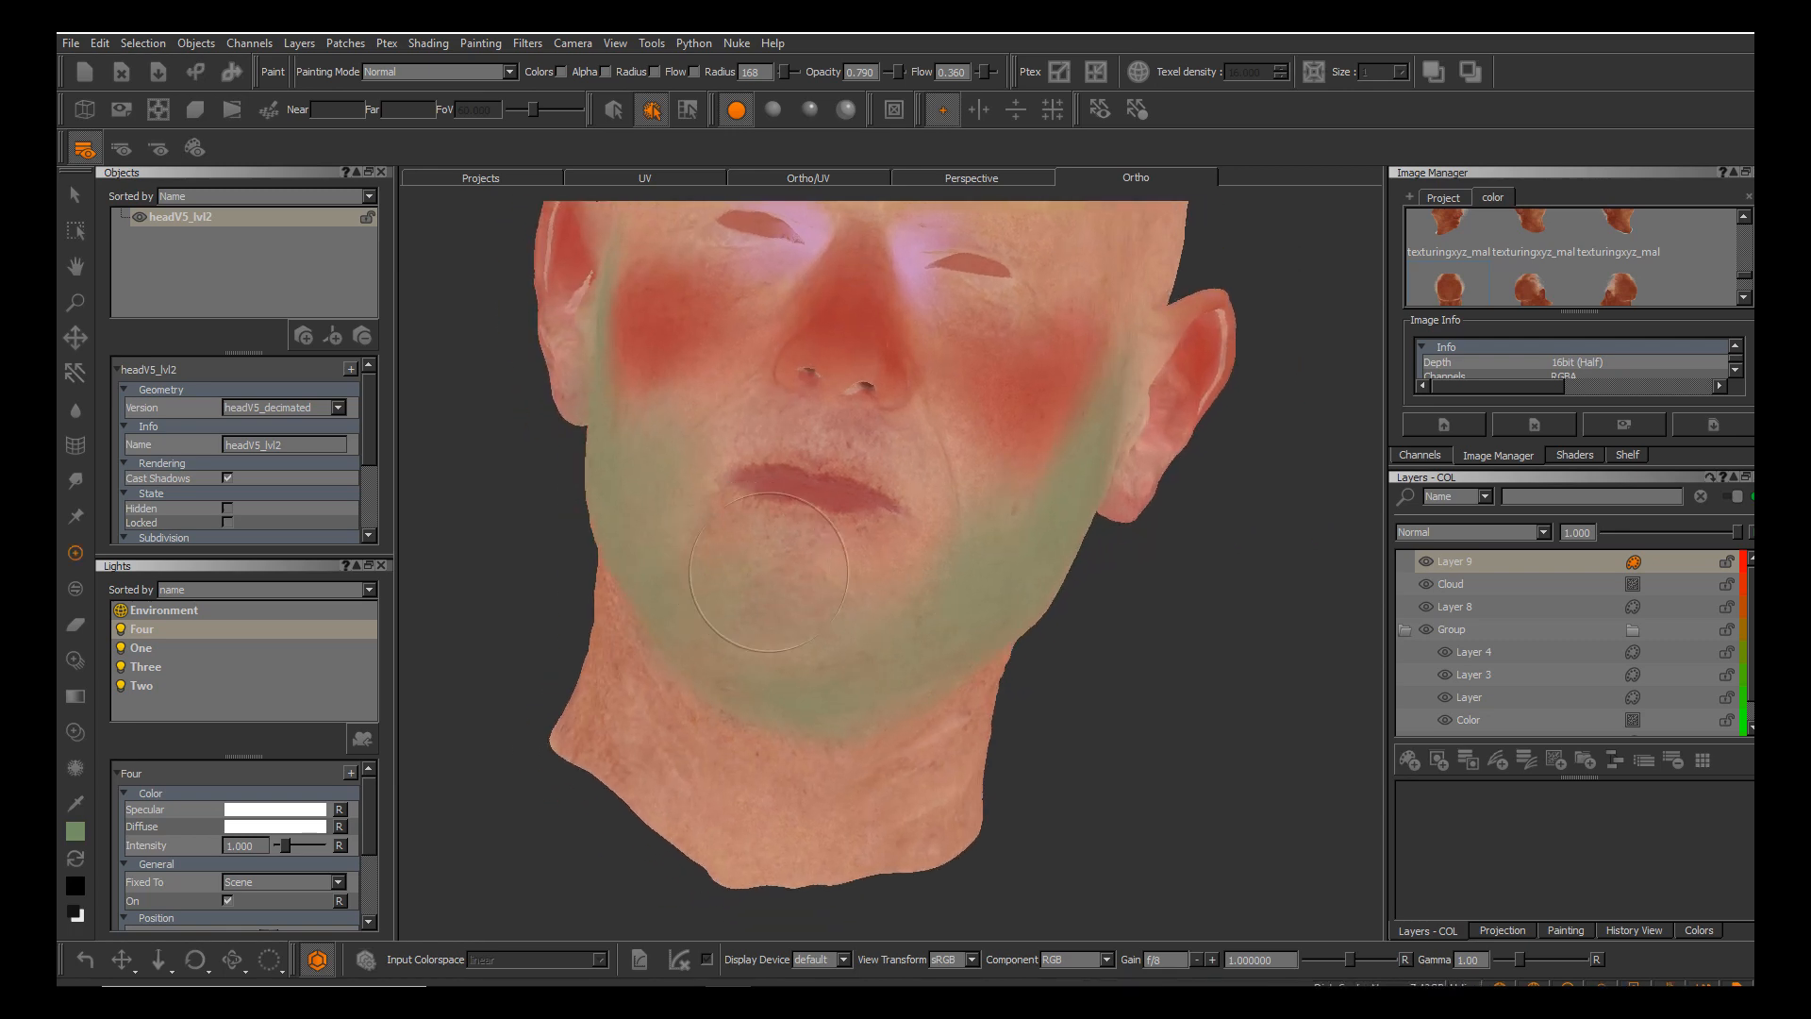
{"action": "left_click_drag", "start_coordinate": [841, 468], "coordinate": [744, 433], "text": "shift"}
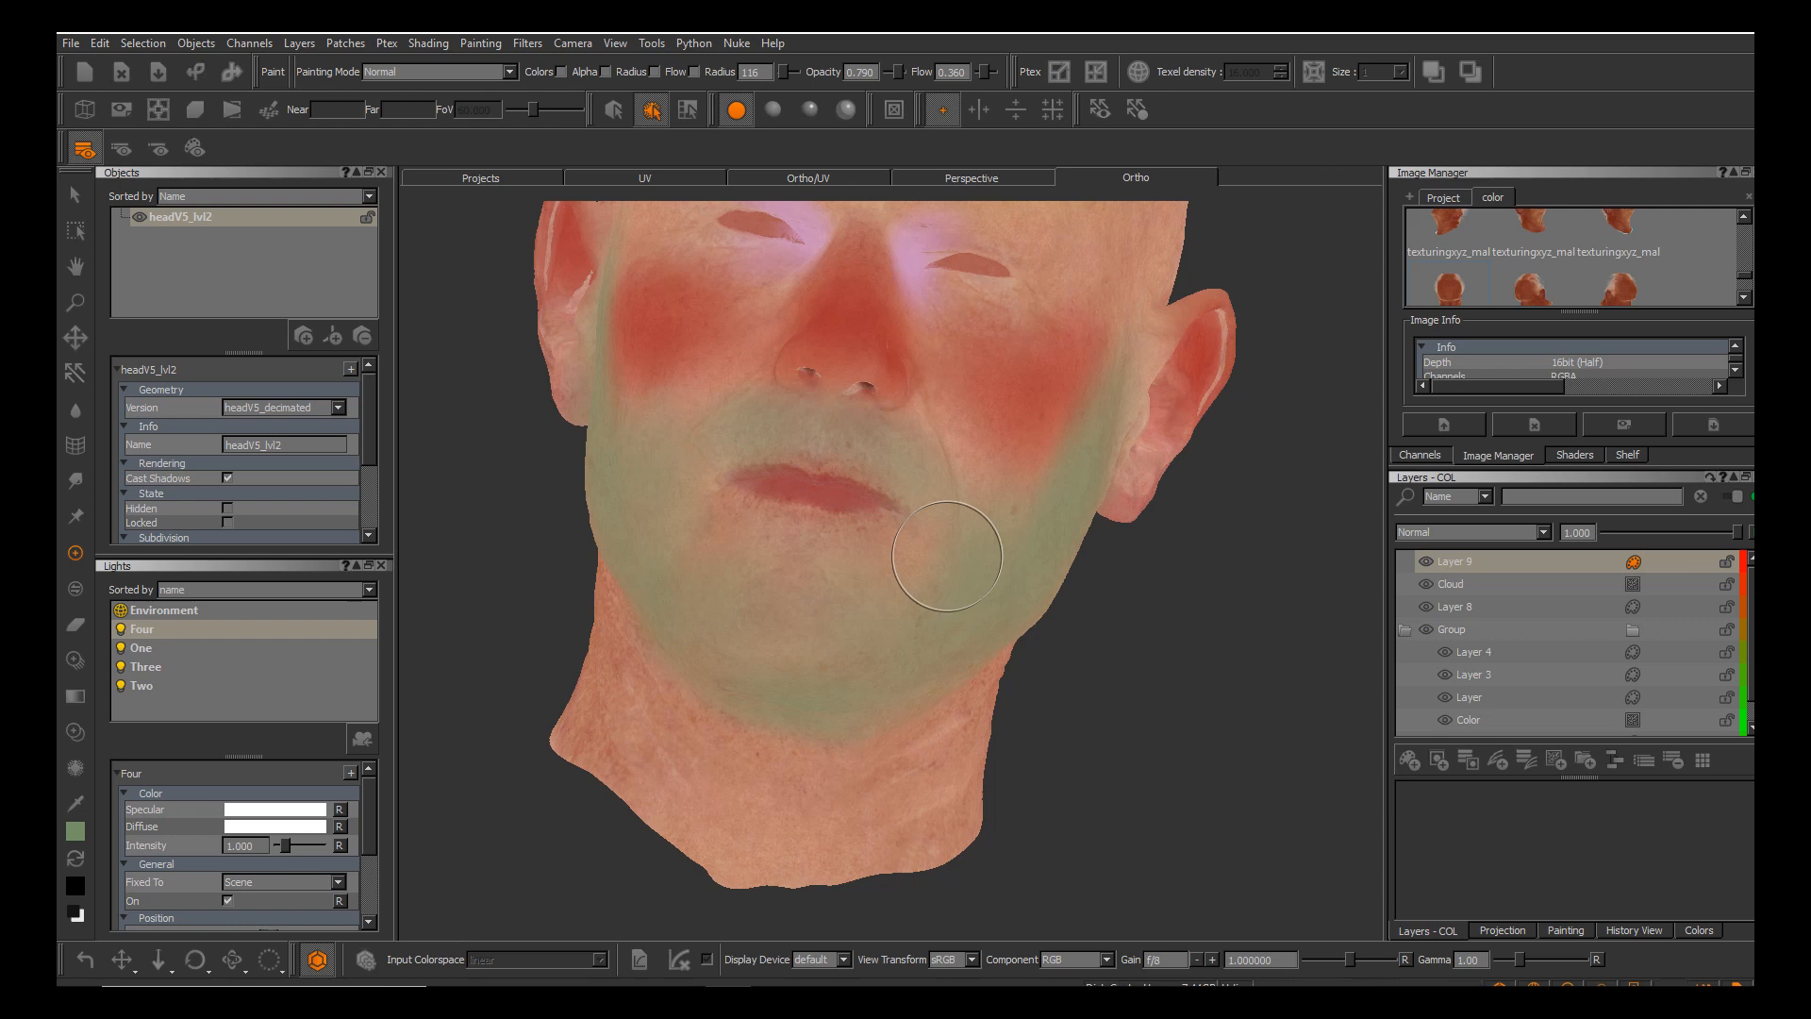
Try the Overlay blend mode on Layer 9 and check the colour zones from several angles.
{"action": "middle_click_drag", "start_coordinate": [949, 614], "coordinate": [1106, 755], "text": "alt"}
{"action": "left_click_drag", "start_coordinate": [953, 615], "coordinate": [950, 618], "text": "alt"}
{"action": "left_click", "coordinate": [1472, 532]}
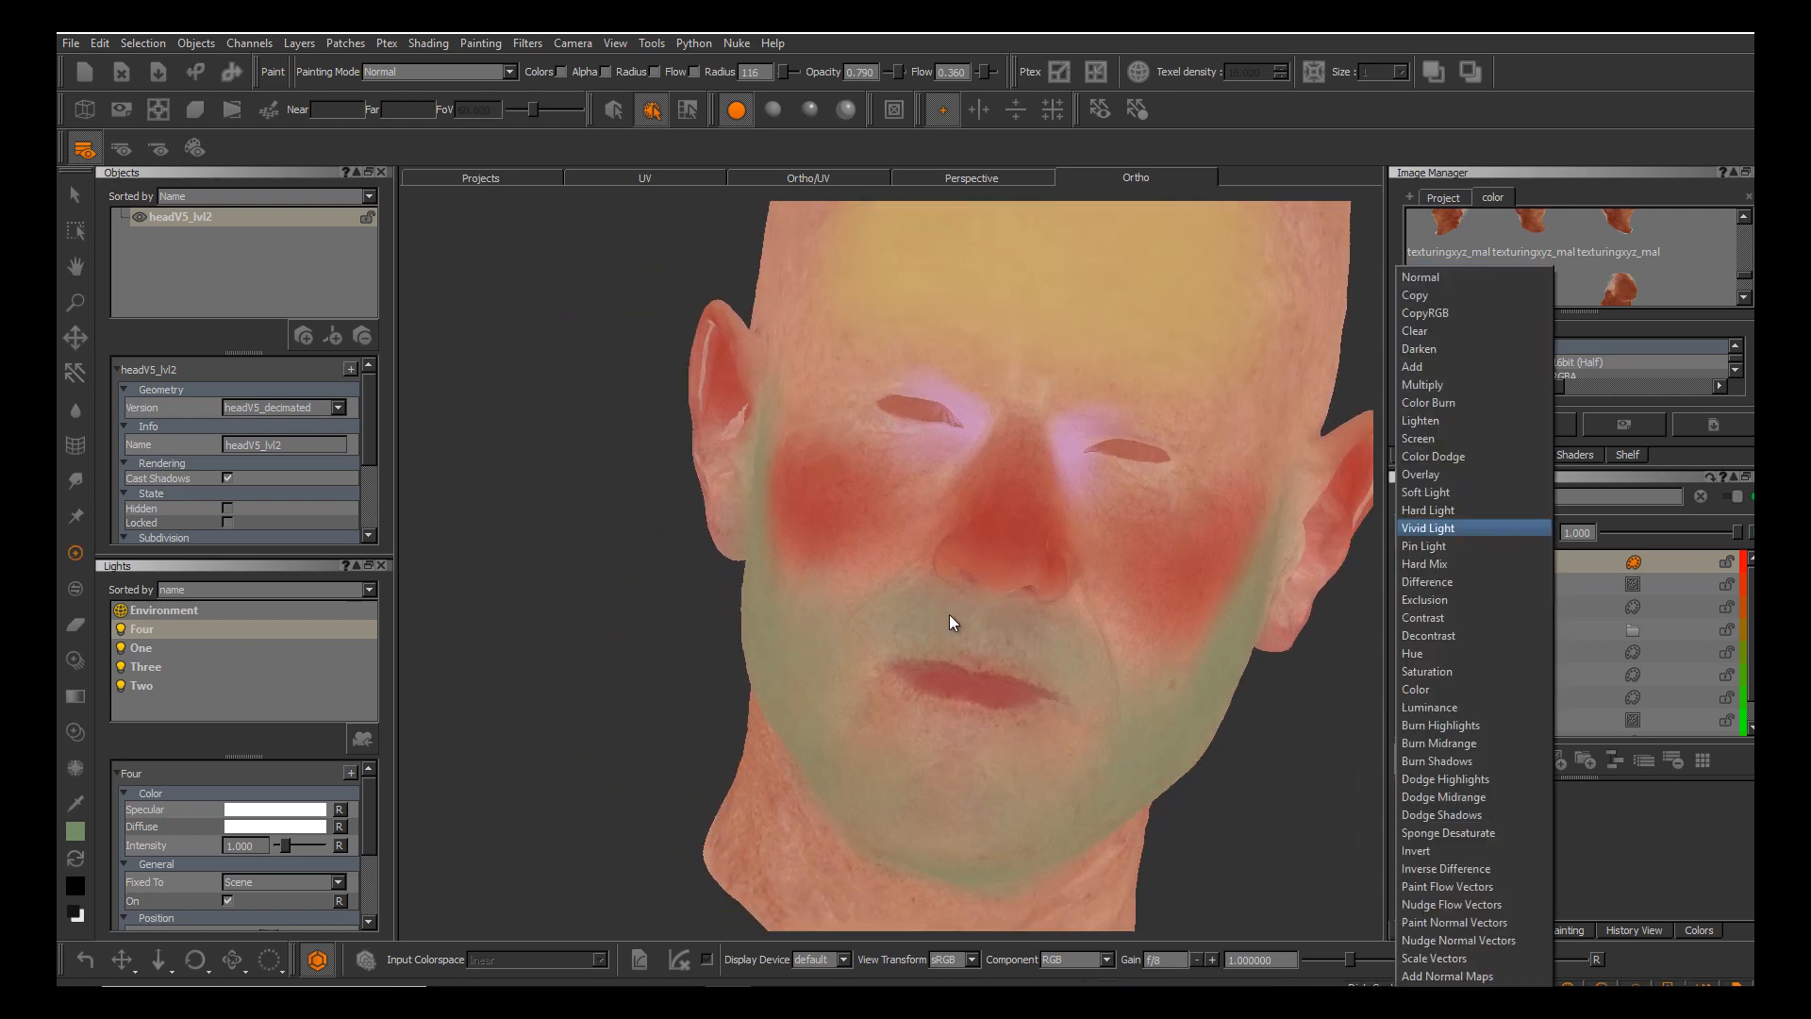
{"action": "left_click", "coordinate": [1468, 474]}
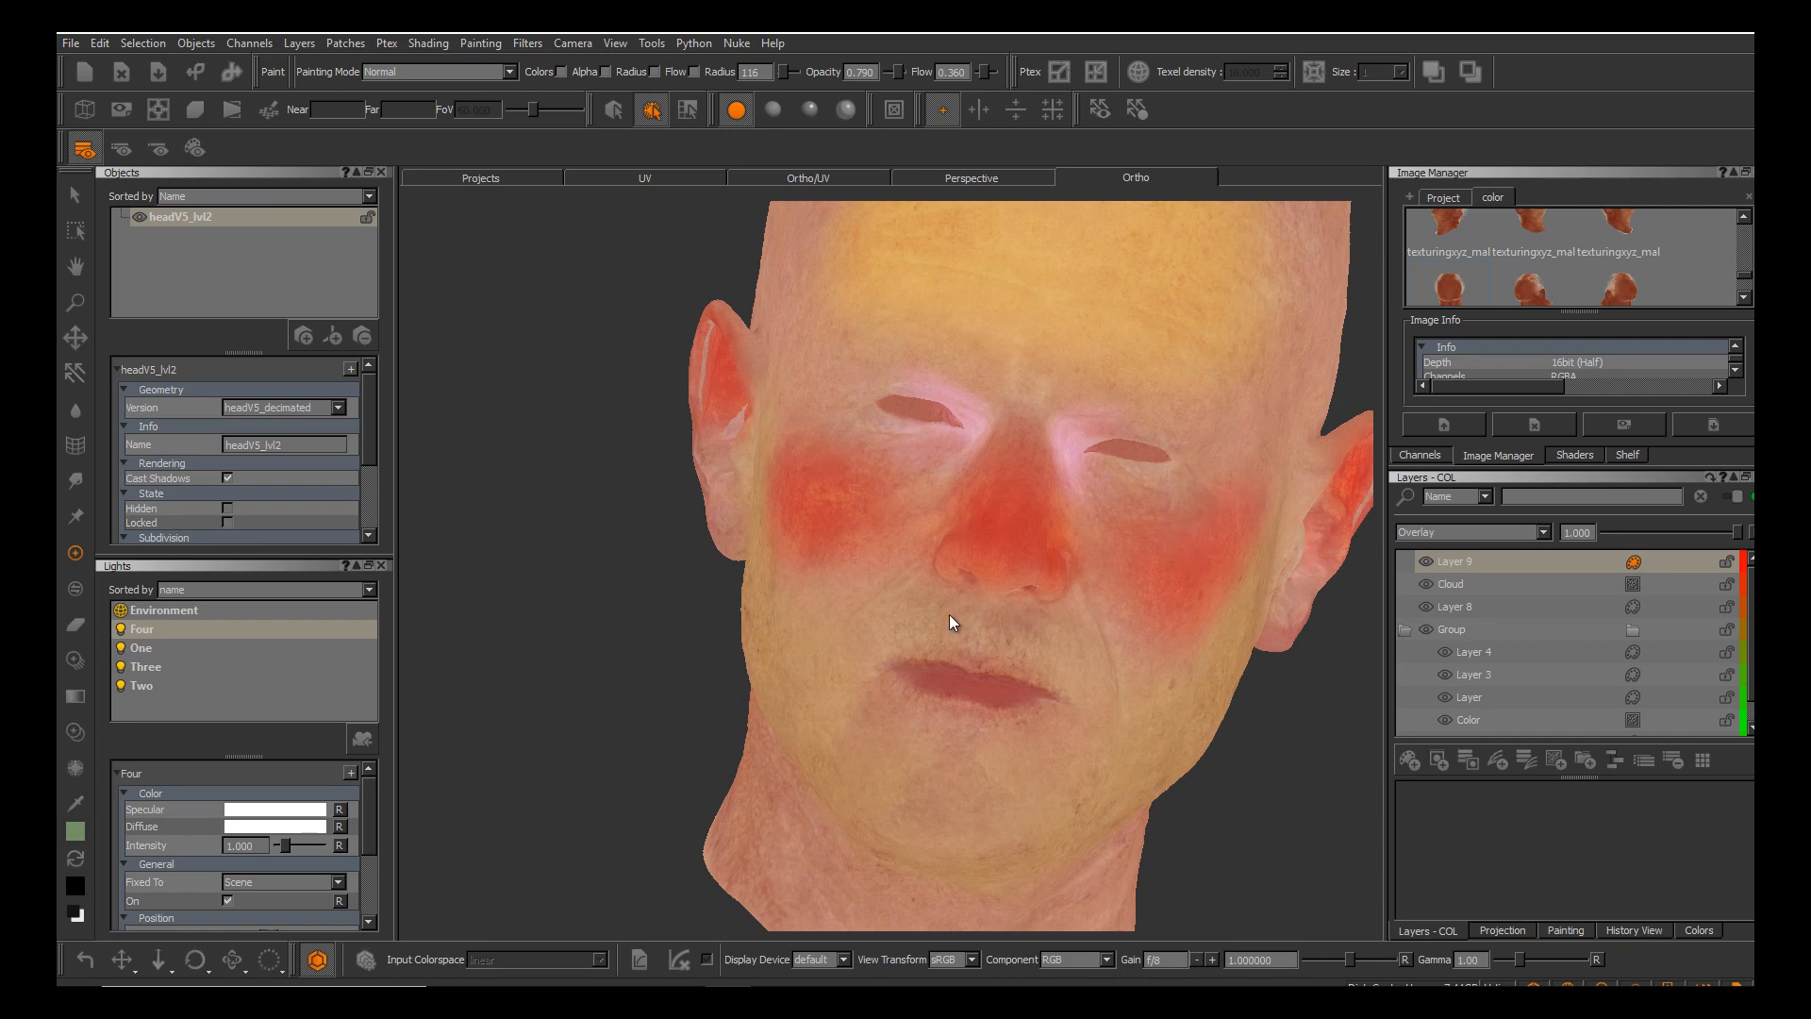
{"action": "middle_click_drag", "start_coordinate": [1058, 446], "coordinate": [981, 383], "text": "alt"}
{"action": "left_click_drag", "start_coordinate": [981, 383], "coordinate": [811, 415], "text": "alt"}
{"action": "left_click_drag", "start_coordinate": [1077, 496], "coordinate": [1264, 490], "text": "alt"}
{"action": "middle_click_drag", "start_coordinate": [949, 614], "coordinate": [971, 685], "text": "alt"}
{"action": "mouse_move", "coordinate": [972, 685]}
{"action": "left_mouse_down", "text": "alt"}
{"action": "mouse_move", "coordinate": [854, 661]}
{"action": "mouse_move", "coordinate": [1067, 612]}
{"action": "left_mouse_up", "text": "alt"}
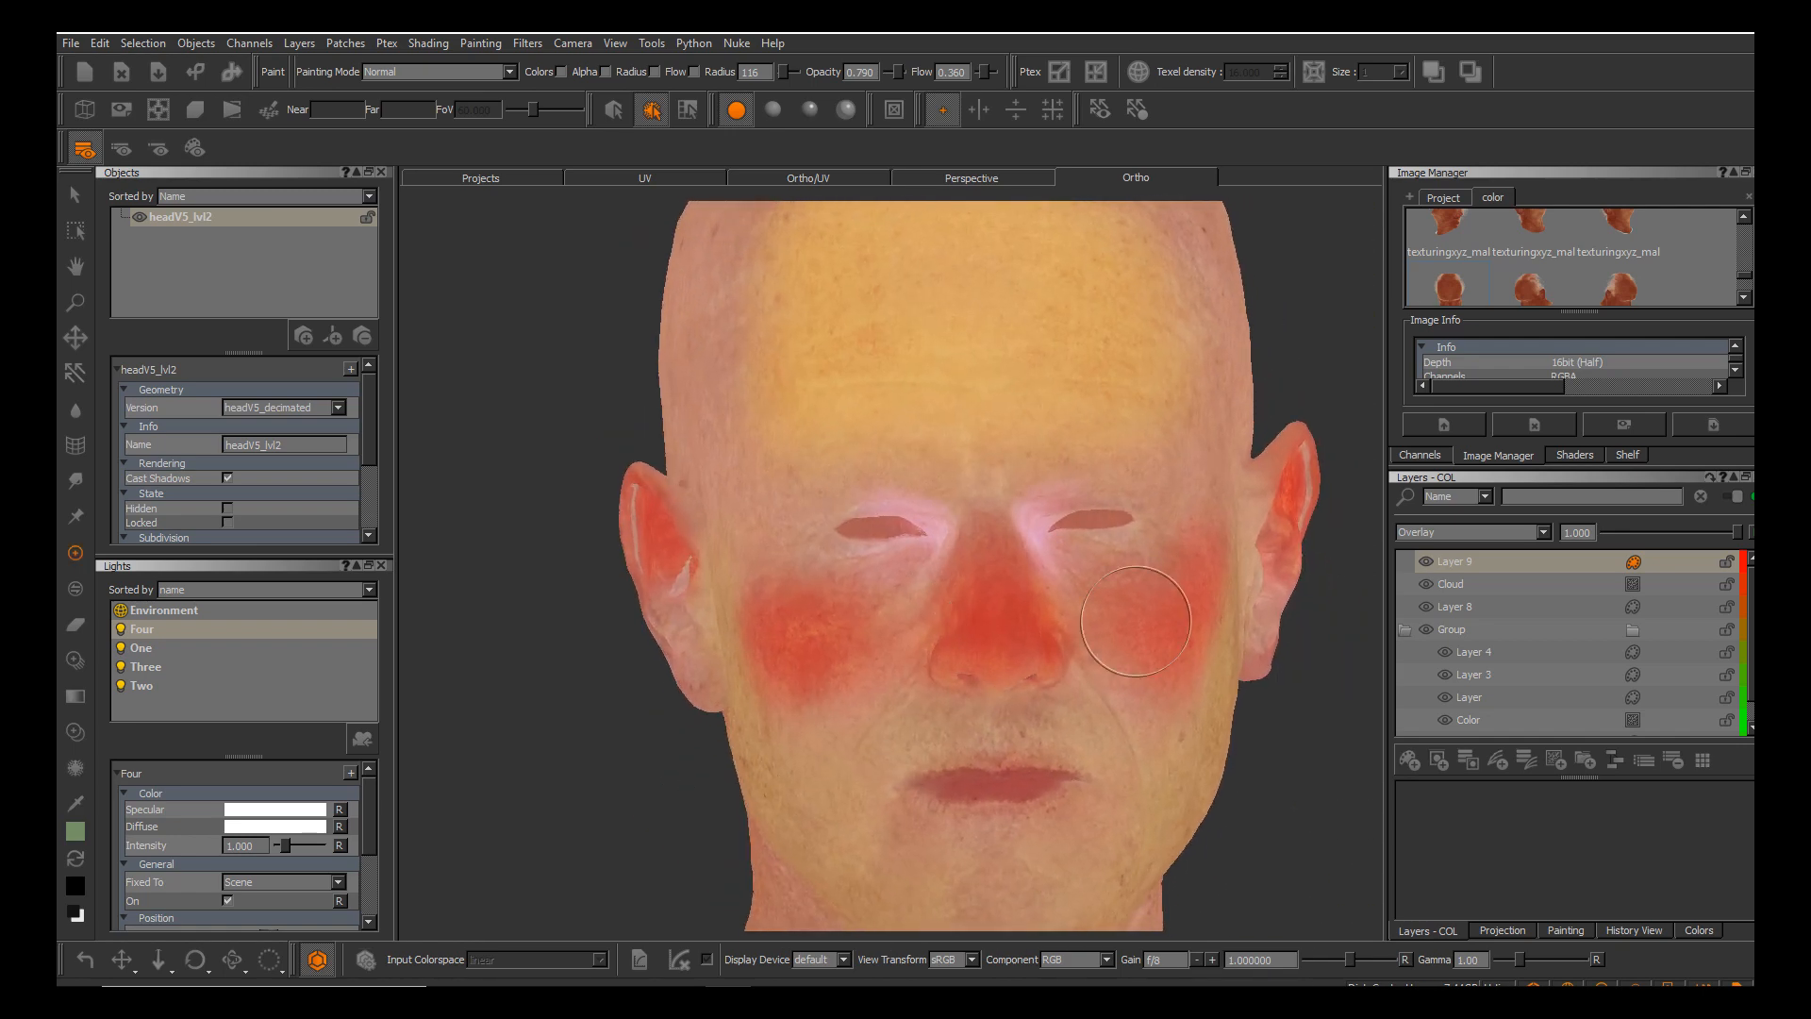
Set Layer 9's blend mode to Soft Light and check the face from the front and sides.
{"action": "left_click", "coordinate": [1473, 531]}
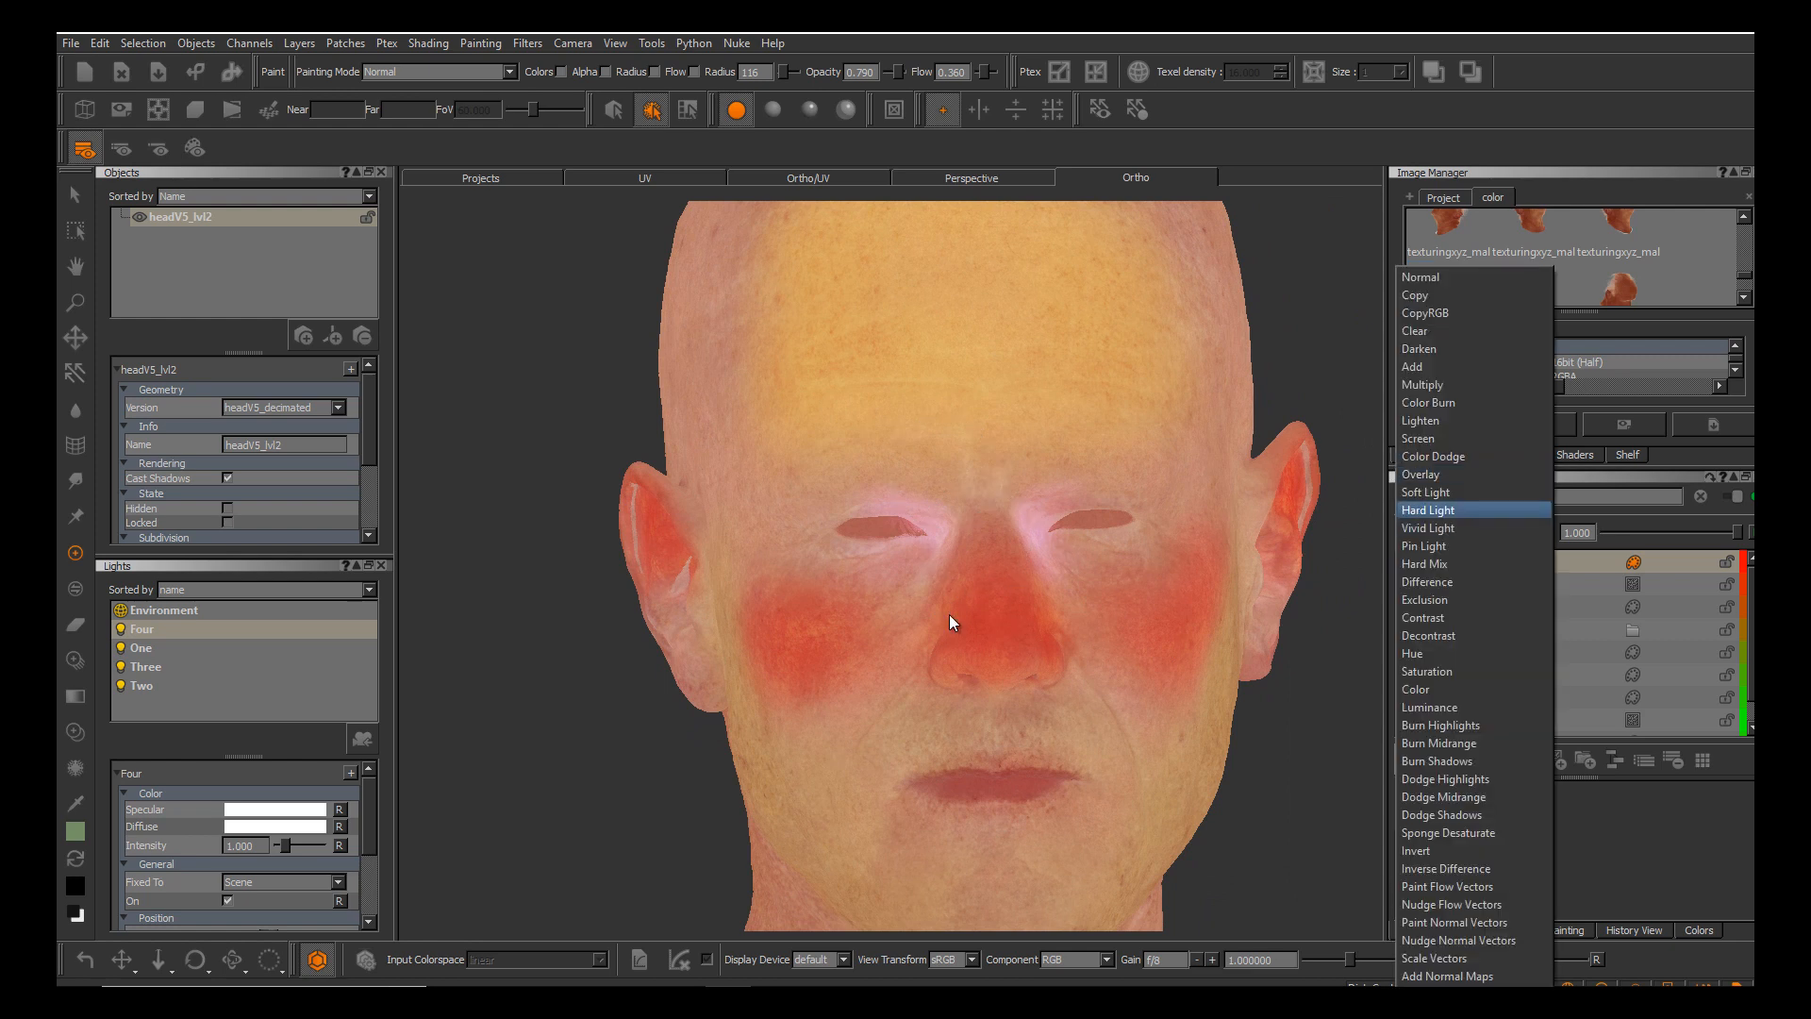
{"action": "left_click", "coordinate": [1453, 492]}
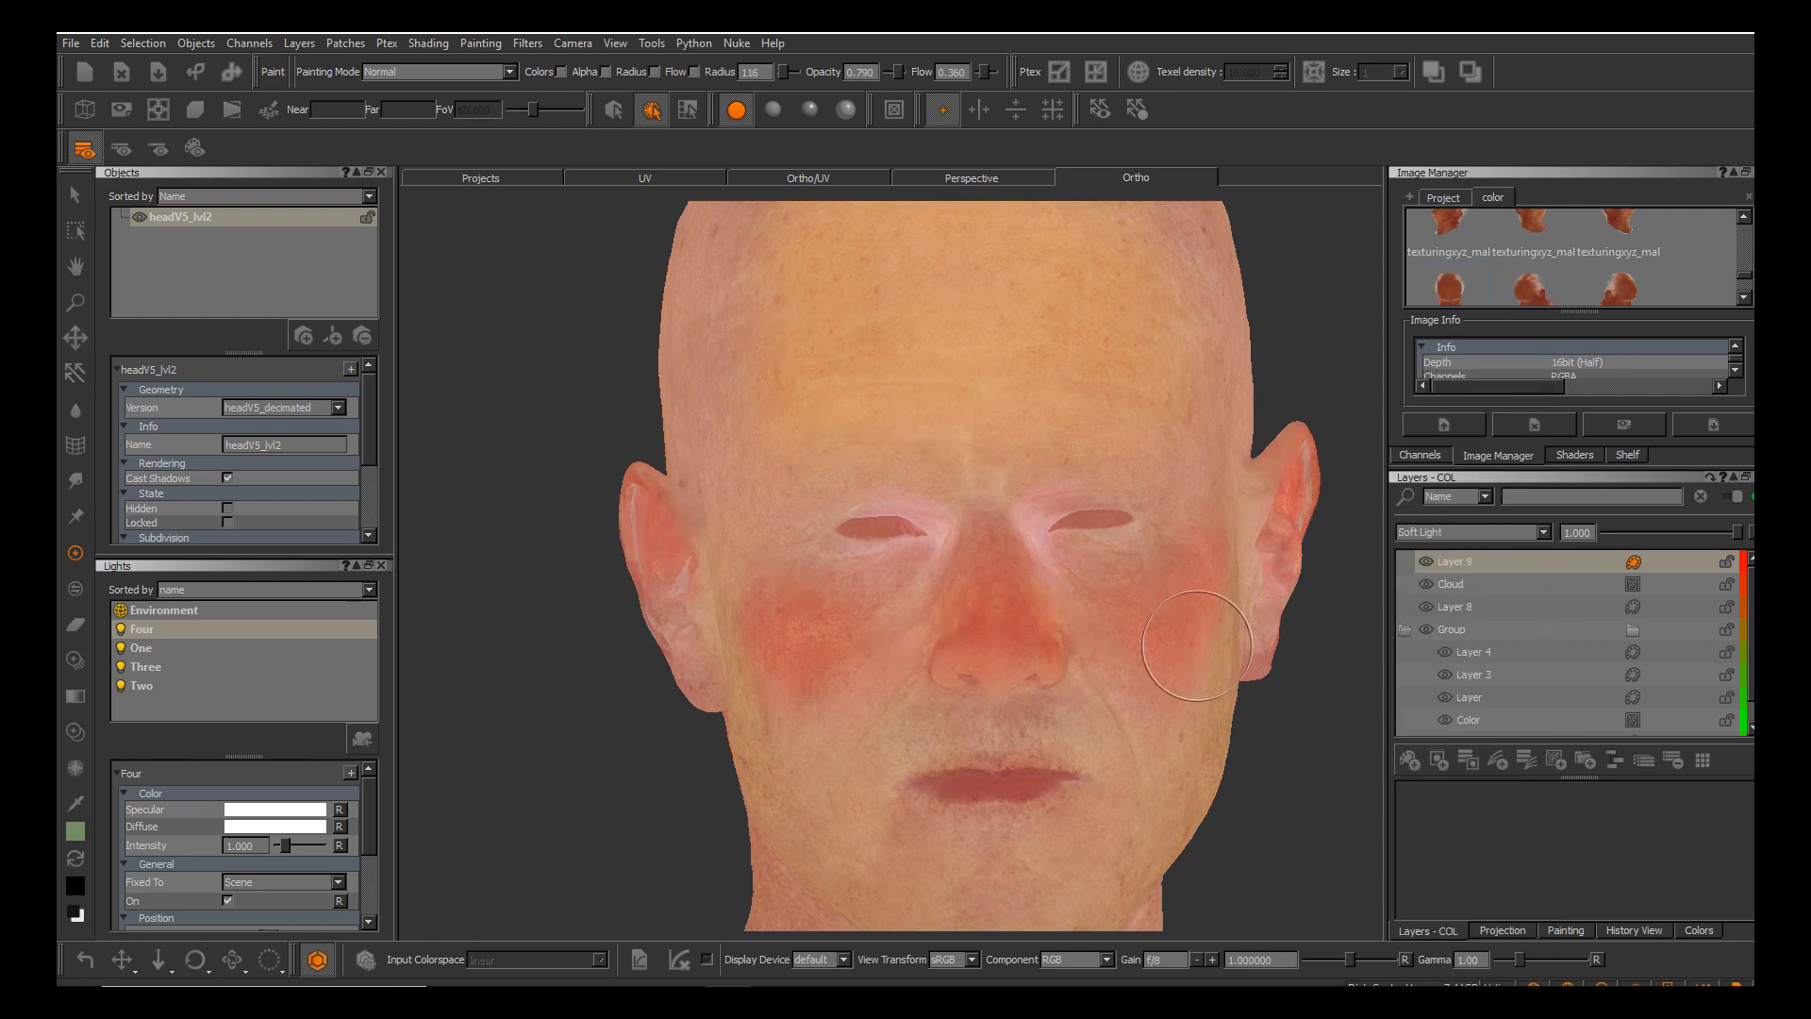
{"action": "middle_click_drag", "start_coordinate": [950, 614], "coordinate": [927, 512], "text": "alt"}
{"action": "left_click_drag", "start_coordinate": [927, 513], "coordinate": [1062, 505], "text": "alt"}
{"action": "middle_click_drag", "start_coordinate": [1061, 504], "coordinate": [1107, 453], "text": "alt"}
{"action": "left_click_drag", "start_coordinate": [949, 614], "coordinate": [868, 615], "text": "alt"}
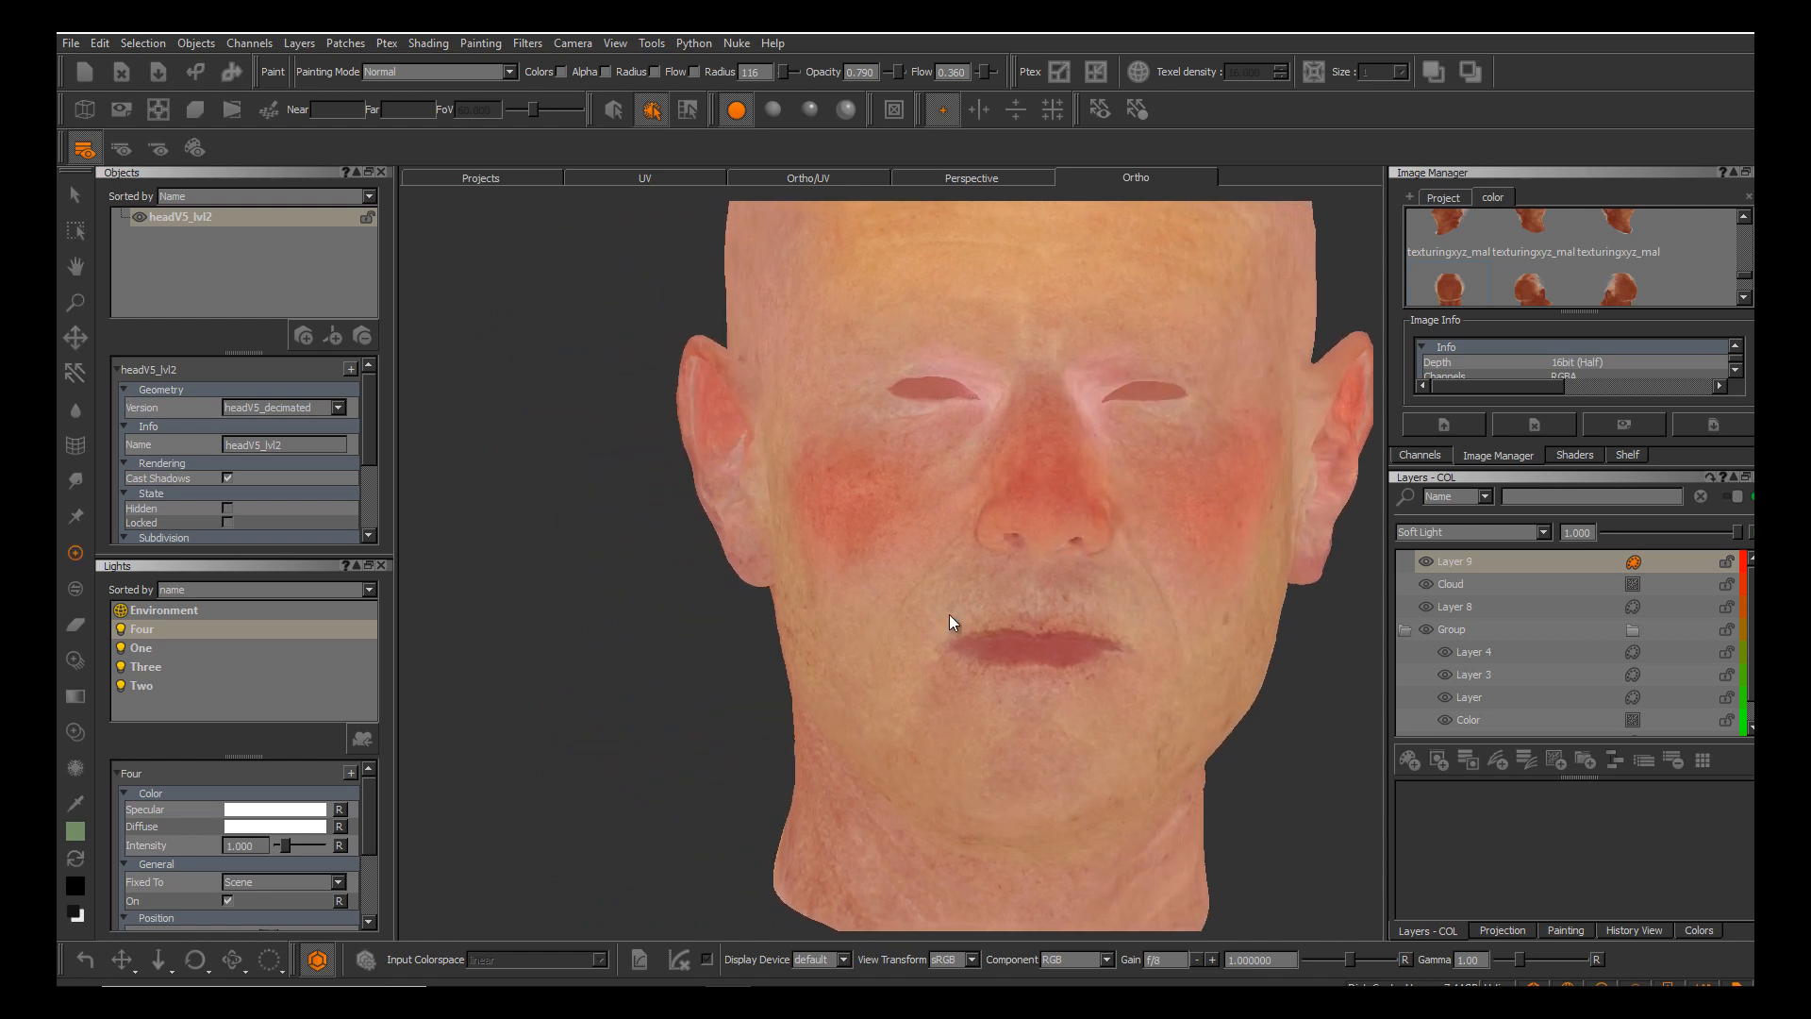
Lower Layer 9's opacity to 0.298 and check the face from the front.
{"action": "left_click_drag", "start_coordinate": [1737, 532], "coordinate": [1679, 532]}
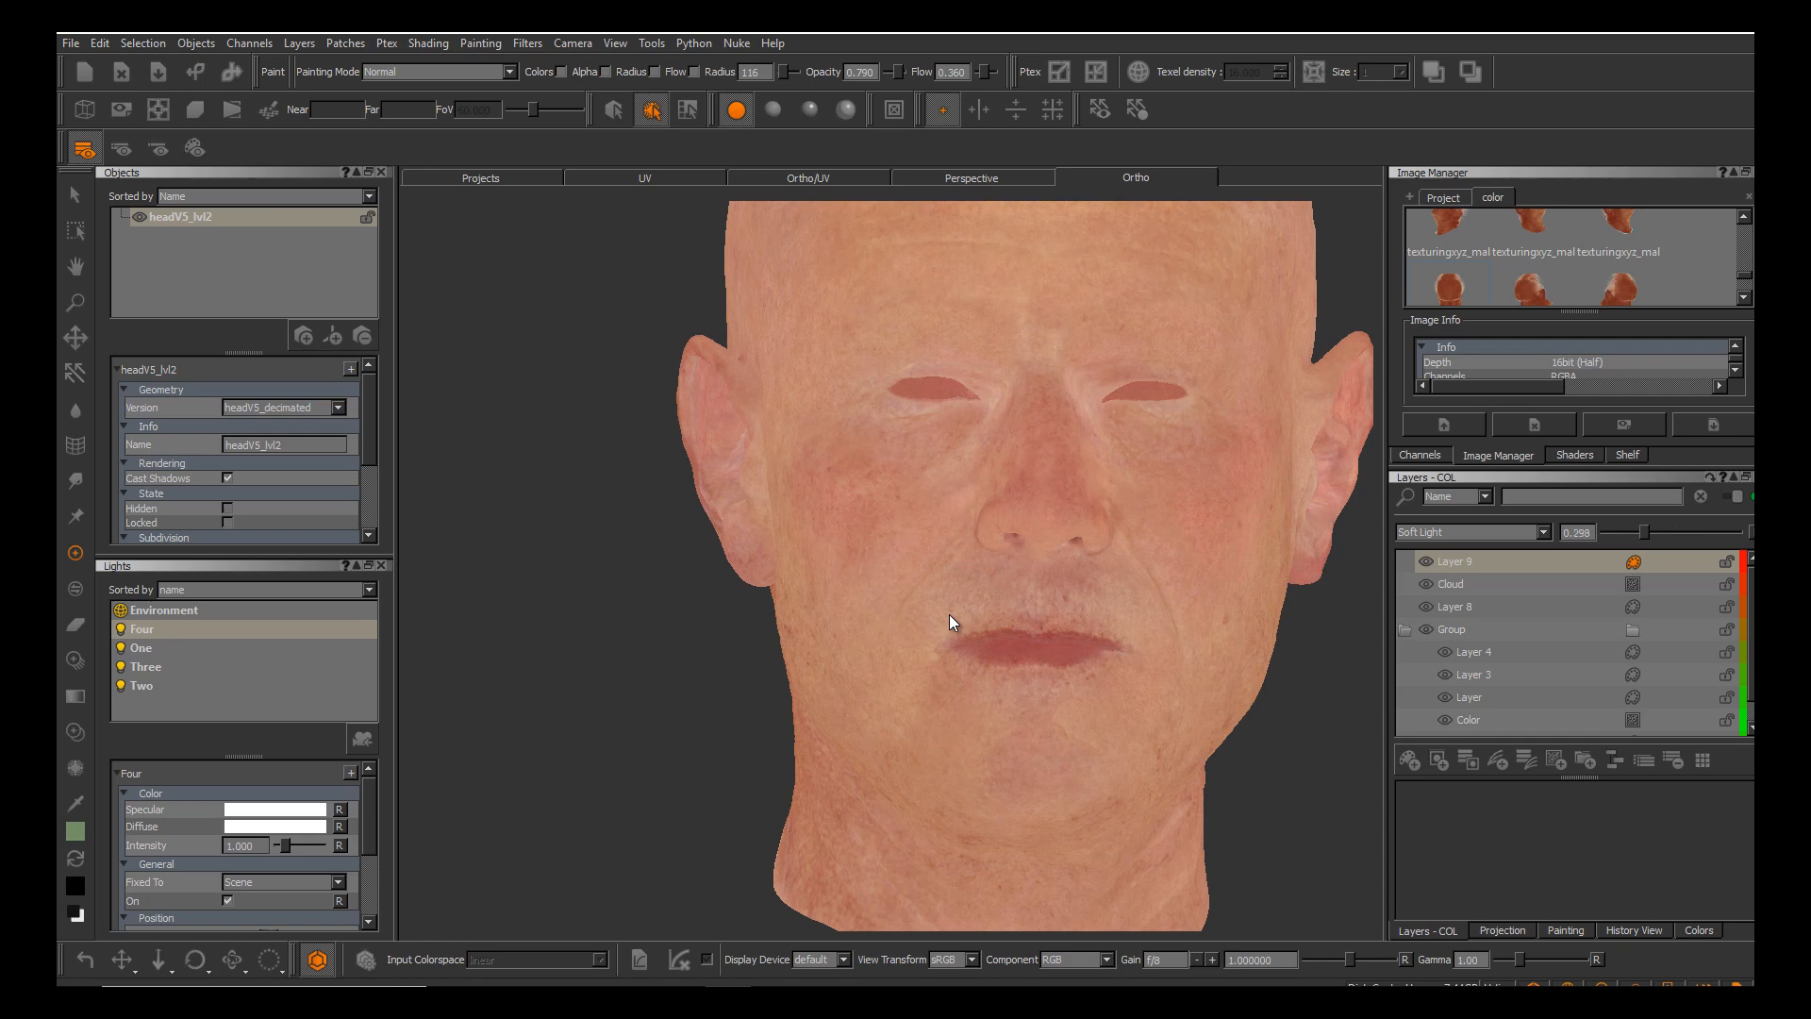
{"action": "mouse_move", "coordinate": [950, 615]}
{"action": "left_mouse_down", "text": "alt"}
{"action": "mouse_move", "coordinate": [1033, 617]}
{"action": "mouse_move", "coordinate": [950, 615]}
{"action": "left_mouse_up", "text": "alt"}
{"action": "scroll", "coordinate": [1033, 618], "scroll_direction": "up", "scroll_amount": 4}
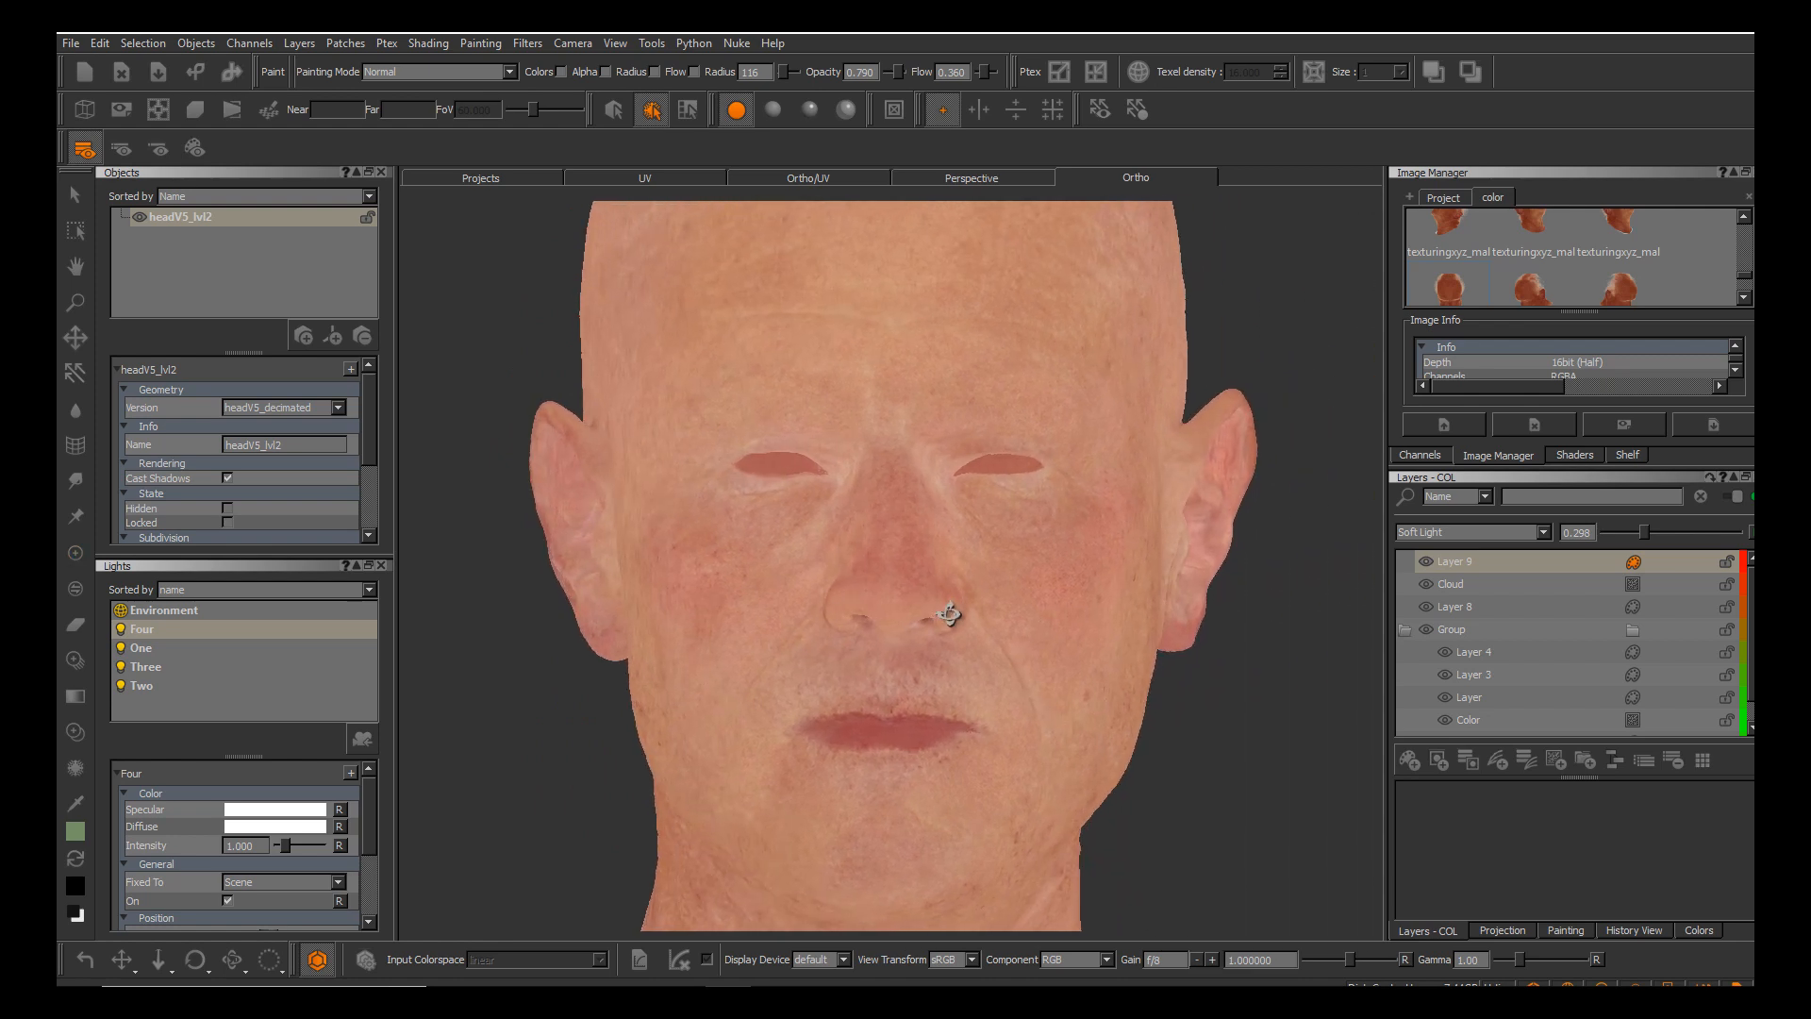
{"action": "middle_click_drag", "start_coordinate": [950, 615], "coordinate": [950, 614], "text": "alt"}
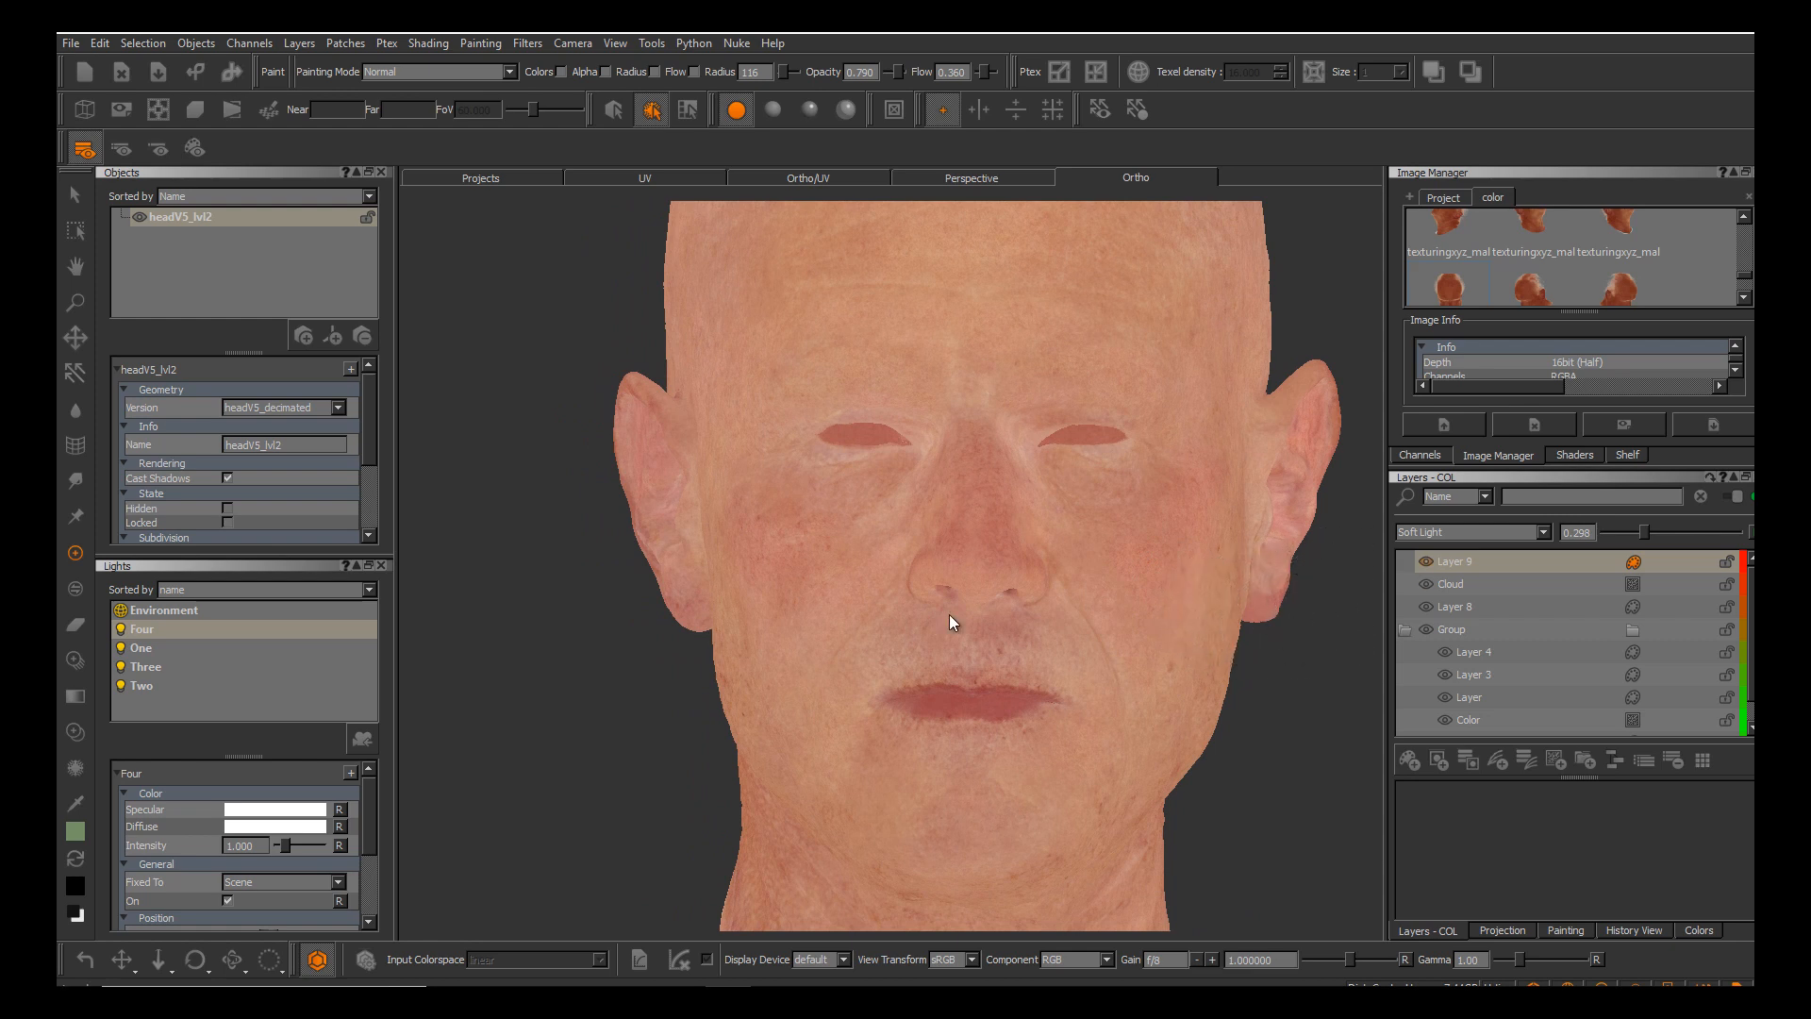
Toggle Layer 9's visibility to compare its effect, and examine the face and the right side of the head.
{"action": "left_click", "coordinate": [1427, 561]}
{"action": "middle_click_drag", "start_coordinate": [943, 606], "coordinate": [958, 684], "text": "alt"}
{"action": "mouse_move", "coordinate": [950, 614]}
{"action": "left_mouse_down", "text": "alt"}
{"action": "mouse_move", "coordinate": [1175, 618]}
{"action": "mouse_move", "coordinate": [950, 614]}
{"action": "mouse_move", "coordinate": [986, 614]}
{"action": "left_mouse_up", "text": "alt"}
{"action": "mouse_move", "coordinate": [950, 615]}
{"action": "middle_mouse_down", "text": "alt"}
{"action": "mouse_move", "coordinate": [1049, 615]}
{"action": "mouse_move", "coordinate": [1089, 637]}
{"action": "middle_mouse_up", "text": "alt"}
{"action": "right_click_drag", "start_coordinate": [1089, 637], "coordinate": [1076, 675], "text": "alt"}
{"action": "left_click_drag", "start_coordinate": [1069, 673], "coordinate": [1088, 673], "text": "alt"}
{"action": "right_click_drag", "start_coordinate": [1089, 673], "coordinate": [1009, 660], "text": "alt"}
{"action": "middle_click_drag", "start_coordinate": [1009, 660], "coordinate": [1002, 627], "text": "alt"}
{"action": "left_click_drag", "start_coordinate": [950, 614], "coordinate": [954, 619], "text": "alt"}
{"action": "middle_click_drag", "start_coordinate": [971, 568], "coordinate": [1036, 710], "text": "alt"}
{"action": "right_click_drag", "start_coordinate": [1037, 710], "coordinate": [941, 516], "text": "alt"}
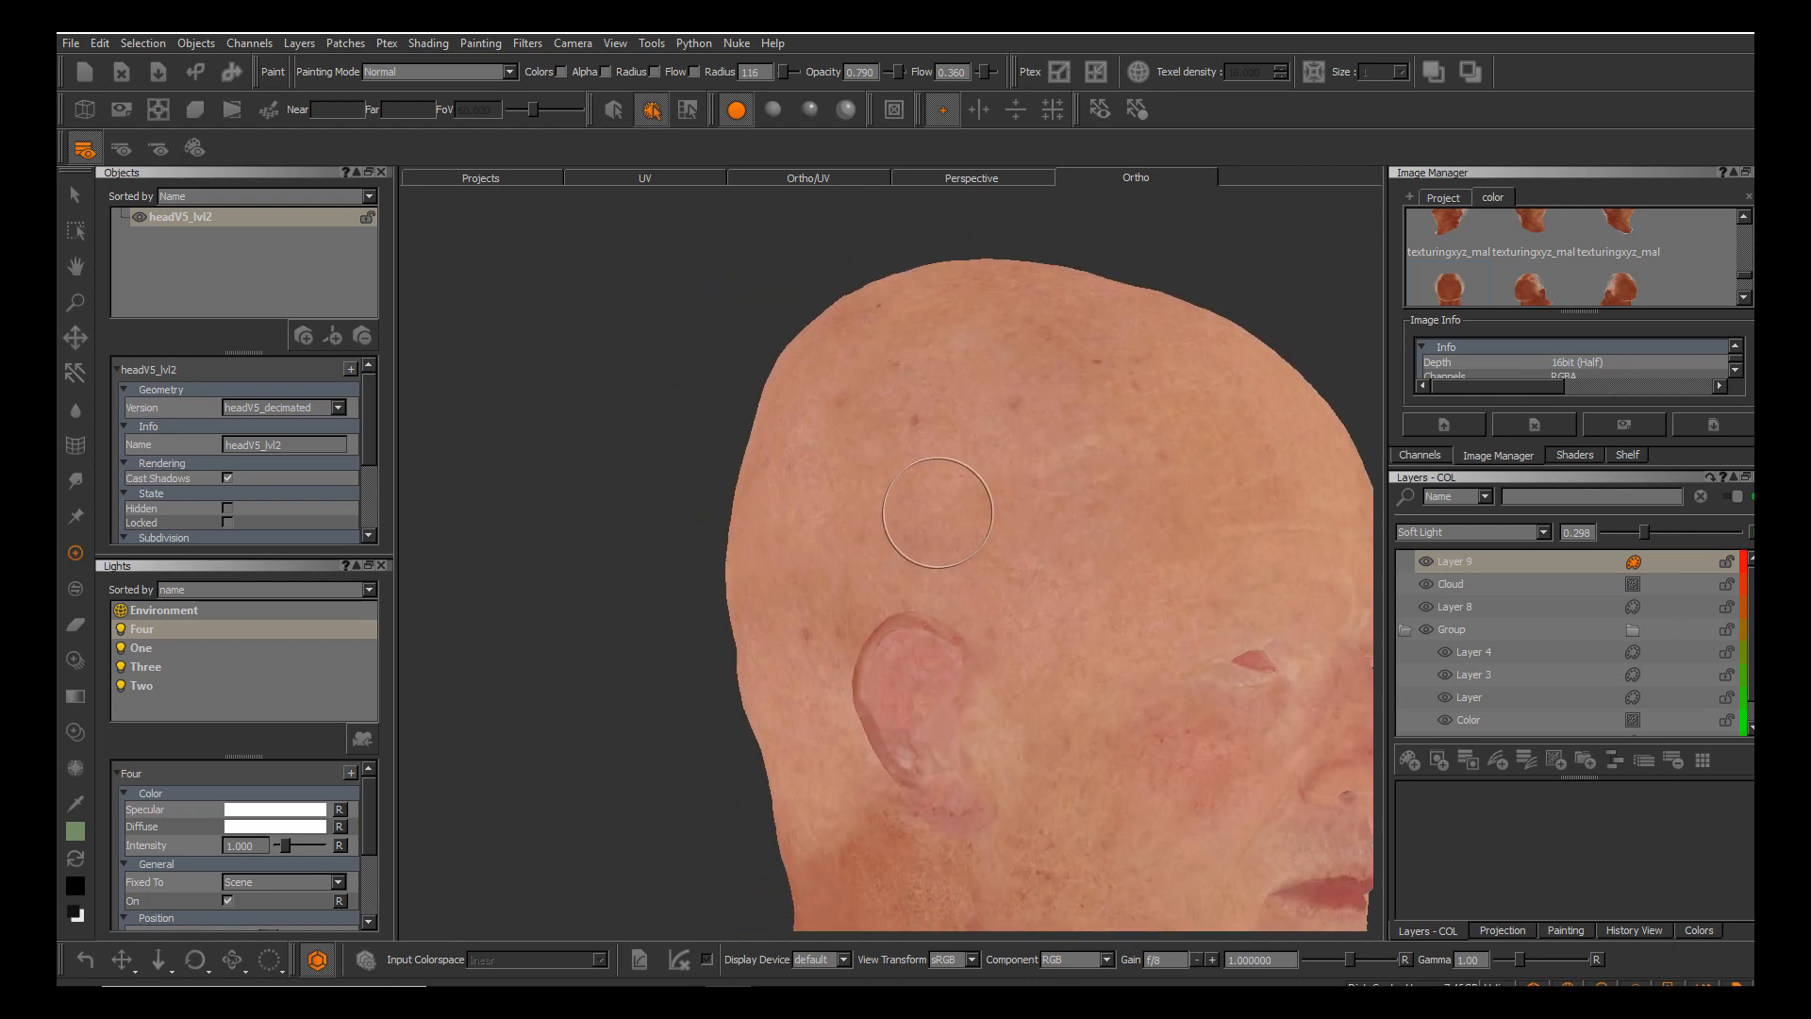
Enlarge the brush radius to 158 and set the paint colour to a lighter green, about 0.63, 0.78, 0.54 in RGB.
{"action": "left_click_drag", "start_coordinate": [940, 516], "coordinate": [980, 516]}
{"action": "key", "text": "c"}
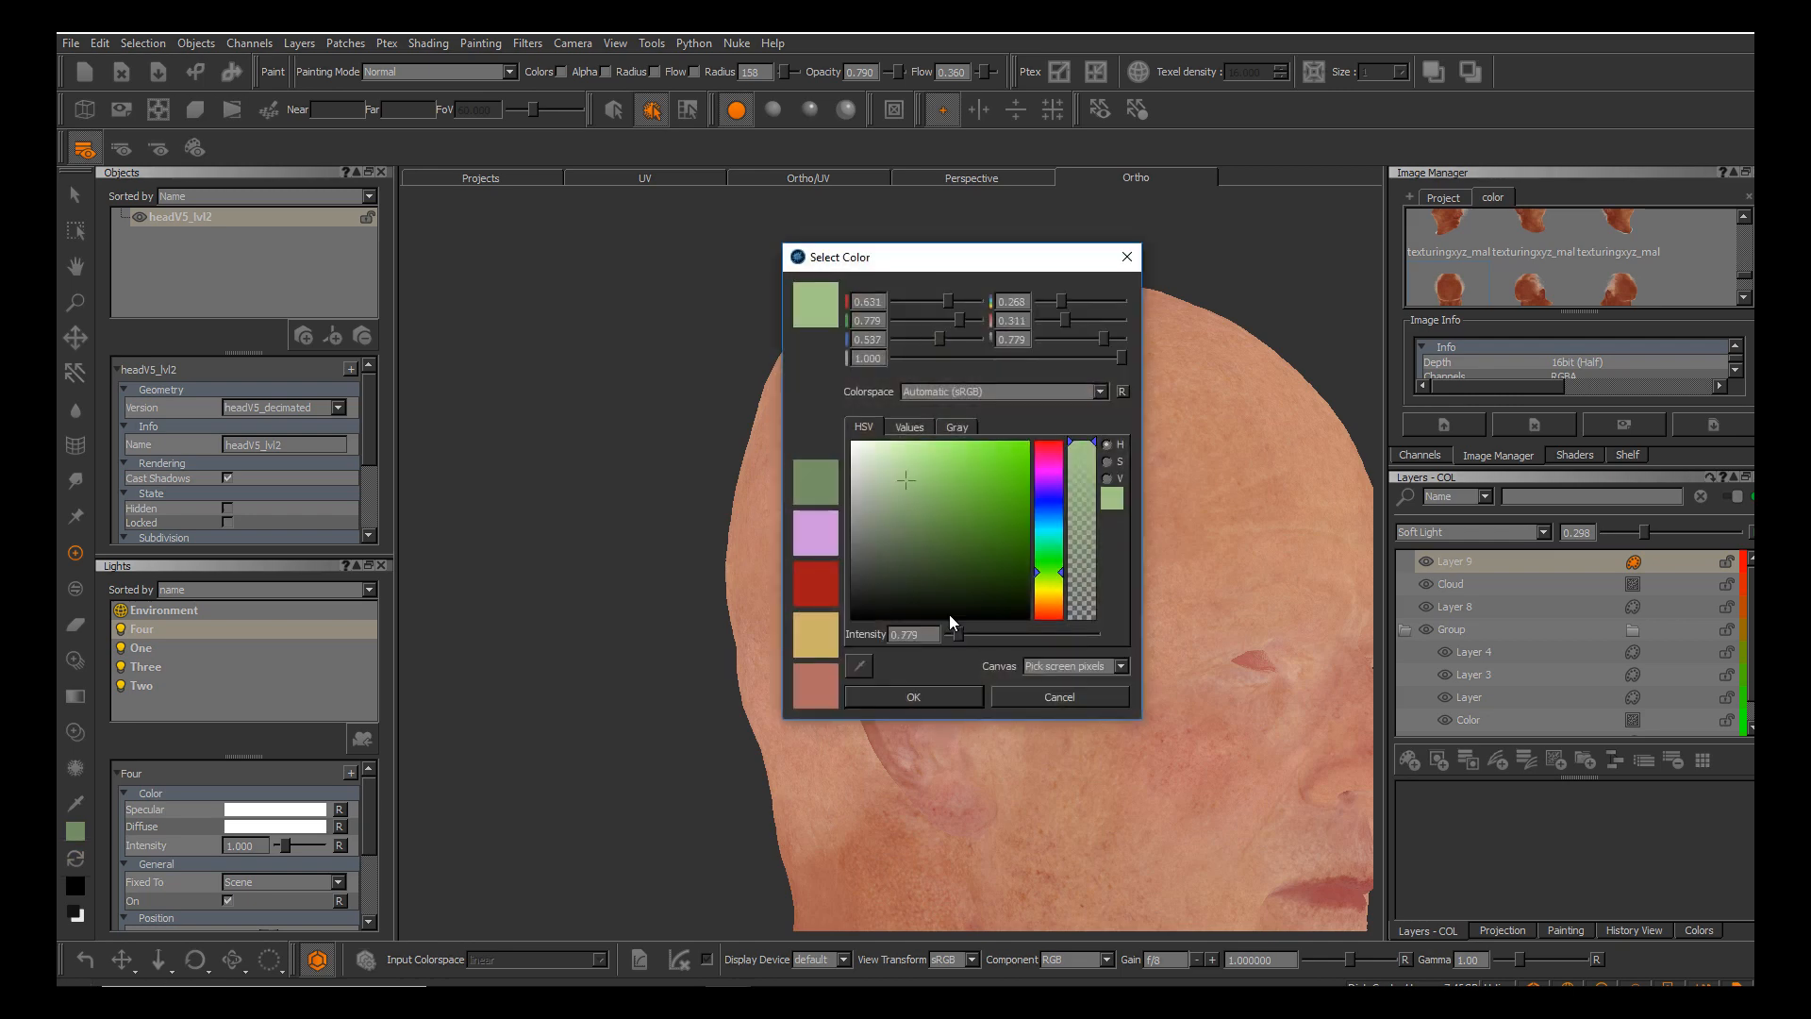
{"action": "left_click", "coordinate": [915, 697]}
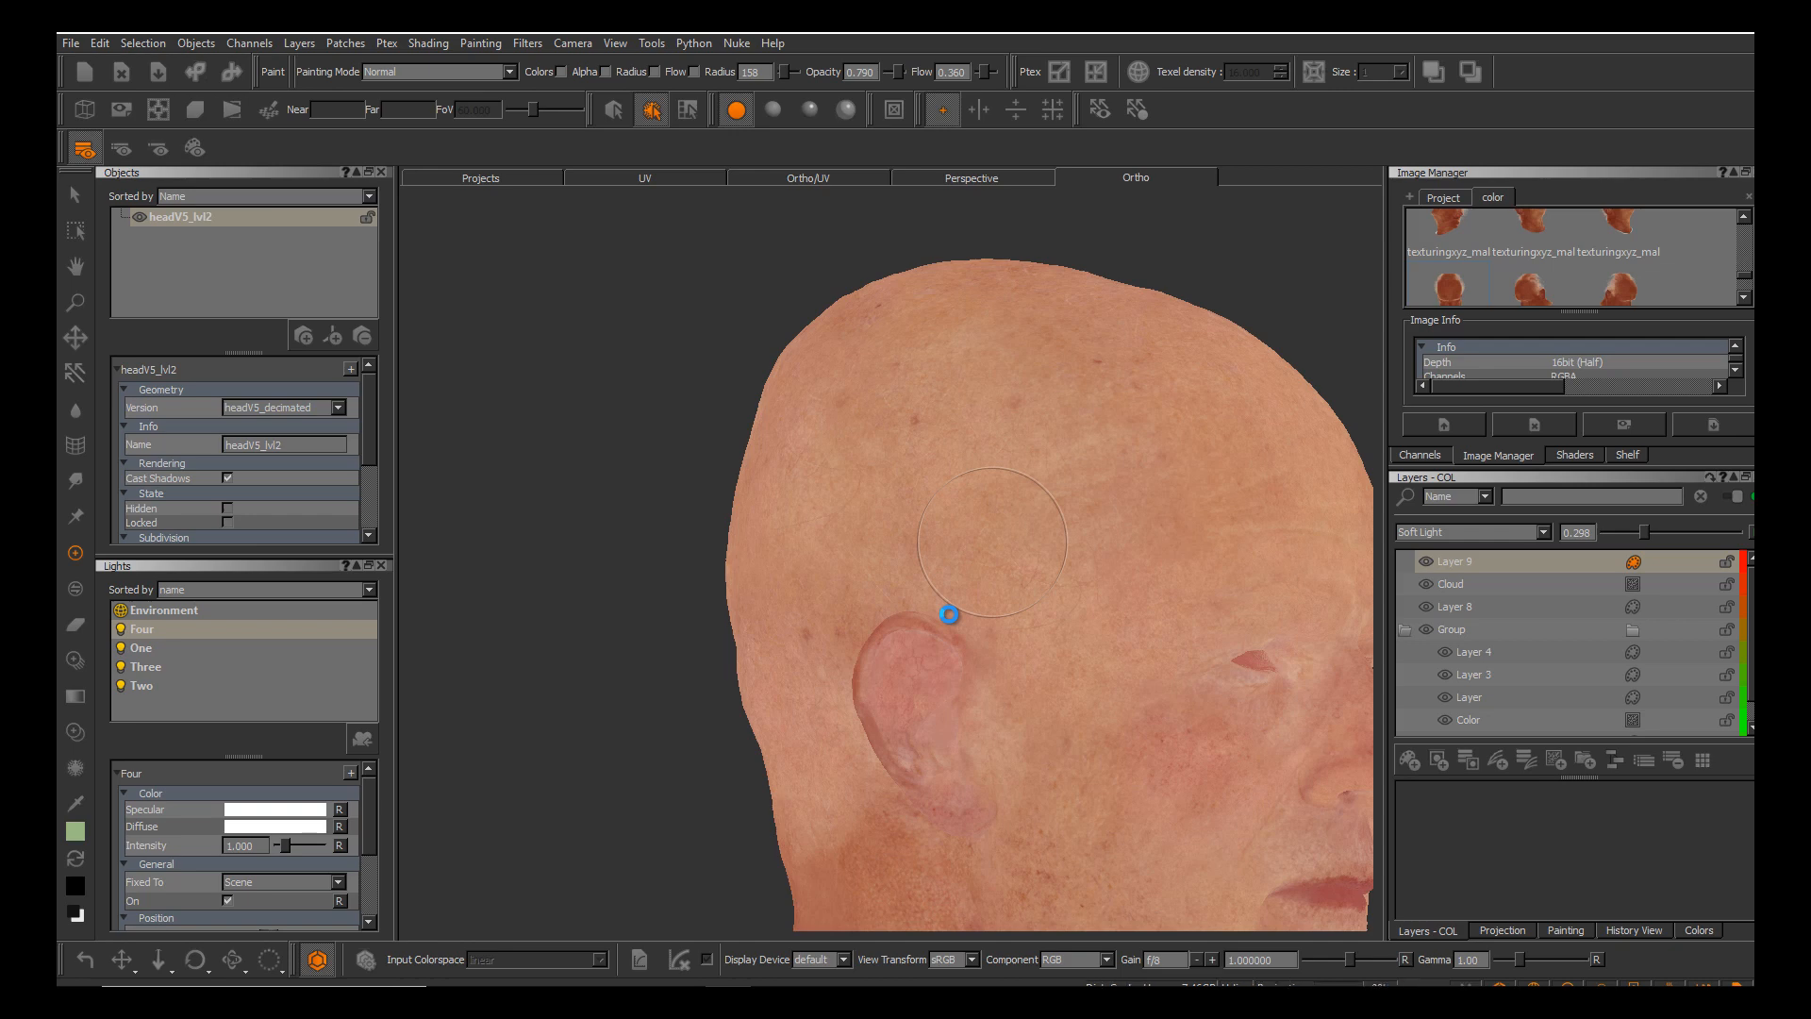
Paint light green over the right side and back of the scalp with a brush radius of 226.
{"action": "middle_click_drag", "start_coordinate": [946, 615], "coordinate": [813, 545]}
{"action": "left_click_drag", "start_coordinate": [813, 544], "coordinate": [878, 544], "text": "shift"}
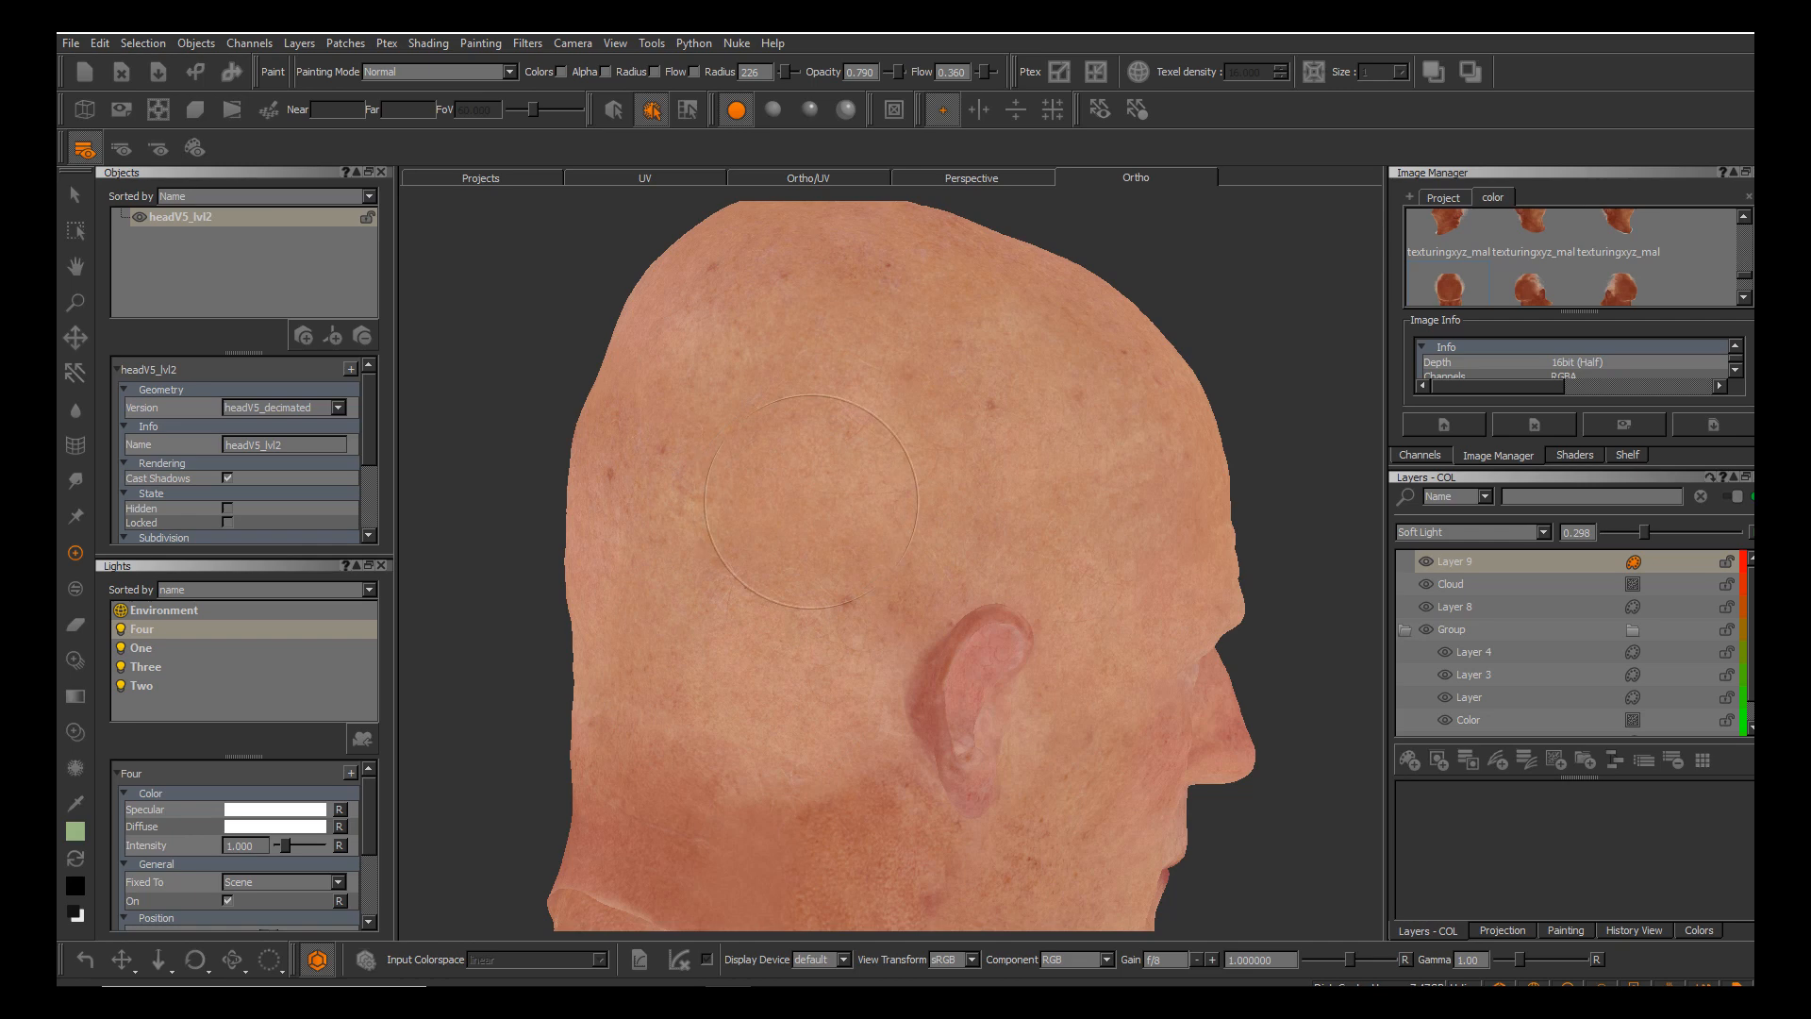
{"action": "key", "text": "b"}
{"action": "left_click_drag", "start_coordinate": [949, 614], "coordinate": [1132, 614], "text": "alt"}
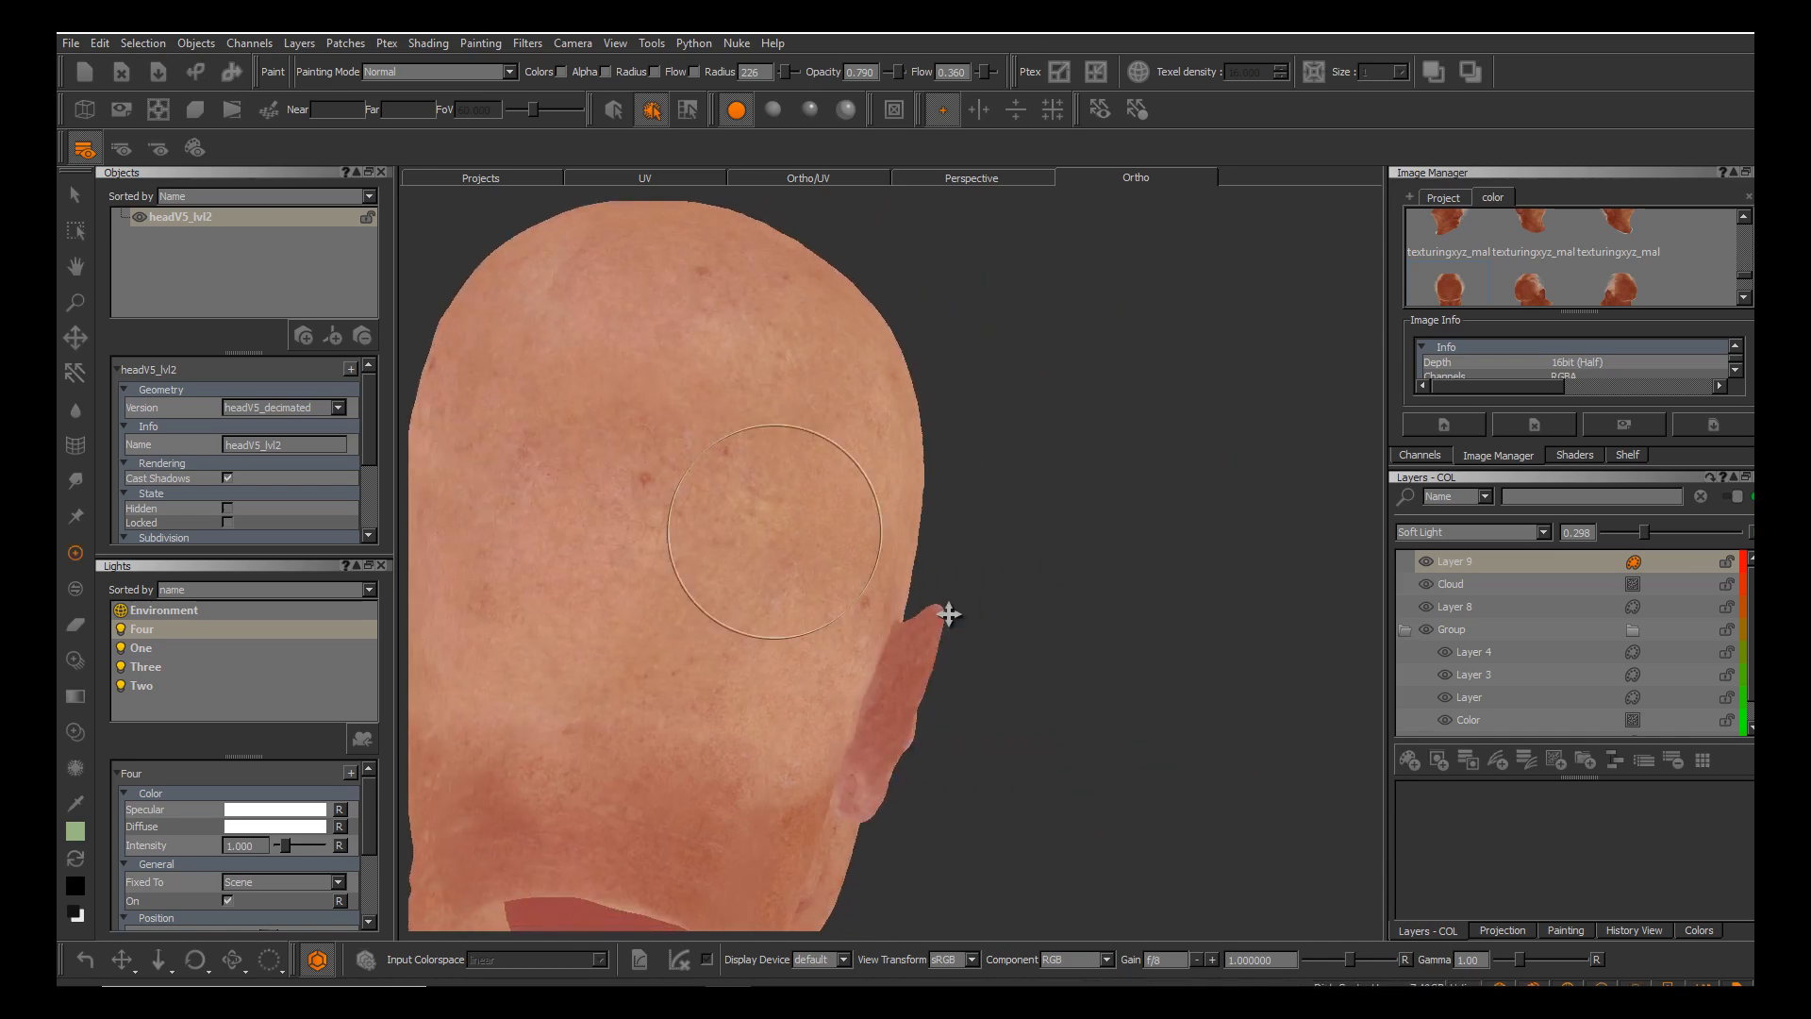
{"action": "middle_click_drag", "start_coordinate": [949, 614], "coordinate": [1220, 654], "text": "alt"}
{"action": "left_click_drag", "start_coordinate": [949, 614], "coordinate": [869, 525], "text": "alt"}
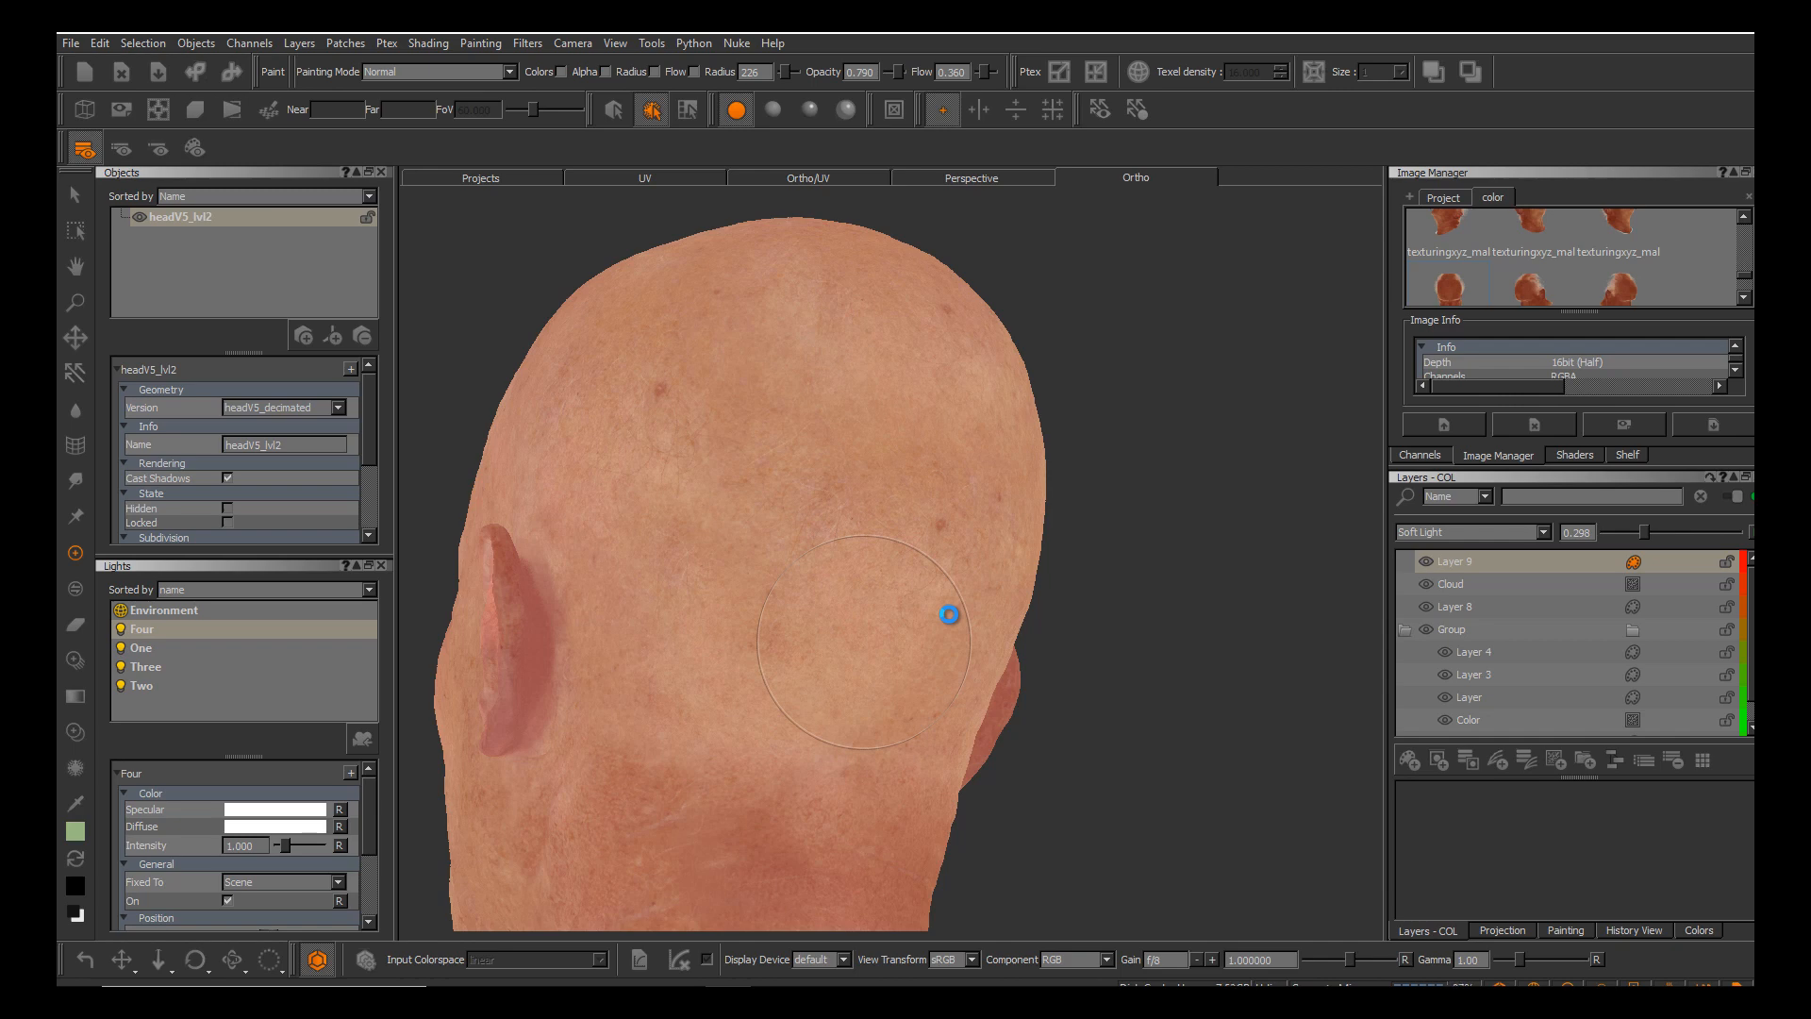
Paint light green over the left side of the scalp, above and behind the ear.
{"action": "middle_click_drag", "start_coordinate": [797, 611], "coordinate": [1081, 643], "text": "alt"}
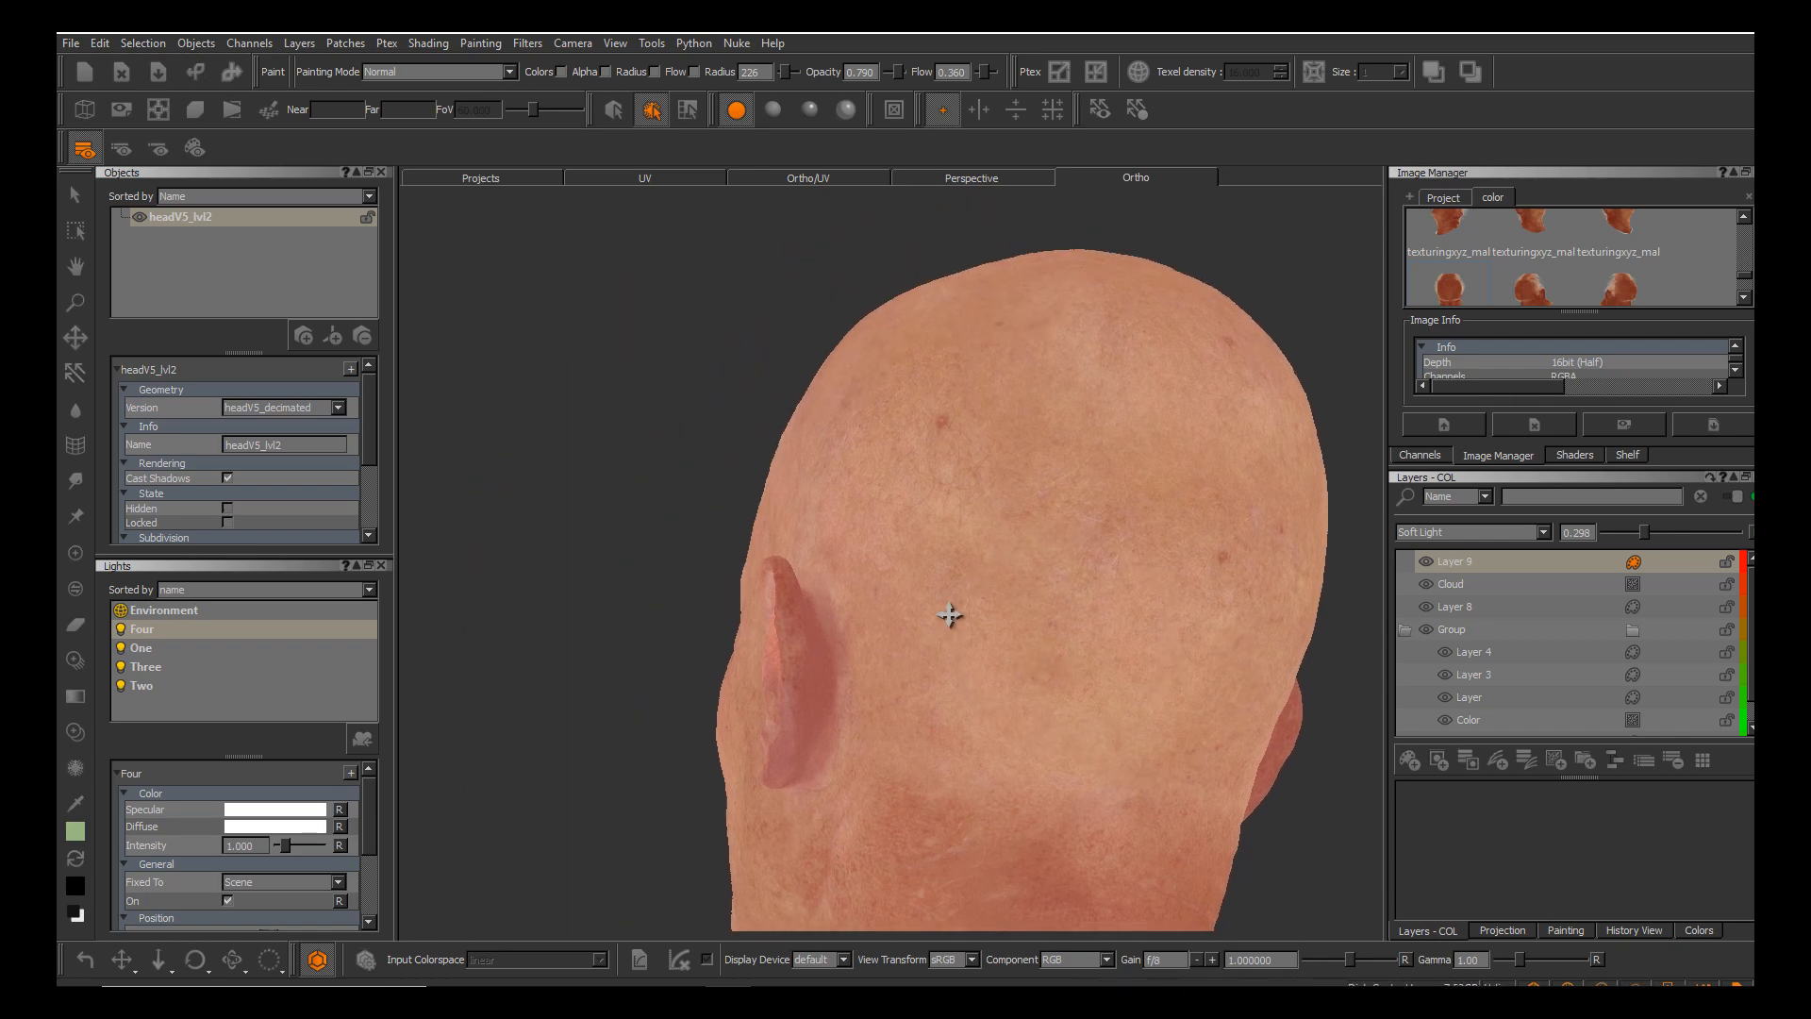
{"action": "mouse_move", "coordinate": [949, 614]}
{"action": "left_mouse_down", "text": "alt"}
{"action": "mouse_move", "coordinate": [1132, 618]}
{"action": "mouse_move", "coordinate": [868, 477]}
{"action": "left_mouse_up", "text": "alt"}
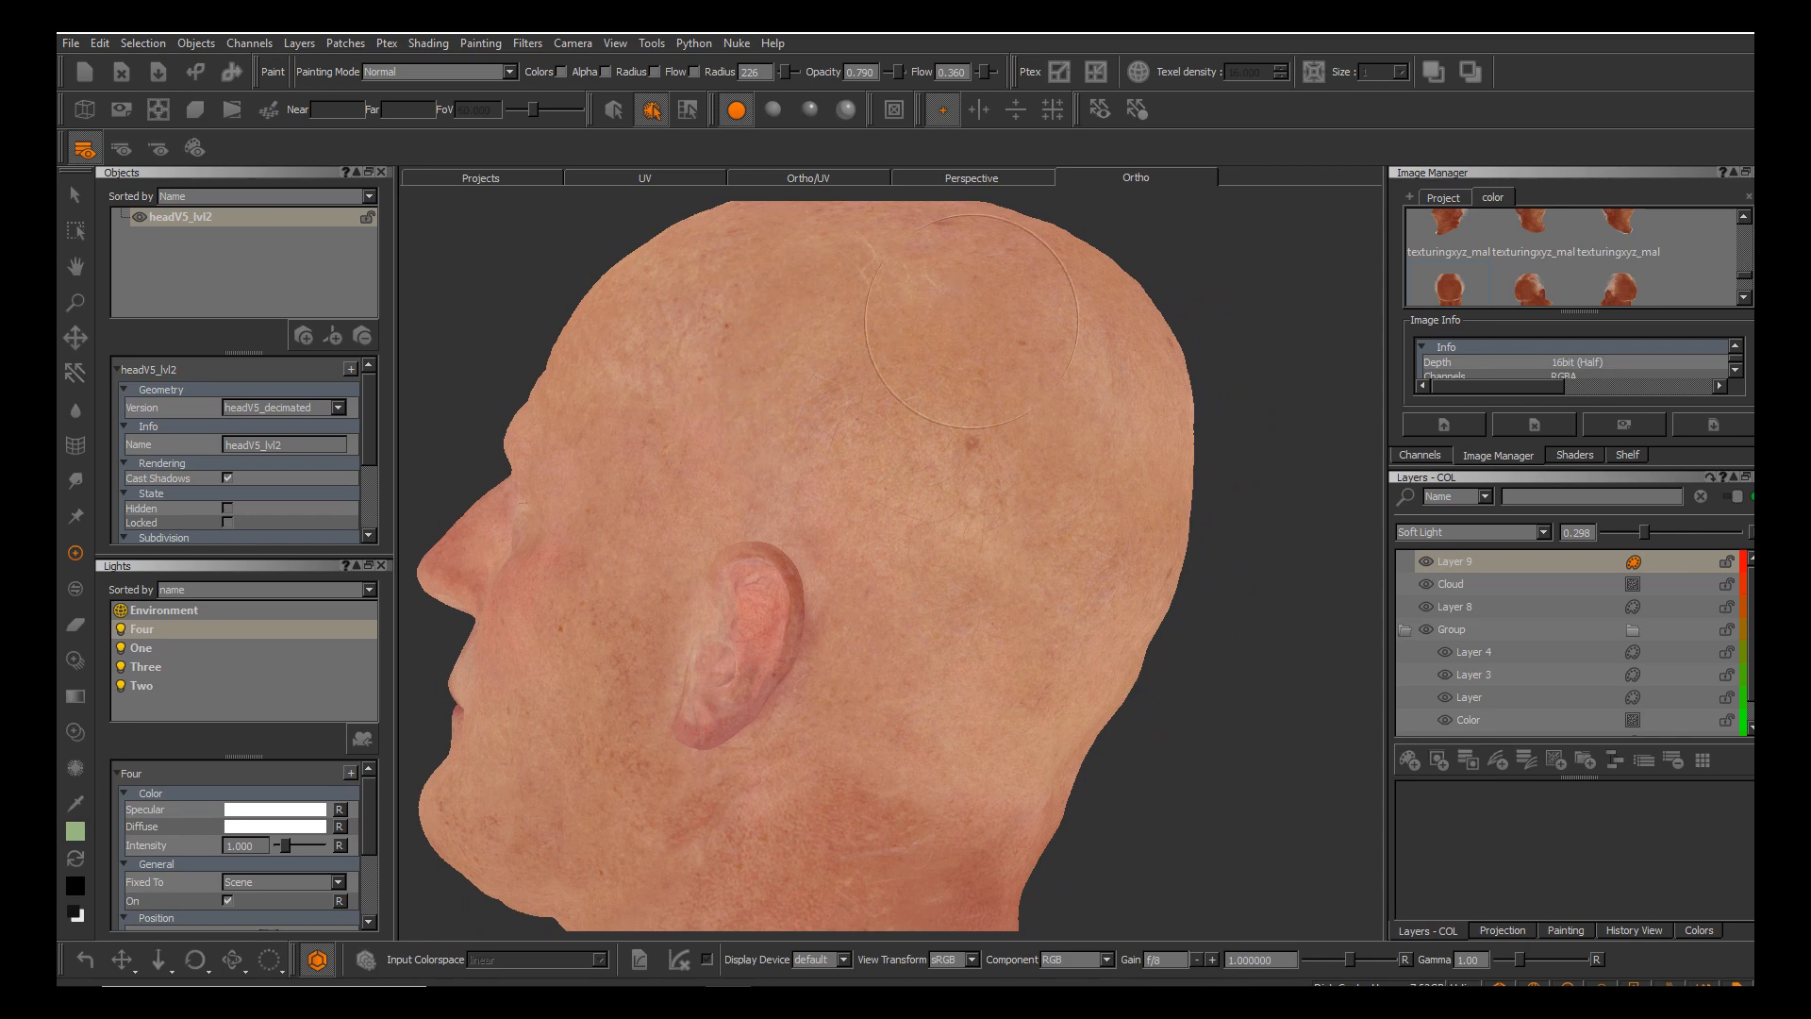
{"action": "key", "text": "b"}
Examine the blended colour zones on the face, ears and scalp from both sides and the front.
{"action": "left_click_drag", "start_coordinate": [917, 532], "coordinate": [1061, 536], "text": "alt"}
{"action": "middle_click_drag", "start_coordinate": [943, 535], "coordinate": [1232, 573], "text": "alt"}
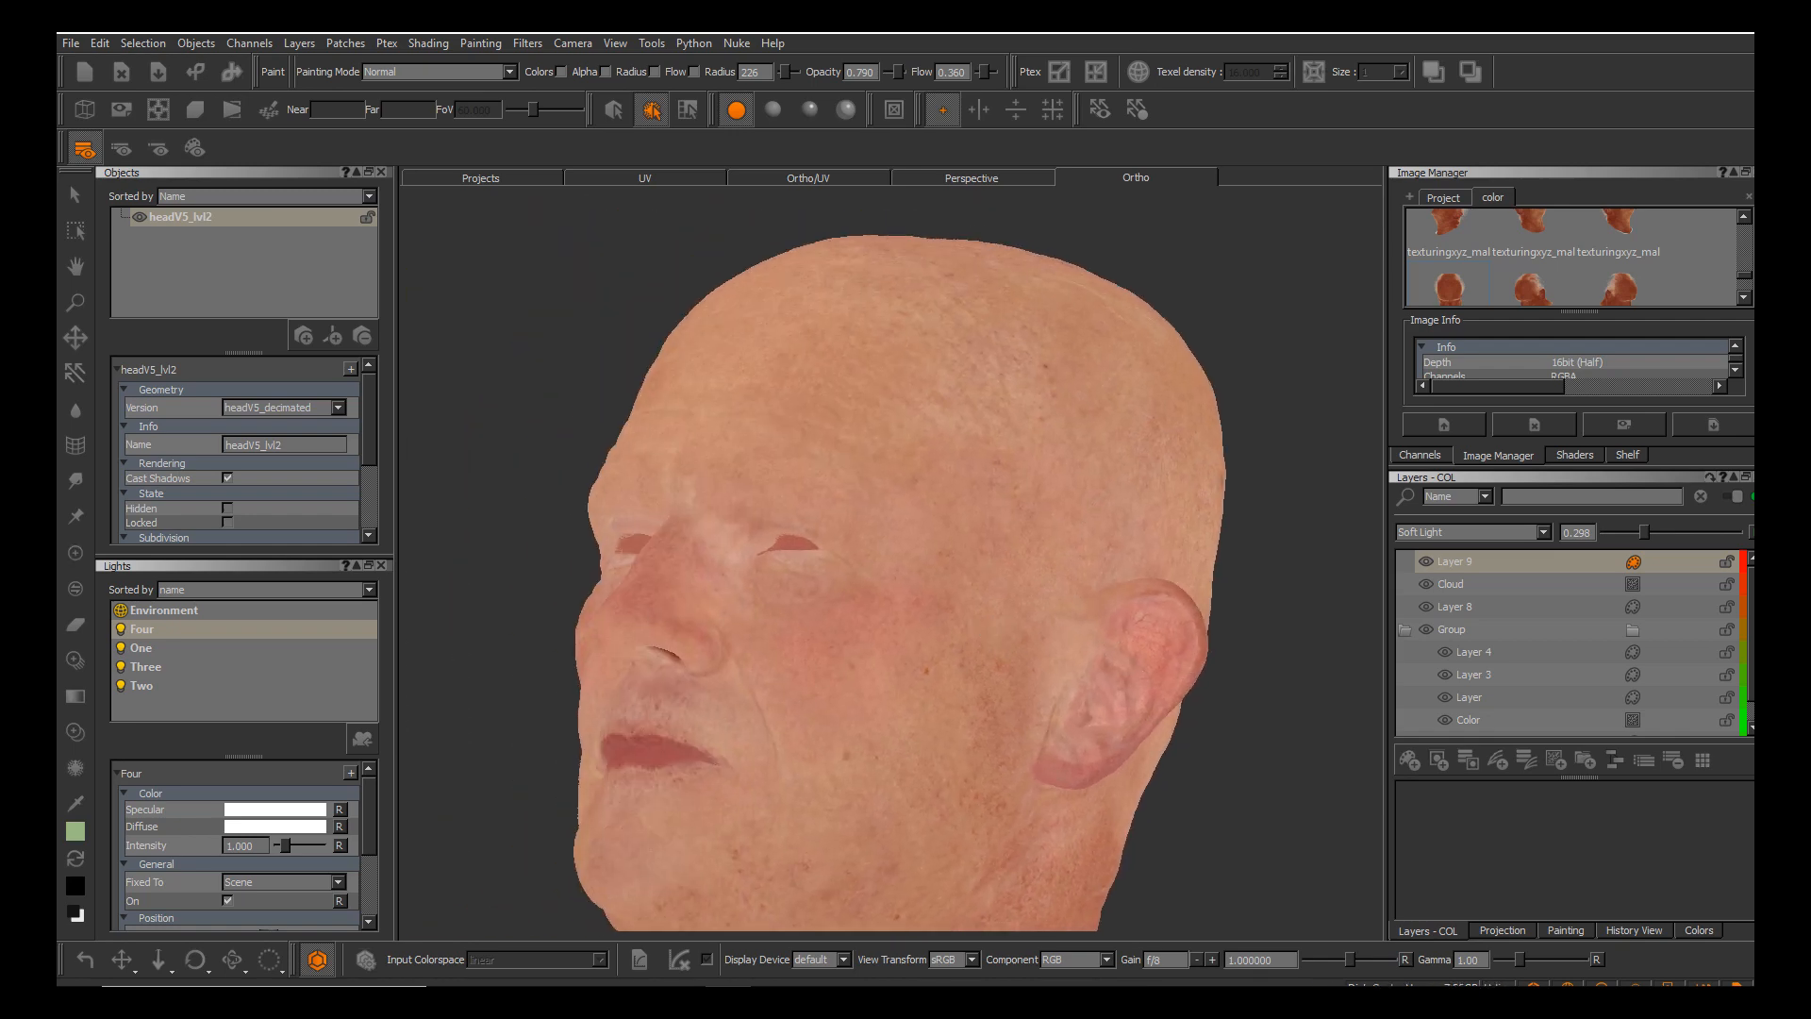
{"action": "left_click_drag", "start_coordinate": [703, 570], "coordinate": [840, 575], "text": "alt"}
{"action": "middle_click_drag", "start_coordinate": [752, 582], "coordinate": [950, 614], "text": "alt"}
{"action": "mouse_move", "coordinate": [949, 614]}
{"action": "left_mouse_down", "text": "alt"}
{"action": "mouse_move", "coordinate": [938, 656]}
{"action": "mouse_move", "coordinate": [972, 615]}
{"action": "left_mouse_up", "text": "alt"}
{"action": "middle_click_drag", "start_coordinate": [950, 614], "coordinate": [1019, 703], "text": "alt"}
{"action": "right_click_drag", "start_coordinate": [950, 614], "coordinate": [892, 614], "text": "alt"}
{"action": "mouse_move", "coordinate": [950, 615]}
{"action": "left_mouse_down", "text": "alt"}
{"action": "mouse_move", "coordinate": [946, 637]}
{"action": "mouse_move", "coordinate": [1014, 615]}
{"action": "left_mouse_up", "text": "alt"}
{"action": "middle_click_drag", "start_coordinate": [950, 614], "coordinate": [1021, 649], "text": "alt"}
{"action": "right_click_drag", "start_coordinate": [950, 614], "coordinate": [1005, 614], "text": "alt"}
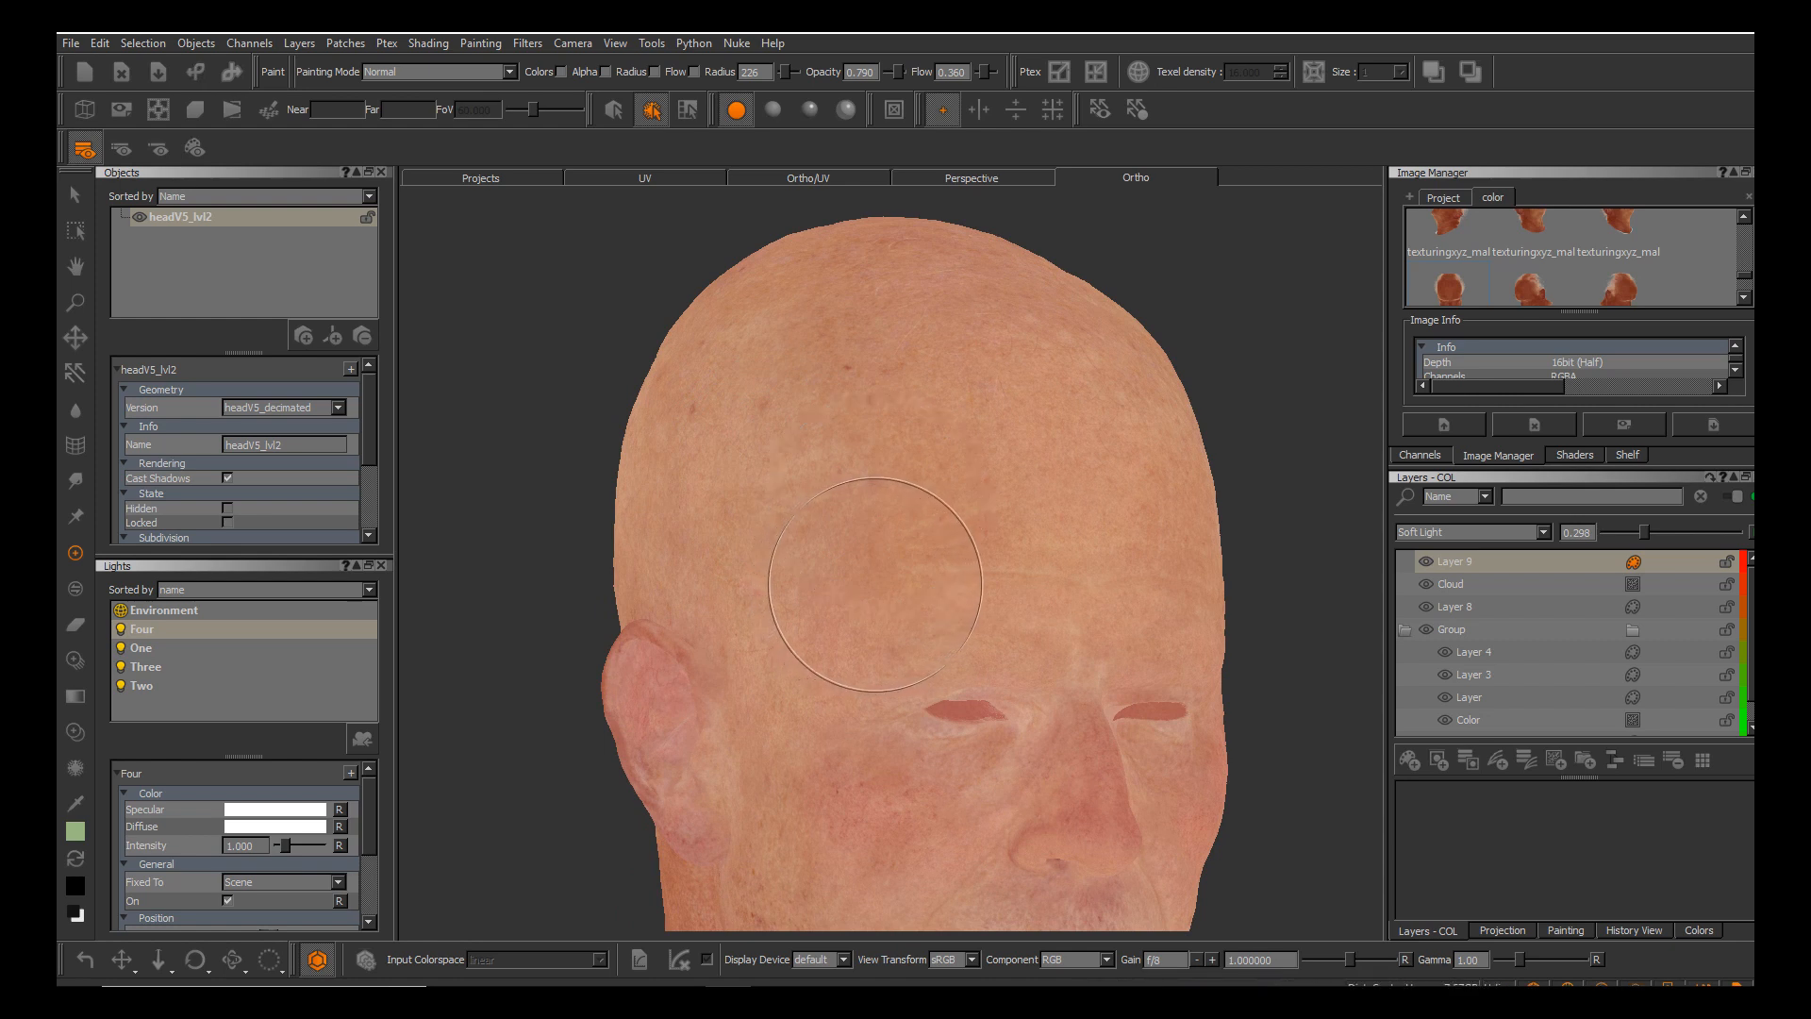
{"action": "middle_click_drag", "start_coordinate": [950, 616], "coordinate": [935, 560], "text": "alt"}
{"action": "left_click_drag", "start_coordinate": [950, 615], "coordinate": [840, 615], "text": "alt"}
{"action": "middle_click_drag", "start_coordinate": [950, 615], "coordinate": [873, 653], "text": "alt"}
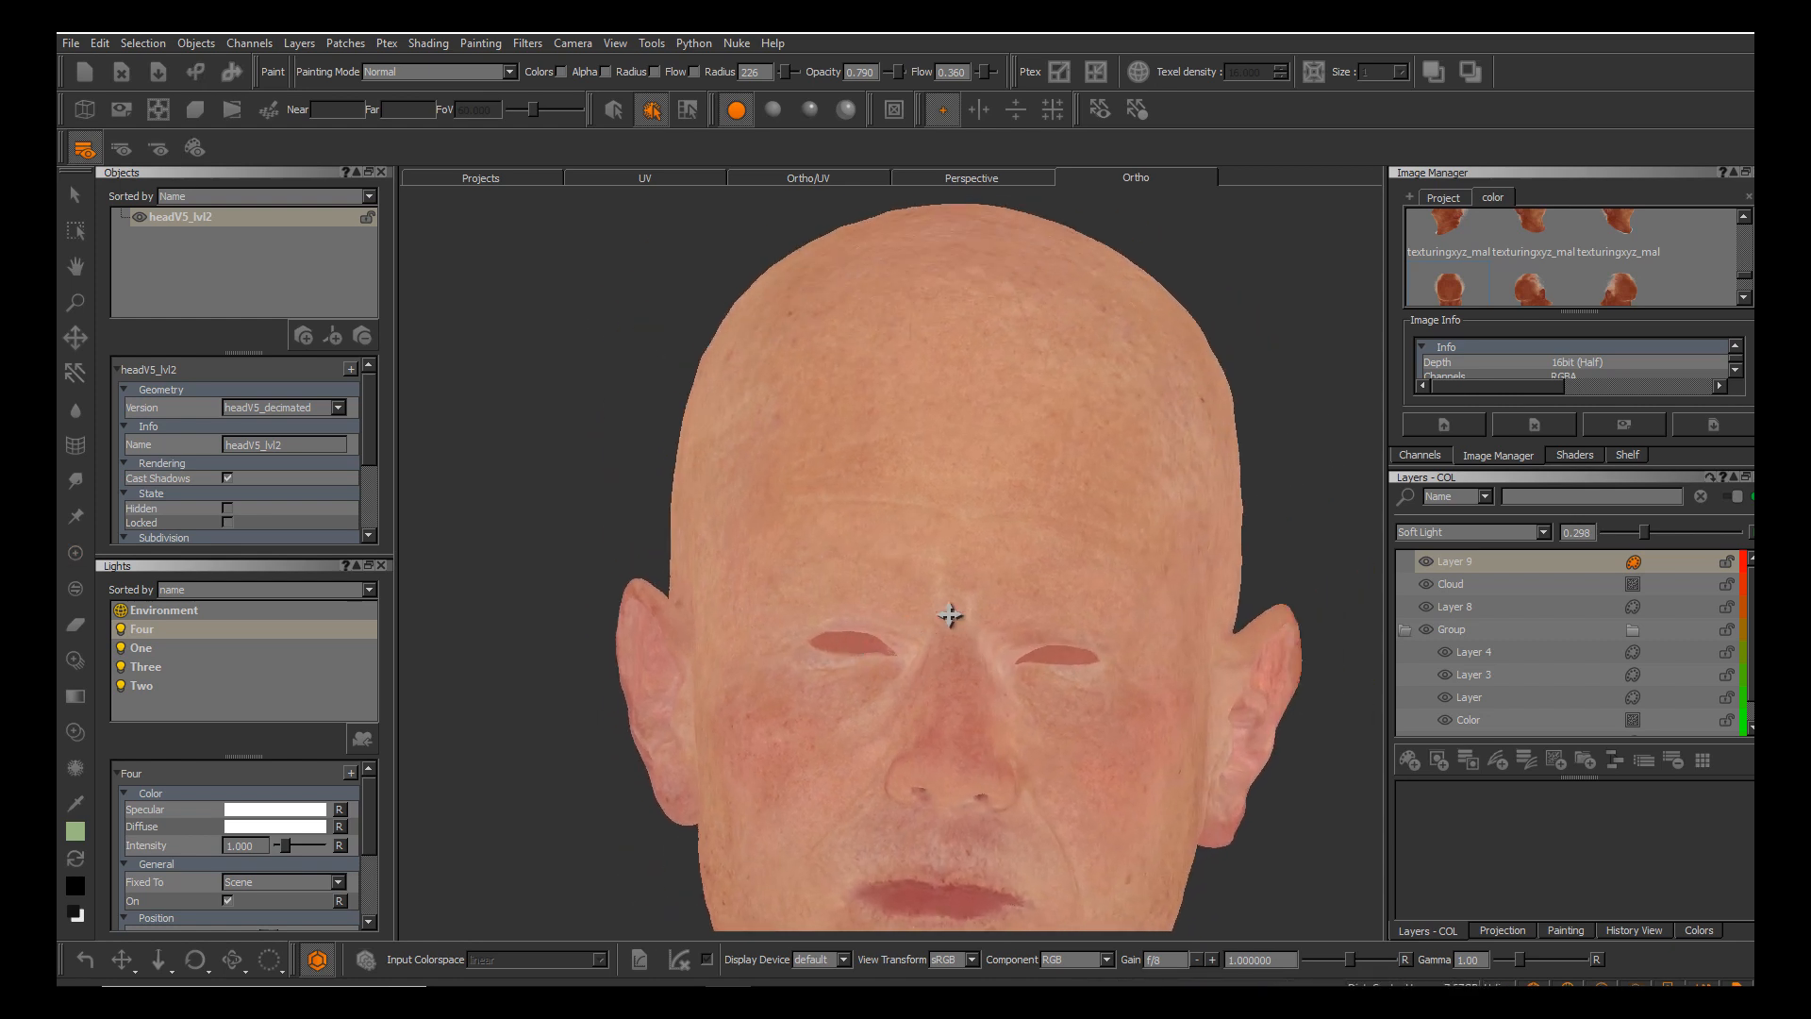
Paint light green over the top of the scalp and check it from above and the front.
{"action": "left_click_drag", "start_coordinate": [950, 615], "coordinate": [900, 615], "text": "alt"}
{"action": "middle_click_drag", "start_coordinate": [950, 615], "coordinate": [917, 736], "text": "alt"}
{"action": "left_click_drag", "start_coordinate": [950, 616], "coordinate": [905, 637], "text": "alt"}
{"action": "middle_click_drag", "start_coordinate": [950, 615], "coordinate": [911, 778], "text": "alt"}
{"action": "mouse_move", "coordinate": [950, 615]}
{"action": "left_mouse_down", "text": "alt"}
{"action": "mouse_move", "coordinate": [915, 684]}
{"action": "mouse_move", "coordinate": [947, 700]}
{"action": "left_mouse_up", "text": "alt"}
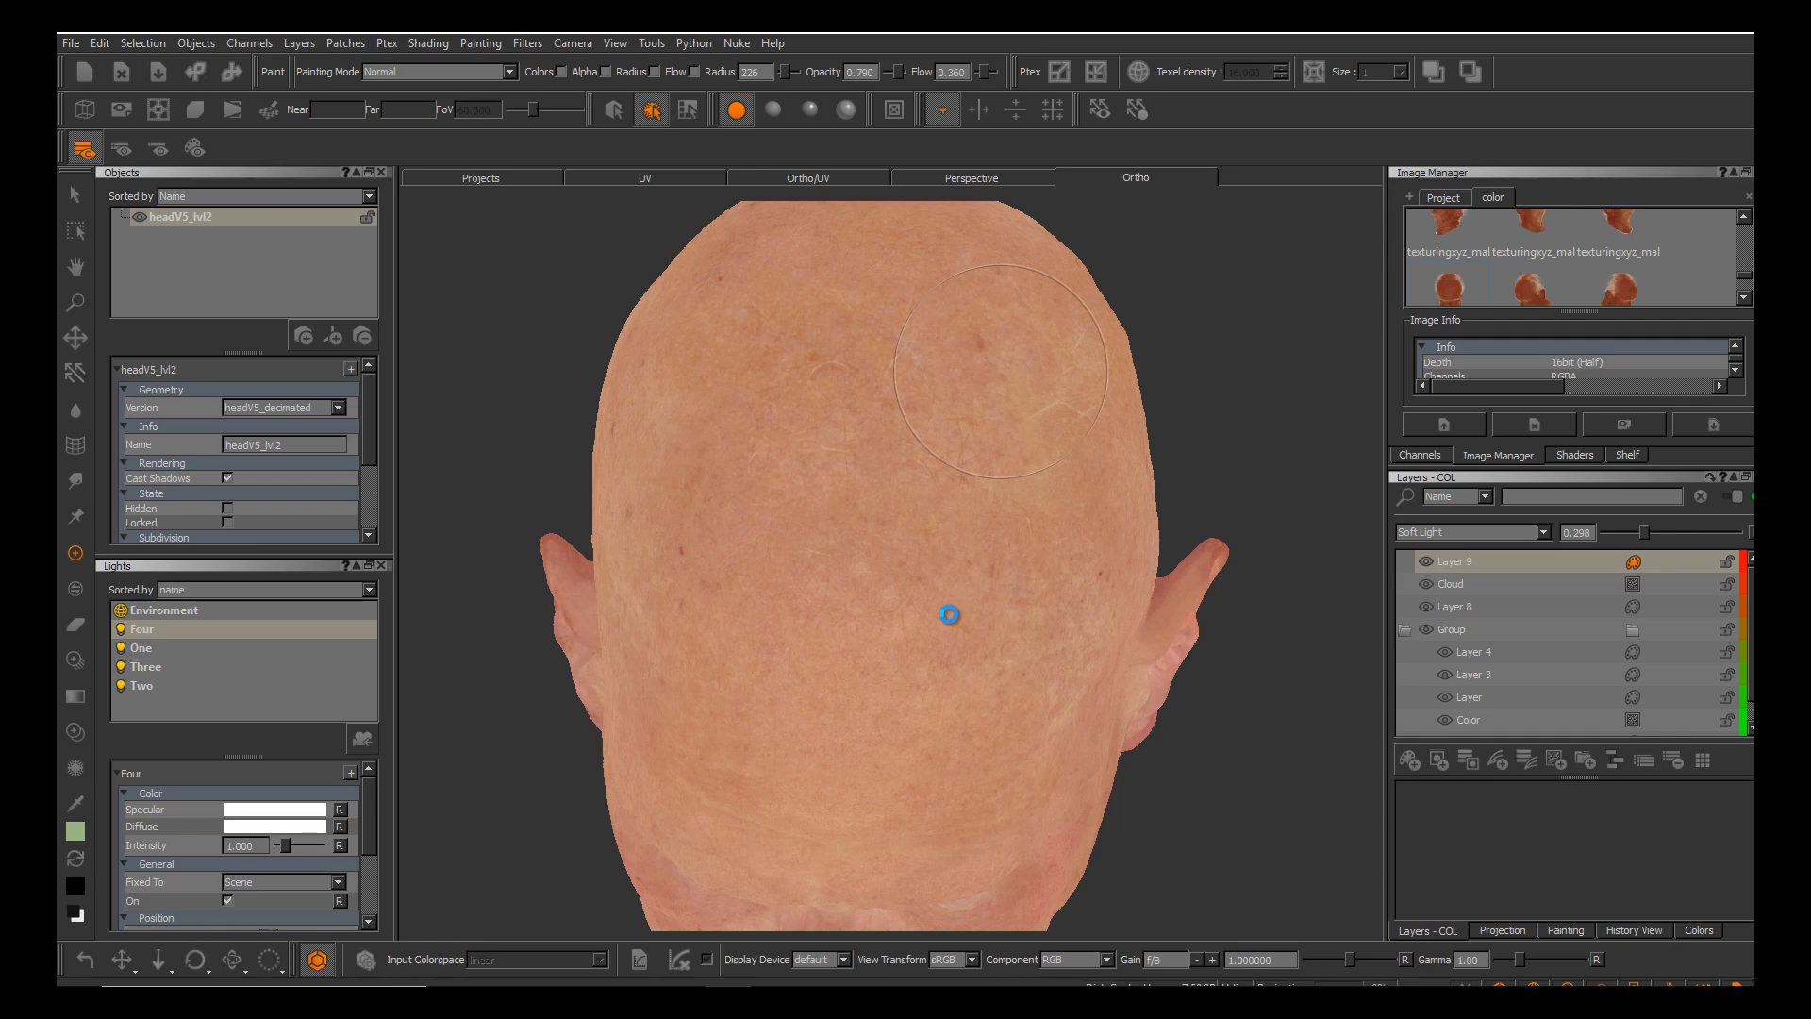
{"action": "middle_click_drag", "start_coordinate": [943, 490], "coordinate": [952, 468], "text": "alt"}
{"action": "left_click_drag", "start_coordinate": [952, 468], "coordinate": [972, 311], "text": "alt"}
{"action": "middle_click_drag", "start_coordinate": [972, 311], "coordinate": [991, 535], "text": "alt"}
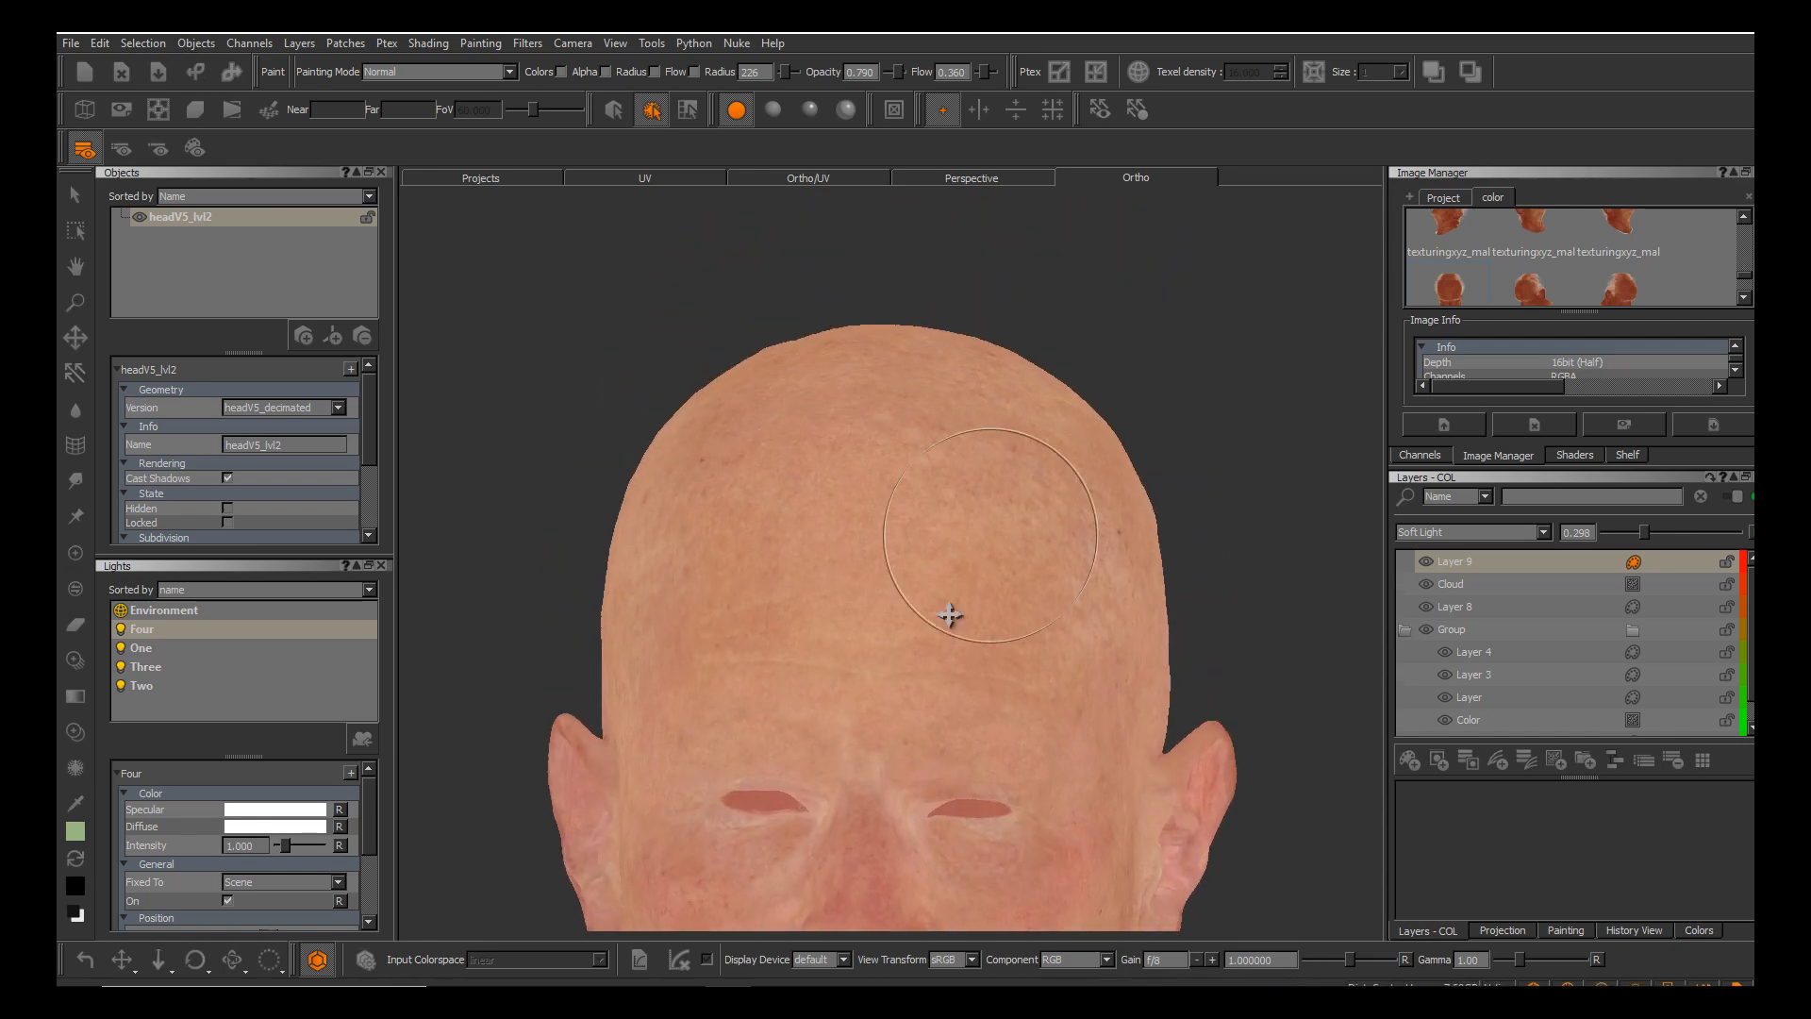
Examine the blended skin colour zones on the forehead, face, ears and neck from the front and at different distances.
{"action": "left_click_drag", "start_coordinate": [949, 615], "coordinate": [950, 615], "text": "alt"}
{"action": "right_click_drag", "start_coordinate": [950, 614], "coordinate": [949, 614], "text": "alt"}
{"action": "left_click_drag", "start_coordinate": [949, 614], "coordinate": [950, 614], "text": "alt"}
{"action": "middle_click_drag", "start_coordinate": [950, 615], "coordinate": [950, 616], "text": "alt"}
{"action": "right_click_drag", "start_coordinate": [950, 616], "coordinate": [949, 614], "text": "alt"}
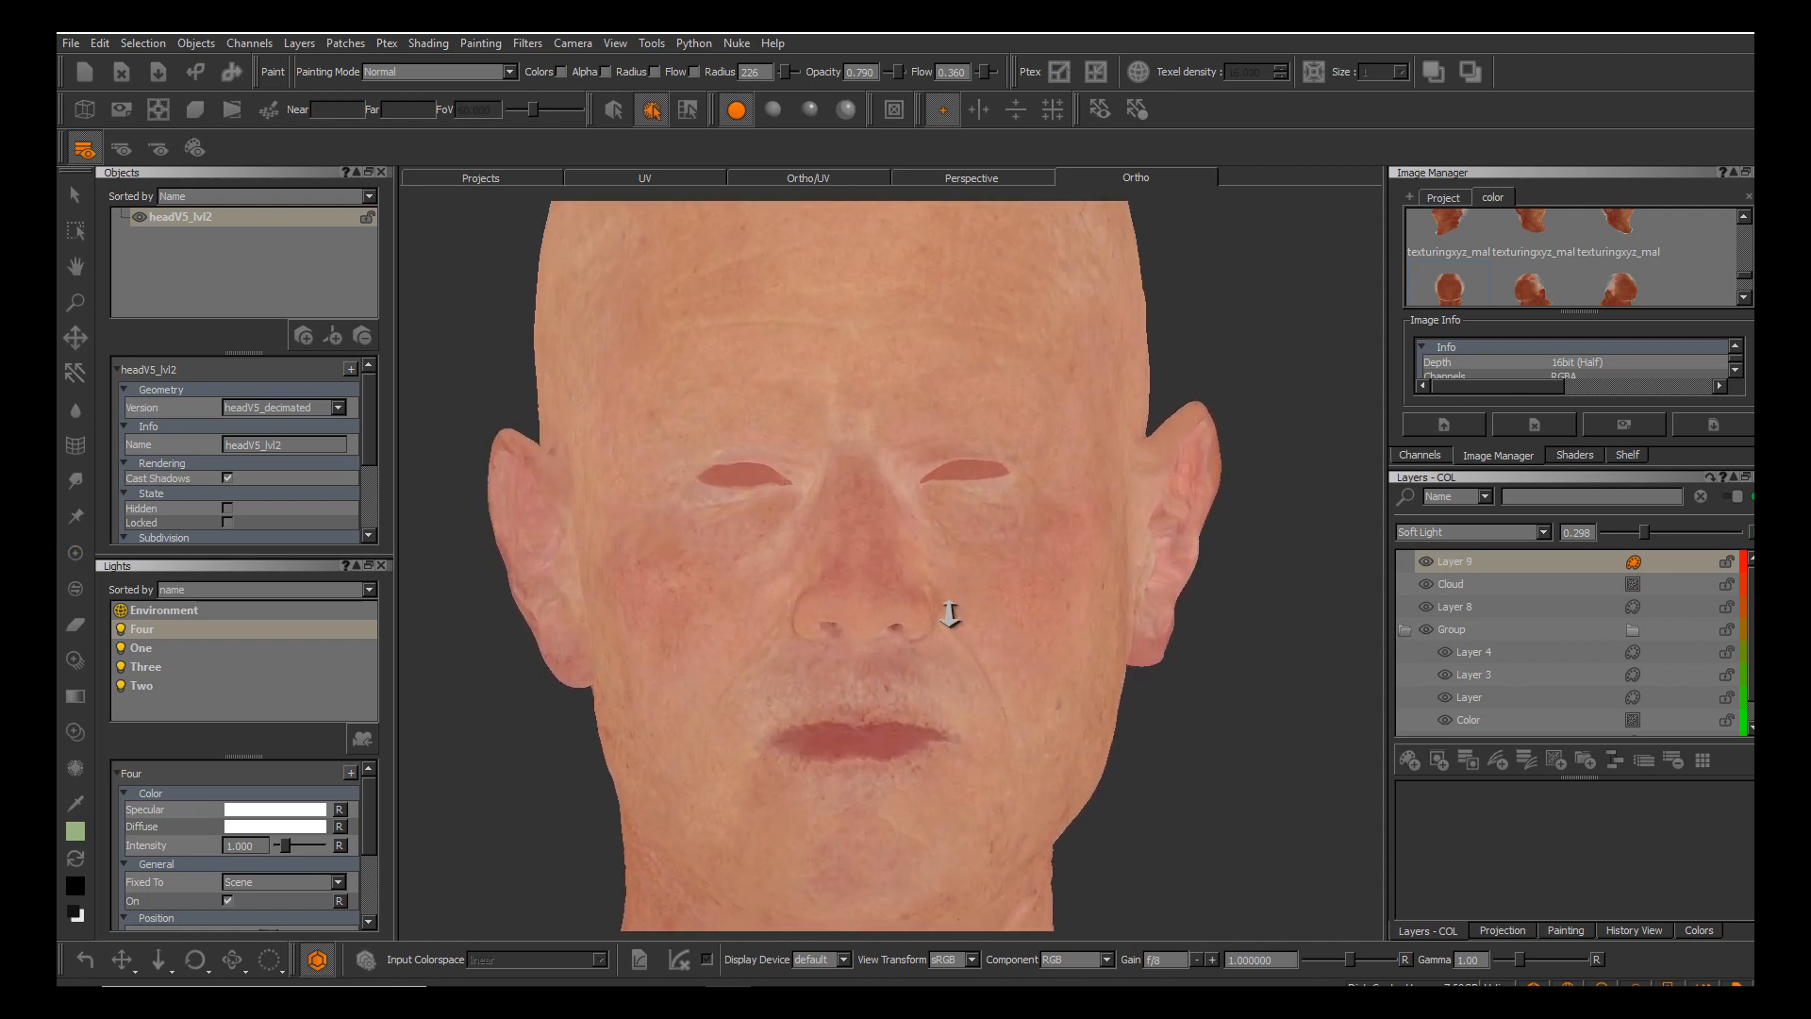
{"action": "left_click_drag", "start_coordinate": [950, 614], "coordinate": [950, 614], "text": "alt"}
{"action": "right_click_drag", "start_coordinate": [950, 614], "coordinate": [950, 614], "text": "alt"}
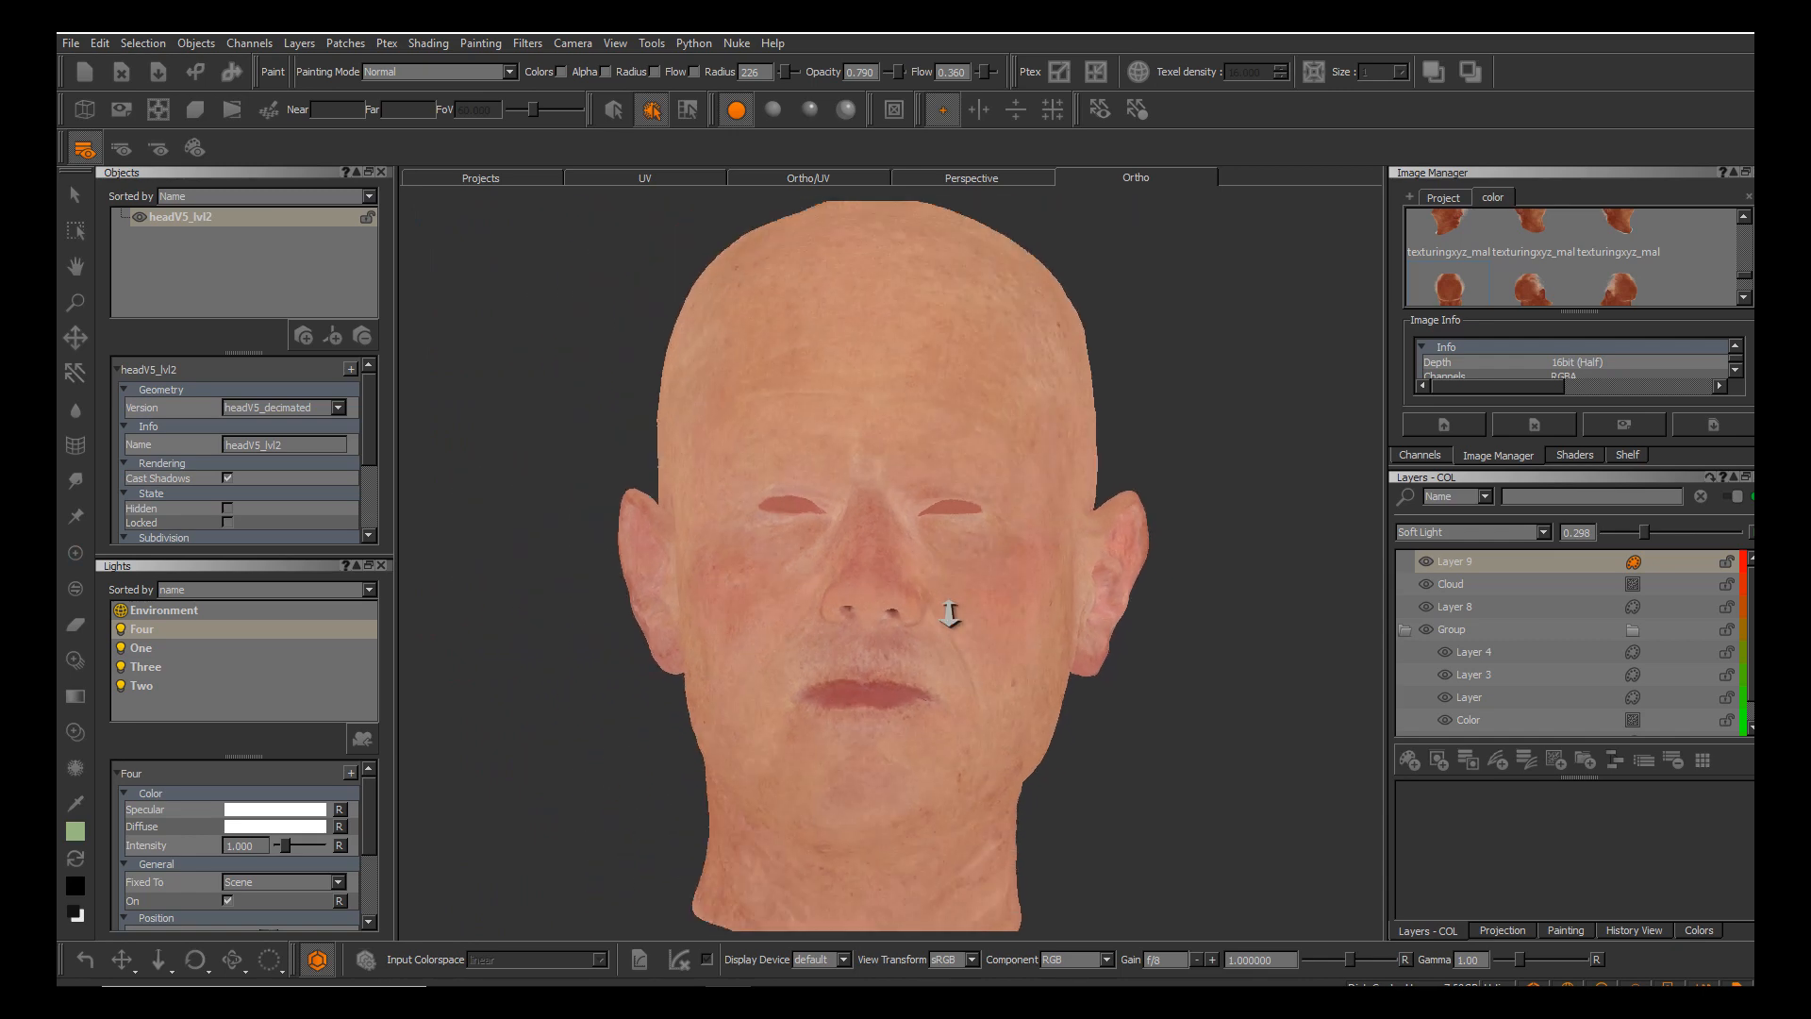
{"action": "left_click_drag", "start_coordinate": [950, 614], "coordinate": [946, 614], "text": "alt"}
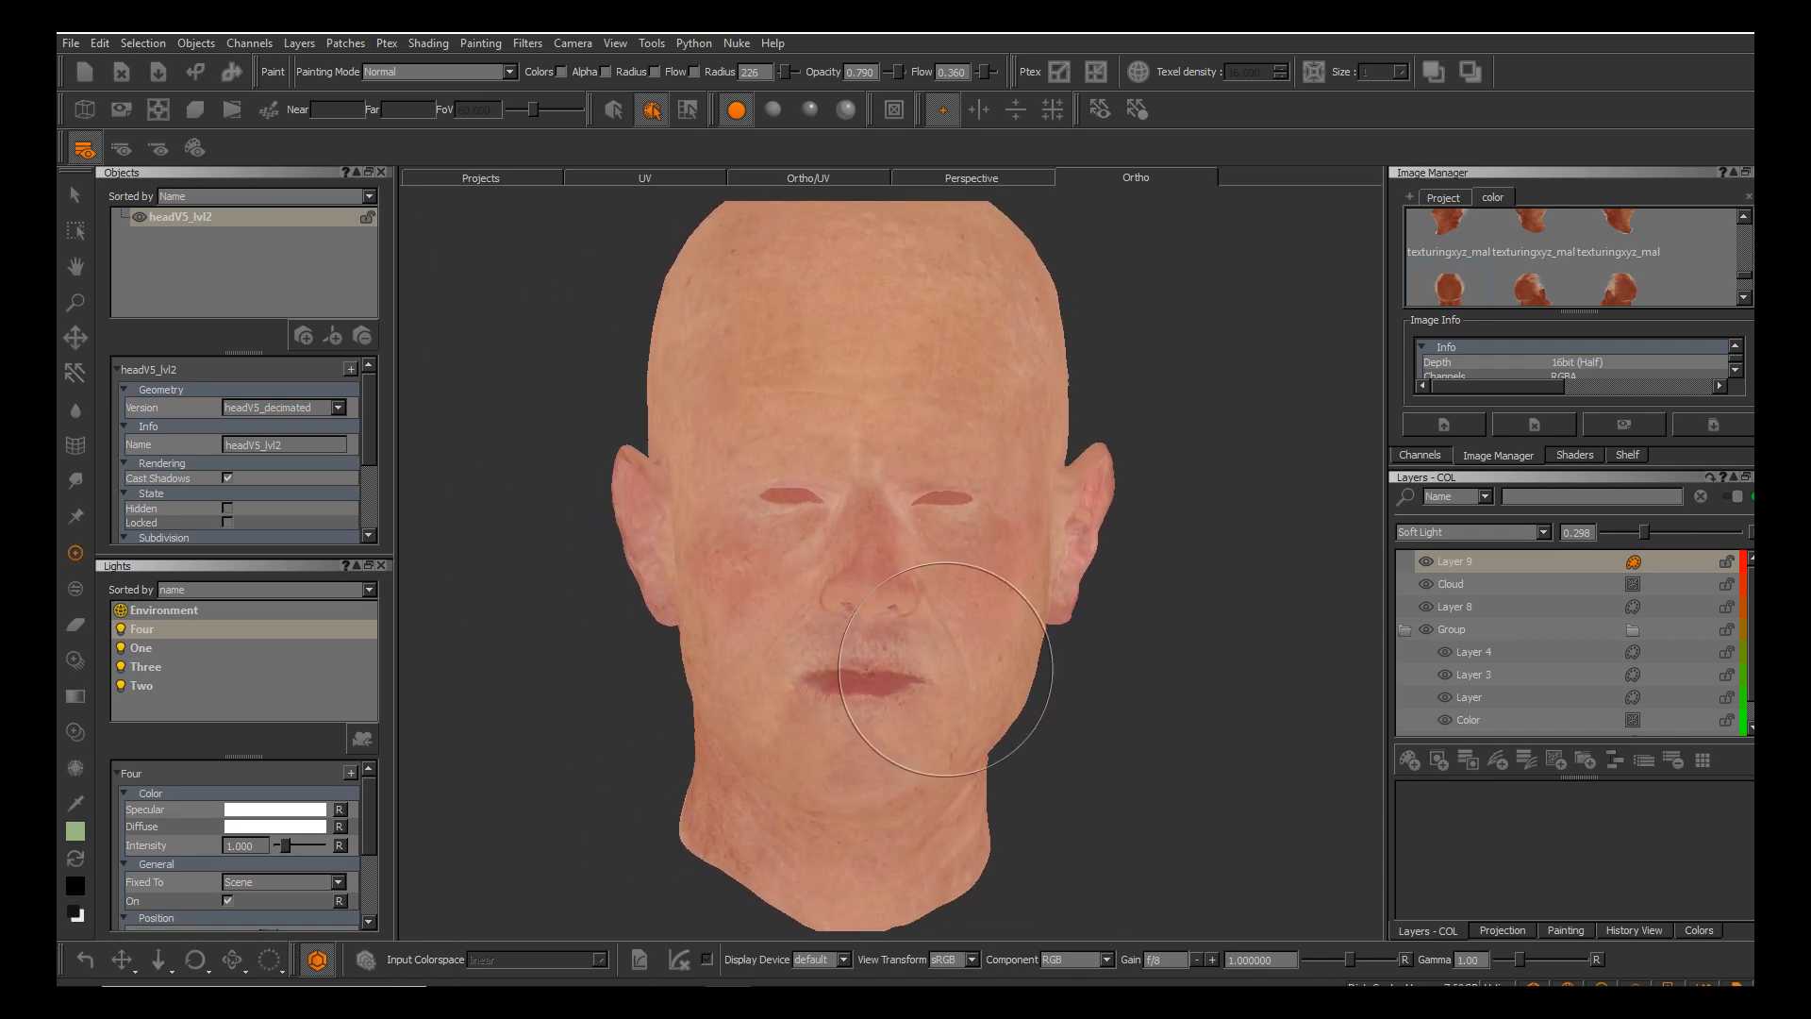
{"action": "middle_click_drag", "start_coordinate": [946, 670], "coordinate": [950, 615], "text": "alt"}
{"action": "left_click_drag", "start_coordinate": [950, 614], "coordinate": [950, 615], "text": "alt"}
{"action": "middle_click_drag", "start_coordinate": [950, 615], "coordinate": [950, 614], "text": "alt"}
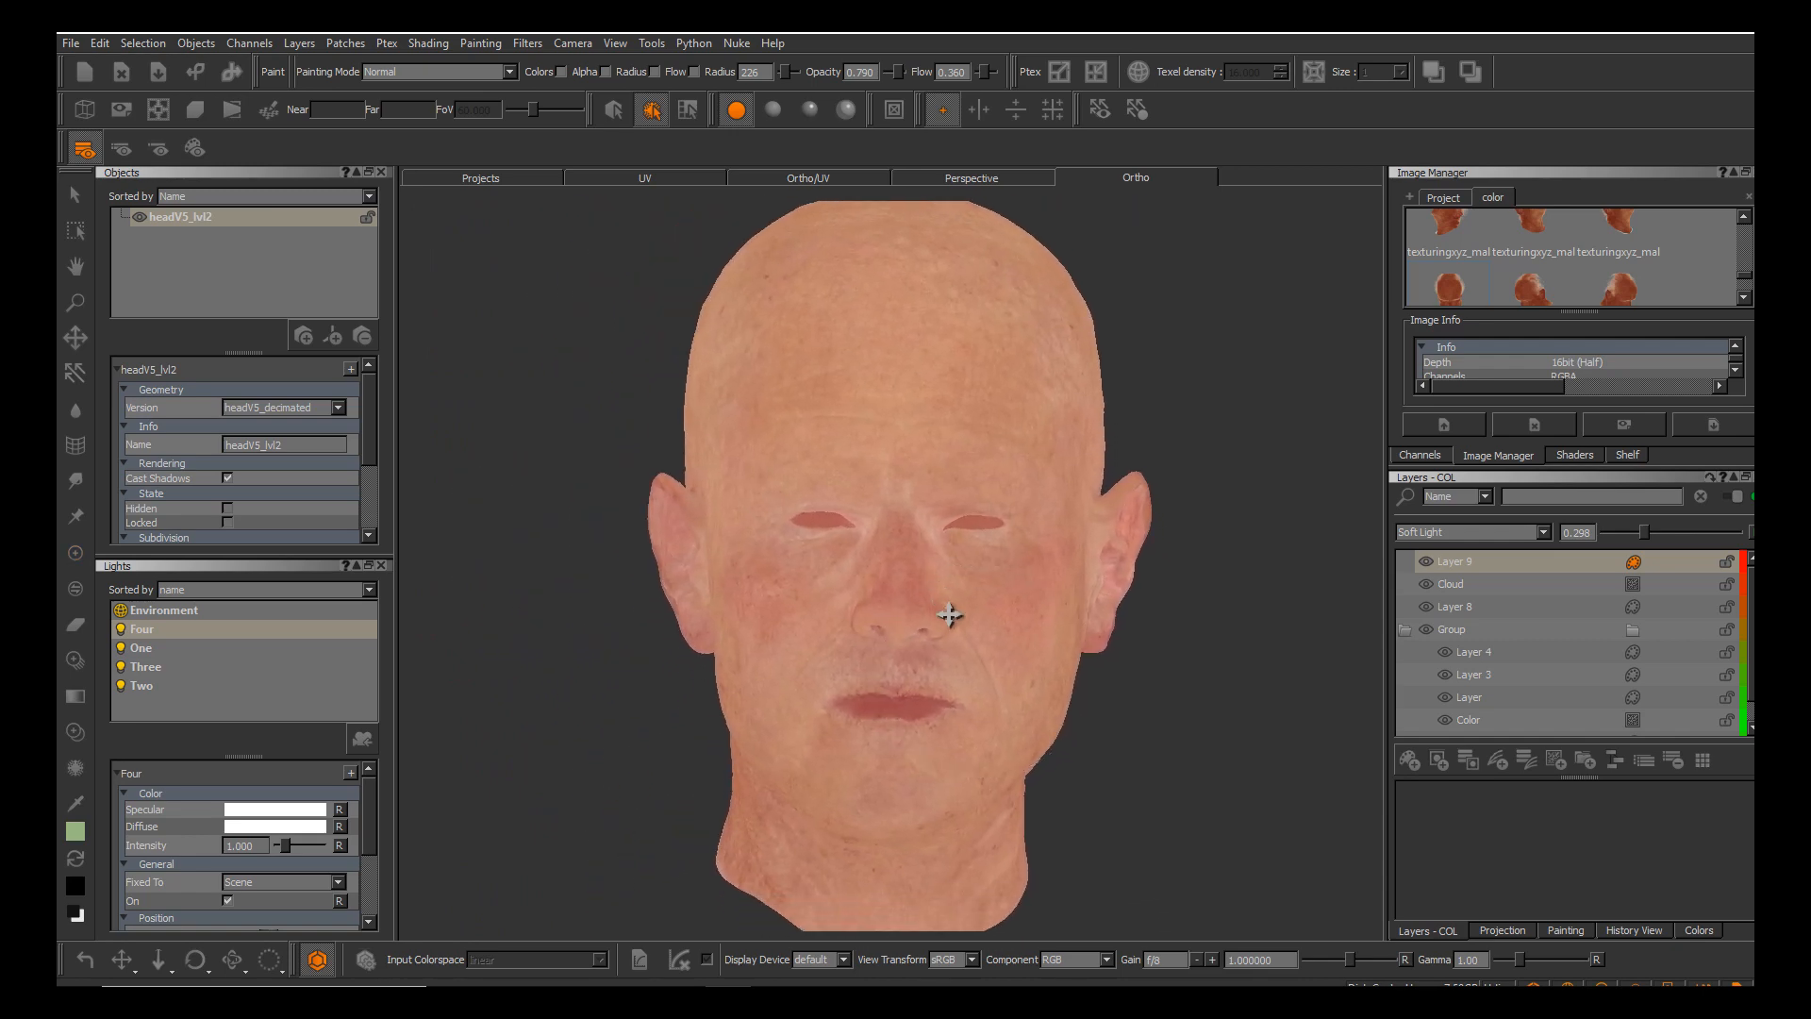
{"action": "scroll", "coordinate": [948, 614], "scroll_direction": "up", "scroll_amount": 3}
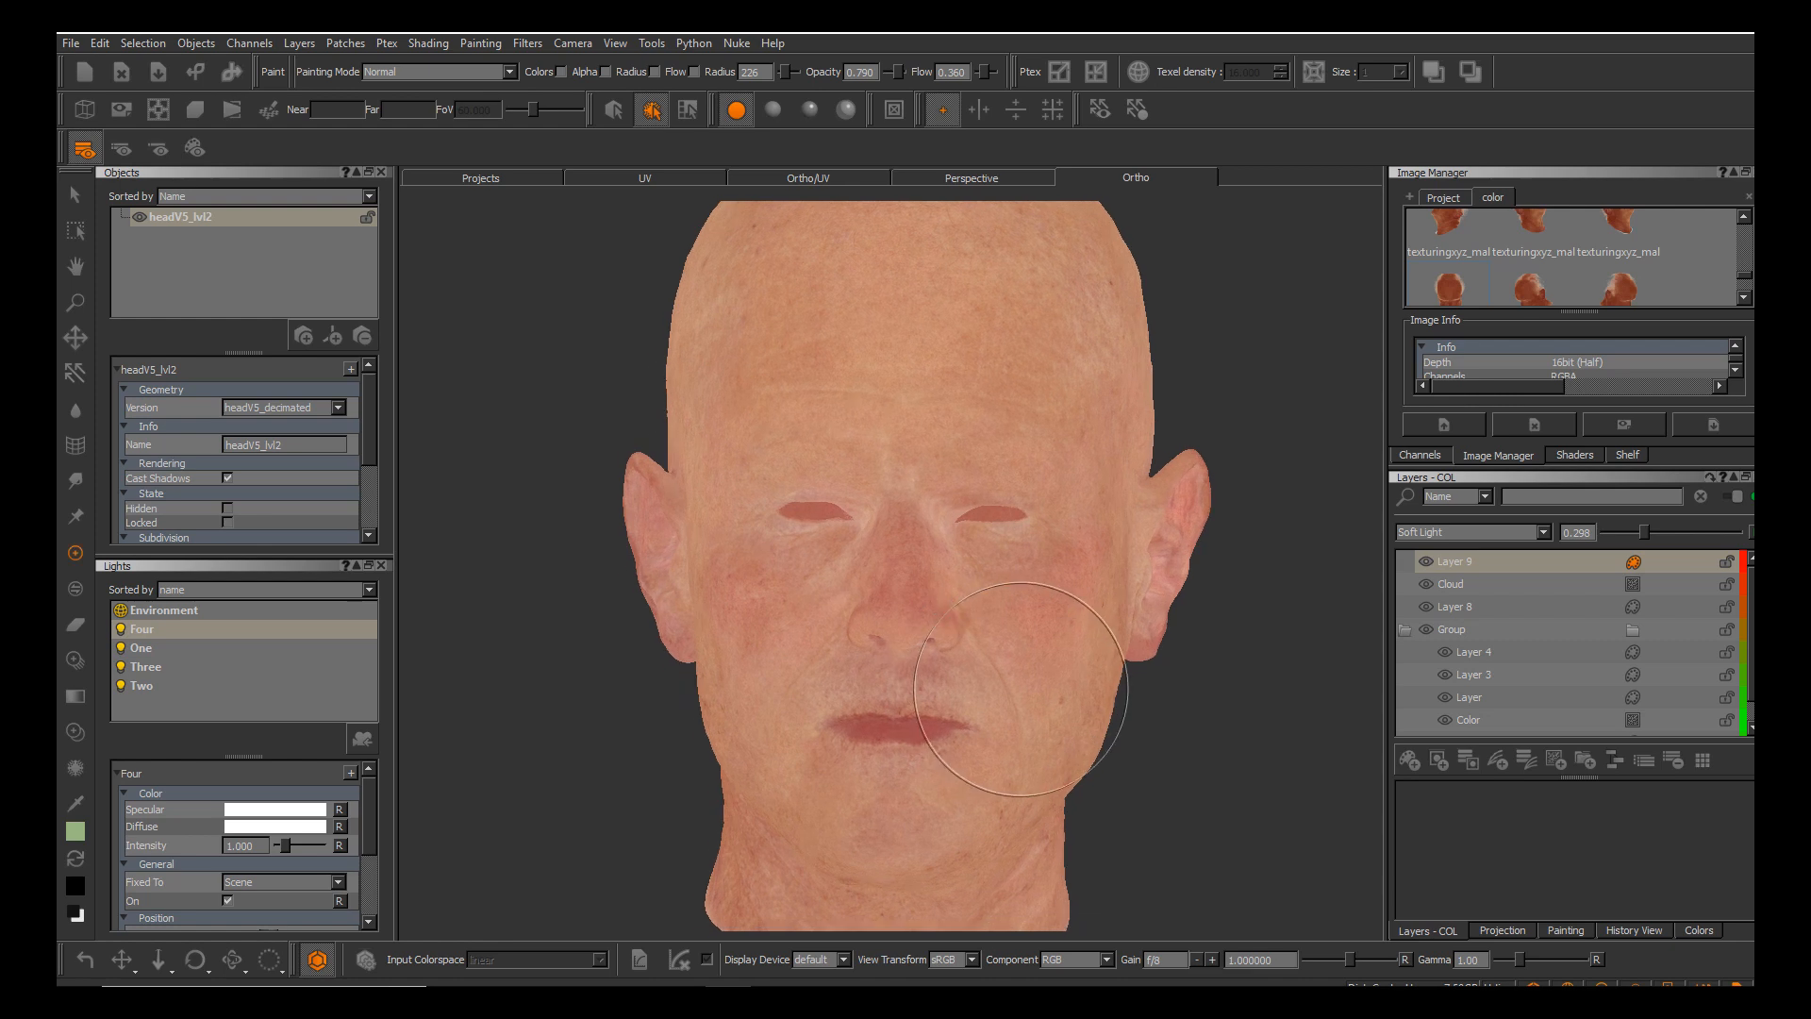
{"action": "left_click_drag", "start_coordinate": [950, 614], "coordinate": [945, 615], "text": "alt"}
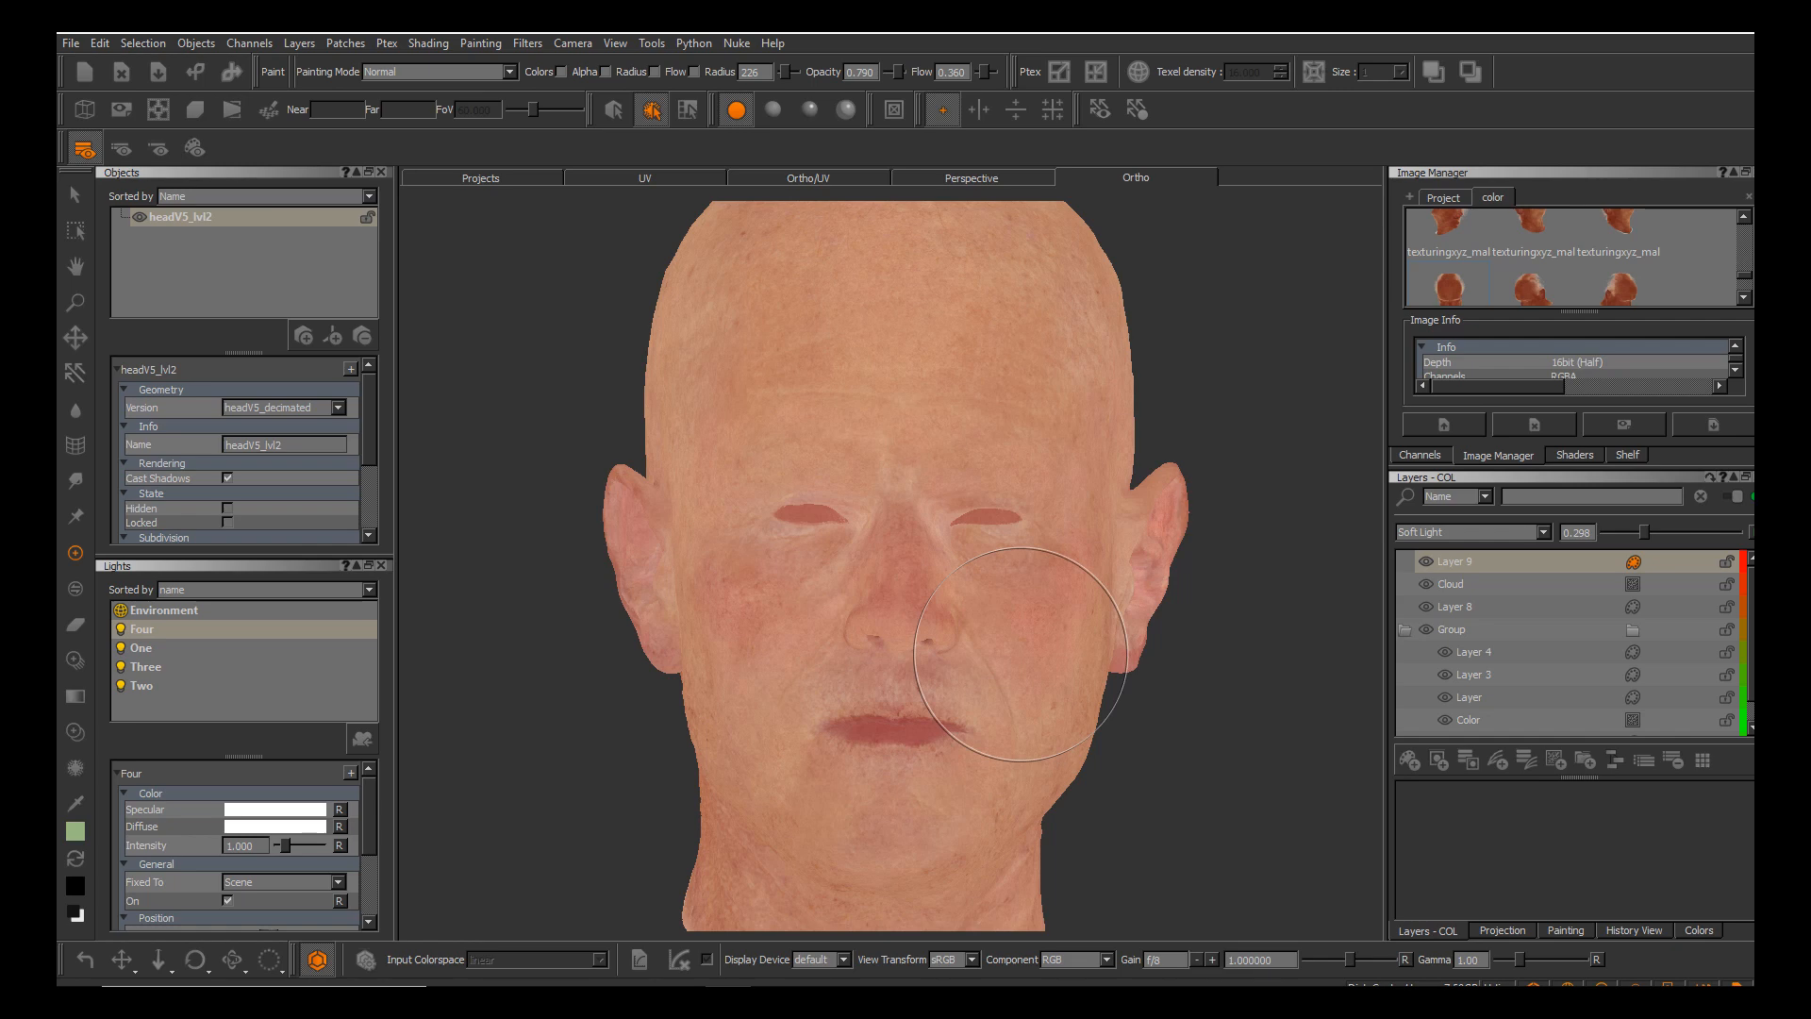
Switch to ZBrush and inspect the sculpted head's wrinkles, both isolated and together with the glasses, eyebrows and beard.
{"action": "key", "text": "alt+Tab"}
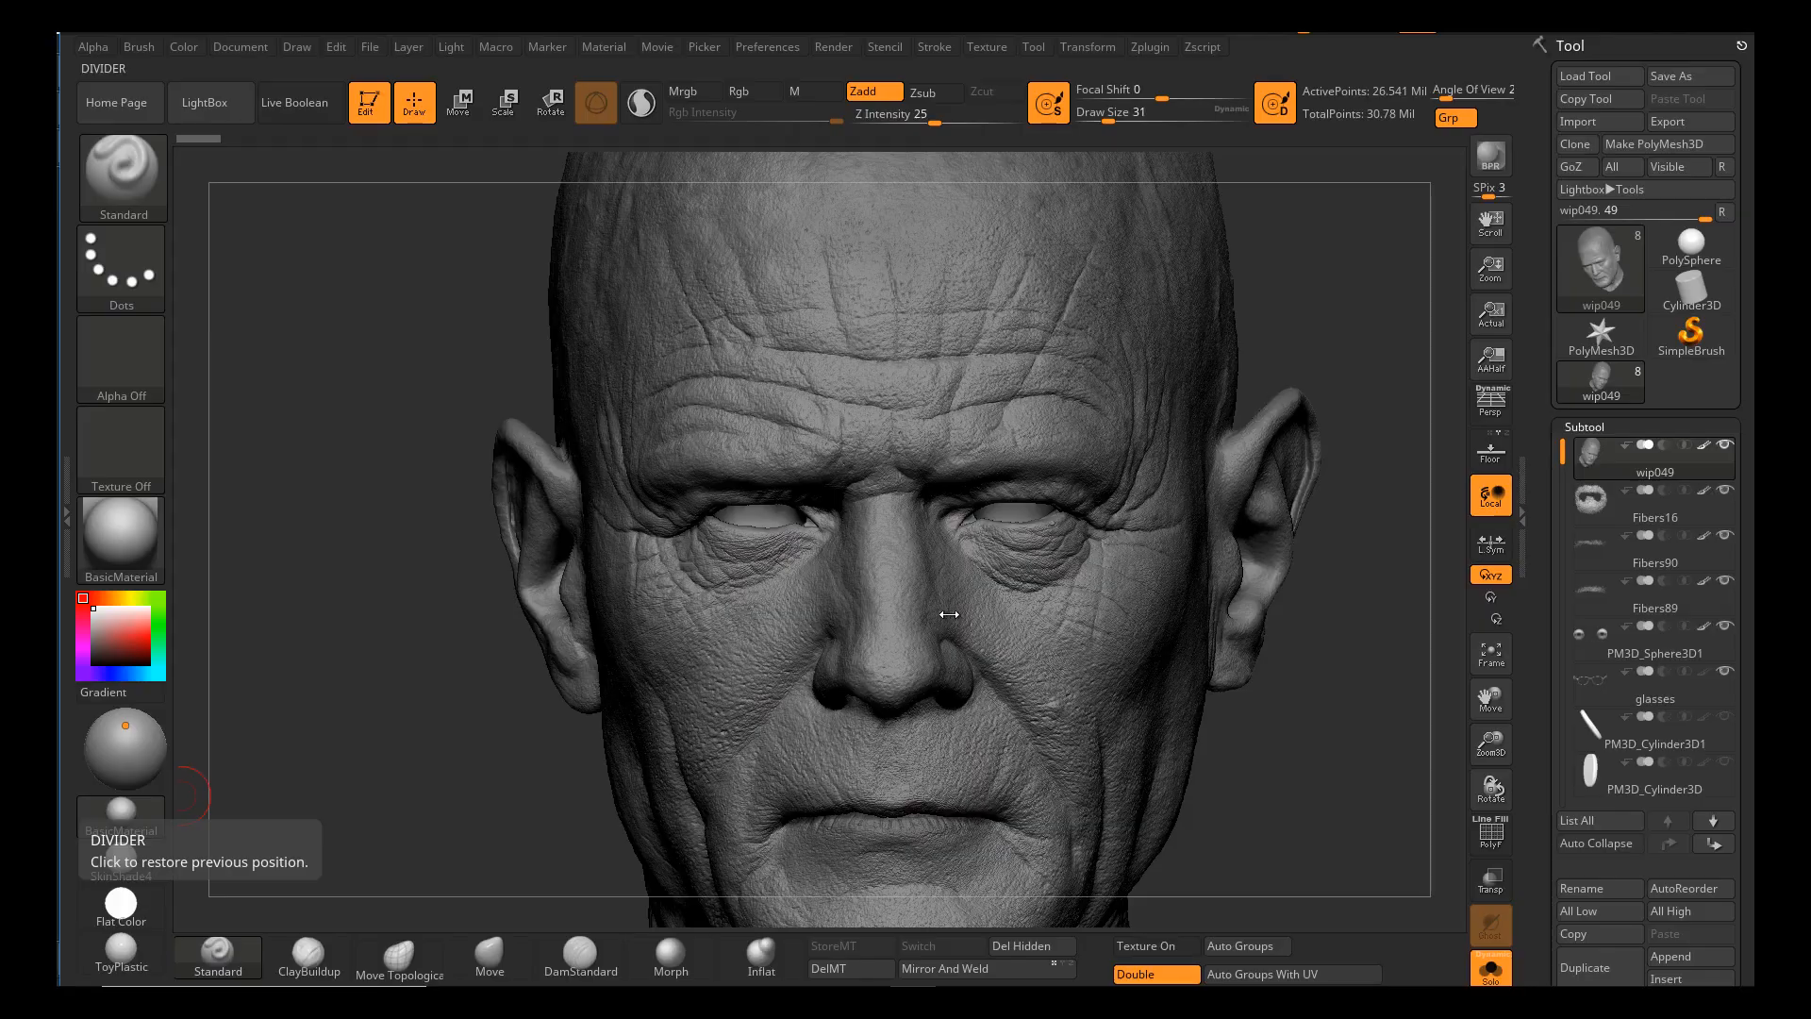
{"action": "left_click_drag", "start_coordinate": [203, 793], "coordinate": [406, 778]}
{"action": "mouse_move", "coordinate": [807, 615]}
{"action": "right_mouse_down", "text": "alt"}
{"action": "mouse_move", "coordinate": [980, 654]}
{"action": "mouse_move", "coordinate": [1000, 603]}
{"action": "mouse_move", "coordinate": [1031, 598]}
{"action": "mouse_move", "coordinate": [922, 635]}
{"action": "mouse_move", "coordinate": [1010, 613]}
{"action": "right_mouse_up", "text": "alt"}
{"action": "right_click_drag", "start_coordinate": [781, 635], "coordinate": [983, 666], "text": "alt"}
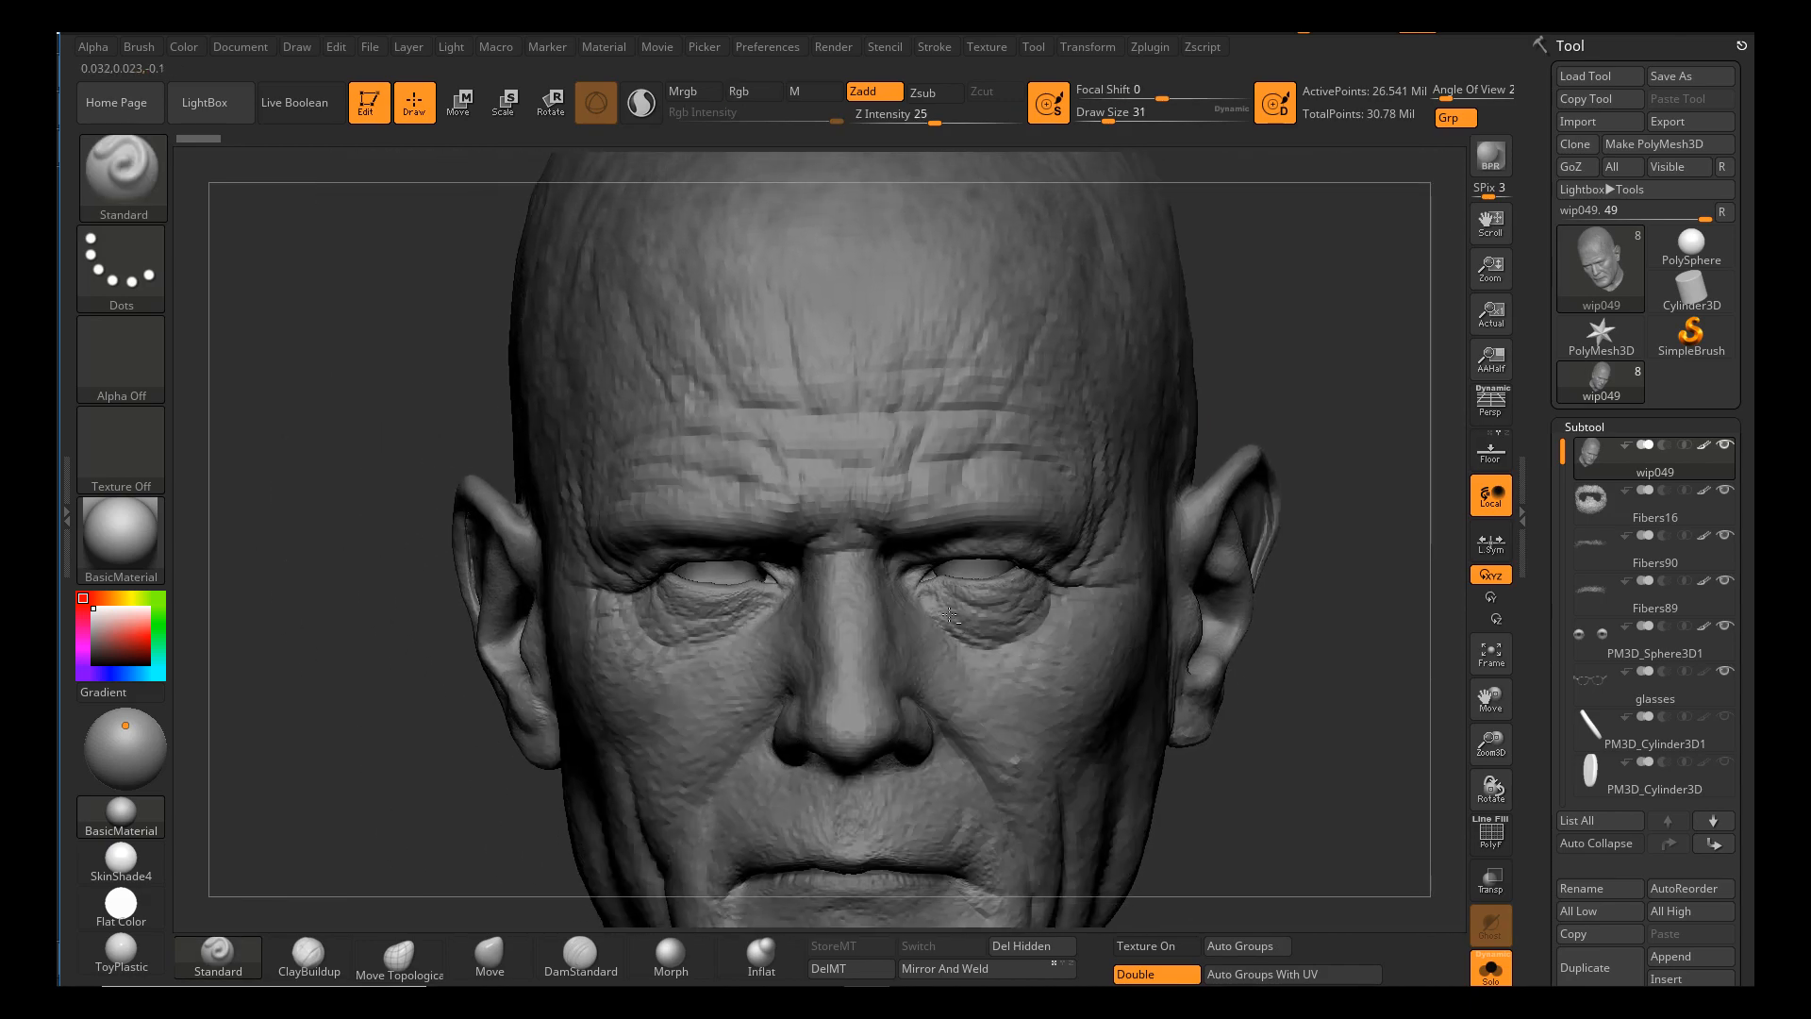
{"action": "right_click_drag", "start_coordinate": [920, 721], "coordinate": [929, 566], "text": "alt"}
{"action": "right_click_drag", "start_coordinate": [1075, 571], "coordinate": [955, 578]}
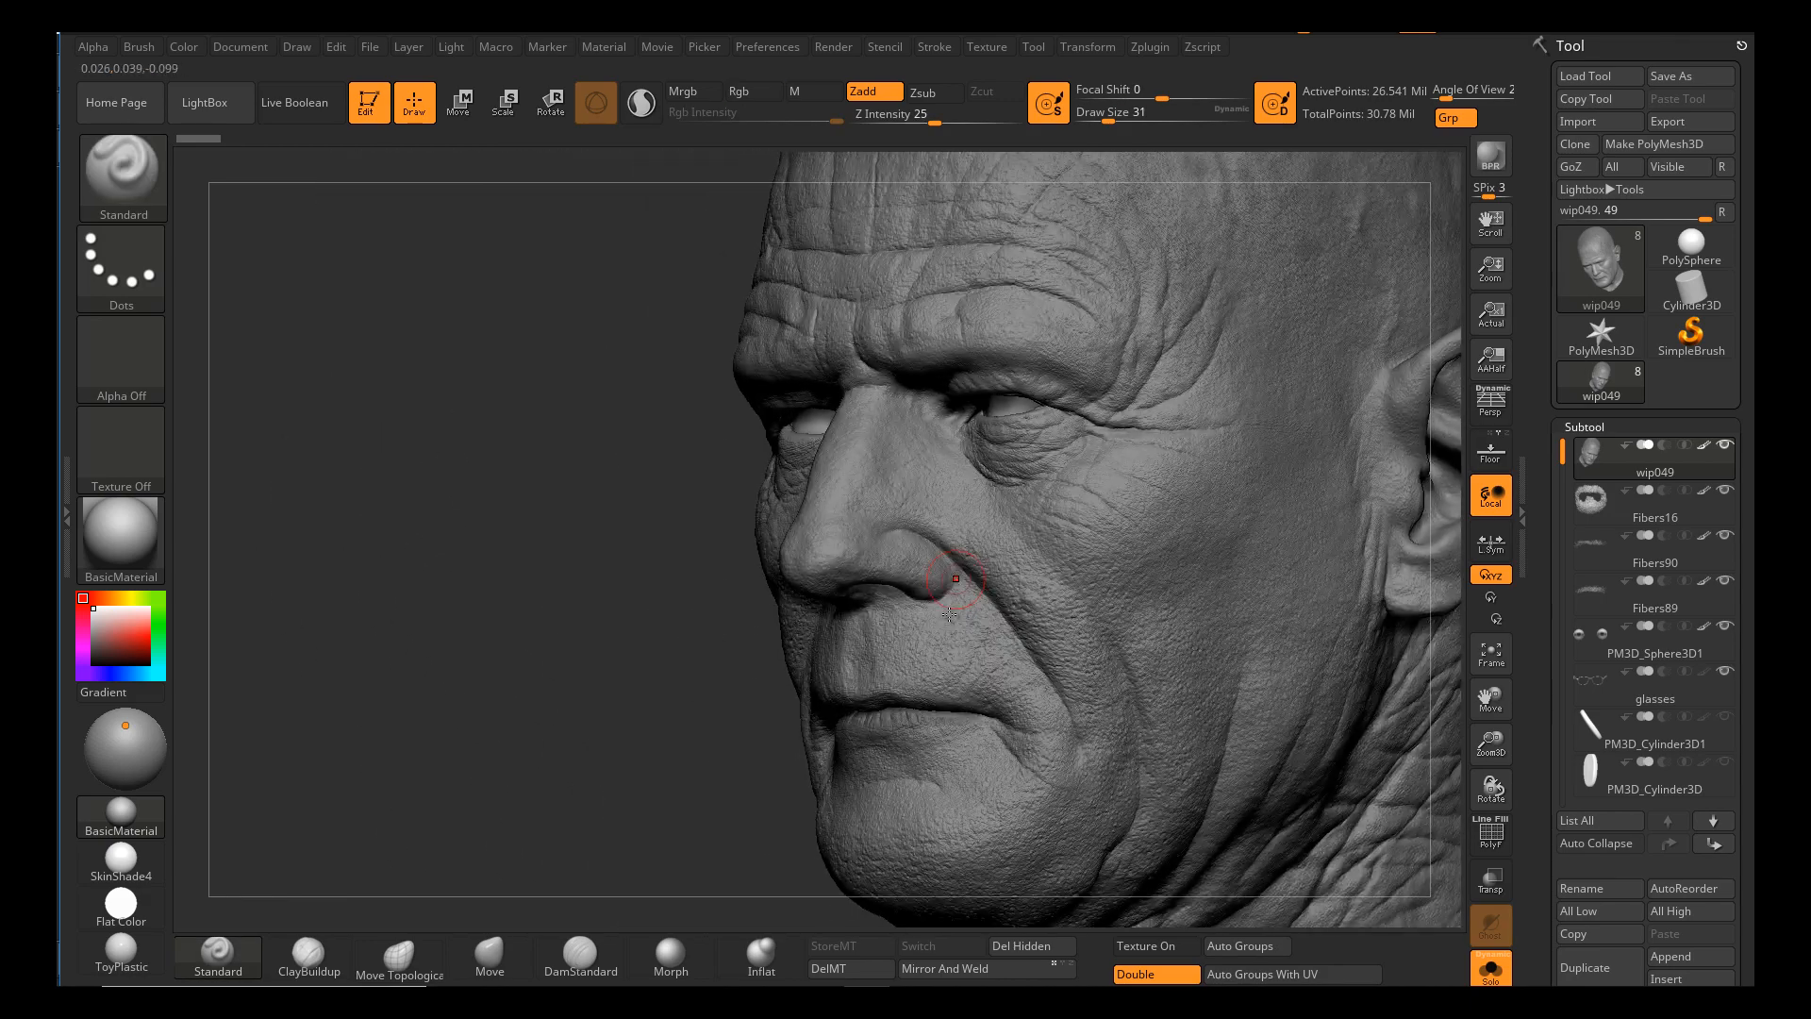
{"action": "right_click_drag", "start_coordinate": [1075, 563], "coordinate": [1054, 677], "text": "alt"}
{"action": "left_click", "coordinate": [1490, 970]}
{"action": "right_click_drag", "start_coordinate": [937, 688], "coordinate": [1069, 649], "text": "alt"}
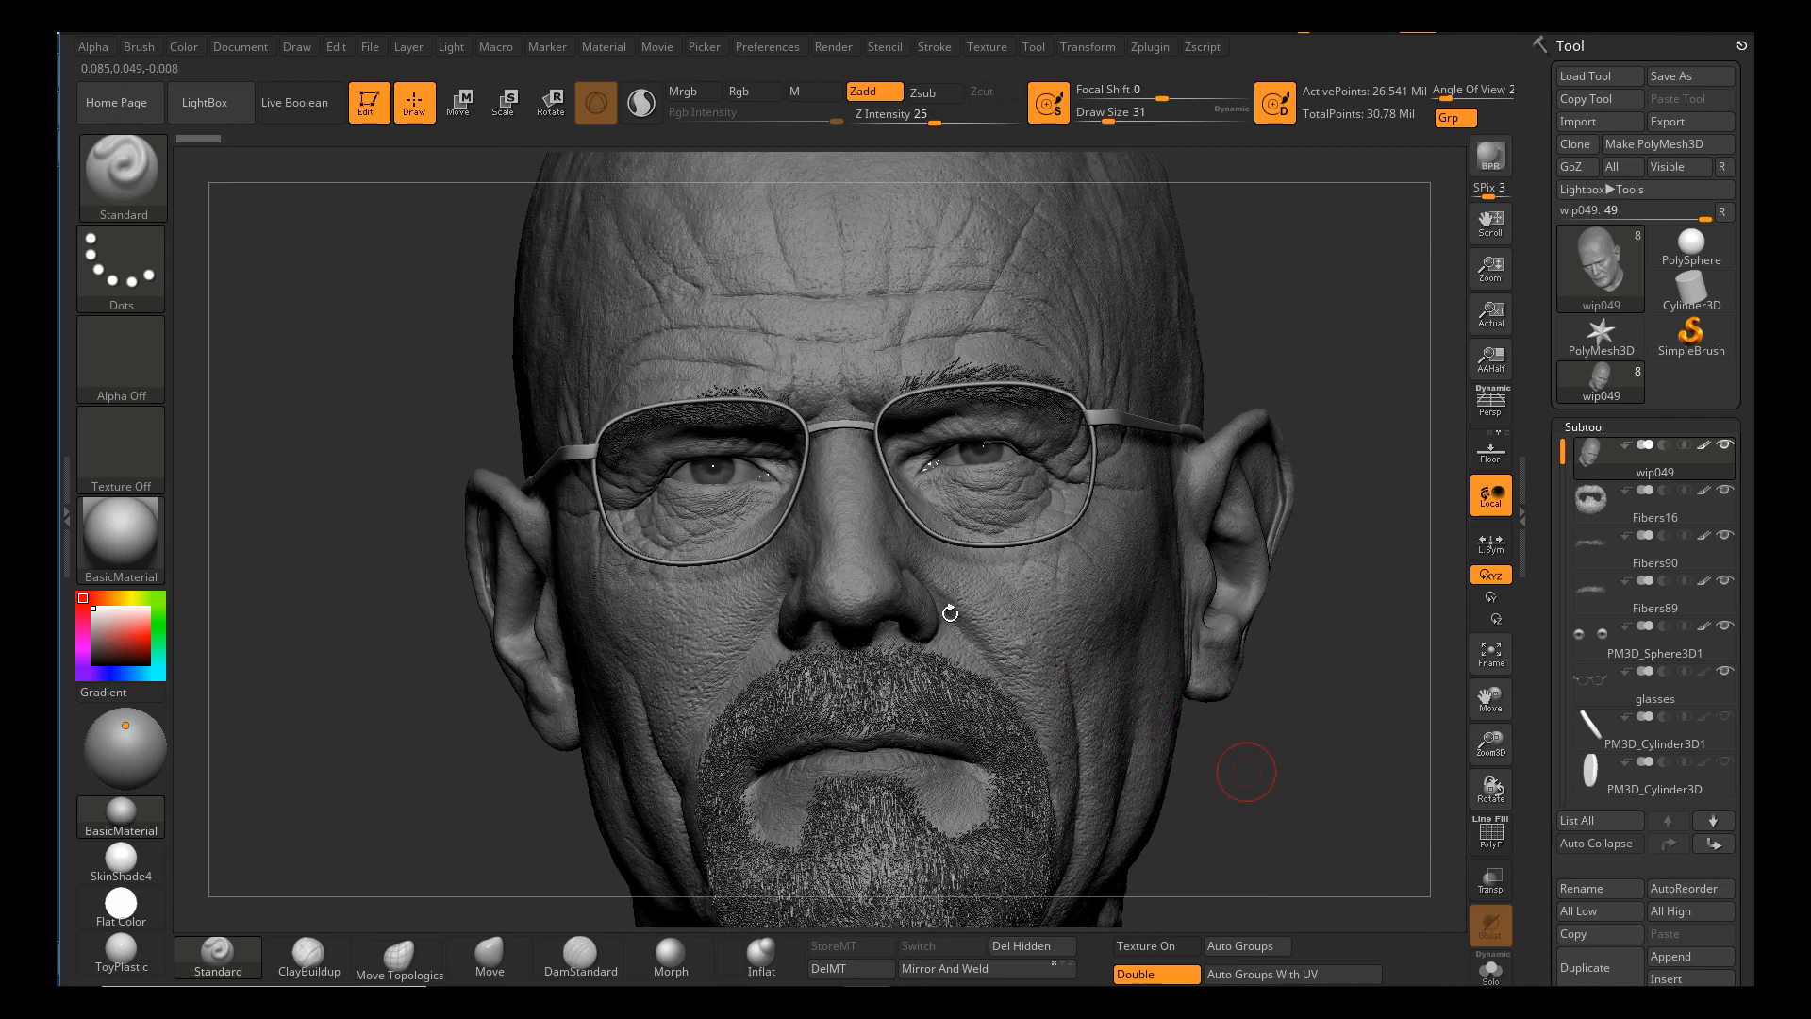
{"action": "left_click", "coordinate": [1491, 969]}
{"action": "right_click_drag", "start_coordinate": [1175, 290], "coordinate": [1210, 389], "text": "alt"}
{"action": "right_click_drag", "start_coordinate": [925, 389], "coordinate": [970, 457], "text": "alt"}
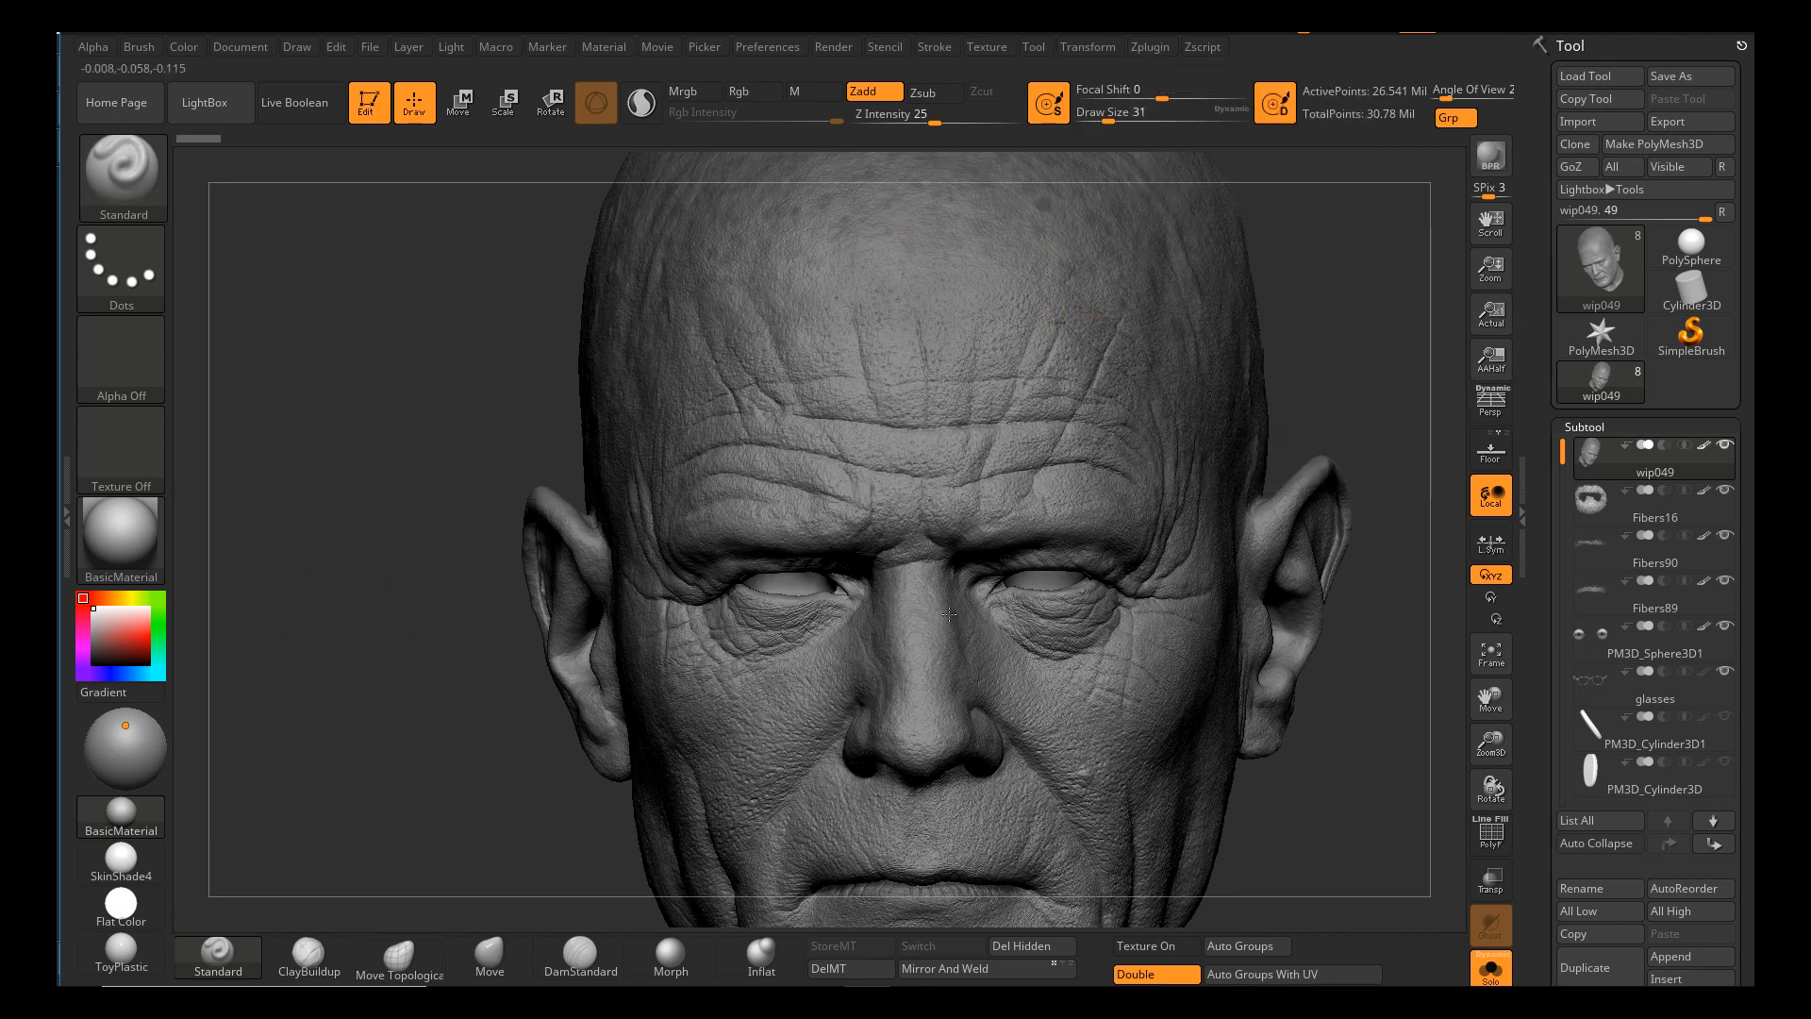
Display the Multi Map Exporter's export options with the displacement map settings expanded.
{"action": "double_click", "coordinate": [66, 517]}
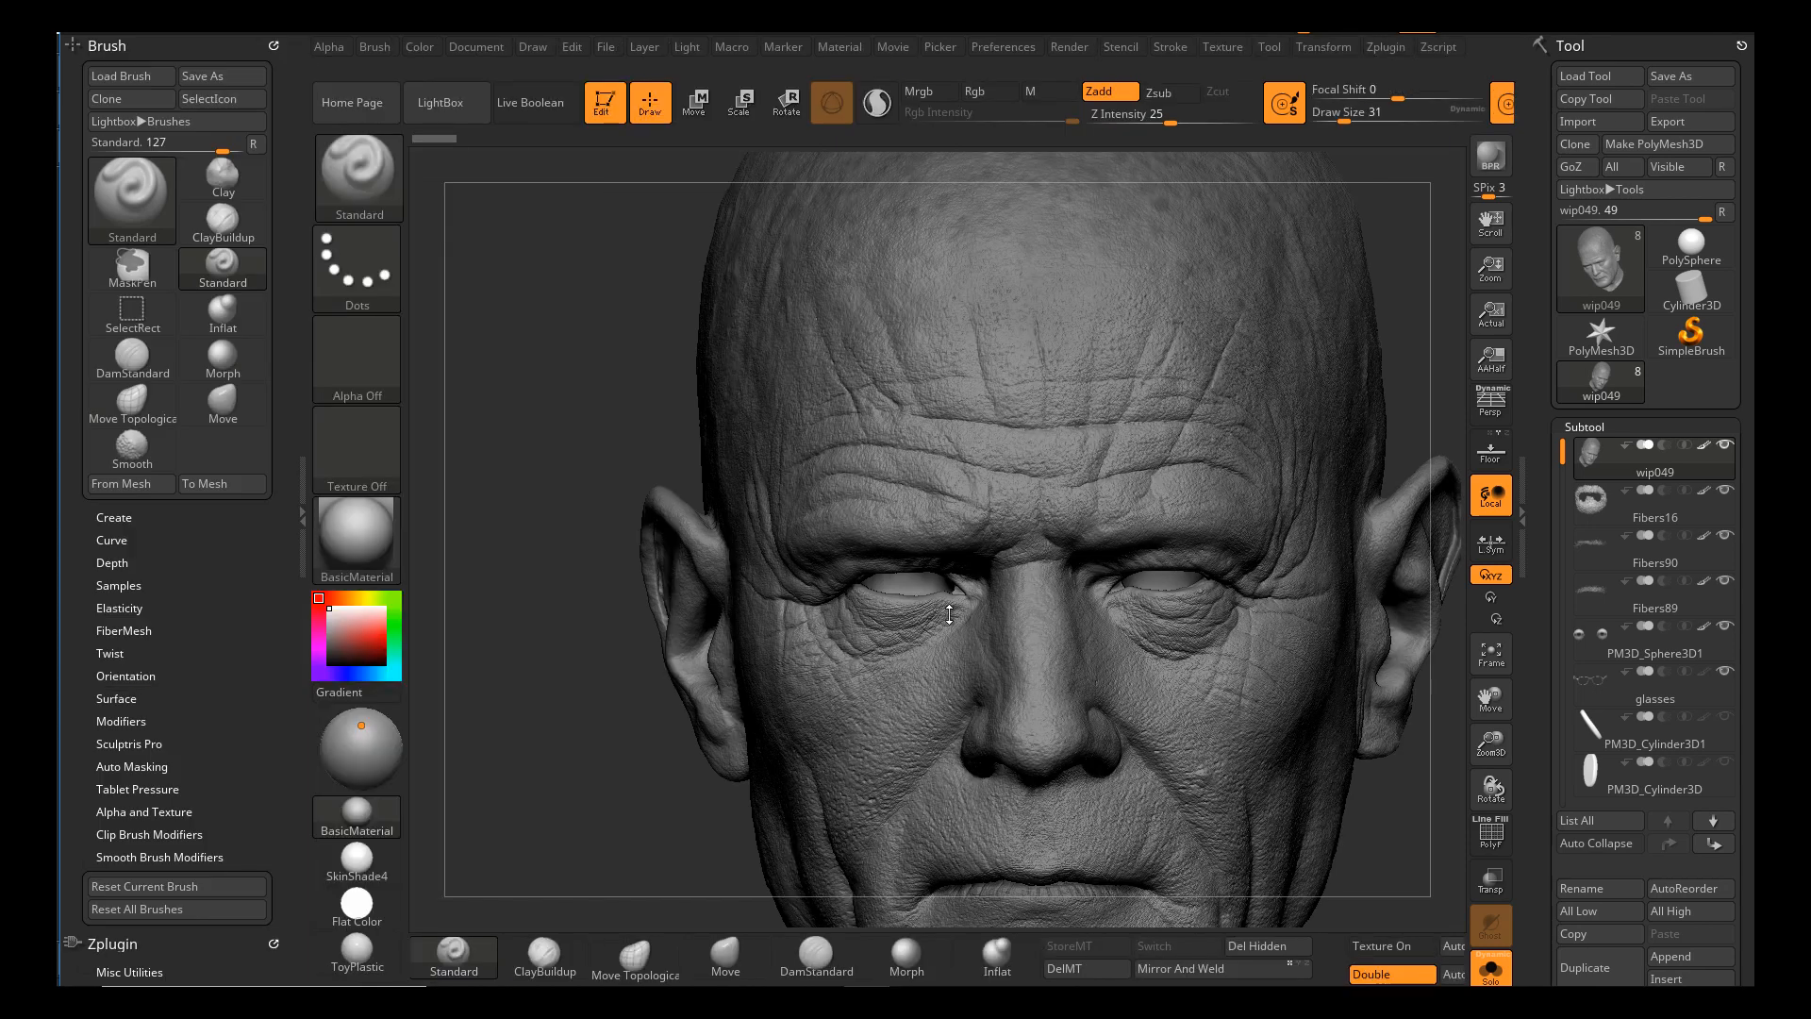
{"action": "scroll", "coordinate": [179, 510], "scroll_direction": "down", "scroll_amount": 10}
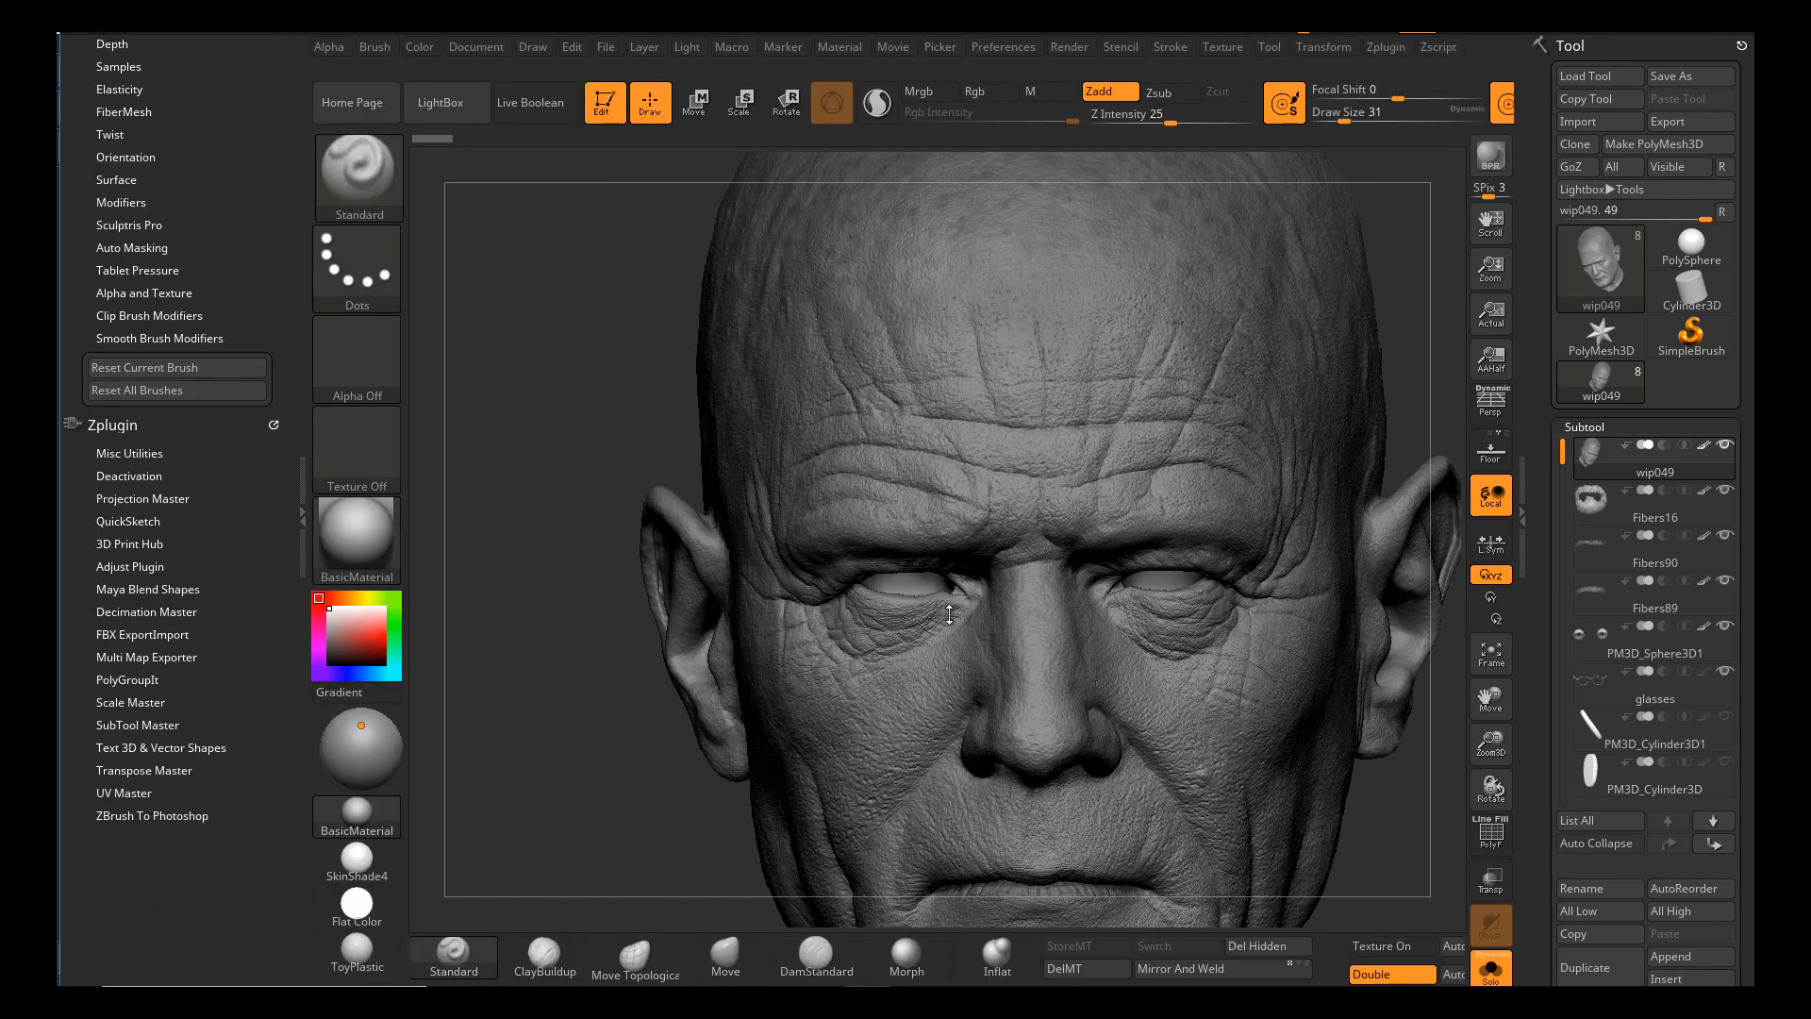
{"action": "left_click", "coordinate": [148, 657]}
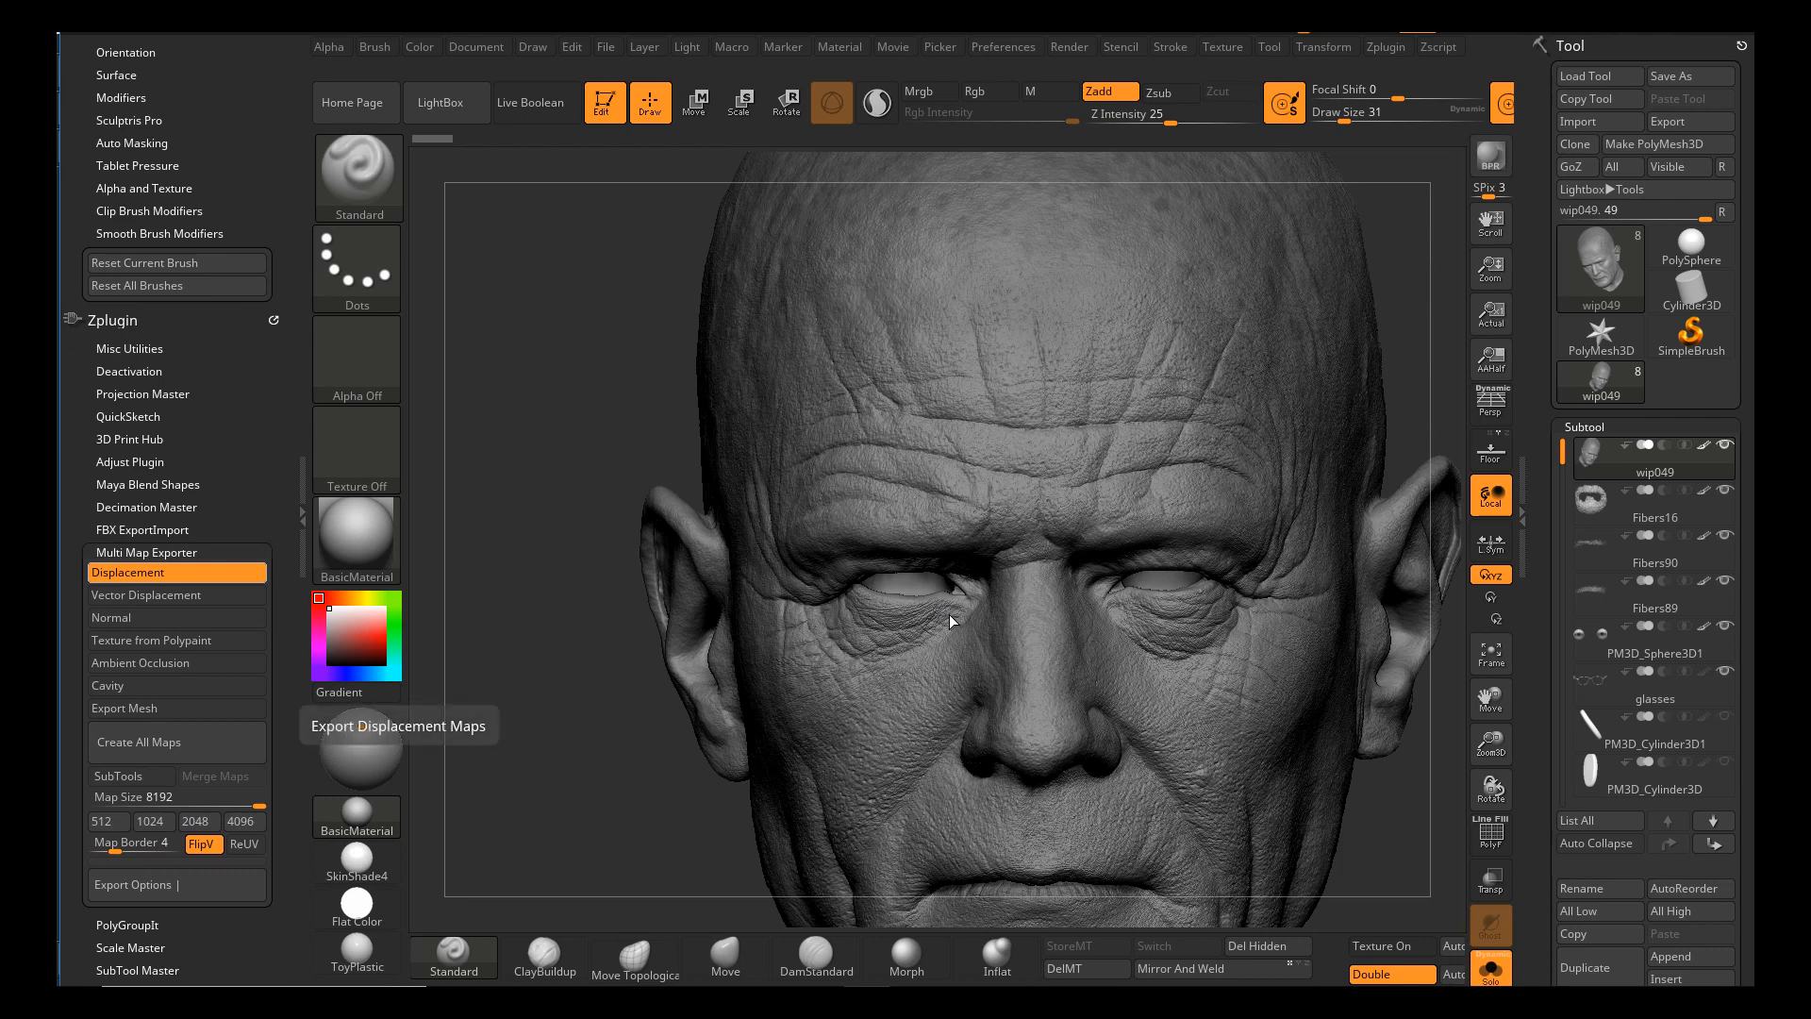
{"action": "left_click", "coordinate": [177, 884]}
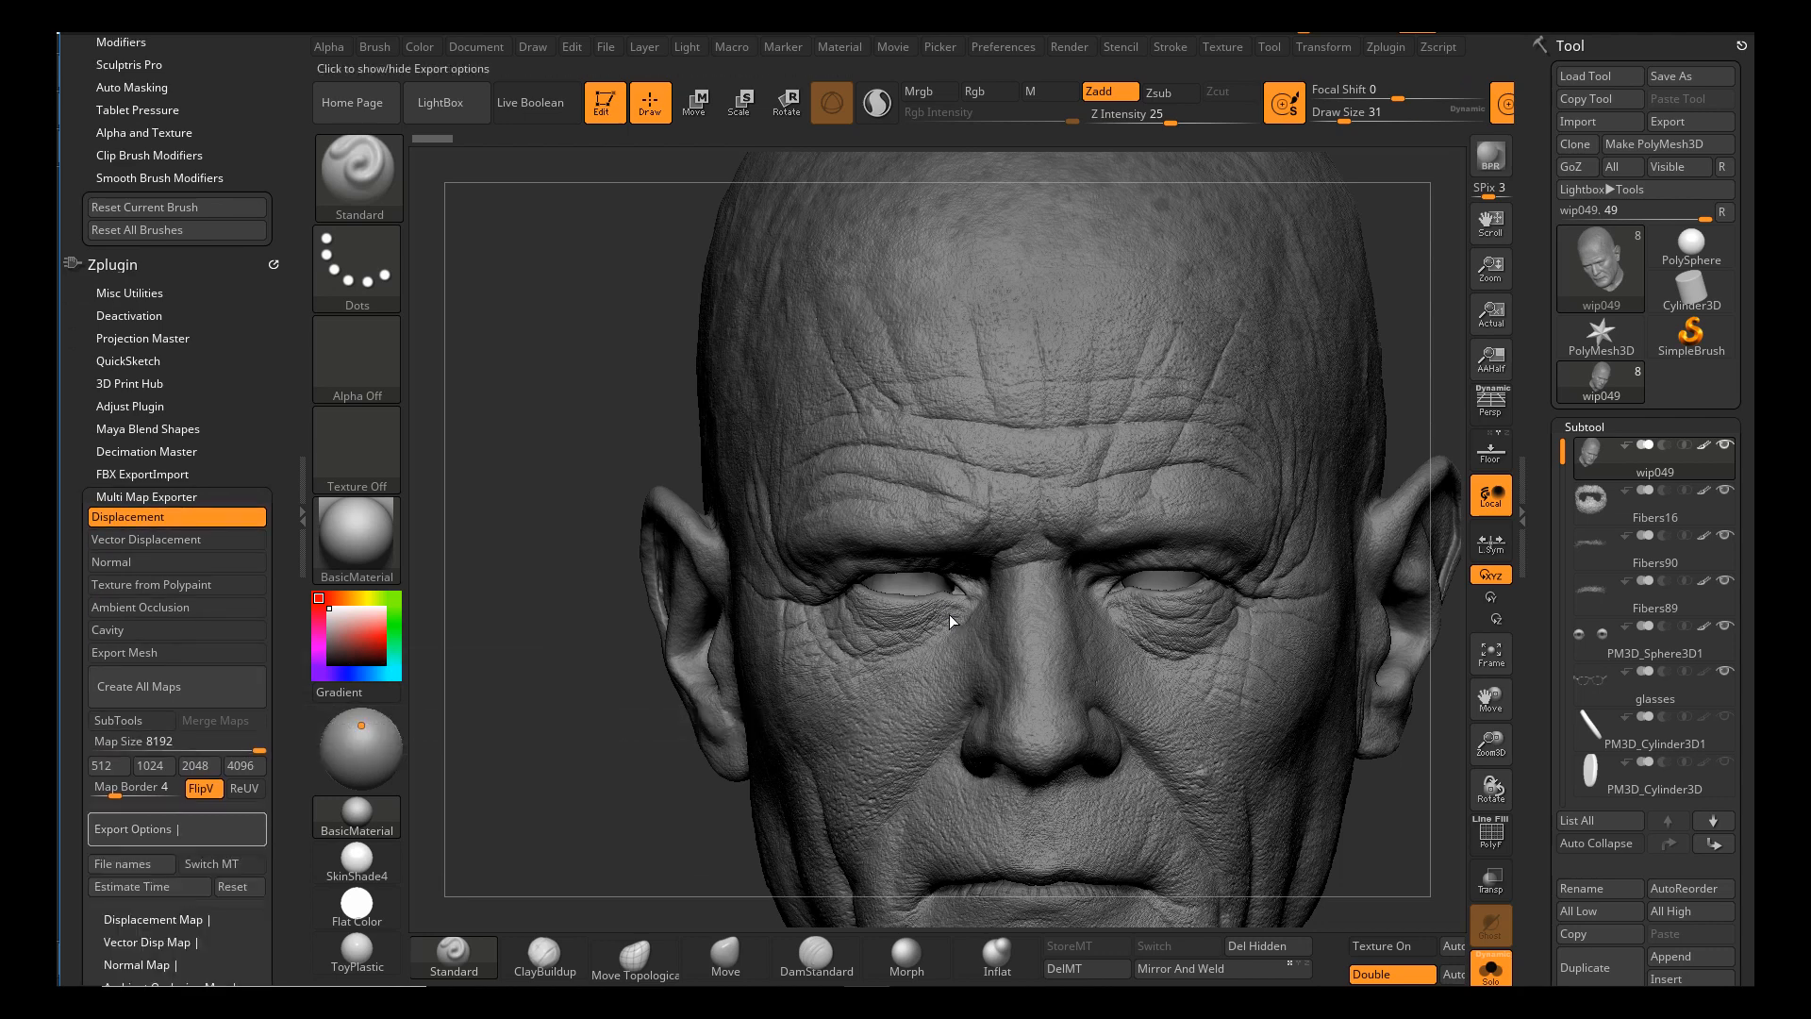
{"action": "left_click_drag", "start_coordinate": [286, 830], "coordinate": [285, 661]}
{"action": "left_click", "coordinate": [156, 751]}
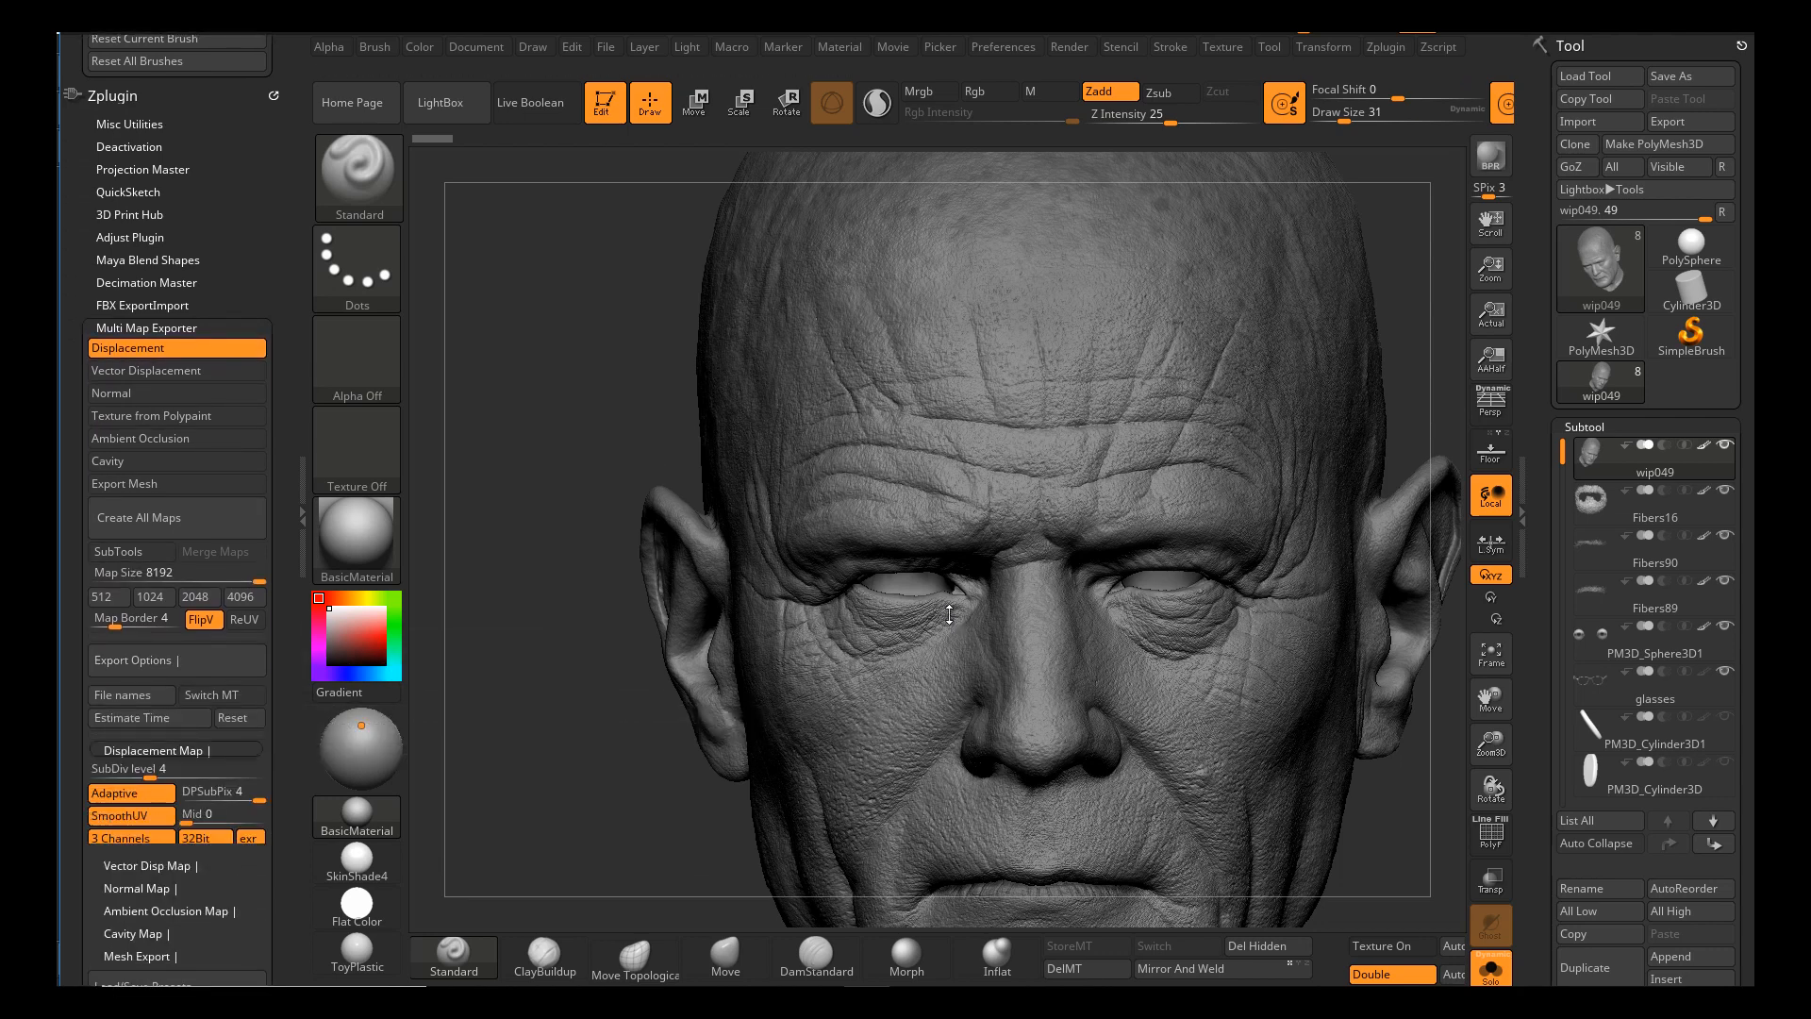
{"action": "left_click_drag", "start_coordinate": [286, 783], "coordinate": [286, 751]}
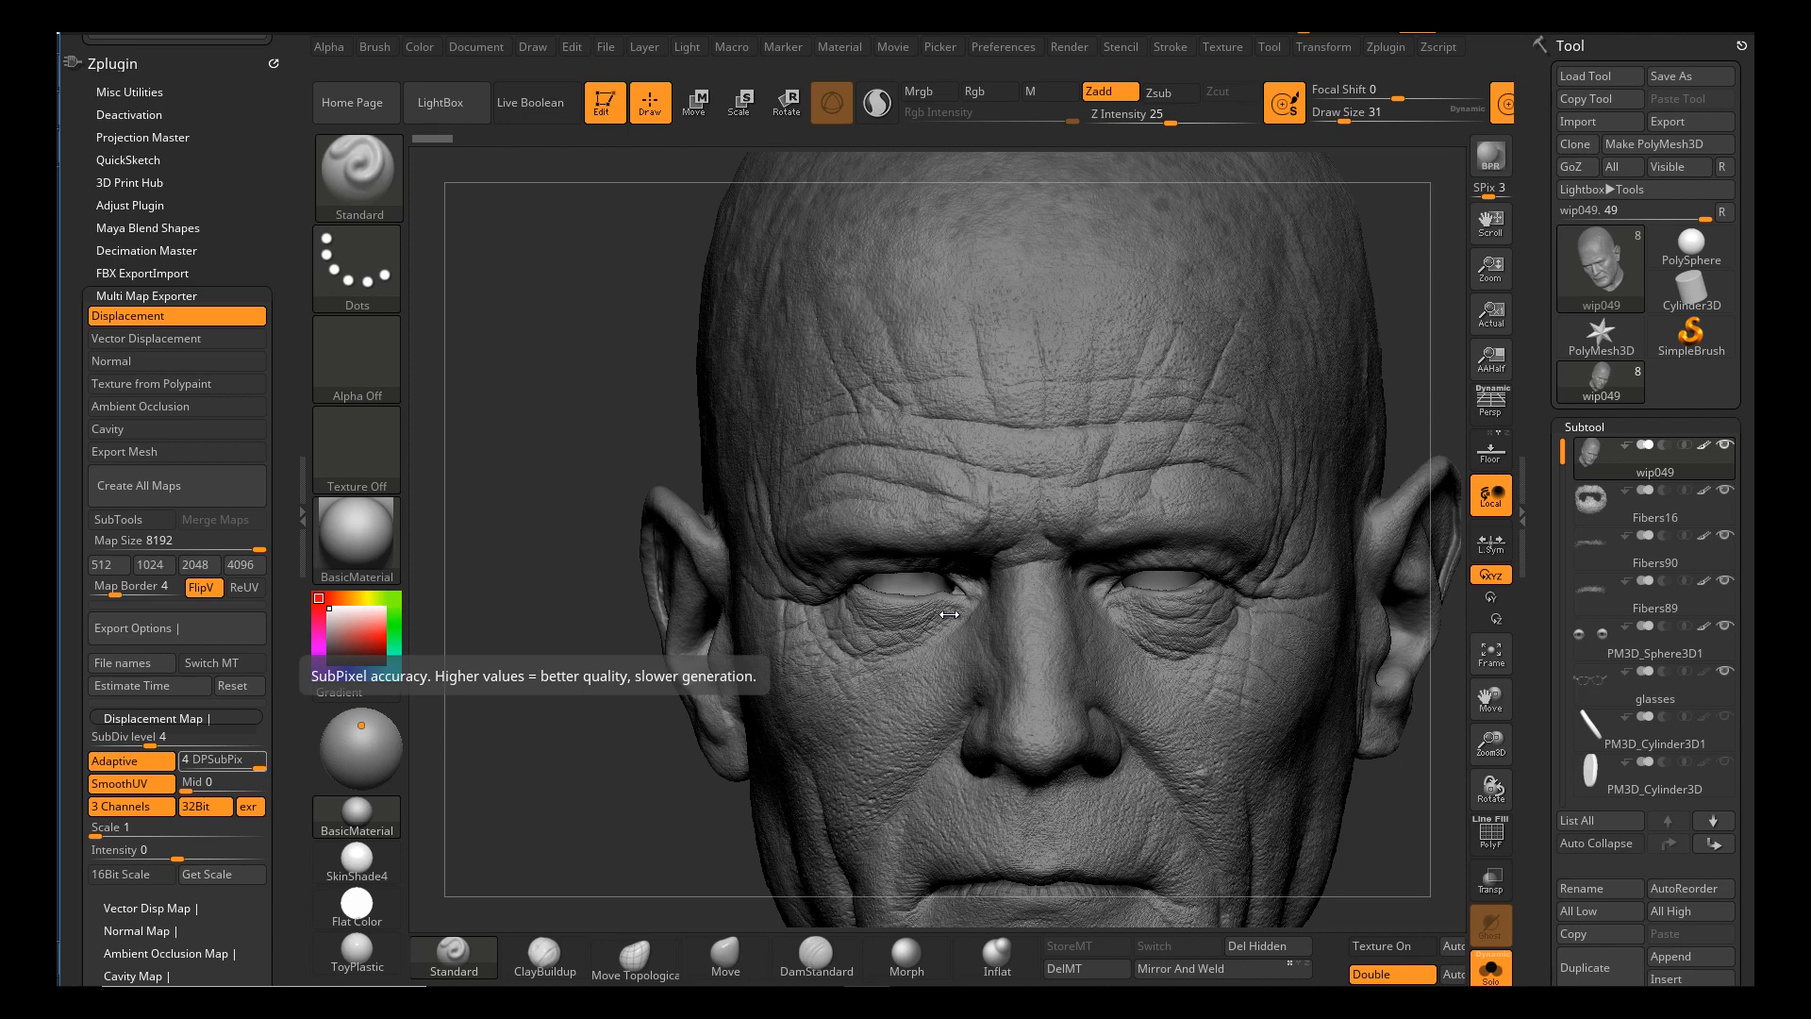
Disable Adaptive and set DPSubPix to 1 for the displacement map export.
{"action": "left_click", "coordinate": [130, 761]}
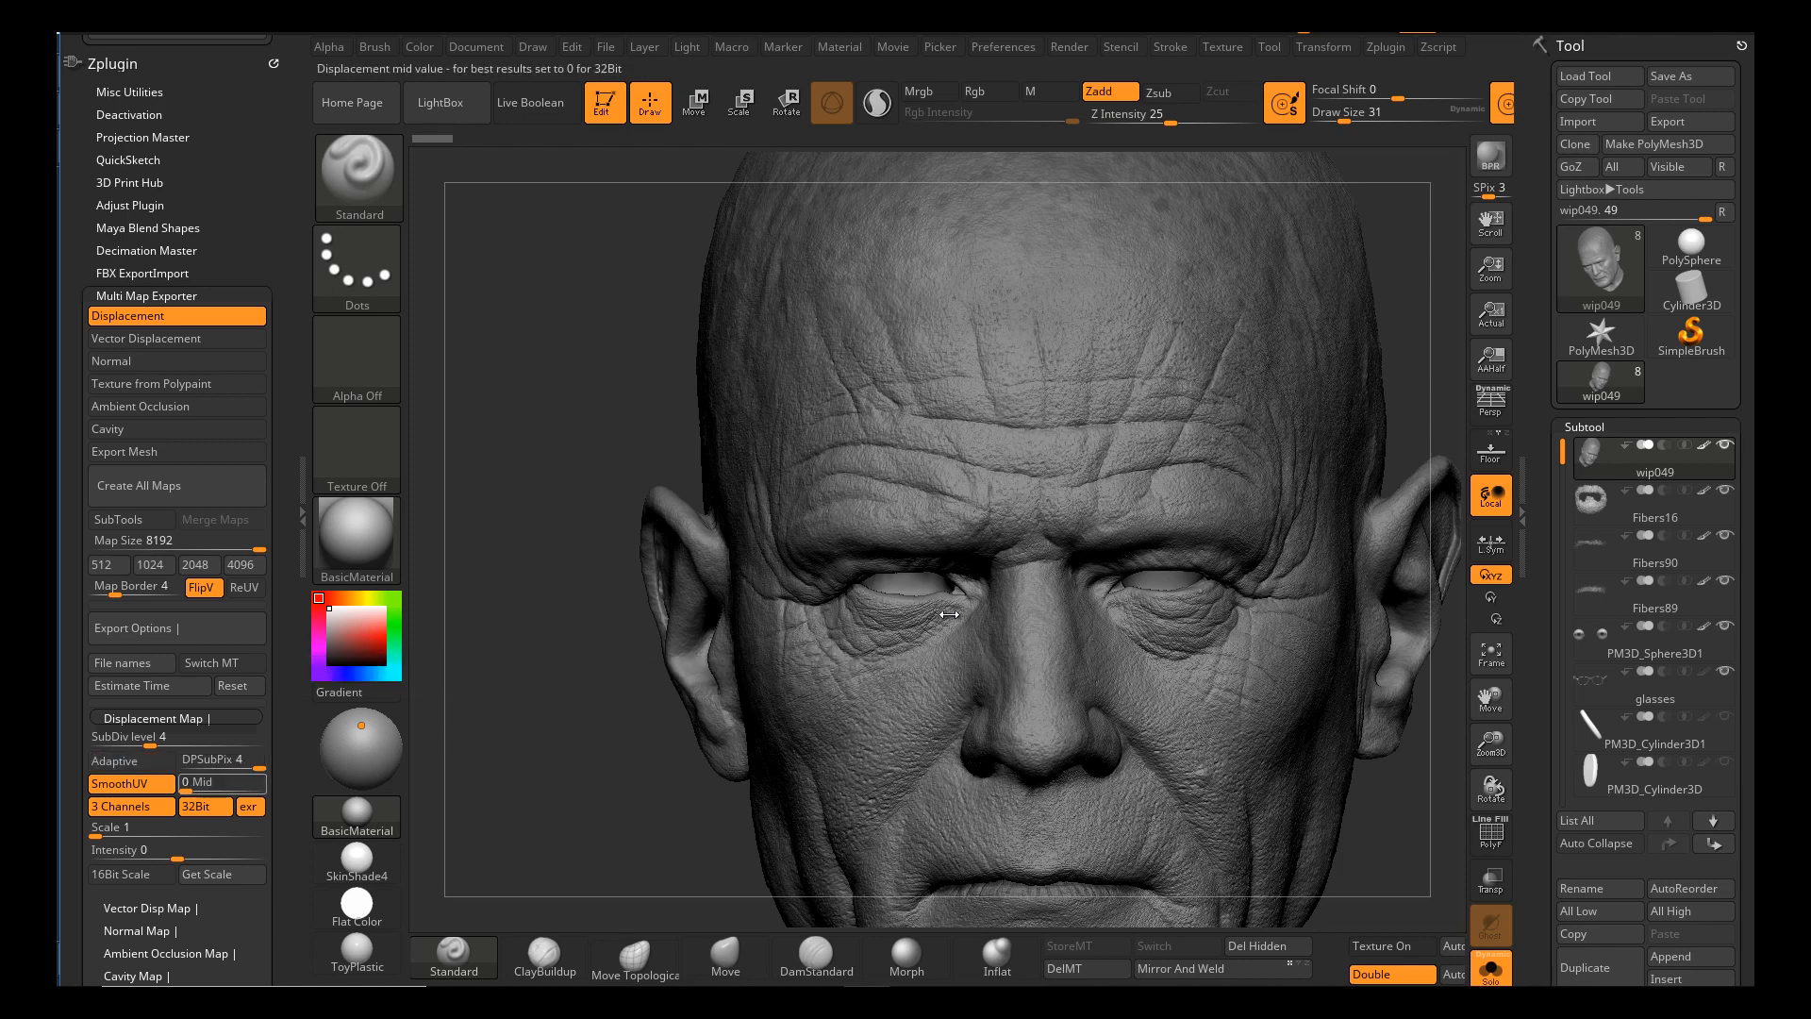
{"action": "left_click", "coordinate": [187, 762]}
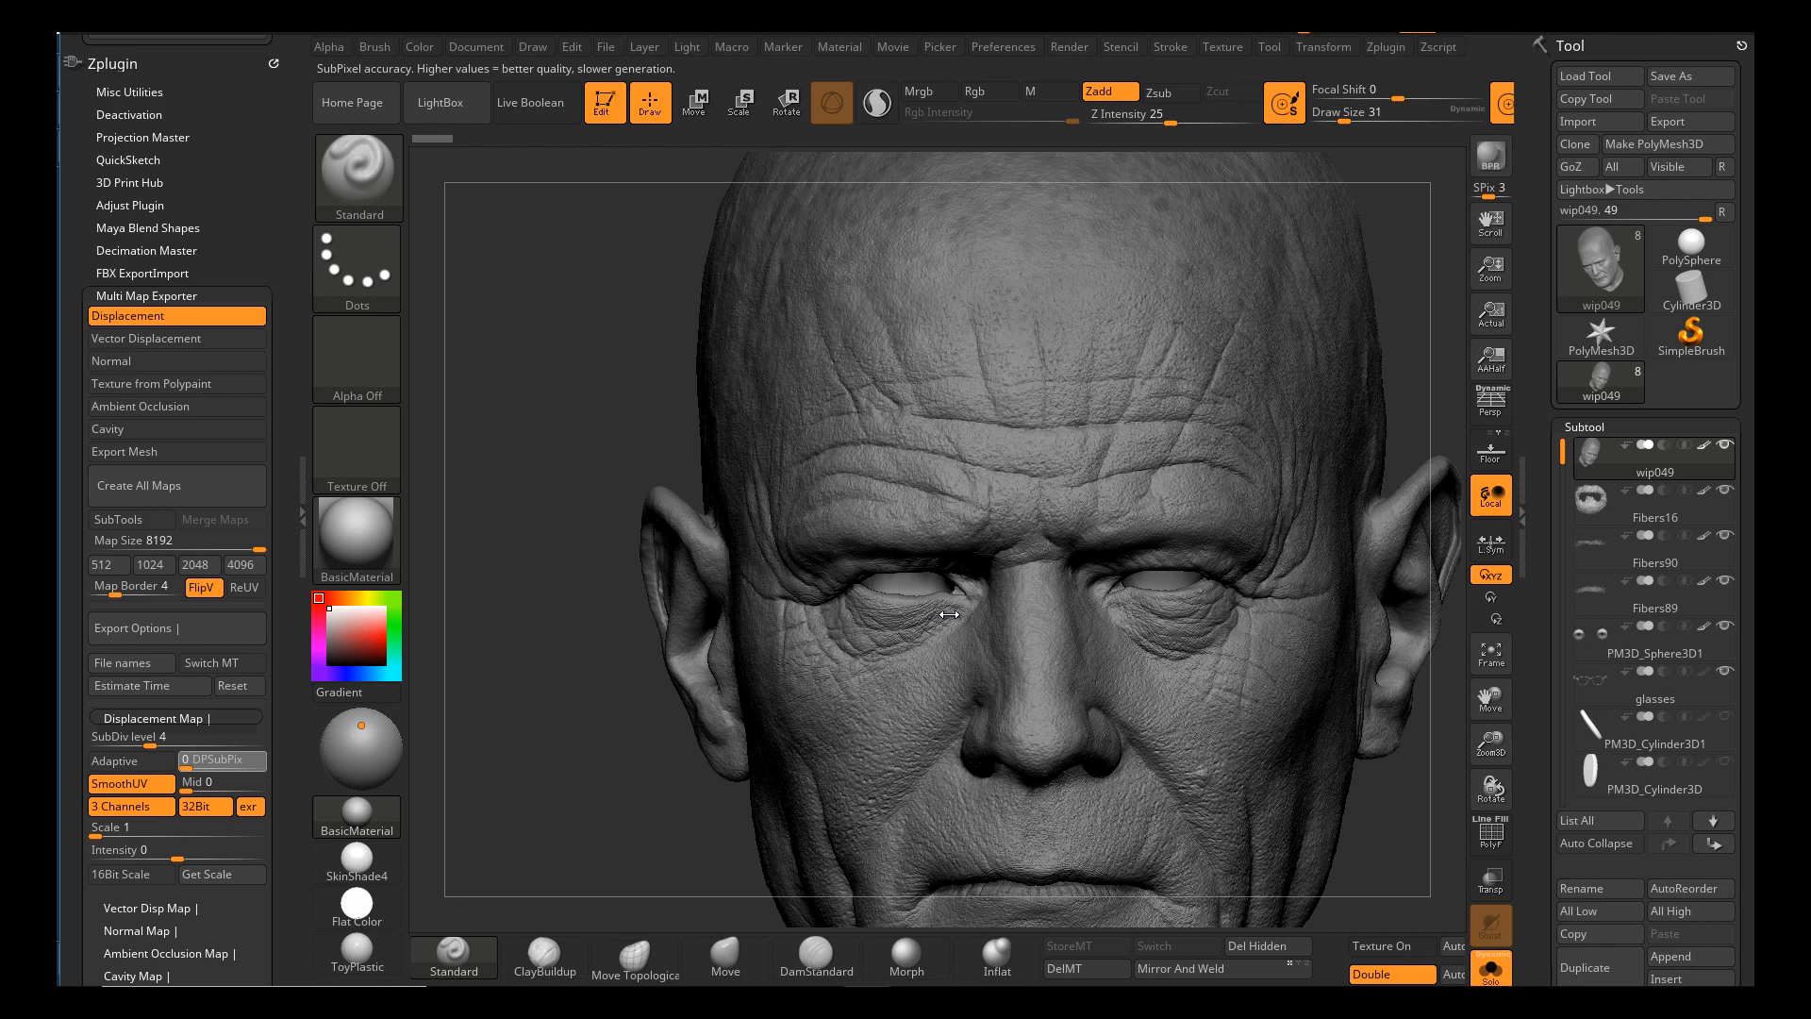
{"action": "left_click_drag", "start_coordinate": [186, 761], "coordinate": [203, 762]}
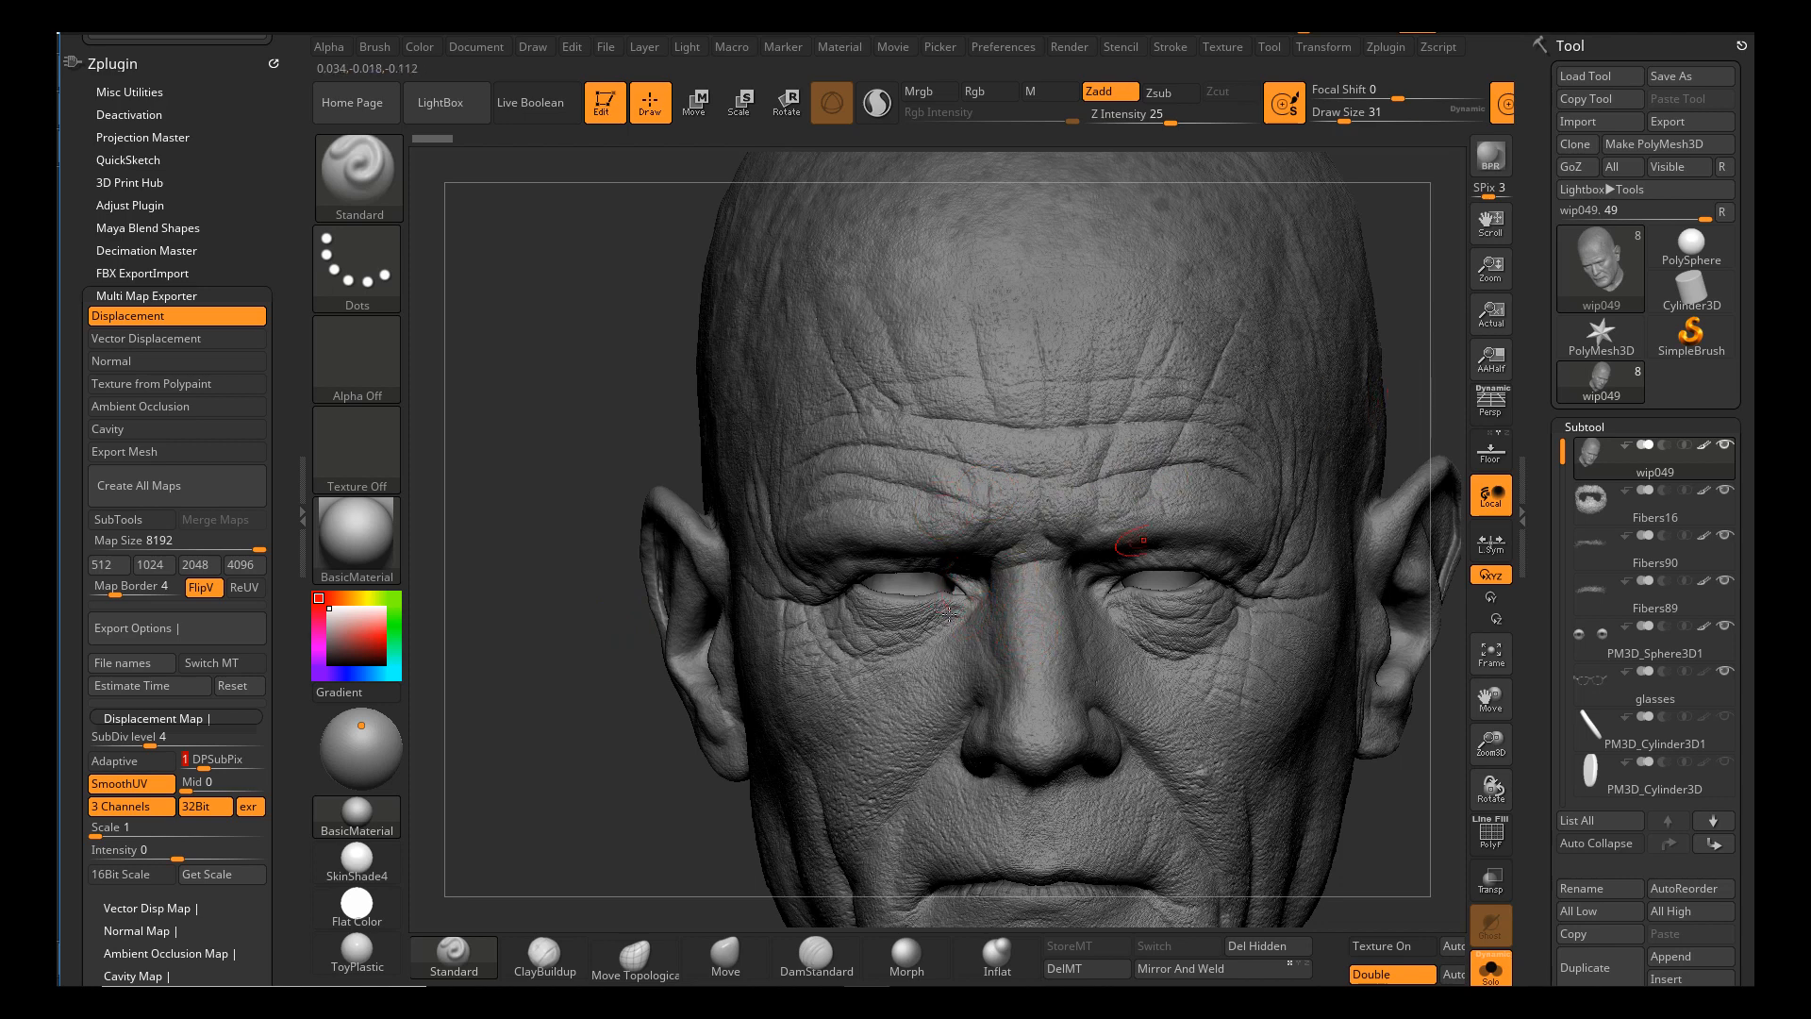
Compare the head sculpt at subdivision level 2 with its full detail at level 7.
{"action": "left_click", "coordinate": [1585, 427]}
{"action": "left_click", "coordinate": [1591, 449]}
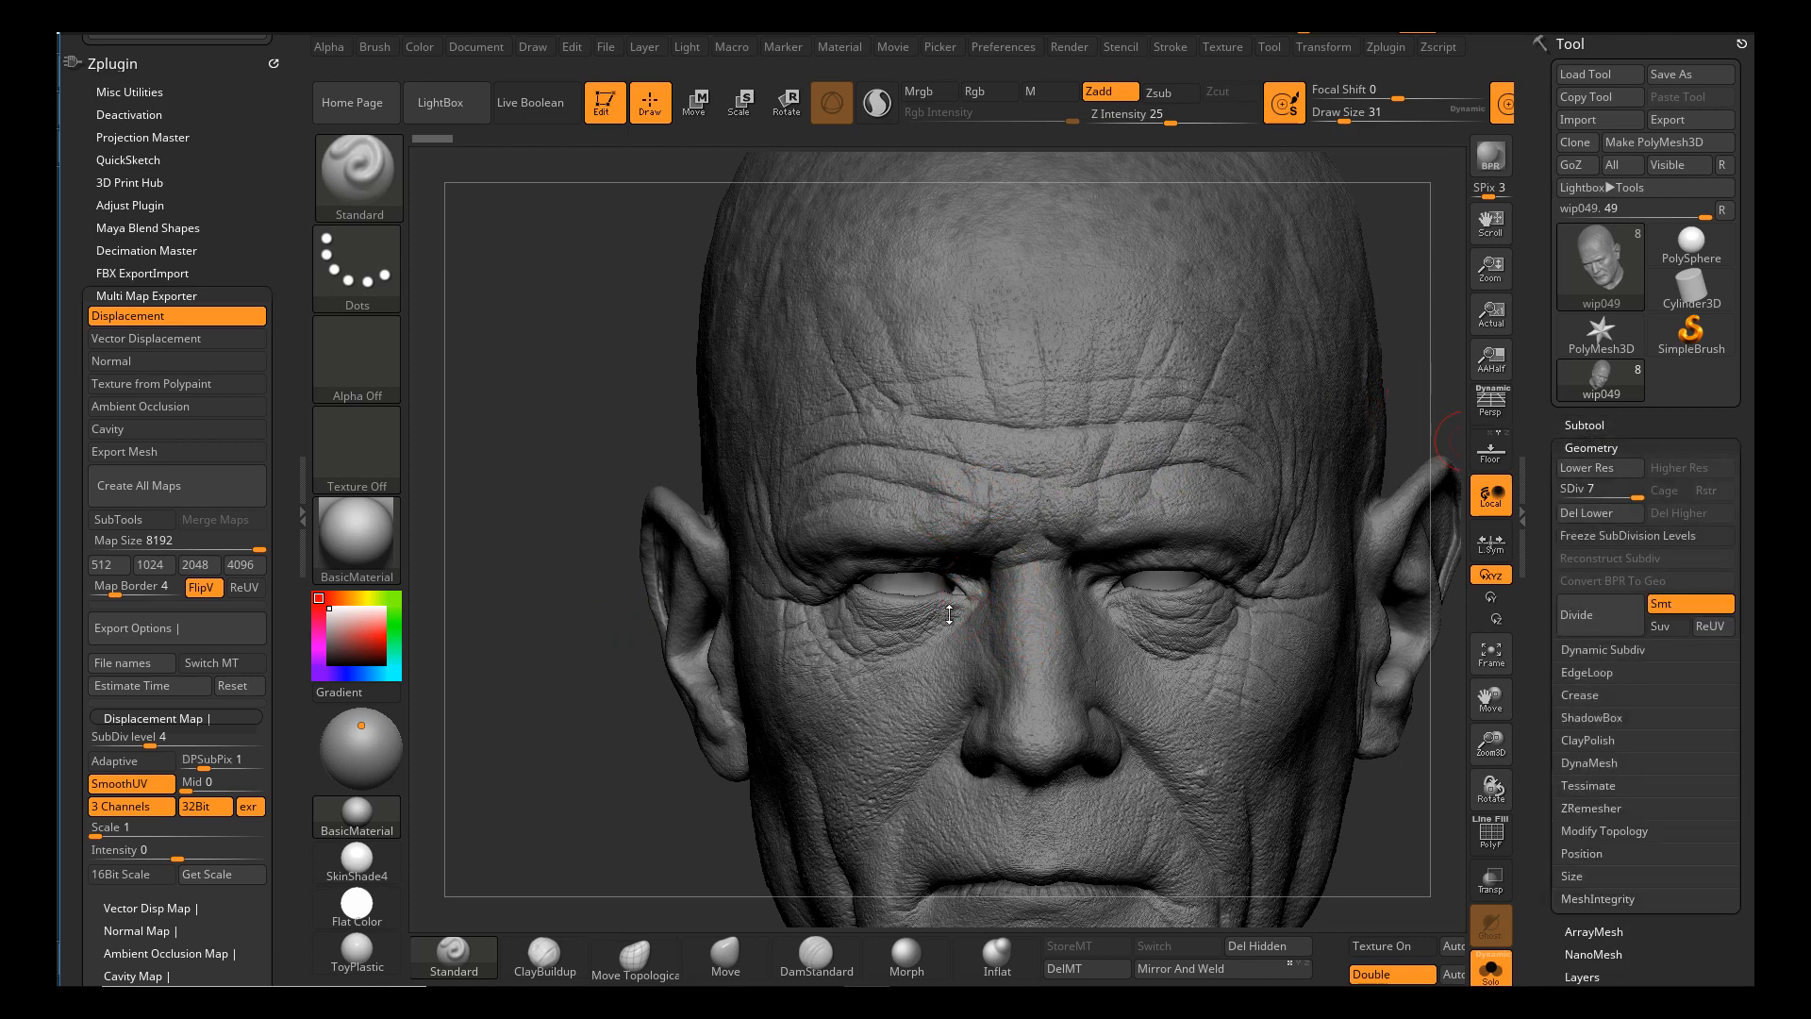
{"action": "left_click_drag", "start_coordinate": [1635, 491], "coordinate": [1577, 492]}
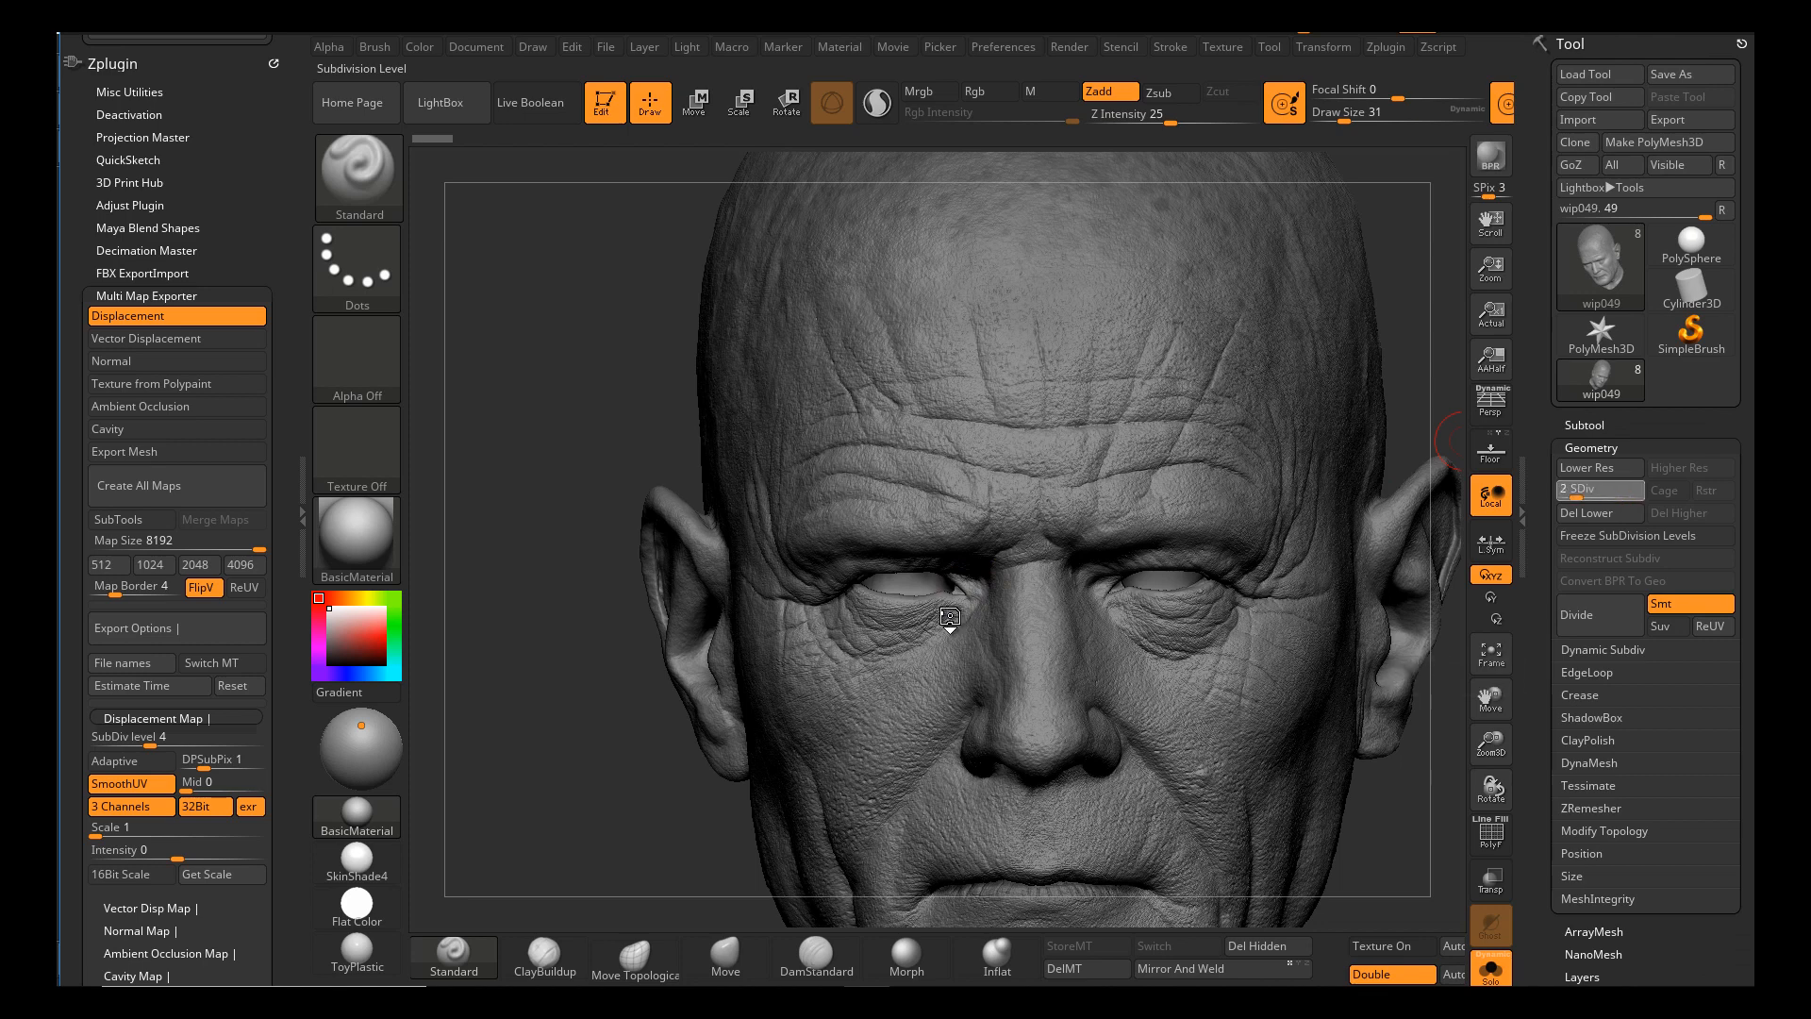
{"action": "left_click", "coordinate": [949, 615]}
{"action": "key", "text": "shift+d"}
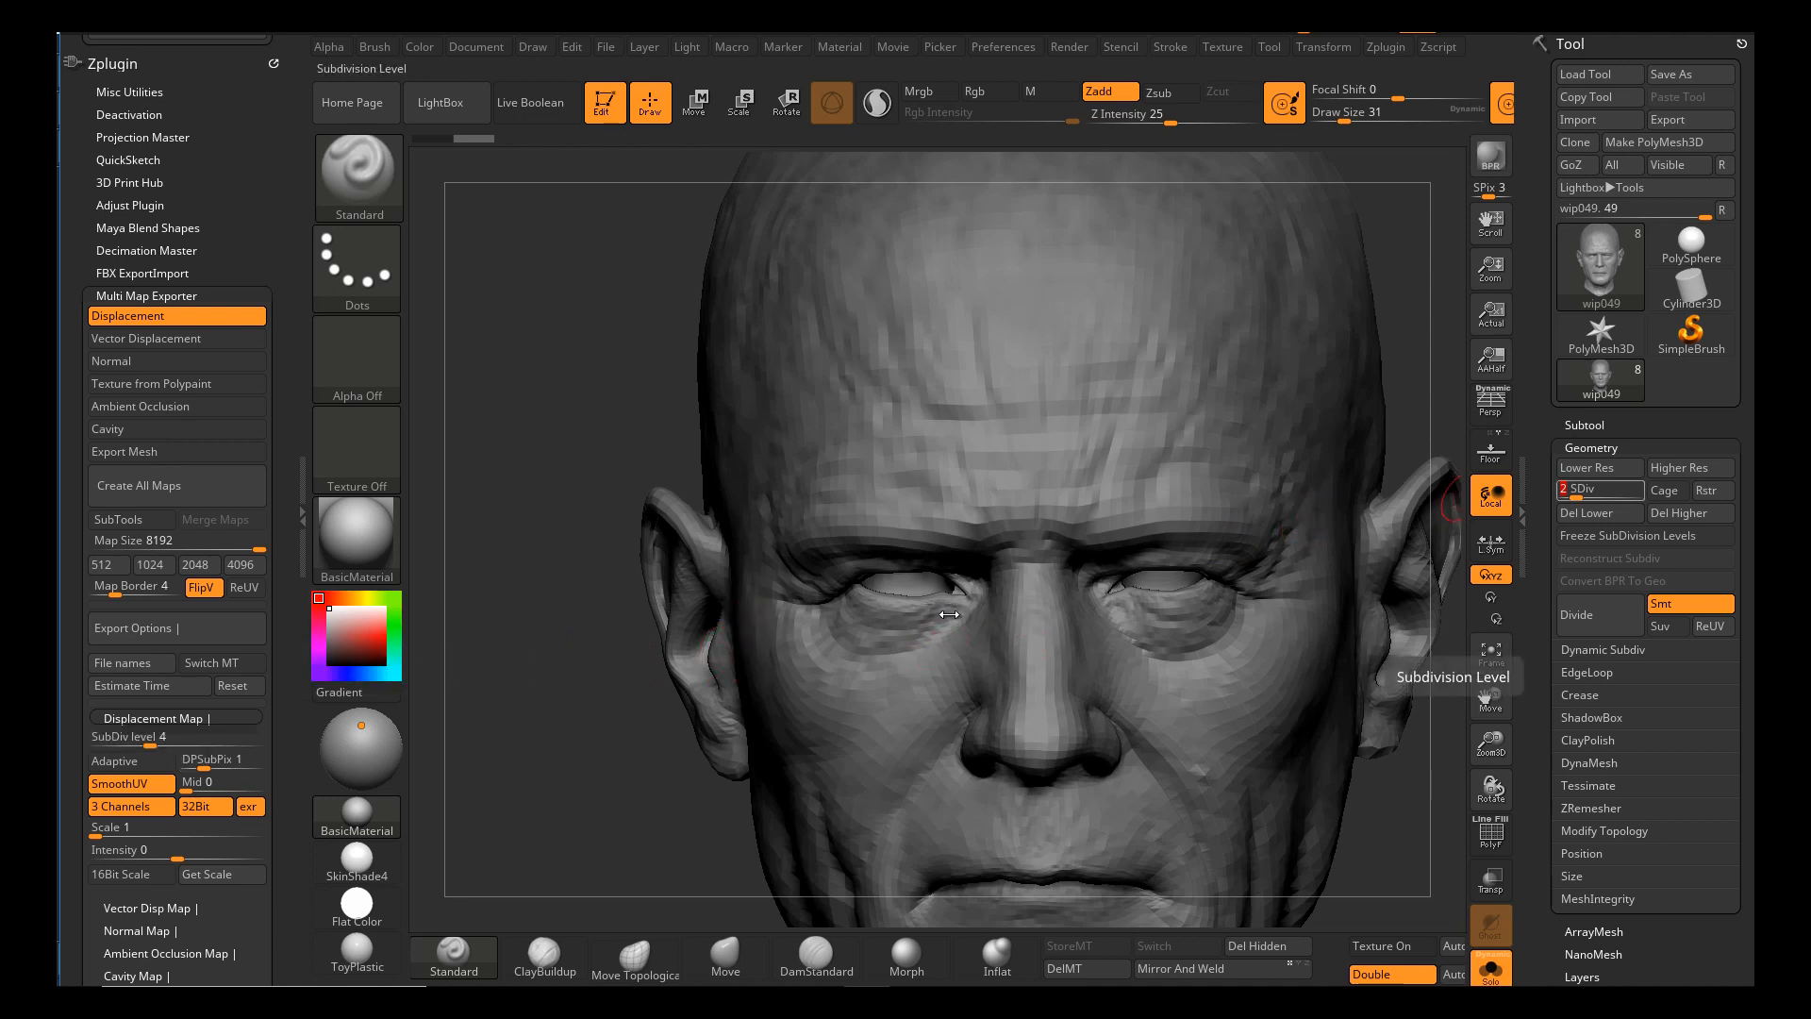
{"action": "left_click_drag", "start_coordinate": [1577, 492], "coordinate": [1639, 491]}
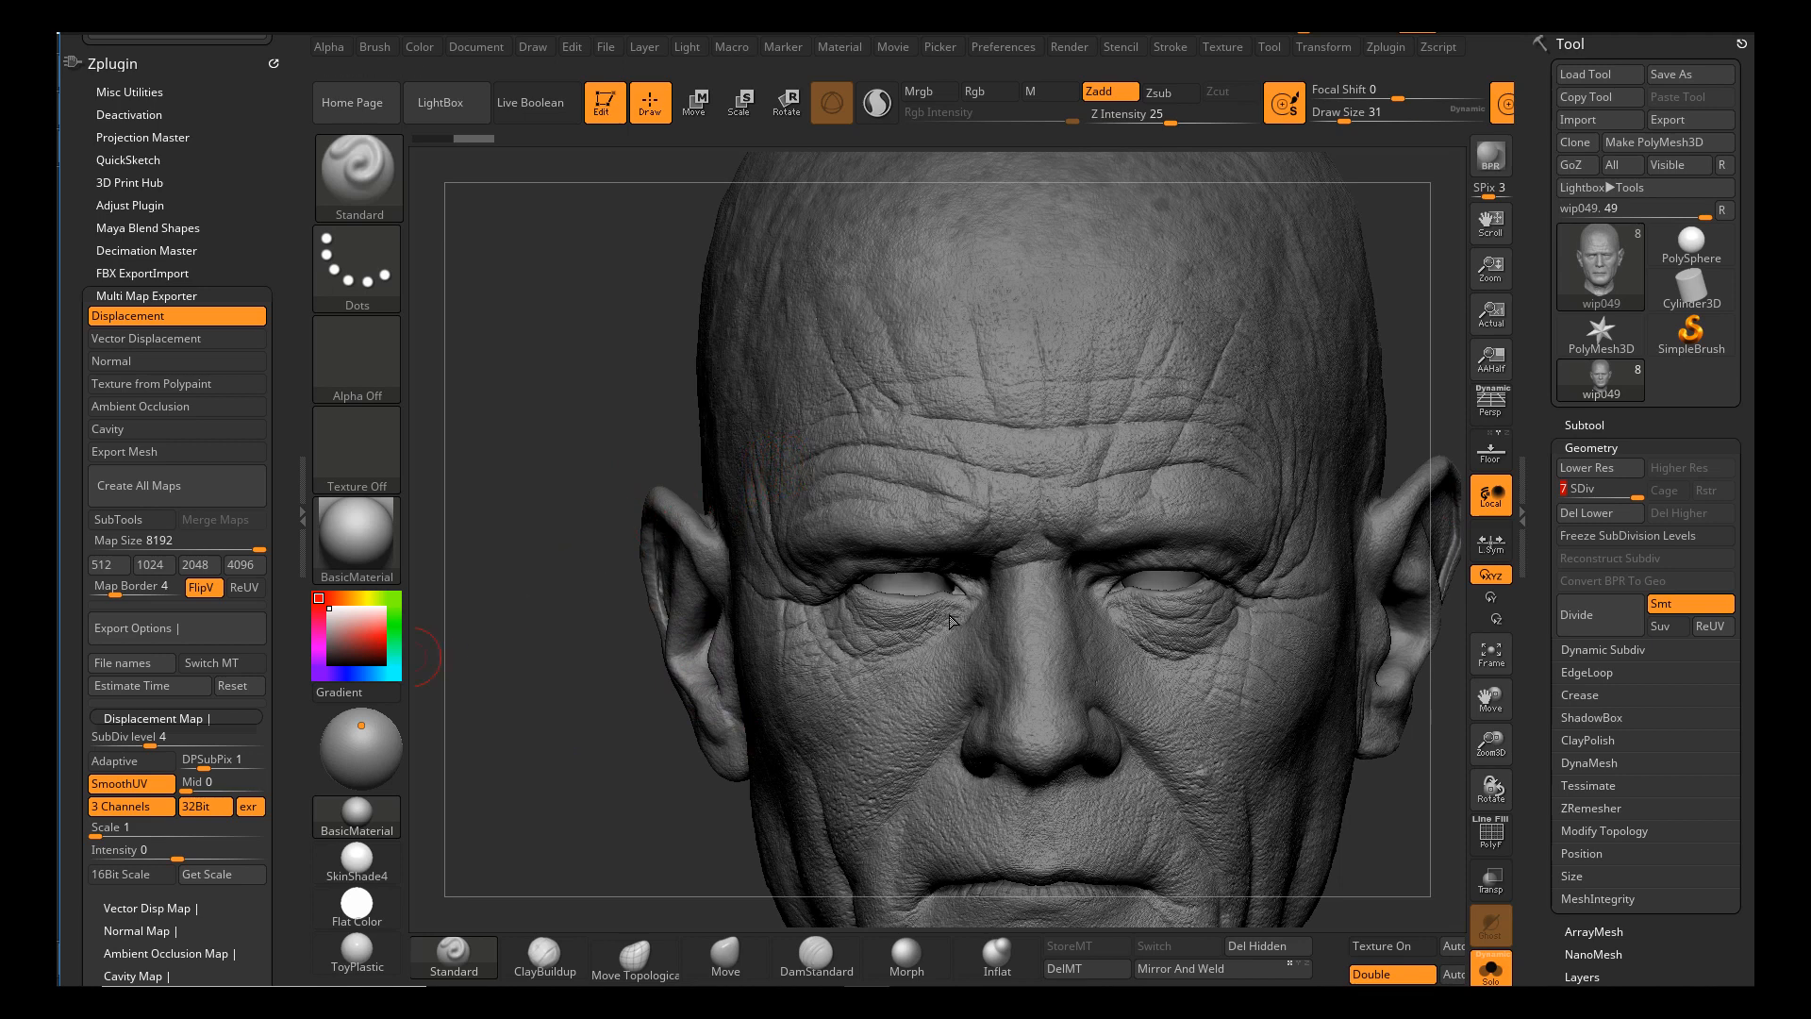
Set the displacement SubDiv level to 1 and export all maps as wip049.exr into a new DSP folder inside ZwaltHead.
{"action": "left_click_drag", "start_coordinate": [149, 742], "coordinate": [95, 742]}
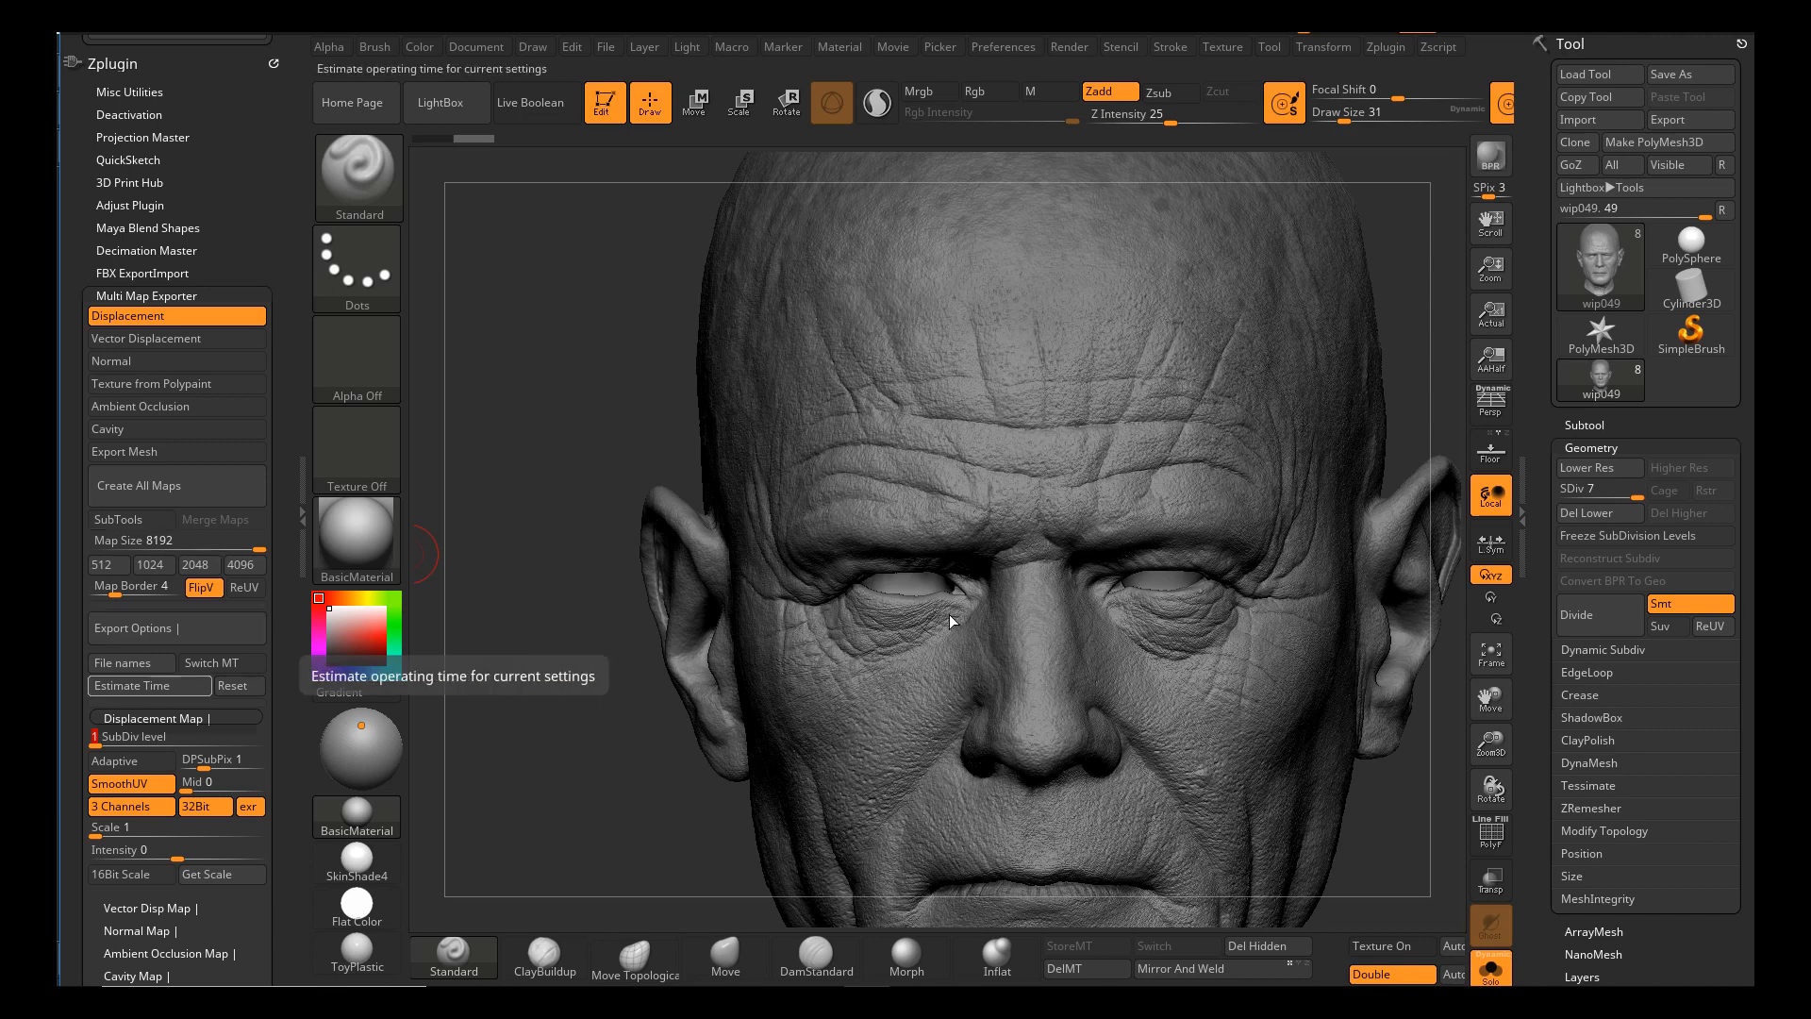
{"action": "mouse_move", "coordinate": [287, 660]}
{"action": "left_mouse_down"}
{"action": "mouse_move", "coordinate": [287, 563]}
{"action": "mouse_move", "coordinate": [287, 645]}
{"action": "left_mouse_up"}
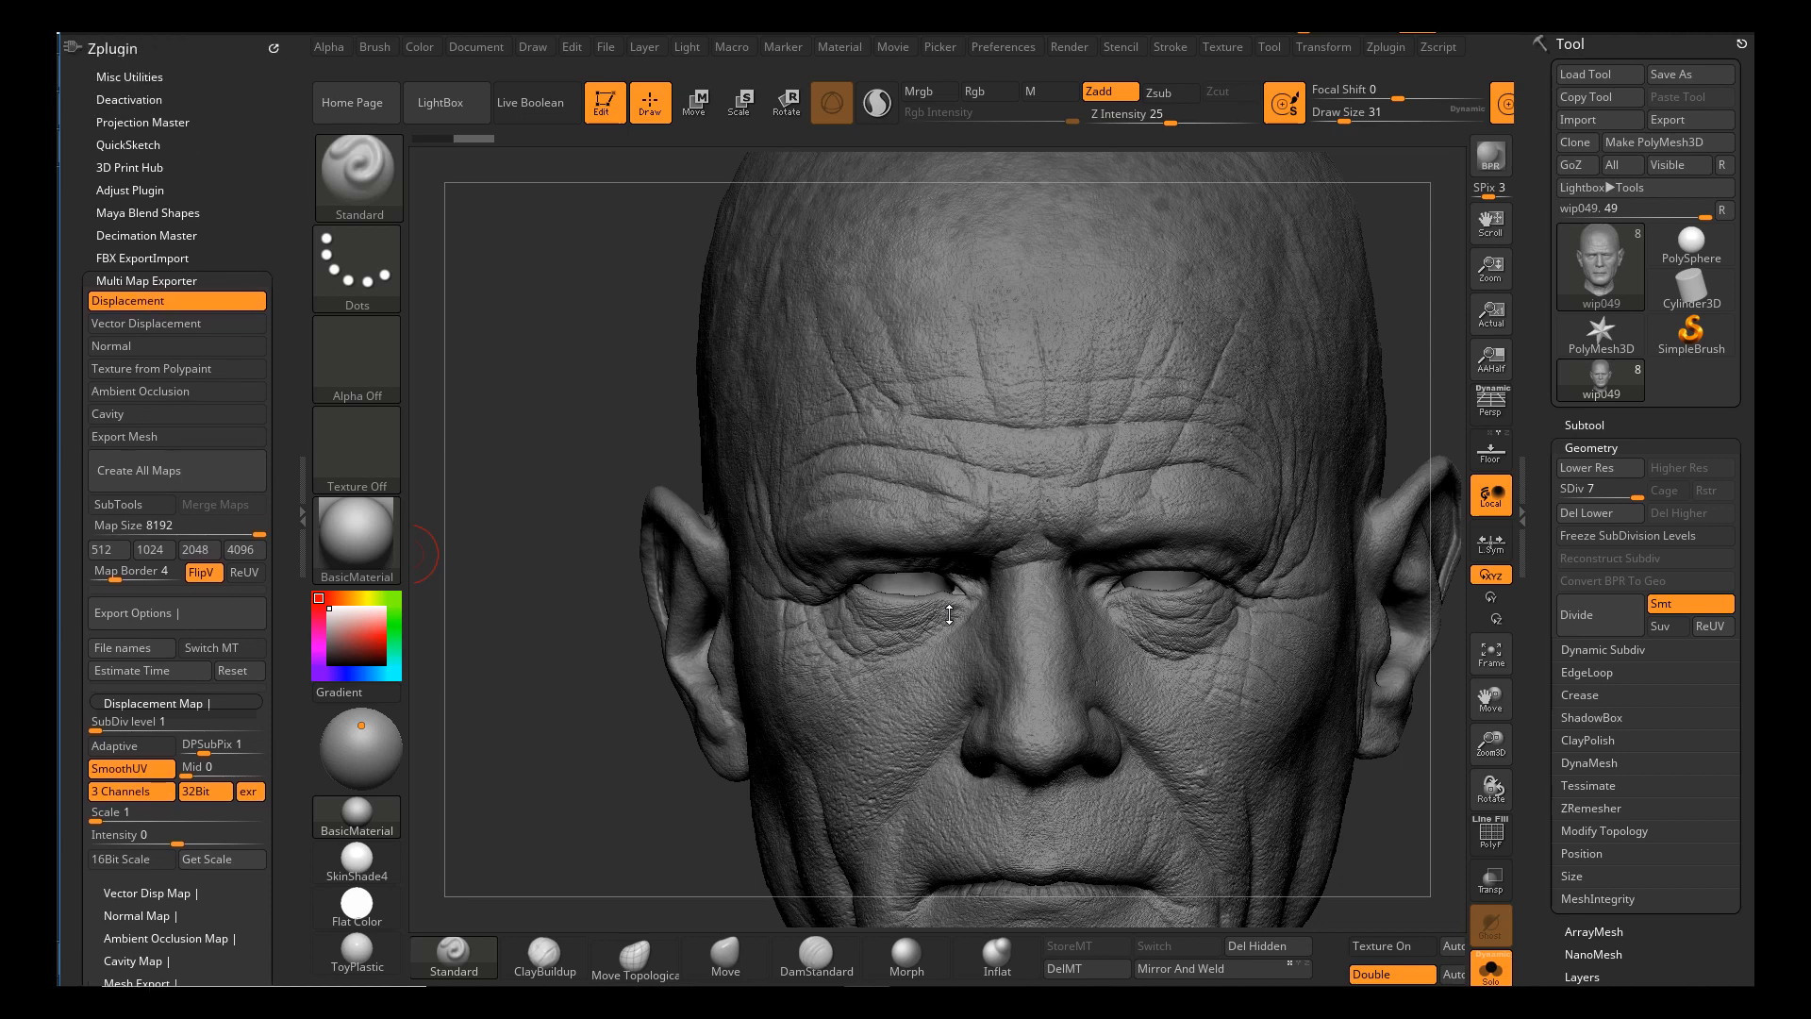
{"action": "left_click", "coordinate": [177, 470]}
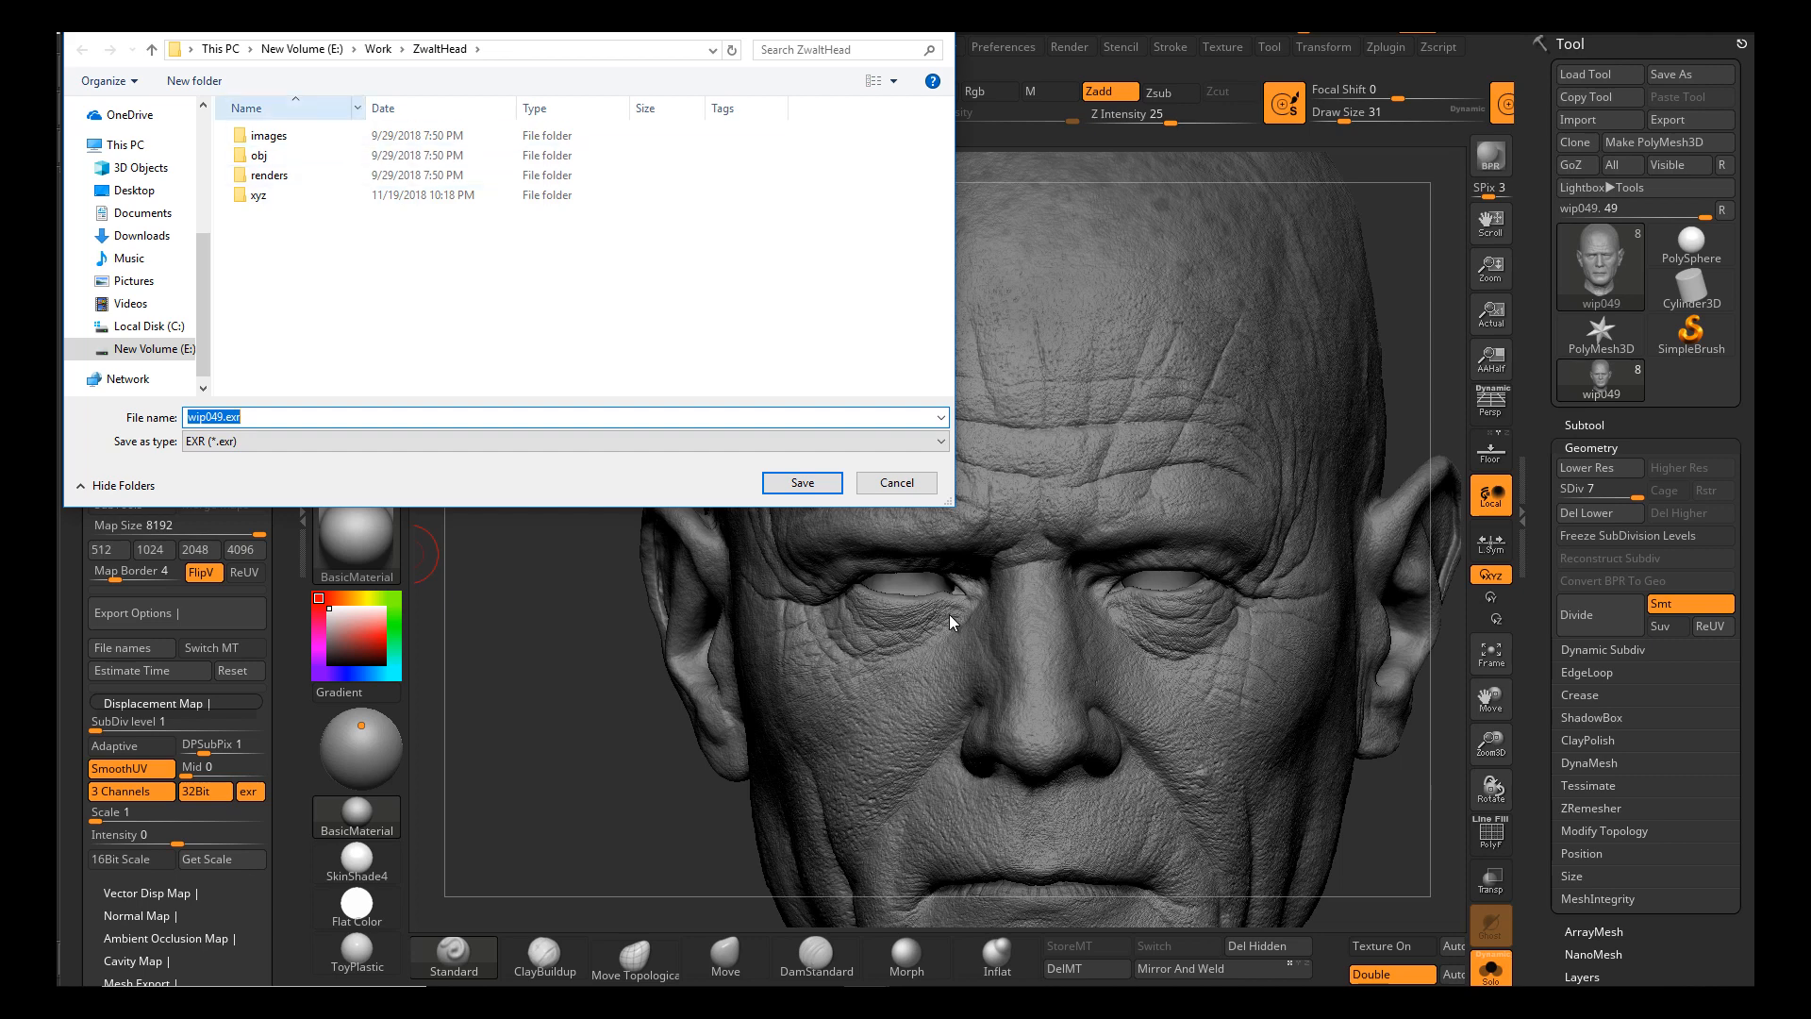
{"action": "key", "text": "ctrl+shift+n"}
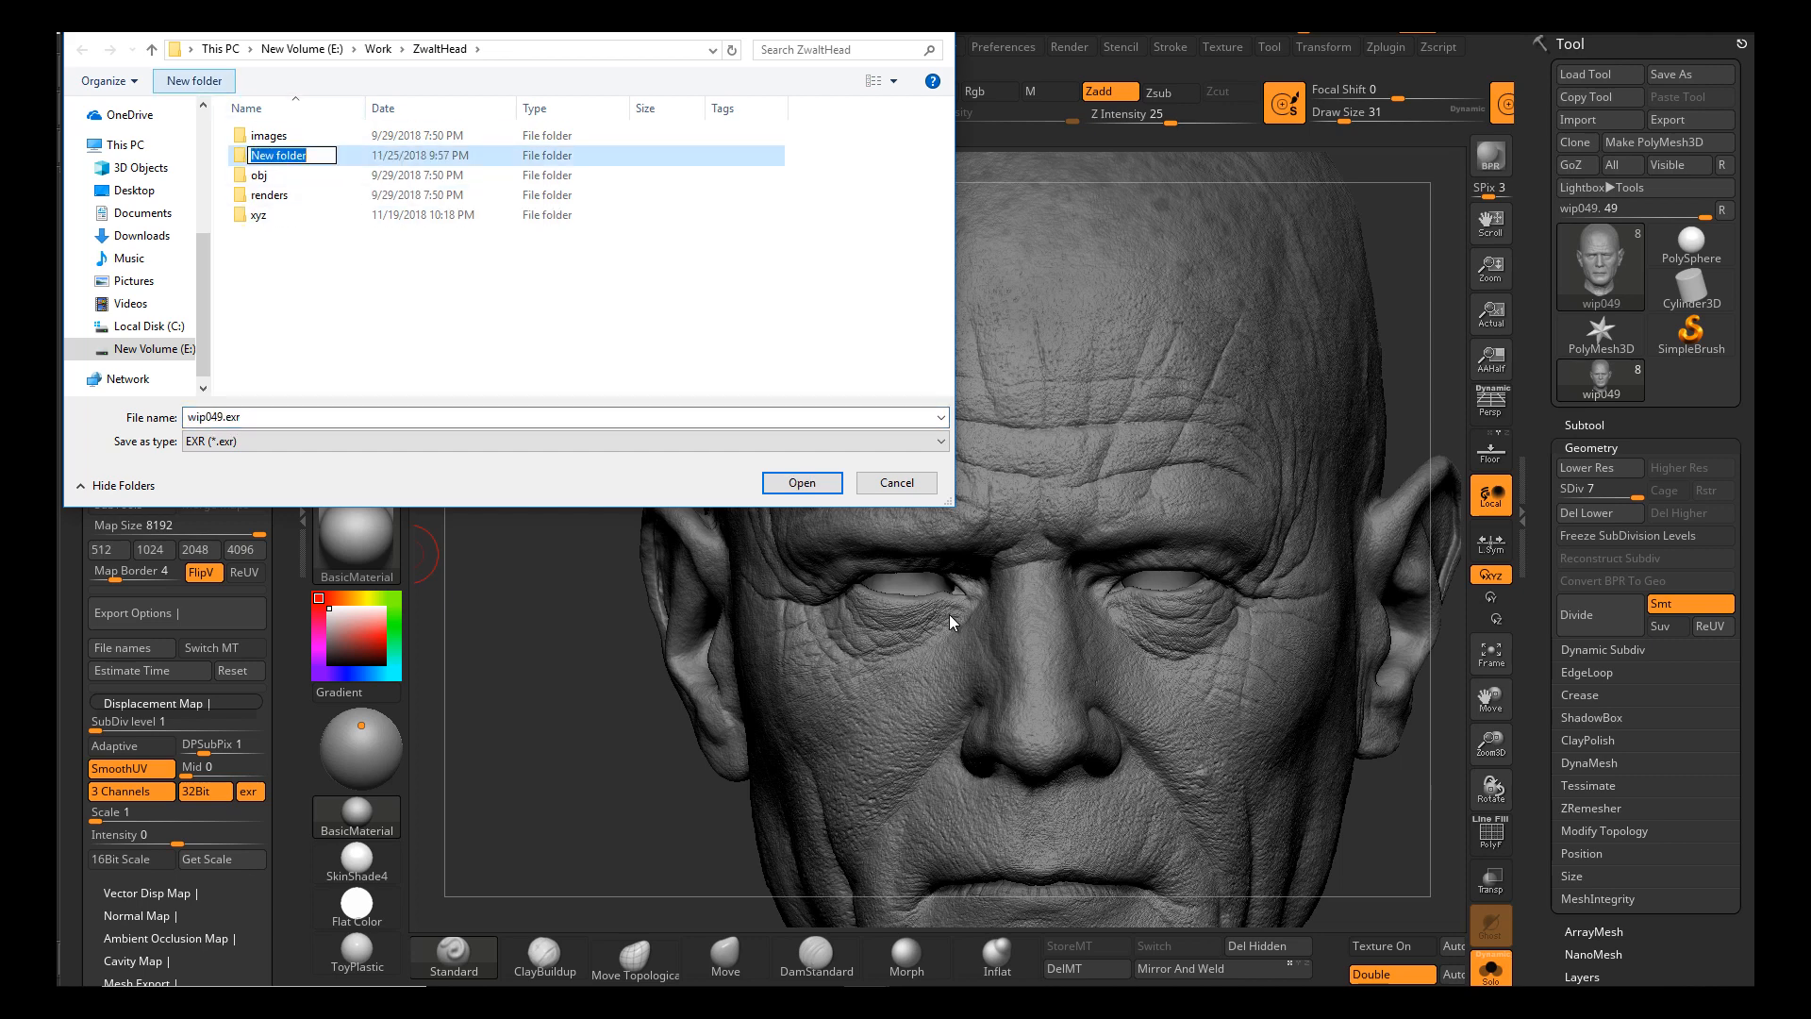
{"action": "type", "text": "DSP"}
{"action": "key", "text": "Return"}
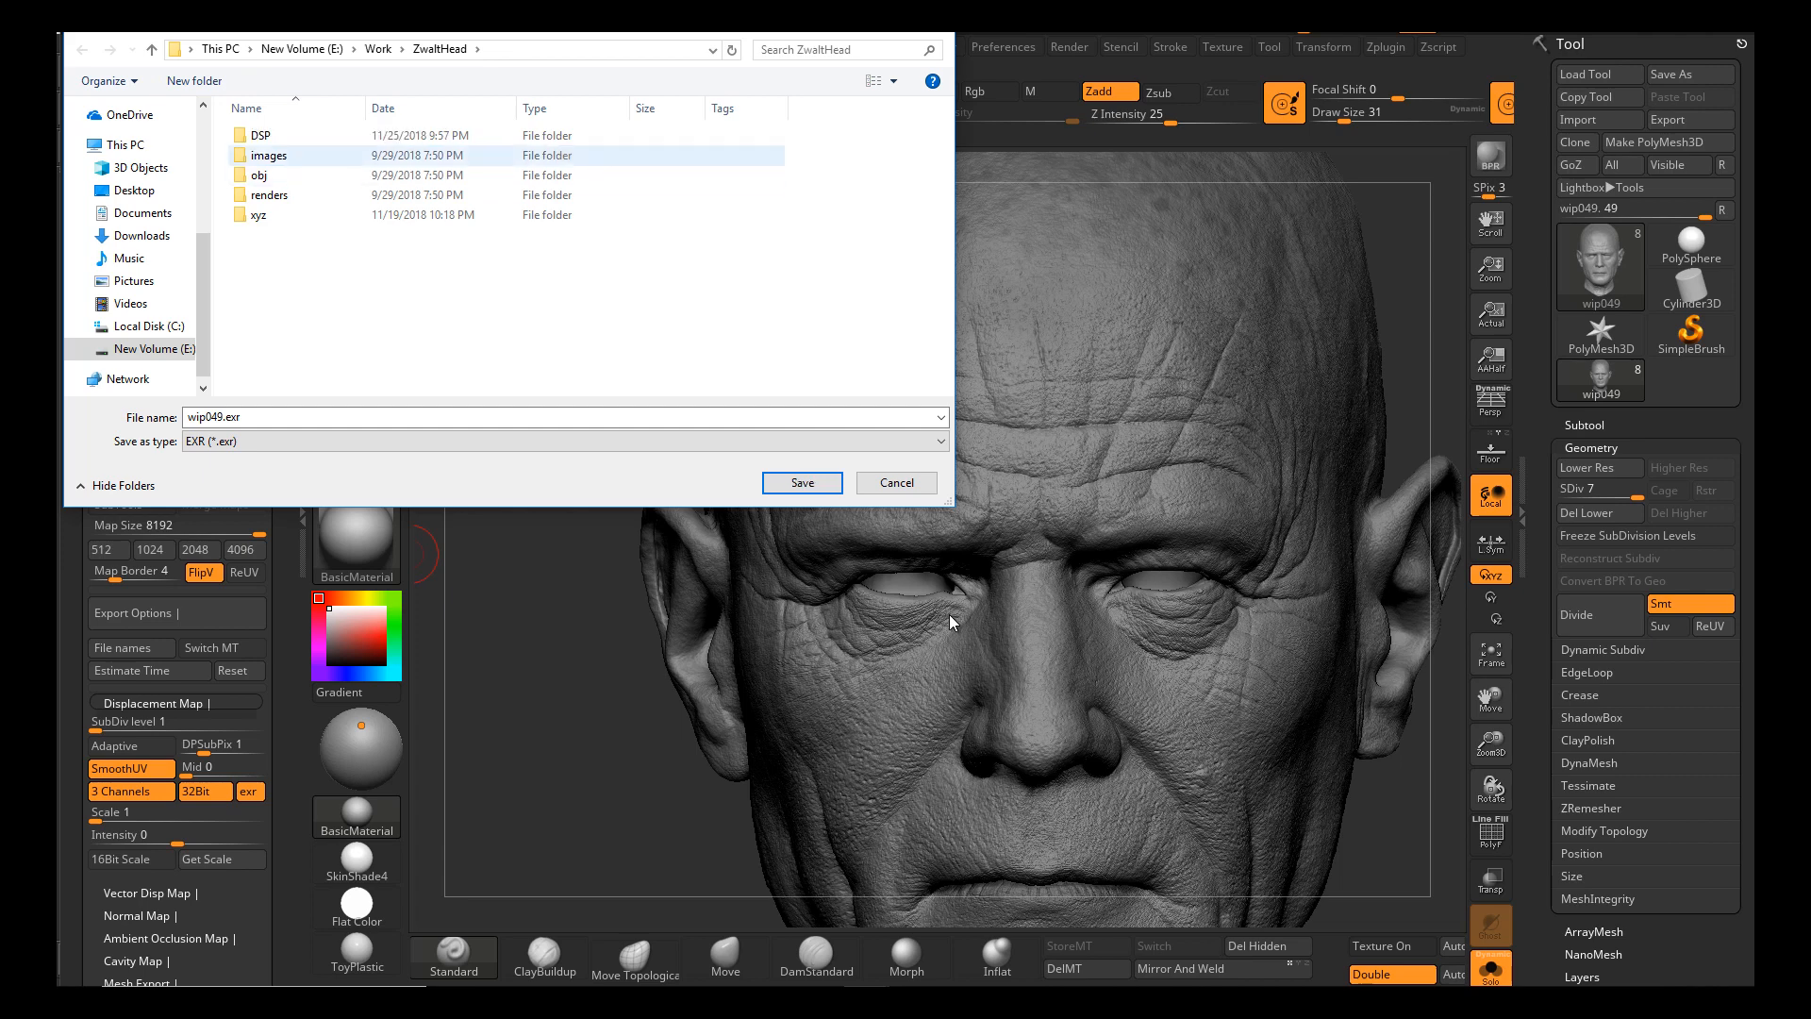
{"action": "key", "text": "Up"}
{"action": "key", "text": "Return"}
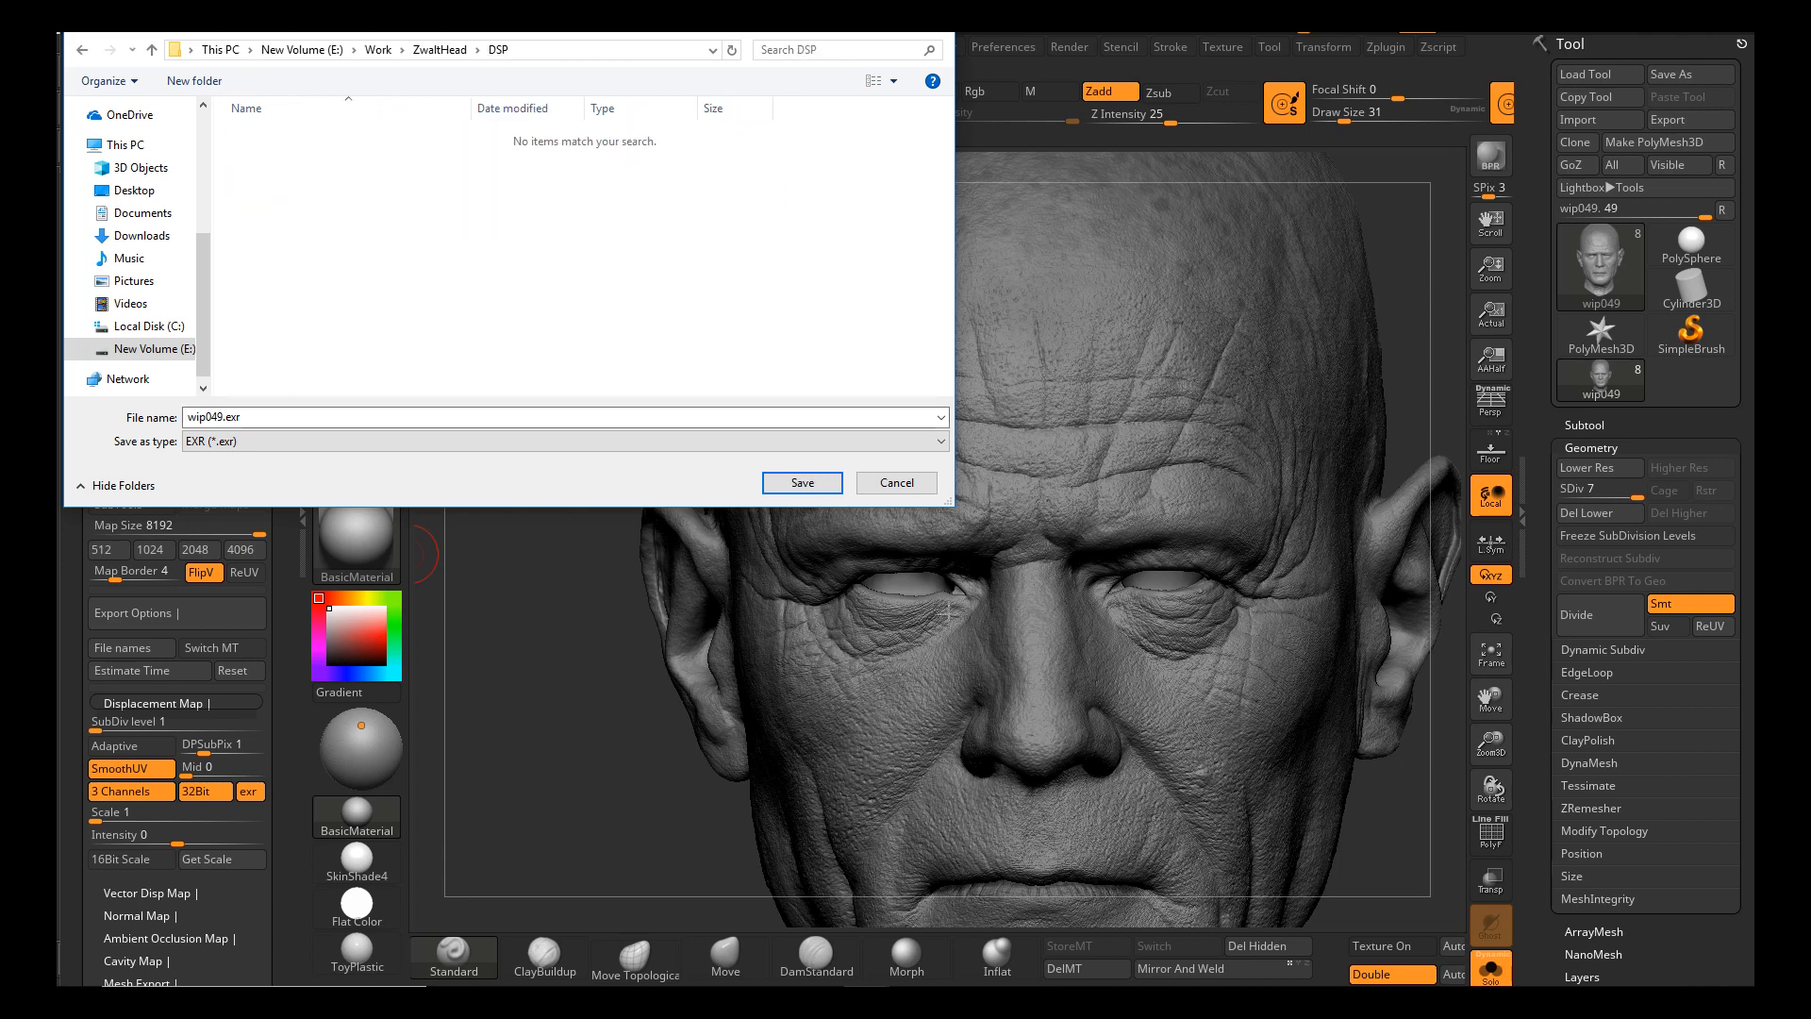
{"action": "key", "text": "Return"}
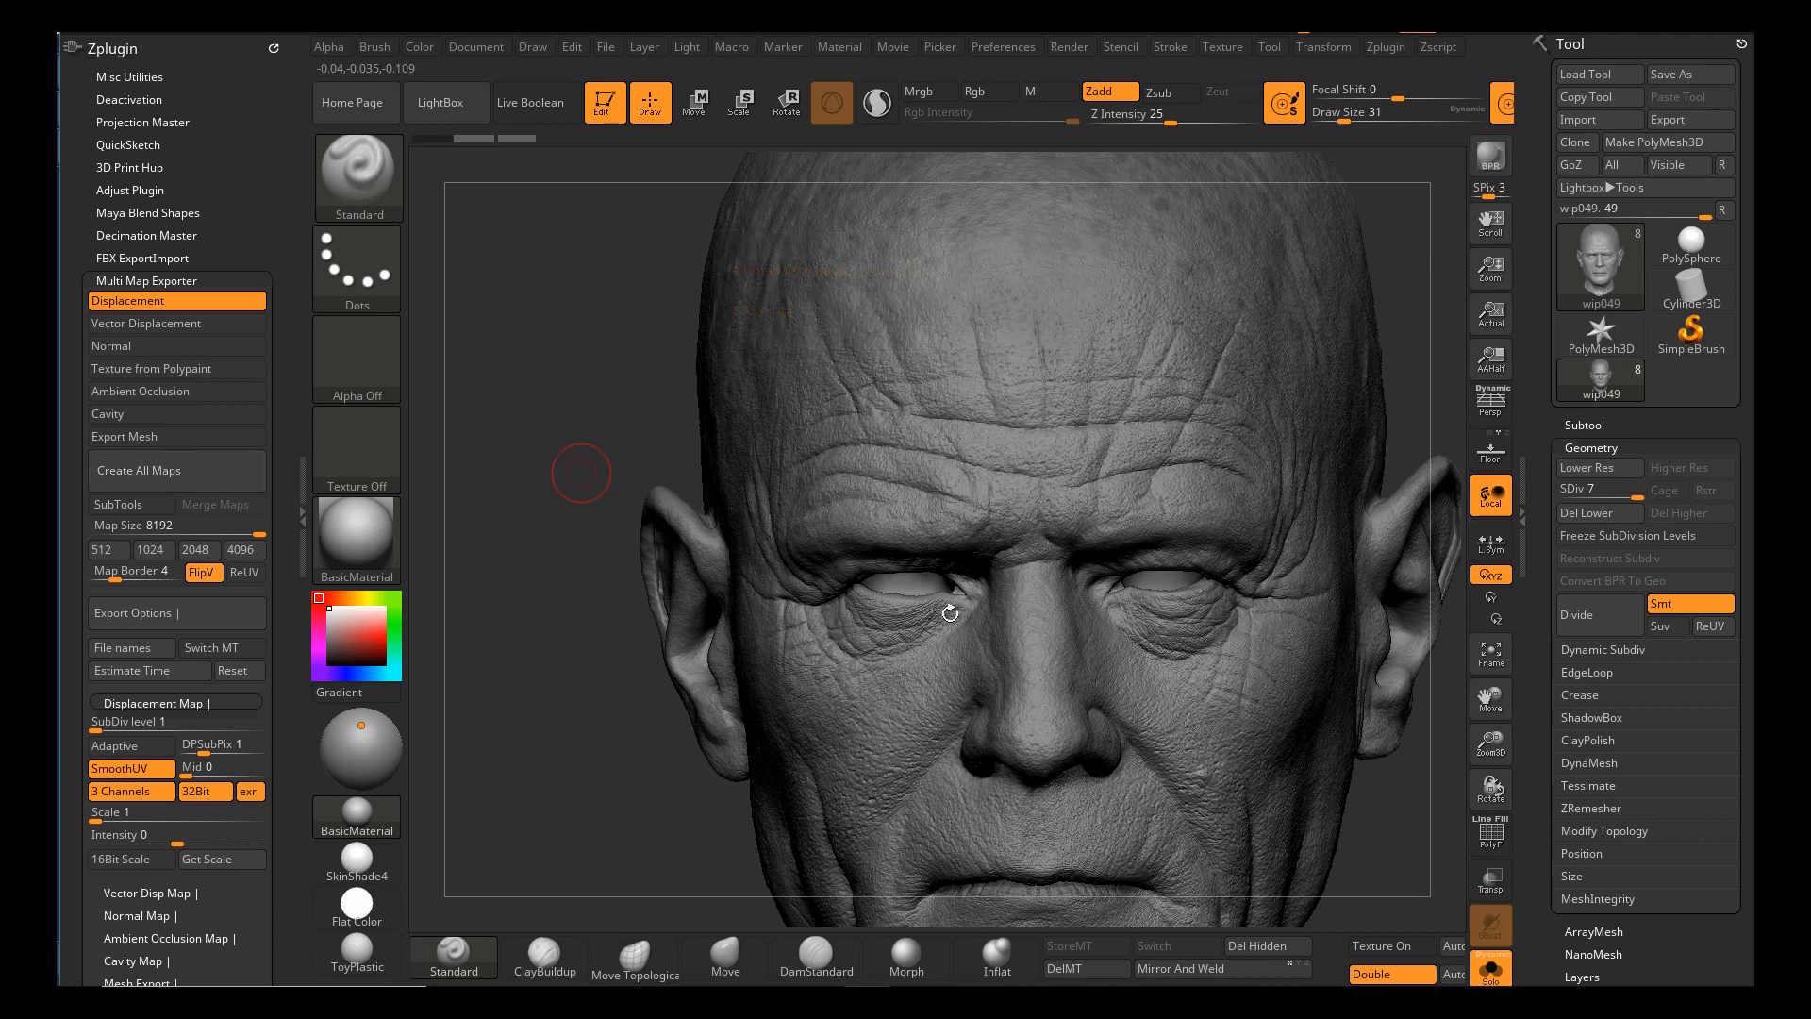
Switch to Knald and bring up the height map from the exported head displacement.
{"action": "right_click_drag", "start_coordinate": [950, 613], "coordinate": [950, 619]}
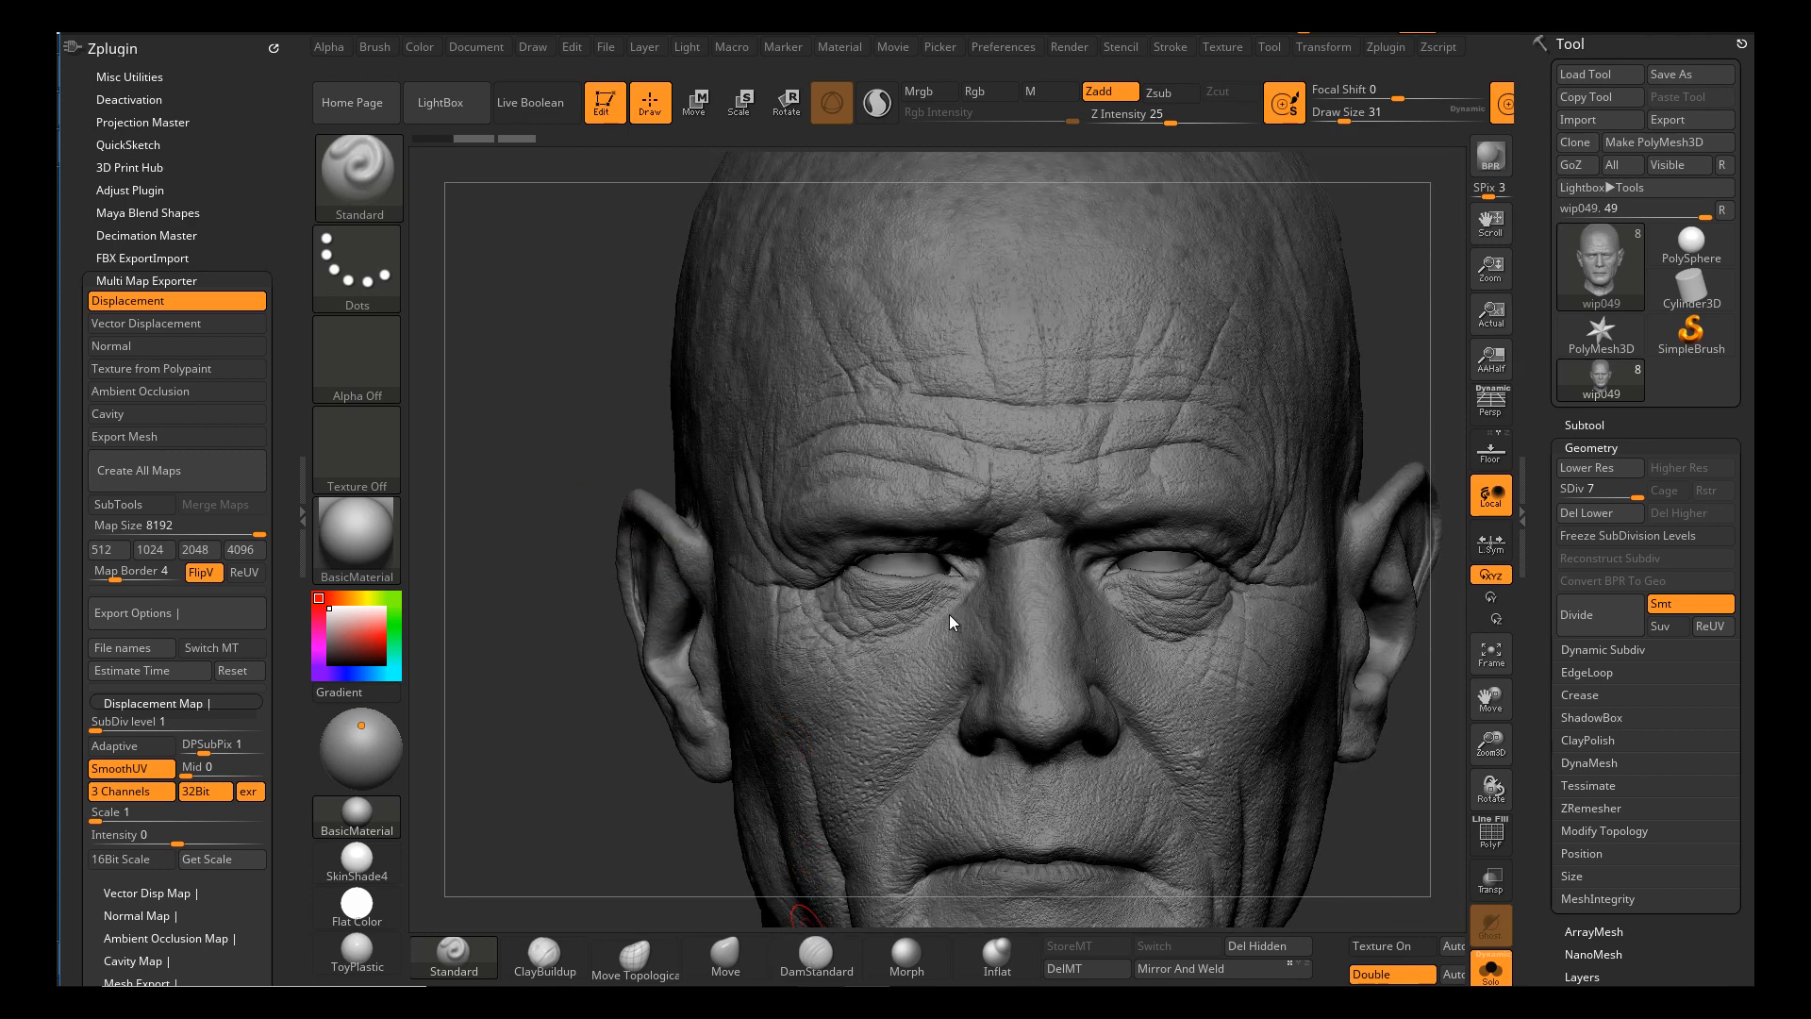
{"action": "left_click", "coordinate": [822, 985]}
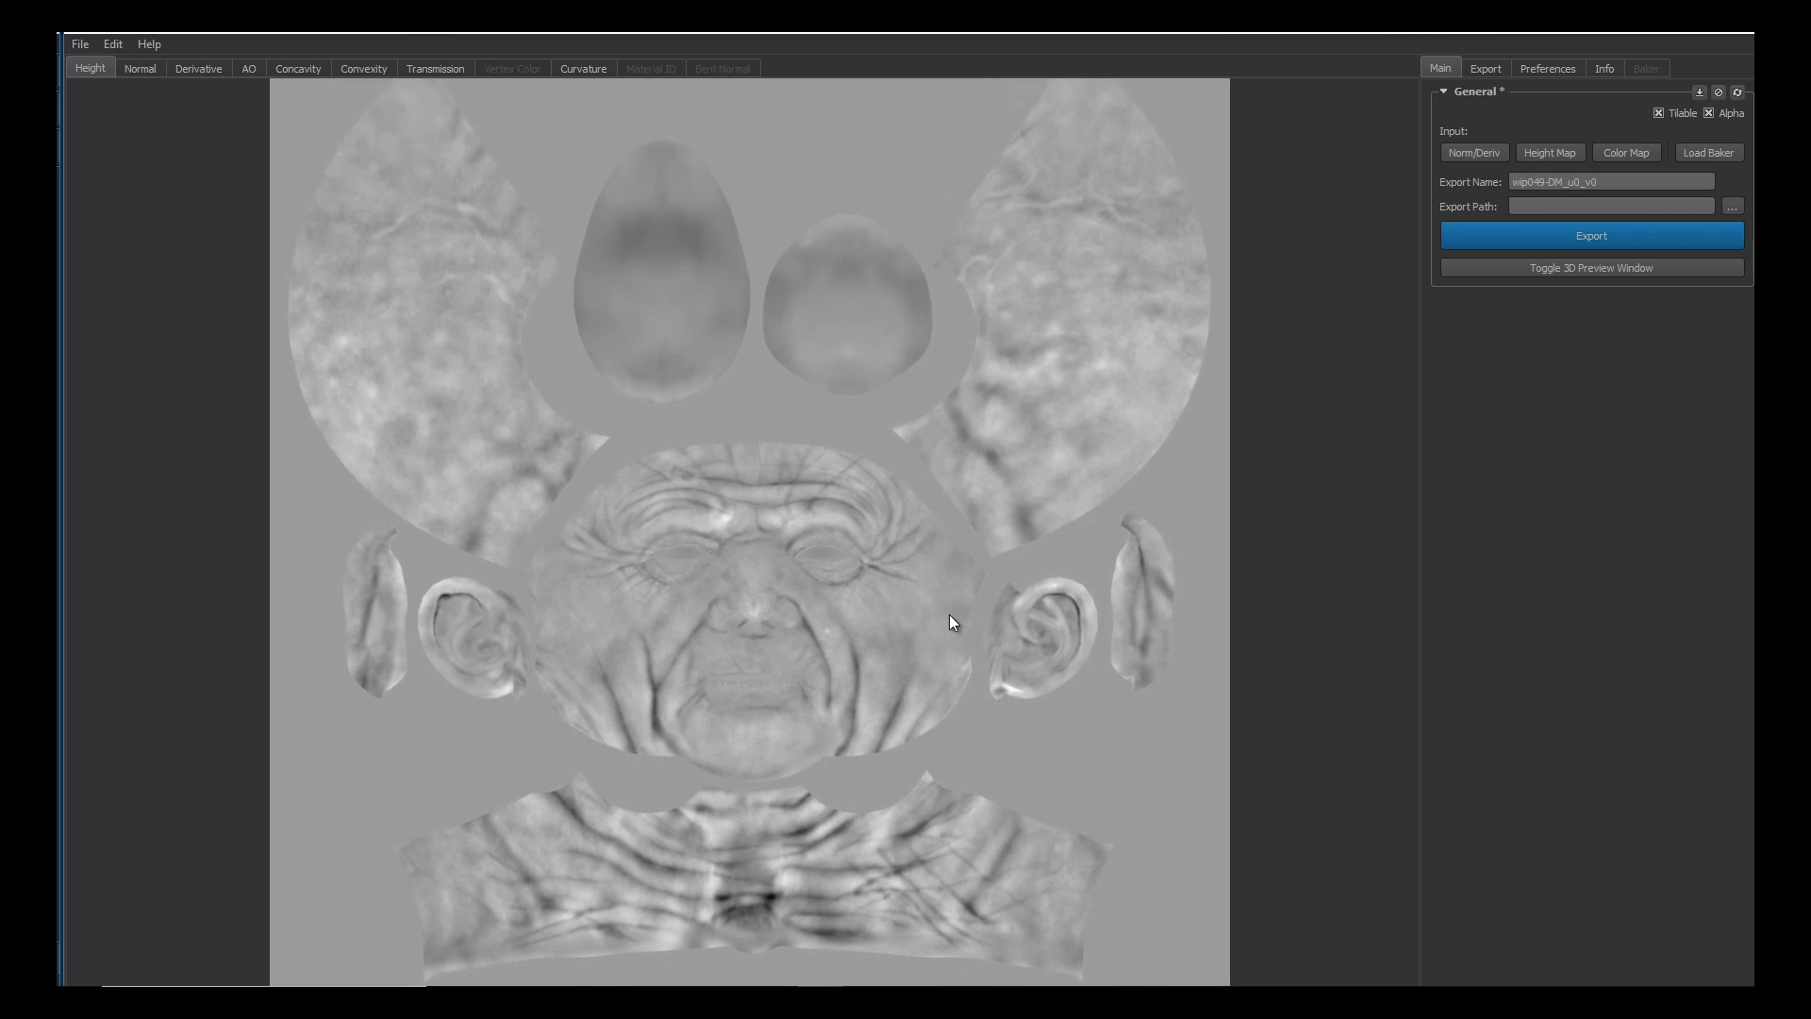
{"action": "key", "text": "alt"}
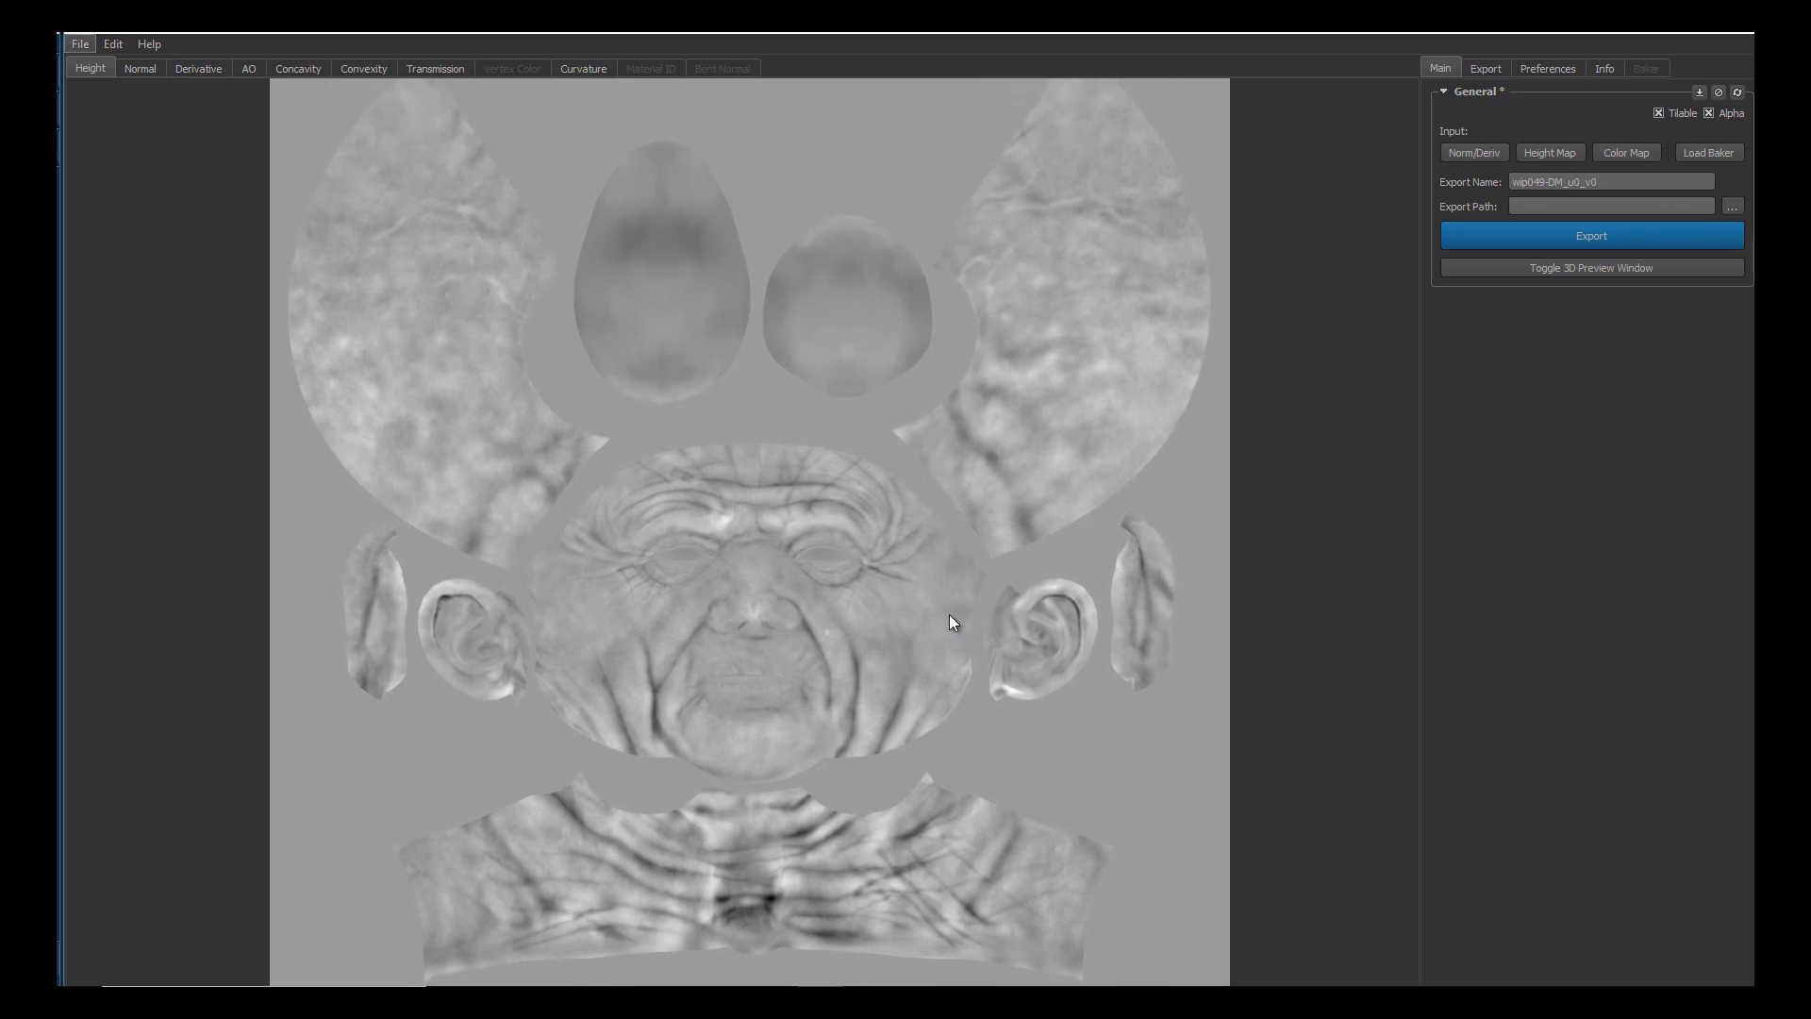
{"action": "key", "text": "alt"}
{"action": "key", "text": "alt"}
{"action": "key", "text": "alt"}
{"action": "key", "text": "alt"}
{"action": "key", "text": "Down"}
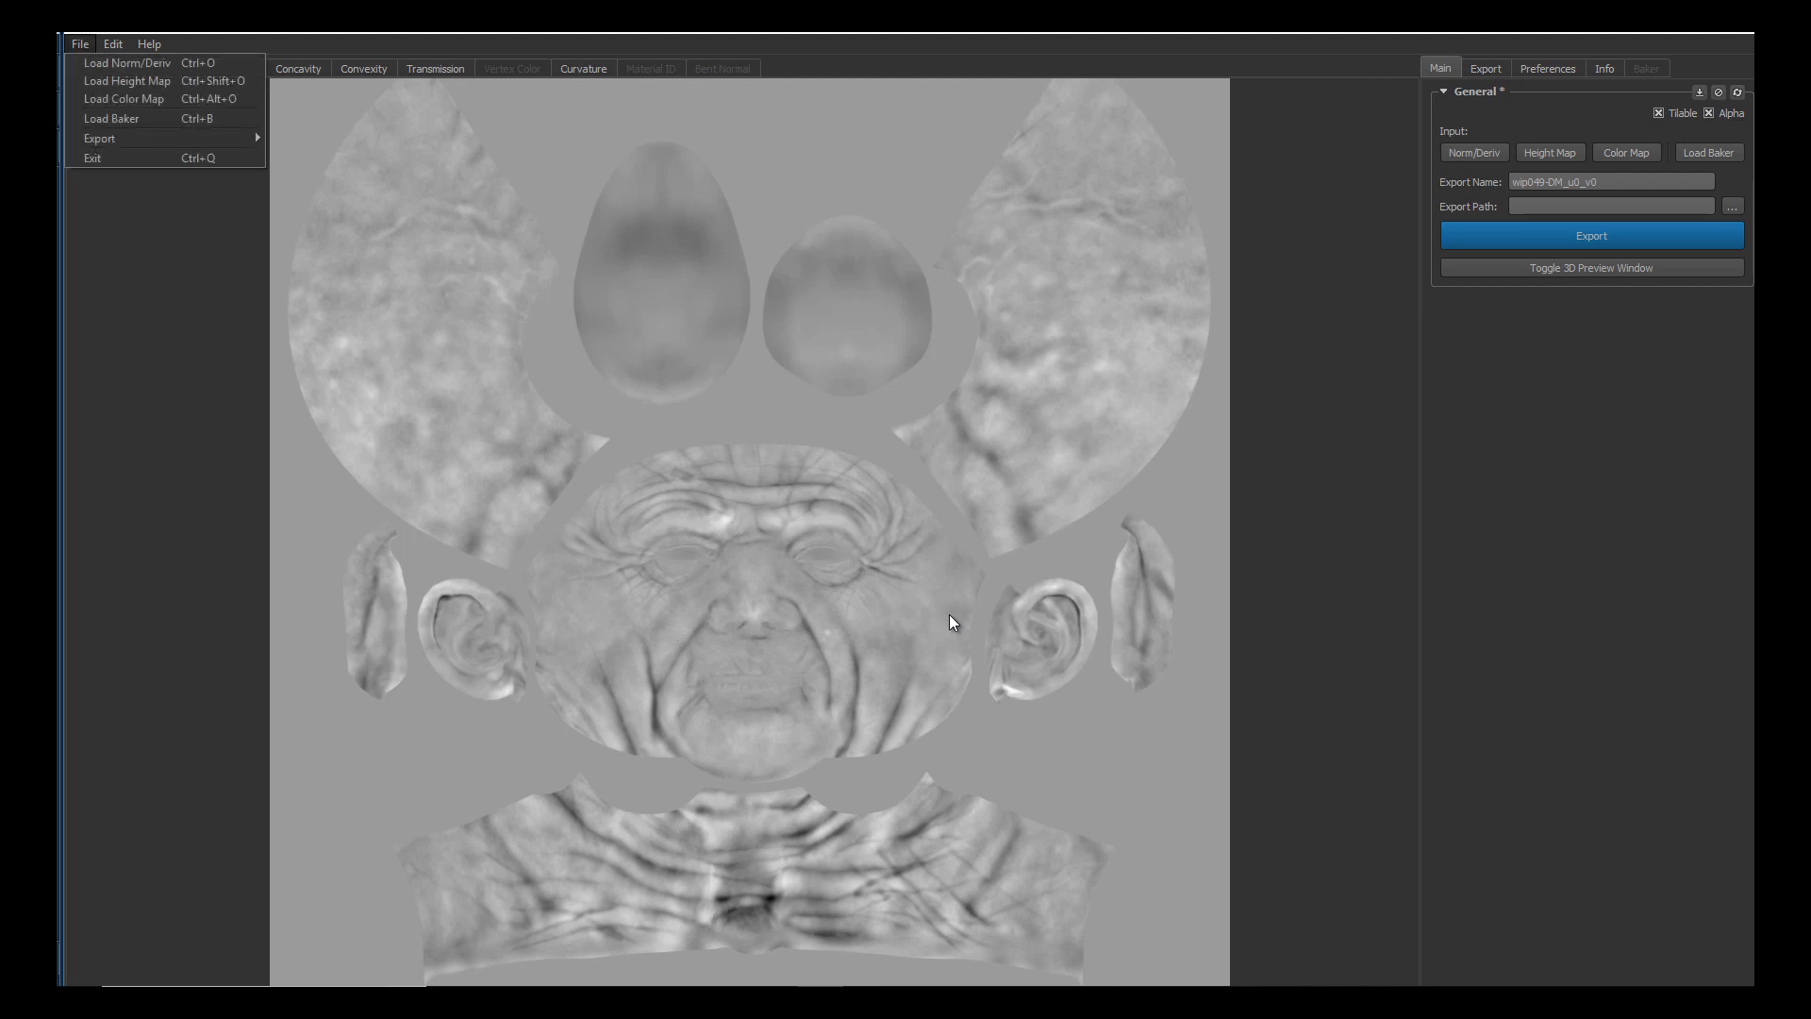
{"action": "key", "text": "Down"}
{"action": "key", "text": "Down"}
{"action": "key", "text": "Escape"}
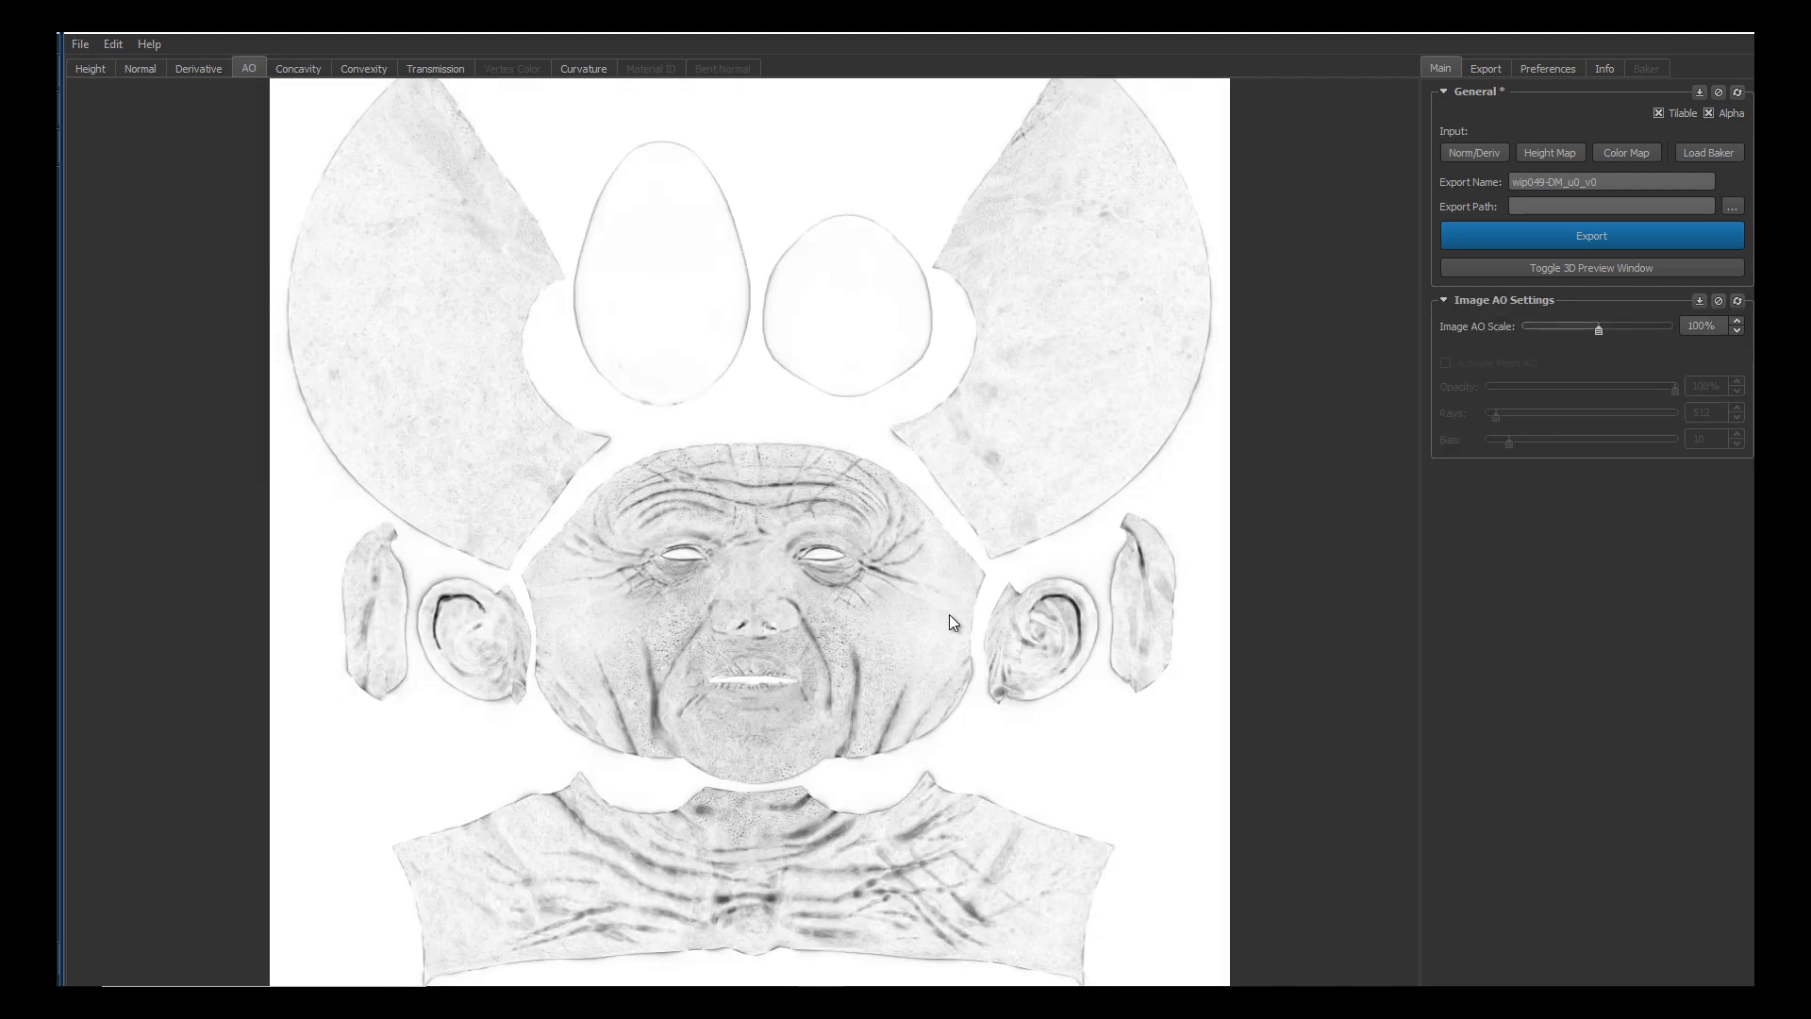
Examine the pore and wrinkle detail of the ambient occlusion map around the forehead, eyes, nose and mouth.
{"action": "scroll", "coordinate": [951, 623], "scroll_direction": "up", "scroll_amount": 5}
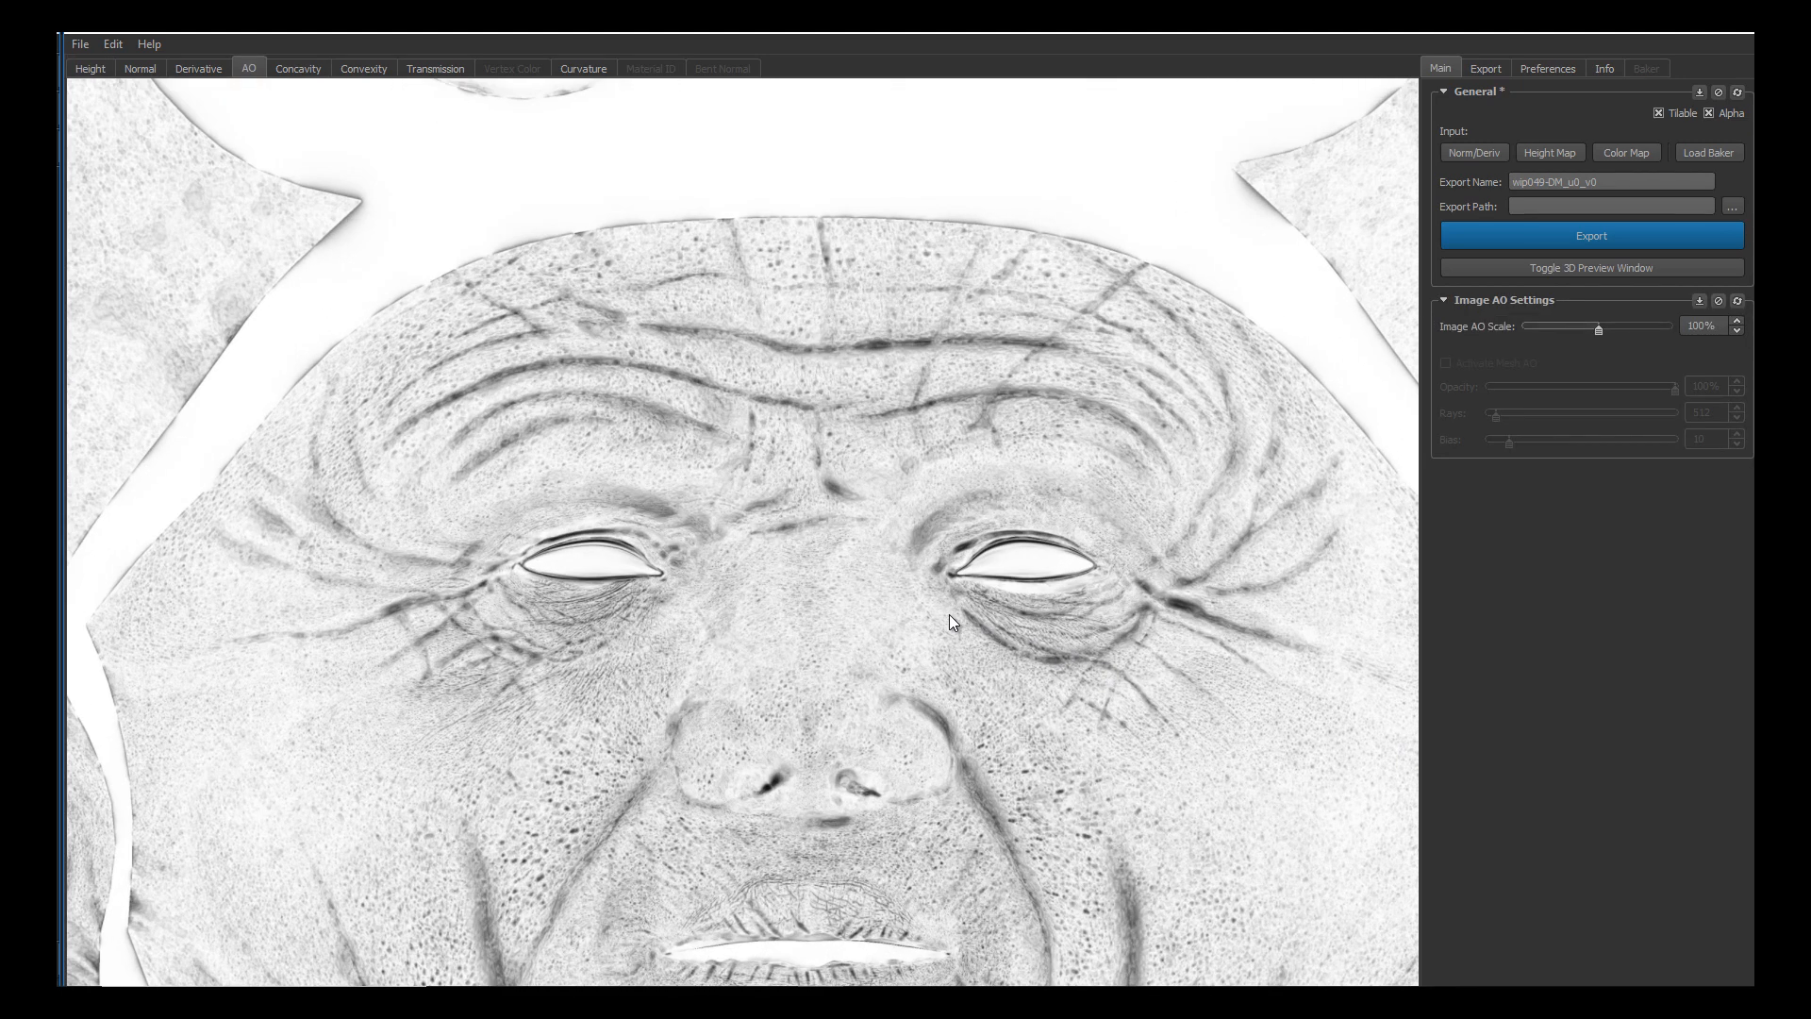
{"action": "scroll", "coordinate": [951, 623], "scroll_direction": "down", "scroll_amount": 2}
{"action": "scroll", "coordinate": [951, 623], "scroll_direction": "up", "scroll_amount": 2}
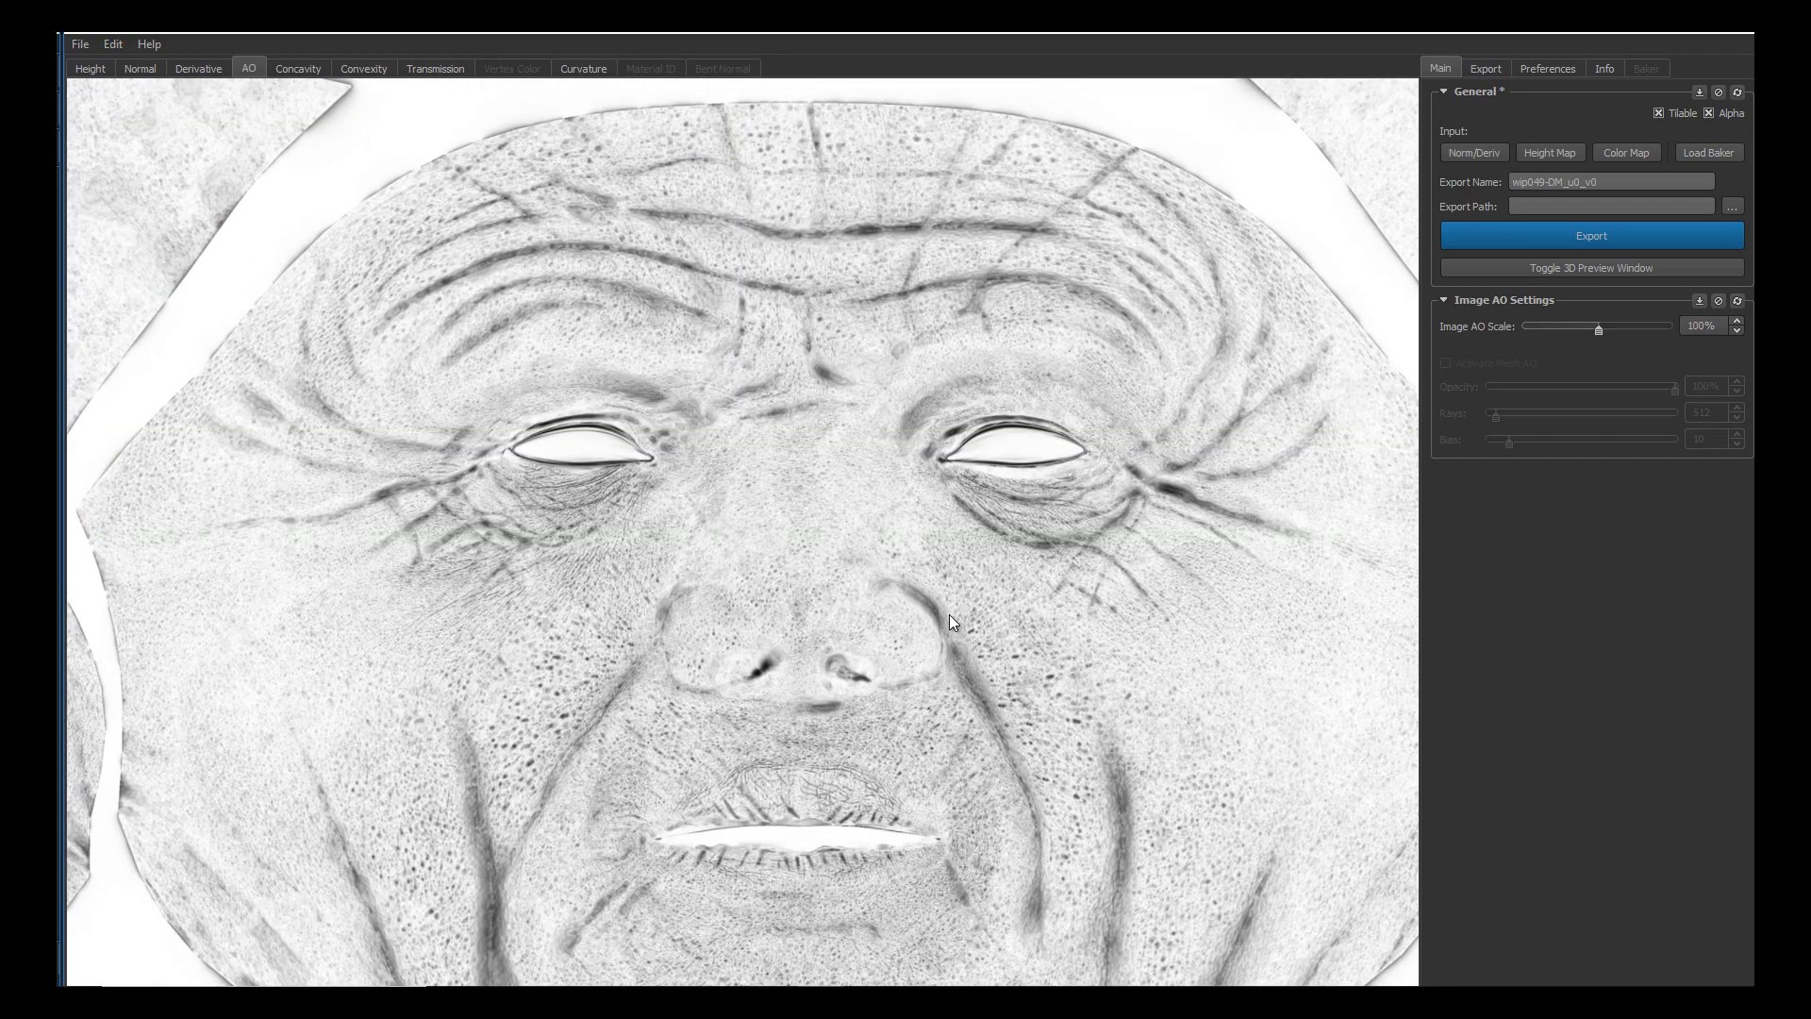
{"action": "middle_click_drag", "start_coordinate": [951, 622], "coordinate": [1063, 717]}
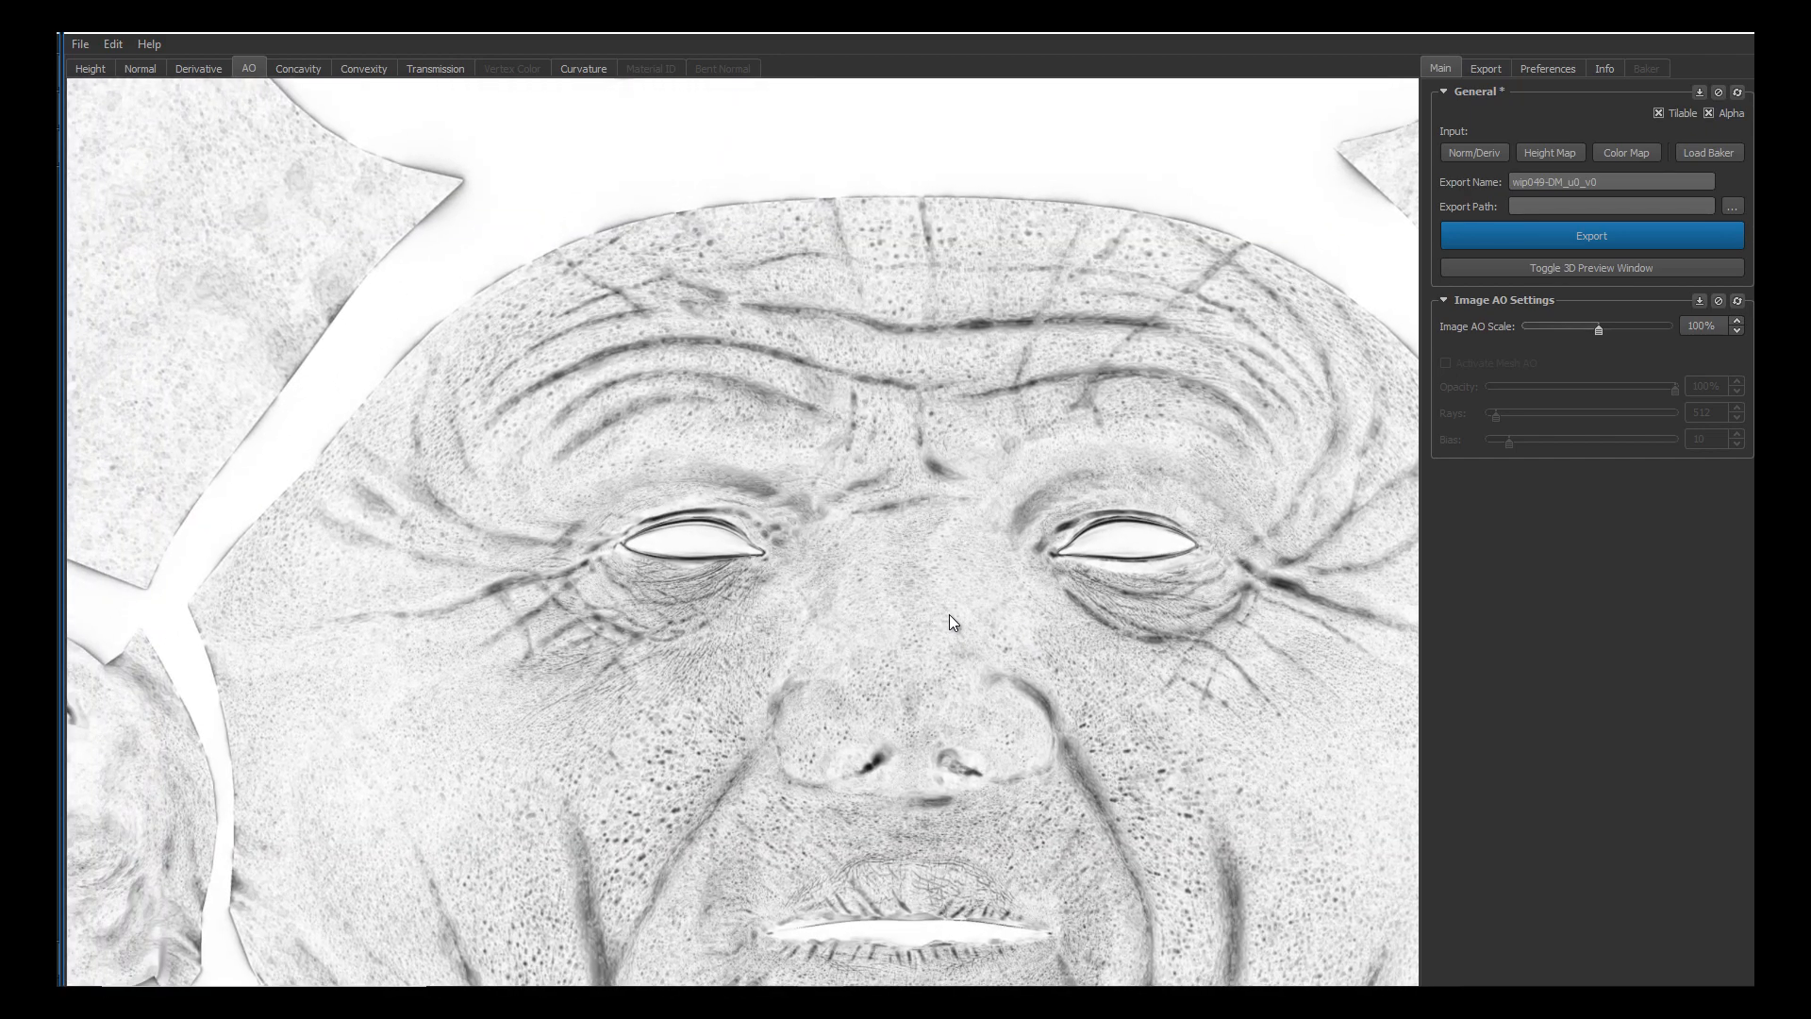
{"action": "middle_click_drag", "start_coordinate": [951, 623], "coordinate": [953, 454]}
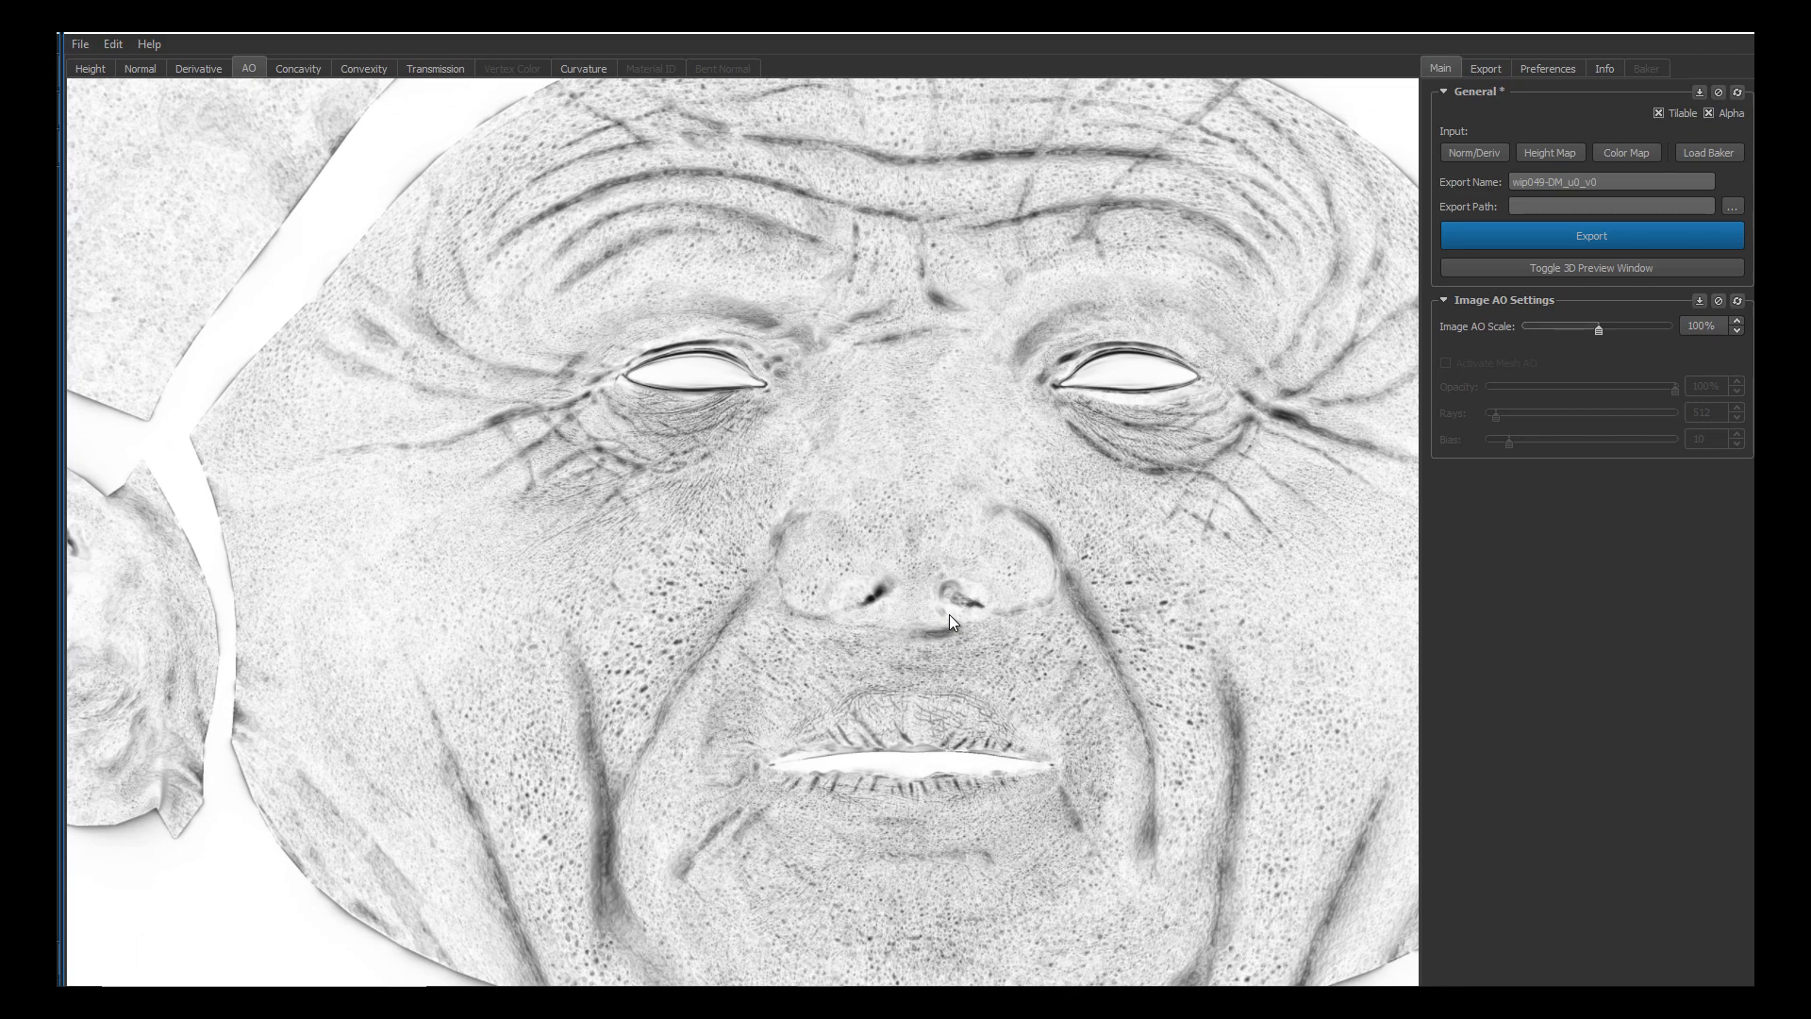
{"action": "middle_click_drag", "start_coordinate": [951, 623], "coordinate": [940, 728]}
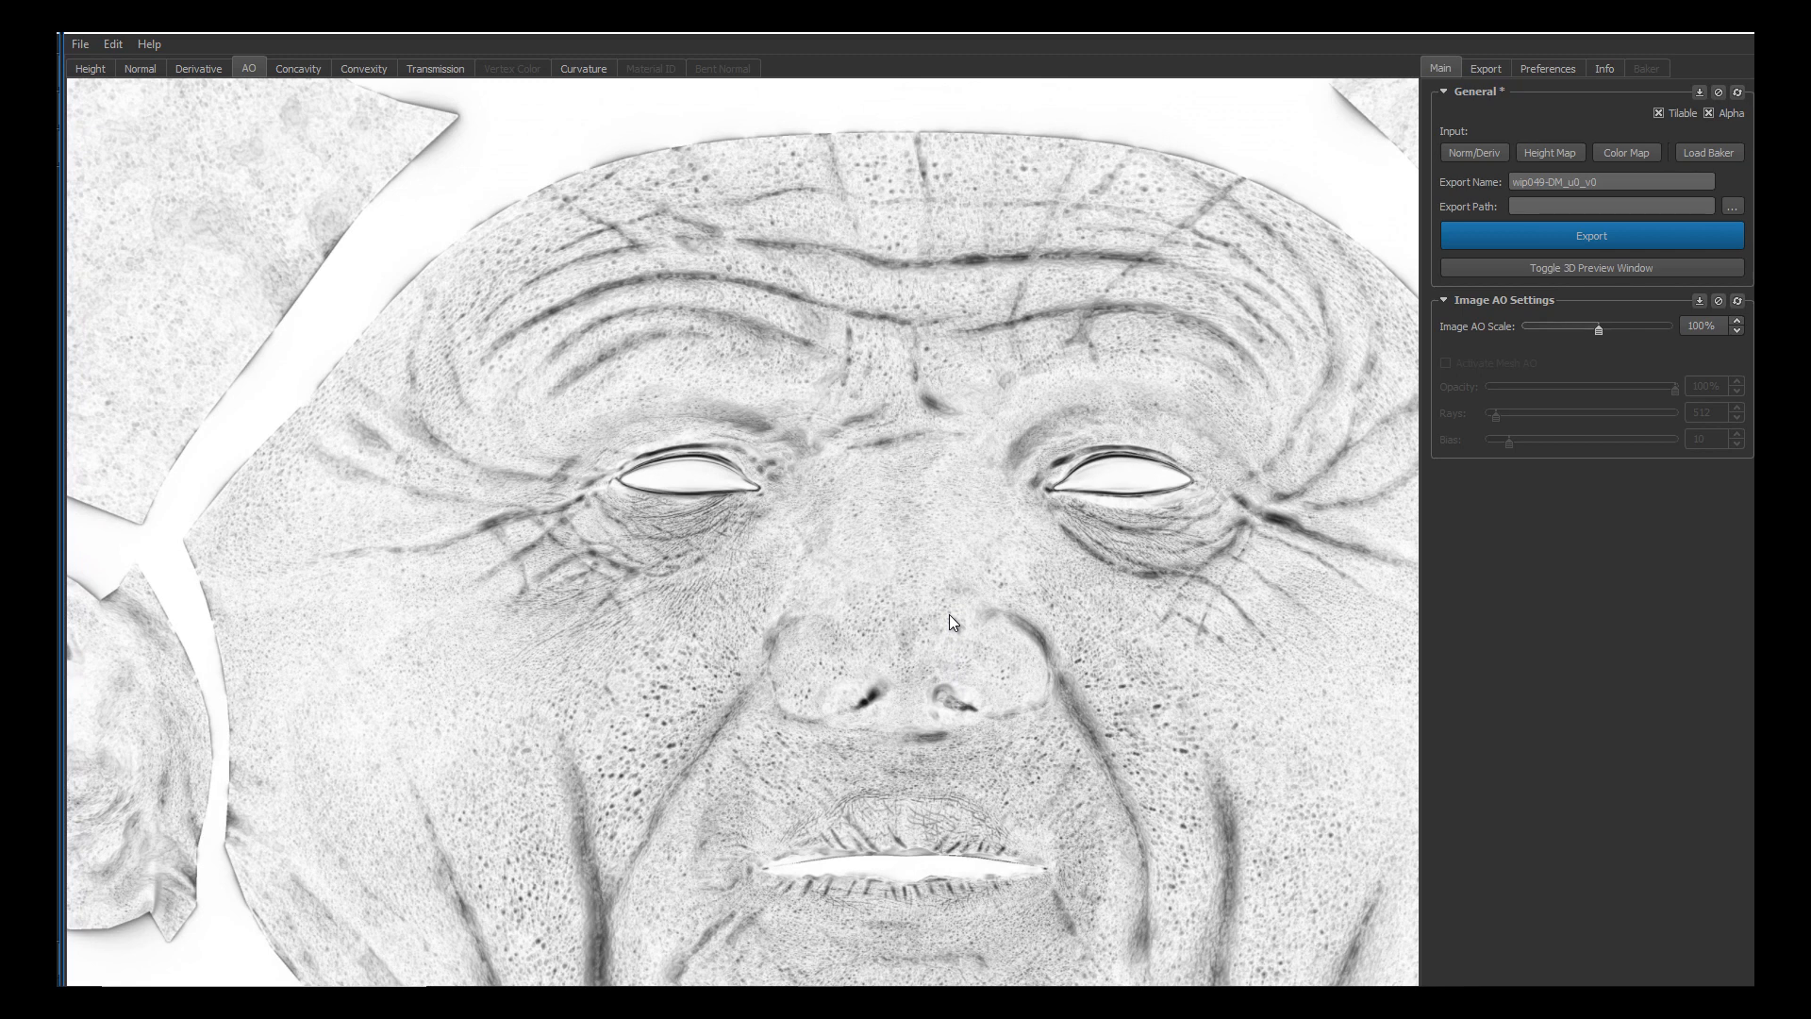
{"action": "middle_click_drag", "start_coordinate": [951, 623], "coordinate": [974, 662]}
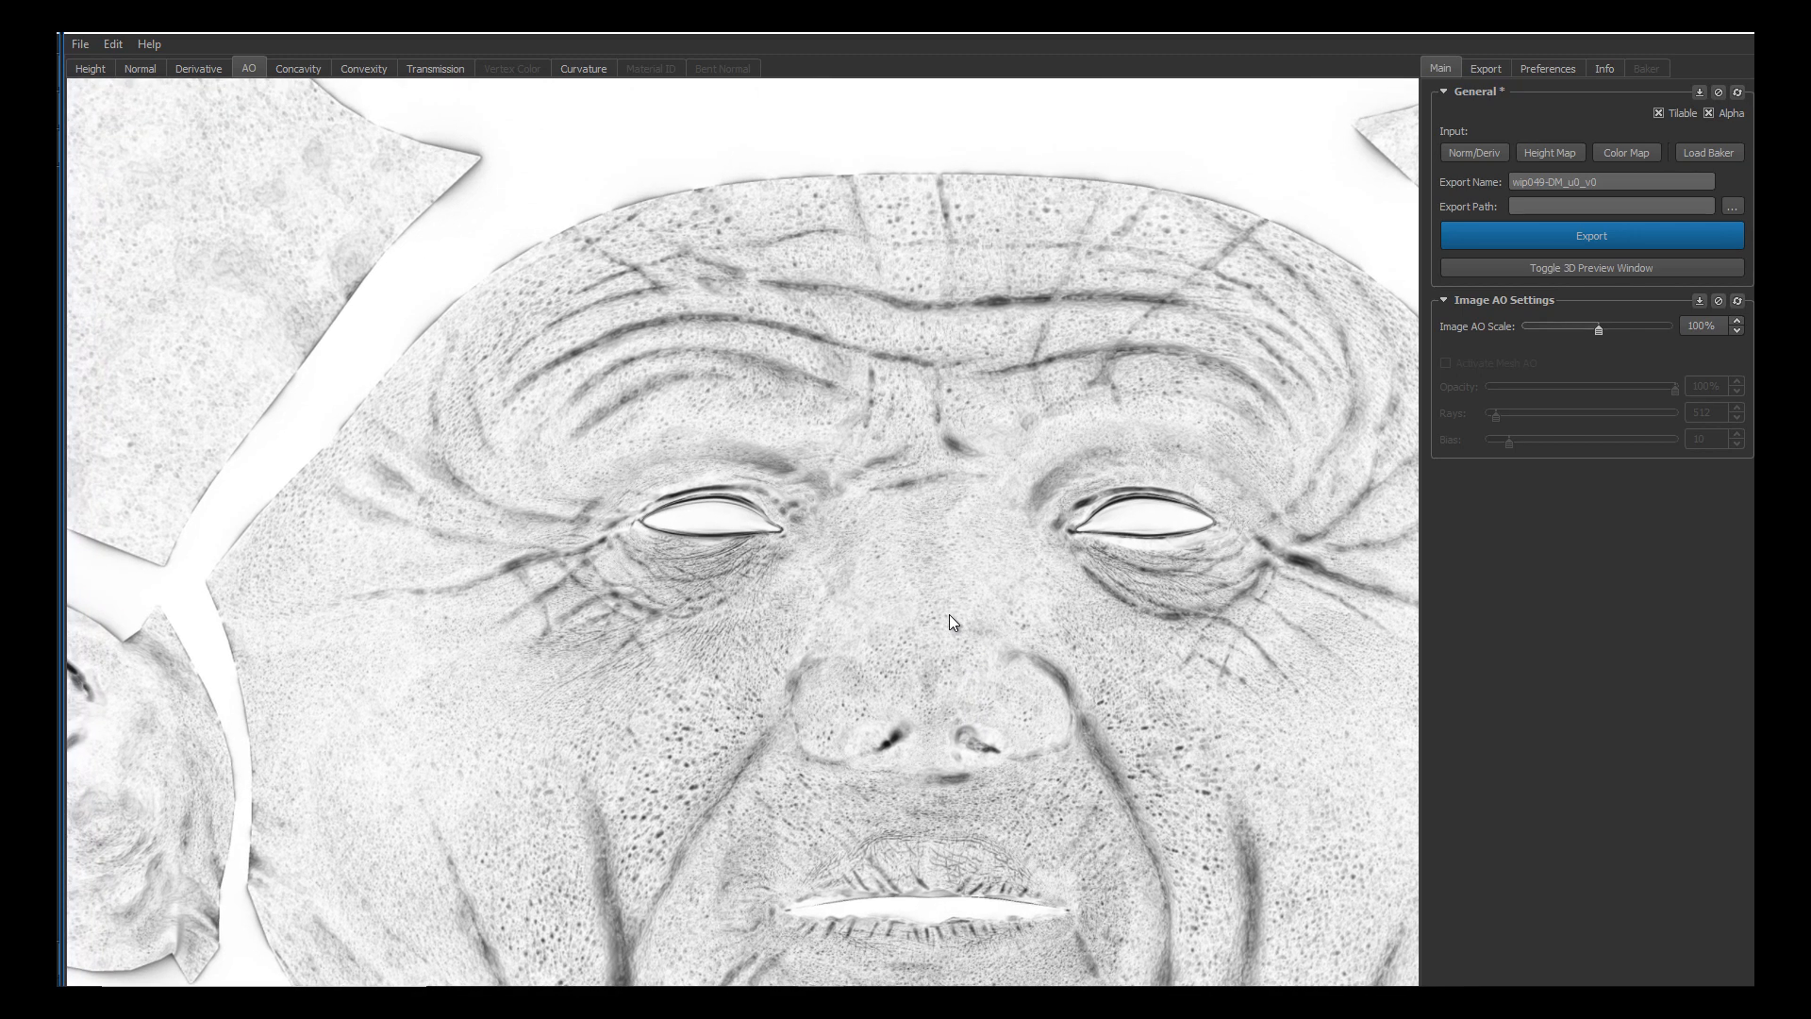
{"action": "middle_click_drag", "start_coordinate": [951, 623], "coordinate": [908, 547]}
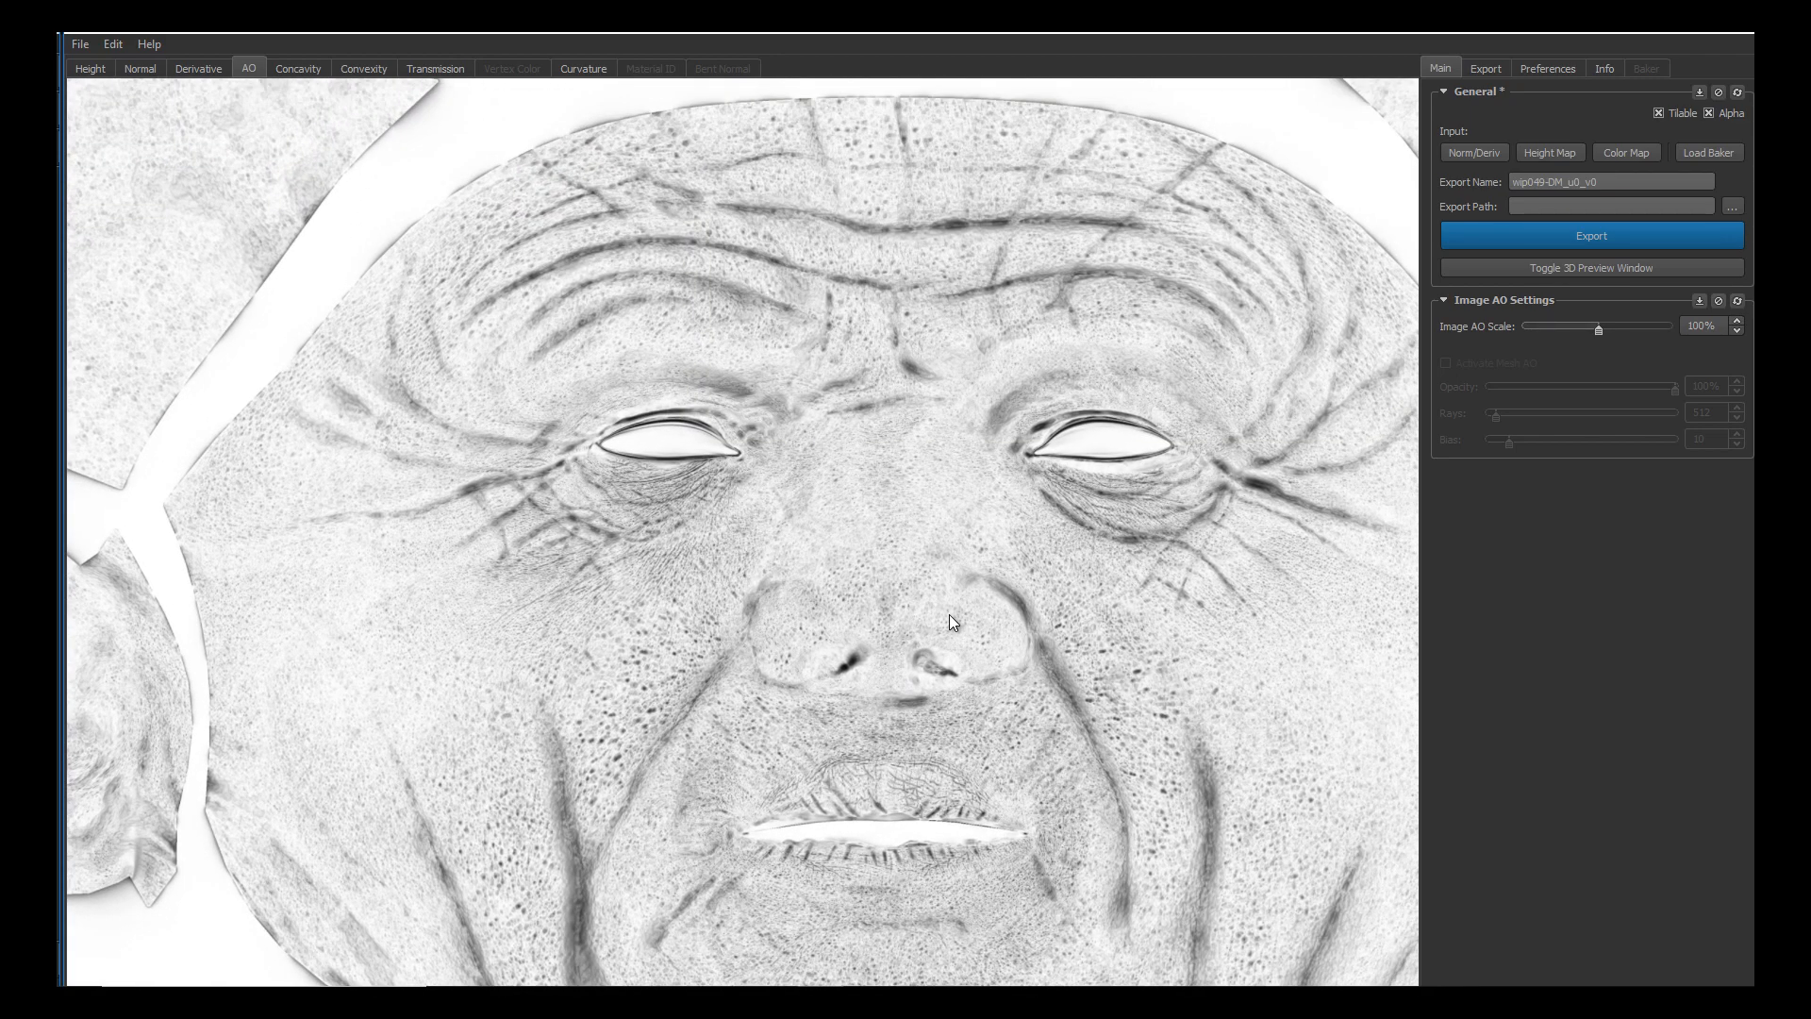
{"action": "middle_click_drag", "start_coordinate": [951, 622], "coordinate": [1000, 759]}
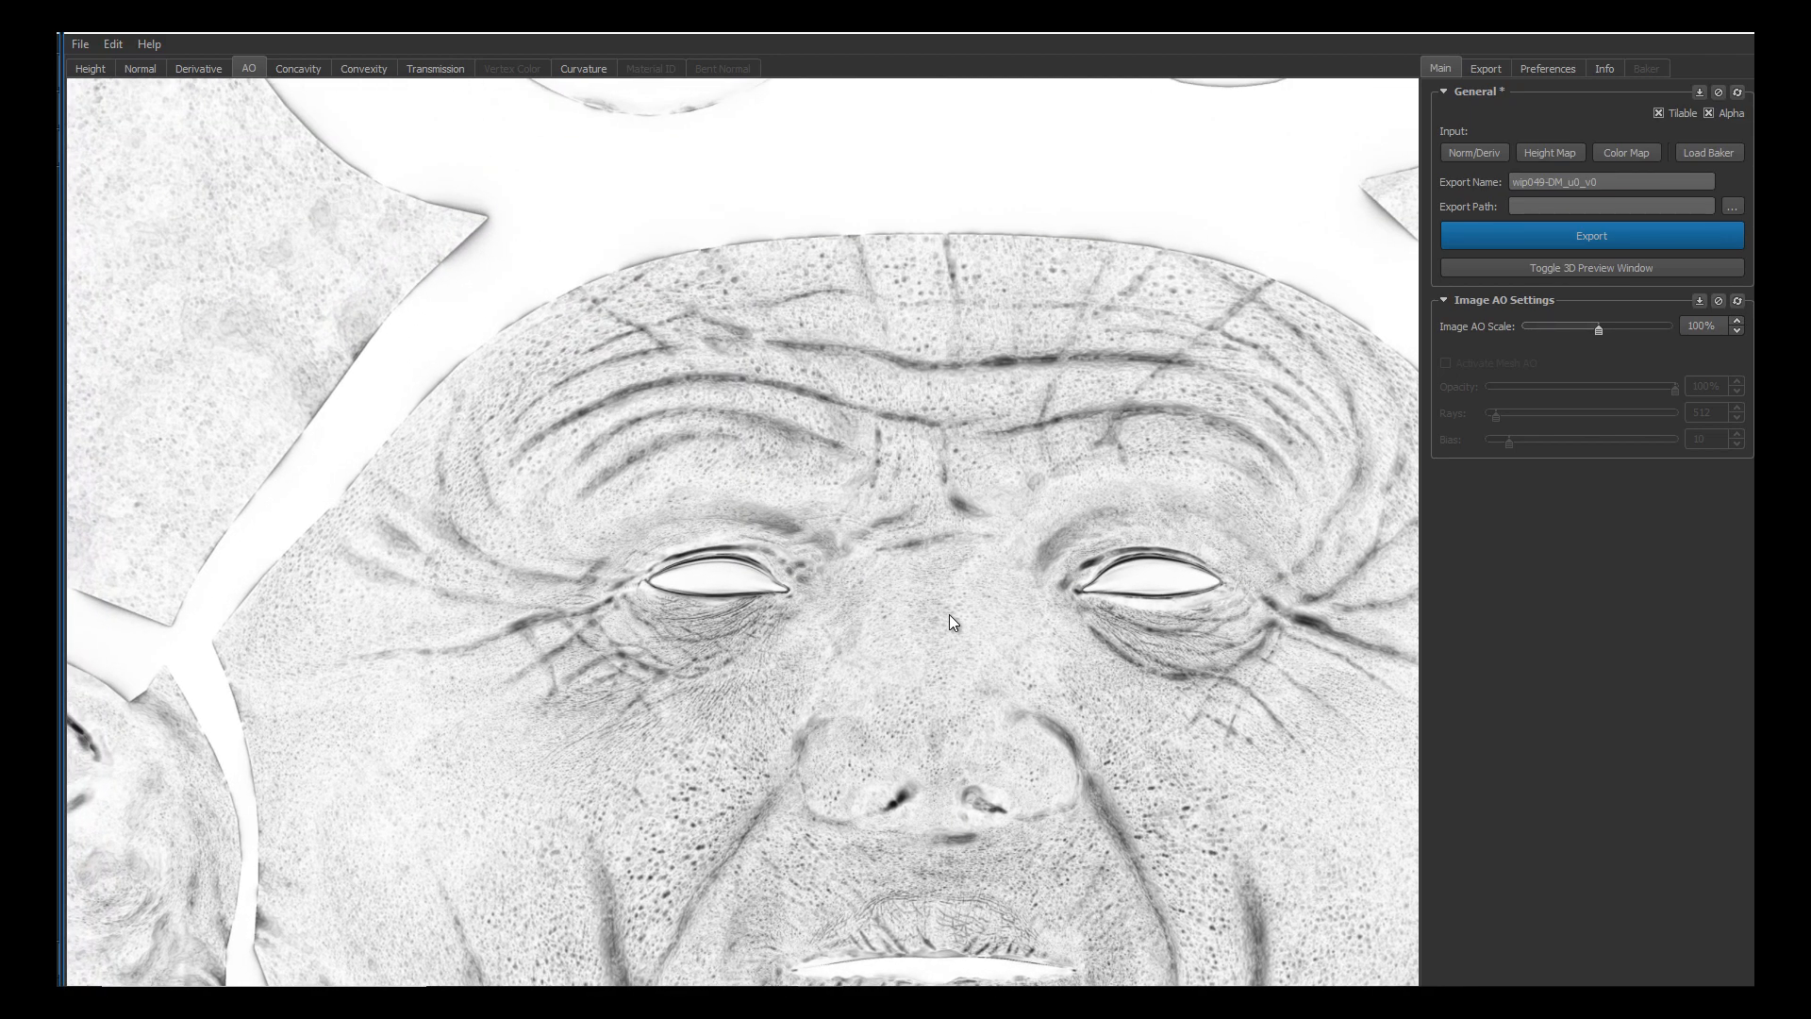
Display the concavity map and examine its fine skin detail across the face.
{"action": "left_click", "coordinate": [299, 69]}
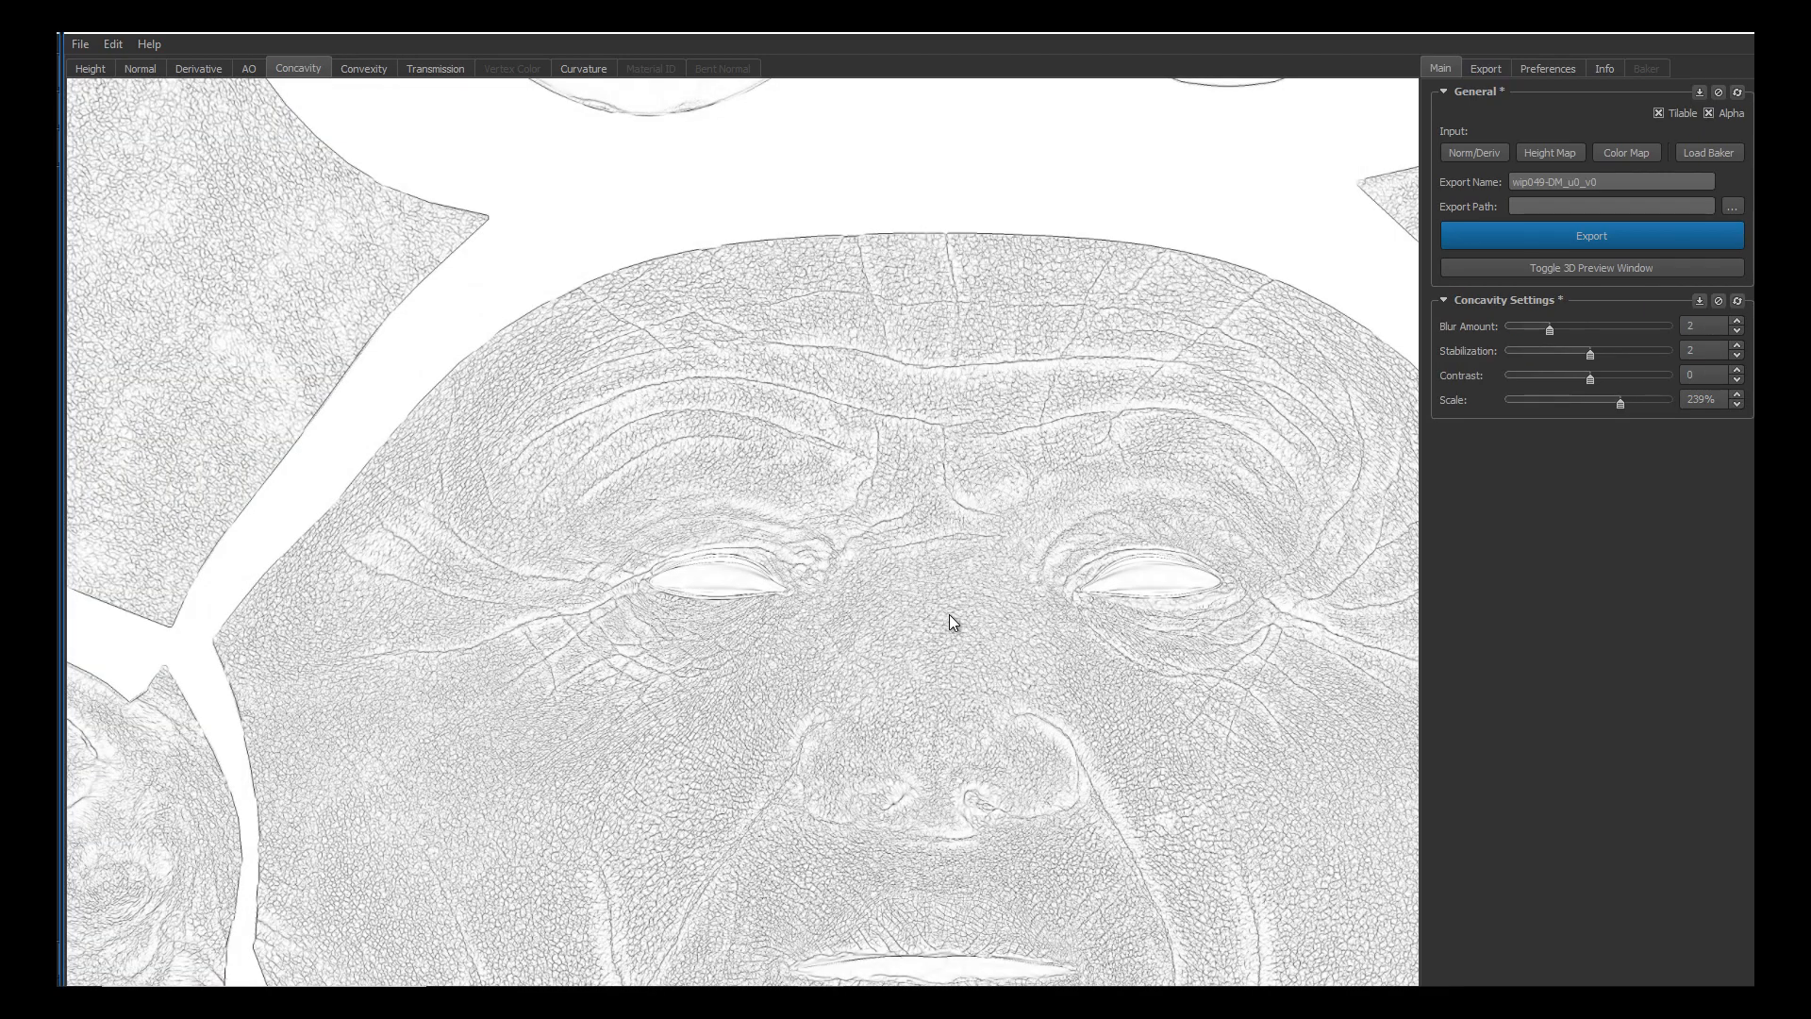
{"action": "middle_click_drag", "start_coordinate": [951, 623], "coordinate": [922, 419]}
{"action": "mouse_move", "coordinate": [951, 623]}
{"action": "middle_mouse_down"}
{"action": "mouse_move", "coordinate": [998, 585]}
{"action": "mouse_move", "coordinate": [1083, 631]}
{"action": "mouse_move", "coordinate": [942, 631]}
{"action": "mouse_move", "coordinate": [779, 560]}
{"action": "middle_mouse_up"}
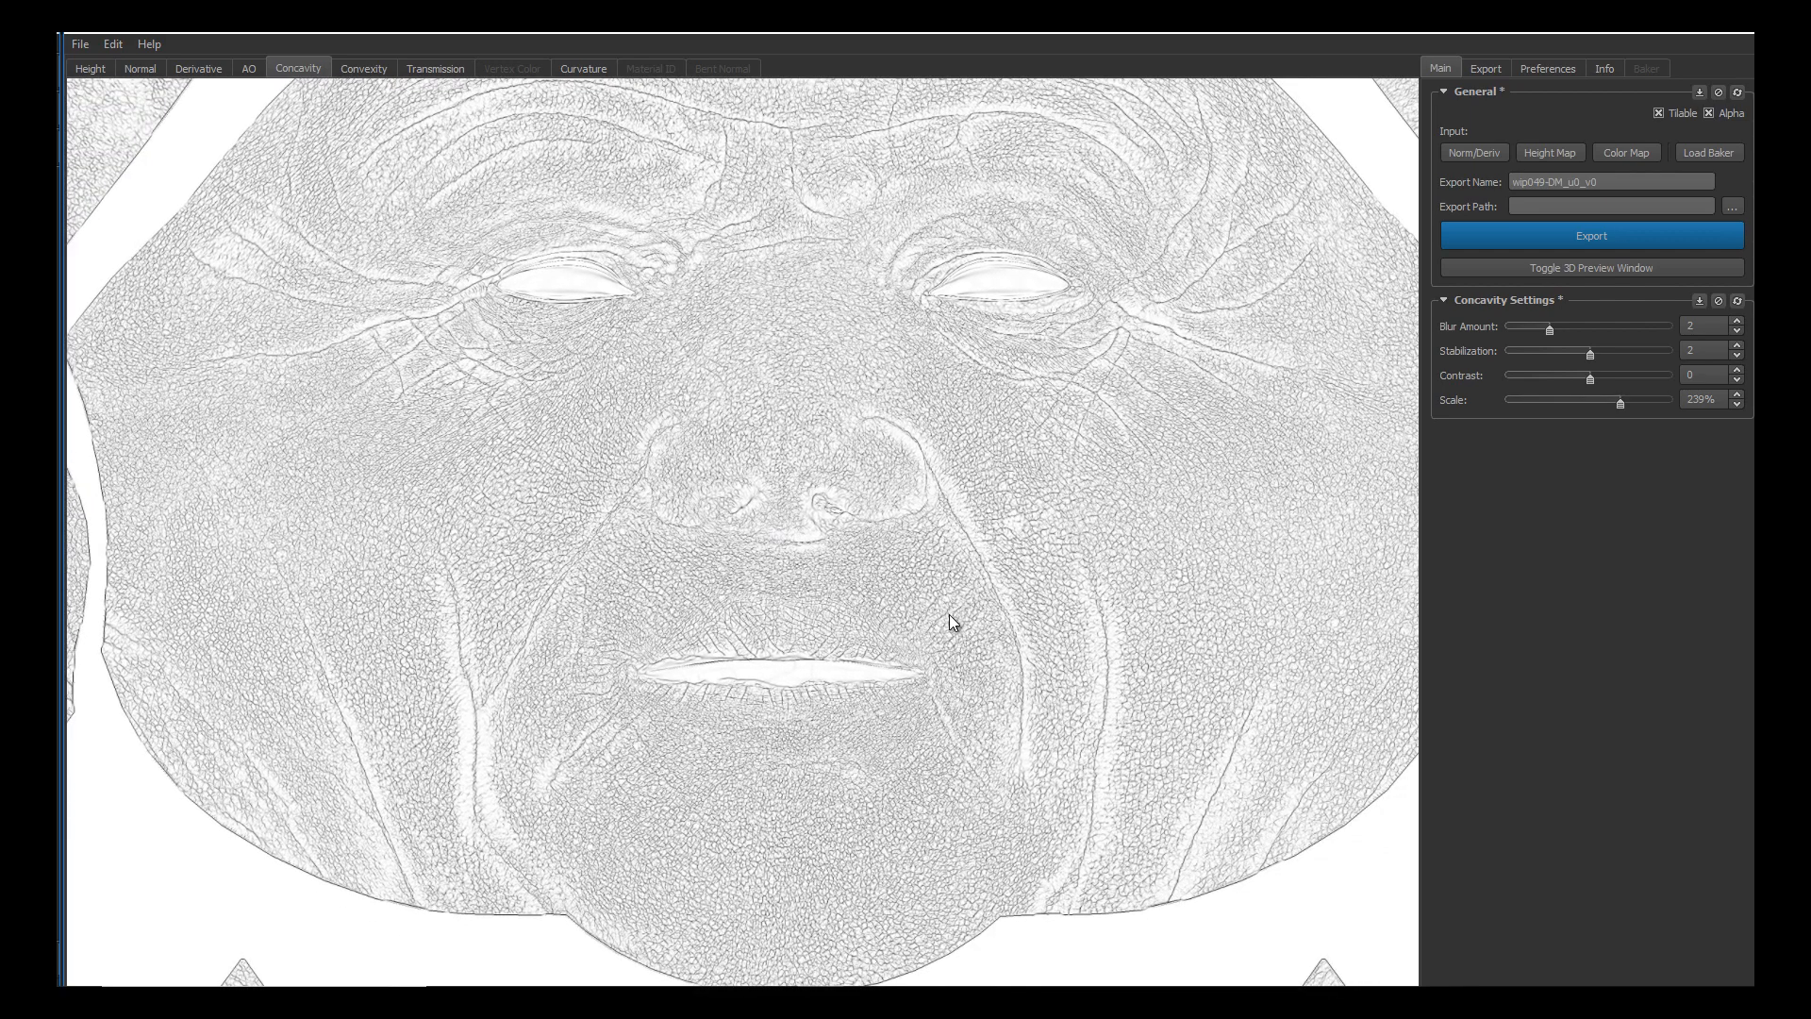
{"action": "mouse_move", "coordinate": [951, 623]}
{"action": "middle_mouse_down"}
{"action": "mouse_move", "coordinate": [945, 743]}
{"action": "mouse_move", "coordinate": [990, 821]}
{"action": "mouse_move", "coordinate": [952, 632]}
{"action": "middle_mouse_up"}
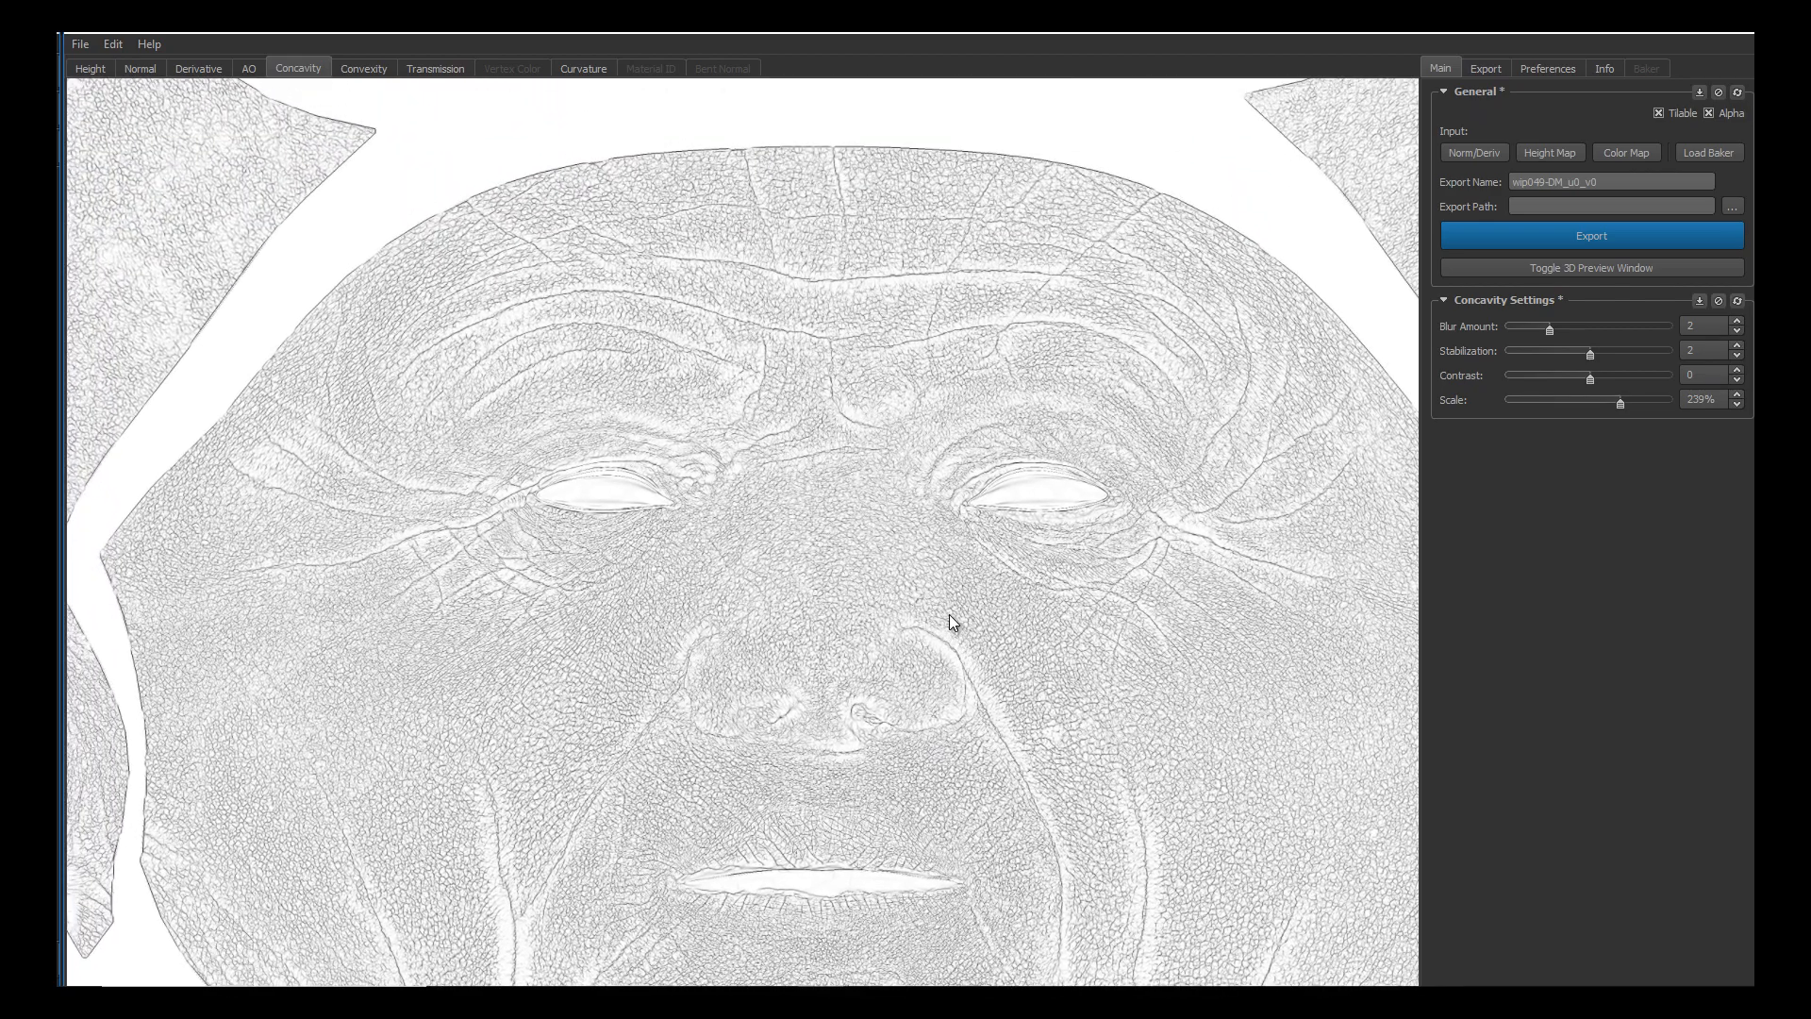
{"action": "middle_click_drag", "start_coordinate": [951, 623], "coordinate": [1005, 485]}
{"action": "mouse_move", "coordinate": [950, 623]}
{"action": "middle_mouse_down"}
{"action": "mouse_move", "coordinate": [940, 602]}
{"action": "mouse_move", "coordinate": [972, 649]}
{"action": "middle_mouse_up"}
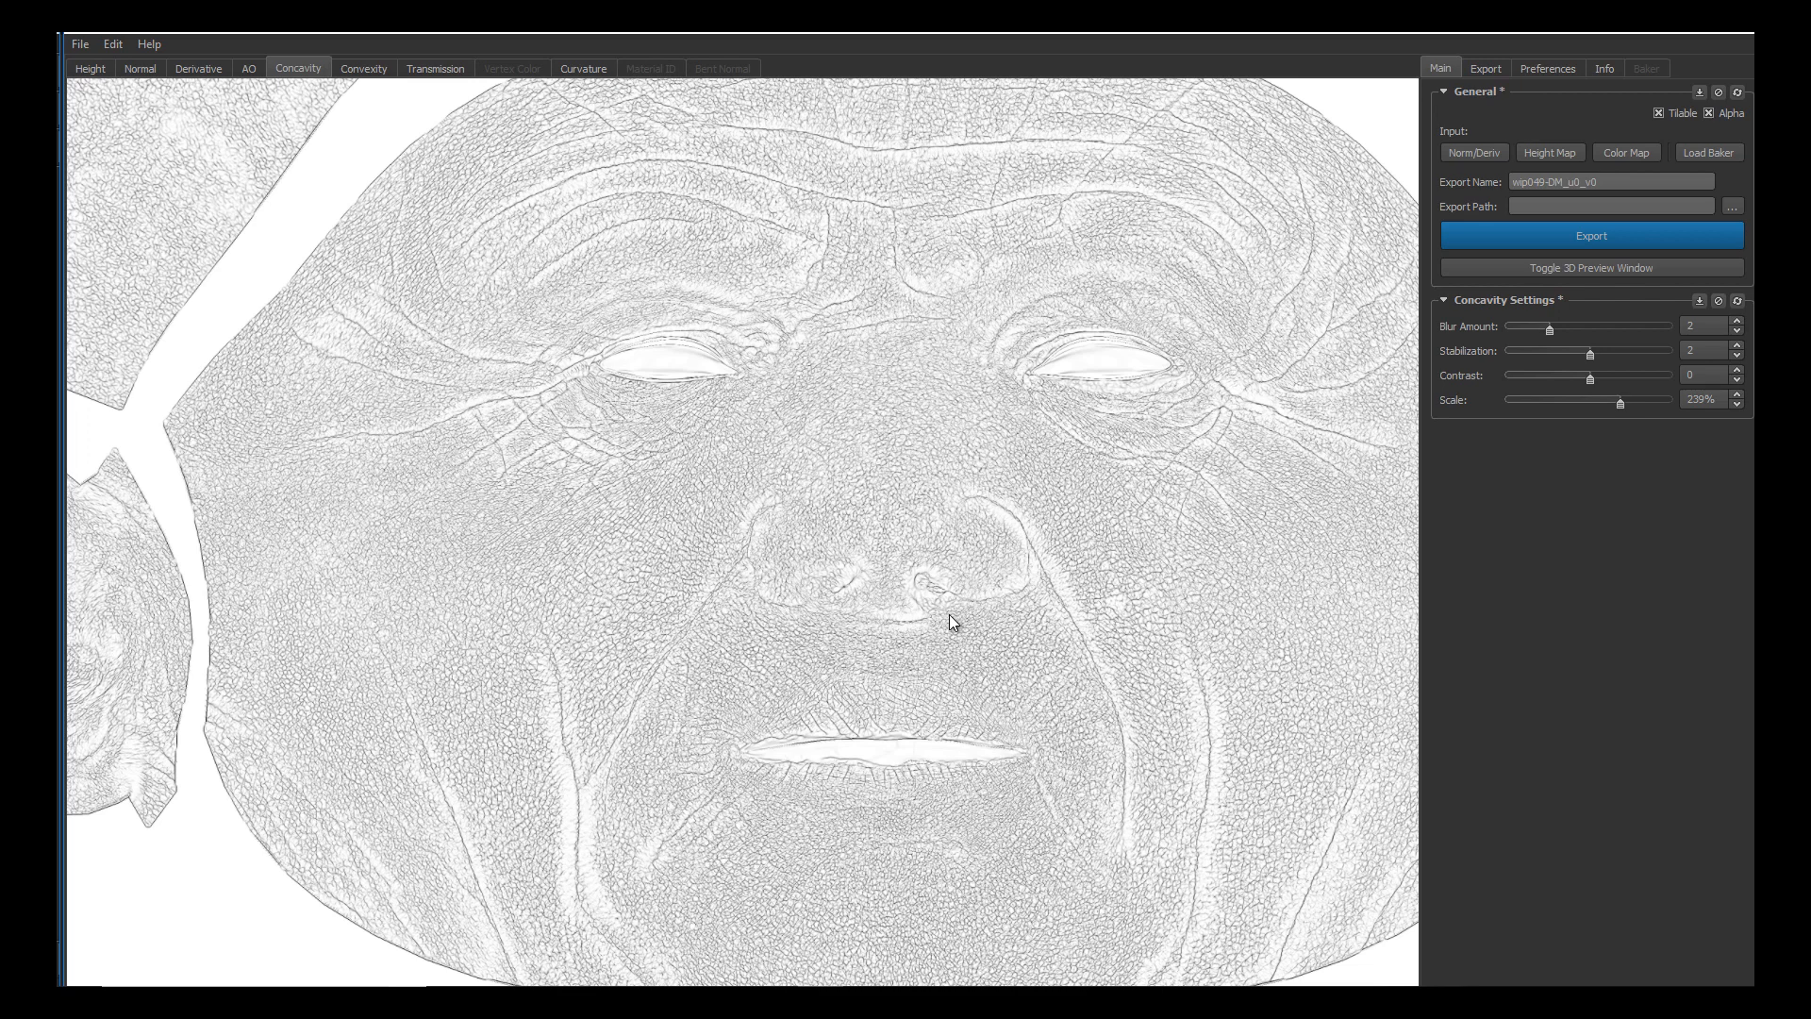
Switch to Mari and frame the painted head's face from the front.
{"action": "key", "text": "alt+Tab"}
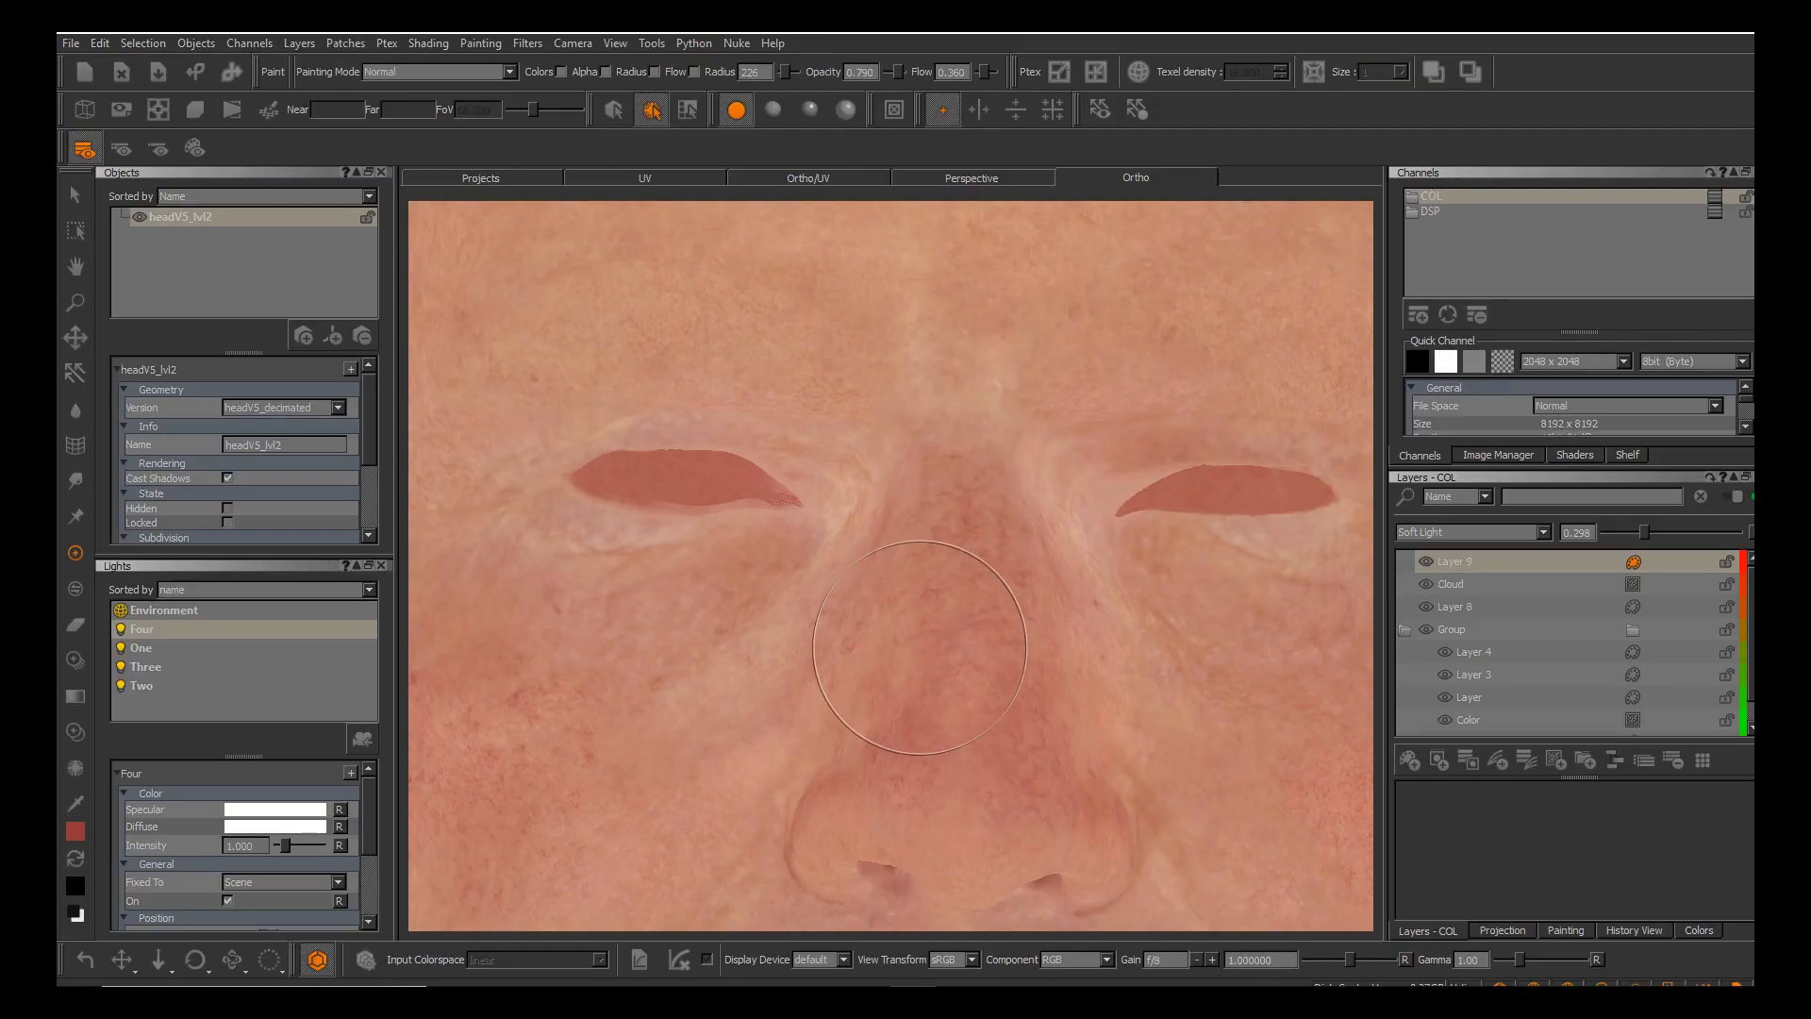
{"action": "middle_click_drag", "start_coordinate": [970, 751], "coordinate": [950, 615], "text": "alt"}
{"action": "right_click_drag", "start_coordinate": [949, 636], "coordinate": [949, 596], "text": "alt"}
{"action": "middle_click_drag", "start_coordinate": [947, 471], "coordinate": [950, 614], "text": "alt"}
{"action": "left_click_drag", "start_coordinate": [950, 614], "coordinate": [967, 616], "text": "alt"}
{"action": "mouse_move", "coordinate": [950, 614]}
{"action": "middle_mouse_down", "text": "alt"}
{"action": "mouse_move", "coordinate": [949, 477]}
{"action": "mouse_move", "coordinate": [955, 603]}
{"action": "middle_mouse_up", "text": "alt"}
{"action": "mouse_move", "coordinate": [950, 614]}
{"action": "left_mouse_down", "text": "alt"}
{"action": "mouse_move", "coordinate": [883, 612]}
{"action": "mouse_move", "coordinate": [911, 607]}
{"action": "left_mouse_up", "text": "alt"}
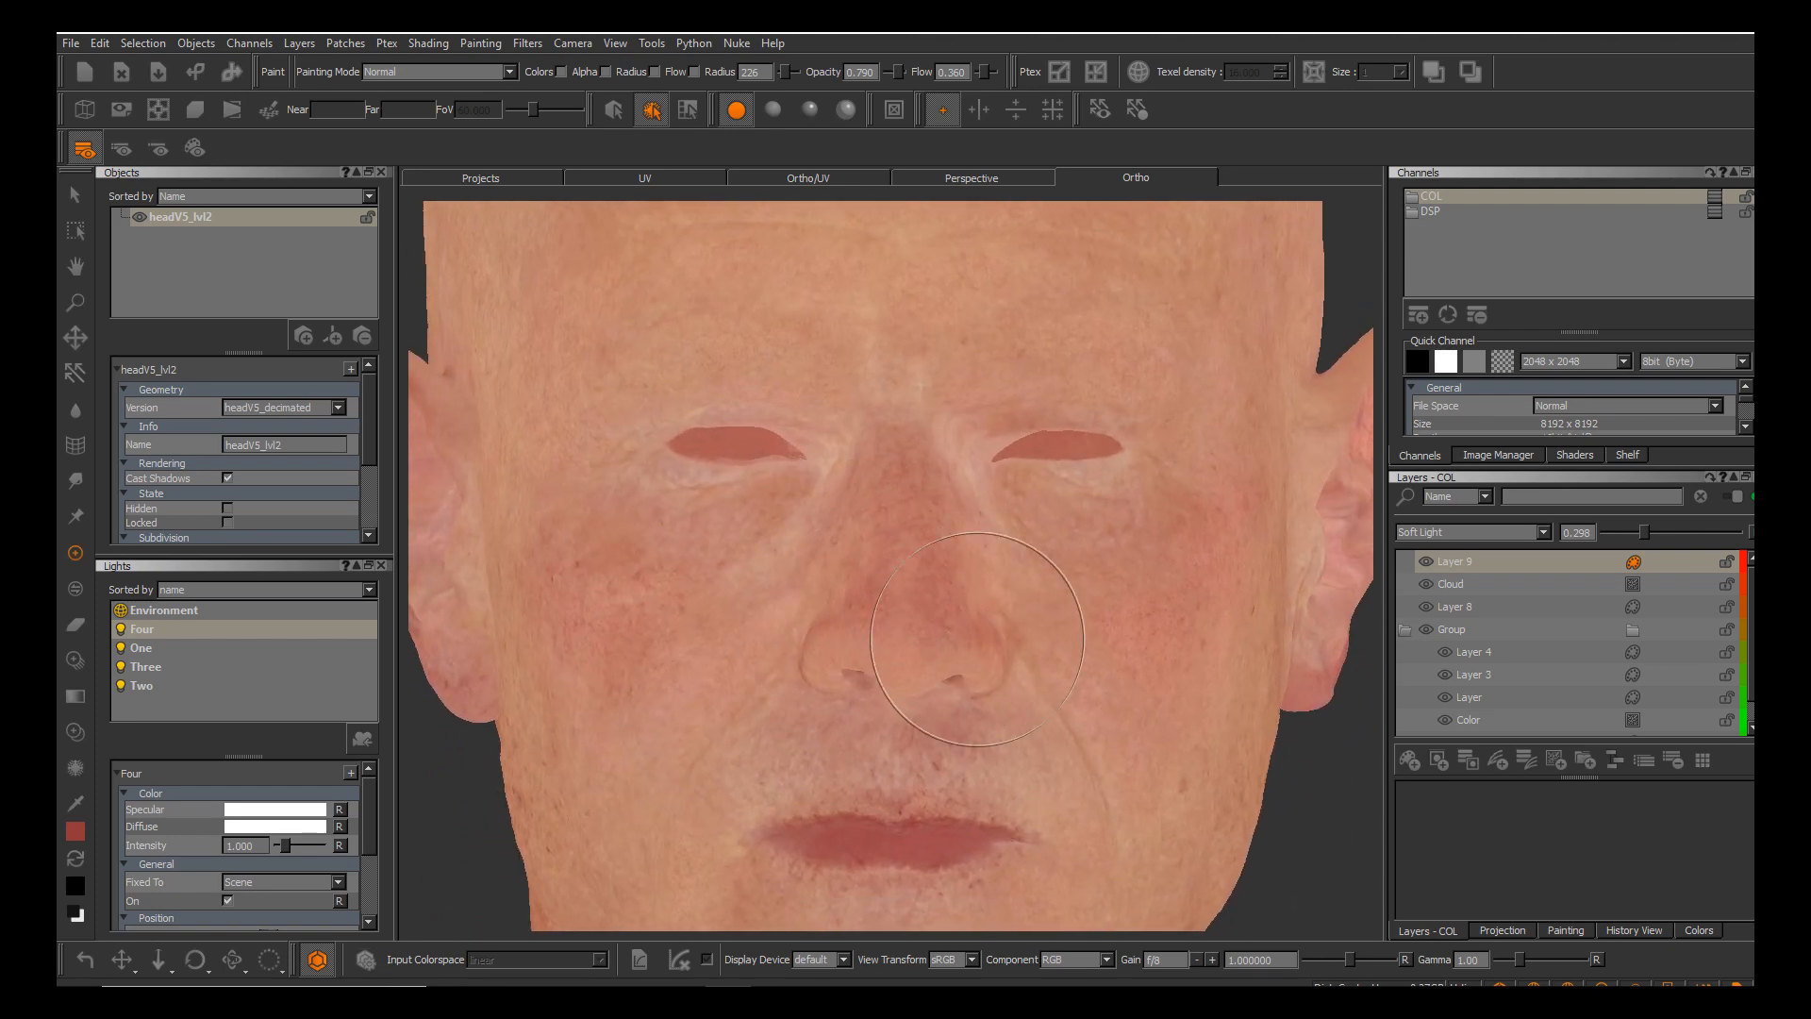
{"action": "middle_click_drag", "start_coordinate": [977, 640], "coordinate": [1040, 619], "text": "alt"}
{"action": "mouse_move", "coordinate": [950, 614]}
{"action": "left_mouse_down", "text": "alt"}
{"action": "mouse_move", "coordinate": [967, 614]}
{"action": "mouse_move", "coordinate": [873, 614]}
{"action": "mouse_move", "coordinate": [1044, 614]}
{"action": "mouse_move", "coordinate": [1026, 613]}
{"action": "left_mouse_up", "text": "alt"}
{"action": "middle_click_drag", "start_coordinate": [950, 614], "coordinate": [945, 650], "text": "alt"}
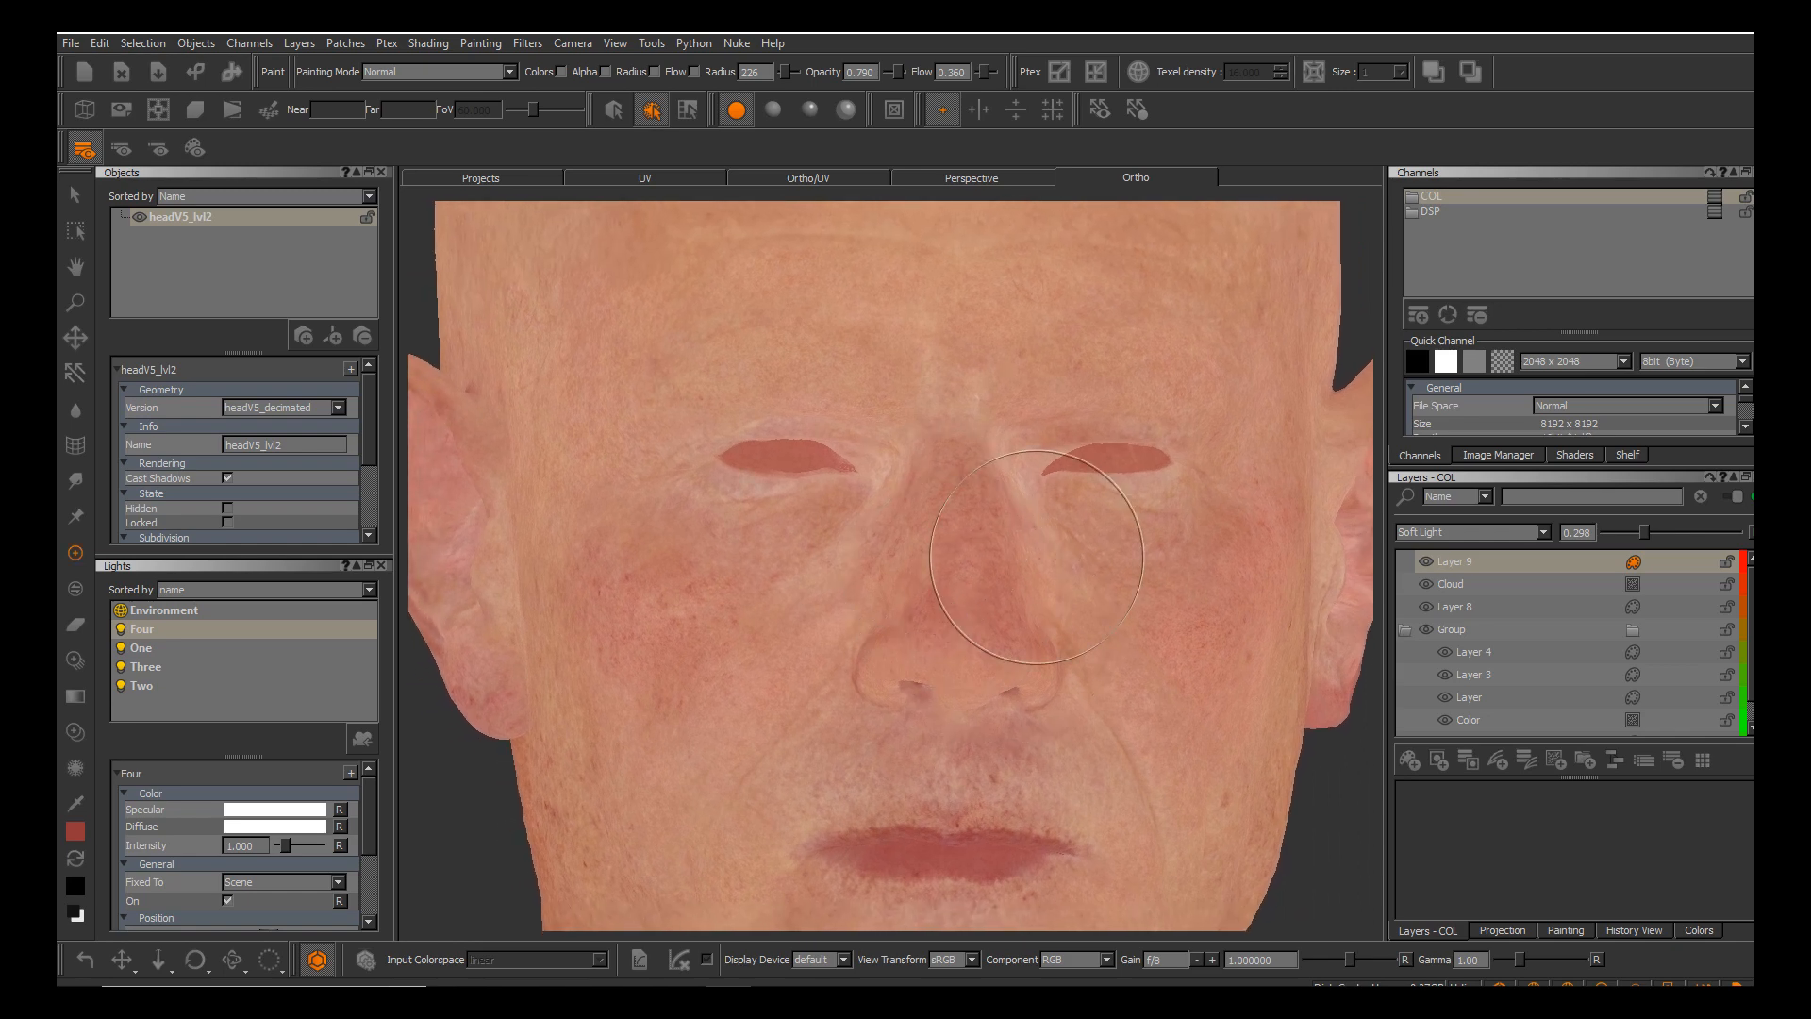
Add a new paint layer above Layer 9 in the COL channel and import wip049-DM_u0_v0_concavity.tiff from the knald folder into it.
{"action": "left_click", "coordinate": [1410, 760]}
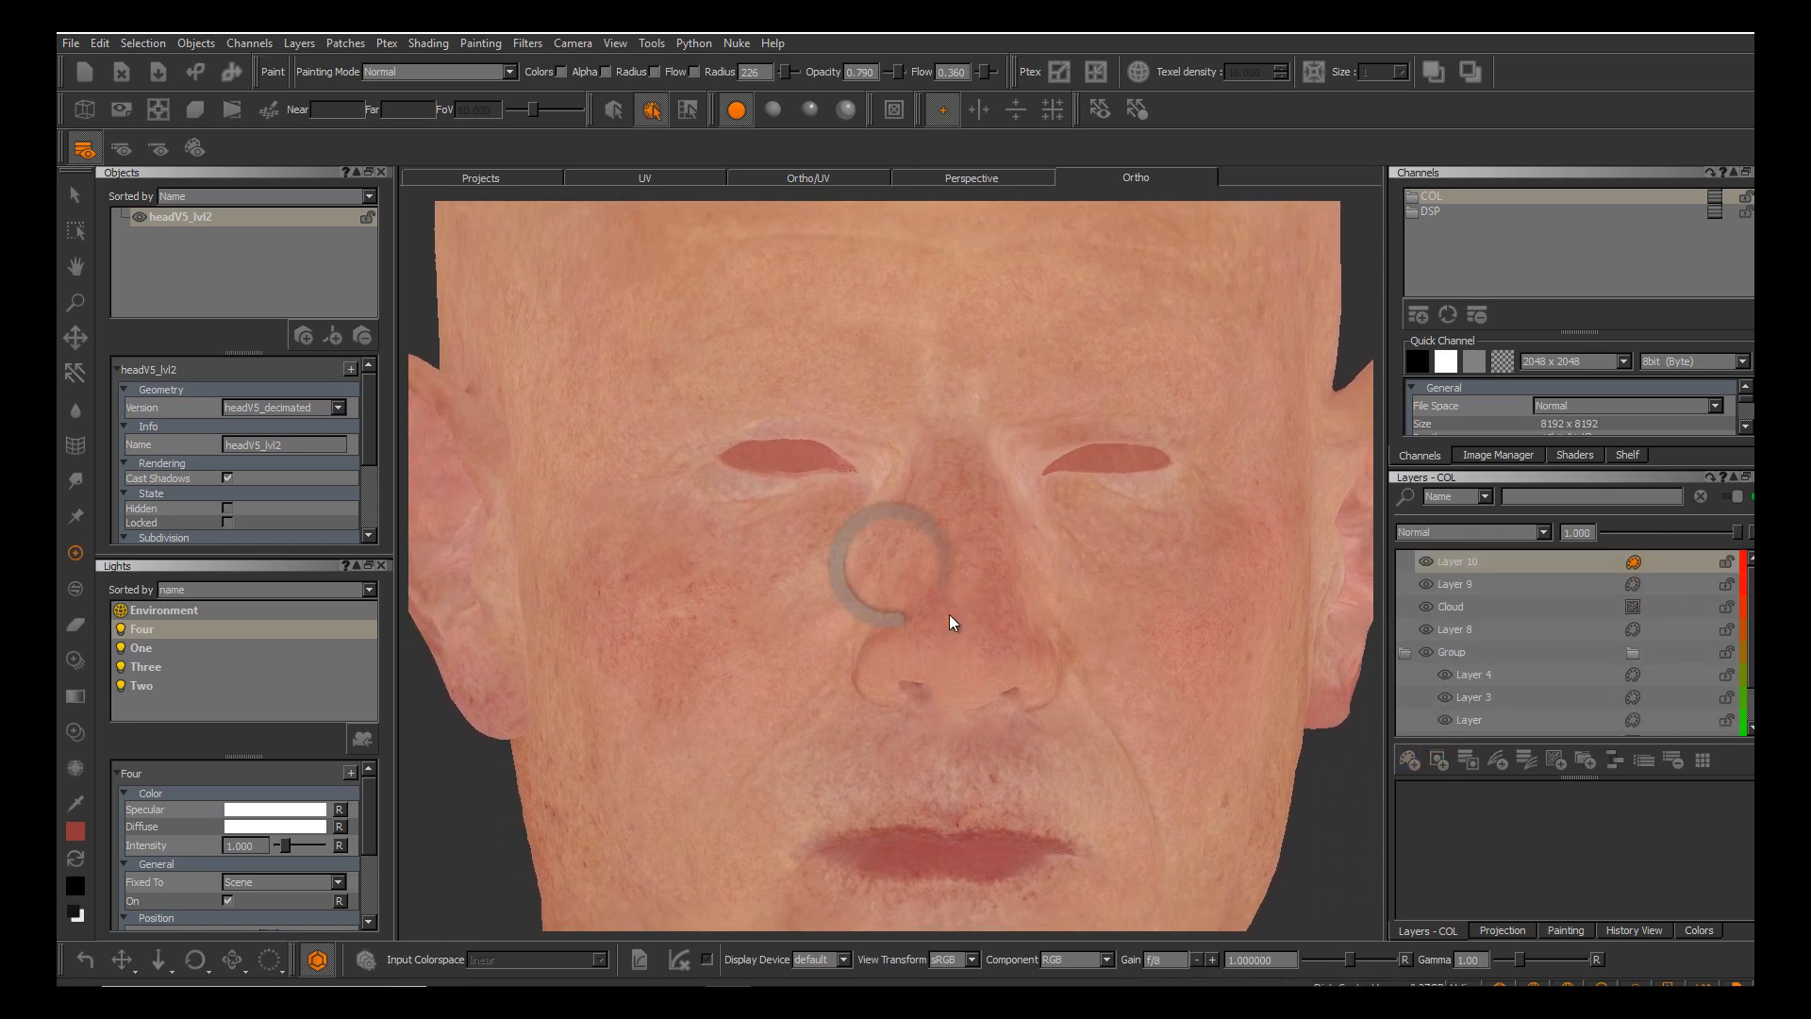
{"action": "right_click", "coordinate": [1492, 560]}
{"action": "mouse_move", "coordinate": [1534, 480]}
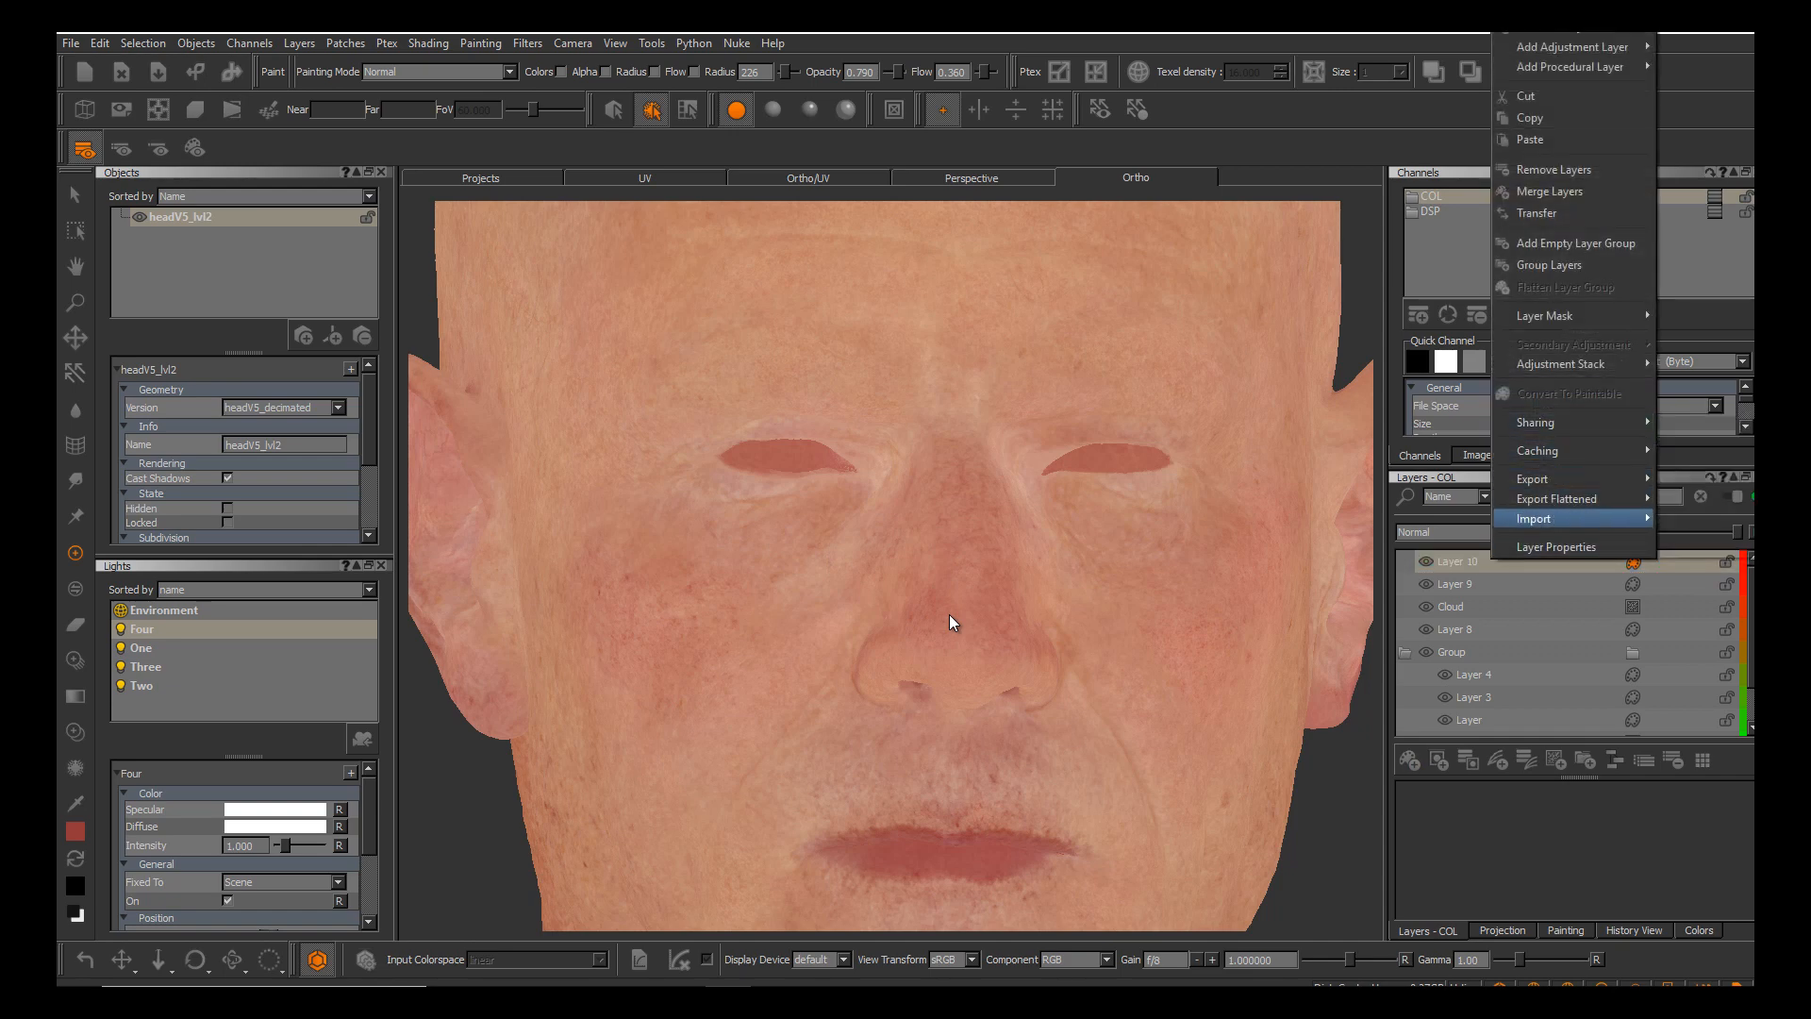
{"action": "mouse_move", "coordinate": [1534, 518]}
{"action": "left_click", "coordinate": [1715, 522]}
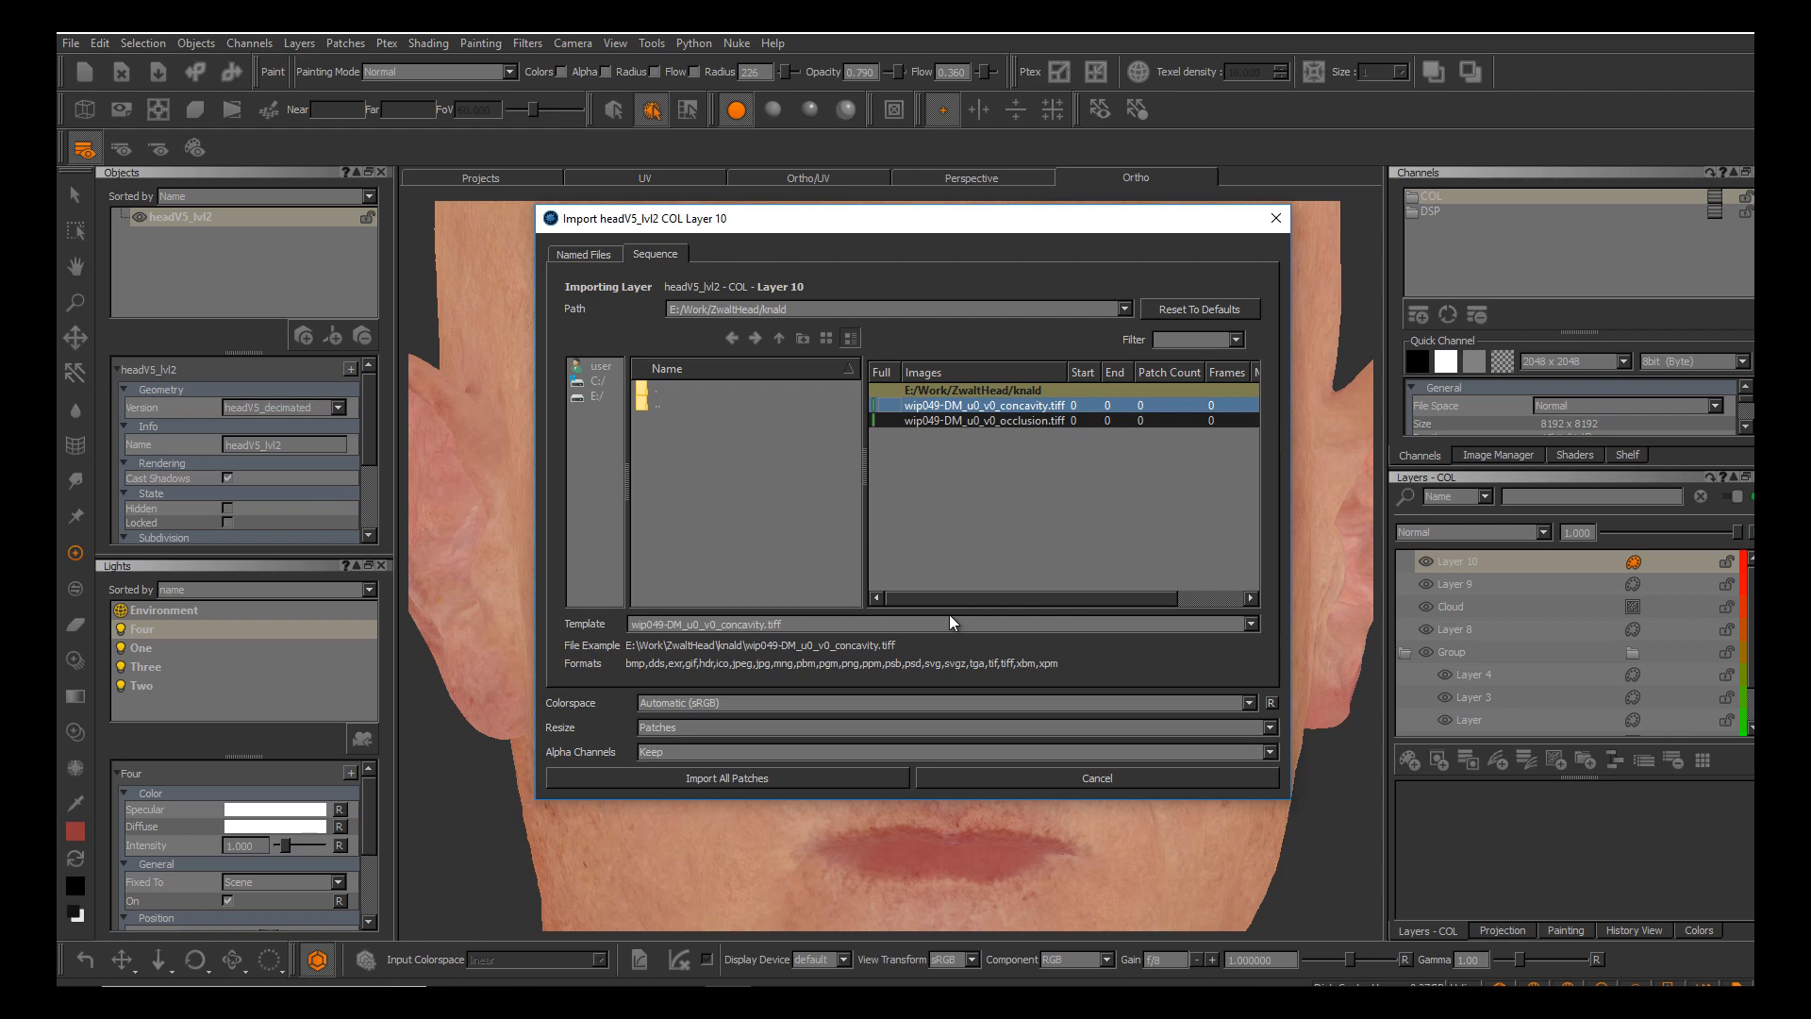
{"action": "key", "text": "Return"}
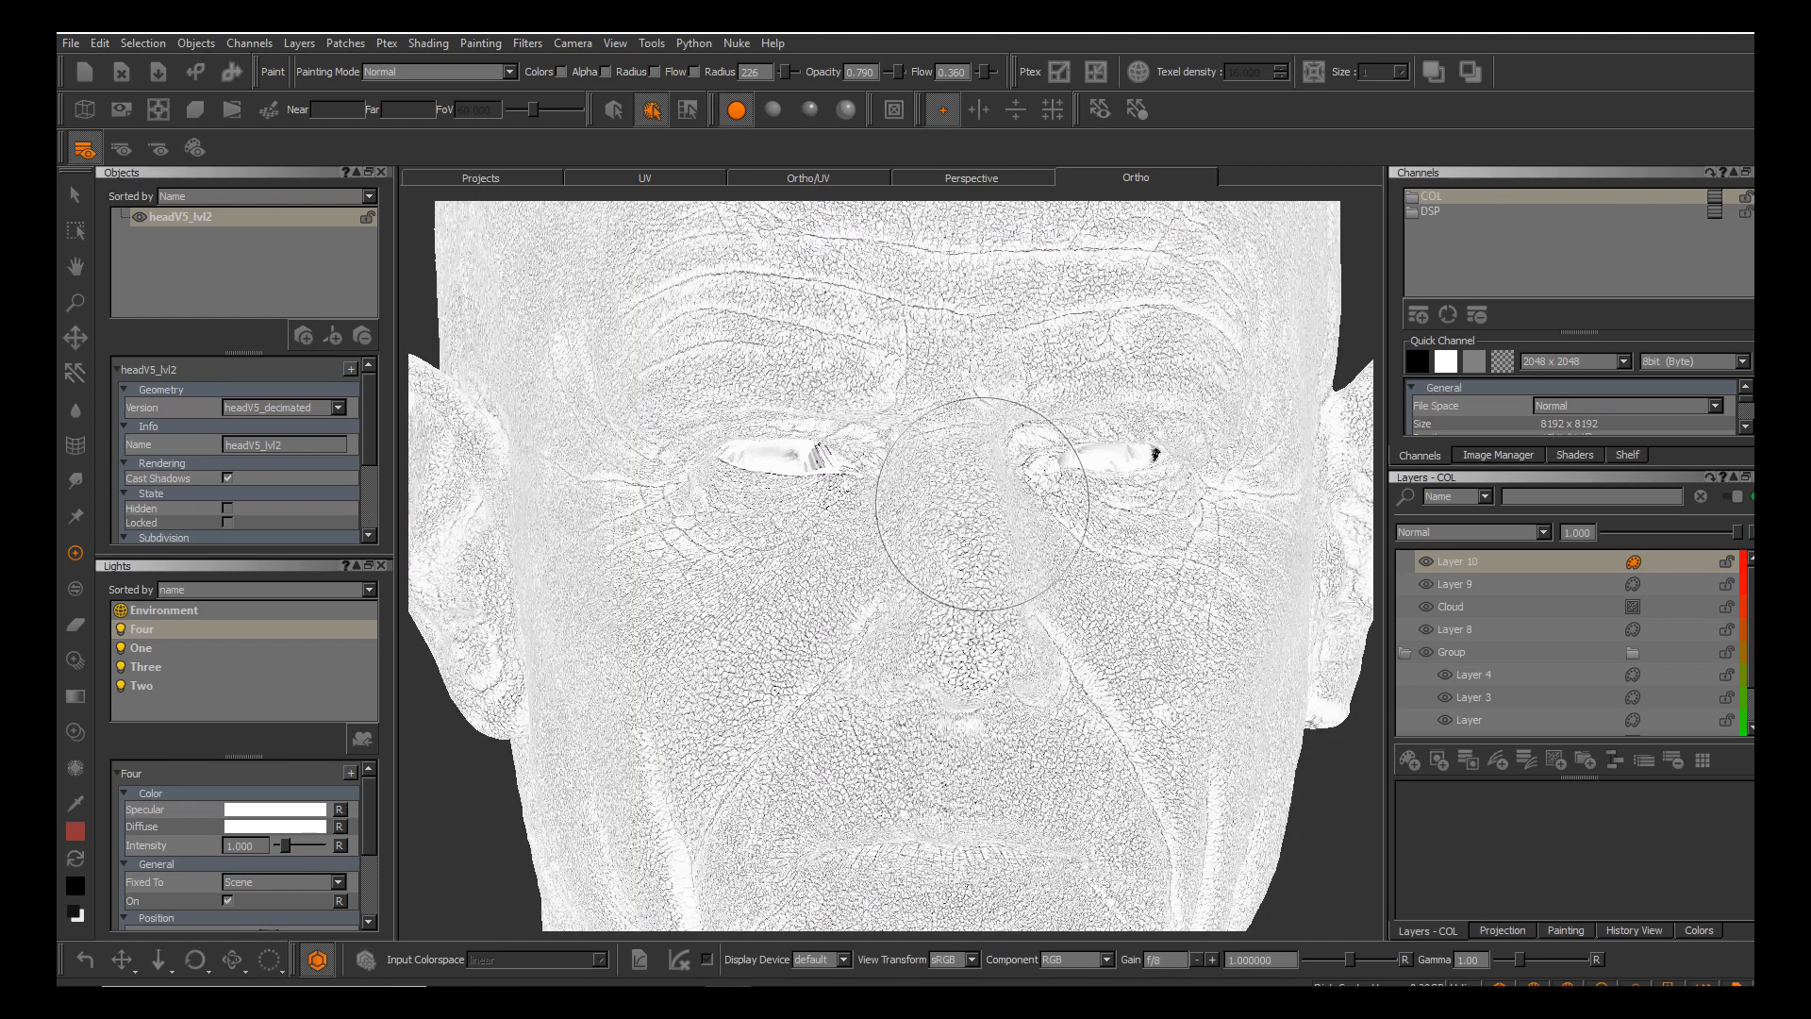
Inspect the imported concavity map on the head from both sides and the front.
{"action": "middle_click_drag", "start_coordinate": [953, 684], "coordinate": [970, 483], "text": "alt"}
{"action": "left_click_drag", "start_coordinate": [987, 447], "coordinate": [906, 614], "text": "alt"}
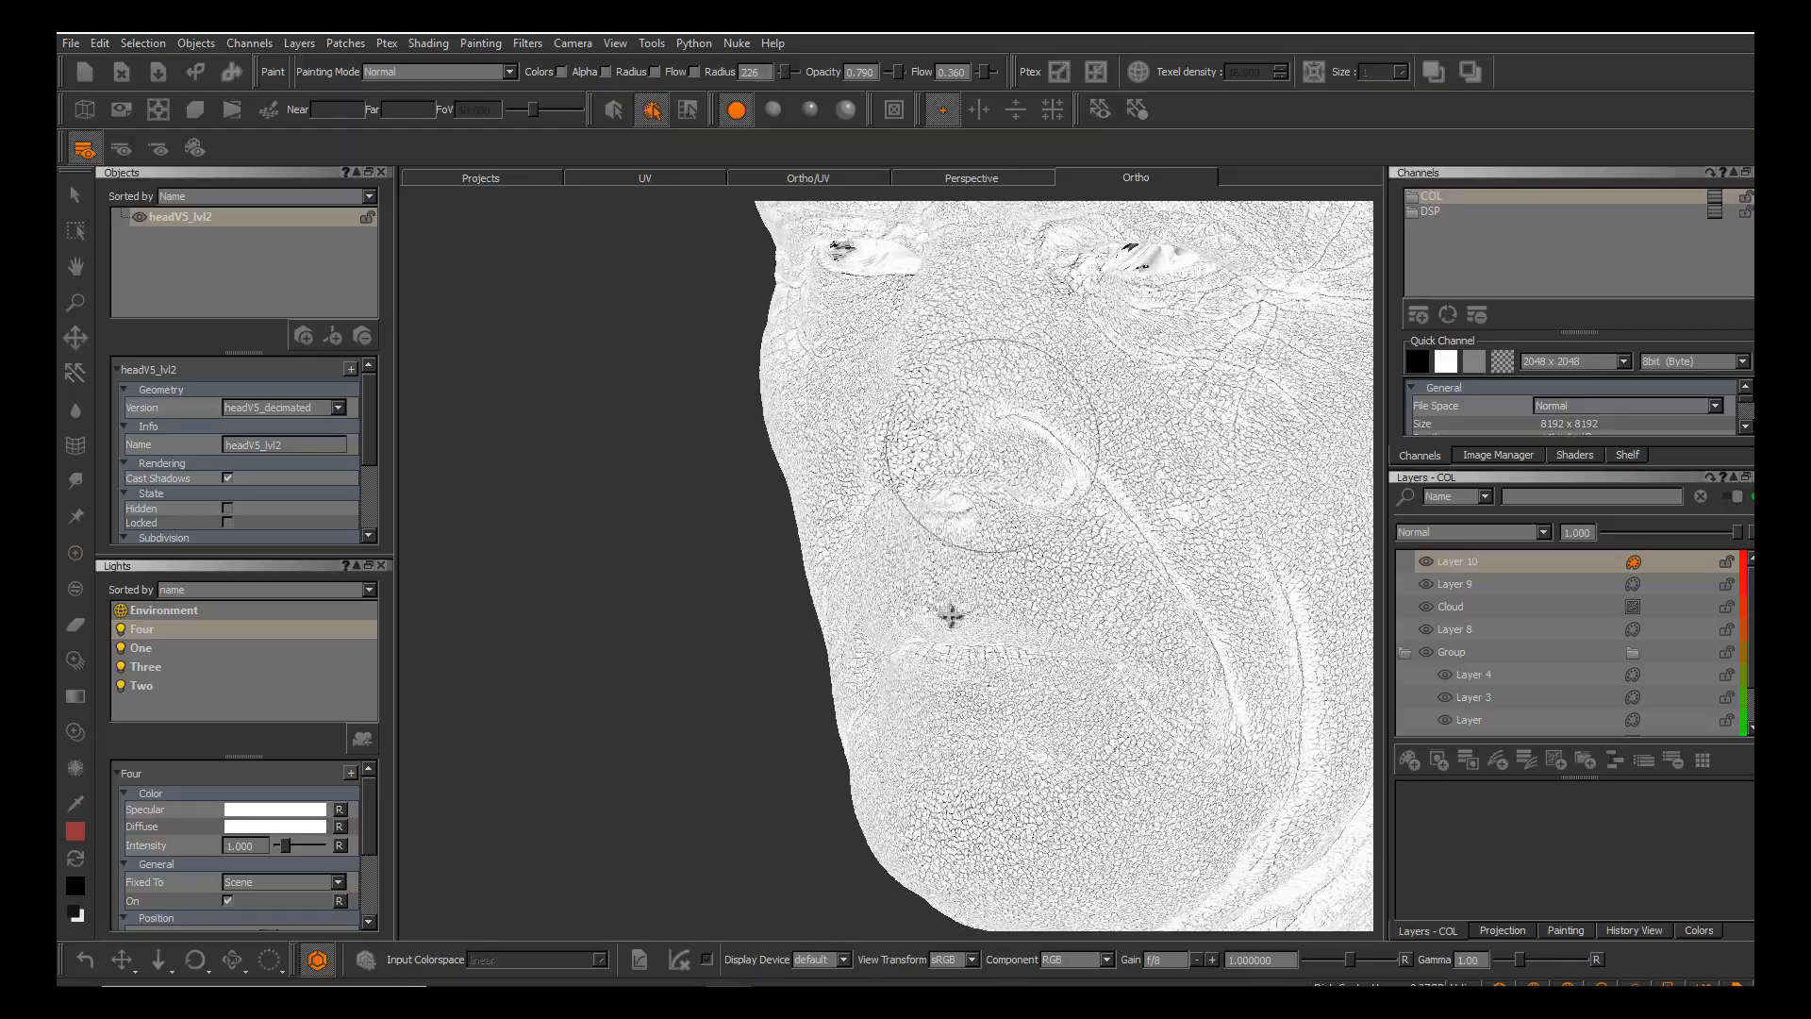
{"action": "middle_click_drag", "start_coordinate": [990, 396], "coordinate": [950, 615], "text": "alt"}
{"action": "left_click_drag", "start_coordinate": [877, 614], "coordinate": [1085, 614], "text": "alt"}
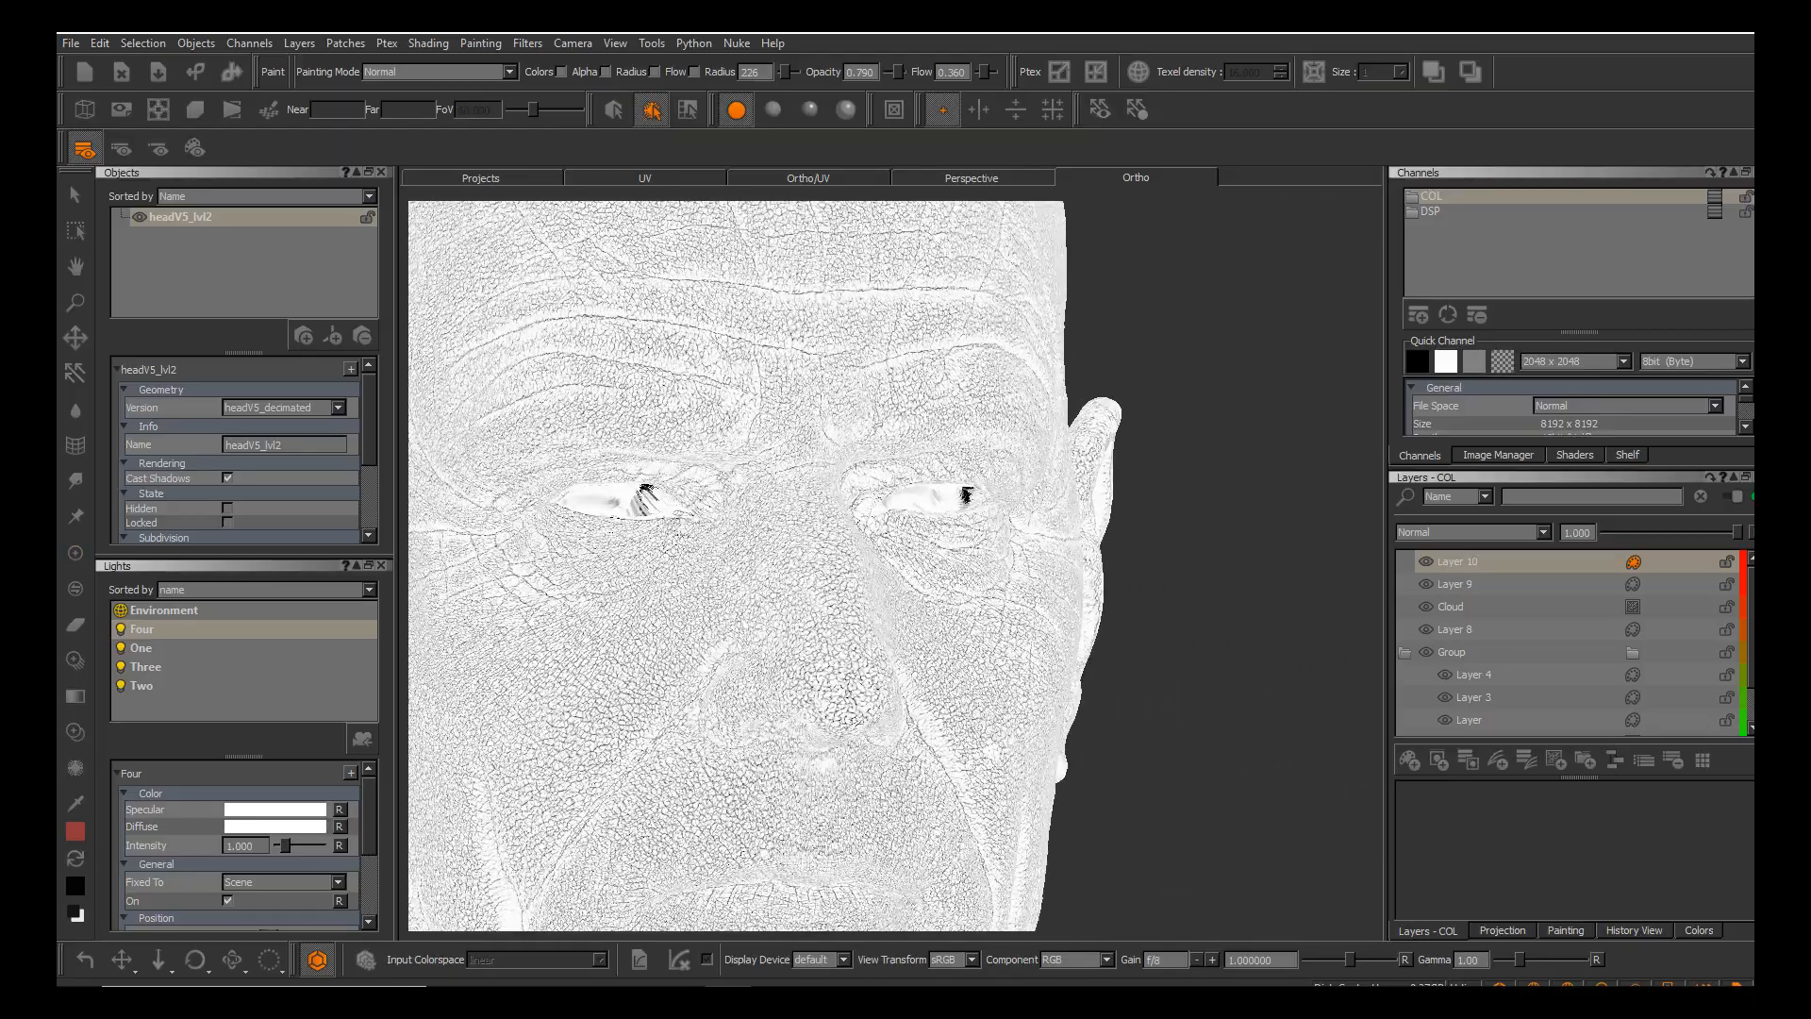
{"action": "middle_click_drag", "start_coordinate": [950, 614], "coordinate": [1127, 519], "text": "alt"}
{"action": "left_click_drag", "start_coordinate": [950, 614], "coordinate": [915, 614], "text": "alt"}
{"action": "mouse_move", "coordinate": [950, 614]}
{"action": "middle_mouse_down", "text": "alt"}
{"action": "mouse_move", "coordinate": [894, 499]}
{"action": "mouse_move", "coordinate": [987, 739]}
{"action": "middle_mouse_up", "text": "alt"}
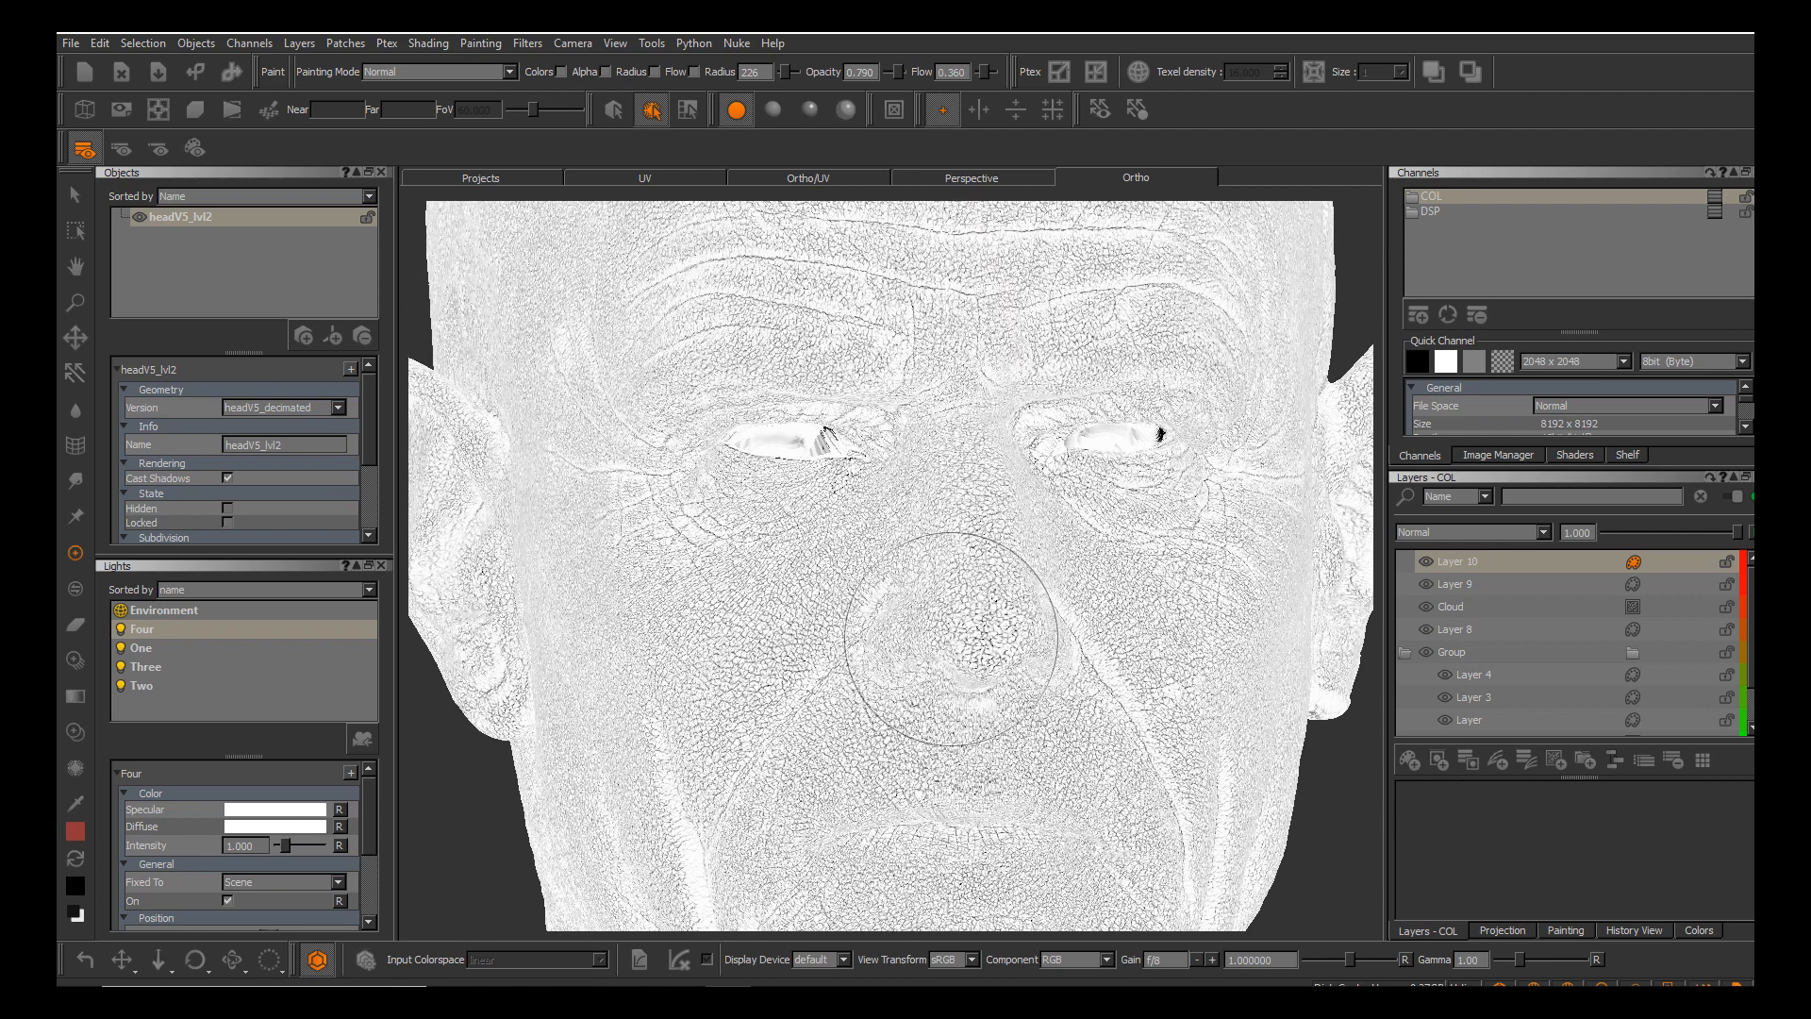
Add a Color Balance adjustment to Layer 10's adjustment stack and display its settings.
{"action": "right_click", "coordinate": [1538, 562]}
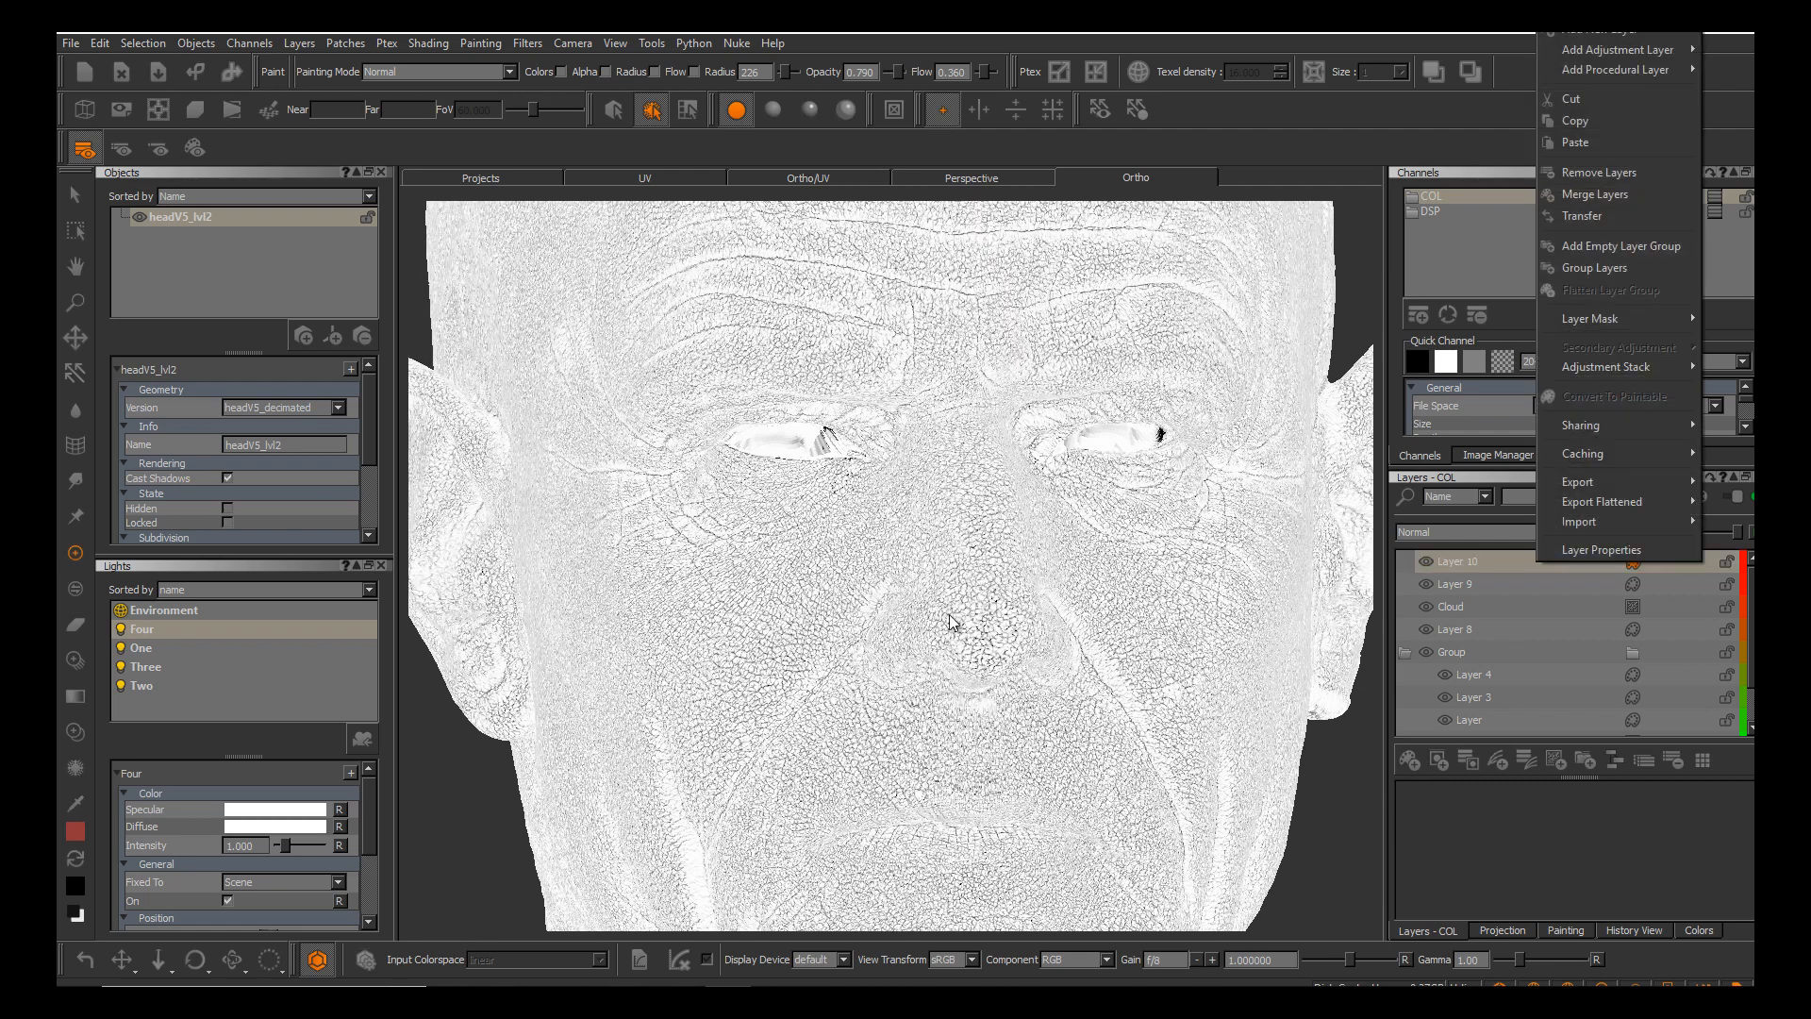
{"action": "mouse_move", "coordinate": [1605, 367]}
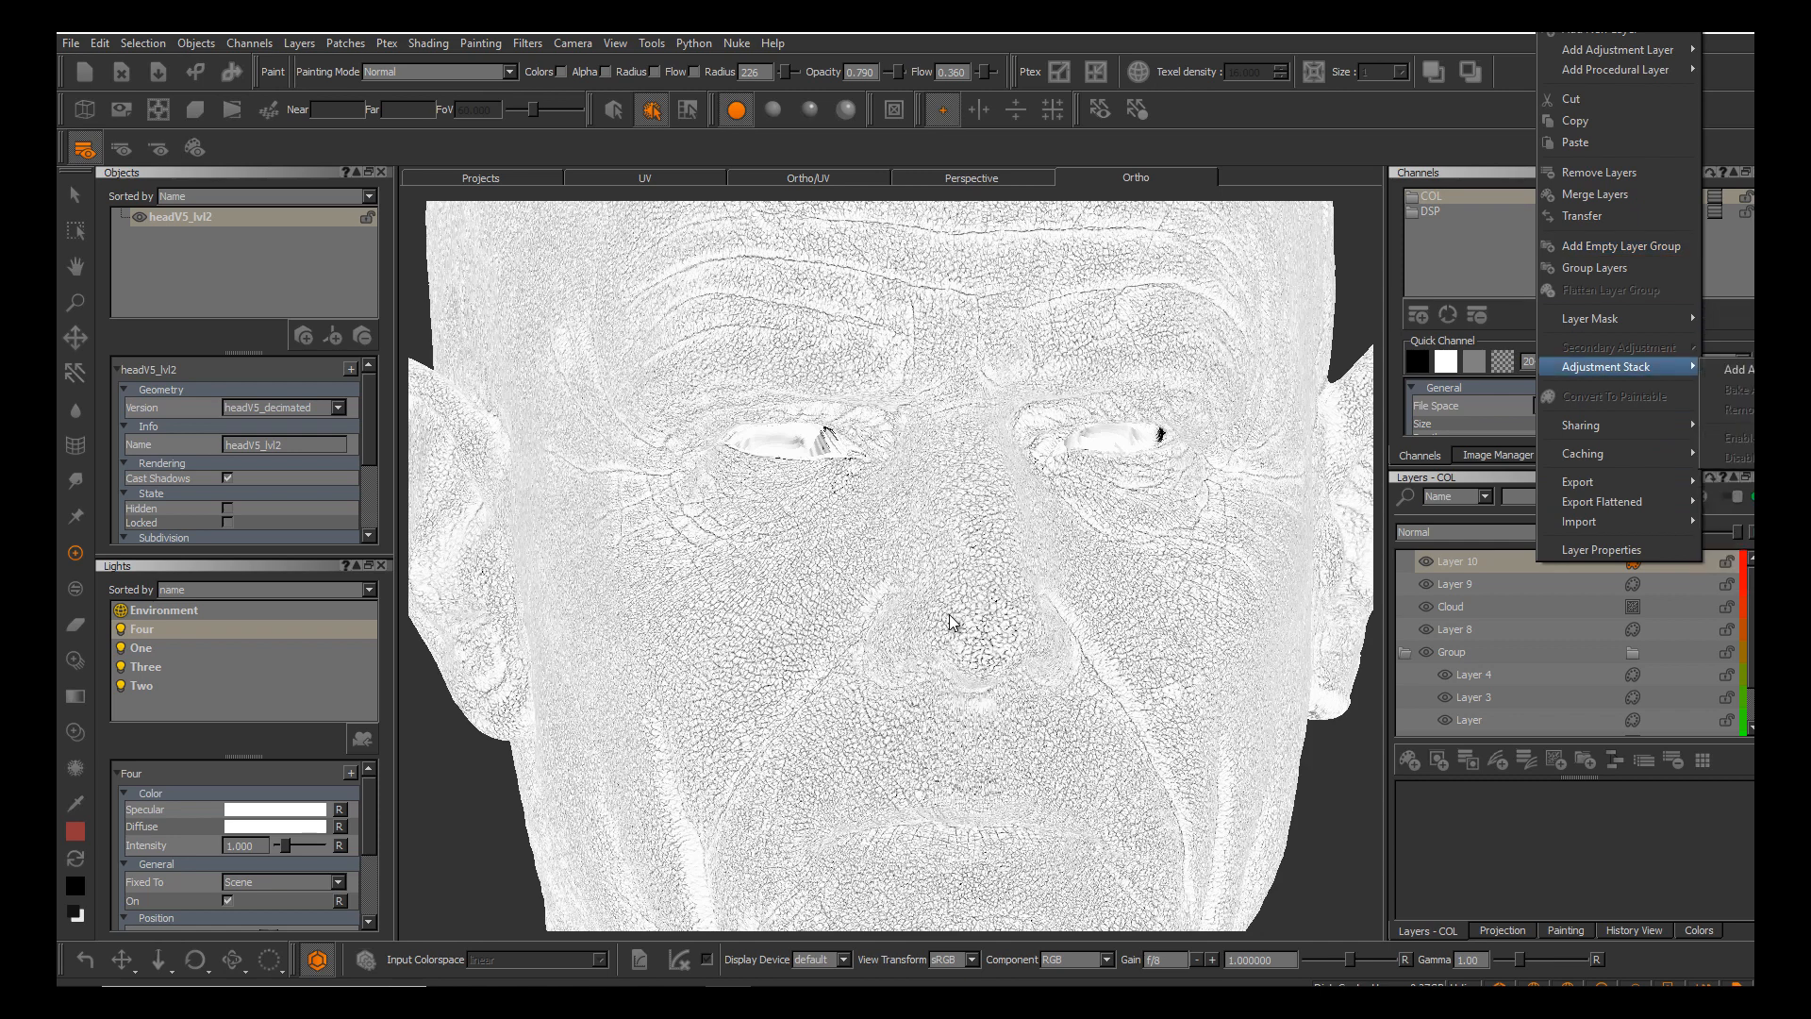
{"action": "mouse_move", "coordinate": [1735, 368]}
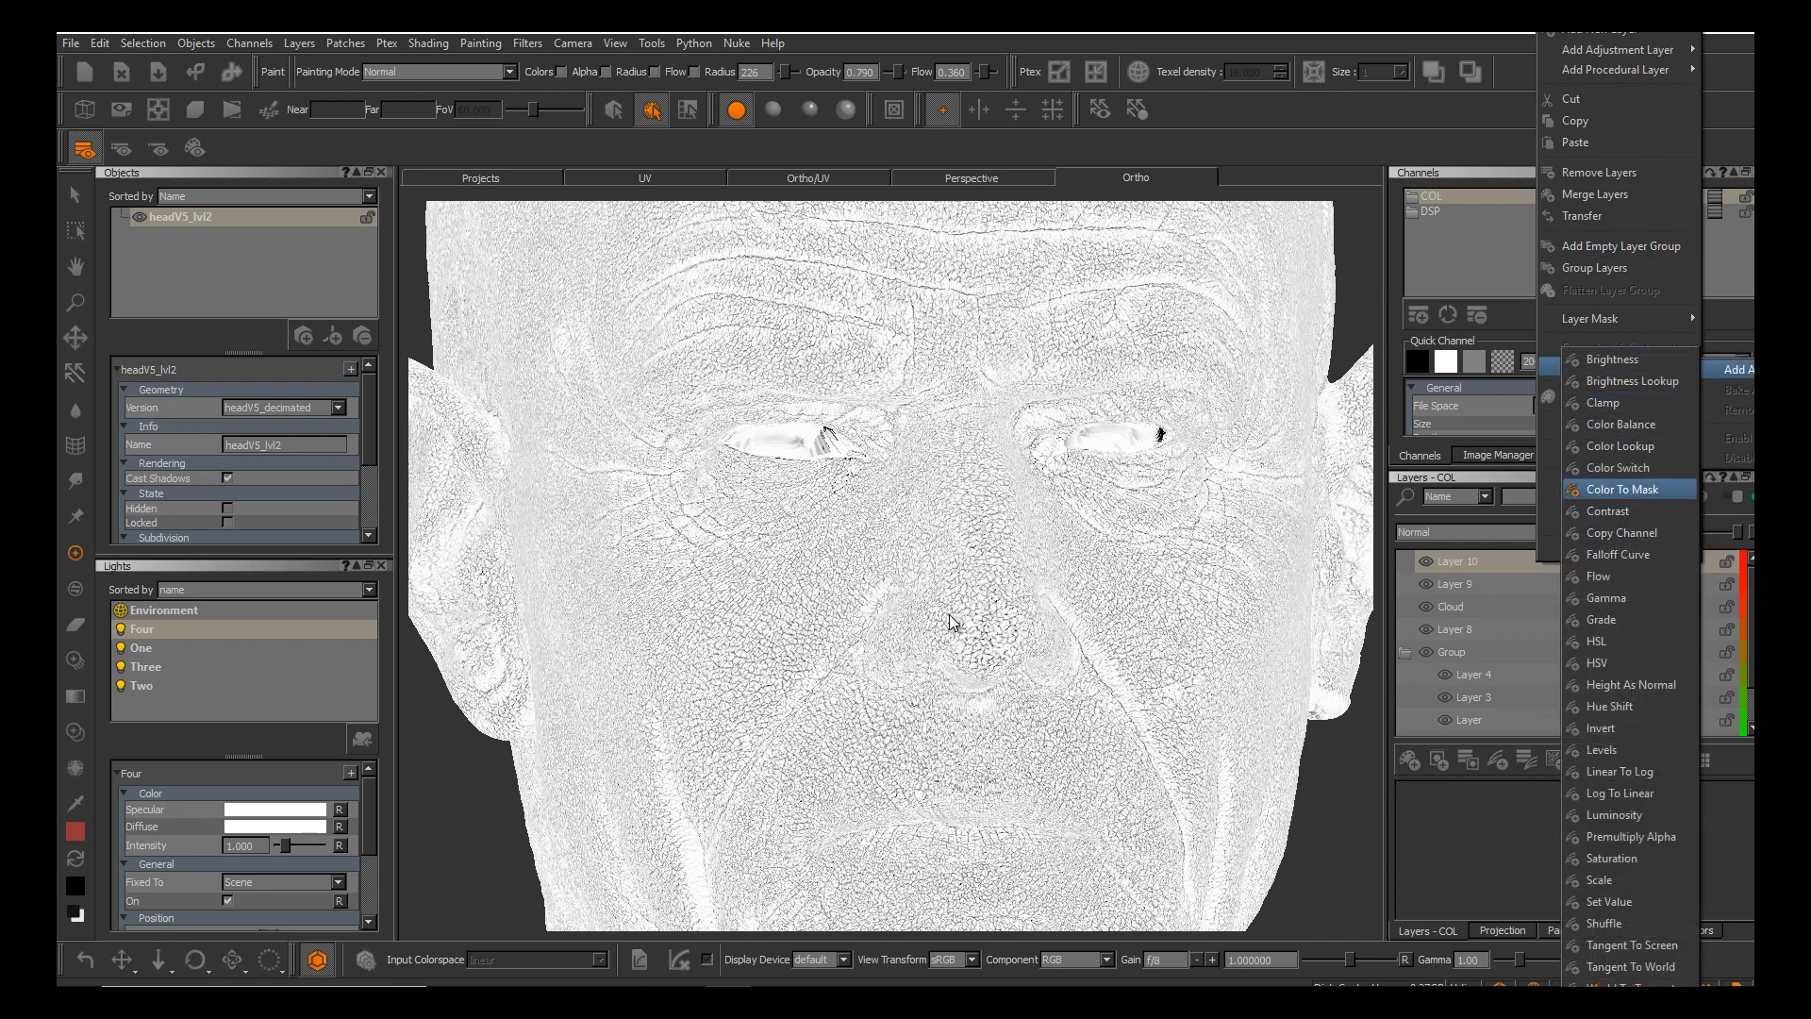
{"action": "key", "text": "Return"}
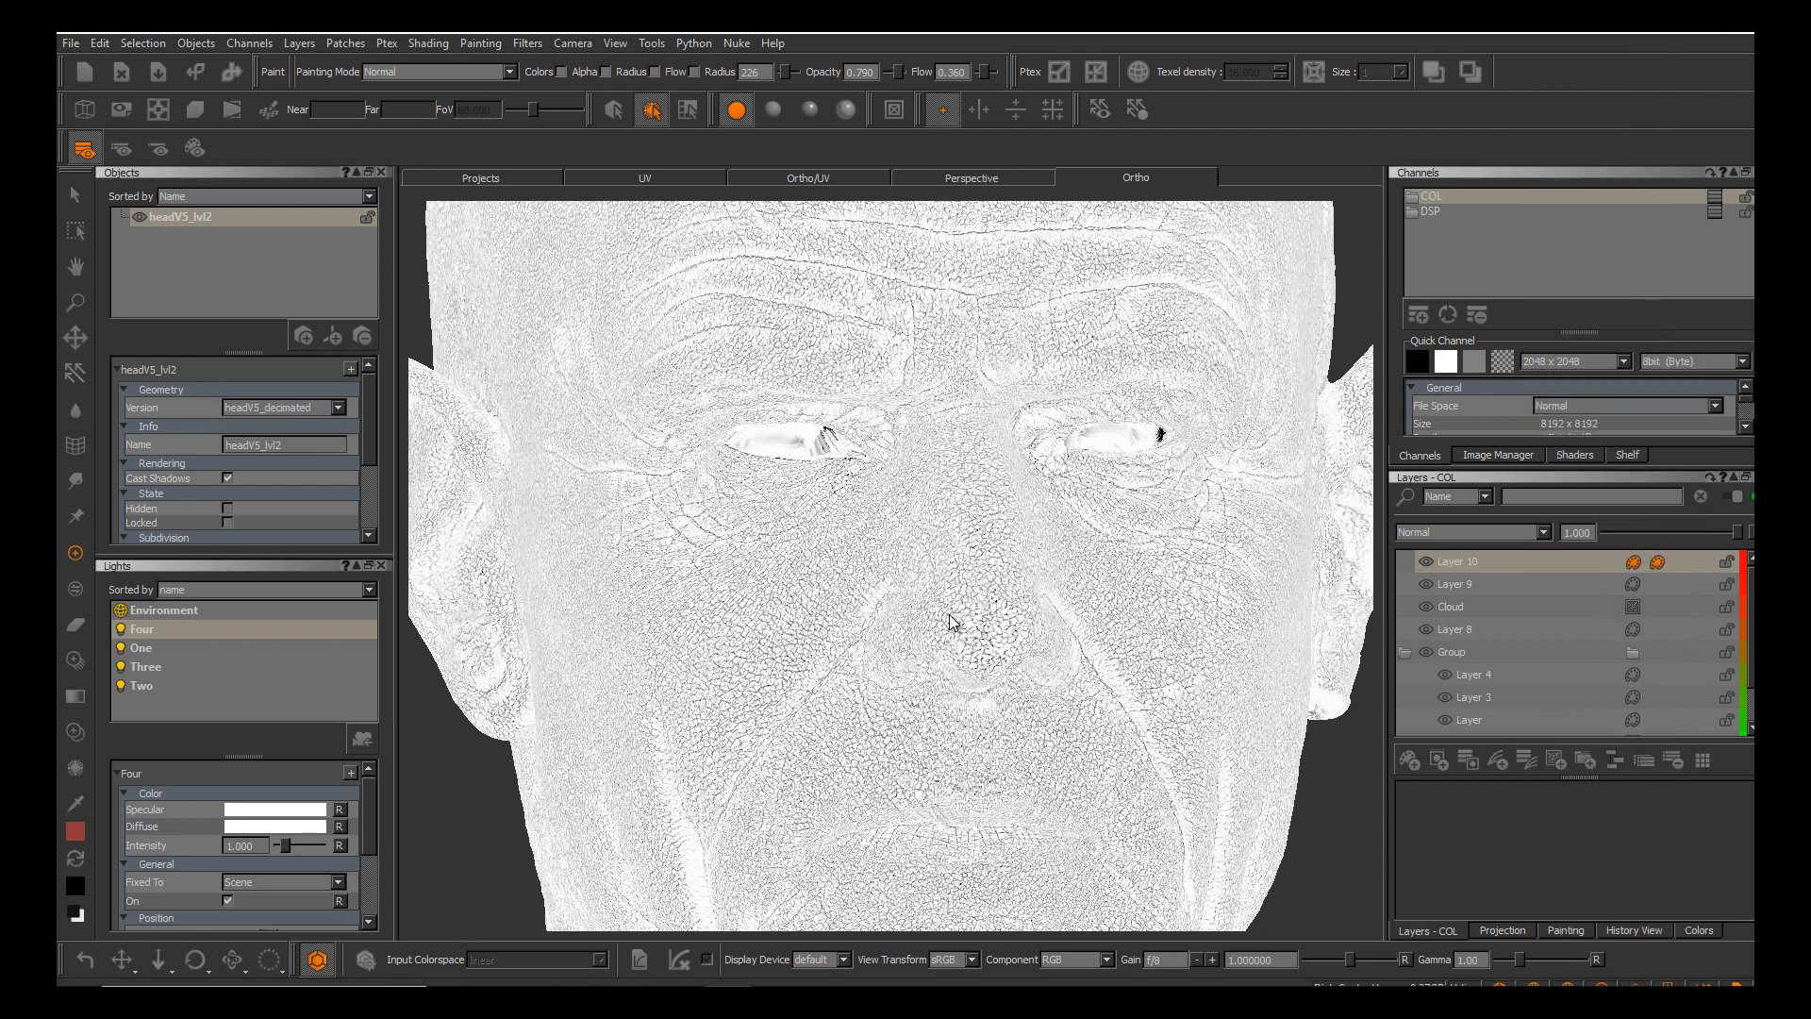
{"action": "left_click", "coordinate": [1680, 561]}
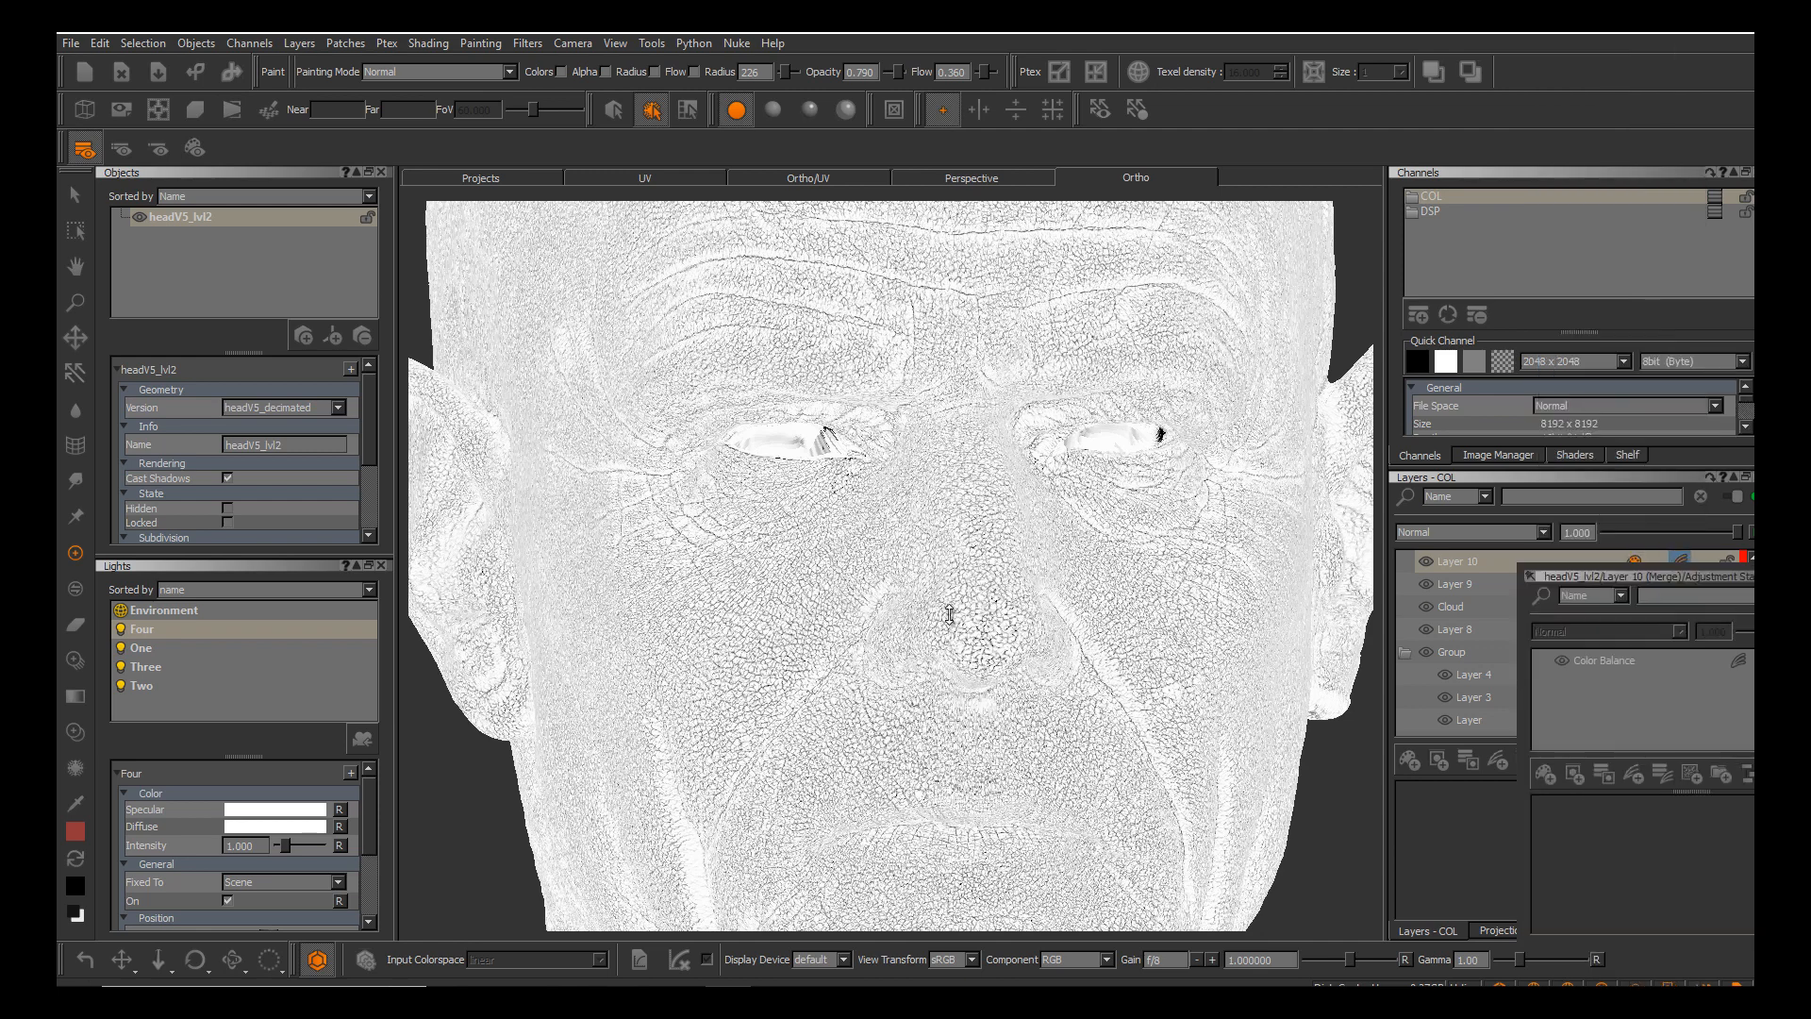
{"action": "left_click", "coordinate": [1604, 660]}
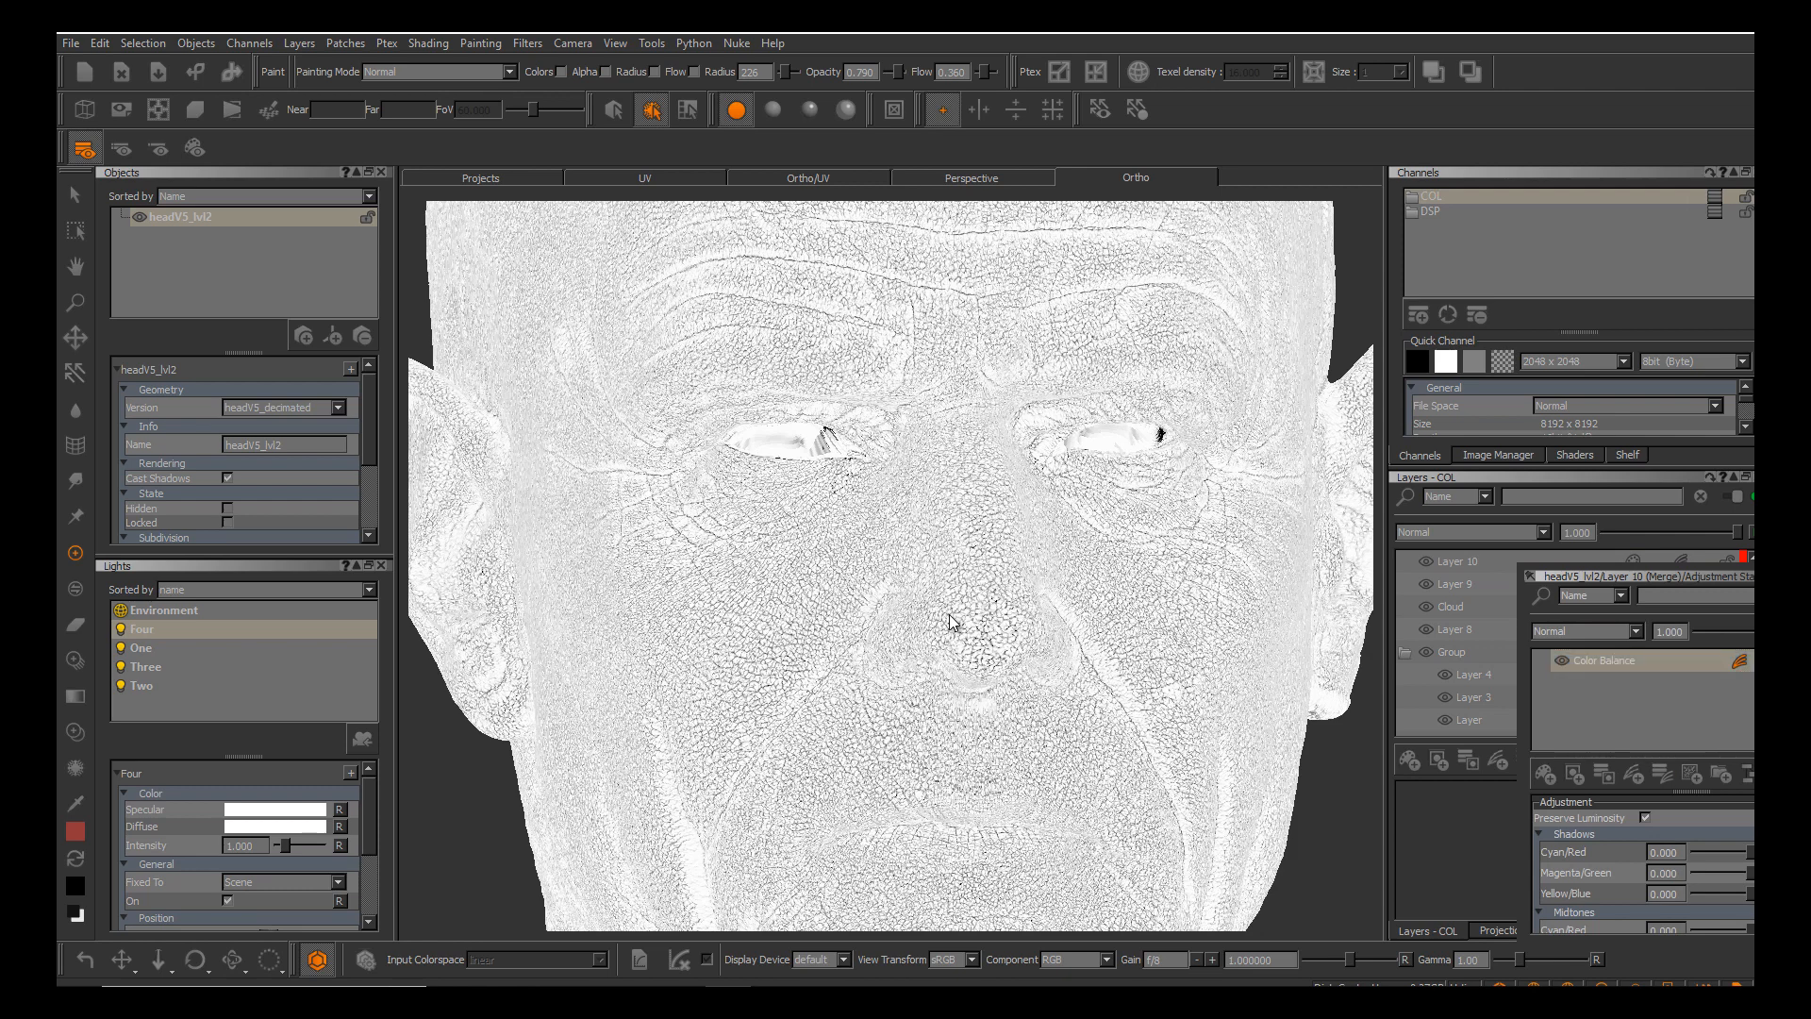
Shift the Color Balance shadows toward red and set the midtones Cyan/Red to 0.915.
{"action": "left_click_drag", "start_coordinate": [1751, 852], "coordinate": [1803, 852]}
{"action": "scroll", "coordinate": [1641, 868], "scroll_direction": "down", "scroll_amount": 3}
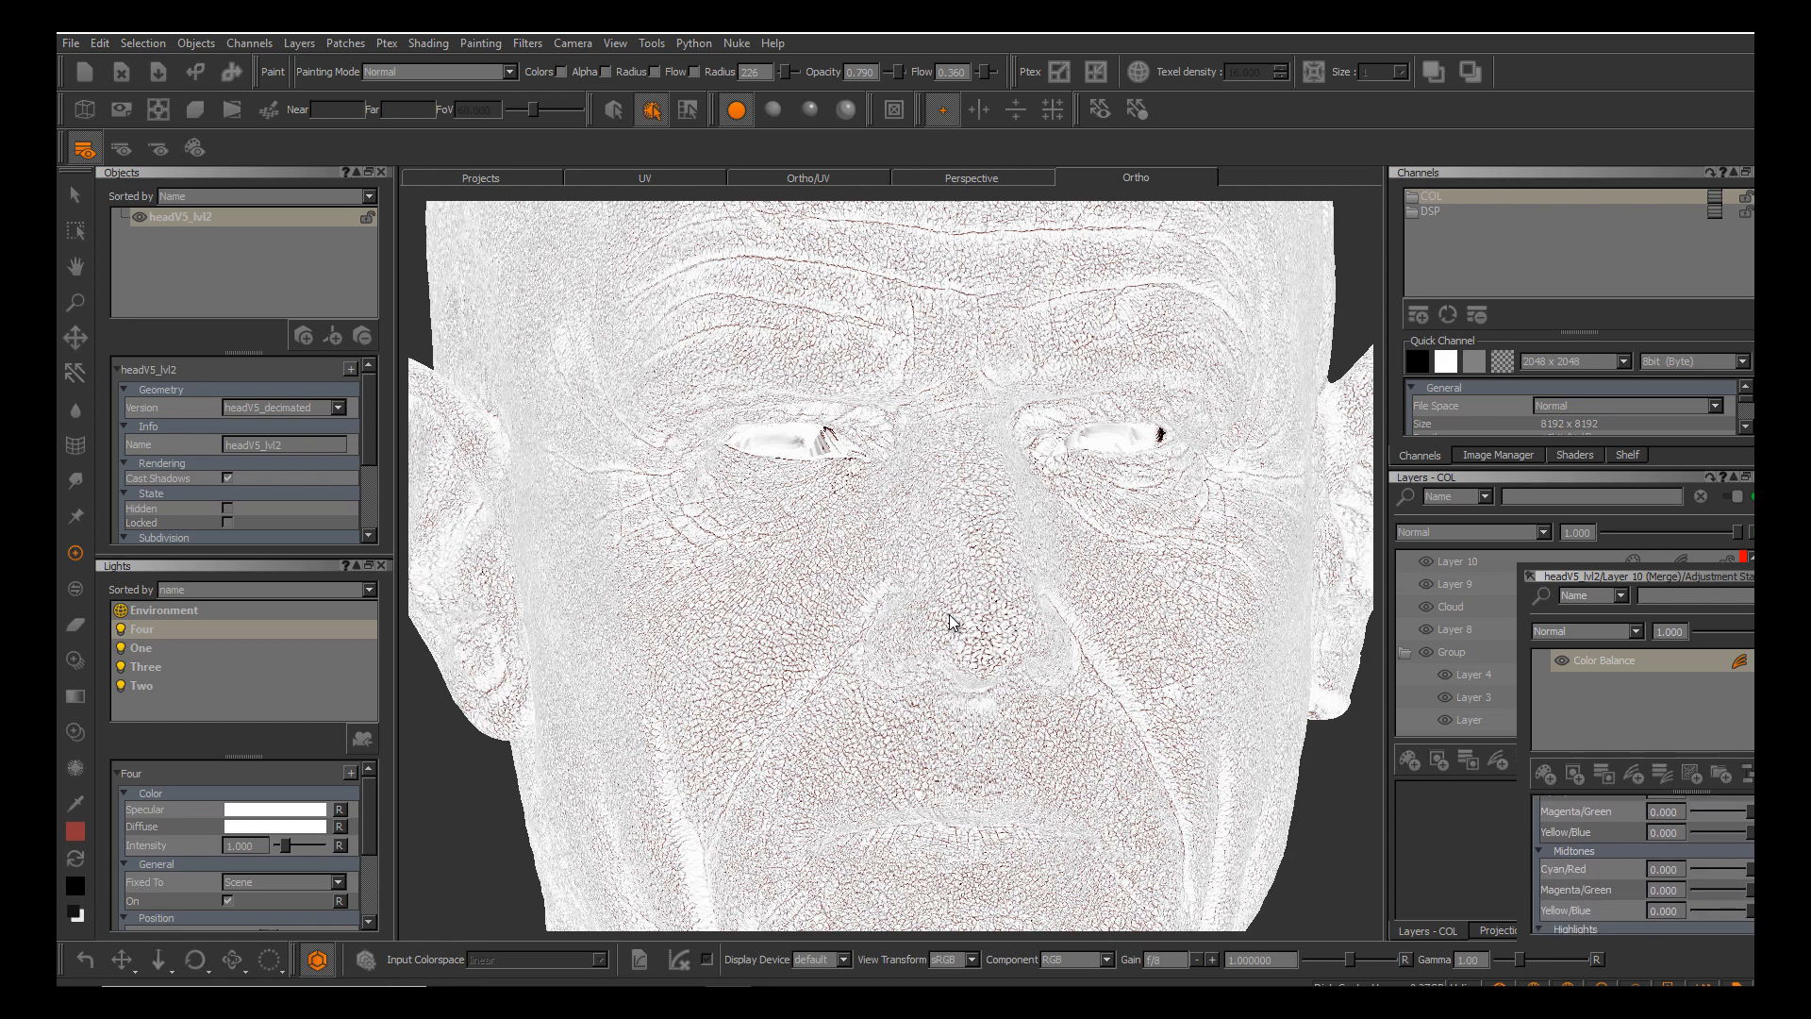
{"action": "left_click_drag", "start_coordinate": [1751, 868], "coordinate": [1797, 869]}
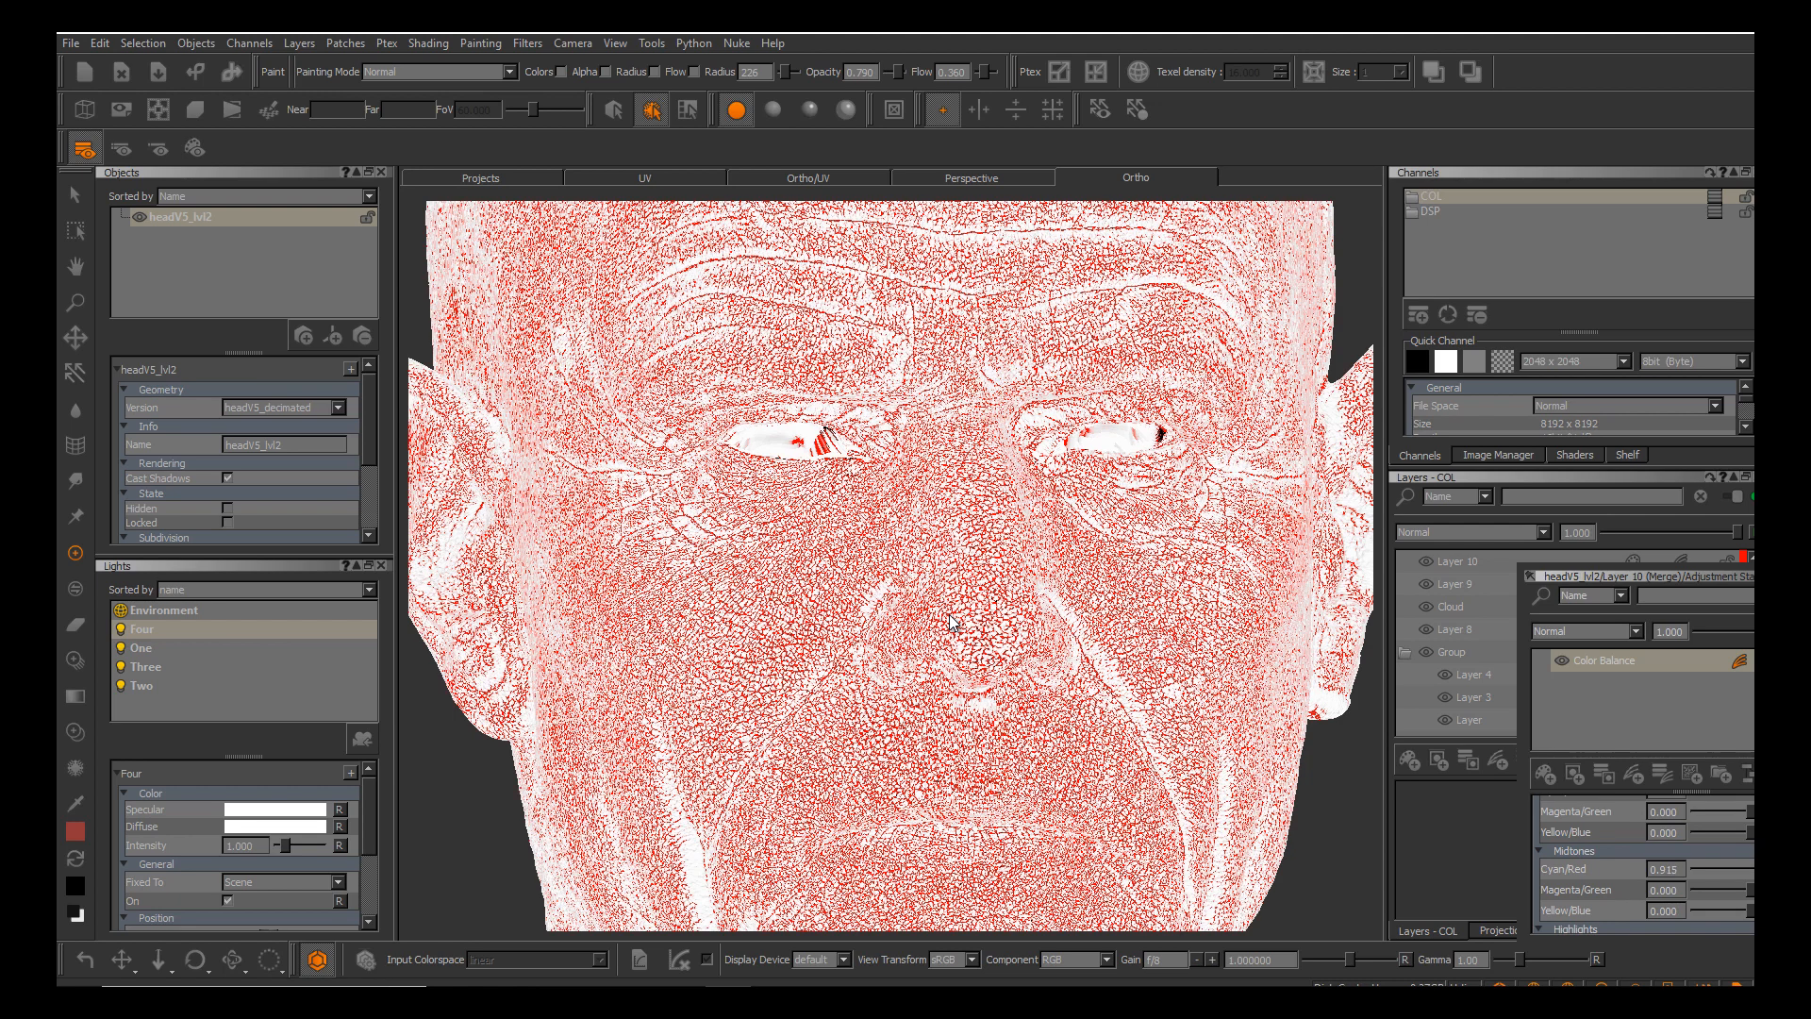
Close Layer 10's adjustment settings, set the layer's blend mode to Multiply and lower its opacity to about 0.191.
{"action": "scroll", "coordinate": [1642, 863], "scroll_direction": "down", "scroll_amount": 2}
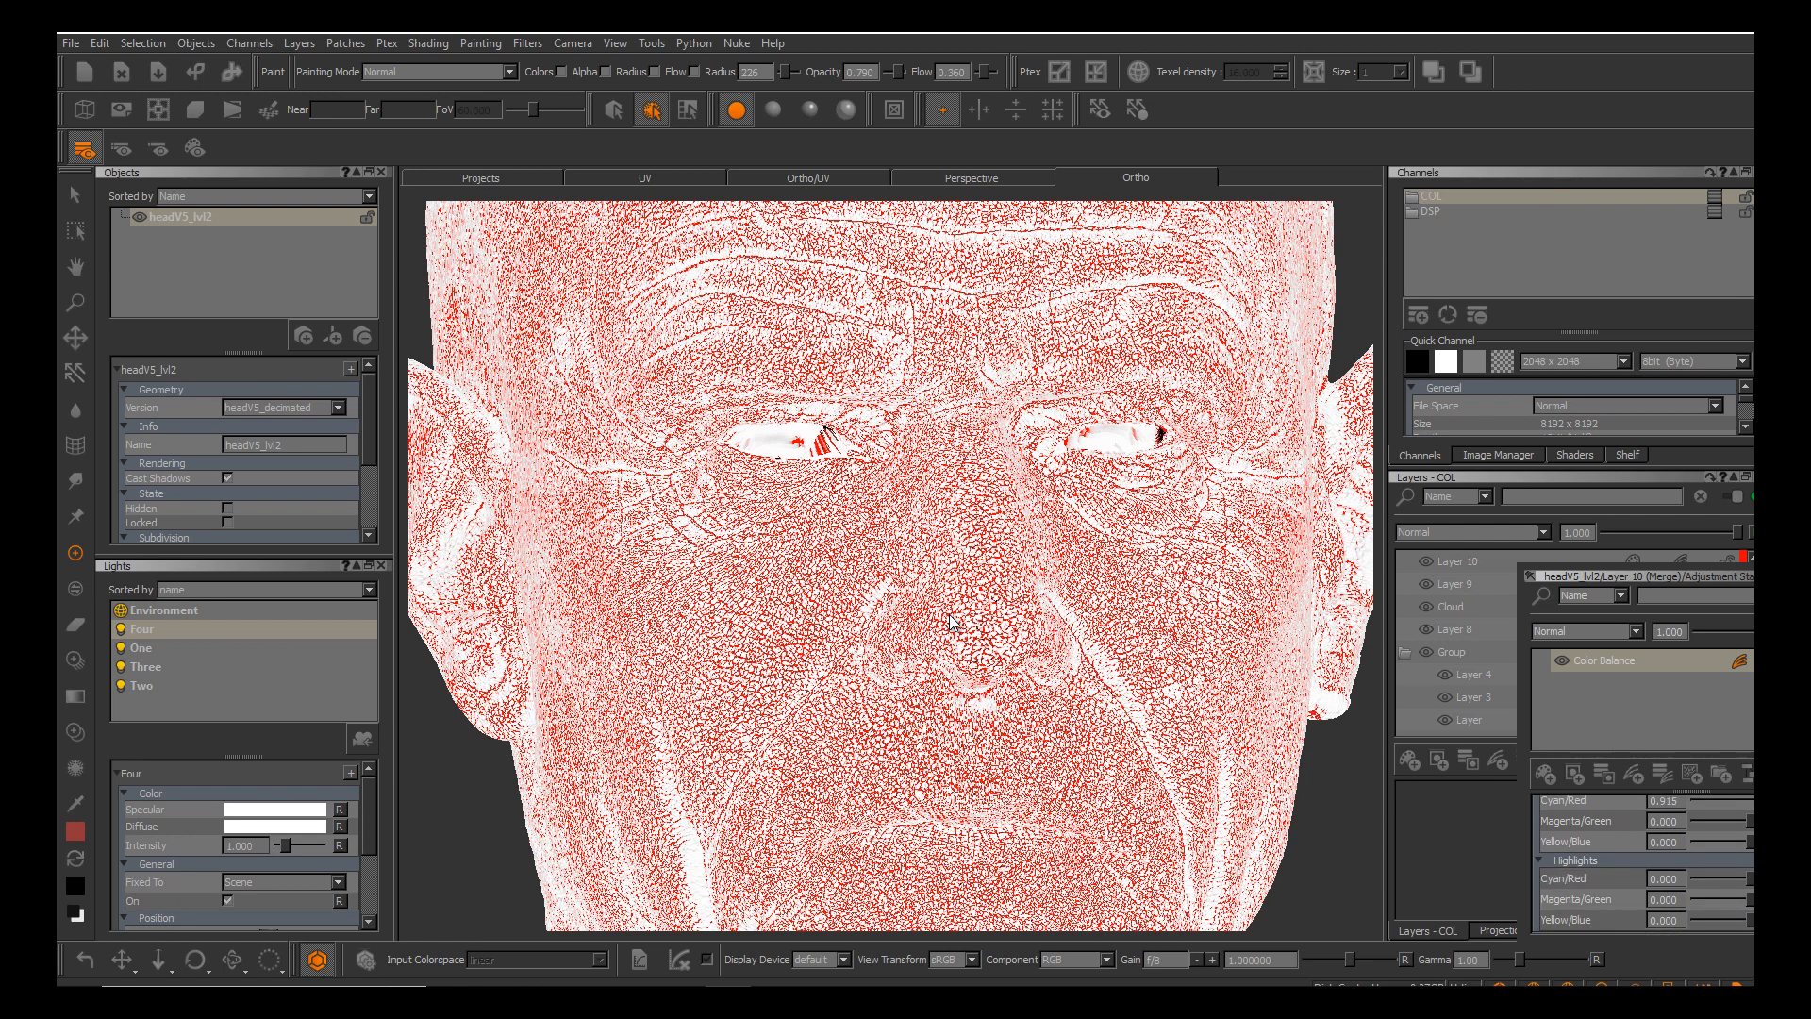
{"action": "left_click", "coordinate": [950, 622]}
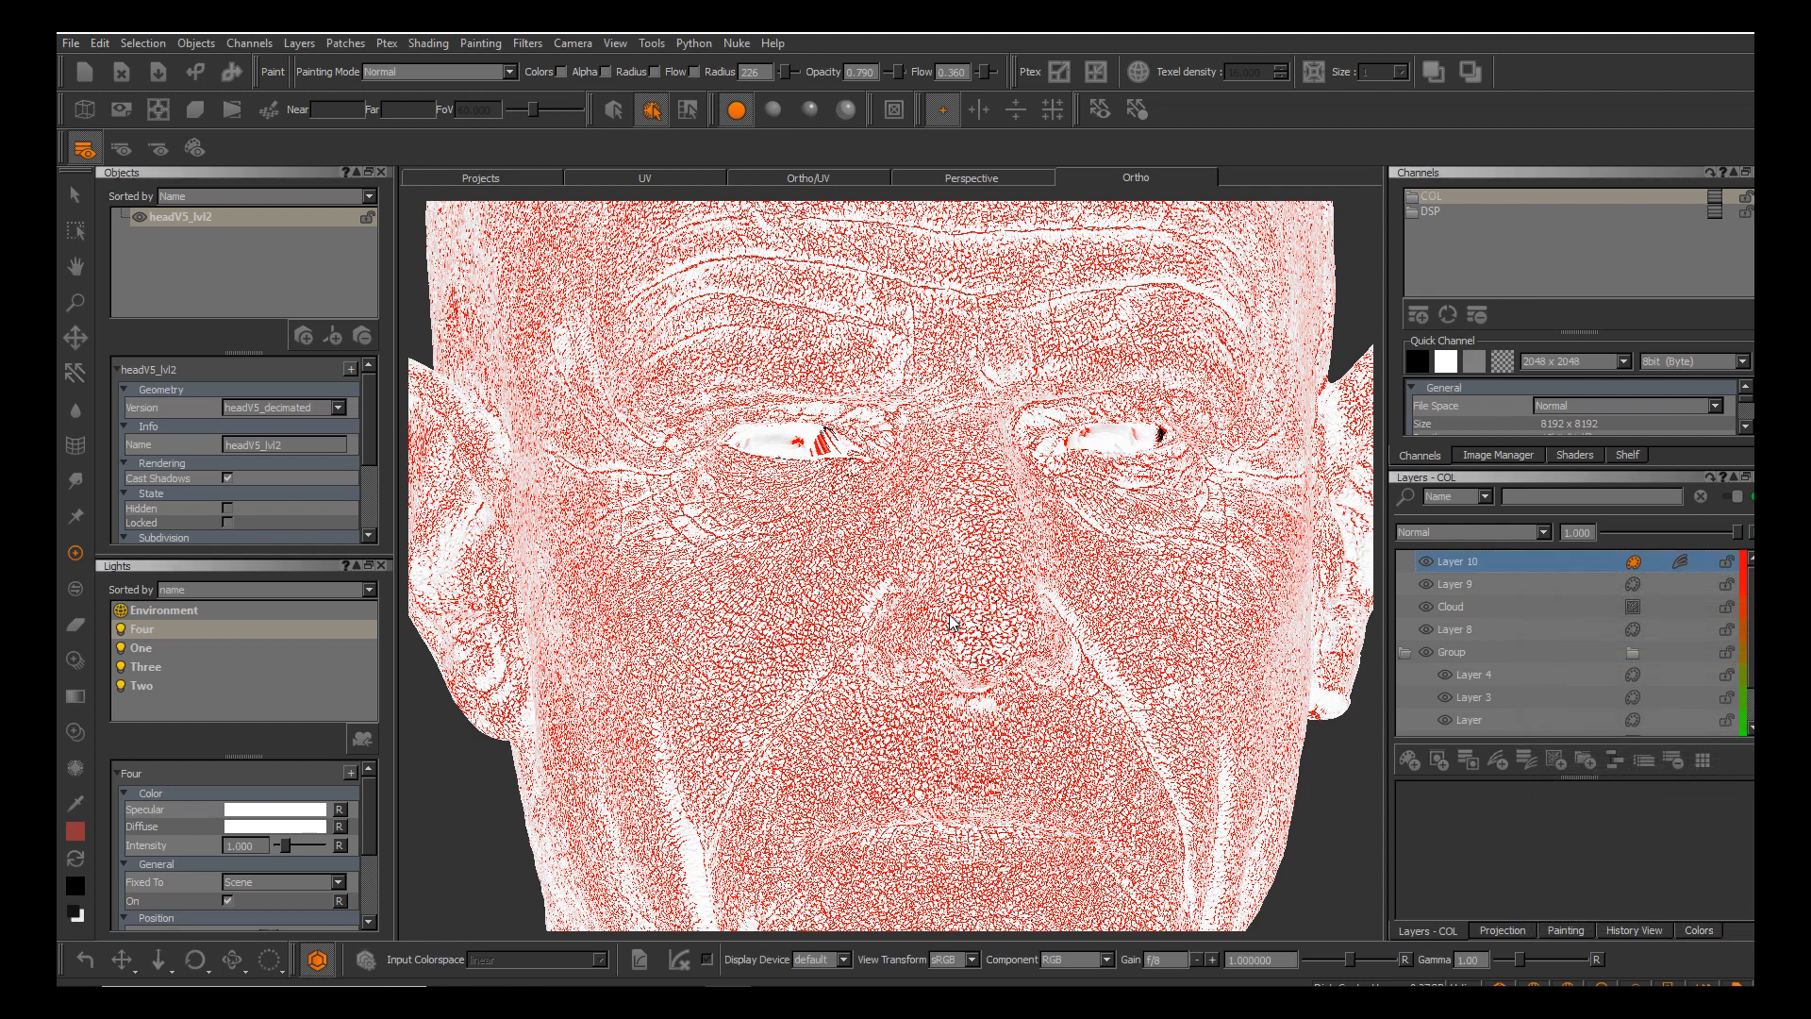
{"action": "left_click", "coordinate": [1474, 532]}
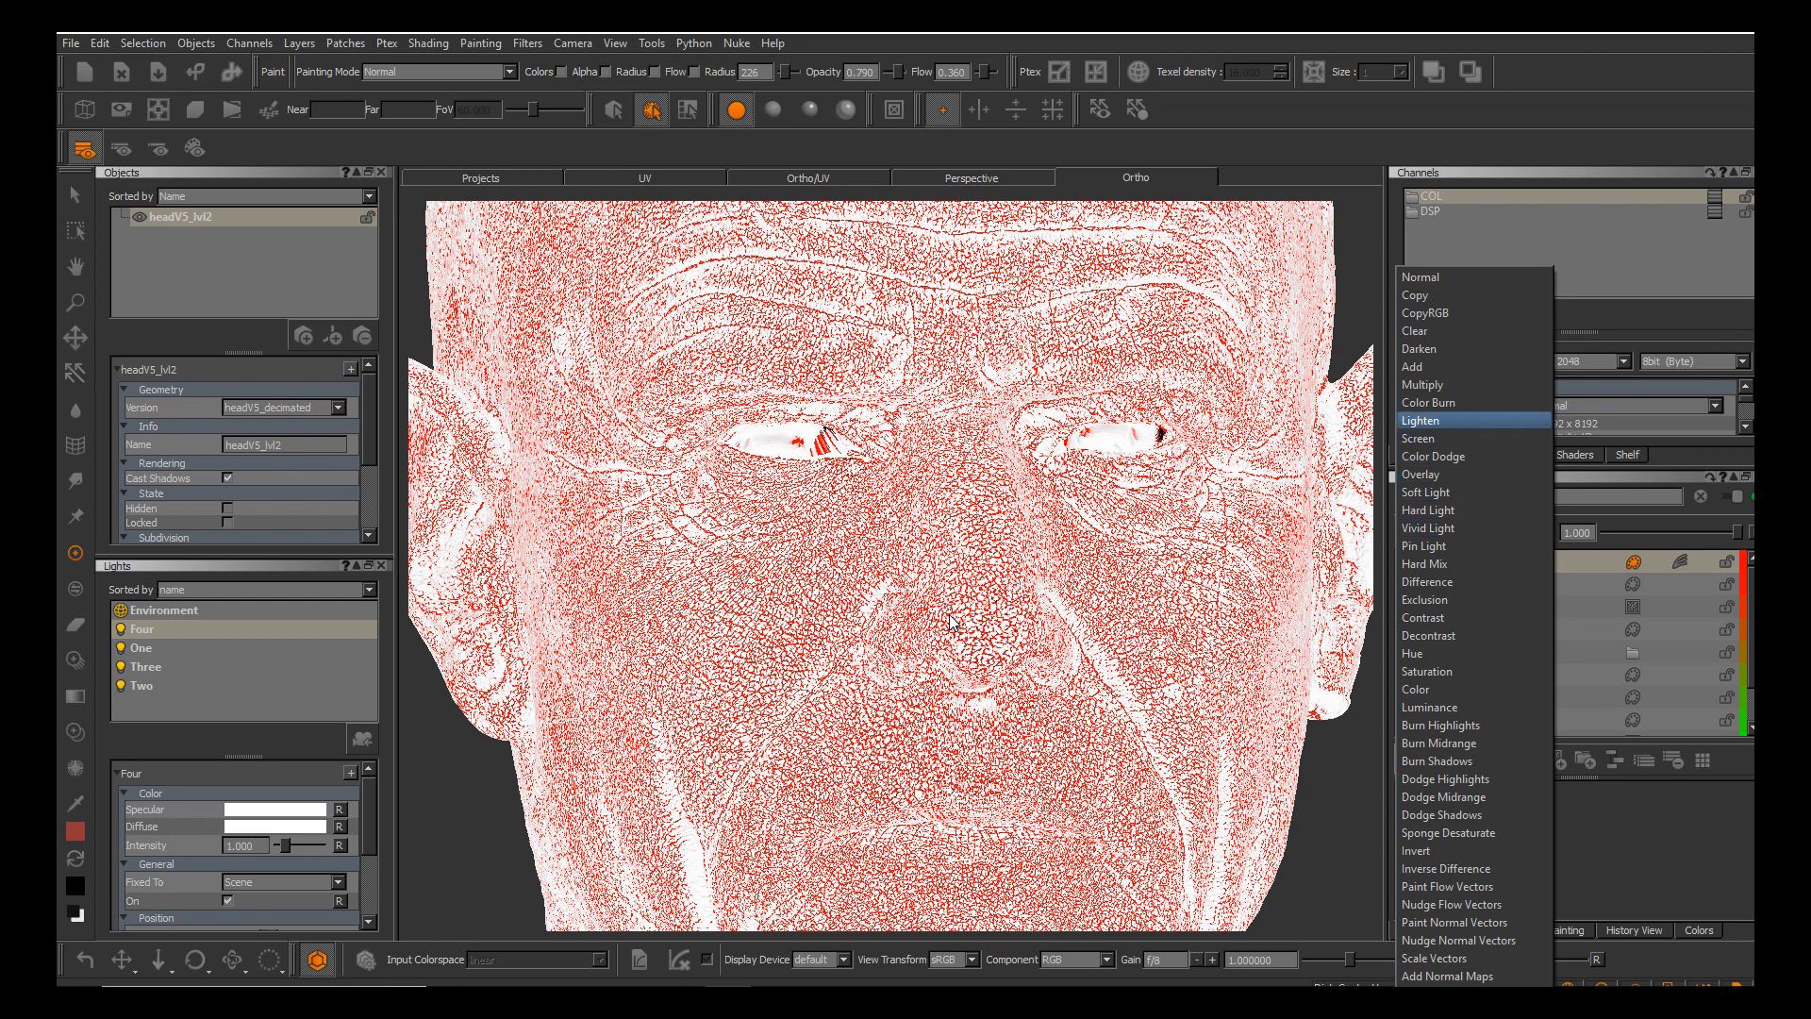
{"action": "left_click", "coordinate": [1444, 385]}
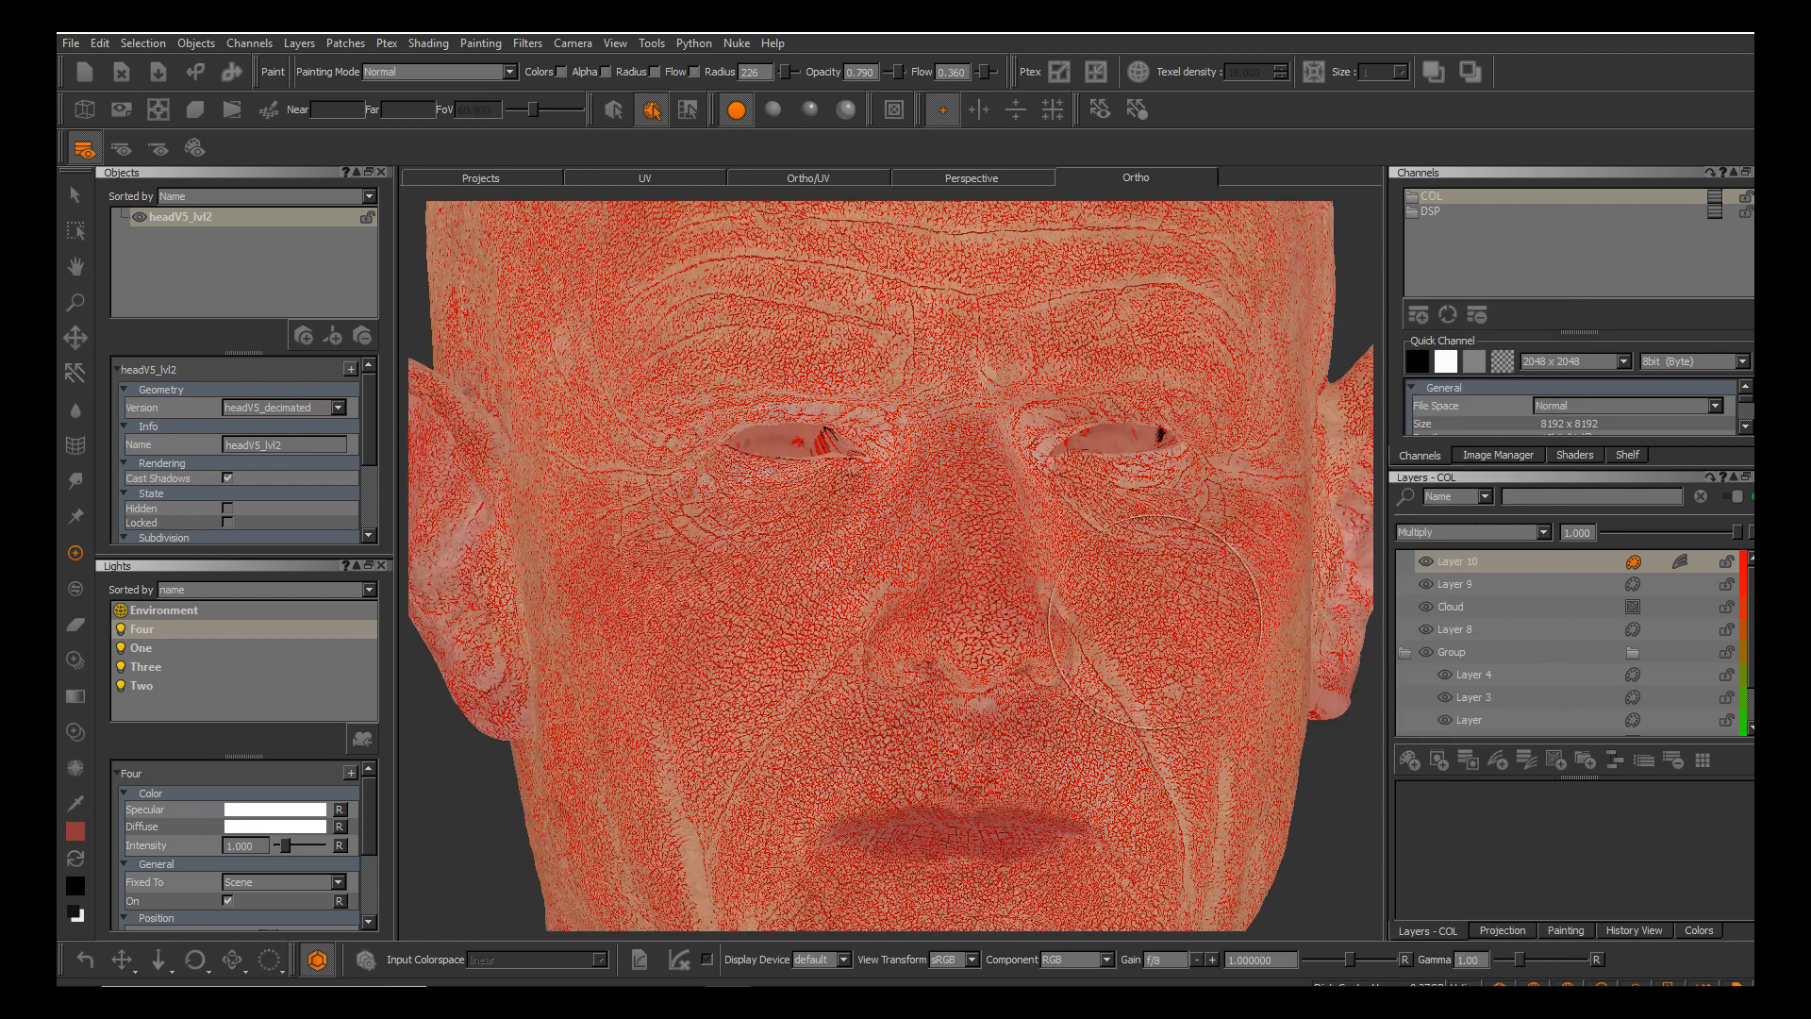
{"action": "middle_click_drag", "start_coordinate": [1037, 698], "coordinate": [1013, 625], "text": "alt"}
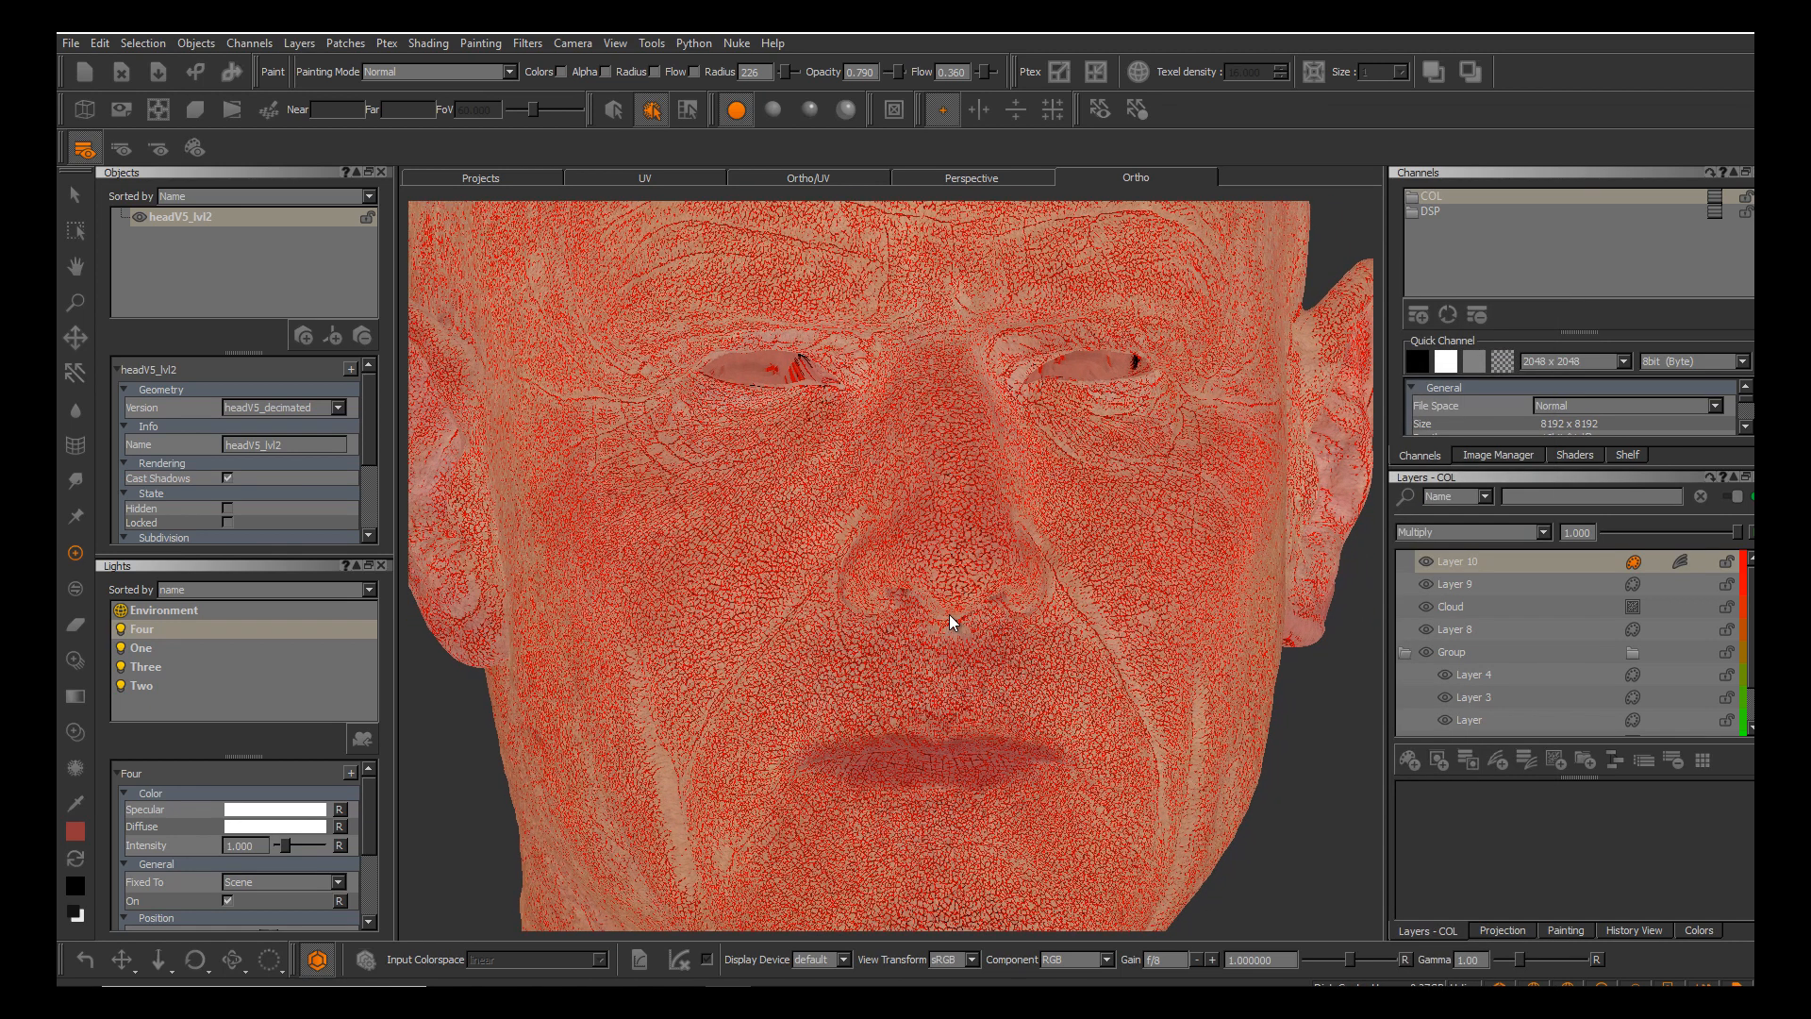
{"action": "left_click_drag", "start_coordinate": [1737, 532], "coordinate": [1631, 533]}
{"action": "middle_click_drag", "start_coordinate": [950, 615], "coordinate": [984, 593], "text": "alt"}
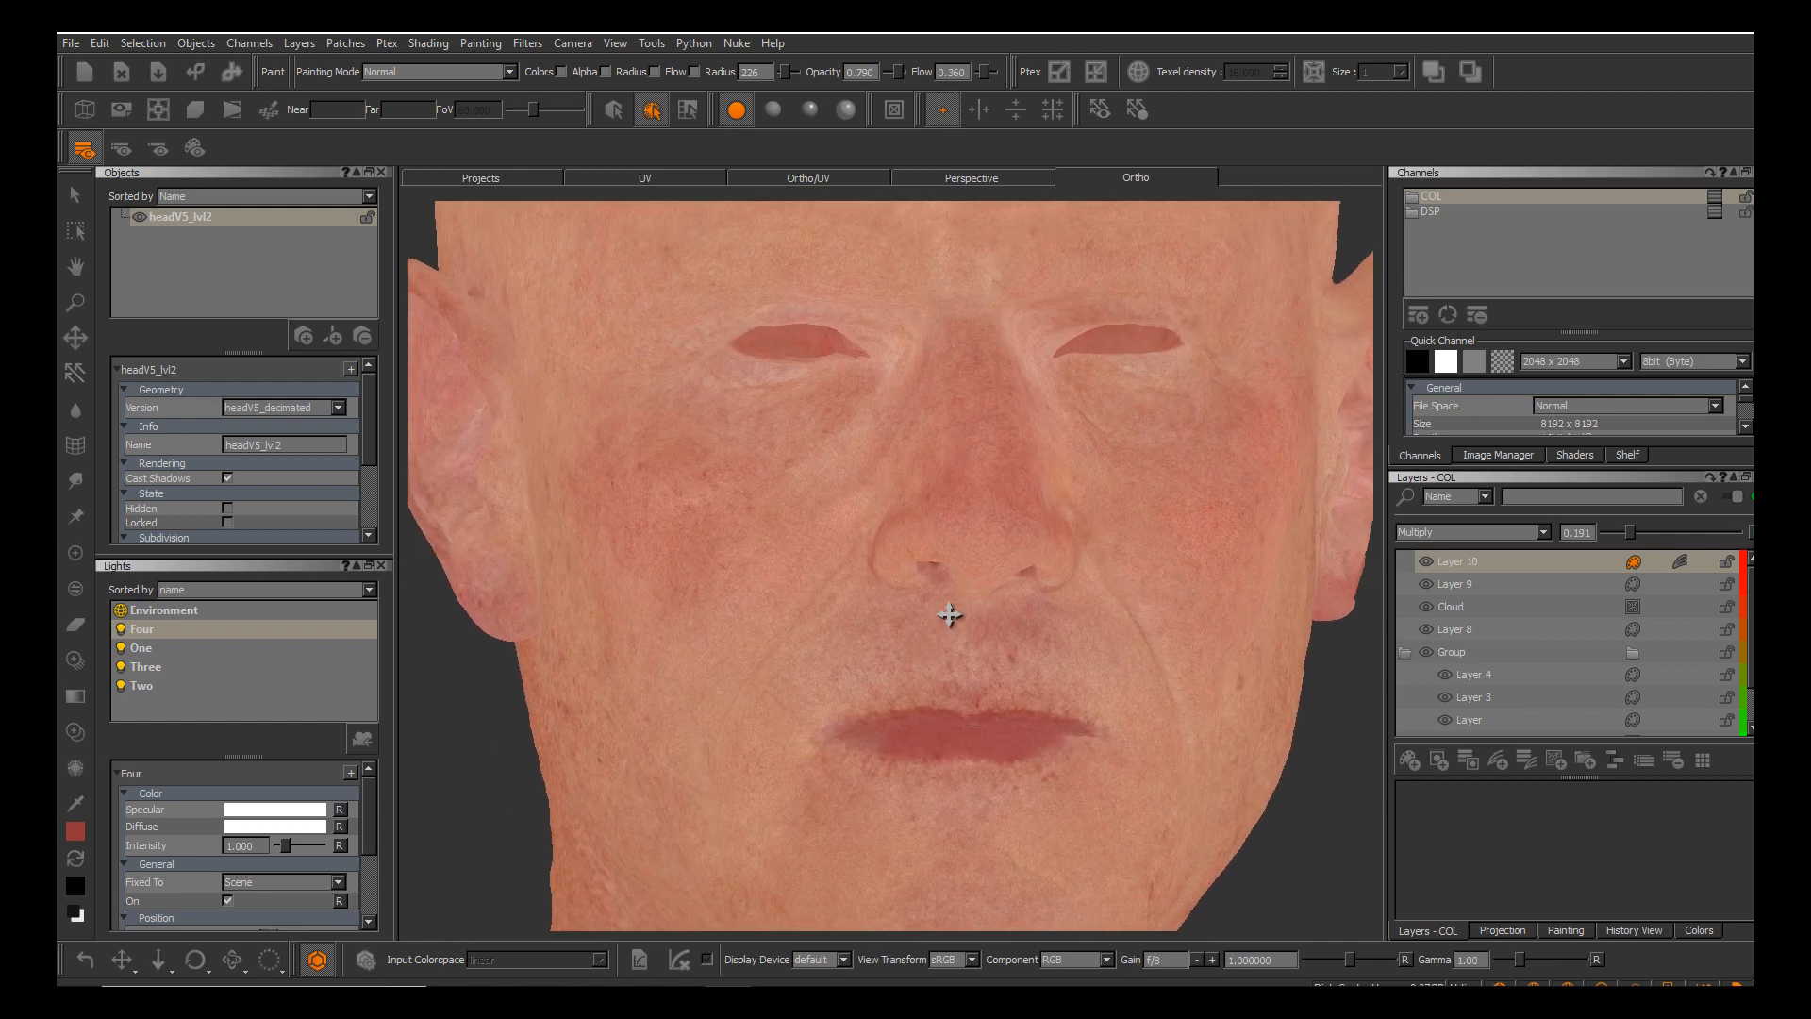
Check the concavity detail around the nose and eyes and lower Layer 10's opacity to about 0.135.
{"action": "right_click_drag", "start_coordinate": [950, 615], "coordinate": [950, 710], "text": "alt"}
{"action": "middle_click_drag", "start_coordinate": [1080, 646], "coordinate": [988, 716], "text": "alt"}
{"action": "mouse_move", "coordinate": [989, 716]}
{"action": "left_mouse_down", "text": "alt"}
{"action": "mouse_move", "coordinate": [1076, 698]}
{"action": "mouse_move", "coordinate": [1156, 651]}
{"action": "left_mouse_up", "text": "alt"}
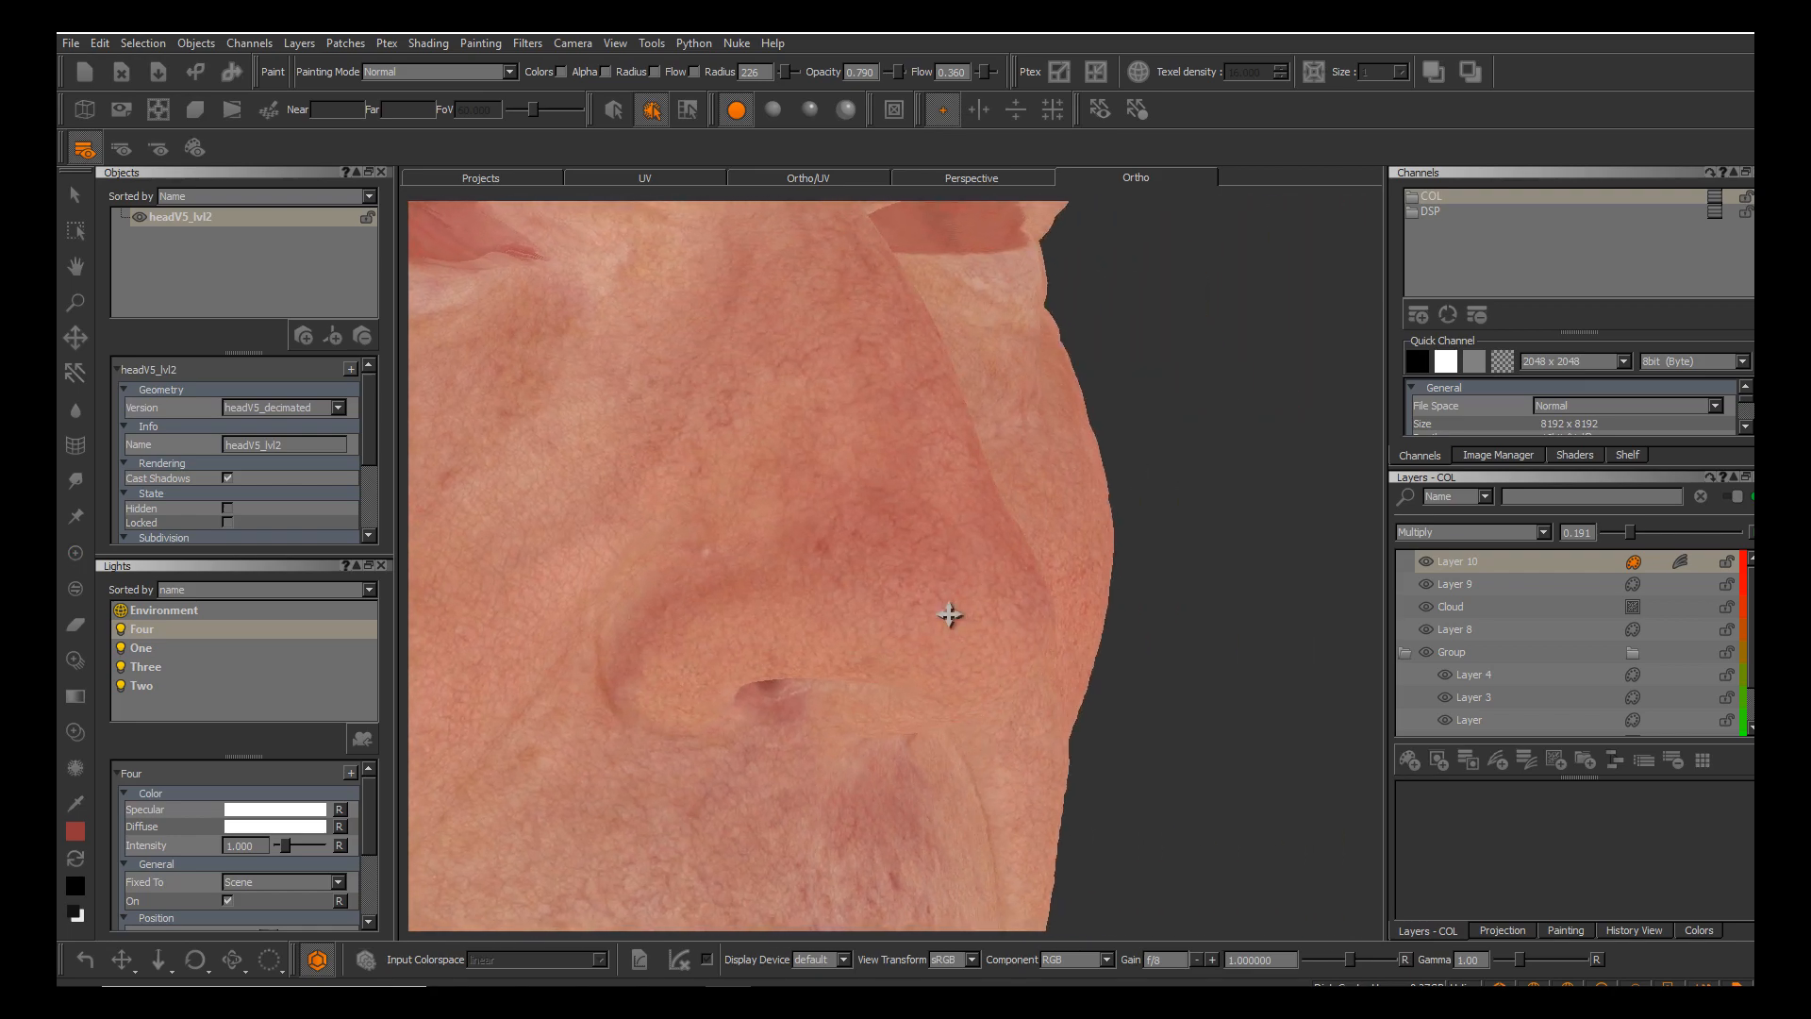
{"action": "middle_click_drag", "start_coordinate": [1156, 538], "coordinate": [1322, 658], "text": "alt"}
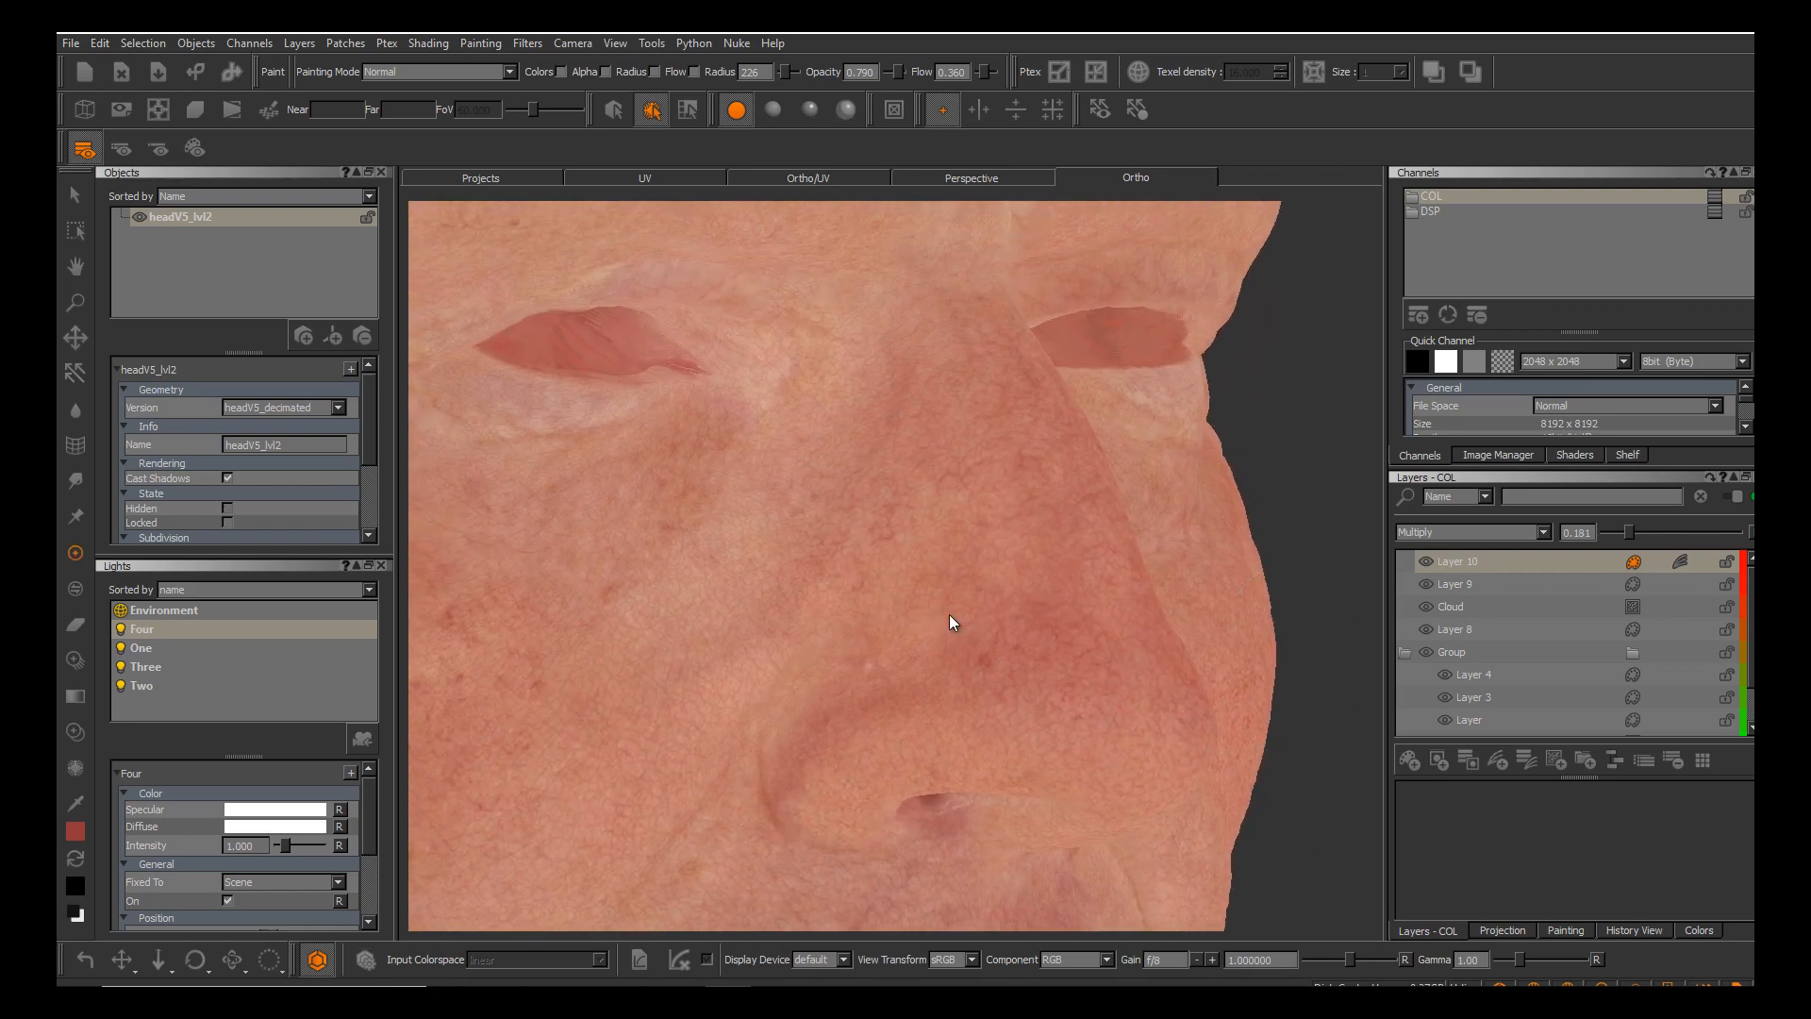
{"action": "left_click_drag", "start_coordinate": [1628, 532], "coordinate": [1621, 532]}
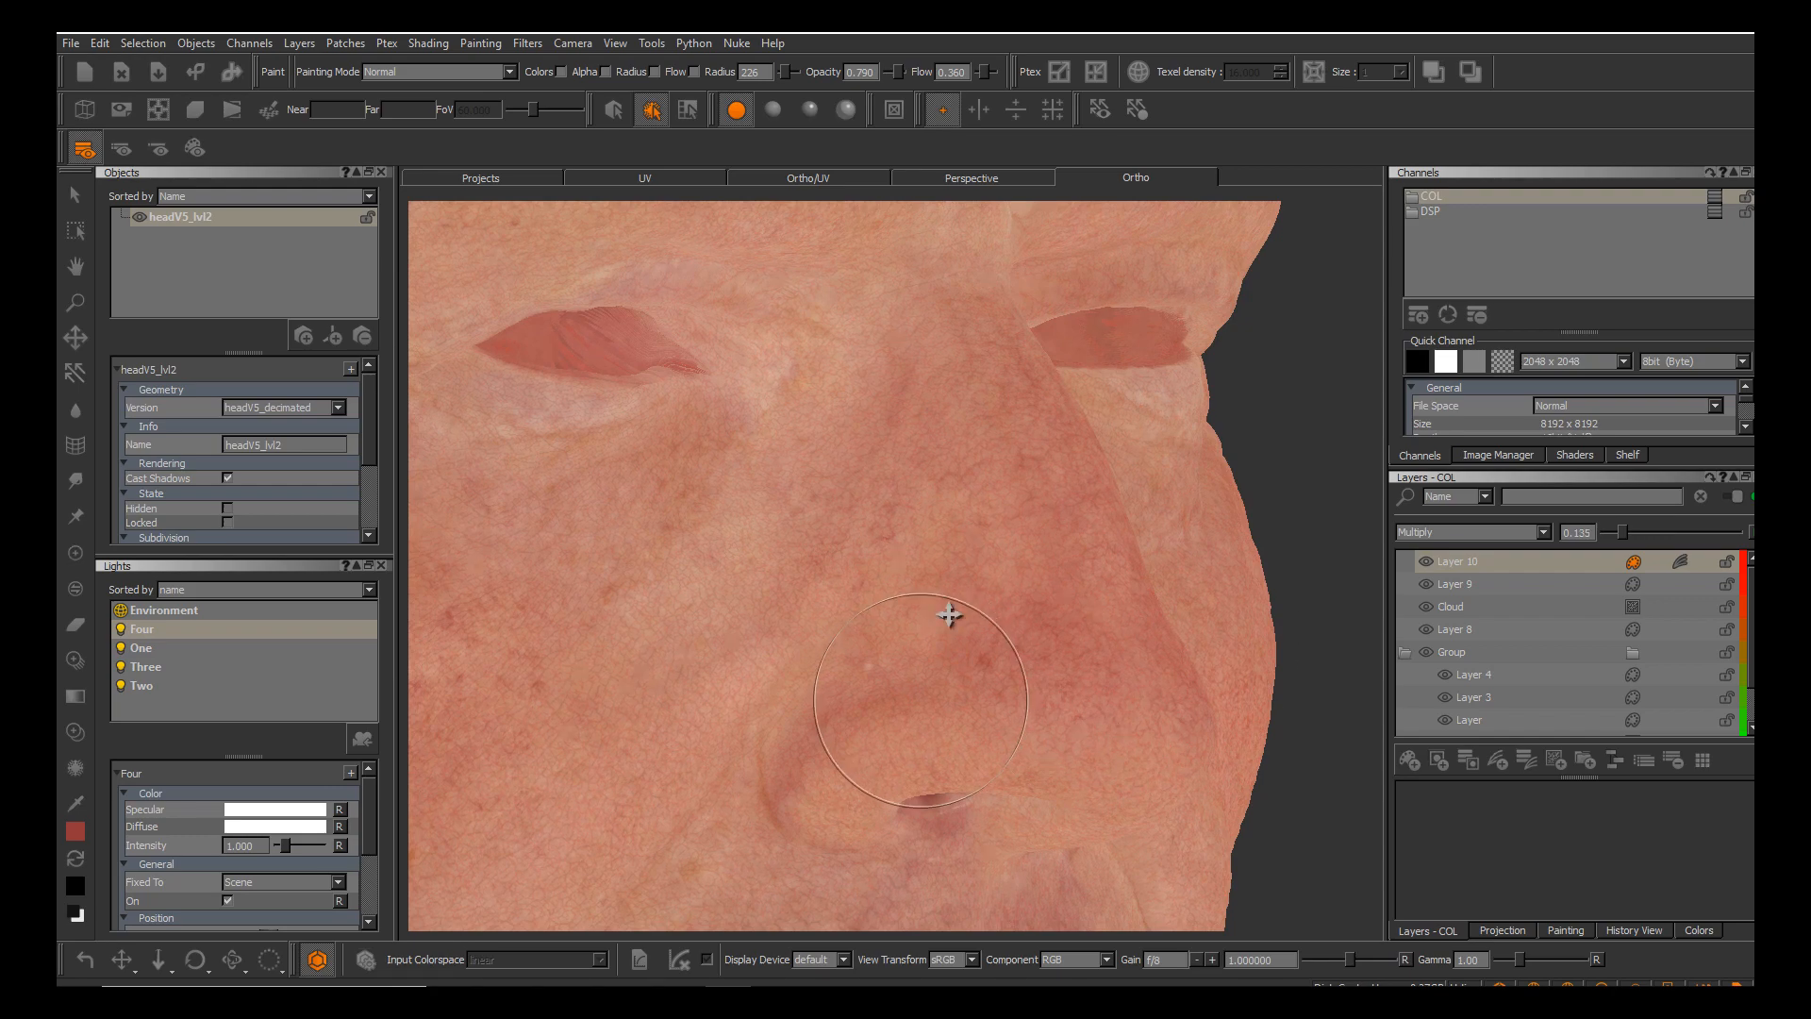
Review the effect on the cheeks, nose and mouth and set Layer 10's opacity to about 0.142.
{"action": "middle_click_drag", "start_coordinate": [950, 615], "coordinate": [1135, 352], "text": "alt"}
{"action": "left_click_drag", "start_coordinate": [1135, 351], "coordinate": [1042, 350], "text": "alt"}
{"action": "middle_click_drag", "start_coordinate": [950, 615], "coordinate": [753, 525], "text": "alt"}
{"action": "right_click_drag", "start_coordinate": [950, 615], "coordinate": [821, 615], "text": "alt"}
{"action": "left_click_drag", "start_coordinate": [950, 616], "coordinate": [831, 615], "text": "alt"}
{"action": "middle_click_drag", "start_coordinate": [950, 615], "coordinate": [738, 702], "text": "alt"}
{"action": "left_click_drag", "start_coordinate": [950, 615], "coordinate": [1075, 615], "text": "alt"}
{"action": "middle_click_drag", "start_coordinate": [950, 615], "coordinate": [978, 638], "text": "alt"}
{"action": "right_click_drag", "start_coordinate": [950, 615], "coordinate": [1007, 615], "text": "alt"}
{"action": "middle_click_drag", "start_coordinate": [950, 615], "coordinate": [1007, 578], "text": "alt"}
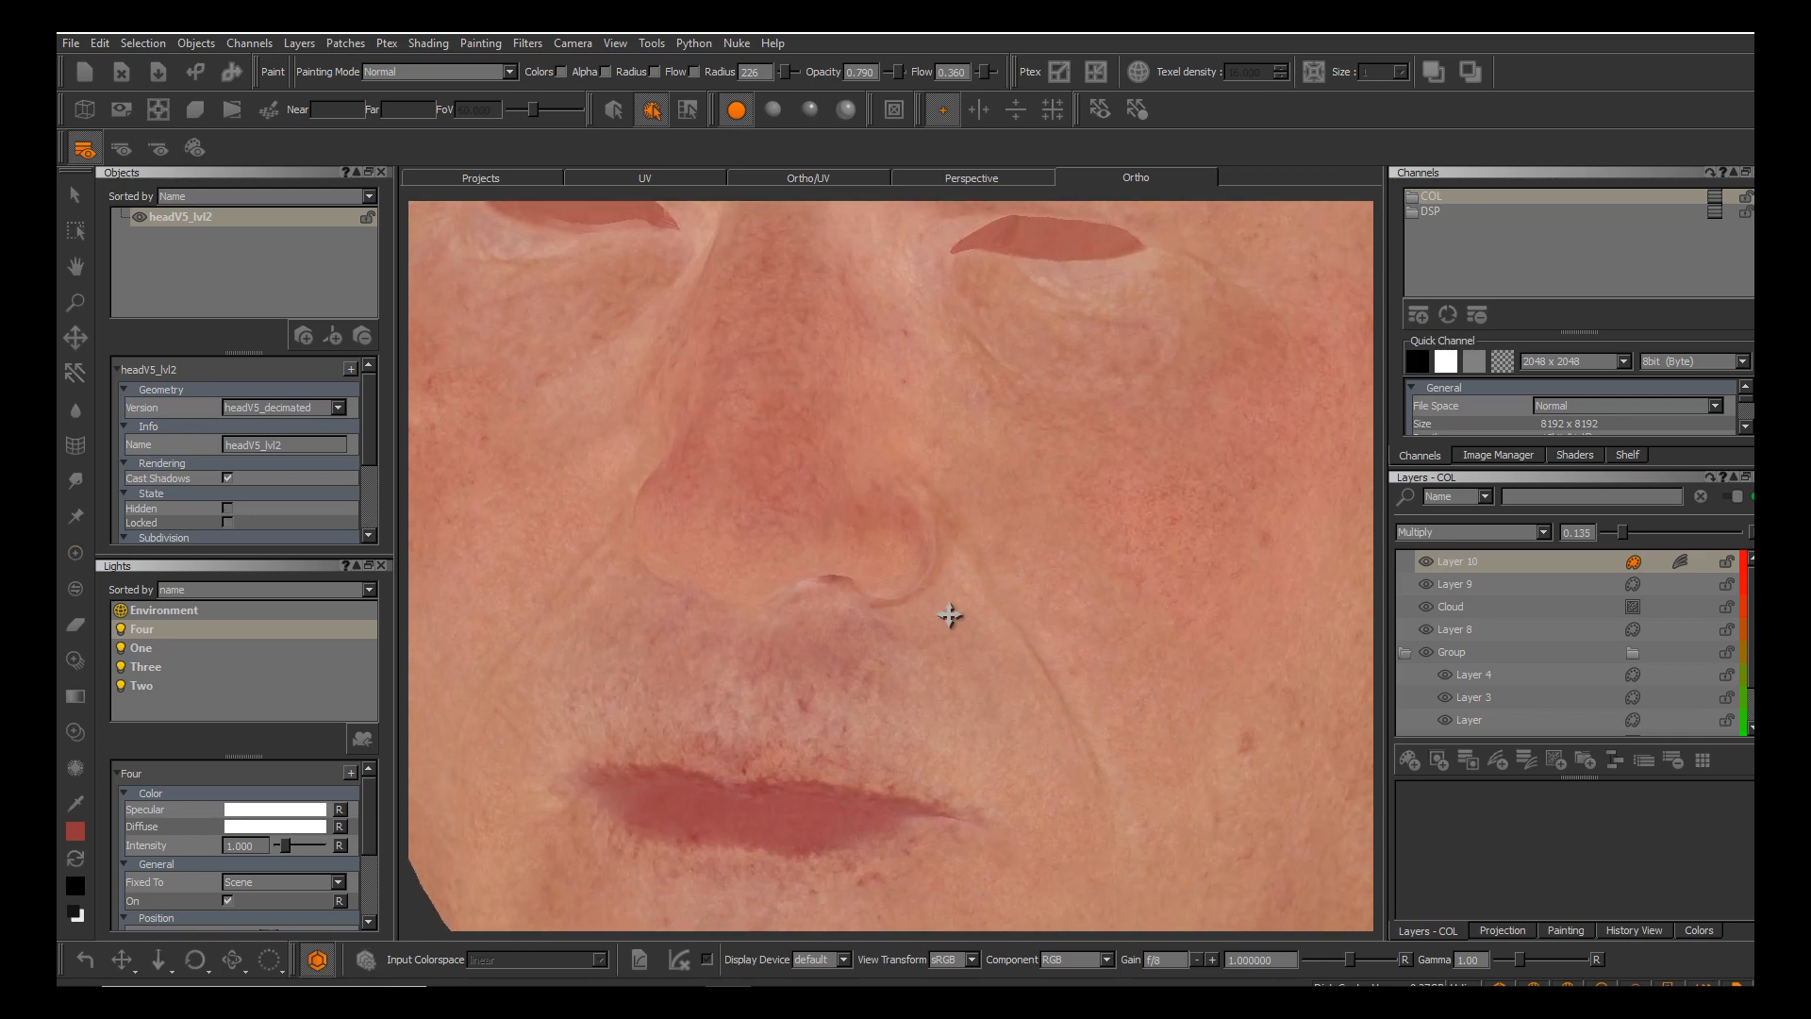
{"action": "left_click_drag", "start_coordinate": [1623, 532], "coordinate": [1632, 532]}
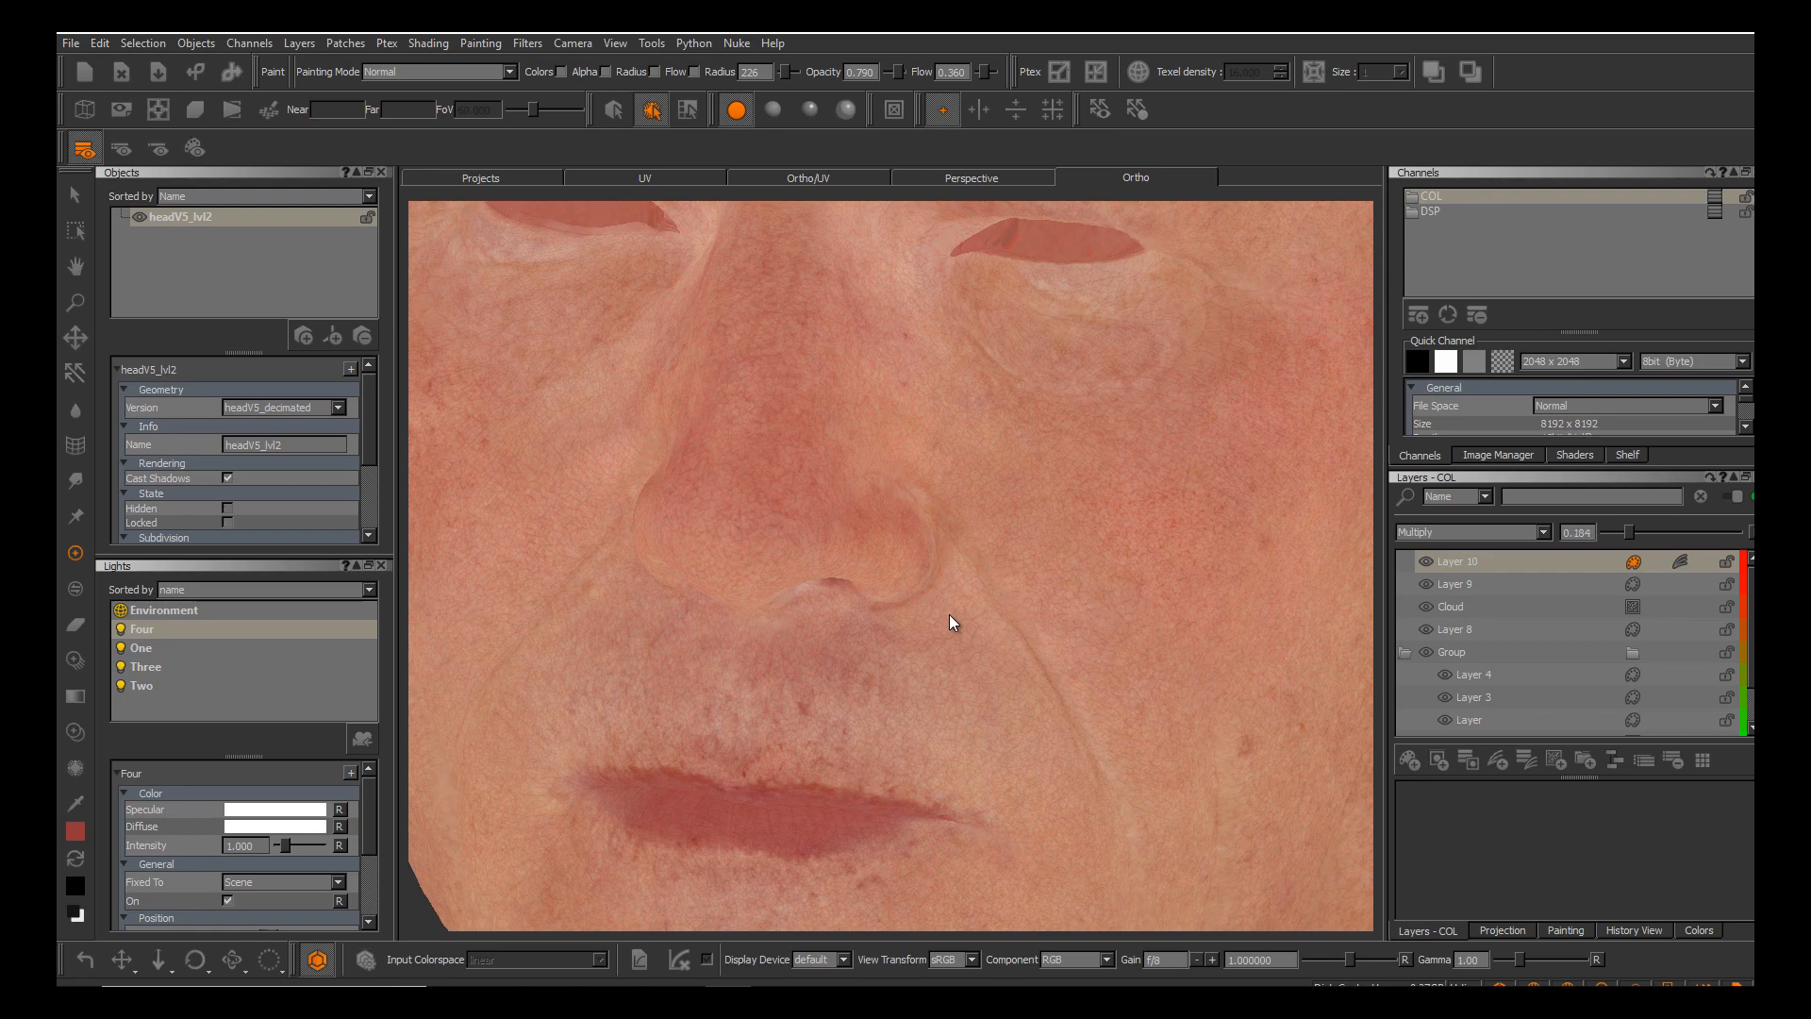
{"action": "left_click_drag", "start_coordinate": [1629, 532], "coordinate": [1623, 532]}
Inspect the multiplied concavity detail around the nose, eyes and mouth from several angles, toggling Layer 10's visibility.
{"action": "middle_click_drag", "start_coordinate": [950, 615], "coordinate": [1016, 517], "text": "alt"}
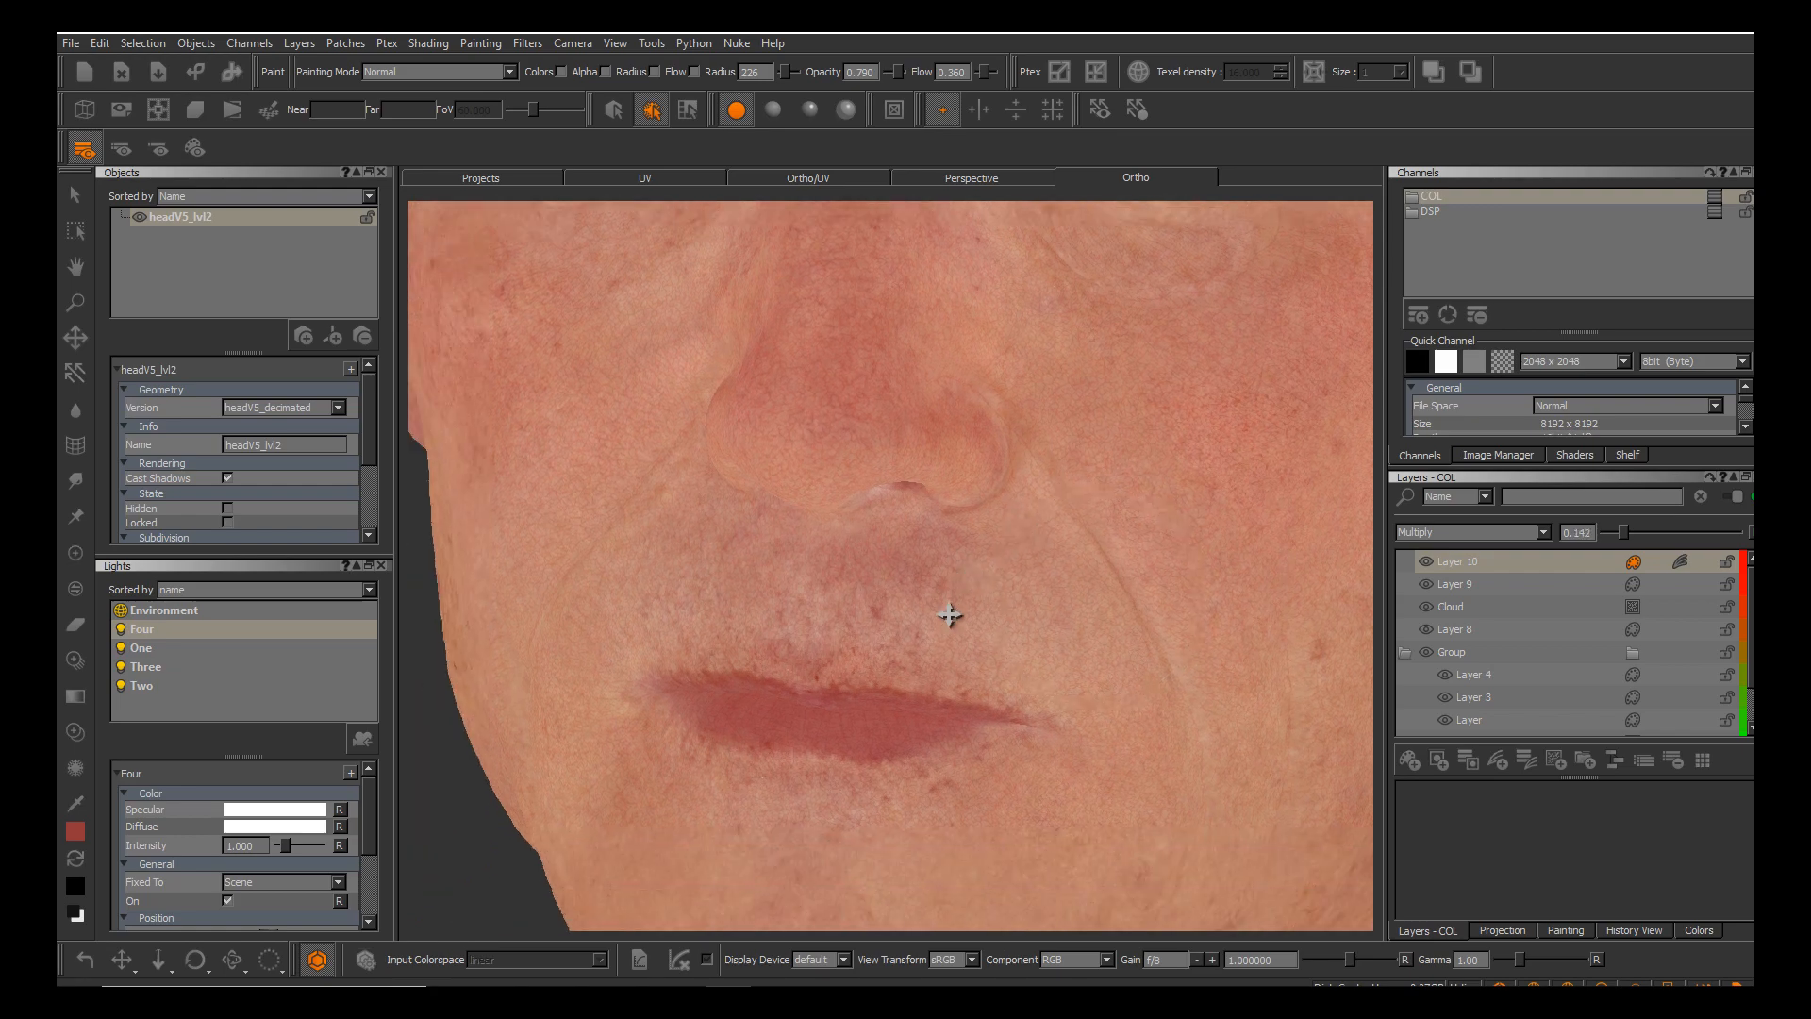
{"action": "mouse_move", "coordinate": [950, 615]}
{"action": "left_mouse_down", "text": "alt"}
{"action": "mouse_move", "coordinate": [981, 585]}
{"action": "mouse_move", "coordinate": [981, 611]}
{"action": "mouse_move", "coordinate": [1019, 561]}
{"action": "left_mouse_up", "text": "alt"}
{"action": "middle_click_drag", "start_coordinate": [950, 615], "coordinate": [1075, 755], "text": "alt"}
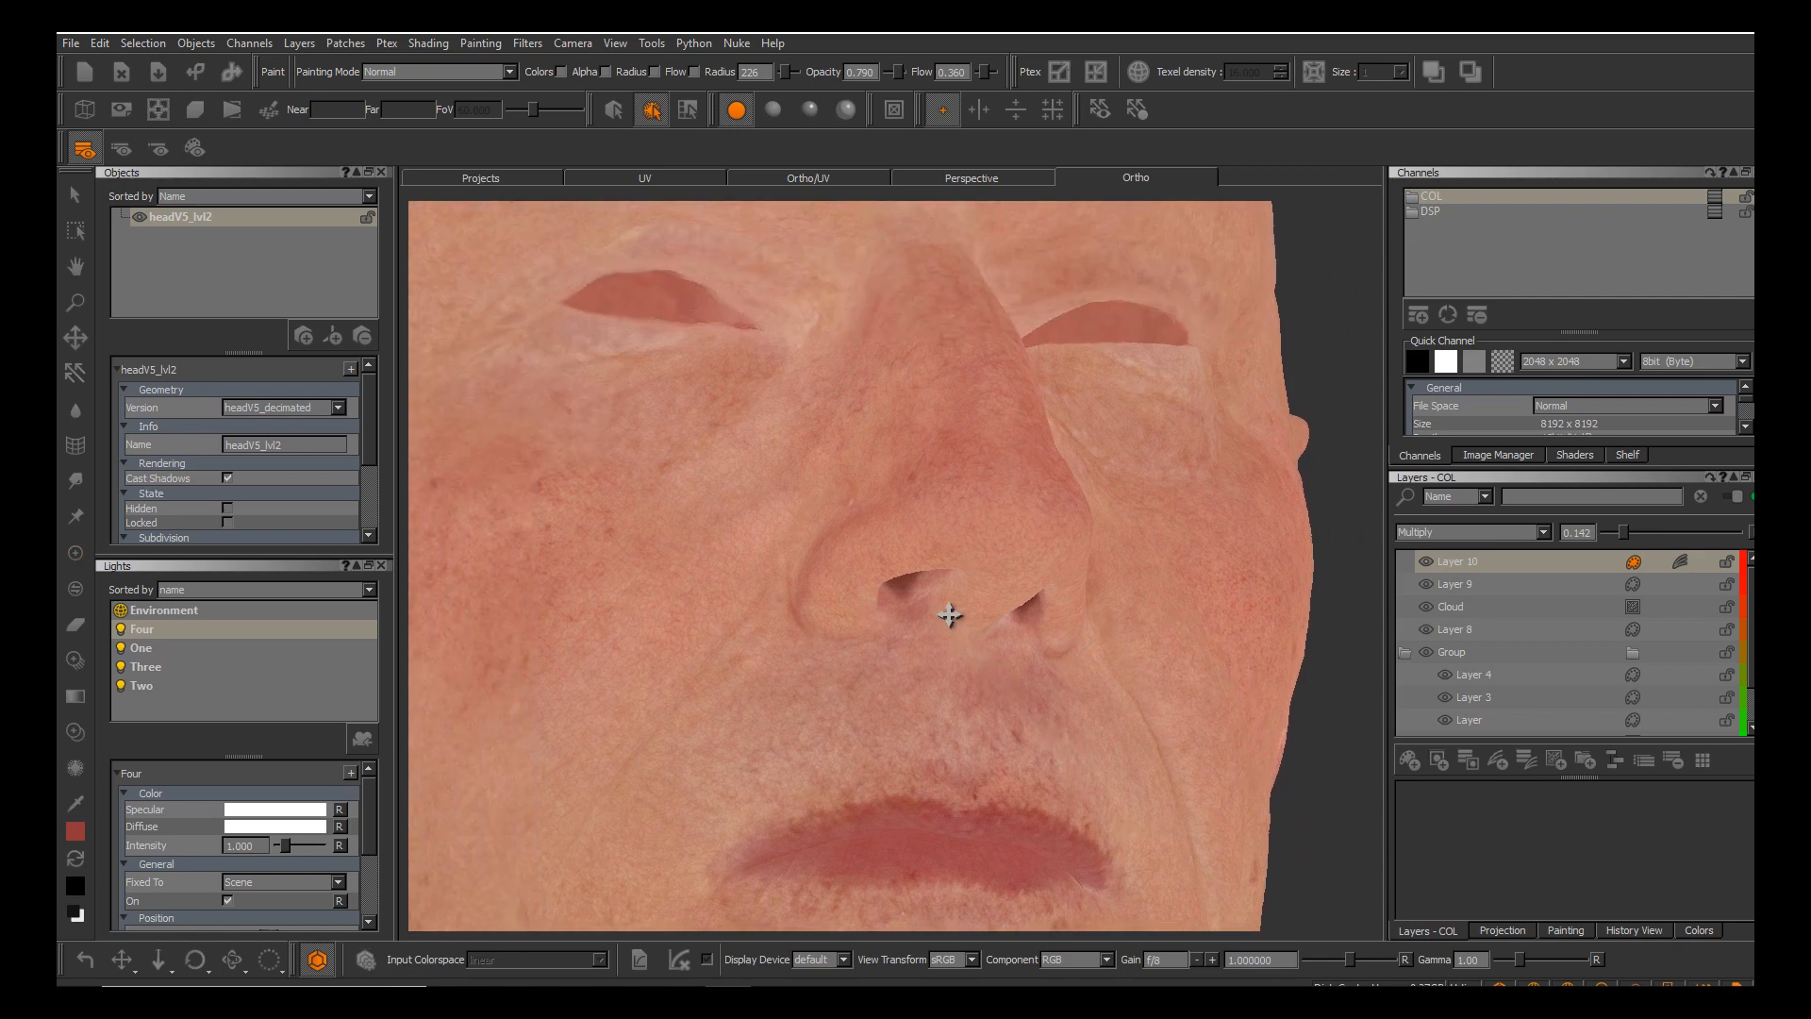
{"action": "mouse_move", "coordinate": [950, 615]}
{"action": "left_mouse_down", "text": "alt"}
{"action": "mouse_move", "coordinate": [1005, 660]}
{"action": "mouse_move", "coordinate": [911, 618]}
{"action": "left_mouse_up", "text": "alt"}
{"action": "mouse_move", "coordinate": [950, 615]}
{"action": "middle_mouse_down", "text": "alt"}
{"action": "mouse_move", "coordinate": [975, 635]}
{"action": "mouse_move", "coordinate": [1023, 768]}
{"action": "middle_mouse_up", "text": "alt"}
{"action": "left_click_drag", "start_coordinate": [950, 615], "coordinate": [1029, 623], "text": "alt"}
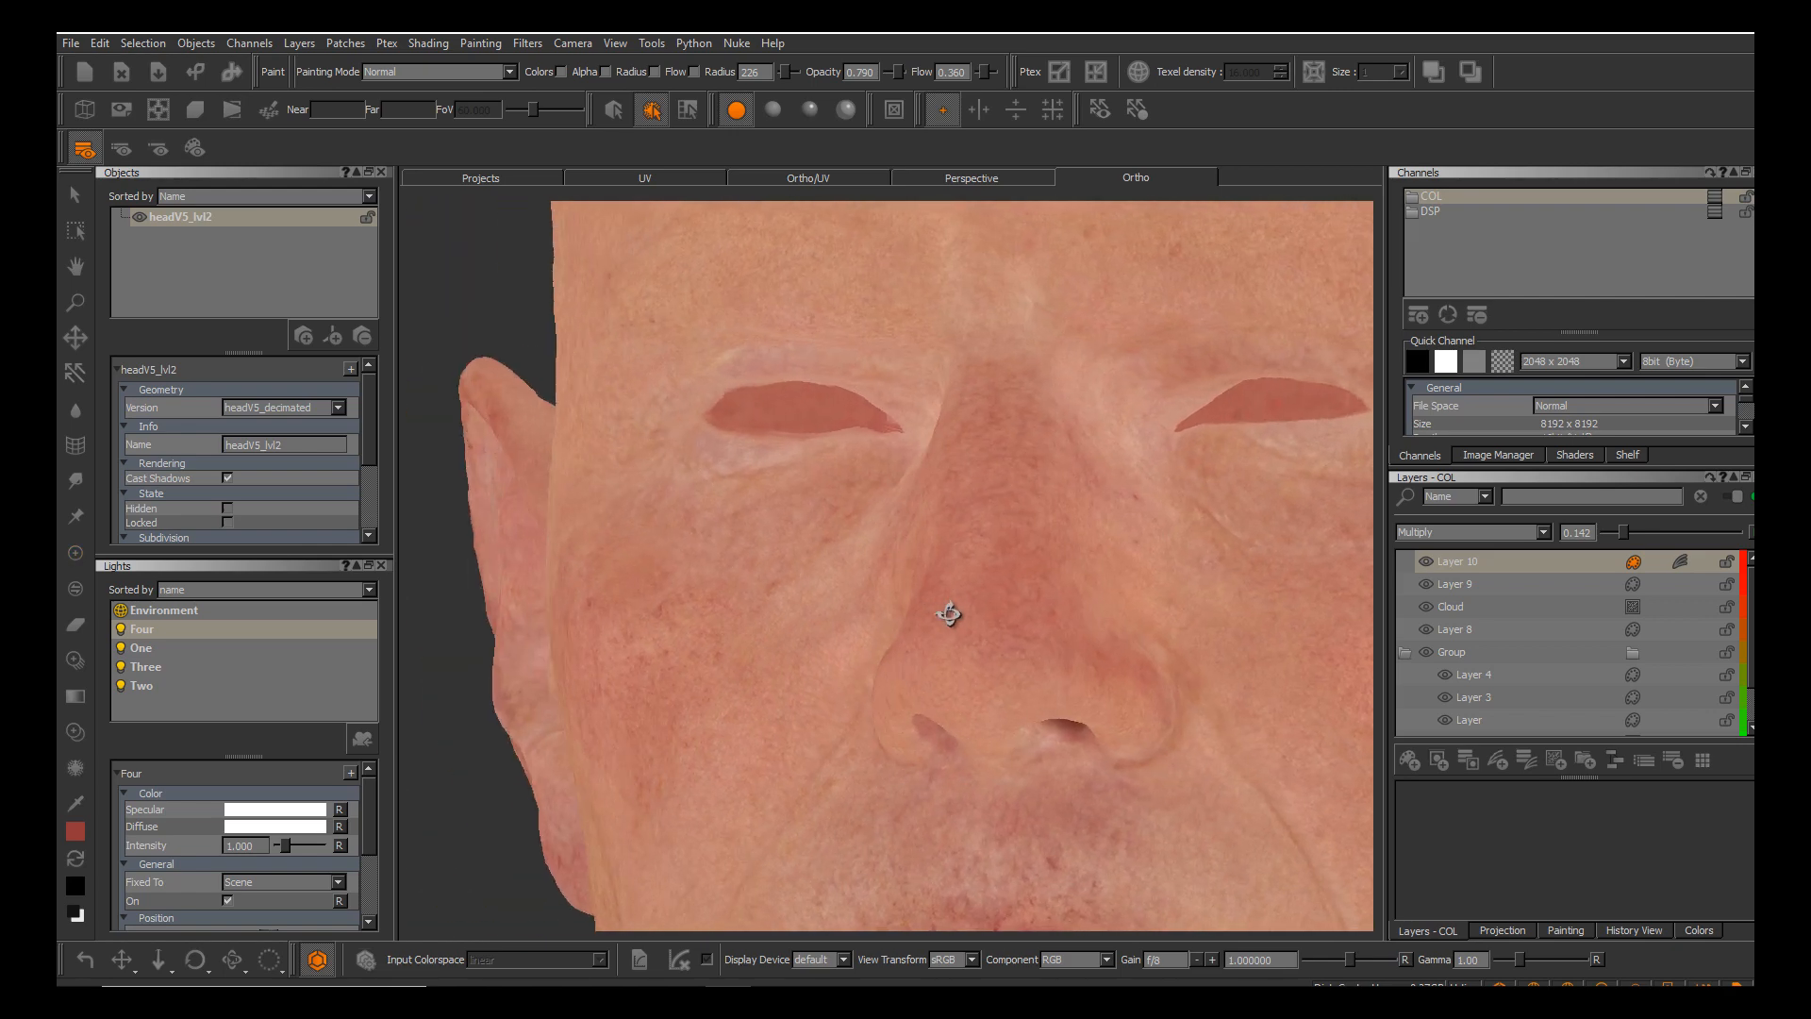
{"action": "middle_click_drag", "start_coordinate": [950, 615], "coordinate": [892, 679], "text": "alt"}
{"action": "left_click_drag", "start_coordinate": [950, 615], "coordinate": [873, 615], "text": "alt"}
{"action": "middle_click_drag", "start_coordinate": [950, 615], "coordinate": [964, 519], "text": "alt"}
{"action": "right_click_drag", "start_coordinate": [950, 615], "coordinate": [981, 616], "text": "alt"}
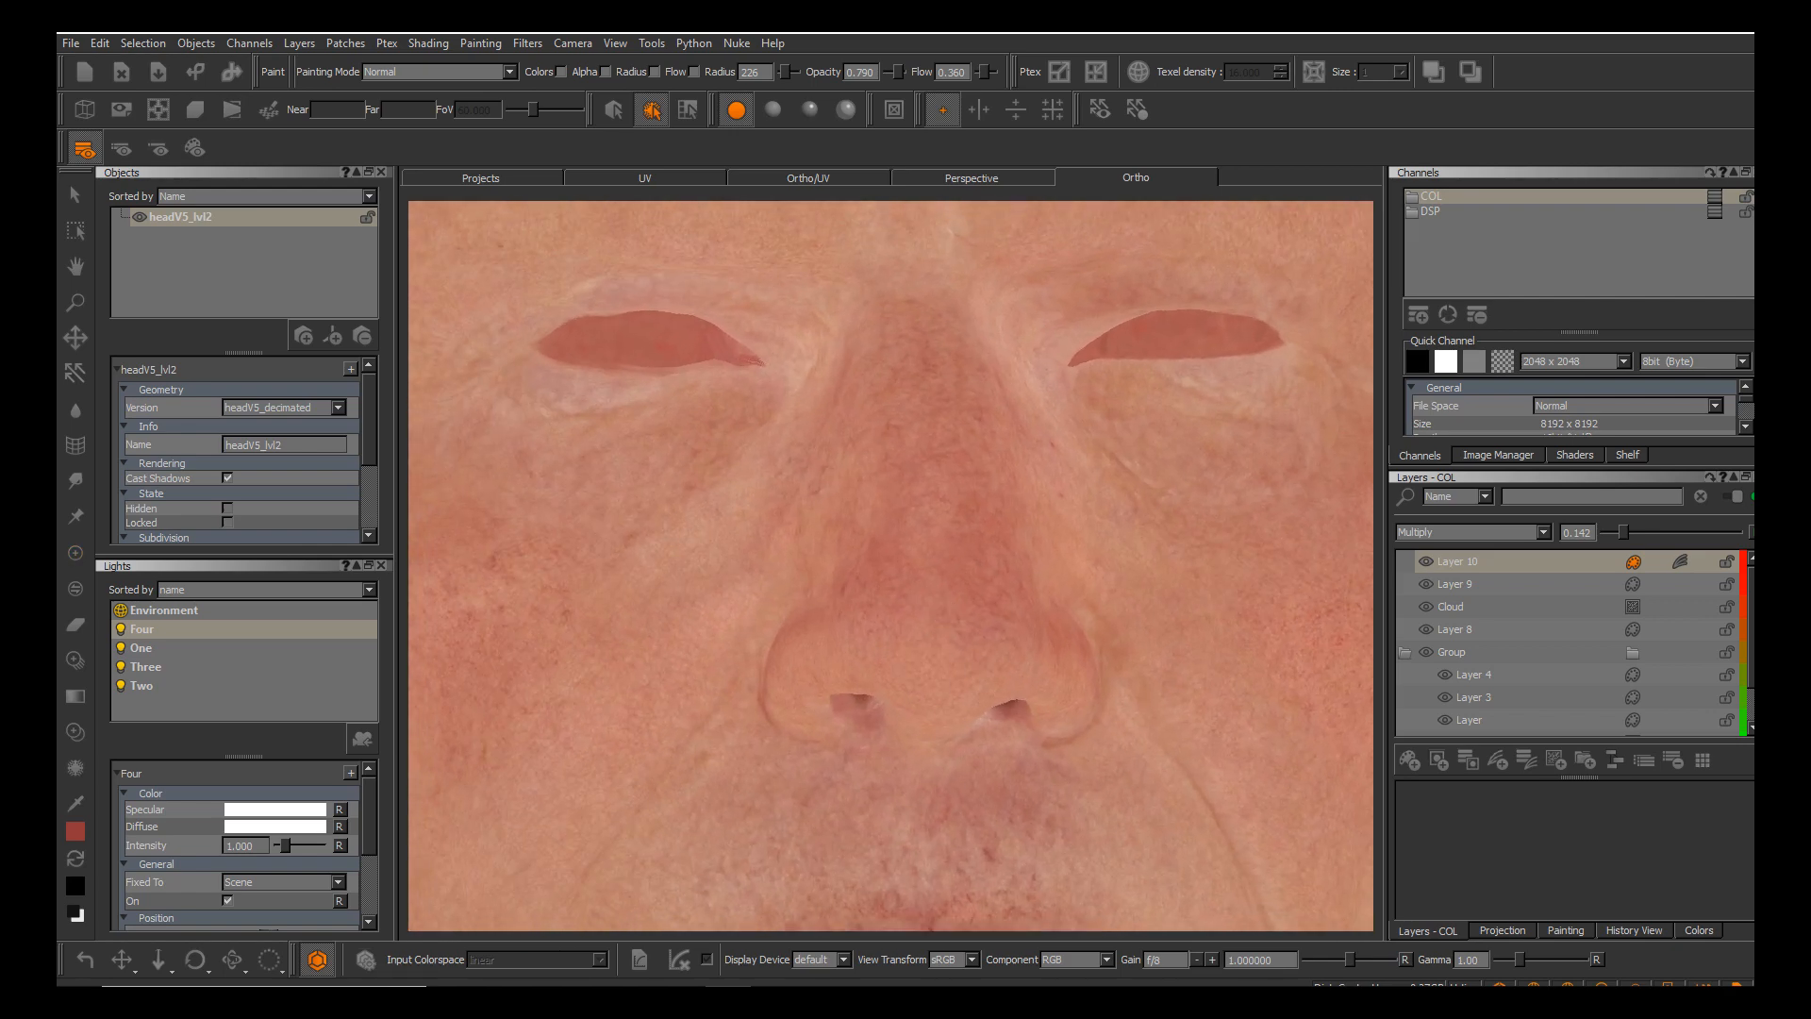
{"action": "middle_click_drag", "start_coordinate": [950, 615], "coordinate": [972, 448], "text": "alt"}
{"action": "left_click_drag", "start_coordinate": [950, 615], "coordinate": [952, 595], "text": "alt"}
{"action": "middle_click_drag", "start_coordinate": [950, 615], "coordinate": [959, 721], "text": "alt"}
{"action": "mouse_move", "coordinate": [950, 615]}
{"action": "right_mouse_down", "text": "alt"}
{"action": "mouse_move", "coordinate": [990, 615]}
{"action": "mouse_move", "coordinate": [905, 615]}
{"action": "right_mouse_up", "text": "alt"}
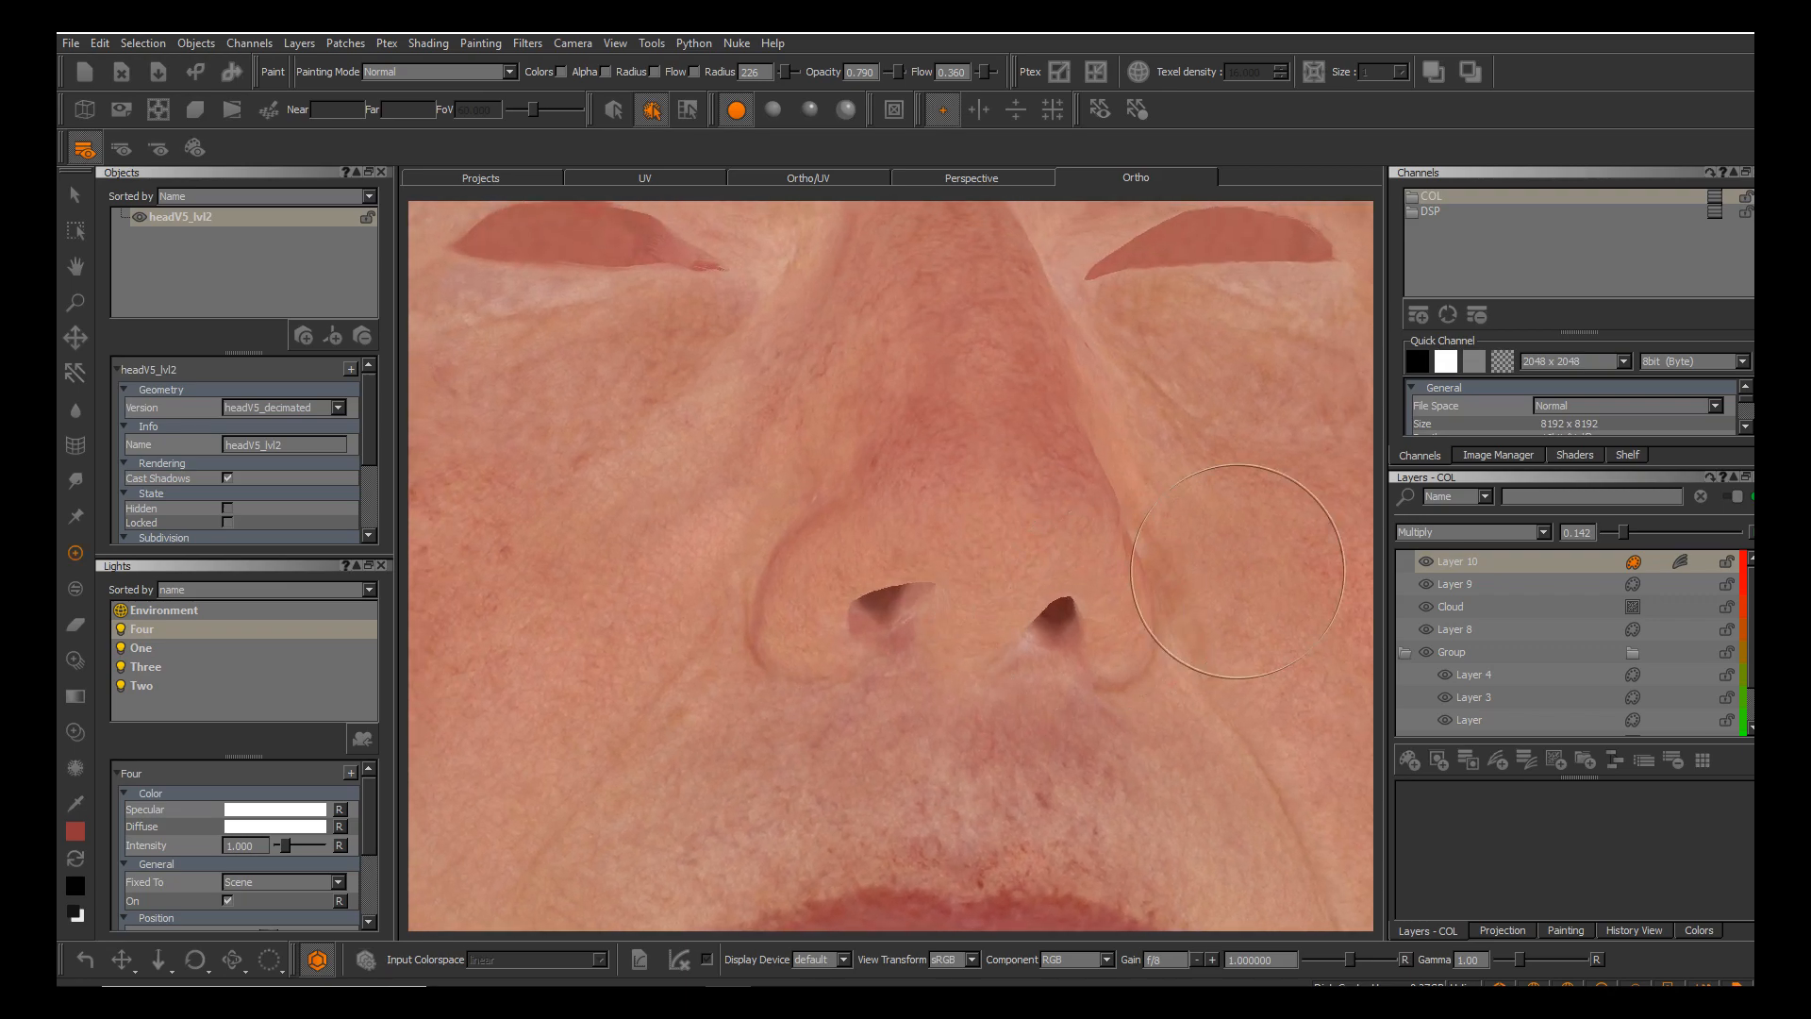
{"action": "left_click", "coordinate": [1426, 561]}
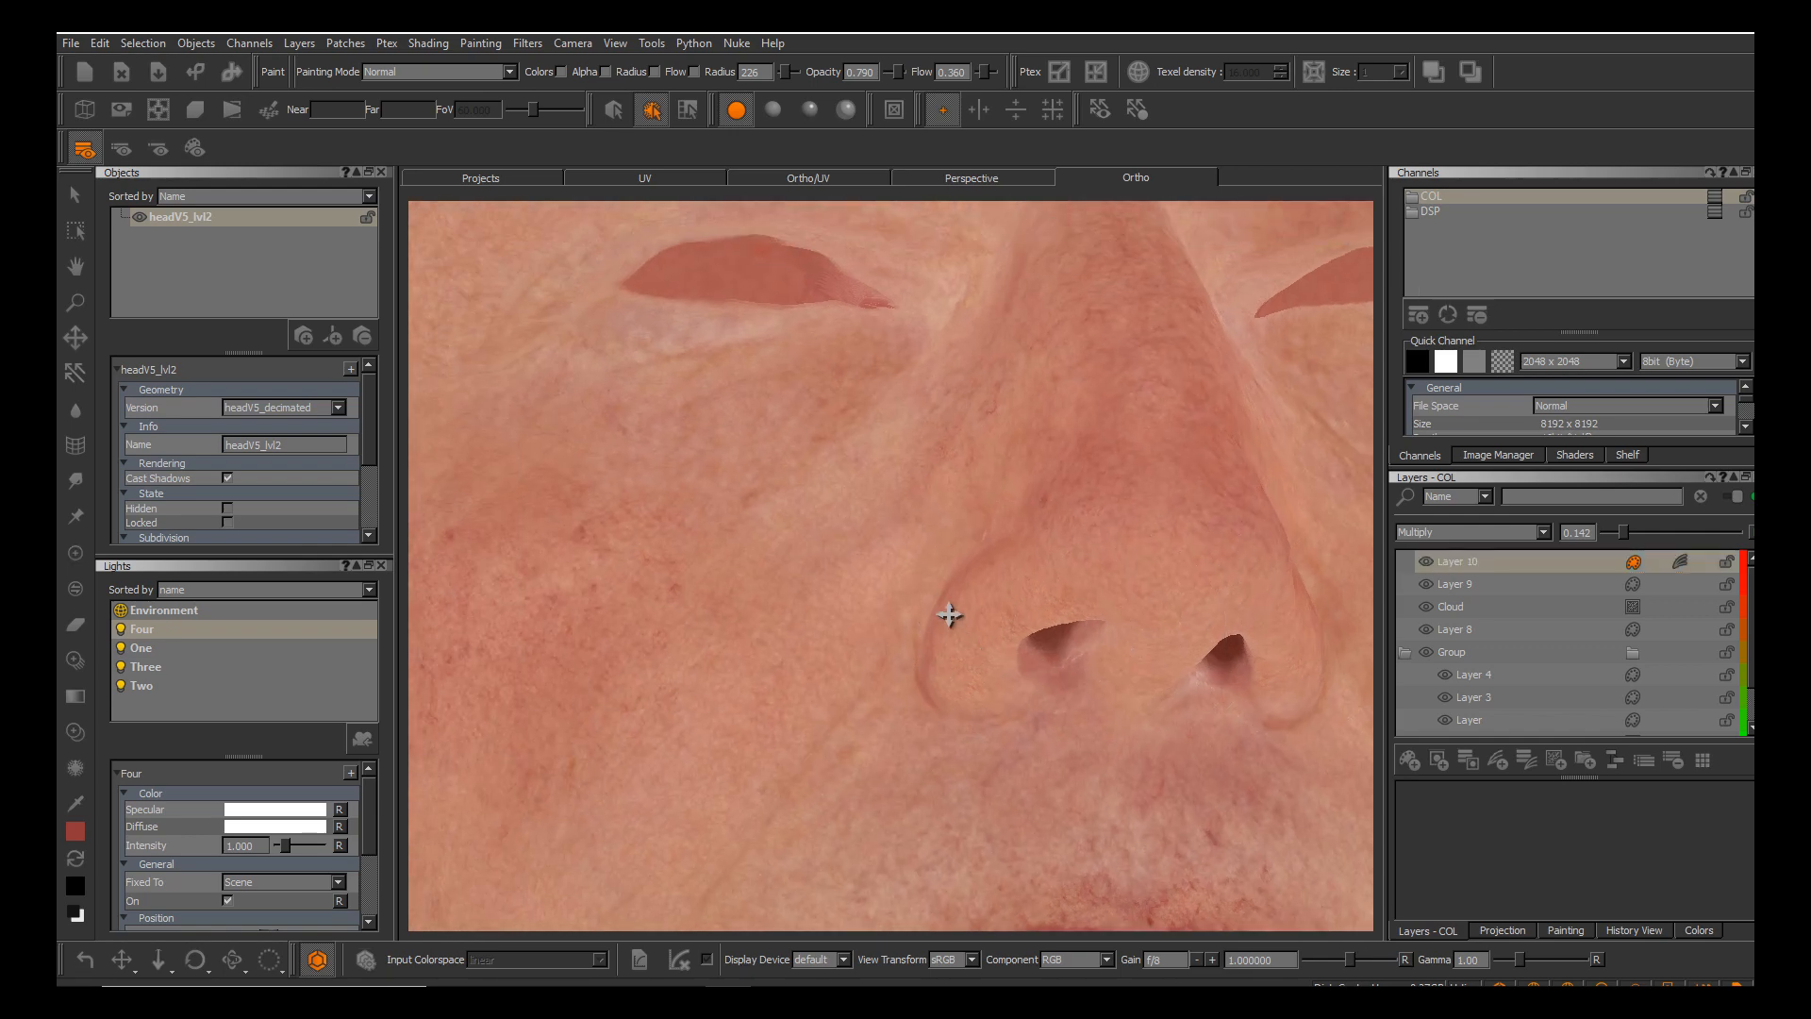
Examine the cheek and forehead skin, comparing the forehead with Layer 10 hidden and shown.
{"action": "left_click_drag", "start_coordinate": [950, 615], "coordinate": [1010, 650], "text": "alt"}
{"action": "middle_click_drag", "start_coordinate": [950, 615], "coordinate": [1012, 796], "text": "alt"}
{"action": "right_click_drag", "start_coordinate": [991, 678], "coordinate": [948, 678], "text": "alt"}
{"action": "left_click_drag", "start_coordinate": [948, 677], "coordinate": [788, 676], "text": "alt"}
{"action": "middle_click_drag", "start_coordinate": [788, 676], "coordinate": [703, 632], "text": "alt"}
{"action": "left_click_drag", "start_coordinate": [703, 632], "coordinate": [585, 626], "text": "alt"}
{"action": "mouse_move", "coordinate": [585, 627]}
{"action": "middle_mouse_down", "text": "alt"}
{"action": "mouse_move", "coordinate": [538, 580]}
{"action": "mouse_move", "coordinate": [547, 403]}
{"action": "middle_mouse_up", "text": "alt"}
{"action": "left_click_drag", "start_coordinate": [547, 403], "coordinate": [866, 401], "text": "alt"}
{"action": "mouse_move", "coordinate": [866, 401]}
{"action": "middle_mouse_down", "text": "alt"}
{"action": "mouse_move", "coordinate": [937, 424]}
{"action": "mouse_move", "coordinate": [995, 609]}
{"action": "mouse_move", "coordinate": [963, 814]}
{"action": "middle_mouse_up", "text": "alt"}
{"action": "left_click_drag", "start_coordinate": [963, 813], "coordinate": [839, 813], "text": "alt"}
{"action": "middle_click_drag", "start_coordinate": [840, 813], "coordinate": [613, 871], "text": "alt"}
{"action": "right_click_drag", "start_coordinate": [613, 871], "coordinate": [698, 872], "text": "alt"}
{"action": "mouse_move", "coordinate": [698, 872]}
{"action": "left_mouse_down", "text": "alt"}
{"action": "mouse_move", "coordinate": [665, 872]}
{"action": "mouse_move", "coordinate": [788, 872]}
{"action": "left_mouse_up", "text": "alt"}
{"action": "middle_click_drag", "start_coordinate": [787, 872], "coordinate": [950, 915], "text": "alt"}
{"action": "left_click_drag", "start_coordinate": [950, 915], "coordinate": [929, 911], "text": "alt"}
{"action": "middle_click_drag", "start_coordinate": [929, 911], "coordinate": [1151, 958], "text": "alt"}
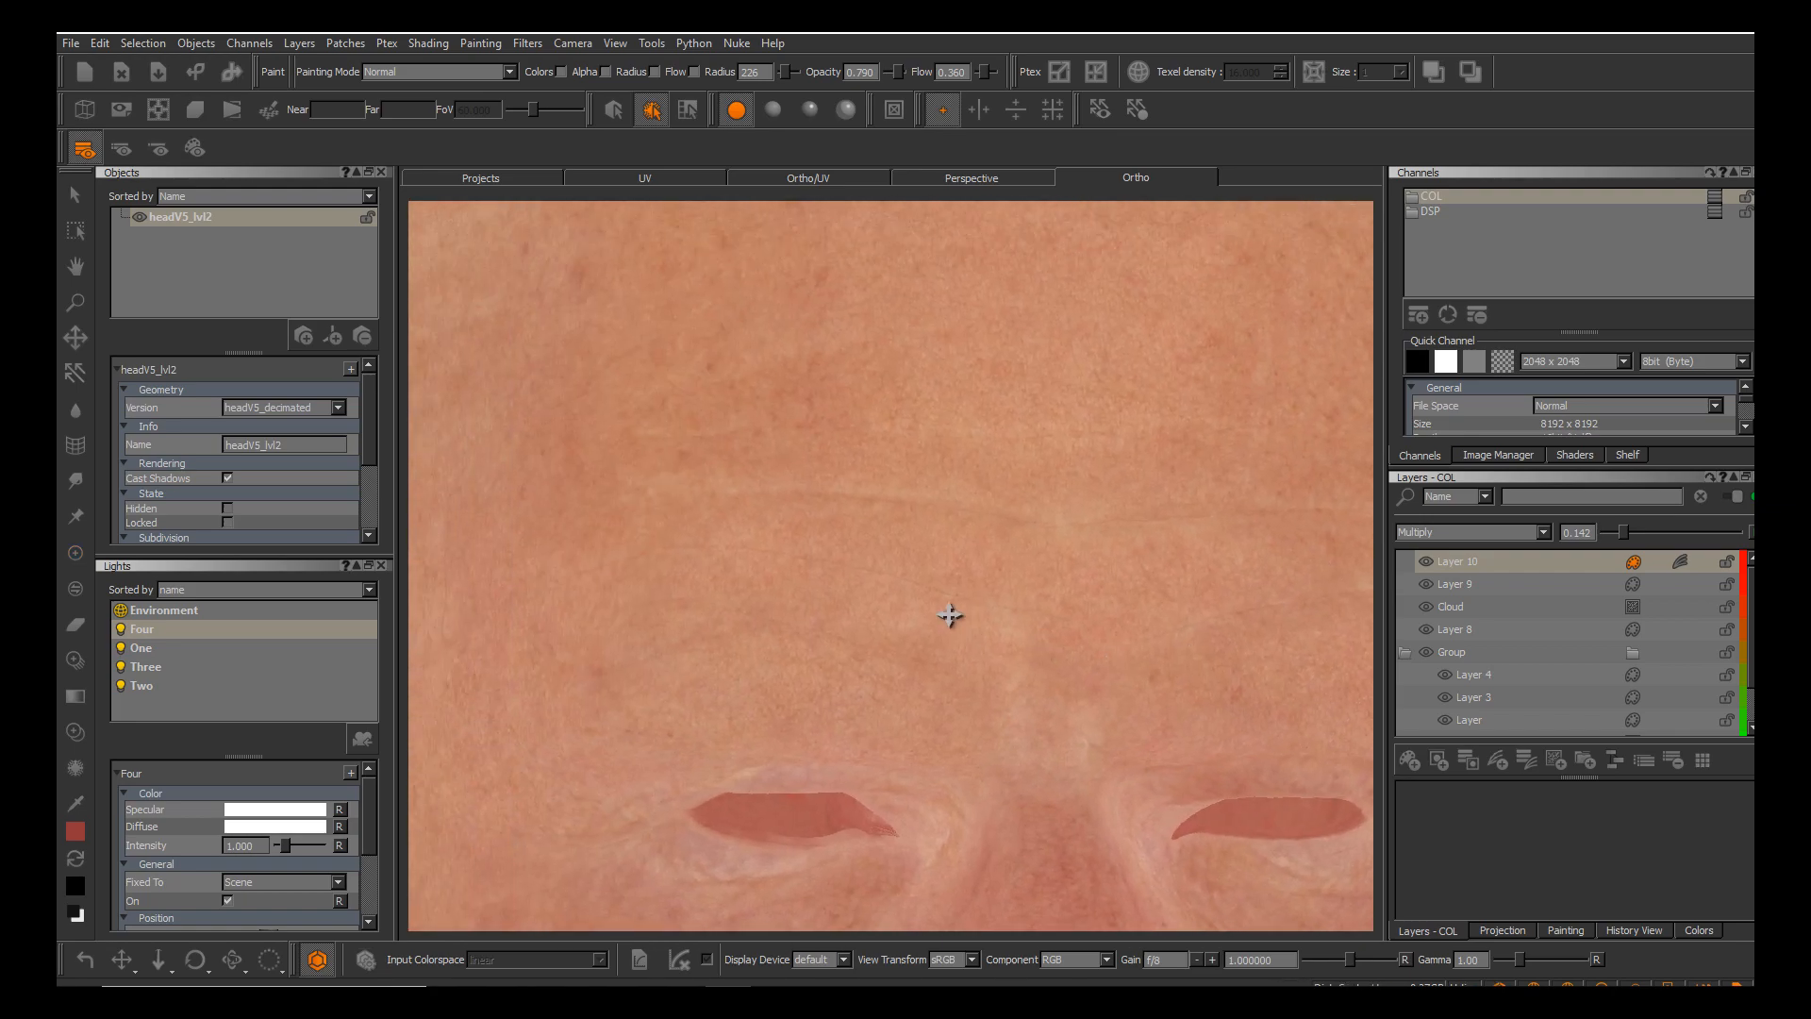
{"action": "left_click_drag", "start_coordinate": [1151, 958], "coordinate": [1137, 958], "text": "alt"}
{"action": "left_click_drag", "start_coordinate": [949, 614], "coordinate": [963, 612], "text": "alt"}
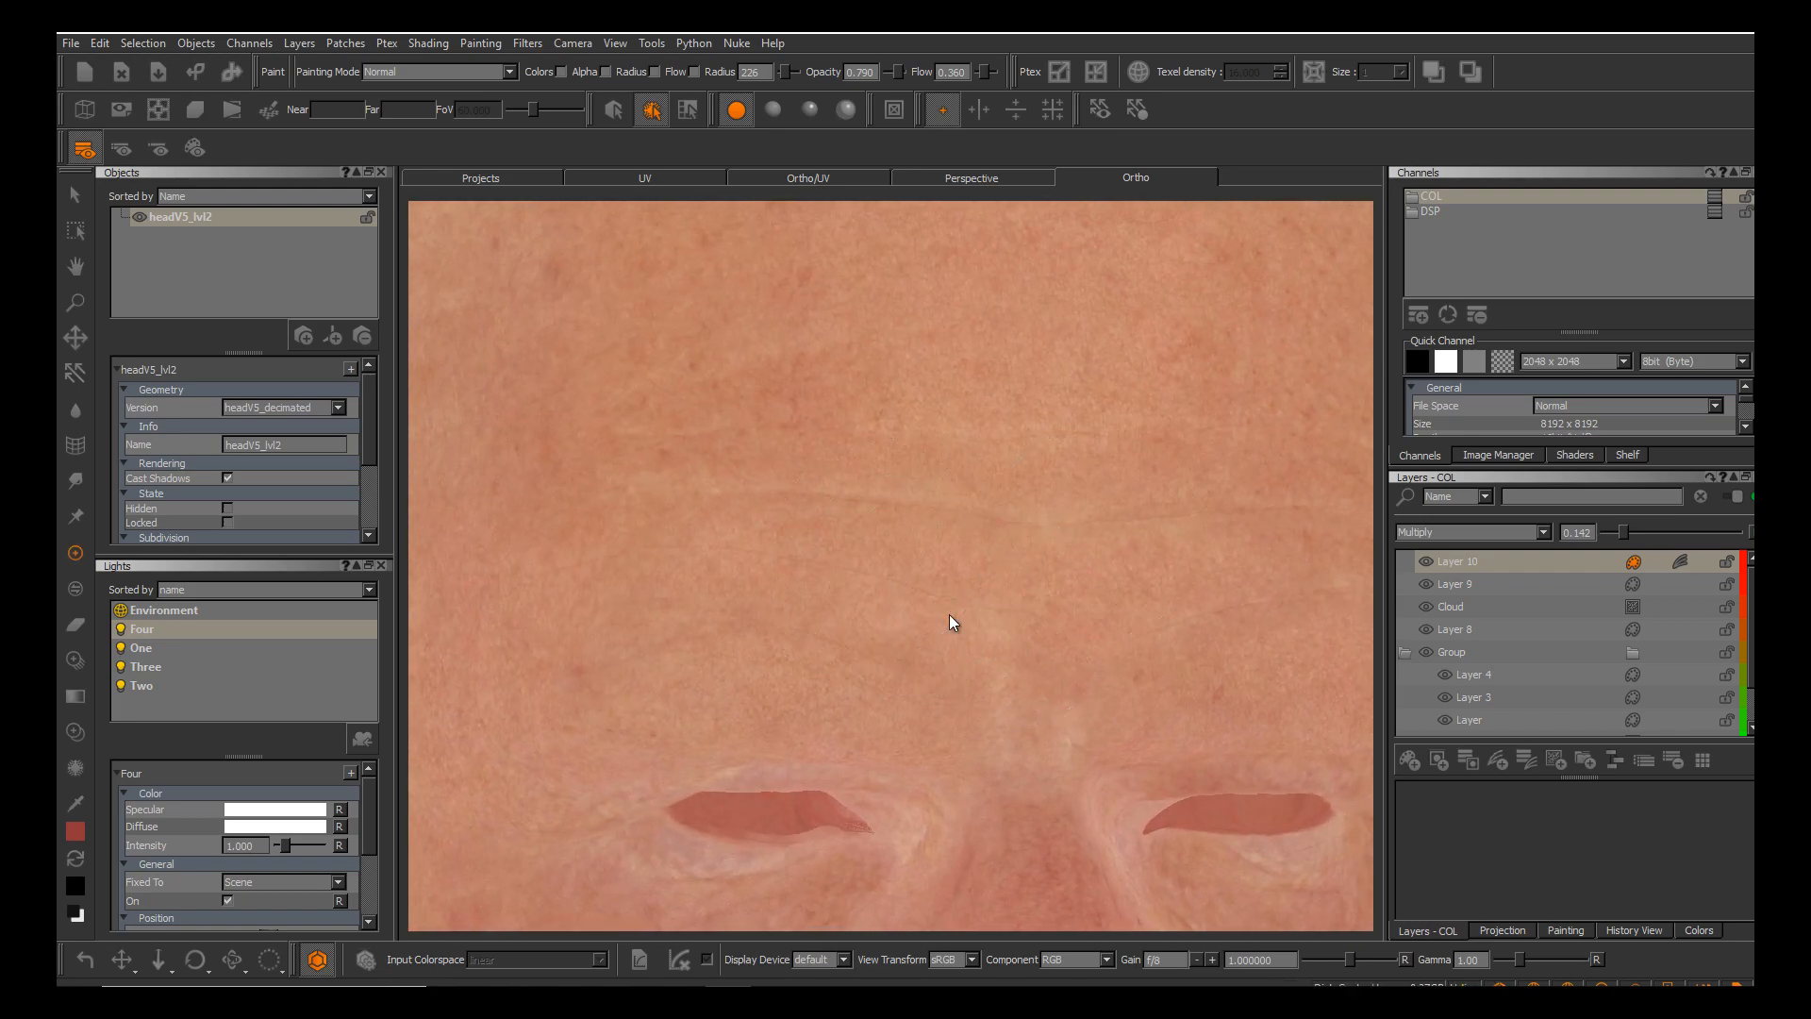
{"action": "middle_click_drag", "start_coordinate": [1054, 594], "coordinate": [1136, 543], "text": "alt"}
{"action": "right_click_drag", "start_coordinate": [1136, 543], "coordinate": [1174, 547], "text": "alt"}
{"action": "mouse_move", "coordinate": [1173, 547]}
{"action": "left_mouse_down", "text": "alt"}
{"action": "mouse_move", "coordinate": [1145, 536]}
{"action": "mouse_move", "coordinate": [1164, 537]}
{"action": "left_mouse_up", "text": "alt"}
{"action": "left_click", "coordinate": [1427, 562]}
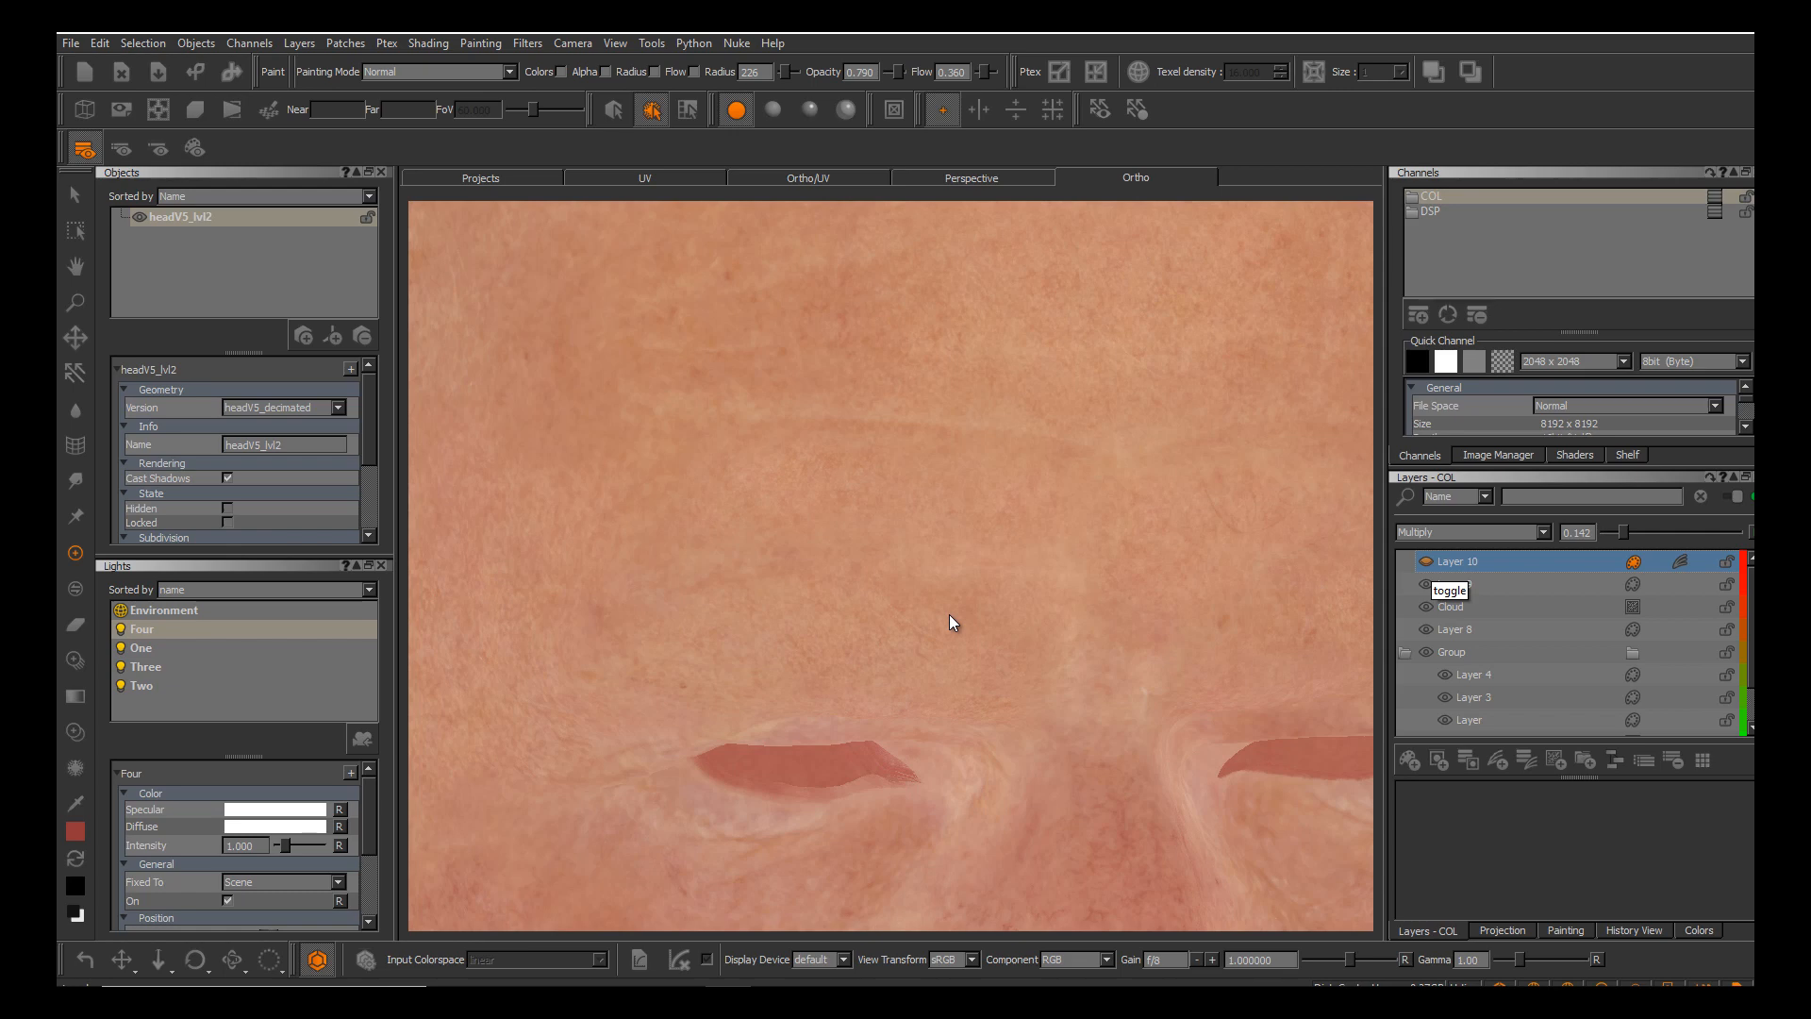
{"action": "left_click", "coordinate": [1427, 561]}
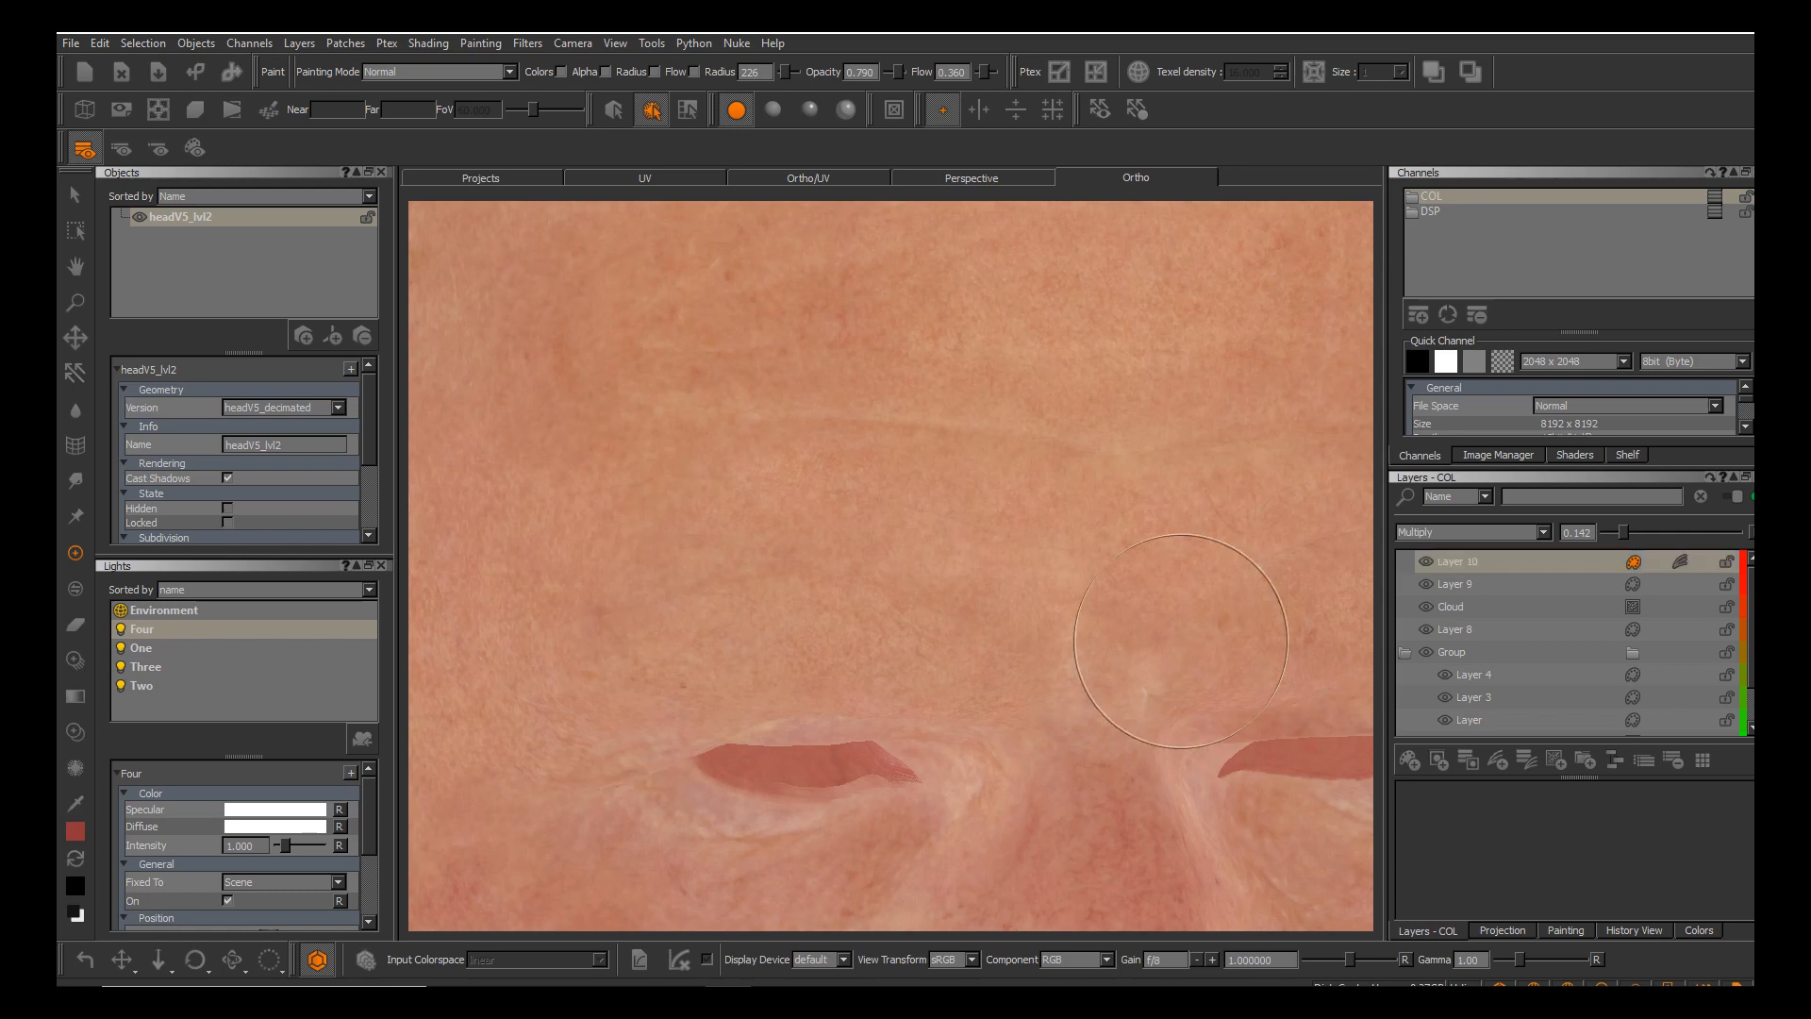
Examine the lips and chin up close, and review the blended skin on the whole face from the front.
{"action": "mouse_move", "coordinate": [1077, 626]}
{"action": "middle_mouse_down", "text": "alt"}
{"action": "mouse_move", "coordinate": [1034, 661]}
{"action": "mouse_move", "coordinate": [962, 664]}
{"action": "middle_mouse_up", "text": "alt"}
{"action": "right_click_drag", "start_coordinate": [963, 664], "coordinate": [910, 664], "text": "alt"}
{"action": "mouse_move", "coordinate": [910, 664]}
{"action": "left_mouse_down", "text": "alt"}
{"action": "mouse_move", "coordinate": [981, 660]}
{"action": "mouse_move", "coordinate": [929, 614]}
{"action": "left_mouse_up", "text": "alt"}
{"action": "middle_click_drag", "start_coordinate": [929, 614], "coordinate": [934, 102], "text": "alt"}
{"action": "left_click_drag", "start_coordinate": [934, 102], "coordinate": [972, 105], "text": "alt"}
{"action": "middle_click_drag", "start_coordinate": [950, 614], "coordinate": [1010, 425], "text": "alt"}
{"action": "right_click_drag", "start_coordinate": [1009, 424], "coordinate": [1127, 425], "text": "alt"}
{"action": "mouse_move", "coordinate": [1128, 425]}
{"action": "left_mouse_down", "text": "alt"}
{"action": "mouse_move", "coordinate": [1061, 425]}
{"action": "mouse_move", "coordinate": [1146, 424]}
{"action": "left_mouse_up", "text": "alt"}
{"action": "middle_click_drag", "start_coordinate": [950, 614], "coordinate": [930, 673], "text": "alt"}
{"action": "right_click_drag", "start_coordinate": [930, 674], "coordinate": [964, 674], "text": "alt"}
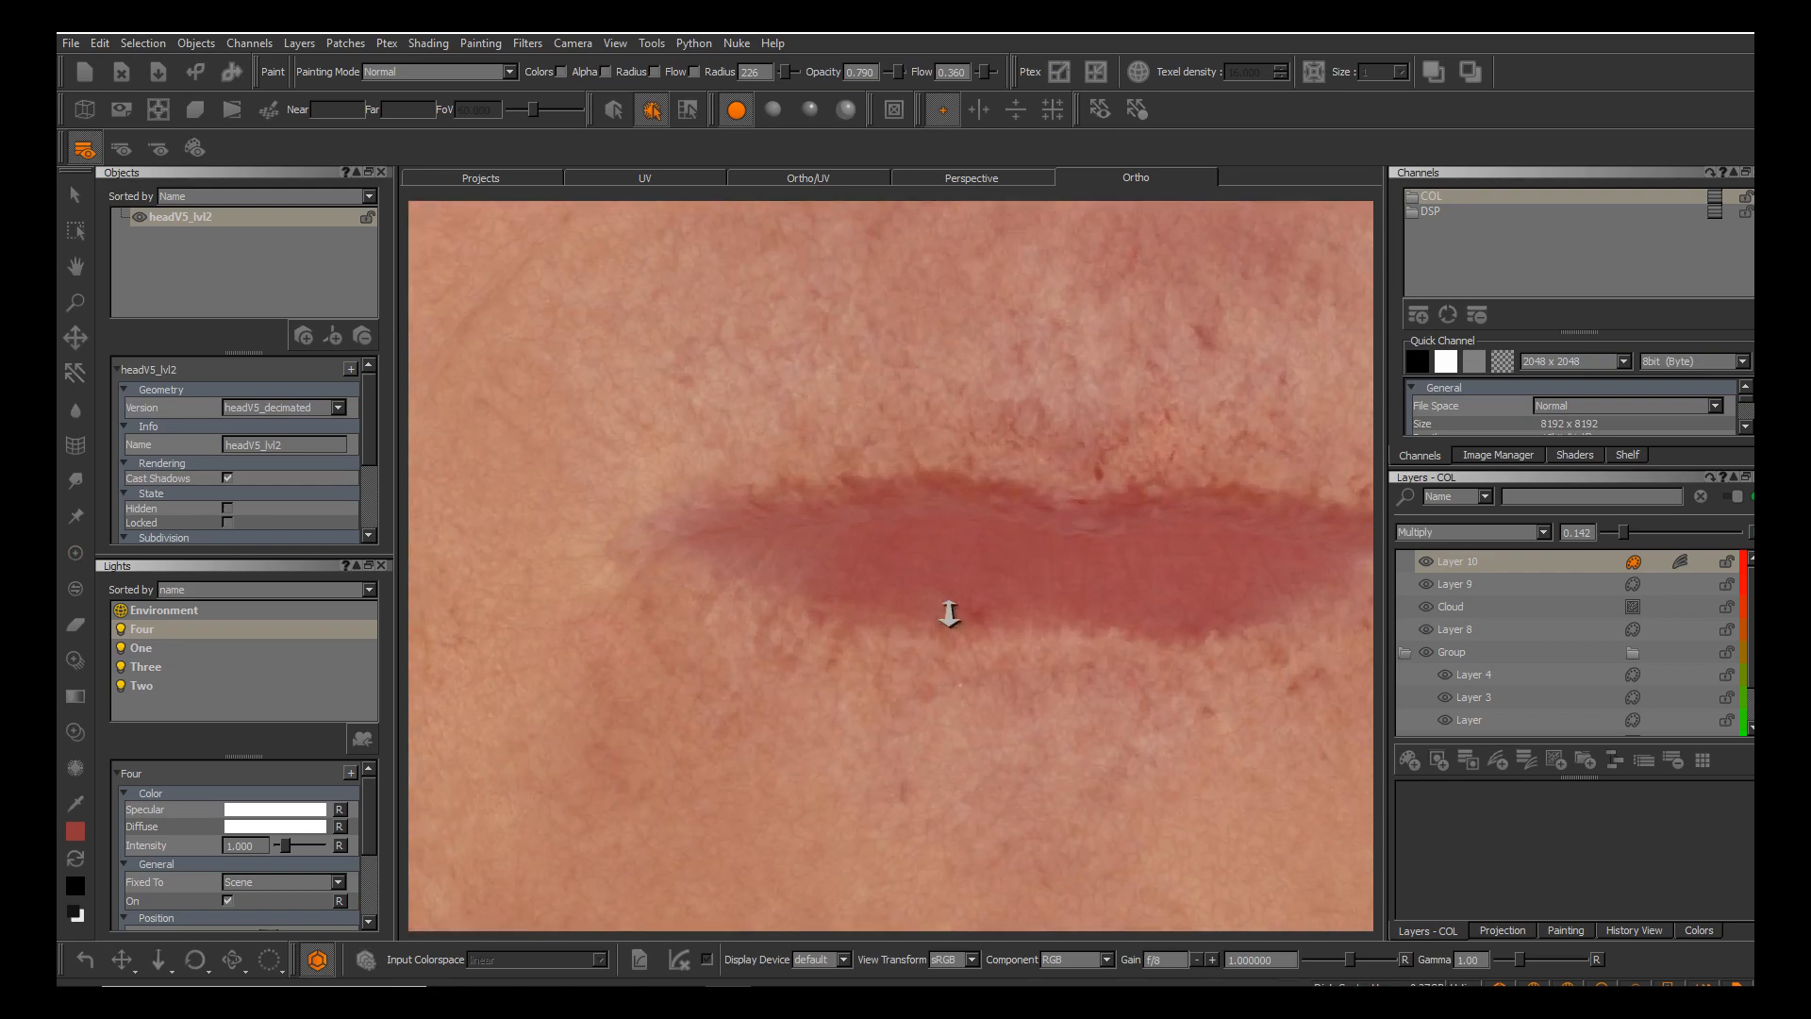
{"action": "left_click_drag", "start_coordinate": [964, 674], "coordinate": [951, 674], "text": "alt"}
{"action": "right_click_drag", "start_coordinate": [951, 674], "coordinate": [854, 614], "text": "alt"}
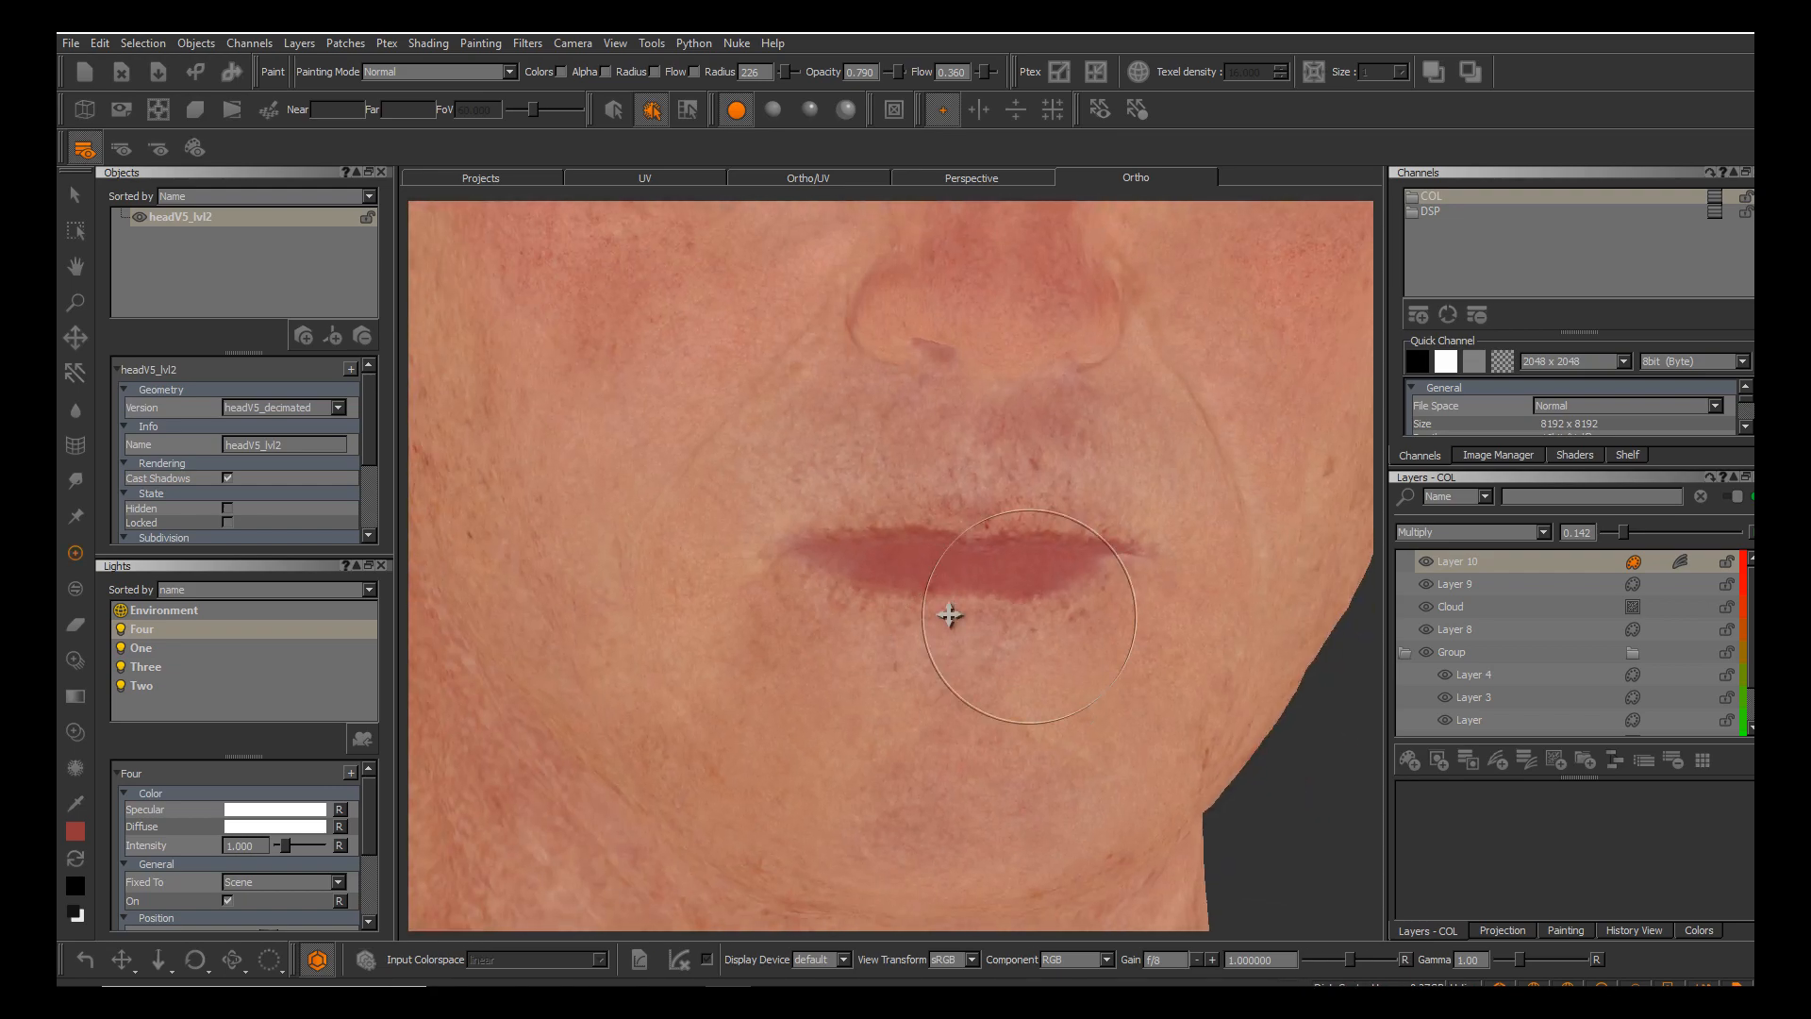
{"action": "middle_click_drag", "start_coordinate": [950, 614], "coordinate": [986, 766], "text": "alt"}
{"action": "right_click_drag", "start_coordinate": [986, 766], "coordinate": [920, 766], "text": "alt"}
{"action": "left_click_drag", "start_coordinate": [950, 614], "coordinate": [997, 614], "text": "alt"}
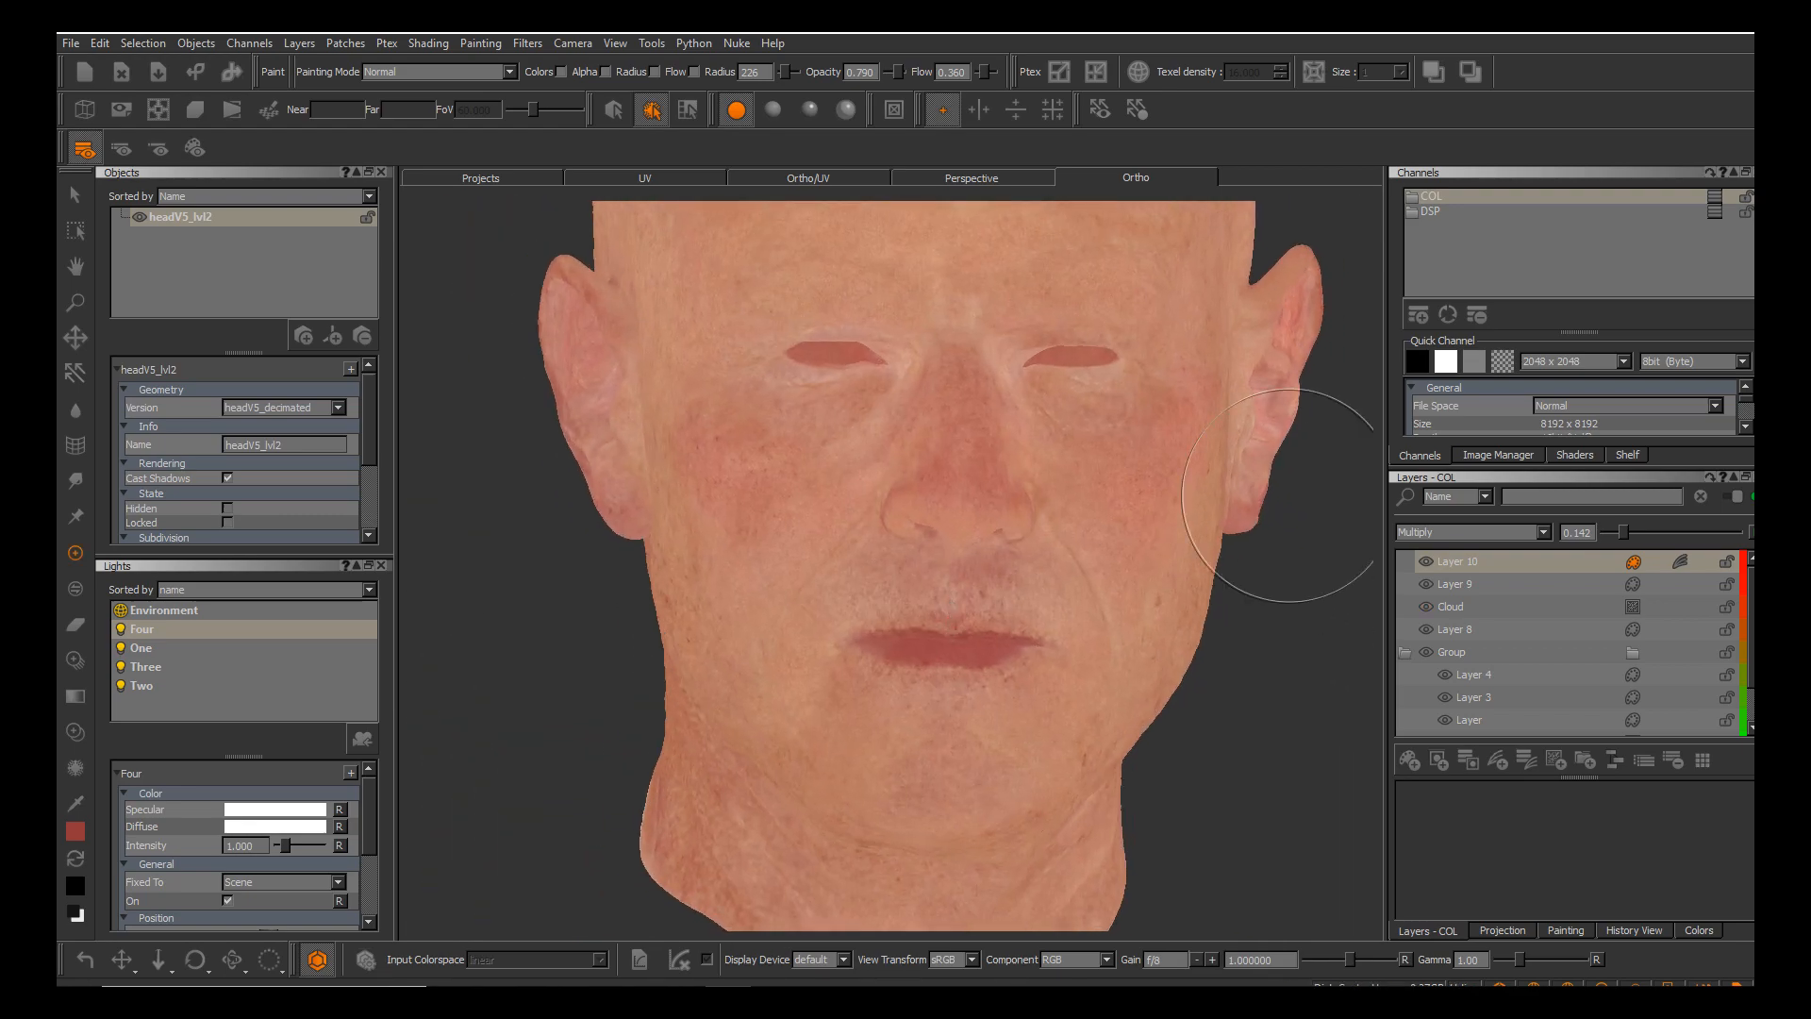
{"action": "right_click", "coordinate": [1468, 561]}
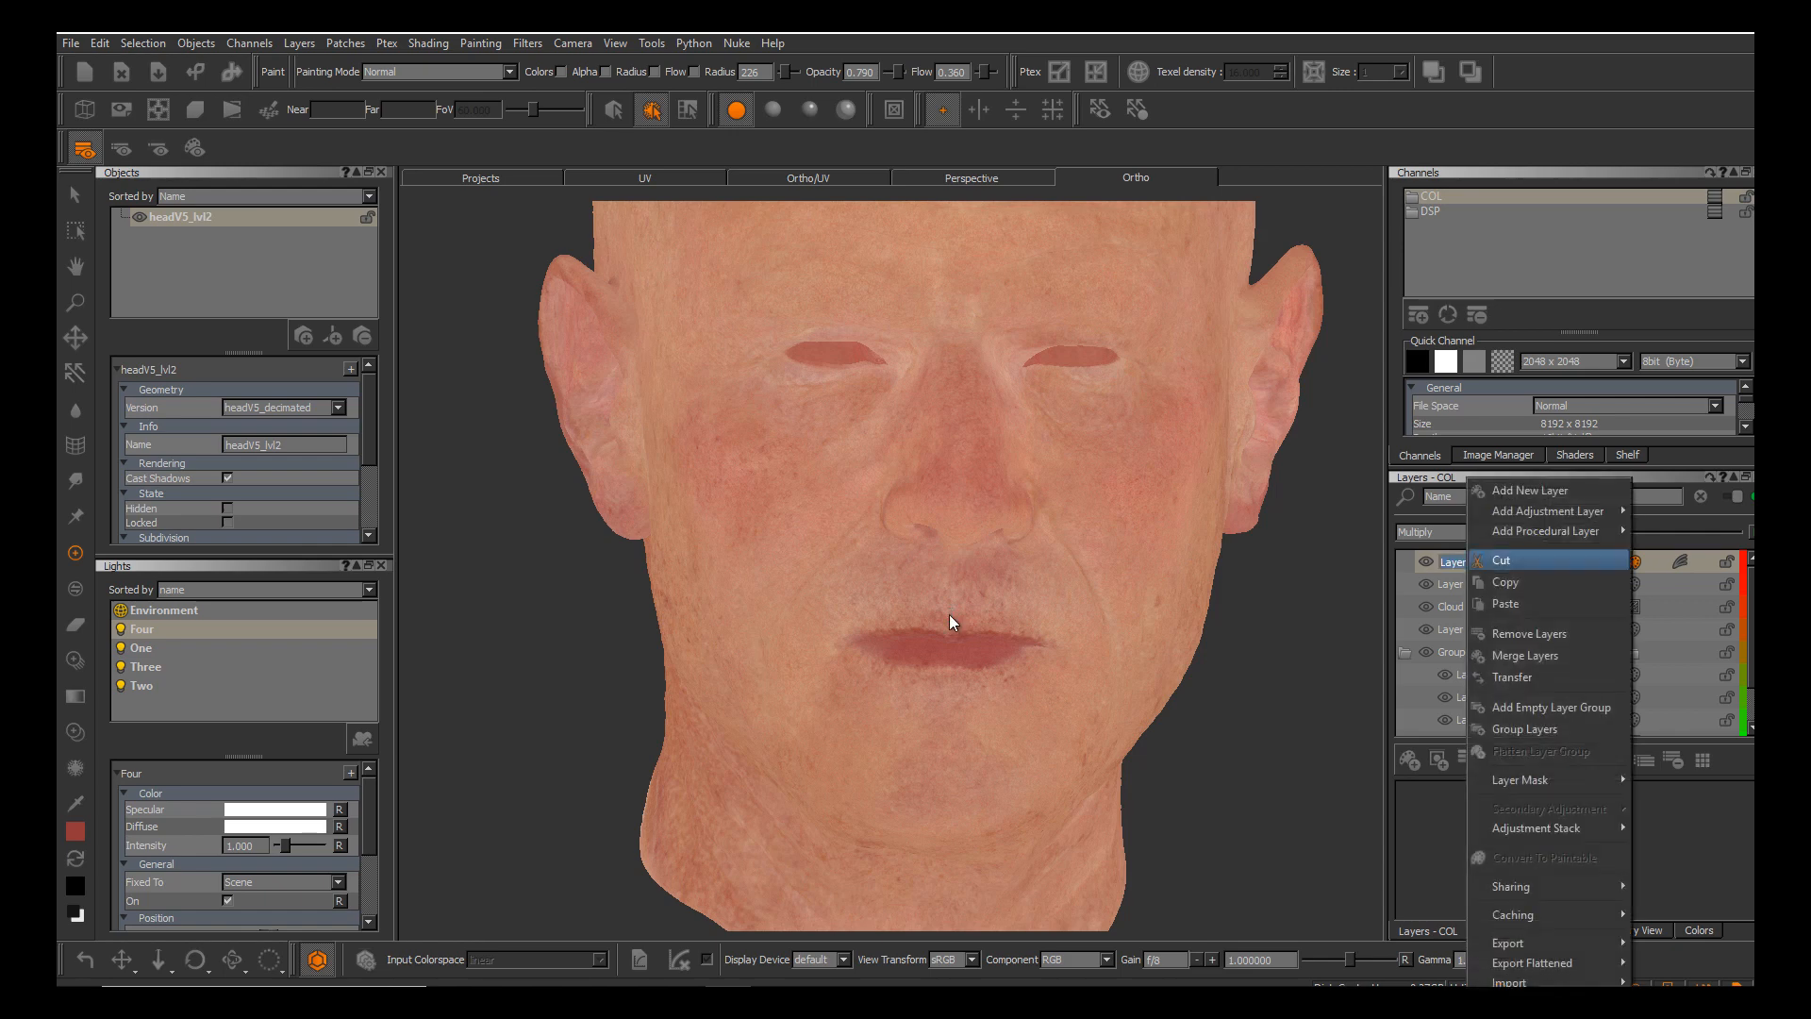
{"action": "key", "text": "Down"}
{"action": "left_click", "coordinate": [1500, 582]}
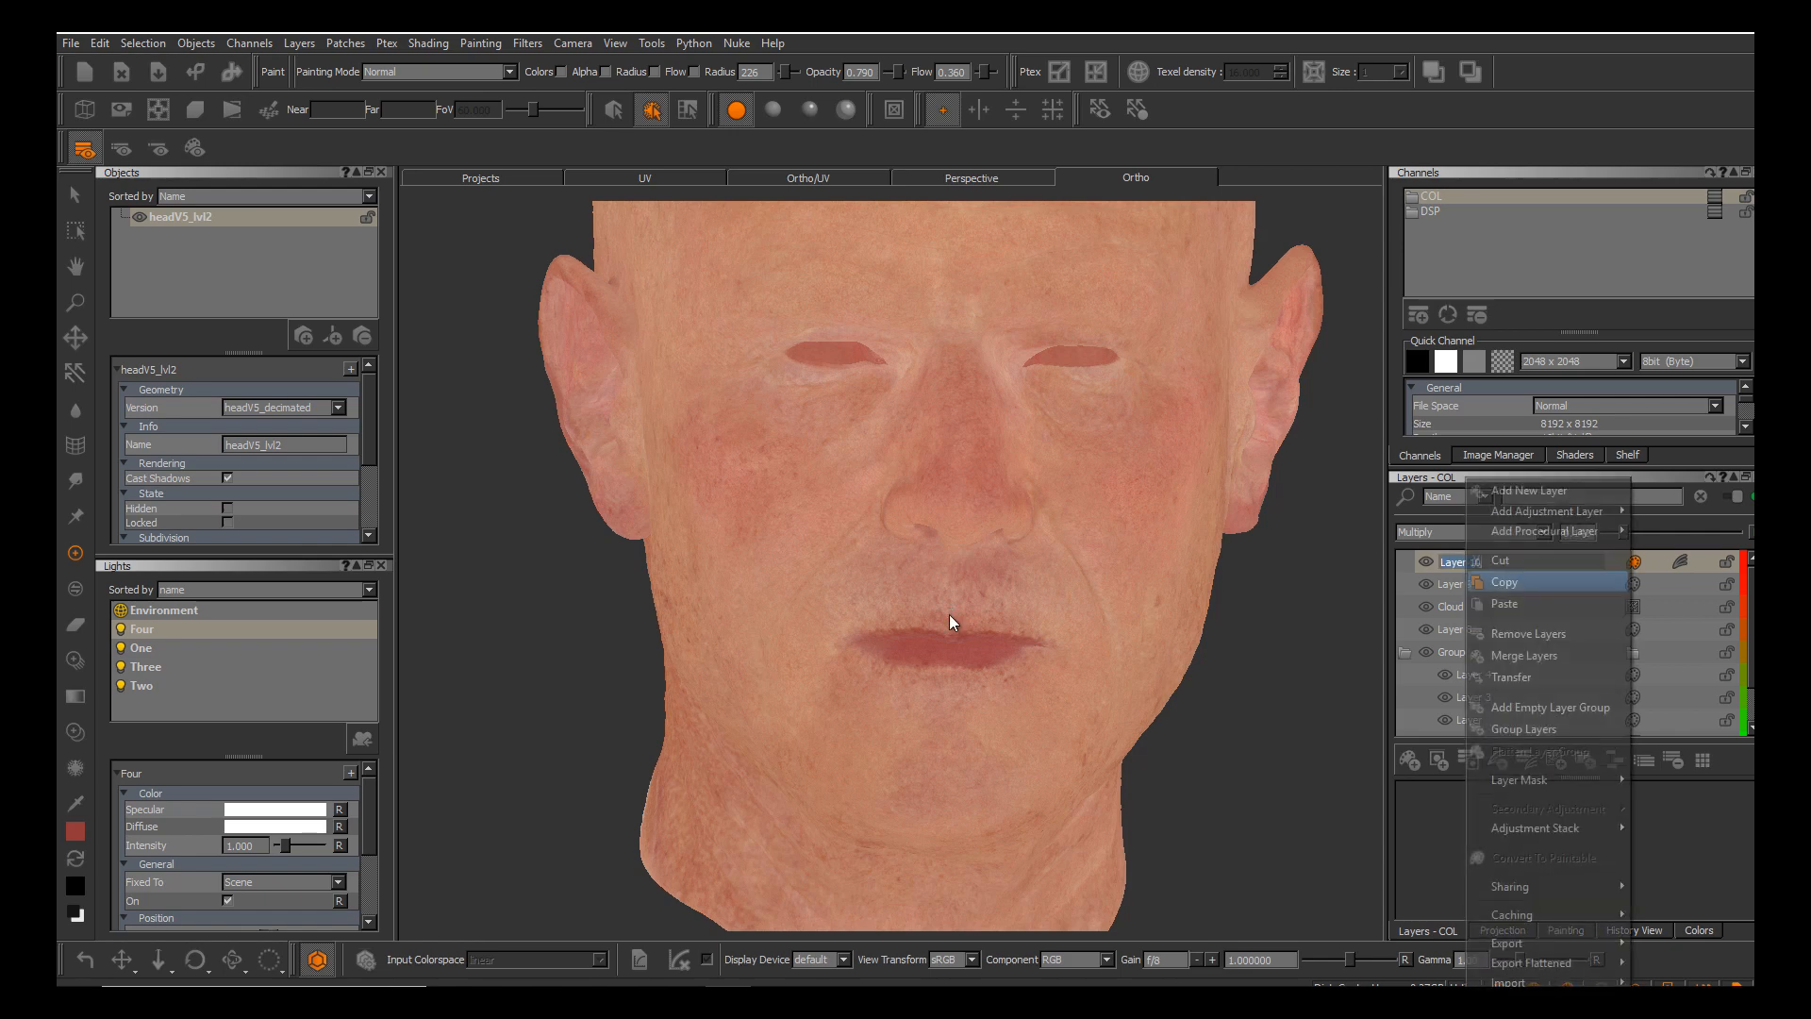
{"action": "right_click", "coordinate": [1467, 560]}
{"action": "key", "text": "Escape"}
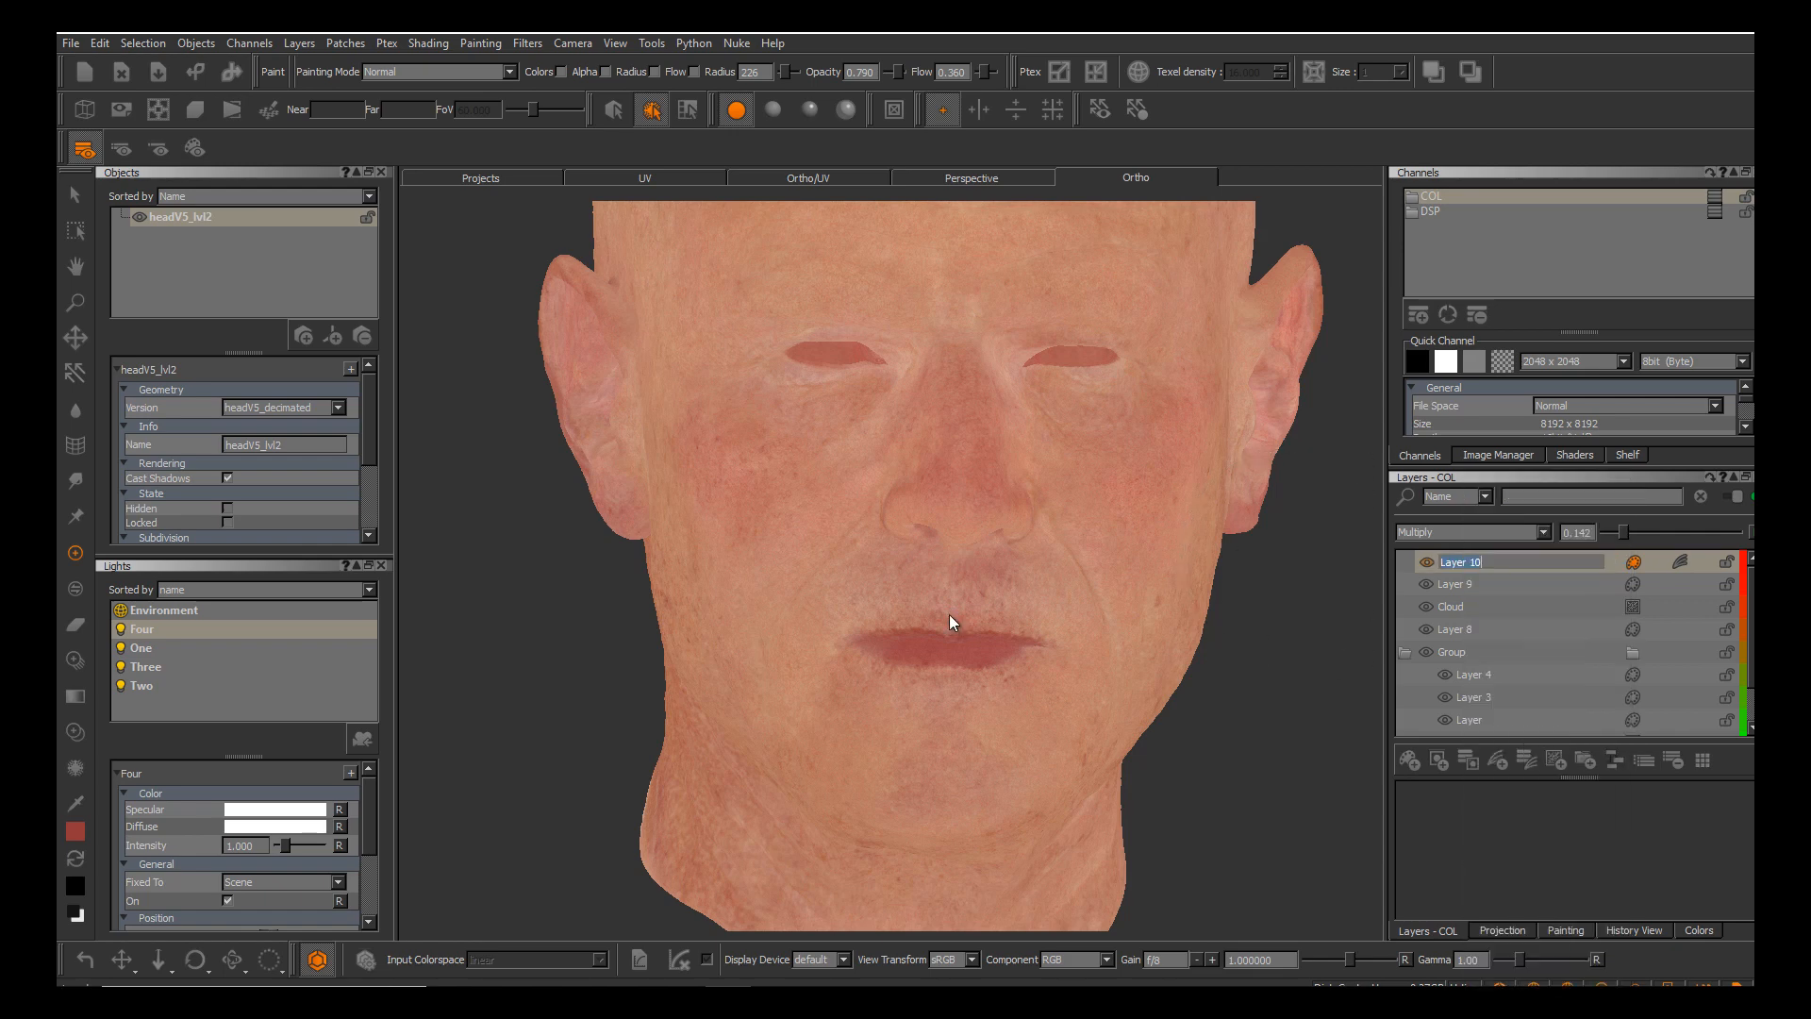
{"action": "key", "text": "Return"}
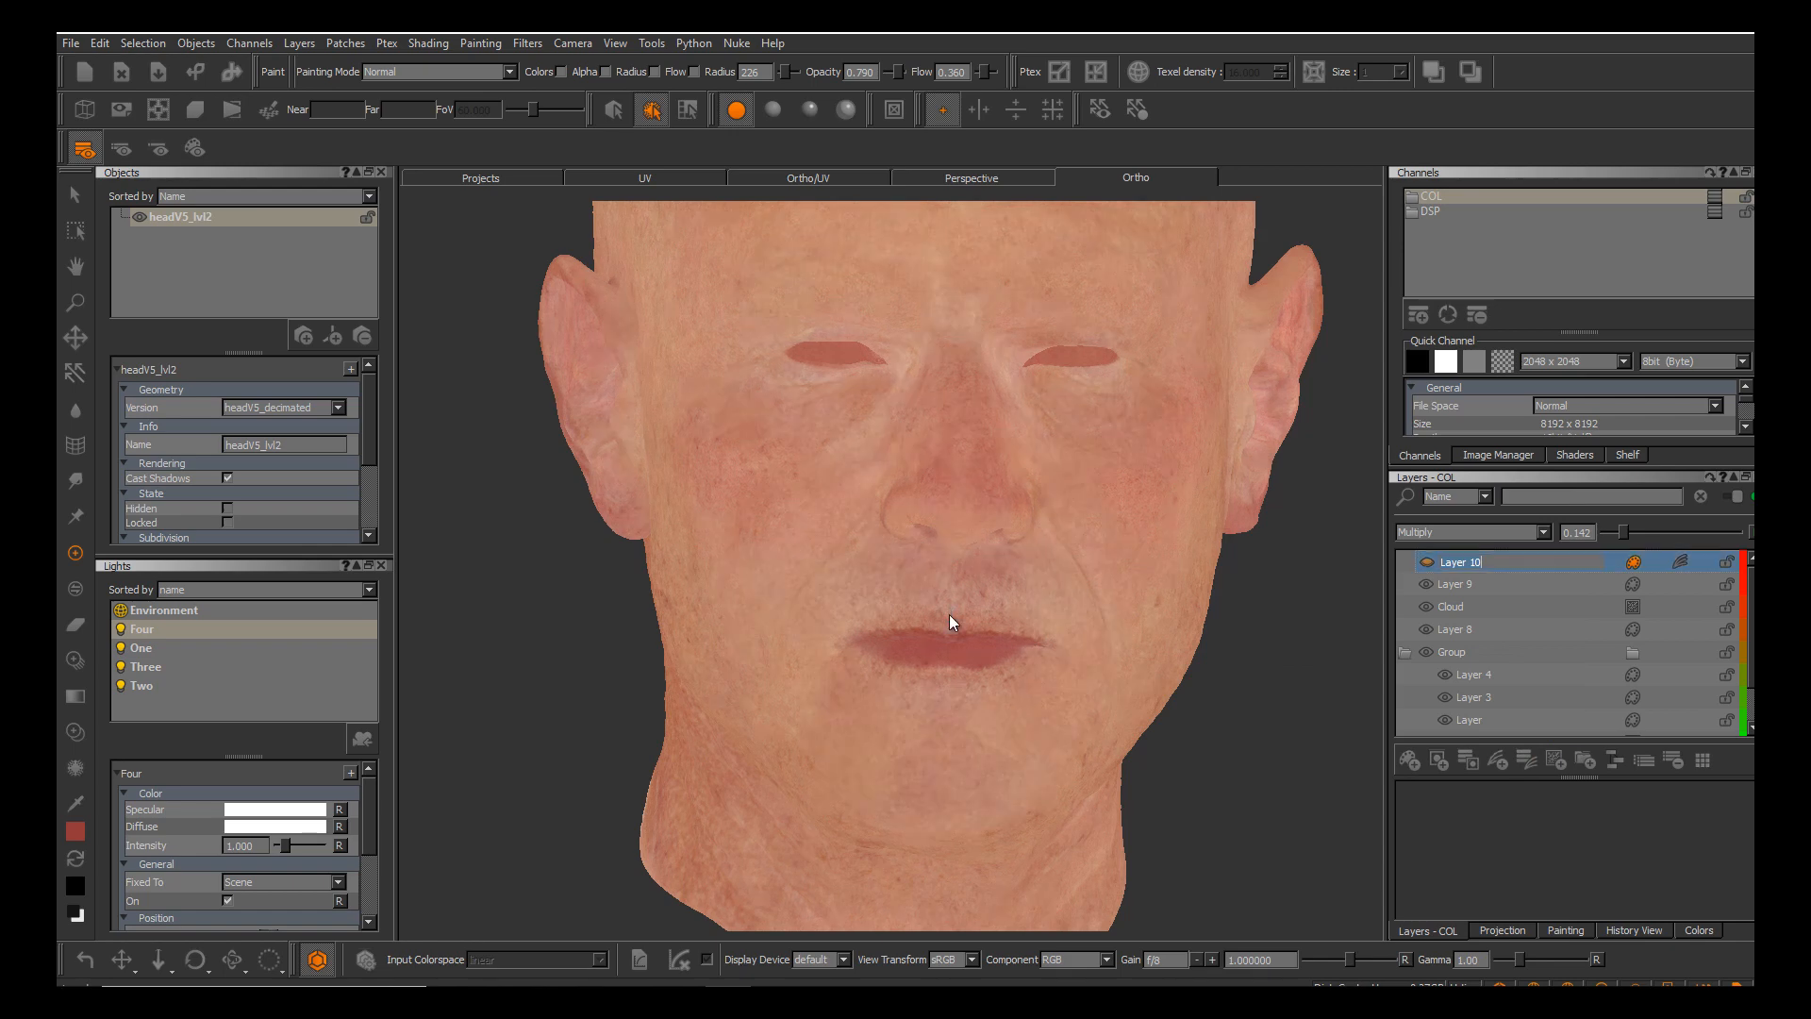
{"action": "key", "text": "Down"}
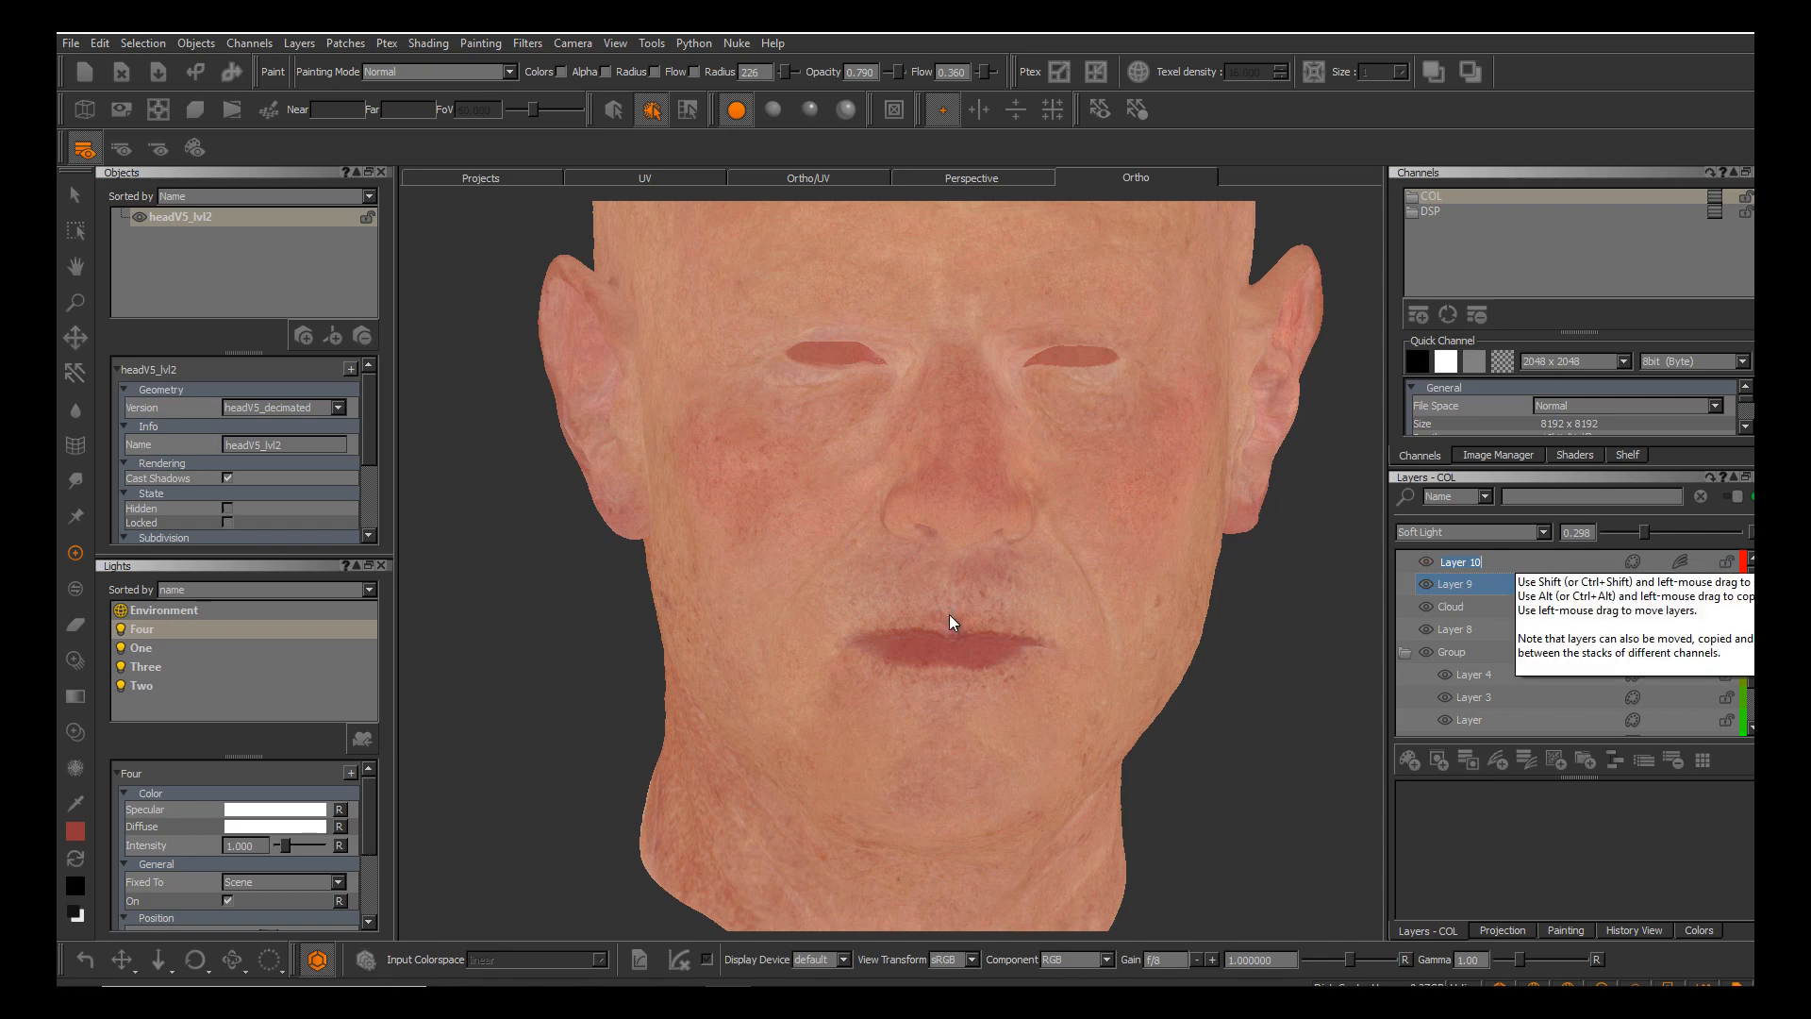
Copy Layer 10 and paste the duplicate above it in the COL channel's layer stack.
{"action": "left_click", "coordinate": [1489, 561]}
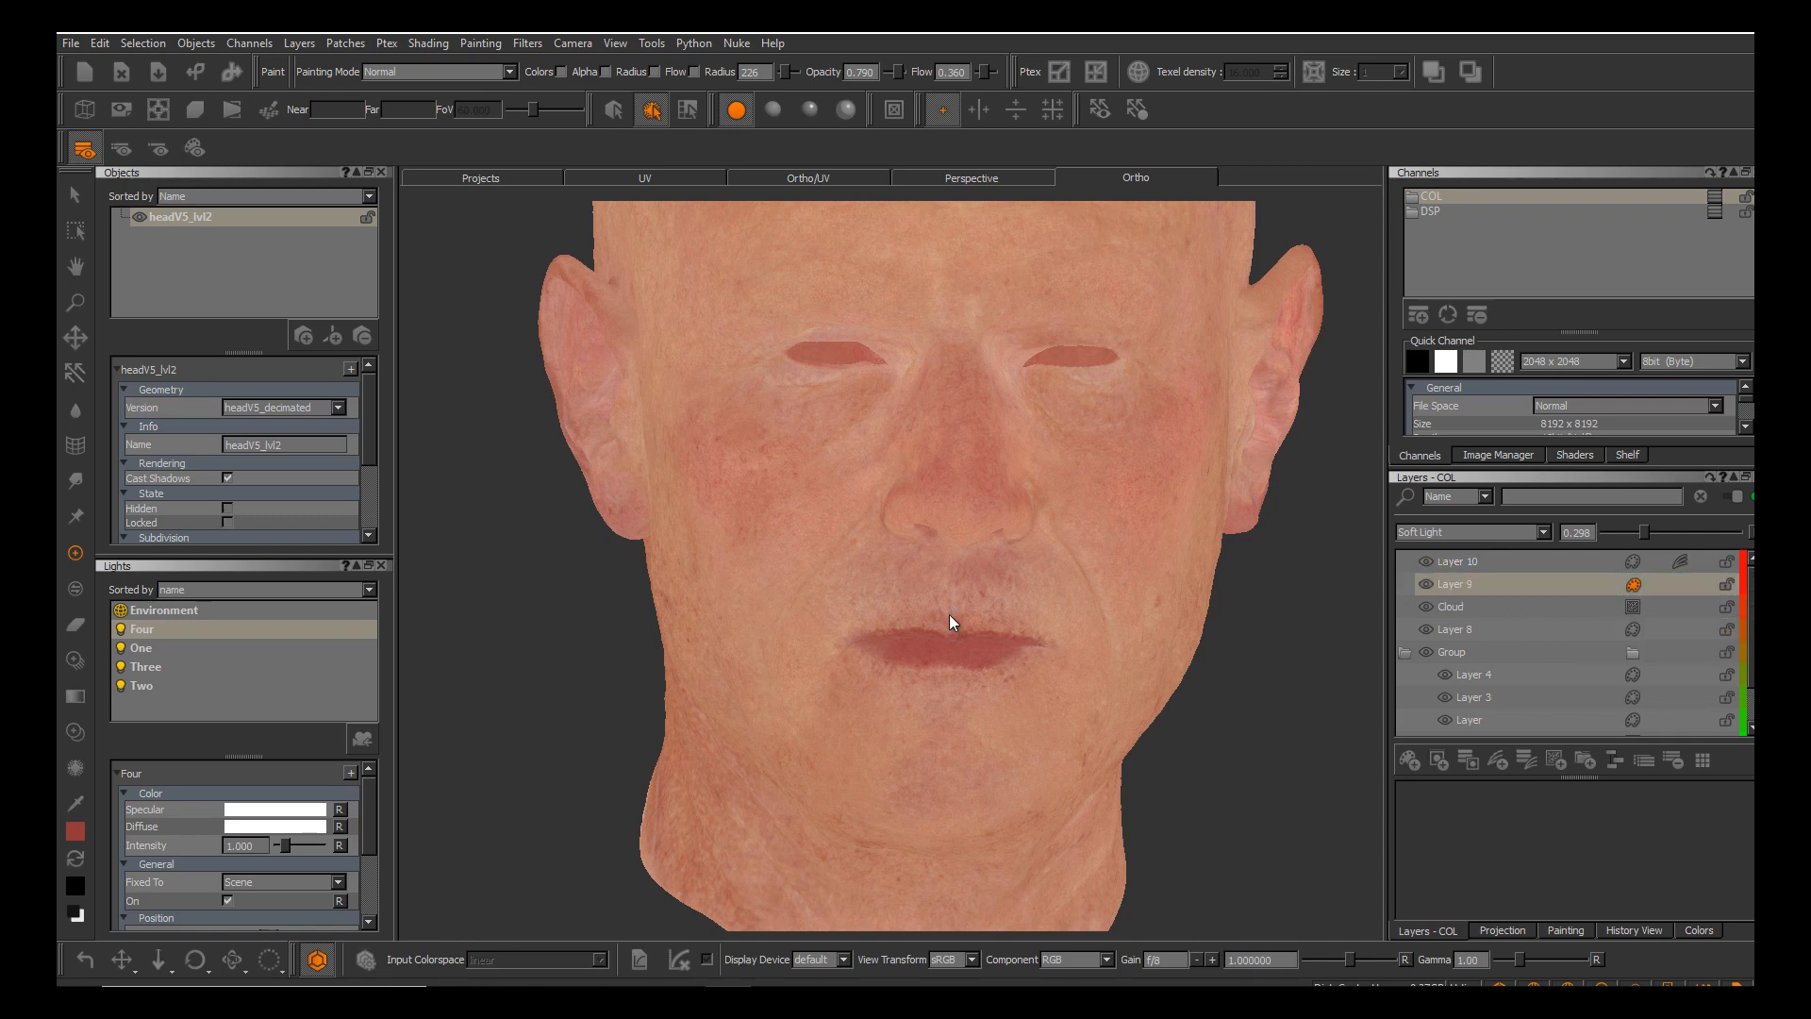
{"action": "right_click", "coordinate": [1484, 561]}
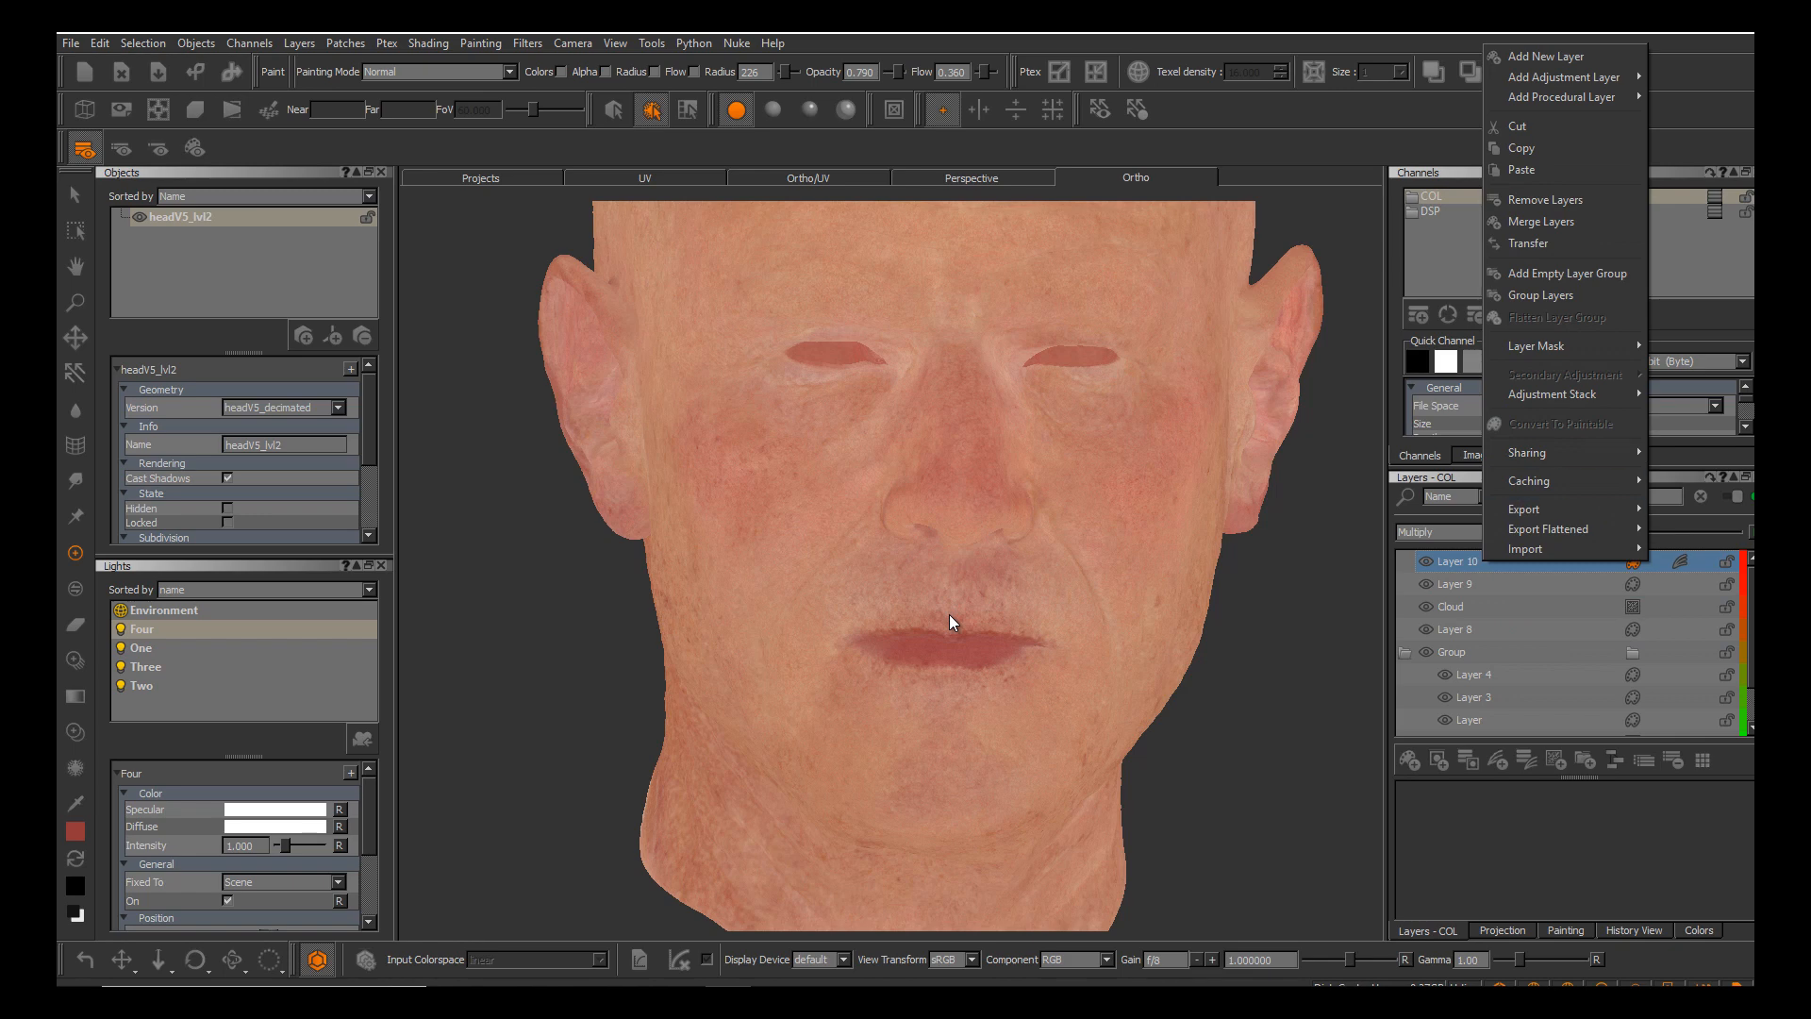
{"action": "left_click", "coordinate": [1522, 148]}
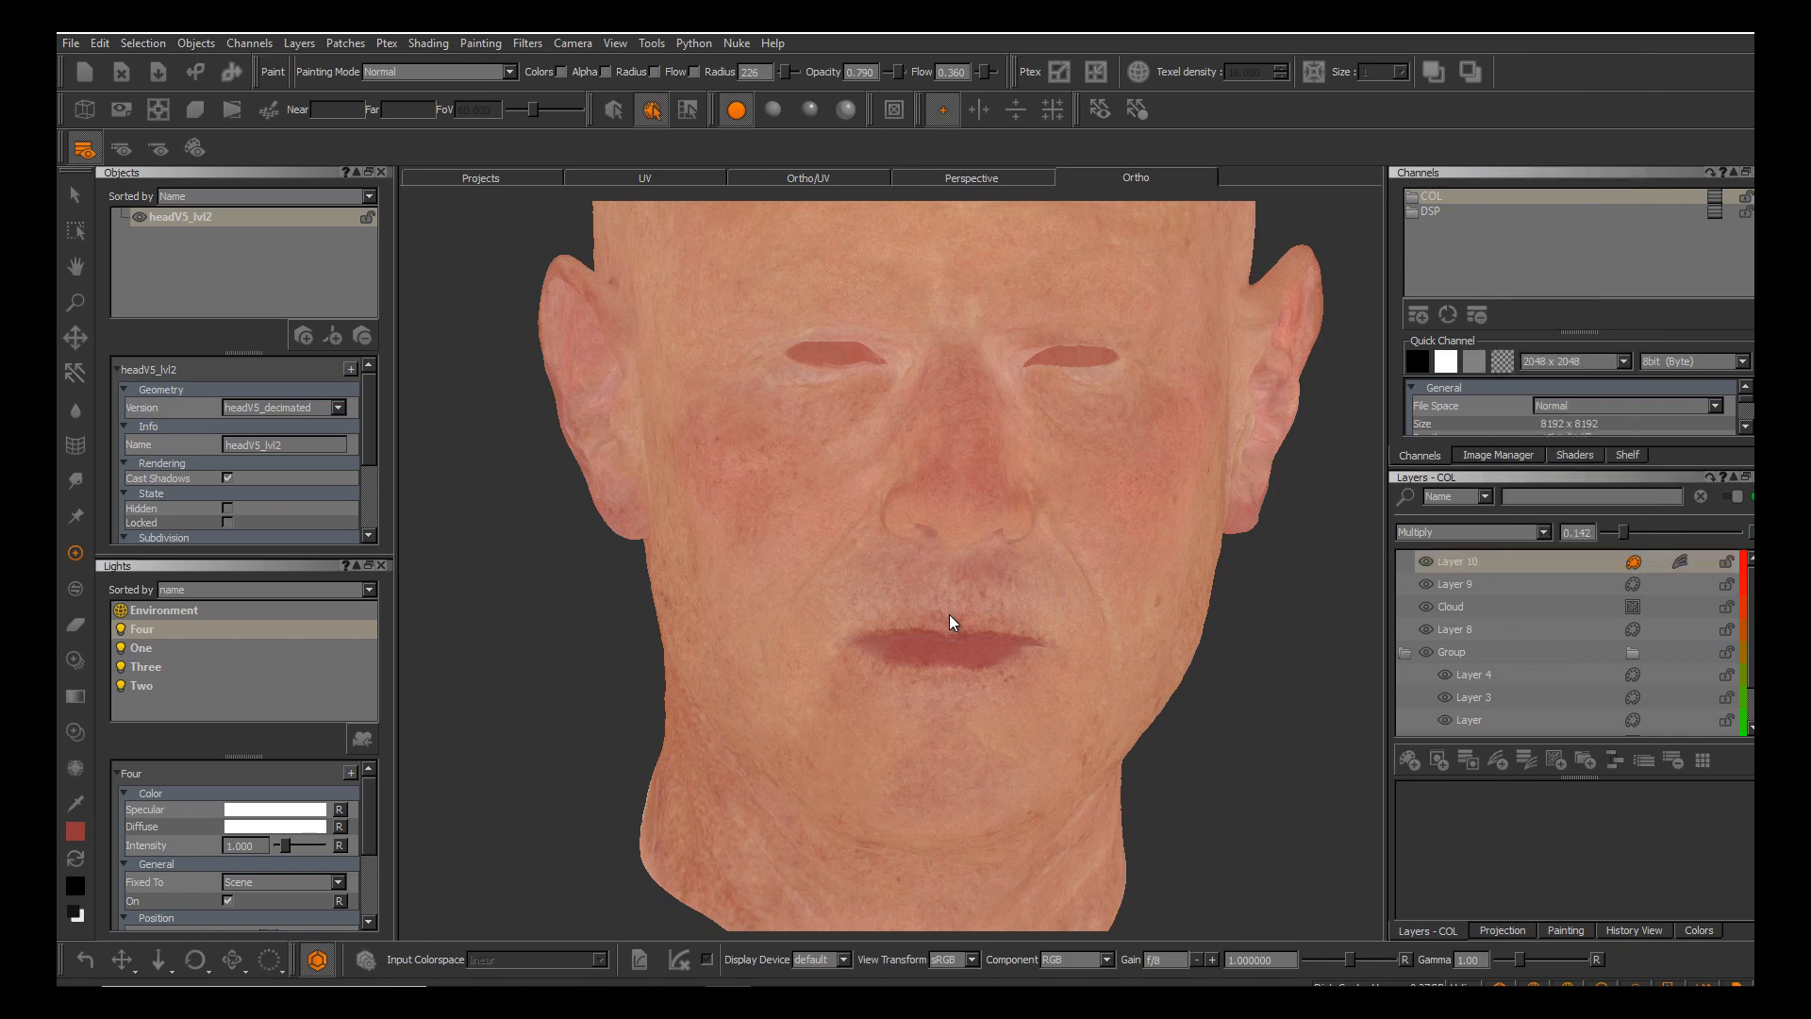
{"action": "right_click", "coordinate": [1518, 564]}
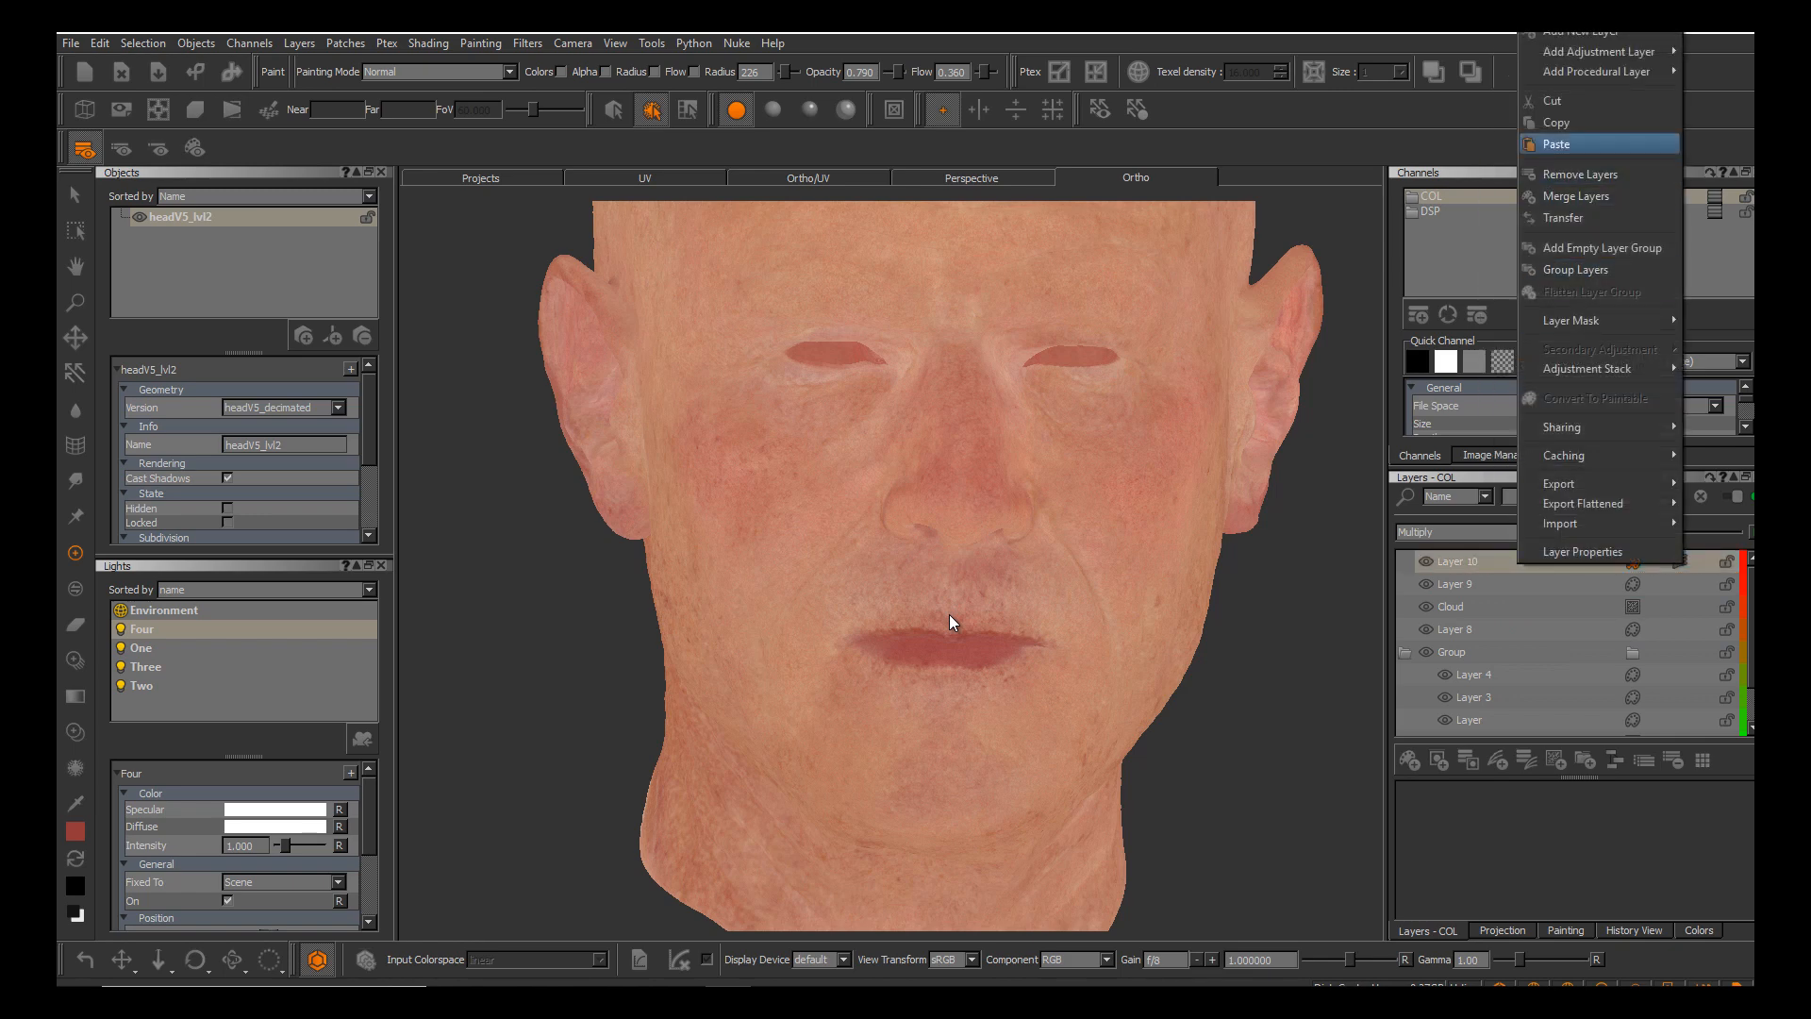
{"action": "left_click", "coordinate": [1557, 143]}
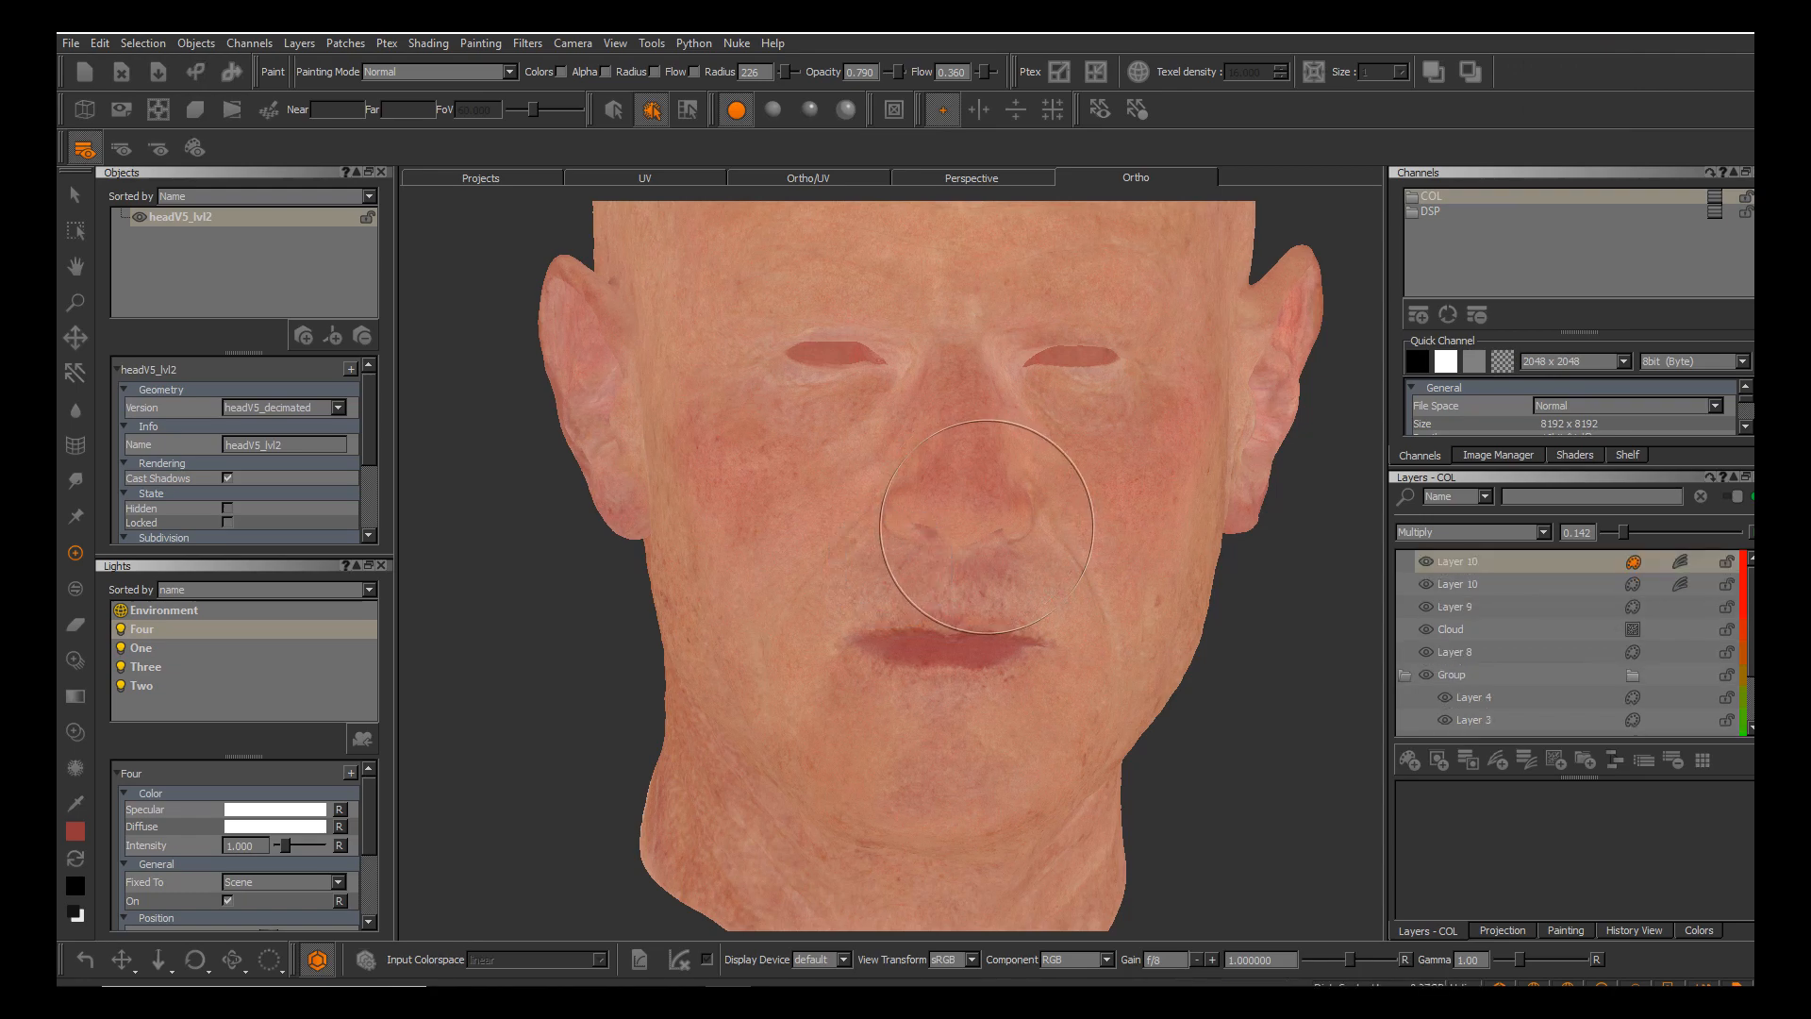
{"action": "middle_click_drag", "start_coordinate": [995, 639], "coordinate": [949, 614]}
{"action": "scroll", "coordinate": [949, 614], "scroll_direction": "up", "scroll_amount": 5}
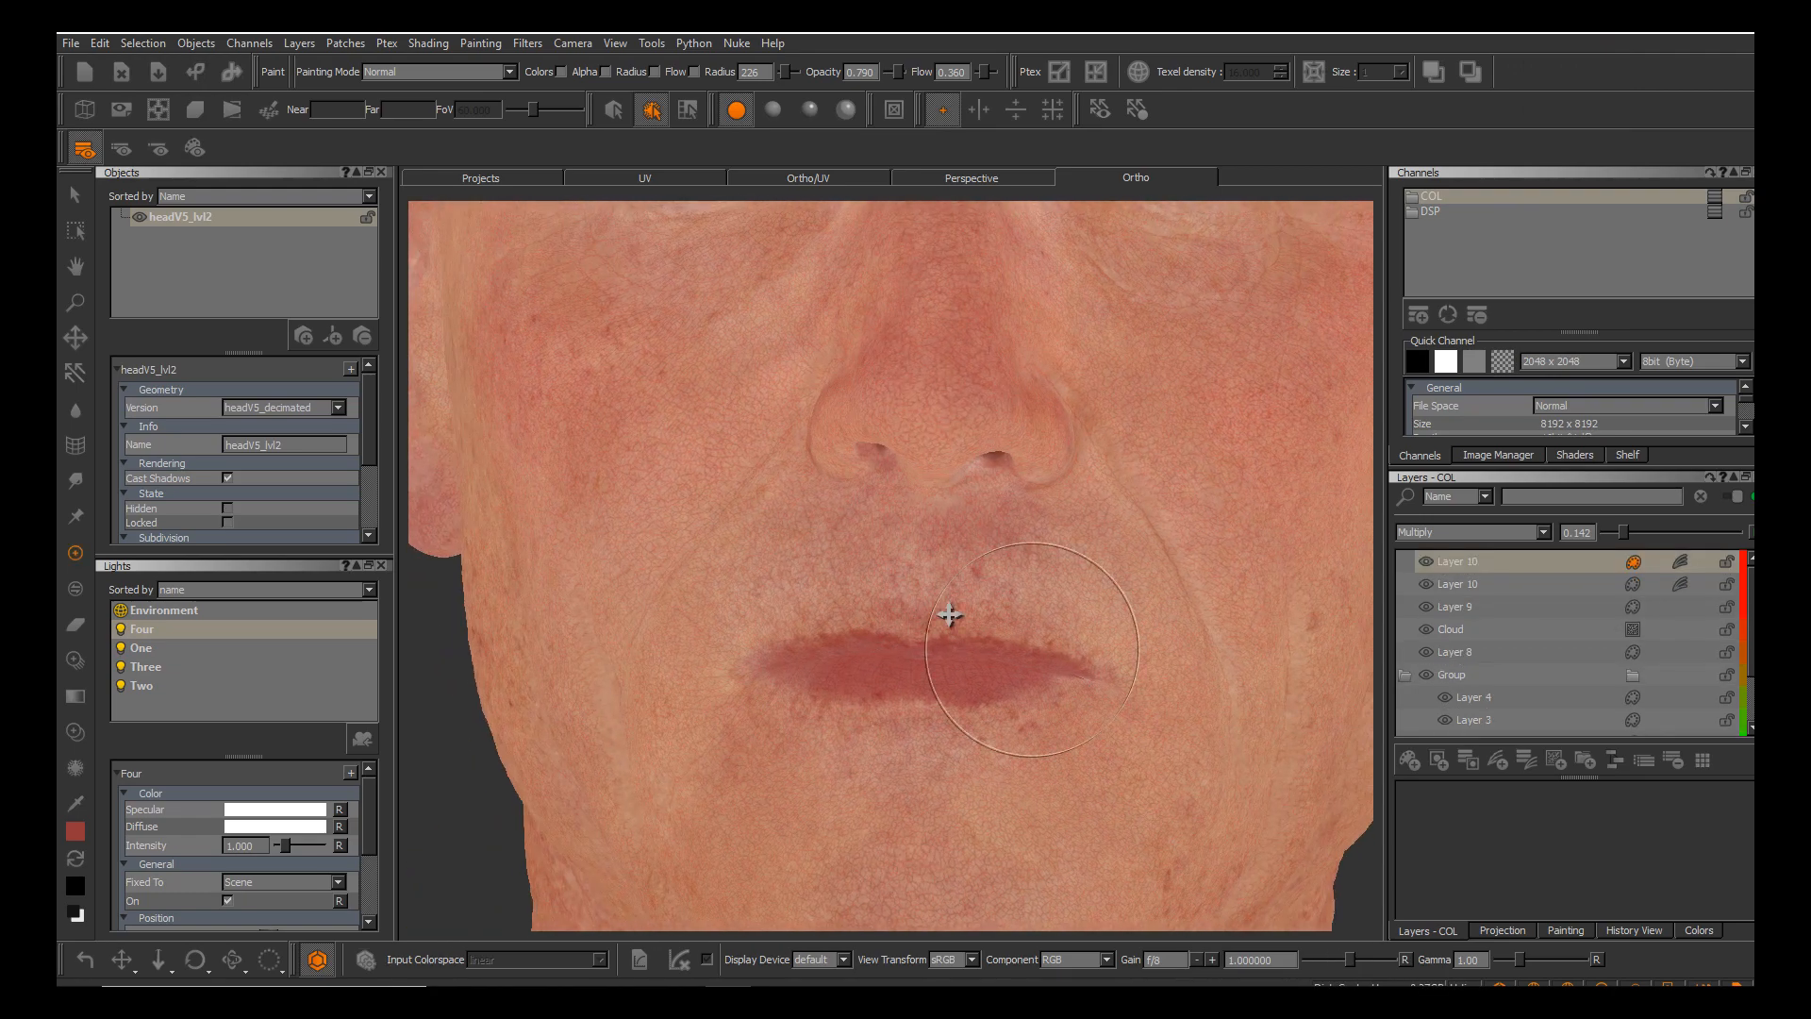
Remove the duplicated Layer 10 from the COL channel's layer stack.
{"action": "scroll", "coordinate": [949, 614], "scroll_direction": "up", "scroll_amount": 2}
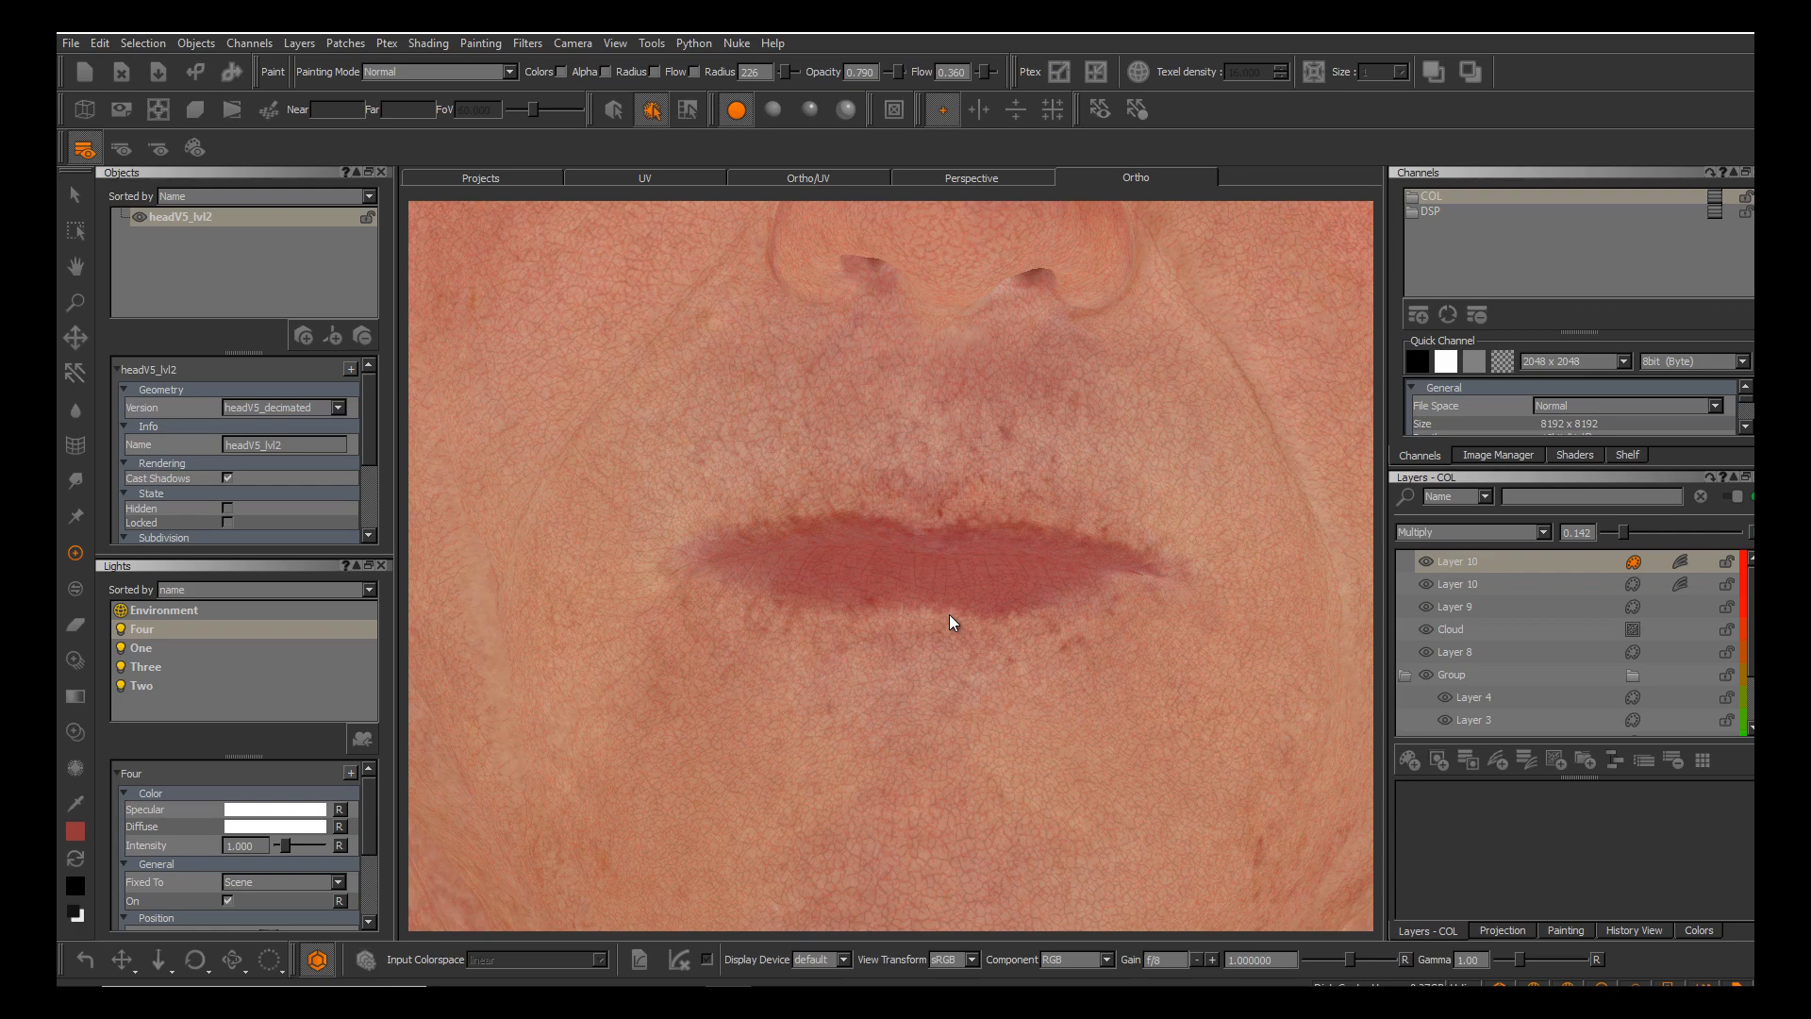
{"action": "right_click", "coordinate": [1485, 561]}
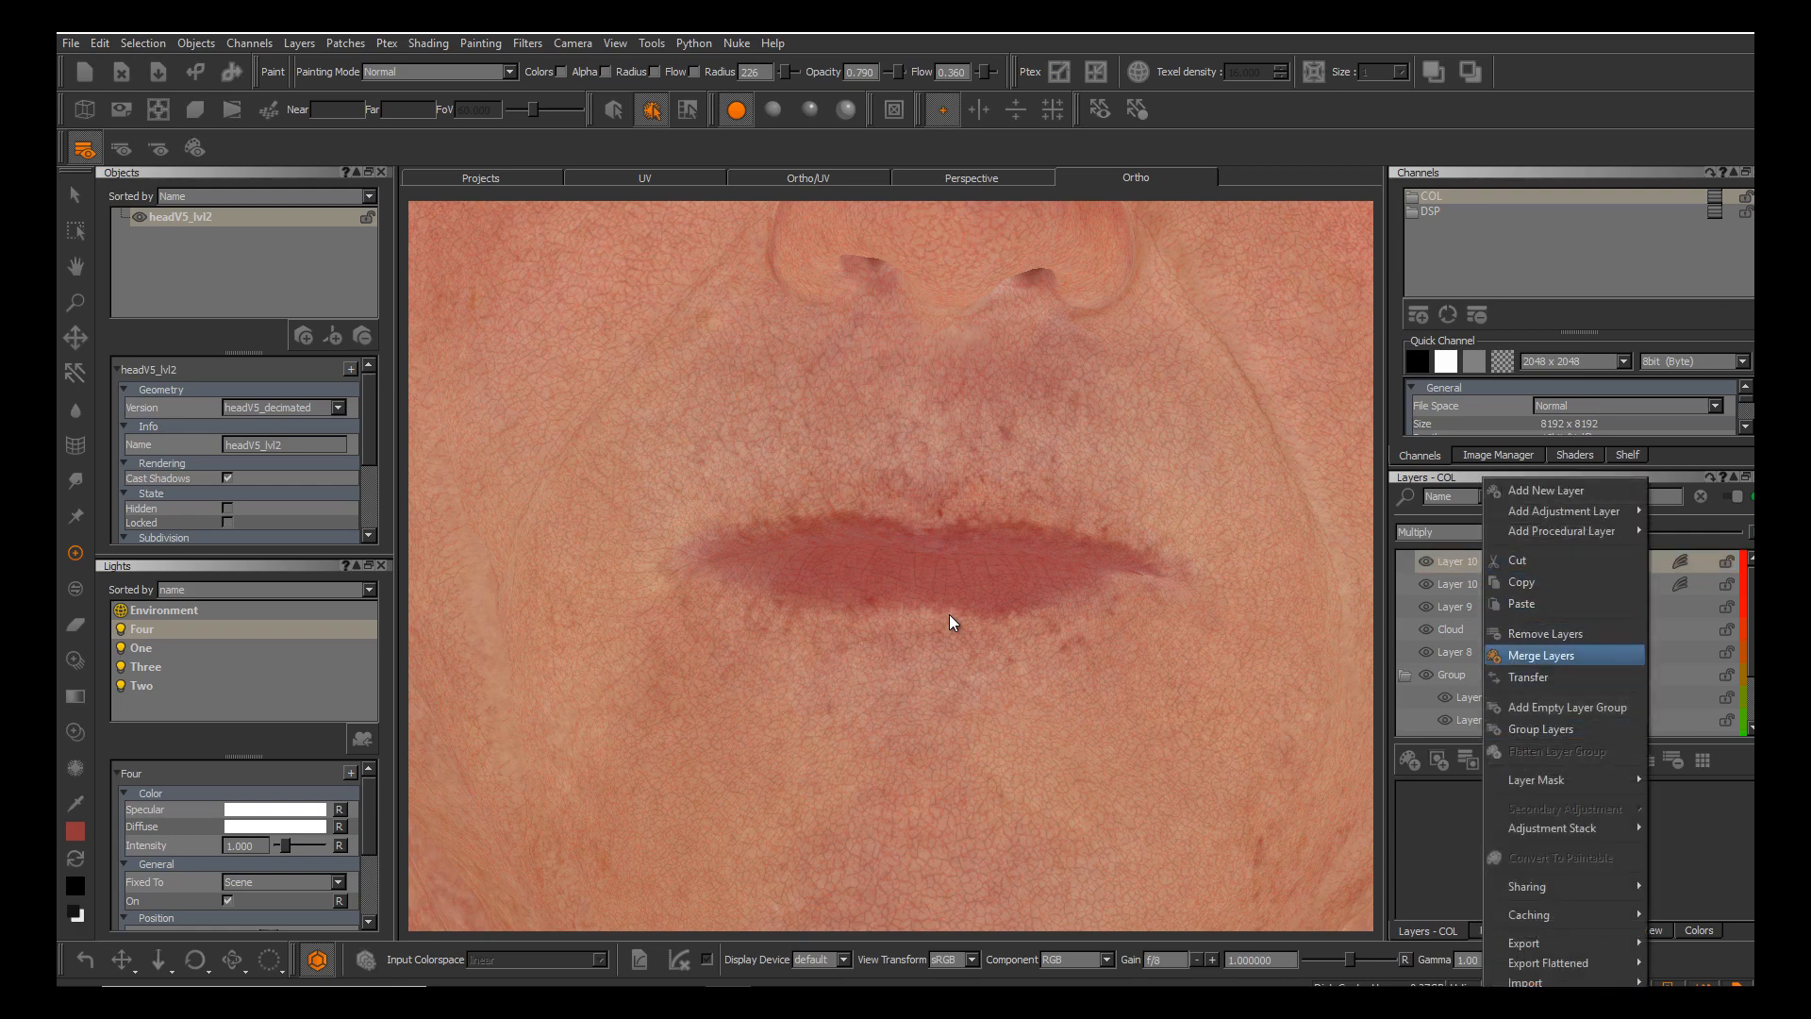
{"action": "left_click", "coordinate": [1546, 634]}
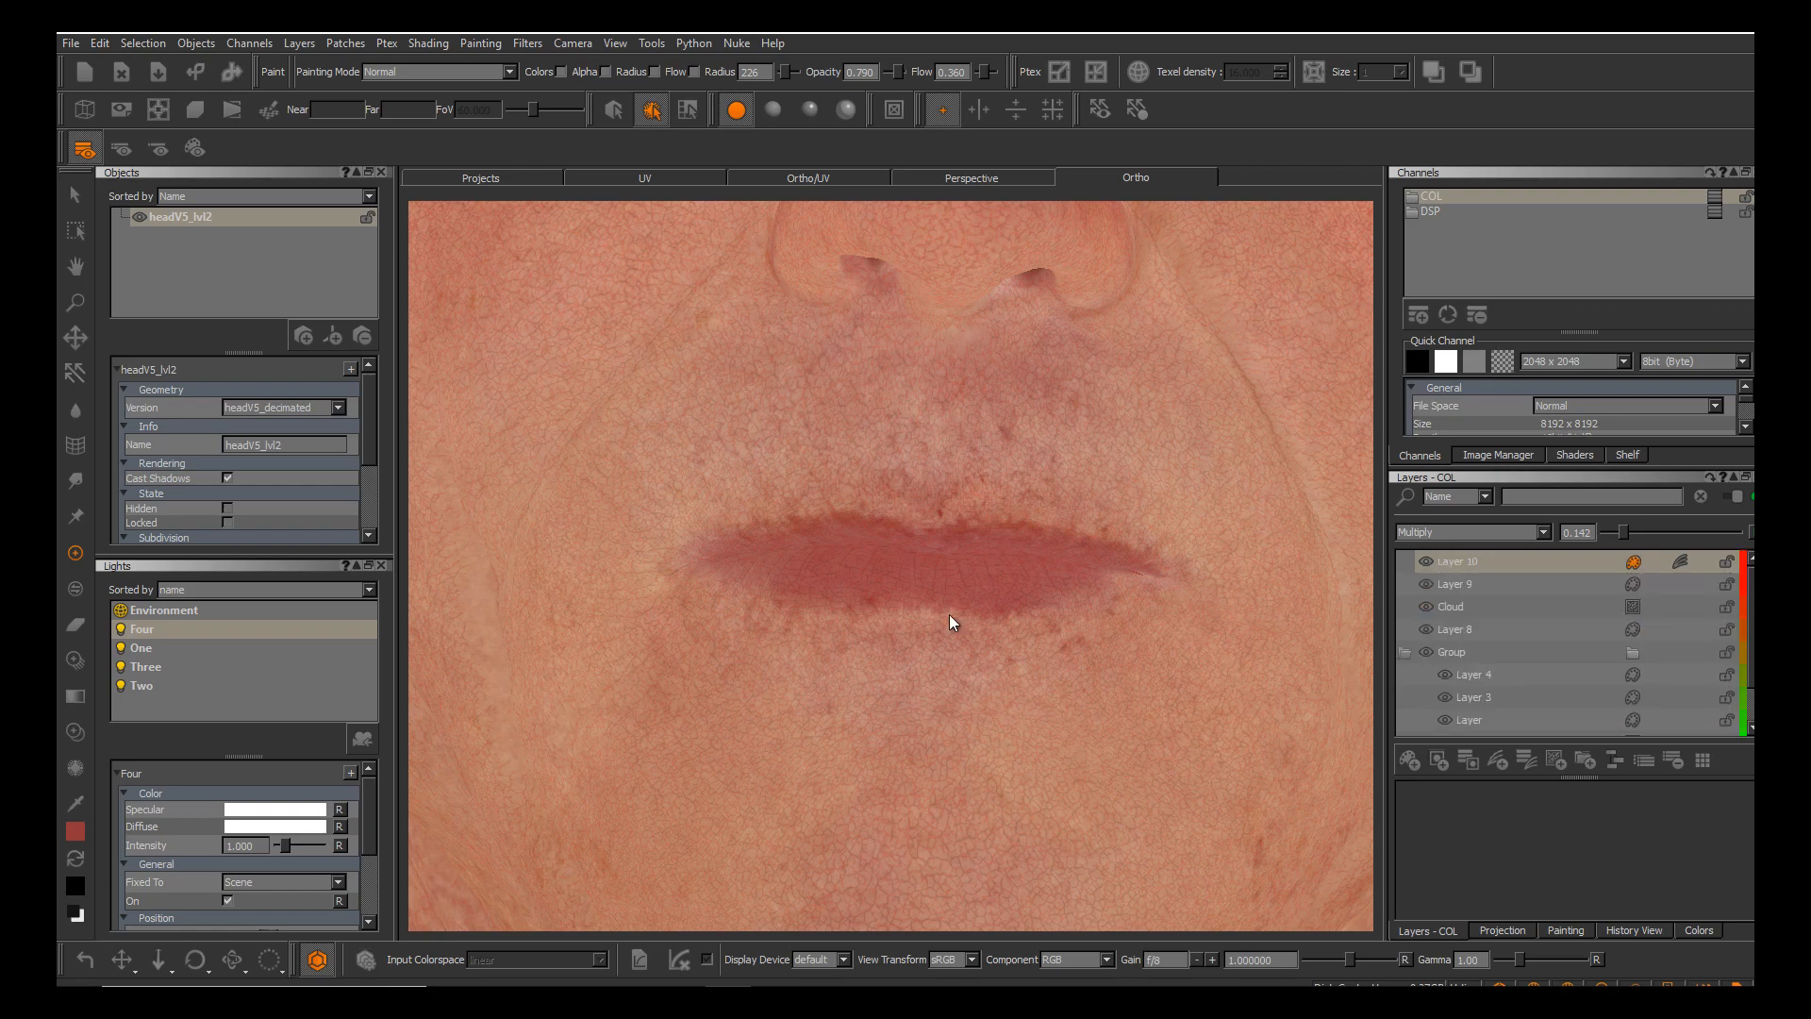
Set the remaining Layer 10's opacity to 0.191 and check its detail around the lips, nose and cheek.
{"action": "scroll", "coordinate": [951, 622], "scroll_direction": "up", "scroll_amount": 3}
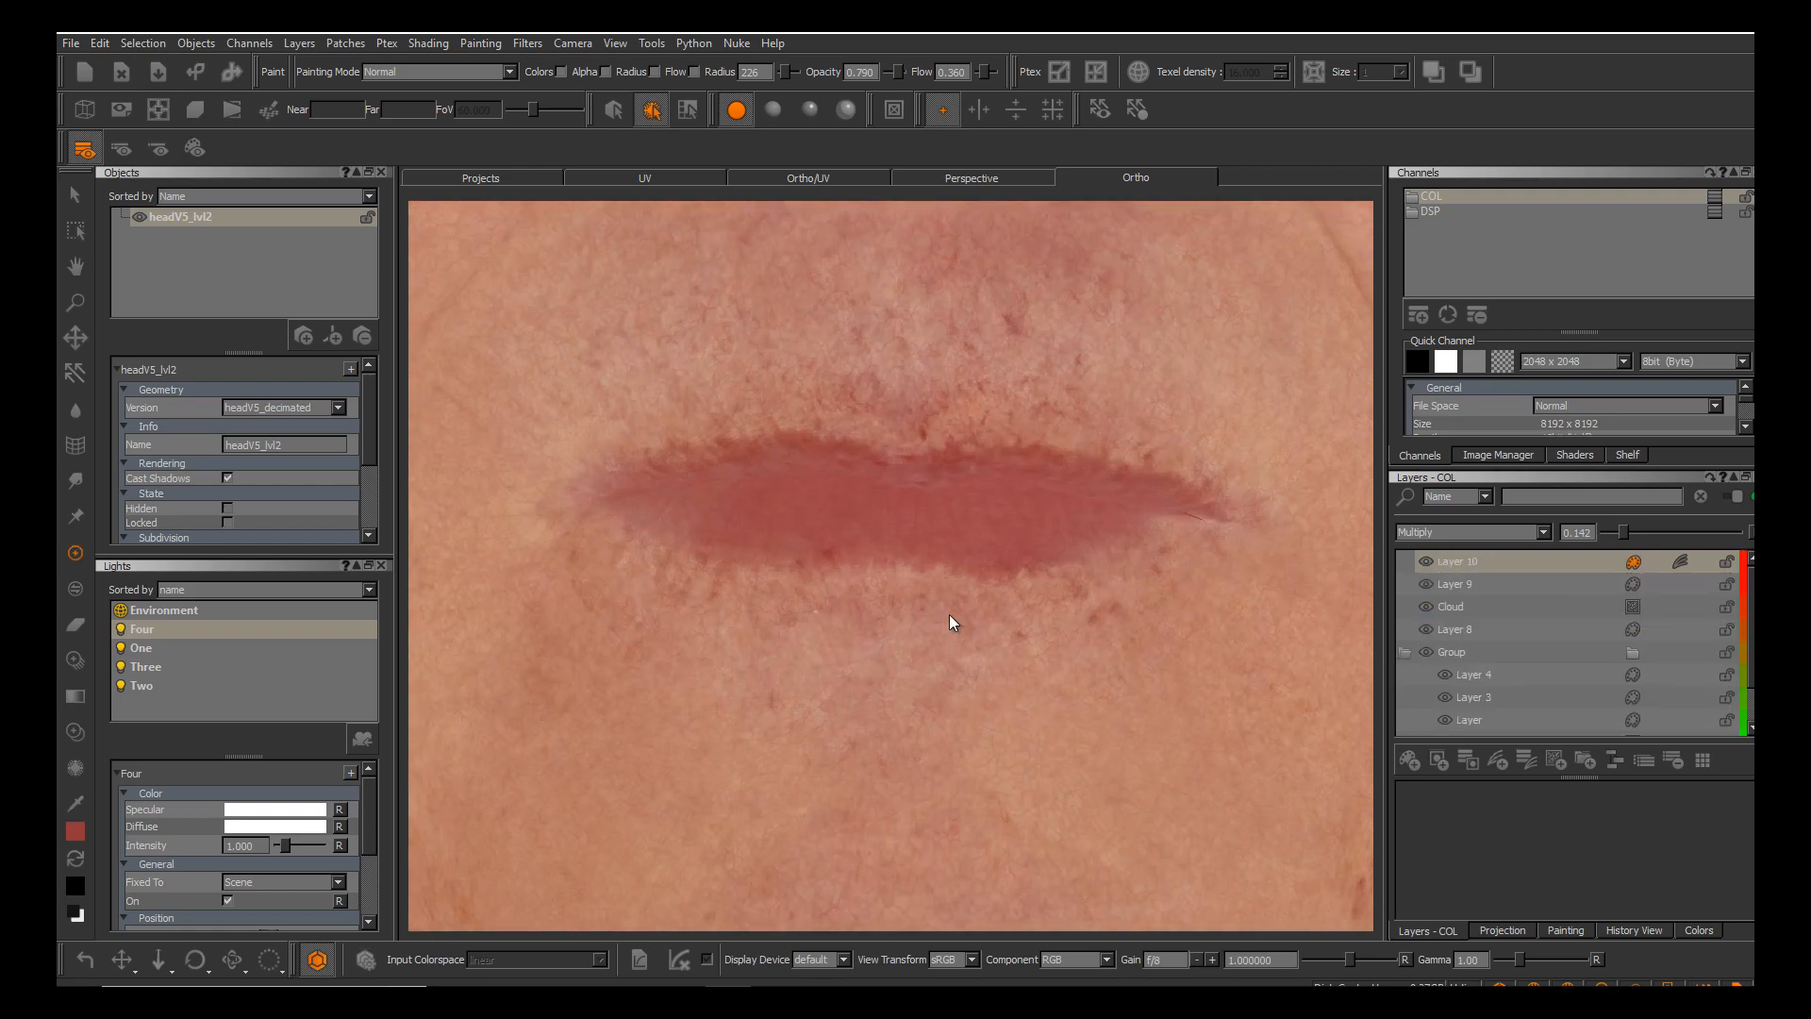
{"action": "left_click_drag", "start_coordinate": [1623, 532], "coordinate": [1630, 532]}
{"action": "middle_click_drag", "start_coordinate": [950, 616], "coordinate": [988, 849], "text": "alt"}
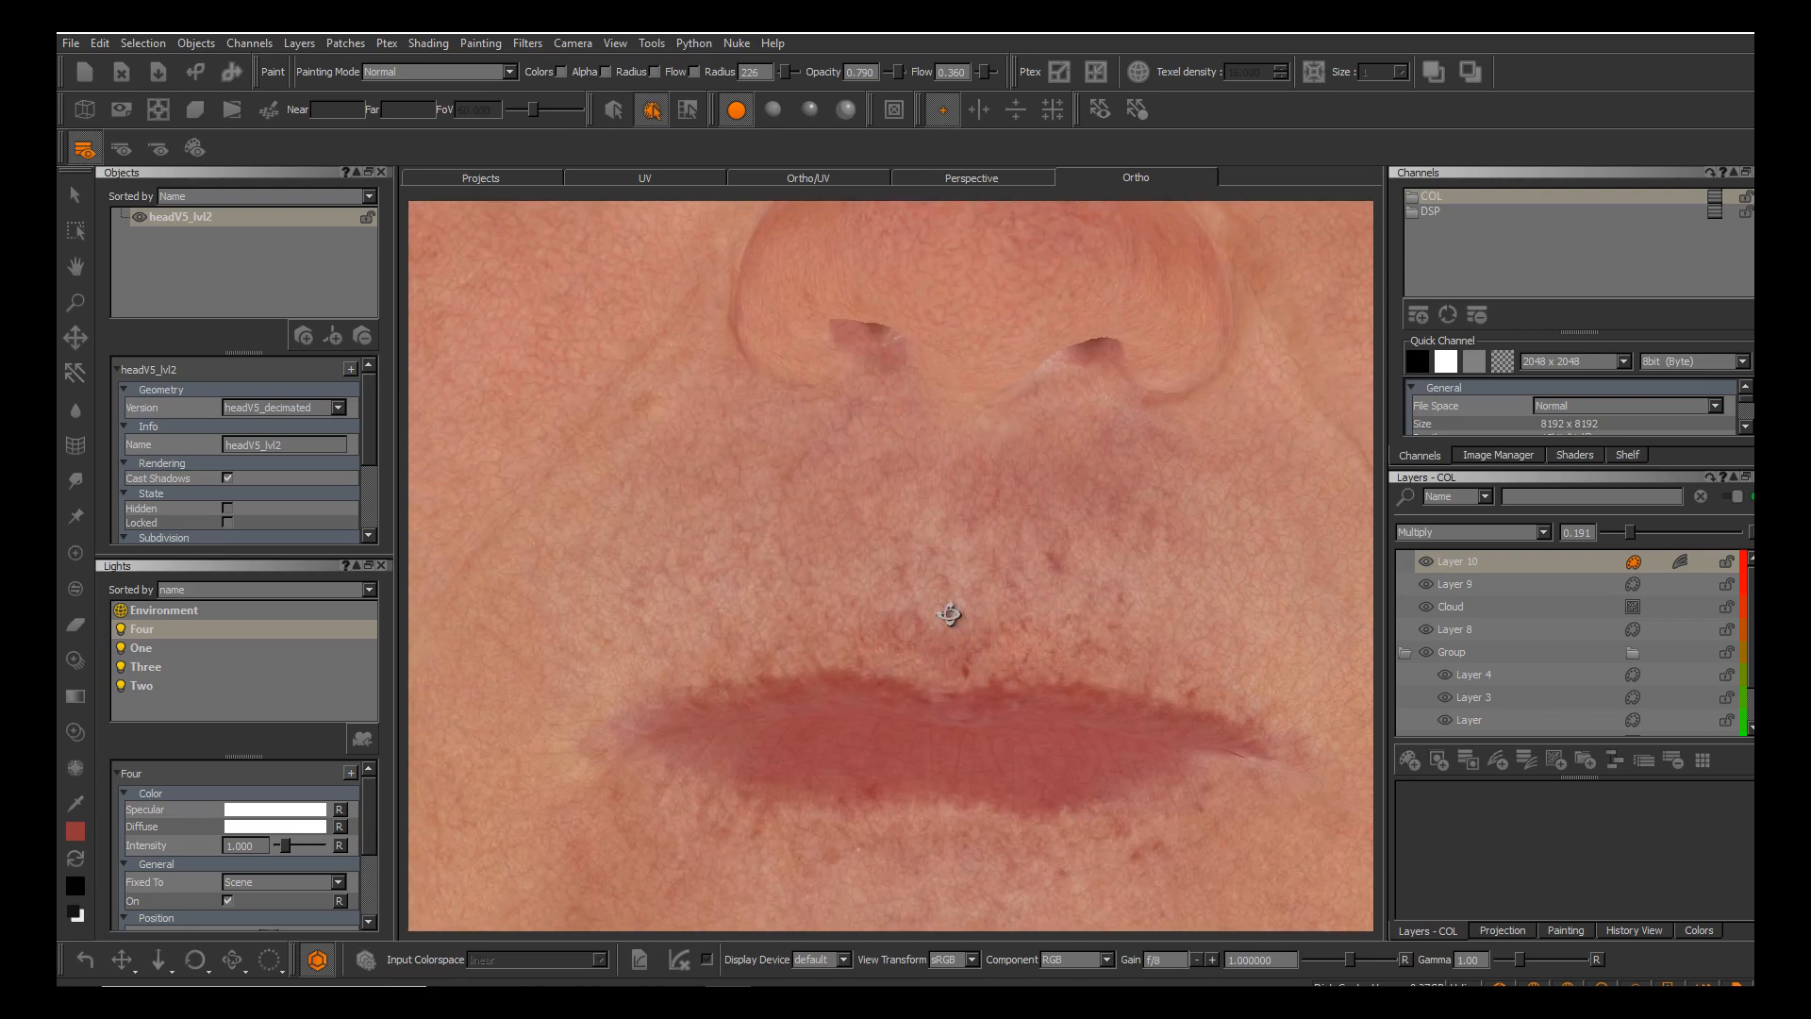
{"action": "middle_click_drag", "start_coordinate": [950, 615], "coordinate": [953, 794], "text": "alt"}
{"action": "left_click_drag", "start_coordinate": [950, 615], "coordinate": [976, 556], "text": "alt"}
{"action": "middle_click_drag", "start_coordinate": [950, 615], "coordinate": [1056, 681], "text": "alt"}
{"action": "right_click_drag", "start_coordinate": [950, 615], "coordinate": [950, 585], "text": "alt"}
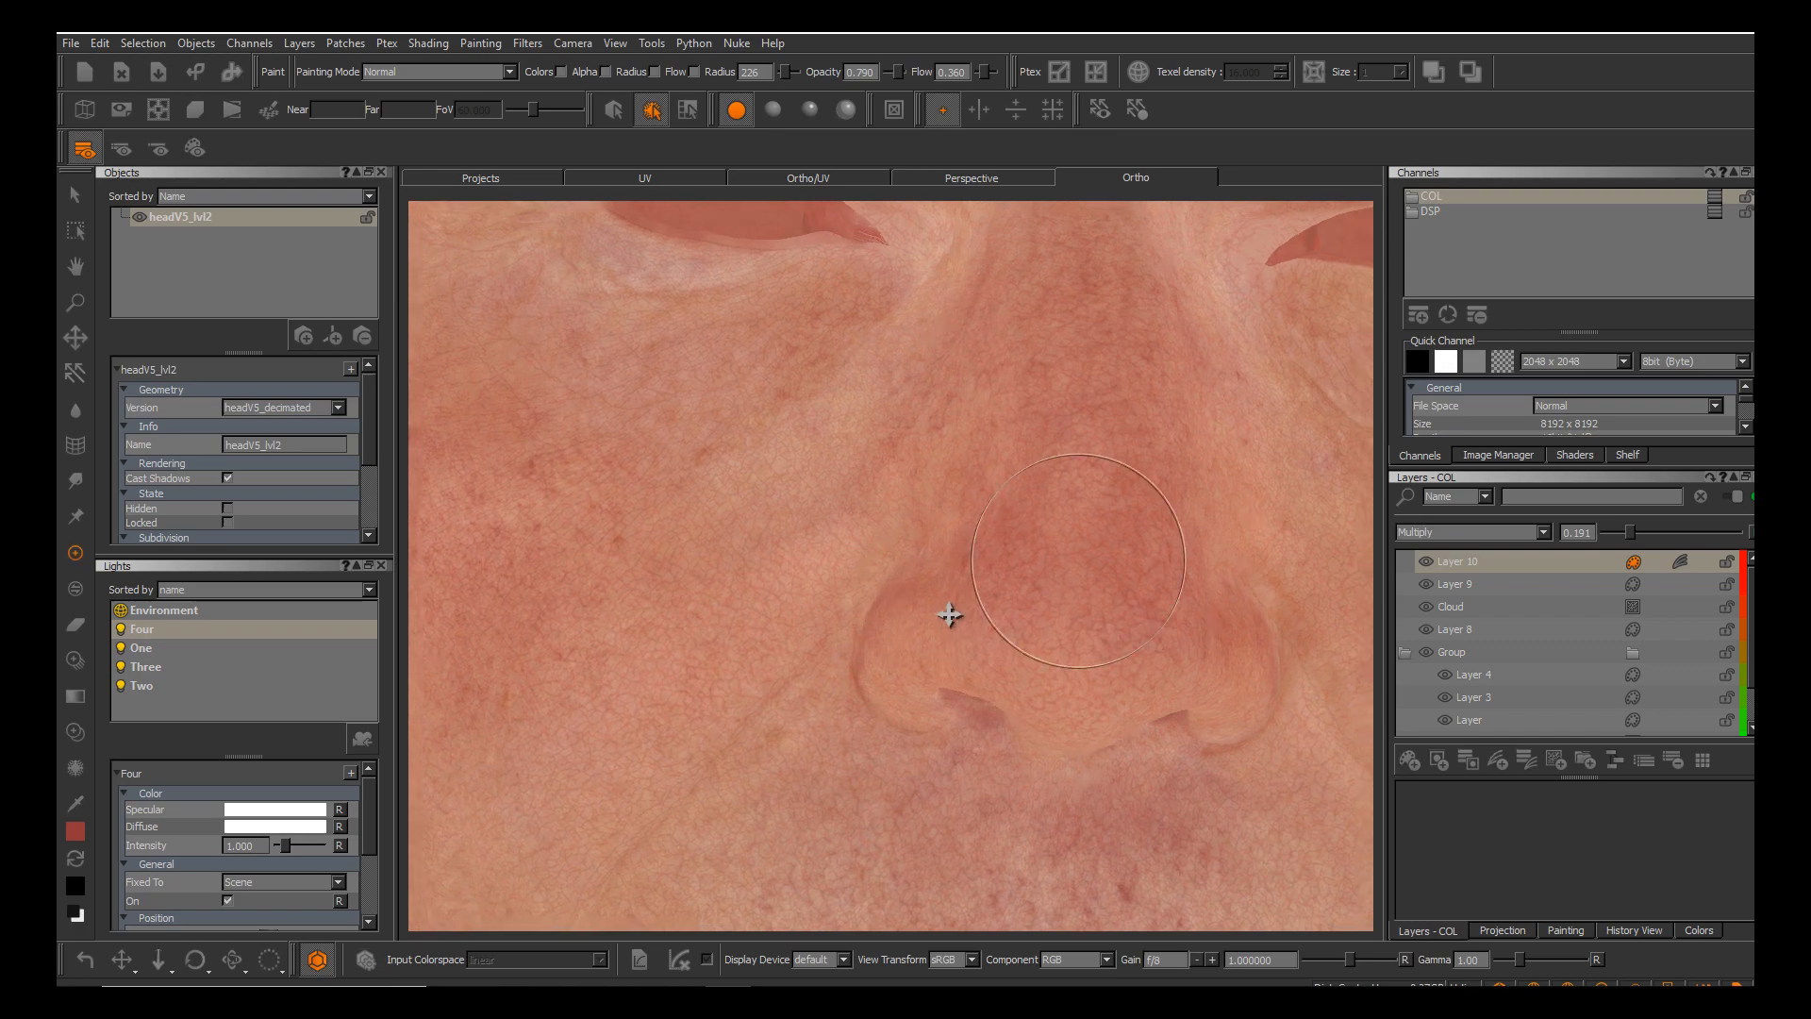
{"action": "scroll", "coordinate": [950, 615], "scroll_direction": "down", "scroll_amount": 2}
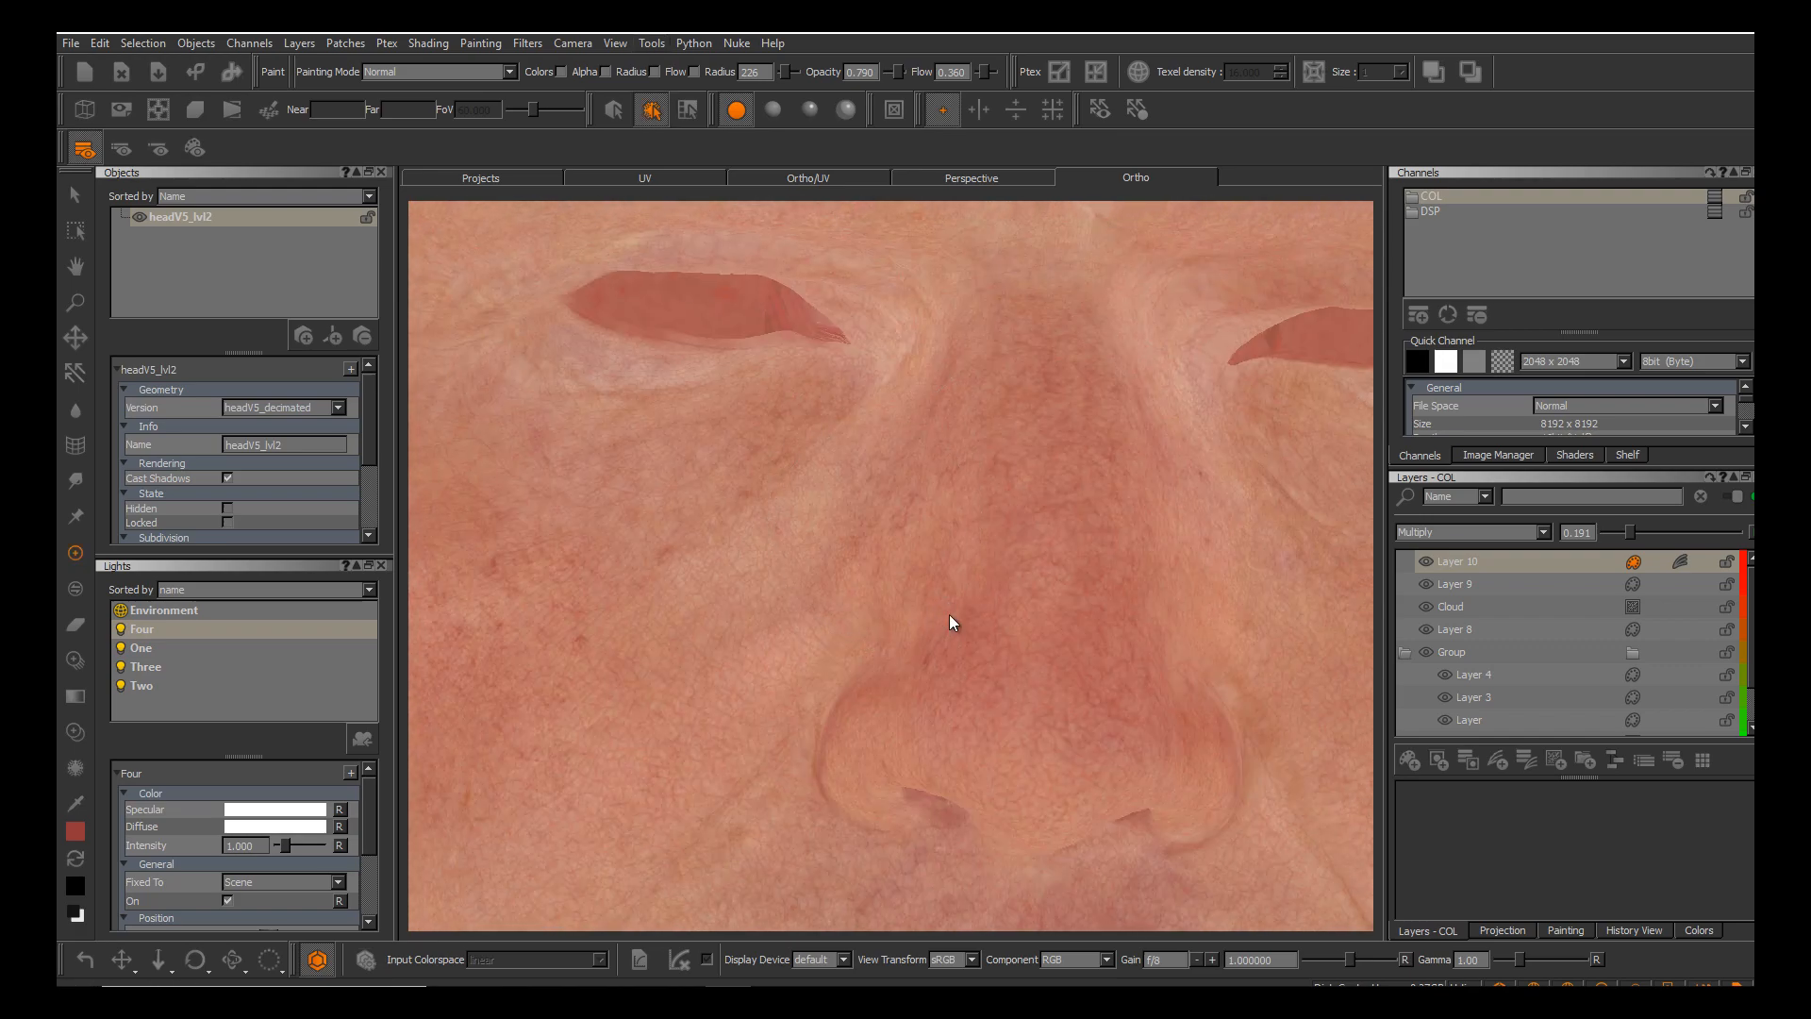
Apply a Blur with radius 2 to Layer 10 as the current paint target and check the softened detail around the nose.
{"action": "left_click", "coordinate": [528, 43]}
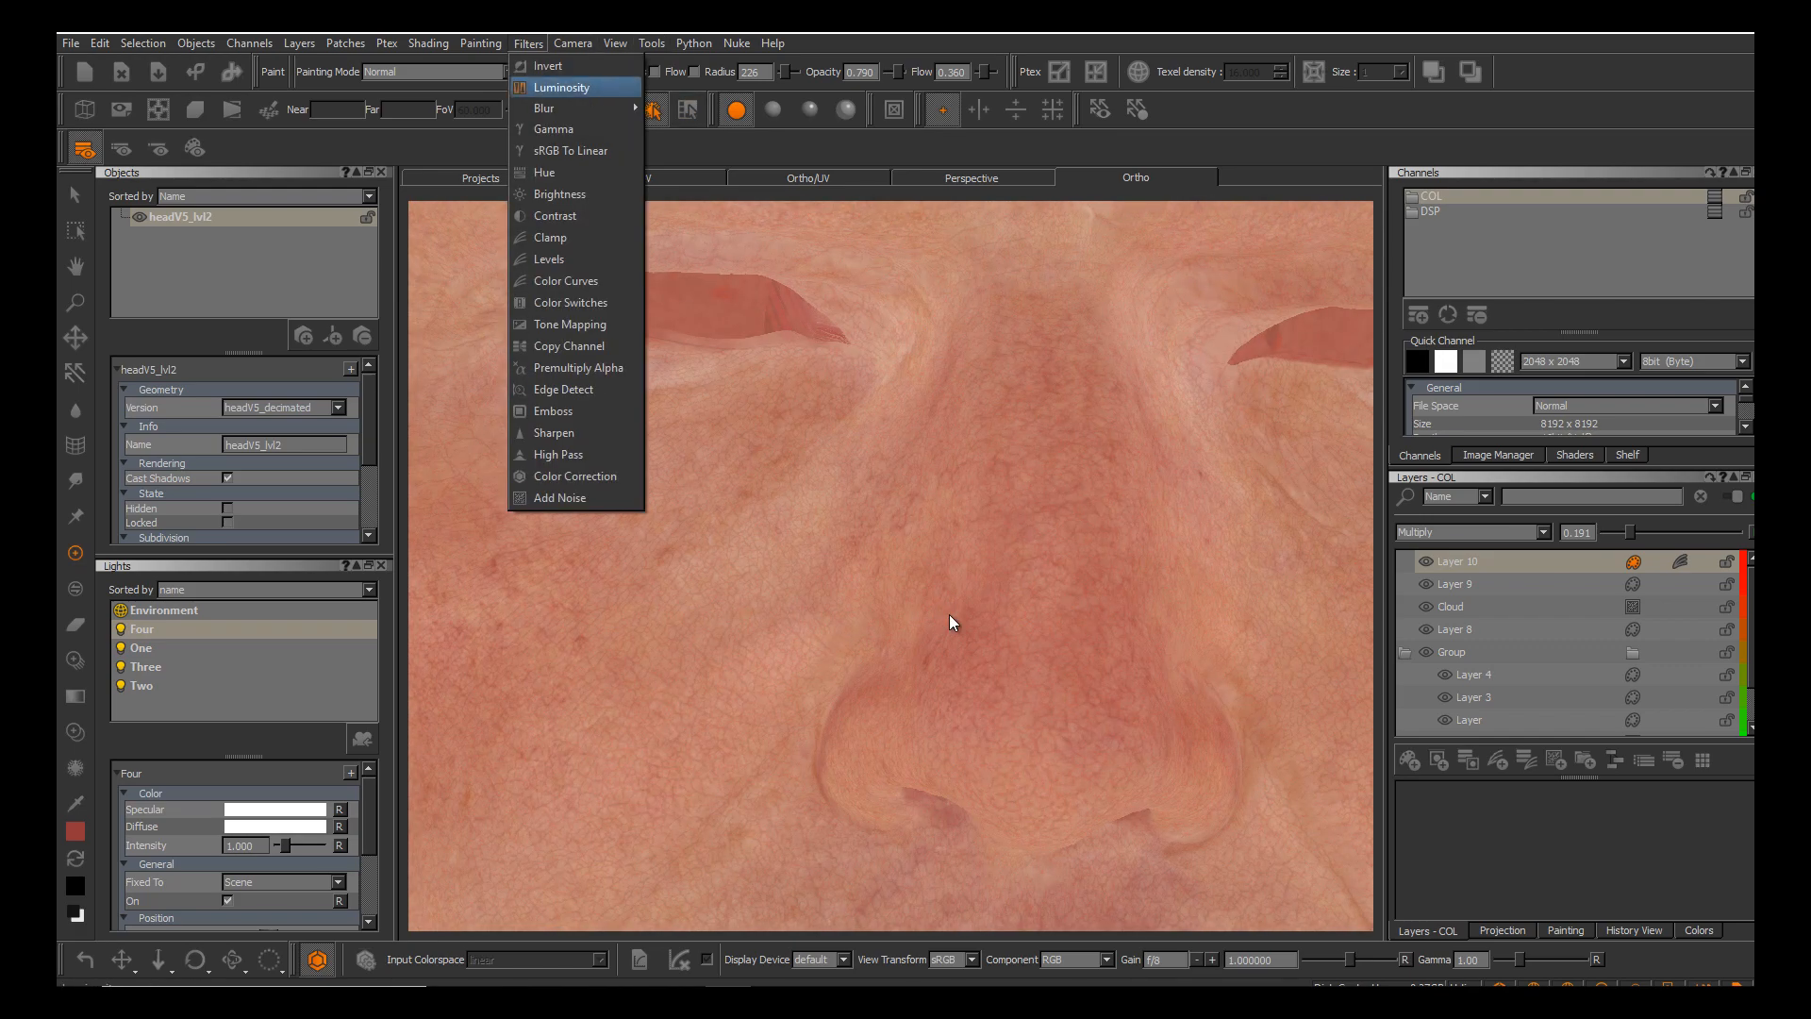
{"action": "mouse_move", "coordinate": [566, 108]}
{"action": "left_click", "coordinate": [678, 112]}
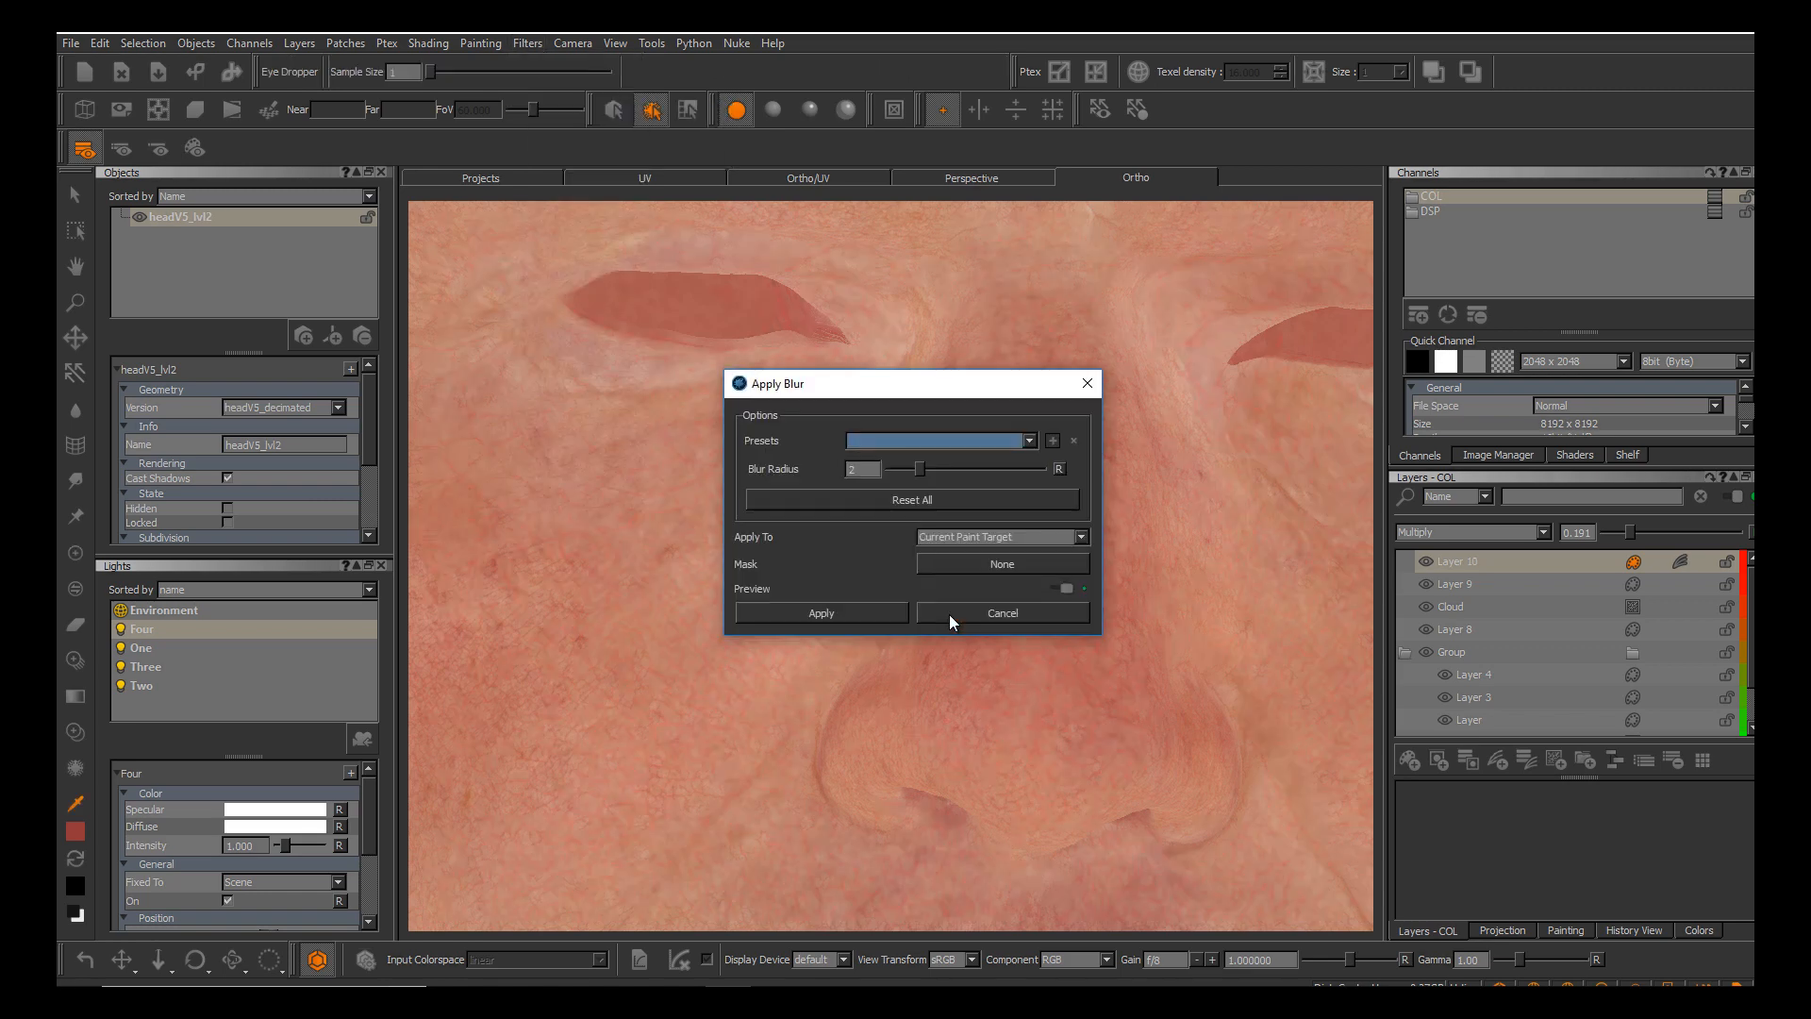
{"action": "left_click_drag", "start_coordinate": [895, 384], "coordinate": [1188, 408]}
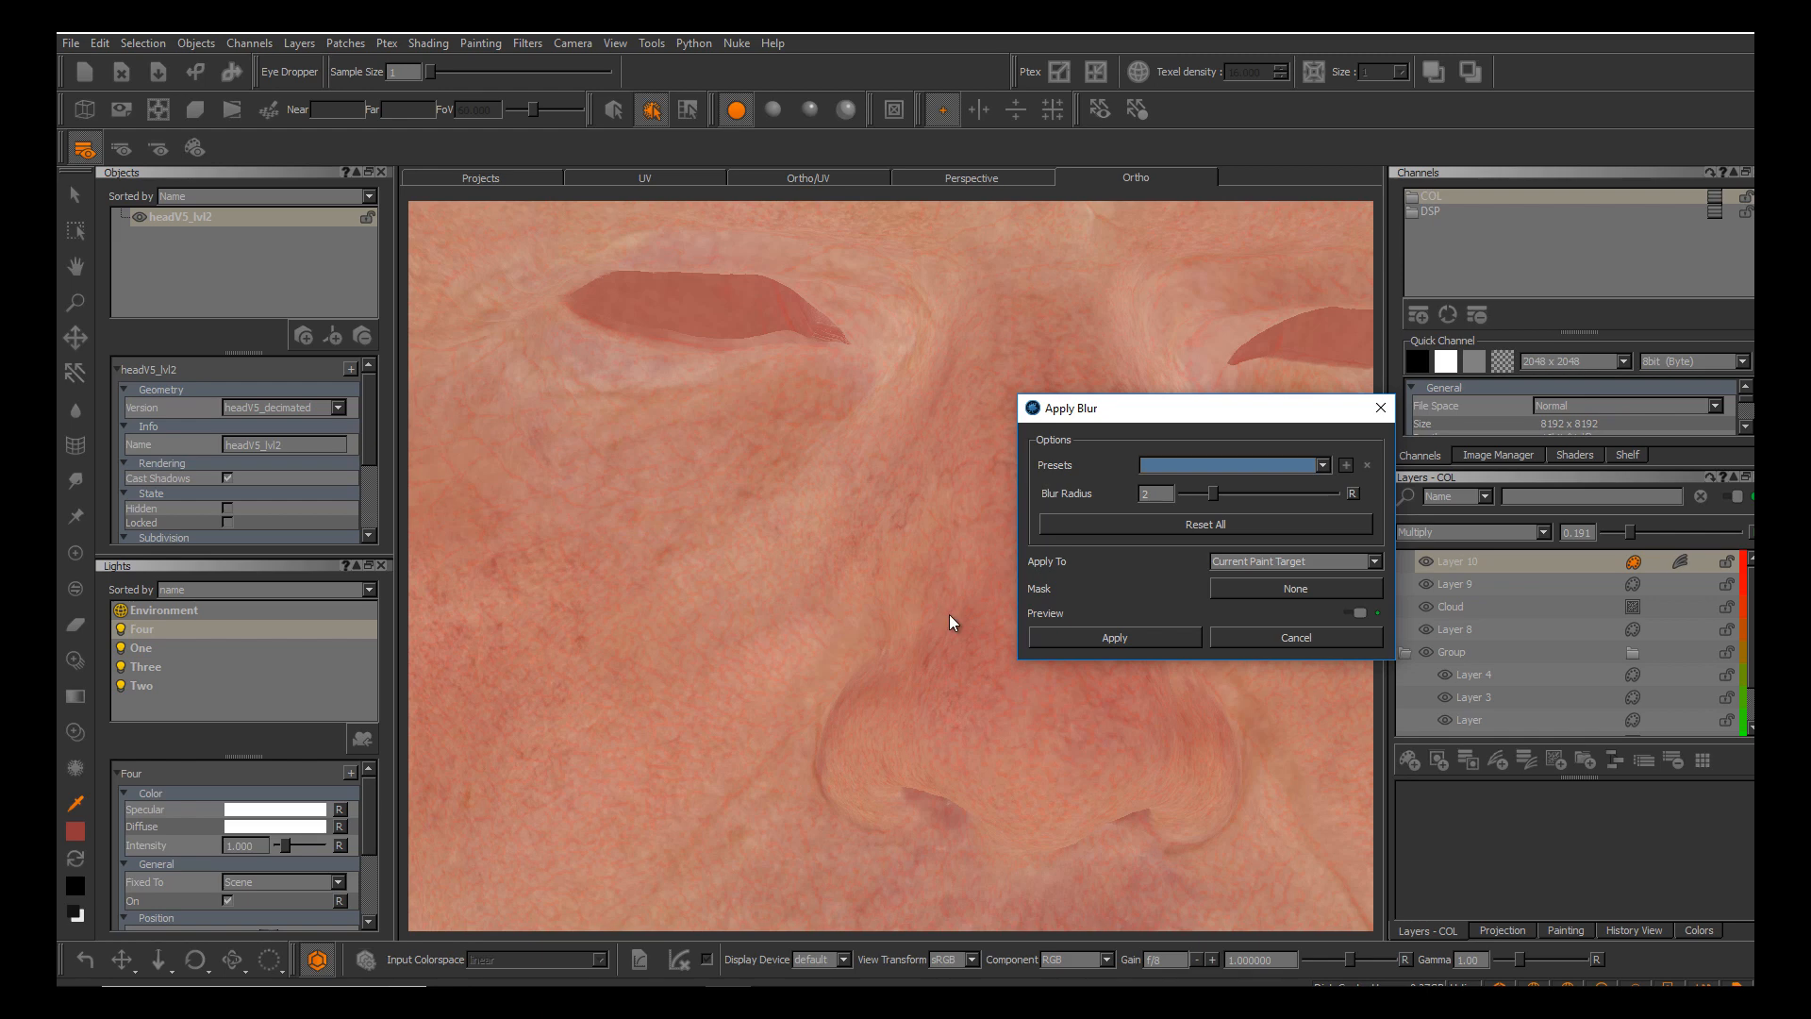
{"action": "key", "text": "Return"}
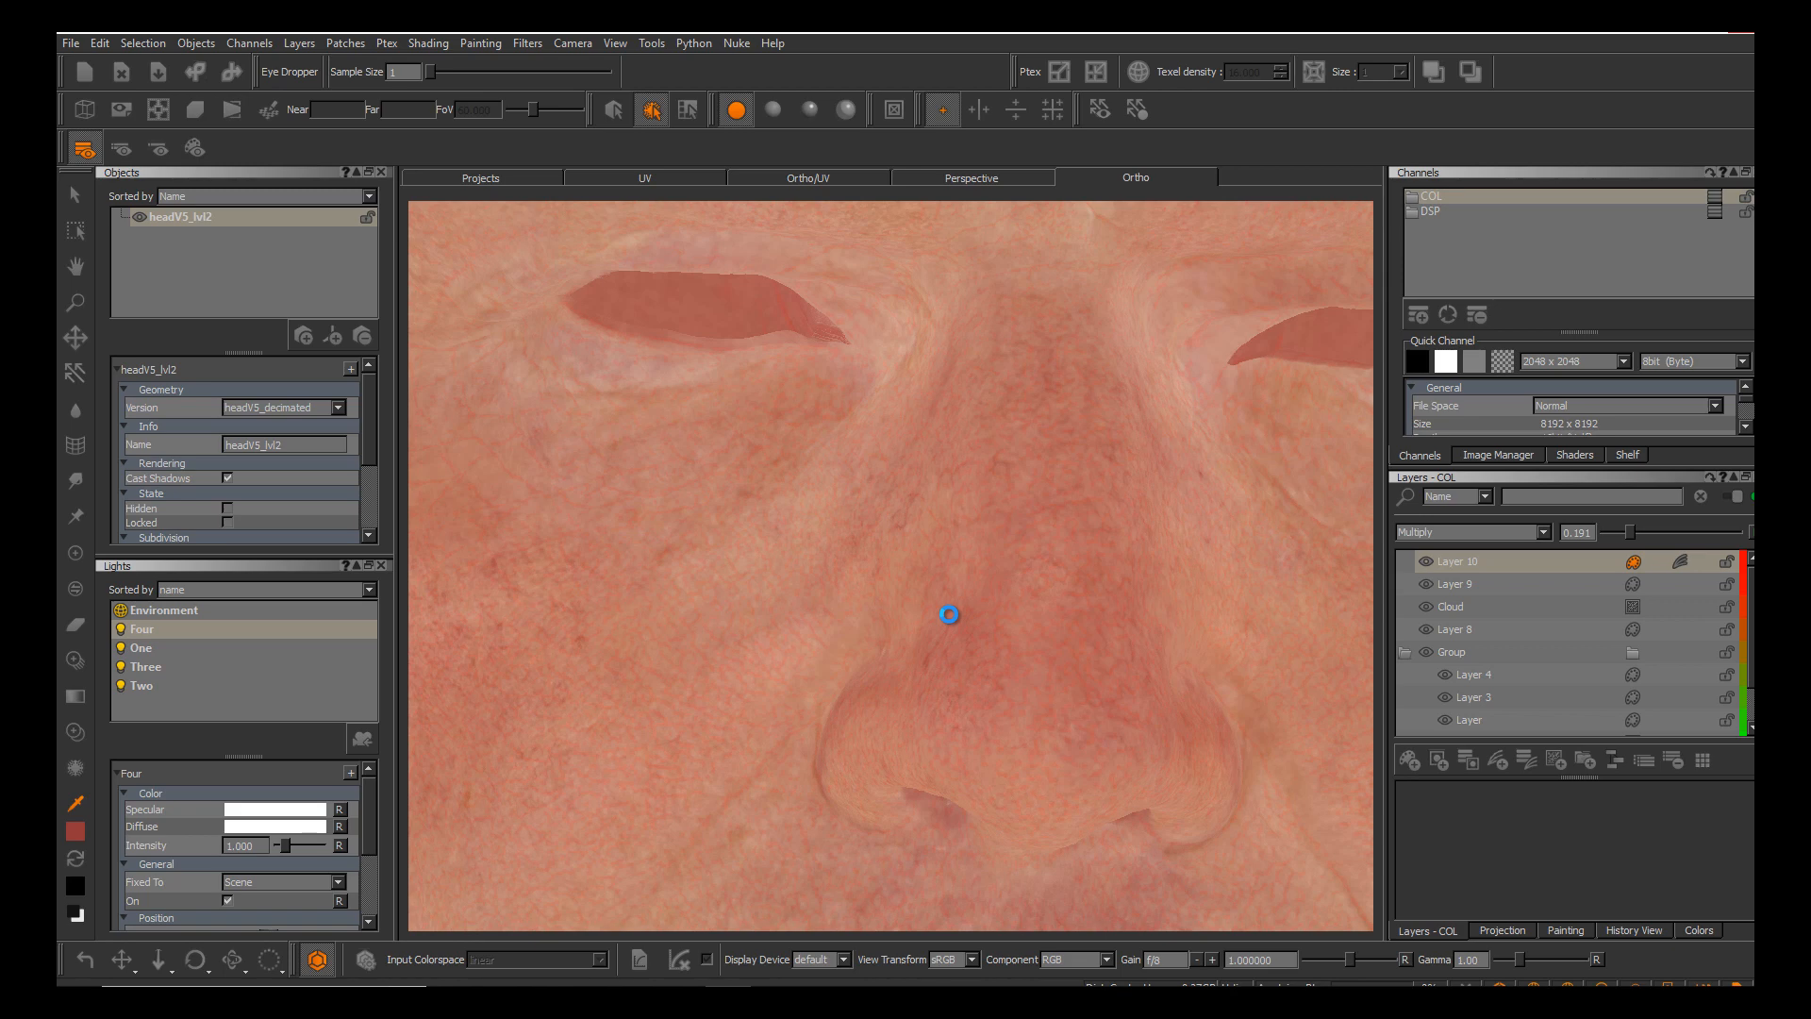
{"action": "key", "text": "p"}
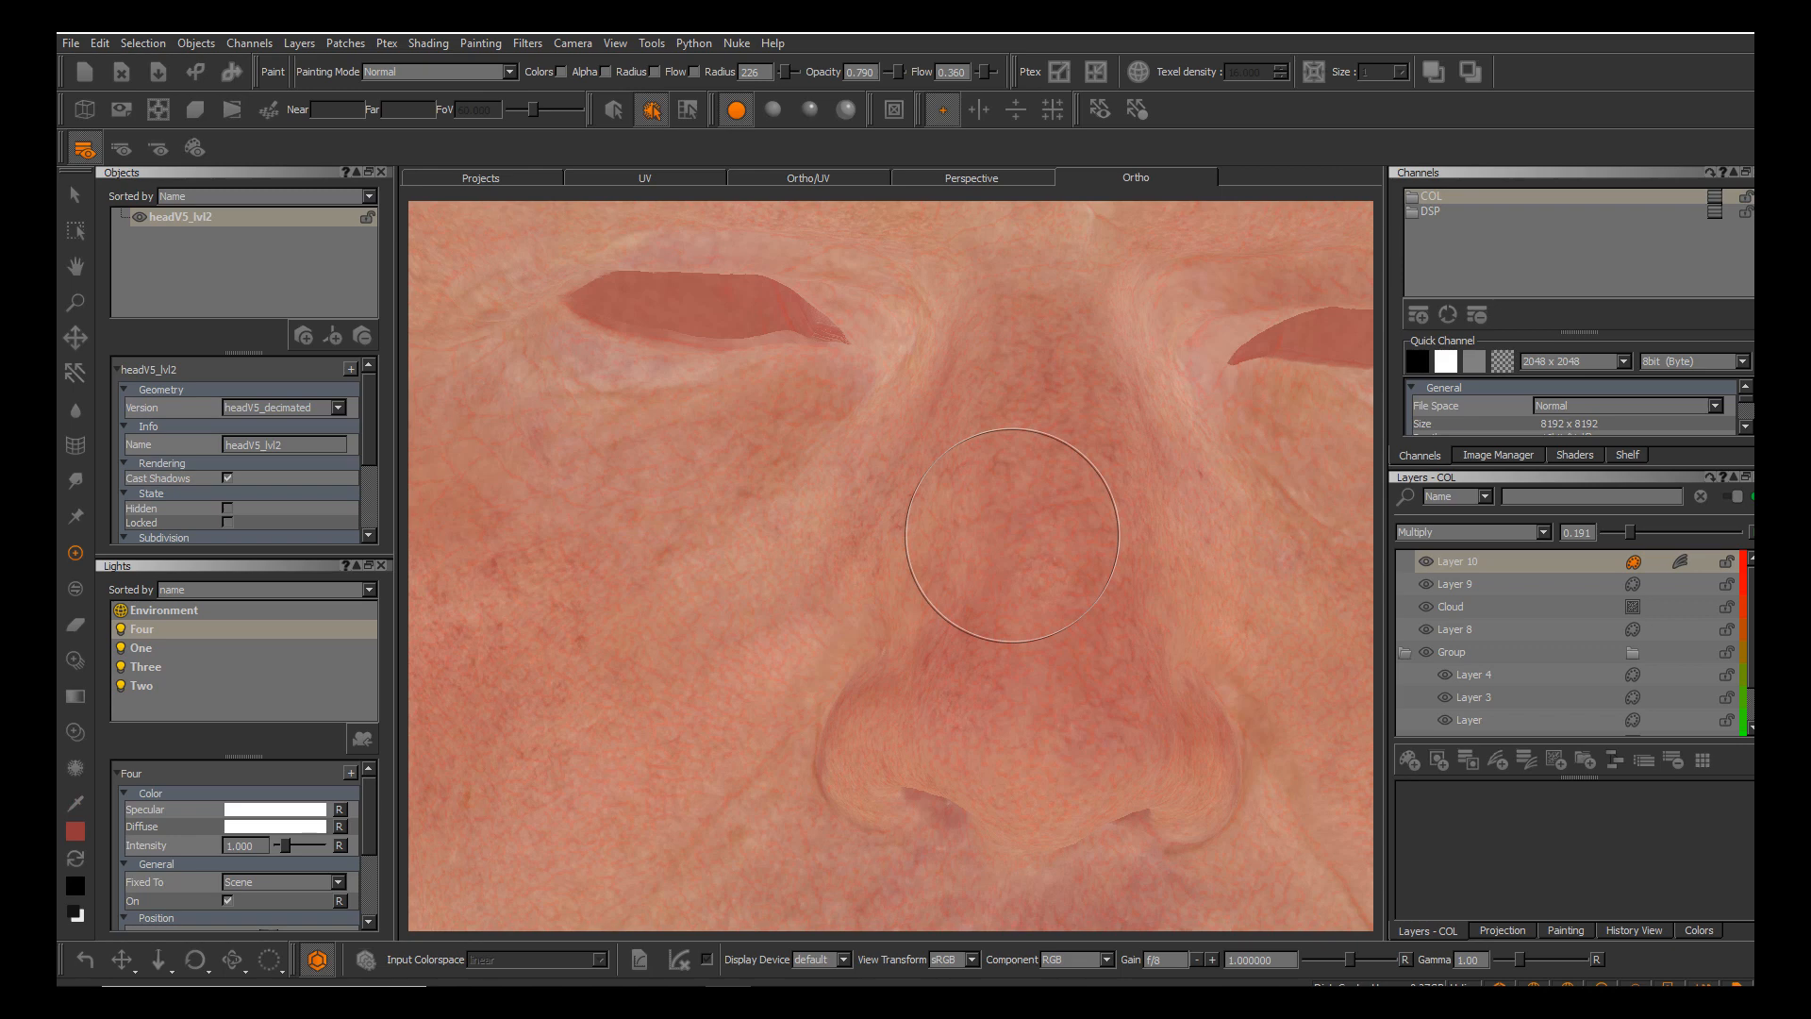
{"action": "middle_click_drag", "start_coordinate": [950, 615], "coordinate": [950, 454], "text": "alt"}
{"action": "right_click_drag", "start_coordinate": [950, 615], "coordinate": [821, 616], "text": "alt"}
{"action": "left_click_drag", "start_coordinate": [950, 615], "coordinate": [1018, 615], "text": "alt"}
{"action": "middle_click_drag", "start_coordinate": [950, 615], "coordinate": [868, 654], "text": "alt"}
{"action": "right_click_drag", "start_coordinate": [950, 615], "coordinate": [1038, 615], "text": "alt"}
{"action": "left_click_drag", "start_coordinate": [950, 615], "coordinate": [911, 621], "text": "alt"}
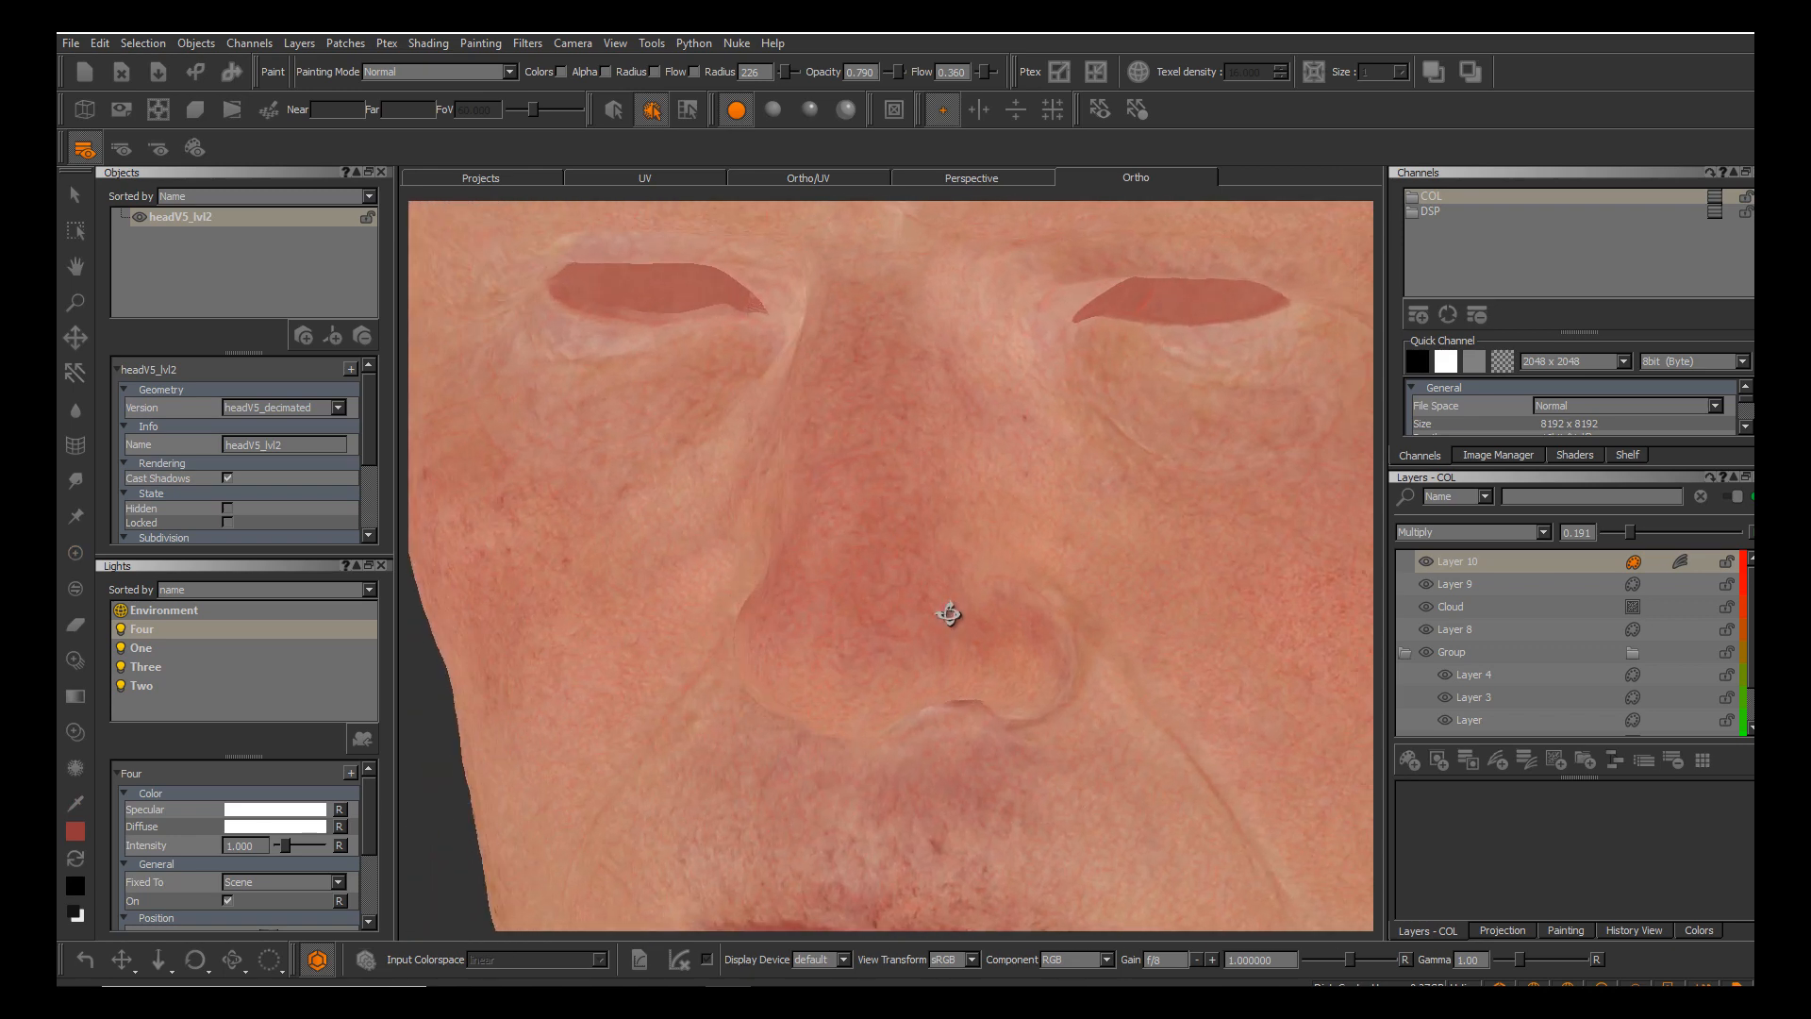
{"action": "key", "text": "r"}
{"action": "right_click", "coordinate": [1663, 563]}
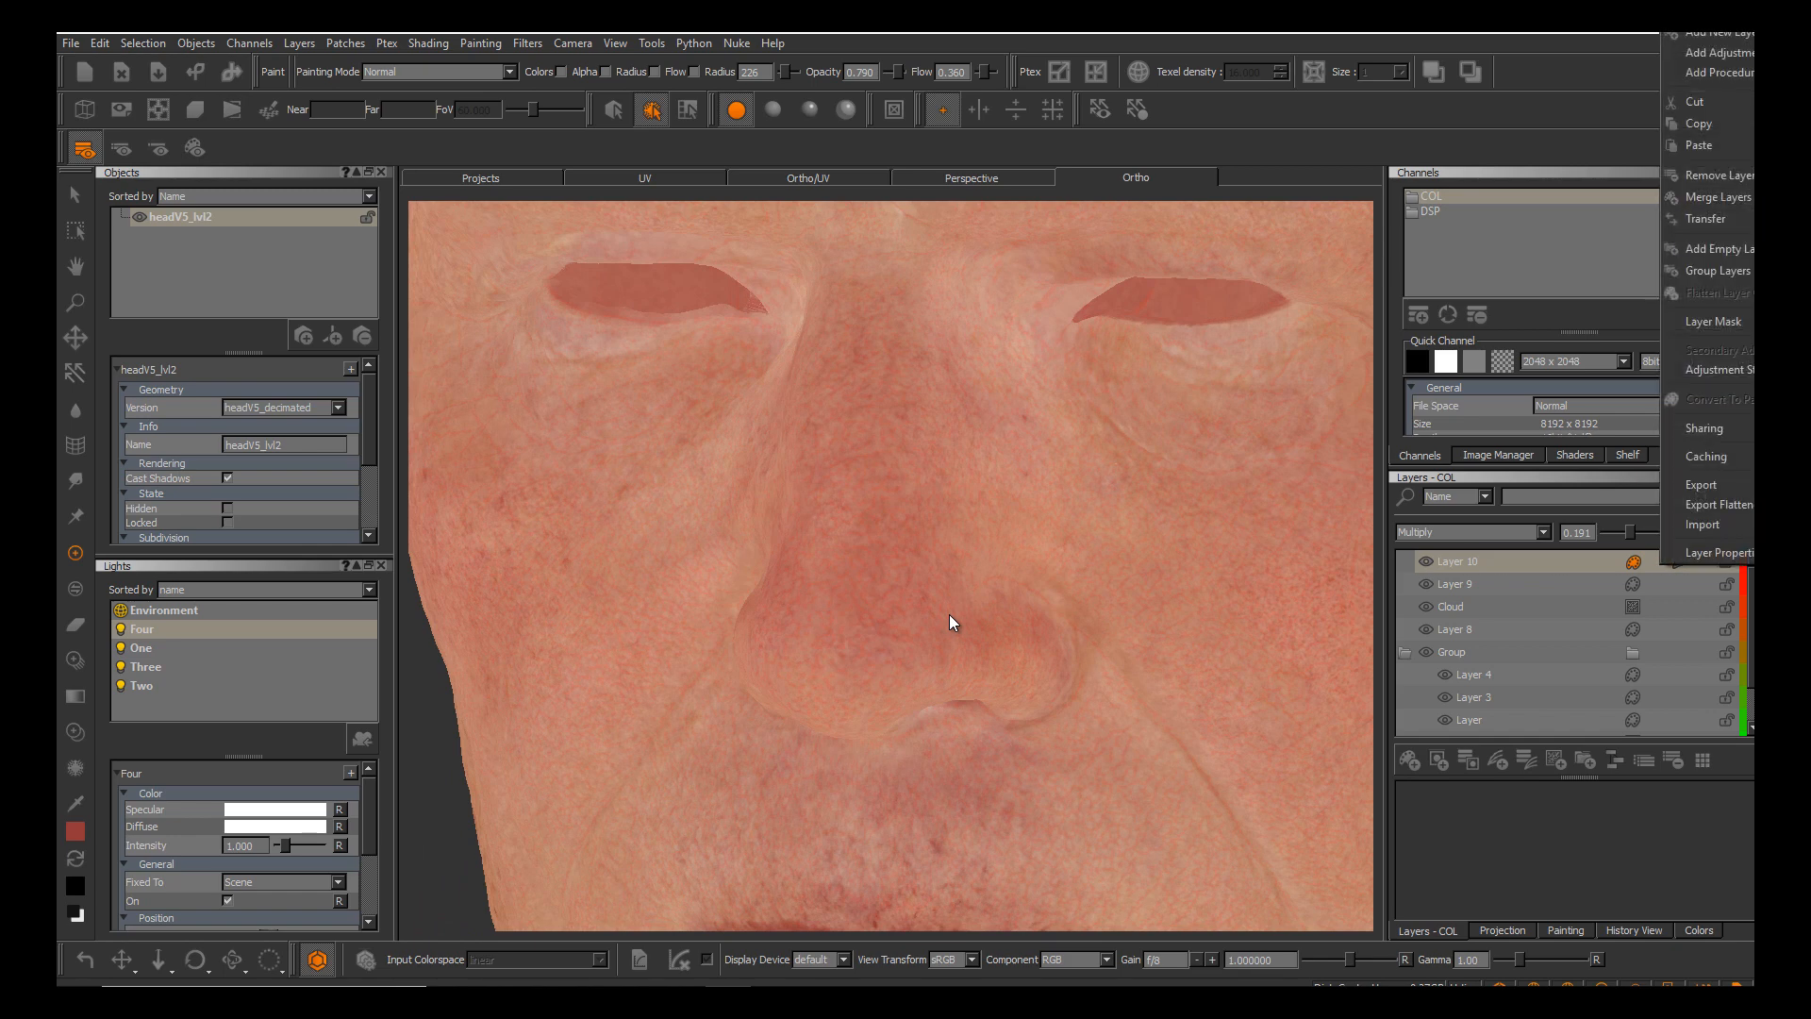
{"action": "mouse_move", "coordinate": [1713, 322]}
{"action": "mouse_move", "coordinate": [1713, 370]}
{"action": "mouse_move", "coordinate": [1704, 428]}
{"action": "left_click", "coordinate": [950, 616]}
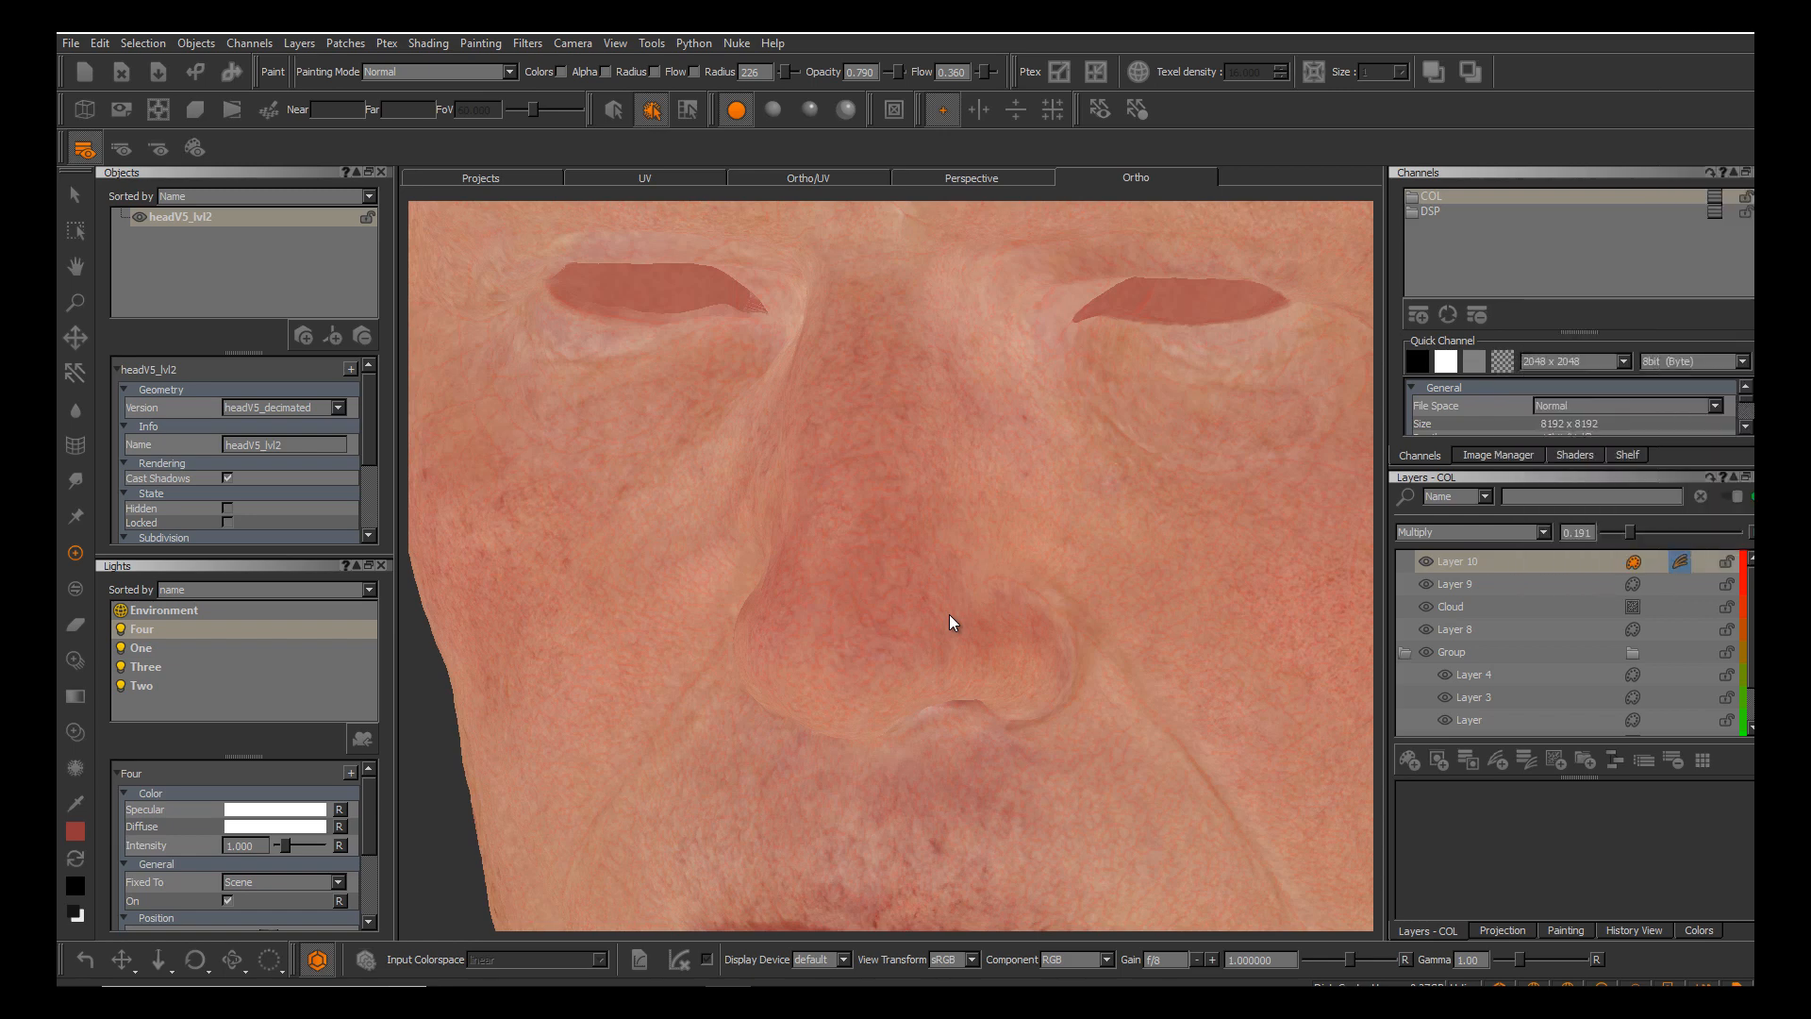
{"action": "right_click", "coordinate": [1654, 562]}
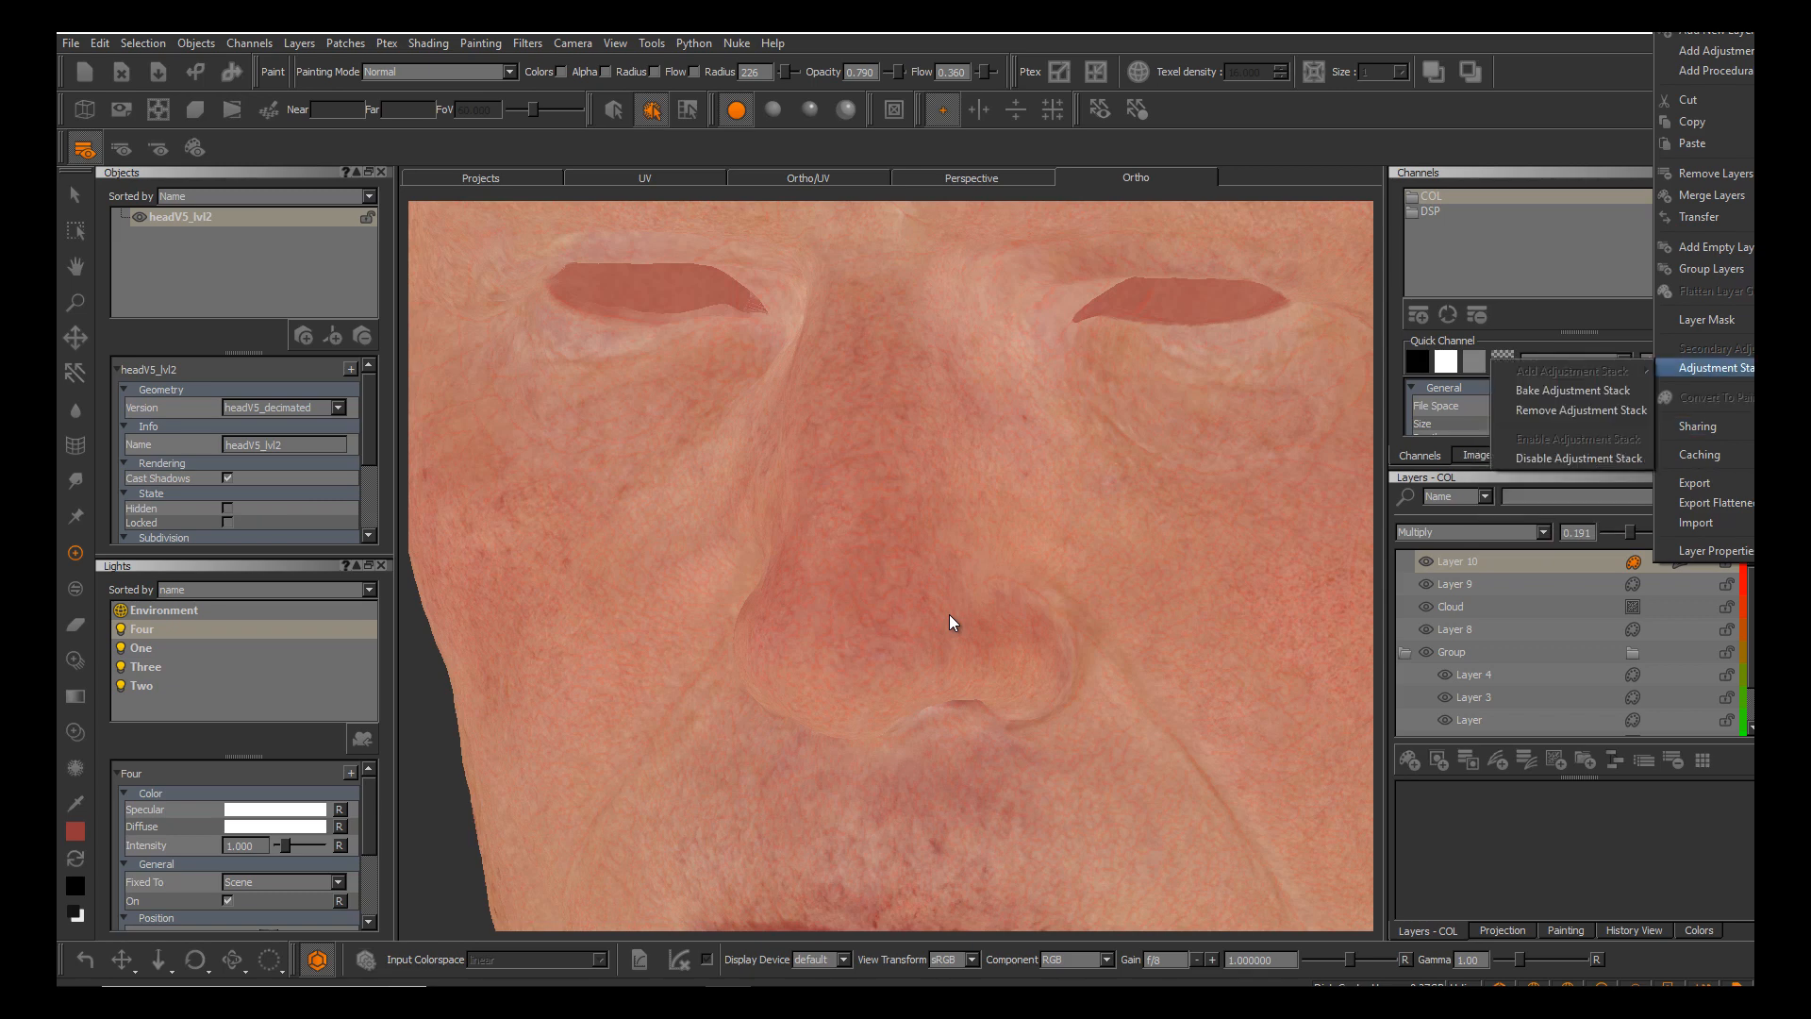
Open Layer 10's adjustment stack and add an HSV adjustment above Color Balance, with Saturation Scale at 0.709.
{"action": "left_click", "coordinate": [1680, 562]}
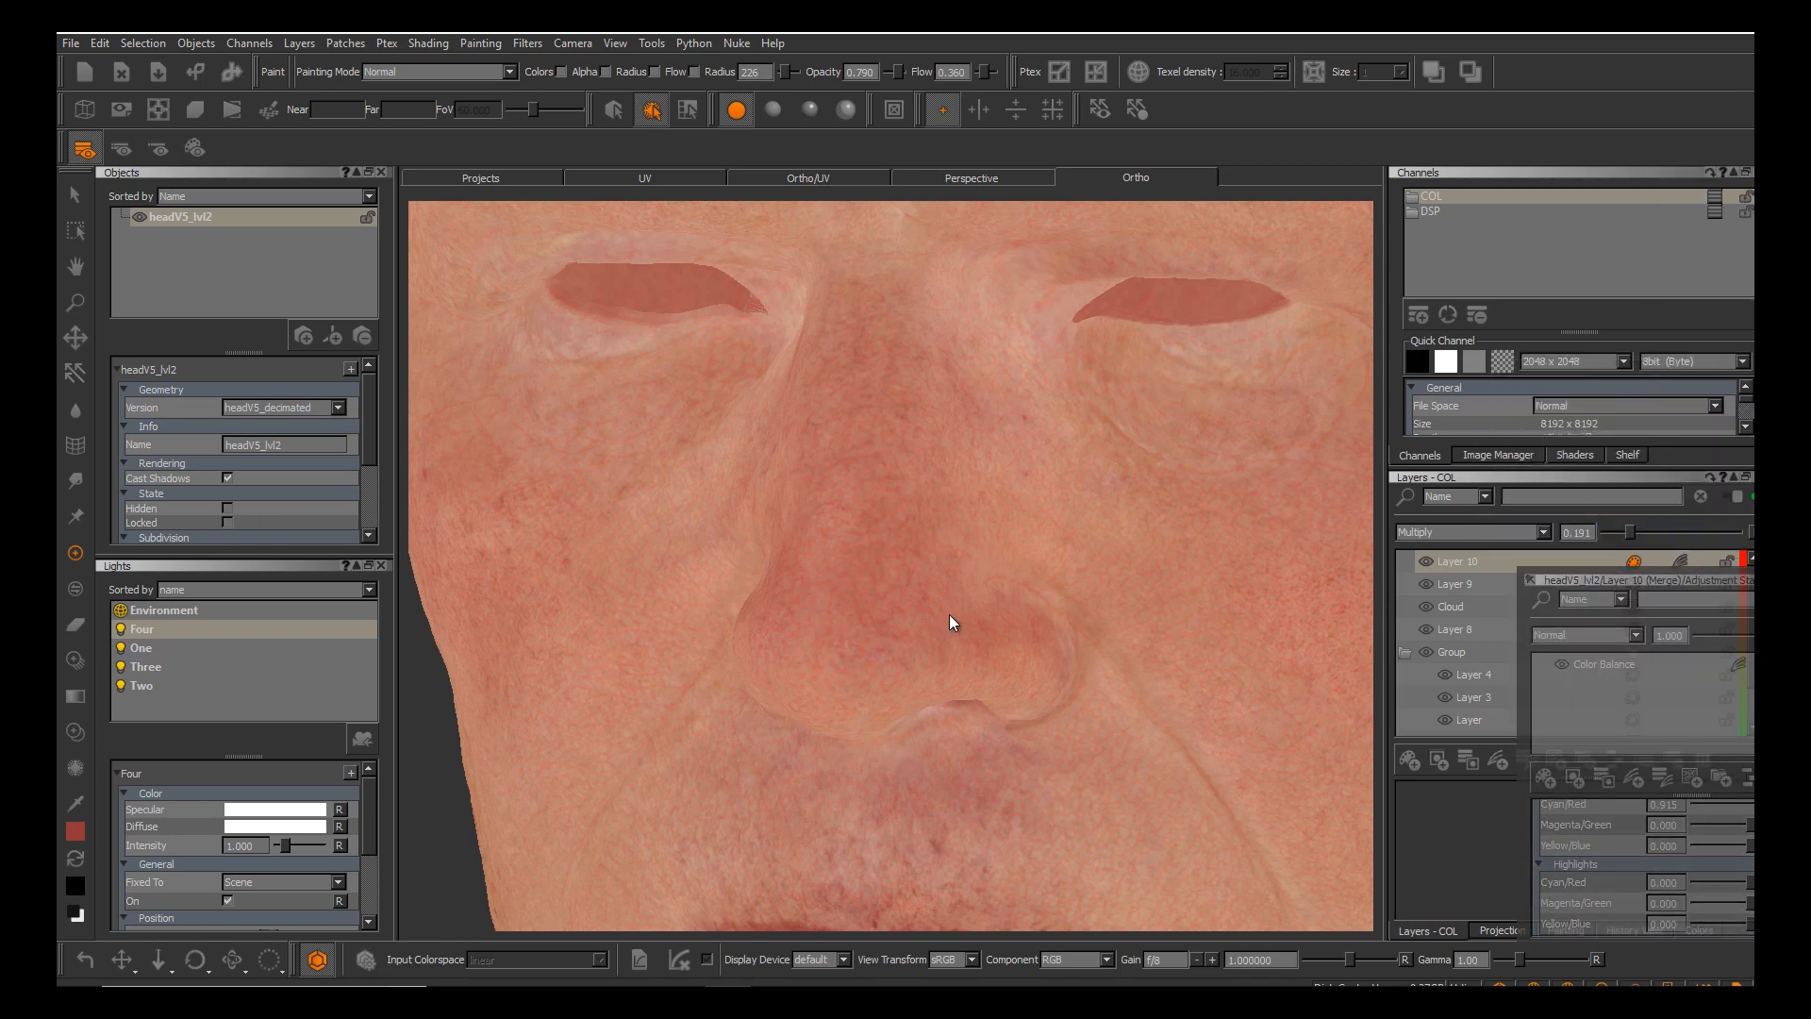
{"action": "left_click", "coordinate": [1680, 562]}
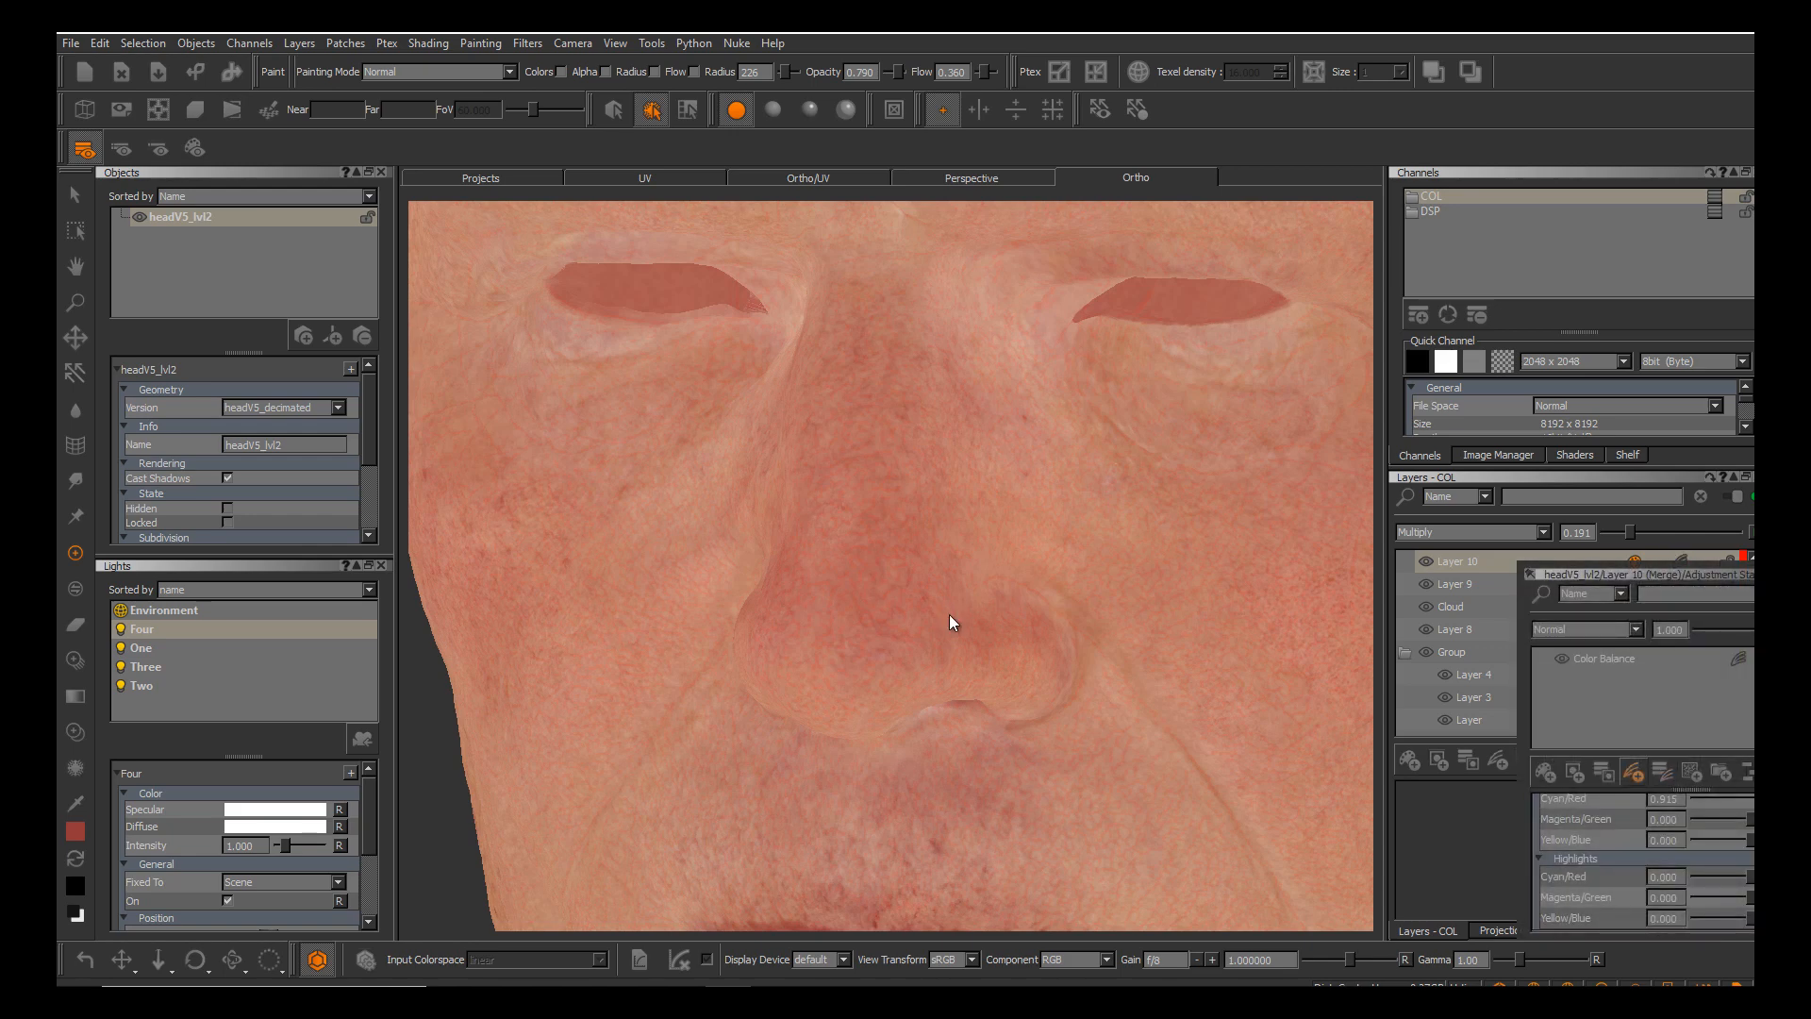
{"action": "left_click", "coordinate": [1634, 771]}
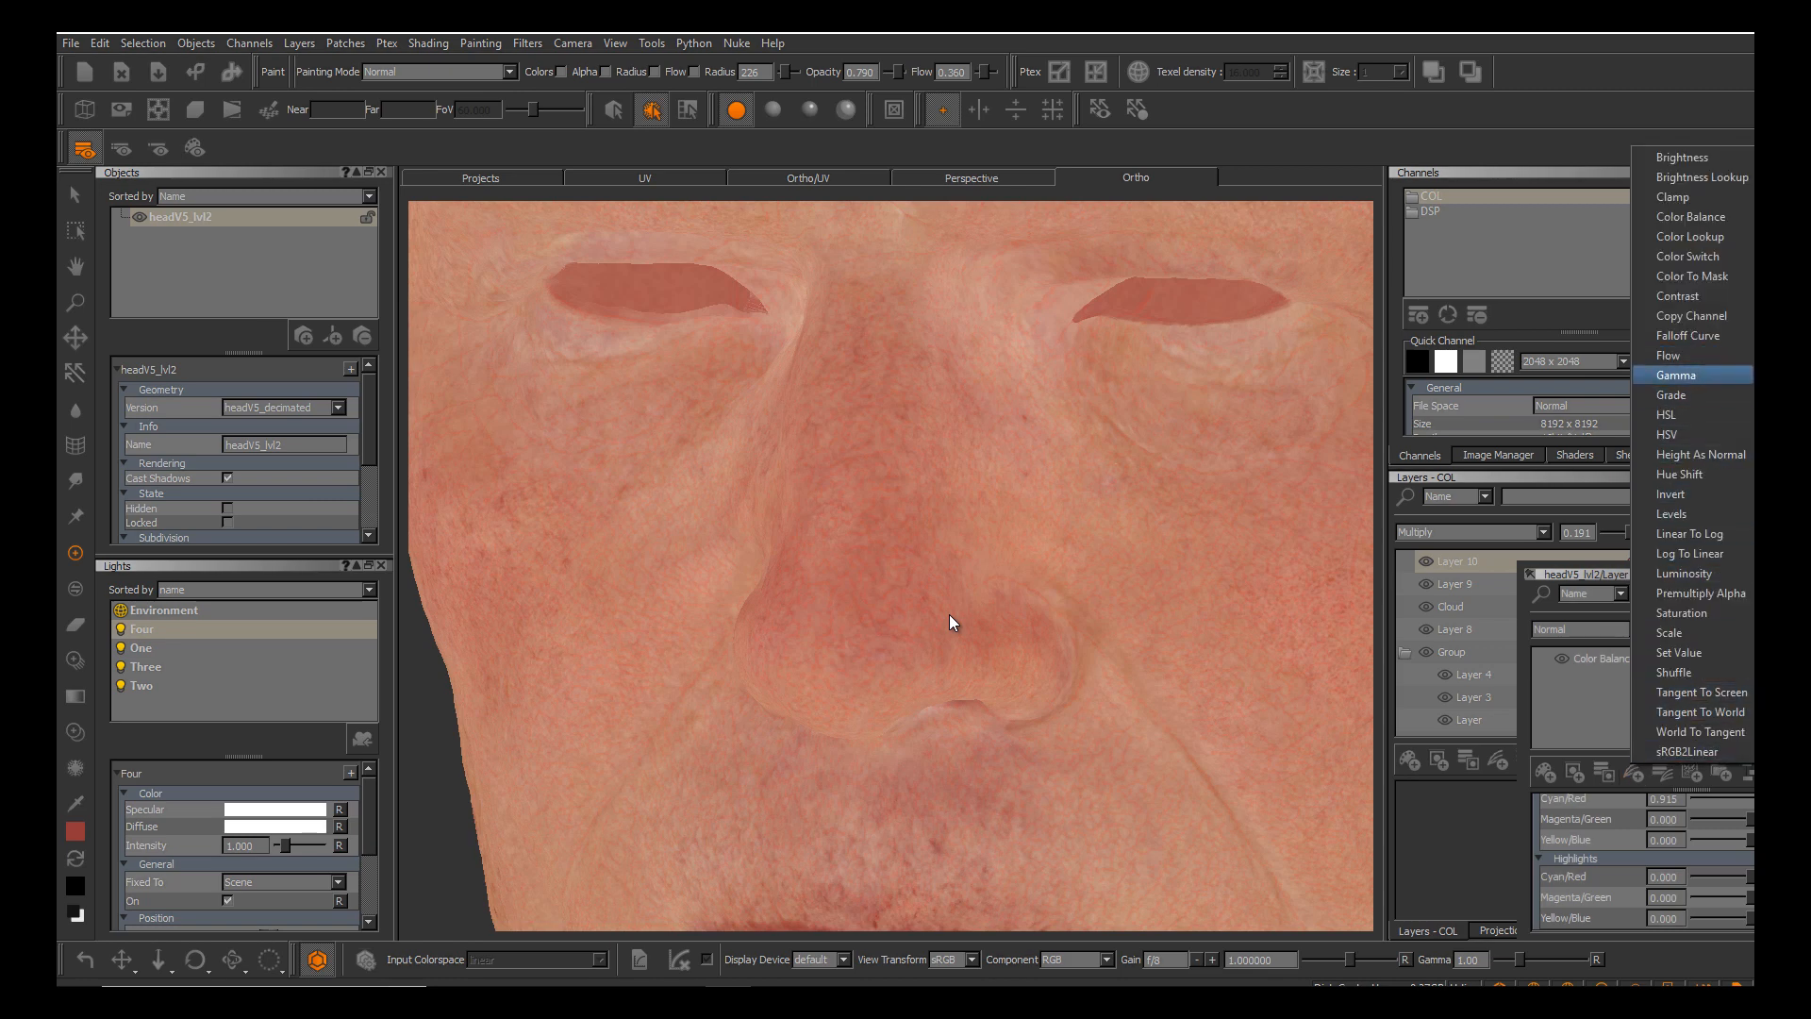
{"action": "left_click", "coordinate": [1667, 434]}
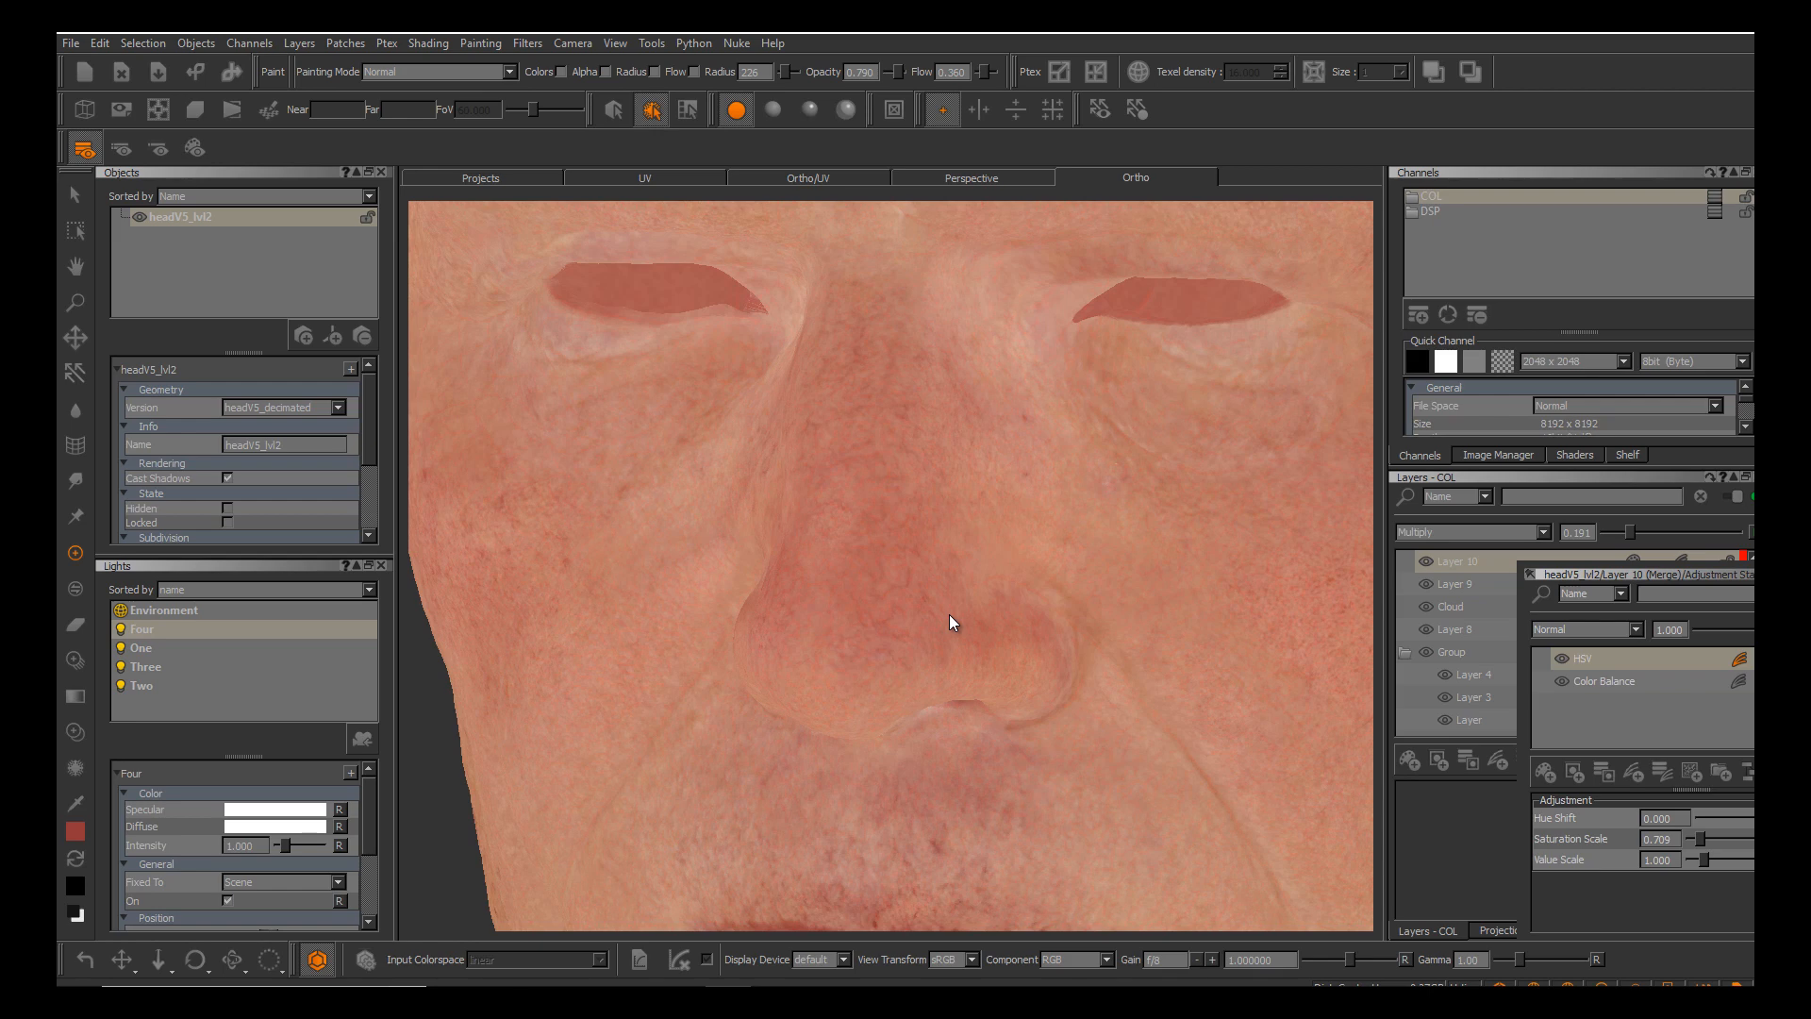
Set the HSV adjustment's Value Scale to 1.206 and check the effect around the nose and mouth.
{"action": "left_click_drag", "start_coordinate": [1703, 860], "coordinate": [1709, 860]}
{"action": "middle_click_drag", "start_coordinate": [950, 614], "coordinate": [929, 718], "text": "alt"}
{"action": "left_click_drag", "start_coordinate": [950, 614], "coordinate": [1056, 617], "text": "alt"}
{"action": "mouse_move", "coordinate": [950, 614]}
{"action": "middle_mouse_down", "text": "alt"}
{"action": "mouse_move", "coordinate": [961, 574]}
{"action": "mouse_move", "coordinate": [1094, 490]}
{"action": "middle_mouse_up", "text": "alt"}
{"action": "left_click_drag", "start_coordinate": [950, 614], "coordinate": [892, 612], "text": "alt"}
{"action": "middle_click_drag", "start_coordinate": [950, 614], "coordinate": [926, 590], "text": "alt"}
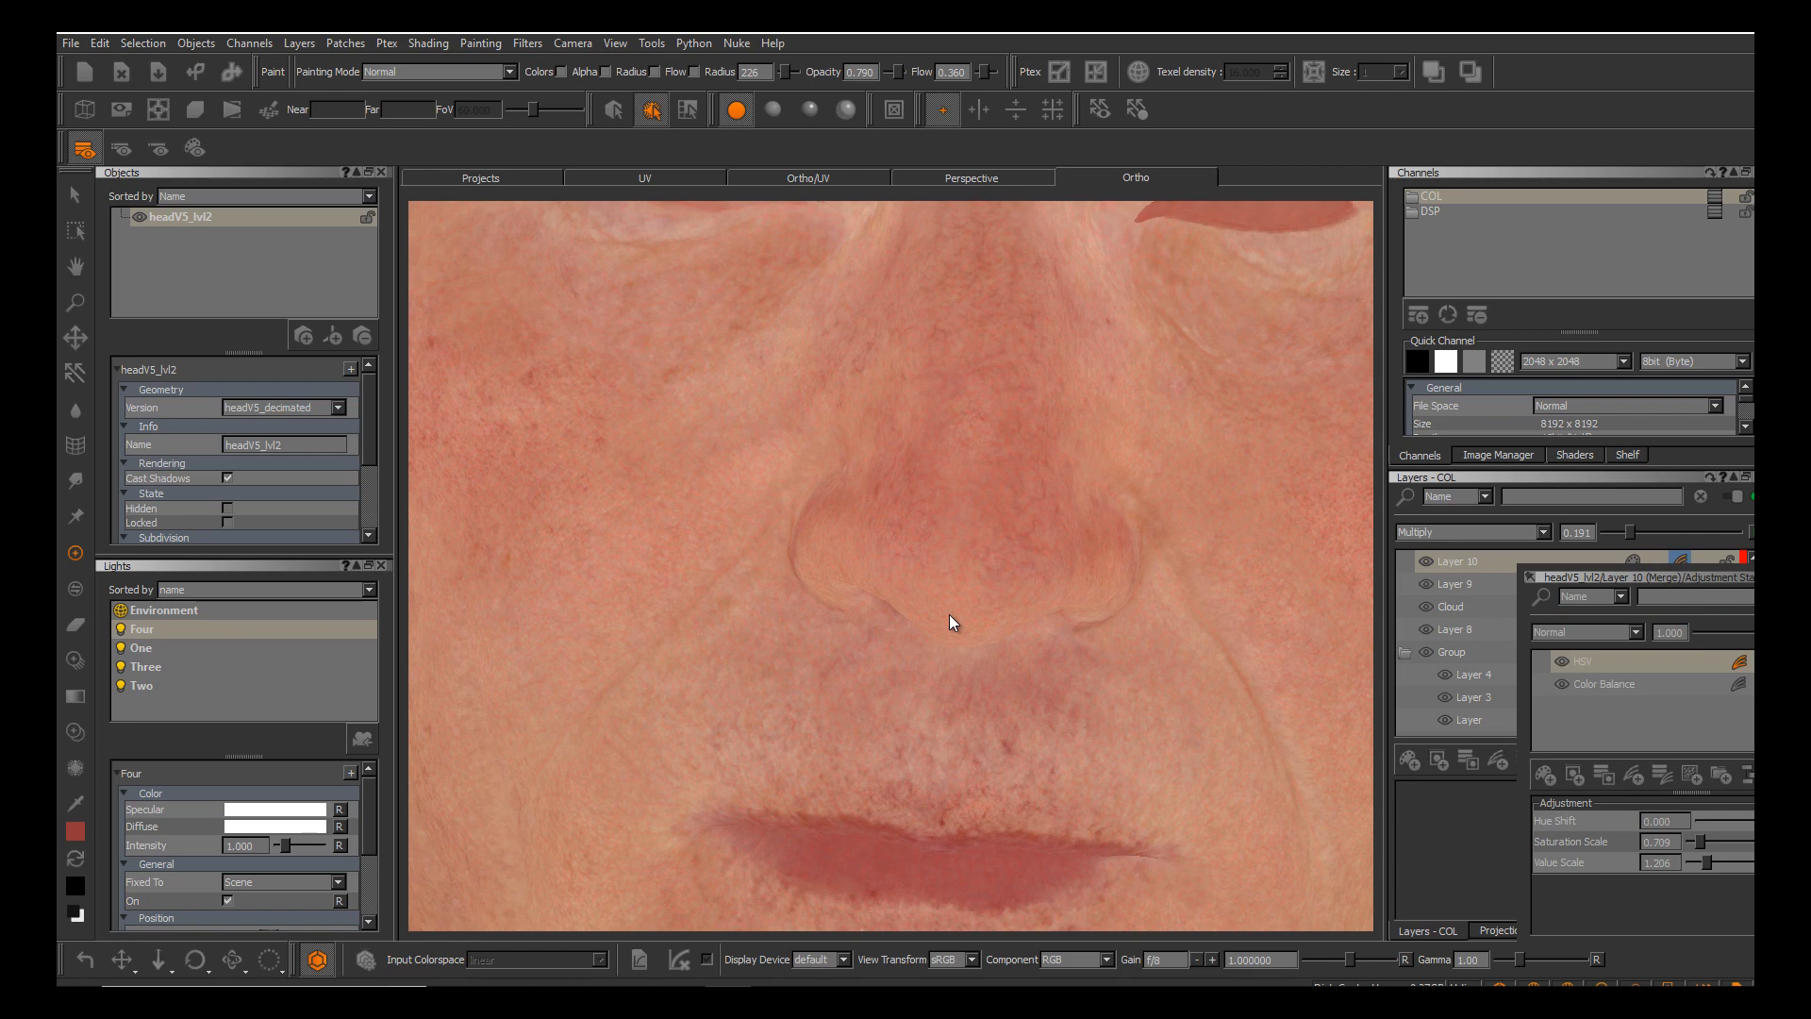
Set the HSV adjustment's Saturation Scale and Value Scale to 0.993 and check the nose and cheeks from several angles.
{"action": "left_click_drag", "start_coordinate": [1700, 841], "coordinate": [1701, 842]}
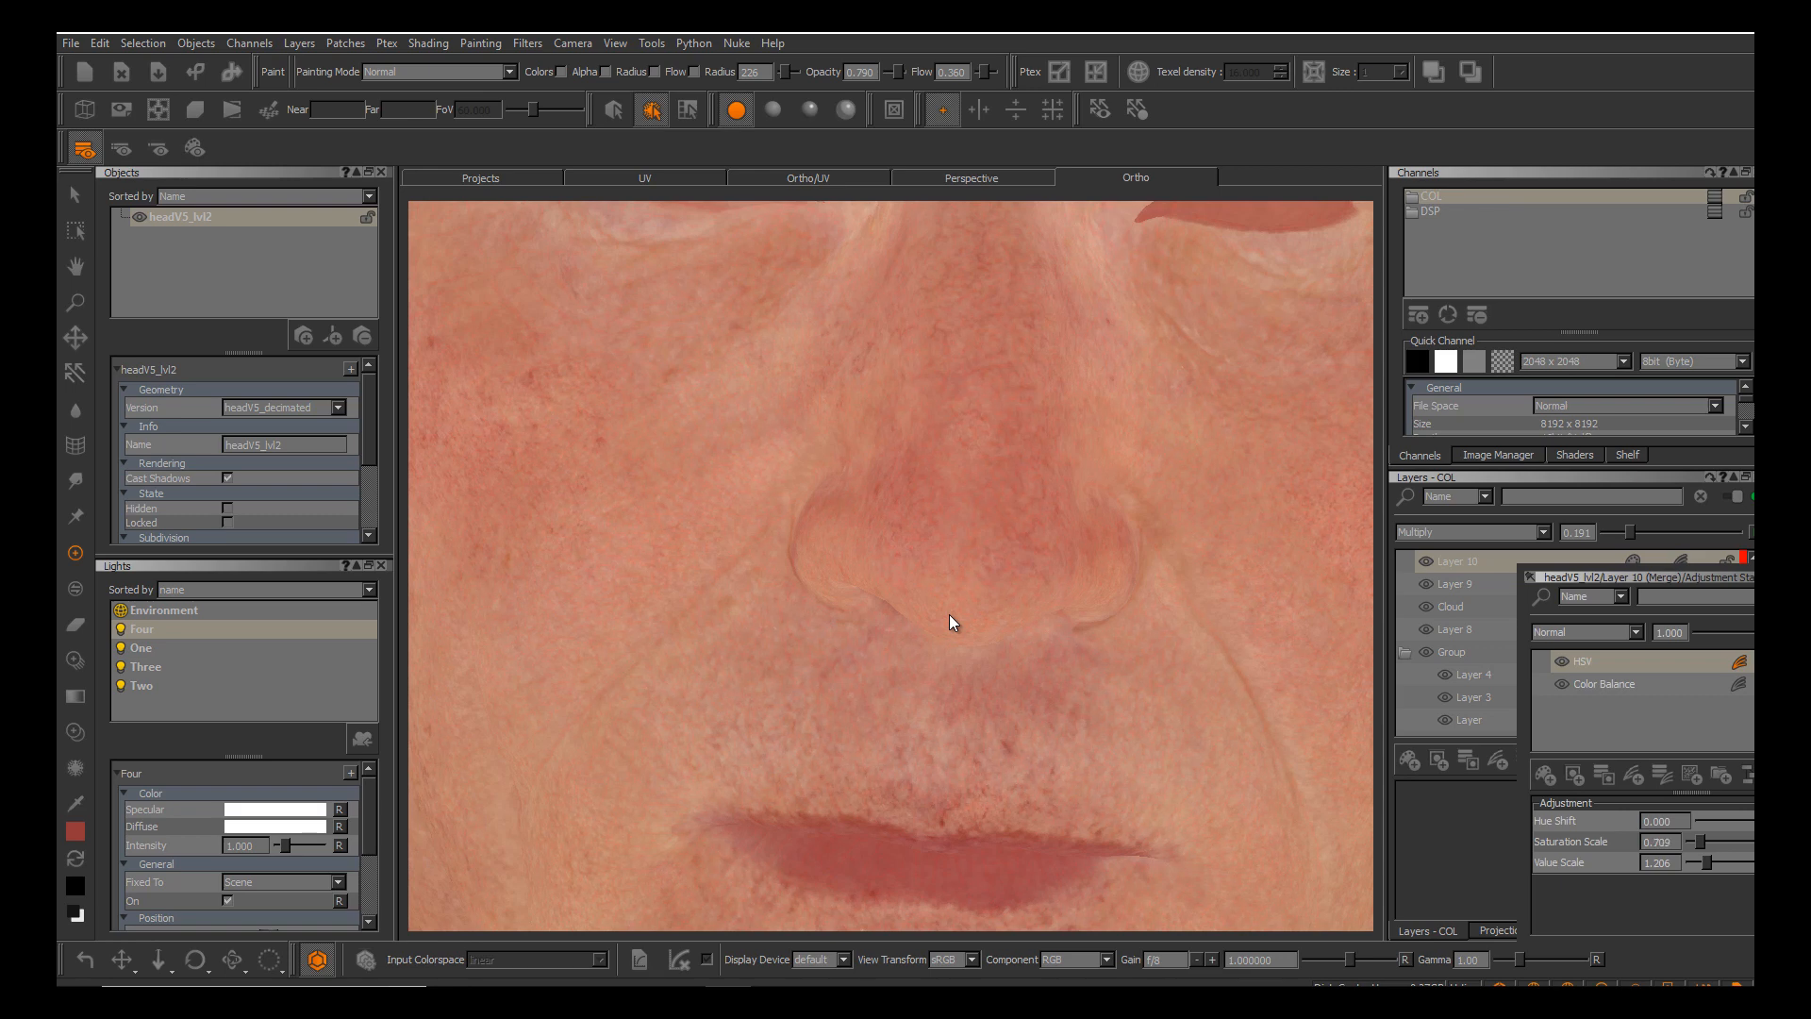
{"action": "left_click_drag", "start_coordinate": [1707, 862], "coordinate": [1704, 862]}
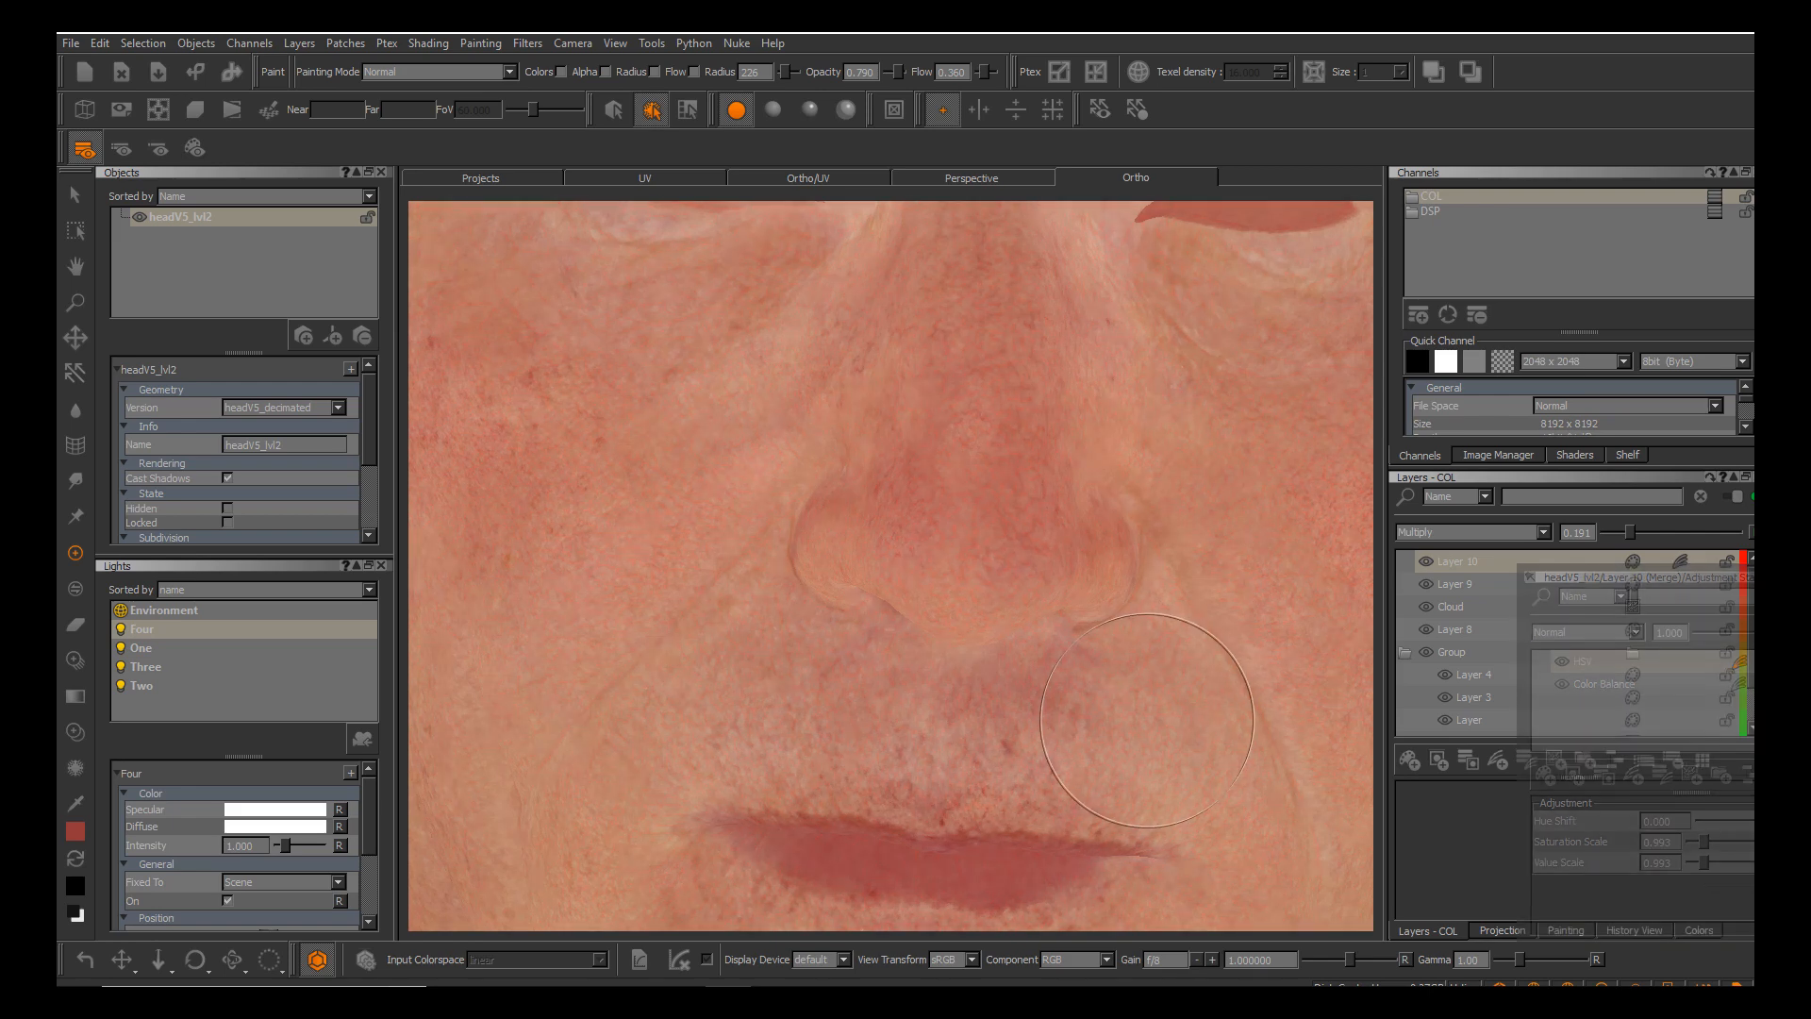
{"action": "middle_click_drag", "start_coordinate": [950, 614], "coordinate": [902, 703], "text": "alt"}
{"action": "mouse_move", "coordinate": [949, 614]}
{"action": "left_mouse_down", "text": "alt"}
{"action": "mouse_move", "coordinate": [987, 614]}
{"action": "mouse_move", "coordinate": [836, 614]}
{"action": "left_mouse_up", "text": "alt"}
{"action": "middle_click_drag", "start_coordinate": [950, 615], "coordinate": [859, 688], "text": "alt"}
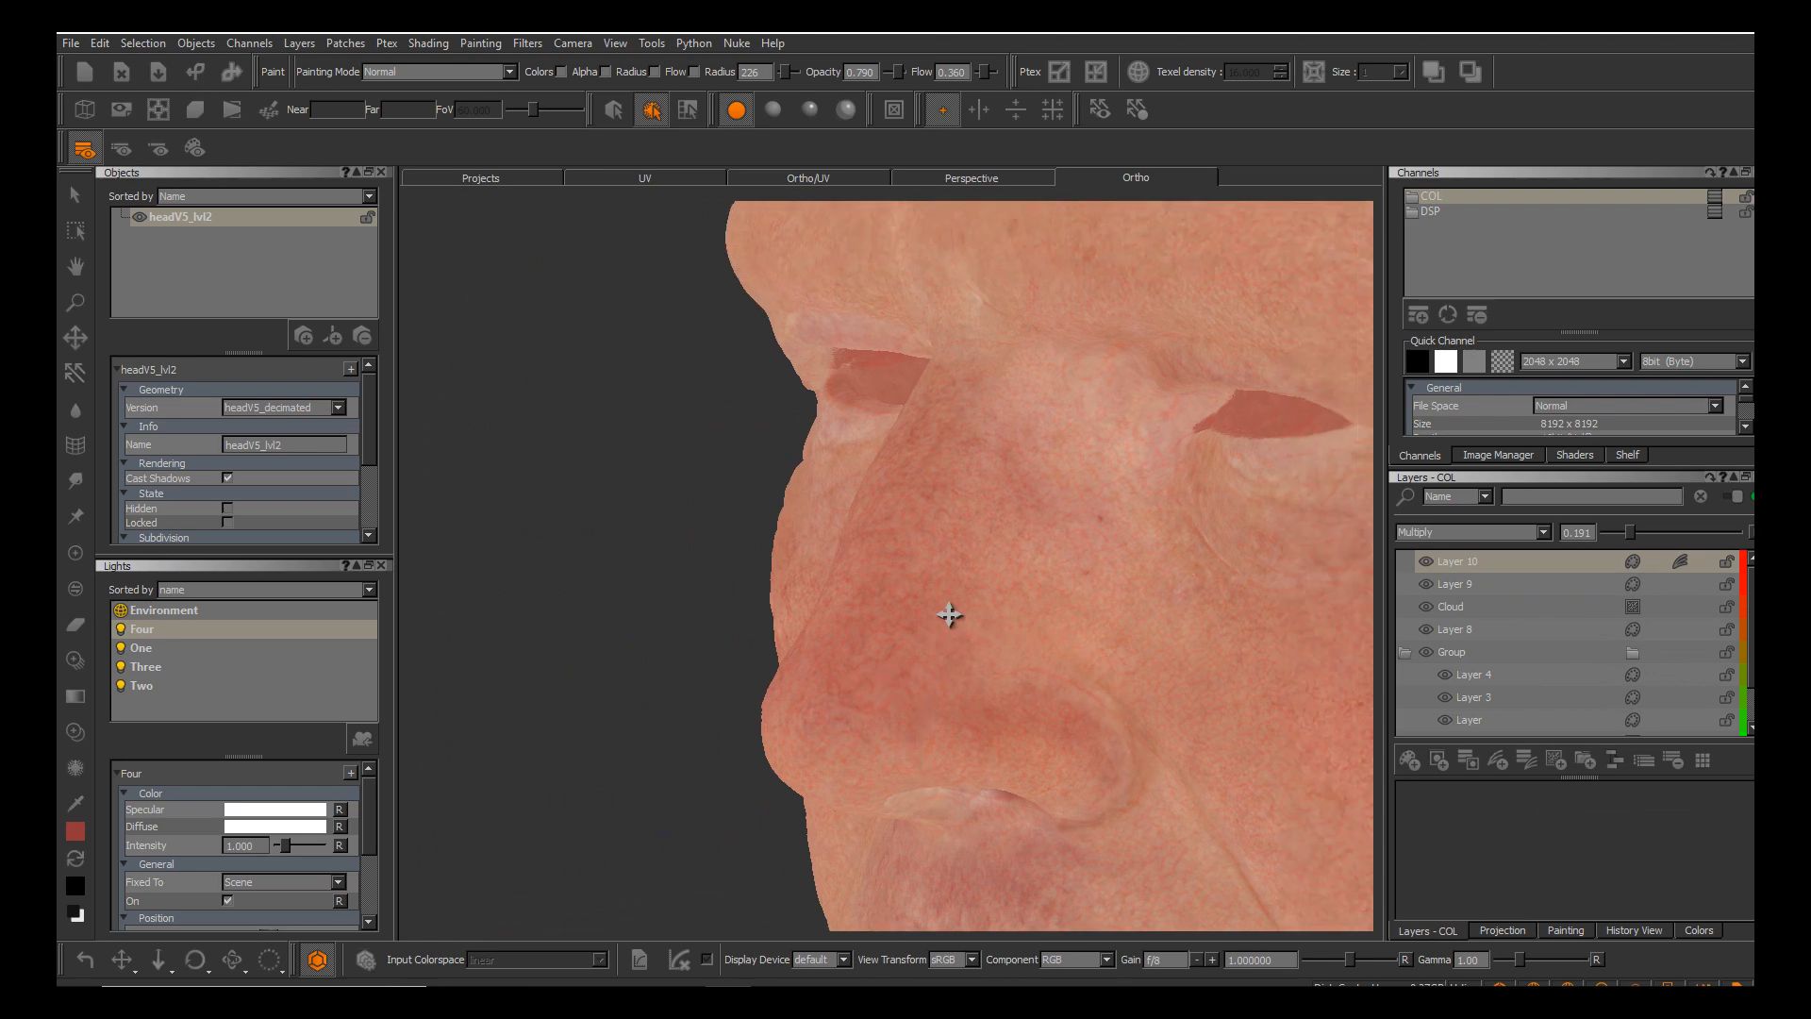
{"action": "left_click_drag", "start_coordinate": [950, 614], "coordinate": [1044, 642], "text": "alt"}
{"action": "mouse_move", "coordinate": [950, 614]}
{"action": "middle_mouse_down", "text": "alt"}
{"action": "mouse_move", "coordinate": [856, 690]}
{"action": "mouse_move", "coordinate": [1070, 406]}
{"action": "middle_mouse_up", "text": "alt"}
{"action": "left_click_drag", "start_coordinate": [950, 614], "coordinate": [1045, 581], "text": "alt"}
Set Cyan/Red in Layer 10's Color Balance adjustment to 0.610 for shadows and 0.576 for midtones.
{"action": "left_click", "coordinate": [1681, 561]}
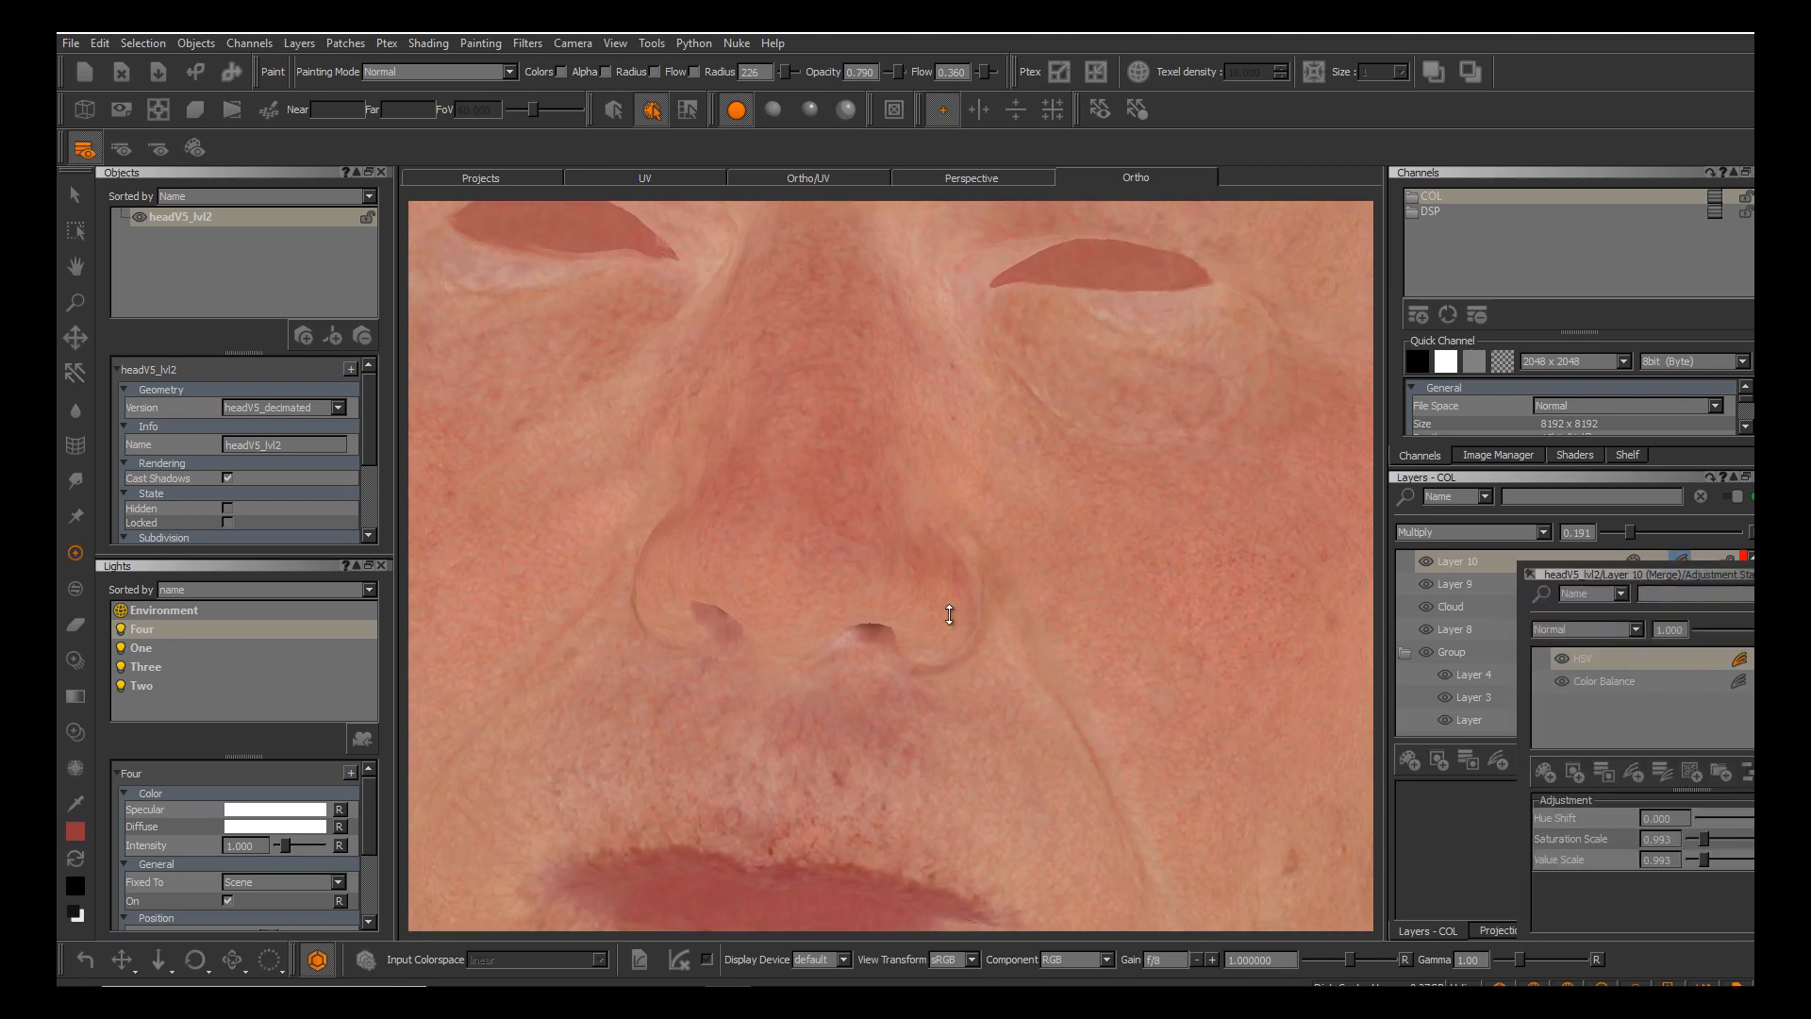
{"action": "left_click", "coordinate": [1604, 681]}
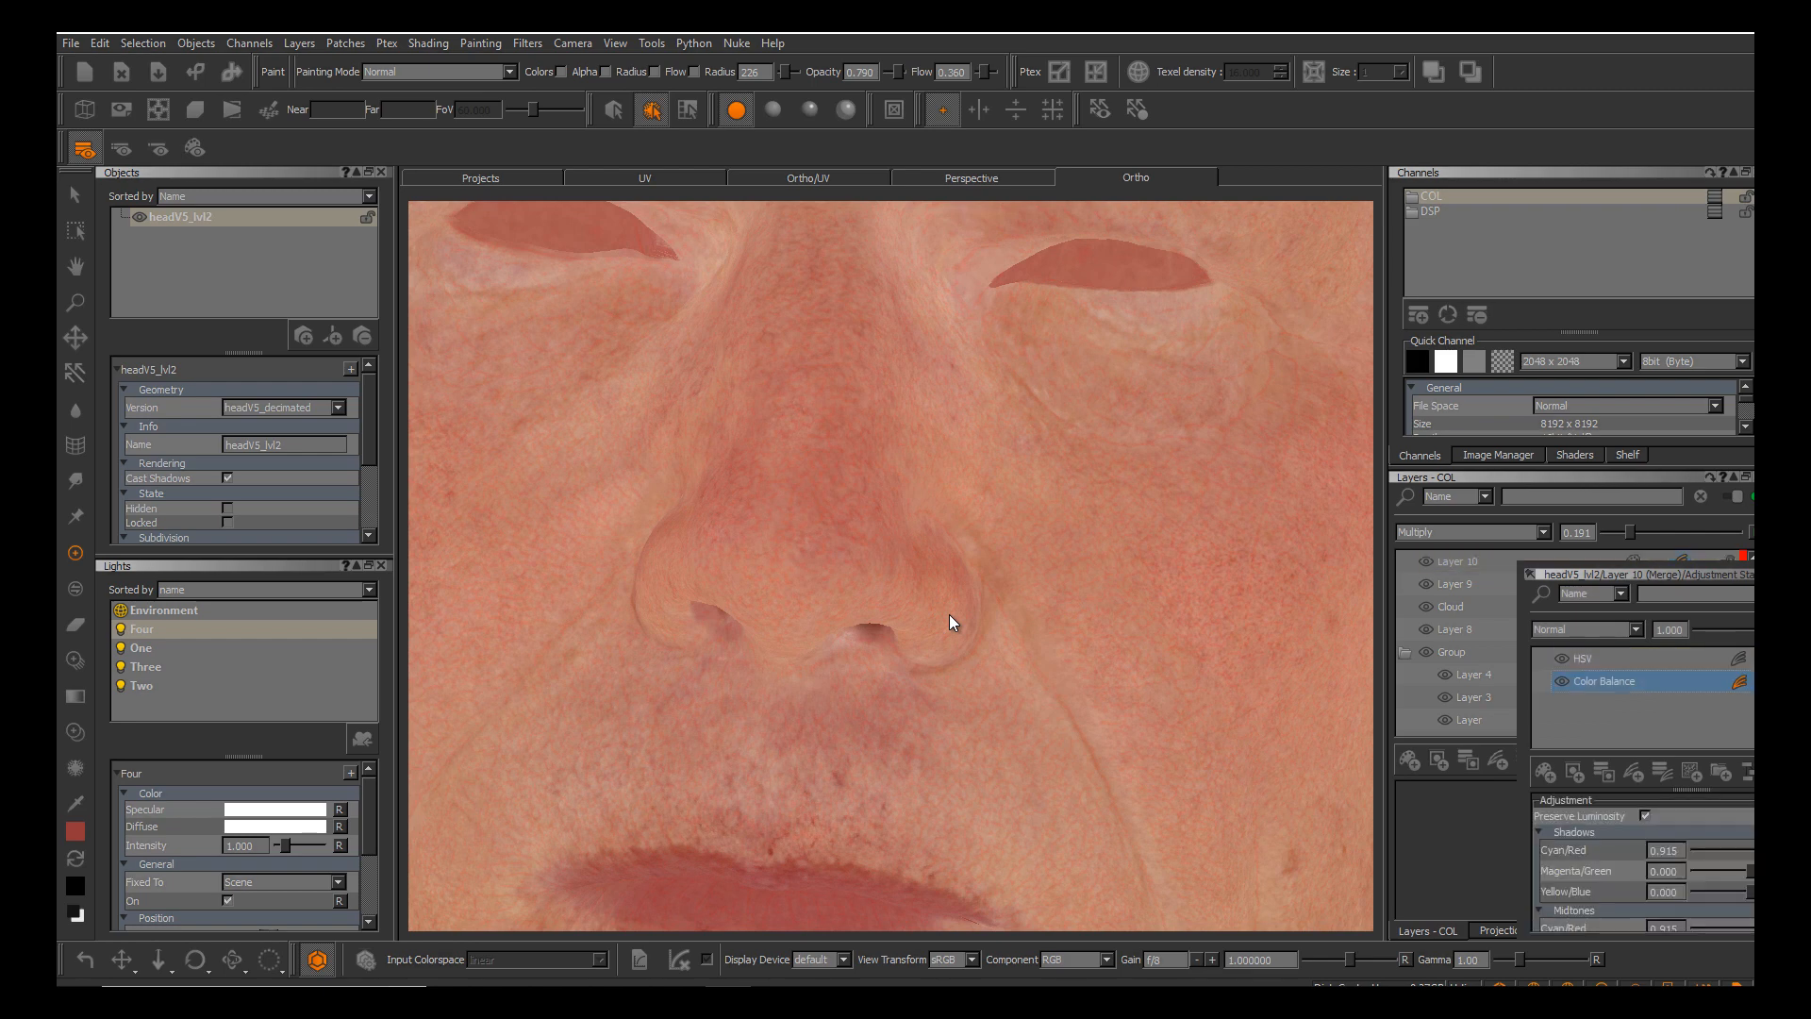
{"action": "left_click", "coordinate": [1803, 927]}
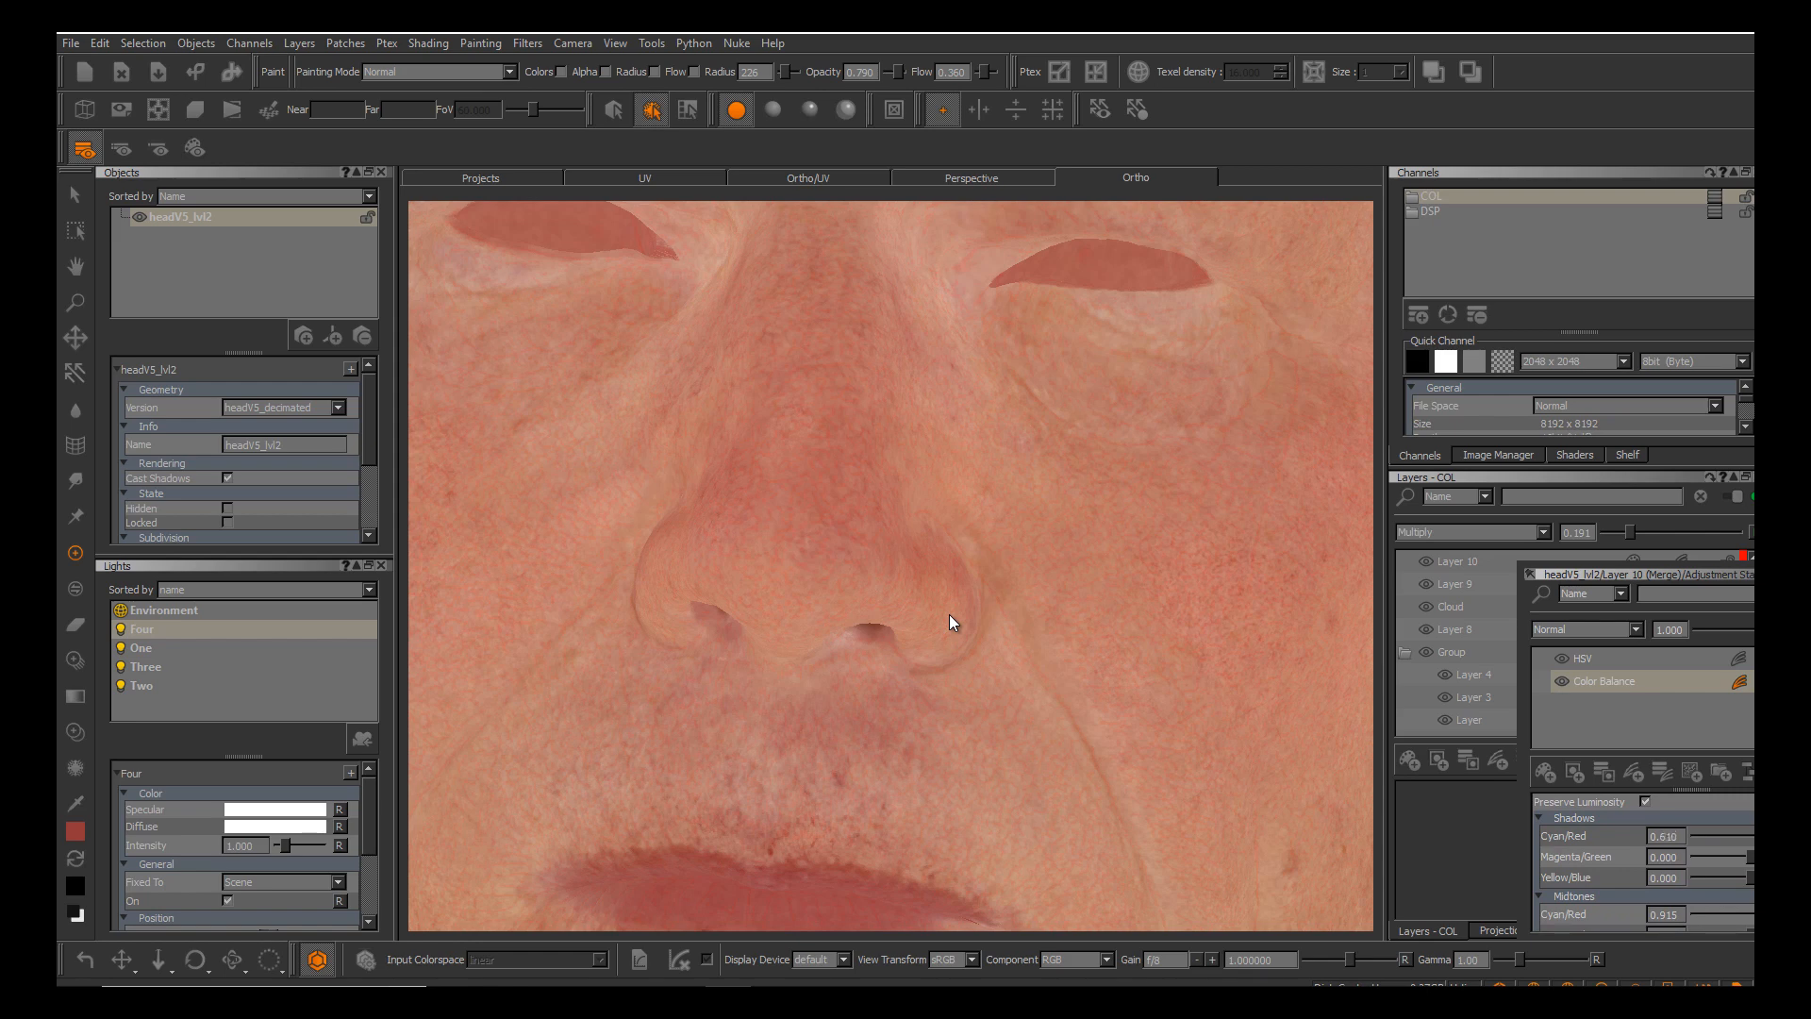
{"action": "left_click_drag", "start_coordinate": [1790, 836], "coordinate": [1781, 836]}
{"action": "scroll", "coordinate": [1644, 862], "scroll_direction": "down", "scroll_amount": 3}
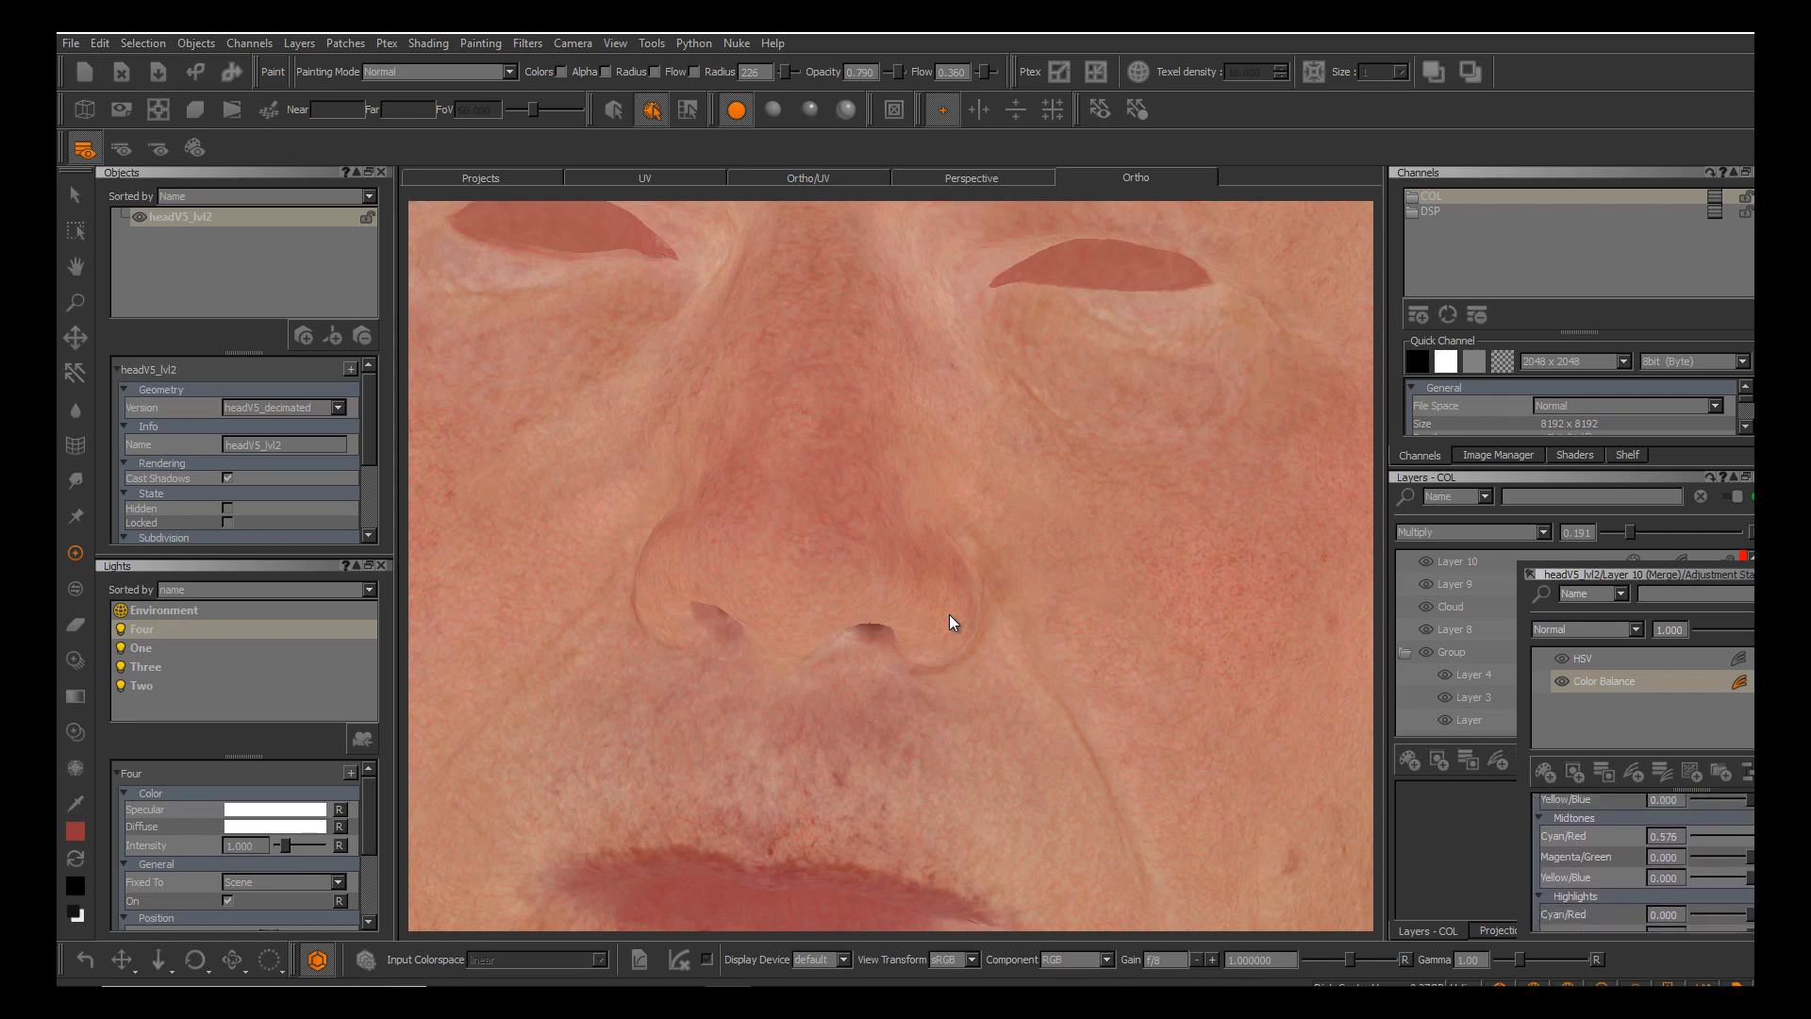
{"action": "left_click", "coordinate": [1793, 574]}
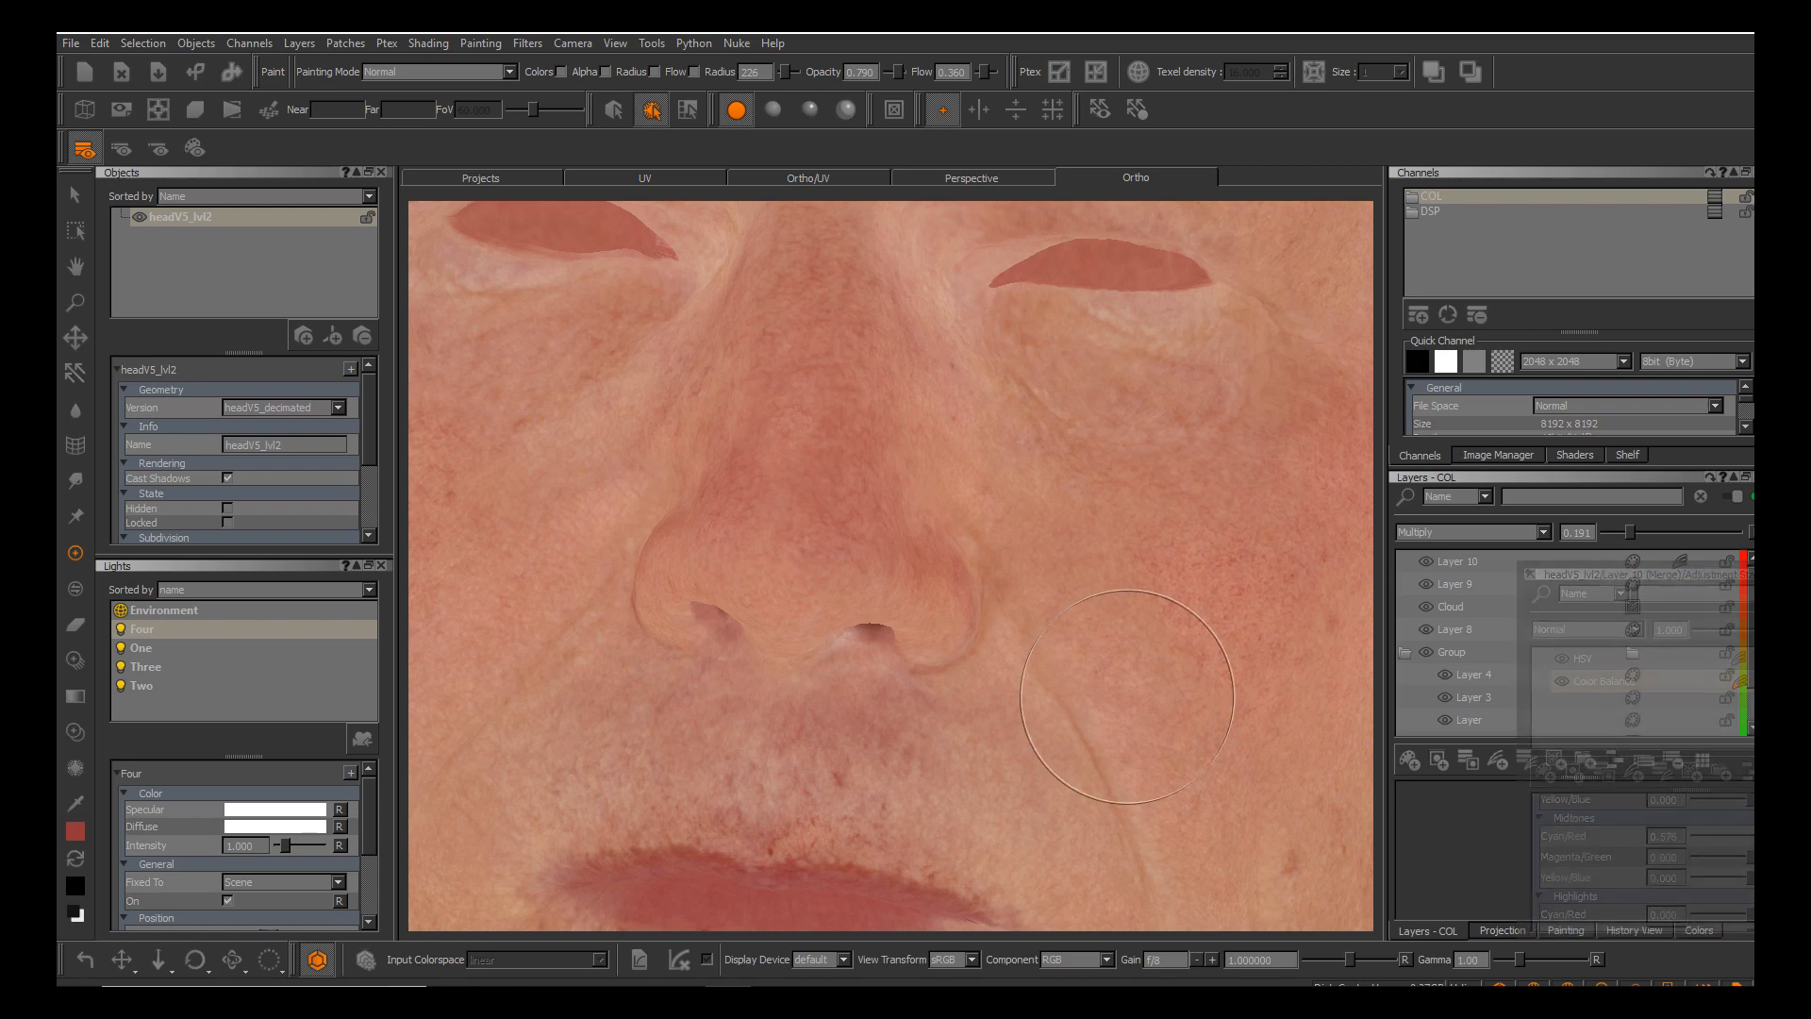
Compare the nose and cheek with Layer 10 hidden and shown, and set the selected layer's opacity to 0.248.
{"action": "middle_click_drag", "start_coordinate": [984, 731], "coordinate": [1069, 564], "text": "alt"}
{"action": "left_click_drag", "start_coordinate": [1070, 564], "coordinate": [1141, 564], "text": "alt"}
{"action": "middle_click_drag", "start_coordinate": [1070, 564], "coordinate": [1201, 883], "text": "alt"}
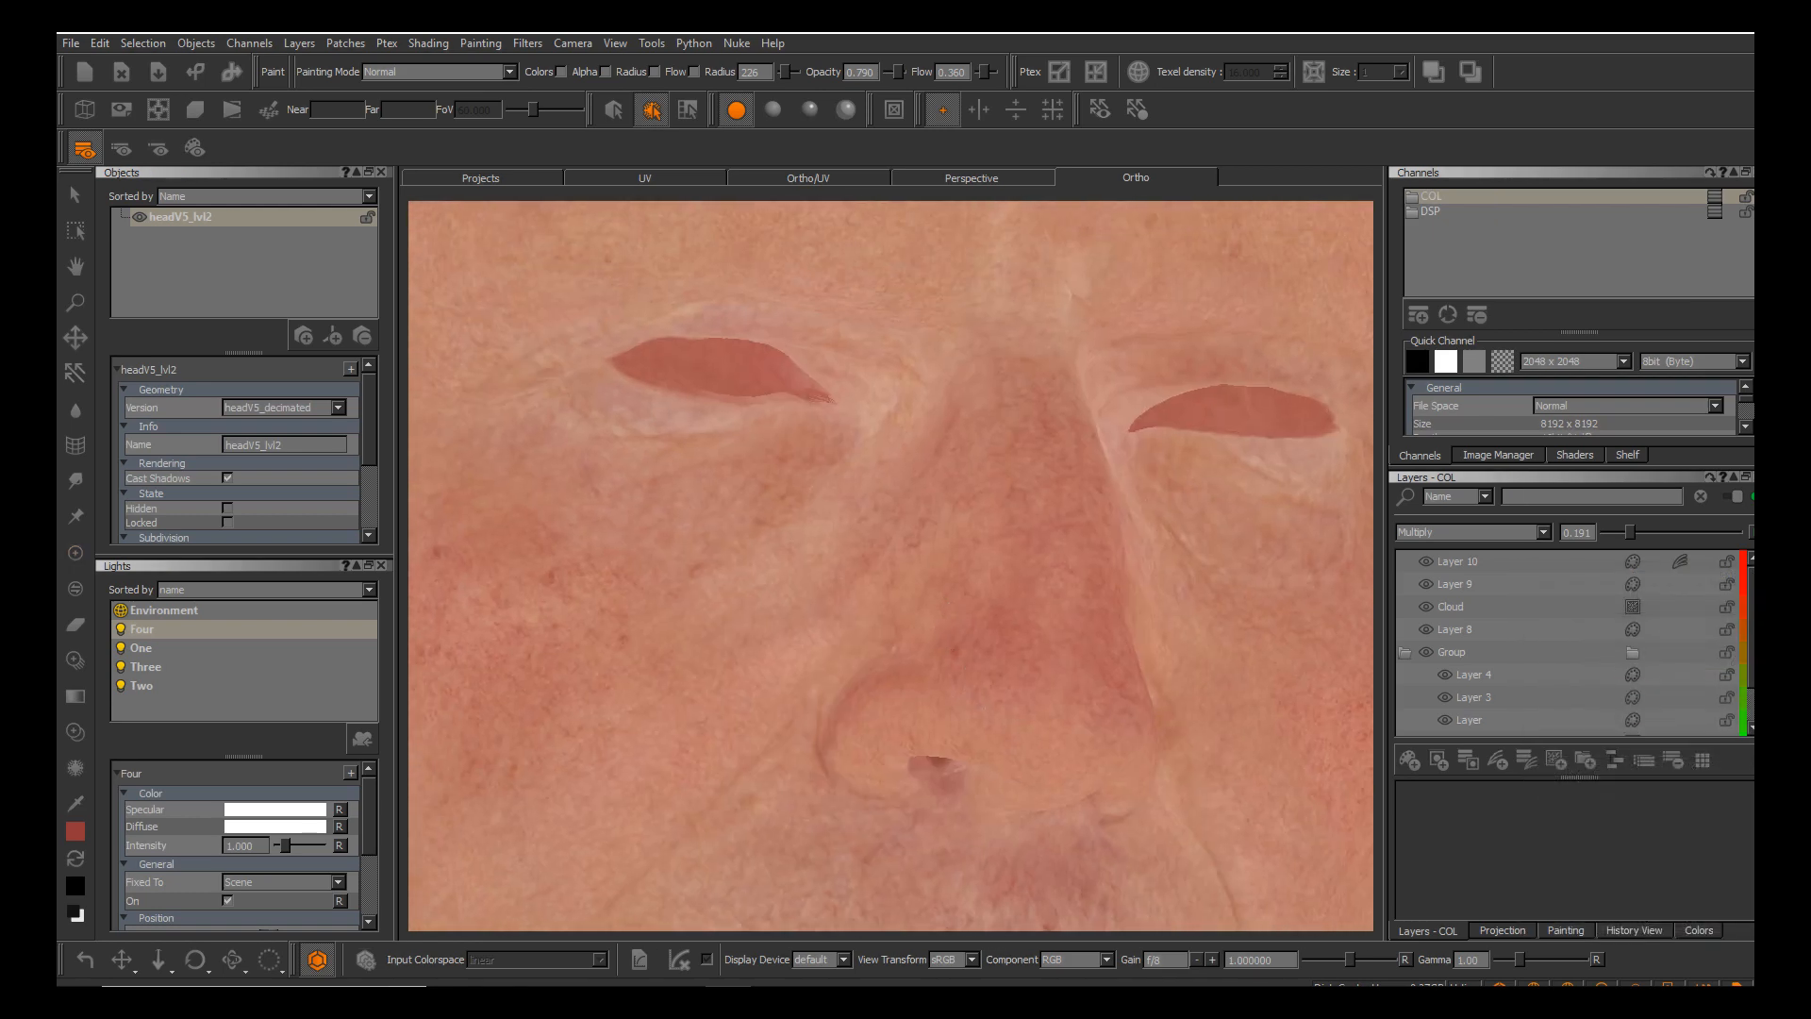
{"action": "left_click", "coordinate": [1425, 561]}
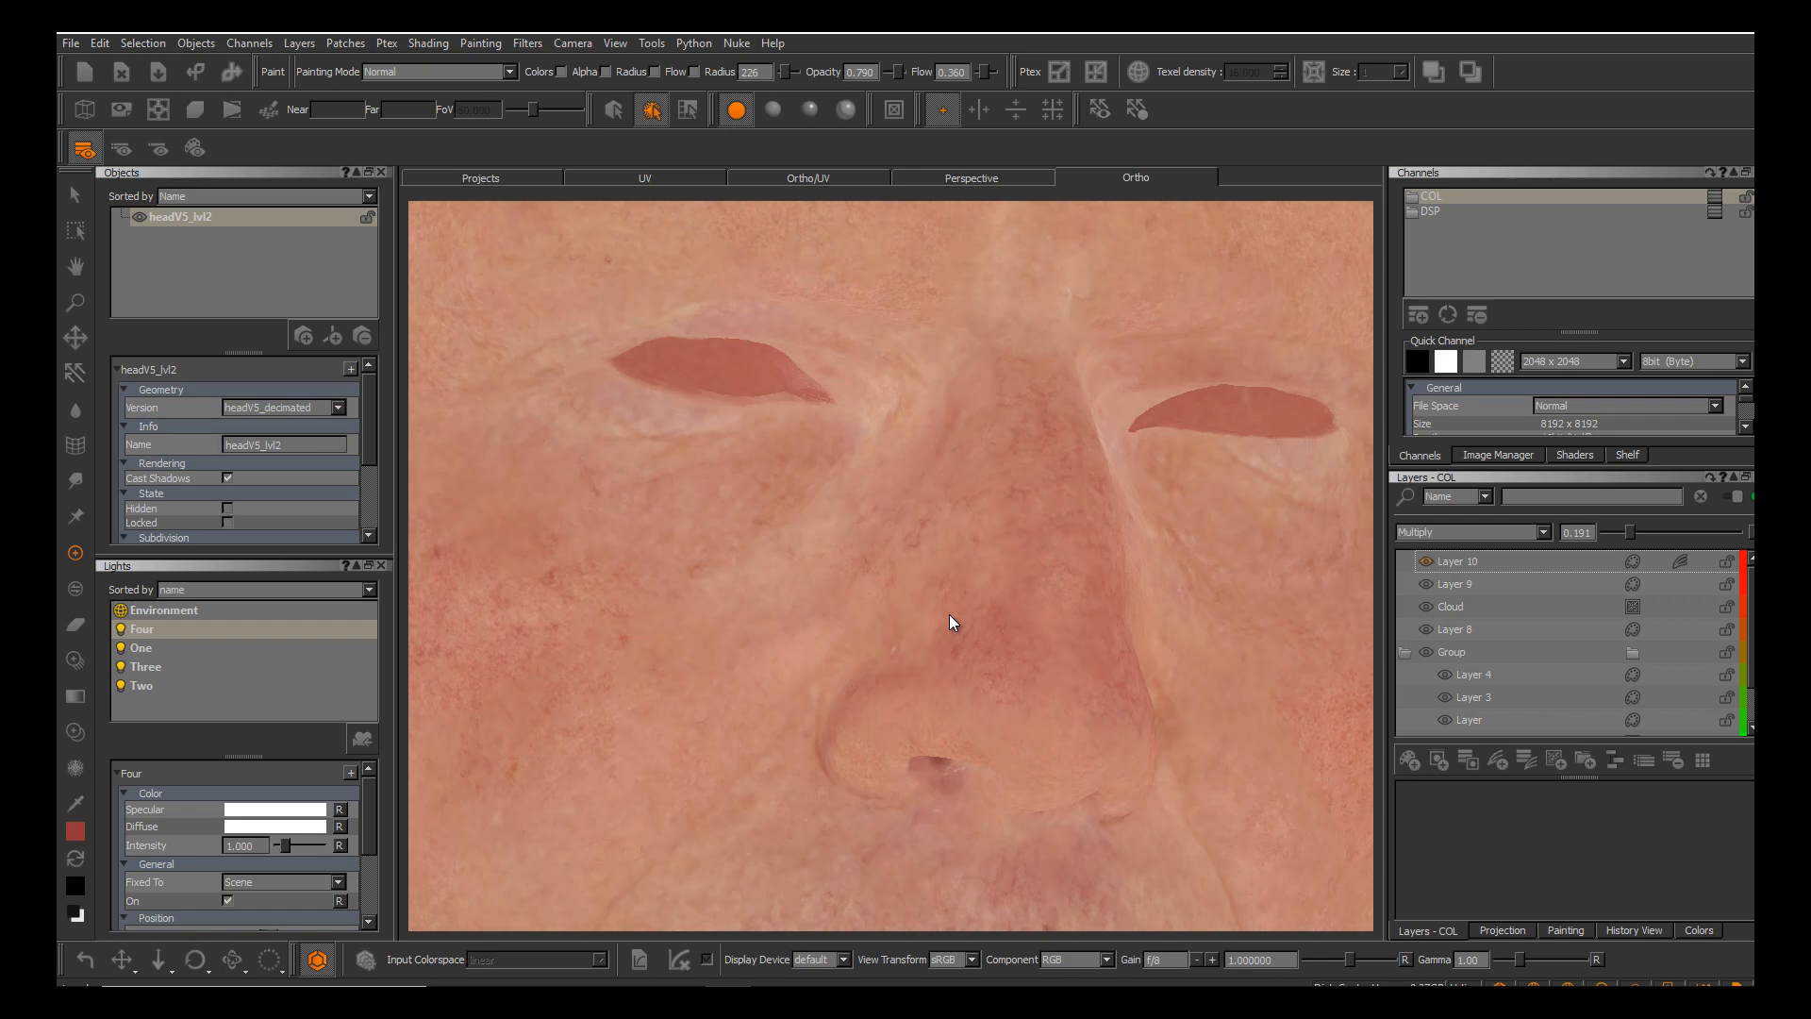
{"action": "middle_click_drag", "start_coordinate": [950, 615], "coordinate": [1022, 495], "text": "alt"}
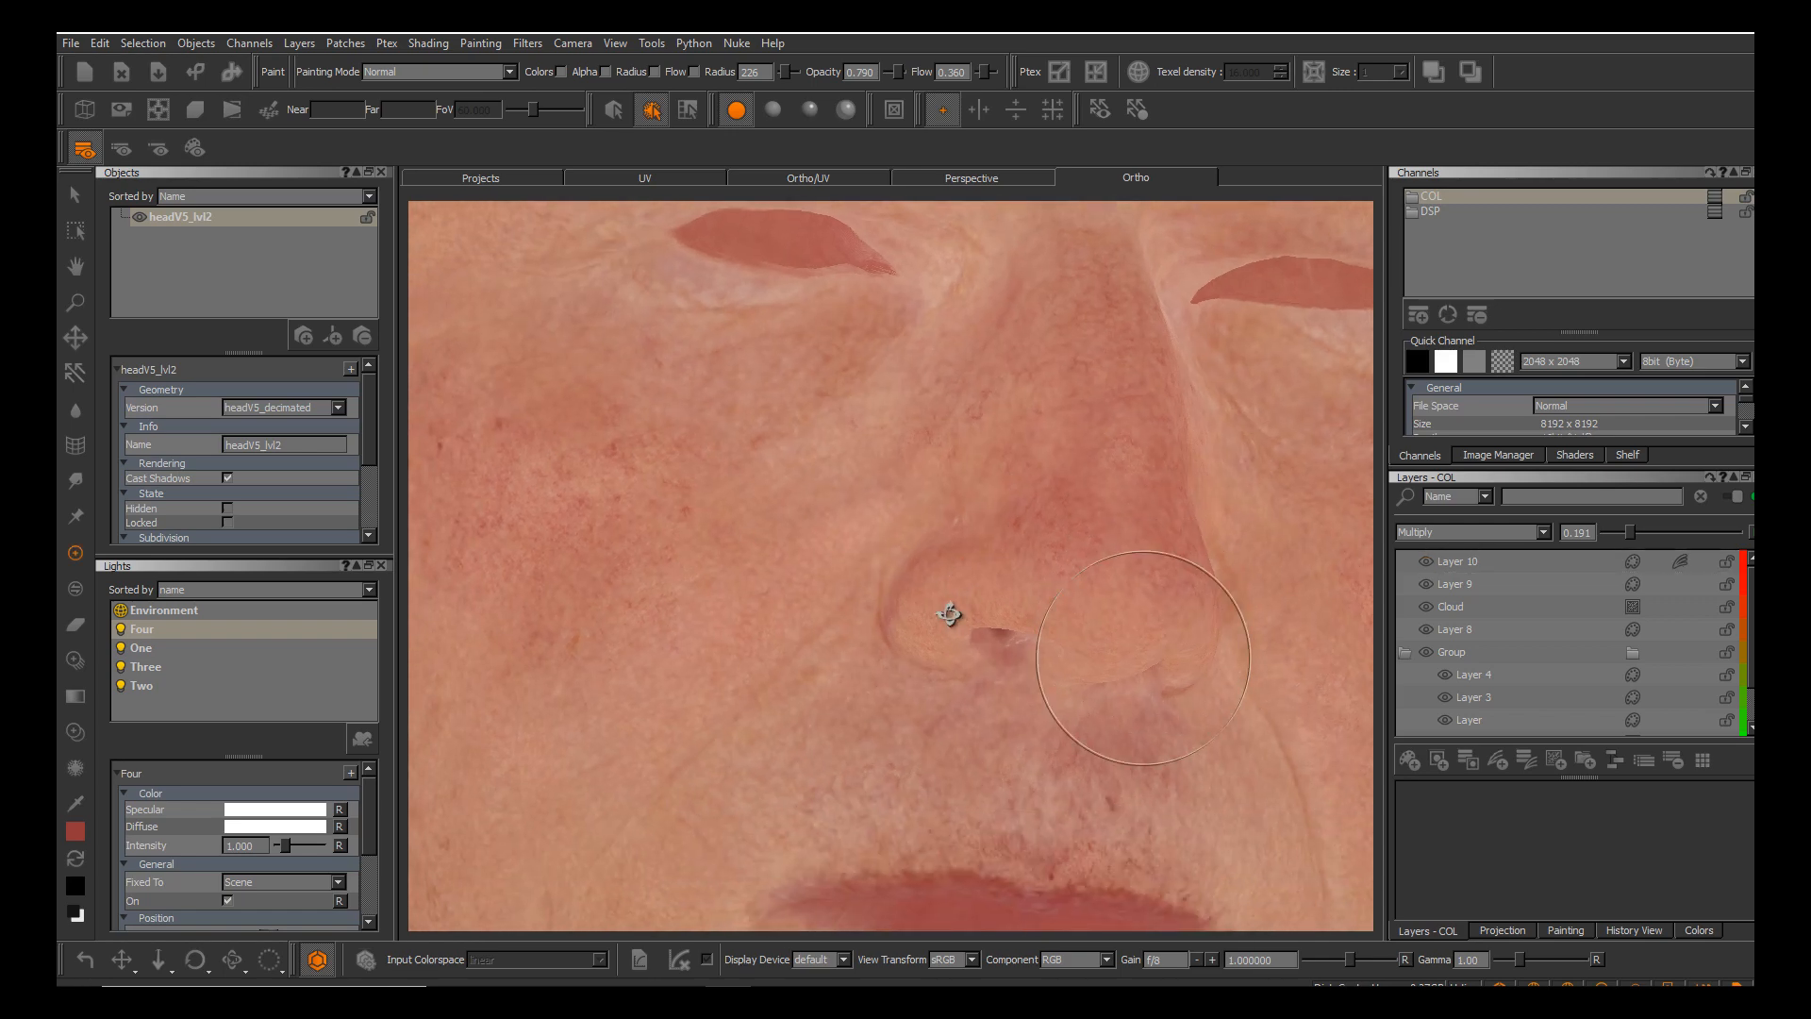
{"action": "left_click_drag", "start_coordinate": [1021, 495], "coordinate": [1070, 486], "text": "alt"}
{"action": "left_click_drag", "start_coordinate": [1630, 532], "coordinate": [1638, 532]}
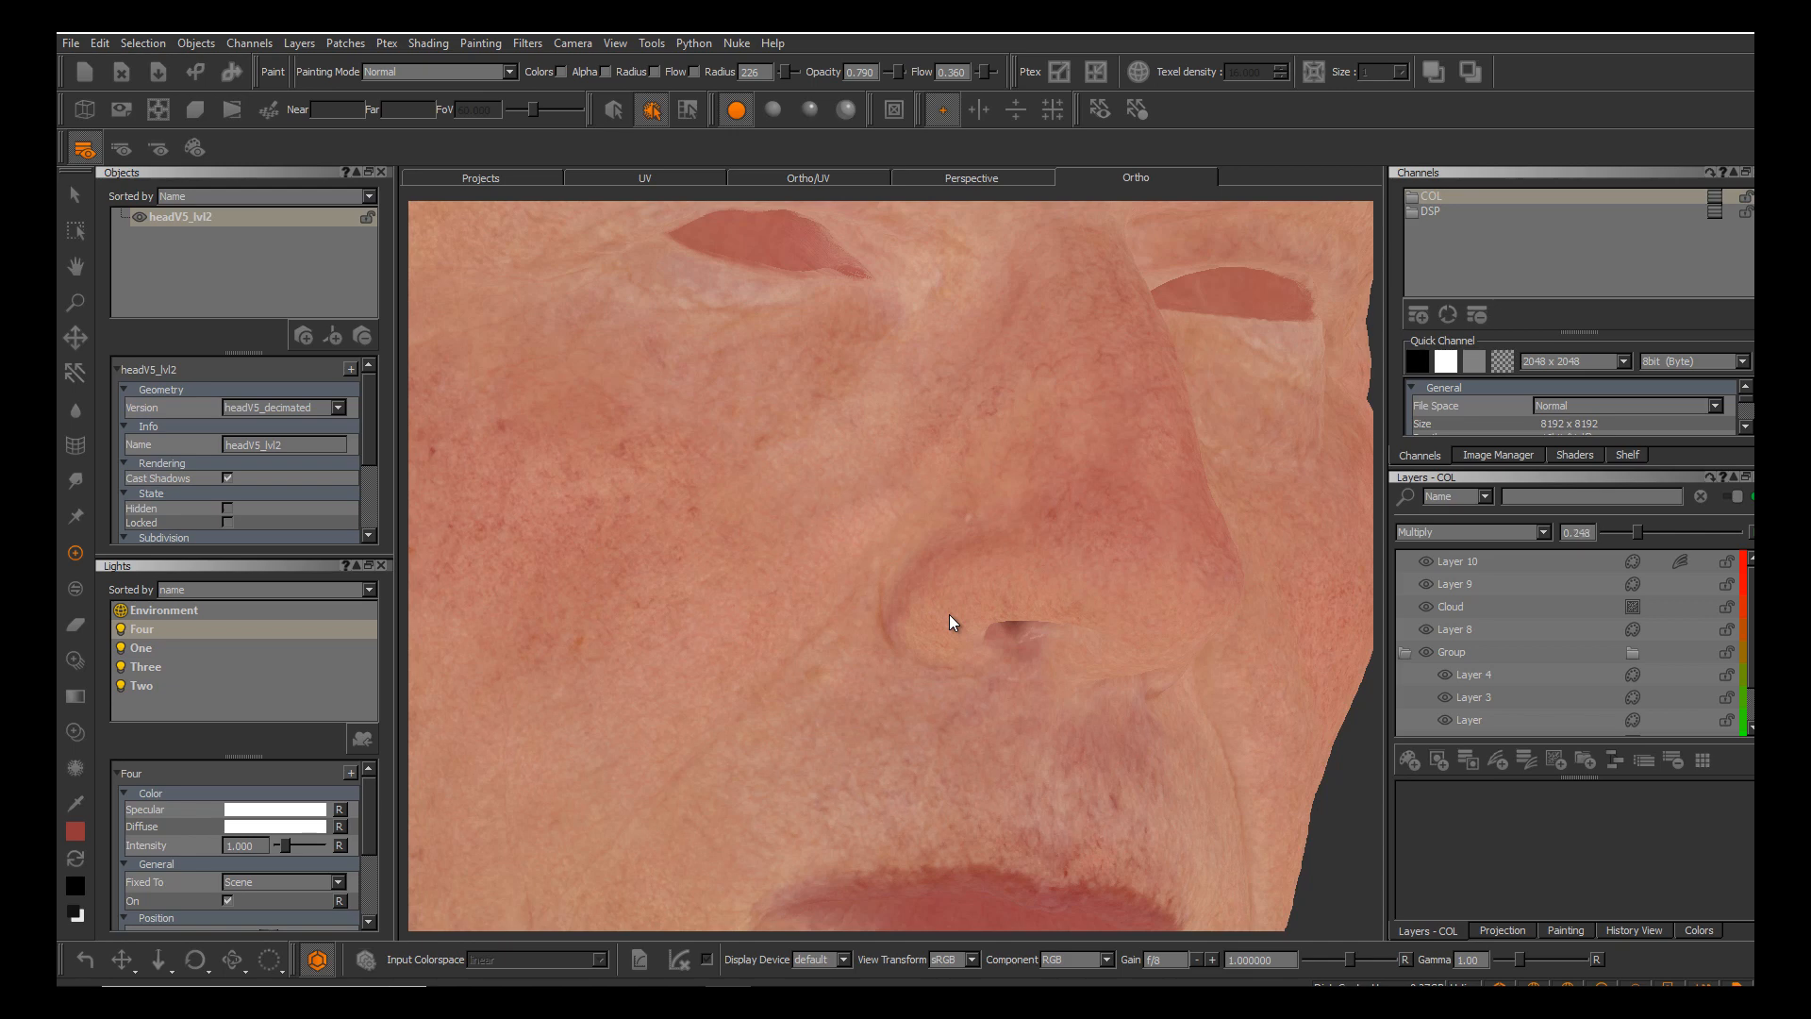
Examine the blended skin on the forehead, eyes, nose, cheeks and mouth from several angles.
{"action": "middle_click_drag", "start_coordinate": [950, 615], "coordinate": [1111, 778], "text": "alt"}
{"action": "left_click_drag", "start_coordinate": [1111, 779], "coordinate": [1019, 812], "text": "alt"}
{"action": "middle_click_drag", "start_coordinate": [1019, 811], "coordinate": [849, 849], "text": "alt"}
{"action": "middle_click_drag", "start_coordinate": [950, 615], "coordinate": [841, 632], "text": "alt"}
{"action": "right_click_drag", "start_coordinate": [841, 632], "coordinate": [754, 651], "text": "alt"}
{"action": "left_click_drag", "start_coordinate": [755, 651], "coordinate": [660, 666], "text": "alt"}
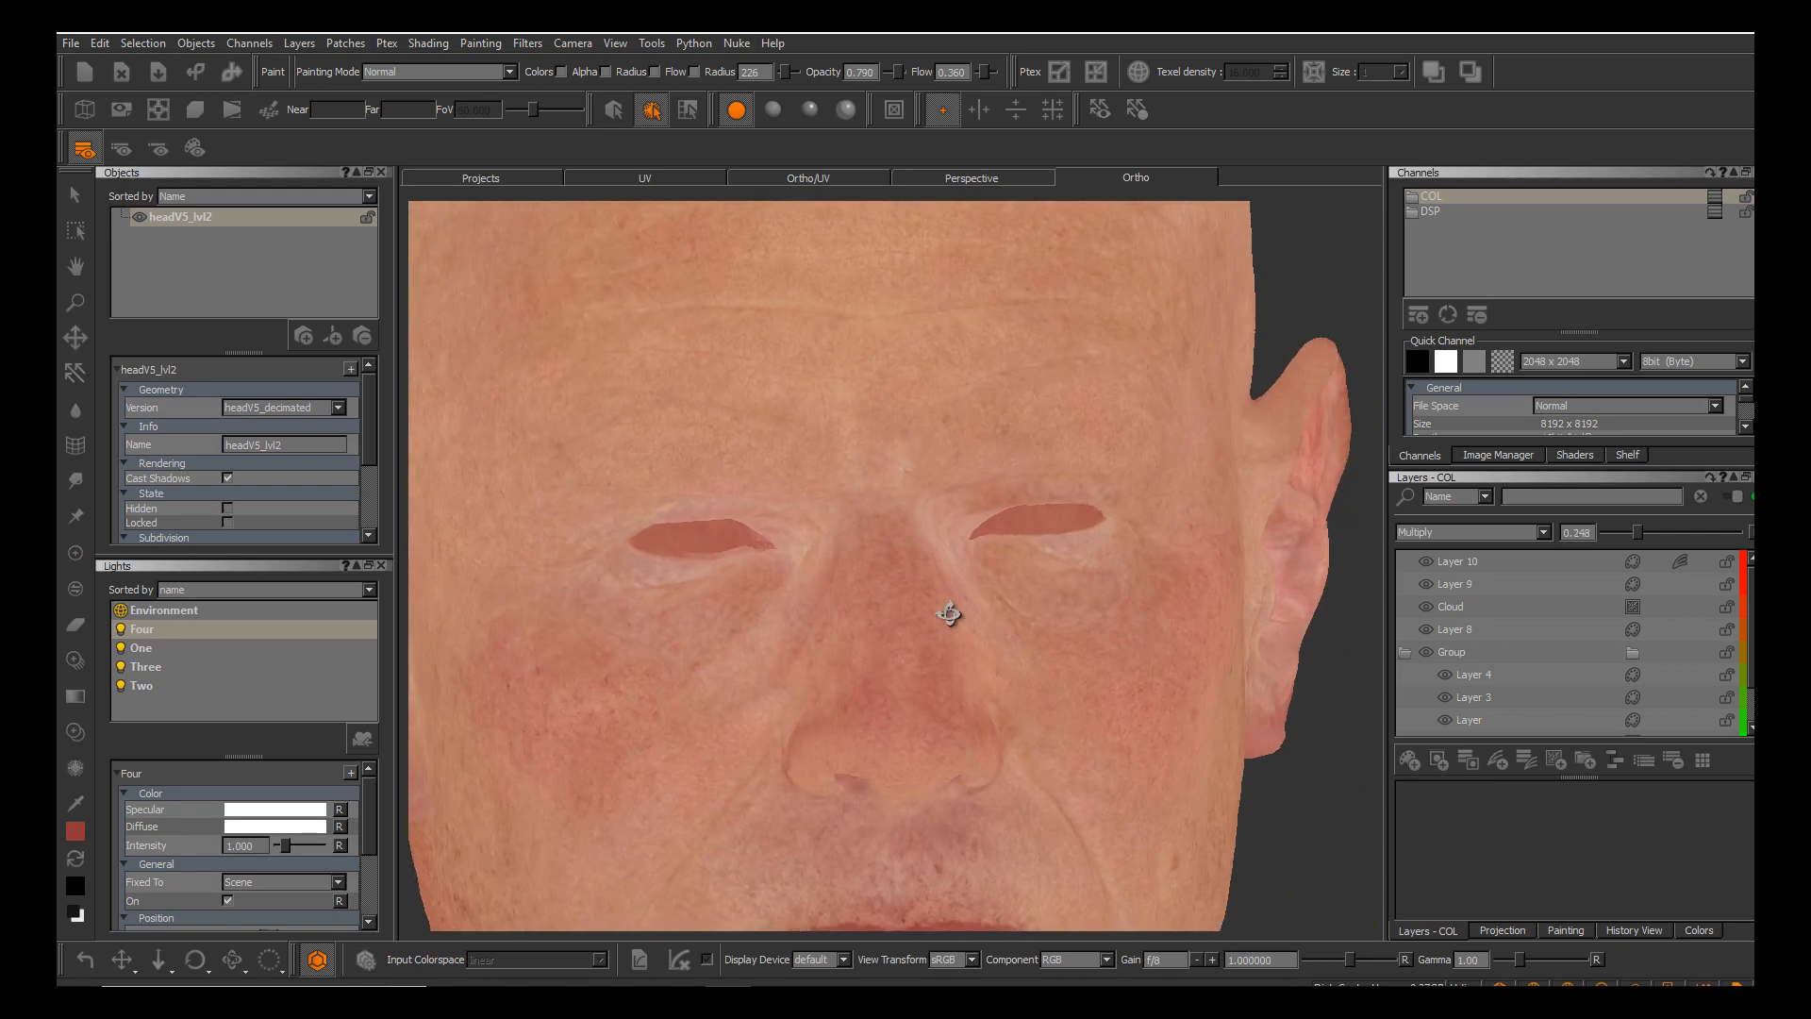
{"action": "middle_click_drag", "start_coordinate": [661, 666], "coordinate": [693, 753], "text": "alt"}
{"action": "middle_click_drag", "start_coordinate": [950, 615], "coordinate": [967, 672], "text": "alt"}
{"action": "left_click_drag", "start_coordinate": [967, 672], "coordinate": [1066, 628], "text": "alt"}
{"action": "middle_click_drag", "start_coordinate": [1066, 627], "coordinate": [1119, 345], "text": "alt"}
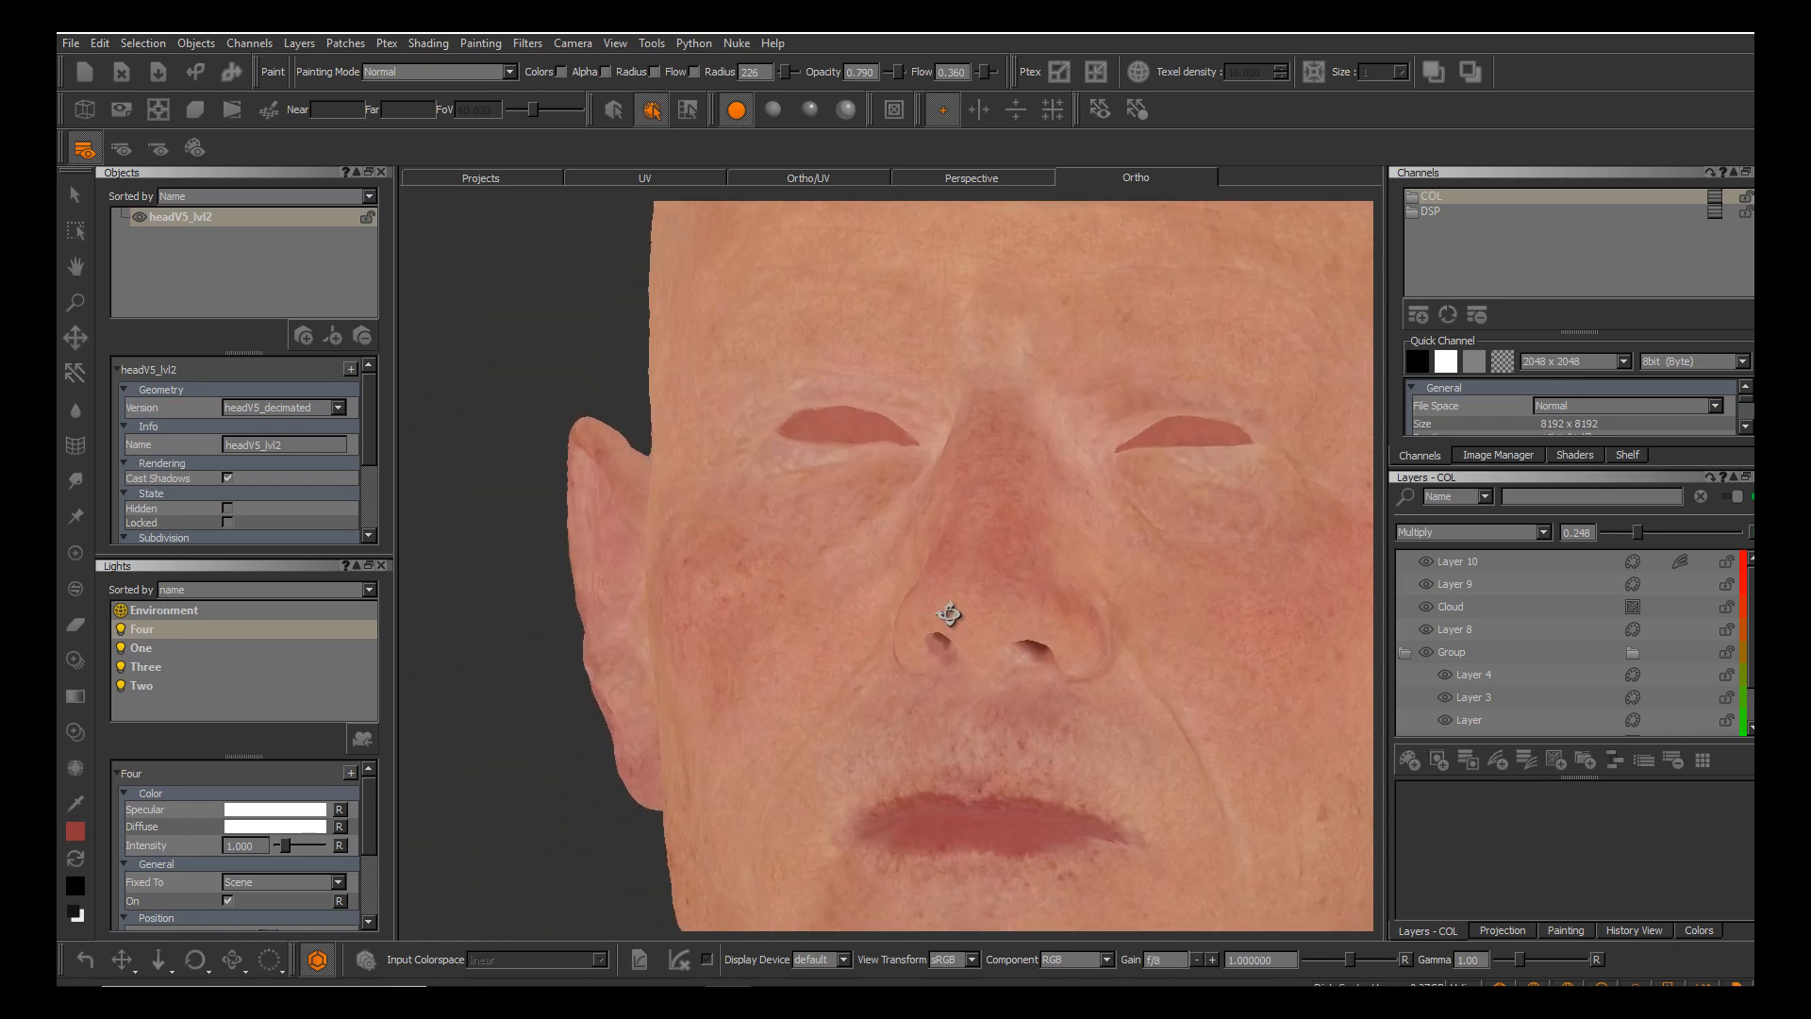
Inspect the skin texture on the nose, around the eyes and on the forehead up close from changing angles.
{"action": "left_click_drag", "start_coordinate": [1119, 344], "coordinate": [1189, 377], "text": "alt"}
{"action": "left_click_drag", "start_coordinate": [950, 615], "coordinate": [953, 651], "text": "alt"}
{"action": "middle_click_drag", "start_coordinate": [953, 650], "coordinate": [960, 743], "text": "alt"}
{"action": "mouse_move", "coordinate": [960, 743]}
{"action": "left_mouse_down", "text": "alt"}
{"action": "mouse_move", "coordinate": [934, 712]}
{"action": "mouse_move", "coordinate": [882, 730]}
{"action": "left_mouse_up", "text": "alt"}
{"action": "middle_click_drag", "start_coordinate": [882, 729], "coordinate": [744, 772], "text": "alt"}
{"action": "middle_click_drag", "start_coordinate": [950, 615], "coordinate": [930, 612], "text": "alt"}
{"action": "left_click_drag", "start_coordinate": [931, 612], "coordinate": [810, 609], "text": "alt"}
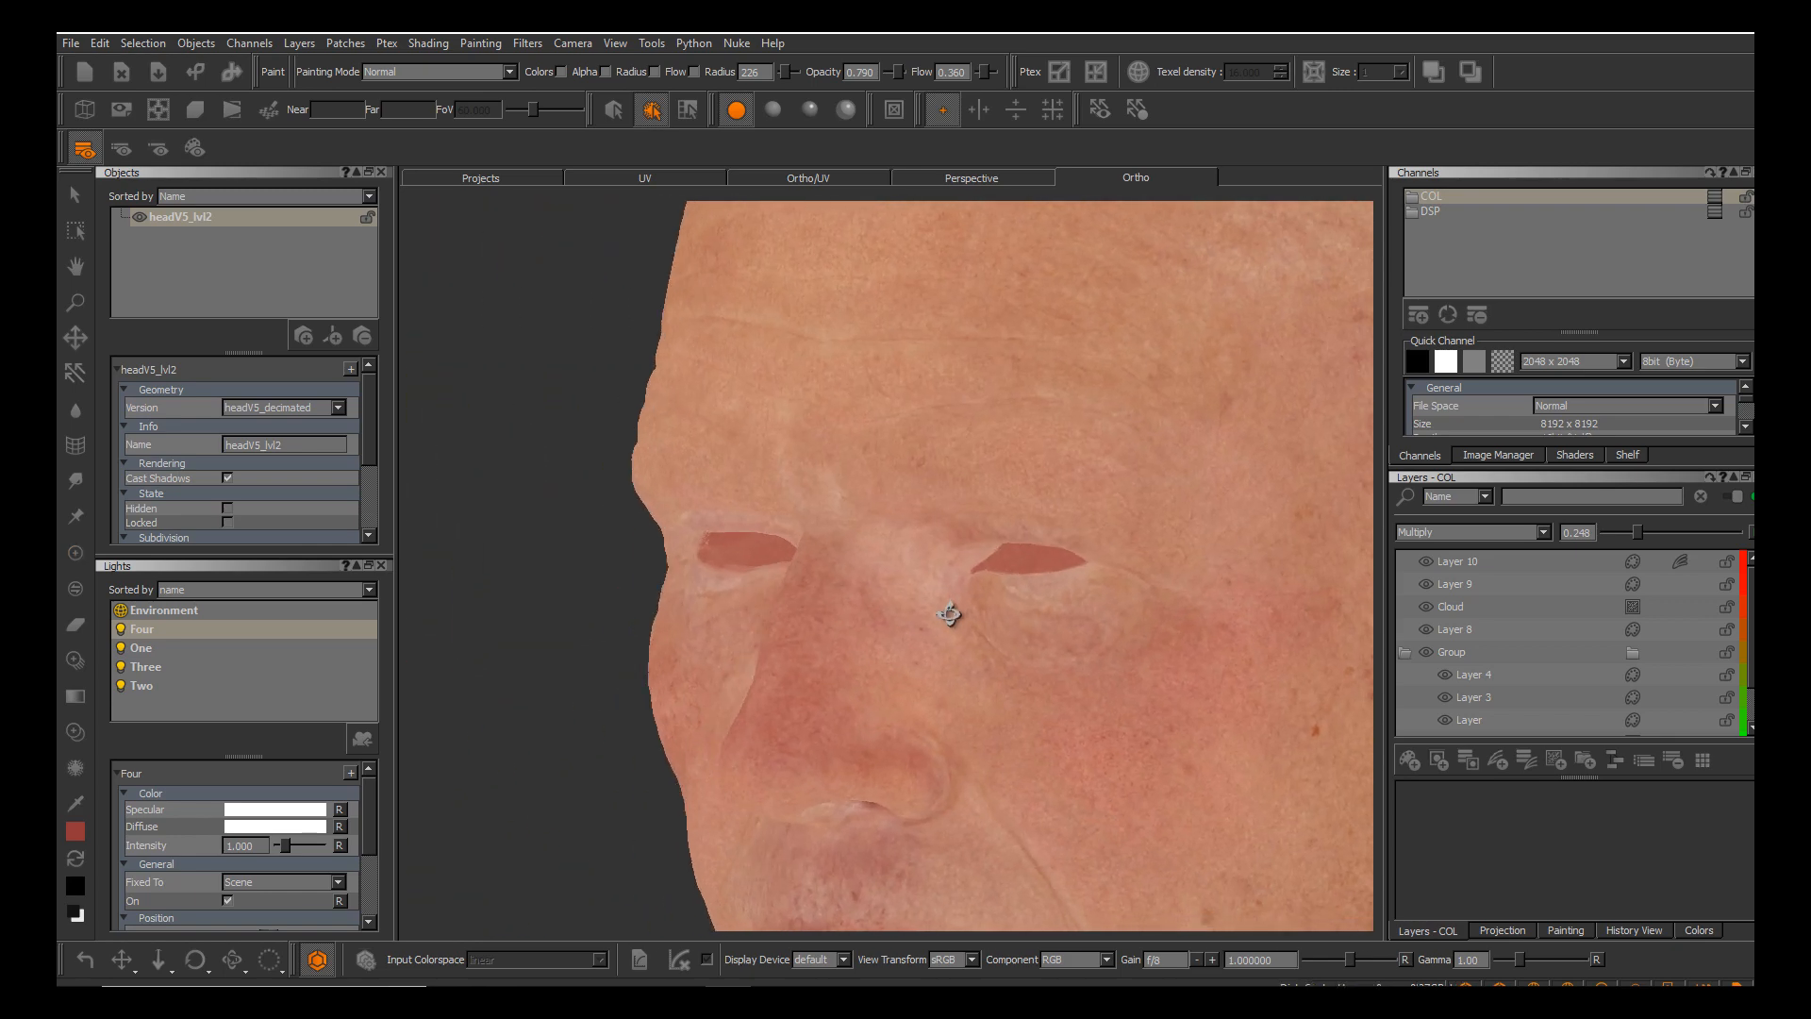
{"action": "middle_click_drag", "start_coordinate": [809, 609], "coordinate": [763, 471], "text": "alt"}
{"action": "right_click_drag", "start_coordinate": [762, 472], "coordinate": [772, 468], "text": "alt"}
{"action": "right_click_drag", "start_coordinate": [950, 615], "coordinate": [964, 698], "text": "alt"}
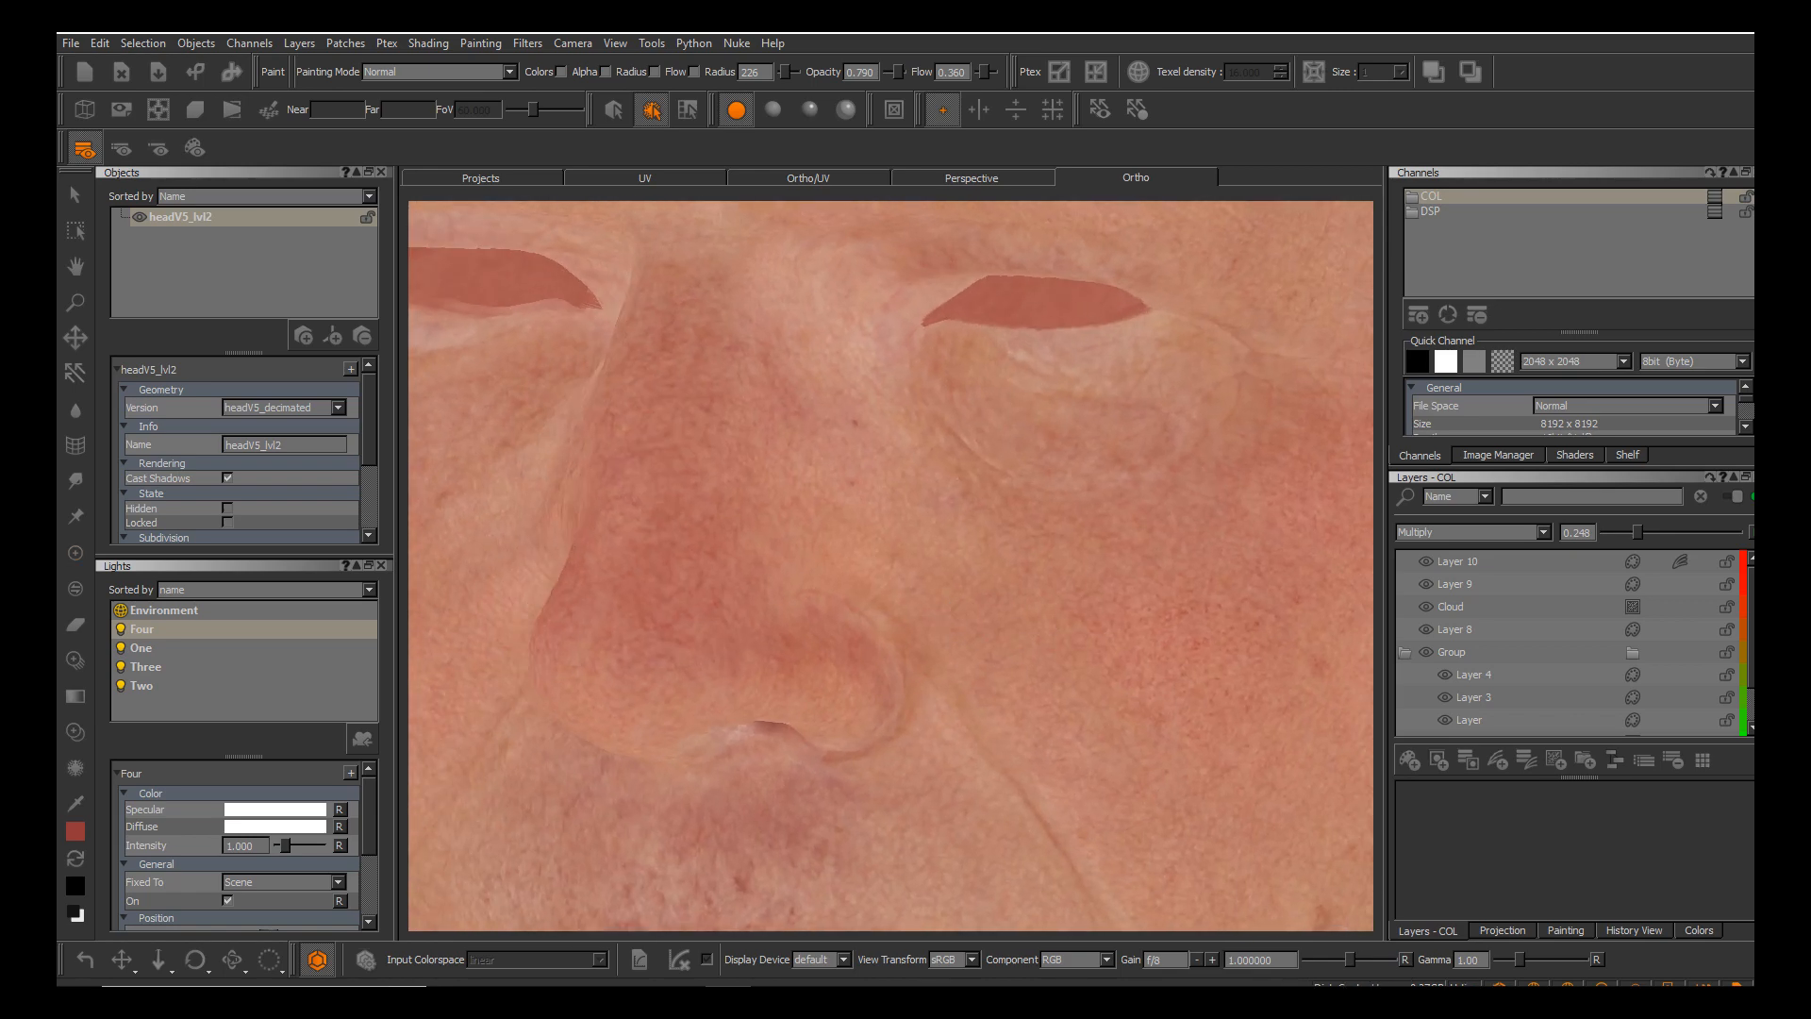
{"action": "middle_click_drag", "start_coordinate": [937, 699], "coordinate": [1050, 725], "text": "alt"}
{"action": "right_click_drag", "start_coordinate": [1050, 726], "coordinate": [1042, 699], "text": "alt"}
{"action": "left_click_drag", "start_coordinate": [1043, 699], "coordinate": [1127, 723], "text": "alt"}
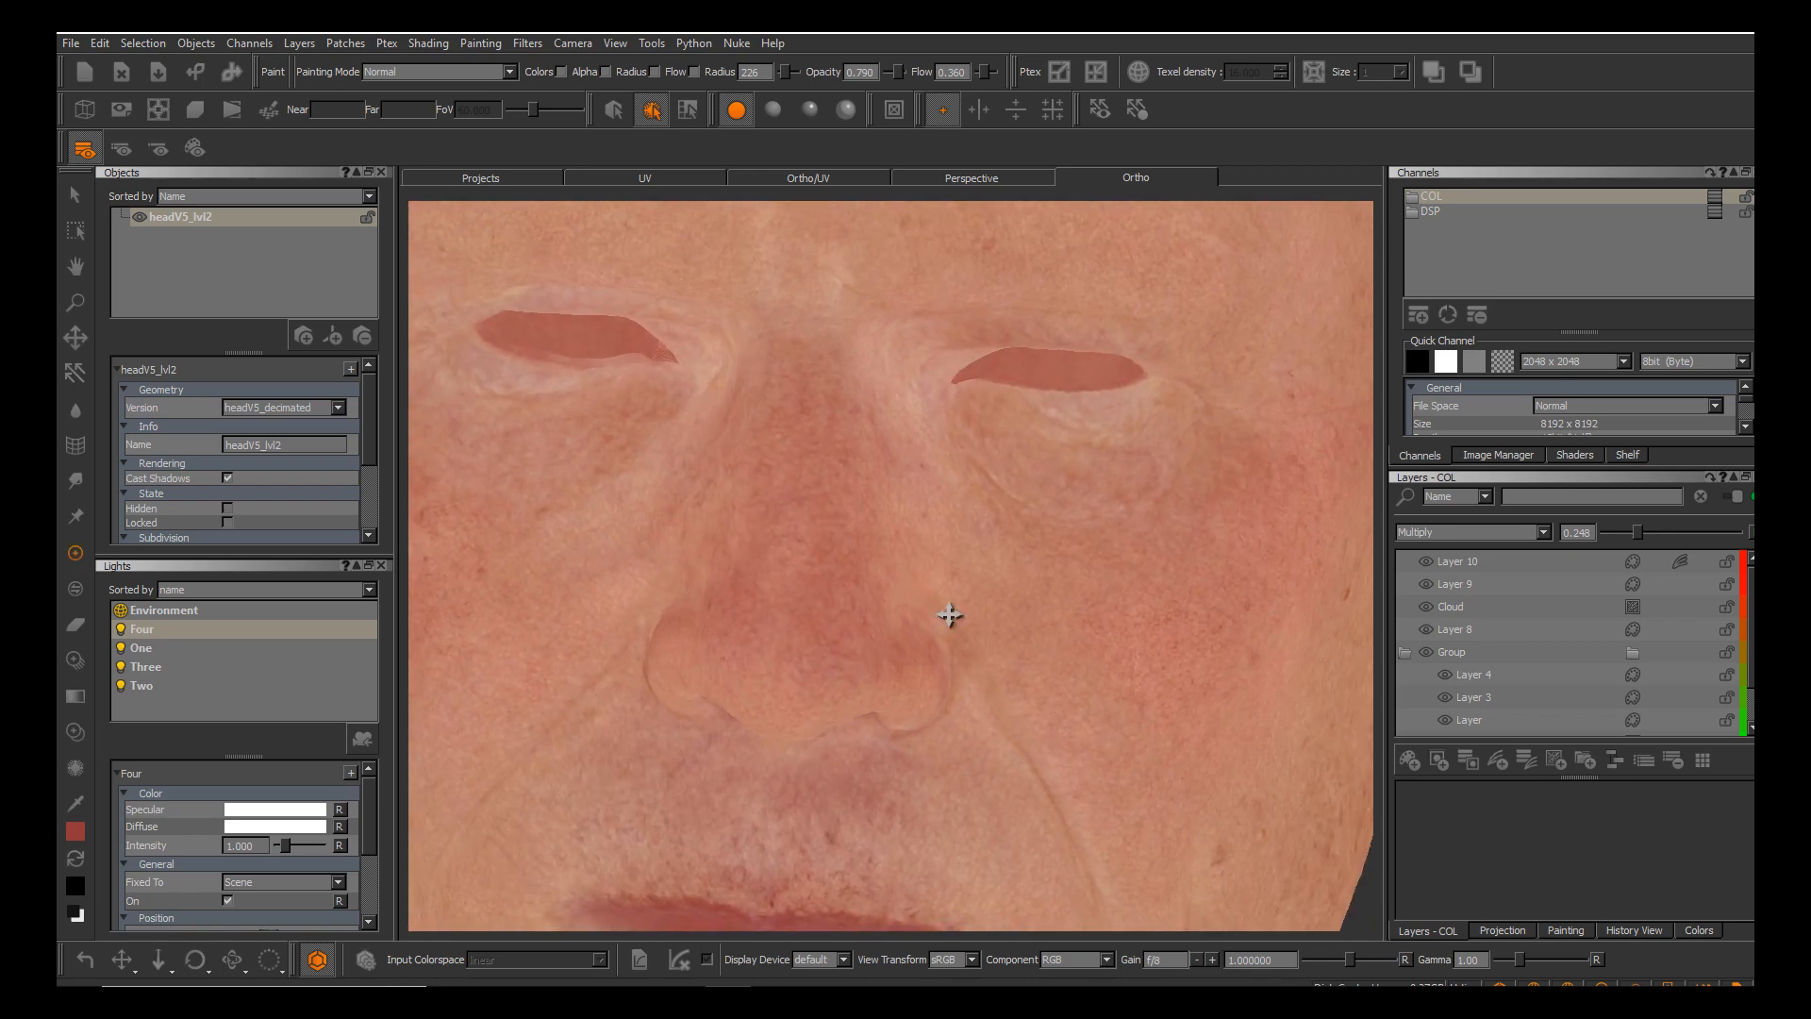
{"action": "middle_click_drag", "start_coordinate": [1127, 722], "coordinate": [1233, 795], "text": "alt"}
{"action": "mouse_move", "coordinate": [950, 615]}
{"action": "left_mouse_down", "text": "alt"}
{"action": "mouse_move", "coordinate": [991, 660]}
{"action": "mouse_move", "coordinate": [929, 606]}
{"action": "mouse_move", "coordinate": [1000, 552]}
{"action": "mouse_move", "coordinate": [1024, 577]}
{"action": "mouse_move", "coordinate": [958, 651]}
{"action": "left_mouse_up", "text": "alt"}
{"action": "middle_click_drag", "start_coordinate": [883, 311], "coordinate": [981, 670], "text": "alt"}
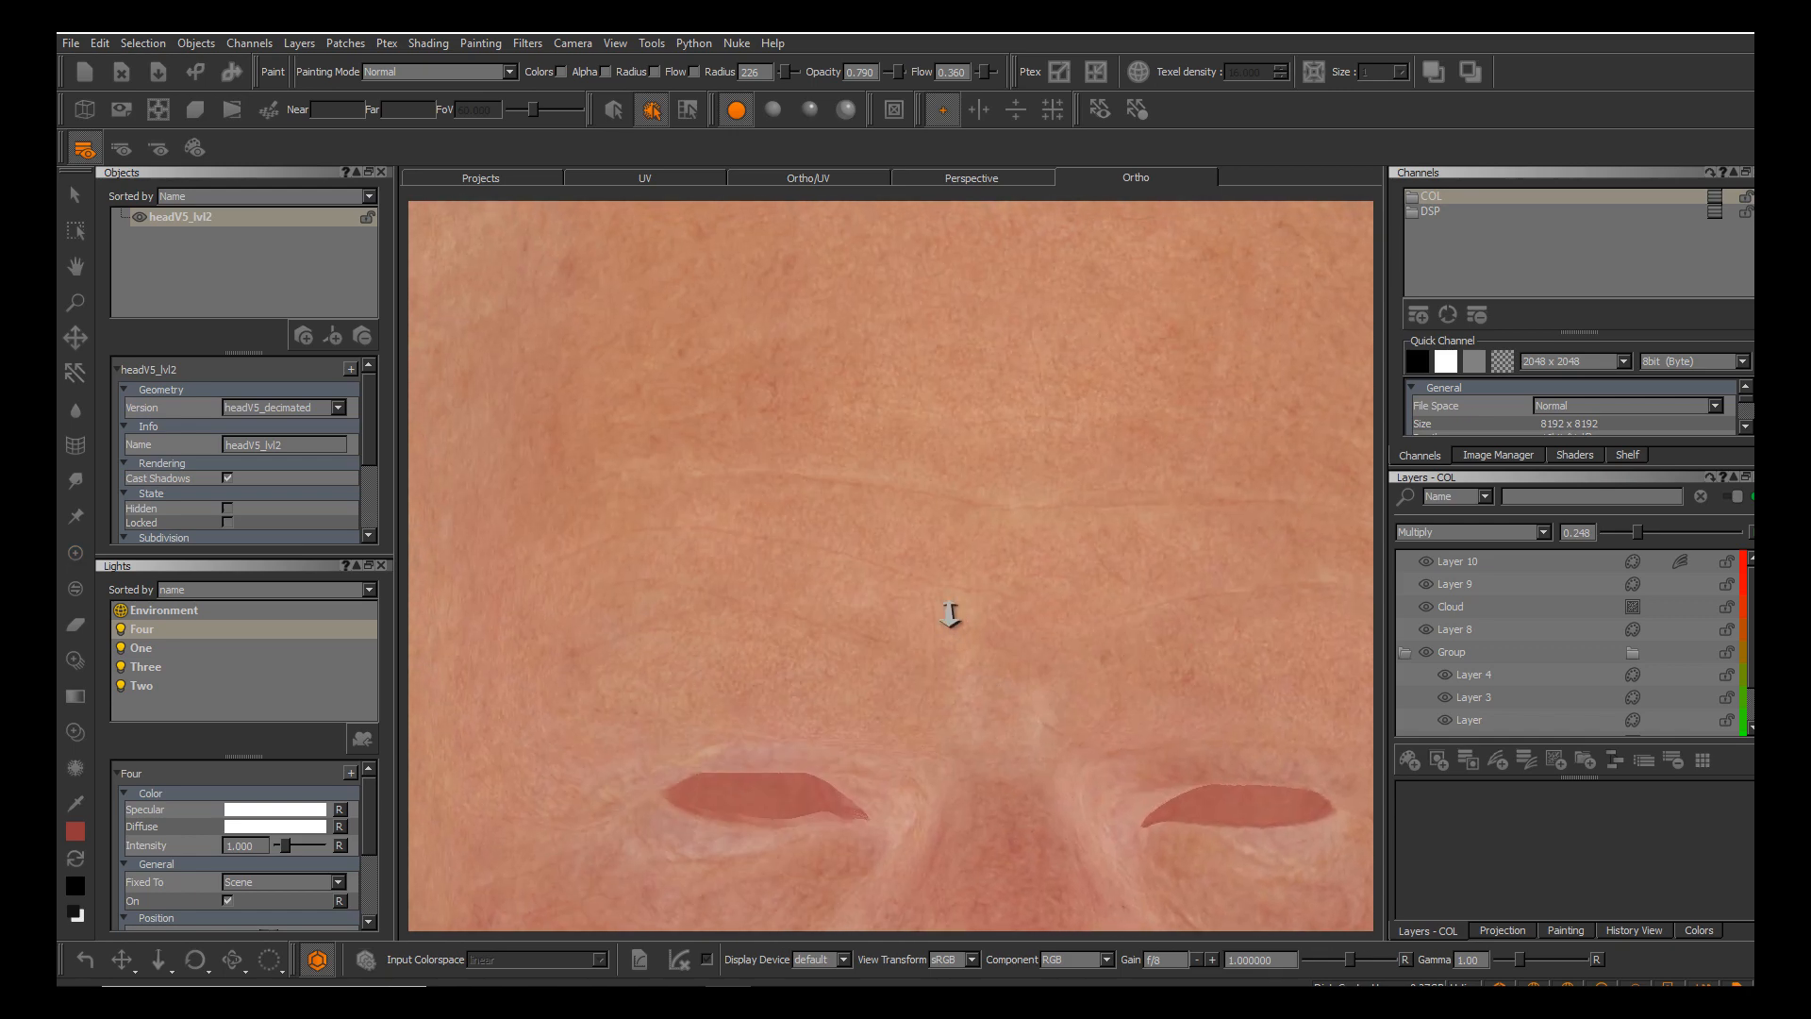
{"action": "right_click_drag", "start_coordinate": [981, 670], "coordinate": [962, 550], "text": "alt"}
{"action": "right_click_drag", "start_coordinate": [950, 615], "coordinate": [950, 670], "text": "alt"}
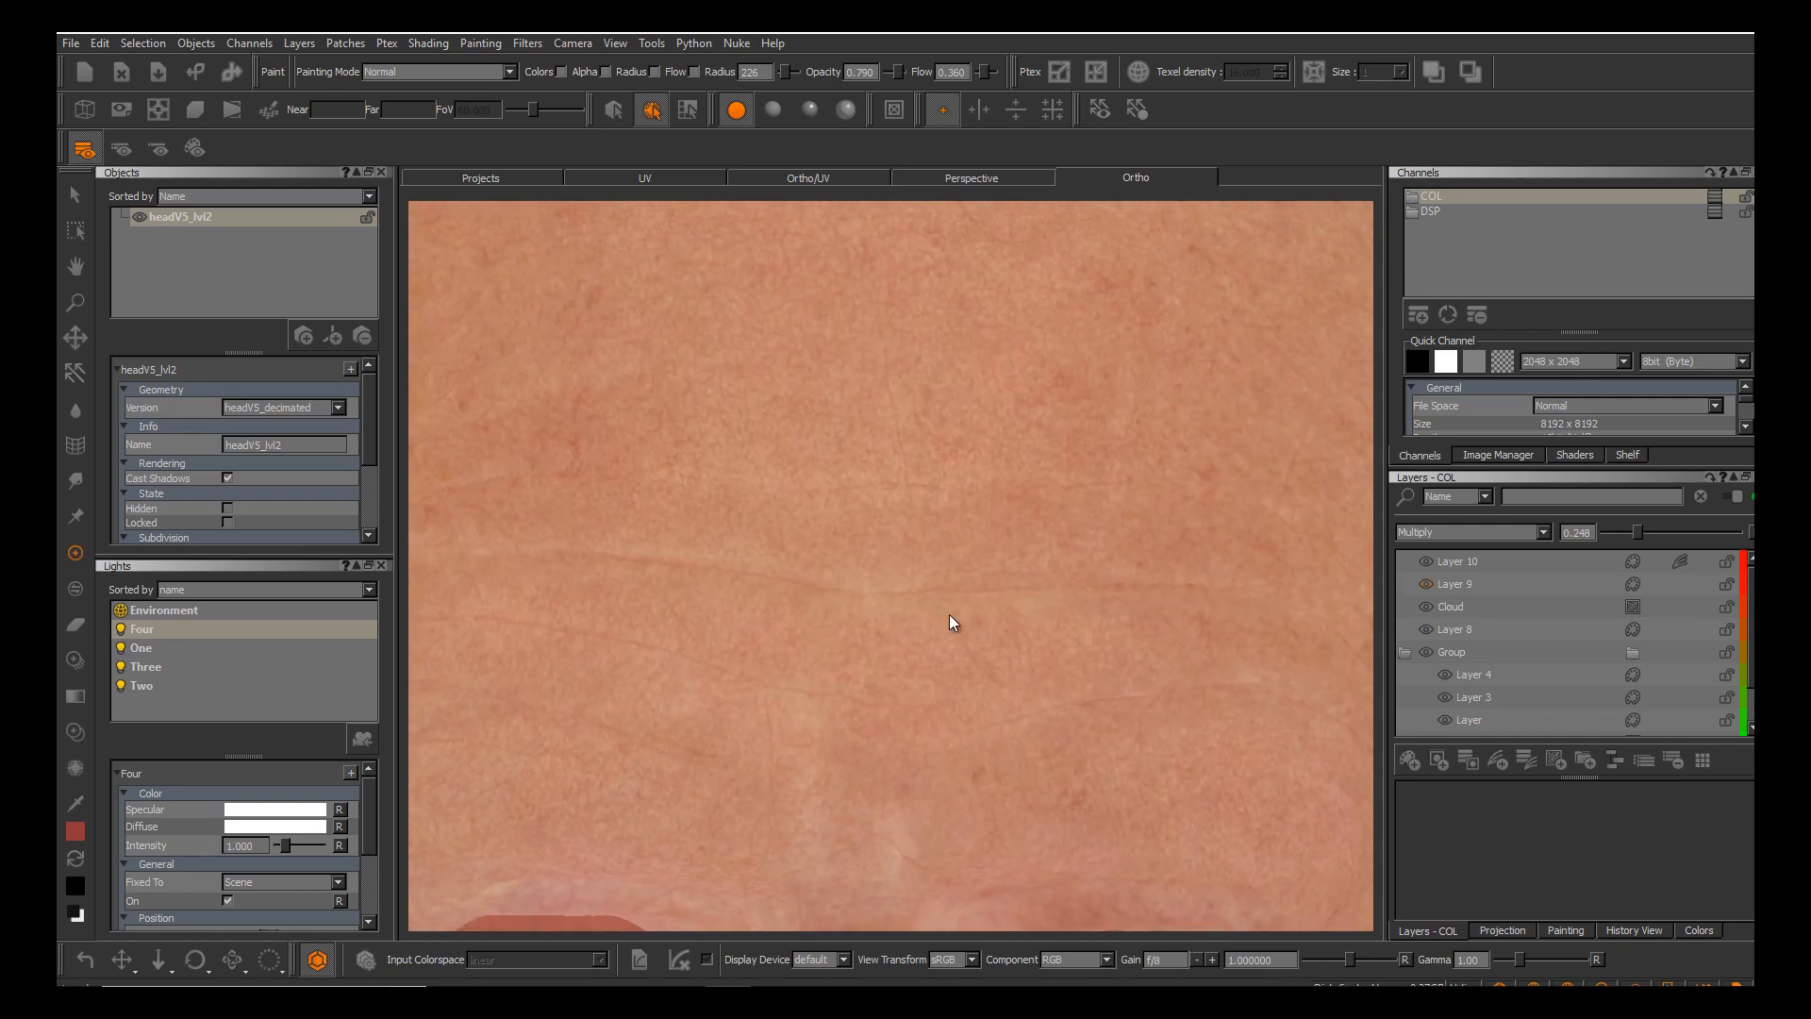
Compare the forehead with the top Layer 10 hidden and shown, and review the lower face around the mouth.
{"action": "left_click", "coordinate": [1427, 561]}
{"action": "left_click", "coordinate": [1427, 561]}
{"action": "scroll", "coordinate": [951, 619], "scroll_direction": "down", "scroll_amount": 4}
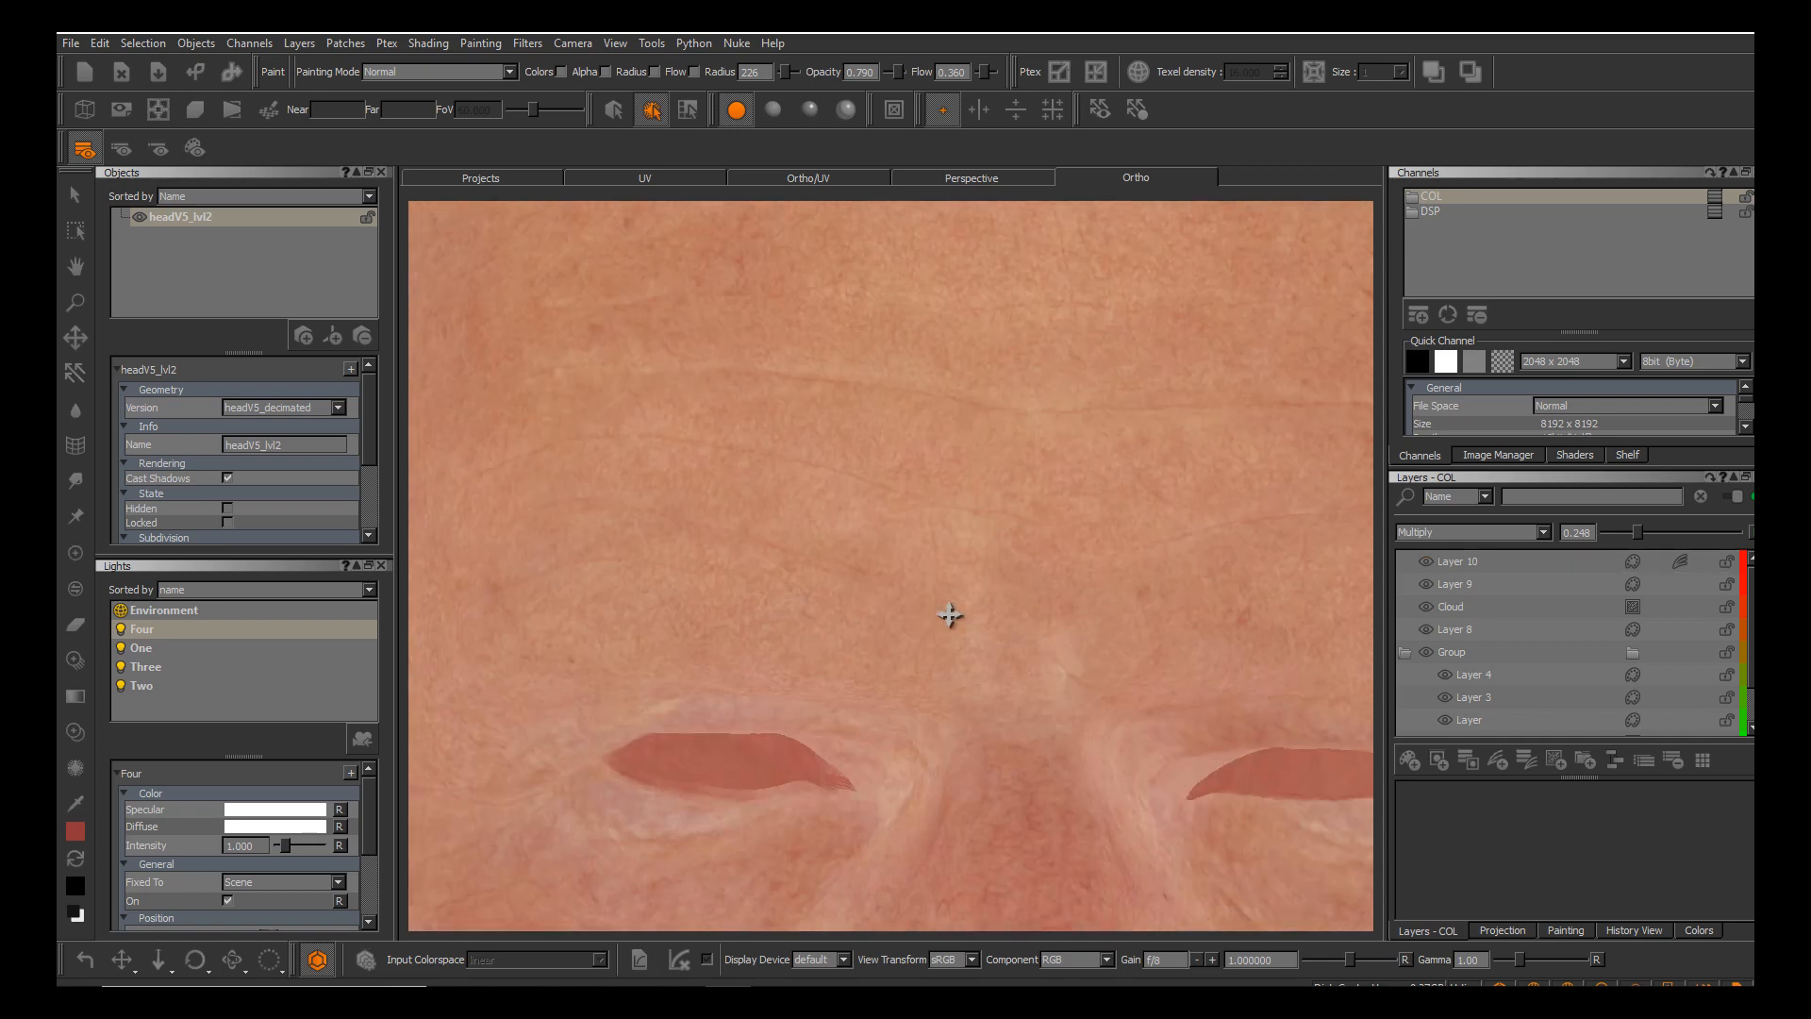
{"action": "right_click_drag", "start_coordinate": [950, 615], "coordinate": [950, 671], "text": "alt"}
{"action": "middle_click_drag", "start_coordinate": [950, 615], "coordinate": [1051, 478], "text": "alt"}
{"action": "mouse_move", "coordinate": [950, 615]}
{"action": "left_mouse_down", "text": "alt"}
{"action": "mouse_move", "coordinate": [976, 599]}
{"action": "mouse_move", "coordinate": [960, 615]}
{"action": "left_mouse_up", "text": "alt"}
{"action": "middle_click_drag", "start_coordinate": [950, 615], "coordinate": [955, 498], "text": "alt"}
{"action": "right_click_drag", "start_coordinate": [950, 615], "coordinate": [950, 558], "text": "alt"}
{"action": "middle_click_drag", "start_coordinate": [950, 615], "coordinate": [843, 649], "text": "alt"}
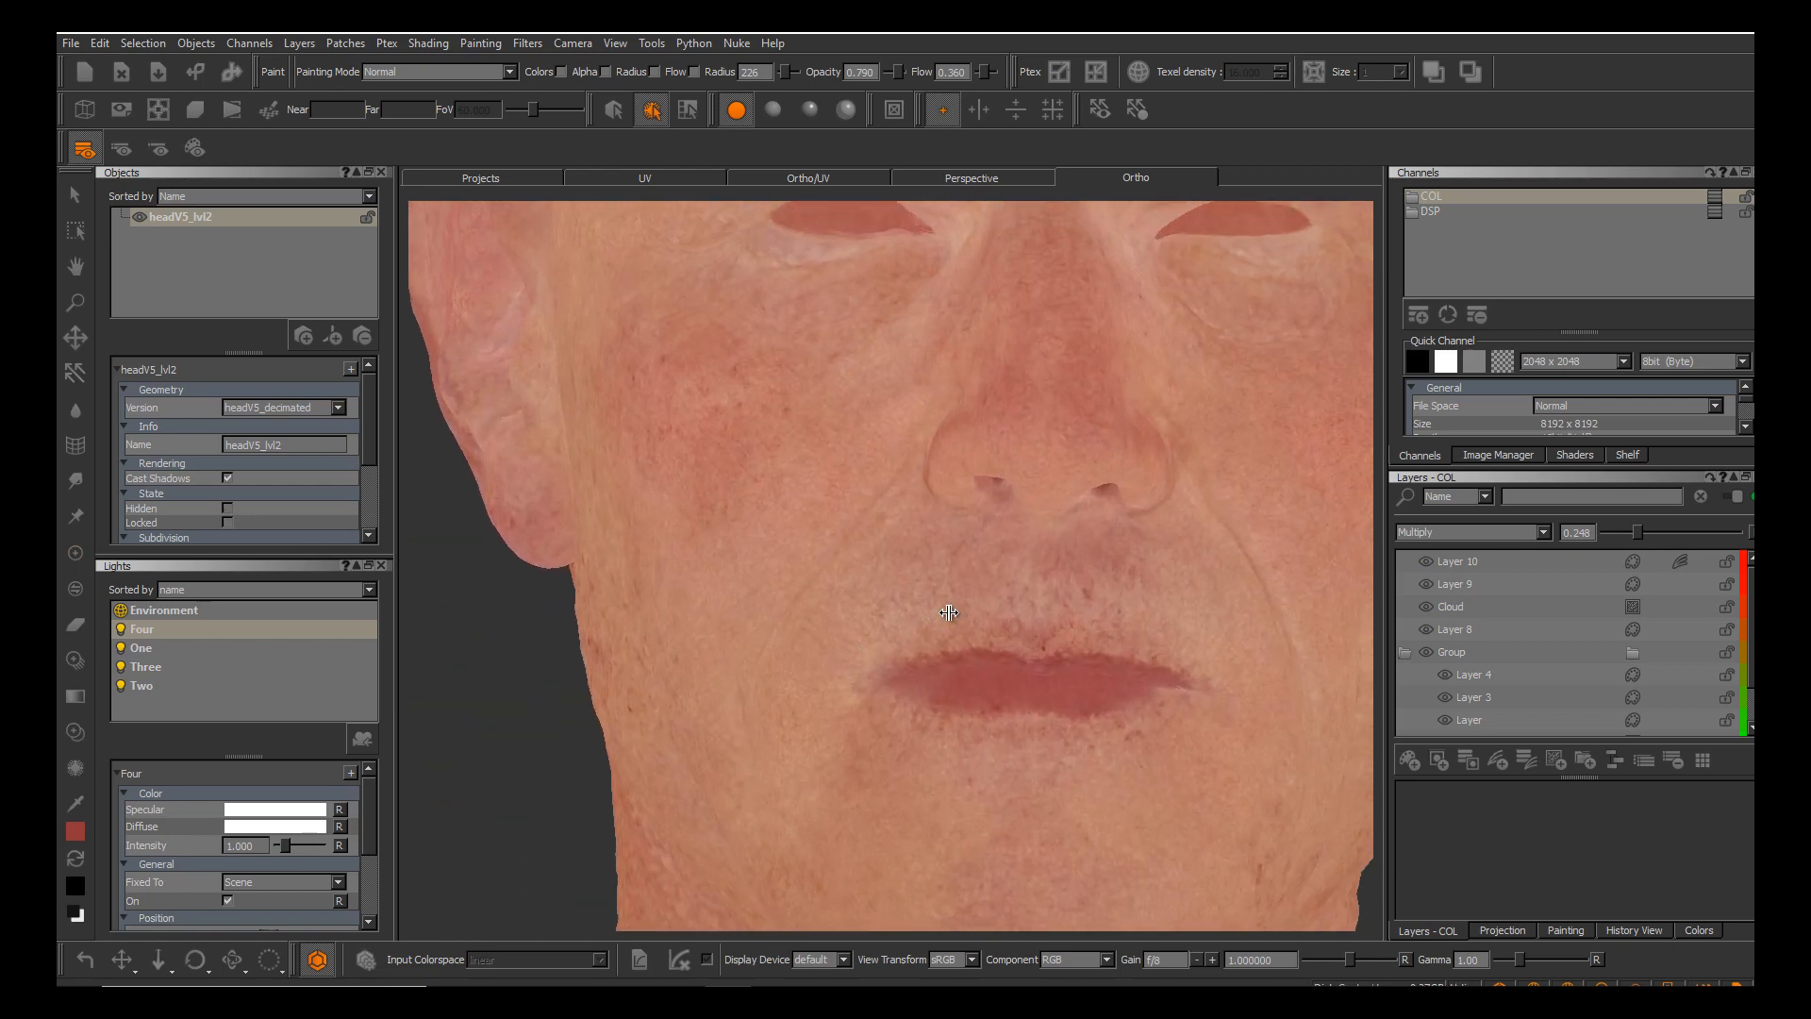
Duplicate Layer 10 by copying it and pasting the copy above the original.
{"action": "right_click", "coordinate": [1462, 562]}
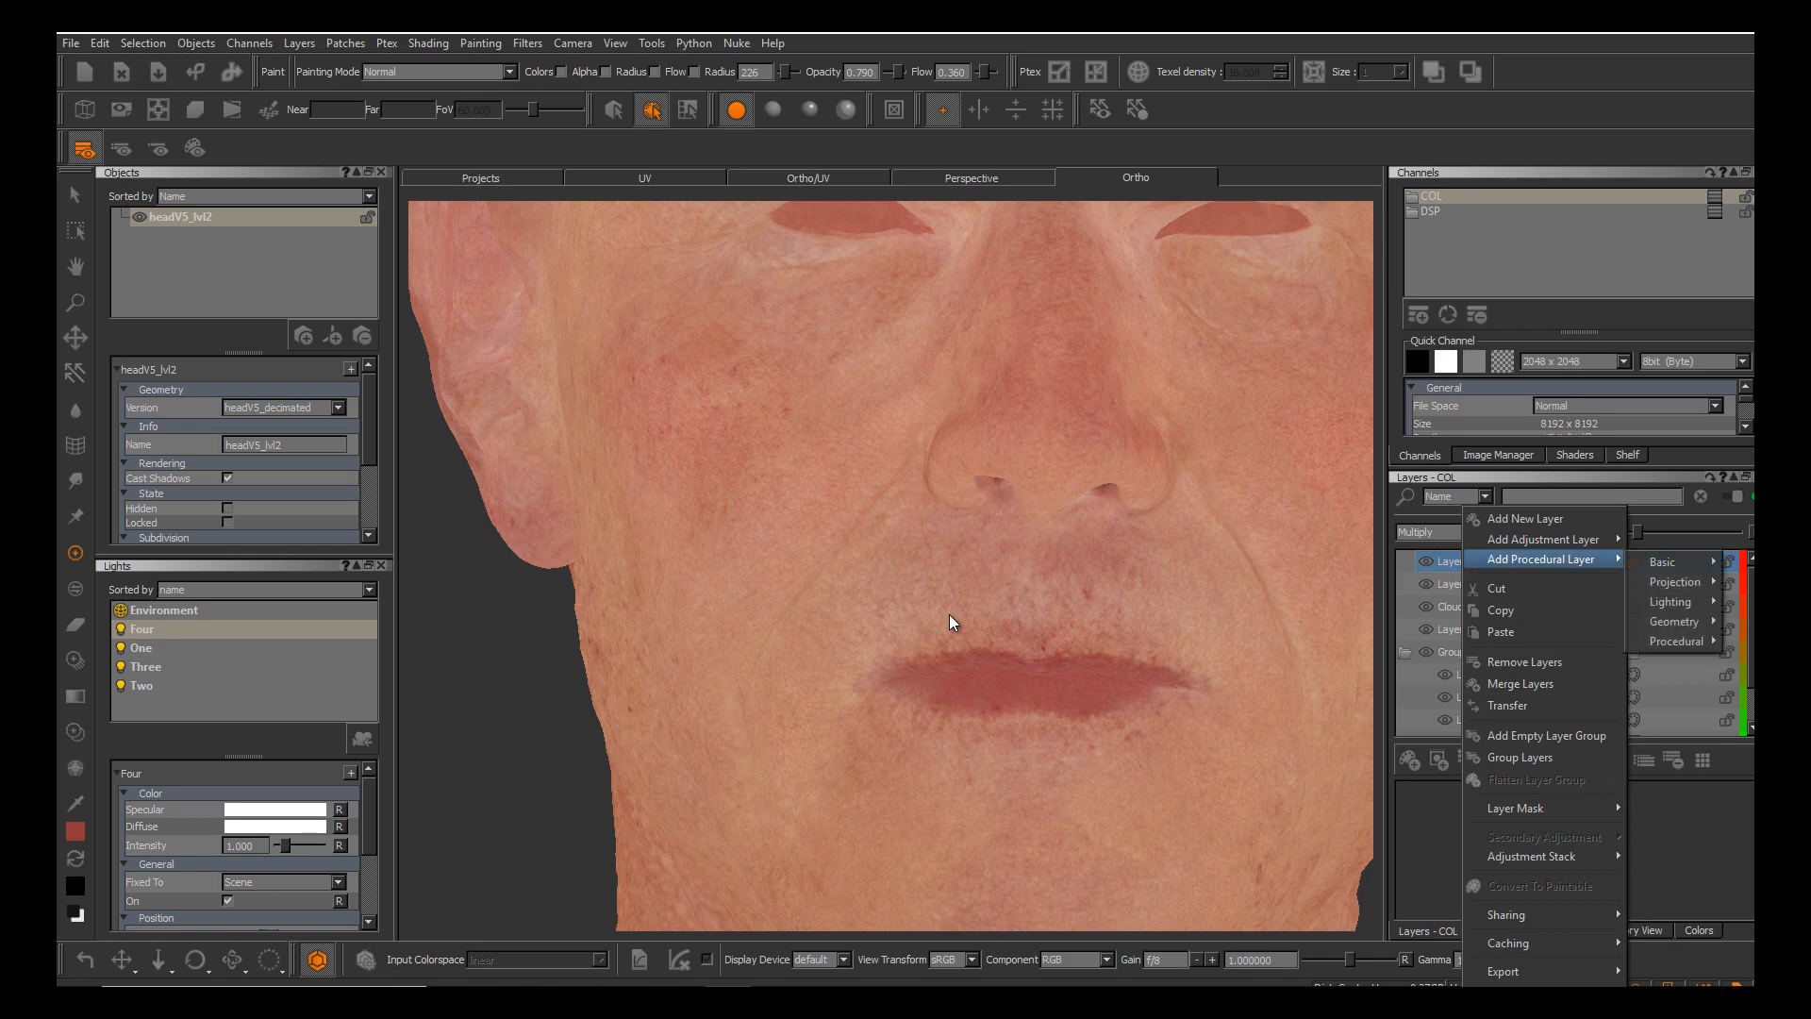
{"action": "left_click", "coordinate": [1500, 610]}
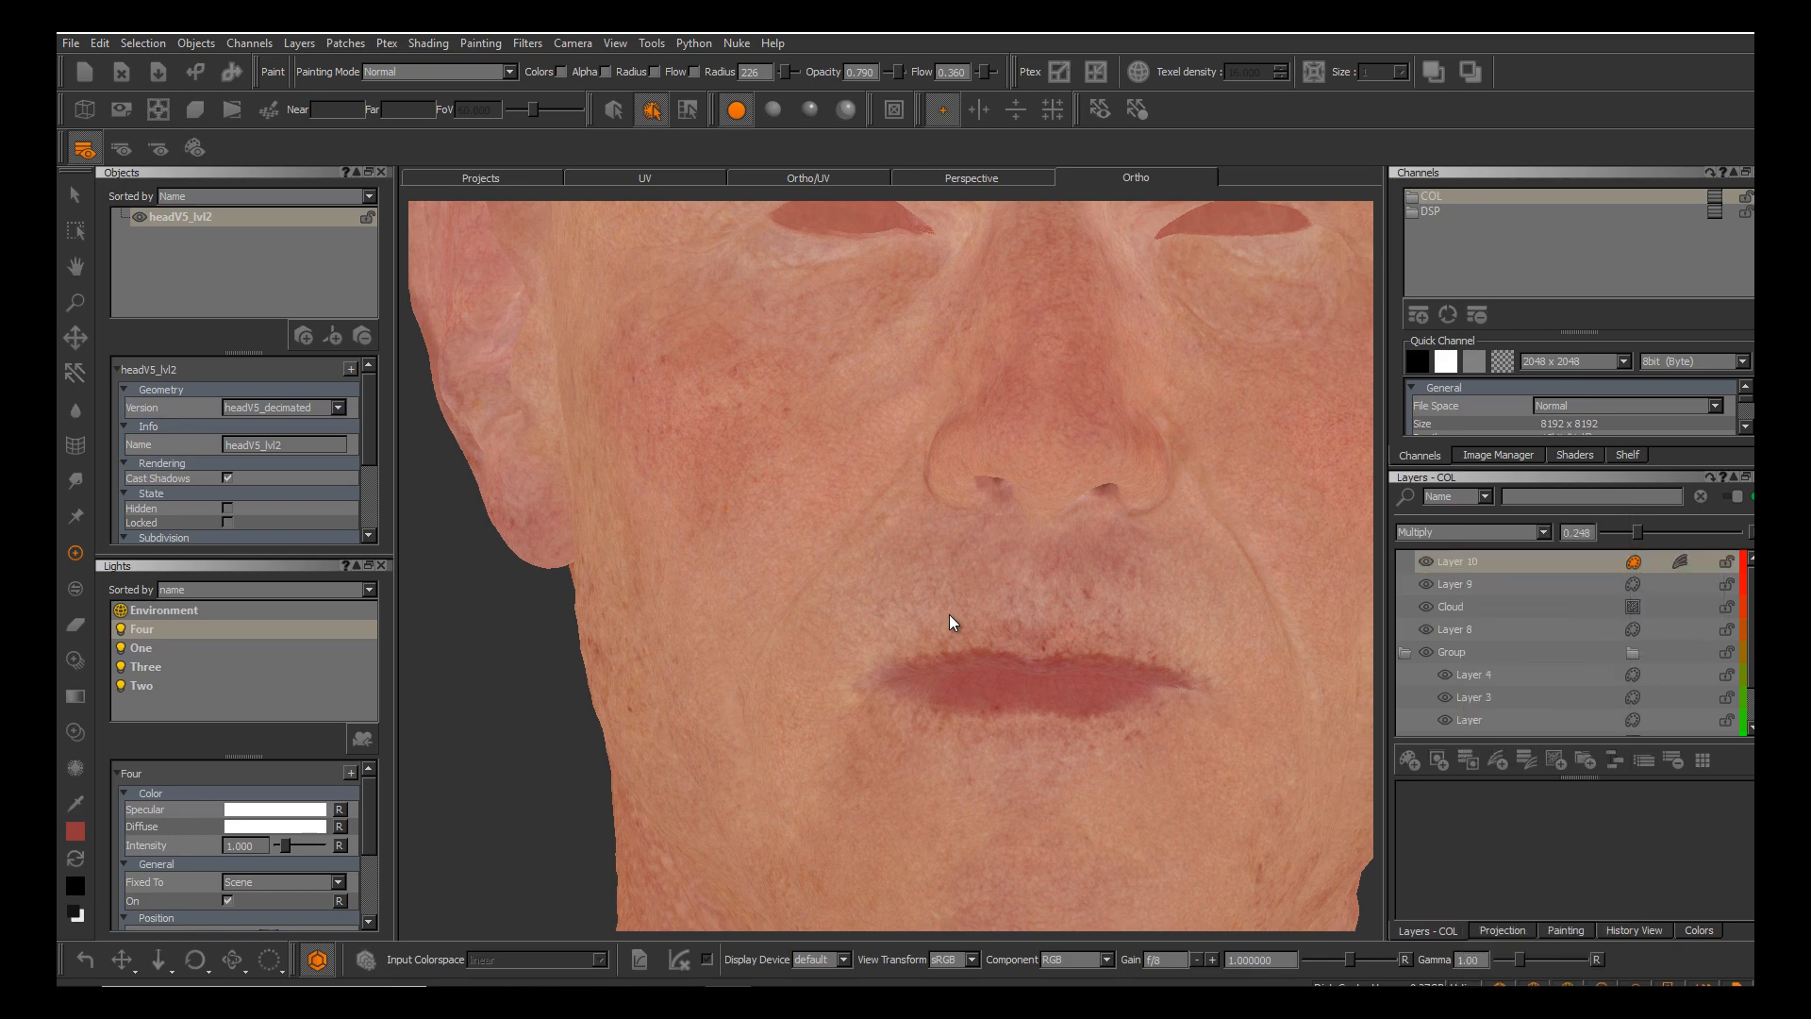
{"action": "right_click", "coordinate": [1490, 561]}
{"action": "left_click", "coordinate": [1528, 140]}
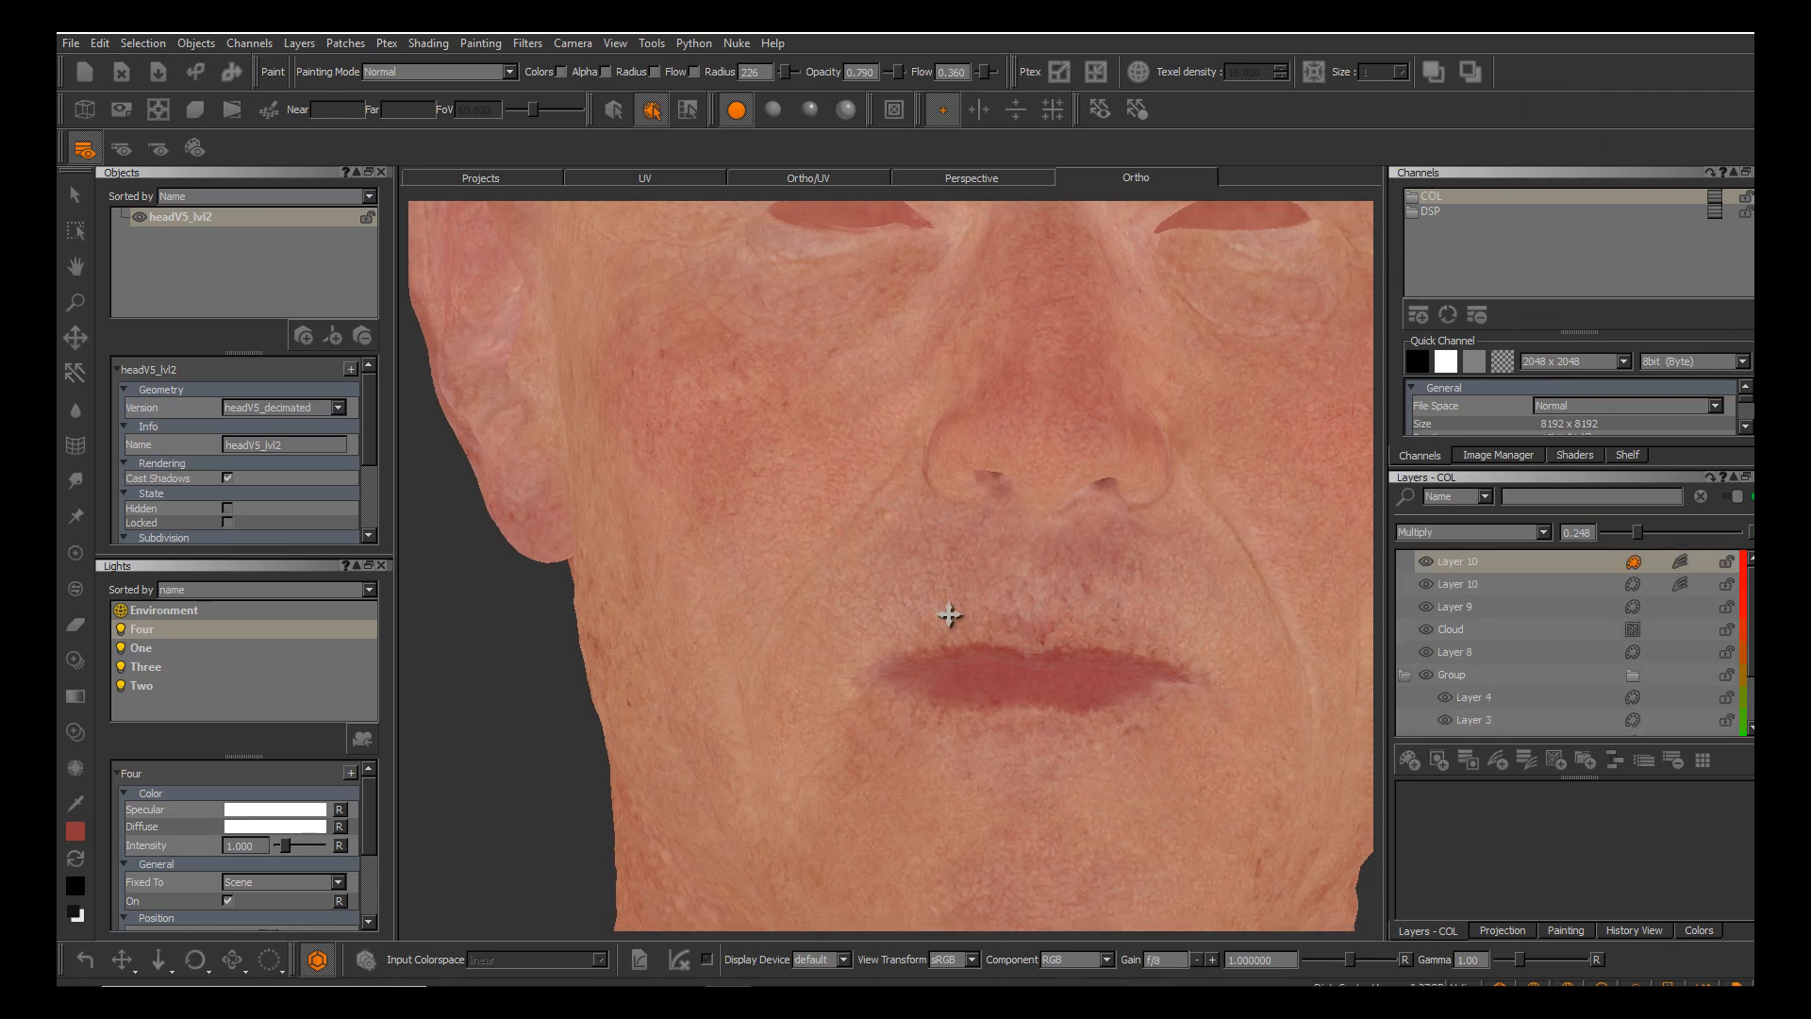
Add a Hide All mask to the upper Layer 10 copy.
{"action": "scroll", "coordinate": [947, 614], "scroll_direction": "up", "scroll_amount": 4}
{"action": "left_click_drag", "start_coordinate": [948, 614], "coordinate": [950, 616], "text": "alt"}
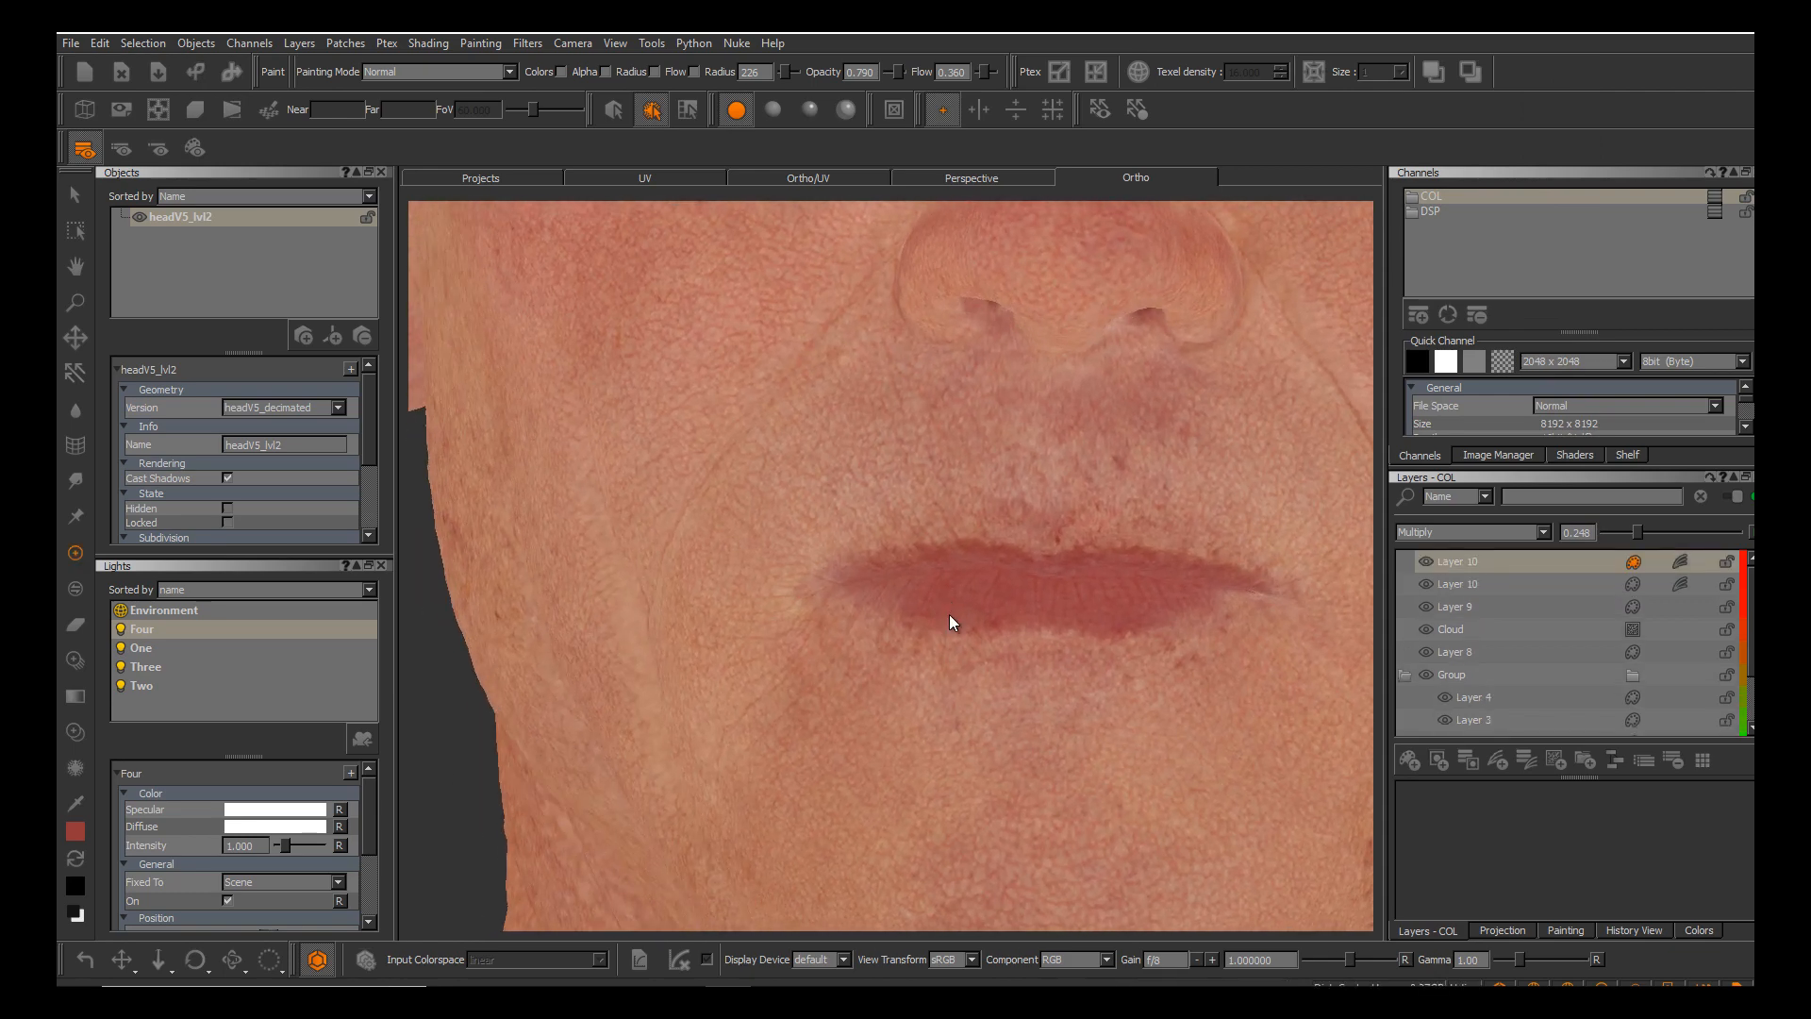
{"action": "right_click", "coordinate": [1511, 559]}
{"action": "mouse_move", "coordinate": [1582, 363]}
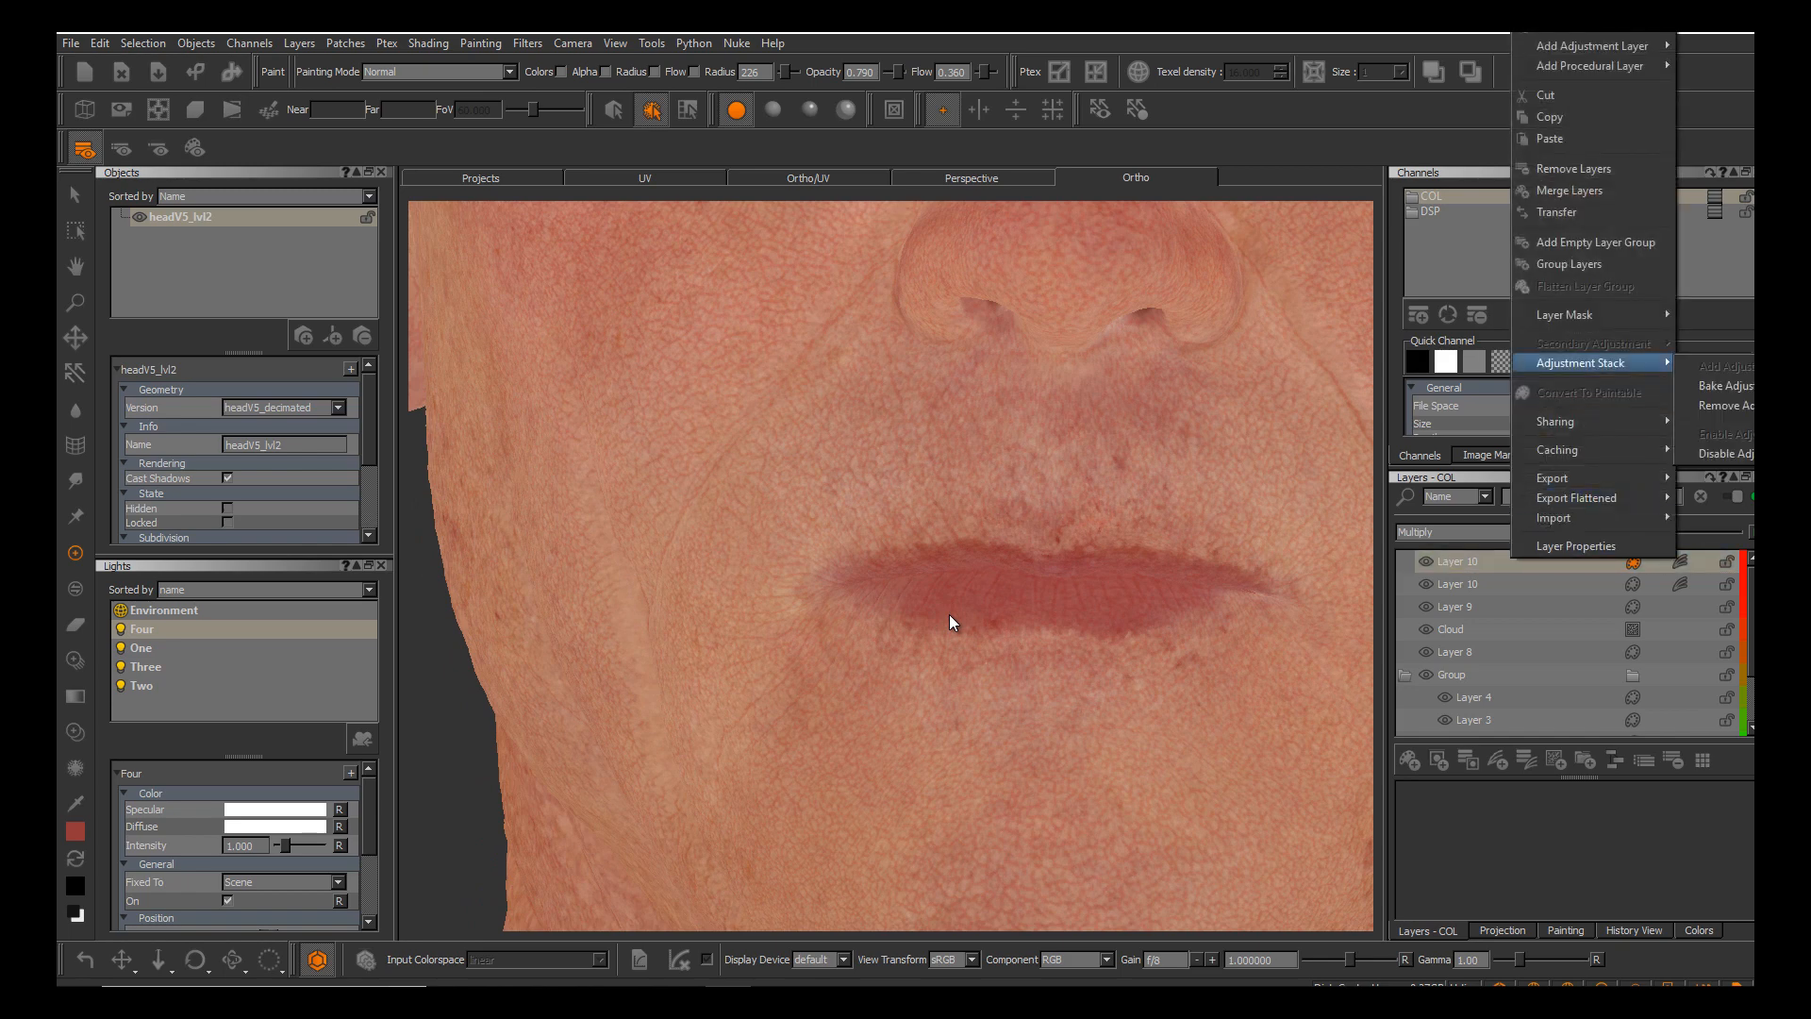
{"action": "mouse_move", "coordinate": [1566, 315]}
{"action": "mouse_move", "coordinate": [1724, 318]}
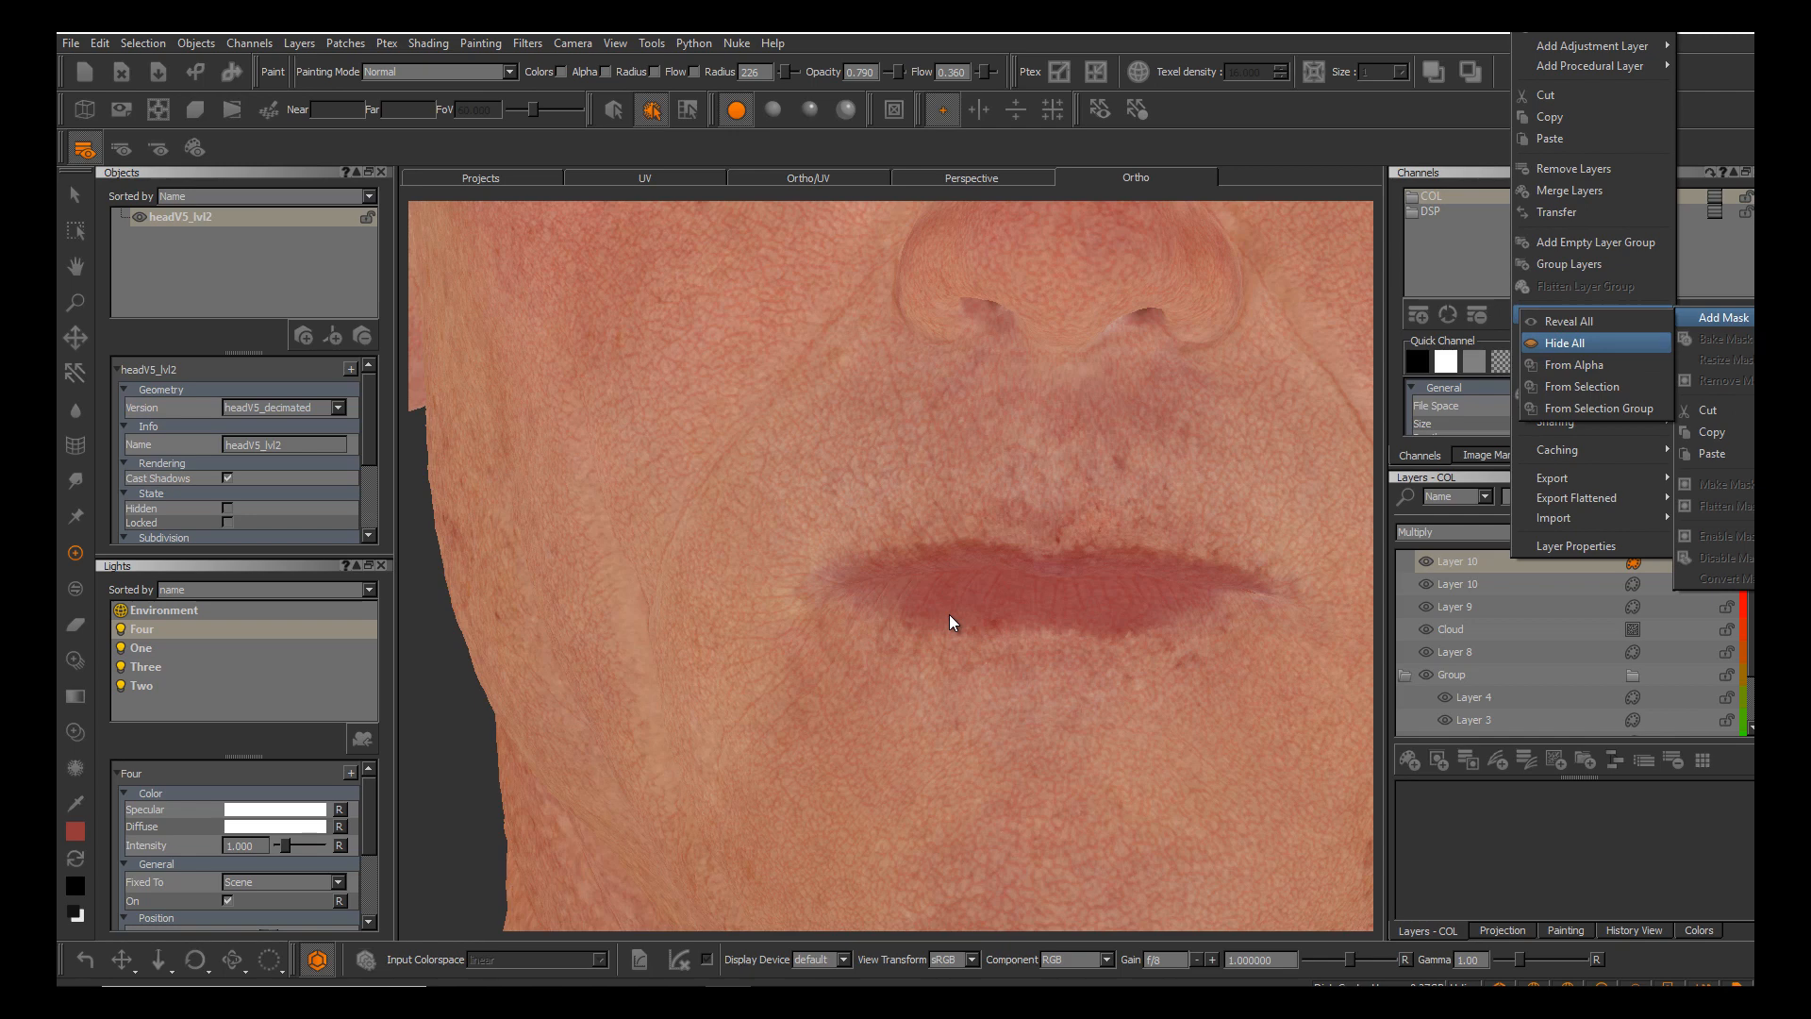
{"action": "key", "text": "Return"}
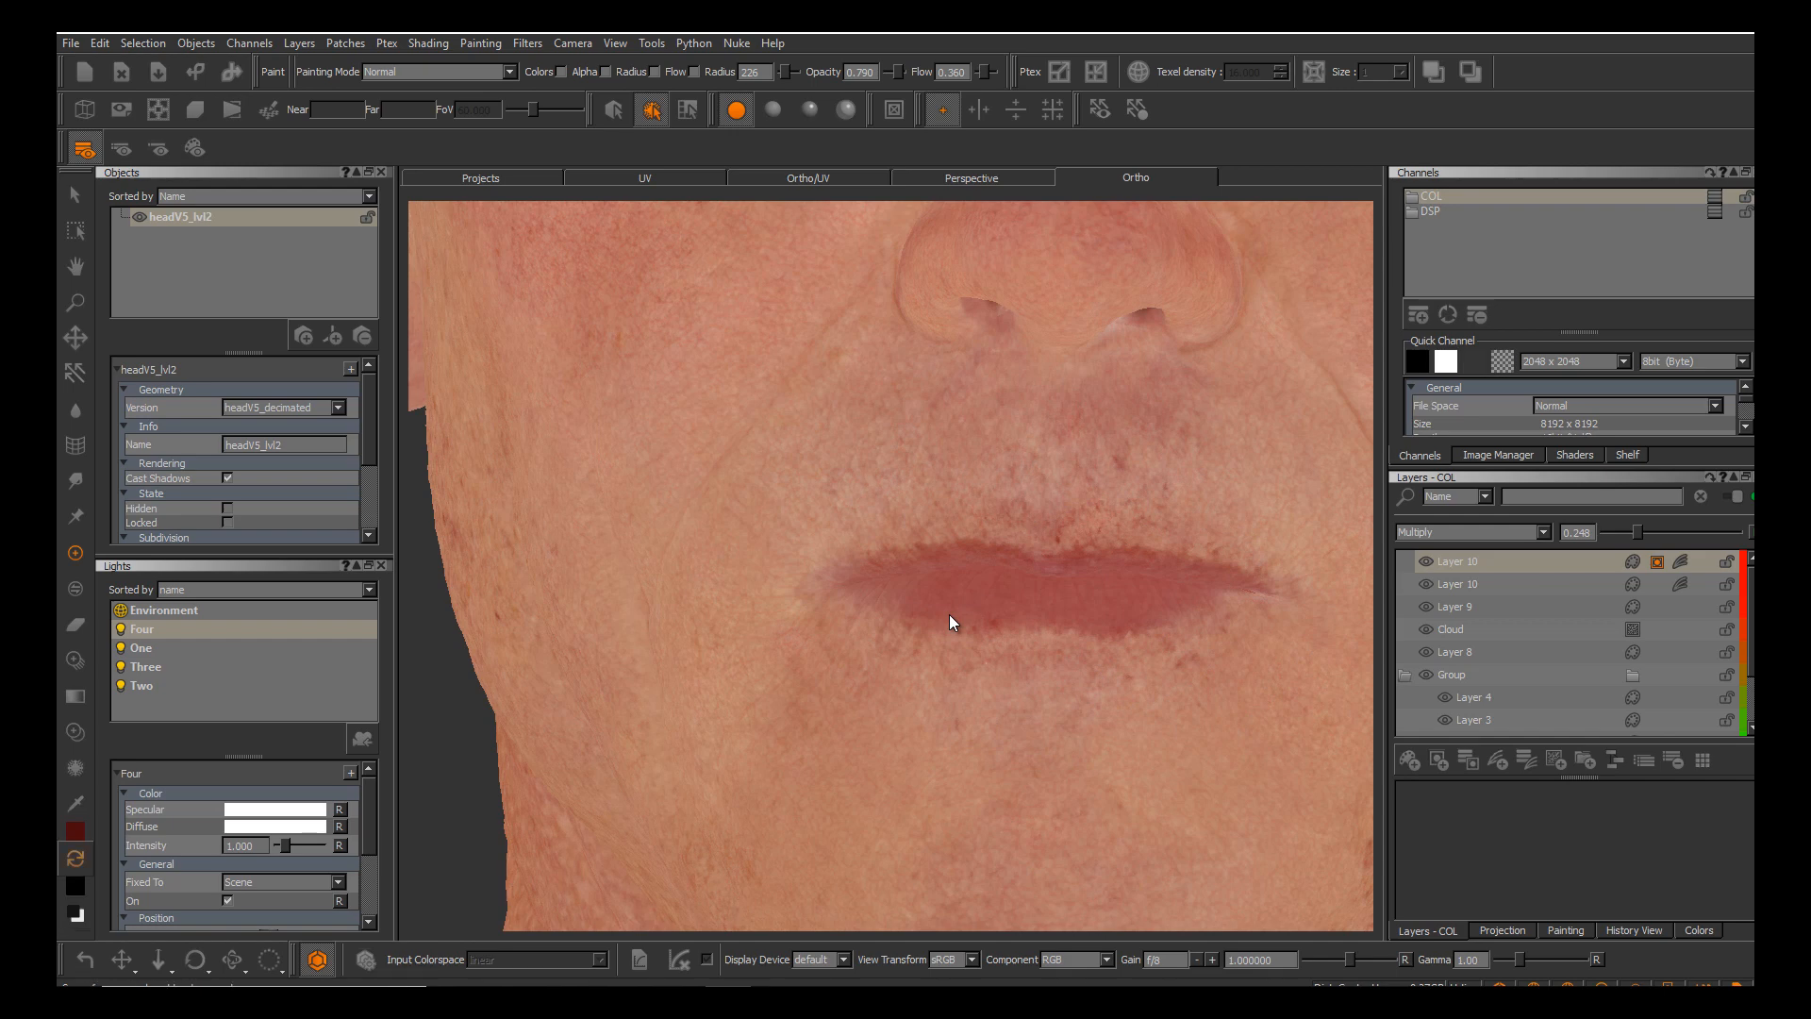
Set the paint colour to white and paint the lips into the upper Layer 10's mask in the UV view.
{"action": "left_click", "coordinate": [75, 913]}
{"action": "scroll", "coordinate": [949, 615], "scroll_direction": "up", "scroll_amount": 4}
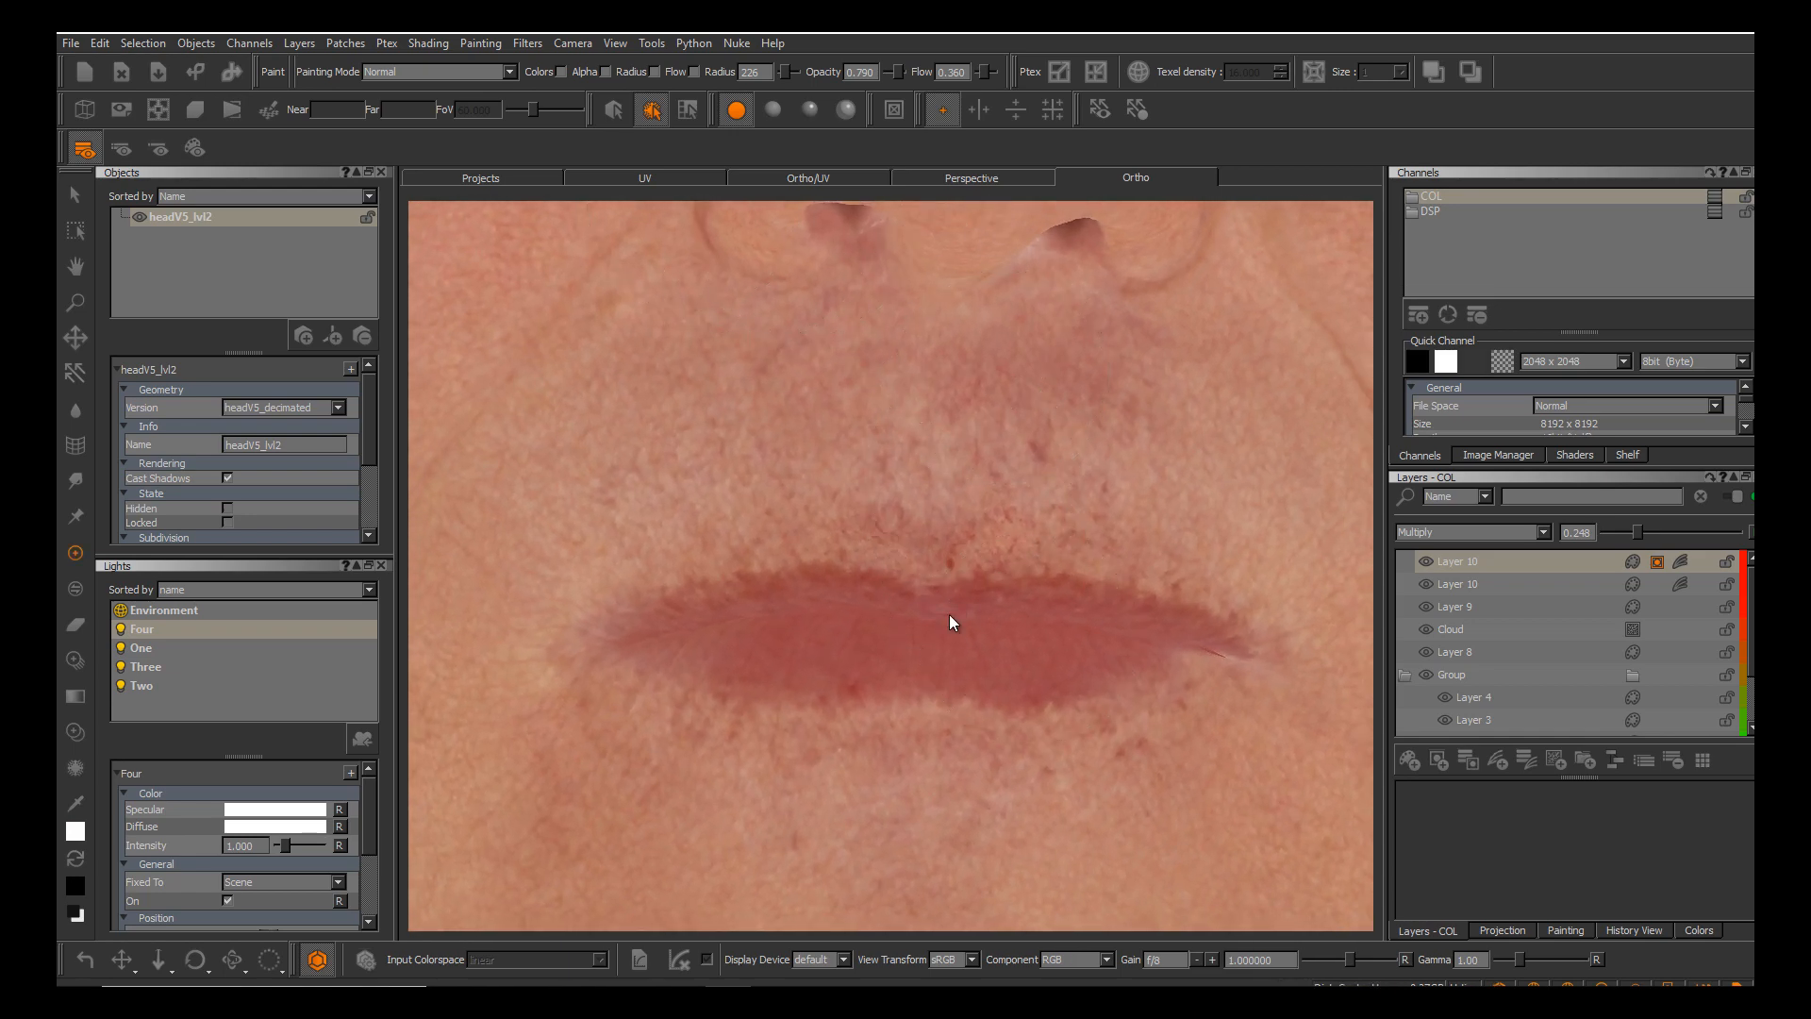
{"action": "key", "text": "Tab"}
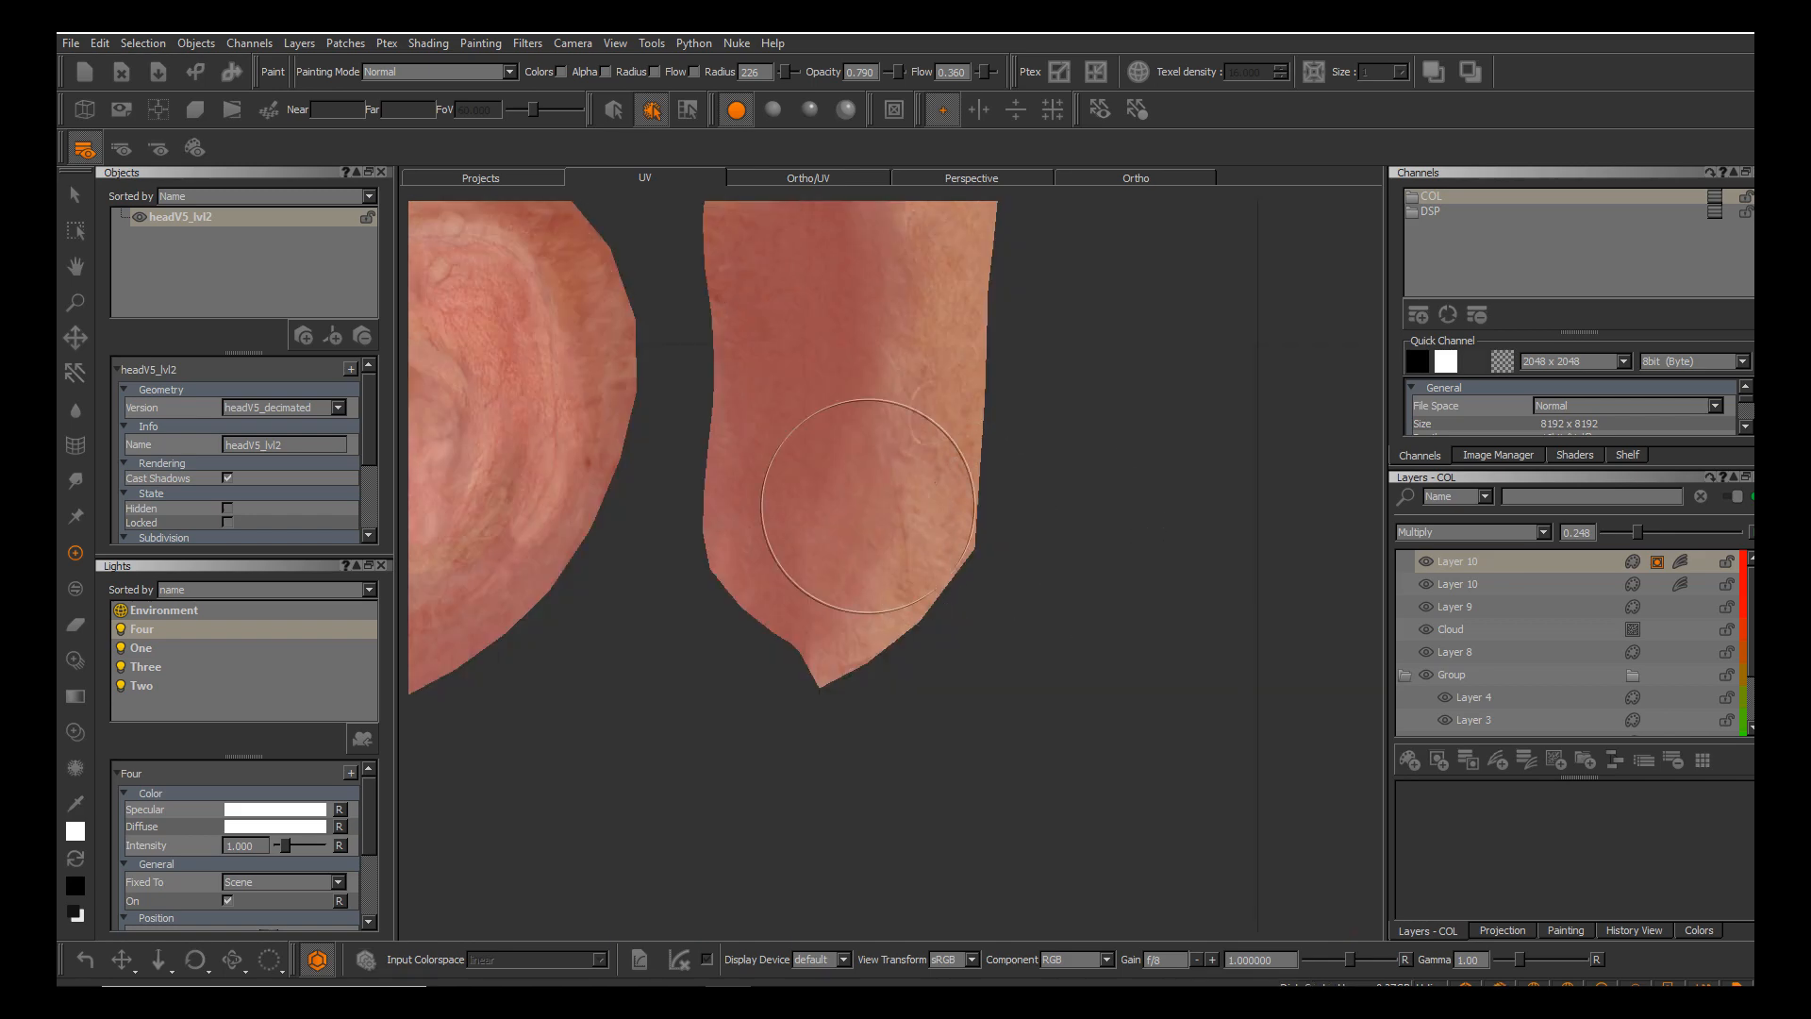
{"action": "middle_click_drag", "start_coordinate": [950, 615], "coordinate": [1496, 728], "text": "alt"}
{"action": "right_click_drag", "start_coordinate": [950, 615], "coordinate": [667, 615], "text": "alt"}
{"action": "middle_click_drag", "start_coordinate": [950, 615], "coordinate": [1119, 561], "text": "alt"}
{"action": "right_click_drag", "start_coordinate": [950, 615], "coordinate": [1318, 615], "text": "alt"}
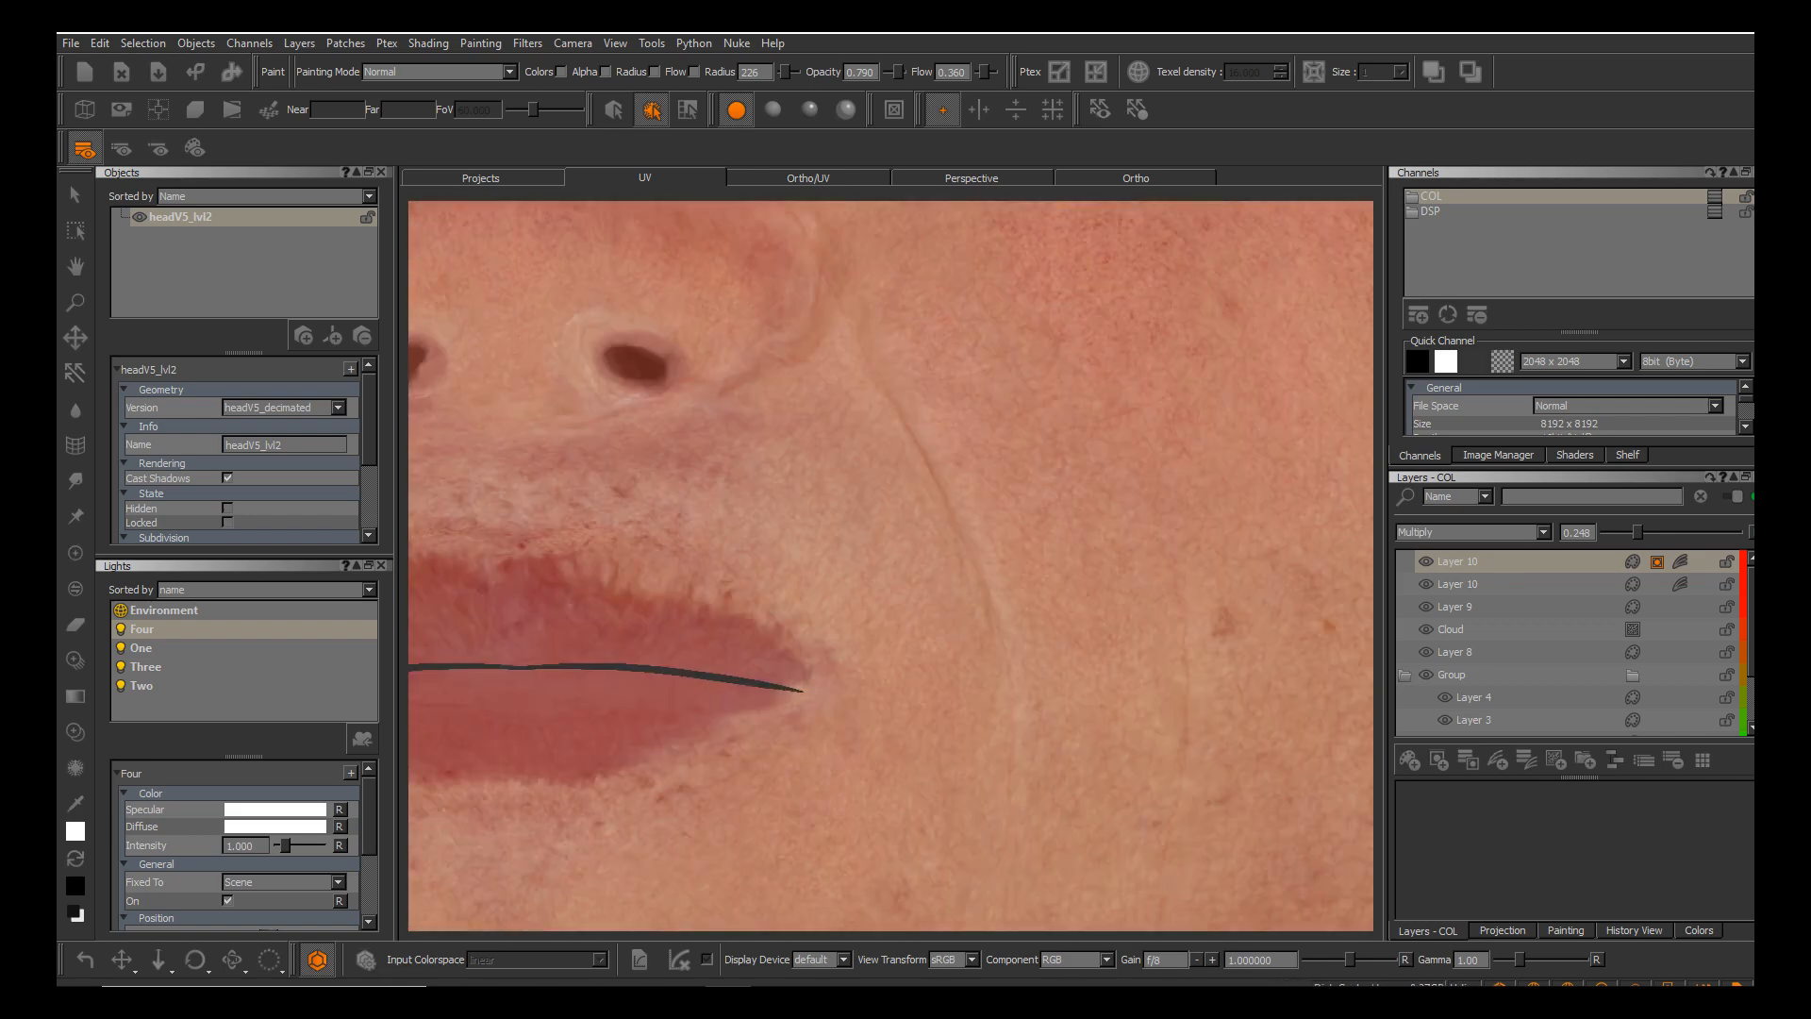
{"action": "middle_click_drag", "start_coordinate": [950, 616], "coordinate": [1469, 539], "text": "alt"}
{"action": "right_click_drag", "start_coordinate": [950, 616], "coordinate": [1092, 615], "text": "alt"}
{"action": "middle_click_drag", "start_coordinate": [950, 615], "coordinate": [813, 608], "text": "alt"}
{"action": "right_click_drag", "start_coordinate": [949, 615], "coordinate": [875, 604], "text": "alt"}
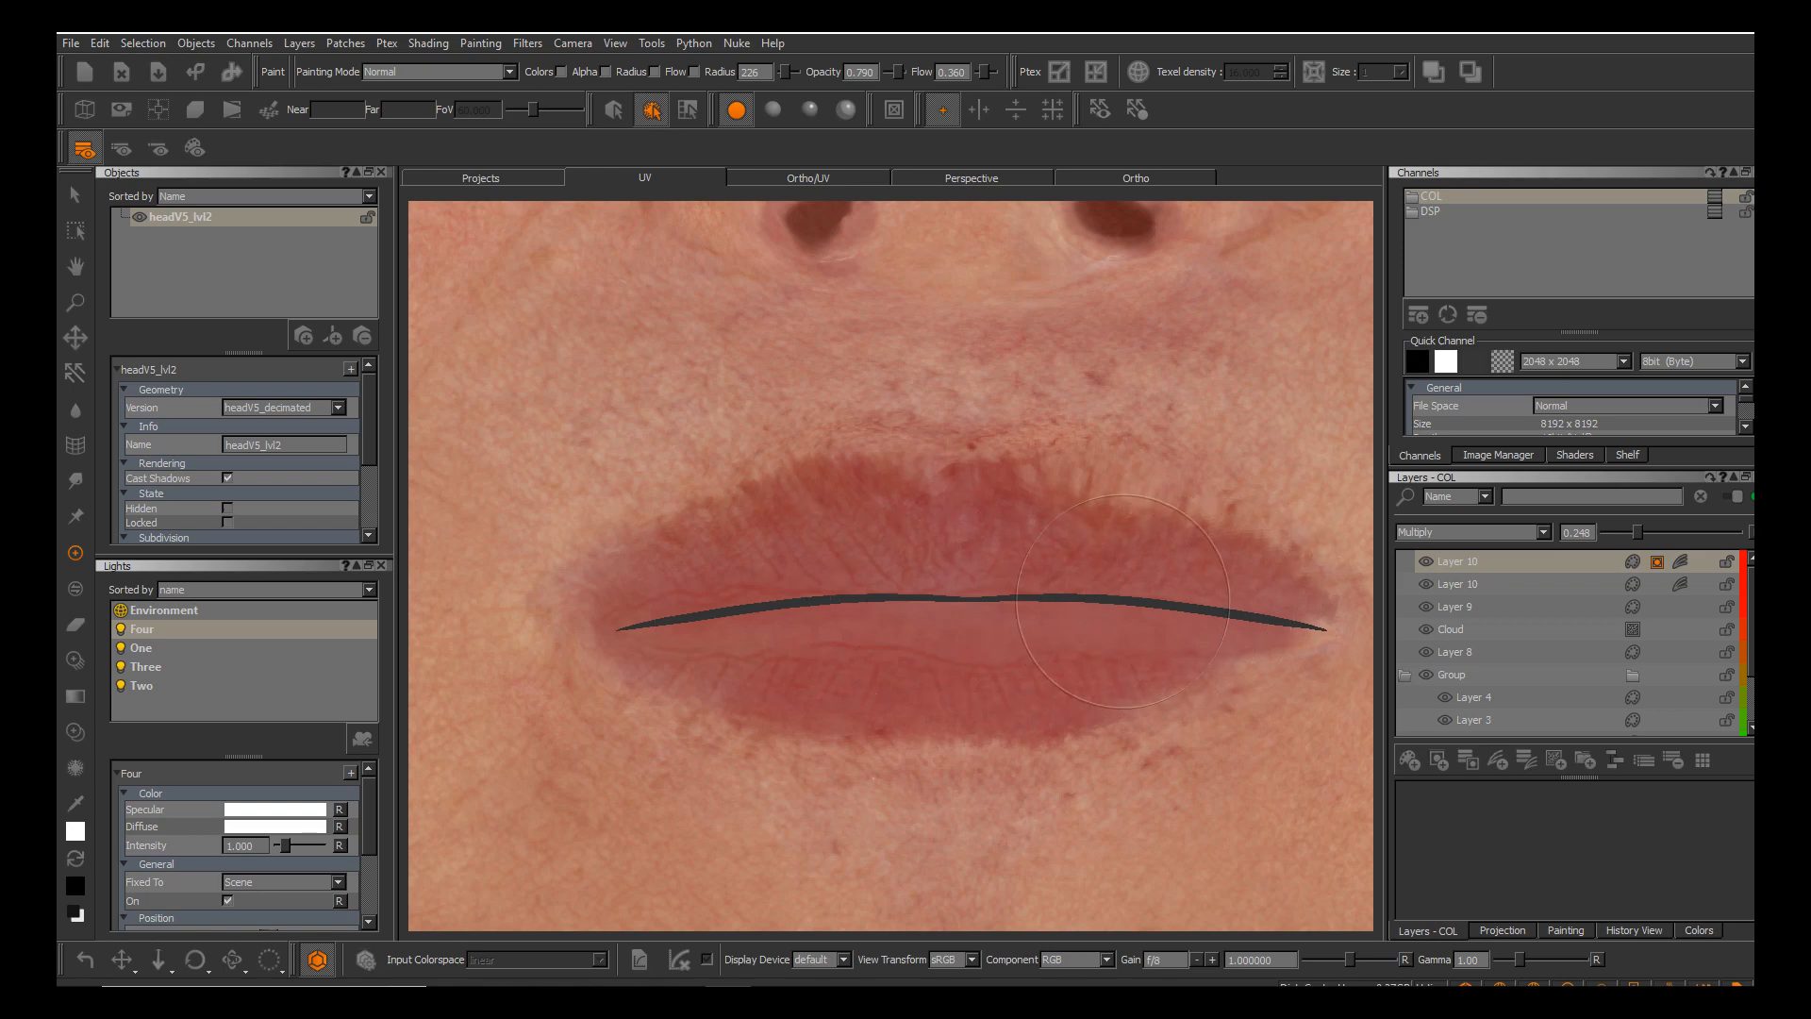
{"action": "key", "text": "b"}
{"action": "scroll", "coordinate": [949, 615], "scroll_direction": "down", "scroll_amount": 5}
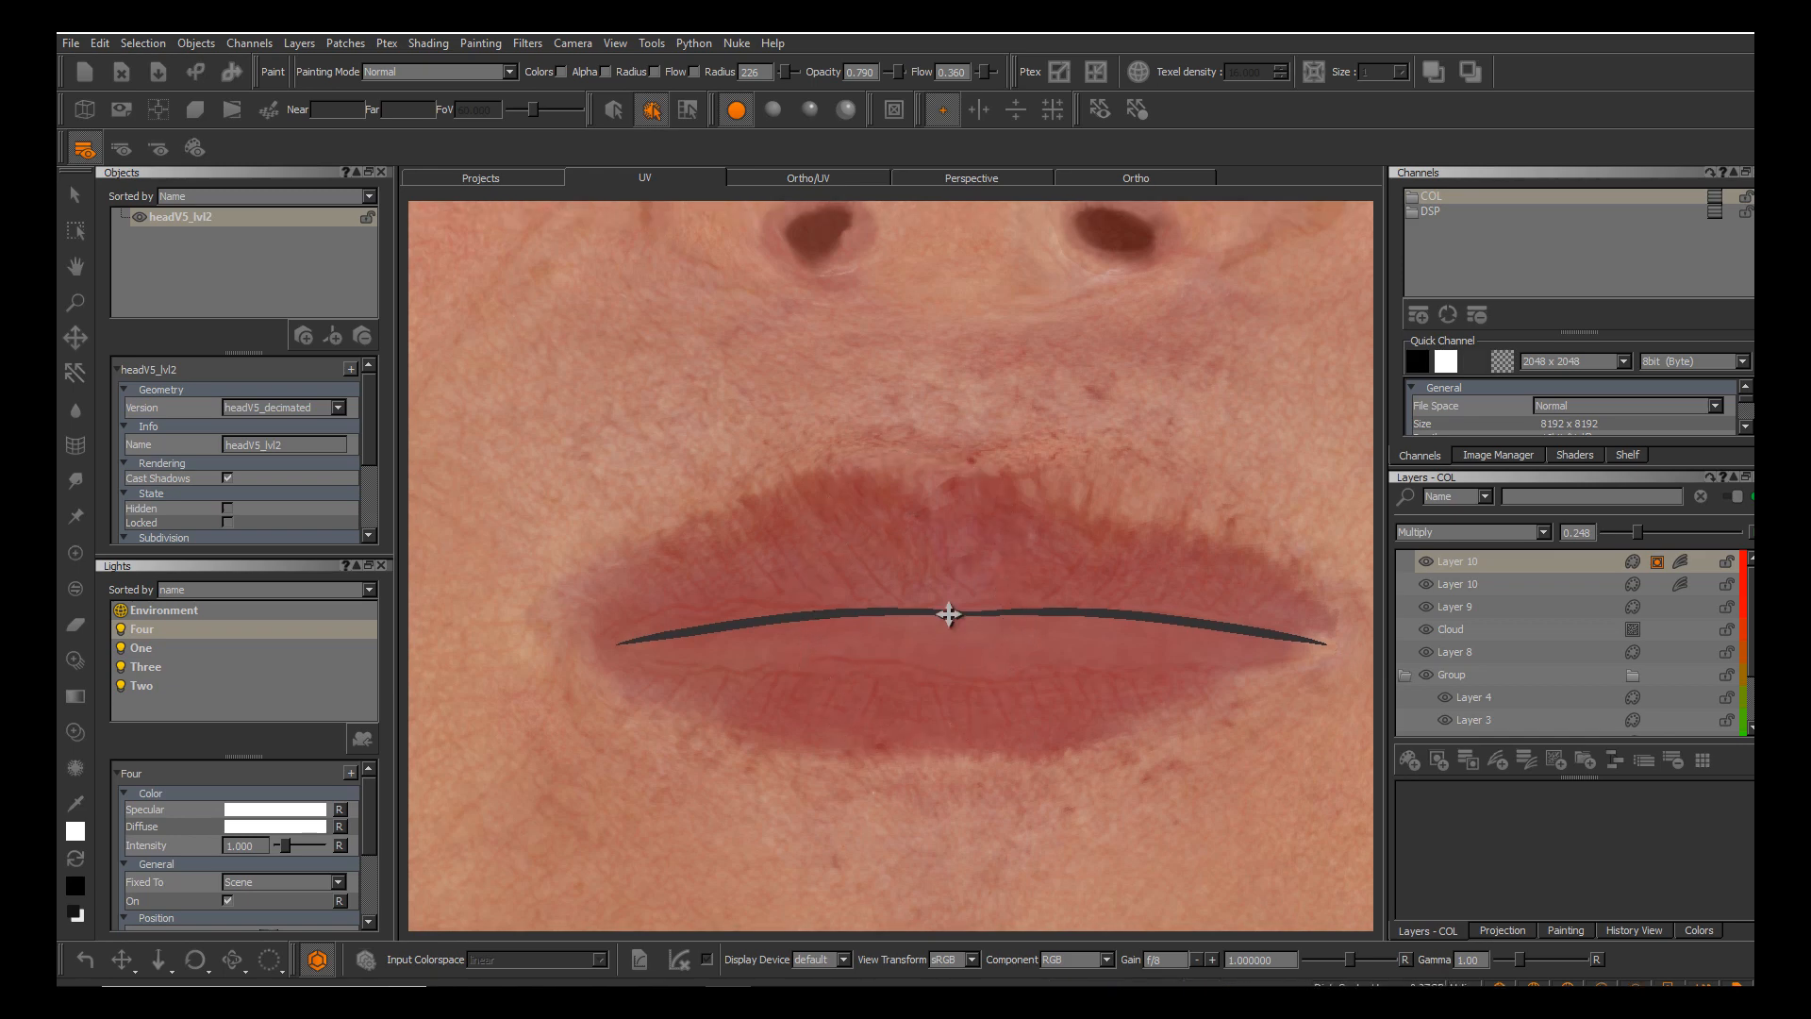
Check the painted lips against the surrounding face in the UV layout.
{"action": "scroll", "coordinate": [949, 614], "scroll_direction": "down", "scroll_amount": 5}
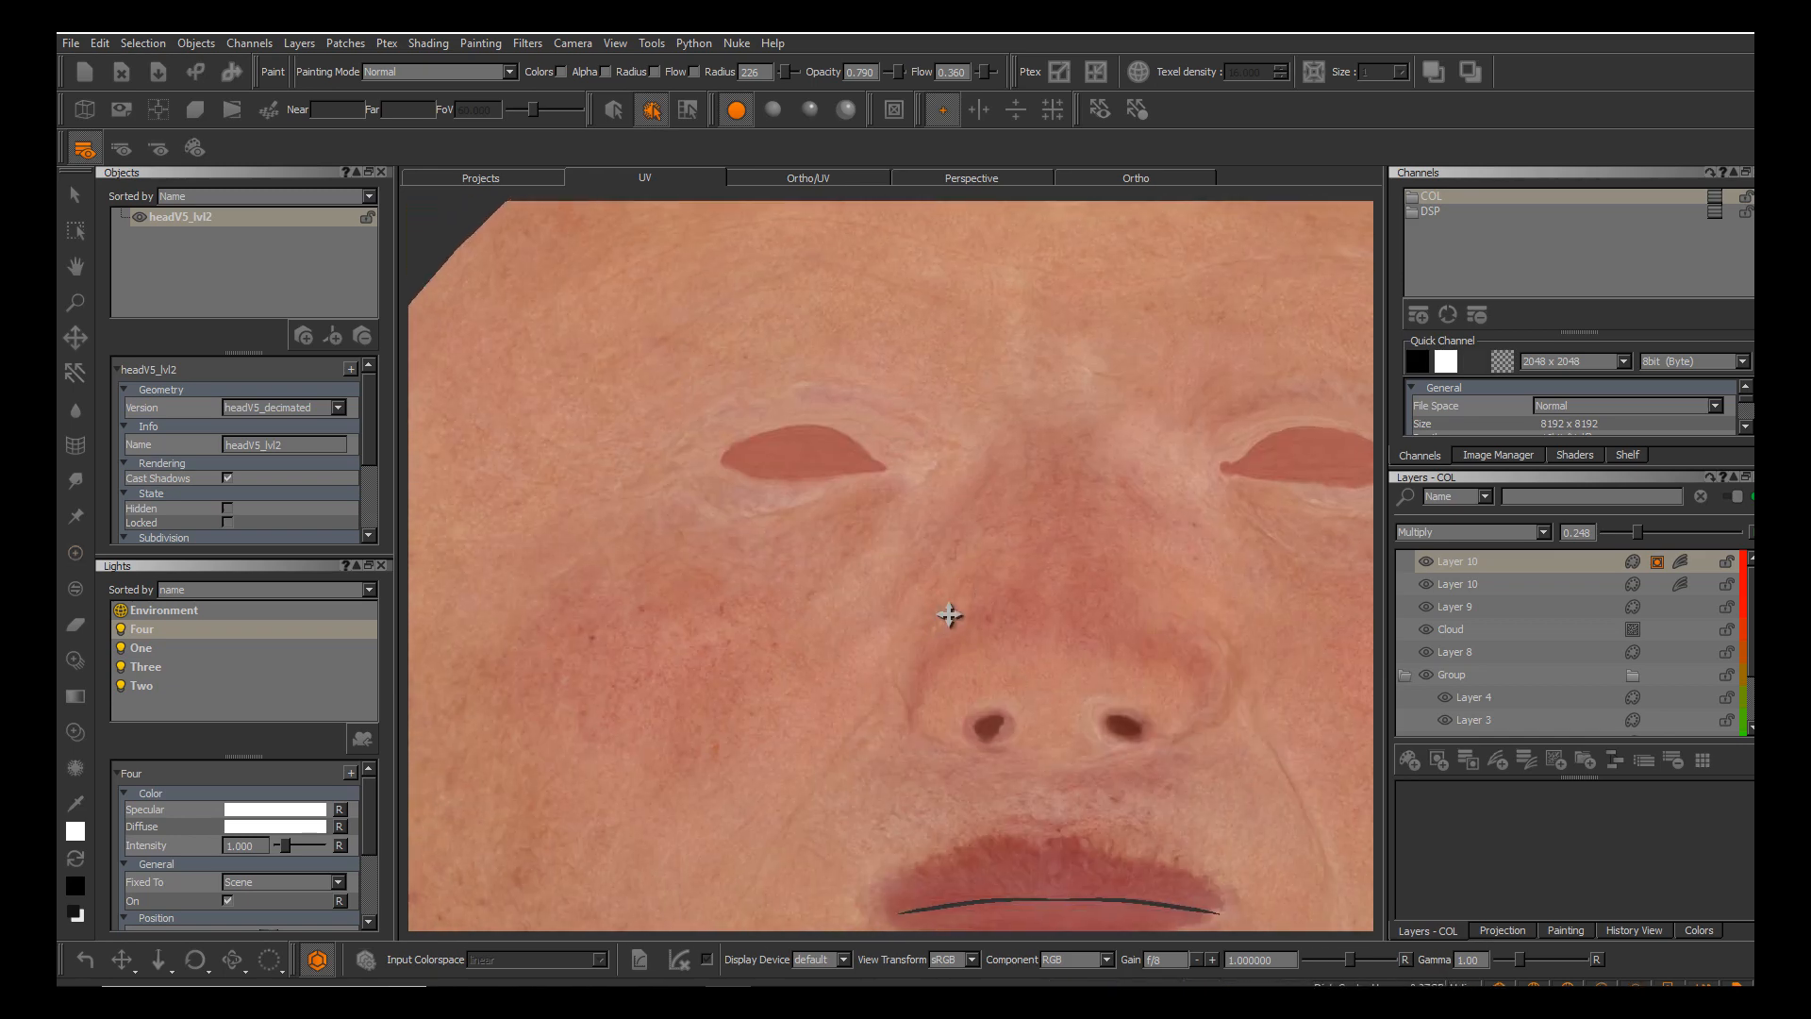
{"action": "scroll", "coordinate": [949, 614], "scroll_direction": "up", "scroll_amount": 8}
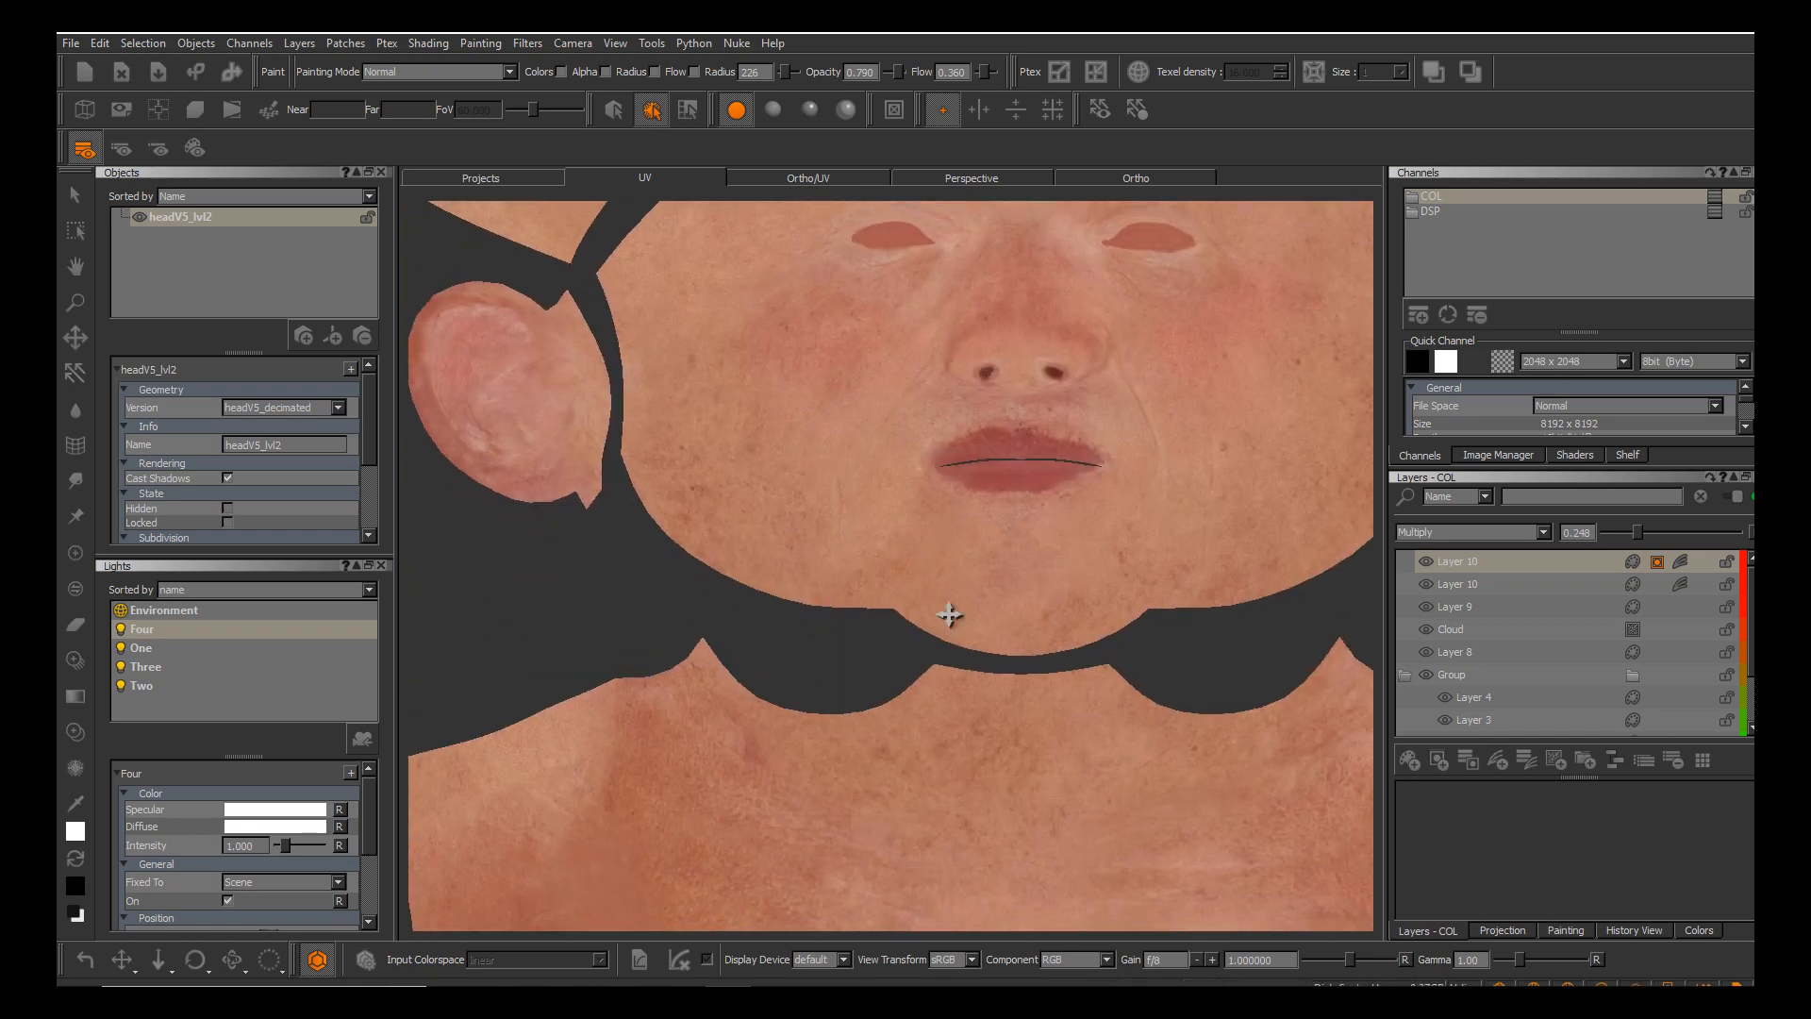
{"action": "scroll", "coordinate": [949, 614], "scroll_direction": "down", "scroll_amount": 4}
{"action": "scroll", "coordinate": [949, 614], "scroll_direction": "up", "scroll_amount": 6}
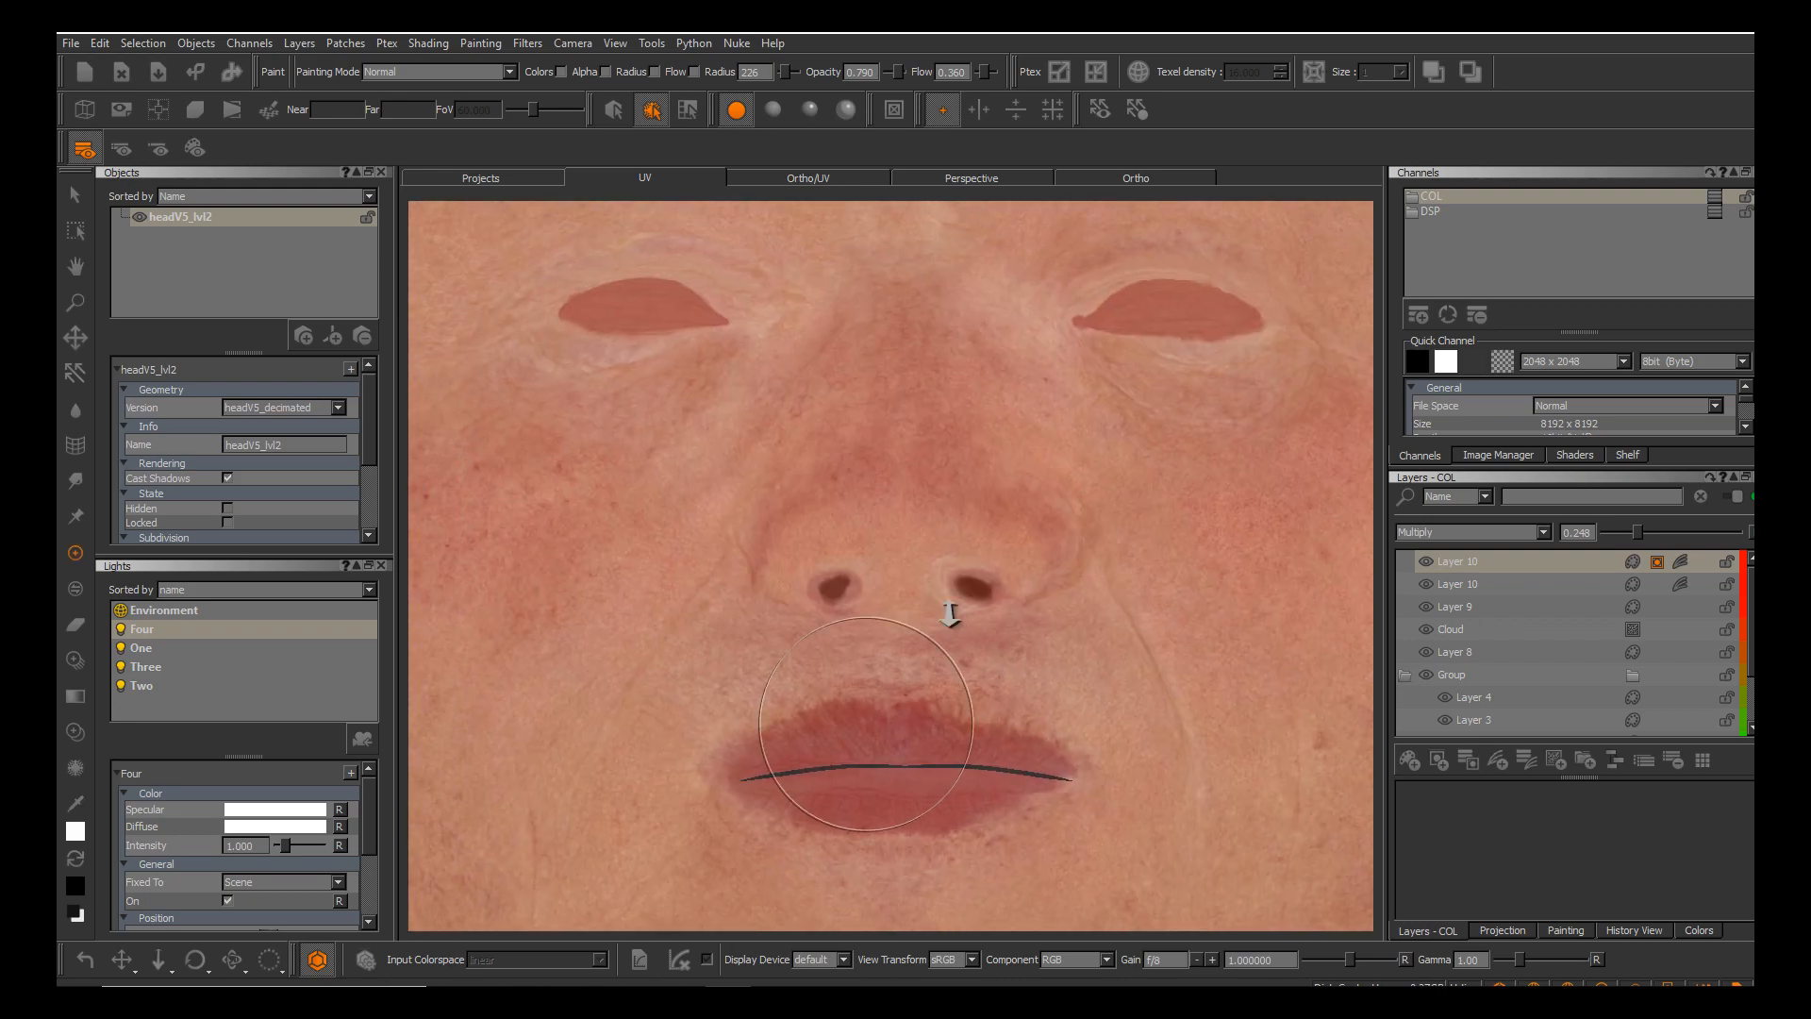
{"action": "scroll", "coordinate": [949, 614], "scroll_direction": "up", "scroll_amount": 1}
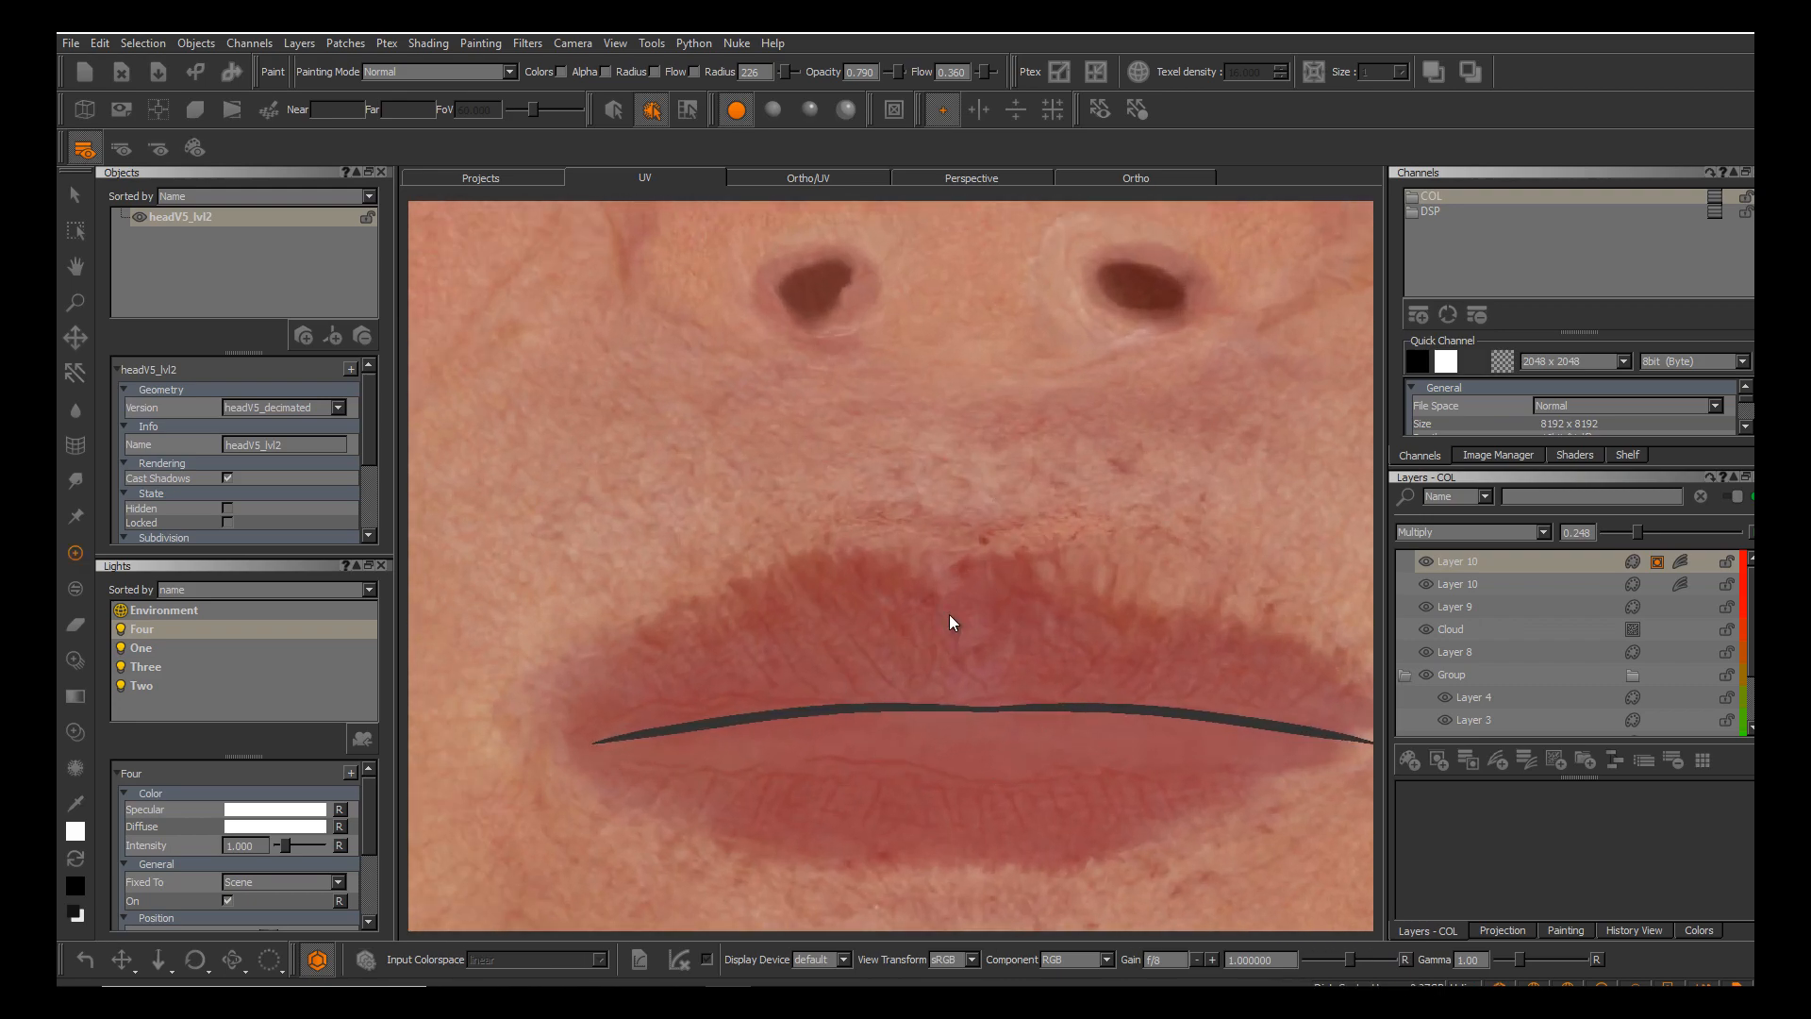
Open the masked Layer 10's adjustment stack and try HSV Value Scale settings of 0.780 and 1.773.
{"action": "left_click", "coordinate": [1680, 562]}
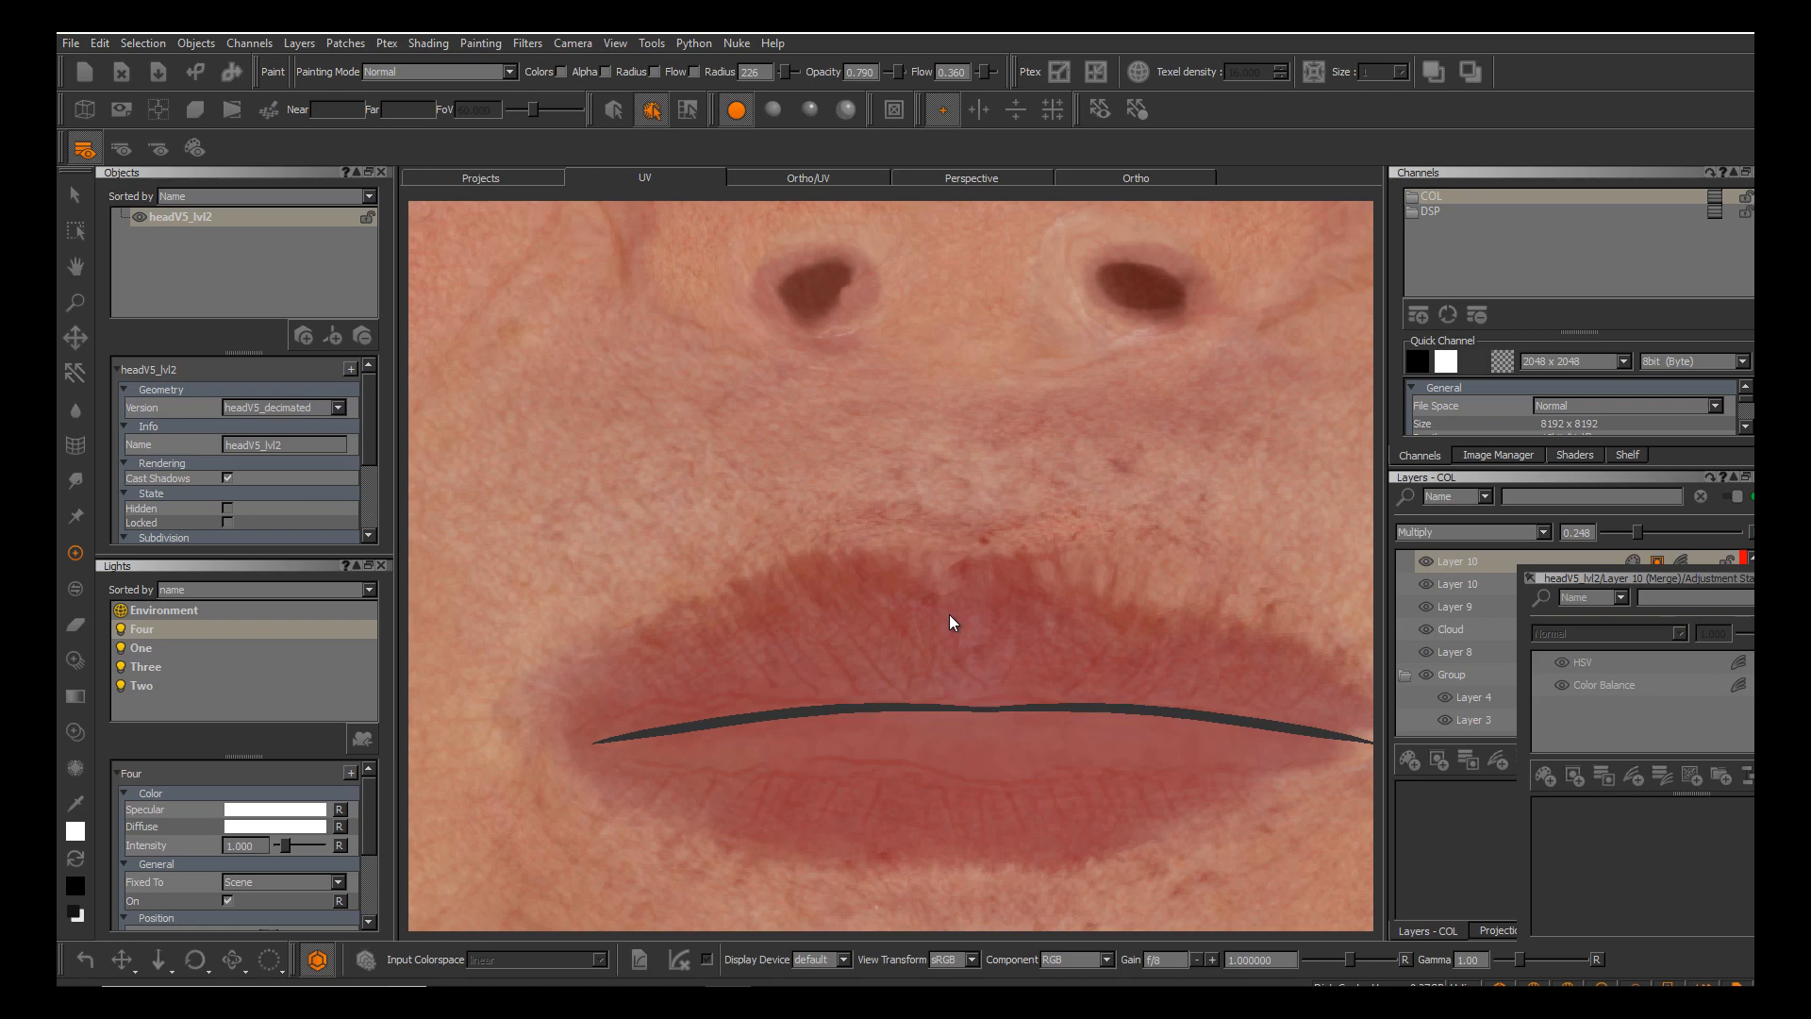
{"action": "left_click", "coordinate": [1604, 685]}
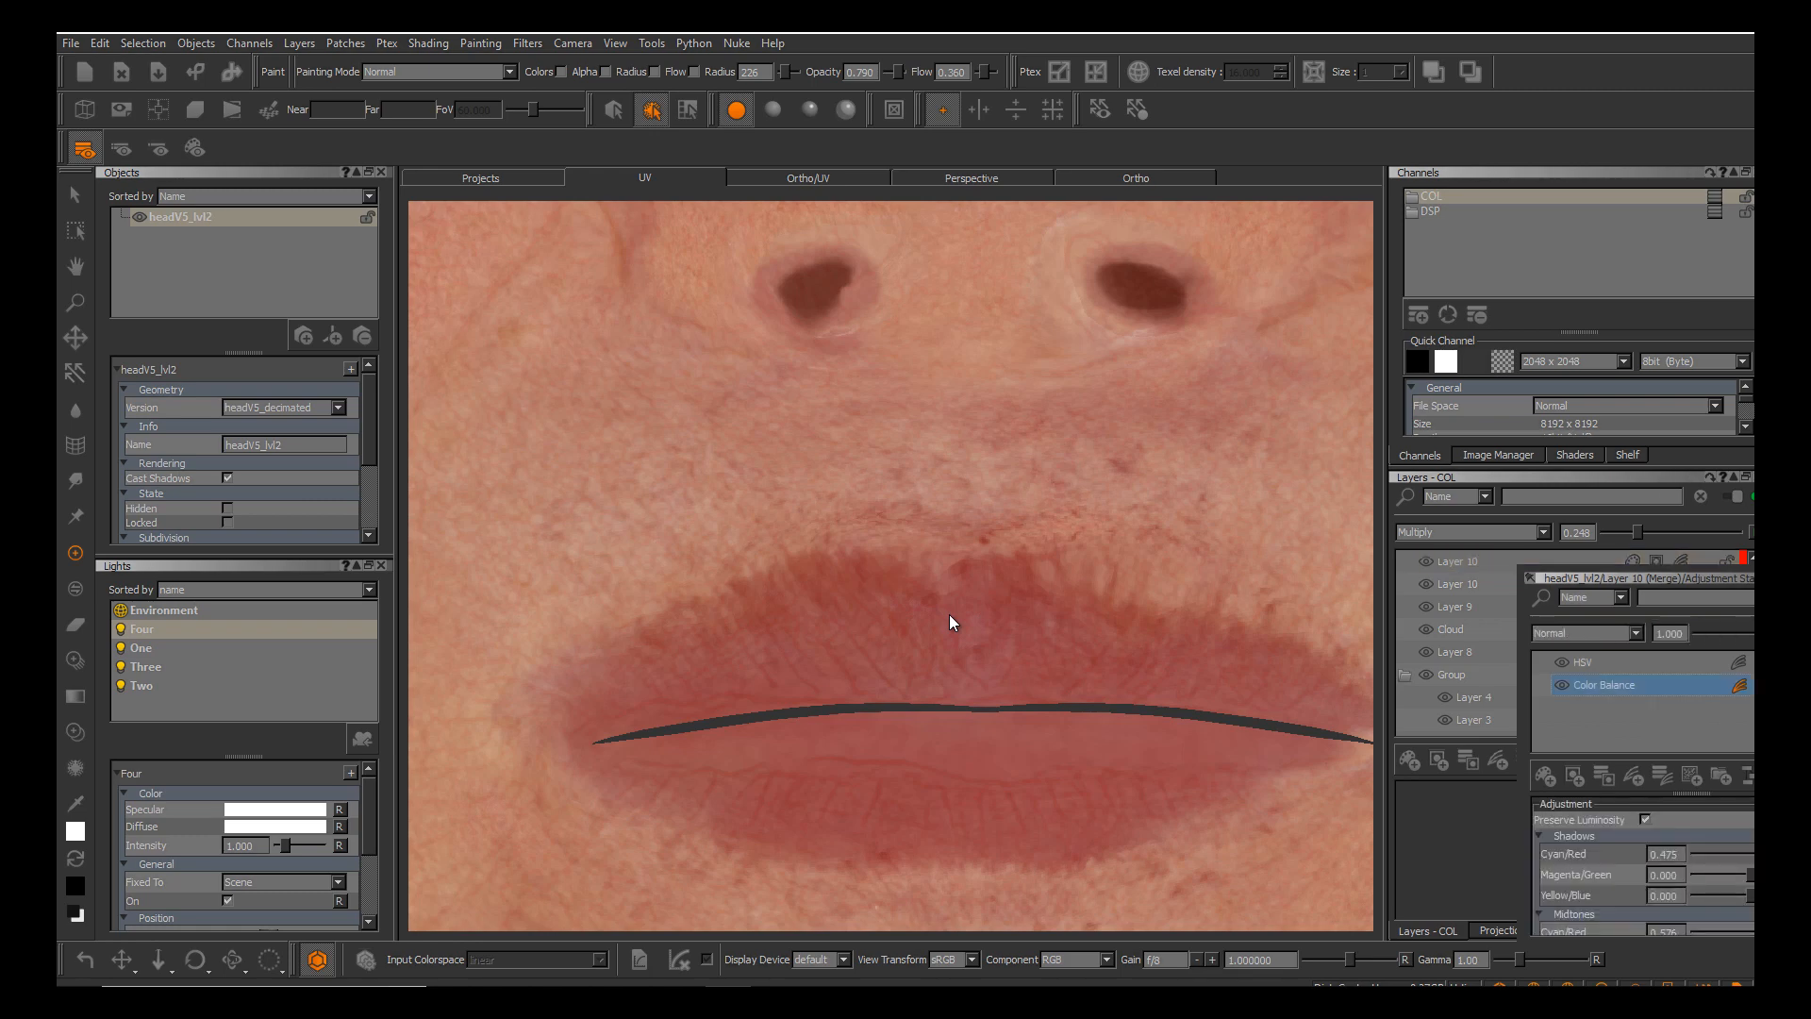
{"action": "left_click", "coordinate": [1583, 663]}
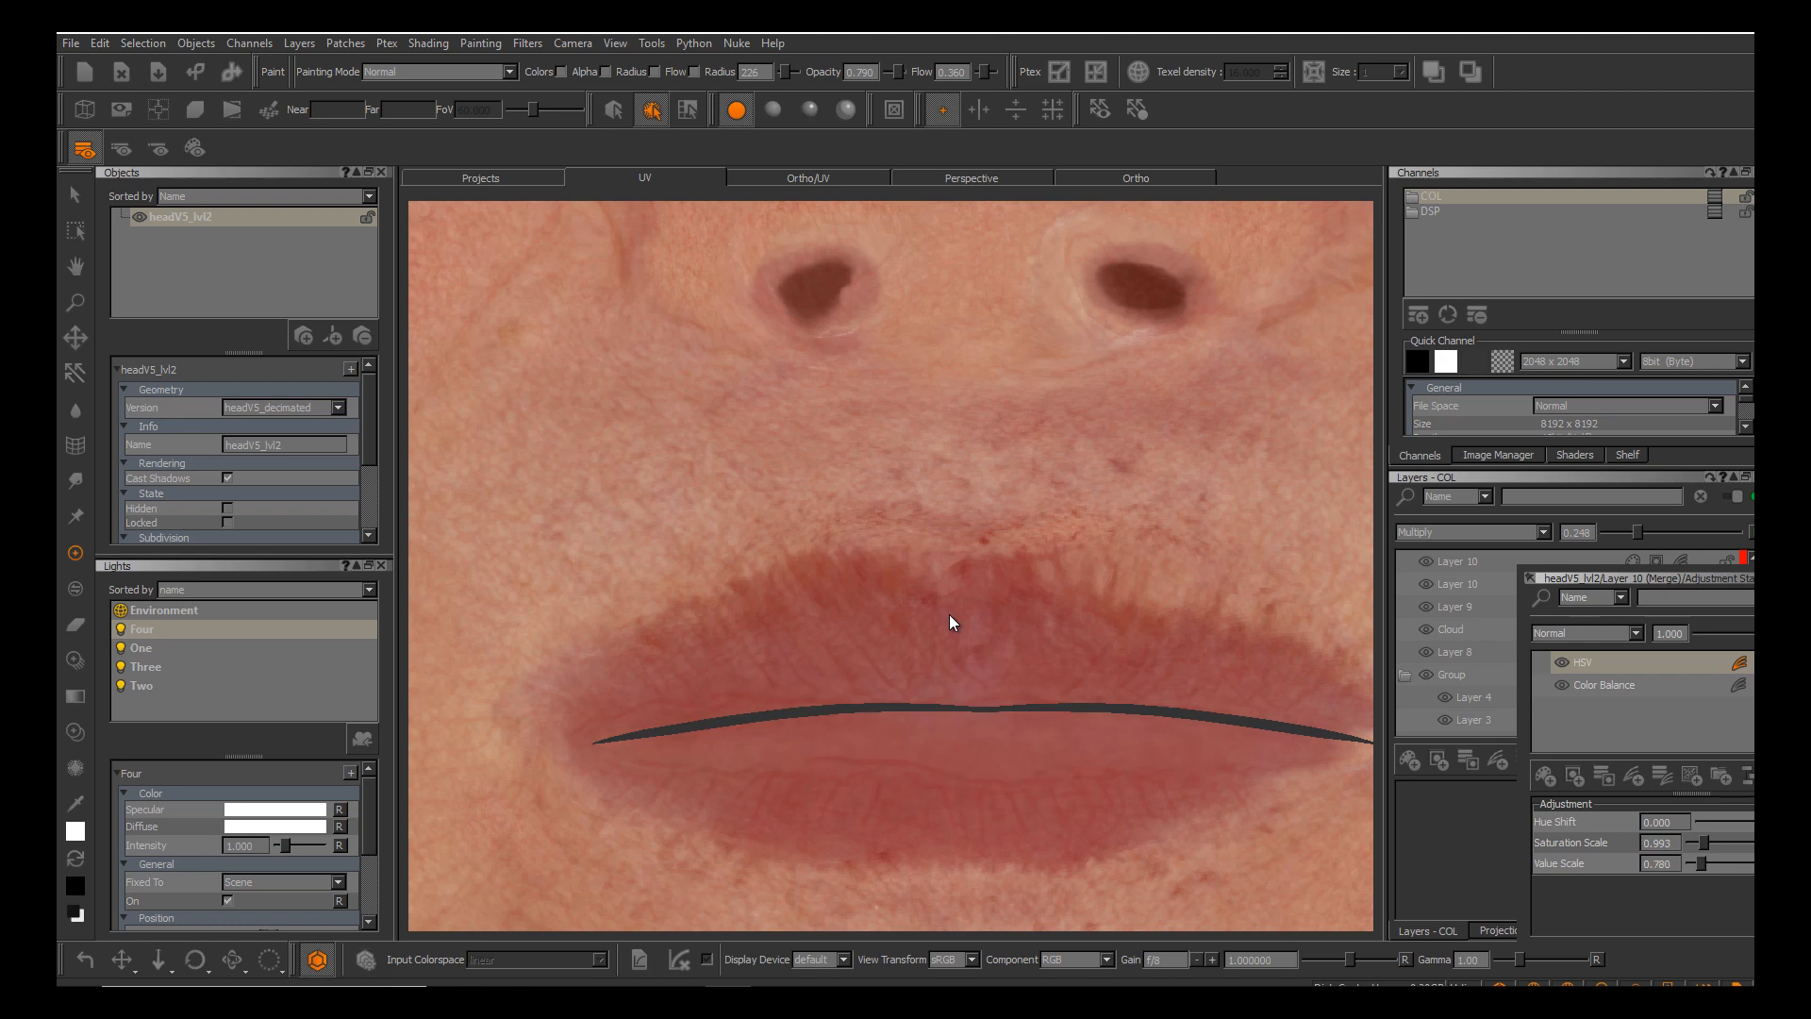
{"action": "key", "text": "ctrl+z"}
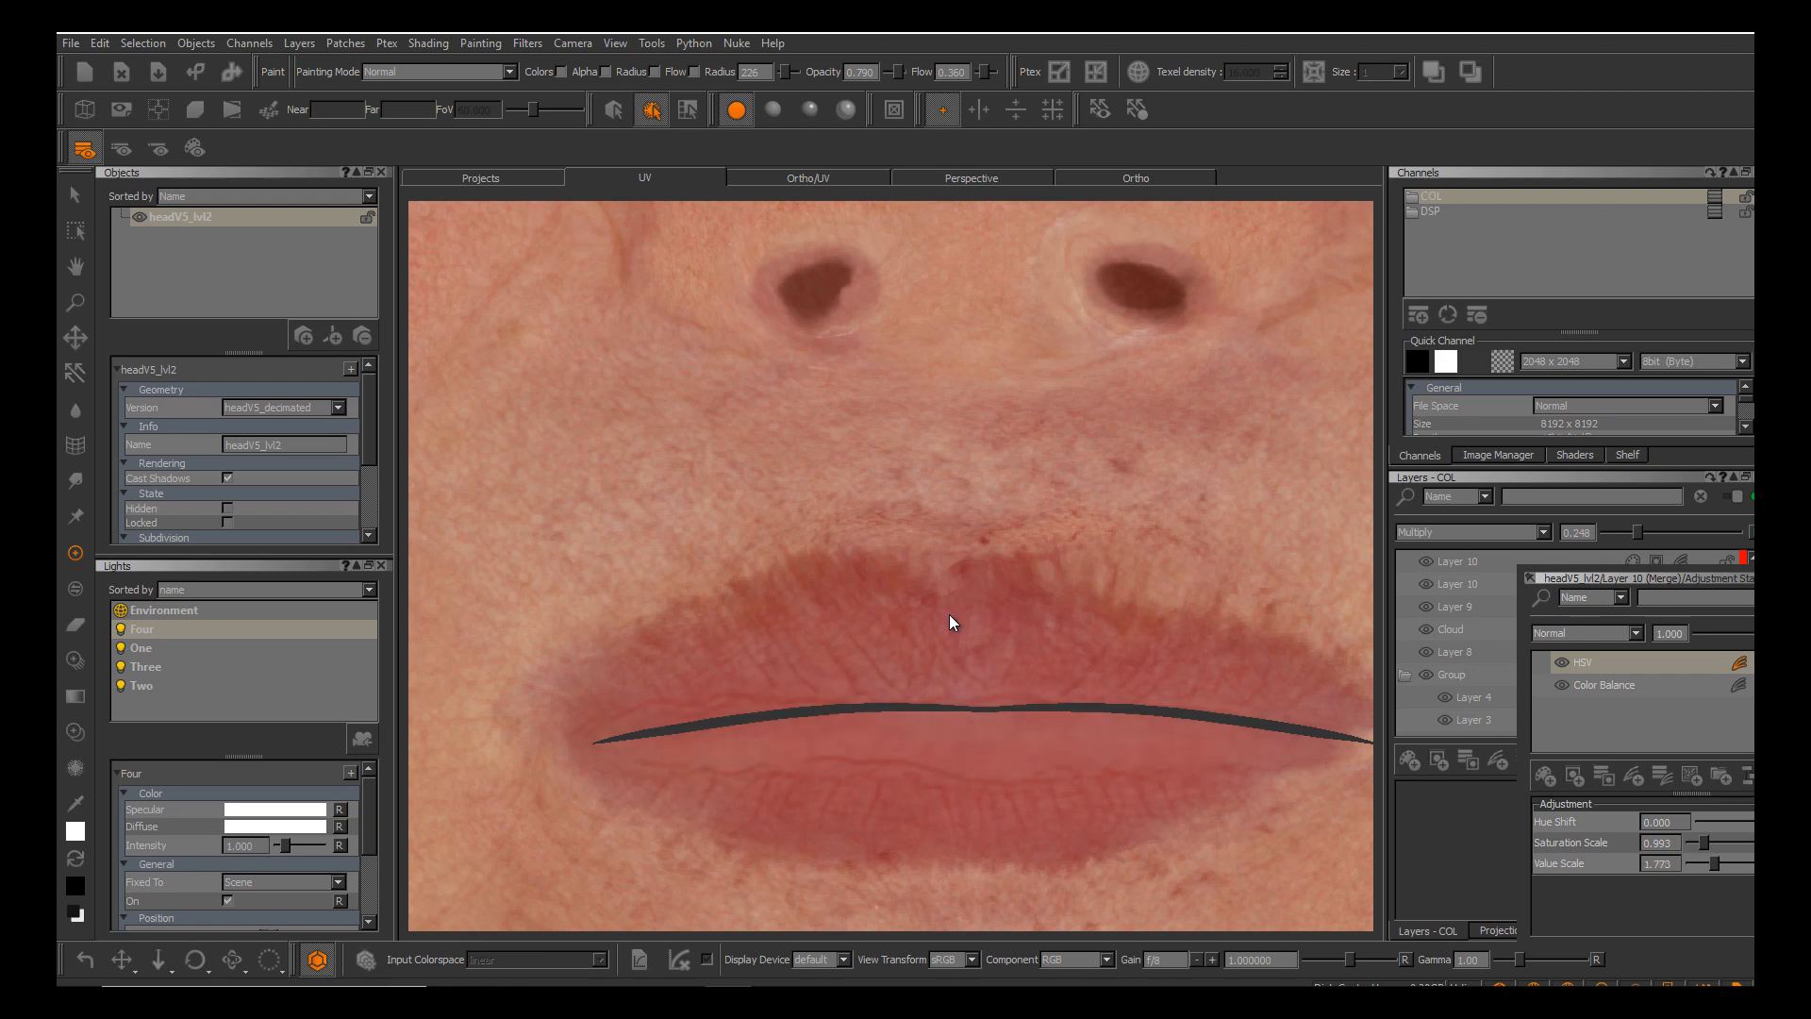
{"action": "key", "text": "ctrl+z"}
Set the Color Balance shadows' Cyan/Red to 0.203 and the masked Layer 10's opacity to 0.326.
{"action": "left_click", "coordinate": [1604, 685]}
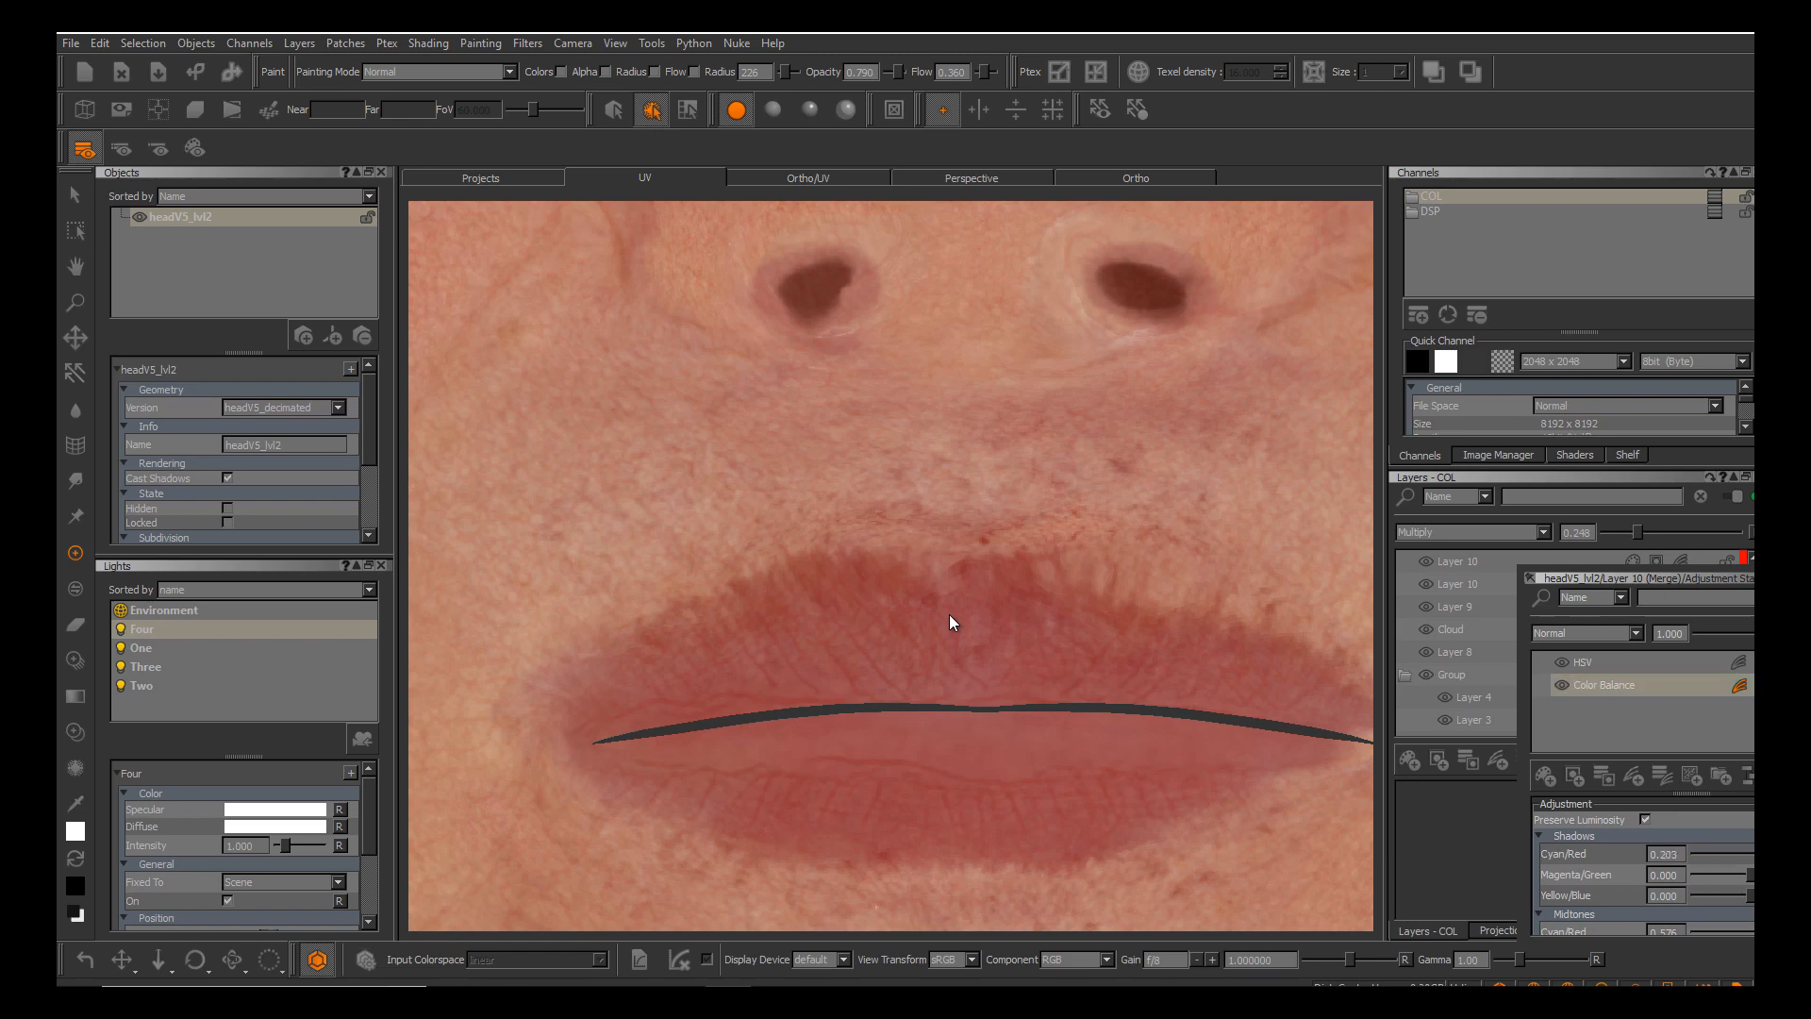
{"action": "scroll", "coordinate": [1641, 866], "scroll_direction": "down", "scroll_amount": 3}
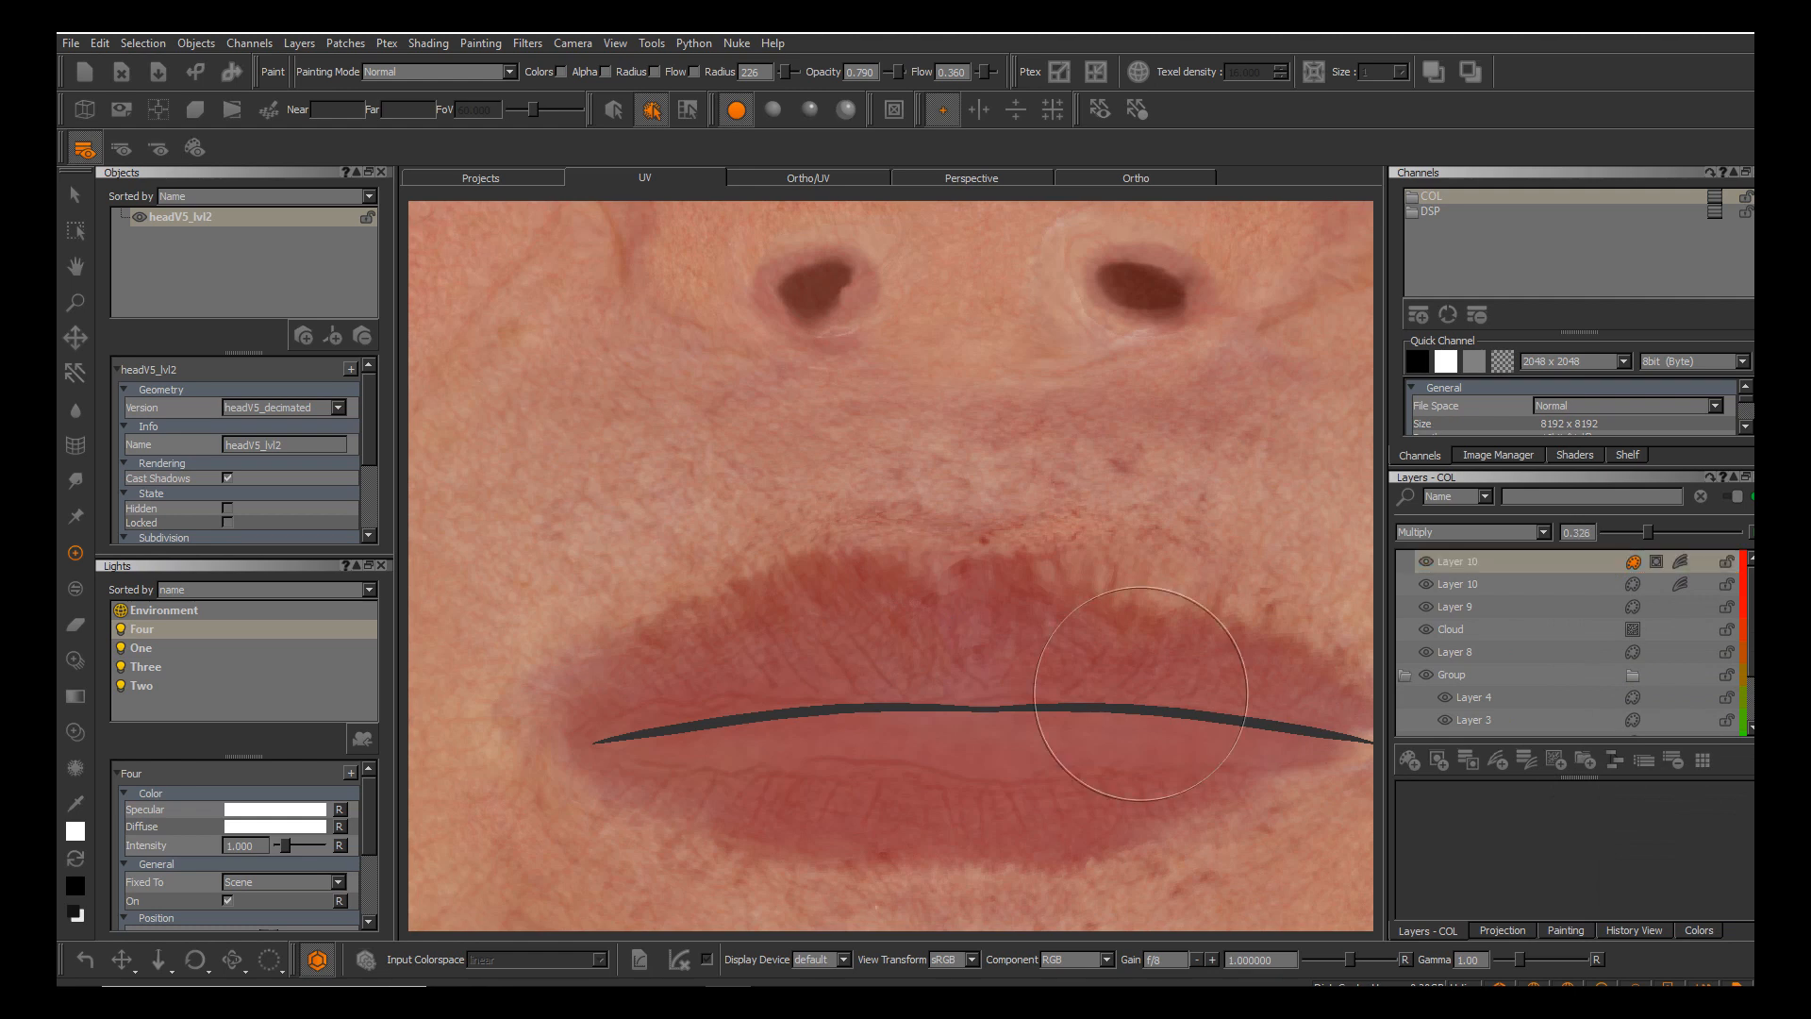
{"action": "scroll", "coordinate": [967, 641], "scroll_direction": "down", "scroll_amount": 2}
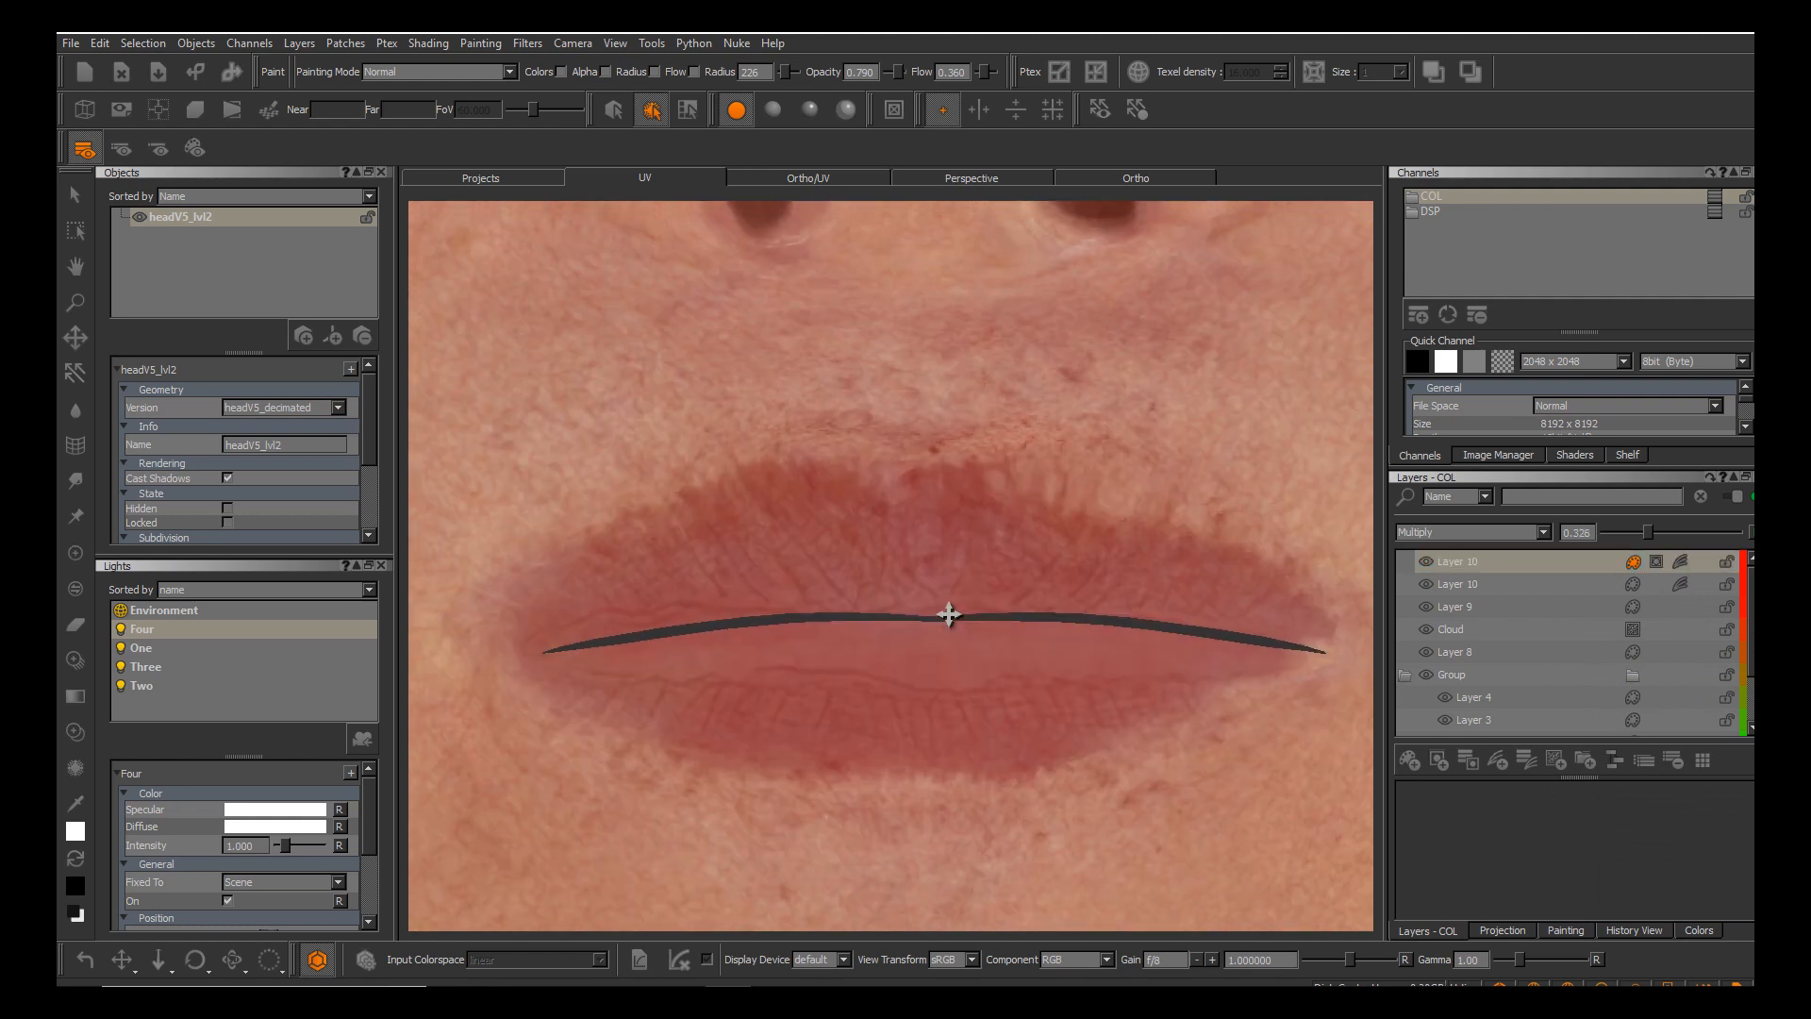
Examine the lip creases and surrounding skin in the Ortho view from the front and both sides.
{"action": "key", "text": "F6"}
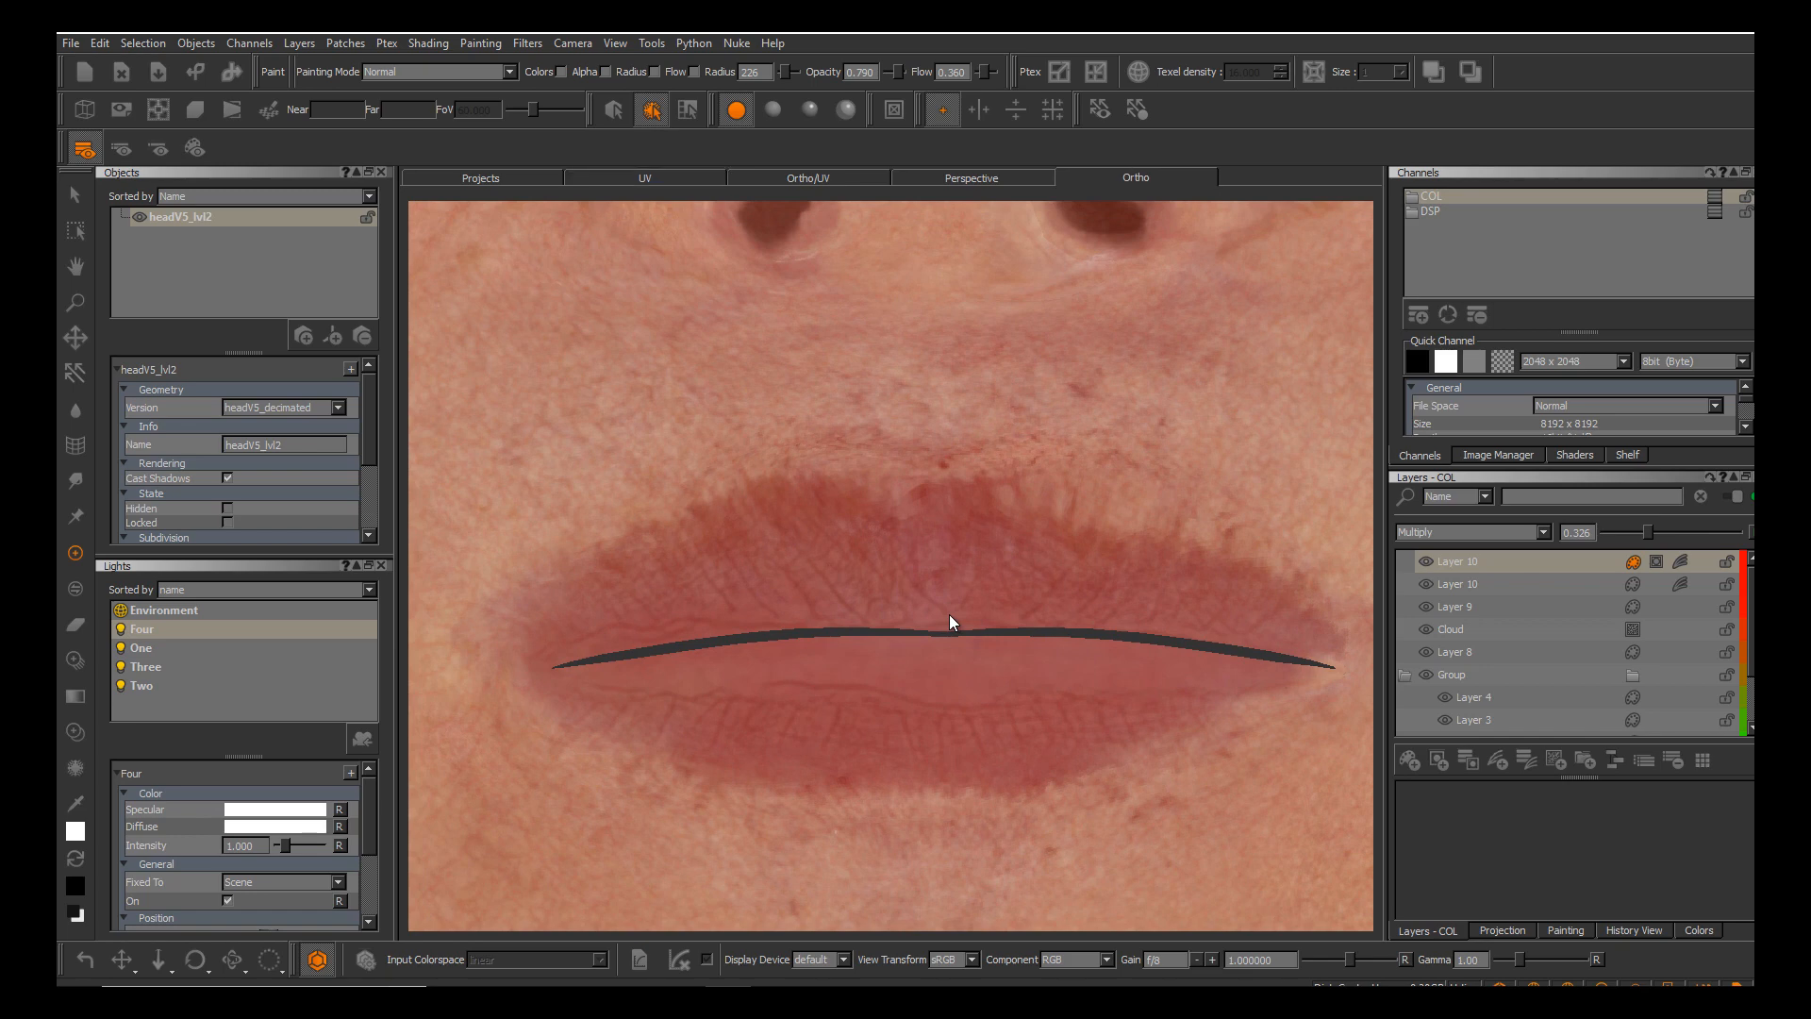
{"action": "scroll", "coordinate": [950, 614], "scroll_direction": "up", "scroll_amount": 5}
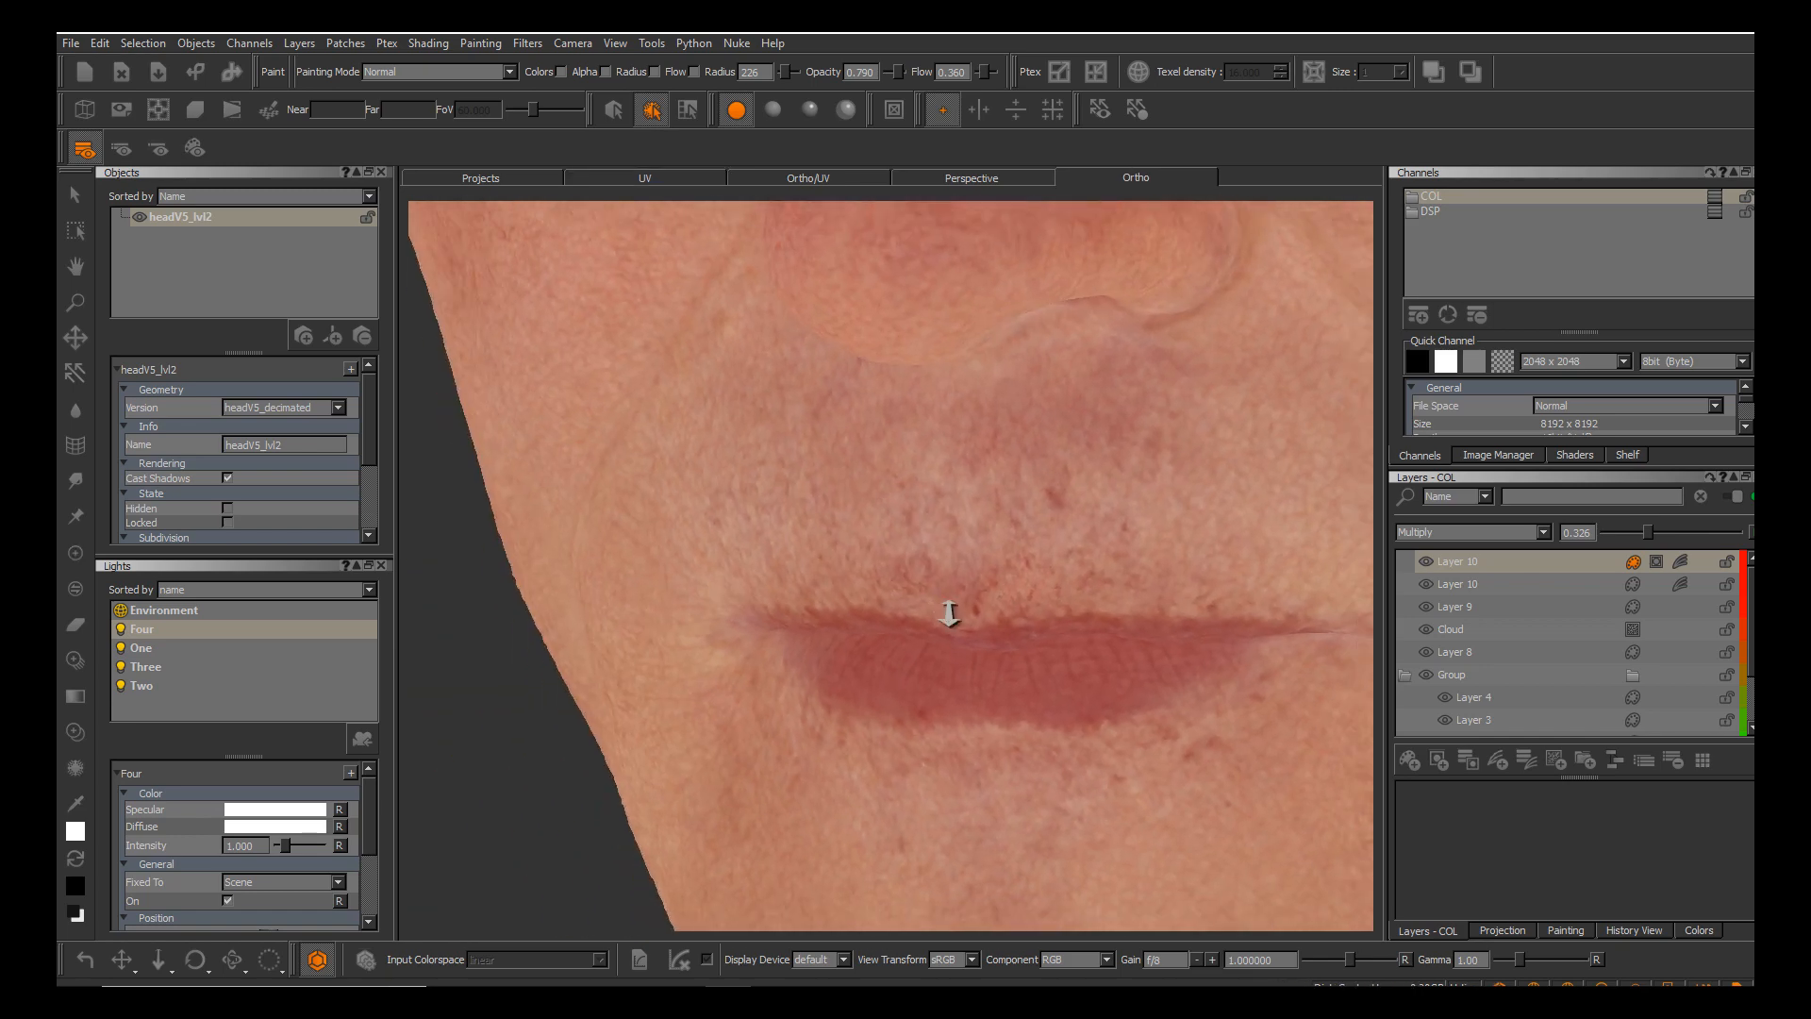
{"action": "right_click_drag", "start_coordinate": [949, 614], "coordinate": [949, 708], "text": "alt"}
{"action": "left_click_drag", "start_coordinate": [949, 615], "coordinate": [987, 614], "text": "alt"}
{"action": "middle_click_drag", "start_coordinate": [949, 614], "coordinate": [1138, 580], "text": "alt"}
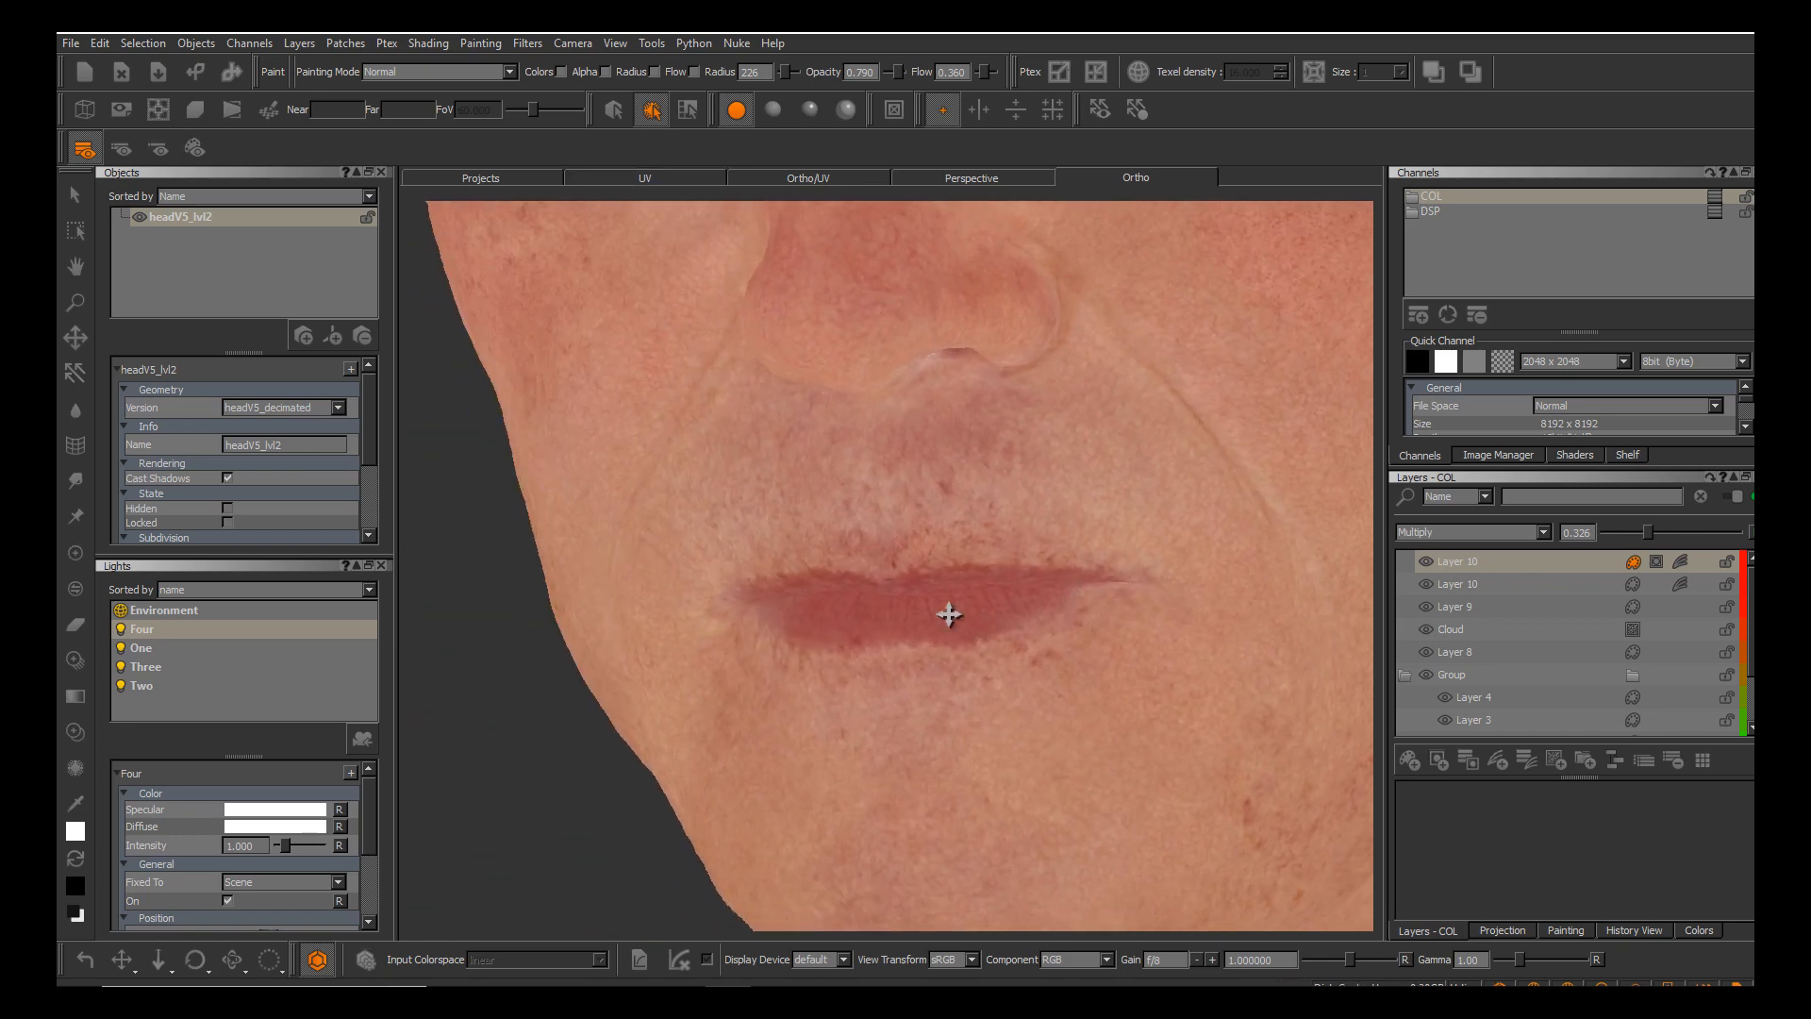
{"action": "right_click_drag", "start_coordinate": [949, 614], "coordinate": [949, 558], "text": "alt"}
{"action": "left_click_drag", "start_coordinate": [950, 614], "coordinate": [1081, 614], "text": "alt"}
{"action": "middle_click_drag", "start_coordinate": [949, 615], "coordinate": [1119, 547], "text": "alt"}
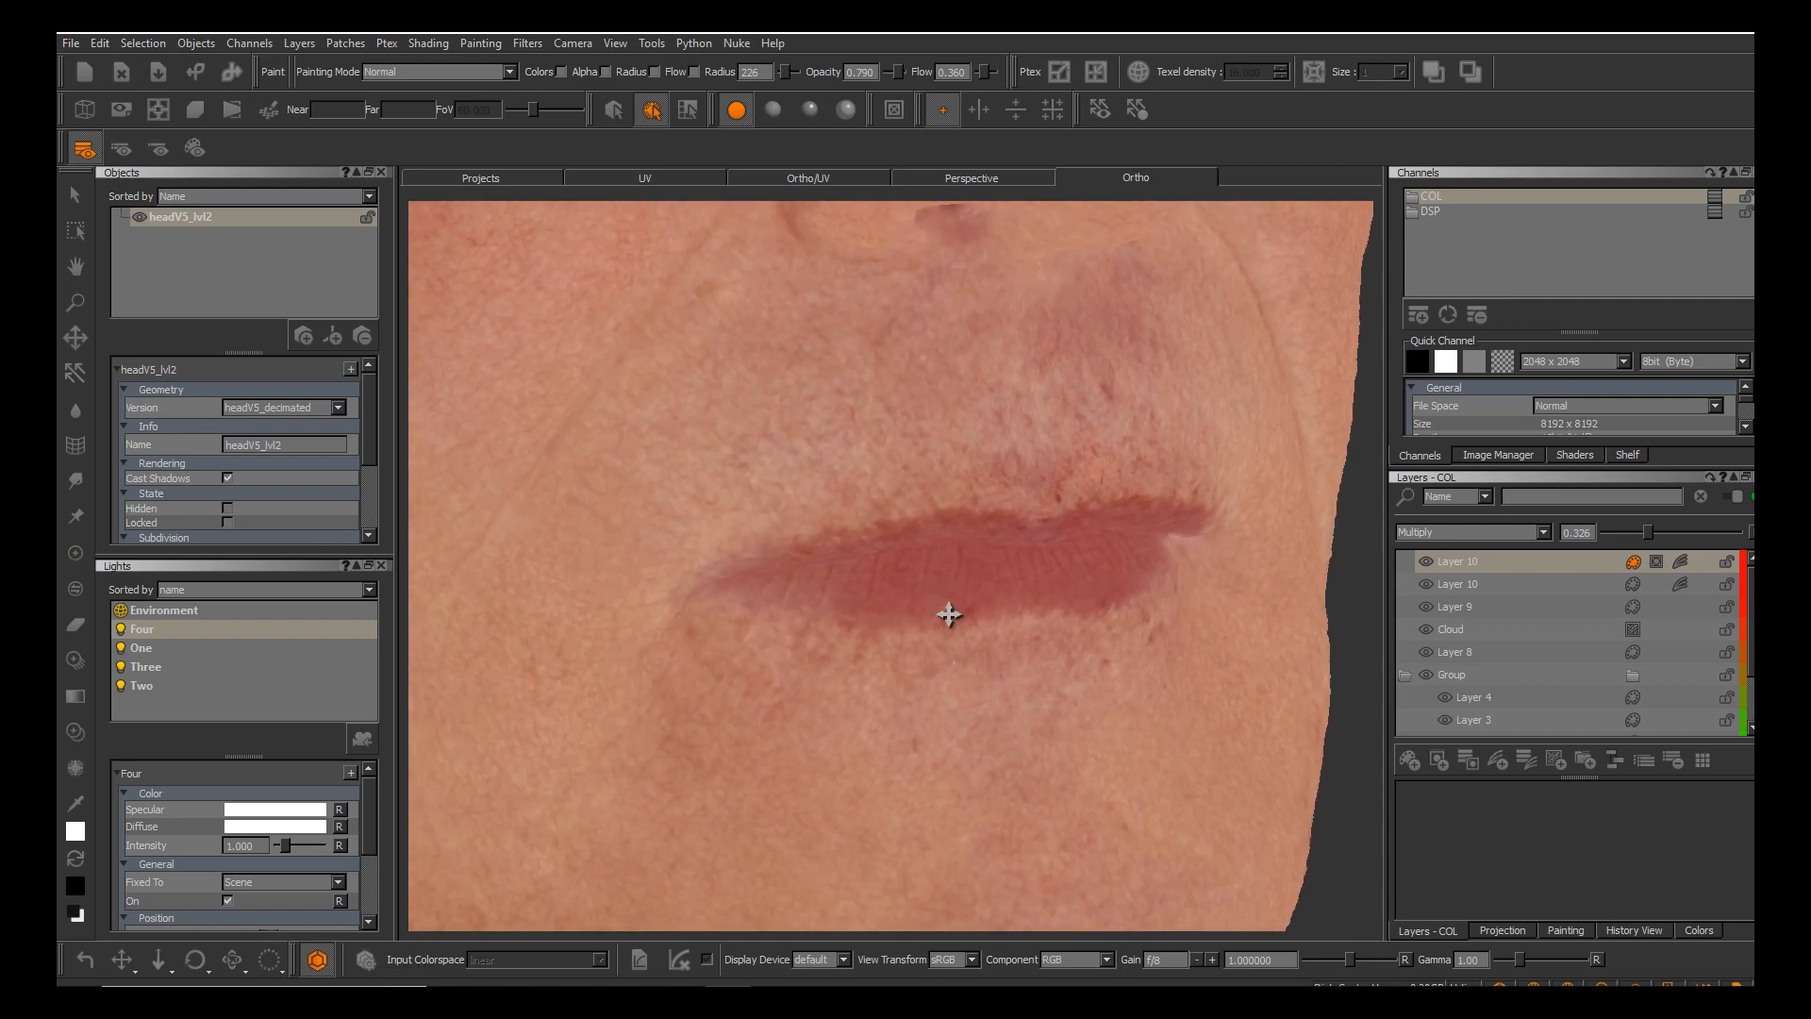
{"action": "left_click_drag", "start_coordinate": [949, 615], "coordinate": [949, 723], "text": "alt"}
{"action": "right_click_drag", "start_coordinate": [949, 614], "coordinate": [949, 538], "text": "alt"}
{"action": "left_click_drag", "start_coordinate": [949, 614], "coordinate": [873, 614], "text": "alt"}
{"action": "right_click_drag", "start_coordinate": [947, 611], "coordinate": [947, 715], "text": "alt"}
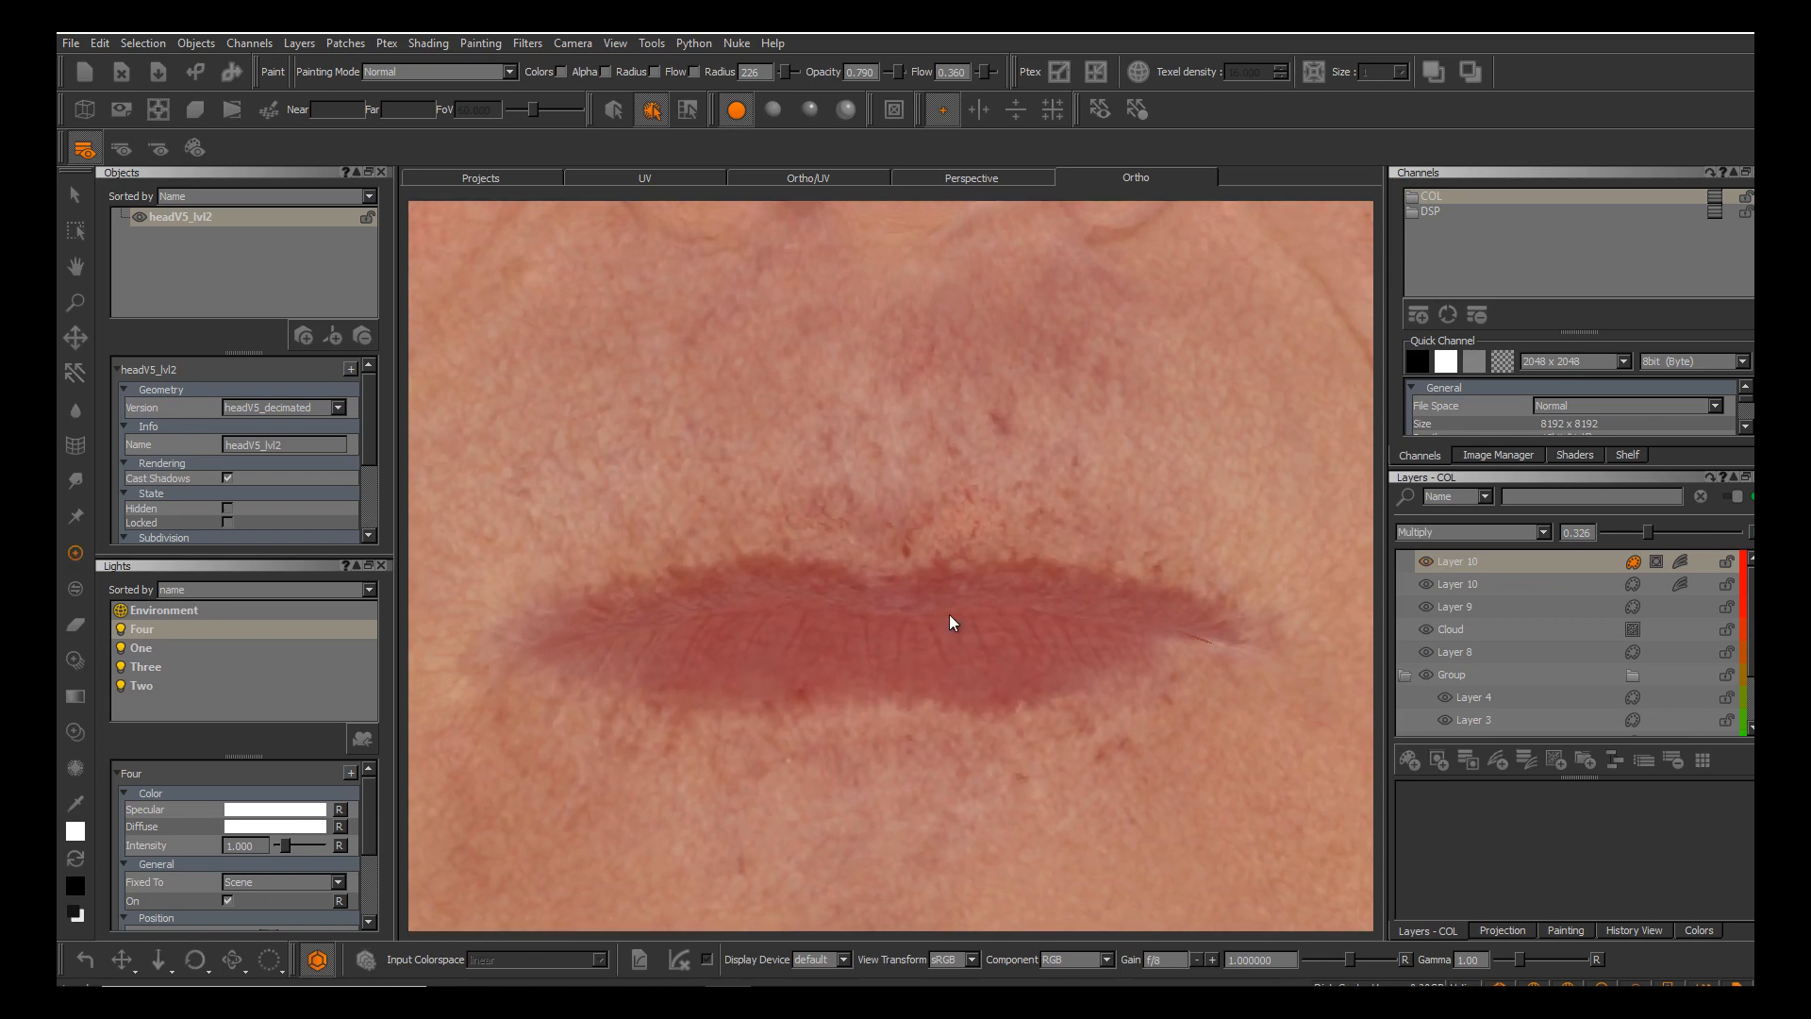
Toggle the masked Layer 10's visibility to compare the lip creases, and inspect the skin around the mouth and nose.
{"action": "left_click", "coordinate": [1426, 562]}
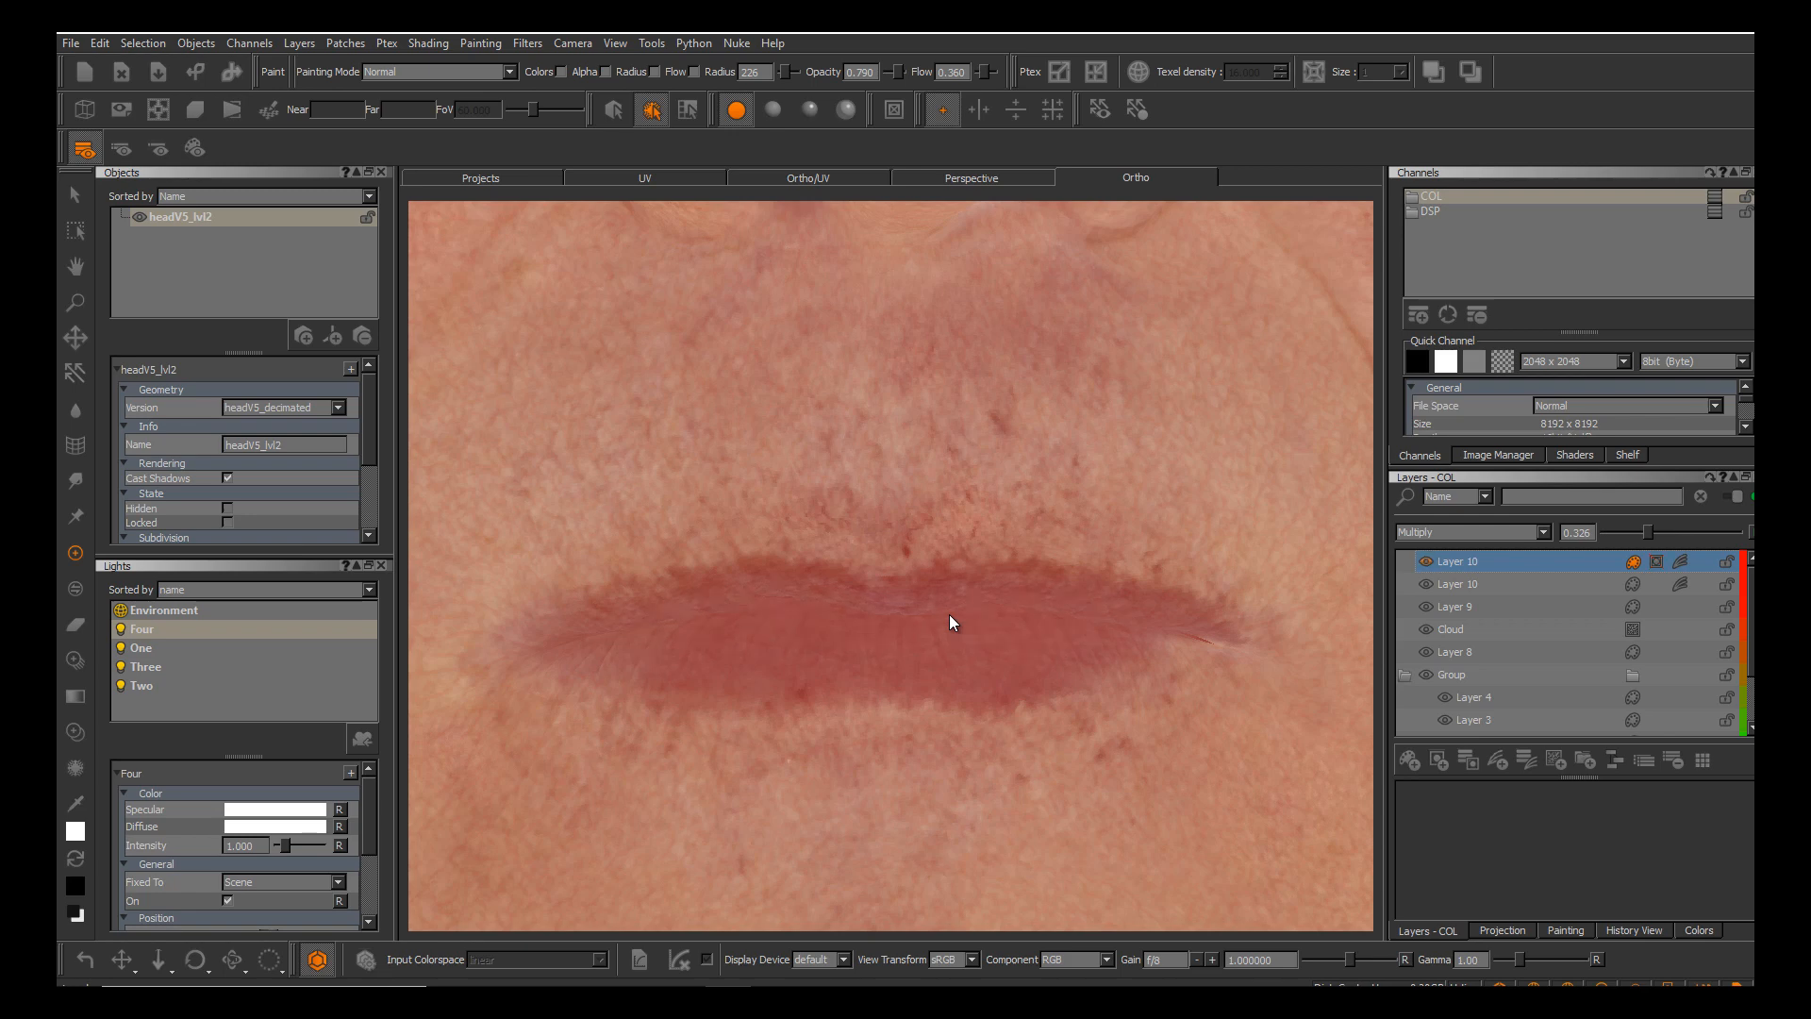
{"action": "right_click_drag", "start_coordinate": [949, 614], "coordinate": [949, 539], "text": "alt"}
{"action": "left_click_drag", "start_coordinate": [949, 614], "coordinate": [855, 605], "text": "alt"}
{"action": "middle_click_drag", "start_coordinate": [949, 615], "coordinate": [949, 765], "text": "alt"}
{"action": "right_click_drag", "start_coordinate": [949, 614], "coordinate": [949, 671], "text": "alt"}
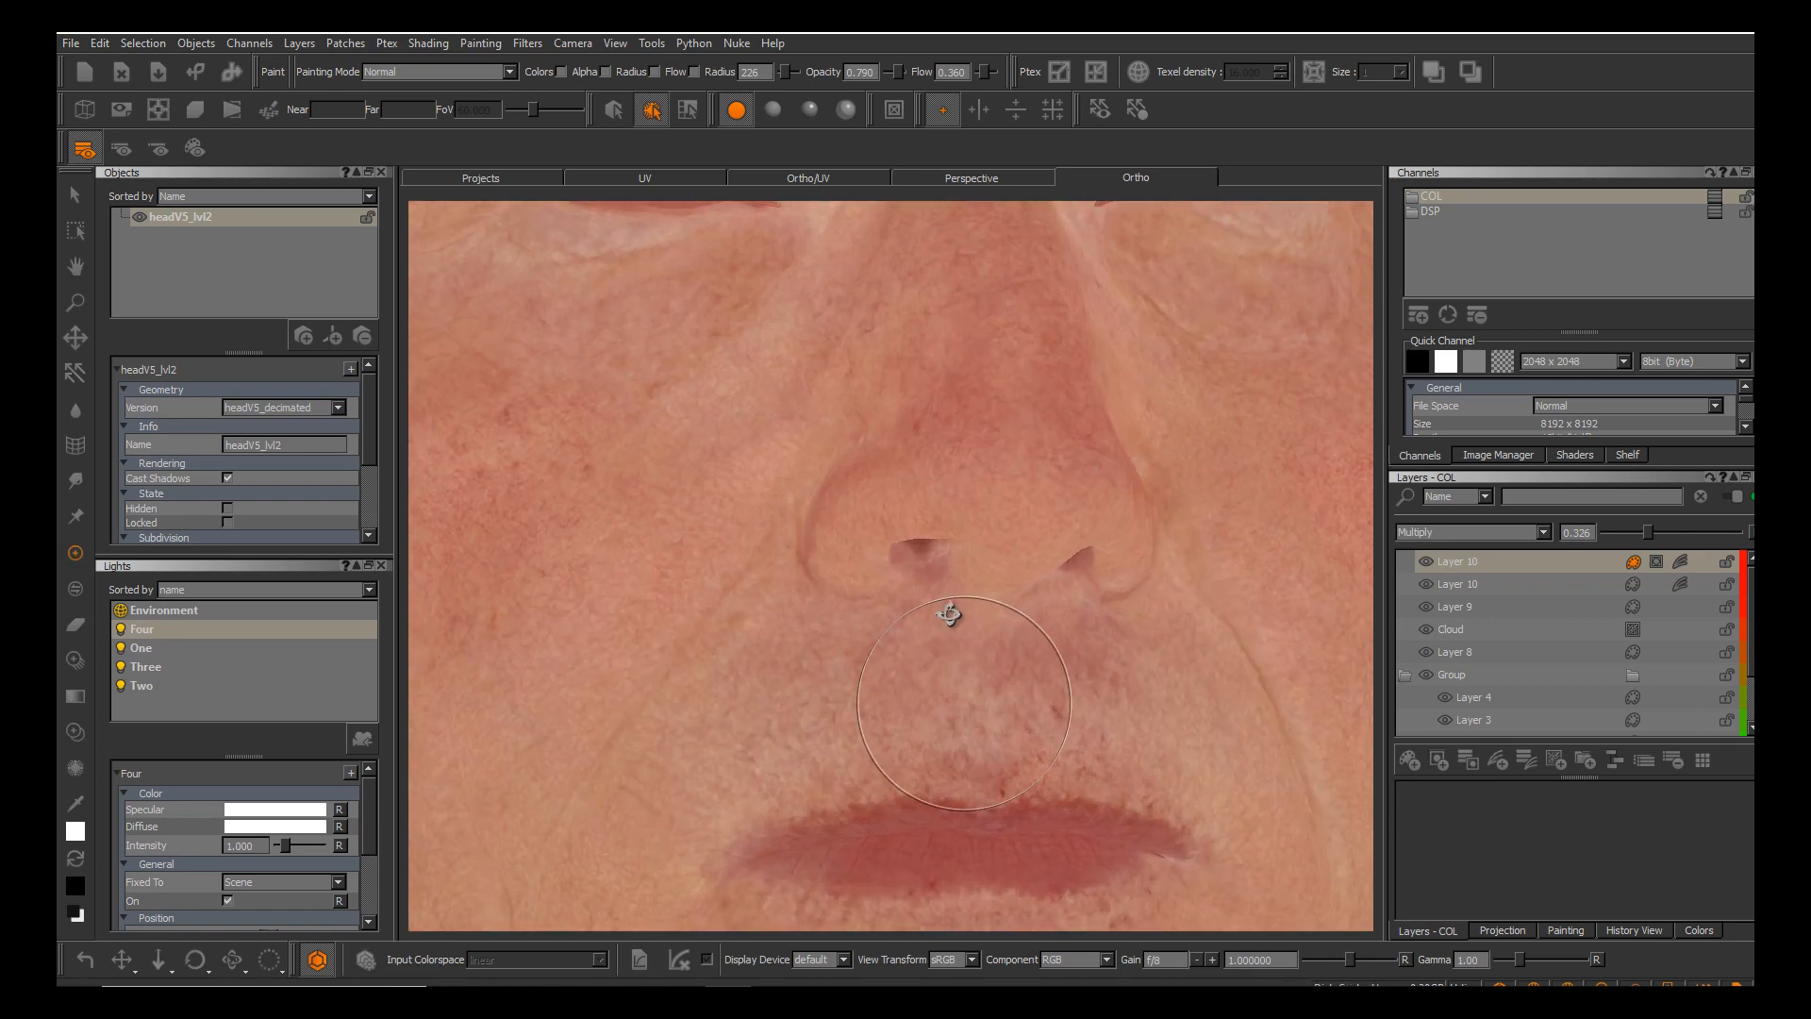
{"action": "left_click_drag", "start_coordinate": [949, 614], "coordinate": [874, 633], "text": "alt"}
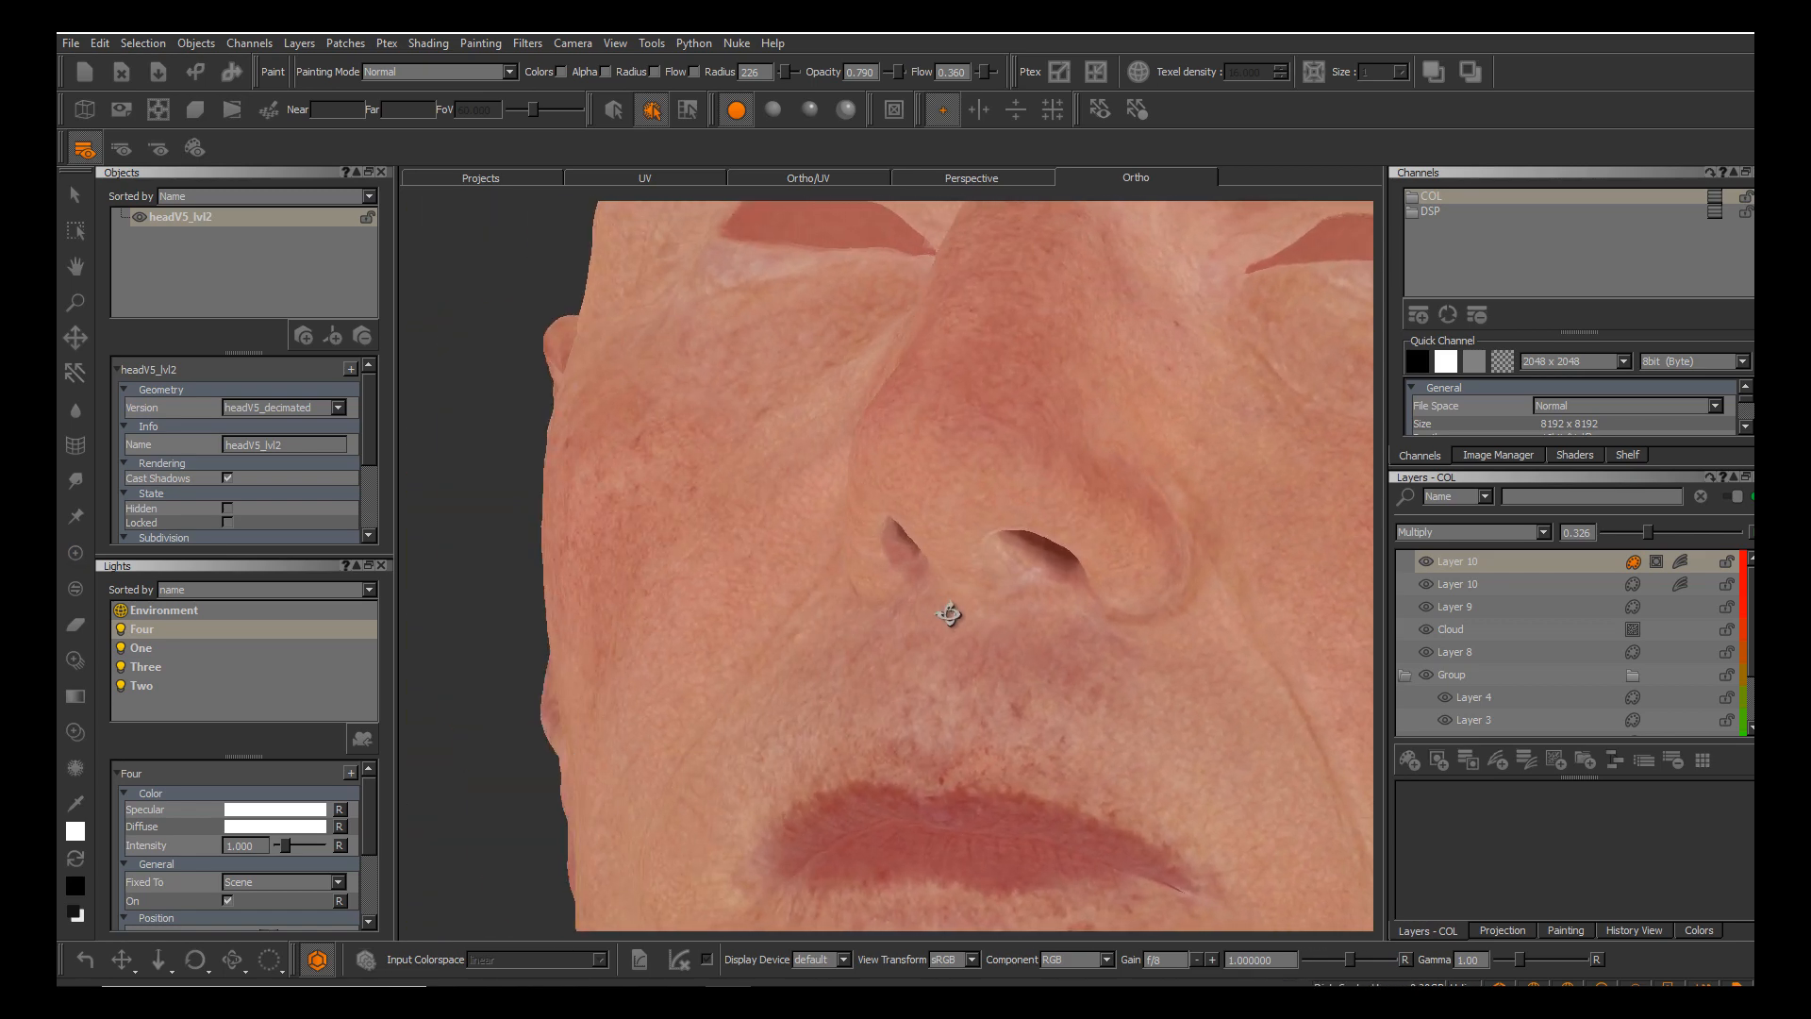
{"action": "middle_click_drag", "start_coordinate": [950, 615], "coordinate": [901, 634], "text": "alt"}
{"action": "right_click_drag", "start_coordinate": [949, 614], "coordinate": [949, 633], "text": "alt"}
{"action": "mouse_move", "coordinate": [949, 614]}
{"action": "left_mouse_down", "text": "alt"}
{"action": "mouse_move", "coordinate": [883, 605]}
{"action": "mouse_move", "coordinate": [968, 614]}
{"action": "left_mouse_up", "text": "alt"}
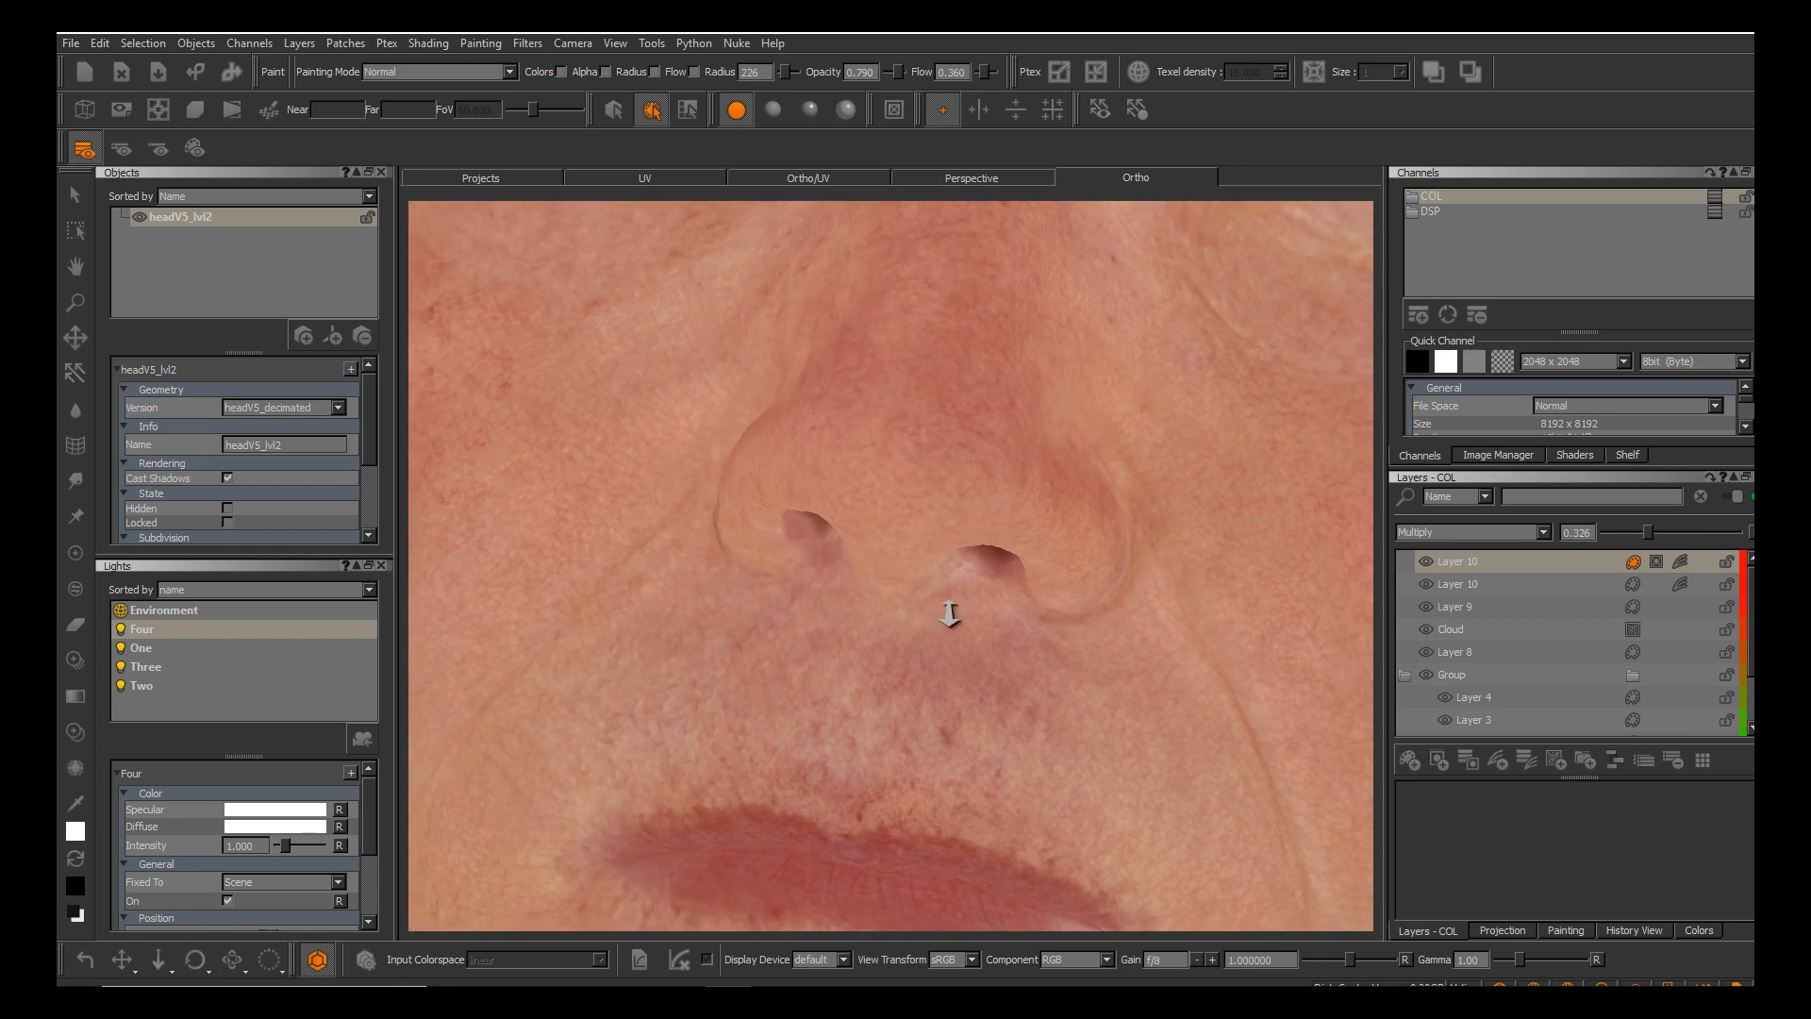
{"action": "right_click_drag", "start_coordinate": [949, 614], "coordinate": [904, 586], "text": "alt"}
{"action": "mouse_move", "coordinate": [949, 615]}
{"action": "left_mouse_down", "text": "alt"}
{"action": "mouse_move", "coordinate": [836, 609]}
{"action": "mouse_move", "coordinate": [949, 633]}
{"action": "left_mouse_up", "text": "alt"}
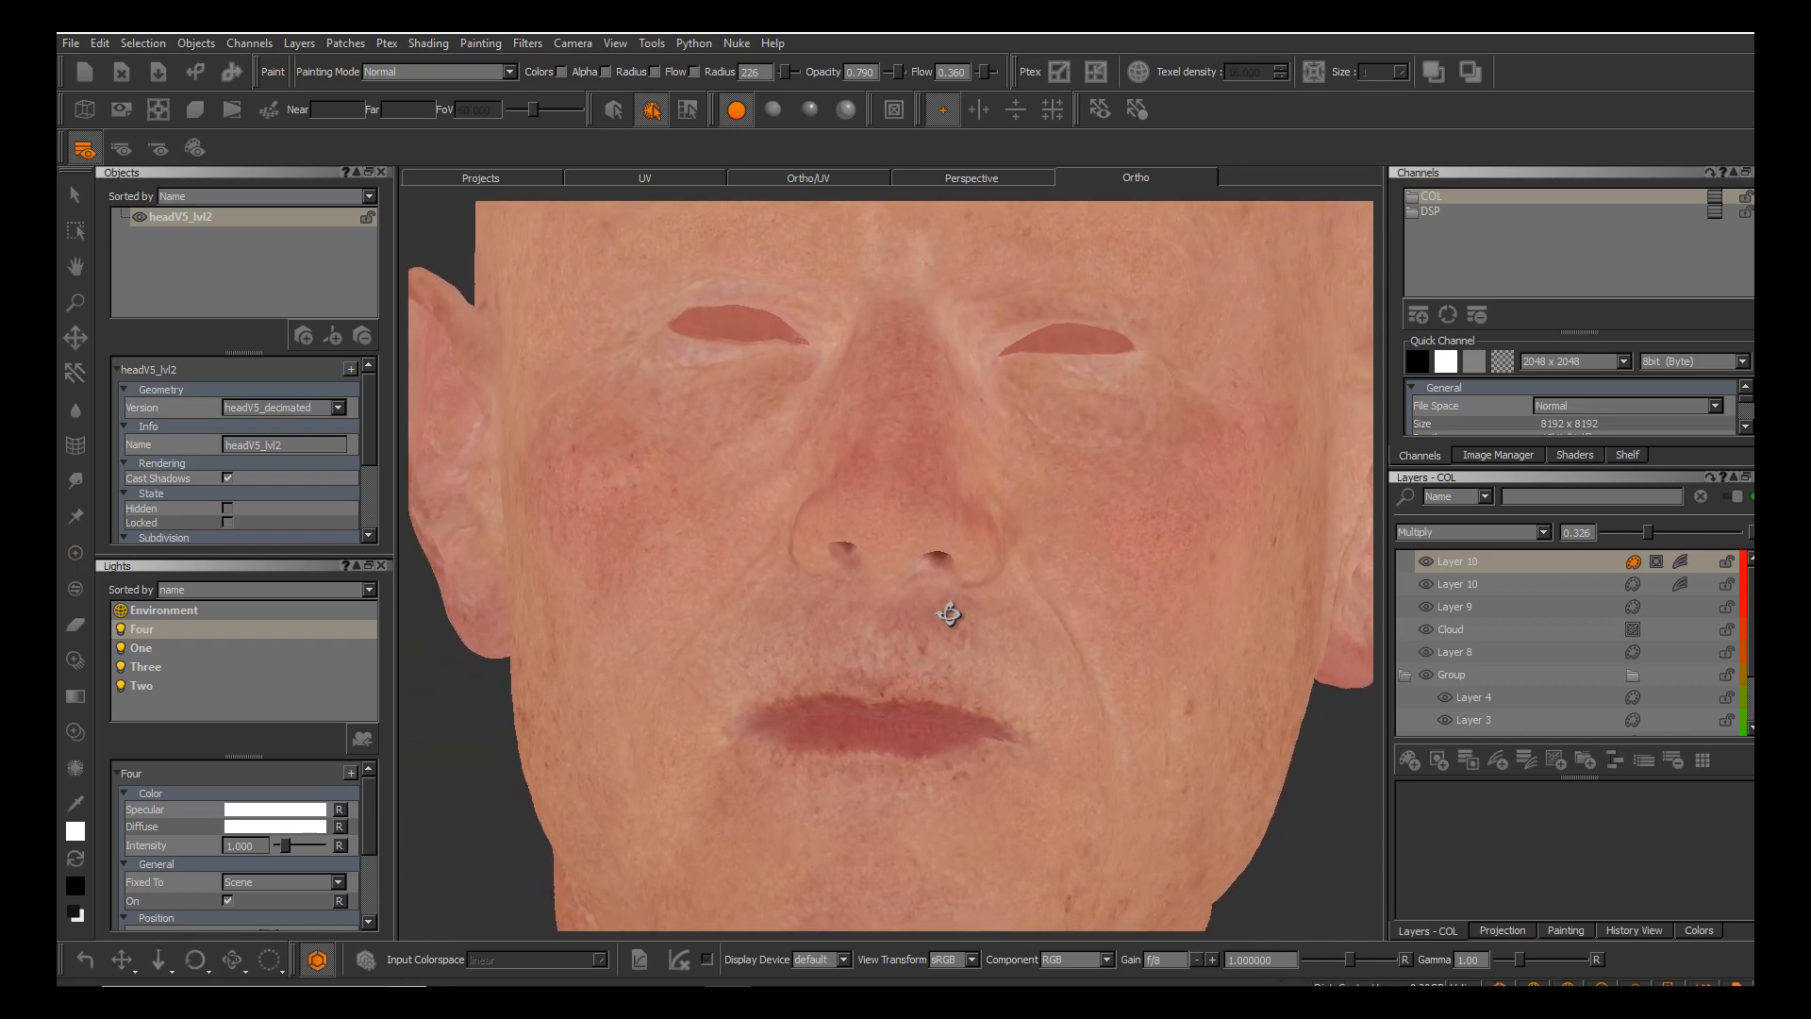
Examine the colour transitions across the whole face, from forehead to chin and ears, under flat lighting.
{"action": "middle_click_drag", "start_coordinate": [949, 614], "coordinate": [1016, 694], "text": "alt"}
{"action": "left_click_drag", "start_coordinate": [949, 614], "coordinate": [883, 615], "text": "alt"}
{"action": "middle_click_drag", "start_coordinate": [949, 614], "coordinate": [864, 525], "text": "alt"}
{"action": "right_click_drag", "start_coordinate": [949, 615], "coordinate": [997, 633], "text": "alt"}
{"action": "mouse_move", "coordinate": [949, 614]}
{"action": "left_mouse_down", "text": "alt"}
{"action": "mouse_move", "coordinate": [1020, 614]}
{"action": "mouse_move", "coordinate": [940, 614]}
{"action": "left_mouse_up", "text": "alt"}
{"action": "middle_click_drag", "start_coordinate": [949, 614], "coordinate": [1149, 643], "text": "alt"}
{"action": "right_click_drag", "start_coordinate": [949, 614], "coordinate": [892, 595], "text": "alt"}
{"action": "mouse_move", "coordinate": [949, 614]}
{"action": "left_mouse_down", "text": "alt"}
{"action": "mouse_move", "coordinate": [954, 595]}
{"action": "mouse_move", "coordinate": [991, 595]}
{"action": "mouse_move", "coordinate": [935, 614]}
{"action": "left_mouse_up", "text": "alt"}
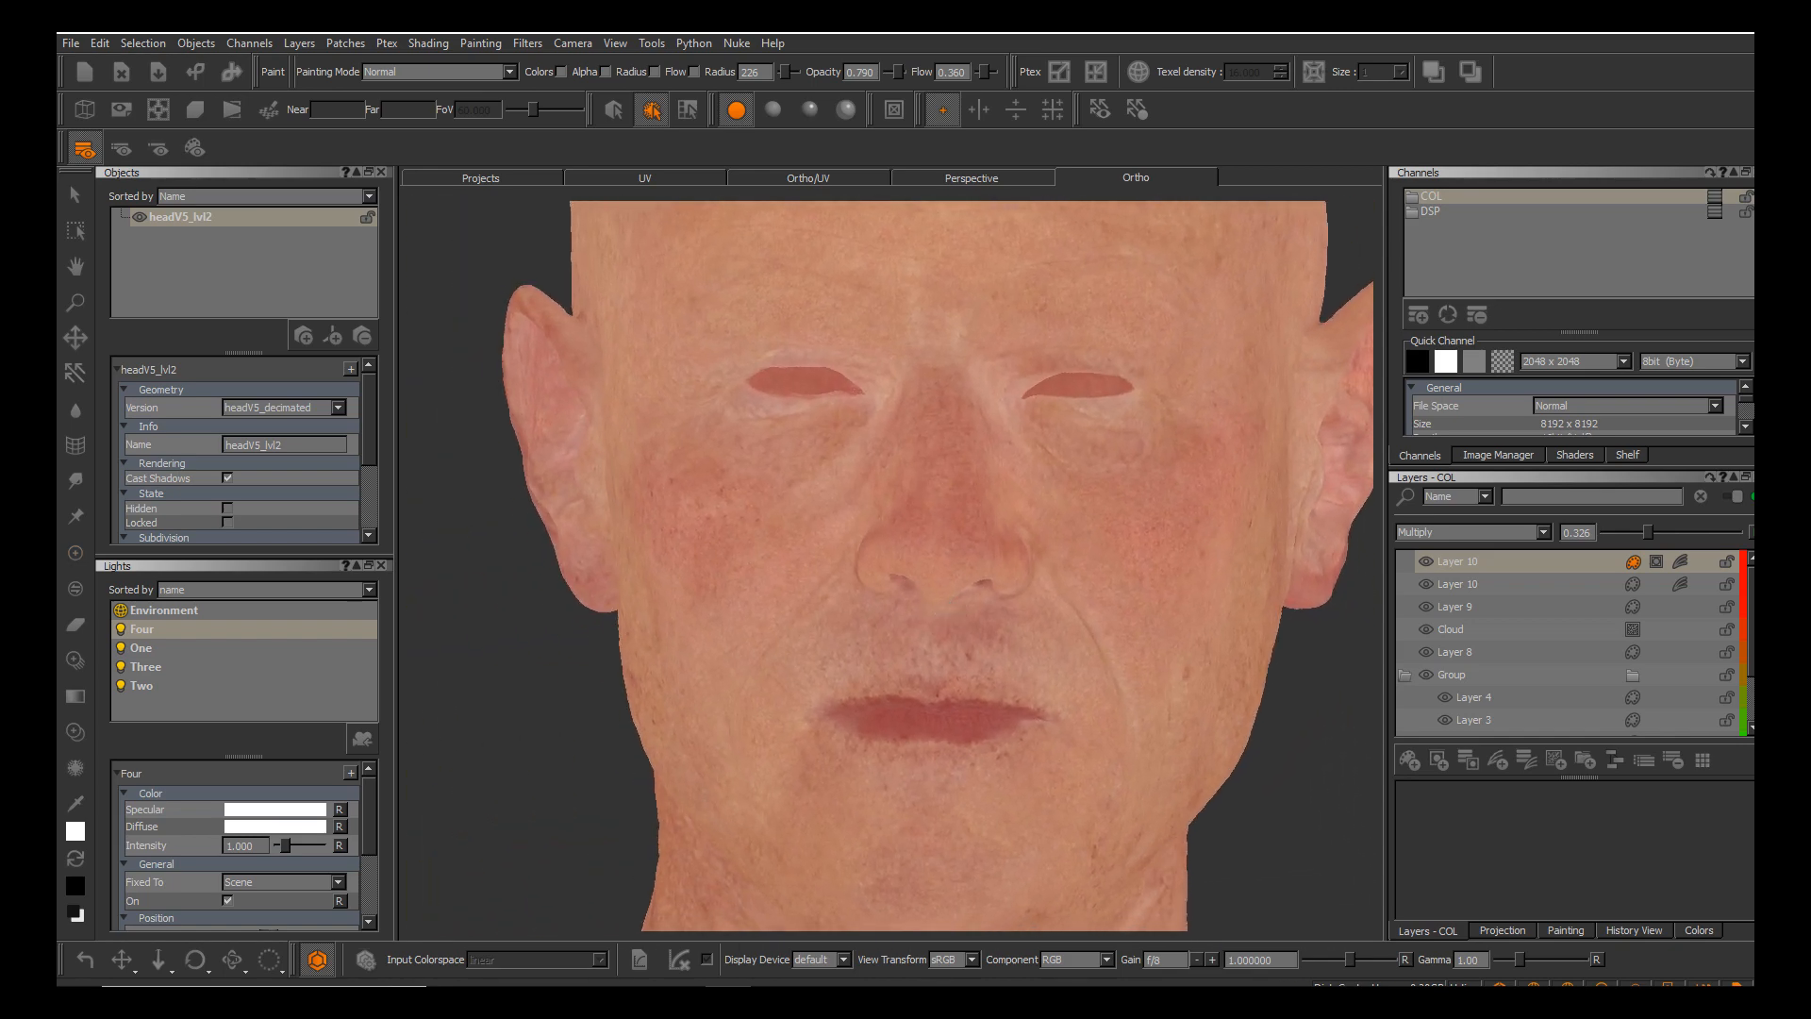
{"action": "right_click_drag", "start_coordinate": [949, 614], "coordinate": [1009, 703], "text": "alt"}
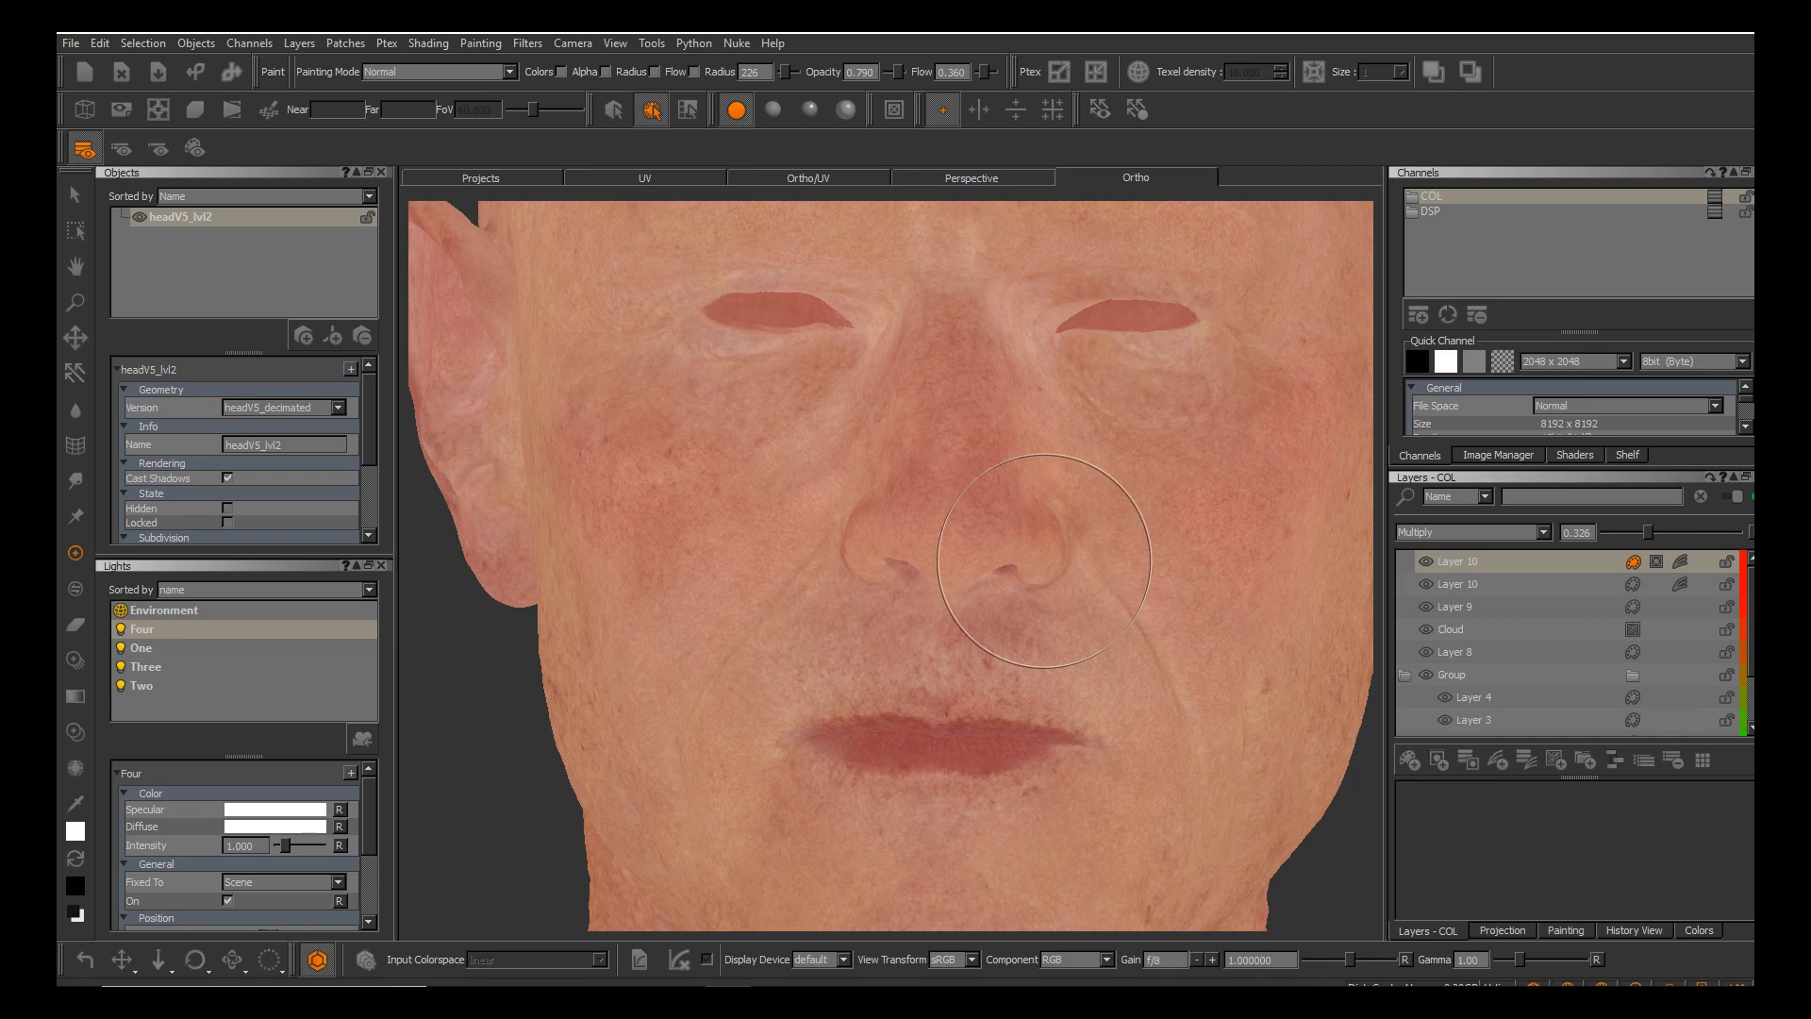
{"action": "left_click_drag", "start_coordinate": [950, 614], "coordinate": [951, 615], "text": "alt"}
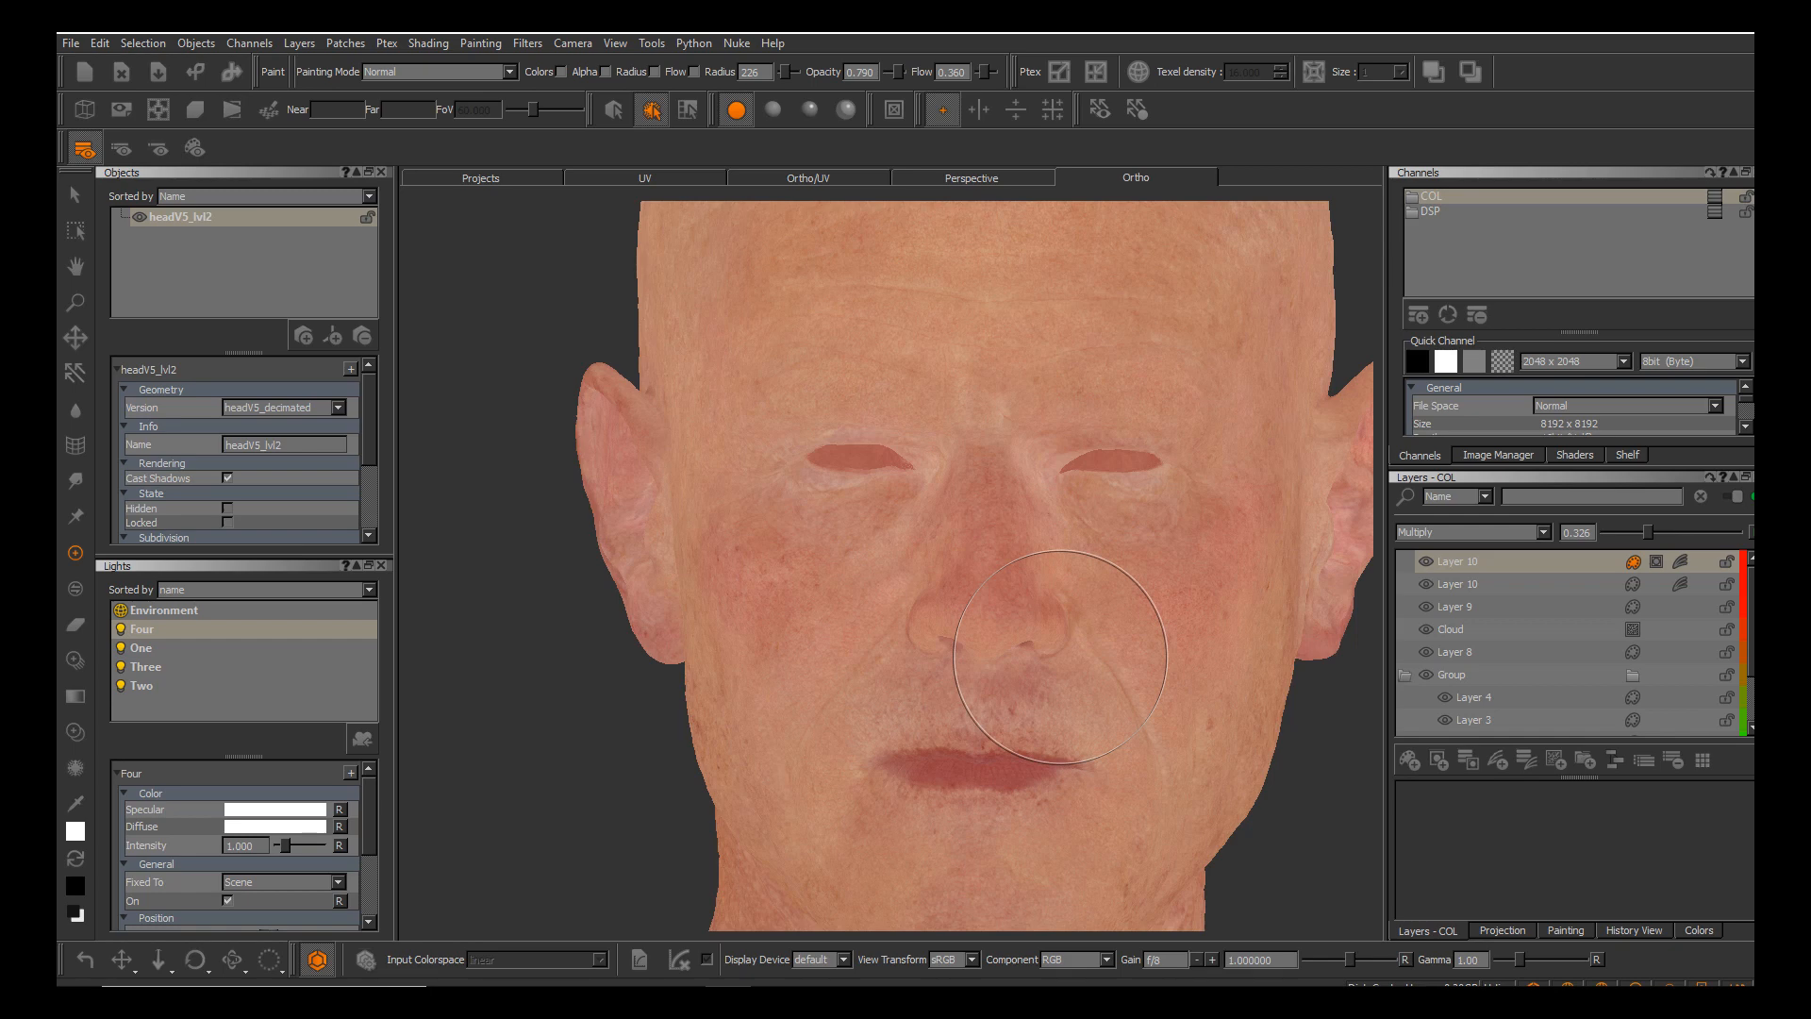
{"action": "middle_click_drag", "start_coordinate": [950, 614], "coordinate": [972, 443], "text": "alt"}
{"action": "mouse_move", "coordinate": [950, 615]}
{"action": "left_mouse_down", "text": "alt"}
{"action": "mouse_move", "coordinate": [1085, 618]}
{"action": "mouse_move", "coordinate": [972, 614]}
{"action": "left_mouse_up", "text": "alt"}
{"action": "middle_click_drag", "start_coordinate": [949, 614], "coordinate": [1208, 658], "text": "alt"}
{"action": "left_click_drag", "start_coordinate": [949, 614], "coordinate": [905, 613], "text": "alt"}
{"action": "middle_click_drag", "start_coordinate": [949, 614], "coordinate": [769, 583], "text": "alt"}
{"action": "left_click_drag", "start_coordinate": [949, 614], "coordinate": [840, 616], "text": "alt"}
{"action": "middle_click_drag", "start_coordinate": [949, 614], "coordinate": [864, 658], "text": "alt"}
{"action": "mouse_move", "coordinate": [949, 614]}
{"action": "left_mouse_down", "text": "alt"}
{"action": "mouse_move", "coordinate": [896, 614]}
{"action": "mouse_move", "coordinate": [986, 615]}
{"action": "mouse_move", "coordinate": [938, 614]}
{"action": "left_mouse_up", "text": "alt"}
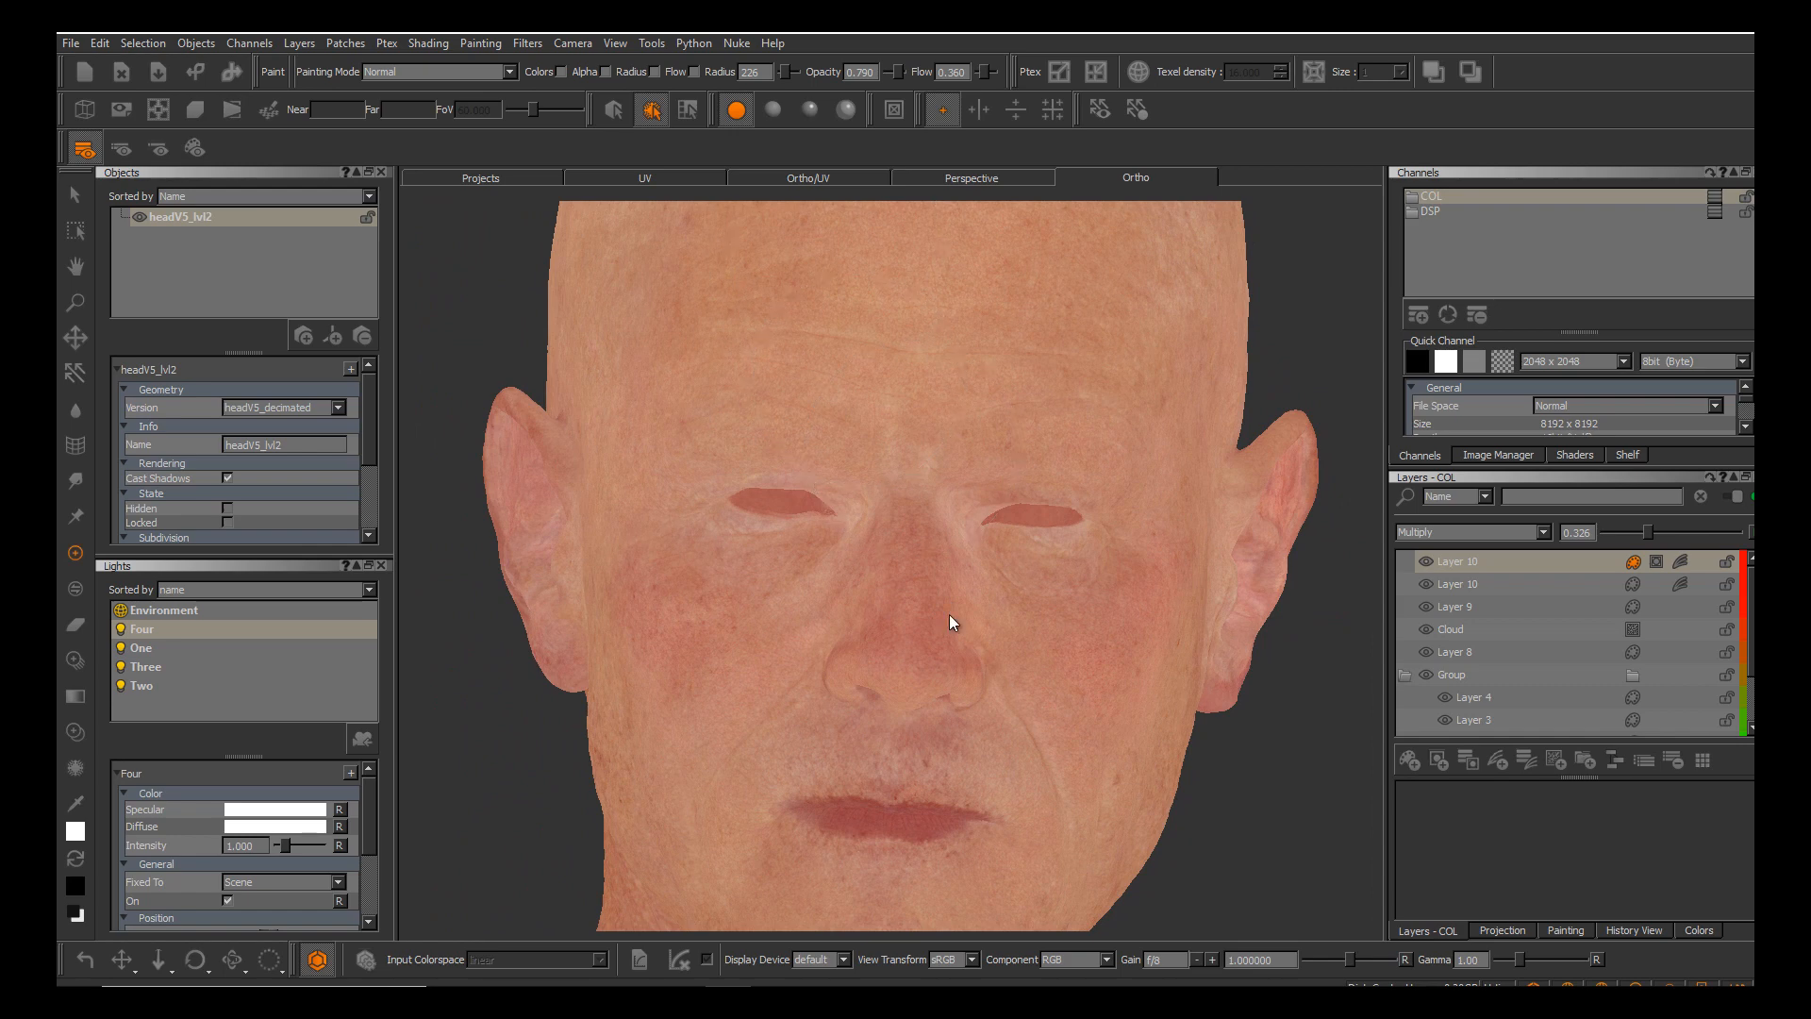
Preview the head with basic and full lighting, checking the skin texture from the front and in side view.
{"action": "key", "text": "F6"}
{"action": "middle_click_drag", "start_coordinate": [949, 614], "coordinate": [977, 537], "text": "alt"}
{"action": "left_click_drag", "start_coordinate": [949, 615], "coordinate": [967, 595], "text": "alt"}
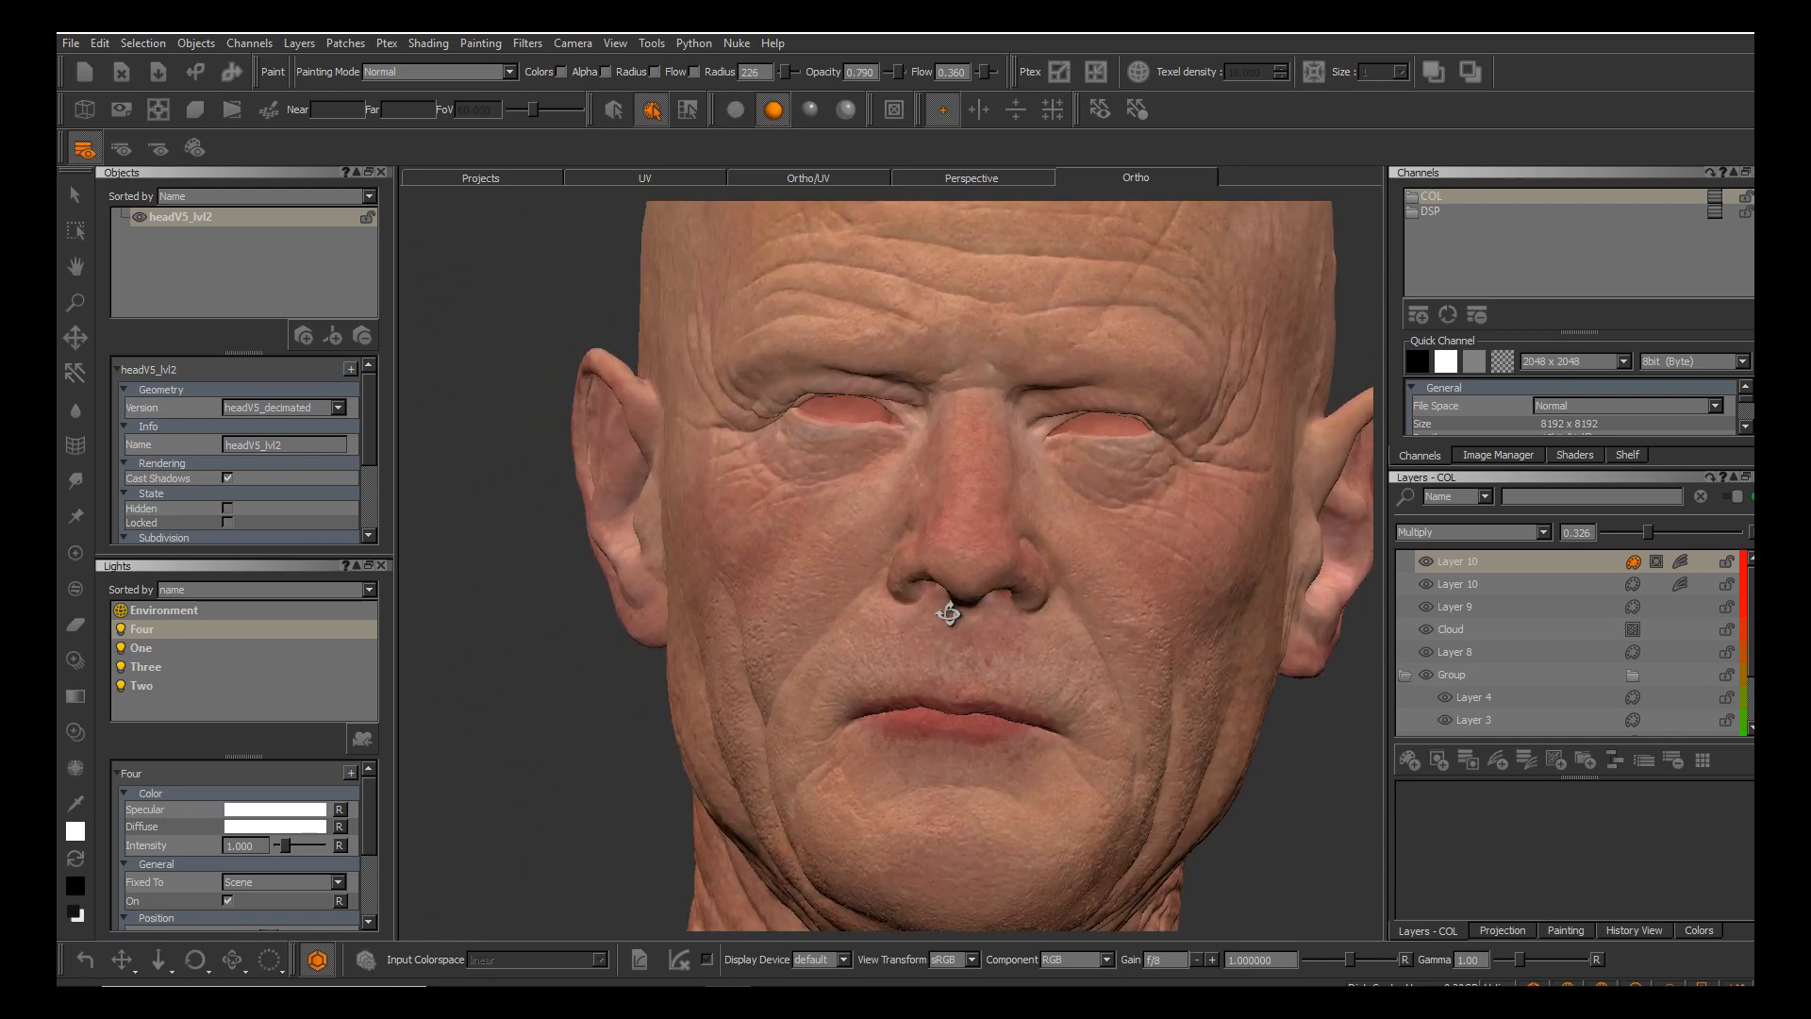
{"action": "right_click_drag", "start_coordinate": [949, 614], "coordinate": [883, 614], "text": "alt"}
{"action": "left_click_drag", "start_coordinate": [949, 615], "coordinate": [978, 614], "text": "alt"}
{"action": "key", "text": "F7"}
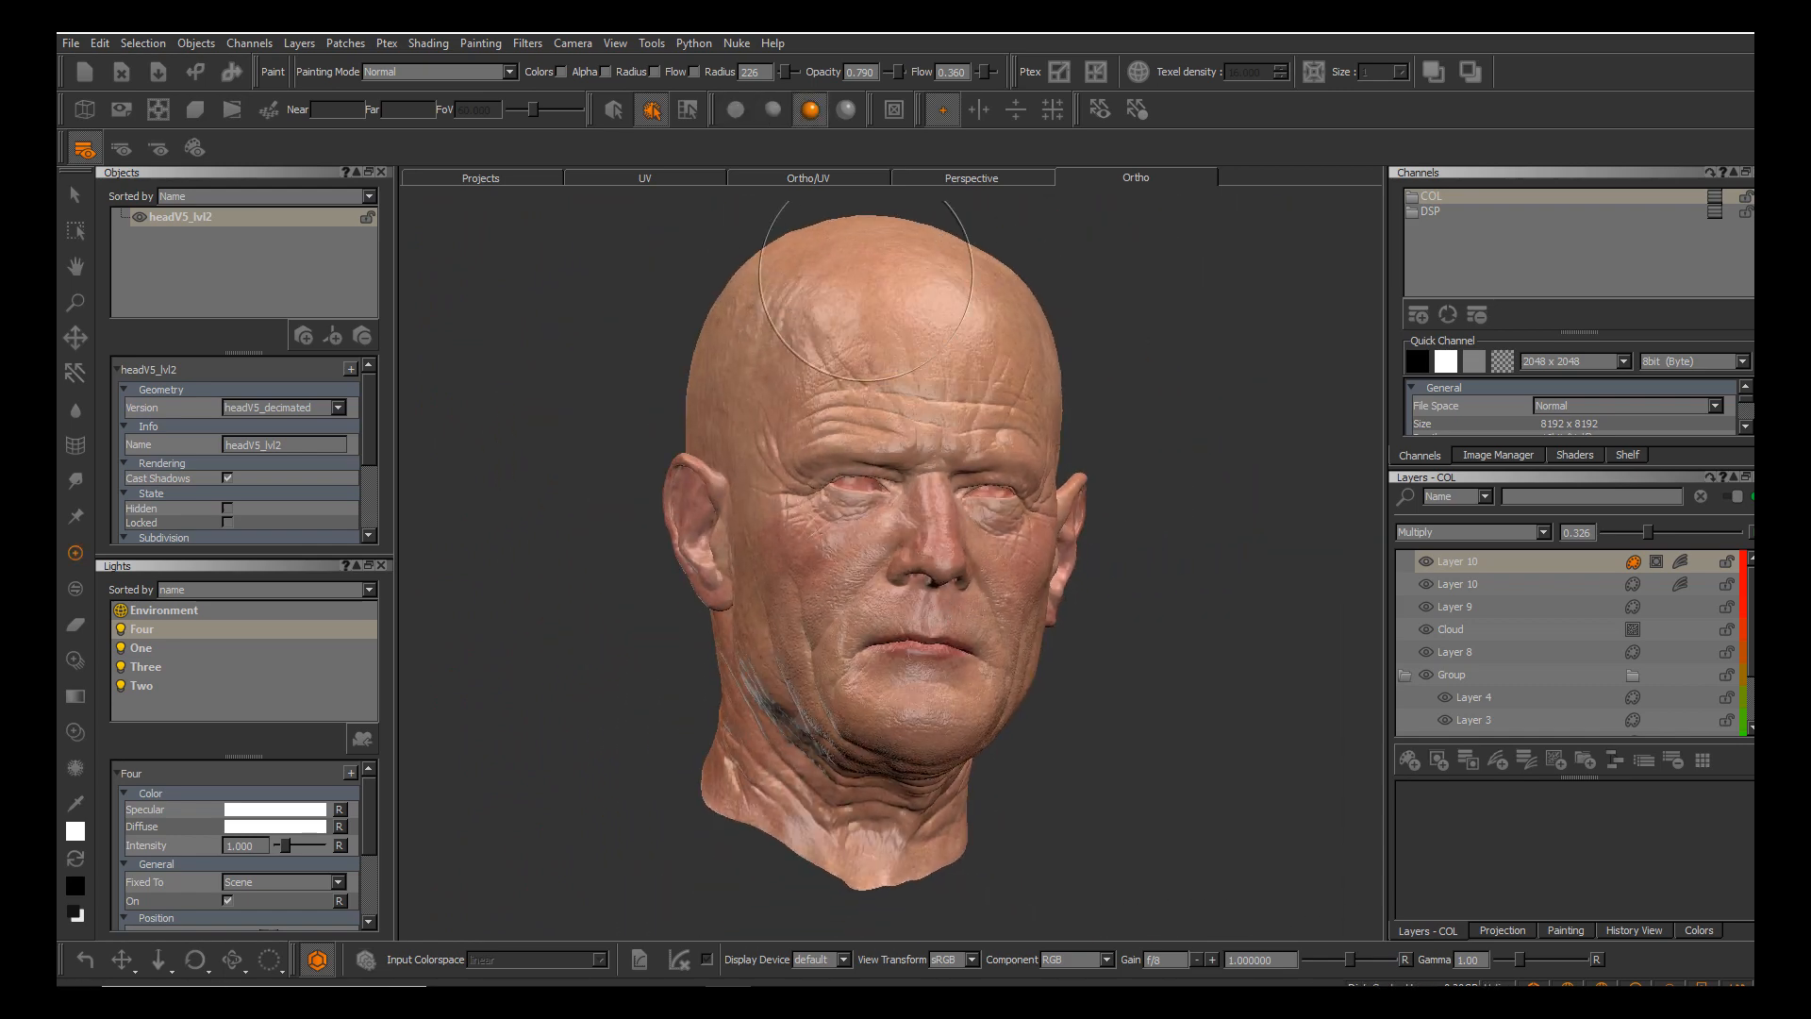
{"action": "middle_click_drag", "start_coordinate": [949, 614], "coordinate": [1022, 736], "text": "alt"}
{"action": "left_click_drag", "start_coordinate": [949, 614], "coordinate": [830, 614], "text": "alt"}
{"action": "middle_click_drag", "start_coordinate": [949, 614], "coordinate": [853, 566], "text": "alt"}
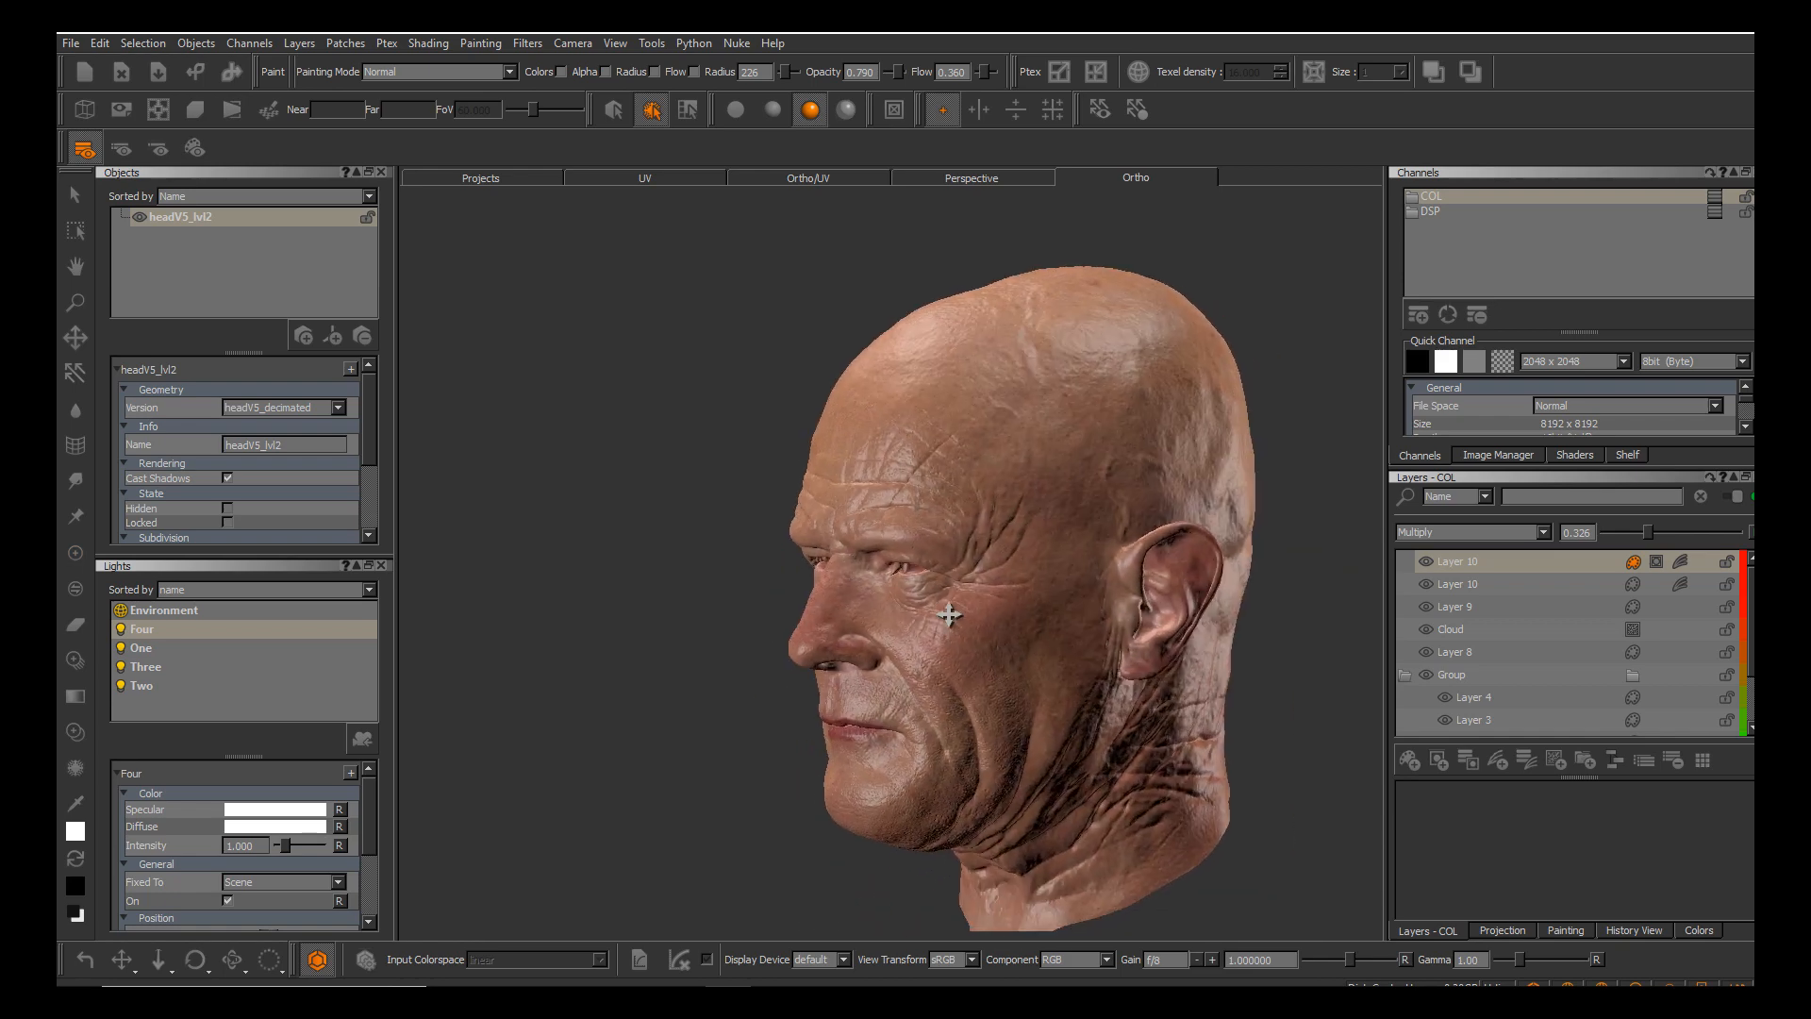
Return the head to flat lighting and review the face's skin colour from the front.
{"action": "key", "text": "F5"}
{"action": "left_click_drag", "start_coordinate": [949, 614], "coordinate": [1039, 614], "text": "alt"}
{"action": "middle_click_drag", "start_coordinate": [949, 614], "coordinate": [1063, 549], "text": "alt"}
{"action": "right_click_drag", "start_coordinate": [949, 614], "coordinate": [1028, 614], "text": "alt"}
{"action": "left_click_drag", "start_coordinate": [949, 614], "coordinate": [968, 614], "text": "alt"}
{"action": "middle_click_drag", "start_coordinate": [949, 614], "coordinate": [867, 637], "text": "alt"}
{"action": "mouse_move", "coordinate": [949, 614]}
{"action": "left_mouse_down", "text": "alt"}
{"action": "mouse_move", "coordinate": [883, 615]}
{"action": "mouse_move", "coordinate": [934, 614]}
{"action": "mouse_move", "coordinate": [919, 568]}
{"action": "left_mouse_up", "text": "alt"}
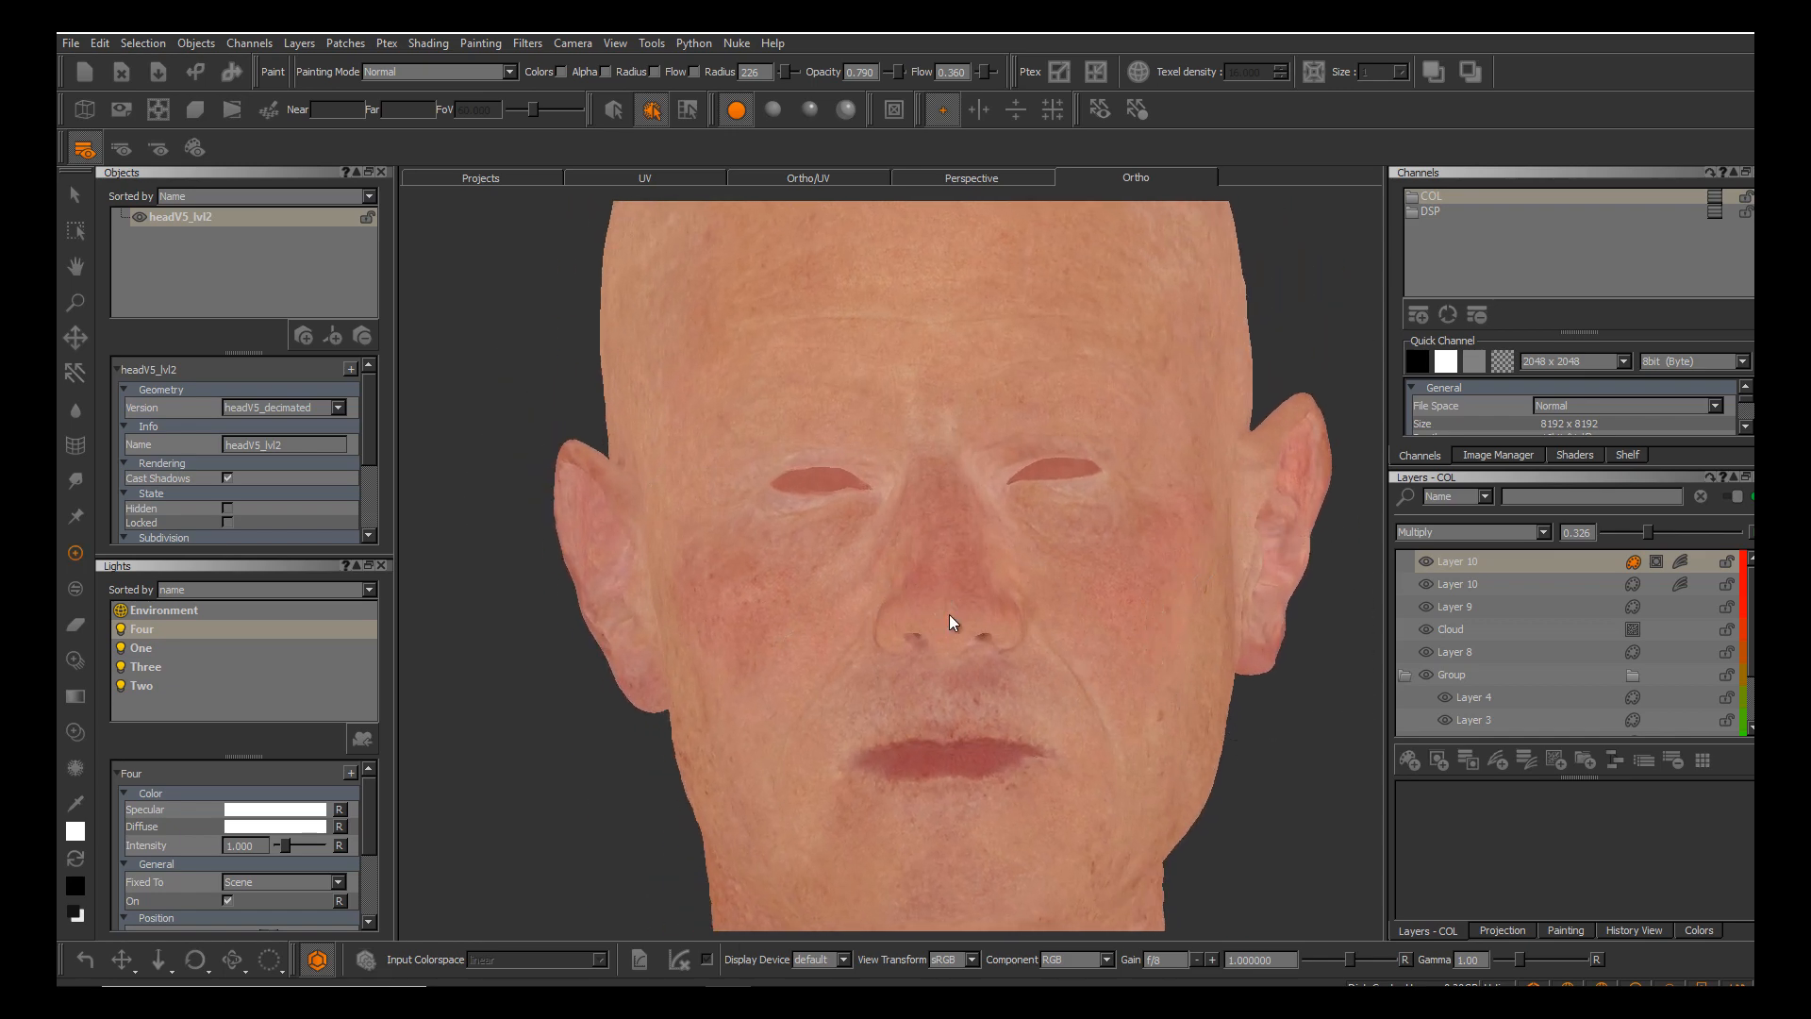